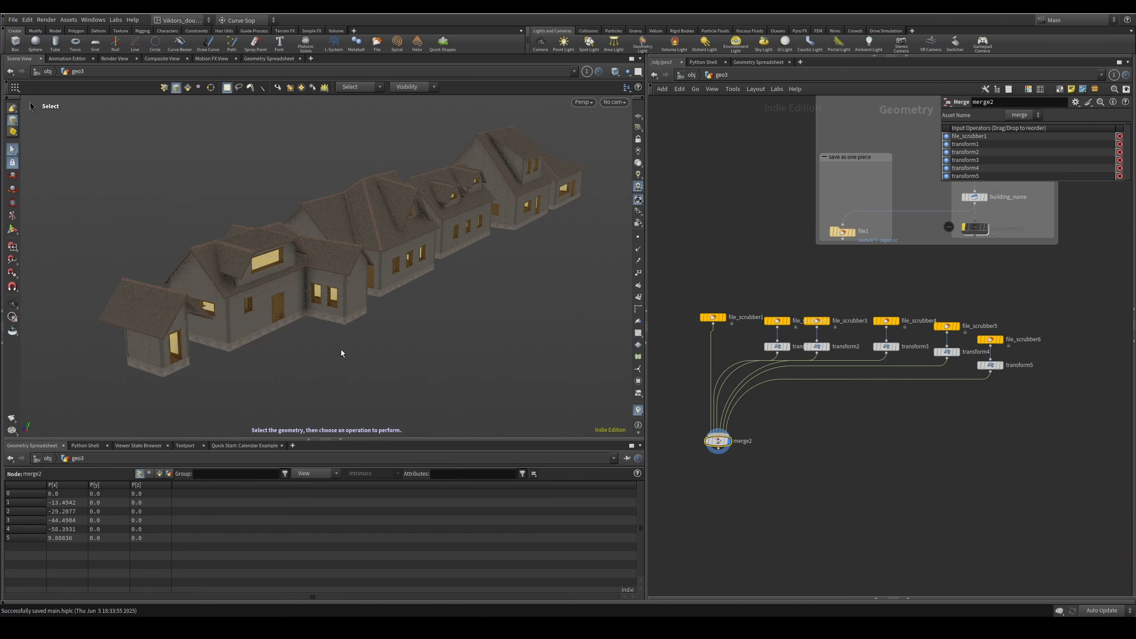
# Inspect the merged row of houses in the viewport and survey the node network that generates them.
pyautogui.press('Escape')
pyautogui.press('w')
pyautogui.moveTo(348, 286)
pyautogui.mouseDown()
pyautogui.moveTo(279, 333)
pyautogui.moveTo(311, 286)
pyautogui.moveTo(456, 305)
pyautogui.moveTo(424, 320)
pyautogui.moveTo(373, 316)
pyautogui.moveTo(342, 340)
pyautogui.moveTo(341, 368)
pyautogui.moveTo(416, 292)
pyautogui.moveTo(385, 318)
pyautogui.mouseUp()
pyautogui.press('w')
pyautogui.press('w')
pyautogui.press('w')
pyautogui.press('w')
pyautogui.press('w')
pyautogui.press('w')
pyautogui.press('w')
pyautogui.press('w')
pyautogui.press('w')
pyautogui.press('w')
pyautogui.press('w')
pyautogui.press('s')
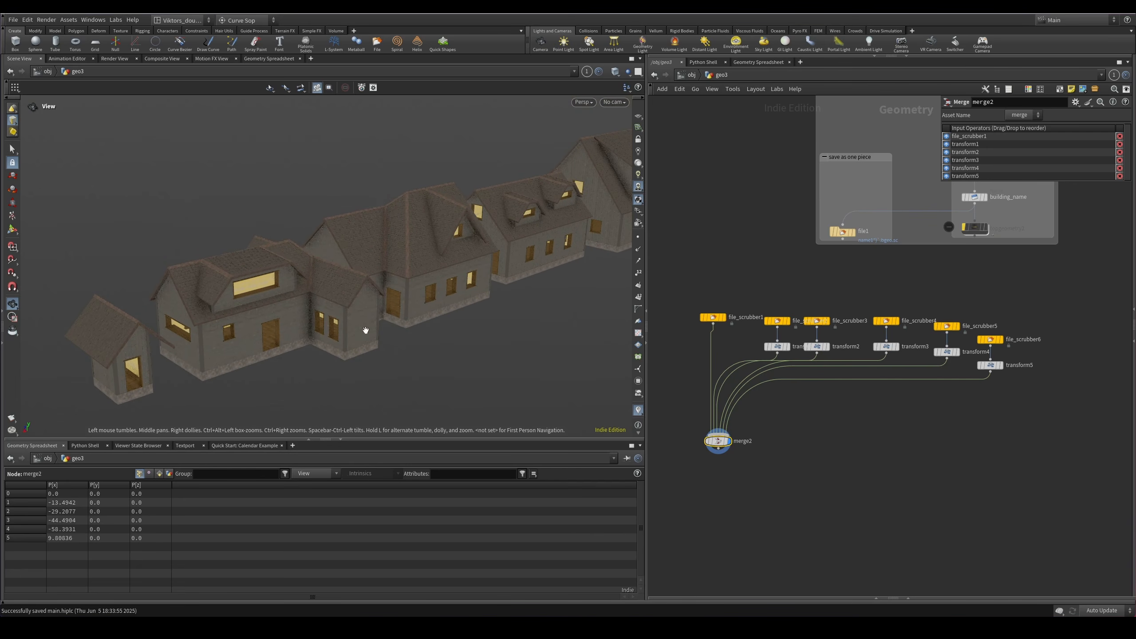
pyautogui.scroll(-5, 722, 479)
pyautogui.scroll(8, 808, 272)
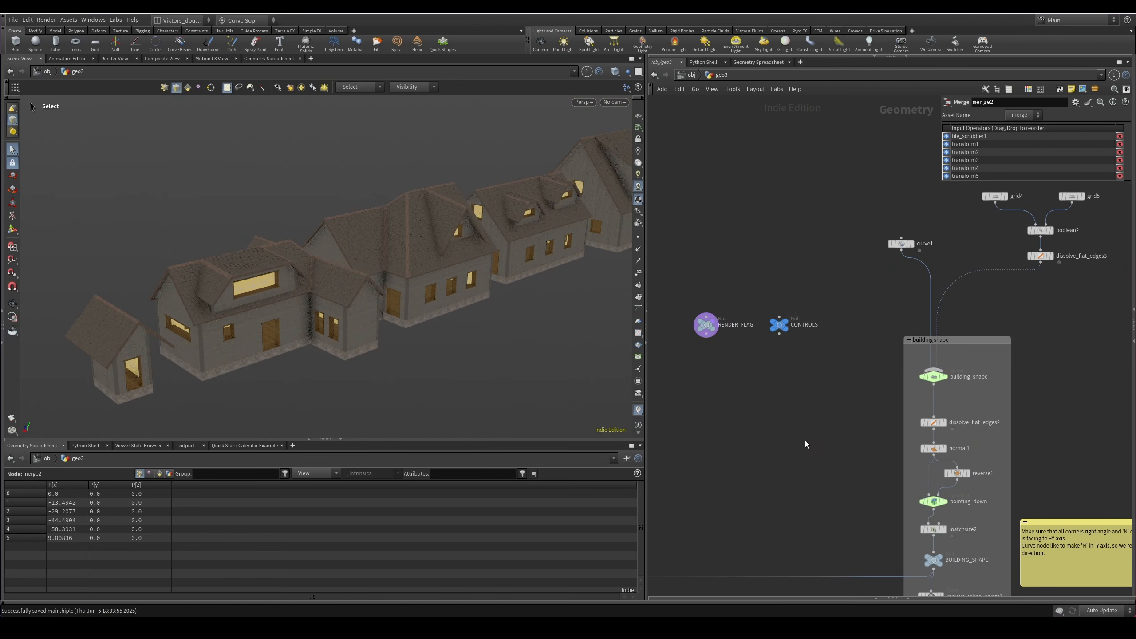
pyautogui.scroll(-8, 805, 440)
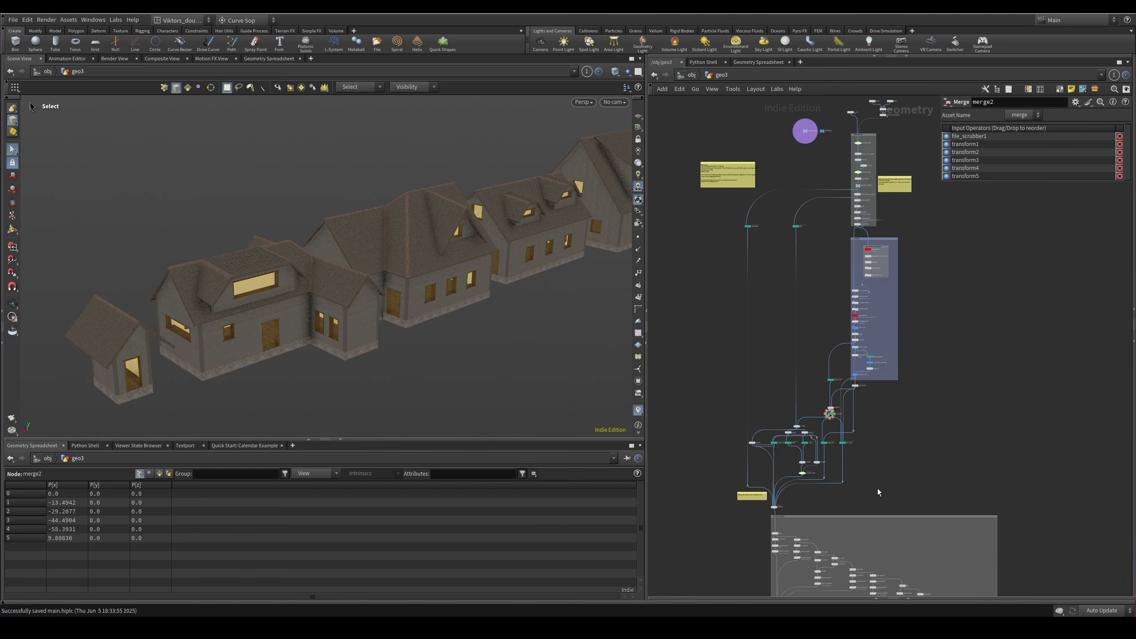
# Examine the walls, windows and door of the L-shaped house with the wide dormer up close.
pyautogui.keyDown('alt'); pyautogui.moveTo(415, 305); pyautogui.dragTo(348, 291); pyautogui.keyUp('alt')
pyautogui.keyDown('alt'); pyautogui.moveTo(464, 257); pyautogui.dragTo(433, 243); pyautogui.keyUp('alt')
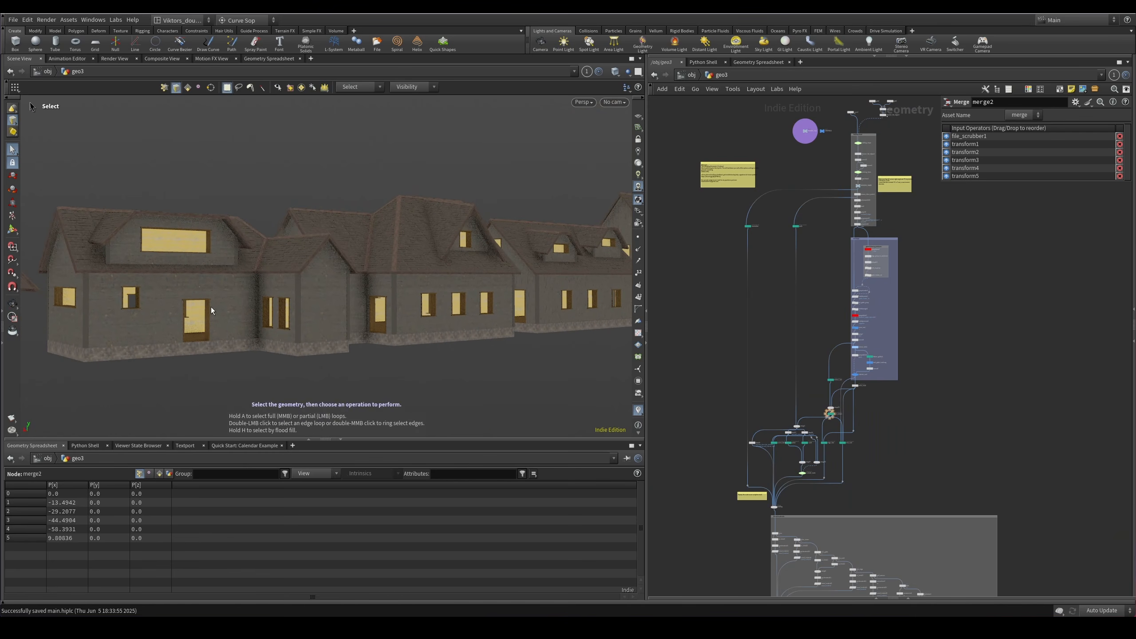
pyautogui.keyDown('alt'); pyautogui.moveTo(211, 310); pyautogui.dragTo(302, 273); pyautogui.keyUp('alt')
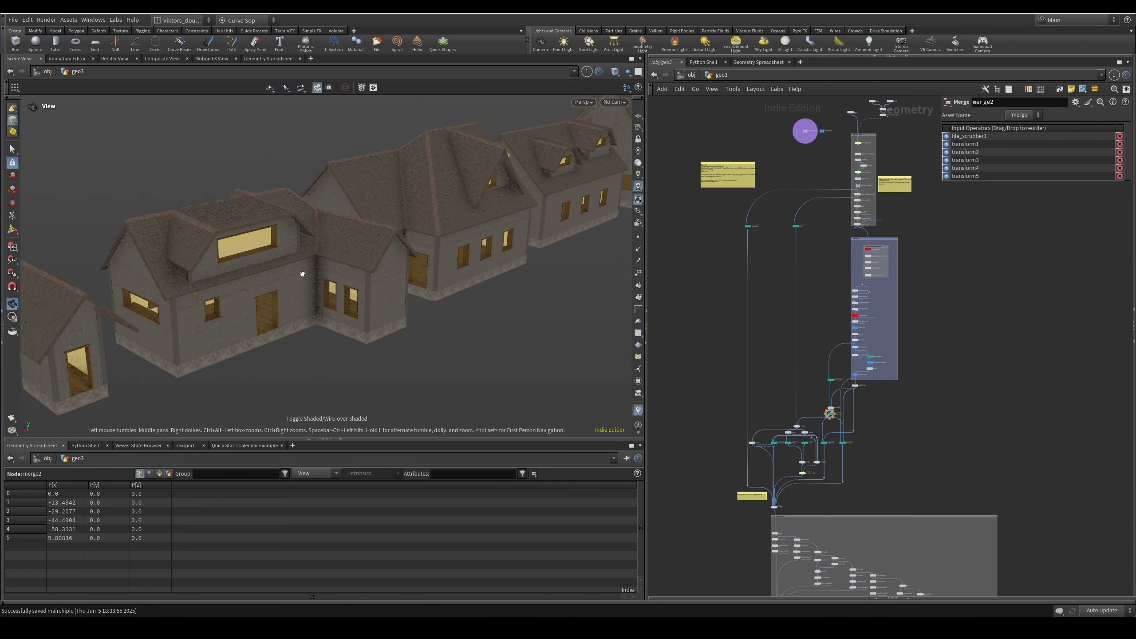
pyautogui.press('w')
pyautogui.press('w')
pyautogui.moveTo(302, 274)
pyautogui.mouseDown(button='right')
pyautogui.moveTo(474, 269)
pyautogui.moveTo(555, 222)
pyautogui.mouseUp(button='right')
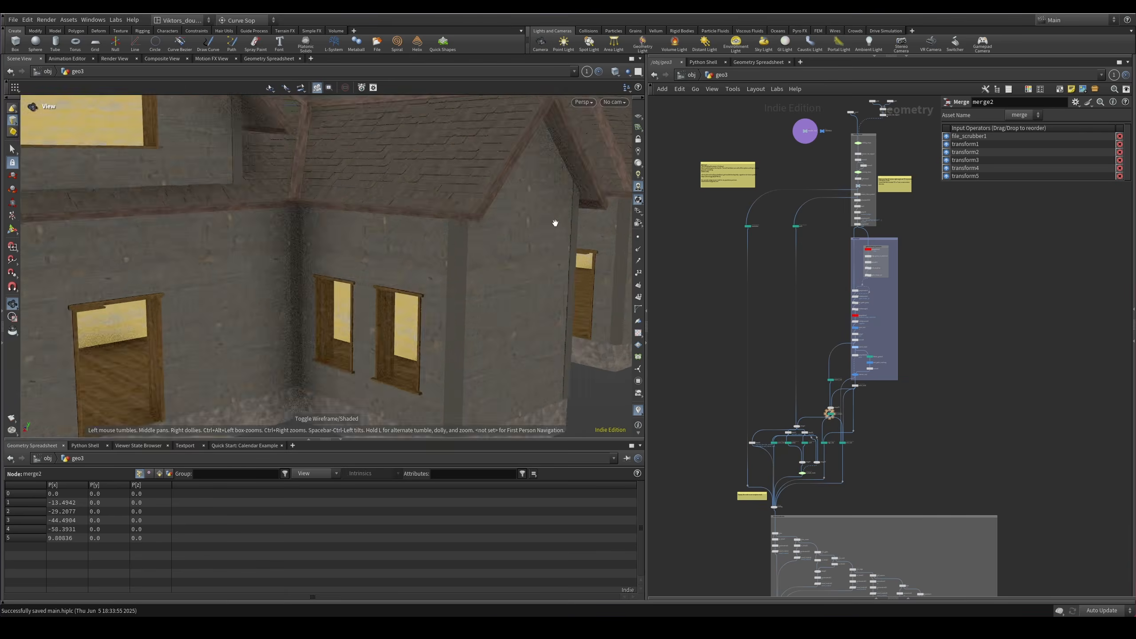
pyautogui.keyDown('alt'); pyautogui.moveTo(555, 222); pyautogui.dragTo(436, 244); pyautogui.keyUp('alt')
pyautogui.keyDown('alt'); pyautogui.moveTo(436, 243); pyautogui.dragTo(444, 256, button='right'); pyautogui.keyUp('alt')
pyautogui.moveTo(444, 256)
pyautogui.keyDown('alt'); pyautogui.mouseDown()
pyautogui.moveTo(419, 254)
pyautogui.moveTo(546, 262)
pyautogui.moveTo(490, 233)
pyautogui.moveTo(508, 250)
pyautogui.mouseUp(); pyautogui.keyUp('alt')
pyautogui.press('w')
pyautogui.press('w')
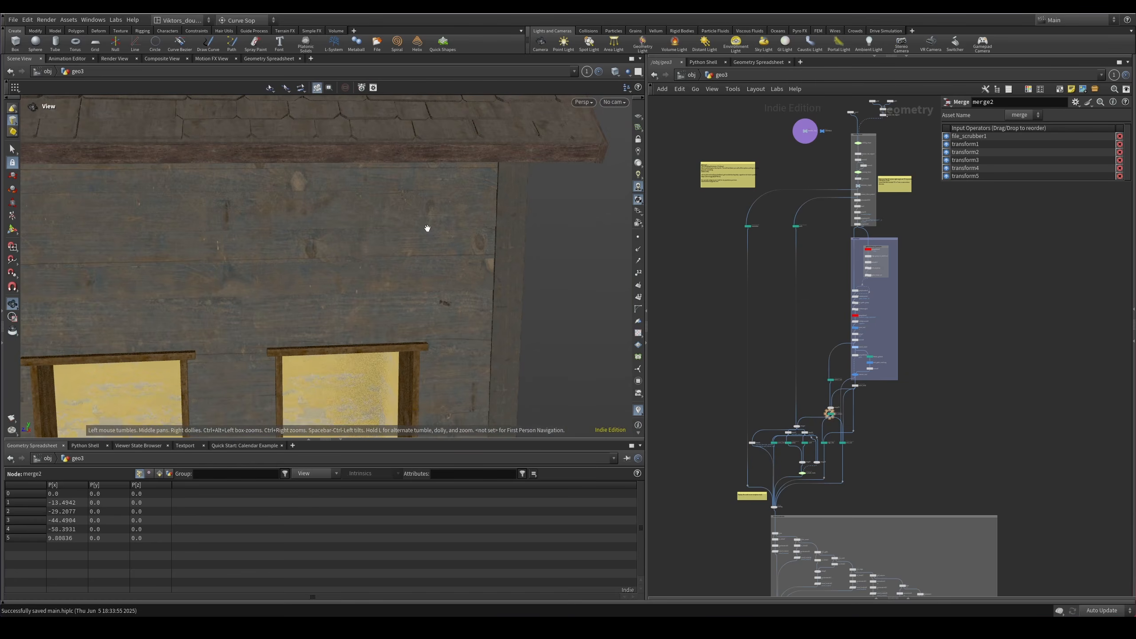
# Examine the roof tiles, ridge trims and gable edges of the L-shaped house from several angles.
pyautogui.moveTo(428, 228); pyautogui.dragTo(180, 312, button='right')
pyautogui.moveTo(365, 172); pyautogui.dragTo(355, 234, button='middle')
pyautogui.moveTo(412, 228); pyautogui.dragTo(378, 219)
pyautogui.moveTo(378, 218); pyautogui.dragTo(435, 247, button='right')
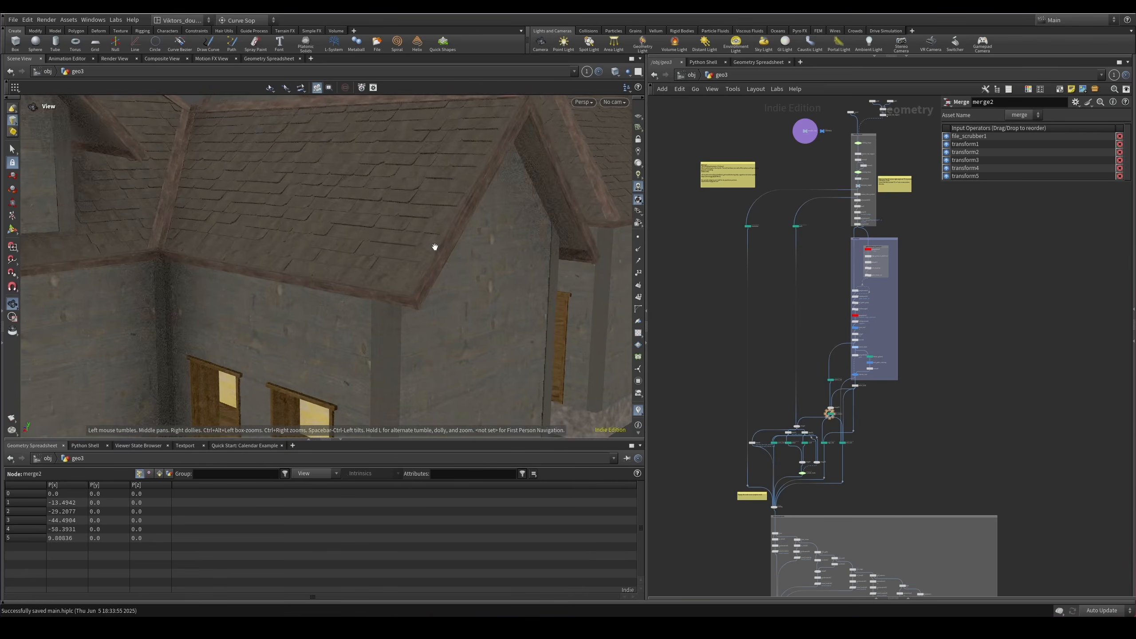
pyautogui.press('w')
pyautogui.press('w')
pyautogui.moveTo(435, 246)
pyautogui.mouseDown()
pyautogui.moveTo(434, 223)
pyautogui.moveTo(408, 262)
pyautogui.moveTo(432, 238)
pyautogui.mouseUp()
pyautogui.press('w')
pyautogui.press('w')
pyautogui.moveTo(431, 238); pyautogui.dragTo(469, 237, button='right')
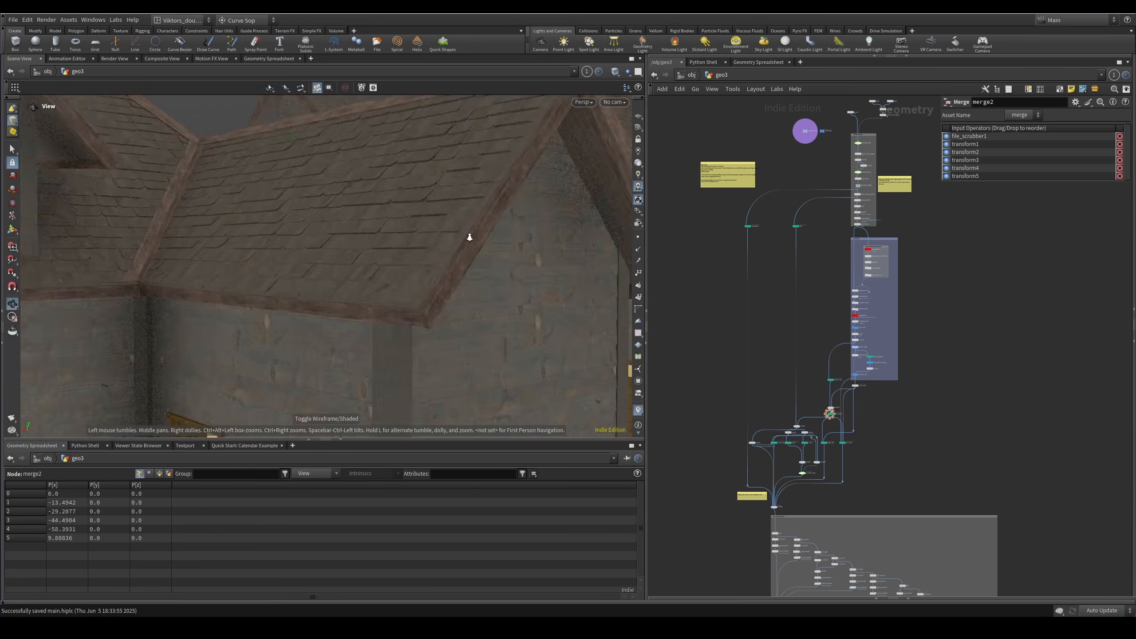
pyautogui.moveTo(470, 237); pyautogui.dragTo(487, 310)
pyautogui.moveTo(487, 310); pyautogui.dragTo(481, 325, button='middle')
pyautogui.moveTo(339, 382); pyautogui.dragTo(216, 325, button='right')
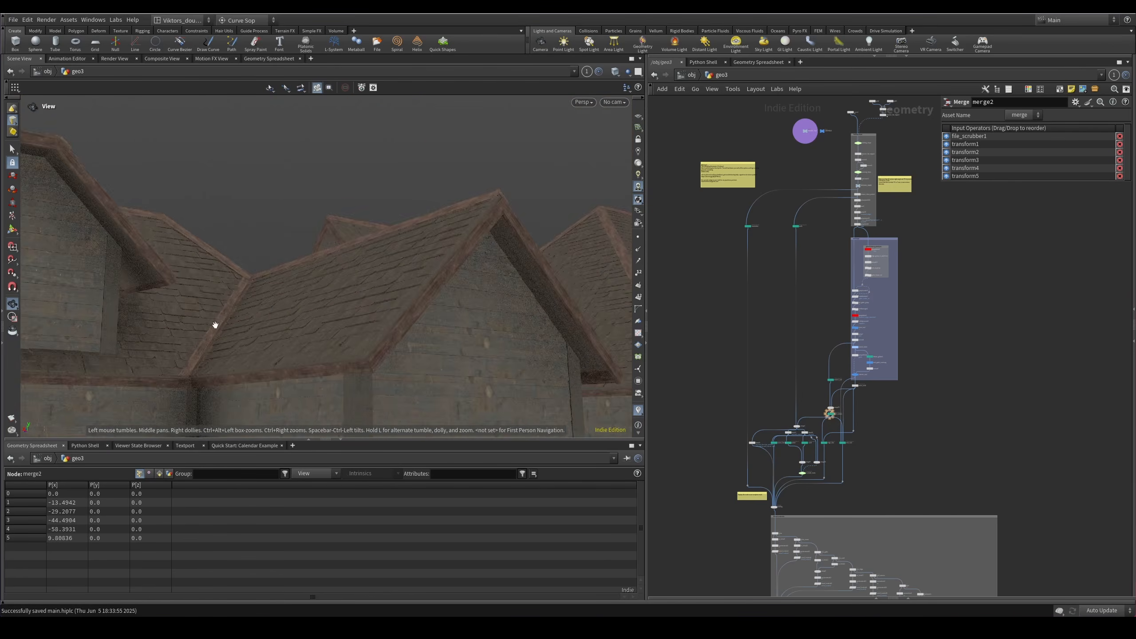
pyautogui.moveTo(215, 325)
pyautogui.mouseDown()
pyautogui.moveTo(243, 312)
pyautogui.moveTo(329, 330)
pyautogui.moveTo(276, 342)
pyautogui.moveTo(309, 297)
pyautogui.moveTo(226, 307)
pyautogui.moveTo(264, 348)
pyautogui.moveTo(335, 287)
pyautogui.mouseUp()
pyautogui.press('w')
pyautogui.press('w')
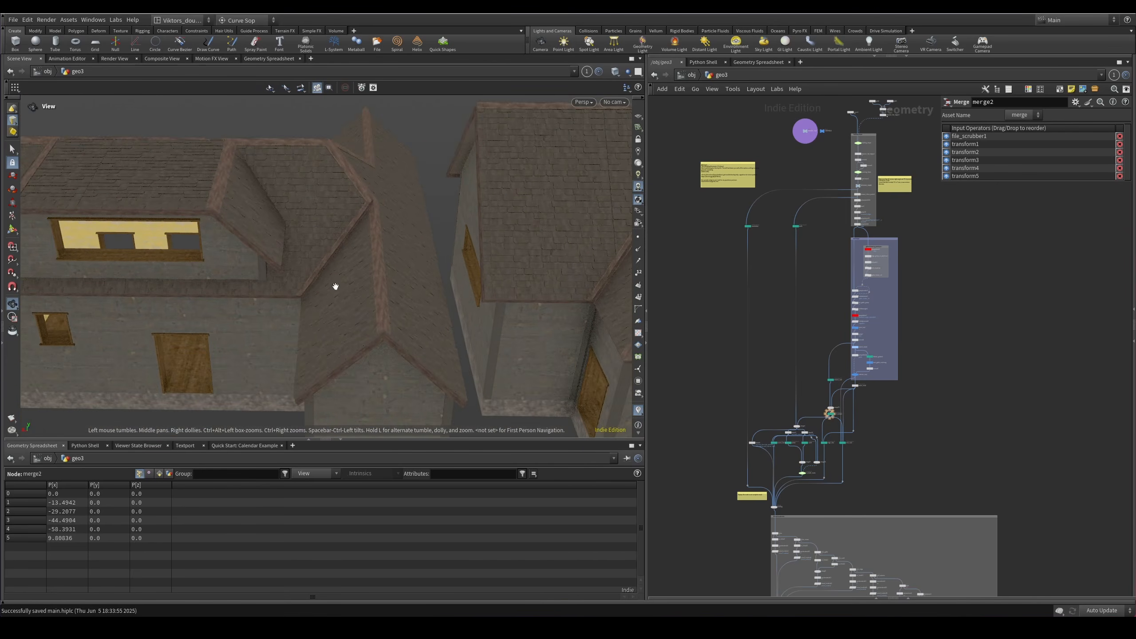
# Examine the neighbouring house with the triangular dormer, including its facade and windows.
pyautogui.moveTo(335, 286); pyautogui.dragTo(280, 338, button='right')
pyautogui.moveTo(401, 361); pyautogui.dragTo(407, 323)
pyautogui.press('w')
pyautogui.press('w')
pyautogui.moveTo(514, 360); pyautogui.dragTo(401, 312)
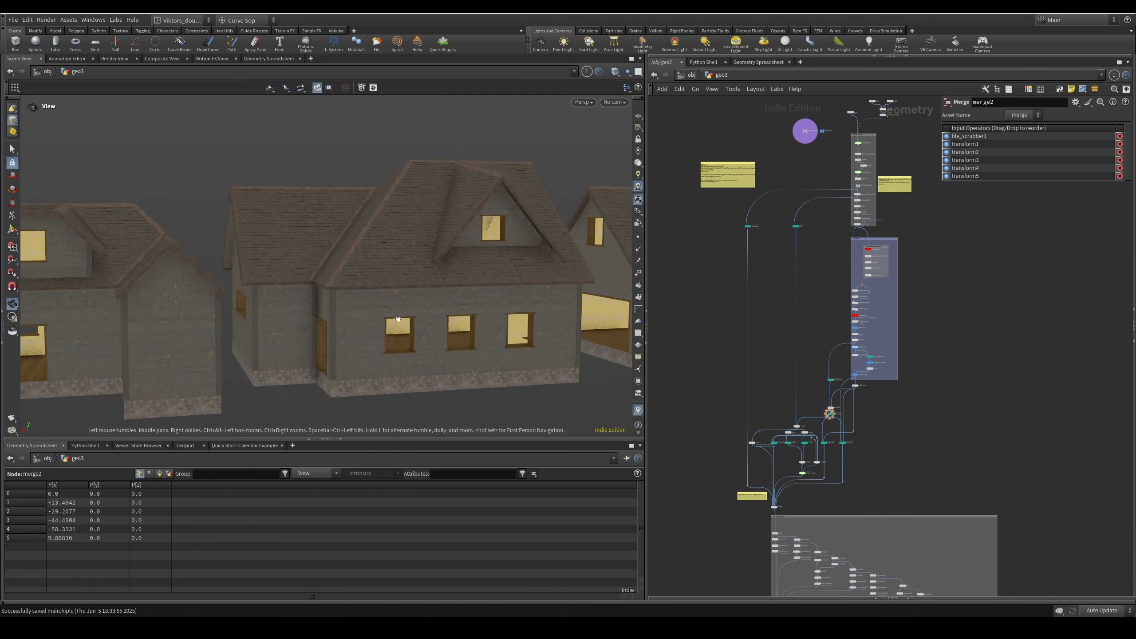
pyautogui.moveTo(401, 312); pyautogui.dragTo(575, 360, button='right')
pyautogui.moveTo(576, 361); pyautogui.dragTo(408, 368)
pyautogui.moveTo(408, 368); pyautogui.dragTo(276, 326, button='middle')
pyautogui.moveTo(396, 328); pyautogui.dragTo(377, 331)
pyautogui.press('w')
pyautogui.press('w')
pyautogui.moveTo(472, 349); pyautogui.dragTo(415, 342)
pyautogui.moveTo(416, 342); pyautogui.dragTo(357, 338, button='right')
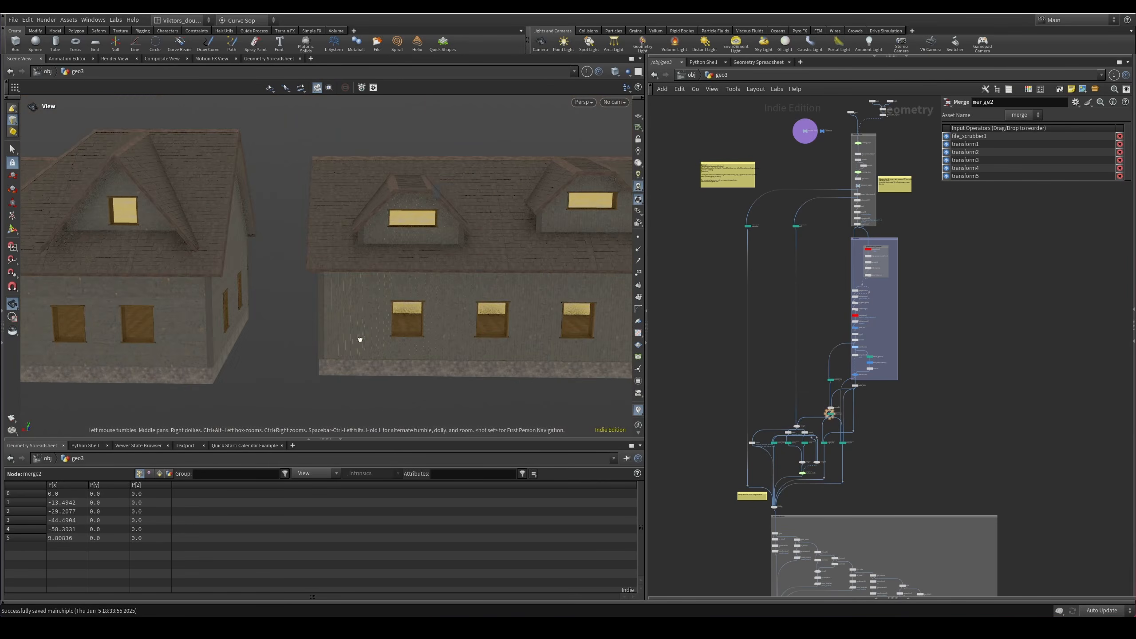
# Examine the remaining houses along the row, including their dormers, window cutouts and stone foundations.
pyautogui.press('w')
pyautogui.press('w')
pyautogui.moveTo(357, 337); pyautogui.dragTo(482, 363)
pyautogui.moveTo(482, 363); pyautogui.dragTo(552, 350, button='right')
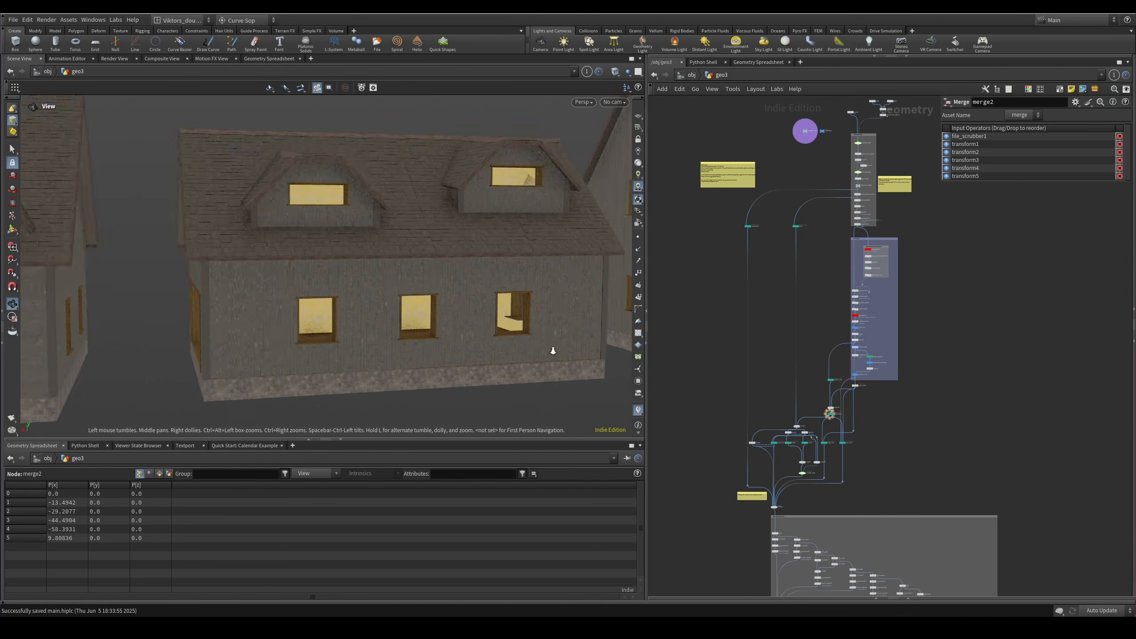
pyautogui.moveTo(553, 350); pyautogui.dragTo(413, 350)
pyautogui.moveTo(173, 353); pyautogui.dragTo(376, 306, button='right')
pyautogui.moveTo(280, 325); pyautogui.dragTo(175, 314)
pyautogui.moveTo(447, 291); pyautogui.dragTo(287, 342, button='right')
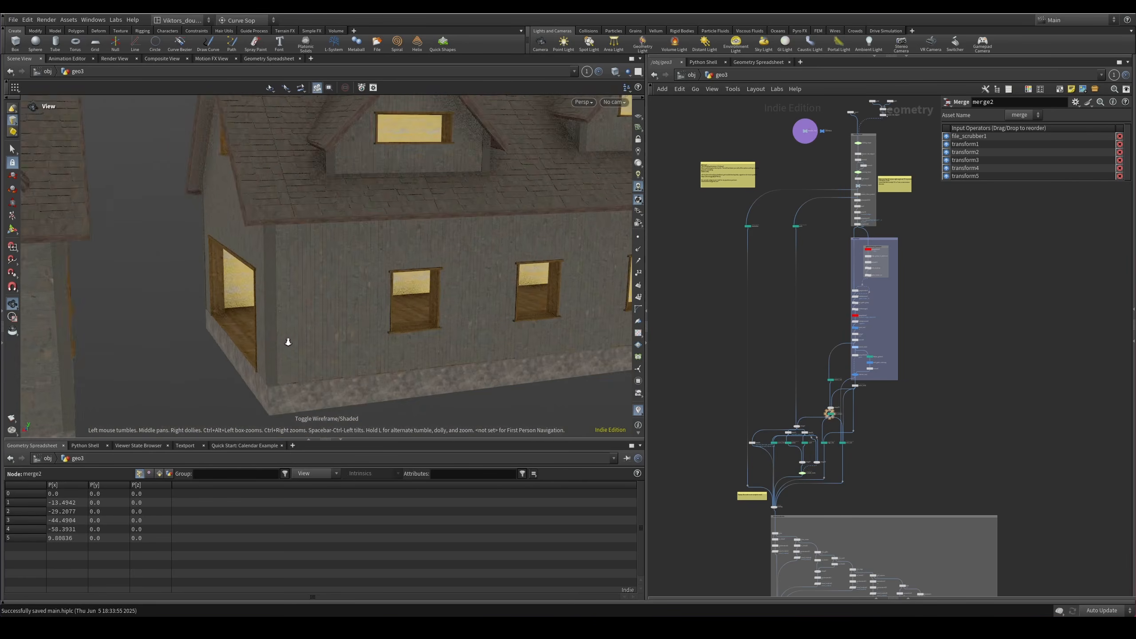
pyautogui.moveTo(286, 342); pyautogui.dragTo(442, 305)
pyautogui.press('Escape')
pyautogui.press('s')
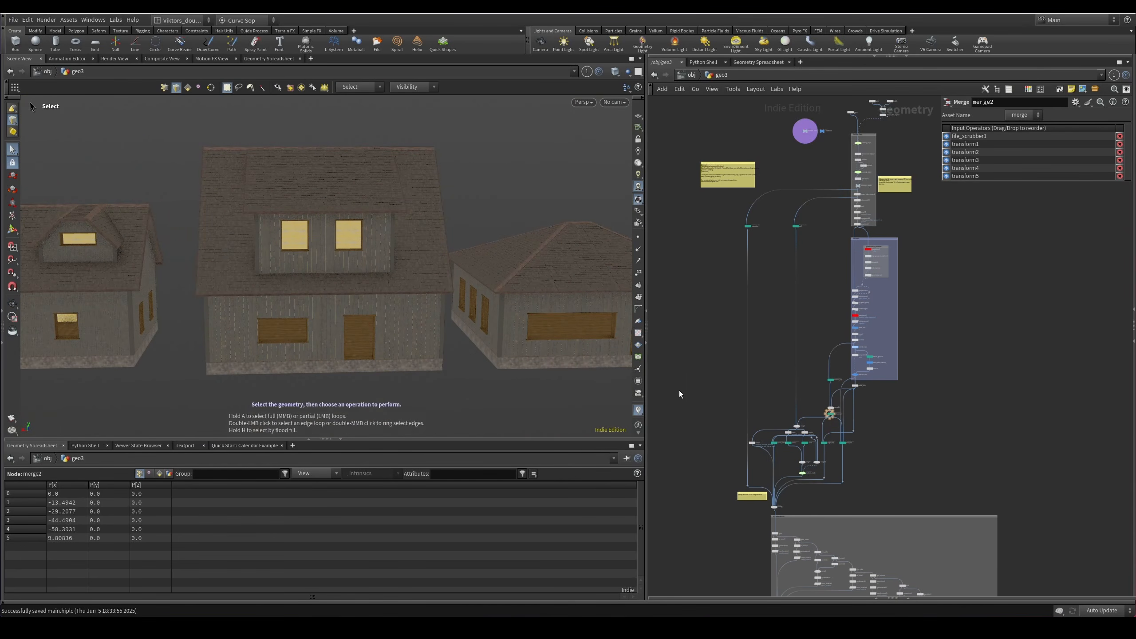
# Enter the roof_cutouts subnetwork and display the ALL_CUTOUTS merge of the roof modules.
pyautogui.scroll(5, 830, 411)
pyautogui.click(830, 325)
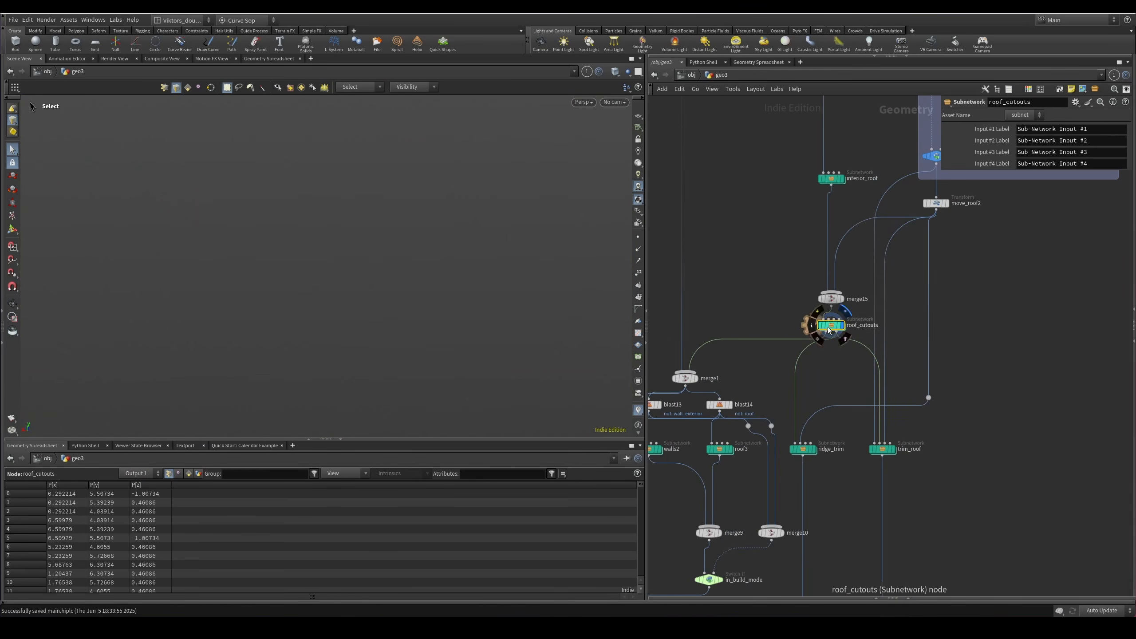
pyautogui.doubleClick(829, 328)
pyautogui.scroll(4, 740, 291)
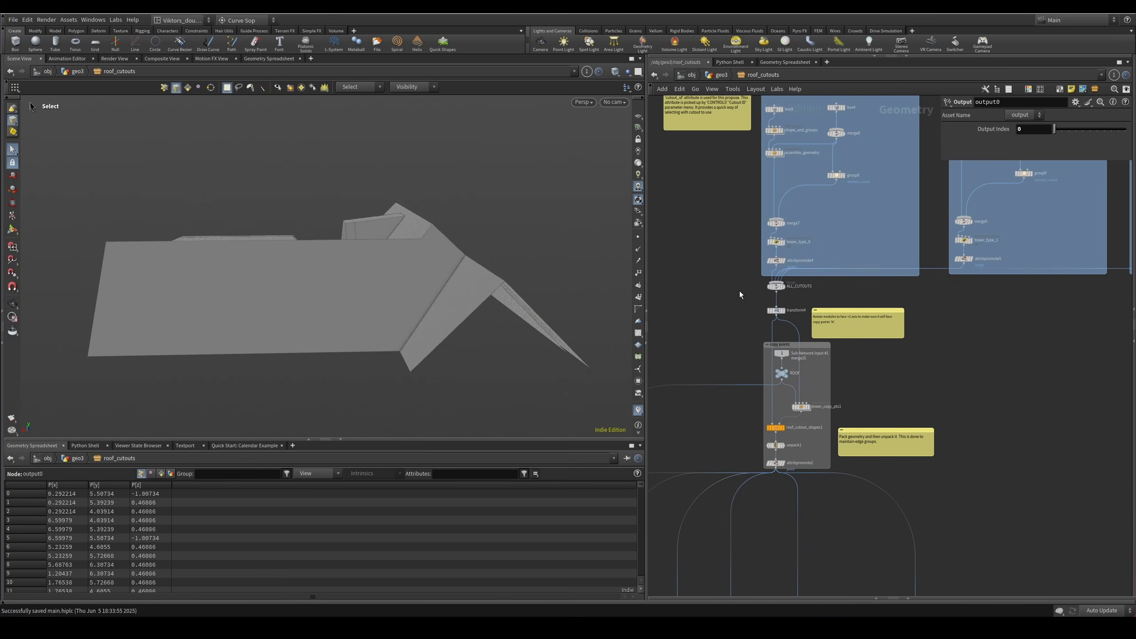
pyautogui.click(783, 286)
pyautogui.press('space')
pyautogui.moveTo(273, 292); pyautogui.dragTo(457, 288)
pyautogui.press('w')
pyautogui.press('w')
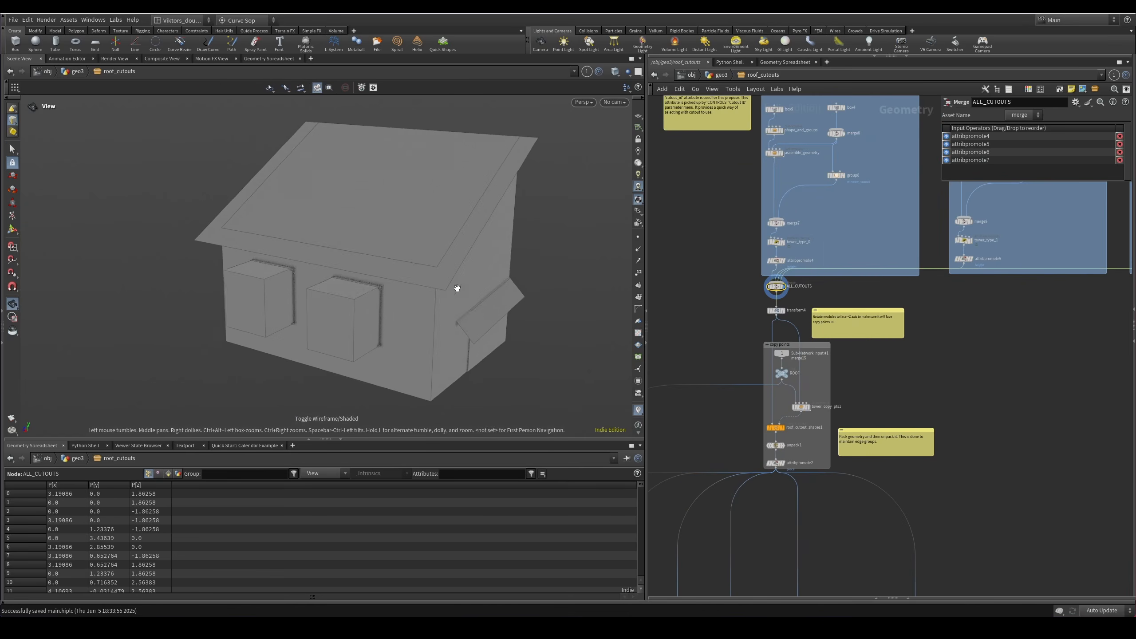
# Display the tower_type_0 roof cutout module at attribpromote4 and view it around.
pyautogui.scroll(4, 826, 268)
pyautogui.click(750, 254)
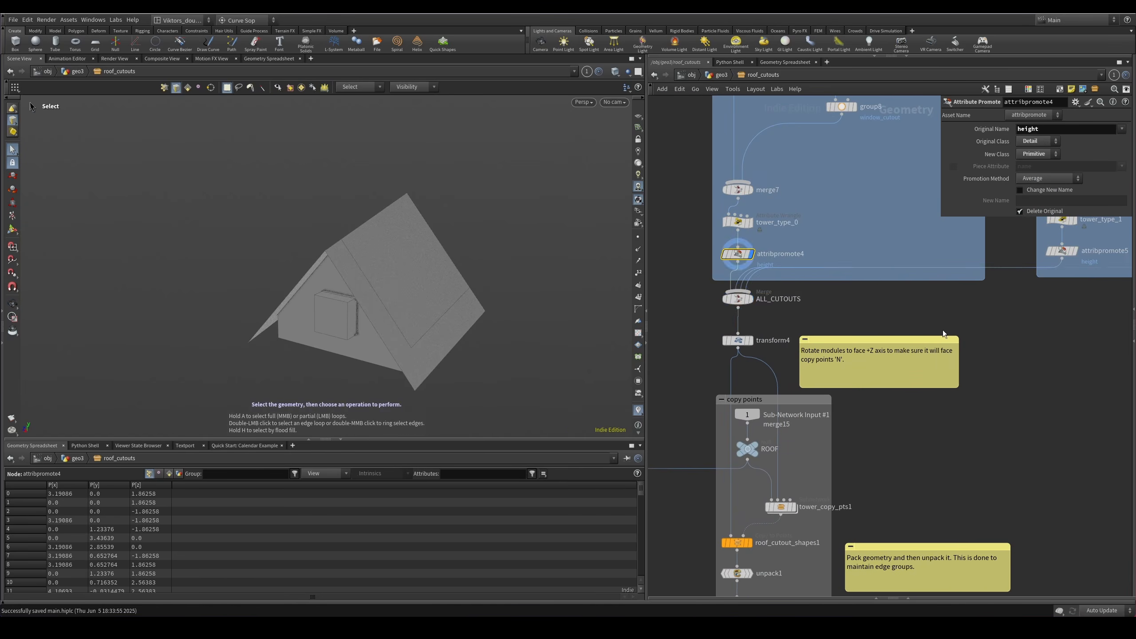
pyautogui.moveTo(943, 330); pyautogui.dragTo(773, 319, button='middle')
pyautogui.press('space')
pyautogui.moveTo(416, 277); pyautogui.dragTo(448, 266)
pyautogui.press('w')
pyautogui.press('w')
# Display the tower_type_1, third and tower_type_3 roof cutout modules in turn at attribpromote5, attribpromote6 and attribpromote7.
pyautogui.moveTo(923, 310); pyautogui.dragTo(844, 327, button='middle')
pyautogui.click(825, 258)
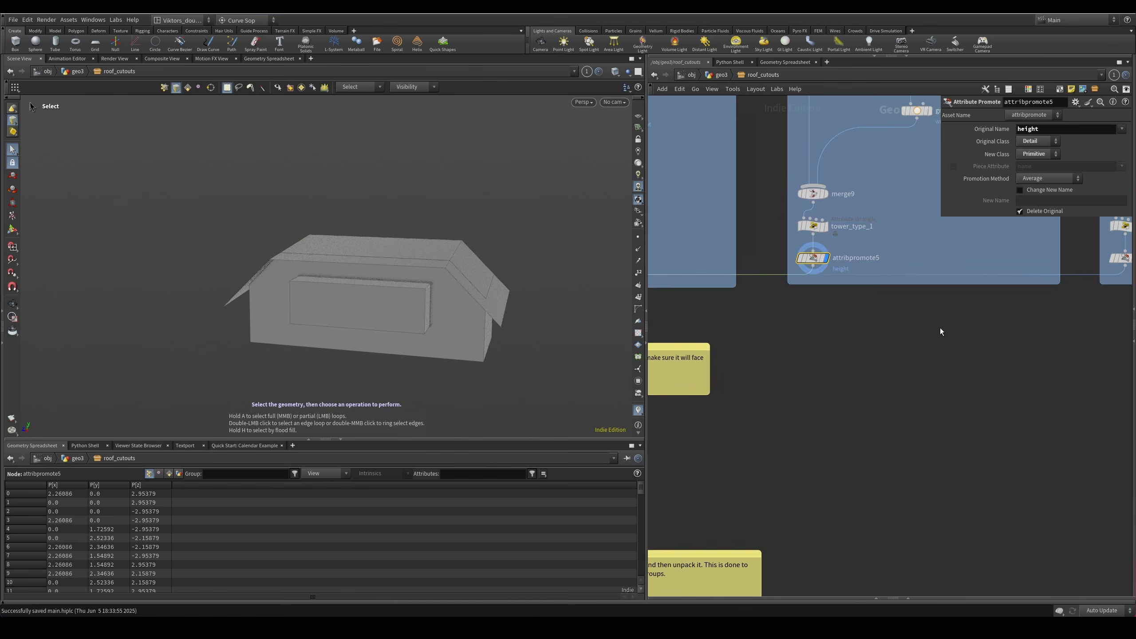
pyautogui.moveTo(1096, 333); pyautogui.dragTo(930, 320, button='middle')
pyautogui.click(966, 245)
pyautogui.moveTo(1096, 318); pyautogui.dragTo(949, 341, button='middle')
pyautogui.moveTo(1077, 361); pyautogui.dragTo(834, 353, button='middle')
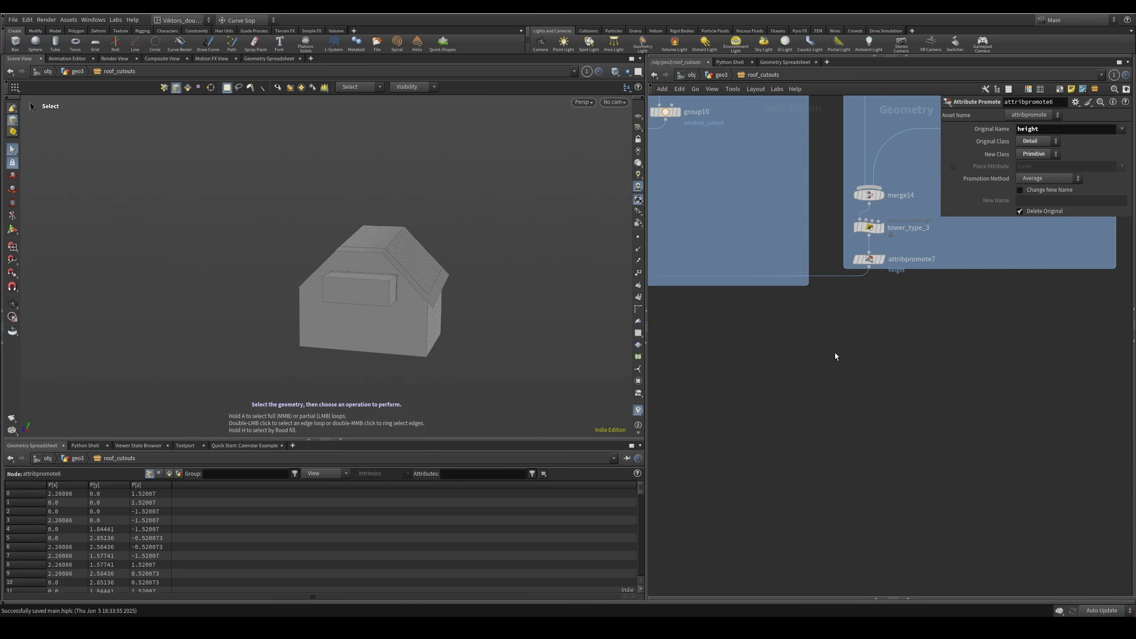
pyautogui.click(857, 259)
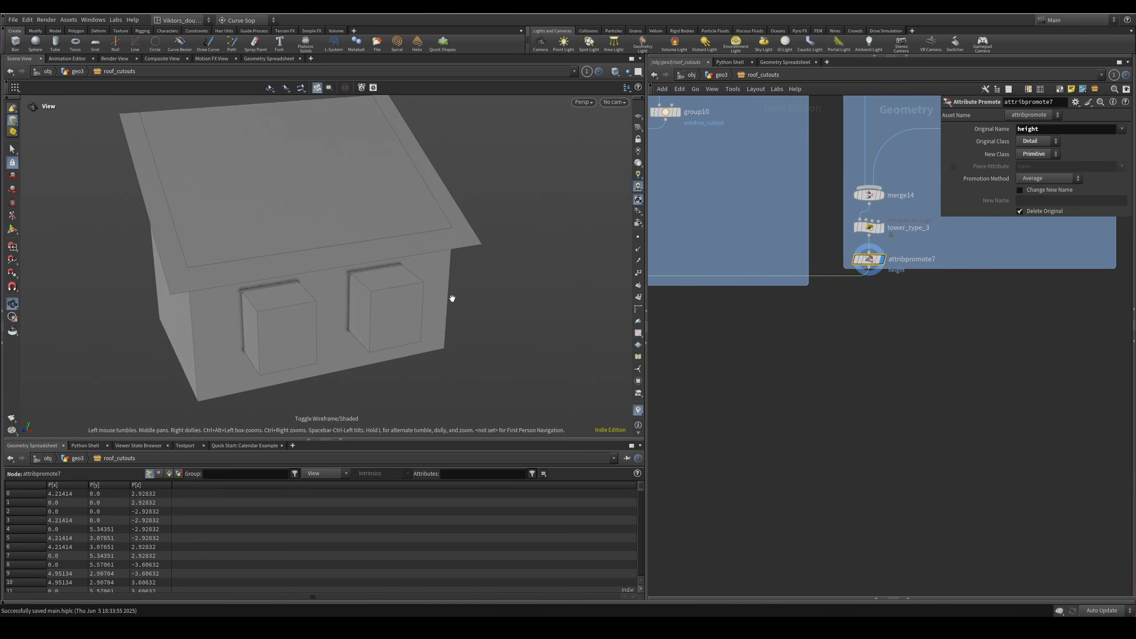
# Return to the geo3 network and display the textured house at the final merge of the material section.
pyautogui.click(722, 75)
pyautogui.scroll(-5, 805, 463)
pyautogui.moveTo(818, 495); pyautogui.dragTo(863, 362, button='middle')
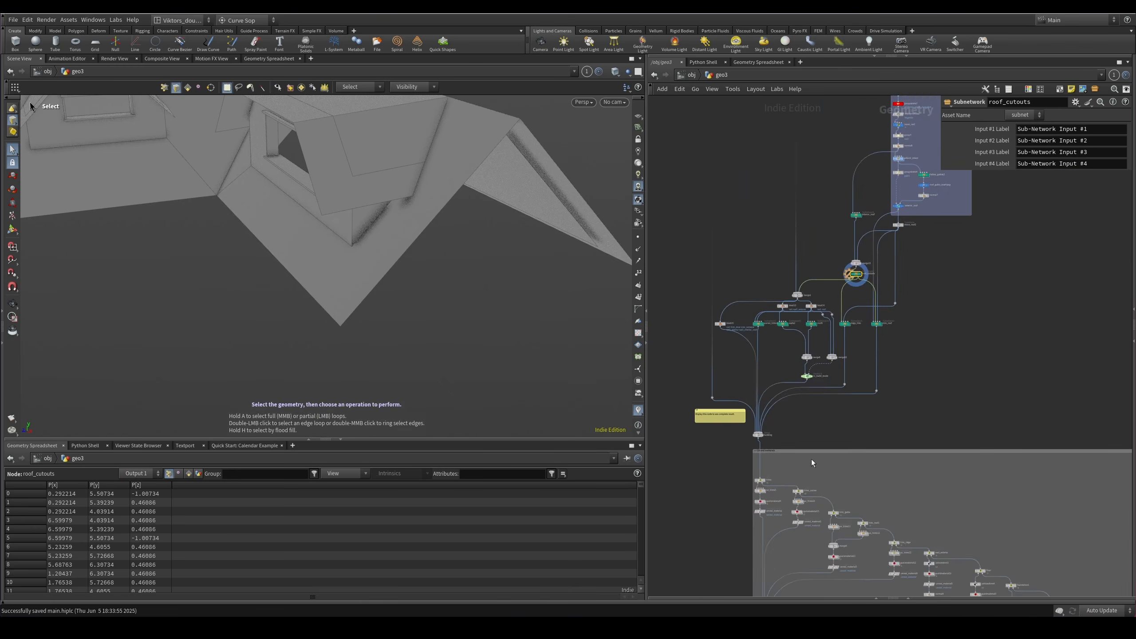
pyautogui.scroll(-4, 796, 467)
pyautogui.moveTo(748, 492); pyautogui.dragTo(745, 350, button='middle')
pyautogui.scroll(3, 776, 353)
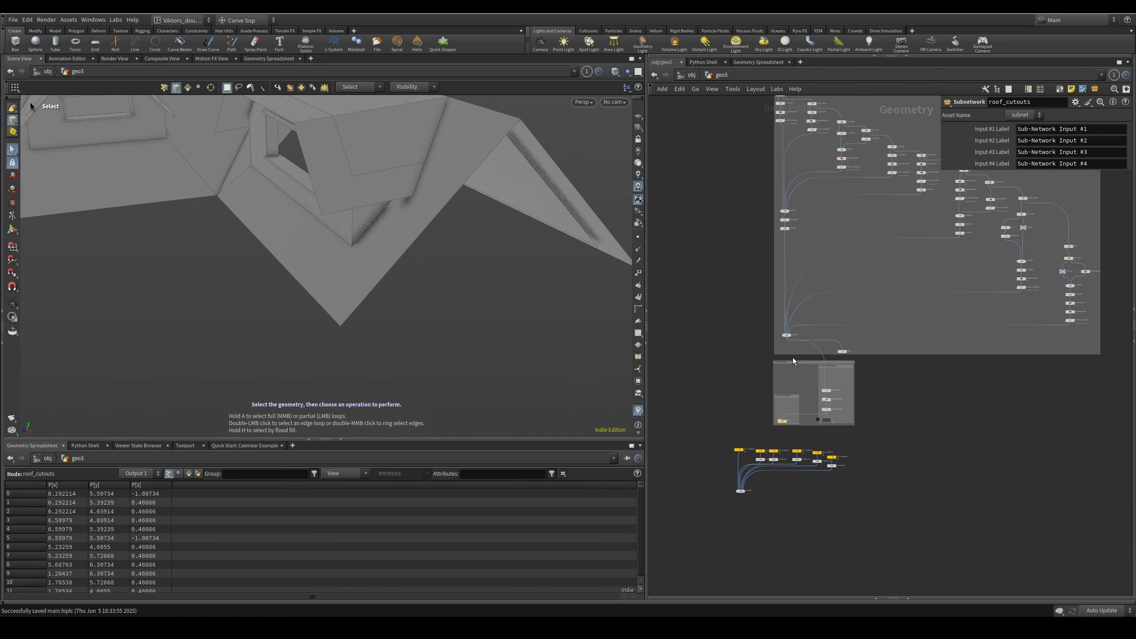
pyautogui.click(787, 334)
pyautogui.press('Escape')
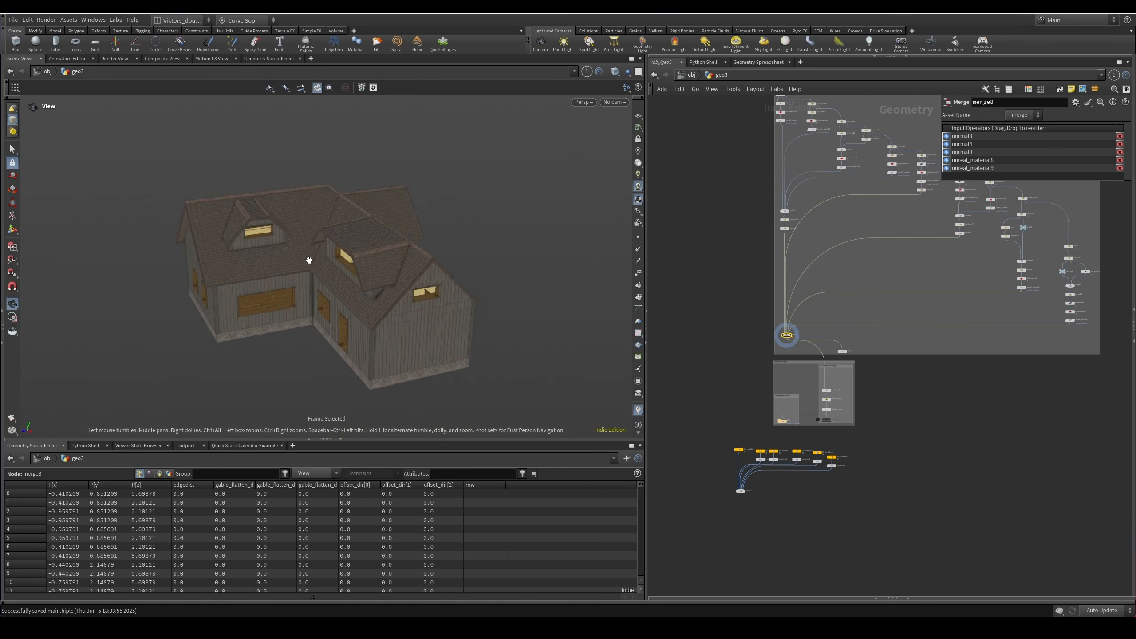
pyautogui.press('w')
pyautogui.scroll(6, 341, 260)
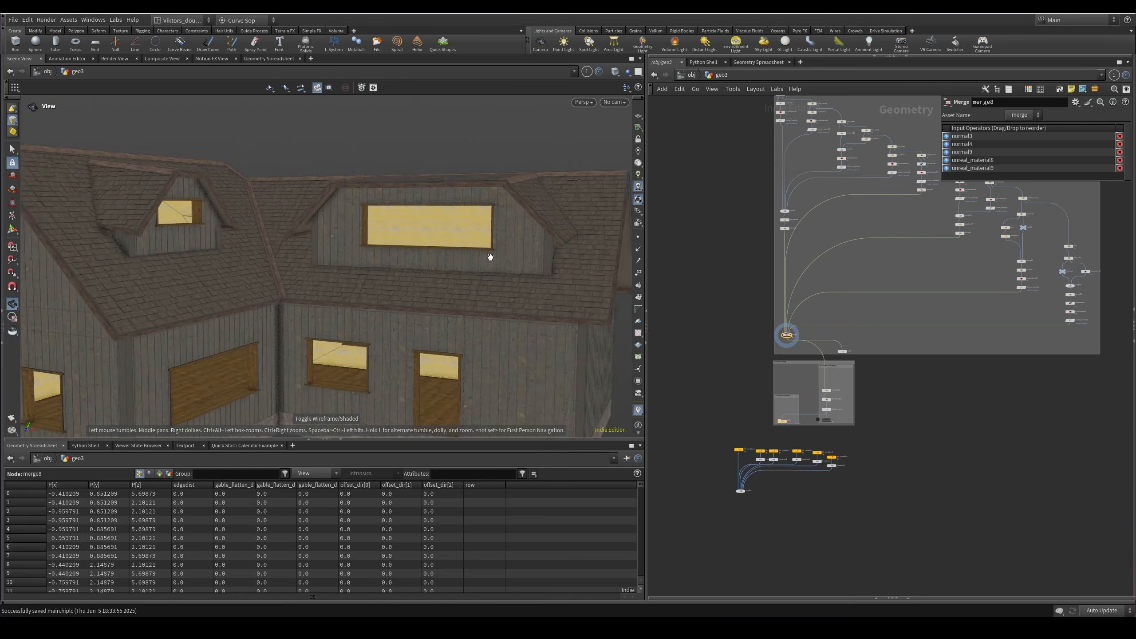
# Display the untextured house at the building merge node above the material section, in plain shaded mode.
pyautogui.press('s')
pyautogui.scroll(-1, 756, 373)
pyautogui.moveTo(779, 134); pyautogui.dragTo(786, 336, button='middle')
pyautogui.scroll(4, 795, 297)
pyautogui.click(766, 321)
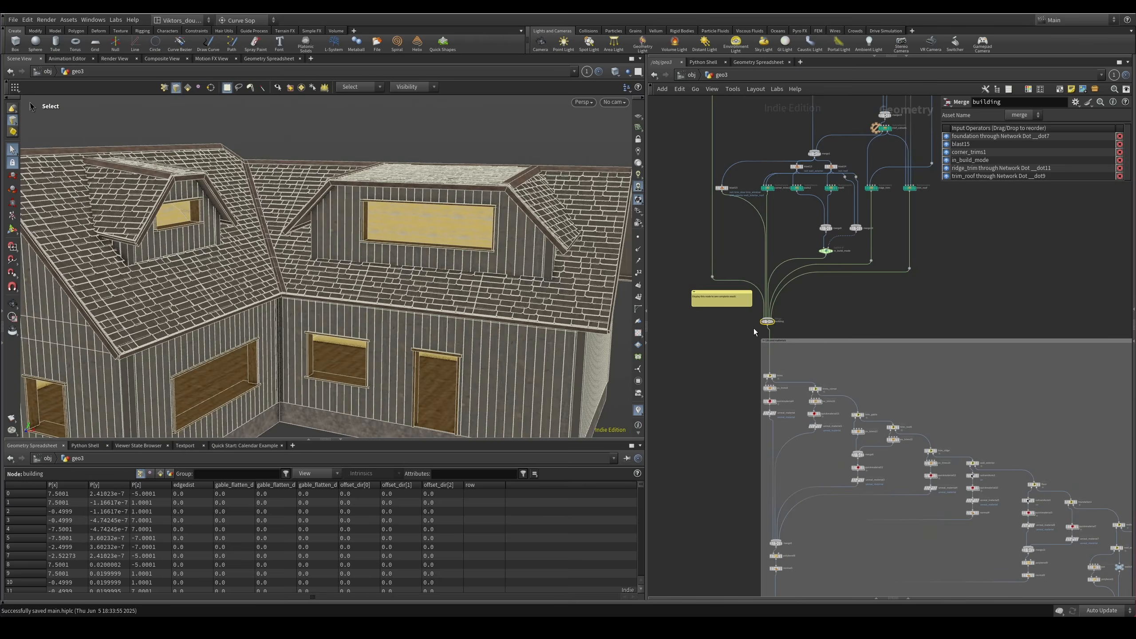
pyautogui.press('r')
pyautogui.keyDown('alt'); pyautogui.moveTo(457, 275); pyautogui.dragTo(590, 279); pyautogui.keyUp('alt')
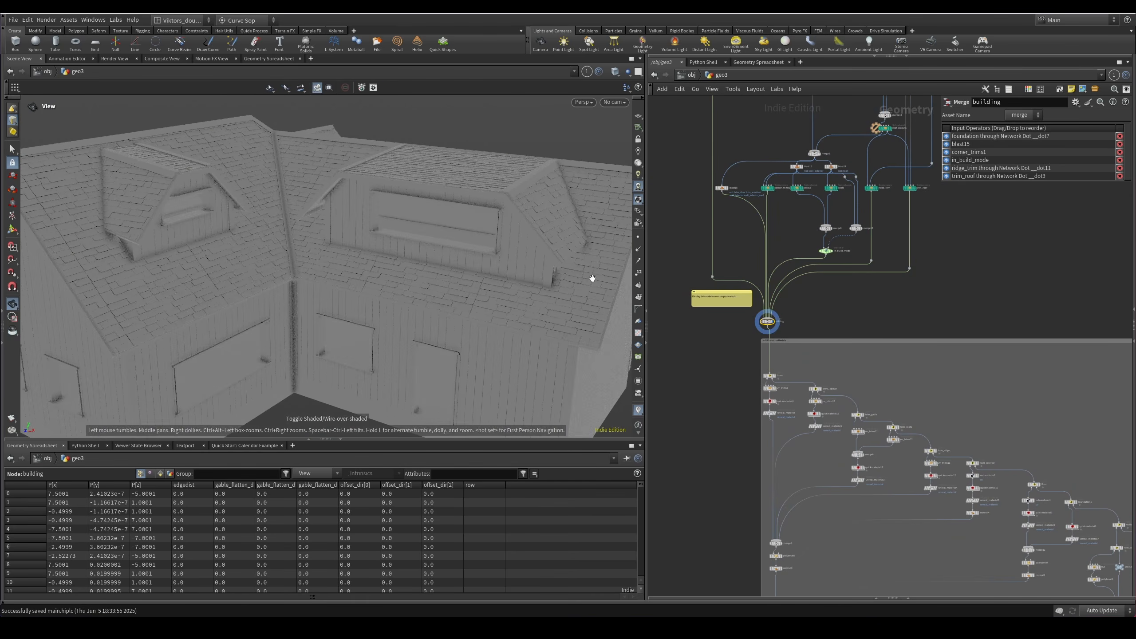
pyautogui.press('s')
# Open the CONTROLS node's parameters and enable Build mode for the displayed building.
pyautogui.moveTo(695, 272); pyautogui.dragTo(871, 172)
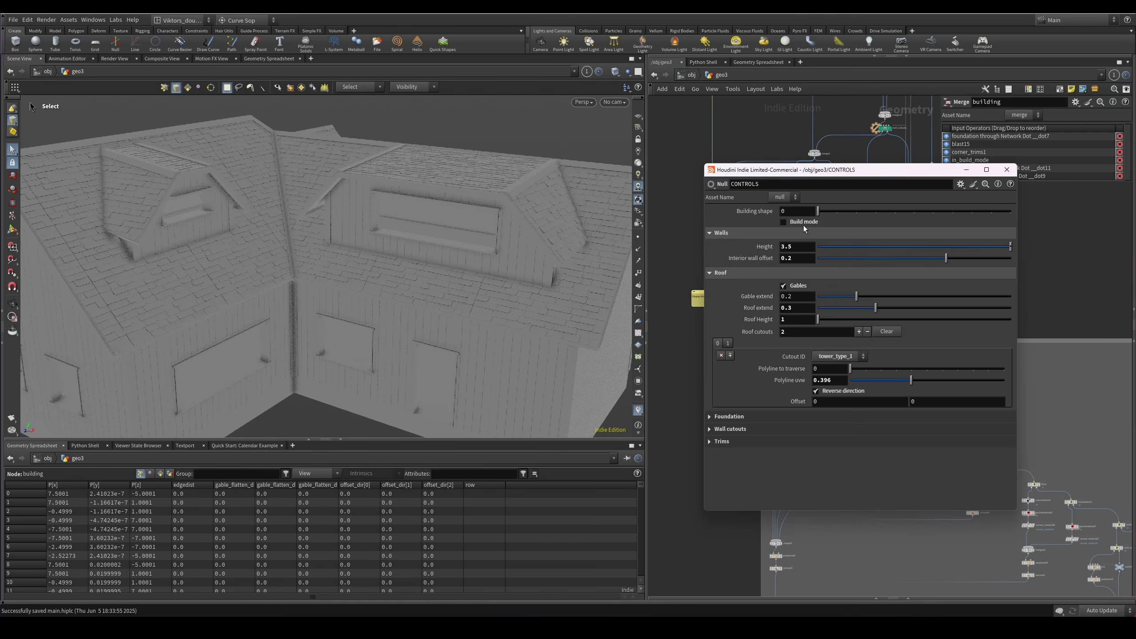
pyautogui.press('Escape')
pyautogui.moveTo(532, 236); pyautogui.dragTo(459, 233)
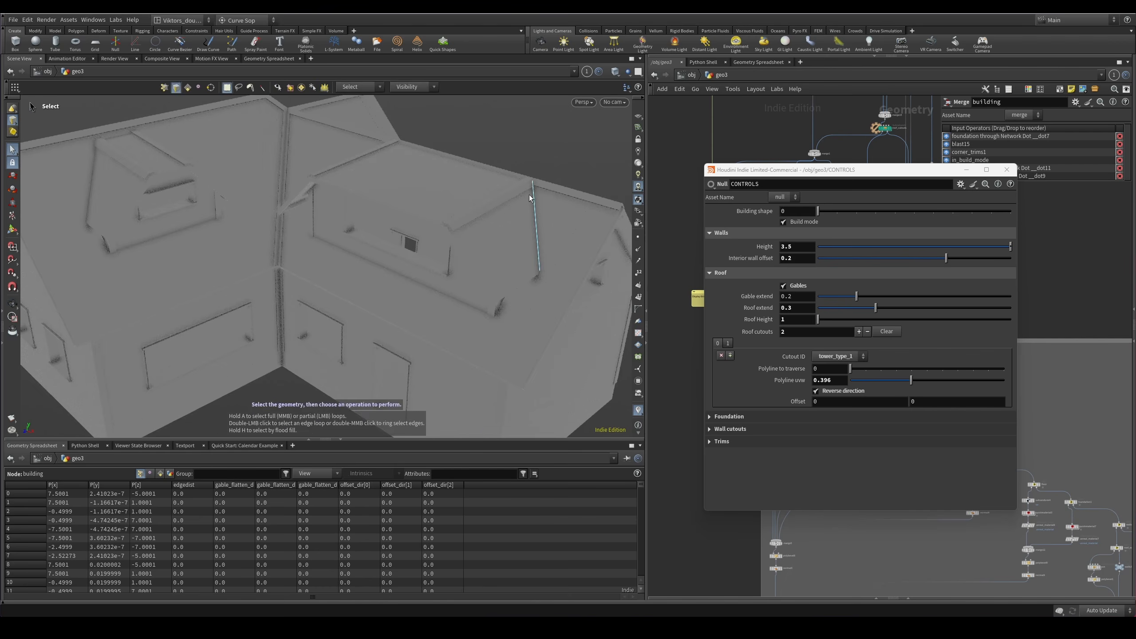
pyautogui.scroll(5, 447, 196)
pyautogui.moveTo(446, 195); pyautogui.dragTo(426, 177)
pyautogui.scroll(-5, 439, 208)
pyautogui.press('s')
pyautogui.scroll(-4, 502, 236)
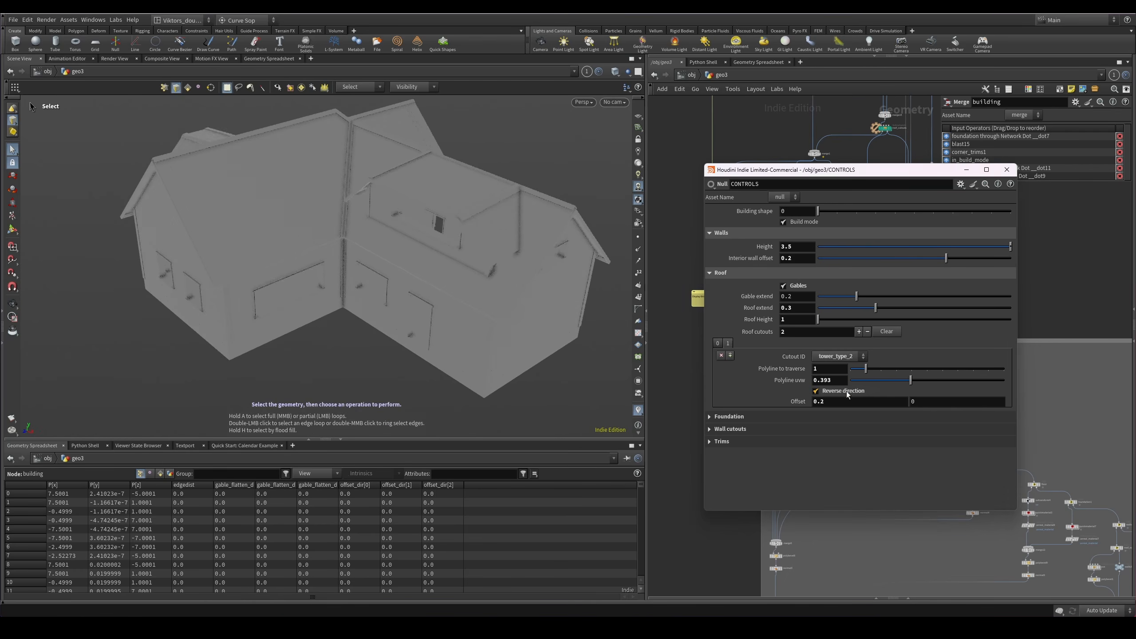
# Slide the tower_type_2 roof cutout along its roof line by setting its Polyline uvw to 0.529.
pyautogui.keyDown('alt'); pyautogui.moveTo(299, 186); pyautogui.dragTo(486, 176); pyautogui.keyUp('alt')
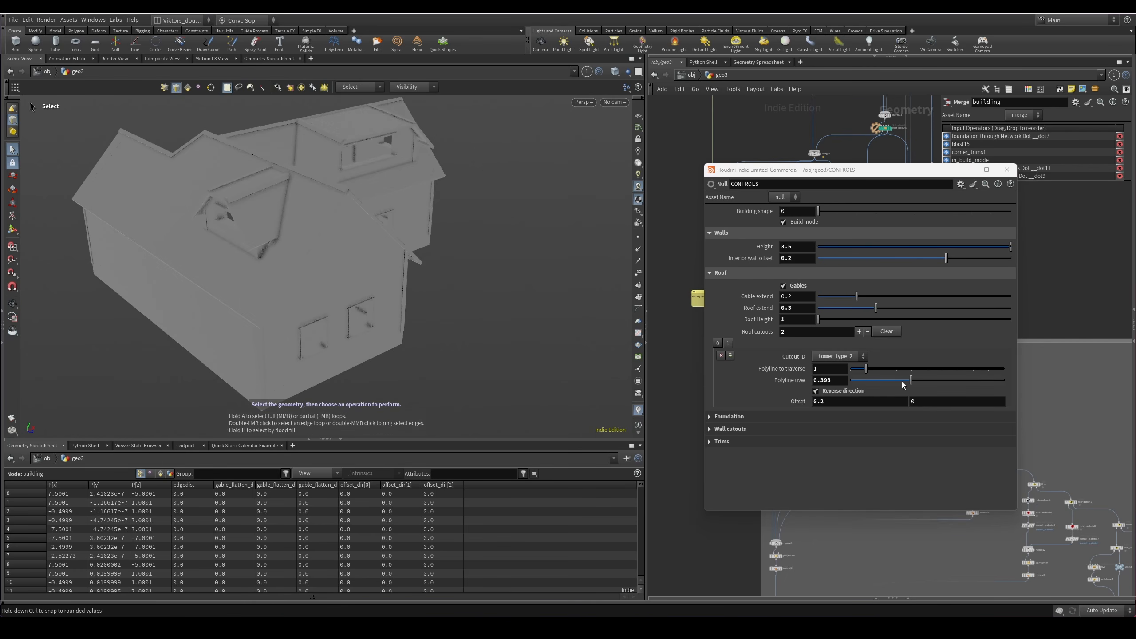
pyautogui.moveTo(939, 396); pyautogui.dragTo(931, 396)
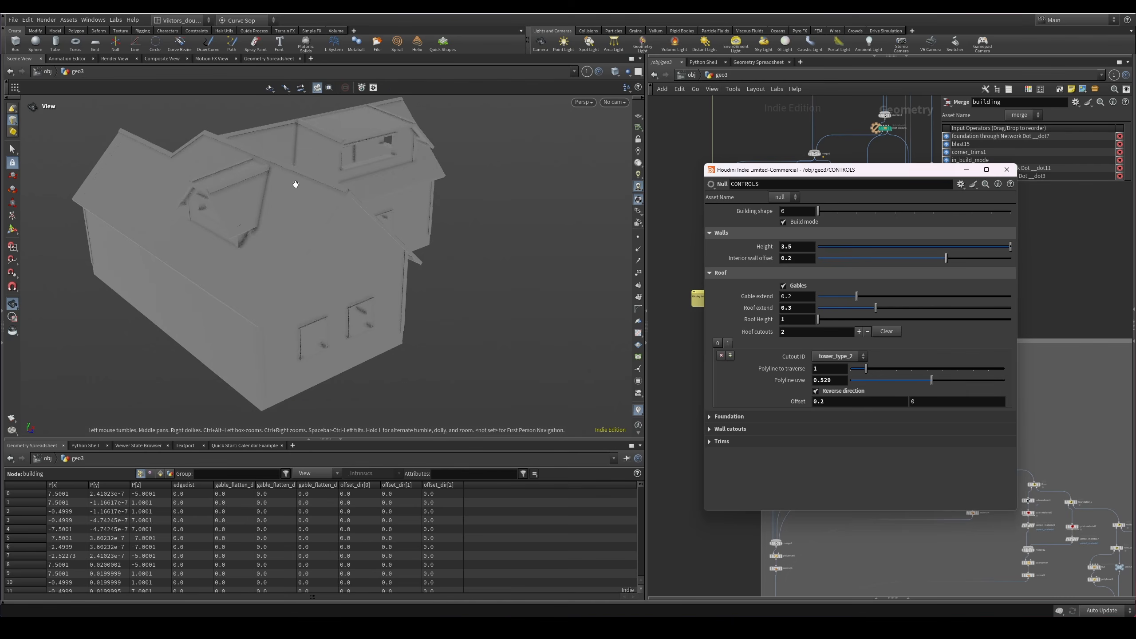
pyautogui.keyDown('alt'); pyautogui.moveTo(294, 182); pyautogui.dragTo(228, 246); pyautogui.keyUp('alt')
pyautogui.keyDown('alt'); pyautogui.moveTo(425, 270); pyautogui.dragTo(514, 304); pyautogui.keyUp('alt')
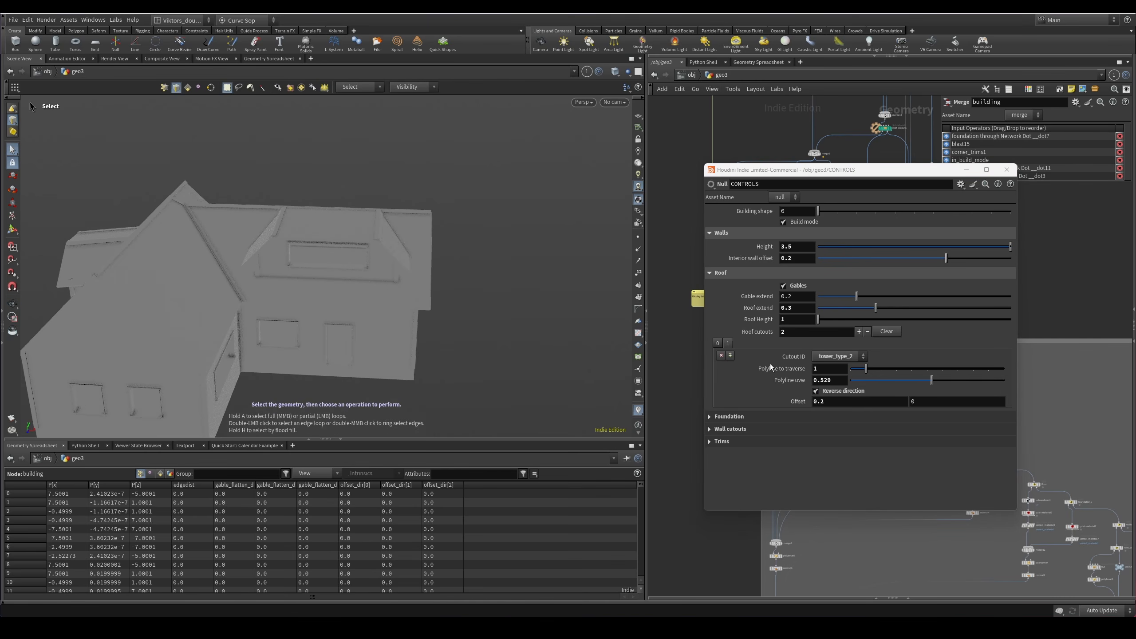
# Slide the tower_type_1 roof cutout along its roof line to a Polyline uvw of 0.48 and disable Build mode.
pyautogui.keyDown('alt'); pyautogui.moveTo(366, 259); pyautogui.dragTo(448, 314); pyautogui.keyUp('alt')
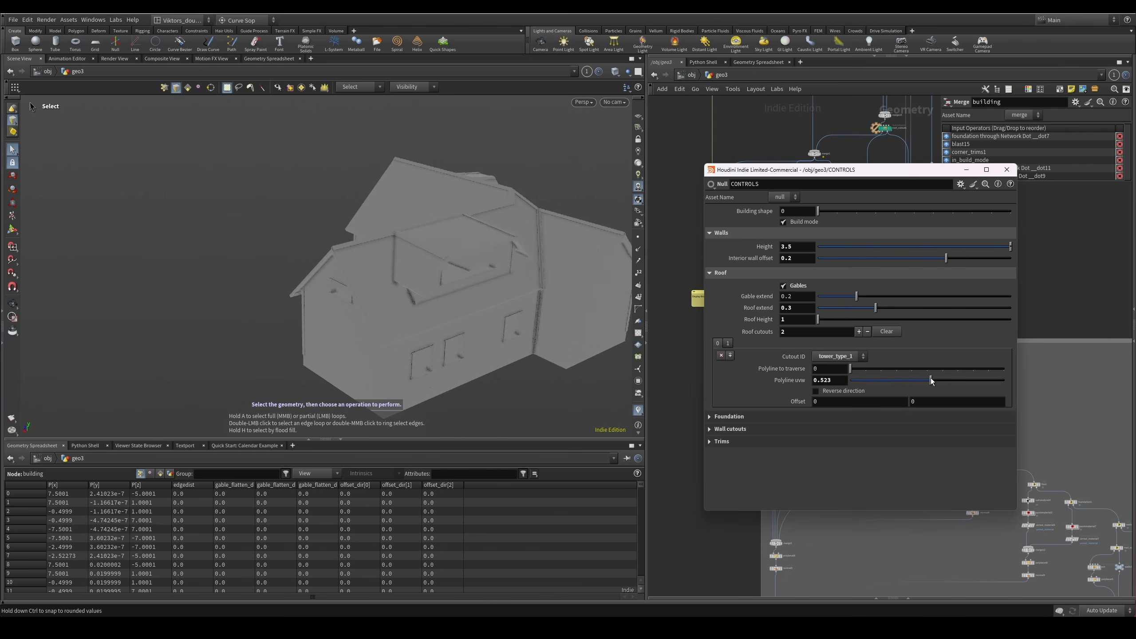
pyautogui.moveTo(922, 384); pyautogui.dragTo(926, 384)
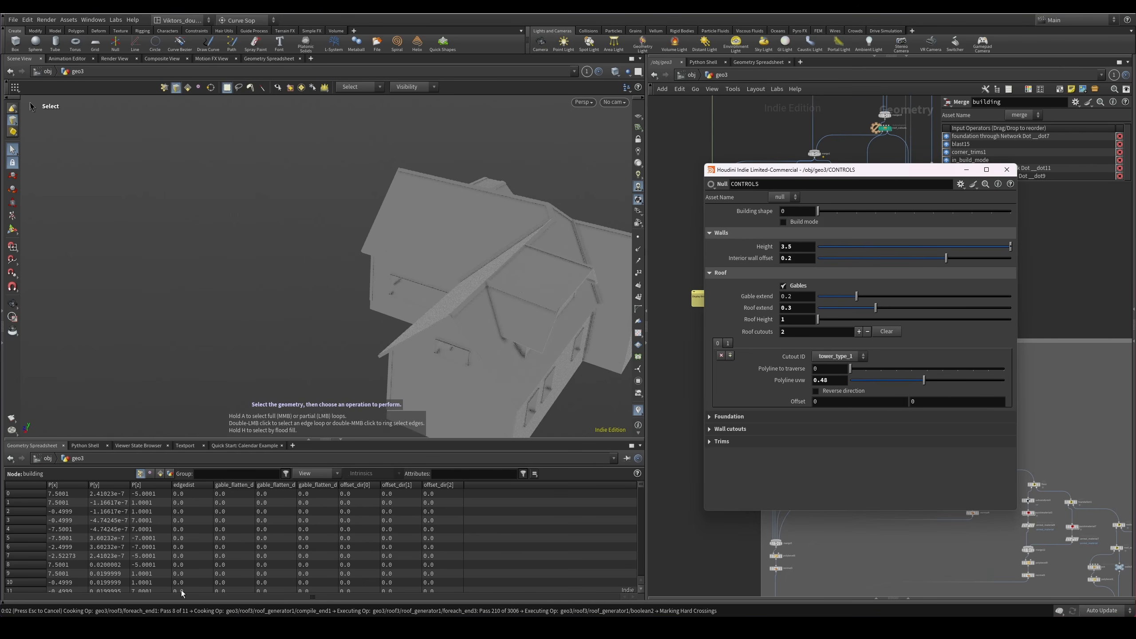
pyautogui.keyDown('alt'); pyautogui.moveTo(530, 361); pyautogui.dragTo(432, 320, button='middle'); pyautogui.keyUp('alt')
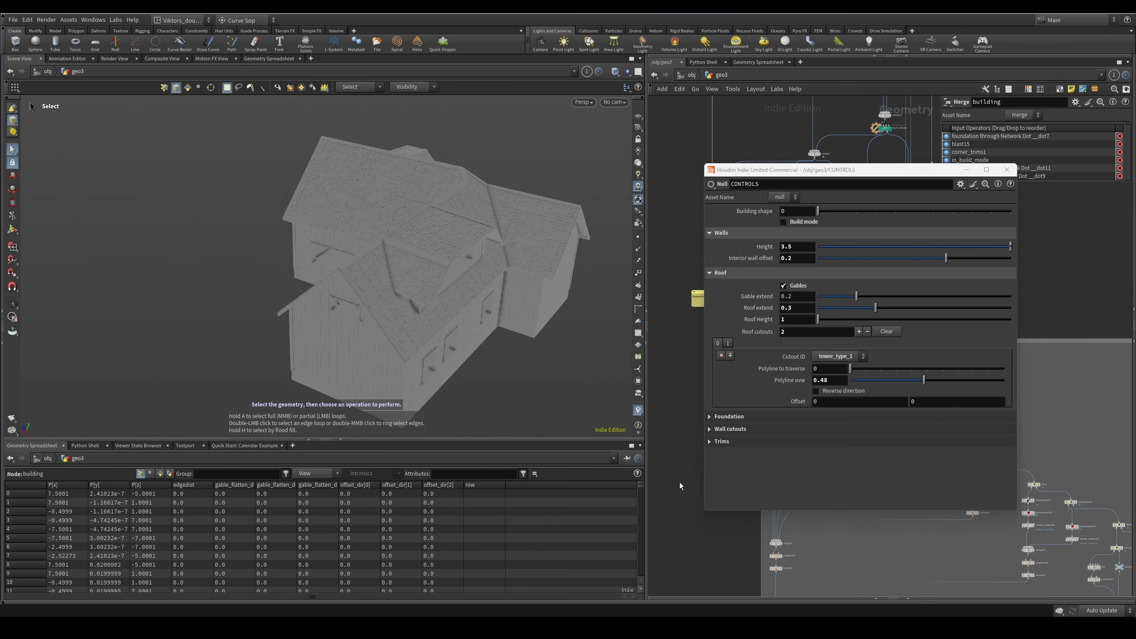
# Display the textured house at the final merge of the material section and examine its walls and openings up close.
pyautogui.scroll(-5, 680, 484)
pyautogui.moveTo(704, 573); pyautogui.dragTo(680, 511, button='middle')
pyautogui.scroll(6, 681, 542)
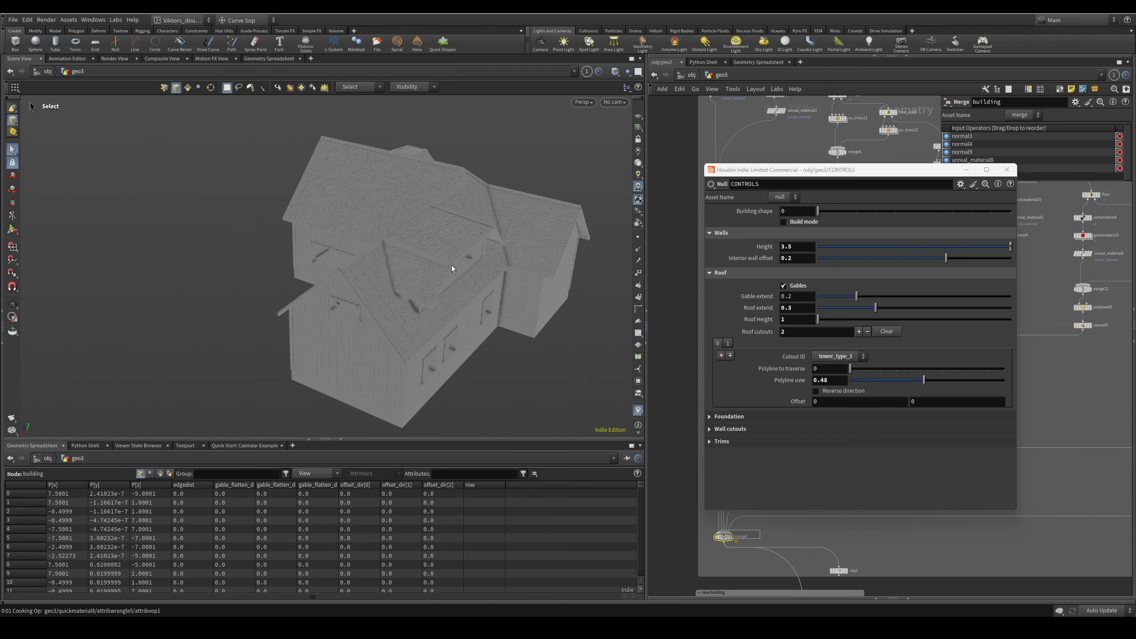
pyautogui.keyDown('alt'); pyautogui.moveTo(555, 302); pyautogui.dragTo(368, 286); pyautogui.keyUp('alt')
pyautogui.keyDown('alt'); pyautogui.moveTo(367, 286); pyautogui.dragTo(485, 262, button='right'); pyautogui.keyUp('alt')
pyautogui.keyDown('alt'); pyautogui.moveTo(423, 294); pyautogui.dragTo(440, 290); pyautogui.keyUp('alt')
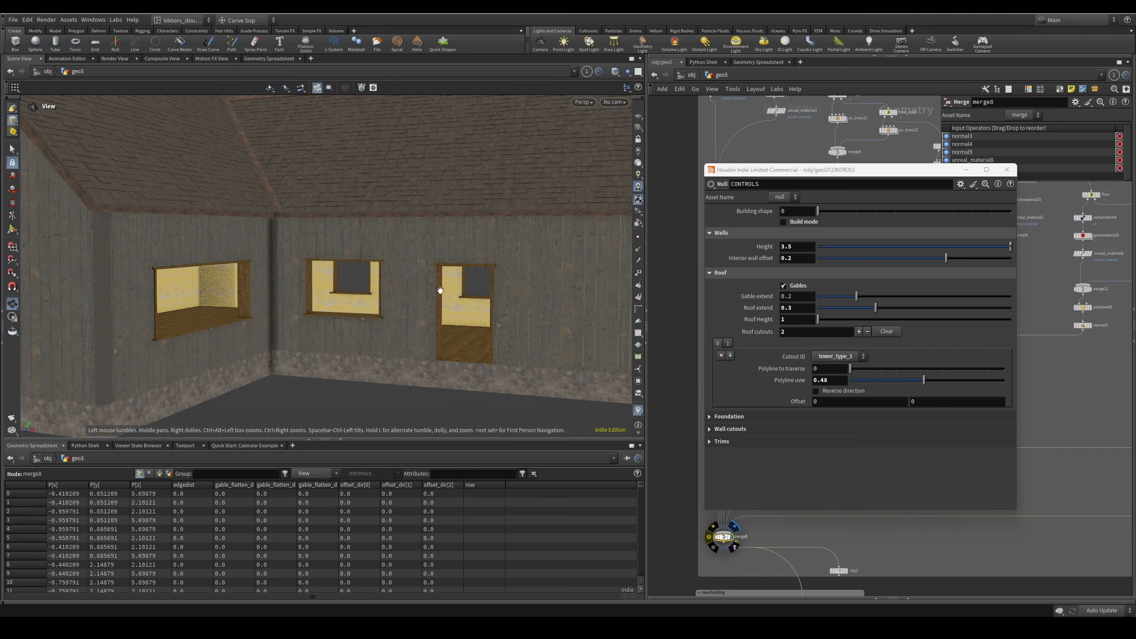
pyautogui.press('s')
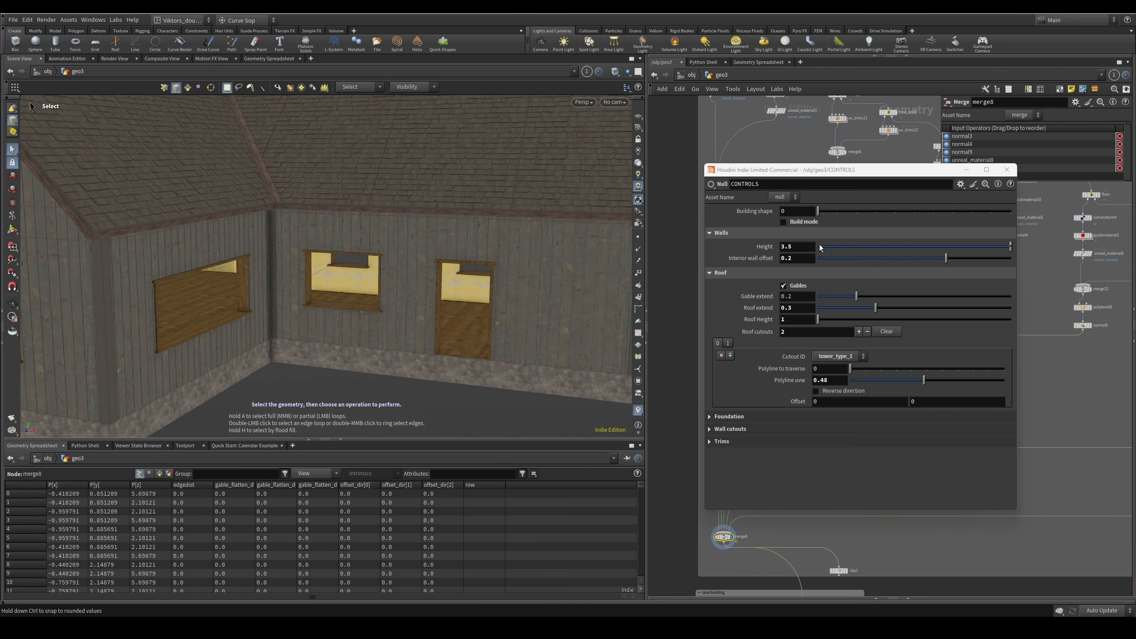
# Enable Build mode for the textured house and inspect its simplified walls and roof from several angles.
pyautogui.click(812, 222)
pyautogui.press('Escape')
pyautogui.moveTo(431, 223); pyautogui.dragTo(481, 179)
pyautogui.press('s')
pyautogui.scroll(-3, 482, 206)
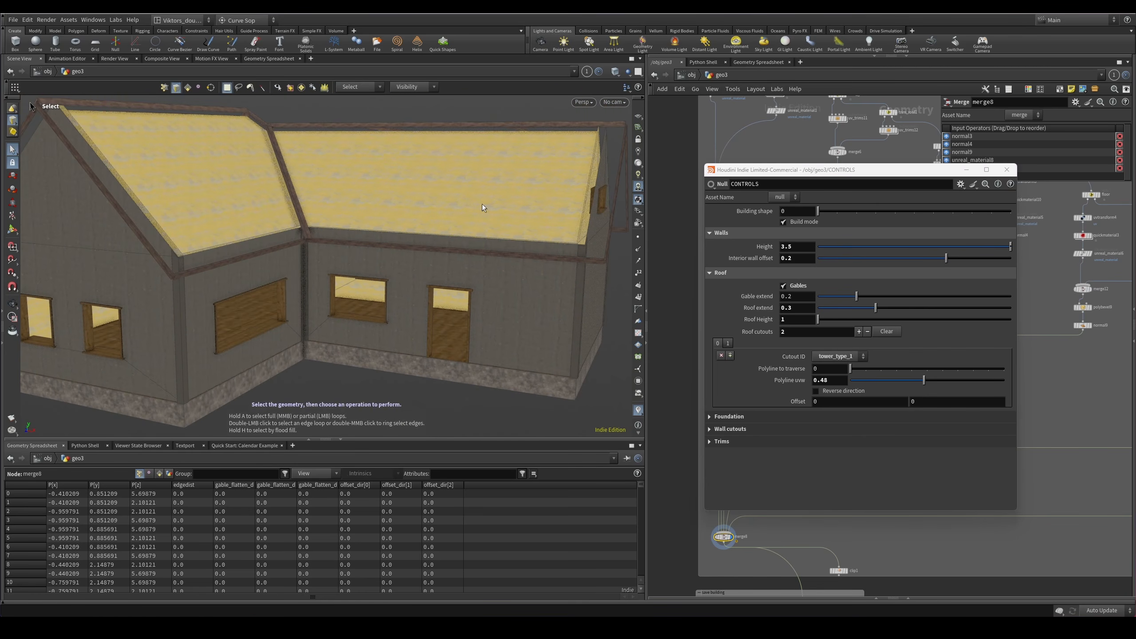
pyautogui.press('Escape')
pyautogui.scroll(3, 296, 215)
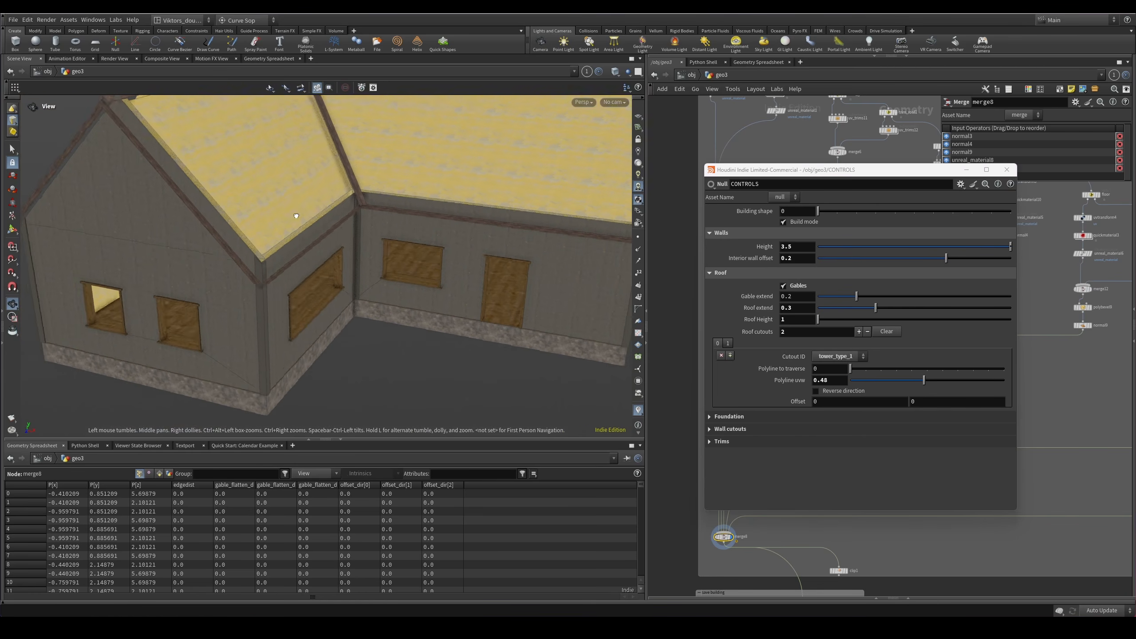
pyautogui.keyDown('alt'); pyautogui.moveTo(296, 216); pyautogui.dragTo(245, 229); pyautogui.keyUp('alt')
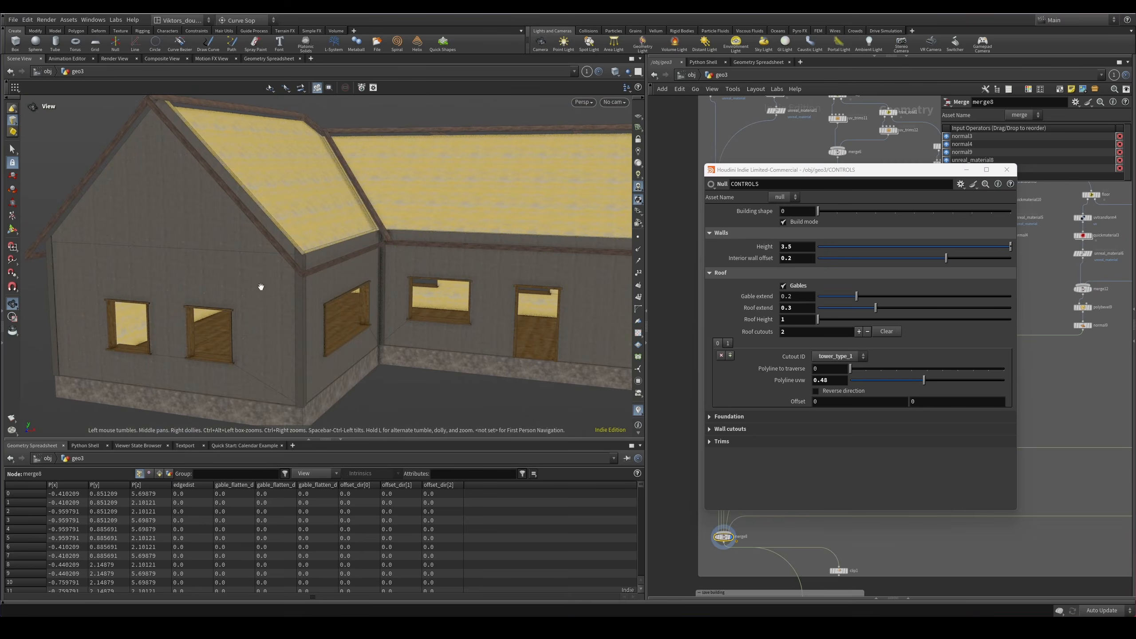
pyautogui.keyDown('alt'); pyautogui.moveTo(261, 286); pyautogui.dragTo(332, 243); pyautogui.keyUp('alt')
pyautogui.scroll(3, 333, 244)
pyautogui.scroll(-3, 381, 279)
pyautogui.keyDown('alt'); pyautogui.moveTo(380, 280); pyautogui.dragTo(281, 278); pyautogui.keyUp('alt')
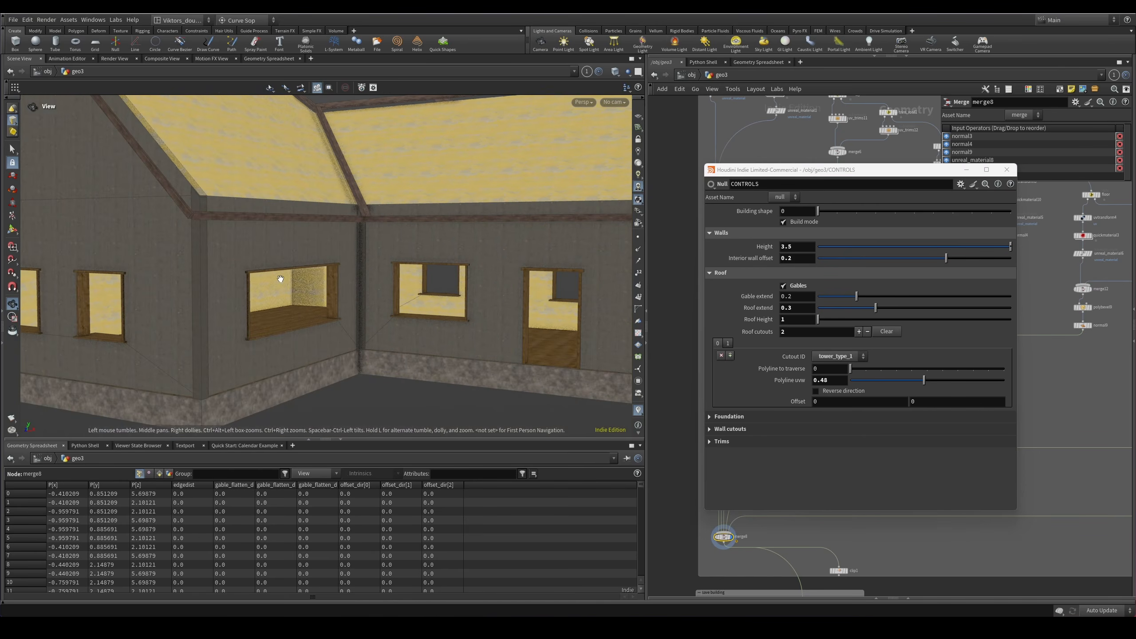
# Collapse the Roof parameters and open the Doors settings of the wall cutouts, with the existing door in view.
pyautogui.click(729, 273)
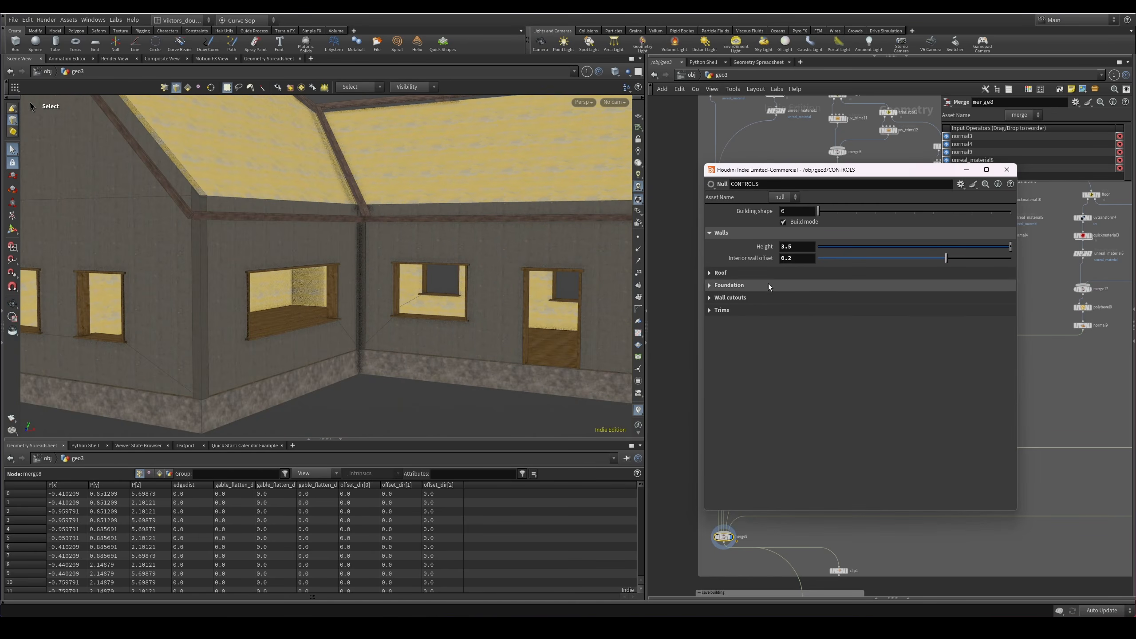
pyautogui.click(731, 286)
pyautogui.click(733, 286)
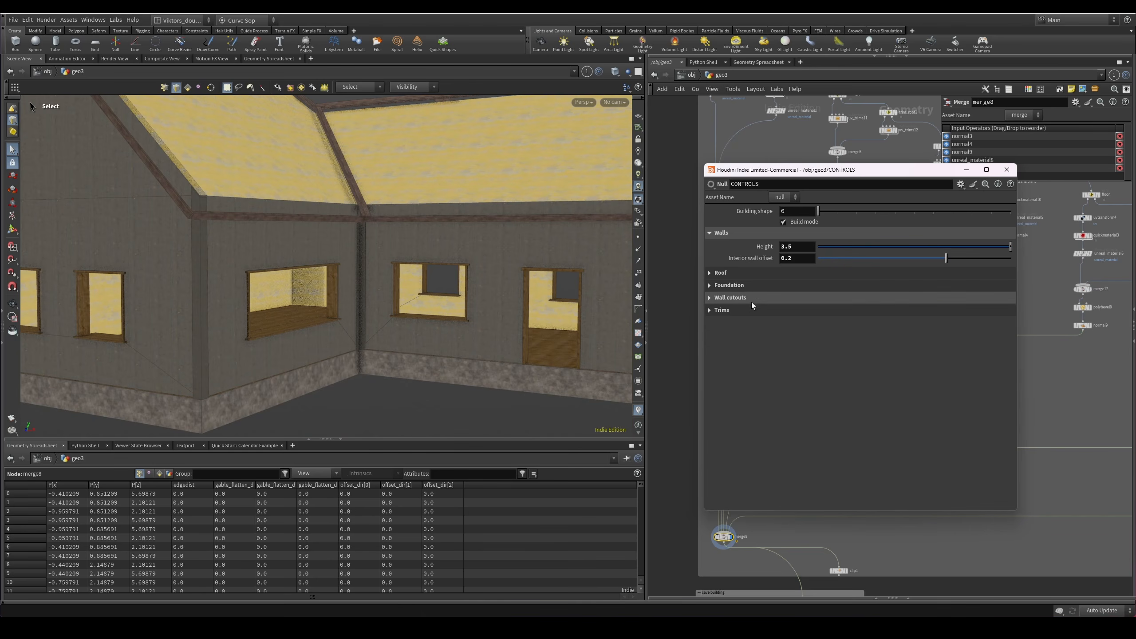
pyautogui.click(733, 297)
pyautogui.click(750, 312)
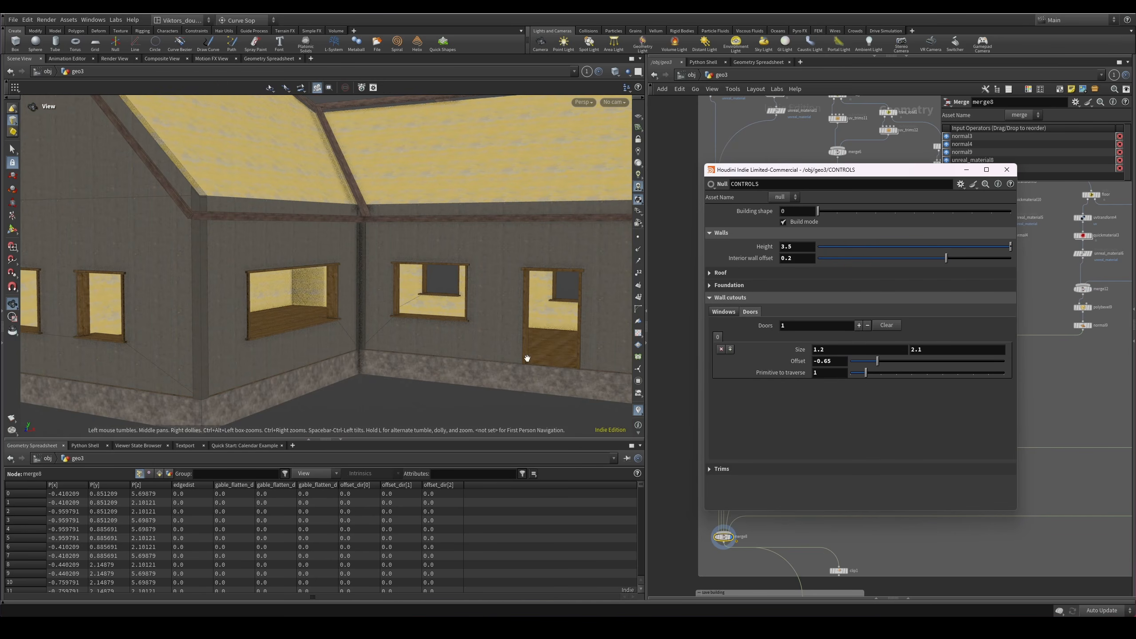
pyautogui.moveTo(527, 358); pyautogui.dragTo(599, 325)
pyautogui.moveTo(529, 310); pyautogui.dragTo(547, 319)
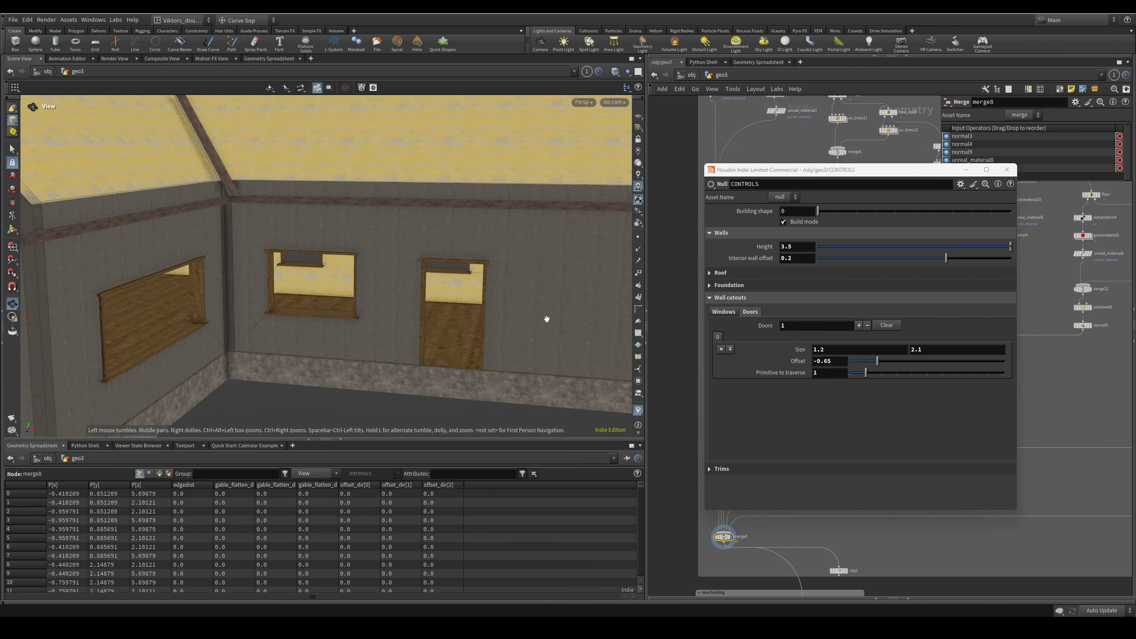
# Add a second door to the wall cutouts and set its width to 1.6.
pyautogui.press('s')
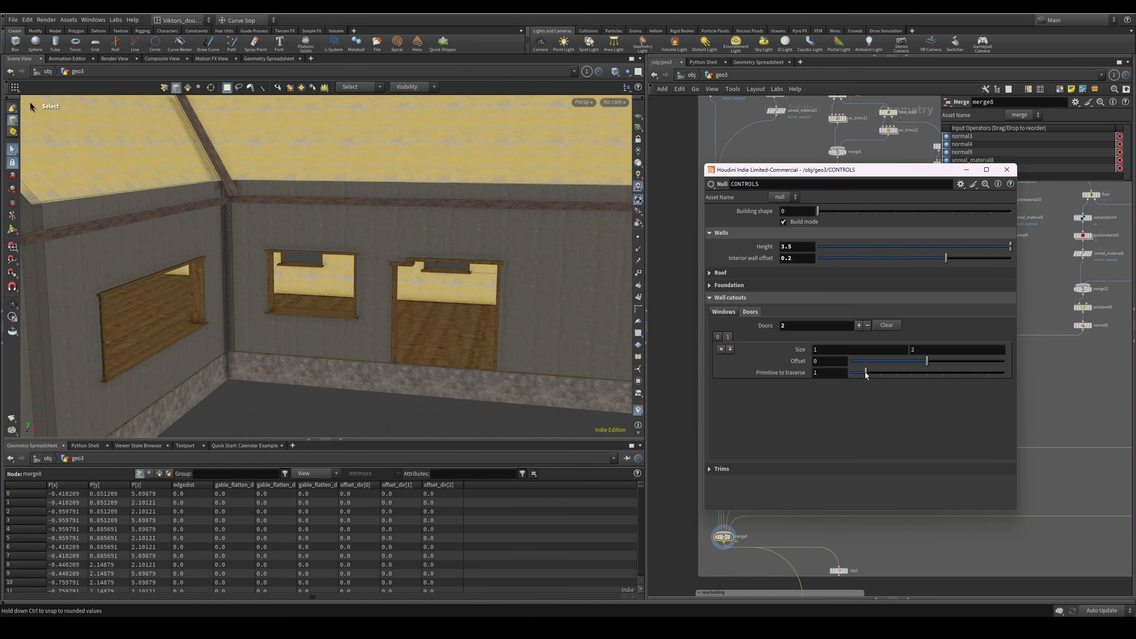
pyautogui.keyDown('alt'); pyautogui.moveTo(563, 344); pyautogui.dragTo(492, 327, button='middle'); pyautogui.keyUp('alt')
pyautogui.keyDown('alt'); pyautogui.moveTo(492, 327); pyautogui.dragTo(449, 333, button='right'); pyautogui.keyUp('alt')
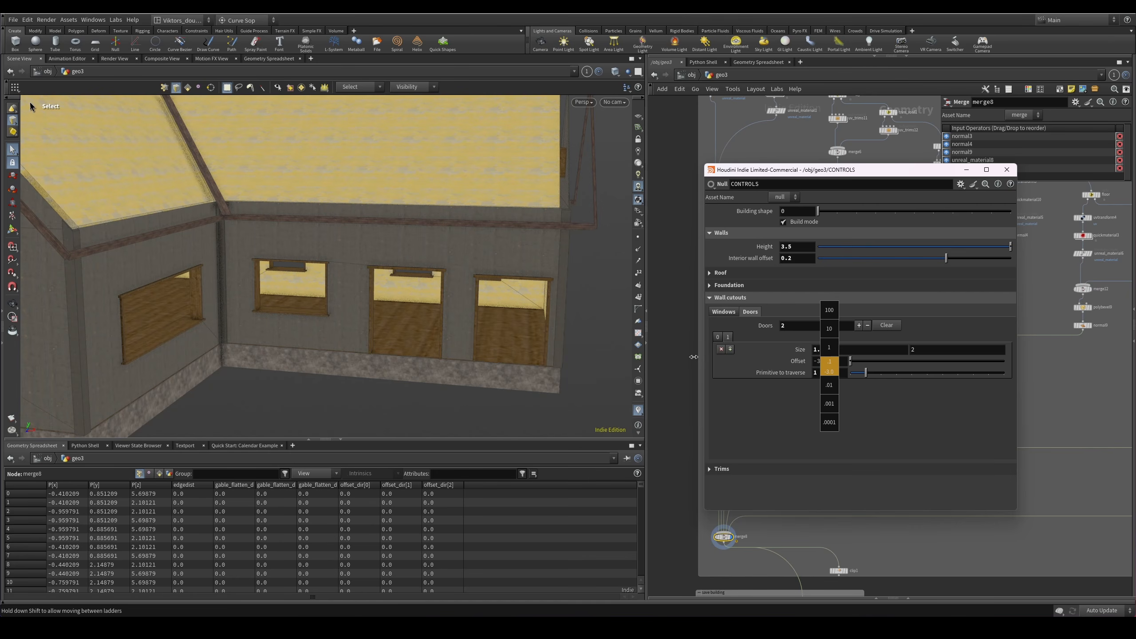
pyautogui.keyDown('alt'); pyautogui.moveTo(448, 251); pyautogui.dragTo(295, 246); pyautogui.keyUp('alt')
pyautogui.scroll(-3, 358, 251)
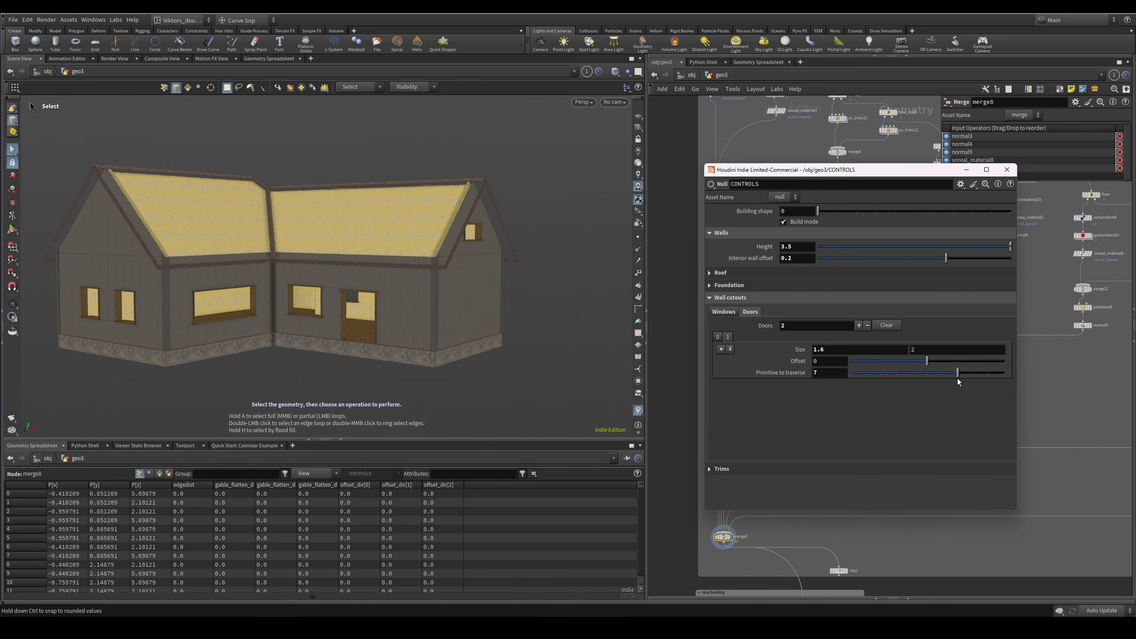
# Move the second door to wall primitive 0 and set its width to 1.2.
pyautogui.moveTo(952, 380); pyautogui.dragTo(862, 377)
pyautogui.keyDown('alt'); pyautogui.moveTo(505, 309); pyautogui.dragTo(385, 306); pyautogui.keyUp('alt')
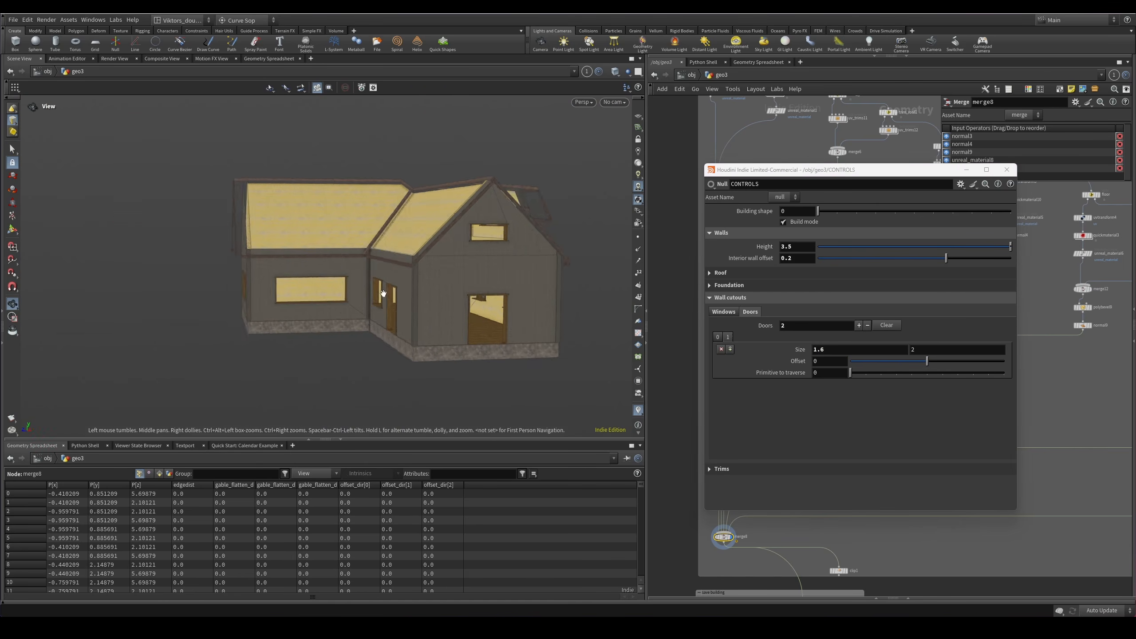
pyautogui.keyDown('alt'); pyautogui.moveTo(386, 305); pyautogui.dragTo(530, 342, button='right'); pyautogui.keyUp('alt')
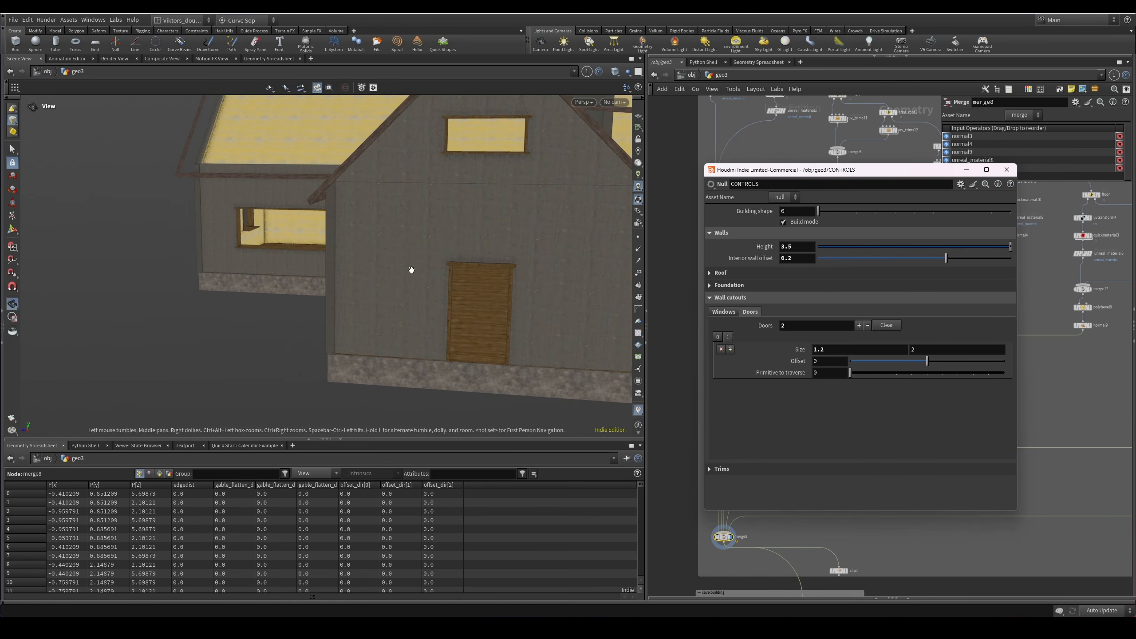
# Open the Windows settings of the wall cutouts and set the width of window entry 0 to 2.1.
pyautogui.press('w')
pyautogui.press('w')
pyautogui.moveTo(411, 270)
pyautogui.mouseDown()
pyautogui.moveTo(449, 253)
pyautogui.moveTo(505, 284)
pyautogui.mouseUp()
pyautogui.moveTo(195, 283); pyautogui.dragTo(272, 303)
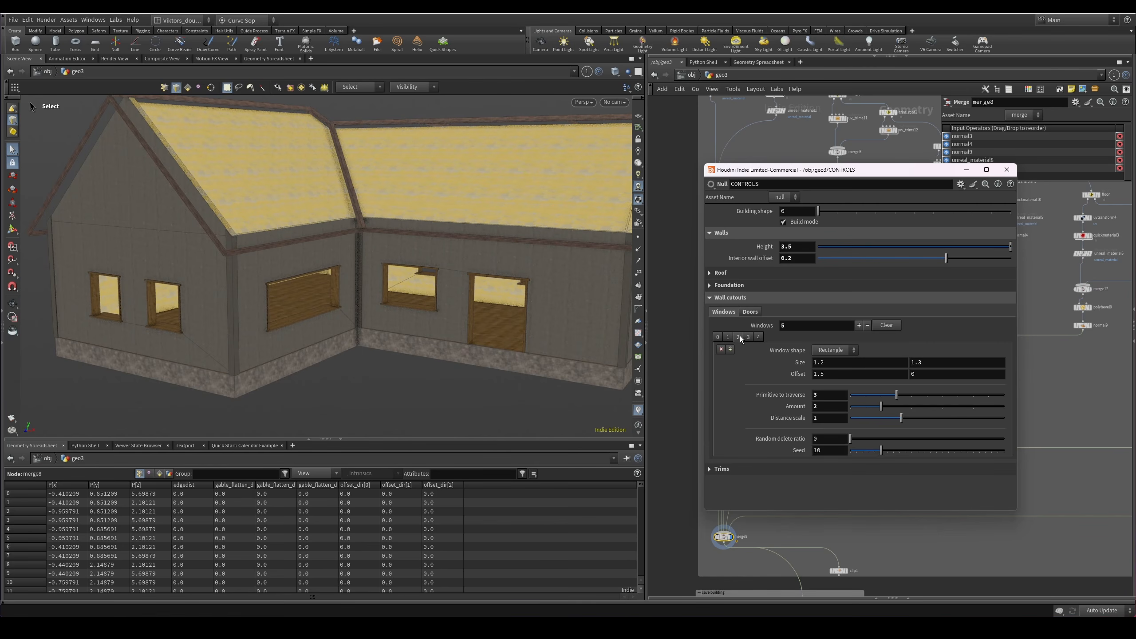
pyautogui.click(714, 338)
pyautogui.moveTo(831, 365); pyautogui.dragTo(853, 366, button='middle')
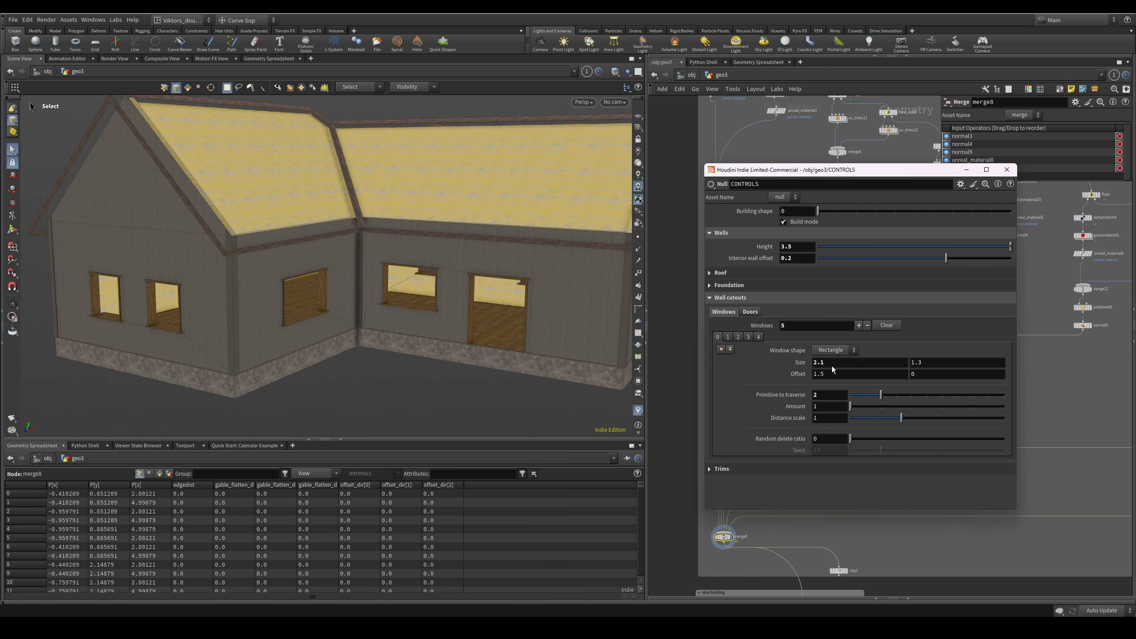
# Examine the windows and walls around the house, switching between wireframe and shaded display.
pyautogui.moveTo(208, 285); pyautogui.dragTo(260, 290)
pyautogui.press('w')
pyautogui.moveTo(152, 302); pyautogui.dragTo(451, 307)
pyautogui.press('w')
pyautogui.press('w')
pyautogui.moveTo(300, 284); pyautogui.dragTo(405, 271)
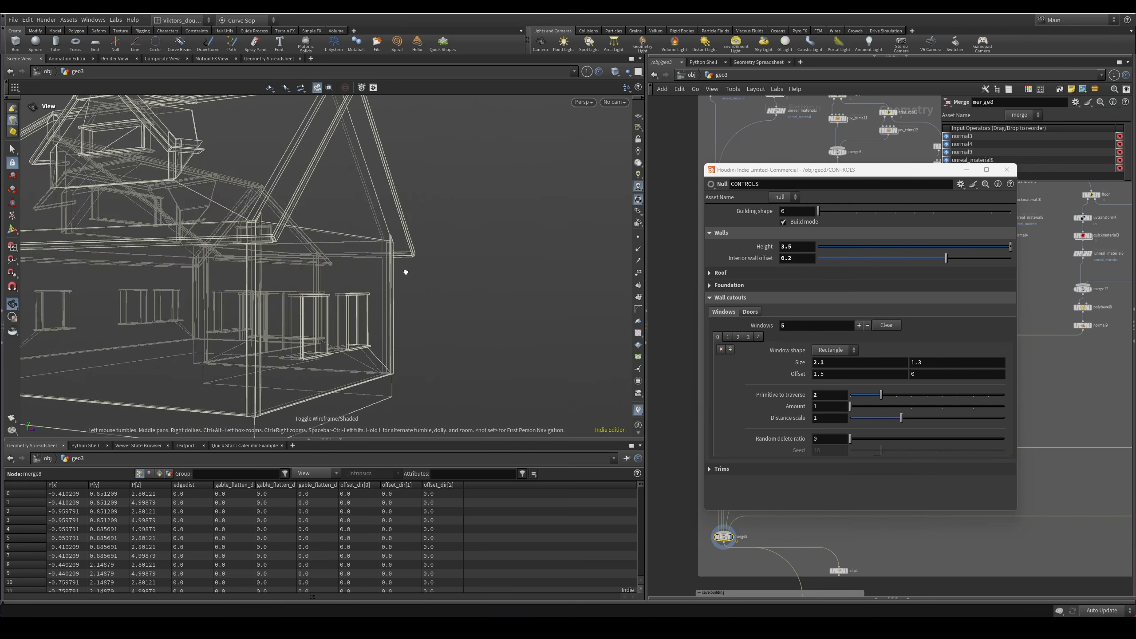
pyautogui.press('w')
pyautogui.moveTo(192, 279)
pyautogui.mouseDown()
pyautogui.moveTo(284, 315)
pyautogui.moveTo(279, 299)
pyautogui.moveTo(398, 286)
pyautogui.moveTo(418, 304)
pyautogui.moveTo(269, 279)
pyautogui.moveTo(336, 318)
pyautogui.mouseUp()
pyautogui.press('w')
pyautogui.press('w')
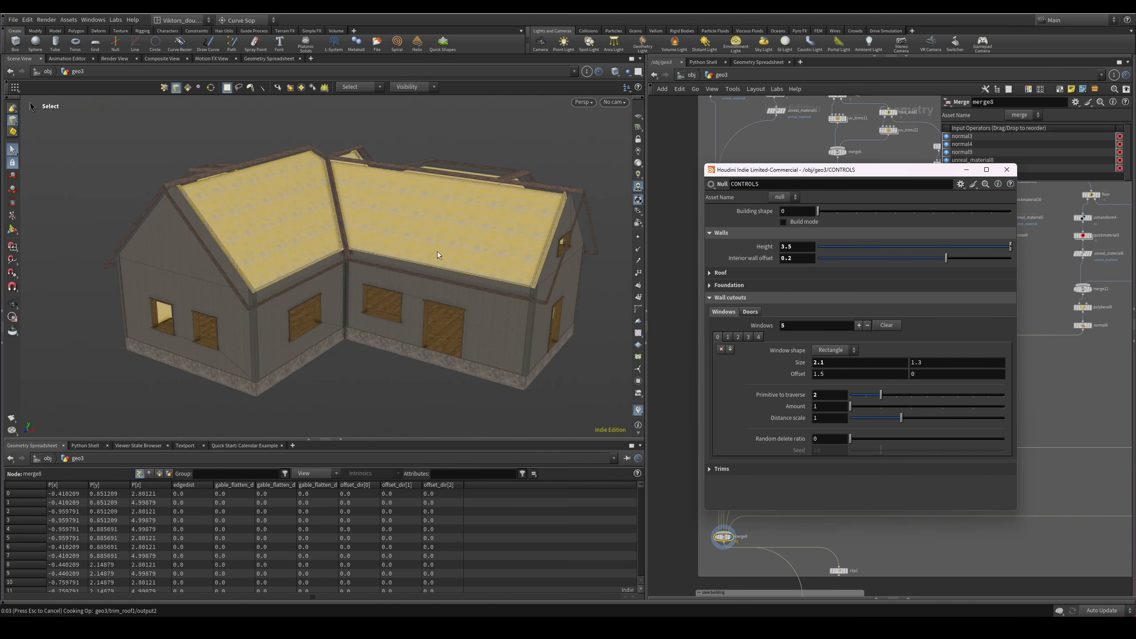
# Disable Build mode to generate the full house and compare its wireframe and shaded displays.
pyautogui.press('Escape')
pyautogui.press('w')
pyautogui.moveTo(467, 238)
pyautogui.mouseDown()
pyautogui.moveTo(469, 284)
pyautogui.moveTo(433, 262)
pyautogui.moveTo(420, 223)
pyautogui.moveTo(380, 215)
pyautogui.moveTo(417, 274)
pyautogui.moveTo(471, 297)
pyautogui.mouseUp()
pyautogui.press('w')
pyautogui.press('w')
pyautogui.press('w')
pyautogui.press('w')
pyautogui.press('w')
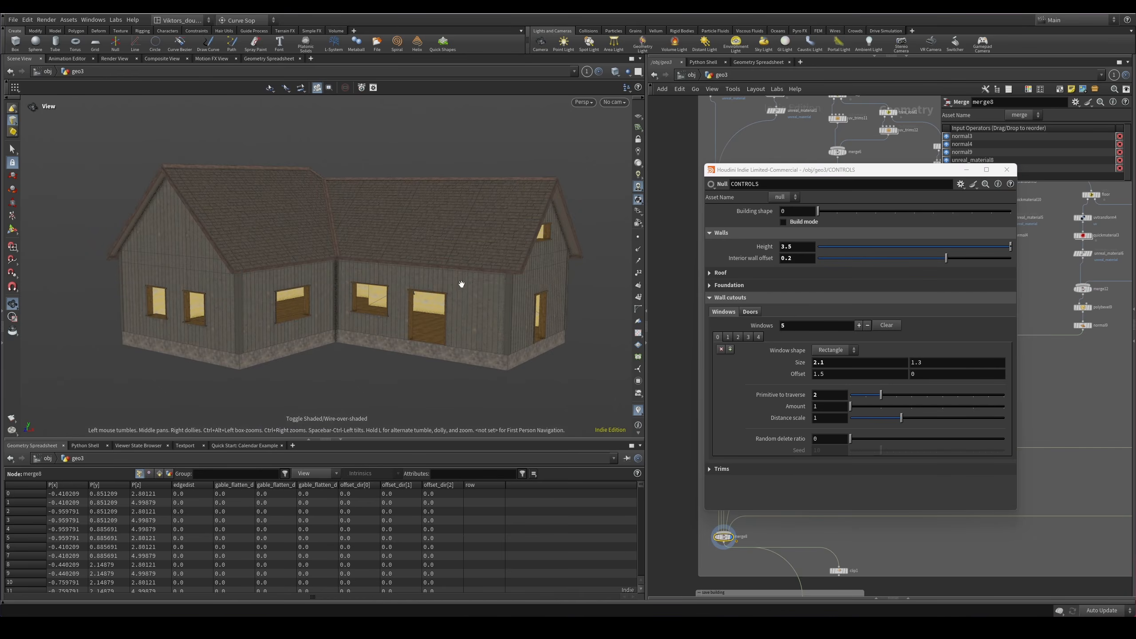
pyautogui.press('w')
pyautogui.press('w')
# Examine the wall planks, window frames and roof shingles of the full house up close.
pyautogui.moveTo(462, 284)
pyautogui.mouseDown(button='right')
pyautogui.moveTo(405, 256)
pyautogui.moveTo(418, 269)
pyautogui.moveTo(486, 212)
pyautogui.mouseUp(button='right')
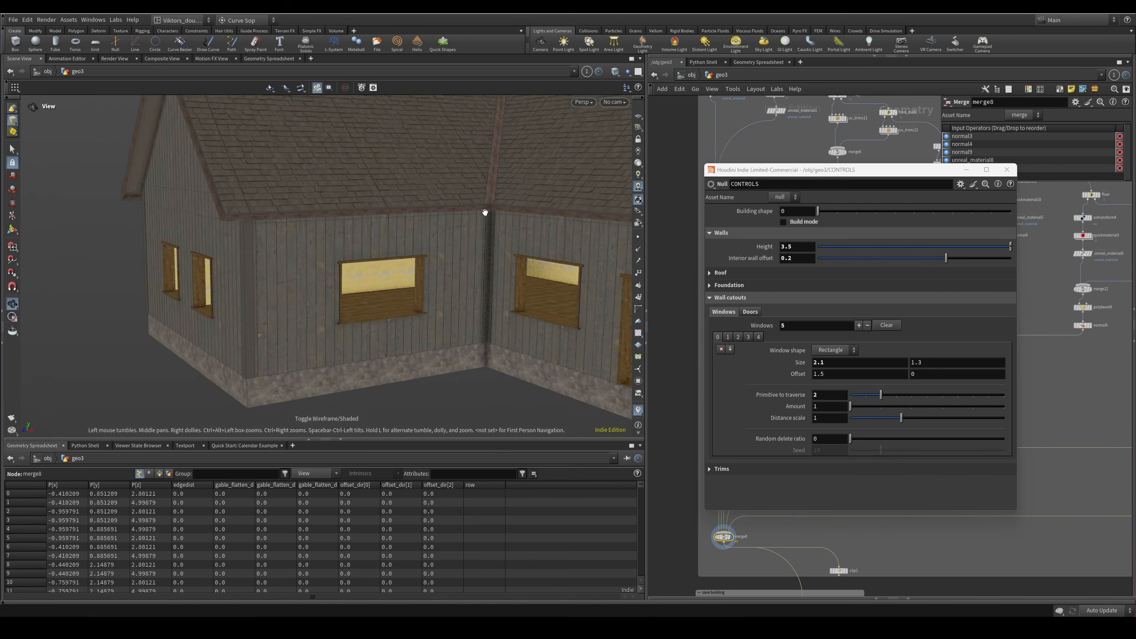
pyautogui.moveTo(390, 245); pyautogui.dragTo(423, 245)
pyautogui.moveTo(313, 225); pyautogui.dragTo(327, 206, button='right')
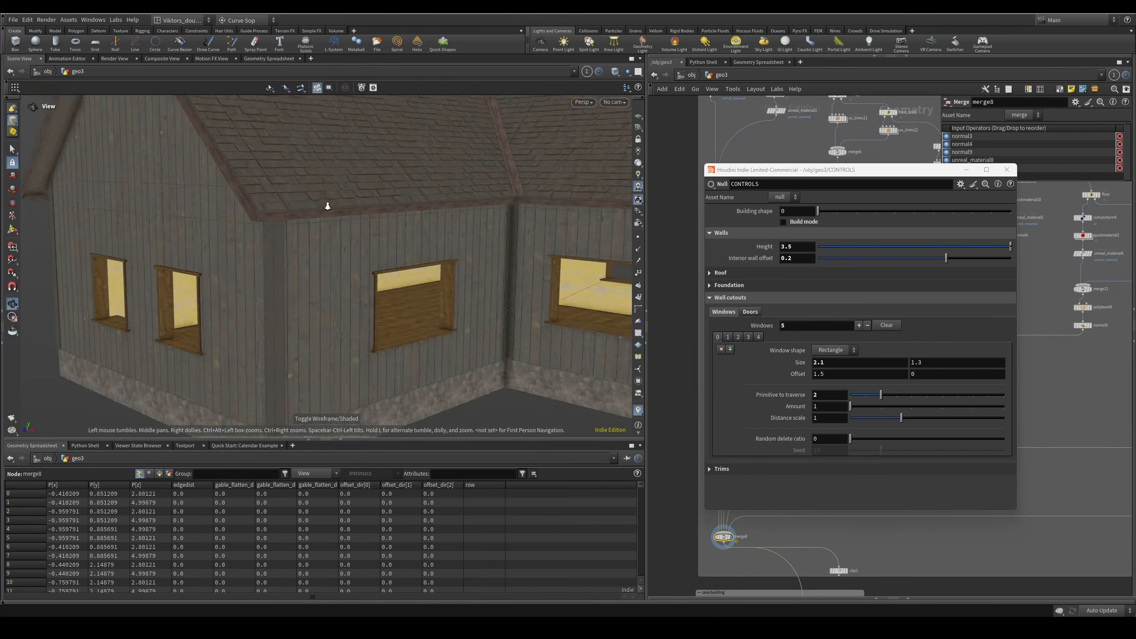
pyautogui.moveTo(327, 207)
pyautogui.mouseDown()
pyautogui.moveTo(358, 246)
pyautogui.moveTo(411, 262)
pyautogui.moveTo(280, 219)
pyautogui.moveTo(399, 271)
pyautogui.mouseUp()
pyautogui.press('w')
pyautogui.moveTo(399, 271); pyautogui.dragTo(535, 273, button='right')
pyautogui.press('w')
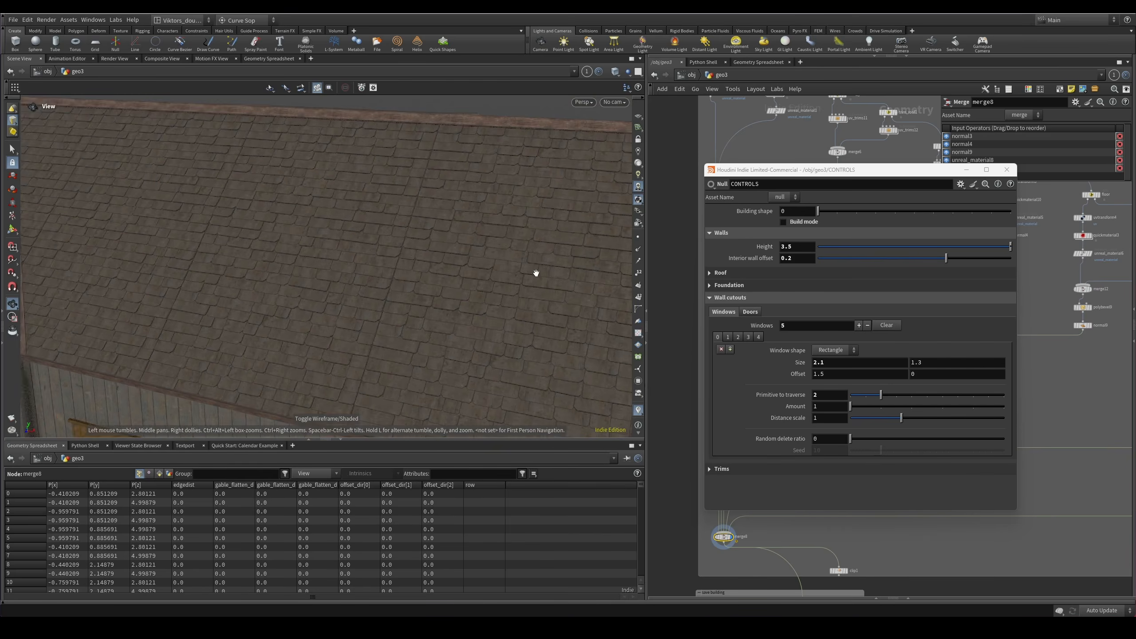
# Close the floating CONTROLS parameter window to uncover the node network.
pyautogui.press('s')
pyautogui.moveTo(777, 174); pyautogui.dragTo(803, 198)
pyautogui.click(1032, 193)
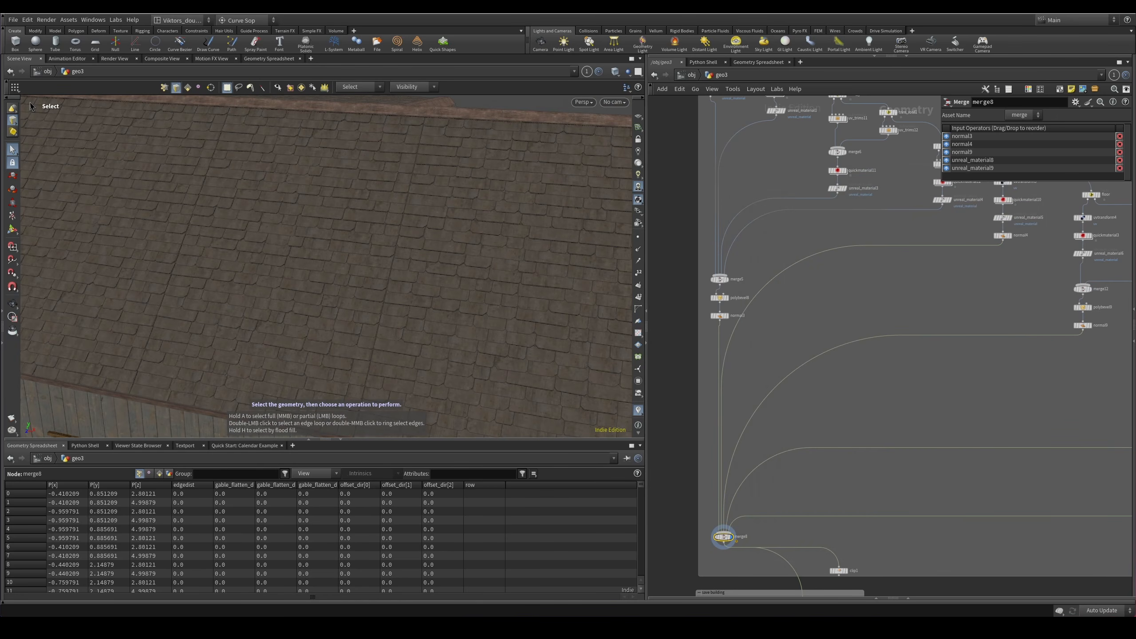
# Find the roof3 subnetwork below the blast14 node in the building network and go inside it.
pyautogui.scroll(-6, 845, 307)
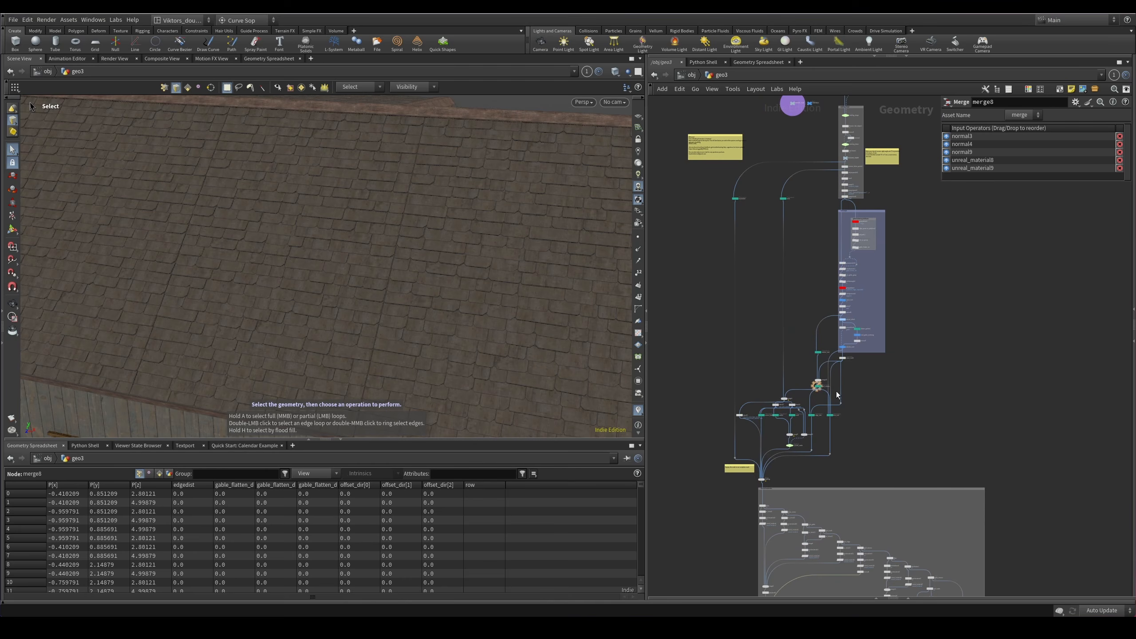
pyautogui.scroll(5, 953, 376)
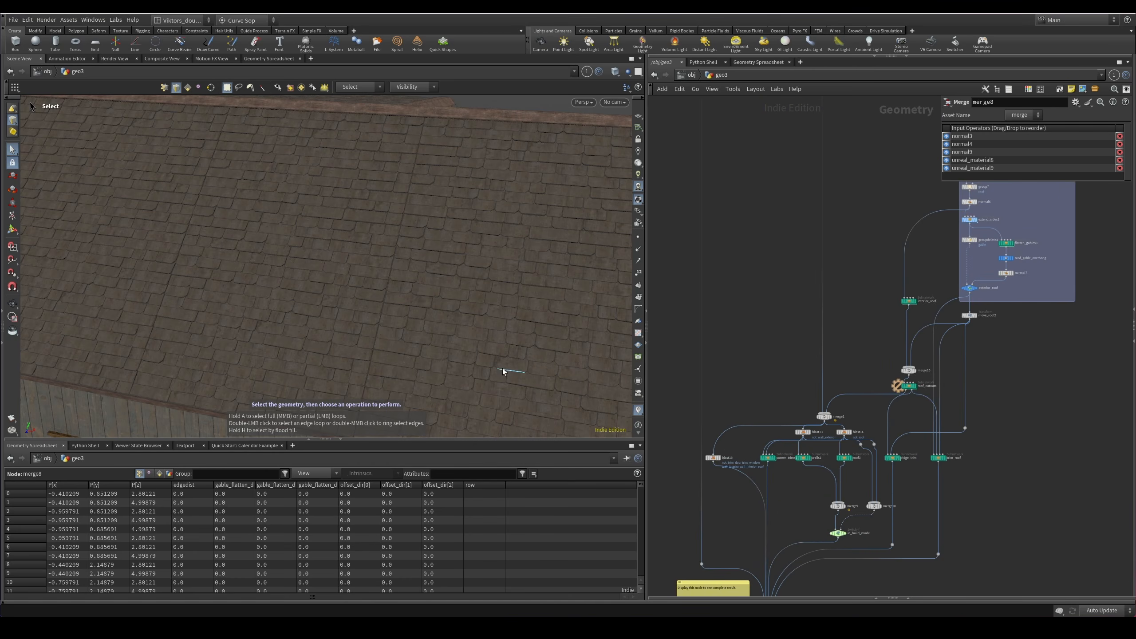
pyautogui.moveTo(475, 303); pyautogui.dragTo(458, 373)
pyautogui.press('s')
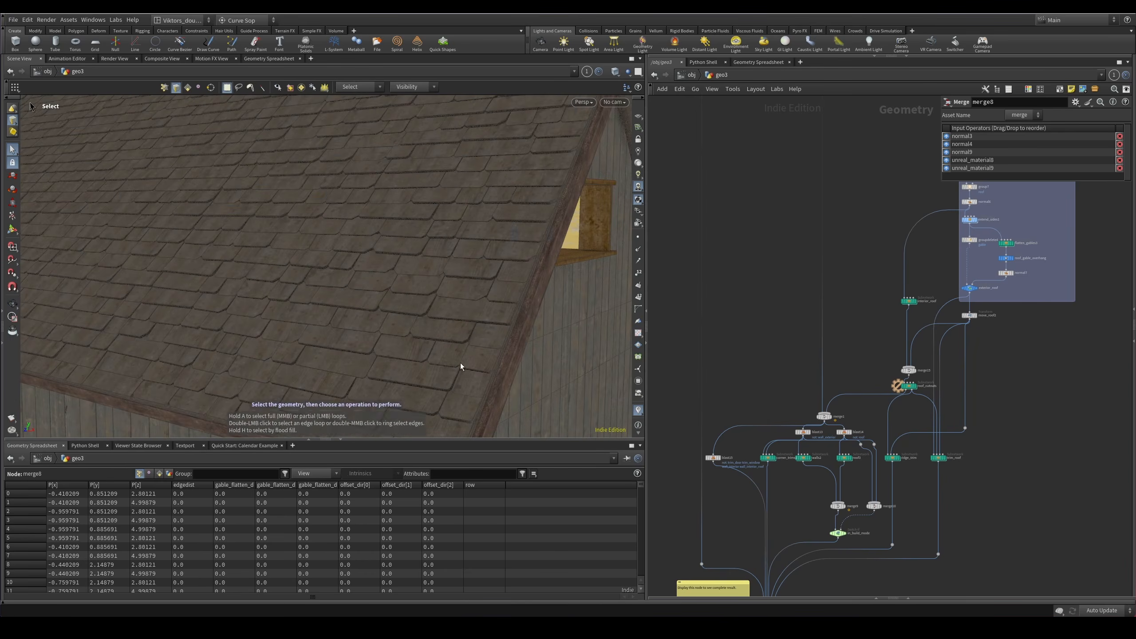
pyautogui.scroll(3, 793, 467)
pyautogui.scroll(4, 793, 468)
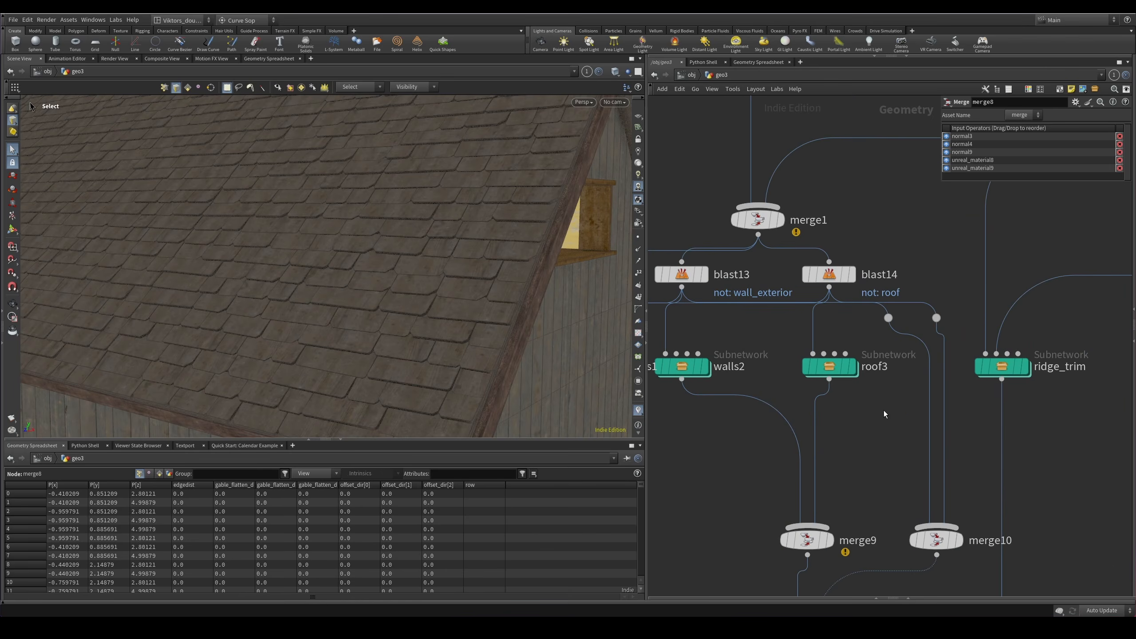
pyautogui.doubleClick(842, 375)
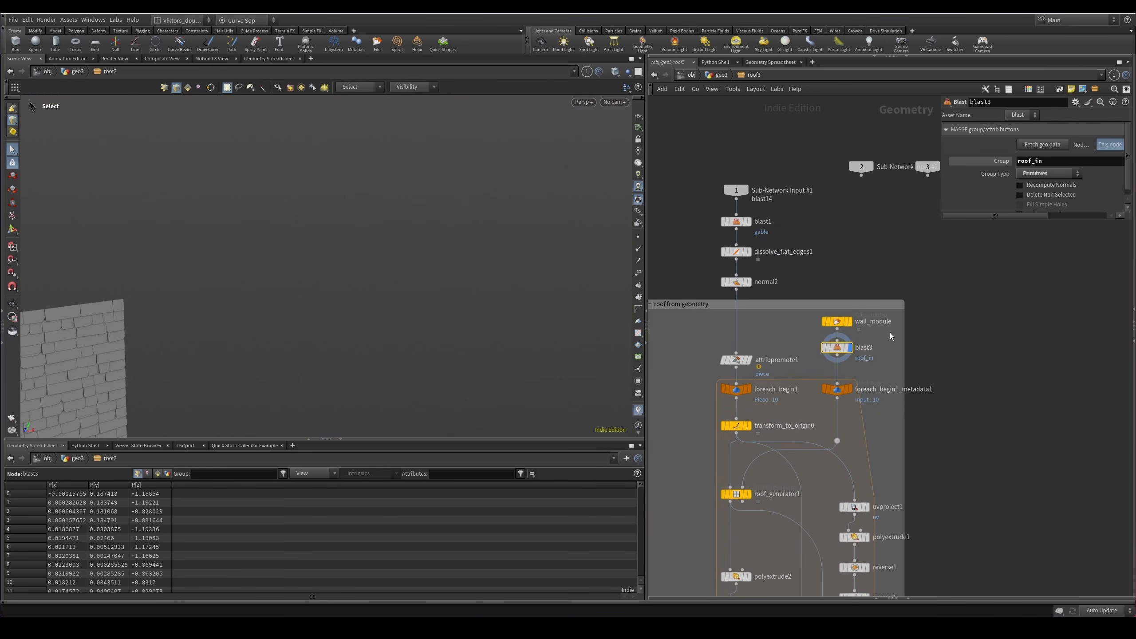
# Select and display the wall_module node in the roof from geometry section.
pyautogui.click(837, 325)
pyautogui.click(849, 321)
pyautogui.press('Escape')
pyautogui.press('w')
pyautogui.press('w')
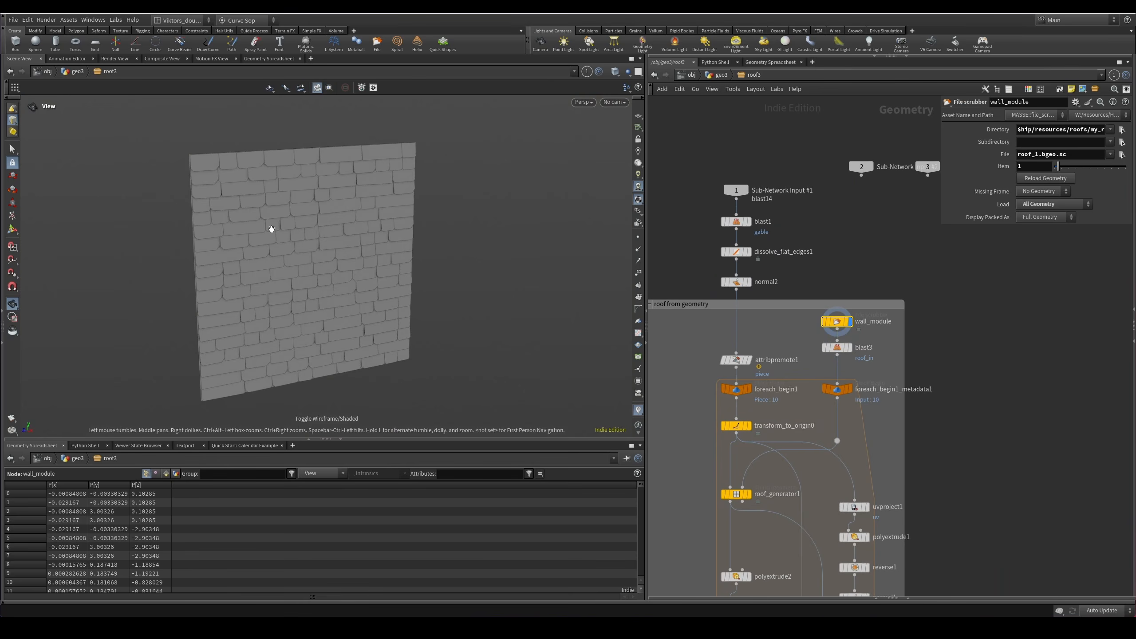
# Examine the shingle module's geometry up close in wire-over-shaded and plain shaded display.
pyautogui.scroll(3, 259, 214)
pyautogui.moveTo(259, 213); pyautogui.dragTo(272, 211)
pyautogui.moveTo(392, 354)
pyautogui.mouseDown()
pyautogui.moveTo(286, 317)
pyautogui.moveTo(314, 276)
pyautogui.moveTo(252, 285)
pyautogui.mouseUp()
pyautogui.press('Escape')
pyautogui.hotkey('shift', 'w')
pyautogui.hotkey('shift', 'w')
pyautogui.keyDown('alt'); pyautogui.moveTo(277, 256); pyautogui.dragTo(336, 253, button='right'); pyautogui.keyUp('alt')
pyautogui.keyDown('alt'); pyautogui.moveTo(336, 253); pyautogui.dragTo(364, 232); pyautogui.keyUp('alt')
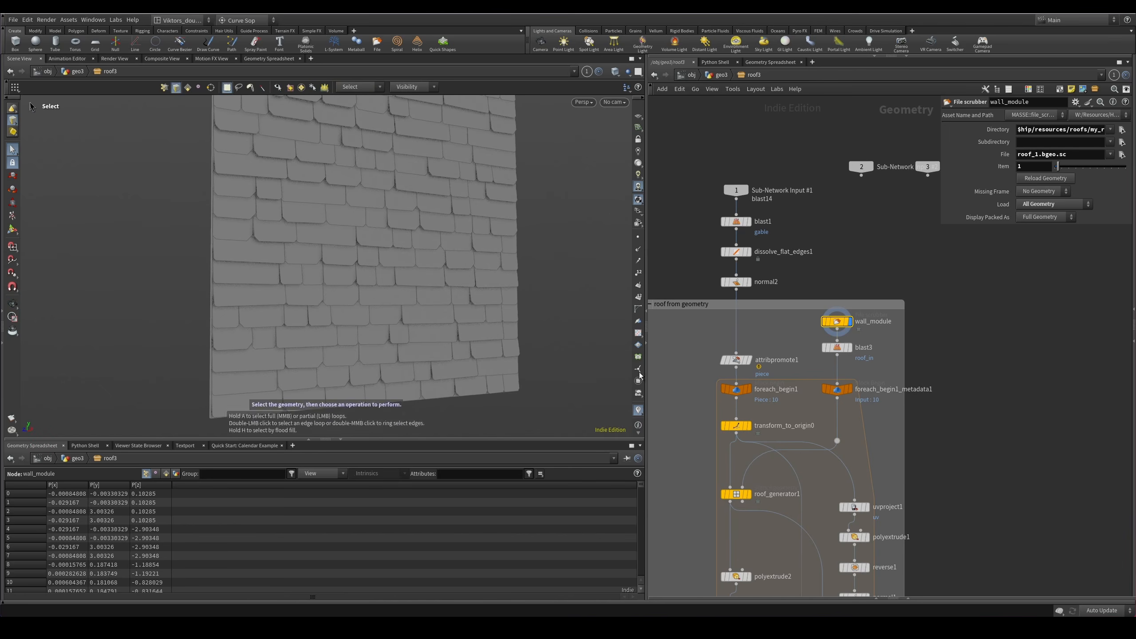
# Set the wall_module's Item to 0 to load roof_0.bgeo.sc, and frame the roof module.
pyautogui.scroll(-2, 693, 444)
pyautogui.keyDown('alt'); pyautogui.moveTo(369, 251); pyautogui.dragTo(396, 249, button='right'); pyautogui.keyUp('alt')
pyautogui.keyDown('alt'); pyautogui.moveTo(395, 249); pyautogui.dragTo(370, 262); pyautogui.keyUp('alt')
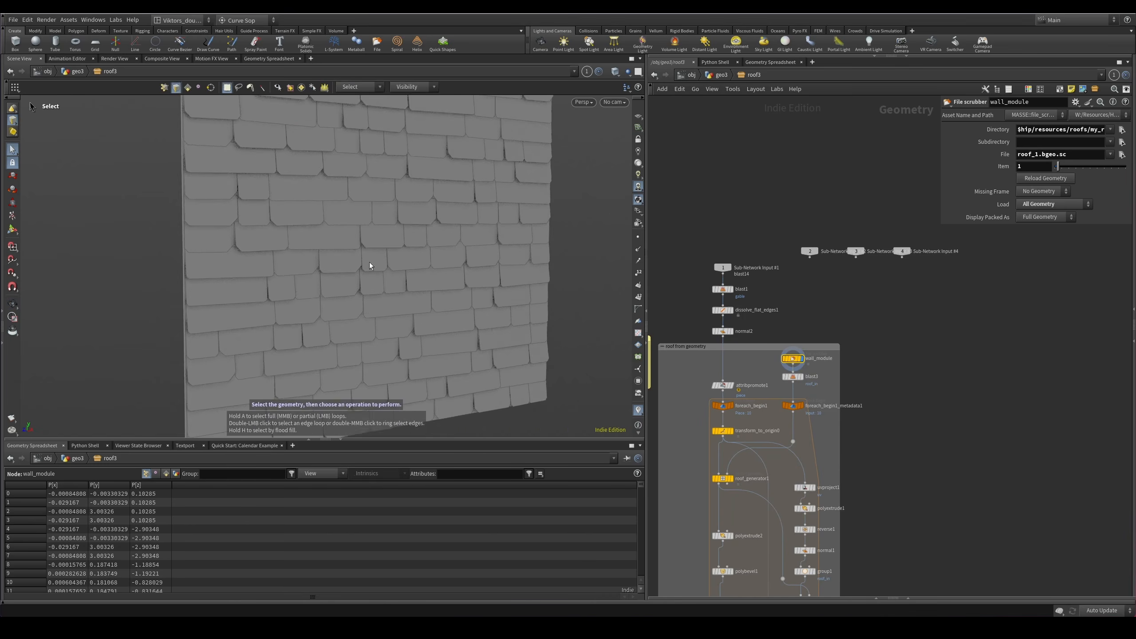
pyautogui.keyDown('alt'); pyautogui.moveTo(300, 251); pyautogui.dragTo(327, 247, button='right'); pyautogui.keyUp('alt')
pyautogui.scroll(3, 845, 373)
pyautogui.scroll(1, 805, 367)
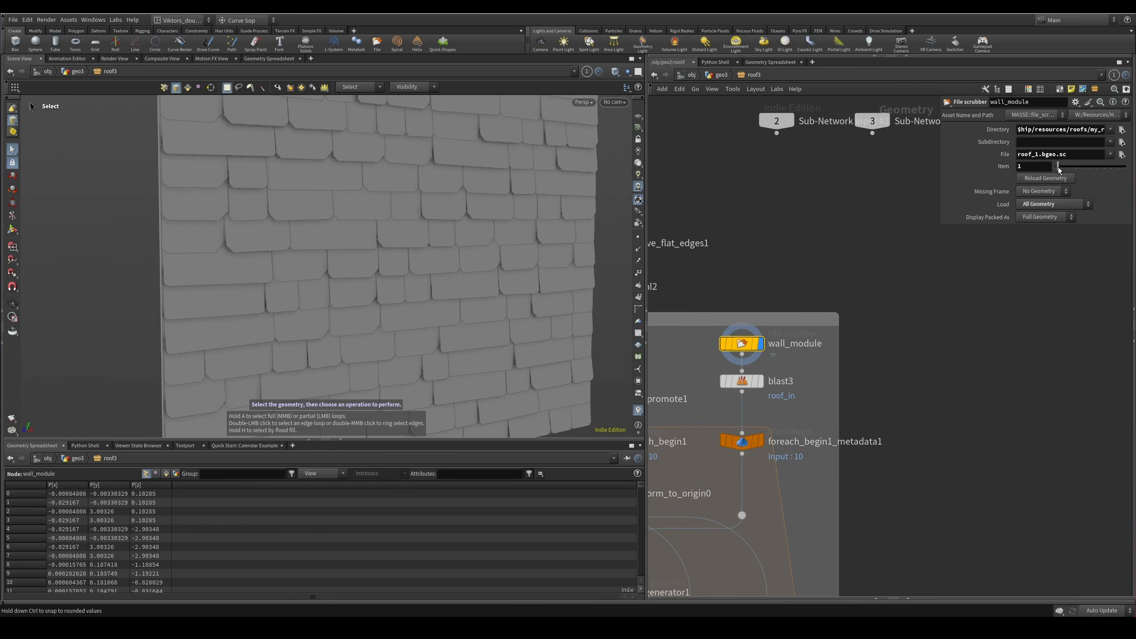
pyautogui.moveTo(1058, 167); pyautogui.dragTo(1054, 167)
pyautogui.hotkey('space', 'h')
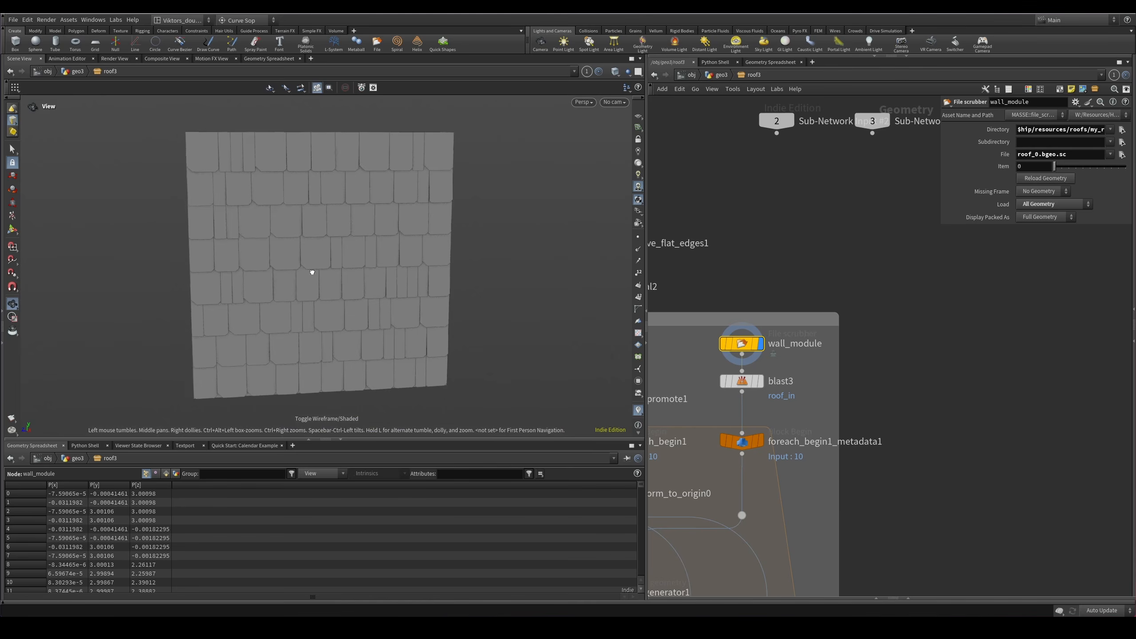
pyautogui.scroll(-3, 805, 358)
pyautogui.scroll(2, 818, 367)
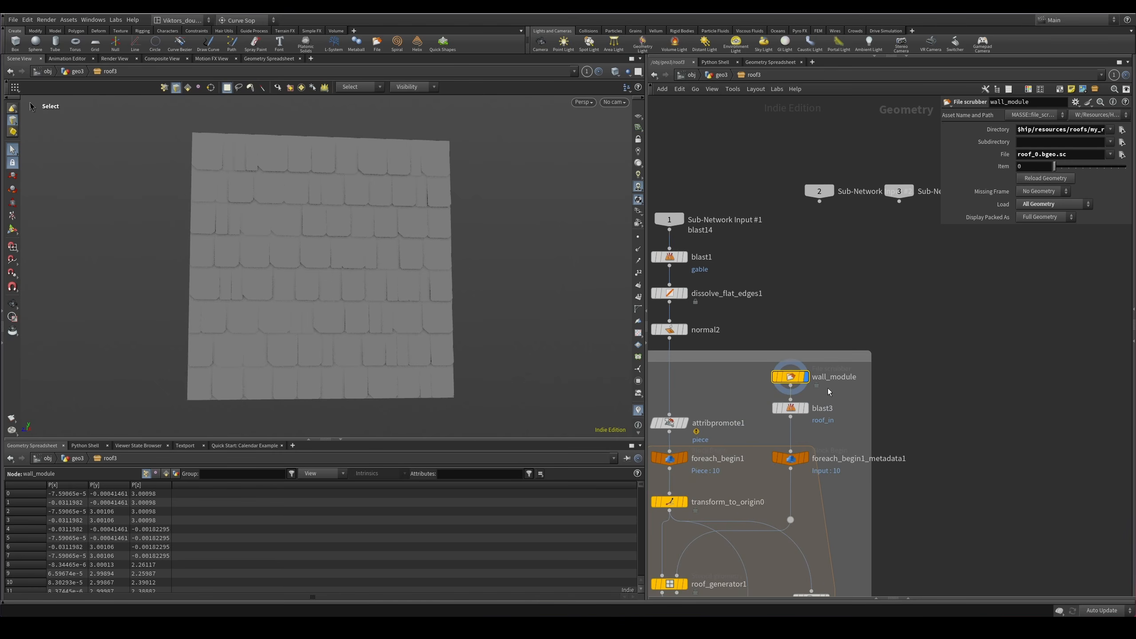
# Follow the roof from geometry nodes down to output0, and return to the geo3 level.
pyautogui.scroll(-2, 750, 400)
pyautogui.moveTo(750, 400); pyautogui.dragTo(792, 306, button='middle')
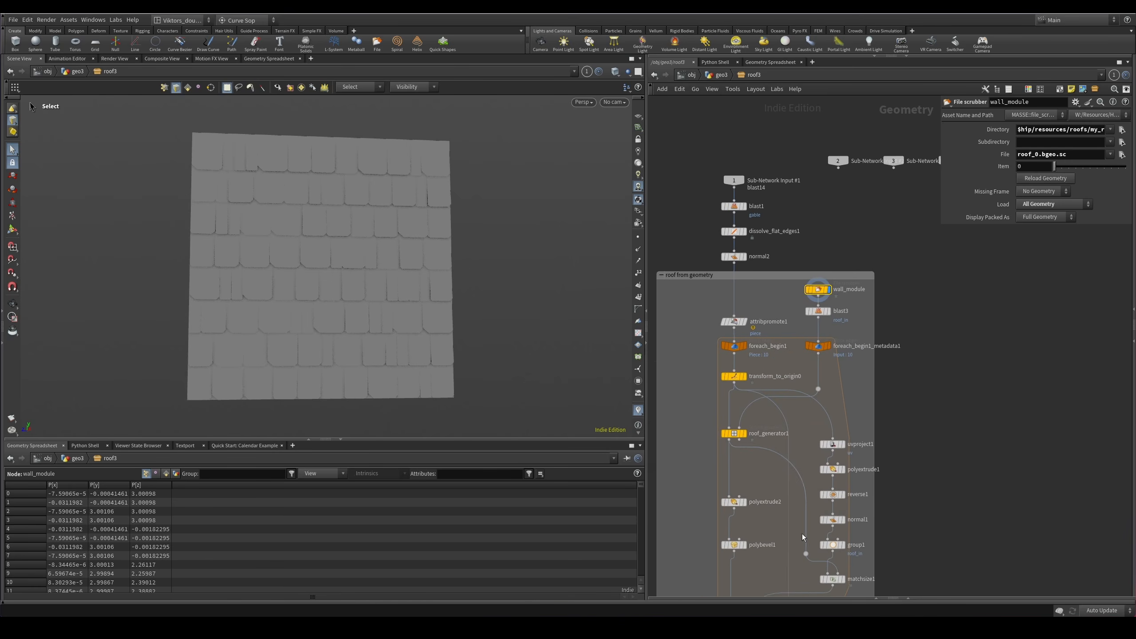
pyautogui.moveTo(802, 535); pyautogui.dragTo(837, 327, button='middle')
pyautogui.moveTo(820, 411); pyautogui.dragTo(818, 292, button='middle')
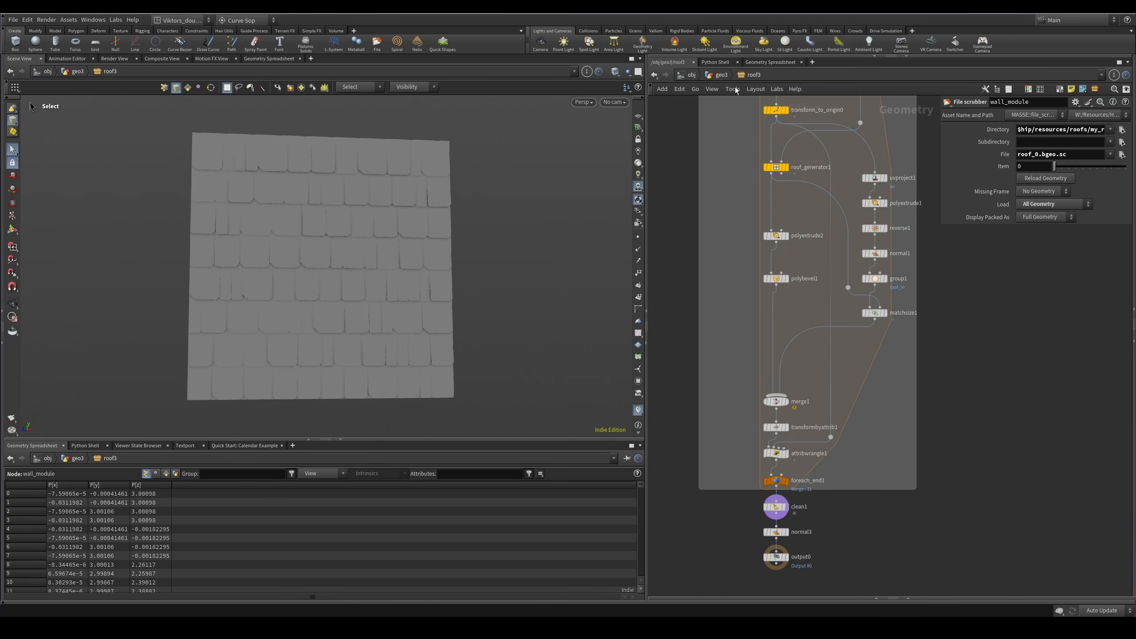
pyautogui.press('u')
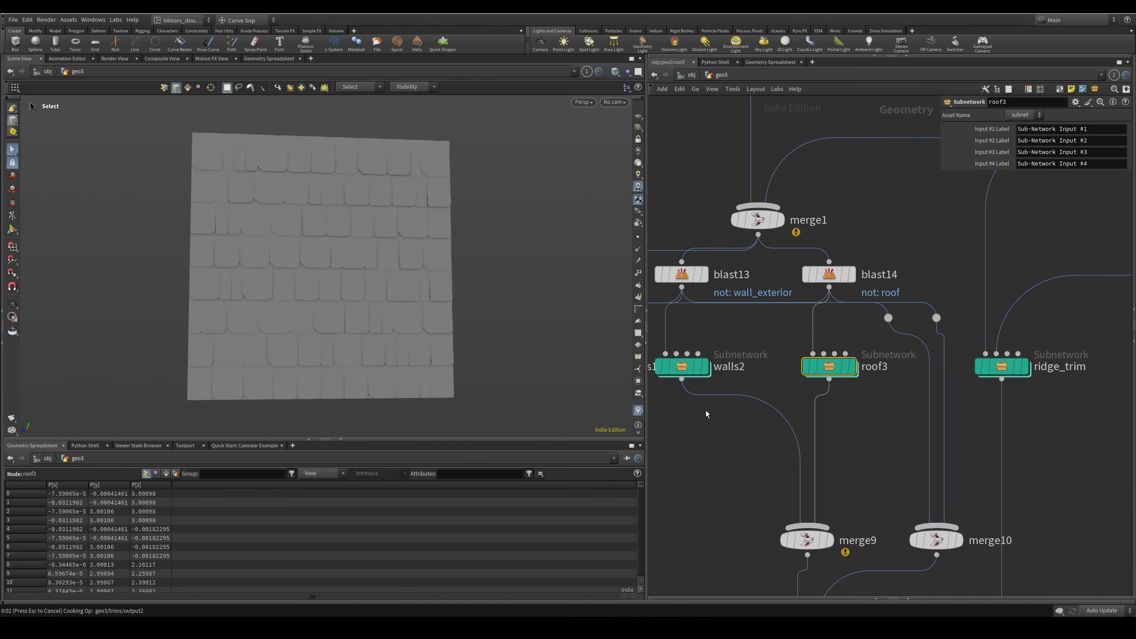
# Frame the whole house, compare its wireframe and shaded display, and deselect the roof3 node.
pyautogui.scroll(-4, 746, 460)
pyautogui.hotkey('space', 'g')
pyautogui.moveTo(398, 269); pyautogui.dragTo(394, 303)
pyautogui.hotkey('shift', 'w')
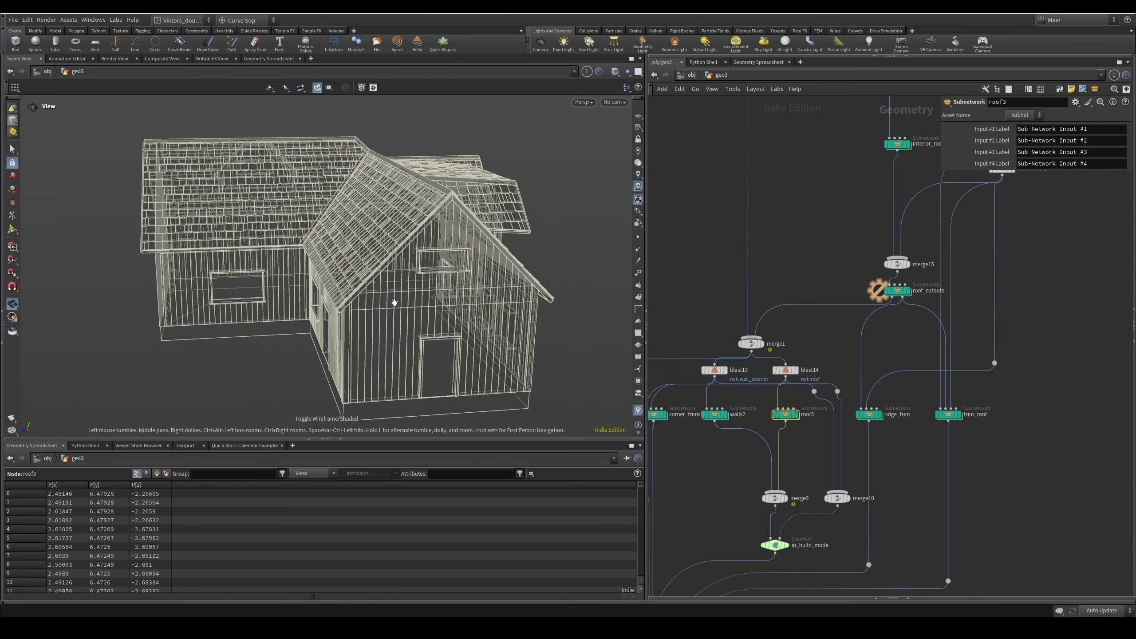
pyautogui.hotkey('shift', 'w')
pyautogui.keyDown('alt'); pyautogui.moveTo(537, 311); pyautogui.dragTo(575, 307); pyautogui.keyUp('alt')
pyautogui.click(697, 494)
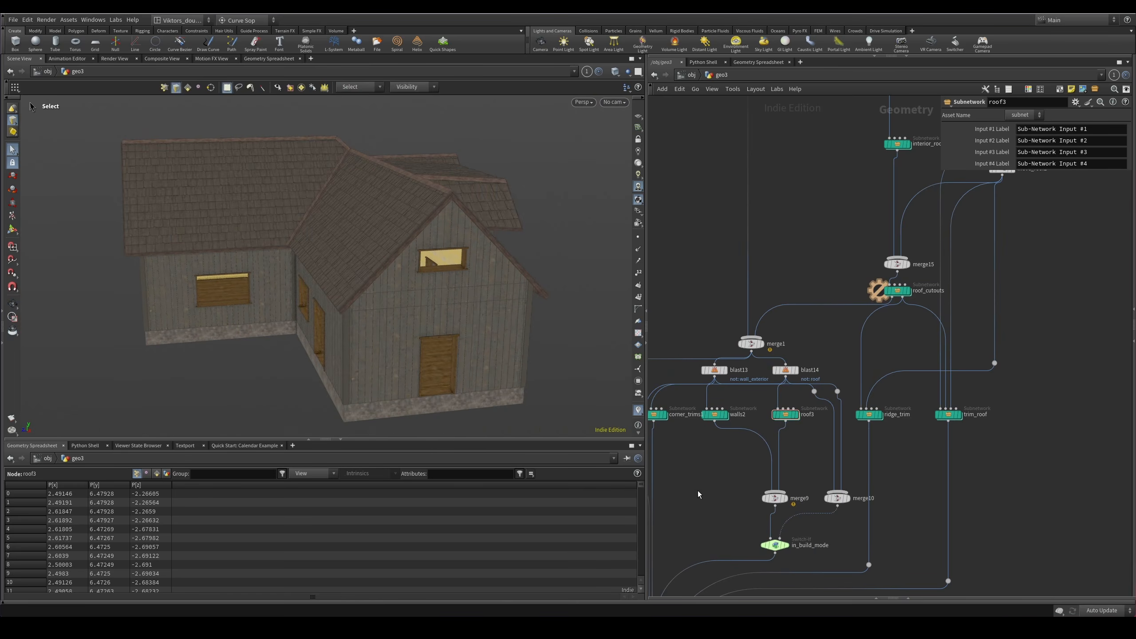
# Examine the house's roof shingles and vertical wall planks up close in wireframe and shaded display.
pyautogui.keyDown('alt'); pyautogui.moveTo(393, 286); pyautogui.dragTo(466, 274); pyautogui.keyUp('alt')
pyautogui.scroll(8, 466, 274)
pyautogui.keyDown('alt'); pyautogui.moveTo(466, 274); pyautogui.dragTo(431, 265, button='middle'); pyautogui.keyUp('alt')
pyautogui.hotkey('shift', 'w')
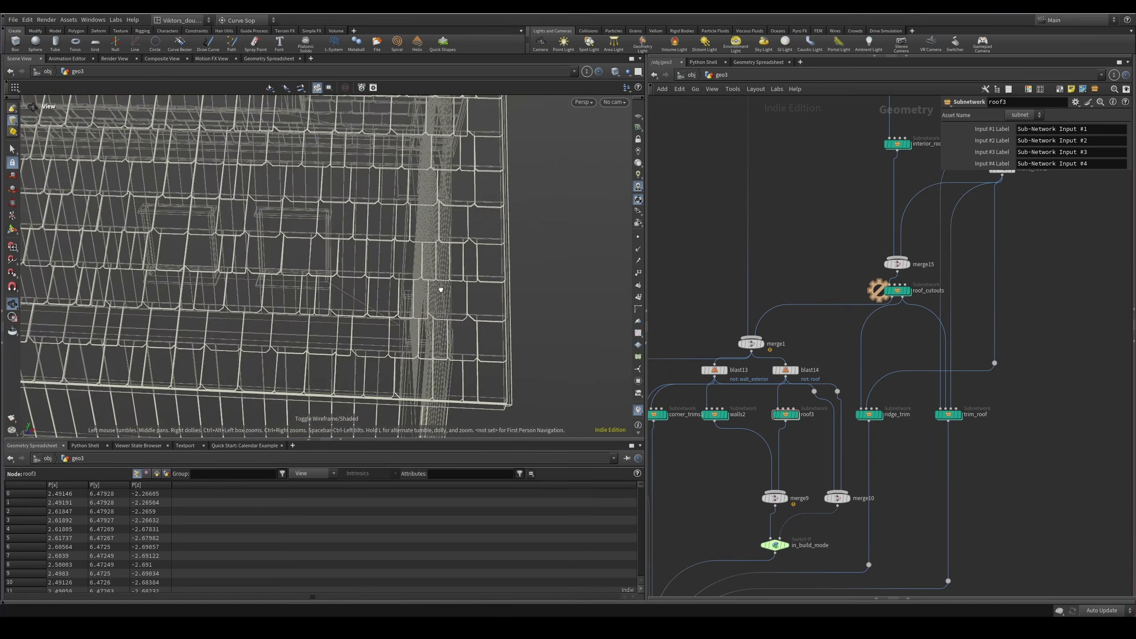
pyautogui.hotkey('shift', 'w')
pyautogui.moveTo(436, 287)
pyautogui.mouseDown()
pyautogui.moveTo(421, 282)
pyautogui.moveTo(419, 259)
pyautogui.mouseUp()
pyautogui.scroll(-5, 418, 260)
pyautogui.moveTo(418, 260); pyautogui.dragTo(429, 197, button='middle')
pyautogui.moveTo(384, 344); pyautogui.dragTo(345, 322)
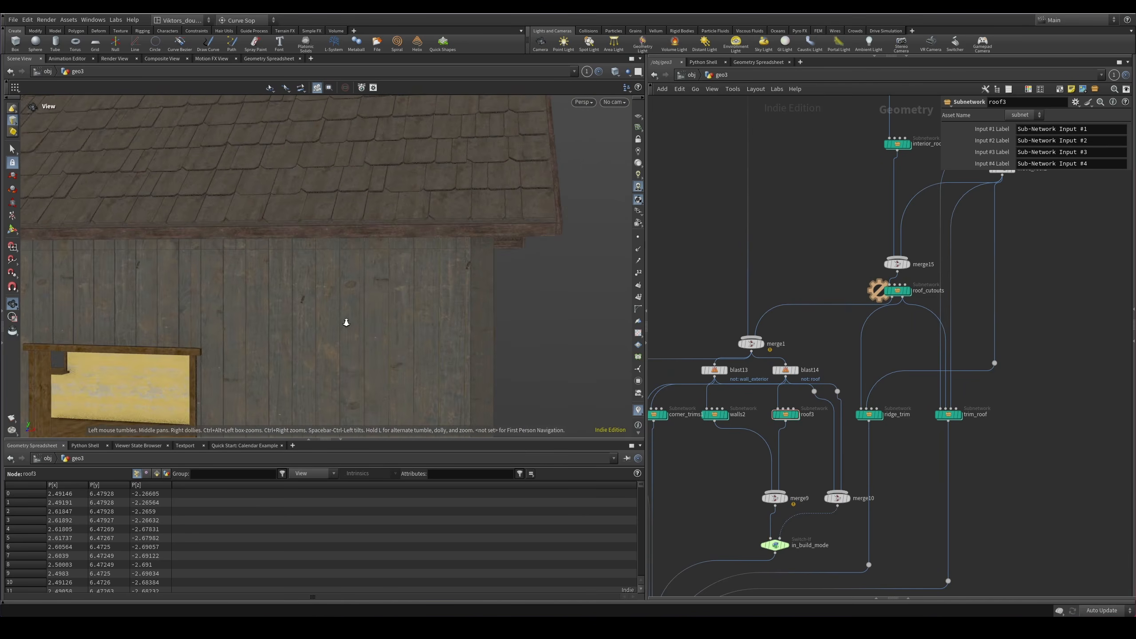
pyautogui.scroll(4, 345, 322)
pyautogui.moveTo(380, 282); pyautogui.dragTo(431, 187, button='middle')
pyautogui.press('s')
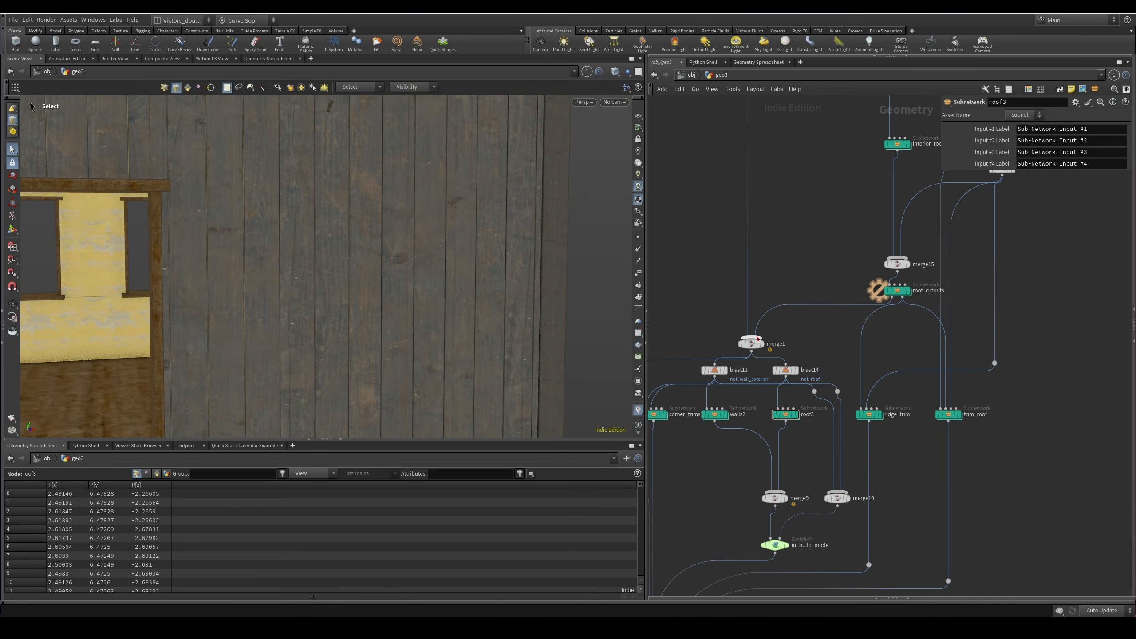
# Go inside the walls2 subnetwork below blast13 and frame the geometry of its wall_module node.
pyautogui.scroll(6, 758, 398)
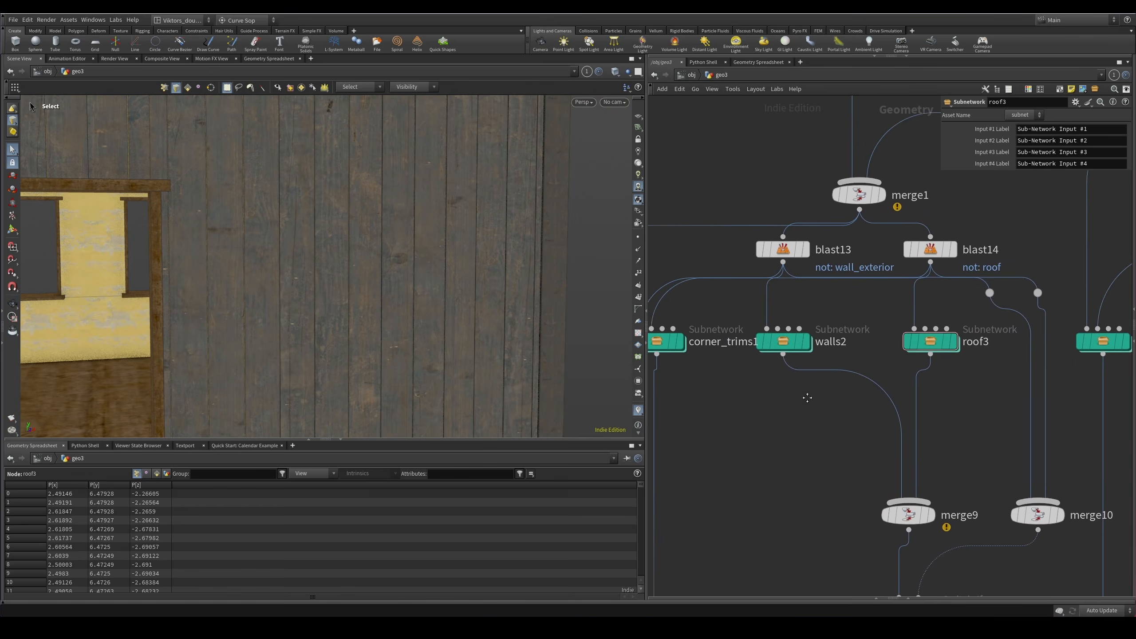
pyautogui.moveTo(807, 398); pyautogui.dragTo(812, 393, button='middle')
pyautogui.doubleClick(788, 338)
pyautogui.scroll(5, 943, 297)
pyautogui.hotkey('space', 'f')
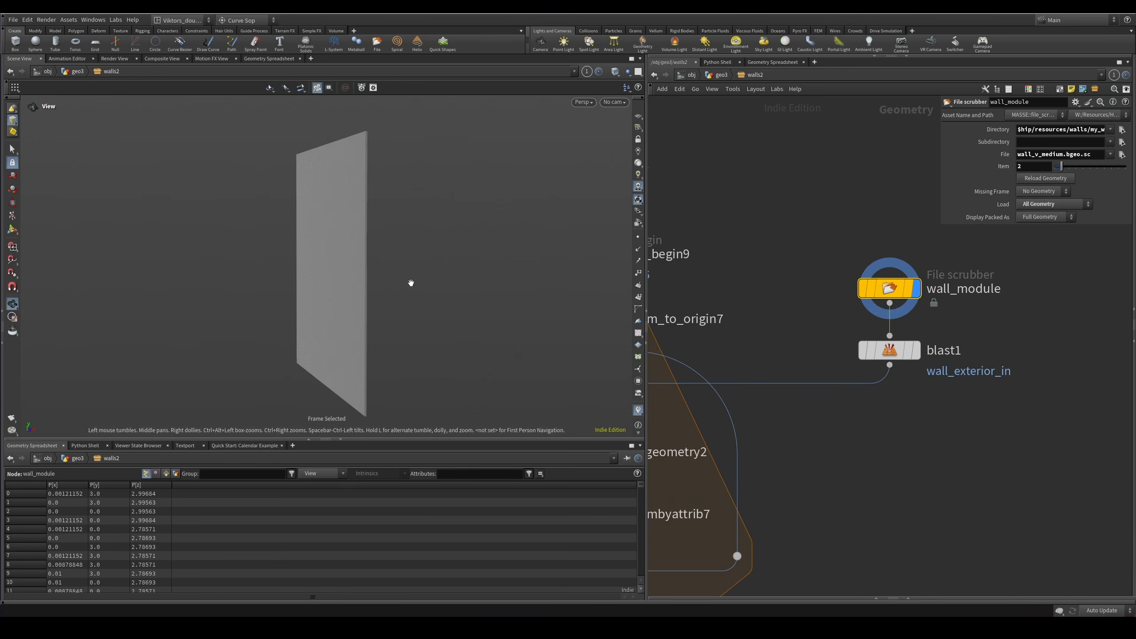
# Examine the wall module's planks from several angles in wireframe and shaded display.
pyautogui.hotkey('shift', 'w')
pyautogui.moveTo(380, 273); pyautogui.dragTo(224, 284)
pyautogui.press('w')
pyautogui.hotkey('shift', 'w')
pyautogui.moveTo(466, 238); pyautogui.dragTo(436, 219)
pyautogui.scroll(3, 396, 173)
pyautogui.moveTo(395, 173); pyautogui.dragTo(416, 203)
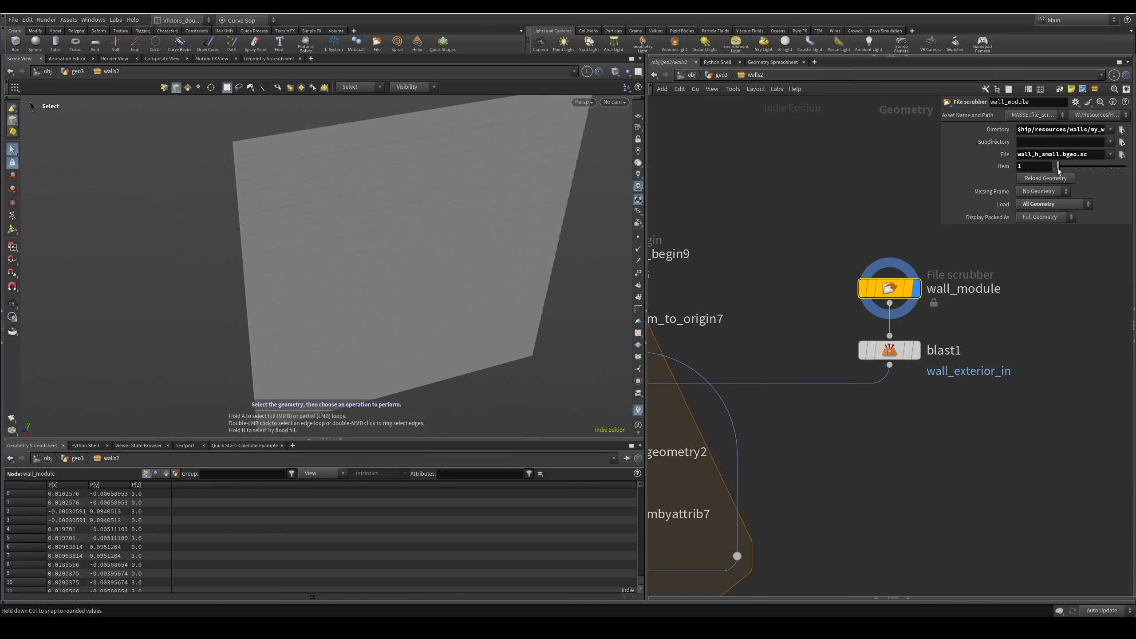
# Set the wall_module's Item to 0 to load wall_h_medium.bgeo.sc, and inspect its horizontal boards up close.
pyautogui.moveTo(391, 248); pyautogui.dragTo(350, 159)
pyautogui.press('w')
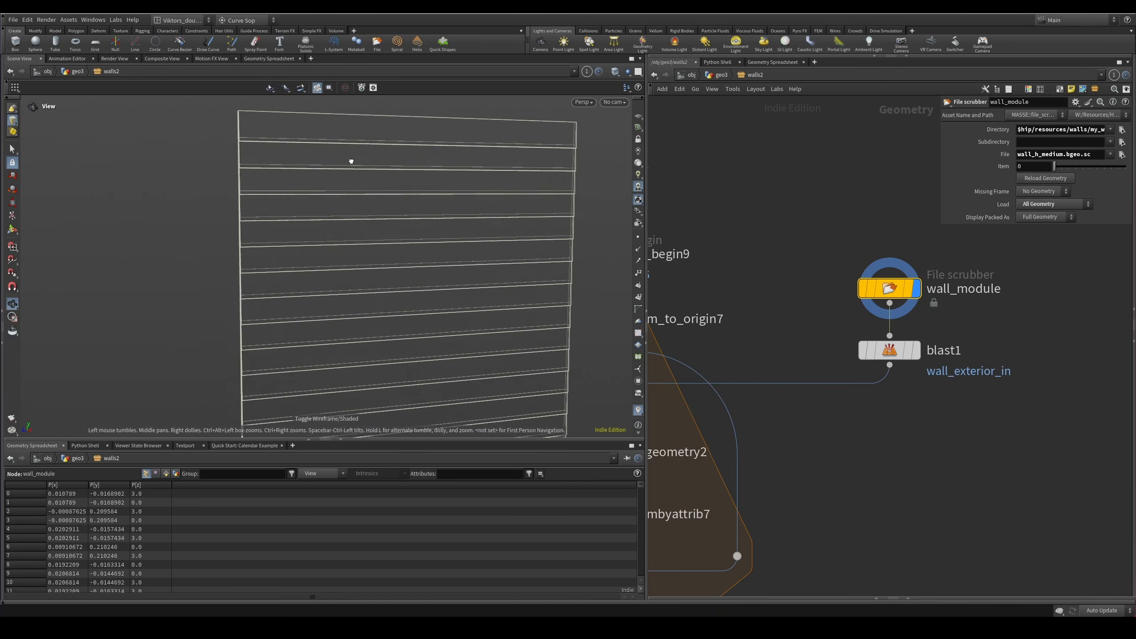
pyautogui.press('w')
pyautogui.moveTo(465, 206); pyautogui.dragTo(290, 190)
pyautogui.scroll(5, 372, 202)
pyautogui.press('w')
pyautogui.press('w')
pyautogui.press('Escape')
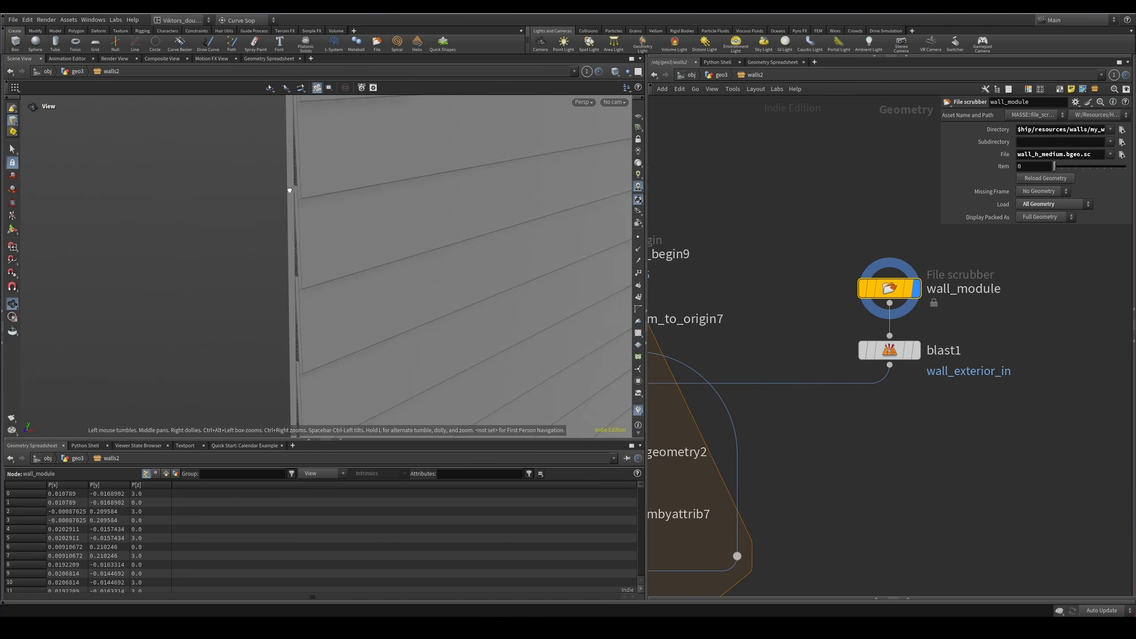
pyautogui.moveTo(159, 241); pyautogui.dragTo(411, 245)
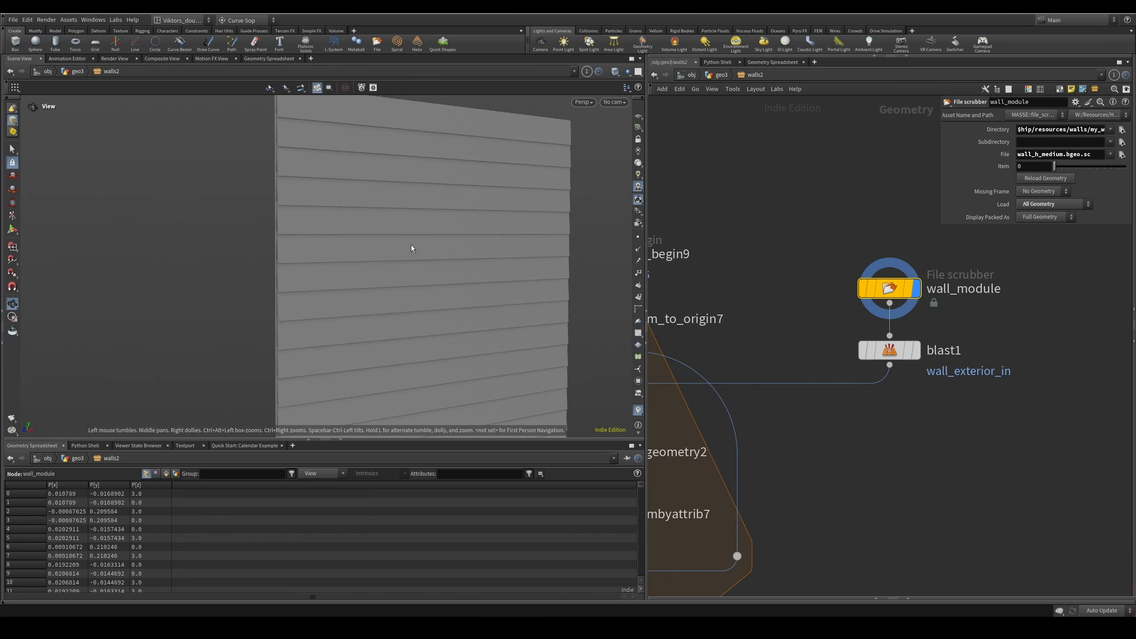
# Return to the geo3 level, frame the whole house and deselect the walls2 node.
pyautogui.press('u')
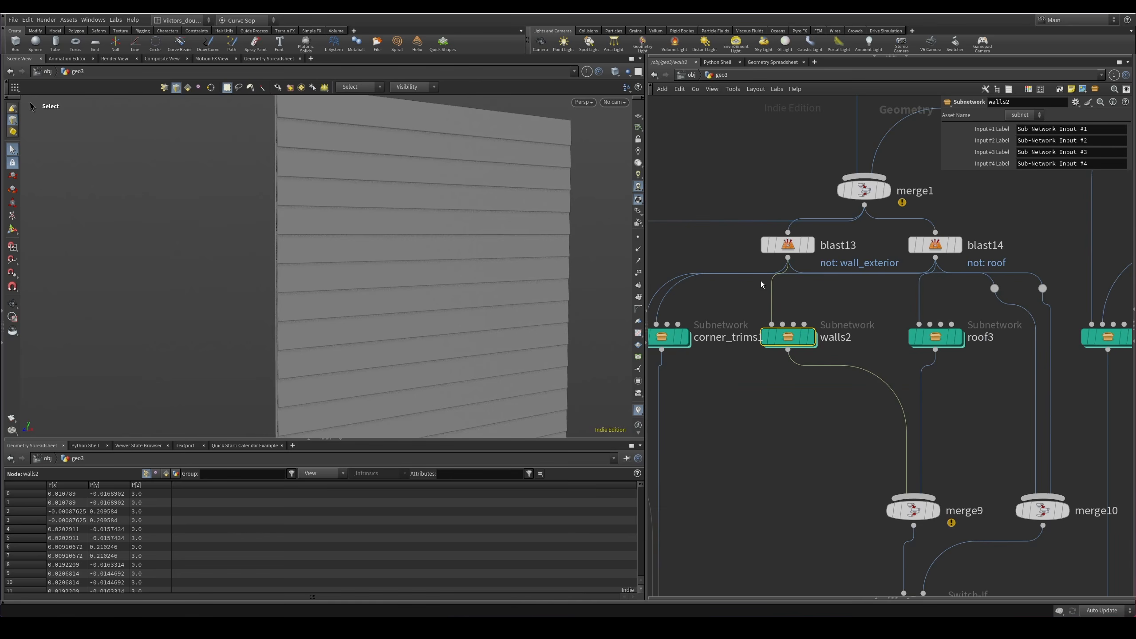
pyautogui.hotkey('space', 'g')
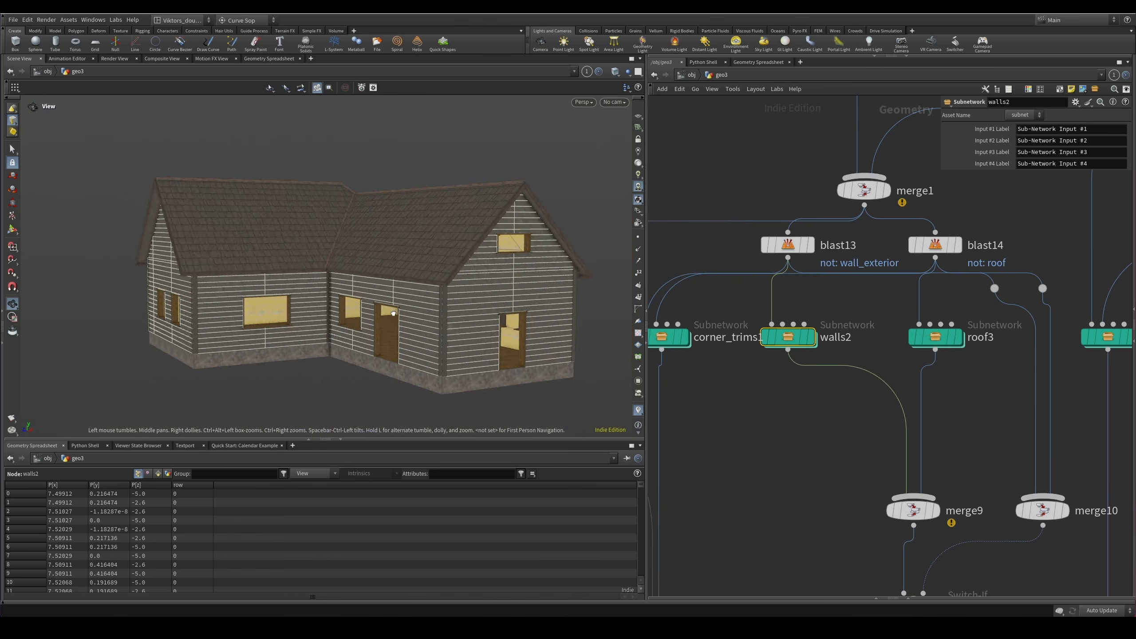
pyautogui.hotkey('shift', 'w')
pyautogui.click(755, 491)
pyautogui.hotkey('shift', 'w')
# Examine the horizontal-board walls, windows and doors around the house in shaded and wireframe display.
pyautogui.moveTo(490, 337); pyautogui.dragTo(503, 335)
pyautogui.scroll(5, 503, 336)
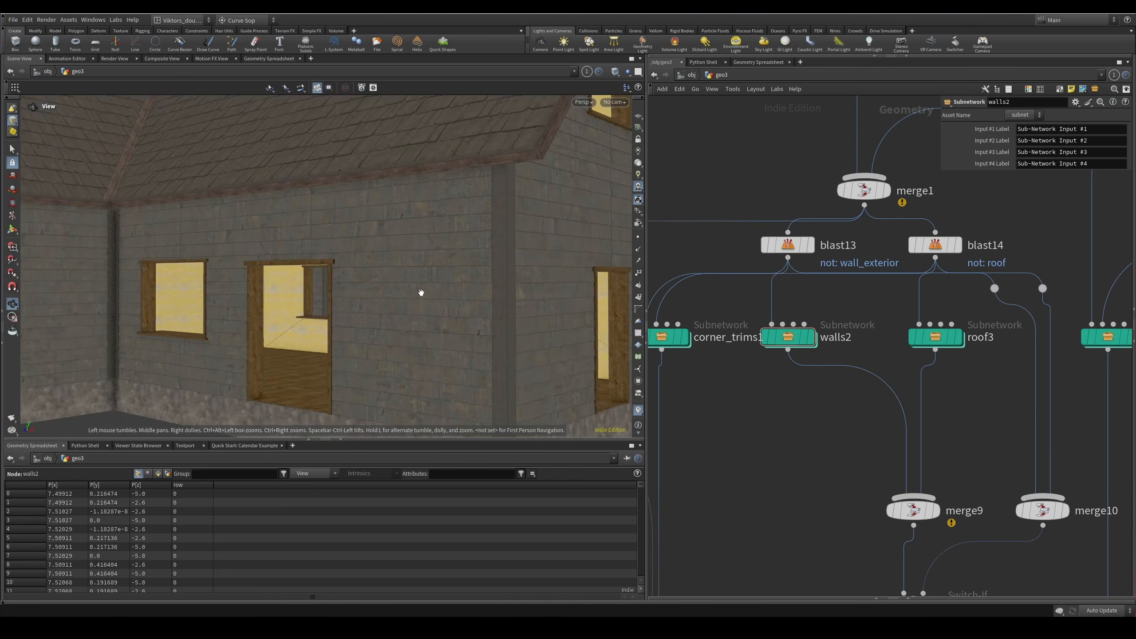
pyautogui.moveTo(421, 294)
pyautogui.mouseDown()
pyautogui.moveTo(343, 215)
pyautogui.moveTo(385, 247)
pyautogui.moveTo(469, 178)
pyautogui.moveTo(413, 233)
pyautogui.moveTo(269, 311)
pyautogui.moveTo(375, 269)
pyautogui.mouseUp()
pyautogui.moveTo(375, 269); pyautogui.dragTo(202, 305, button='right')
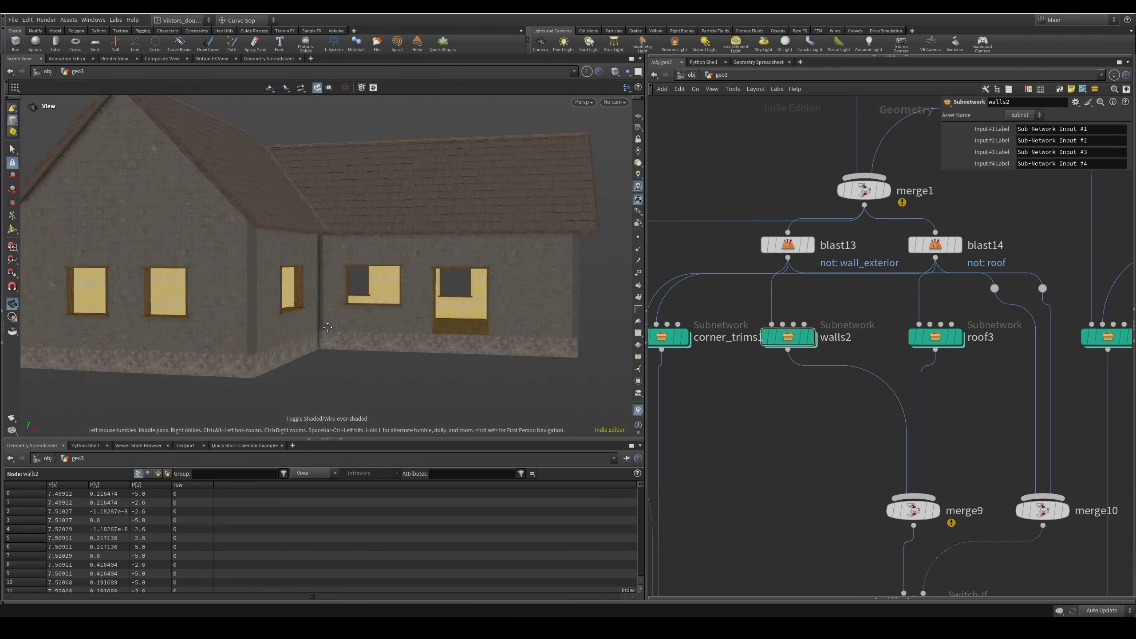
pyautogui.moveTo(202, 305)
pyautogui.mouseDown()
pyautogui.moveTo(258, 286)
pyautogui.moveTo(492, 313)
pyautogui.moveTo(421, 319)
pyautogui.moveTo(408, 302)
pyautogui.moveTo(518, 232)
pyautogui.moveTo(437, 234)
pyautogui.moveTo(349, 267)
pyautogui.moveTo(428, 264)
pyautogui.mouseUp()
pyautogui.hotkey('shift', 'w')
pyautogui.hotkey('shift', 'w')
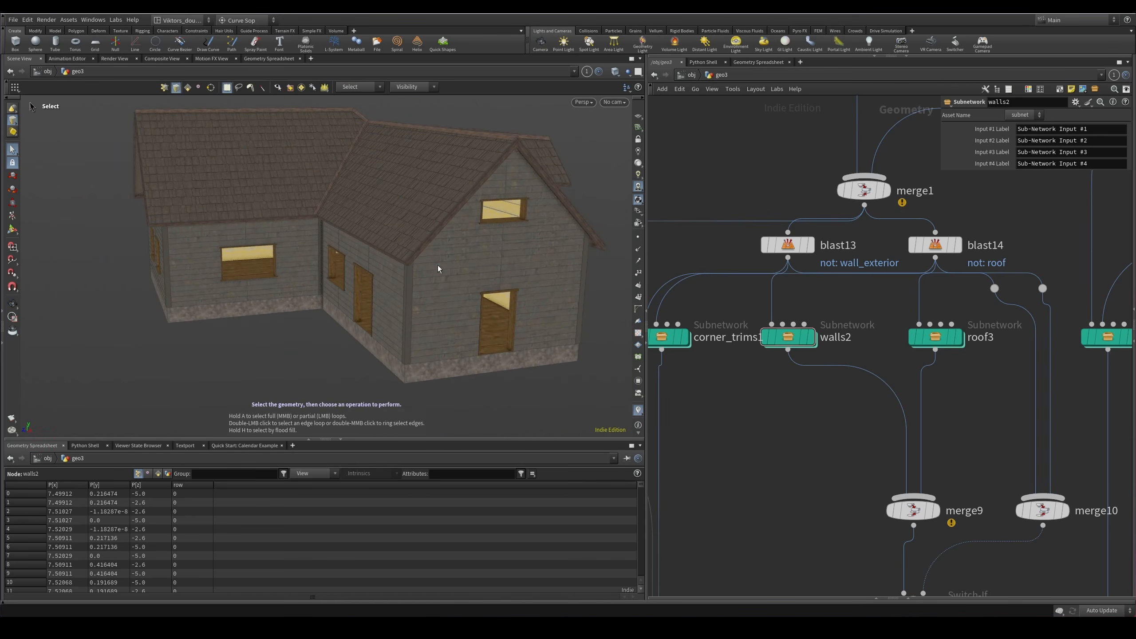
pyautogui.keyDown('alt'); pyautogui.moveTo(353, 297); pyautogui.dragTo(446, 256); pyautogui.keyUp('alt')
# Find the clip1 node below merge8 and display it to cut the building open.
pyautogui.scroll(-6, 795, 531)
pyautogui.moveTo(795, 531); pyautogui.dragTo(761, 286, button='middle')
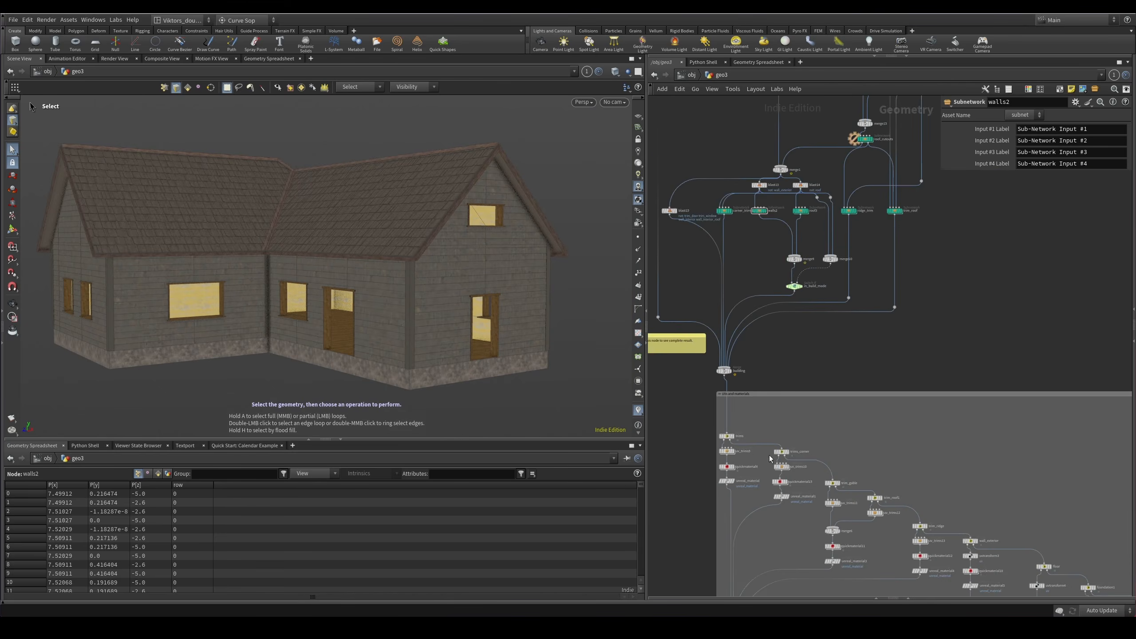
pyautogui.scroll(-3, 768, 455)
pyautogui.moveTo(724, 502); pyautogui.dragTo(726, 444, button='middle')
pyautogui.scroll(5, 769, 358)
pyautogui.click(790, 293)
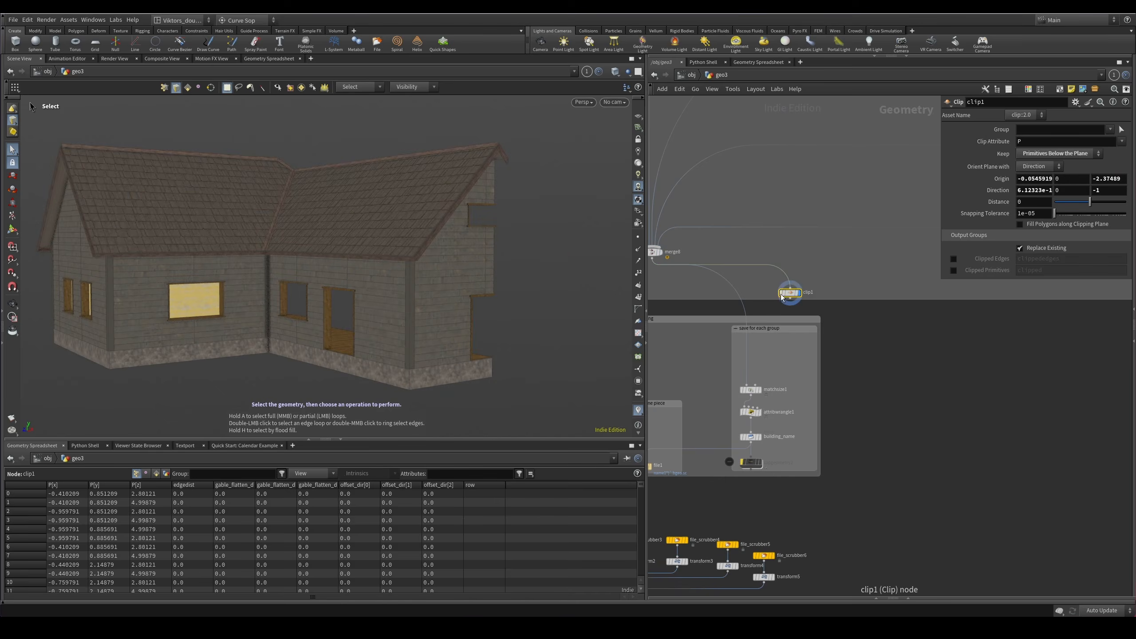
# Examine the clipped building's cut edges and inner wall surfaces up close in wireframe and shaded display.
pyautogui.press('Escape')
pyautogui.moveTo(385, 242); pyautogui.dragTo(179, 226)
pyautogui.scroll(3, 215, 228)
pyautogui.hotkey('shift', 'w')
pyautogui.moveTo(268, 228)
pyautogui.mouseDown()
pyautogui.moveTo(215, 233)
pyautogui.moveTo(237, 237)
pyautogui.moveTo(245, 285)
pyautogui.moveTo(298, 274)
pyautogui.mouseUp()
pyautogui.press('w')
pyautogui.press('w')
pyautogui.scroll(5, 320, 240)
pyautogui.hotkey('shift', 'w')
pyautogui.hotkey('shift', 'w')
pyautogui.scroll(4, 247, 277)
pyautogui.hotkey('shift', 'w')
pyautogui.hotkey('shift', 'w')
pyautogui.hotkey('shift', 'w')
pyautogui.moveTo(353, 132)
pyautogui.mouseDown()
pyautogui.moveTo(190, 325)
pyautogui.moveTo(332, 262)
pyautogui.moveTo(169, 276)
pyautogui.moveTo(269, 264)
pyautogui.moveTo(217, 252)
pyautogui.moveTo(224, 239)
pyautogui.moveTo(228, 258)
pyautogui.moveTo(239, 181)
pyautogui.moveTo(213, 295)
pyautogui.mouseUp()
pyautogui.scroll(-5, 342, 144)
pyautogui.hotkey('shift', 'w')
pyautogui.hotkey('shift', 'w')
pyautogui.hotkey('shift', 'w')
pyautogui.hotkey('shift', 'w')
pyautogui.hotkey('shift', 'w')
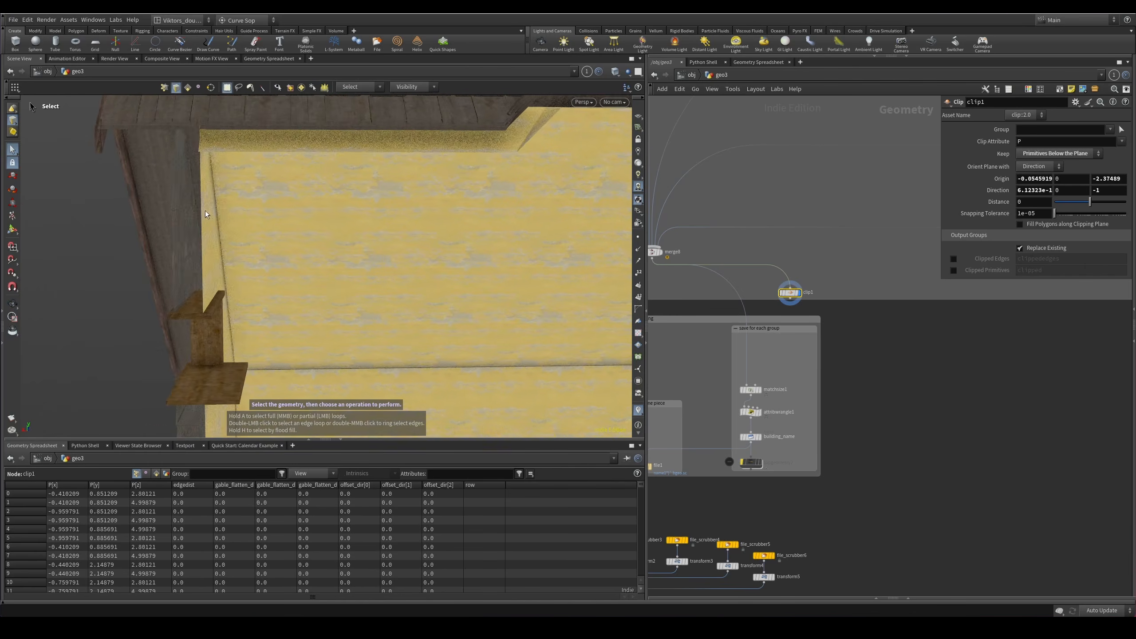
# Examine the building's interior walls, floor and window and door openings through the clipped side.
pyautogui.moveTo(215, 225)
pyautogui.mouseDown()
pyautogui.moveTo(198, 223)
pyautogui.moveTo(250, 251)
pyautogui.moveTo(332, 236)
pyautogui.moveTo(325, 272)
pyautogui.moveTo(204, 272)
pyautogui.moveTo(312, 246)
pyautogui.moveTo(361, 217)
pyautogui.mouseUp()
pyautogui.hotkey('shift', 'w')
pyautogui.hotkey('shift', 'w')
pyautogui.hotkey('shift', 'w')
pyautogui.hotkey('shift', 'w')
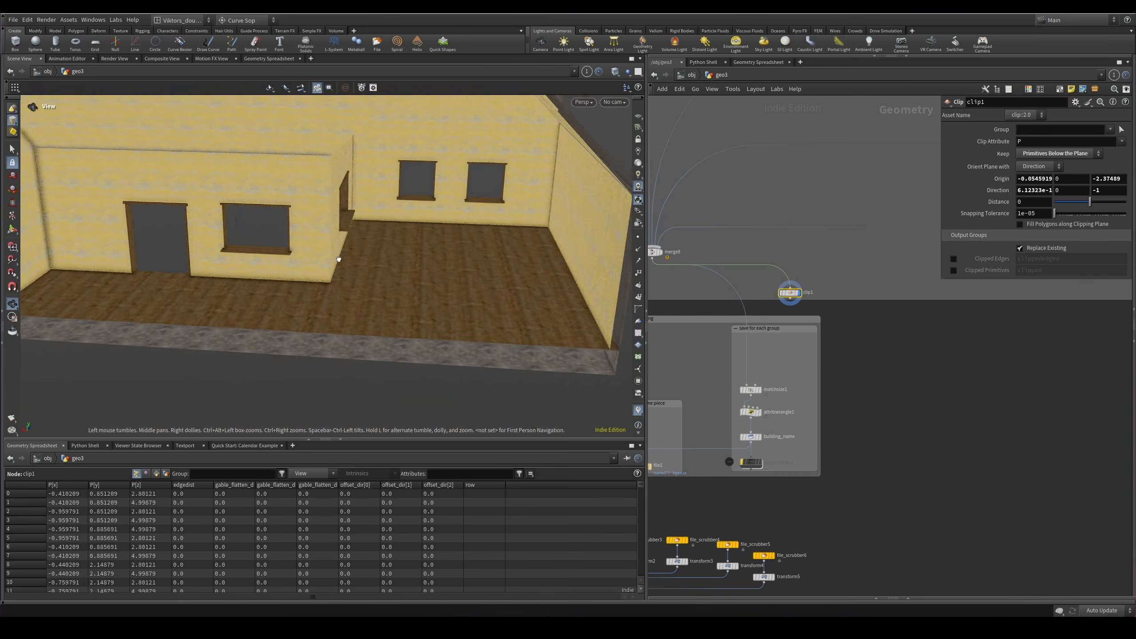
pyautogui.hotkey('shift', 'w')
pyautogui.hotkey('shift', 'w')
pyautogui.moveTo(339, 259)
pyautogui.mouseDown()
pyautogui.moveTo(347, 251)
pyautogui.moveTo(340, 272)
pyautogui.moveTo(365, 324)
pyautogui.moveTo(250, 232)
pyautogui.moveTo(445, 291)
pyautogui.moveTo(378, 251)
pyautogui.mouseUp()
pyautogui.hotkey('shift', 'w')
pyautogui.moveTo(531, 278)
pyautogui.mouseDown()
pyautogui.moveTo(477, 244)
pyautogui.moveTo(380, 262)
pyautogui.moveTo(243, 238)
pyautogui.moveTo(296, 236)
pyautogui.moveTo(329, 257)
pyautogui.moveTo(281, 225)
pyautogui.moveTo(401, 205)
pyautogui.moveTo(299, 236)
pyautogui.moveTo(402, 247)
pyautogui.moveTo(380, 264)
pyautogui.moveTo(388, 291)
pyautogui.mouseUp()
pyautogui.hotkey('shift', 'w')
pyautogui.hotkey('shift', 'w')
pyautogui.hotkey('shift', 'w')
pyautogui.press('s')
pyautogui.hotkey('shift', 'w')
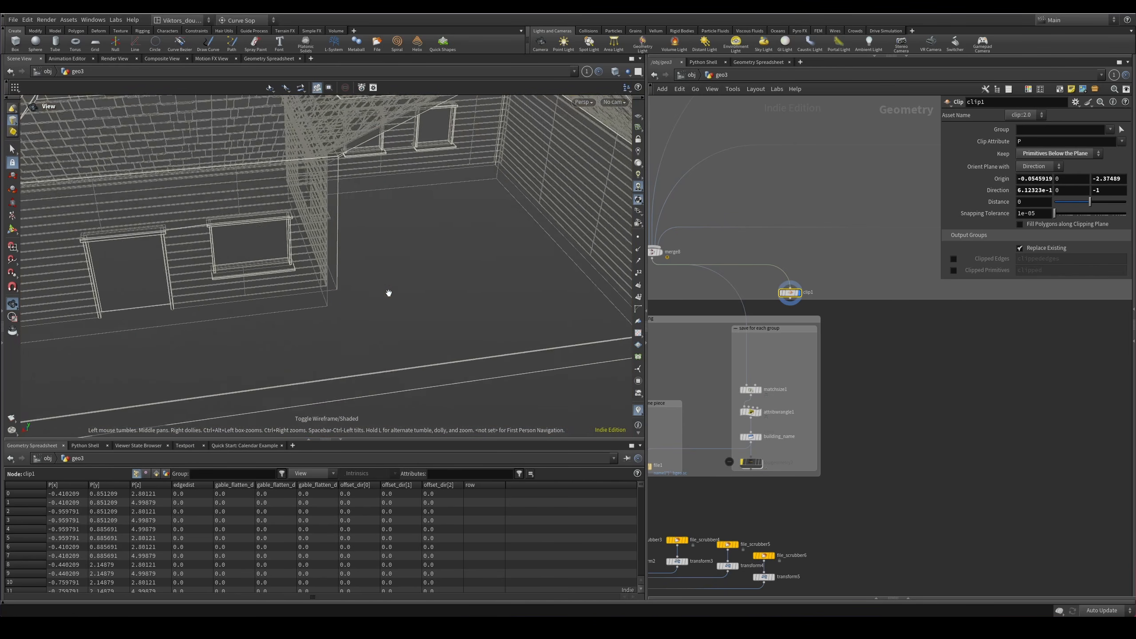
pyautogui.scroll(-5, 388, 295)
pyautogui.hotkey('shift', 'w')
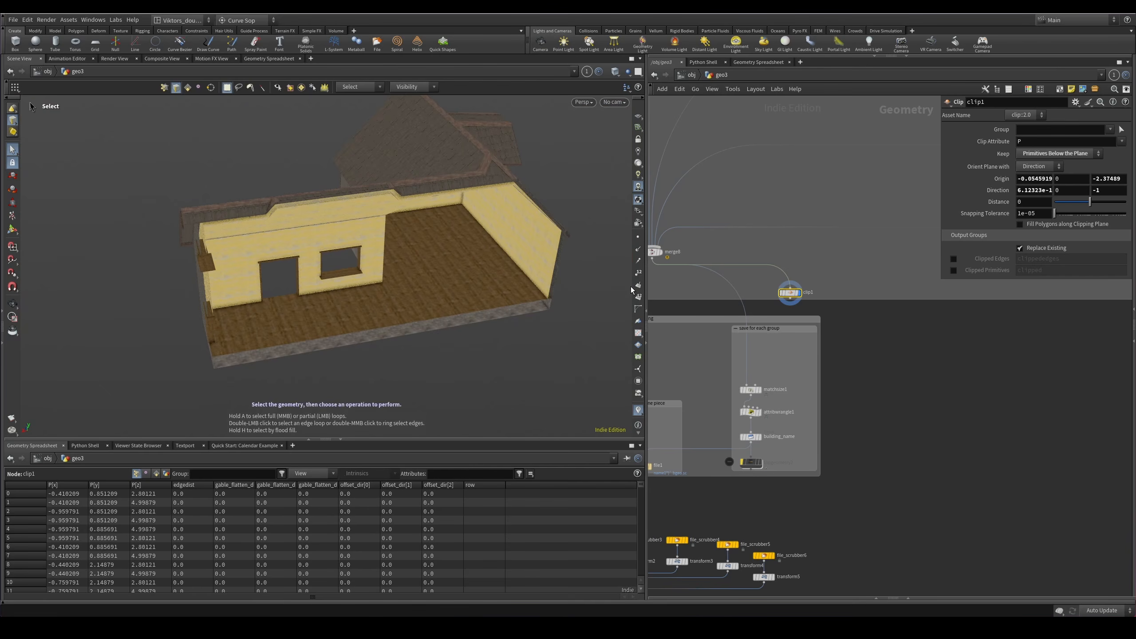
# Select and display the merge8 node to show the complete building.
pyautogui.moveTo(771, 306); pyautogui.dragTo(843, 345, button='middle')
pyautogui.click(723, 292)
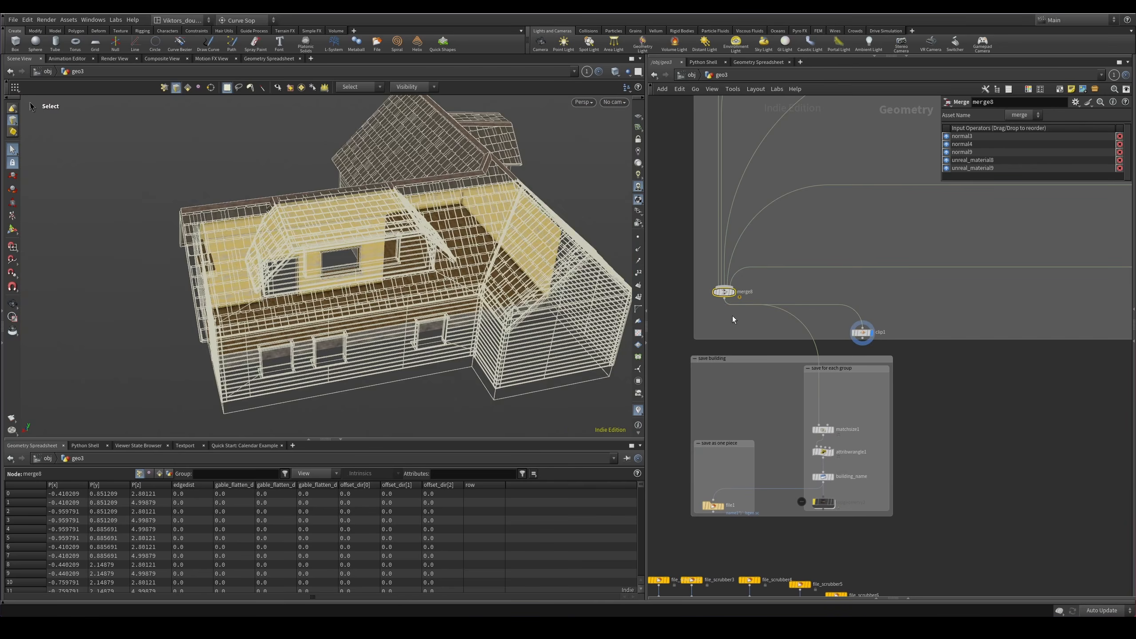
pyautogui.press('r')
pyautogui.moveTo(309, 286)
pyautogui.keyDown('alt'); pyautogui.mouseDown()
pyautogui.moveTo(532, 258)
pyautogui.moveTo(371, 271)
pyautogui.moveTo(341, 305)
pyautogui.moveTo(430, 269)
pyautogui.moveTo(366, 329)
pyautogui.mouseUp(); pyautogui.keyUp('alt')
# Examine the dormer side of the complete building in wireframe and shaded display.
pyautogui.hotkey('shift', 'w')
pyautogui.hotkey('shift', 'w')
pyautogui.hotkey('shift', 'w')
pyautogui.hotkey('shift', 'w')
pyautogui.scroll(4, 340, 305)
pyautogui.scroll(-3, 366, 328)
pyautogui.hotkey('shift', 'w')
pyautogui.hotkey('shift', 'w')
pyautogui.moveTo(492, 277); pyautogui.dragTo(352, 282)
pyautogui.hotkey('shift', 'w')
pyautogui.hotkey('shift', 'w')
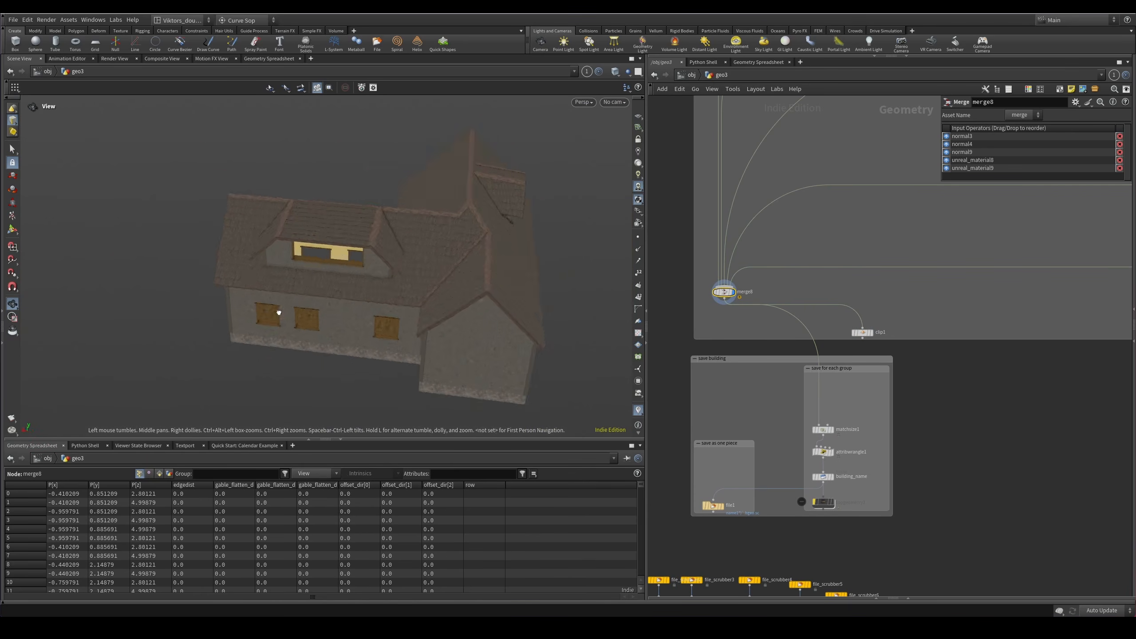
# Orbit around to the front of the complete building and examine its gables, walls and openings.
pyautogui.keyDown('alt'); pyautogui.moveTo(237, 305); pyautogui.dragTo(563, 282); pyautogui.keyUp('alt')
pyautogui.moveTo(272, 282)
pyautogui.keyDown('alt'); pyautogui.mouseDown()
pyautogui.moveTo(325, 261)
pyautogui.moveTo(383, 259)
pyautogui.moveTo(291, 299)
pyautogui.moveTo(276, 285)
pyautogui.mouseUp(); pyautogui.keyUp('alt')
pyautogui.hotkey('shift', 'w')
pyautogui.hotkey('shift', 'w')
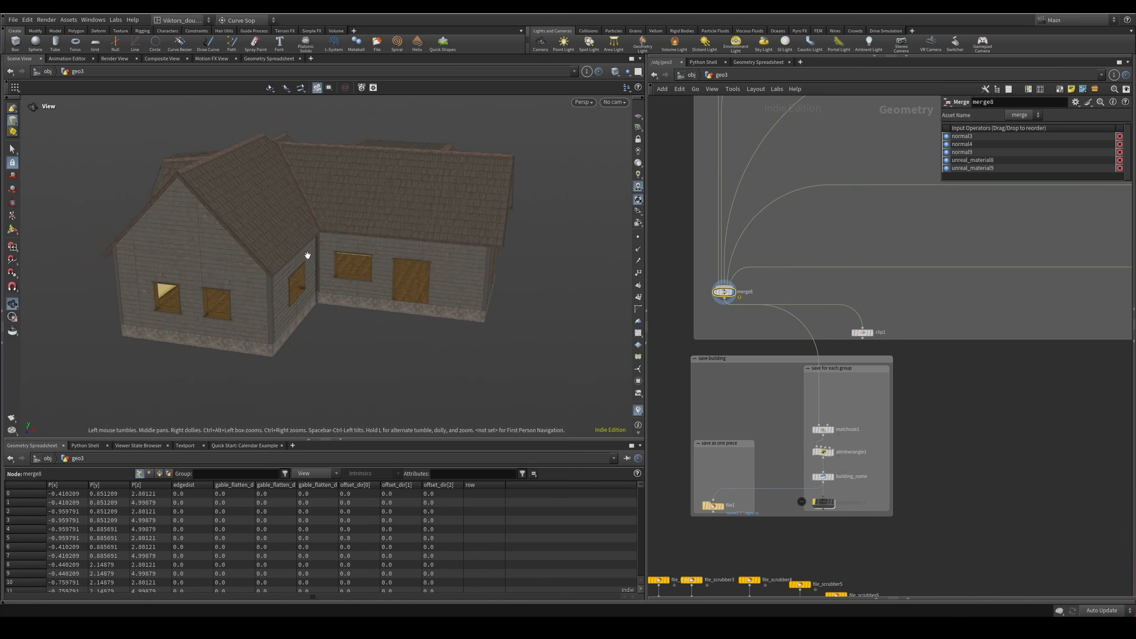
pyautogui.moveTo(281, 230)
pyautogui.mouseDown()
pyautogui.moveTo(368, 243)
pyautogui.moveTo(380, 233)
pyautogui.moveTo(377, 304)
pyautogui.mouseUp()
pyautogui.hotkey('shift', 'w')
pyautogui.keyDown('alt'); pyautogui.moveTo(353, 221); pyautogui.dragTo(489, 313); pyautogui.keyUp('alt')
# Survey the geo3 network from the roof and wall subnetworks down to the merge8 node.
pyautogui.scroll(-5, 828, 335)
pyautogui.scroll(-3, 770, 390)
pyautogui.moveTo(880, 266); pyautogui.dragTo(763, 446, button='middle')
pyautogui.scroll(3, 700, 215)
pyautogui.moveTo(696, 190); pyautogui.dragTo(711, 275, button='middle')
pyautogui.scroll(2, 710, 275)
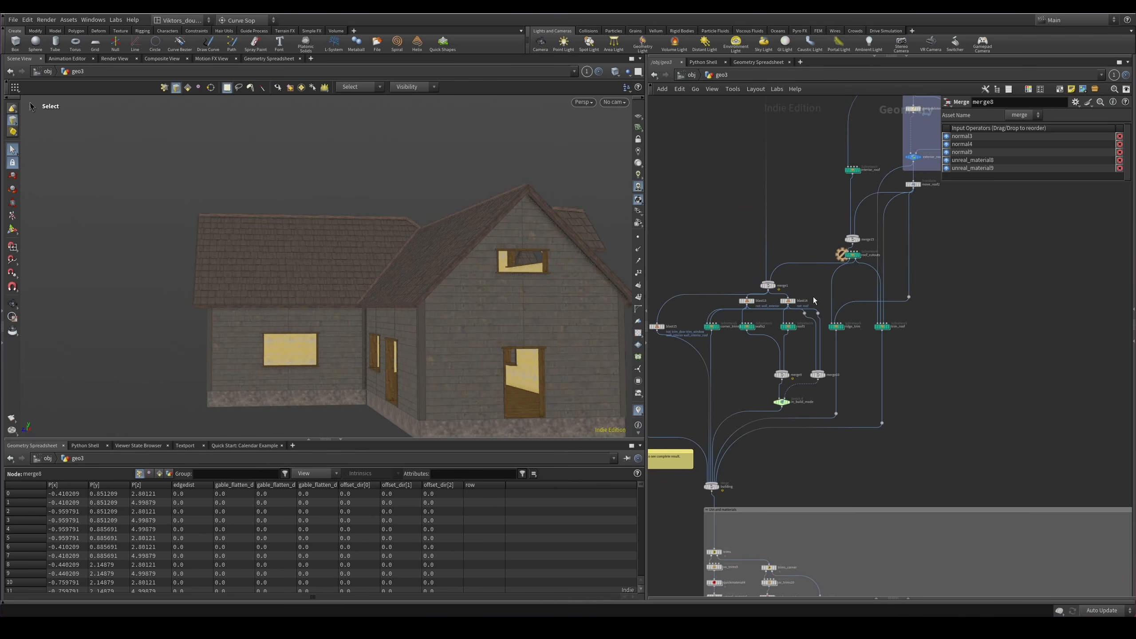
pyautogui.click(561, 318)
pyautogui.keyDown('alt'); pyautogui.moveTo(461, 246); pyautogui.dragTo(362, 302); pyautogui.keyUp('alt')
pyautogui.moveTo(774, 442); pyautogui.dragTo(802, 363, button='middle')
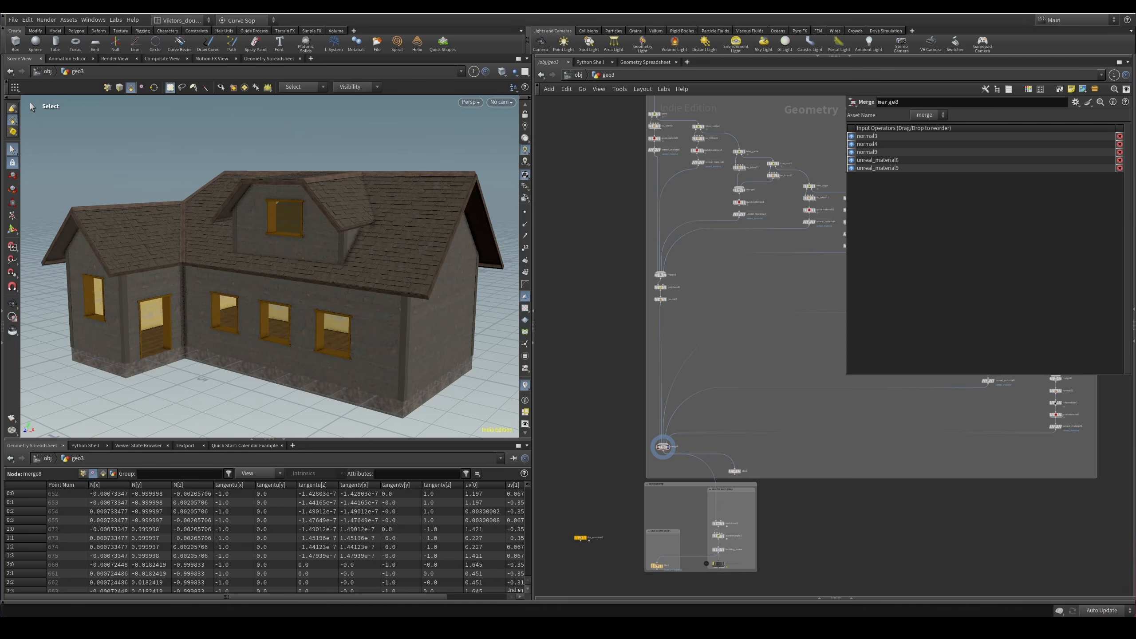
pyautogui.scroll(-3, 818, 458)
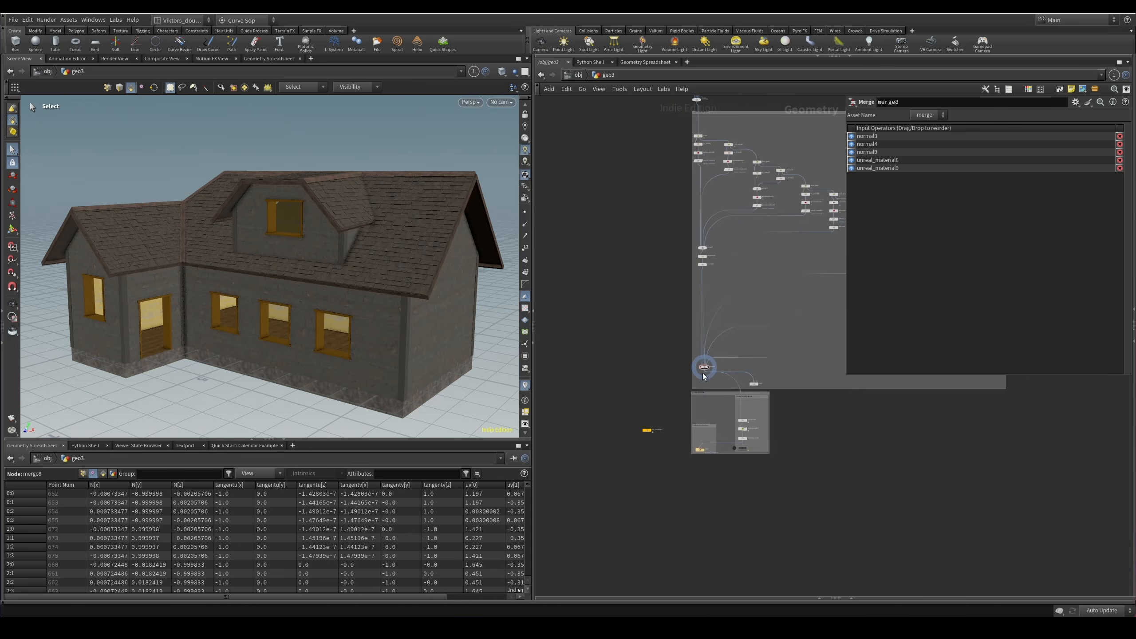
# Select and display the building_shape switch node in the building shape network box.
pyautogui.moveTo(680, 331); pyautogui.dragTo(646, 407, button='middle')
pyautogui.scroll(-3, 646, 380)
pyautogui.moveTo(648, 286); pyautogui.dragTo(631, 536, button='middle')
pyautogui.scroll(5, 704, 310)
pyautogui.scroll(8, 690, 311)
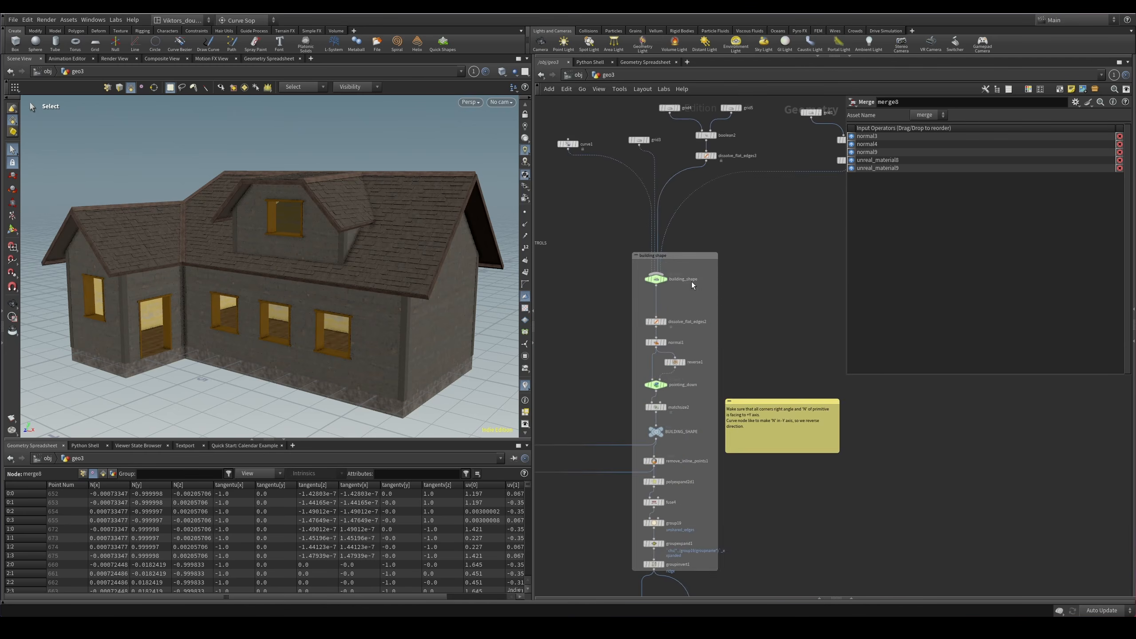
pyautogui.moveTo(672, 392); pyautogui.dragTo(756, 393, button='middle')
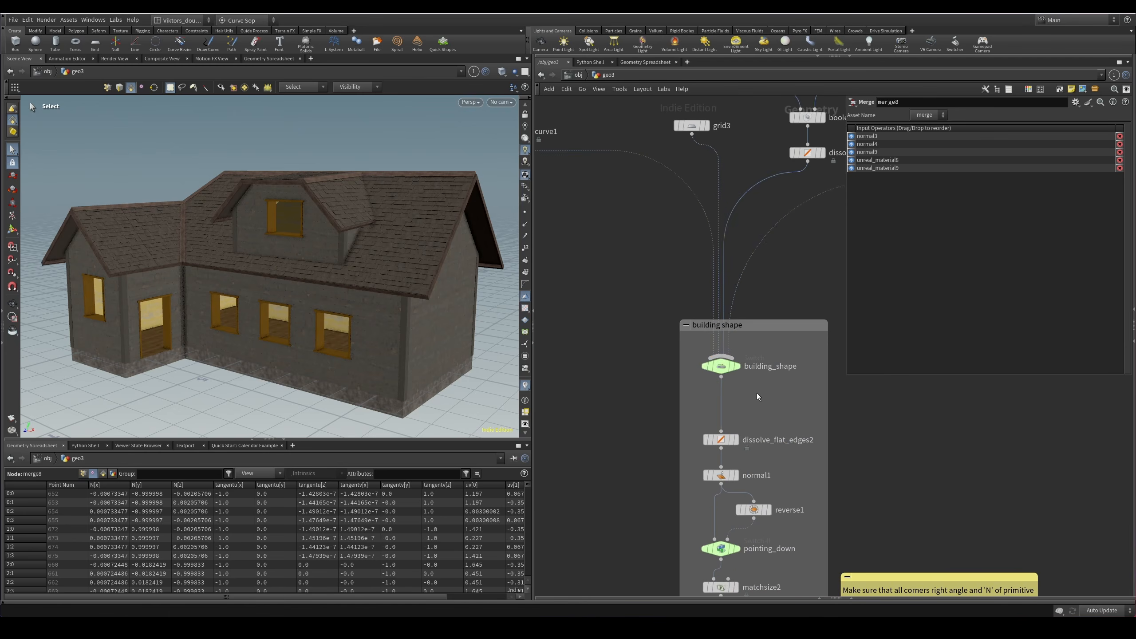
pyautogui.click(719, 363)
pyautogui.scroll(-5, 665, 420)
pyautogui.scroll(-1, 639, 453)
pyautogui.moveTo(639, 453); pyautogui.dragTo(686, 412, button='middle')
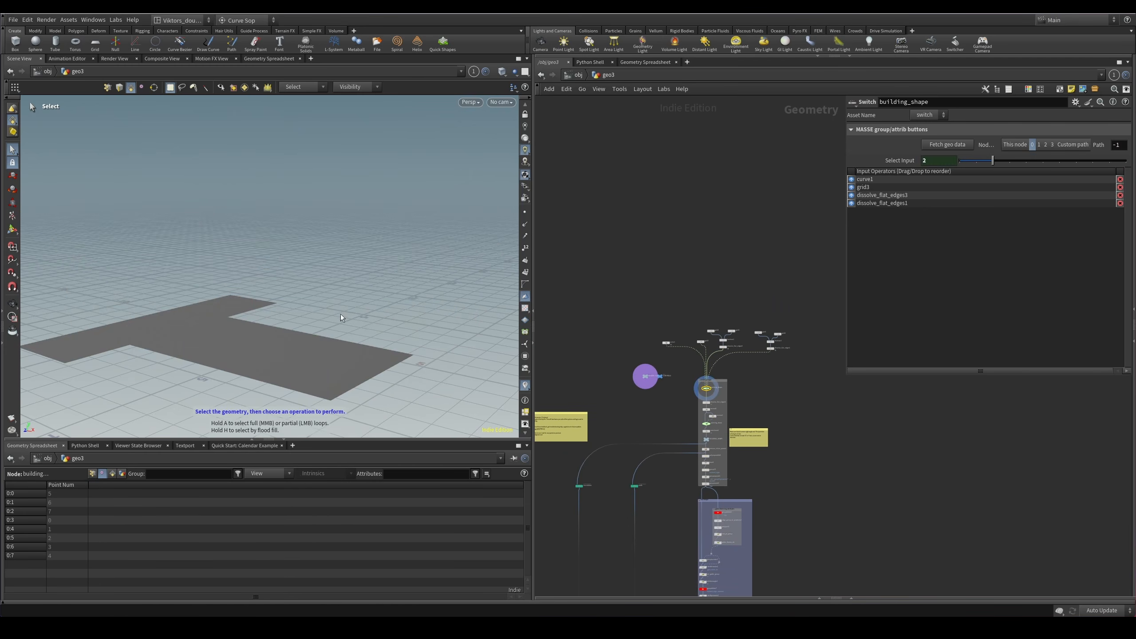
# Examine the T-shaped footprint from above in shaded display with its corner points shown.
pyautogui.moveTo(309, 256)
pyautogui.keyDown('alt'); pyautogui.mouseDown()
pyautogui.moveTo(366, 340)
pyautogui.moveTo(353, 363)
pyautogui.moveTo(321, 312)
pyautogui.mouseUp(); pyautogui.keyUp('alt')
pyautogui.hotkey('shift', 'w')
pyautogui.press('s')
pyautogui.scroll(6, 716, 370)
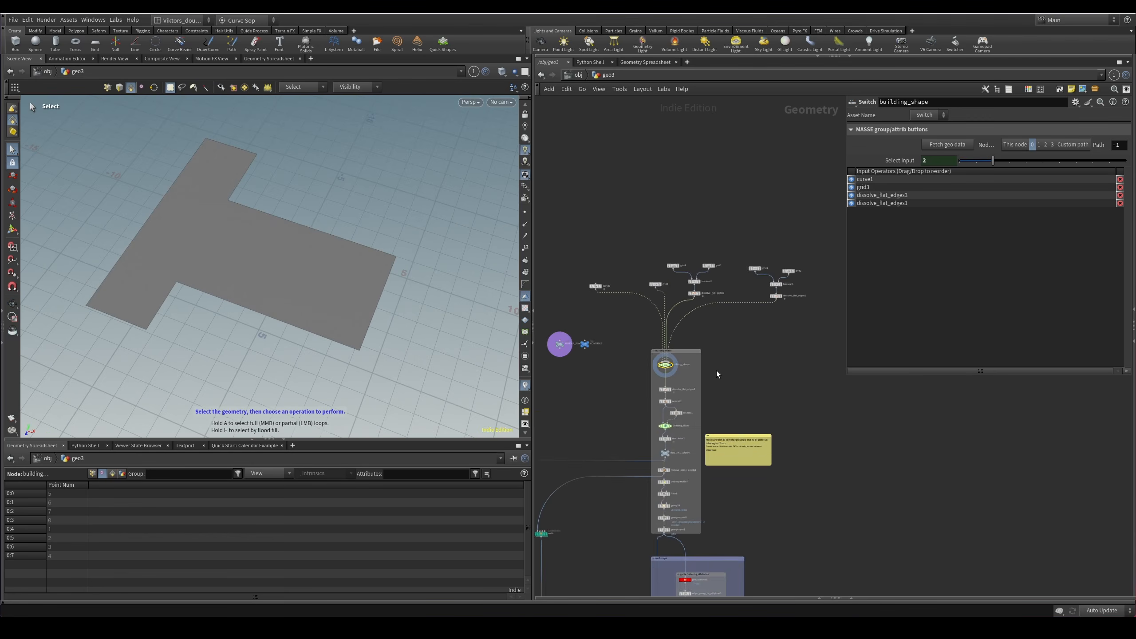
pyautogui.moveTo(573, 270); pyautogui.dragTo(565, 267)
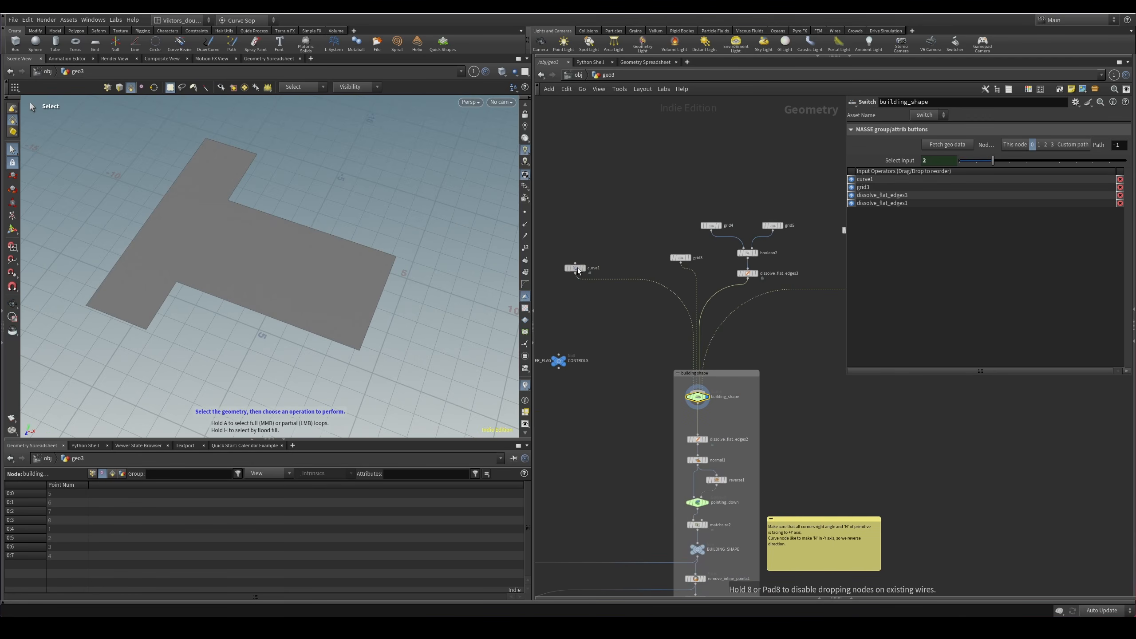
pyautogui.press('1')
pyautogui.keyDown('alt'); pyautogui.moveTo(261, 244); pyautogui.dragTo(213, 190); pyautogui.keyUp('alt')
pyautogui.press('Escape')
pyautogui.moveTo(236, 234); pyautogui.dragTo(193, 254)
pyautogui.press('s')
pyautogui.scroll(3, 217, 206)
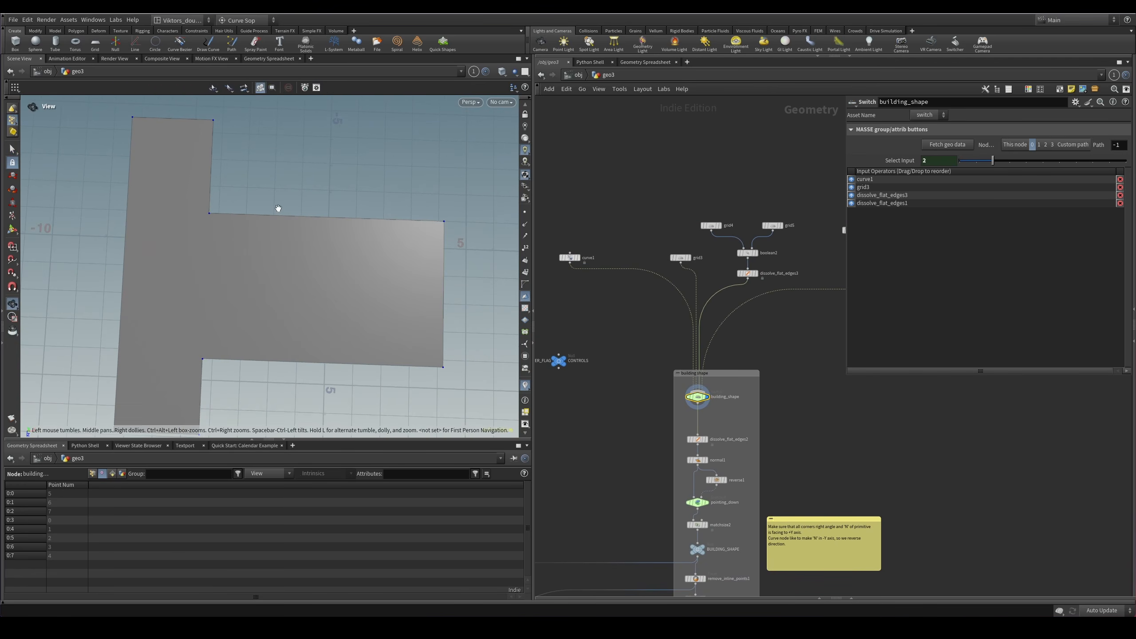
# Select and display the curve1 node and examine the corner points of its L-shaped footprint.
pyautogui.moveTo(679, 293); pyautogui.dragTo(674, 318, button='middle')
pyautogui.click(661, 295)
pyautogui.press('r')
pyautogui.moveTo(616, 287); pyautogui.dragTo(616, 258)
pyautogui.scroll(3, 686, 325)
pyautogui.press('r')
pyautogui.moveTo(694, 251); pyautogui.dragTo(601, 246, button='middle')
pyautogui.scroll(-5, 447, 256)
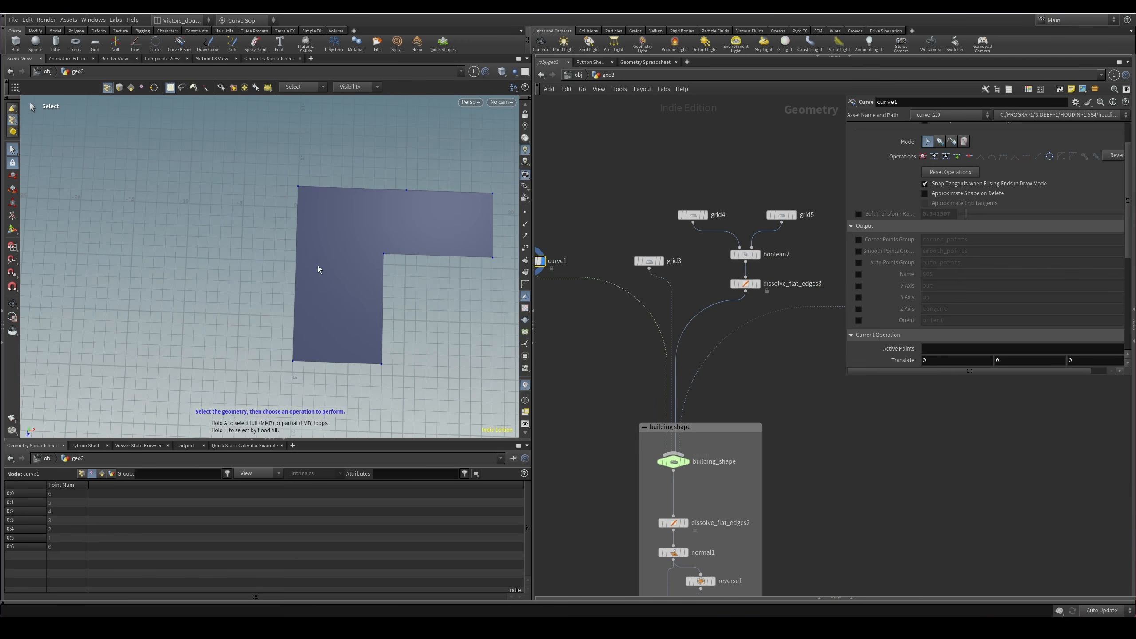
pyautogui.scroll(4, 340, 257)
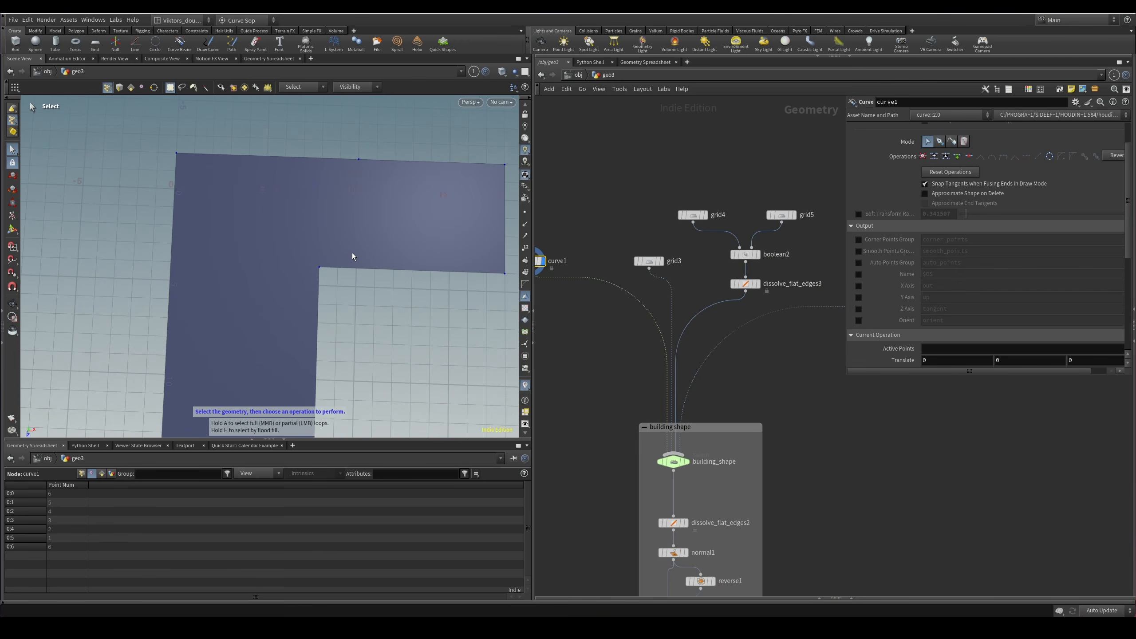
pyautogui.keyDown('alt'); pyautogui.moveTo(327, 274); pyautogui.dragTo(311, 249); pyautogui.keyUp('alt')
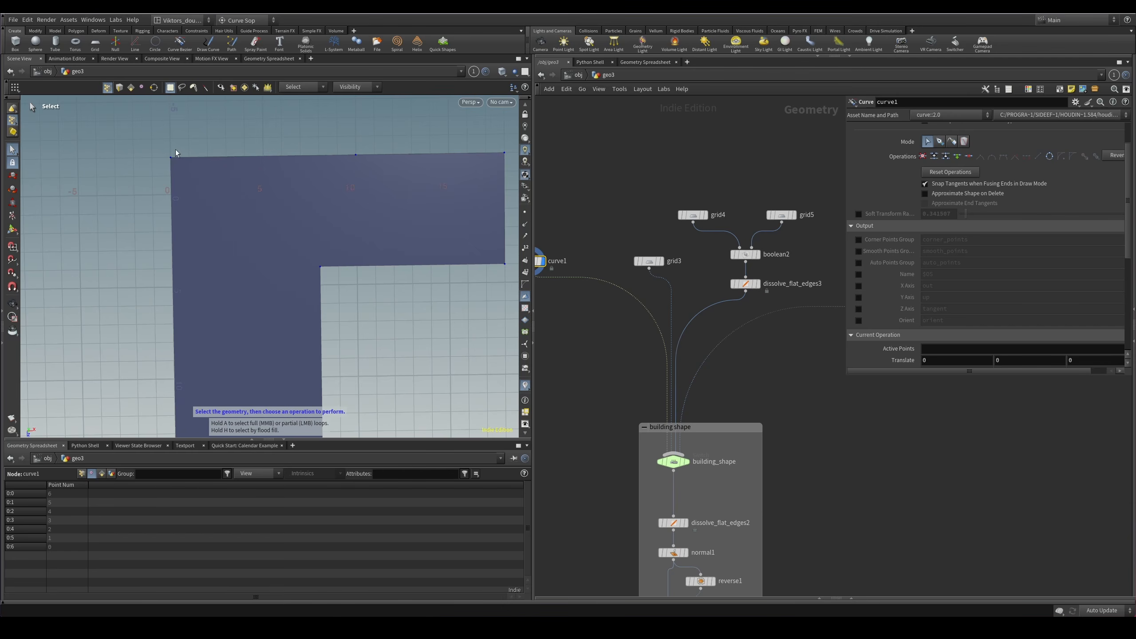
pyautogui.keyDown('alt'); pyautogui.moveTo(494, 160); pyautogui.dragTo(425, 270, button='middle'); pyautogui.keyUp('alt')
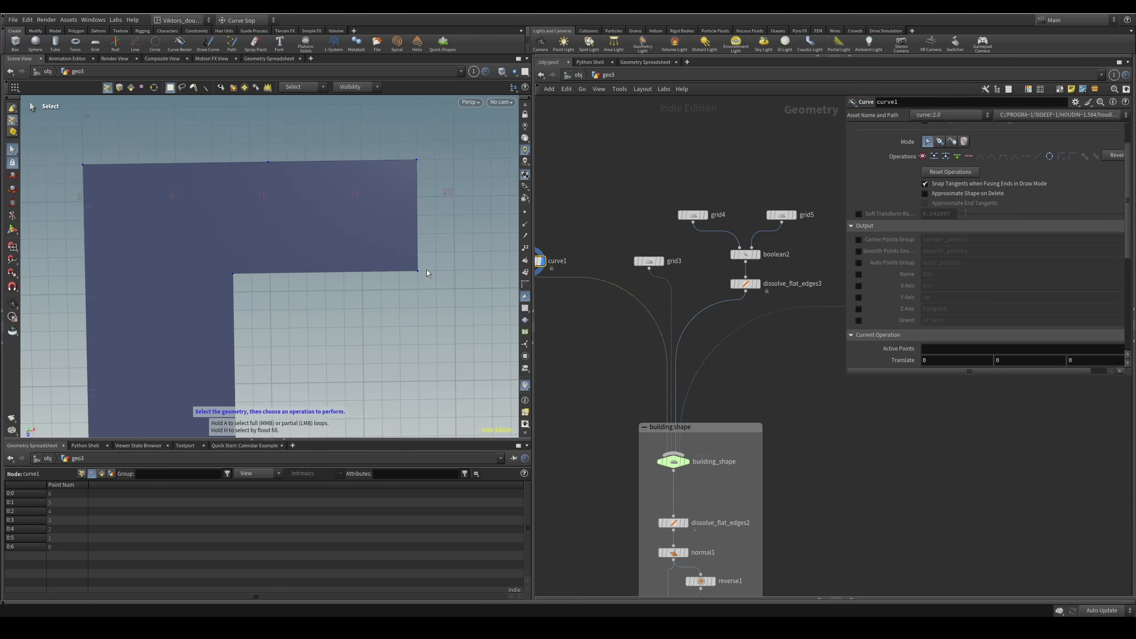
# Select and display the grid3 node to show the simple rectangular footprint.
pyautogui.click(649, 261)
pyautogui.click(661, 261)
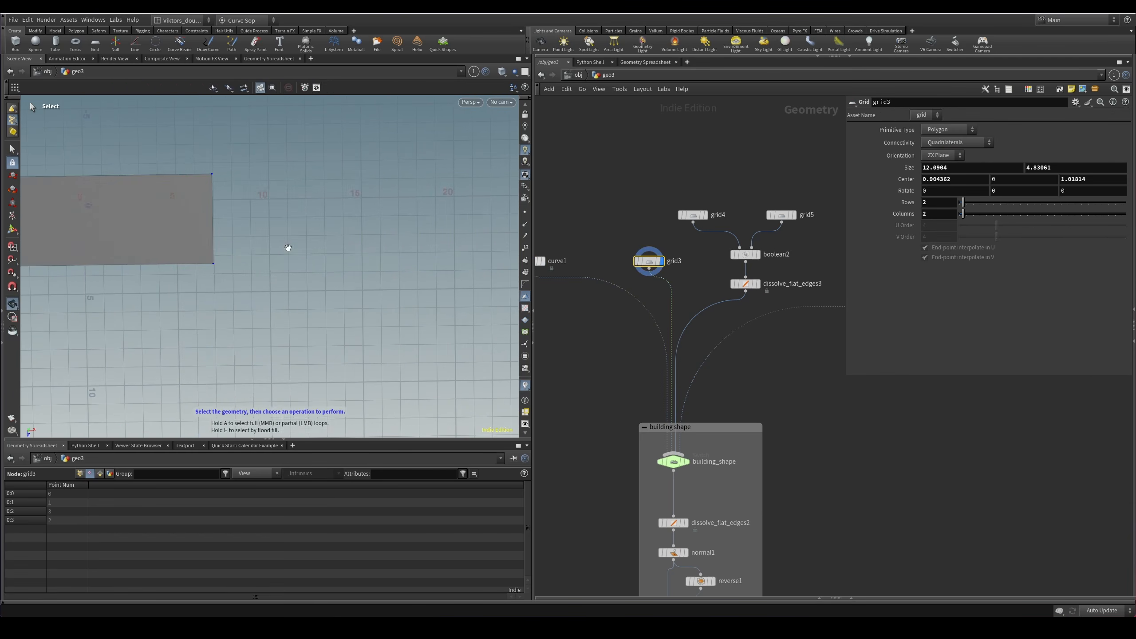
pyautogui.scroll(2, 802, 270)
# Select and display the grid5 node and look at its rectangle in the Top view.
pyautogui.click(732, 287)
pyautogui.click(771, 204)
pyautogui.click(789, 204)
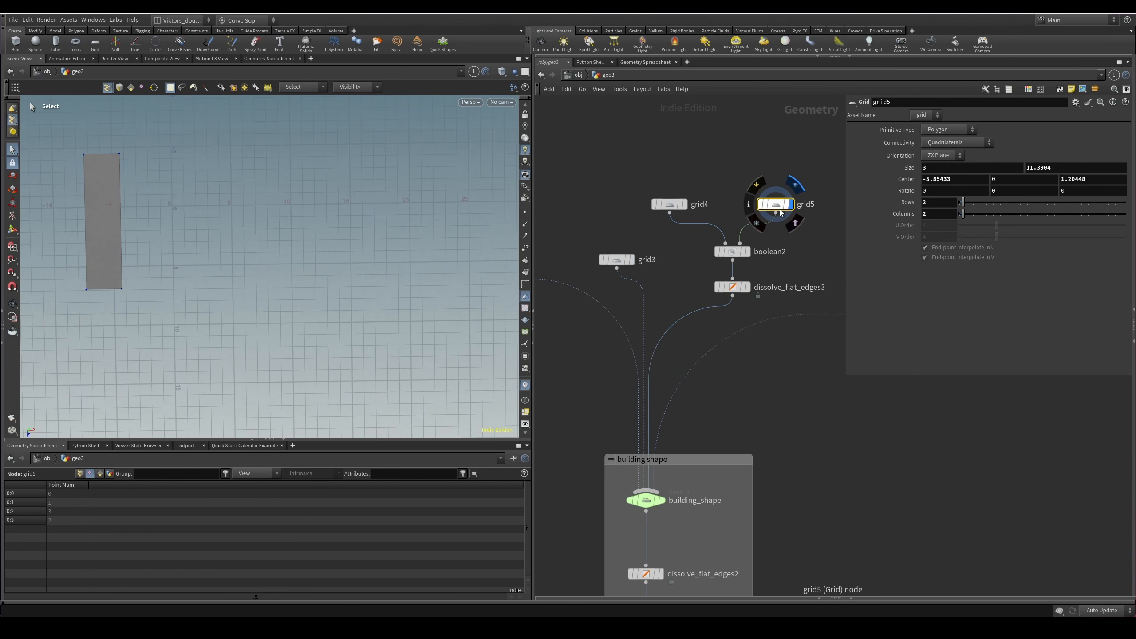
pyautogui.press('c')
pyautogui.click(283, 219)
pyautogui.click(303, 172)
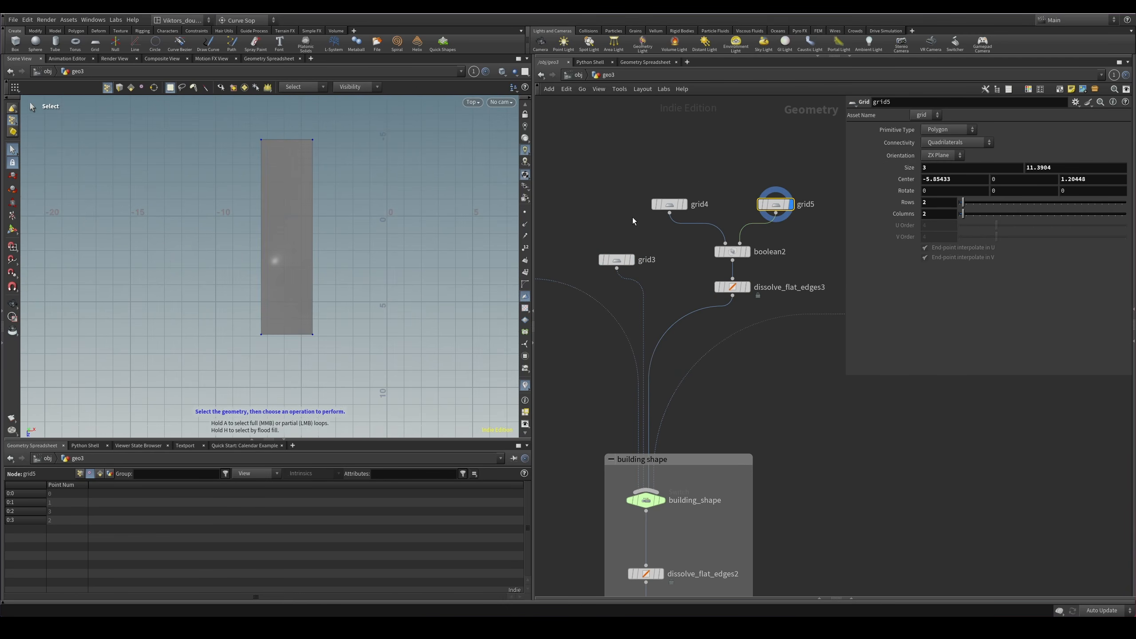
# Display the grid4 rectangle and the boolean2 union that combines it with grid5.
pyautogui.click(670, 204)
pyautogui.click(683, 204)
pyautogui.click(732, 251)
pyautogui.click(745, 251)
pyautogui.scroll(-3, 378, 237)
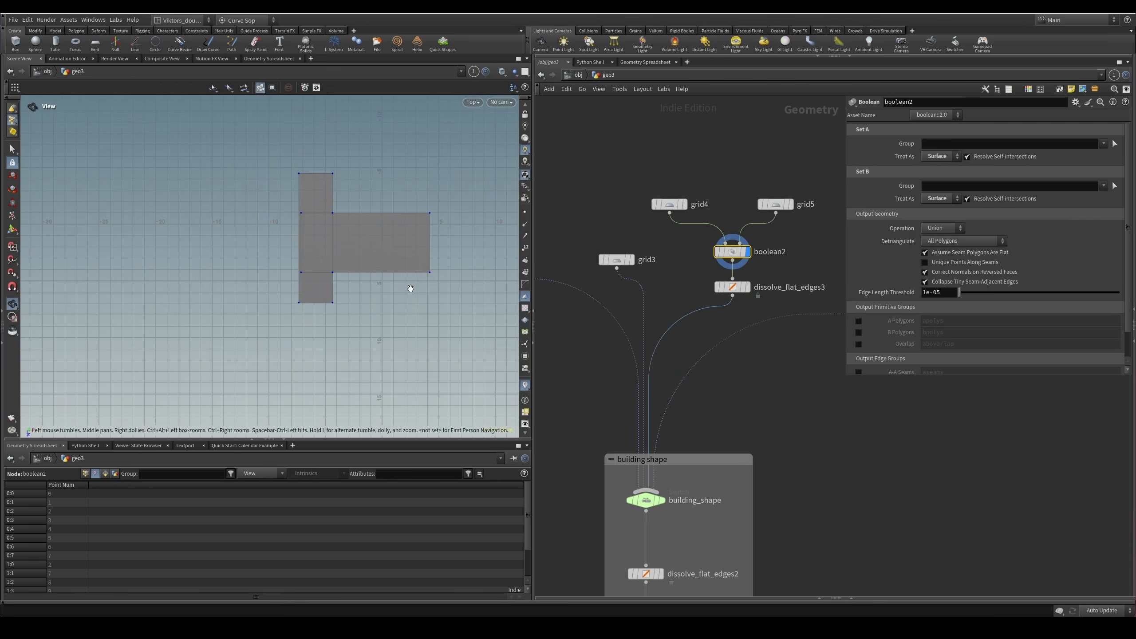
# Select and display dissolve_flat_edges3 and inspect its cleaned T-shaped outline in Top and Perspective views.
pyautogui.scroll(2, 765, 304)
pyautogui.moveTo(776, 252); pyautogui.dragTo(675, 268, button='middle')
pyautogui.click(619, 291)
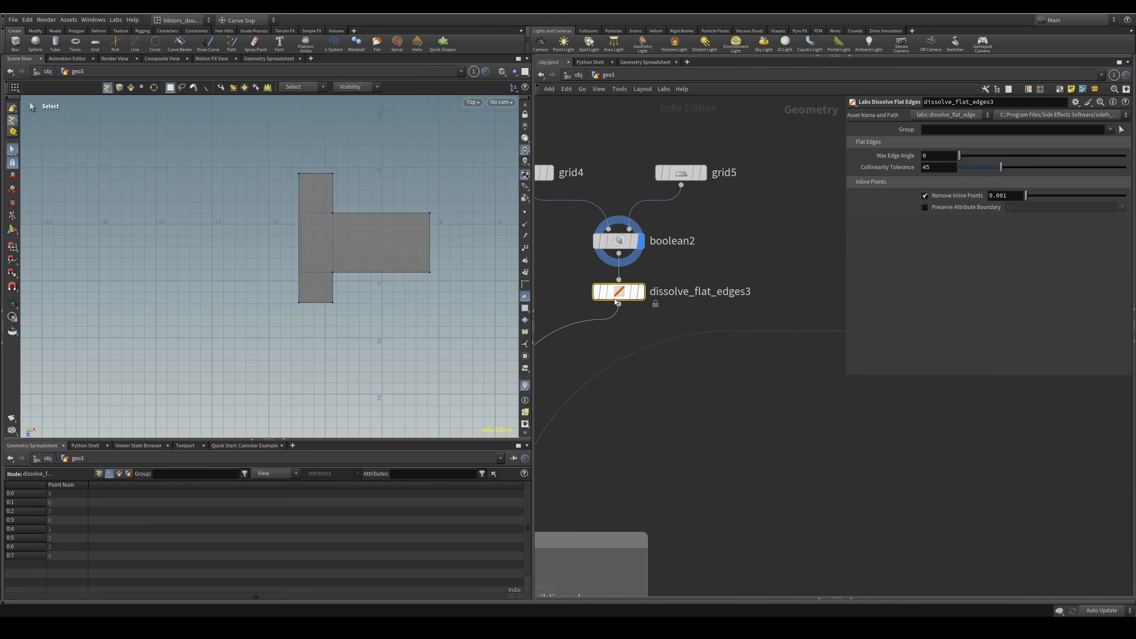
pyautogui.click(641, 291)
pyautogui.scroll(-2, 384, 238)
pyautogui.press('s')
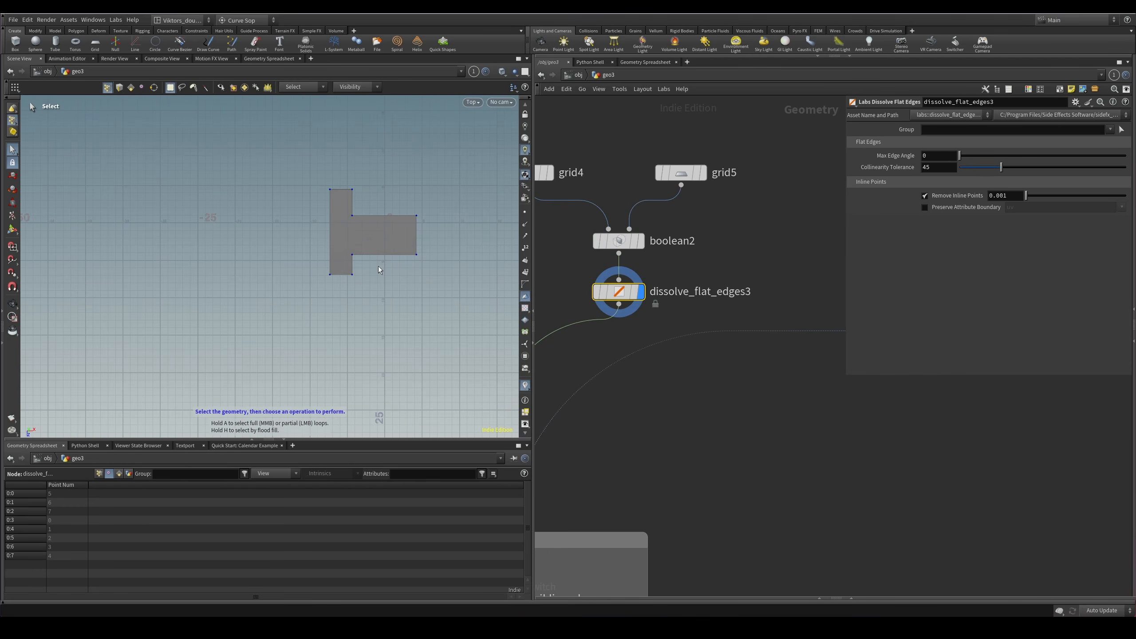
pyautogui.hotkey('space', '1')
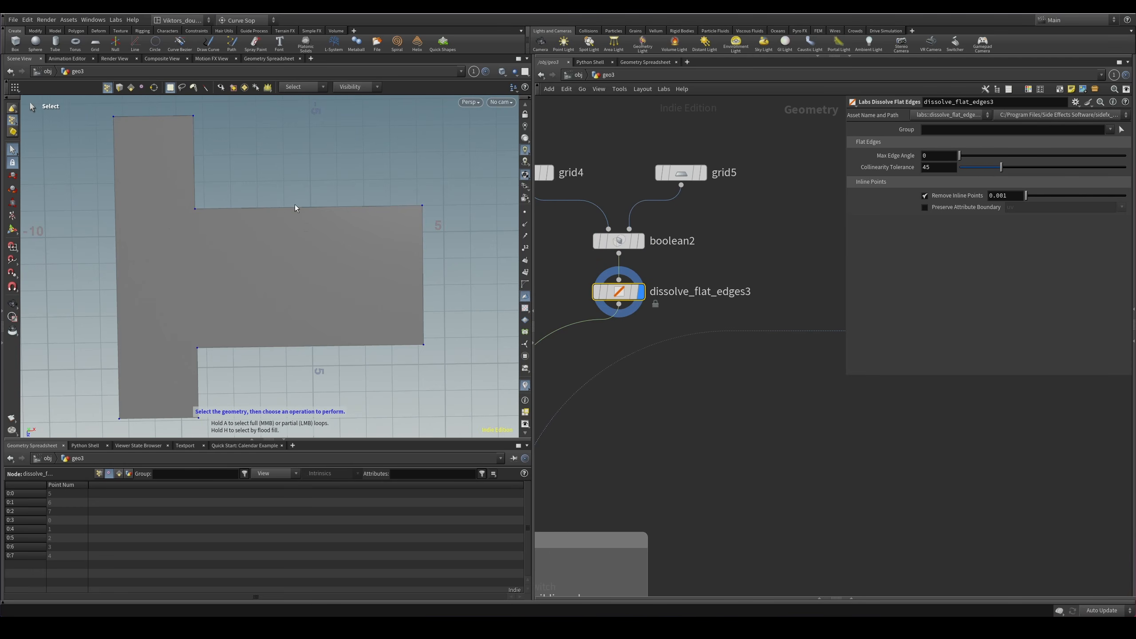
pyautogui.keyDown('alt'); pyautogui.moveTo(253, 271); pyautogui.dragTo(276, 144); pyautogui.keyUp('alt')
pyautogui.scroll(-3, 656, 456)
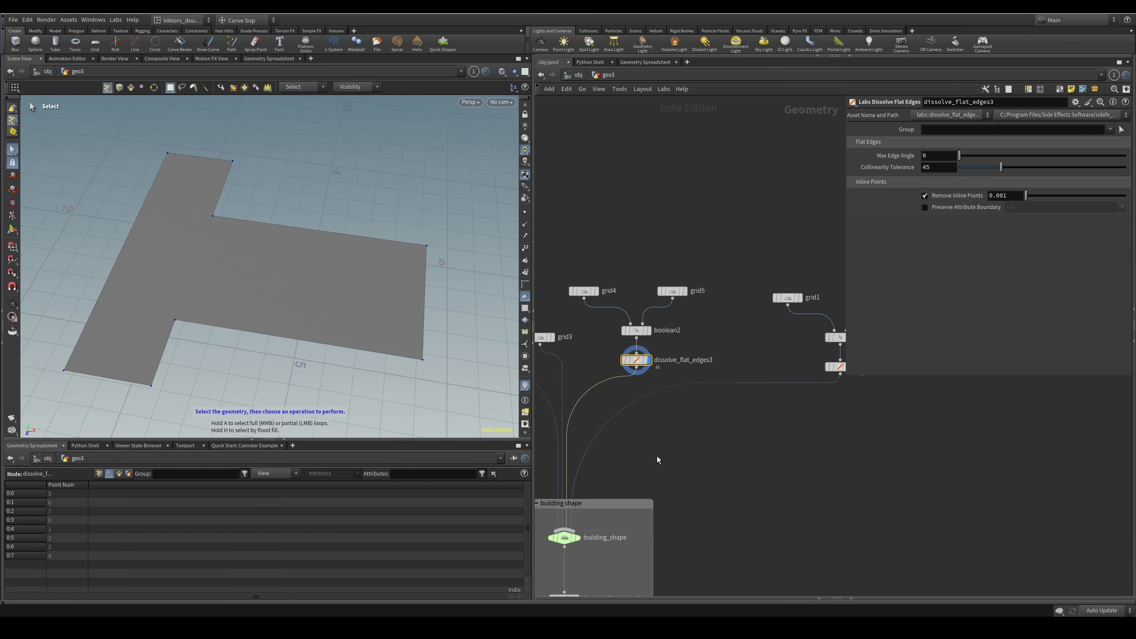
# Select and display the building_shape switch that receives the footprint branches.
pyautogui.scroll(3, 612, 475)
pyautogui.moveTo(612, 474); pyautogui.dragTo(719, 296, button='middle')
pyautogui.moveTo(722, 459); pyautogui.dragTo(629, 404)
pyautogui.press('r')
# Select and display dissolve_flat_edges1 to show the alternative footprint built from the grid1 branch.
pyautogui.moveTo(693, 447); pyautogui.dragTo(637, 412, button='middle')
pyautogui.scroll(-2, 638, 414)
pyautogui.scroll(-2, 697, 407)
pyautogui.moveTo(780, 309); pyautogui.dragTo(630, 383, button='middle')
pyautogui.moveTo(794, 320); pyautogui.dragTo(743, 282)
pyautogui.press('r')
# Return the display from the grid1 branch to the building_shape switch node.
pyautogui.moveTo(550, 307); pyautogui.dragTo(707, 296, button='middle')
pyautogui.scroll(-4, 711, 300)
pyautogui.scroll(5, 716, 370)
pyautogui.moveTo(684, 395); pyautogui.dragTo(619, 353)
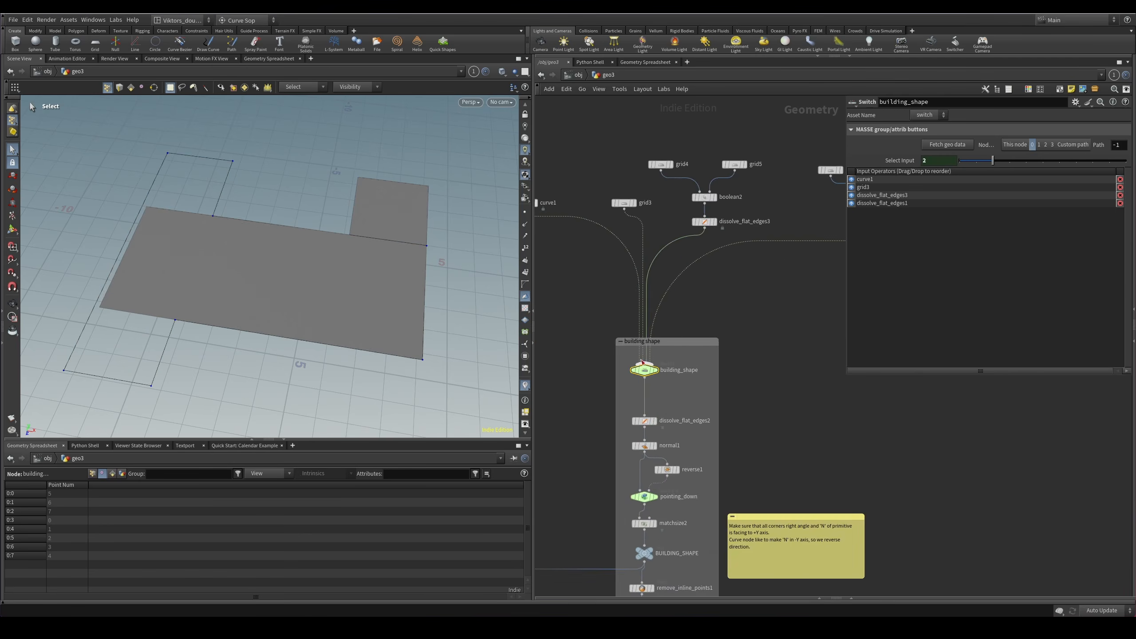
pyautogui.press('r')
# Select and display the merge8 node and look over the complete building generated from the footprint.
pyautogui.scroll(-10, 581, 424)
pyautogui.moveTo(580, 426); pyautogui.dragTo(727, 206, button='middle')
pyautogui.moveTo(657, 577); pyautogui.dragTo(623, 204, button='middle')
pyautogui.click(648, 425)
pyautogui.press('r')
pyautogui.keyDown('alt'); pyautogui.moveTo(271, 223); pyautogui.dragTo(304, 224); pyautogui.keyUp('alt')
pyautogui.scroll(-3, 660, 299)
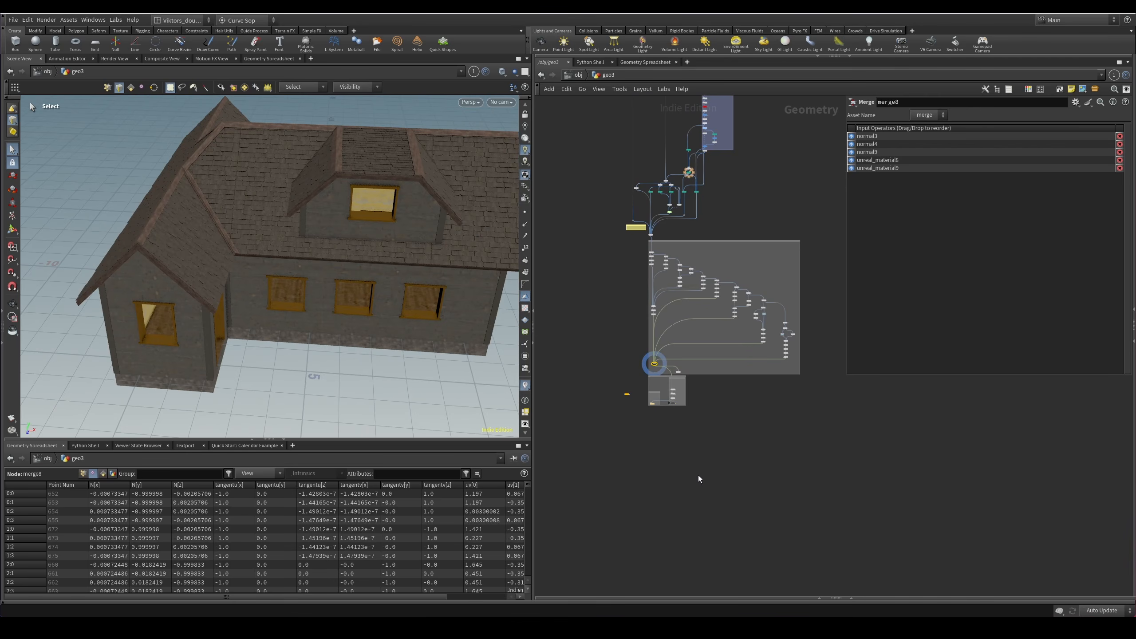
# Switch the display from the complete building to the building_shape footprint and view it at a low angle.
pyautogui.moveTo(757, 256); pyautogui.dragTo(733, 555, button='middle')
pyautogui.scroll(8, 675, 289)
pyautogui.click(649, 256)
pyautogui.press('r')
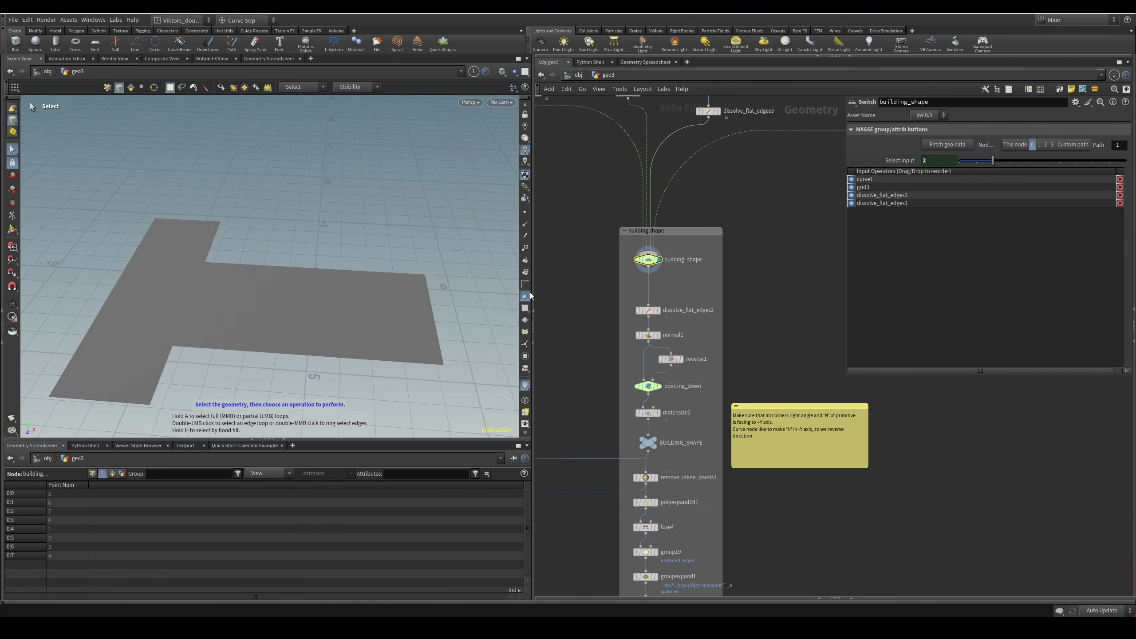
pyautogui.moveTo(751, 290); pyautogui.dragTo(789, 323, button='middle')
pyautogui.keyDown('alt'); pyautogui.moveTo(353, 237); pyautogui.dragTo(349, 157); pyautogui.keyUp('alt')
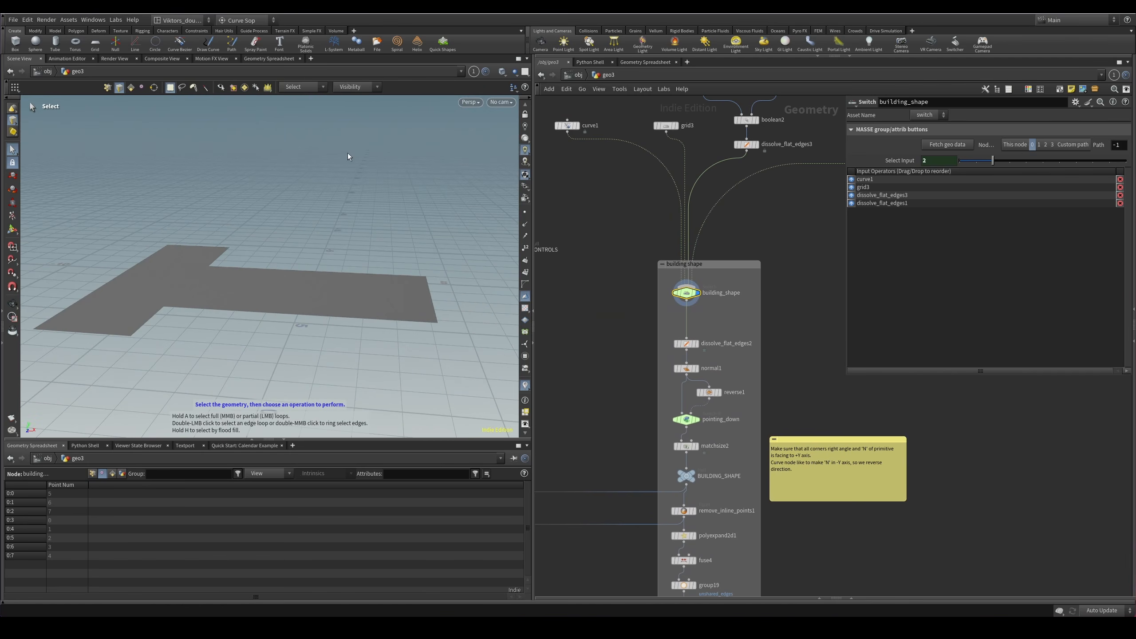
# Select and display curve1 and frame its L-shaped footprint in the viewport.
pyautogui.moveTo(568, 178); pyautogui.dragTo(583, 217, button='middle')
pyautogui.moveTo(579, 165); pyautogui.dragTo(582, 172)
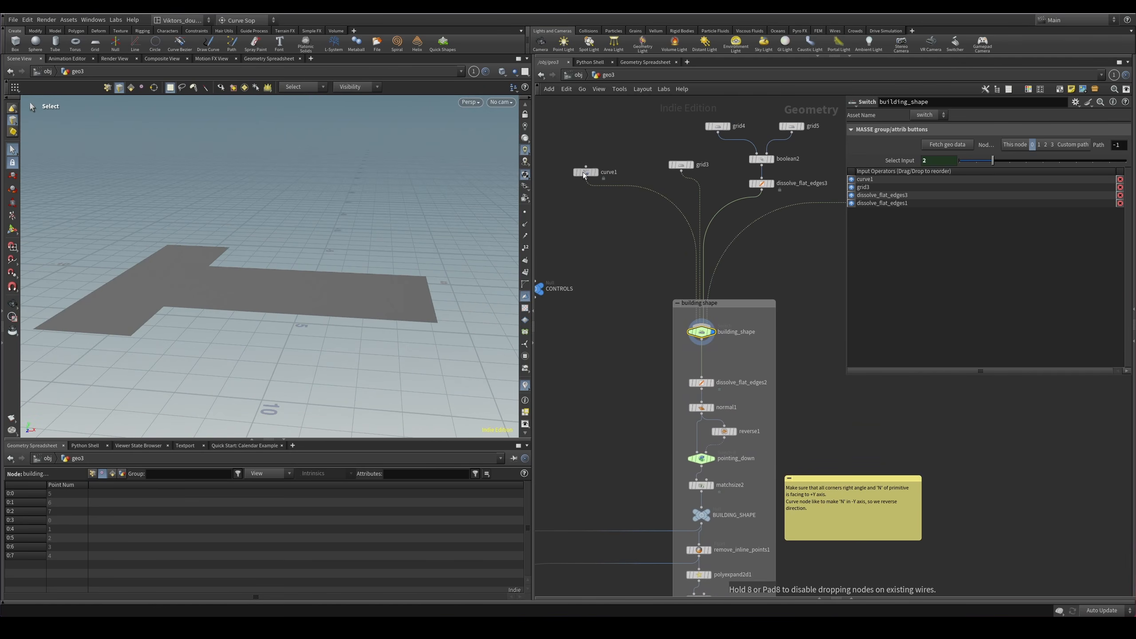
pyautogui.scroll(2, 621, 272)
pyautogui.click(594, 212)
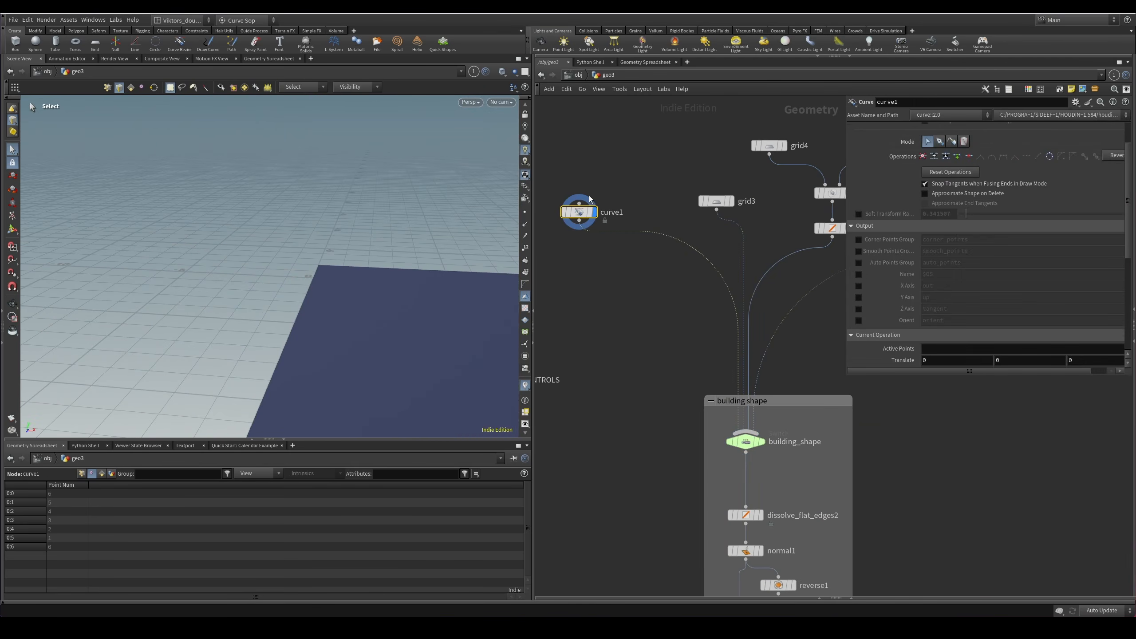
pyautogui.hotkey('space', 'g')
pyautogui.keyDown('alt'); pyautogui.moveTo(314, 252); pyautogui.dragTo(326, 313); pyautogui.keyUp('alt')
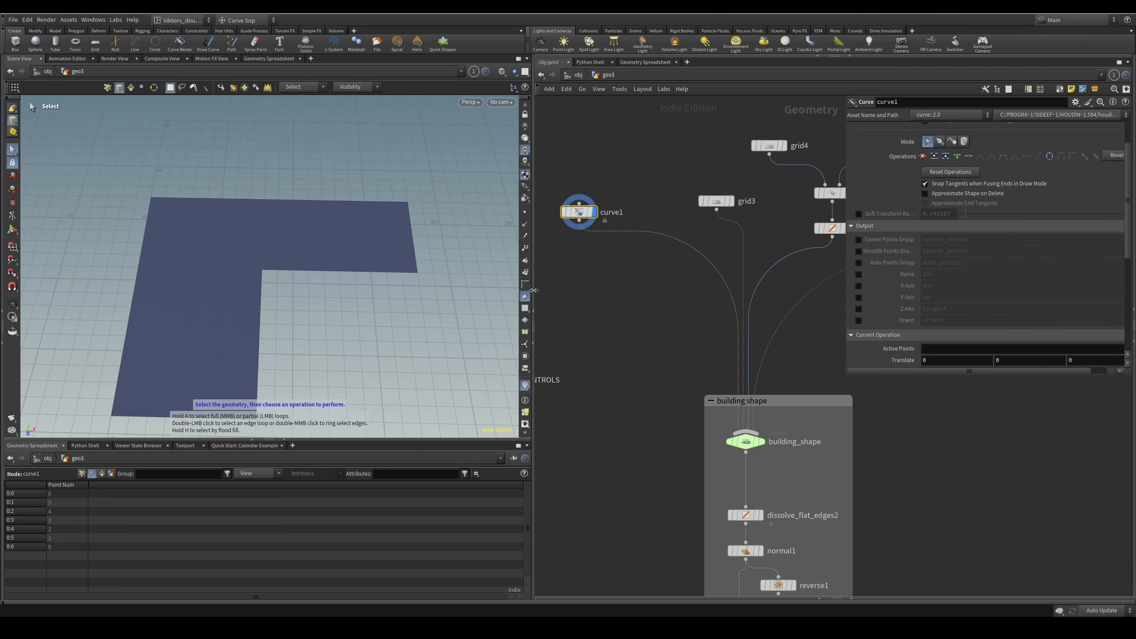
# Compare the top face of the curve1 footprint with its underside to check the normal direction.
pyautogui.moveTo(627, 276); pyautogui.dragTo(675, 287, button='middle')
pyautogui.keyDown('alt'); pyautogui.moveTo(376, 271); pyautogui.dragTo(348, 282); pyautogui.keyUp('alt')
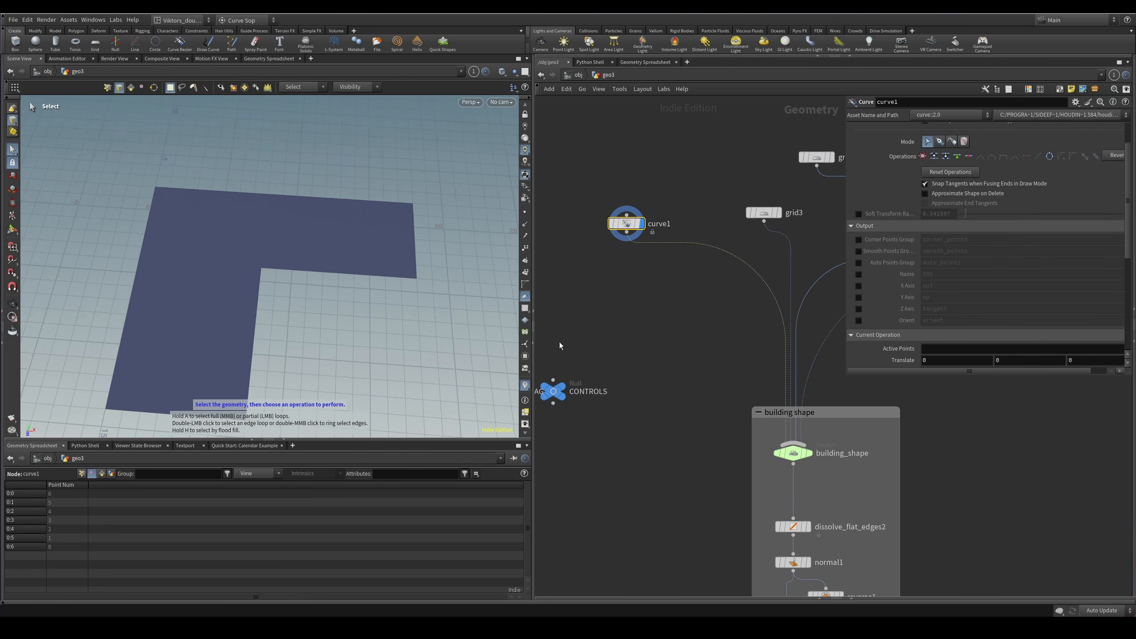
pyautogui.moveTo(343, 309); pyautogui.dragTo(322, 244)
pyautogui.moveTo(209, 191); pyautogui.dragTo(197, 231)
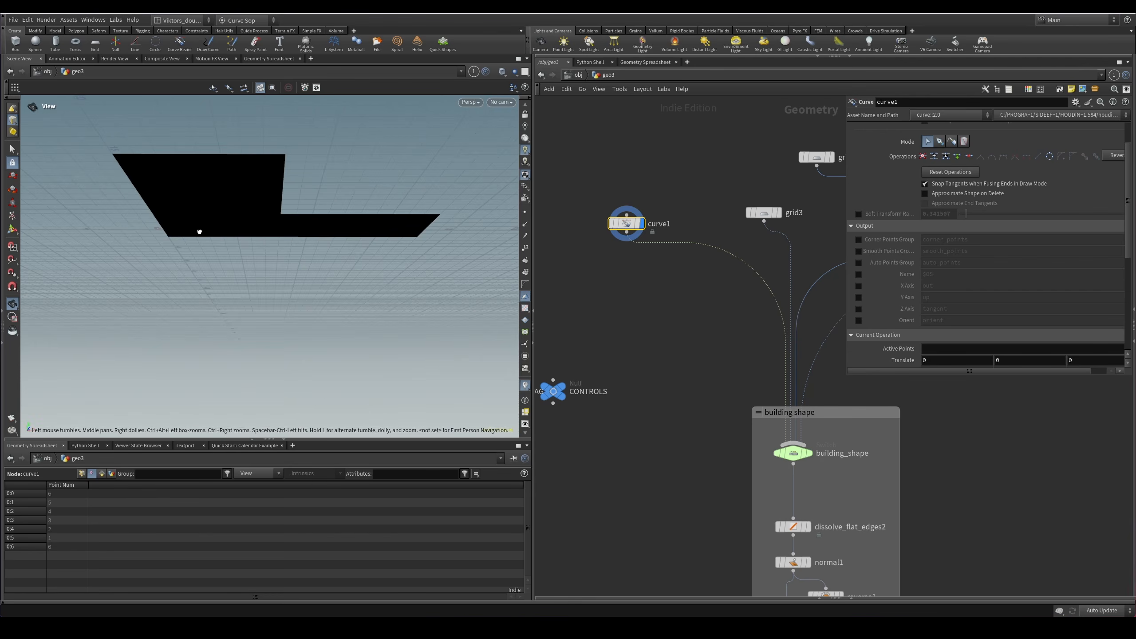
# Look through the curve1 node's parameters.
pyautogui.scroll(-3, 604, 329)
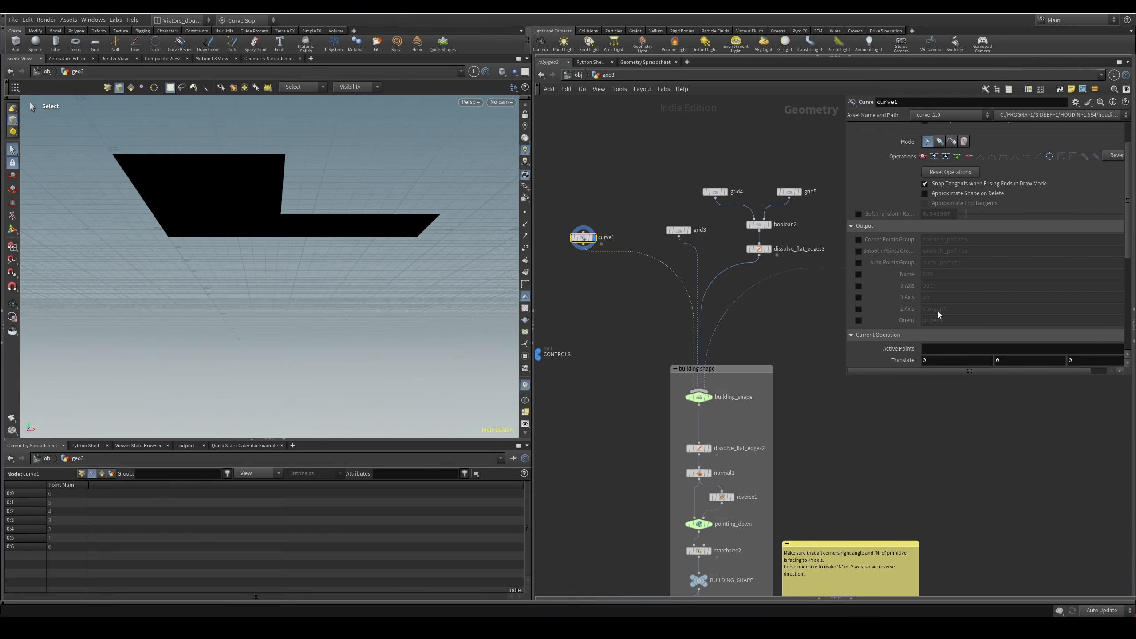
pyautogui.scroll(-3, 950, 313)
pyautogui.scroll(5, 903, 279)
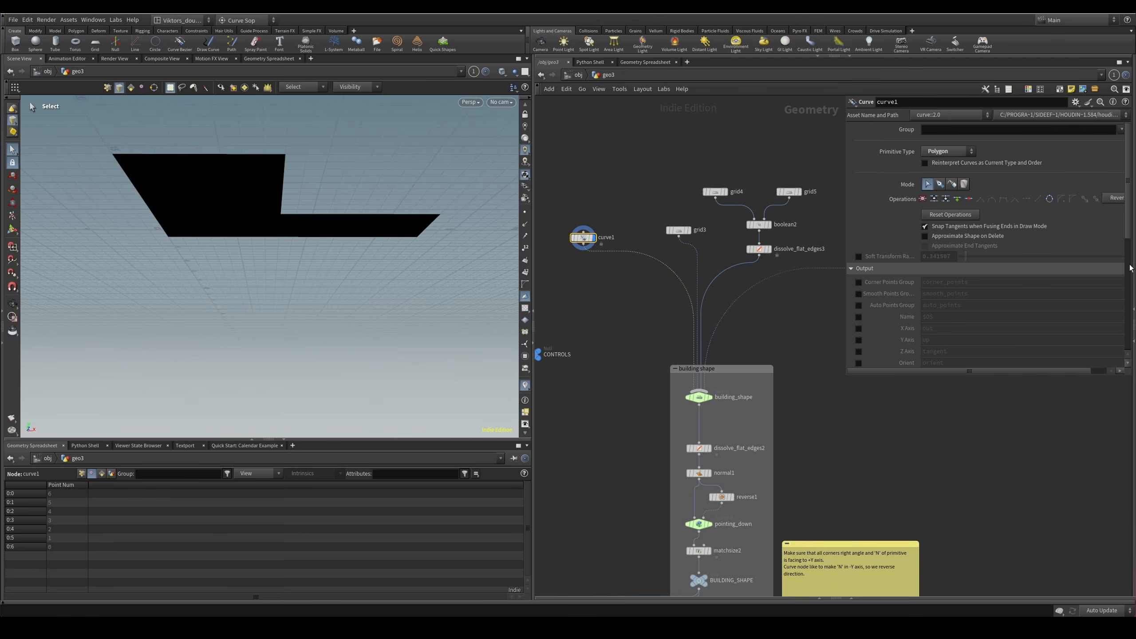
# Display the building_shape switch and examine the T-shaped footprint's upper face for comparison with the curve.
pyautogui.scroll(5, 621, 333)
pyautogui.scroll(1, 725, 245)
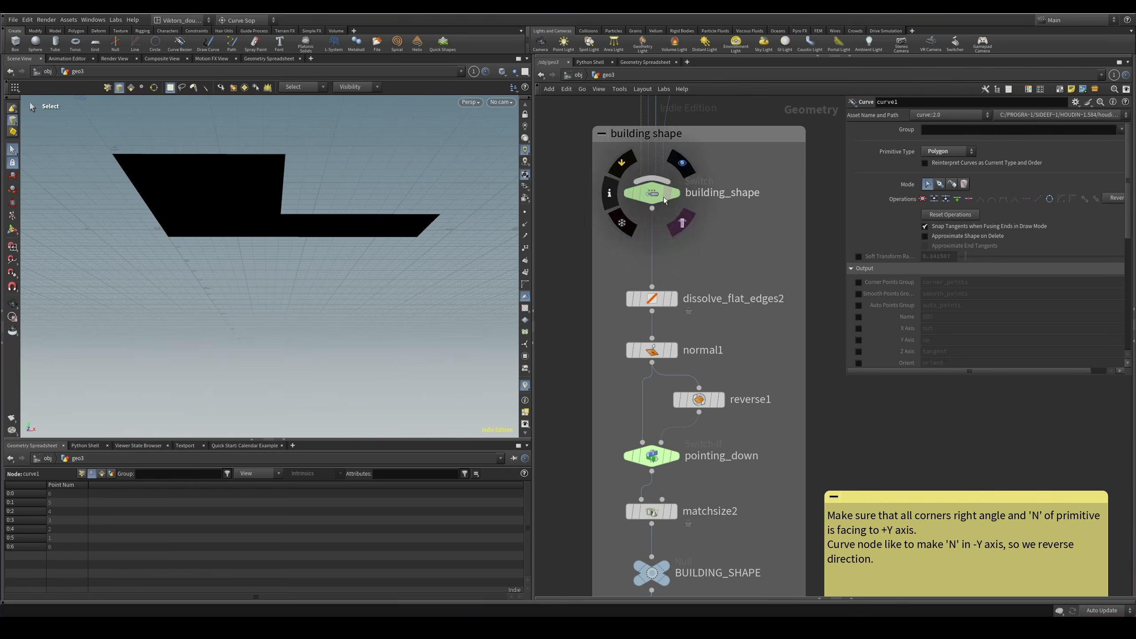
pyautogui.click(680, 210)
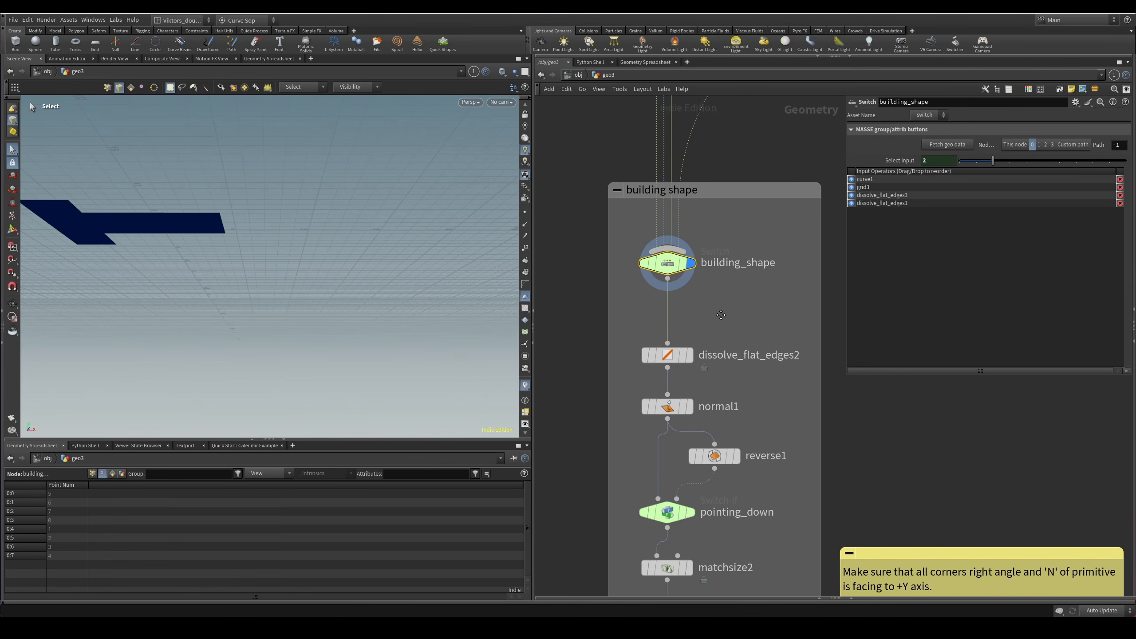
pyautogui.press('Escape')
pyautogui.moveTo(166, 225); pyautogui.dragTo(245, 353)
pyautogui.press('s')
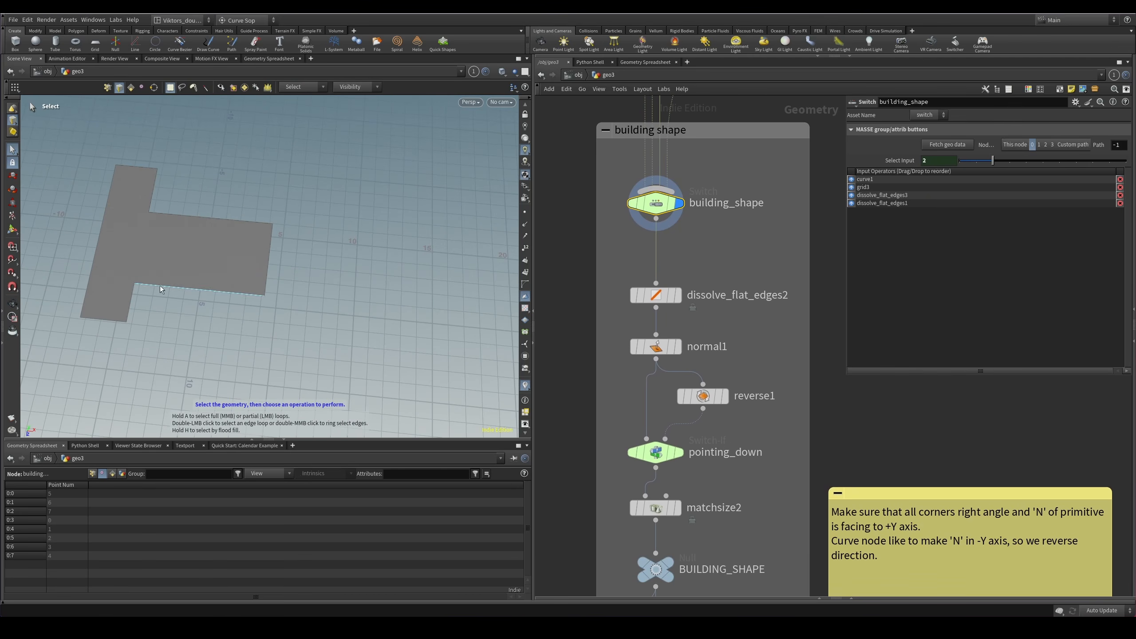
pyautogui.keyDown('alt'); pyautogui.moveTo(160, 282); pyautogui.dragTo(201, 289, button='middle'); pyautogui.keyUp('alt')
pyautogui.keyDown('alt'); pyautogui.moveTo(201, 288); pyautogui.dragTo(195, 275); pyautogui.keyUp('alt')
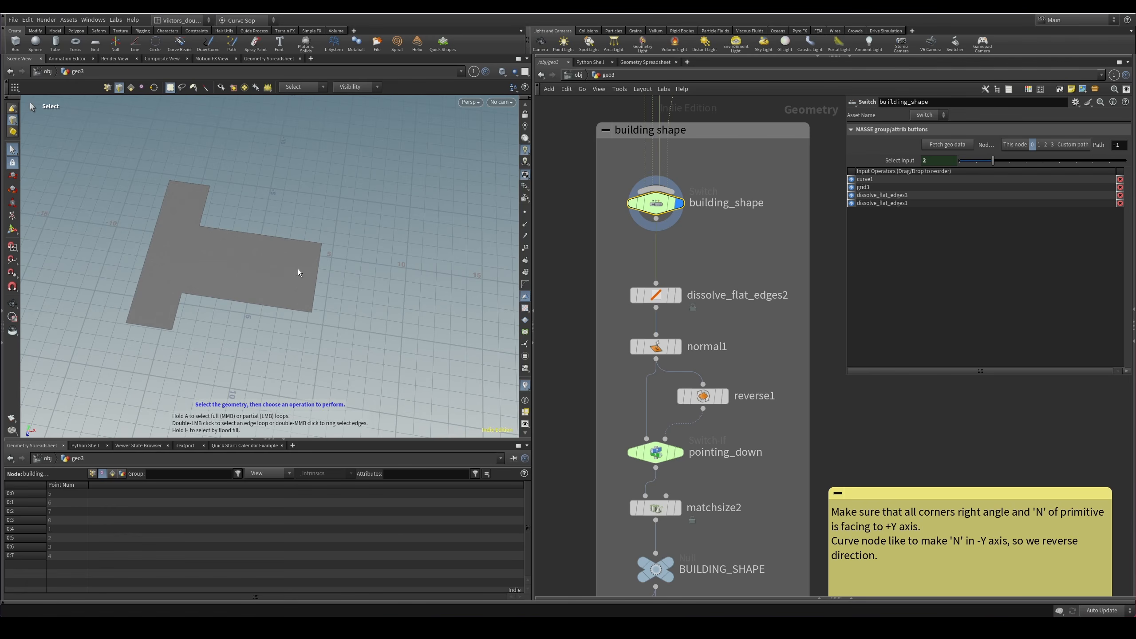
pyautogui.keyDown('alt'); pyautogui.moveTo(278, 275); pyautogui.dragTo(283, 306); pyautogui.keyUp('alt')
# Select and display the dissolve_flat_edges2 node below building_shape.
pyautogui.scroll(2, 663, 323)
pyautogui.click(648, 287)
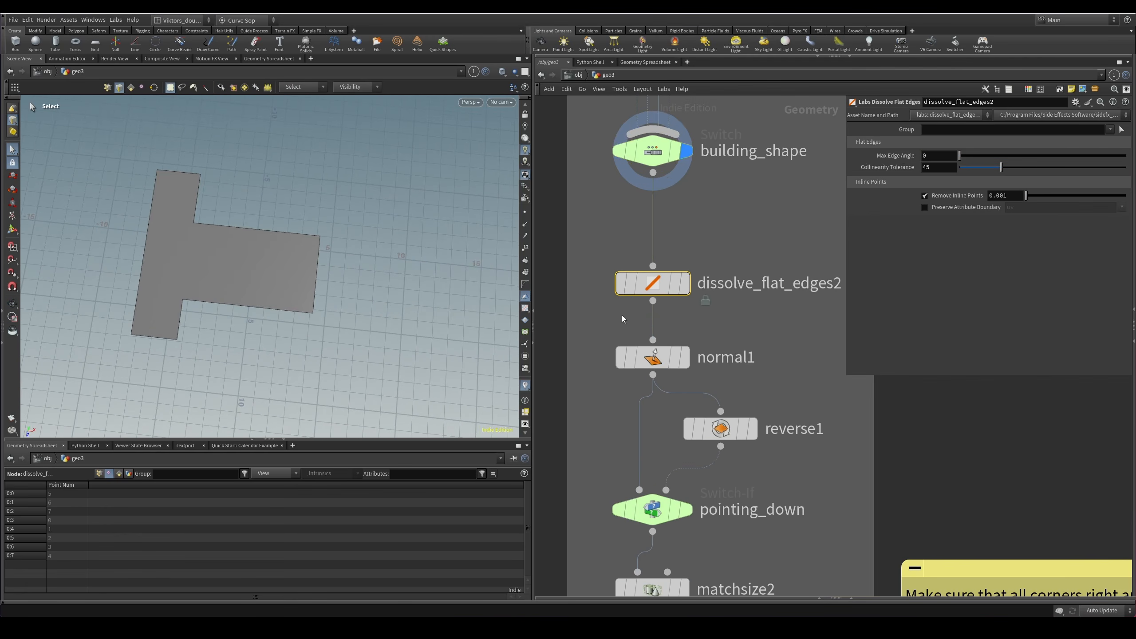
pyautogui.press('r')
pyautogui.moveTo(740, 328); pyautogui.dragTo(684, 370, button='middle')
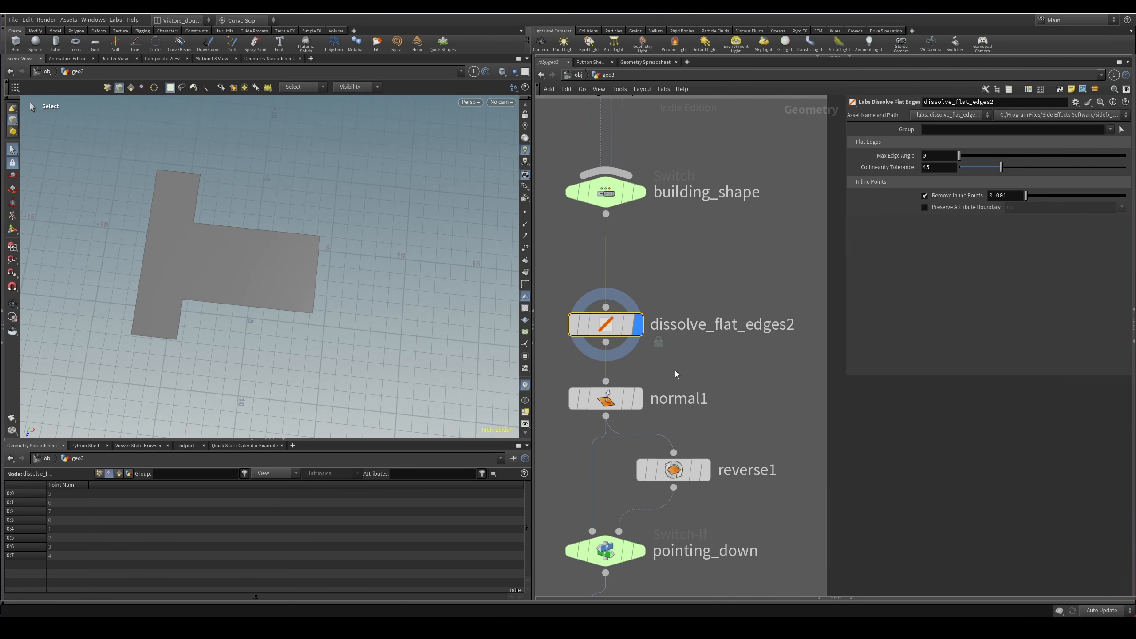
# Select the normal1 node below dissolve_flat_edges2 to view its parameters.
pyautogui.click(741, 326)
pyautogui.moveTo(741, 326); pyautogui.dragTo(651, 326)
pyautogui.click(697, 371)
pyautogui.moveTo(697, 371); pyautogui.dragTo(734, 245, button='middle')
pyautogui.click(641, 272)
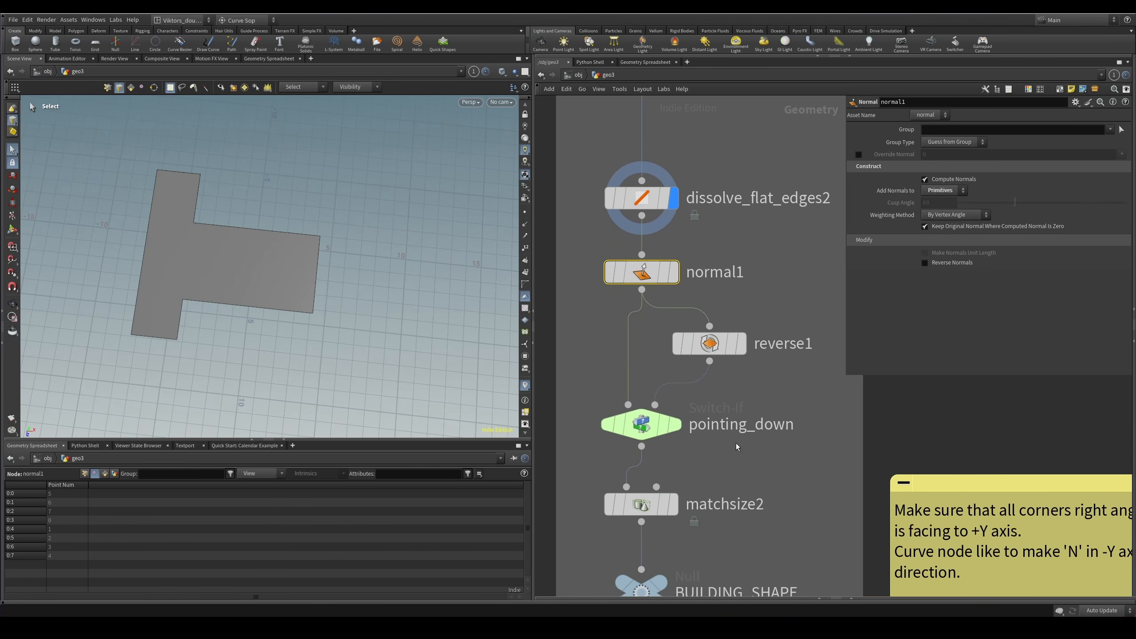
# Select and display the pointing_down switch to view its normal-direction test expression.
pyautogui.moveTo(736, 445); pyautogui.dragTo(729, 422, button='middle')
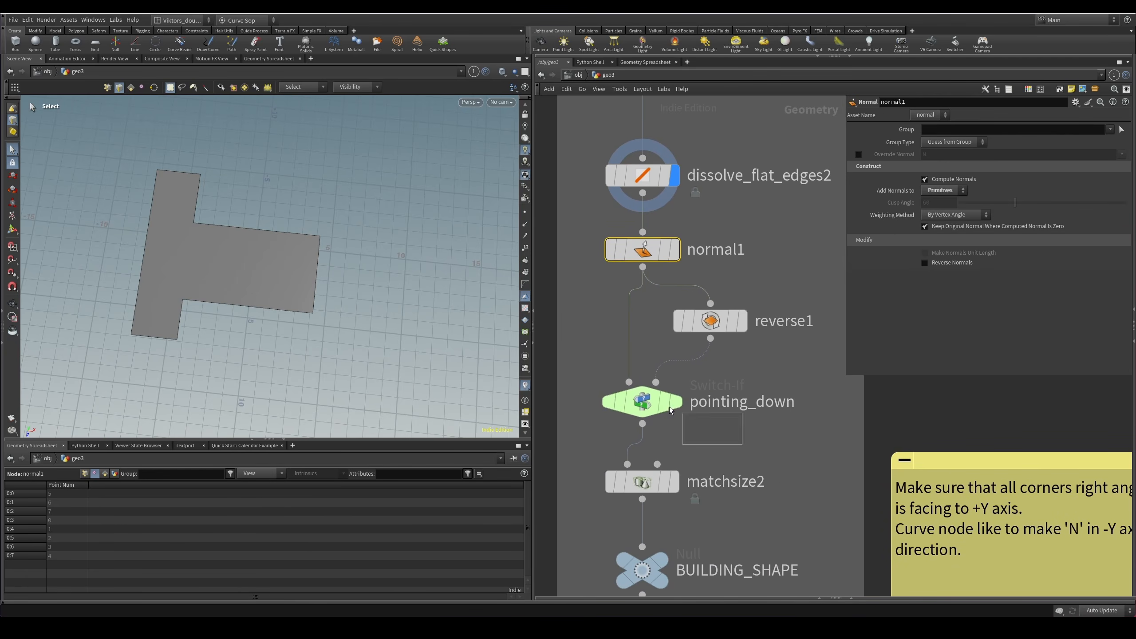
pyautogui.moveTo(669, 408); pyautogui.dragTo(662, 403)
pyautogui.press('r')
pyautogui.moveTo(726, 427); pyautogui.dragTo(713, 448, button='middle')
pyautogui.scroll(-2, 731, 435)
pyautogui.scroll(1, 711, 296)
pyautogui.moveTo(710, 296); pyautogui.dragTo(717, 350, button='middle')
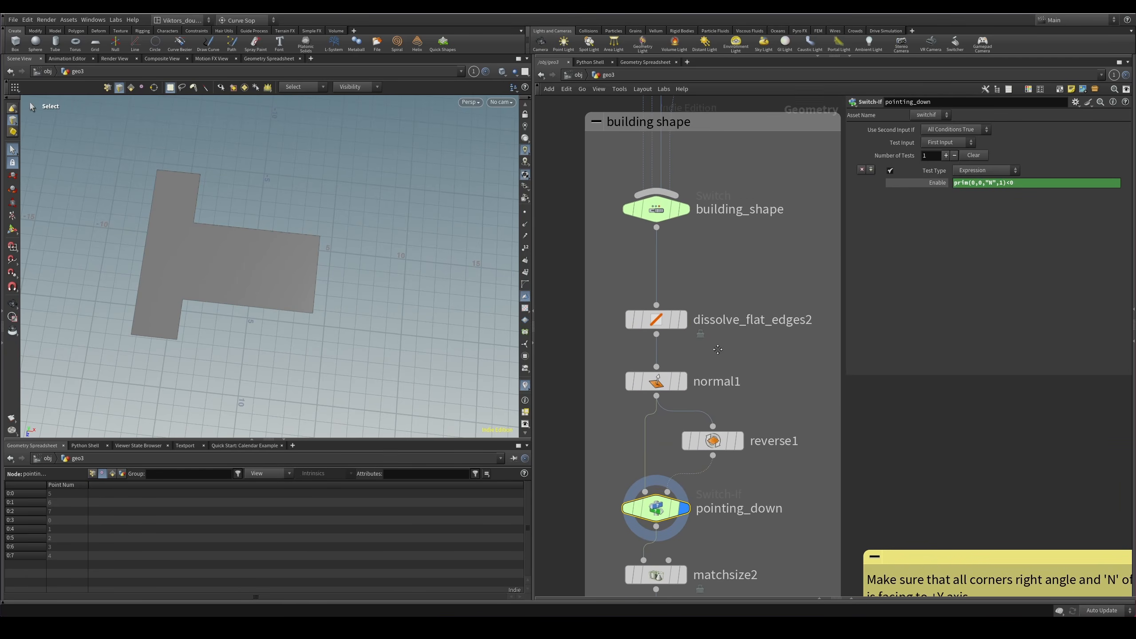
# Compare the T-shaped footprint at normal1 with the output of pointing_down by displaying each node.
pyautogui.click(656, 320)
pyautogui.click(656, 382)
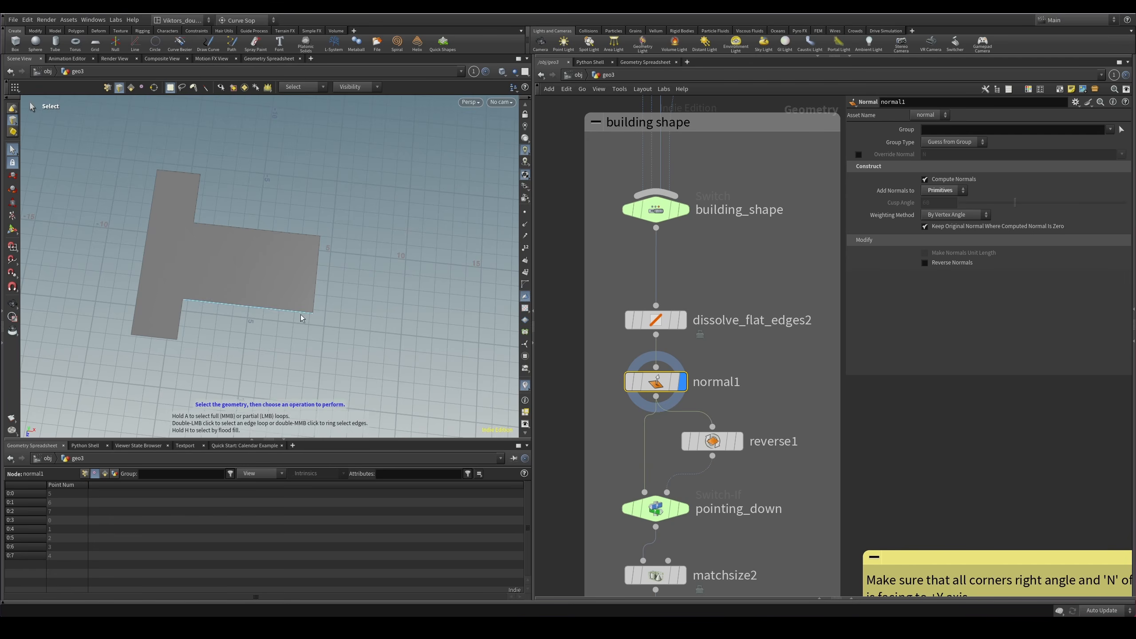
pyautogui.keyDown('alt'); pyautogui.moveTo(301, 318); pyautogui.dragTo(274, 272); pyautogui.keyUp('alt')
pyautogui.moveTo(813, 377); pyautogui.dragTo(816, 299, button='middle')
pyautogui.click(657, 431)
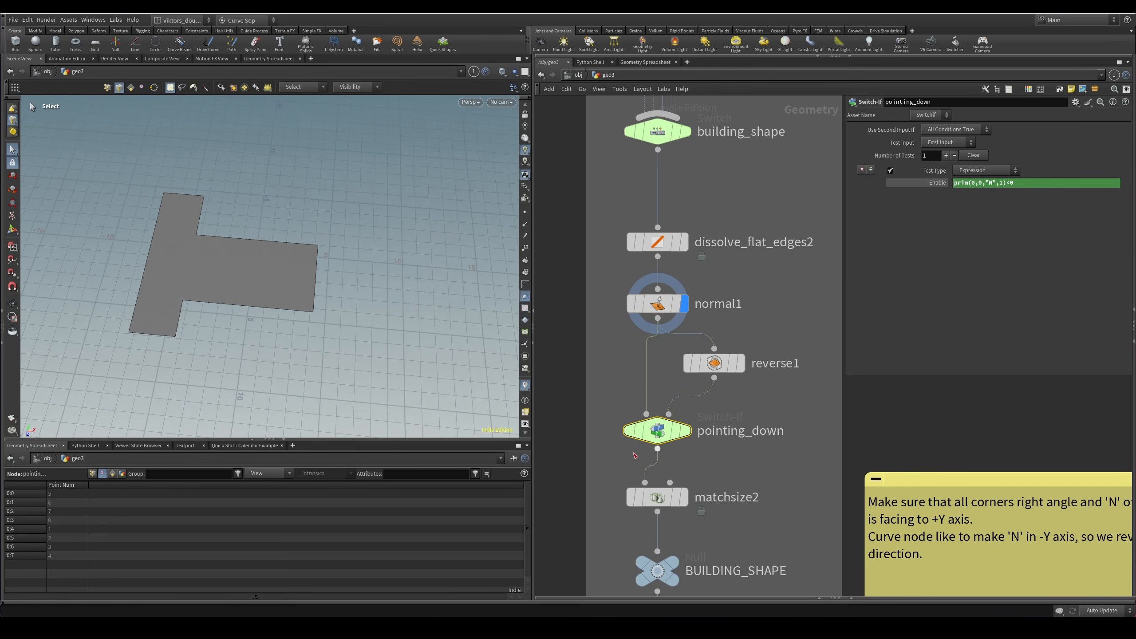
pyautogui.press('r')
pyautogui.scroll(2, 738, 452)
pyautogui.moveTo(746, 442); pyautogui.dragTo(761, 397, button='middle')
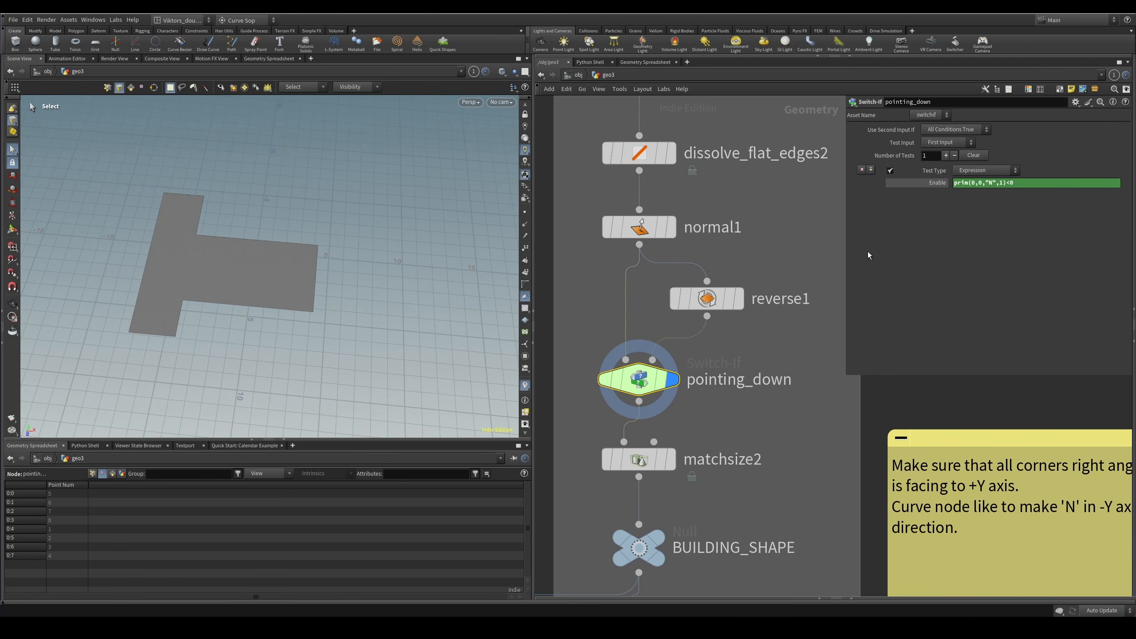
# Display dissolve_flat_edges2 and examine the T-shaped footprint's upper face.
pyautogui.moveTo(724, 201); pyautogui.dragTo(718, 321, button='middle')
pyautogui.click(633, 272)
pyautogui.press('r')
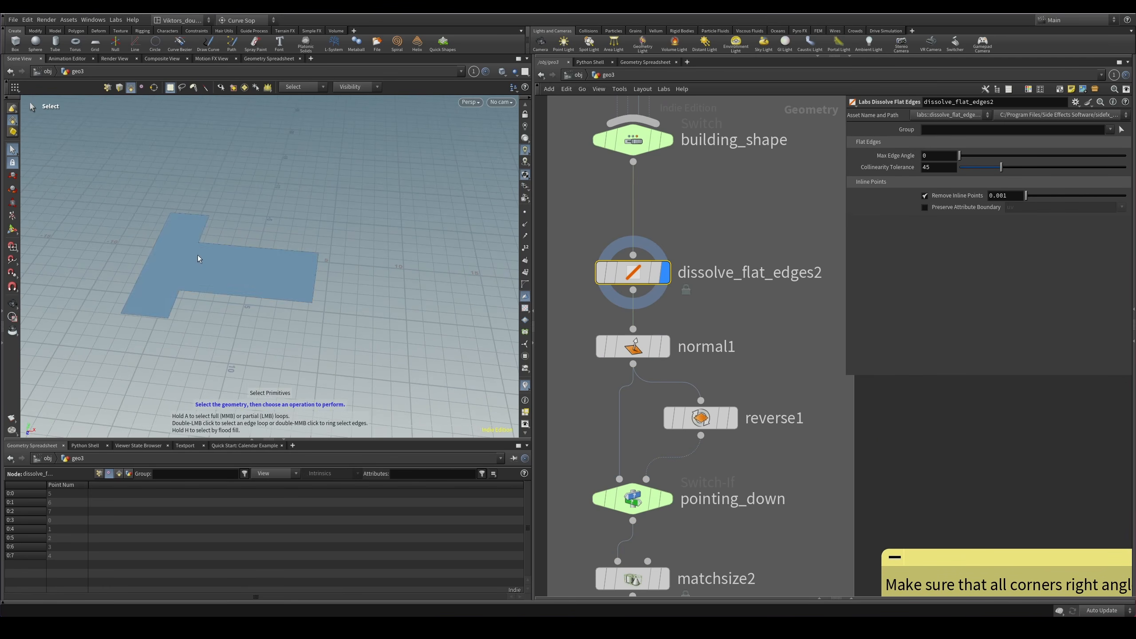
pyautogui.moveTo(201, 247); pyautogui.dragTo(249, 259)
pyautogui.press('space')
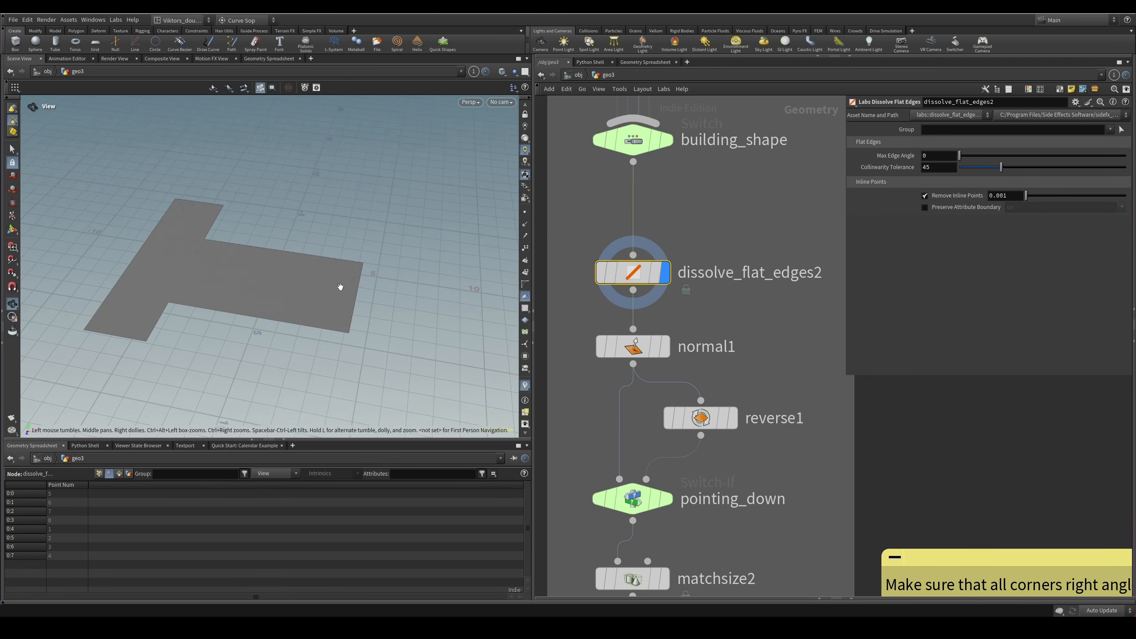
# Display the pointing_down switch and compare the T-shaped footprint's upper face with its underside.
pyautogui.scroll(-2, 721, 425)
pyautogui.moveTo(721, 425); pyautogui.dragTo(739, 399, button='middle')
pyautogui.click(665, 460)
pyautogui.press('r')
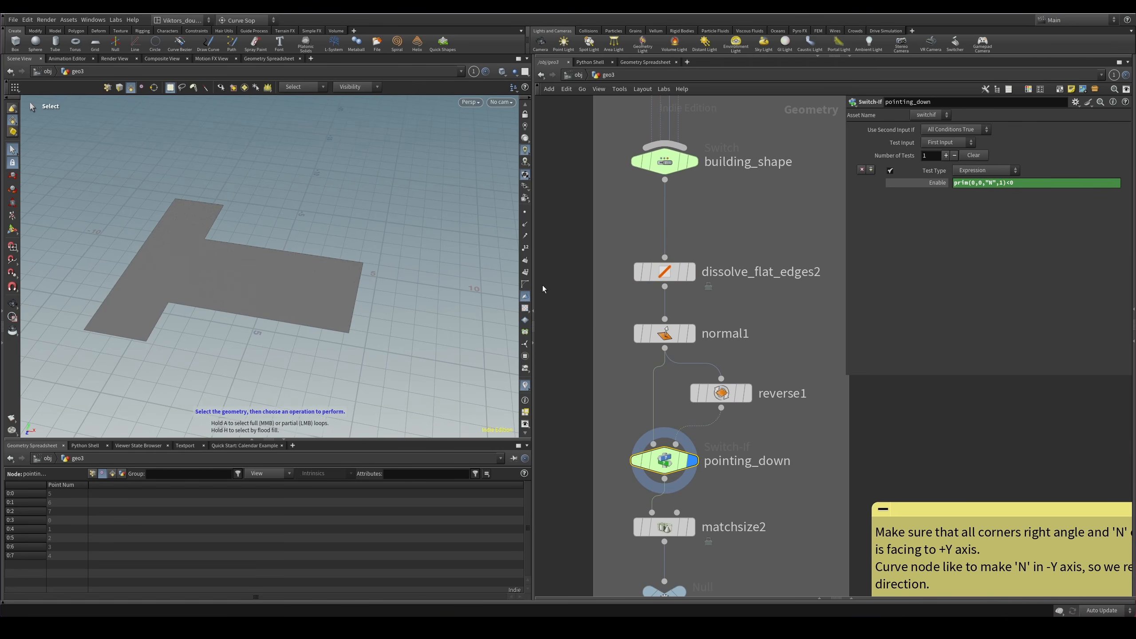
pyautogui.press('space')
pyautogui.moveTo(432, 313); pyautogui.dragTo(317, 273)
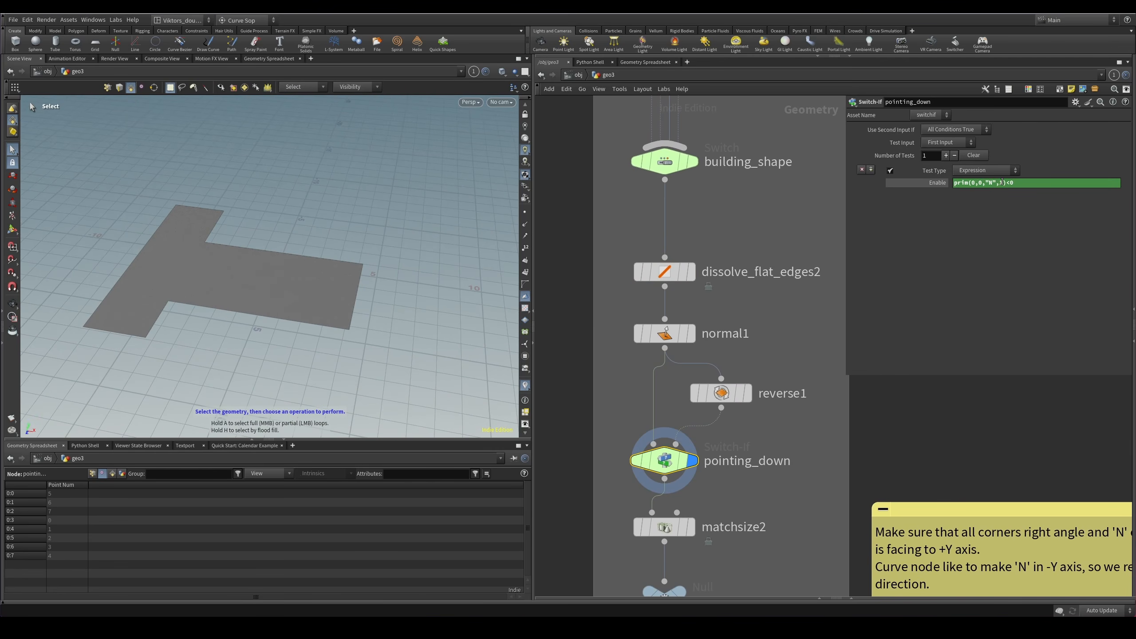
pyautogui.press('space')
pyautogui.moveTo(370, 252); pyautogui.dragTo(284, 241)
pyautogui.press('space')
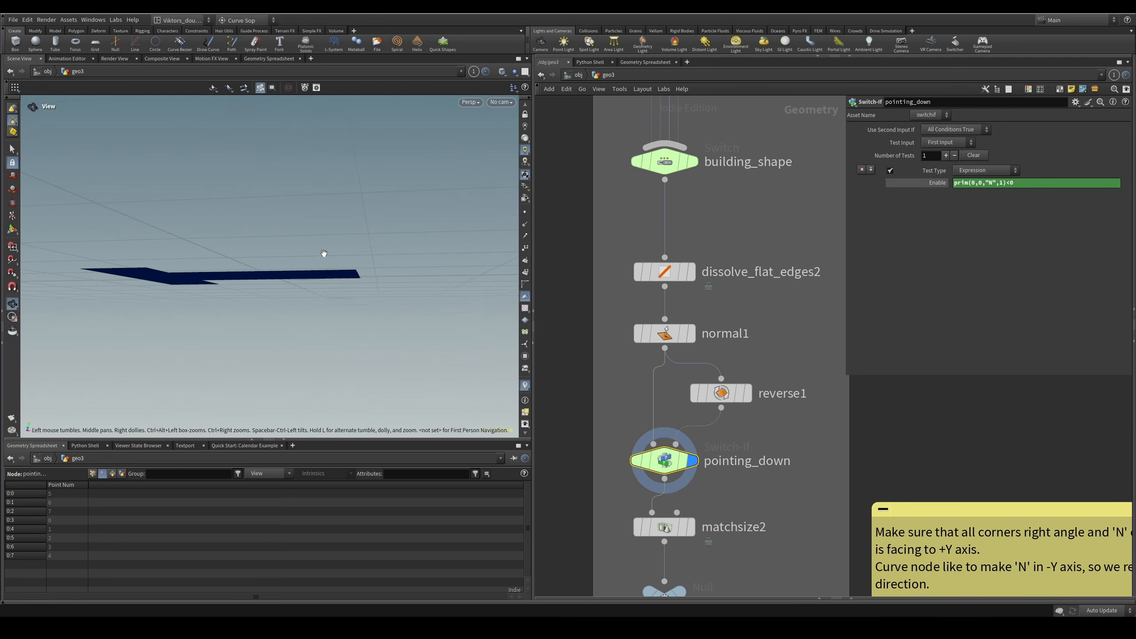
pyautogui.press('space')
pyautogui.moveTo(322, 251); pyautogui.dragTo(269, 222)
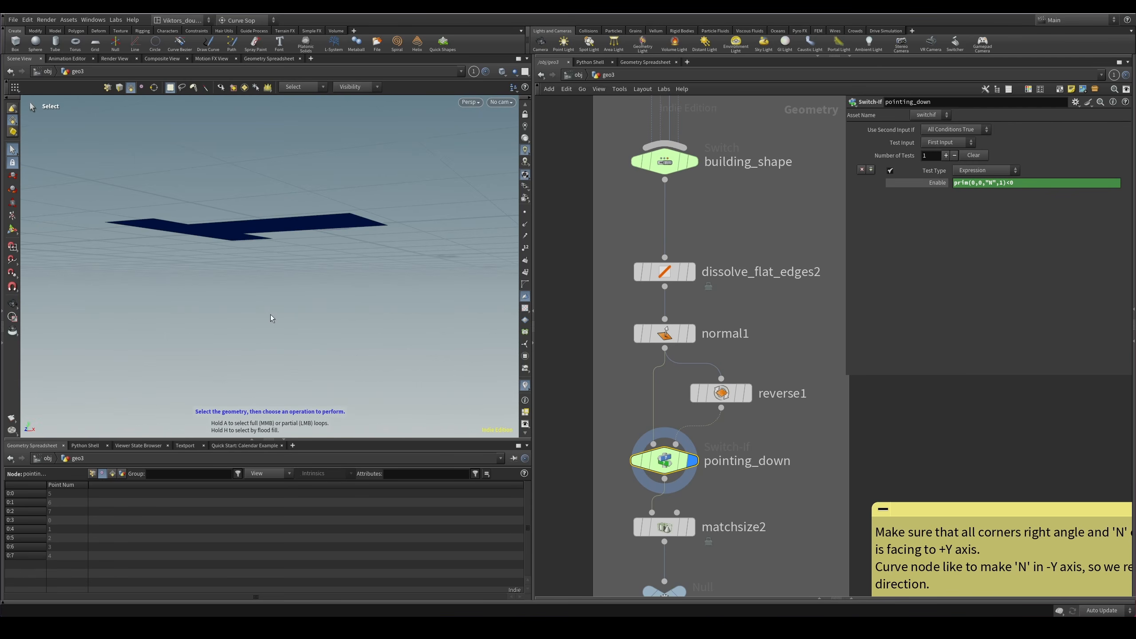
pyautogui.keyDown('alt'); pyautogui.moveTo(208, 179); pyautogui.dragTo(284, 251); pyautogui.keyUp('alt')
# Toggle the display of reverse1 to compare the footprint with and without reversal.
pyautogui.scroll(2, 751, 426)
pyautogui.moveTo(777, 437); pyautogui.dragTo(738, 404, button='middle')
pyautogui.click(736, 366)
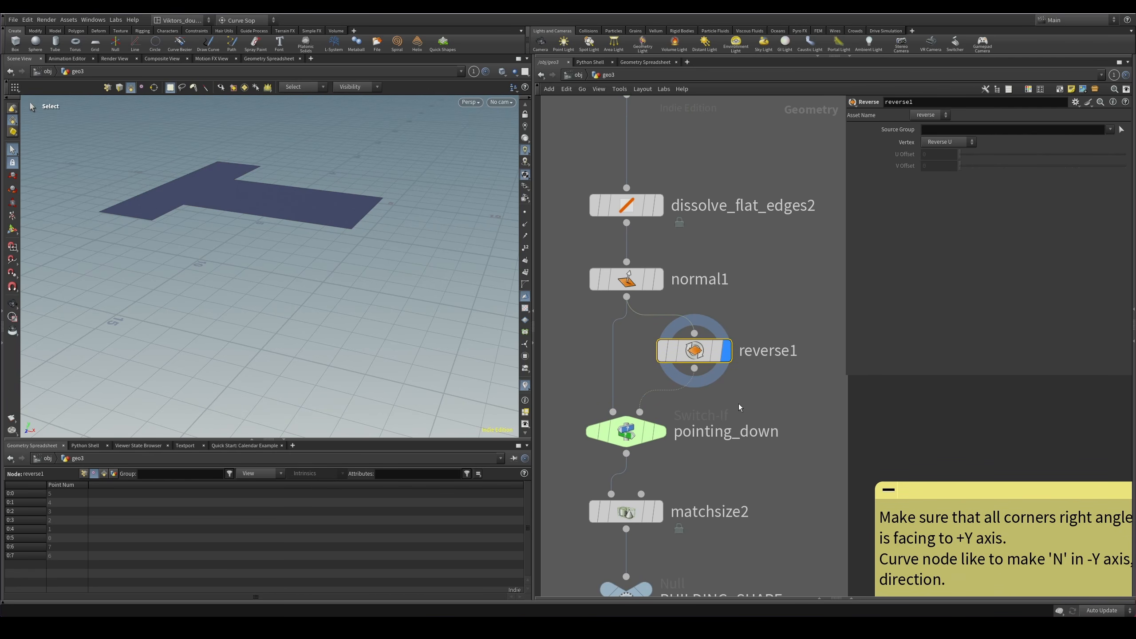
pyautogui.click(726, 351)
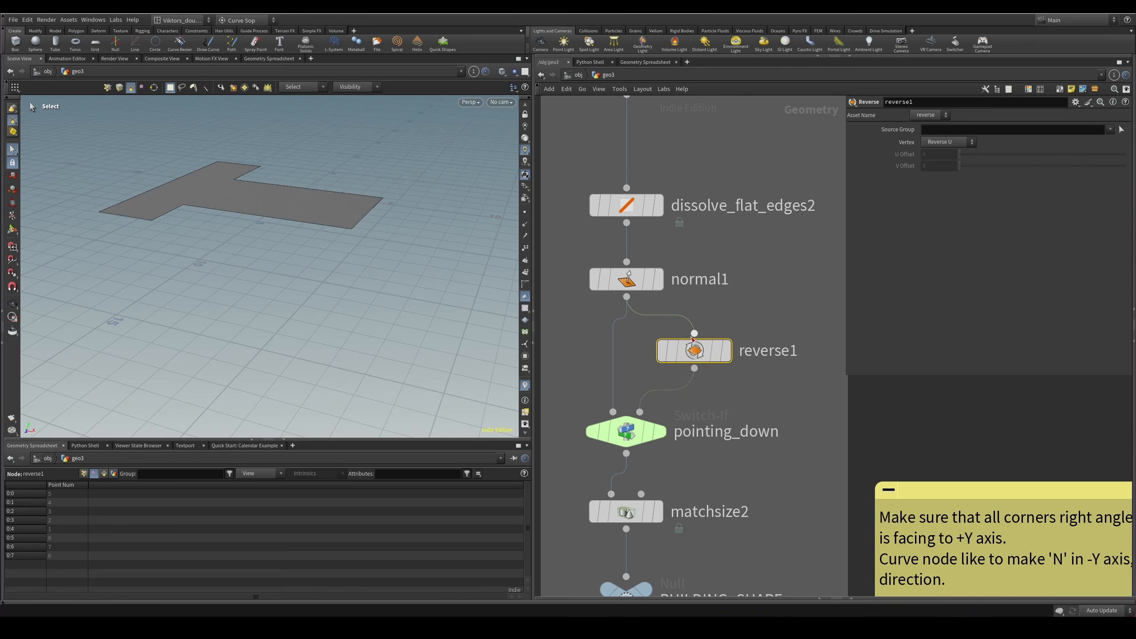
pyautogui.click(727, 351)
# Return the display to pointing_down and inspect the T-shaped footprint's face orientation.
pyautogui.click(639, 431)
pyautogui.click(660, 431)
pyautogui.scroll(-2, 661, 438)
pyautogui.scroll(3, 664, 421)
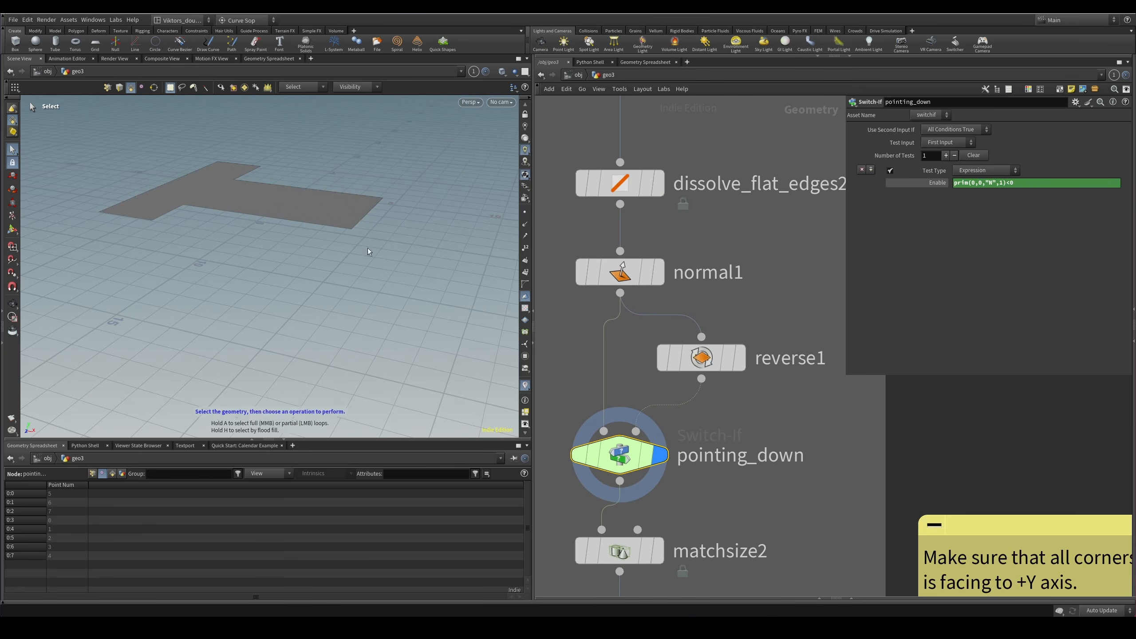
pyautogui.keyDown('alt'); pyautogui.moveTo(287, 161); pyautogui.dragTo(314, 250); pyautogui.keyUp('alt')
# Set the building_shape switch's Select Input to 0 to use the curve1 footprint.
pyautogui.scroll(-4, 702, 275)
pyautogui.moveTo(726, 188); pyautogui.dragTo(849, 510, button='middle')
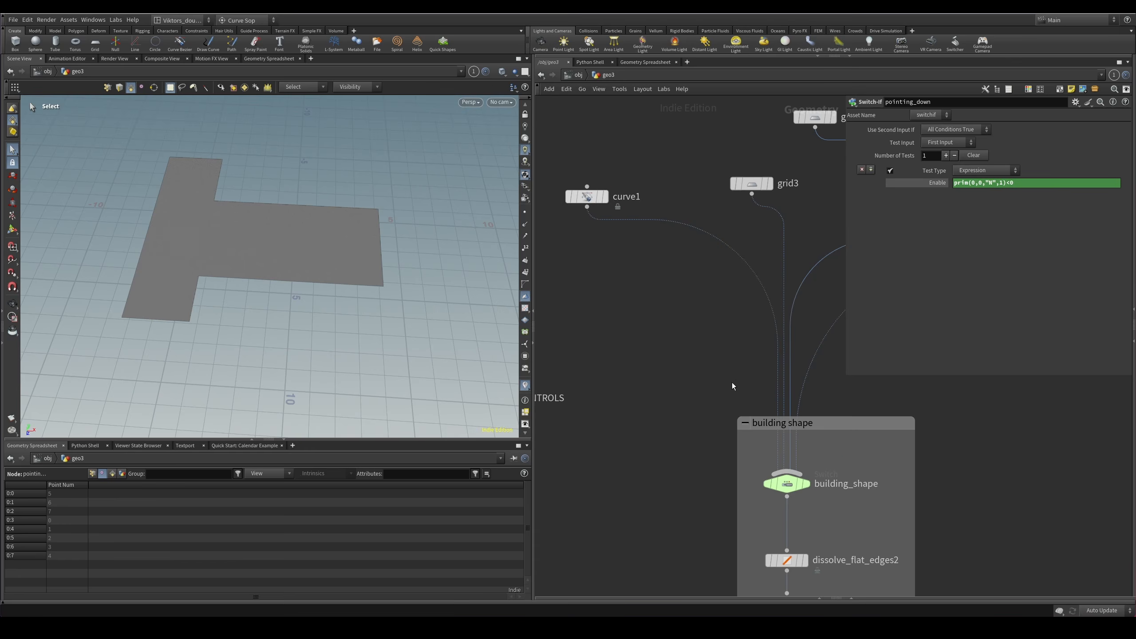
pyautogui.scroll(2, 734, 340)
pyautogui.click(683, 345)
pyautogui.moveTo(986, 160); pyautogui.dragTo(961, 166)
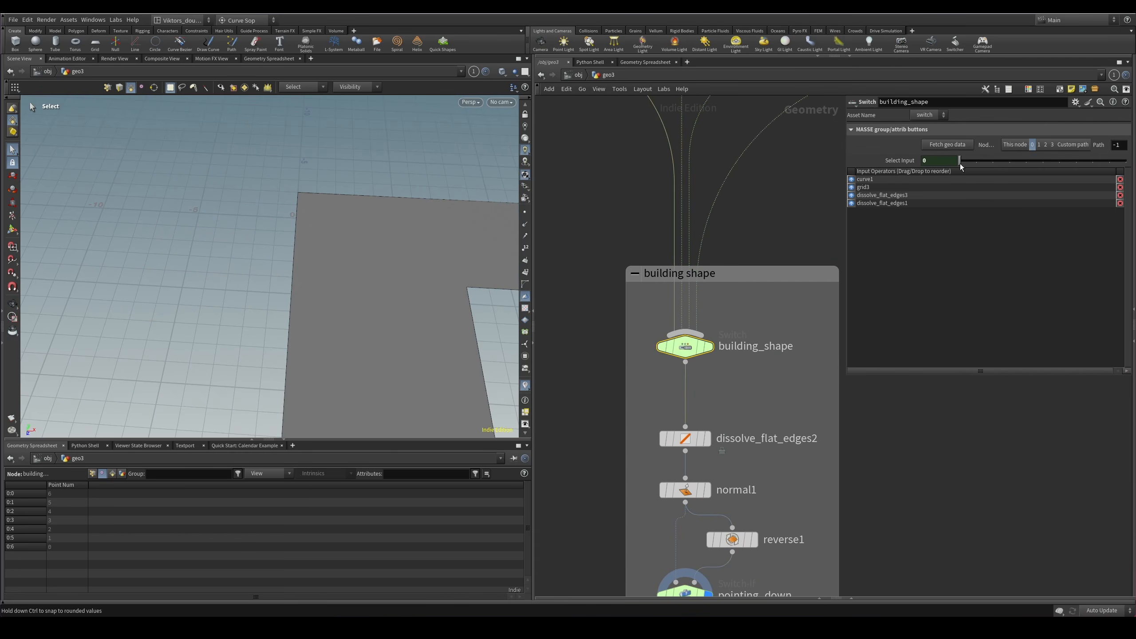
# Select and display curve1 to check which way its face points.
pyautogui.scroll(-1, 806, 400)
pyautogui.moveTo(671, 208); pyautogui.dragTo(795, 373, button='middle')
pyautogui.moveTo(684, 310); pyautogui.dragTo(617, 238)
pyautogui.press('r')
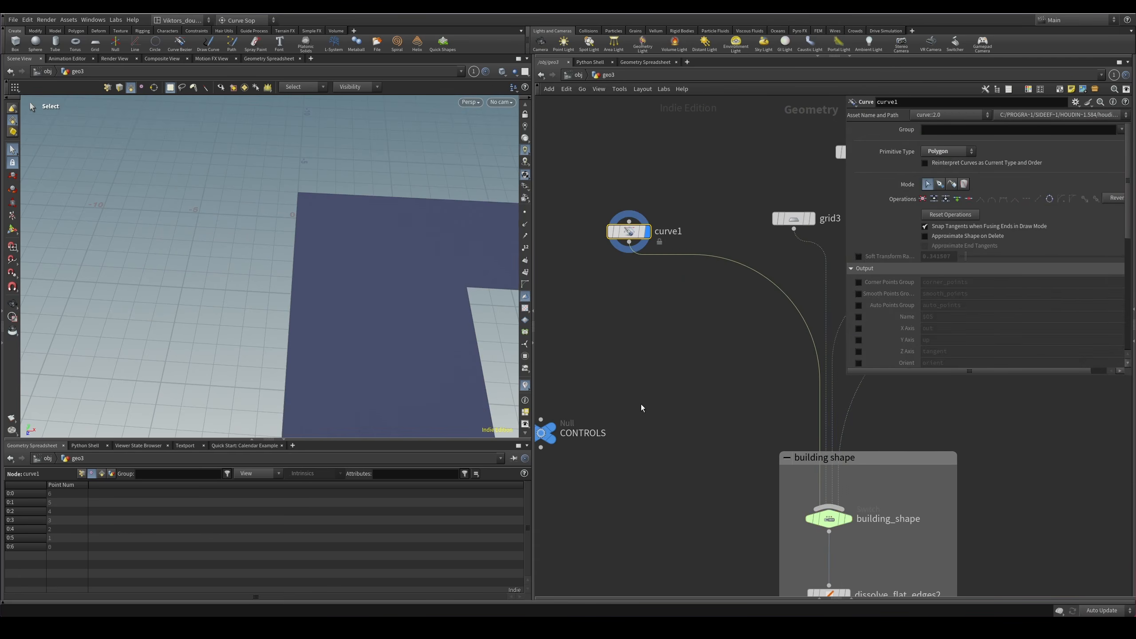
# Display the pointing_down switch to compare the curve footprint's orientation with the original curve.
pyautogui.moveTo(644, 447); pyautogui.dragTo(600, 143, button='middle')
pyautogui.scroll(-2, 736, 401)
pyautogui.scroll(3, 738, 402)
pyautogui.click(718, 345)
pyautogui.press('r')
pyautogui.press('f')
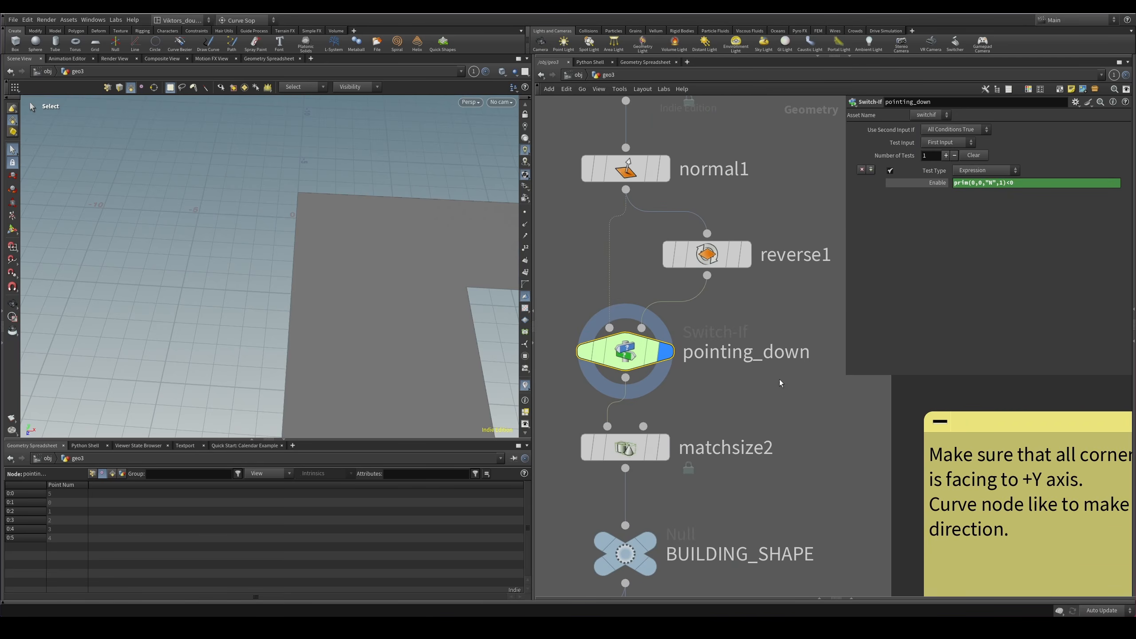
# Examine the L-shaped curve footprint's upper face from several angles at pointing_down.
pyautogui.scroll(-1, 414, 319)
pyautogui.keyDown('alt'); pyautogui.moveTo(413, 320); pyautogui.dragTo(328, 291, button='middle'); pyautogui.keyUp('alt')
pyautogui.keyDown('alt'); pyautogui.moveTo(328, 290); pyautogui.dragTo(295, 287); pyautogui.keyUp('alt')
pyautogui.moveTo(774, 311); pyautogui.dragTo(800, 314, button='middle')
pyautogui.keyDown('alt'); pyautogui.moveTo(371, 264); pyautogui.dragTo(315, 213); pyautogui.keyUp('alt')
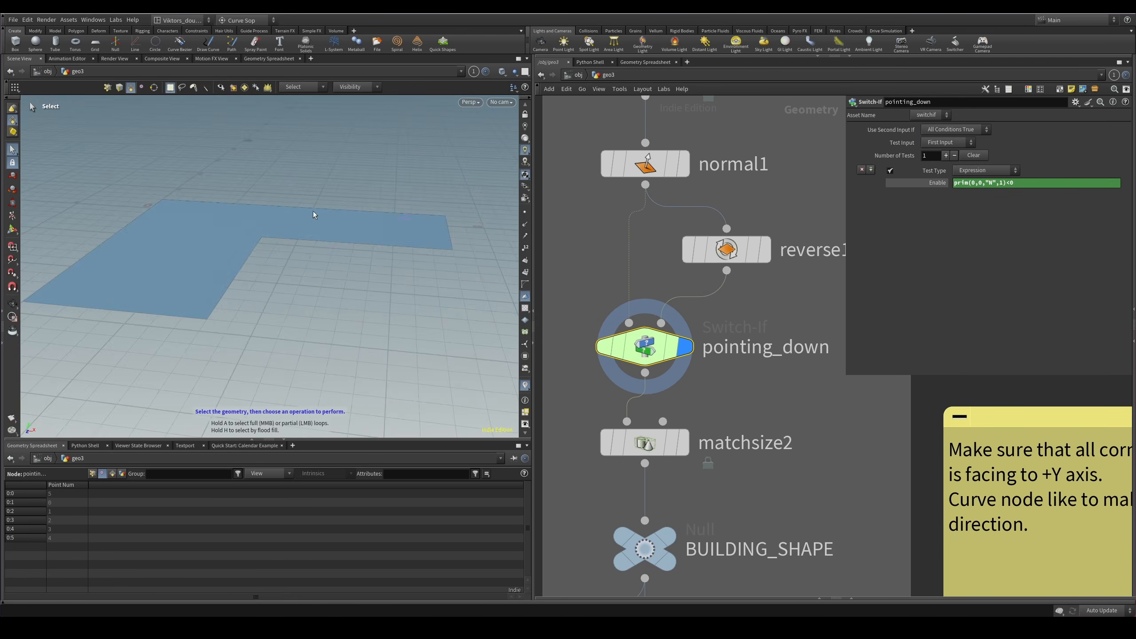
pyautogui.moveTo(258, 246)
pyautogui.keyDown('alt'); pyautogui.mouseDown()
pyautogui.moveTo(243, 205)
pyautogui.moveTo(260, 205)
pyautogui.moveTo(269, 242)
pyautogui.mouseUp(); pyautogui.keyUp('alt')
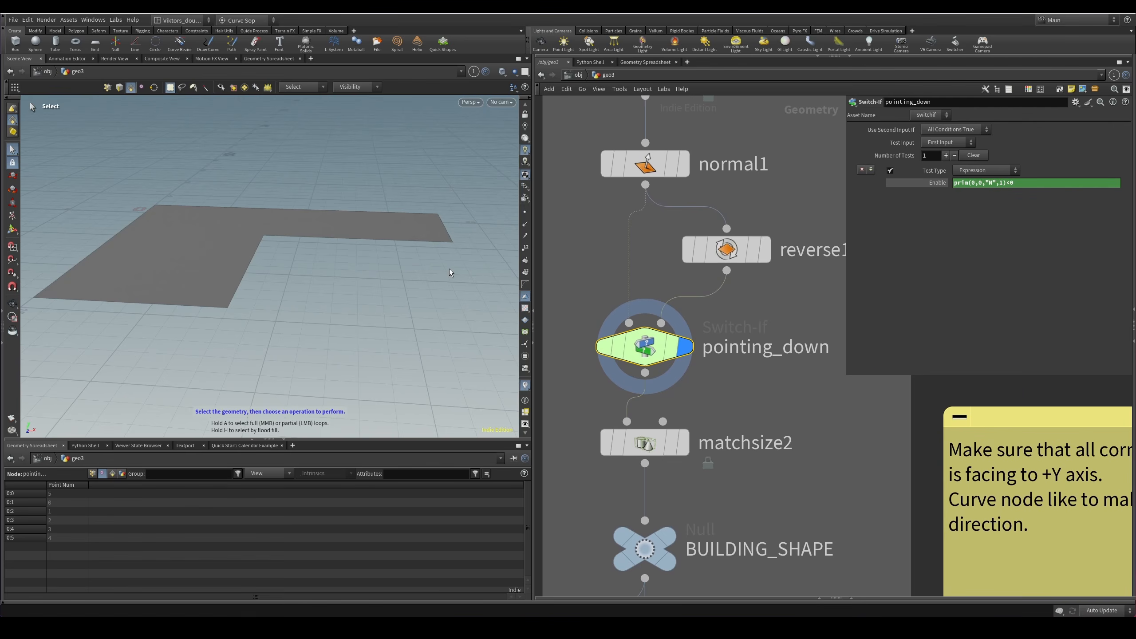
pyautogui.scroll(-4, 701, 304)
pyautogui.scroll(3, 736, 364)
pyautogui.click(659, 375)
pyautogui.moveTo(711, 337); pyautogui.dragTo(741, 383, button='middle')
pyautogui.moveTo(770, 375); pyautogui.dragTo(665, 326)
pyautogui.click(690, 341)
pyautogui.moveTo(320, 254); pyautogui.dragTo(286, 266)
pyautogui.moveTo(287, 216); pyautogui.dragTo(298, 240)
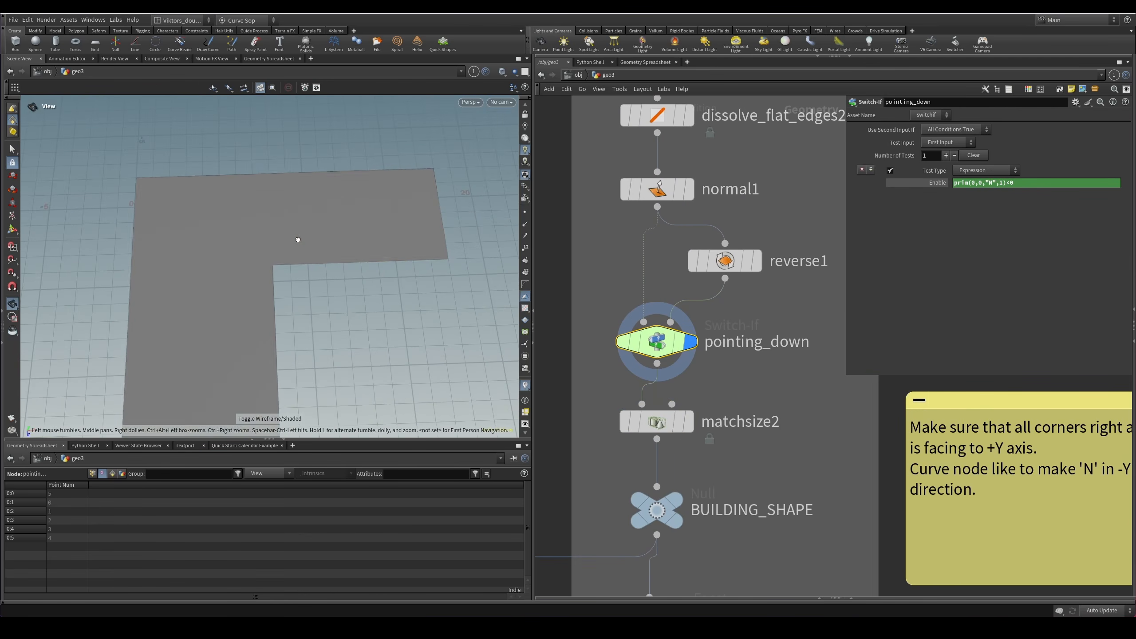
# Set the building_shape switch's Select Input to 2 and frame the T-shaped footprint.
pyautogui.scroll(-3, 613, 291)
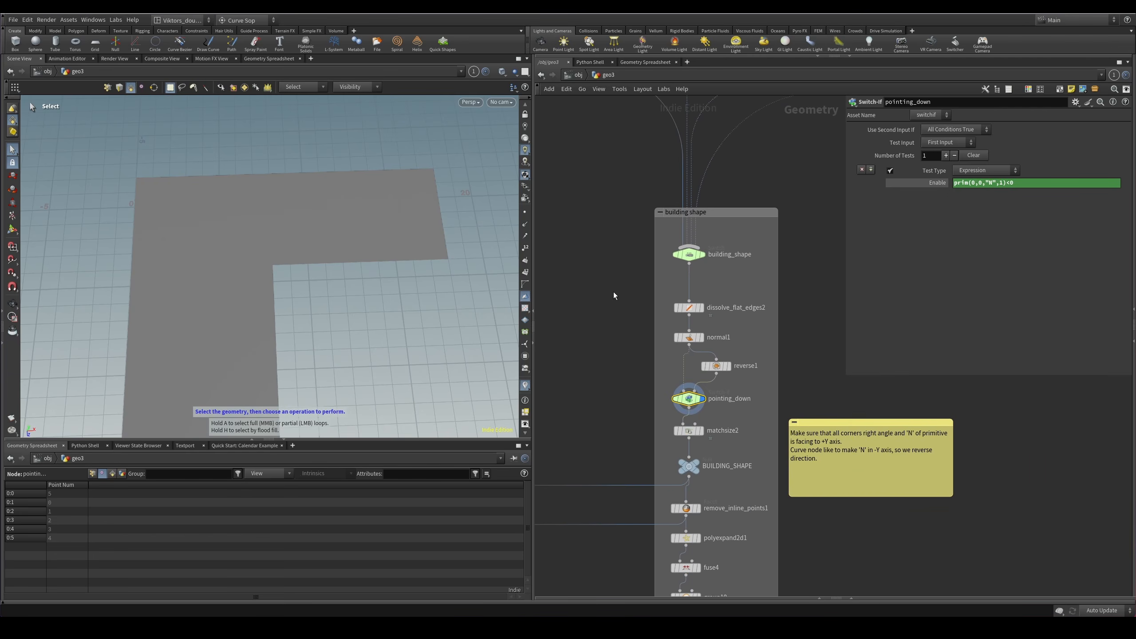
pyautogui.click(692, 267)
pyautogui.click(992, 161)
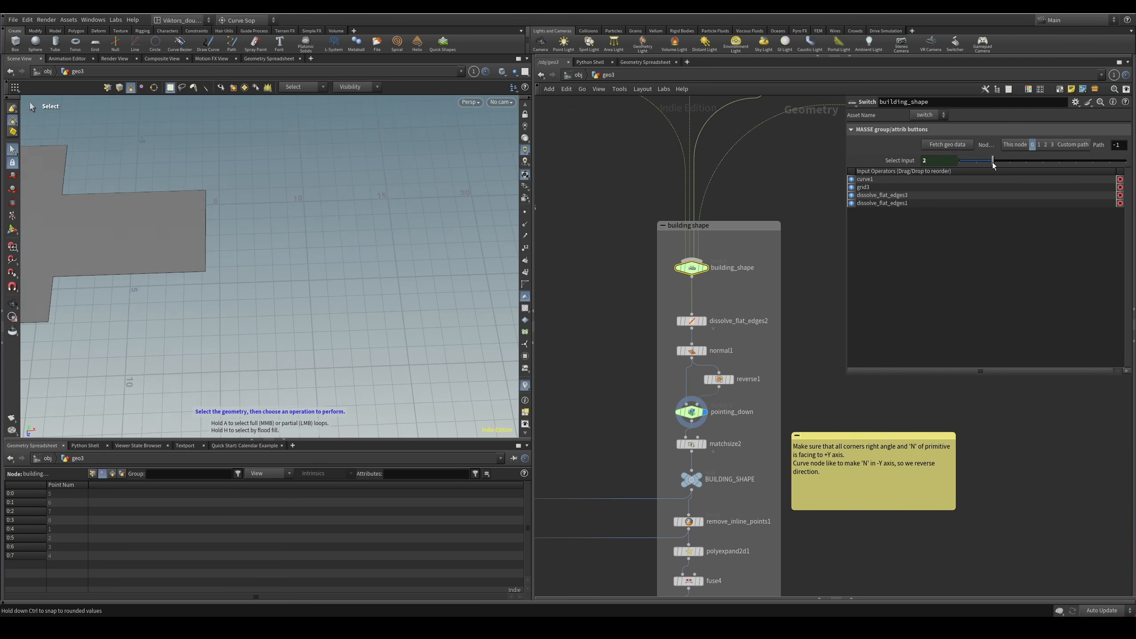
pyautogui.hotkey('space', 'g')
pyautogui.keyDown('alt'); pyautogui.moveTo(272, 264); pyautogui.dragTo(229, 267); pyautogui.keyUp('alt')
# Select and display matchsize2 to inspect how the footprint is centred on the origin.
pyautogui.moveTo(604, 399); pyautogui.dragTo(593, 312, button='middle')
pyautogui.scroll(3, 680, 348)
pyautogui.click(678, 364)
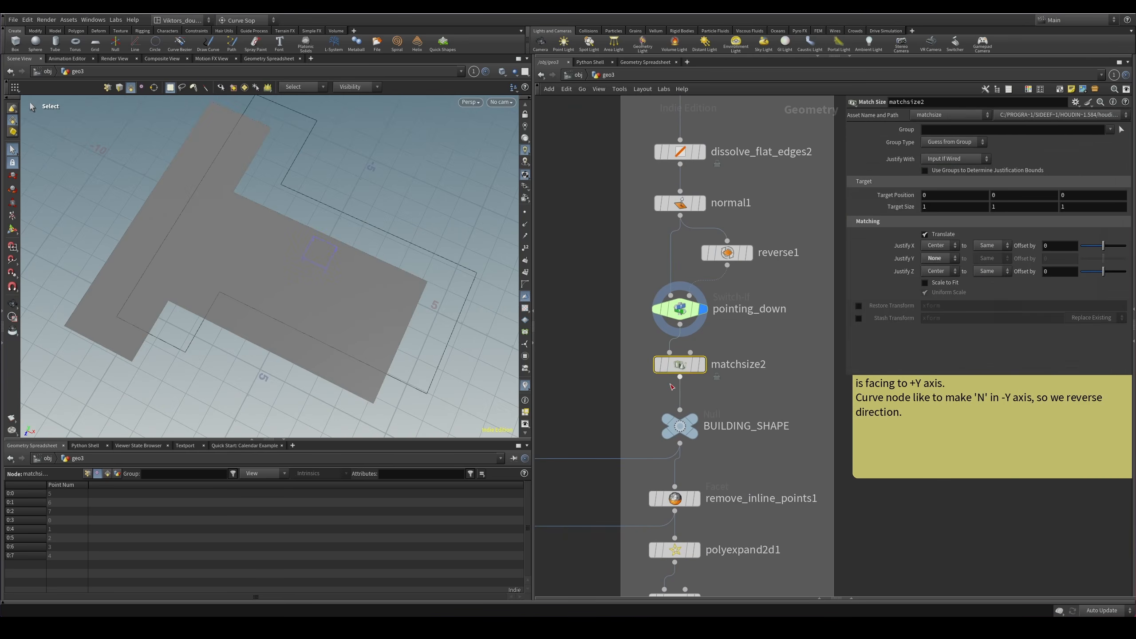
pyautogui.press('r')
pyautogui.moveTo(623, 368); pyautogui.dragTo(630, 355, button='middle')
pyautogui.moveTo(325, 264)
pyautogui.mouseDown()
pyautogui.moveTo(342, 187)
pyautogui.moveTo(340, 273)
pyautogui.mouseUp()
# Display the BUILDING_SHAPE null and inspect the corner points of the T-shaped footprint.
pyautogui.moveTo(761, 399); pyautogui.dragTo(746, 340, button='middle')
pyautogui.click(653, 389)
pyautogui.press('r')
pyautogui.scroll(-3, 689, 395)
pyautogui.scroll(3, 745, 341)
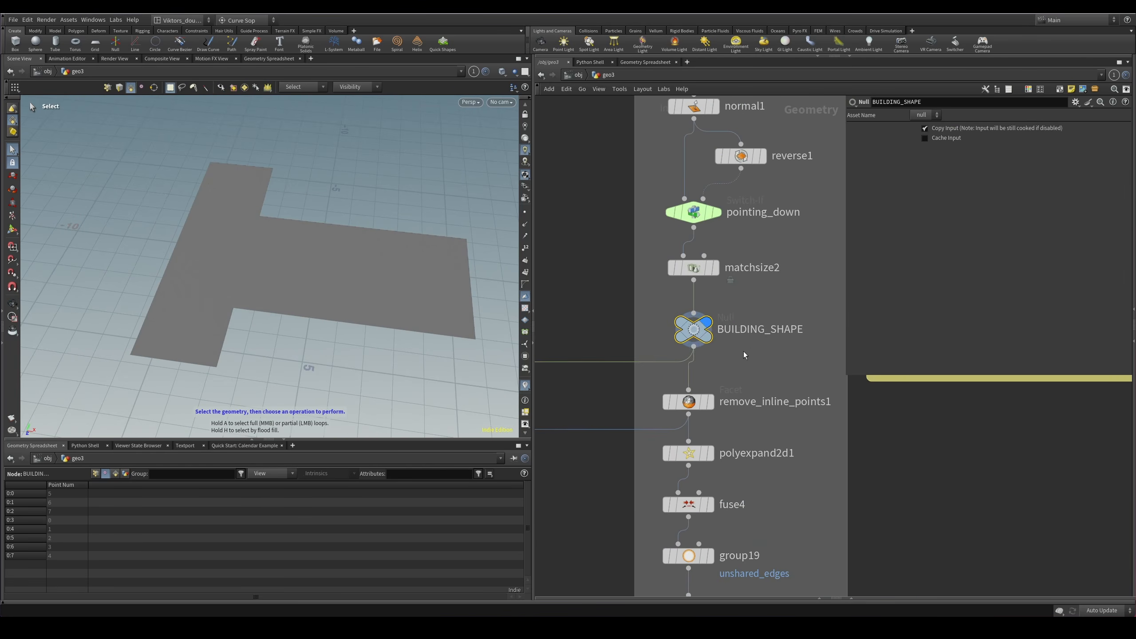
pyautogui.press('Escape')
pyautogui.moveTo(371, 282); pyautogui.dragTo(278, 313)
pyautogui.press('s')
# Select and display remove_inline_points1 to view its Facet settings.
pyautogui.moveTo(740, 416); pyautogui.dragTo(745, 319, button='middle')
pyautogui.scroll(-2, 747, 353)
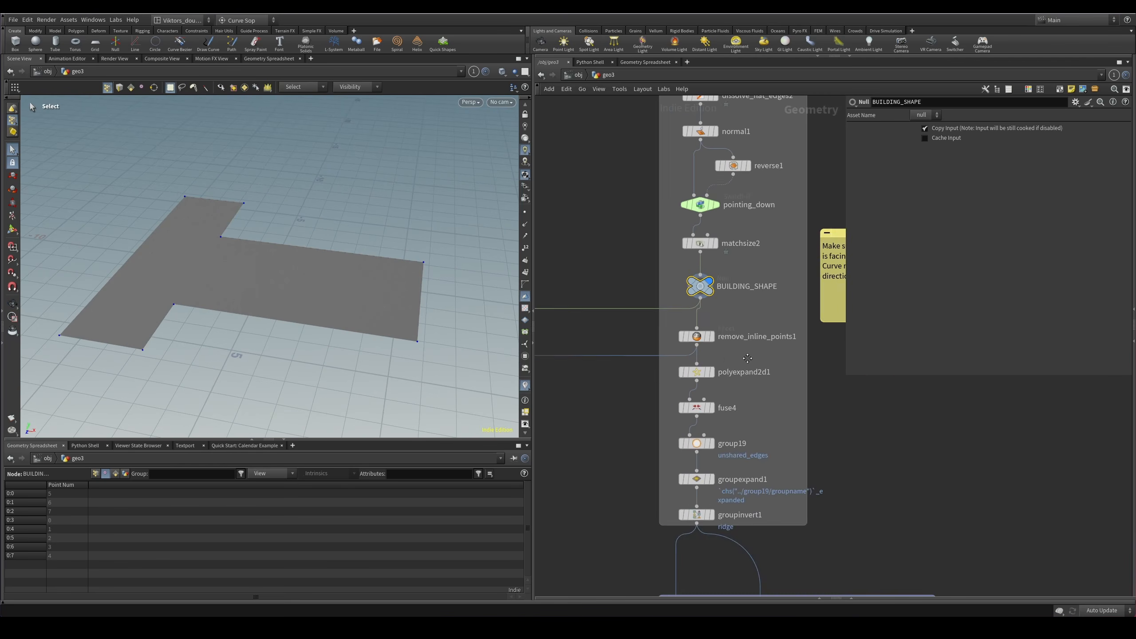
pyautogui.scroll(2, 747, 358)
pyautogui.moveTo(718, 340); pyautogui.dragTo(691, 330)
pyautogui.press('r')
pyautogui.press('1')
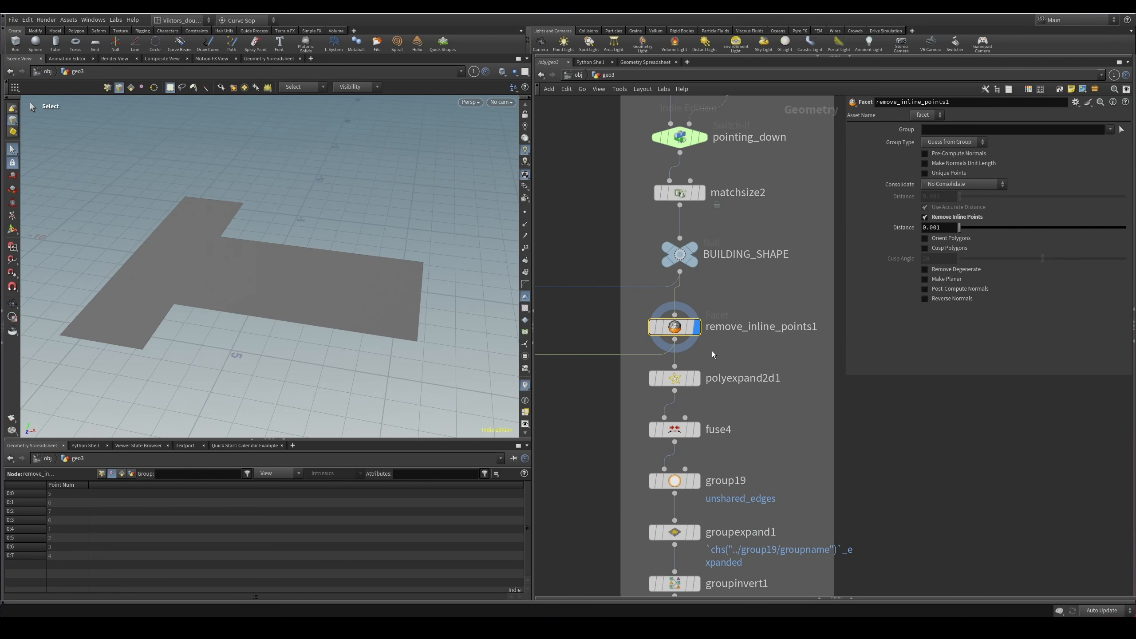
# Display polyexpand2d1 and inspect its skeleton edges in both wireframe and shaded views.
pyautogui.moveTo(746, 362); pyautogui.dragTo(690, 385)
pyautogui.press('r')
pyautogui.press('r')
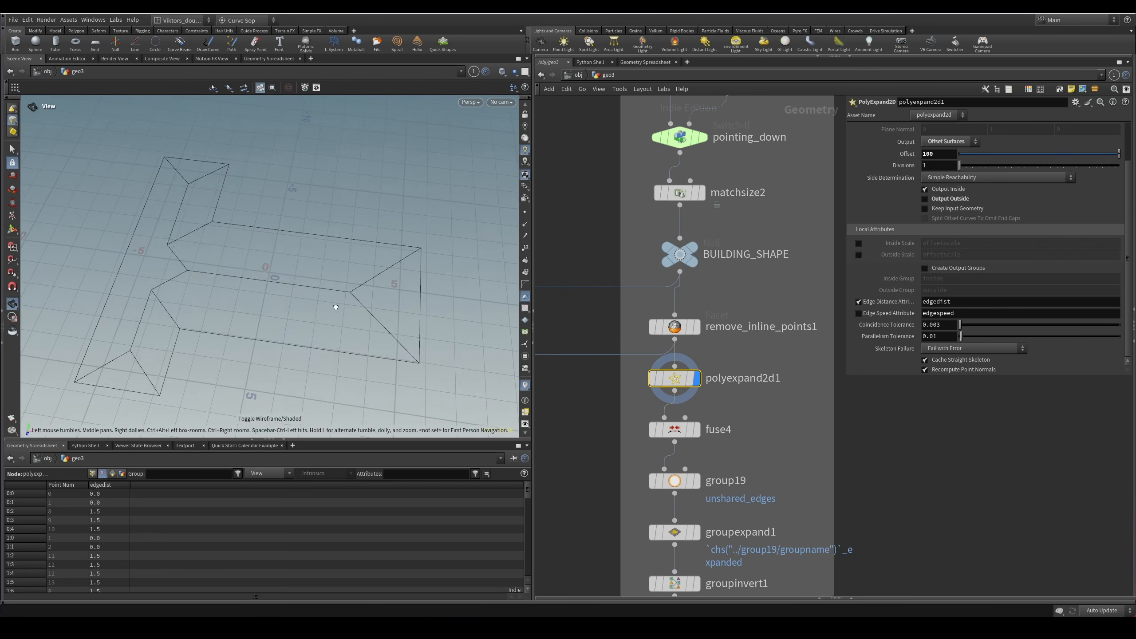
pyautogui.press('2')
pyautogui.press('3')
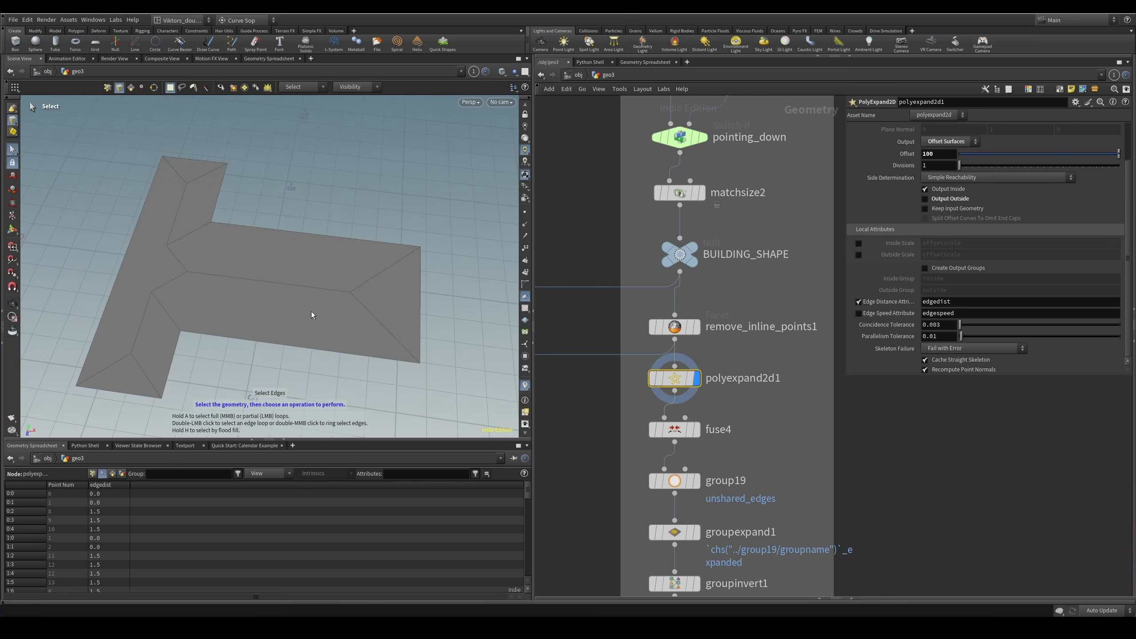
pyautogui.moveTo(703, 357); pyautogui.dragTo(713, 349, button='middle')
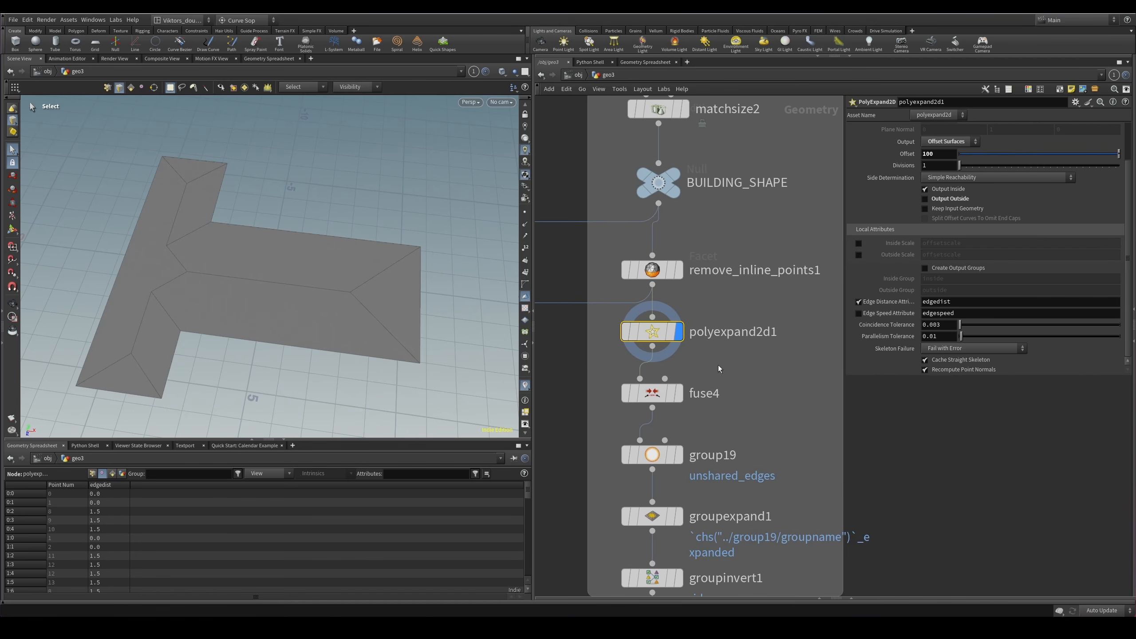
# Try polyexpand2d1 offsets of 3.5 and 2.2, and restore the offset to 100.
pyautogui.moveTo(715, 364); pyautogui.dragTo(606, 312)
pyautogui.moveTo(960, 153); pyautogui.dragTo(971, 154)
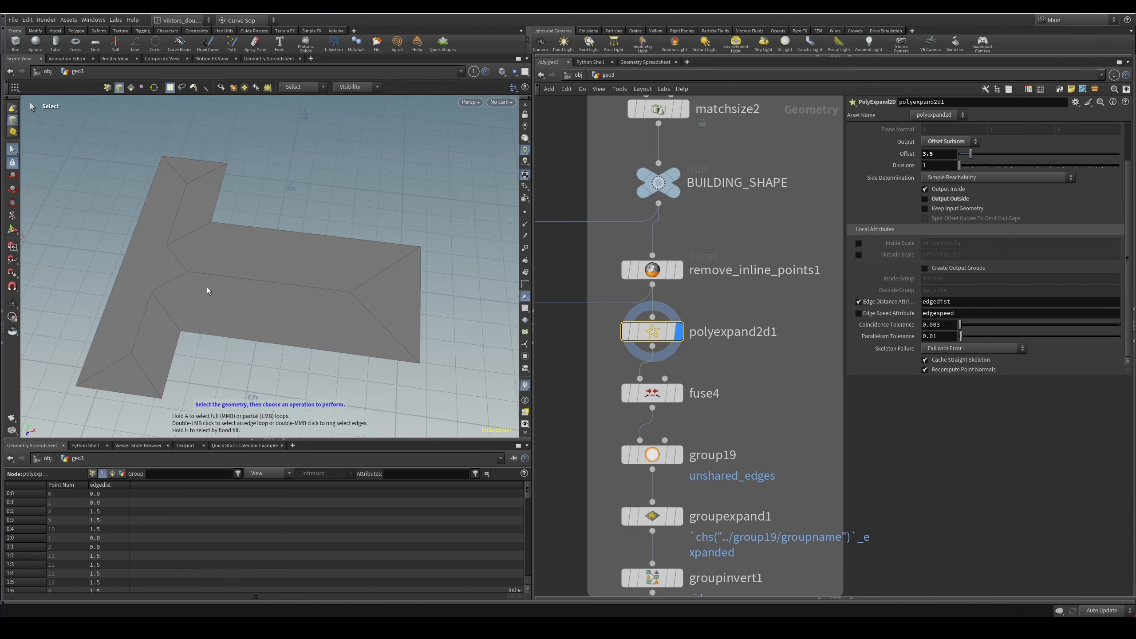
pyautogui.moveTo(970, 154)
pyautogui.mouseDown()
pyautogui.moveTo(960, 155)
pyautogui.moveTo(967, 164)
pyautogui.mouseUp()
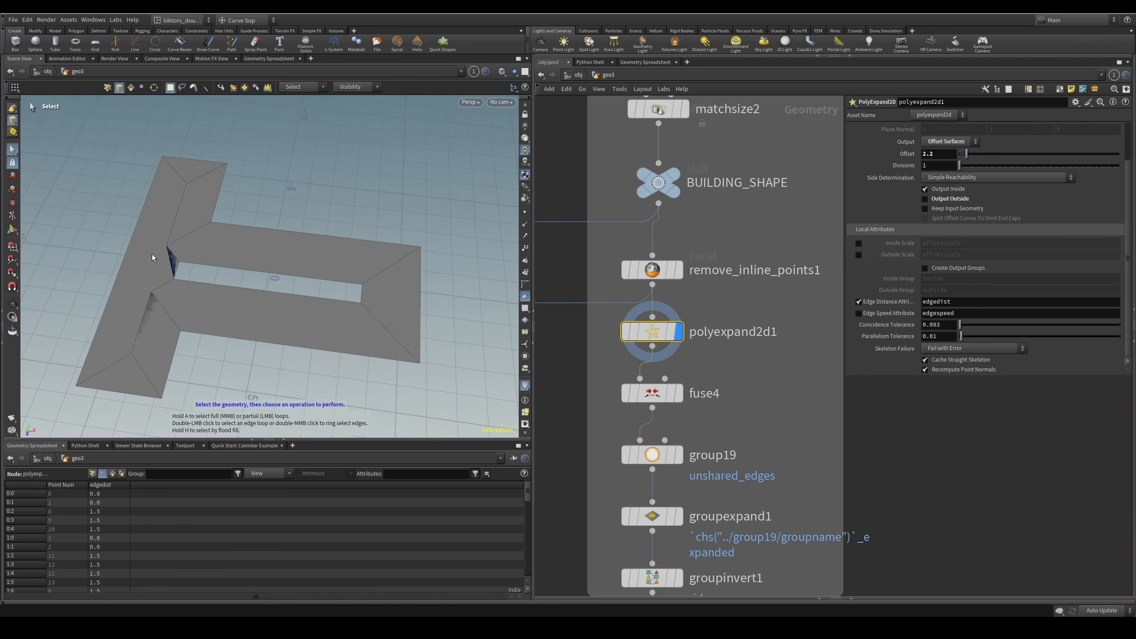
pyautogui.press('Return')
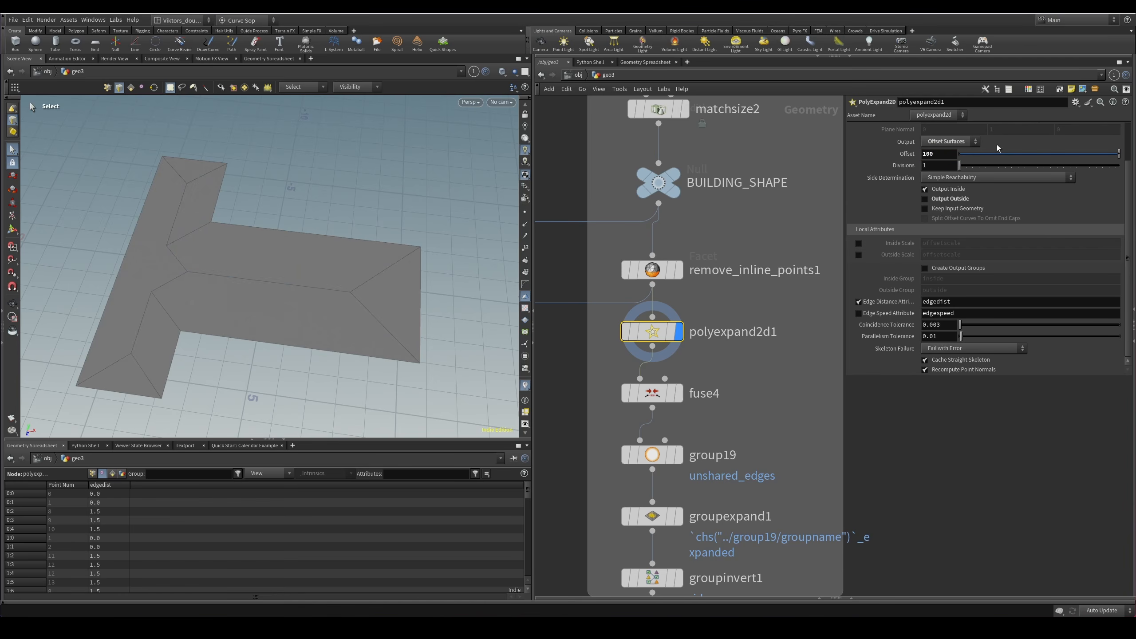
# Examine the expanded footprint surfaces and the Edge Distance Attribute setting of polyexpand2d1.
pyautogui.keyDown('alt'); pyautogui.moveTo(319, 298); pyautogui.dragTo(365, 317); pyautogui.keyUp('alt')
pyautogui.moveTo(728, 370); pyautogui.dragTo(720, 308, button='middle')
pyautogui.click(729, 373)
pyautogui.moveTo(734, 286); pyautogui.dragTo(665, 246)
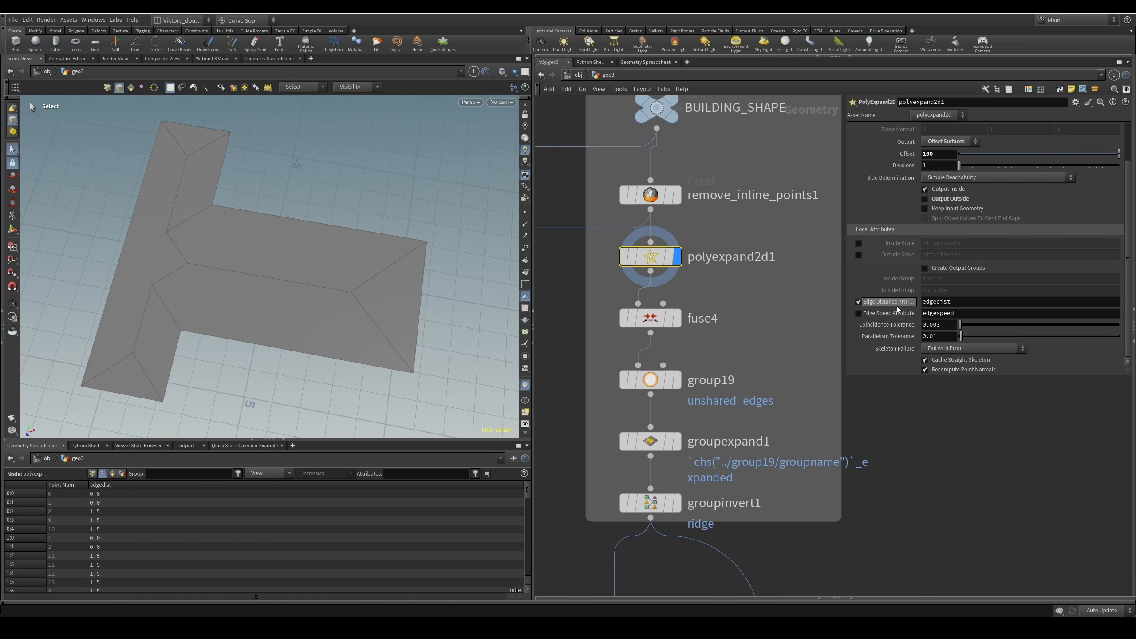
# Select the skeleton point at the outer end of the main wing's ridge.
pyautogui.press('2')
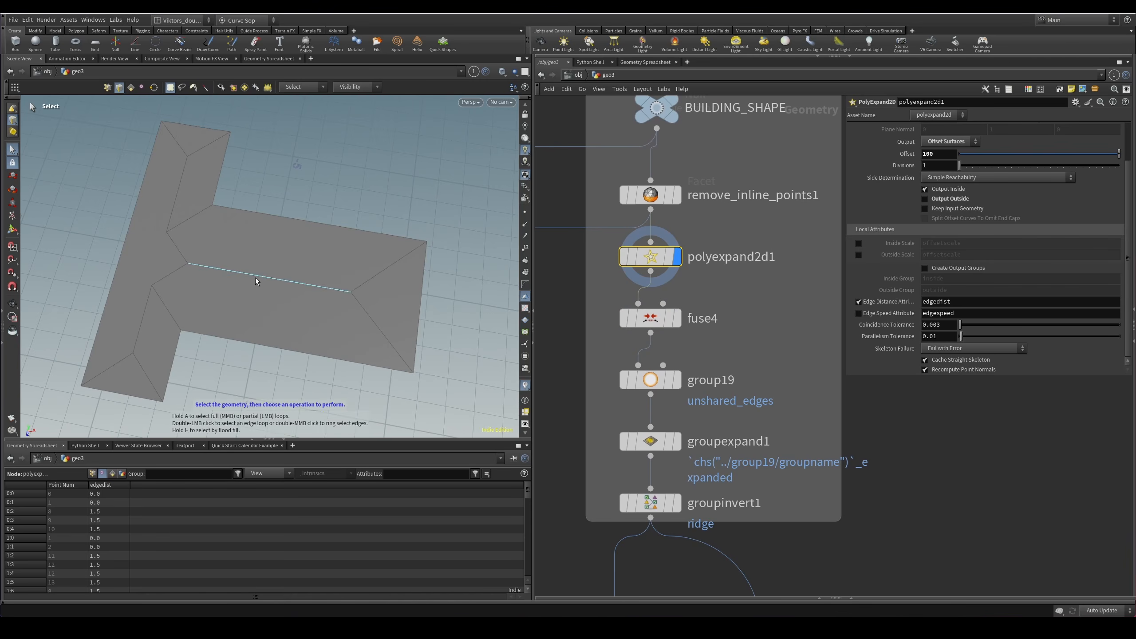
pyautogui.scroll(5, 309, 295)
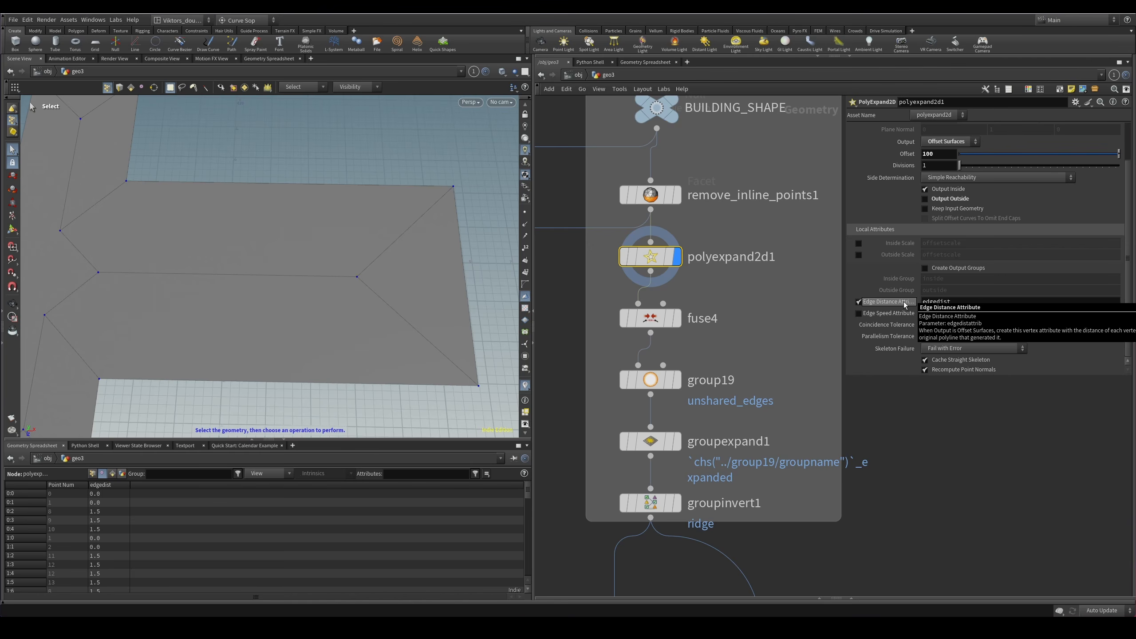
pyautogui.scroll(-5, 362, 304)
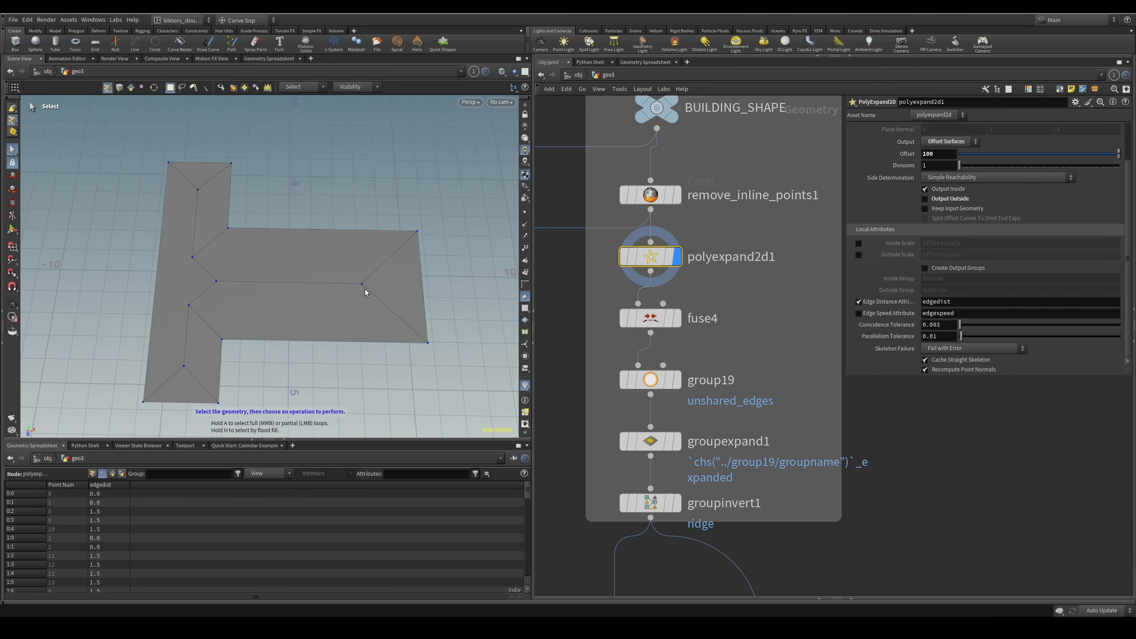
pyautogui.scroll(3, 369, 294)
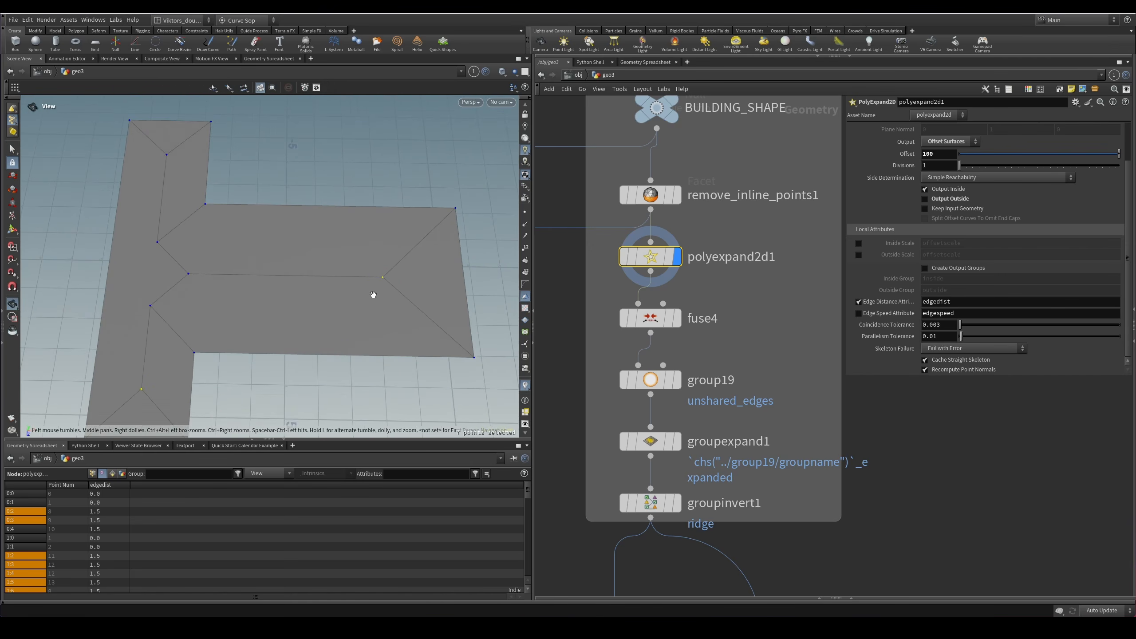
pyautogui.moveTo(365, 293); pyautogui.dragTo(268, 299, button='middle')
pyautogui.moveTo(268, 300); pyautogui.dragTo(277, 346)
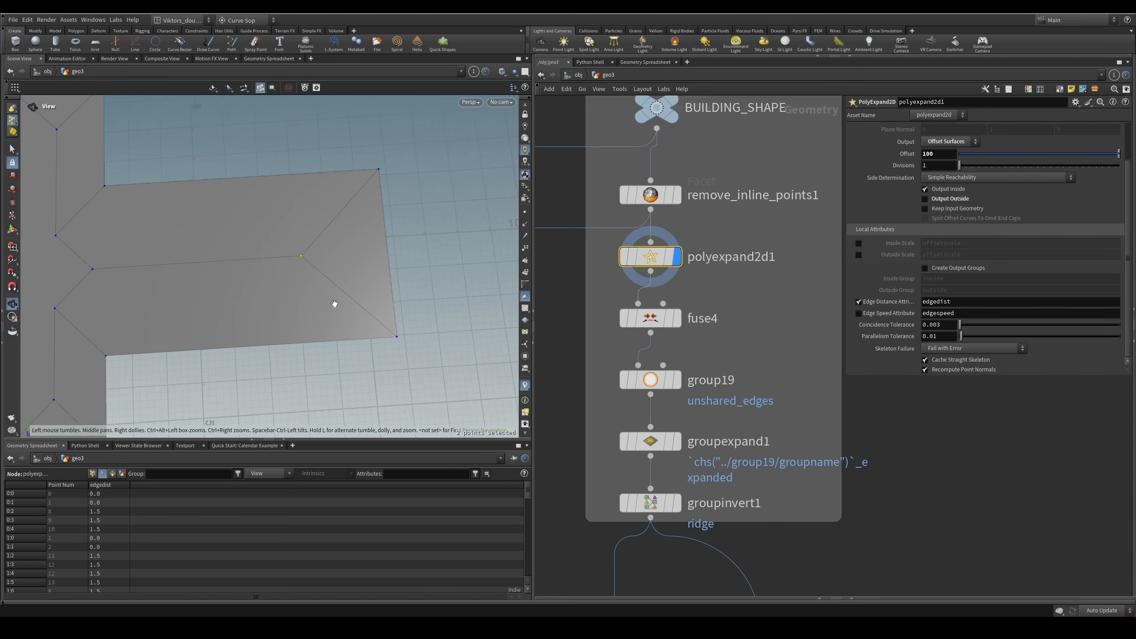
pyautogui.moveTo(332, 307); pyautogui.dragTo(419, 325)
pyautogui.keyDown('shift'); pyautogui.moveTo(384, 370); pyautogui.dragTo(425, 321); pyautogui.keyUp('shift')
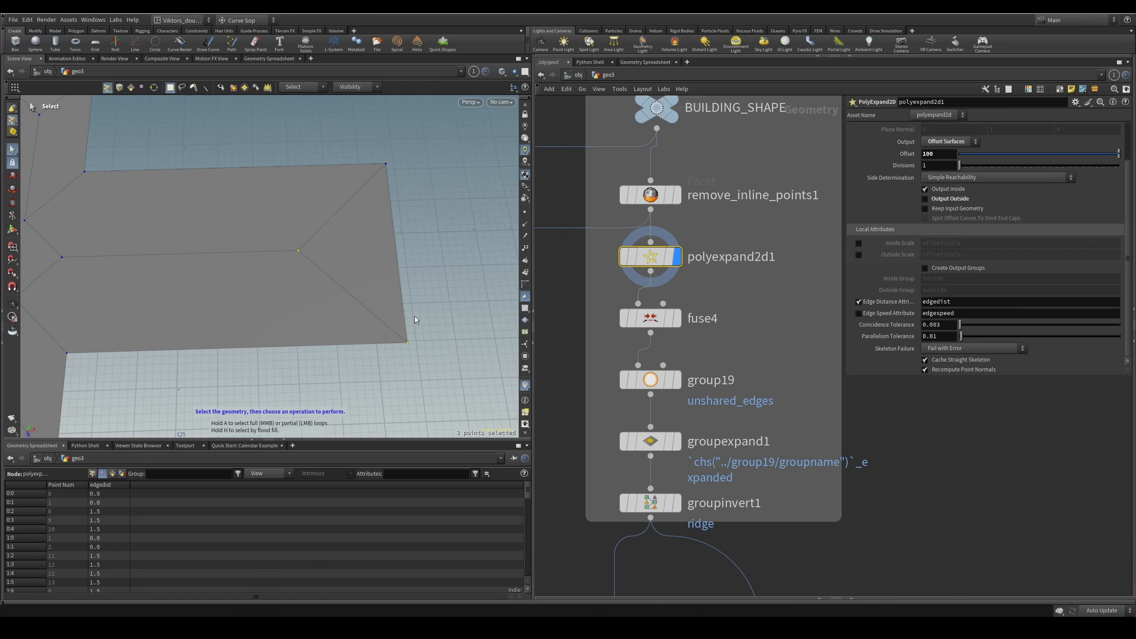
# Reselect the main wing's ridge end point and look up its edgedist values in the geometry spreadsheet.
pyautogui.scroll(-1, 390, 503)
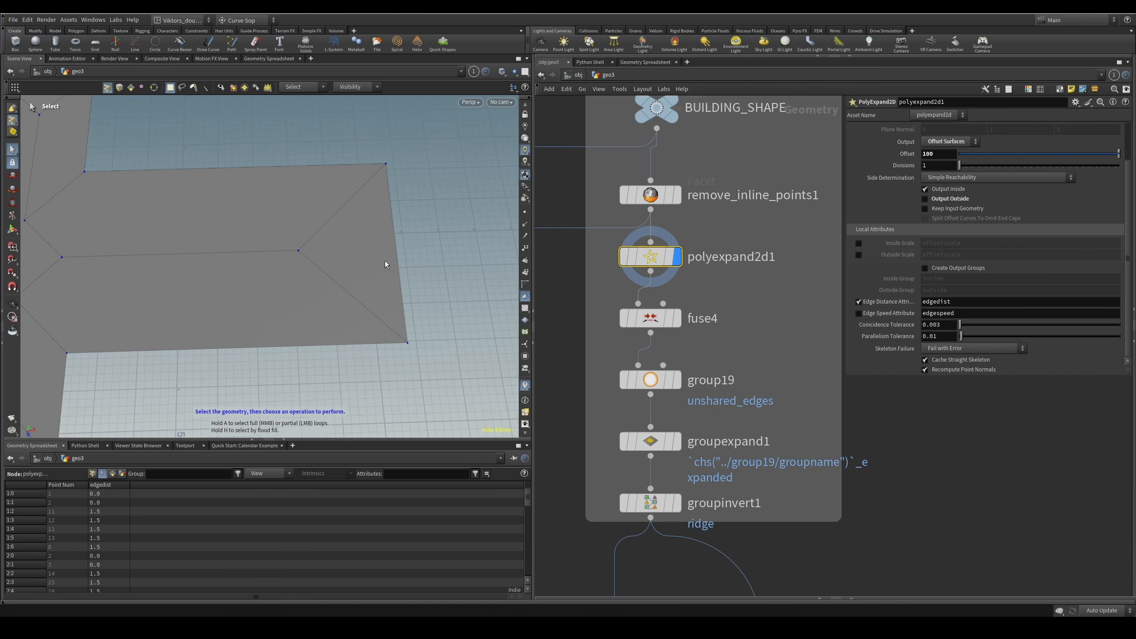
pyautogui.moveTo(343, 214); pyautogui.dragTo(278, 269)
pyautogui.moveTo(314, 227); pyautogui.dragTo(276, 263)
pyautogui.scroll(-1, 442, 520)
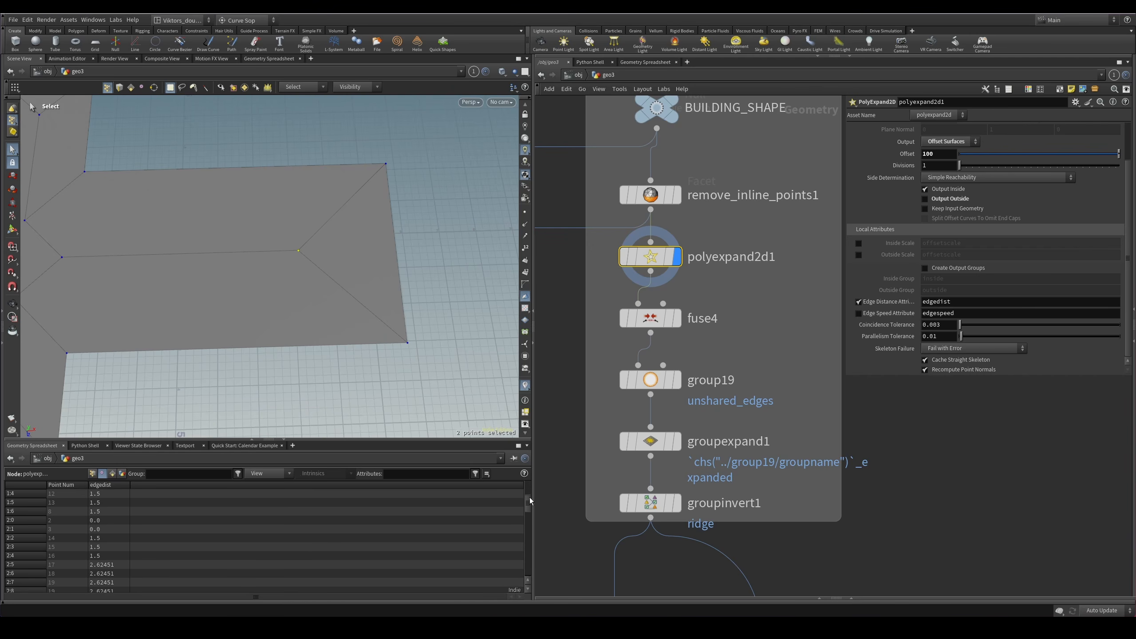
pyautogui.moveTo(529, 497); pyautogui.dragTo(526, 551)
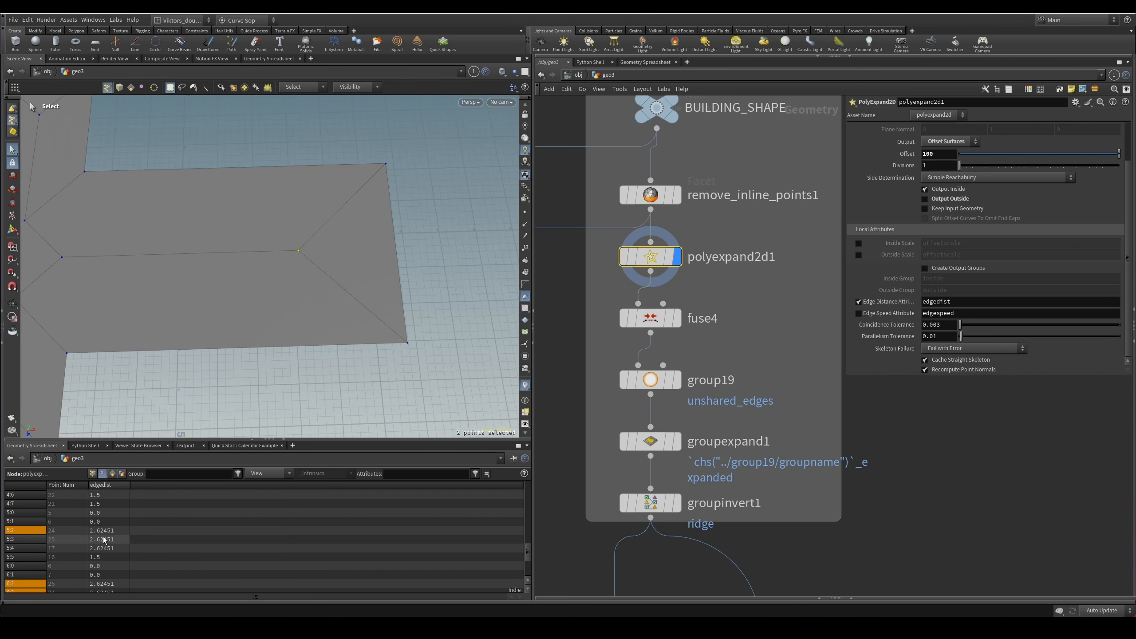
# Select the ridge end point of the narrow lower wing and check its edgedist values in the geometry spreadsheet.
pyautogui.keyDown('alt'); pyautogui.scroll(-2, 190, 336); pyautogui.keyUp('alt')
pyautogui.keyDown('alt'); pyautogui.moveTo(190, 336); pyautogui.dragTo(252, 304, button='middle'); pyautogui.keyUp('alt')
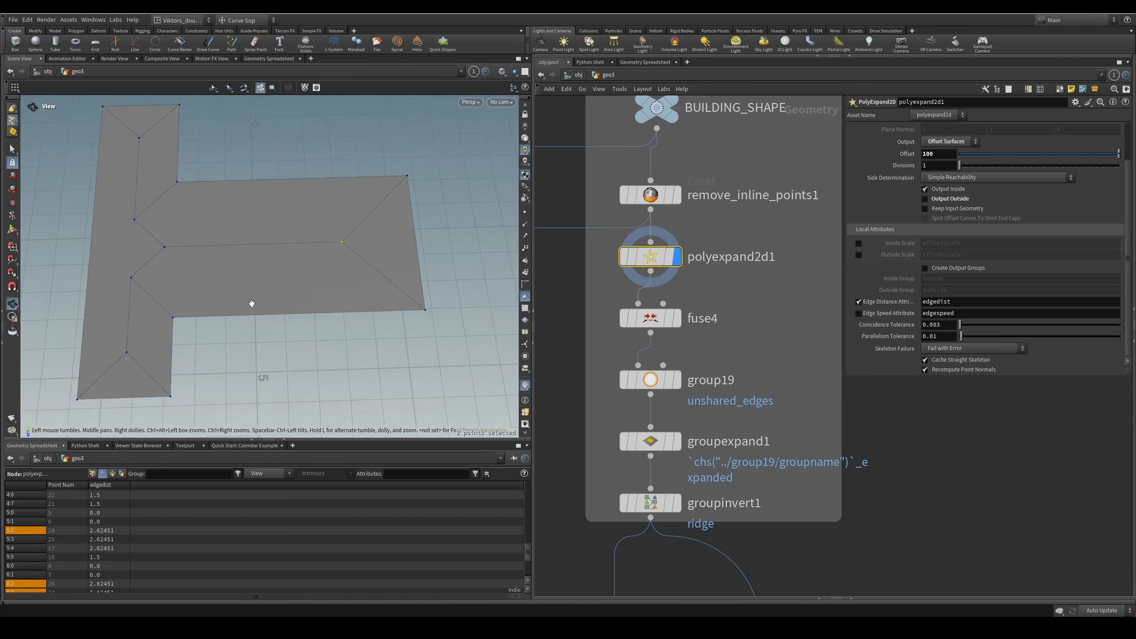
pyautogui.scroll(4, 252, 304)
pyautogui.moveTo(242, 308); pyautogui.dragTo(185, 352)
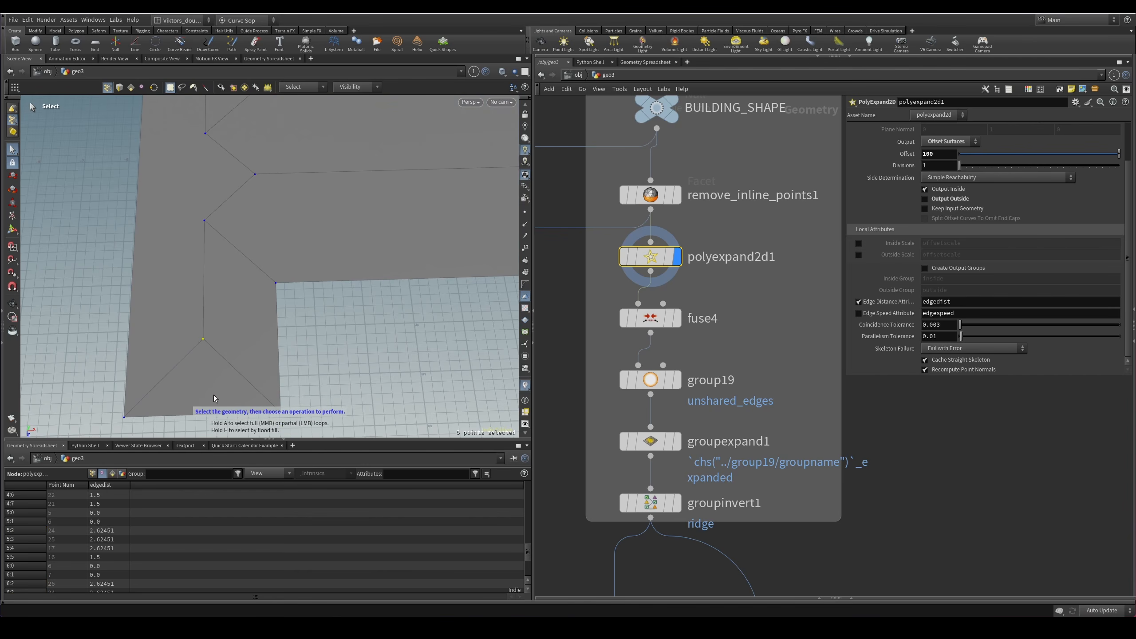
pyautogui.scroll(-3, 178, 309)
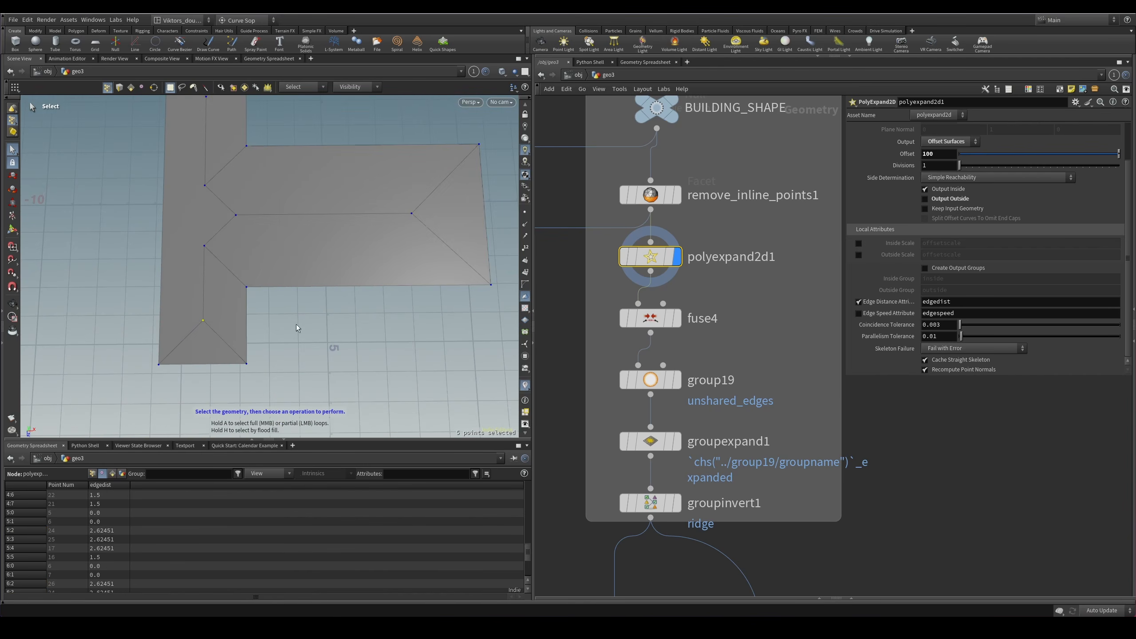
pyautogui.scroll(4, 297, 326)
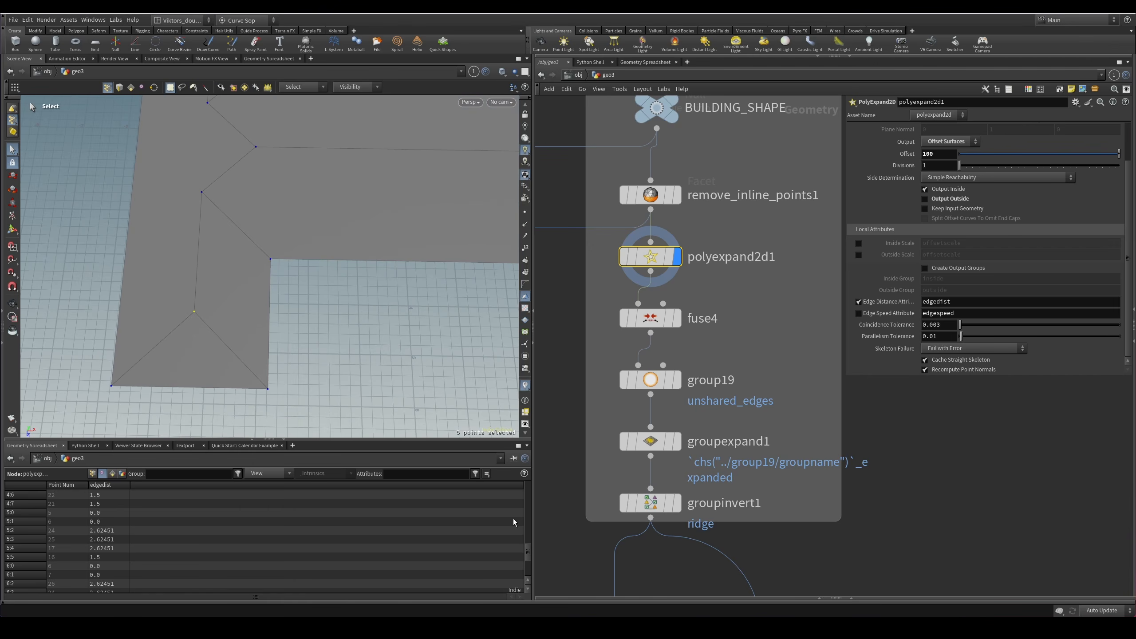
pyautogui.scroll(5, 524, 512)
pyautogui.scroll(2, 523, 499)
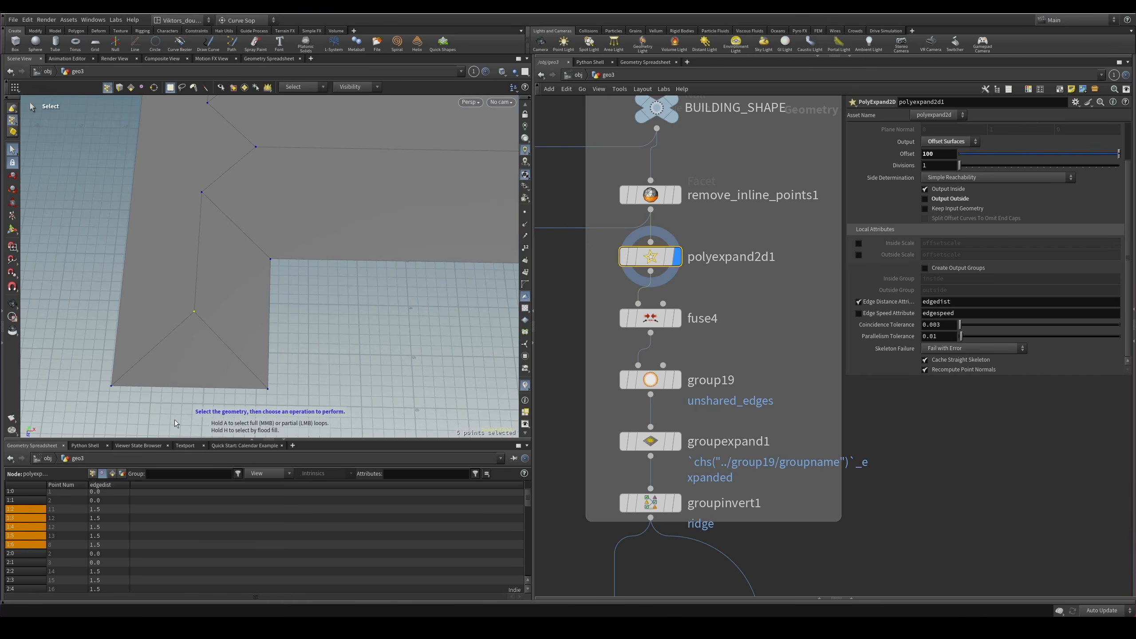
pyautogui.keyDown('alt'); pyautogui.moveTo(219, 326); pyautogui.dragTo(268, 318, button='right'); pyautogui.keyUp('alt')
pyautogui.keyDown('alt'); pyautogui.moveTo(269, 318); pyautogui.dragTo(253, 345); pyautogui.keyUp('alt')
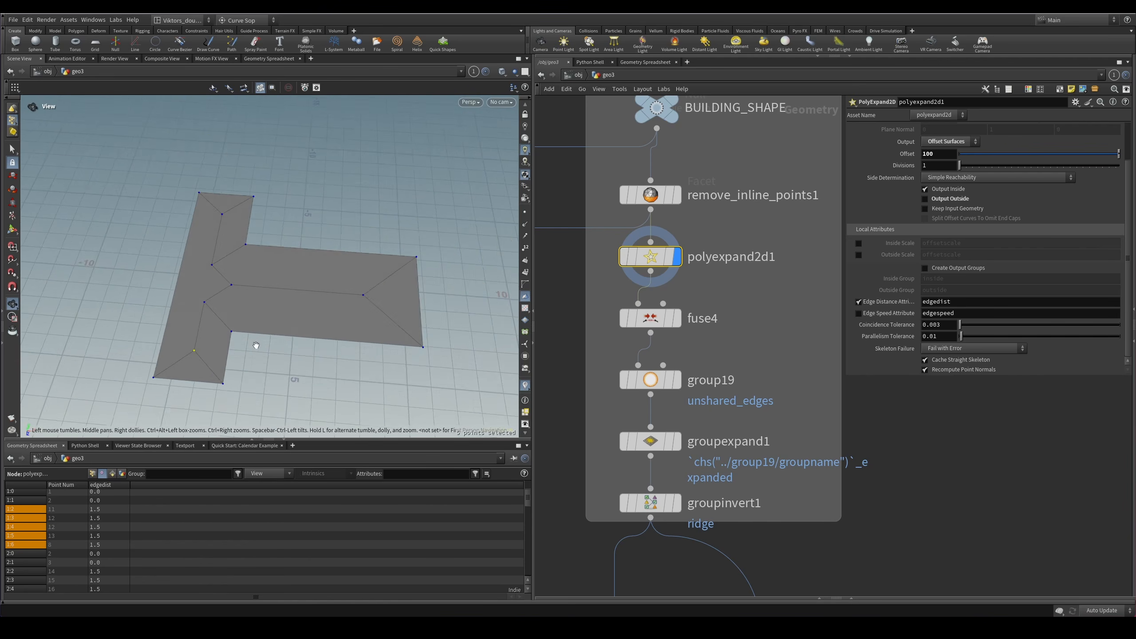
pyautogui.keyDown('alt'); pyautogui.moveTo(253, 345); pyautogui.dragTo(350, 297, button='right'); pyautogui.keyUp('alt')
pyautogui.keyDown('alt'); pyautogui.moveTo(349, 297); pyautogui.dragTo(392, 323); pyautogui.keyUp('alt')
# Display group19 and show the viewport group list to view the unshared_edges group on the footprint outline.
pyautogui.moveTo(734, 310); pyautogui.dragTo(603, 374)
pyautogui.press('r')
pyautogui.moveTo(721, 354); pyautogui.dragTo(714, 354, button='middle')
pyautogui.moveTo(747, 352); pyautogui.dragTo(614, 397)
pyautogui.press('r')
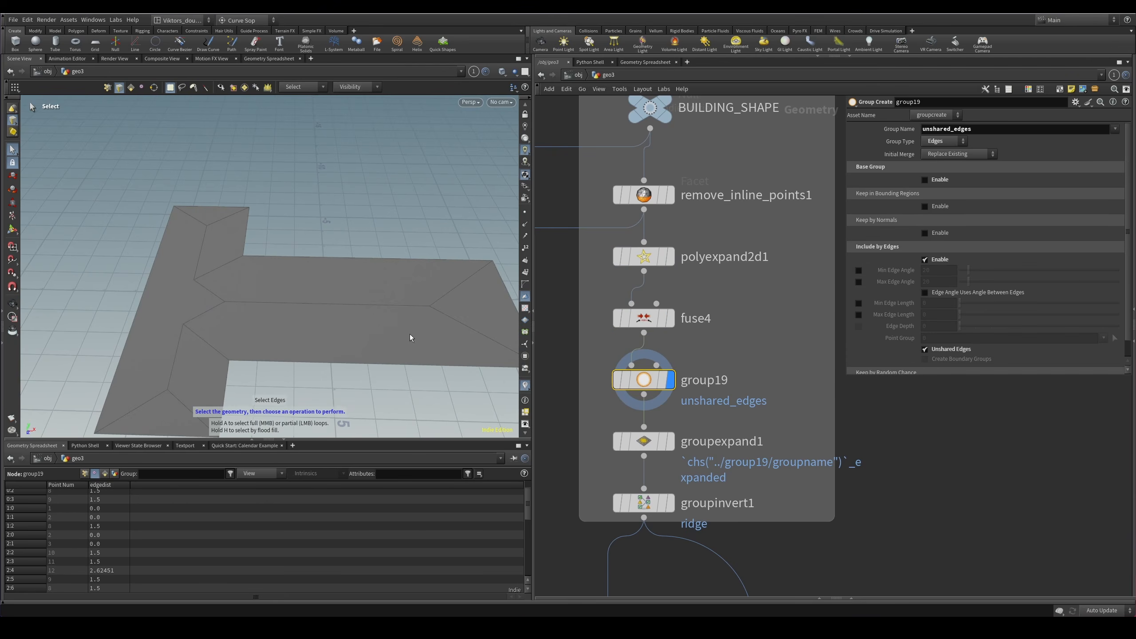
pyautogui.press('F6')
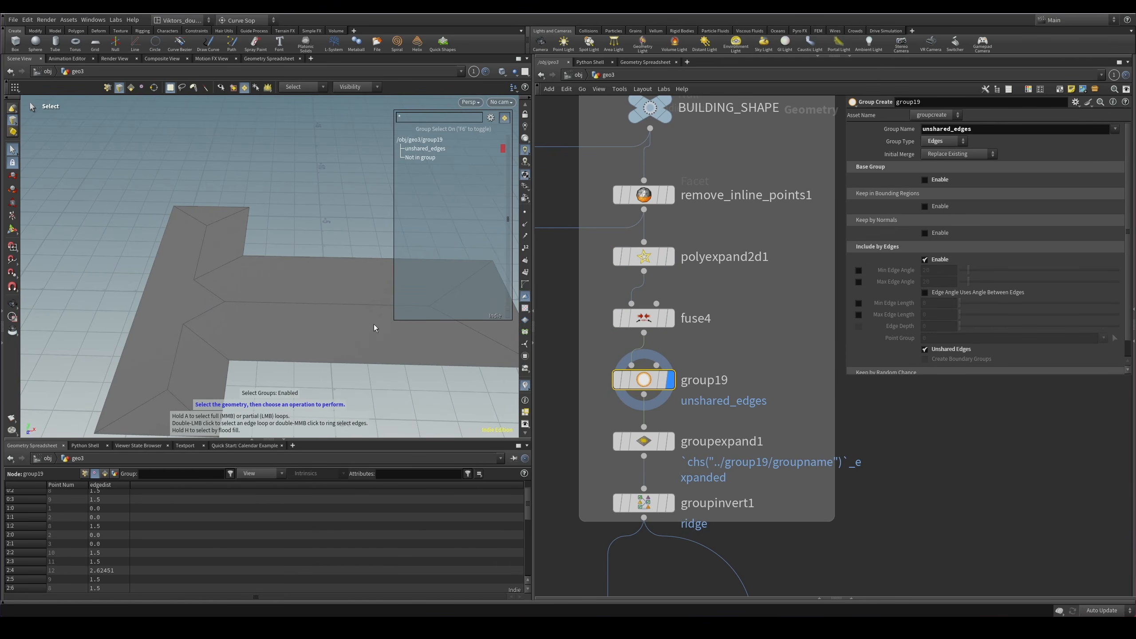
pyautogui.scroll(-3, 339, 316)
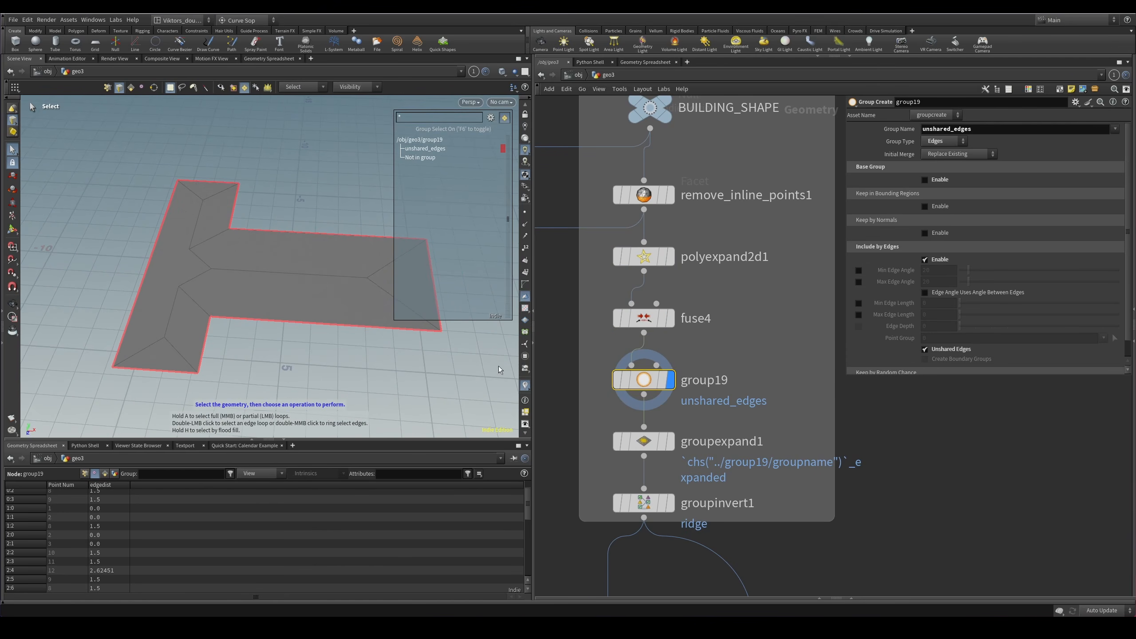
pyautogui.scroll(2, 702, 380)
pyautogui.moveTo(703, 380); pyautogui.dragTo(711, 343, button='middle')
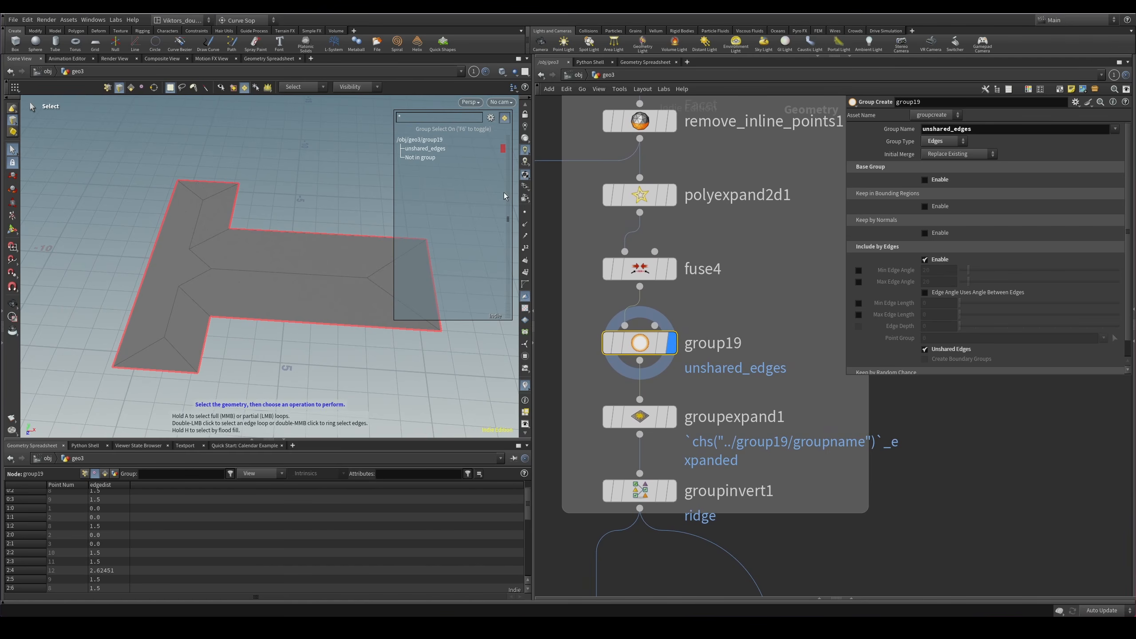
pyautogui.keyDown('alt'); pyautogui.moveTo(289, 290); pyautogui.dragTo(218, 356); pyautogui.keyUp('alt')
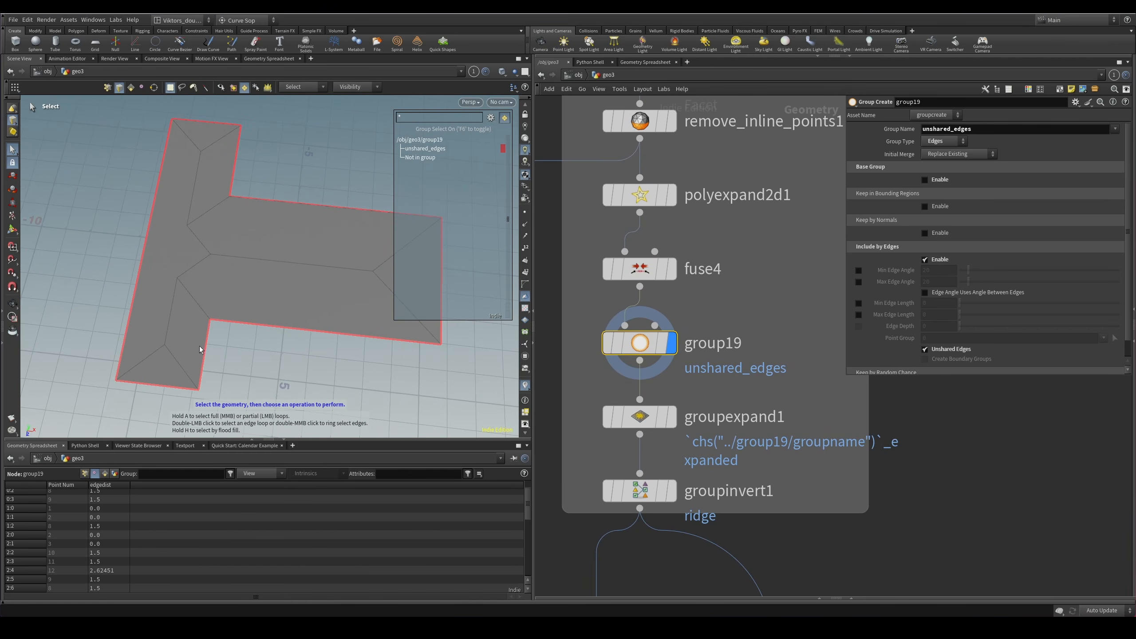
# Select and display groupexpand1 to examine the unshared_edges_expanded group on the footprint.
pyautogui.scroll(2, 736, 429)
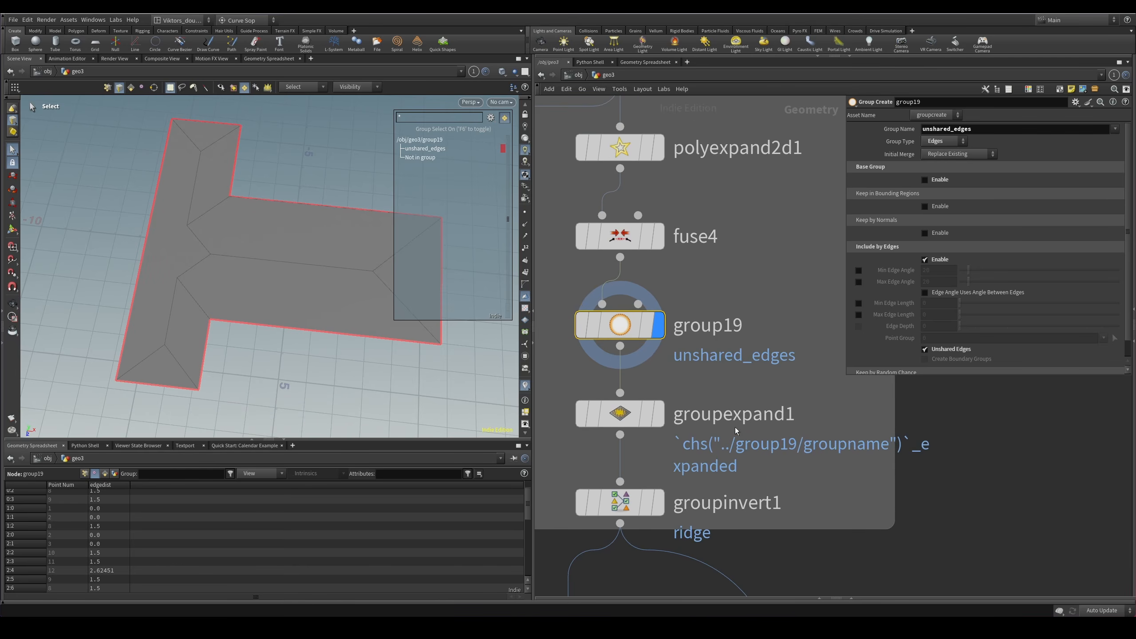
pyautogui.click(735, 423)
pyautogui.click(657, 413)
pyautogui.keyDown('alt'); pyautogui.moveTo(242, 313); pyautogui.dragTo(271, 362); pyautogui.keyUp('alt')
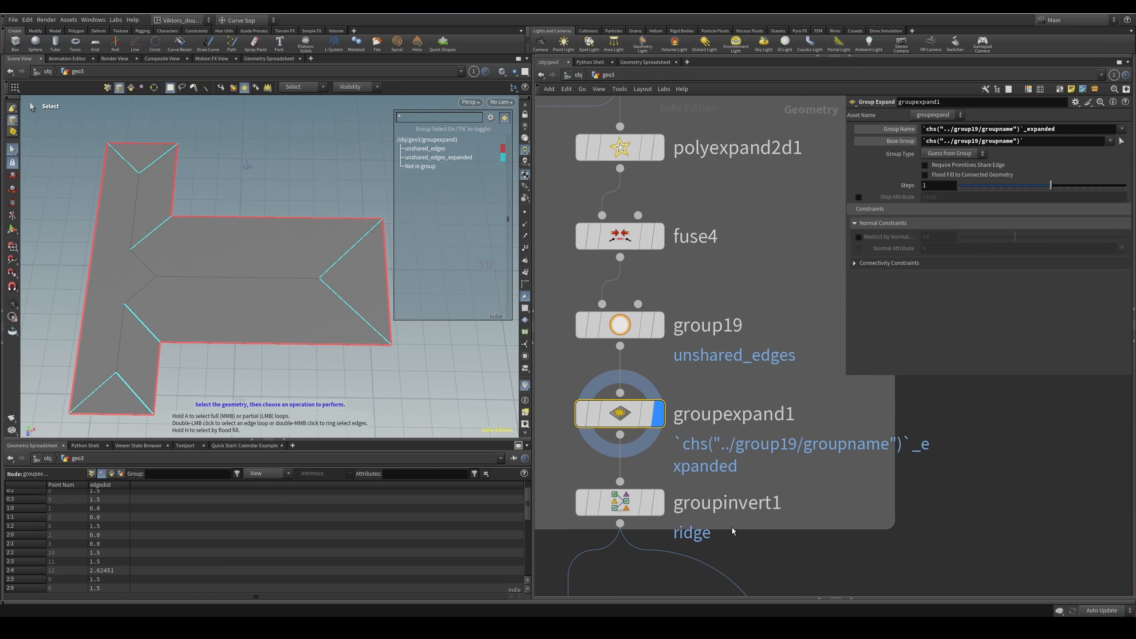
# Select and display groupinvert1 to view its ridge edge group.
pyautogui.moveTo(587, 491); pyautogui.dragTo(623, 463, button='middle')
pyautogui.click(625, 462)
pyautogui.press('r')
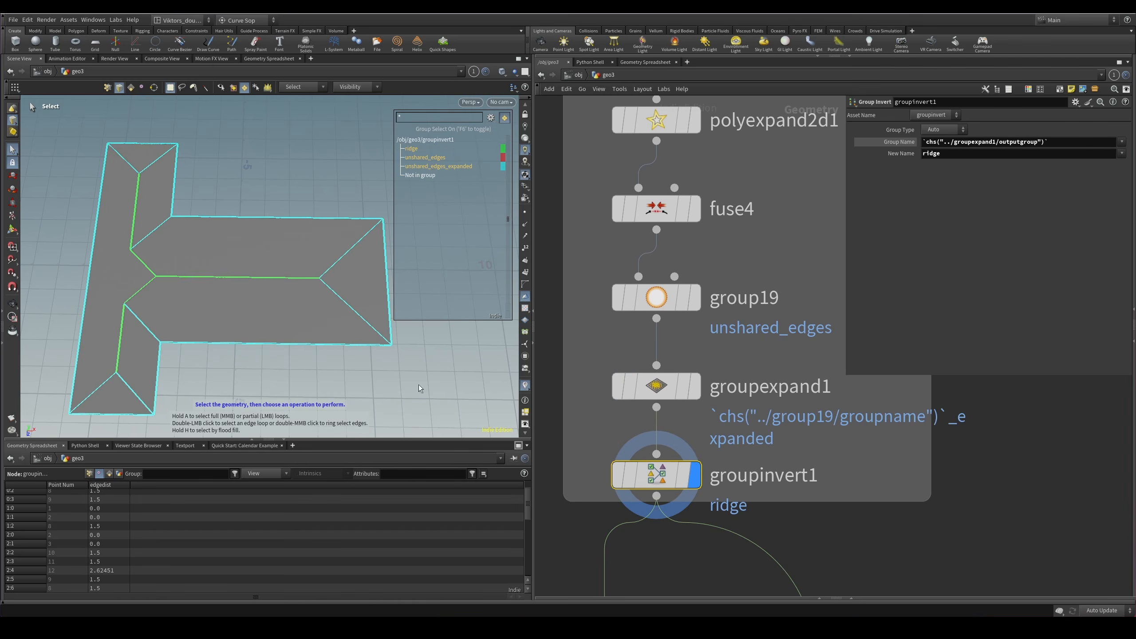
# Change the ridge group's display color to orange (FF7F00).
pyautogui.click(503, 149)
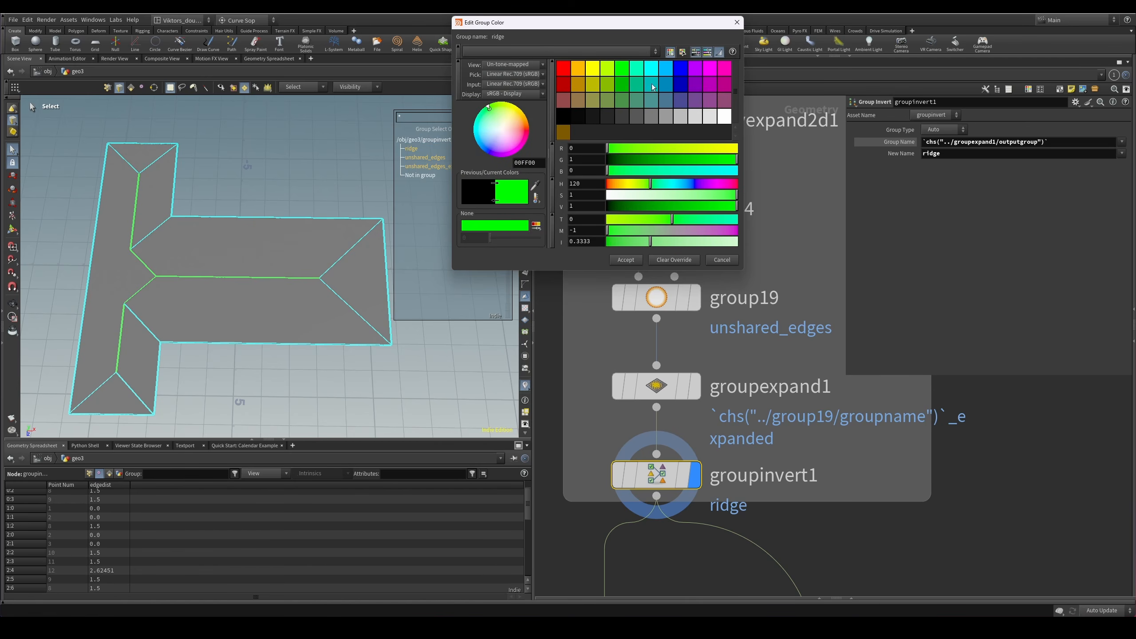
pyautogui.click(577, 69)
pyautogui.click(607, 69)
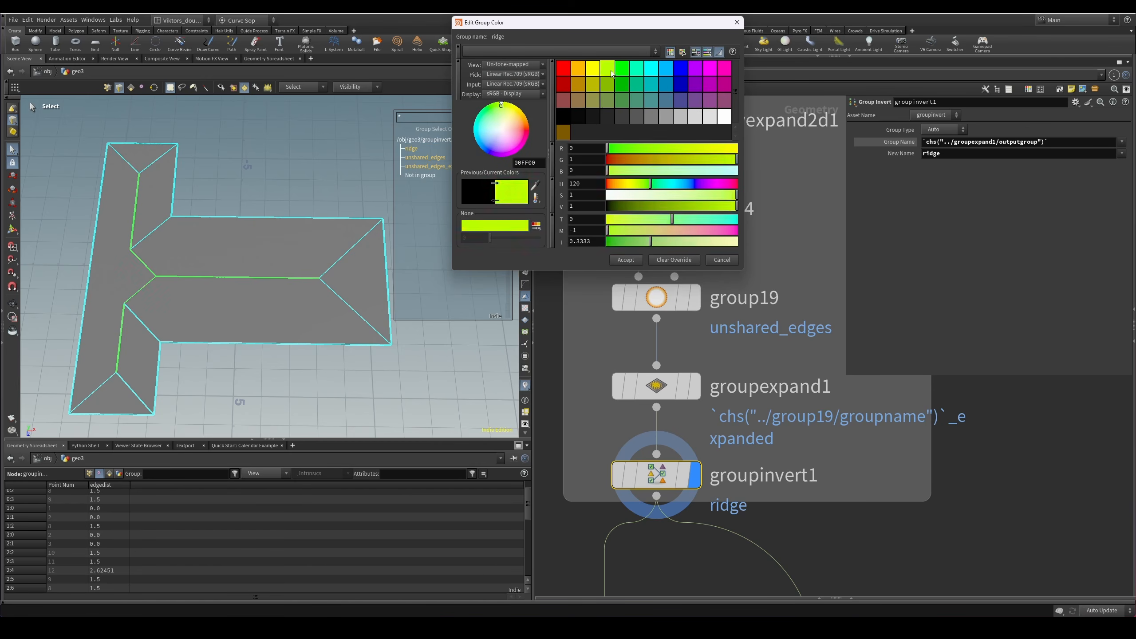
pyautogui.click(575, 72)
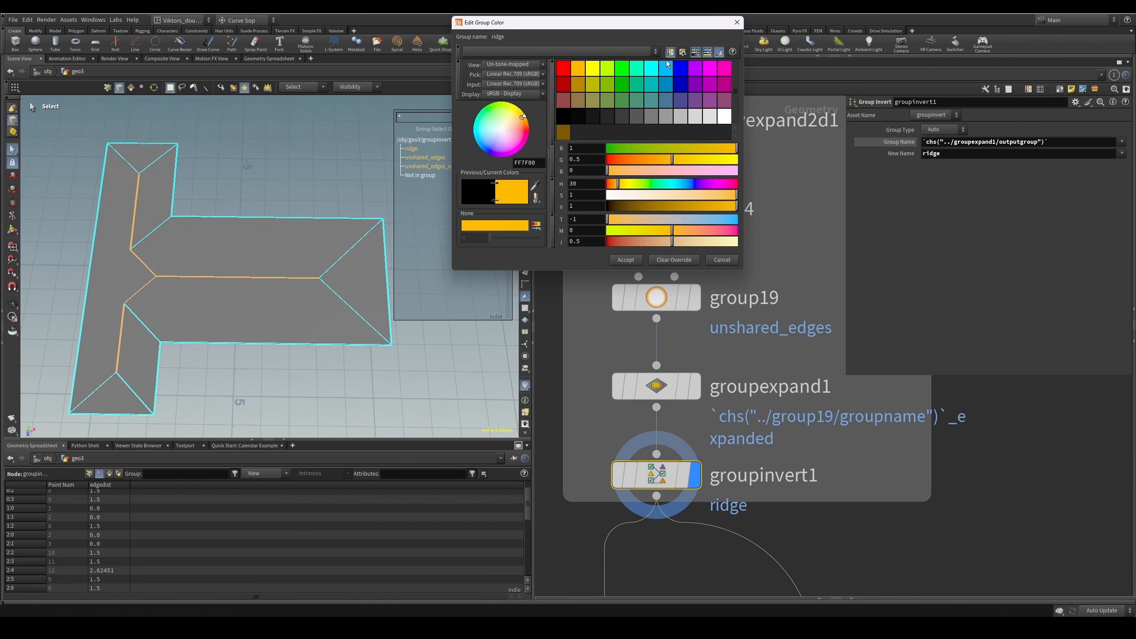
pyautogui.click(626, 259)
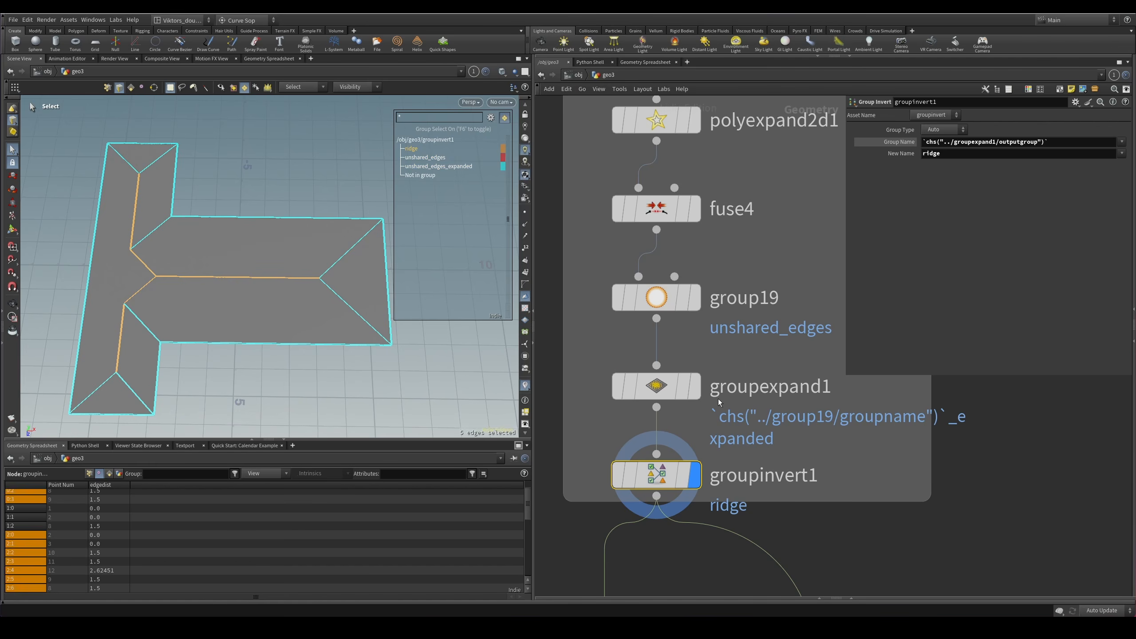
# Show the evaluated Group Name and Base Group of groupexpand1, and return to groupinvert1 to examine the ridge edges.
pyautogui.press('Up')
pyautogui.click(893, 142)
pyautogui.click(911, 129)
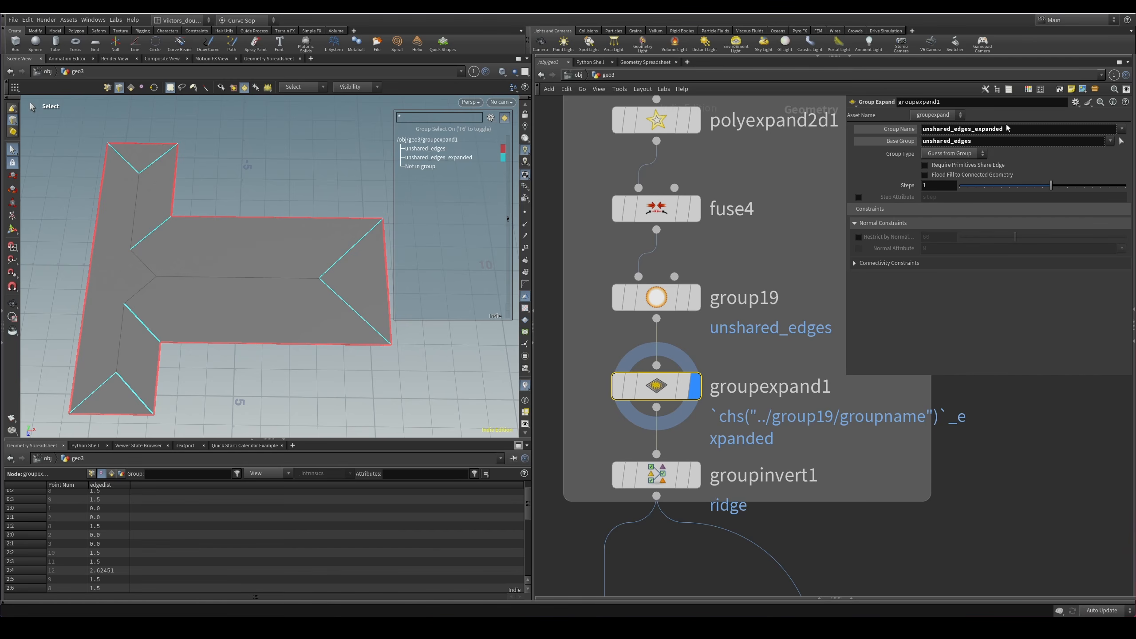
pyautogui.click(695, 475)
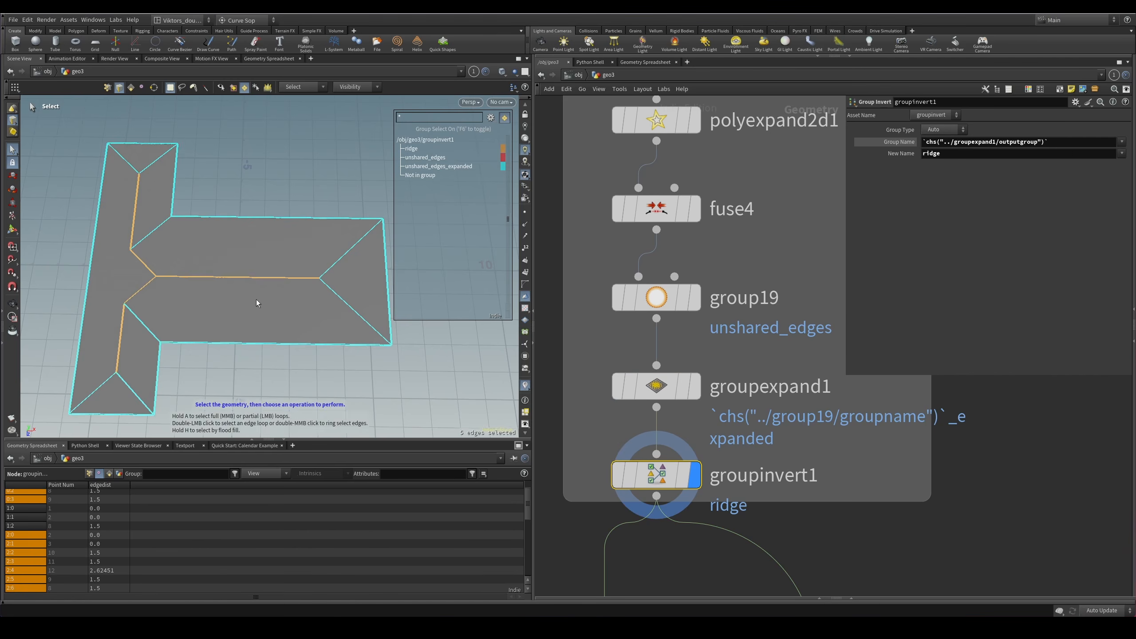
pyautogui.keyDown('alt'); pyautogui.moveTo(192, 294); pyautogui.dragTo(190, 262); pyautogui.keyUp('alt')
pyautogui.keyDown('alt'); pyautogui.moveTo(190, 261); pyautogui.dragTo(198, 288, button='right'); pyautogui.keyUp('alt')
pyautogui.press('s')
pyautogui.keyDown('alt'); pyautogui.moveTo(173, 299); pyautogui.dragTo(208, 337); pyautogui.keyUp('alt')
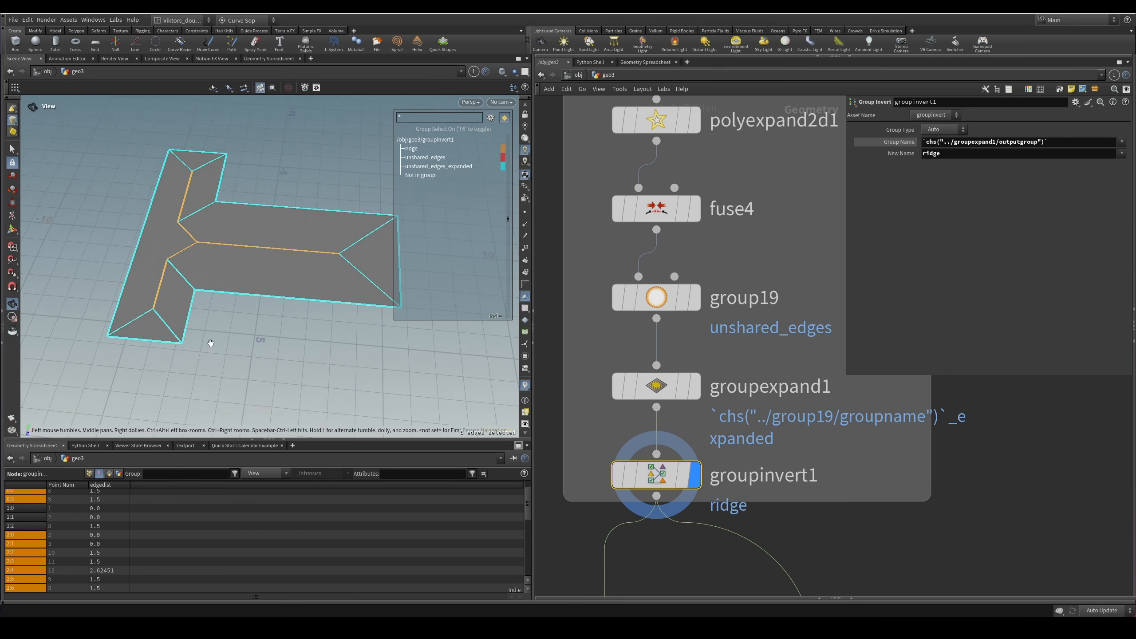
# Display move_roof2 at the end of the roof shape network and examine the roof from the side.
pyautogui.scroll(-5, 761, 582)
pyautogui.scroll(3, 685, 356)
pyautogui.moveTo(685, 356); pyautogui.dragTo(684, 118, button='middle')
pyautogui.scroll(-2, 705, 202)
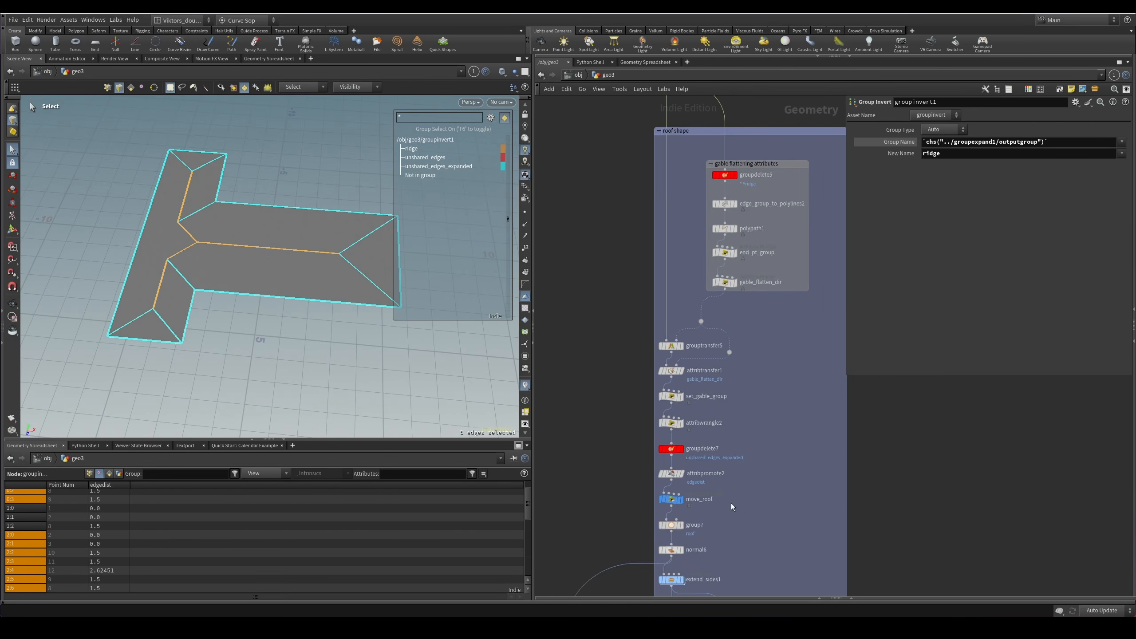
pyautogui.moveTo(718, 553); pyautogui.dragTo(717, 282, button='middle')
pyautogui.scroll(-2, 676, 463)
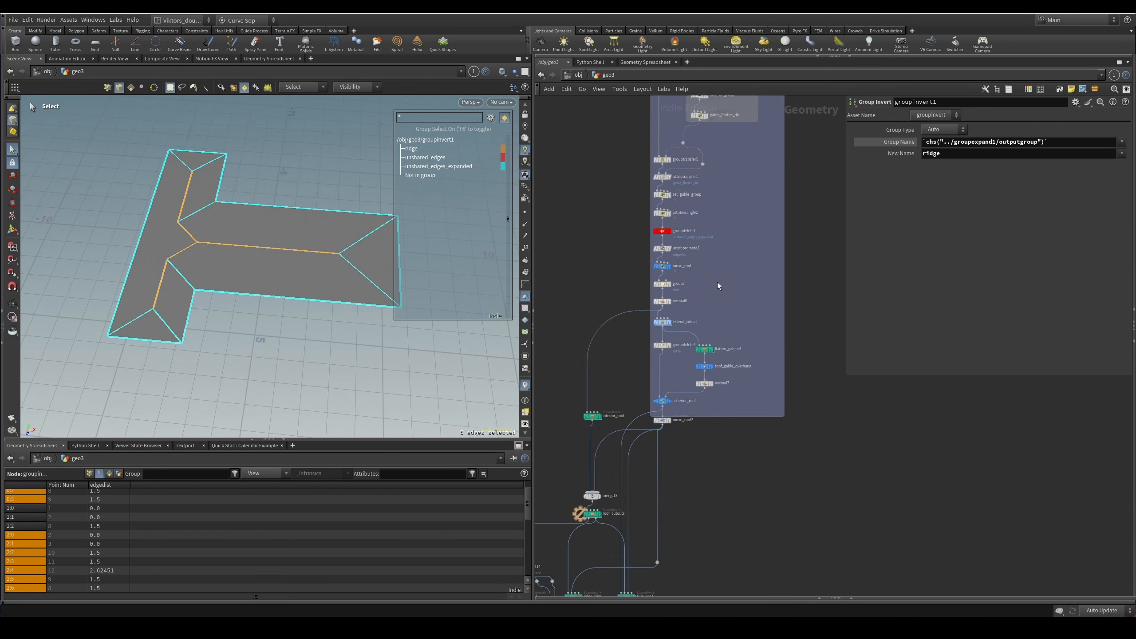
pyautogui.scroll(3, 700, 416)
pyautogui.click(646, 424)
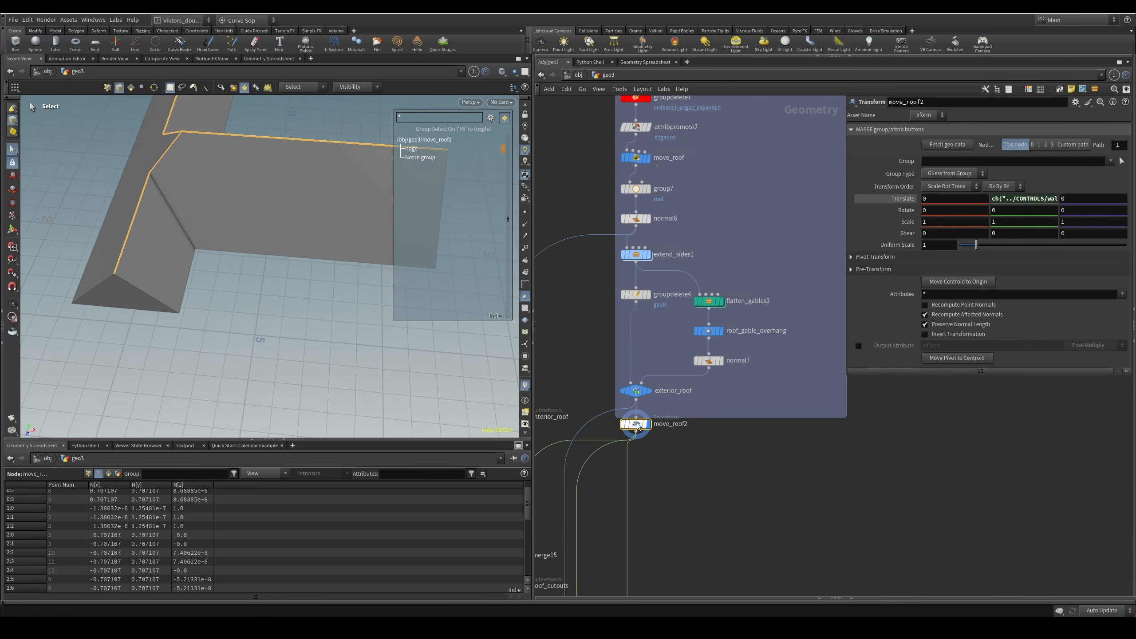
pyautogui.moveTo(269, 206); pyautogui.dragTo(239, 250)
pyautogui.hotkey('shift', 'w')
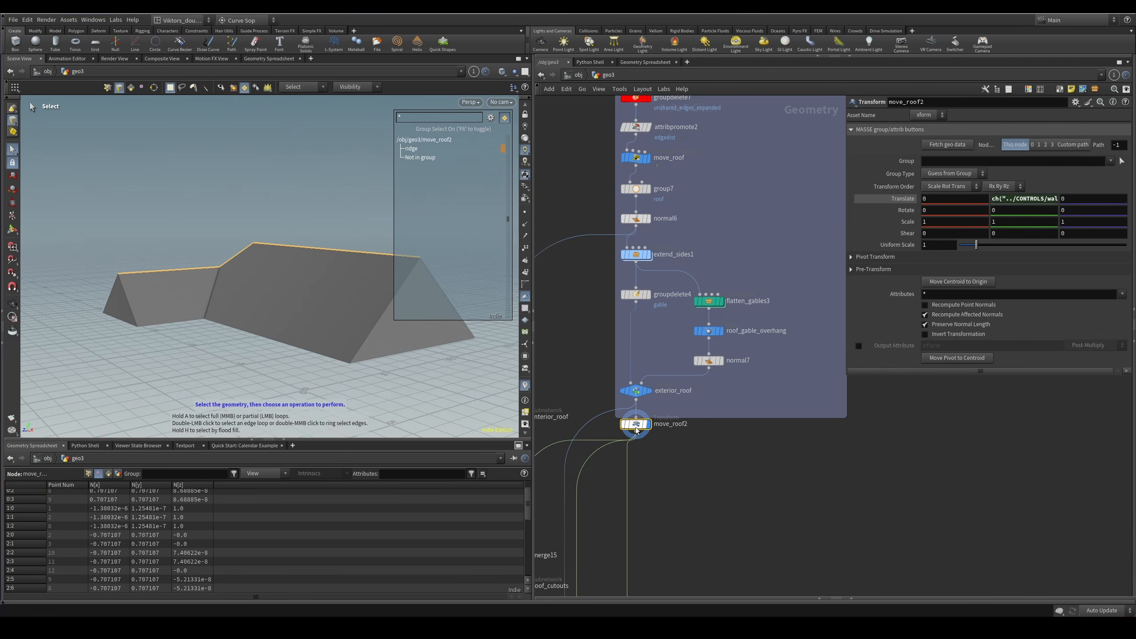
# Select and display the exterior_roof switch to view its gables condition, and frame its roof geometry.
pyautogui.scroll(2, 636, 425)
pyautogui.click(654, 375)
pyautogui.hotkey('space', 'g')
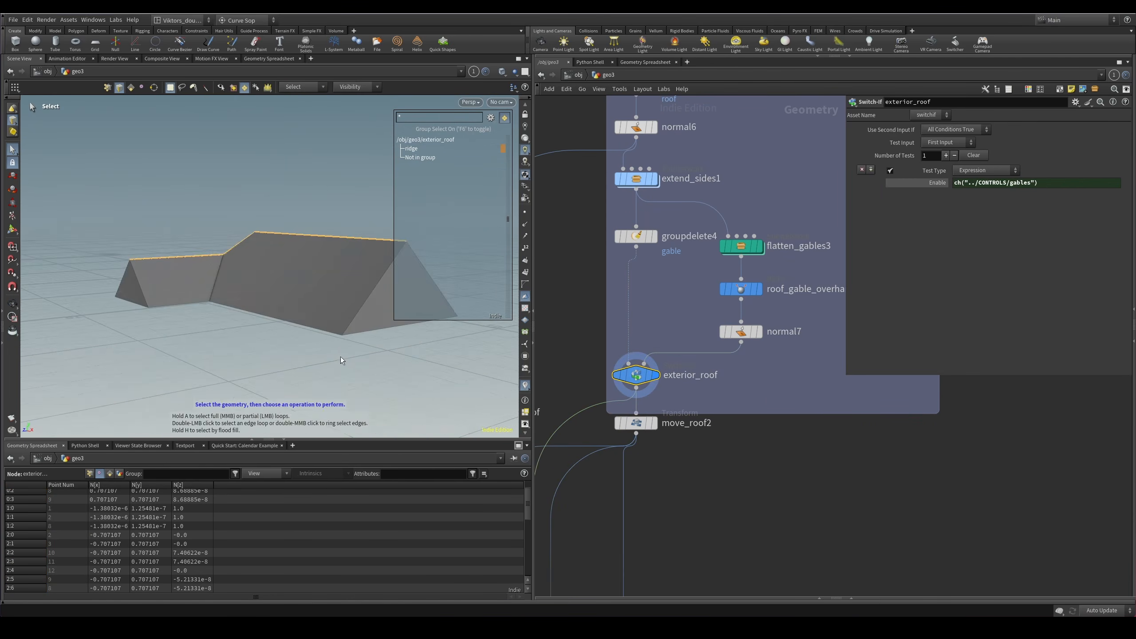
# Bring up the CONTROLS parameters beside the viewport and examine the gabled exterior_roof geometry from above.
pyautogui.keyDown('alt'); pyautogui.moveTo(347, 291); pyautogui.dragTo(332, 340); pyautogui.keyUp('alt')
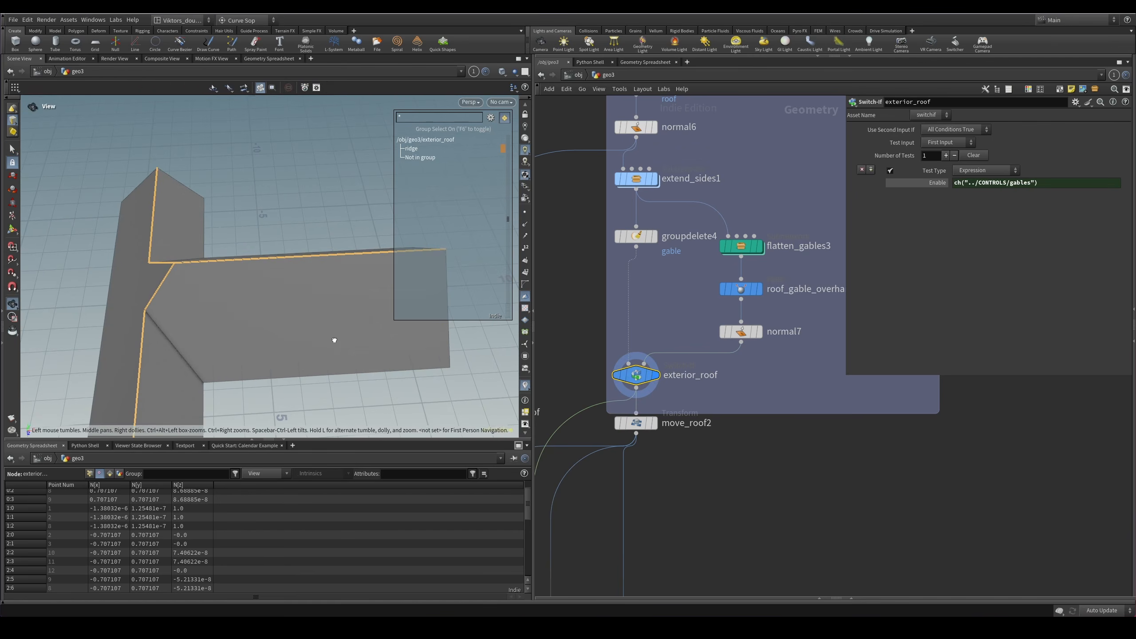
pyautogui.hotkey('alt', 'Tab')
pyautogui.moveTo(200, 252); pyautogui.dragTo(772, 209)
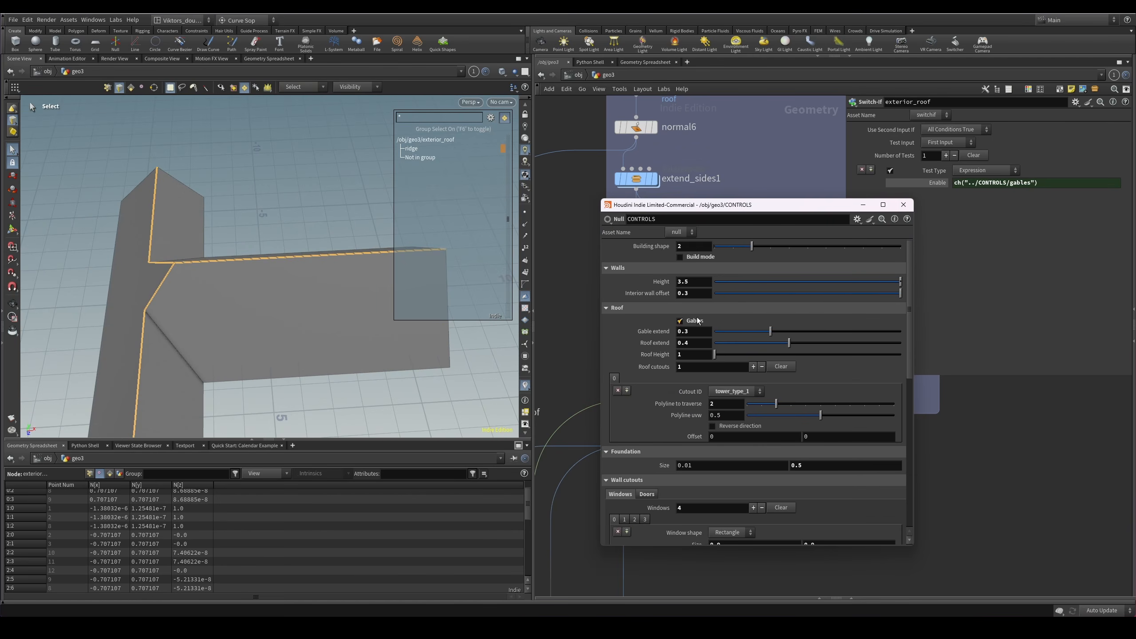
pyautogui.press('Escape')
pyautogui.moveTo(355, 307); pyautogui.dragTo(161, 336)
pyautogui.press('s')
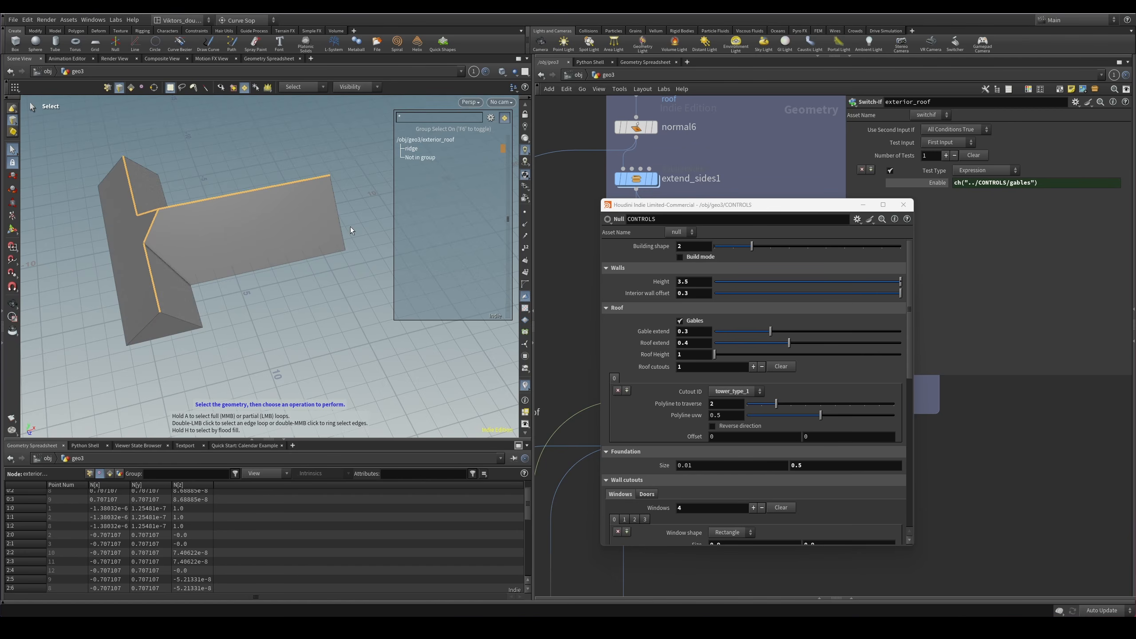
pyautogui.keyDown('alt'); pyautogui.moveTo(349, 227); pyautogui.dragTo(325, 215); pyautogui.keyUp('alt')
pyautogui.keyDown('alt'); pyautogui.moveTo(326, 214); pyautogui.dragTo(375, 219, button='right'); pyautogui.keyUp('alt')
pyautogui.keyDown('alt'); pyautogui.moveTo(375, 218); pyautogui.dragTo(304, 225); pyautogui.keyUp('alt')
pyautogui.keyDown('alt'); pyautogui.moveTo(304, 225); pyautogui.dragTo(347, 269, button='right'); pyautogui.keyUp('alt')
pyautogui.keyDown('alt'); pyautogui.moveTo(348, 269); pyautogui.dragTo(310, 267); pyautogui.keyUp('alt')
# Toggle the roof's Gables option to compare gabled and hipped roof shapes, leaving it disabled.
pyautogui.click(695, 321)
pyautogui.click(696, 322)
pyautogui.click(695, 321)
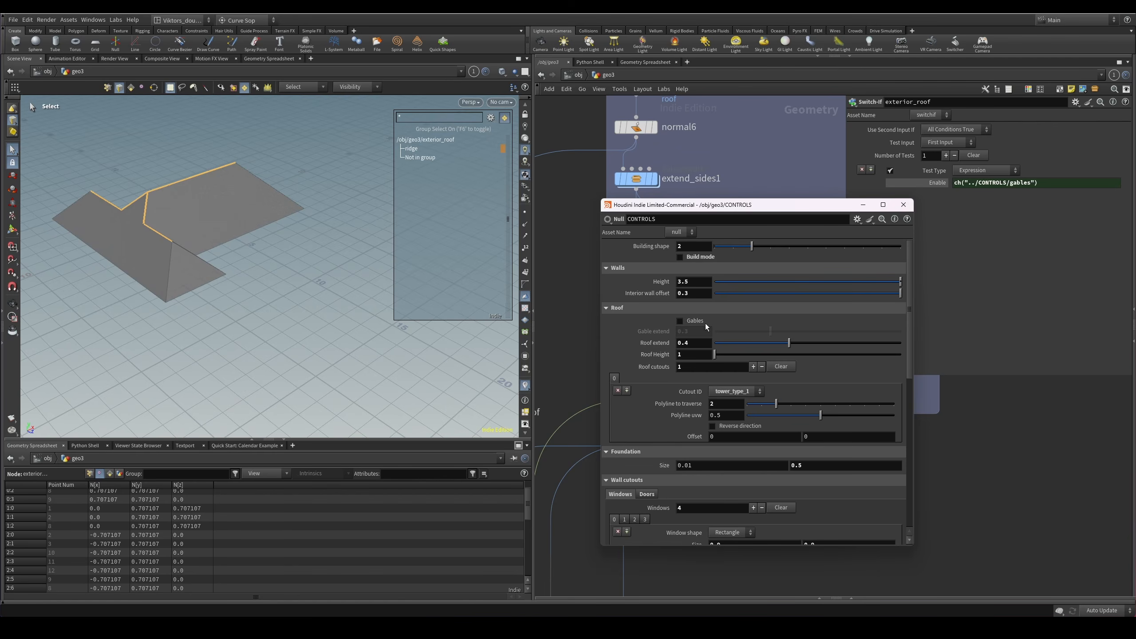
pyautogui.click(702, 324)
pyautogui.click(696, 322)
pyautogui.click(684, 322)
pyautogui.click(680, 321)
# Move the CONTROLS window out of the way and select groupdelete5 in the gable flattening attributes box.
pyautogui.moveTo(717, 213); pyautogui.dragTo(478, 448)
pyautogui.scroll(-5, 691, 422)
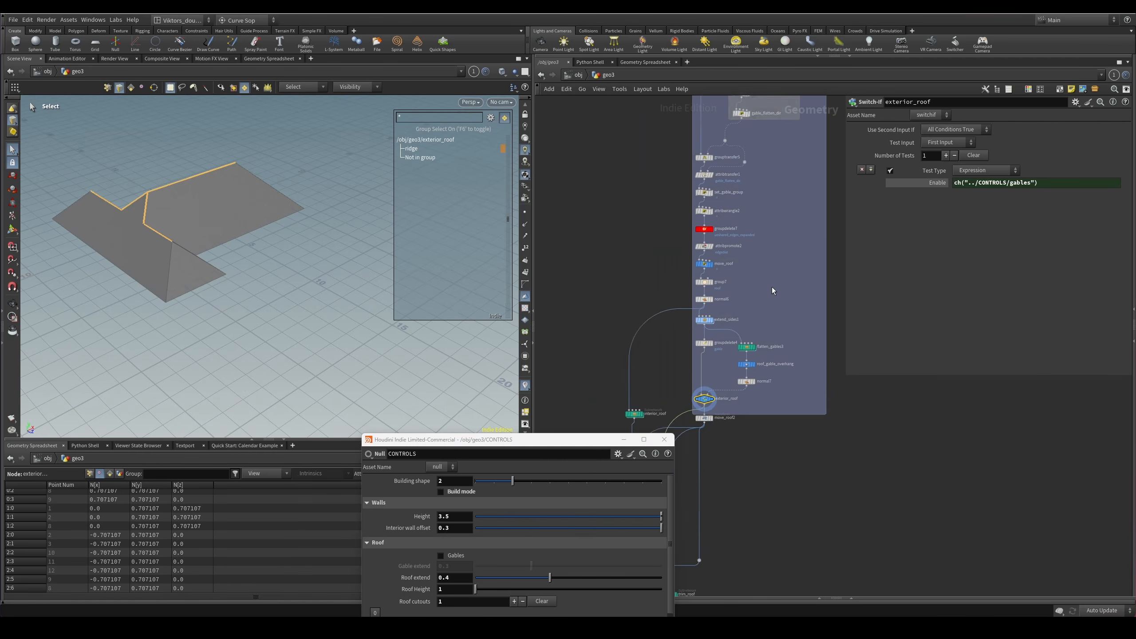
pyautogui.moveTo(789, 179); pyautogui.dragTo(783, 204, button='middle')
pyautogui.moveTo(595, 436); pyautogui.dragTo(0, 269)
pyautogui.scroll(6, 781, 275)
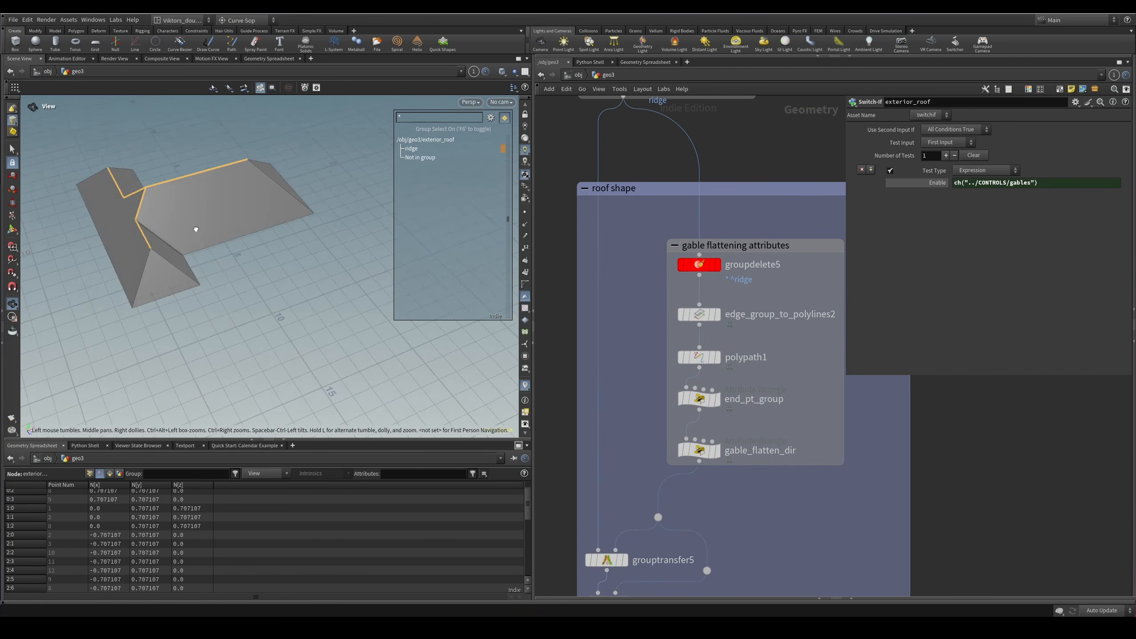
pyautogui.moveTo(749, 275); pyautogui.dragTo(750, 229, button='middle')
pyautogui.click(717, 219)
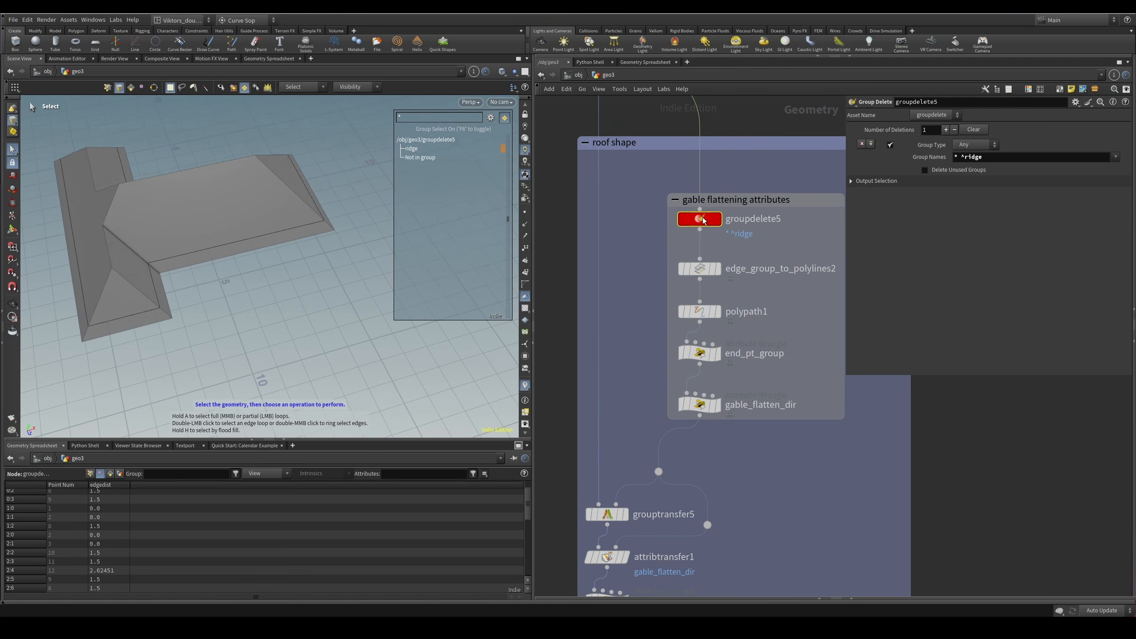
# Display groupdelete5 and examine the ridge edge group on the flat roof skeleton.
pyautogui.keyDown('alt'); pyautogui.moveTo(144, 223); pyautogui.dragTo(258, 197, button='right'); pyautogui.keyUp('alt')
pyautogui.keyDown('alt'); pyautogui.moveTo(258, 196); pyautogui.dragTo(280, 178, button='middle'); pyautogui.keyUp('alt')
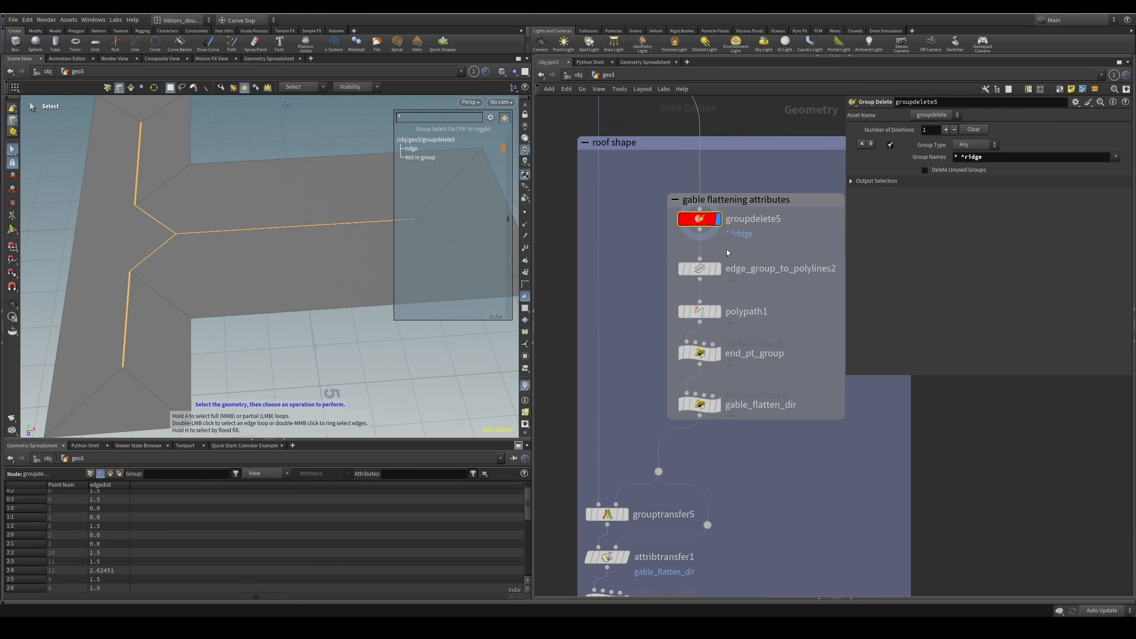
pyautogui.moveTo(747, 246); pyautogui.dragTo(691, 264, button='middle')
pyautogui.scroll(2, 691, 265)
pyautogui.scroll(-1, 691, 265)
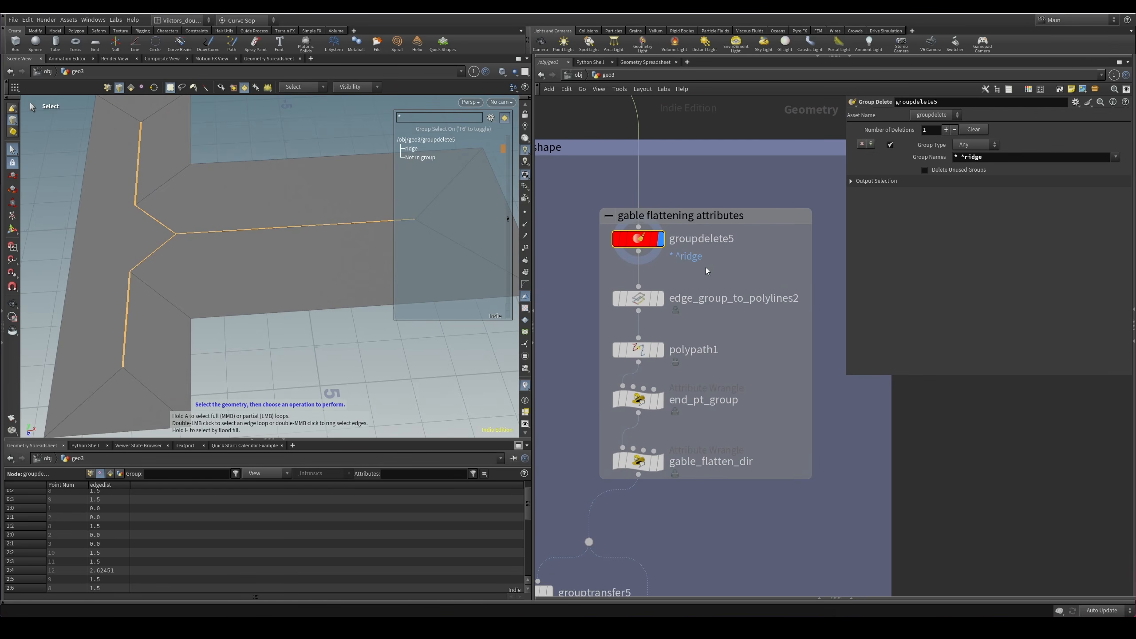
pyautogui.moveTo(705, 268); pyautogui.dragTo(707, 268, button='middle')
pyautogui.keyDown('alt'); pyautogui.moveTo(298, 258); pyautogui.dragTo(256, 280); pyautogui.keyUp('alt')
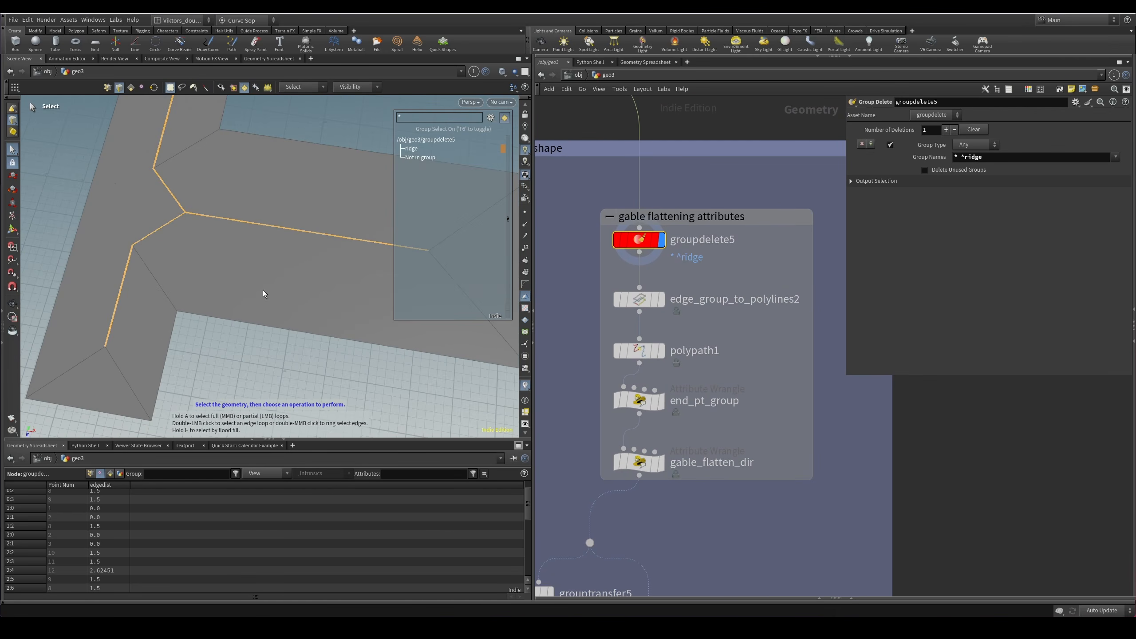
# Display edge_group_to_polylines2 and examine the polylines extracted from the ridge edge group.
pyautogui.click(661, 299)
pyautogui.moveTo(697, 316); pyautogui.dragTo(662, 303, button='middle')
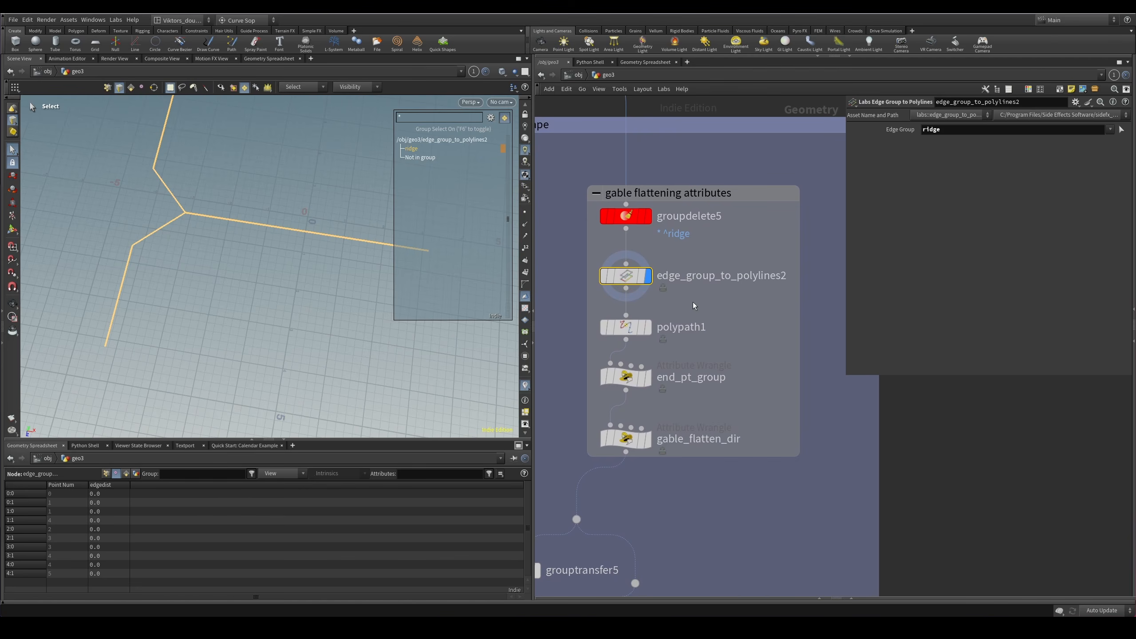
pyautogui.keyDown('alt'); pyautogui.moveTo(298, 251); pyautogui.dragTo(300, 219); pyautogui.keyUp('alt')
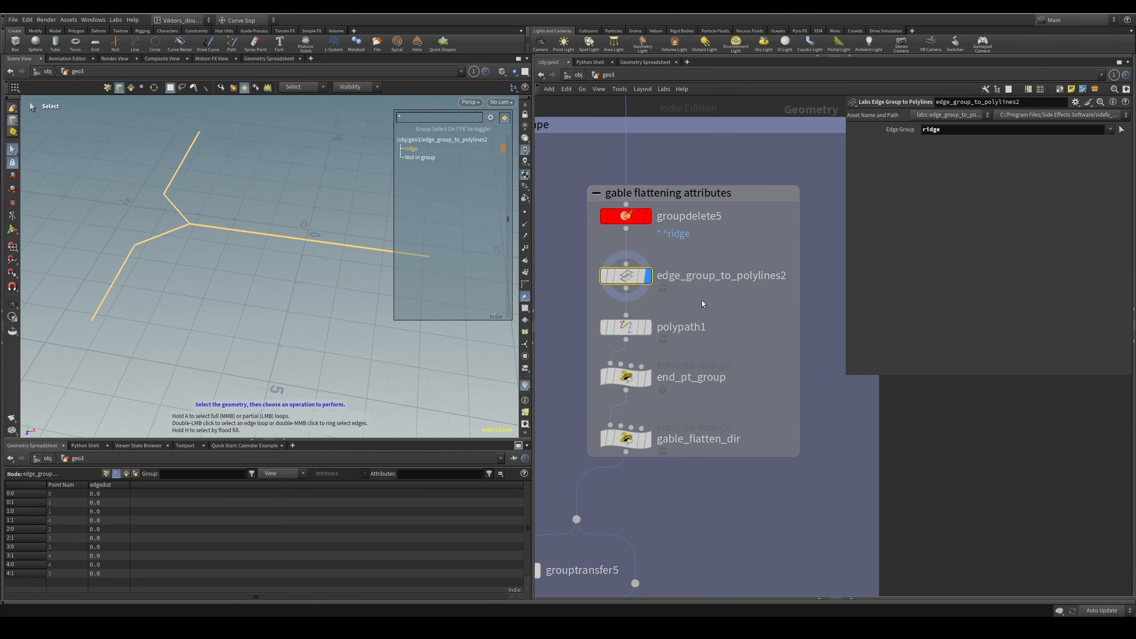
# Switch to primitive selection and select all of the separate ridge segments on edge_group_to_polylines2.
pyautogui.press('2')
pyautogui.press('4')
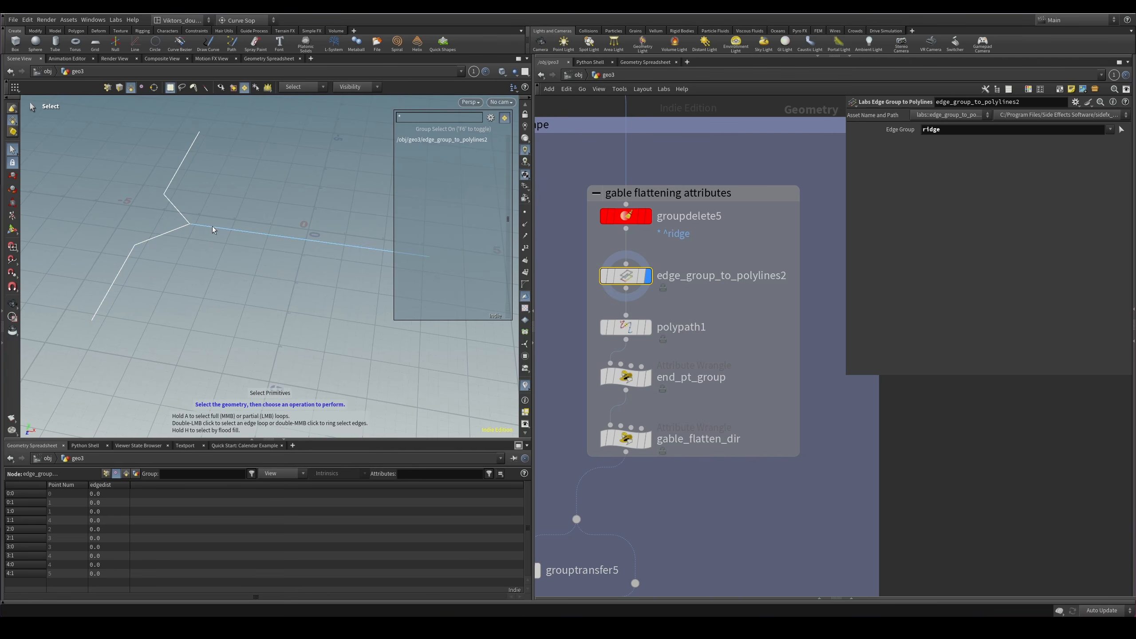
pyautogui.click(172, 220)
pyautogui.keyDown('alt'); pyautogui.moveTo(184, 229); pyautogui.dragTo(241, 241); pyautogui.keyUp('alt')
pyautogui.moveTo(228, 217); pyautogui.dragTo(213, 255)
pyautogui.keyDown('shift'); pyautogui.moveTo(147, 240); pyautogui.dragTo(110, 309); pyautogui.keyUp('shift')
pyautogui.keyDown('shift'); pyautogui.moveTo(152, 161); pyautogui.dragTo(121, 170); pyautogui.keyUp('shift')
pyautogui.keyDown('shift'); pyautogui.moveTo(157, 193); pyautogui.dragTo(149, 207); pyautogui.keyUp('shift')
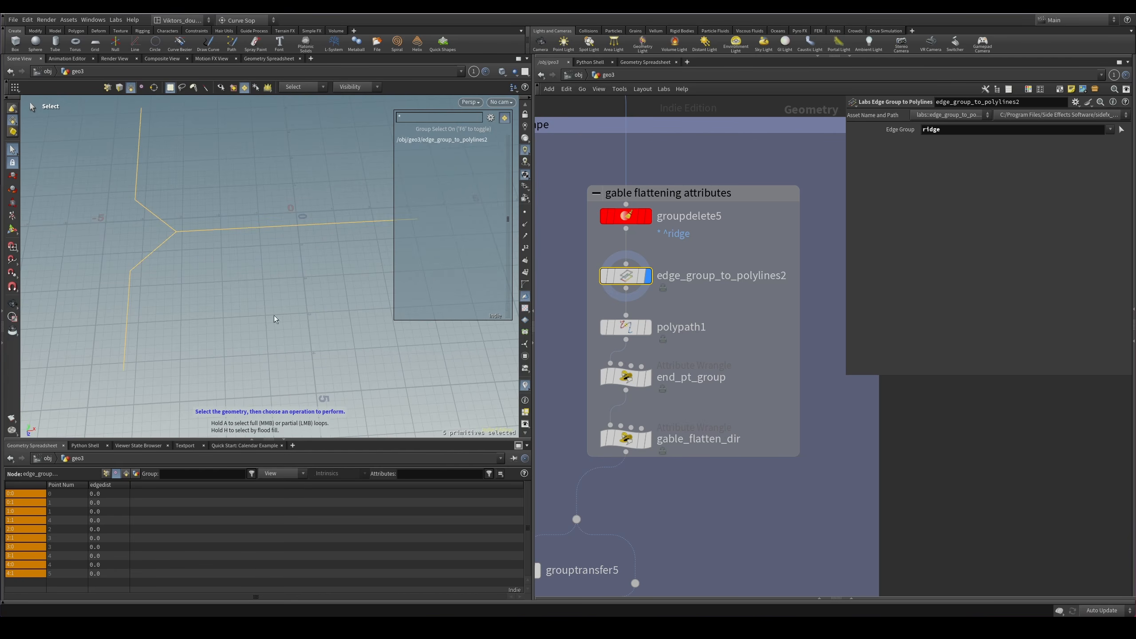
pyautogui.keyDown('alt'); pyautogui.moveTo(190, 264); pyautogui.dragTo(155, 239); pyautogui.keyUp('alt')
# Display polypath1 and select its ridge polylines to show how the segments are joined.
pyautogui.moveTo(717, 303); pyautogui.dragTo(590, 341)
pyautogui.press('r')
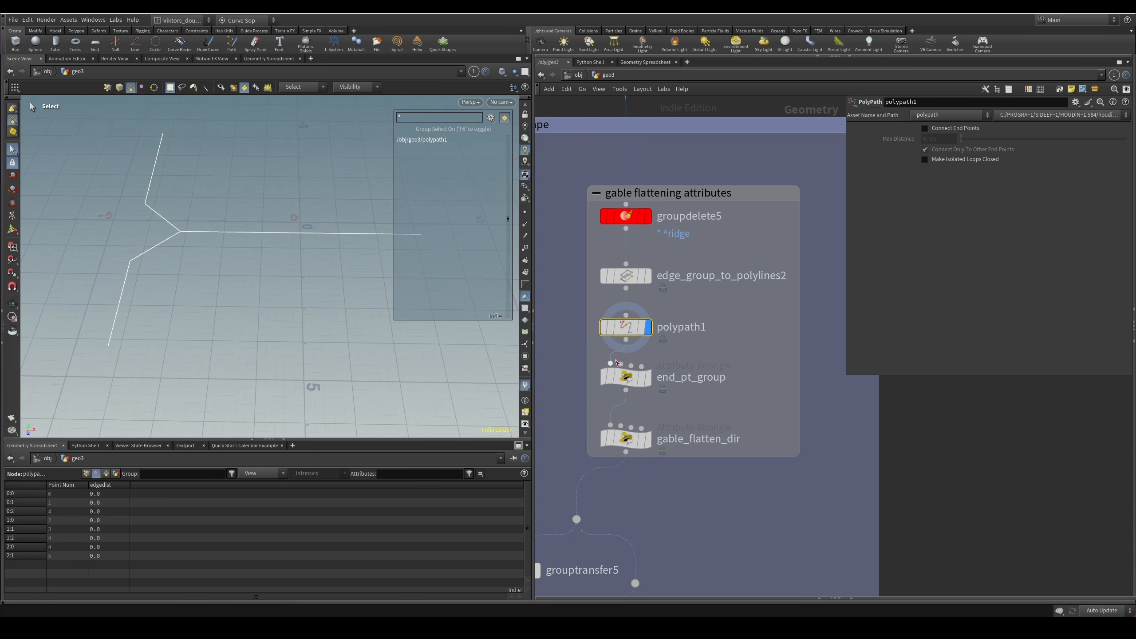
pyautogui.scroll(1, 686, 340)
pyautogui.moveTo(260, 220); pyautogui.dragTo(241, 277)
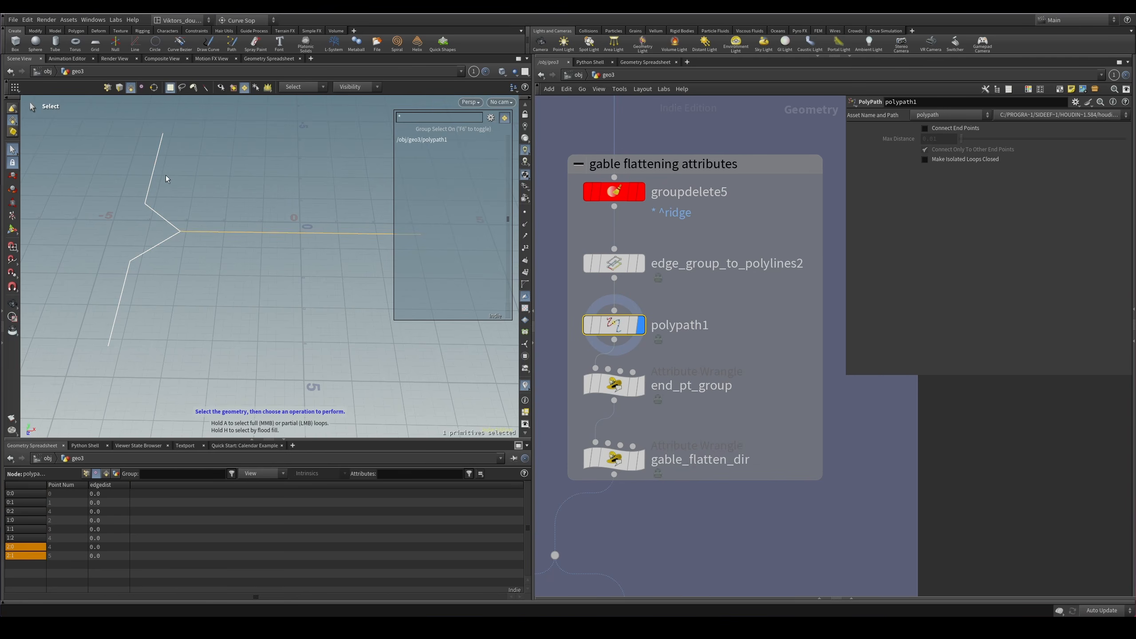
pyautogui.moveTo(145, 165); pyautogui.dragTo(172, 293)
pyautogui.keyDown('shift'); pyautogui.moveTo(218, 214); pyautogui.dragTo(181, 289); pyautogui.keyUp('shift')
pyautogui.moveTo(162, 198); pyautogui.dragTo(204, 255)
pyautogui.middleClick(614, 325)
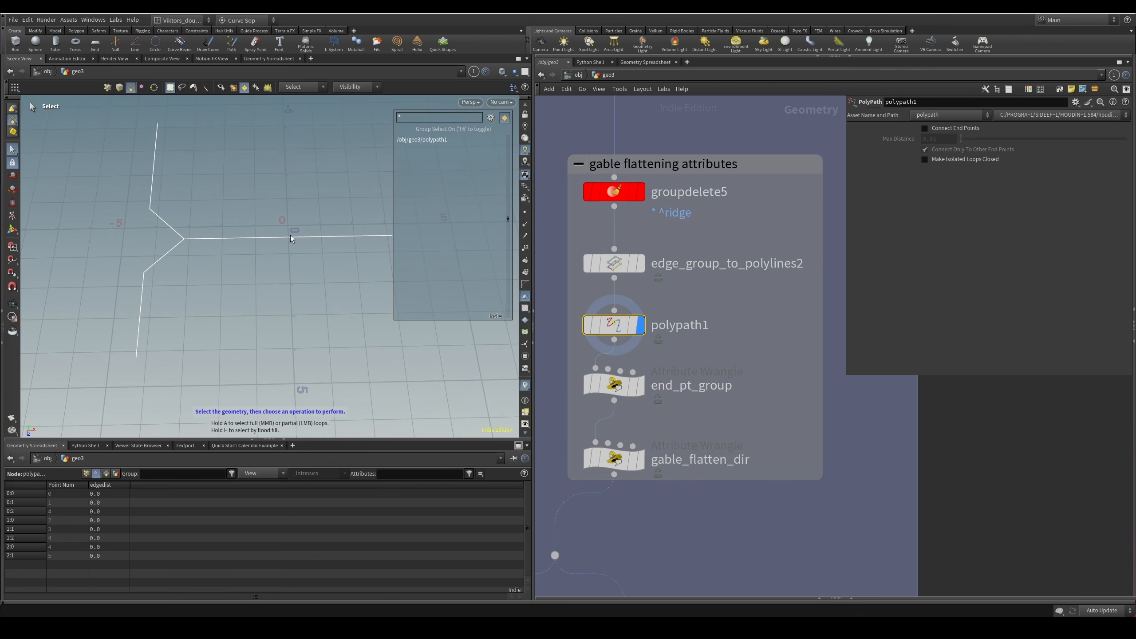
# Show polypath1's points around the ridge junction and select two of its polylines meeting there.
pyautogui.rightClick(192, 236)
pyautogui.press('Escape')
pyautogui.scroll(3, 176, 237)
pyautogui.press('s')
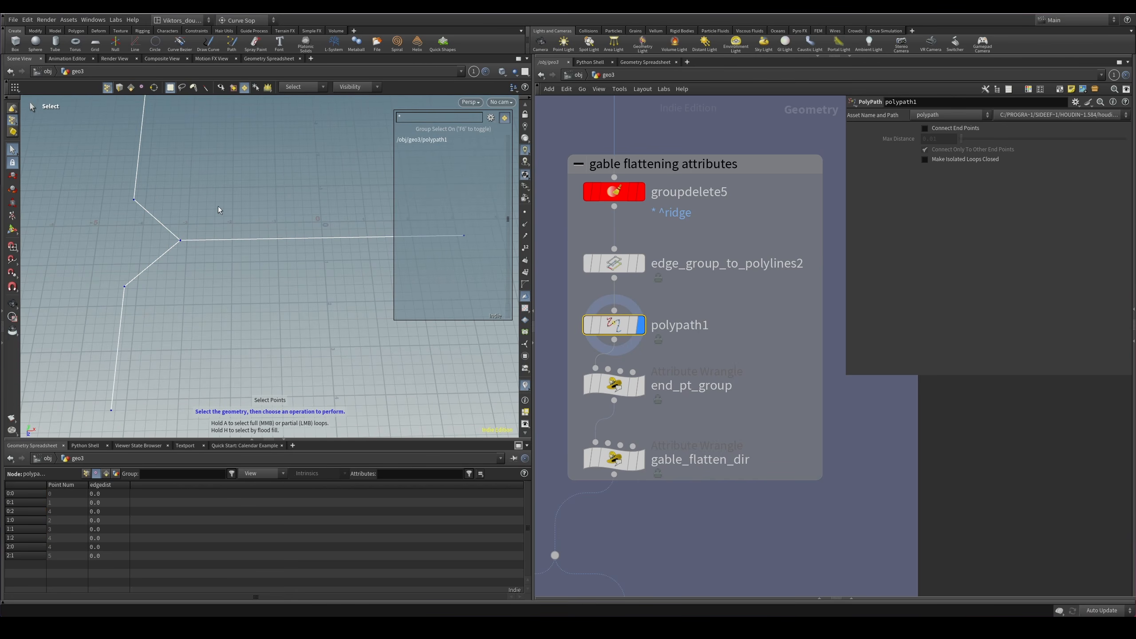
pyautogui.click(214, 238)
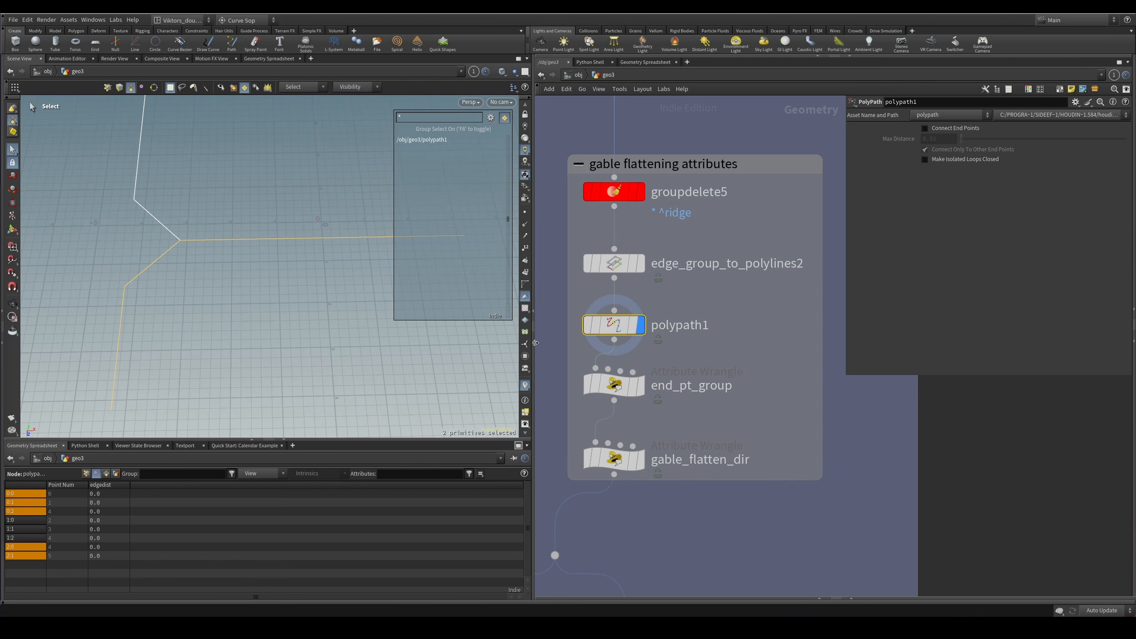
# Display the end_pt_group wrangle and examine its gable_flatten_pts points at the ridge ends.
pyautogui.click(617, 385)
pyautogui.press('Escape')
pyautogui.scroll(-5, 293, 300)
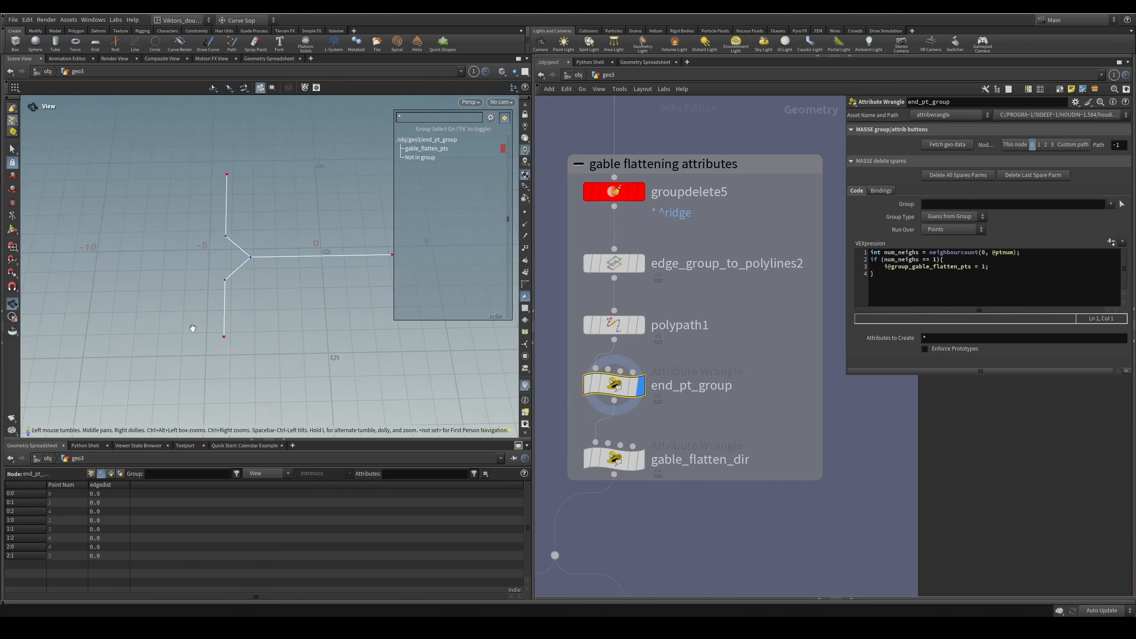
pyautogui.moveTo(209, 272); pyautogui.dragTo(203, 289)
pyautogui.press('s')
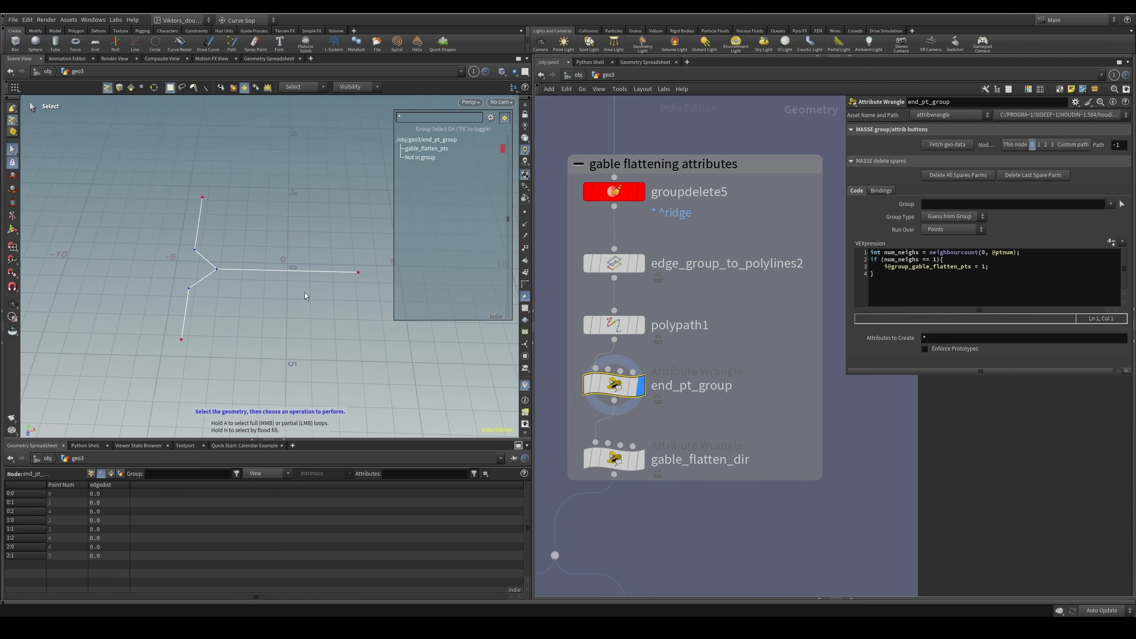
pyautogui.press('Escape')
pyautogui.moveTo(192, 198); pyautogui.dragTo(221, 271)
pyautogui.scroll(3, 329, 262)
pyautogui.press('s')
pyautogui.scroll(2, 345, 271)
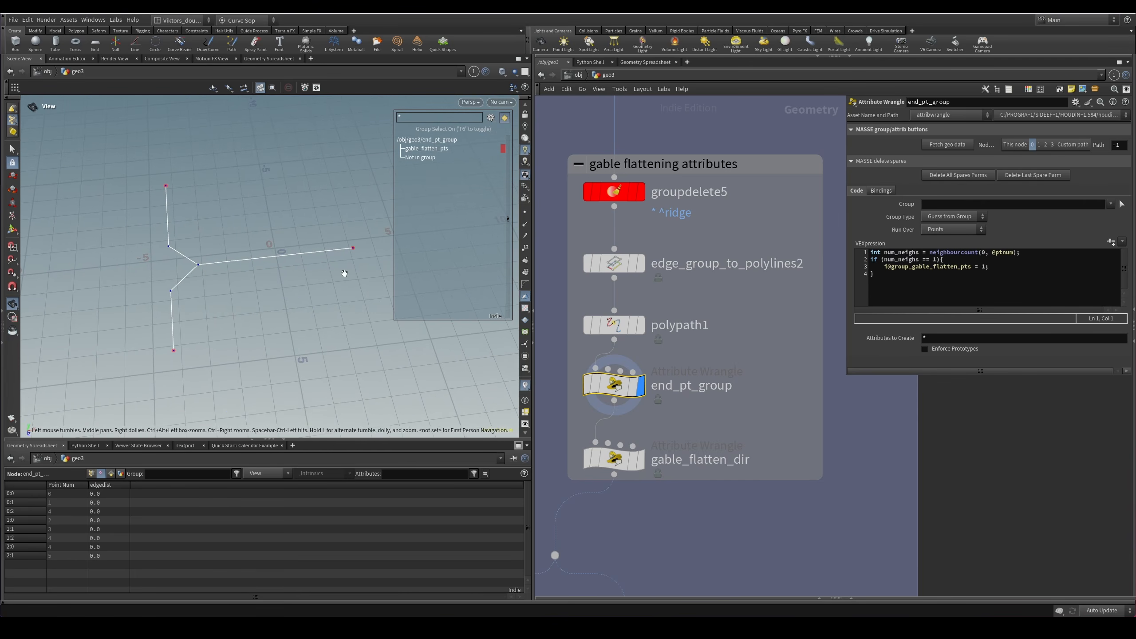
pyautogui.scroll(-3, 682, 354)
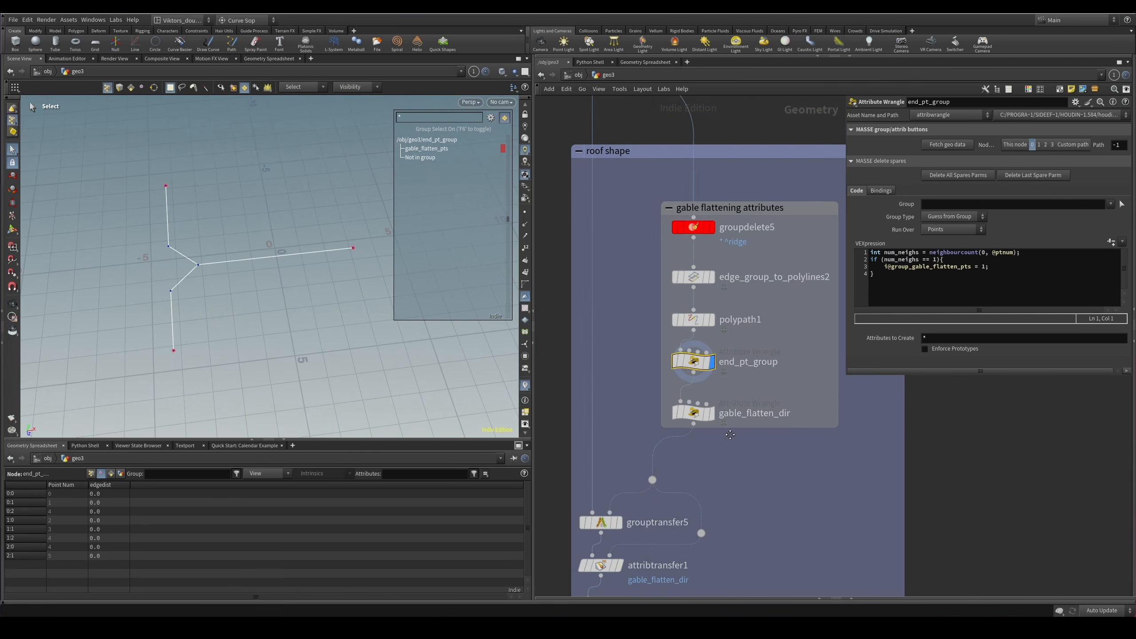
# Display grouptransfer5 to view the gable_flatten_pts group transferred onto the roof skeleton.
pyautogui.click(679, 489)
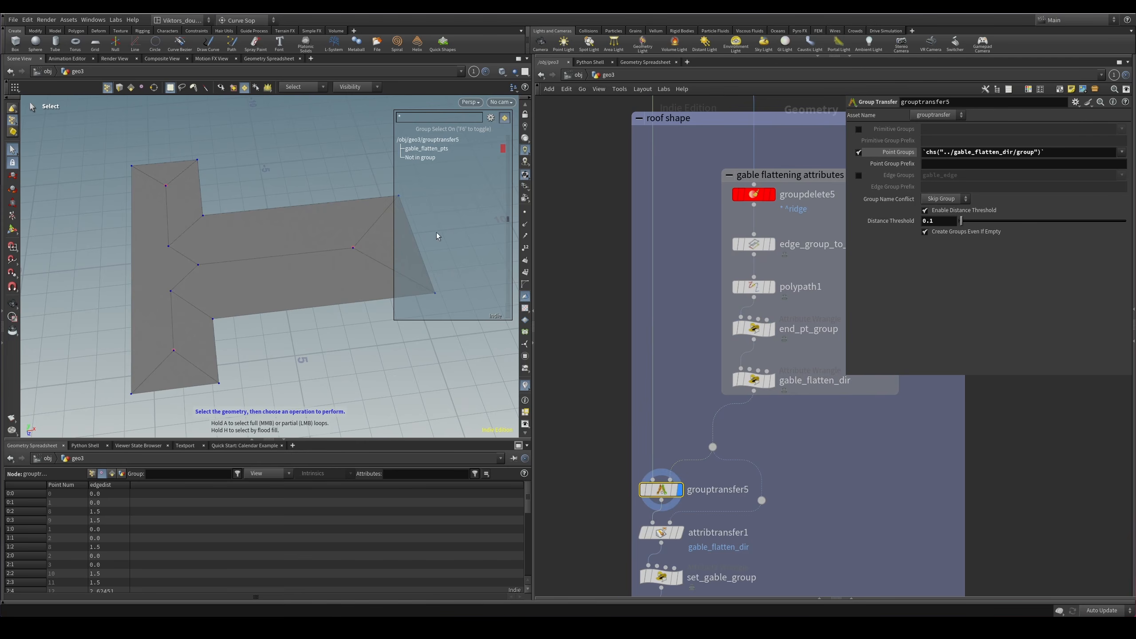
pyautogui.moveTo(720, 408); pyautogui.dragTo(670, 403, button='middle')
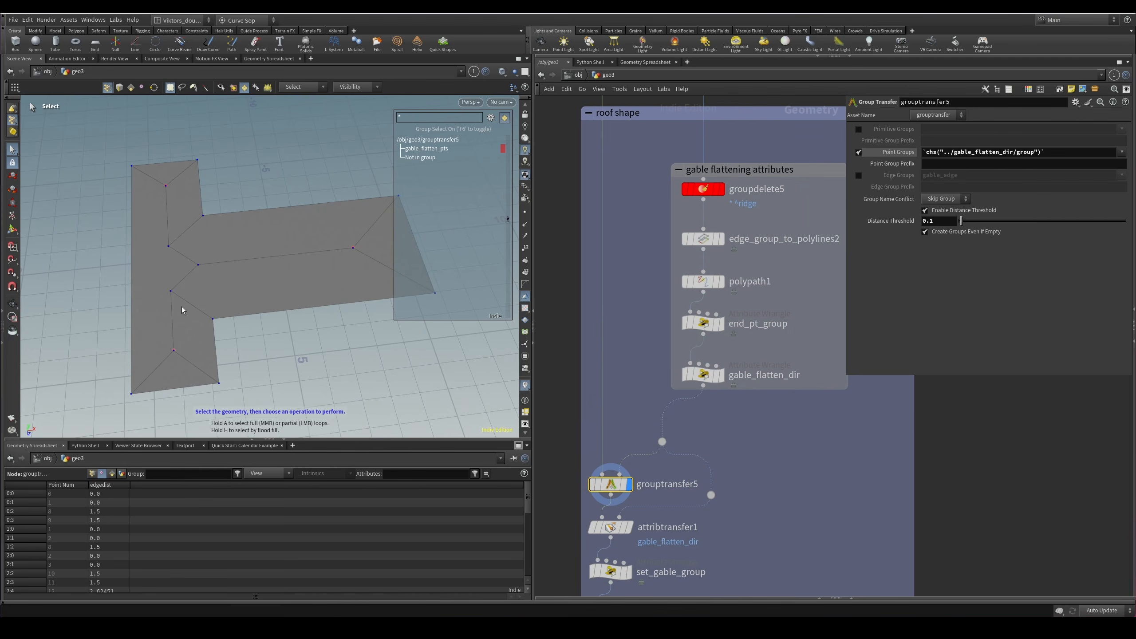
pyautogui.scroll(3, 783, 347)
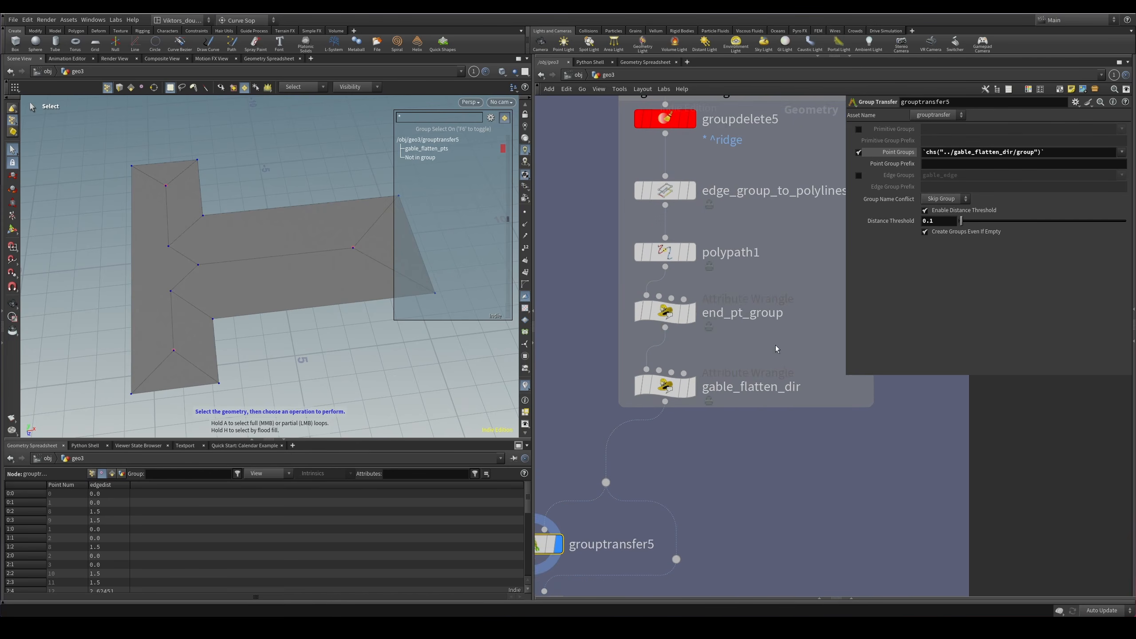
# Return the display to end_pt_group and inspect its neighbour-count VEX code alongside the ridge end points.
pyautogui.click(659, 308)
pyautogui.click(691, 313)
pyautogui.keyDown('alt'); pyautogui.moveTo(286, 245); pyautogui.dragTo(233, 265); pyautogui.keyUp('alt')
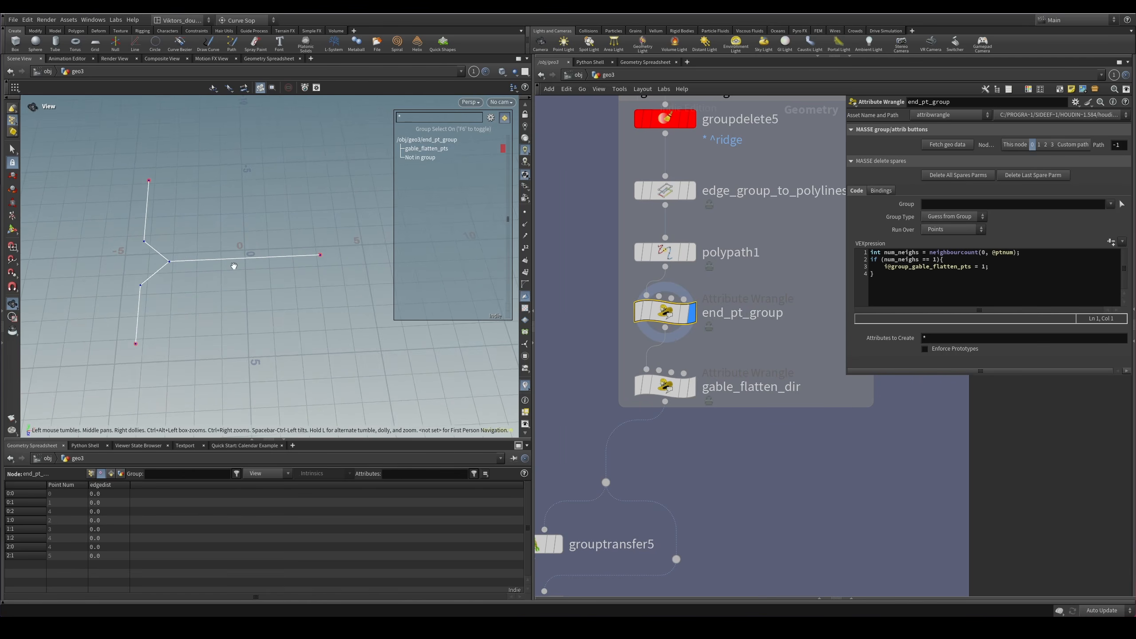
pyautogui.scroll(3, 237, 263)
pyautogui.press('s')
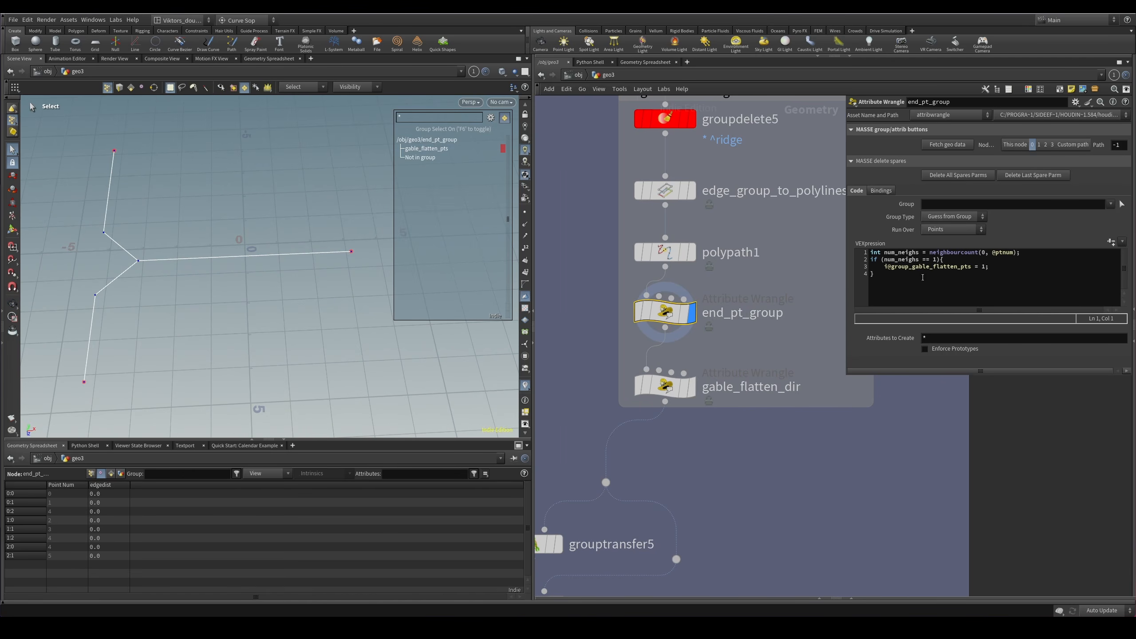
pyautogui.click(923, 277)
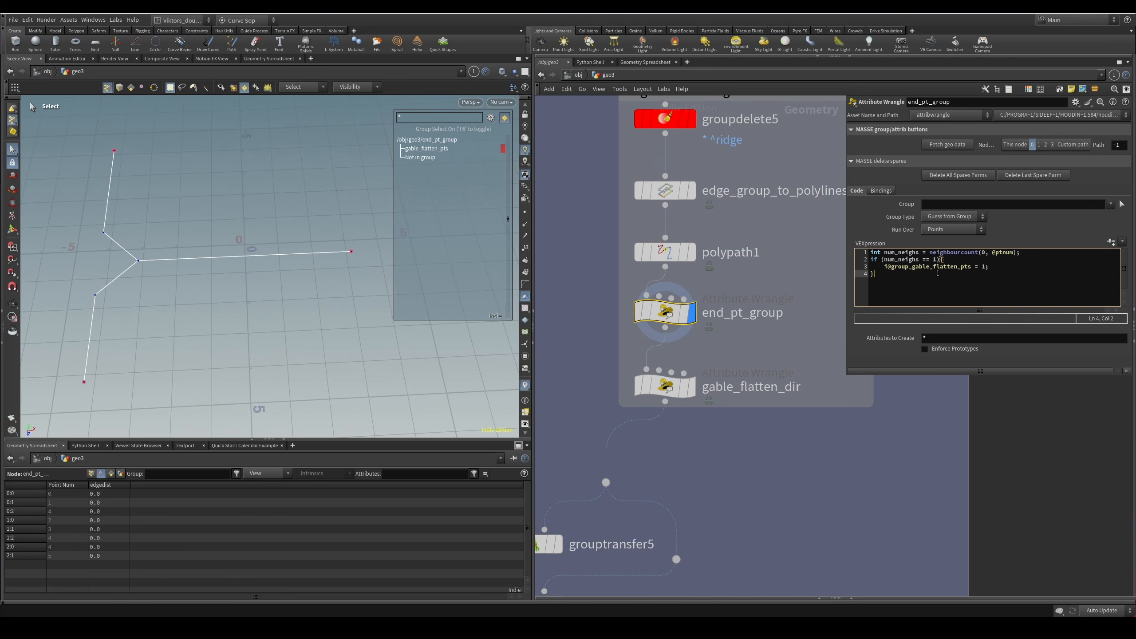
pyautogui.click(940, 268)
pyautogui.hotkey('ctrl', 'z')
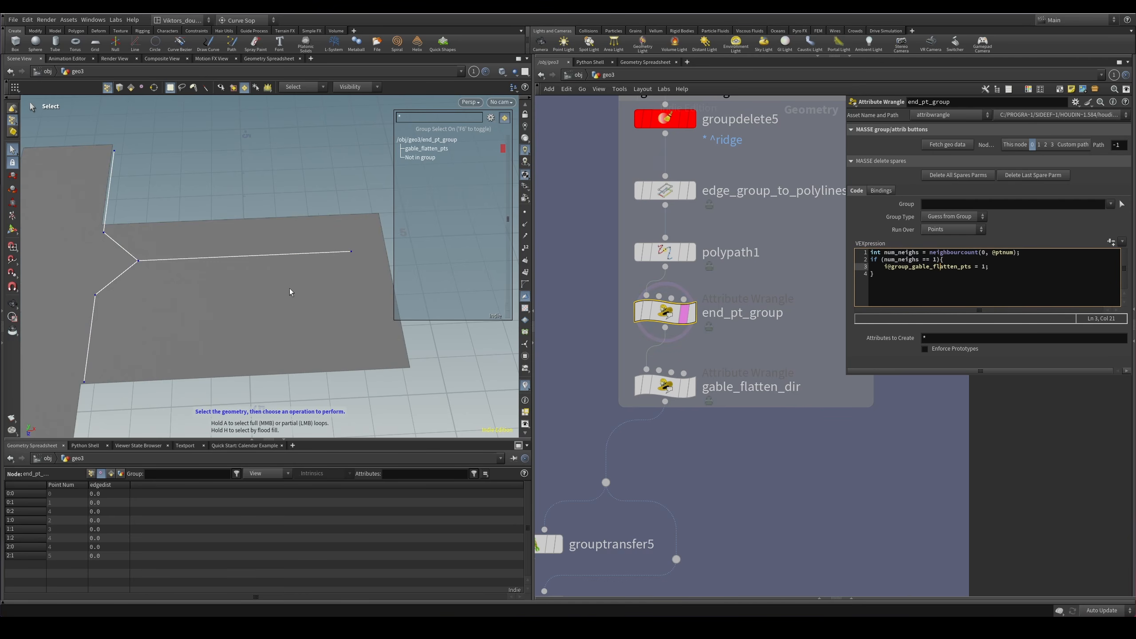
pyautogui.click(928, 290)
pyautogui.click(684, 314)
pyautogui.click(691, 313)
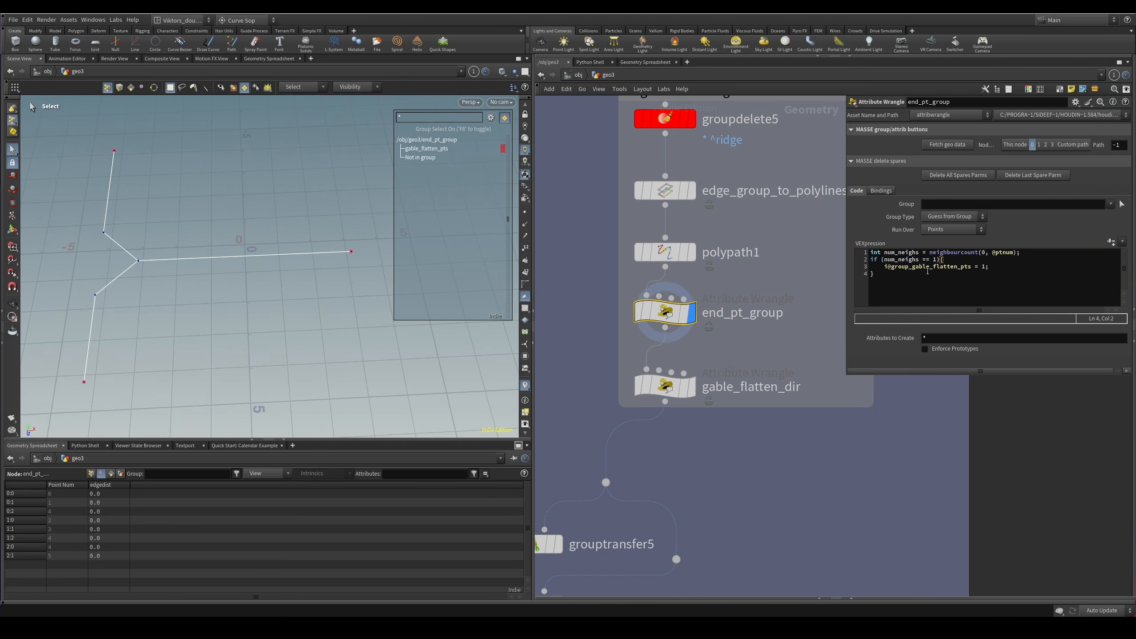
# Examine the end_pt_group VEX code, highlighting the lines that assign gable_flatten_pts to points with one neighbour.
pyautogui.click(913, 271)
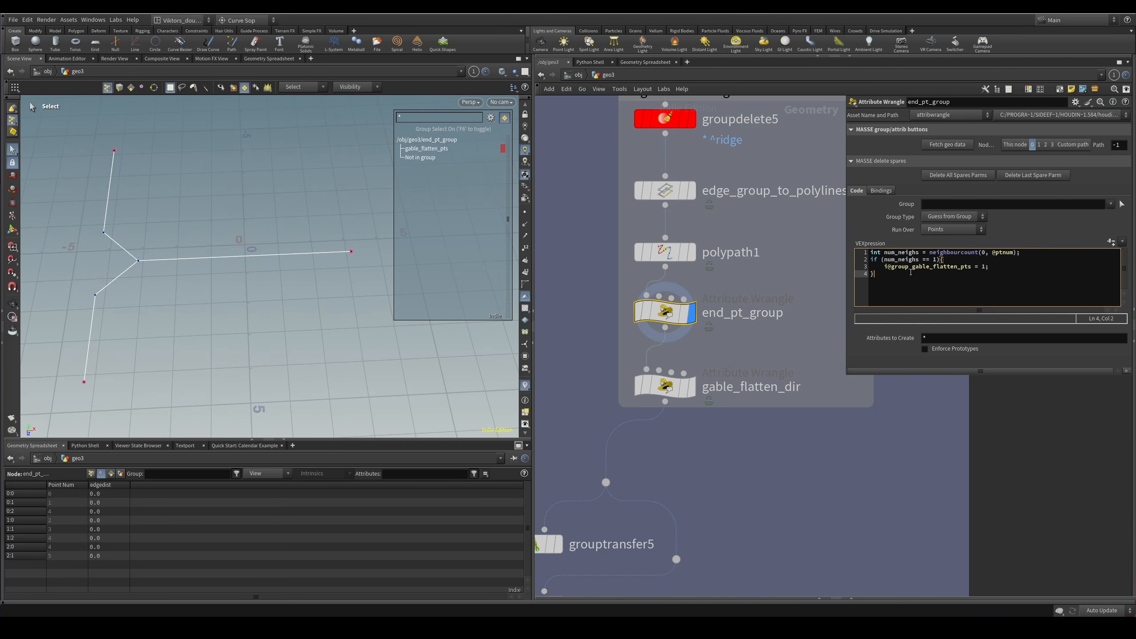
pyautogui.click(911, 267)
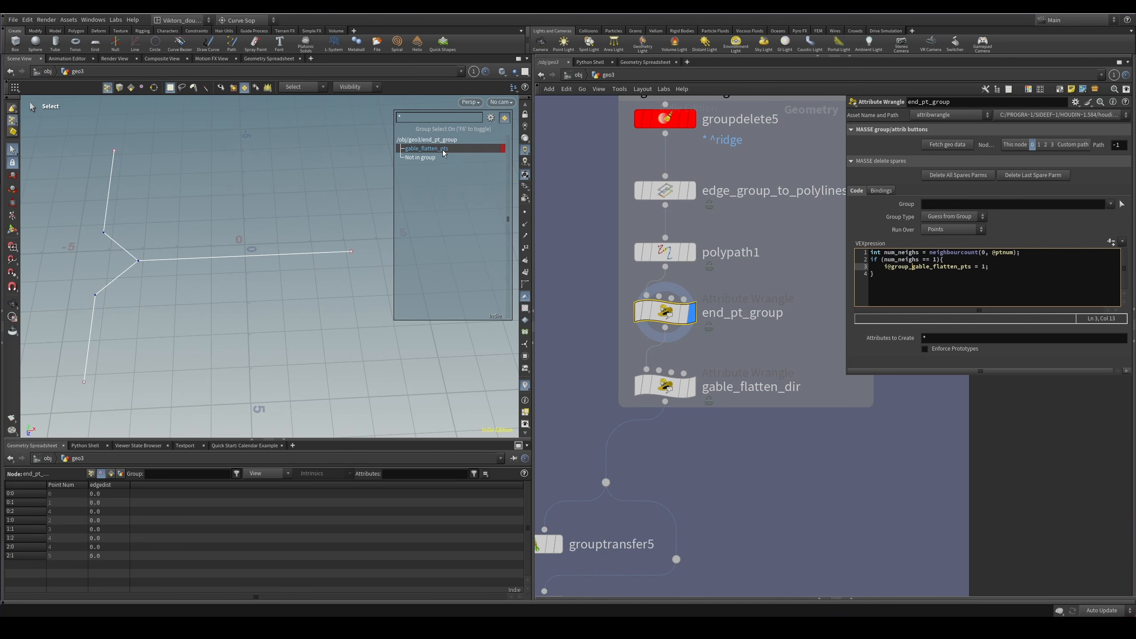
pyautogui.click(981, 286)
pyautogui.moveTo(981, 286); pyautogui.dragTo(1024, 252)
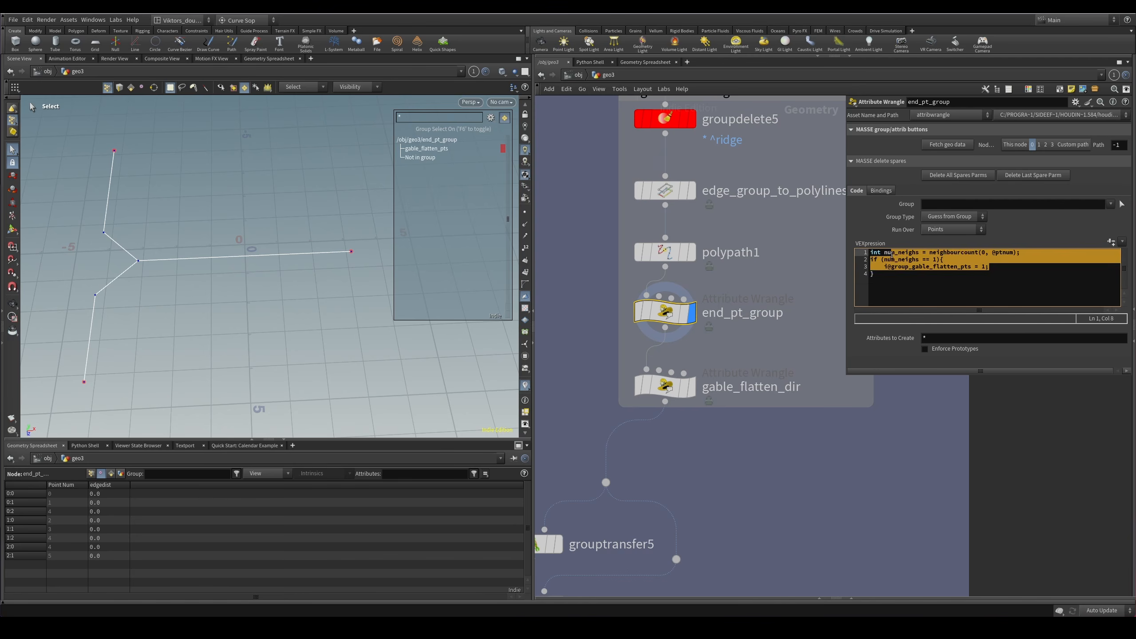
pyautogui.click(964, 286)
pyautogui.moveTo(964, 286); pyautogui.dragTo(869, 251)
pyautogui.click(971, 285)
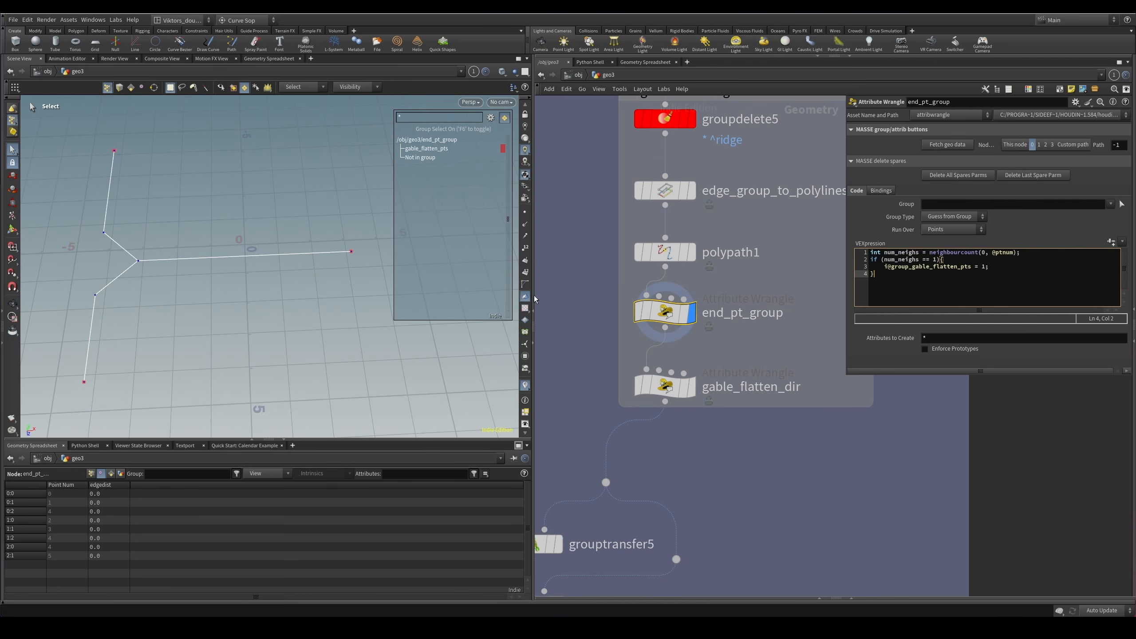
# Inspect the gable_flatten_pts end points on the ridge lines alongside the gable flattening attributes nodes.
pyautogui.keyDown('alt'); pyautogui.moveTo(248, 256); pyautogui.dragTo(263, 328); pyautogui.keyUp('alt')
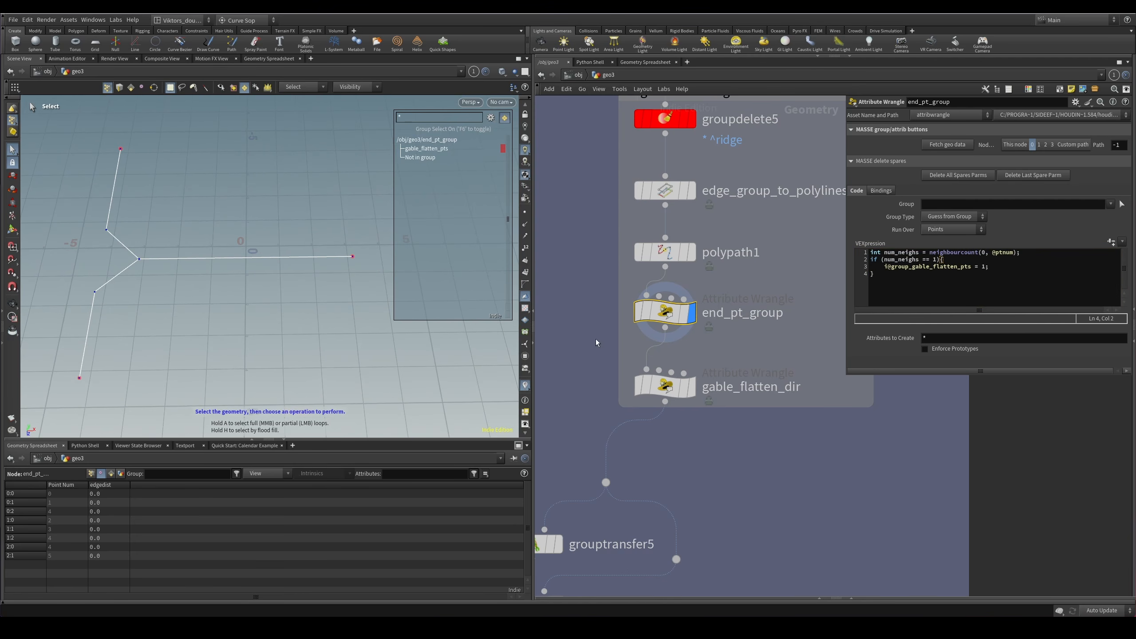
pyautogui.moveTo(742, 441); pyautogui.dragTo(788, 424, button='middle')
pyautogui.moveTo(788, 423); pyautogui.dragTo(667, 338)
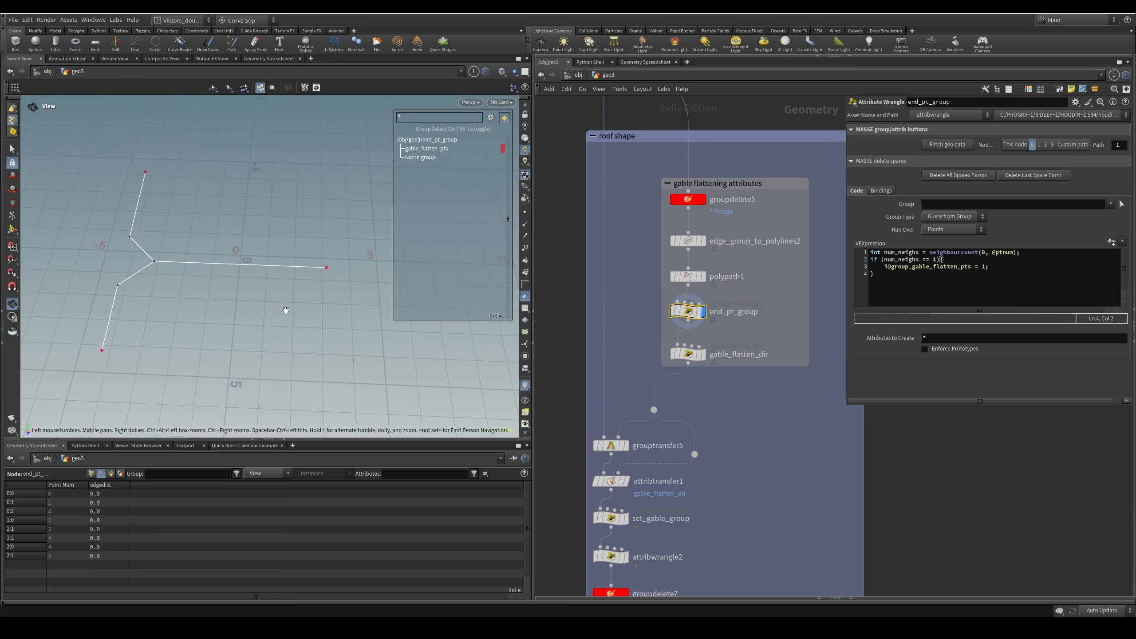
pyautogui.press('s')
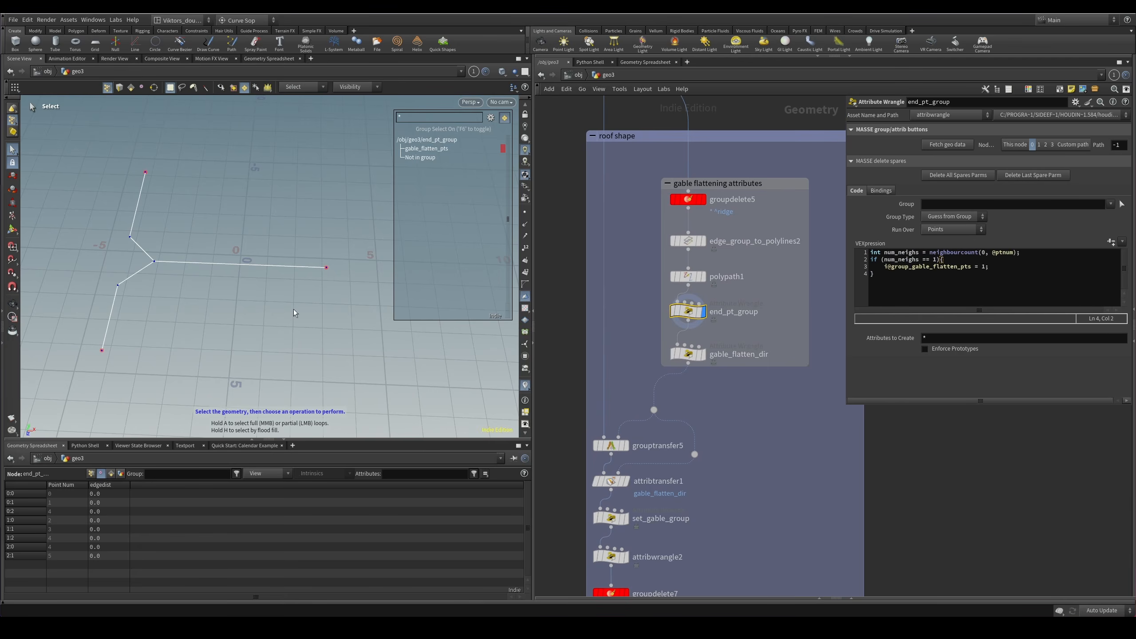
pyautogui.scroll(2, 749, 363)
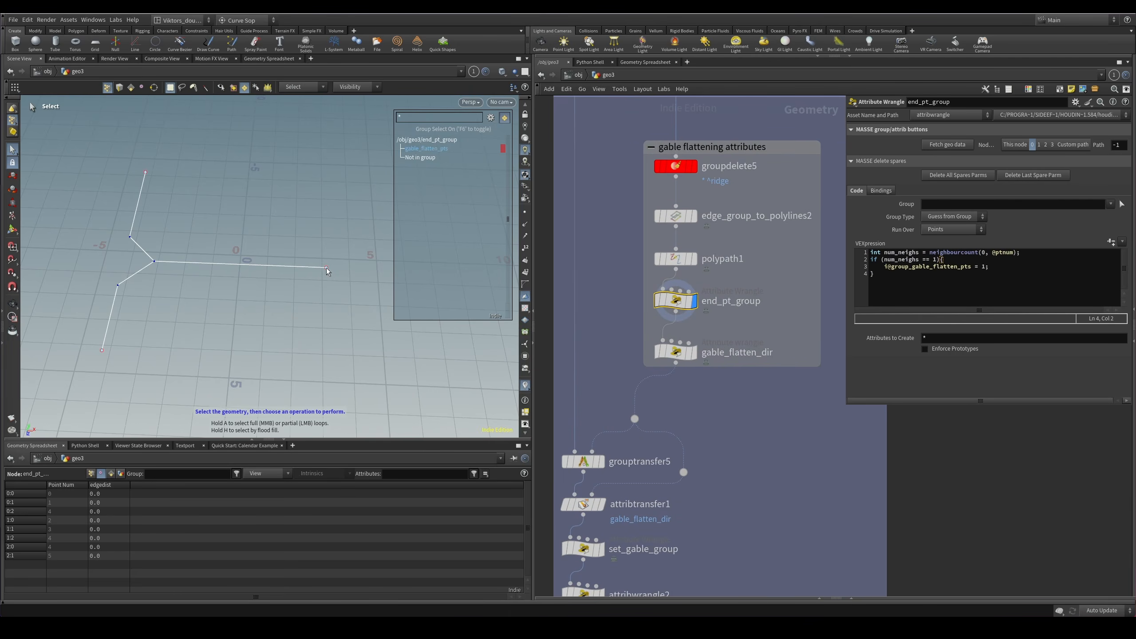
pyautogui.keyDown('alt'); pyautogui.moveTo(327, 268); pyautogui.dragTo(344, 265); pyautogui.keyUp('alt')
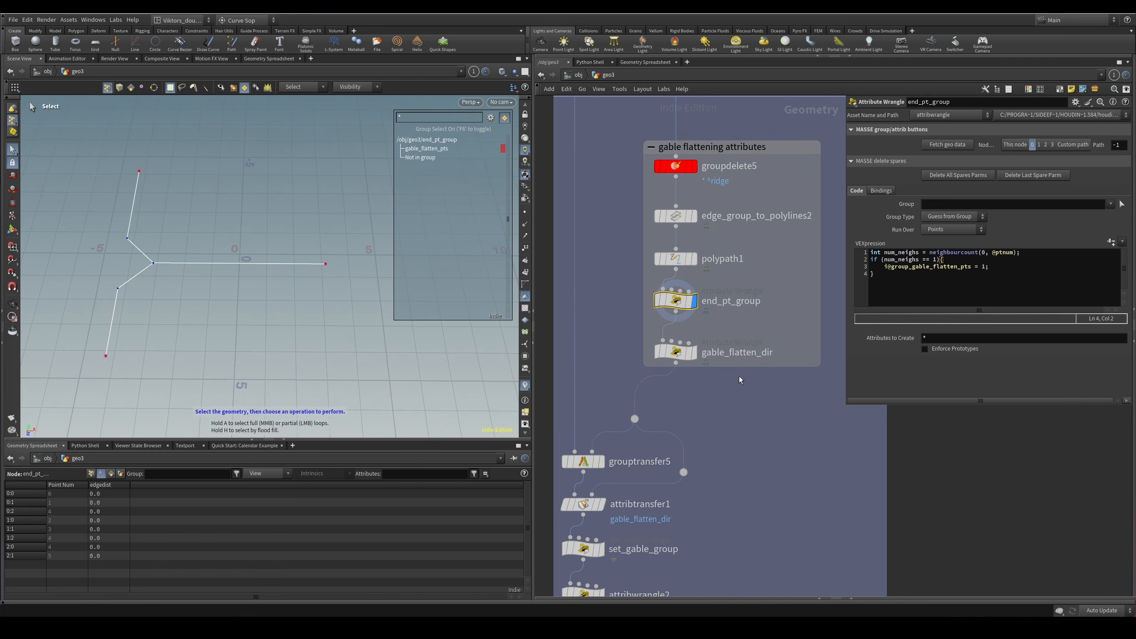
# Display the gable_flatten_dir wrangle and open its VEX expression in the external code editor.
pyautogui.scroll(2, 739, 379)
pyautogui.click(647, 341)
pyautogui.rightClick(908, 268)
pyautogui.rightClick(908, 260)
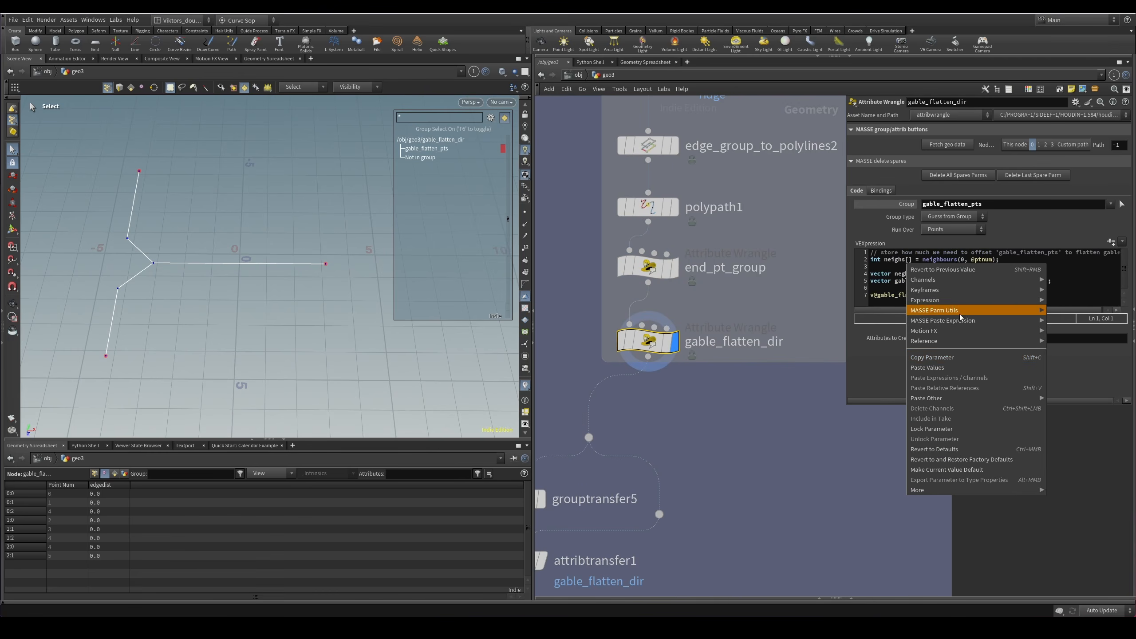
pyautogui.moveTo(960, 313)
pyautogui.click(1071, 484)
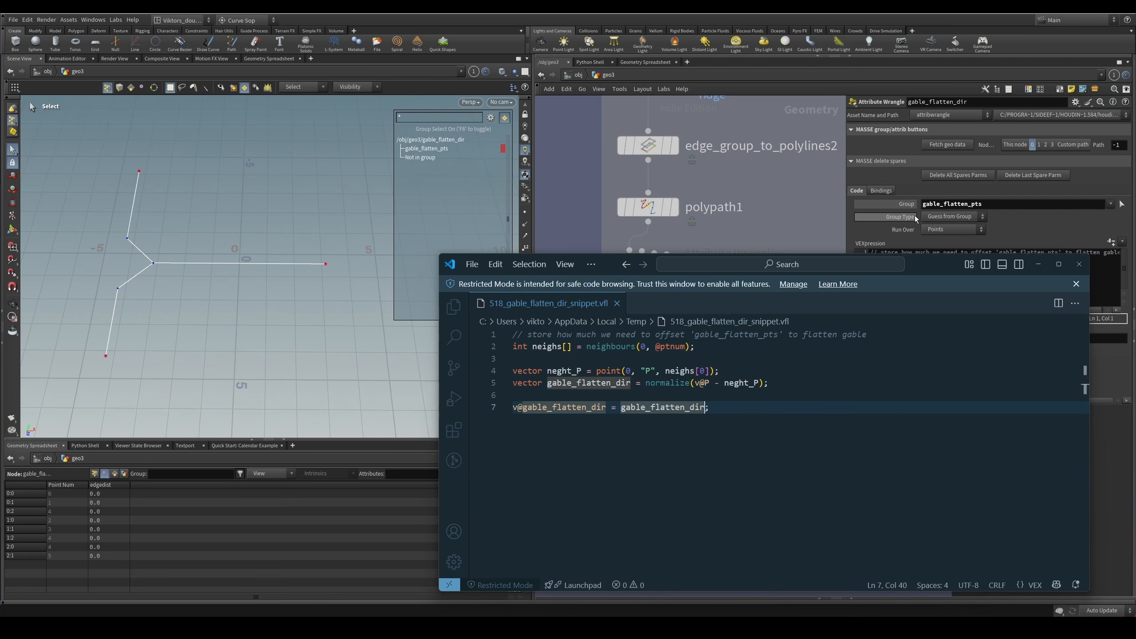
# Compare the end_pt_group code with gable_flatten_dir, then return to the gable_flatten_dir snippet in Visual Studio Code and examine its neighbours line.
pyautogui.click(736, 269)
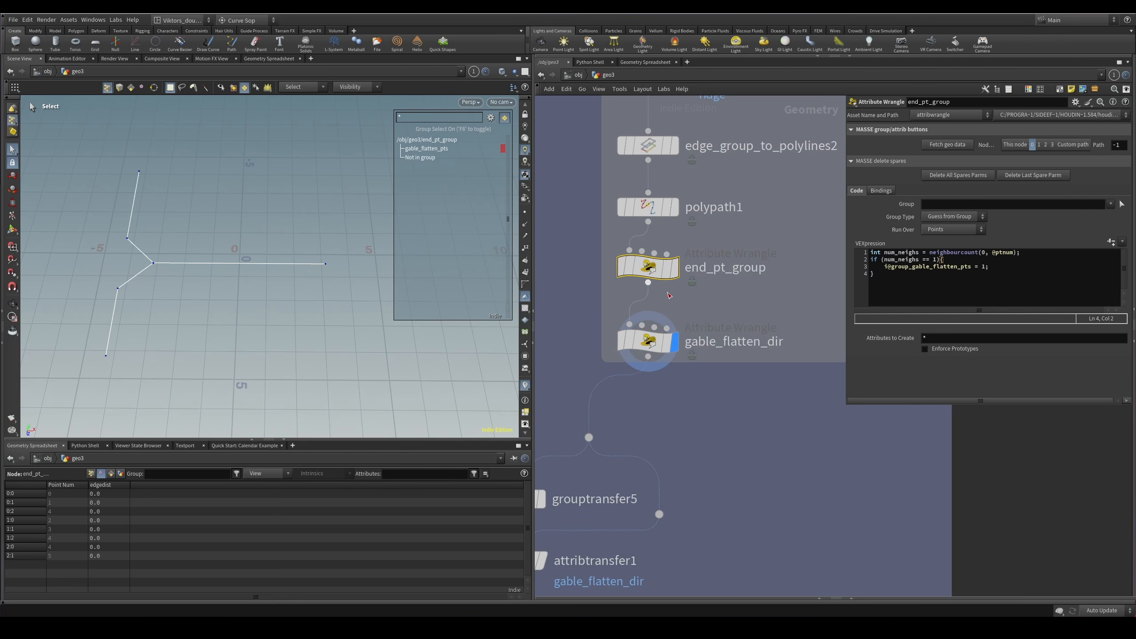
pyautogui.click(648, 341)
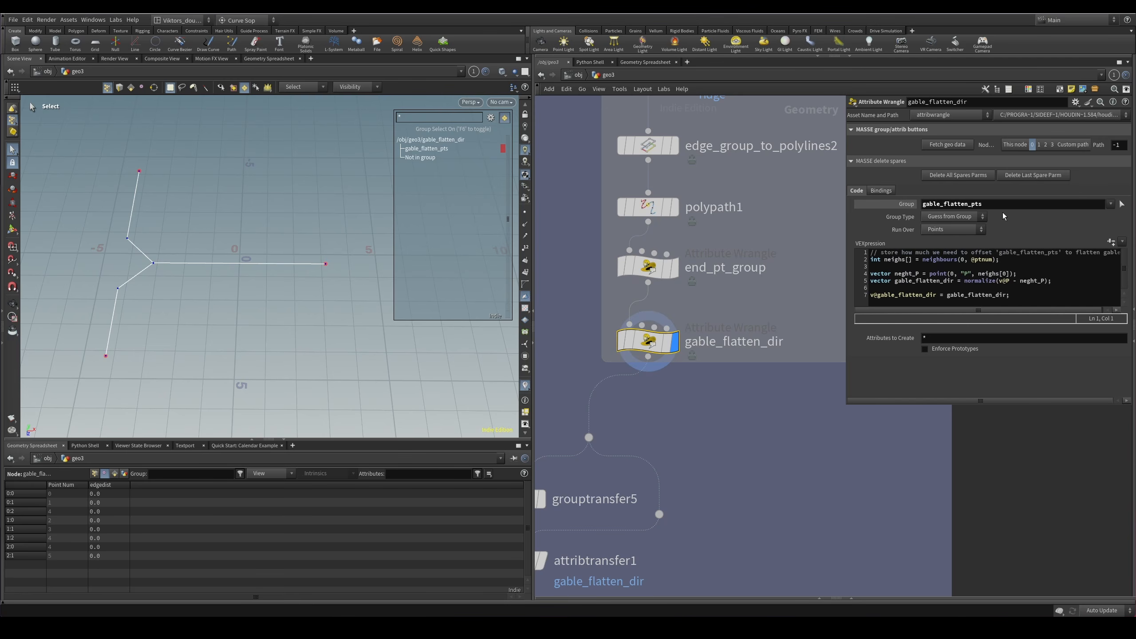
pyautogui.hotkey('alt', 'Tab')
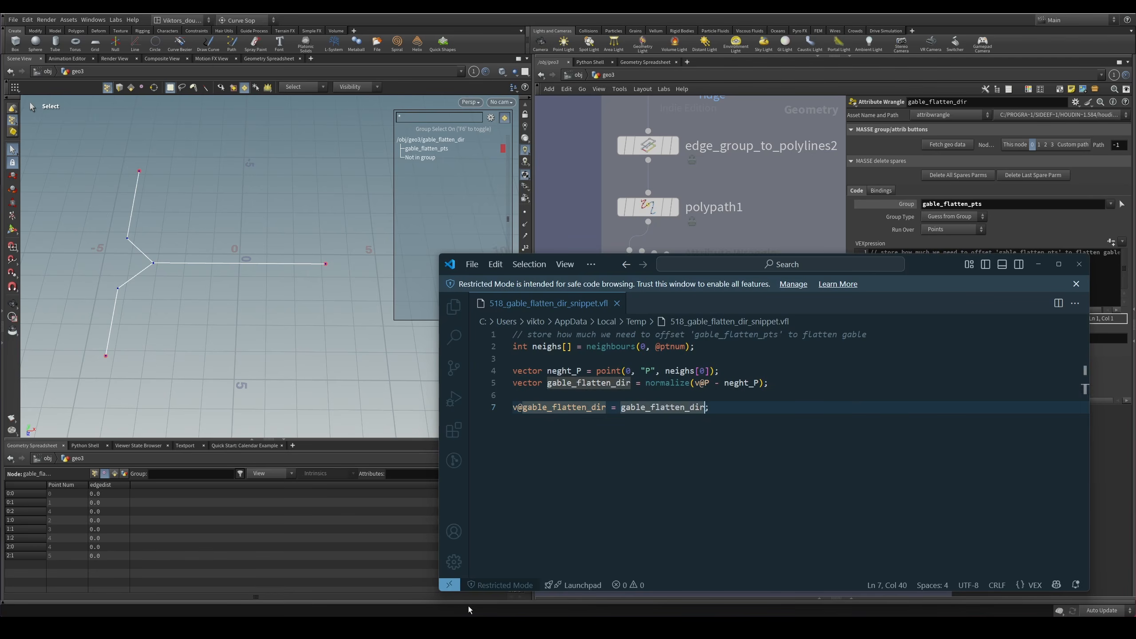
pyautogui.doubleClick(555, 350)
pyautogui.click(557, 358)
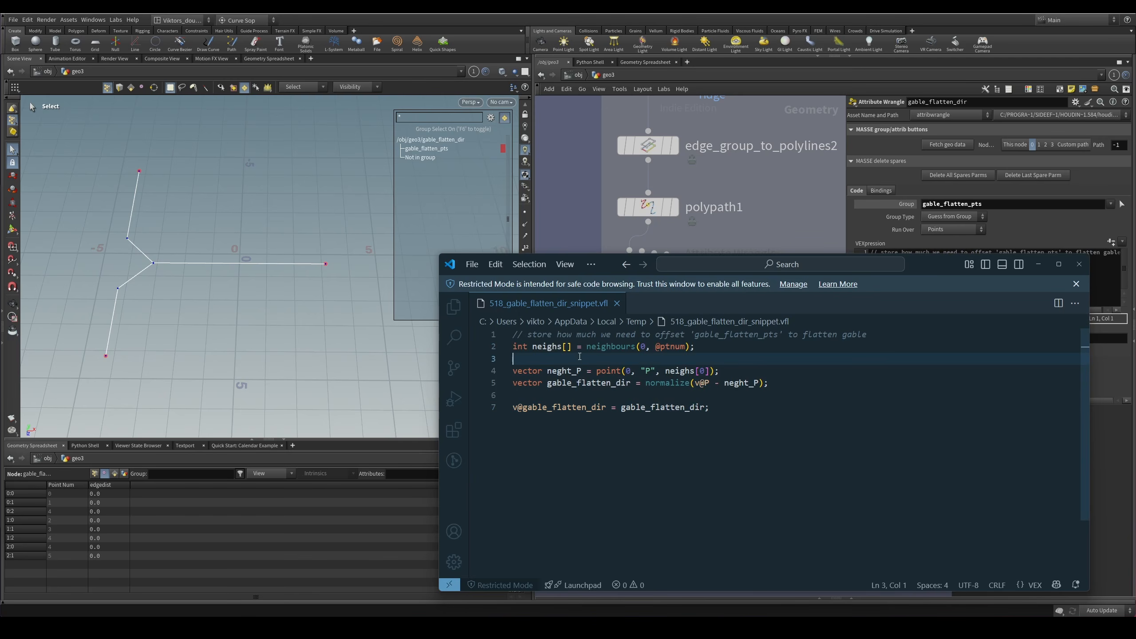
pyautogui.moveTo(935, 266); pyautogui.dragTo(870, 272)
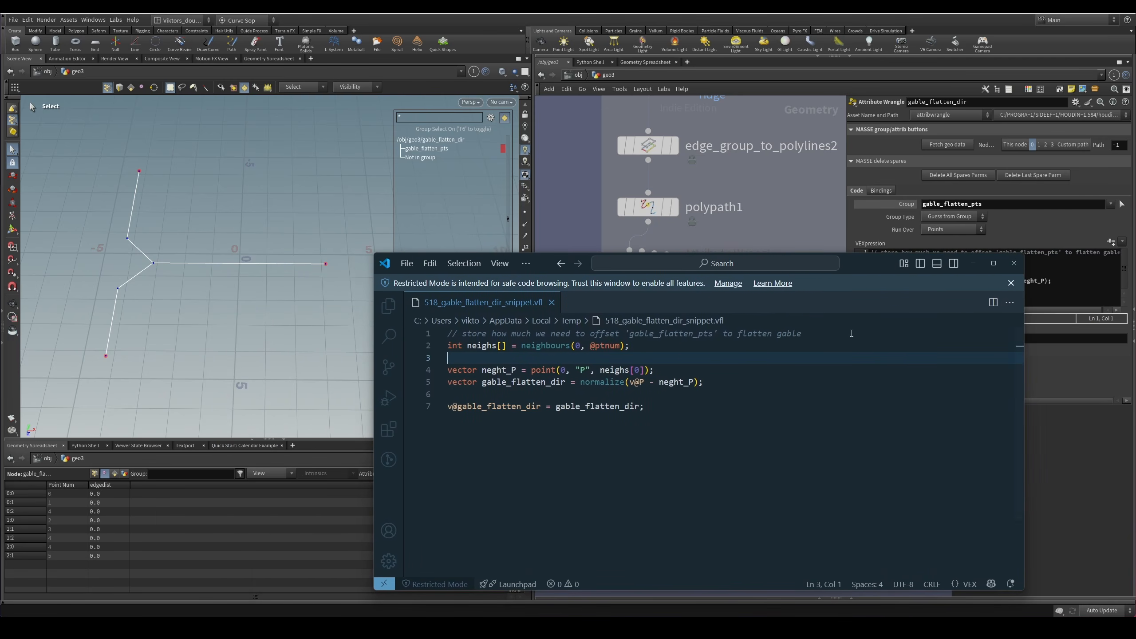
# Examine how the snippet computes gable_flatten_dir from the neighs[0] position and stores it as a vector attribute, then close the editor.
pyautogui.click(601, 368)
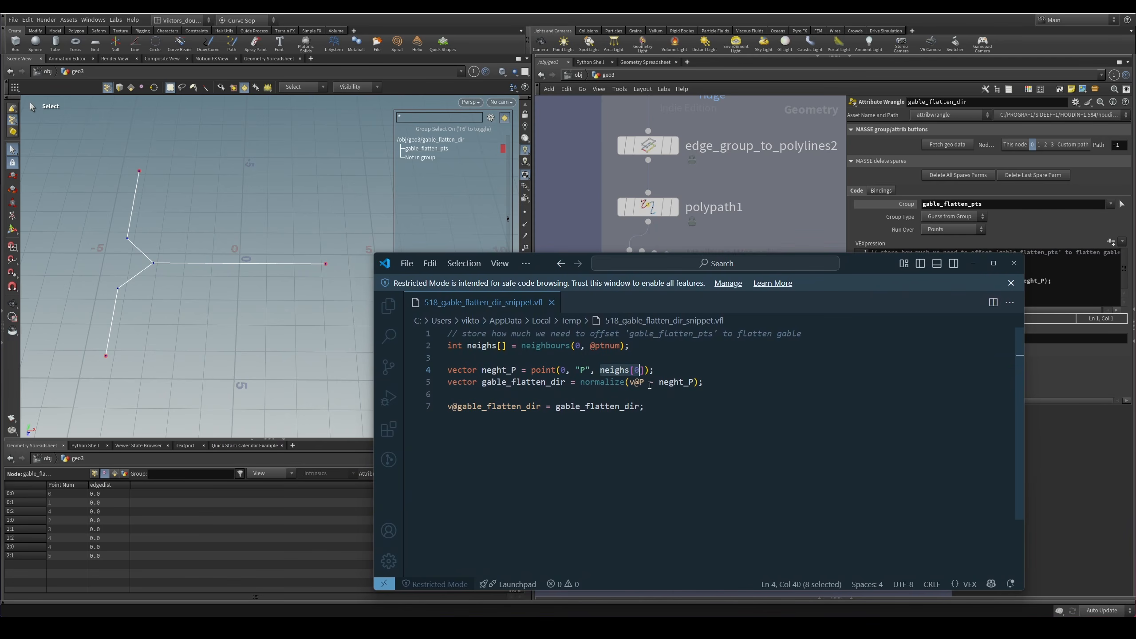
pyautogui.moveTo(649, 370); pyautogui.dragTo(600, 370)
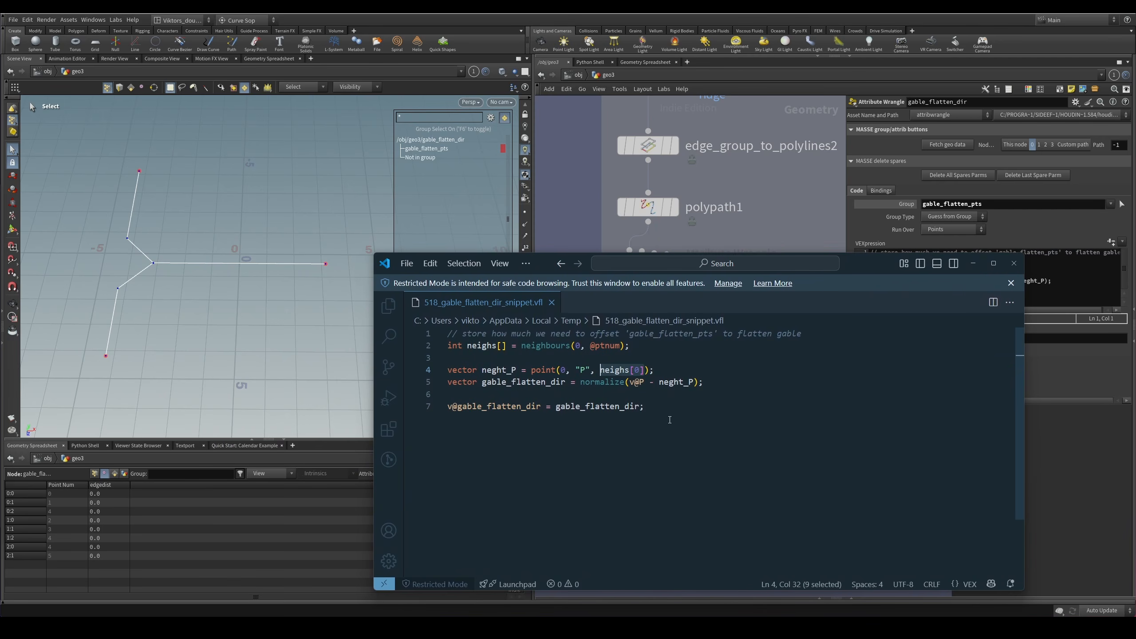
pyautogui.click(591, 396)
pyautogui.click(516, 383)
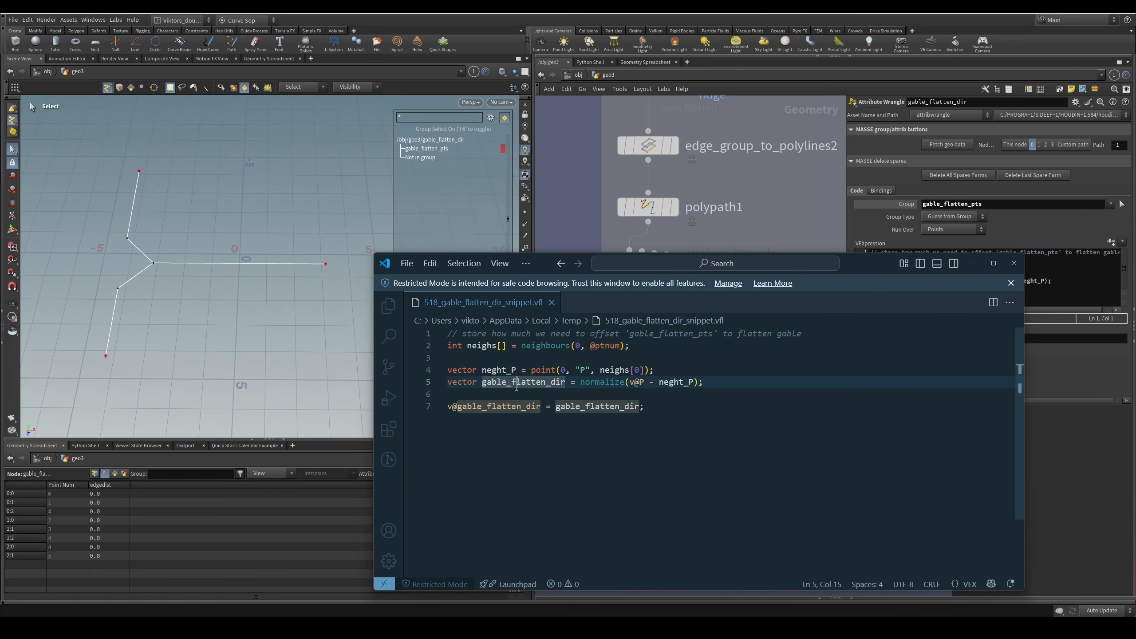
pyautogui.click(597, 425)
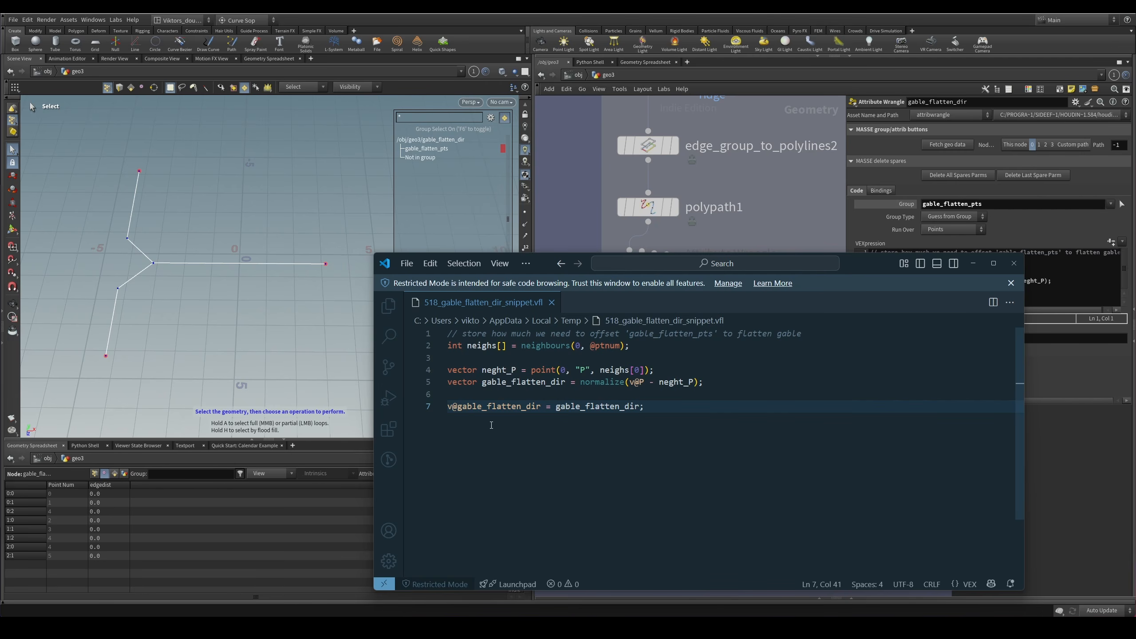
pyautogui.doubleClick(588, 407)
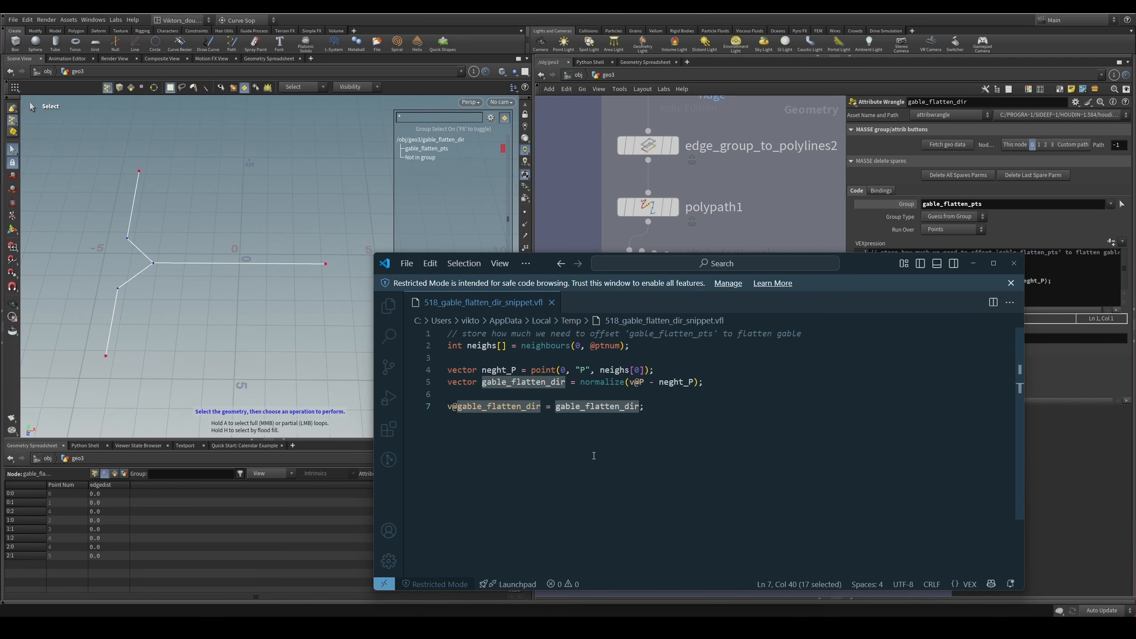
pyautogui.click(1014, 263)
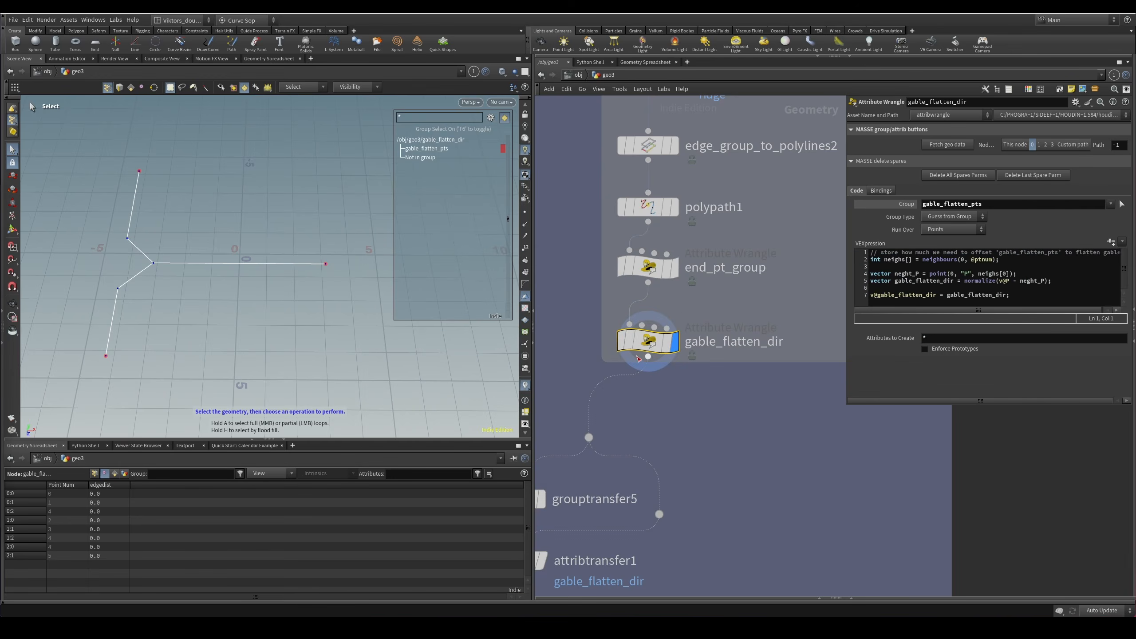
# Visualize the gable_flatten_dir point attribute from the wrangle's node info and view its direction vectors at the ridge ends.
pyautogui.middleClick(619, 341)
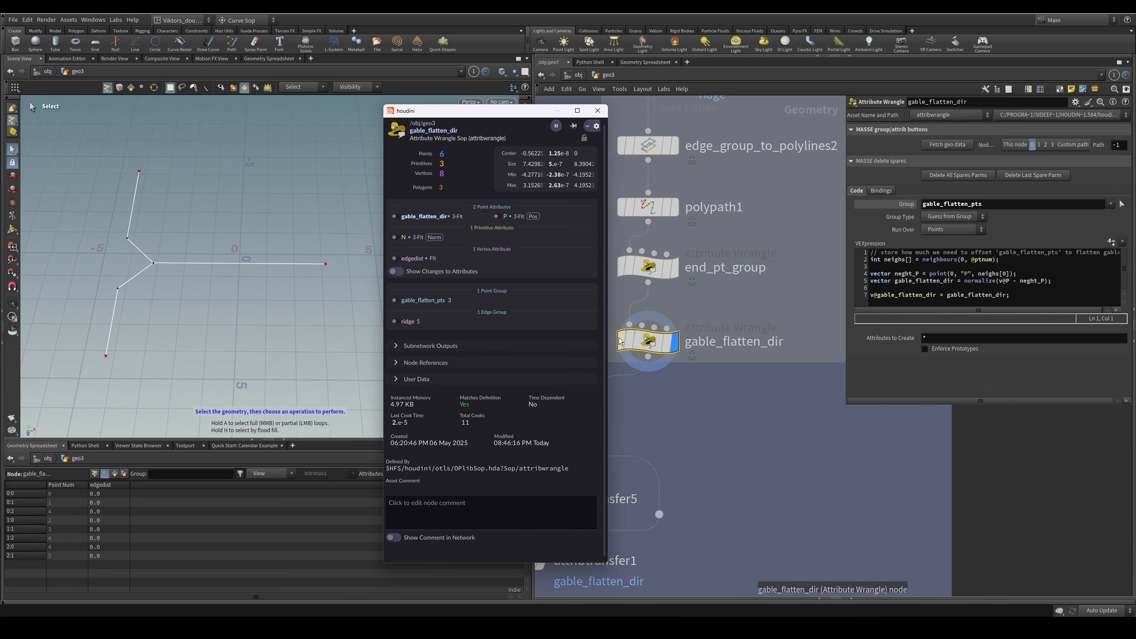
pyautogui.click(403, 219)
pyautogui.click(599, 111)
pyautogui.keyDown('alt'); pyautogui.moveTo(233, 329); pyautogui.dragTo(247, 335); pyautogui.keyUp('alt')
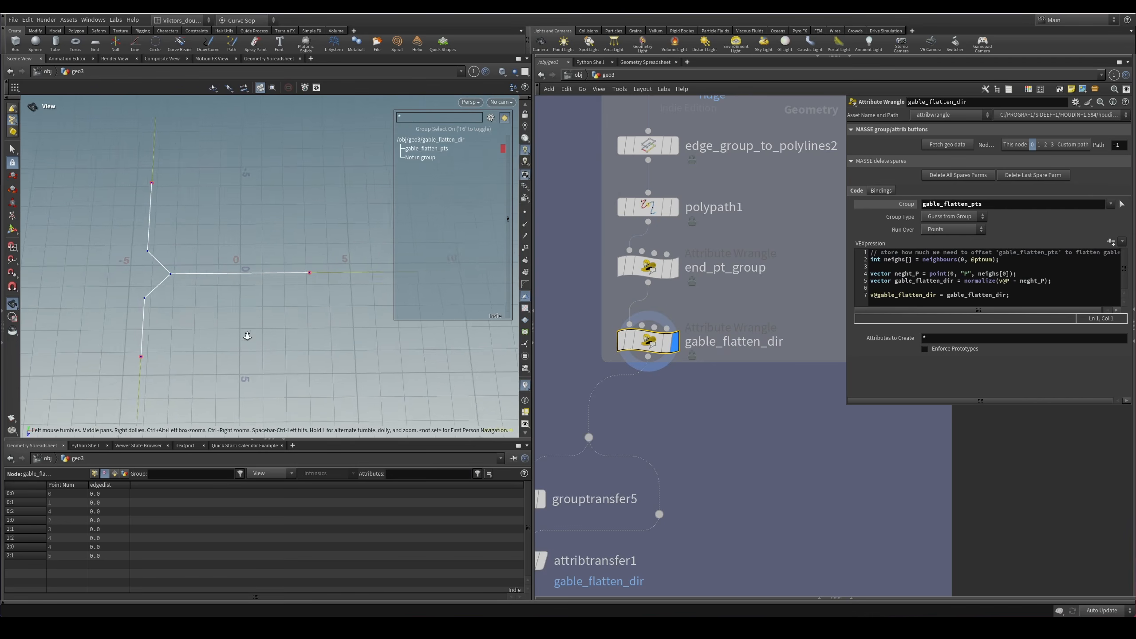
pyautogui.keyDown('alt'); pyautogui.moveTo(247, 336); pyautogui.dragTo(190, 315, button='right'); pyautogui.keyUp('alt')
pyautogui.keyDown('alt'); pyautogui.moveTo(208, 297); pyautogui.dragTo(243, 304); pyautogui.keyUp('alt')
pyautogui.keyDown('alt'); pyautogui.moveTo(243, 304); pyautogui.dragTo(273, 290, button='right'); pyautogui.keyUp('alt')
pyautogui.keyDown('alt'); pyautogui.moveTo(273, 290); pyautogui.dragTo(260, 286); pyautogui.keyUp('alt')
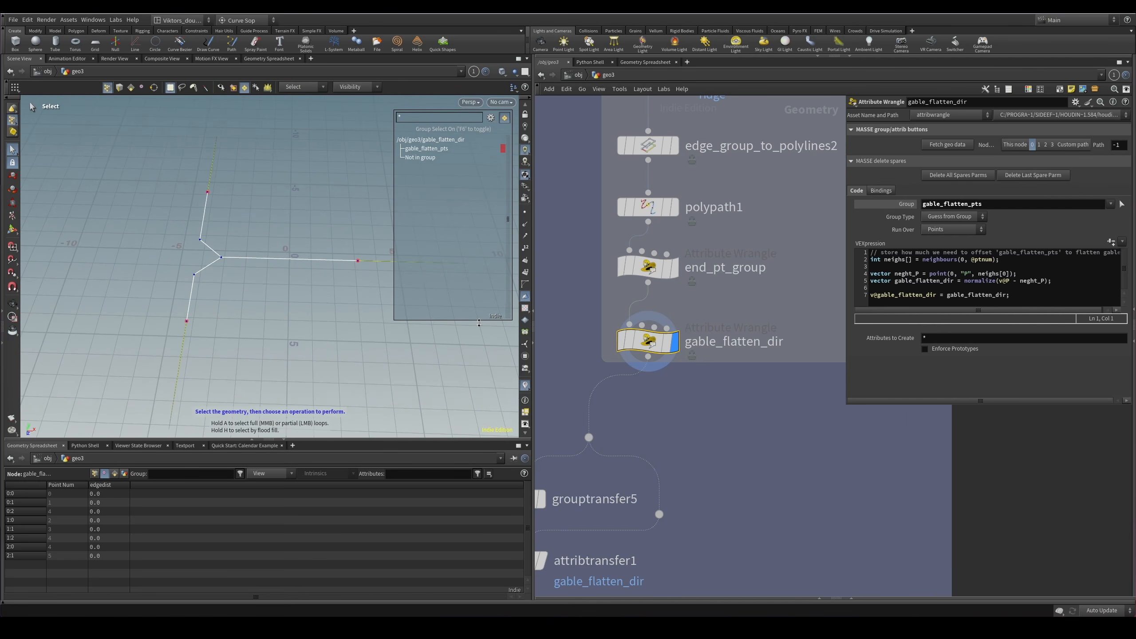
# Display grouptransfer5 to view the gable_flatten_pts group on the full roof surface.
pyautogui.scroll(-1, 693, 418)
pyautogui.scroll(-3, 693, 417)
pyautogui.moveTo(693, 418); pyautogui.dragTo(796, 327, button='middle')
pyautogui.scroll(3, 787, 309)
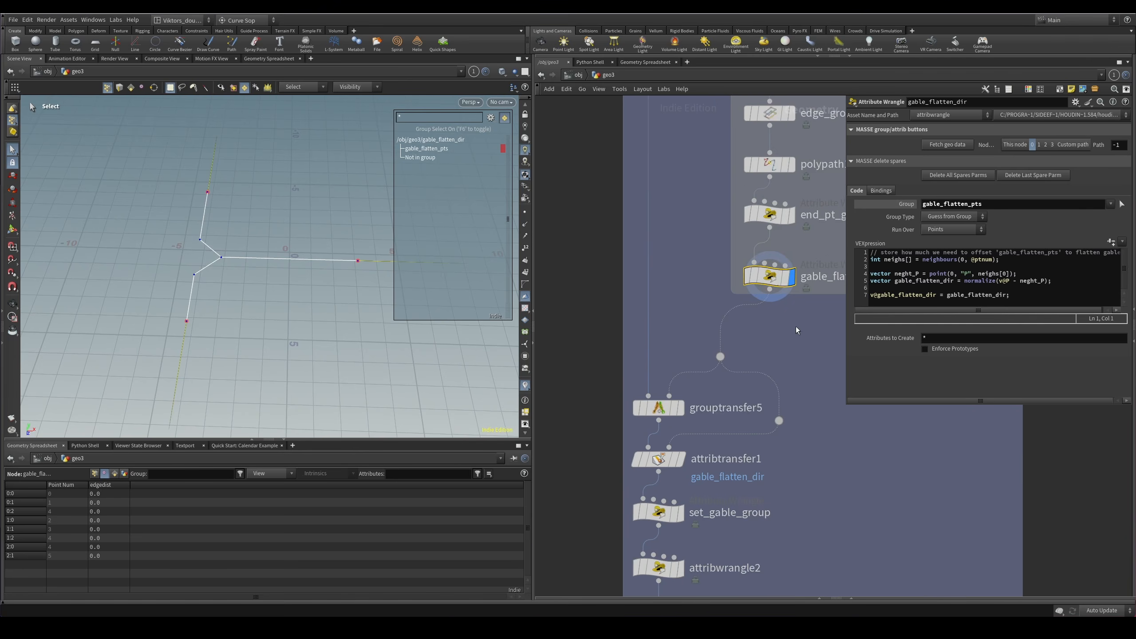
pyautogui.scroll(2, 719, 403)
pyautogui.moveTo(721, 377); pyautogui.dragTo(635, 409)
pyautogui.click(665, 408)
# Examine the Point Groups setting of grouptransfer5 and the matching gable_flatten_pts points on the roof.
pyautogui.moveTo(725, 350)
pyautogui.mouseDown(button='middle')
pyautogui.moveTo(585, 423)
pyautogui.moveTo(731, 361)
pyautogui.mouseUp(button='middle')
pyautogui.moveTo(326, 255); pyautogui.dragTo(250, 274, button='middle')
pyautogui.press('s')
pyautogui.moveTo(703, 390); pyautogui.dragTo(685, 371, button='middle')
pyautogui.click(891, 152)
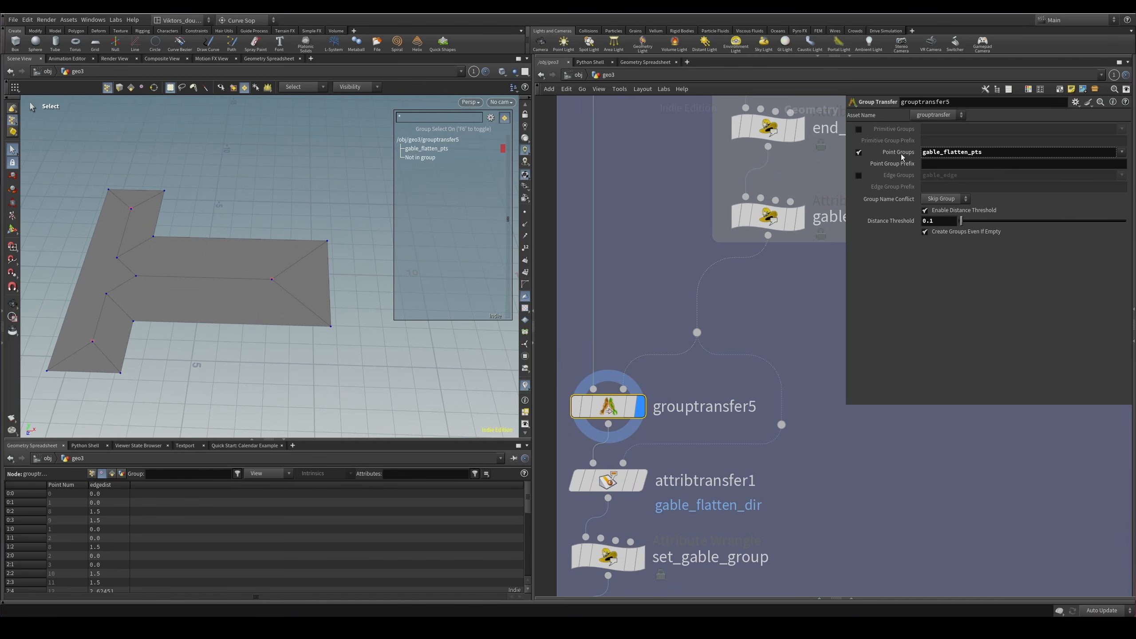
pyautogui.moveTo(770, 333); pyautogui.dragTo(765, 333, button='middle')
pyautogui.scroll(-2, 760, 335)
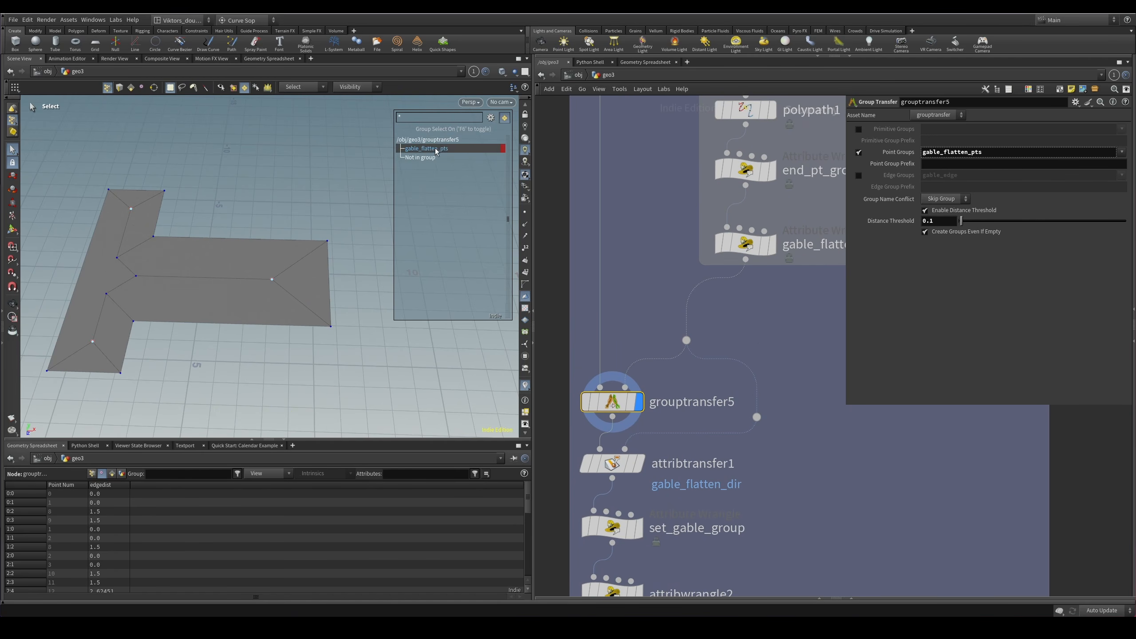
# Trace the nodes upstream of grouptransfer5, then return to it and highlight its gable_flatten_pts points in the viewport.
pyautogui.moveTo(651, 284); pyautogui.dragTo(656, 443, button='middle')
pyautogui.scroll(-2, 656, 443)
pyautogui.moveTo(654, 232); pyautogui.dragTo(652, 404, button='middle')
pyautogui.click(664, 224)
pyautogui.moveTo(622, 537); pyautogui.dragTo(638, 208, button='middle')
pyautogui.scroll(2, 635, 358)
pyautogui.click(647, 379)
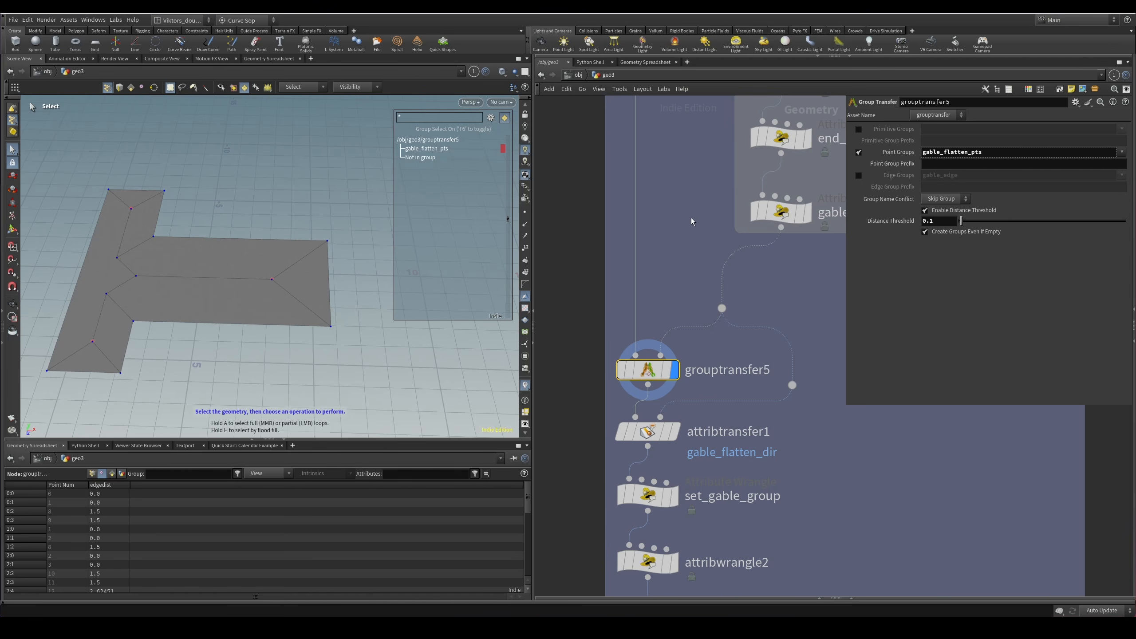
pyautogui.scroll(-3, 691, 217)
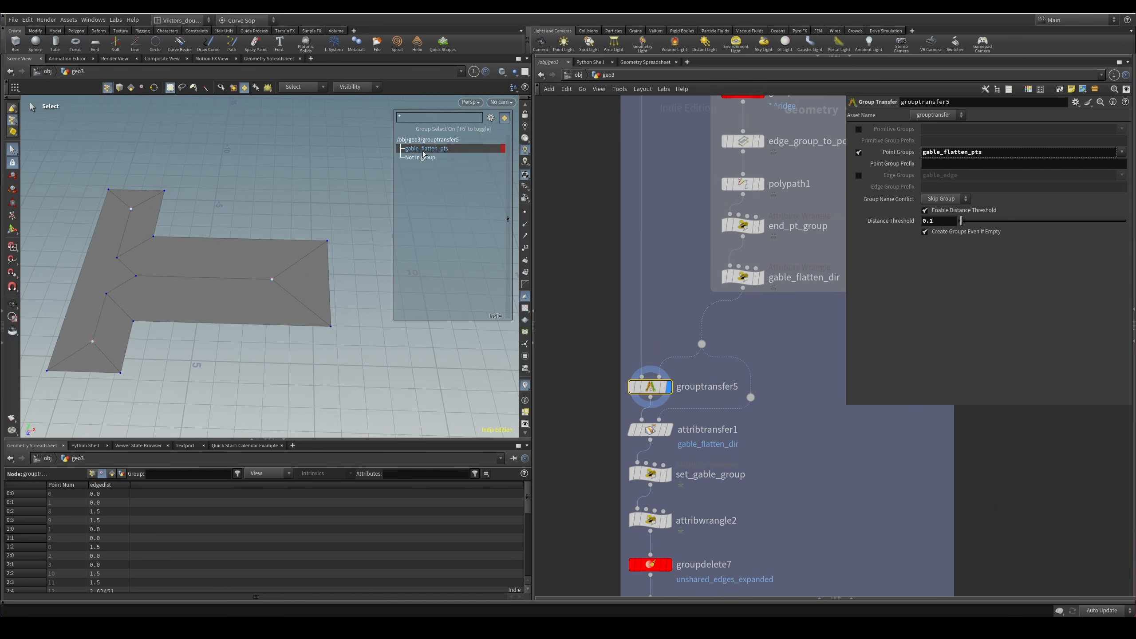
pyautogui.scroll(3, 741, 462)
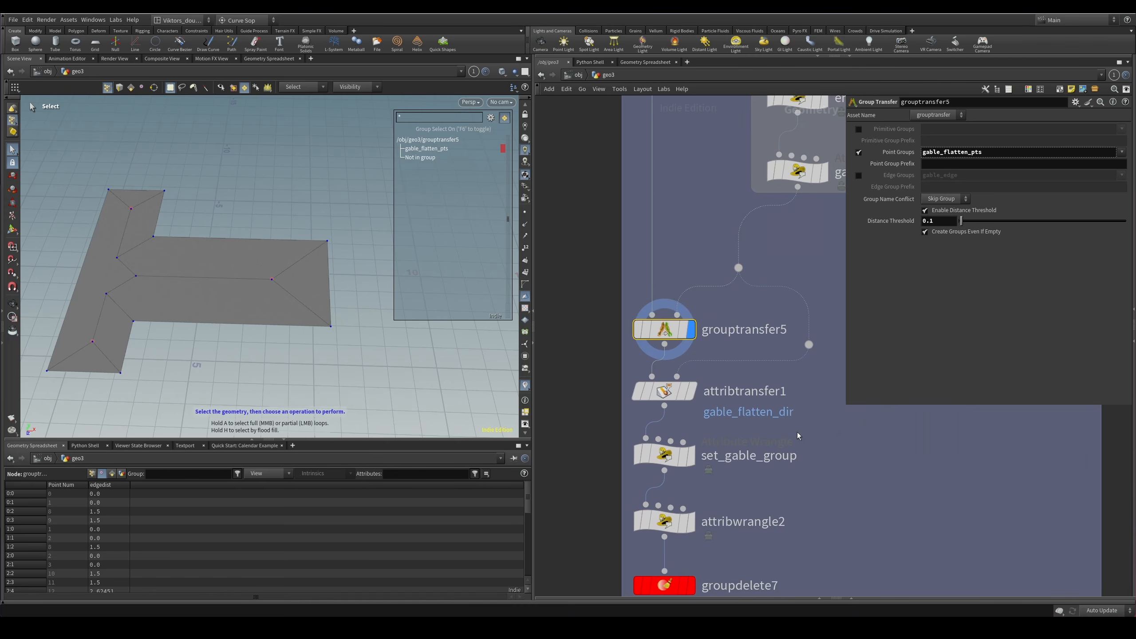
# Display attribtransfer1 and show the evaluated values of its Source Group and Destination Group expressions.
pyautogui.click(690, 390)
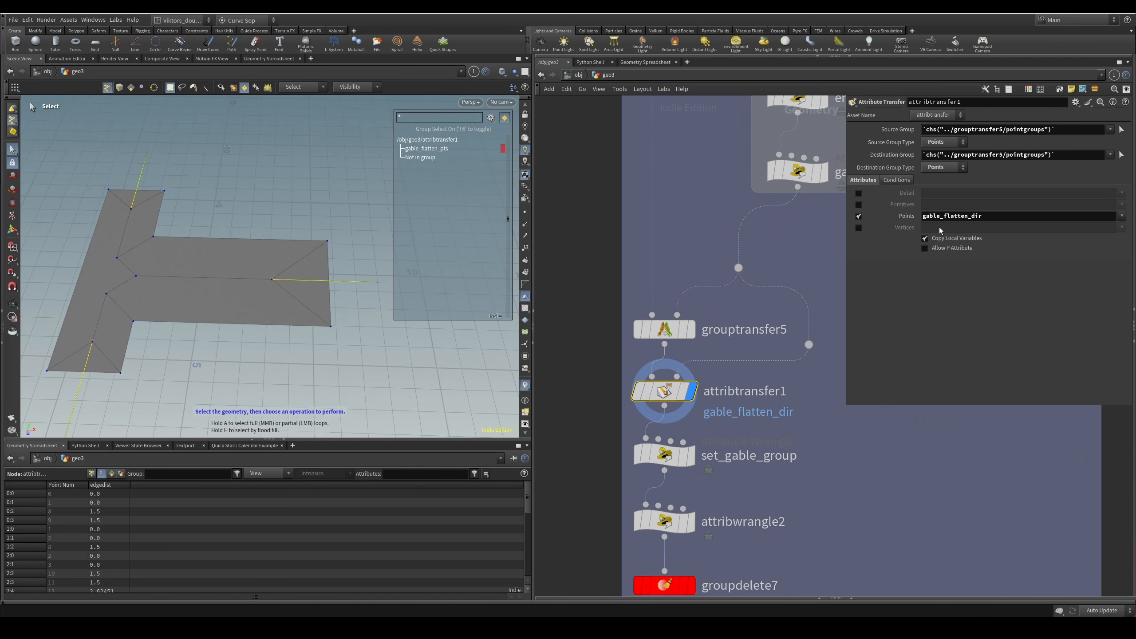
pyautogui.click(912, 155)
pyautogui.click(906, 130)
pyautogui.moveTo(777, 421); pyautogui.dragTo(779, 386, button='middle')
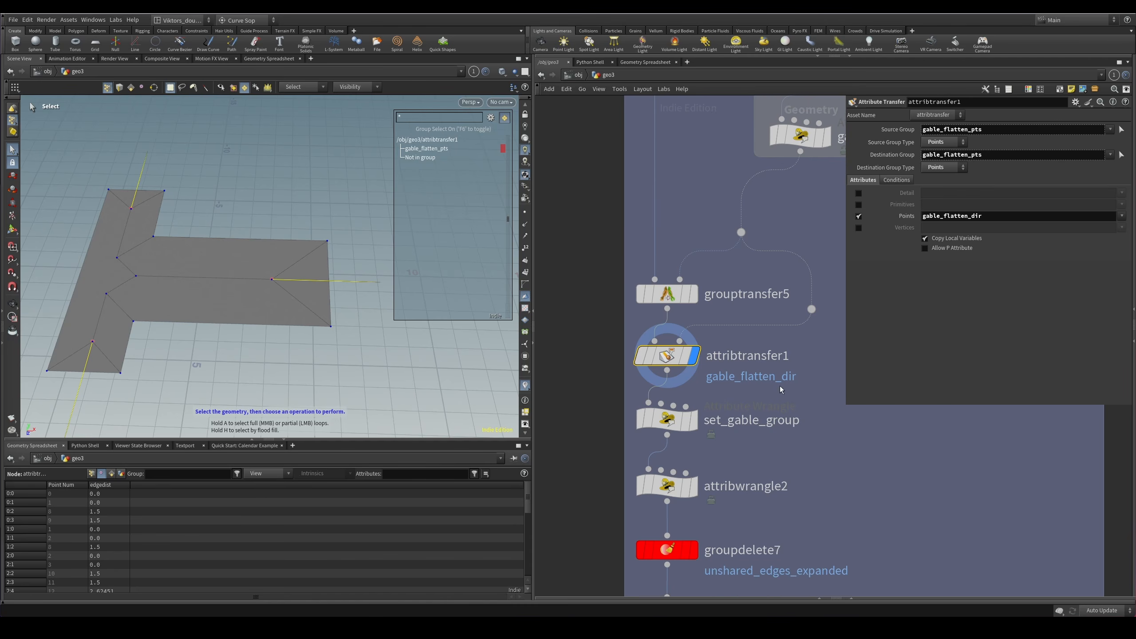
# Inspect the transferred direction vectors on the roof and select gable_flatten_dir to view their source ridge lines.
pyautogui.keyDown('alt'); pyautogui.moveTo(272, 281); pyautogui.dragTo(273, 340); pyautogui.keyUp('alt')
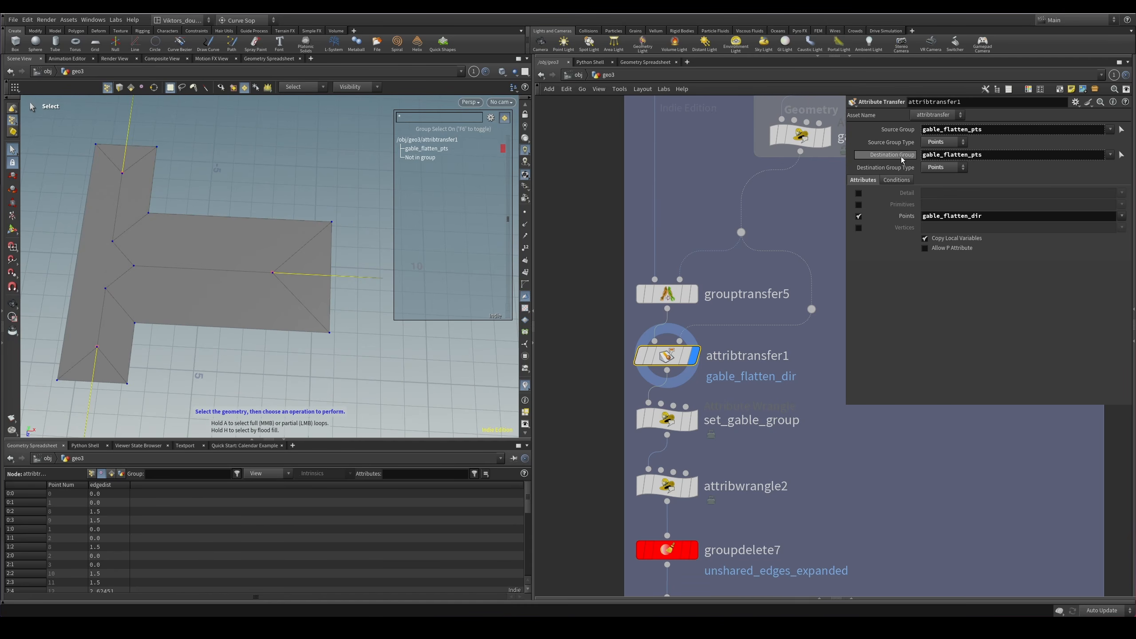
pyautogui.moveTo(810, 233); pyautogui.dragTo(752, 204, button='middle')
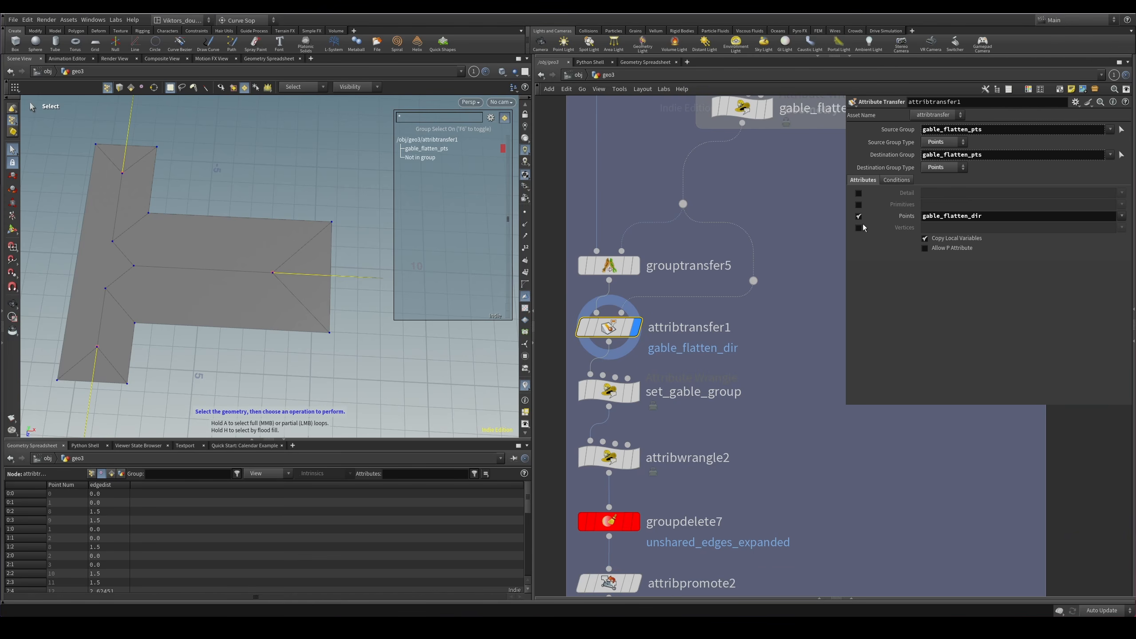
pyautogui.moveTo(816, 191); pyautogui.dragTo(775, 308, button='middle')
pyautogui.click(727, 224)
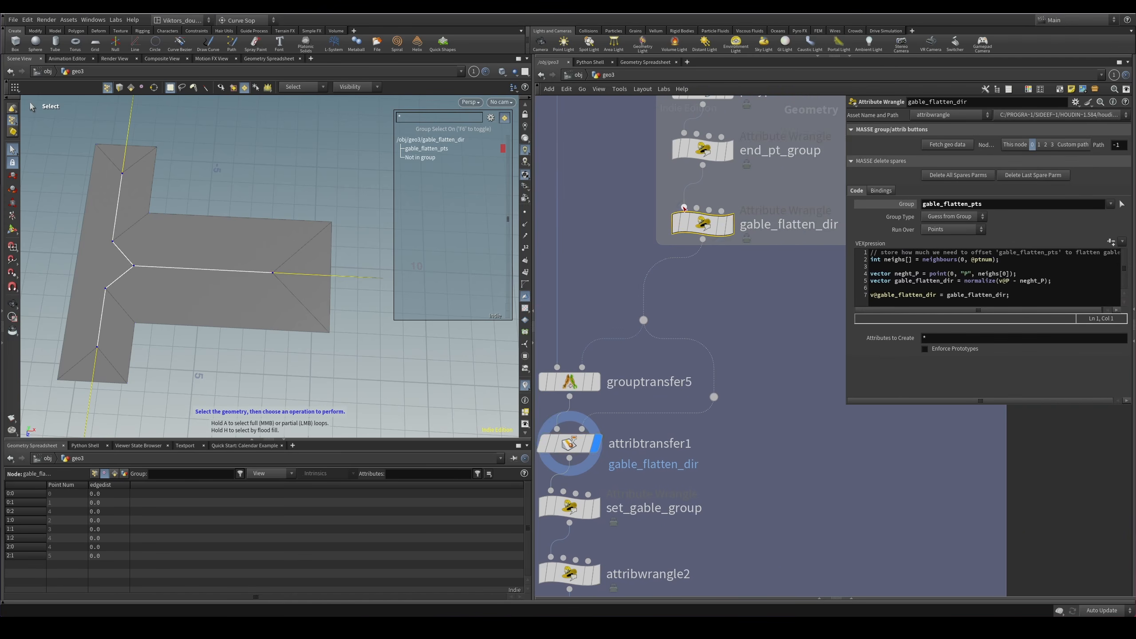
pyautogui.moveTo(735, 443); pyautogui.dragTo(788, 323, button='middle')
# Display the set_gable_group wrangle and switch the viewport selection to primitives to show its gable group.
pyautogui.click(646, 386)
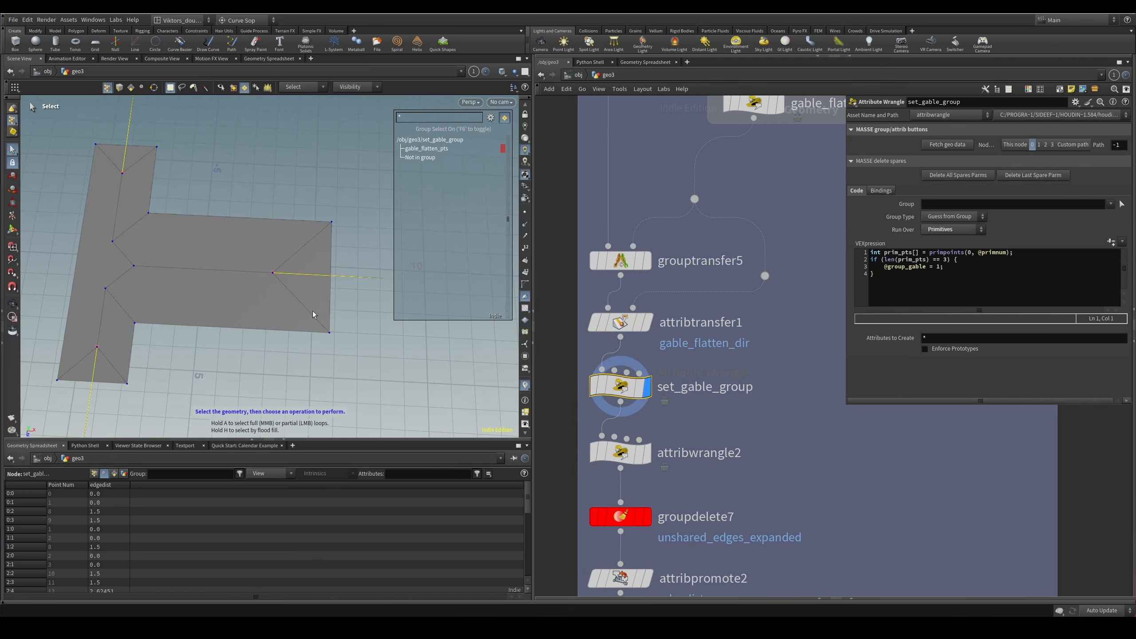
pyautogui.keyDown('alt'); pyautogui.moveTo(219, 349); pyautogui.dragTo(291, 318); pyautogui.keyUp('alt')
pyautogui.scroll(2, 655, 422)
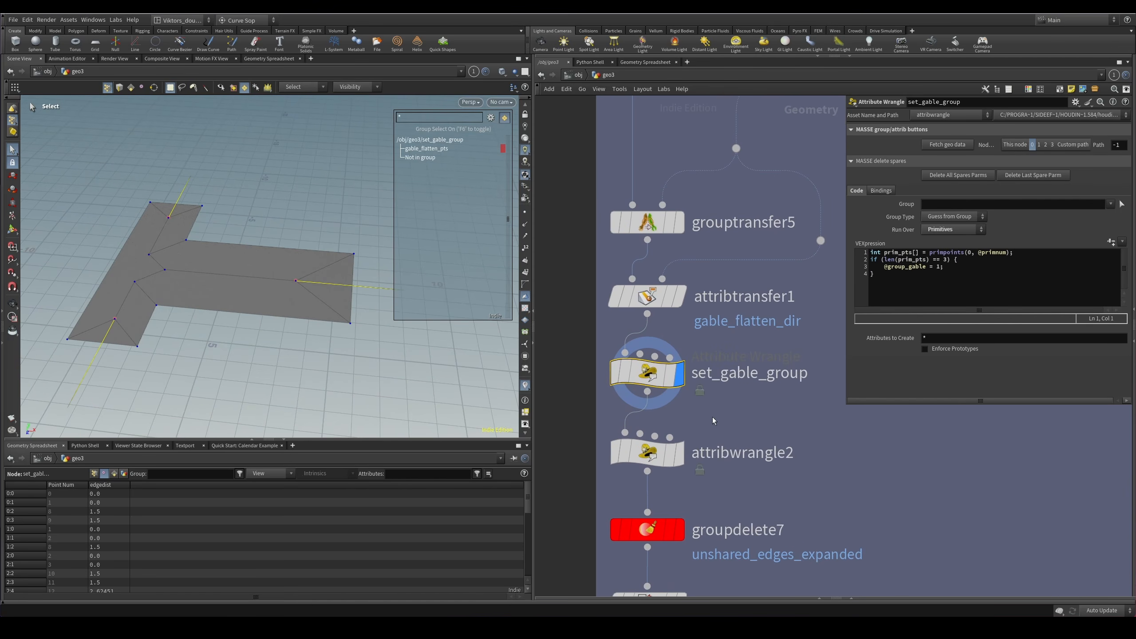
pyautogui.keyDown('alt'); pyautogui.moveTo(361, 336); pyautogui.dragTo(289, 362); pyautogui.keyUp('alt')
pyautogui.press('4')
# Compare the attribtransfer1 output with set_gable_group, leaving set_gable_group displayed with its triangular gable primitives.
pyautogui.scroll(2, 730, 377)
pyautogui.click(637, 282)
pyautogui.press('r')
pyautogui.click(635, 367)
pyautogui.press('r')
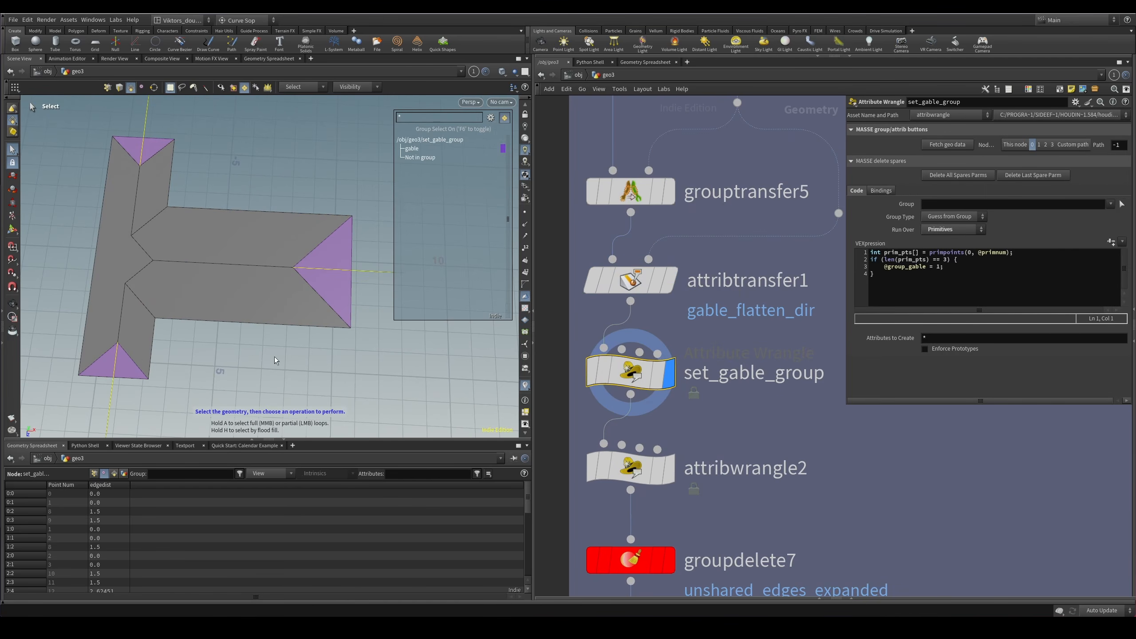
# Read set_gable_group's VEX code in the external editor, examining the three-point test and the group_gable assignment.
pyautogui.rightClick(911, 287)
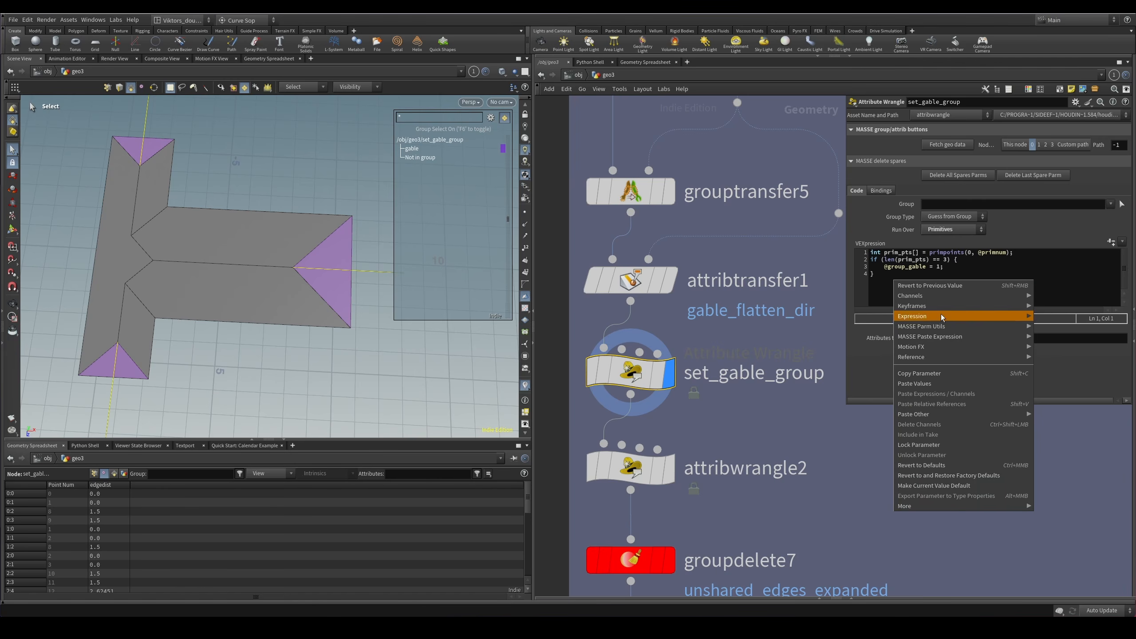
pyautogui.click(1121, 501)
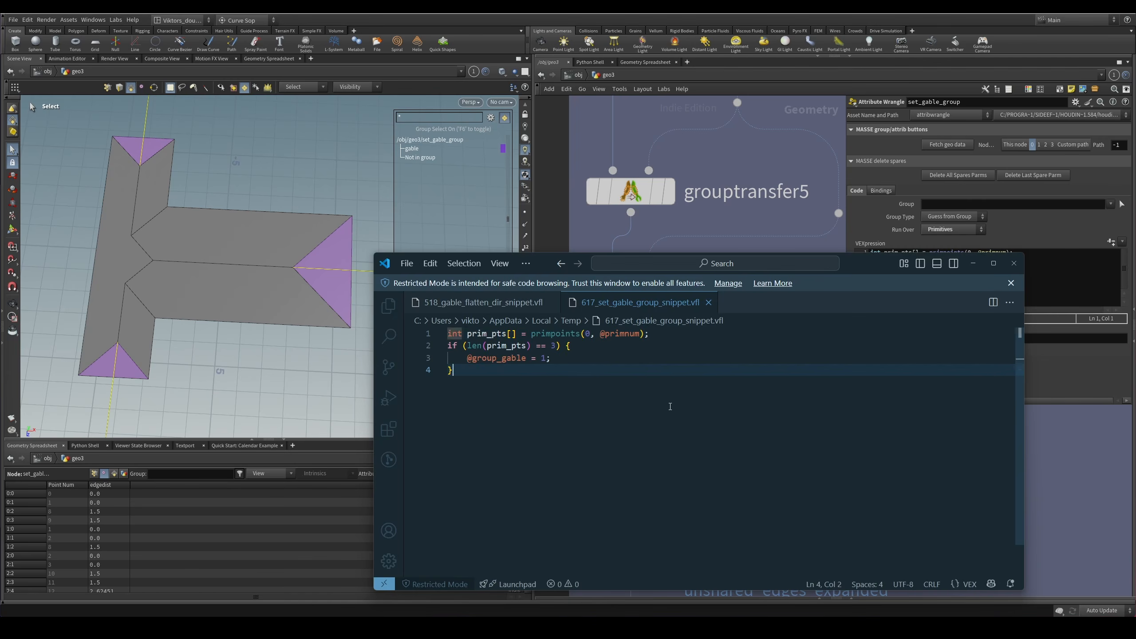
pyautogui.click(565, 383)
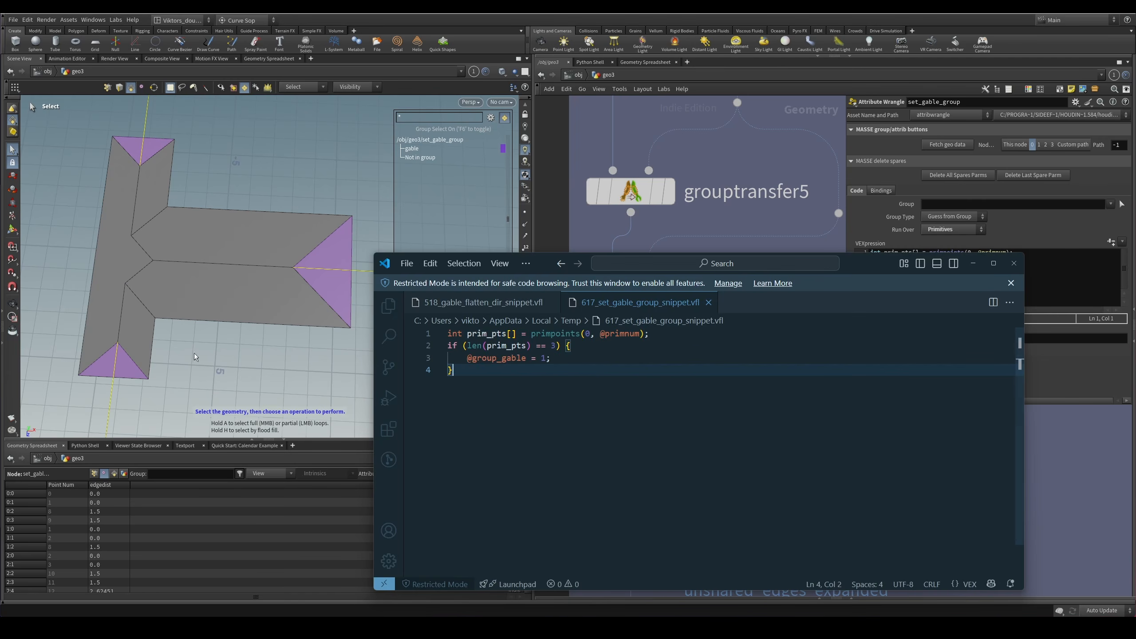
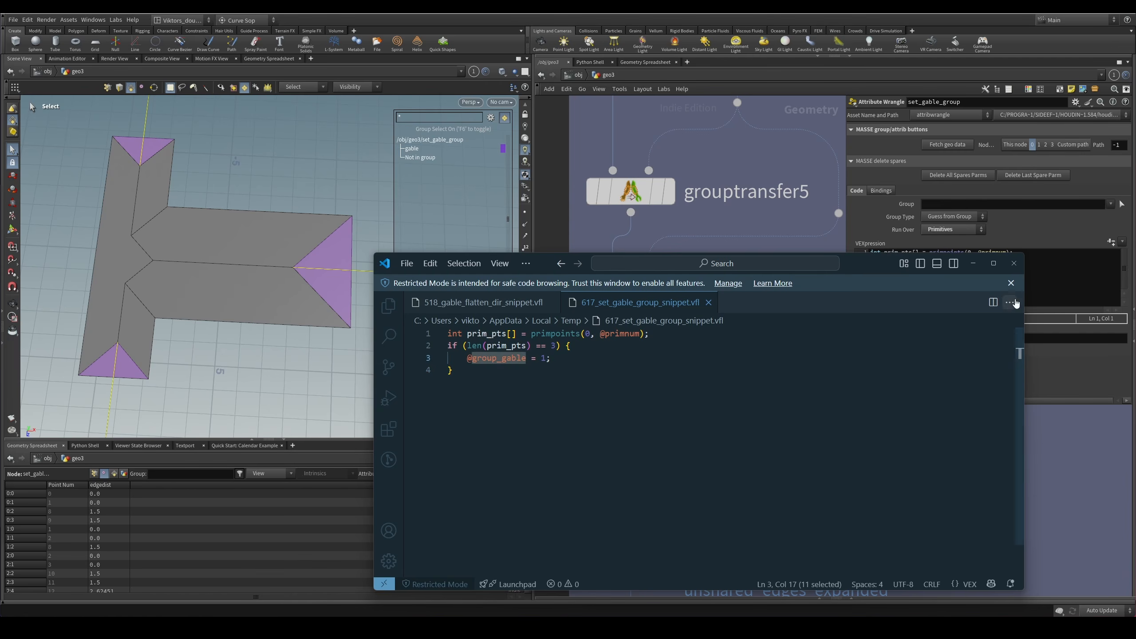
pyautogui.click(1014, 264)
# Display the attribwrangle2 node and view the roof's points with their gable flattening direction vectors.
pyautogui.click(639, 460)
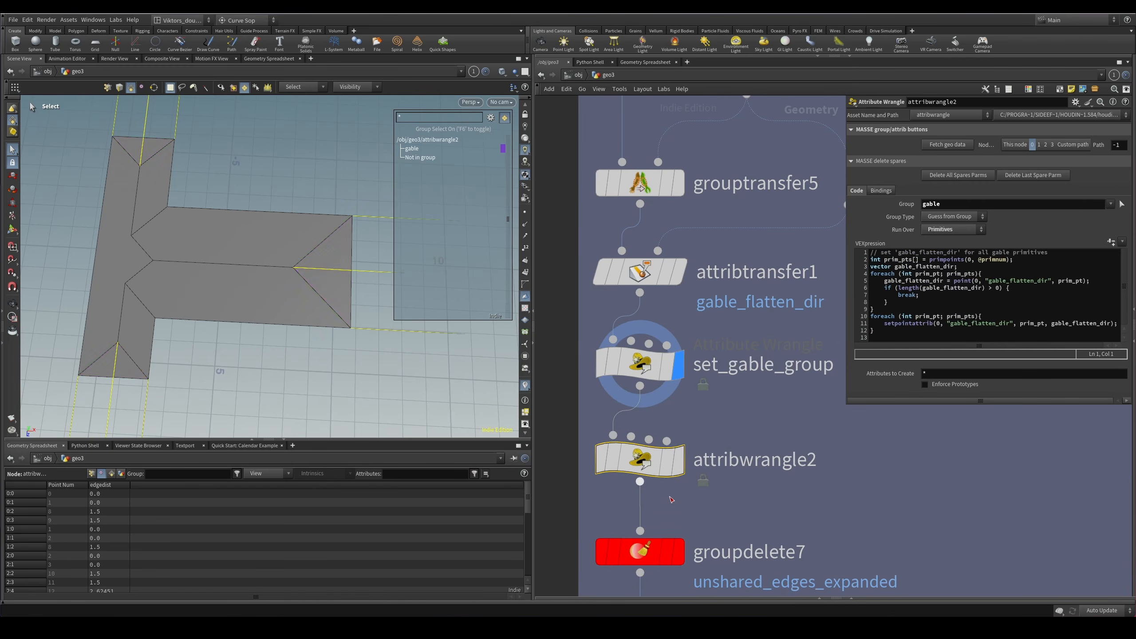
pyautogui.click(678, 459)
pyautogui.keyDown('alt'); pyautogui.moveTo(261, 326); pyautogui.dragTo(364, 325); pyautogui.keyUp('alt')
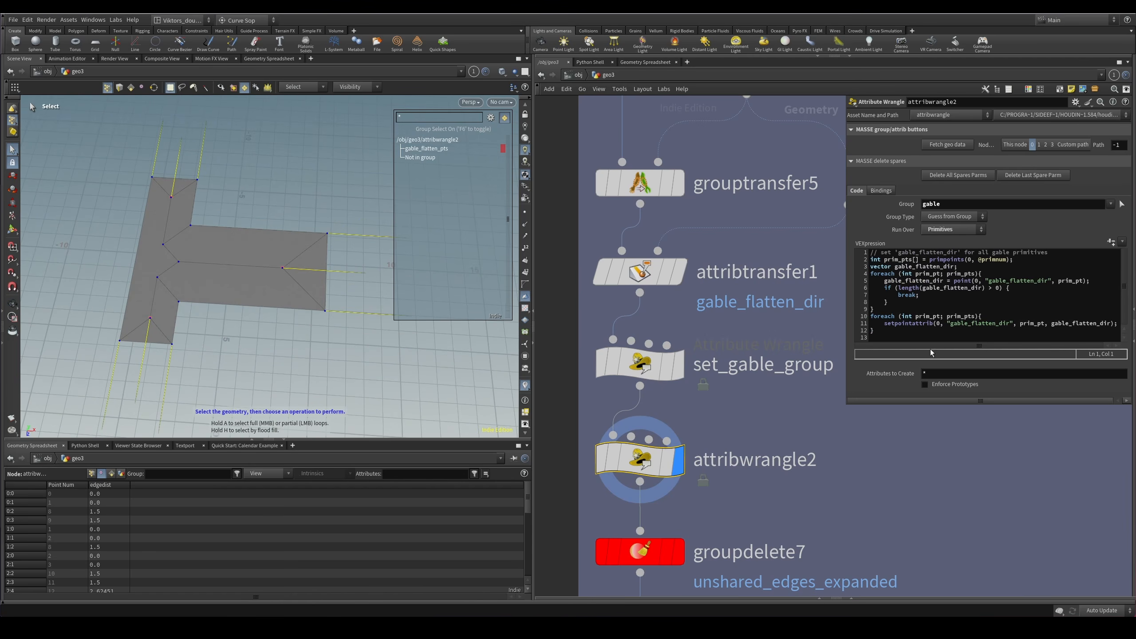
# Open attribwrangle2's VEX snippet in the external code editor, then return to the Houdini viewport.
pyautogui.moveTo(895, 404); pyautogui.dragTo(895, 423)
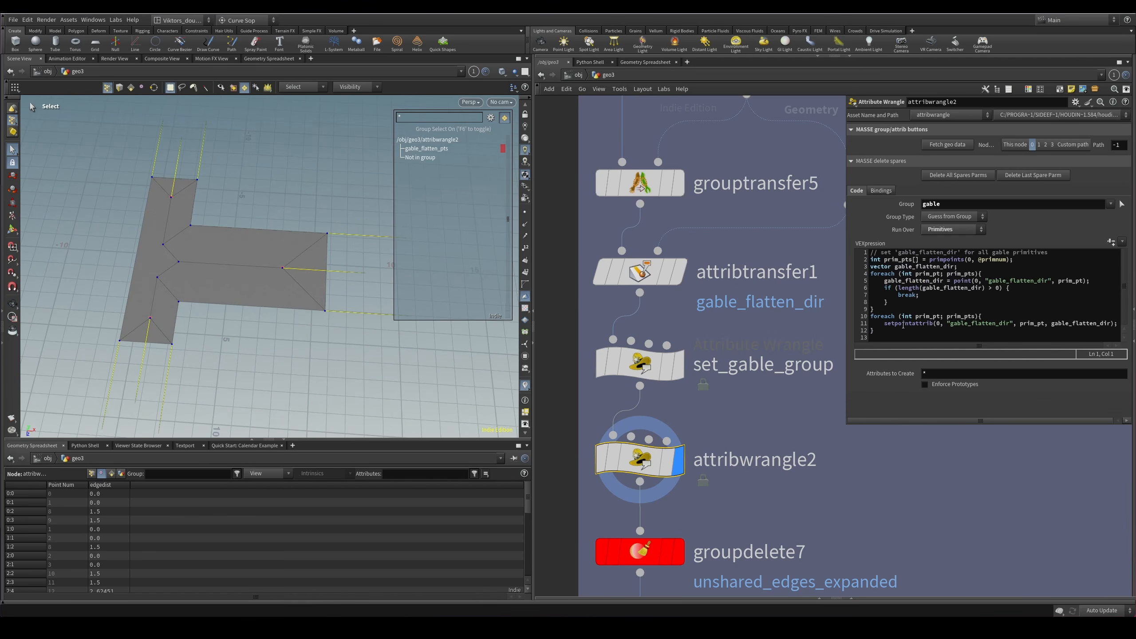
pyautogui.rightClick(896, 350)
pyautogui.moveTo(921, 375)
pyautogui.moveTo(1073, 550)
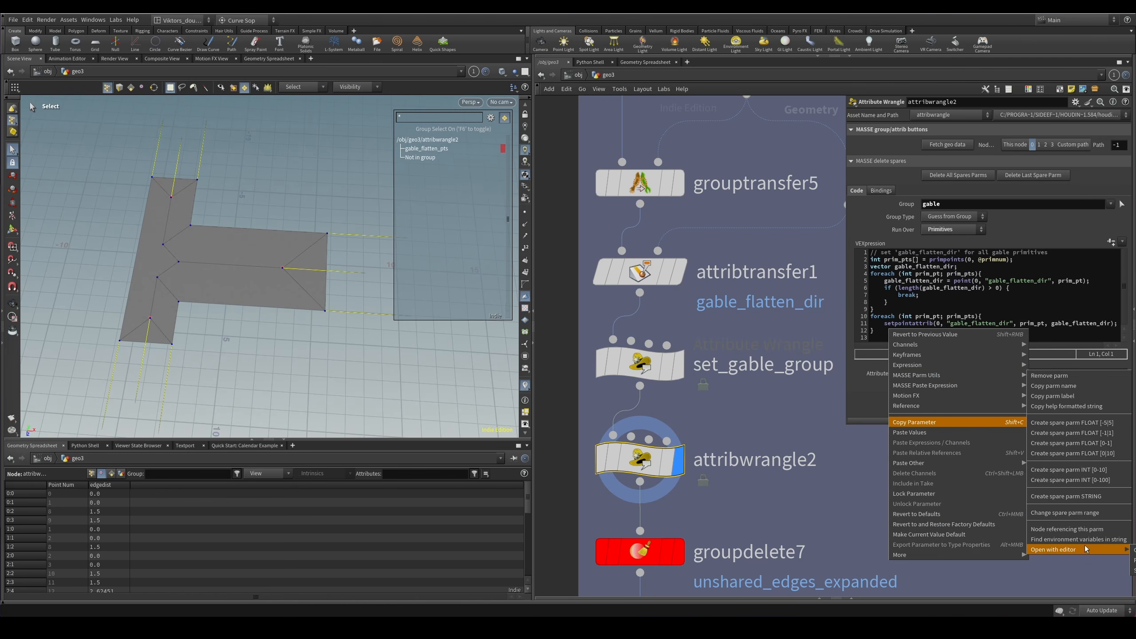
pyautogui.click(1133, 549)
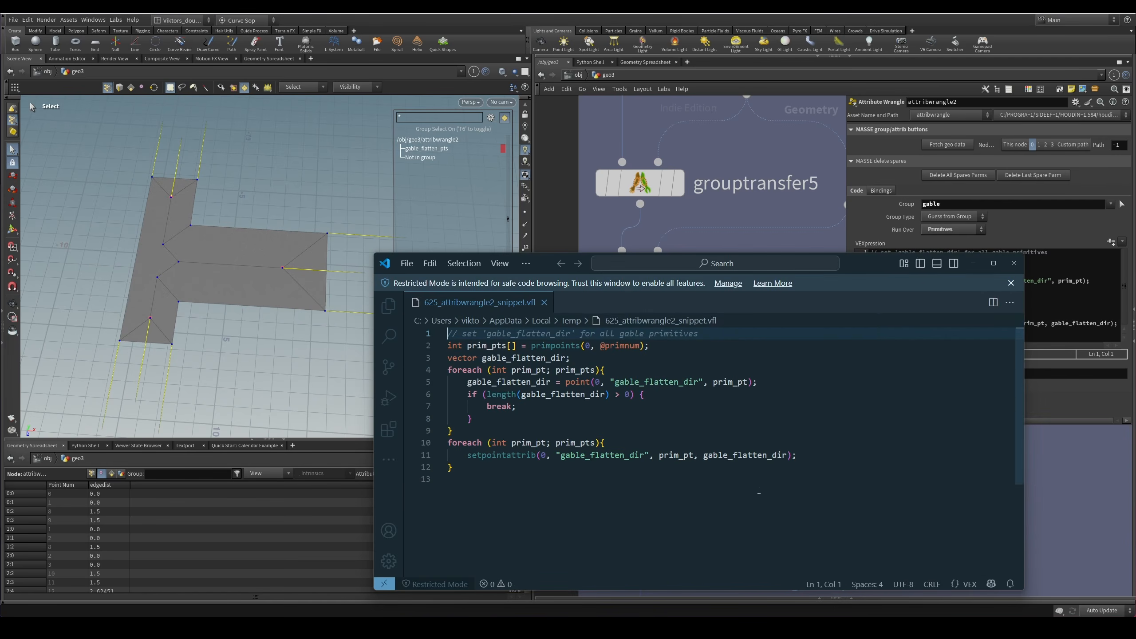
pyautogui.click(827, 245)
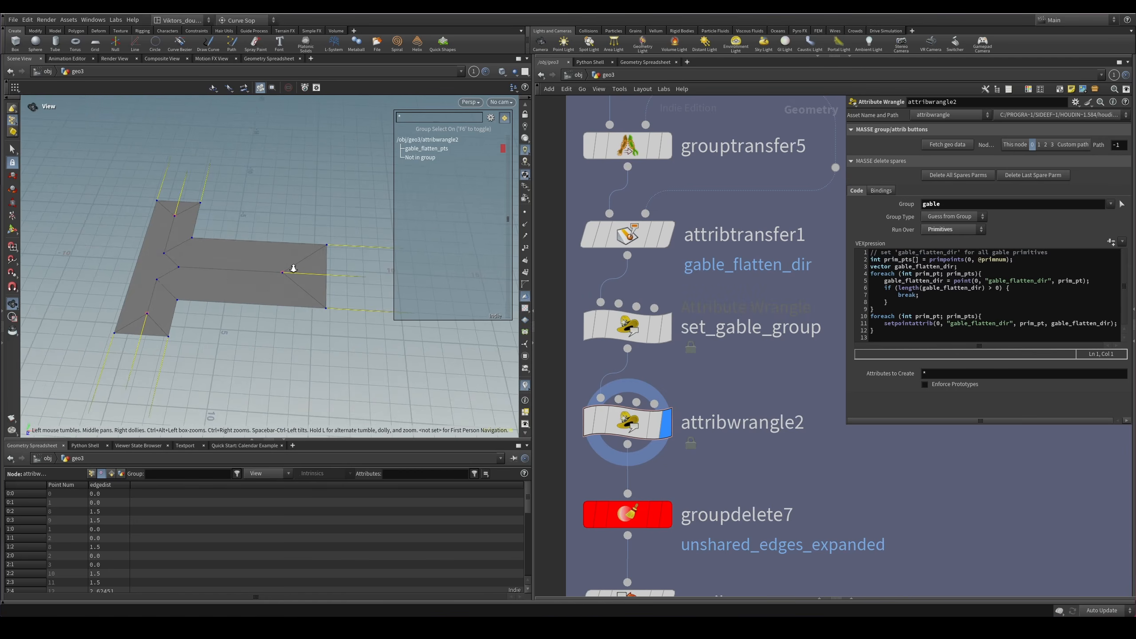
# Examine the gable_flatten_dir vectors at the ridge ends and eave corners of the roof's gables.
pyautogui.scroll(3, 303, 260)
pyautogui.scroll(-2, 317, 254)
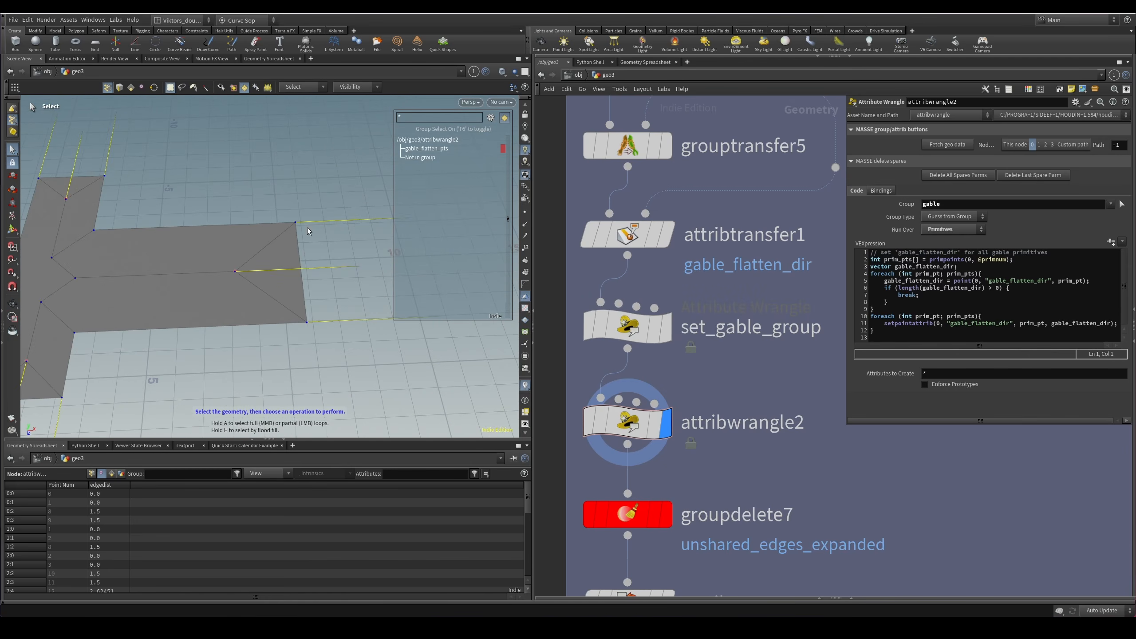
pyautogui.keyDown('alt'); pyautogui.moveTo(304, 311); pyautogui.dragTo(240, 316); pyautogui.keyUp('alt')
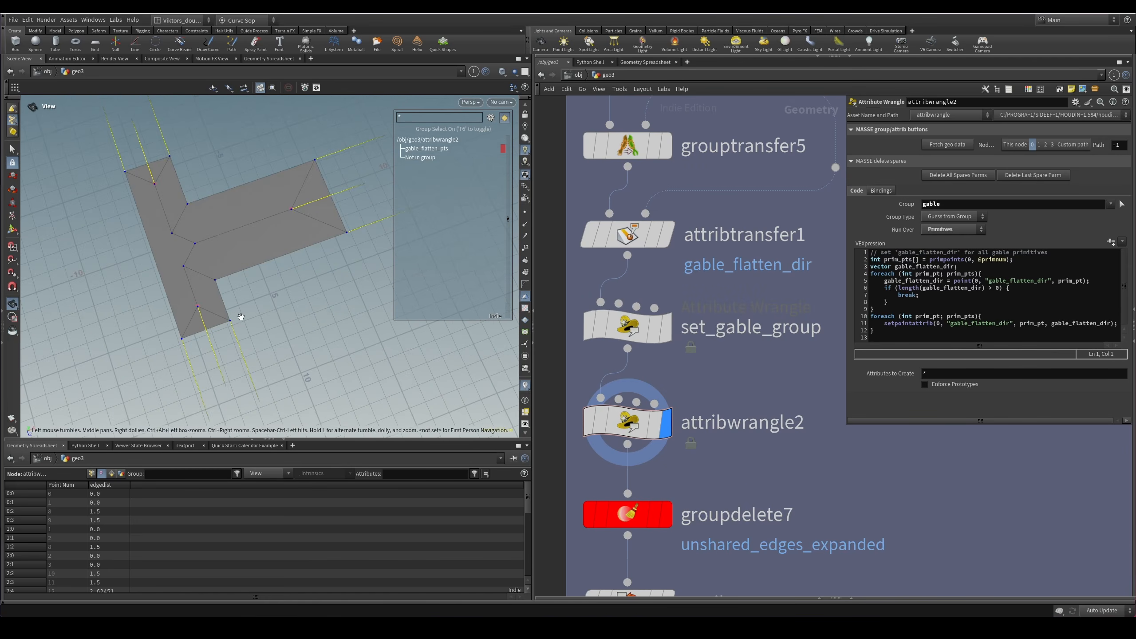
pyautogui.scroll(-4, 713, 402)
pyautogui.moveTo(716, 401); pyautogui.dragTo(754, 305, button='middle')
pyautogui.moveTo(659, 464); pyautogui.dragTo(675, 502, button='middle')
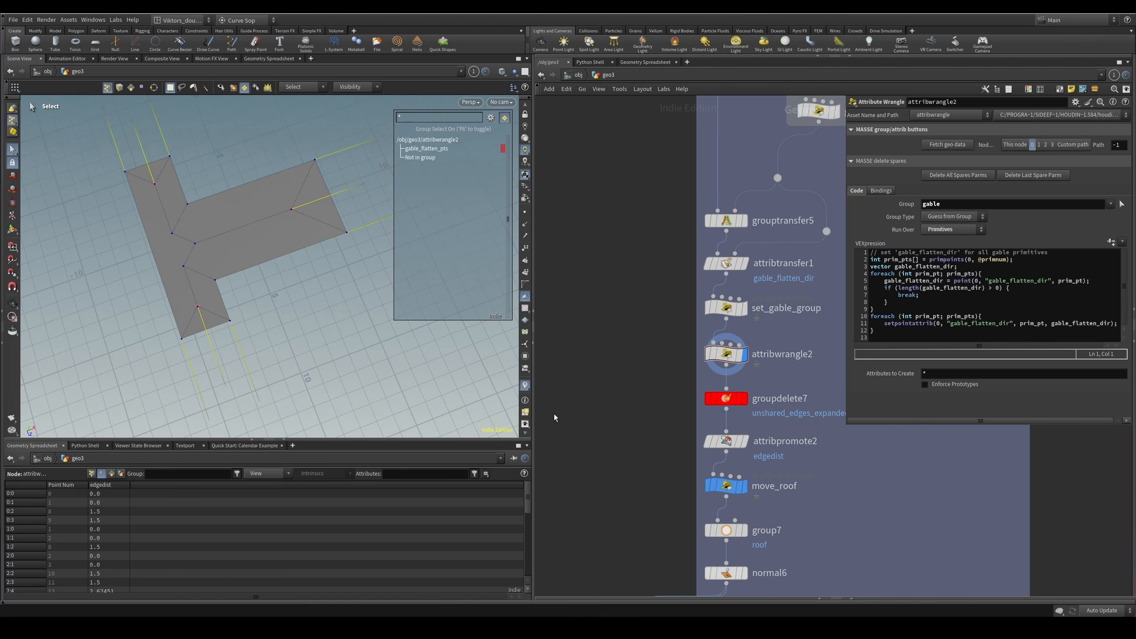
pyautogui.keyDown('alt'); pyautogui.moveTo(207, 324); pyautogui.dragTo(286, 284); pyautogui.keyUp('alt')
pyautogui.keyDown('alt'); pyautogui.moveTo(286, 284); pyautogui.dragTo(423, 254, button='right'); pyautogui.keyUp('alt')
pyautogui.keyDown('alt'); pyautogui.moveTo(423, 254); pyautogui.dragTo(279, 292, button='middle'); pyautogui.keyUp('alt')
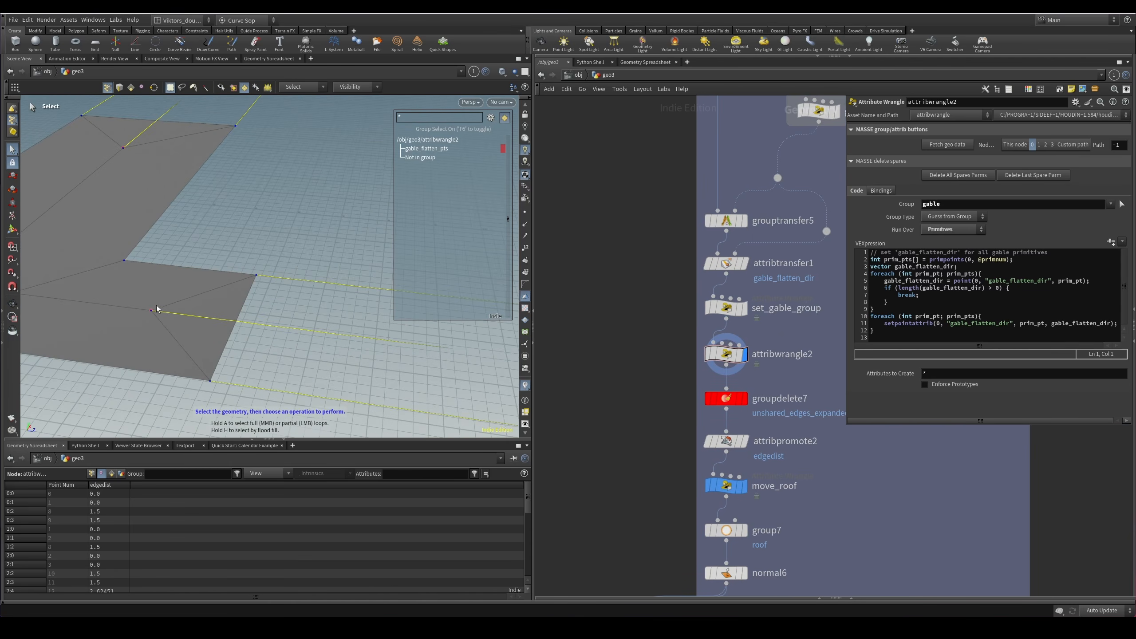
pyautogui.keyDown('alt'); pyautogui.moveTo(222, 366); pyautogui.dragTo(176, 334); pyautogui.keyUp('alt')
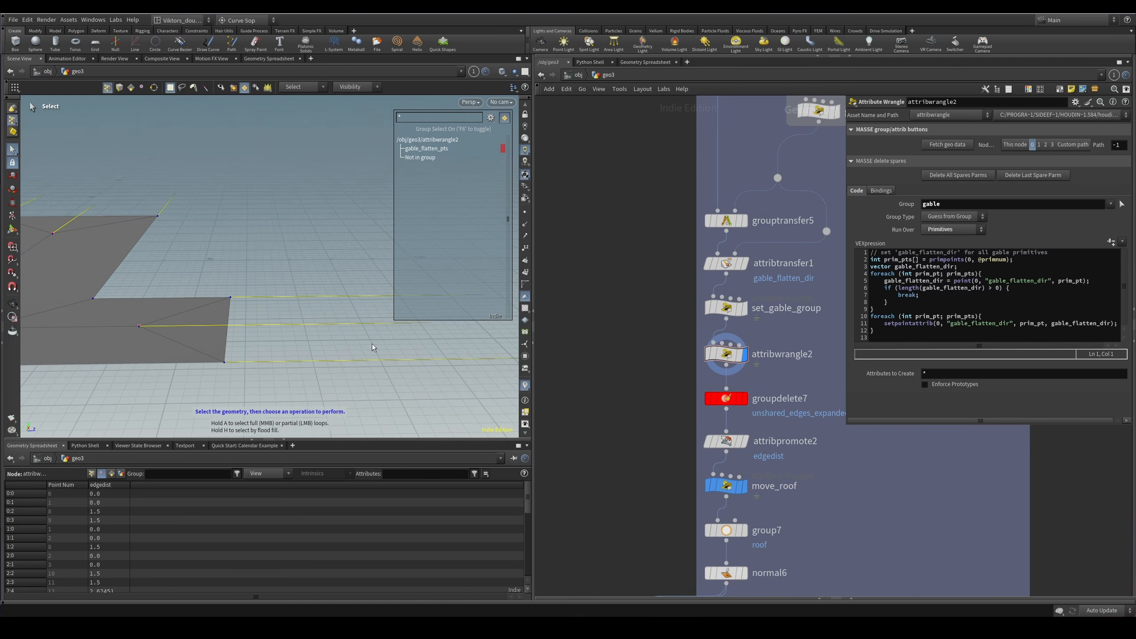
pyautogui.keyDown('alt'); pyautogui.moveTo(372, 343); pyautogui.dragTo(221, 299); pyautogui.keyUp('alt')
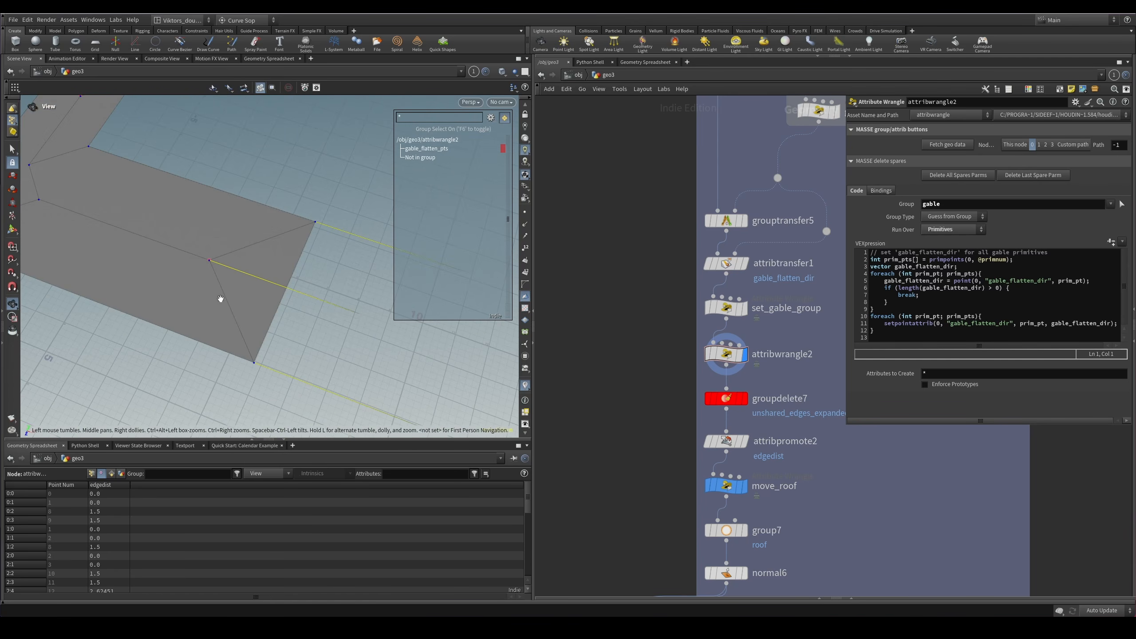
# Display set_gable_group with point selection to examine the direction vectors before they spread across each gable.
pyautogui.press('s')
pyautogui.press('Up')
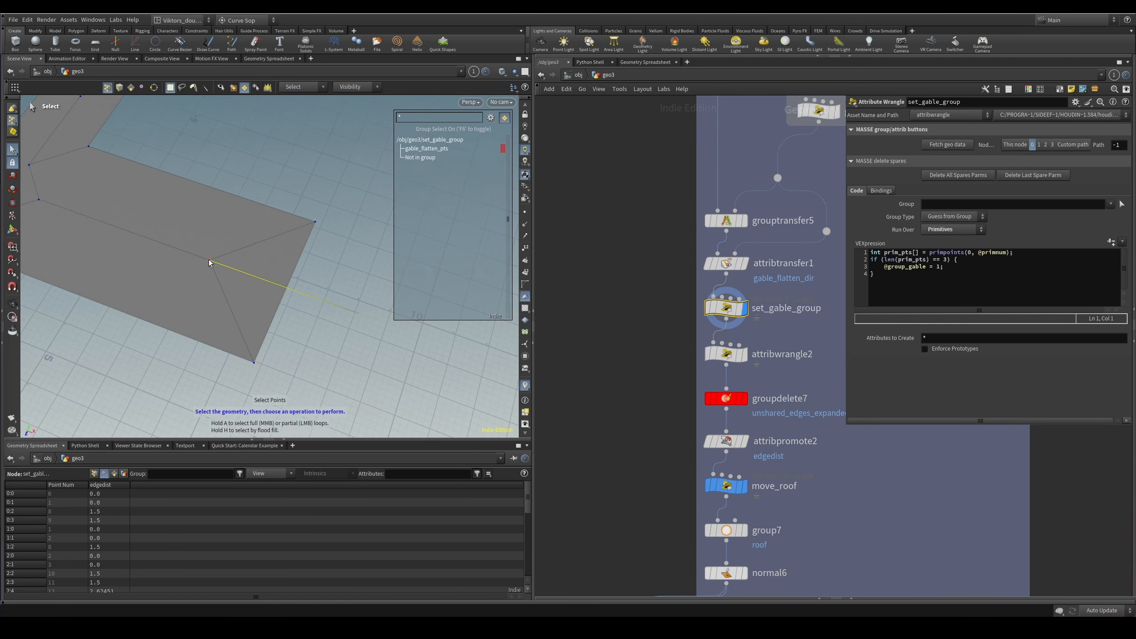
pyautogui.scroll(-3, 234, 268)
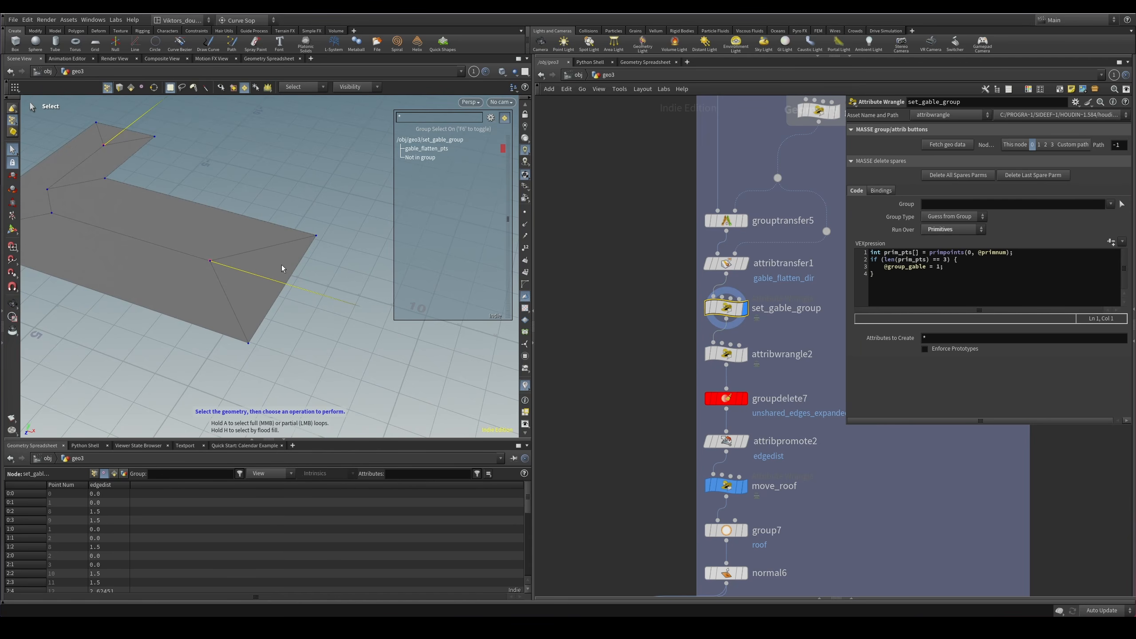
pyautogui.keyDown('alt'); pyautogui.moveTo(282, 265); pyautogui.dragTo(307, 225); pyautogui.keyUp('alt')
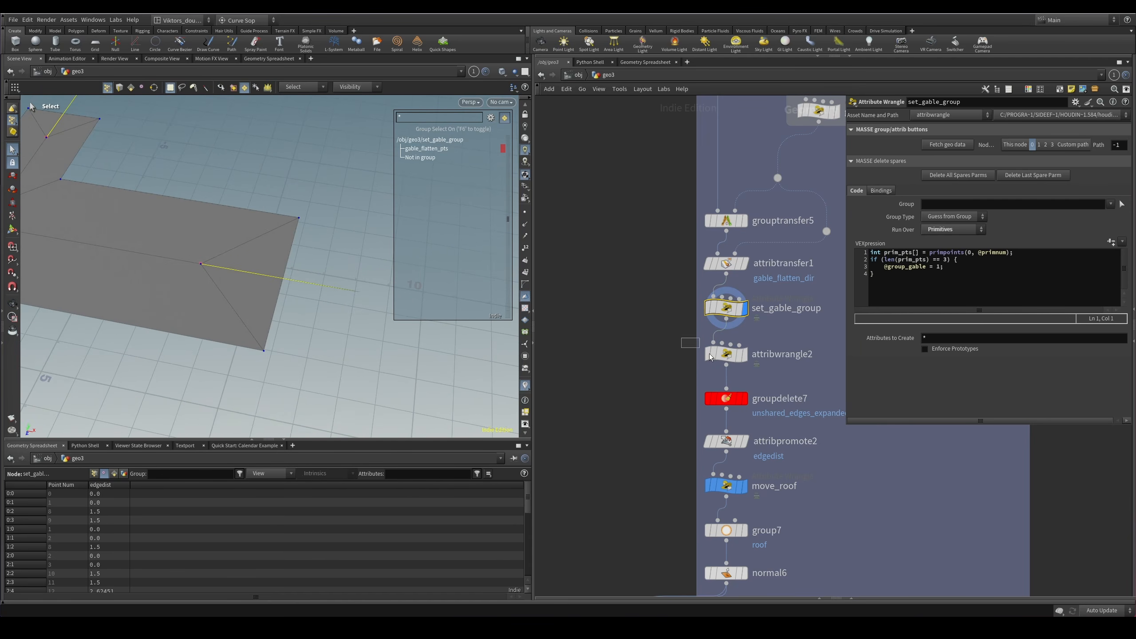
# Display attribwrangle2 again and view its gable primitive group, then its gable_flatten_pts point group.
pyautogui.press('Down')
pyautogui.press('4')
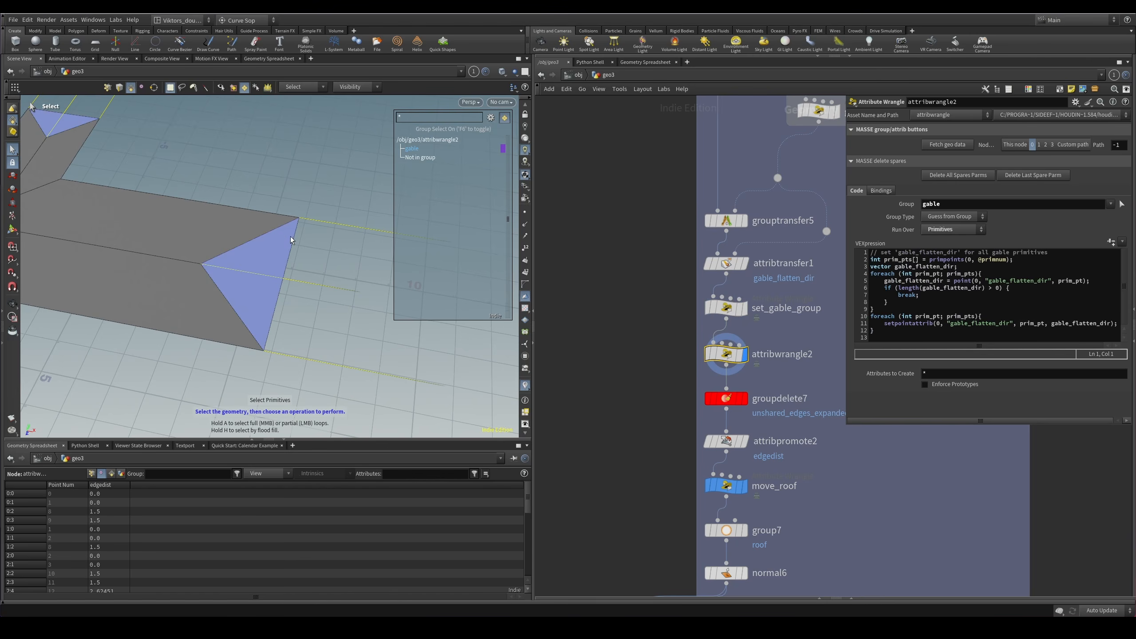
pyautogui.press('2')
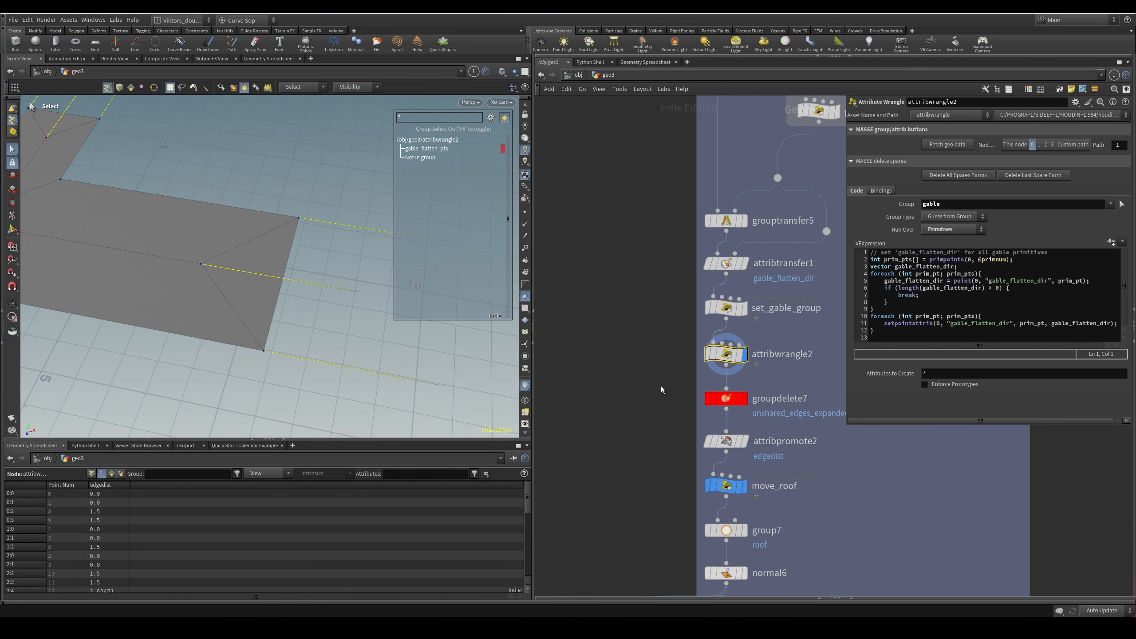
# Switch to the attribwrangle2 snippet in VS Code and examine the prim_pts array and the first foreach loop.
pyautogui.moveTo(444, 627)
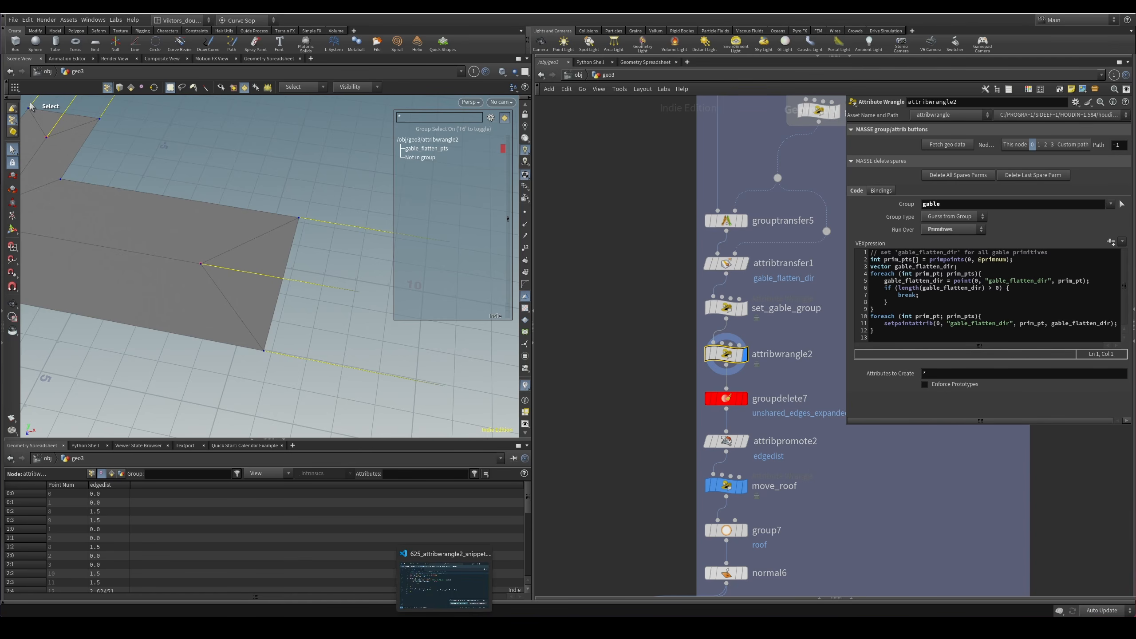
pyautogui.click(444, 582)
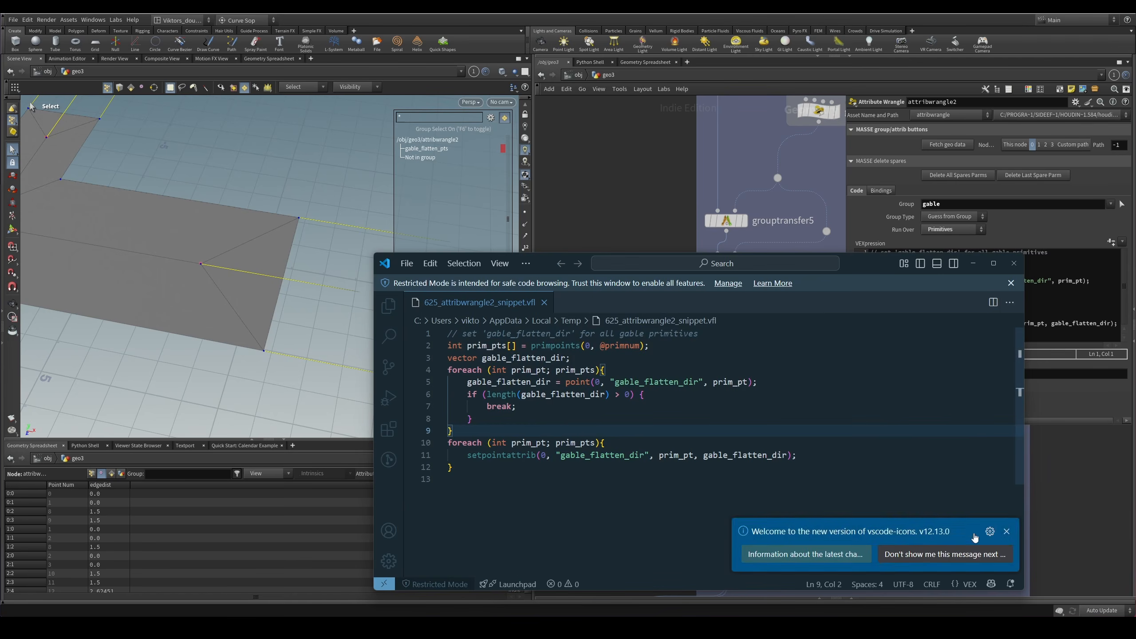
pyautogui.click(632, 209)
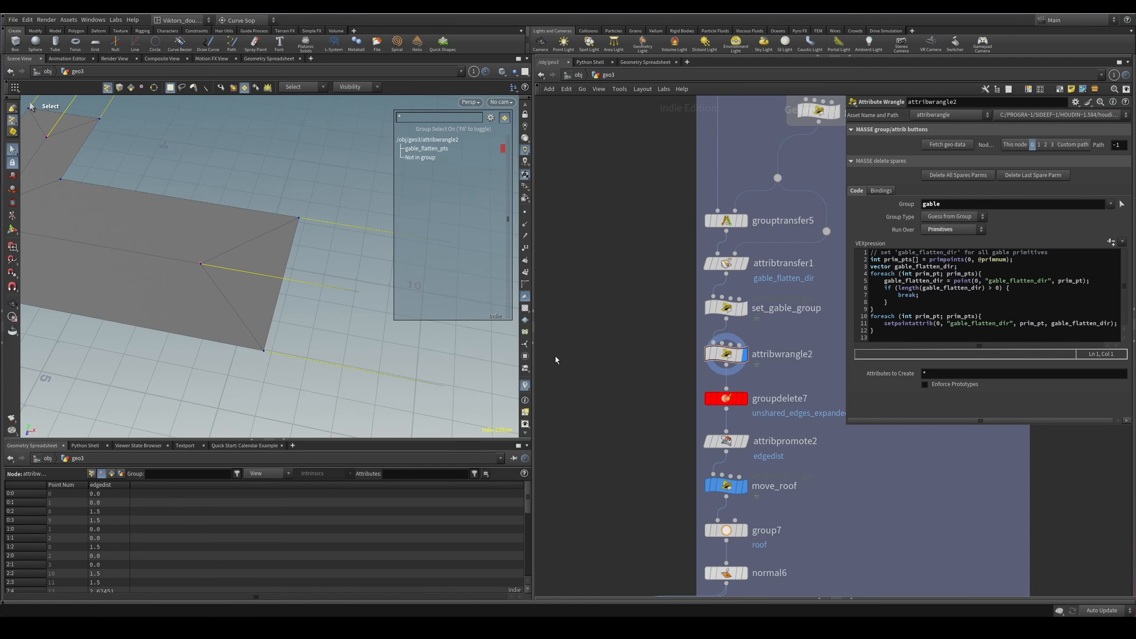
pyautogui.hotkey('alt', 'Tab')
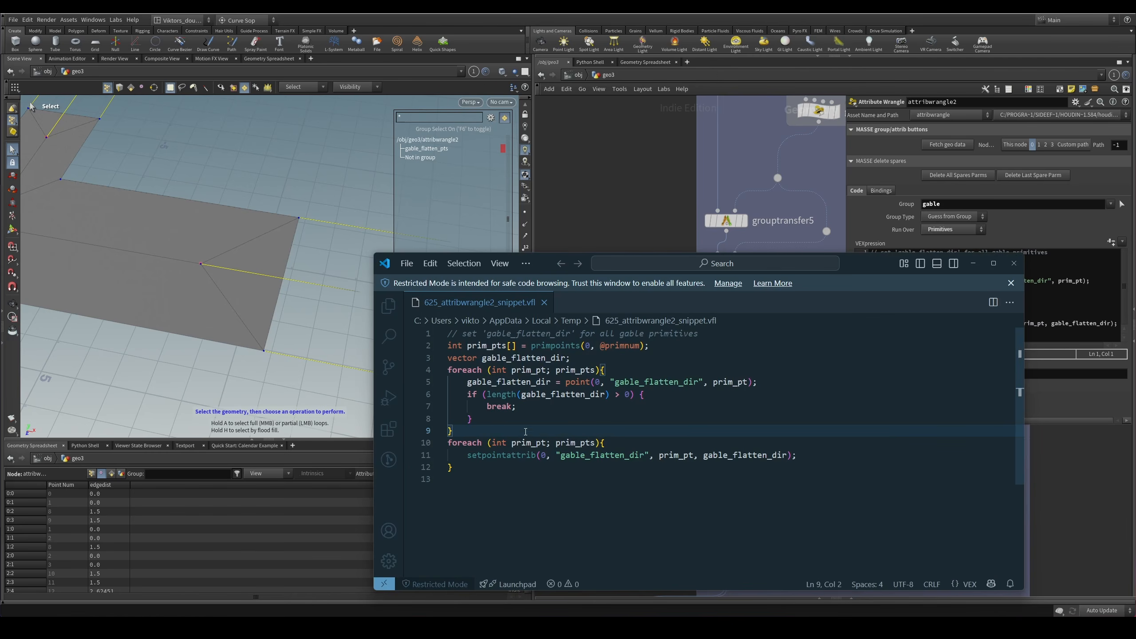
pyautogui.doubleClick(491, 345)
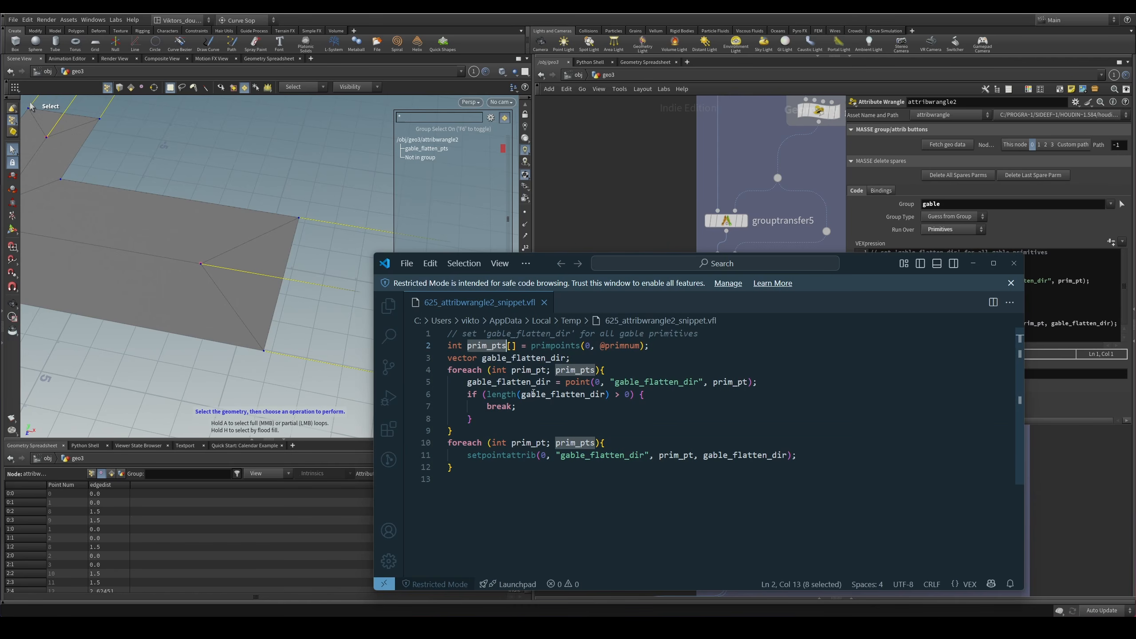
pyautogui.click(497, 358)
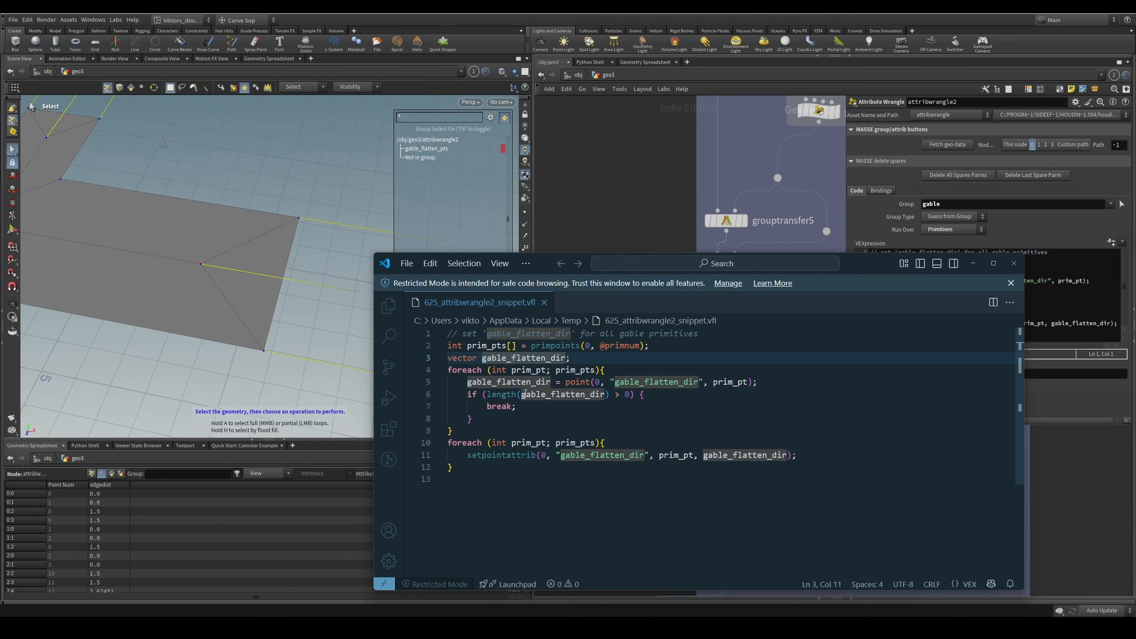
pyautogui.click(538, 418)
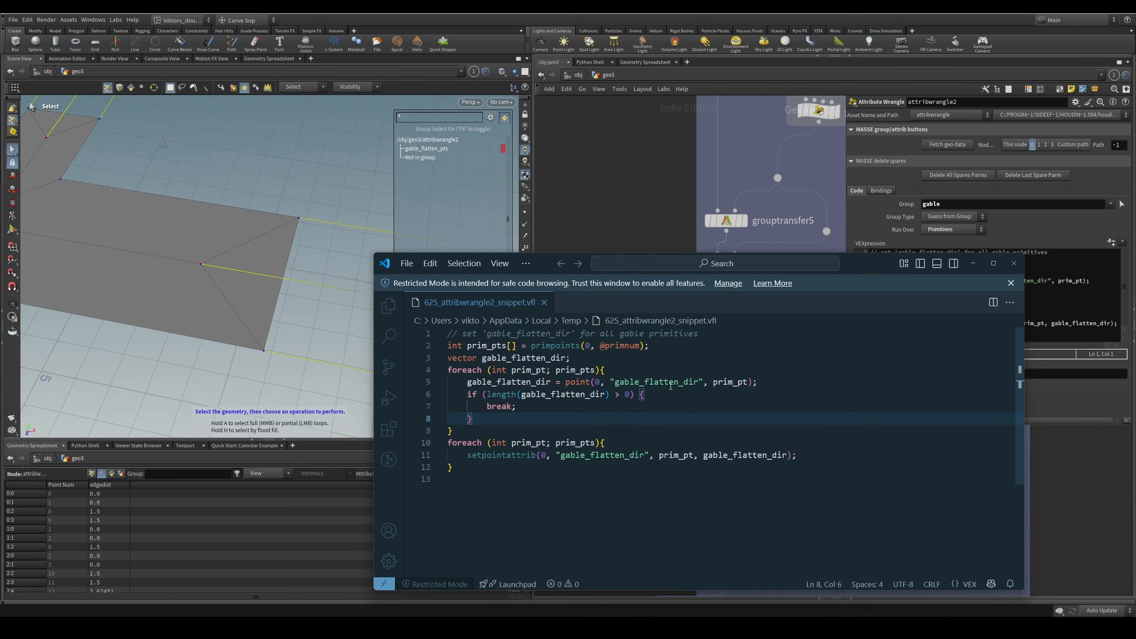
# Trace the gable_flatten_dir variable through to the setpointattrib loop in the snippet, then return to Houdini.
pyautogui.doubleClick(508, 359)
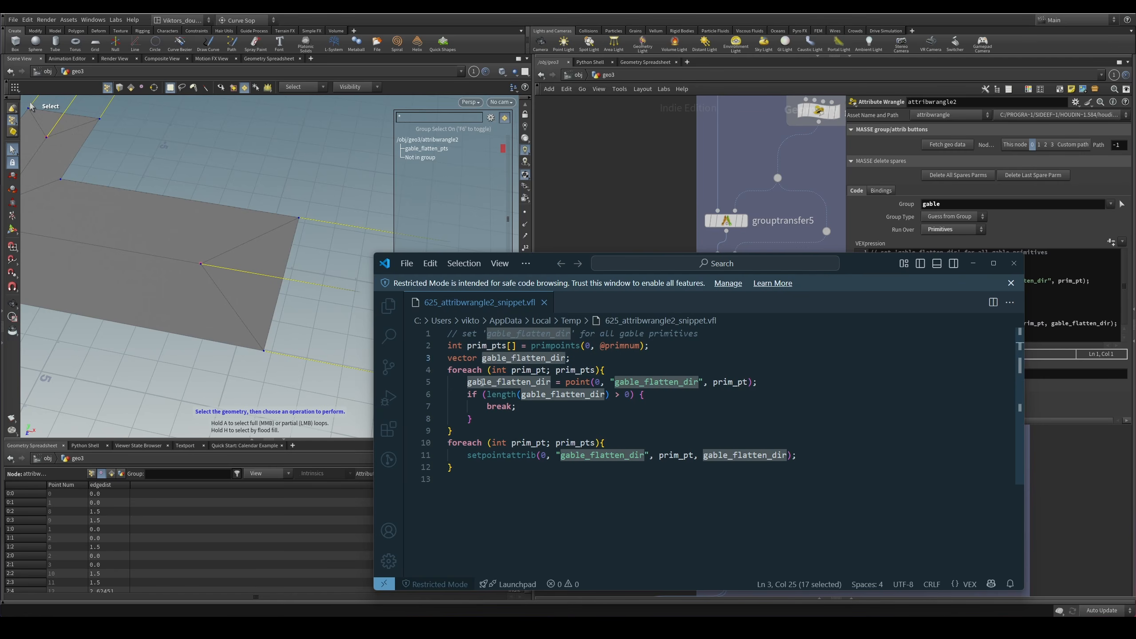
pyautogui.click(518, 358)
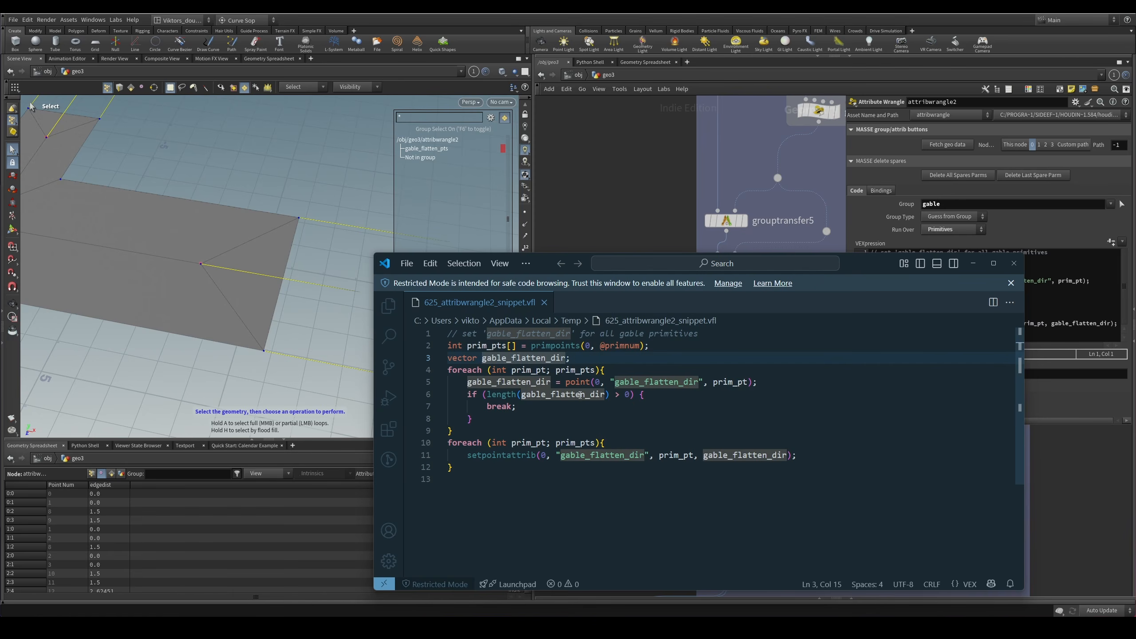
pyautogui.click(591, 360)
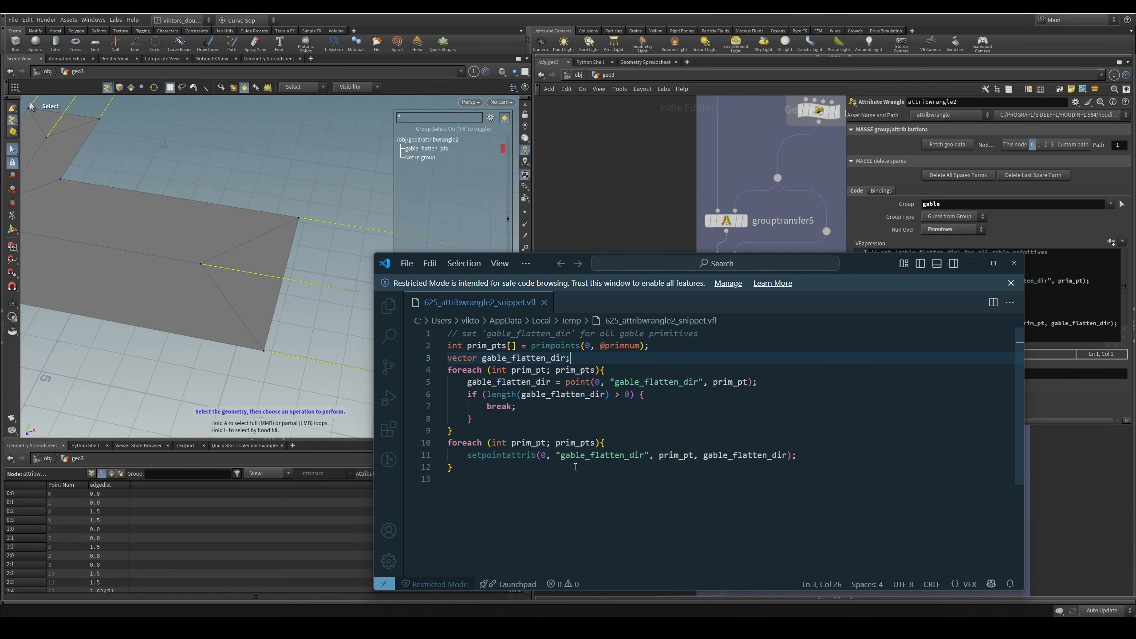
pyautogui.click(663, 464)
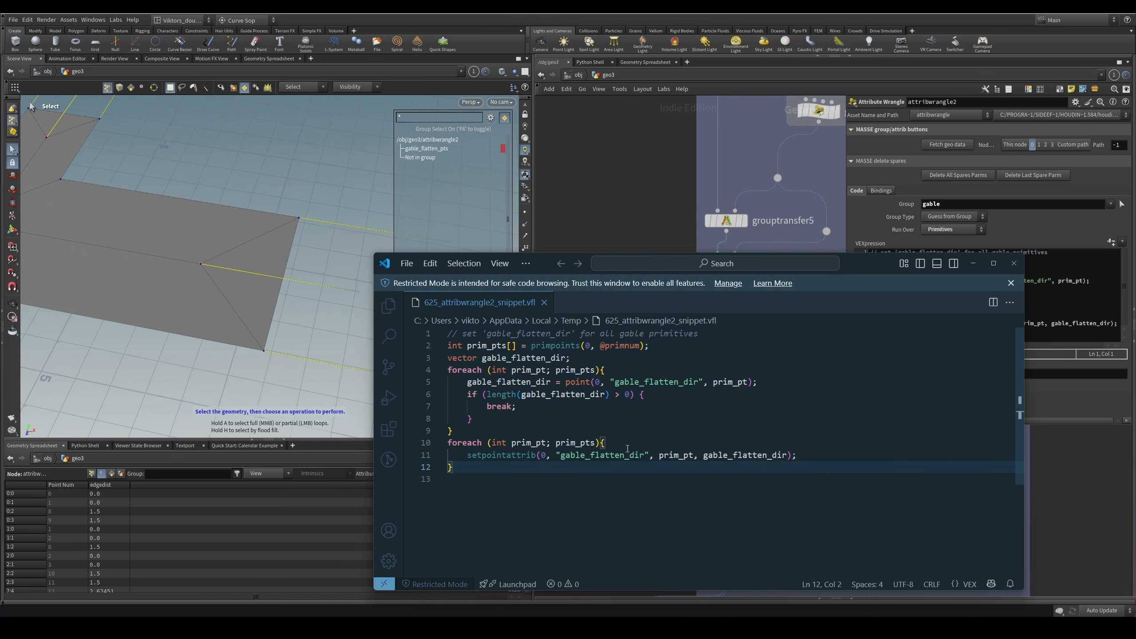
pyautogui.click(691, 455)
pyautogui.click(602, 228)
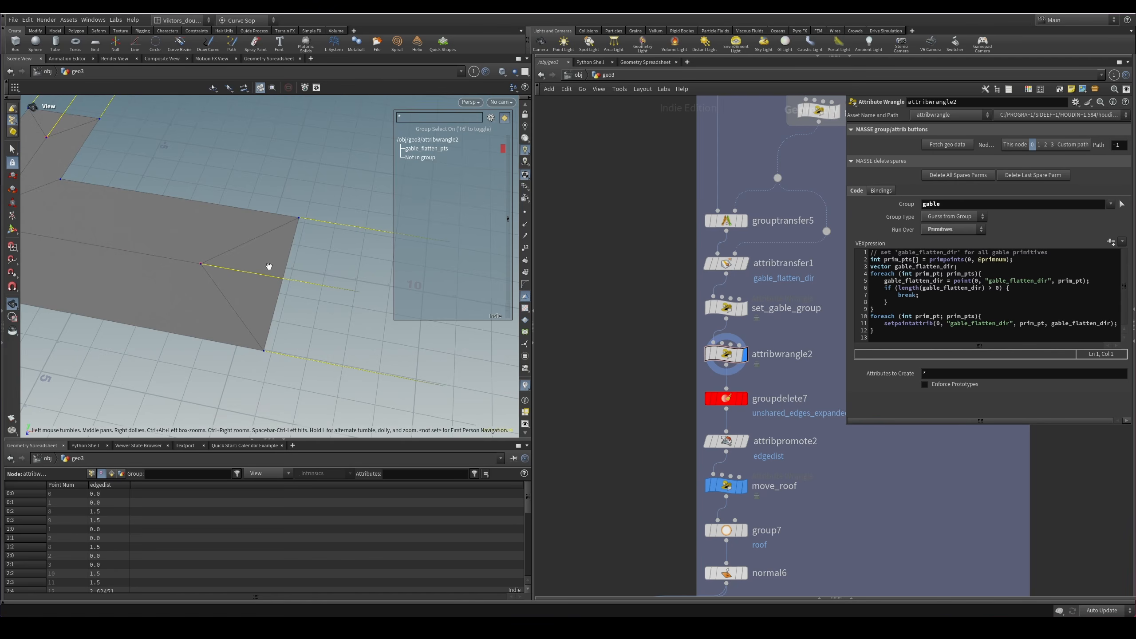
# Display the groupdelete7 node that removes the unshared_edges_expanded group and show its parameters.
pyautogui.keyDown('alt'); pyautogui.moveTo(269, 268); pyautogui.dragTo(304, 340, button='right'); pyautogui.keyUp('alt')
pyautogui.keyDown('alt'); pyautogui.moveTo(304, 340); pyautogui.dragTo(181, 331); pyautogui.keyUp('alt')
pyautogui.scroll(5, 816, 384)
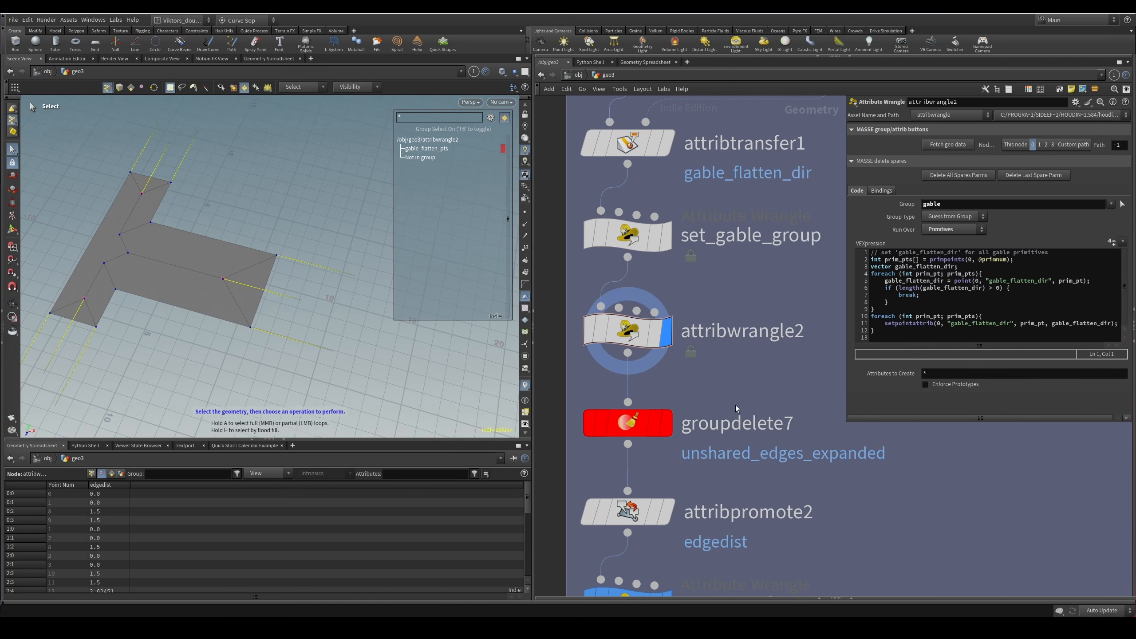
pyautogui.moveTo(735, 405); pyautogui.dragTo(758, 391, button='middle')
pyautogui.click(649, 410)
pyautogui.click(689, 408)
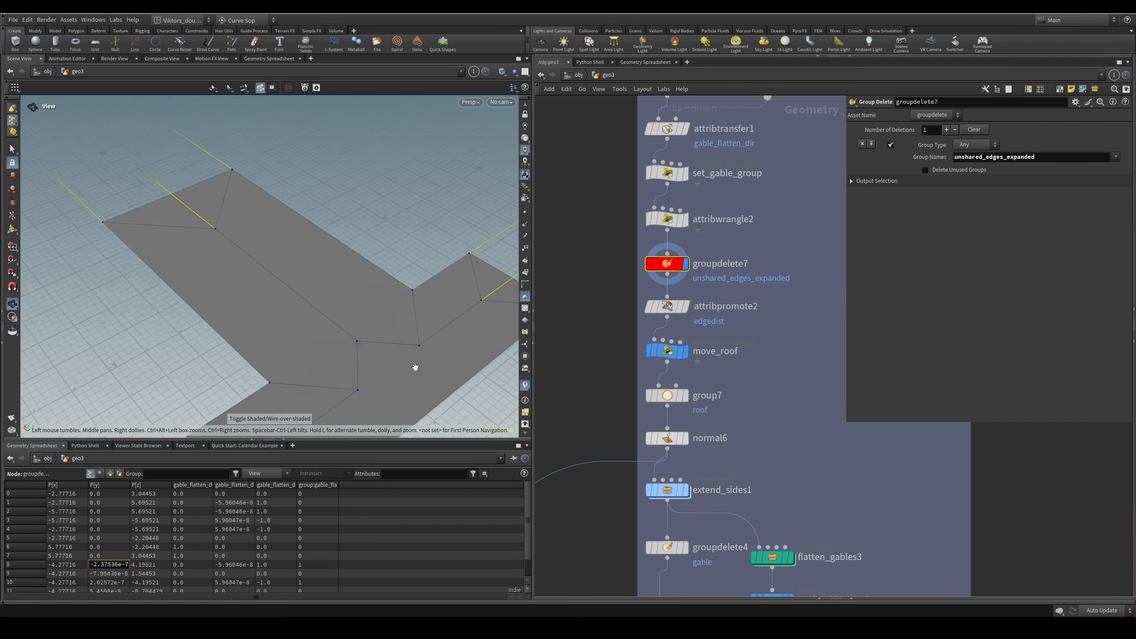
# Display the attribpromote2 node and show its settings for promoting edgedist from vertex to point.
pyautogui.moveTo(415, 367); pyautogui.dragTo(380, 323, button='middle')
pyautogui.press('s')
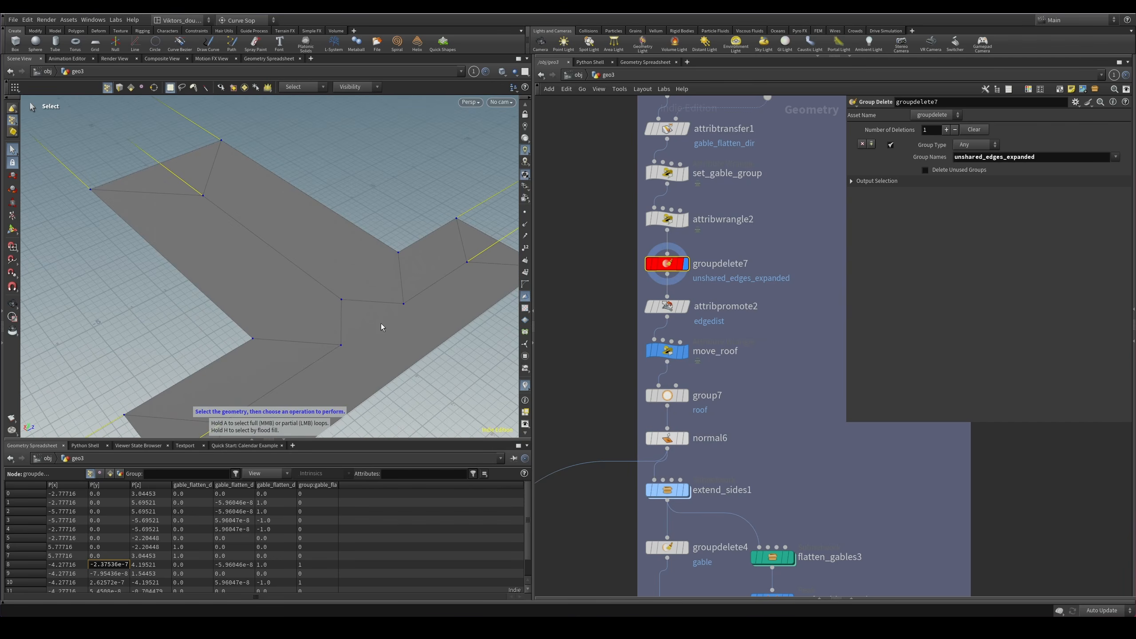
pyautogui.moveTo(748, 296); pyautogui.dragTo(733, 298, button='middle')
pyautogui.scroll(2, 707, 309)
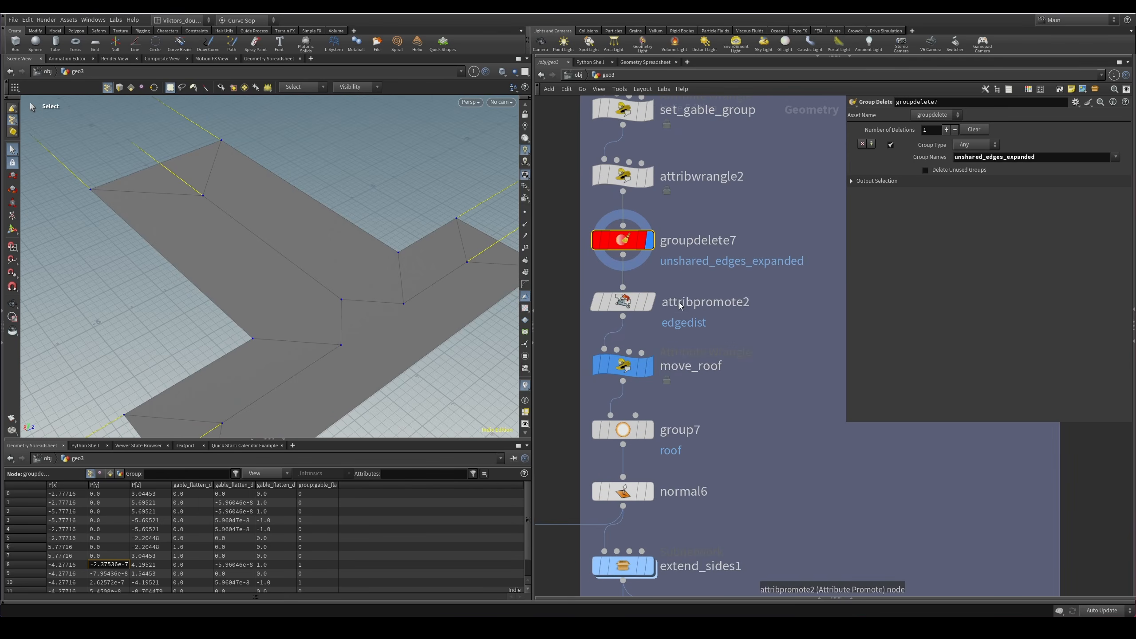
pyautogui.moveTo(696, 331); pyautogui.dragTo(769, 340, button='middle')
pyautogui.click(687, 309)
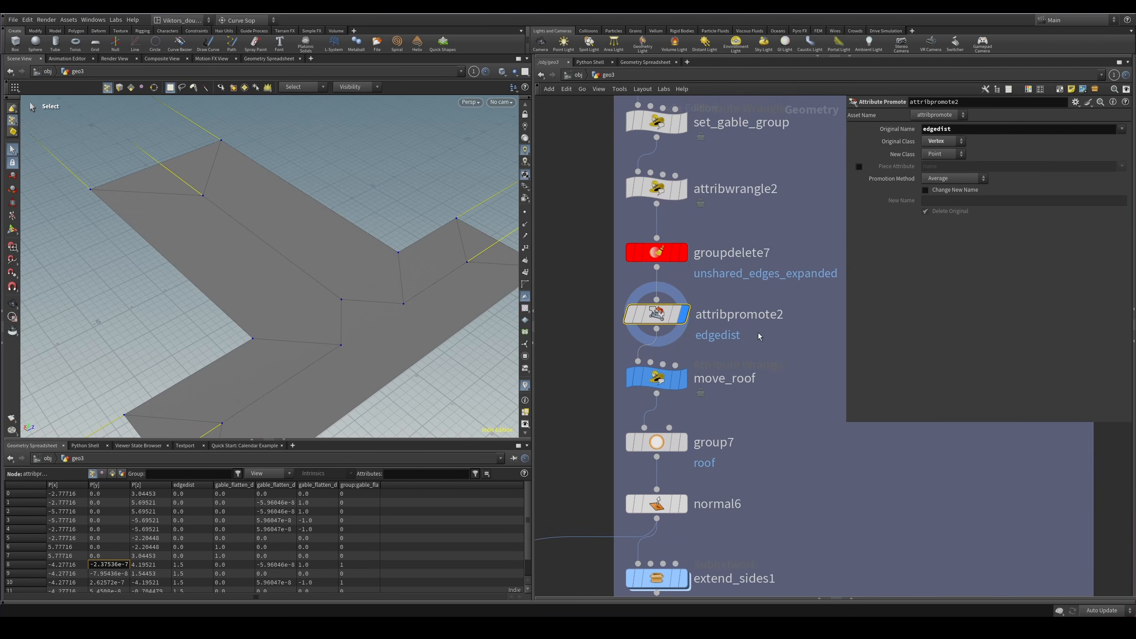
# Display the move_roof wrangle and view the raised roof shaded without wireframe.
pyautogui.scroll(-5, 758, 336)
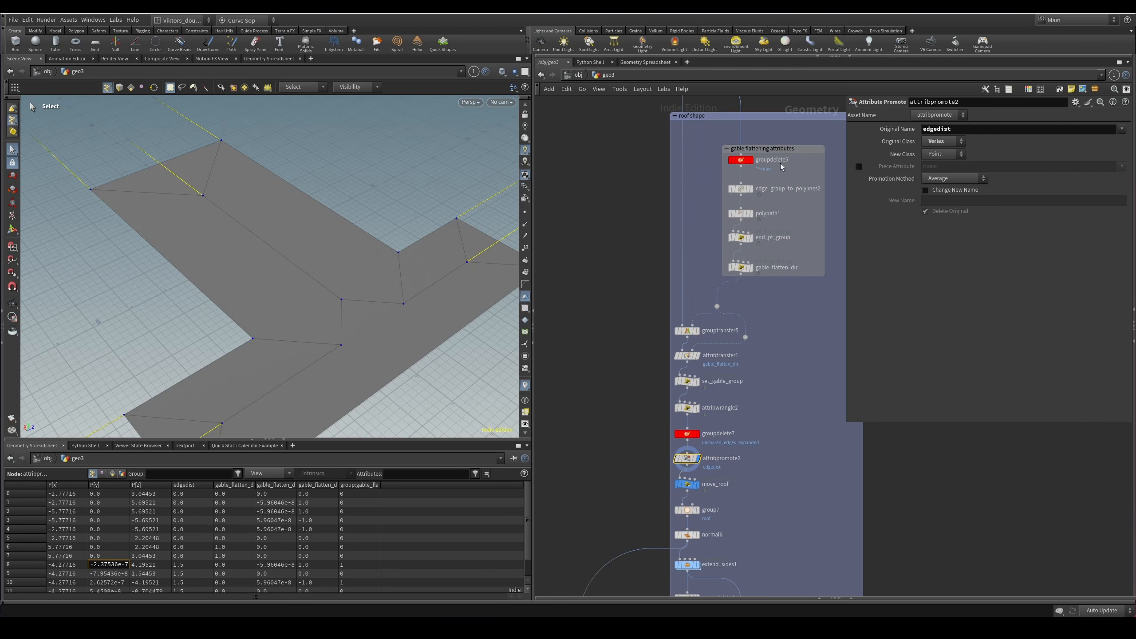
pyautogui.moveTo(780, 166); pyautogui.dragTo(774, 473, button='middle')
pyautogui.scroll(2, 711, 230)
pyautogui.scroll(-3, 770, 352)
pyautogui.moveTo(747, 577); pyautogui.dragTo(727, 196, button='middle')
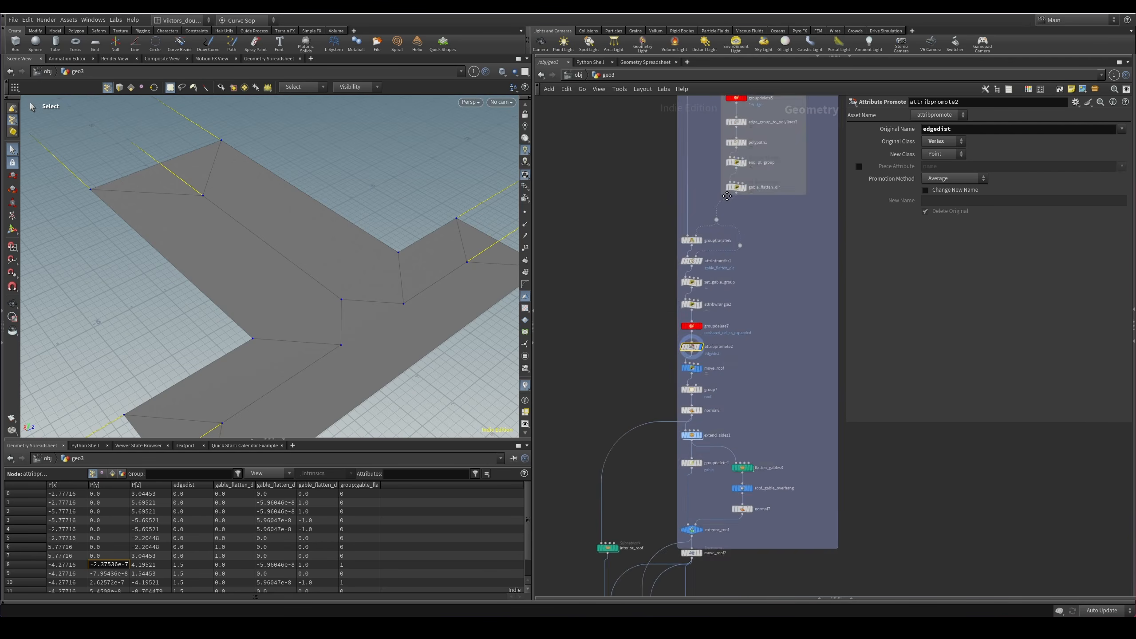
pyautogui.scroll(5, 711, 303)
pyautogui.scroll(2, 743, 331)
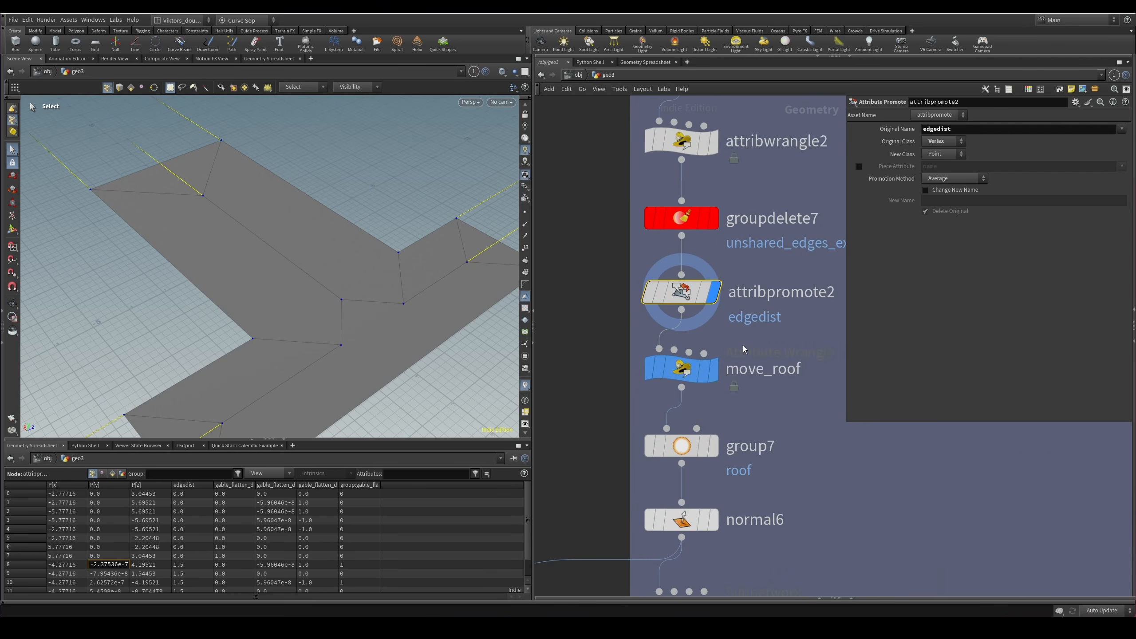
pyautogui.moveTo(795, 332)
pyautogui.mouseDown()
pyautogui.moveTo(626, 408)
pyautogui.moveTo(787, 345)
pyautogui.mouseUp()
pyautogui.click(713, 370)
pyautogui.press('Escape')
pyautogui.moveTo(399, 300)
pyautogui.mouseDown()
pyautogui.moveTo(426, 259)
pyautogui.moveTo(371, 342)
pyautogui.moveTo(261, 422)
pyautogui.mouseUp()
pyautogui.hotkey('shift', 'w')
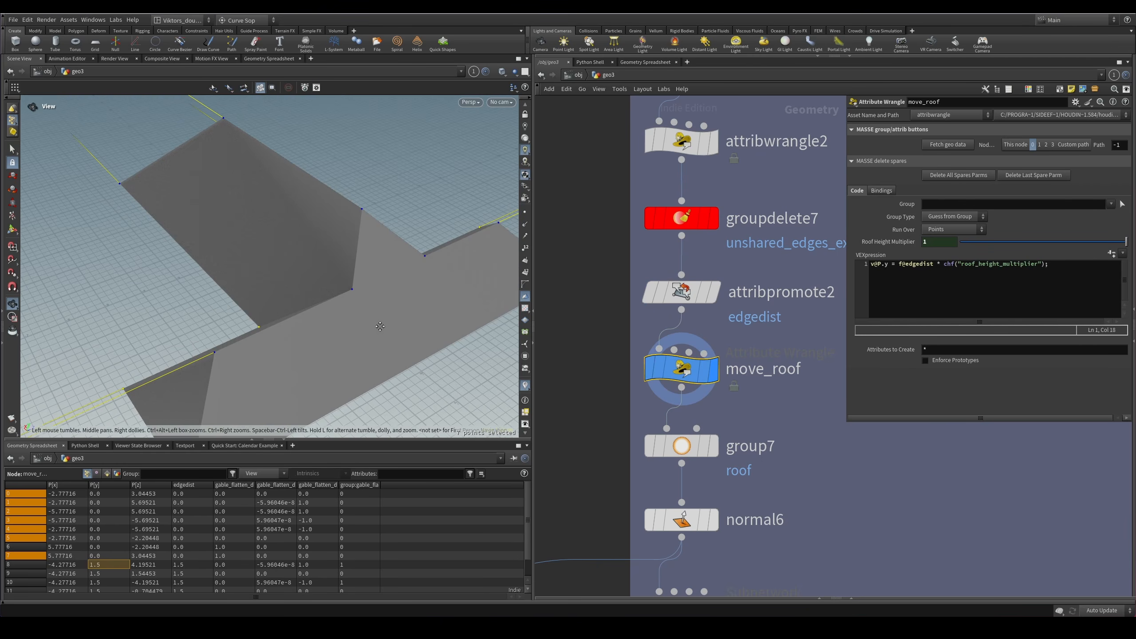
pyautogui.keyDown('alt'); pyautogui.moveTo(380, 324); pyautogui.dragTo(342, 342); pyautogui.keyUp('alt')
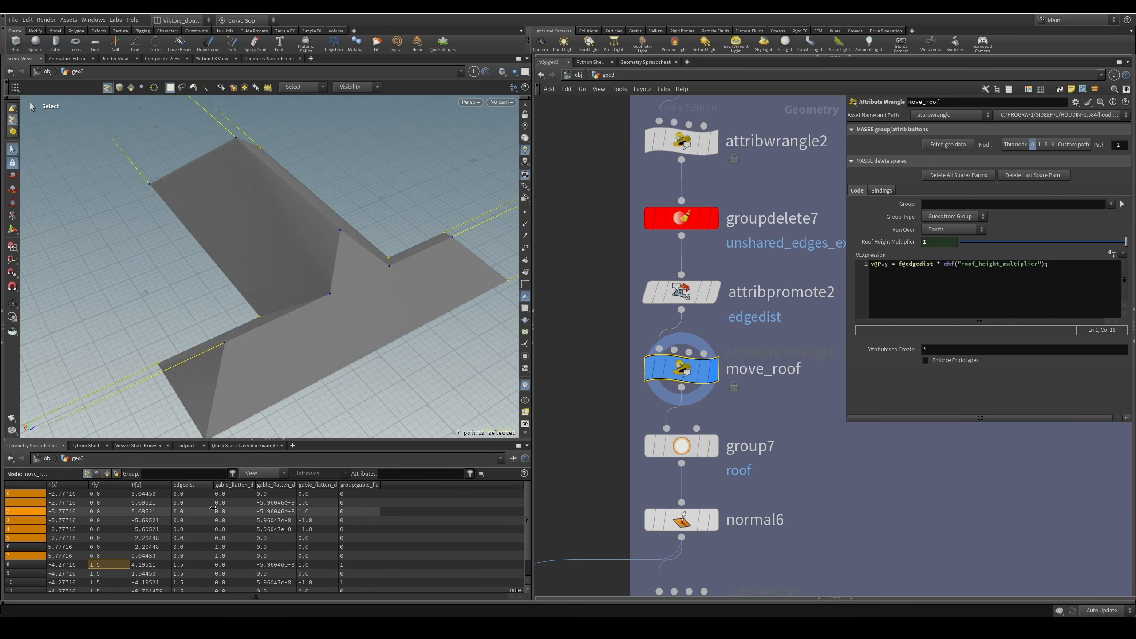
# Select the roof's outer corner points in the viewport and compare their edgedist and P[y] values in the geometry spreadsheet.
pyautogui.scroll(-1, 205, 549)
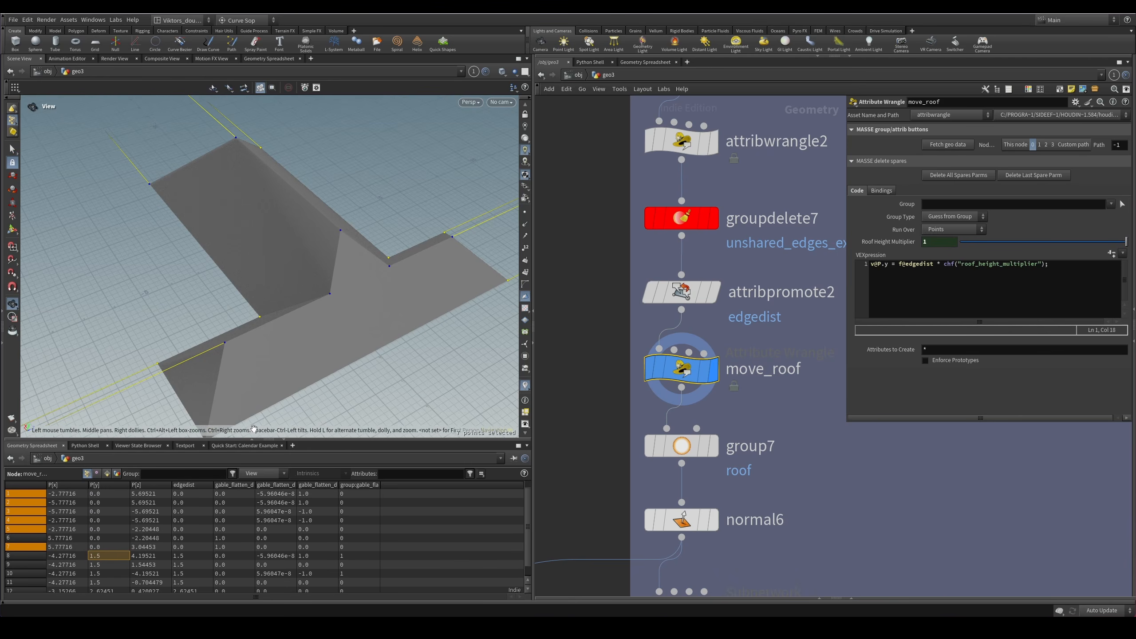
pyautogui.scroll(-3, 236, 380)
pyautogui.moveTo(234, 384); pyautogui.dragTo(202, 410)
pyautogui.keyDown('shift'); pyautogui.moveTo(195, 332); pyautogui.dragTo(171, 354); pyautogui.keyUp('shift')
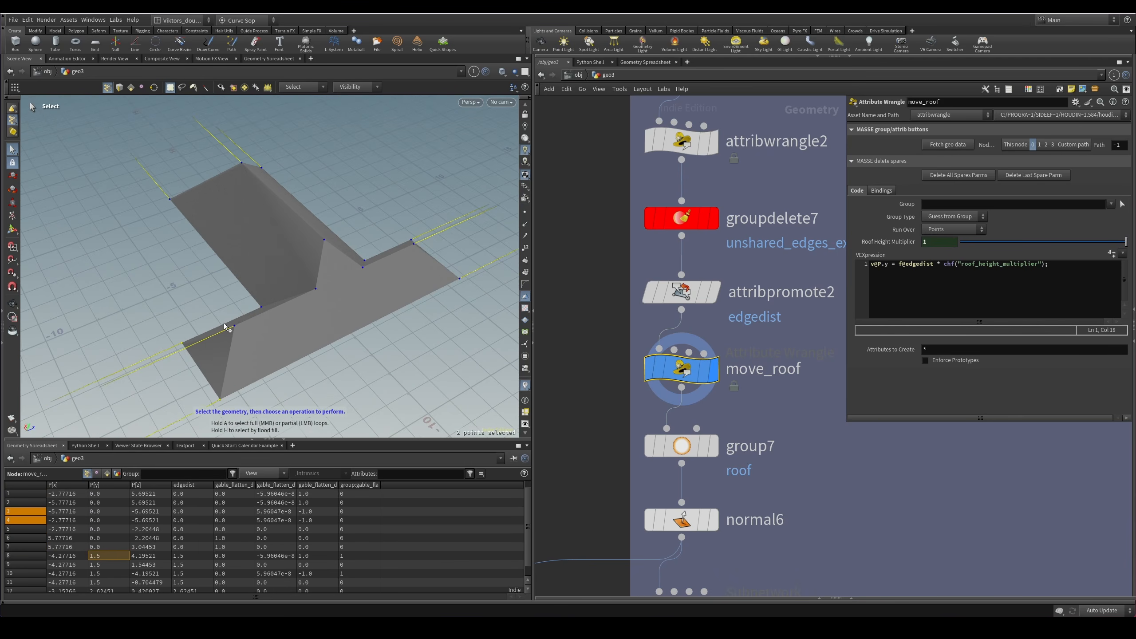
pyautogui.keyDown('shift'); pyautogui.moveTo(273, 295); pyautogui.dragTo(248, 316); pyautogui.keyUp('shift')
pyautogui.keyDown('shift'); pyautogui.moveTo(183, 188); pyautogui.dragTo(162, 213); pyautogui.keyUp('shift')
pyautogui.keyDown('alt'); pyautogui.moveTo(452, 271); pyautogui.dragTo(429, 299); pyautogui.keyUp('alt')
pyautogui.keyDown('shift'); pyautogui.moveTo(473, 267); pyautogui.dragTo(441, 303); pyautogui.keyUp('shift')
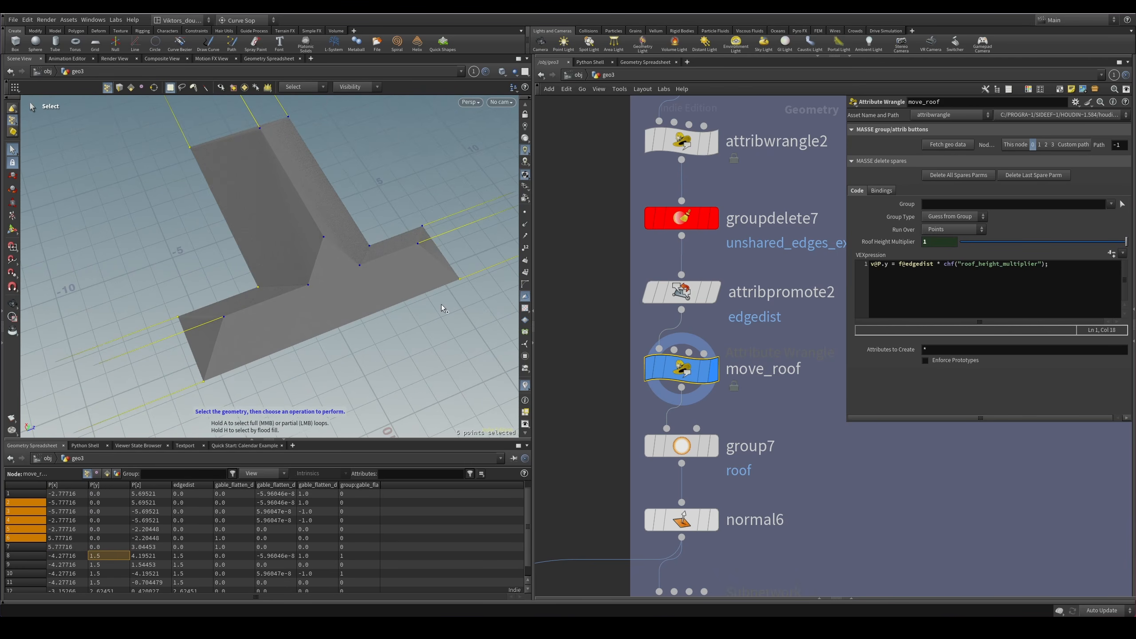
pyautogui.keyDown('shift'); pyautogui.moveTo(447, 213); pyautogui.dragTo(410, 237); pyautogui.keyUp('shift')
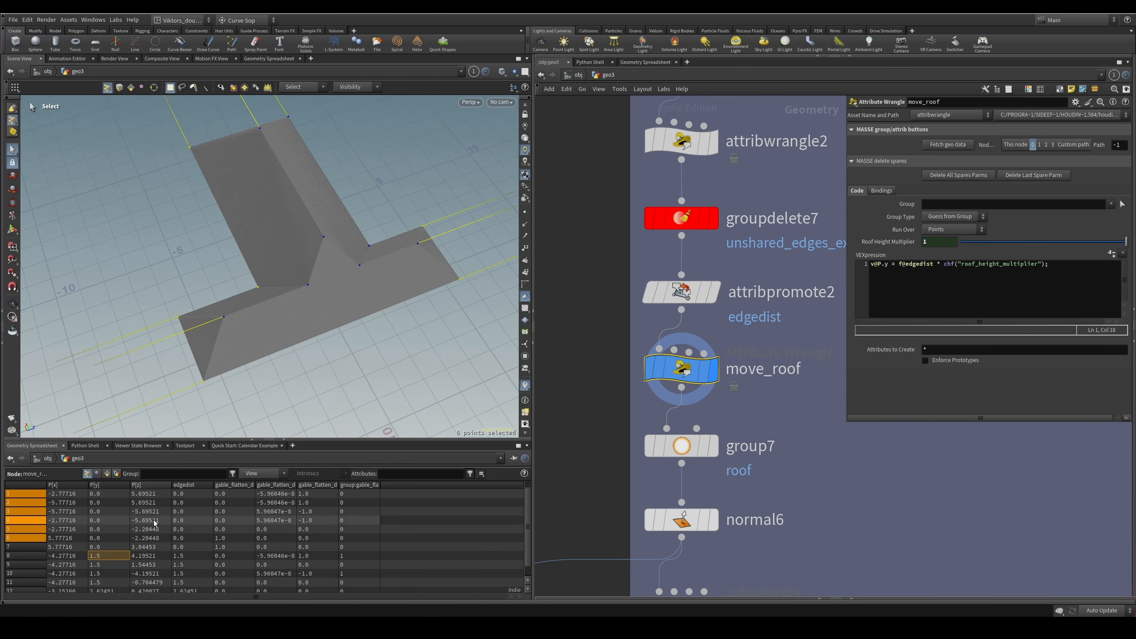
pyautogui.scroll(-1, 197, 524)
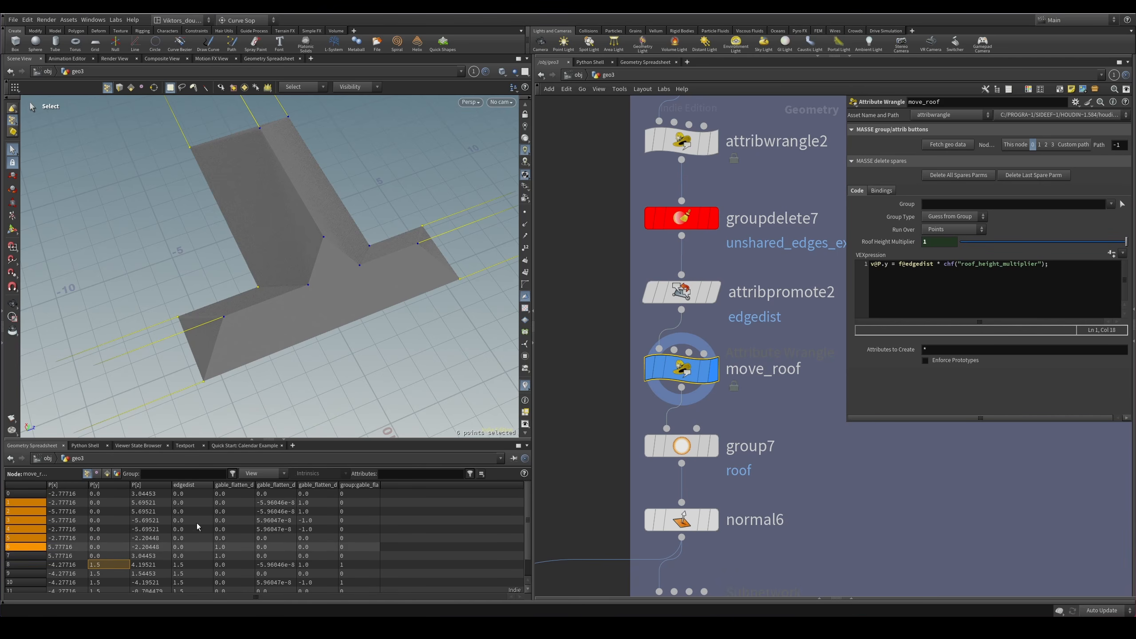
# Select the roof's ridge points and check their edgedist and height values in the geometry spreadsheet.
pyautogui.click(321, 279)
pyautogui.click(308, 285)
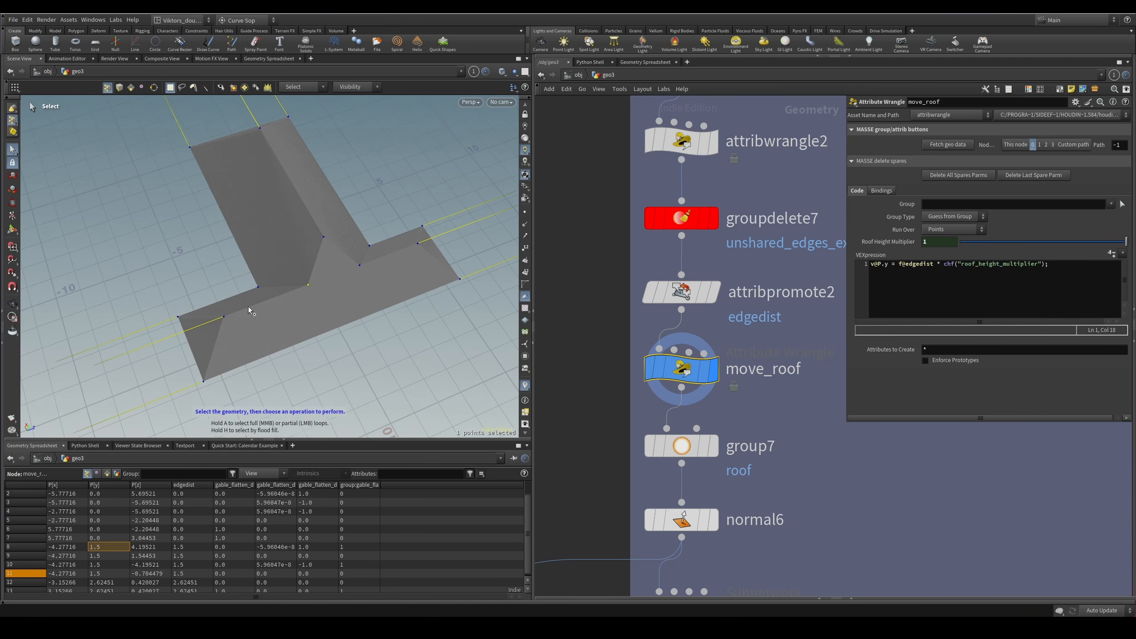
pyautogui.keyDown('shift'); pyautogui.click(224, 316); pyautogui.keyUp('shift')
pyautogui.keyDown('shift'); pyautogui.click(324, 237); pyautogui.keyUp('shift')
pyautogui.keyDown('shift'); pyautogui.click(359, 265); pyautogui.keyUp('shift')
pyautogui.press('Escape')
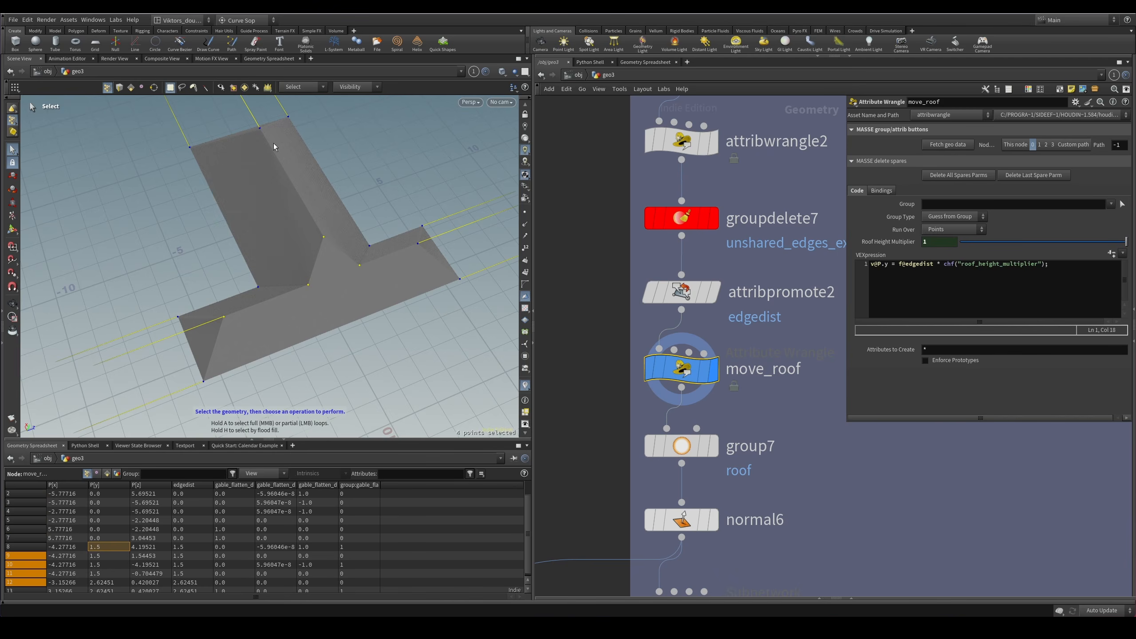
pyautogui.moveTo(273, 143); pyautogui.dragTo(280, 214)
pyautogui.press('s')
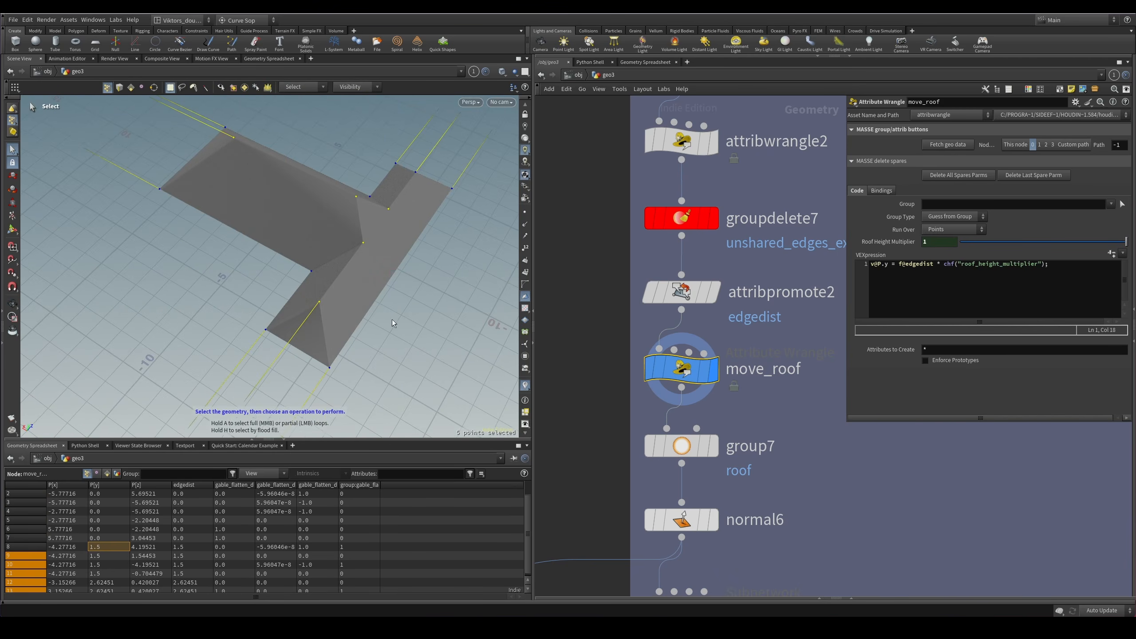
# Try lower Roof Height Multiplier values on move_roof, then return the multiplier to 1.
pyautogui.moveTo(992, 242); pyautogui.dragTo(1126, 242)
pyautogui.keyDown('alt'); pyautogui.moveTo(421, 235); pyautogui.dragTo(512, 197); pyautogui.keyUp('alt')
pyautogui.press('s')
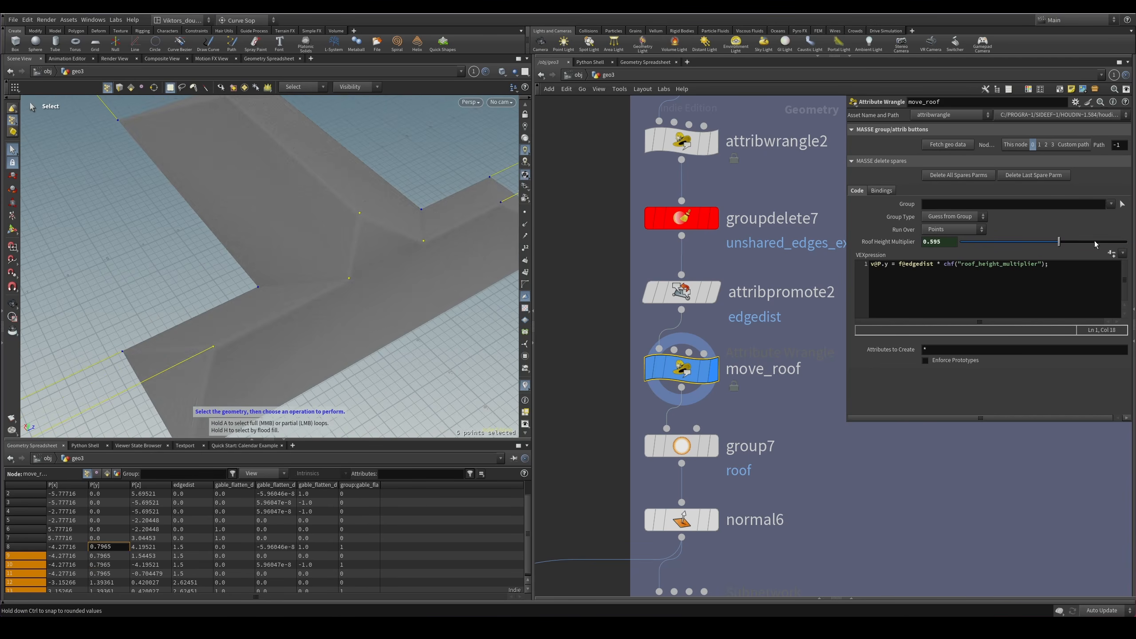
pyautogui.moveTo(1031, 243); pyautogui.dragTo(1126, 242)
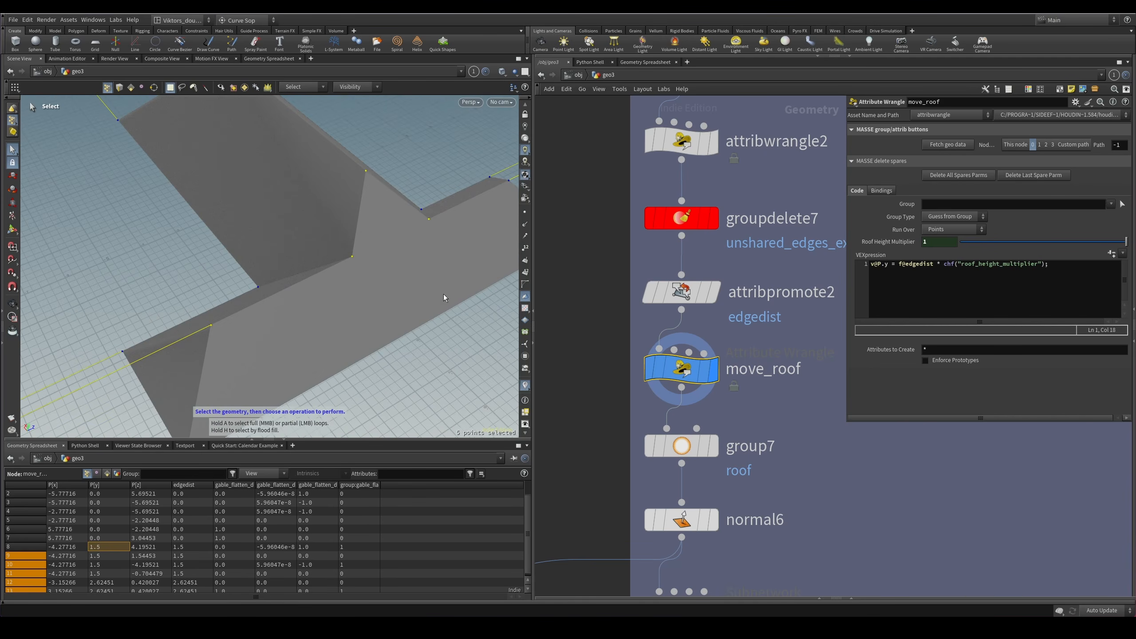
# Select individual roof faces around the T-junction of the raised roof and inspect their slopes.
pyautogui.keyDown('alt'); pyautogui.moveTo(444, 294); pyautogui.dragTo(392, 240); pyautogui.keyUp('alt')
pyautogui.click(396, 229)
pyautogui.keyDown('shift'); pyautogui.click(319, 266); pyautogui.keyUp('shift')
pyautogui.keyDown('shift'); pyautogui.click(374, 301); pyautogui.keyUp('shift')
pyautogui.click(331, 358)
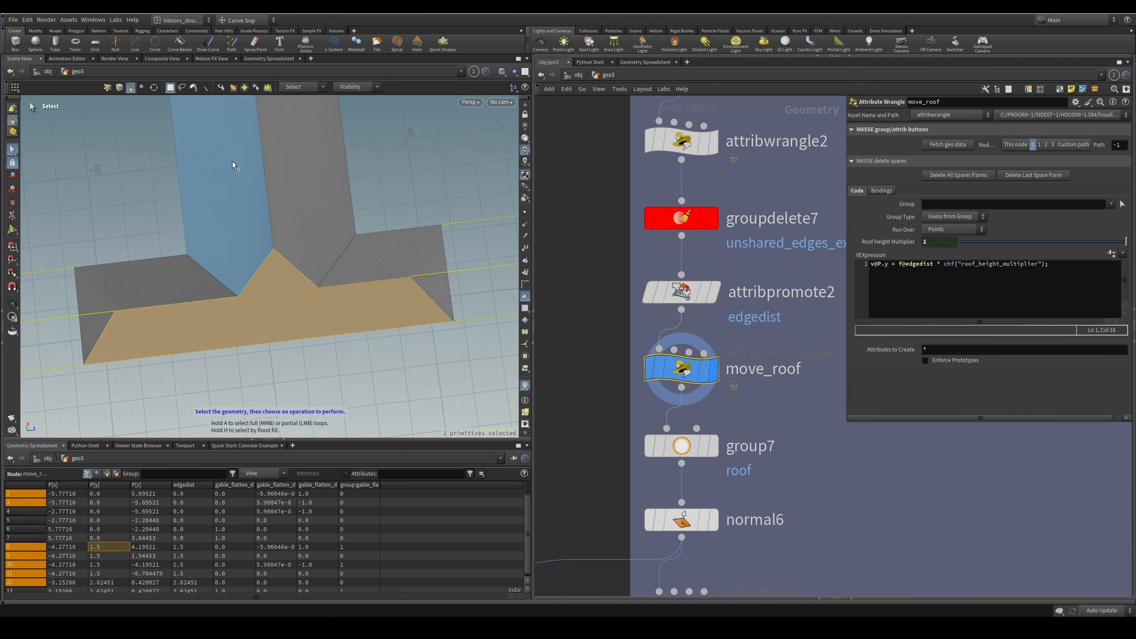
pyautogui.keyDown('alt'); pyautogui.moveTo(411, 349); pyautogui.dragTo(483, 327); pyautogui.keyUp('alt')
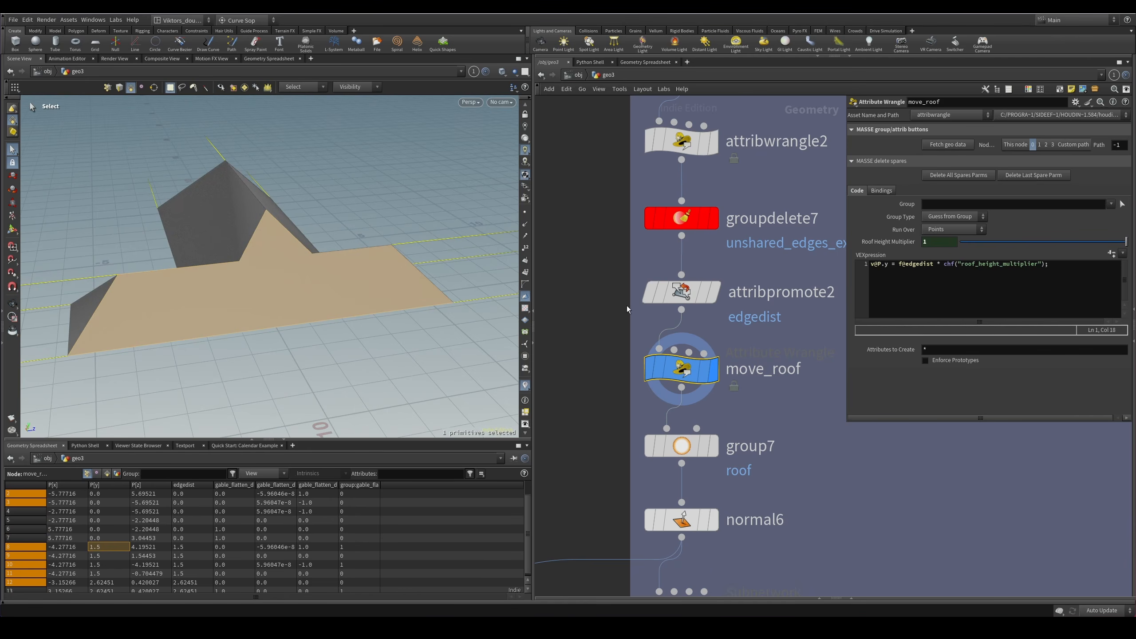
pyautogui.keyDown('alt'); pyautogui.moveTo(343, 291); pyautogui.dragTo(380, 324); pyautogui.keyUp('alt')
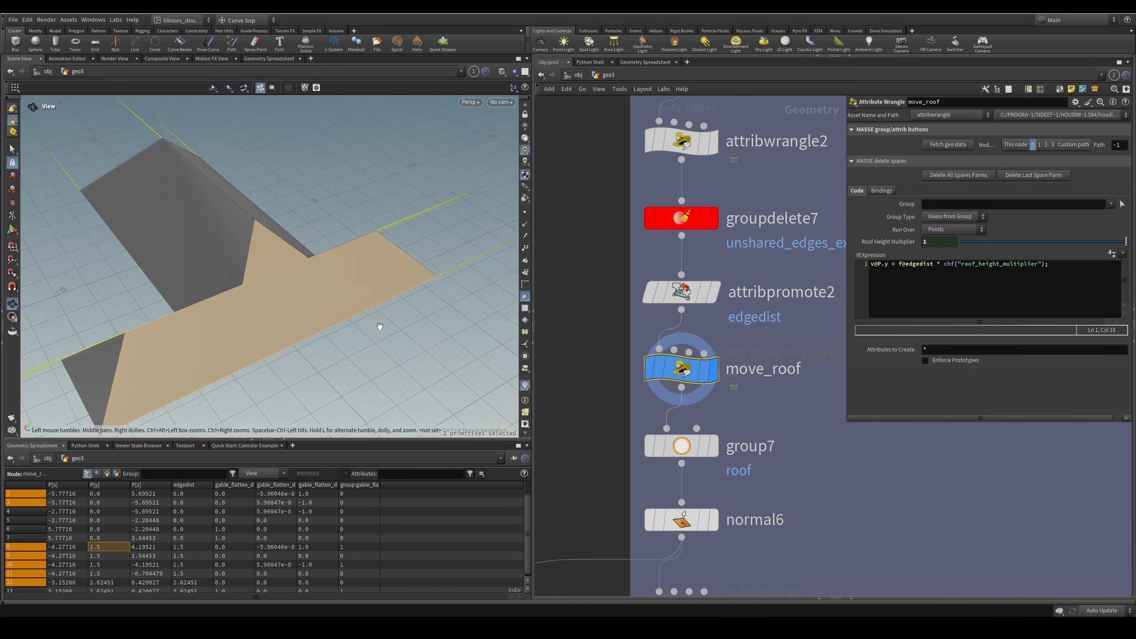
# View the raised roof from the opposite side and select the long wing's roof face.
pyautogui.click(380, 324)
pyautogui.hotkey('shift', 'w')
pyautogui.moveTo(313, 311)
pyautogui.keyDown('alt'); pyautogui.mouseDown()
pyautogui.moveTo(352, 326)
pyautogui.moveTo(370, 266)
pyautogui.moveTo(393, 317)
pyautogui.moveTo(368, 304)
pyautogui.moveTo(458, 253)
pyautogui.moveTo(345, 266)
pyautogui.moveTo(417, 222)
pyautogui.moveTo(264, 300)
pyautogui.moveTo(302, 322)
pyautogui.moveTo(215, 312)
pyautogui.moveTo(608, 445)
pyautogui.mouseUp(); pyautogui.keyUp('alt')
pyautogui.click(370, 237)
pyautogui.click(369, 237)
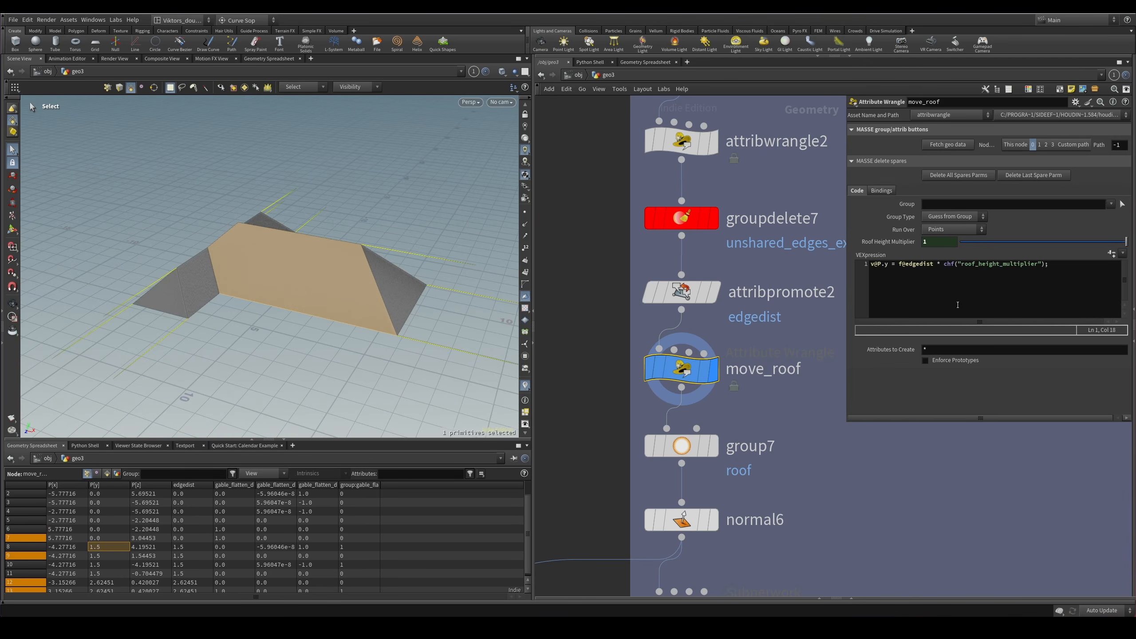
pyautogui.click(894, 271)
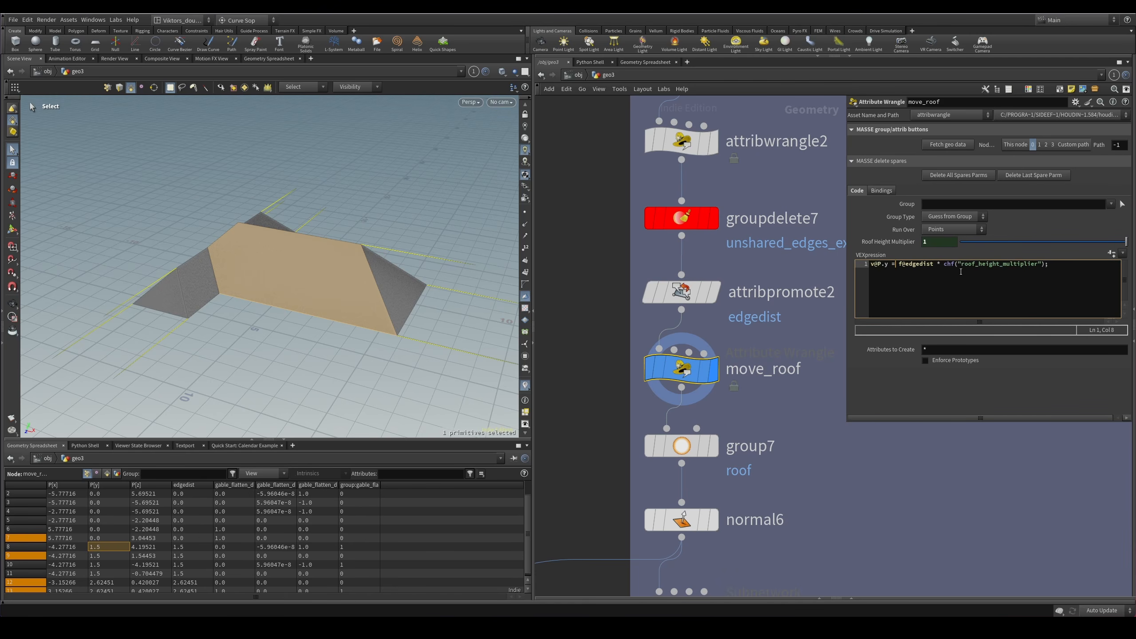
pyautogui.moveTo(951, 242)
pyautogui.mouseDown(button='middle')
pyautogui.moveTo(972, 242)
pyautogui.moveTo(960, 243)
pyautogui.mouseUp(button='middle')
pyautogui.hotkey('ctrl', 'z')
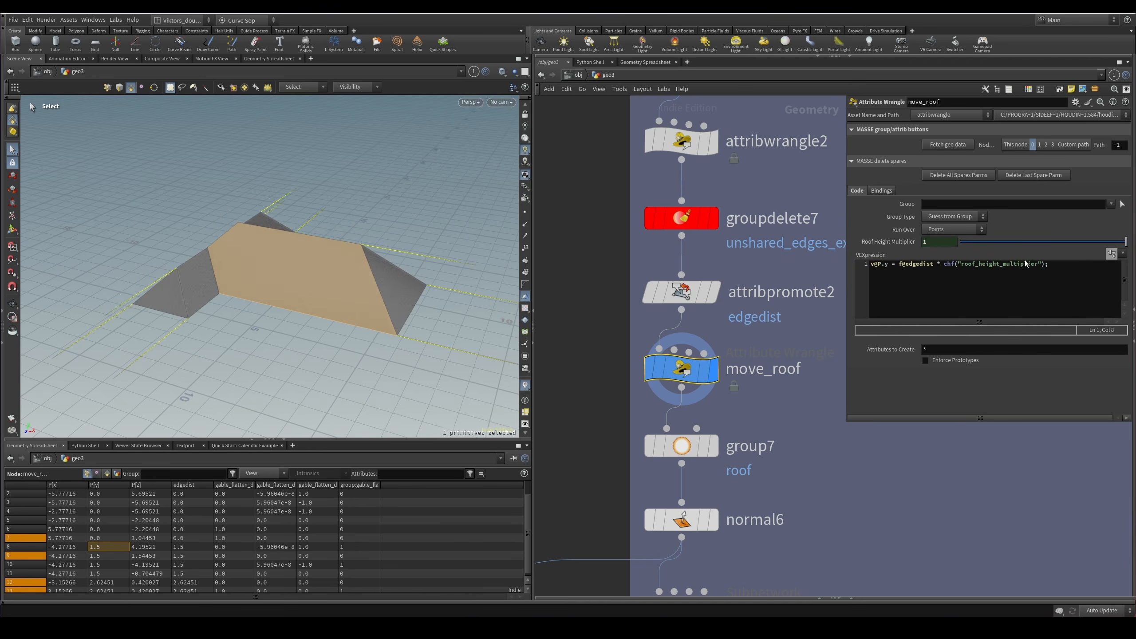
# Display the group7 node that creates the roof primitive group and list its groups in the viewport.
pyautogui.keyDown('alt'); pyautogui.moveTo(290, 237); pyautogui.dragTo(309, 310); pyautogui.keyUp('alt')
pyautogui.moveTo(774, 458); pyautogui.dragTo(758, 405, button='middle')
pyautogui.click(651, 398)
pyautogui.press('r')
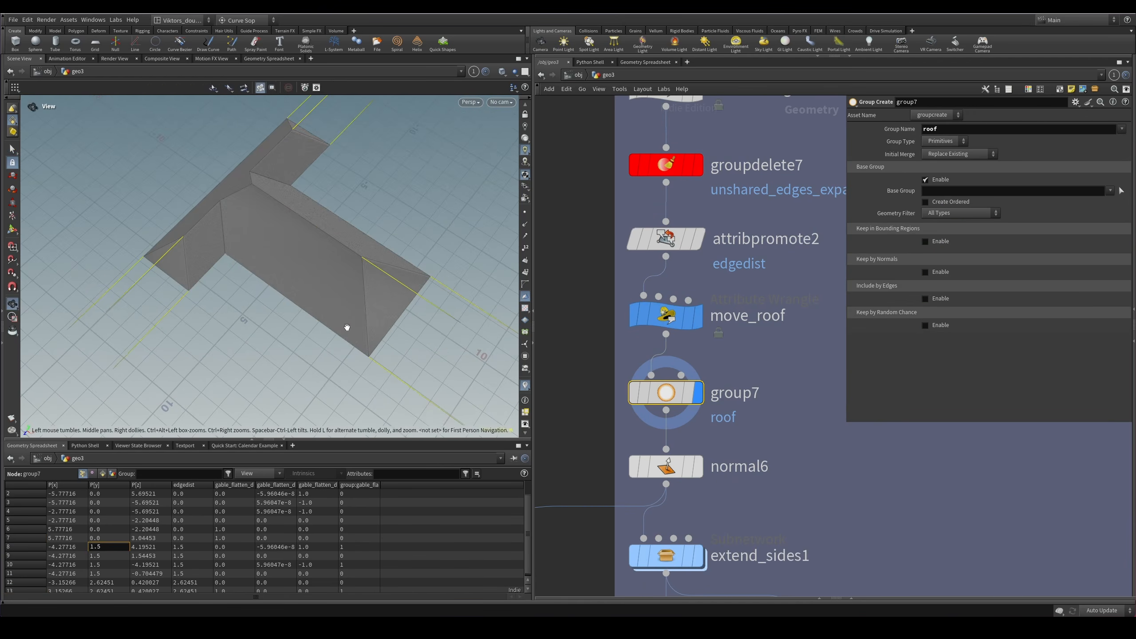
pyautogui.keyDown('alt'); pyautogui.moveTo(347, 325); pyautogui.dragTo(332, 272); pyautogui.keyUp('alt')
pyautogui.press('F6')
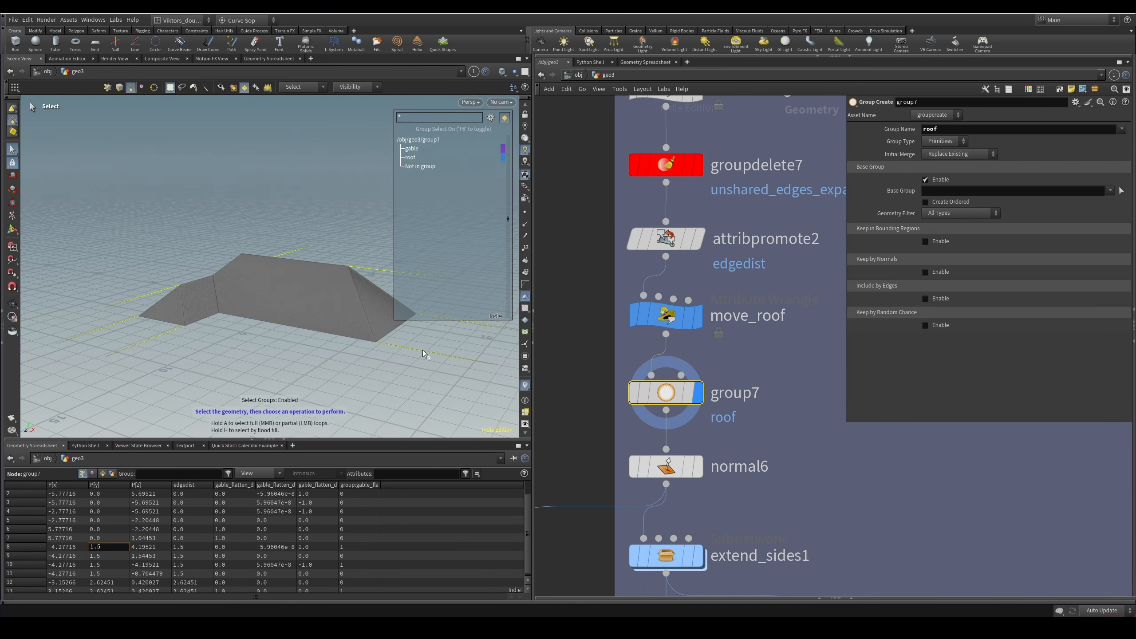
pyautogui.click(418, 158)
# Display the normal6 node and view the ridge and unshared_edges edge groups on the roof.
pyautogui.moveTo(744, 456); pyautogui.dragTo(651, 409, button='middle')
pyautogui.click(664, 430)
pyautogui.press('r')
pyautogui.scroll(-6, 696, 395)
pyautogui.press('3')
pyautogui.keyDown('alt'); pyautogui.moveTo(325, 318); pyautogui.dragTo(298, 320); pyautogui.keyUp('alt')
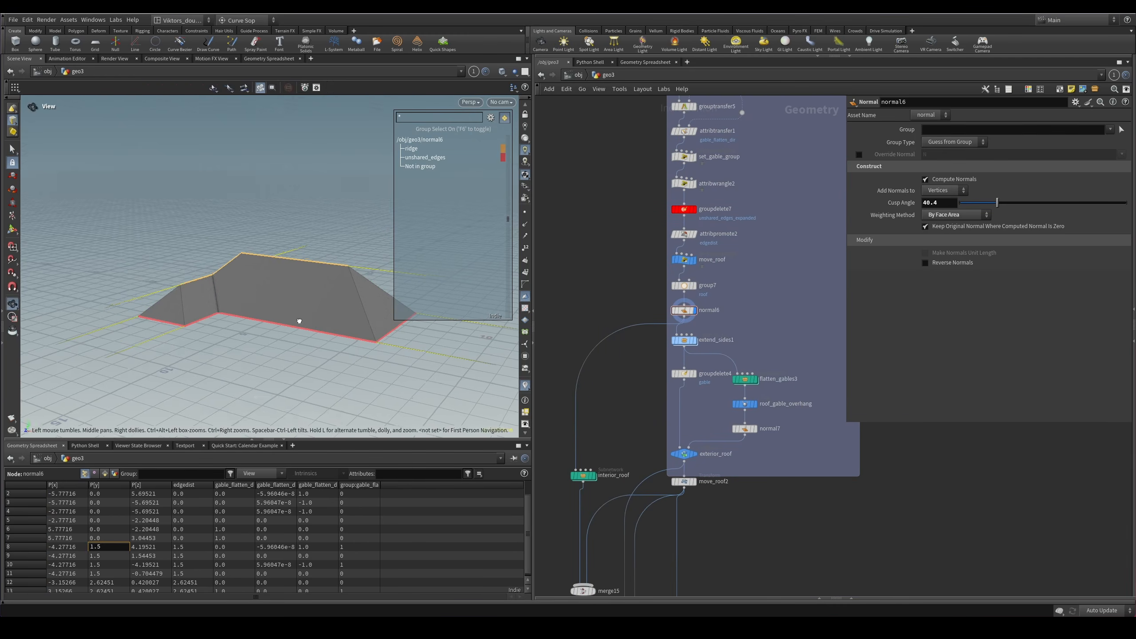
pyautogui.keyDown('alt'); pyautogui.moveTo(298, 320); pyautogui.dragTo(295, 338); pyautogui.keyUp('alt')
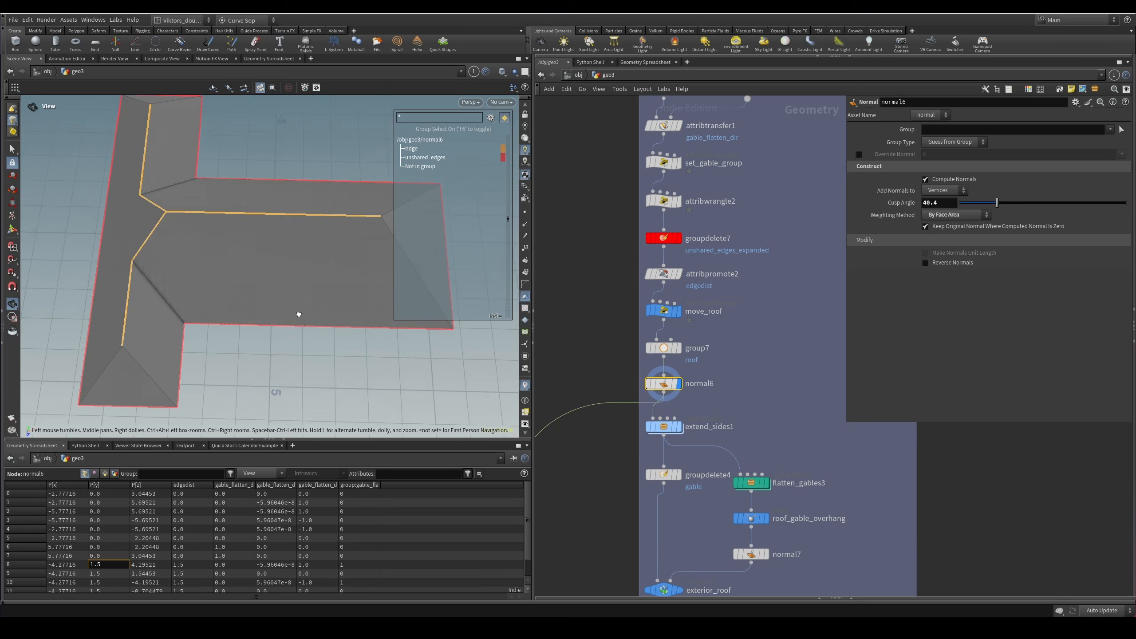
pyautogui.moveTo(299, 314); pyautogui.dragTo(320, 300)
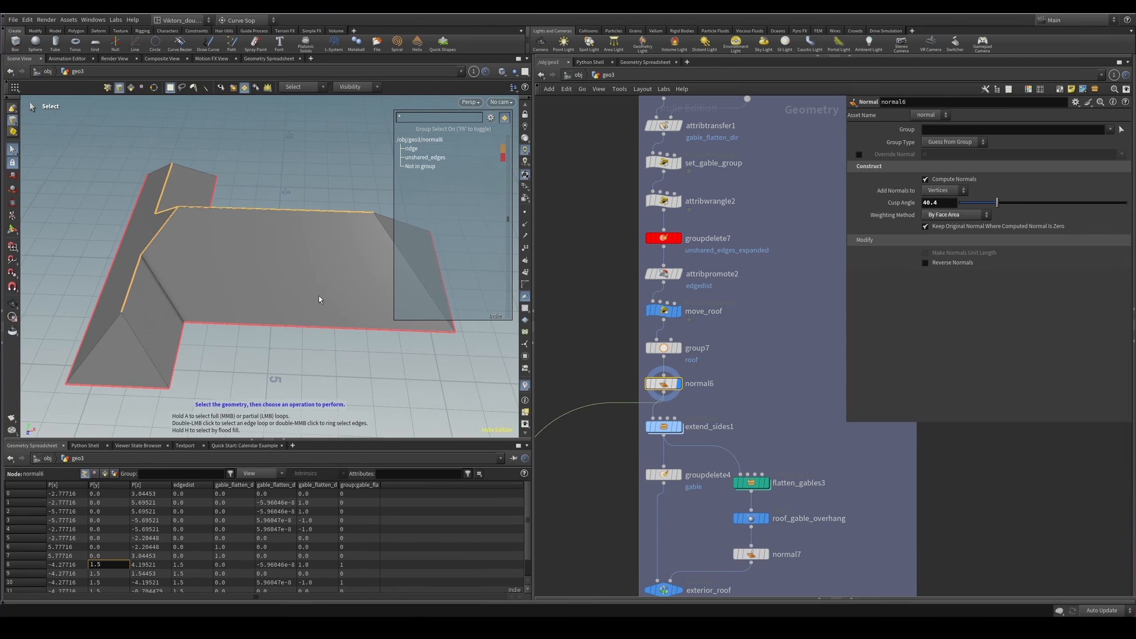
pyautogui.press('s')
# Bring the CONTROLS parameter window over the network and try changing Roof Height.
pyautogui.moveTo(696, 421); pyautogui.dragTo(705, 368, button='middle')
pyautogui.moveTo(662, 494); pyautogui.dragTo(633, 419, button='middle')
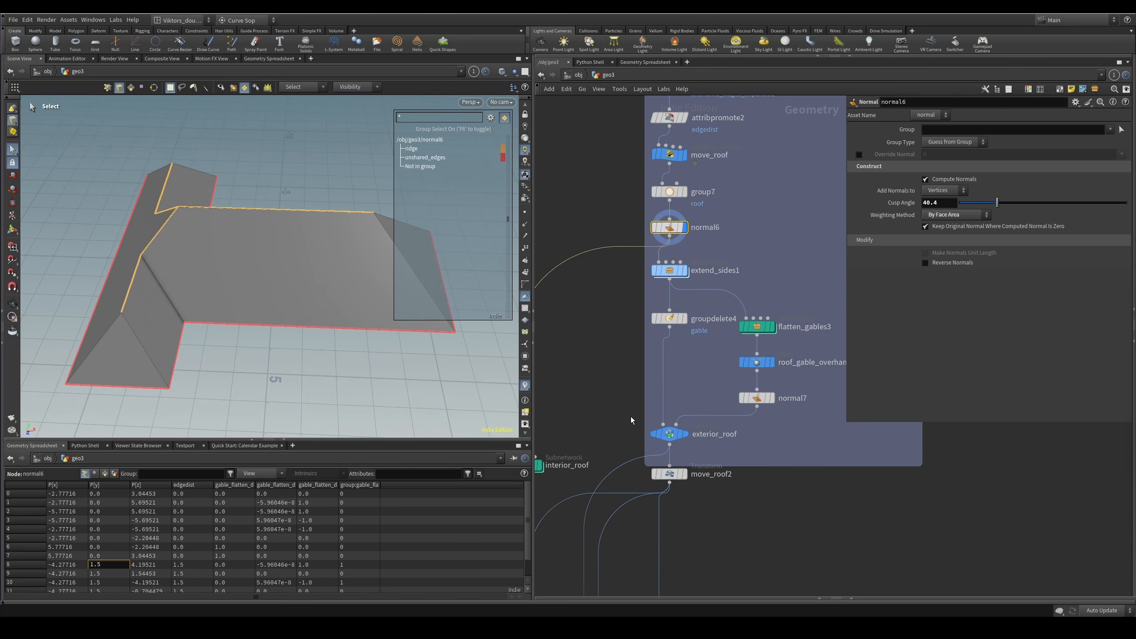
pyautogui.moveTo(839, 191); pyautogui.dragTo(812, 189)
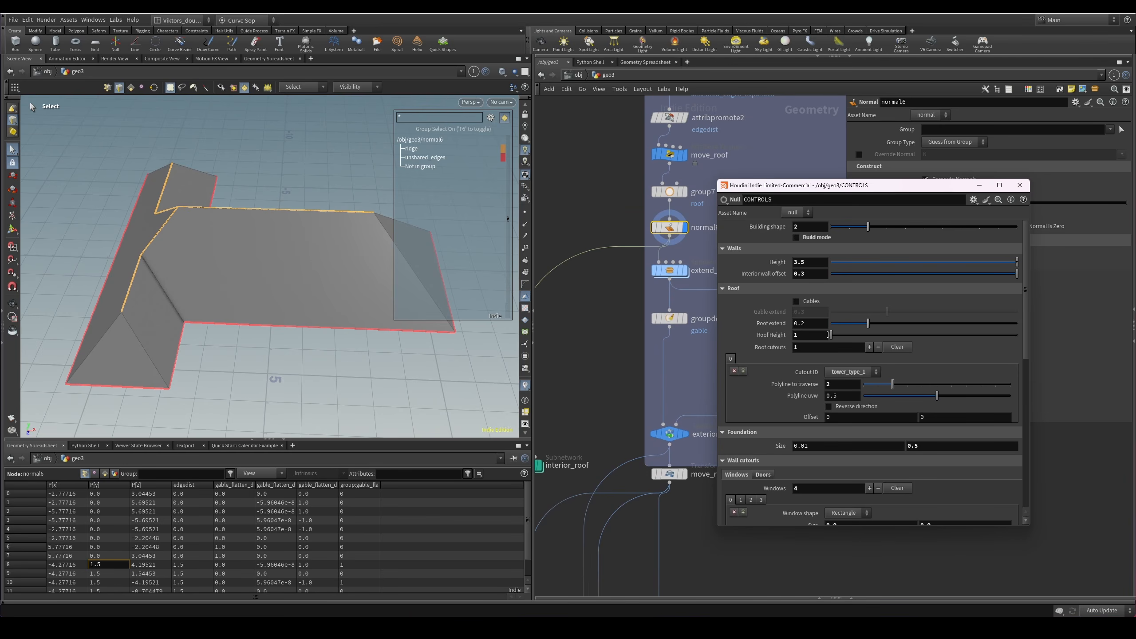
pyautogui.moveTo(883, 332); pyautogui.dragTo(867, 333)
pyautogui.moveTo(607, 402); pyautogui.dragTo(605, 352, button='middle')
# Display the exterior_roof switch and try the Roof extend and Gables controls on the roof, then move the CONTROLS window away.
pyautogui.click(666, 384)
pyautogui.moveTo(867, 323); pyautogui.dragTo(837, 331)
pyautogui.click(796, 301)
pyautogui.moveTo(863, 189); pyautogui.dragTo(1135, 208)
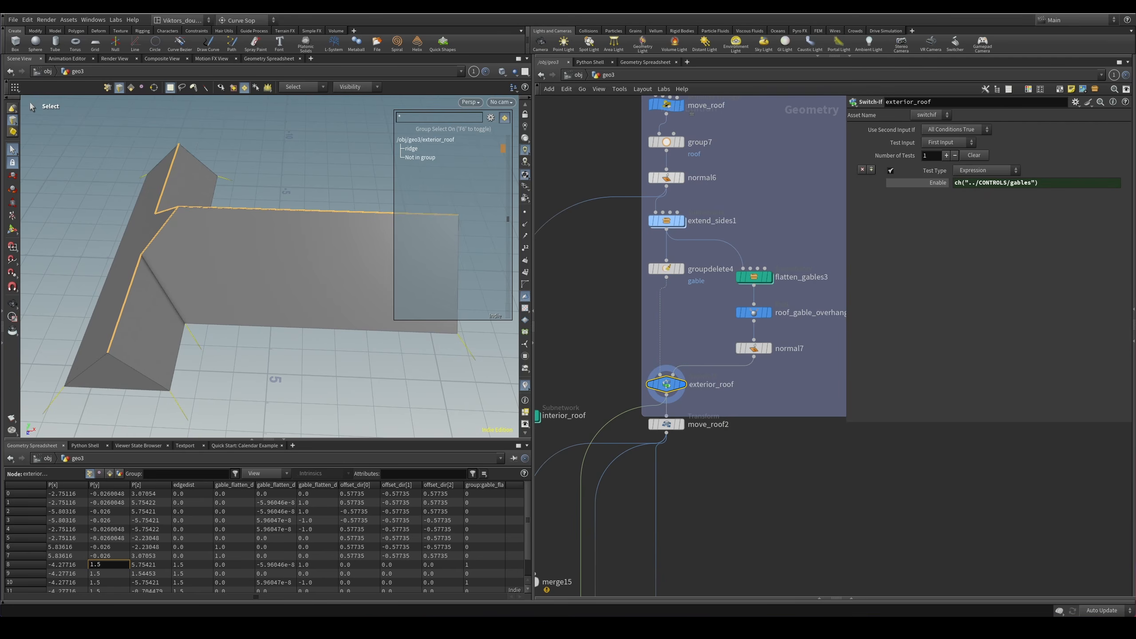
# Display the extend_sides1 subnetwork and examine the roof's extended sides.
pyautogui.scroll(3, 712, 196)
pyautogui.moveTo(712, 195); pyautogui.dragTo(753, 338, button='middle')
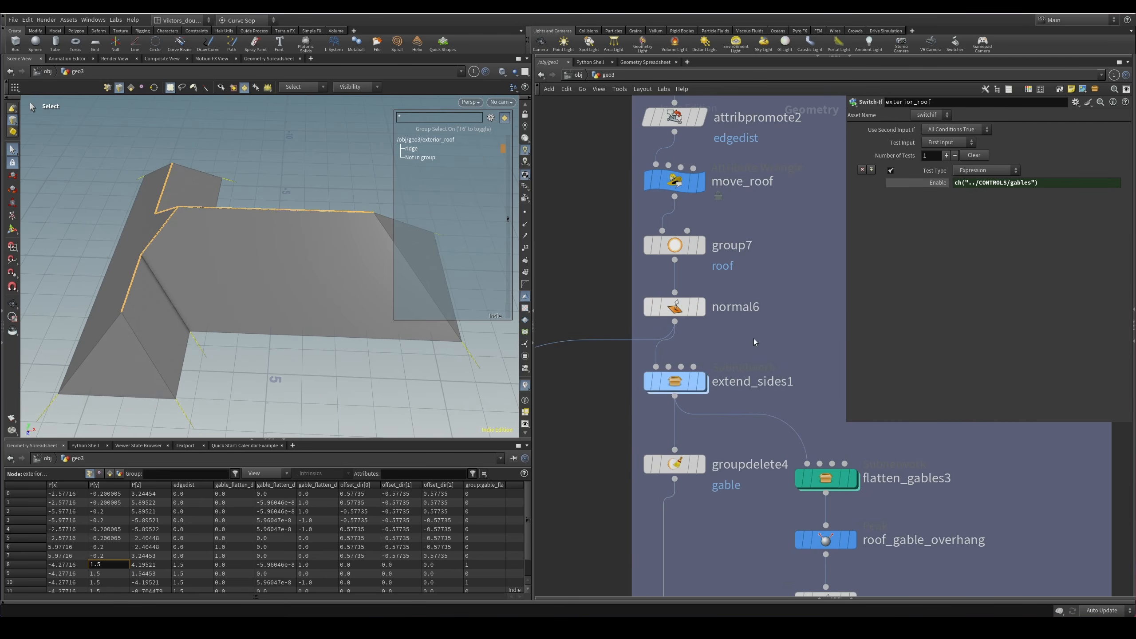
pyautogui.click(700, 381)
pyautogui.keyDown('alt'); pyautogui.moveTo(205, 325); pyautogui.dragTo(313, 286); pyautogui.keyUp('alt')
pyautogui.press('s')
pyautogui.moveTo(760, 435); pyautogui.dragTo(733, 396, button='middle')
pyautogui.scroll(-3, 733, 395)
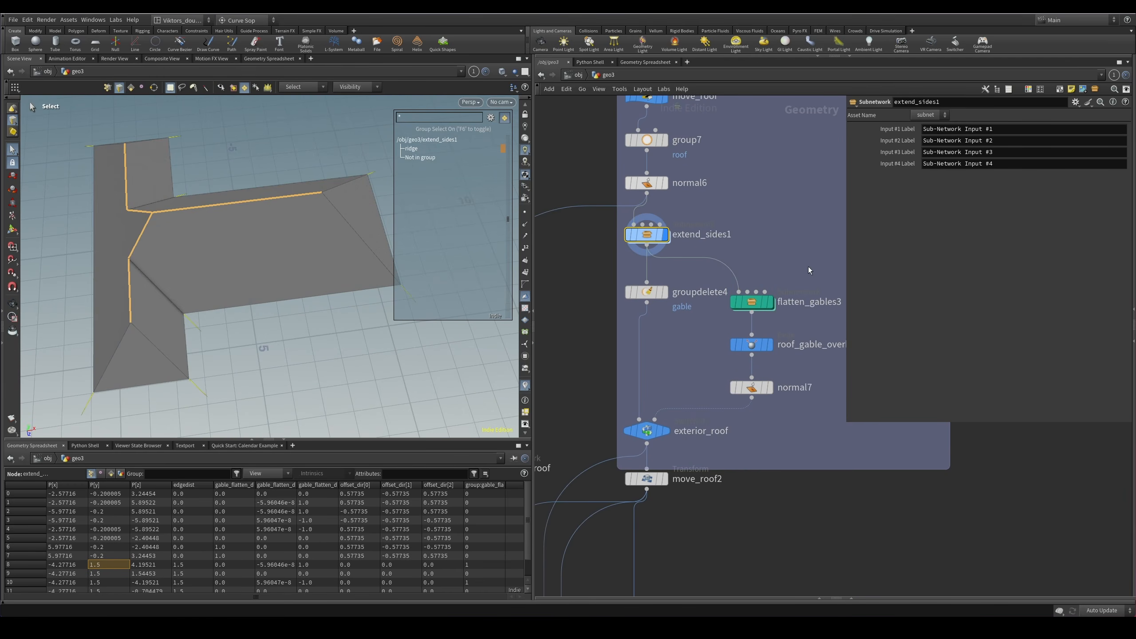
pyautogui.moveTo(660, 341); pyautogui.dragTo(675, 393, button='middle')
pyautogui.press('Escape')
pyautogui.moveTo(269, 244); pyautogui.dragTo(294, 256)
pyautogui.press('s')
pyautogui.scroll(2, 675, 272)
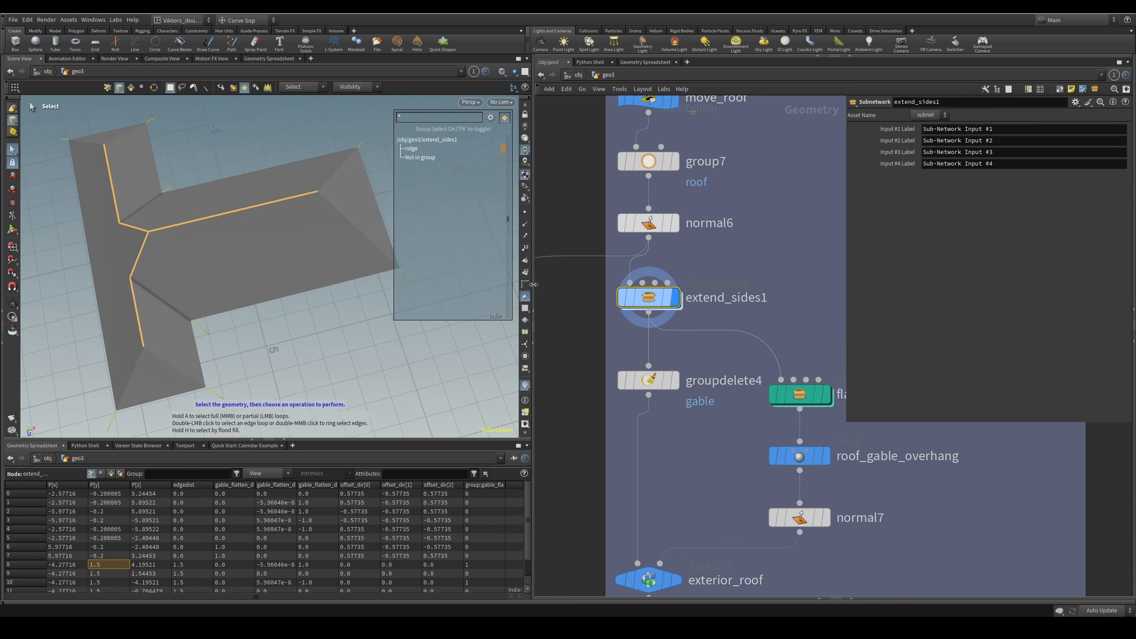
# Examine the roof's extended sides and ridge line in the viewport from above and from low side angles.
pyautogui.scroll(2, 668, 281)
pyautogui.press('Escape')
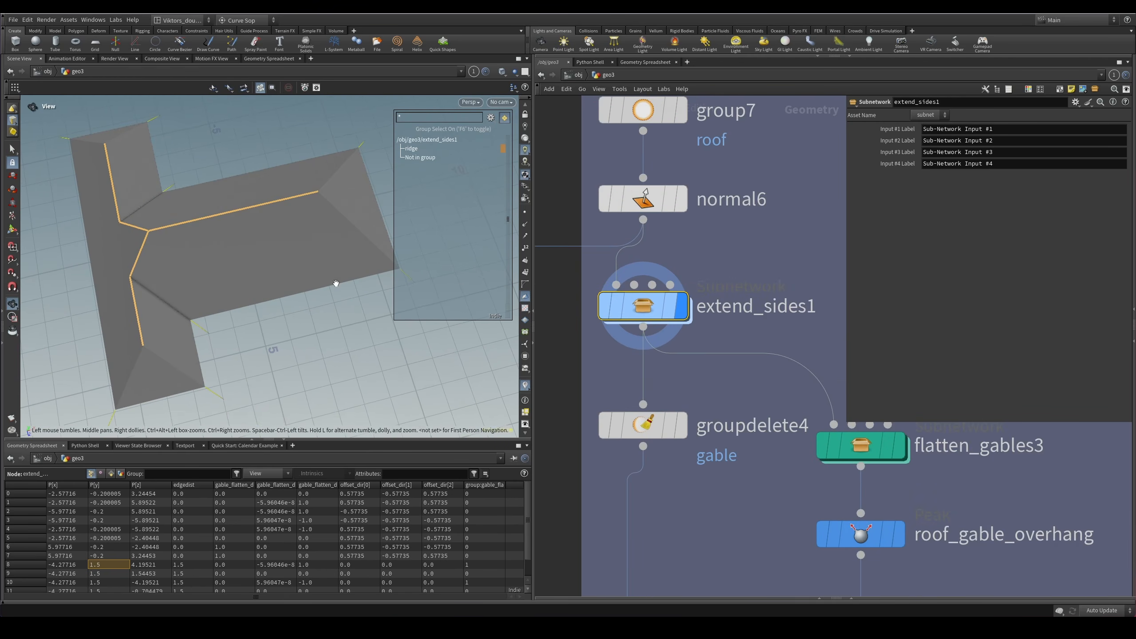
pyautogui.moveTo(332, 279); pyautogui.dragTo(246, 355)
pyautogui.press('s')
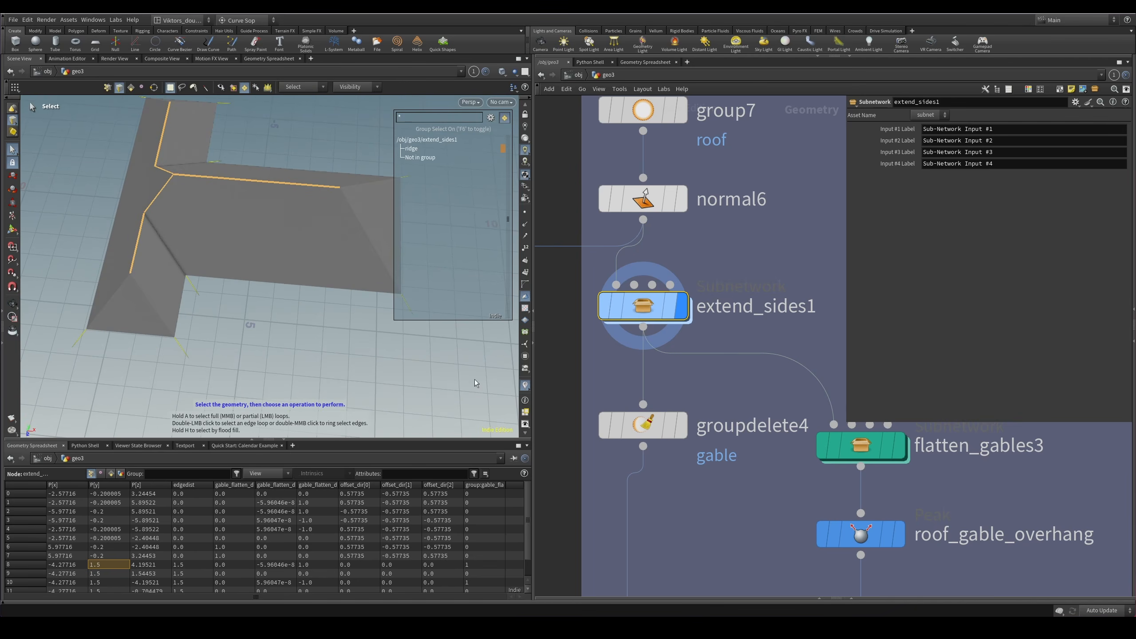
pyautogui.keyDown('alt'); pyautogui.moveTo(307, 286); pyautogui.dragTo(286, 251); pyautogui.keyUp('alt')
pyautogui.hotkey('shift', 'w')
pyautogui.hotkey('shift', 'w')
pyautogui.moveTo(237, 324)
pyautogui.keyDown('alt'); pyautogui.mouseDown()
pyautogui.moveTo(213, 306)
pyautogui.moveTo(207, 347)
pyautogui.moveTo(166, 299)
pyautogui.moveTo(178, 305)
pyautogui.moveTo(154, 294)
pyautogui.mouseUp(); pyautogui.keyUp('alt')
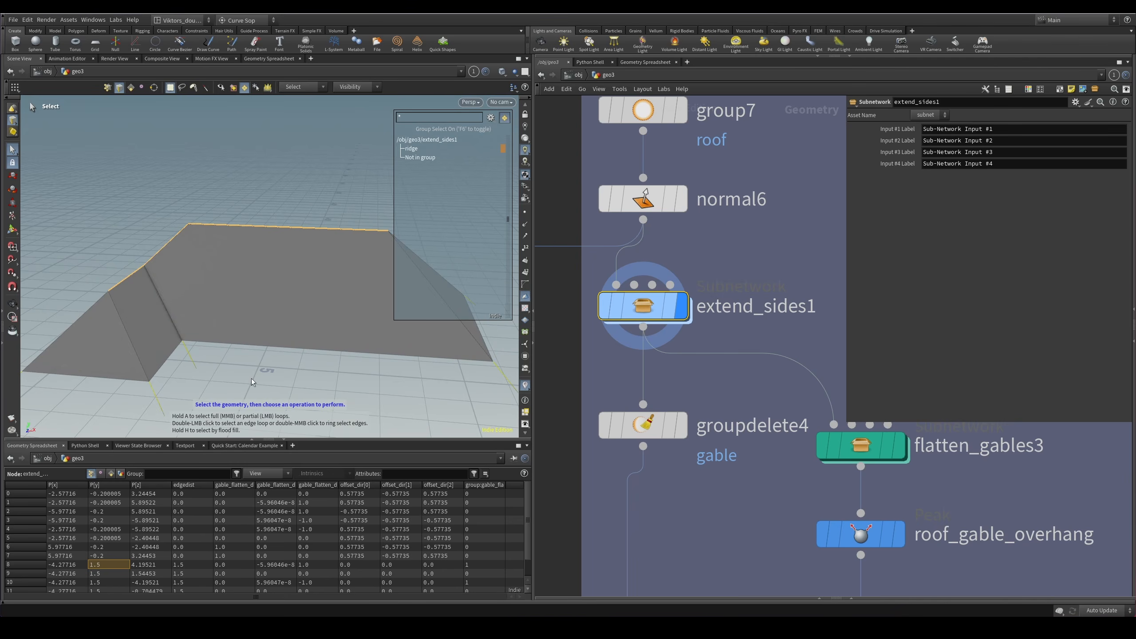
pyautogui.keyDown('alt'); pyautogui.moveTo(251, 382); pyautogui.dragTo(549, 323); pyautogui.keyUp('alt')
pyautogui.keyDown('alt'); pyautogui.moveTo(384, 318); pyautogui.dragTo(229, 271); pyautogui.keyUp('alt')
pyautogui.scroll(-2, 681, 379)
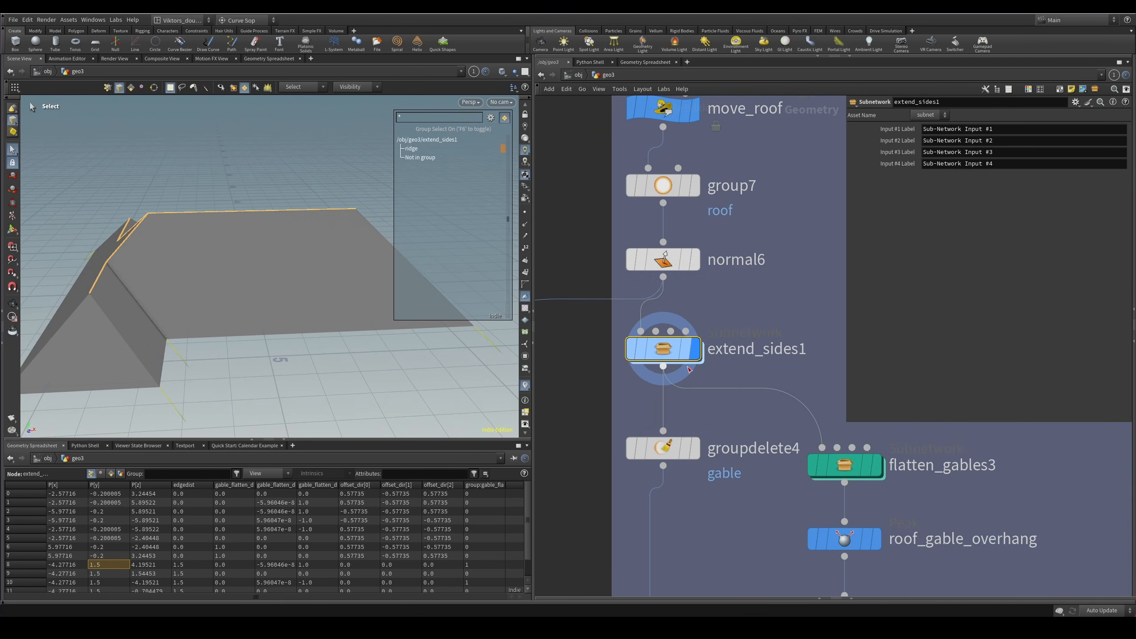
# Open the extend_sides1 subnetwork and display its INPUT null to view the incoming roof with its edge groups.
pyautogui.doubleClick(671, 350)
pyautogui.scroll(5, 695, 485)
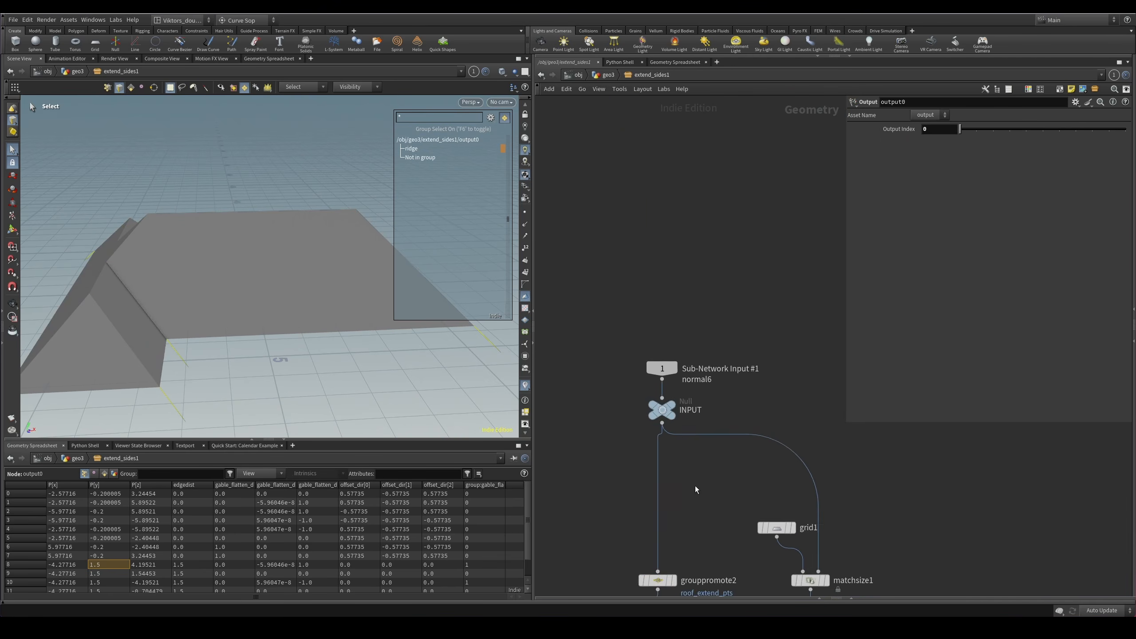
pyautogui.click(648, 376)
pyautogui.moveTo(221, 287)
pyautogui.keyDown('alt'); pyautogui.mouseDown()
pyautogui.moveTo(210, 300)
pyautogui.moveTo(306, 307)
pyautogui.mouseUp(); pyautogui.keyUp('alt')
pyautogui.moveTo(626, 416); pyautogui.dragTo(568, 306, button='middle')
pyautogui.moveTo(313, 289)
pyautogui.keyDown('alt'); pyautogui.mouseDown()
pyautogui.moveTo(366, 297)
pyautogui.moveTo(359, 306)
pyautogui.mouseUp(); pyautogui.keyUp('alt')
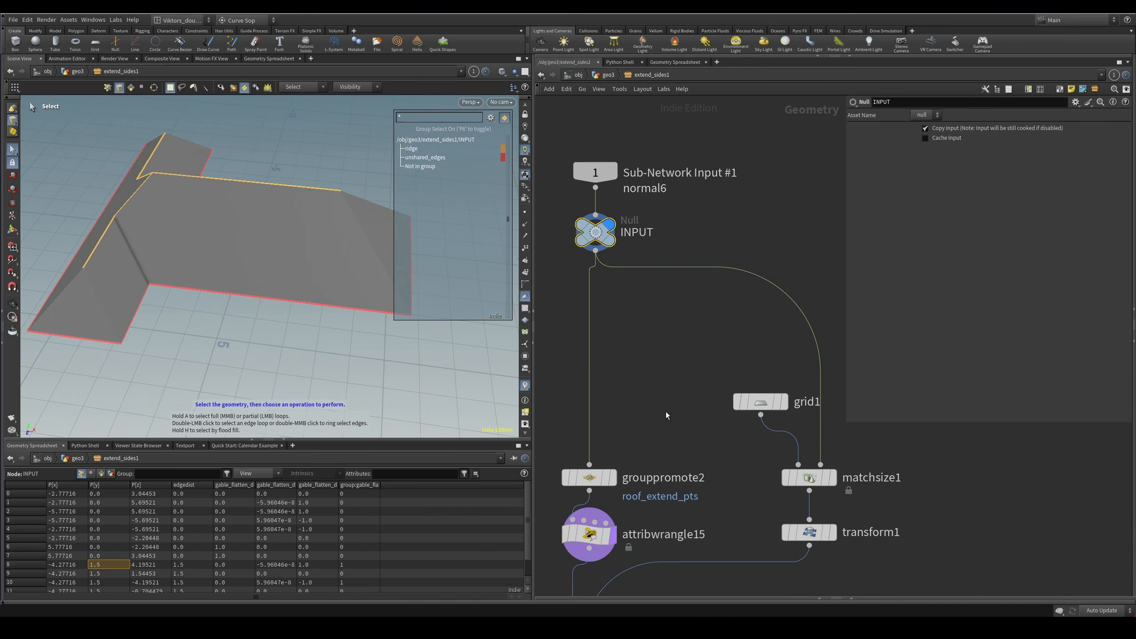
# Display the grid1 node and the connected matchsize1 node to view the grid fitted to the roof's size.
pyautogui.moveTo(667, 414); pyautogui.dragTo(618, 306, button='middle')
pyautogui.moveTo(631, 292); pyautogui.dragTo(727, 339)
pyautogui.press('r')
pyautogui.keyDown('alt'); pyautogui.moveTo(474, 326); pyautogui.dragTo(523, 319); pyautogui.keyUp('alt')
pyautogui.moveTo(720, 343); pyautogui.dragTo(796, 401)
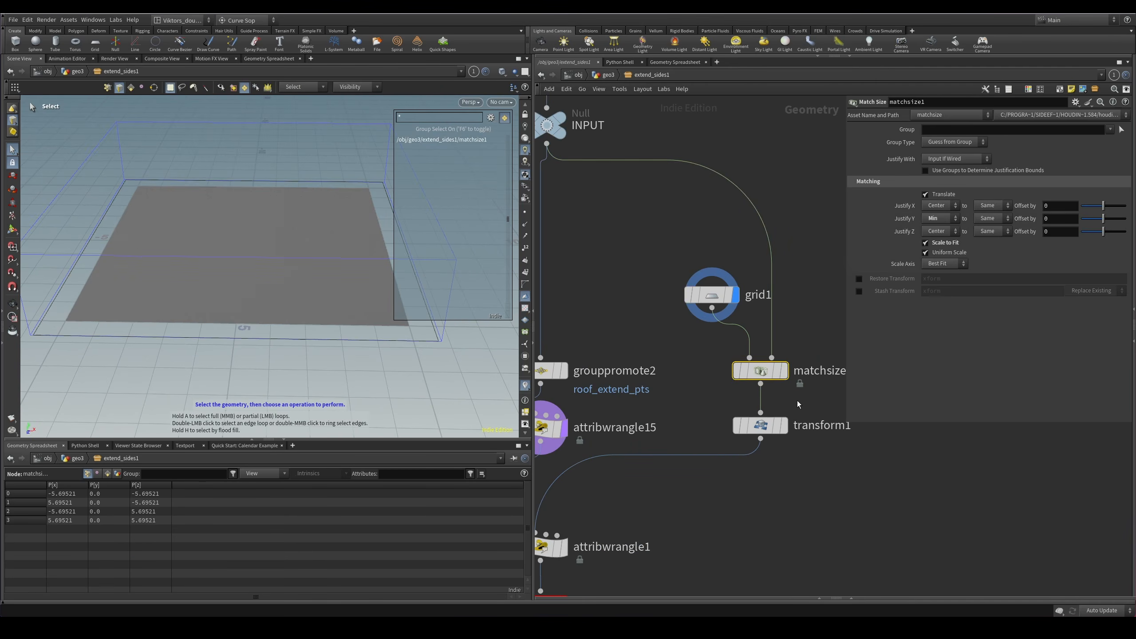
pyautogui.press('r')
# Display the transform1 node to view the grid after its scaling and lowering.
pyautogui.moveTo(805, 410); pyautogui.dragTo(772, 382, button='middle')
pyautogui.moveTo(773, 381); pyautogui.dragTo(722, 442)
pyautogui.press('r')
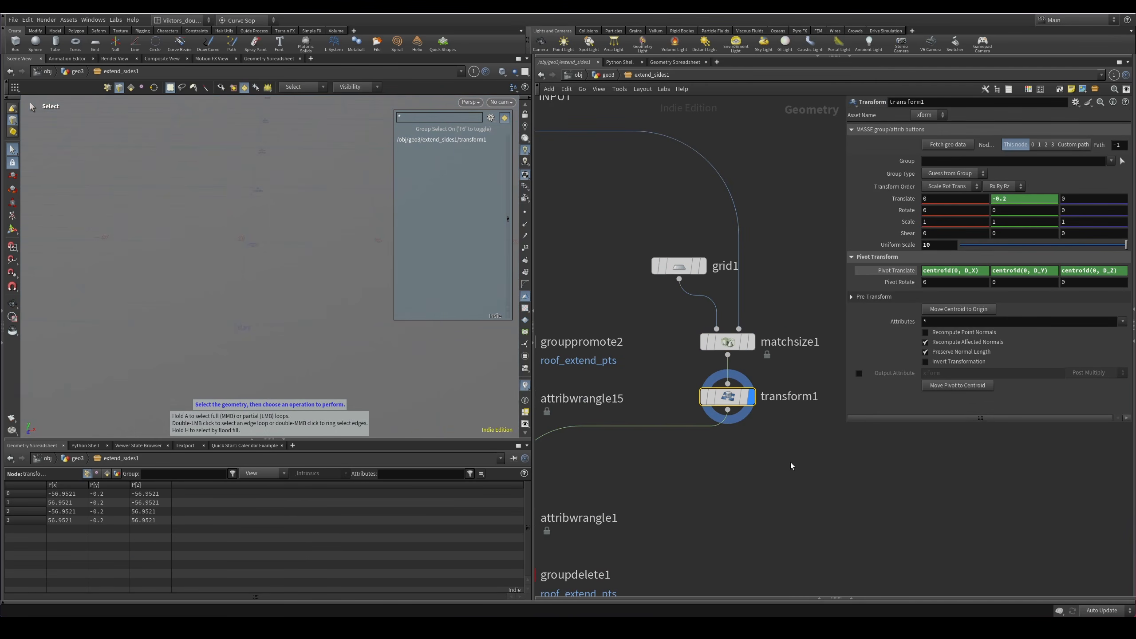
# Switch the display back to matchsize1 and view the fitted grid from farther away.
pyautogui.moveTo(671, 359); pyautogui.dragTo(790, 344)
pyautogui.press('r')
pyautogui.keyDown('alt'); pyautogui.moveTo(314, 331); pyautogui.dragTo(176, 322, button='right'); pyautogui.keyUp('alt')
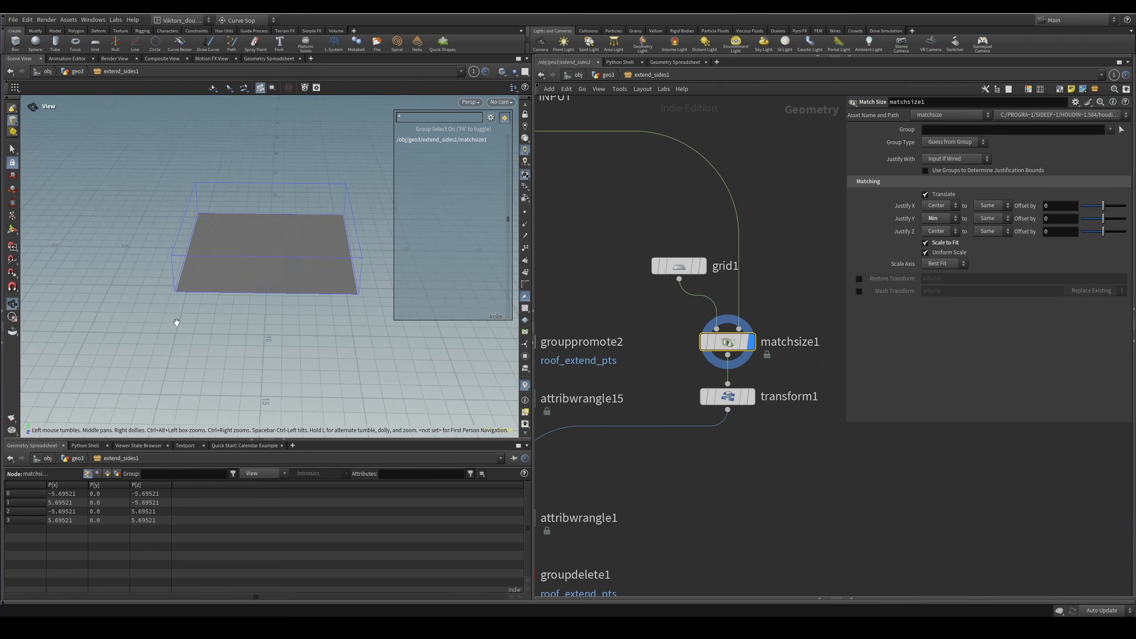
pyautogui.keyDown('alt'); pyautogui.moveTo(176, 322); pyautogui.dragTo(200, 311); pyautogui.keyUp('alt')
# Display transform1 again and examine the enlarged grid plane along with the node's transform parameters.
pyautogui.moveTo(798, 373); pyautogui.dragTo(741, 447)
pyautogui.press('r')
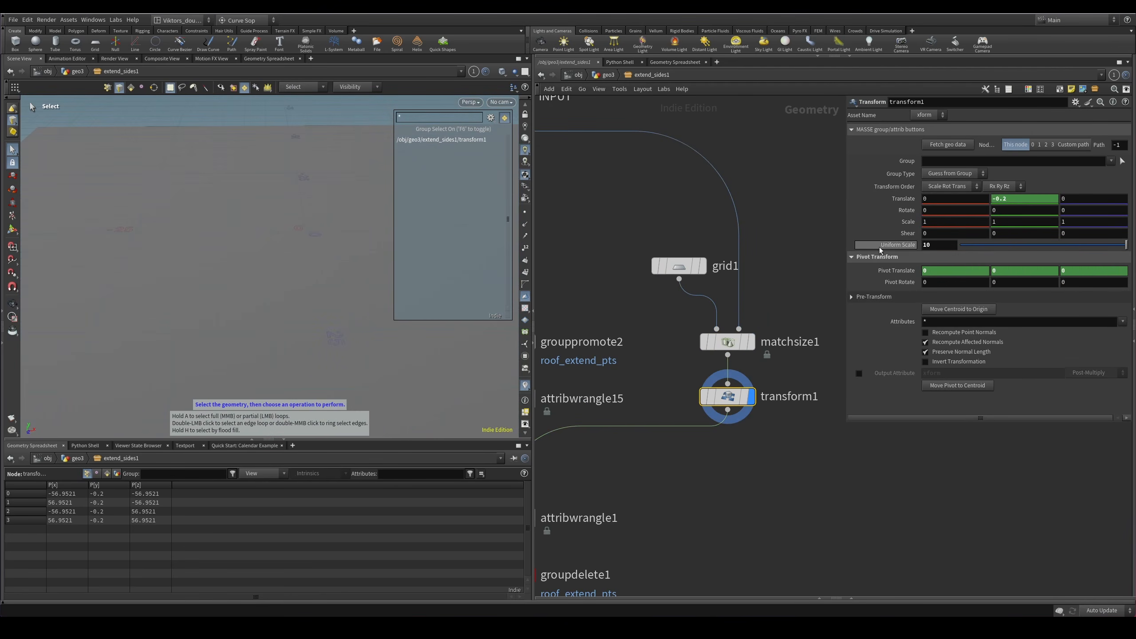
pyautogui.press('Escape')
pyautogui.moveTo(318, 247)
pyautogui.mouseDown()
pyautogui.moveTo(234, 284)
pyautogui.moveTo(311, 206)
pyautogui.moveTo(404, 277)
pyautogui.moveTo(304, 256)
pyautogui.moveTo(286, 267)
pyautogui.moveTo(282, 246)
pyautogui.moveTo(337, 286)
pyautogui.moveTo(322, 243)
pyautogui.mouseUp()
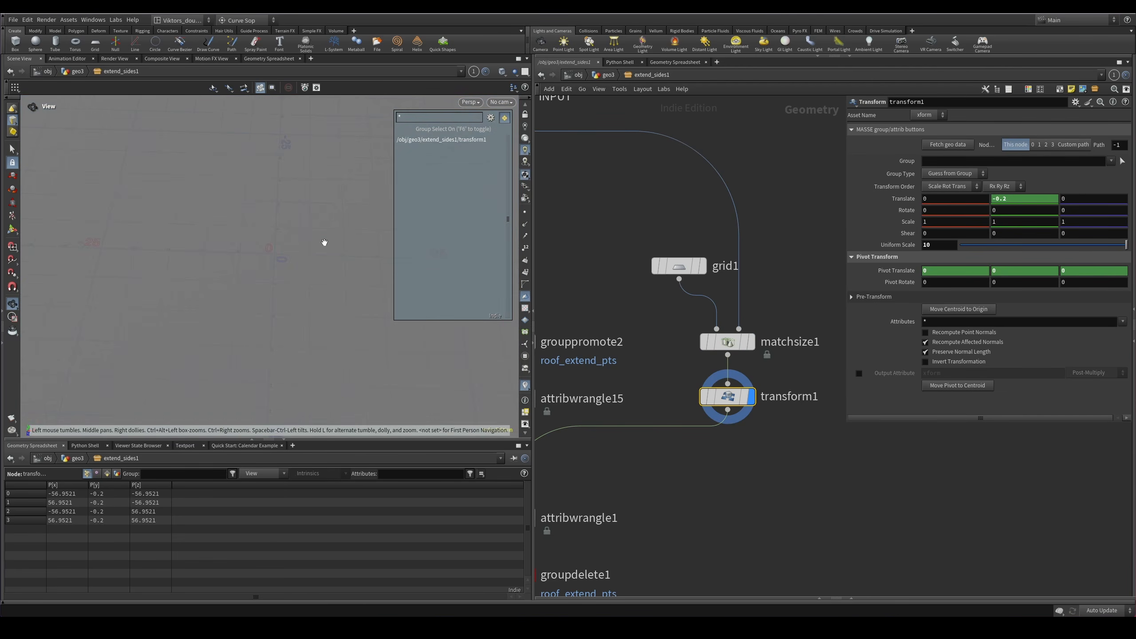
pyautogui.press('s')
pyautogui.press('h')
pyautogui.scroll(3, 765, 342)
pyautogui.keyDown('alt'); pyautogui.moveTo(400, 299); pyautogui.dragTo(352, 251); pyautogui.keyUp('alt')
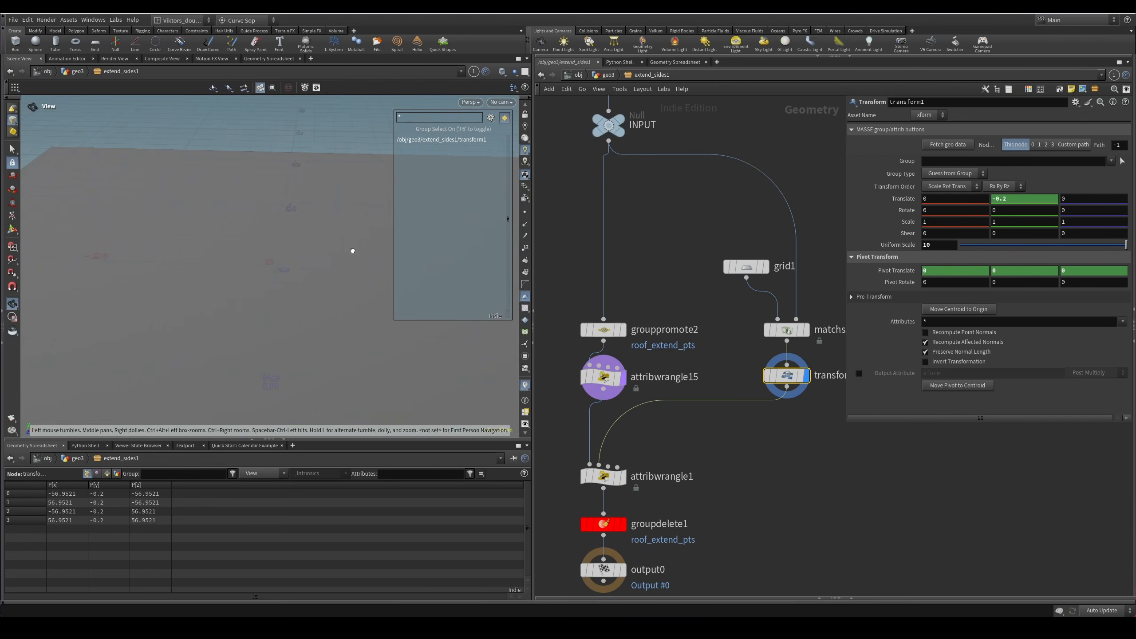
# Return the display to matchsize1 to compare the fitted grid with the enlarged one.
pyautogui.moveTo(827, 345); pyautogui.dragTo(745, 359, button='middle')
pyautogui.moveTo(754, 366); pyautogui.dragTo(695, 331)
pyautogui.press('r')
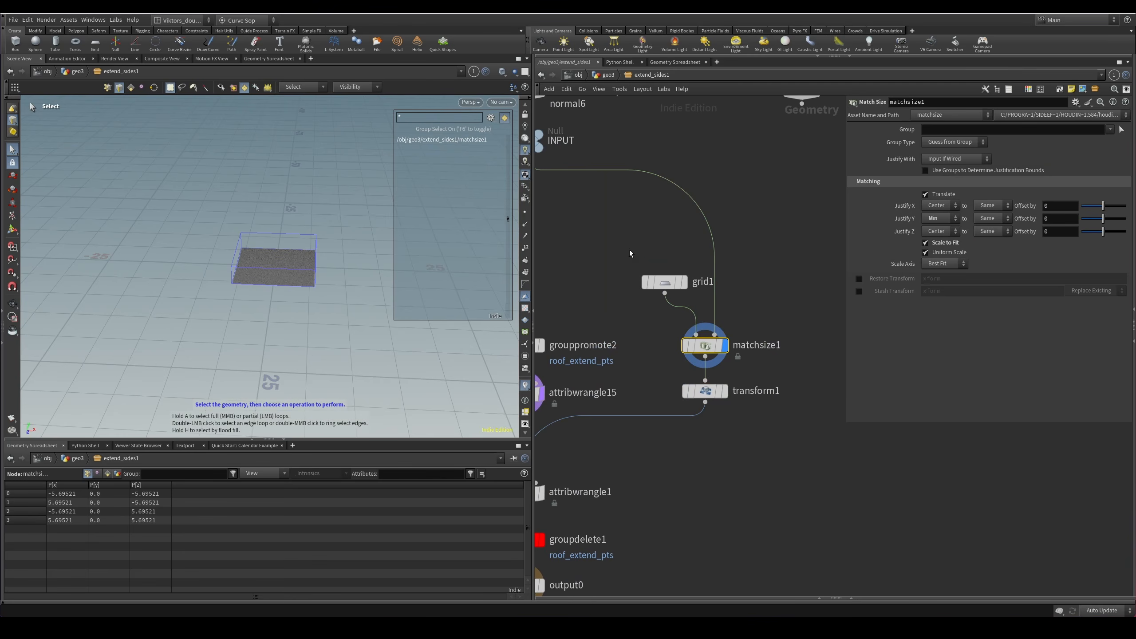
pyautogui.moveTo(654, 325); pyautogui.dragTo(660, 290, button='middle')
pyautogui.click(795, 311)
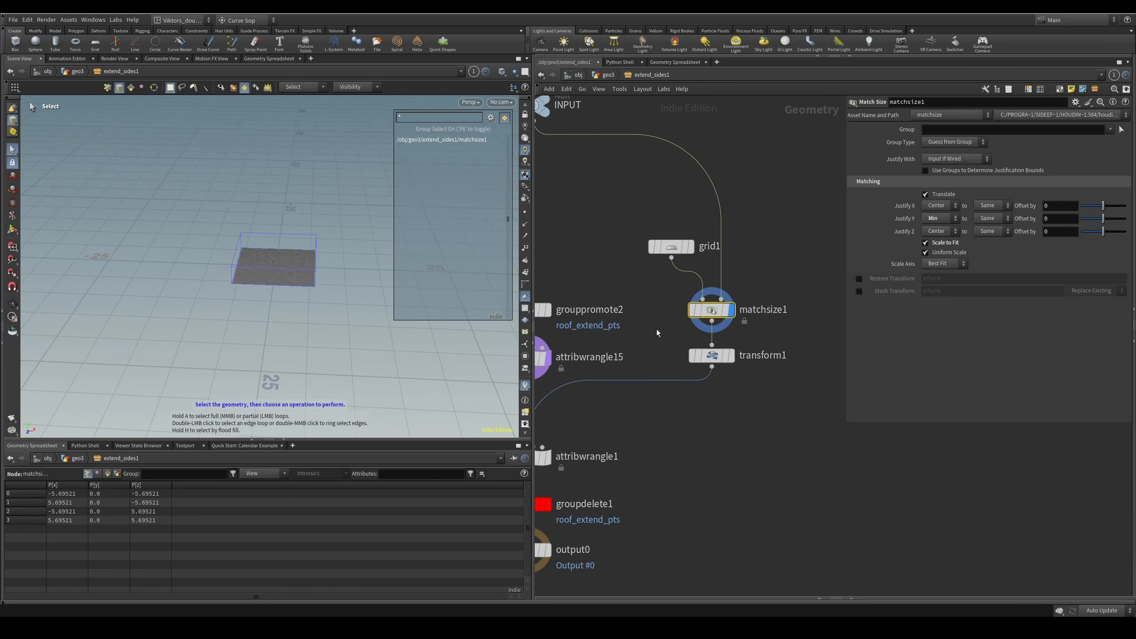
# Set the uniform scale of transform1 to 2 and display that node's result.
pyautogui.click(713, 356)
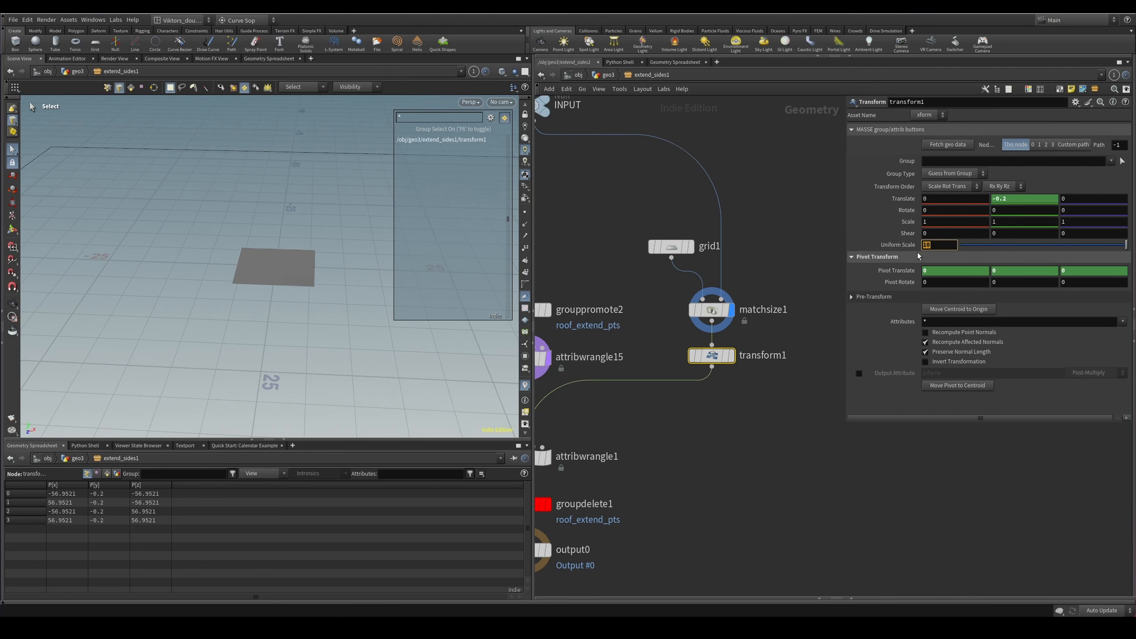
pyautogui.write('2')
pyautogui.press('Return')
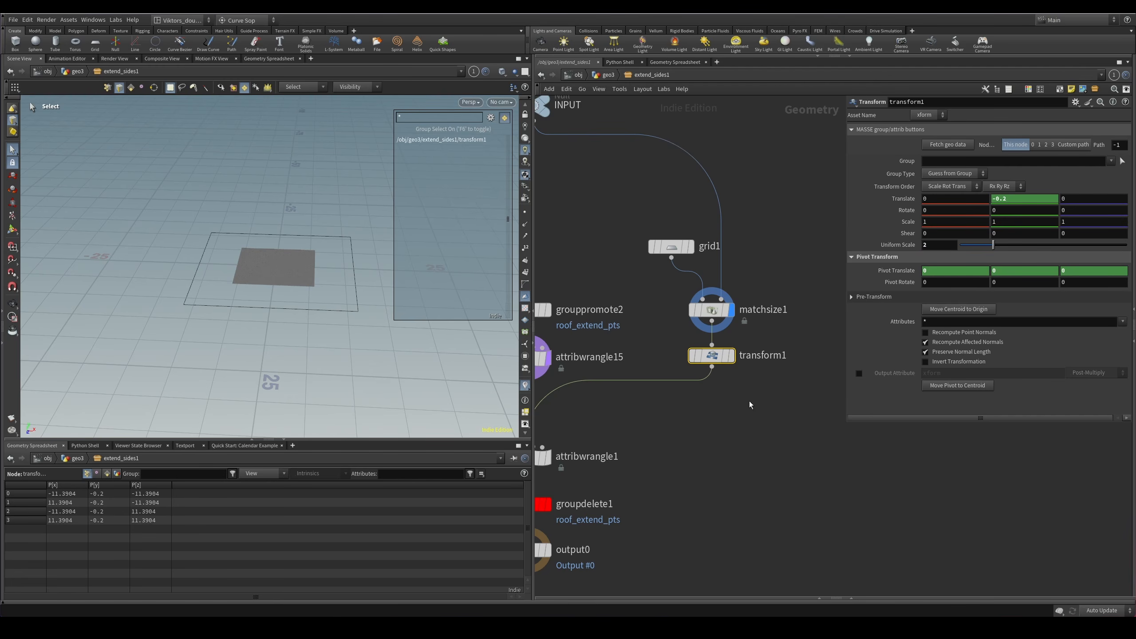
pyautogui.click(730, 356)
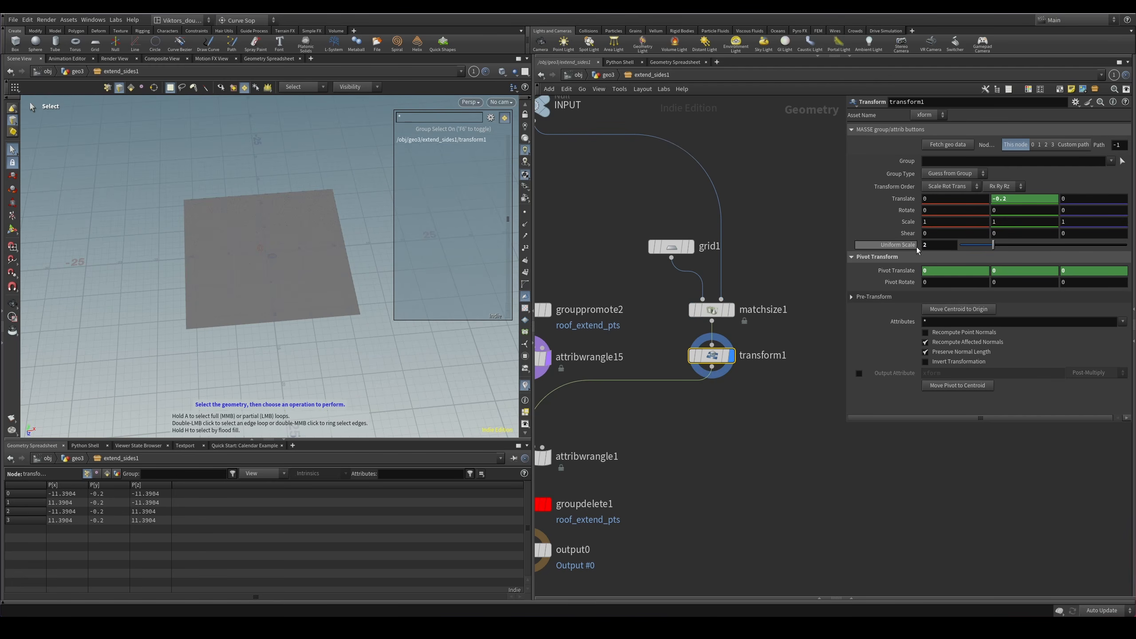
# Display the attribwrangle1 result, switch the display back to transform1 and show its Y translate expression.
pyautogui.moveTo(647, 404); pyautogui.dragTo(757, 383, button='middle')
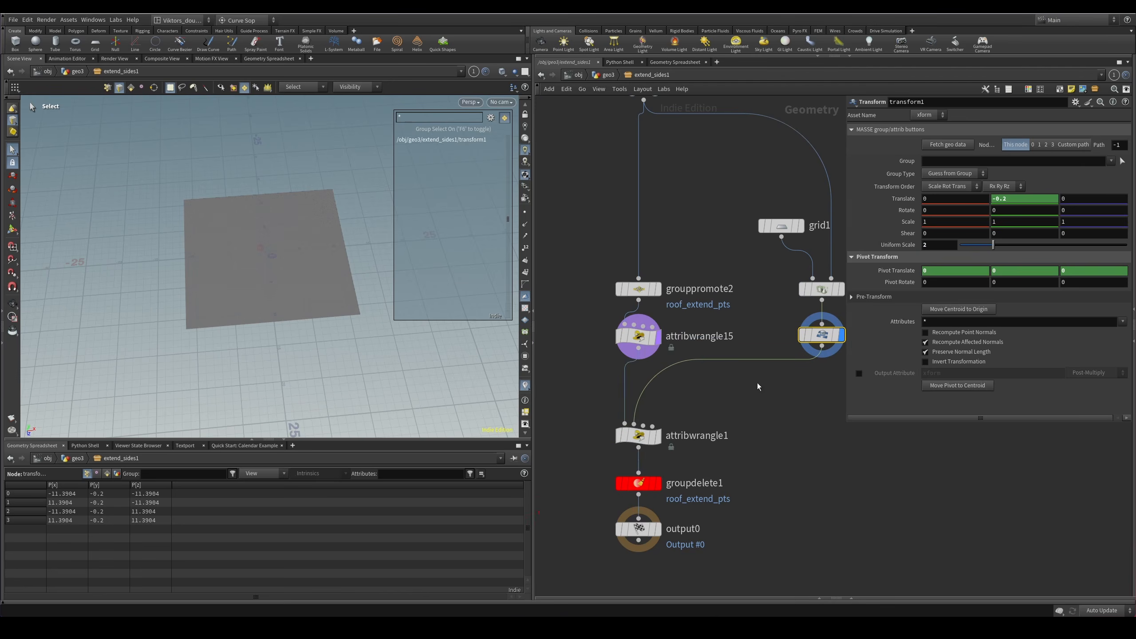
pyautogui.click(658, 436)
pyautogui.keyDown('alt'); pyautogui.moveTo(447, 354); pyautogui.dragTo(418, 324); pyautogui.keyUp('alt')
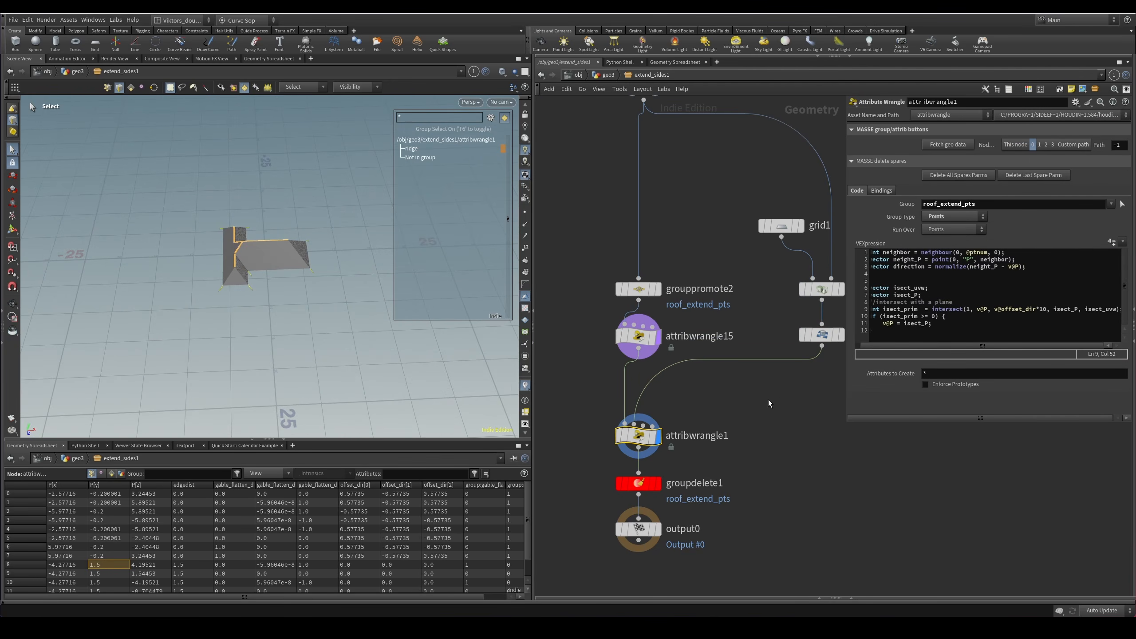
pyautogui.moveTo(769, 400); pyautogui.dragTo(658, 428, button='middle')
pyautogui.click(729, 363)
pyautogui.moveTo(680, 342); pyautogui.dragTo(729, 386, button='middle')
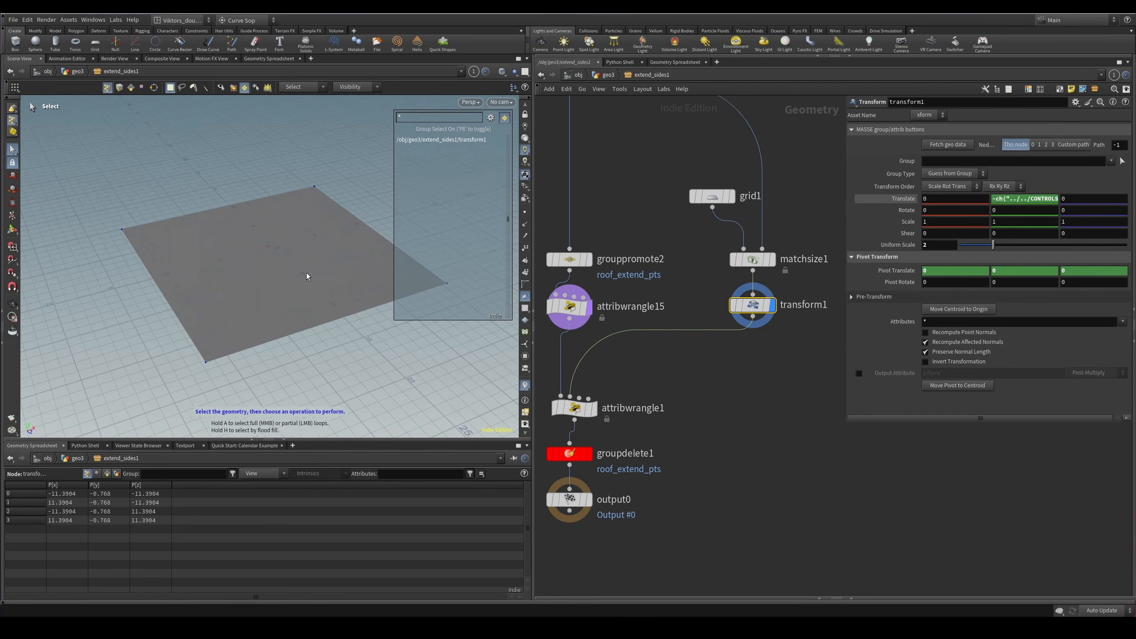
# Display the grouppromote2 result and examine the roof's unshared edges that become the roof_extend_pts group.
pyautogui.moveTo(607, 260); pyautogui.dragTo(668, 294, button='middle')
pyautogui.scroll(4, 319, 266)
pyautogui.keyDown('alt'); pyautogui.moveTo(320, 266); pyautogui.dragTo(342, 298); pyautogui.keyUp('alt')
pyautogui.click(649, 293)
pyautogui.keyDown('alt'); pyautogui.moveTo(277, 277); pyautogui.dragTo(316, 292); pyautogui.keyUp('alt')
pyautogui.press('3')
pyautogui.scroll(2, 235, 333)
pyautogui.keyDown('alt'); pyautogui.moveTo(235, 334); pyautogui.dragTo(286, 313); pyautogui.keyUp('alt')
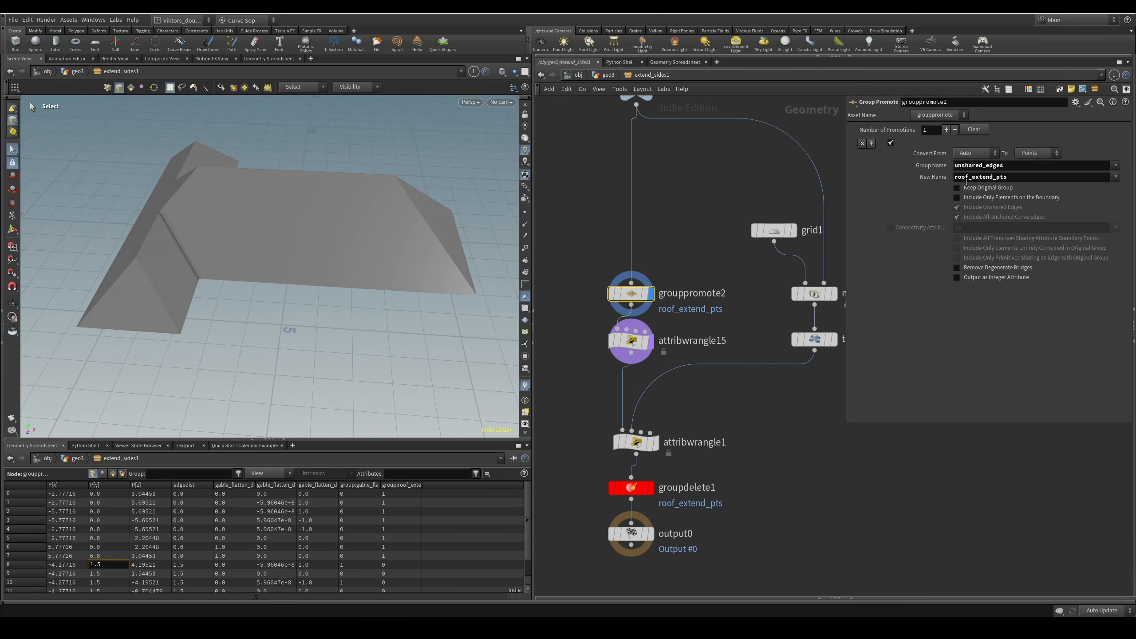
# Display the attribwrangle15 result and examine the offset direction lines at the roof's lower corners.
pyautogui.moveTo(733, 316); pyautogui.dragTo(733, 306, button='middle')
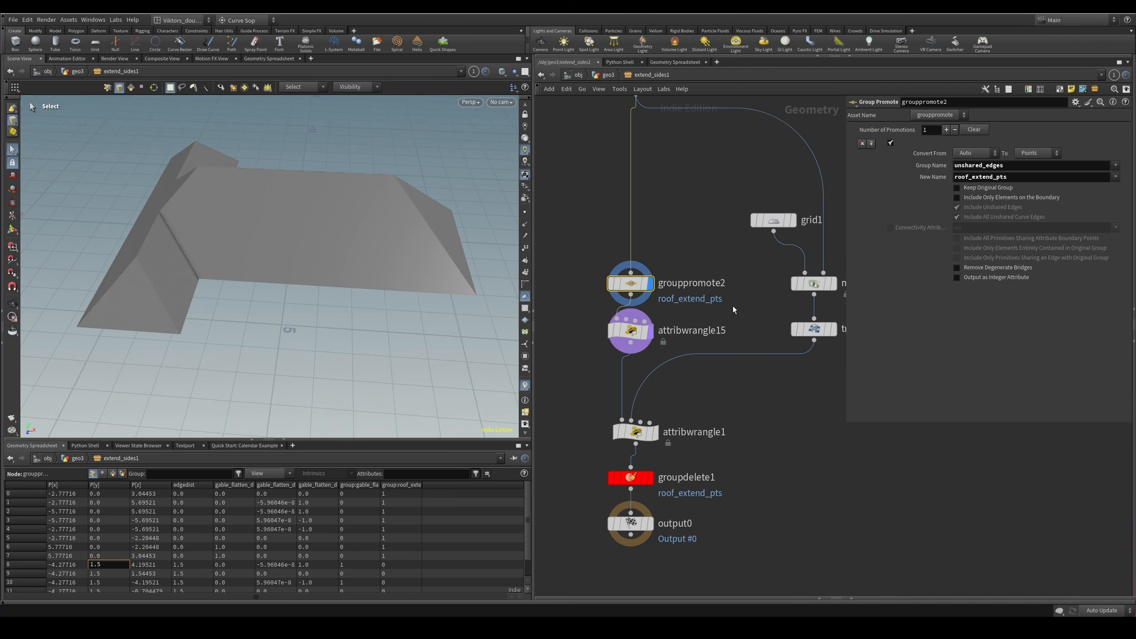
pyautogui.click(650, 331)
pyautogui.scroll(5, 155, 312)
pyautogui.moveTo(155, 312); pyautogui.dragTo(394, 280)
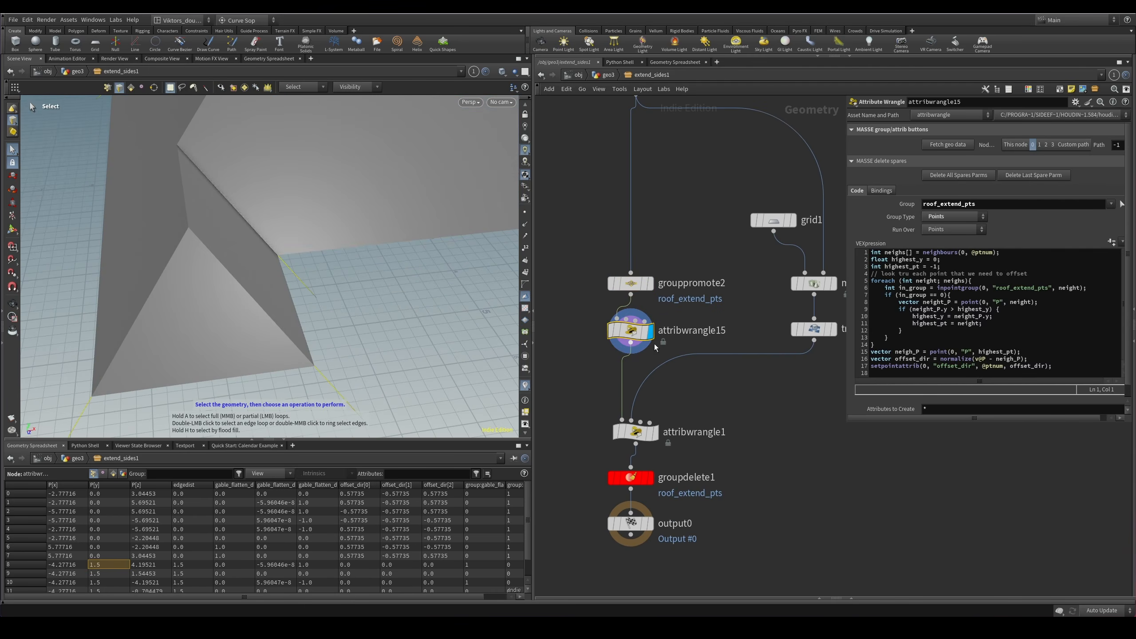
pyautogui.scroll(2, 665, 333)
pyautogui.moveTo(666, 334); pyautogui.dragTo(716, 319, button='middle')
pyautogui.moveTo(266, 329); pyautogui.dragTo(373, 305)
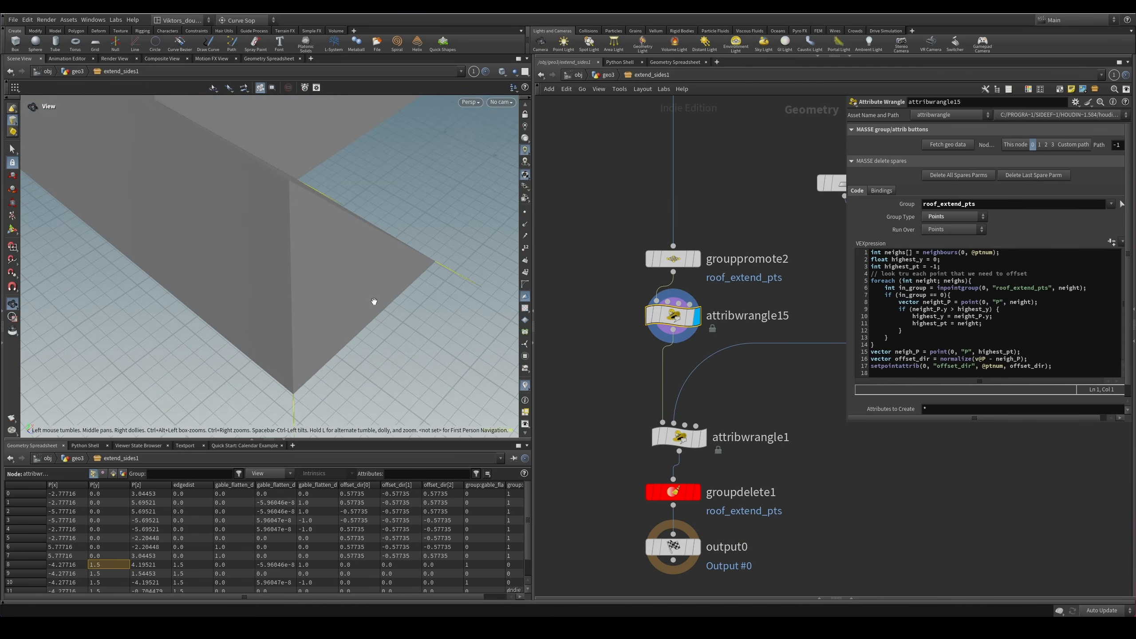
# Inspect a lower corner of the roof with point selection and check the point group used by attribwrangle15.
pyautogui.moveTo(340, 358)
pyautogui.mouseDown()
pyautogui.moveTo(375, 317)
pyautogui.moveTo(410, 337)
pyautogui.moveTo(341, 333)
pyautogui.moveTo(334, 369)
pyautogui.mouseUp()
pyautogui.press('2')
pyautogui.keyDown('alt'); pyautogui.moveTo(364, 328); pyautogui.dragTo(355, 333); pyautogui.keyUp('alt')
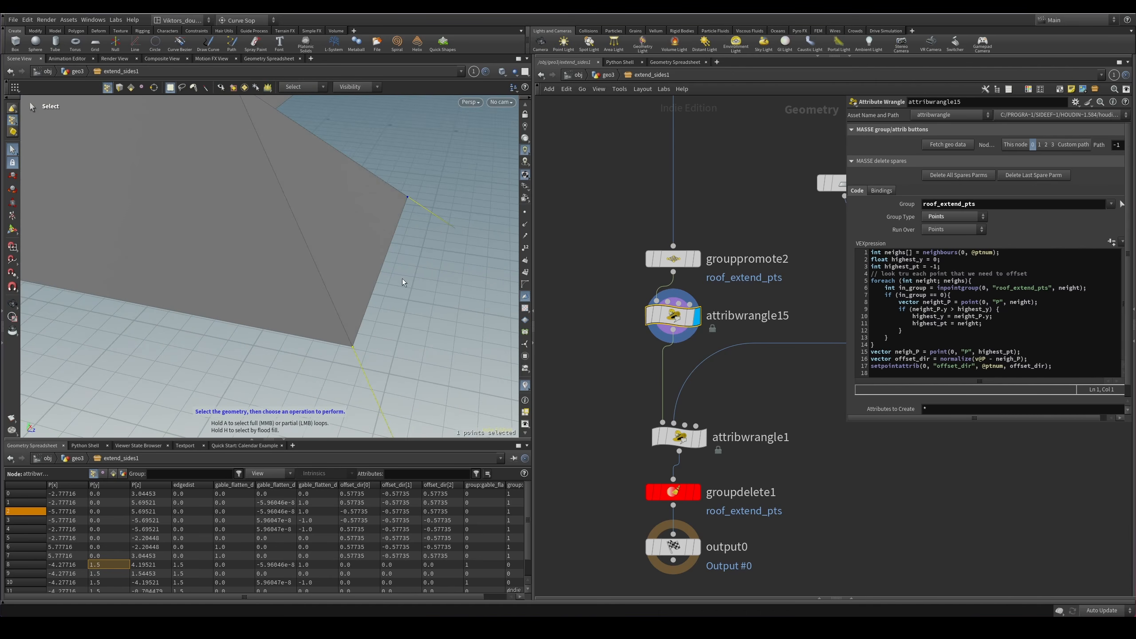
pyautogui.click(405, 320)
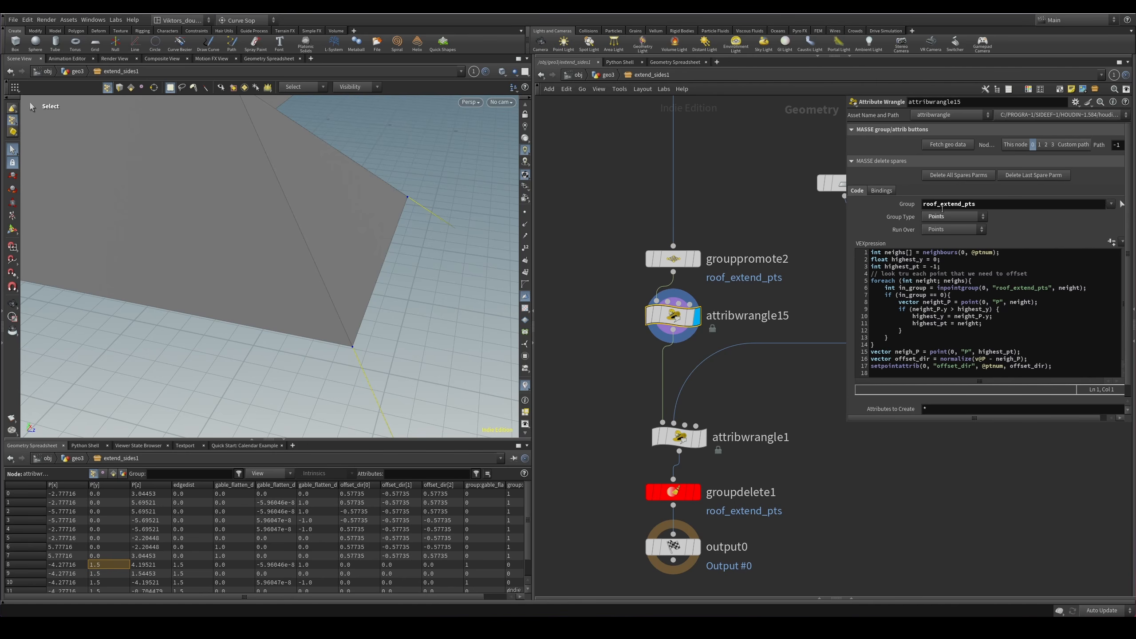
pyautogui.moveTo(1002, 209); pyautogui.dragTo(903, 212)
pyautogui.click(760, 226)
pyautogui.moveTo(353, 280)
pyautogui.keyDown('alt'); pyautogui.mouseDown()
pyautogui.moveTo(335, 245)
pyautogui.moveTo(350, 268)
pyautogui.mouseUp(); pyautogui.keyUp('alt')
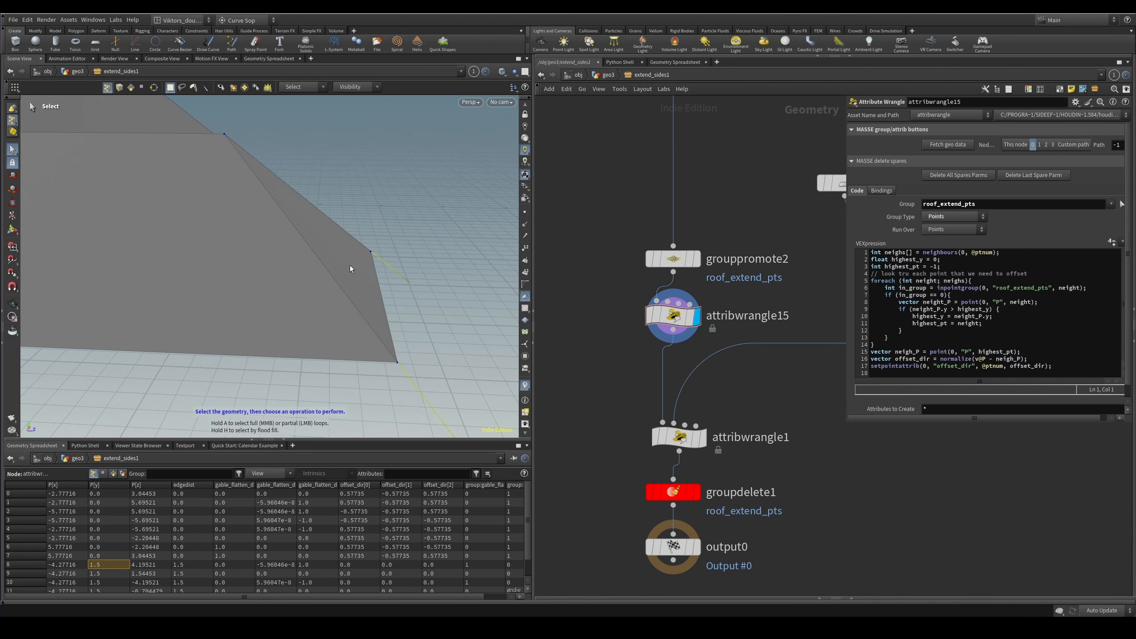
# Pick the roof's lower corner points and the upper hip point in turn to examine their neighbouring points.
pyautogui.click(397, 362)
pyautogui.click(300, 231)
pyautogui.click(224, 134)
pyautogui.keyDown('alt'); pyautogui.moveTo(232, 161); pyautogui.dragTo(248, 170); pyautogui.keyUp('alt')
pyautogui.keyDown('alt'); pyautogui.moveTo(320, 304); pyautogui.dragTo(425, 284); pyautogui.keyUp('alt')
pyautogui.click(439, 270)
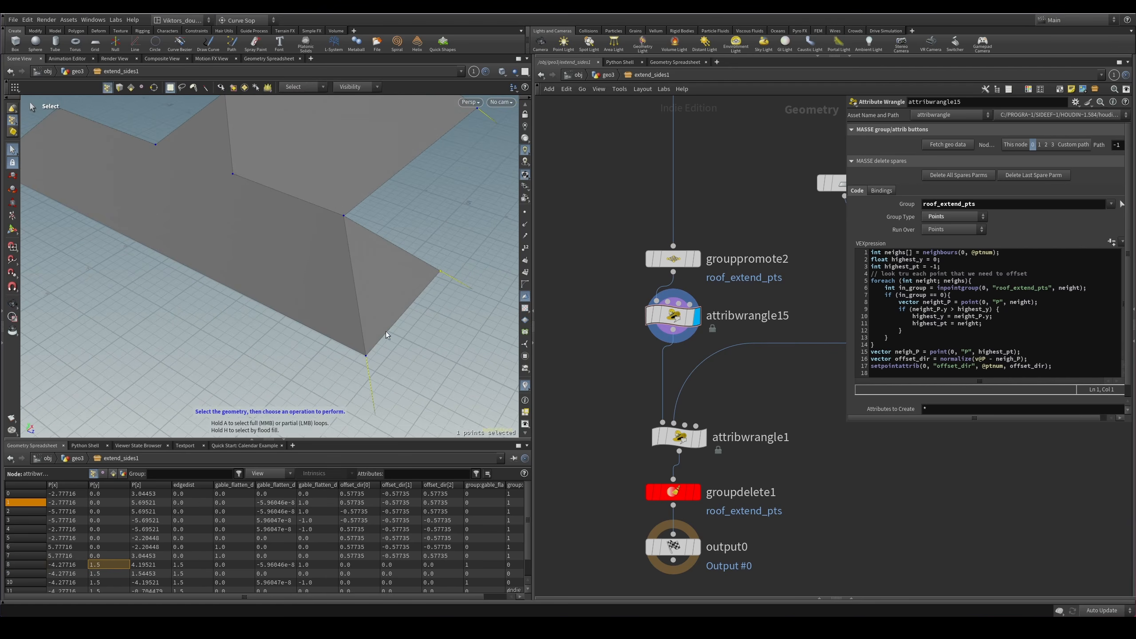
pyautogui.keyDown('alt'); pyautogui.moveTo(385, 331); pyautogui.dragTo(299, 320); pyautogui.keyUp('alt')
pyautogui.click(345, 351)
pyautogui.click(344, 355)
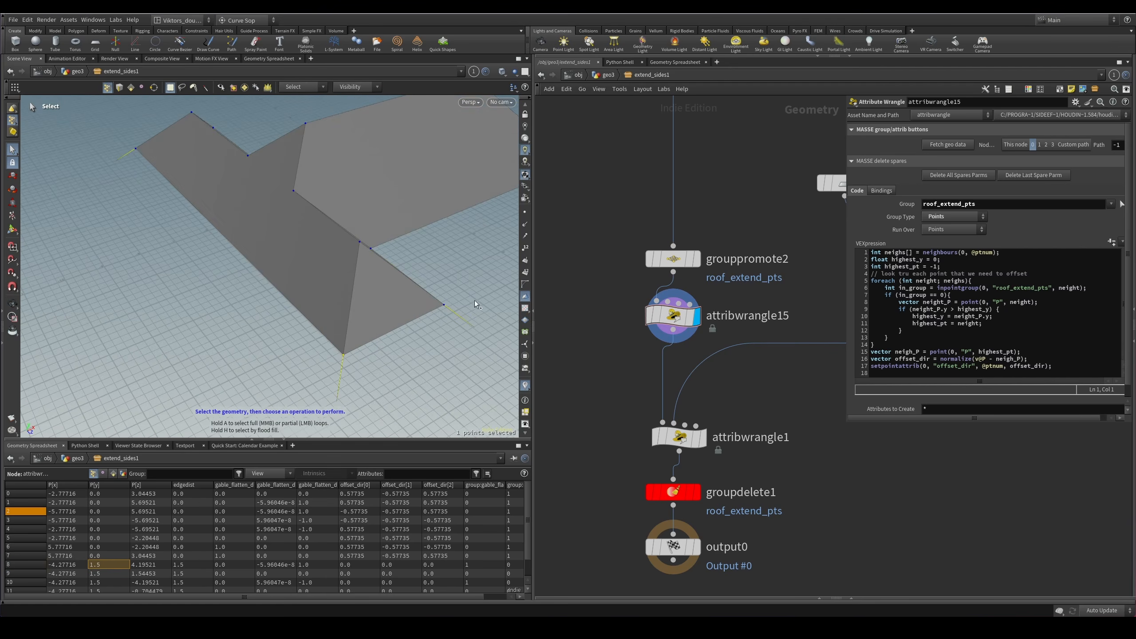
# Examine the hip edge between the upper roof point and the selected lower corner from several angles.
pyautogui.keyDown('alt'); pyautogui.moveTo(324, 318); pyautogui.dragTo(474, 304); pyautogui.keyUp('alt')
pyautogui.scroll(3, 352, 304)
pyautogui.keyDown('alt'); pyautogui.moveTo(400, 270); pyautogui.dragTo(376, 214); pyautogui.keyUp('alt')
pyautogui.click(334, 219)
pyautogui.keyDown('alt'); pyautogui.moveTo(382, 317); pyautogui.dragTo(395, 397); pyautogui.keyUp('alt')
pyautogui.press('s')
pyautogui.click(395, 397)
pyautogui.keyDown('alt'); pyautogui.moveTo(453, 291); pyautogui.dragTo(403, 235); pyautogui.keyUp('alt')
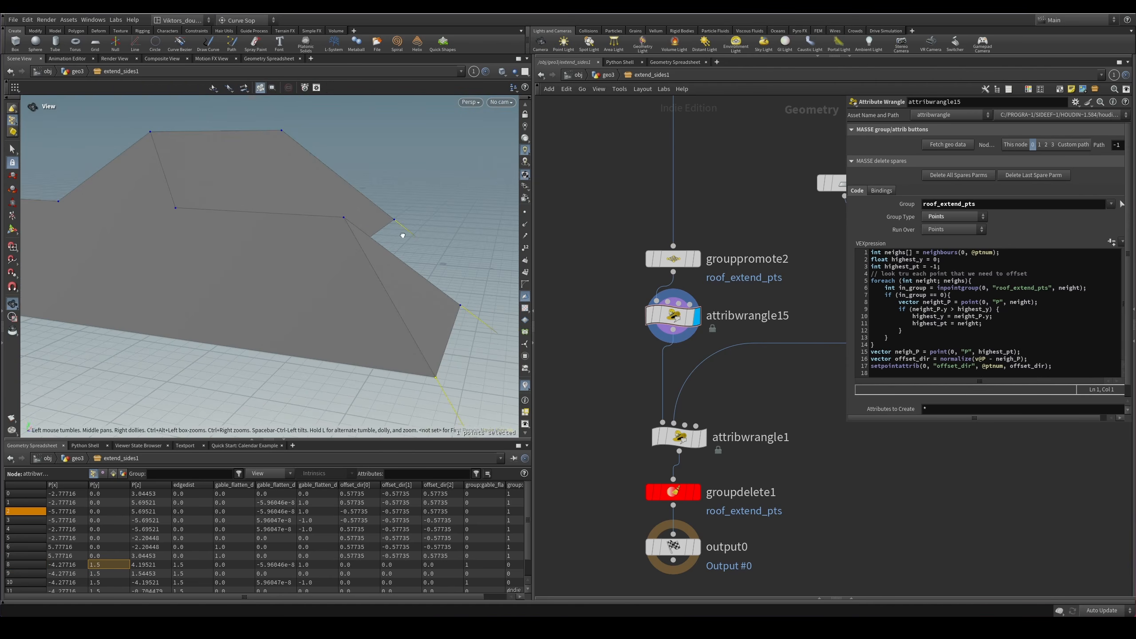
pyautogui.keyDown('alt'); pyautogui.moveTo(412, 316); pyautogui.dragTo(378, 323); pyautogui.keyUp('alt')
pyautogui.scroll(3, 378, 323)
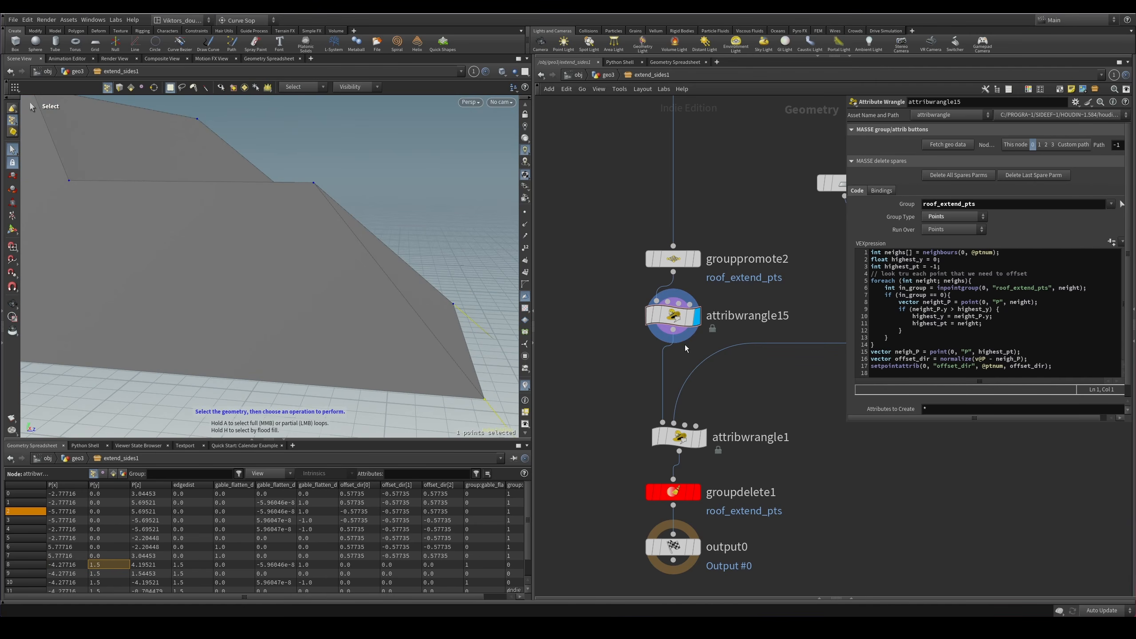
# Select the upper hip point together with the lower corner point and examine the offset direction along their edge.
pyautogui.keyDown('alt'); pyautogui.moveTo(391, 259); pyautogui.dragTo(312, 154); pyautogui.keyUp('alt')
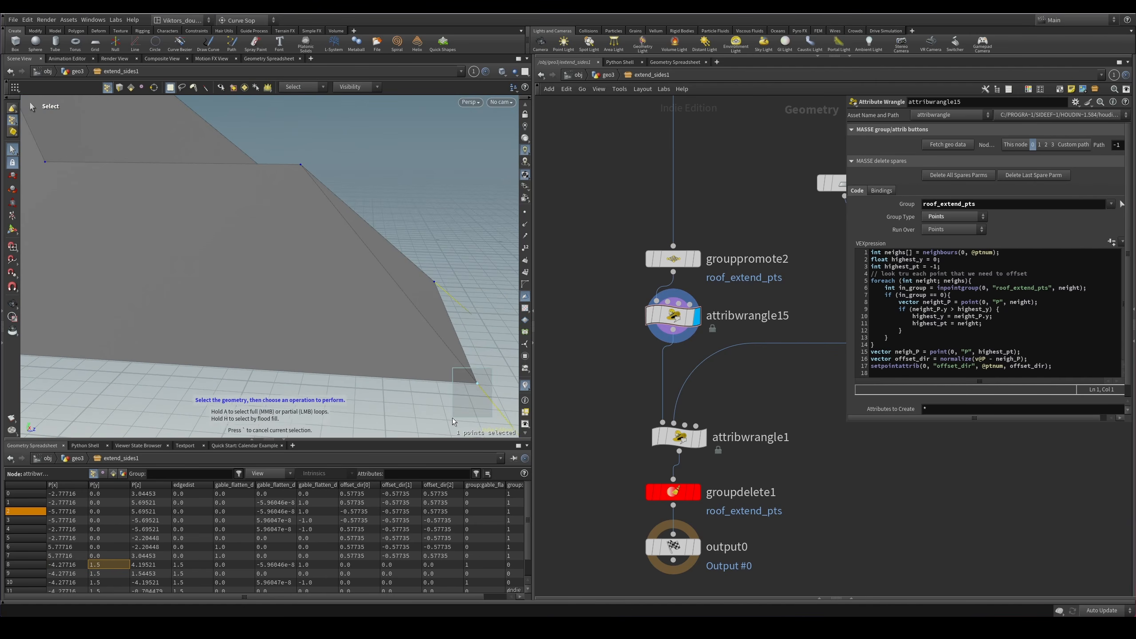
pyautogui.keyDown('shift'); pyautogui.moveTo(261, 179); pyautogui.dragTo(261, 180); pyautogui.keyUp('shift')
pyautogui.keyDown('alt'); pyautogui.moveTo(333, 235); pyautogui.dragTo(412, 283); pyautogui.keyUp('alt')
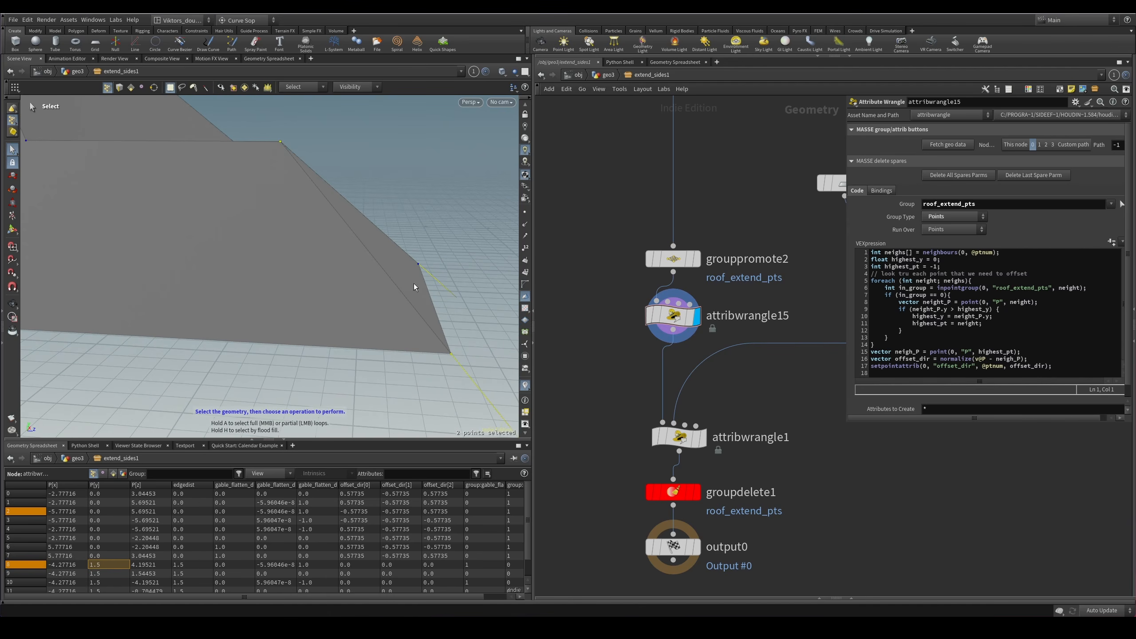
pyautogui.keyDown('alt'); pyautogui.moveTo(440, 339); pyautogui.dragTo(360, 252); pyautogui.keyUp('alt')
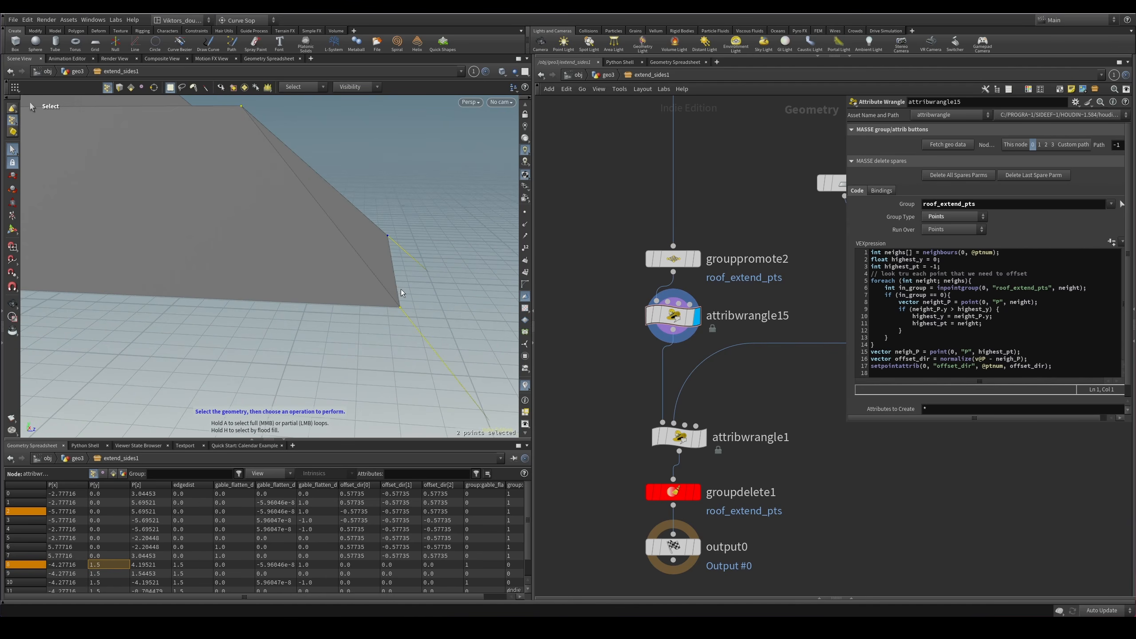
pyautogui.keyDown('alt'); pyautogui.moveTo(440, 344); pyautogui.dragTo(399, 299); pyautogui.keyUp('alt')
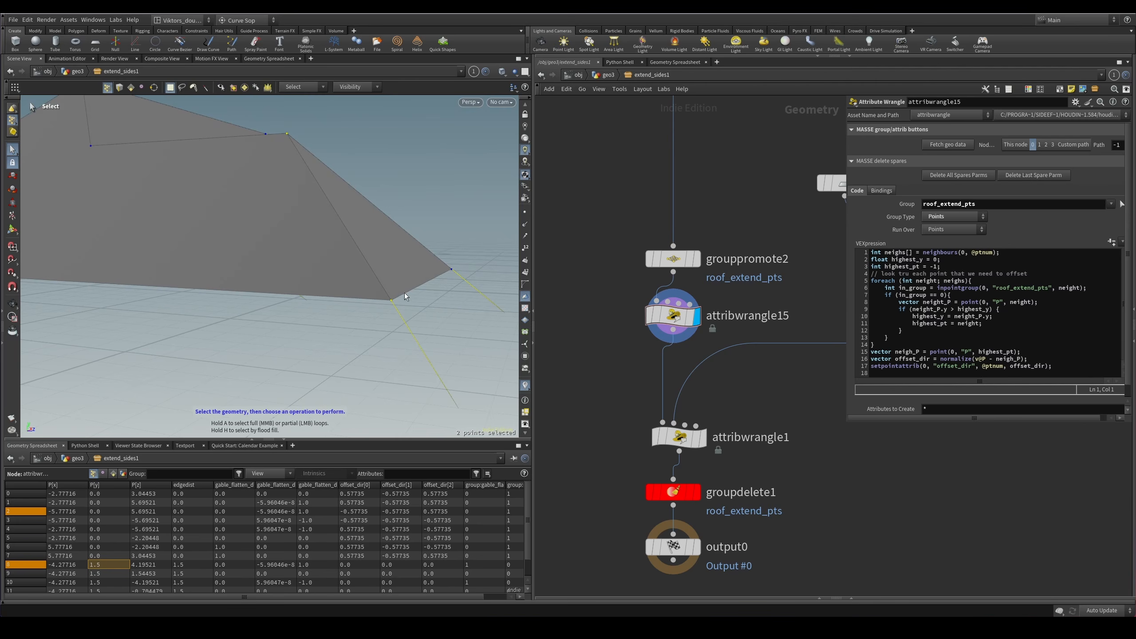
# Clear the point selection and examine the offset direction lines from the inner side of the roof.
pyautogui.hotkey('ctrl', 'z')
pyautogui.moveTo(438, 253); pyautogui.dragTo(307, 309)
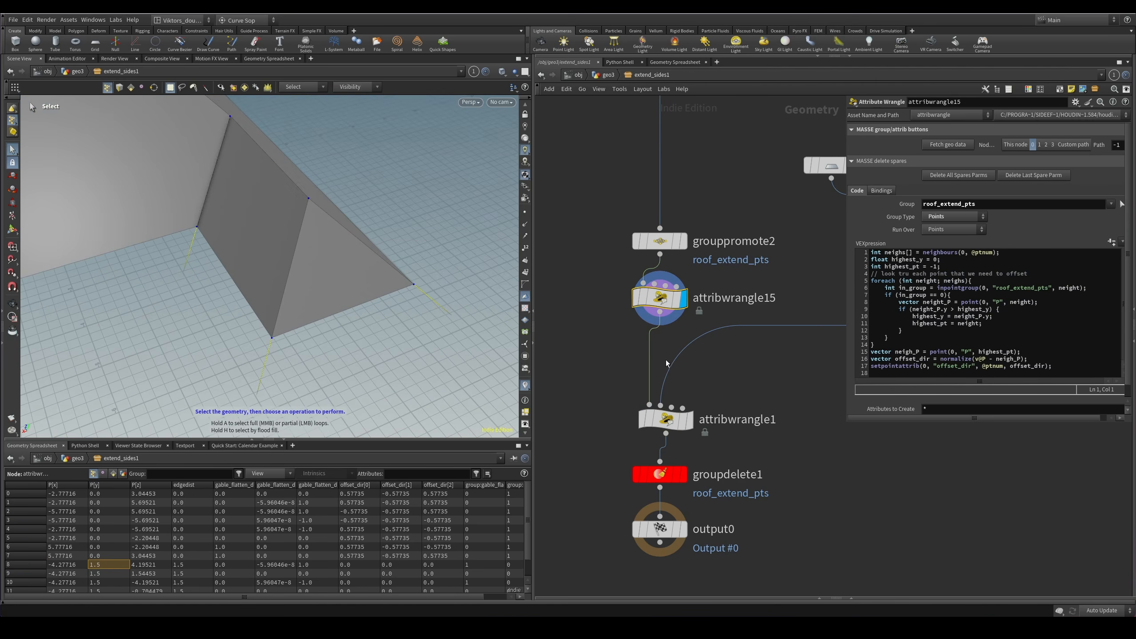
pyautogui.moveTo(747, 392); pyautogui.dragTo(726, 360, button='middle')
pyautogui.keyDown('alt'); pyautogui.moveTo(362, 312); pyautogui.dragTo(291, 287); pyautogui.keyUp('alt')
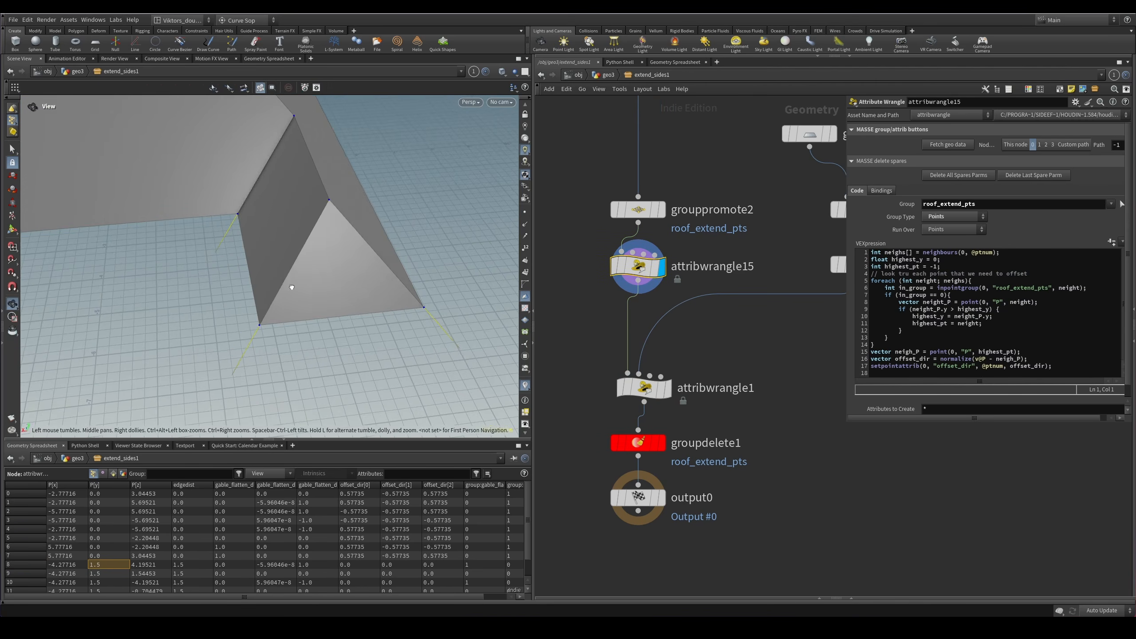
# Display the transform1 plane, switch the display to attribwrangle1 and open its VEXpression in the external code editor.
pyautogui.moveTo(685, 355); pyautogui.dragTo(558, 362, button='middle')
pyautogui.click(726, 271)
pyautogui.press('Down')
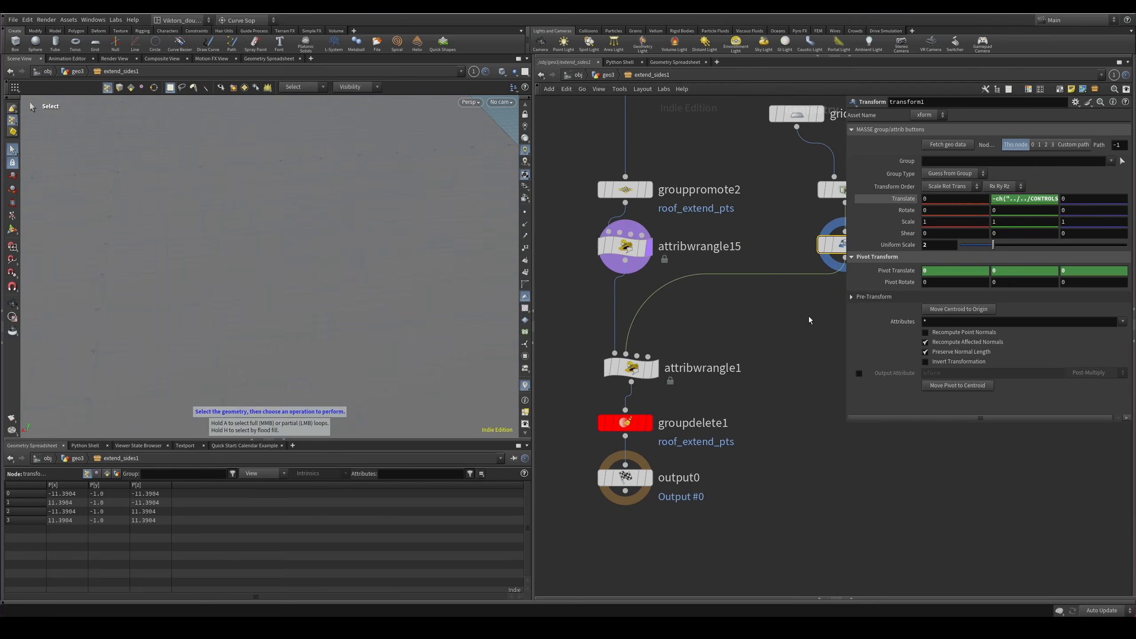
pyautogui.rightClick(901, 287)
pyautogui.moveTo(975, 371)
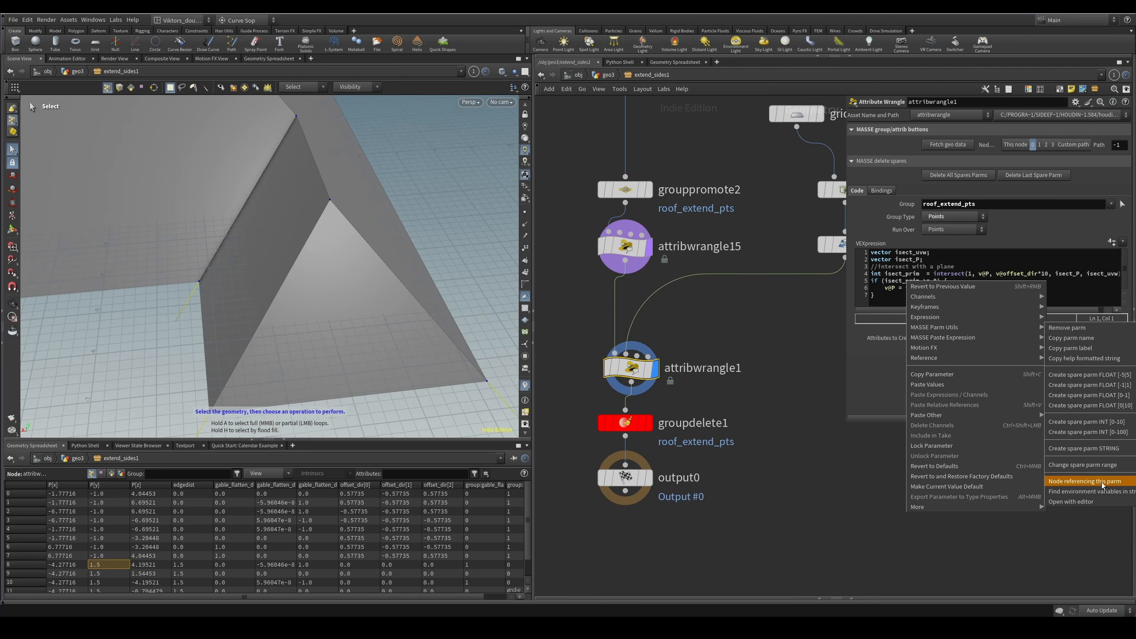
pyautogui.click(1087, 504)
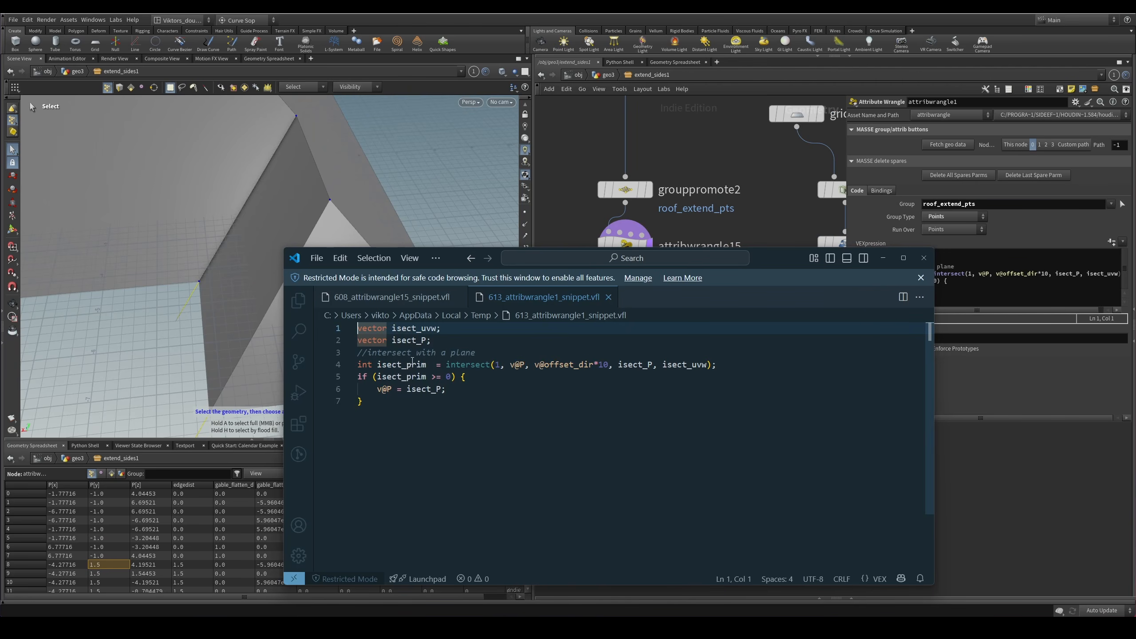
# Review the isect_uvw and isect_P declarations in the attribwrangle1 snippet.
pyautogui.doubleClick(402, 330)
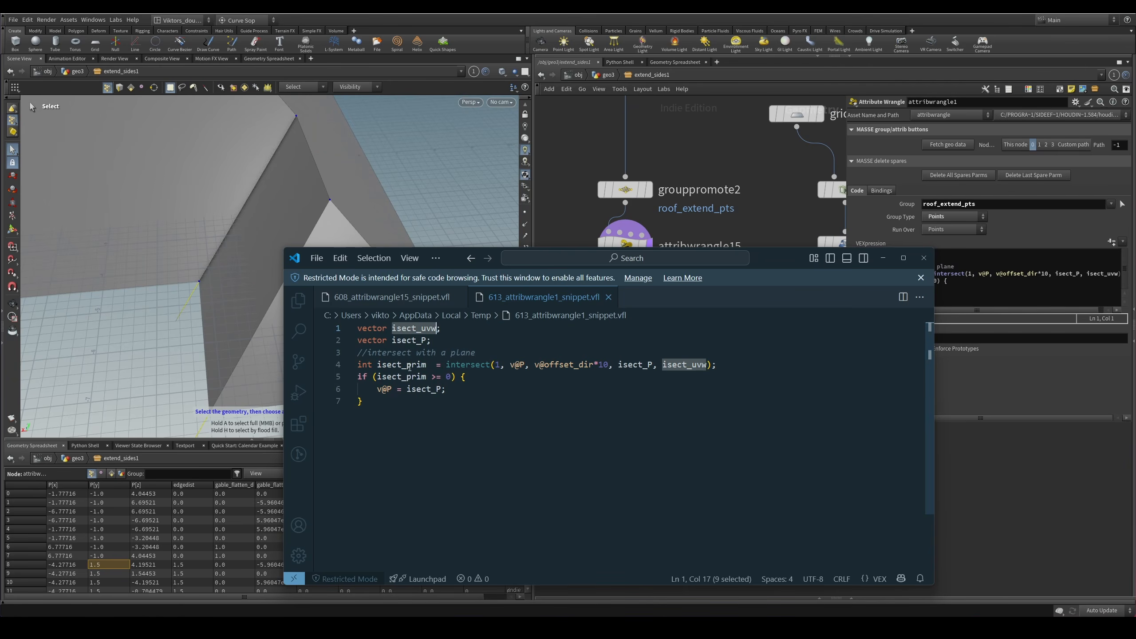
pyautogui.press('Down')
pyautogui.press('Down')
pyautogui.press('Down')
pyautogui.press('Down')
pyautogui.press('Down')
pyautogui.press('Down')
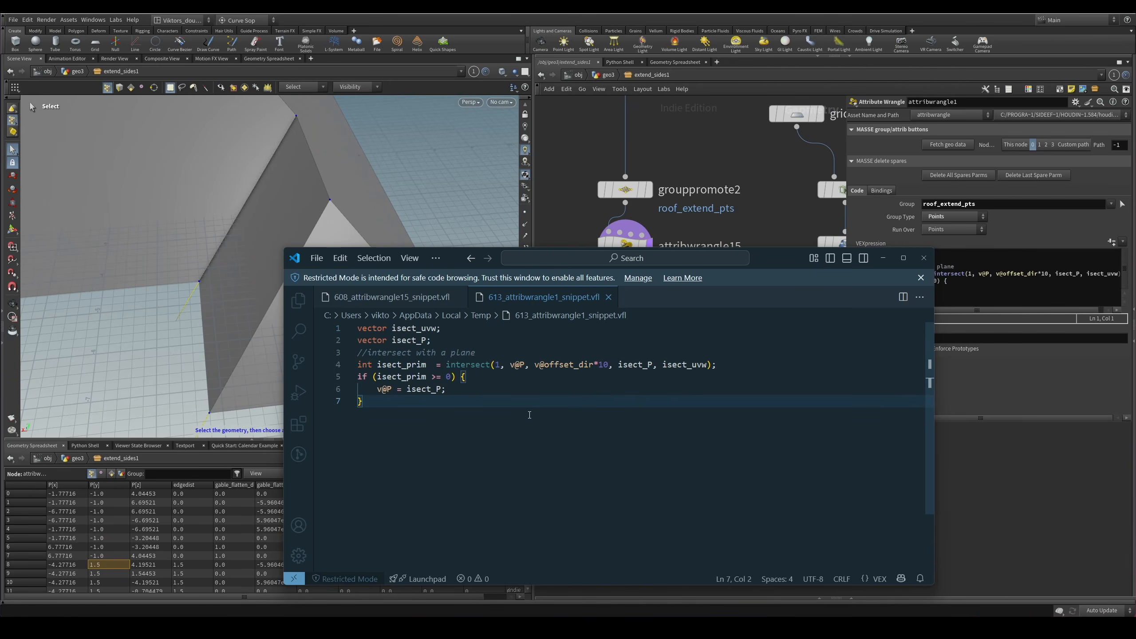
# Review the intersect call's arguments, the isect_prim condition and the v@P assignment, and return to Houdini.
pyautogui.click(481, 367)
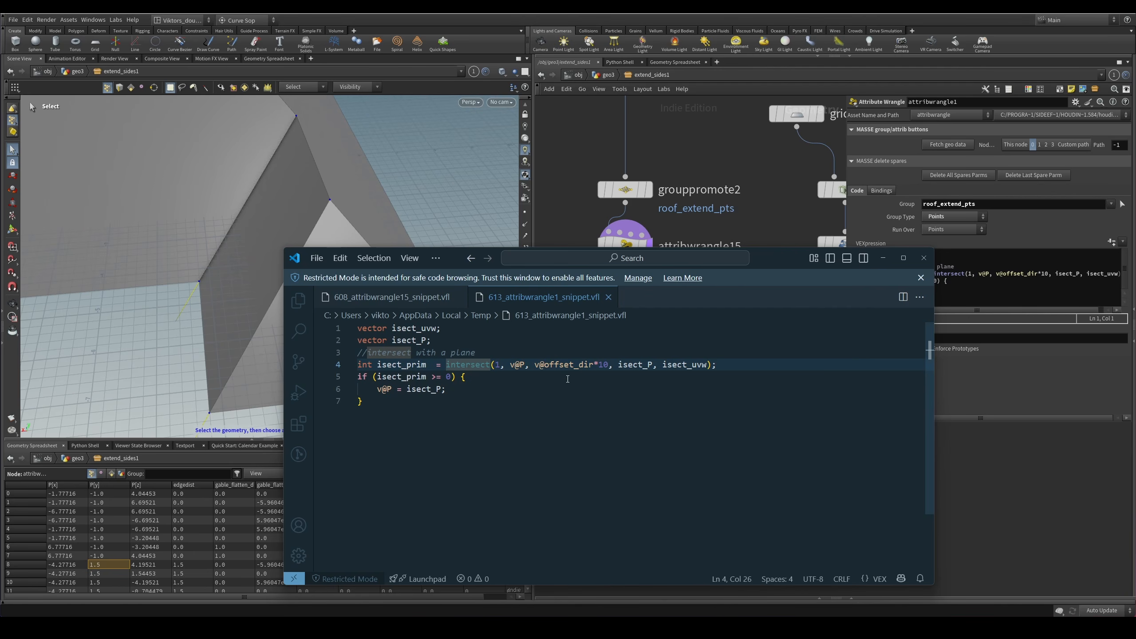
pyautogui.doubleClick(626, 365)
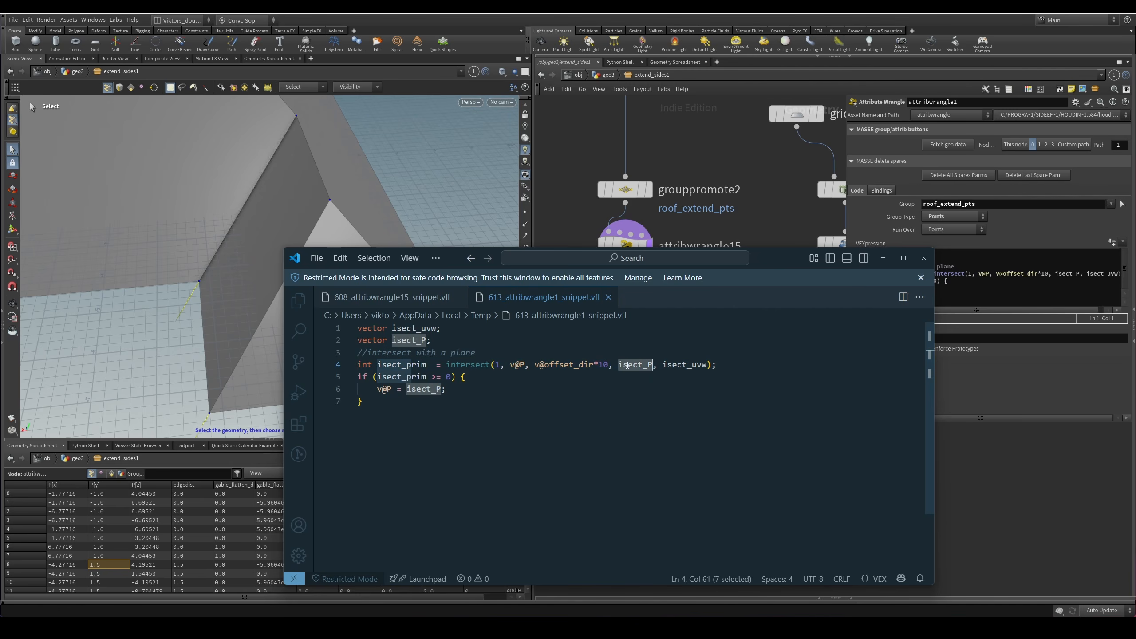
pyautogui.click(421, 328)
pyautogui.click(660, 402)
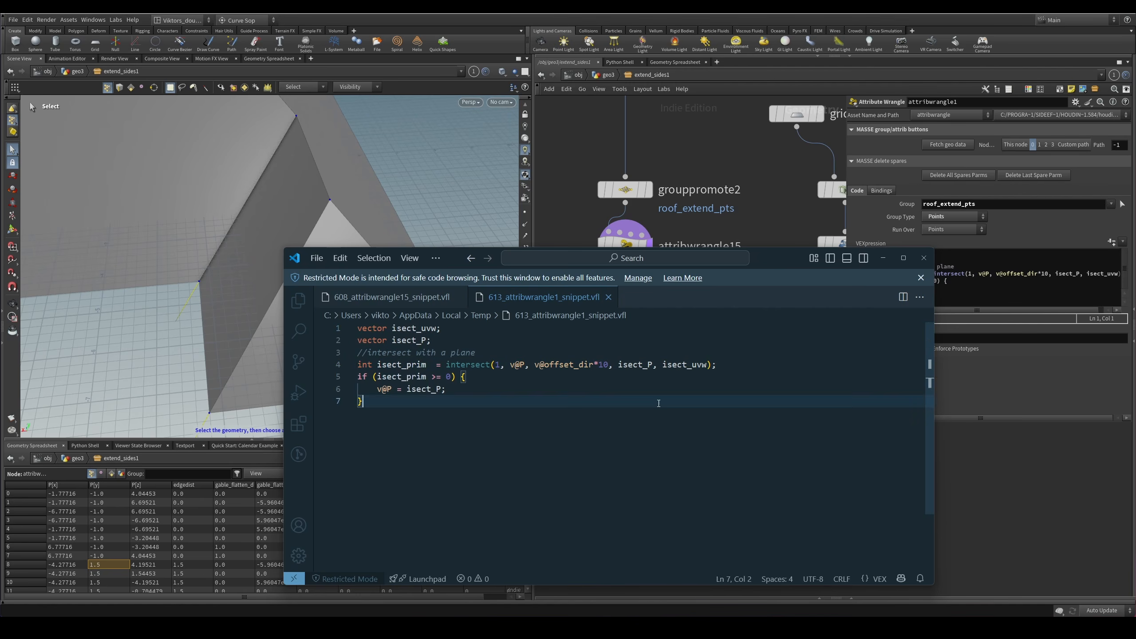
pyautogui.doubleClick(637, 366)
pyautogui.click(660, 414)
pyautogui.click(397, 376)
pyautogui.doubleClick(432, 394)
pyautogui.hotkey('alt', 'Tab')
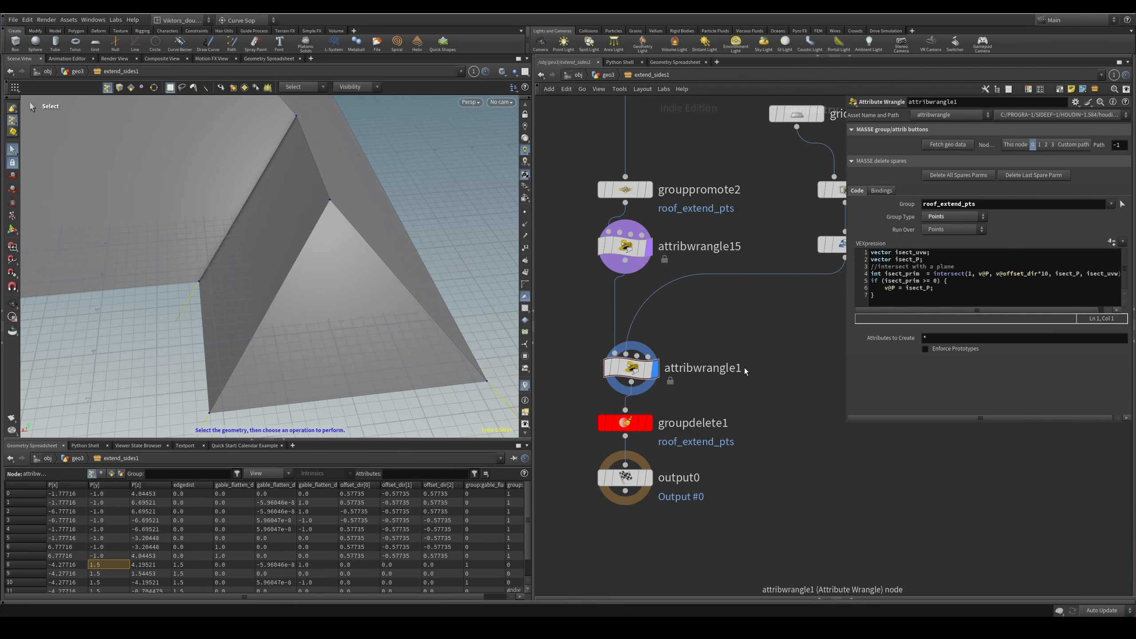
# Display the output0 result, view the whole extended roof and go back up to the geo3 network.
pyautogui.click(647, 478)
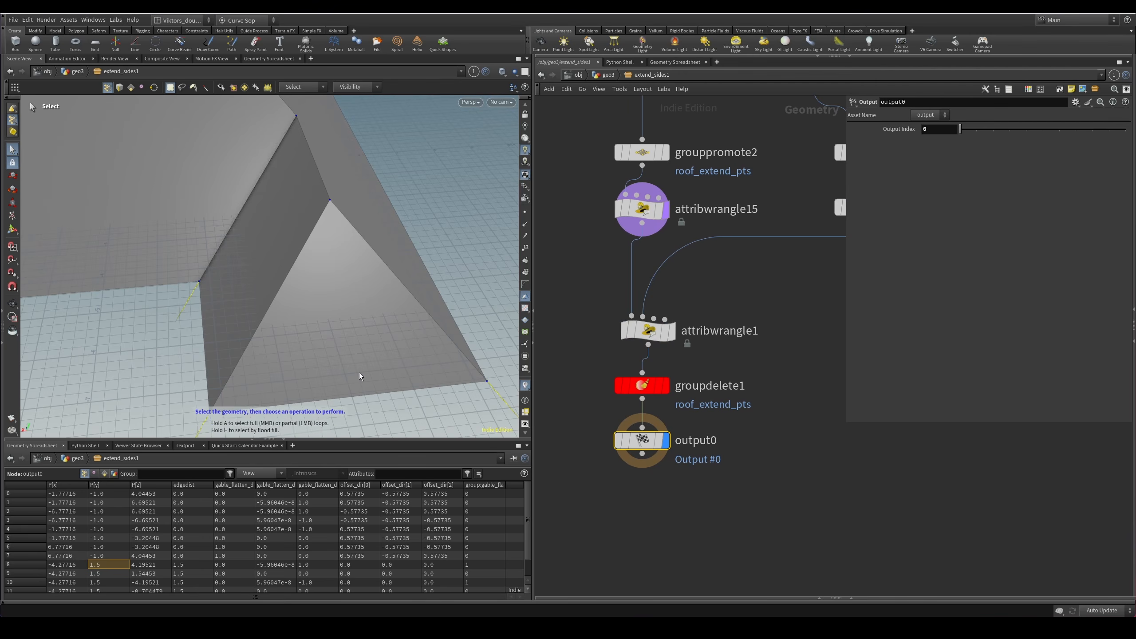
pyautogui.keyDown('alt'); pyautogui.moveTo(360, 375); pyautogui.dragTo(318, 275); pyautogui.keyUp('alt')
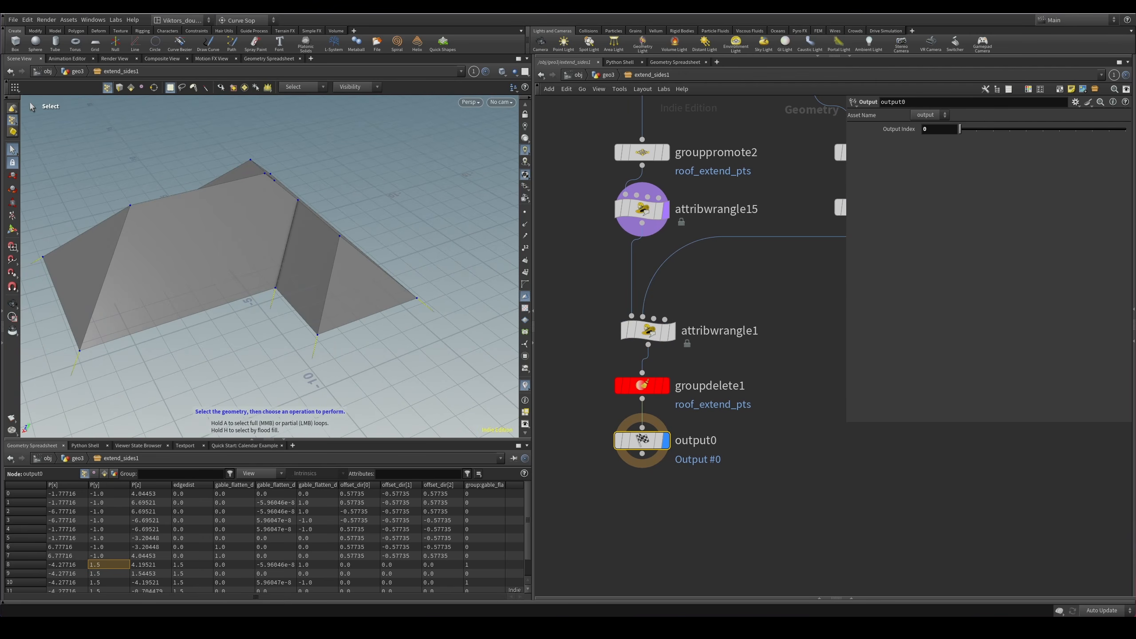
pyautogui.moveTo(1134, 190); pyautogui.dragTo(935, 189)
pyautogui.moveTo(845, 289); pyautogui.dragTo(833, 288, button='middle')
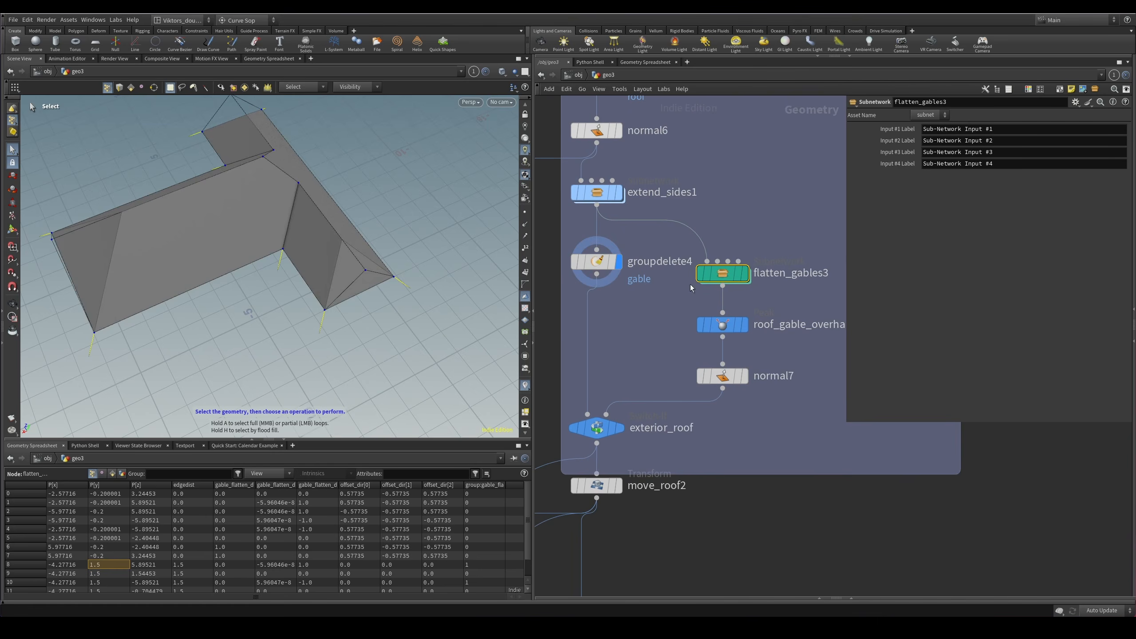
# Display the flatten_gables3 result, view the roof ends and open the flatten_gables3 subnetwork.
pyautogui.press('r')
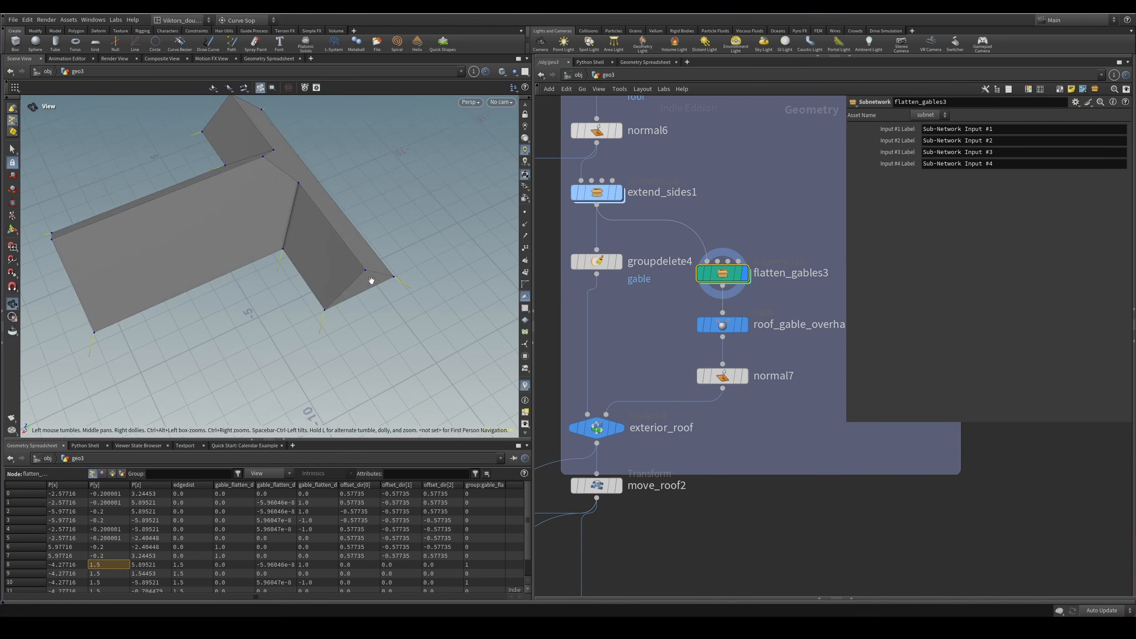
pyautogui.scroll(-2, 681, 316)
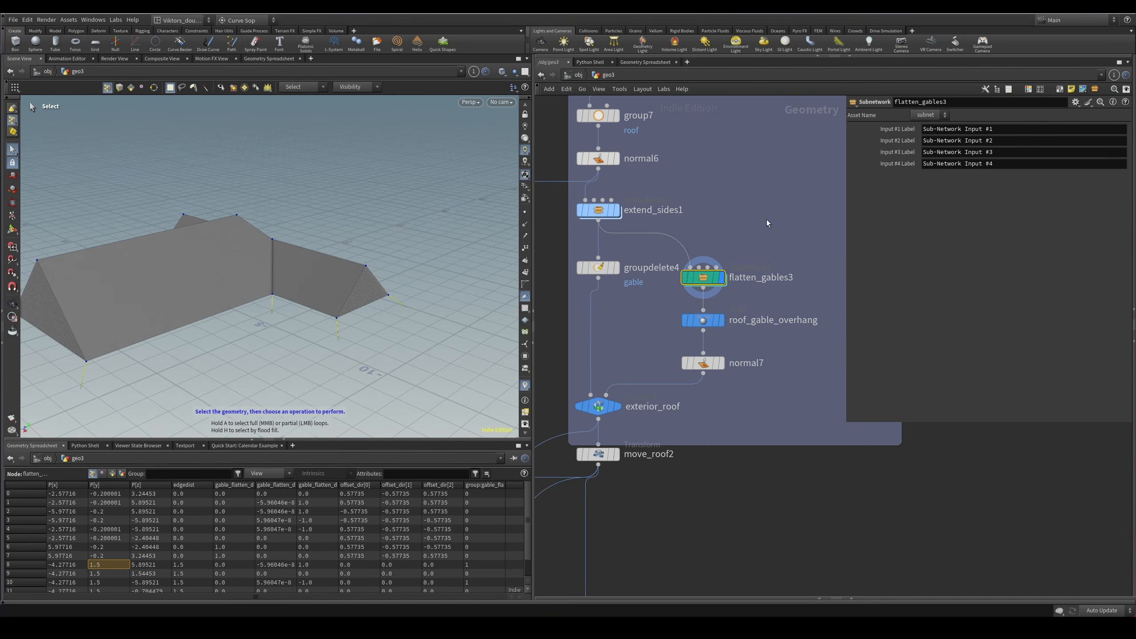
pyautogui.doubleClick(702, 276)
pyautogui.scroll(-3, 756, 358)
pyautogui.scroll(3, 744, 338)
pyautogui.moveTo(742, 342); pyautogui.dragTo(721, 325, button='middle')
# Display the ray1, output0 and input nodes inside flatten_gables3 one after another and return to the geo3 network.
pyautogui.click(687, 373)
pyautogui.moveTo(677, 429); pyautogui.dragTo(712, 351, button='middle')
pyautogui.click(662, 371)
pyautogui.click(662, 413)
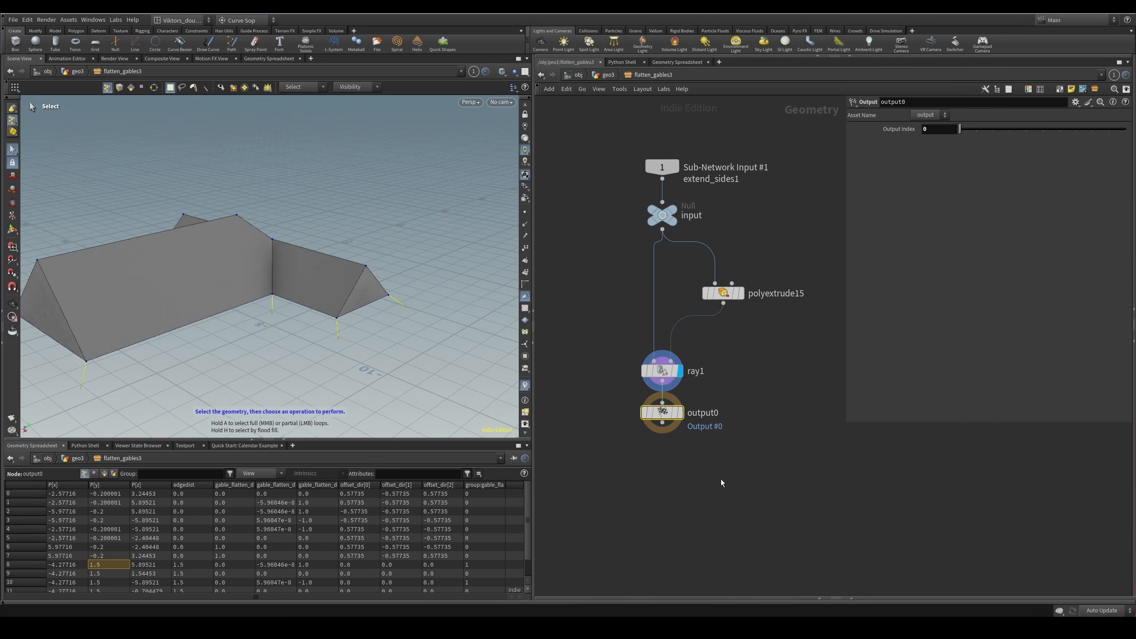
pyautogui.click(662, 215)
pyautogui.press('r')
pyautogui.click(608, 74)
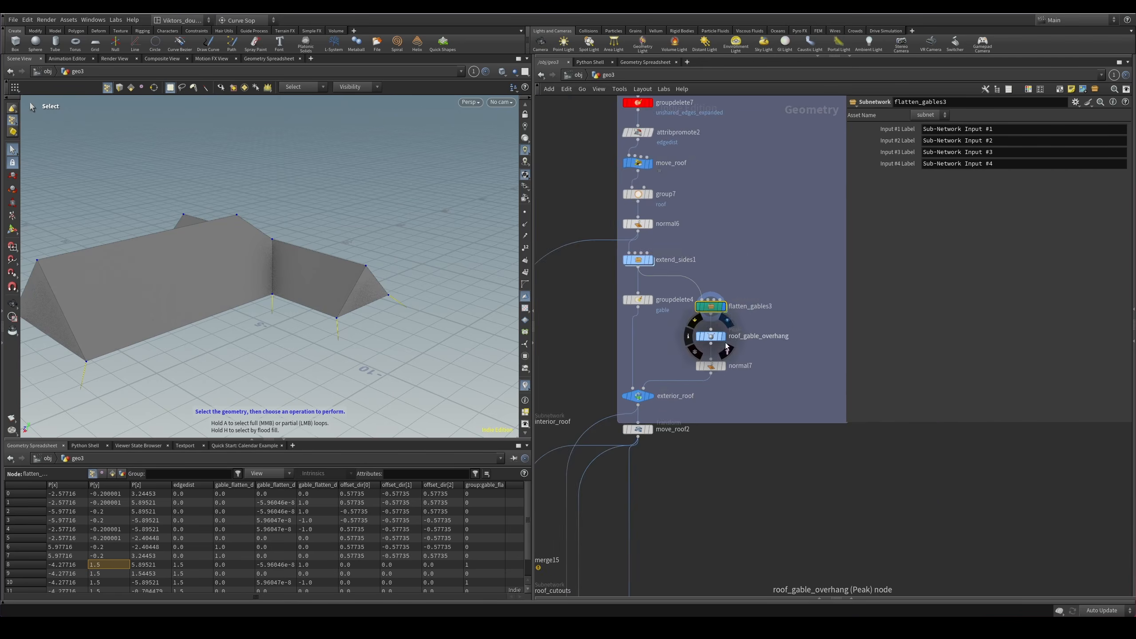
# Display the flat roof at groupdelete7 and the result of attribpromote2.
pyautogui.scroll(2, 739, 308)
pyautogui.scroll(-2, 742, 247)
pyautogui.moveTo(742, 247); pyautogui.dragTo(797, 509, button='middle')
pyautogui.click(663, 325)
pyautogui.press('r')
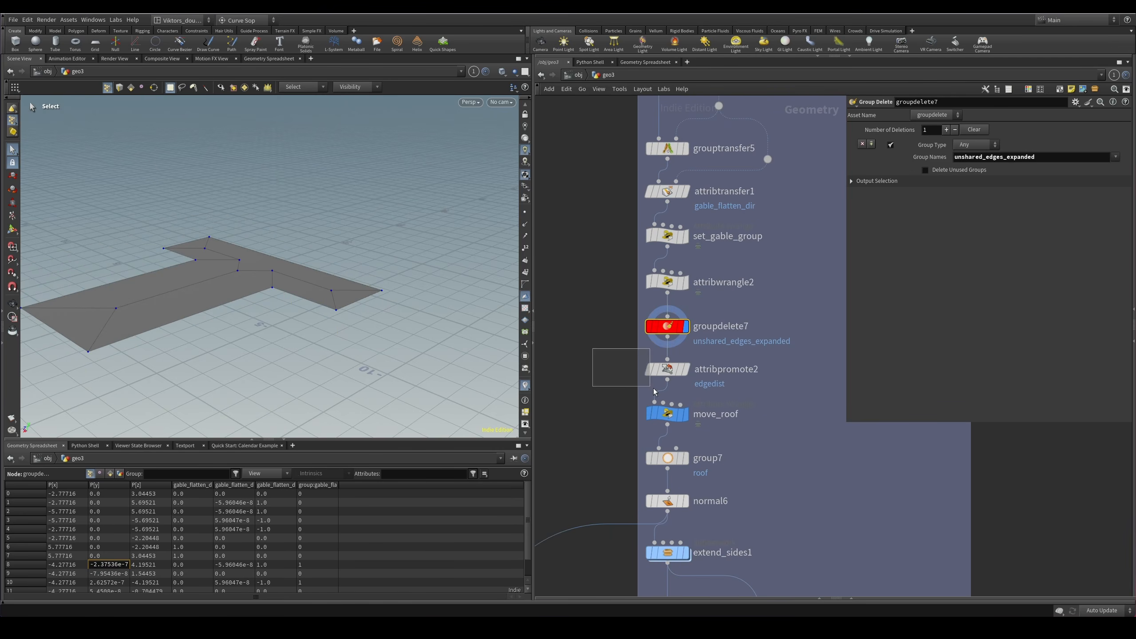
pyautogui.click(667, 368)
pyautogui.press('r')
# Display extend_sides1 and visualize the gable_flatten_dir point attribute in the viewport instead of offset_dir.
pyautogui.moveTo(760, 542); pyautogui.dragTo(761, 363, button='middle')
pyautogui.click(666, 374)
pyautogui.press('r')
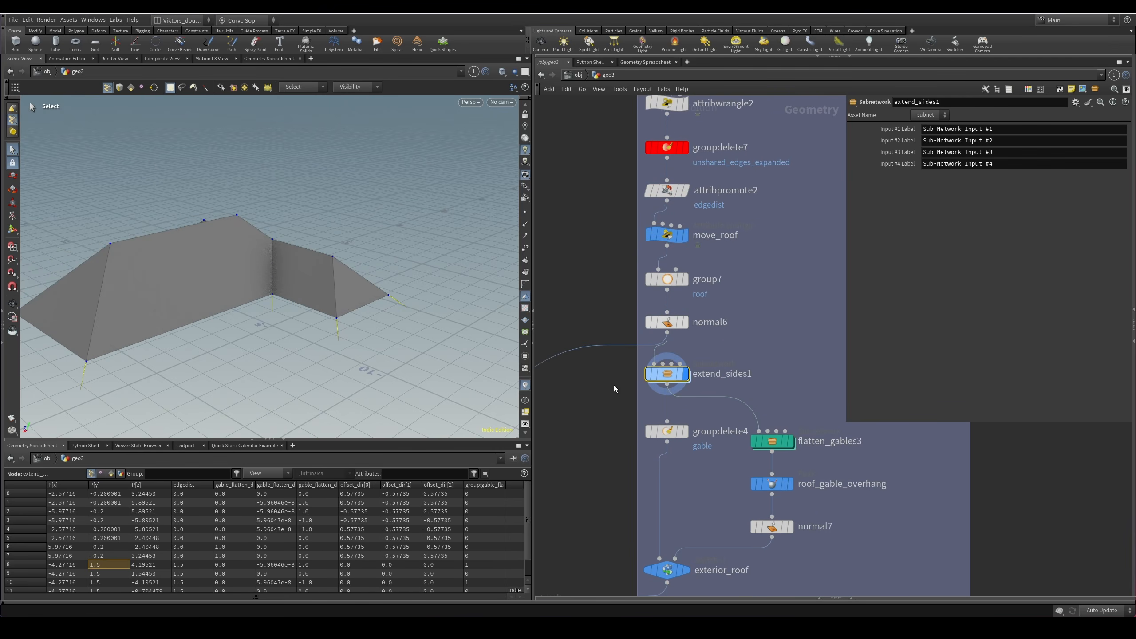
pyautogui.click(525, 385)
pyautogui.click(530, 365)
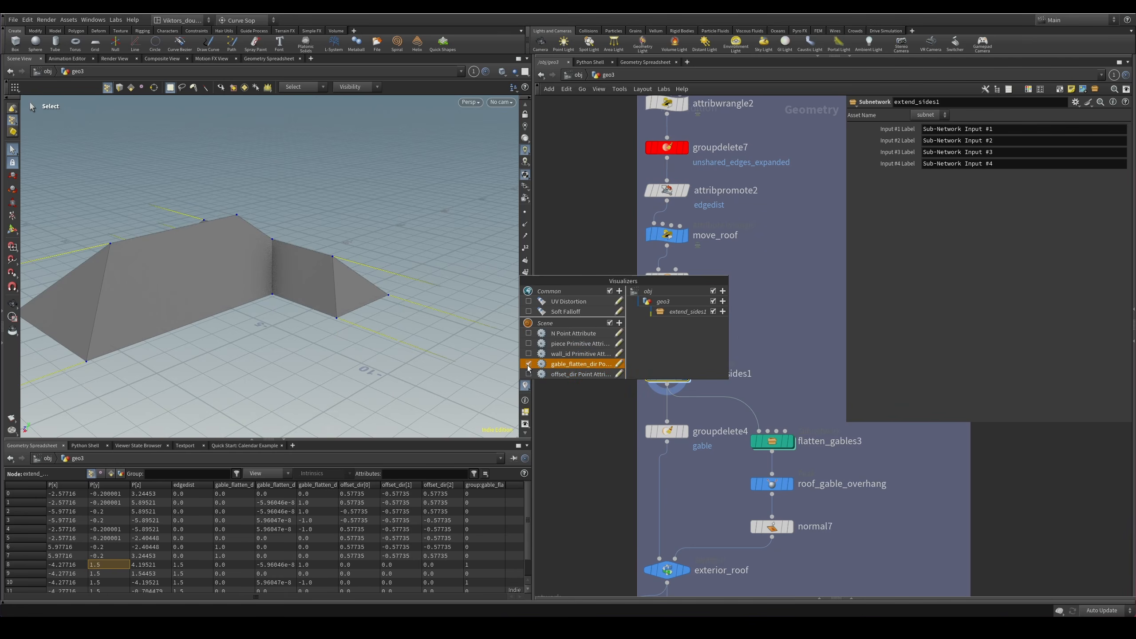
pyautogui.keyDown('alt'); pyautogui.moveTo(348, 312); pyautogui.dragTo(374, 349); pyautogui.keyUp('alt')
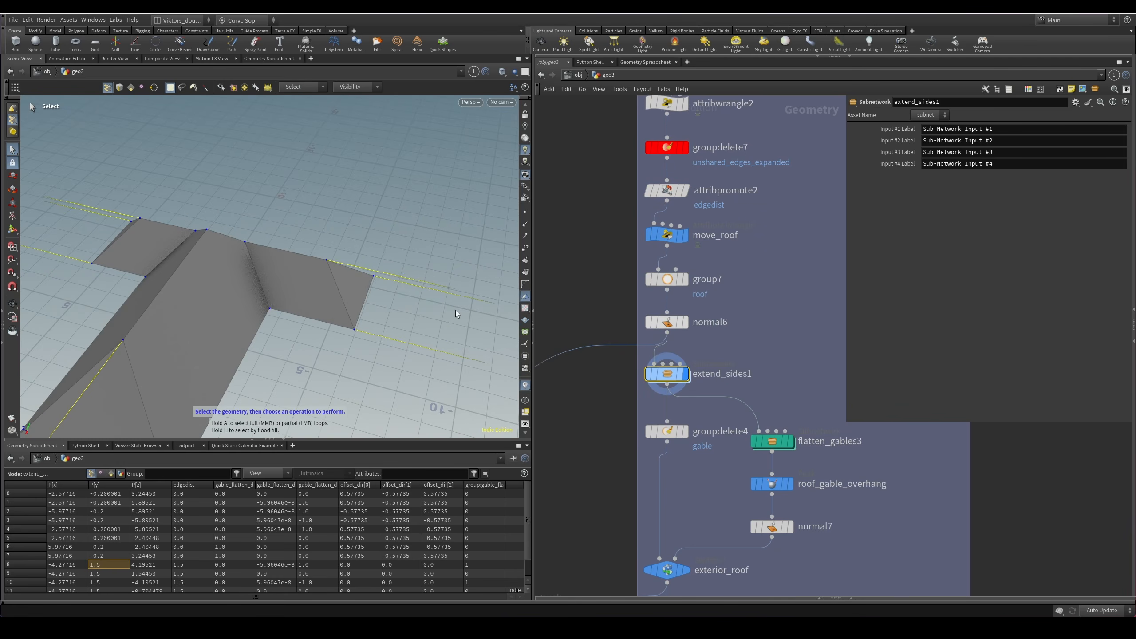
# Select the points of the gable_flatten_pts group on the extend_sides1 roof and view them from another side.
pyautogui.press('Escape')
pyautogui.moveTo(347, 265); pyautogui.dragTo(245, 291)
pyautogui.click(458, 147)
pyautogui.press('s')
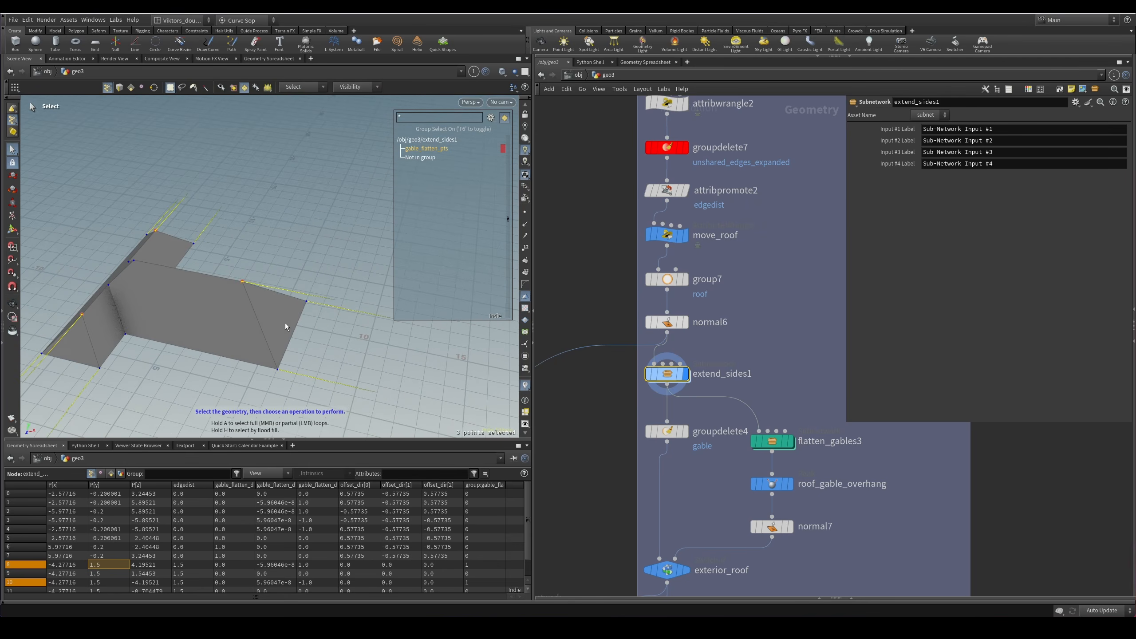
# Display flatten_gables3, compare it with the input node inside the subnetwork and return to geo3.
pyautogui.moveTo(748, 401); pyautogui.dragTo(678, 315, button='middle')
pyautogui.click(693, 357)
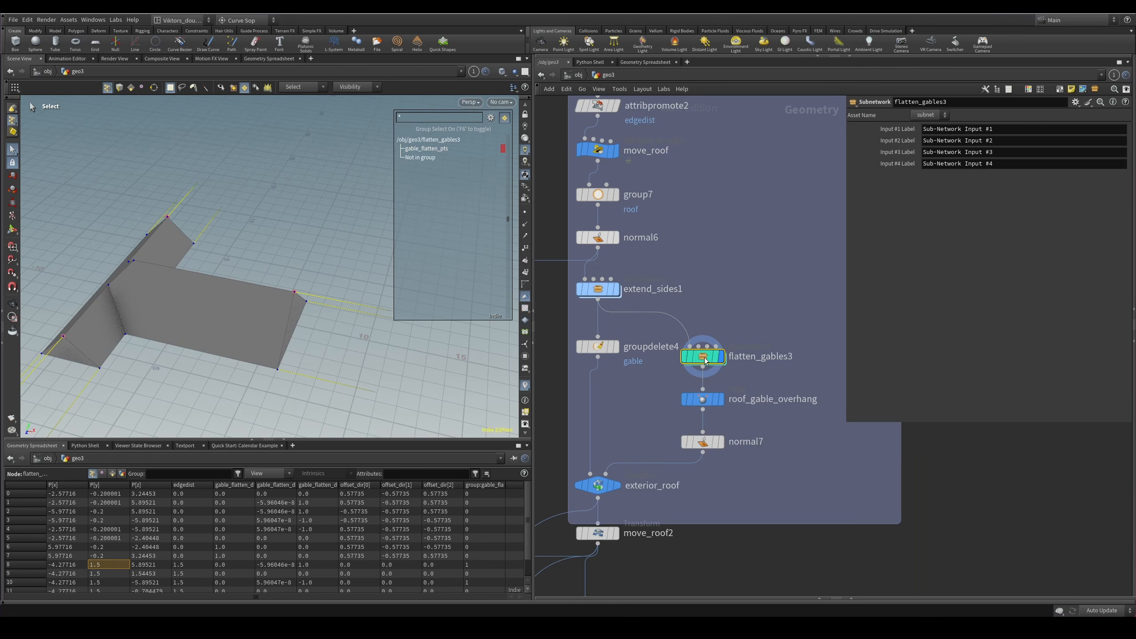
pyautogui.doubleClick(704, 360)
pyautogui.press('u')
pyautogui.scroll(3, 792, 381)
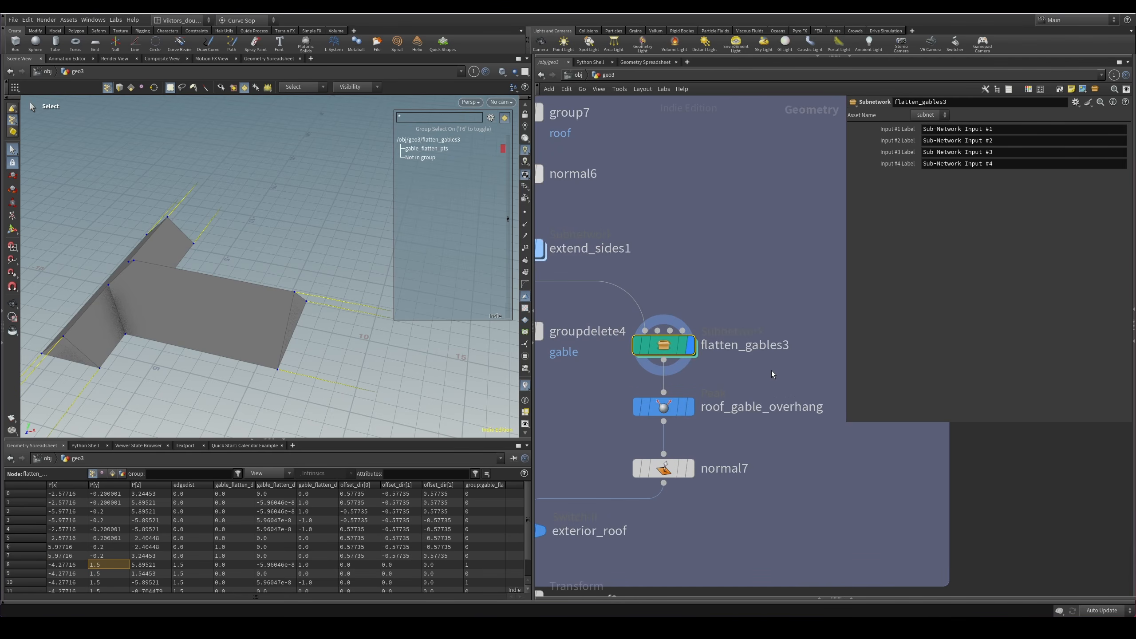
pyautogui.doubleClick(671, 339)
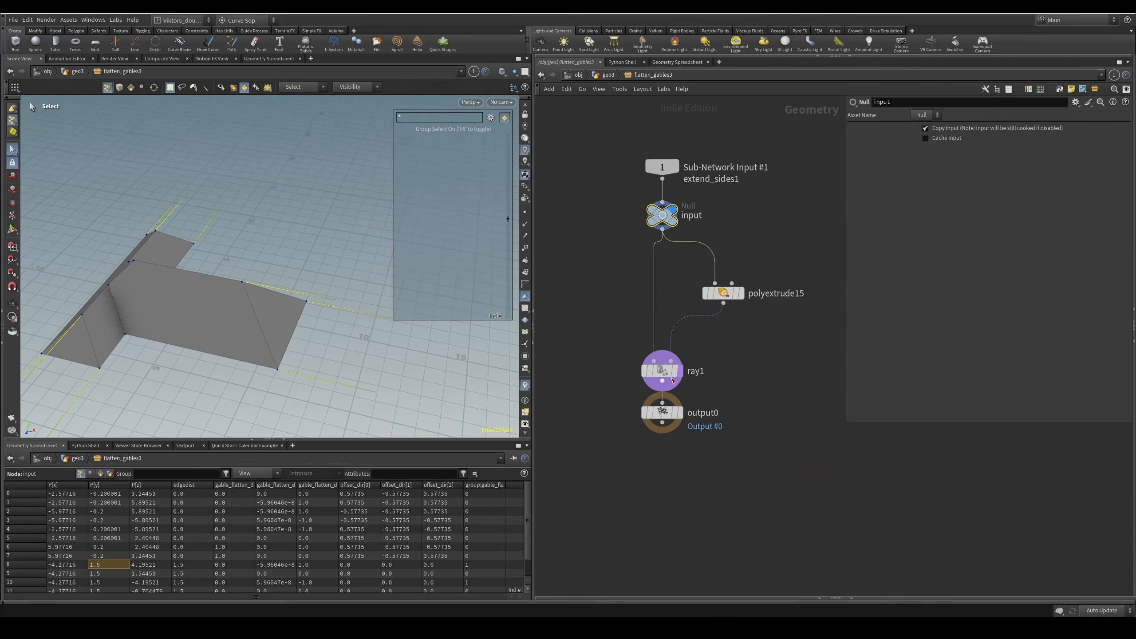
pyautogui.press('u')
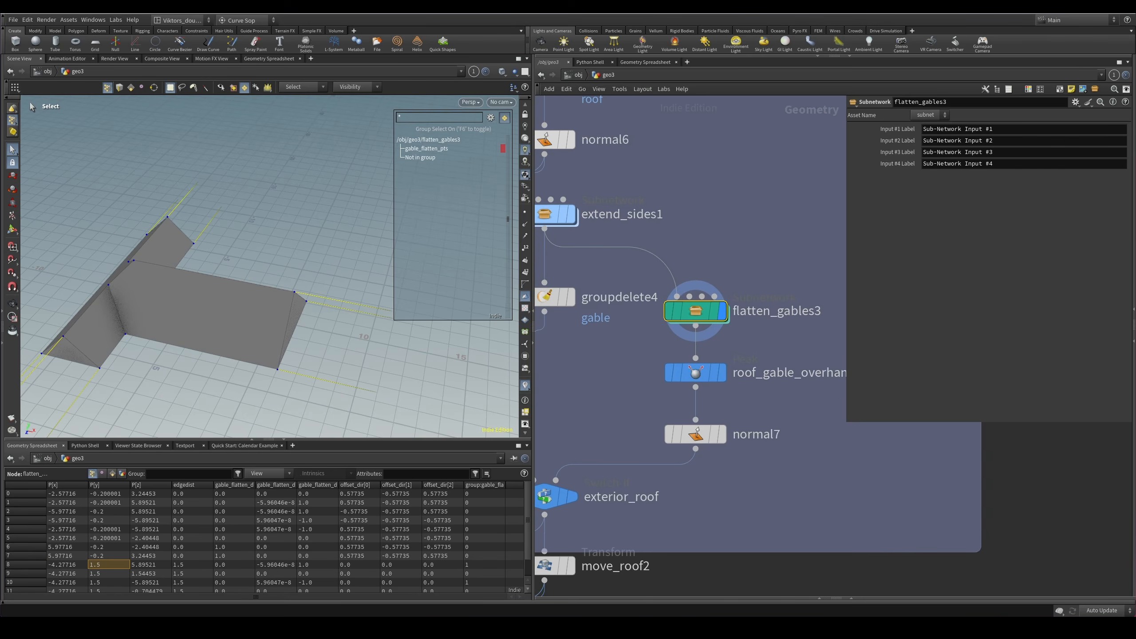
# Display the exterior_roof switch and go back inside the flatten_gables3 subnetwork.
pyautogui.moveTo(594, 439); pyautogui.dragTo(732, 386, button='middle')
pyautogui.click(709, 443)
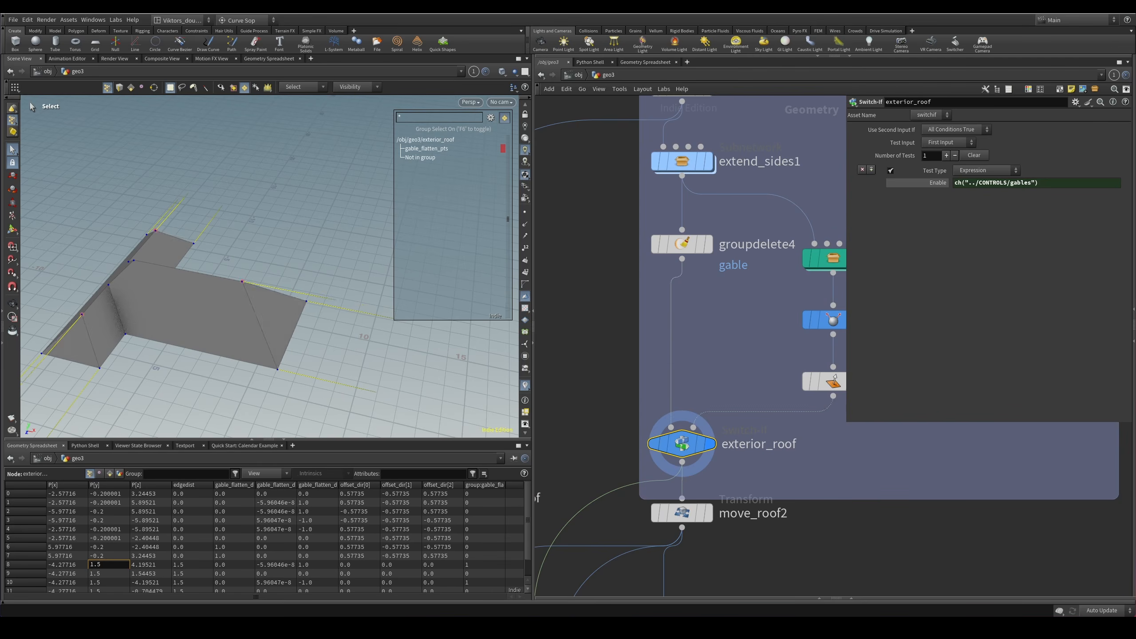
pyautogui.moveTo(774, 345); pyautogui.dragTo(645, 366, button='middle')
pyautogui.doubleClick(717, 274)
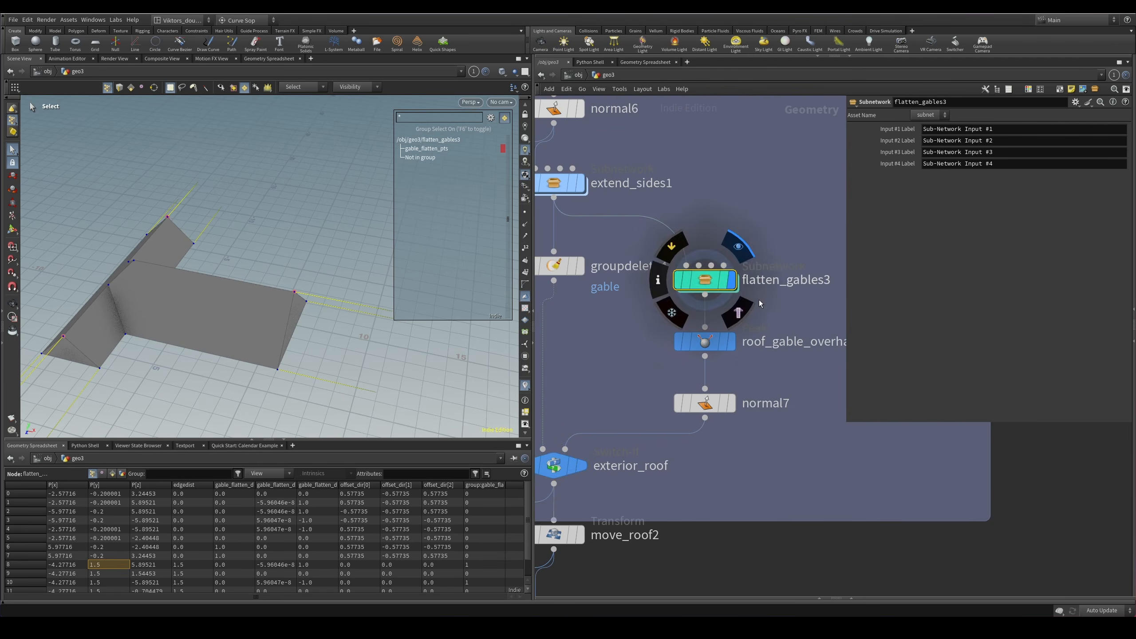
pyautogui.scroll(4, 693, 242)
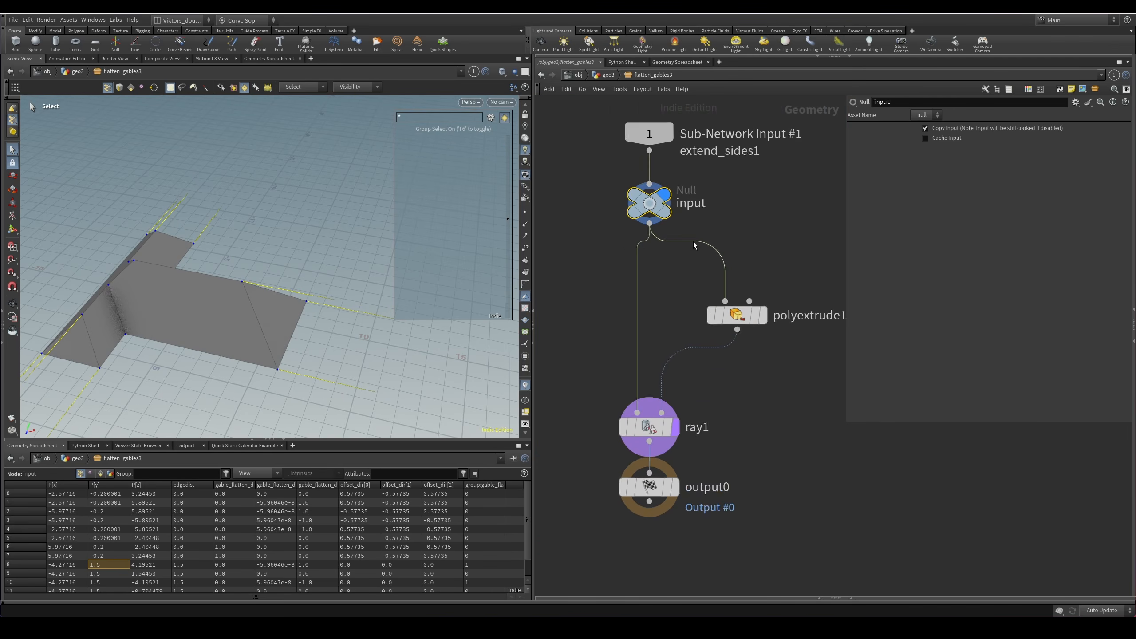
# Compare the upward extrusion of polyextrude15 with the input roof by displaying both nodes.
pyautogui.click(655, 300)
pyautogui.keyDown('alt'); pyautogui.moveTo(334, 285); pyautogui.dragTo(267, 243, button='right'); pyautogui.keyUp('alt')
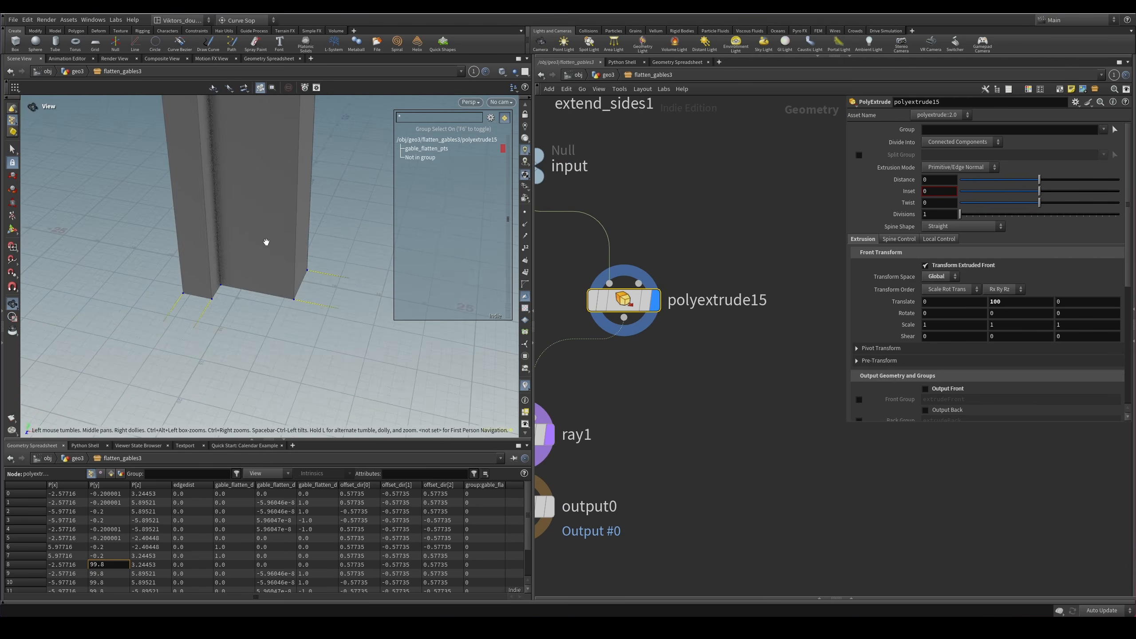
pyautogui.keyDown('alt'); pyautogui.moveTo(267, 243); pyautogui.dragTo(296, 313); pyautogui.keyUp('alt')
pyautogui.moveTo(620, 150); pyautogui.dragTo(700, 218, button='middle')
pyautogui.click(616, 223)
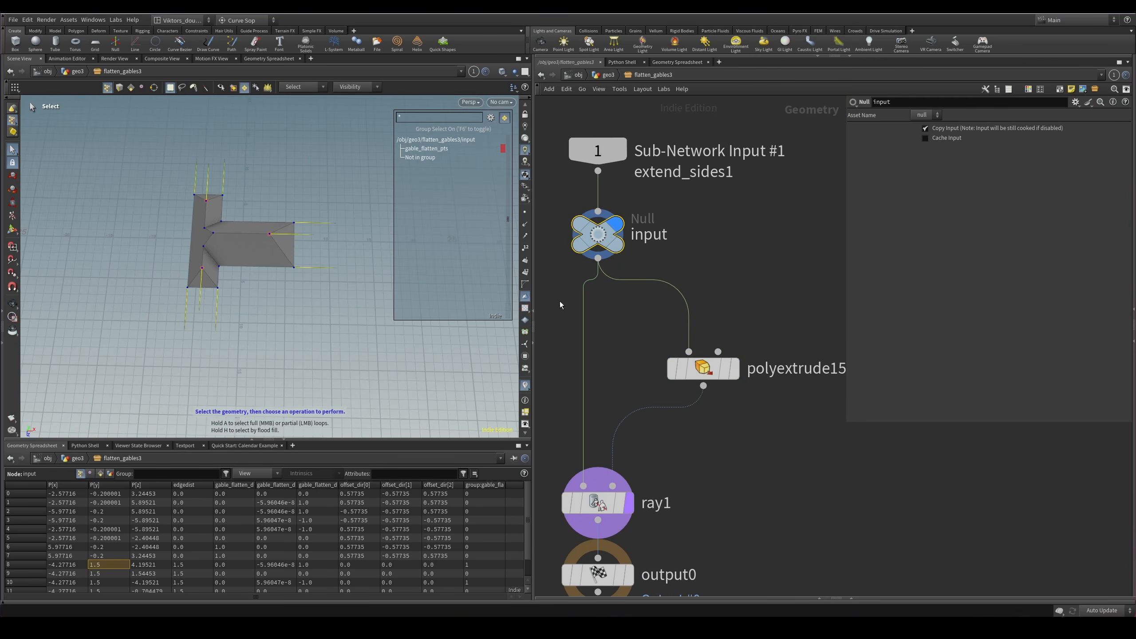
pyautogui.click(734, 369)
pyautogui.keyDown('alt'); pyautogui.moveTo(274, 298); pyautogui.dragTo(257, 215); pyautogui.keyUp('alt')
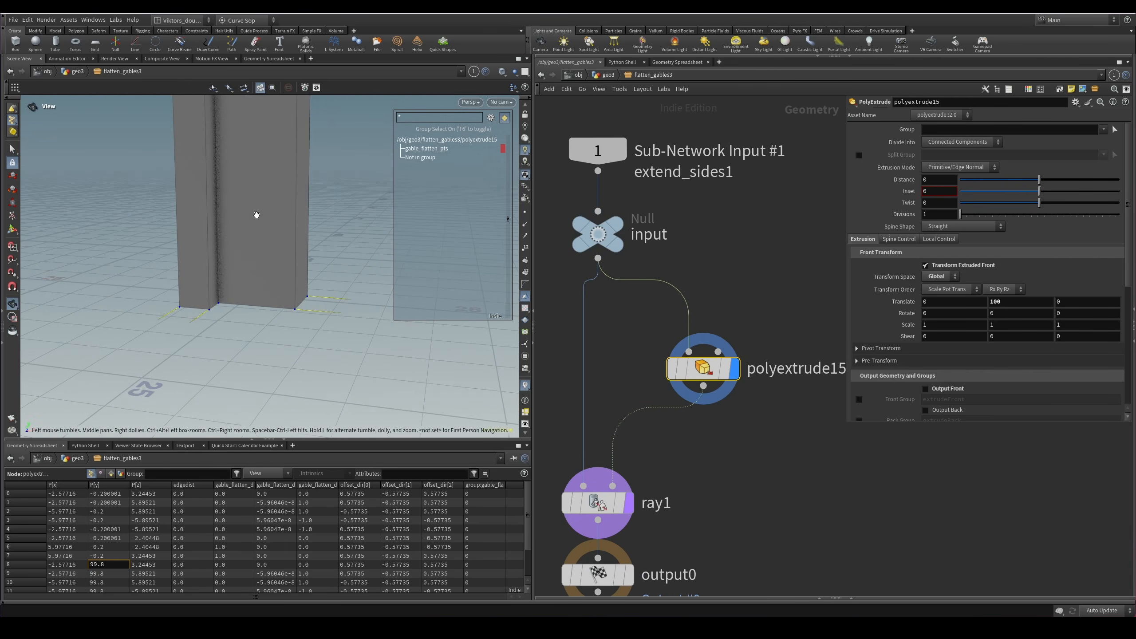
# Display ray1 and examine its group, direction attribute and guide geometry settings alongside the polyextrude15 input.
pyautogui.moveTo(736, 452); pyautogui.dragTo(779, 411, button='middle')
pyautogui.click(671, 461)
pyautogui.keyDown('alt'); pyautogui.moveTo(309, 292); pyautogui.dragTo(362, 320, button='right'); pyautogui.keyUp('alt')
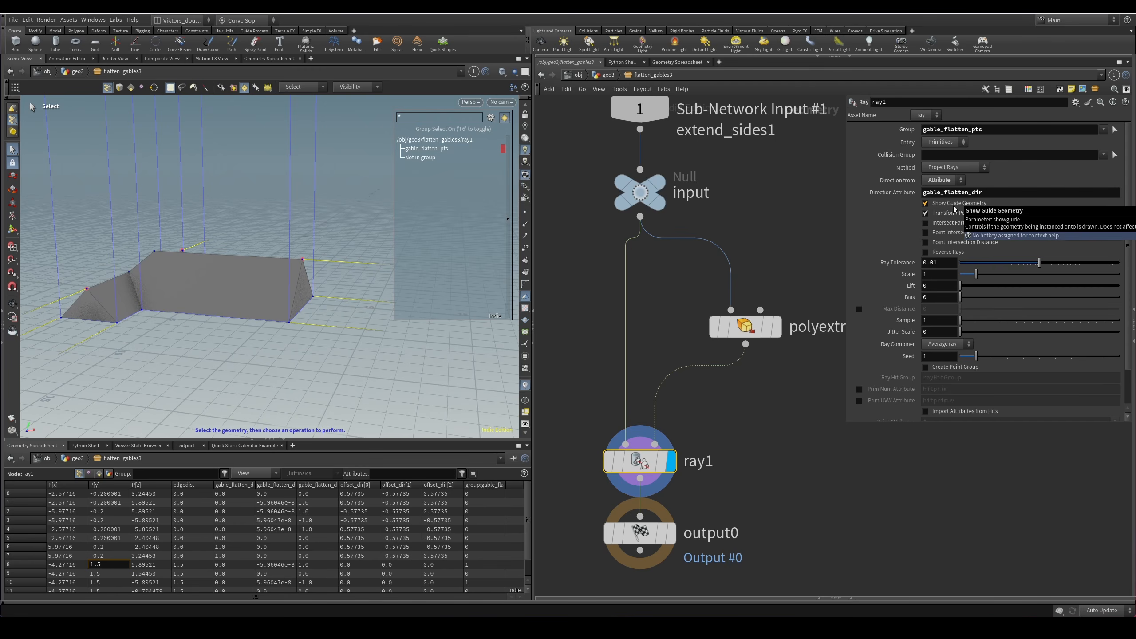
pyautogui.moveTo(770, 437); pyautogui.dragTo(784, 405, button='middle')
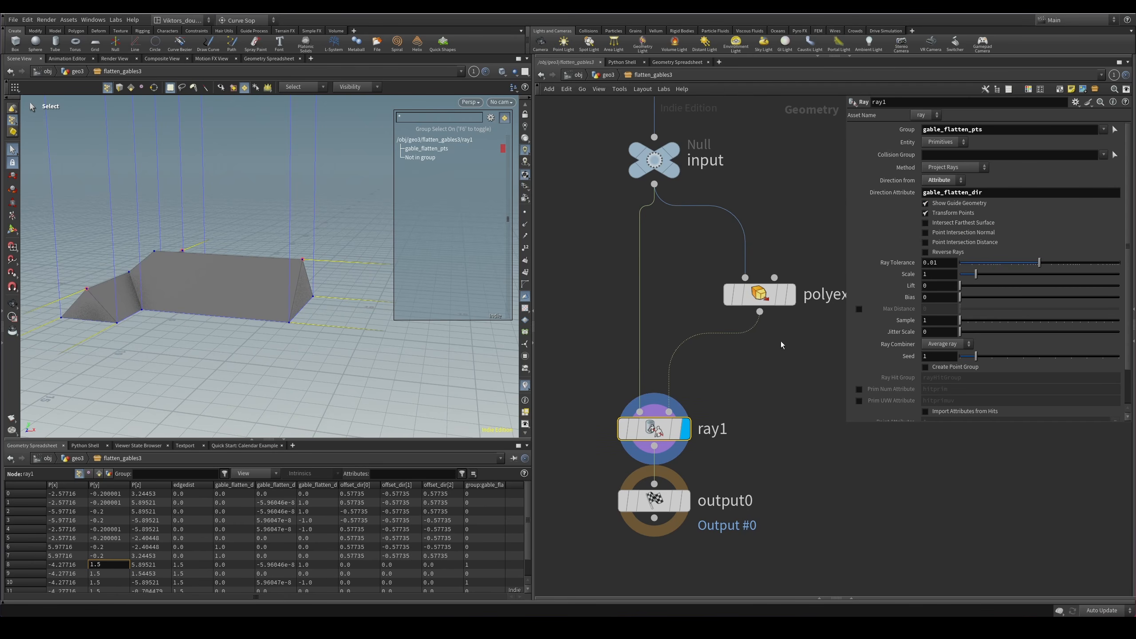
pyautogui.click(765, 286)
pyautogui.click(654, 429)
# Display the output0 node of flatten_gables3 and view the flattened gables from above.
pyautogui.moveTo(763, 457); pyautogui.dragTo(769, 396, button='middle')
pyautogui.click(661, 438)
pyautogui.keyDown('alt'); pyautogui.moveTo(316, 367); pyautogui.dragTo(271, 335); pyautogui.keyUp('alt')
pyautogui.scroll(-2, 799, 397)
pyautogui.moveTo(799, 397); pyautogui.dragTo(769, 402, button='middle')
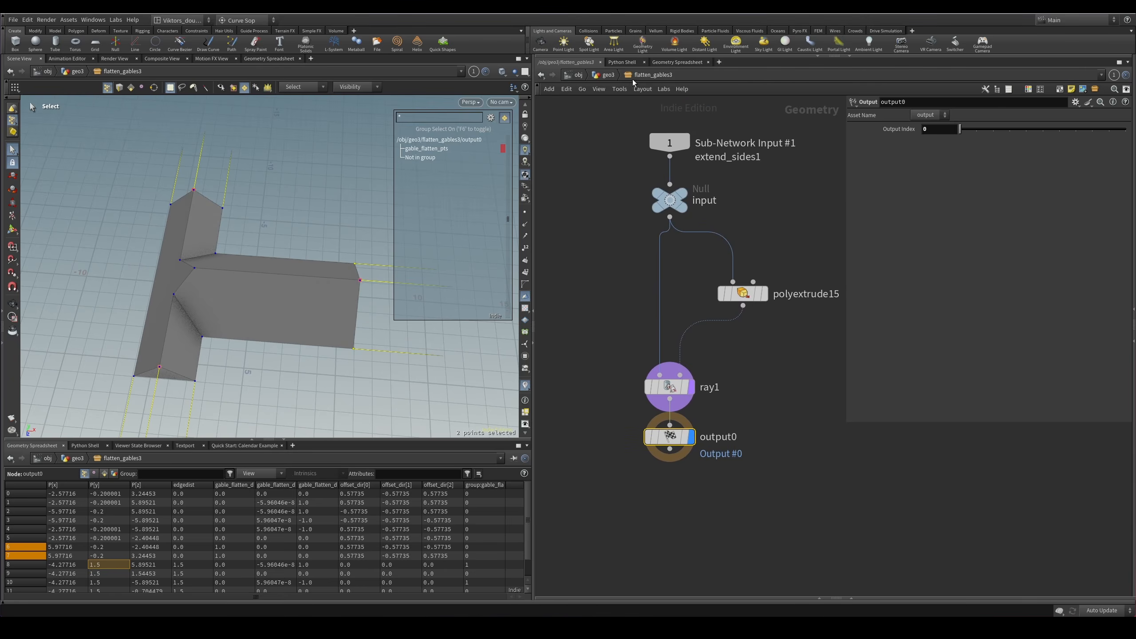
# Go up to geo3, display roof_gable_overhang and bring up the floating CONTROLS parameter window.
pyautogui.press('u')
pyautogui.click(656, 334)
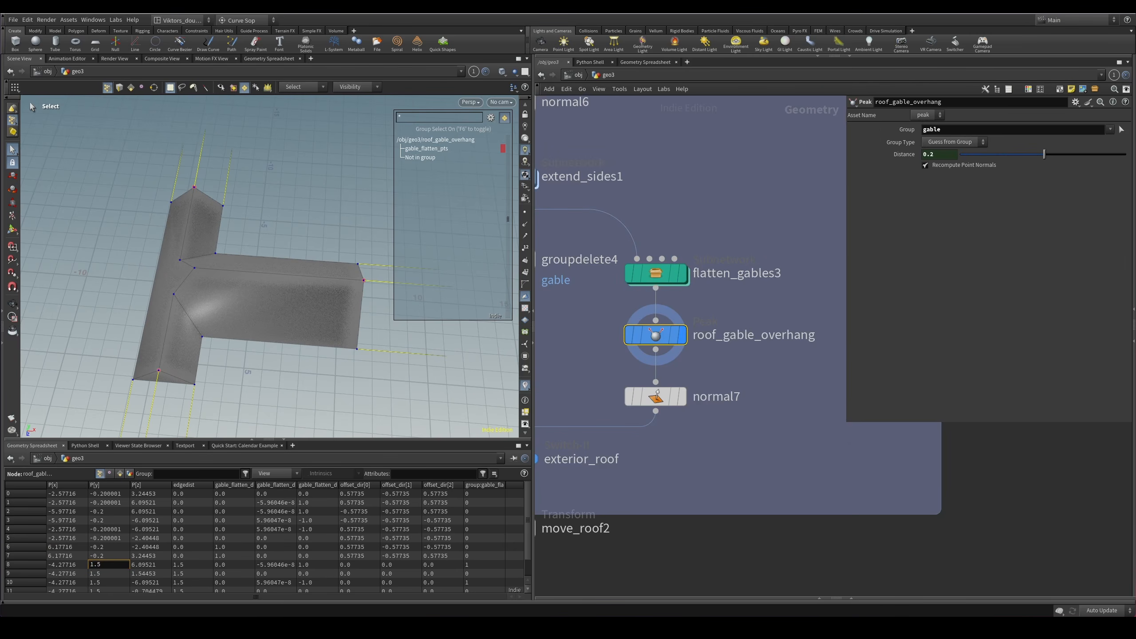
pyautogui.hotkey('alt', 'Tab')
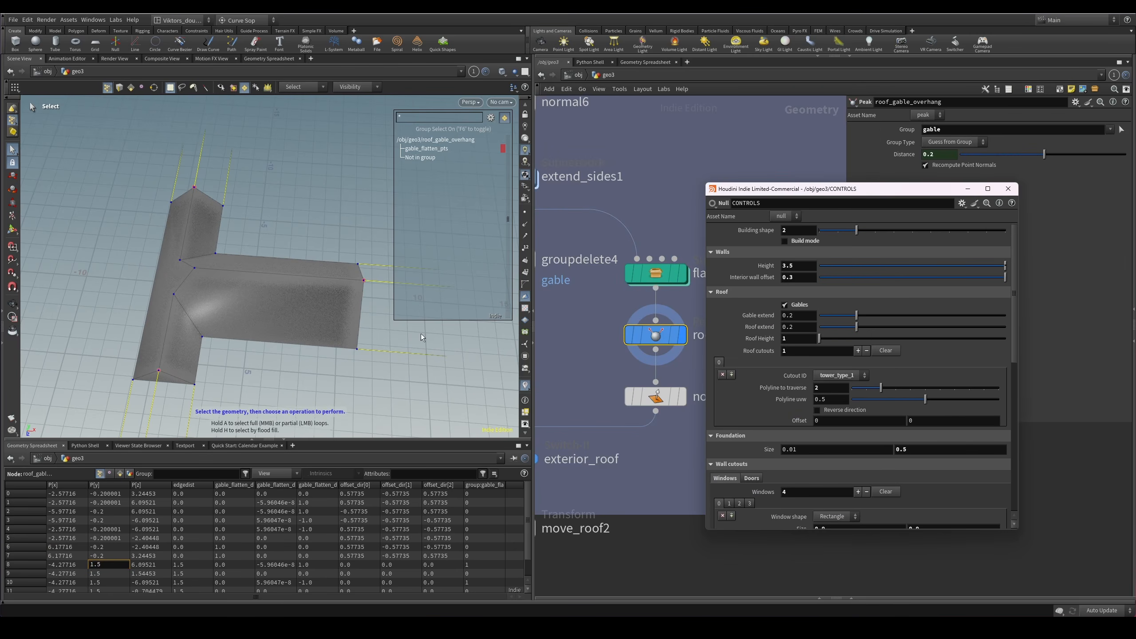
# Try a Gable extend of 0.735 in CONTROLS, then reset it to the default 0.2.
pyautogui.keyDown('alt'); pyautogui.moveTo(349, 325); pyautogui.dragTo(338, 284); pyautogui.keyUp('alt')
pyautogui.moveTo(803, 324); pyautogui.dragTo(933, 317, button='middle')
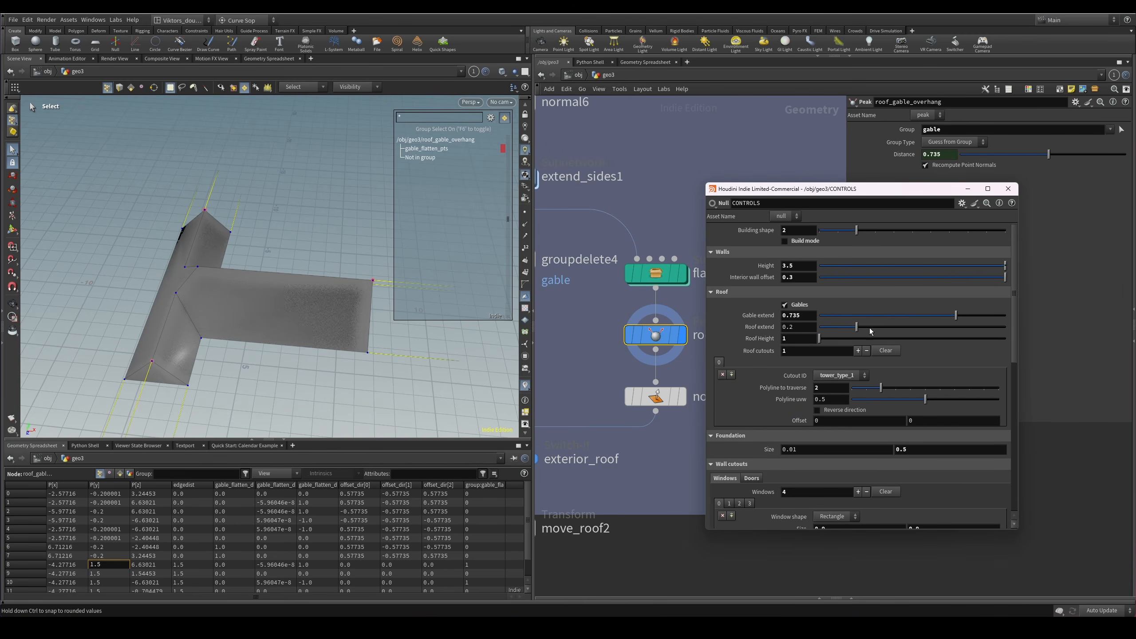
pyautogui.moveTo(802, 315); pyautogui.dragTo(813, 315, button='middle')
pyautogui.keyDown('ctrl'); pyautogui.middleClick(813, 315); pyautogui.keyUp('ctrl')
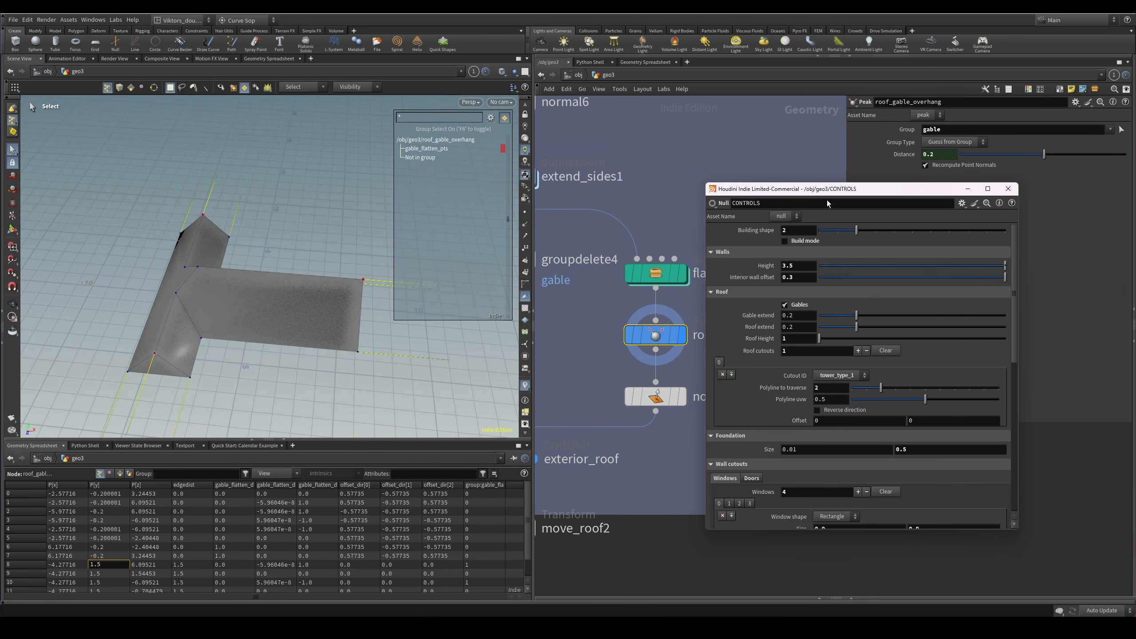
# Move the CONTROLS window aside, set roof_gable_overhang's Distance to 0.08 and display the node.
pyautogui.moveTo(827, 190); pyautogui.dragTo(1135, 189)
pyautogui.keyDown('ctrl'); pyautogui.click(682, 334); pyautogui.keyUp('ctrl')
pyautogui.moveTo(730, 362); pyautogui.dragTo(730, 347, button='middle')
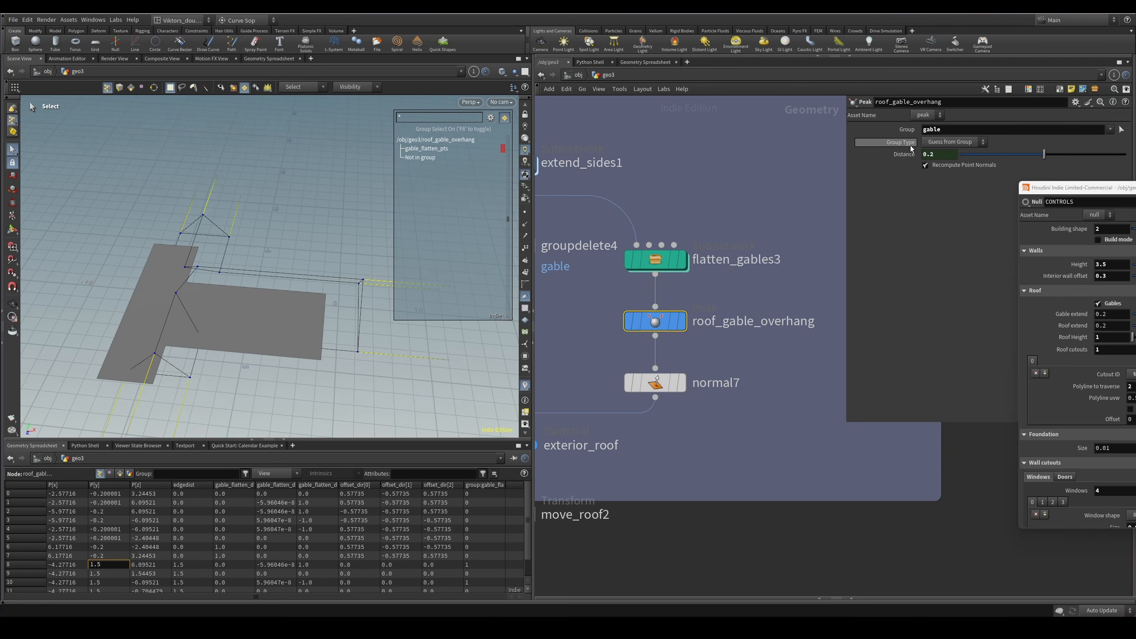
pyautogui.moveTo(1048, 155); pyautogui.dragTo(1044, 158)
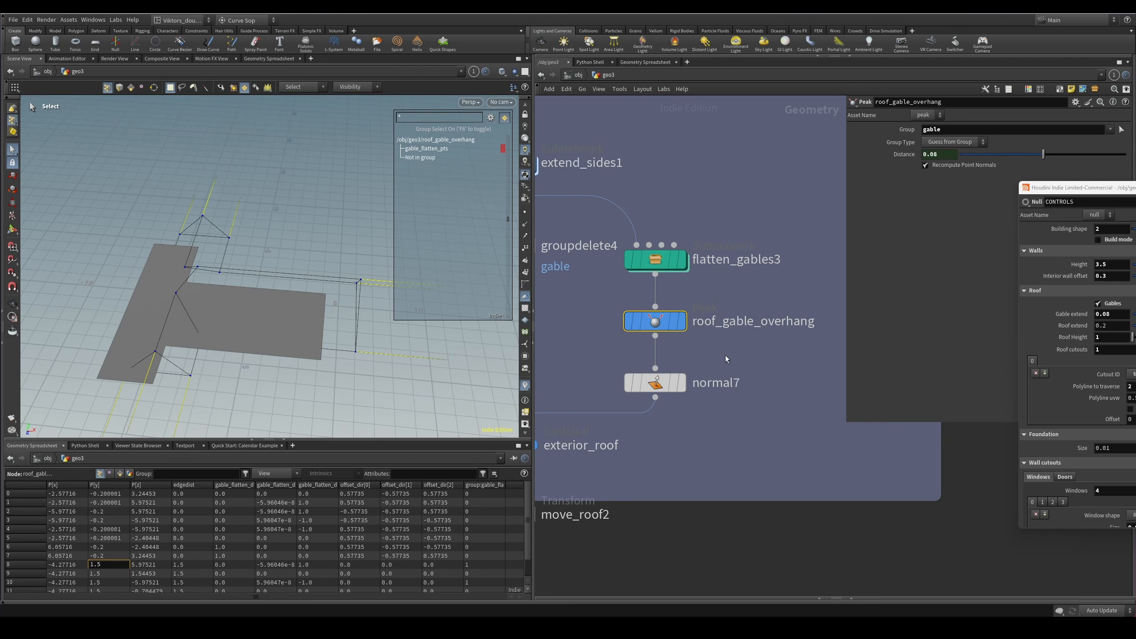
pyautogui.click(682, 322)
# Display the normal7 result and the exterior_roof switch below it.
pyautogui.moveTo(729, 461); pyautogui.dragTo(707, 442, button='middle')
pyautogui.click(660, 365)
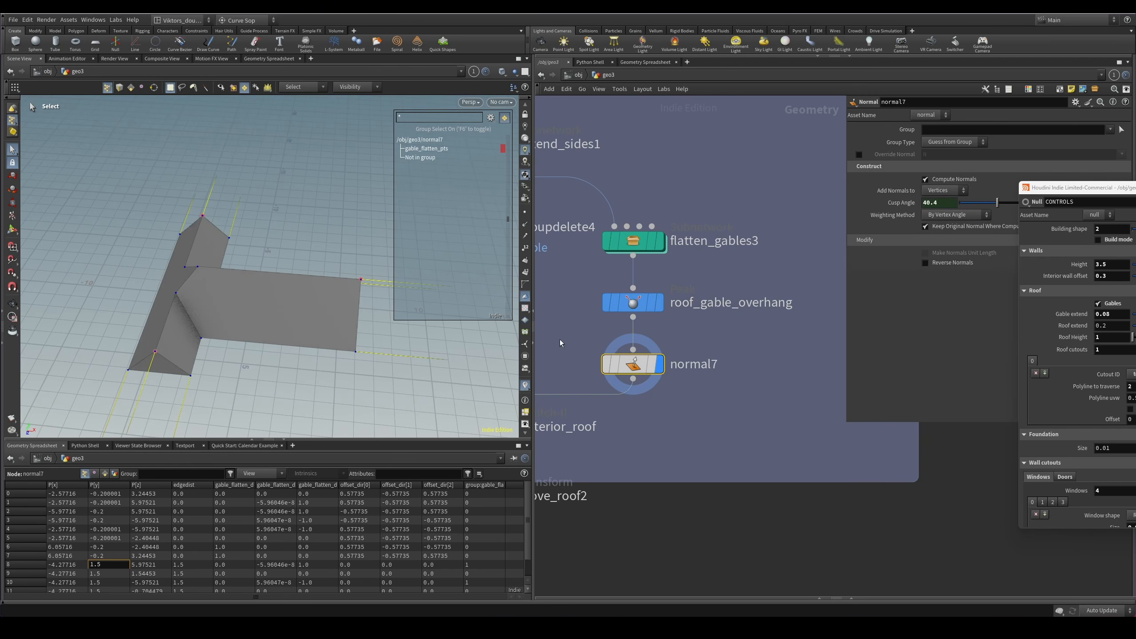
pyautogui.scroll(-3, 665, 344)
pyautogui.moveTo(664, 344); pyautogui.dragTo(813, 310, button='middle')
pyautogui.click(719, 359)
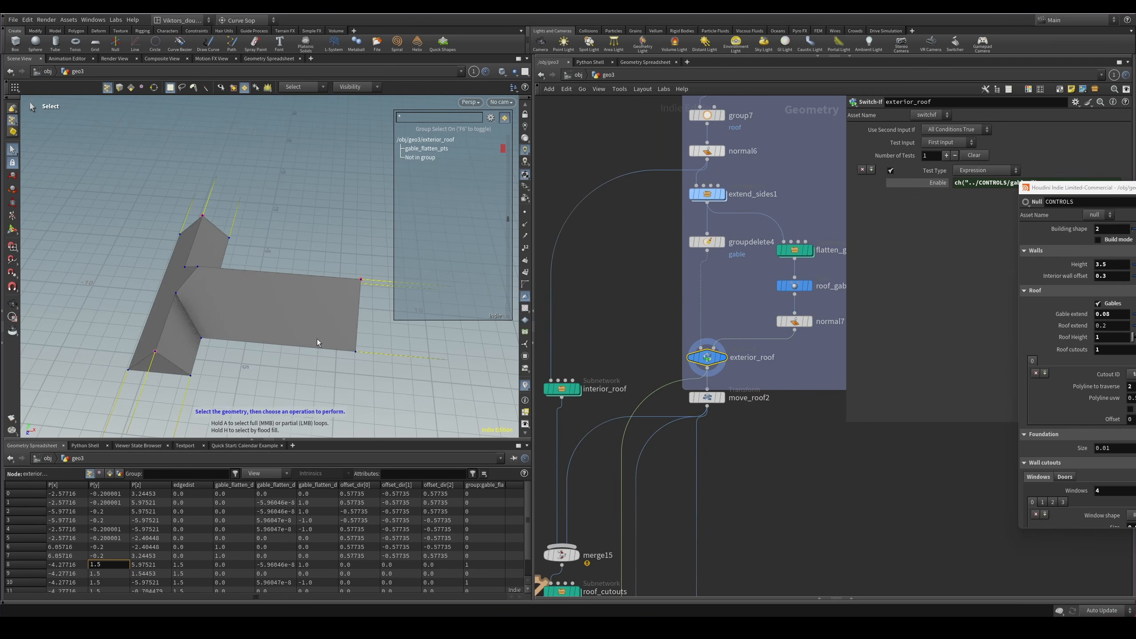
# Bring the CONTROLS window back, reset Gable extend to 0.2, try a Roof extend of 0.795 and restore its default.
pyautogui.keyDown('alt'); pyautogui.moveTo(316, 339); pyautogui.dragTo(271, 274); pyautogui.keyUp('alt')
pyautogui.hotkey('shift', 'w')
pyautogui.hotkey('shift', 'w')
pyautogui.press('s')
pyautogui.moveTo(1109, 188); pyautogui.dragTo(868, 189)
pyautogui.moveTo(964, 321); pyautogui.dragTo(1031, 341)
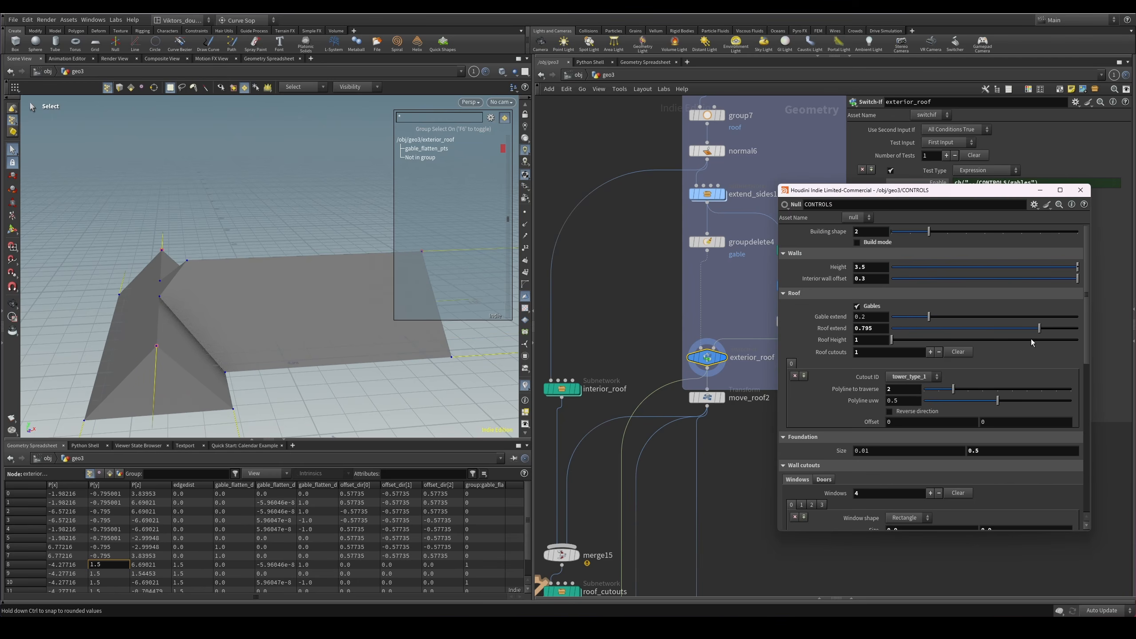
pyautogui.keyDown('ctrl'); pyautogui.middleClick(880, 330); pyautogui.keyUp('ctrl')
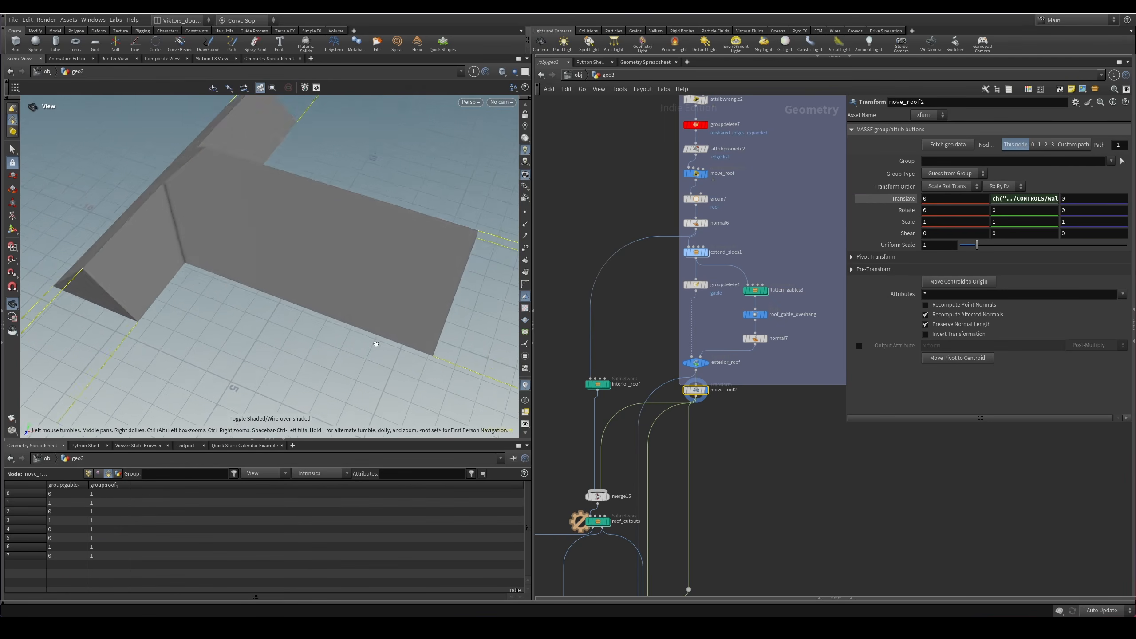
# View the move_roof2 roof from above, locate the walls subnetwork in geo3 and display its result.
pyautogui.moveTo(380, 356); pyautogui.dragTo(357, 367)
pyautogui.press('s')
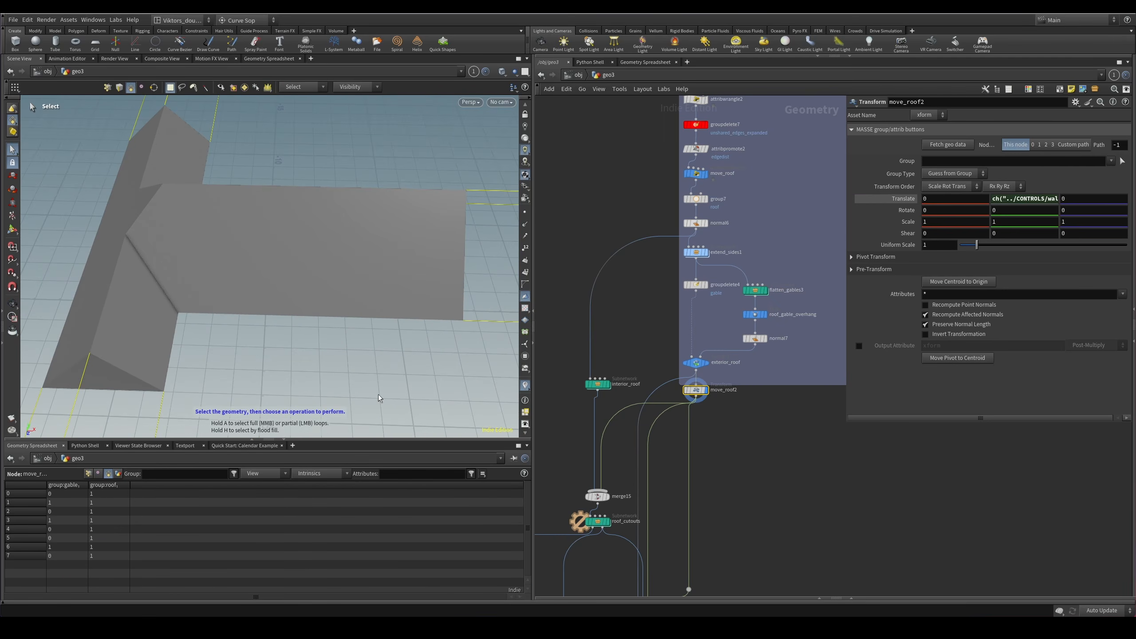
pyautogui.scroll(-4, 650, 325)
pyautogui.moveTo(650, 325); pyautogui.dragTo(681, 391, button='middle')
pyautogui.moveTo(577, 134); pyautogui.dragTo(633, 329, button='middle')
pyautogui.scroll(3, 635, 330)
pyautogui.scroll(3, 646, 357)
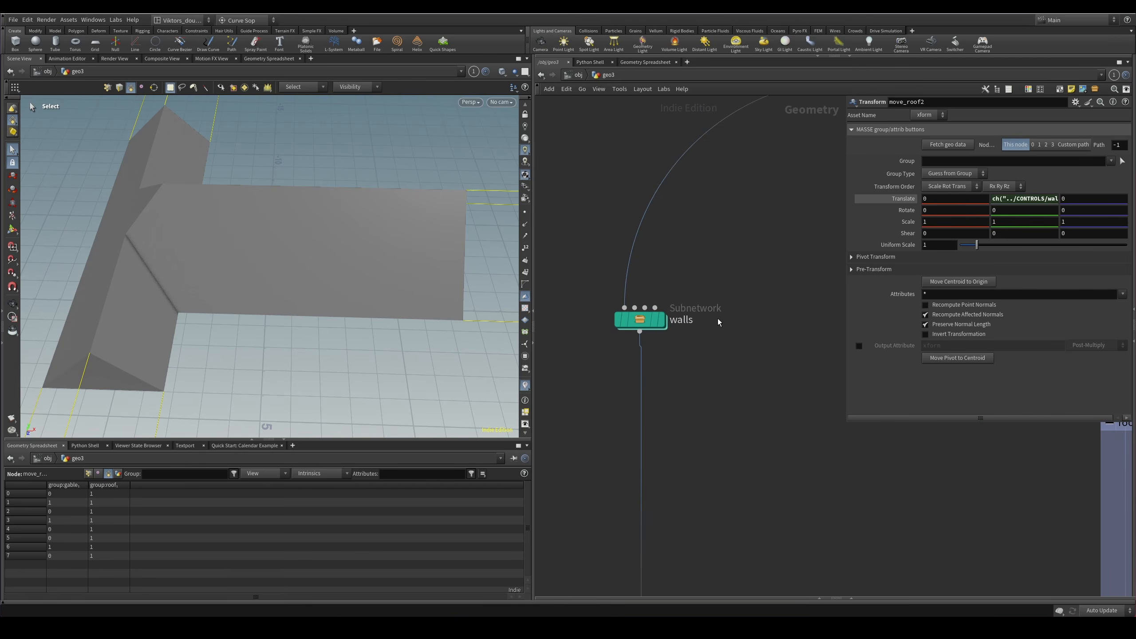
pyautogui.click(639, 320)
pyautogui.click(645, 331)
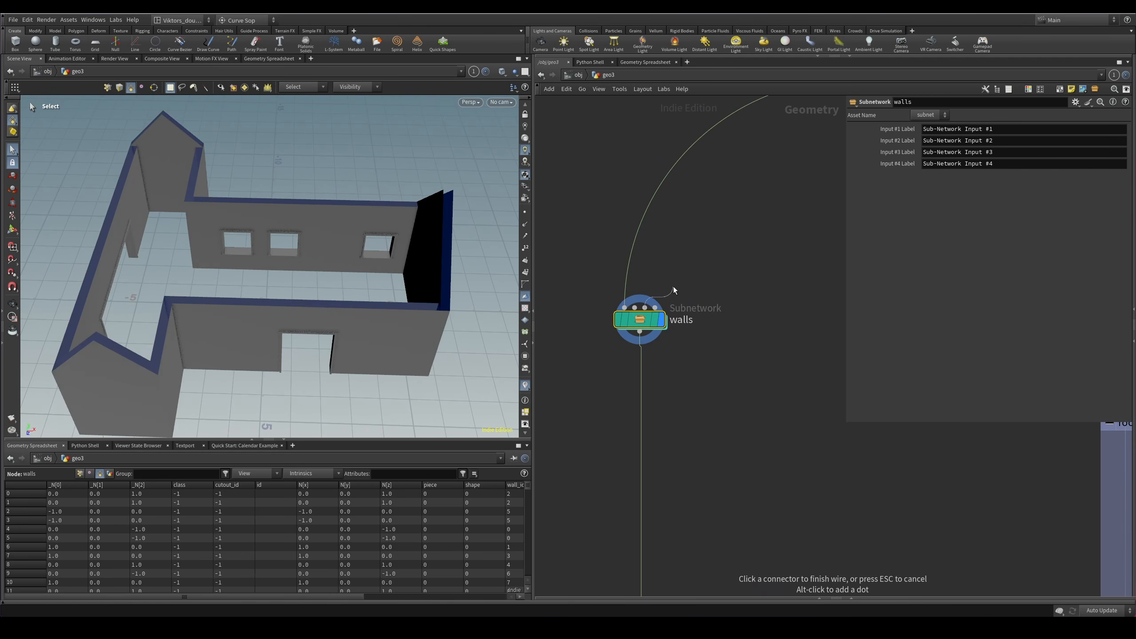
# Cancel the pending wire, enter the walls subnetwork and display its merge2 node.
pyautogui.press('Escape')
pyautogui.doubleClick(642, 325)
pyautogui.scroll(-6, 632, 420)
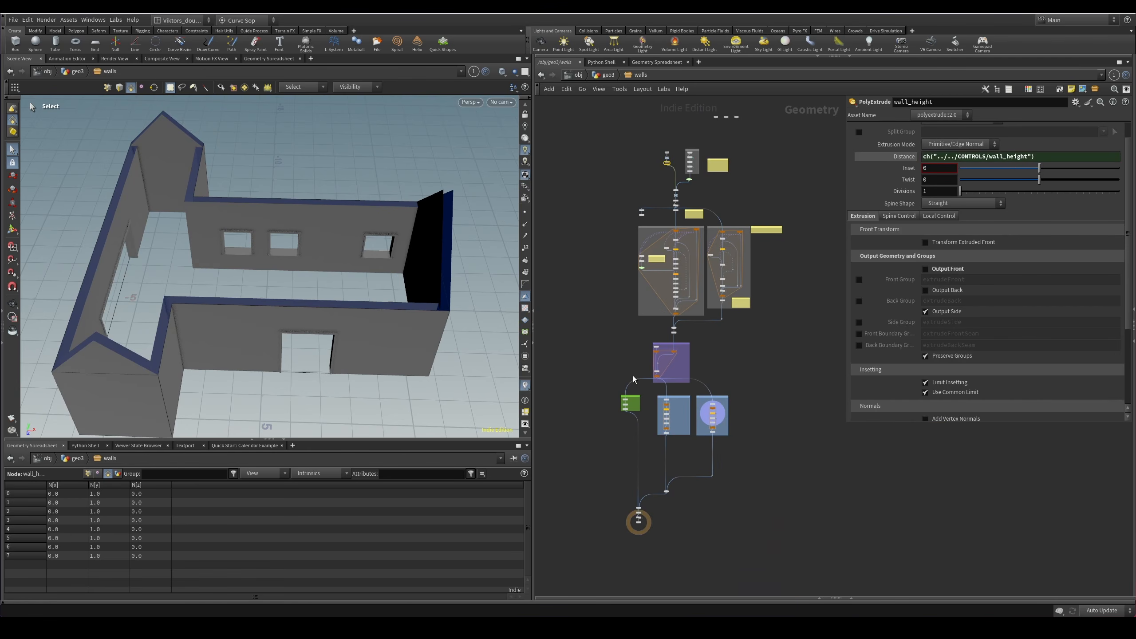
pyautogui.scroll(8, 633, 271)
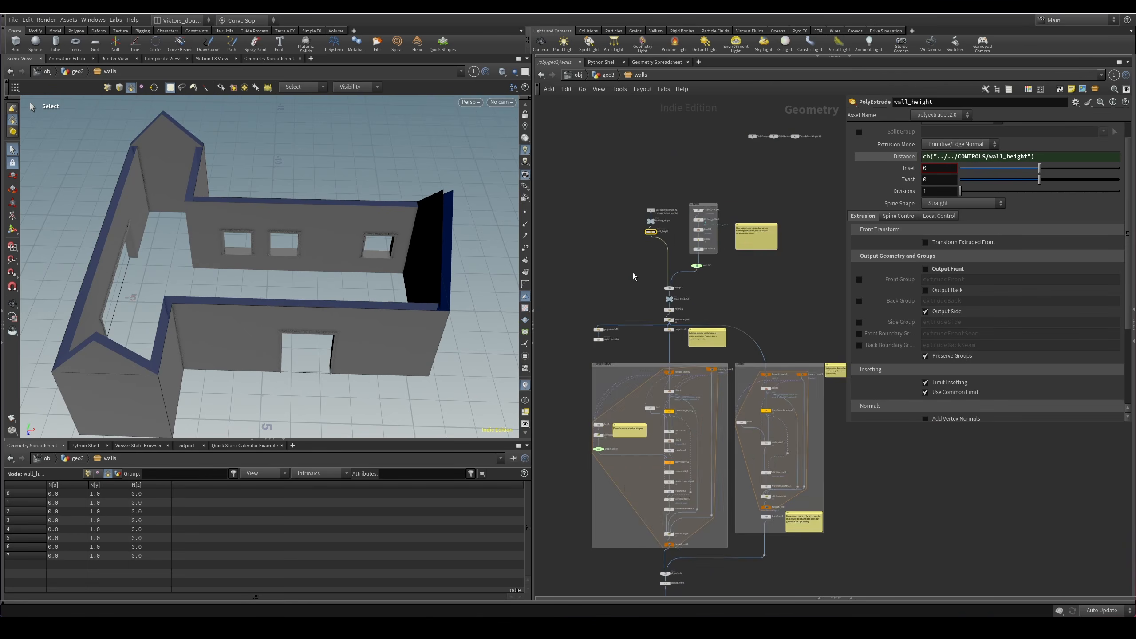
pyautogui.click(631, 371)
pyautogui.press('r')
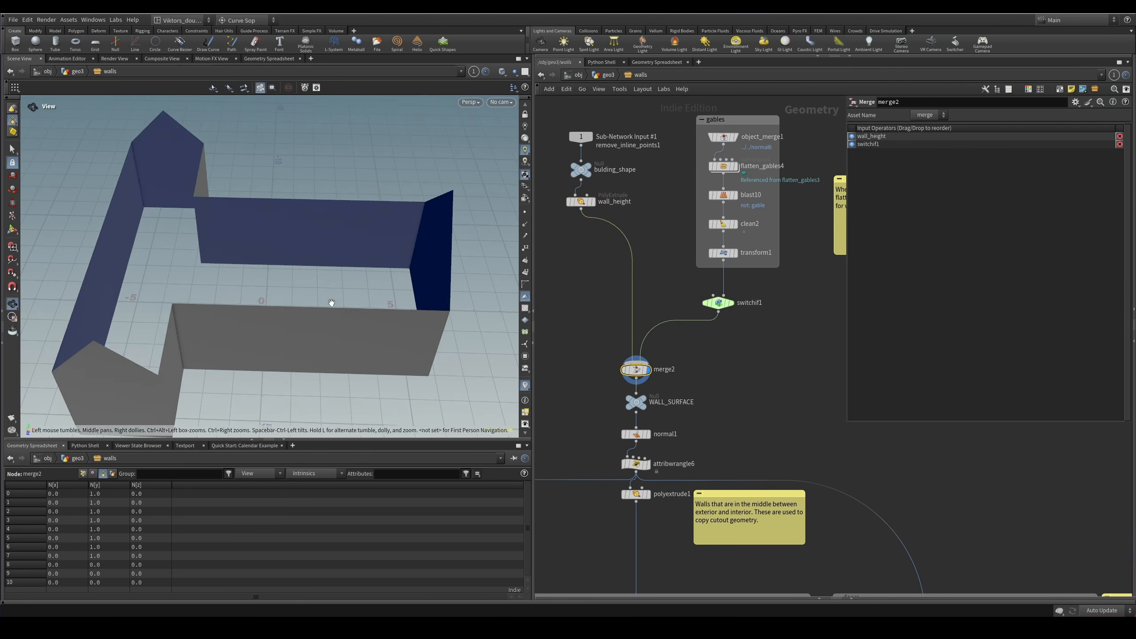
# Examine the merge2 walls and gables up close in wireframe display.
pyautogui.keyDown('alt'); pyautogui.moveTo(330, 303); pyautogui.dragTo(264, 284); pyautogui.keyUp('alt')
pyautogui.hotkey('shift', 'w')
pyautogui.hotkey('shift', 'w')
pyautogui.keyDown('alt'); pyautogui.moveTo(354, 304); pyautogui.dragTo(494, 297, button='right'); pyautogui.keyUp('alt')
pyautogui.keyDown('alt'); pyautogui.moveTo(495, 297); pyautogui.dragTo(413, 325); pyautogui.keyUp('alt')
pyautogui.hotkey('shift', 'w')
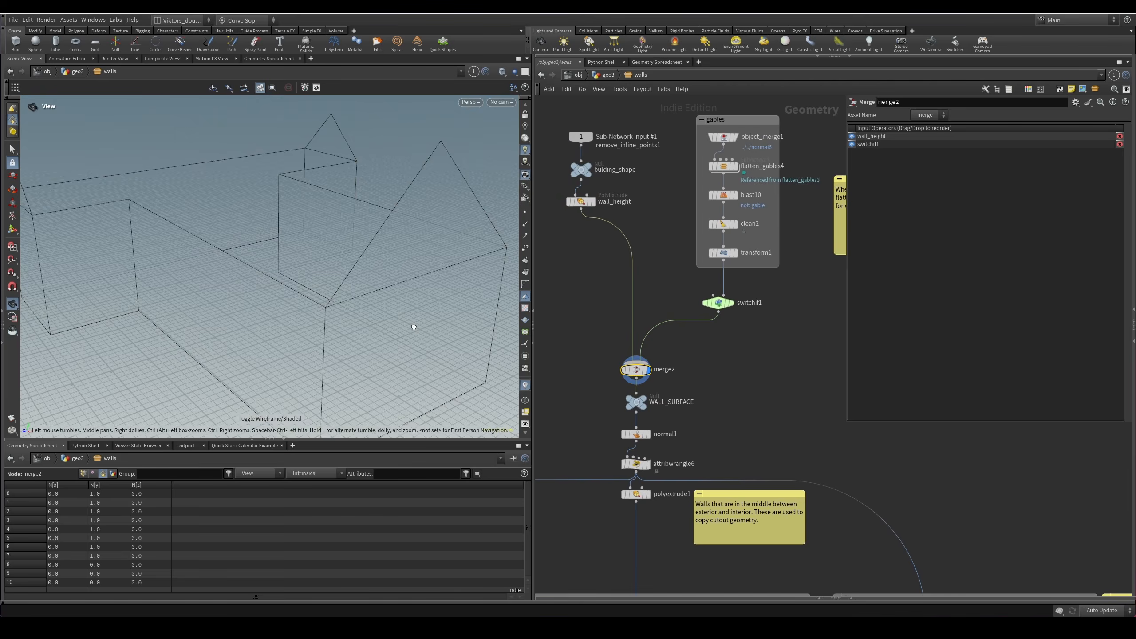
pyautogui.hotkey('shift', 'w')
pyautogui.hotkey('shift', 'w')
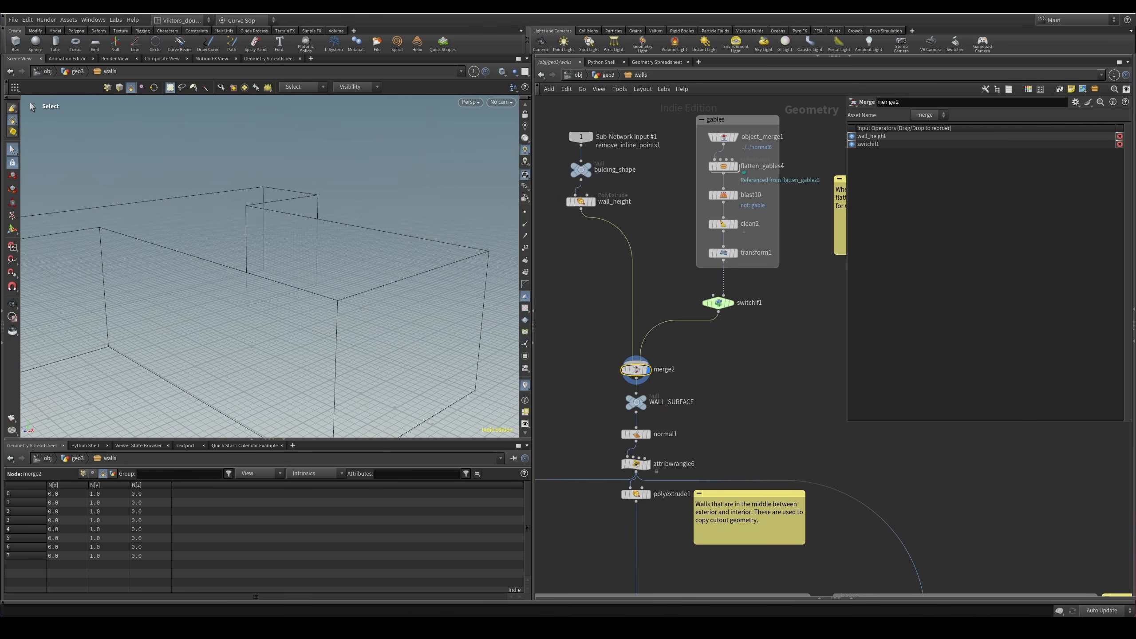
# Return the viewport to shaded display and inspect where the gable triangles sit on the walls.
pyautogui.press('Escape')
pyautogui.hotkey('shift', 'w')
pyautogui.moveTo(267, 236)
pyautogui.mouseDown()
pyautogui.moveTo(401, 259)
pyautogui.moveTo(363, 307)
pyautogui.moveTo(292, 316)
pyautogui.mouseUp()
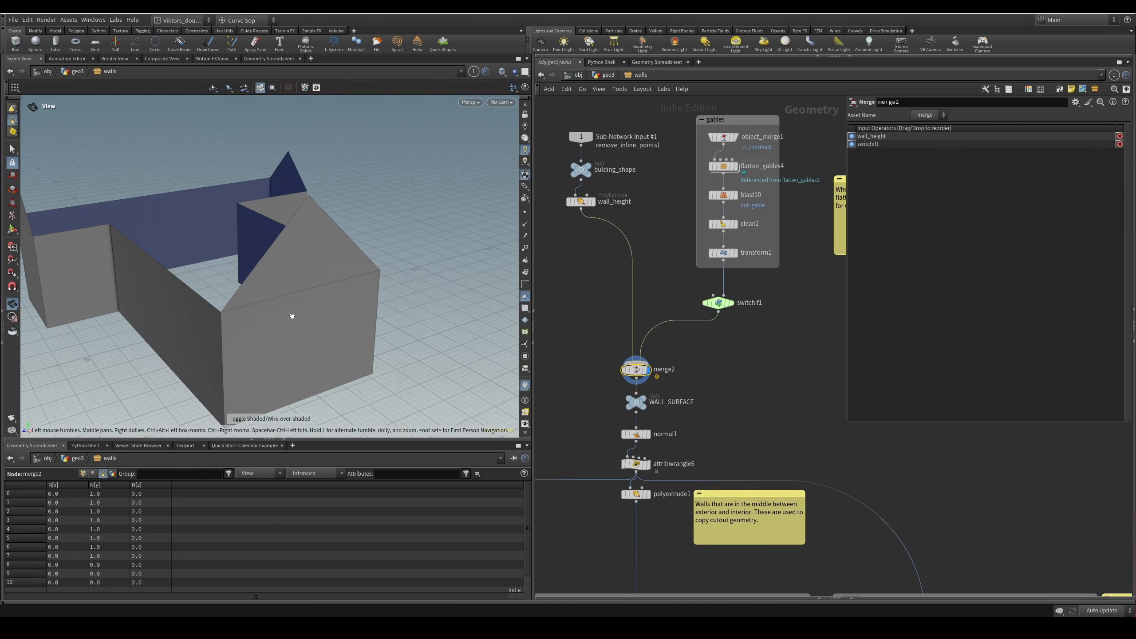
pyautogui.press('Escape')
pyautogui.keyDown('alt'); pyautogui.moveTo(309, 270); pyautogui.dragTo(304, 271); pyautogui.keyUp('alt')
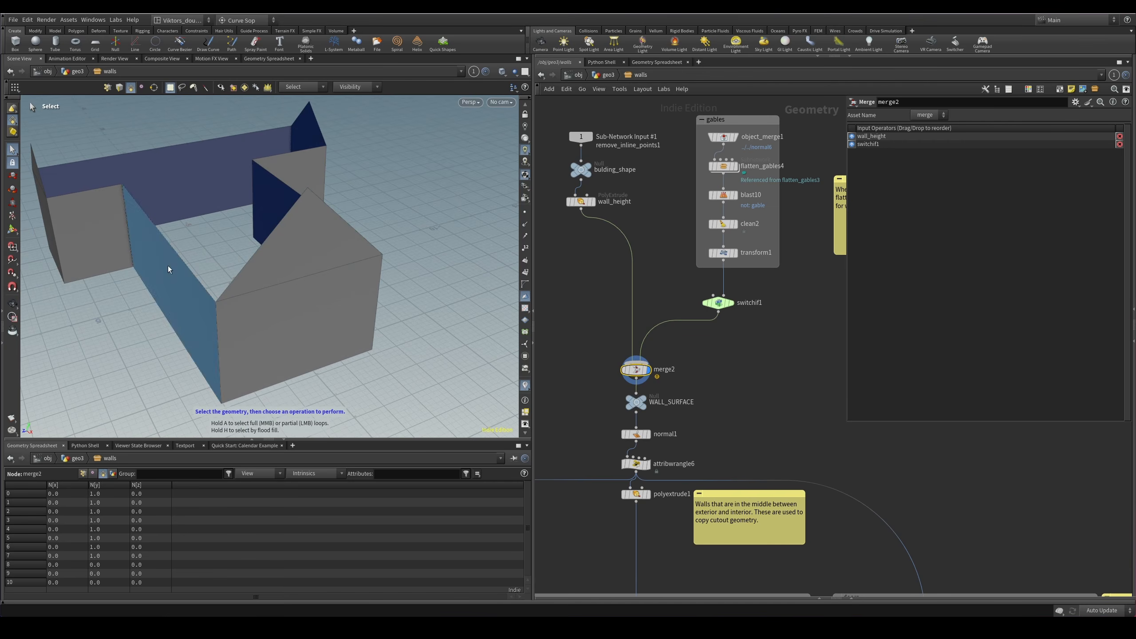
pyautogui.scroll(3, 742, 290)
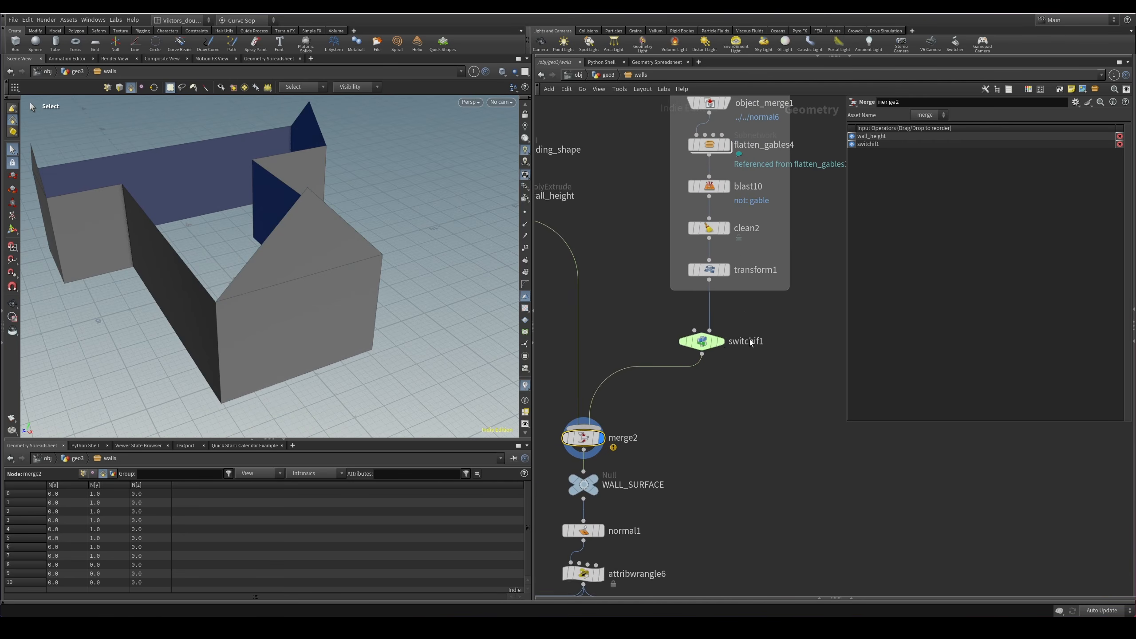
# Display switchif1 to isolate the gables and check the Gables option in the CONTROLS window.
pyautogui.click(718, 303)
pyautogui.keyDown('alt'); pyautogui.moveTo(376, 249); pyautogui.dragTo(373, 241); pyautogui.keyUp('alt')
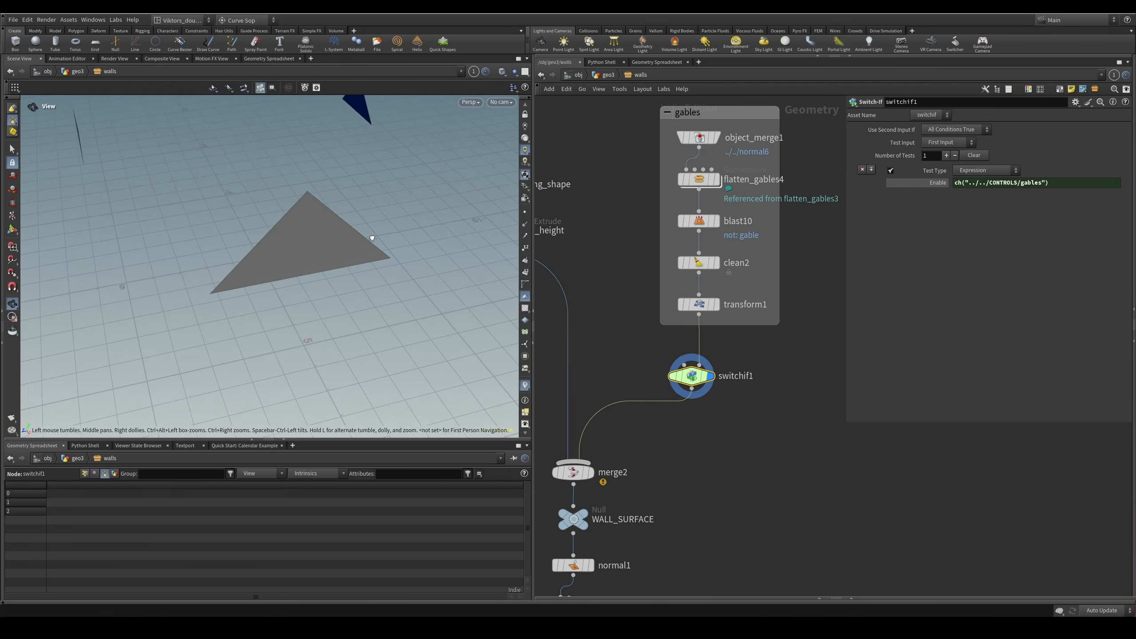
pyautogui.keyDown('alt'); pyautogui.moveTo(241, 247); pyautogui.dragTo(258, 230); pyautogui.keyUp('alt')
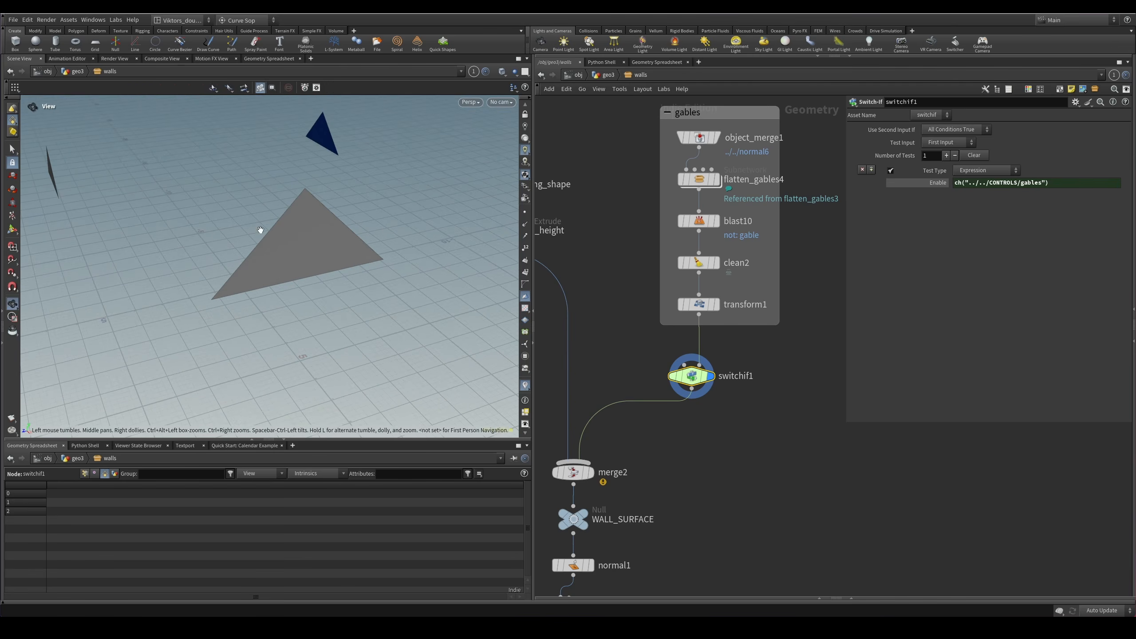
pyautogui.hotkey('alt', 'Tab')
pyautogui.moveTo(749, 168); pyautogui.dragTo(845, 141)
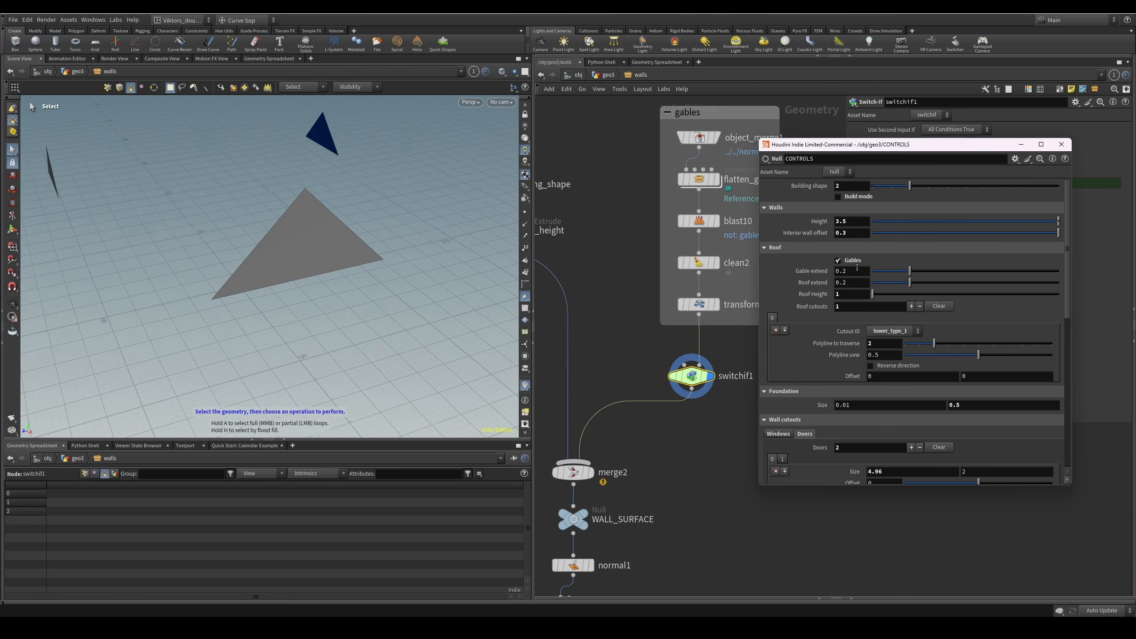
pyautogui.hotkey('alt', 'Tab')
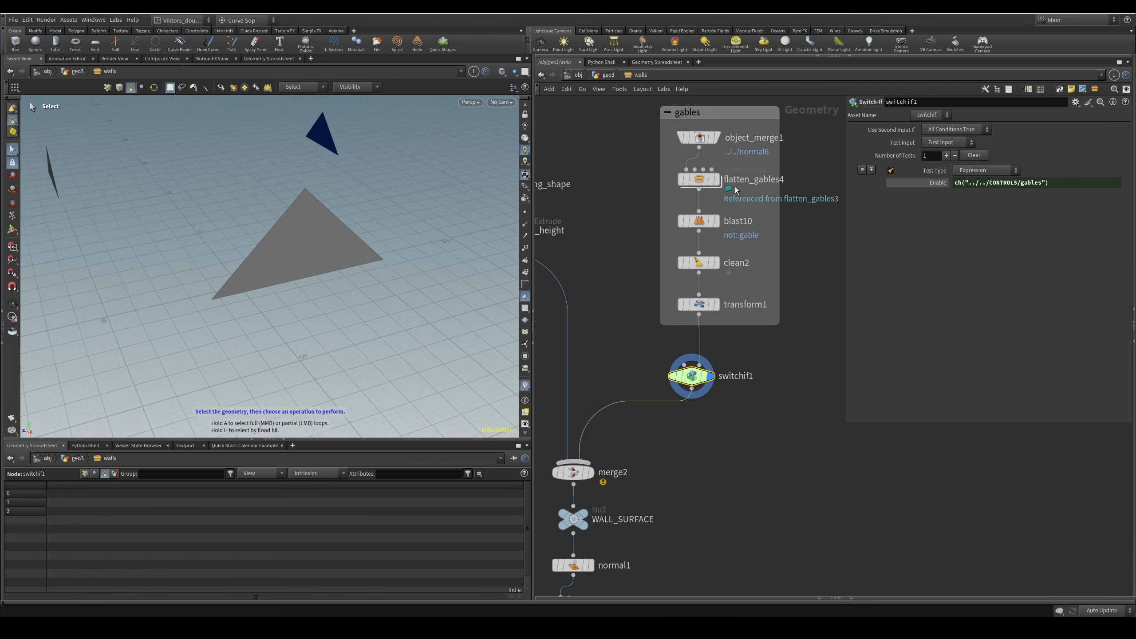
# Display object_merge1 in the gables box and examine the imported normal6 roof from several angles.
pyautogui.moveTo(735, 190); pyautogui.dragTo(715, 340, button='middle')
pyautogui.scroll(2, 720, 304)
pyautogui.click(687, 273)
pyautogui.keyDown('alt'); pyautogui.moveTo(216, 271); pyautogui.dragTo(308, 294); pyautogui.keyUp('alt')
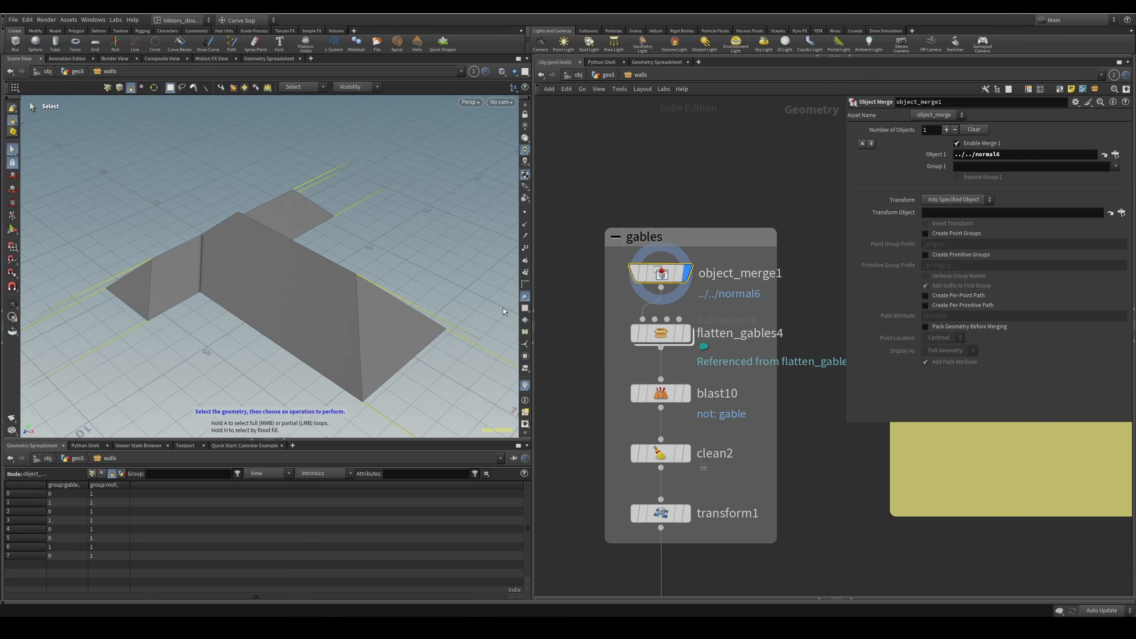
pyautogui.scroll(2, 747, 300)
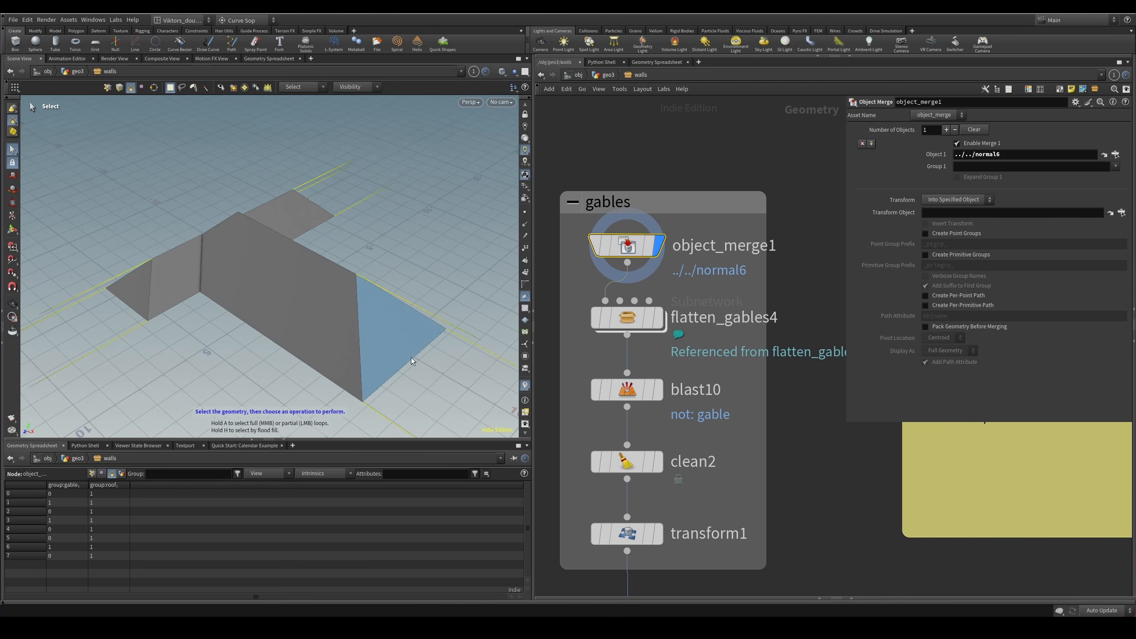
pyautogui.keyDown('alt'); pyautogui.moveTo(410, 358); pyautogui.dragTo(393, 317); pyautogui.keyUp('alt')
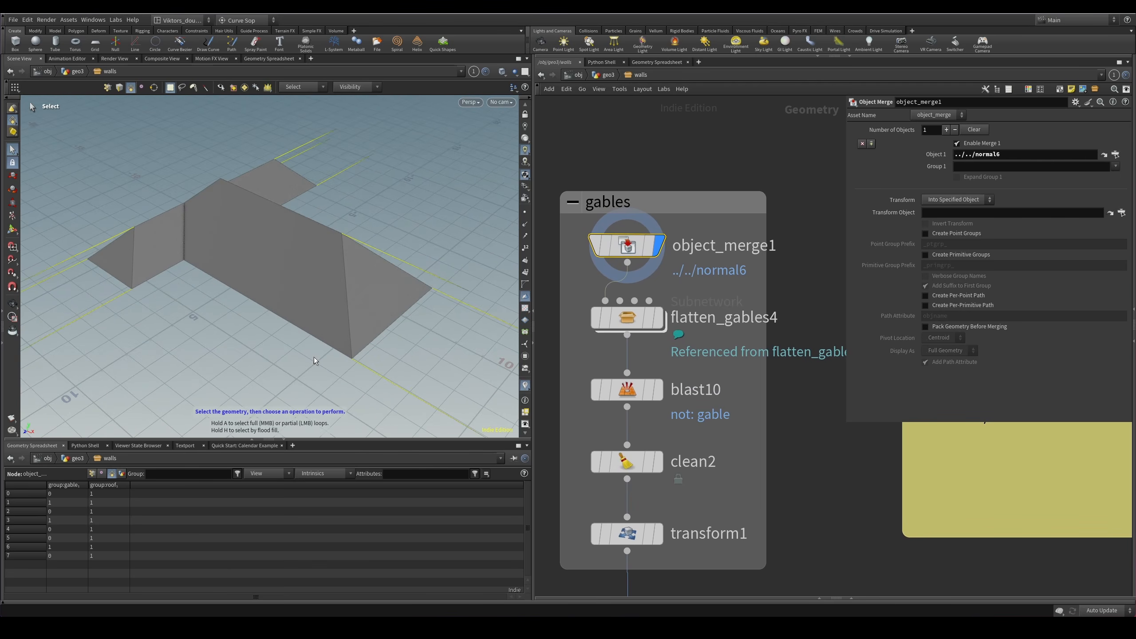
pyautogui.keyDown('alt'); pyautogui.moveTo(314, 359); pyautogui.dragTo(286, 327); pyautogui.keyUp('alt')
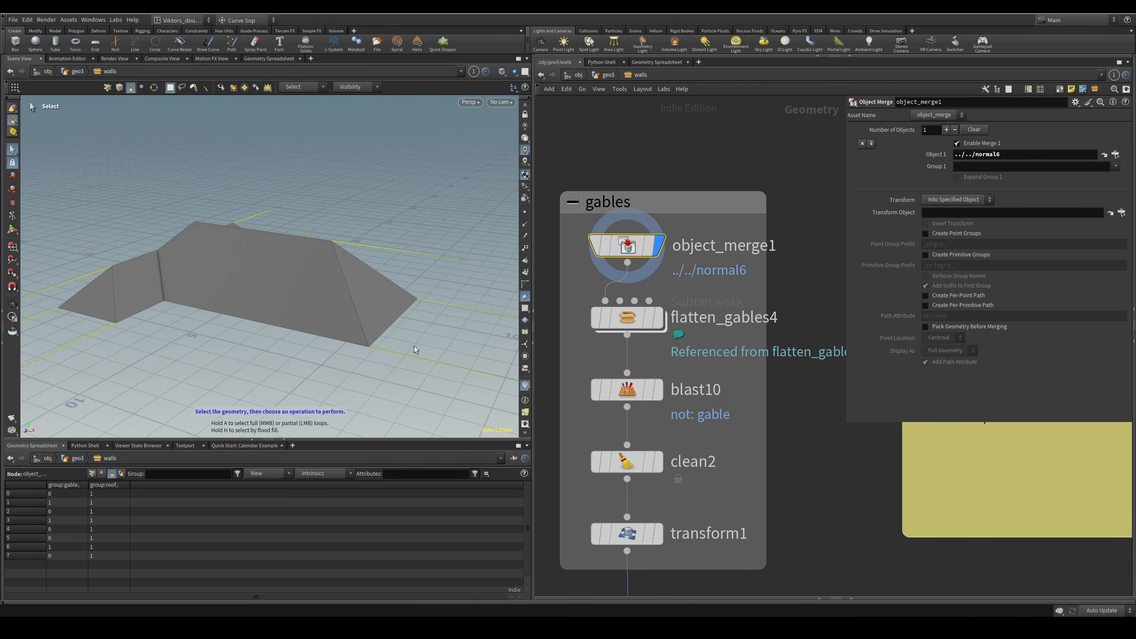
pyautogui.keyDown('alt'); pyautogui.moveTo(397, 313); pyautogui.dragTo(373, 352); pyautogui.keyUp('alt')
pyautogui.keyDown('alt'); pyautogui.moveTo(304, 359); pyautogui.dragTo(237, 297); pyautogui.keyUp('alt')
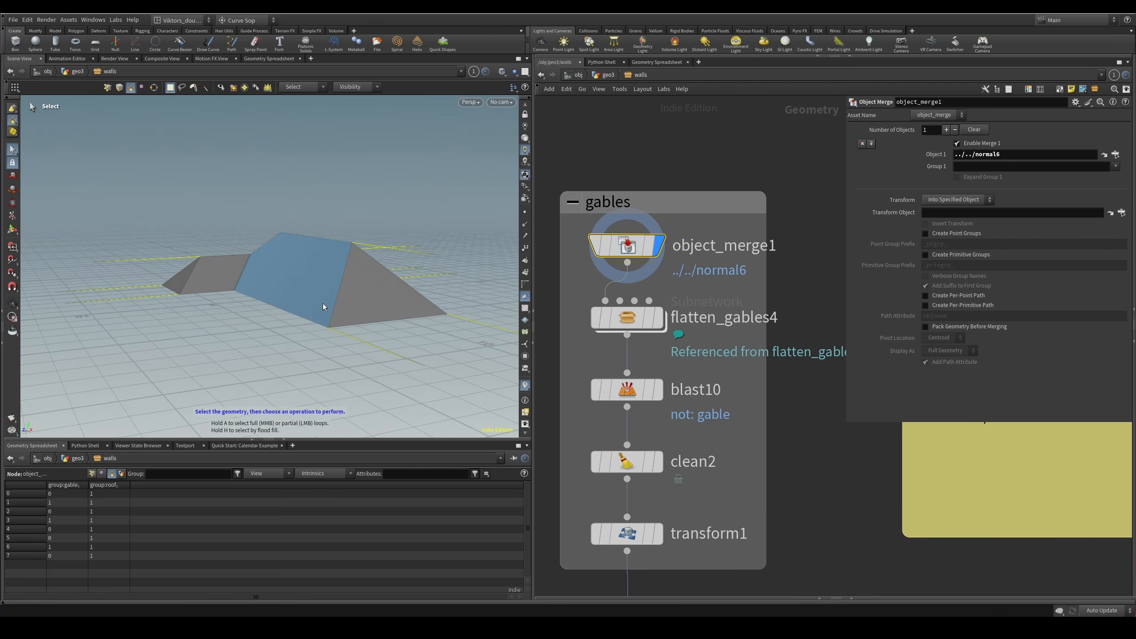
pyautogui.keyDown('alt'); pyautogui.moveTo(323, 304); pyautogui.dragTo(350, 340); pyautogui.keyUp('alt')
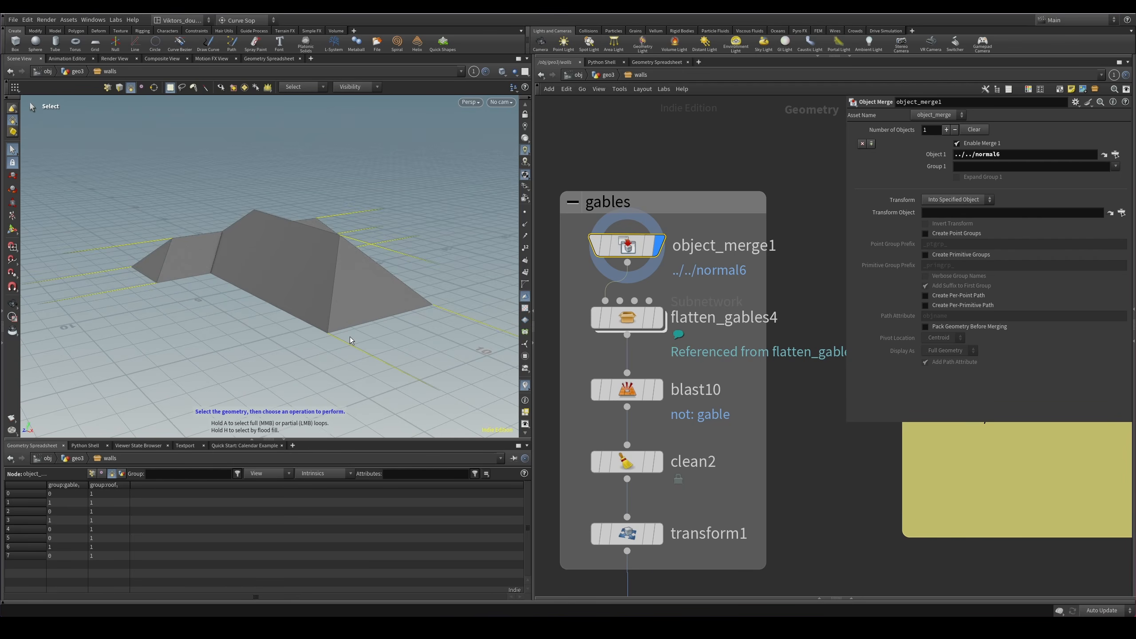
pyautogui.keyDown('alt'); pyautogui.moveTo(349, 336); pyautogui.dragTo(436, 388); pyautogui.keyUp('alt')
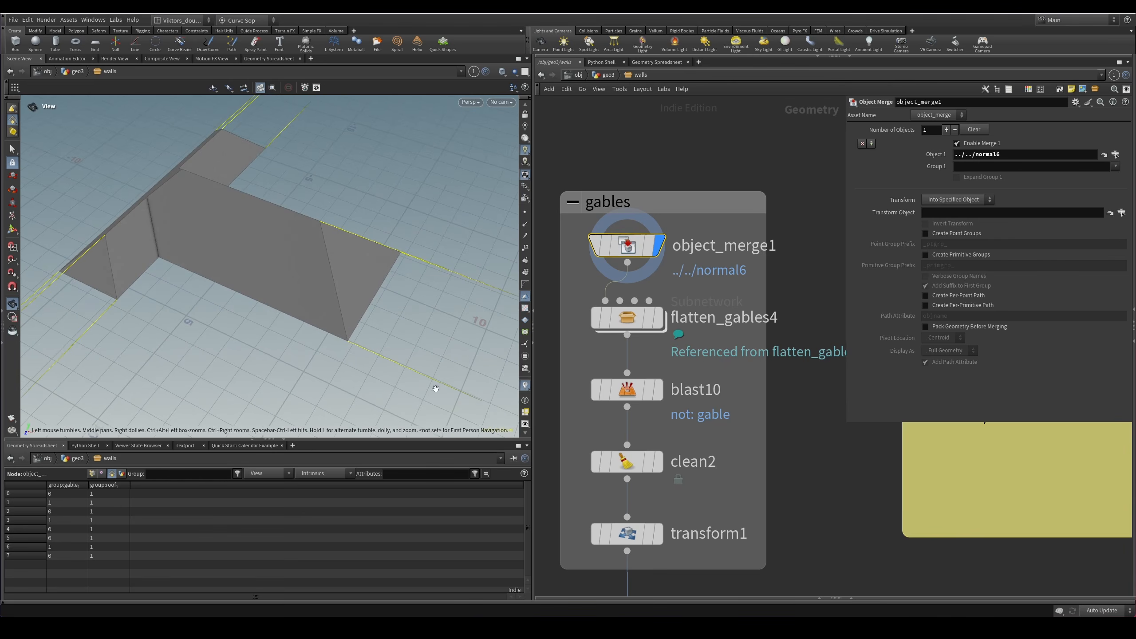
pyautogui.scroll(2, 639, 350)
pyautogui.keyDown('alt'); pyautogui.moveTo(332, 281); pyautogui.dragTo(356, 270); pyautogui.keyUp('alt')
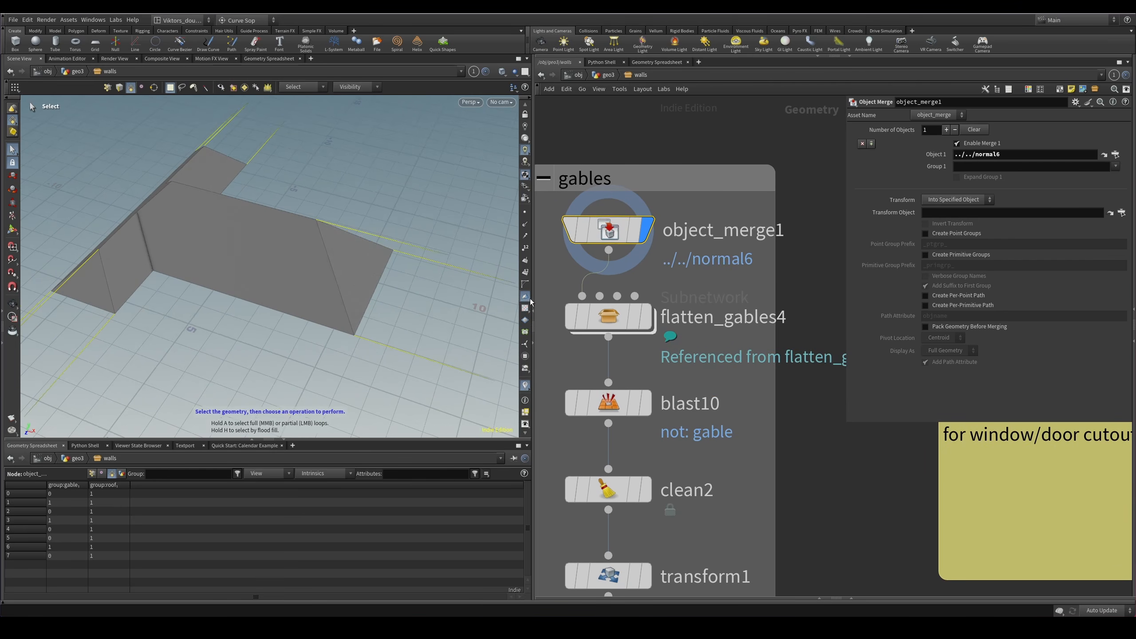
pyautogui.keyDown('alt'); pyautogui.moveTo(442, 296); pyautogui.dragTo(366, 233); pyautogui.keyUp('alt')
pyautogui.press('g')
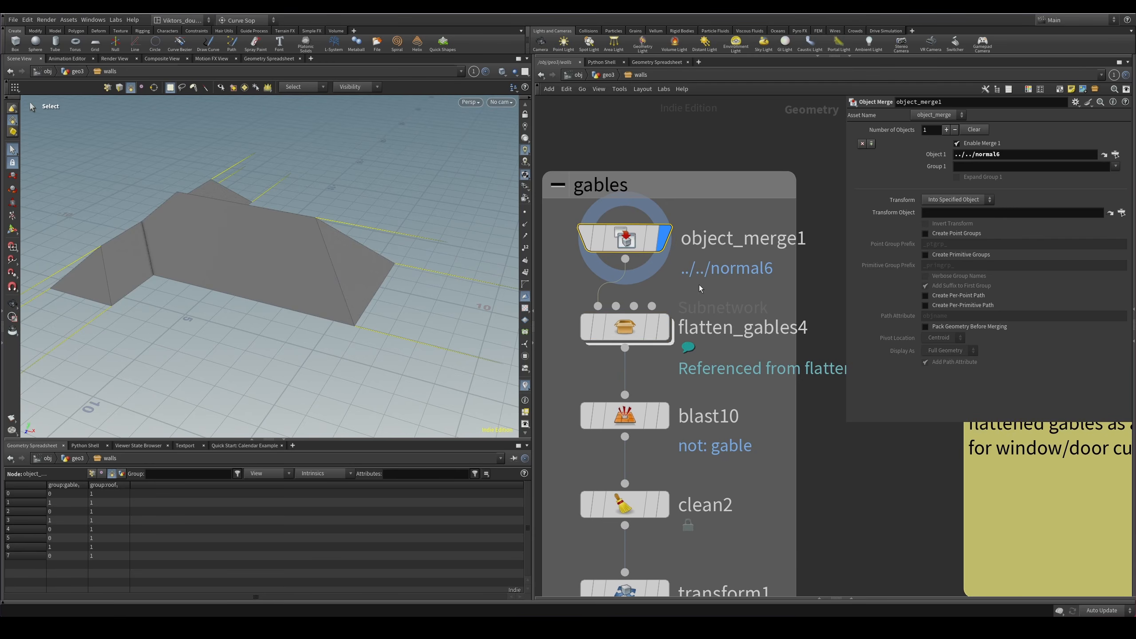
# Display the flatten_gables4 subnetwork's result on the imported roof.
pyautogui.moveTo(699, 285); pyautogui.dragTo(764, 272, button='middle')
pyautogui.click(728, 315)
pyautogui.moveTo(797, 343); pyautogui.dragTo(705, 325, button='middle')
pyautogui.scroll(-3, 721, 329)
pyautogui.scroll(2, 671, 313)
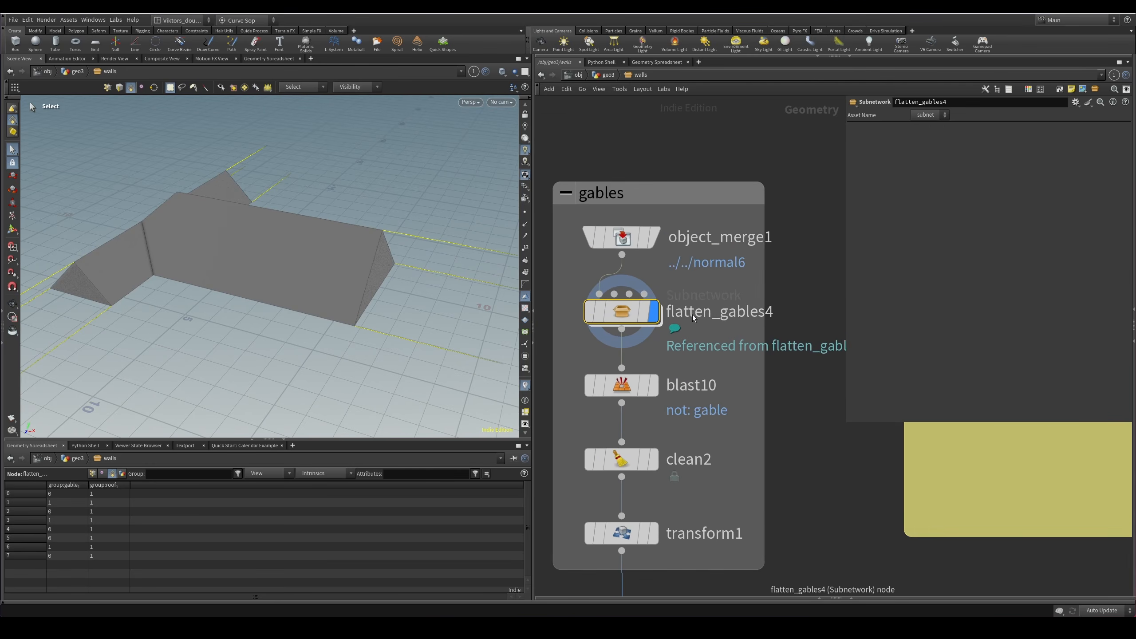
# Enter flatten_gables4, review its input, polyextrude15 and ray1 nodes, and return to the walls network.
pyautogui.doubleClick(626, 316)
pyautogui.click(676, 201)
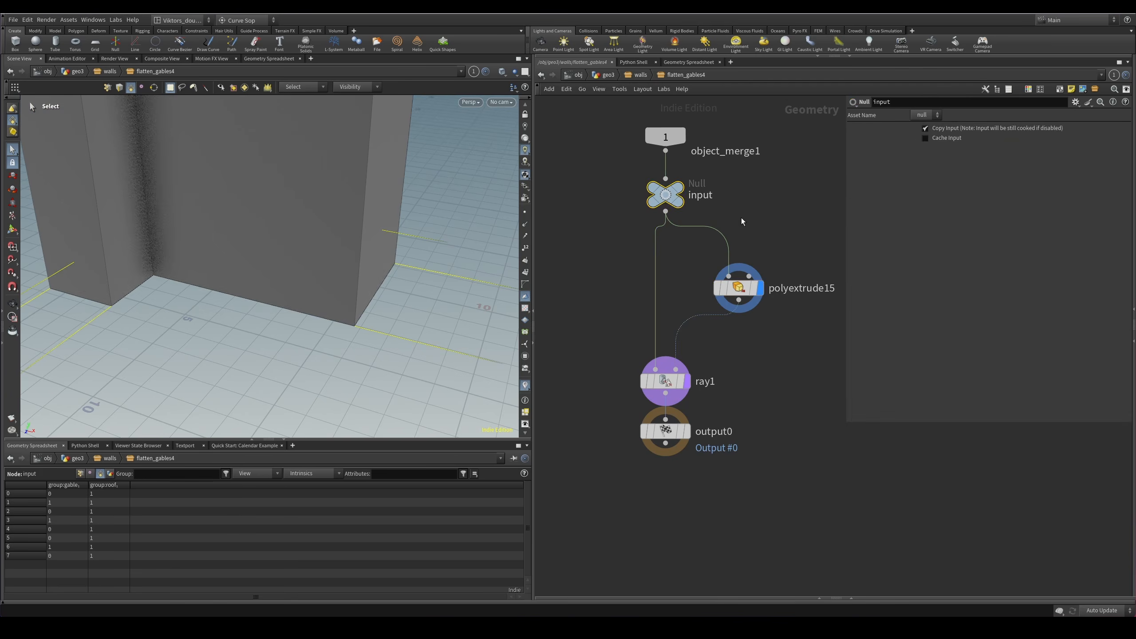
pyautogui.click(760, 288)
pyautogui.click(687, 381)
pyautogui.keyDown('alt'); pyautogui.moveTo(364, 257); pyautogui.dragTo(370, 207); pyautogui.keyUp('alt')
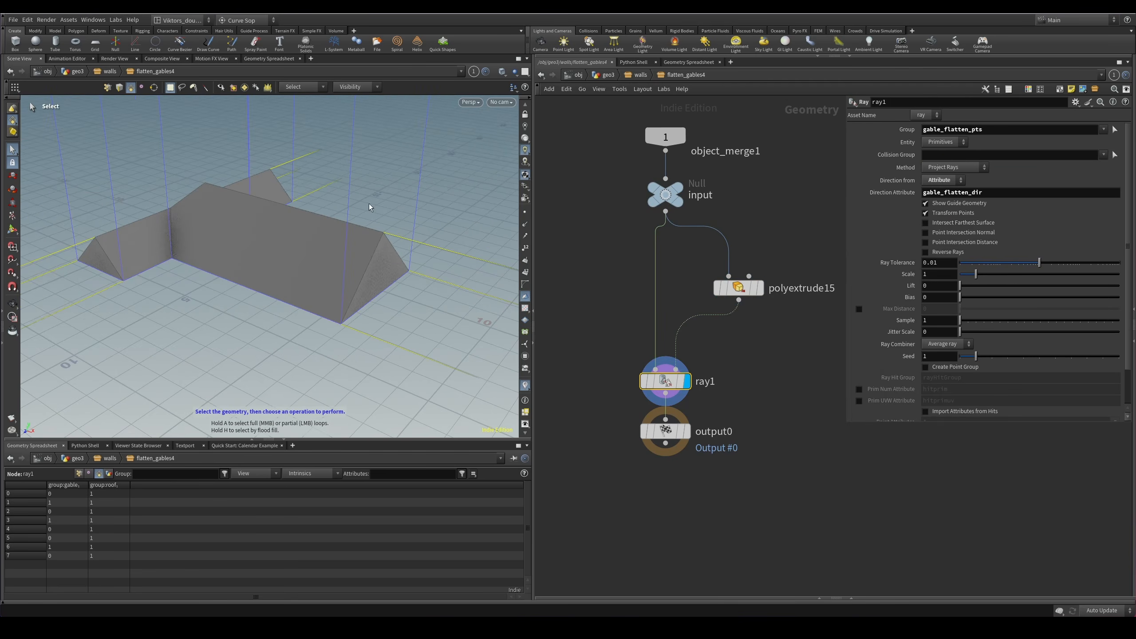
pyautogui.press('u')
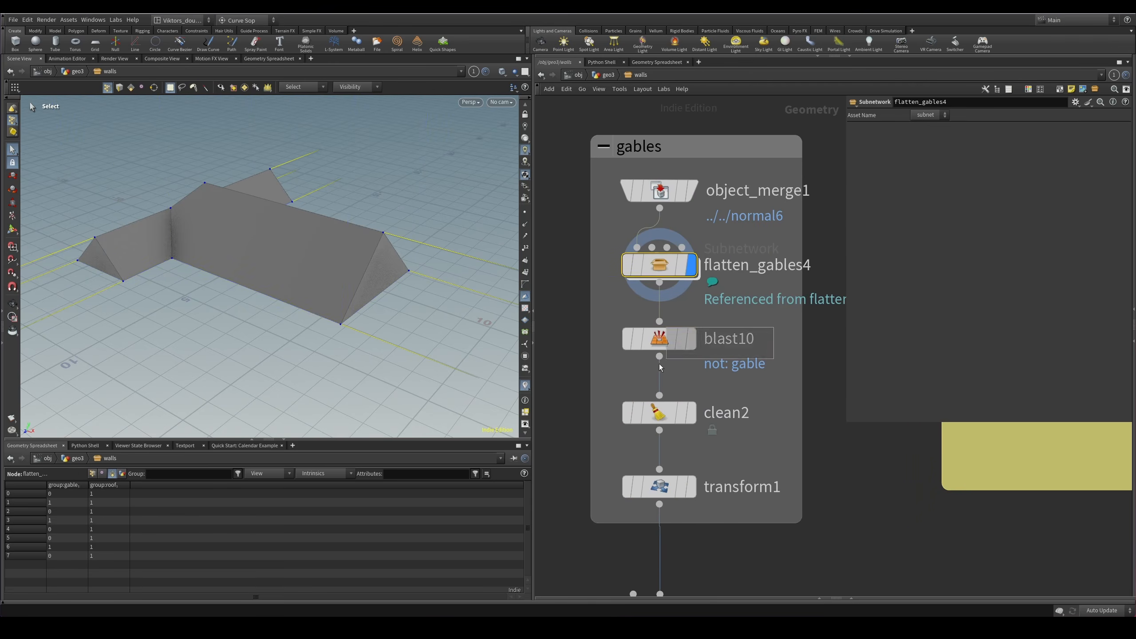
# Display blast10 to isolate the gable primitives, followed by the cleaned result at clean2.
pyautogui.click(659, 338)
pyautogui.keyDown('alt'); pyautogui.moveTo(470, 335); pyautogui.dragTo(400, 287); pyautogui.keyUp('alt')
pyautogui.press('4')
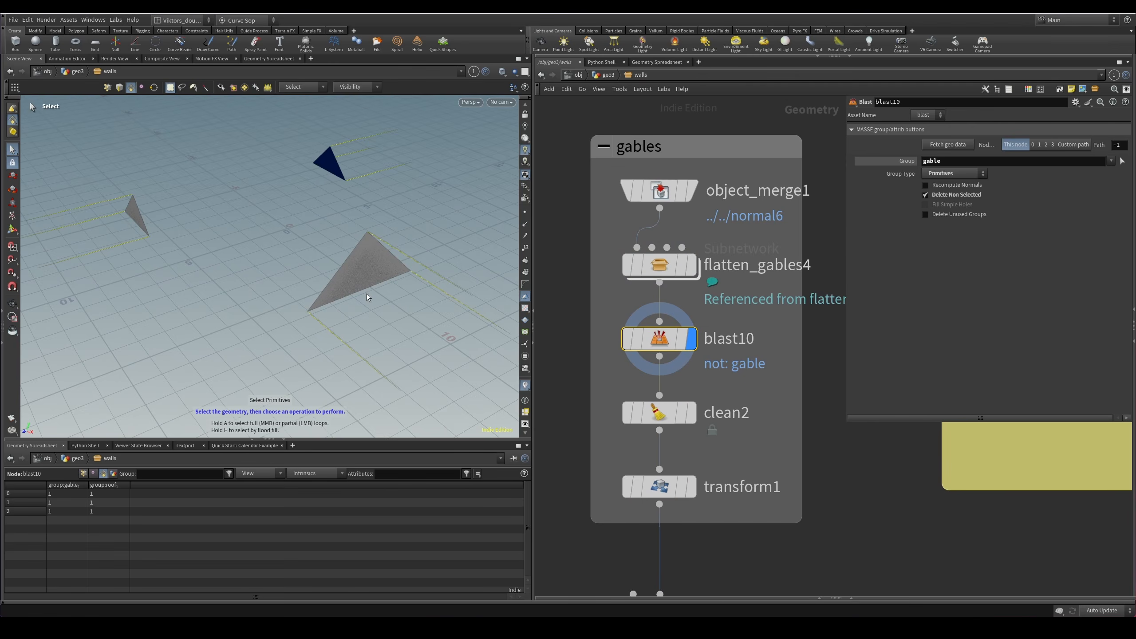
pyautogui.click(667, 413)
pyautogui.press('r')
pyautogui.moveTo(569, 435); pyautogui.dragTo(591, 353, button='middle')
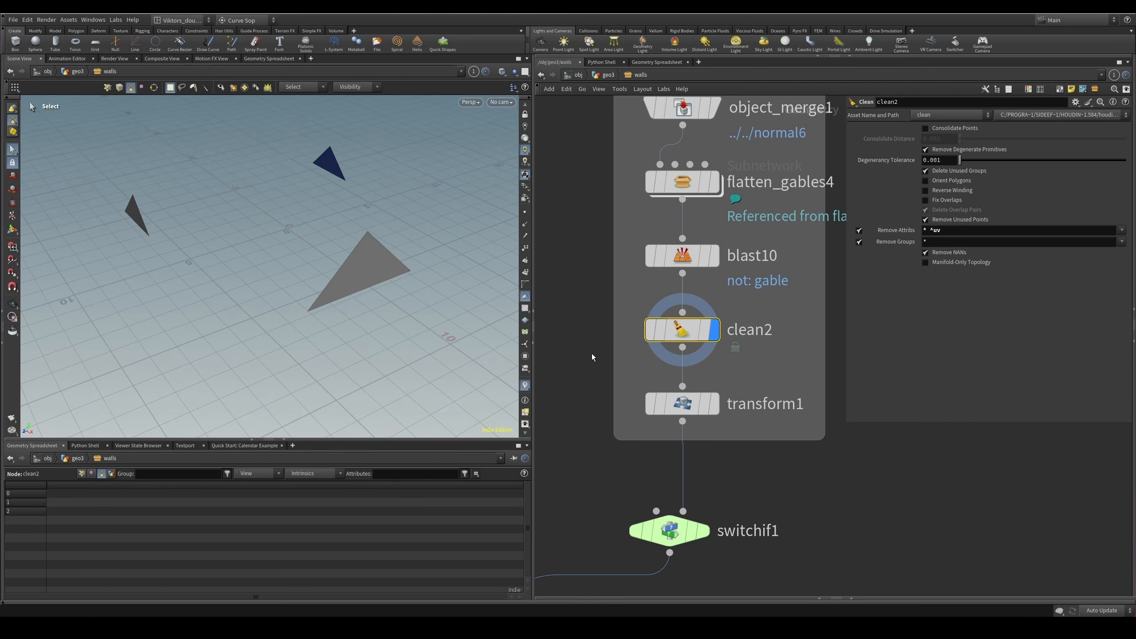
# Display transform1 to inspect the raised gables, followed by the switchif1 node below it.
pyautogui.click(675, 405)
pyautogui.press('r')
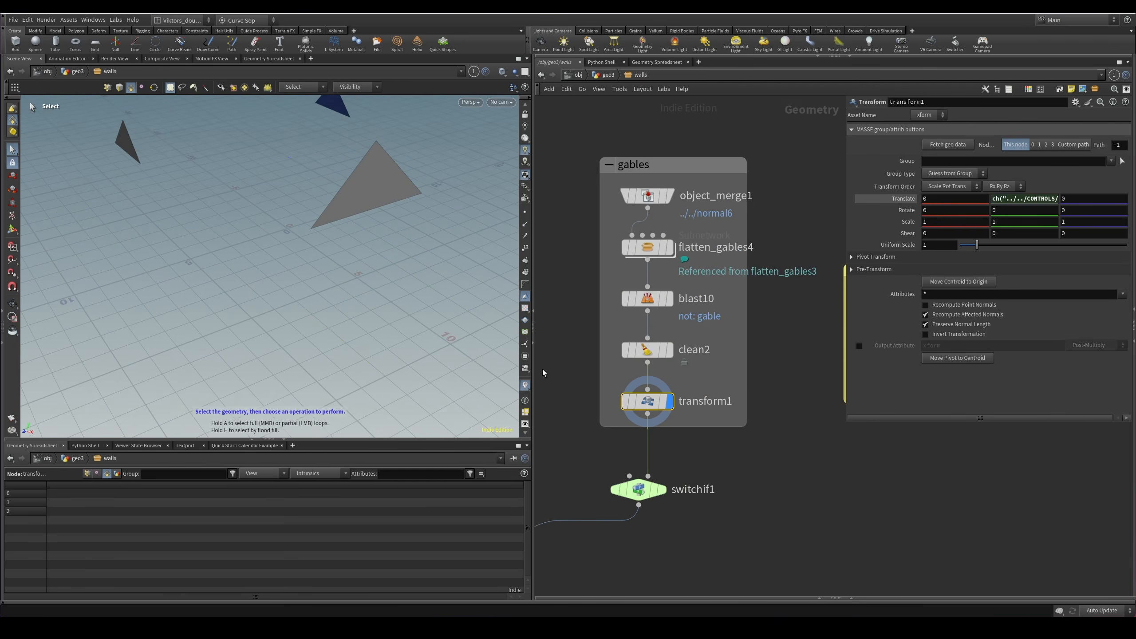
pyautogui.moveTo(542, 370); pyautogui.dragTo(620, 380, button='middle')
pyautogui.click(712, 437)
pyautogui.scroll(2, 733, 511)
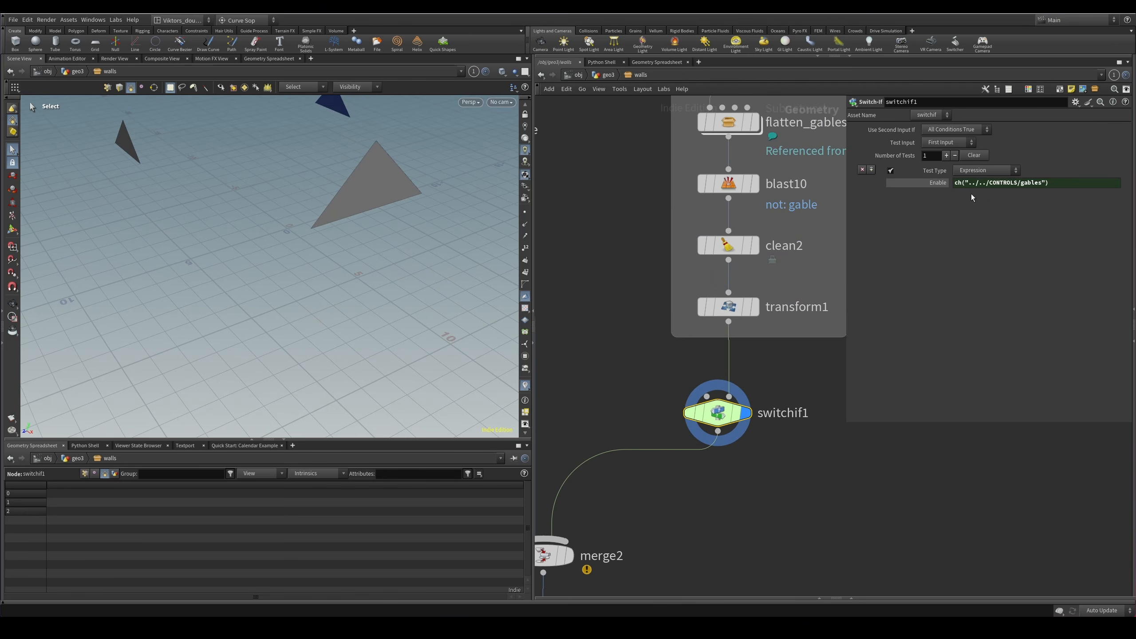
# Test switchif1 by turning the Gables option off in the CONTROLS window and on again.
pyautogui.click(937, 185)
pyautogui.click(936, 184)
pyautogui.moveTo(1135, 251); pyautogui.dragTo(705, 412)
pyautogui.click(750, 364)
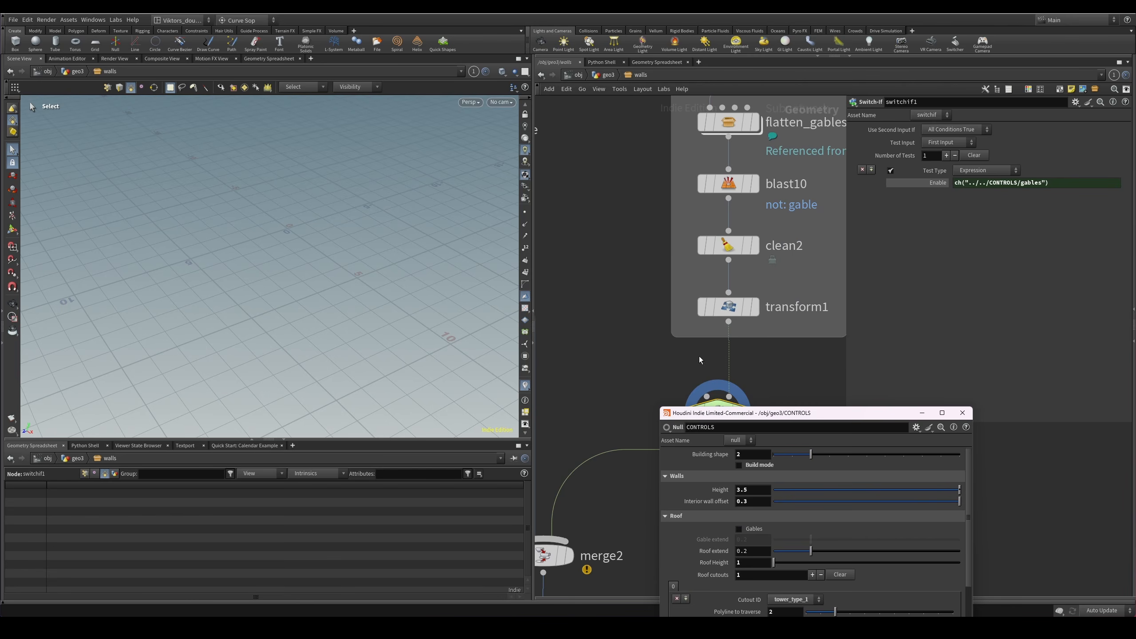
pyautogui.moveTo(789, 413); pyautogui.dragTo(1135, 158)
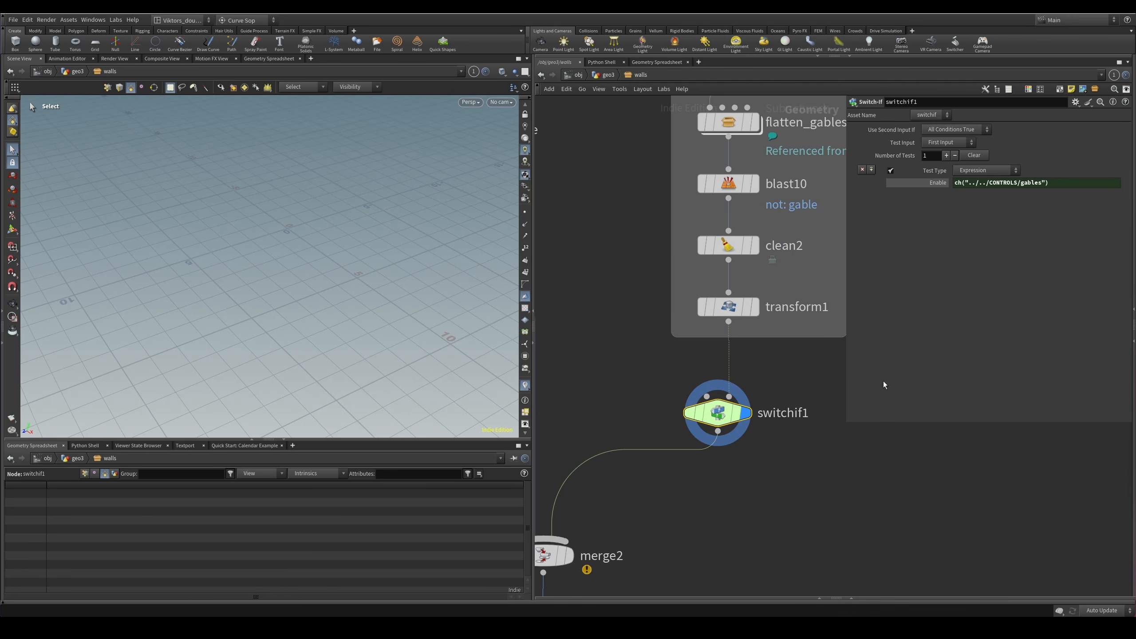
pyautogui.scroll(-2, 750, 411)
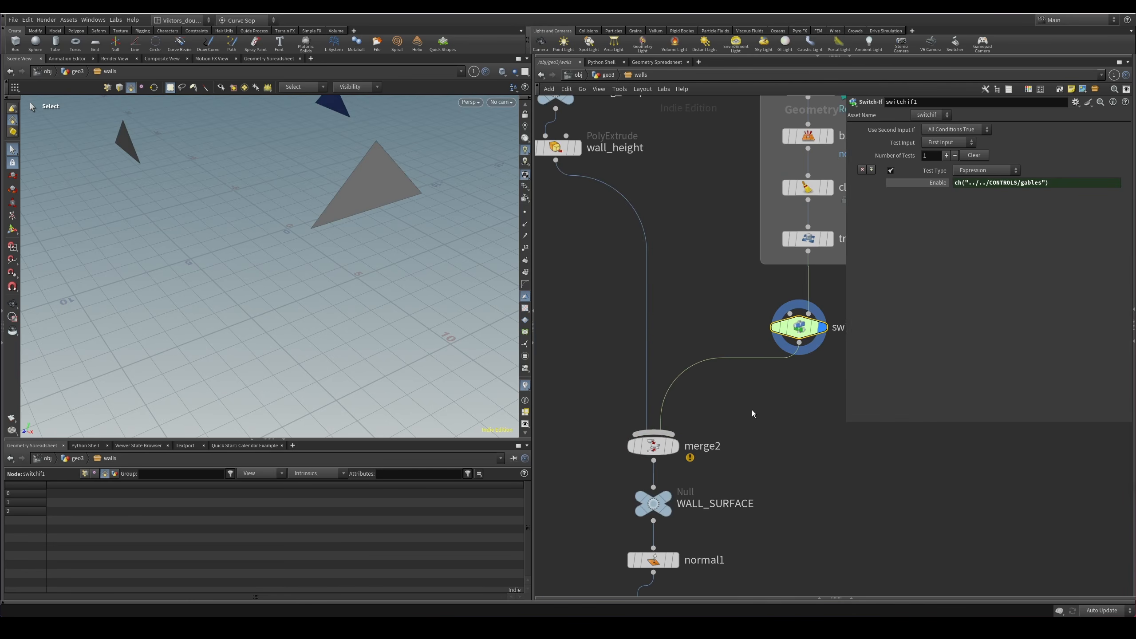
# Display merge2, inspect the bulding_shape footprint feeding the walls, and display the wall_height extrusion.
pyautogui.click(657, 447)
pyautogui.moveTo(615, 118); pyautogui.dragTo(712, 259, button='middle')
pyautogui.click(664, 231)
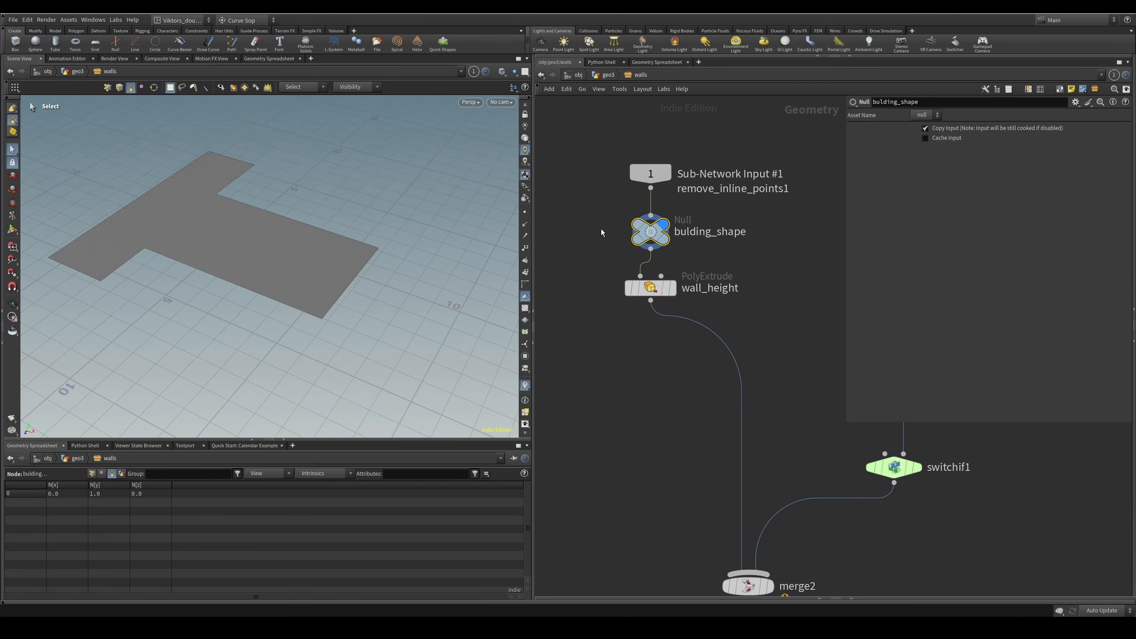
pyautogui.press('Escape')
pyautogui.moveTo(312, 279); pyautogui.dragTo(319, 303)
pyautogui.press('s')
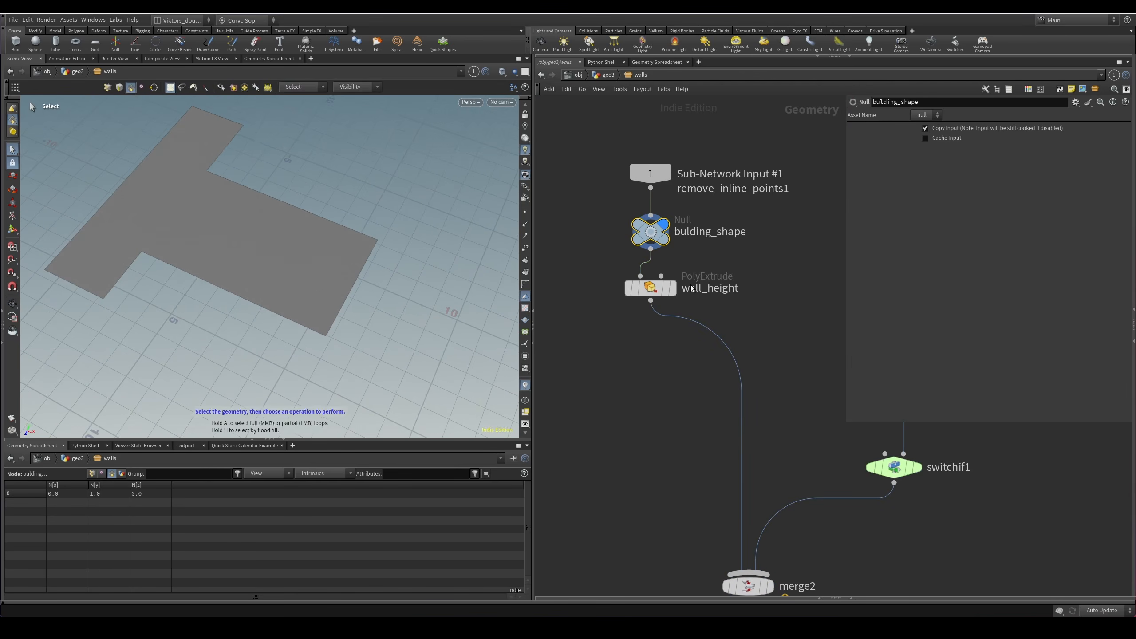
pyautogui.click(670, 288)
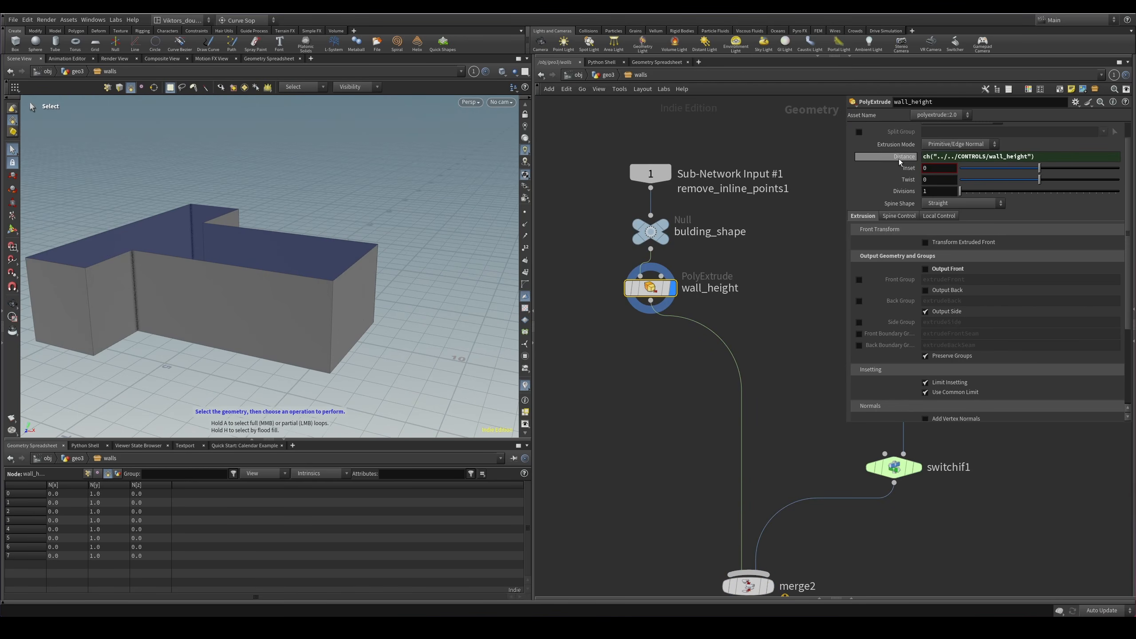
# Check the Distance expression on wall_height, and display merge2 to inspect the walls joined with the gables.
pyautogui.click(900, 157)
pyautogui.click(911, 157)
pyautogui.moveTo(805, 387); pyautogui.dragTo(786, 247, button='middle')
pyautogui.click(728, 446)
pyautogui.click(749, 447)
pyautogui.press('Escape')
pyautogui.moveTo(355, 241); pyautogui.dragTo(305, 270)
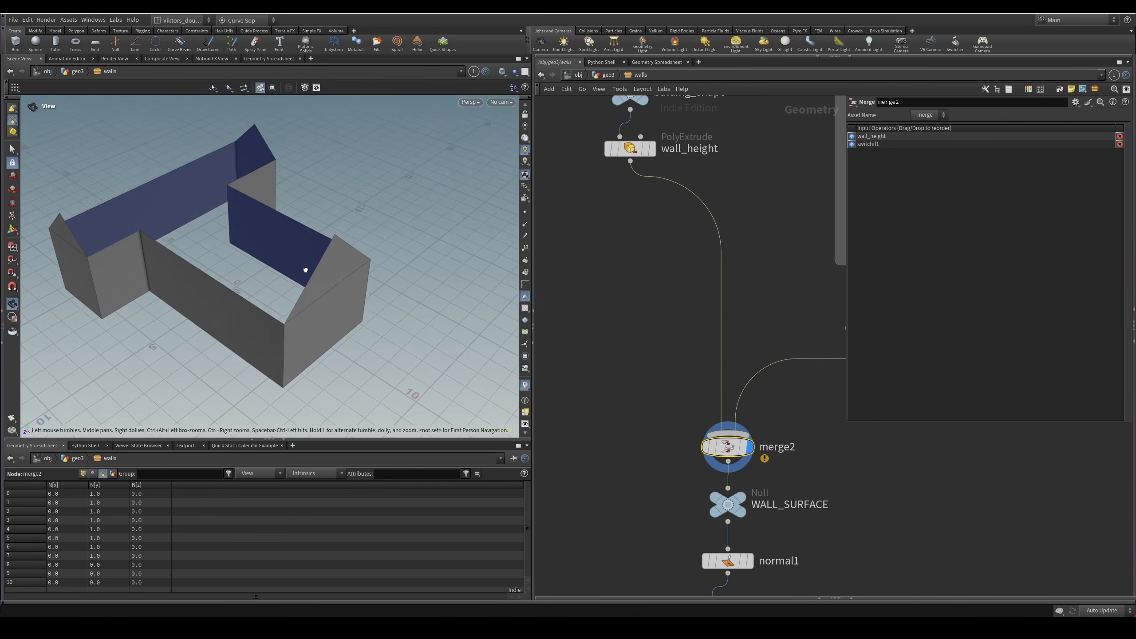
pyautogui.press('s')
# Display the WALL_SURFACE null, followed by the normal1 node below it.
pyautogui.moveTo(641, 473); pyautogui.dragTo(627, 326, button='middle')
pyautogui.click(715, 356)
pyautogui.click(729, 356)
pyautogui.moveTo(738, 402); pyautogui.dragTo(689, 366, button='middle')
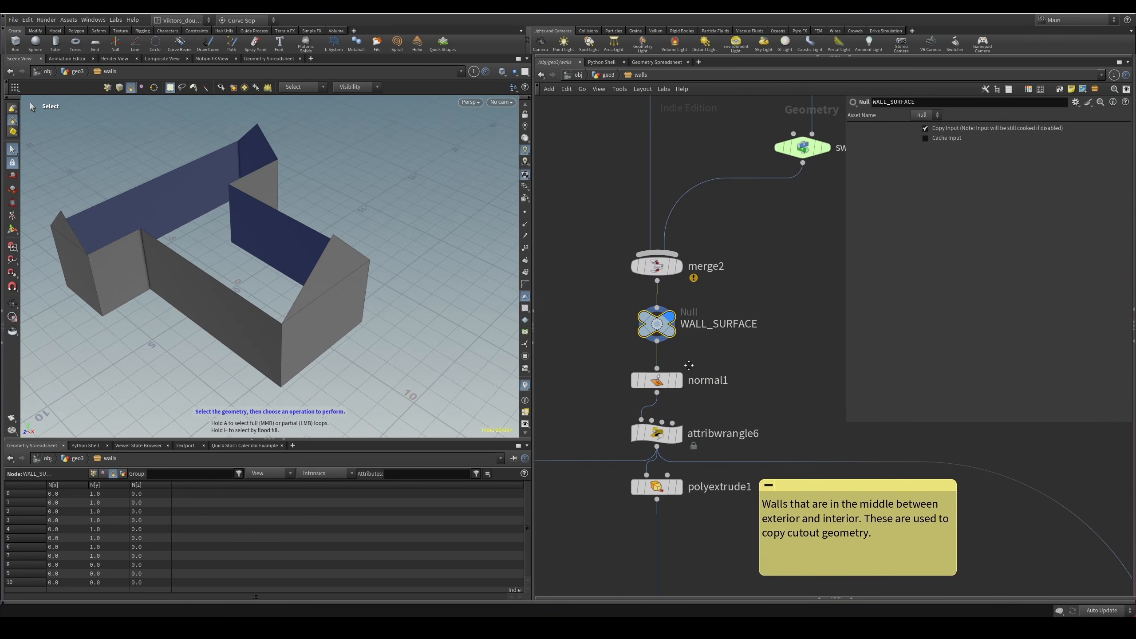
pyautogui.click(655, 371)
pyautogui.click(679, 361)
pyautogui.moveTo(565, 403); pyautogui.dragTo(579, 329, button='middle')
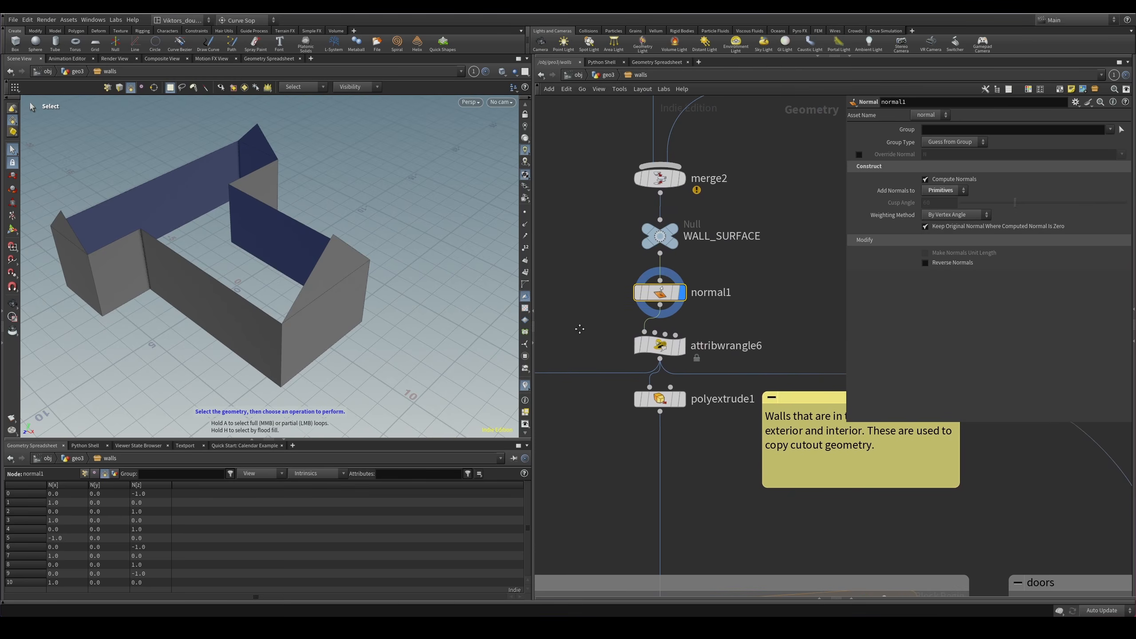
# Display attribwrangle6 and examine how its code stores wall_id and _N, selecting one end wall for reference.
pyautogui.click(659, 344)
pyautogui.click(681, 345)
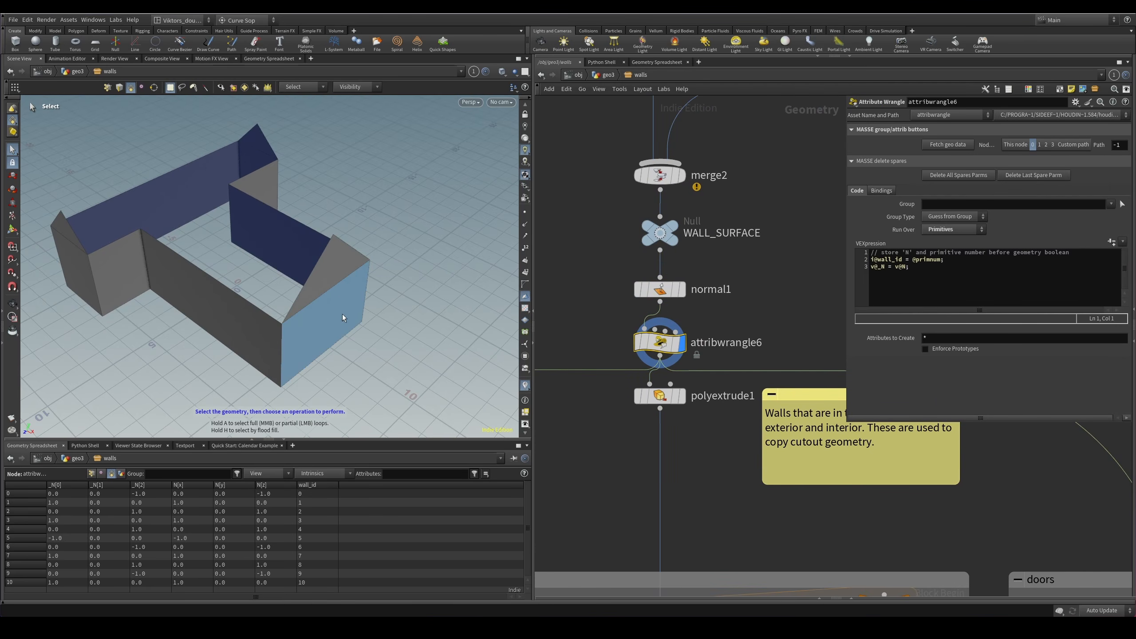
pyautogui.moveTo(633, 344); pyautogui.dragTo(688, 292, button='middle')
pyautogui.moveTo(644, 373); pyautogui.dragTo(657, 362, button='middle')
pyautogui.moveTo(1010, 303); pyautogui.dragTo(866, 274)
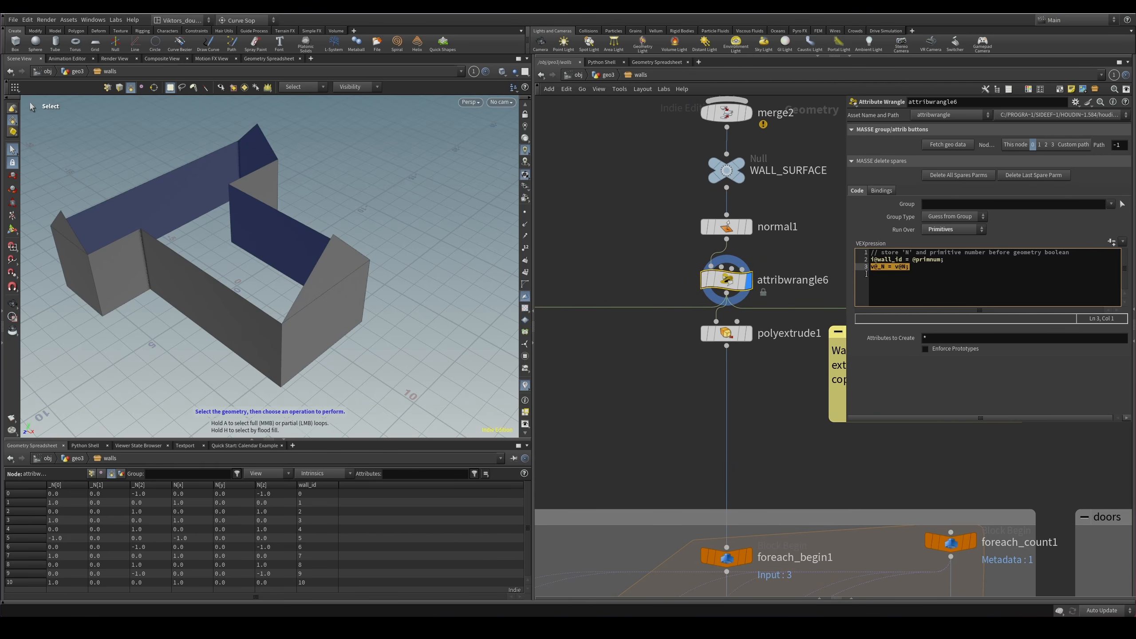
pyautogui.click(311, 337)
pyautogui.keyDown('alt'); pyautogui.moveTo(295, 359); pyautogui.dragTo(248, 324); pyautogui.keyUp('alt')
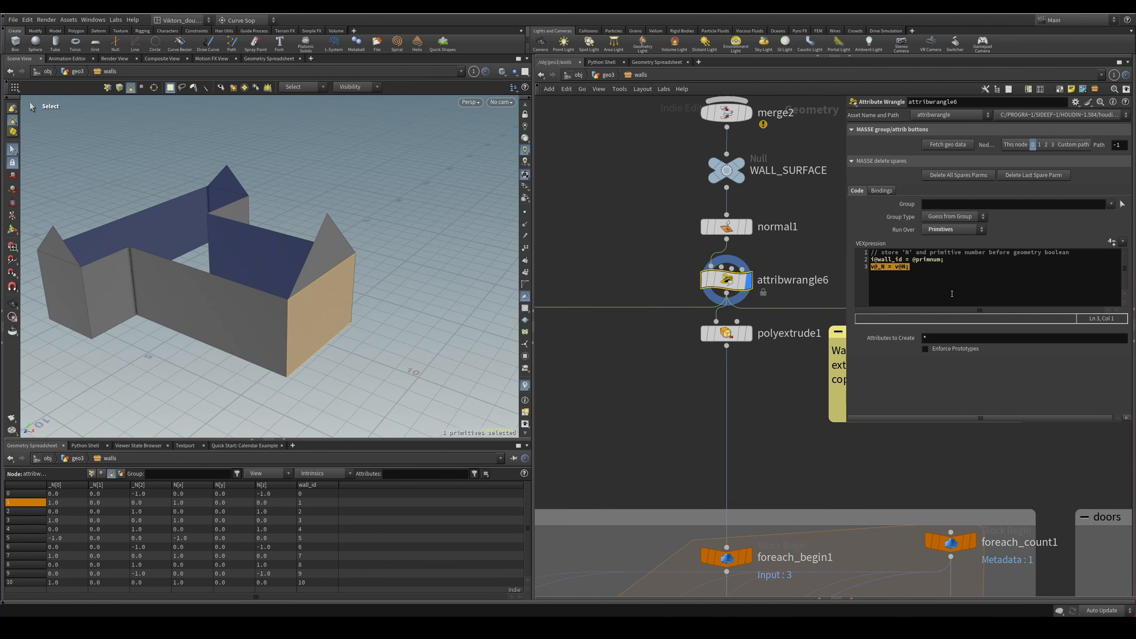
pyautogui.click(924, 273)
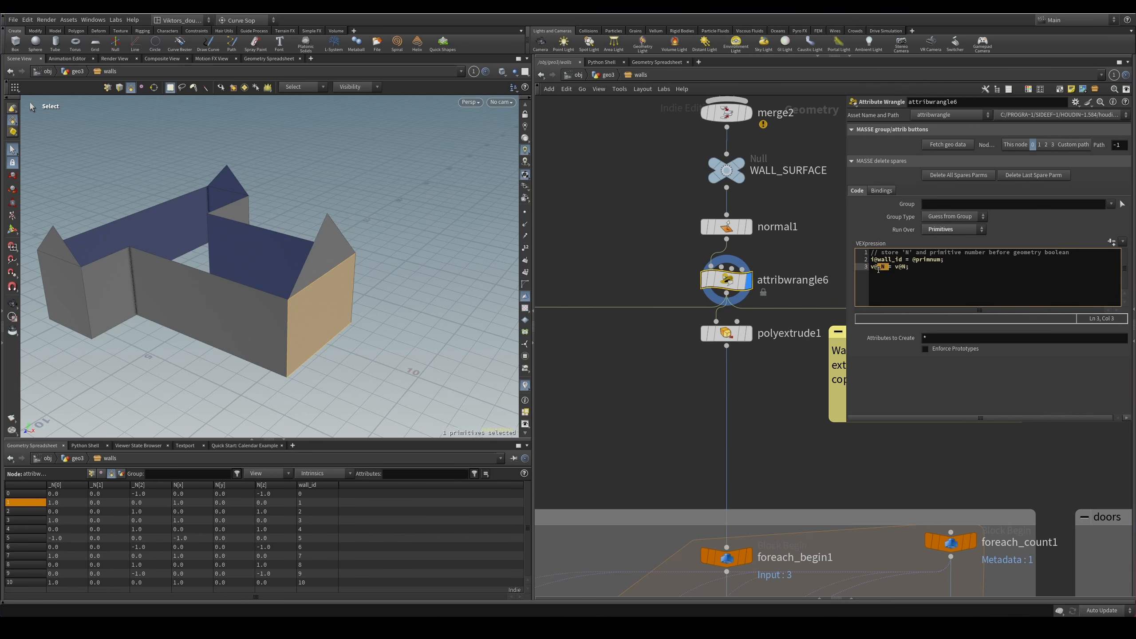
# Display polyextrude1 and compare its offset wall surface in wireframe close to a wall corner.
pyautogui.moveTo(795, 390); pyautogui.dragTo(681, 319)
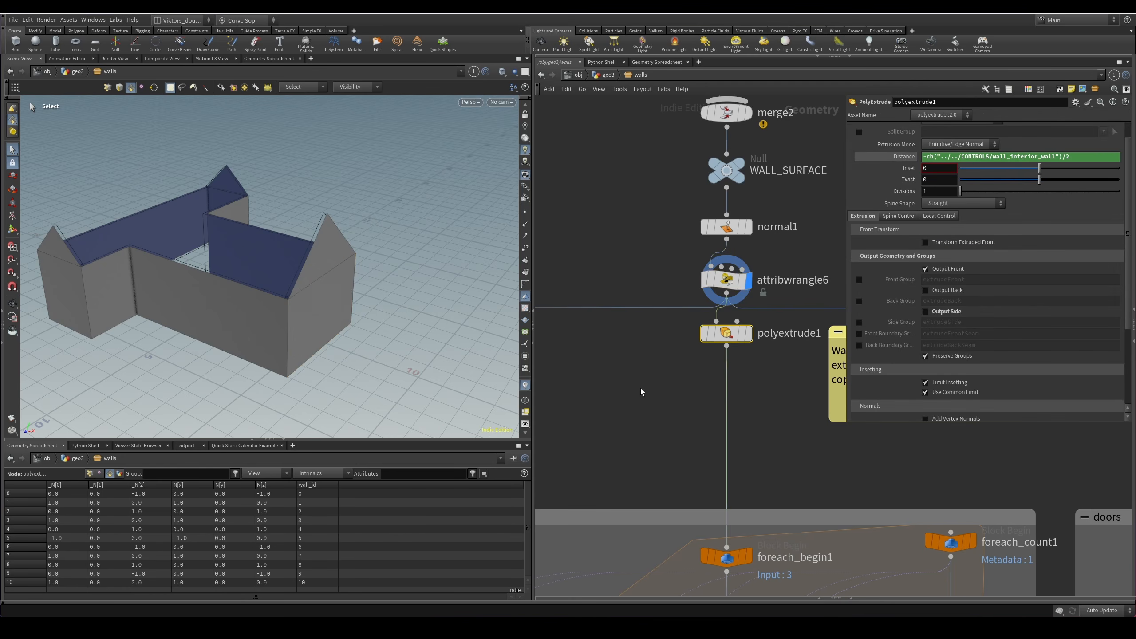
pyautogui.press('r')
pyautogui.moveTo(296, 285)
pyautogui.mouseDown()
pyautogui.moveTo(299, 329)
pyautogui.moveTo(320, 330)
pyautogui.moveTo(322, 348)
pyautogui.mouseUp()
pyautogui.press('w')
pyautogui.press('w')
pyautogui.moveTo(322, 348); pyautogui.dragTo(383, 332, button='right')
pyautogui.press('w')
pyautogui.press('h')
pyautogui.press('s')
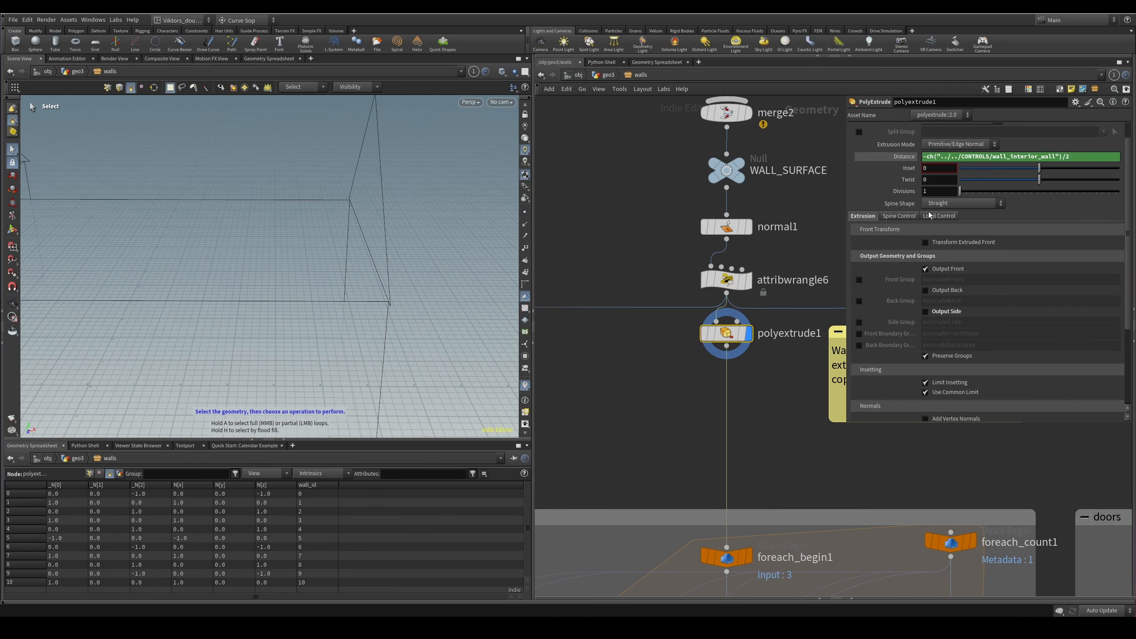
# Return the viewport to shaded display and examine the polyextrude1 surface at the wall corner.
pyautogui.moveTo(791, 388); pyautogui.dragTo(708, 384, button='middle')
pyautogui.moveTo(705, 383); pyautogui.dragTo(627, 327)
pyautogui.keyDown('alt'); pyautogui.moveTo(334, 303); pyautogui.dragTo(335, 326); pyautogui.keyUp('alt')
pyautogui.press('w')
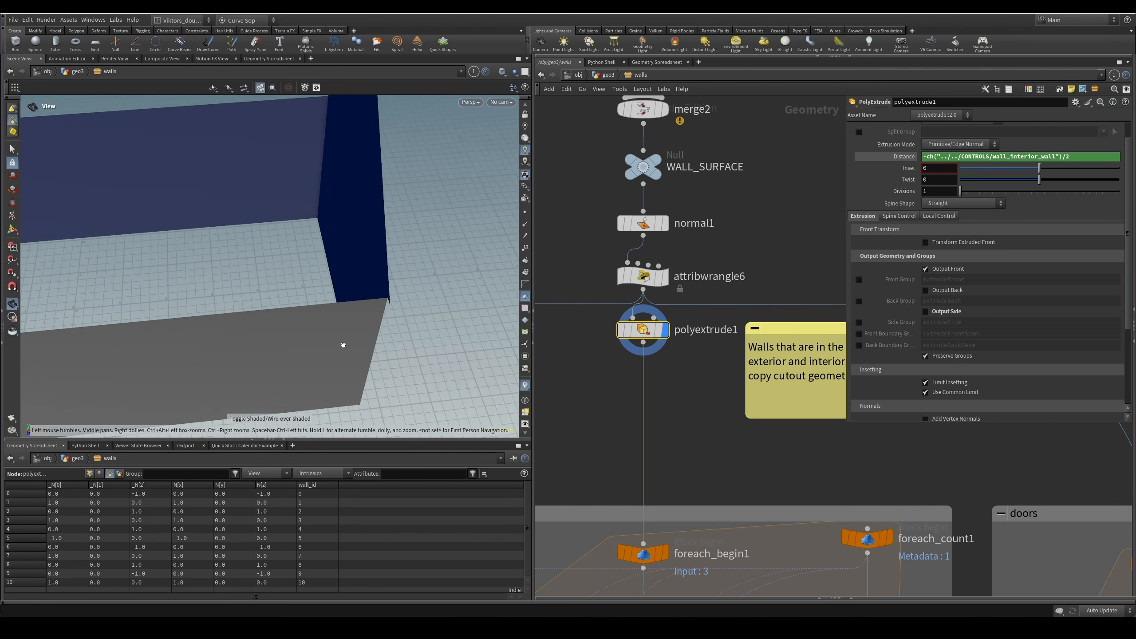
pyautogui.press('s')
pyautogui.keyDown('alt'); pyautogui.moveTo(390, 319); pyautogui.dragTo(371, 333); pyautogui.keyUp('alt')
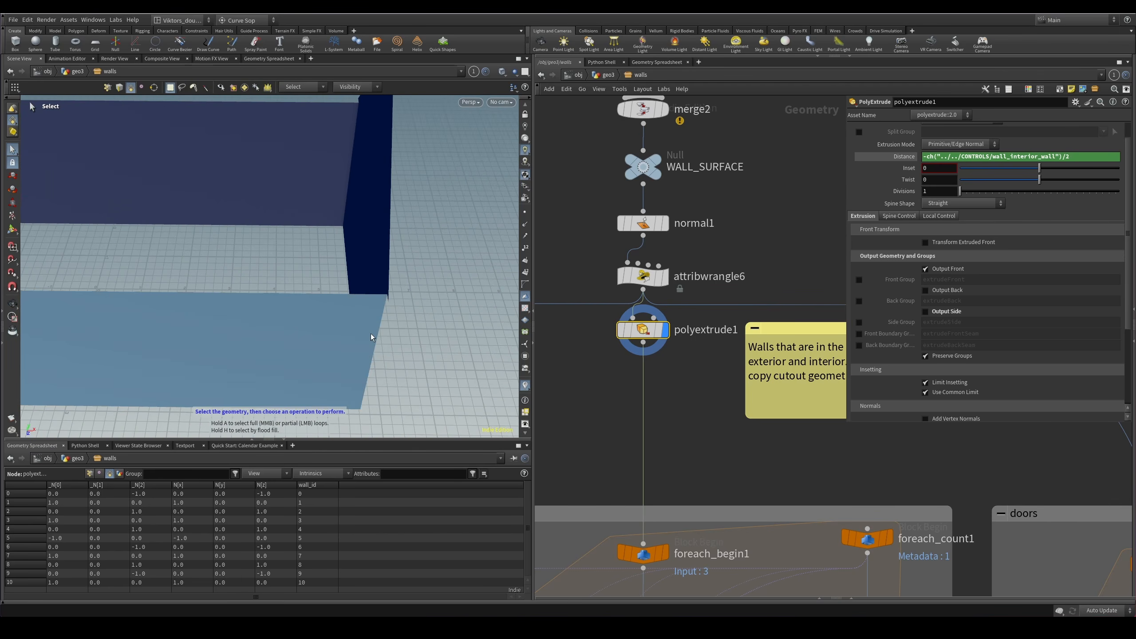
# Display polyextrude19 and its reversed result walls_extruded, and inspect the thick walls from above.
pyautogui.scroll(-5, 805, 368)
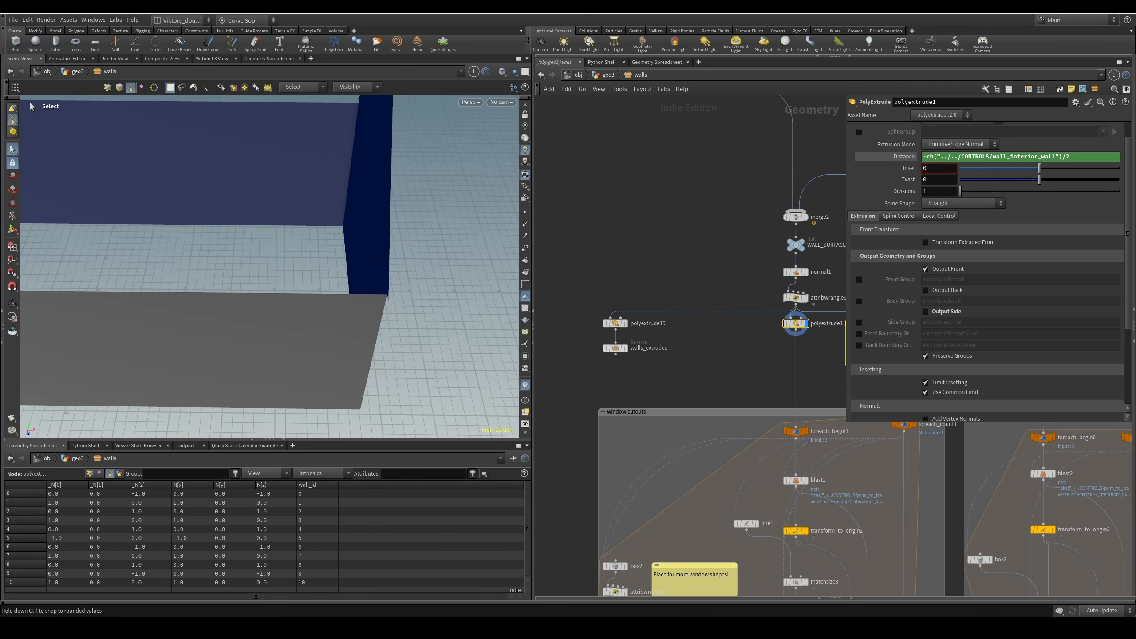
pyautogui.scroll(4, 641, 370)
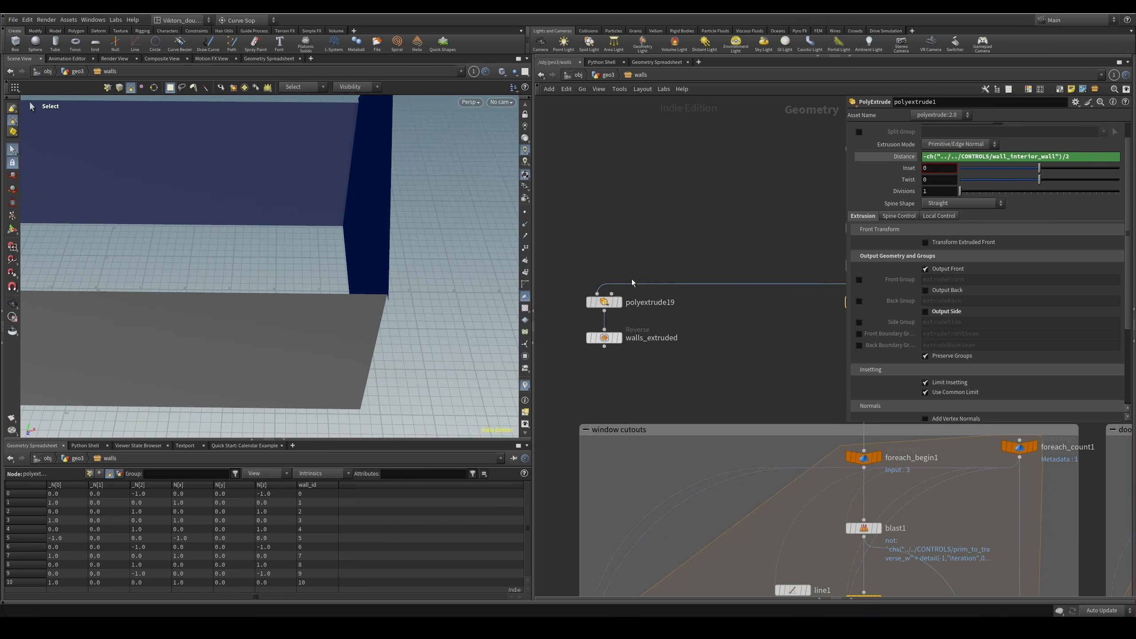
pyautogui.moveTo(632, 279); pyautogui.dragTo(600, 308)
pyautogui.press('r')
pyautogui.moveTo(655, 376); pyautogui.dragTo(582, 336)
pyautogui.press('r')
pyautogui.scroll(-7, 402, 310)
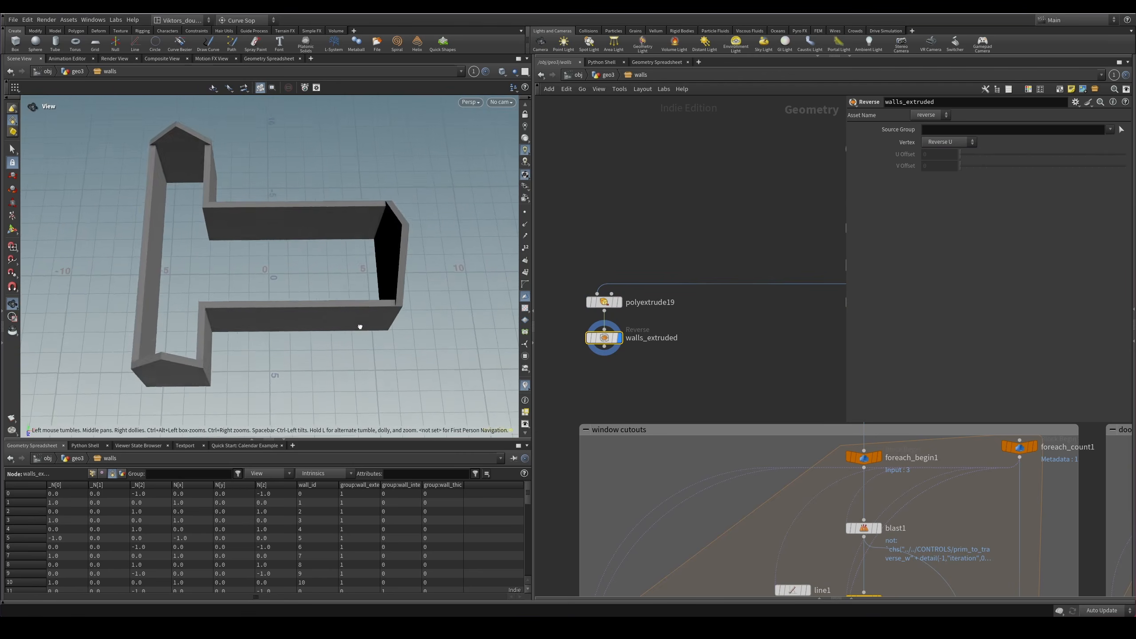
pyautogui.keyDown('alt'); pyautogui.moveTo(360, 325); pyautogui.dragTo(367, 284); pyautogui.keyUp('alt')
pyautogui.scroll(2, 671, 372)
pyautogui.moveTo(664, 368); pyautogui.dragTo(703, 370, button='middle')
pyautogui.keyDown('alt'); pyautogui.moveTo(406, 296); pyautogui.dragTo(398, 332); pyautogui.keyUp('alt')
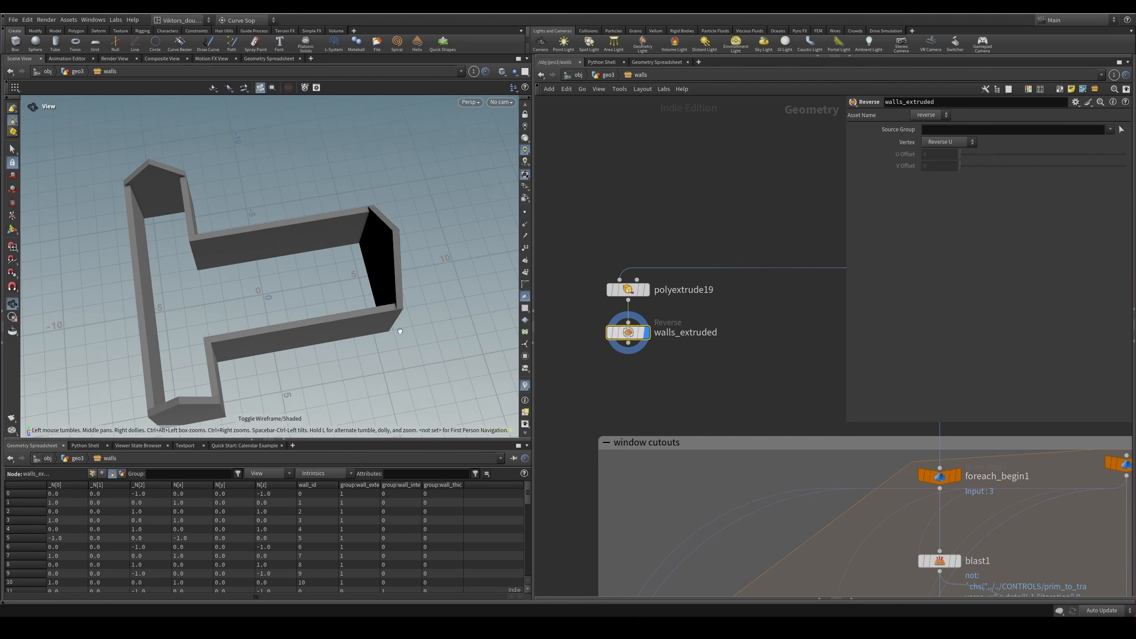
# Display polyextrude19 to examine the wall thickness extrusion and its interior, exterior and thickness groups.
pyautogui.scroll(-3, 756, 396)
pyautogui.moveTo(737, 385); pyautogui.dragTo(678, 352, button='middle')
pyautogui.moveTo(665, 350); pyautogui.dragTo(605, 288)
pyautogui.moveTo(604, 287)
pyautogui.mouseDown()
pyautogui.moveTo(639, 287)
pyautogui.moveTo(592, 269)
pyautogui.mouseUp()
pyautogui.scroll(2, 675, 334)
pyautogui.press('r')
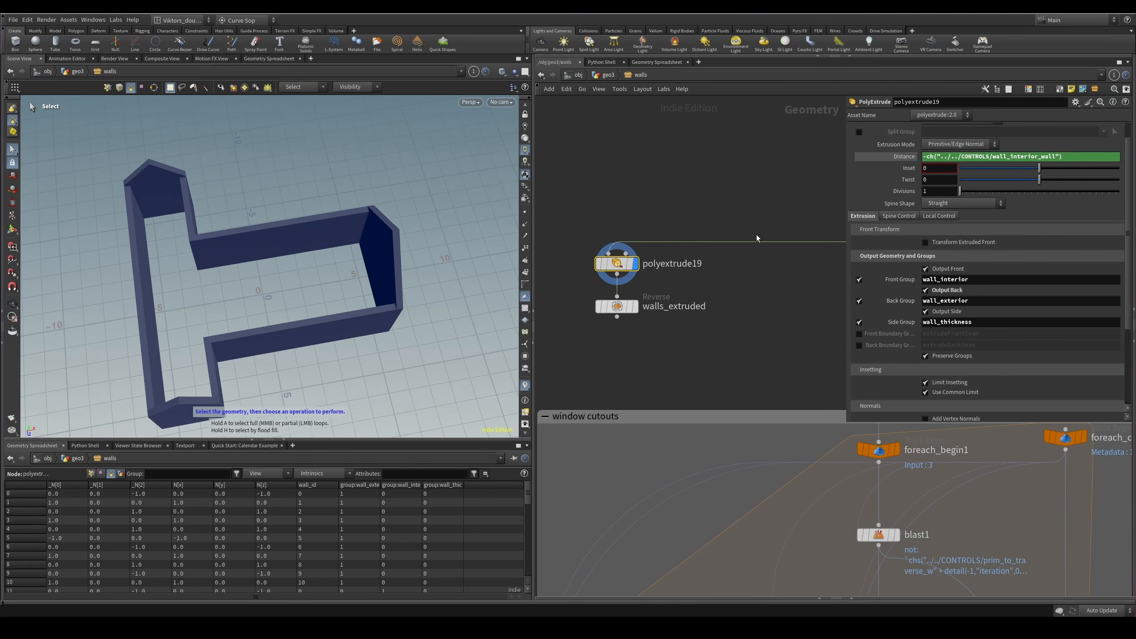
pyautogui.keyDown('alt'); pyautogui.moveTo(380, 326); pyautogui.dragTo(378, 282); pyautogui.keyUp('alt')
# Display WALL_SURFACE again to compare the single-sided walls with the extruded version.
pyautogui.moveTo(771, 180); pyautogui.dragTo(591, 251, button='middle')
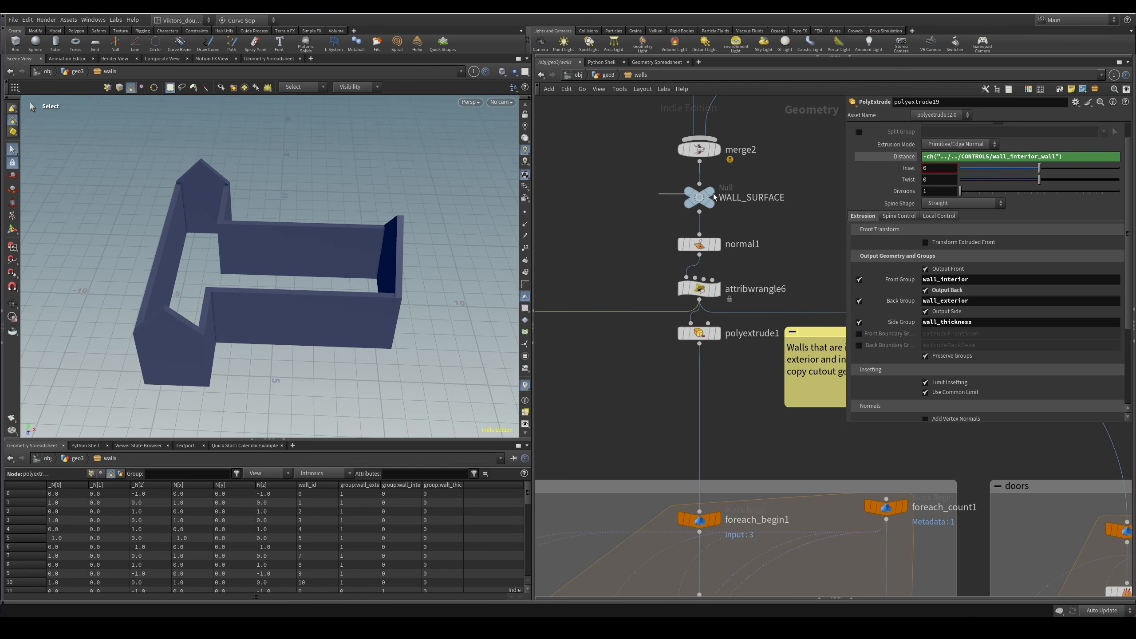
pyautogui.moveTo(713, 194); pyautogui.dragTo(717, 197)
pyautogui.press('r')
pyautogui.keyDown('alt'); pyautogui.moveTo(365, 323); pyautogui.dragTo(360, 297); pyautogui.keyUp('alt')
pyautogui.keyDown('alt'); pyautogui.moveTo(353, 302); pyautogui.dragTo(389, 290, button='right'); pyautogui.keyUp('alt')
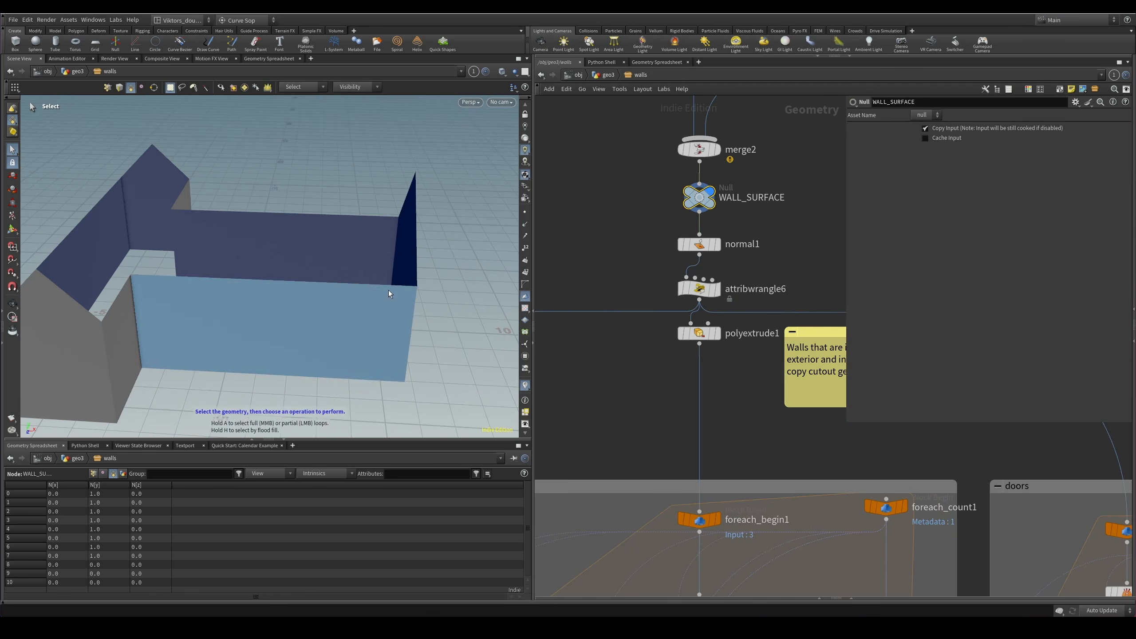
# Display polyextrude19 over the wall surface, followed by walls_extruded, and inspect the face direction of the thick walls.
pyautogui.moveTo(538, 323); pyautogui.dragTo(615, 327, button='middle')
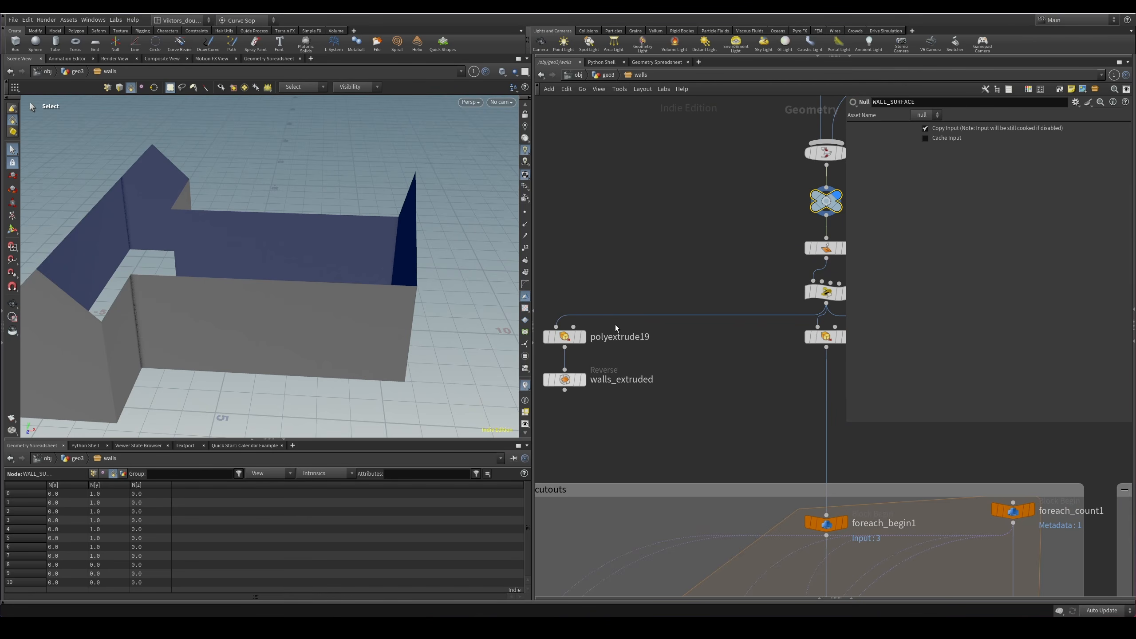
pyautogui.moveTo(627, 288); pyautogui.dragTo(672, 268, button='middle')
pyautogui.moveTo(672, 267); pyautogui.dragTo(599, 322)
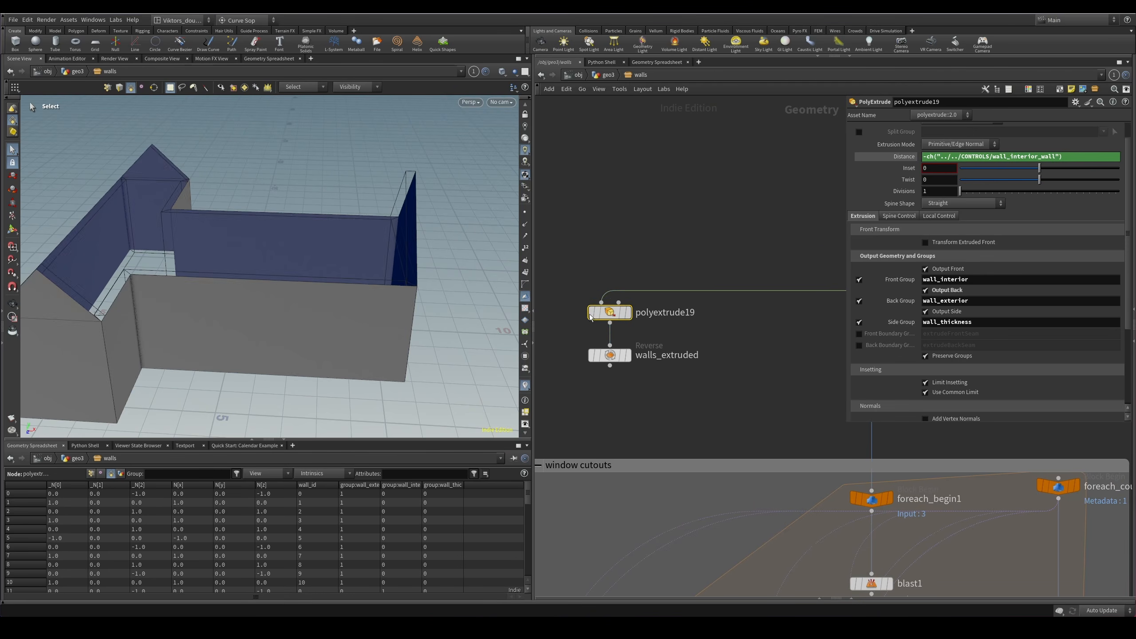
pyautogui.press('r')
pyautogui.keyDown('alt'); pyautogui.moveTo(424, 325); pyautogui.dragTo(418, 329); pyautogui.keyUp('alt')
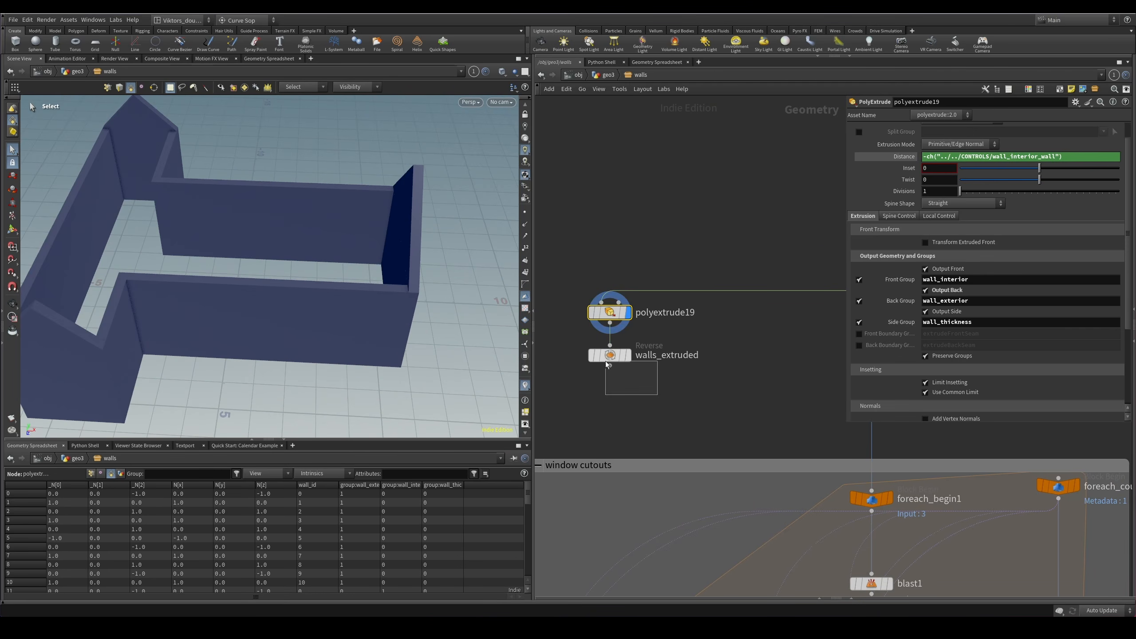
pyautogui.click(595, 355)
pyautogui.press('r')
pyautogui.press('Escape')
pyautogui.moveTo(393, 292); pyautogui.dragTo(436, 339)
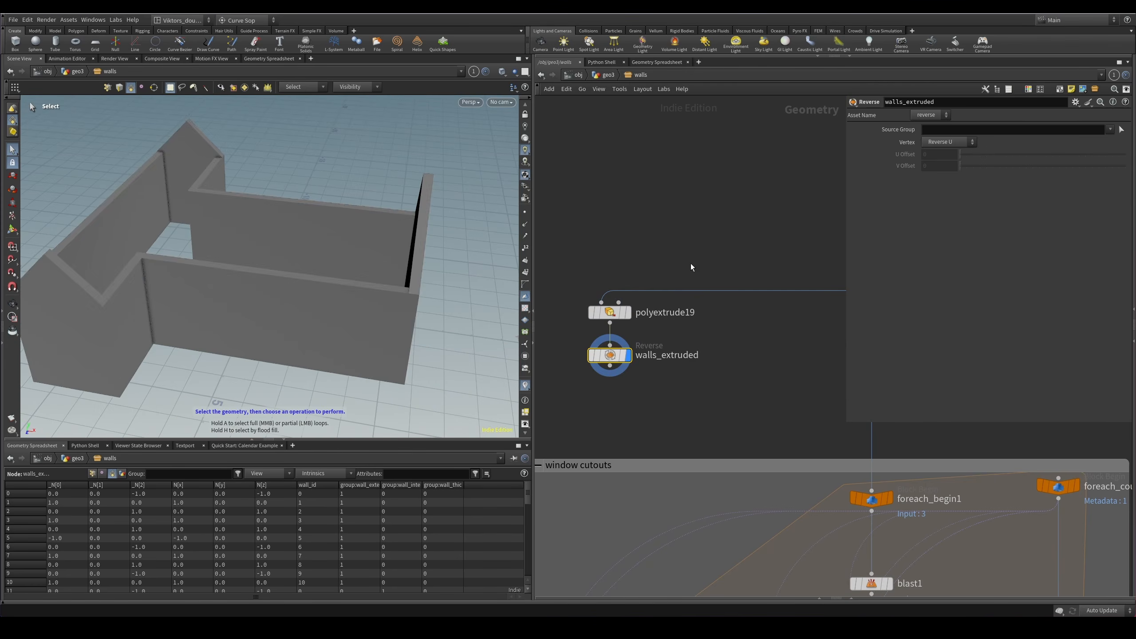
# Select polyextrude19 to review its Distance expression, and compare its branch with the polyextrude1 branch.
pyautogui.moveTo(689, 264); pyautogui.dragTo(615, 315)
pyautogui.moveTo(800, 358); pyautogui.dragTo(736, 377, button='middle')
pyautogui.moveTo(717, 393); pyautogui.dragTo(698, 395)
pyautogui.moveTo(546, 387); pyautogui.dragTo(627, 340, button='middle')
pyautogui.scroll(2, 755, 326)
pyautogui.scroll(-2, 626, 341)
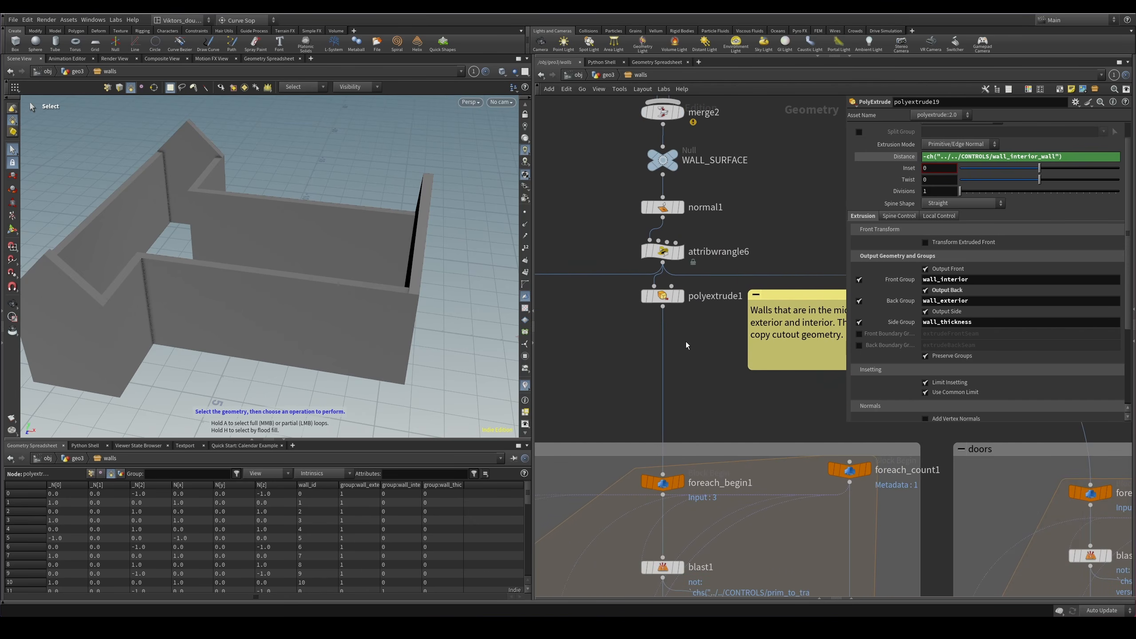
# Display polyextrude1 and point out the division by 2 in its Distance expression.
pyautogui.moveTo(698, 339); pyautogui.dragTo(625, 289)
pyautogui.press('r')
pyautogui.keyDown('alt'); pyautogui.moveTo(224, 305); pyautogui.dragTo(313, 342); pyautogui.keyUp('alt')
pyautogui.moveTo(553, 349); pyautogui.dragTo(648, 371, button='middle')
pyautogui.moveTo(764, 366); pyautogui.dragTo(737, 388, button='middle')
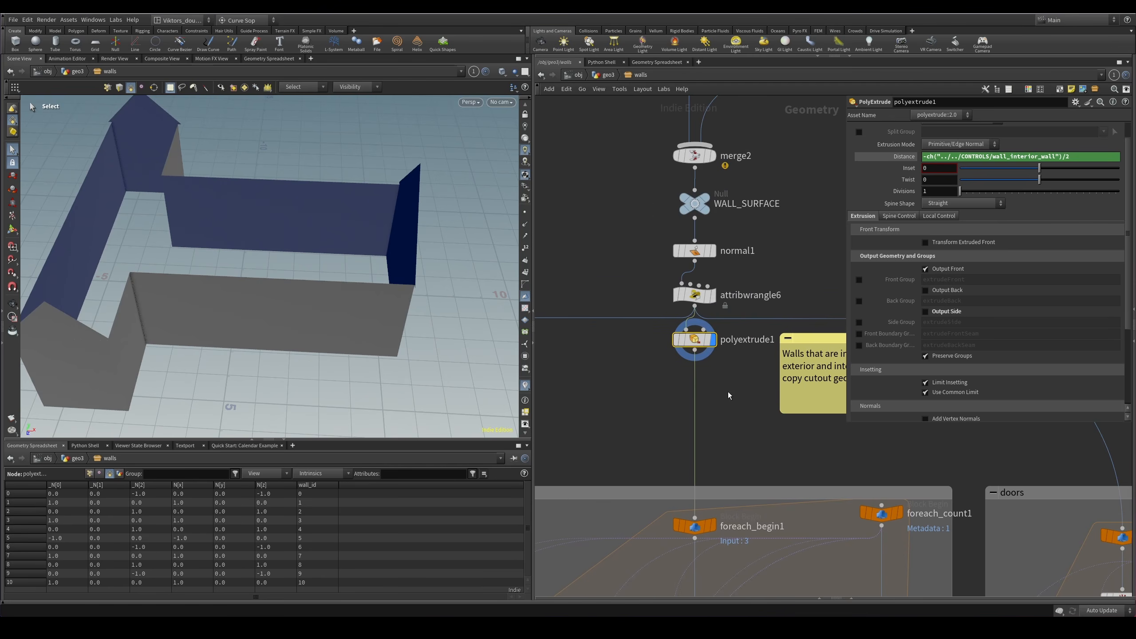
pyautogui.moveTo(800, 335); pyautogui.dragTo(775, 340, button='middle')
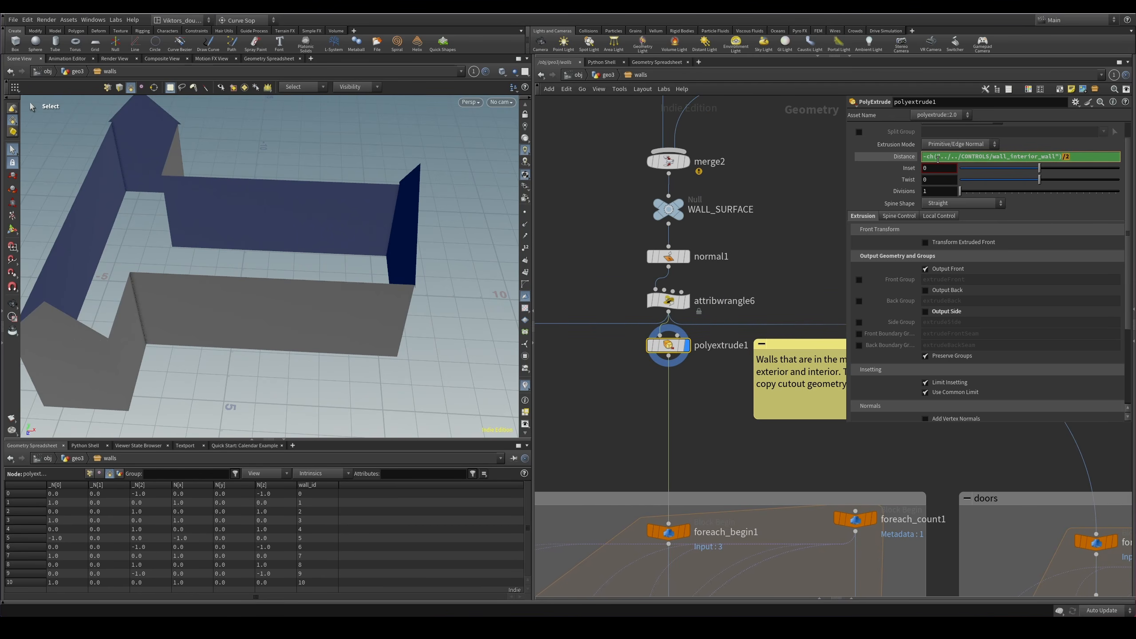
# Examine the middle wall surface from several sides and trace the doors network that uses it.
pyautogui.scroll(-7, 708, 282)
pyautogui.moveTo(709, 431); pyautogui.dragTo(702, 183, button='middle')
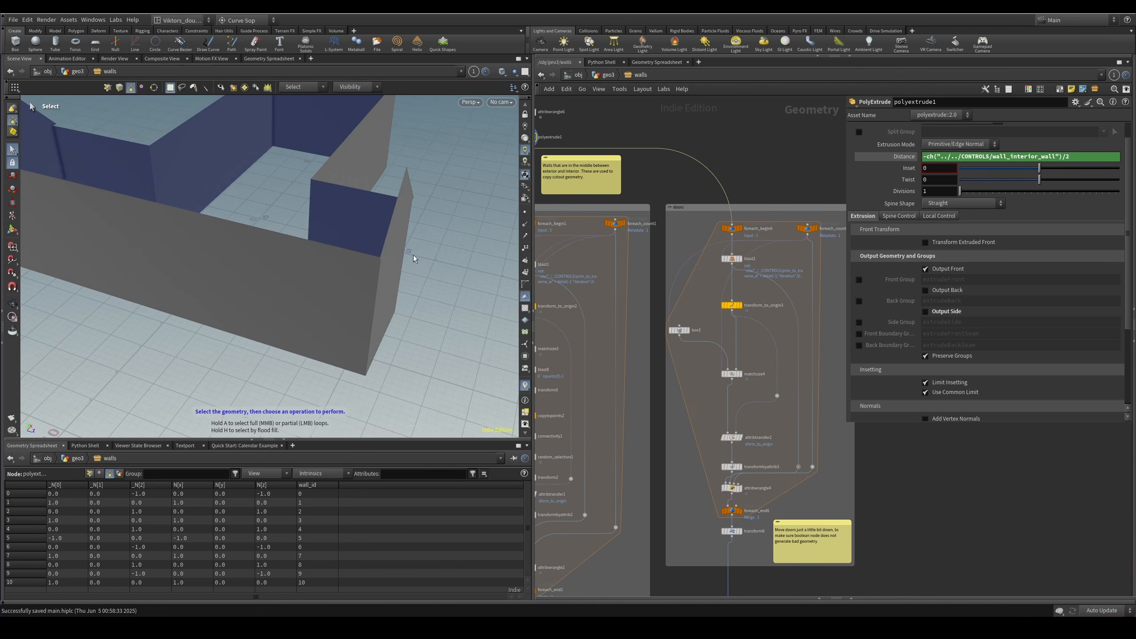
pyautogui.moveTo(414, 255)
pyautogui.keyDown('alt'); pyautogui.mouseDown()
pyautogui.moveTo(386, 253)
pyautogui.moveTo(406, 269)
pyautogui.mouseUp(); pyautogui.keyUp('alt')
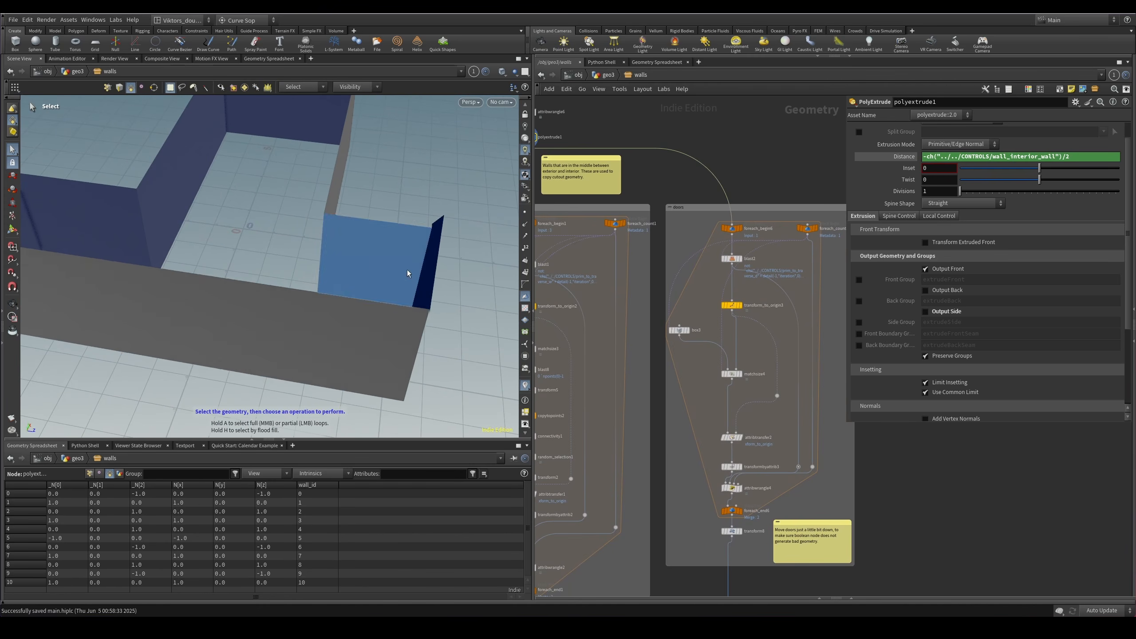
pyautogui.moveTo(386, 339)
pyautogui.keyDown('alt'); pyautogui.mouseDown()
pyautogui.moveTo(345, 310)
pyautogui.moveTo(371, 337)
pyautogui.mouseUp(); pyautogui.keyUp('alt')
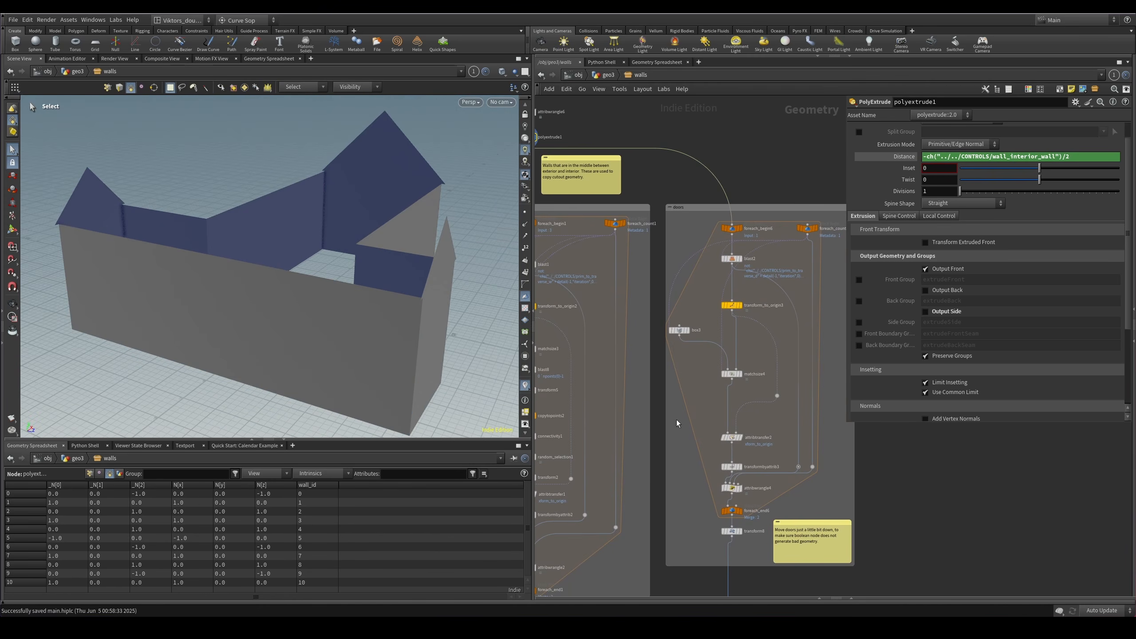
pyautogui.moveTo(691, 520); pyautogui.dragTo(631, 388, button='middle')
pyautogui.scroll(4, 672, 437)
pyautogui.scroll(2, 696, 432)
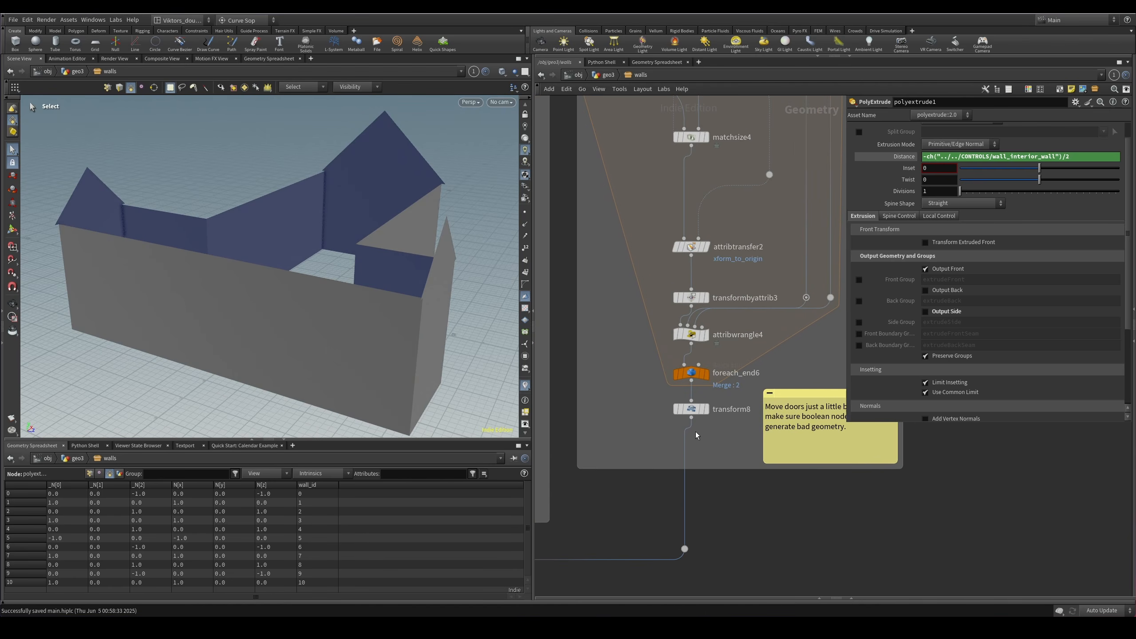
pyautogui.scroll(-2, 703, 441)
pyautogui.moveTo(671, 207); pyautogui.dragTo(668, 304, button='middle')
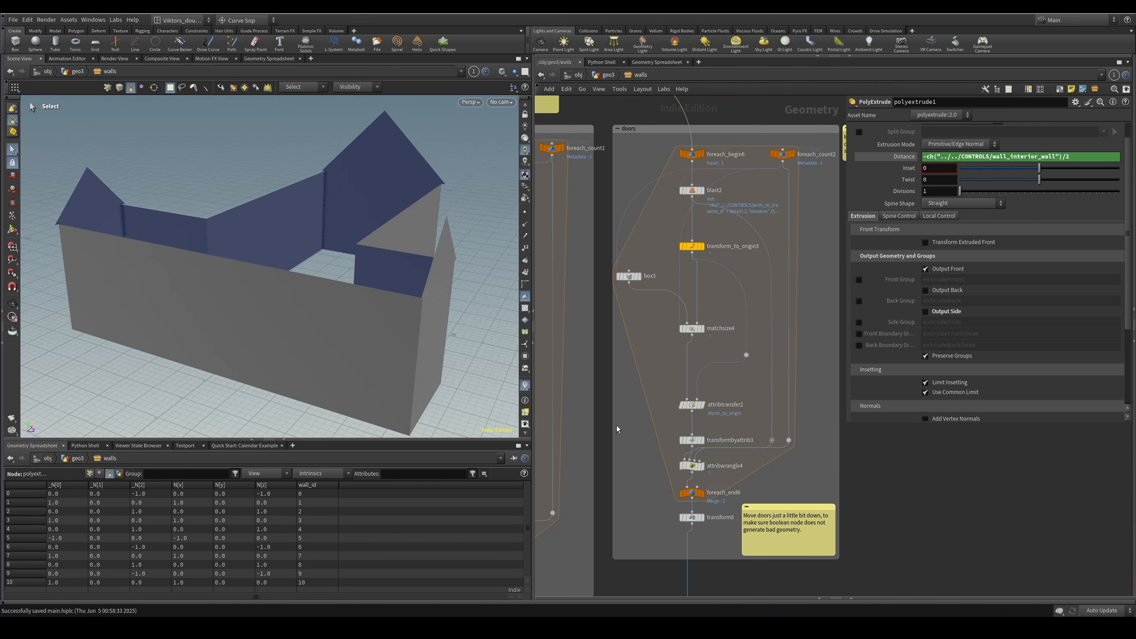
# Display transform8 at the end of the doors network and inspect the door cutout boxes.
pyautogui.moveTo(708, 528); pyautogui.dragTo(716, 374, button='middle')
pyautogui.scroll(3, 717, 372)
pyautogui.click(706, 356)
pyautogui.keyDown('alt'); pyautogui.moveTo(434, 294); pyautogui.dragTo(397, 267); pyautogui.keyUp('alt')
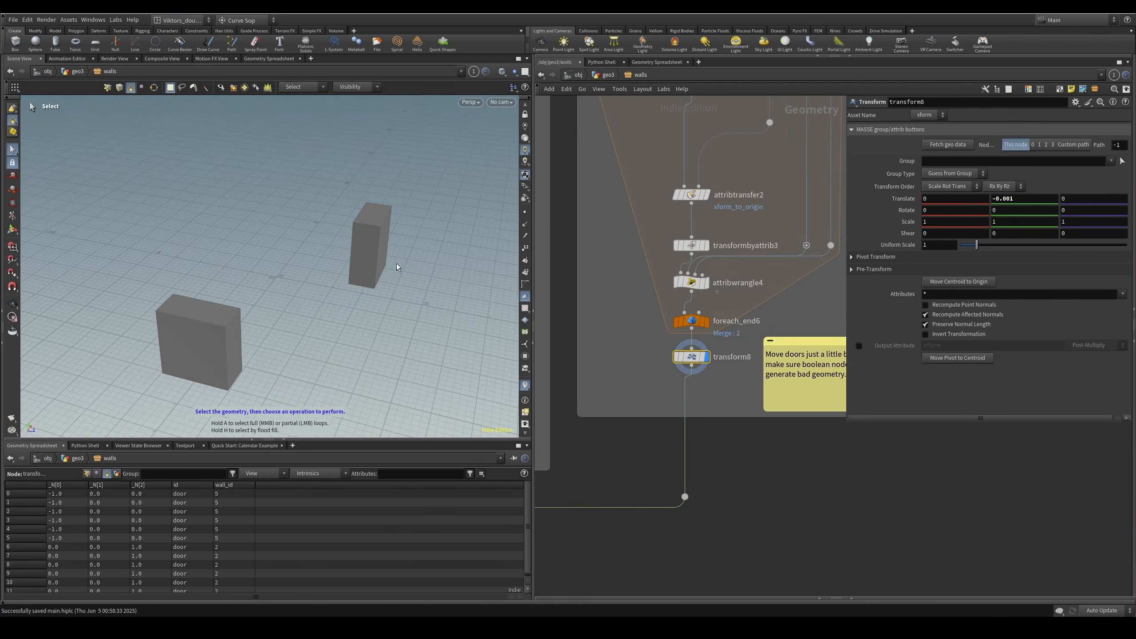
pyautogui.keyDown('alt'); pyautogui.moveTo(231, 347); pyautogui.dragTo(283, 368); pyautogui.keyUp('alt')
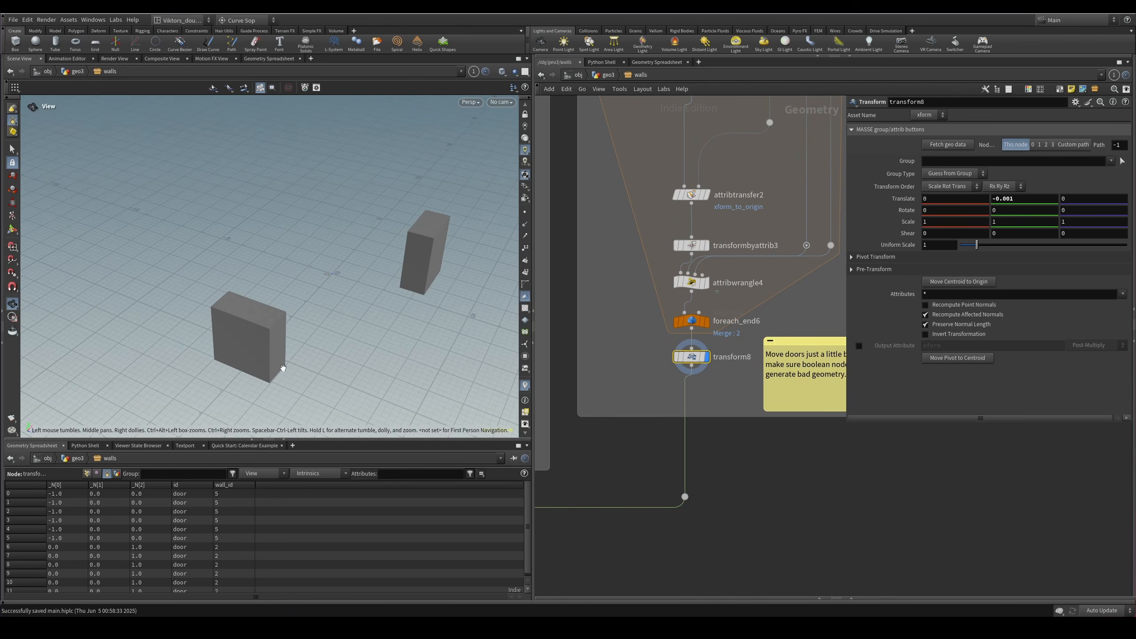
# Set the first door's first Size value to 1.86 in CONTROLS, and show polyextrude1's walls together with the door boxes.
pyautogui.moveTo(1135, 178); pyautogui.dragTo(854, 182)
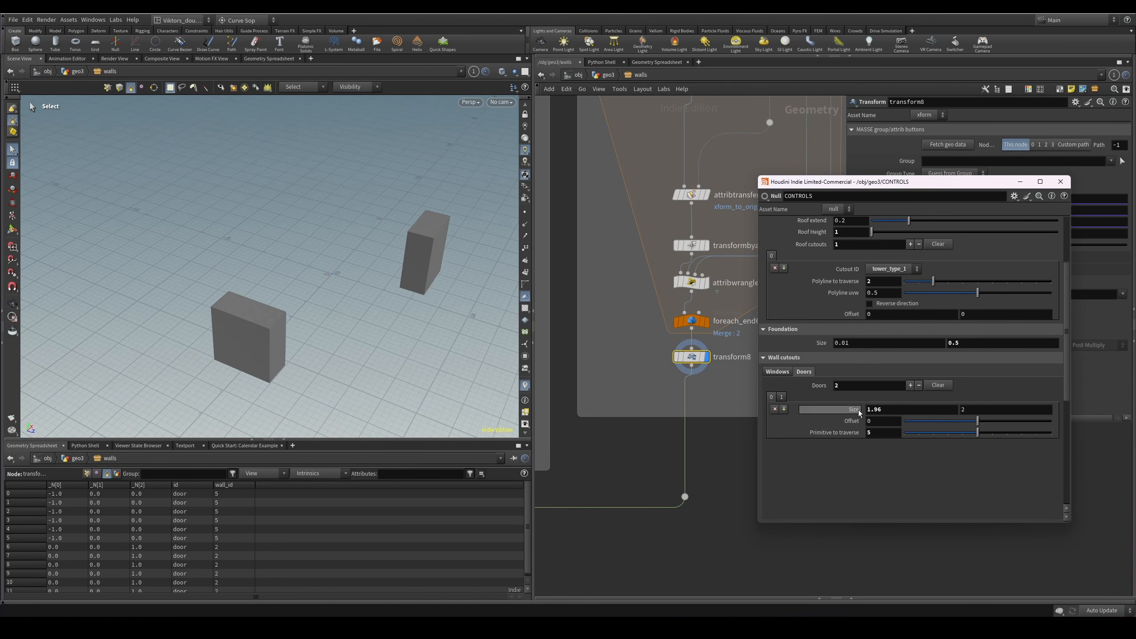
pyautogui.moveTo(882, 408)
pyautogui.mouseDown(button='middle')
pyautogui.moveTo(919, 409)
pyautogui.moveTo(890, 409)
pyautogui.mouseUp(button='middle')
pyautogui.scroll(-3, 621, 268)
pyautogui.moveTo(622, 258); pyautogui.dragTo(621, 324, button='middle')
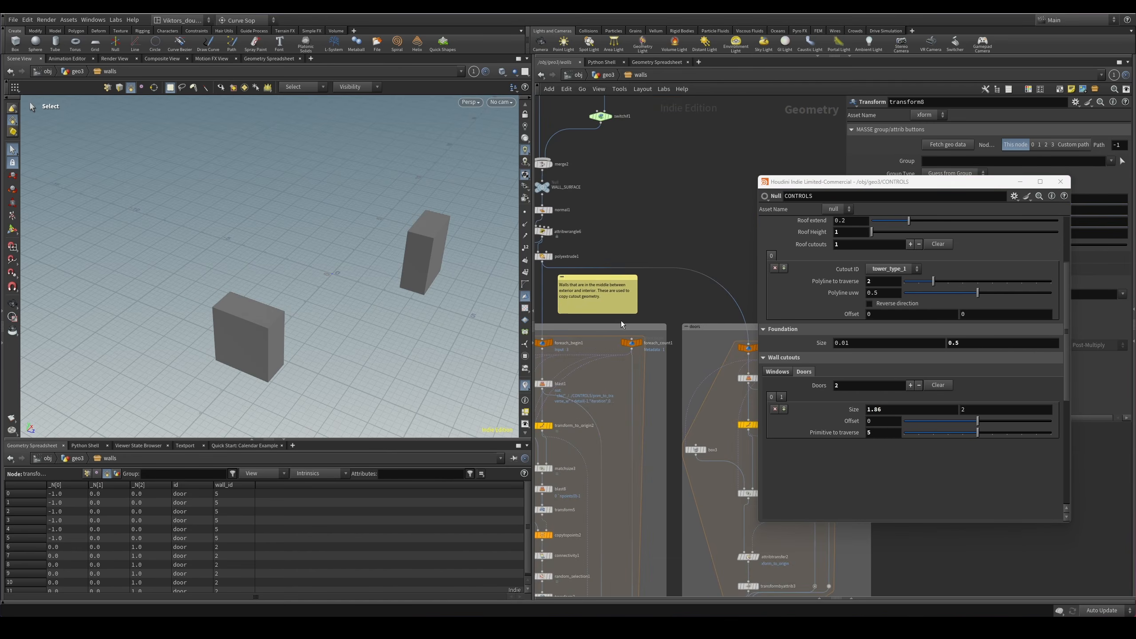
pyautogui.scroll(3, 621, 324)
pyautogui.click(684, 284)
pyautogui.scroll(3, 344, 296)
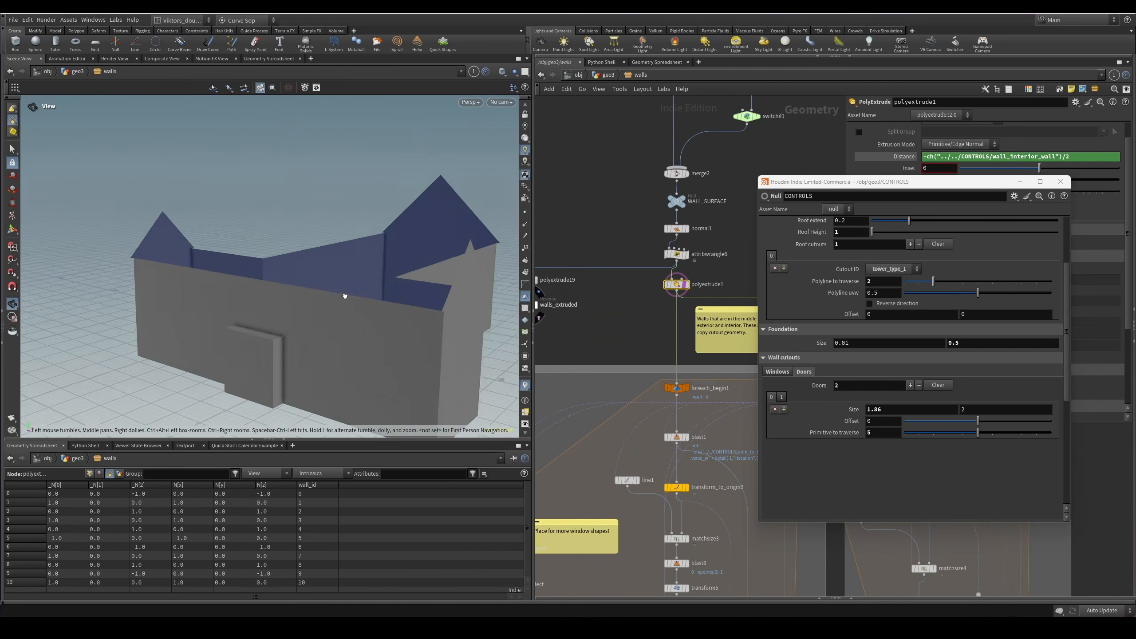
# Set the second door's Size to 2.612 by 2.3 in CONTROLS and view its box on the wall.
pyautogui.moveTo(345, 296); pyautogui.dragTo(292, 300)
pyautogui.press('s')
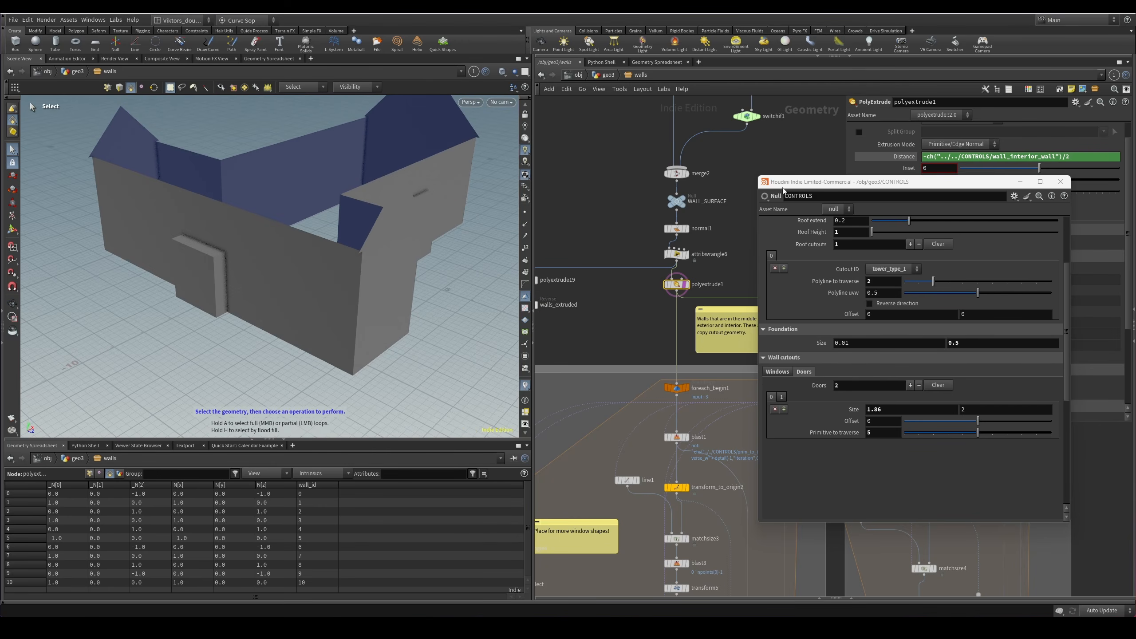
pyautogui.moveTo(895, 409)
pyautogui.mouseDown(button='middle')
pyautogui.moveTo(938, 410)
pyautogui.moveTo(884, 410)
pyautogui.mouseUp(button='middle')
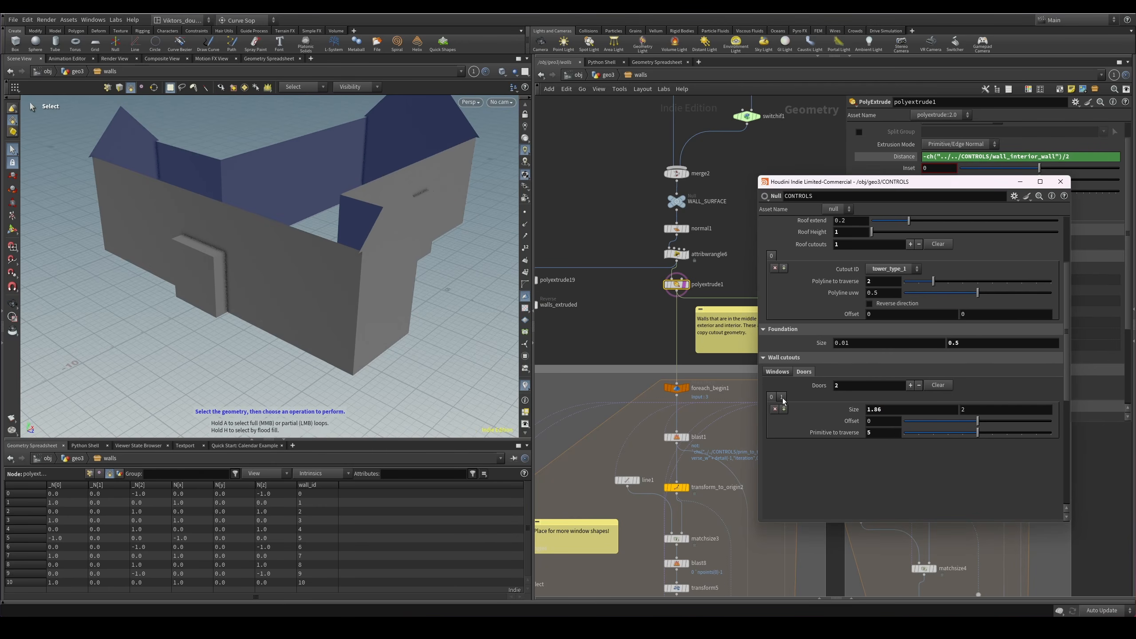
pyautogui.moveTo(898, 412); pyautogui.dragTo(944, 412, button='middle')
pyautogui.keyDown('alt'); pyautogui.moveTo(391, 219); pyautogui.dragTo(321, 256); pyautogui.keyUp('alt')
pyautogui.moveTo(971, 410); pyautogui.dragTo(933, 422, button='middle')
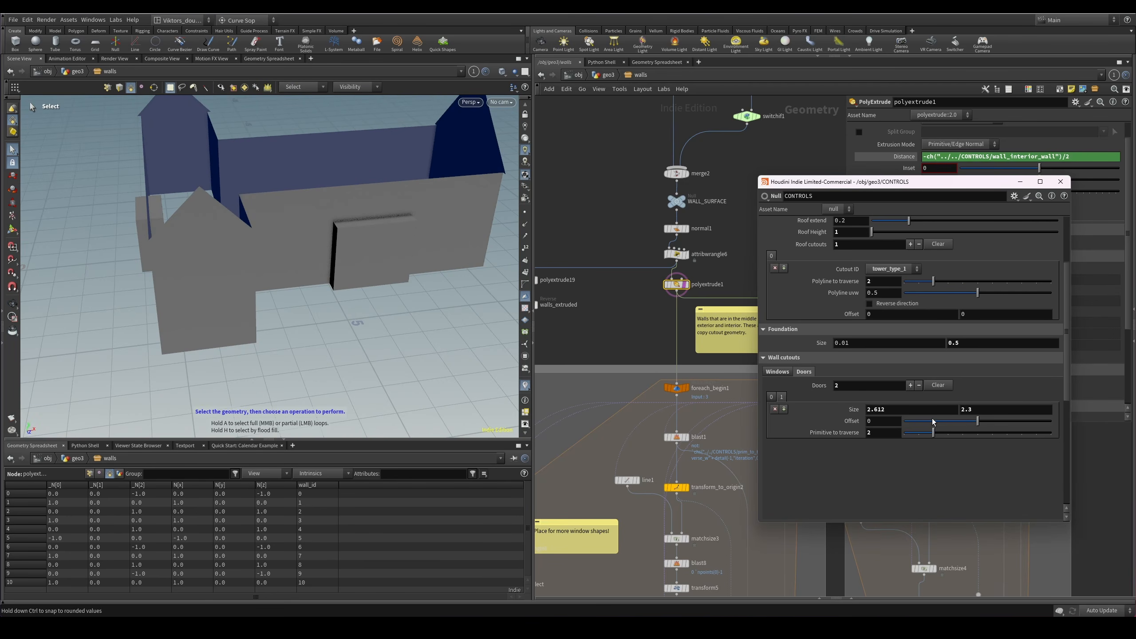
# Set the second door's Offset to -0.039 and inspect the door boxes against the walls in wireframe and shaded display.
pyautogui.moveTo(977, 428); pyautogui.dragTo(1021, 440)
pyautogui.press('Escape')
pyautogui.moveTo(245, 274)
pyautogui.mouseDown()
pyautogui.moveTo(267, 242)
pyautogui.moveTo(216, 231)
pyautogui.moveTo(233, 264)
pyautogui.mouseUp()
pyautogui.press('w')
pyautogui.moveTo(952, 432); pyautogui.dragTo(911, 442)
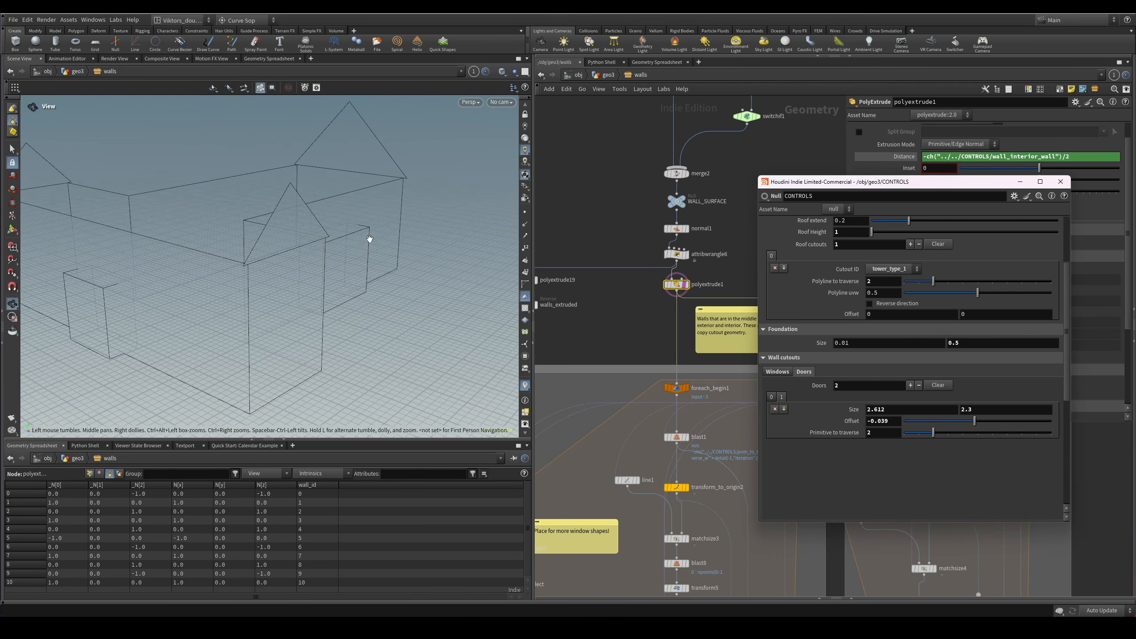
pyautogui.keyDown('alt'); pyautogui.moveTo(368, 235); pyautogui.dragTo(286, 246); pyautogui.keyUp('alt')
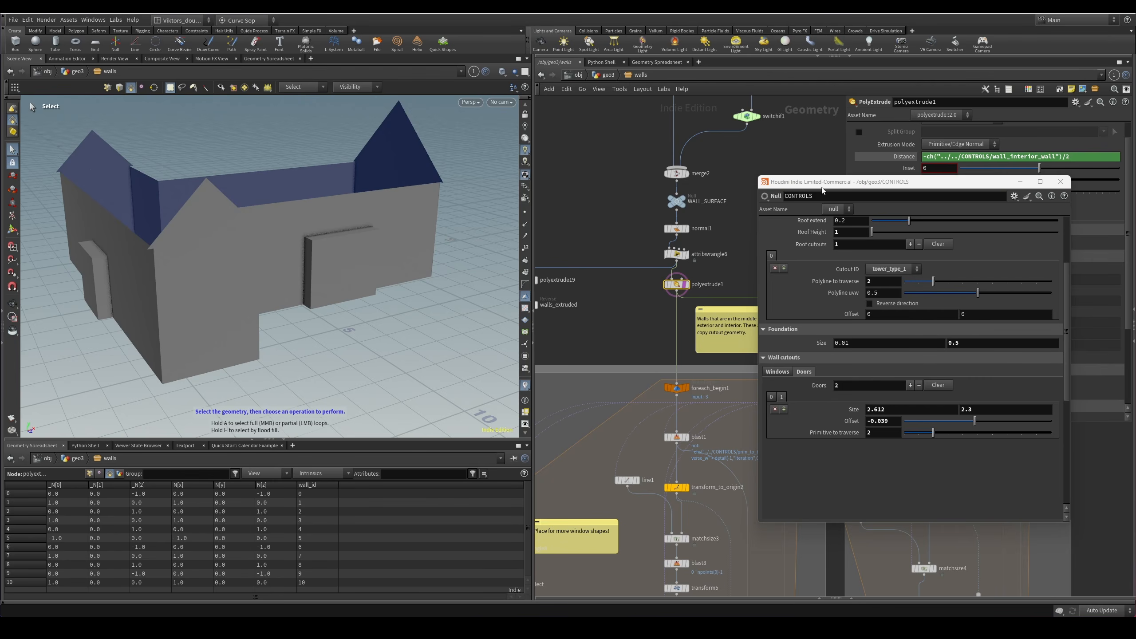
# Move CONTROLS out of the way and enable Single Pass 0 on foreach_end6 at the end of the doors loop.
pyautogui.moveTo(824, 183); pyautogui.dragTo(1135, 204)
pyautogui.scroll(-3, 775, 439)
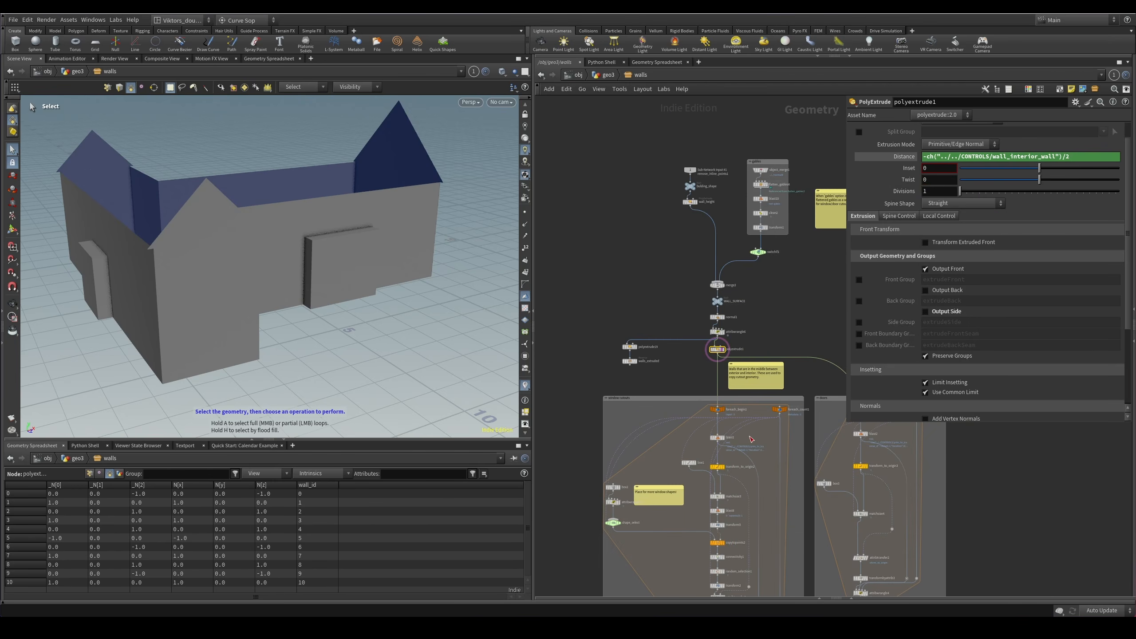
pyautogui.moveTo(800, 444)
pyautogui.mouseDown(button='middle')
pyautogui.moveTo(674, 350)
pyautogui.moveTo(764, 425)
pyautogui.moveTo(699, 179)
pyautogui.mouseUp(button='middle')
pyautogui.scroll(4, 737, 360)
pyautogui.scroll(-2, 764, 425)
pyautogui.scroll(2, 722, 389)
pyautogui.moveTo(723, 438); pyautogui.dragTo(670, 472)
pyautogui.press('r')
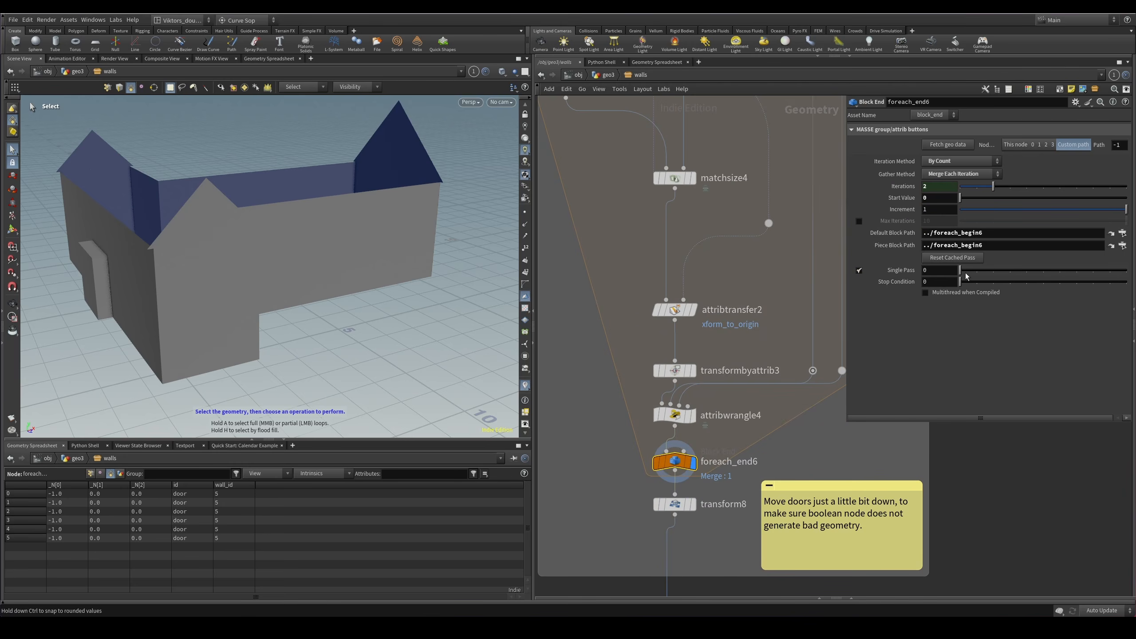
# Display blast2 at the start of the doors loop and inspect the single wall primitive it isolates.
pyautogui.scroll(-2, 736, 216)
pyautogui.moveTo(740, 175); pyautogui.dragTo(733, 392, button='middle')
pyautogui.scroll(3, 705, 256)
pyautogui.moveTo(640, 259); pyautogui.dragTo(691, 194)
pyautogui.press('r')
pyautogui.keyDown('alt'); pyautogui.moveTo(286, 247); pyautogui.dragTo(319, 234); pyautogui.keyUp('alt')
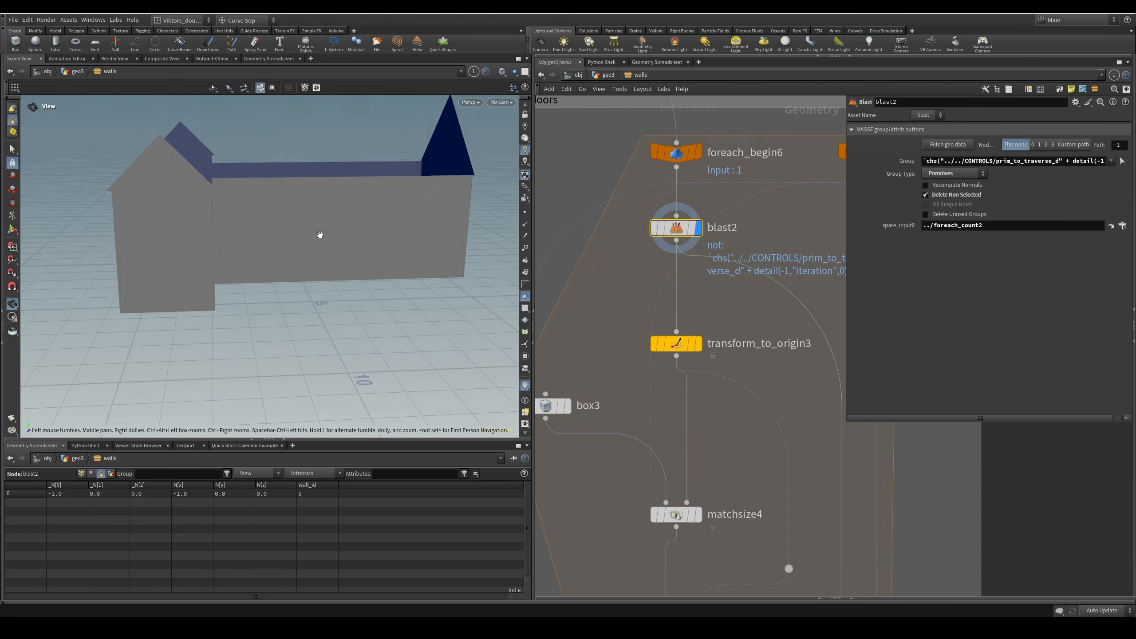
pyautogui.press('s')
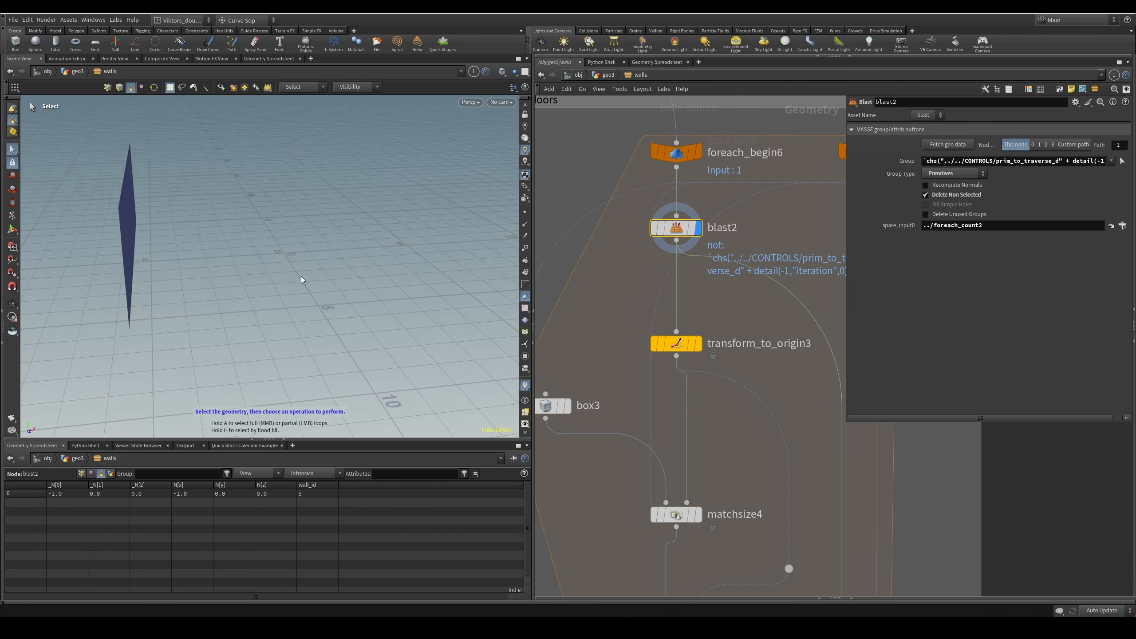
pyautogui.keyDown('alt'); pyautogui.moveTo(301, 276); pyautogui.dragTo(249, 296); pyautogui.keyUp('alt')
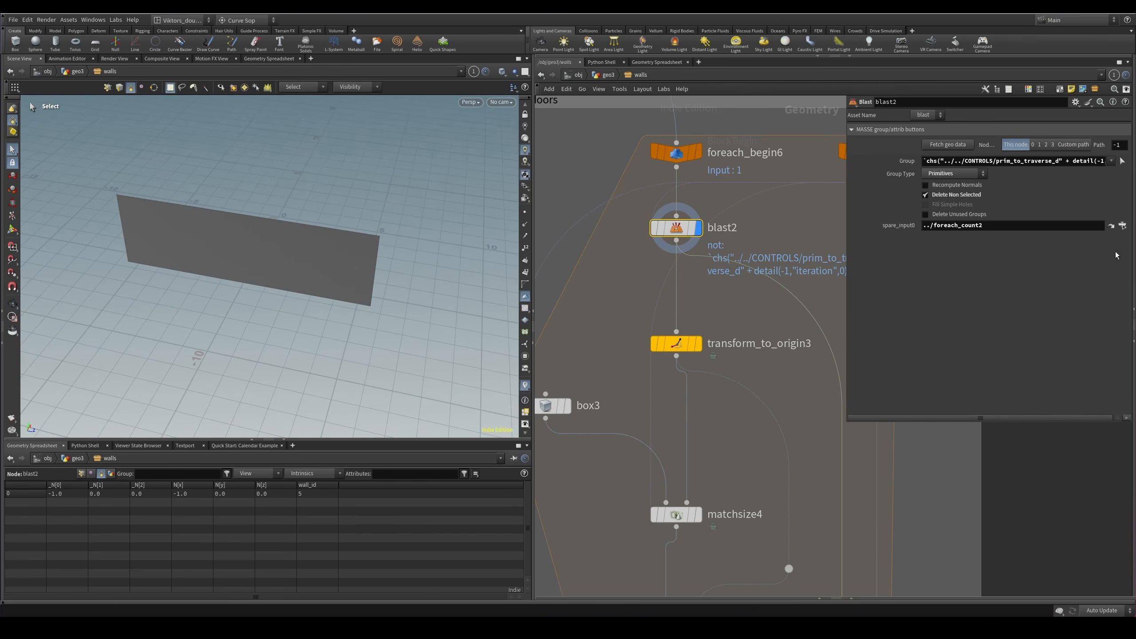
# Set the second door's Primitive to traverse to 3 in CONTROLS while viewing blast2's isolated wall.
pyautogui.moveTo(1135, 214); pyautogui.dragTo(797, 191)
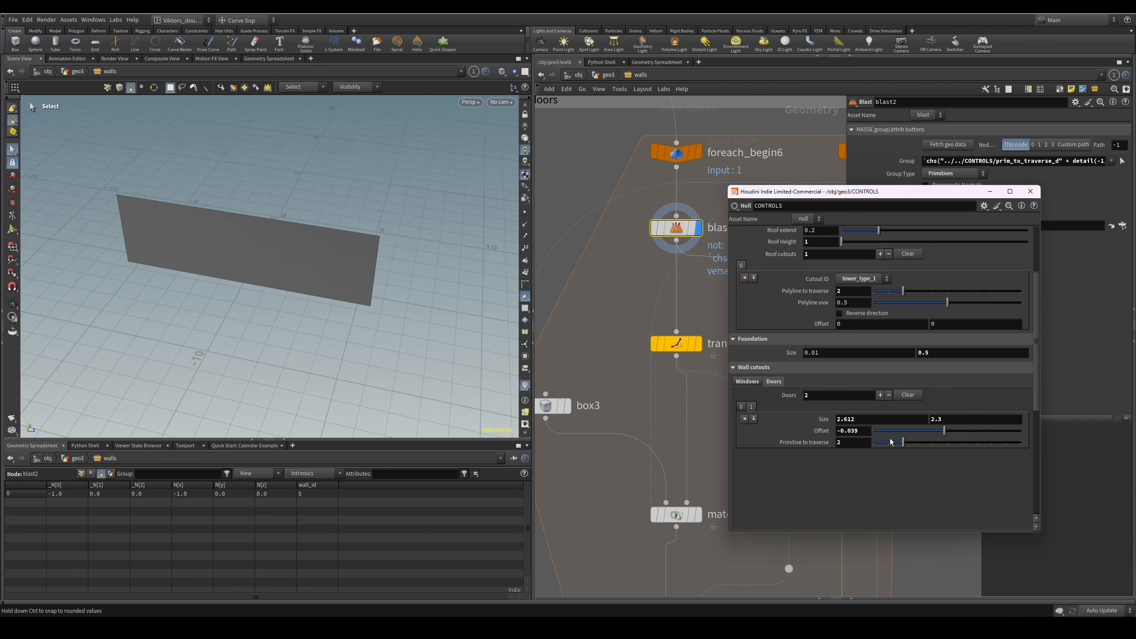
pyautogui.moveTo(804, 195); pyautogui.dragTo(962, 186)
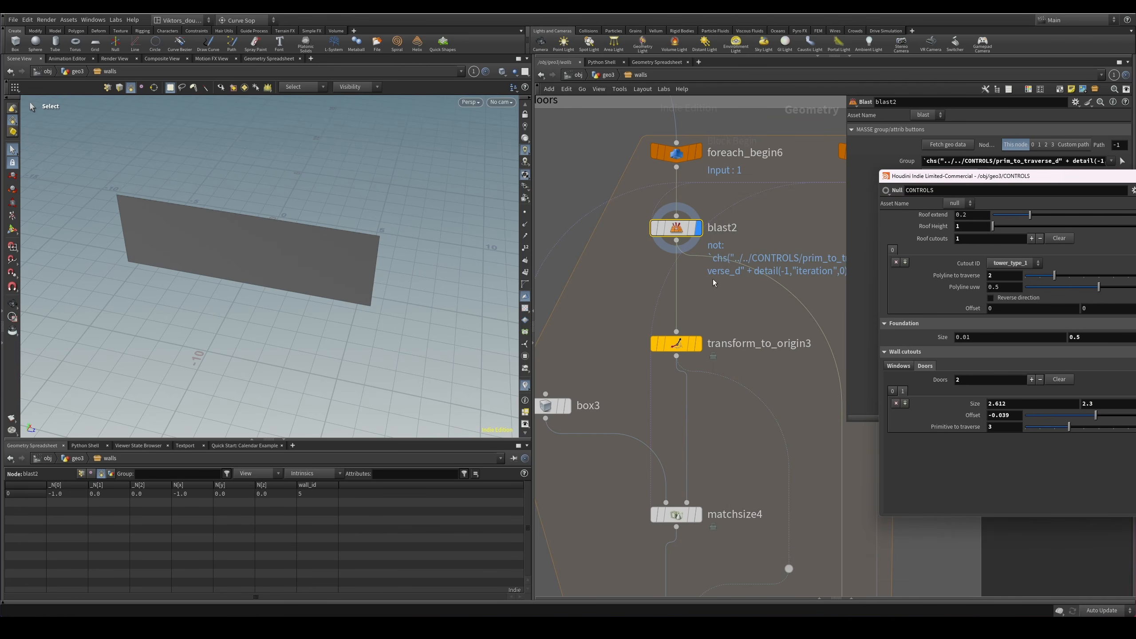
pyautogui.moveTo(1078, 427); pyautogui.dragTo(1095, 451)
pyautogui.moveTo(943, 178); pyautogui.dragTo(1135, 197)
# Display transform_to_origin3 and check the moved wall and the node's info, including the xform_to_origin detail attribute.
pyautogui.click(676, 343)
pyautogui.click(698, 343)
pyautogui.press('Escape')
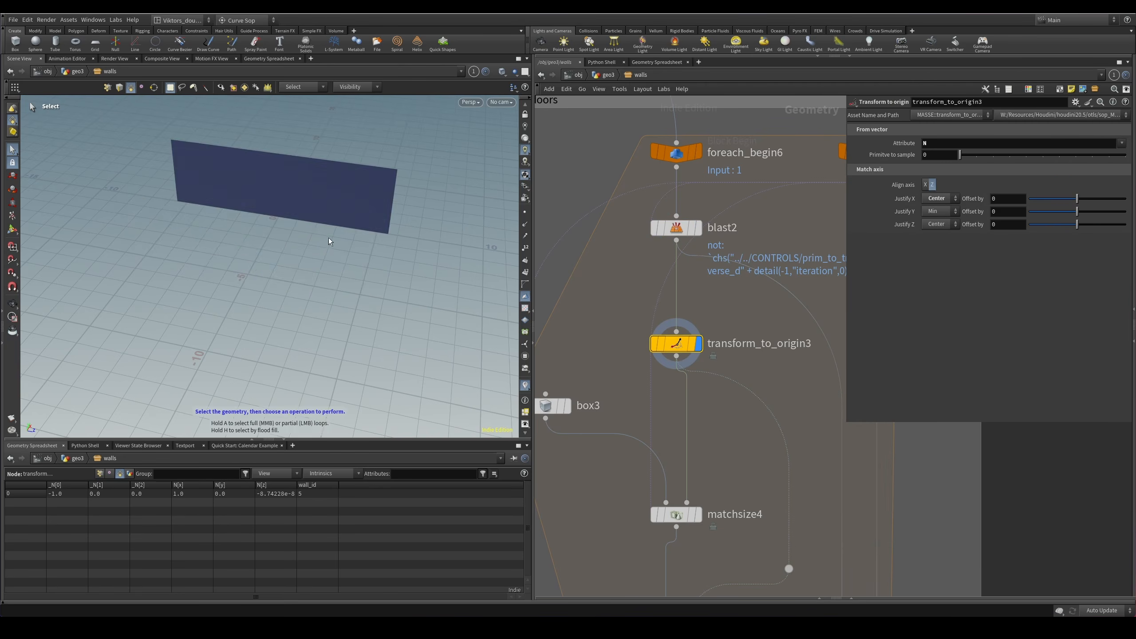
pyautogui.moveTo(328, 238); pyautogui.dragTo(291, 269)
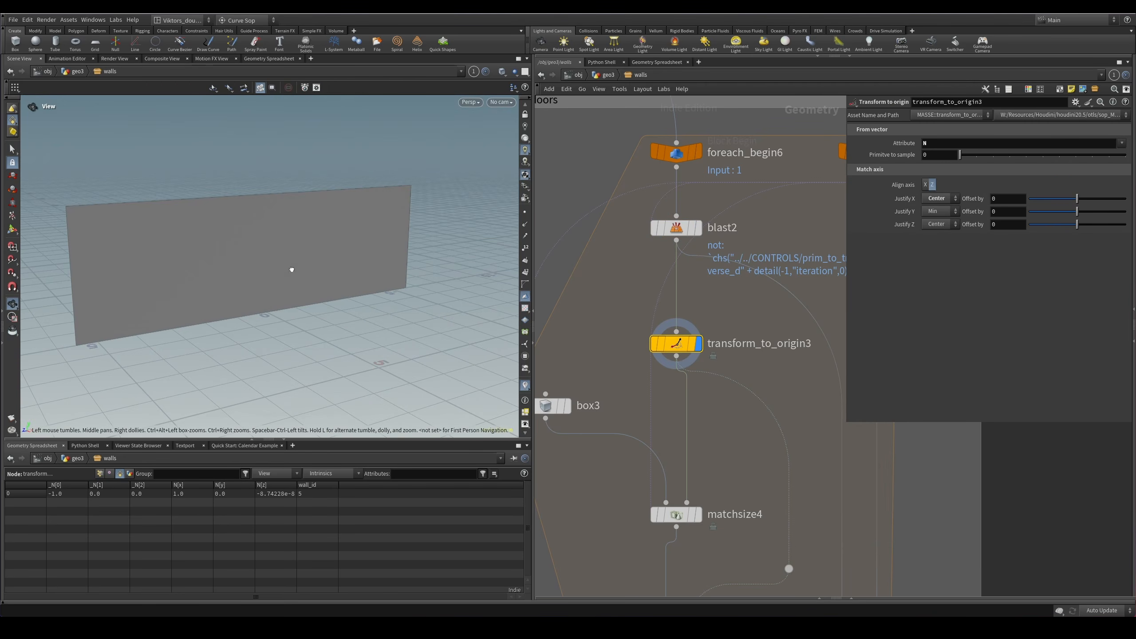
pyautogui.press('s')
pyautogui.scroll(1, 668, 367)
pyautogui.middleClick(672, 347)
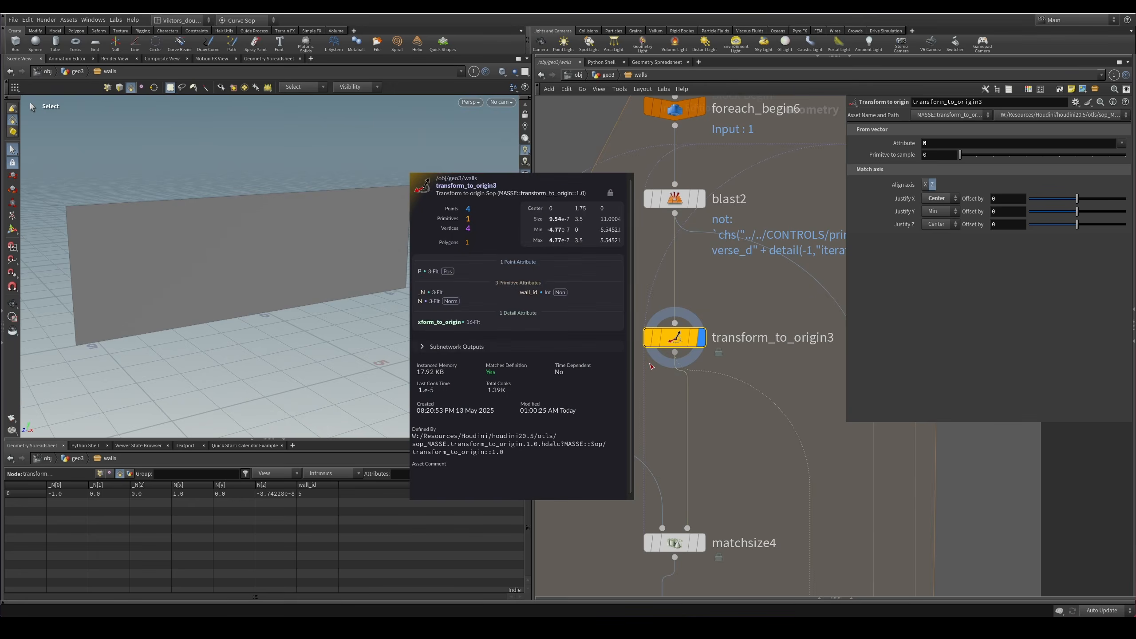
pyautogui.scroll(-1, 732, 447)
pyautogui.moveTo(731, 447); pyautogui.dragTo(722, 377, button='middle')
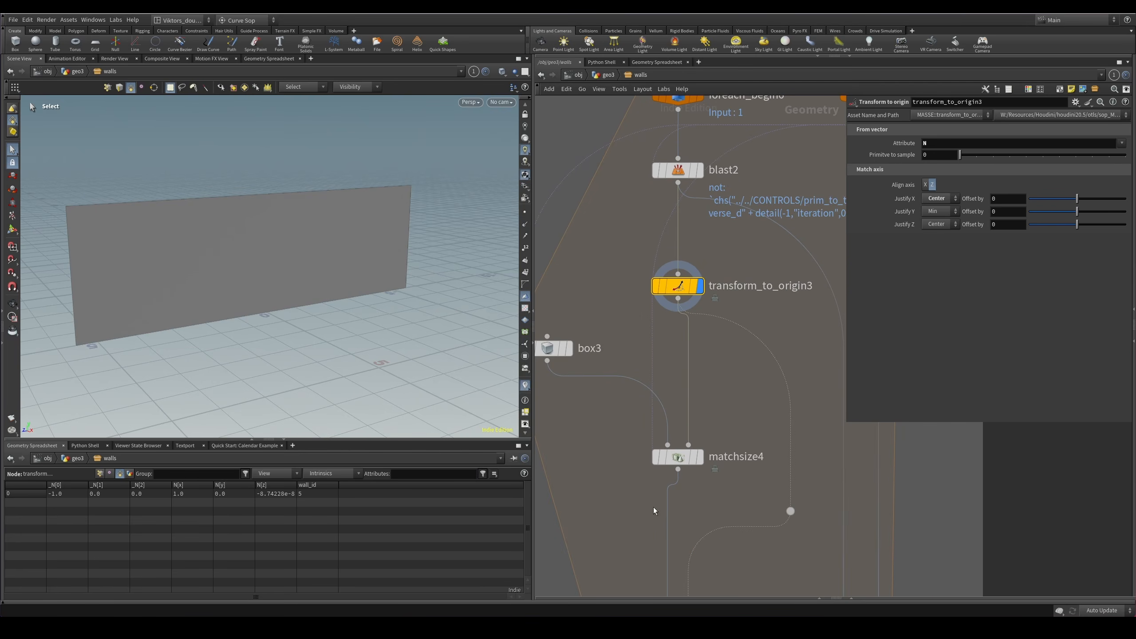
# Examine from several angles how transform_to_origin3 places and orients the wall at the origin.
pyautogui.press('Escape')
pyautogui.moveTo(337, 289); pyautogui.dragTo(300, 269)
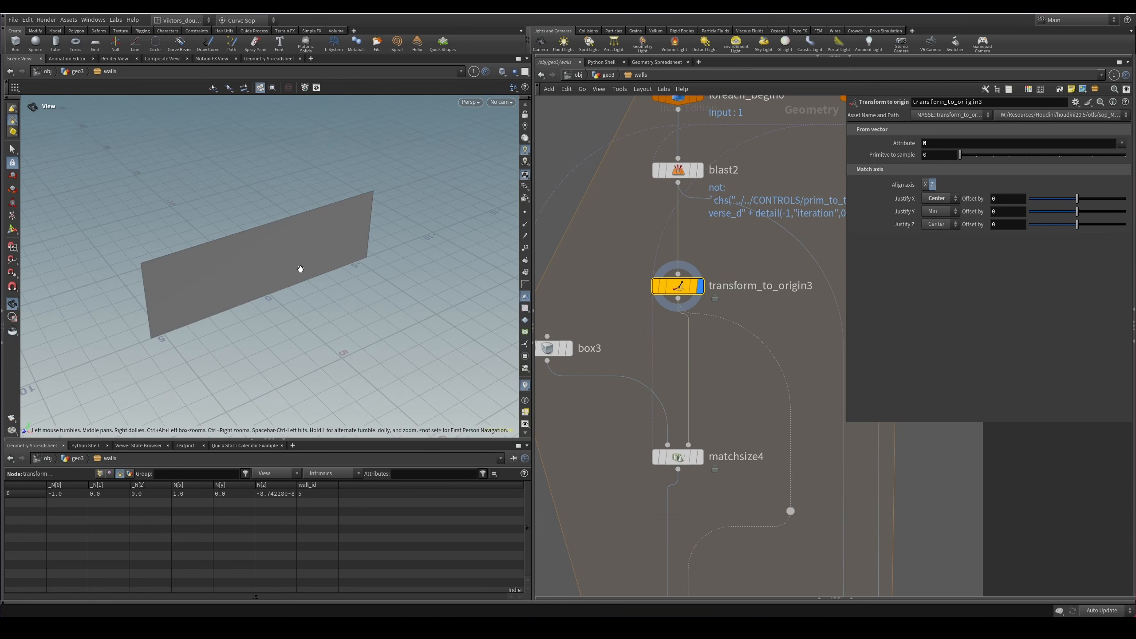
pyautogui.press('s')
pyautogui.moveTo(699, 339); pyautogui.dragTo(703, 393, button='middle')
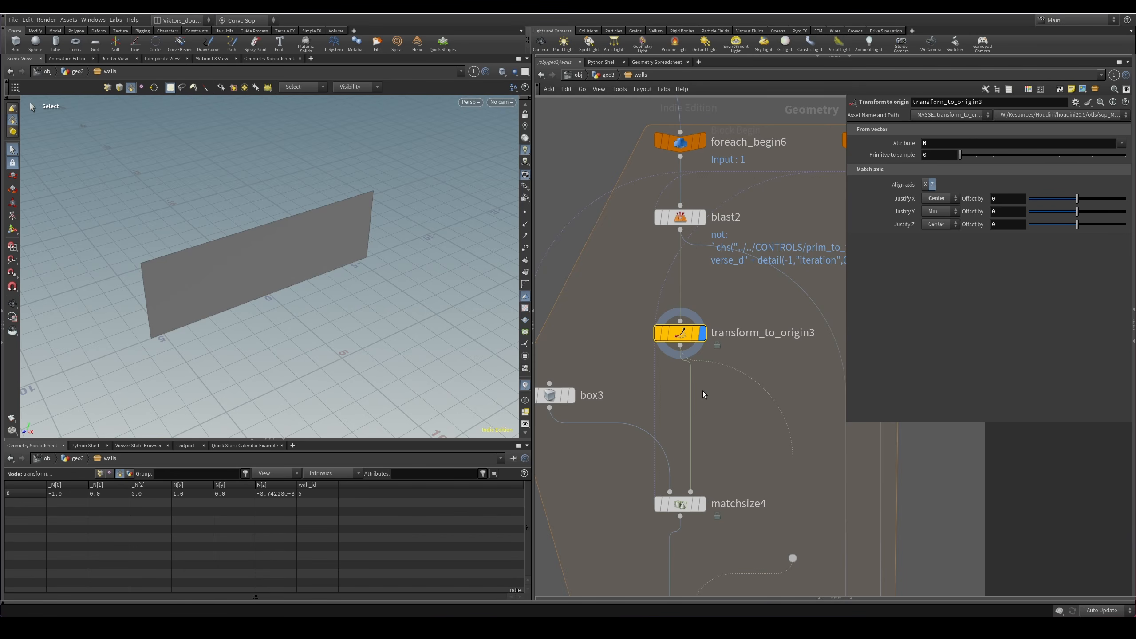
pyautogui.keyDown('alt'); pyautogui.moveTo(287, 251); pyautogui.dragTo(325, 236); pyautogui.keyUp('alt')
pyautogui.keyDown('alt'); pyautogui.moveTo(406, 278); pyautogui.dragTo(297, 246); pyautogui.keyUp('alt')
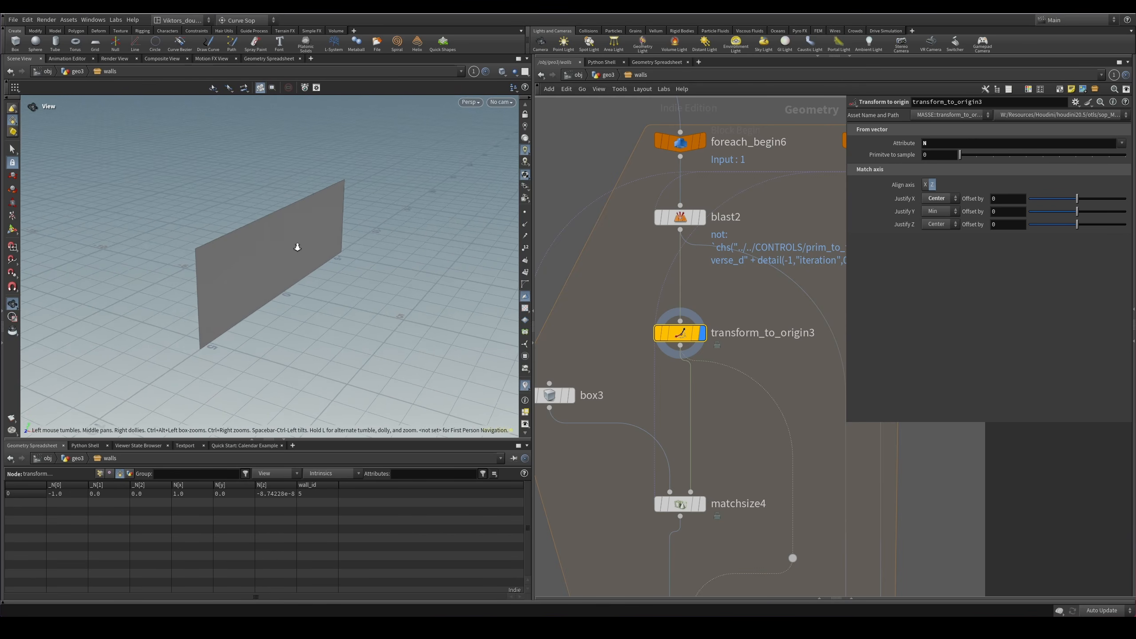
pyautogui.press('Escape')
pyautogui.moveTo(358, 284); pyautogui.dragTo(299, 317)
pyautogui.press('s')
pyautogui.press('s')
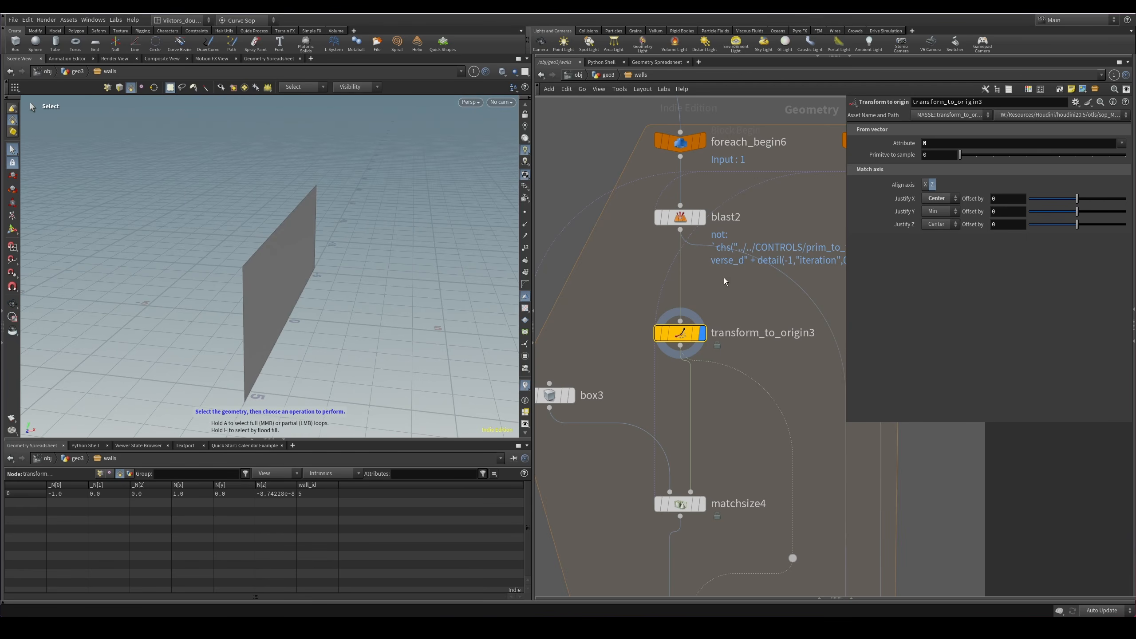
# Compare the wall's original placement in blast2 with its placement in transform_to_origin3.
pyautogui.click(680, 217)
pyautogui.press('Escape')
pyautogui.moveTo(203, 264); pyautogui.dragTo(355, 255)
pyautogui.press('s')
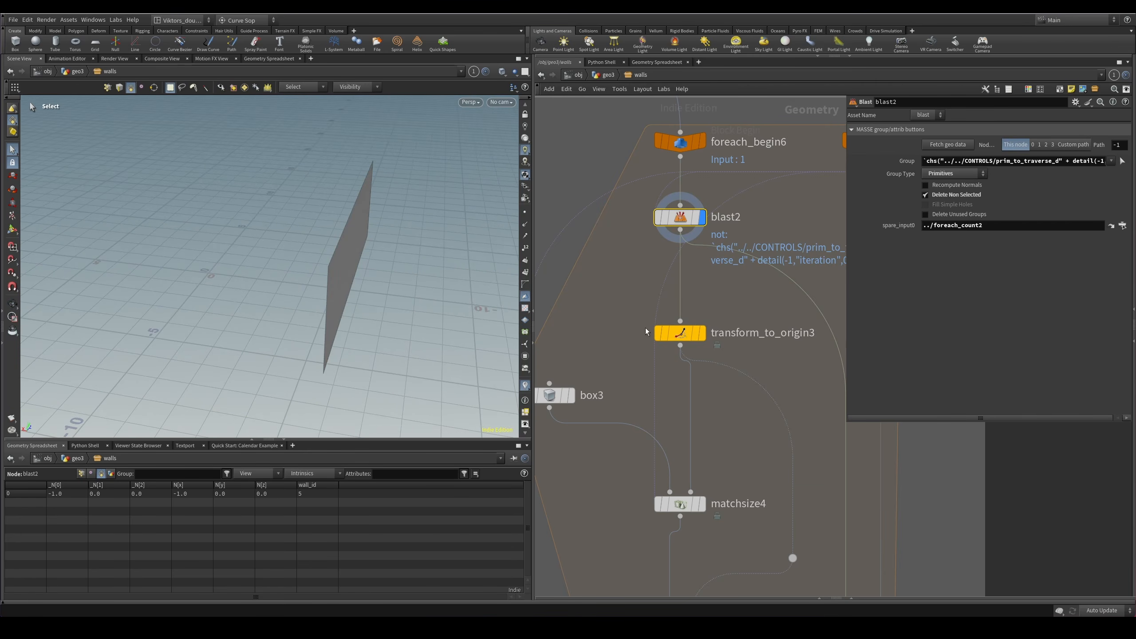
pyautogui.click(700, 333)
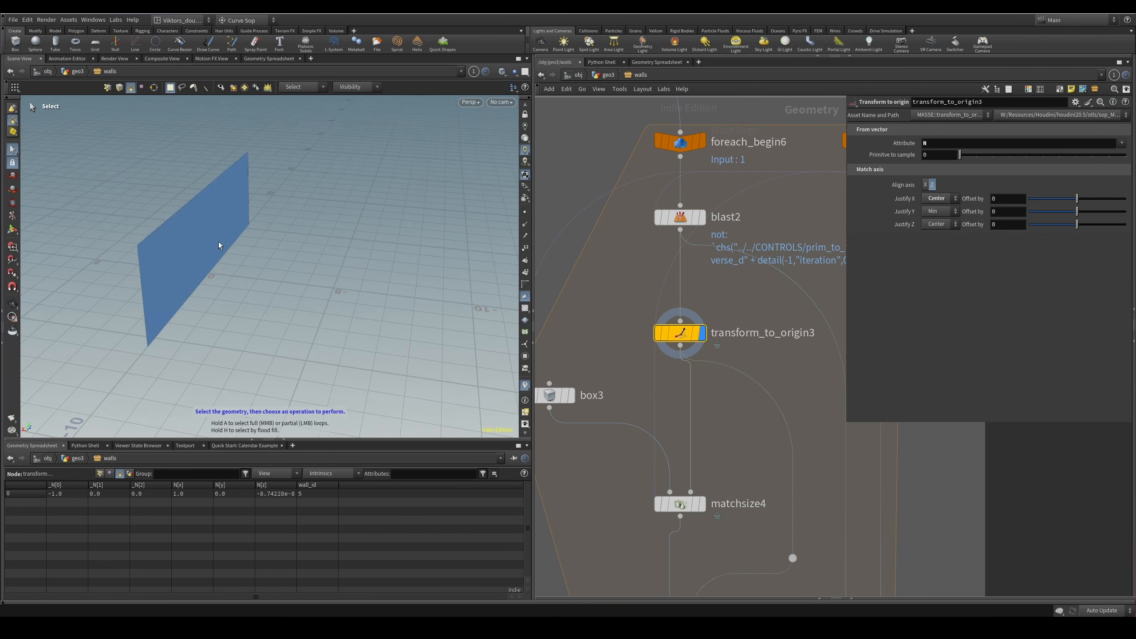
pyautogui.moveTo(223, 243)
pyautogui.mouseDown()
pyautogui.moveTo(233, 256)
pyautogui.moveTo(223, 233)
pyautogui.moveTo(251, 237)
pyautogui.moveTo(327, 269)
pyautogui.moveTo(236, 259)
pyautogui.moveTo(223, 289)
pyautogui.moveTo(286, 279)
pyautogui.moveTo(278, 273)
pyautogui.moveTo(320, 254)
pyautogui.moveTo(271, 243)
pyautogui.moveTo(305, 264)
pyautogui.moveTo(280, 269)
pyautogui.moveTo(322, 264)
pyautogui.moveTo(208, 234)
pyautogui.mouseUp()
# Switch transform_to_origin3's Align axis to X to compare the wall's orientation, and restore it to Z.
pyautogui.click(930, 185)
pyautogui.press('s')
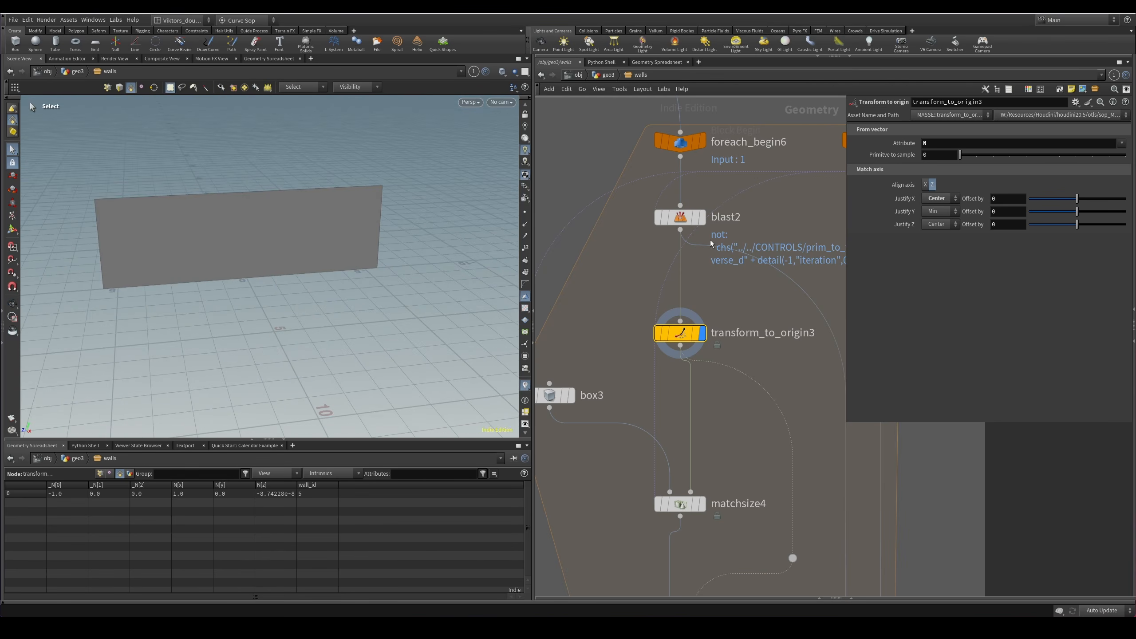
pyautogui.click(926, 186)
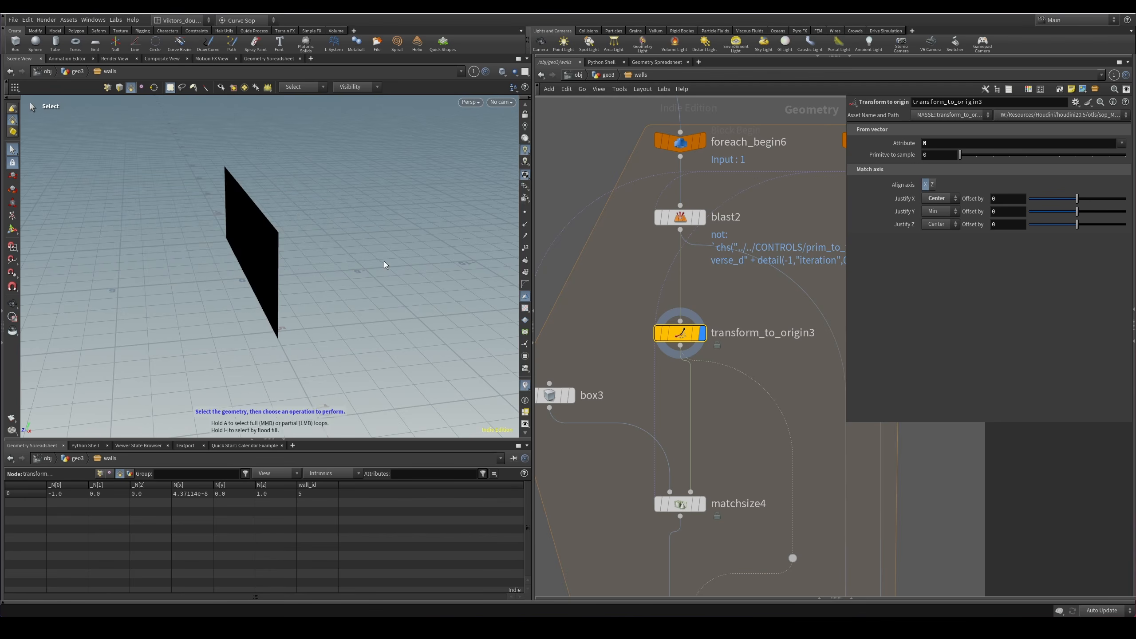
pyautogui.keyDown('alt'); pyautogui.moveTo(354, 265); pyautogui.dragTo(347, 295); pyautogui.keyUp('alt')
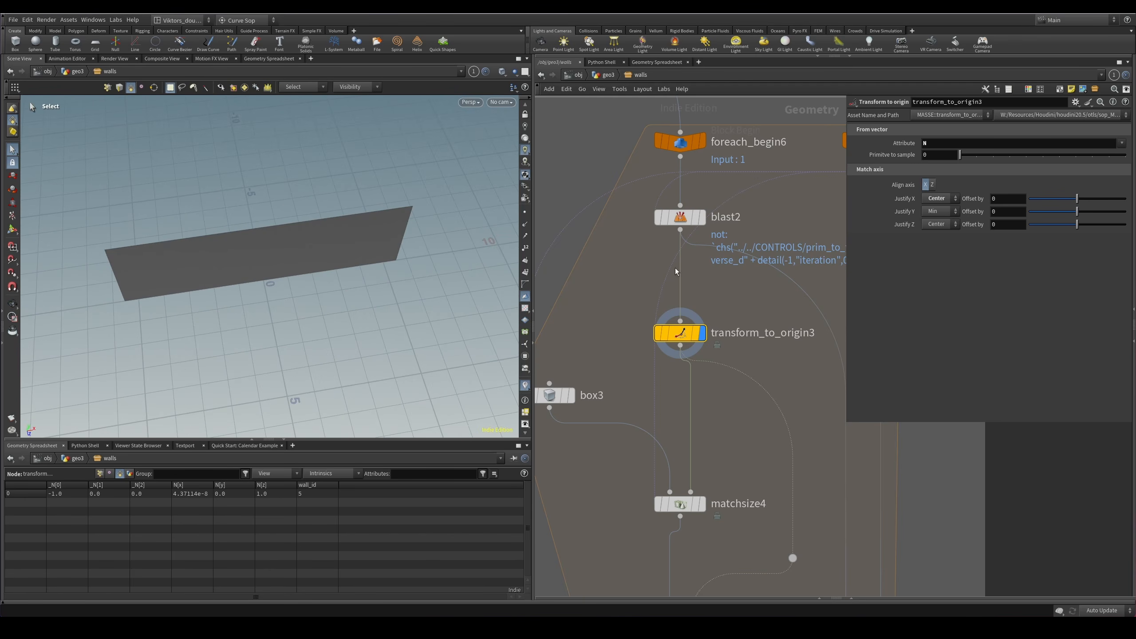
pyautogui.click(933, 185)
pyautogui.press('space')
pyautogui.moveTo(319, 285); pyautogui.dragTo(241, 233)
pyautogui.scroll(-3, 597, 349)
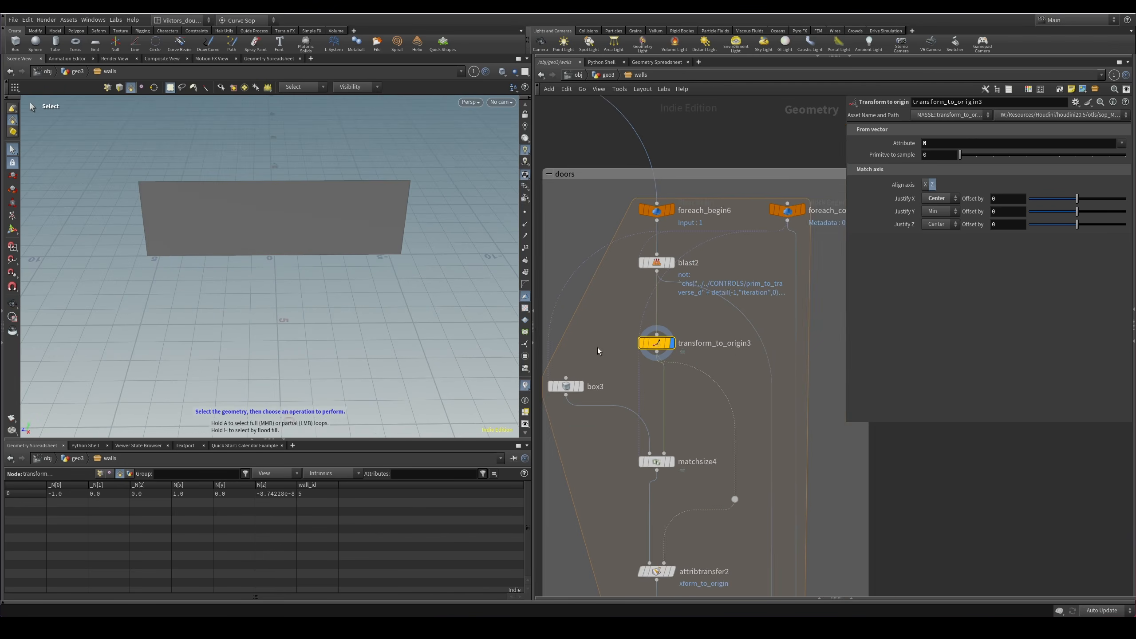
# Review the first door's Size, Offset and Primitive to traverse in CONTROLS against the wall placed at the origin.
pyautogui.scroll(2, 620, 314)
pyautogui.scroll(-2, 689, 315)
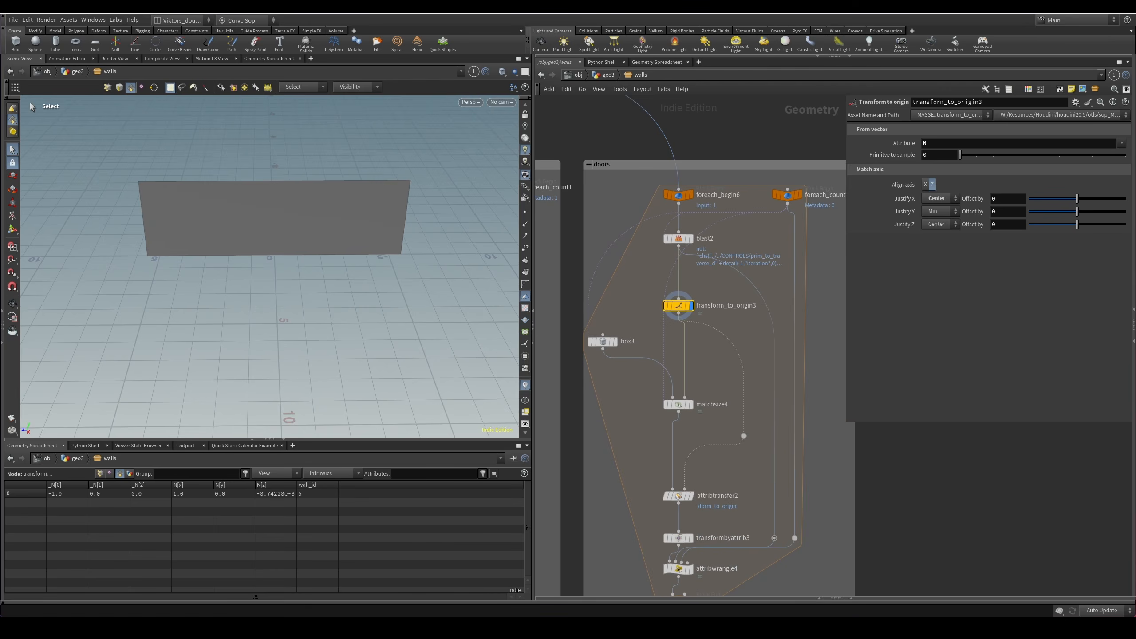
pyautogui.moveTo(1135, 206); pyautogui.dragTo(934, 142)
pyautogui.moveTo(983, 393)
pyautogui.mouseDown()
pyautogui.moveTo(909, 398)
pyautogui.moveTo(1047, 402)
pyautogui.moveTo(918, 414)
pyautogui.moveTo(998, 408)
pyautogui.moveTo(983, 408)
pyautogui.mouseUp()
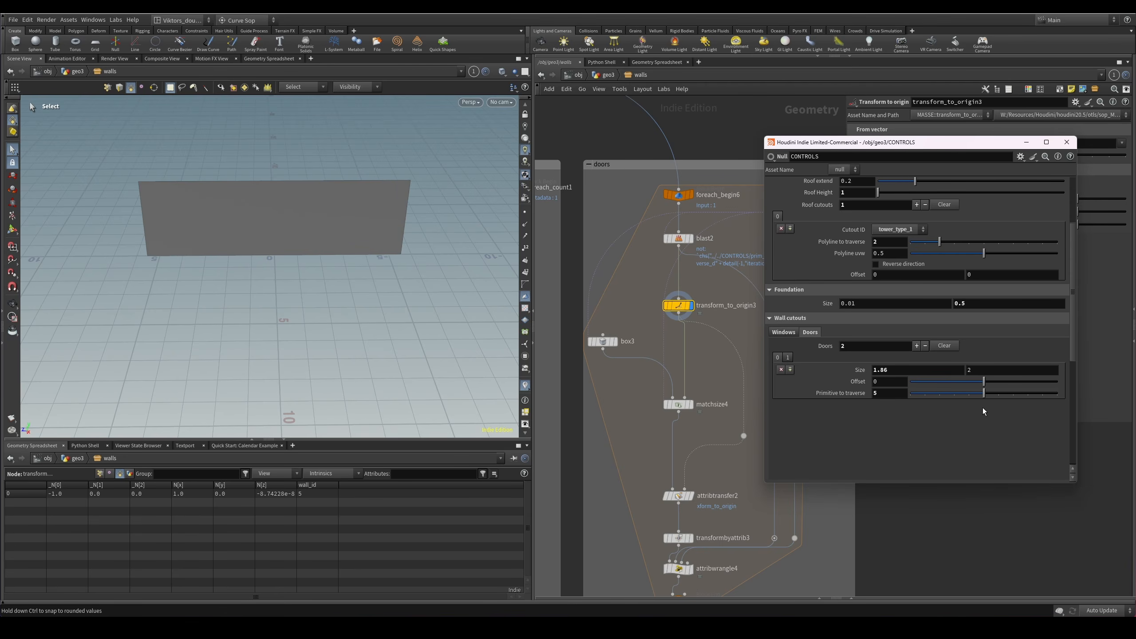
pyautogui.moveTo(837, 147); pyautogui.dragTo(795, 228)
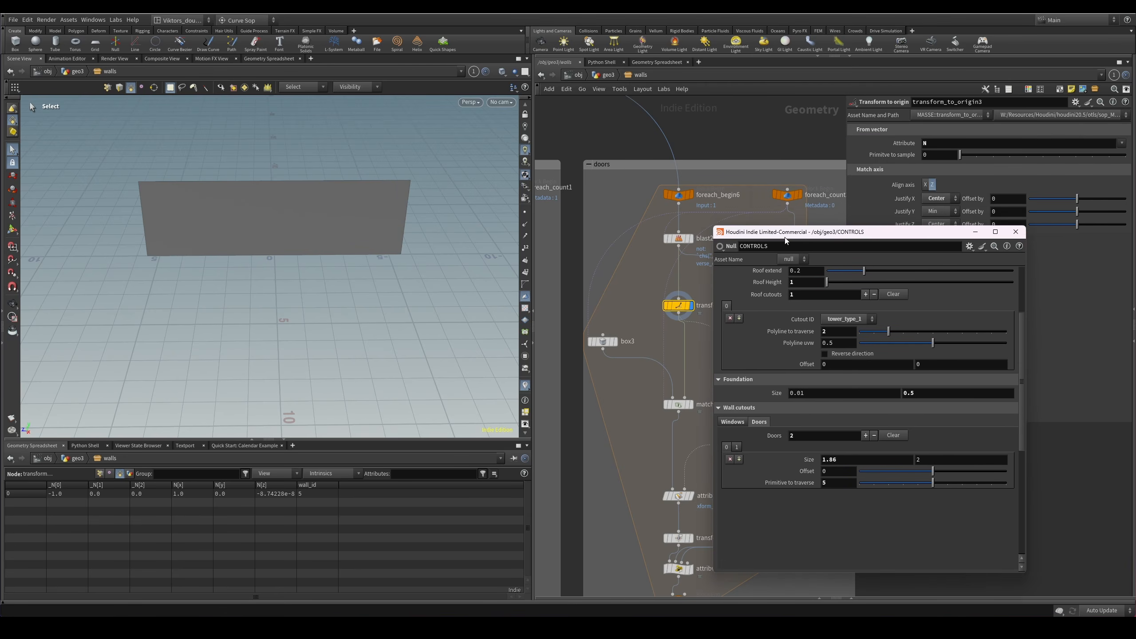
pyautogui.press('Escape')
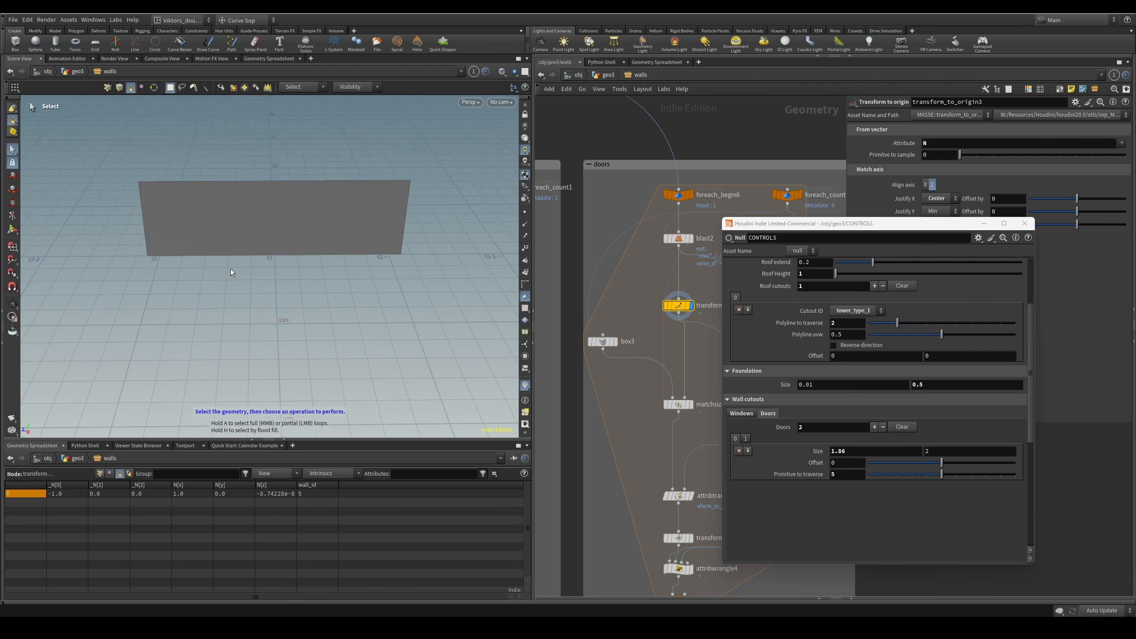
pyautogui.moveTo(230, 268); pyautogui.dragTo(250, 291)
pyautogui.keyDown('alt'); pyautogui.moveTo(268, 252); pyautogui.dragTo(251, 181); pyautogui.keyUp('alt')
pyautogui.moveTo(795, 224); pyautogui.dragTo(1135, 228)
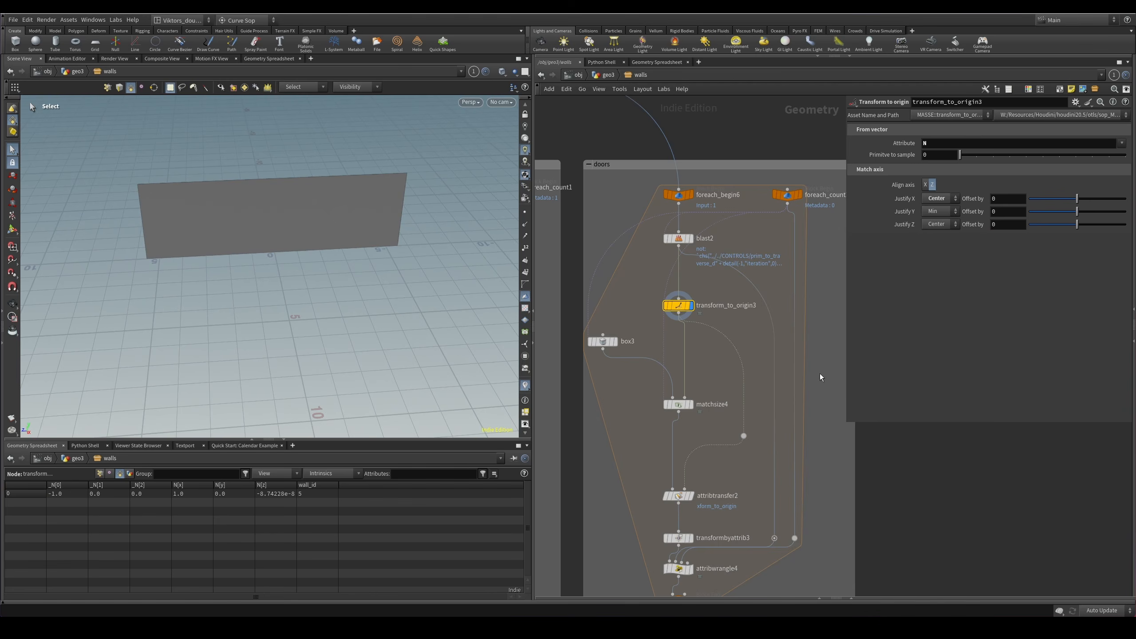
# Trace the nodes around transform_to_origin3 and view the origin-aligned wall from a higher angle.
pyautogui.scroll(2, 687, 386)
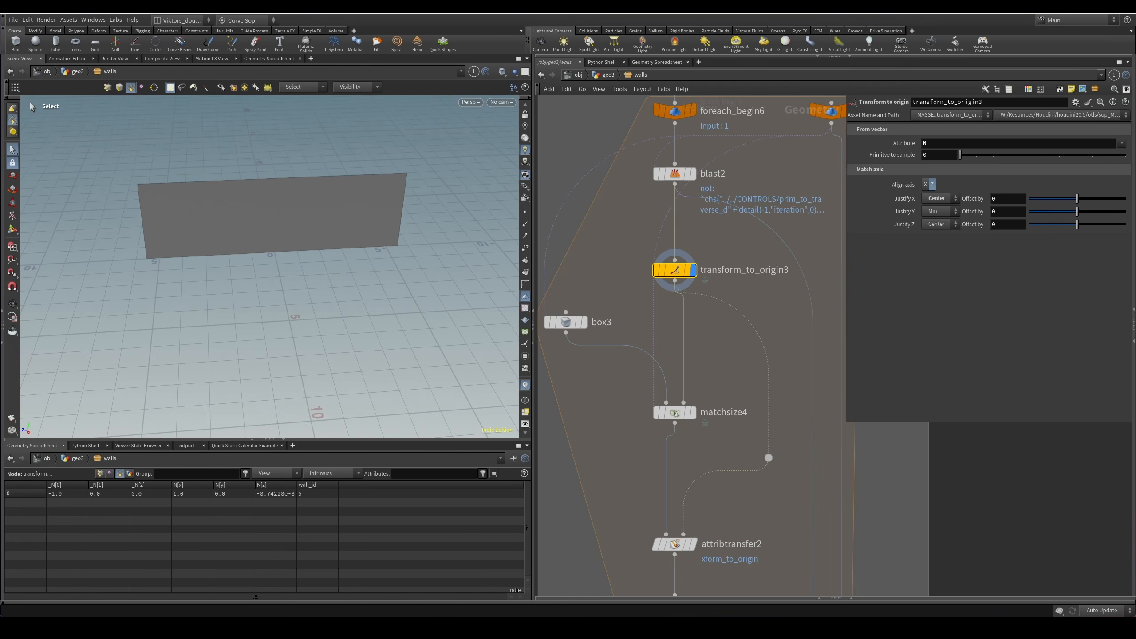
pyautogui.moveTo(678, 304); pyautogui.dragTo(661, 344, button='middle')
pyautogui.keyDown('alt'); pyautogui.moveTo(341, 227); pyautogui.dragTo(380, 261); pyautogui.keyUp('alt')
pyautogui.scroll(2, 699, 313)
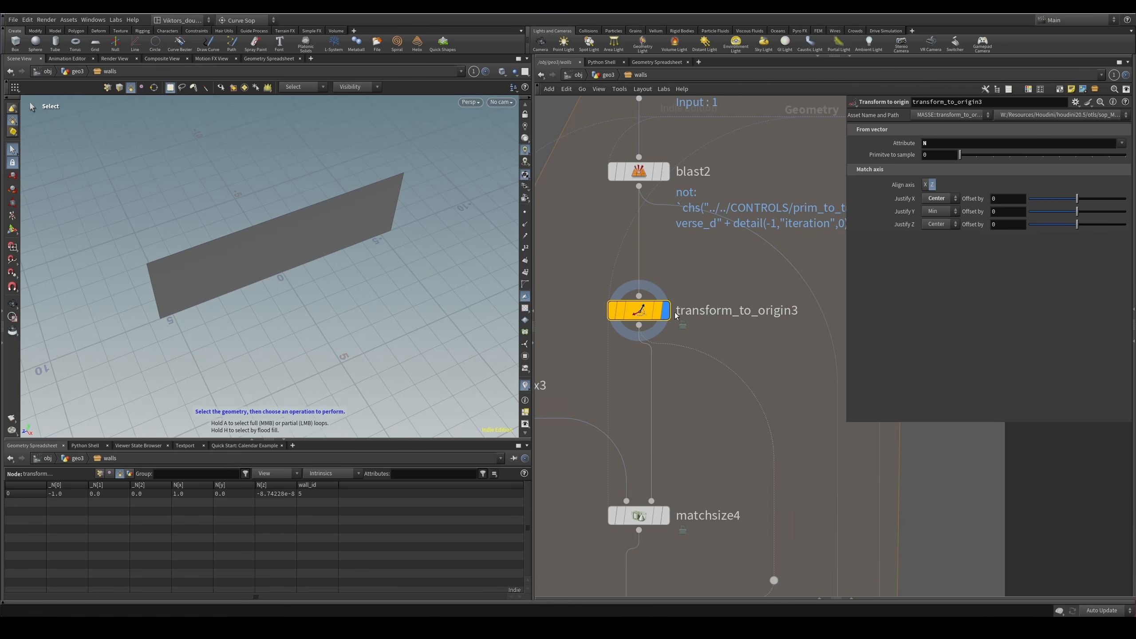
# Switch to Snipping Tool and mark the slanted face's edges and direction arrows in red on the house screenshot.
pyautogui.moveTo(697, 463); pyautogui.dragTo(688, 426, button='middle')
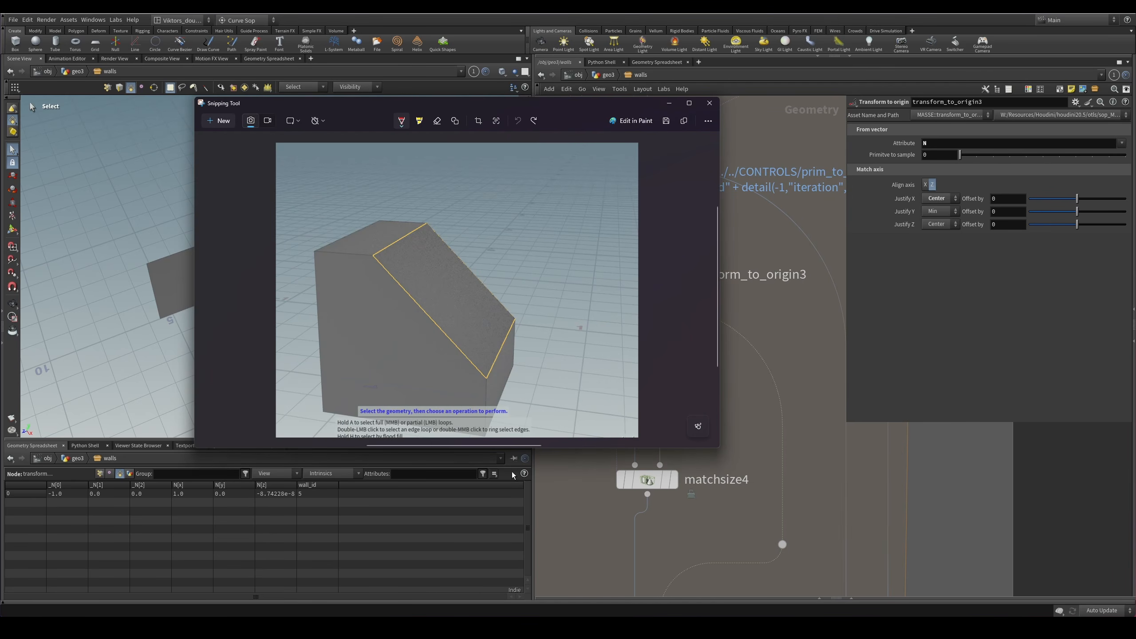
pyautogui.click(433, 134)
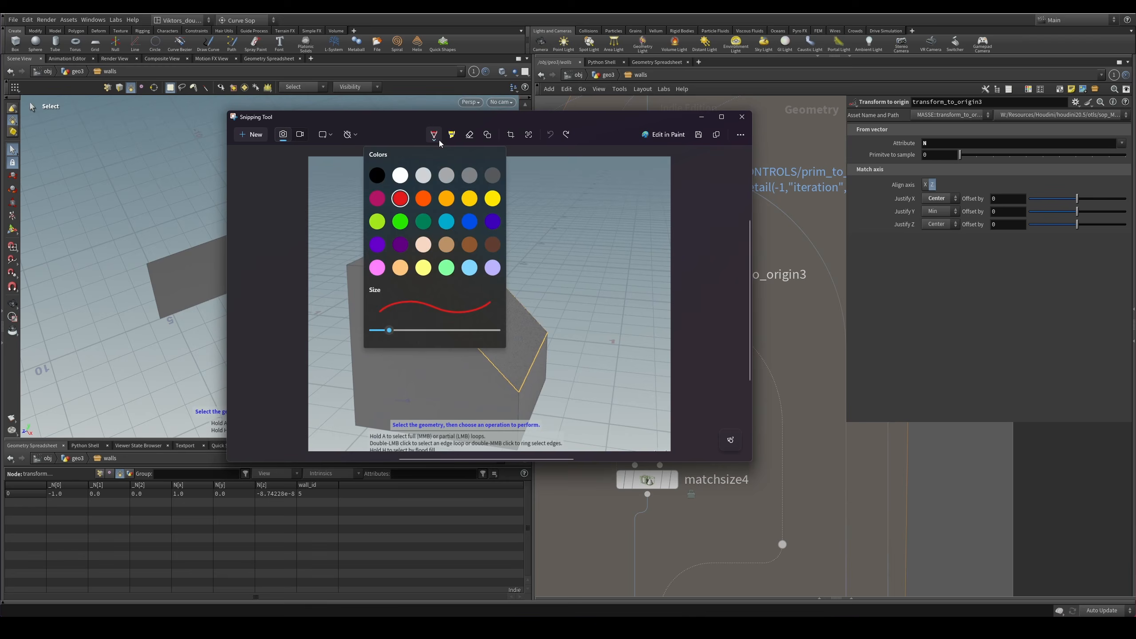
pyautogui.click(401, 199)
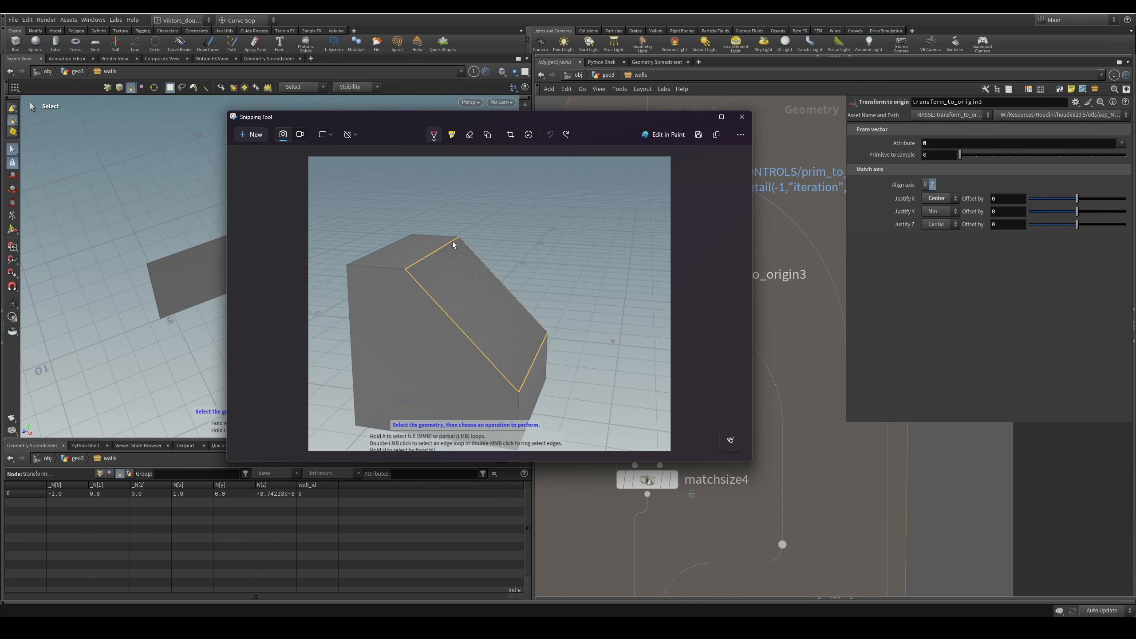
pyautogui.moveTo(457, 238)
pyautogui.mouseDown()
pyautogui.moveTo(408, 270)
pyautogui.moveTo(475, 356)
pyautogui.mouseUp()
pyautogui.moveTo(546, 331); pyautogui.dragTo(526, 374)
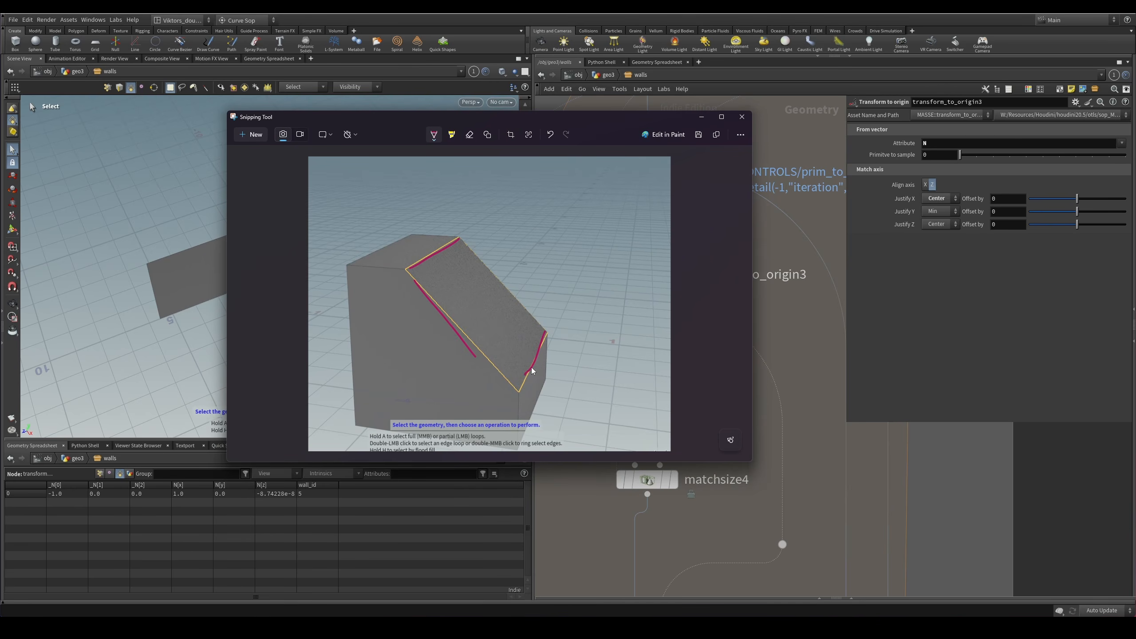
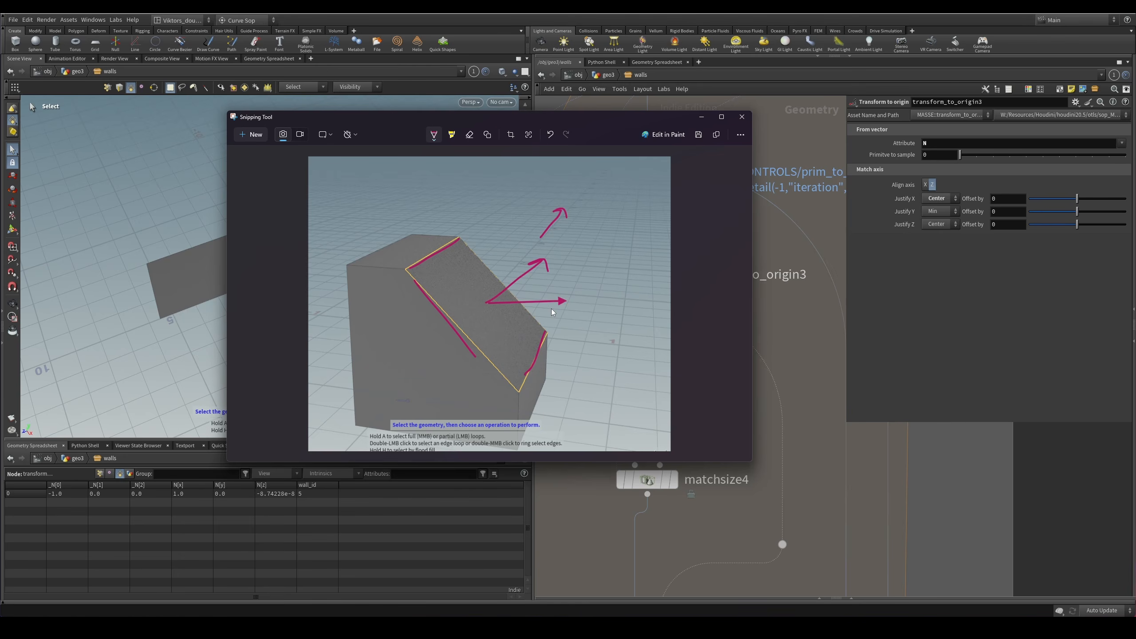
pyautogui.moveTo(551, 310); pyautogui.dragTo(582, 303)
pyautogui.click(699, 117)
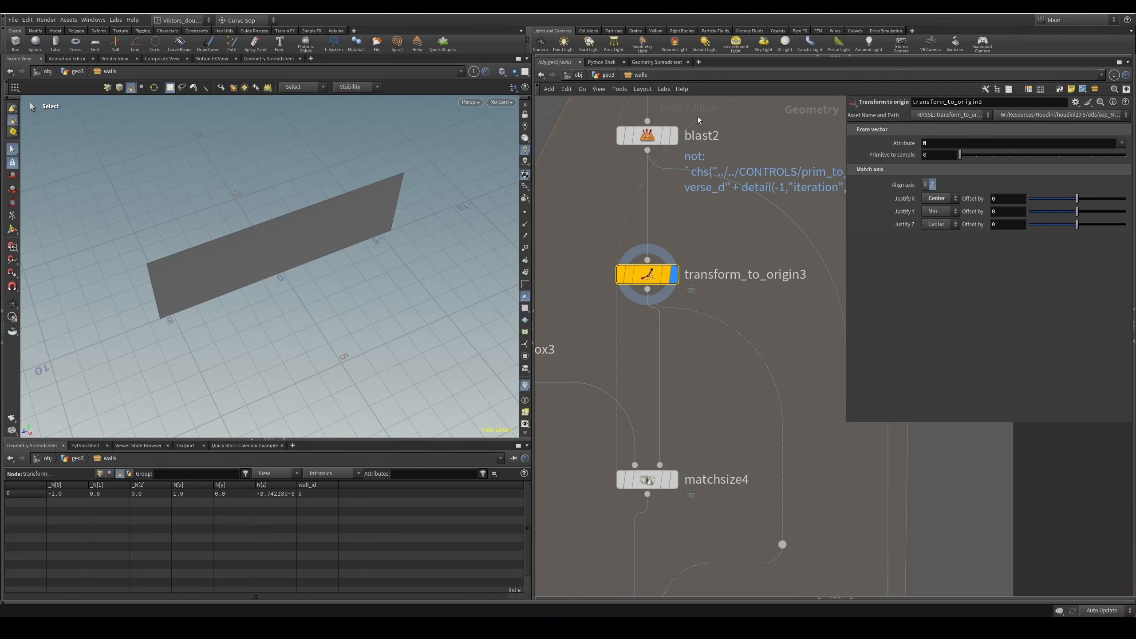
# Inspect the origin-aligned wall of transform_to_origin3 from several angles, relating it to the nearby box3 node.
pyautogui.scroll(-3, 709, 224)
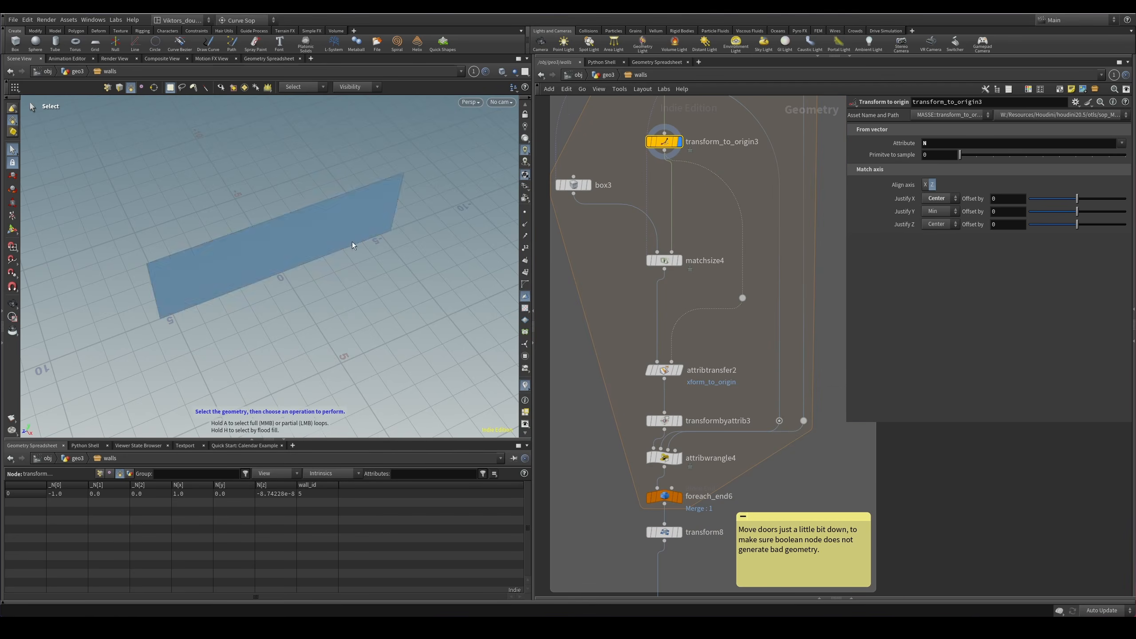
pyautogui.moveTo(250, 244); pyautogui.dragTo(278, 242)
pyautogui.scroll(5, 705, 250)
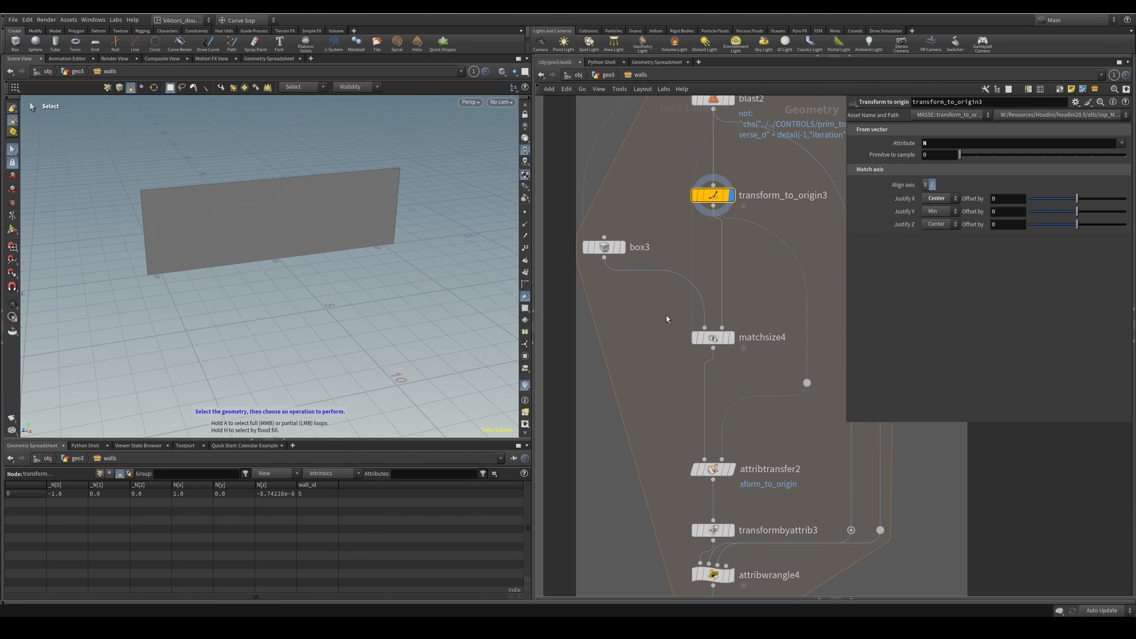
pyautogui.click(604, 246)
pyautogui.click(713, 195)
pyautogui.moveTo(362, 259); pyautogui.dragTo(291, 257)
pyautogui.scroll(2, 744, 353)
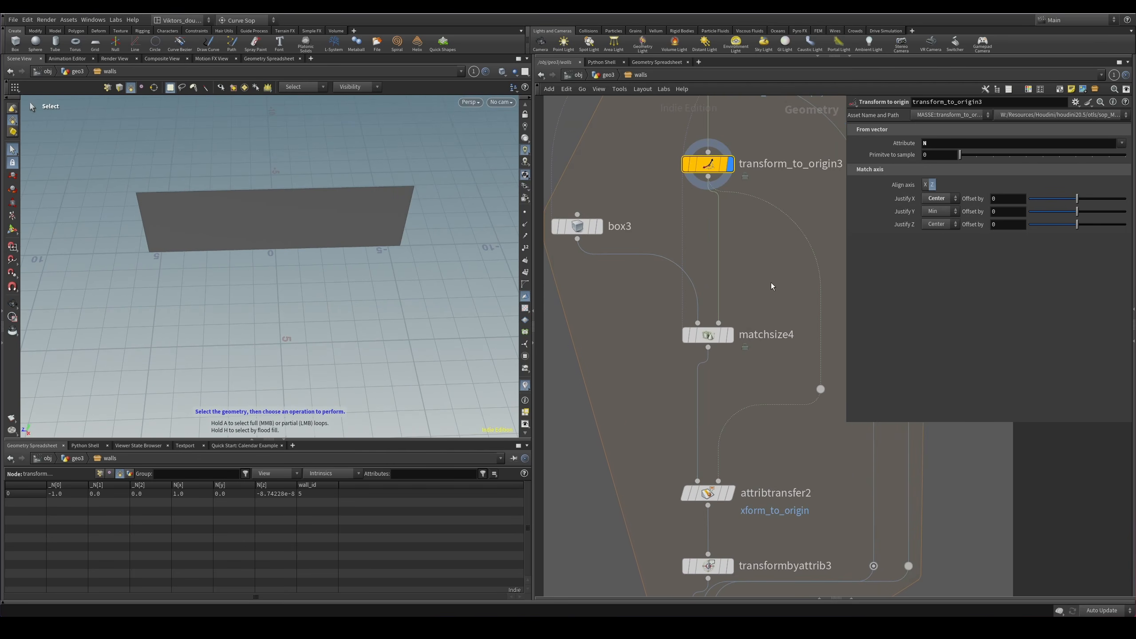
# Display box3 and compare its parameters with the first door's Size and Offset in CONTROLS.
pyautogui.moveTo(742, 277); pyautogui.dragTo(670, 352)
pyautogui.press('r')
pyautogui.scroll(3, 353, 226)
pyautogui.keyDown('alt'); pyautogui.moveTo(261, 234); pyautogui.dragTo(357, 272); pyautogui.keyUp('alt')
pyautogui.moveTo(730, 380); pyautogui.dragTo(748, 392, button='middle')
pyautogui.moveTo(649, 343); pyautogui.dragTo(600, 210)
pyautogui.press('r')
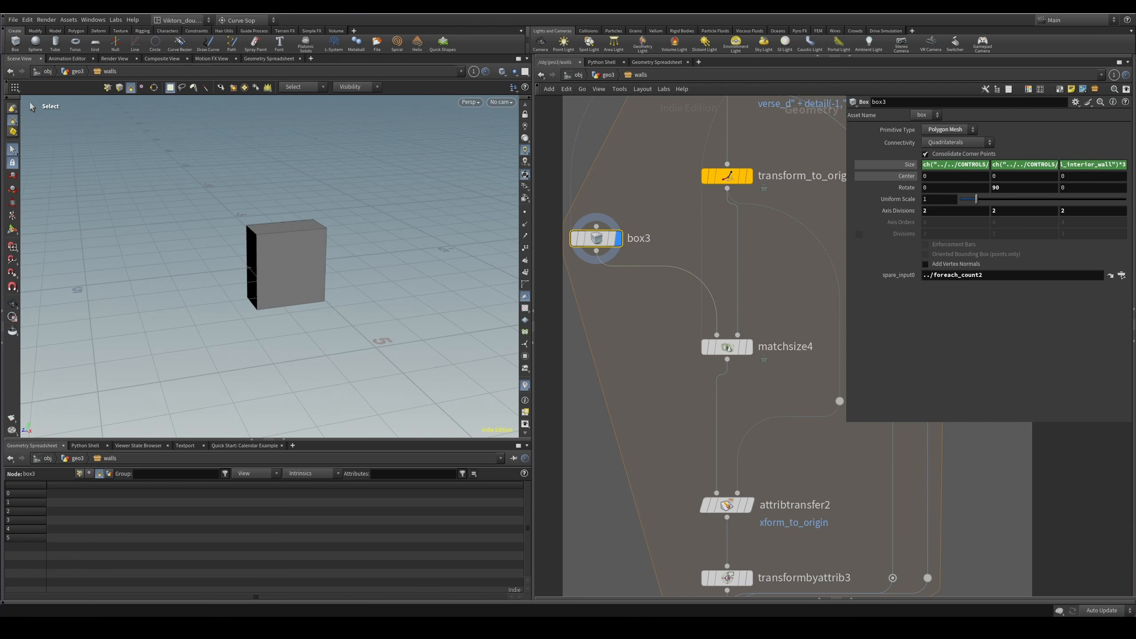
pyautogui.moveTo(1135, 197); pyautogui.dragTo(832, 167)
pyautogui.moveTo(875, 395)
pyautogui.mouseDown(button='middle')
pyautogui.moveTo(898, 396)
pyautogui.moveTo(879, 395)
pyautogui.mouseUp(button='middle')
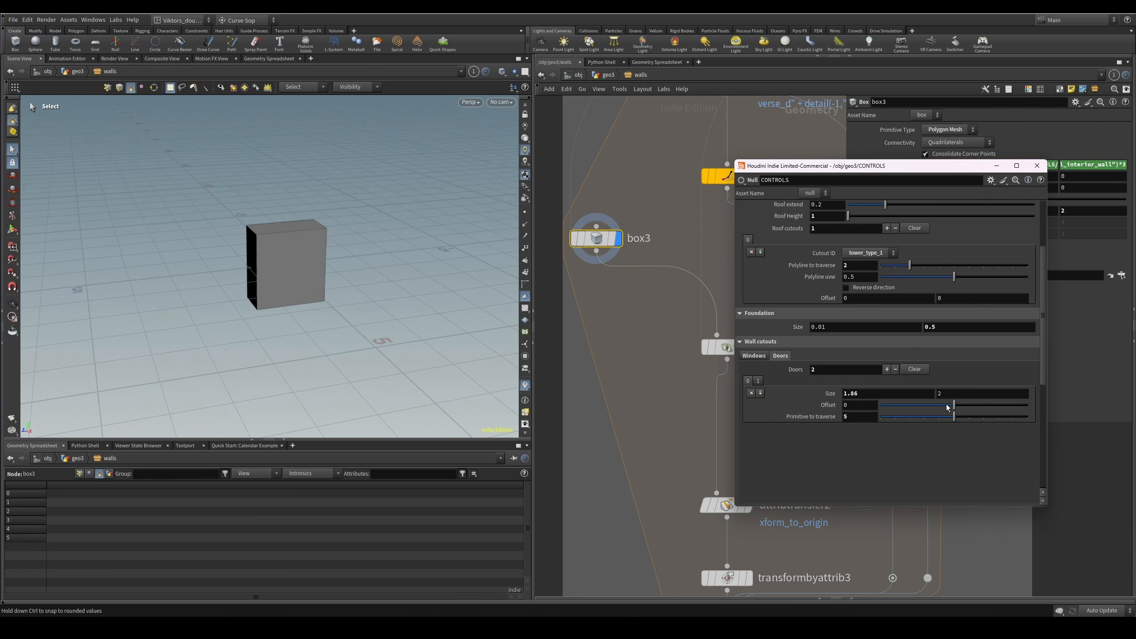
pyautogui.moveTo(855, 167); pyautogui.dragTo(1135, 168)
# View the door box placed by matchsize4 and the attribute transfer settings of attribtransfer2.
pyautogui.moveTo(795, 300); pyautogui.dragTo(712, 363)
pyautogui.press('r')
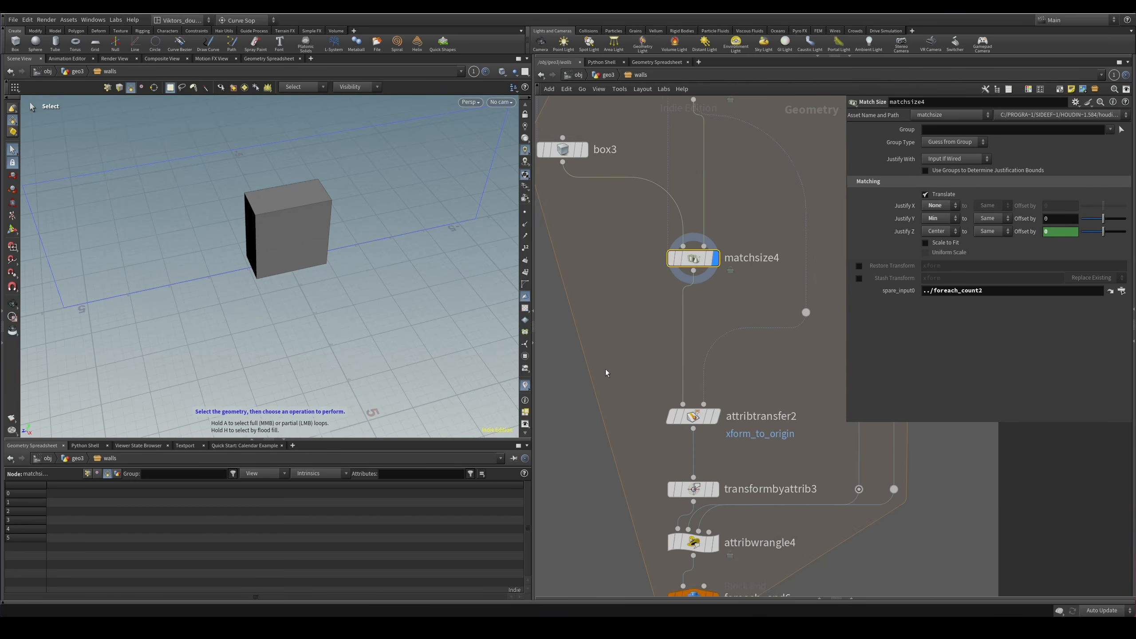
pyautogui.scroll(-3, 668, 381)
pyautogui.moveTo(630, 363); pyautogui.dragTo(696, 425)
pyautogui.press('r')
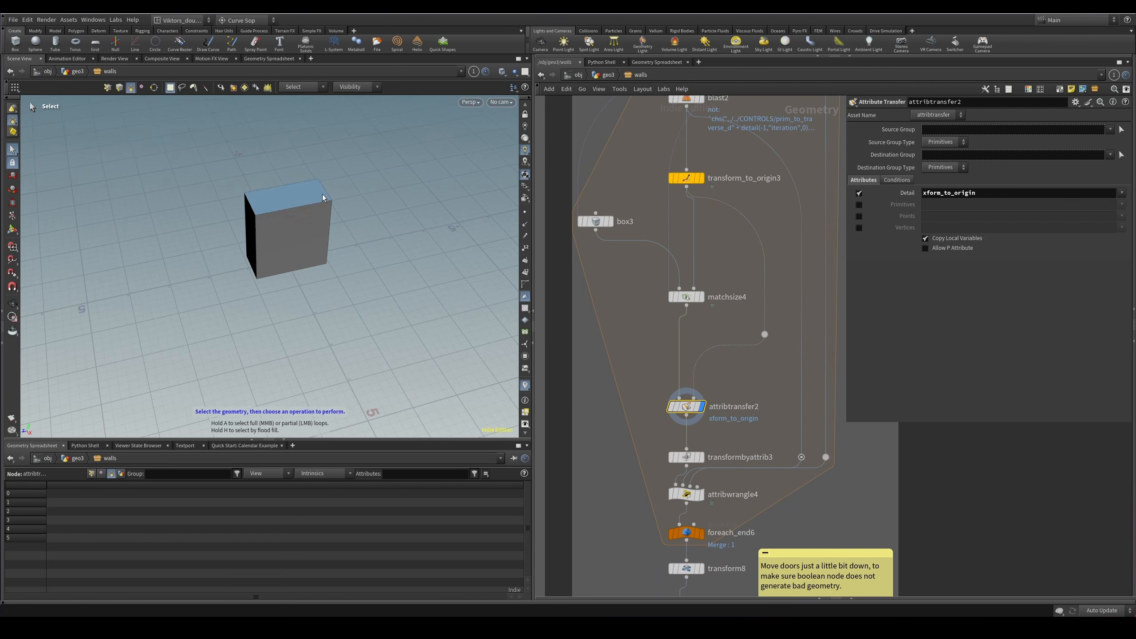
pyautogui.scroll(2, 741, 400)
pyautogui.moveTo(744, 421); pyautogui.dragTo(743, 491, button='middle')
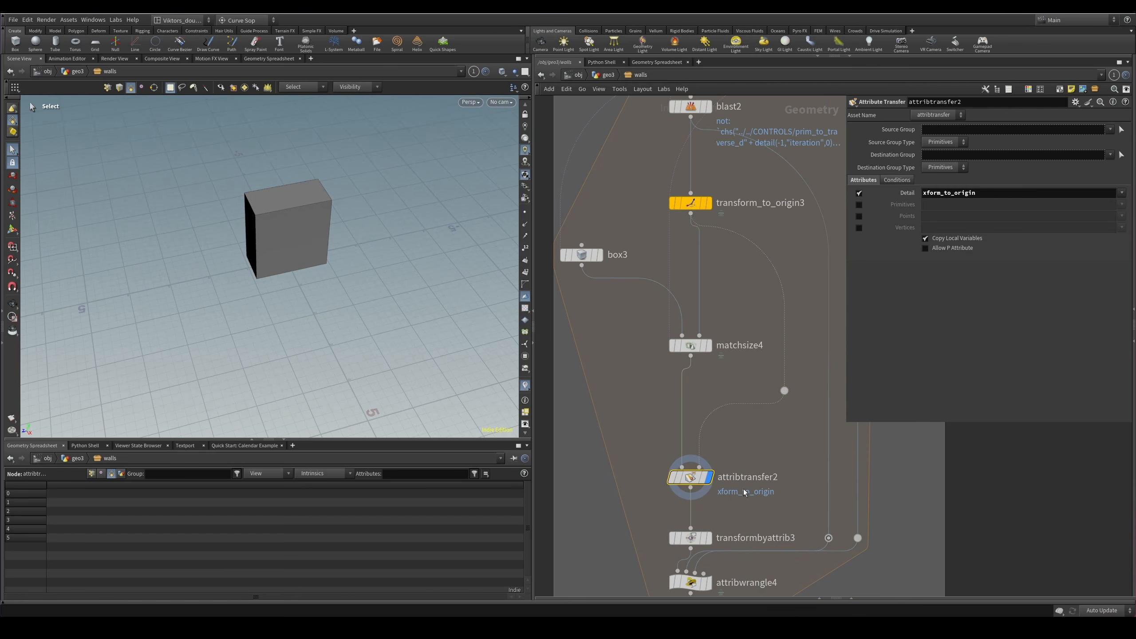
pyautogui.moveTo(738, 450); pyautogui.dragTo(738, 425, button='middle')
# Compare the origin-aligned wall in transform_to_origin3 with the door box generated by box3.
pyautogui.moveTo(739, 238); pyautogui.dragTo(748, 320, button='middle')
pyautogui.moveTo(748, 320); pyautogui.dragTo(700, 246)
pyautogui.press('r')
pyautogui.moveTo(313, 286); pyautogui.dragTo(359, 204)
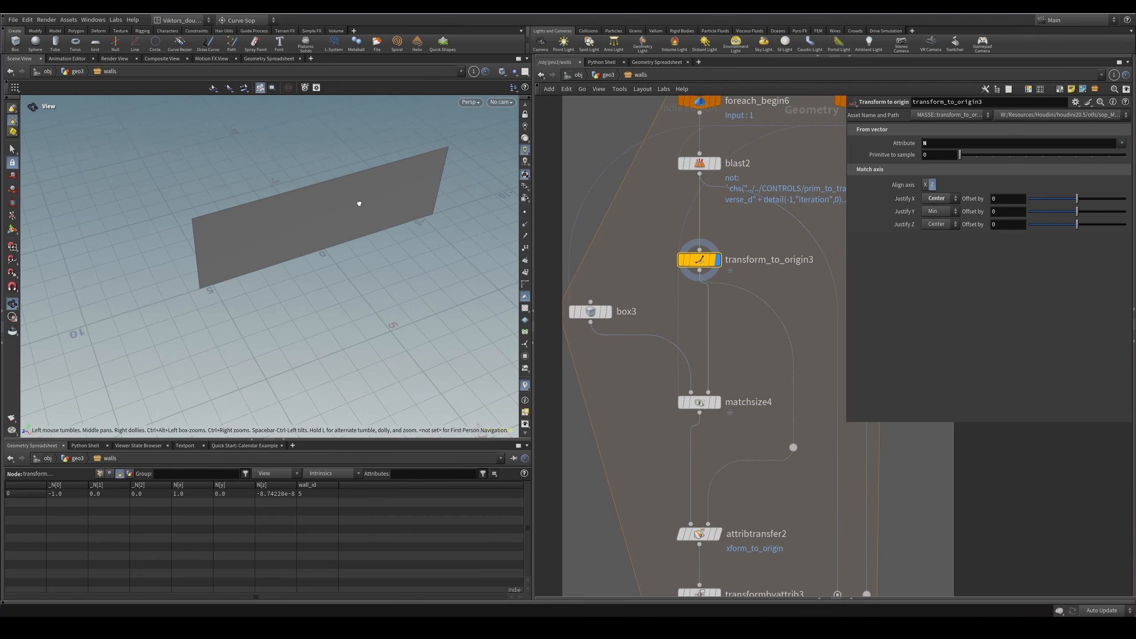
pyautogui.moveTo(666, 480); pyautogui.dragTo(686, 427, button='middle')
pyautogui.click(612, 259)
pyautogui.press('r')
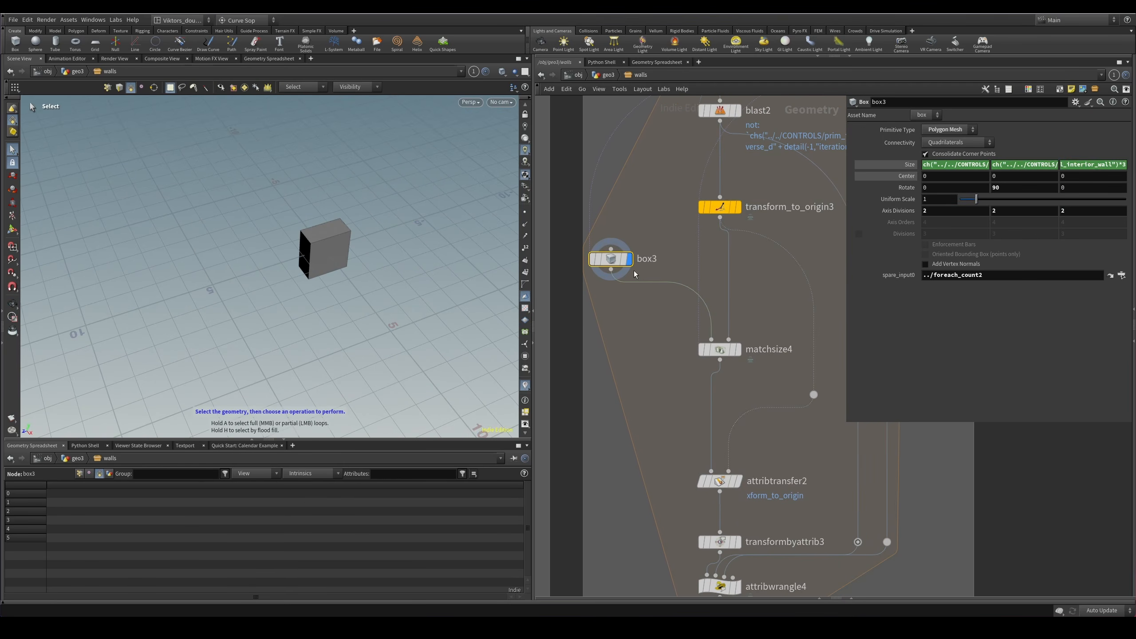
# Display blast2's isolated wall and return to transform_to_origin3 to compare the two placements.
pyautogui.moveTo(672, 339); pyautogui.dragTo(655, 414, button='middle')
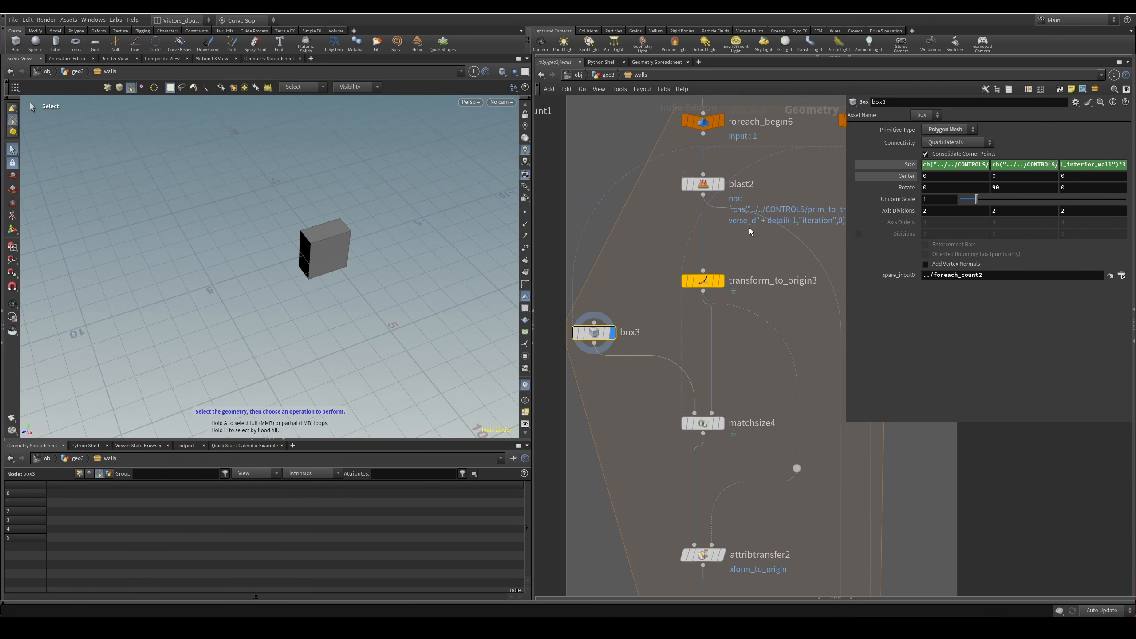
pyautogui.moveTo(749, 230); pyautogui.dragTo(749, 288, button='middle')
pyautogui.click(704, 243)
pyautogui.press('r')
pyautogui.click(714, 339)
pyautogui.press('r')
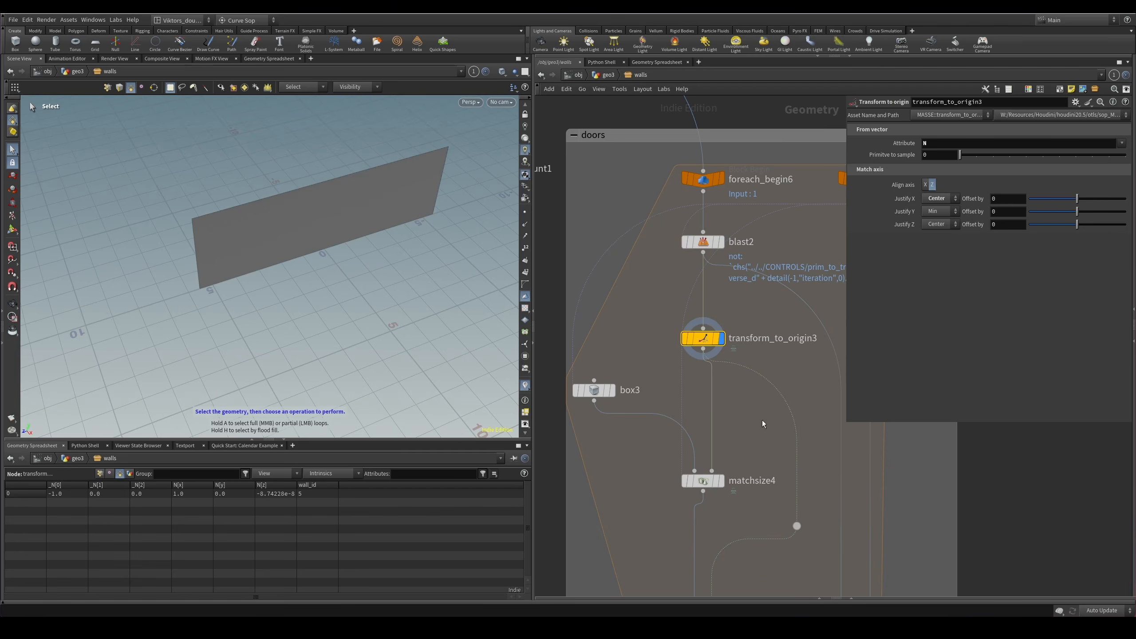
# Show transform_to_origin3's detail attributes in the Geometry Spreadsheet and widen the name column to read xform_to_origin.
pyautogui.moveTo(761, 423); pyautogui.dragTo(715, 380, button='middle')
pyautogui.click(129, 473)
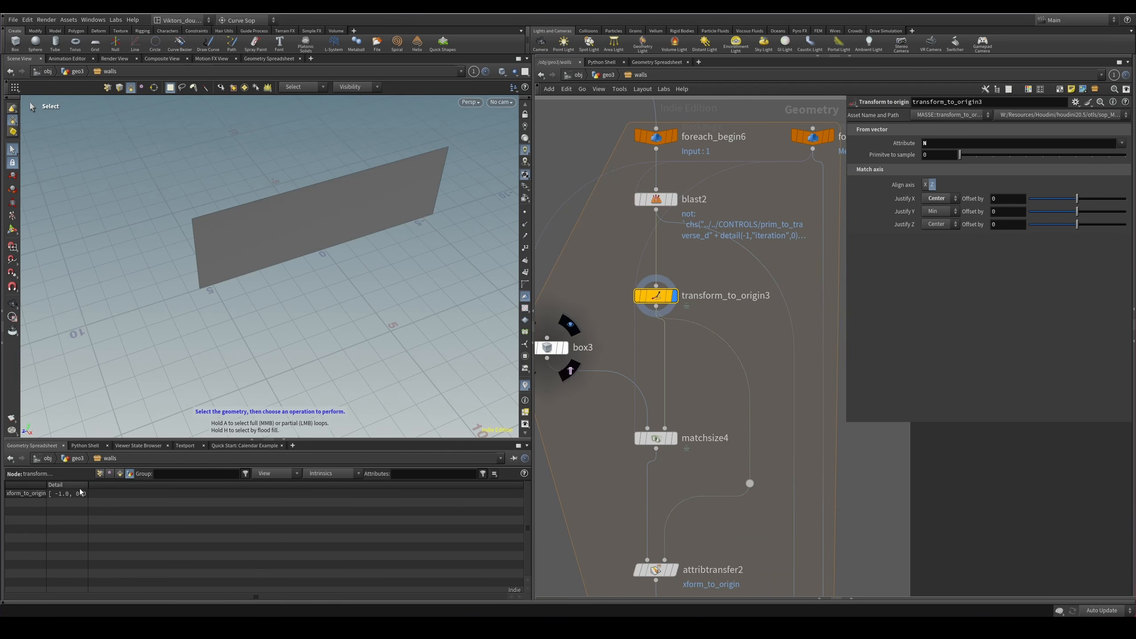
pyautogui.doubleClick(47, 492)
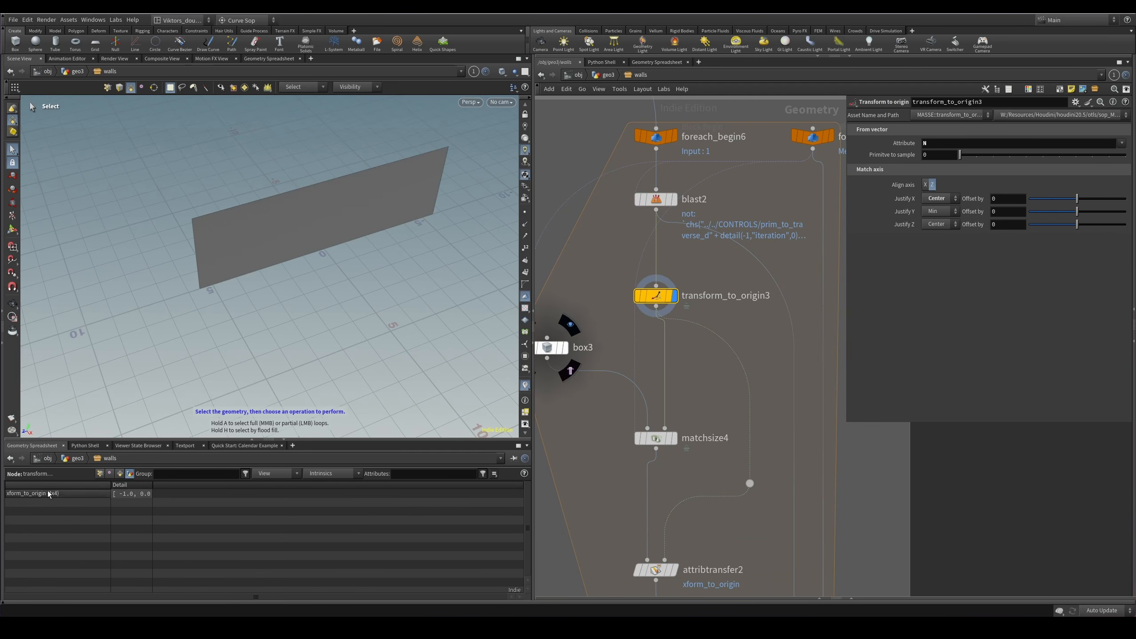
pyautogui.moveTo(606, 522); pyautogui.dragTo(634, 402, button='middle')
# Display attribtransfer2 and check that the door box carries the xform_to_origin detail attribute.
pyautogui.moveTo(633, 401); pyautogui.dragTo(662, 451)
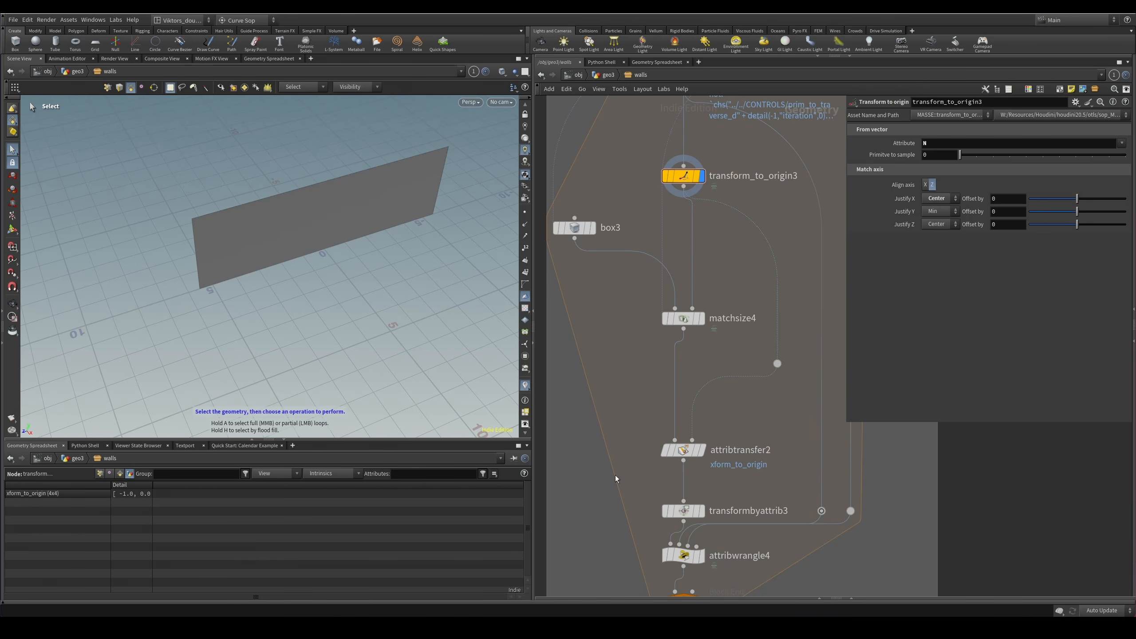
pyautogui.click(680, 450)
pyautogui.click(700, 450)
pyautogui.moveTo(754, 476); pyautogui.dragTo(708, 457, button='middle')
pyautogui.scroll(3, 708, 443)
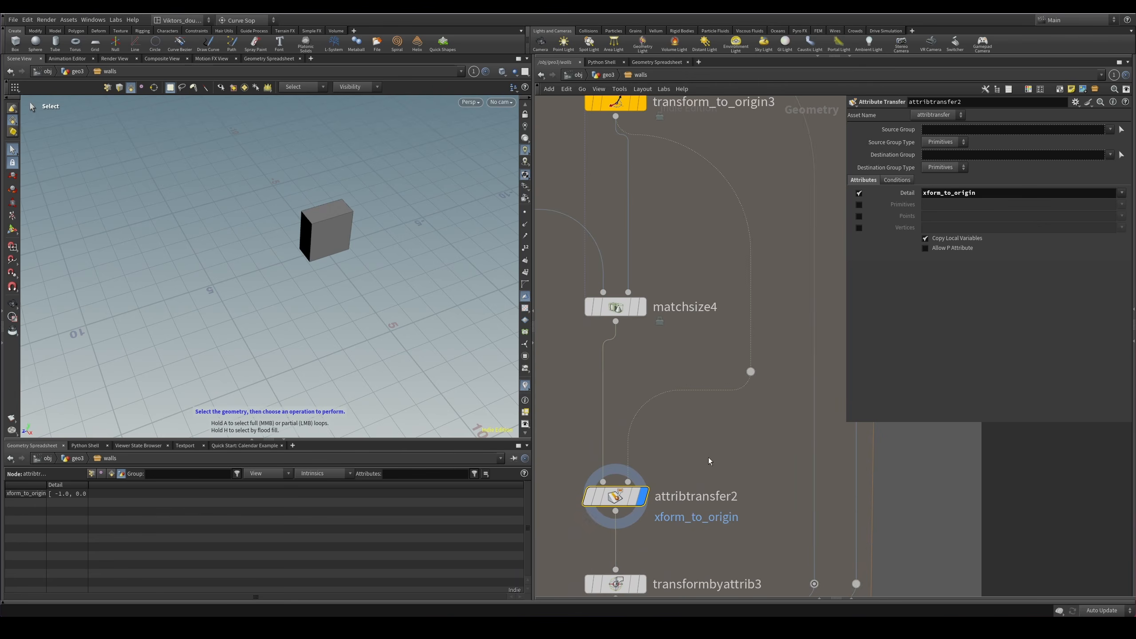
pyautogui.moveTo(702, 349); pyautogui.dragTo(707, 254, button='middle')
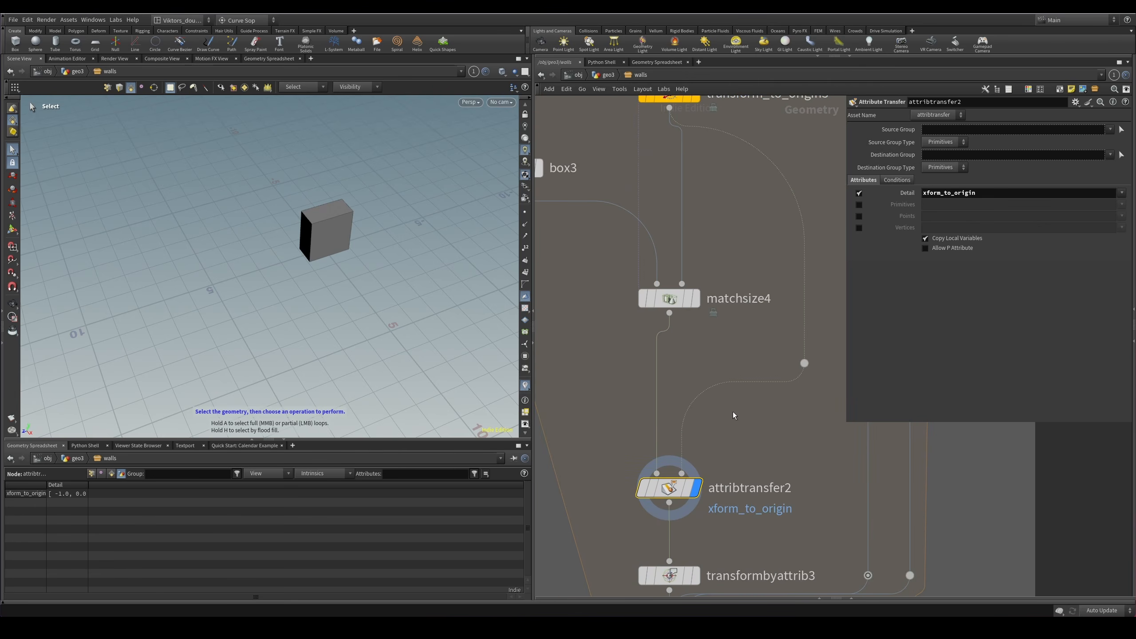
# Display transformbyattrib3 and examine the door box's placement using the xform_to_origin attribute.
pyautogui.moveTo(611, 356); pyautogui.dragTo(676, 279, button='middle')
pyautogui.moveTo(671, 371); pyautogui.dragTo(775, 444)
pyautogui.moveTo(776, 444); pyautogui.dragTo(713, 324, button='middle')
pyautogui.click(670, 370)
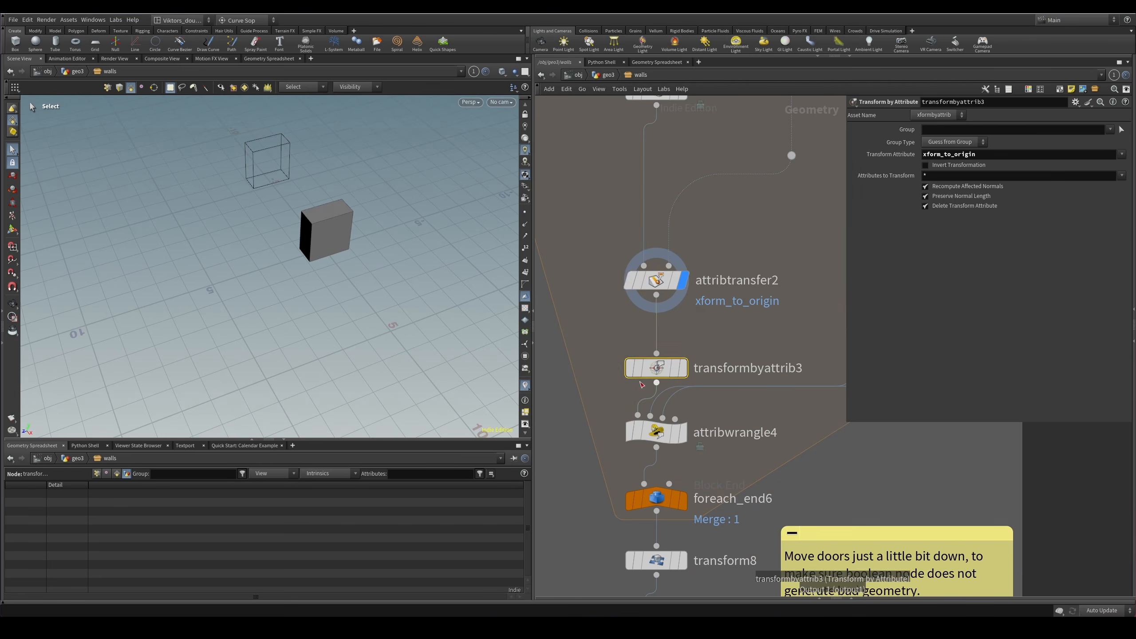
pyautogui.click(682, 369)
pyautogui.moveTo(798, 296); pyautogui.dragTo(792, 301, button='middle')
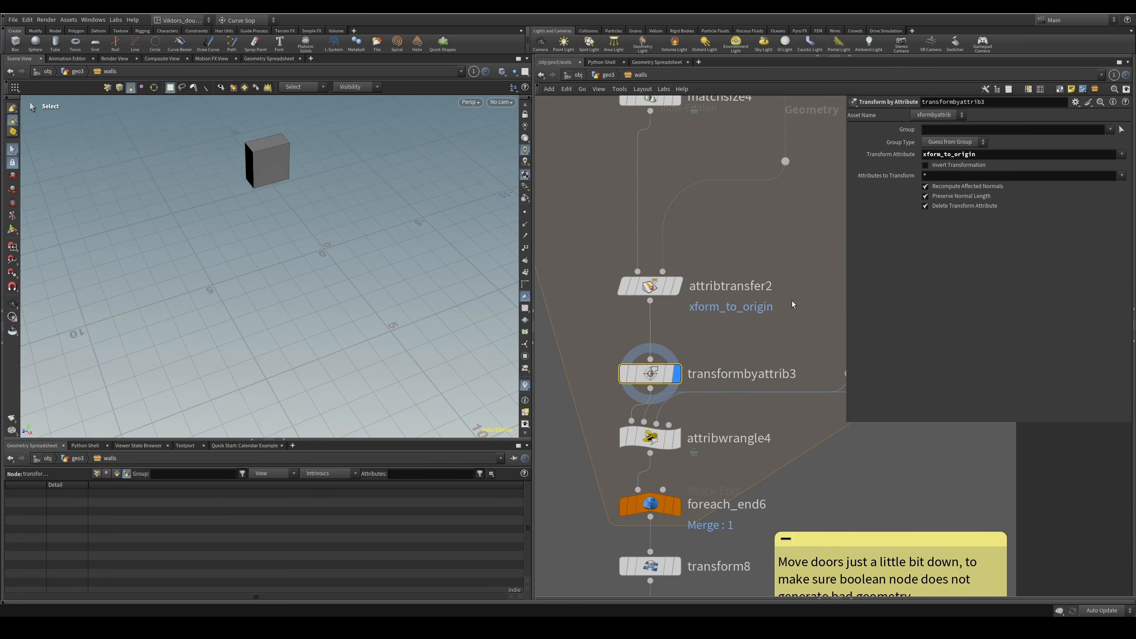
pyautogui.keyDown('alt'); pyautogui.moveTo(384, 189); pyautogui.dragTo(287, 158); pyautogui.keyUp('alt')
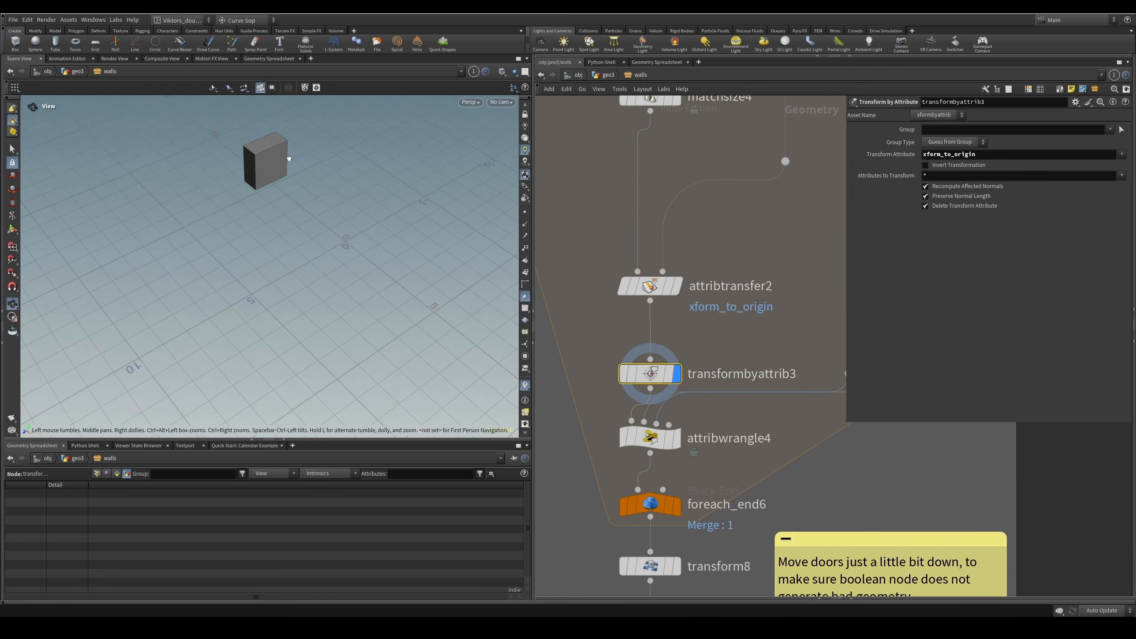
# Compare the door box output of attribwrangle4 with that of transformbyattrib3.
pyautogui.click(674, 426)
pyautogui.moveTo(673, 447); pyautogui.dragTo(638, 396, button='middle')
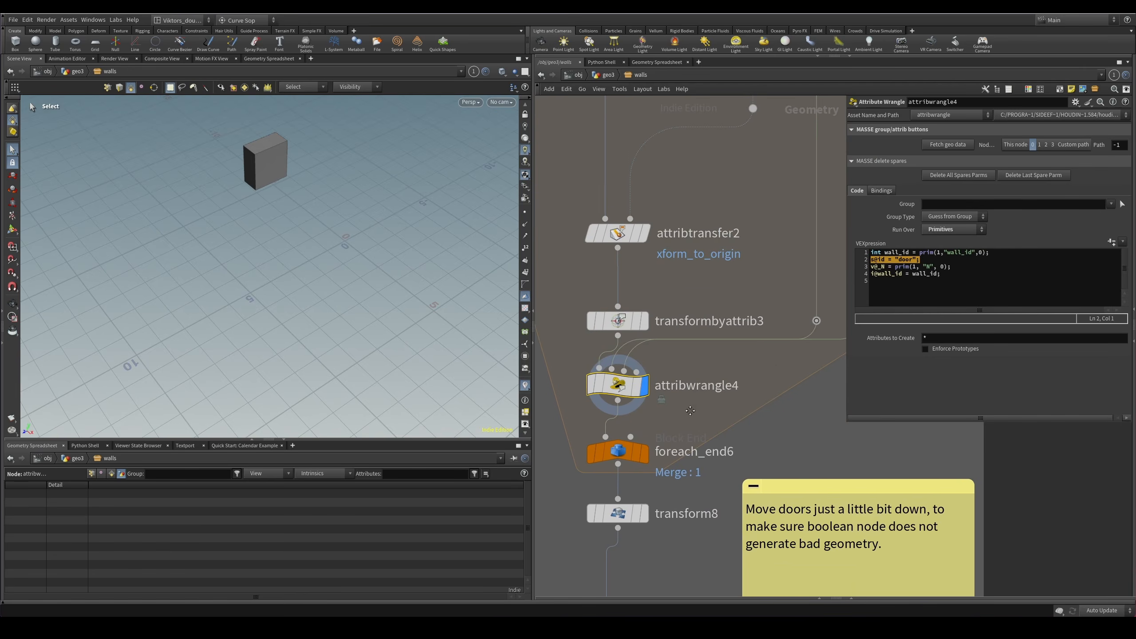
pyautogui.click(617, 327)
pyautogui.moveTo(617, 327); pyautogui.dragTo(617, 313)
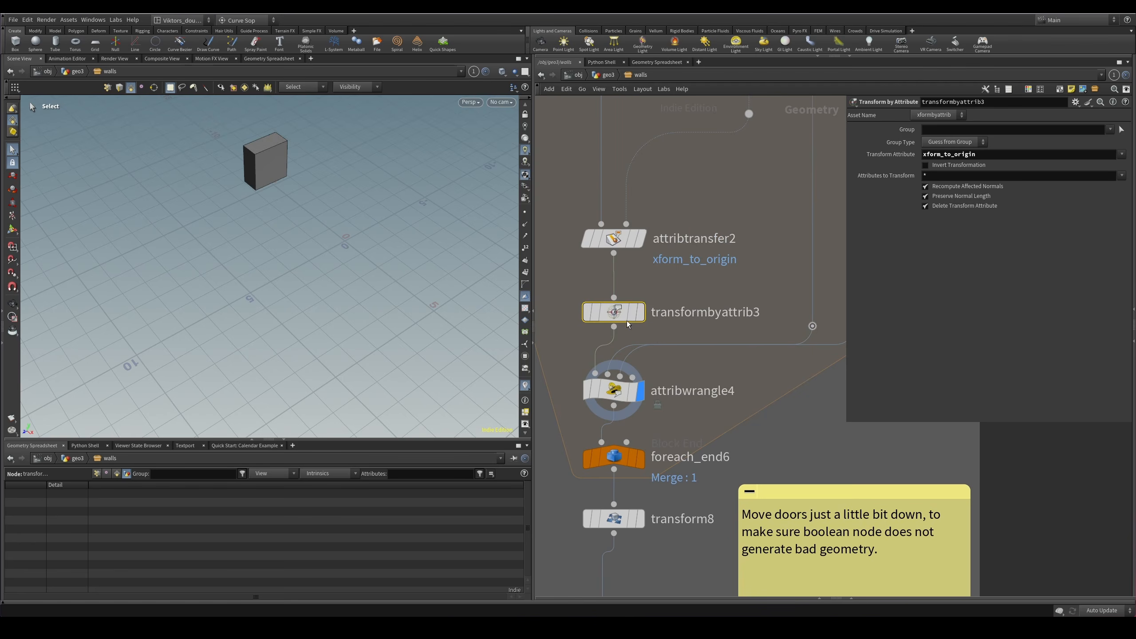
pyautogui.click(640, 312)
pyautogui.click(614, 390)
pyautogui.click(641, 390)
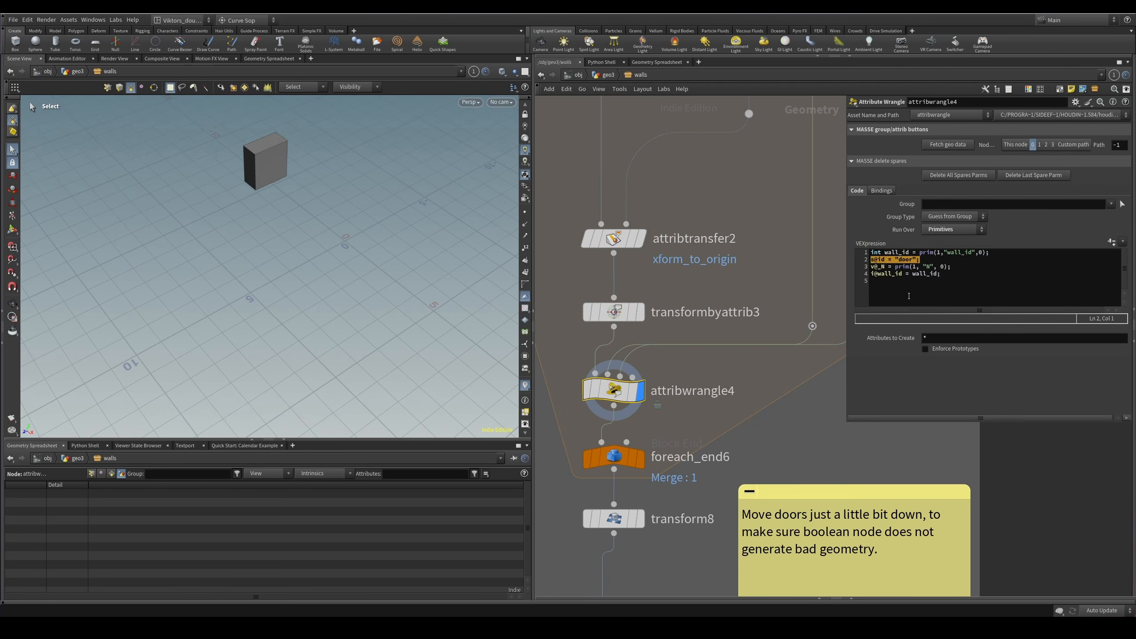
# Read attribwrangle4's VEX code for the door id, wall normal and wall_id, tracing its inputs up to blast2.
pyautogui.click(887, 280)
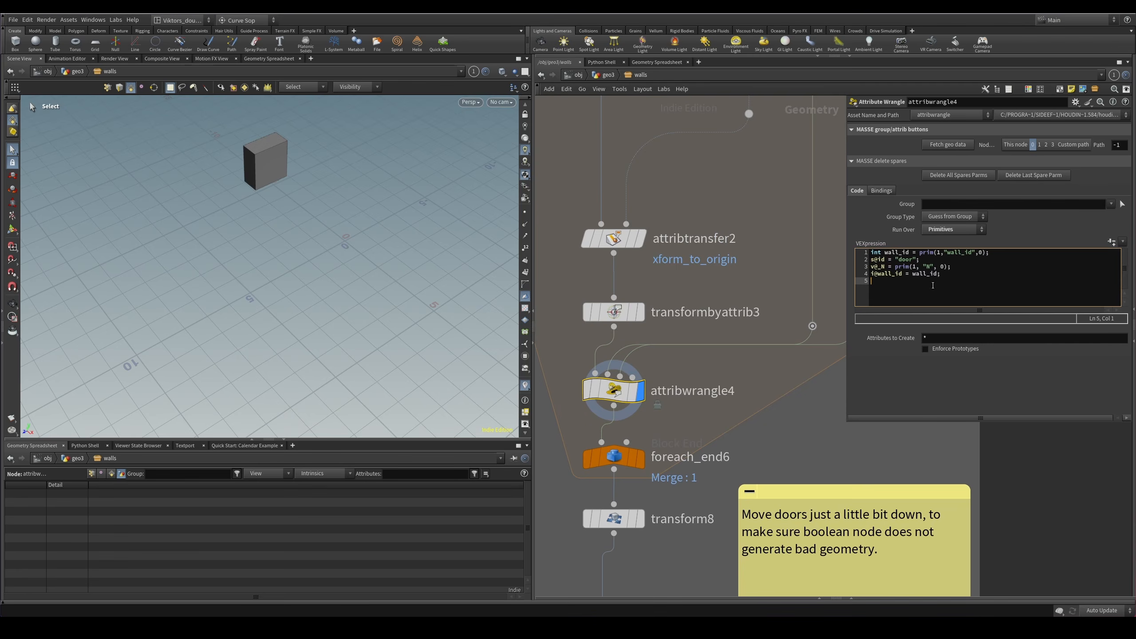
pyautogui.scroll(5, 752, 368)
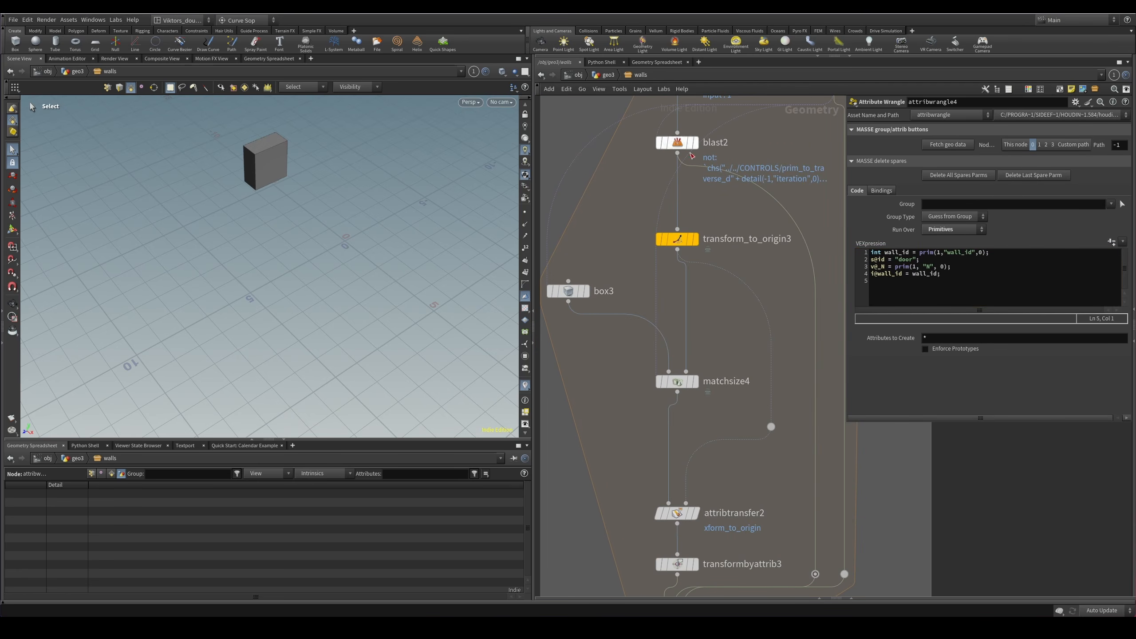
pyautogui.scroll(-2, 703, 371)
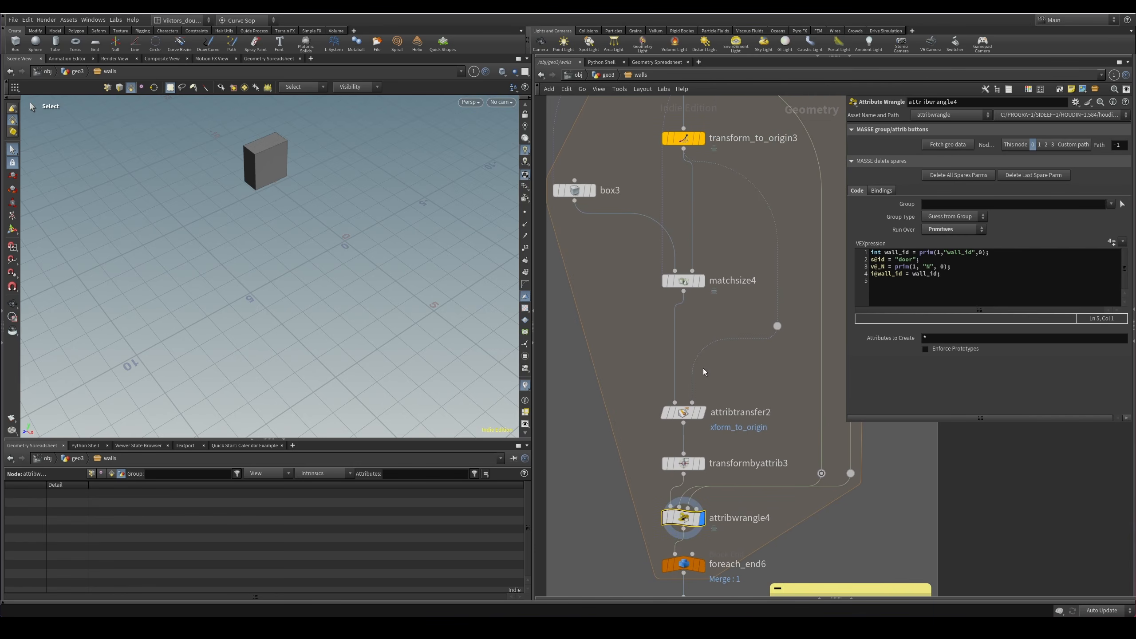
pyautogui.moveTo(902, 278); pyautogui.dragTo(871, 267)
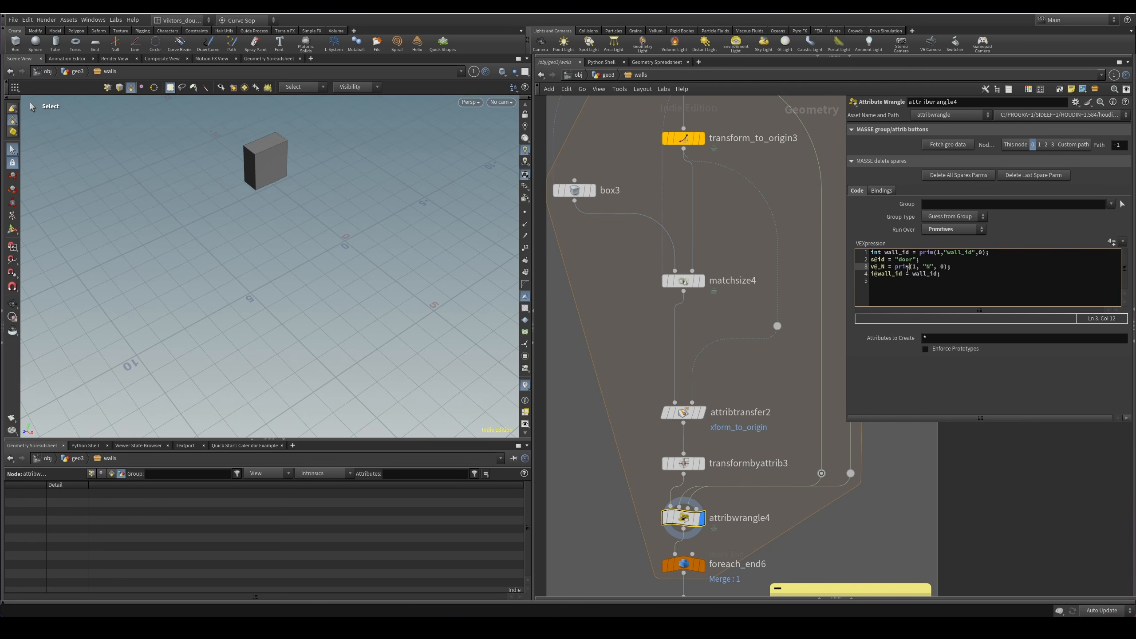
# Display foreach_end6 in the doors network to view the merged door cutout boxes.
pyautogui.scroll(-3, 717, 446)
pyautogui.moveTo(656, 480); pyautogui.dragTo(818, 282, button='middle')
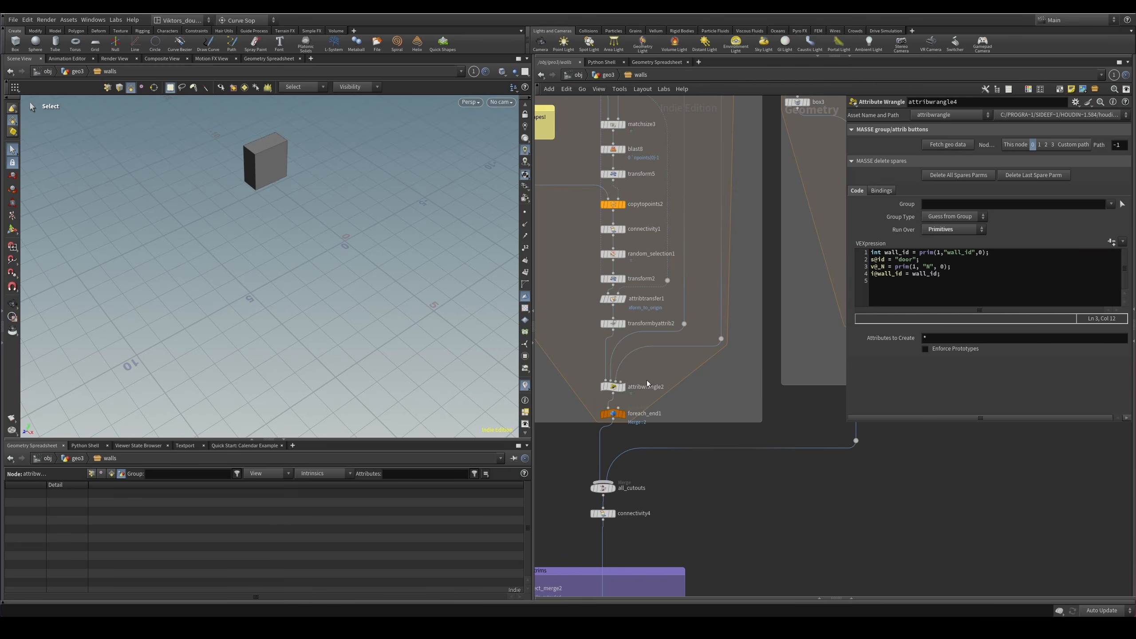
pyautogui.moveTo(651, 375); pyautogui.dragTo(609, 388)
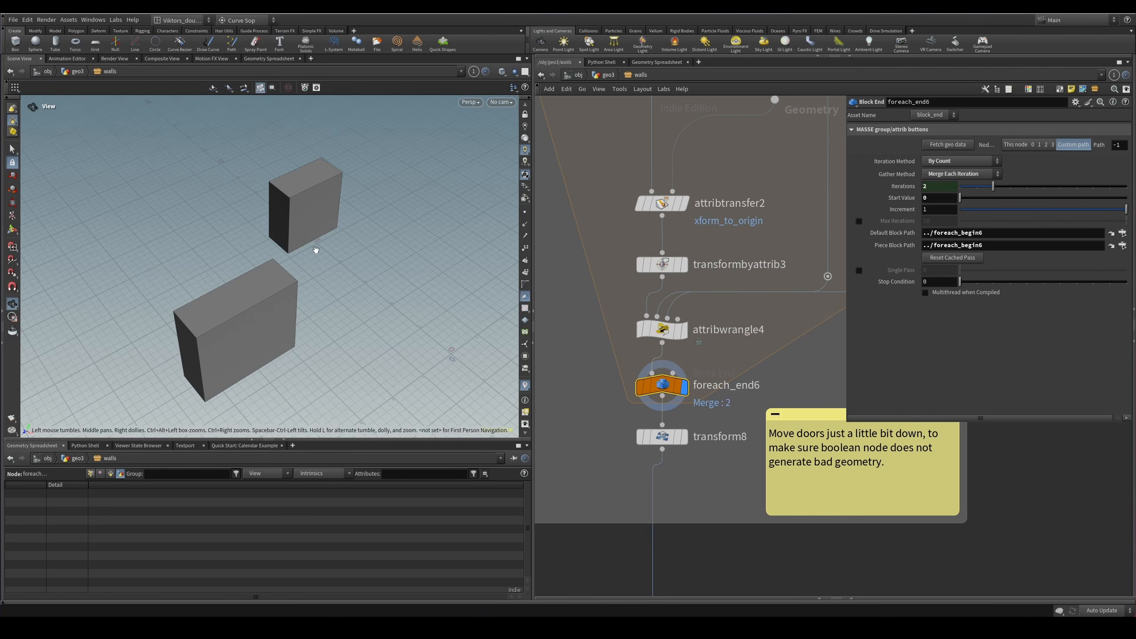
# Show polyextrude1's wall surfaces as a template behind the merged door boxes and examine where the doors sit.
pyautogui.keyDown('alt'); pyautogui.moveTo(315, 249); pyautogui.dragTo(249, 314, button='right'); pyautogui.keyUp('alt')
pyautogui.scroll(-3, 567, 121)
pyautogui.moveTo(567, 121); pyautogui.dragTo(989, 617, button='middle')
pyautogui.click(719, 222)
pyautogui.hotkey('shift', 'w')
pyautogui.keyDown('alt'); pyautogui.moveTo(369, 304); pyautogui.dragTo(365, 258); pyautogui.keyUp('alt')
pyautogui.hotkey('shift', 'w')
pyautogui.press('s')
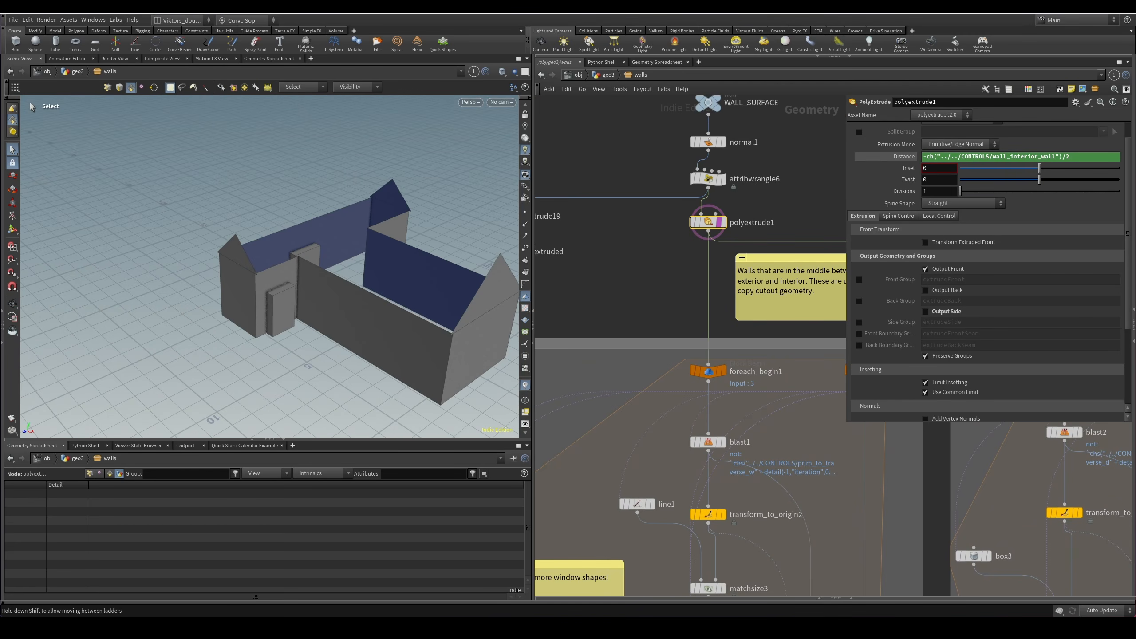
# Display transform8 below the doors loop and examine its small downward offset of the door boxes.
pyautogui.press('Escape')
pyautogui.hotkey('shift', 'w')
pyautogui.moveTo(447, 340); pyautogui.dragTo(474, 385)
pyautogui.scroll(-4, 851, 527)
pyautogui.moveTo(851, 528)
pyautogui.mouseDown(button='middle')
pyautogui.moveTo(651, 267)
pyautogui.moveTo(580, 215)
pyautogui.mouseUp(button='middle')
pyautogui.scroll(5, 742, 415)
pyautogui.moveTo(702, 430); pyautogui.dragTo(617, 479)
pyautogui.press('r')
# Examine the windows loop network from foreach_begin1 through copytopoints2 to attribwrangle2.
pyautogui.scroll(-3, 606, 478)
pyautogui.moveTo(605, 478); pyautogui.dragTo(814, 411, button='middle')
pyautogui.scroll(2, 639, 411)
pyautogui.scroll(-5, 639, 410)
pyautogui.scroll(4, 758, 245)
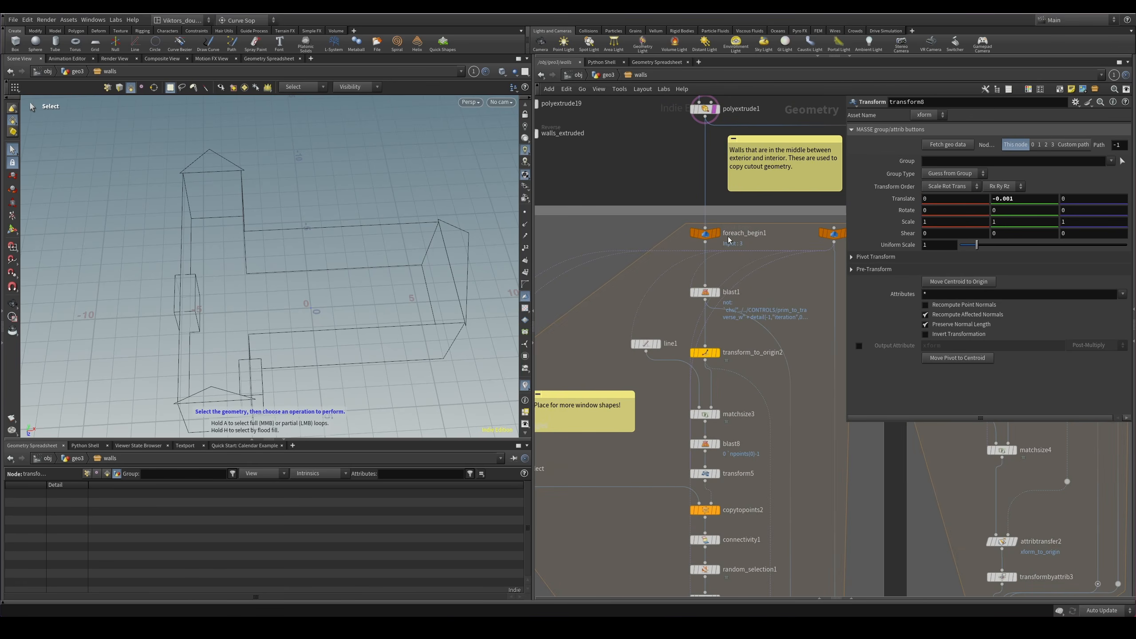
pyautogui.moveTo(639, 340); pyautogui.dragTo(654, 257, button='middle')
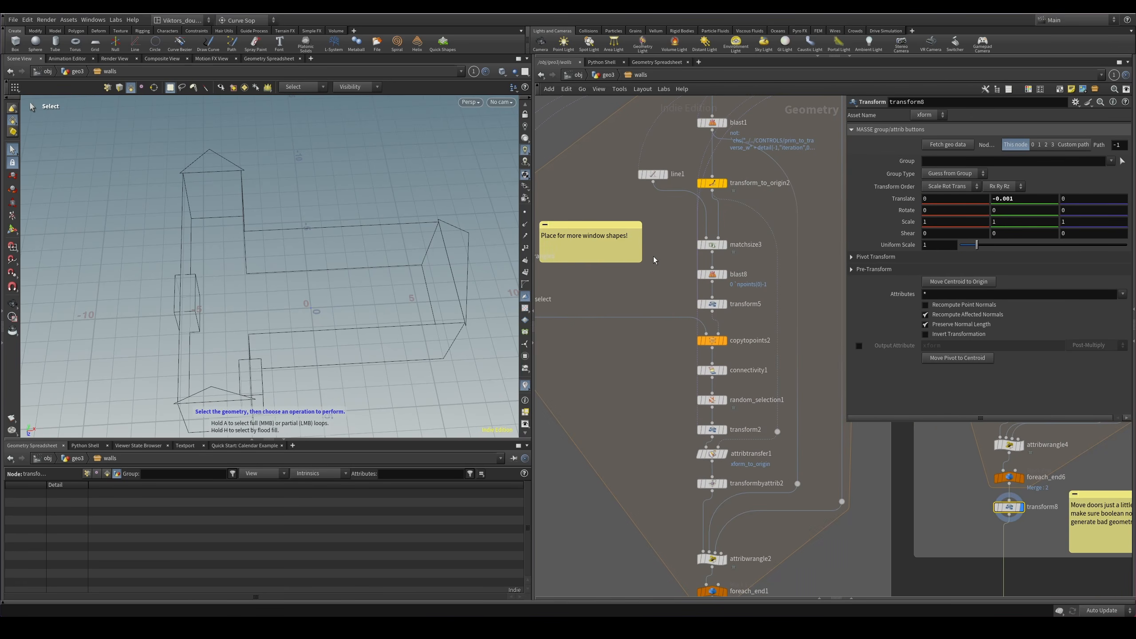
pyautogui.scroll(1, 659, 302)
pyautogui.moveTo(698, 353); pyautogui.dragTo(711, 326, button='middle')
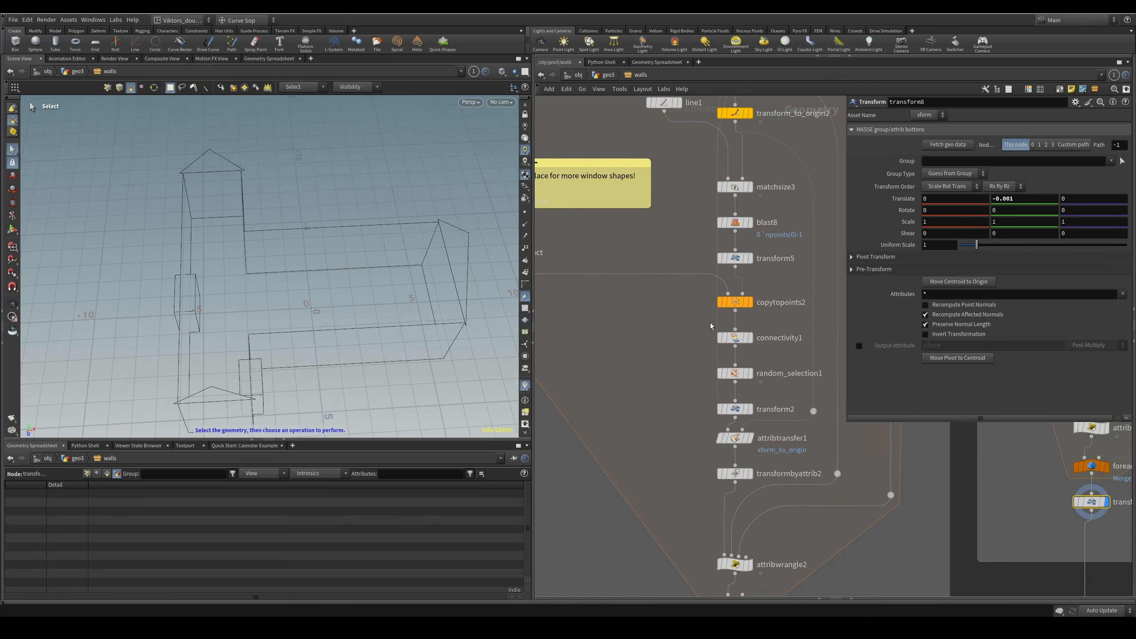
# View the Windows settings under Wall cutouts in the CONTROLS node's parameters.
pyautogui.moveTo(1135, 177); pyautogui.dragTo(883, 168)
pyautogui.click(870, 356)
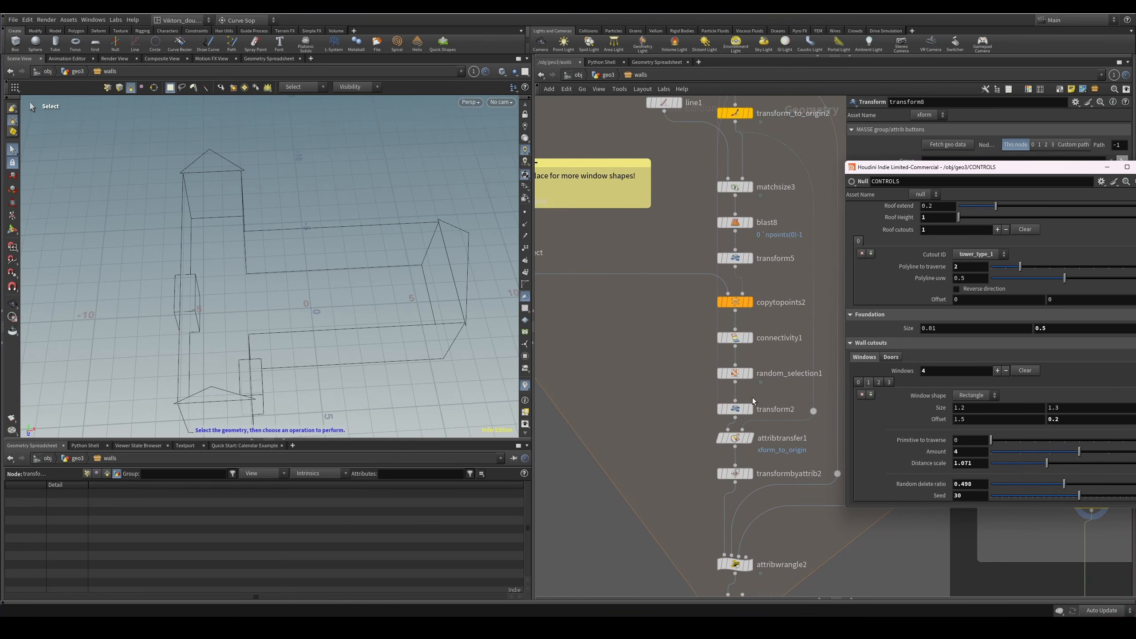
pyautogui.moveTo(923, 172); pyautogui.dragTo(1135, 173)
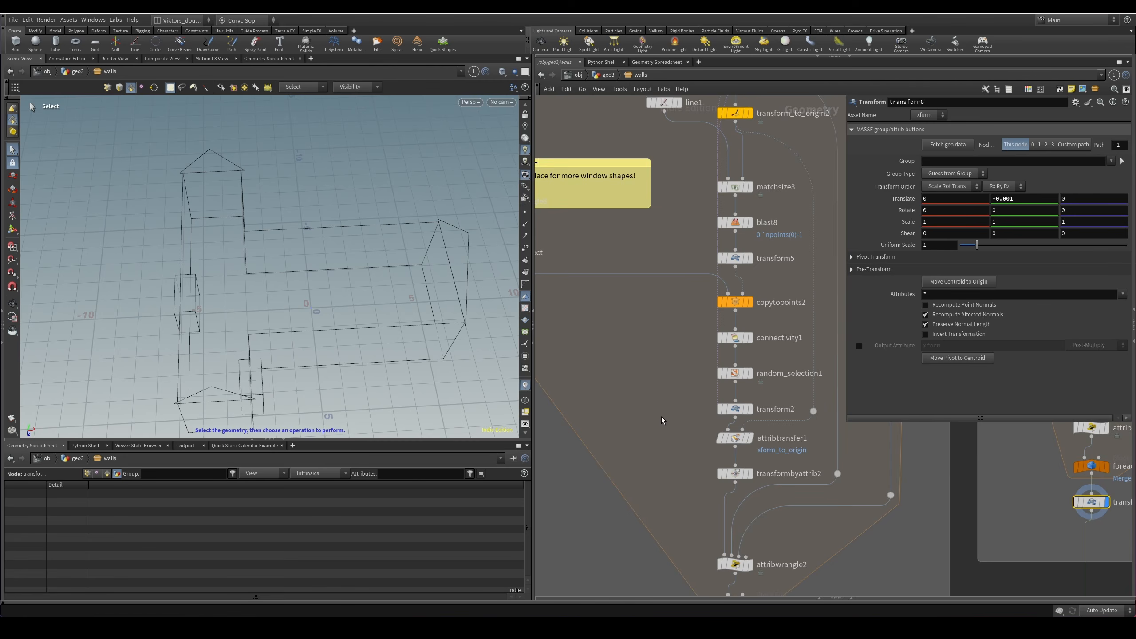
# Display foreach_end1 and examine its window boxes against the shaded walls.
pyautogui.moveTo(649, 409); pyautogui.dragTo(633, 229, button='middle')
pyautogui.click(736, 424)
pyautogui.moveTo(215, 232); pyautogui.dragTo(360, 283)
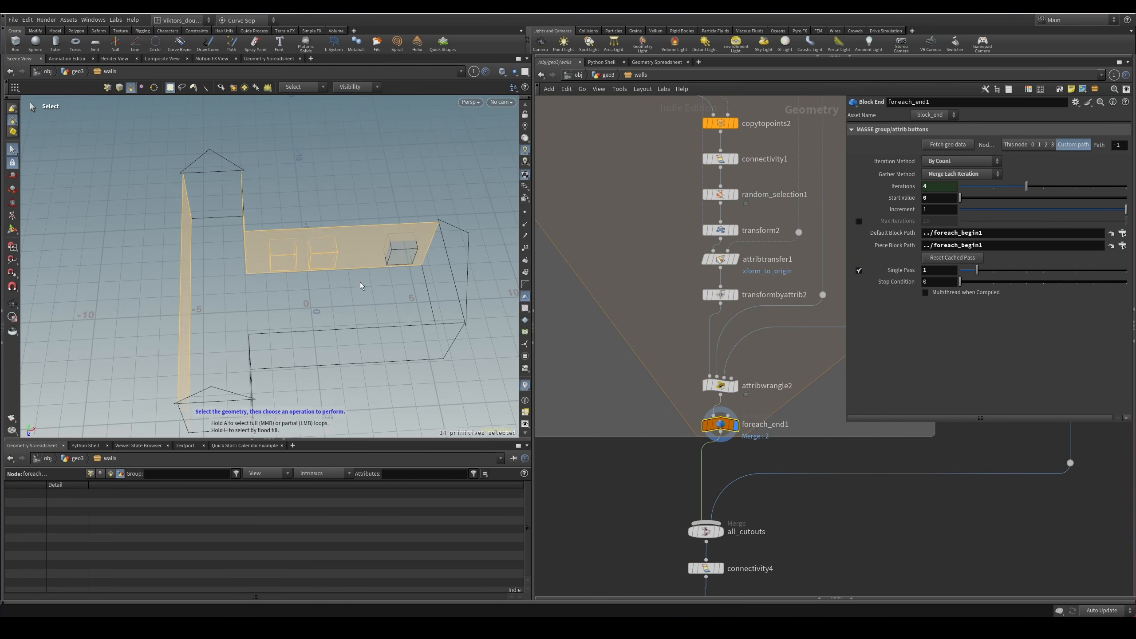
pyautogui.click(361, 285)
pyautogui.keyDown('alt'); pyautogui.moveTo(170, 251); pyautogui.dragTo(415, 216); pyautogui.keyUp('alt')
pyautogui.hotkey('shift', 'w')
pyautogui.scroll(4, 415, 216)
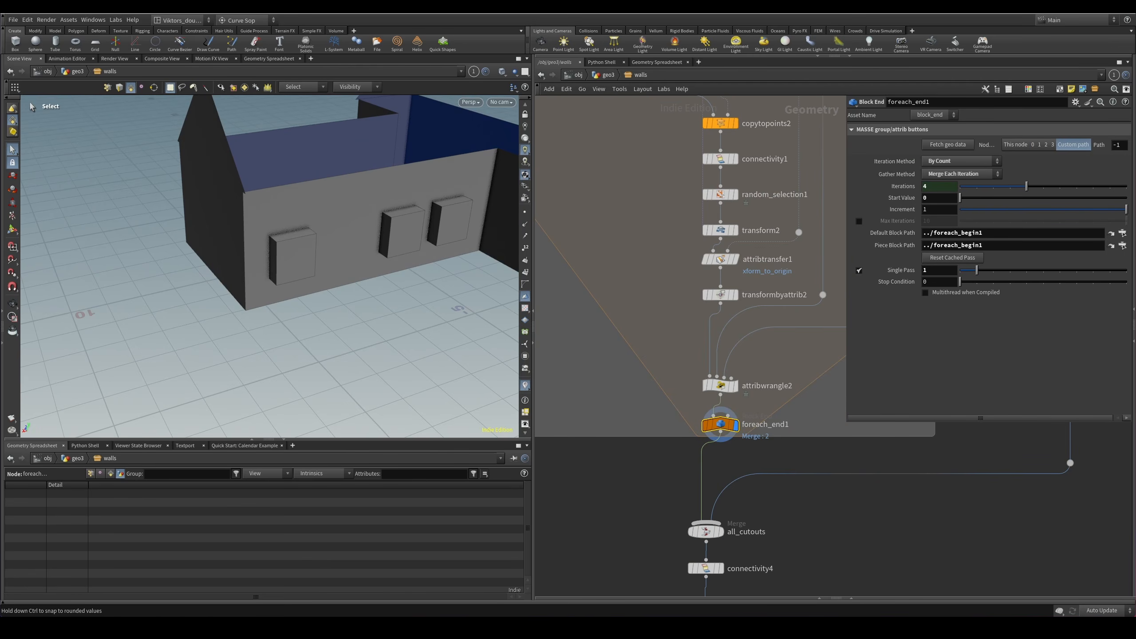
# View all window iterations of foreach_end1 together, and limit the loop to Single Pass 2.
pyautogui.click(857, 270)
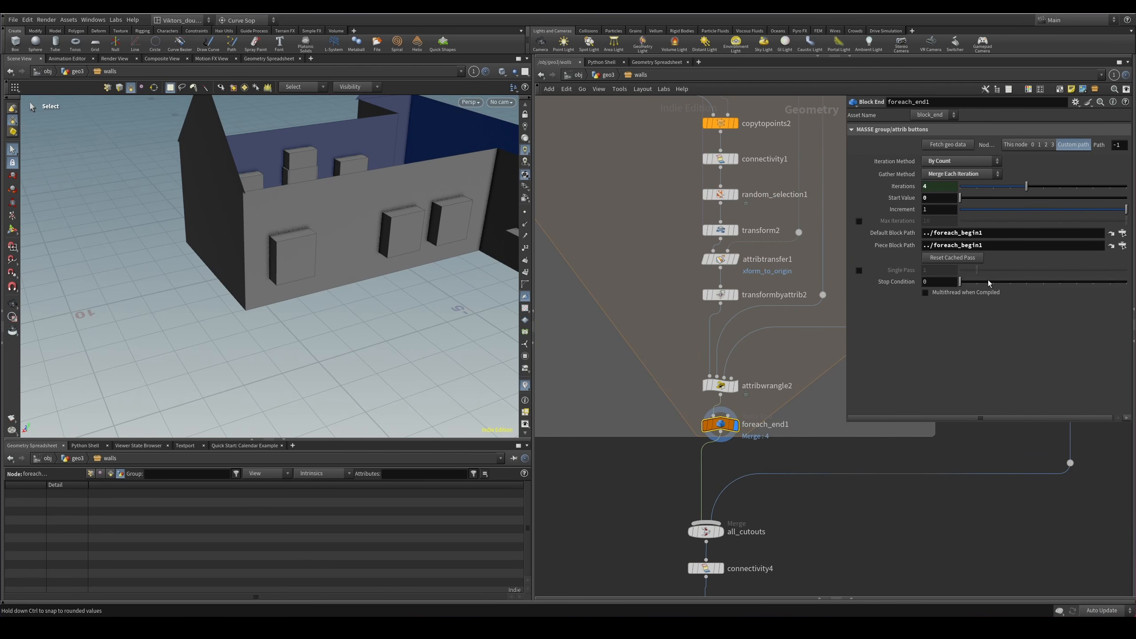
pyautogui.click(857, 270)
pyautogui.click(989, 271)
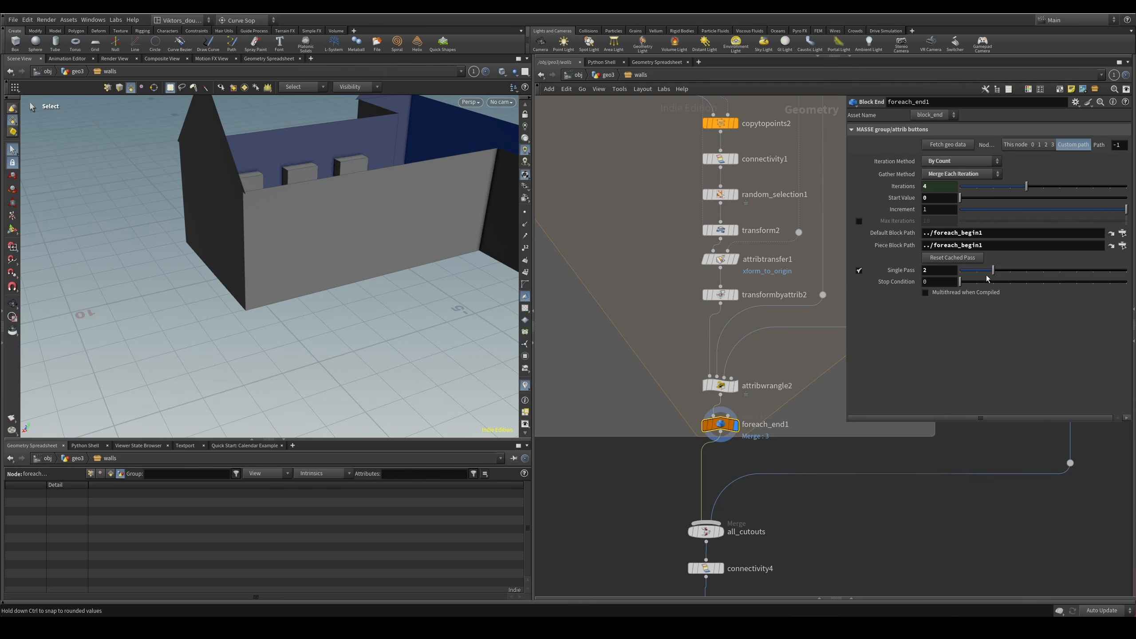
pyautogui.keyDown('alt'); pyautogui.moveTo(344, 237); pyautogui.dragTo(434, 215); pyautogui.keyUp('alt')
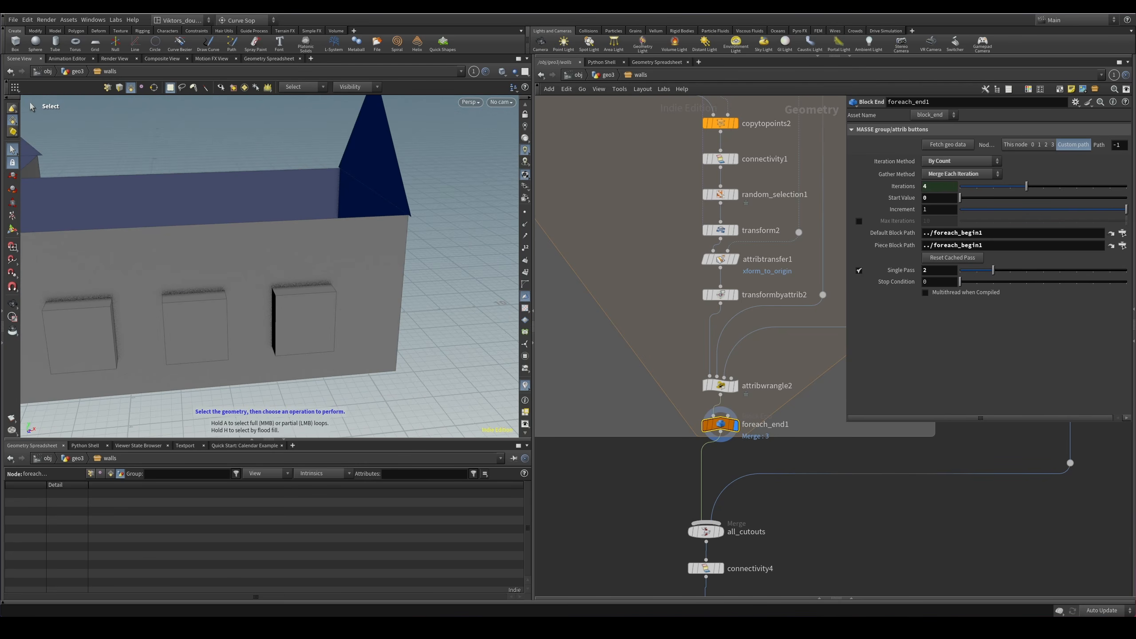
pyautogui.moveTo(992, 271)
pyautogui.mouseDown()
pyautogui.moveTo(1010, 270)
pyautogui.moveTo(992, 270)
pyautogui.mouseUp()
# For the windows on wall primitive 2, set Amount to 4, Distance scale to 1.144, Random delete ratio to 0.625 and Seed to 24.
pyautogui.moveTo(1135, 168); pyautogui.dragTo(879, 155)
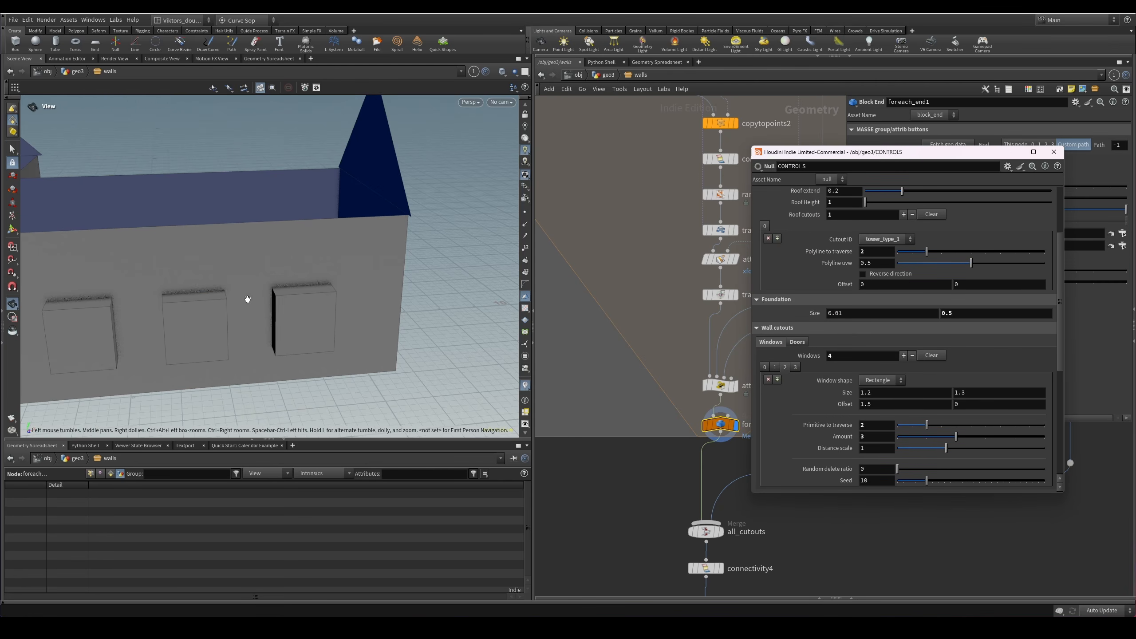
pyautogui.keyDown('alt'); pyautogui.moveTo(134, 327); pyautogui.dragTo(253, 301, button='middle'); pyautogui.keyUp('alt')
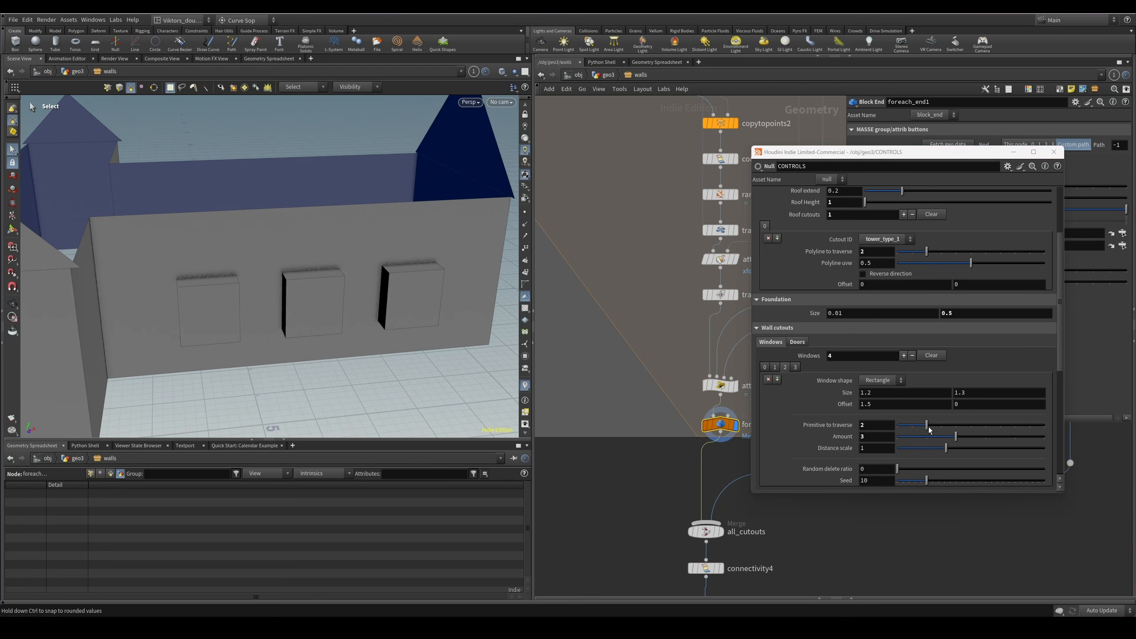
pyautogui.moveTo(928, 426)
pyautogui.mouseDown()
pyautogui.moveTo(948, 428)
pyautogui.moveTo(934, 430)
pyautogui.mouseUp()
pyautogui.moveTo(967, 441); pyautogui.dragTo(968, 482)
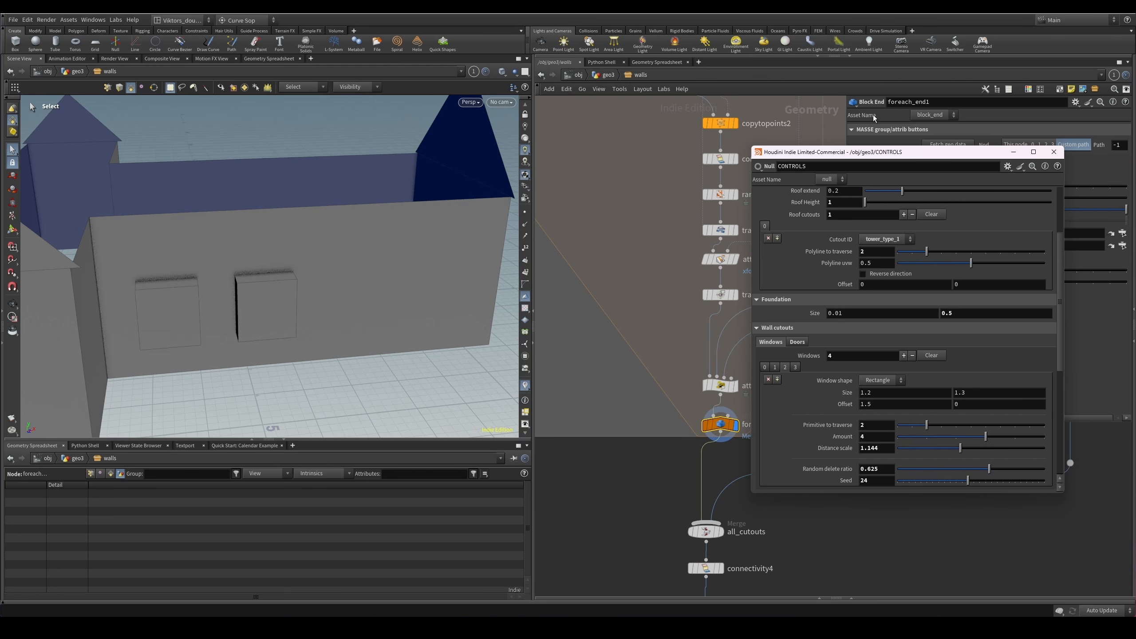
pyautogui.click(1053, 152)
# Display box2 in the windows loop and examine the window box shape.
pyautogui.moveTo(696, 137); pyautogui.dragTo(699, 362, button='middle')
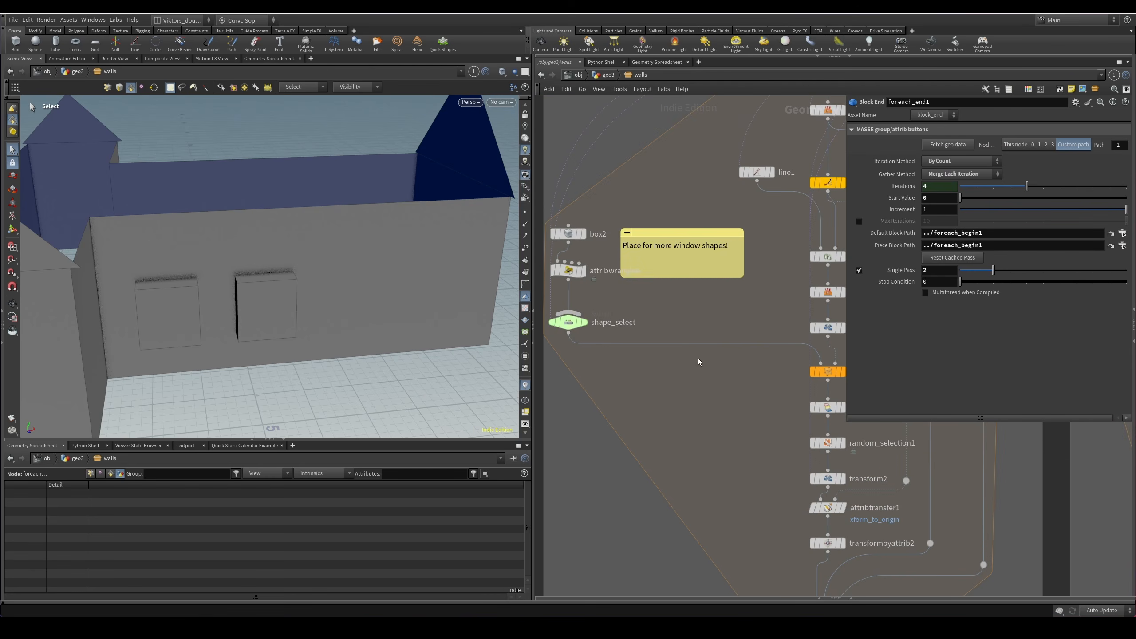
pyautogui.click(568, 233)
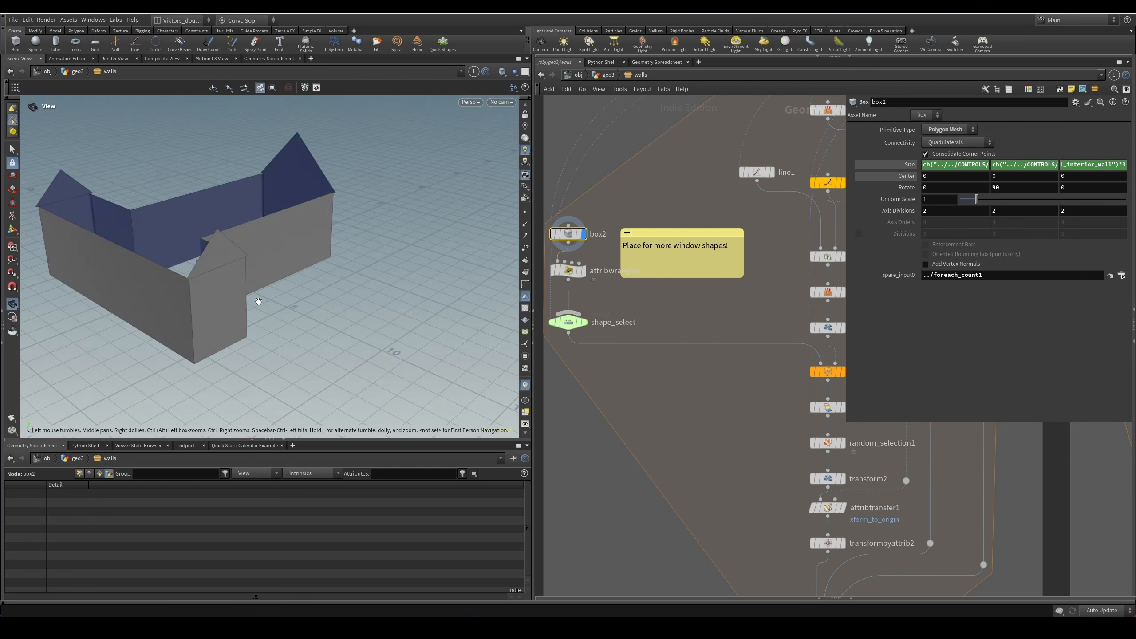
pyautogui.keyDown('alt'); pyautogui.moveTo(254, 298); pyautogui.dragTo(474, 185); pyautogui.keyUp('alt')
pyautogui.scroll(5, 297, 264)
pyautogui.keyDown('alt'); pyautogui.moveTo(296, 264); pyautogui.dragTo(261, 282); pyautogui.keyUp('alt')
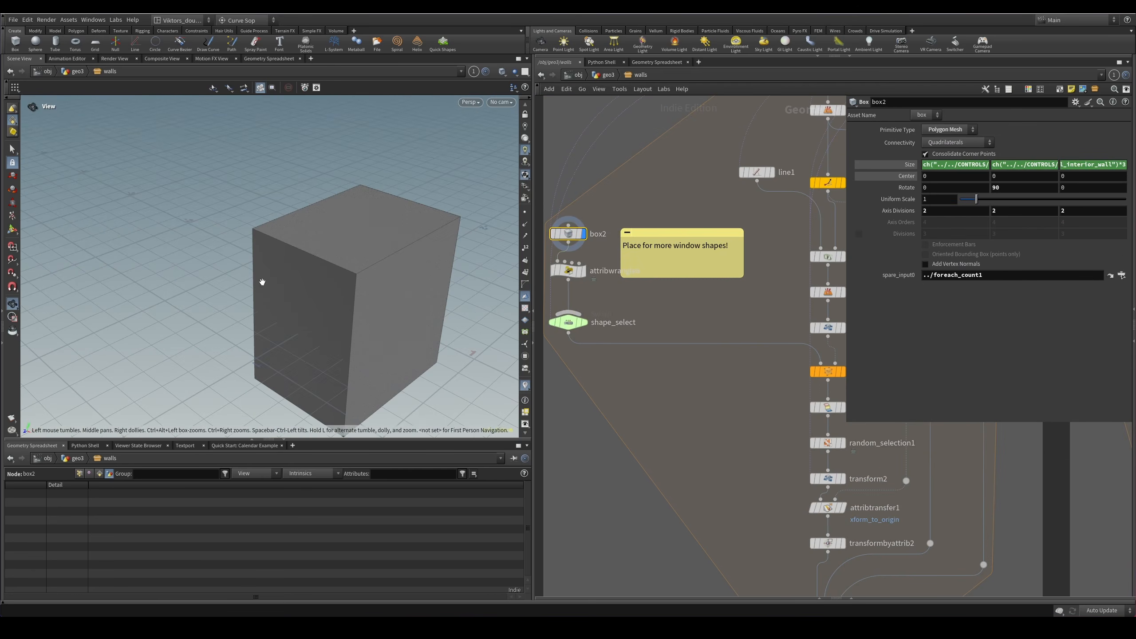
# Display the attribute wrangle below box2 and the shape_select switch, examining where further window shapes can be added.
pyautogui.click(568, 271)
pyautogui.press('r')
pyautogui.click(569, 322)
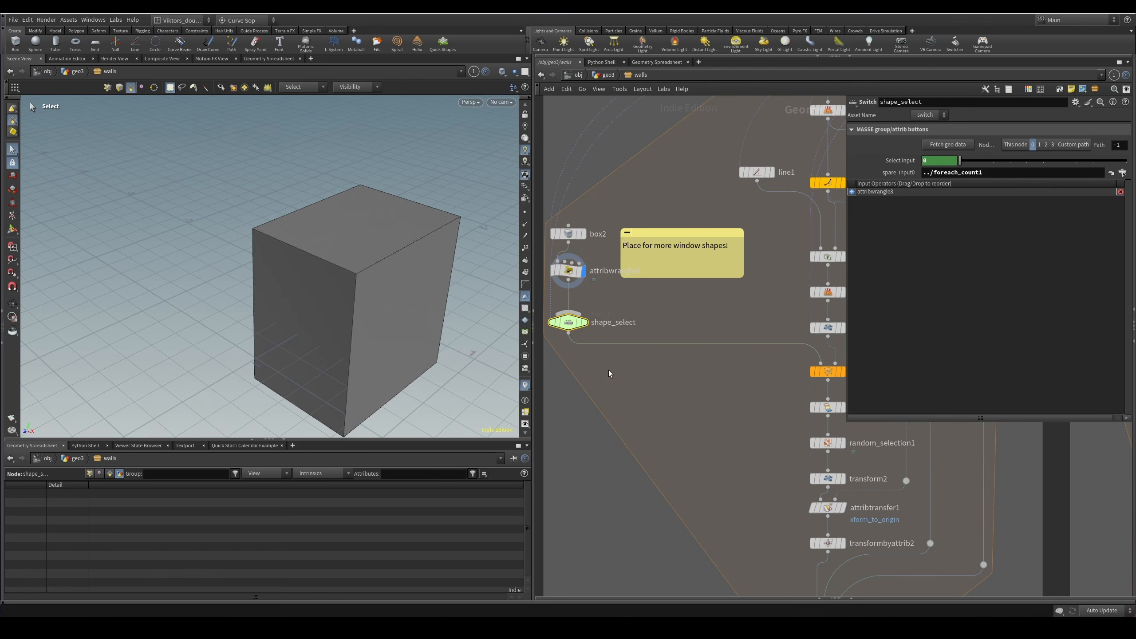
pyautogui.press('r')
pyautogui.moveTo(709, 381); pyautogui.dragTo(771, 380, button='middle')
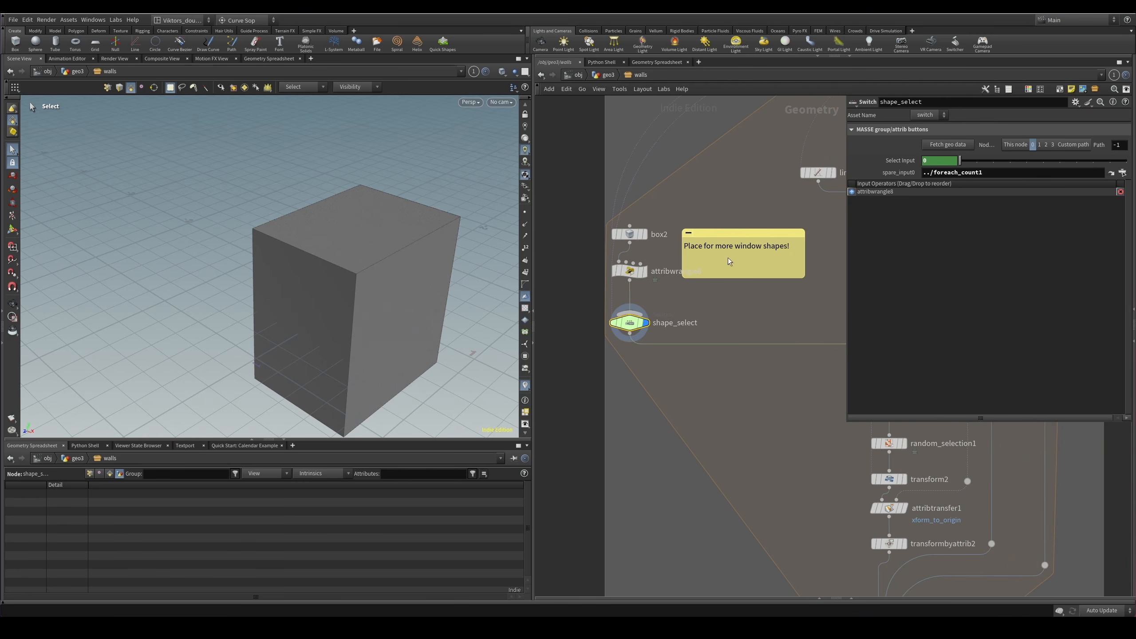
pyautogui.moveTo(697, 299); pyautogui.dragTo(717, 294, button='middle')
pyautogui.scroll(1, 711, 302)
pyautogui.keyDown('alt'); pyautogui.moveTo(441, 288); pyautogui.dragTo(423, 246); pyautogui.keyUp('alt')
pyautogui.moveTo(705, 414); pyautogui.dragTo(674, 397, button='middle')
pyautogui.keyDown('alt'); pyautogui.moveTo(458, 277); pyautogui.dragTo(436, 266); pyautogui.keyUp('alt')
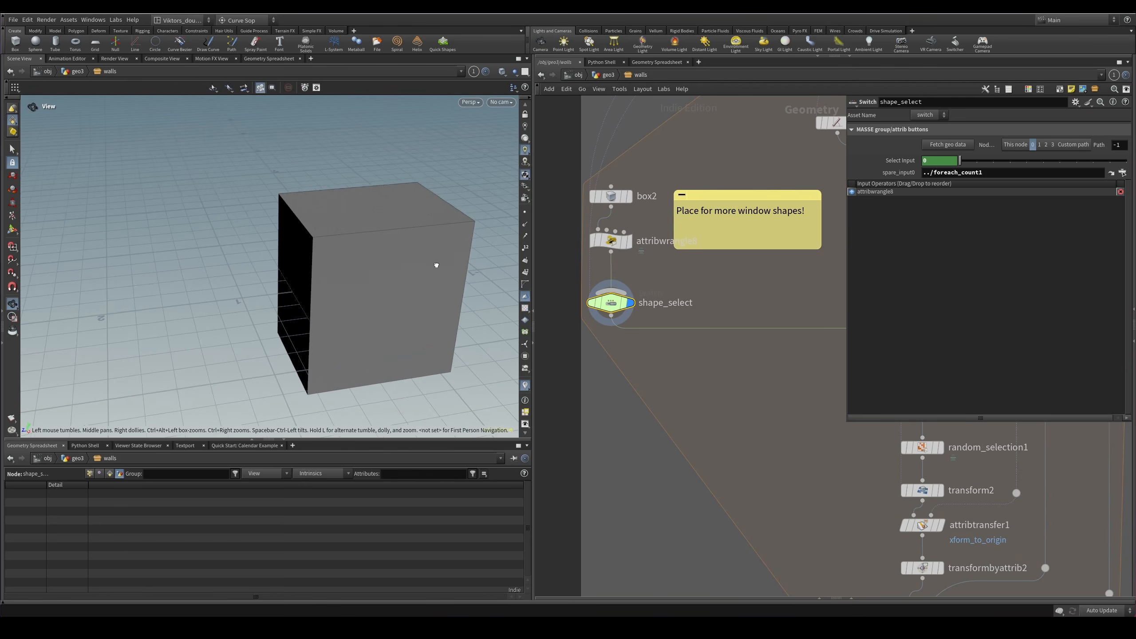
# Display copytopoints2 and examine the row of copied window boxes.
pyautogui.moveTo(783, 375); pyautogui.dragTo(664, 384, button='middle')
pyautogui.scroll(-1, 541, 392)
pyautogui.keyDown('alt'); pyautogui.moveTo(391, 300); pyautogui.dragTo(493, 469); pyautogui.keyUp('alt')
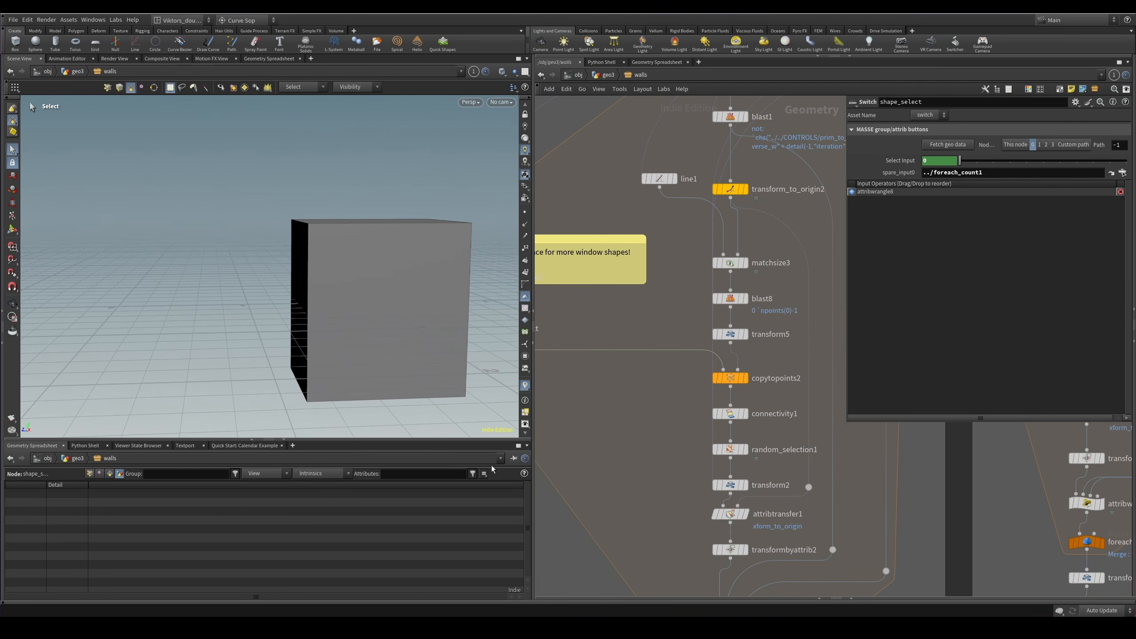
pyautogui.scroll(1, 789, 378)
pyautogui.click(737, 379)
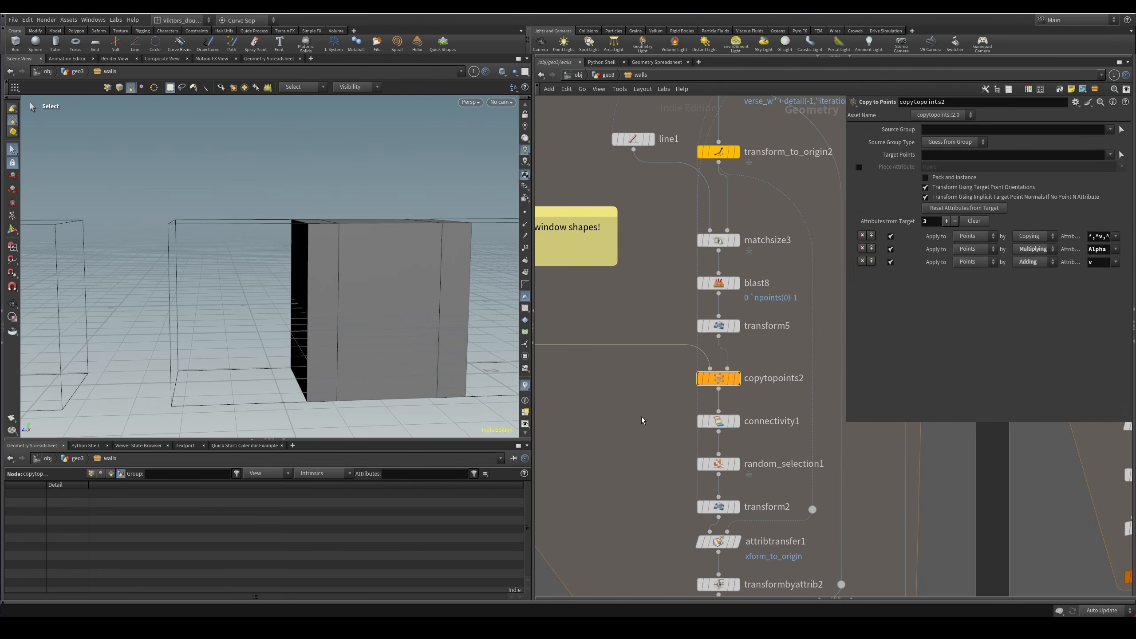
pyautogui.scroll(-3, 350, 266)
pyautogui.keyDown('alt'); pyautogui.moveTo(349, 266); pyautogui.dragTo(297, 317); pyautogui.keyUp('alt')
pyautogui.scroll(1, 733, 405)
pyautogui.moveTo(766, 408); pyautogui.dragTo(761, 409, button='middle')
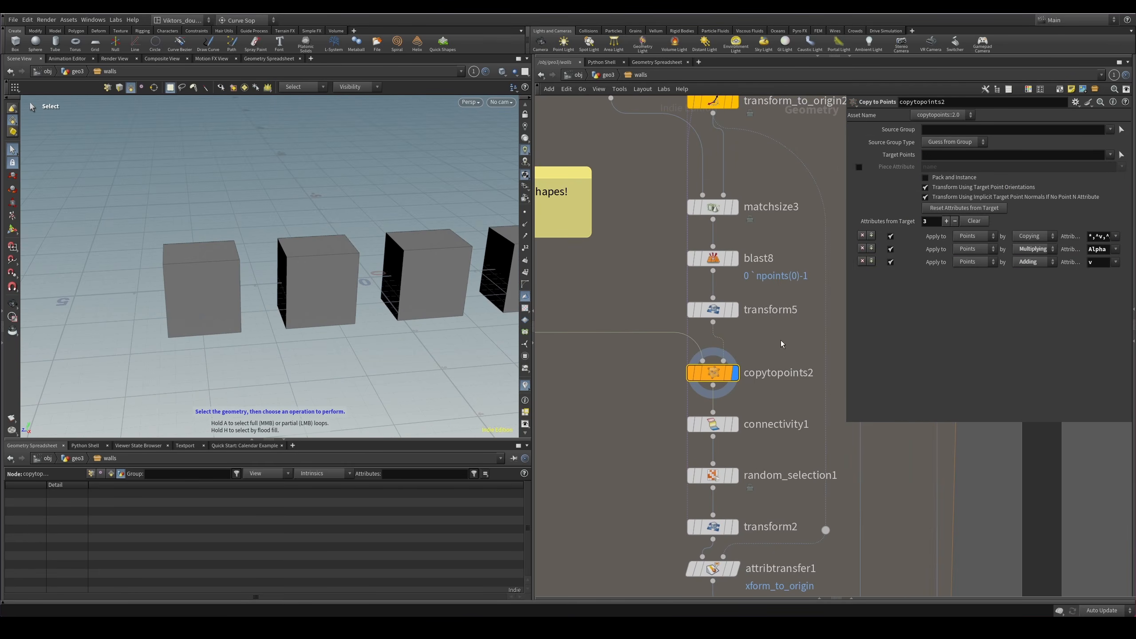
pyautogui.moveTo(766, 364); pyautogui.dragTo(744, 379, button='middle')
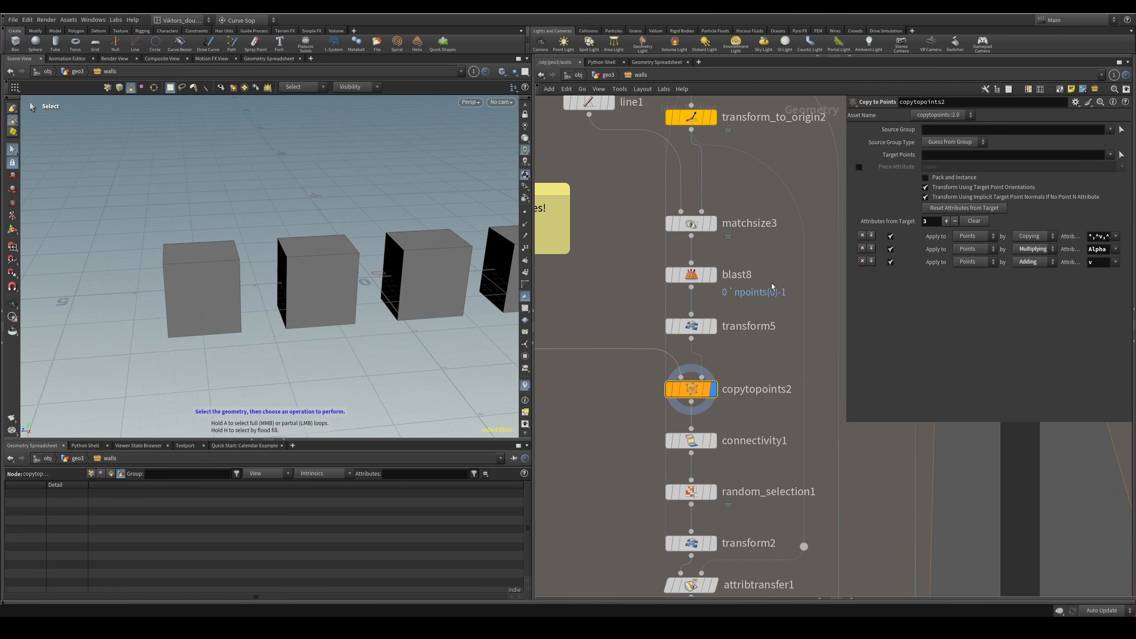
# Display matchsize3 with point selection active and examine the points along the wall's base.
pyautogui.click(713, 224)
pyautogui.press('2')
pyautogui.scroll(-3, 308, 273)
pyautogui.keyDown('alt'); pyautogui.moveTo(308, 272); pyautogui.dragTo(345, 284); pyautogui.keyUp('alt')
pyautogui.moveTo(724, 134); pyautogui.dragTo(707, 273, button='middle')
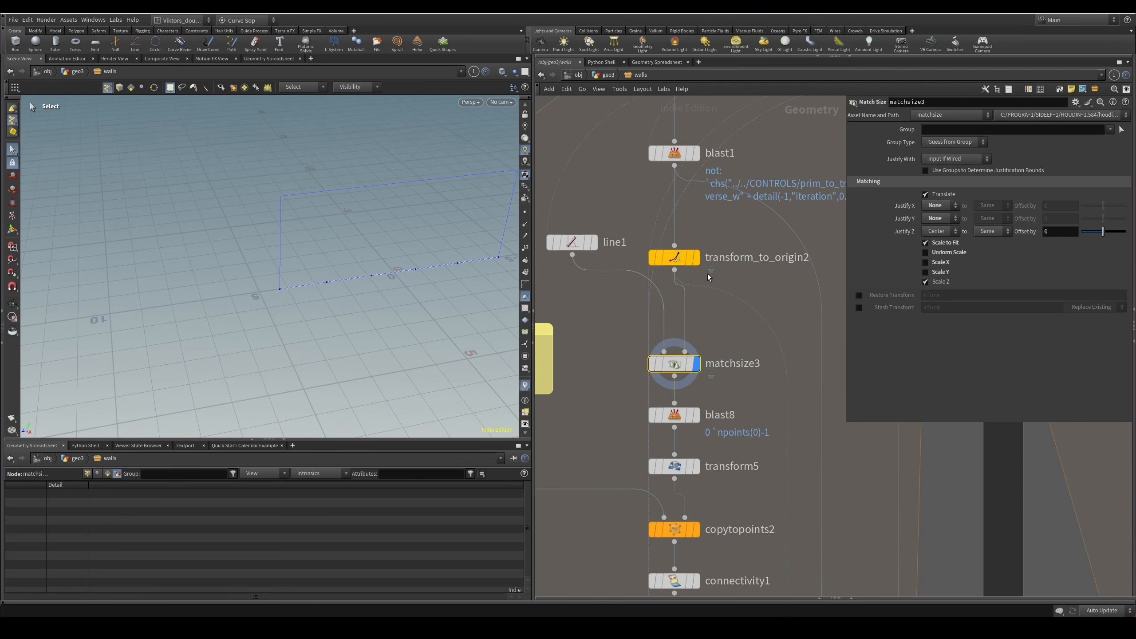
# Display transform_to_origin2 and examine the single wall aligned to the origin.
pyautogui.click(696, 257)
pyautogui.moveTo(589, 289); pyautogui.dragTo(624, 316, button='middle')
pyautogui.keyDown('alt'); pyautogui.moveTo(456, 312); pyautogui.dragTo(401, 327, button='middle'); pyautogui.keyUp('alt')
pyautogui.moveTo(659, 270); pyautogui.dragTo(674, 281, button='middle')
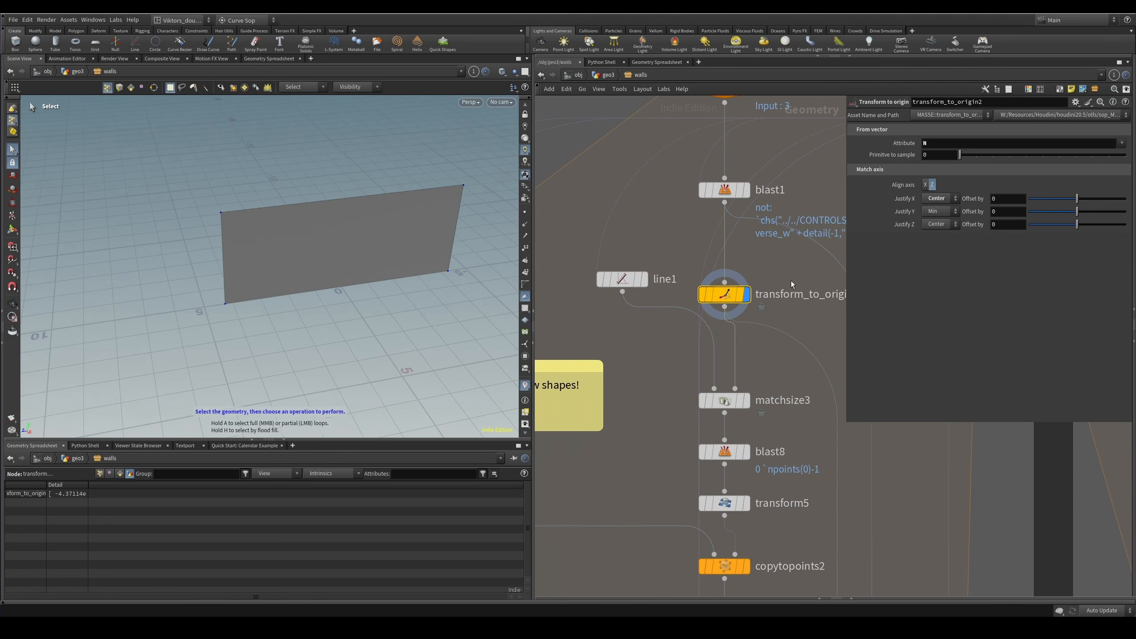
pyautogui.moveTo(791, 283); pyautogui.dragTo(763, 325, button='middle')
# Display line1 and read its Points expression that references window_amount from CONTROLS.
pyautogui.moveTo(597, 300); pyautogui.dragTo(582, 315)
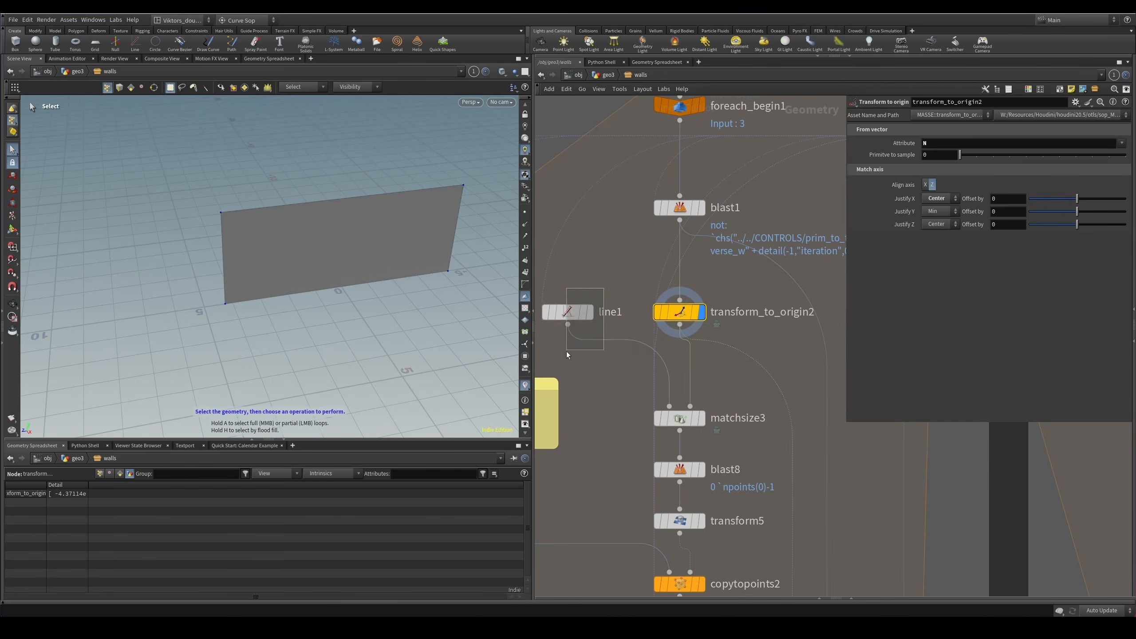
pyautogui.moveTo(566, 355); pyautogui.dragTo(591, 352)
pyautogui.press('r')
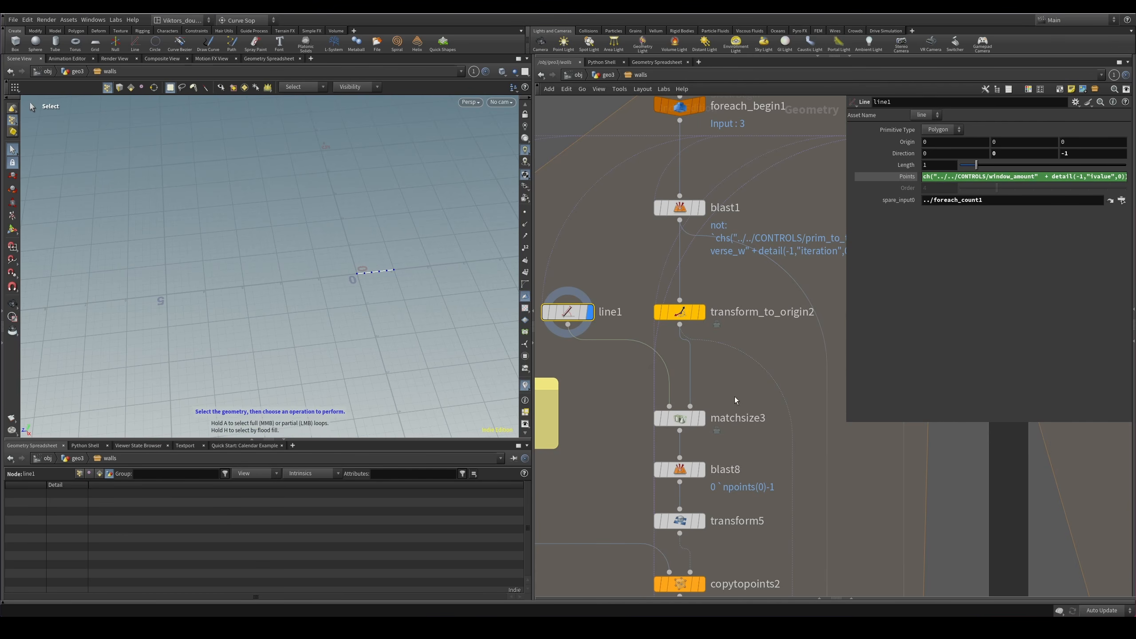
# Return to matchsize3 and examine how line1 is fitted to the wall's length along Z.
pyautogui.click(701, 419)
pyautogui.keyDown('alt'); pyautogui.moveTo(413, 299); pyautogui.dragTo(417, 274); pyautogui.keyUp('alt')
pyautogui.scroll(-2, 418, 274)
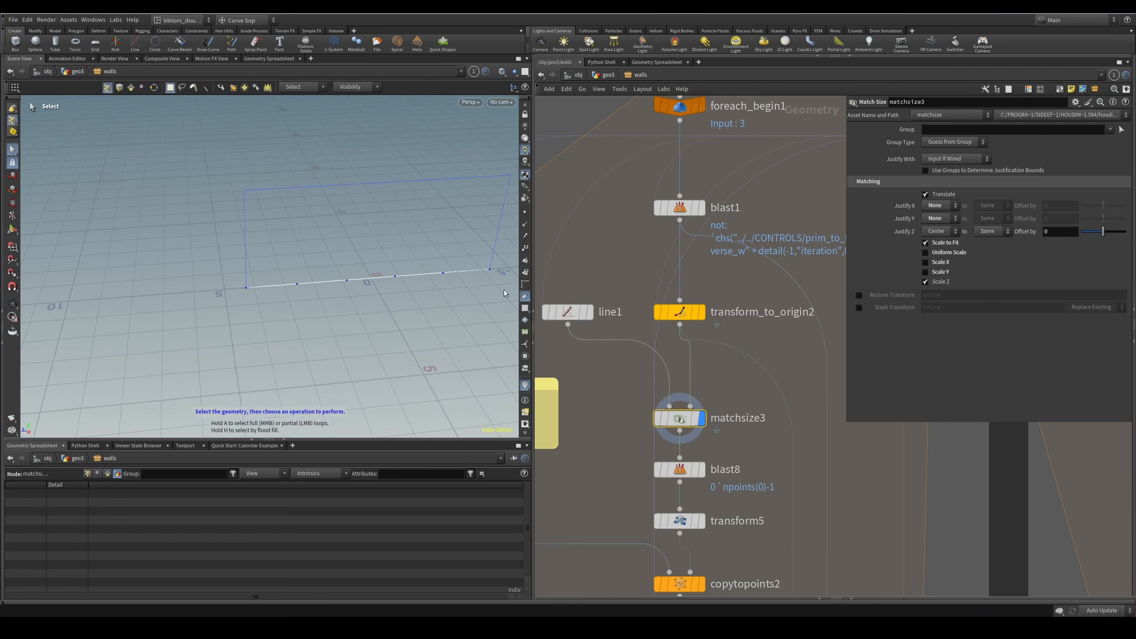
pyautogui.keyDown('alt'); pyautogui.moveTo(436, 257); pyautogui.dragTo(394, 264, button='middle'); pyautogui.keyUp('alt')
pyautogui.keyDown('alt'); pyautogui.moveTo(400, 260); pyautogui.dragTo(405, 234); pyautogui.keyUp('alt')
pyautogui.hotkey('shift', 'w')
pyautogui.press('s')
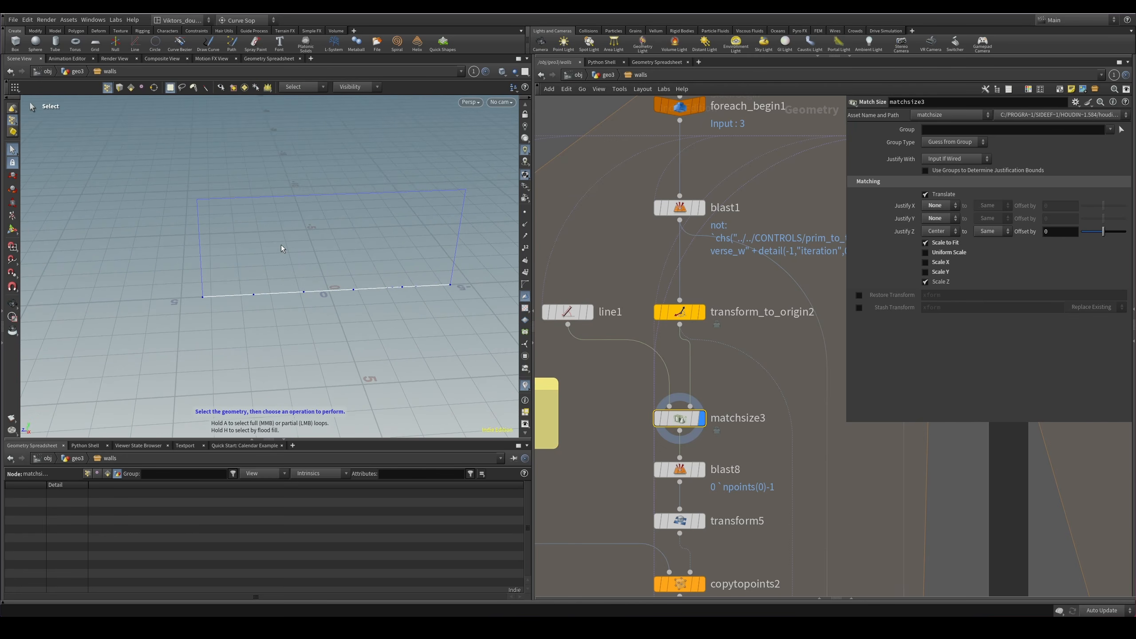
# Compare blast8's removal of the line's end points with transform5's scaling of the remaining points.
pyautogui.moveTo(704, 441); pyautogui.dragTo(696, 406, button='middle')
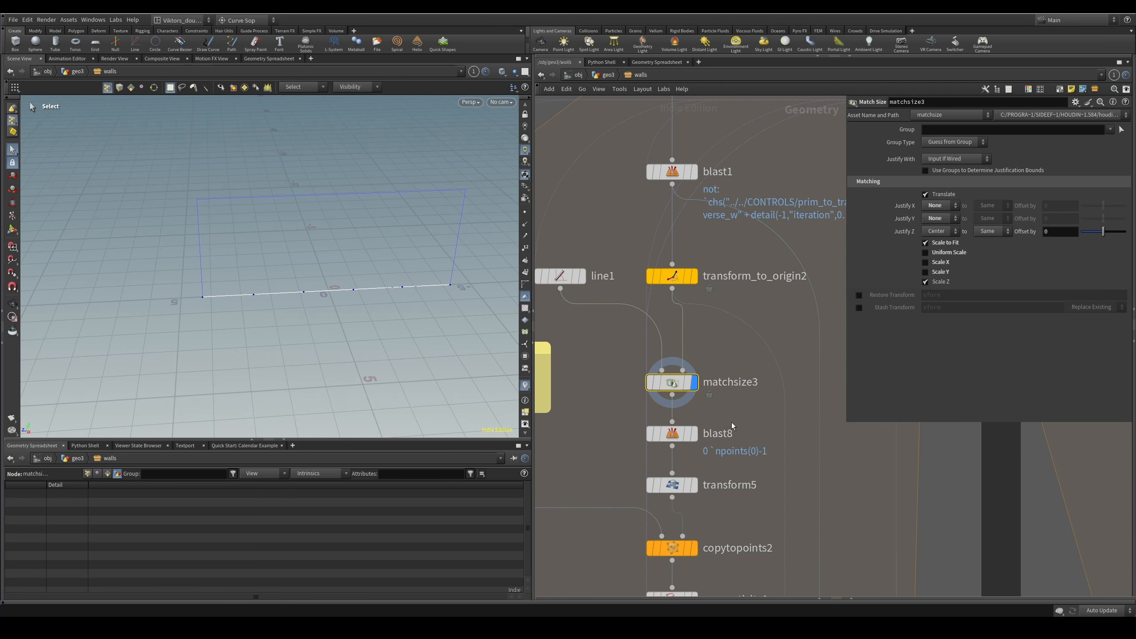
pyautogui.click(671, 433)
pyautogui.click(694, 433)
pyautogui.moveTo(615, 457); pyautogui.dragTo(625, 446, button='middle')
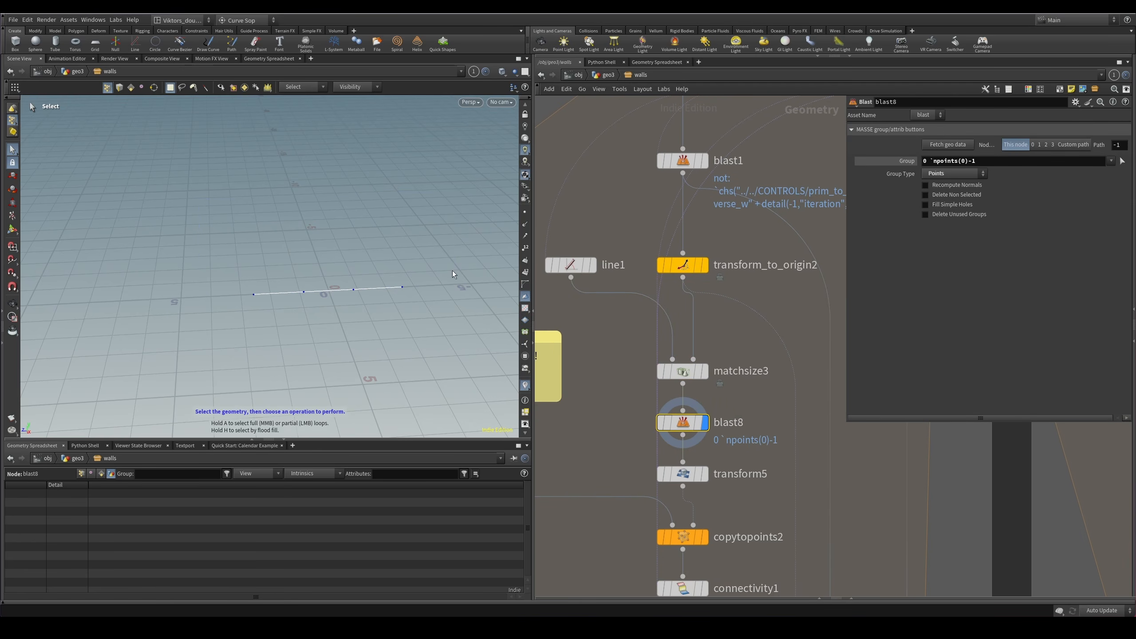
pyautogui.moveTo(706, 475); pyautogui.dragTo(724, 389, button='middle')
pyautogui.click(690, 412)
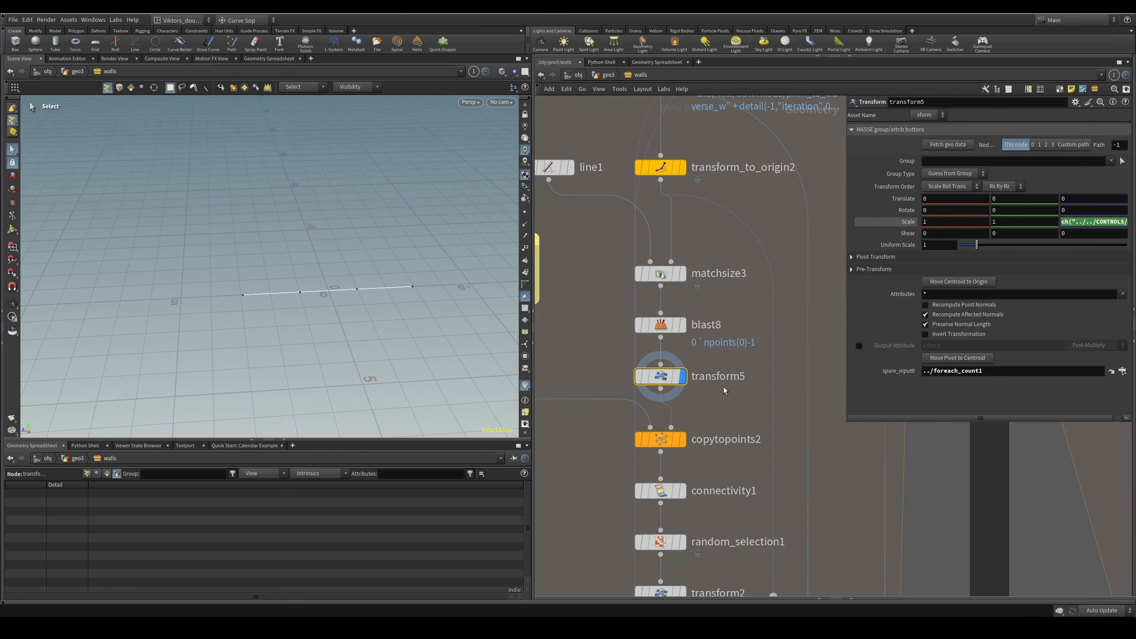
# Display copytopoints2 and connectivity1 in turn to inspect the window boxes and the class attribute setup.
pyautogui.click(661, 439)
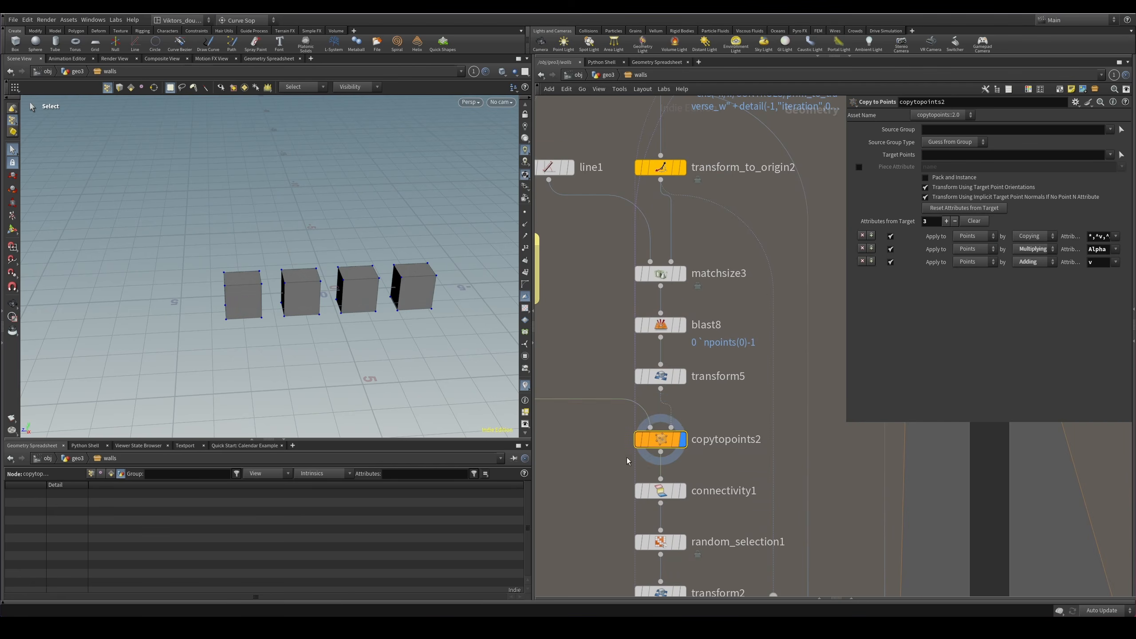
pyautogui.moveTo(626, 457); pyautogui.dragTo(650, 366, button='middle')
pyautogui.click(734, 399)
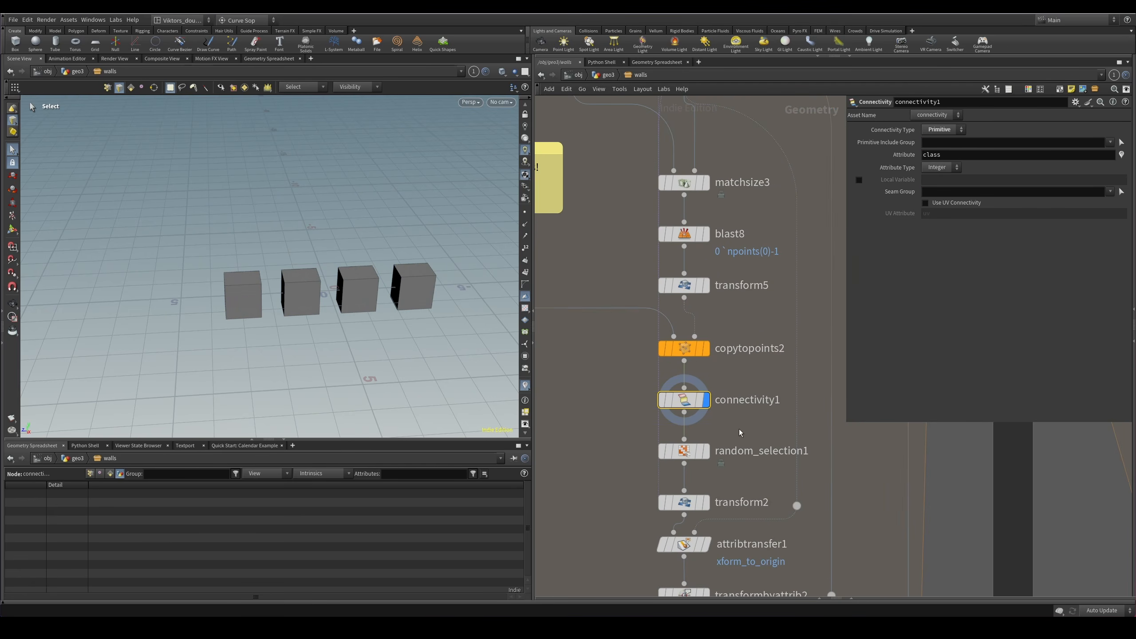
# Display random_selection1 to inspect the randomly removed window boxes, and select transform2 to see its vertical translation.
pyautogui.moveTo(738, 429); pyautogui.dragTo(747, 382, button='middle')
pyautogui.click(744, 397)
pyautogui.click(739, 456)
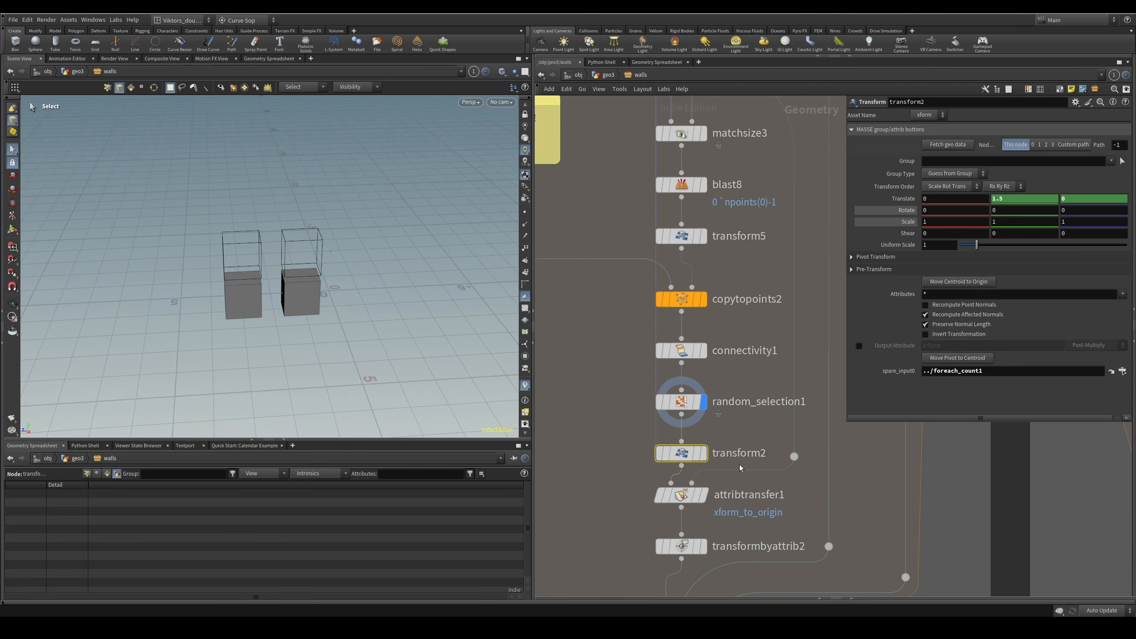
# Bring up the CONTROLS parameters and examine the Offset setting of the window cutouts that drives transform2.
pyautogui.moveTo(1135, 170); pyautogui.dragTo(769, 170)
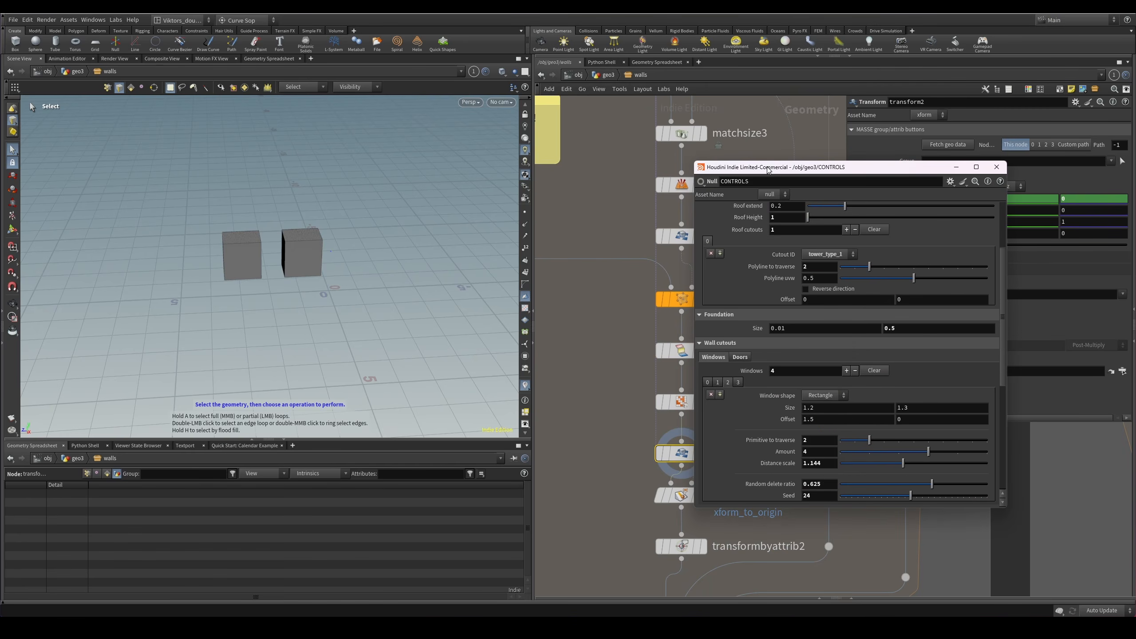
pyautogui.moveTo(831, 419)
pyautogui.mouseDown(button='middle')
pyautogui.moveTo(848, 415)
pyautogui.moveTo(827, 420)
pyautogui.mouseUp(button='middle')
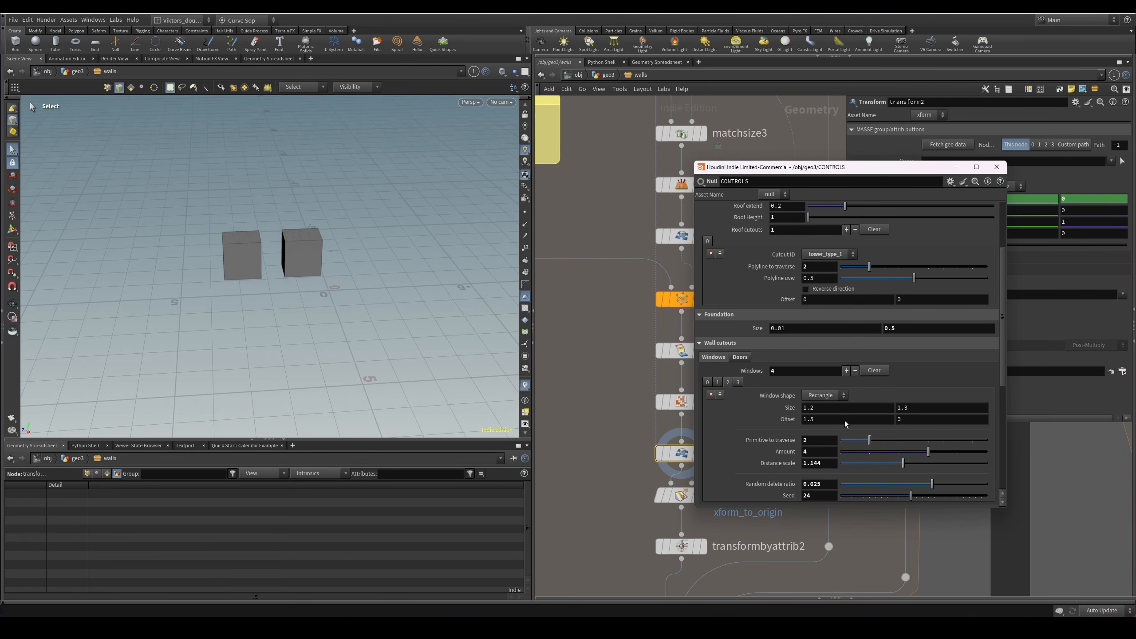
pyautogui.moveTo(908, 419); pyautogui.dragTo(909, 421, button='middle')
pyautogui.hotkey('ctrl', 'z')
pyautogui.moveTo(815, 169); pyautogui.dragTo(1135, 190)
# Follow the window boxes through attribtransfer1 and transformbyattrib2 to attribwrangle2, and read its code assigning id, _N and wall_id.
pyautogui.click(688, 448)
pyautogui.moveTo(639, 484); pyautogui.dragTo(716, 416, button='middle')
pyautogui.click(714, 448)
pyautogui.scroll(1, 698, 423)
pyautogui.click(702, 431)
pyautogui.moveTo(701, 584); pyautogui.dragTo(702, 433, button='middle')
pyautogui.click(702, 439)
pyautogui.hotkey('ctrl', 'a')
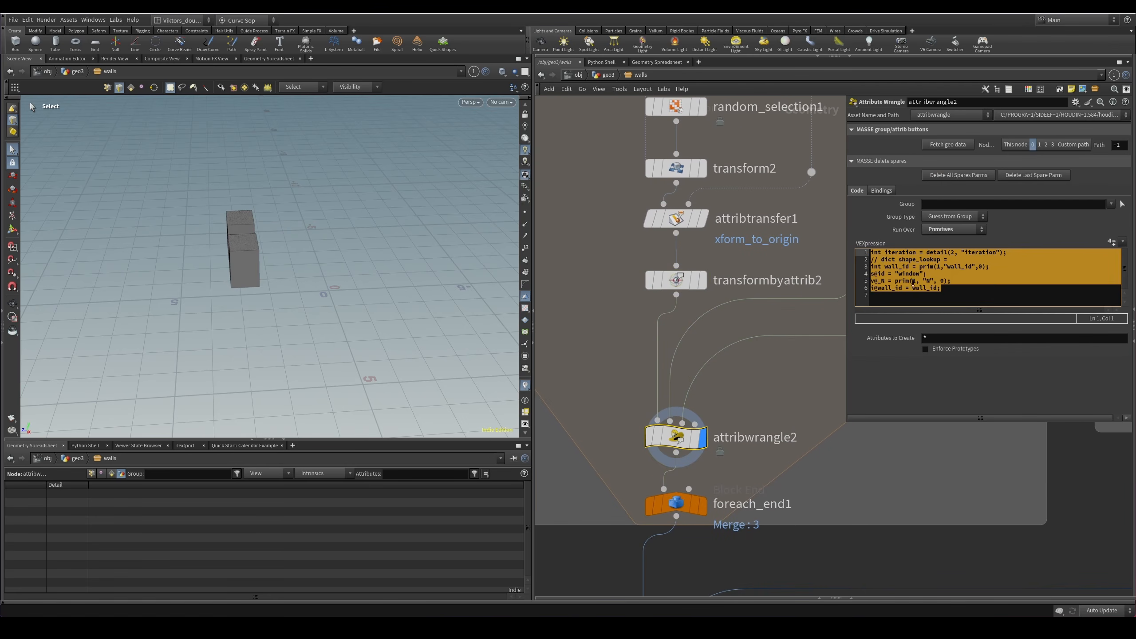
pyautogui.click(997, 288)
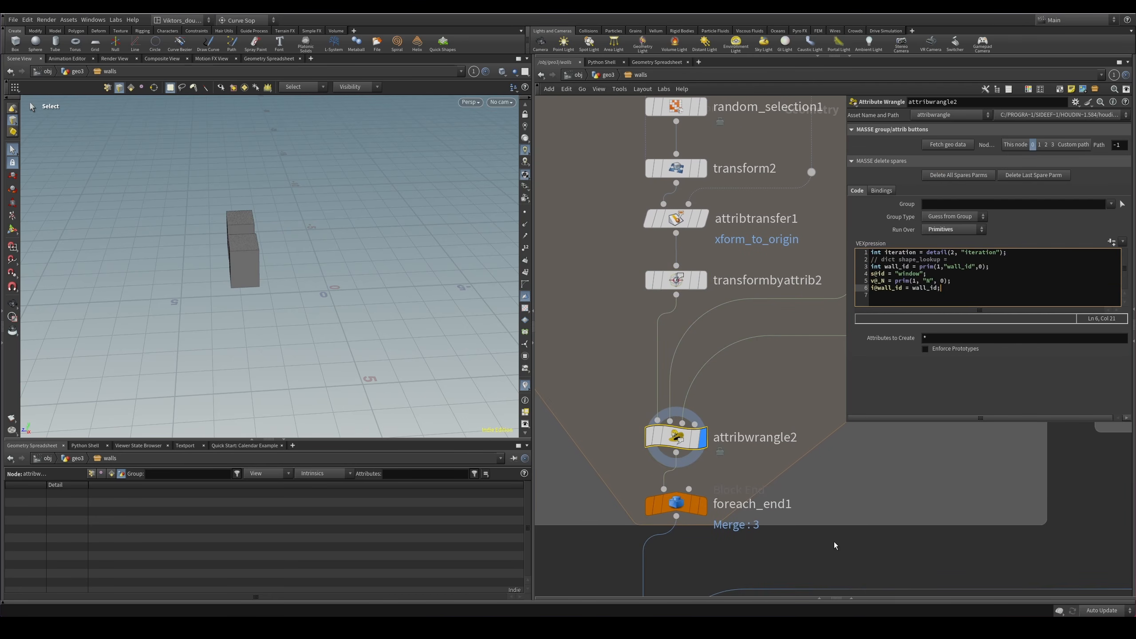
# Display foreach_end1 and examine the window boxes gathered from all loop iterations.
pyautogui.click(701, 505)
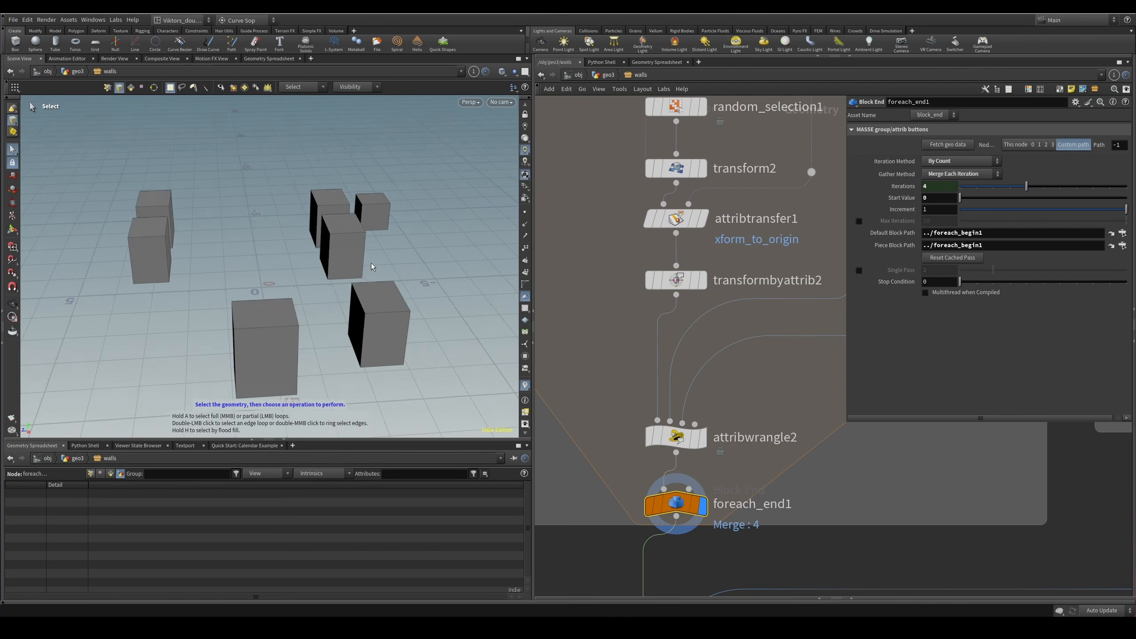
pyautogui.keyDown('alt'); pyautogui.moveTo(374, 267); pyautogui.dragTo(304, 277); pyautogui.keyUp('alt')
pyautogui.scroll(-3, 304, 277)
pyautogui.scroll(-3, 610, 411)
pyautogui.moveTo(687, 565); pyautogui.dragTo(740, 374, button='middle')
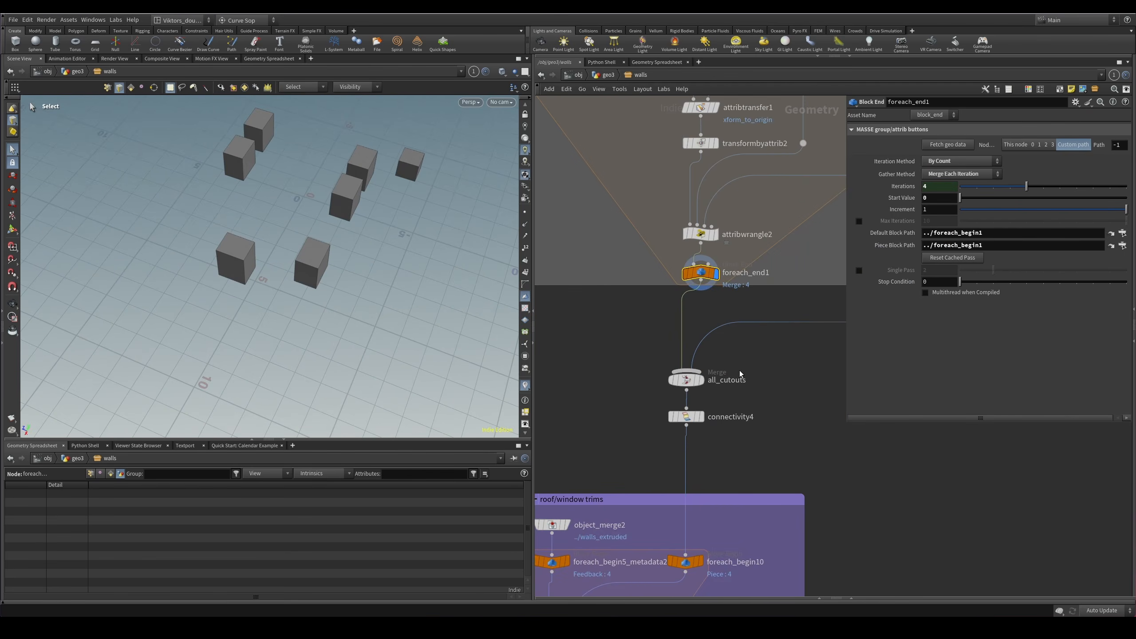
# Display the all_cutouts merge to inspect the combined window and door boxes.
pyautogui.click(701, 380)
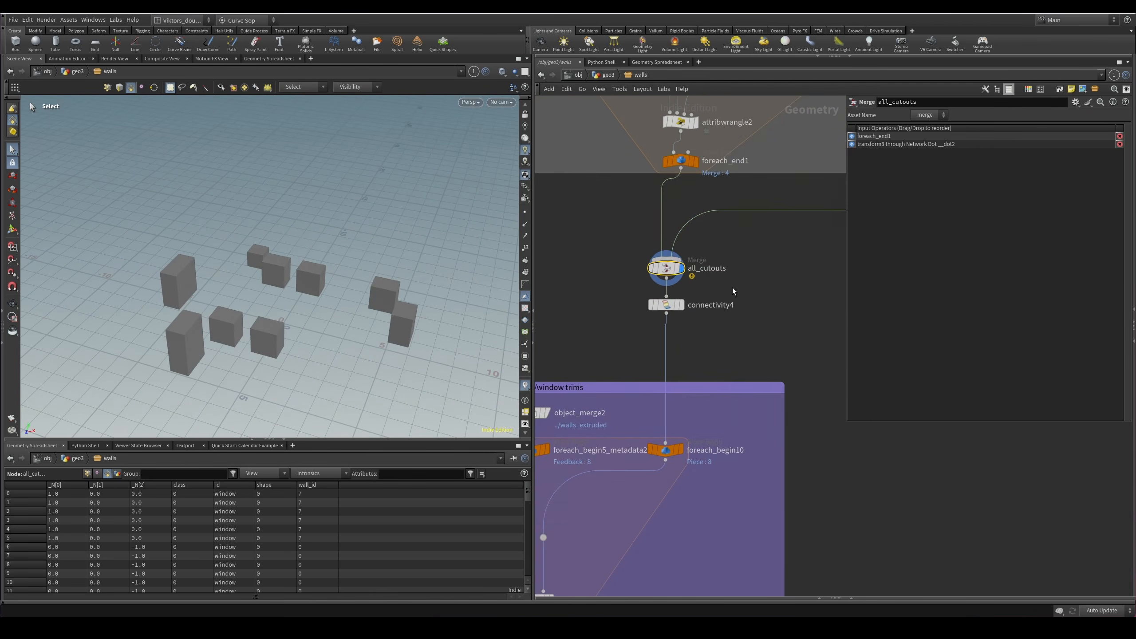
pyautogui.scroll(-3, 734, 286)
pyautogui.scroll(4, 738, 285)
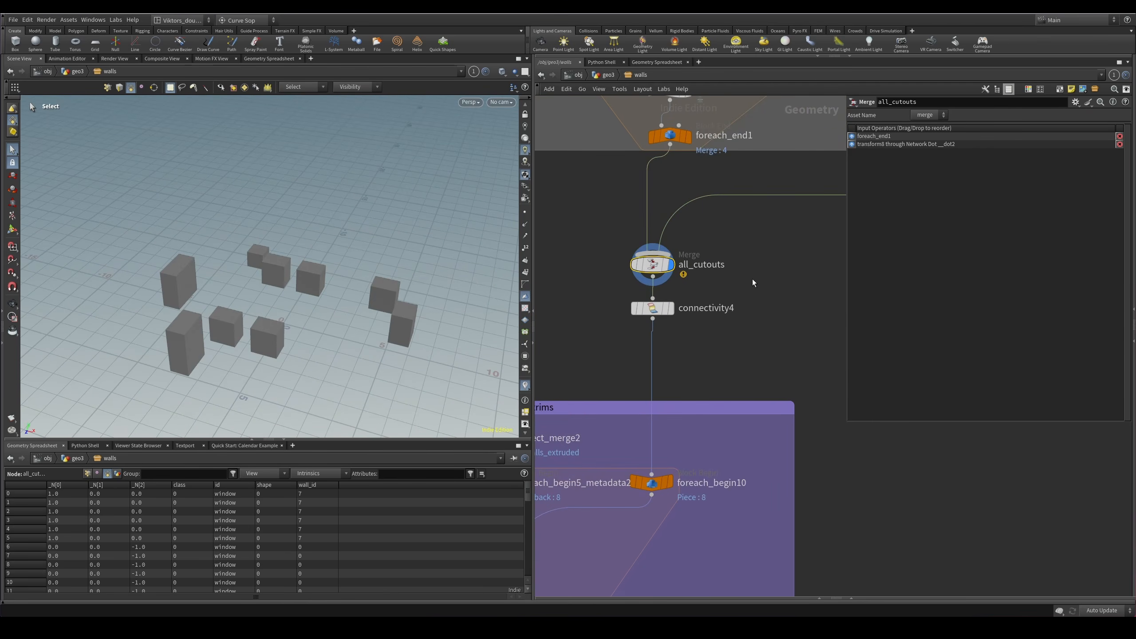
# Display connectivity4 and check the cutout_id attribute it assigns to each cutout box.
pyautogui.click(637, 308)
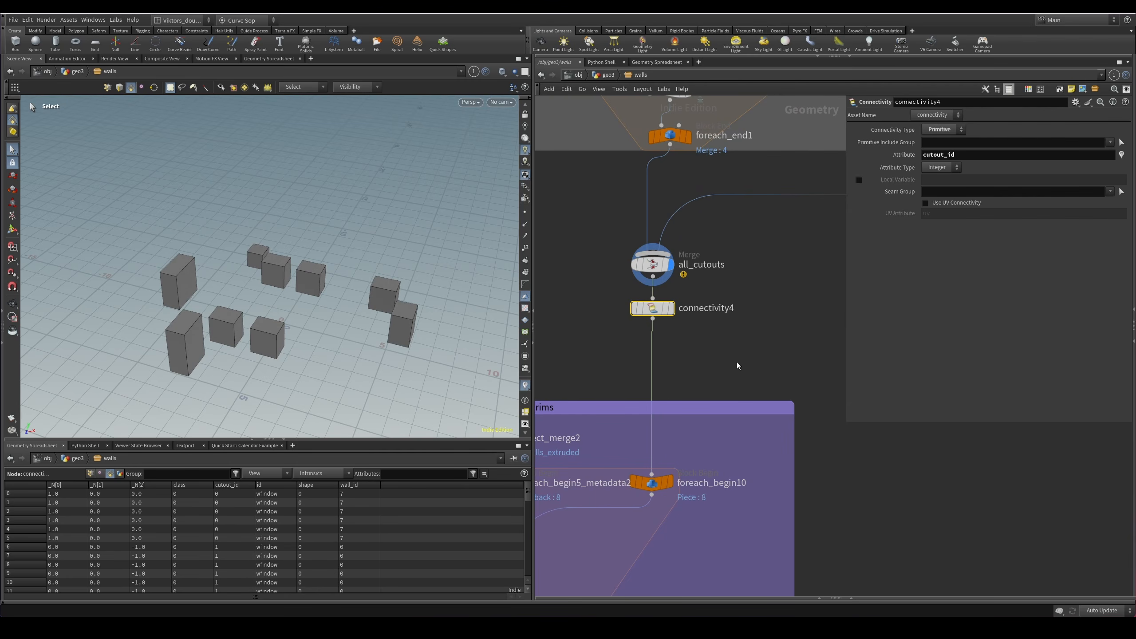
pyautogui.click(670, 308)
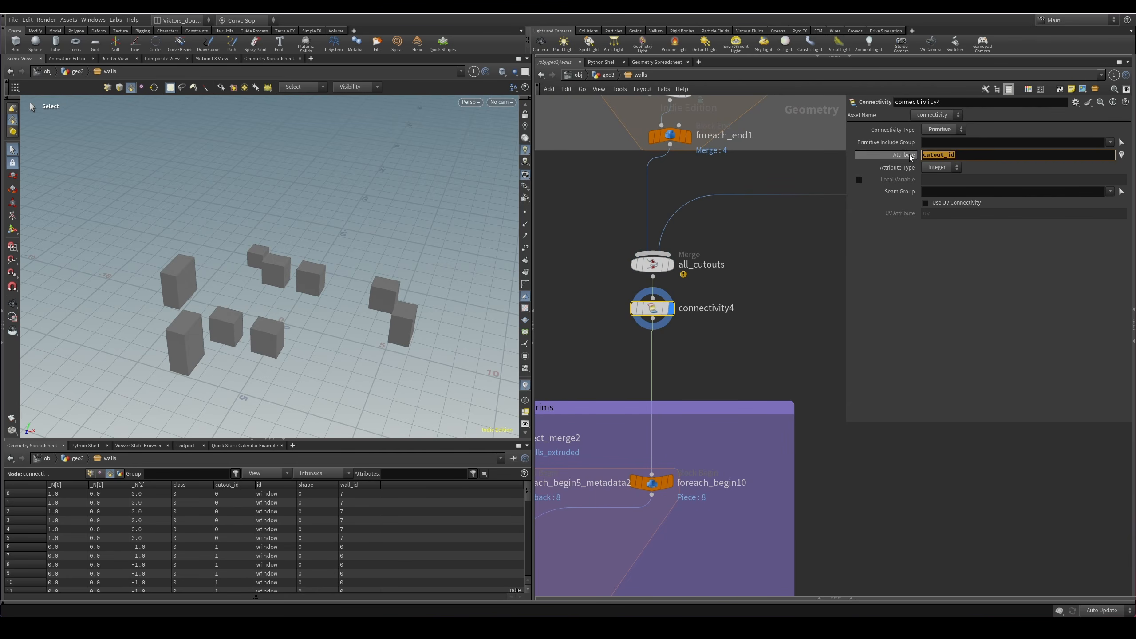
pyautogui.scroll(-3, 739, 294)
pyautogui.moveTo(638, 433); pyautogui.dragTo(679, 409, button='middle')
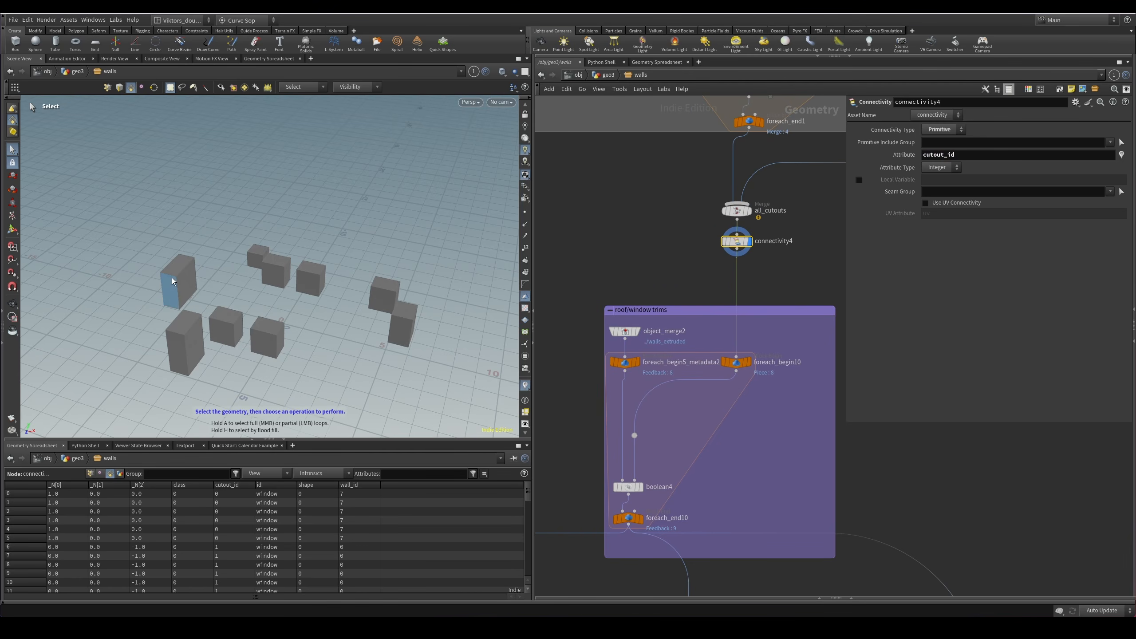
pyautogui.scroll(4, 774, 419)
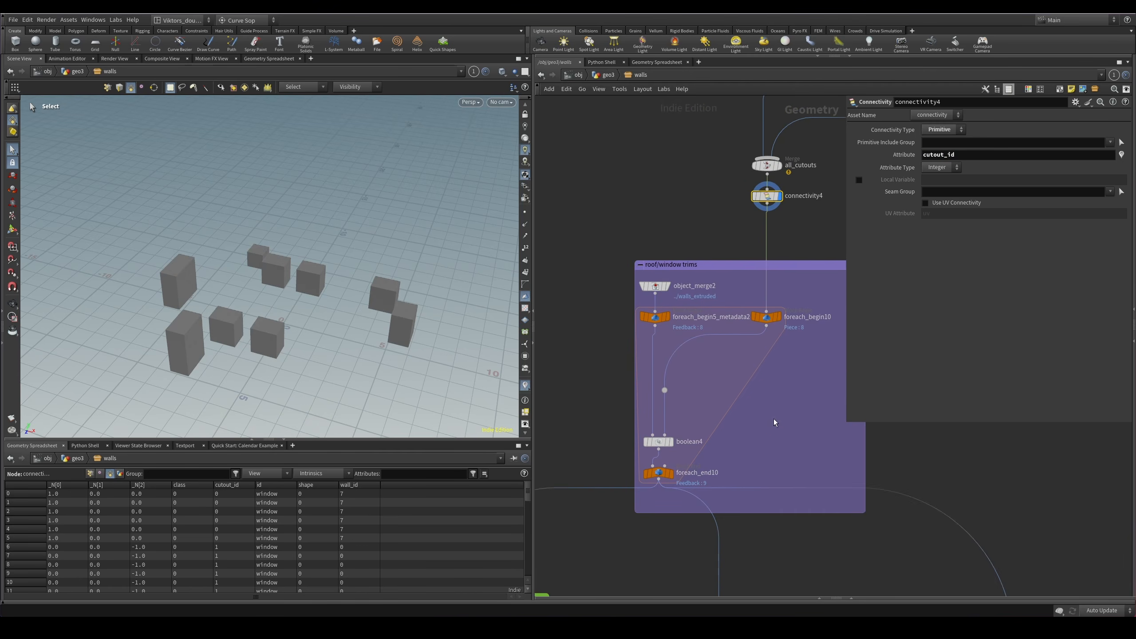
# Display object_merge2 and inspect the extruded wall shell it brings into the roof/window trims network.
pyautogui.click(649, 304)
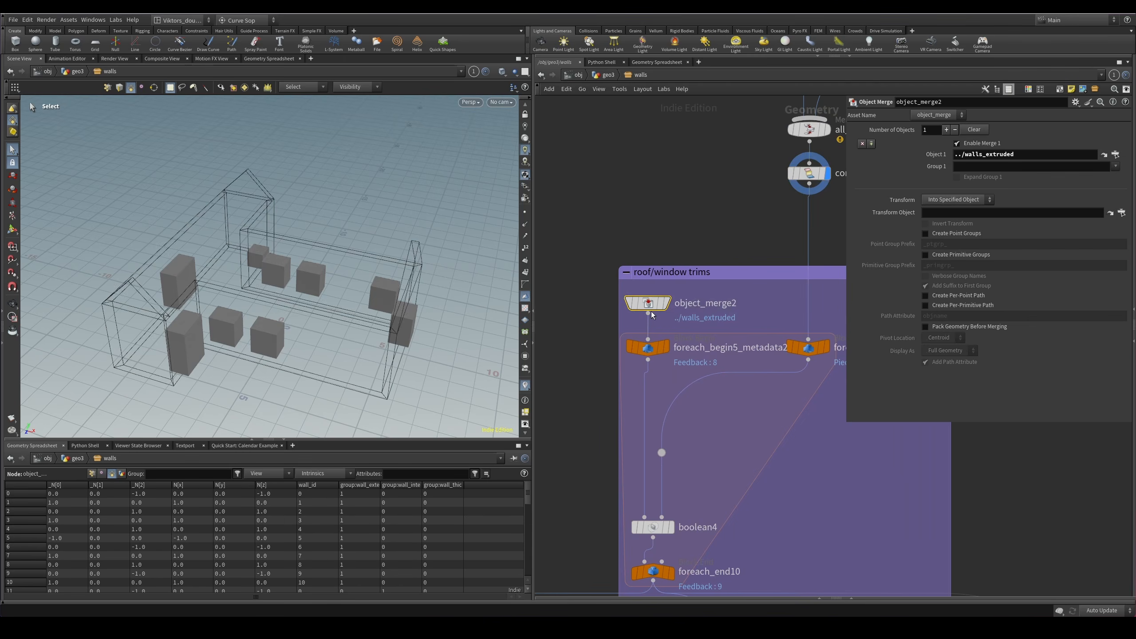
pyautogui.click(665, 303)
pyautogui.press('Escape')
pyautogui.moveTo(332, 288)
pyautogui.mouseDown()
pyautogui.moveTo(284, 304)
pyautogui.moveTo(295, 343)
pyautogui.moveTo(324, 249)
pyautogui.mouseUp()
pyautogui.press('w')
pyautogui.press('w')
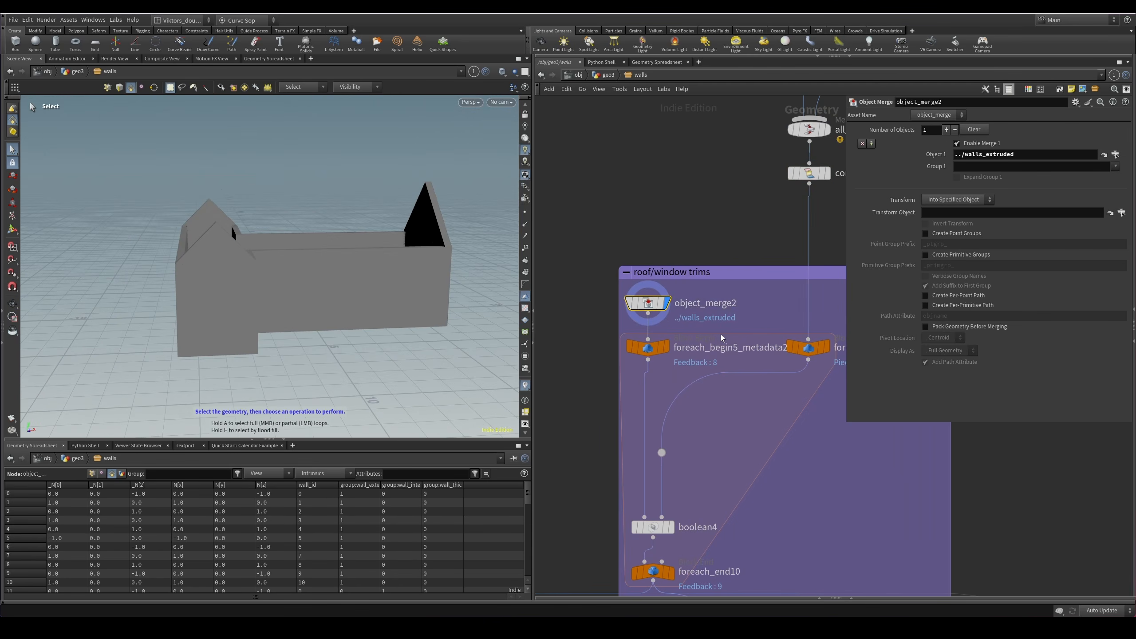
# Trace object_merge2's ../walls_extruded reference back to the walls_extruded node above the window cutouts.
pyautogui.scroll(2, 721, 338)
pyautogui.scroll(-8, 623, 481)
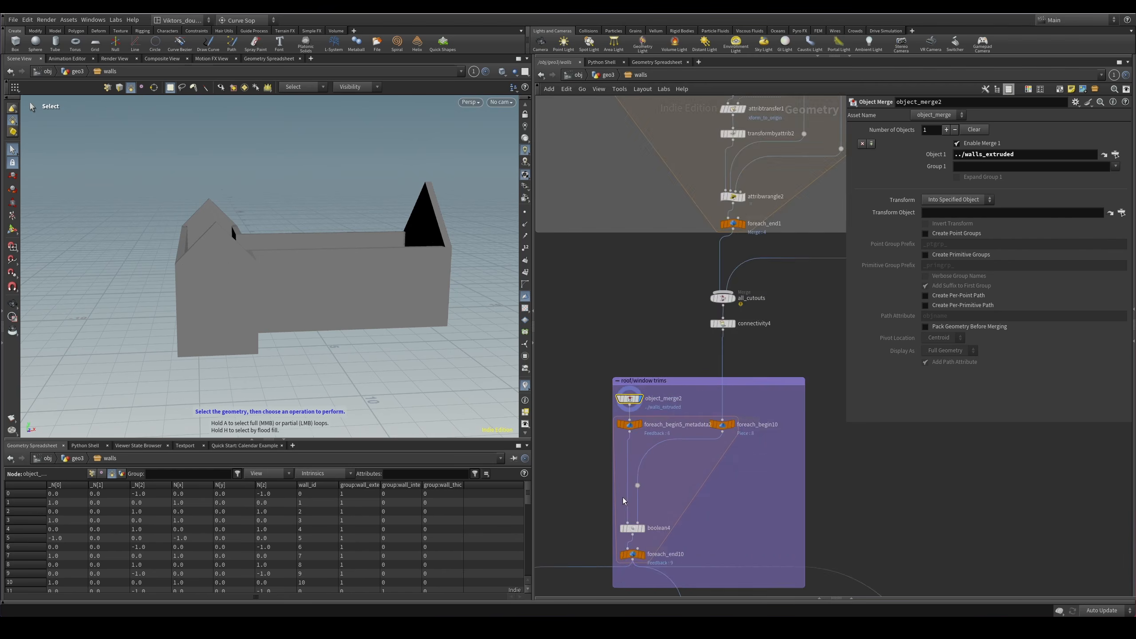
pyautogui.moveTo(600, 278); pyautogui.dragTo(608, 406, button='middle')
pyautogui.scroll(7, 608, 406)
pyautogui.moveTo(661, 381); pyautogui.dragTo(628, 330)
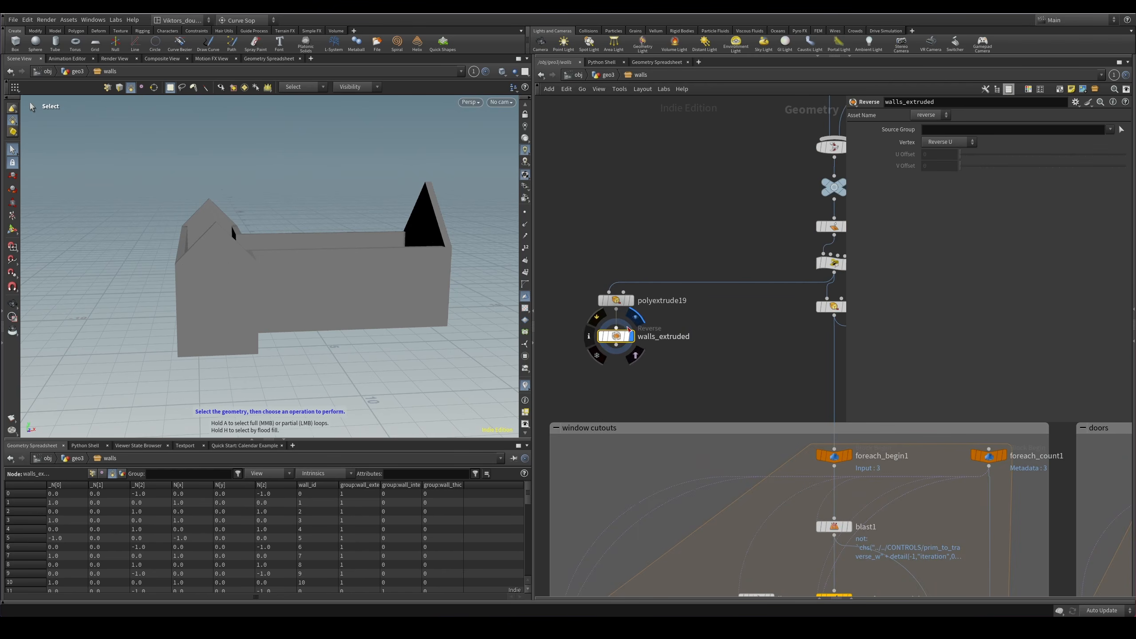
pyautogui.scroll(-8, 704, 364)
pyautogui.moveTo(625, 467); pyautogui.dragTo(654, 121, button='middle')
pyautogui.scroll(7, 706, 312)
pyautogui.moveTo(718, 284); pyautogui.dragTo(687, 286)
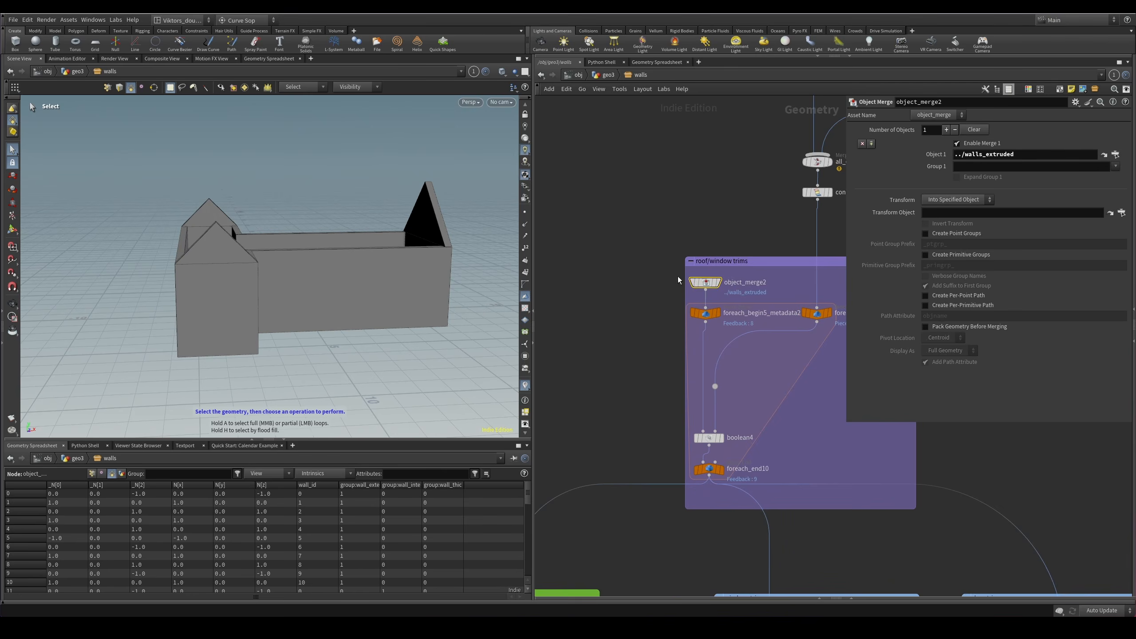
pyautogui.scroll(-5, 639, 197)
pyautogui.moveTo(630, 178); pyautogui.dragTo(633, 577, button='middle')
pyautogui.scroll(5, 637, 202)
pyautogui.moveTo(662, 175); pyautogui.dragTo(615, 153)
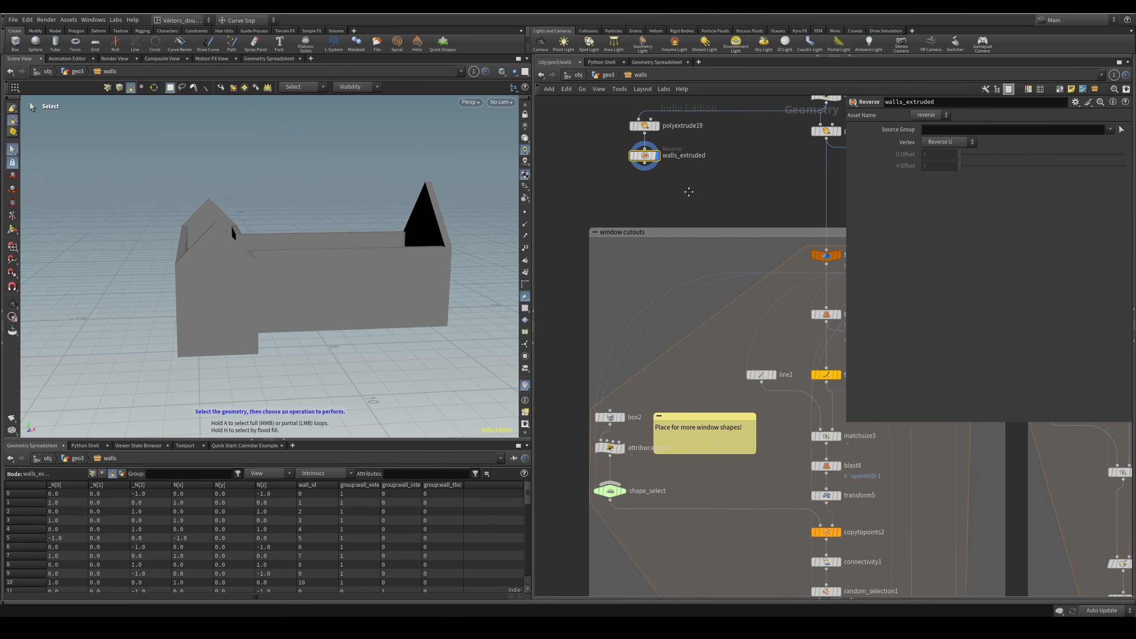
pyautogui.scroll(-5, 619, 161)
pyautogui.moveTo(621, 398); pyautogui.dragTo(632, 269, button='middle')
pyautogui.scroll(5, 654, 305)
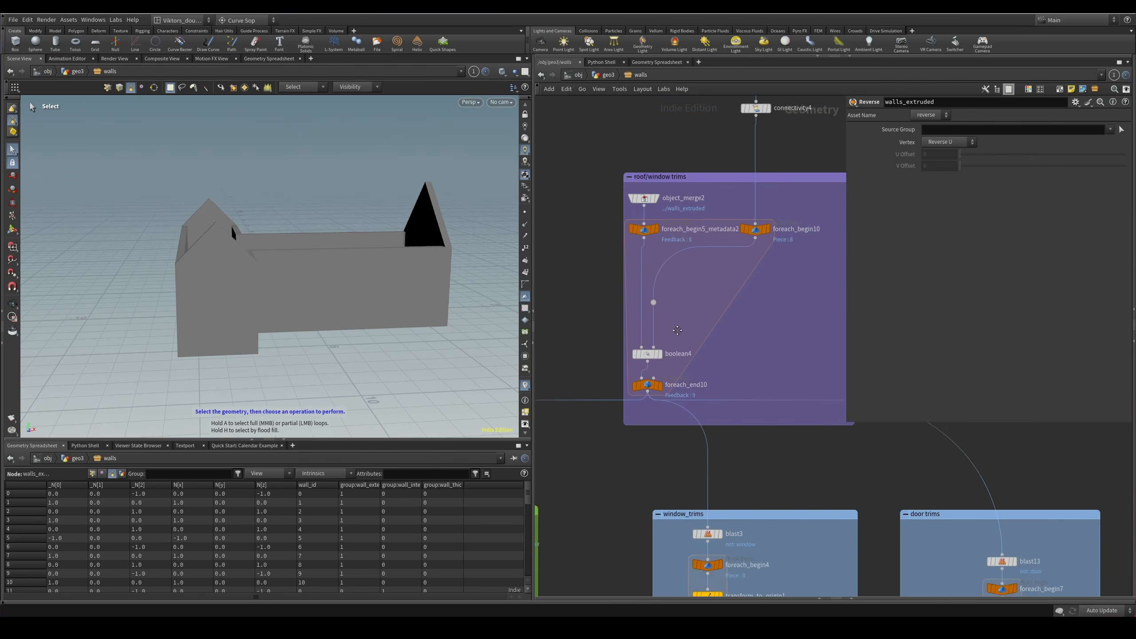
# Display foreach_end10 and examine its feedback loop over pieces by cutout_id.
pyautogui.scroll(3, 694, 413)
pyautogui.moveTo(731, 416); pyautogui.dragTo(619, 351)
pyautogui.press('r')
pyautogui.moveTo(654, 313); pyautogui.dragTo(621, 447, button='middle')
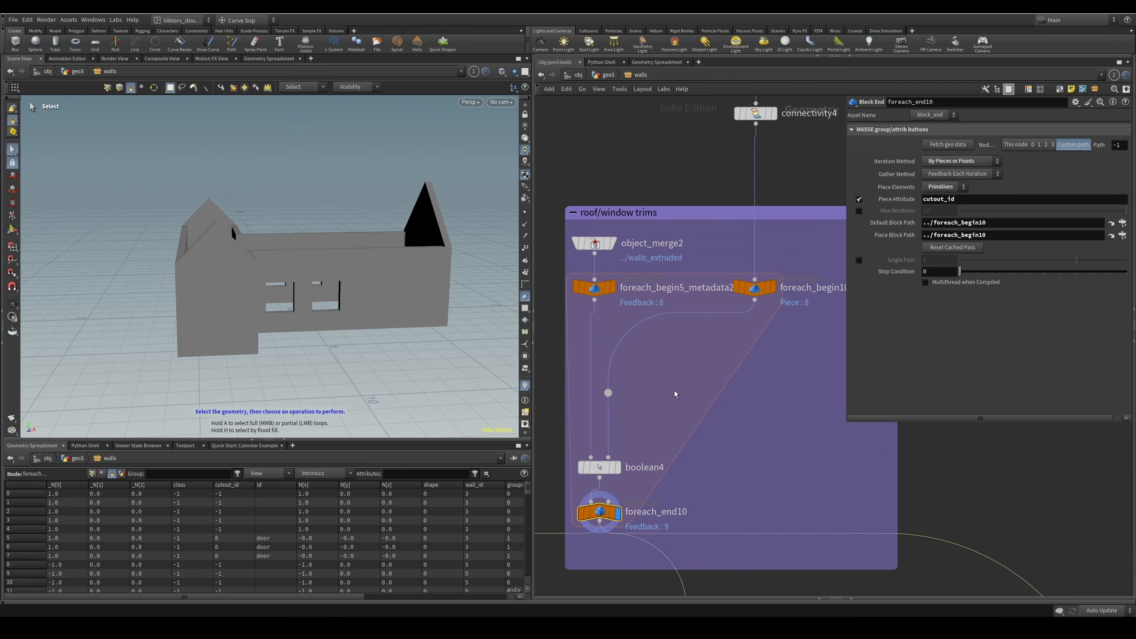
pyautogui.moveTo(660, 314); pyautogui.dragTo(677, 326, button='middle')
# Display boolean4 and examine its subtract setup, limited to the wall matching the cutout's wall_id.
pyautogui.scroll(2, 672, 457)
pyautogui.moveTo(673, 457); pyautogui.dragTo(669, 394, button='middle')
pyautogui.moveTo(669, 393); pyautogui.dragTo(604, 429)
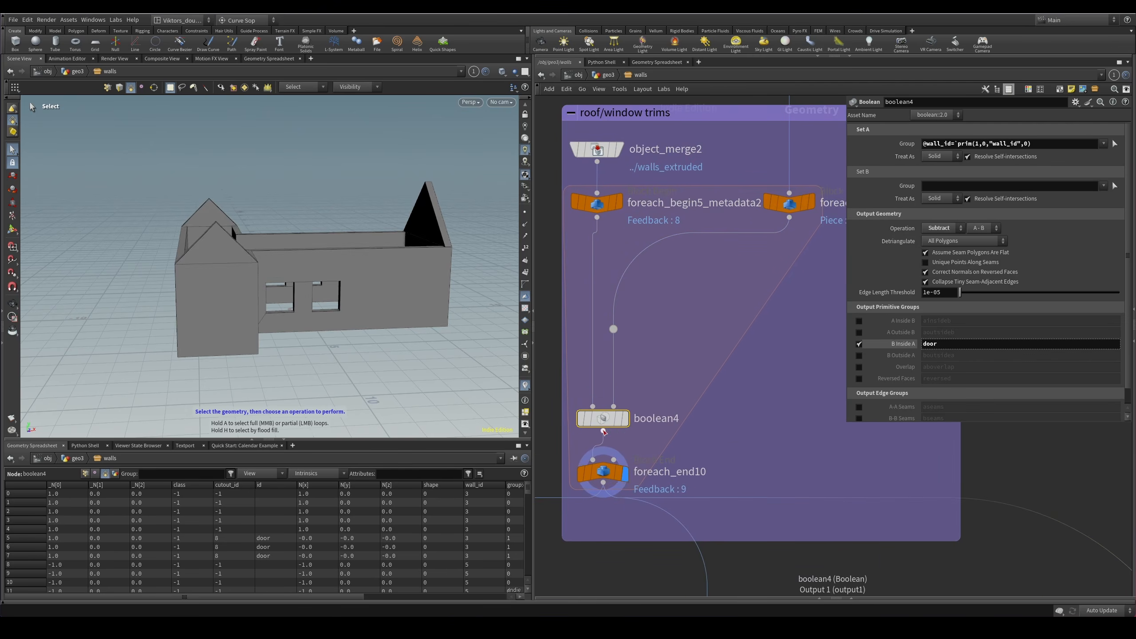
pyautogui.press('r')
pyautogui.moveTo(658, 383); pyautogui.dragTo(694, 343, button='middle')
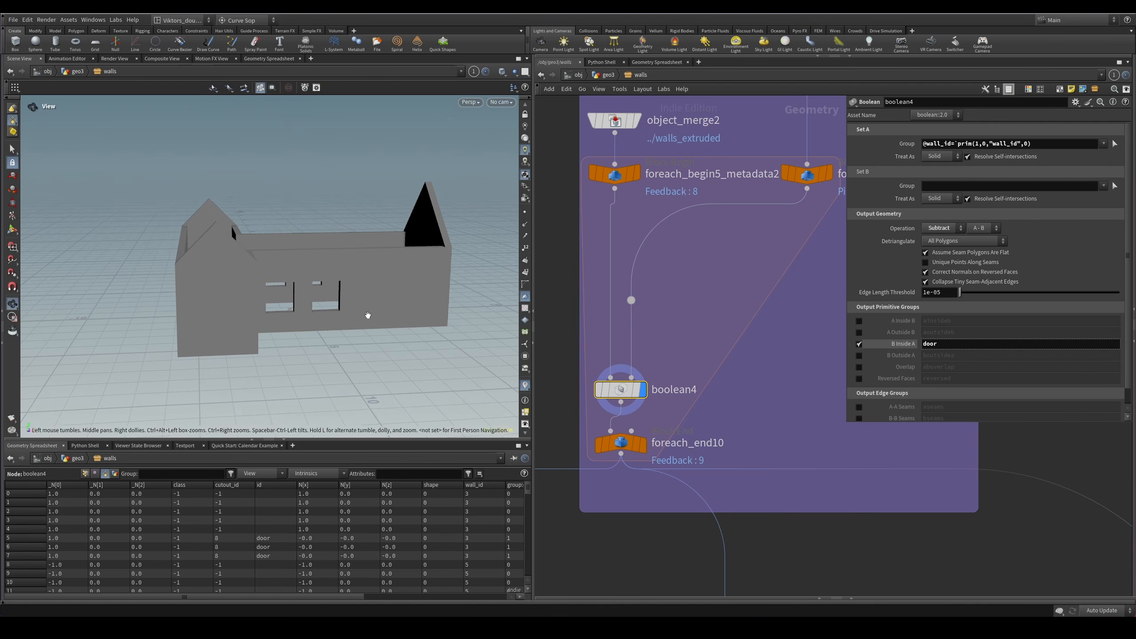
pyautogui.moveTo(343, 292)
pyautogui.keyDown('alt'); pyautogui.mouseDown()
pyautogui.moveTo(347, 350)
pyautogui.moveTo(358, 348)
pyautogui.mouseUp(); pyautogui.keyUp('alt')
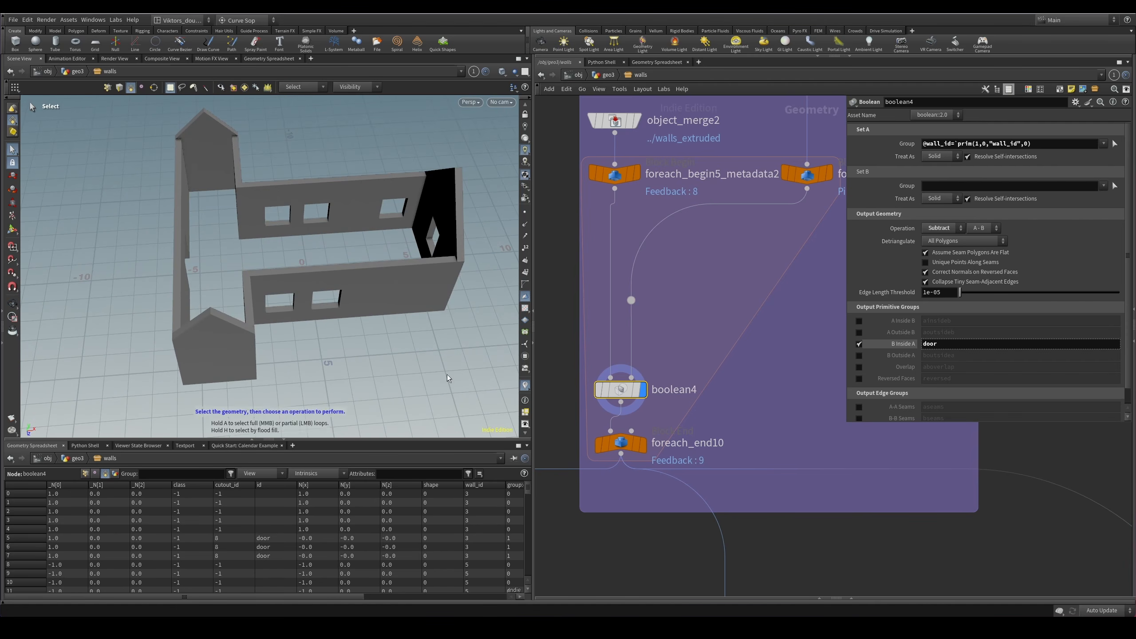
# Display foreach_end10 again and inspect the walls with all window and door openings cut.
pyautogui.click(621, 443)
pyautogui.click(643, 445)
pyautogui.hotkey('shift', 'w')
pyautogui.keyDown('alt'); pyautogui.moveTo(337, 306); pyautogui.dragTo(333, 238); pyautogui.keyUp('alt')
pyautogui.scroll(-3, 631, 483)
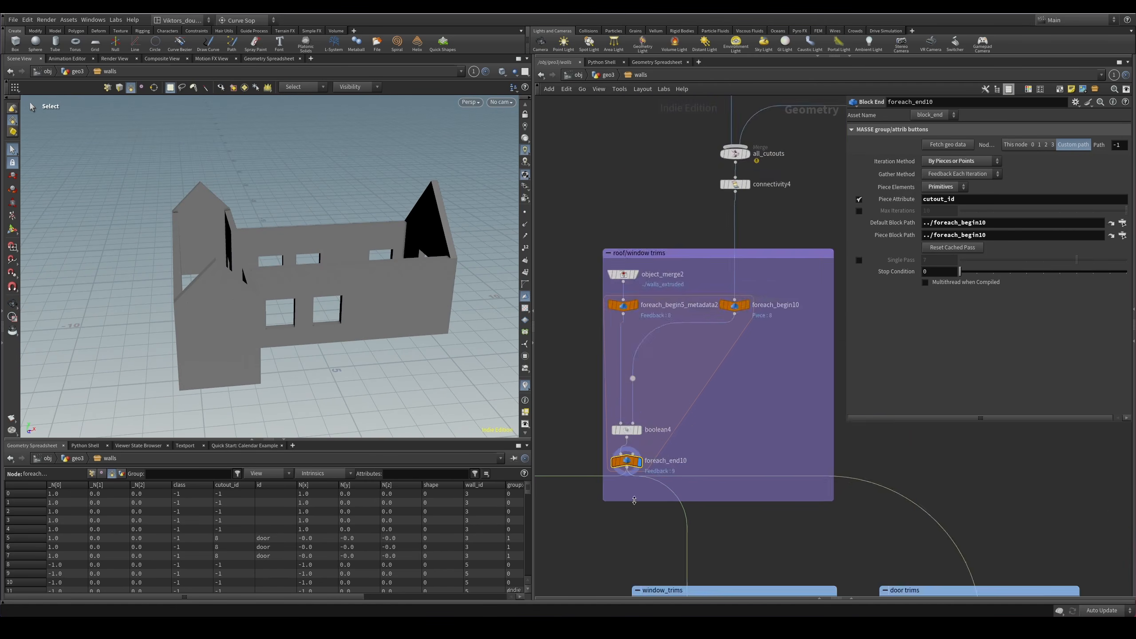
# Display group4 in window_trims, and check foreach_end4's cutout_id piece attribute used to build each window frame.
pyautogui.moveTo(604, 572); pyautogui.dragTo(609, 297, button='middle')
pyautogui.scroll(-2, 609, 297)
pyautogui.scroll(2, 718, 479)
pyautogui.moveTo(707, 433); pyautogui.dragTo(644, 388)
pyautogui.press('r')
pyautogui.moveTo(702, 426); pyautogui.dragTo(629, 411, button='middle')
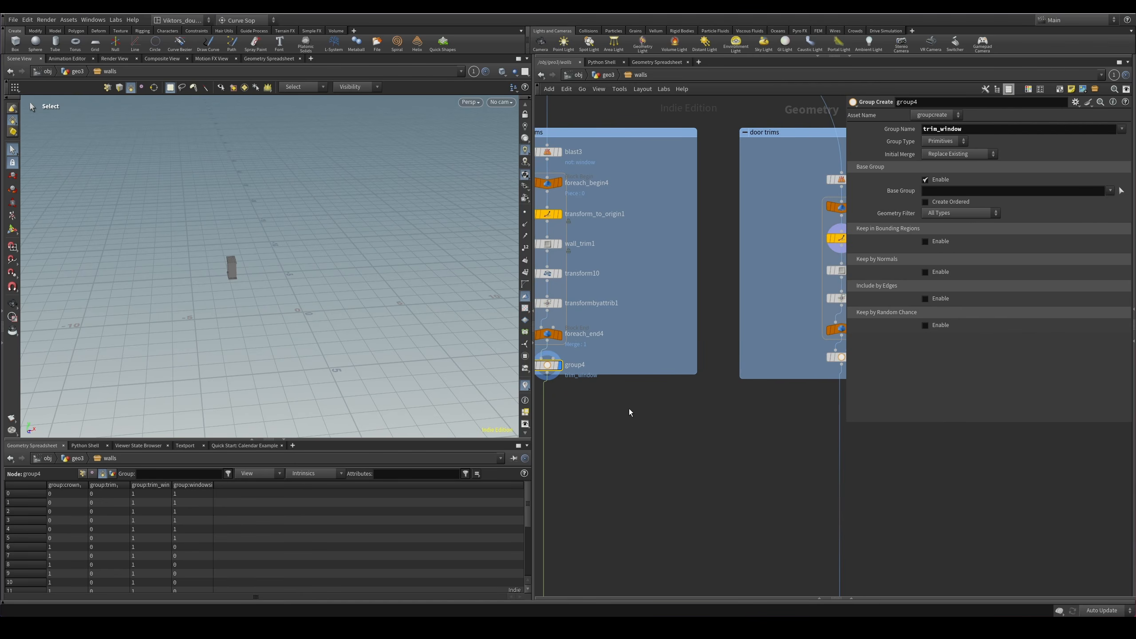
pyautogui.moveTo(636, 330); pyautogui.dragTo(710, 345, button='middle')
pyautogui.moveTo(711, 345); pyautogui.dragTo(626, 357)
pyautogui.click(859, 261)
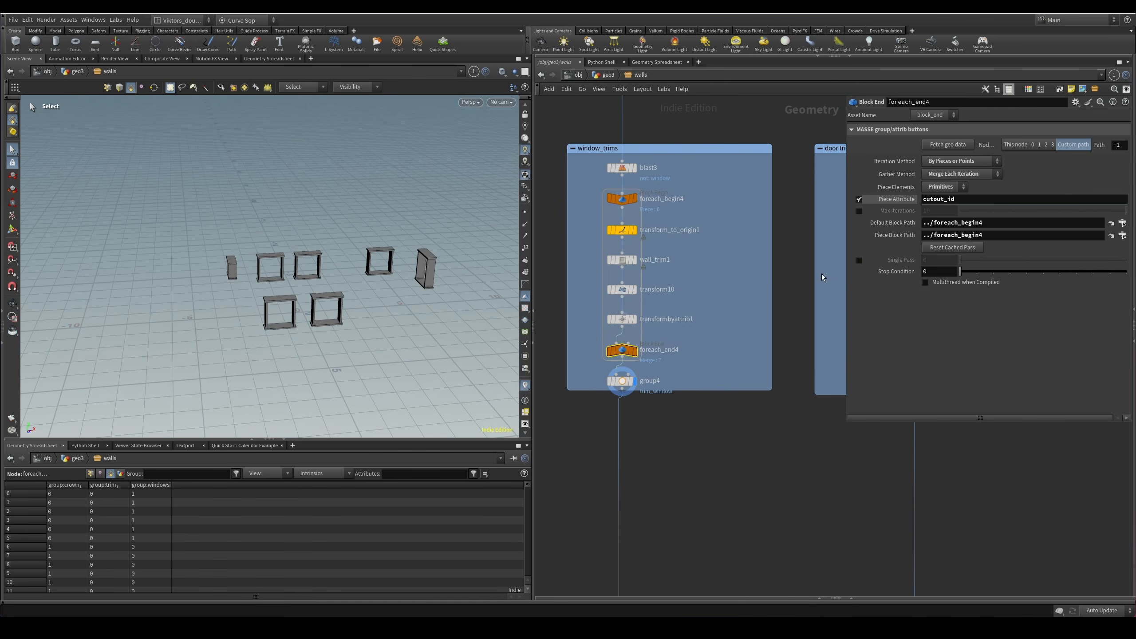
# Show group3 from the door trims network alongside the window trims in the viewport.
pyautogui.moveTo(737, 379); pyautogui.dragTo(648, 398, button='middle')
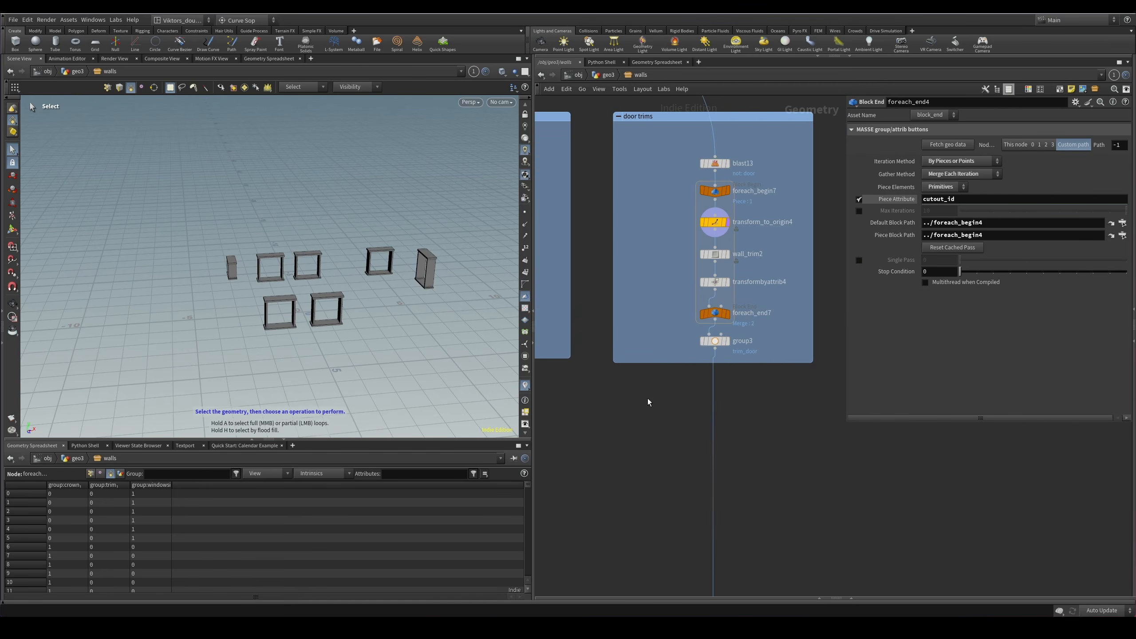
pyautogui.moveTo(693, 337); pyautogui.dragTo(701, 342)
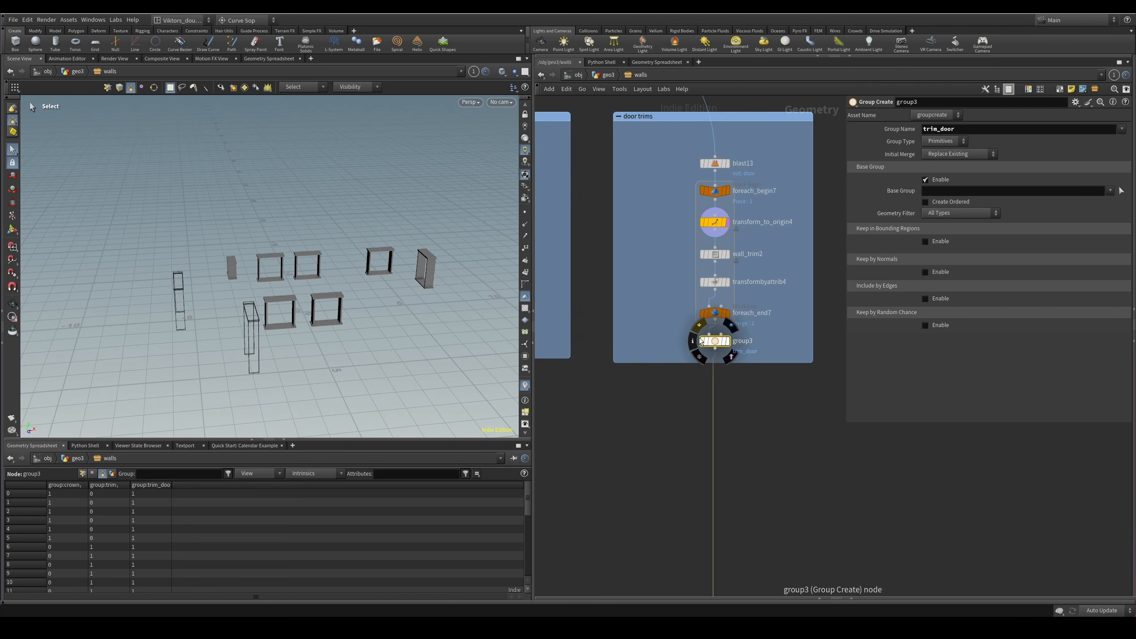
pyautogui.press('r')
pyautogui.keyDown('alt'); pyautogui.moveTo(275, 337); pyautogui.dragTo(140, 300); pyautogui.keyUp('alt')
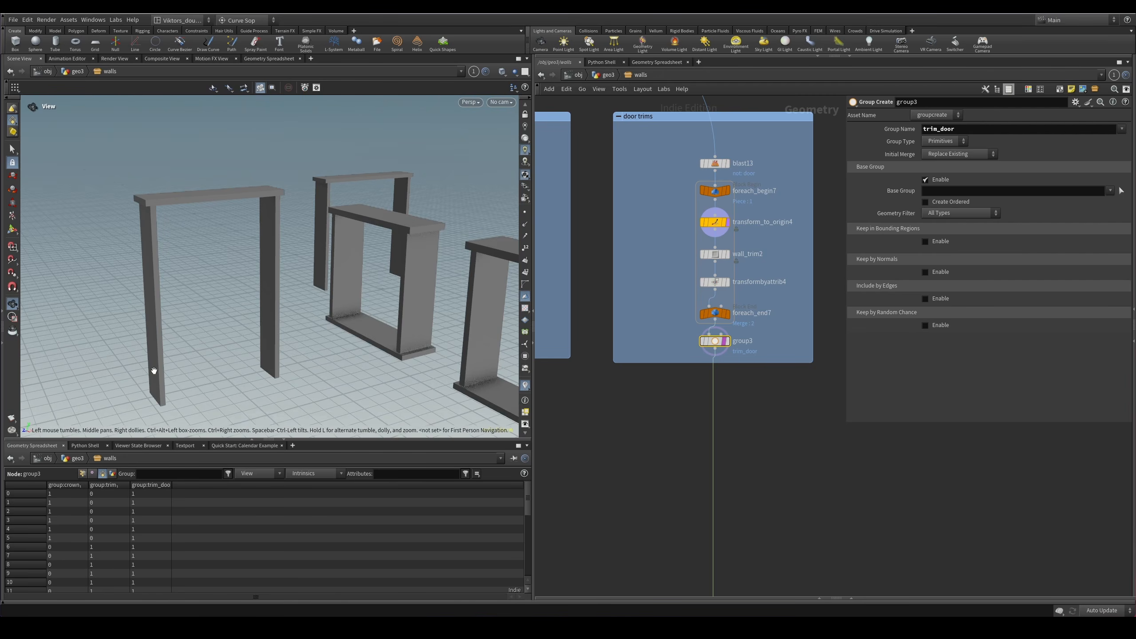
# Compare the door and window frames up close, examining the bottom sill of the windows and the open base of the doors.
pyautogui.moveTo(154, 371); pyautogui.dragTo(196, 340)
pyautogui.hotkey('shift', 'w')
pyautogui.moveTo(267, 274); pyautogui.dragTo(291, 254)
pyautogui.hotkey('shift', 'w')
pyautogui.hotkey('shift', 'w')
pyautogui.moveTo(339, 201)
pyautogui.mouseDown()
pyautogui.moveTo(359, 204)
pyautogui.moveTo(360, 185)
pyautogui.moveTo(375, 218)
pyautogui.mouseUp()
pyautogui.hotkey('shift', 'w')
pyautogui.press('s')
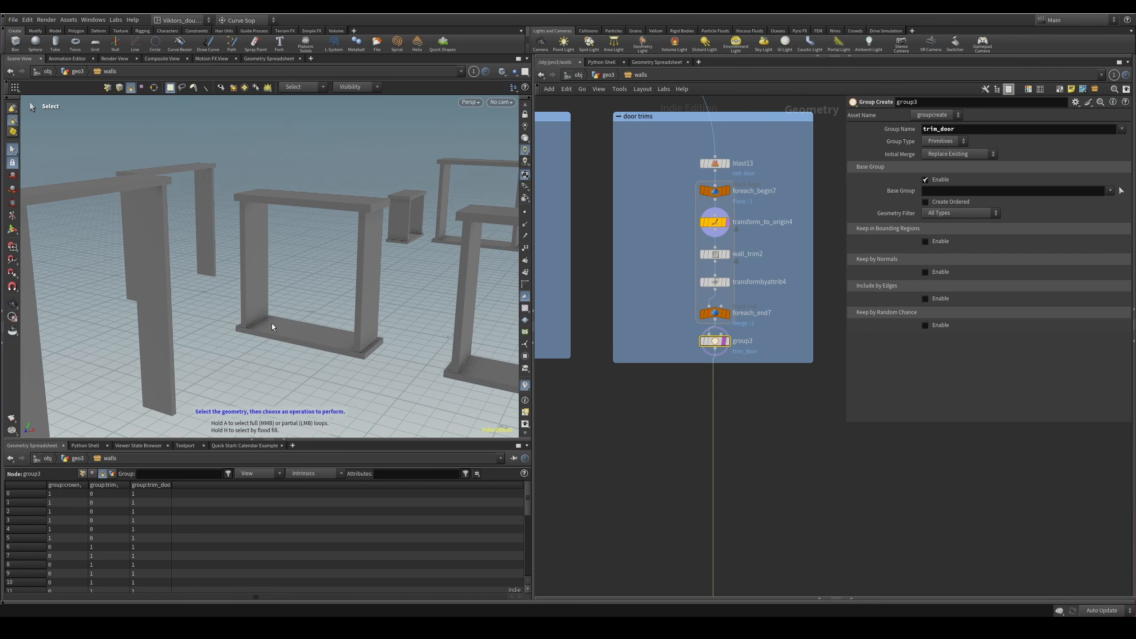
pyautogui.hotkey('shift', 'w')
pyautogui.hotkey('shift', 'w')
pyautogui.moveTo(311, 287)
pyautogui.mouseDown()
pyautogui.moveTo(437, 208)
pyautogui.moveTo(375, 221)
pyautogui.moveTo(355, 211)
pyautogui.moveTo(373, 241)
pyautogui.moveTo(167, 179)
pyautogui.moveTo(208, 178)
pyautogui.mouseUp()
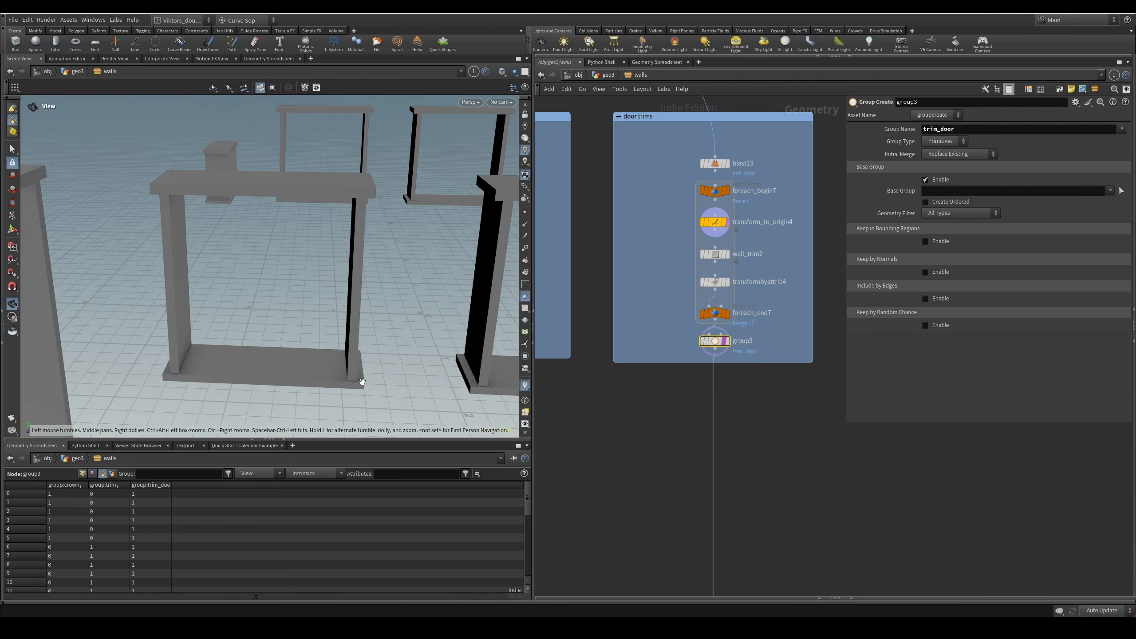
pyautogui.keyDown('alt'); pyautogui.moveTo(360, 383); pyautogui.dragTo(357, 307); pyautogui.keyUp('alt')
pyautogui.keyDown('alt'); pyautogui.moveTo(259, 284); pyautogui.dragTo(173, 341); pyautogui.keyUp('alt')
pyautogui.keyDown('alt'); pyautogui.moveTo(173, 341); pyautogui.dragTo(202, 291, button='middle'); pyautogui.keyUp('alt')
pyautogui.keyDown('alt'); pyautogui.moveTo(202, 291); pyautogui.dragTo(310, 330, button='right'); pyautogui.keyUp('alt')
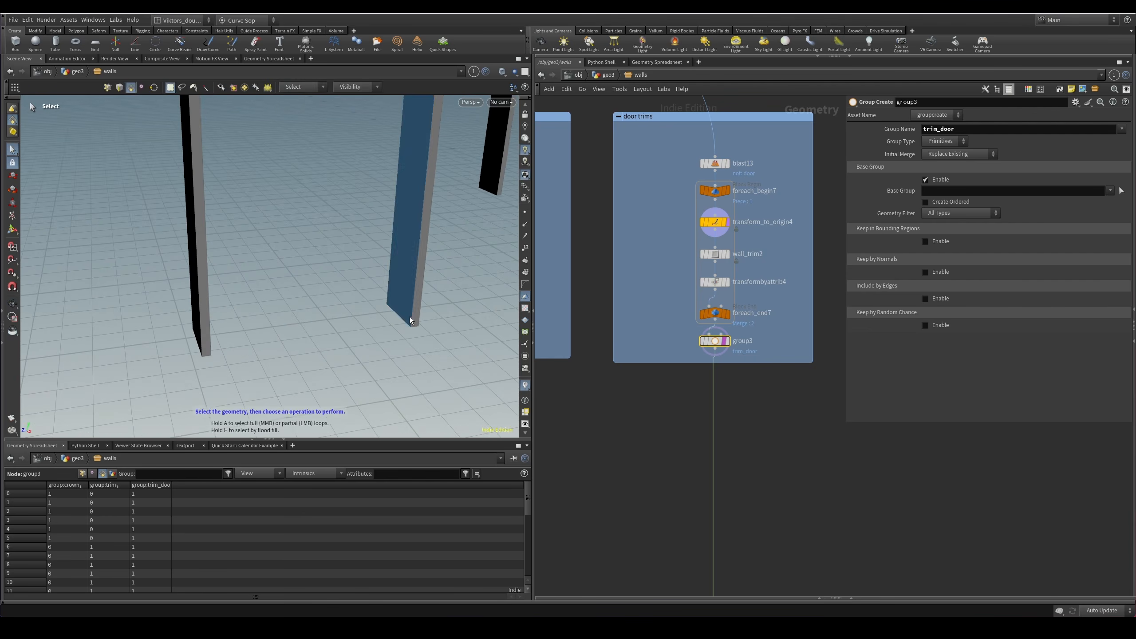
pyautogui.keyDown('alt'); pyautogui.moveTo(153, 339); pyautogui.dragTo(212, 300, button='right'); pyautogui.keyUp('alt')
pyautogui.keyDown('alt'); pyautogui.moveTo(212, 300); pyautogui.dragTo(237, 335); pyautogui.keyUp('alt')
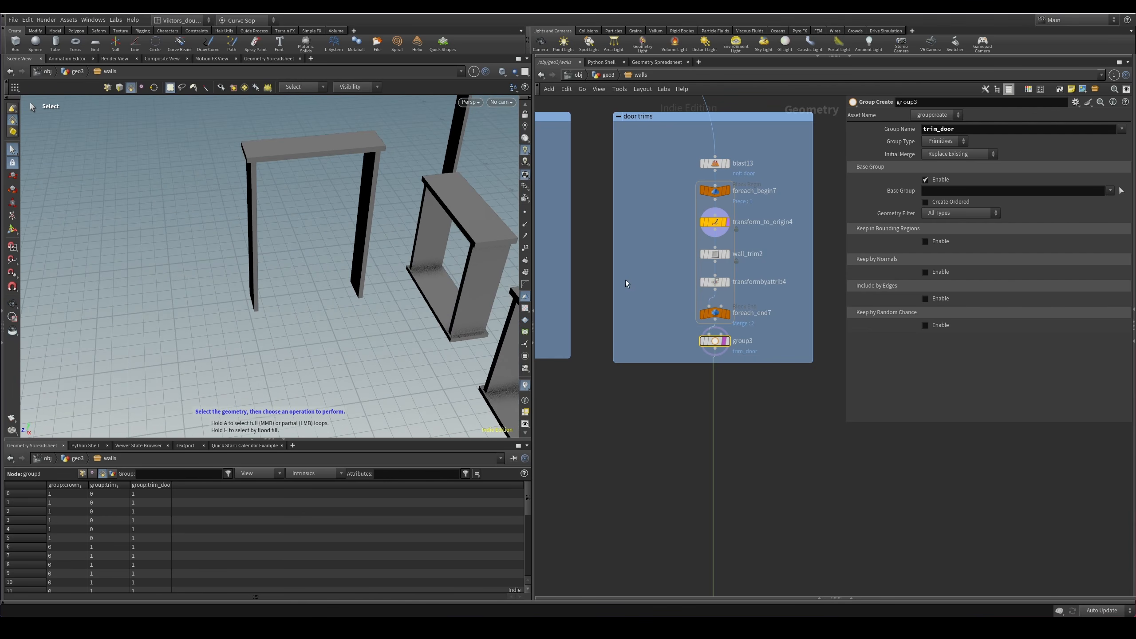
# Display boolean4 in the roof/window trims network and review its B Inside A group expression `prims(1,0,"id")`.
pyautogui.scroll(-3, 626, 281)
pyautogui.moveTo(626, 281); pyautogui.dragTo(744, 388, button='middle')
pyautogui.moveTo(635, 279); pyautogui.dragTo(688, 330, button='middle')
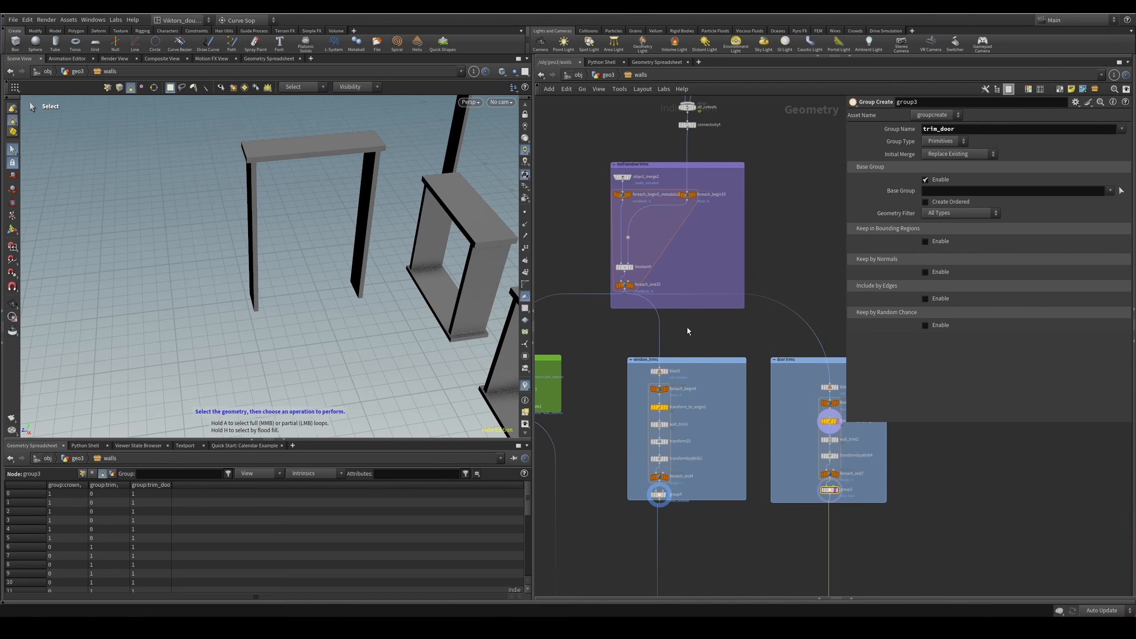
pyautogui.keyDown('alt'); pyautogui.moveTo(426, 236); pyautogui.dragTo(388, 224, button='right'); pyautogui.keyUp('alt')
pyautogui.keyDown('alt'); pyautogui.moveTo(388, 223); pyautogui.dragTo(405, 226); pyautogui.keyUp('alt')
pyautogui.scroll(3, 662, 238)
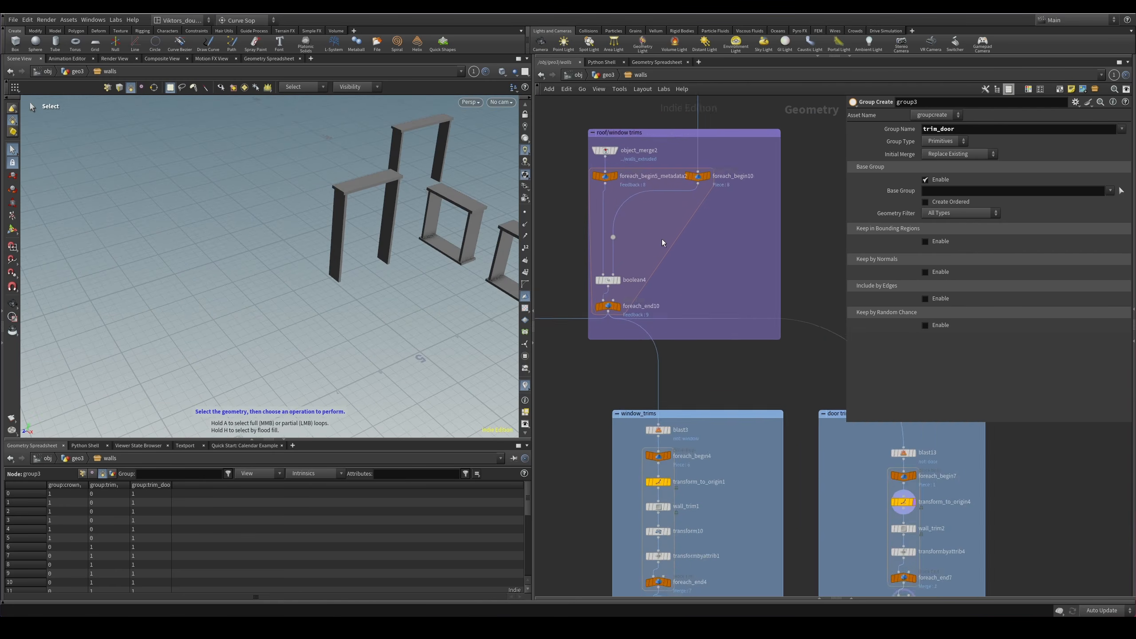
pyautogui.click(602, 282)
pyautogui.click(615, 282)
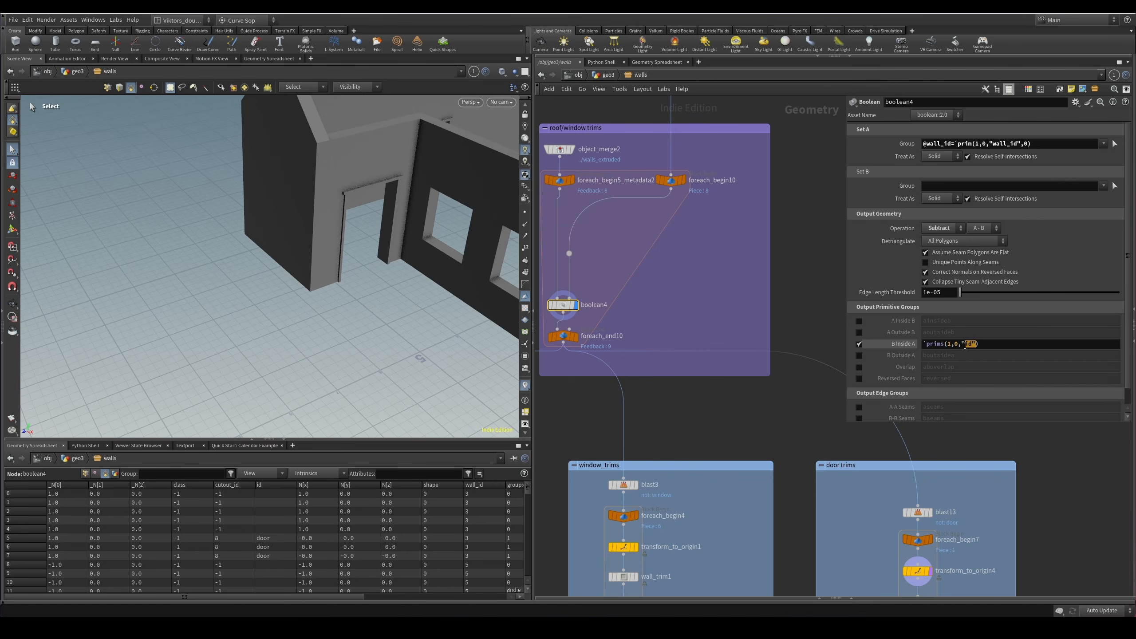
# Display attribwrangle2 in the window cutouts loop and check the s@id = "window" line of its code.
pyautogui.scroll(-4, 738, 257)
pyautogui.moveTo(738, 251); pyautogui.dragTo(717, 441, button='middle')
pyautogui.scroll(5, 713, 272)
pyautogui.click(654, 313)
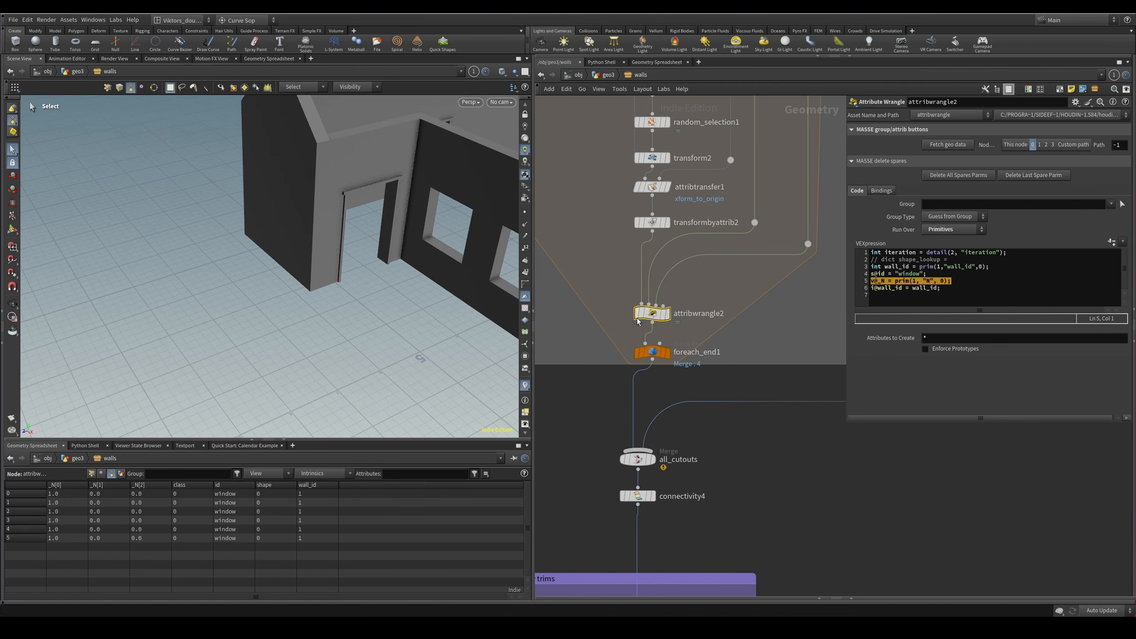
pyautogui.click(667, 314)
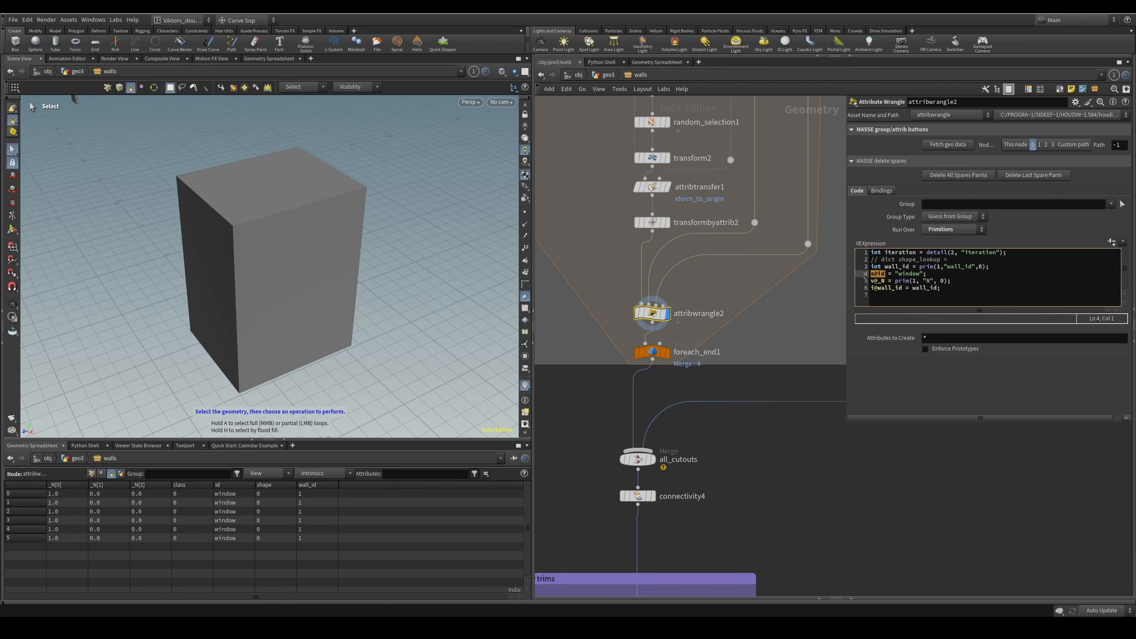
# Open attribwrangle4 in the door cutouts loop and check the s@id = "door" line of its code.
pyautogui.moveTo(764, 359); pyautogui.dragTo(733, 352, button='middle')
pyautogui.scroll(-5, 680, 376)
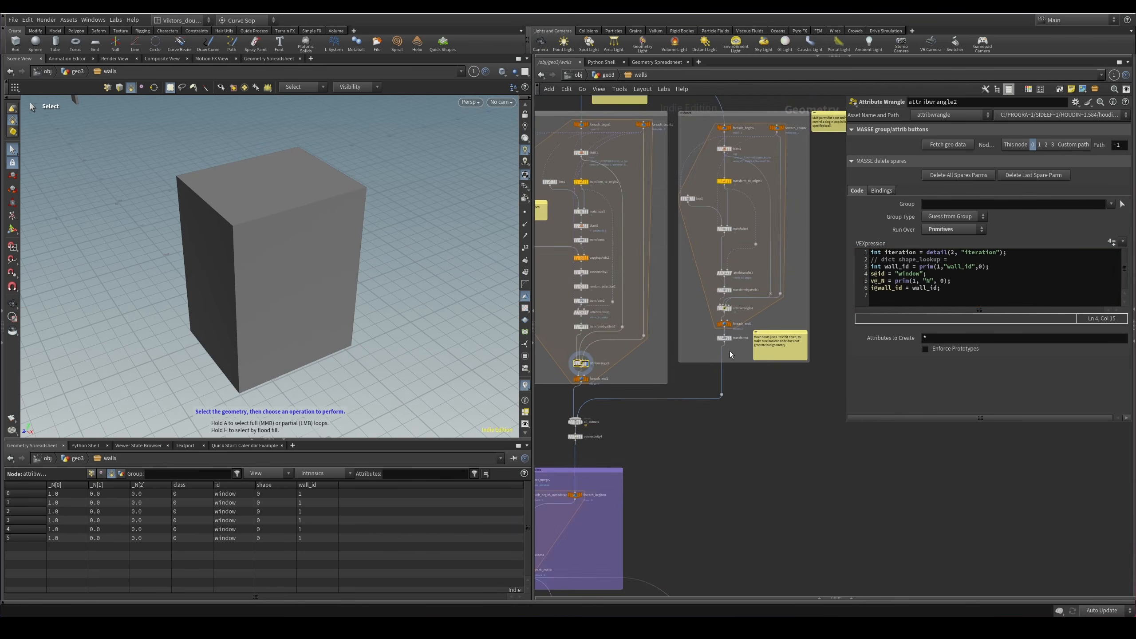
pyautogui.scroll(4, 734, 352)
pyautogui.click(705, 263)
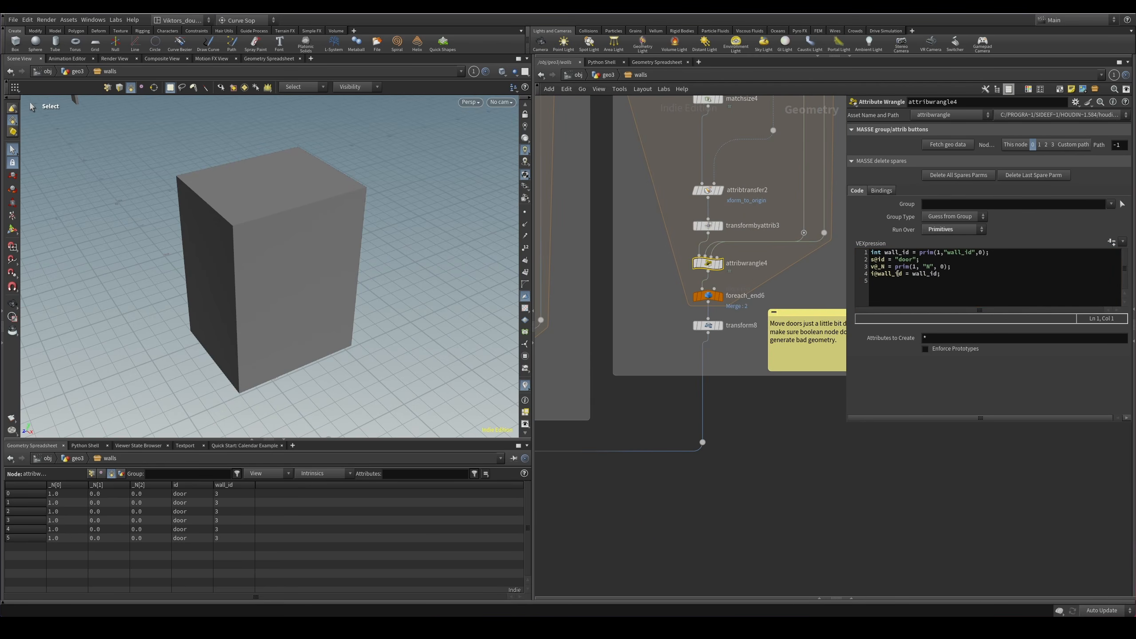
# Display foreach_end10, enable Single Pass and set it to 2 to isolate a single cutout iteration.
pyautogui.scroll(-5, 760, 421)
pyautogui.moveTo(760, 420); pyautogui.dragTo(818, 334, button='middle')
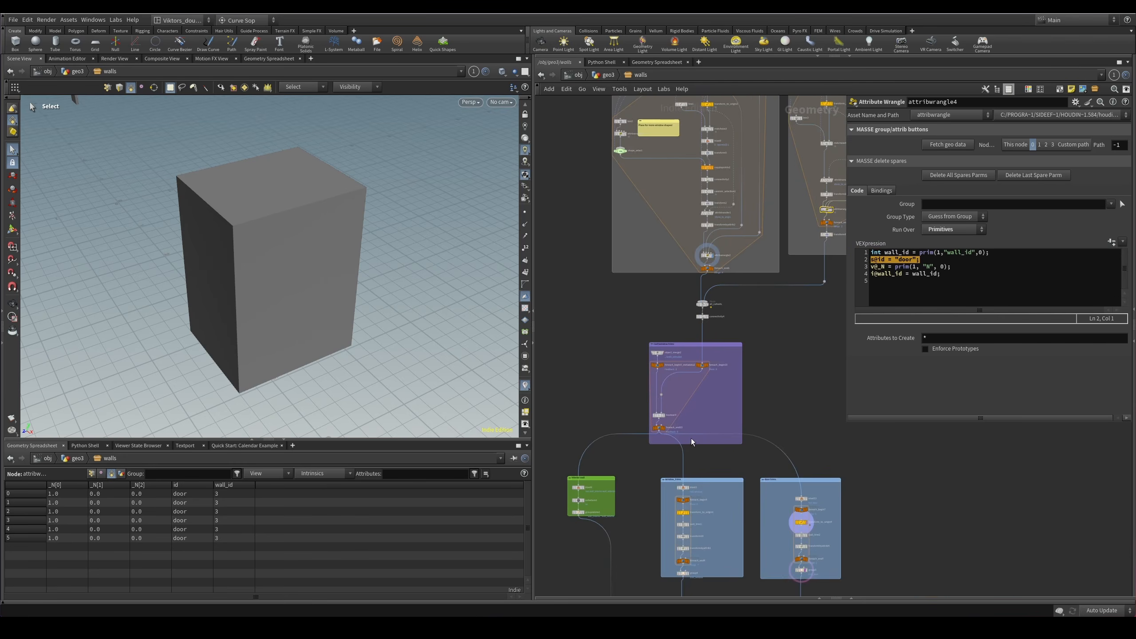
pyautogui.scroll(5, 684, 438)
pyautogui.click(632, 428)
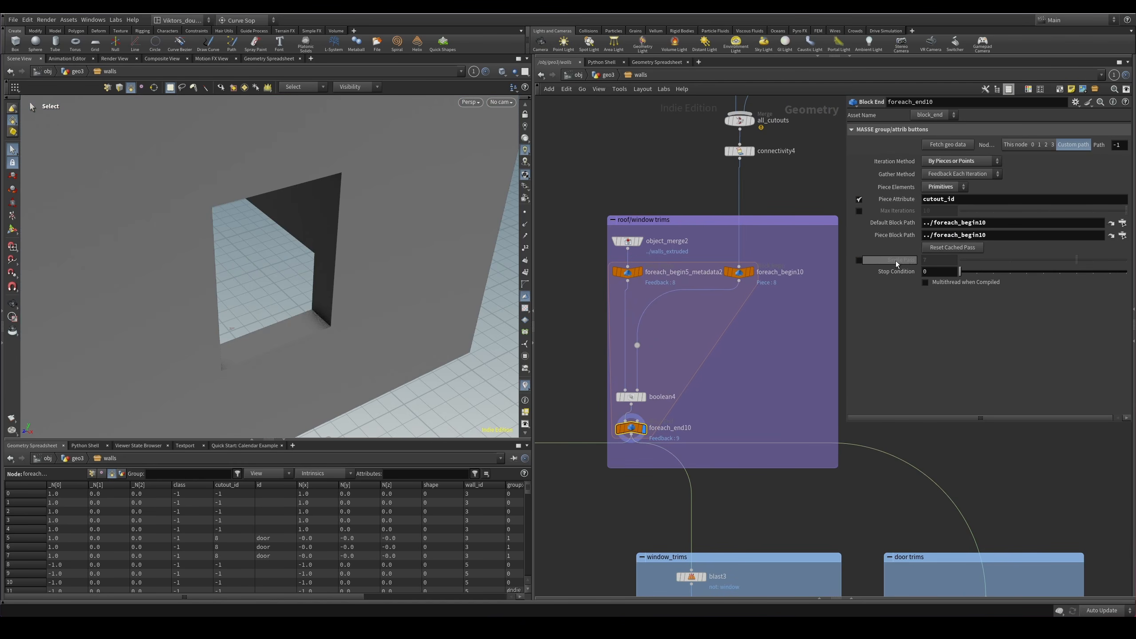
pyautogui.click(858, 260)
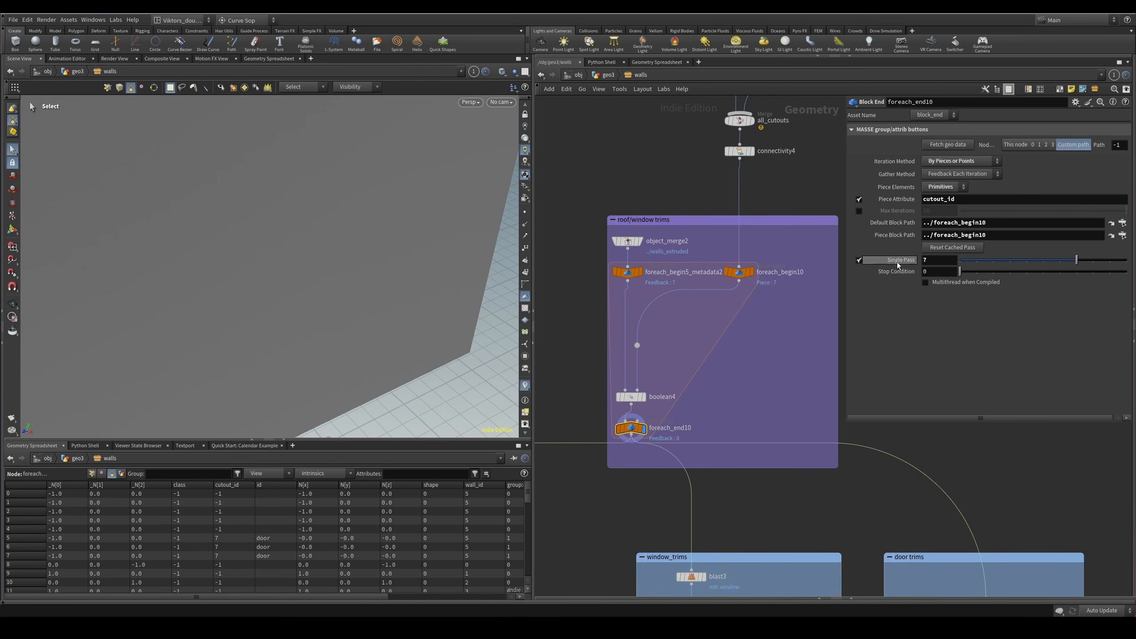
pyautogui.moveTo(980, 265); pyautogui.dragTo(994, 264)
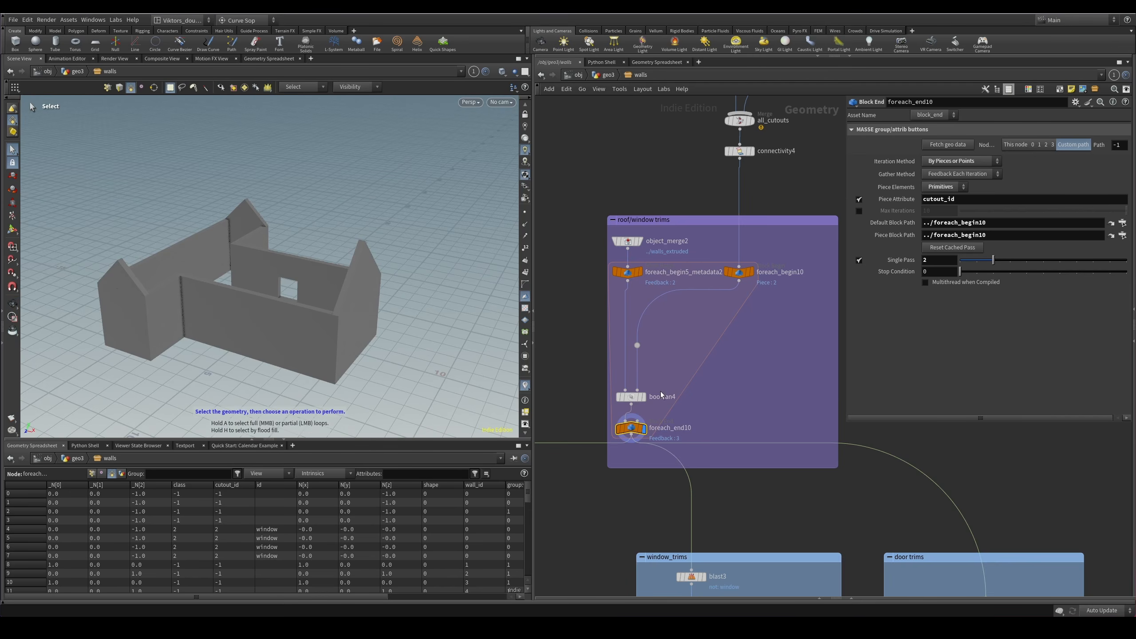
# Display the cutout piece in foreach_begin10, followed by the opening it subtracts in boolean4.
pyautogui.scroll(3, 671, 386)
pyautogui.click(613, 400)
pyautogui.click(759, 221)
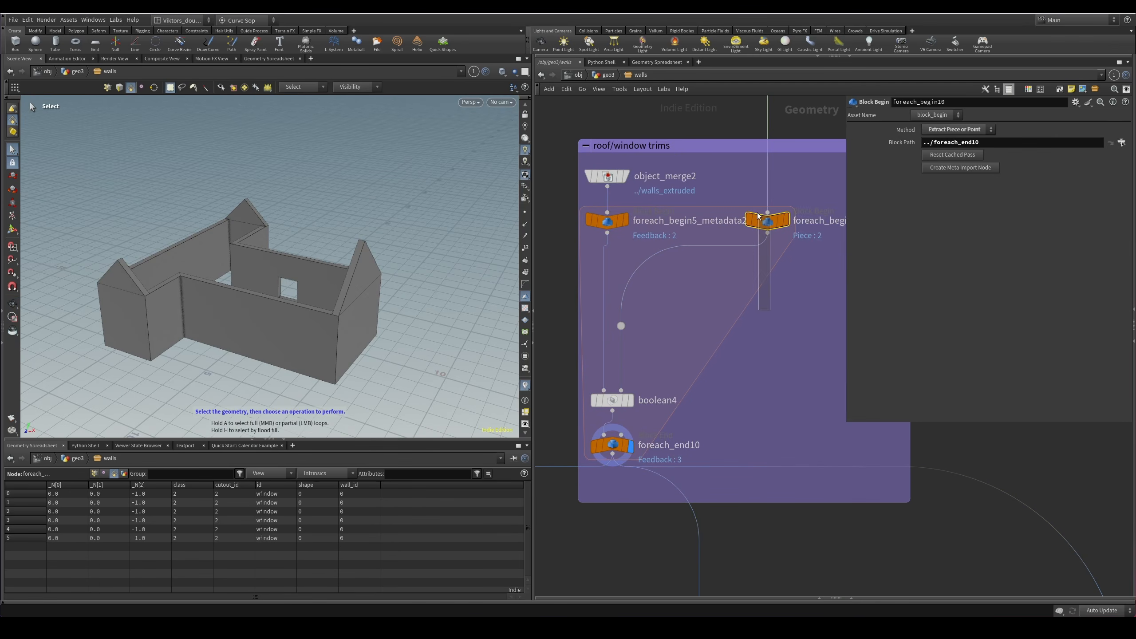
pyautogui.press('r')
pyautogui.press('f')
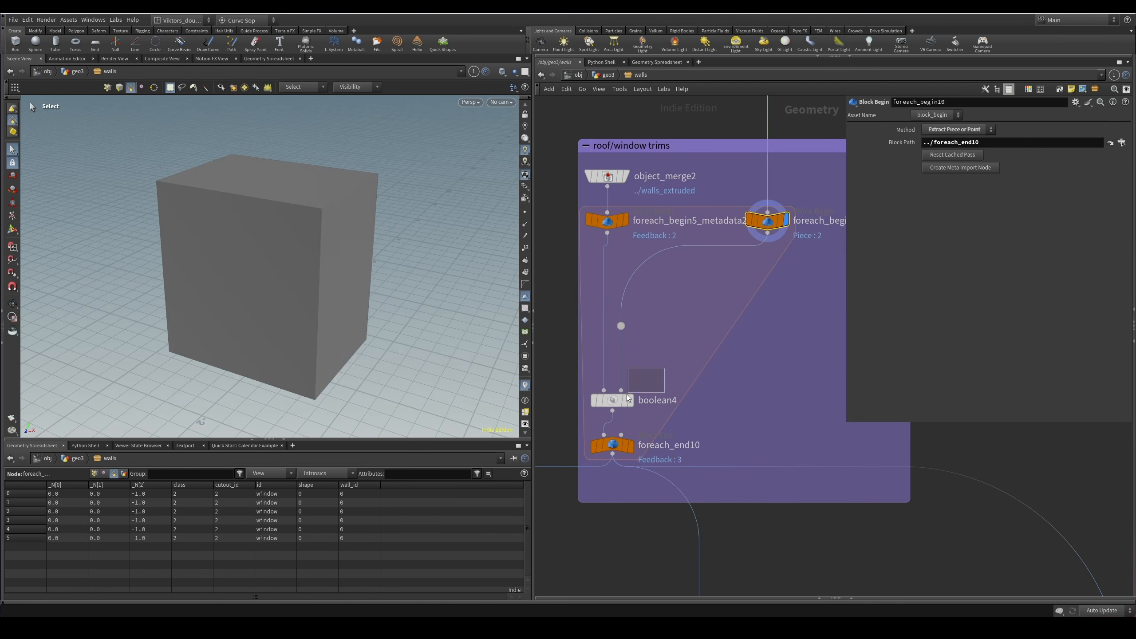
pyautogui.click(612, 400)
pyautogui.press('r')
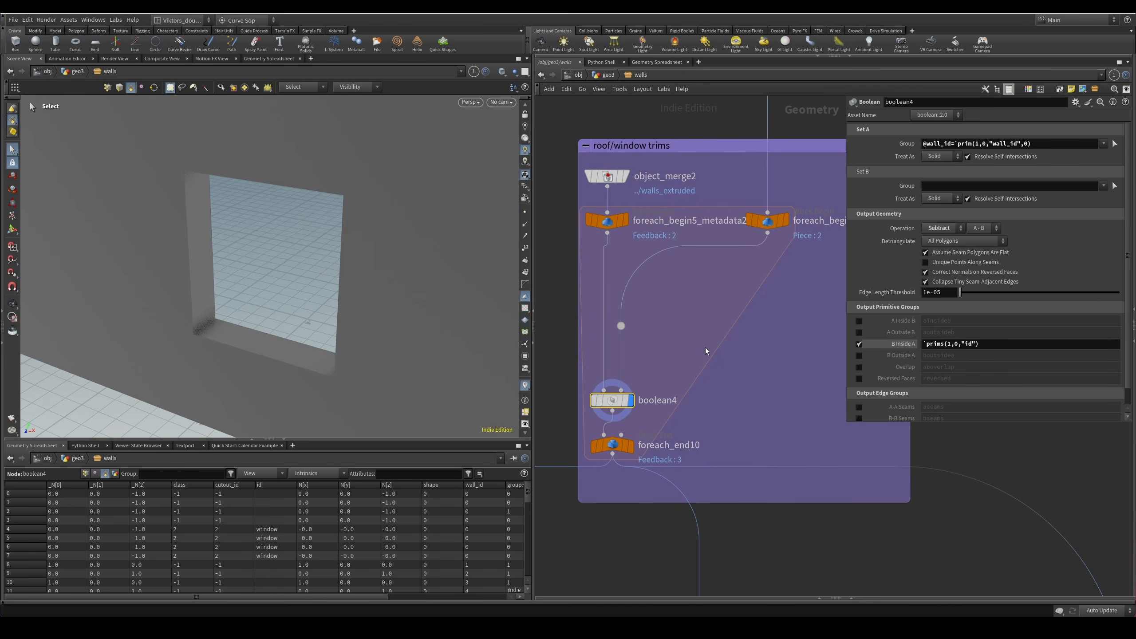
# Show the primitive group list for boolean4 and highlight the window group on the opening's inner faces.
pyautogui.press('F6')
pyautogui.keyDown('alt'); pyautogui.moveTo(253, 291); pyautogui.dragTo(261, 282, button='middle'); pyautogui.keyUp('alt')
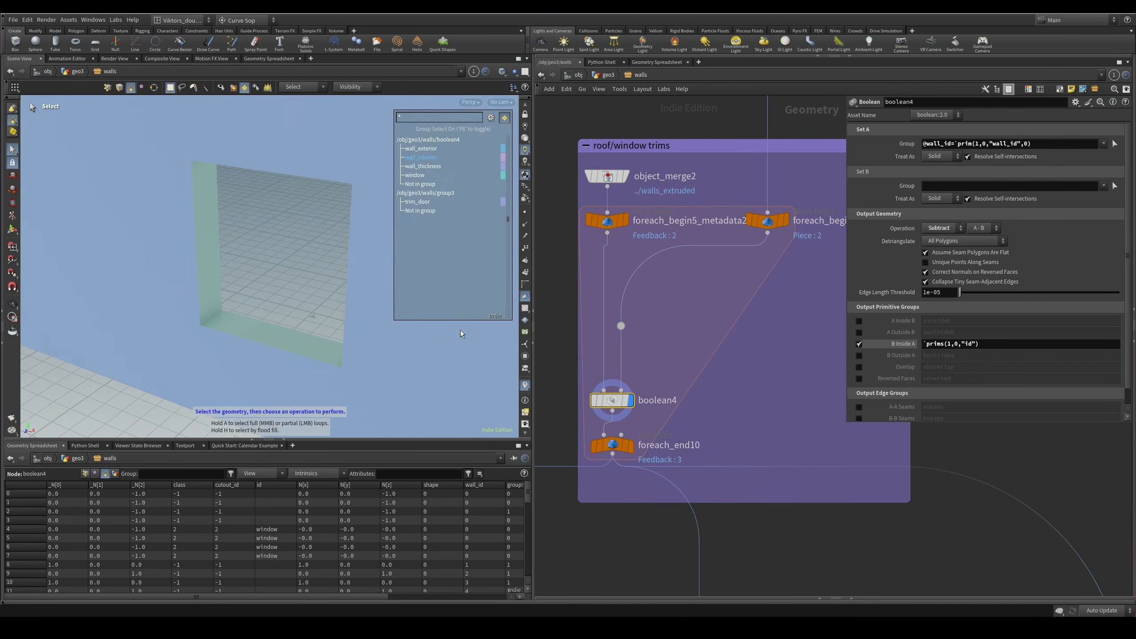
pyautogui.press('s')
pyautogui.click(414, 175)
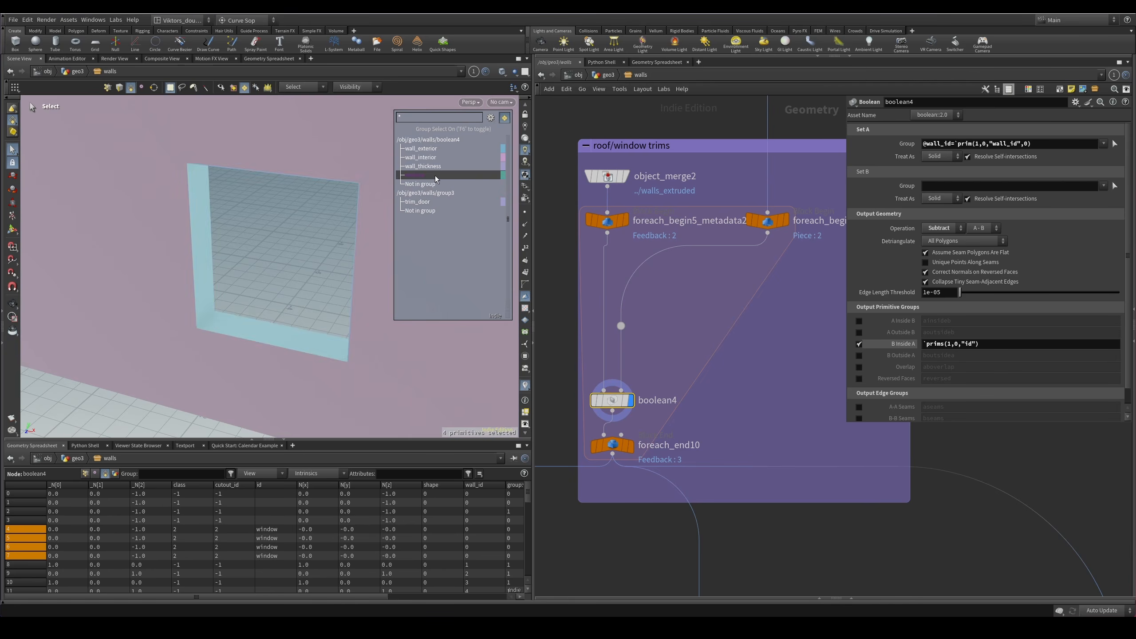
pyautogui.press('Escape')
pyautogui.moveTo(251, 224); pyautogui.dragTo(353, 212)
pyautogui.press('s')
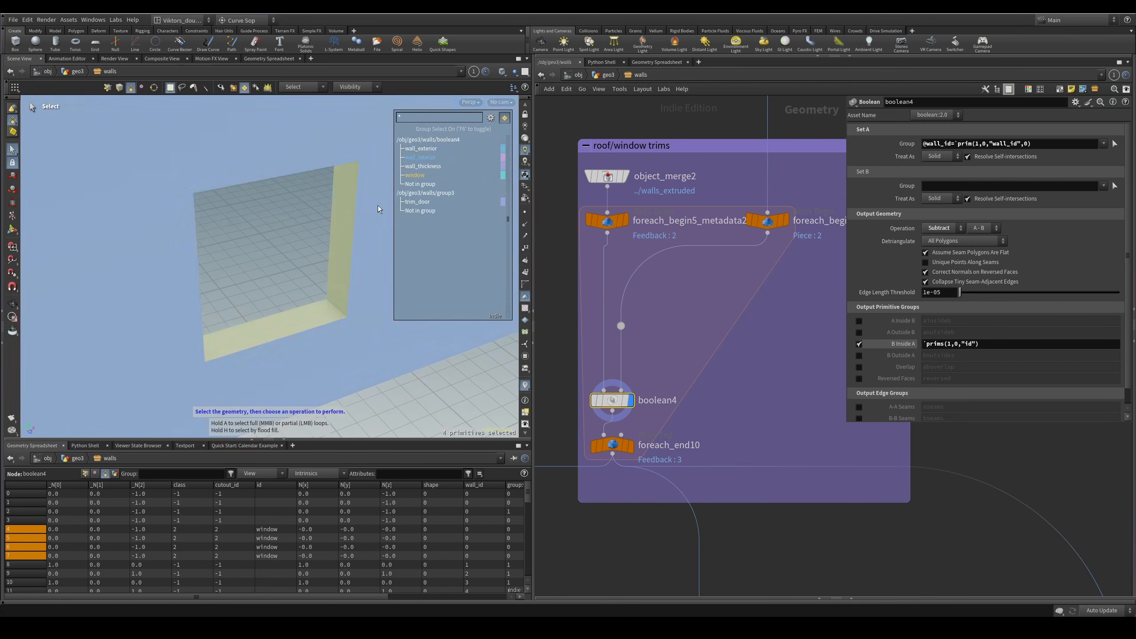
pyautogui.click(292, 275)
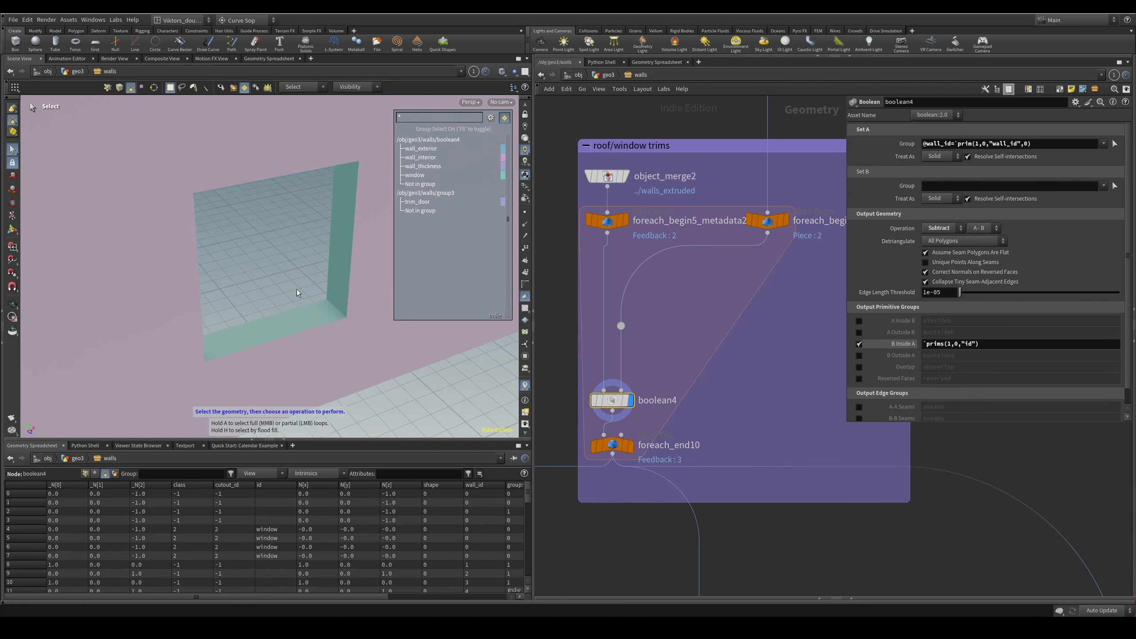
pyautogui.click(421, 175)
# Display foreach_end10 and turn off Single Pass so that every cutout is processed.
pyautogui.click(613, 446)
pyautogui.press('r')
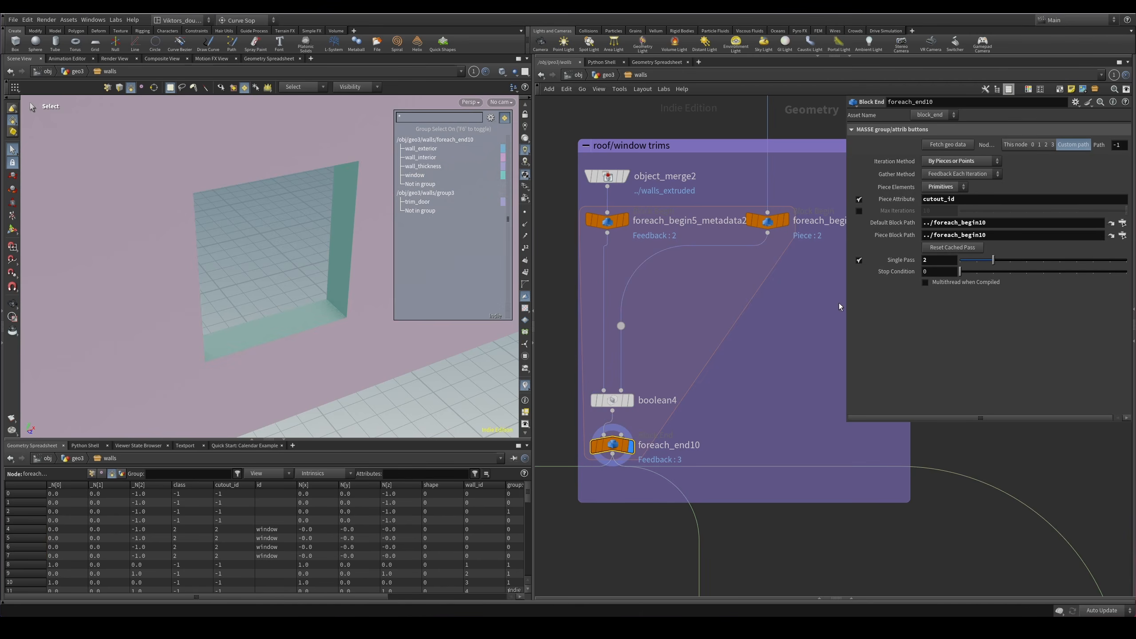
pyautogui.click(859, 261)
pyautogui.hotkey('space', 'g')
# Highlight the window group and inspect its faces around the full set of walls.
pyautogui.keyDown('alt'); pyautogui.moveTo(309, 289); pyautogui.dragTo(249, 300); pyautogui.keyUp('alt')
pyautogui.keyDown('alt'); pyautogui.moveTo(248, 299); pyautogui.dragTo(508, 325, button='right'); pyautogui.keyUp('alt')
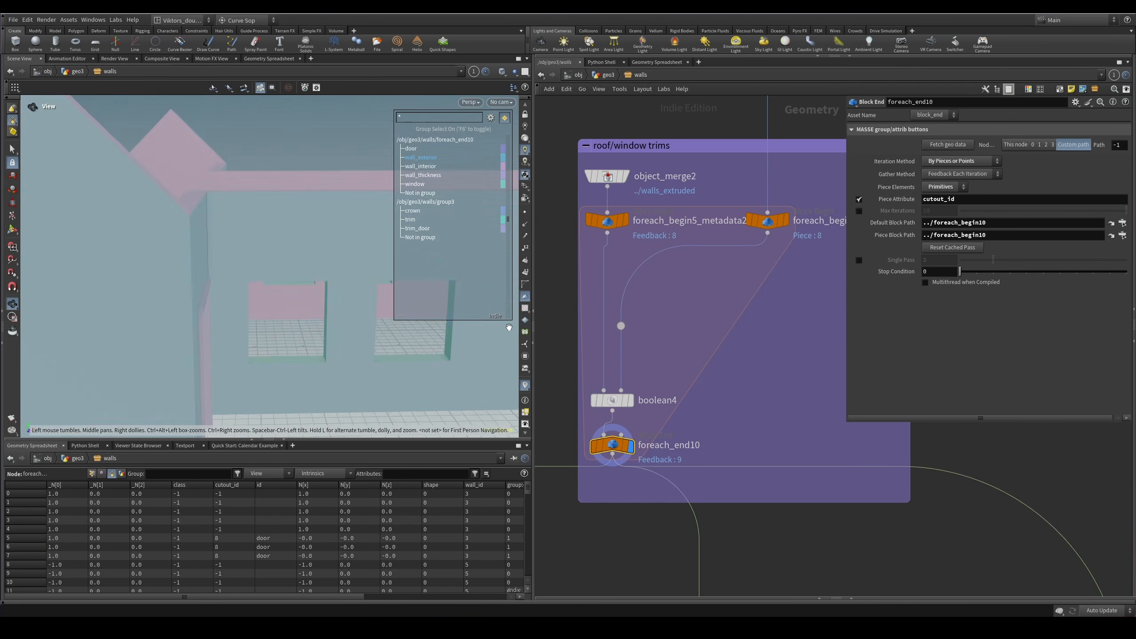
pyautogui.keyDown('alt'); pyautogui.moveTo(507, 325); pyautogui.dragTo(309, 350); pyautogui.keyUp('alt')
pyautogui.click(304, 351)
pyautogui.keyDown('alt'); pyautogui.moveTo(304, 351); pyautogui.dragTo(121, 378, button='right'); pyautogui.keyUp('alt')
pyautogui.keyDown('alt'); pyautogui.moveTo(121, 378); pyautogui.dragTo(251, 391); pyautogui.keyUp('alt')
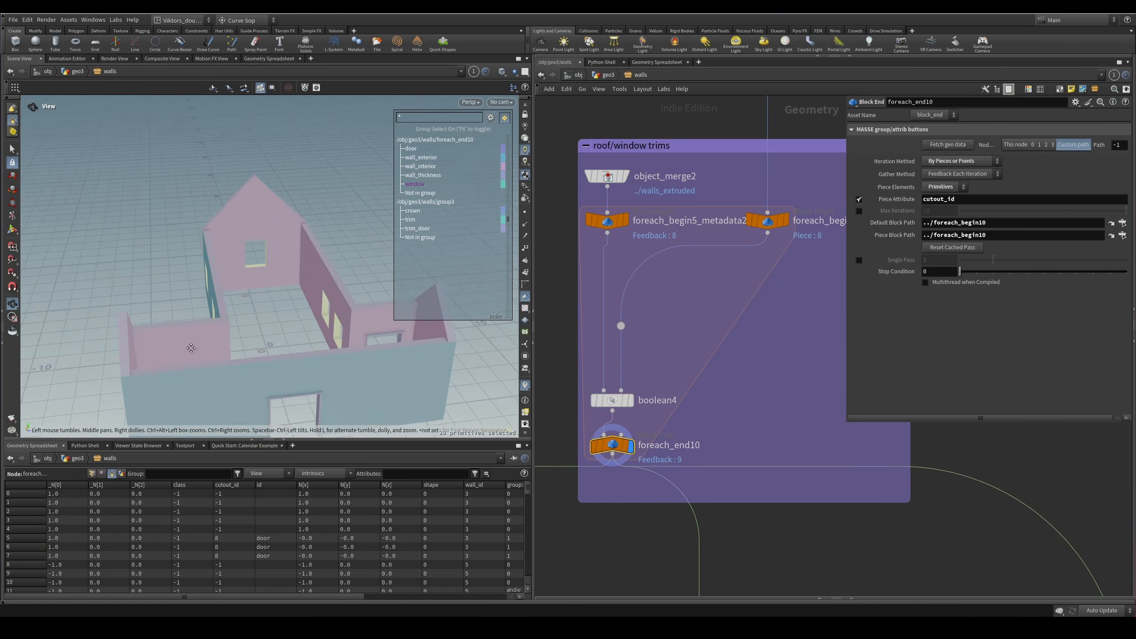
pyautogui.keyDown('alt'); pyautogui.moveTo(250, 392); pyautogui.dragTo(463, 323, button='right'); pyautogui.keyUp('alt')
pyautogui.keyDown('alt'); pyautogui.moveTo(462, 323); pyautogui.dragTo(262, 351); pyautogui.keyUp('alt')
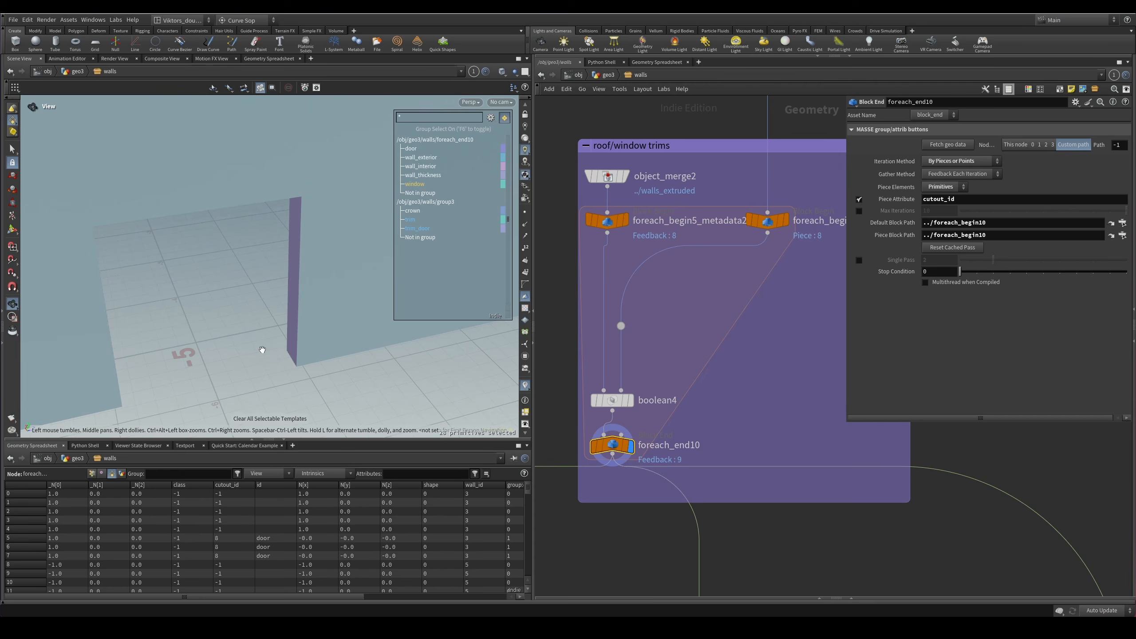
# Highlight the door group on a door opening's side face and examine the walls with wireframe shading toggled.
pyautogui.click(290, 340)
pyautogui.keyDown('alt'); pyautogui.moveTo(287, 340); pyautogui.dragTo(188, 376, button='right'); pyautogui.keyUp('alt')
pyautogui.press('w')
pyautogui.moveTo(188, 375)
pyautogui.keyDown('alt'); pyautogui.mouseDown()
pyautogui.moveTo(224, 273)
pyautogui.moveTo(300, 255)
pyautogui.moveTo(315, 274)
pyautogui.mouseUp(); pyautogui.keyUp('alt')
pyautogui.press('w')
pyautogui.press('w')
pyautogui.press('w')
pyautogui.scroll(-3, 691, 401)
pyautogui.moveTo(694, 409); pyautogui.dragTo(698, 345, button='middle')
pyautogui.scroll(3, 710, 345)
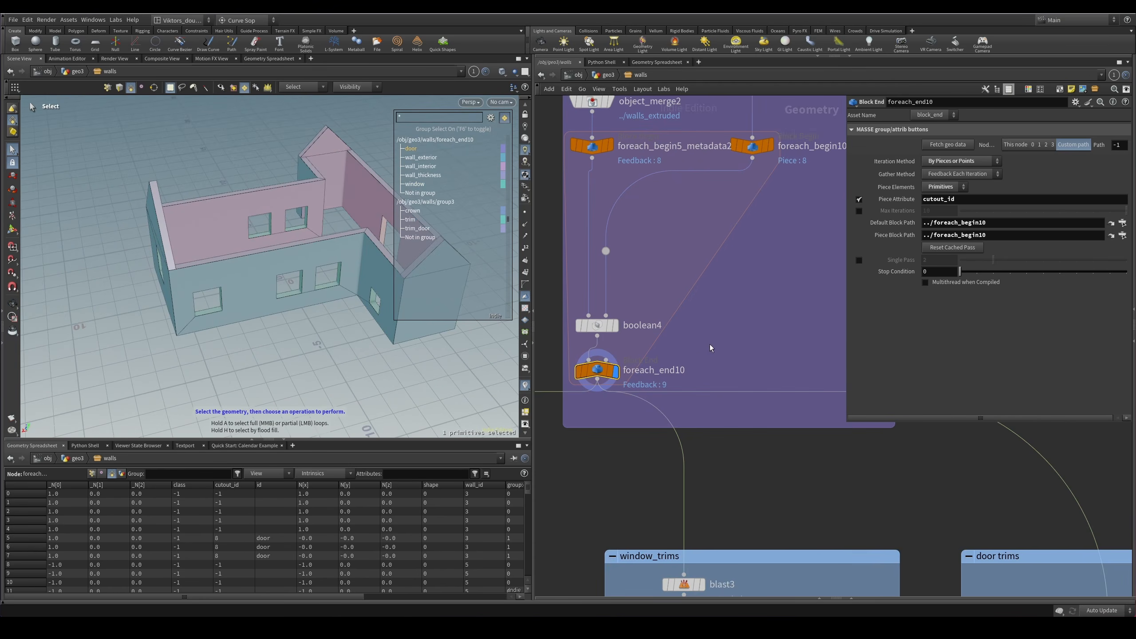
pyautogui.scroll(-3, 619, 366)
pyautogui.keyDown('alt'); pyautogui.moveTo(313, 291); pyautogui.dragTo(381, 321); pyautogui.keyUp('alt')
pyautogui.hotkey('shift', 'w')
# Display blast9 in the interior wall network and examine the isolated wall surfaces with the group list hidden.
pyautogui.scroll(-3, 590, 416)
pyautogui.moveTo(591, 423); pyautogui.dragTo(766, 315, button='middle')
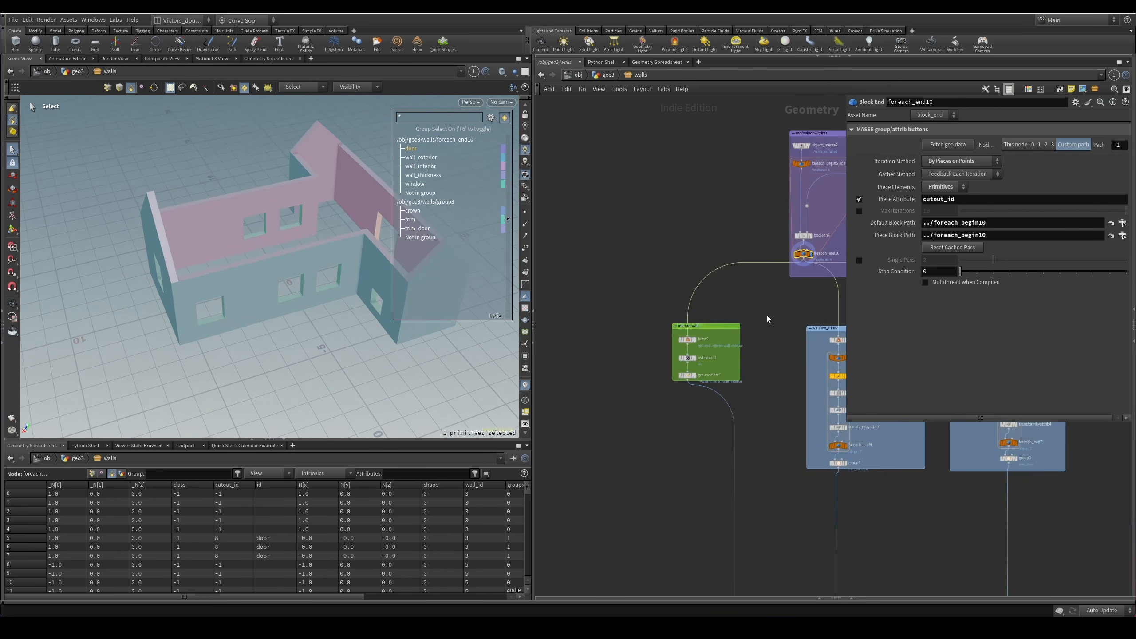
pyautogui.scroll(4, 720, 333)
pyautogui.click(673, 350)
pyautogui.scroll(3, 697, 476)
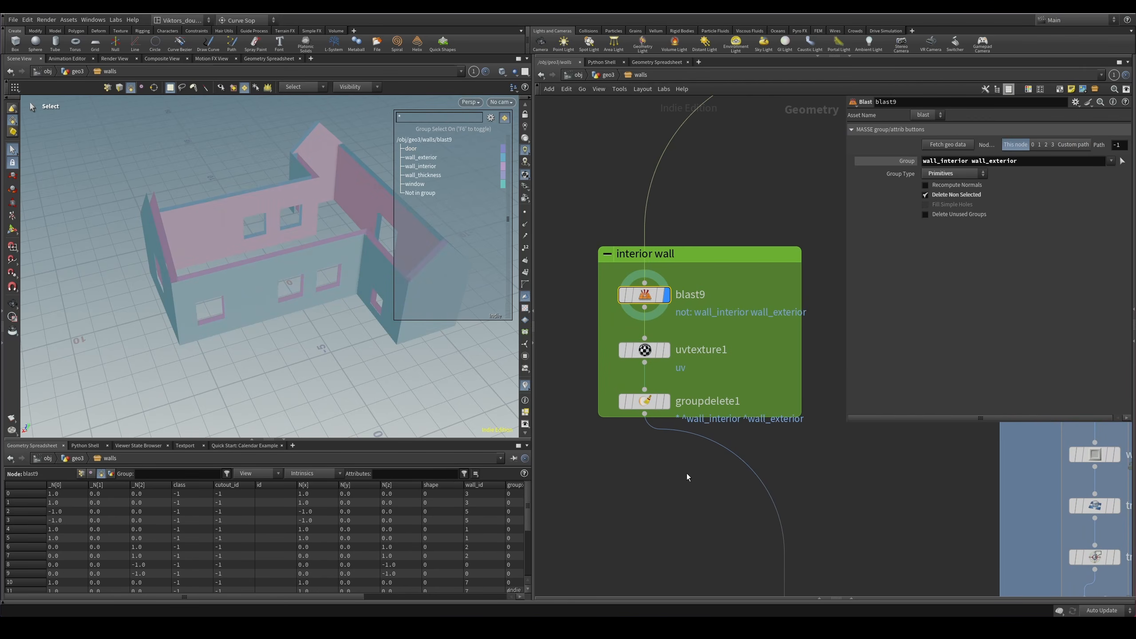
pyautogui.keyDown('alt'); pyautogui.moveTo(267, 313); pyautogui.dragTo(300, 307); pyautogui.keyUp('alt')
pyautogui.press('F6')
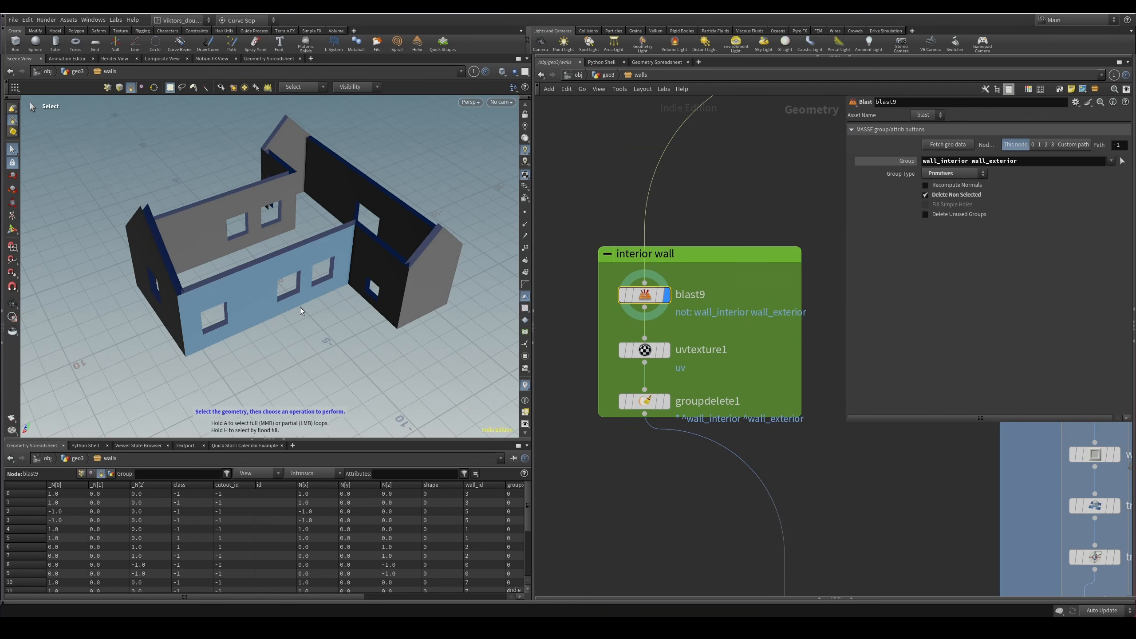
# Display uvtexture1 and groupdelete1 in turn and review their settings in the interior wall network.
pyautogui.scroll(1, 724, 330)
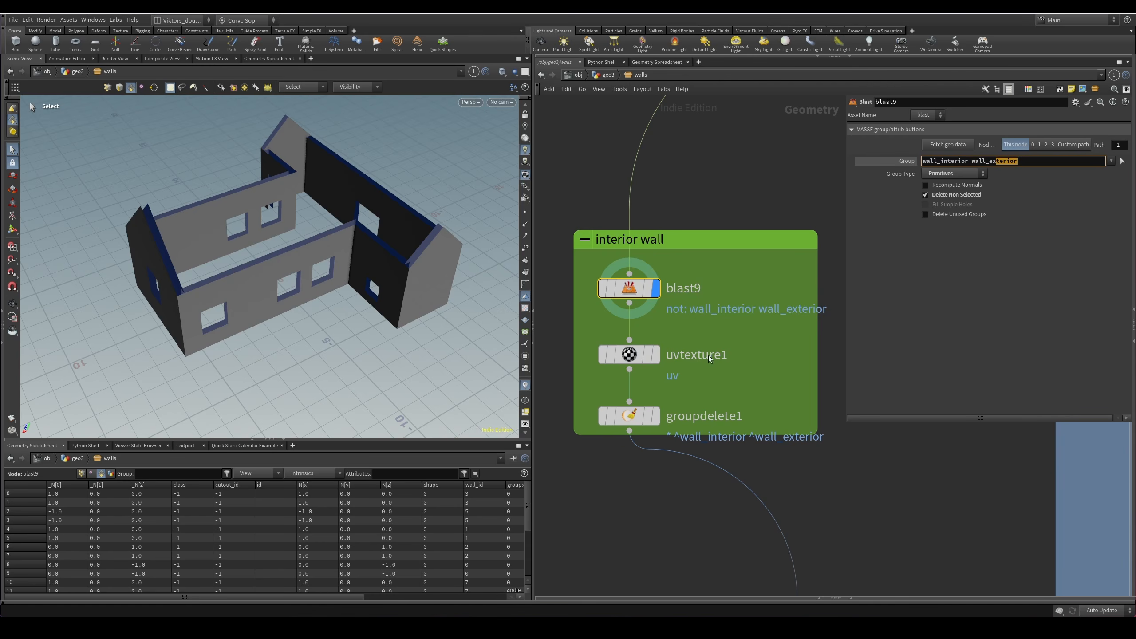
pyautogui.click(629, 354)
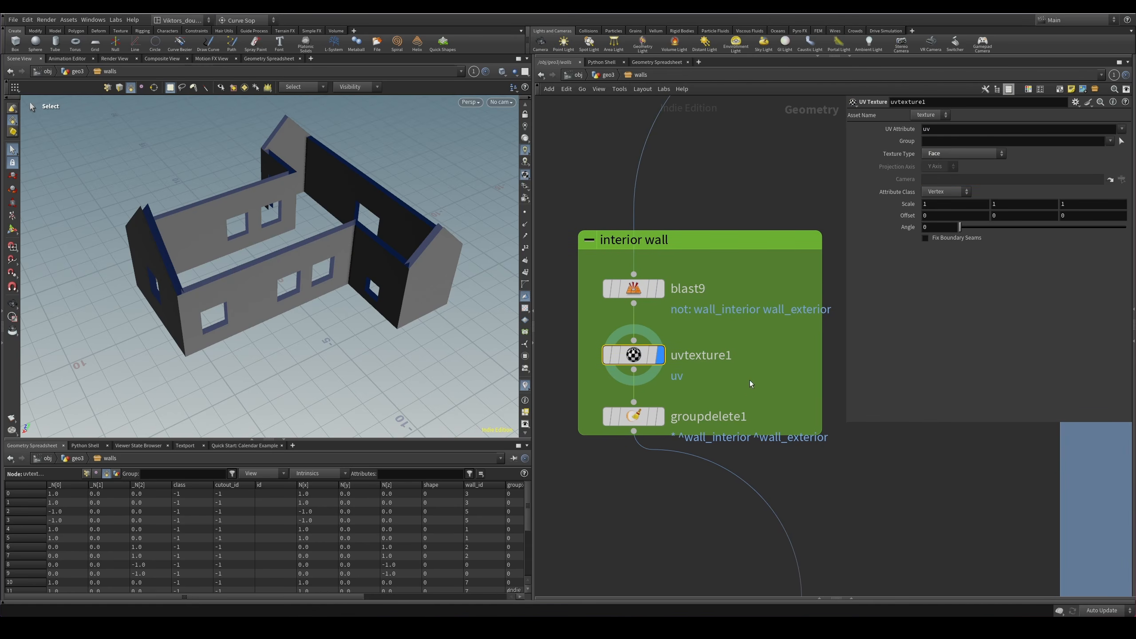
pyautogui.click(629, 417)
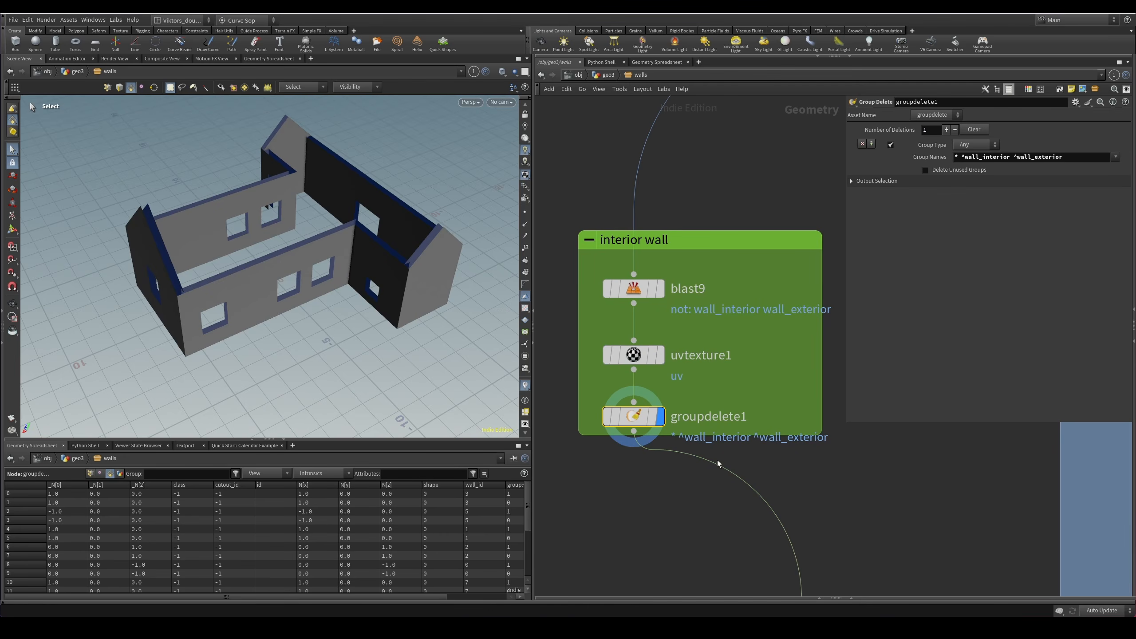
# Enable Delete Unused Groups on blast9, delete the redundant groupdelete1 node, and display blast9 again.
pyautogui.click(688, 286)
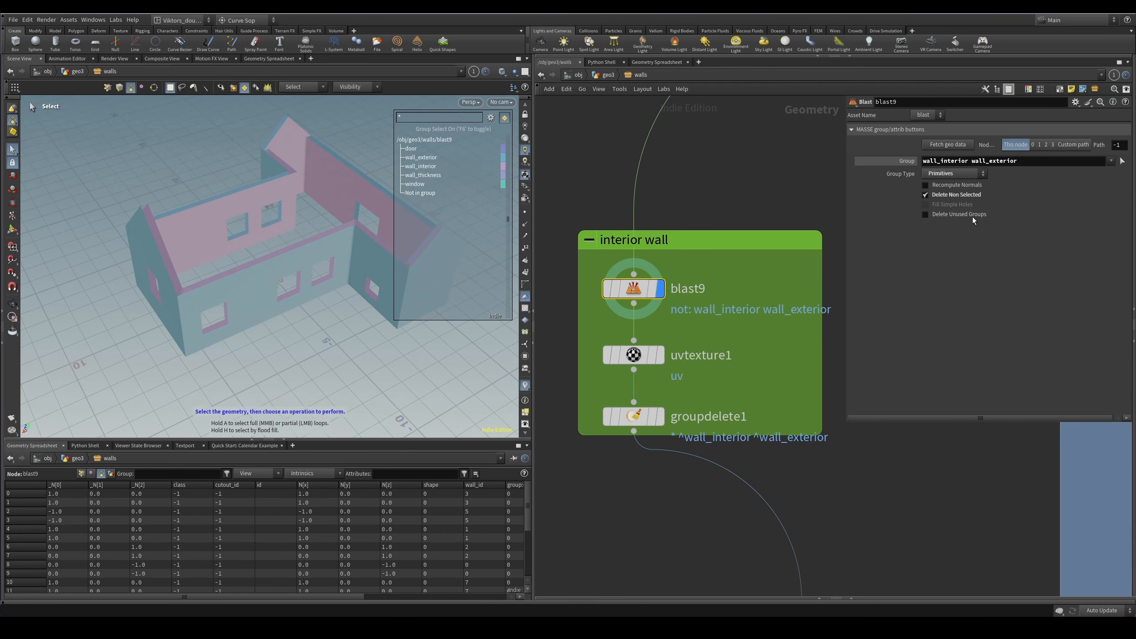
pyautogui.click(629, 417)
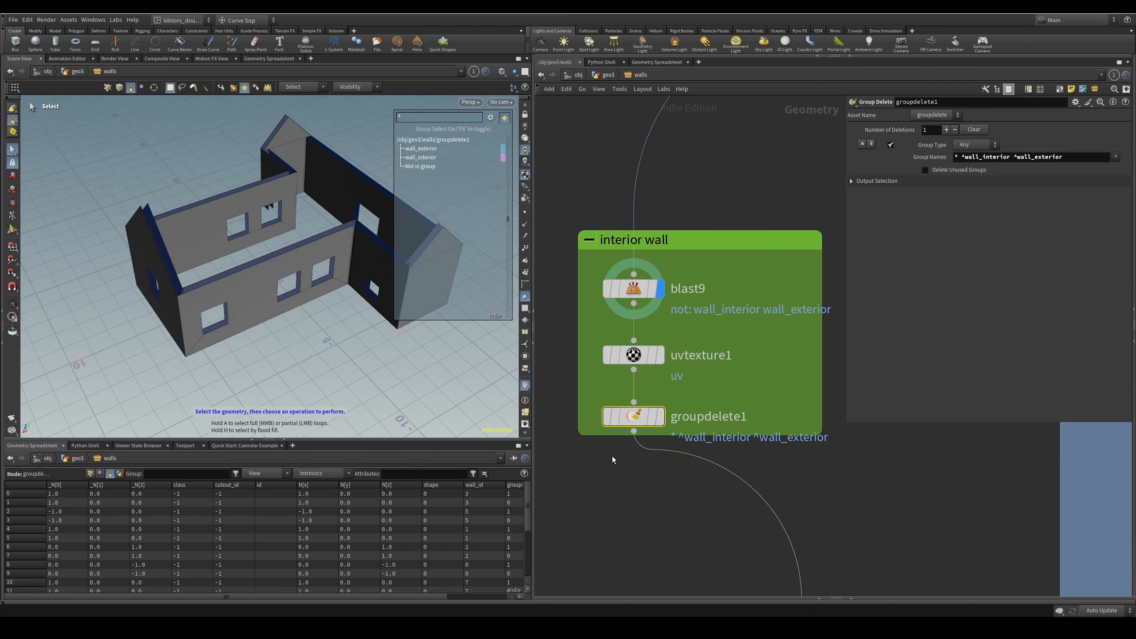
pyautogui.click(661, 417)
pyautogui.moveTo(687, 454); pyautogui.dragTo(653, 486, button='middle')
pyautogui.press('Delete')
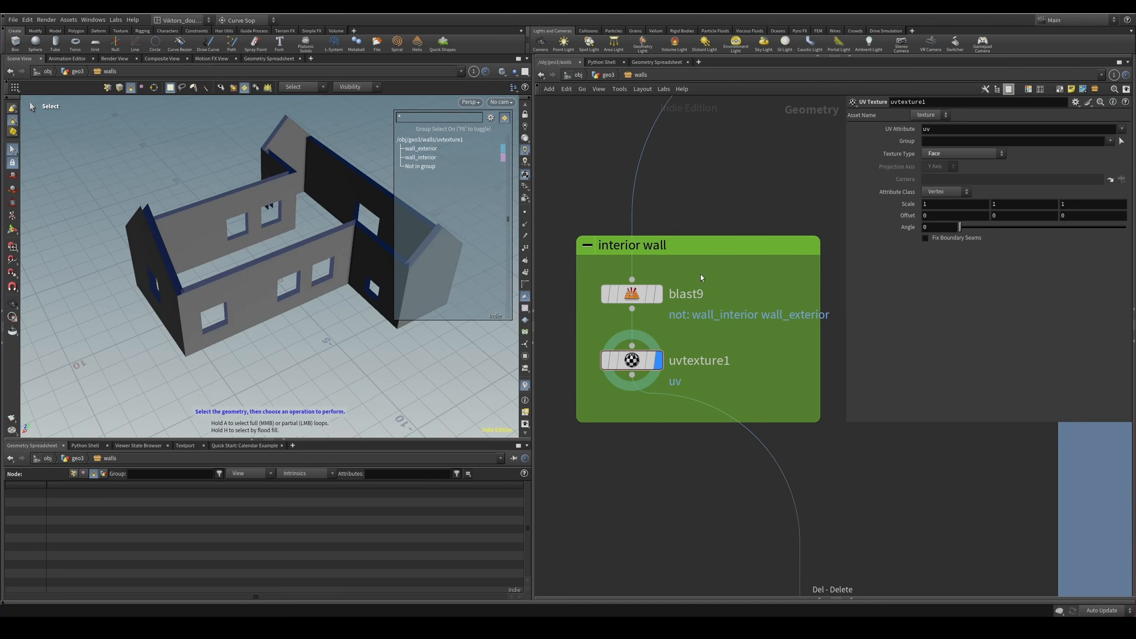
pyautogui.click(635, 294)
pyautogui.click(658, 294)
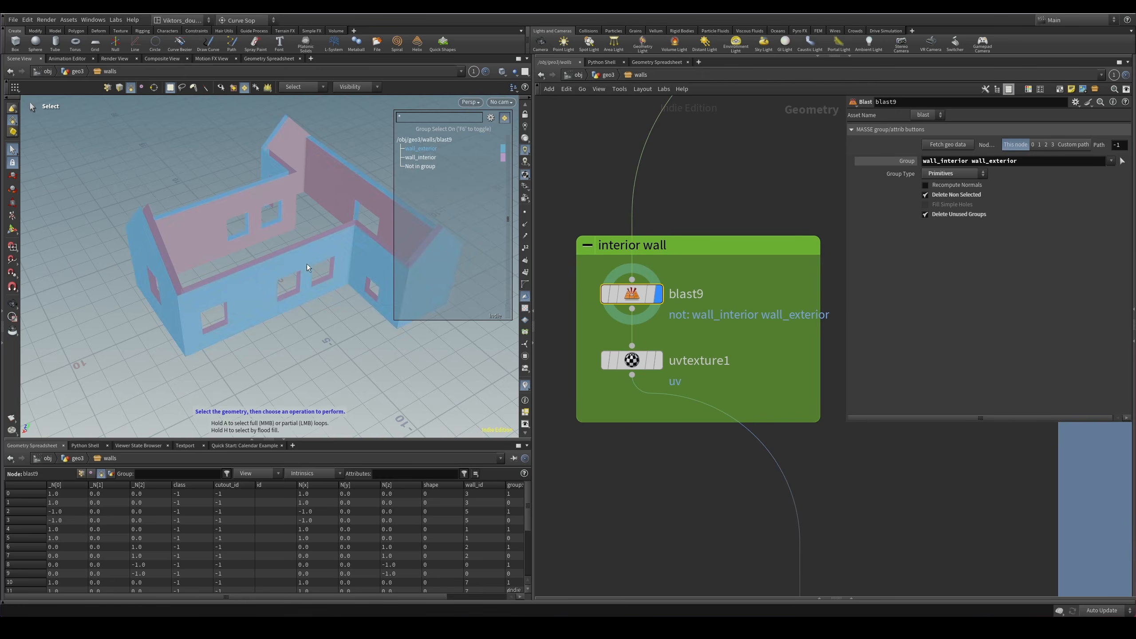
# Display polyextrude19 above the window cutouts network and review the interior, exterior and thickness wall groups it outputs.
pyautogui.keyDown('alt'); pyautogui.moveTo(269, 337); pyautogui.dragTo(308, 353); pyautogui.keyUp('alt')
pyautogui.scroll(-5, 559, 266)
pyautogui.moveTo(605, 214); pyautogui.dragTo(537, 593, button='middle')
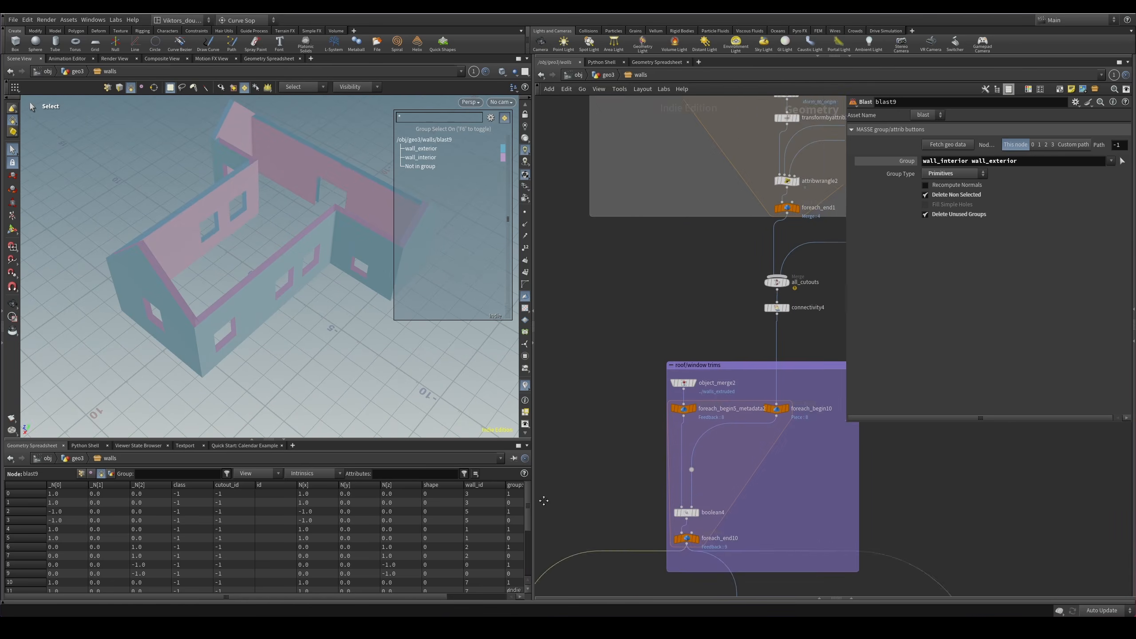
pyautogui.moveTo(715, 120); pyautogui.dragTo(667, 593, button='middle')
pyautogui.moveTo(643, 211); pyautogui.dragTo(676, 292, button='middle')
pyautogui.scroll(2, 662, 268)
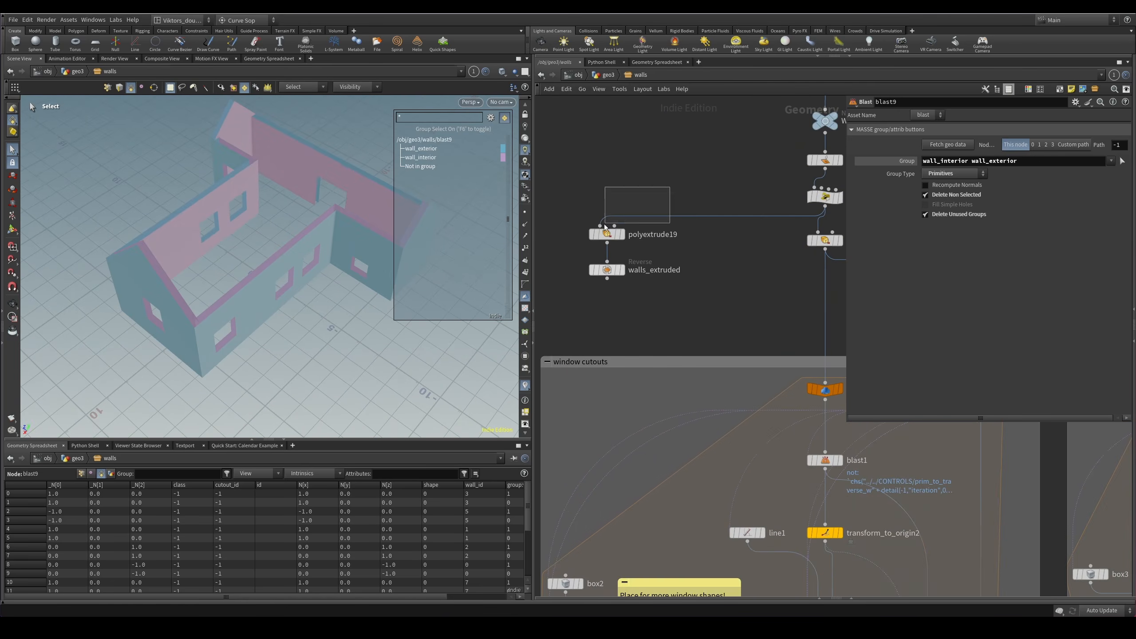
pyautogui.click(604, 234)
pyautogui.click(620, 234)
pyautogui.scroll(1, 936, 290)
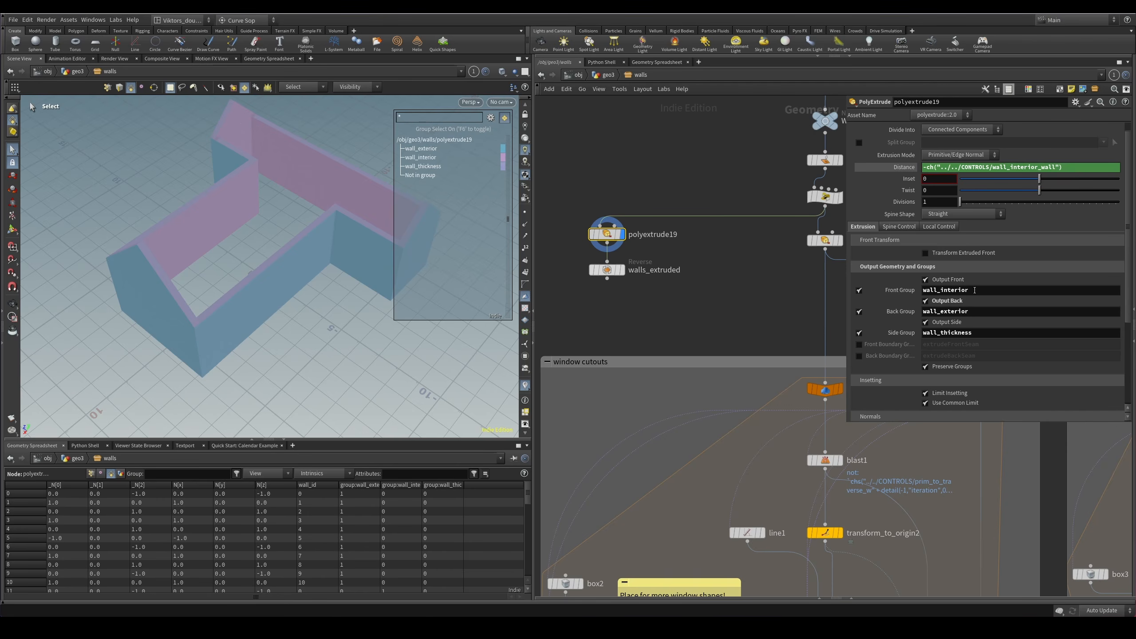
pyautogui.scroll(-4, 747, 343)
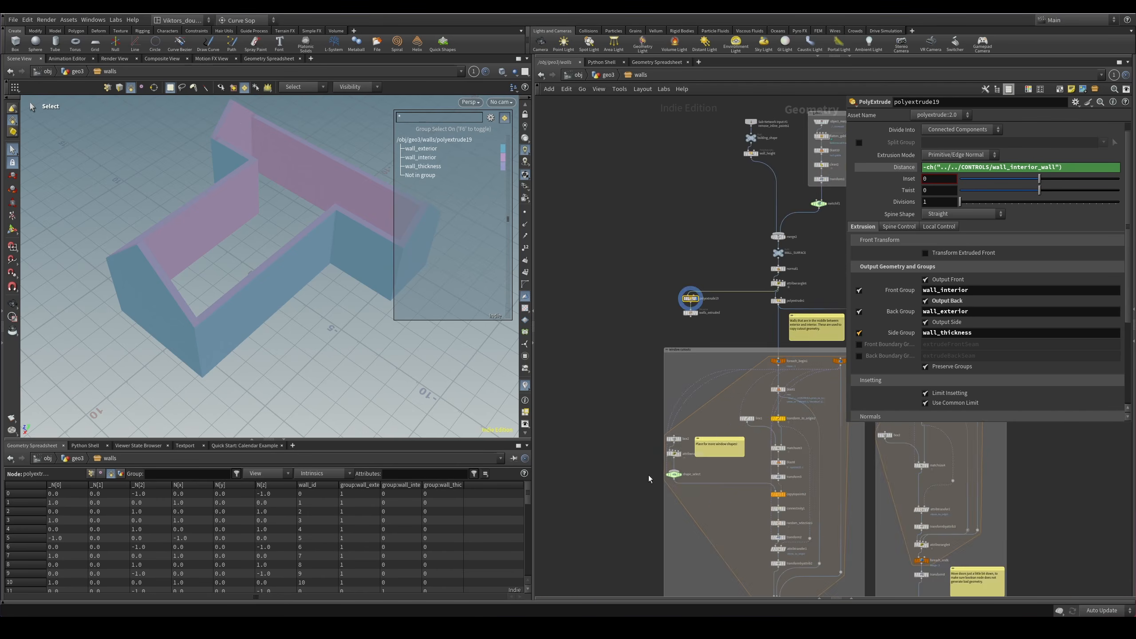
pyautogui.moveTo(652, 477); pyautogui.dragTo(682, 349, button='middle')
pyautogui.moveTo(657, 456); pyautogui.dragTo(684, 268, button='middle')
pyautogui.moveTo(671, 425); pyautogui.dragTo(698, 238, button='middle')
pyautogui.scroll(4, 730, 384)
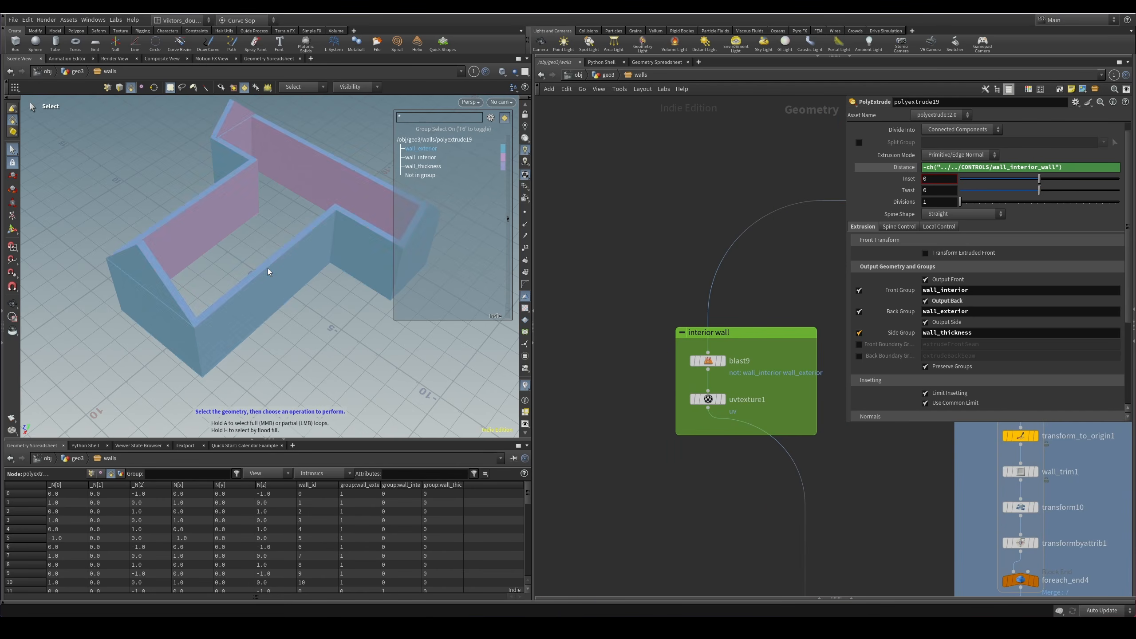
pyautogui.keyDown('alt'); pyautogui.moveTo(269, 272); pyautogui.dragTo(302, 264); pyautogui.keyUp('alt')
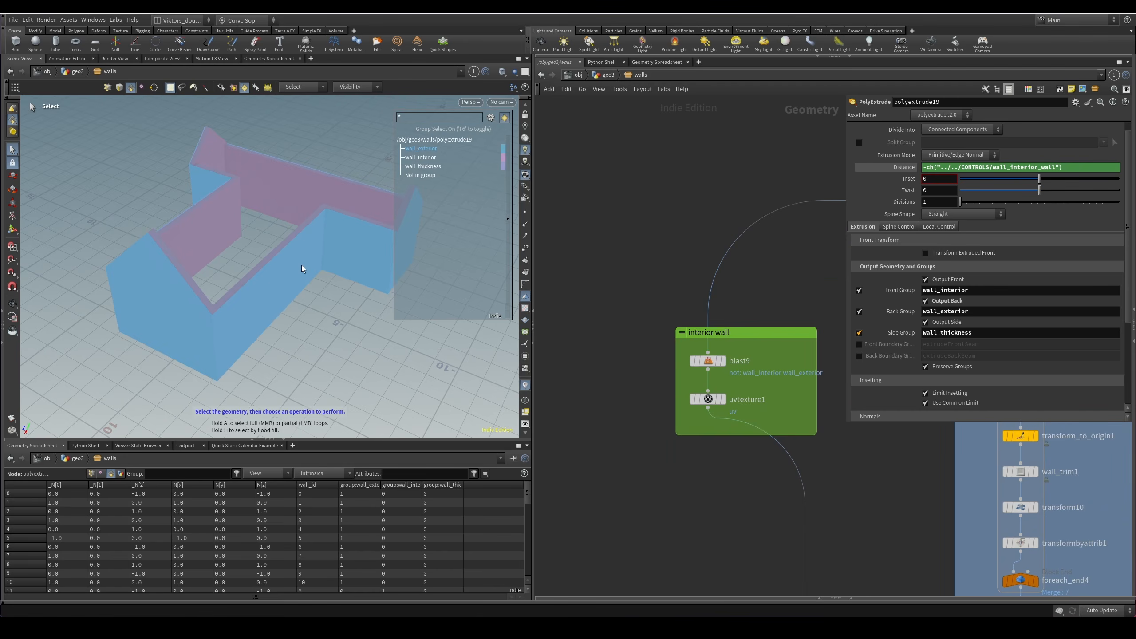
# Display blast3 in the window_trims network and examine the isolated window faces with the group list hidden.
pyautogui.scroll(-4, 644, 394)
pyautogui.moveTo(756, 441); pyautogui.dragTo(646, 400, button='middle')
pyautogui.scroll(4, 742, 349)
pyautogui.click(687, 311)
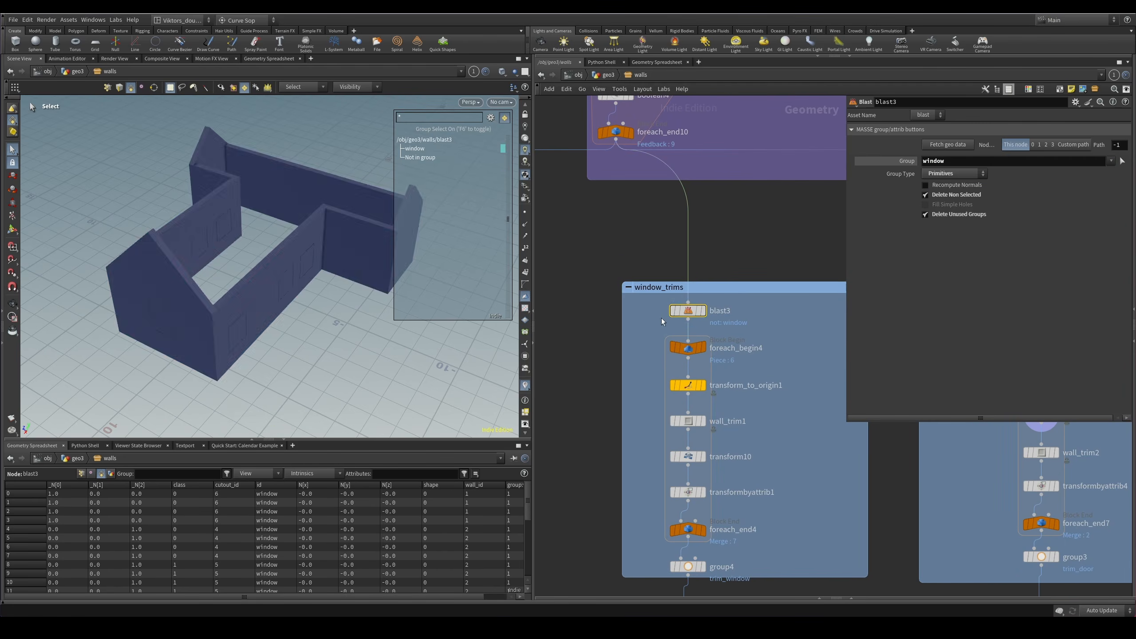
pyautogui.press('r')
pyautogui.hotkey('space', 'g')
pyautogui.press('w')
pyautogui.press('w')
pyautogui.keyDown('alt'); pyautogui.moveTo(323, 346); pyautogui.dragTo(261, 311); pyautogui.keyUp('alt')
pyautogui.press('s')
pyautogui.moveTo(636, 517); pyautogui.dragTo(619, 402, button='middle')
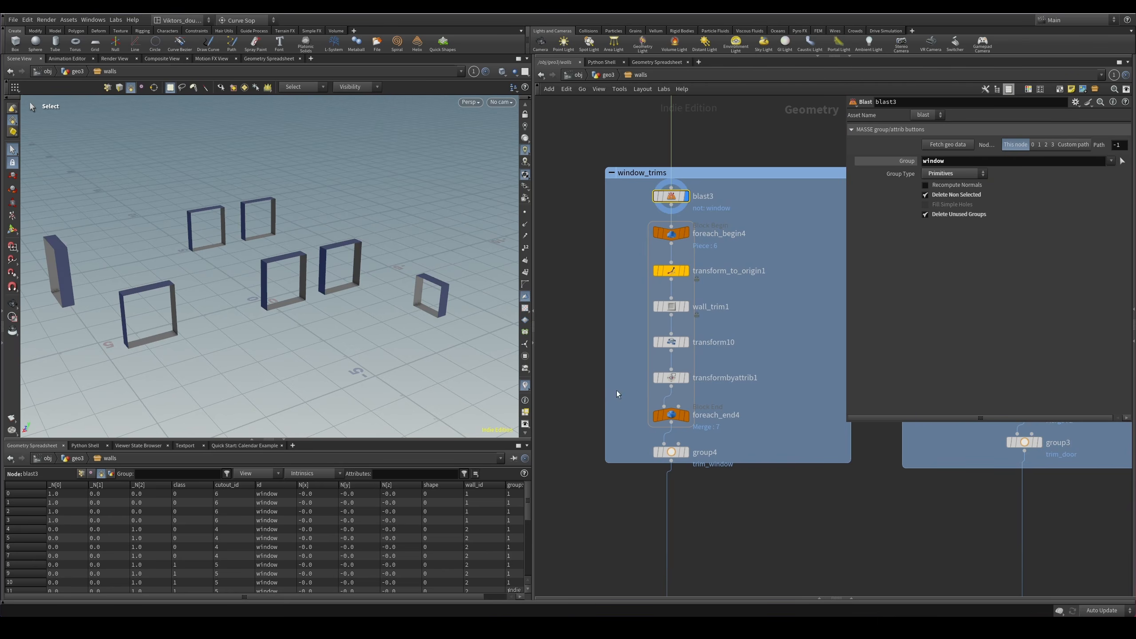
# Display foreach_end4 and connectivity4 in turn and review how the cutout_id attribute identifies each cutout.
pyautogui.click(686, 415)
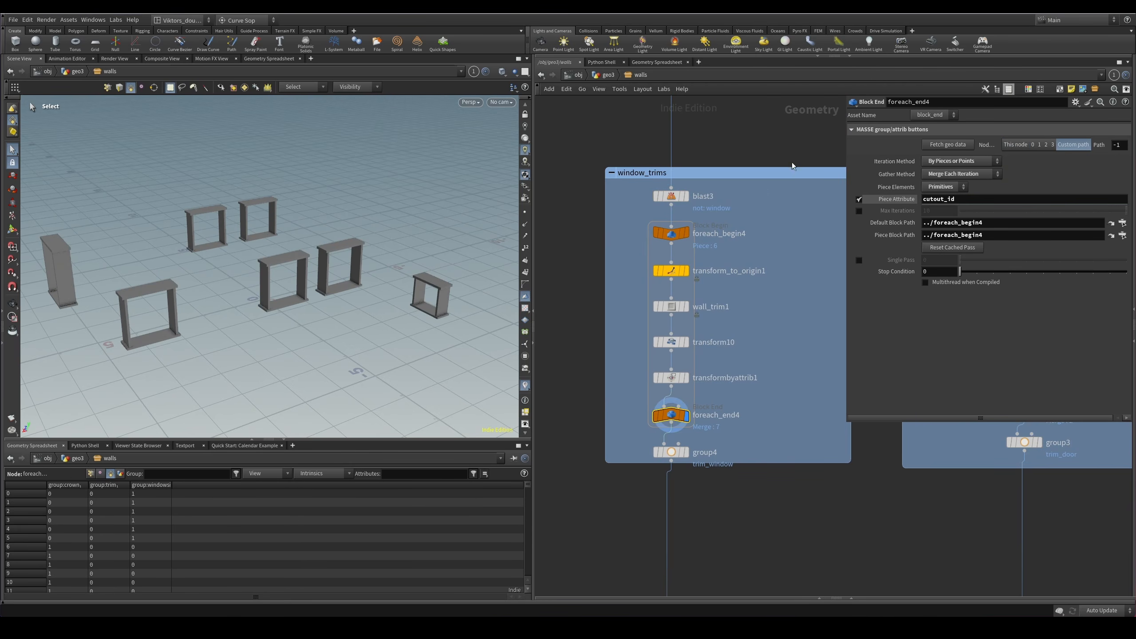
pyautogui.scroll(-5, 764, 318)
pyautogui.scroll(2, 776, 203)
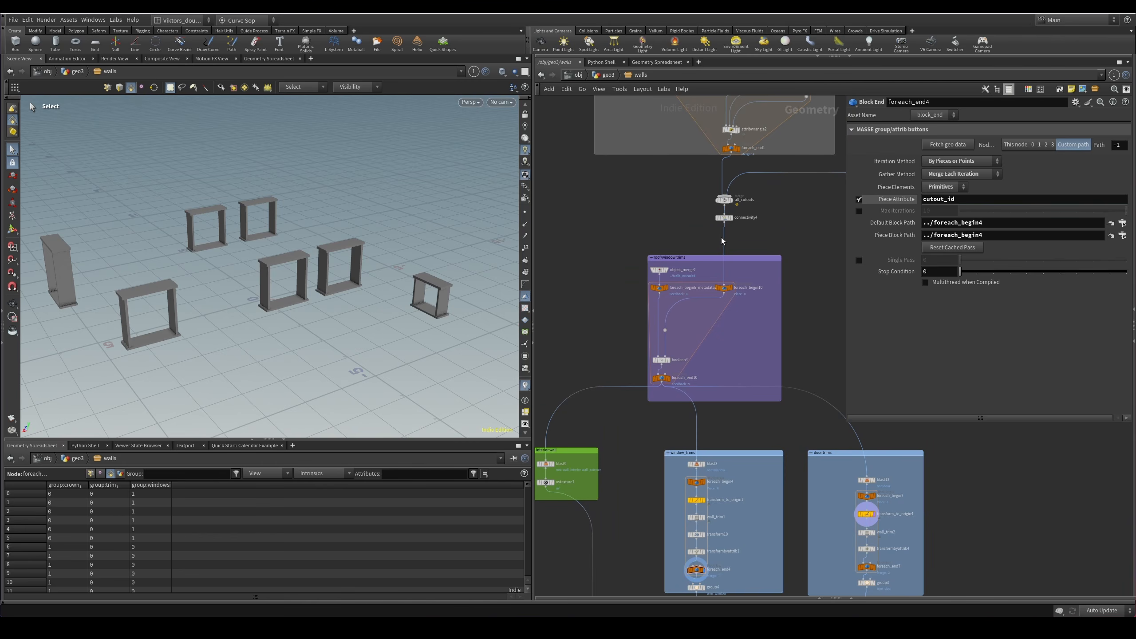
pyautogui.click(723, 217)
pyautogui.press('r')
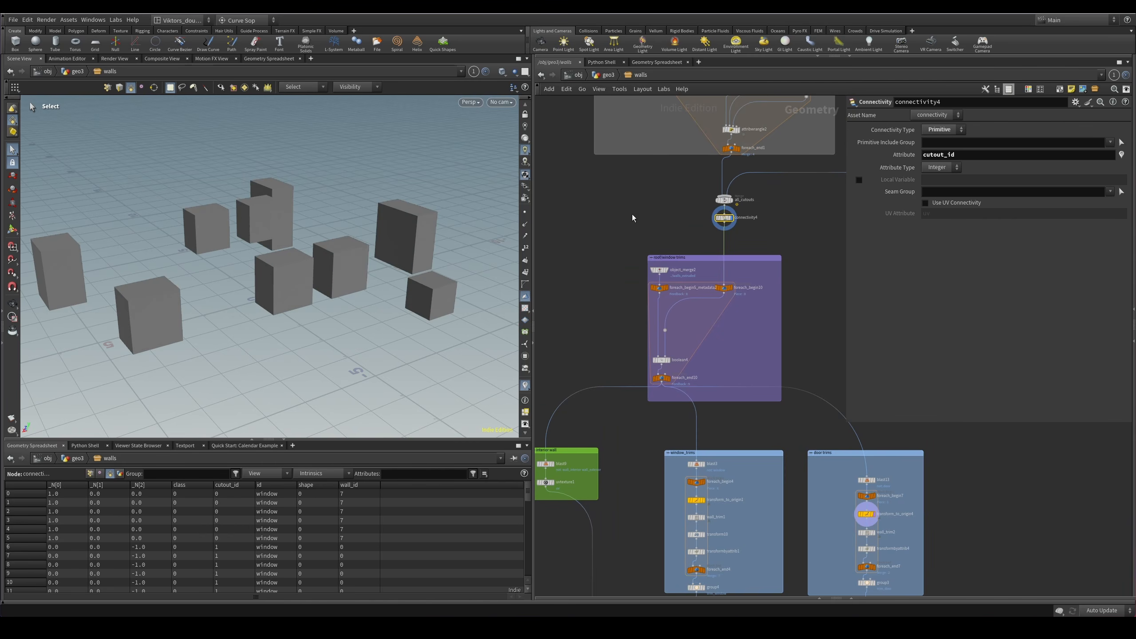
pyautogui.scroll(2, 777, 201)
pyautogui.scroll(-1, 734, 428)
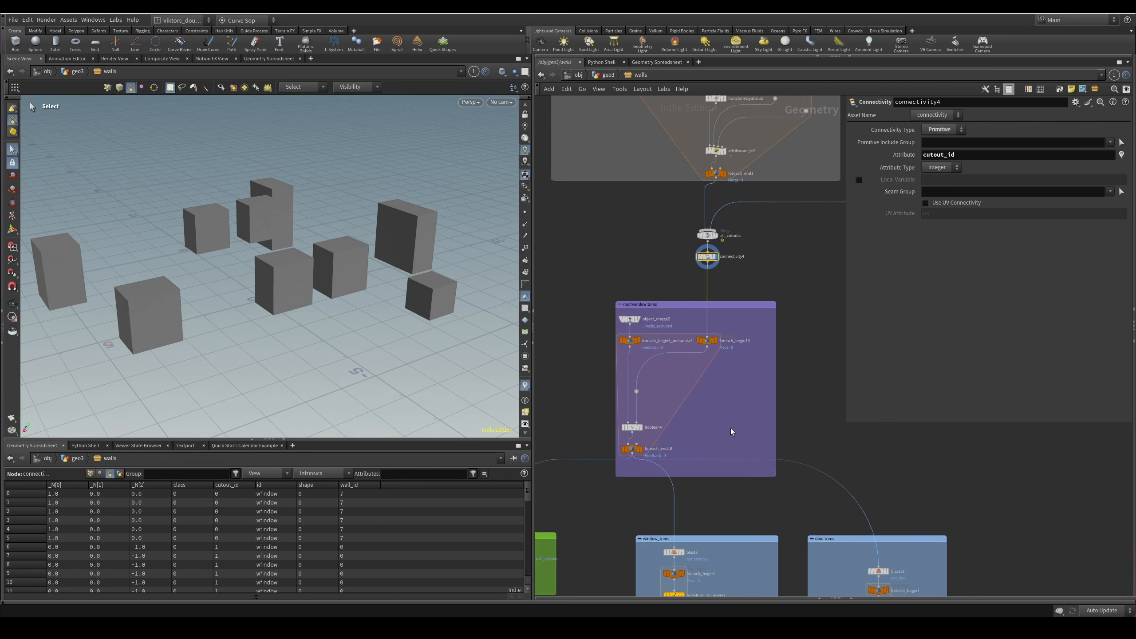
# Display foreach_end4 in window_trims again and enable its Single Pass with a value of 2.
pyautogui.moveTo(732, 429); pyautogui.dragTo(735, 257, button='middle')
pyautogui.scroll(2, 725, 449)
pyautogui.moveTo(725, 451); pyautogui.dragTo(743, 312, button='middle')
pyautogui.click(666, 383)
pyautogui.press('r')
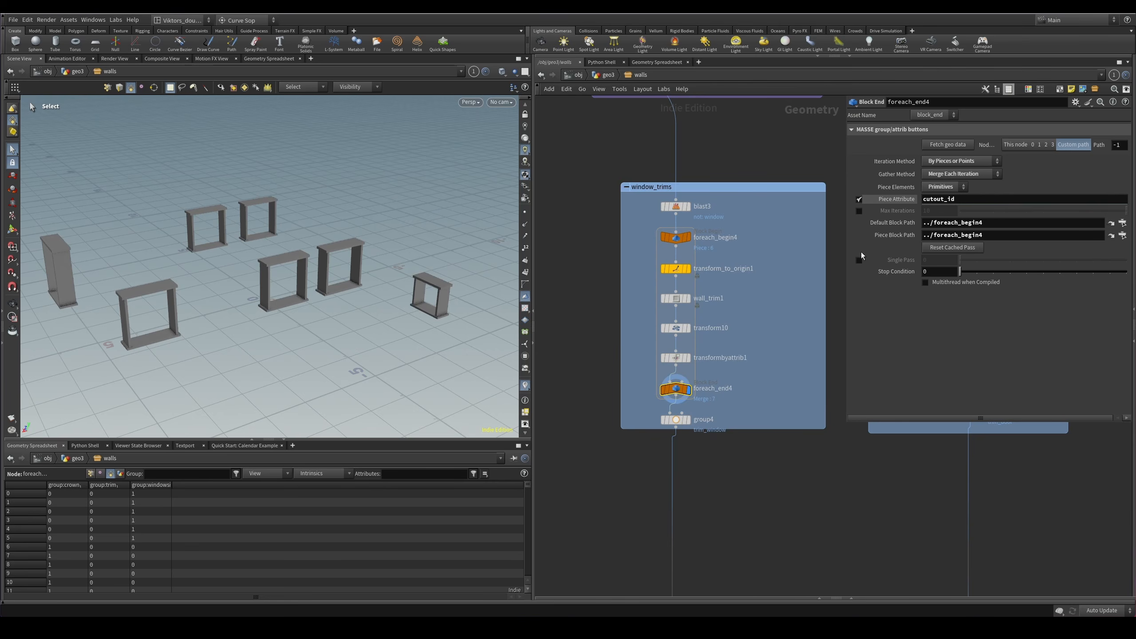
pyautogui.click(859, 259)
pyautogui.moveTo(959, 260); pyautogui.dragTo(993, 267)
# Display transform_to_origin1 and examine the single window frame it moves to the origin.
pyautogui.scroll(2, 725, 269)
pyautogui.click(661, 269)
pyautogui.press('r')
pyautogui.hotkey('space', 'g')
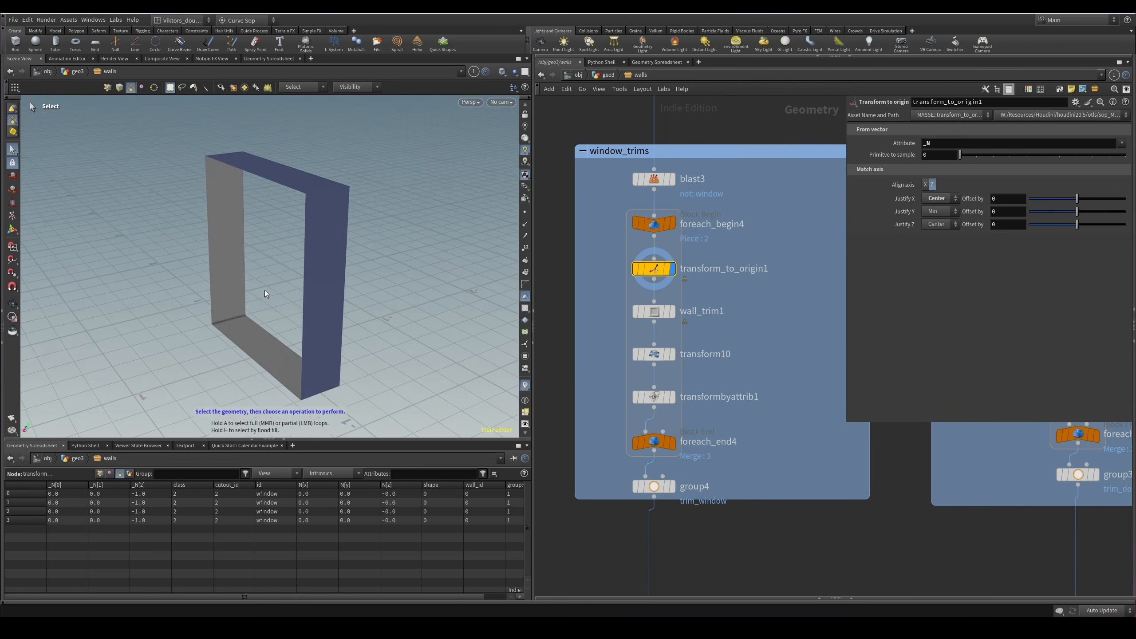
pyautogui.keyDown('alt'); pyautogui.moveTo(264, 294); pyautogui.dragTo(388, 310); pyautogui.keyUp('alt')
pyautogui.press('w')
pyautogui.press('w')
pyautogui.scroll(2, 742, 338)
pyautogui.moveTo(741, 339); pyautogui.dragTo(799, 361, button='middle')
# Display wall_trim1, look briefly inside the asset, and examine the trim it generates for the single window.
pyautogui.moveTo(784, 357); pyautogui.dragTo(601, 312)
pyautogui.press('r')
pyautogui.scroll(2, 702, 322)
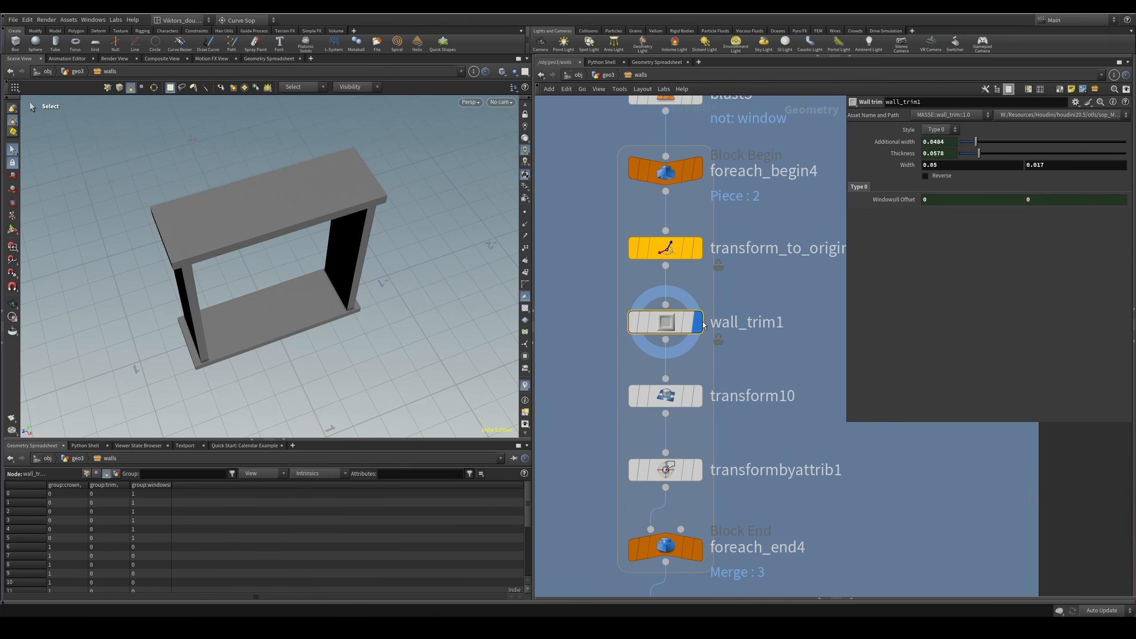
pyautogui.moveTo(757, 346); pyautogui.dragTo(741, 326, button='middle')
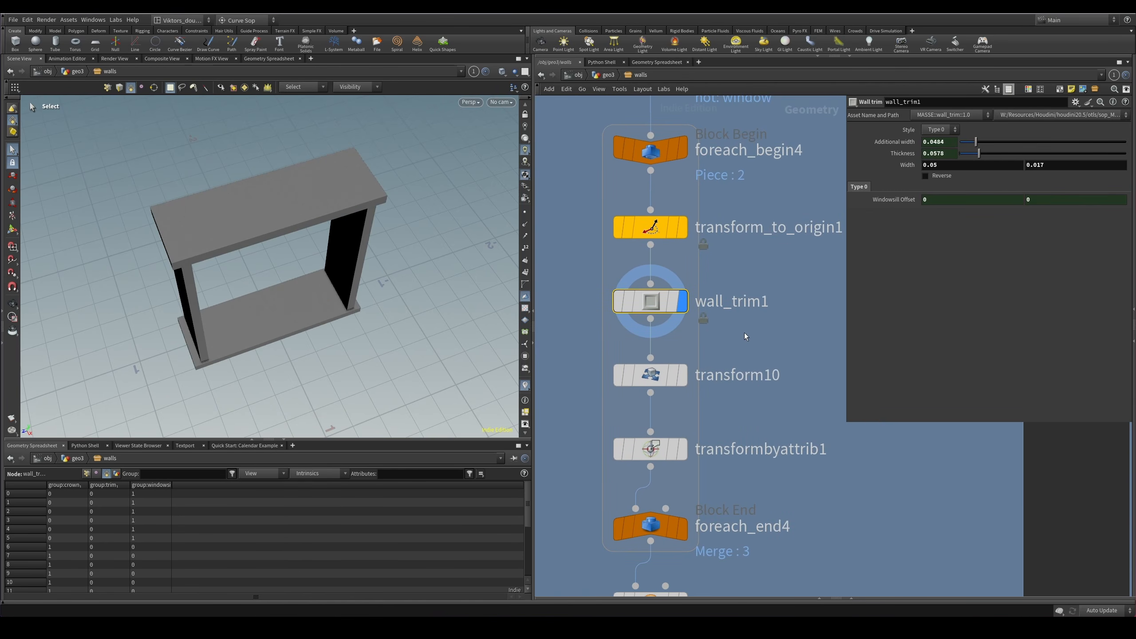
pyautogui.scroll(-1, 743, 336)
pyautogui.scroll(3, 749, 344)
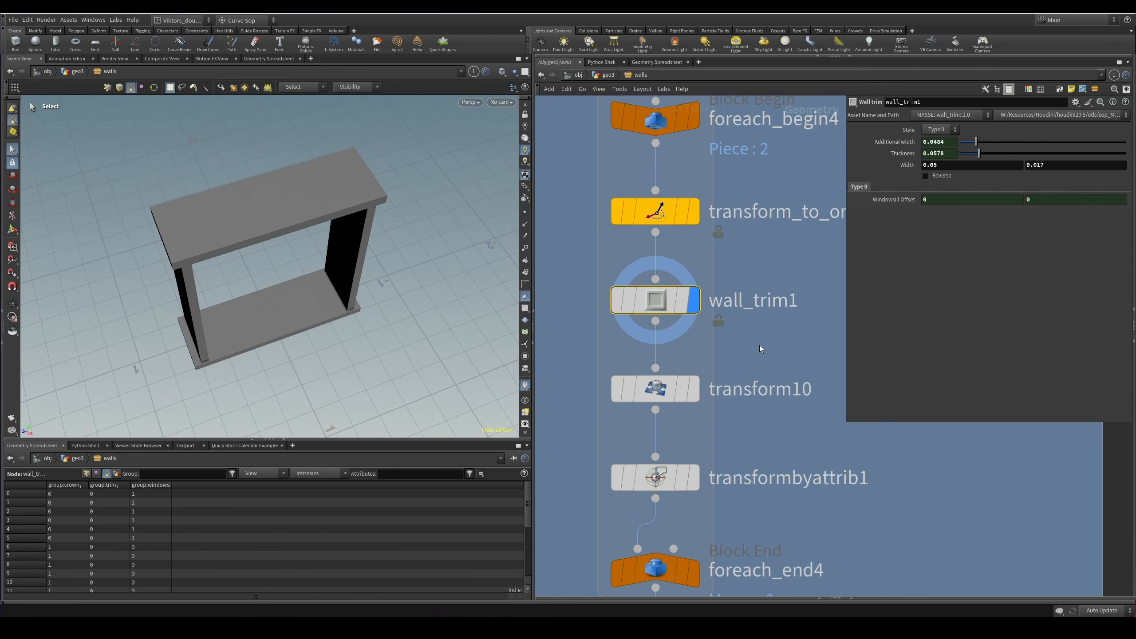
pyautogui.doubleClick(650, 297)
pyautogui.press('u')
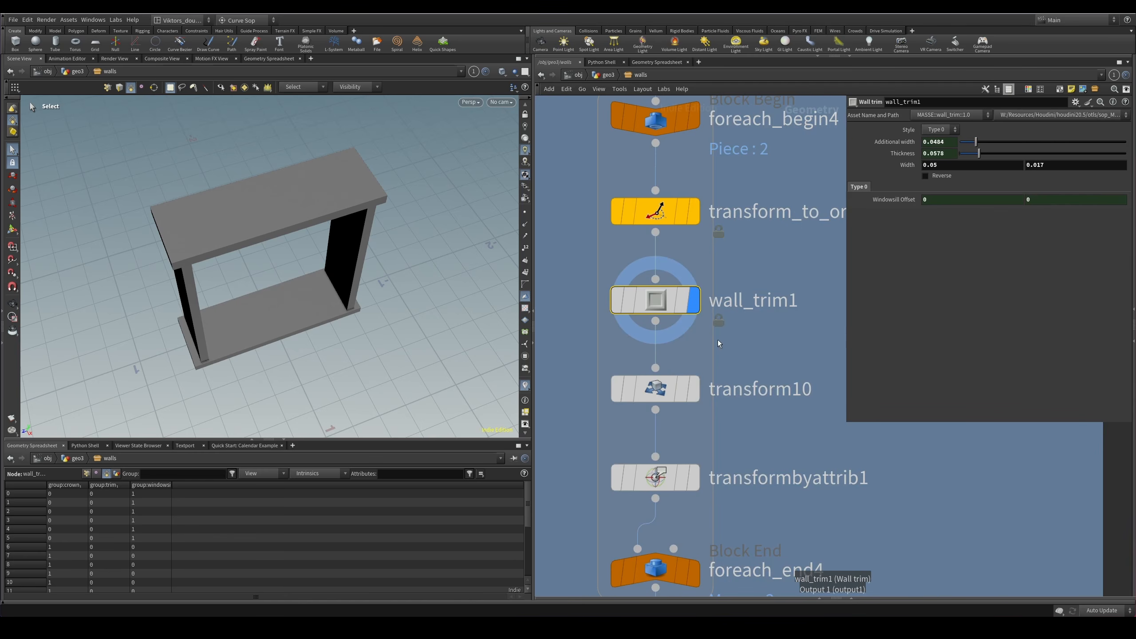
pyautogui.keyDown('alt'); pyautogui.moveTo(417, 290); pyautogui.dragTo(360, 300); pyautogui.keyUp('alt')
# Compare the transform_to_origin1 frame with the wall_trim1 result, viewing the trim from several angles with its wire shading toggled.
pyautogui.click(693, 211)
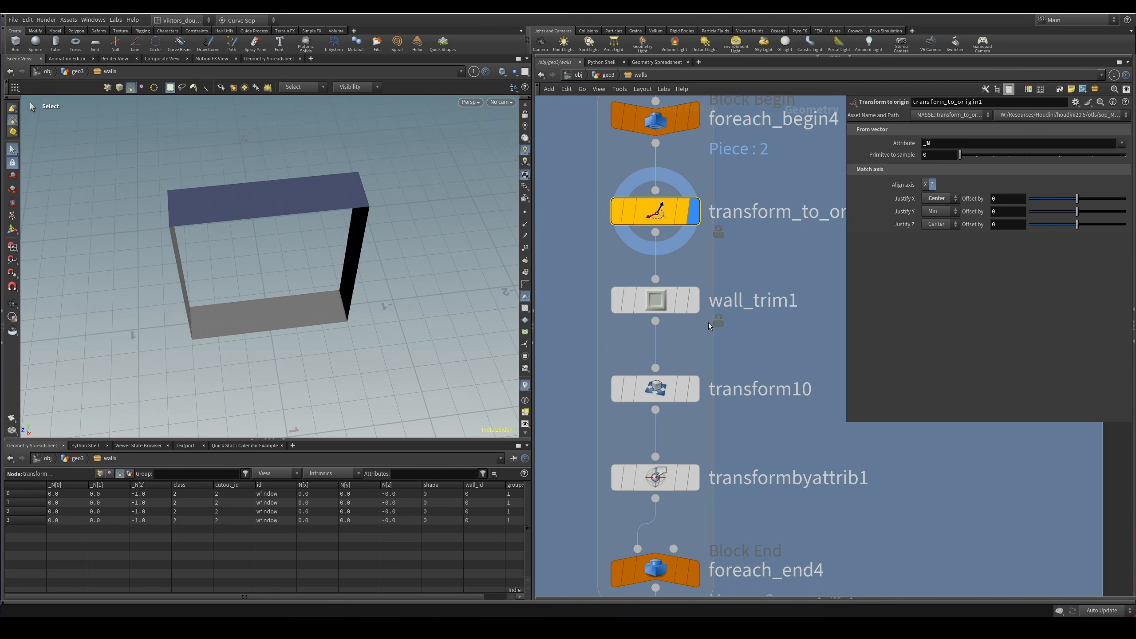
pyautogui.click(692, 300)
pyautogui.keyDown('alt'); pyautogui.moveTo(329, 197); pyautogui.dragTo(195, 213); pyautogui.keyUp('alt')
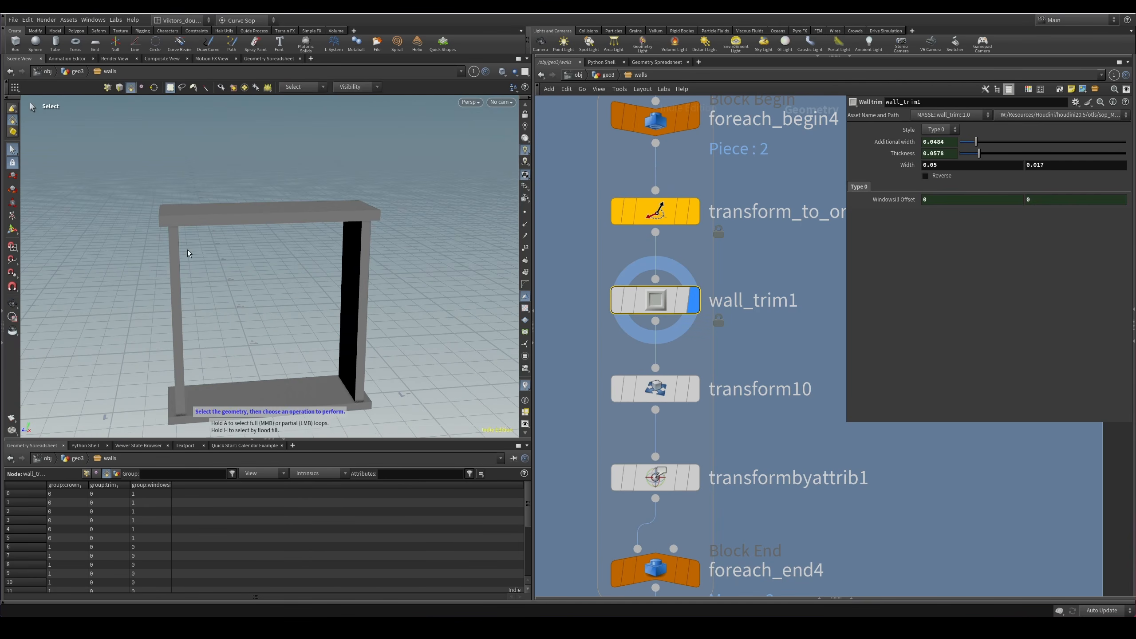
pyautogui.keyDown('alt'); pyautogui.moveTo(188, 254); pyautogui.dragTo(156, 201); pyautogui.keyUp('alt')
pyautogui.hotkey('shift', 'w')
pyautogui.moveTo(203, 268)
pyautogui.keyDown('alt'); pyautogui.mouseDown()
pyautogui.moveTo(408, 321)
pyautogui.moveTo(326, 317)
pyautogui.mouseUp(); pyautogui.keyUp('alt')
pyautogui.hotkey('shift', 'w')
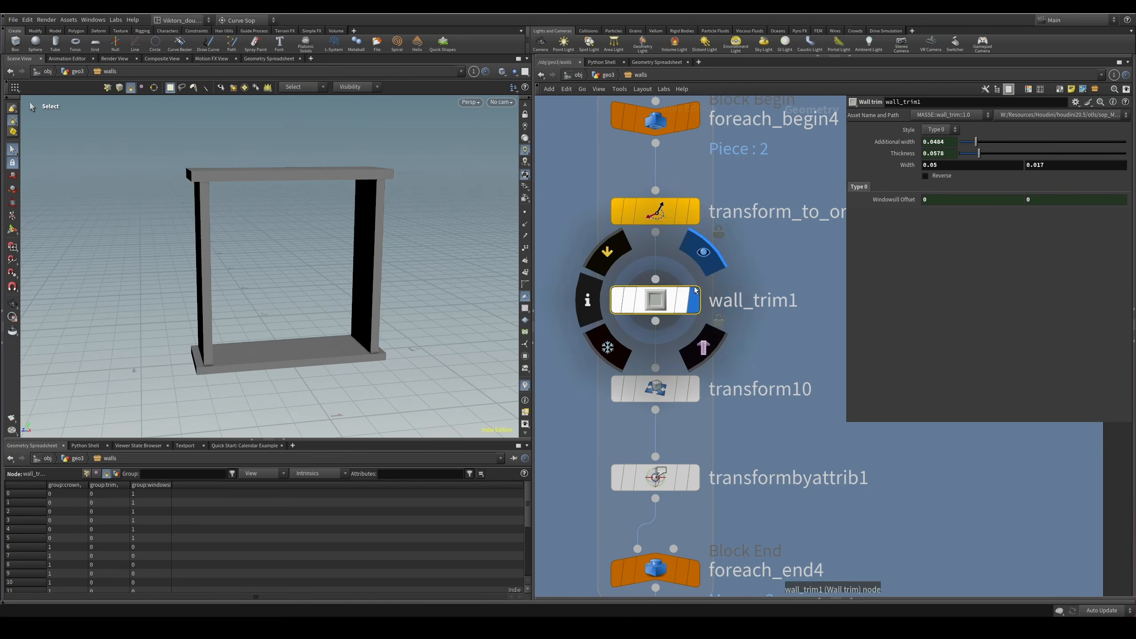
pyautogui.hotkey('shift', 'w')
pyautogui.keyDown('alt'); pyautogui.moveTo(357, 254); pyautogui.dragTo(369, 256); pyautogui.keyUp('alt')
pyautogui.hotkey('shift', 'w')
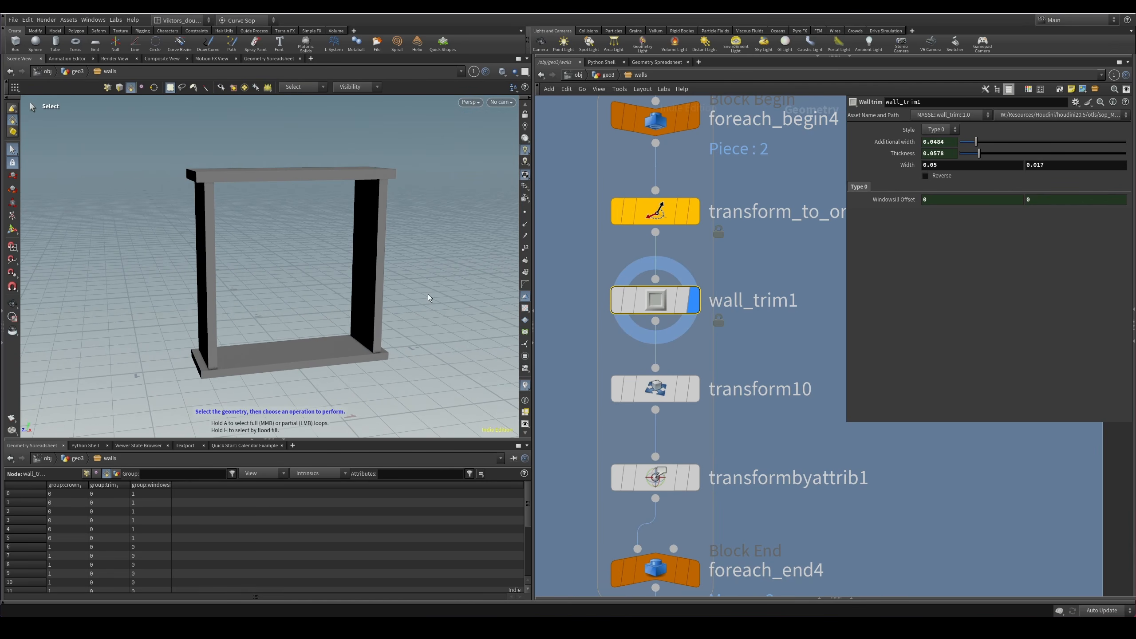
# Display transform_to_origin1 again and examine the side, upper and lower faces of the window frame.
pyautogui.click(692, 211)
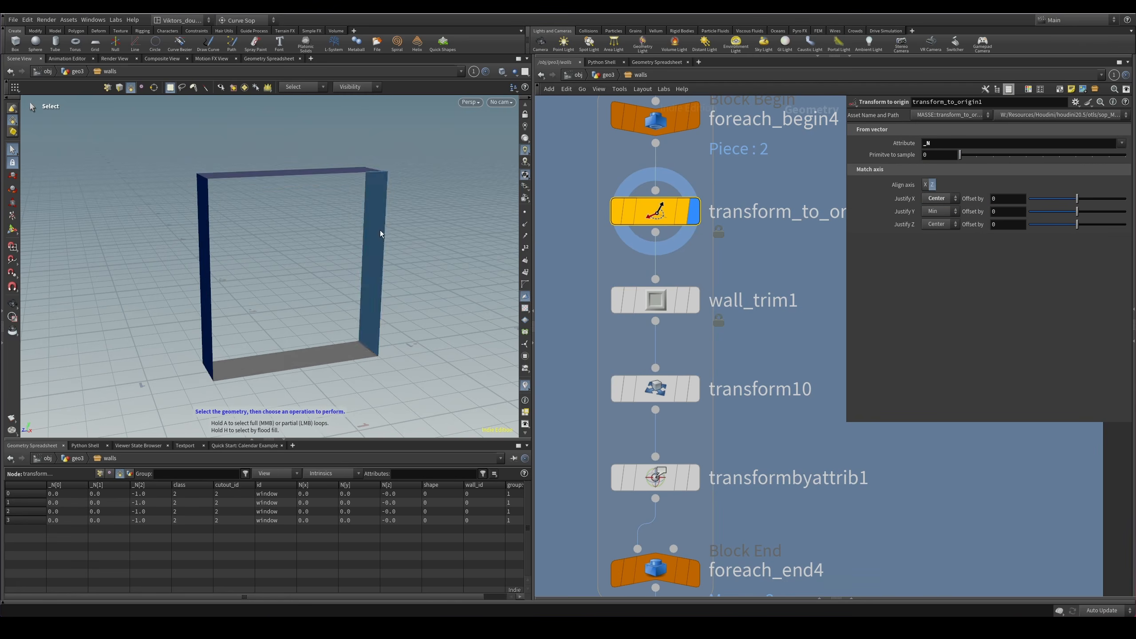
pyautogui.hotkey('shift', 'w')
pyautogui.moveTo(342, 251)
pyautogui.mouseDown()
pyautogui.moveTo(378, 249)
pyautogui.moveTo(388, 185)
pyautogui.moveTo(357, 234)
pyautogui.mouseUp()
pyautogui.press('s')
pyautogui.keyDown('alt'); pyautogui.moveTo(292, 350); pyautogui.dragTo(313, 250); pyautogui.keyUp('alt')
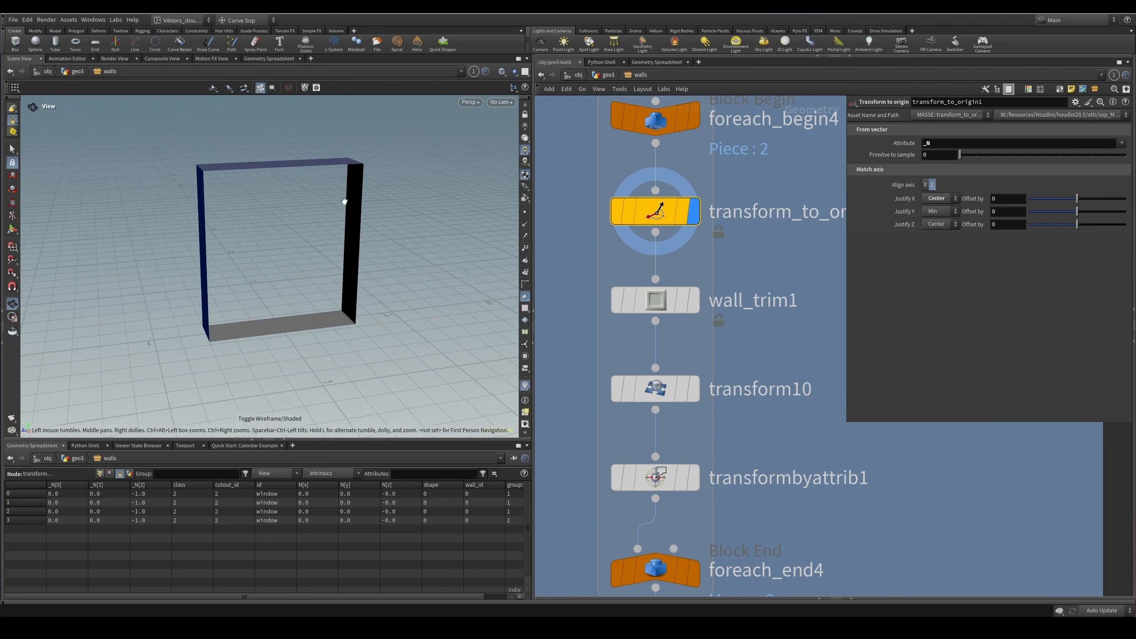
# Display wall_trim1 and set its Additional width to 0.074 and Thickness to 0.078.
pyautogui.click(692, 299)
pyautogui.press('Escape')
pyautogui.press('w')
pyautogui.press('w')
pyautogui.press('s')
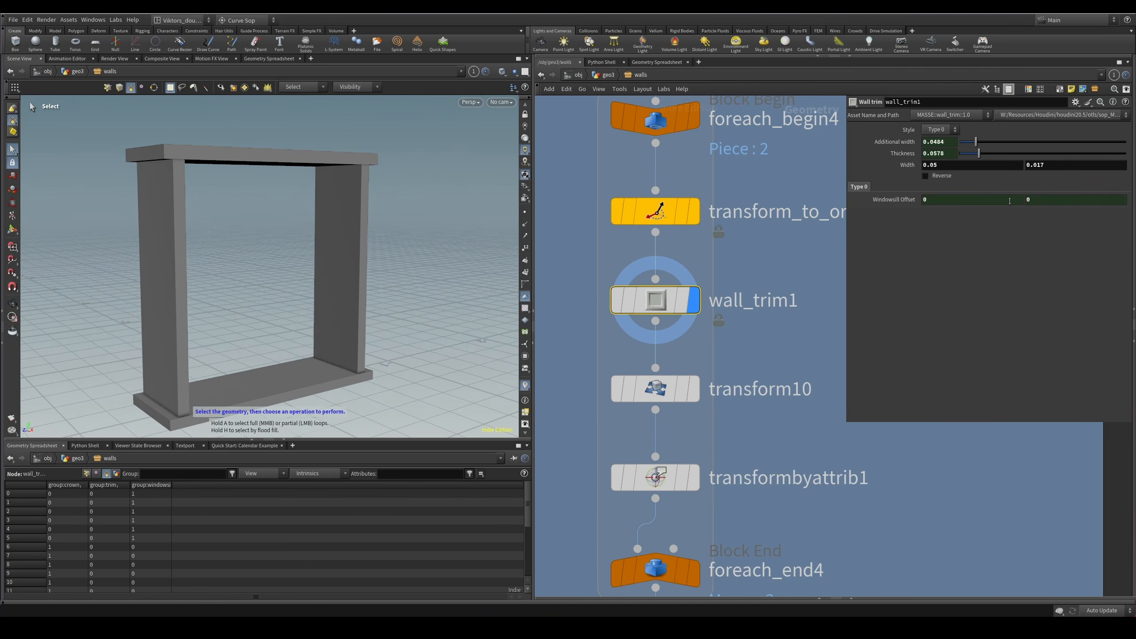
pyautogui.moveTo(978, 144); pyautogui.dragTo(985, 154)
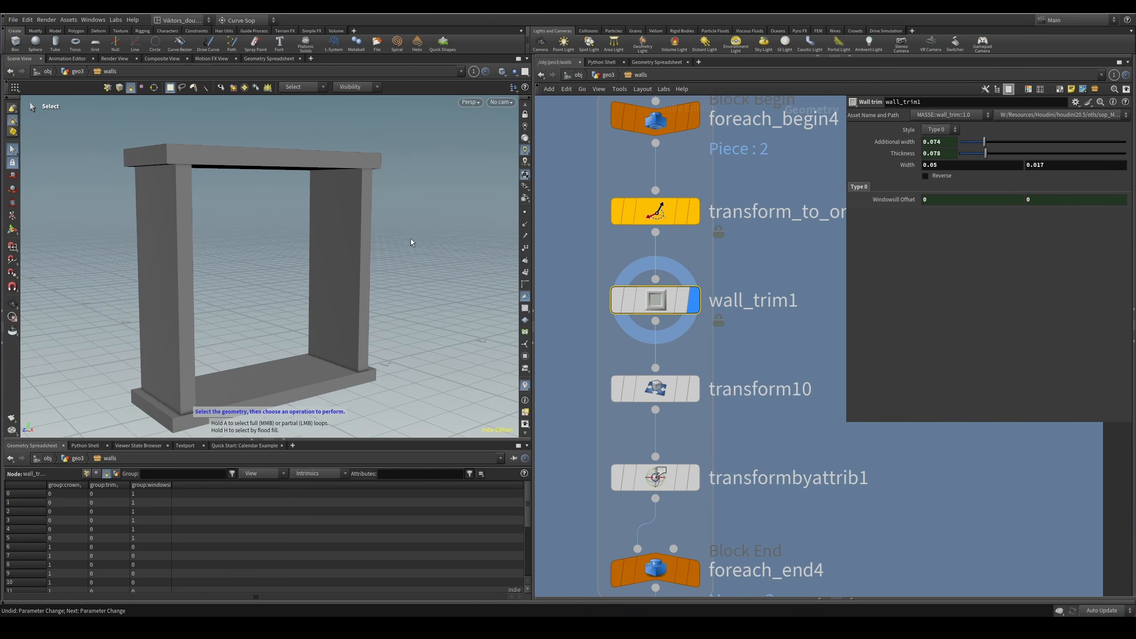
pyautogui.keyDown('alt'); pyautogui.moveTo(411, 239); pyautogui.dragTo(340, 271); pyautogui.keyUp('alt')
# Try a larger first Windowsill Offset value on wall_trim1 and undo it.
pyautogui.moveTo(943, 200); pyautogui.dragTo(977, 198, button='middle')
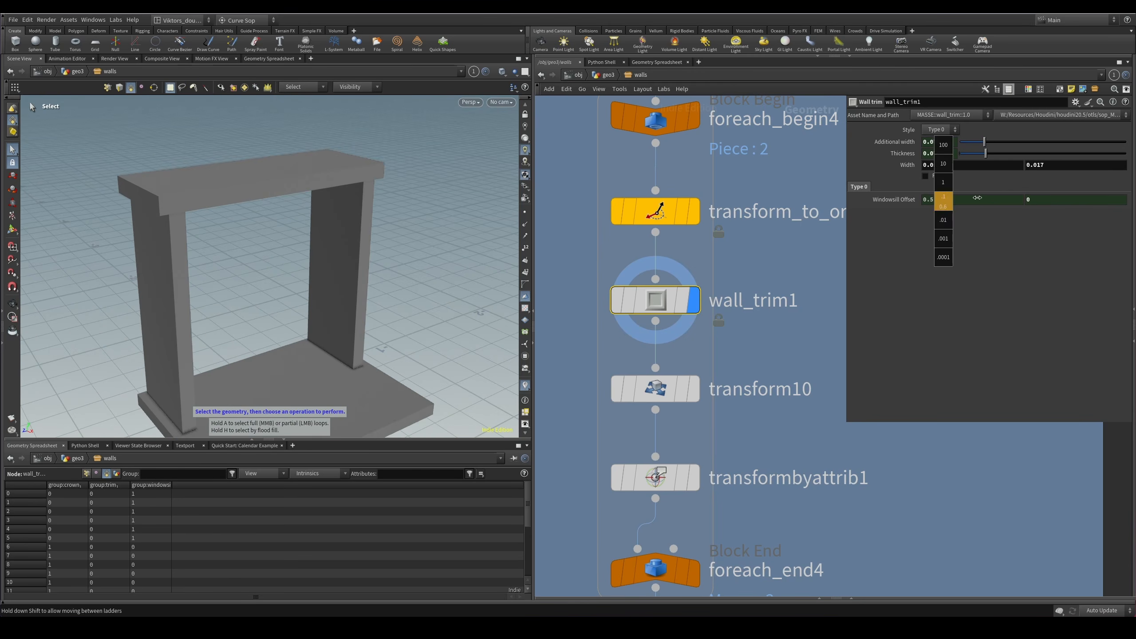
pyautogui.hotkey('ctrl', 'z')
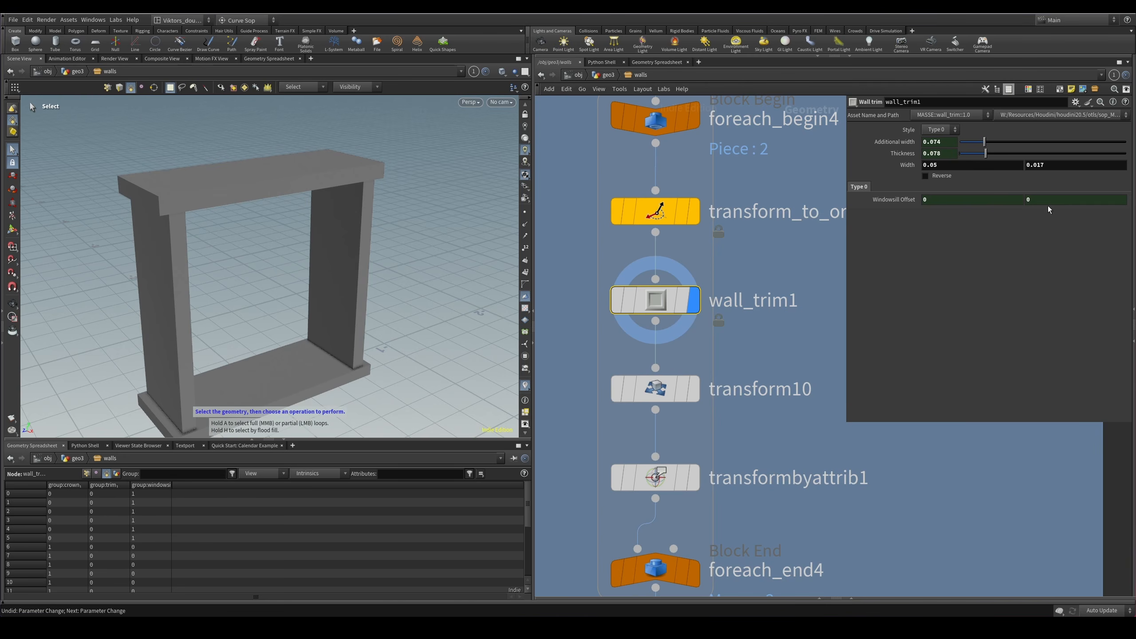
pyautogui.keyDown('alt'); pyautogui.moveTo(425, 341); pyautogui.dragTo(288, 313); pyautogui.keyUp('alt')
# Display foreach_end4 and examine the single window trim moved back to its place in the wall.
pyautogui.scroll(-3, 791, 501)
pyautogui.moveTo(799, 490); pyautogui.dragTo(786, 417, button='middle')
pyautogui.click(723, 455)
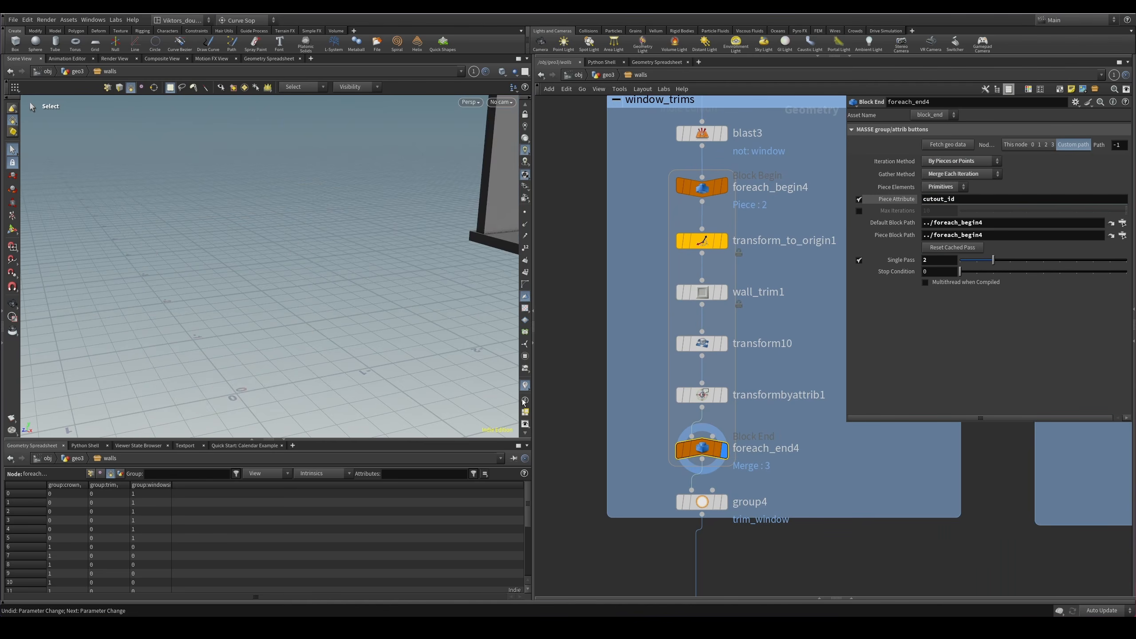
pyautogui.hotkey('space', 'g')
pyautogui.moveTo(376, 328)
pyautogui.keyDown('alt'); pyautogui.mouseDown()
pyautogui.moveTo(342, 335)
pyautogui.moveTo(381, 338)
pyautogui.mouseUp(); pyautogui.keyUp('alt')
pyautogui.keyDown('alt'); pyautogui.moveTo(331, 264); pyautogui.dragTo(191, 321, button='right'); pyautogui.keyUp('alt')
pyautogui.keyDown('alt'); pyautogui.moveTo(191, 321); pyautogui.dragTo(250, 313); pyautogui.keyUp('alt')
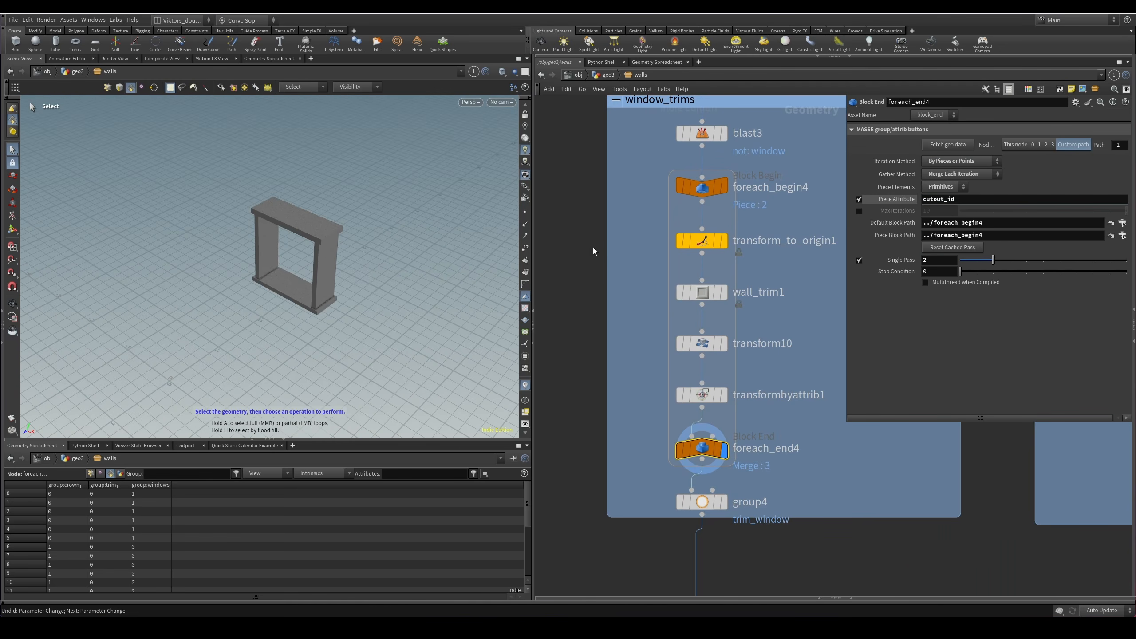
pyautogui.keyDown('alt'); pyautogui.moveTo(367, 263); pyautogui.dragTo(343, 278); pyautogui.keyUp('alt')
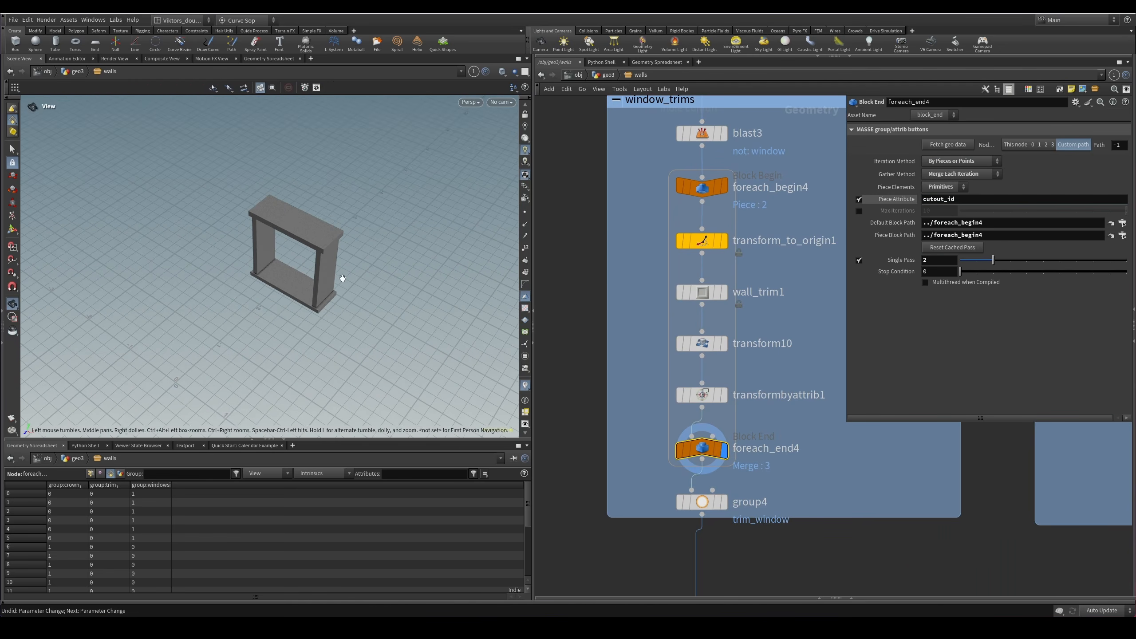
# Disable Single Pass on foreach_end4 and examine all window trims in shaded and wireframe views.
pyautogui.click(870, 259)
pyautogui.scroll(-3, 313, 268)
pyautogui.keyDown('alt'); pyautogui.moveTo(469, 266); pyautogui.dragTo(286, 297); pyautogui.keyUp('alt')
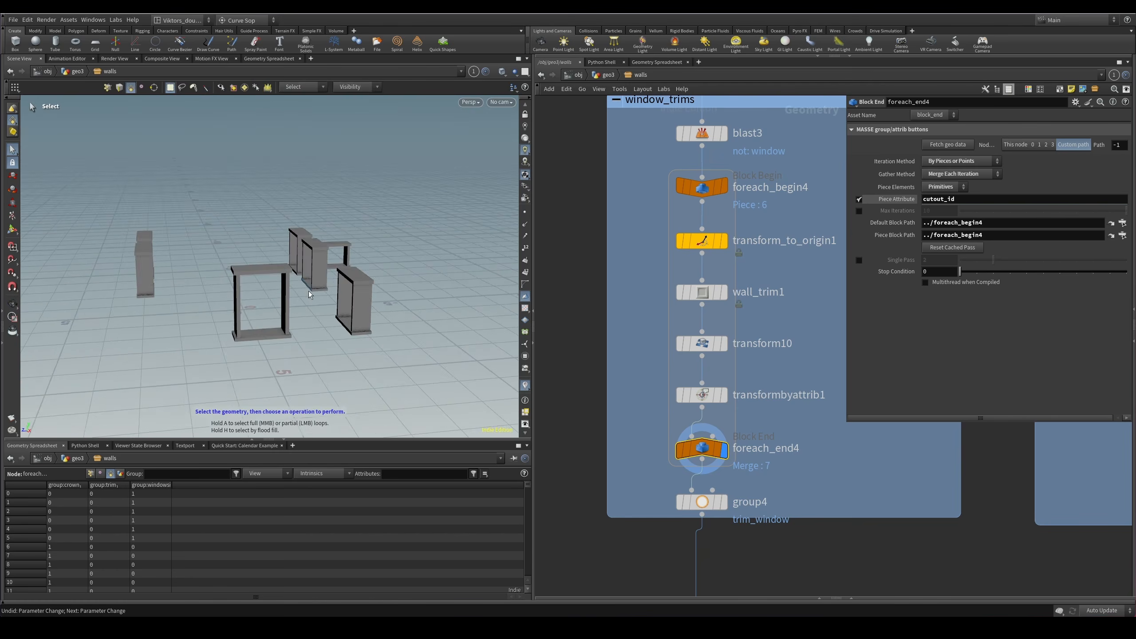
pyautogui.hotkey('shift', 'w')
pyautogui.hotkey('shift', 'w')
pyautogui.keyDown('alt'); pyautogui.moveTo(286, 297); pyautogui.dragTo(342, 281, button='right'); pyautogui.keyUp('alt')
pyautogui.keyDown('alt'); pyautogui.moveTo(343, 281); pyautogui.dragTo(266, 312); pyautogui.keyUp('alt')
pyautogui.hotkey('shift', 'w')
pyautogui.keyDown('alt'); pyautogui.moveTo(266, 312); pyautogui.dragTo(171, 351, button='right'); pyautogui.keyUp('alt')
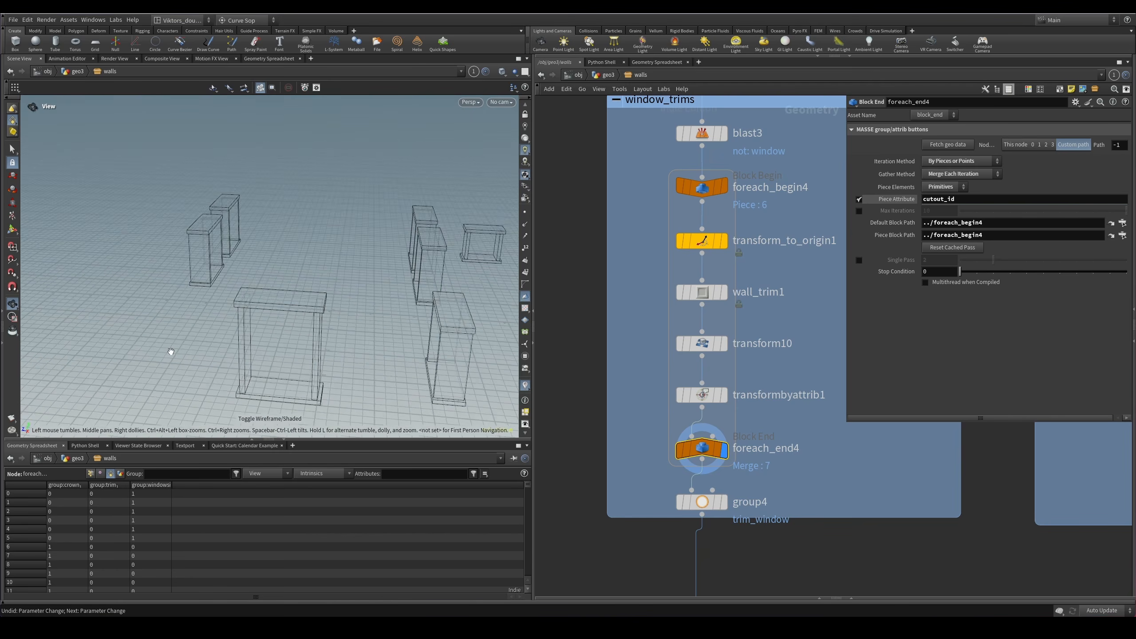
pyautogui.hotkey('shift', 'w')
pyautogui.moveTo(170, 351)
pyautogui.keyDown('alt'); pyautogui.mouseDown()
pyautogui.moveTo(342, 299)
pyautogui.moveTo(488, 284)
pyautogui.mouseUp(); pyautogui.keyUp('alt')
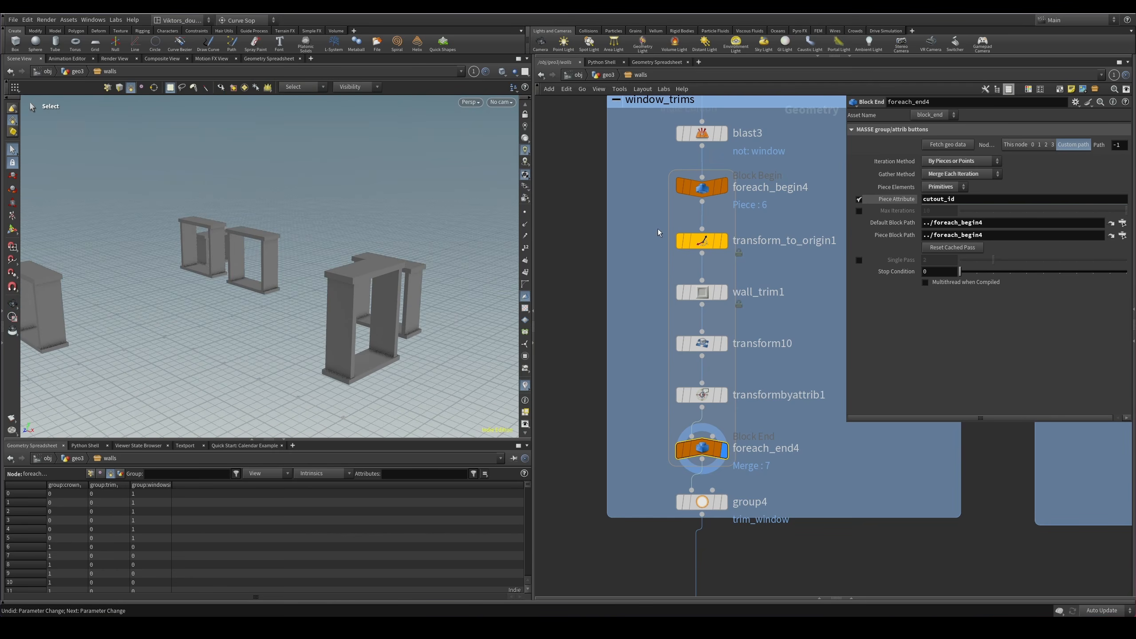
# Display wall_trim1 framed in the view and examine its trim geometry with wireframe shading toggled.
pyautogui.moveTo(658, 230); pyautogui.dragTo(584, 256, button='middle')
pyautogui.click(649, 318)
pyautogui.hotkey('space', 'f')
pyautogui.hotkey('shift', 'w')
pyautogui.keyDown('alt'); pyautogui.moveTo(214, 293); pyautogui.dragTo(172, 279); pyautogui.keyUp('alt')
pyautogui.keyDown('alt'); pyautogui.moveTo(210, 203); pyautogui.dragTo(345, 150, button='right'); pyautogui.keyUp('alt')
pyautogui.hotkey('shift', 'w')
pyautogui.hotkey('shift', 'w')
pyautogui.moveTo(344, 150)
pyautogui.keyDown('alt'); pyautogui.mouseDown()
pyautogui.moveTo(358, 152)
pyautogui.moveTo(355, 173)
pyautogui.moveTo(374, 165)
pyautogui.moveTo(335, 218)
pyautogui.moveTo(256, 230)
pyautogui.moveTo(258, 276)
pyautogui.moveTo(224, 342)
pyautogui.moveTo(169, 380)
pyautogui.moveTo(206, 307)
pyautogui.mouseUp(); pyautogui.keyUp('alt')
pyautogui.hotkey('shift', 'w')
pyautogui.press('w')
pyautogui.press('w')
pyautogui.press('w')
# Select transform_to_origin1 in window_trims to show its alignment settings while wall_trim1 stays displayed.
pyautogui.scroll(2, 706, 354)
pyautogui.moveTo(709, 341); pyautogui.dragTo(756, 379, button='middle')
pyautogui.click(667, 284)
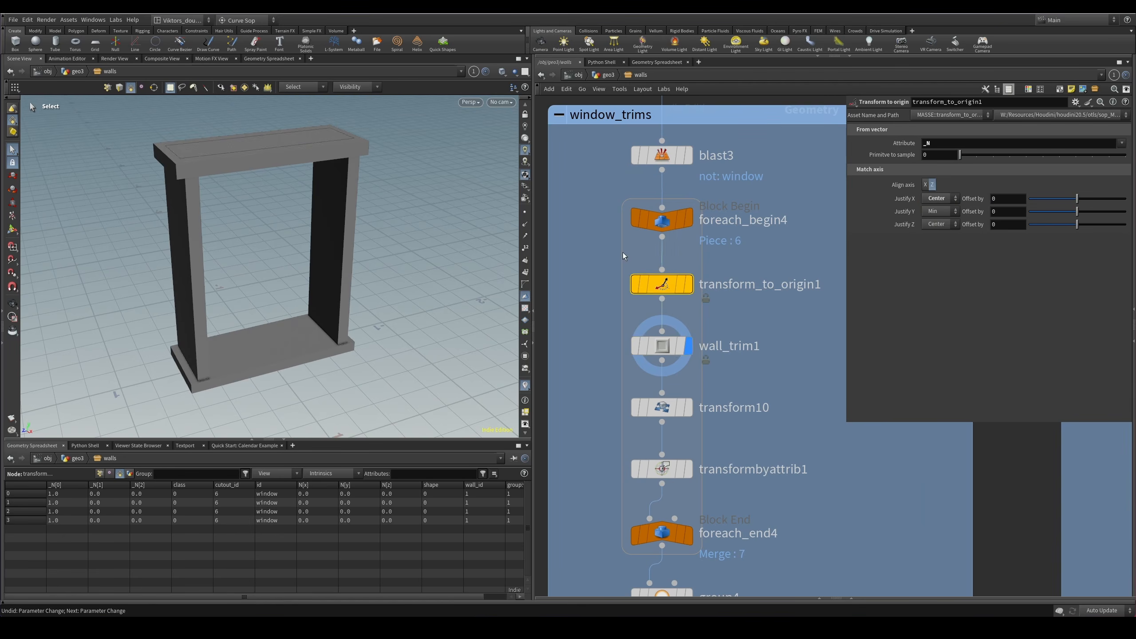
# Compare the window cutout faces at transform_to_origin1 with the trim generated by wall_trim1, ending with transform_to_origin1 displayed.
pyautogui.click(688, 284)
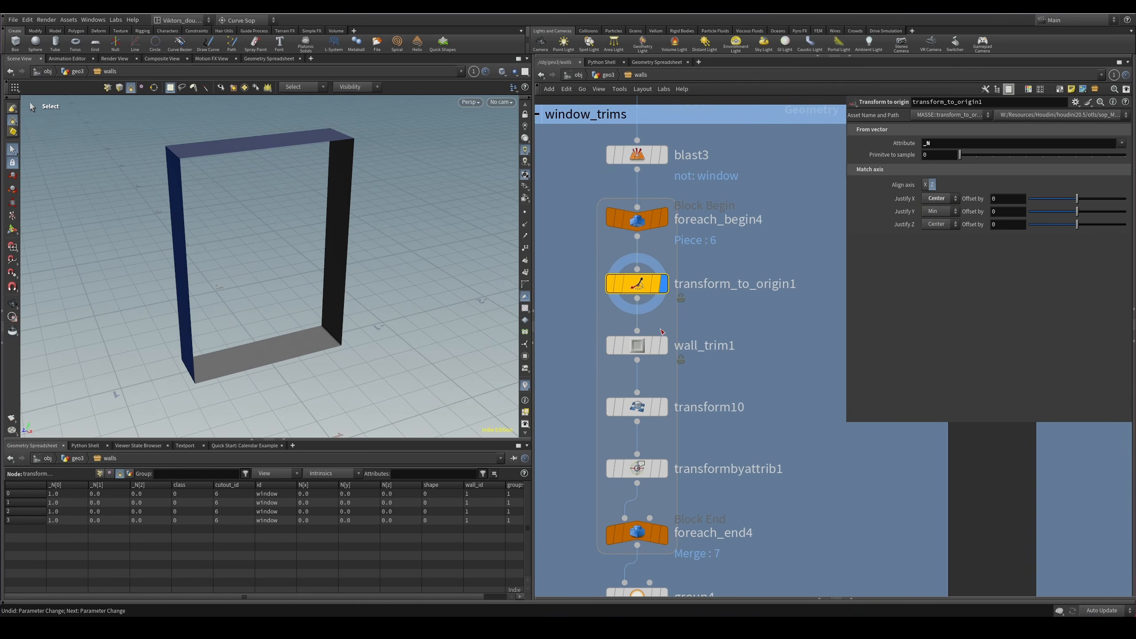
pyautogui.keyDown('alt'); pyautogui.moveTo(279, 327); pyautogui.dragTo(237, 366); pyautogui.keyUp('alt')
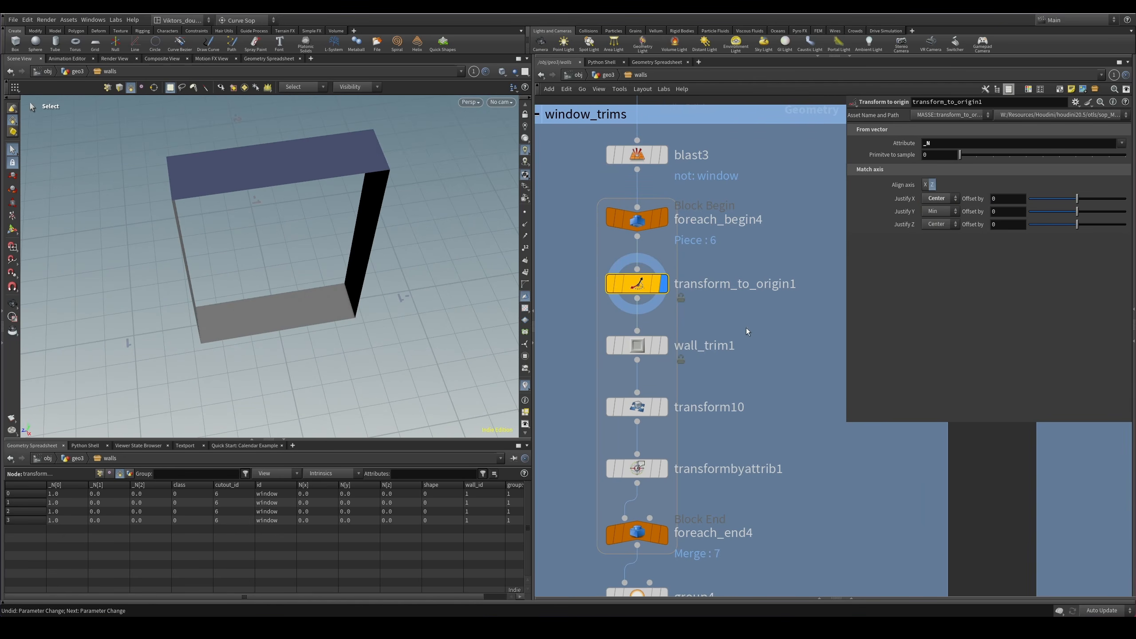
pyautogui.click(726, 350)
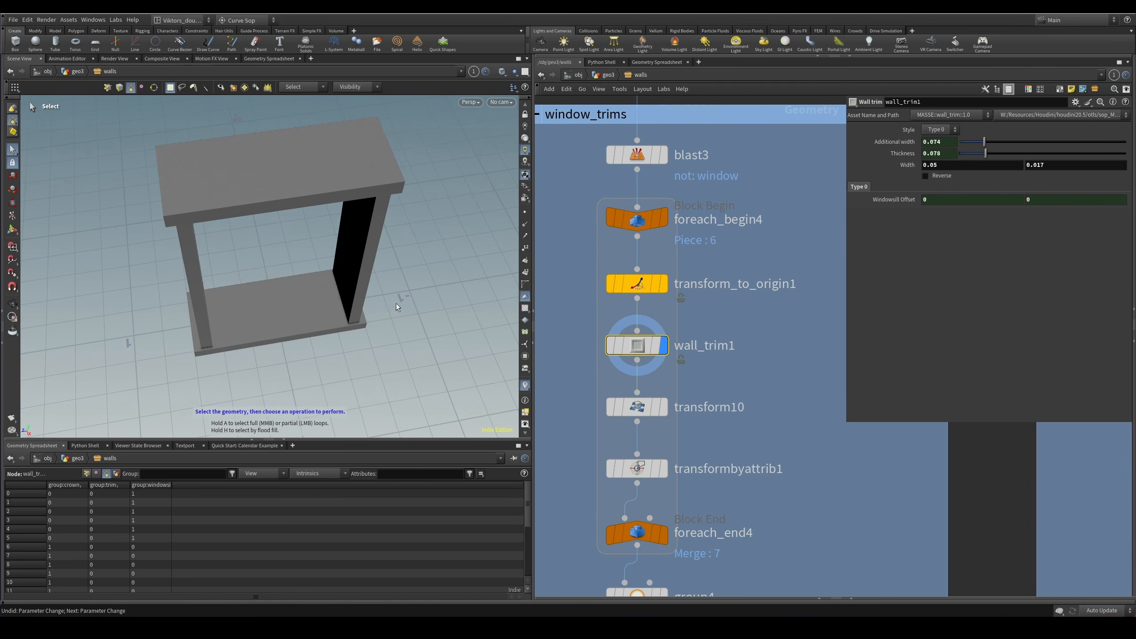
pyautogui.click(642, 281)
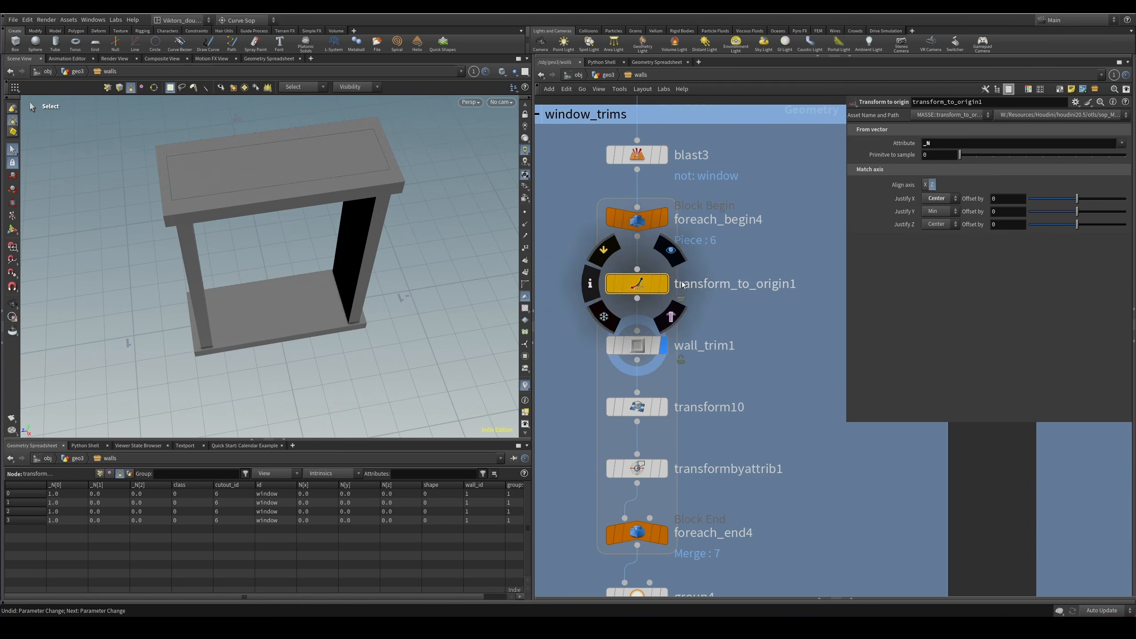
pyautogui.click(664, 283)
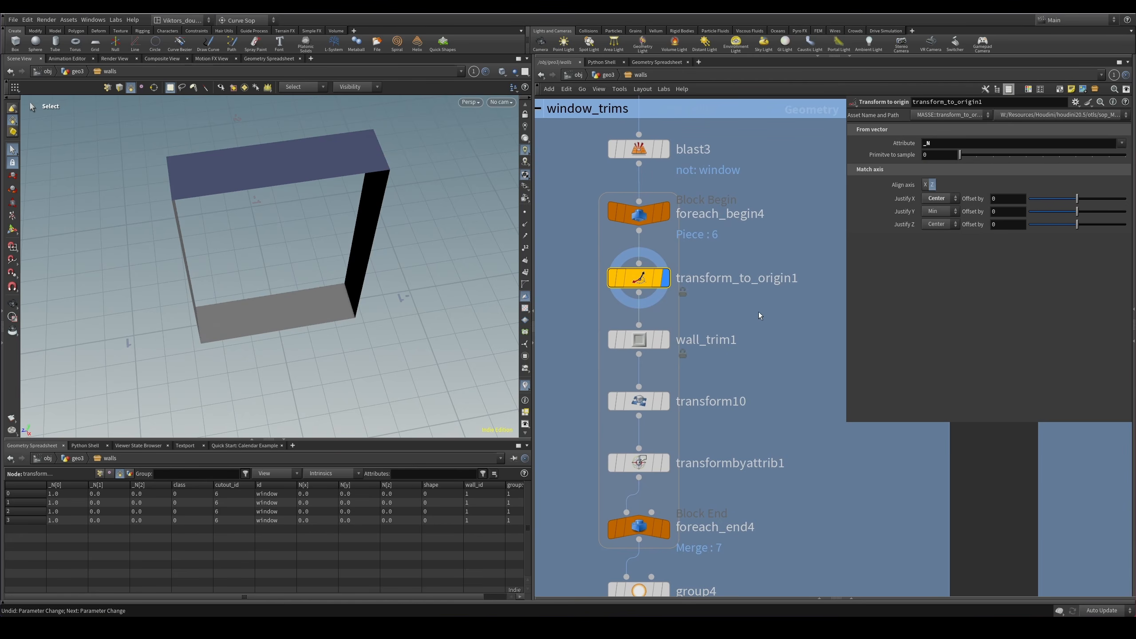
# Display boolean4 in the roof/window trims network and show its subtraction and group settings.
pyautogui.scroll(-4, 756, 311)
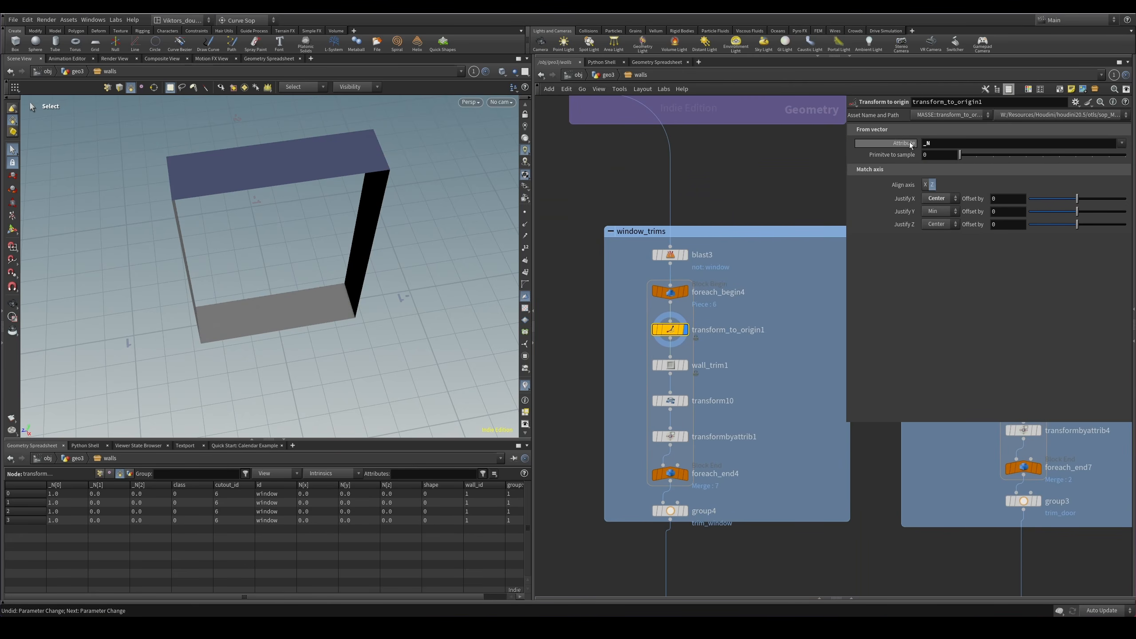
pyautogui.scroll(-3, 782, 215)
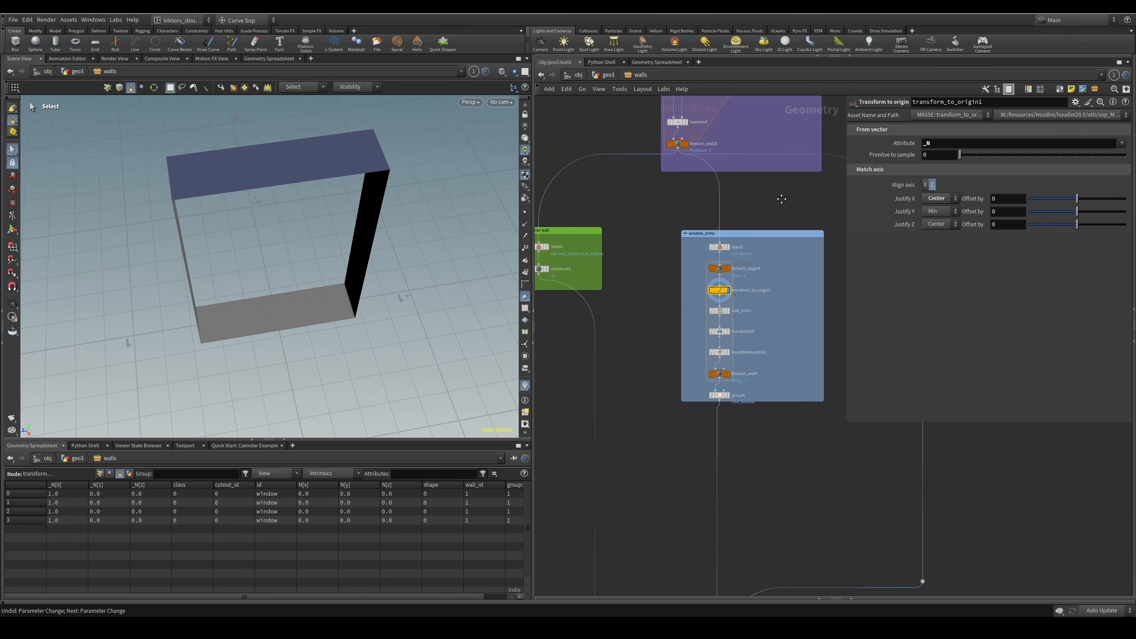
pyautogui.moveTo(758, 169); pyautogui.dragTo(714, 278, button='middle')
pyautogui.scroll(3, 694, 255)
pyautogui.click(618, 263)
pyautogui.click(631, 262)
pyautogui.moveTo(612, 228); pyautogui.dragTo(608, 303, button='middle')
pyautogui.click(609, 303)
pyautogui.click(628, 300)
pyautogui.moveTo(798, 170); pyautogui.dragTo(734, 385, button='middle')
pyautogui.scroll(-1, 769, 249)
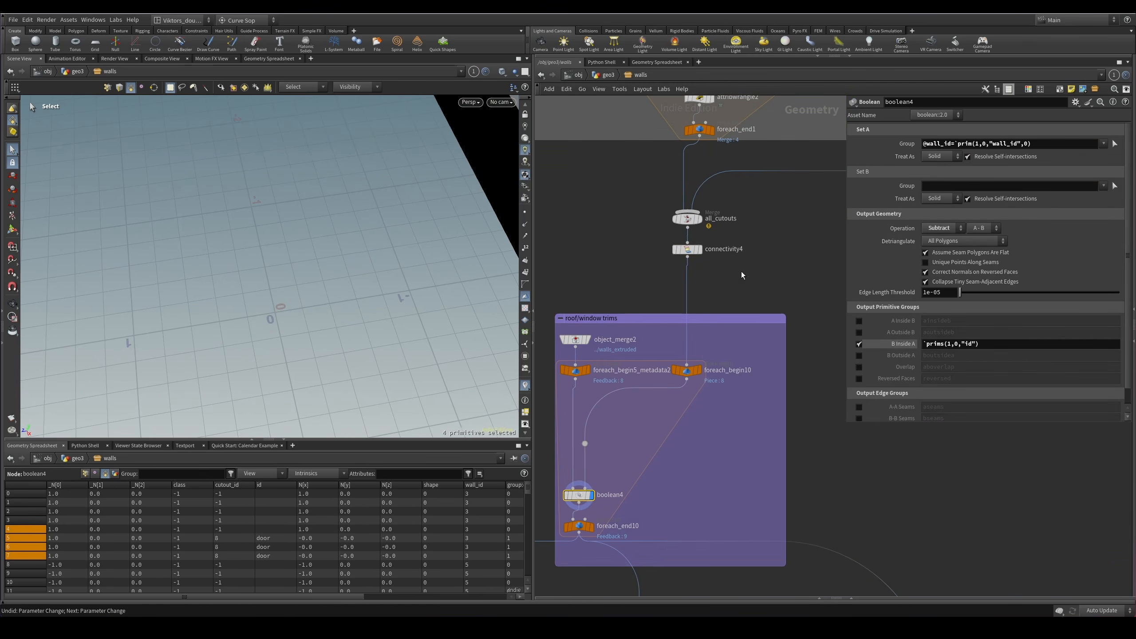
# Display connectivity4 below all_cutouts to examine the cutout boxes and its cutout_id attribute setting.
pyautogui.click(687, 249)
pyautogui.click(699, 249)
pyautogui.press('Escape')
pyautogui.press('s')
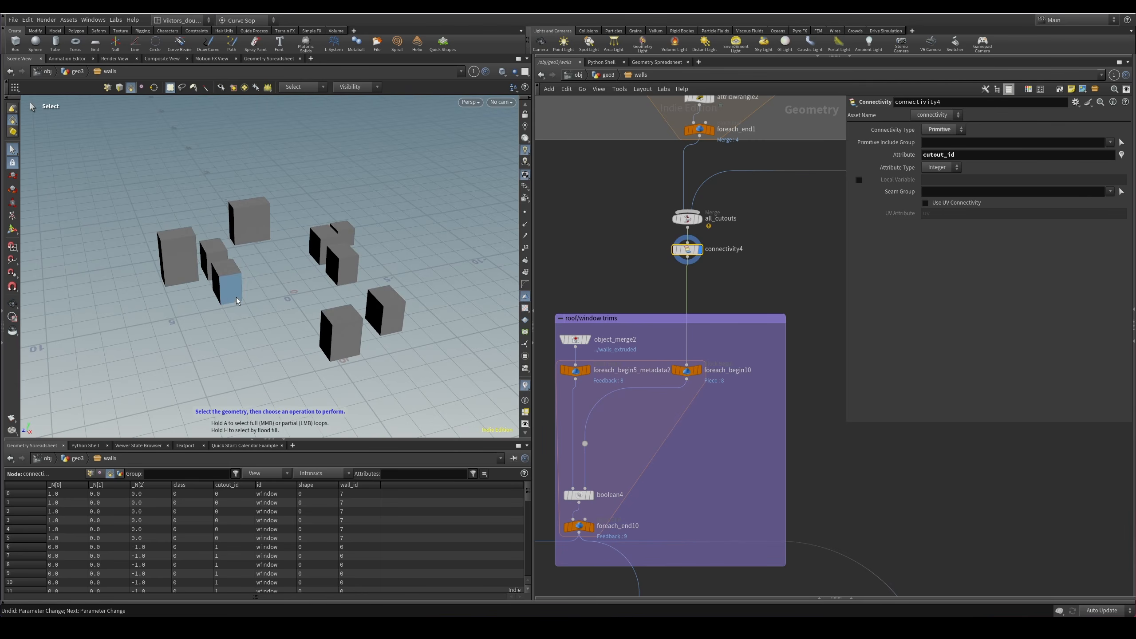
# Display boolean4 again to view the walls with the window and door cutouts subtracted.
pyautogui.scroll(1, 613, 448)
pyautogui.moveTo(613, 448); pyautogui.dragTo(703, 268, button='middle')
pyautogui.scroll(1, 686, 330)
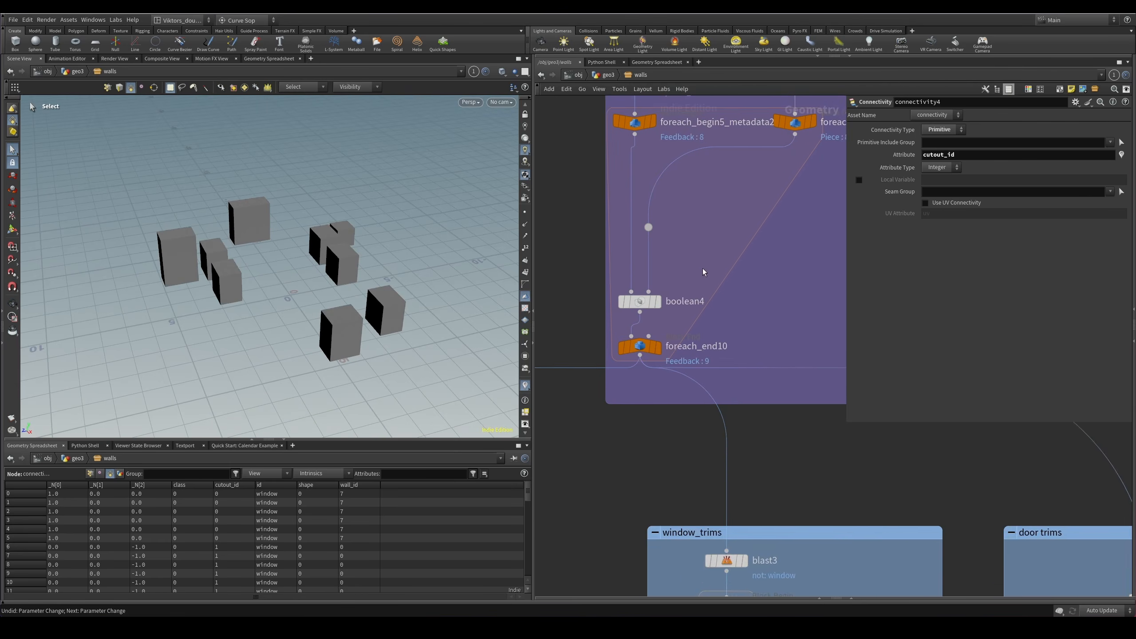
pyautogui.scroll(1, 689, 281)
pyautogui.moveTo(693, 281); pyautogui.dragTo(631, 323)
pyautogui.press('r')
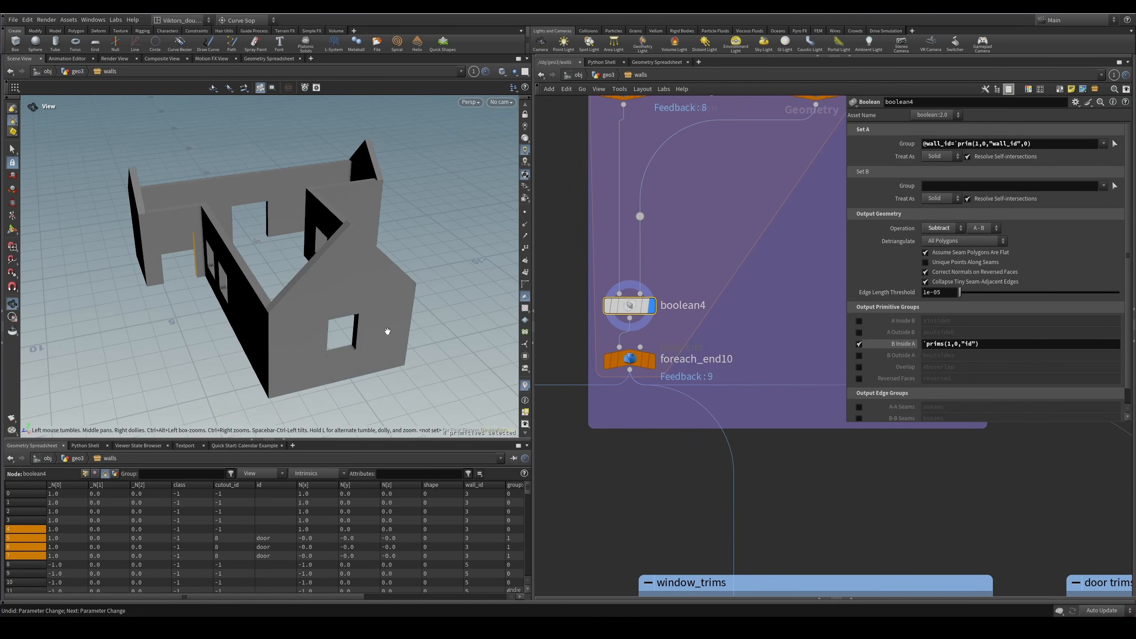
# Examine the front wall's window opening up close by picking its window group faces, and clear the selection.
pyautogui.keyDown('alt'); pyautogui.moveTo(386, 329); pyautogui.dragTo(344, 323); pyautogui.keyUp('alt')
pyautogui.keyDown('alt'); pyautogui.moveTo(344, 322); pyautogui.dragTo(535, 308, button='right'); pyautogui.keyUp('alt')
pyautogui.keyDown('alt'); pyautogui.moveTo(317, 344); pyautogui.dragTo(330, 361); pyautogui.keyUp('alt')
pyautogui.press('F6')
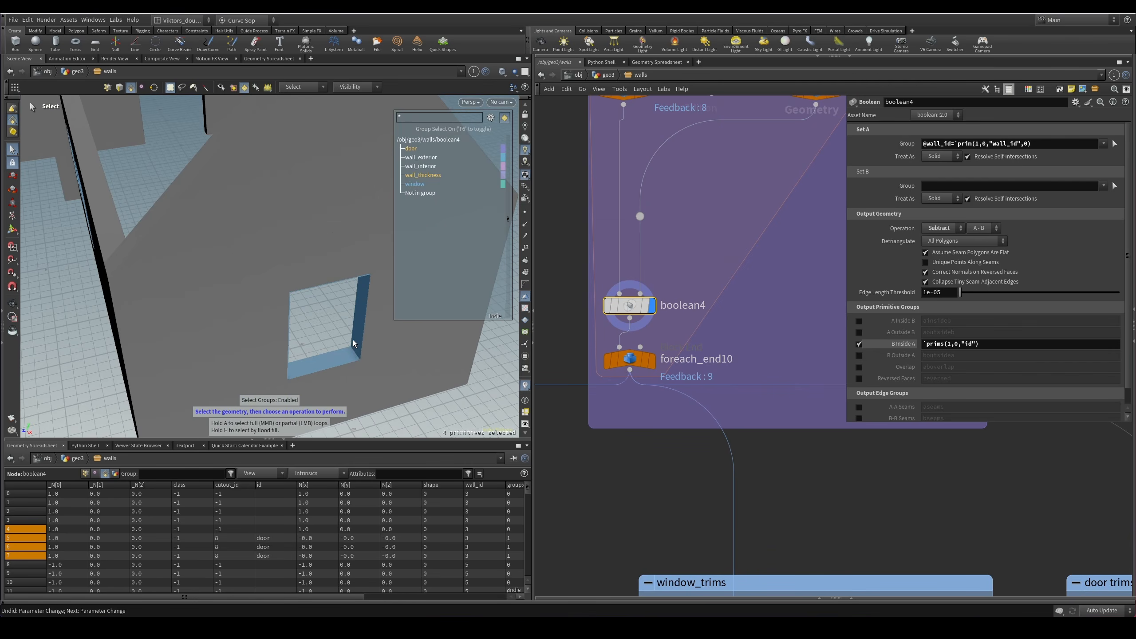
pyautogui.click(359, 341)
pyautogui.press('F6')
pyautogui.click(353, 330)
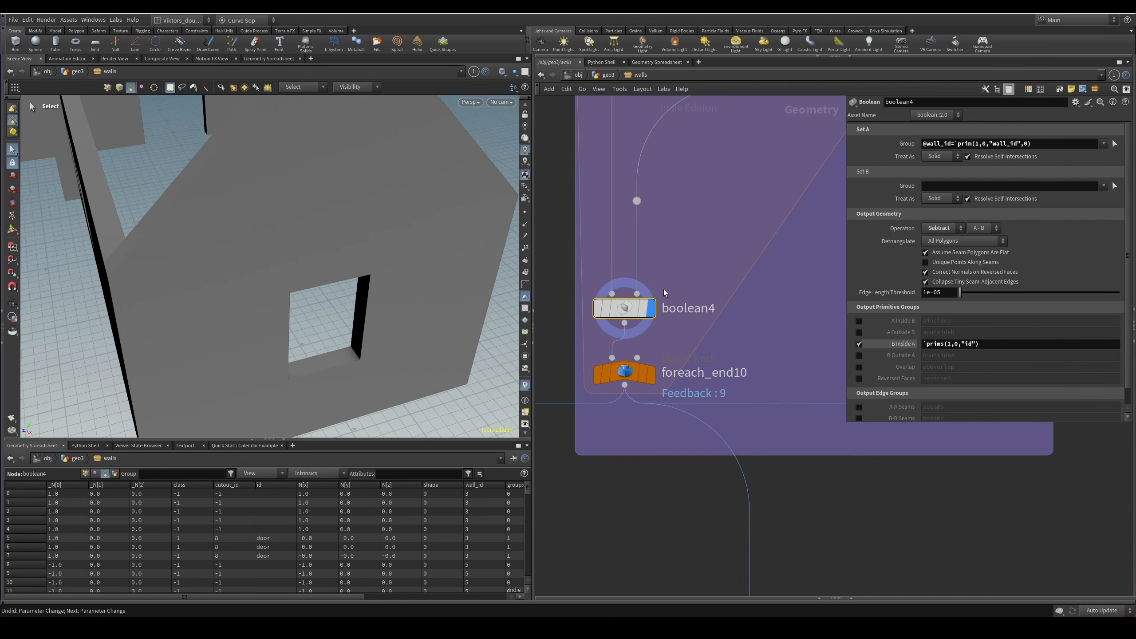
# Display transform_to_origin1 in window_trims and frame the single window cutout's faces in the viewport.
pyautogui.scroll(-3, 657, 340)
pyautogui.moveTo(651, 447); pyautogui.dragTo(645, 416, button='middle')
pyautogui.scroll(3, 669, 323)
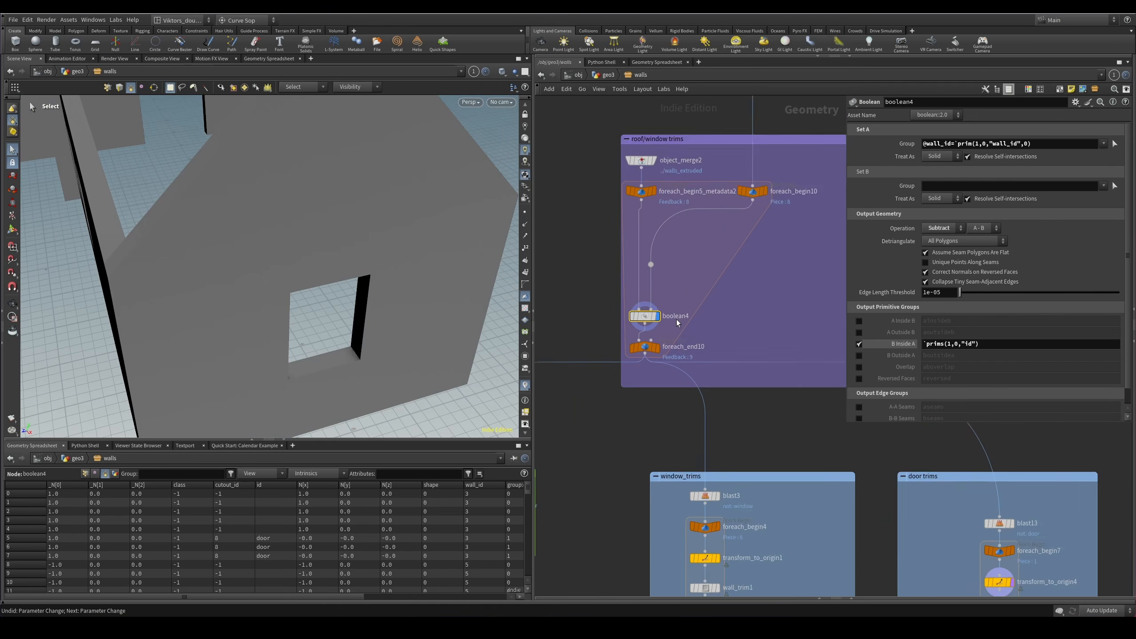
pyautogui.moveTo(624, 588); pyautogui.dragTo(593, 292, button='middle')
pyautogui.scroll(2, 712, 362)
pyautogui.click(700, 349)
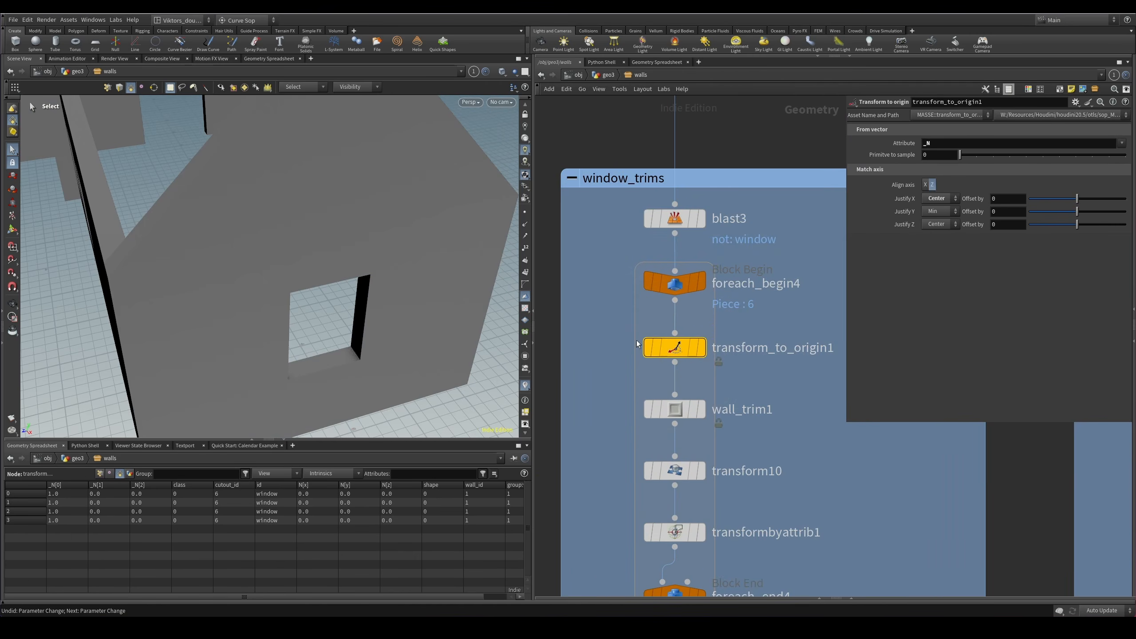
pyautogui.press('h')
pyautogui.scroll(-3, 452, 312)
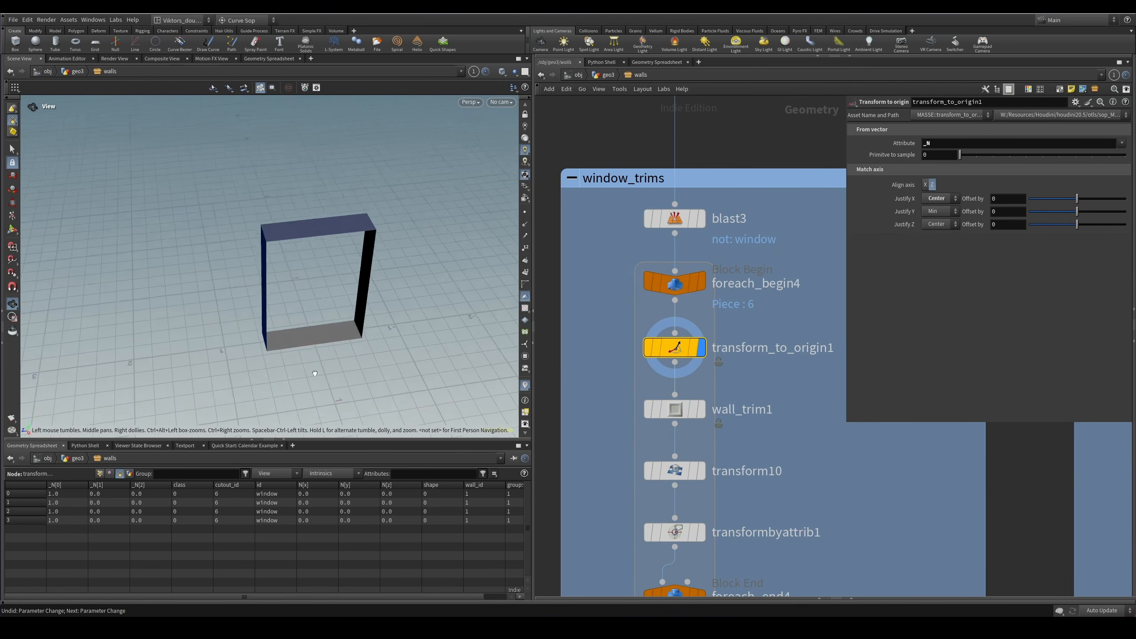
# Examine the aligned window faces on the origin grid from above, and display wall_trim1 to view the trim built from them.
pyautogui.moveTo(403, 319)
pyautogui.keyDown('alt'); pyautogui.mouseDown()
pyautogui.moveTo(380, 355)
pyautogui.moveTo(407, 338)
pyautogui.mouseUp(); pyautogui.keyUp('alt')
pyautogui.scroll(-2, 628, 359)
pyautogui.scroll(-2, 585, 376)
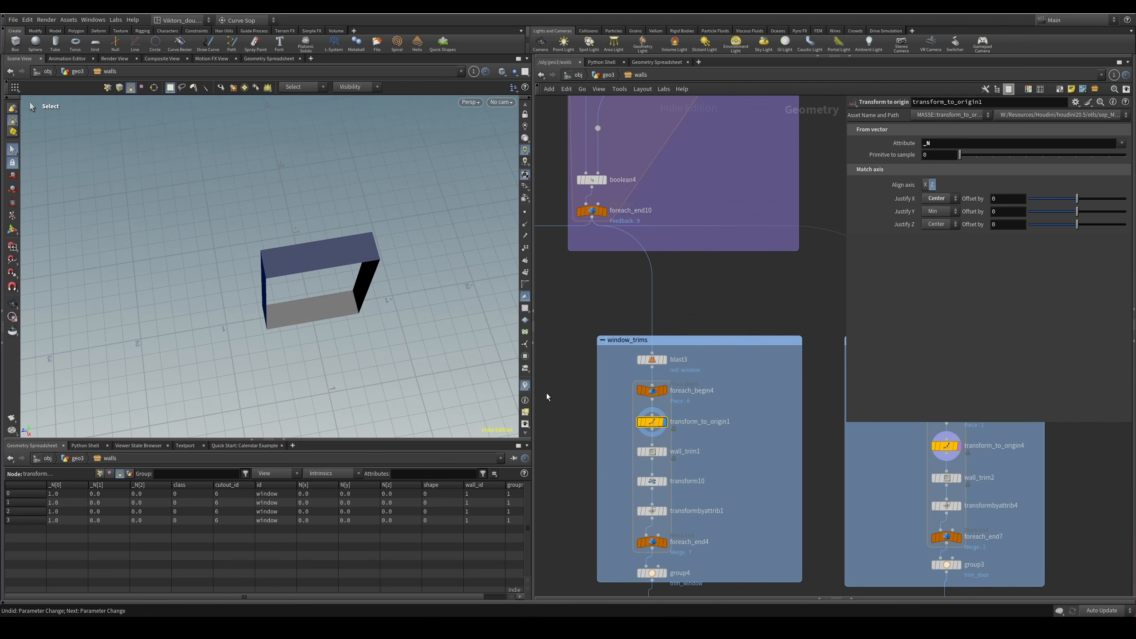
pyautogui.moveTo(372, 304)
pyautogui.keyDown('alt'); pyautogui.mouseDown()
pyautogui.moveTo(340, 307)
pyautogui.moveTo(373, 302)
pyautogui.moveTo(357, 305)
pyautogui.mouseUp(); pyautogui.keyUp('alt')
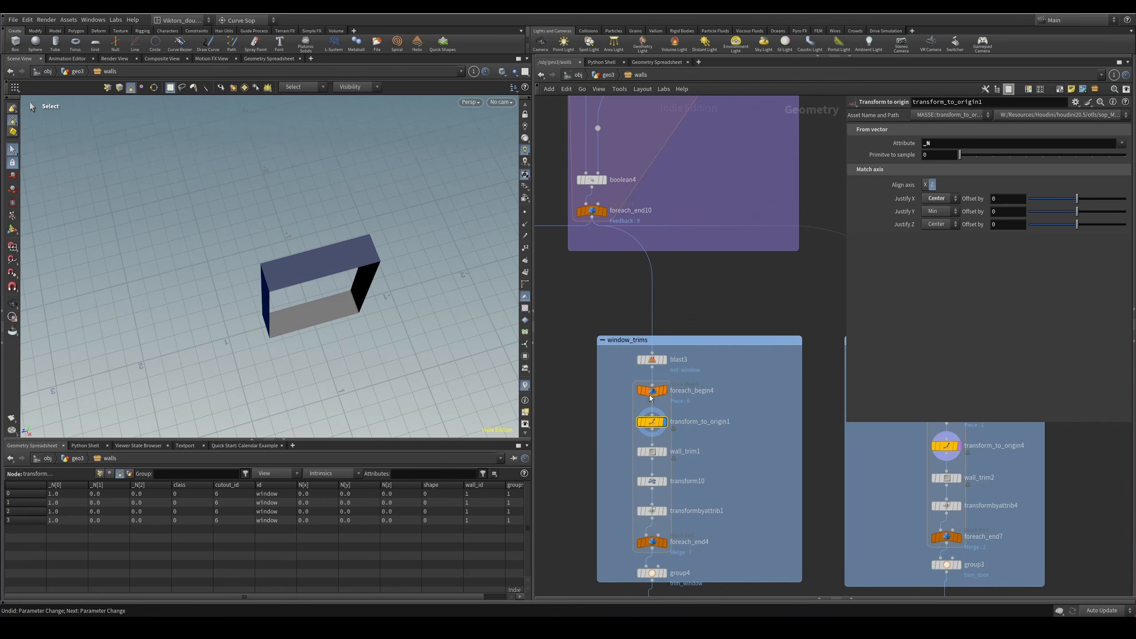
pyautogui.scroll(4, 646, 389)
pyautogui.click(635, 368)
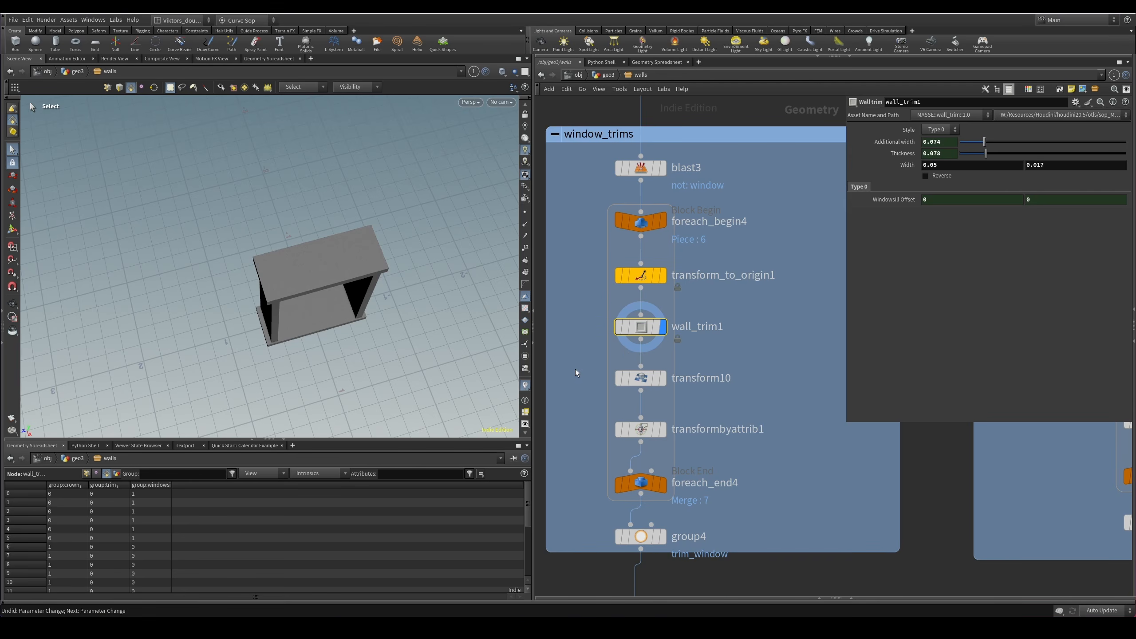
# Display the transform10 node of the window trims and inspect the CONTROLS parameters its X translation references.
pyautogui.click(662, 377)
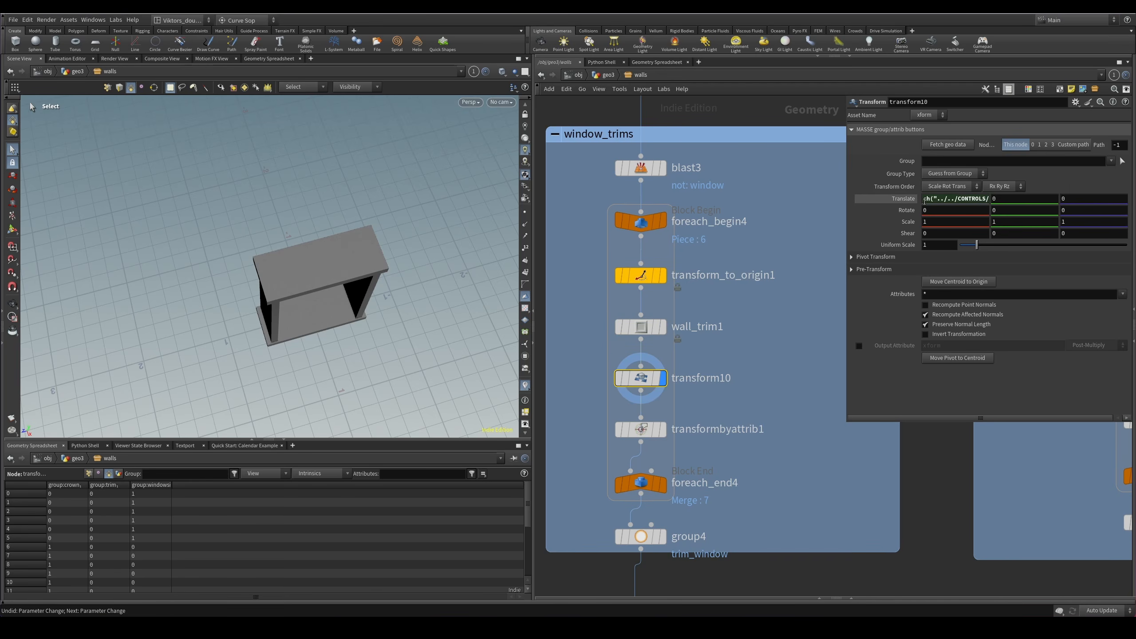
pyautogui.moveTo(1135, 180); pyautogui.dragTo(914, 183)
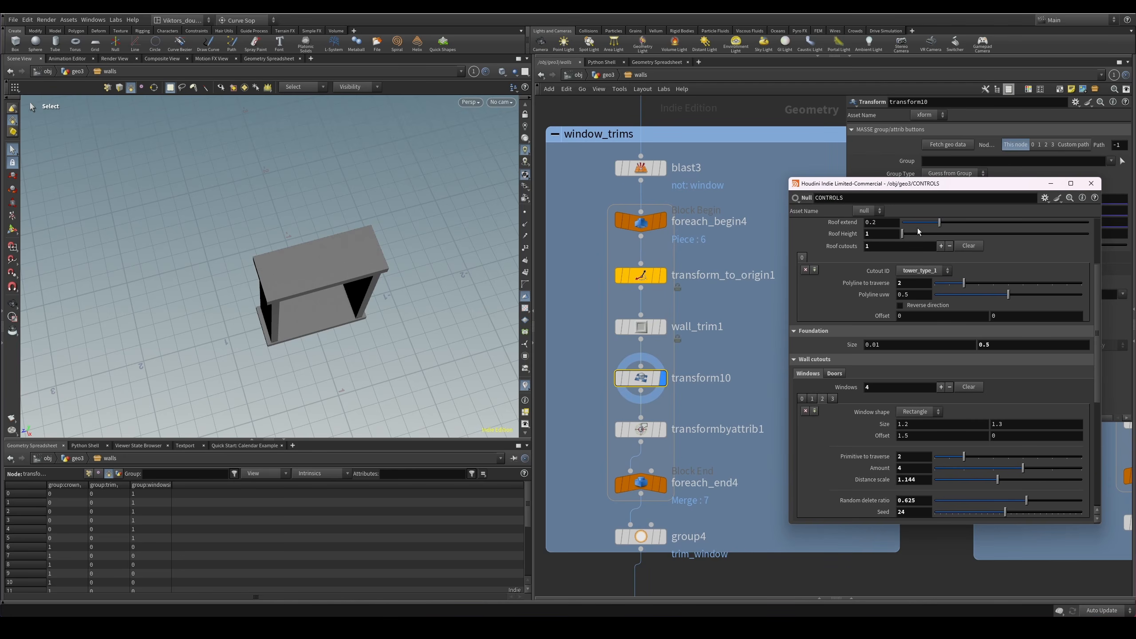
pyautogui.moveTo(910, 188); pyautogui.dragTo(1135, 184)
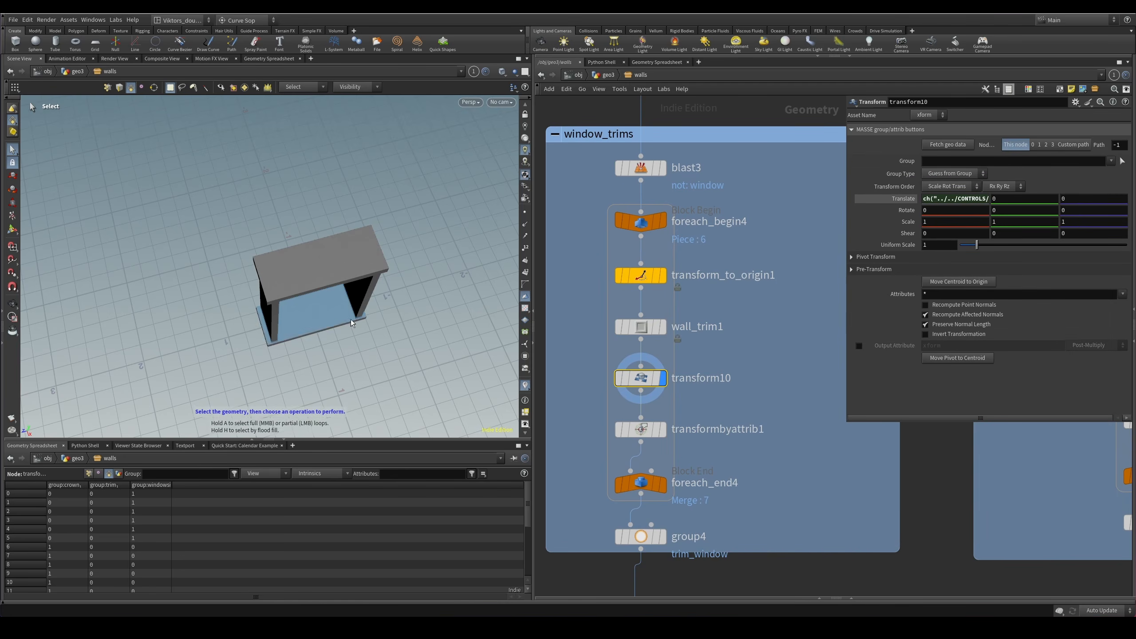
# Display the results of transformbyattrib1 and foreach_end4 in the window_trims network, framing the trims in the viewport.
pyautogui.moveTo(750, 402); pyautogui.dragTo(758, 383, button='middle')
pyautogui.click(670, 411)
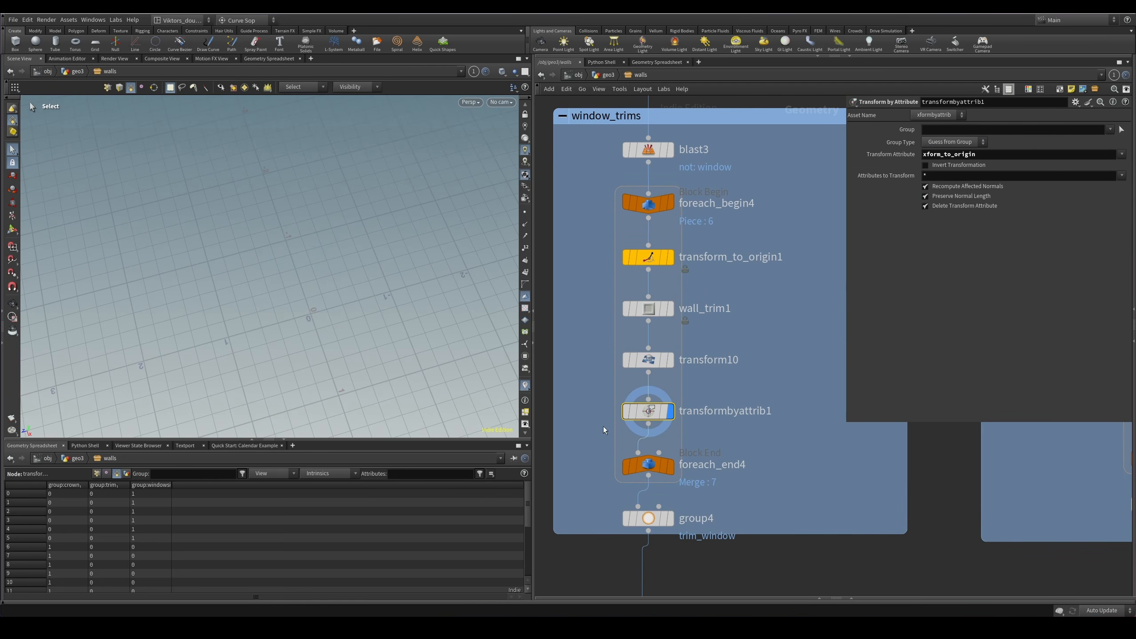
pyautogui.hotkey('space', 'f')
pyautogui.moveTo(341, 335); pyautogui.dragTo(349, 290)
pyautogui.click(650, 465)
pyautogui.click(670, 467)
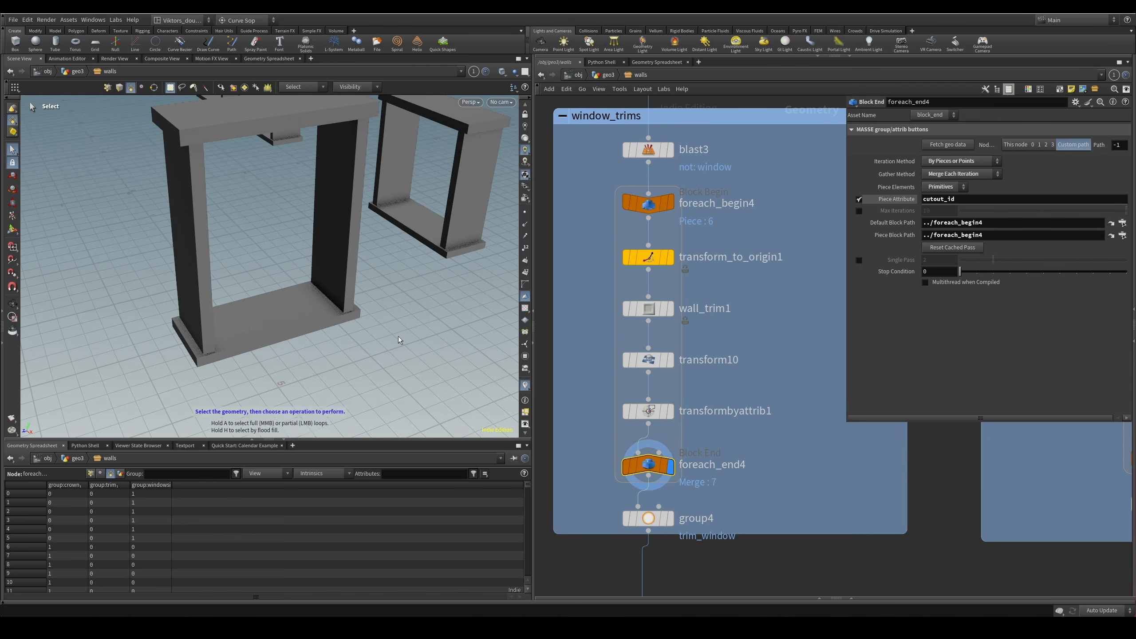
# Toggle the single pass of foreach_end4 on and off, and examine all window trims in wireframe and shaded display.
pyautogui.click(859, 260)
pyautogui.click(860, 261)
pyautogui.hotkey('space', 'f')
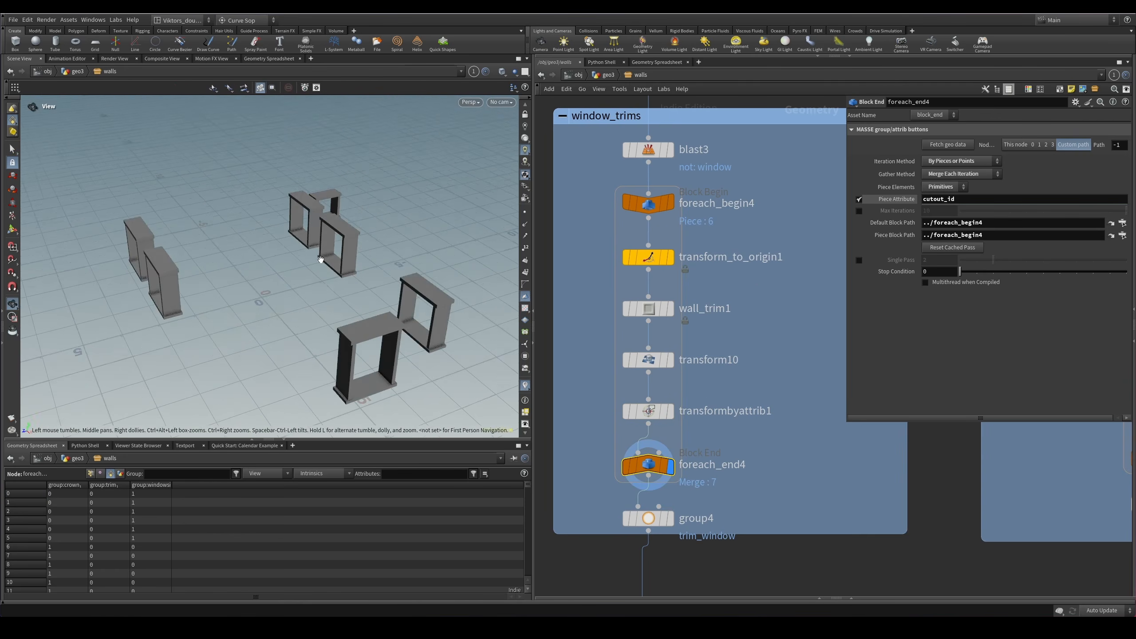
pyautogui.press('w')
pyautogui.press('w')
pyautogui.moveTo(323, 259)
pyautogui.mouseDown()
pyautogui.moveTo(250, 292)
pyautogui.moveTo(218, 257)
pyautogui.mouseUp()
pyautogui.press('w')
pyautogui.press('w')
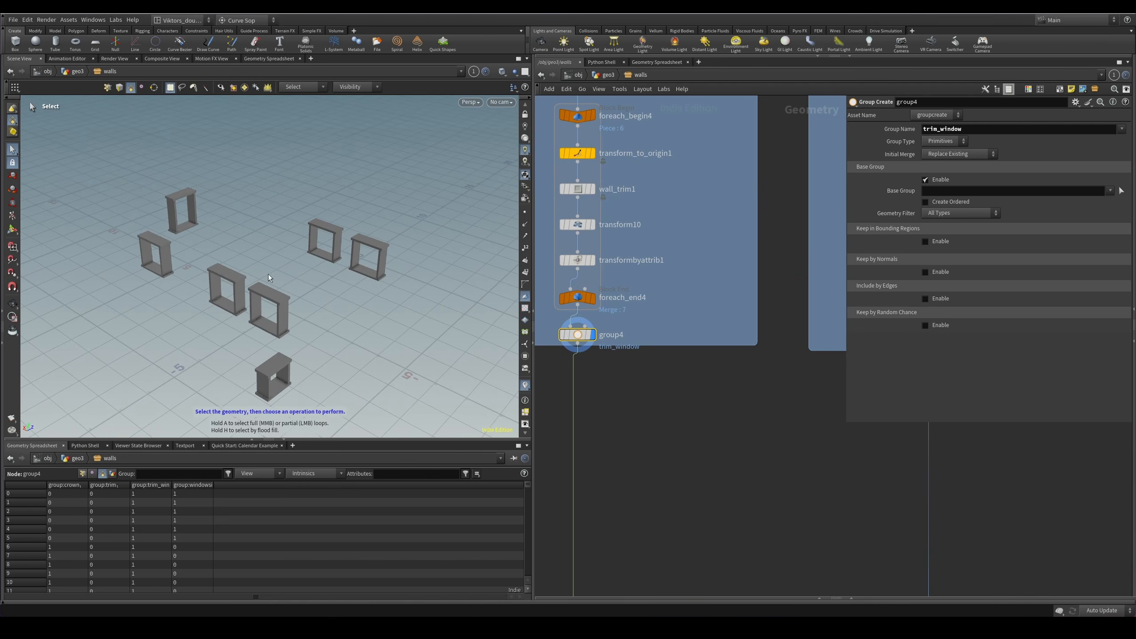
# Display the trim_door group node at the end of the door trims network and frame its geometry.
pyautogui.scroll(-2, 738, 299)
pyautogui.moveTo(738, 298); pyautogui.dragTo(668, 335, button='middle')
pyautogui.scroll(5, 770, 388)
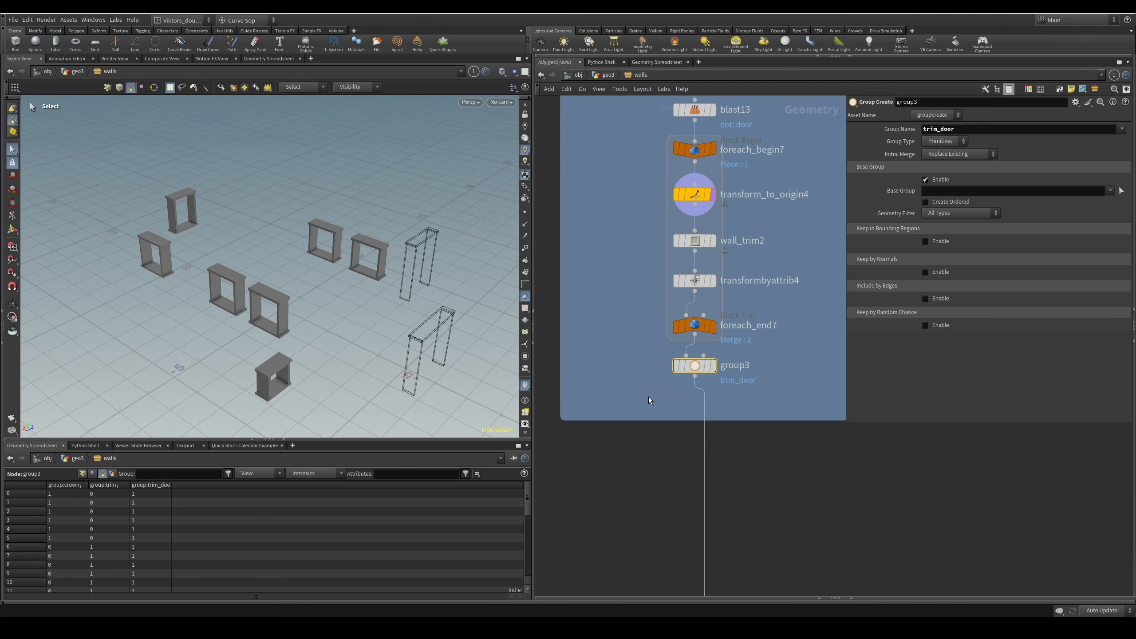
pyautogui.press('r')
pyautogui.hotkey('space', 'f')
pyautogui.keyDown('alt'); pyautogui.moveTo(442, 342); pyautogui.dragTo(329, 309); pyautogui.keyUp('alt')
pyautogui.scroll(4, 287, 329)
pyautogui.moveTo(642, 379); pyautogui.dragTo(659, 494, button='middle')
pyautogui.scroll(3, 751, 351)
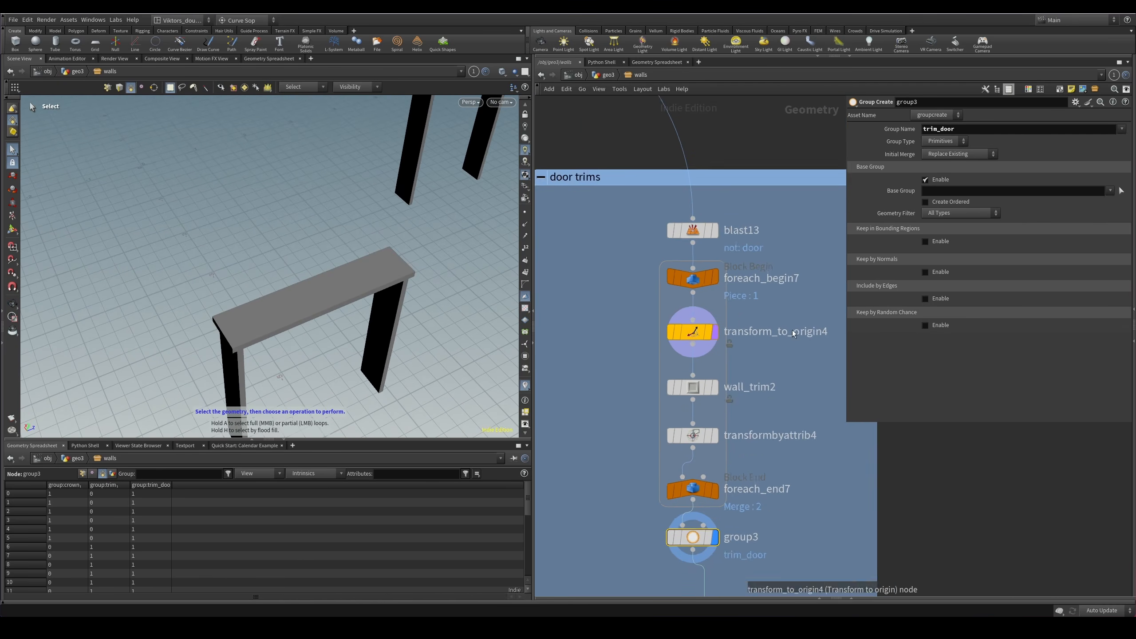
# Display transform_to_origin4 and wall_trim2 in the door trims network, framing the door trim at the origin.
pyautogui.click(691, 322)
pyautogui.press('r')
pyautogui.moveTo(751, 400); pyautogui.dragTo(728, 347, button='middle')
pyautogui.click(727, 346)
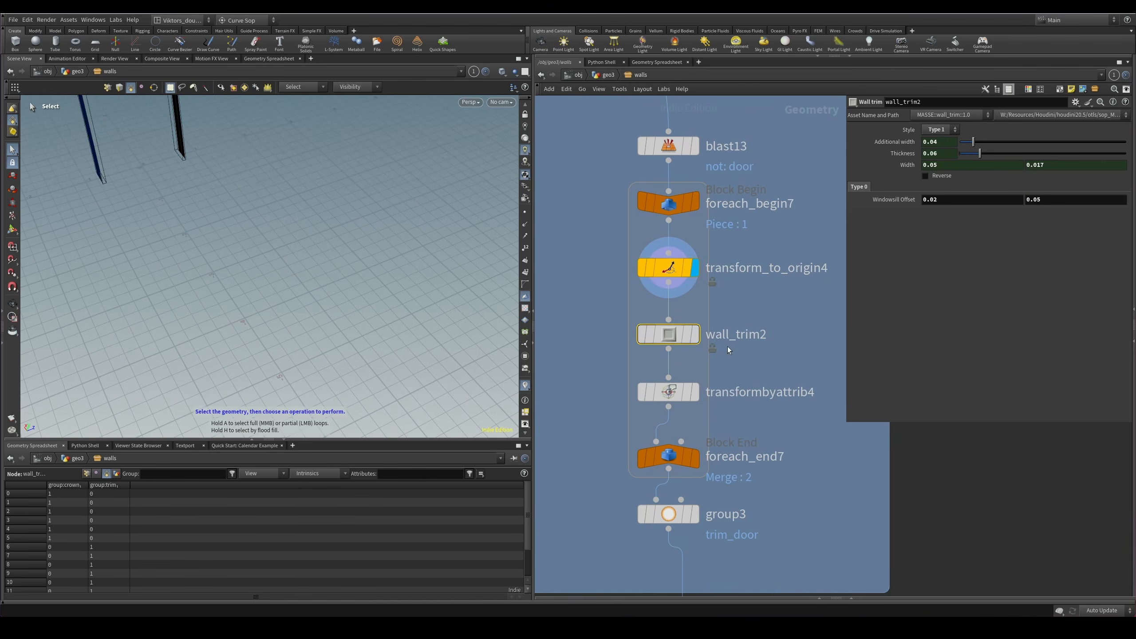
pyautogui.hotkey('space', 'g')
pyautogui.moveTo(229, 203)
pyautogui.keyDown('alt'); pyautogui.mouseDown()
pyautogui.moveTo(222, 192)
pyautogui.moveTo(222, 206)
pyautogui.mouseUp(); pyautogui.keyUp('alt')
pyautogui.scroll(3, 222, 206)
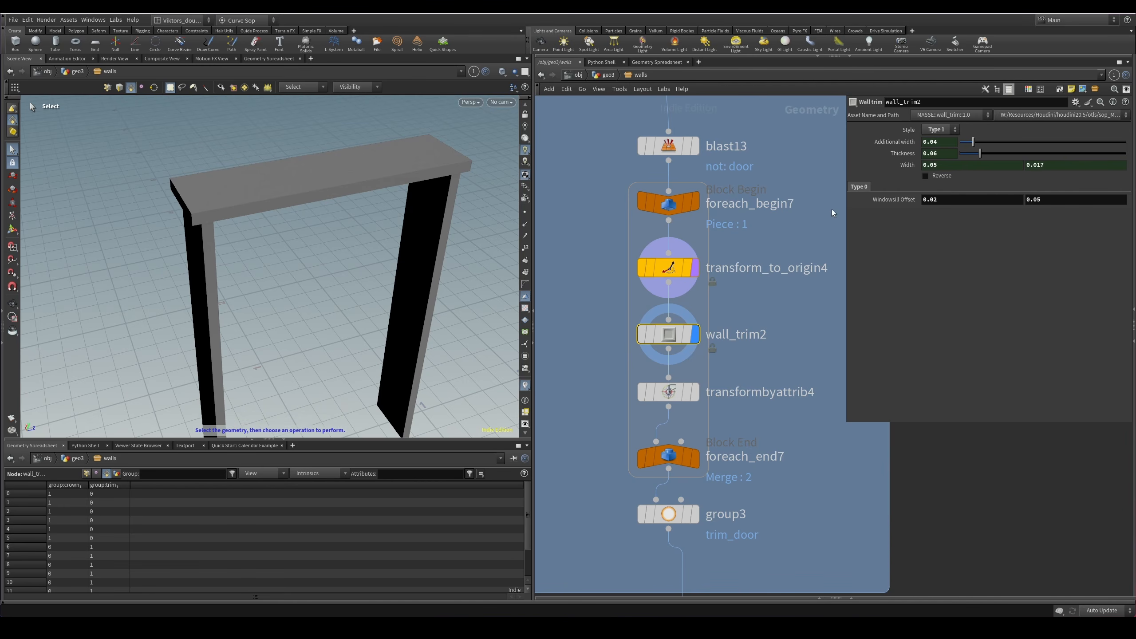
# Compare the window trim from wall_trim1 with the door trim from wall_trim2.
pyautogui.scroll(-1, 781, 318)
pyautogui.moveTo(621, 395); pyautogui.dragTo(813, 270, button='middle')
pyautogui.moveTo(576, 304); pyautogui.dragTo(835, 361, button='middle')
pyautogui.click(672, 253)
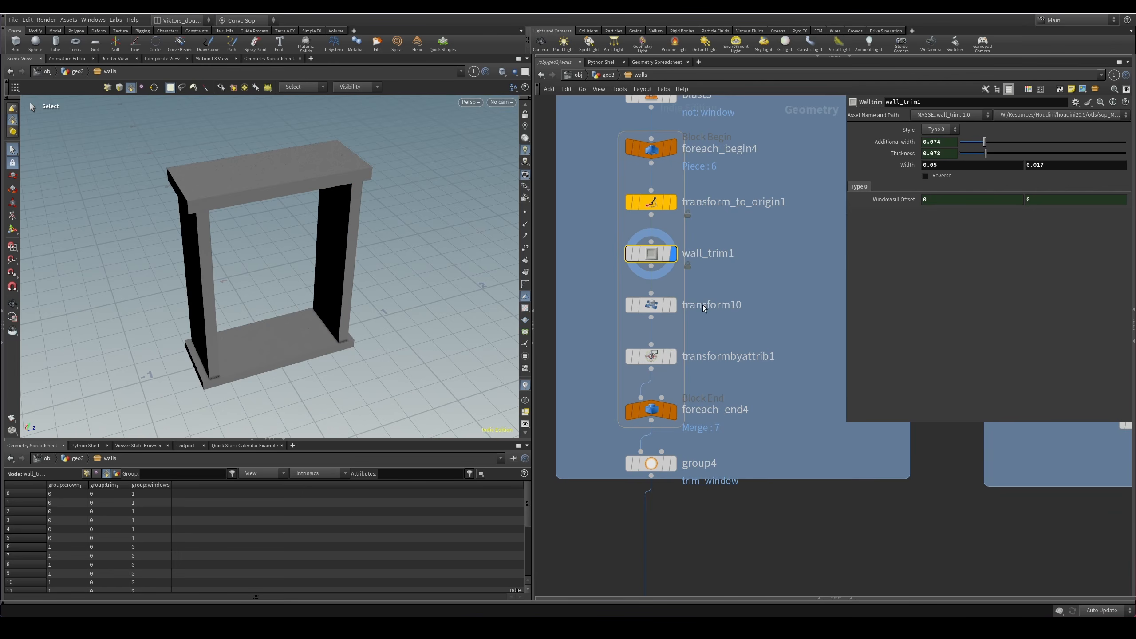
pyautogui.scroll(-1, 703, 305)
pyautogui.moveTo(830, 284); pyautogui.dragTo(504, 348, button='middle')
pyautogui.scroll(2, 777, 316)
pyautogui.click(742, 354)
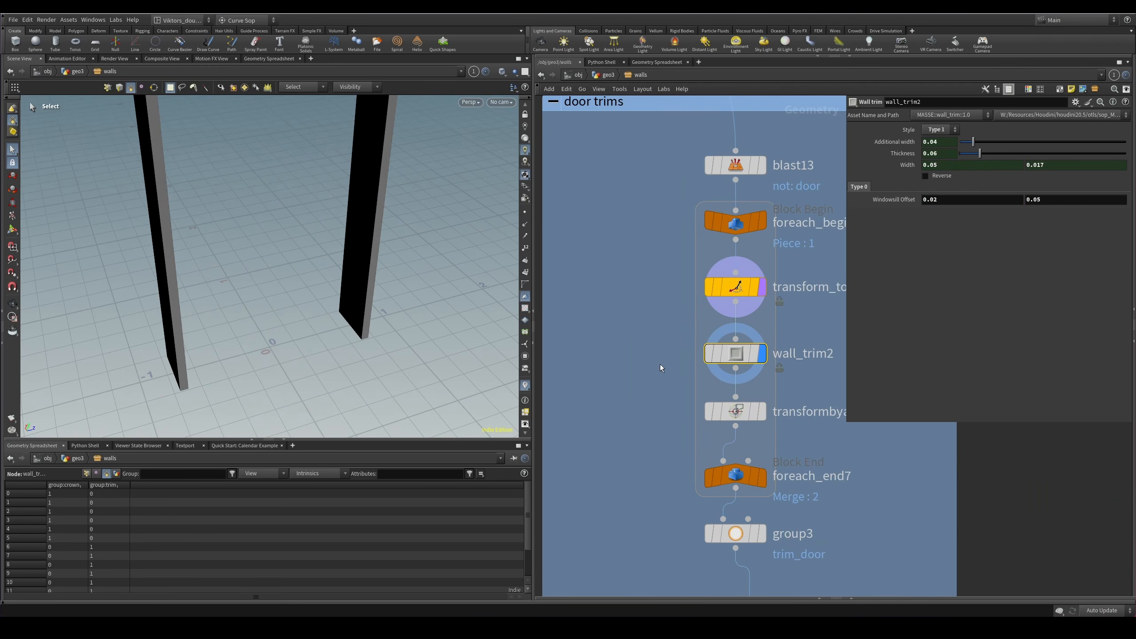
# Compare the door cutout faces from transform_to_origin4 with the trim geometry from wall_trim2.
pyautogui.click(761, 287)
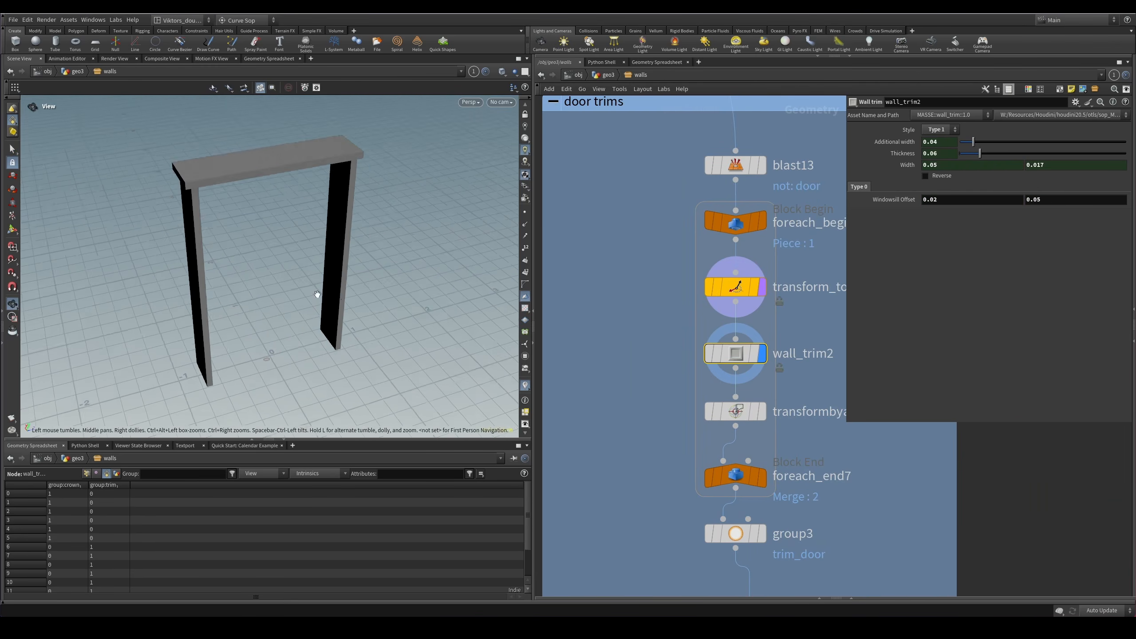
pyautogui.click(752, 291)
pyautogui.click(761, 287)
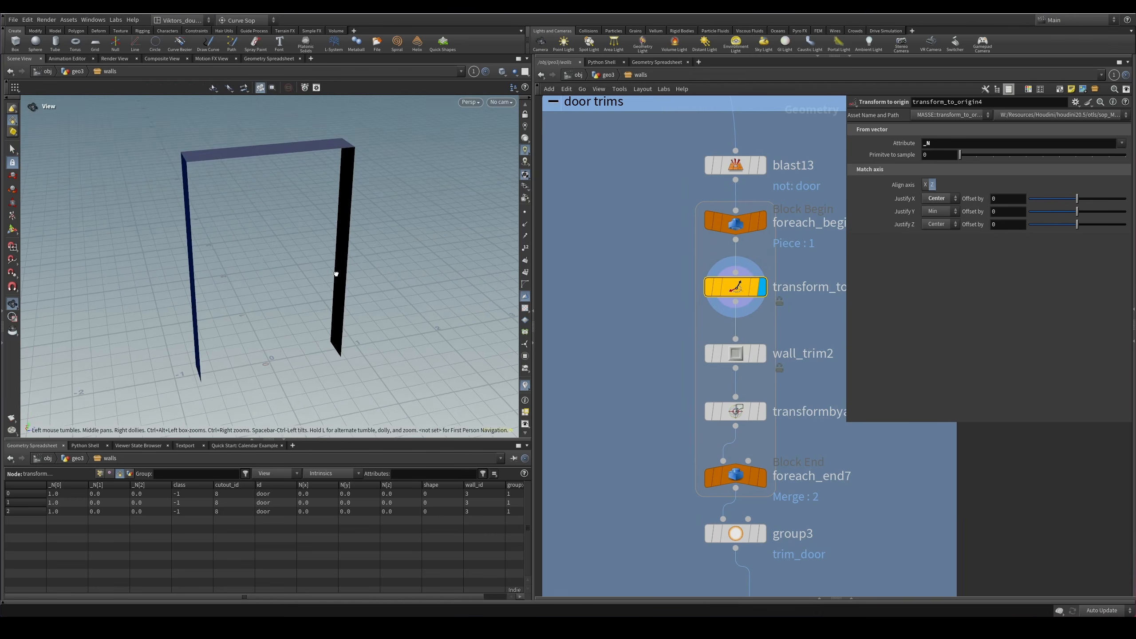
pyautogui.keyDown('alt'); pyautogui.moveTo(334, 272); pyautogui.dragTo(337, 223); pyautogui.keyUp('alt')
pyautogui.moveTo(658, 369); pyautogui.dragTo(615, 347, button='middle')
pyautogui.click(698, 331)
pyautogui.click(718, 331)
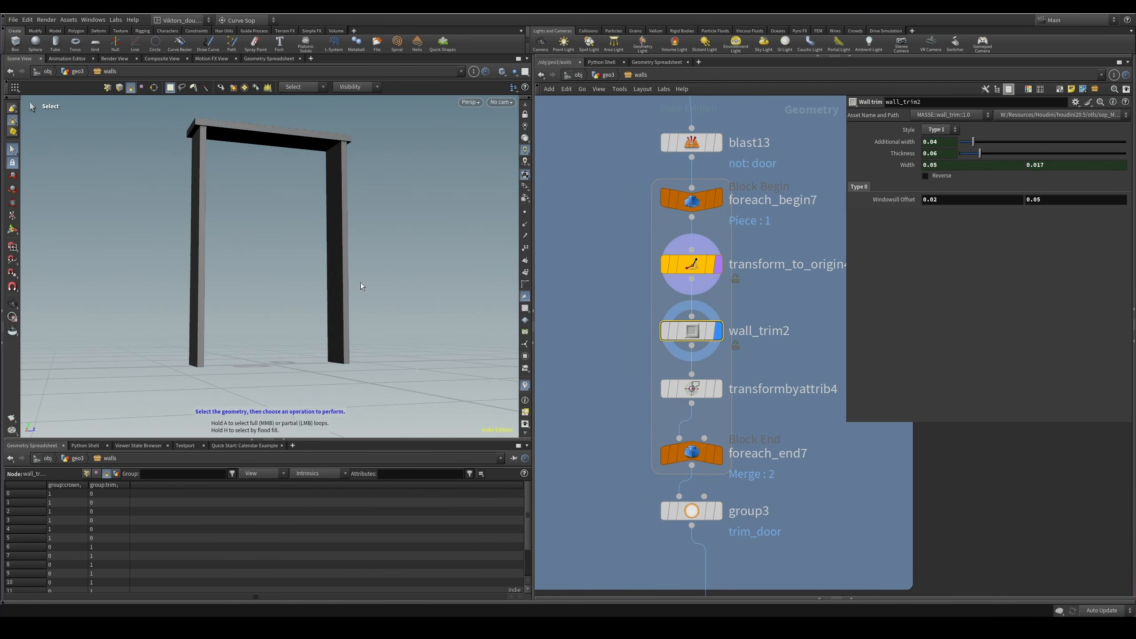
# Examine the door trim's top piece and side posts up close and from several angles, toggling wireframe and shaded display.
pyautogui.moveTo(360, 282)
pyautogui.keyDown('alt'); pyautogui.mouseDown()
pyautogui.moveTo(388, 317)
pyautogui.moveTo(399, 311)
pyautogui.mouseUp(); pyautogui.keyUp('alt')
pyautogui.hotkey('shift', 'w')
pyautogui.scroll(5, 254, 193)
pyautogui.hotkey('shift', 'w')
pyautogui.keyDown('alt'); pyautogui.moveTo(215, 167); pyautogui.dragTo(204, 138); pyautogui.keyUp('alt')
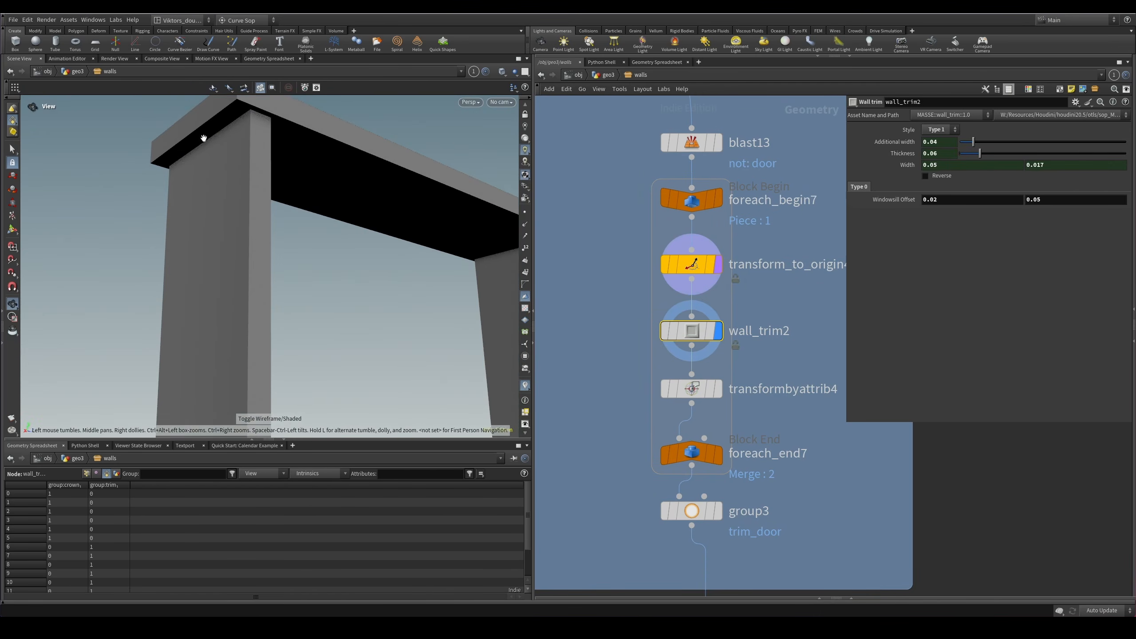
pyautogui.scroll(2, 815, 337)
pyautogui.moveTo(623, 341); pyautogui.dragTo(621, 343)
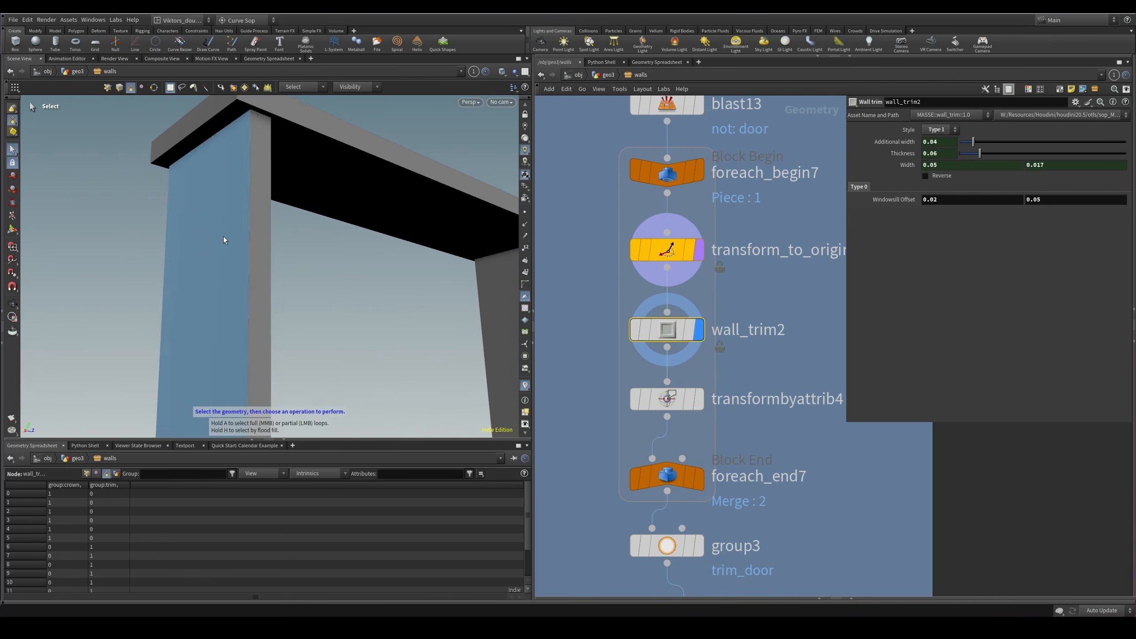
pyautogui.scroll(-5, 224, 236)
pyautogui.keyDown('alt'); pyautogui.moveTo(287, 206); pyautogui.dragTo(272, 271); pyautogui.keyUp('alt')
pyautogui.moveTo(569, 385); pyautogui.dragTo(588, 358, button='middle')
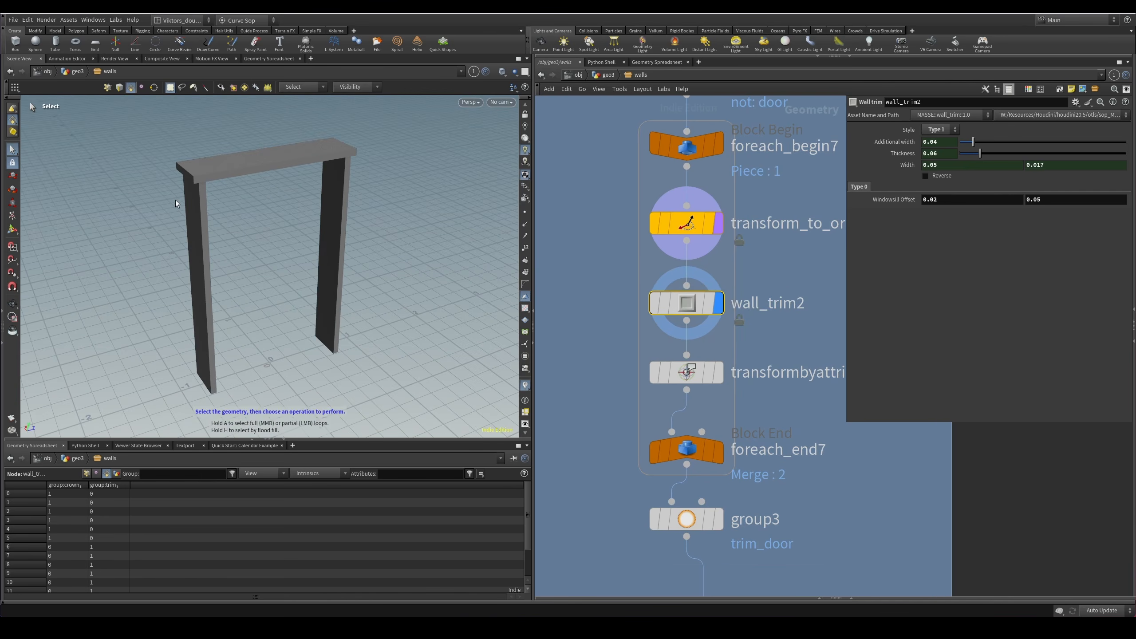
pyautogui.hotkey('shift', 'w')
pyautogui.moveTo(175, 200)
pyautogui.keyDown('alt'); pyautogui.mouseDown()
pyautogui.moveTo(215, 167)
pyautogui.moveTo(223, 188)
pyautogui.mouseUp(); pyautogui.keyUp('alt')
pyautogui.hotkey('shift', 'w')
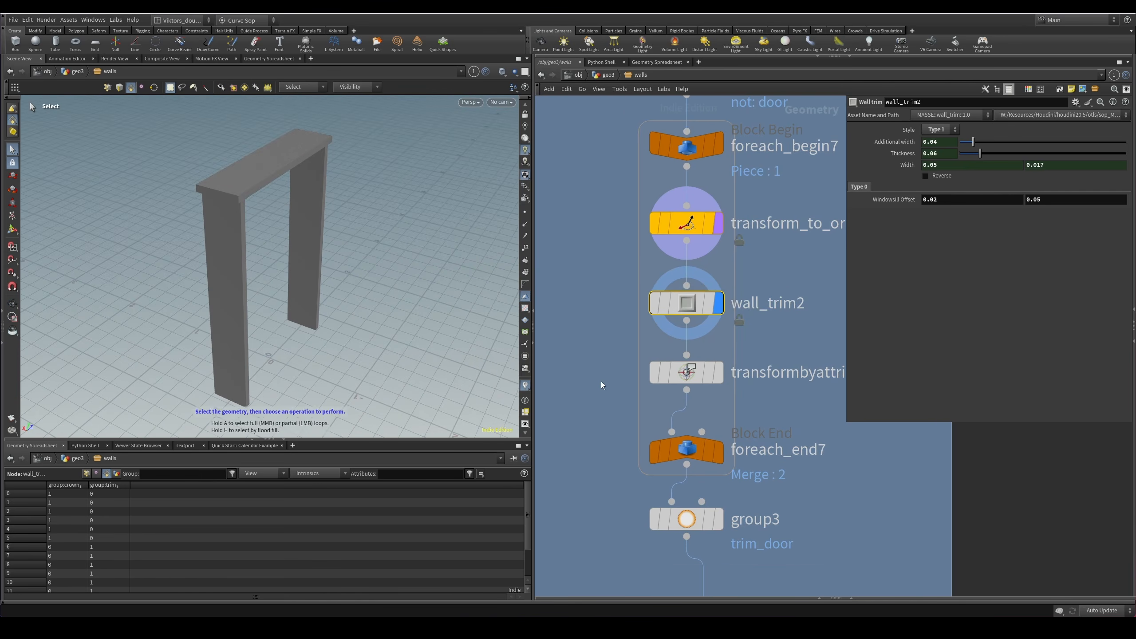
# Display transformbyattrib4 and the trim_door group node, and examine the door trims at their original positions.
pyautogui.scroll(-3, 601, 382)
pyautogui.scroll(1, 641, 362)
pyautogui.click(646, 358)
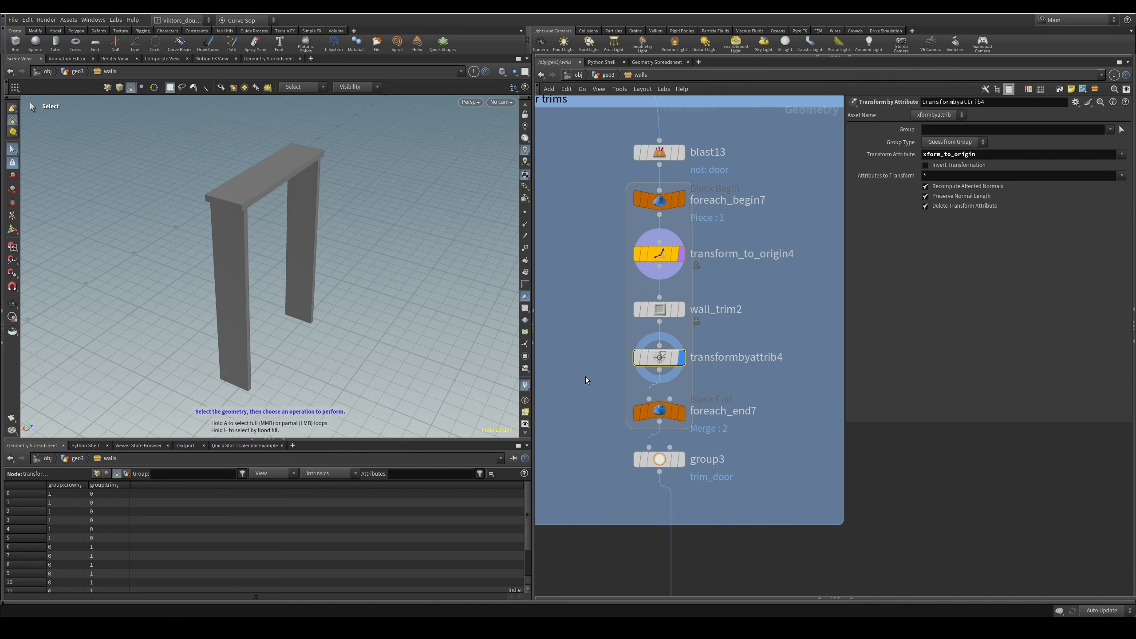
pyautogui.press('r')
pyautogui.moveTo(654, 428); pyautogui.dragTo(650, 470)
pyautogui.hotkey('space', 'g')
pyautogui.press('r')
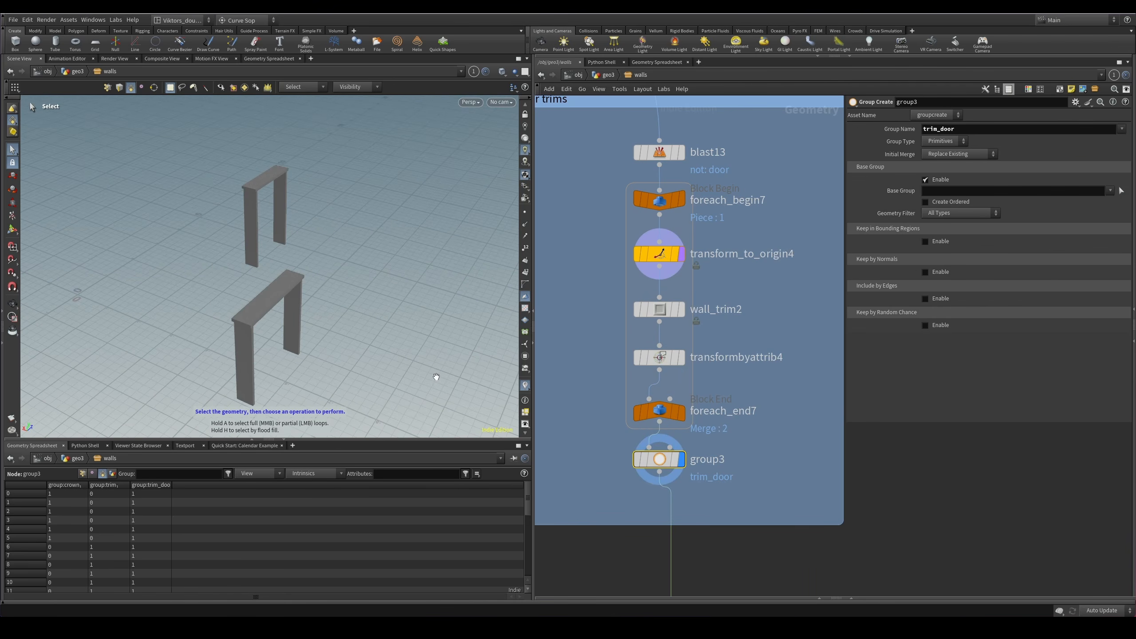
pyautogui.hotkey('shift', 'w')
pyautogui.moveTo(331, 309)
pyautogui.keyDown('alt'); pyautogui.mouseDown()
pyautogui.moveTo(230, 287)
pyautogui.moveTo(268, 298)
pyautogui.mouseUp(); pyautogui.keyUp('alt')
pyautogui.hotkey('shift', 'w')
pyautogui.scroll(-2, 626, 443)
# Display the merge3 node combining the trims and the merge1 node joining them with the walls.
pyautogui.moveTo(622, 447); pyautogui.dragTo(710, 302, button='middle')
pyautogui.scroll(-1, 599, 515)
pyautogui.moveTo(593, 526)
pyautogui.mouseDown(button='middle')
pyautogui.moveTo(652, 449)
pyautogui.moveTo(726, 432)
pyautogui.mouseUp(button='middle')
pyautogui.scroll(1, 726, 433)
pyautogui.click(682, 434)
pyautogui.press('r')
pyautogui.scroll(-2, 666, 476)
pyautogui.moveTo(660, 492); pyautogui.dragTo(639, 464, button='middle')
pyautogui.scroll(2, 715, 451)
pyautogui.moveTo(638, 462); pyautogui.dragTo(592, 479)
pyautogui.press('r')
# Examine the merged walls and display the wall branch in the green network box.
pyautogui.keyDown('alt'); pyautogui.moveTo(250, 304); pyautogui.dragTo(350, 268); pyautogui.keyUp('alt')
pyautogui.scroll(-2, 648, 465)
pyautogui.moveTo(556, 228); pyautogui.dragTo(675, 286, button='middle')
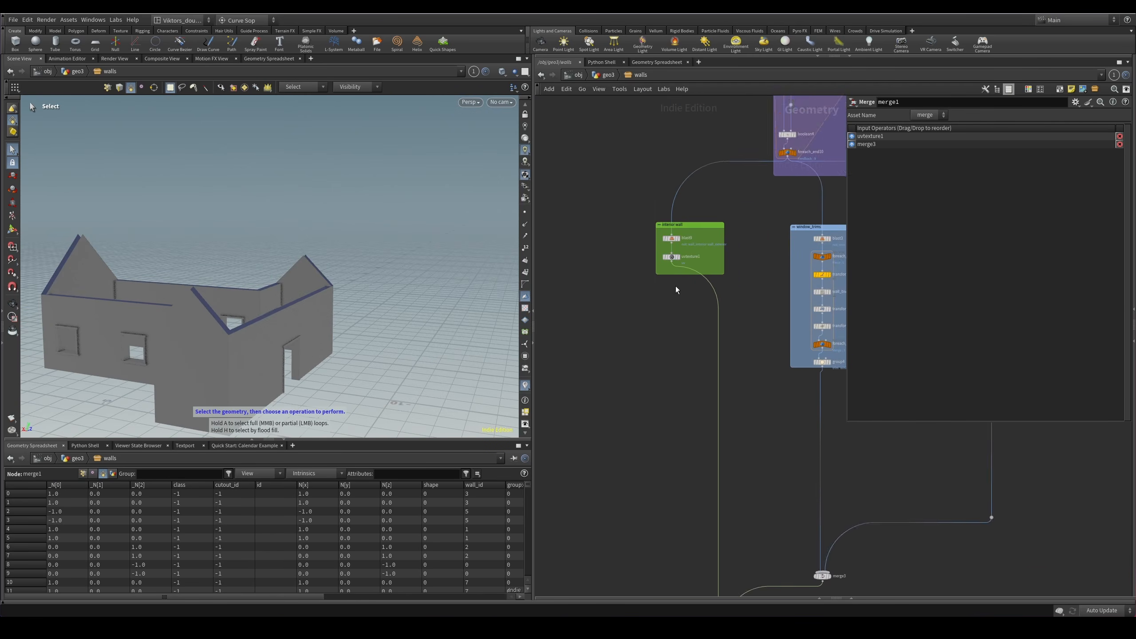
pyautogui.scroll(2, 671, 275)
pyautogui.click(672, 251)
pyautogui.press('r')
# Display the clean3 node and inspect its group removal setting for crown, trim and windowsill.
pyautogui.moveTo(644, 587); pyautogui.dragTo(634, 363, button='middle')
pyautogui.scroll(-3, 610, 412)
pyautogui.click(733, 429)
pyautogui.press('r')
pyautogui.scroll(2, 610, 430)
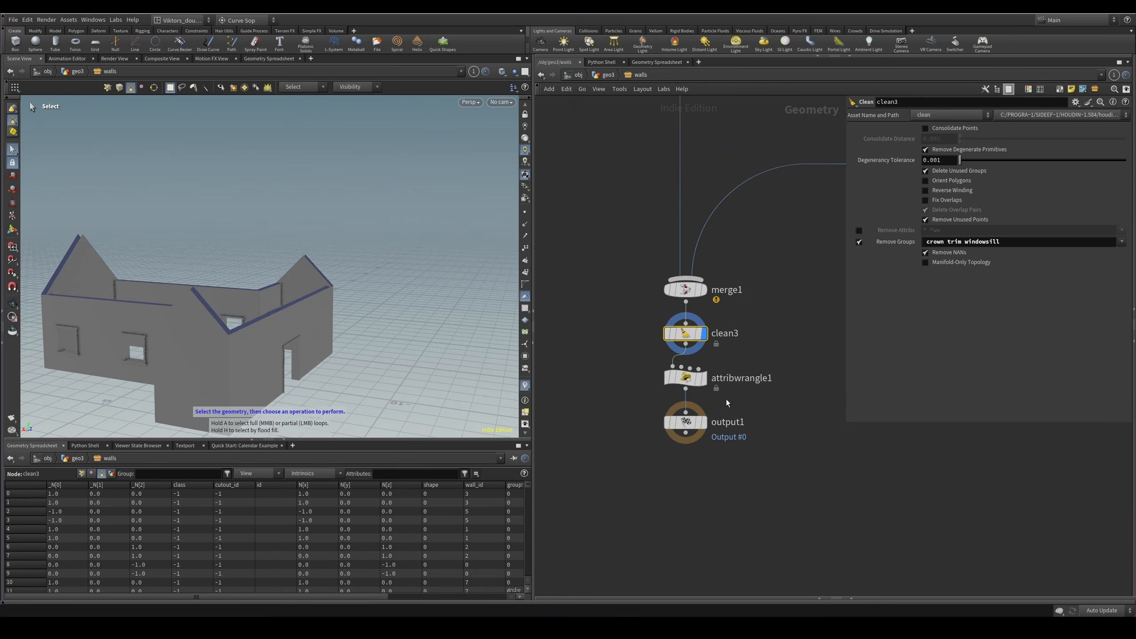
pyautogui.scroll(1, 726, 400)
pyautogui.press('BackSpace')
pyautogui.scroll(-2, 769, 323)
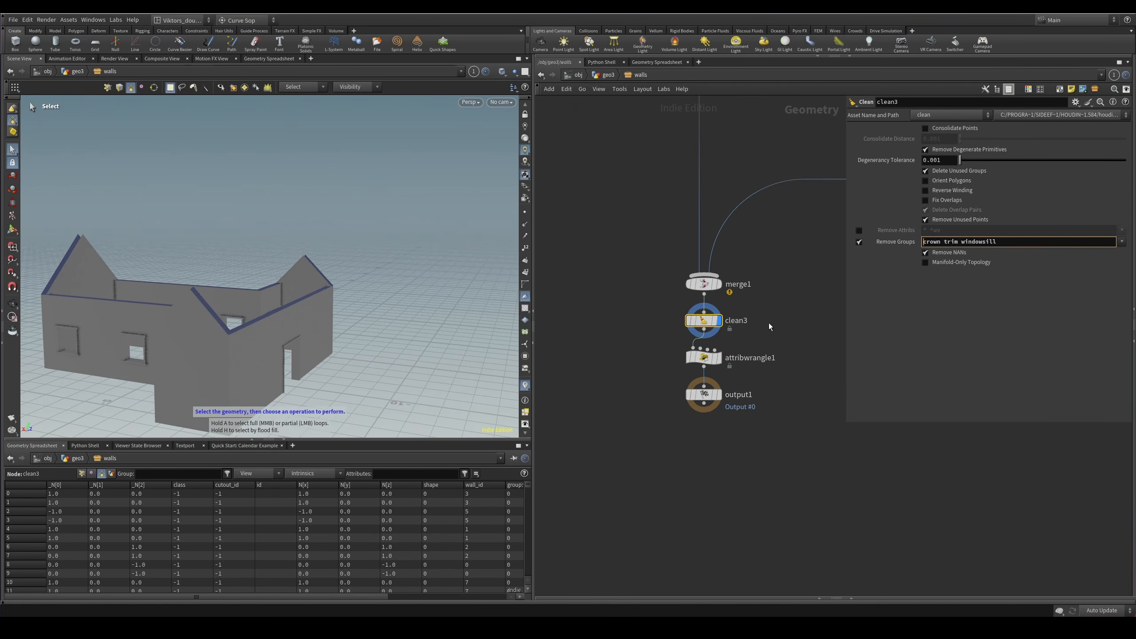
# Review the window_trims network box and its connection down to the merge nodes.
pyautogui.moveTo(783, 283); pyautogui.dragTo(686, 490, button='middle')
pyautogui.scroll(-3, 743, 432)
pyautogui.moveTo(810, 269); pyautogui.dragTo(701, 438, button='middle')
pyautogui.moveTo(769, 323); pyautogui.dragTo(750, 381, button='middle')
pyautogui.scroll(2, 675, 311)
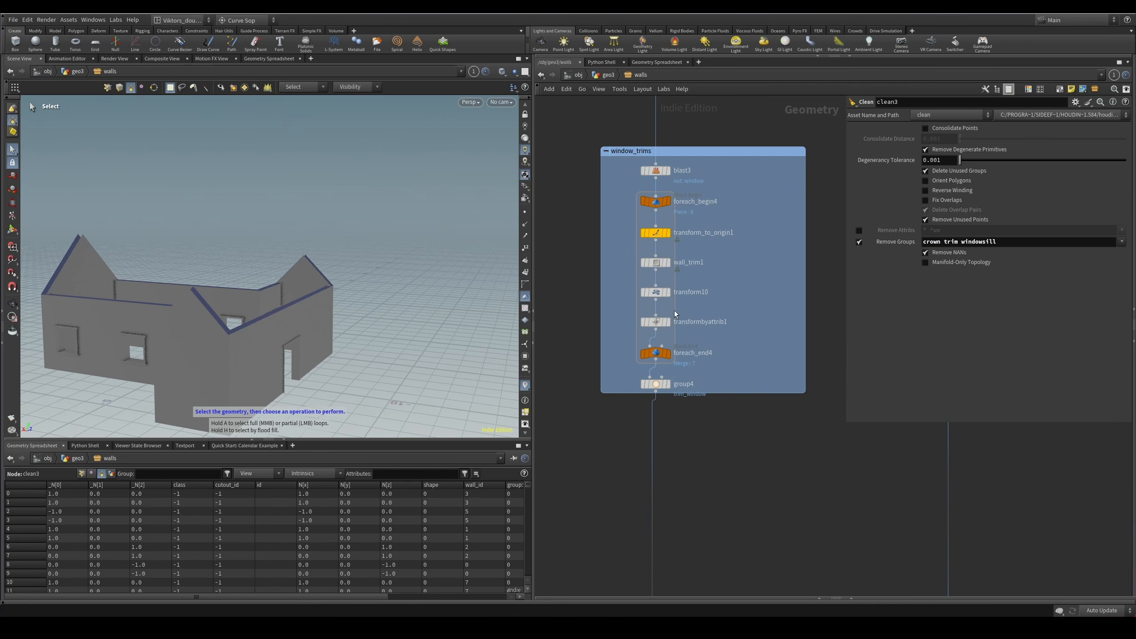
pyautogui.scroll(-1, 665, 274)
pyautogui.moveTo(665, 273); pyautogui.dragTo(653, 326, button='middle')
pyautogui.hotkey('ctrl', 'b')
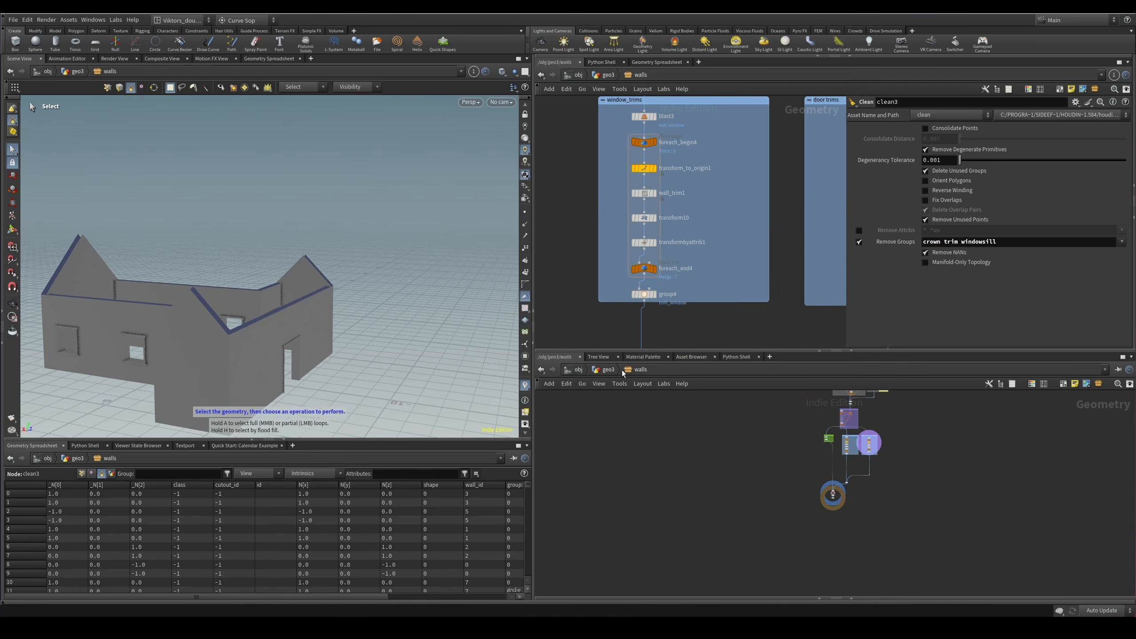
pyautogui.click(849, 351)
pyautogui.scroll(-1, 716, 403)
pyautogui.moveTo(706, 458); pyautogui.dragTo(722, 309, button='middle')
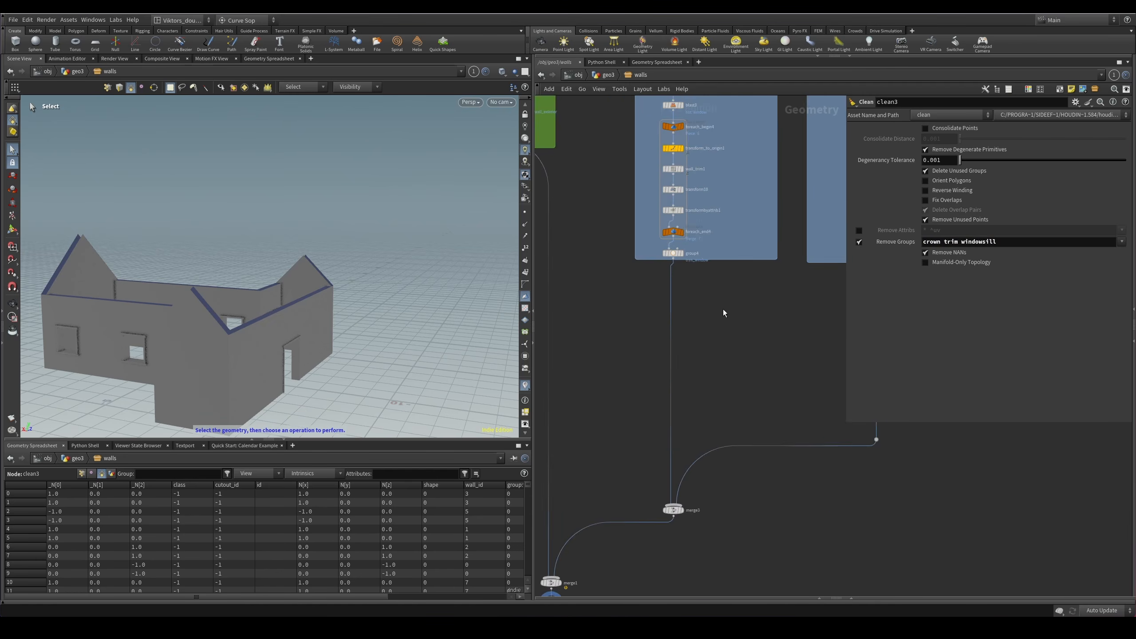
# Display attribwrangle1, examine the walls with their trims and check the i@piece=0; expression.
pyautogui.scroll(2, 689, 519)
pyautogui.moveTo(675, 558); pyautogui.dragTo(724, 405, button='middle')
pyautogui.click(658, 443)
pyautogui.press('r')
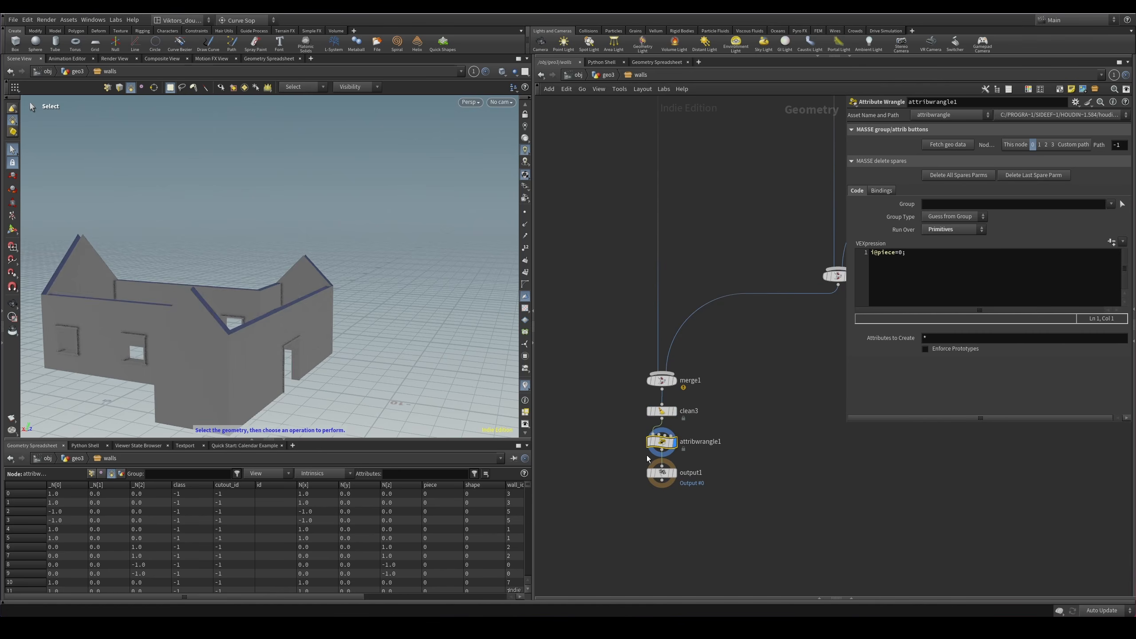
pyautogui.keyDown('alt'); pyautogui.moveTo(246, 337); pyautogui.dragTo(306, 319); pyautogui.keyUp('alt')
pyautogui.hotkey('shift', 'w')
pyautogui.keyDown('alt'); pyautogui.moveTo(306, 319); pyautogui.dragTo(405, 290, button='middle'); pyautogui.keyUp('alt')
pyautogui.keyDown('alt'); pyautogui.moveTo(405, 289); pyautogui.dragTo(425, 280); pyautogui.keyUp('alt')
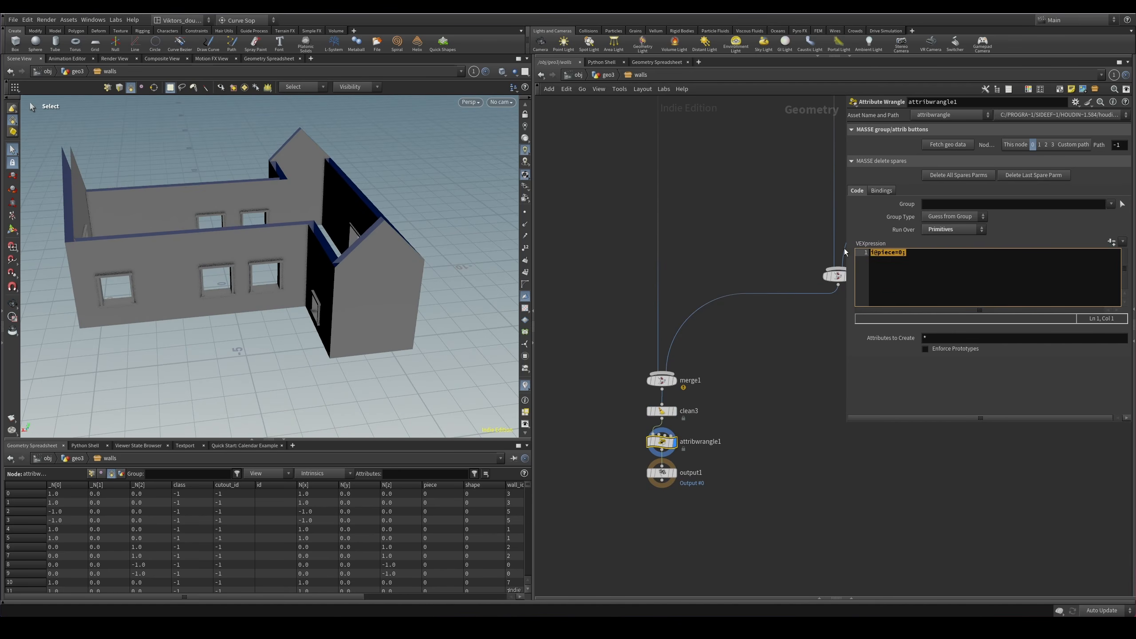
pyautogui.scroll(2, 640, 496)
# Display the output1 node and examine the final walls in wireframe and shaded display.
pyautogui.moveTo(745, 451); pyautogui.dragTo(618, 516)
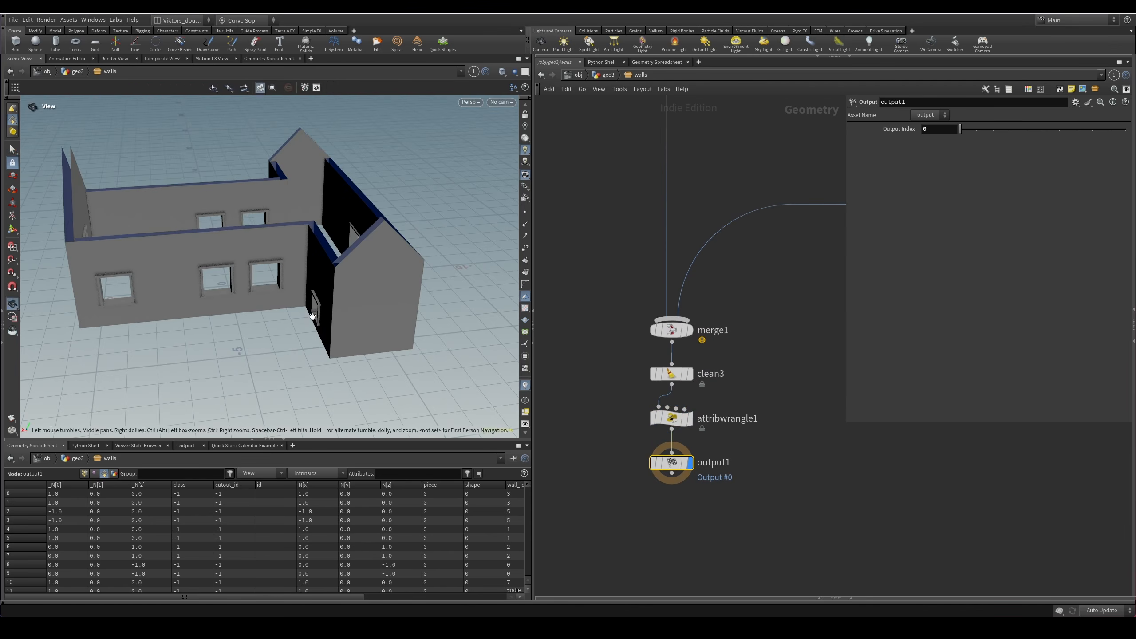
pyautogui.press('w')
pyautogui.moveTo(312, 316)
pyautogui.keyDown('alt'); pyautogui.mouseDown()
pyautogui.moveTo(281, 256)
pyautogui.moveTo(292, 297)
pyautogui.moveTo(267, 315)
pyautogui.moveTo(226, 319)
pyautogui.moveTo(229, 297)
pyautogui.mouseUp(); pyautogui.keyUp('alt')
pyautogui.press('w')
pyautogui.keyDown('alt'); pyautogui.moveTo(229, 296); pyautogui.dragTo(496, 298, button='right'); pyautogui.keyUp('alt')
# Return to the geo3 network level and display the building merge node.
pyautogui.click(607, 75)
pyautogui.scroll(-5, 739, 437)
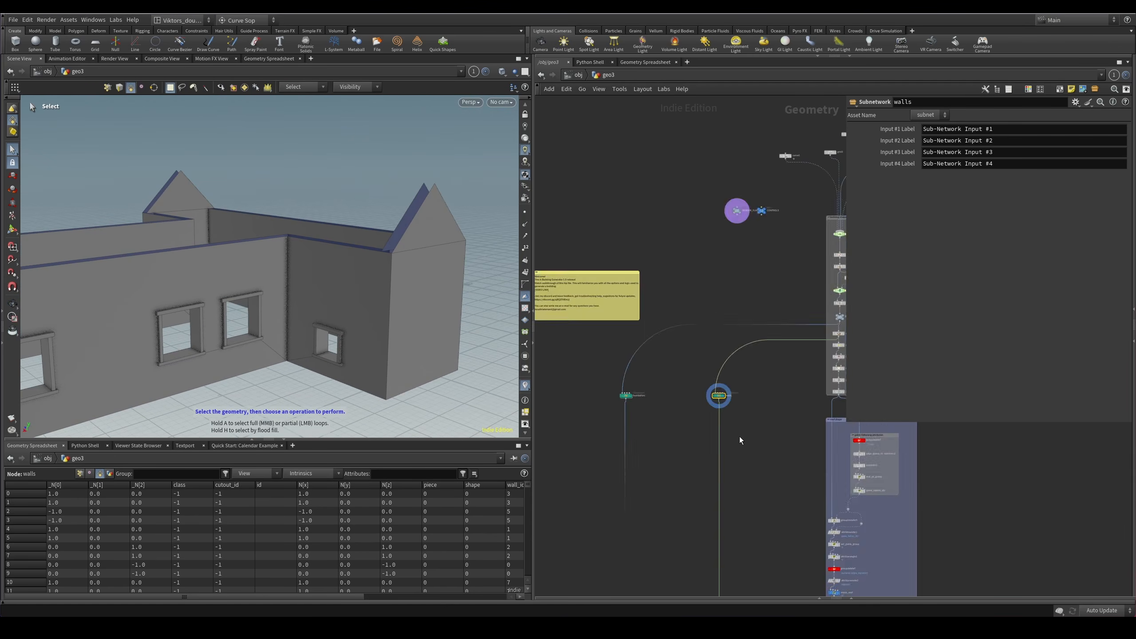
pyautogui.moveTo(739, 437); pyautogui.dragTo(728, 244, button='middle')
pyautogui.scroll(-4, 671, 403)
pyautogui.moveTo(688, 560); pyautogui.dragTo(698, 331, button='middle')
pyautogui.scroll(4, 706, 333)
pyautogui.scroll(-1, 716, 331)
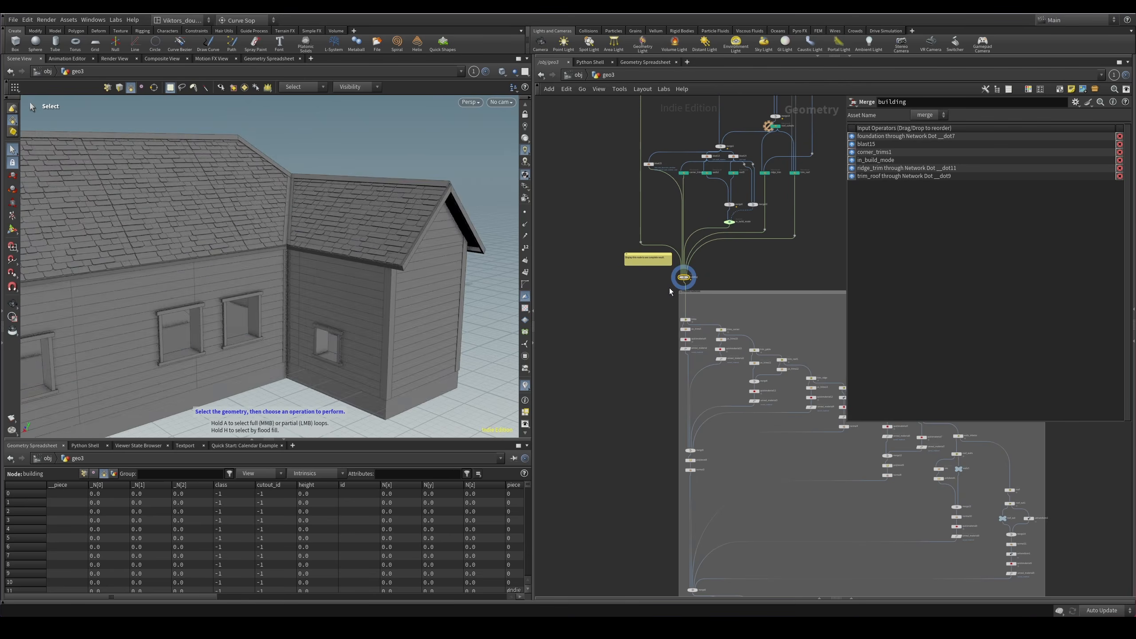
# Examine the complete building from several angles, toggling wireframe and shaded display.
pyautogui.moveTo(328, 291)
pyautogui.keyDown('alt'); pyautogui.mouseDown()
pyautogui.moveTo(248, 287)
pyautogui.moveTo(286, 326)
pyautogui.mouseUp(); pyautogui.keyUp('alt')
pyautogui.press('w')
pyautogui.press('w')
pyautogui.keyDown('alt'); pyautogui.moveTo(287, 327); pyautogui.dragTo(205, 334, button='right'); pyautogui.keyUp('alt')
pyautogui.keyDown('alt'); pyautogui.moveTo(205, 333); pyautogui.dragTo(452, 284); pyautogui.keyUp('alt')
pyautogui.press('w')
pyautogui.press('w')
pyautogui.moveTo(250, 296)
pyautogui.keyDown('alt'); pyautogui.mouseDown()
pyautogui.moveTo(418, 320)
pyautogui.moveTo(303, 290)
pyautogui.mouseUp(); pyautogui.keyUp('alt')
pyautogui.press('w')
pyautogui.hotkey('shift', 'w')
pyautogui.moveTo(283, 278); pyautogui.dragTo(455, 313)
# Display the walls subnetwork and the foundation subnetwork in geo3.
pyautogui.press('s')
pyautogui.moveTo(757, 284); pyautogui.dragTo(708, 470, button='middle')
pyautogui.moveTo(714, 106)
pyautogui.mouseDown(button='middle')
pyautogui.moveTo(704, 262)
pyautogui.moveTo(717, 436)
pyautogui.mouseUp(button='middle')
pyautogui.scroll(5, 698, 349)
pyautogui.click(638, 358)
pyautogui.click(645, 355)
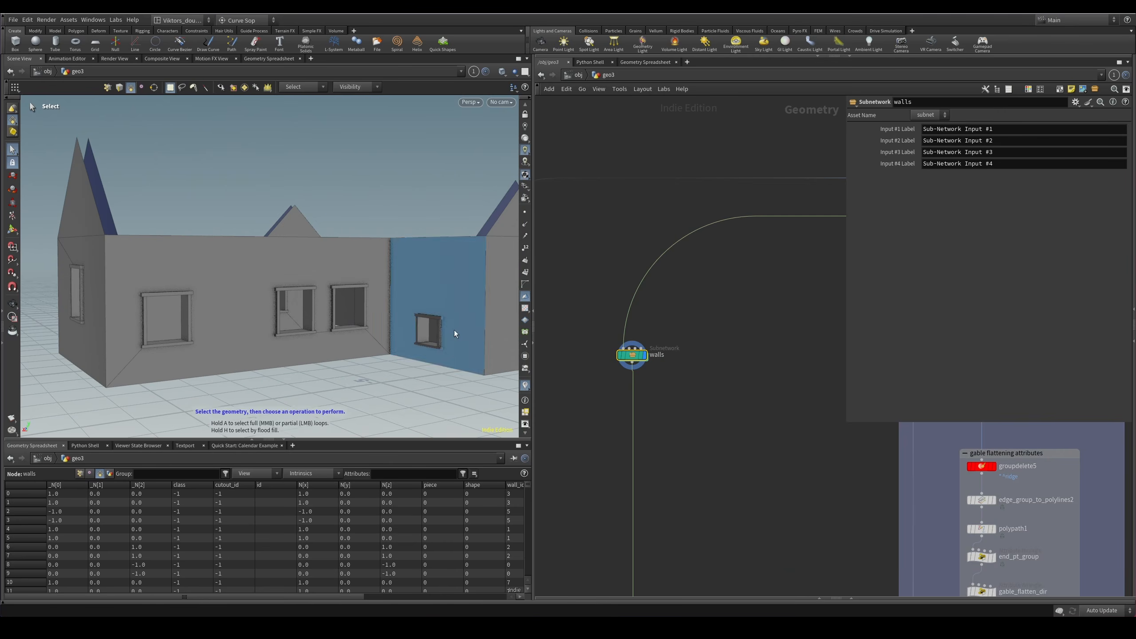
pyautogui.moveTo(563, 374)
pyautogui.mouseDown(button='middle')
pyautogui.moveTo(692, 343)
pyautogui.moveTo(797, 365)
pyautogui.mouseUp(button='middle')
pyautogui.moveTo(690, 320); pyautogui.dragTo(617, 358)
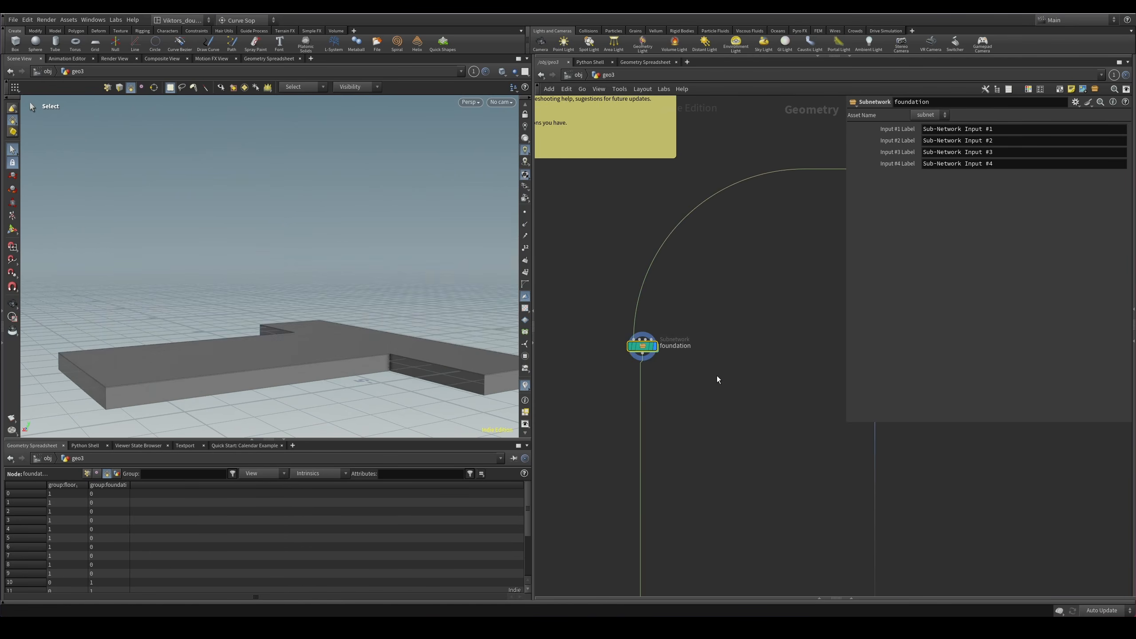
# Open the foundation subnetwork and display its polyexpand2d2 node to examine the outline from above.
pyautogui.moveTo(474, 360); pyautogui.dragTo(618, 353)
pyautogui.doubleClick(640, 347)
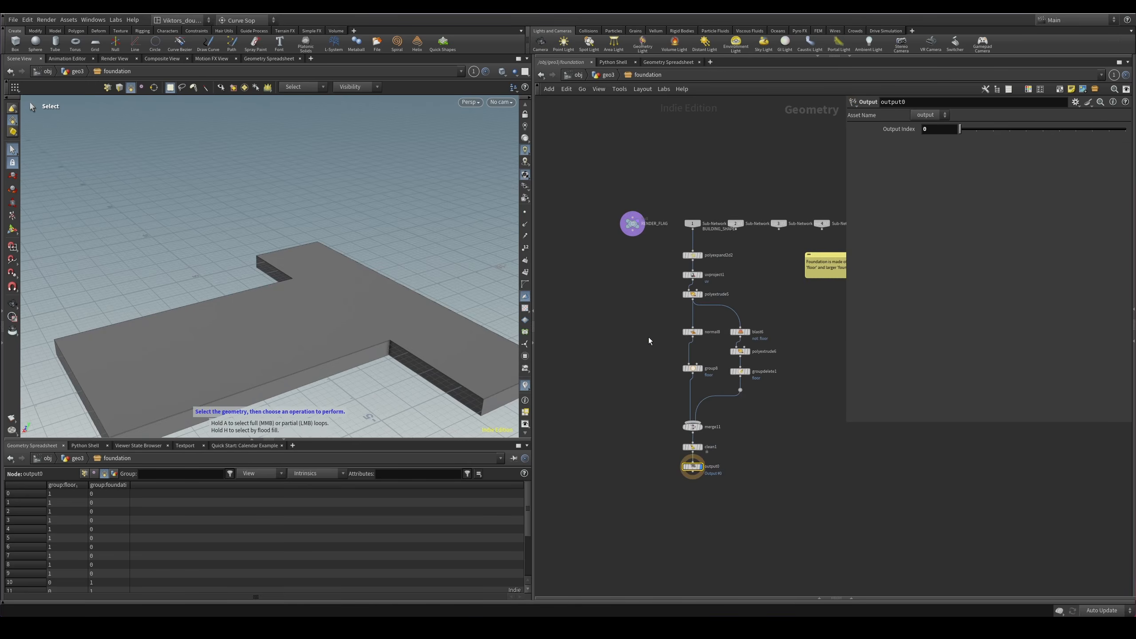
pyautogui.scroll(3, 676, 255)
pyautogui.click(702, 250)
pyautogui.press('Escape')
pyautogui.keyDown('alt'); pyautogui.moveTo(368, 352); pyautogui.dragTo(384, 372); pyautogui.keyUp('alt')
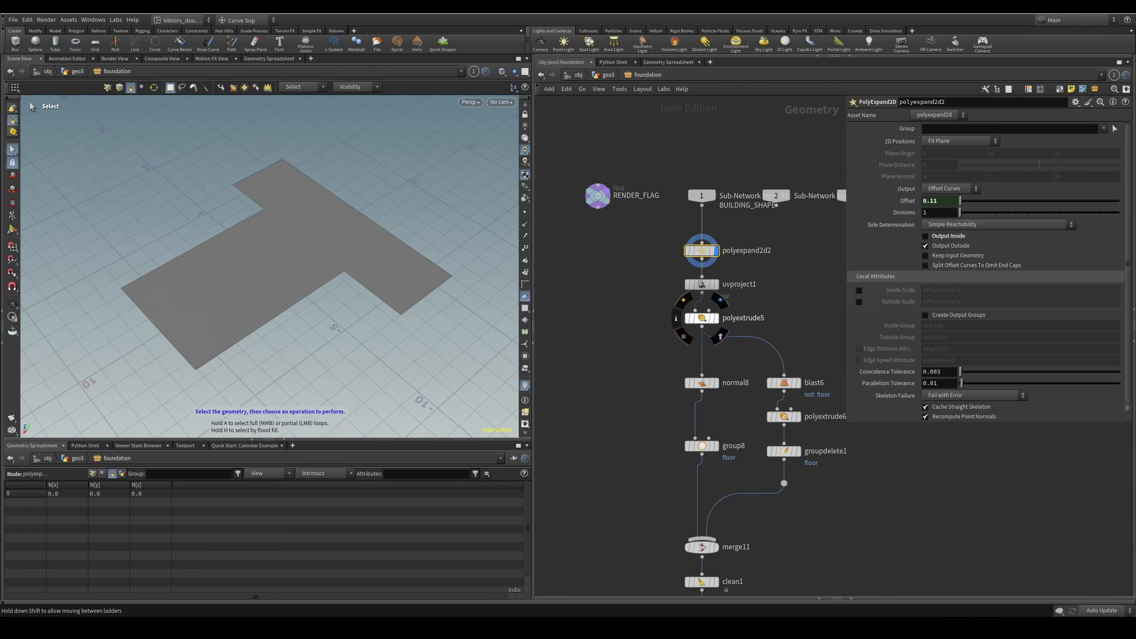
# Undo the trial change to the offset of polyexpand2d2.
pyautogui.hotkey('ctrl', 'z')
pyautogui.hotkey('ctrl', 'z')
pyautogui.hotkey('ctrl', 'z')
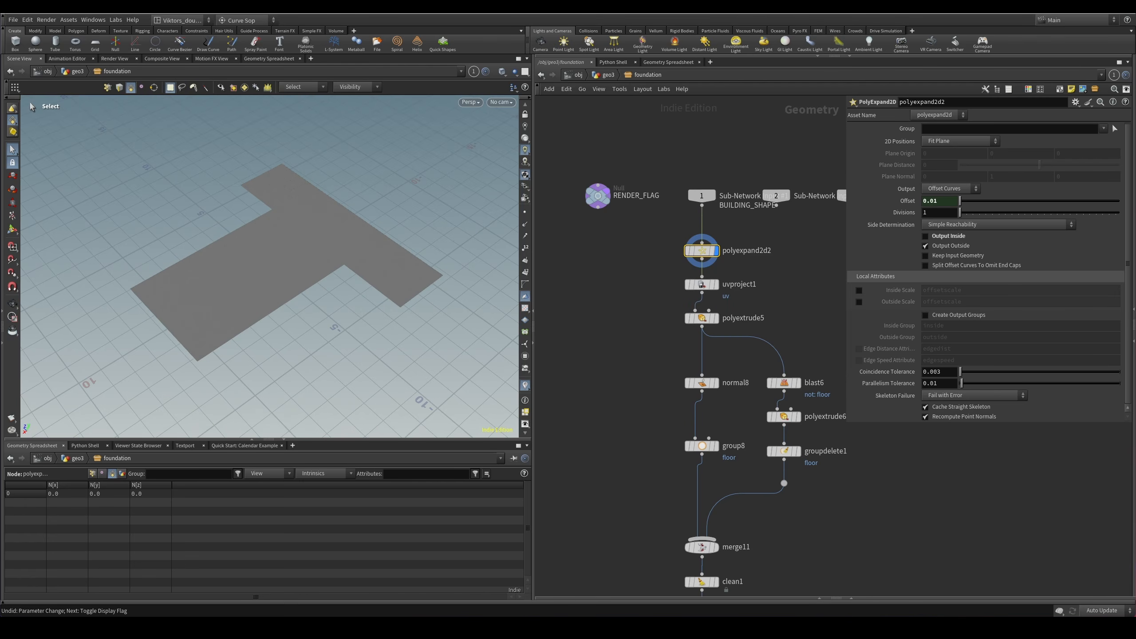
# Examine the polyexpand2d2 outline in wireframe and shaded display, keeping that node displayed.
pyautogui.press('Escape')
pyautogui.moveTo(472, 301); pyautogui.dragTo(298, 317)
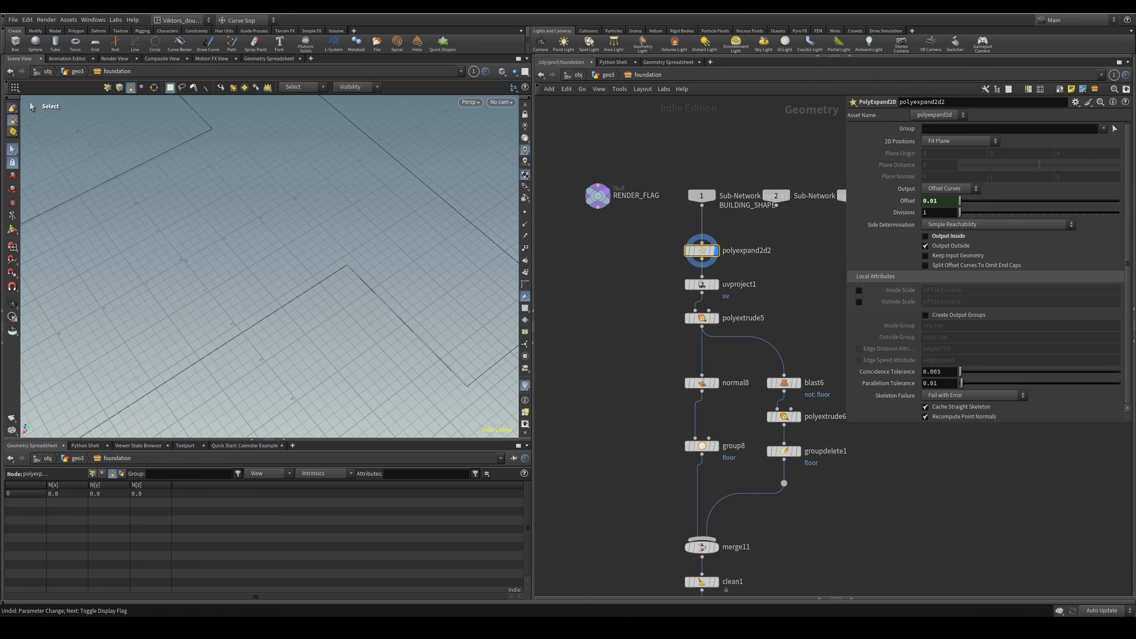
pyautogui.press('Escape')
pyautogui.press('w')
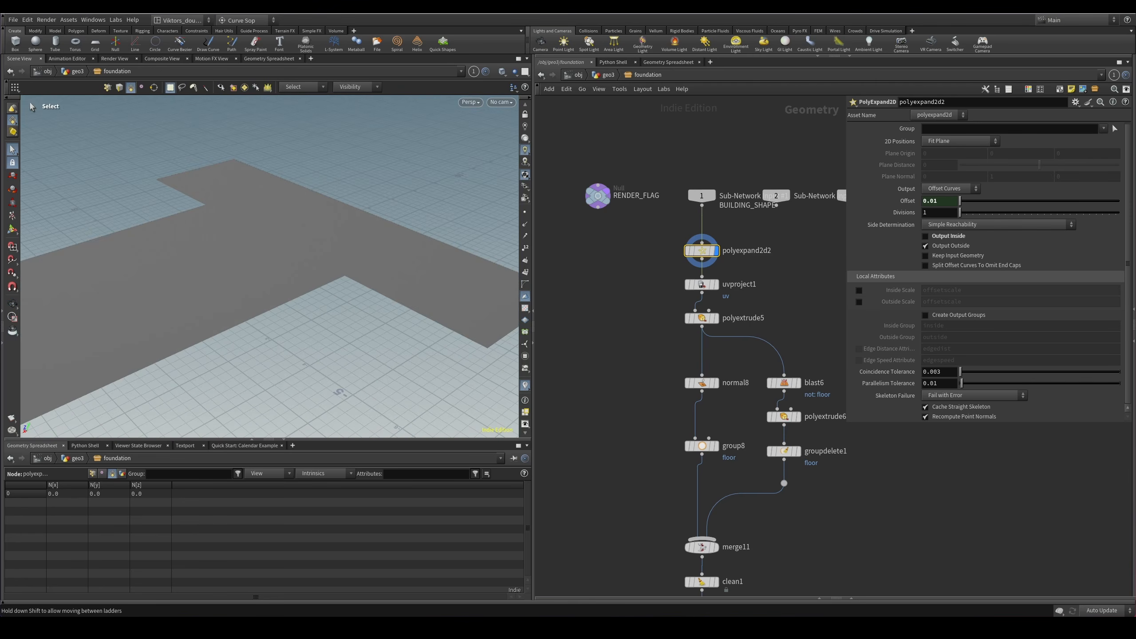
pyautogui.hotkey('ctrl', 'z')
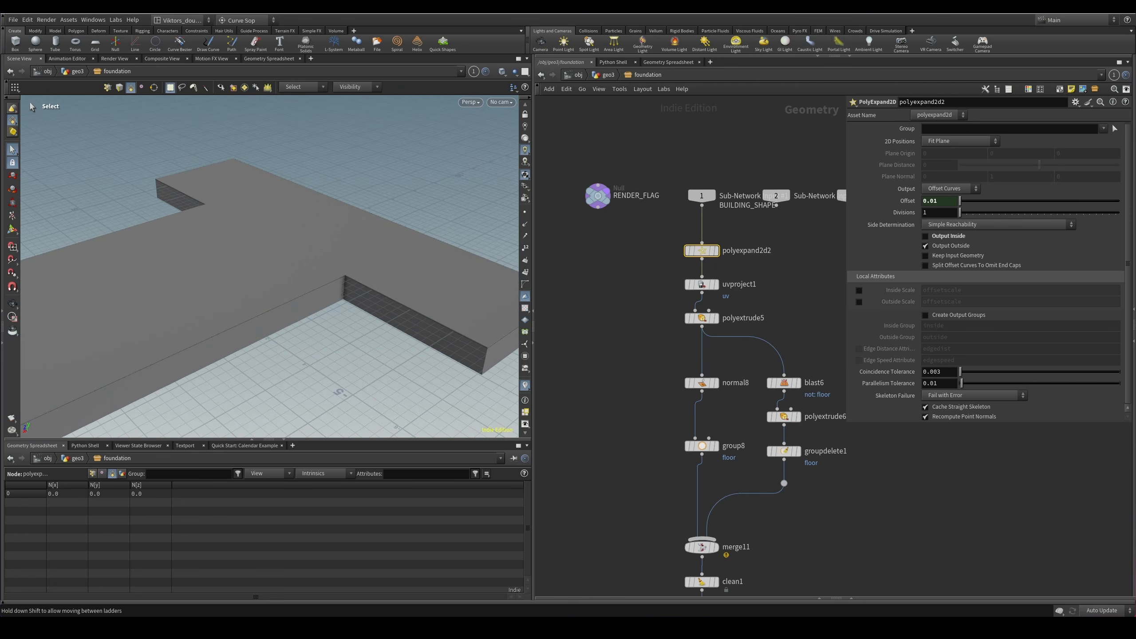
pyautogui.click(716, 250)
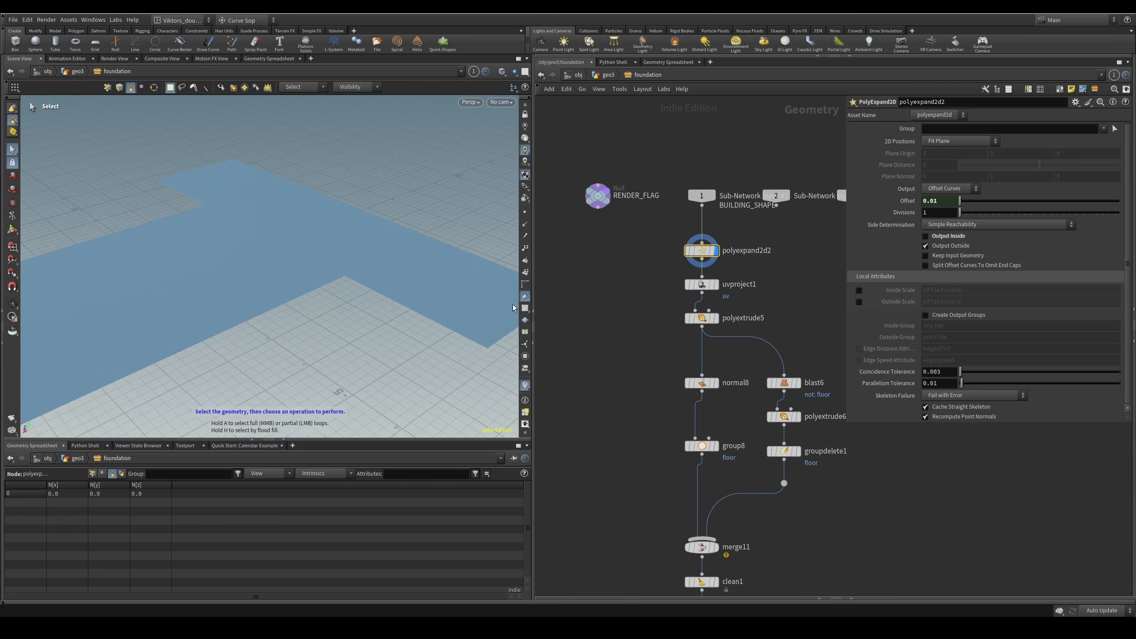
# Display the polyextrude5 node and examine the edge of the thin floor slab up close.
pyautogui.click(738, 284)
pyautogui.click(716, 318)
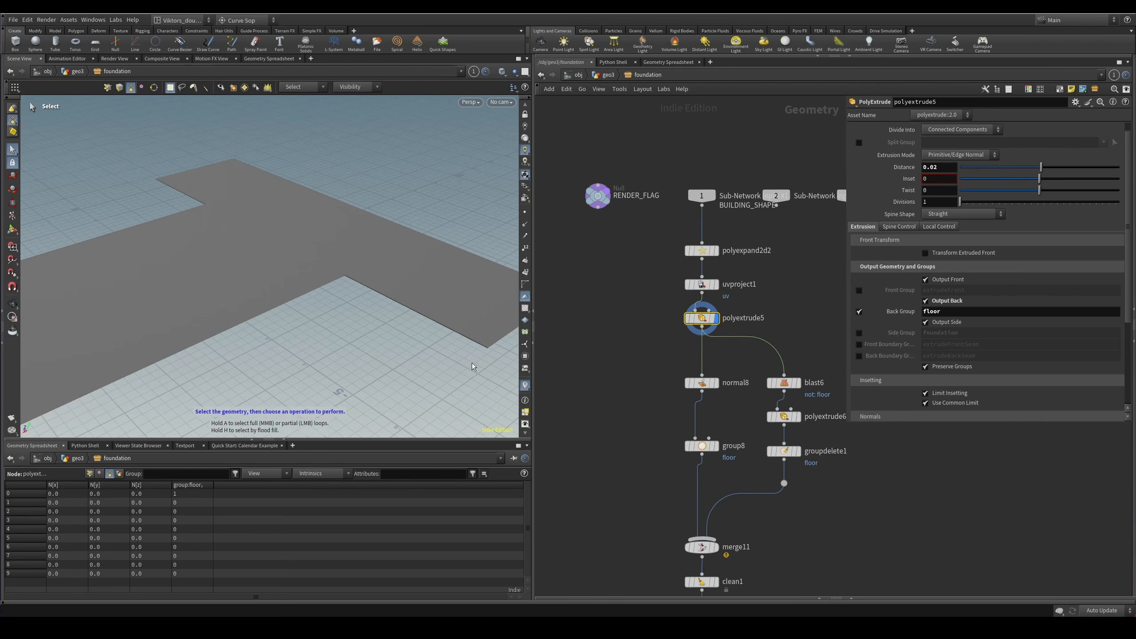
pyautogui.moveTo(349, 318); pyautogui.dragTo(362, 271)
pyautogui.press('s')
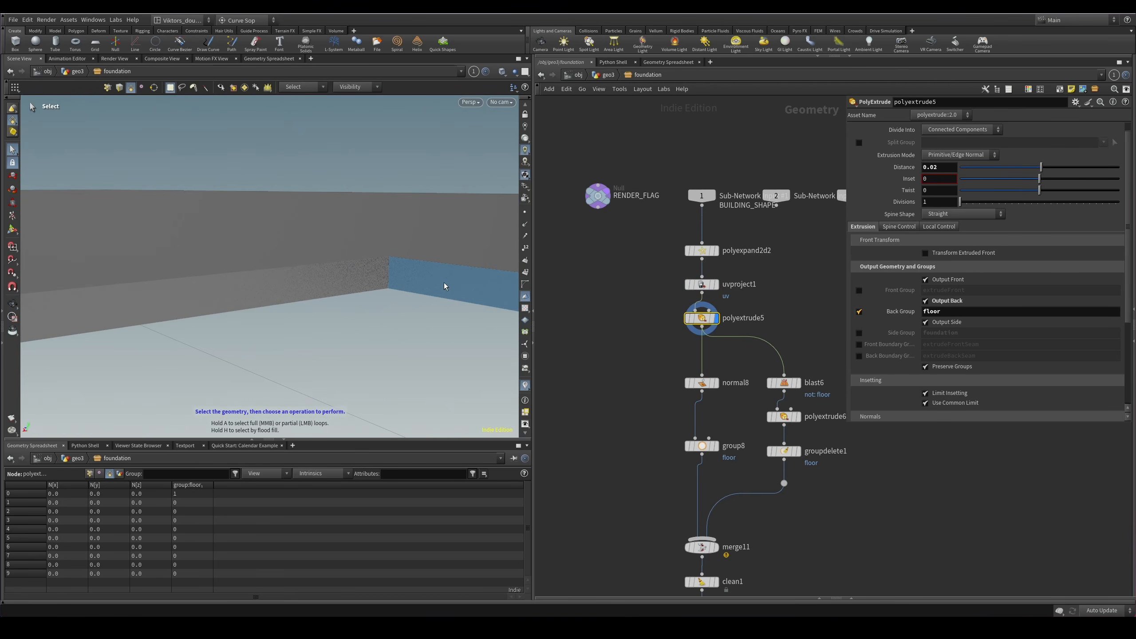
# Display the normal8 node and inspect the blast6 node that isolates the floor group.
pyautogui.moveTo(649, 358); pyautogui.dragTo(608, 323, button='middle')
pyautogui.click(674, 348)
pyautogui.moveTo(687, 370); pyautogui.dragTo(669, 328, button='middle')
pyautogui.click(721, 307)
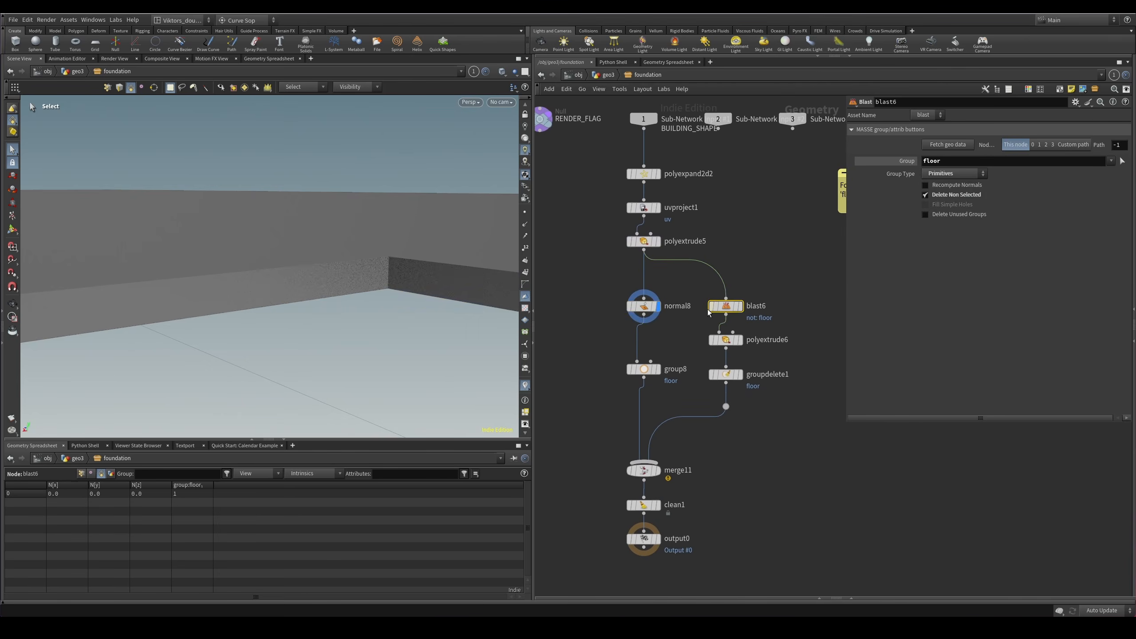
pyautogui.press('r')
# Display the polyextrude6 node and examine the foundation extrusion from a lower angle.
pyautogui.click(720, 341)
pyautogui.press('r')
pyautogui.press('Escape')
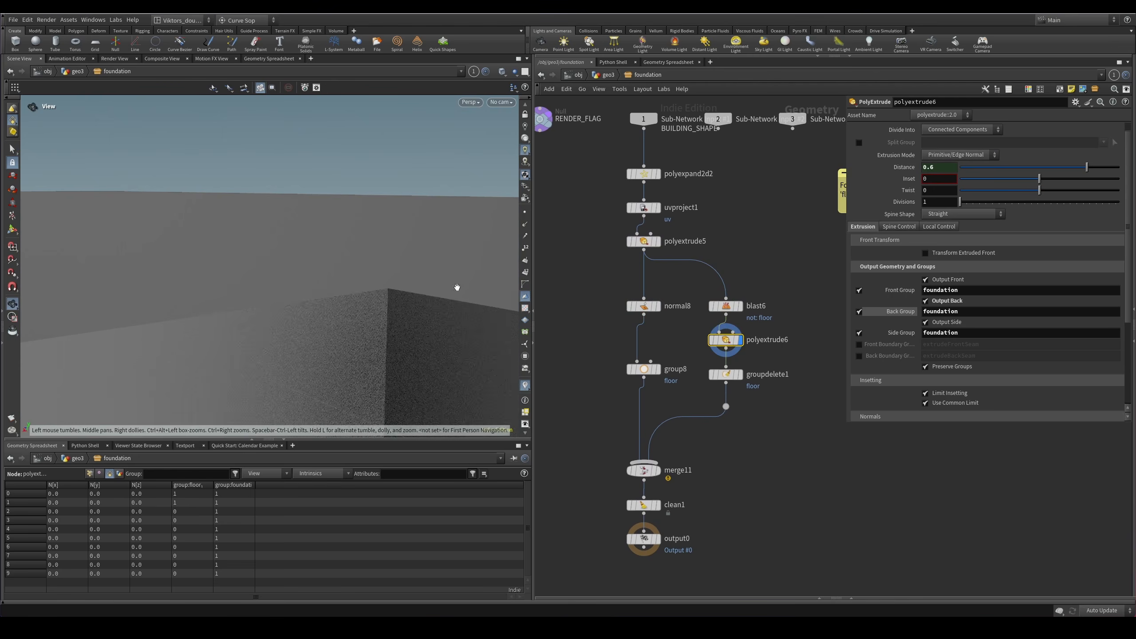
pyautogui.moveTo(457, 286); pyautogui.dragTo(320, 302)
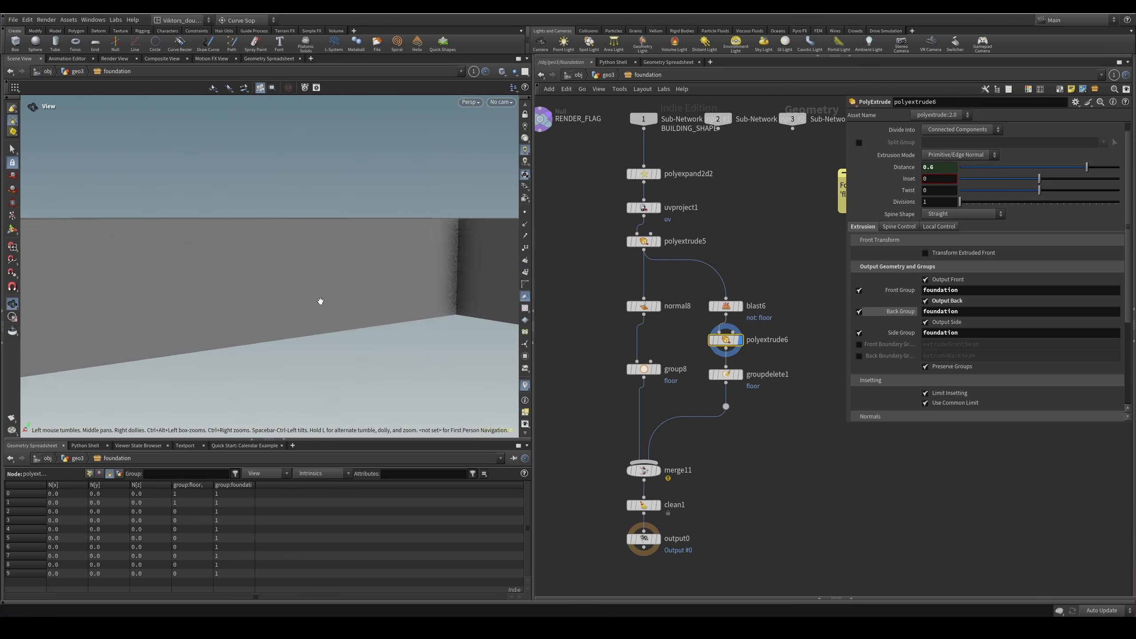
pyautogui.press('s')
pyautogui.scroll(2, 737, 392)
# Display the groupdelete1 node and examine the foundation geometry.
pyautogui.click(724, 371)
pyautogui.press('r')
pyautogui.press('Escape')
pyautogui.moveTo(384, 244); pyautogui.dragTo(398, 263)
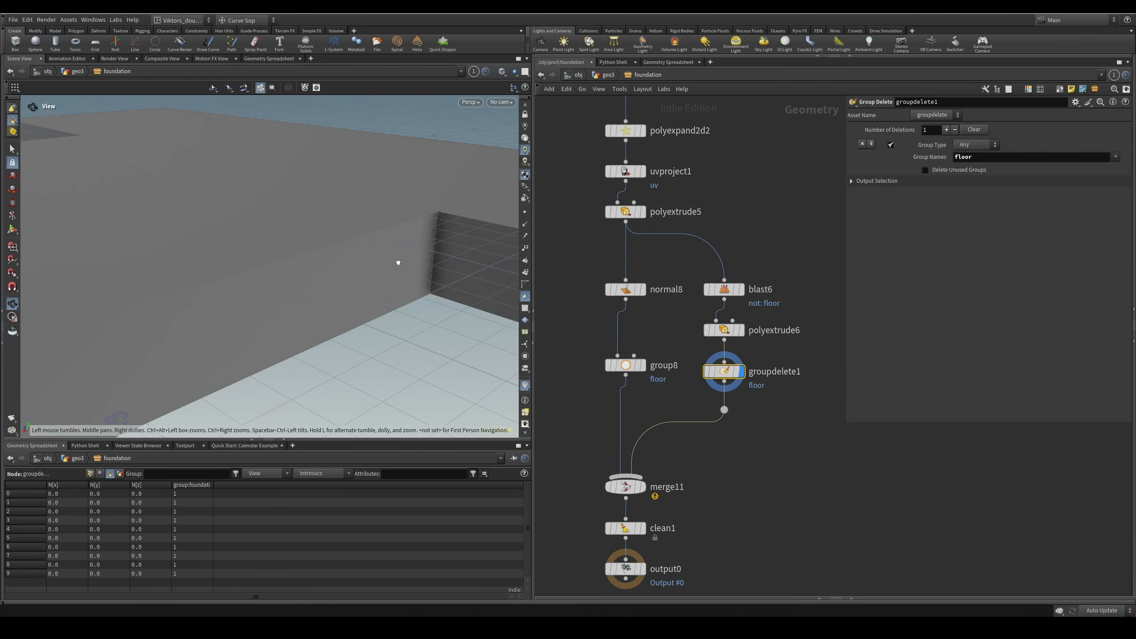
# Display the merge11 node and frame the combined floor and foundation in the viewport.
pyautogui.click(626, 486)
pyautogui.press('r')
pyautogui.press('Escape')
pyautogui.moveTo(277, 304); pyautogui.dragTo(254, 320)
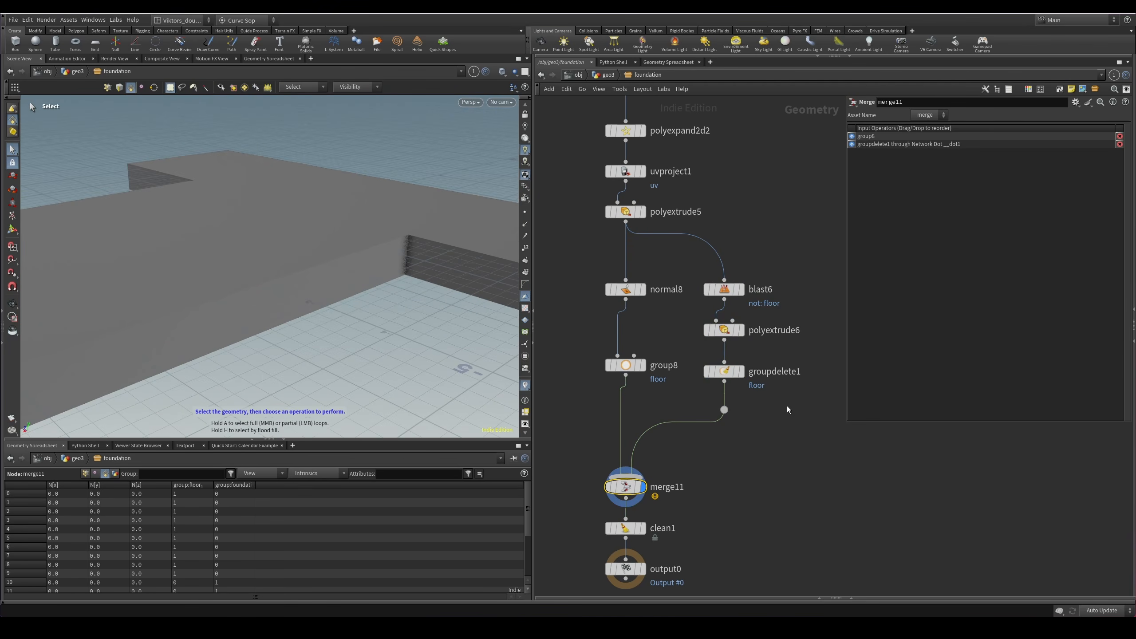
pyautogui.moveTo(786, 406); pyautogui.dragTo(832, 359, button='middle')
pyautogui.moveTo(755, 456); pyautogui.dragTo(748, 435, button='middle')
pyautogui.hotkey('space', 'g')
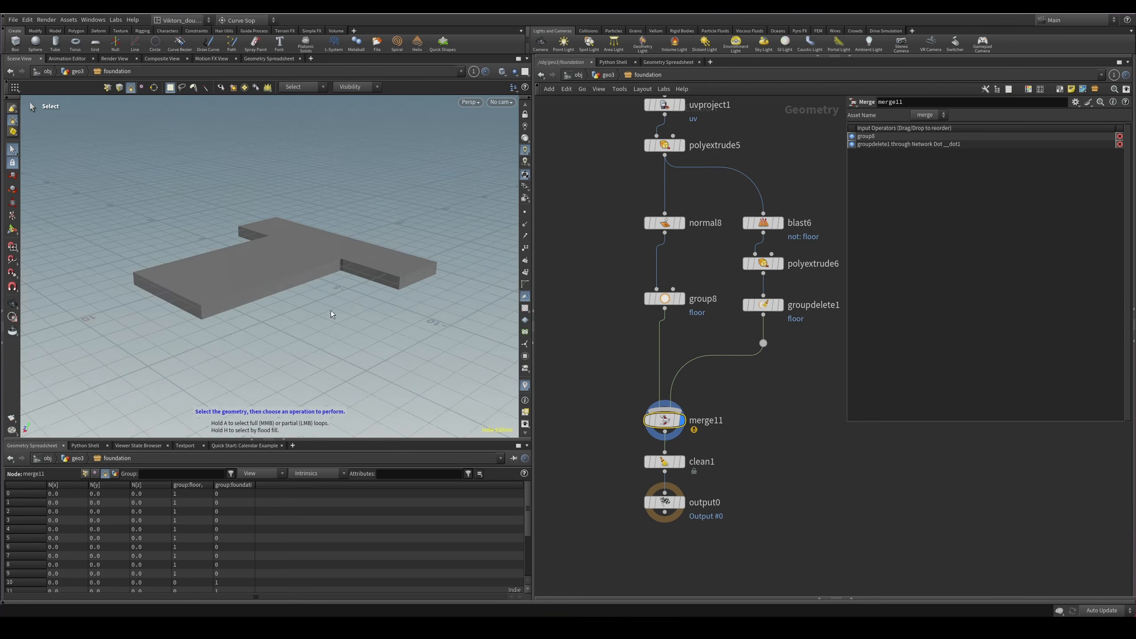
# Examine a corner of the merged slab in wireframe and shaded display, picking individual floor and foundation faces.
pyautogui.press('w')
pyautogui.press('w')
pyautogui.keyDown('alt'); pyautogui.moveTo(195, 307); pyautogui.dragTo(480, 284, button='right'); pyautogui.keyUp('alt')
pyautogui.press('w')
pyautogui.press('s')
pyautogui.doubleClick(274, 308)
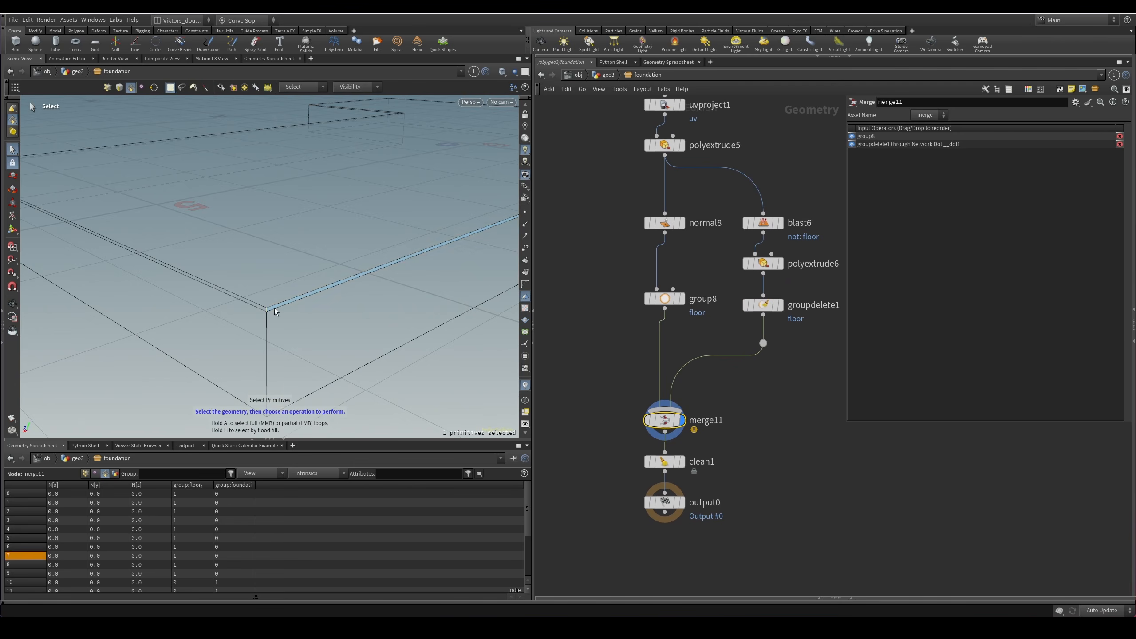
pyautogui.doubleClick(288, 325)
pyautogui.keyDown('alt'); pyautogui.moveTo(288, 325); pyautogui.dragTo(282, 305); pyautogui.keyUp('alt')
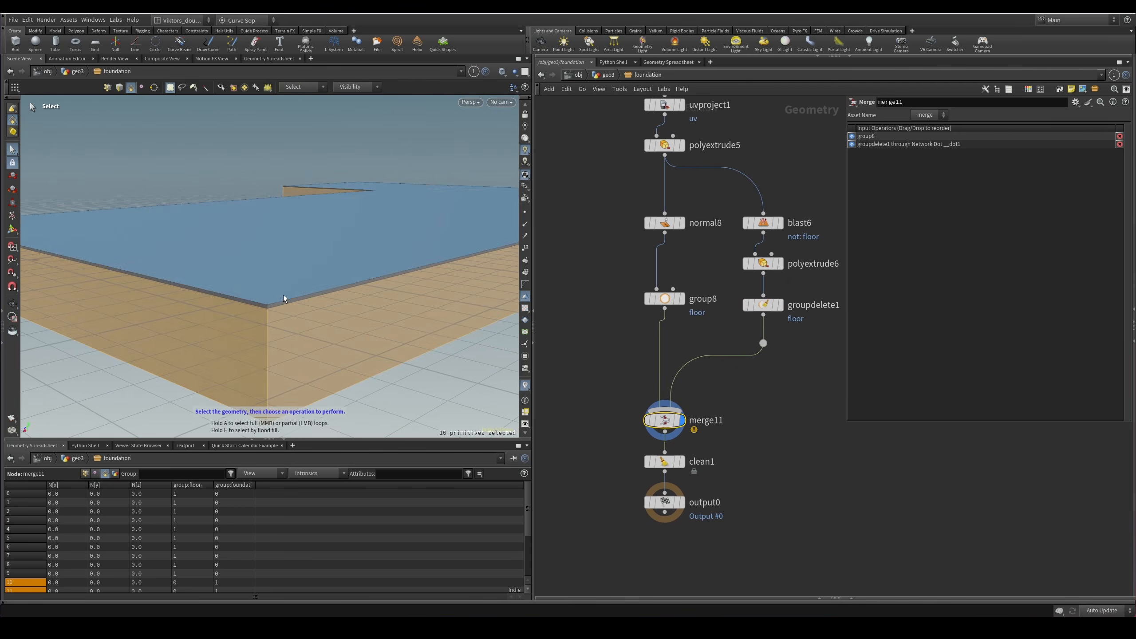
pyautogui.doubleClick(284, 297)
pyautogui.click(305, 329)
pyautogui.doubleClick(274, 295)
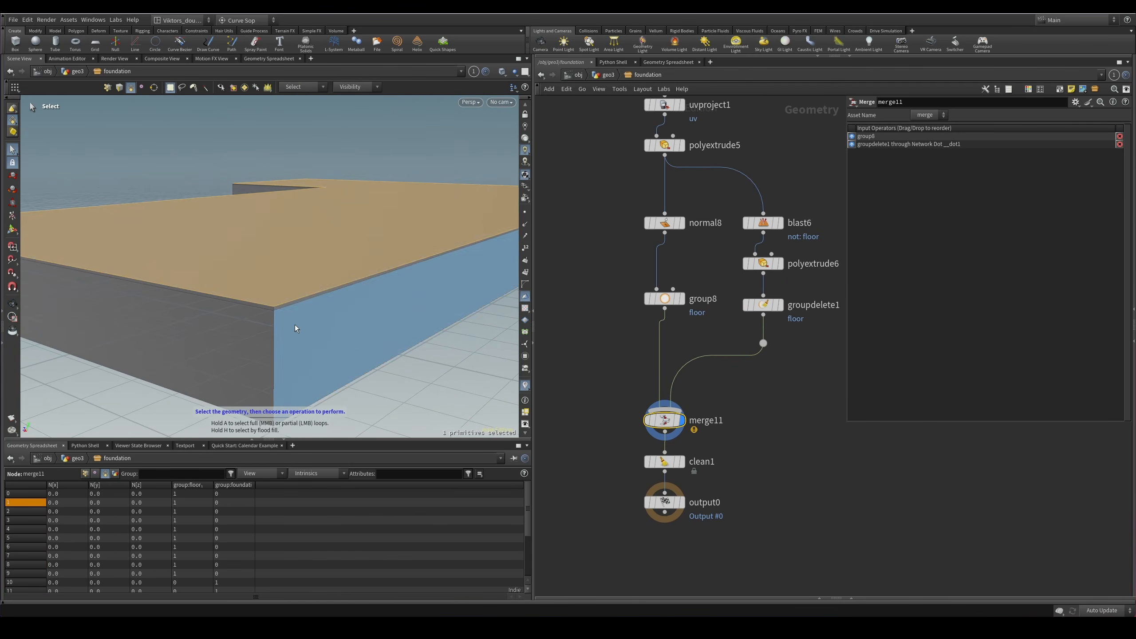
pyautogui.click(295, 325)
# Display the clean1 node and return to the geo3 network level.
pyautogui.click(680, 502)
pyautogui.moveTo(717, 546); pyautogui.dragTo(743, 501, button='middle')
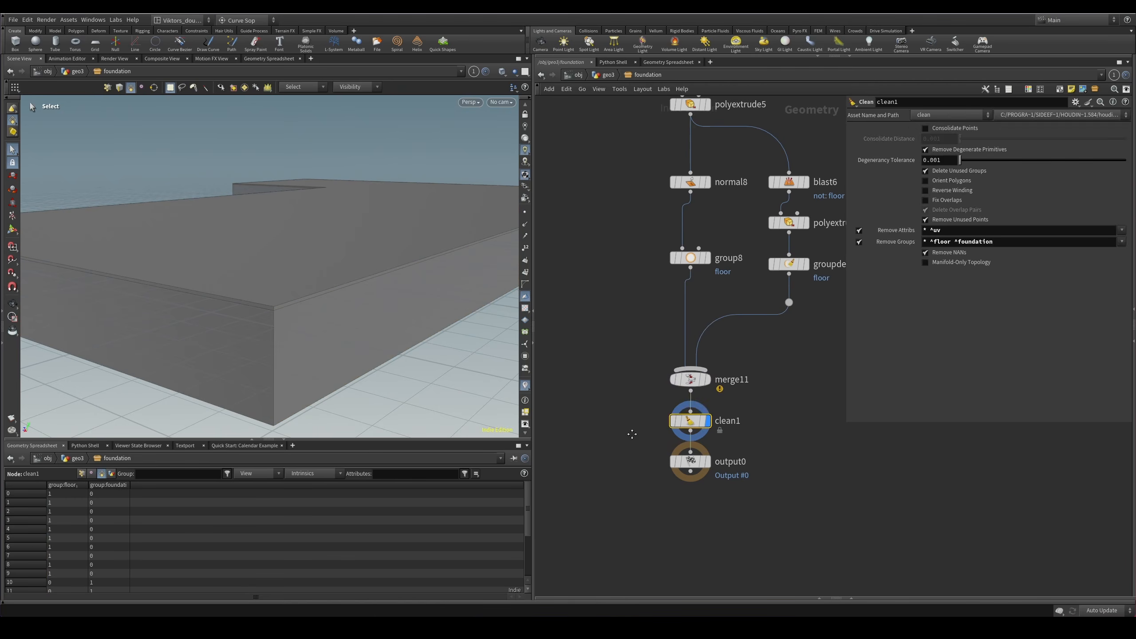
pyautogui.click(606, 75)
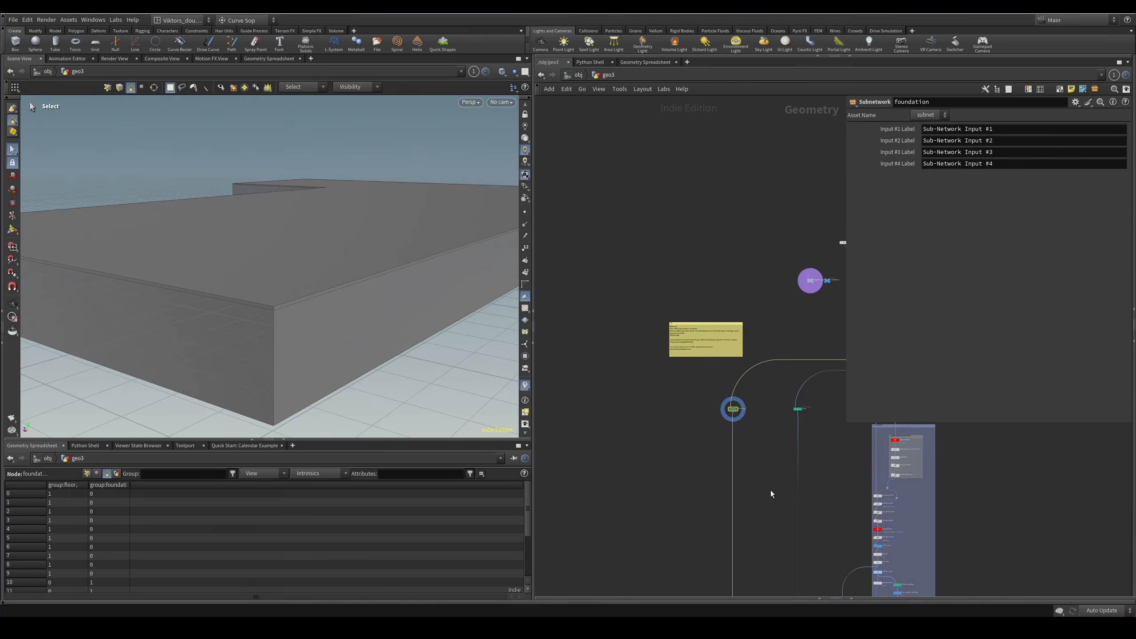
# Display the final building merge node and examine the foundation below the textured walls.
pyautogui.scroll(5, 715, 313)
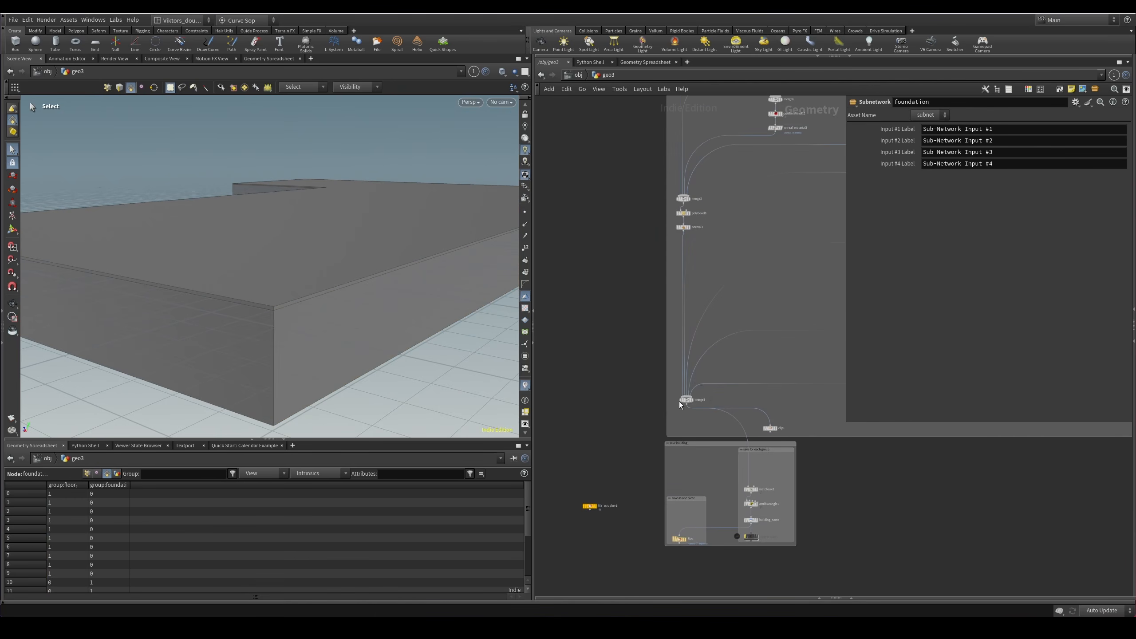
pyautogui.moveTo(679, 401); pyautogui.dragTo(695, 416)
pyautogui.press('r')
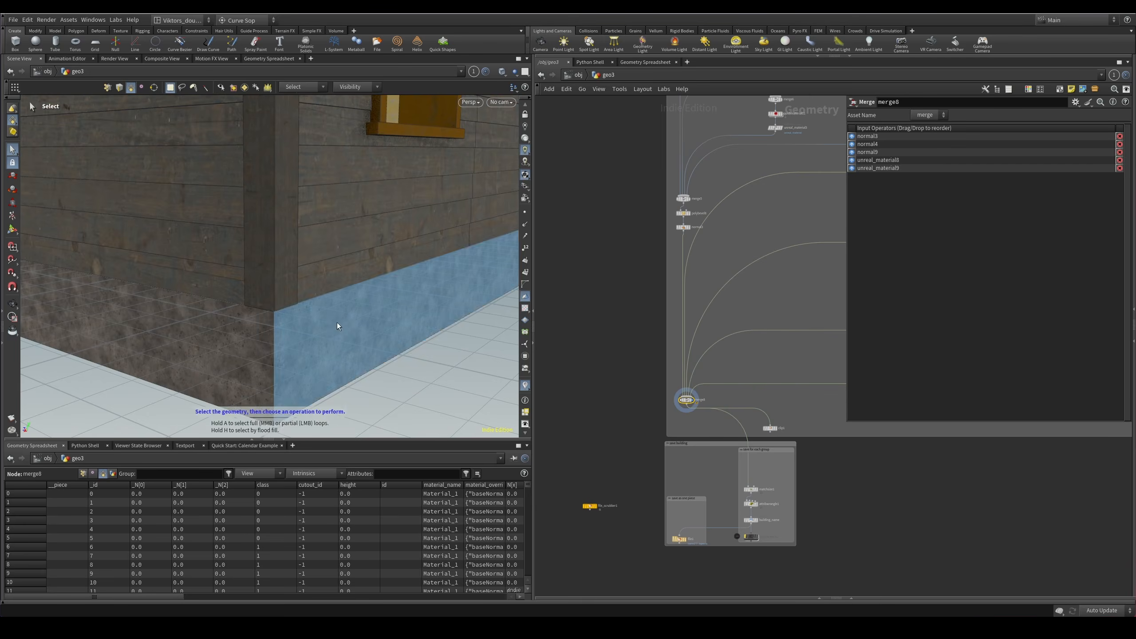
pyautogui.press('w')
pyautogui.moveTo(337, 324)
pyautogui.mouseDown()
pyautogui.moveTo(319, 289)
pyautogui.moveTo(335, 279)
pyautogui.moveTo(287, 244)
pyautogui.moveTo(157, 208)
pyautogui.moveTo(327, 238)
pyautogui.moveTo(289, 300)
pyautogui.mouseUp()
pyautogui.press('w')
pyautogui.moveTo(289, 299); pyautogui.dragTo(435, 332, button='right')
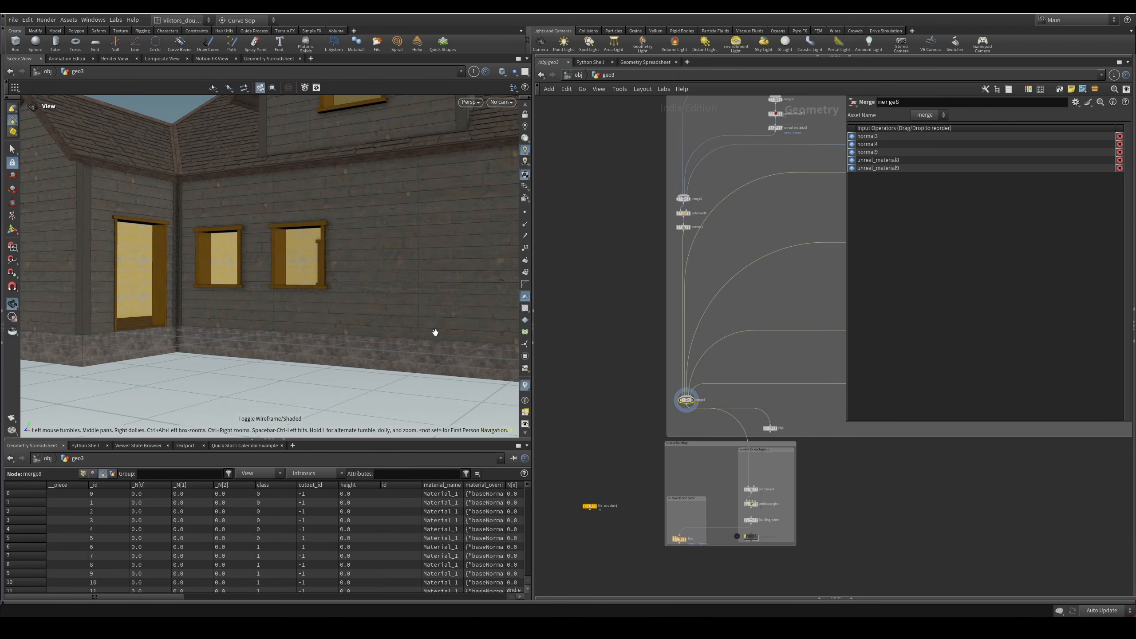
# Examine how the floor and foundation meet the doorway up close, toggling wireframe overlay and shaded display.
pyautogui.moveTo(117, 348); pyautogui.dragTo(253, 320, button='right')
pyautogui.moveTo(253, 320); pyautogui.dragTo(272, 284)
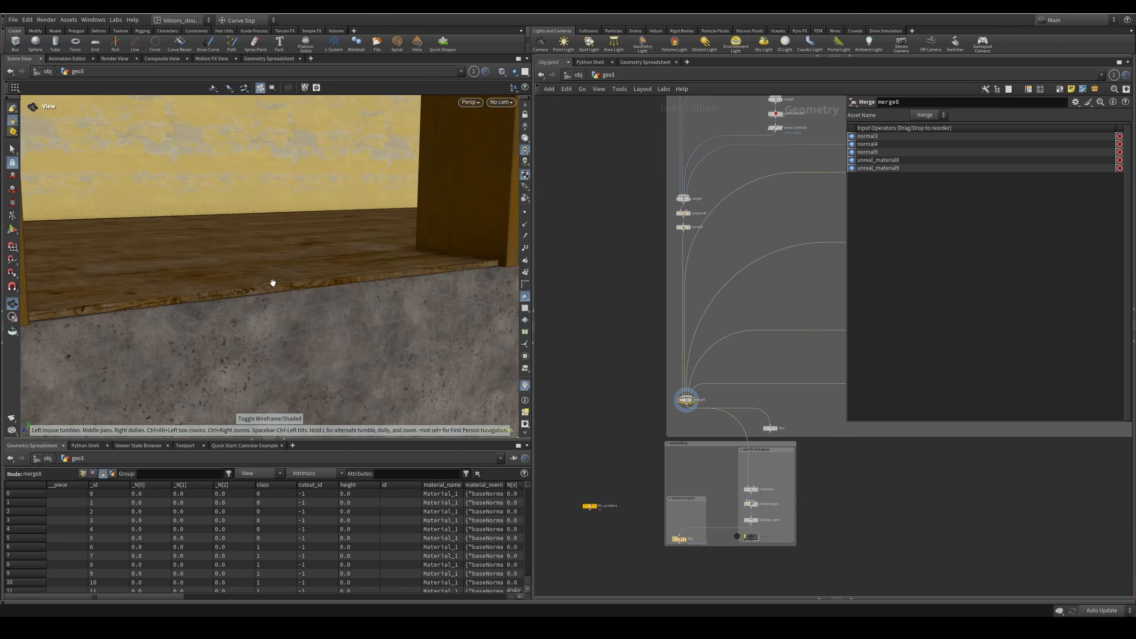
pyautogui.moveTo(272, 284); pyautogui.dragTo(380, 285, button='right')
pyautogui.moveTo(380, 286)
pyautogui.mouseDown()
pyautogui.moveTo(329, 300)
pyautogui.moveTo(385, 305)
pyautogui.mouseUp()
pyautogui.moveTo(386, 304); pyautogui.dragTo(352, 276, button='right')
pyautogui.moveTo(353, 276)
pyautogui.mouseDown()
pyautogui.moveTo(479, 323)
pyautogui.moveTo(405, 305)
pyautogui.moveTo(347, 314)
pyautogui.moveTo(405, 289)
pyautogui.mouseUp()
pyautogui.hotkey('shift', 'w')
pyautogui.hotkey('shift', 'w')
pyautogui.hotkey('shift', 'w')
pyautogui.moveTo(406, 289); pyautogui.dragTo(235, 289, button='right')
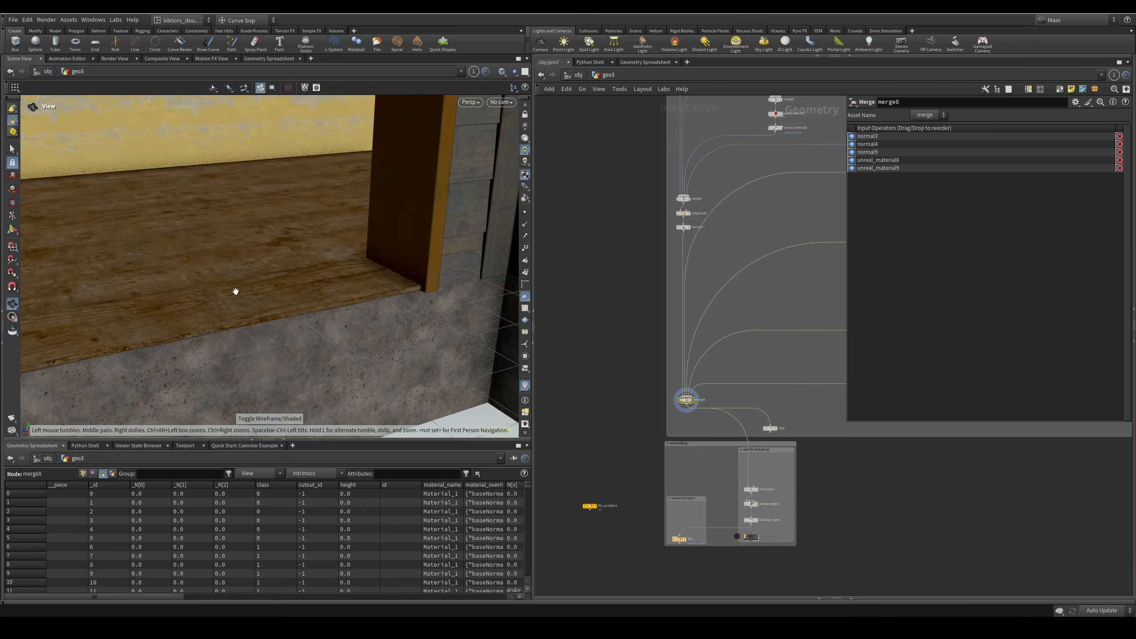
pyautogui.moveTo(235, 289)
pyautogui.mouseDown()
pyautogui.moveTo(272, 312)
pyautogui.moveTo(425, 284)
pyautogui.moveTo(378, 284)
pyautogui.mouseUp()
pyautogui.moveTo(378, 284); pyautogui.dragTo(308, 234, button='right')
pyautogui.hotkey('shift', 'w')
pyautogui.moveTo(308, 233)
pyautogui.mouseDown()
pyautogui.moveTo(296, 213)
pyautogui.moveTo(340, 281)
pyautogui.mouseUp()
pyautogui.hotkey('shift', 'w')
pyautogui.moveTo(340, 281); pyautogui.dragTo(304, 286, button='right')
pyautogui.moveTo(304, 287)
pyautogui.mouseDown()
pyautogui.moveTo(346, 274)
pyautogui.moveTo(261, 284)
pyautogui.mouseUp()
pyautogui.moveTo(261, 284); pyautogui.dragTo(215, 286, button='right')
pyautogui.moveTo(216, 286); pyautogui.dragTo(197, 320, button='middle')
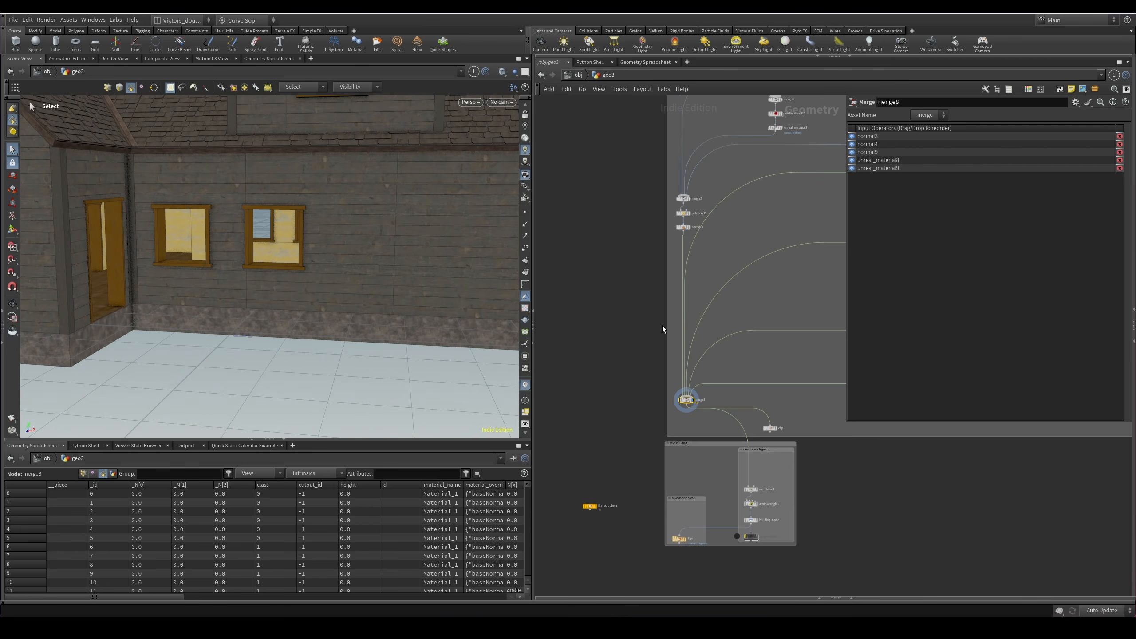
# Locate the displayed interior_roof subnetwork in geo3 and examine its roof shape with and without wireframe.
pyautogui.scroll(-5, 602, 299)
pyautogui.moveTo(599, 296); pyautogui.dragTo(584, 491, button='middle')
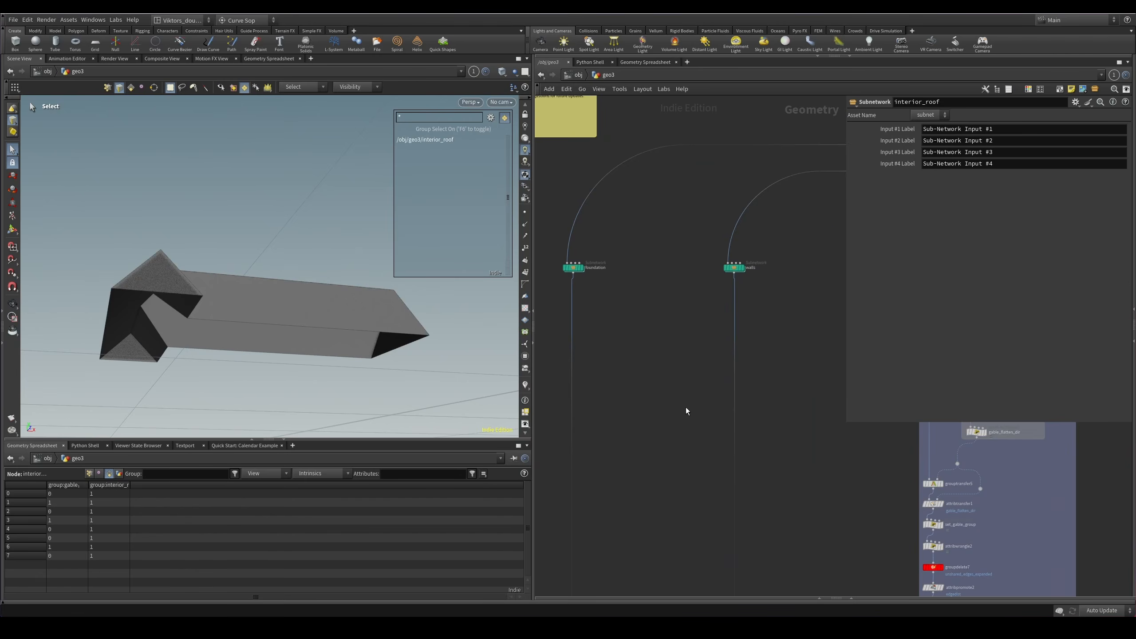
pyautogui.scroll(-4, 685, 407)
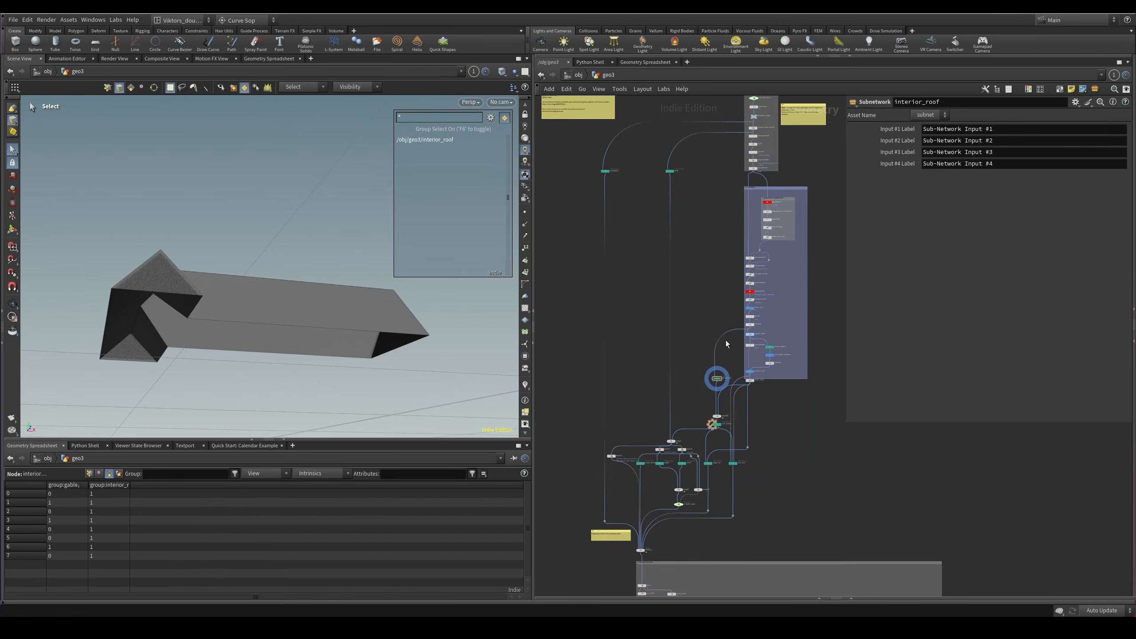
pyautogui.scroll(6, 740, 257)
pyautogui.scroll(3, 709, 284)
pyautogui.moveTo(730, 273); pyautogui.dragTo(678, 317)
pyautogui.hotkey('shift', 'w')
pyautogui.moveTo(326, 313)
pyautogui.mouseDown()
pyautogui.moveTo(322, 349)
pyautogui.moveTo(309, 351)
pyautogui.mouseUp()
pyautogui.hotkey('shift', 'w')
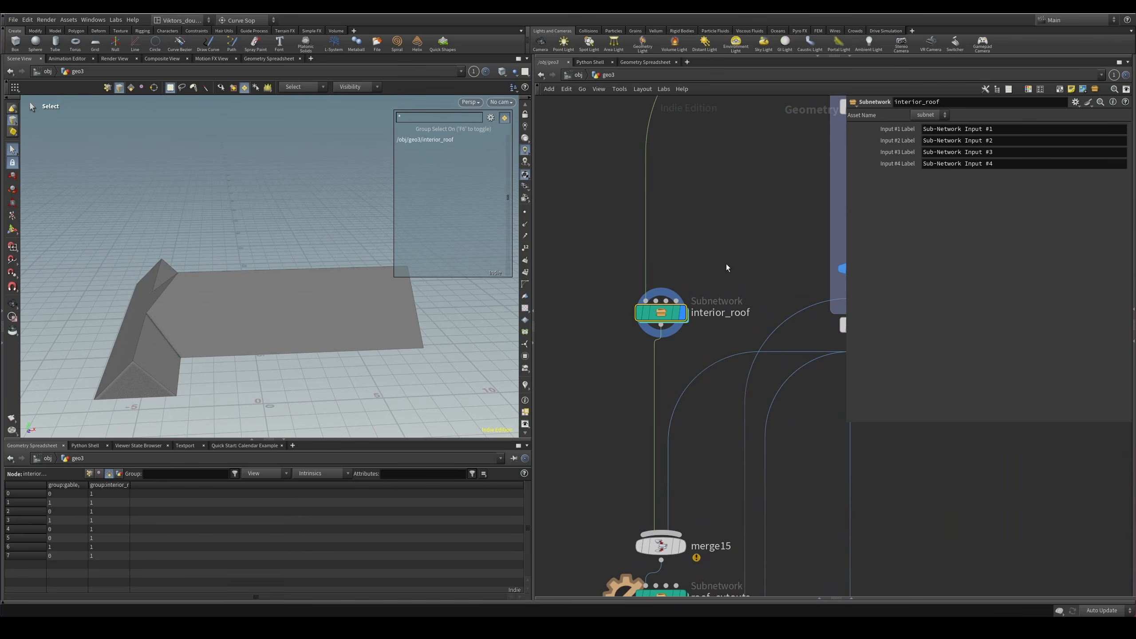
# Display the normal6 node and examine the roof geometry feeding the interior roof.
pyautogui.scroll(-2, 725, 267)
pyautogui.moveTo(760, 188); pyautogui.dragTo(612, 372, button='middle')
pyautogui.scroll(2, 781, 230)
pyautogui.click(696, 207)
pyautogui.moveTo(696, 214); pyautogui.dragTo(768, 119, button='middle')
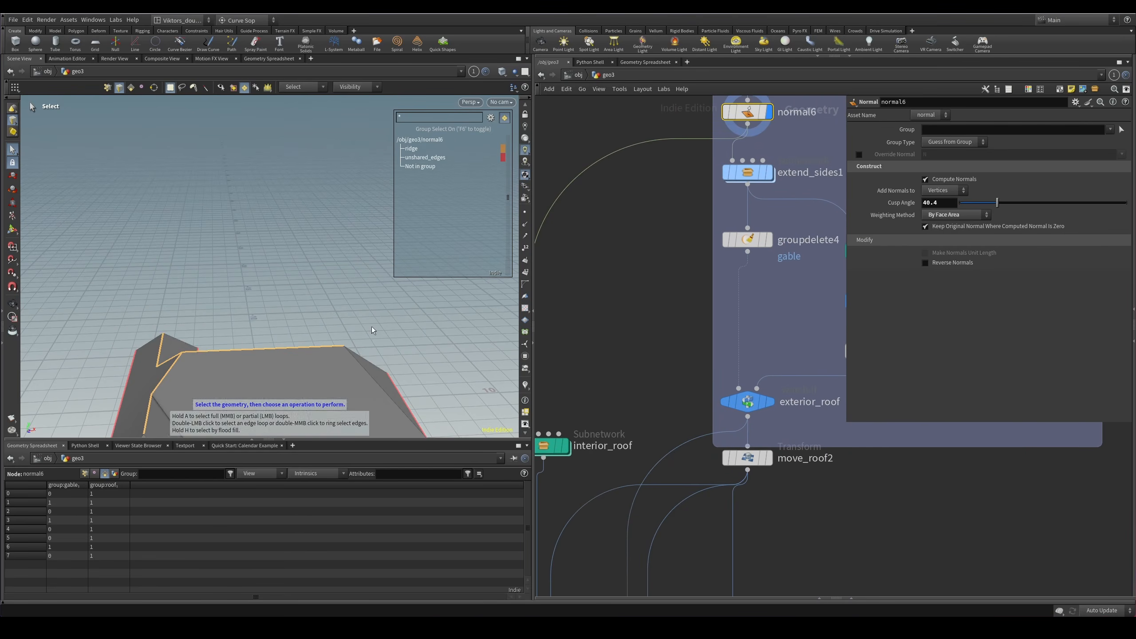
pyautogui.press('Escape')
pyautogui.moveTo(372, 330); pyautogui.dragTo(309, 356)
# Display the interior_roof subnetwork again and compare its shape with the source roof.
pyautogui.scroll(-1, 716, 289)
pyautogui.moveTo(676, 321); pyautogui.dragTo(717, 290, button='middle')
pyautogui.click(661, 360)
pyautogui.press('b')
pyautogui.press('b')
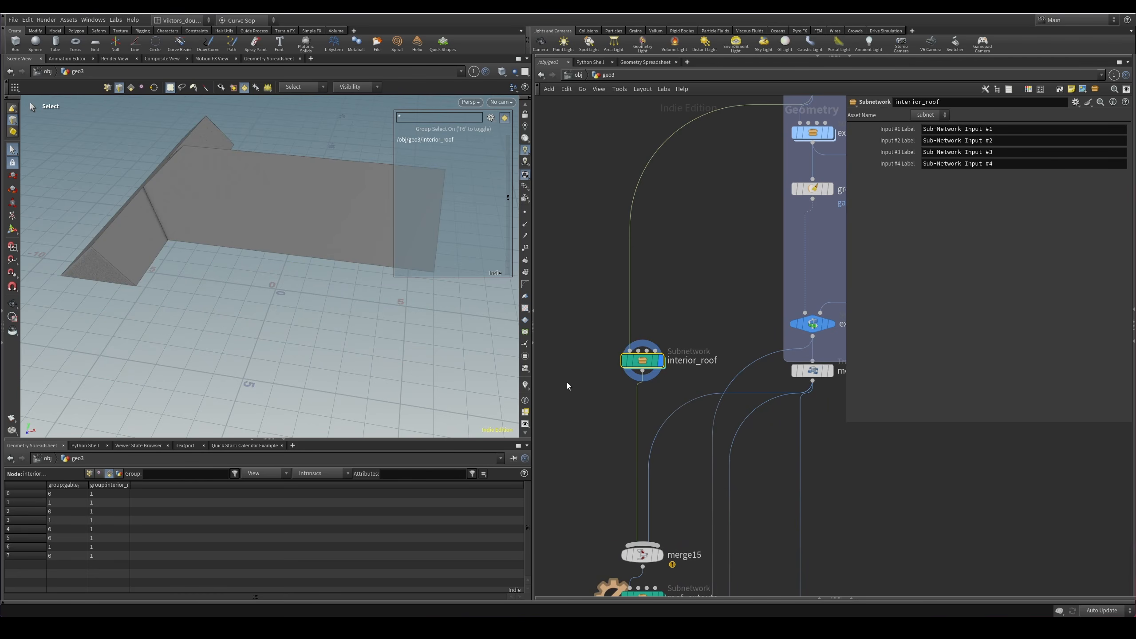
pyautogui.press('s')
# Display the merge15 node and examine the interior and exterior roofs together from several angles in wireframe and shaded display.
pyautogui.moveTo(656, 579); pyautogui.dragTo(650, 485, button='middle')
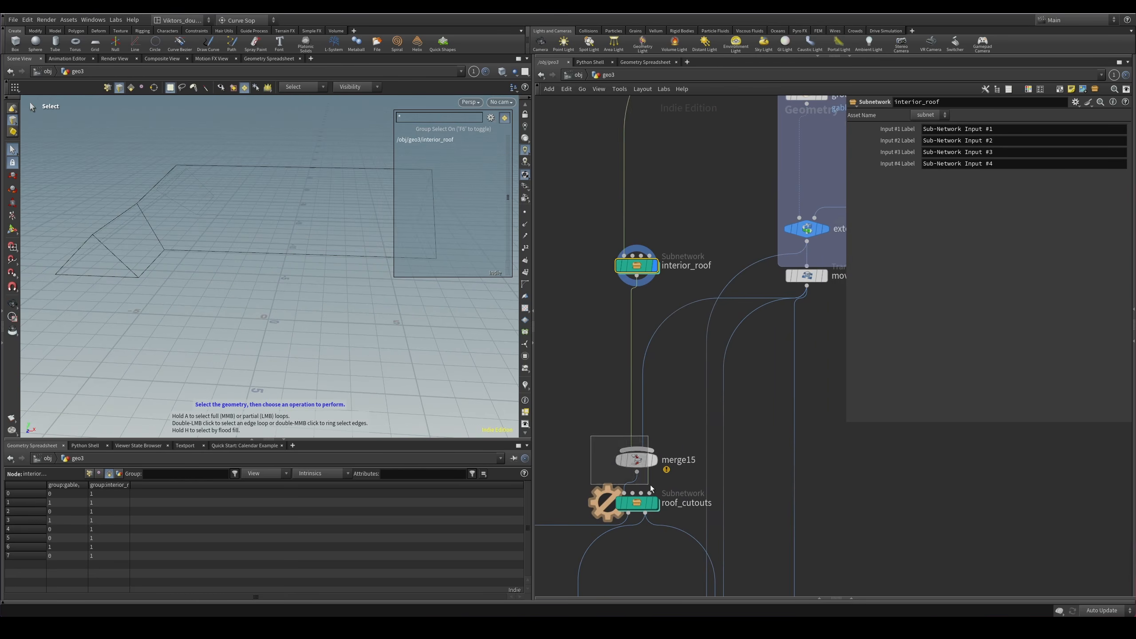
pyautogui.click(643, 460)
pyautogui.hotkey('shift', 'w')
pyautogui.moveTo(344, 262)
pyautogui.keyDown('alt'); pyautogui.mouseDown()
pyautogui.moveTo(340, 233)
pyautogui.moveTo(301, 251)
pyautogui.moveTo(290, 175)
pyautogui.mouseUp(); pyautogui.keyUp('alt')
pyautogui.hotkey('shift', 'w')
pyautogui.hotkey('shift', 'w')
pyautogui.hotkey('shift', 'w')
pyautogui.moveTo(294, 223)
pyautogui.keyDown('alt'); pyautogui.mouseDown()
pyautogui.moveTo(215, 218)
pyautogui.moveTo(286, 251)
pyautogui.mouseUp(); pyautogui.keyUp('alt')
pyautogui.hotkey('shift', 'w')
pyautogui.press('3')
pyautogui.hotkey('shift', 'w')
pyautogui.moveTo(353, 286)
pyautogui.keyDown('alt'); pyautogui.mouseDown()
pyautogui.moveTo(388, 259)
pyautogui.moveTo(309, 293)
pyautogui.moveTo(210, 268)
pyautogui.mouseUp(); pyautogui.keyUp('alt')
pyautogui.hotkey('shift', 'w')
pyautogui.keyDown('alt'); pyautogui.moveTo(210, 268); pyautogui.dragTo(269, 290, button='middle'); pyautogui.keyUp('alt')
pyautogui.hotkey('shift', 'w')
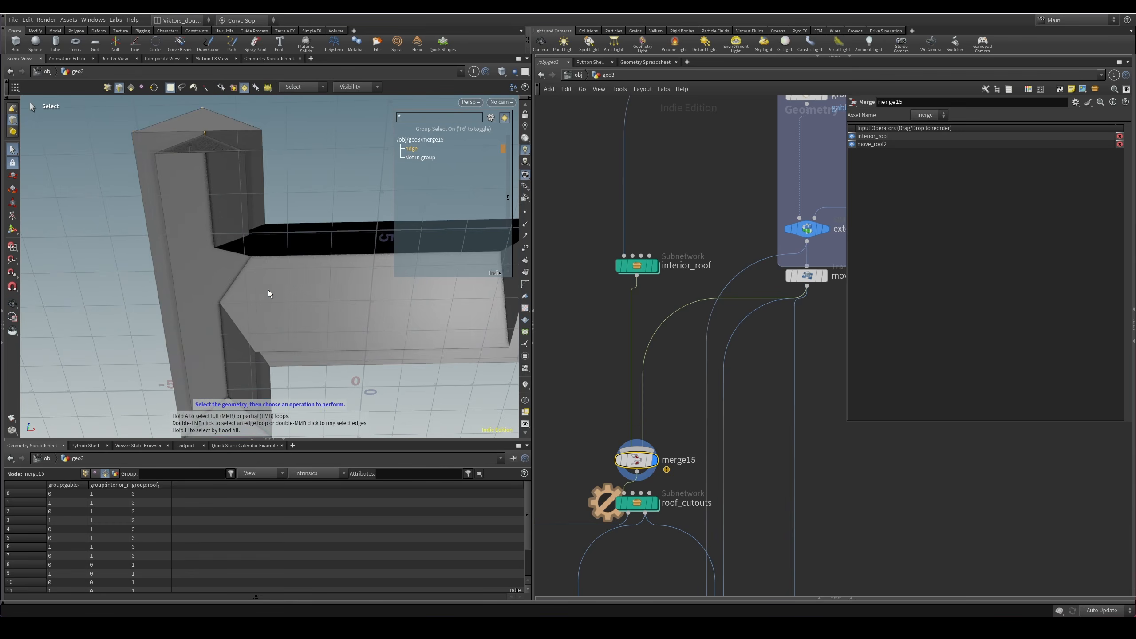
pyautogui.press('4')
pyautogui.keyDown('alt'); pyautogui.moveTo(303, 181); pyautogui.dragTo(265, 245); pyautogui.keyUp('alt')
pyautogui.press('1')
# Open the interior_roof subnetwork and display its input null node.
pyautogui.click(632, 267)
pyautogui.press('r')
pyautogui.moveTo(679, 230); pyautogui.dragTo(686, 357, button='middle')
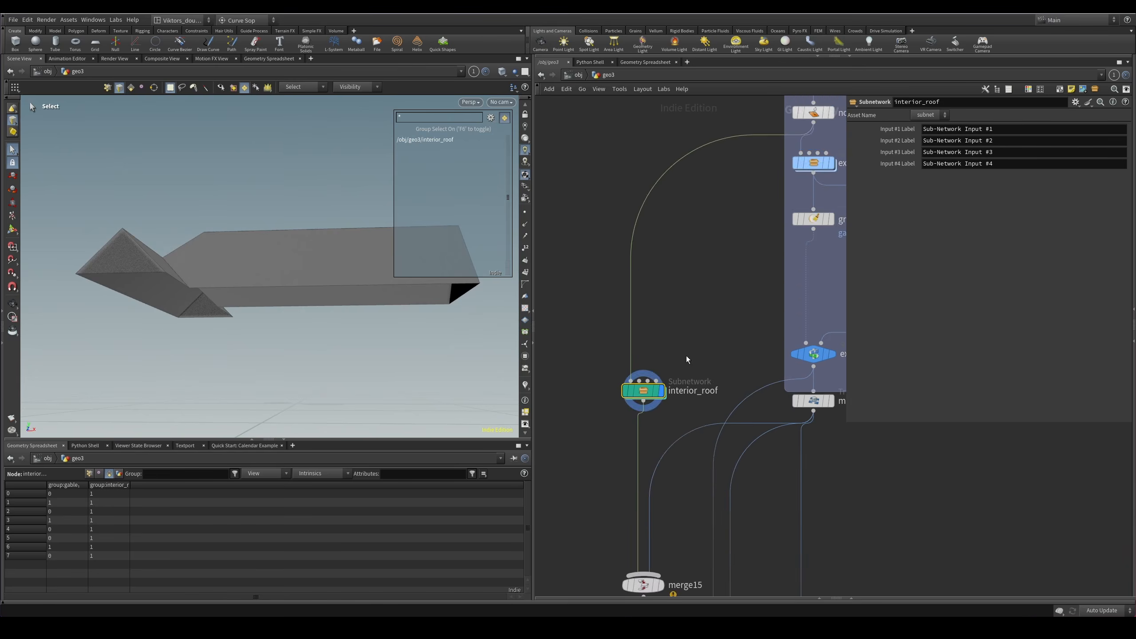
pyautogui.scroll(3, 654, 386)
pyautogui.doubleClick(641, 393)
pyautogui.scroll(-3, 689, 378)
pyautogui.scroll(3, 688, 300)
pyautogui.click(662, 282)
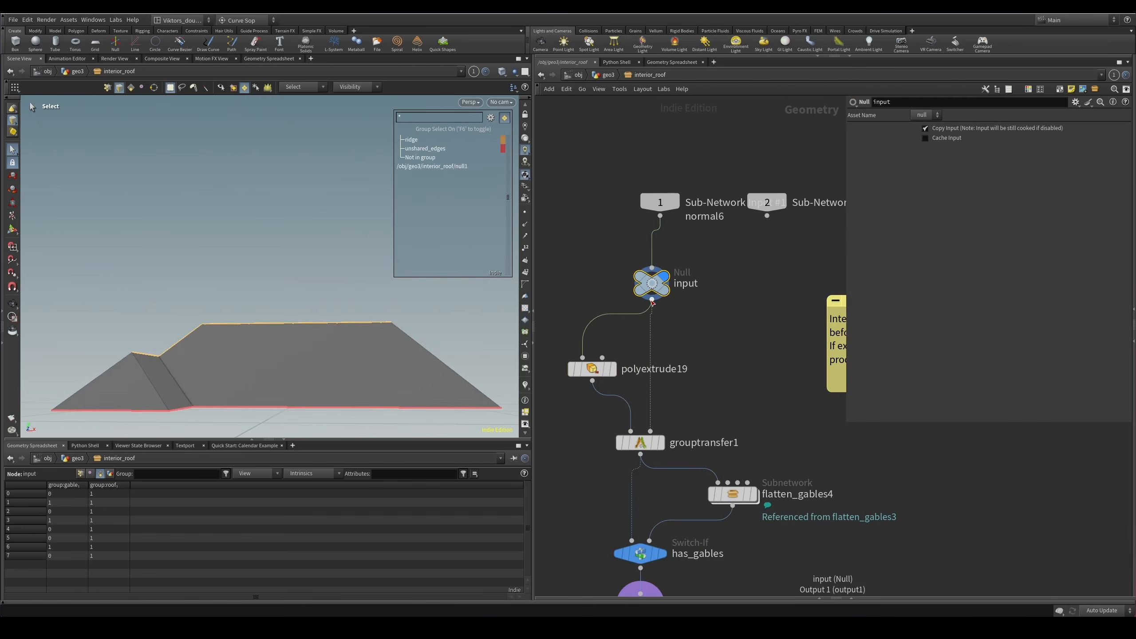
# Display the polyextrude19 node and examine its distance expression and the extruded roof, including the underside and wireframe.
pyautogui.keyDown('alt'); pyautogui.moveTo(269, 291); pyautogui.dragTo(229, 339); pyautogui.keyUp('alt')
pyautogui.scroll(4, 604, 358)
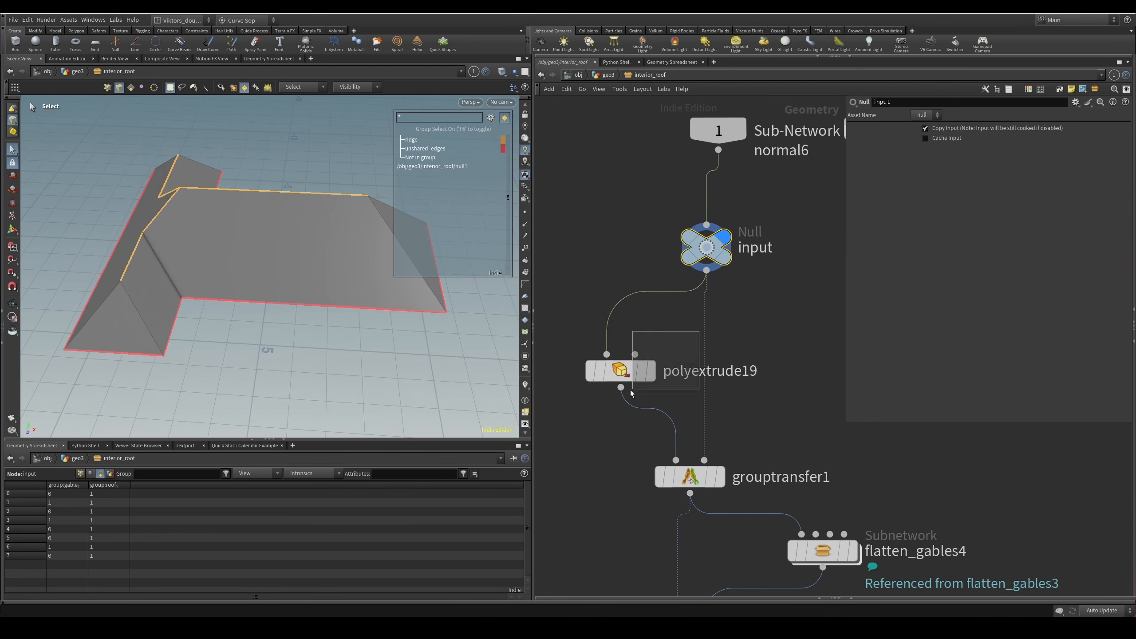
pyautogui.click(624, 376)
pyautogui.press('r')
pyautogui.keyDown('alt'); pyautogui.moveTo(378, 293); pyautogui.dragTo(343, 301); pyautogui.keyUp('alt')
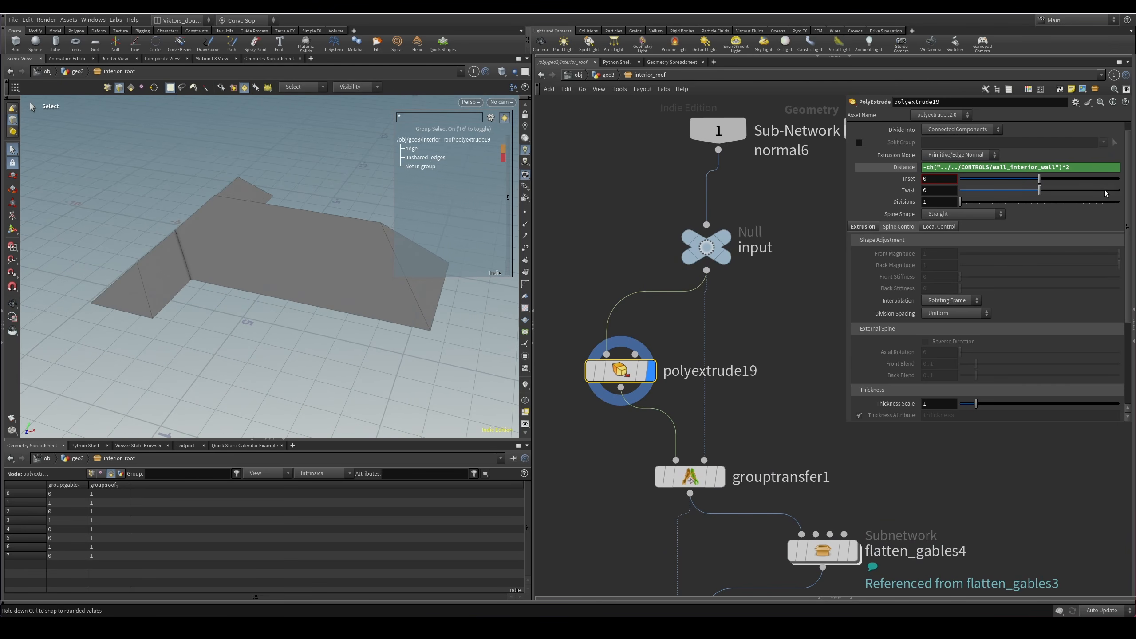
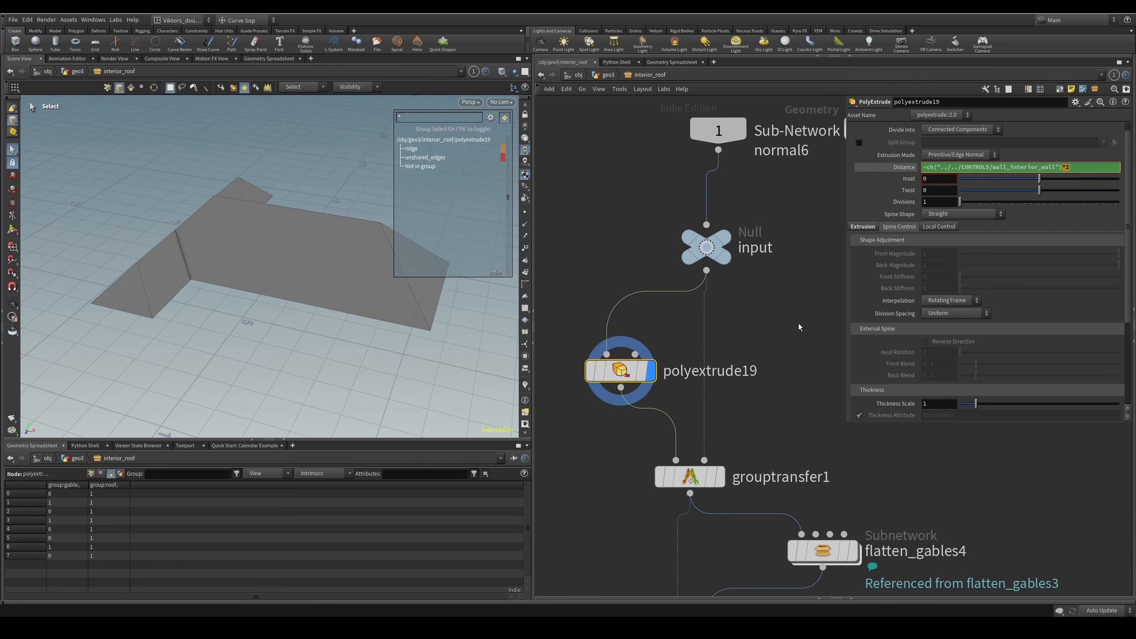
pyautogui.press('w')
pyautogui.moveTo(269, 326)
pyautogui.mouseDown()
pyautogui.moveTo(348, 315)
pyautogui.moveTo(292, 310)
pyautogui.moveTo(304, 249)
pyautogui.moveTo(287, 237)
pyautogui.moveTo(313, 246)
pyautogui.mouseUp()
pyautogui.press('w')
pyautogui.press('s')
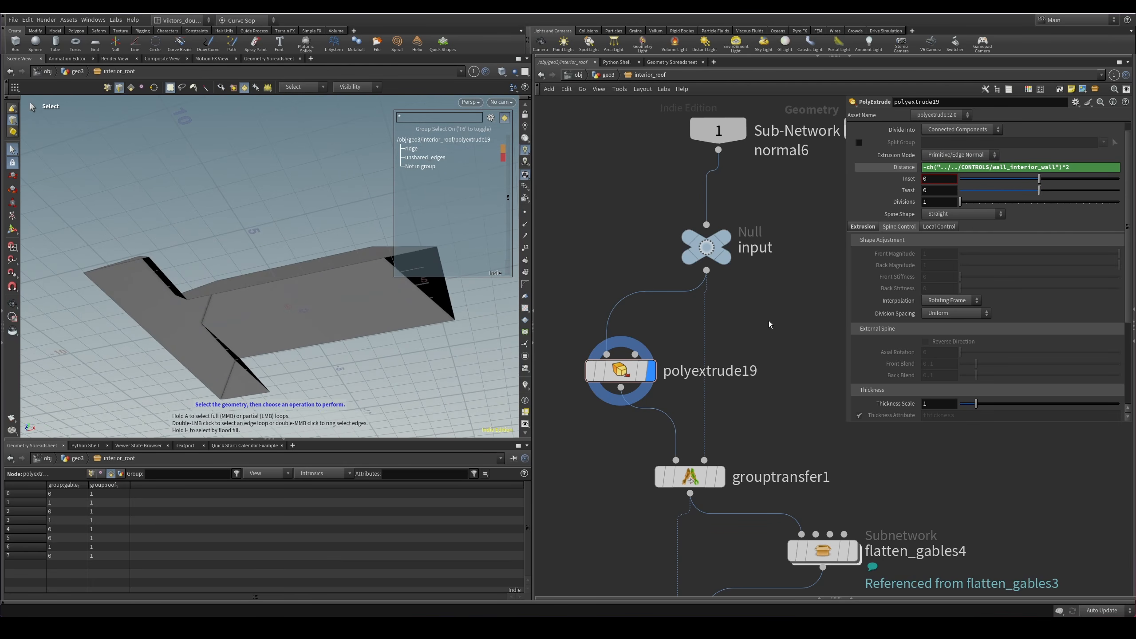
# Display the grouptransfer1 node and examine the gable_flatten_pts points on the extruded roof.
pyautogui.scroll(-5, 769, 325)
pyautogui.press('Escape')
pyautogui.moveTo(322, 296); pyautogui.dragTo(299, 364)
pyautogui.click(711, 397)
pyautogui.press('Escape')
pyautogui.press('Escape')
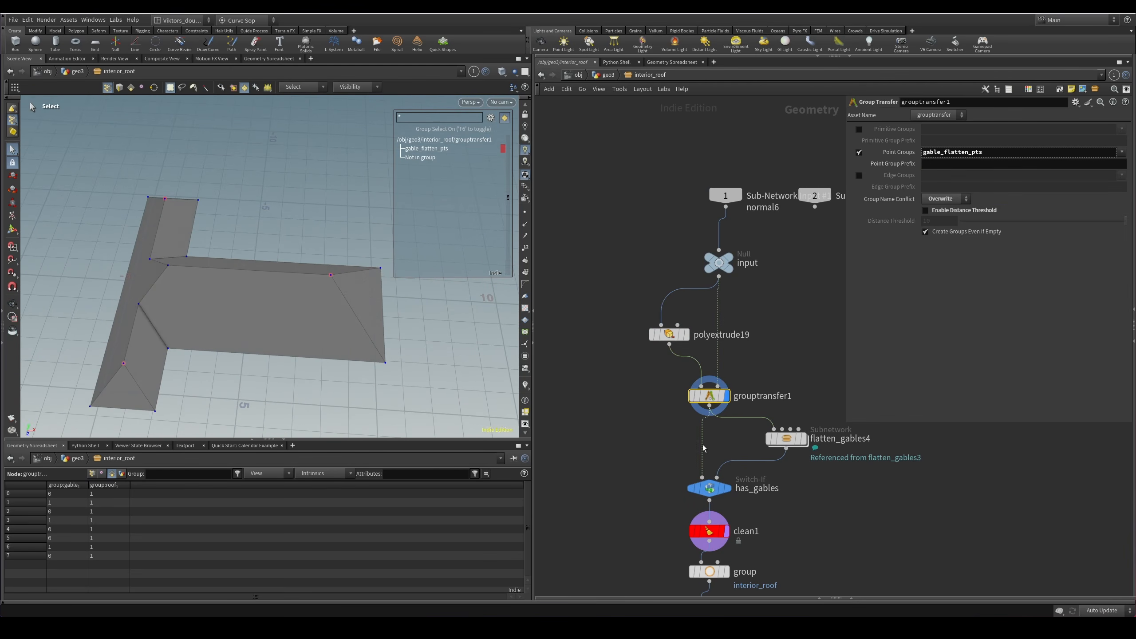
# Display the has_gables switch and examine the roof with its gable ends flattened.
pyautogui.moveTo(703, 448); pyautogui.dragTo(666, 392, button='middle')
pyautogui.click(672, 432)
pyautogui.press('Escape')
pyautogui.moveTo(331, 354); pyautogui.dragTo(362, 327)
pyautogui.press('s')
pyautogui.scroll(3, 641, 360)
pyautogui.moveTo(596, 315); pyautogui.dragTo(587, 378, button='middle')
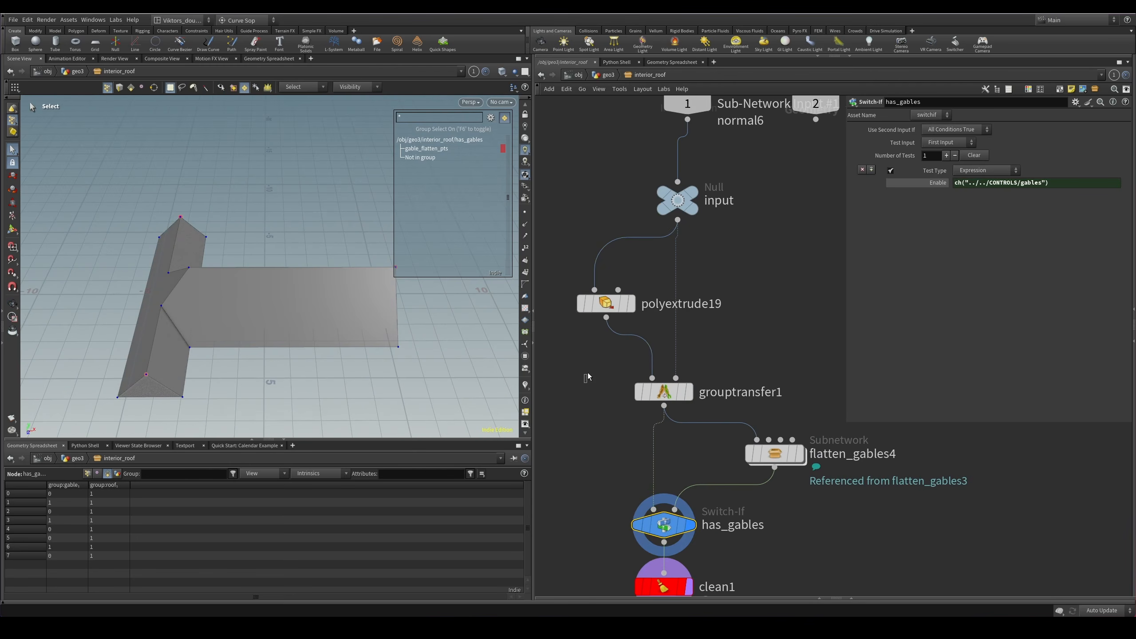
# Display grouptransfer1 and polyextrude19 in turn to compare the point groups before and after the transfer.
pyautogui.click(630, 303)
pyautogui.scroll(1, 610, 391)
pyautogui.click(664, 392)
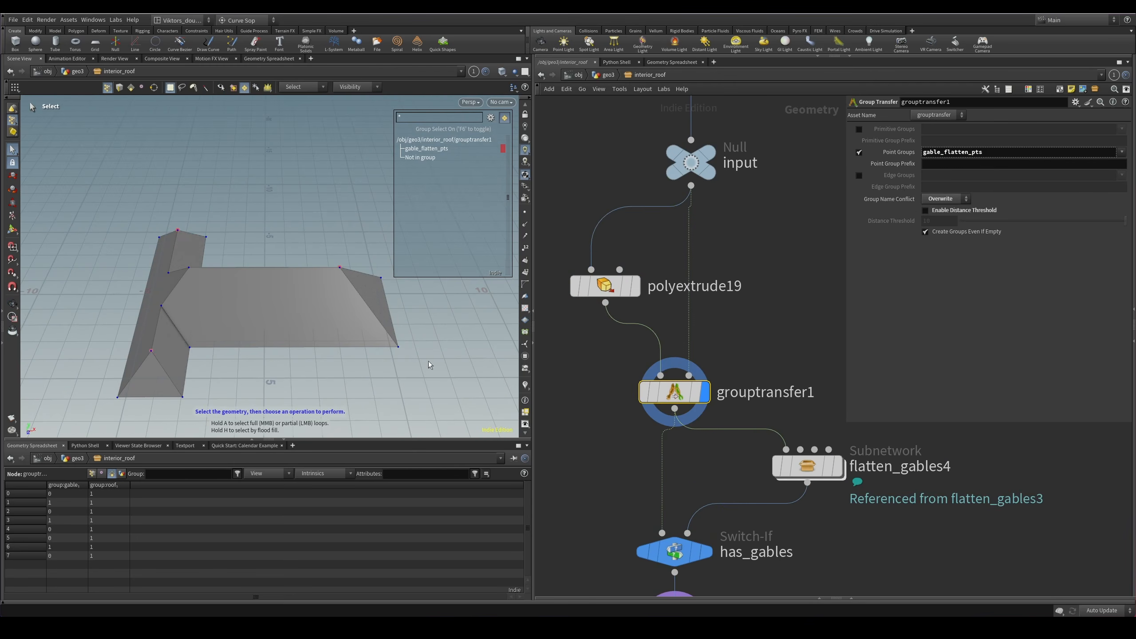
pyautogui.click(610, 284)
pyautogui.moveTo(287, 338); pyautogui.dragTo(237, 330)
pyautogui.moveTo(575, 359); pyautogui.dragTo(629, 396, button='middle')
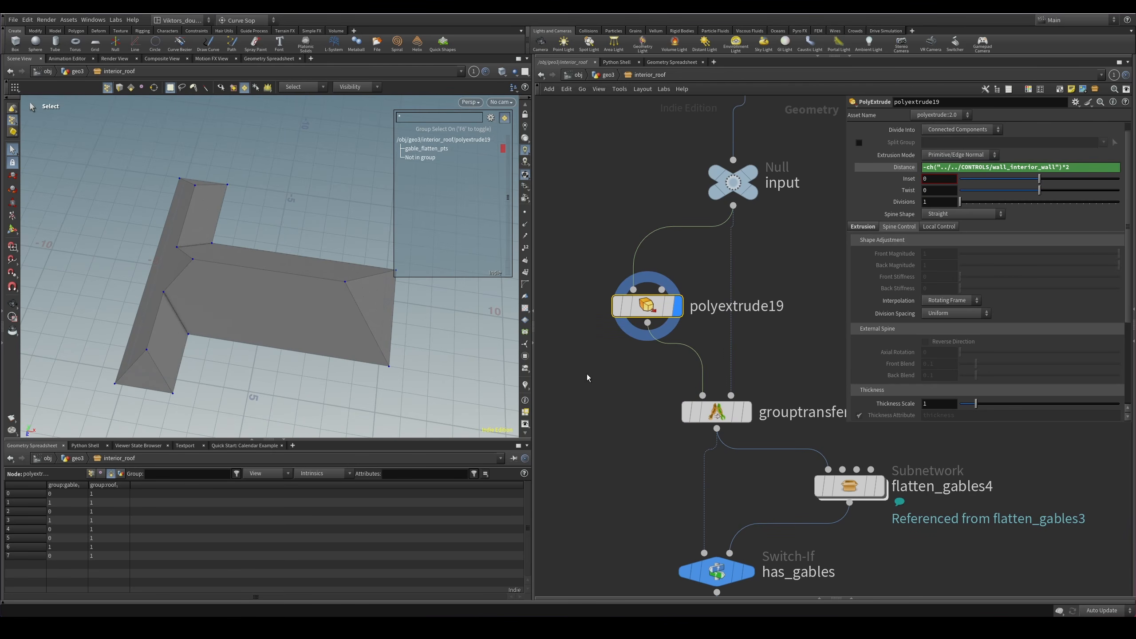
# Inspect the point, edge and primitive groups on the polyextrude19 geometry by cycling through the selection modes.
pyautogui.press('2')
pyautogui.press('4')
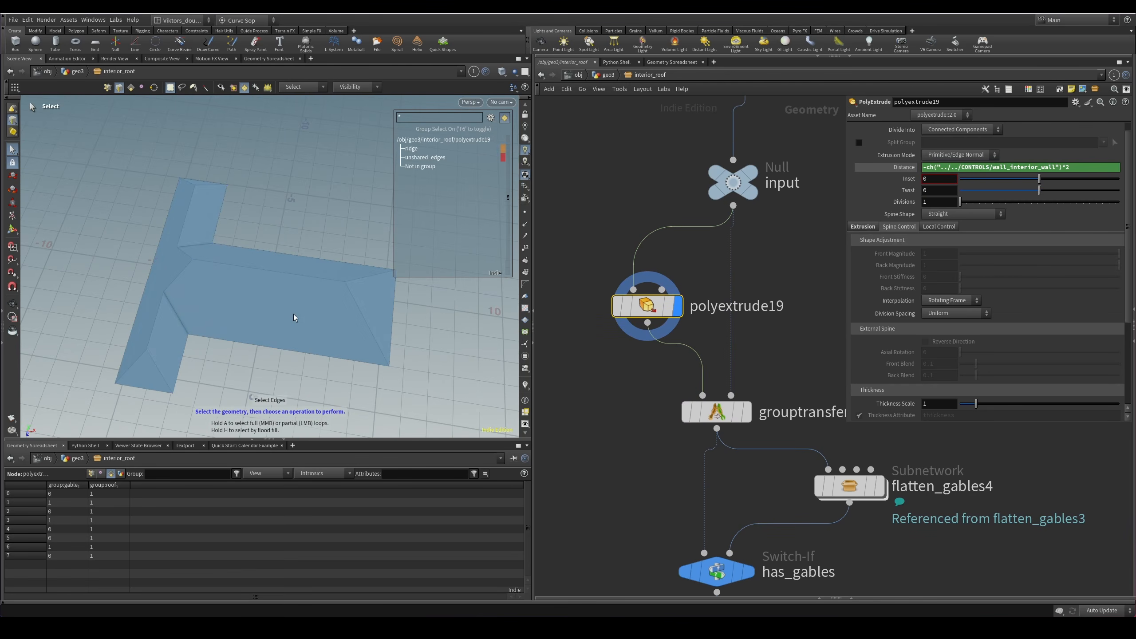
pyautogui.press('2')
pyautogui.press('3')
pyautogui.press('4')
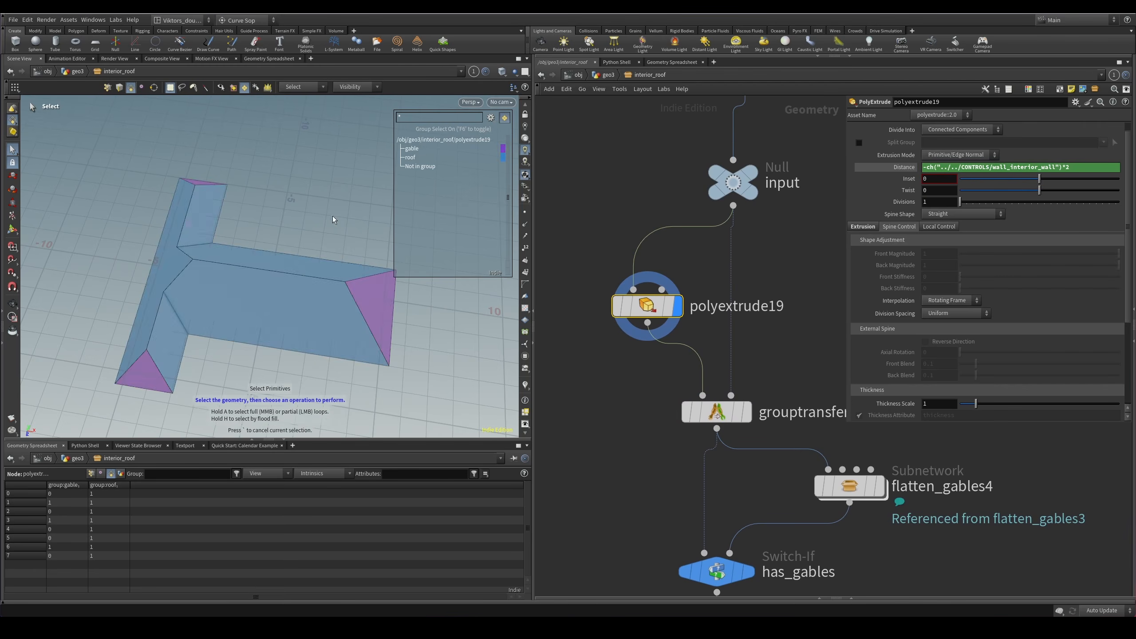
pyautogui.press('2')
# Display the grouptransfer1 node again and check from several angles which ridge points belong to gable_flatten_pts.
pyautogui.press('Escape')
pyautogui.moveTo(314, 284); pyautogui.dragTo(368, 268)
pyautogui.press('s')
pyautogui.click(716, 411)
pyautogui.moveTo(664, 441); pyautogui.dragTo(619, 421, button='middle')
pyautogui.press('r')
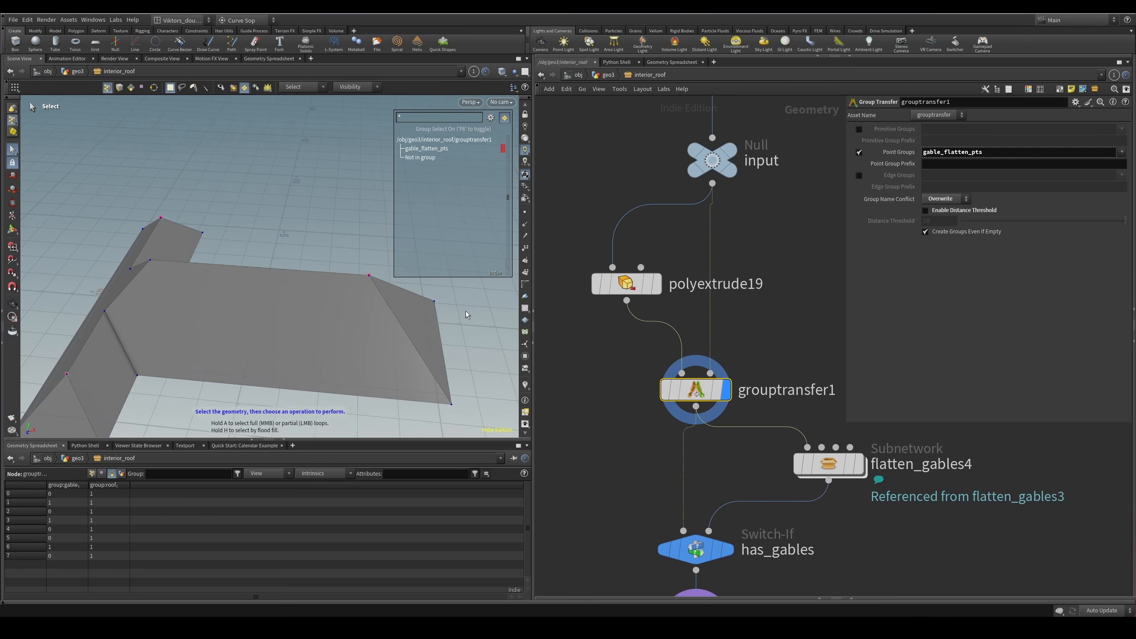
pyautogui.press('Escape')
pyautogui.moveTo(308, 269); pyautogui.dragTo(320, 287)
# Display the flatten_gables4 subnetwork and show its point groups on the flattened gable ends.
pyautogui.moveTo(572, 434); pyautogui.dragTo(537, 340, button='middle')
pyautogui.click(657, 459)
pyautogui.click(778, 362)
pyautogui.moveTo(784, 352); pyautogui.dragTo(688, 340, button='middle')
pyautogui.press('r')
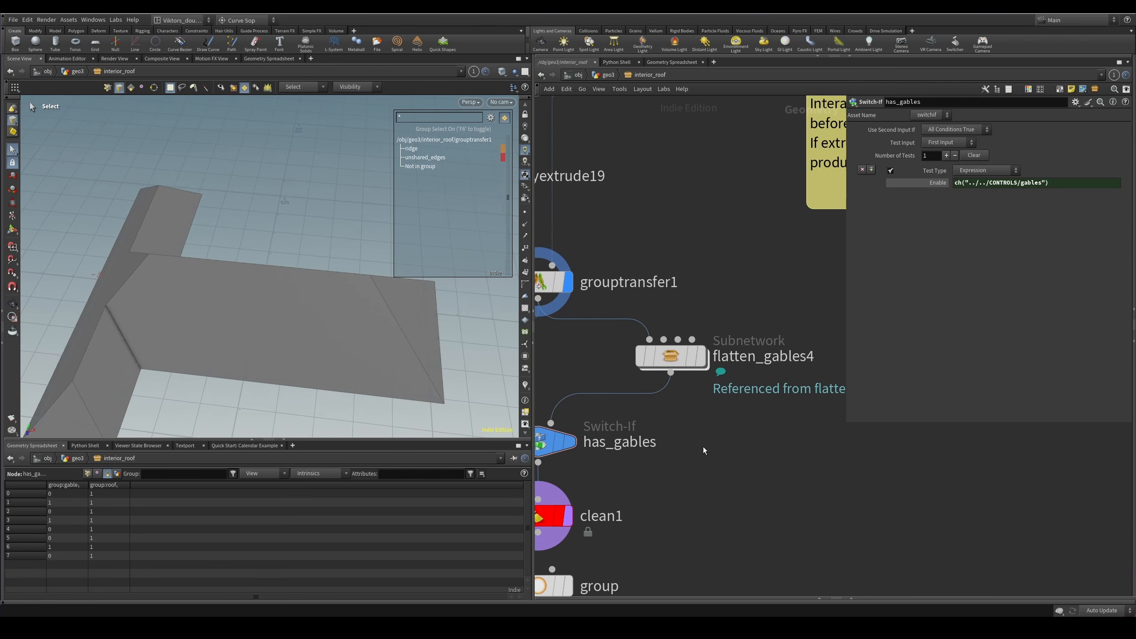
pyautogui.press('1')
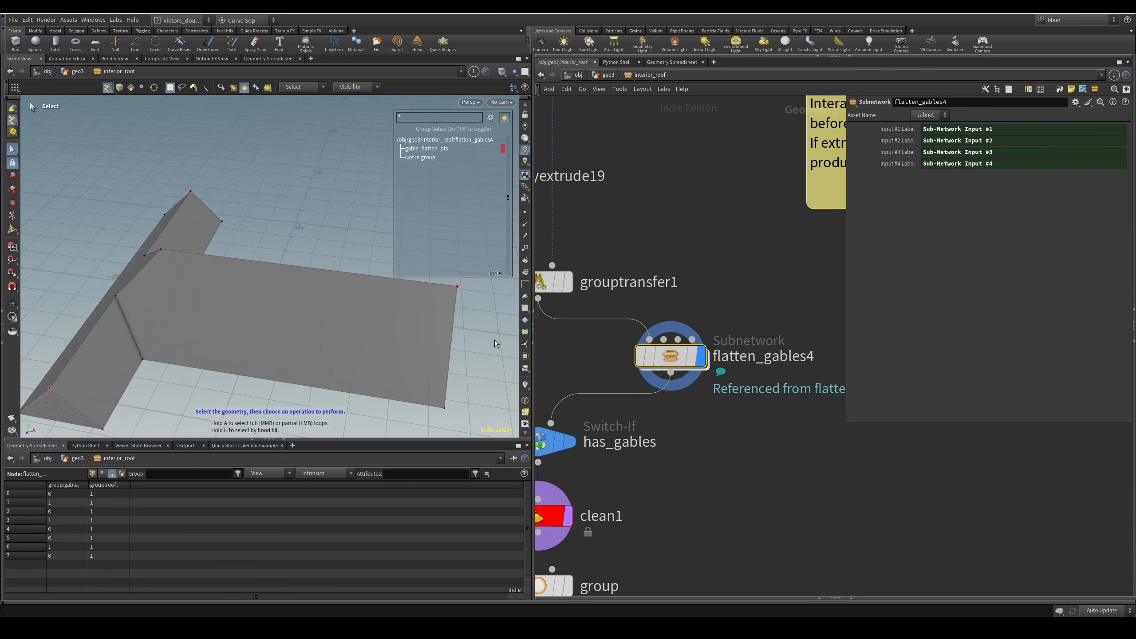
# Look inside the flatten_gables4 subnetwork and return to the interior_roof network.
pyautogui.scroll(-2, 703, 404)
pyautogui.scroll(3, 715, 353)
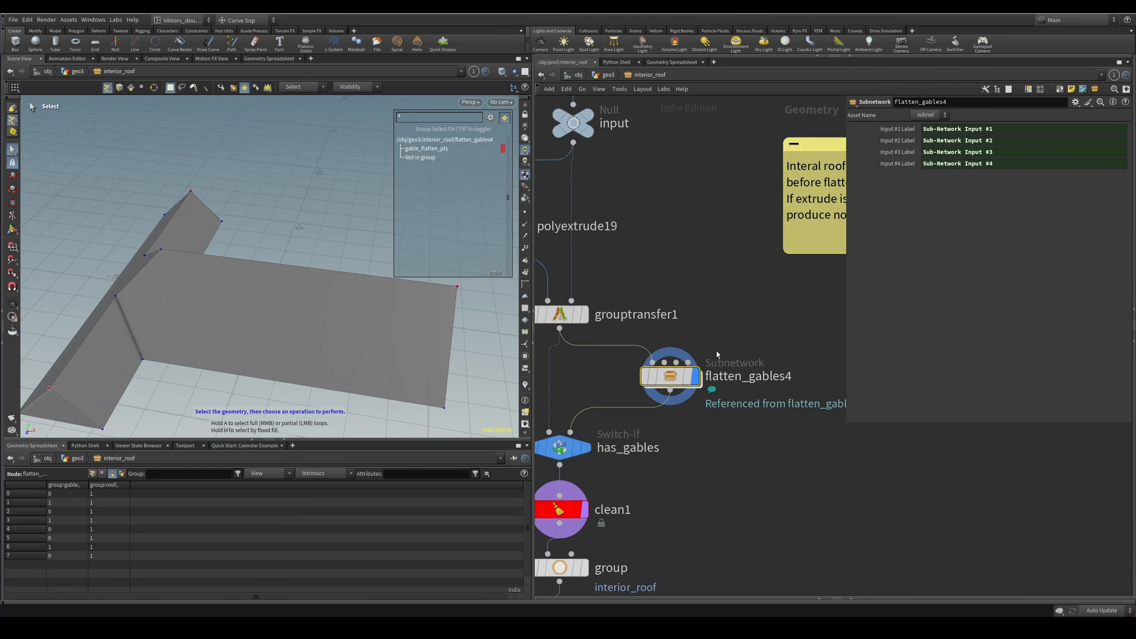
pyautogui.moveTo(717, 347); pyautogui.dragTo(764, 336, button='middle')
pyautogui.doubleClick(697, 384)
pyautogui.press('u')
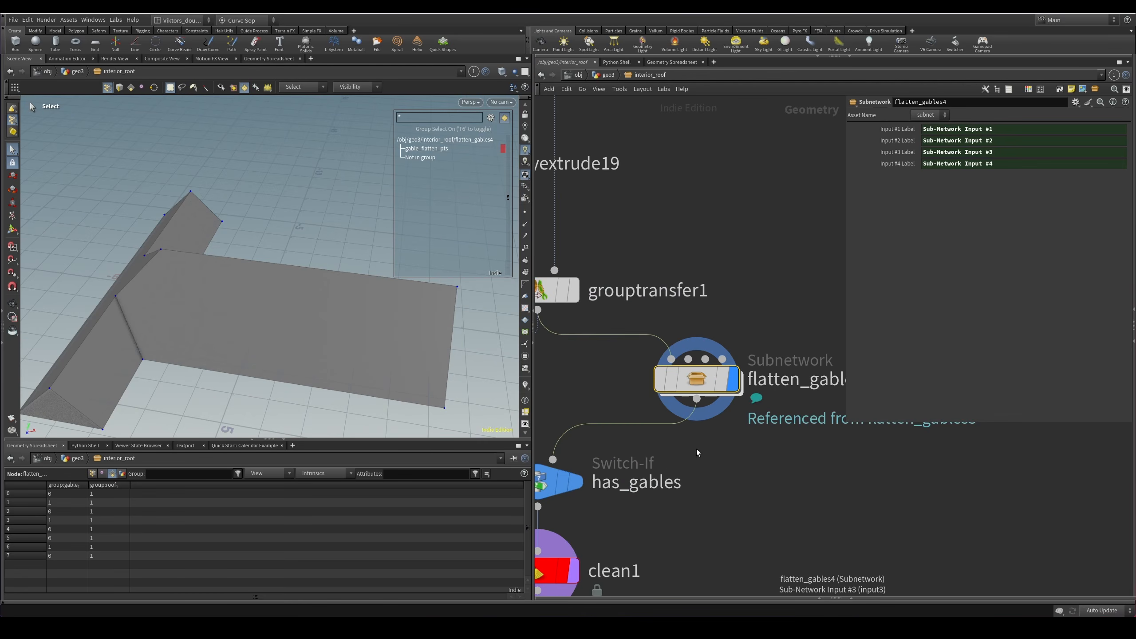
# Display the has_gables switch and orbit around the roof to check the selected gable variant.
pyautogui.click(671, 413)
pyautogui.keyDown('alt'); pyautogui.moveTo(430, 316); pyautogui.dragTo(375, 264); pyautogui.keyUp('alt')
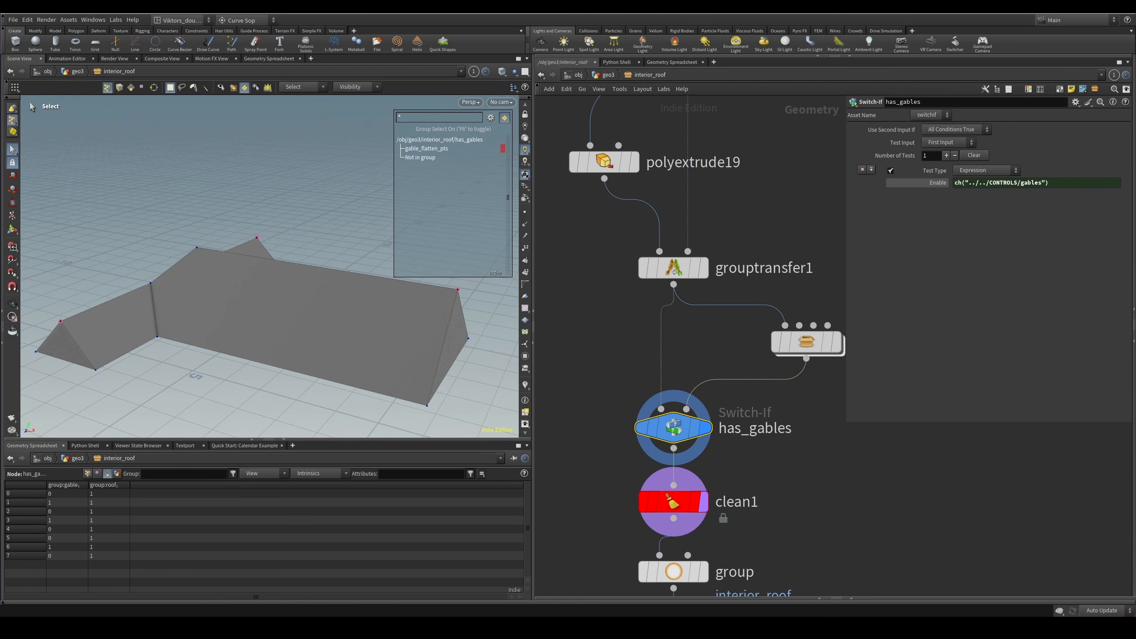
pyautogui.moveTo(848, 490); pyautogui.dragTo(861, 409, button='middle')
pyautogui.keyDown('alt'); pyautogui.moveTo(436, 350); pyautogui.dragTo(490, 364); pyautogui.keyUp('alt')
pyautogui.scroll(1, 718, 504)
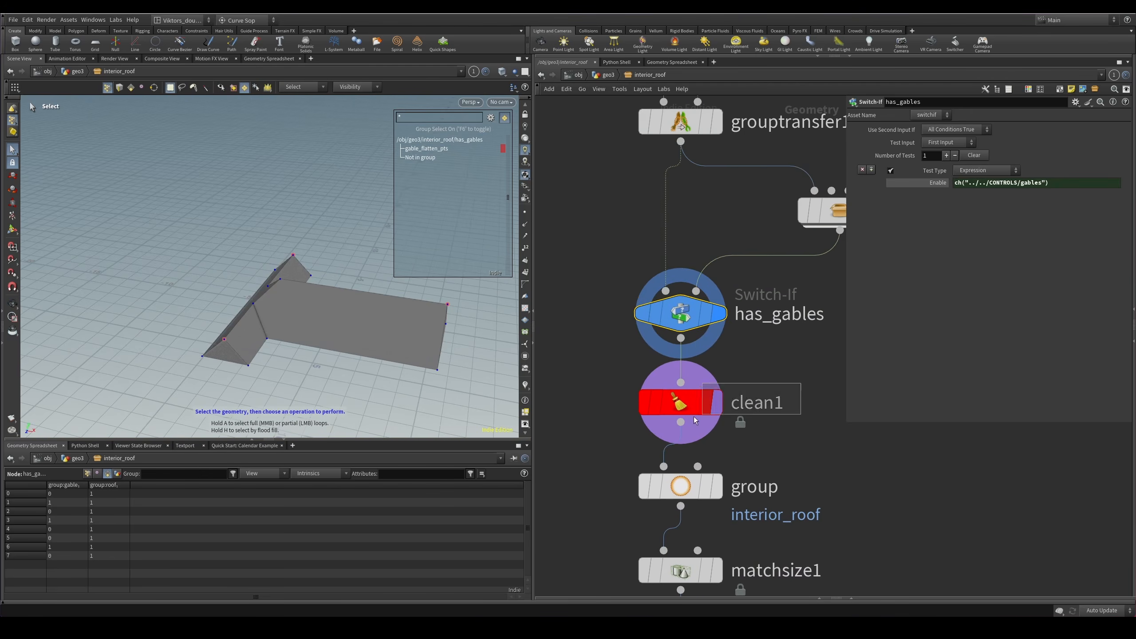
# Display the group node that assigns the interior_roof primitive group.
pyautogui.moveTo(572, 450); pyautogui.dragTo(597, 398, button='middle')
pyautogui.click(680, 425)
pyautogui.scroll(-2, 753, 411)
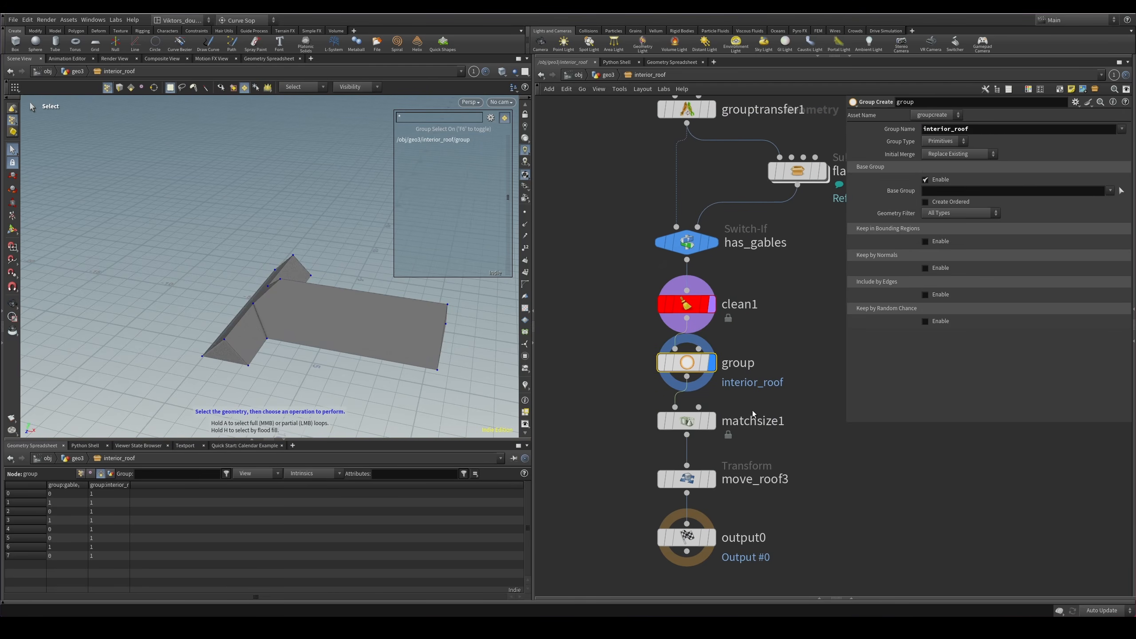
# Display the matchsize1 node and examine the roof's base against the ground plane.
pyautogui.moveTo(793, 410); pyautogui.dragTo(670, 446)
pyautogui.press('r')
pyautogui.moveTo(623, 462); pyautogui.dragTo(626, 436, button='middle')
pyautogui.keyDown('alt'); pyautogui.moveTo(315, 380); pyautogui.dragTo(276, 343); pyautogui.keyUp('alt')
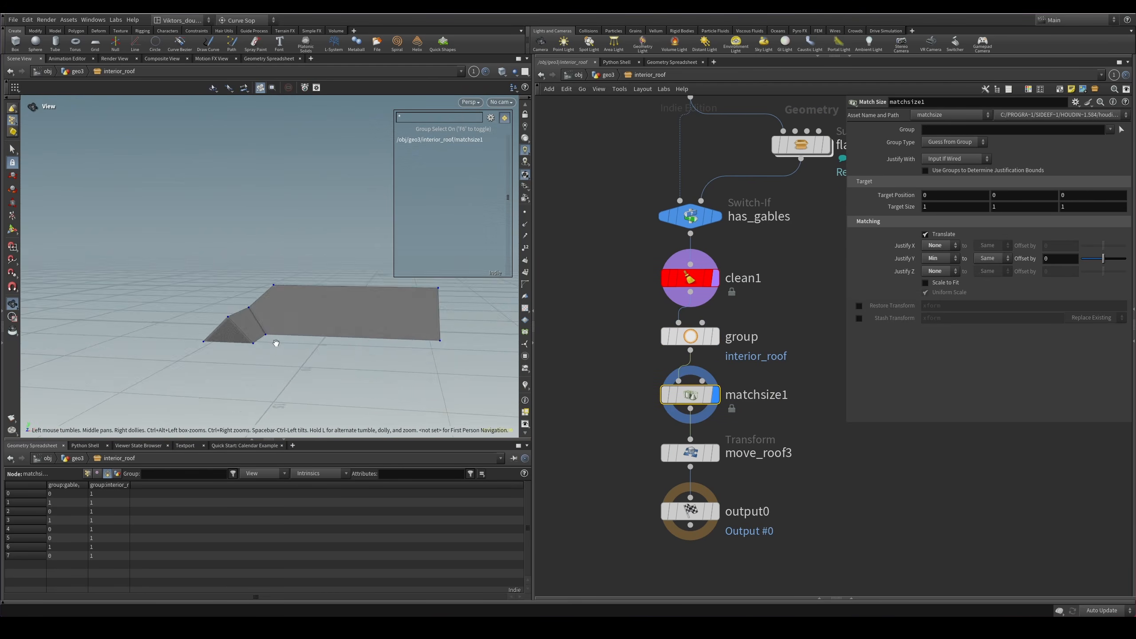
pyautogui.moveTo(276, 342); pyautogui.dragTo(315, 319, button='right')
pyautogui.moveTo(236, 351)
pyautogui.mouseDown()
pyautogui.moveTo(250, 355)
pyautogui.moveTo(228, 351)
pyautogui.mouseUp()
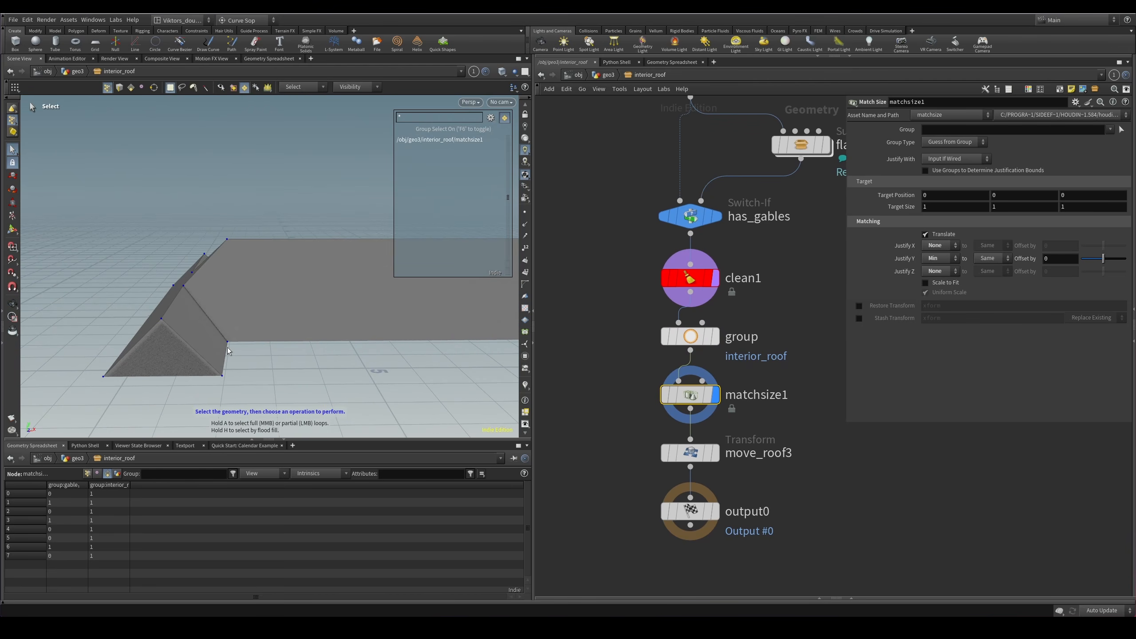
# Display the move_roof3 transform and examine the roof at its raised position.
pyautogui.moveTo(602, 431); pyautogui.dragTo(726, 464)
pyautogui.press('r')
pyautogui.keyDown('alt'); pyautogui.moveTo(320, 275); pyautogui.dragTo(247, 317); pyautogui.keyUp('alt')
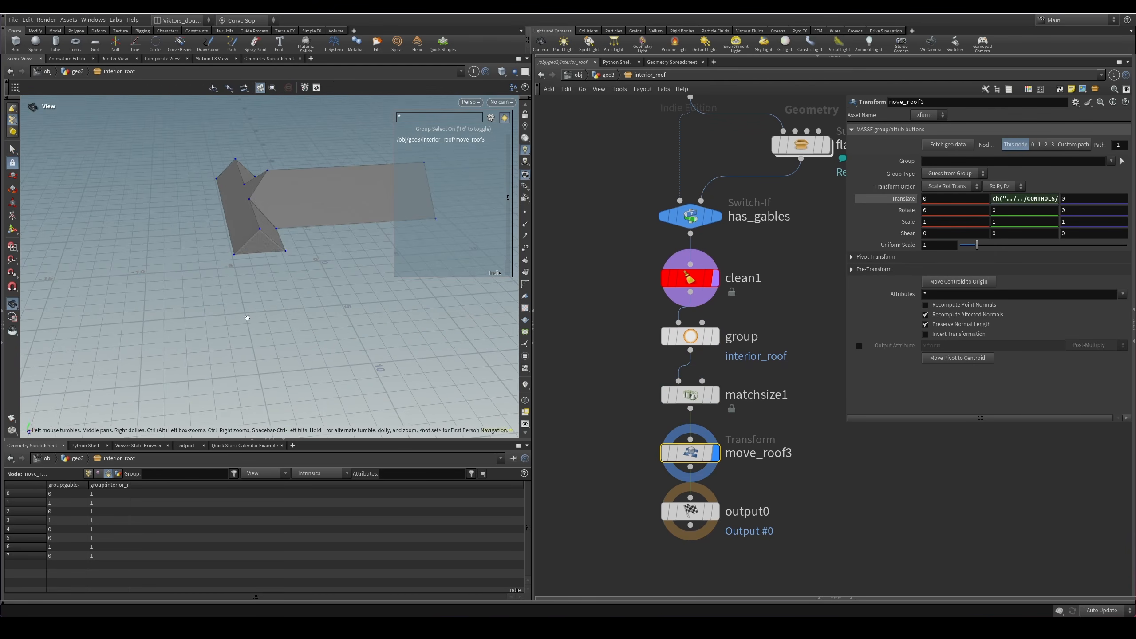
pyautogui.keyDown('alt'); pyautogui.moveTo(298, 281); pyautogui.dragTo(319, 277); pyautogui.keyUp('alt')
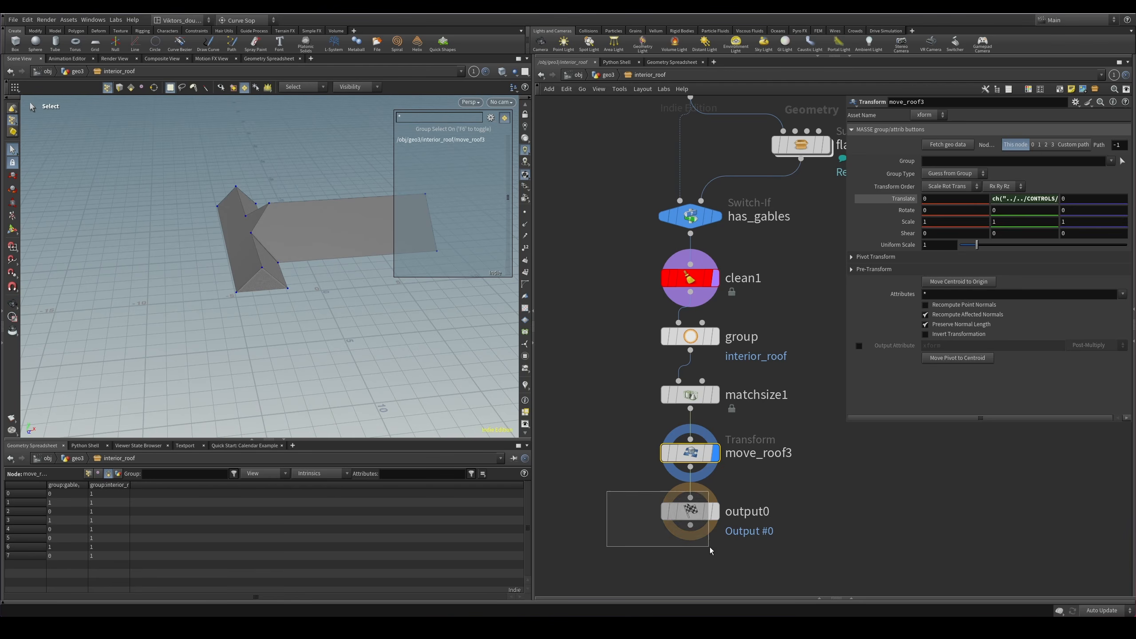
# Display the output0 node and go back up to the geo3 network.
pyautogui.moveTo(710, 547); pyautogui.dragTo(712, 548)
pyautogui.press('r')
pyautogui.click(610, 75)
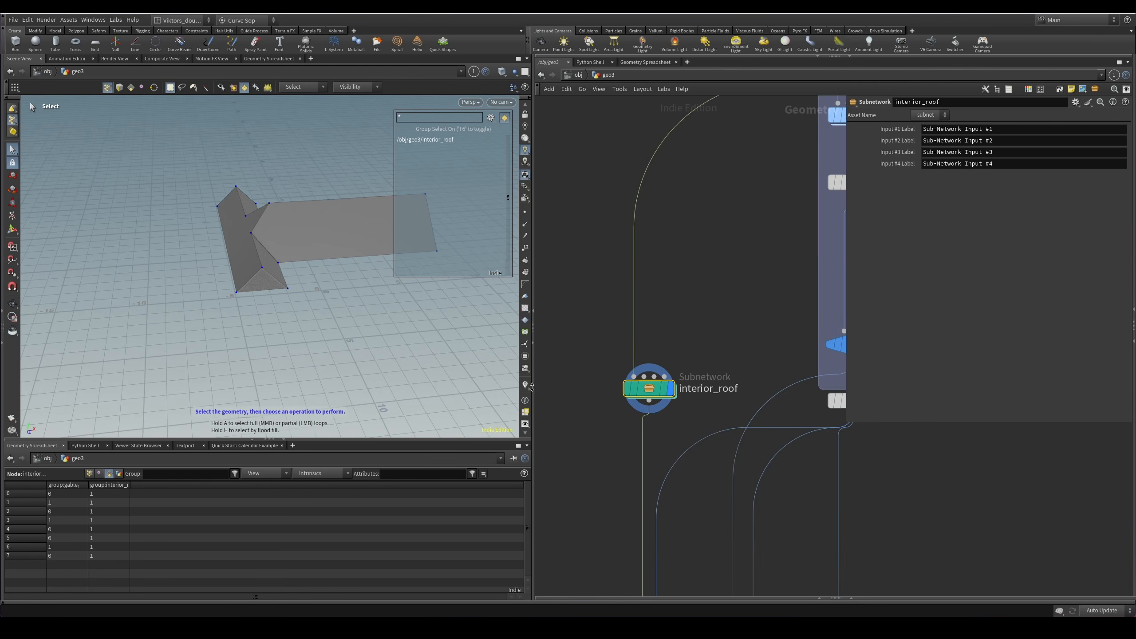
# Display the merge15 node and examine the combined interior and exterior roofs from below in edge selection mode.
pyautogui.scroll(-3, 606, 526)
pyautogui.moveTo(606, 526); pyautogui.dragTo(634, 360, button='middle')
pyautogui.scroll(2, 642, 310)
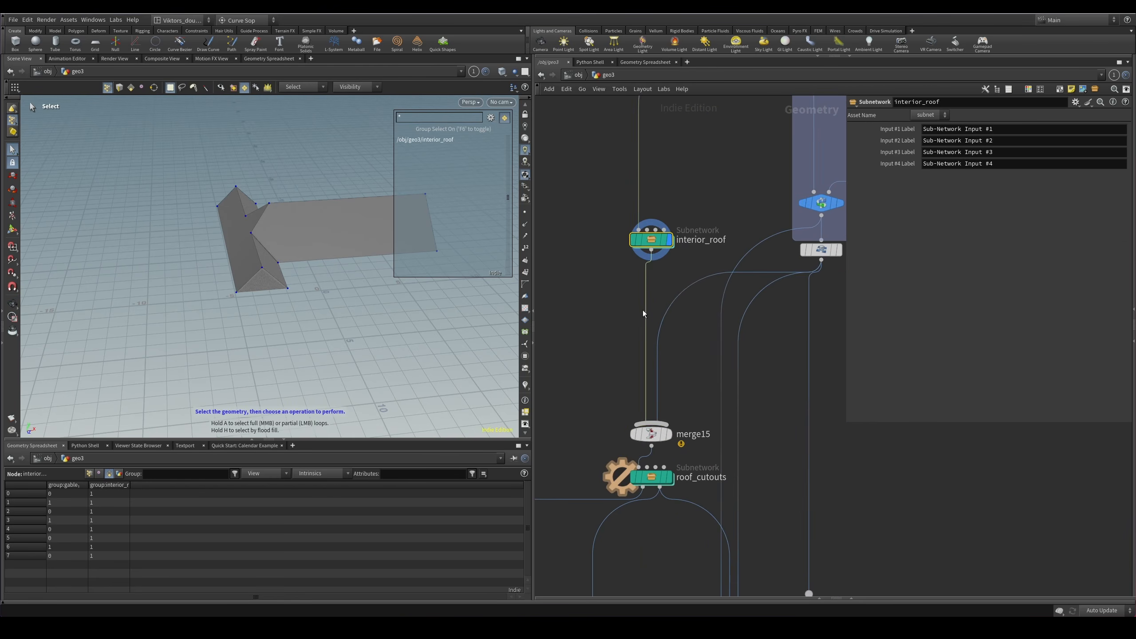
pyautogui.moveTo(676, 429); pyautogui.dragTo(716, 433)
pyautogui.press('r')
pyautogui.keyDown('alt'); pyautogui.moveTo(293, 264); pyautogui.dragTo(304, 181); pyautogui.keyUp('alt')
pyautogui.press('3')
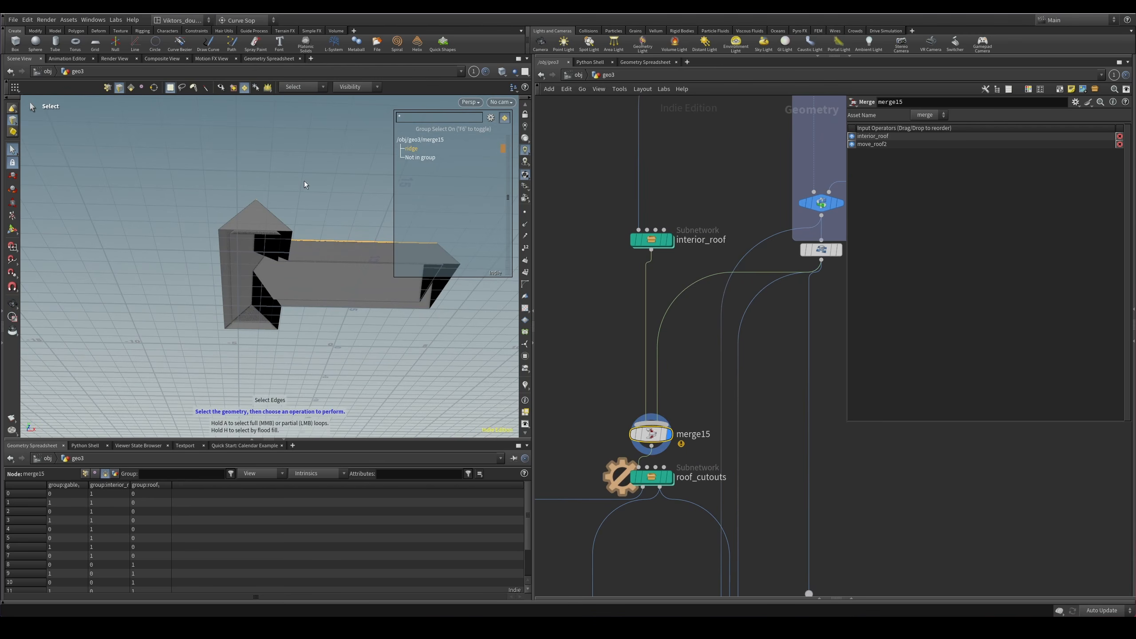
# Display the clip1 node to cut the final building open and look closely at the dormer's interior roof junction.
pyautogui.scroll(-5, 588, 386)
pyautogui.moveTo(709, 573); pyautogui.dragTo(683, 311, button='middle')
pyautogui.scroll(-4, 720, 483)
pyautogui.scroll(3, 708, 429)
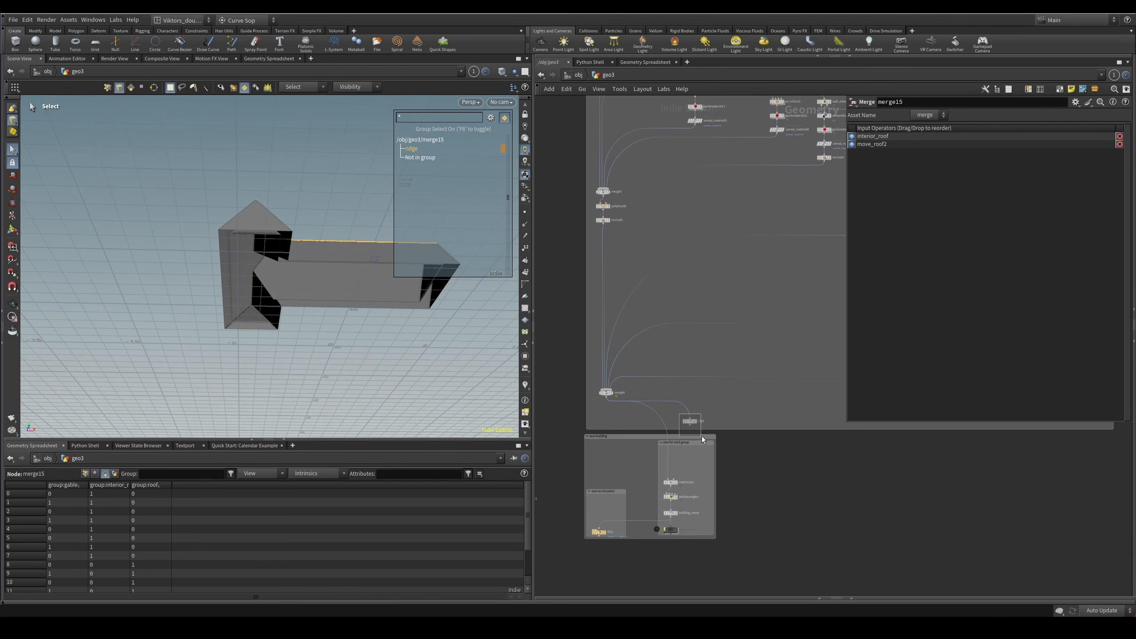
pyautogui.click(689, 420)
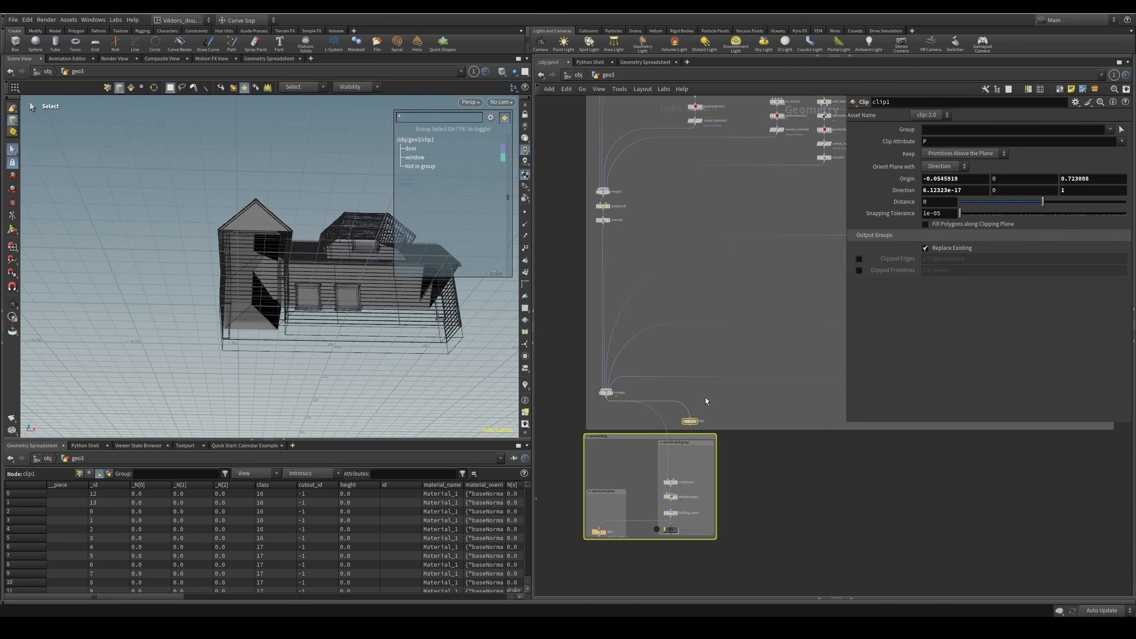
pyautogui.press('Escape')
pyautogui.moveTo(358, 268); pyautogui.dragTo(410, 313)
pyautogui.scroll(10, 410, 313)
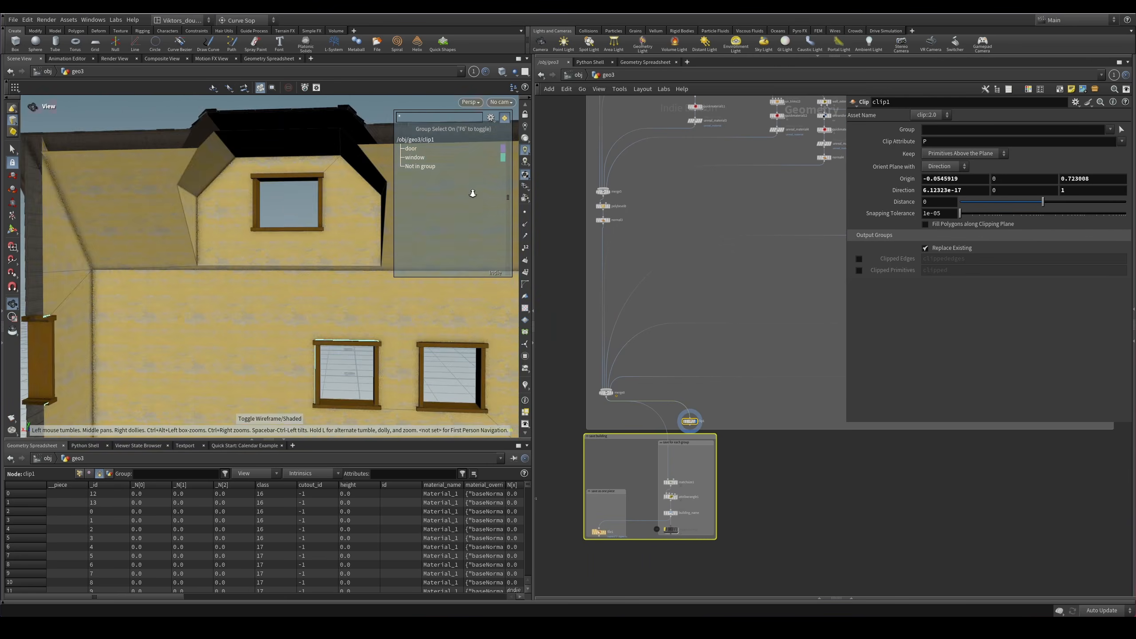
pyautogui.scroll(6, 304, 283)
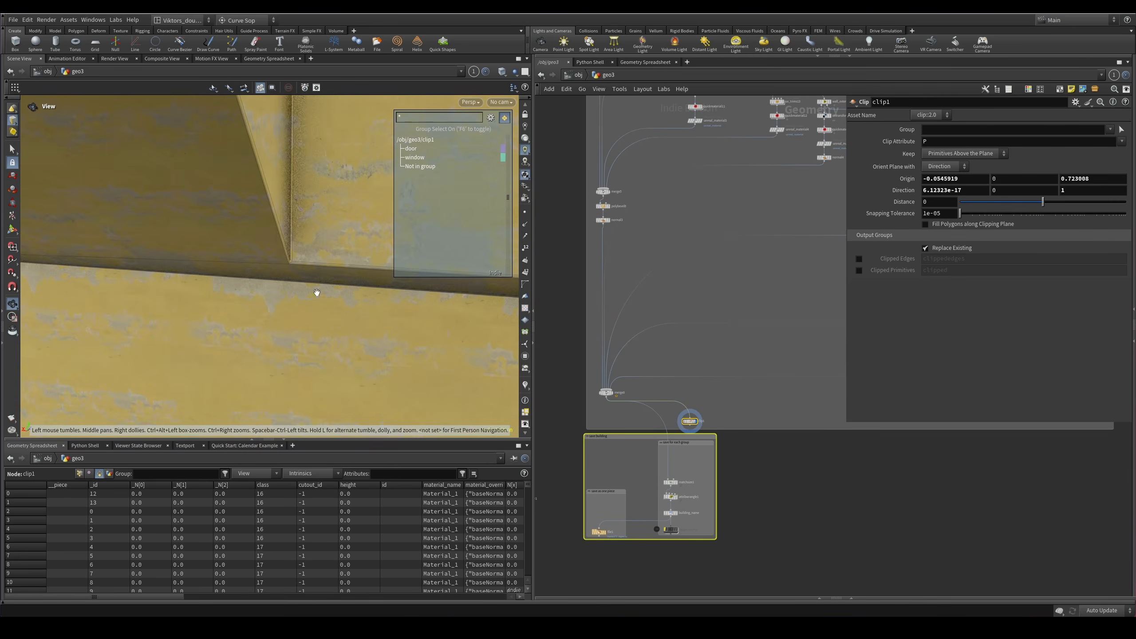
# Examine the clipped building's interior roof and walls up close and as a whole, toggling wireframe and shaded display.
pyautogui.press('w')
pyautogui.press('w')
pyautogui.moveTo(288, 278)
pyautogui.mouseDown()
pyautogui.moveTo(280, 243)
pyautogui.moveTo(200, 242)
pyautogui.moveTo(188, 257)
pyautogui.moveTo(245, 253)
pyautogui.moveTo(279, 233)
pyautogui.moveTo(215, 255)
pyautogui.mouseUp()
pyautogui.moveTo(701, 275); pyautogui.dragTo(713, 354, button='middle')
pyautogui.moveTo(701, 249); pyautogui.dragTo(642, 301, button='middle')
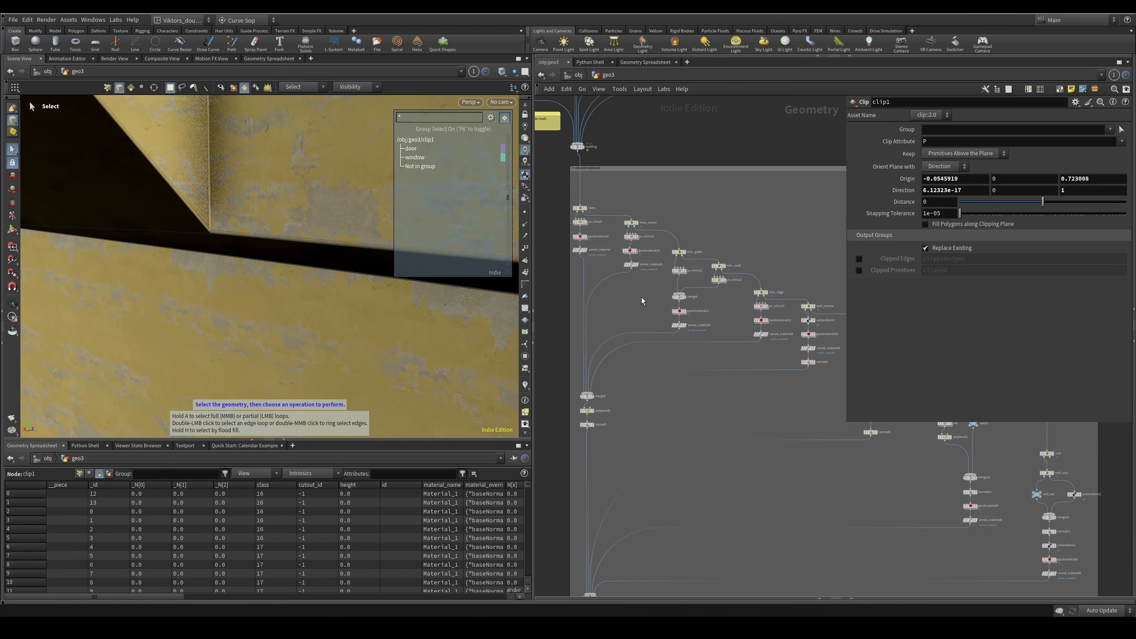
pyautogui.keyDown('alt'); pyautogui.moveTo(304, 309); pyautogui.dragTo(277, 272); pyautogui.keyUp('alt')
pyautogui.keyDown('alt'); pyautogui.moveTo(276, 272); pyautogui.dragTo(211, 320, button='right'); pyautogui.keyUp('alt')
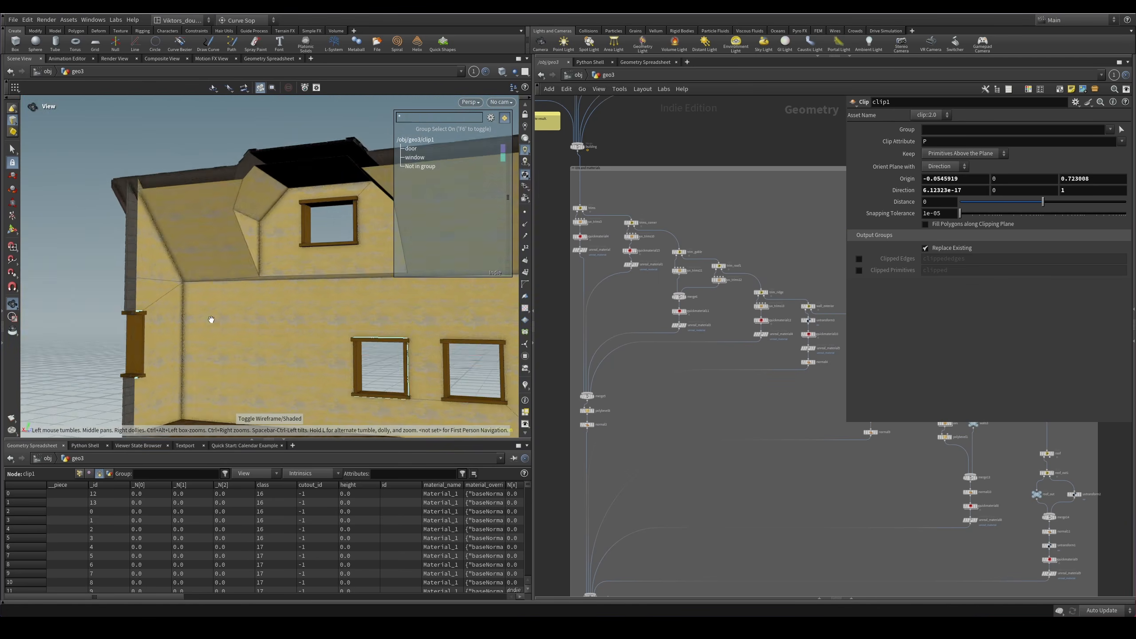
pyautogui.moveTo(211, 320)
pyautogui.keyDown('alt'); pyautogui.mouseDown()
pyautogui.moveTo(195, 292)
pyautogui.moveTo(223, 318)
pyautogui.moveTo(322, 322)
pyautogui.moveTo(348, 296)
pyautogui.moveTo(272, 278)
pyautogui.moveTo(253, 305)
pyautogui.moveTo(216, 312)
pyautogui.mouseUp(); pyautogui.keyUp('alt')
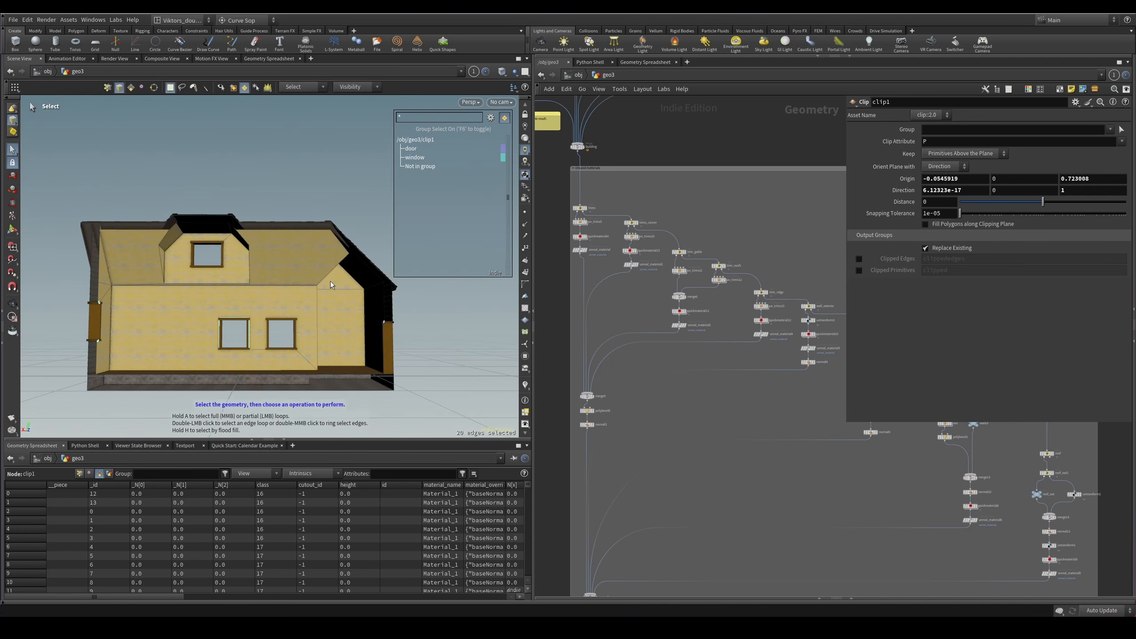
pyautogui.keyDown('alt'); pyautogui.moveTo(331, 284); pyautogui.dragTo(281, 292); pyautogui.keyUp('alt')
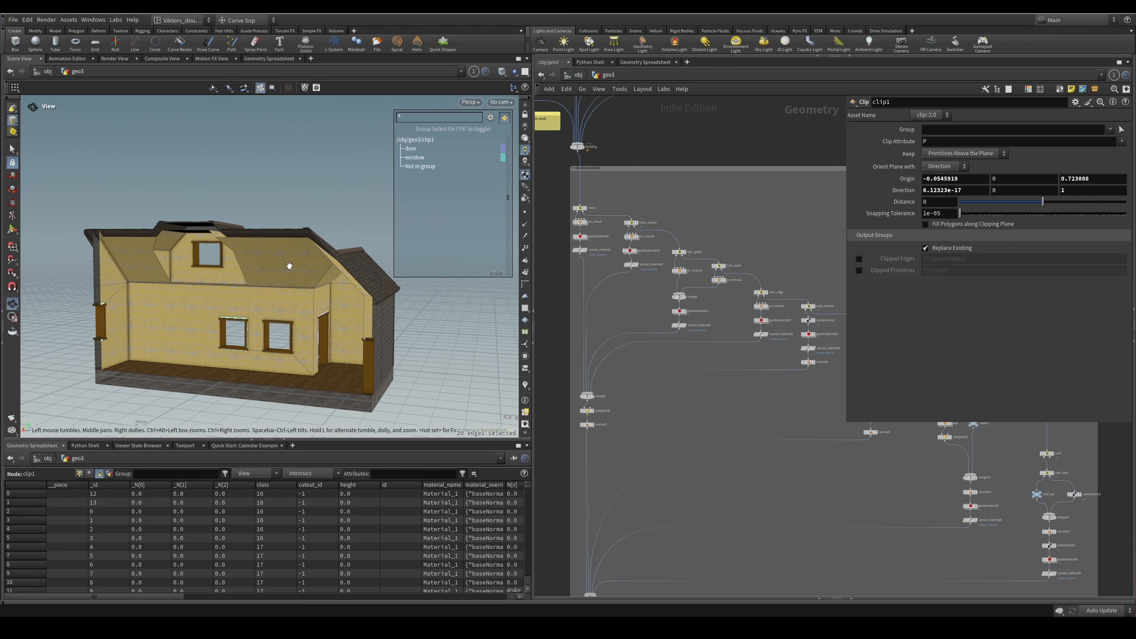
# Return to the merge15 node above roof_cutouts and examine the merged roofs from below and from the side.
pyautogui.moveTo(297, 359); pyautogui.dragTo(349, 307)
pyautogui.press('Escape')
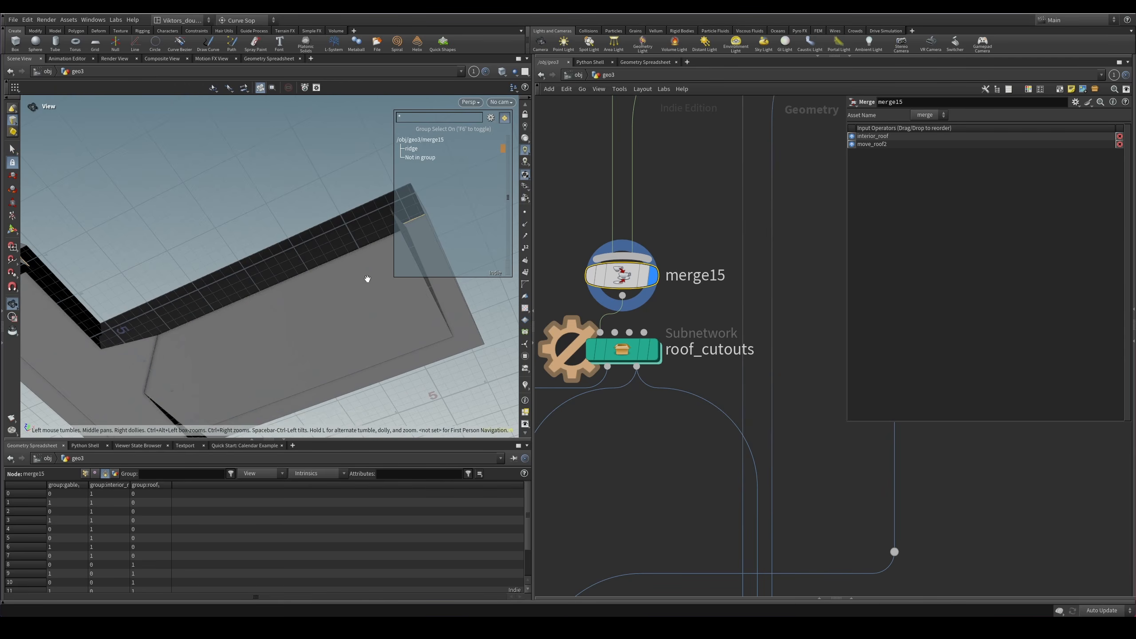
pyautogui.moveTo(367, 279); pyautogui.dragTo(364, 379)
pyautogui.press('Escape')
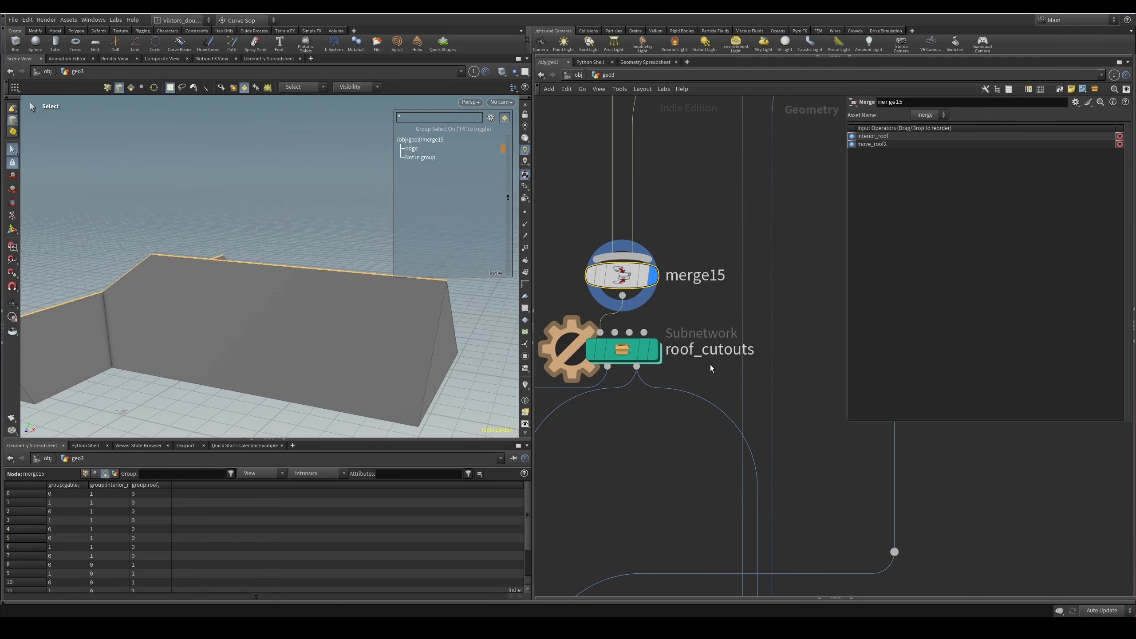
# Display the roof_cutouts subnetwork and compare its roof with the dormer against the uncut roof of merge15.
pyautogui.moveTo(659, 424); pyautogui.dragTo(701, 429, button='middle')
pyautogui.click(621, 358)
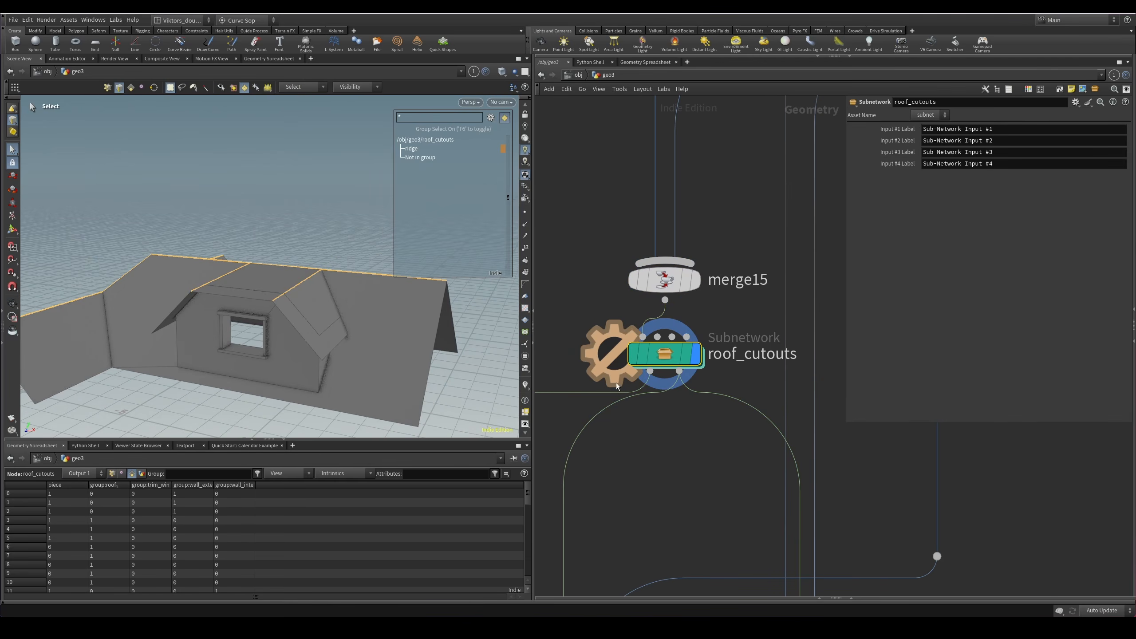
pyautogui.press('Escape')
pyautogui.hotkey('shift', 'w')
pyautogui.moveTo(347, 314)
pyautogui.mouseDown()
pyautogui.moveTo(294, 353)
pyautogui.moveTo(273, 321)
pyautogui.moveTo(279, 353)
pyautogui.mouseUp()
pyautogui.hotkey('shift', 'w')
pyautogui.hotkey('shift', 'w')
pyautogui.hotkey('shift', 'w')
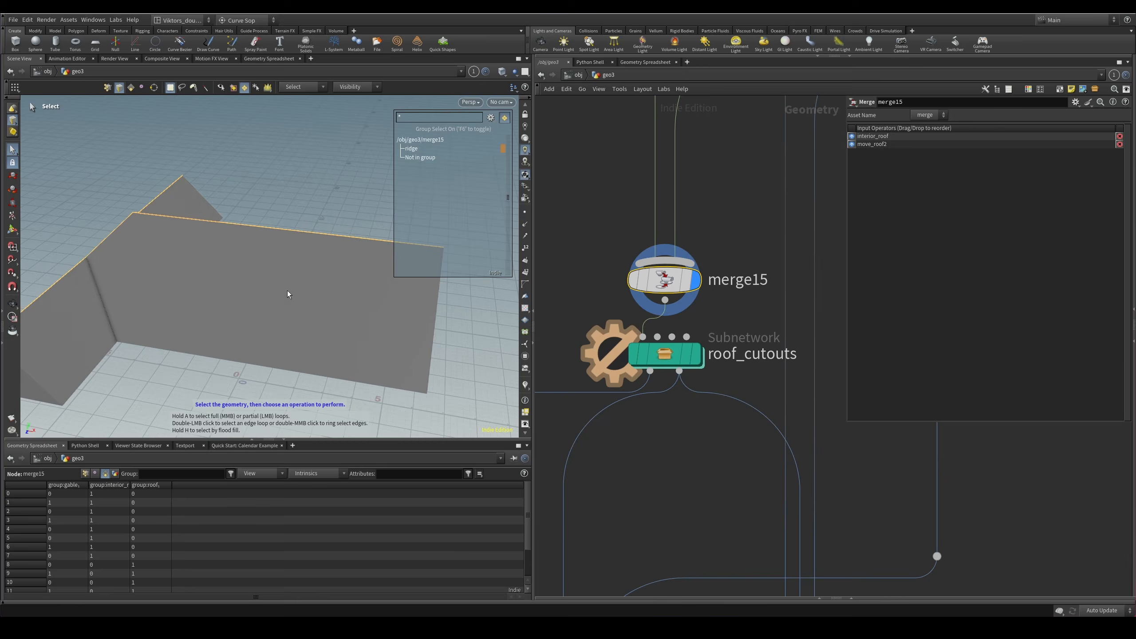
# Switch from merge15 back to roof_cutouts and examine the dormer opening from below, toggling wireframe and shaded display.
pyautogui.press('Escape')
pyautogui.hotkey('shift', 'w')
pyautogui.moveTo(287, 291)
pyautogui.mouseDown()
pyautogui.moveTo(288, 174)
pyautogui.moveTo(268, 217)
pyautogui.moveTo(292, 211)
pyautogui.moveTo(291, 197)
pyautogui.mouseUp()
pyautogui.hotkey('shift', 'w')
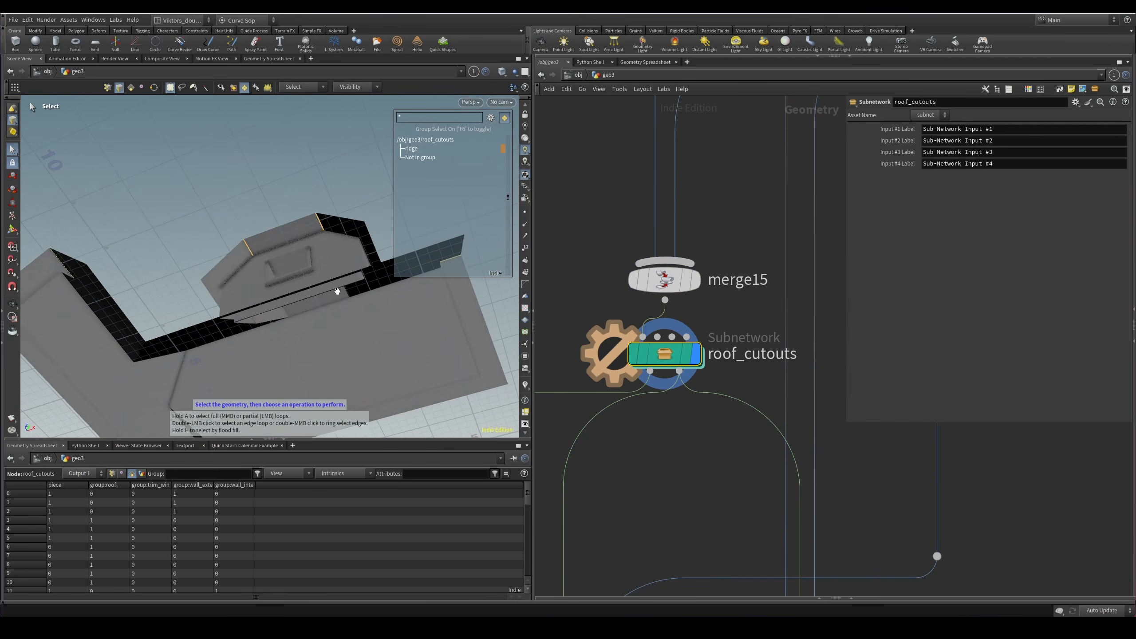
pyautogui.hotkey('shift', 'w')
pyautogui.moveTo(250, 278)
pyautogui.mouseDown()
pyautogui.moveTo(199, 341)
pyautogui.moveTo(157, 309)
pyautogui.moveTo(249, 286)
pyautogui.moveTo(264, 302)
pyautogui.moveTo(212, 290)
pyautogui.moveTo(173, 254)
pyautogui.moveTo(269, 290)
pyautogui.moveTo(344, 296)
pyautogui.mouseUp()
pyautogui.hotkey('shift', 'w')
pyautogui.press('w')
pyautogui.press('w')
pyautogui.press('w')
pyautogui.press('w')
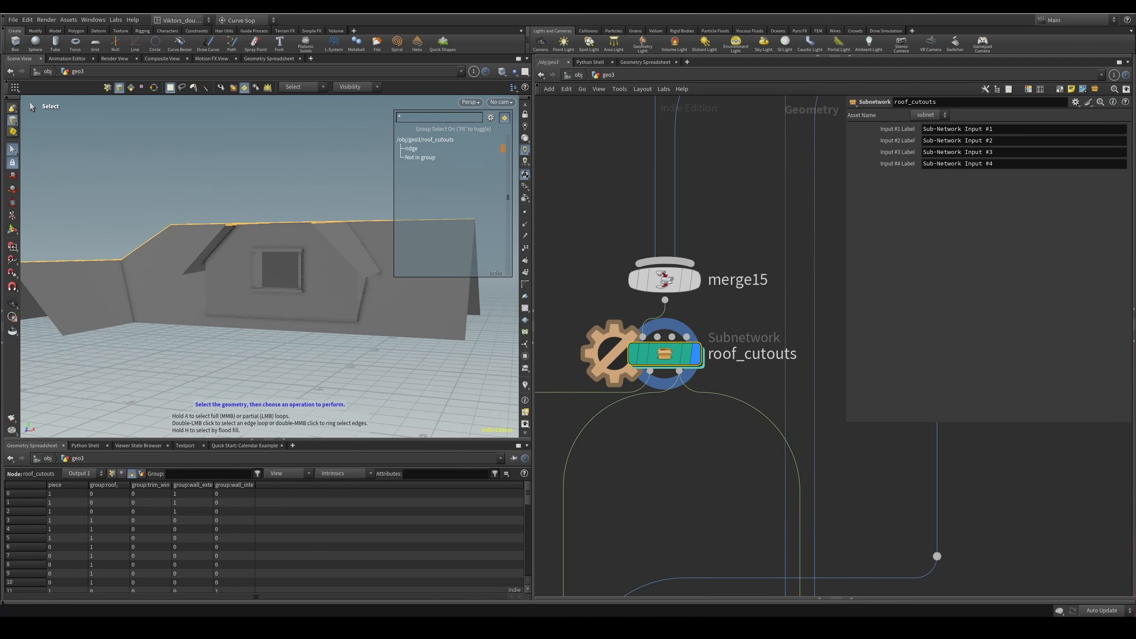
# Bring the CONTROLS parameter window into view and examine the roof's ridge lines around the dormer from above.
pyautogui.moveTo(1135, 197); pyautogui.dragTo(946, 167)
pyautogui.moveTo(459, 329); pyautogui.dragTo(330, 312)
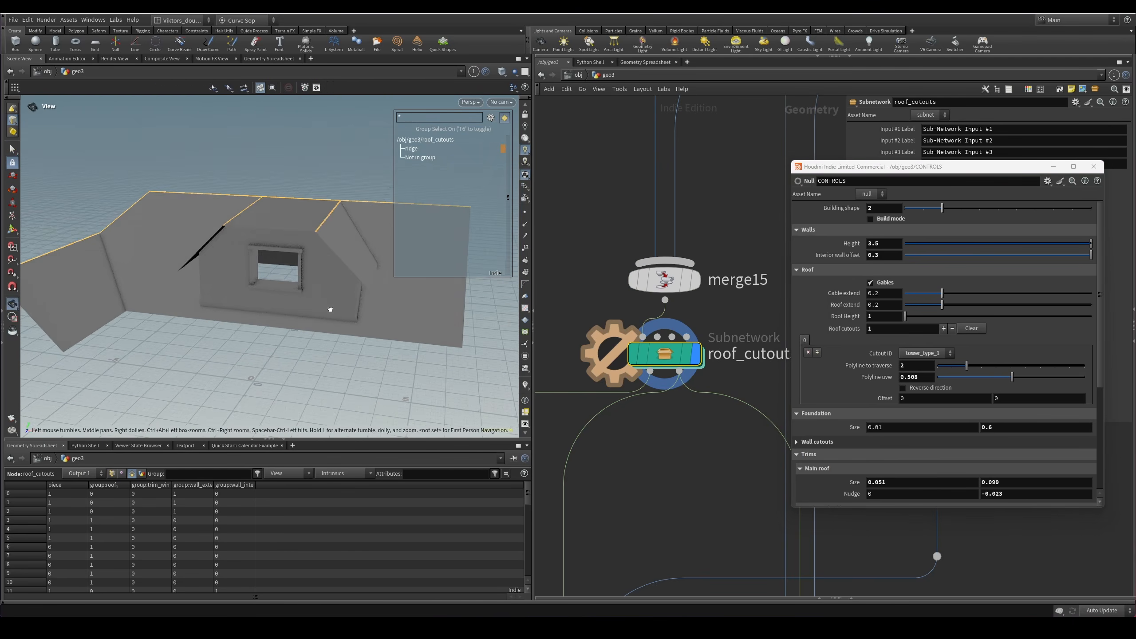
pyautogui.keyDown('alt'); pyautogui.moveTo(303, 309); pyautogui.dragTo(228, 285, button='right'); pyautogui.keyUp('alt')
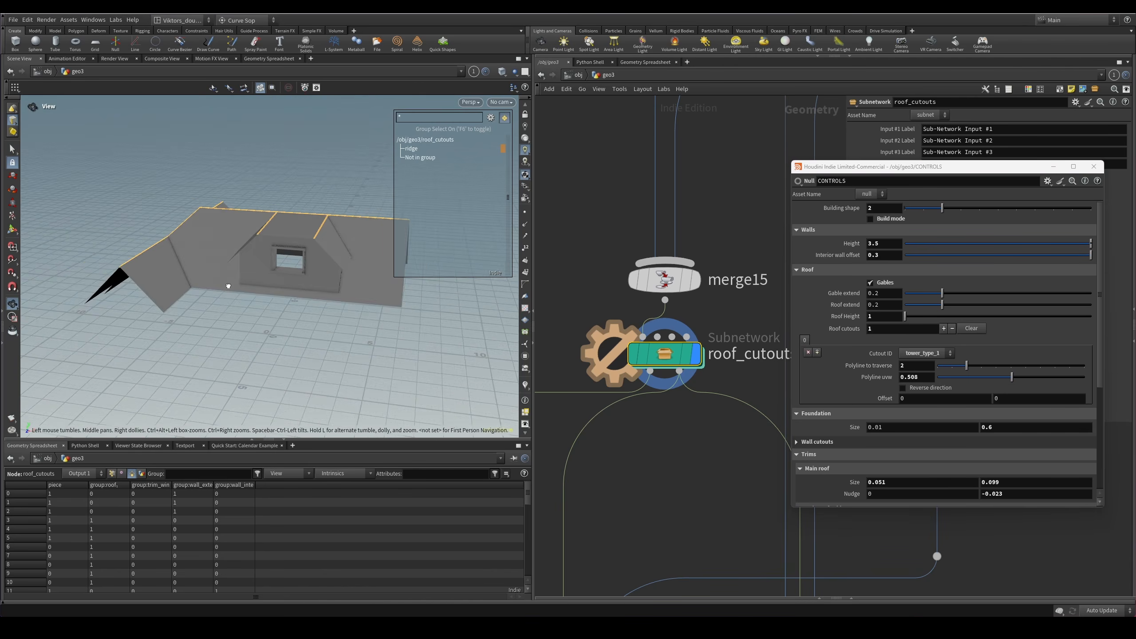
pyautogui.keyDown('alt'); pyautogui.moveTo(228, 285); pyautogui.dragTo(280, 169); pyautogui.keyUp('alt')
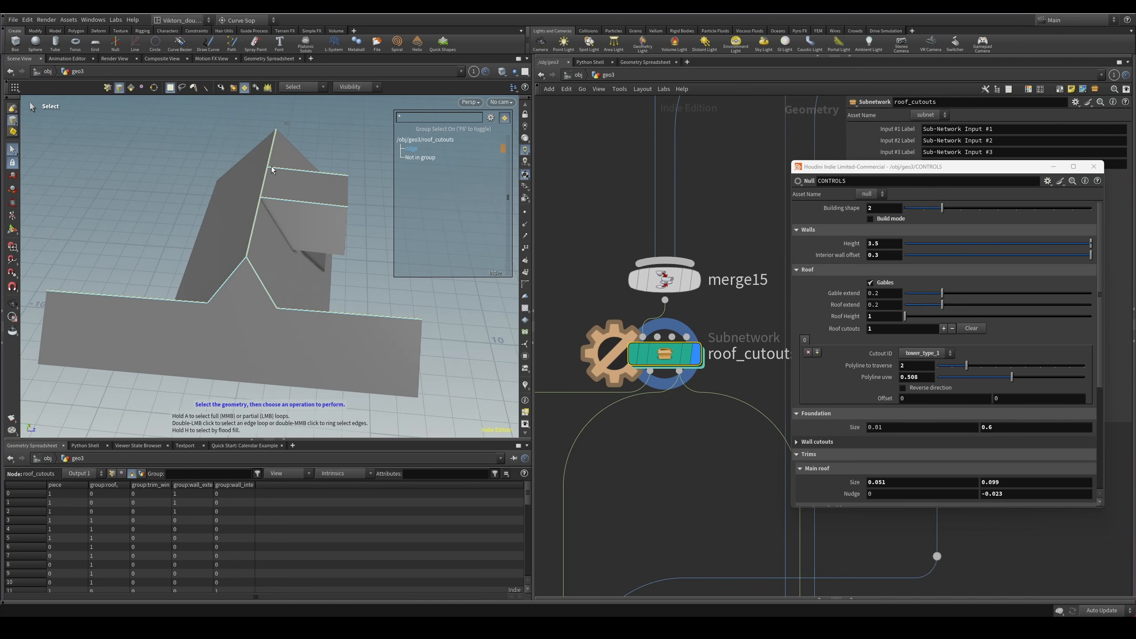
pyautogui.keyDown('alt'); pyautogui.moveTo(276, 320); pyautogui.dragTo(248, 282); pyautogui.keyUp('alt')
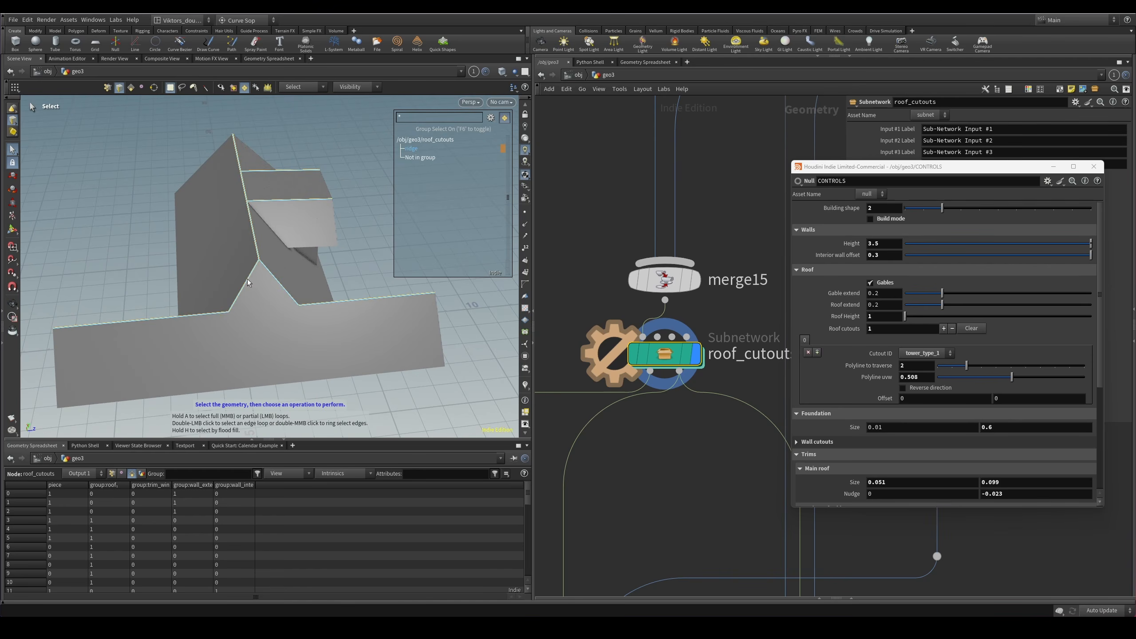
# Highlight the ridge edge group and examine the main roof's ridge lines from above and from the end.
pyautogui.click(127, 323)
pyautogui.keyDown('alt'); pyautogui.moveTo(127, 323); pyautogui.dragTo(245, 340); pyautogui.keyUp('alt')
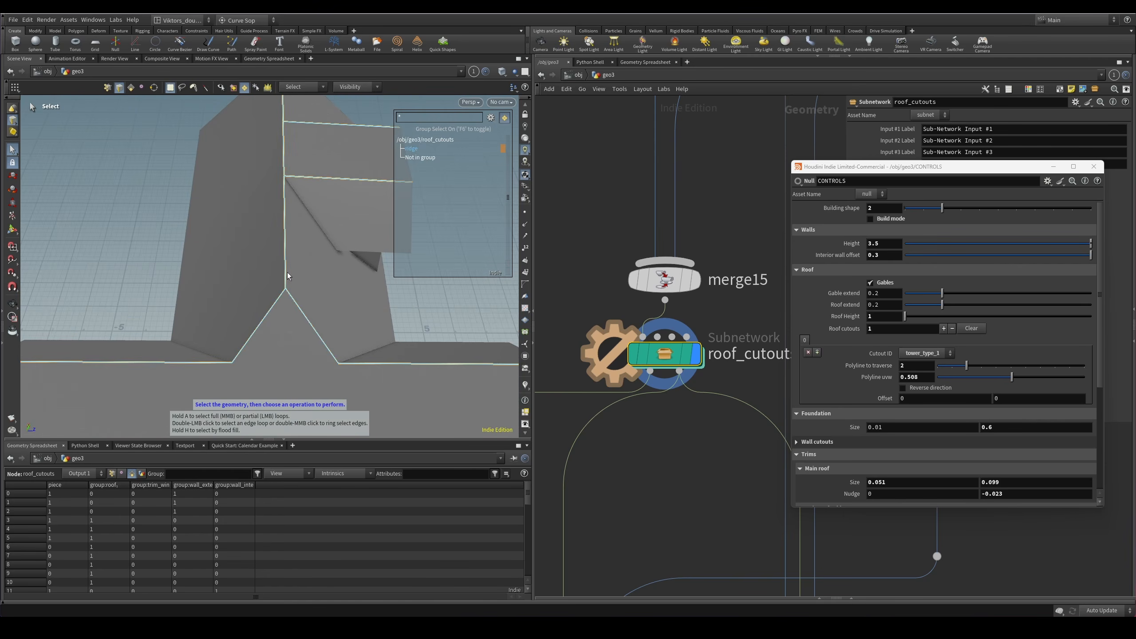
pyautogui.keyDown('alt'); pyautogui.moveTo(325, 366); pyautogui.dragTo(289, 322); pyautogui.keyUp('alt')
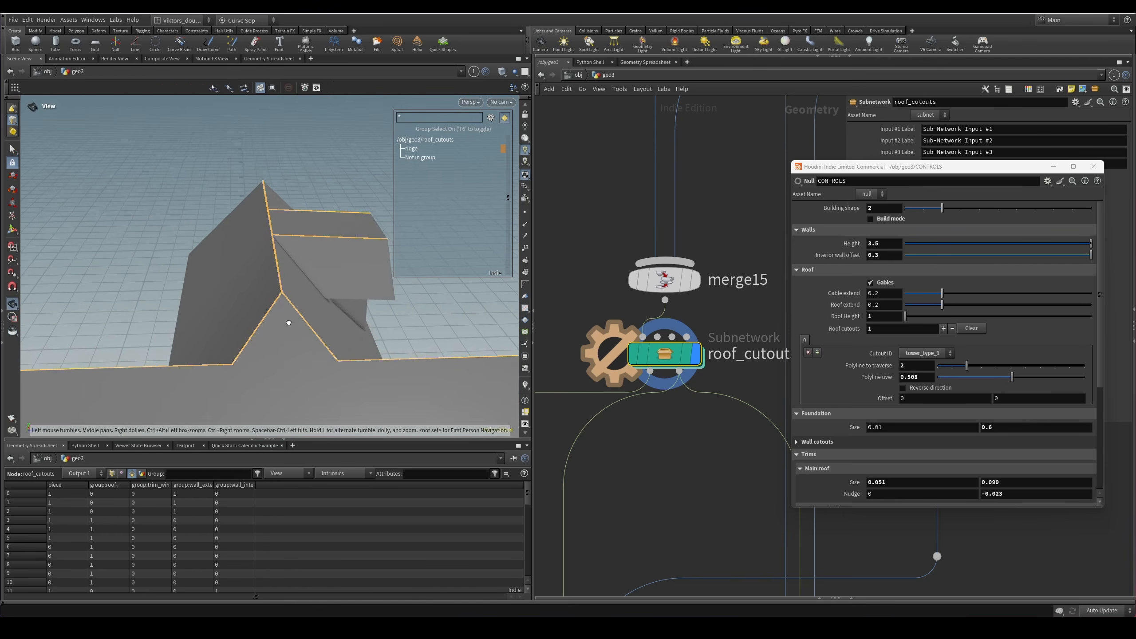
pyautogui.click(277, 325)
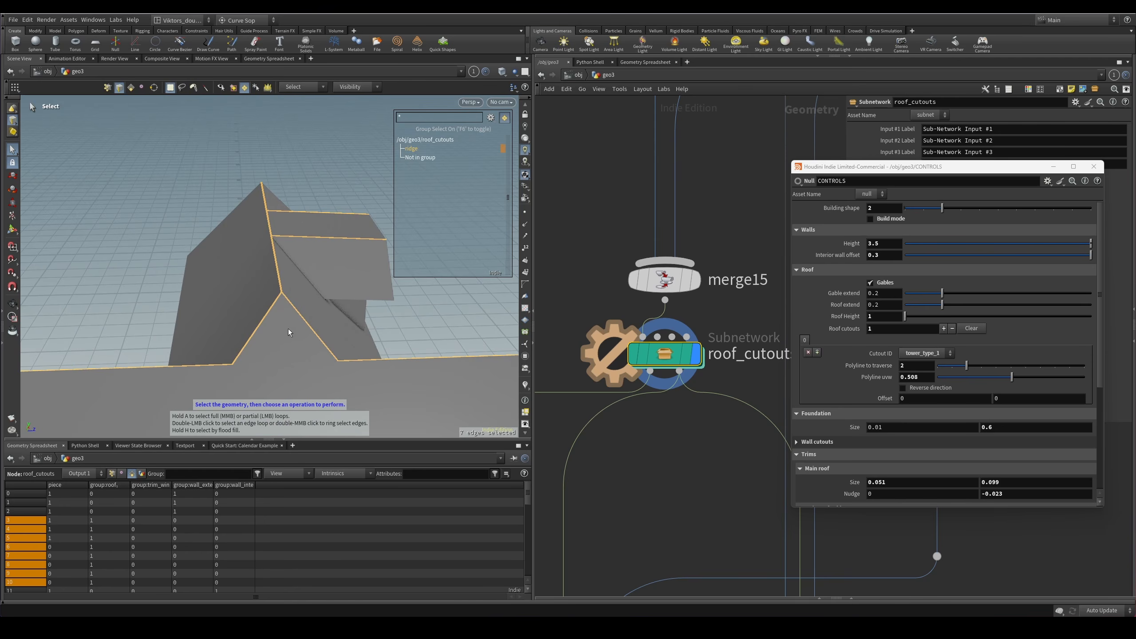
pyautogui.moveTo(299, 330)
pyautogui.keyDown('alt'); pyautogui.mouseDown()
pyautogui.moveTo(236, 314)
pyautogui.moveTo(228, 323)
pyautogui.moveTo(275, 349)
pyautogui.moveTo(350, 323)
pyautogui.moveTo(314, 307)
pyautogui.moveTo(355, 296)
pyautogui.mouseUp(); pyautogui.keyUp('alt')
pyautogui.hotkey('shift', 'w')
pyautogui.hotkey('shift', 'w')
pyautogui.hotkey('shift', 'w')
pyautogui.hotkey('shift', 'w')
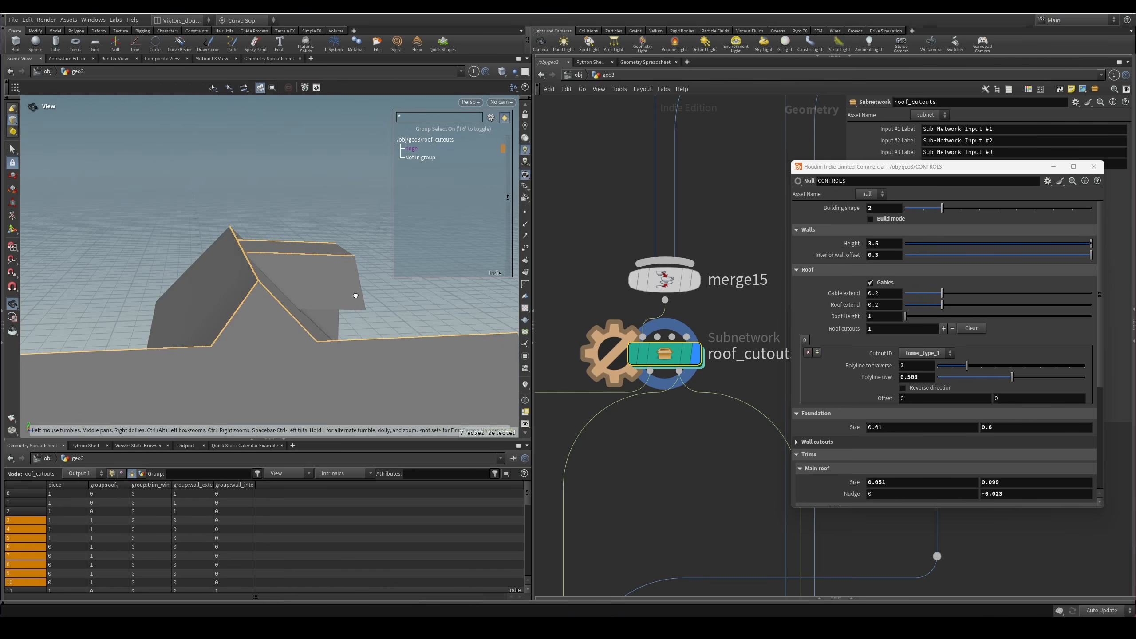
pyautogui.keyDown('alt'); pyautogui.moveTo(371, 338); pyautogui.dragTo(324, 278); pyautogui.keyUp('alt')
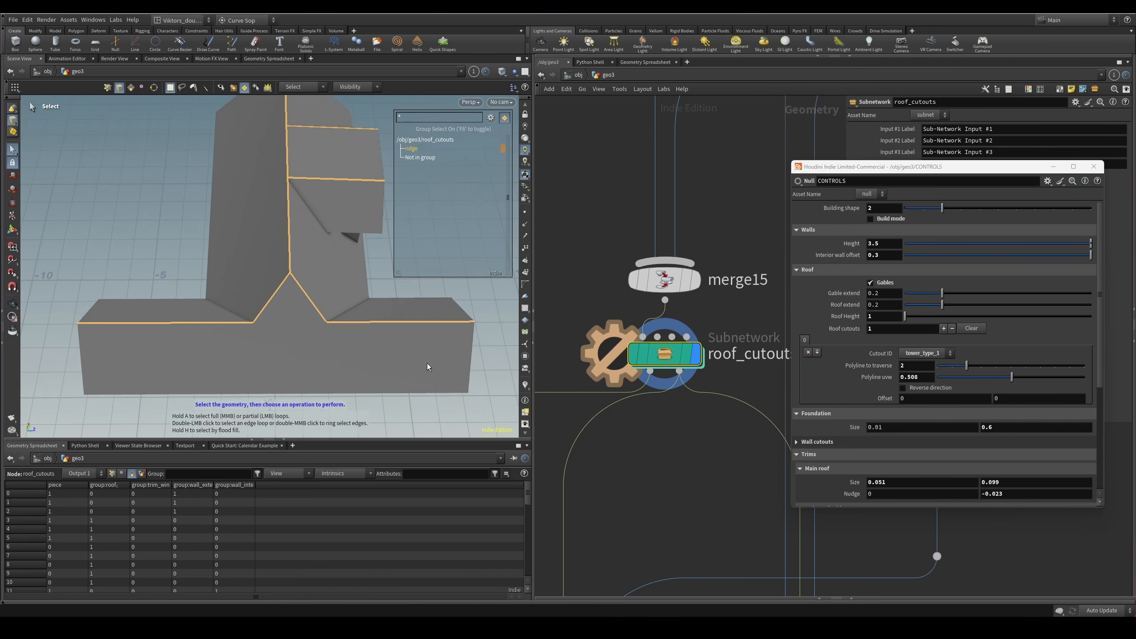
# Try other ridge lines for the dormer by setting Polyline to traverse to 5 and 0, and examine its placement.
pyautogui.moveTo(966, 366); pyautogui.dragTo(952, 371)
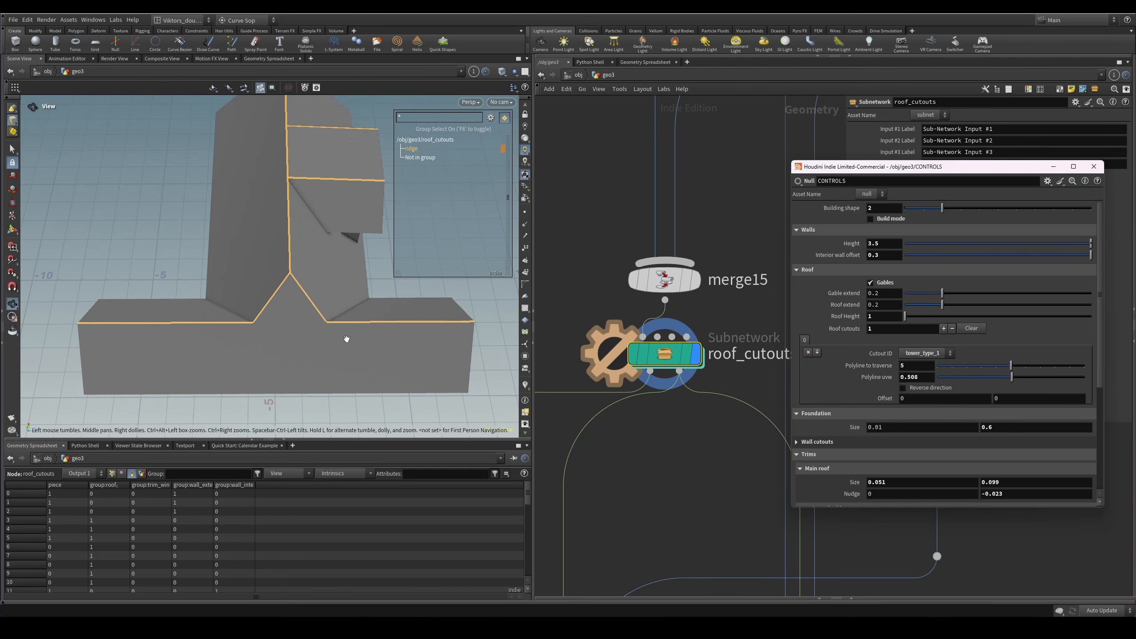
pyautogui.moveTo(346, 338); pyautogui.dragTo(347, 302)
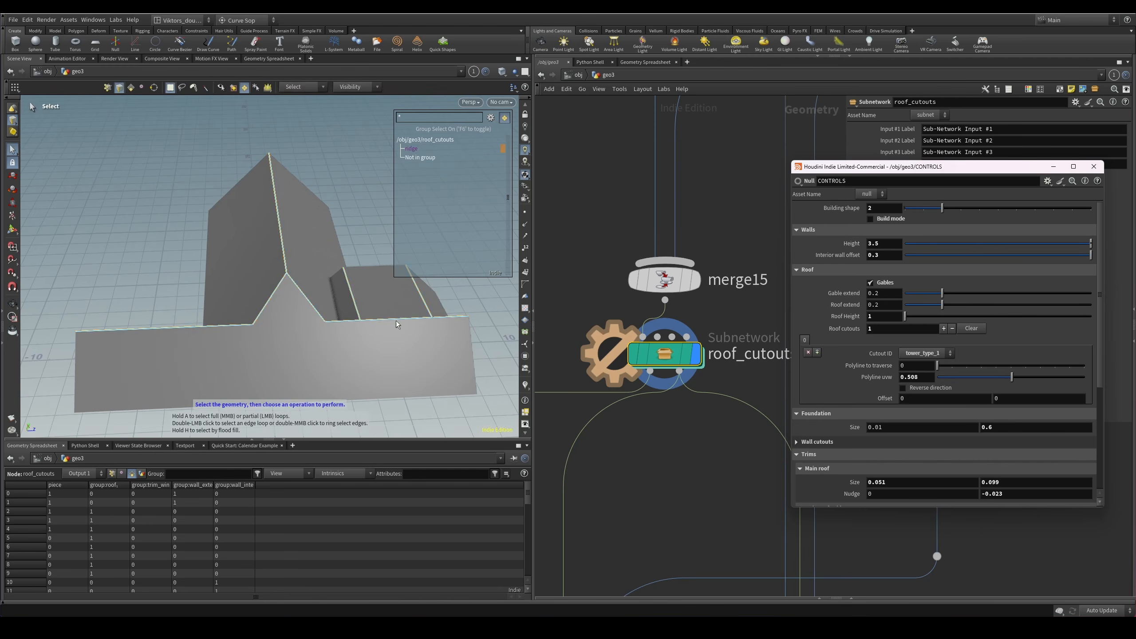
pyautogui.press('w')
pyautogui.moveTo(424, 327); pyautogui.dragTo(325, 295)
pyautogui.press('w')
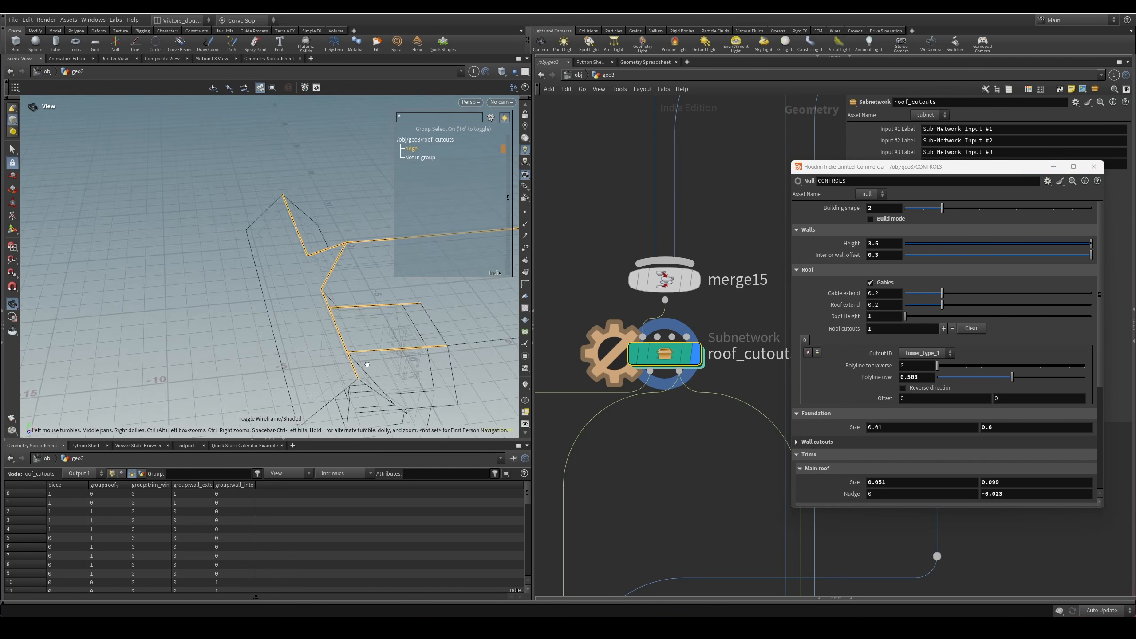
pyautogui.moveTo(460, 349); pyautogui.dragTo(450, 390)
pyautogui.moveTo(355, 363)
pyautogui.mouseDown()
pyautogui.moveTo(276, 256)
pyautogui.moveTo(296, 317)
pyautogui.moveTo(416, 322)
pyautogui.moveTo(359, 300)
pyautogui.moveTo(418, 329)
pyautogui.moveTo(356, 334)
pyautogui.moveTo(287, 302)
pyautogui.moveTo(374, 344)
pyautogui.mouseUp()
pyautogui.press('w')
pyautogui.press('w')
pyautogui.press('w')
pyautogui.press('w')
pyautogui.press('w')
# Set Polyline to traverse to 2 and examine the dormer on that ridge in wireframe and shaded display.
pyautogui.moveTo(1004, 366); pyautogui.dragTo(961, 368)
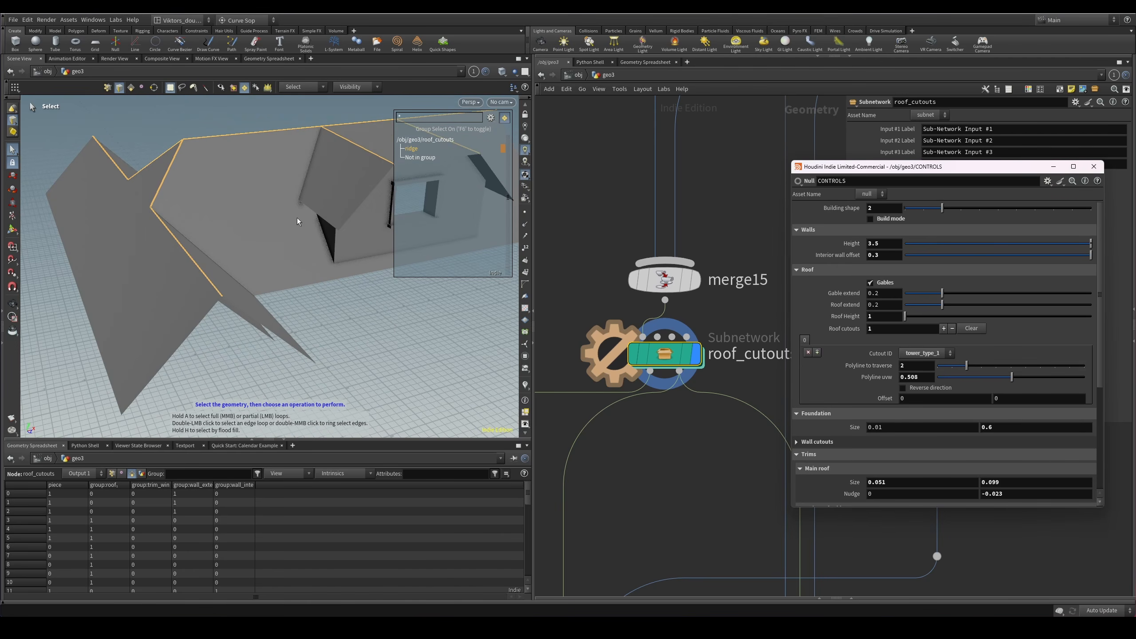
pyautogui.press('w')
pyautogui.moveTo(276, 190)
pyautogui.mouseDown()
pyautogui.moveTo(229, 198)
pyautogui.moveTo(203, 157)
pyautogui.moveTo(223, 153)
pyautogui.moveTo(221, 134)
pyautogui.moveTo(271, 221)
pyautogui.moveTo(221, 227)
pyautogui.moveTo(309, 282)
pyautogui.moveTo(324, 219)
pyautogui.moveTo(233, 261)
pyautogui.mouseUp()
pyautogui.press('w')
pyautogui.press('w')
pyautogui.press('w')
pyautogui.press('w')
pyautogui.press('w')
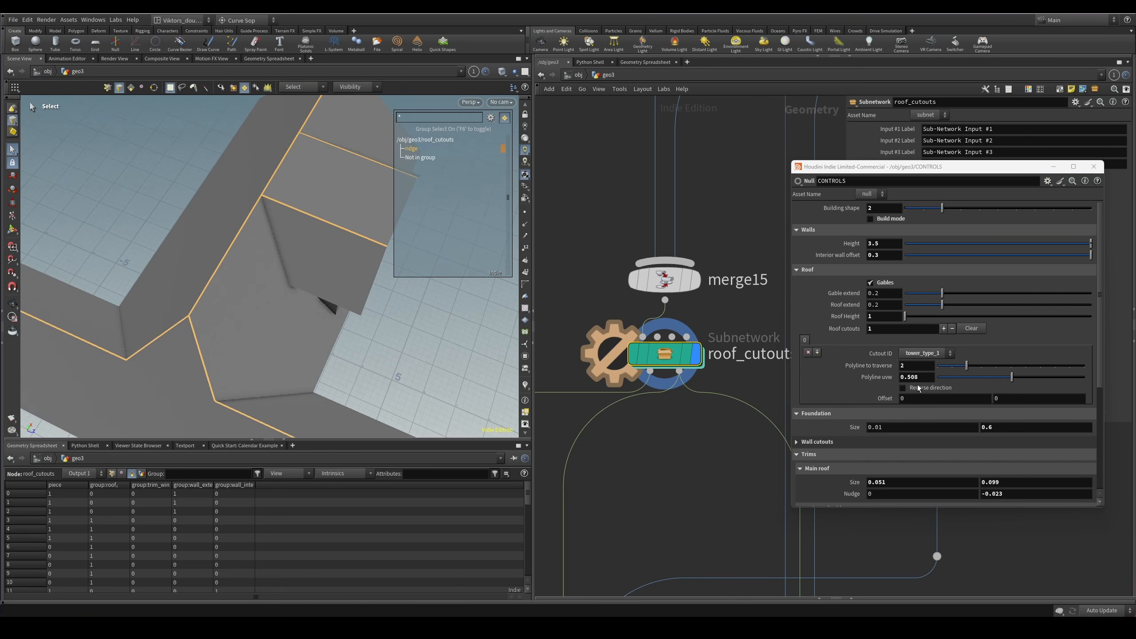
# Reverse the roof cutout's direction and try a second offset value of 0.6.
pyautogui.click(942, 390)
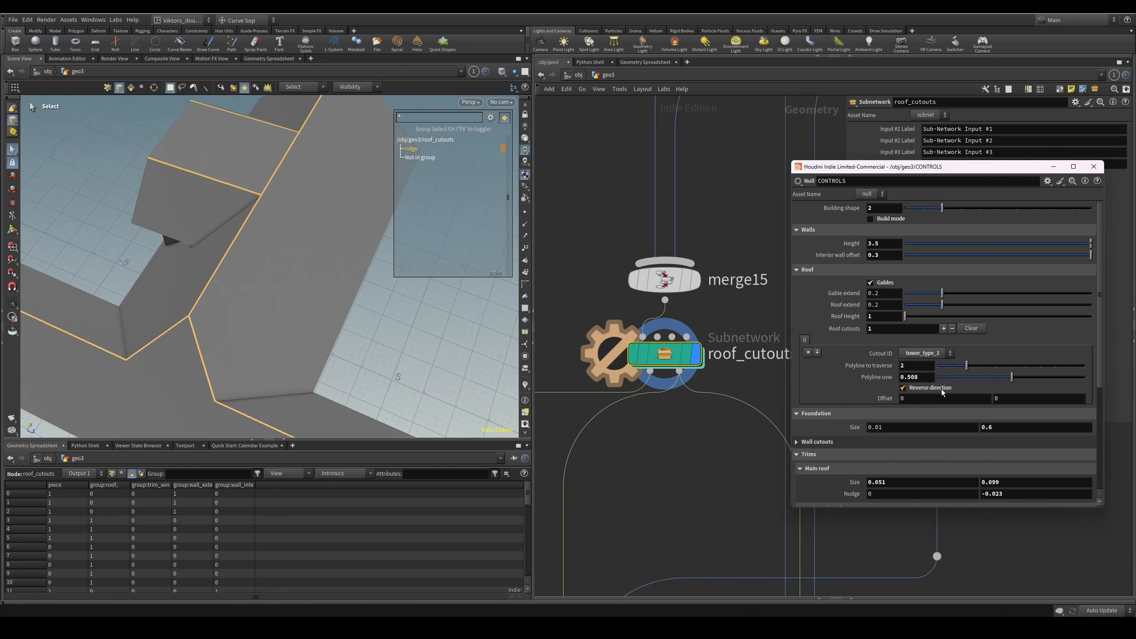
pyautogui.moveTo(212, 192); pyautogui.dragTo(288, 209)
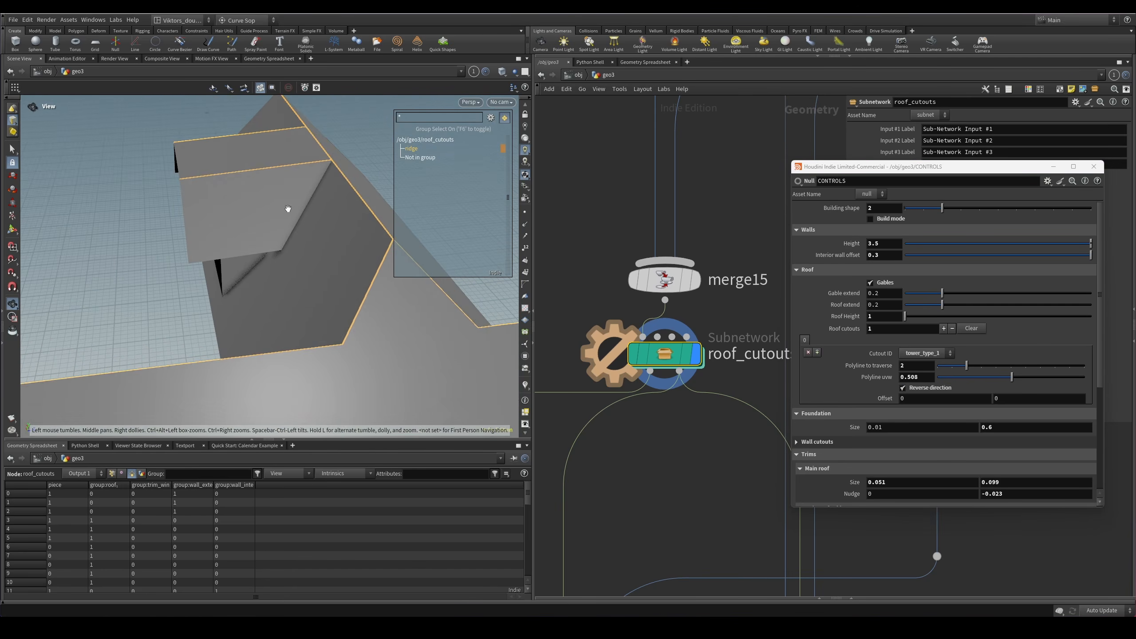
pyautogui.moveTo(932, 398); pyautogui.dragTo(964, 401, button='middle')
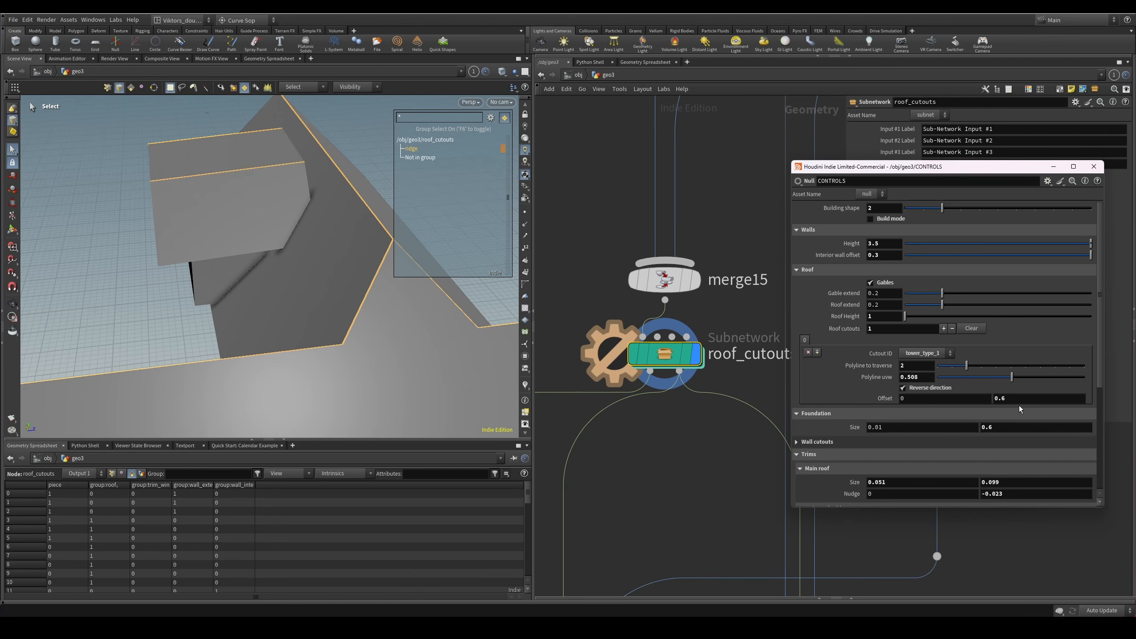
pyautogui.keyDown('alt'); pyautogui.moveTo(313, 224); pyautogui.dragTo(286, 202); pyautogui.keyUp('alt')
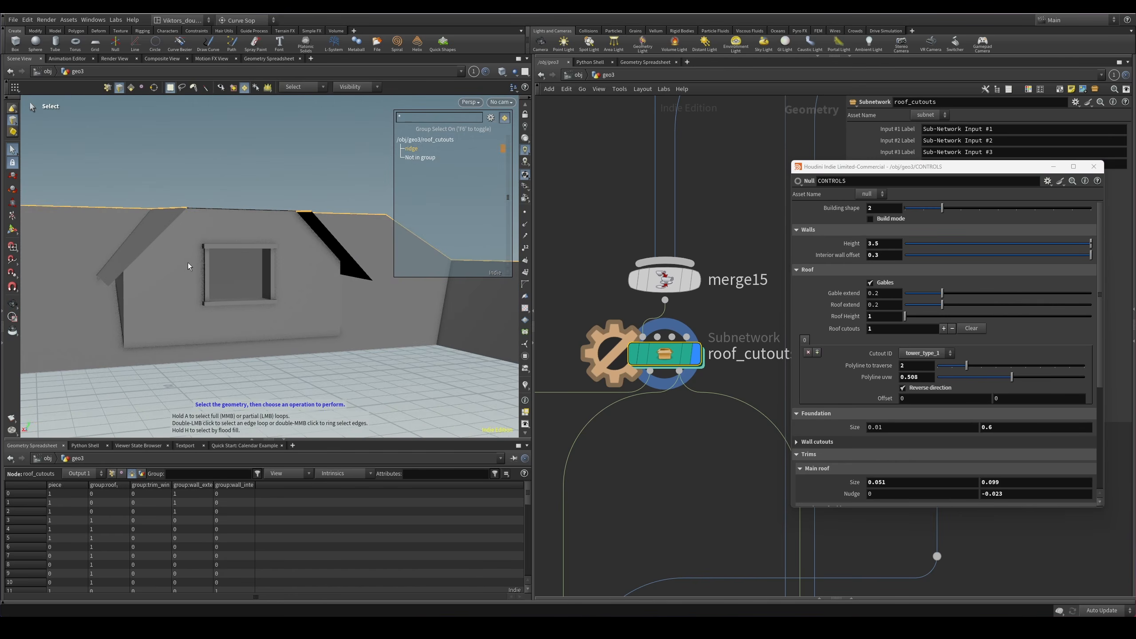
# Examine the reversed dormer's window wall from the front and the side, moving in underneath the roof.
pyautogui.keyDown('alt'); pyautogui.moveTo(188, 264); pyautogui.dragTo(197, 251); pyautogui.keyUp('alt')
pyautogui.moveTo(153, 308); pyautogui.dragTo(305, 345)
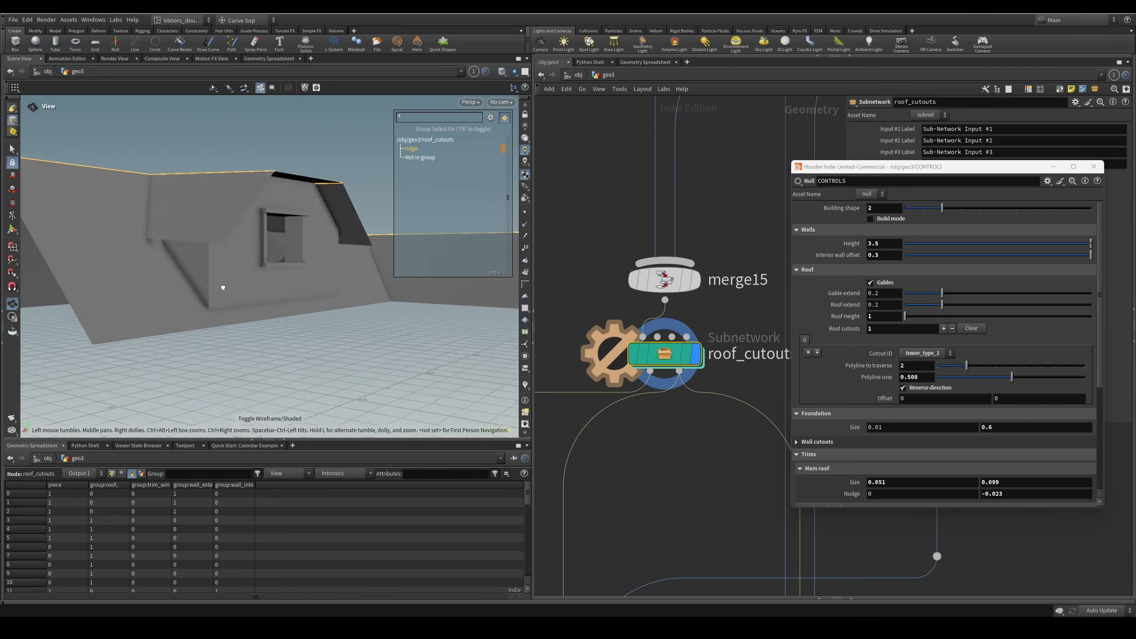
pyautogui.press('s')
pyautogui.keyDown('alt'); pyautogui.moveTo(357, 320); pyautogui.dragTo(275, 227); pyautogui.keyUp('alt')
pyautogui.press('Escape')
pyautogui.press('s')
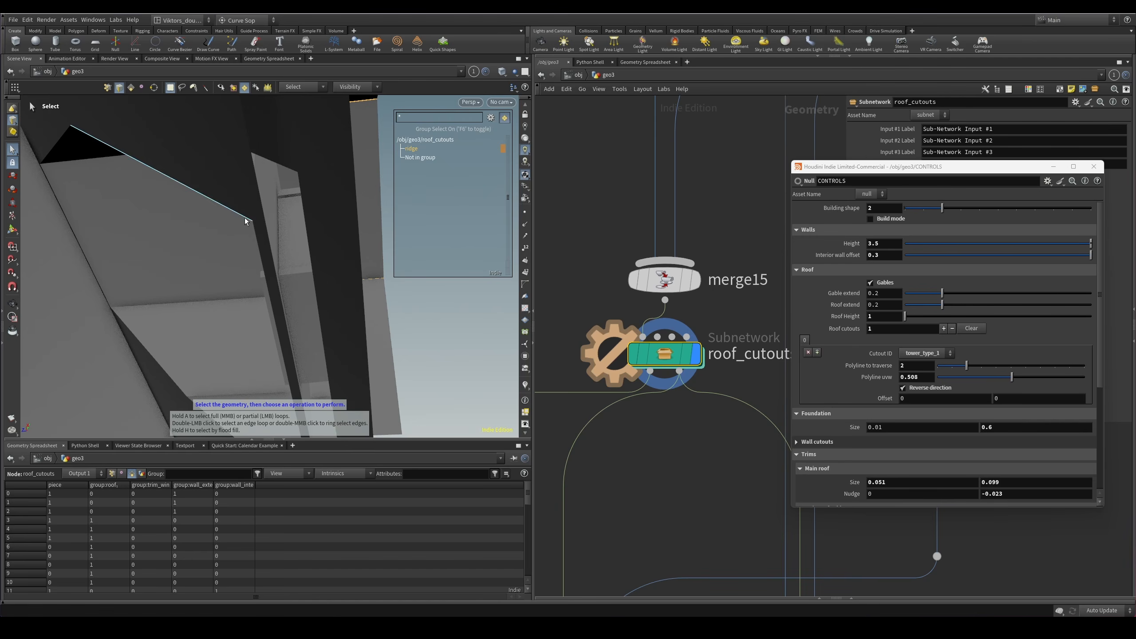
# Inspect the dormer's interior roof edges from inside, and view the whole roof from outside.
pyautogui.moveTo(291, 233)
pyautogui.mouseDown()
pyautogui.moveTo(321, 204)
pyautogui.moveTo(273, 178)
pyautogui.moveTo(293, 197)
pyautogui.moveTo(324, 190)
pyautogui.mouseUp()
pyautogui.press('Escape')
pyautogui.press('w')
pyautogui.press('w')
pyautogui.moveTo(376, 224)
pyautogui.mouseDown()
pyautogui.moveTo(410, 196)
pyautogui.moveTo(347, 236)
pyautogui.moveTo(378, 264)
pyautogui.moveTo(320, 244)
pyautogui.moveTo(254, 297)
pyautogui.moveTo(345, 191)
pyautogui.moveTo(269, 210)
pyautogui.moveTo(353, 248)
pyautogui.moveTo(317, 348)
pyautogui.moveTo(297, 287)
pyautogui.moveTo(375, 247)
pyautogui.moveTo(293, 307)
pyautogui.moveTo(337, 322)
pyautogui.moveTo(314, 333)
pyautogui.moveTo(340, 357)
pyautogui.moveTo(337, 241)
pyautogui.moveTo(308, 272)
pyautogui.moveTo(352, 234)
pyautogui.moveTo(290, 237)
pyautogui.moveTo(352, 223)
pyautogui.moveTo(347, 243)
pyautogui.mouseUp()
pyautogui.press('Escape')
pyautogui.press('s')
pyautogui.press('Escape')
pyautogui.press('Escape')
pyautogui.moveTo(287, 210); pyautogui.dragTo(212, 282)
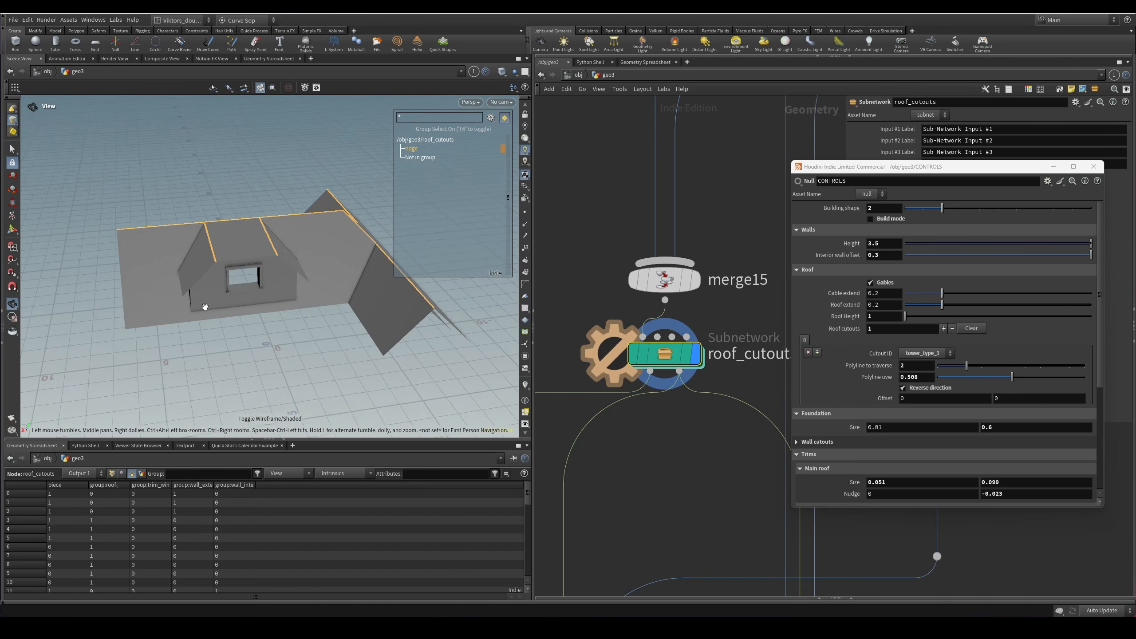
pyautogui.moveTo(212, 282); pyautogui.dragTo(252, 288, button='right')
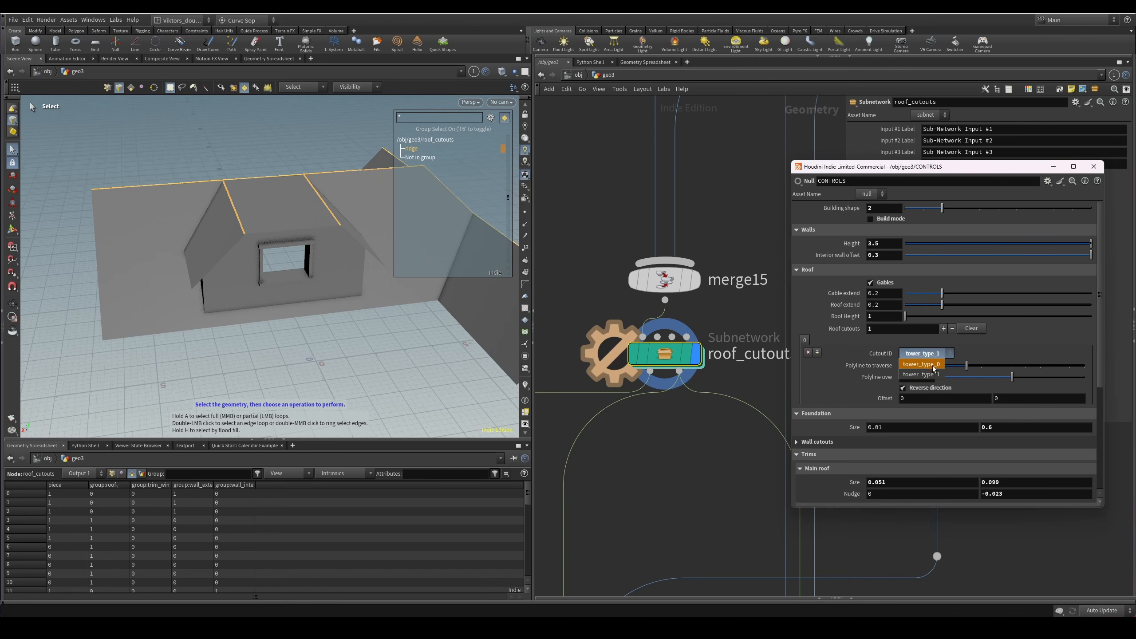
# Try tower_type_0 as the roof cutout's Cutout ID and examine the pointed dormer from low angles.
pyautogui.click(933, 366)
pyautogui.press('s')
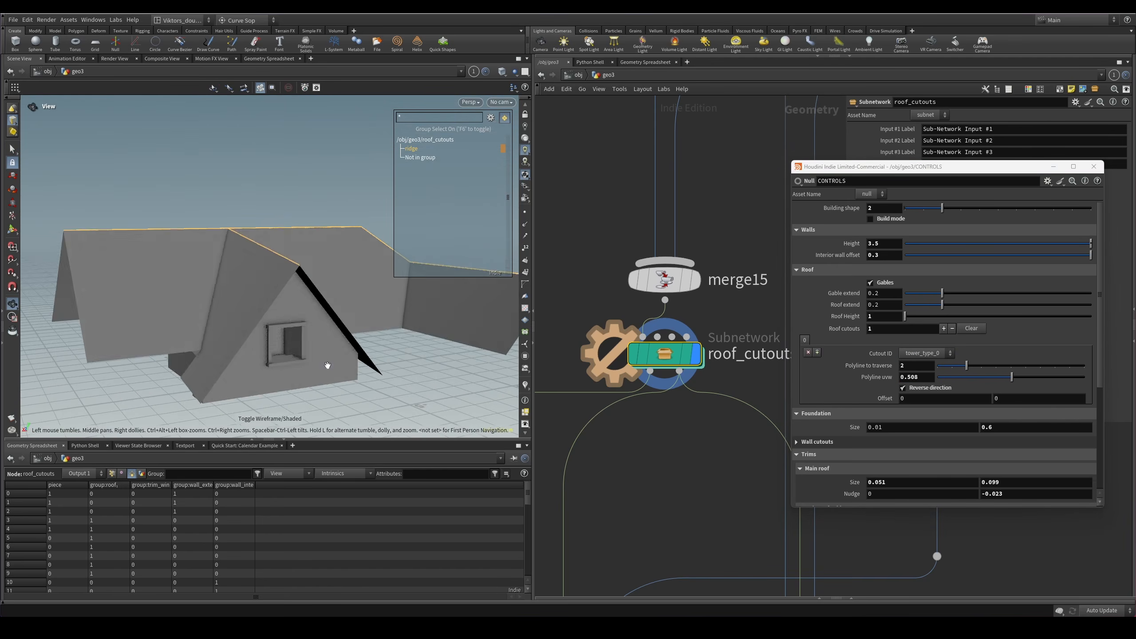
pyautogui.moveTo(302, 370); pyautogui.dragTo(327, 372)
pyautogui.press('Escape')
pyautogui.moveTo(418, 382); pyautogui.dragTo(246, 257)
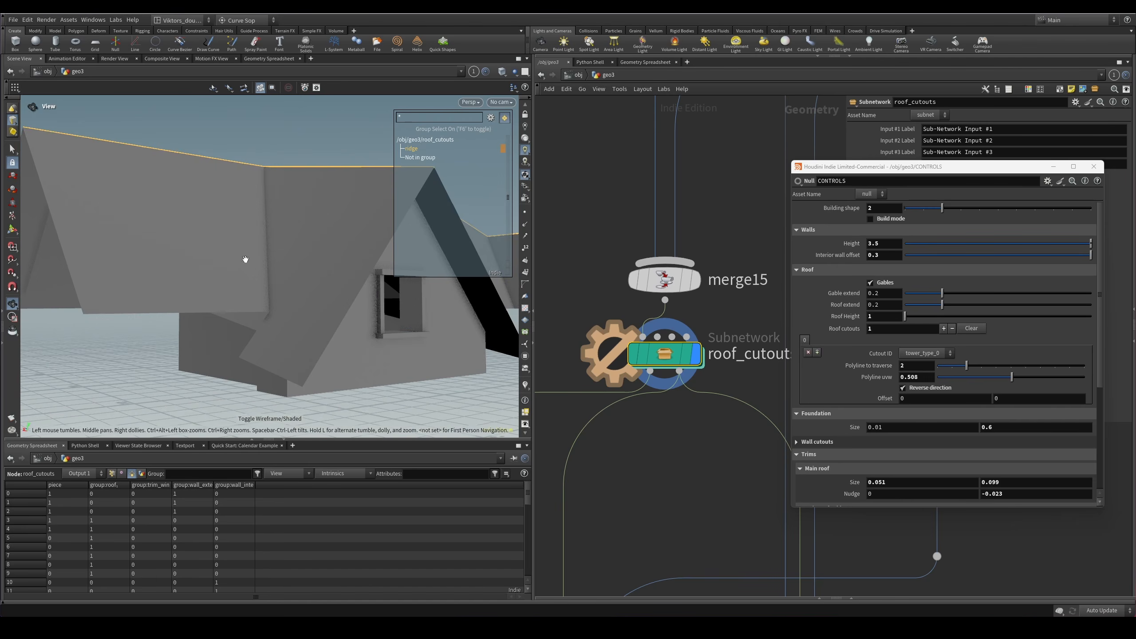
pyautogui.press('s')
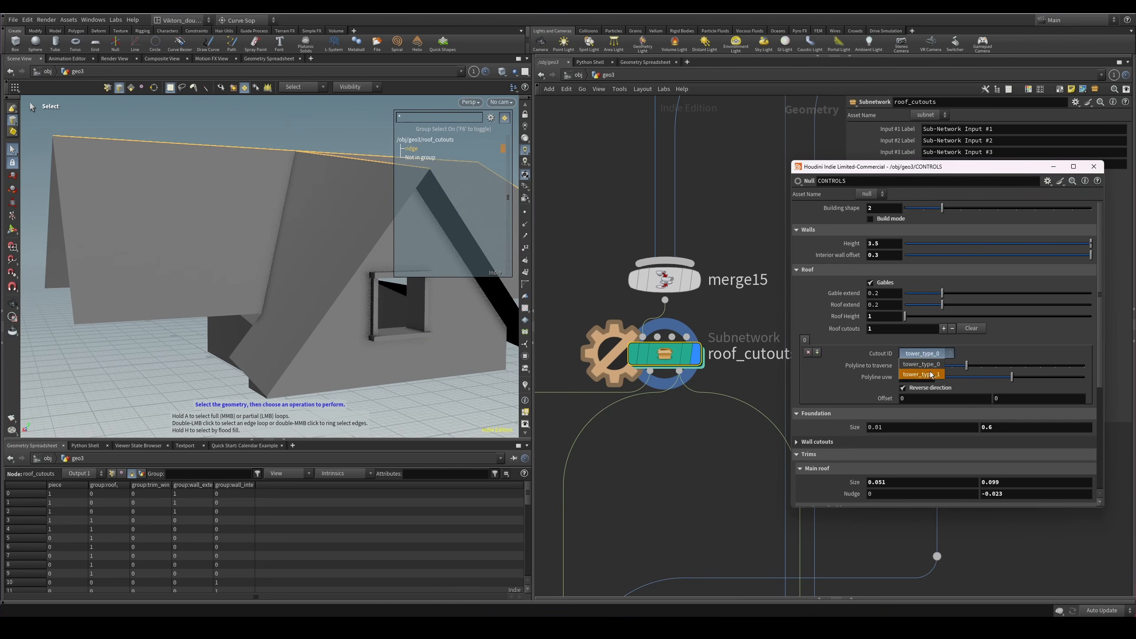
# Set the Cutout ID to tower_type_1, view the dormer from above and move the CONTROLS window out of view.
pyautogui.click(930, 375)
pyautogui.keyDown('alt'); pyautogui.moveTo(362, 256); pyautogui.dragTo(343, 345); pyautogui.keyUp('alt')
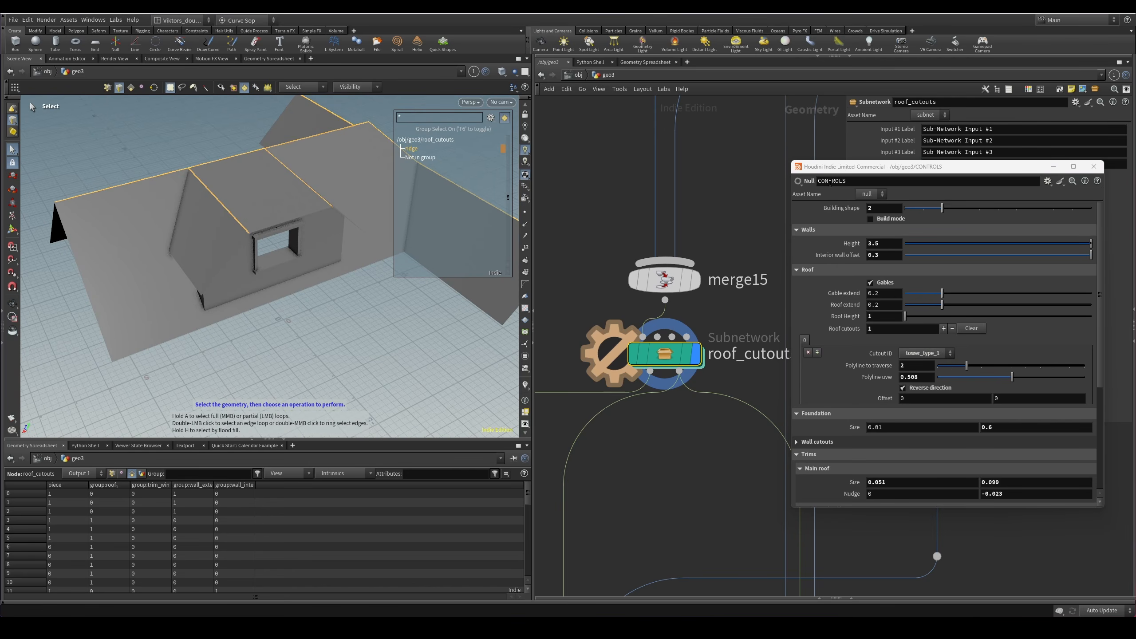
pyautogui.moveTo(846, 170); pyautogui.dragTo(1134, 210)
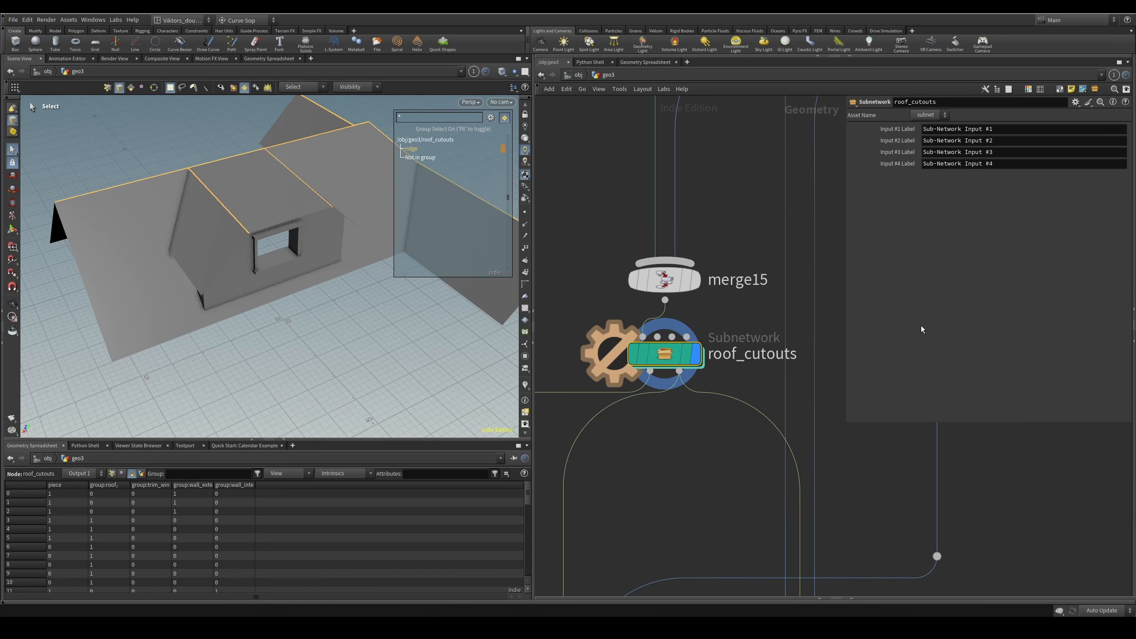
# Open the roof_cutouts subnetwork and examine the nodes that build the dormer.
pyautogui.doubleClick(647, 355)
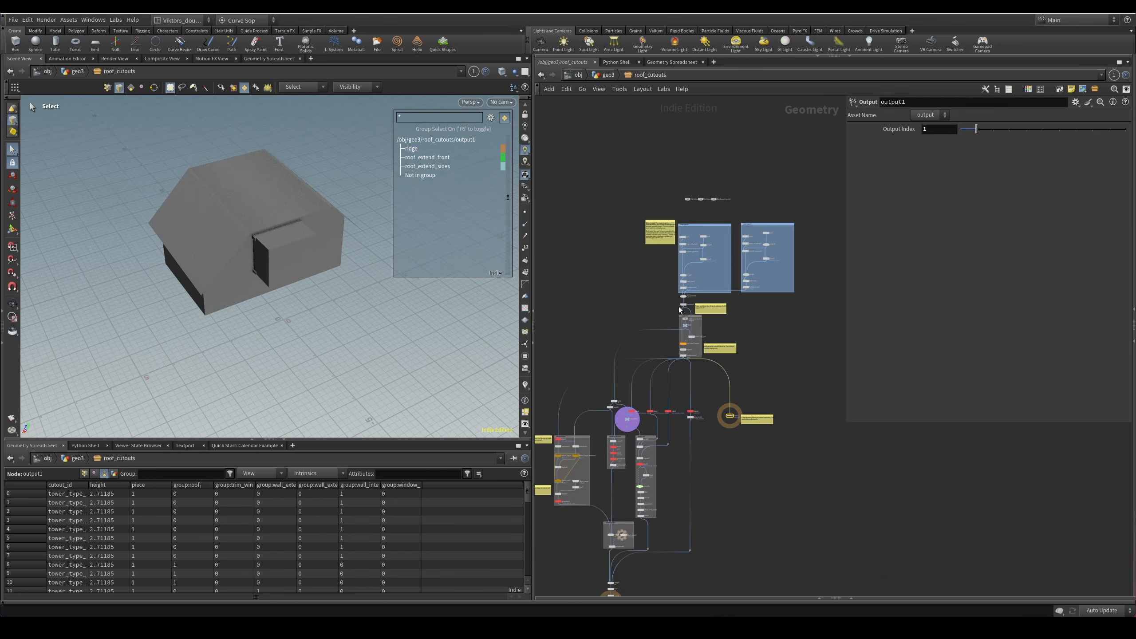
pyautogui.scroll(8, 684, 286)
pyautogui.moveTo(716, 278); pyautogui.dragTo(678, 393, button='middle')
pyautogui.scroll(-4, 677, 386)
pyautogui.scroll(5, 615, 357)
pyautogui.moveTo(615, 357); pyautogui.dragTo(622, 283, button='middle')
pyautogui.scroll(2, 647, 337)
pyautogui.scroll(2, 778, 417)
# Examine the two blue tower type network boxes and frame the whole roof_cutouts network.
pyautogui.scroll(-3, 753, 417)
pyautogui.moveTo(738, 398); pyautogui.dragTo(634, 394, button='middle')
pyautogui.scroll(-3, 634, 394)
pyautogui.moveTo(712, 376); pyautogui.dragTo(646, 396, button='middle')
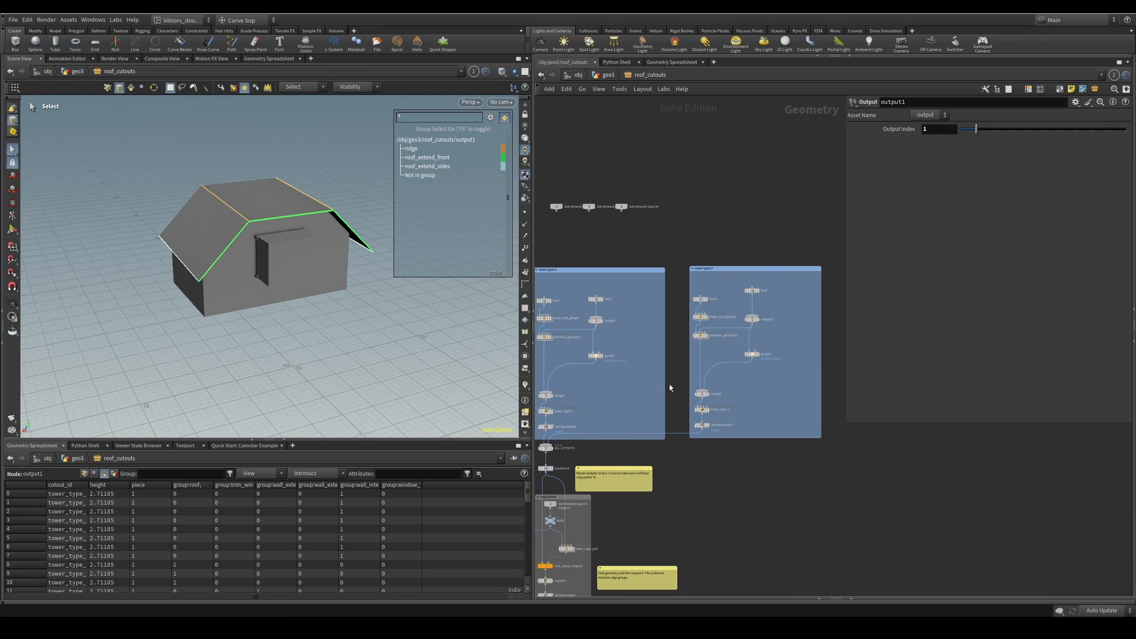
pyautogui.moveTo(669, 383); pyautogui.dragTo(682, 396, button='middle')
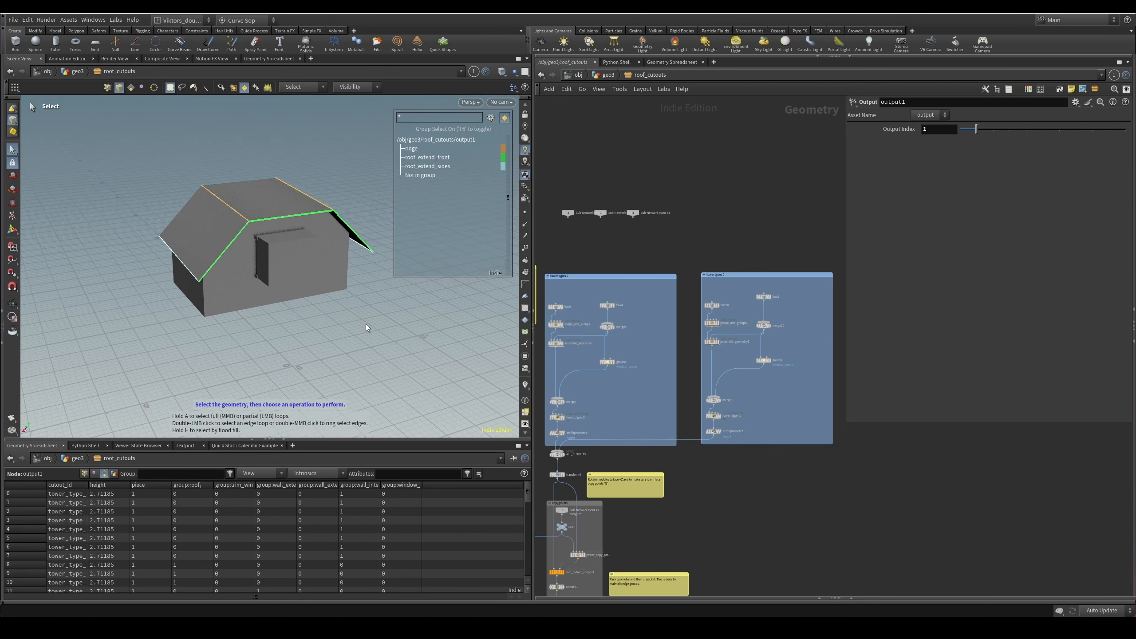
pyautogui.press('h')
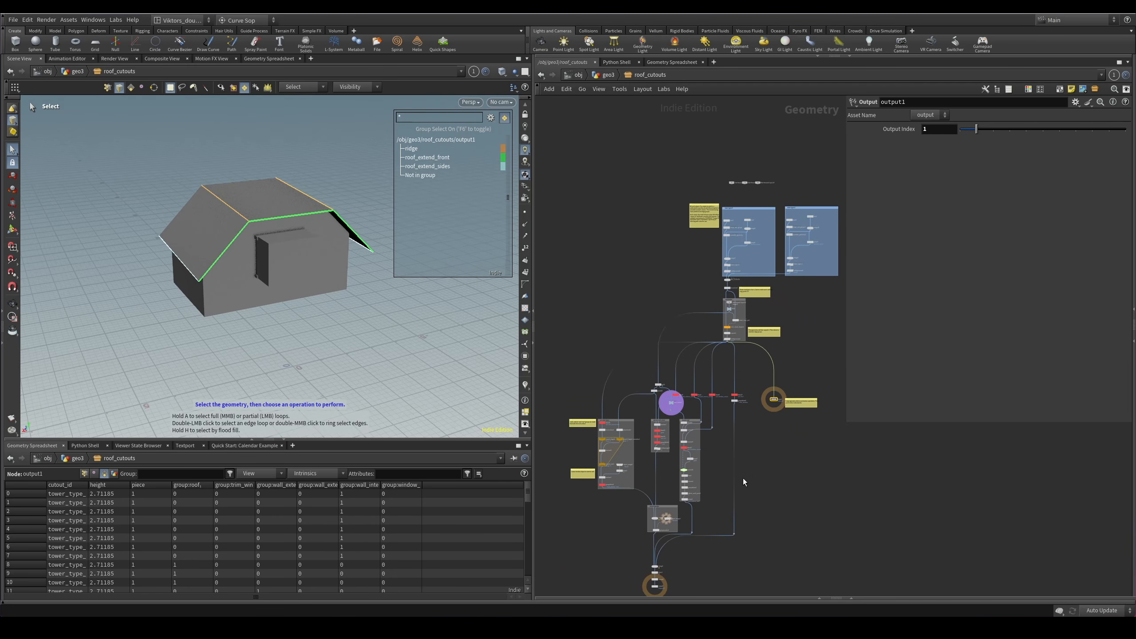
# Display attribpromote4 under tower_type_0 to examine the pointed dormer module.
pyautogui.moveTo(743, 478); pyautogui.dragTo(722, 512, button='middle')
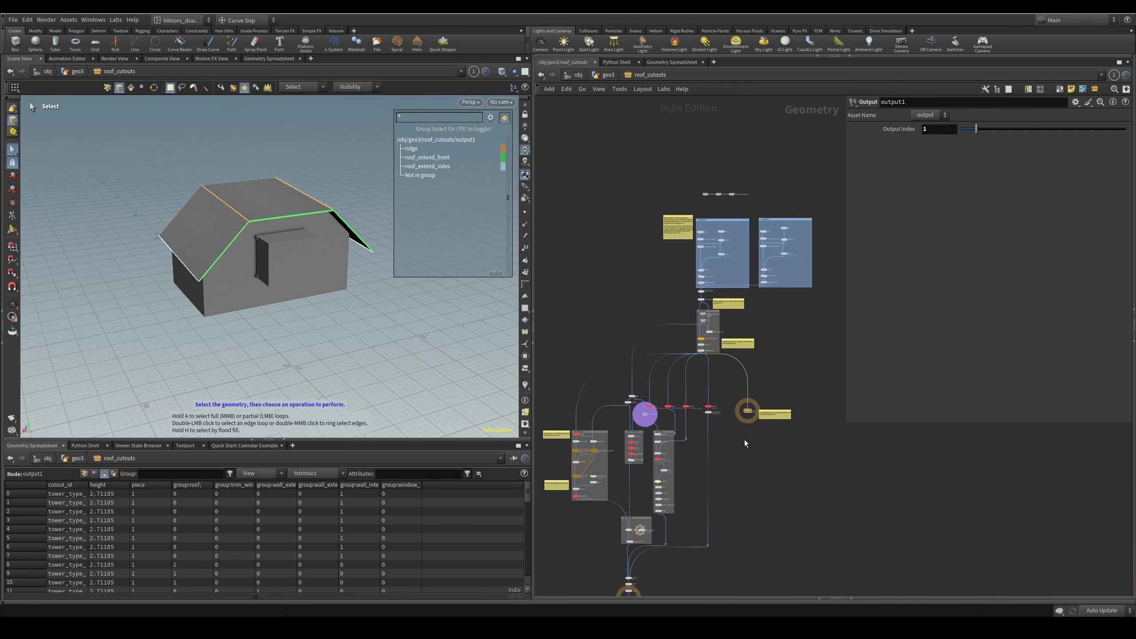
pyautogui.scroll(10, 679, 302)
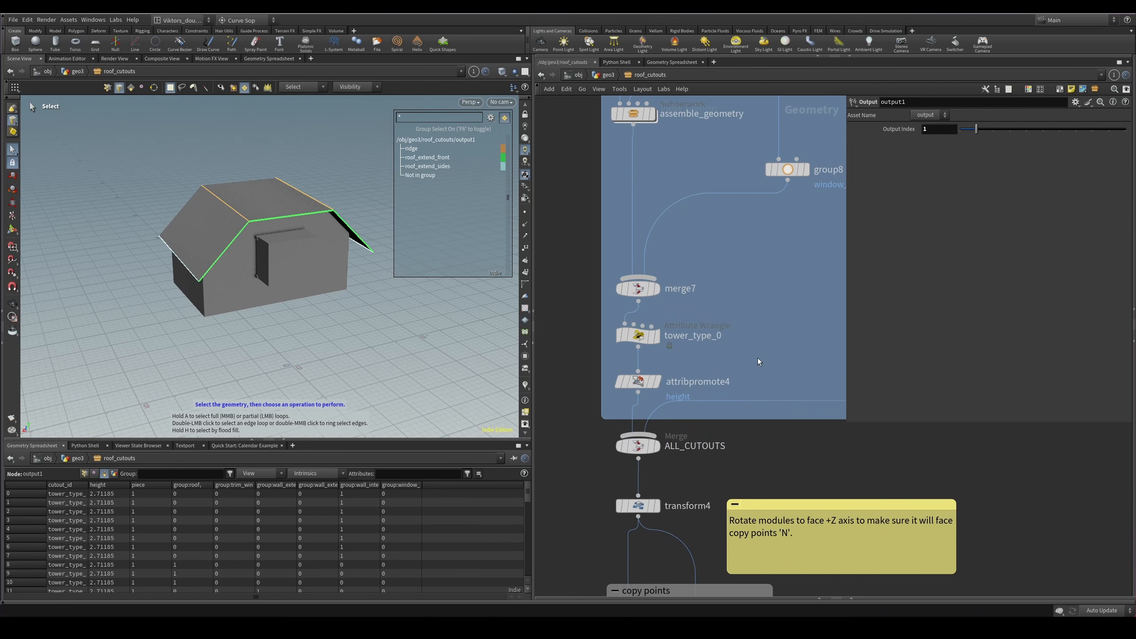
pyautogui.click(656, 381)
pyautogui.scroll(-4, 744, 305)
pyautogui.press(']')
# Display attribpromote5 under tower_type_1, compare wireframe and shaded views, and examine its coloured primitive groups.
pyautogui.moveTo(748, 302); pyautogui.dragTo(589, 361, button='middle')
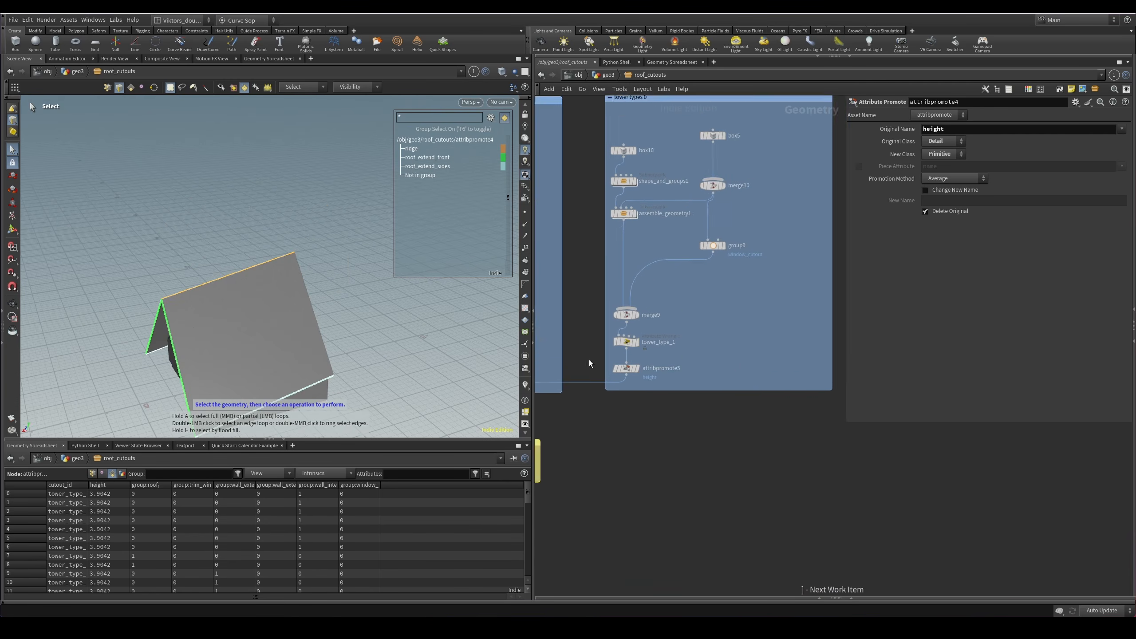
pyautogui.scroll(2, 676, 393)
pyautogui.click(619, 354)
pyautogui.hotkey('shift', 'w')
pyautogui.moveTo(340, 347)
pyautogui.keyDown('alt'); pyautogui.mouseDown()
pyautogui.moveTo(396, 319)
pyautogui.moveTo(242, 315)
pyautogui.moveTo(281, 315)
pyautogui.moveTo(286, 345)
pyautogui.moveTo(210, 353)
pyautogui.mouseUp(); pyautogui.keyUp('alt')
pyautogui.hotkey('shift', 'w')
pyautogui.hotkey('shift', 'w')
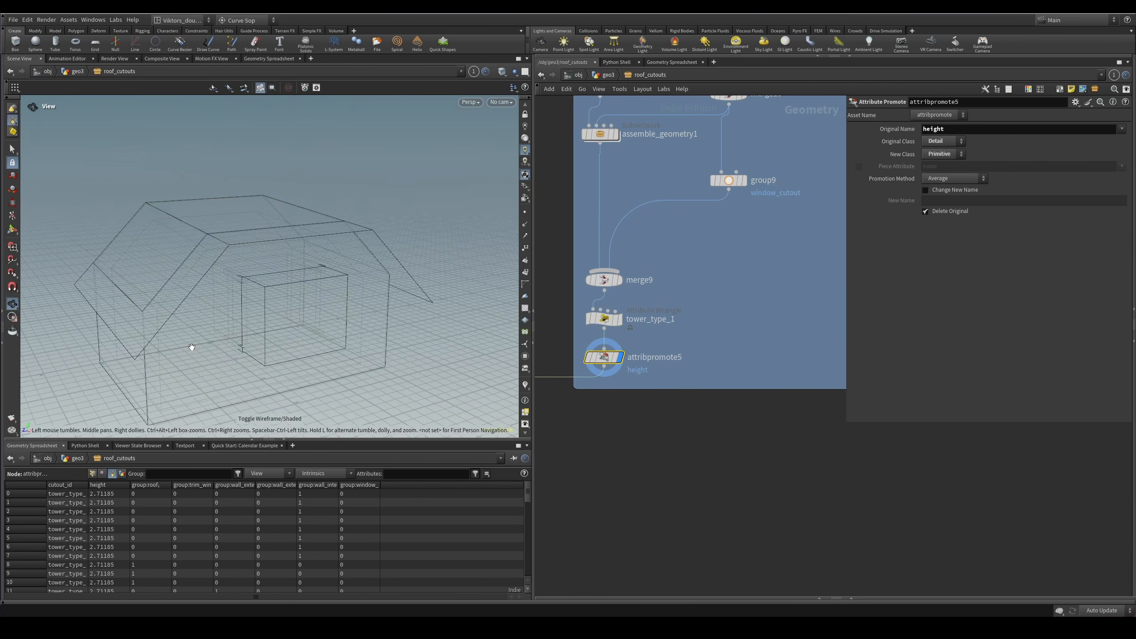
pyautogui.hotkey('shift', 'w')
pyautogui.moveTo(191, 347); pyautogui.dragTo(272, 330, button='middle')
pyautogui.press('s')
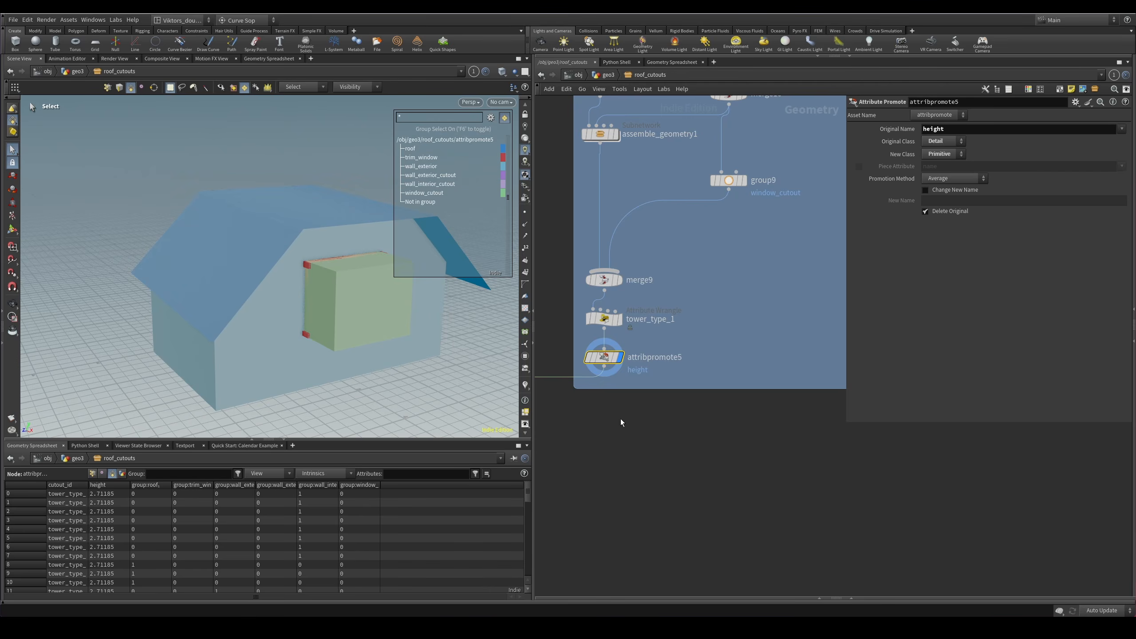
# Examine the copy points box and the blast nodes that branch off below it.
pyautogui.scroll(-4, 621, 419)
pyautogui.moveTo(594, 501); pyautogui.dragTo(779, 325, button='middle')
pyautogui.scroll(-1, 672, 431)
pyautogui.moveTo(659, 526); pyautogui.dragTo(709, 354, button='middle')
pyautogui.scroll(4, 664, 401)
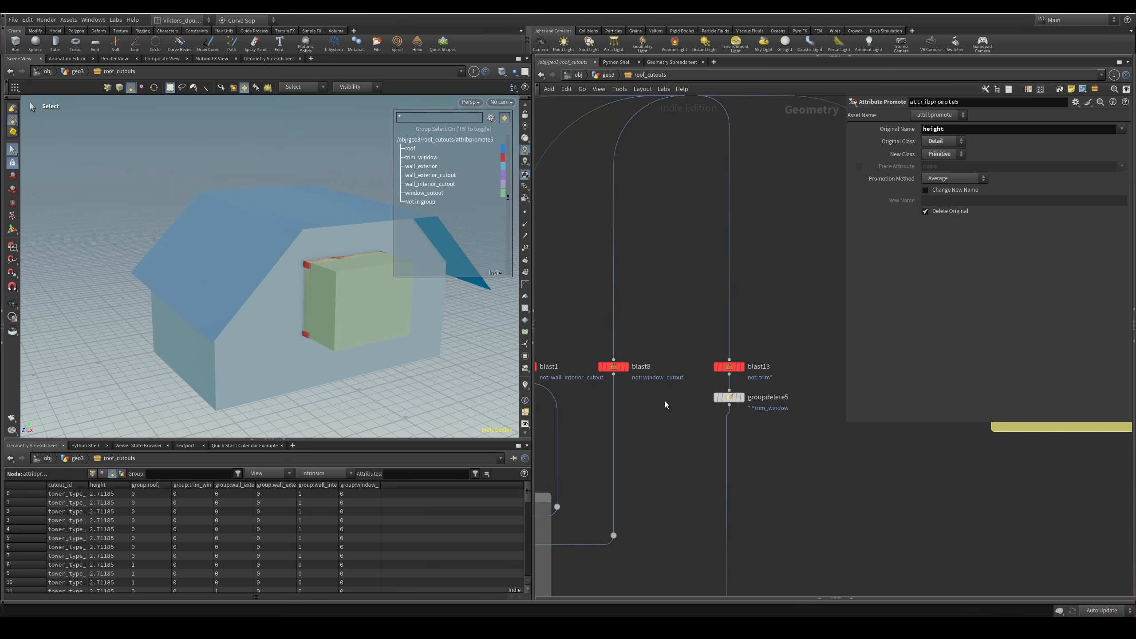
pyautogui.scroll(-1, 665, 401)
pyautogui.moveTo(740, 121); pyautogui.dragTo(704, 340, button='middle')
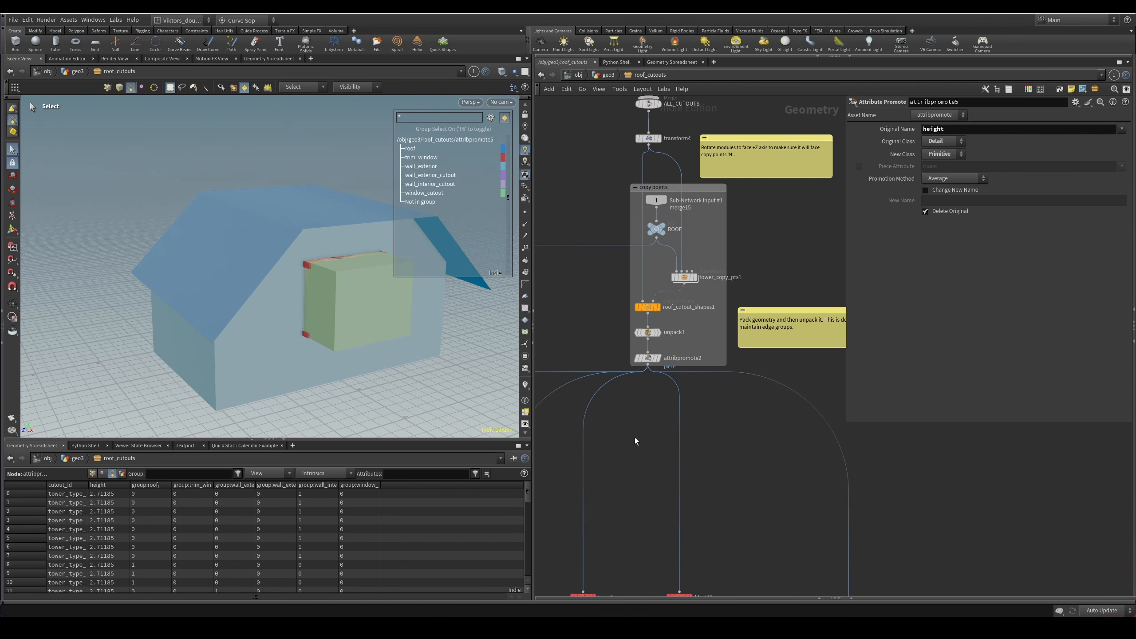
pyautogui.scroll(-3, 650, 492)
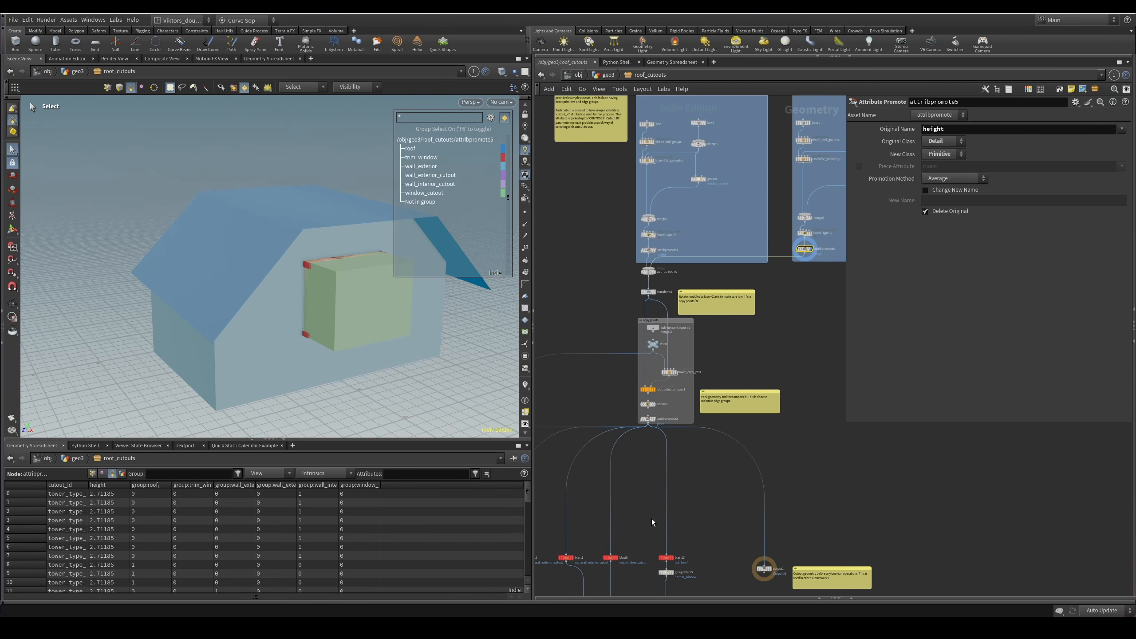
# Display blast8 and blast1 in turn to inspect the isolated window_cutout and wall_interior_cutout pieces.
pyautogui.moveTo(652, 520); pyautogui.dragTo(739, 383, button='middle')
pyautogui.scroll(2, 739, 383)
pyautogui.click(681, 434)
pyautogui.press('r')
pyautogui.click(619, 434)
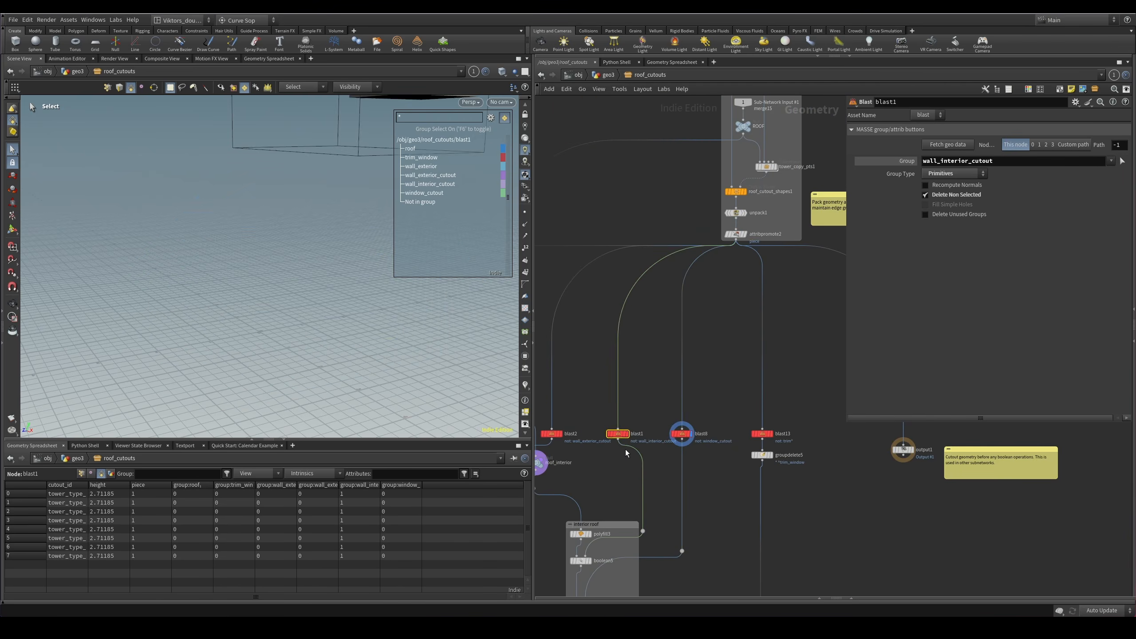
pyautogui.press('r')
# Examine the exterior roof cutout and interior roof network boxes.
pyautogui.moveTo(619, 467); pyautogui.dragTo(724, 467, button='middle')
pyautogui.scroll(-3, 725, 467)
pyautogui.moveTo(715, 573); pyautogui.dragTo(772, 445, button='middle')
pyautogui.scroll(2, 773, 448)
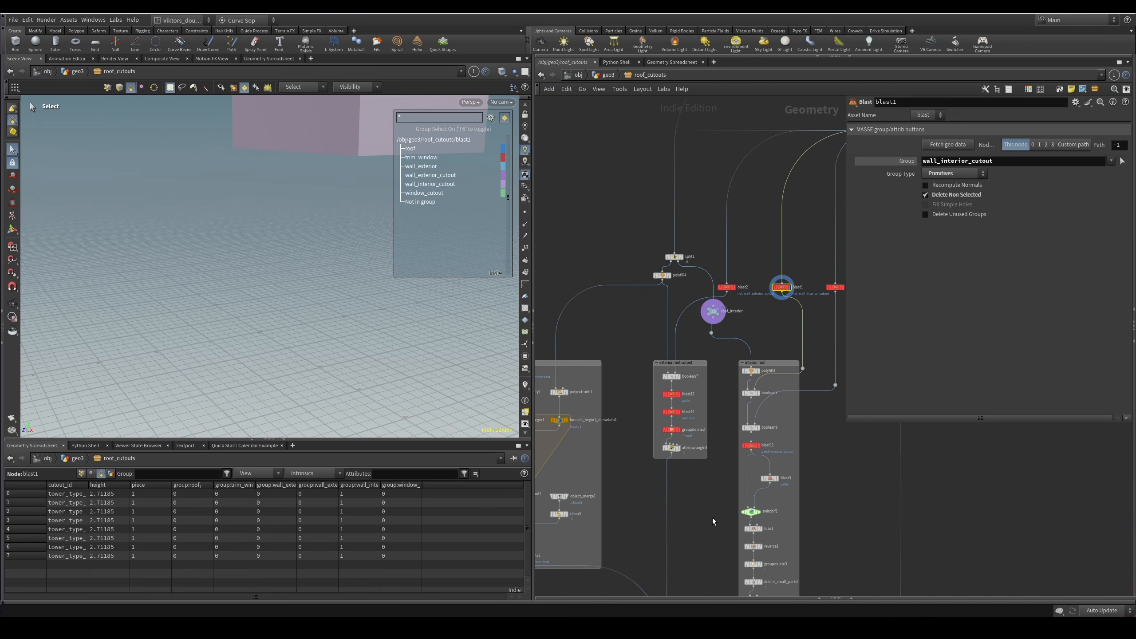
pyautogui.moveTo(696, 492); pyautogui.dragTo(699, 489, button='middle')
pyautogui.moveTo(628, 525); pyautogui.dragTo(776, 459, button='middle')
pyautogui.scroll(-3, 715, 453)
# Display attribpromote5 again and examine the tower_type_1 dormer from its window side and the nodes above it.
pyautogui.moveTo(694, 349); pyautogui.dragTo(627, 433, button='middle')
pyautogui.scroll(4, 758, 351)
pyautogui.moveTo(827, 403); pyautogui.dragTo(626, 452, button='middle')
pyautogui.scroll(2, 684, 453)
pyautogui.click(677, 438)
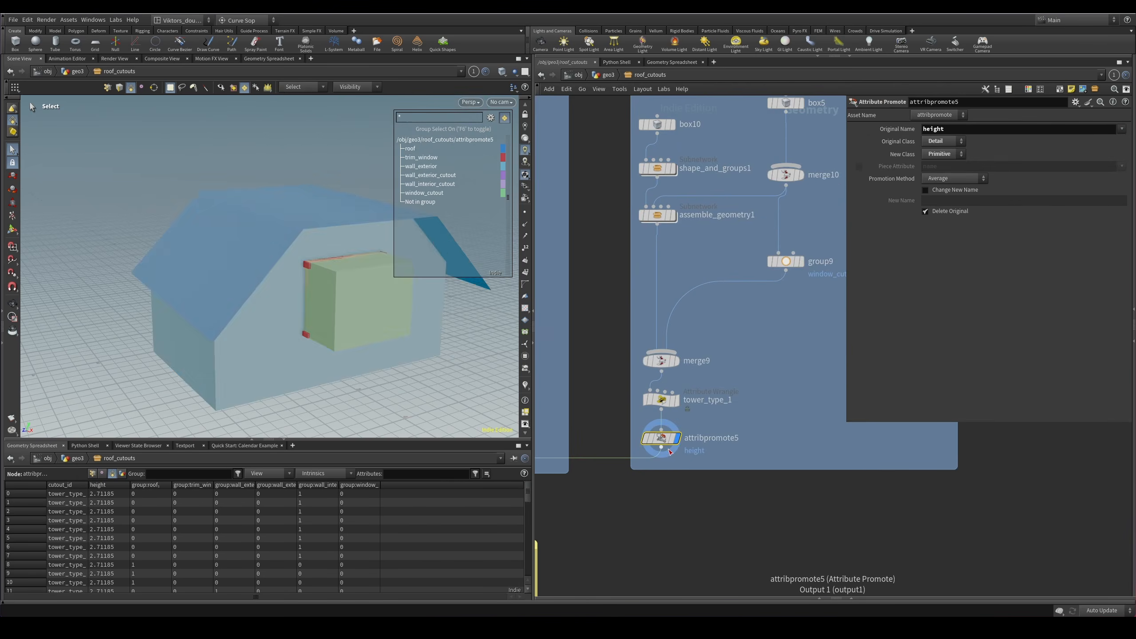
pyautogui.keyDown('alt'); pyautogui.moveTo(351, 299); pyautogui.dragTo(288, 308); pyautogui.keyUp('alt')
pyautogui.moveTo(713, 98); pyautogui.dragTo(723, 246, button='middle')
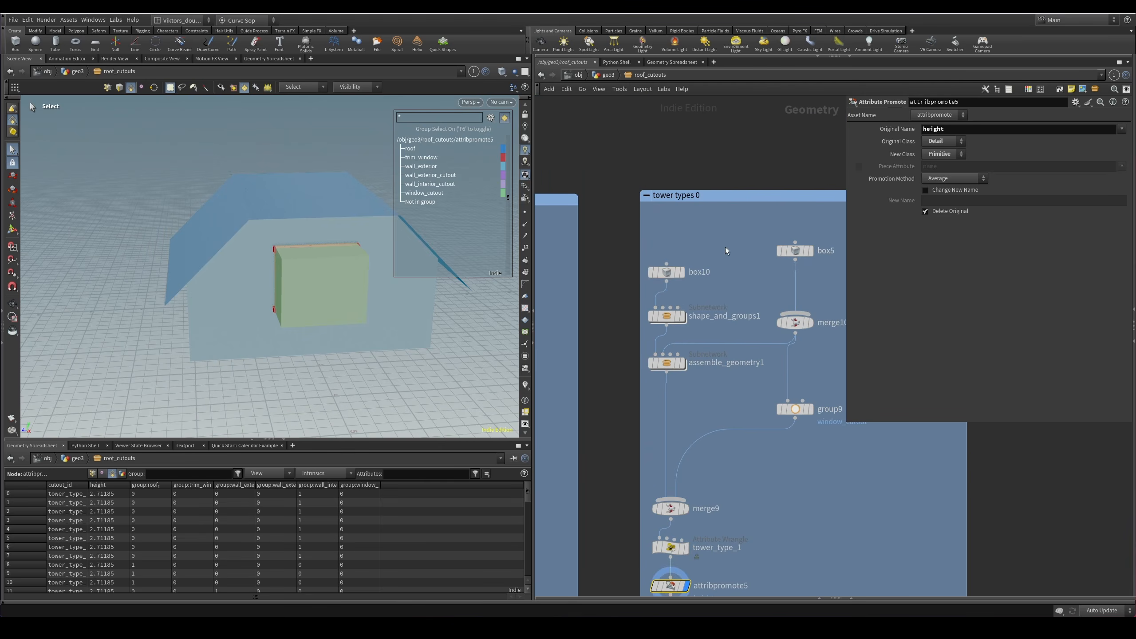
pyautogui.click(682, 271)
pyautogui.press('Escape')
pyautogui.moveTo(337, 281); pyautogui.dragTo(361, 290)
# Display output0 at the end of the network and examine the finished roof with its dormer up close.
pyautogui.scroll(-4, 786, 517)
pyautogui.moveTo(787, 522); pyautogui.dragTo(800, 354, button='middle')
pyautogui.moveTo(739, 475); pyautogui.dragTo(775, 287, button='middle')
pyautogui.moveTo(709, 590); pyautogui.dragTo(782, 322, button='middle')
pyautogui.moveTo(745, 465); pyautogui.dragTo(856, 292, button='middle')
pyautogui.scroll(4, 692, 451)
pyautogui.moveTo(692, 450); pyautogui.dragTo(623, 392)
pyautogui.press('r')
pyautogui.hotkey('space', 'f')
pyautogui.moveTo(325, 322); pyautogui.dragTo(182, 311)
pyautogui.press('Escape')
pyautogui.keyDown('alt'); pyautogui.moveTo(346, 361); pyautogui.dragTo(350, 329); pyautogui.keyUp('alt')
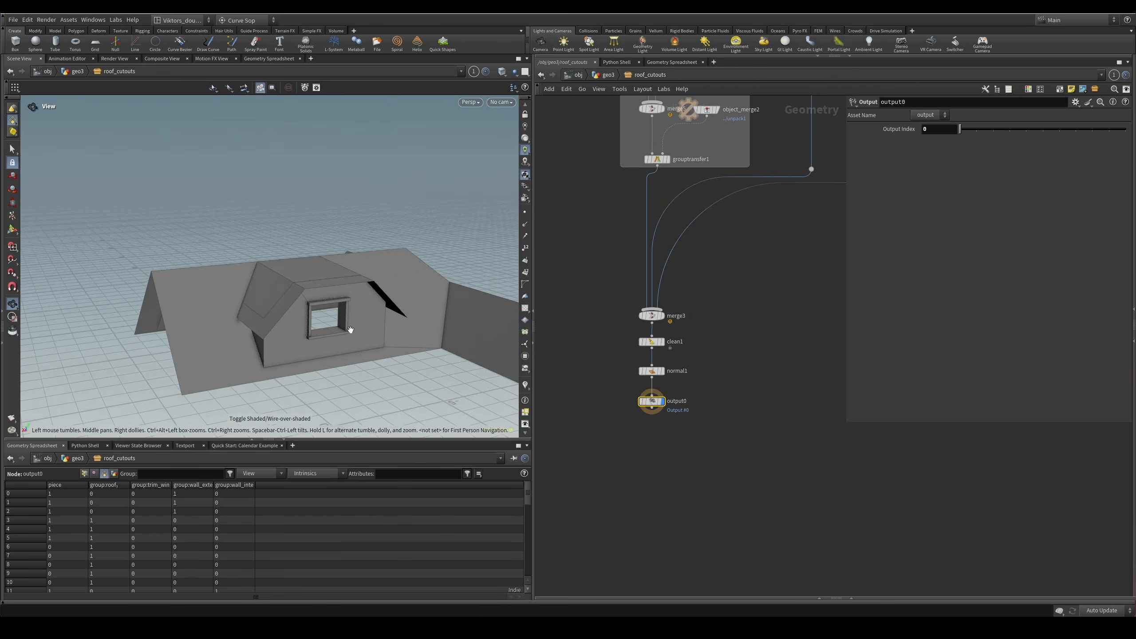
pyautogui.keyDown('alt'); pyautogui.moveTo(350, 329); pyautogui.dragTo(388, 335, button='right'); pyautogui.keyUp('alt')
# Select box10 in tower types 0 and resize its Z depth with the viewport handles, stretching it to about 5.58.
pyautogui.scroll(-5, 635, 377)
pyautogui.moveTo(727, 330); pyautogui.dragTo(683, 556, button='middle')
pyautogui.moveTo(706, 436); pyautogui.dragTo(654, 578, button='middle')
pyautogui.moveTo(806, 320); pyautogui.dragTo(685, 455, button='middle')
pyautogui.scroll(6, 652, 257)
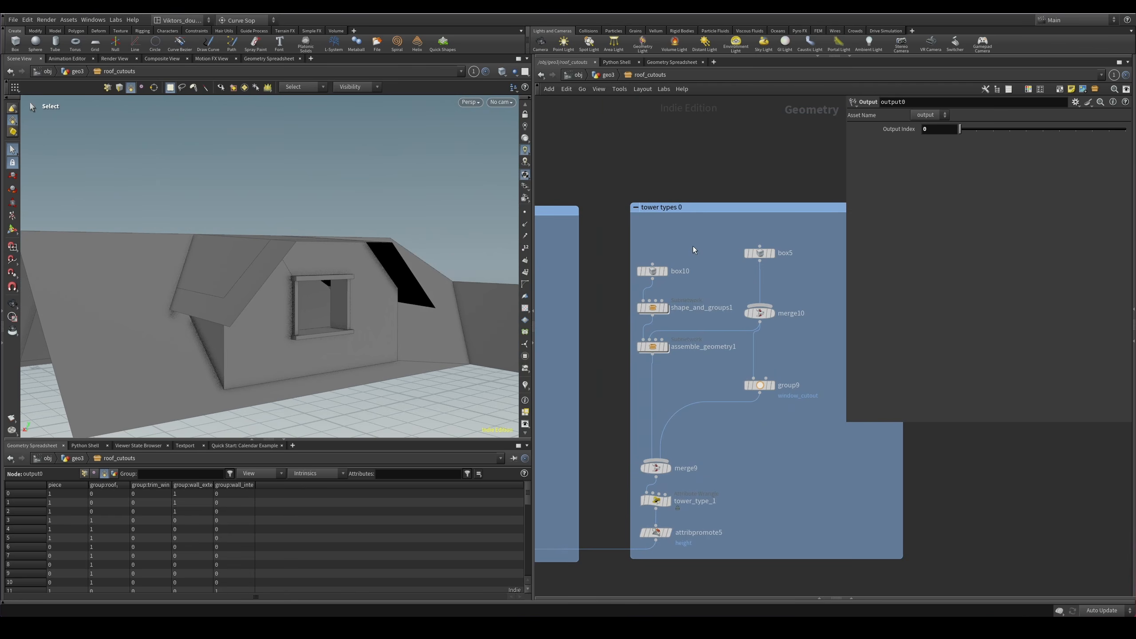
pyautogui.click(652, 271)
pyautogui.keyDown('alt'); pyautogui.moveTo(362, 245); pyautogui.dragTo(336, 249, button='right'); pyautogui.keyUp('alt')
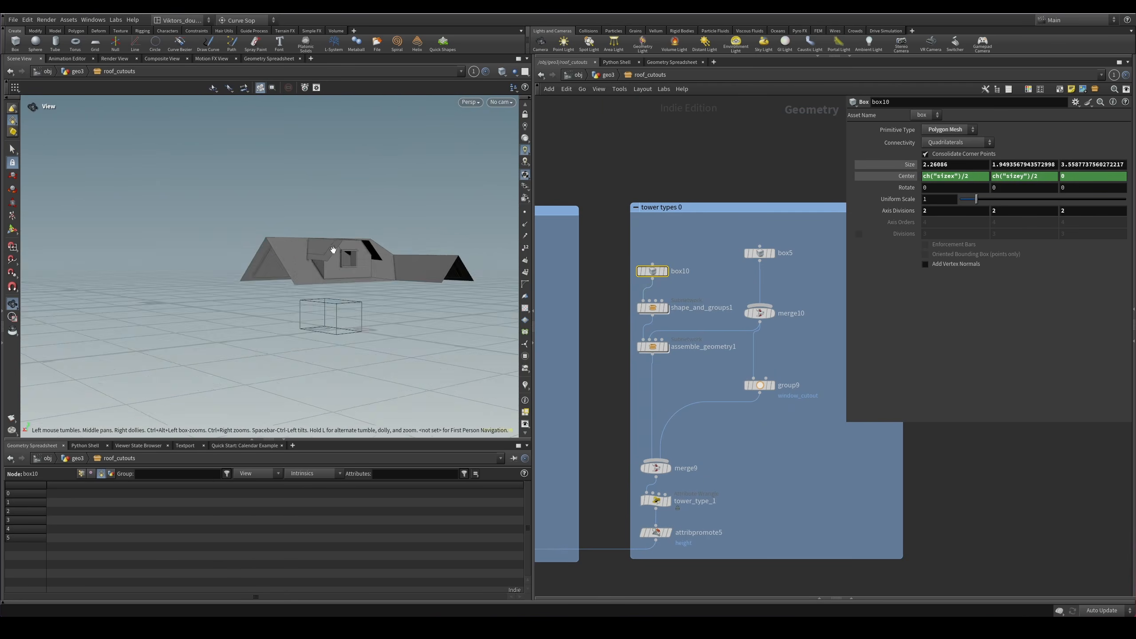
pyautogui.keyDown('alt'); pyautogui.moveTo(336, 248); pyautogui.dragTo(338, 263); pyautogui.keyUp('alt')
pyautogui.keyDown('alt'); pyautogui.moveTo(339, 263); pyautogui.dragTo(456, 288, button='right'); pyautogui.keyUp('alt')
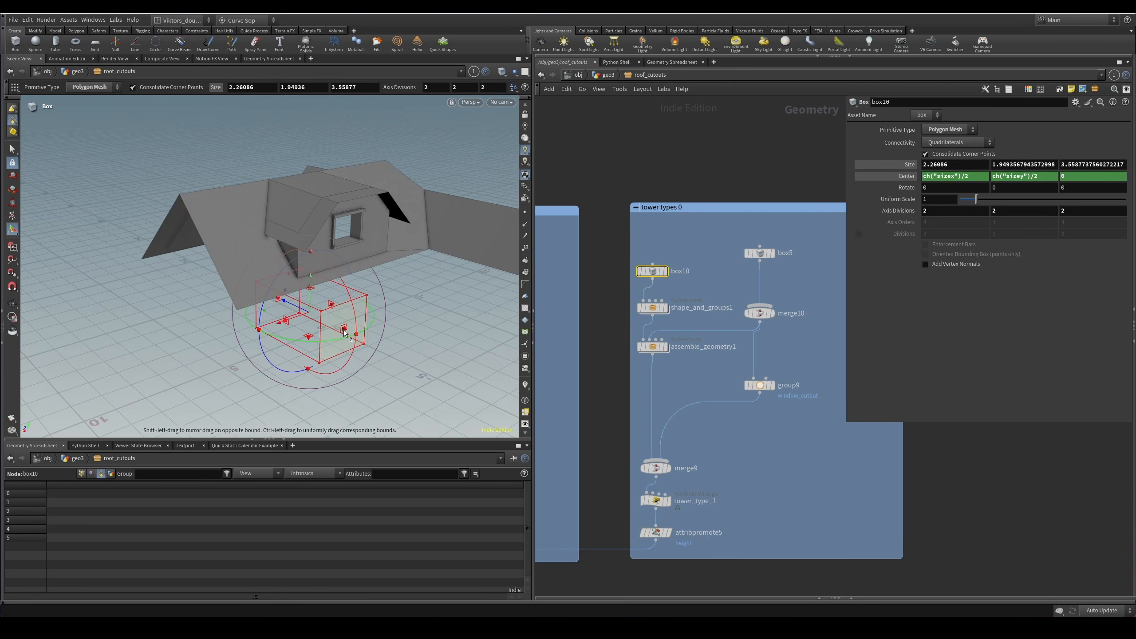
pyautogui.moveTo(348, 332); pyautogui.dragTo(356, 356)
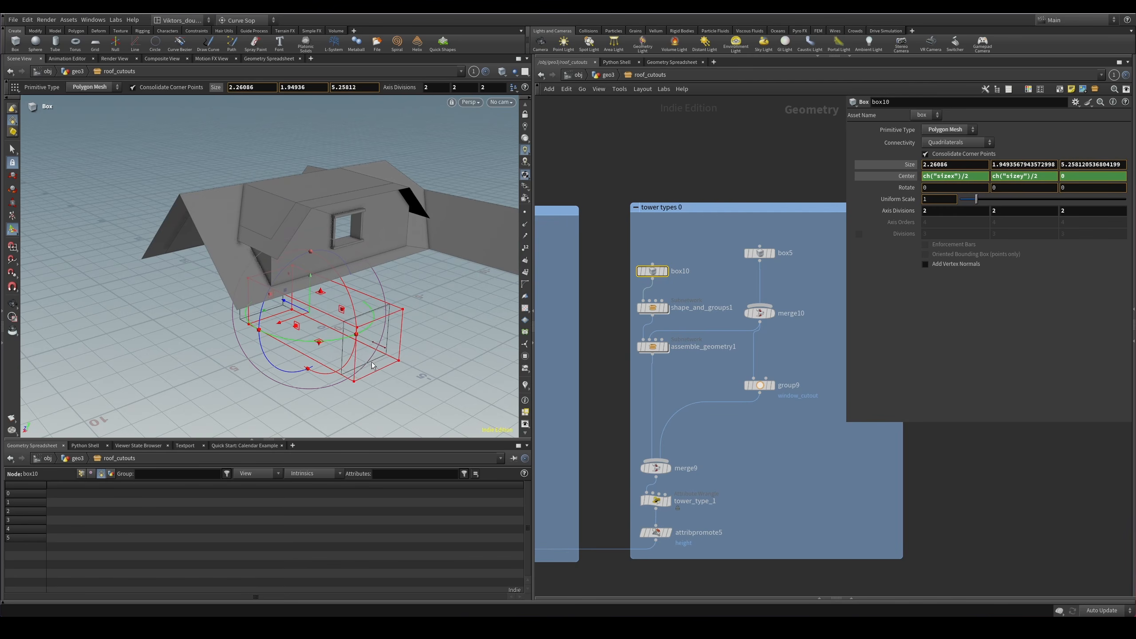
pyautogui.keyDown('alt'); pyautogui.moveTo(355, 293); pyautogui.dragTo(360, 251); pyautogui.keyUp('alt')
pyautogui.keyDown('alt'); pyautogui.moveTo(360, 251); pyautogui.dragTo(467, 288, button='right'); pyautogui.keyUp('alt')
pyautogui.press('Return')
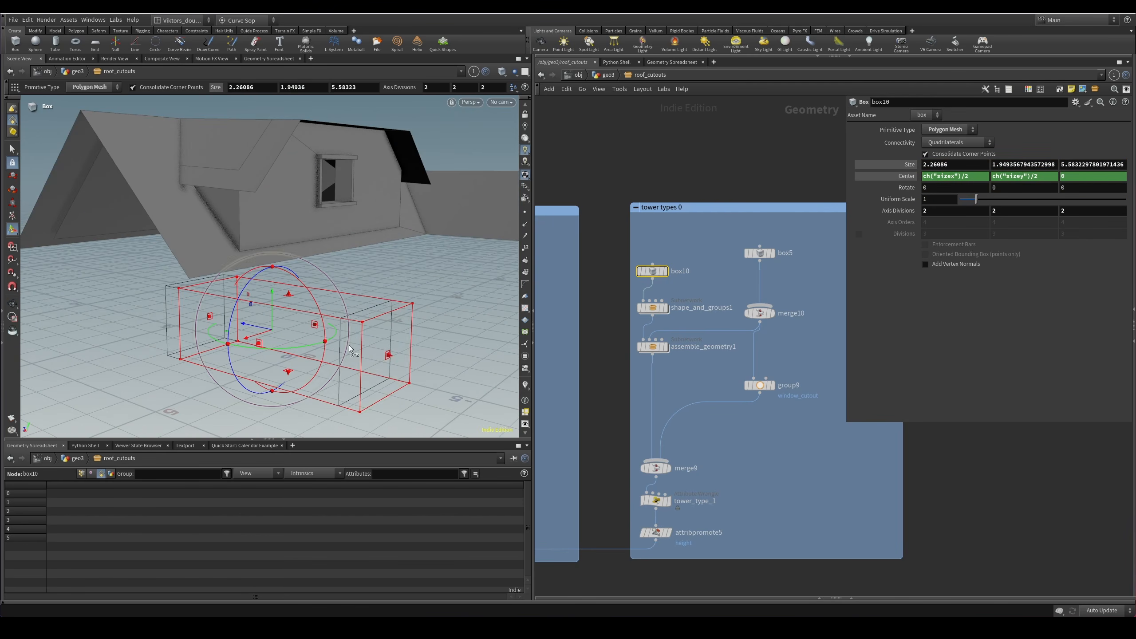
pyautogui.moveTo(363, 354); pyautogui.dragTo(300, 343)
# Display box10 on its own and frame it in the viewport.
pyautogui.scroll(3, 721, 262)
pyautogui.moveTo(702, 284); pyautogui.dragTo(756, 284, button='middle')
pyautogui.click(680, 279)
pyautogui.hotkey('space', 'g')
pyautogui.hotkey('shift', 'w')
pyautogui.moveTo(397, 281)
pyautogui.keyDown('alt'); pyautogui.mouseDown()
pyautogui.moveTo(380, 302)
pyautogui.moveTo(517, 194)
pyautogui.moveTo(438, 300)
pyautogui.mouseUp(); pyautogui.keyUp('alt')
pyautogui.hotkey('shift', 'w')
# Display the shape_and_groups1 subnetwork and view its dormer shape in wireframe and shaded modes.
pyautogui.scroll(1, 696, 347)
pyautogui.click(648, 342)
pyautogui.click(676, 342)
pyautogui.hotkey('shift', 'w')
pyautogui.keyDown('alt'); pyautogui.moveTo(439, 300); pyautogui.dragTo(294, 307, button='right'); pyautogui.keyUp('alt')
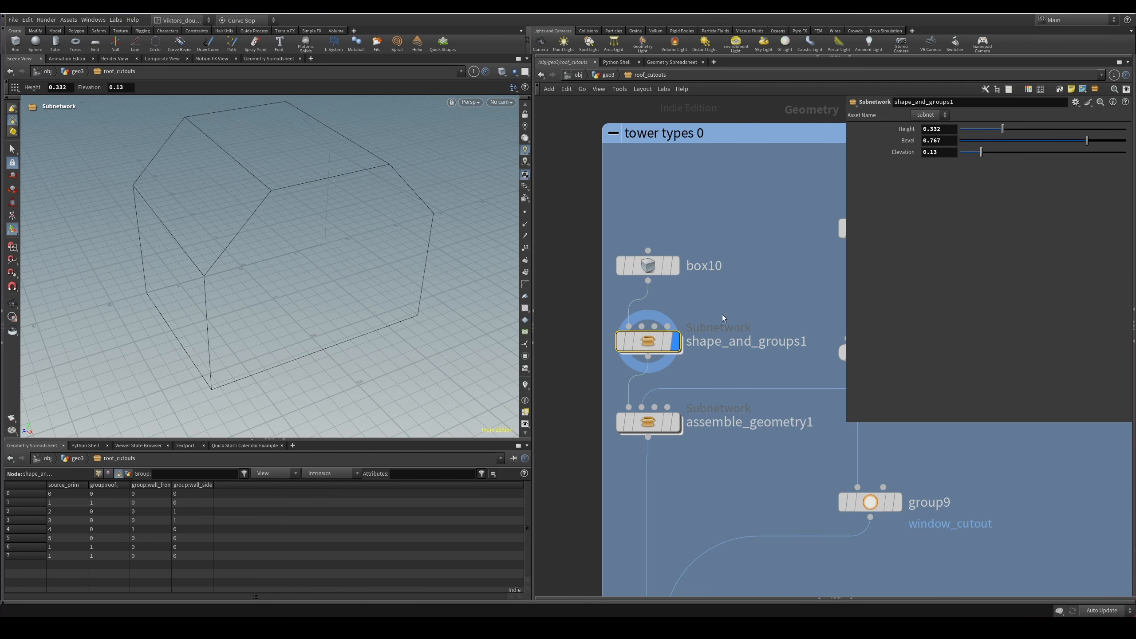
pyautogui.hotkey('shift', 'w')
pyautogui.hotkey('shift', 'w')
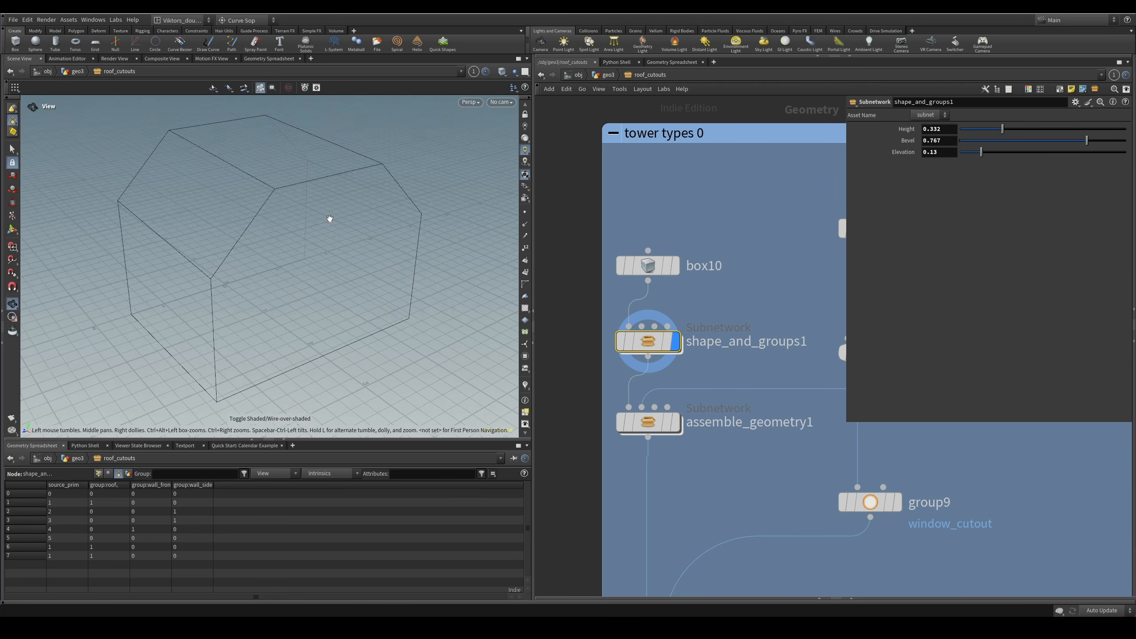
pyautogui.hotkey('shift', 'w')
# Set shape_and_groups1's Height to 0.397, Bevel to 0.595 and Elevation to 0.177.
pyautogui.moveTo(982, 128); pyautogui.dragTo(1015, 129)
pyautogui.moveTo(1086, 141); pyautogui.dragTo(1058, 142)
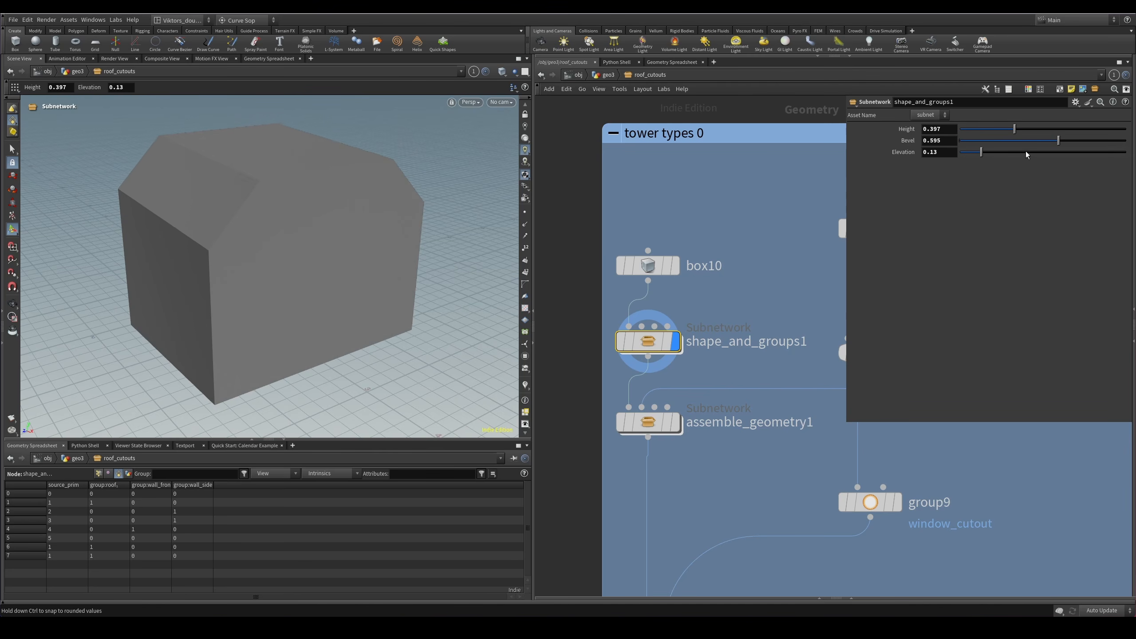
pyautogui.moveTo(987, 157); pyautogui.dragTo(980, 162)
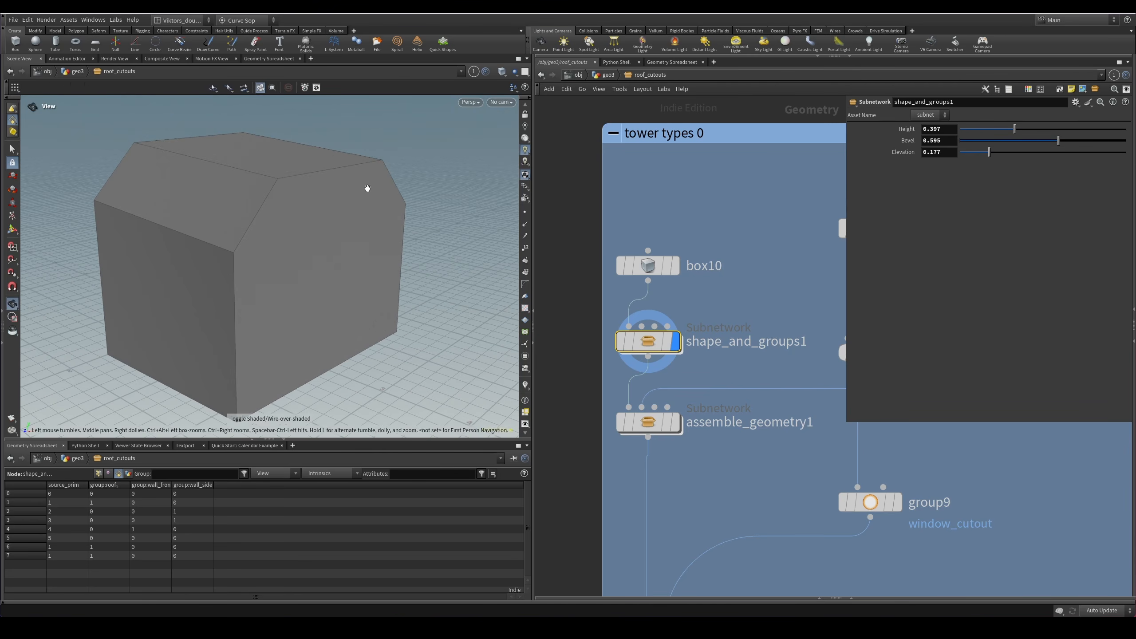
# Examine the roof, wall_front and wall_side primitive groups on the shape_and_groups1 output.
pyautogui.doubleClick(656, 345)
pyautogui.press('u')
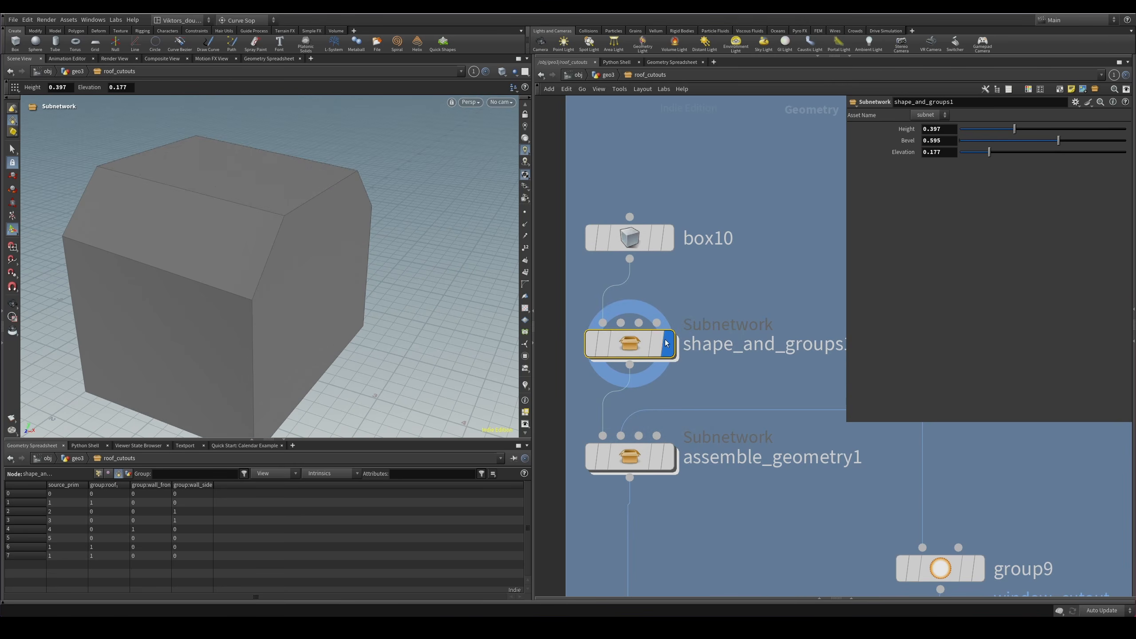
pyautogui.keyDown('alt'); pyautogui.moveTo(286, 268); pyautogui.dragTo(262, 326); pyautogui.keyUp('alt')
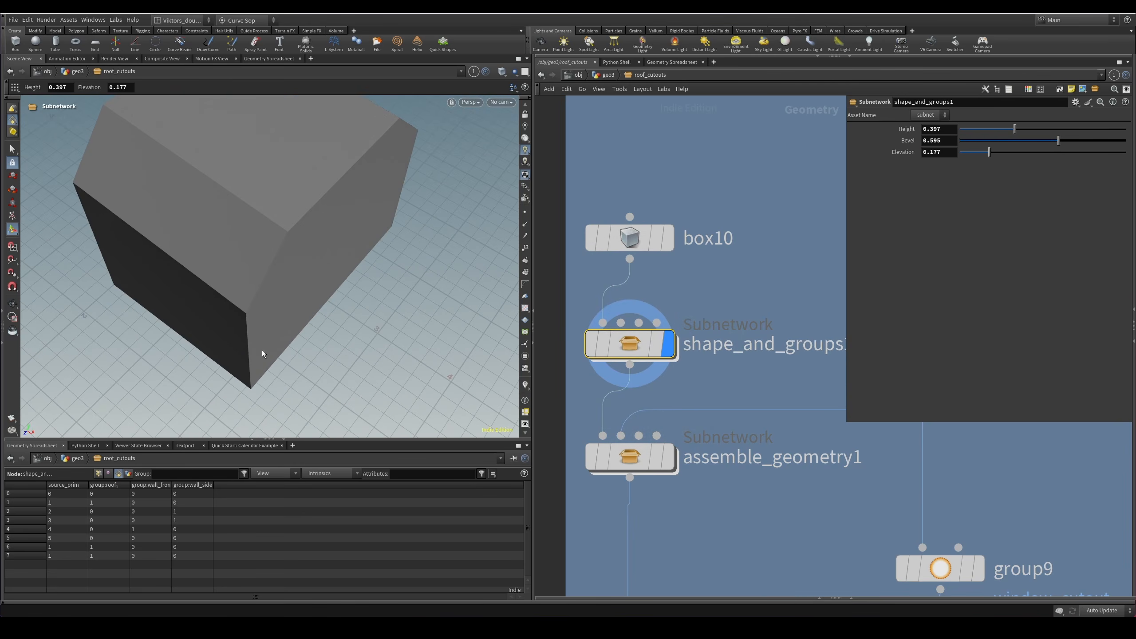
pyautogui.press('s')
pyautogui.keyDown('alt'); pyautogui.moveTo(286, 277); pyautogui.dragTo(275, 215); pyautogui.keyUp('alt')
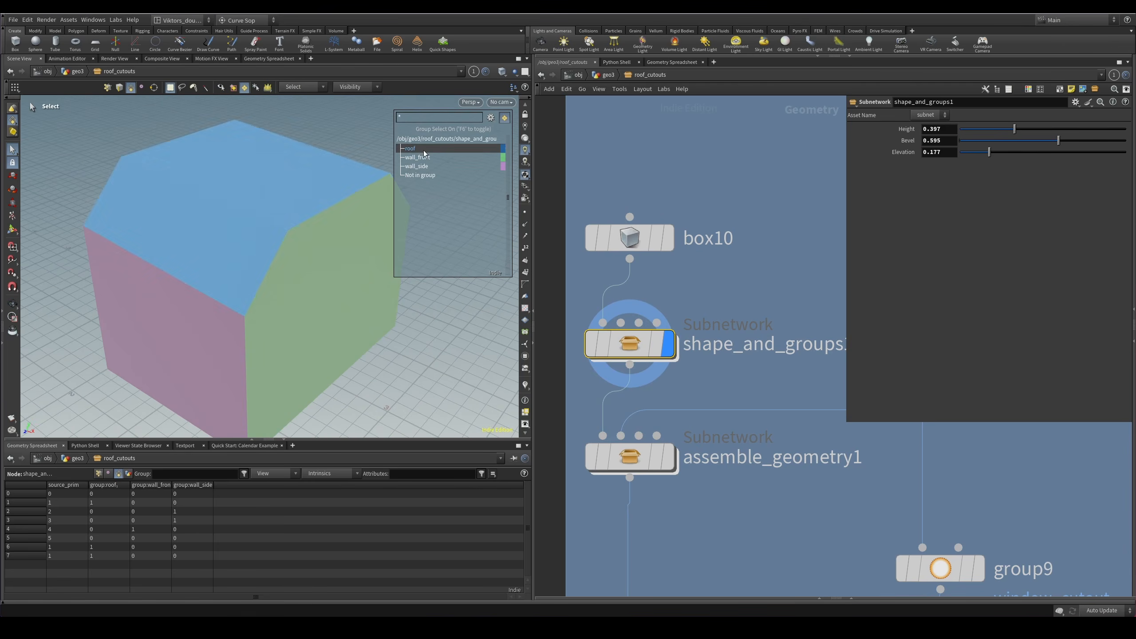
# Inside shape_and_groups1, display the nodes down to polyextrude1, reveal its Distance expression and return to the parent network.
pyautogui.doubleClick(675, 333)
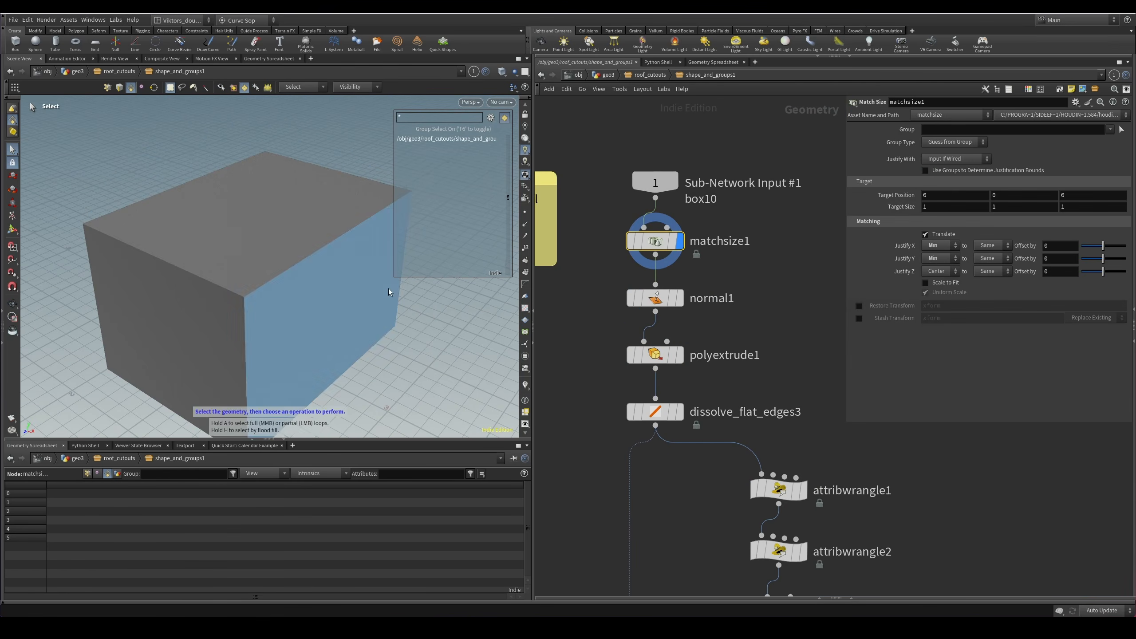
pyautogui.moveTo(737, 274); pyautogui.dragTo(610, 336)
pyautogui.press('r')
pyautogui.moveTo(590, 338); pyautogui.dragTo(582, 315, button='middle')
pyautogui.moveTo(582, 315); pyautogui.dragTo(737, 368)
pyautogui.press('r')
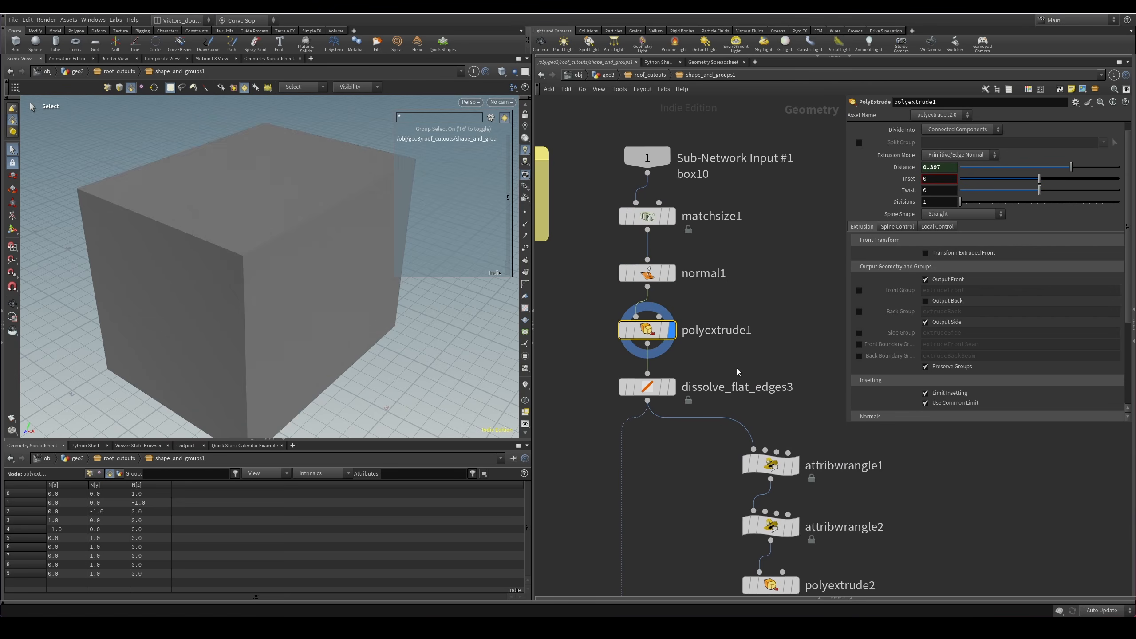
pyautogui.click(913, 167)
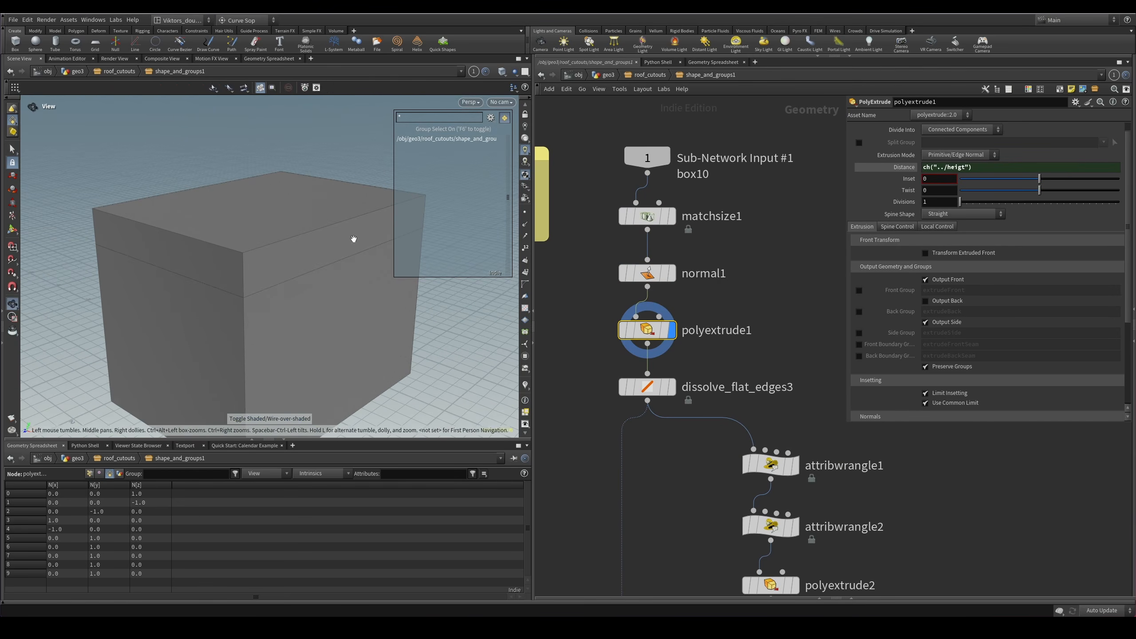
pyautogui.press('u')
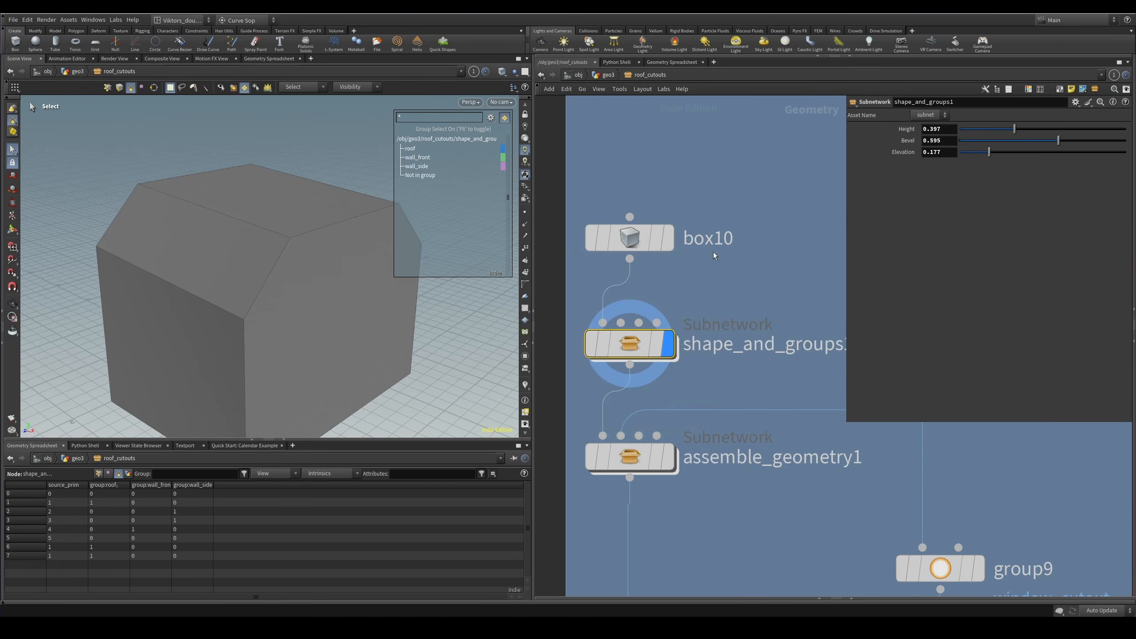
# Reopen shape_and_groups1 and display dissolve_flat_edges3 and attribwrangle1 in turn.
pyautogui.doubleClick(637, 343)
pyautogui.moveTo(724, 360); pyautogui.dragTo(748, 337, button='middle')
pyautogui.click(671, 364)
pyautogui.click(696, 364)
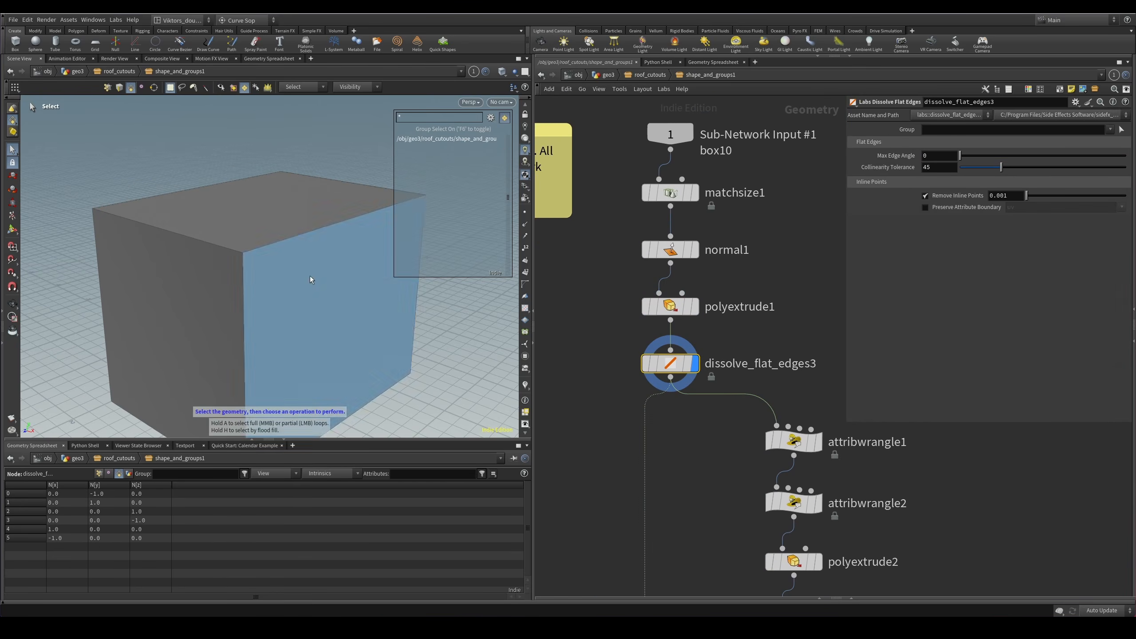
pyautogui.moveTo(717, 433); pyautogui.dragTo(683, 270, button='middle')
pyautogui.click(758, 280)
pyautogui.click(785, 281)
# Display switchif1 and examine its elevation condition and the raised top of the box from a low angle.
pyautogui.scroll(-3, 686, 323)
pyautogui.moveTo(687, 553); pyautogui.dragTo(710, 385, button='middle')
pyautogui.scroll(3, 710, 385)
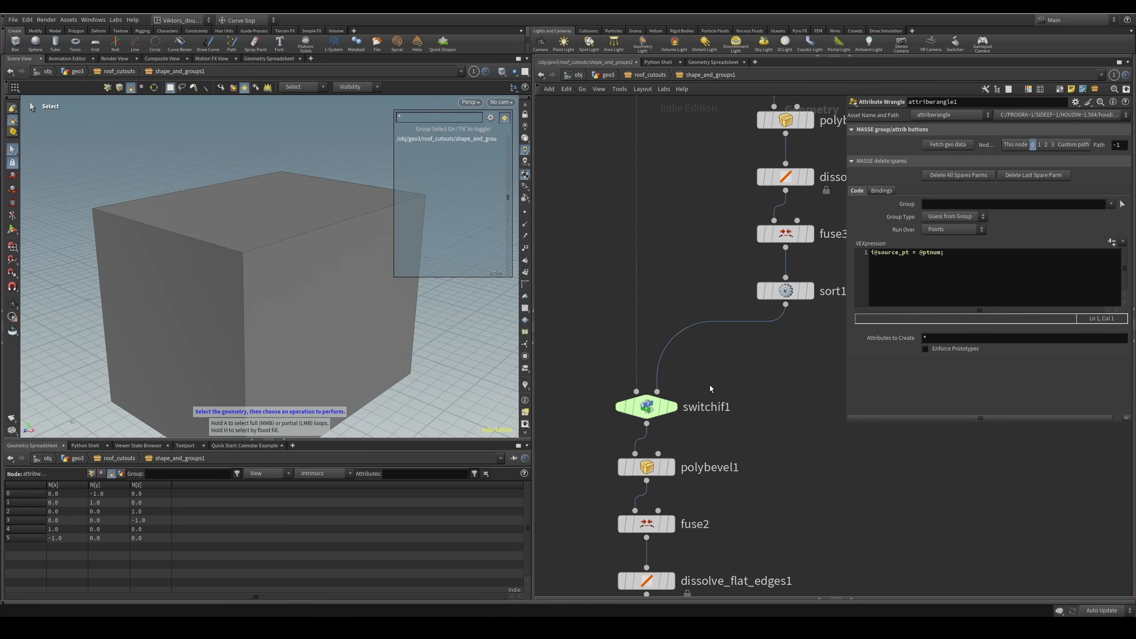
pyautogui.click(671, 406)
pyautogui.click(642, 408)
pyautogui.keyDown('alt'); pyautogui.moveTo(313, 268); pyautogui.dragTo(331, 247); pyautogui.keyUp('alt')
pyautogui.keyDown('alt'); pyautogui.moveTo(247, 221); pyautogui.dragTo(192, 254); pyautogui.keyUp('alt')
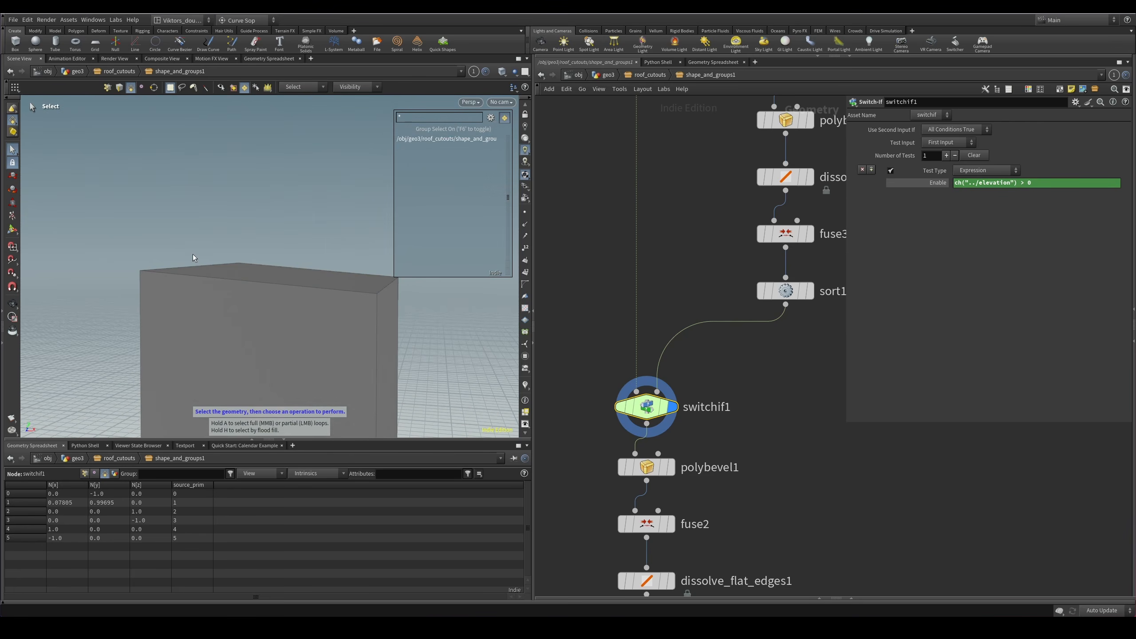
pyautogui.moveTo(758, 359)
pyautogui.mouseDown(button='middle')
pyautogui.moveTo(723, 385)
pyautogui.moveTo(771, 354)
pyautogui.mouseUp(button='middle')
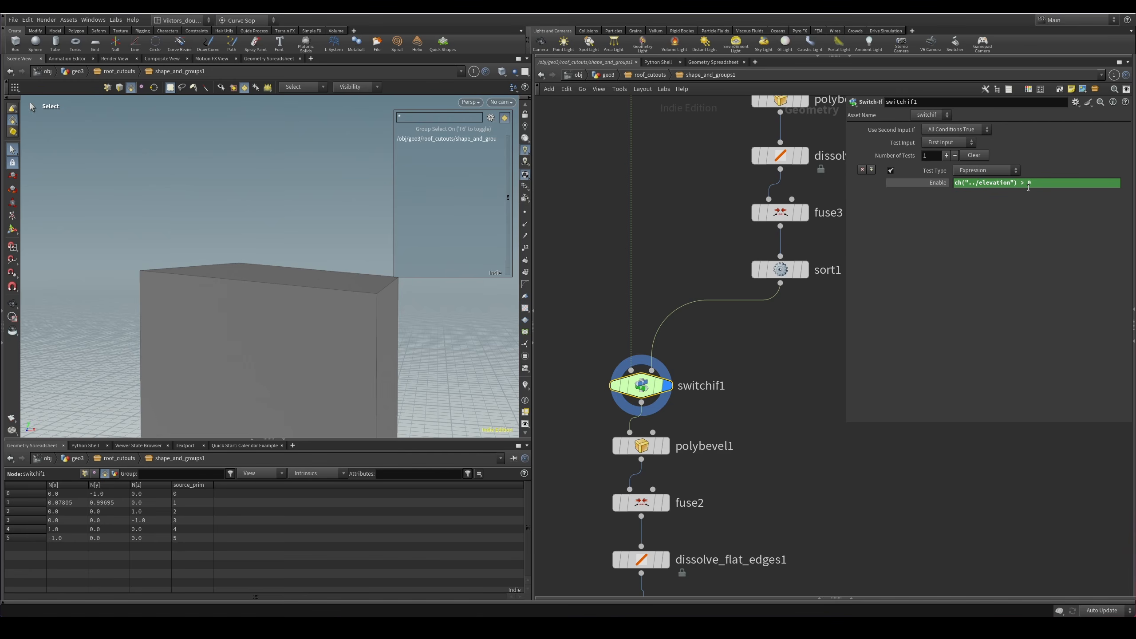
# Display polyextrude2 in the elevation branch above switchif1 to inspect its extrusion.
pyautogui.moveTo(713, 367); pyautogui.dragTo(641, 568, button='middle')
pyautogui.scroll(-1, 642, 505)
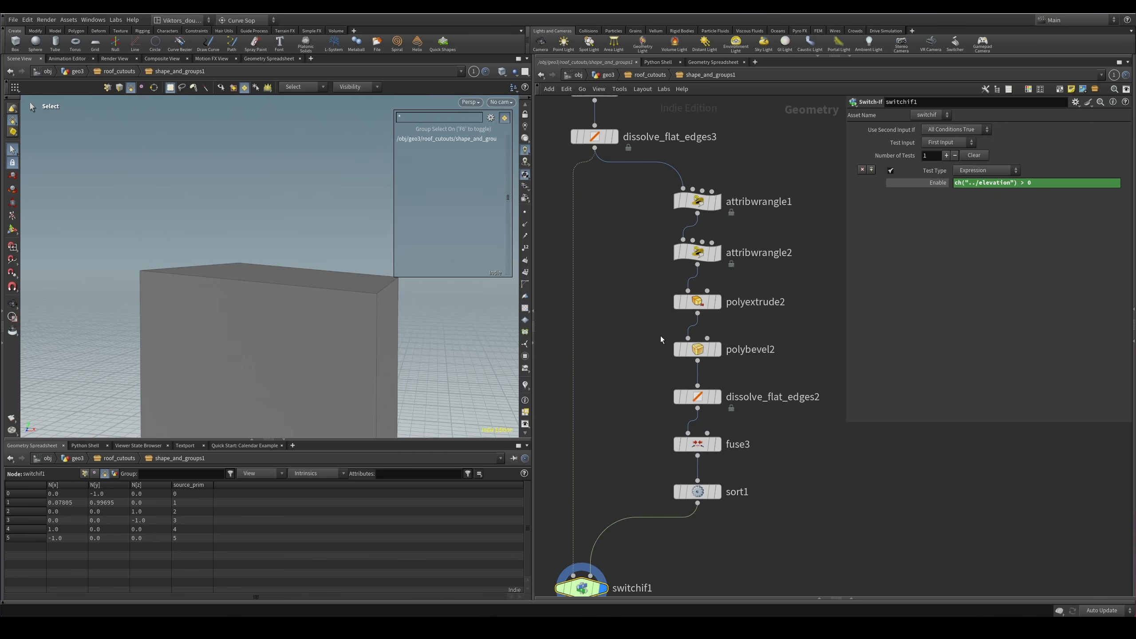
pyautogui.click(695, 350)
pyautogui.scroll(2, 756, 318)
pyautogui.click(685, 291)
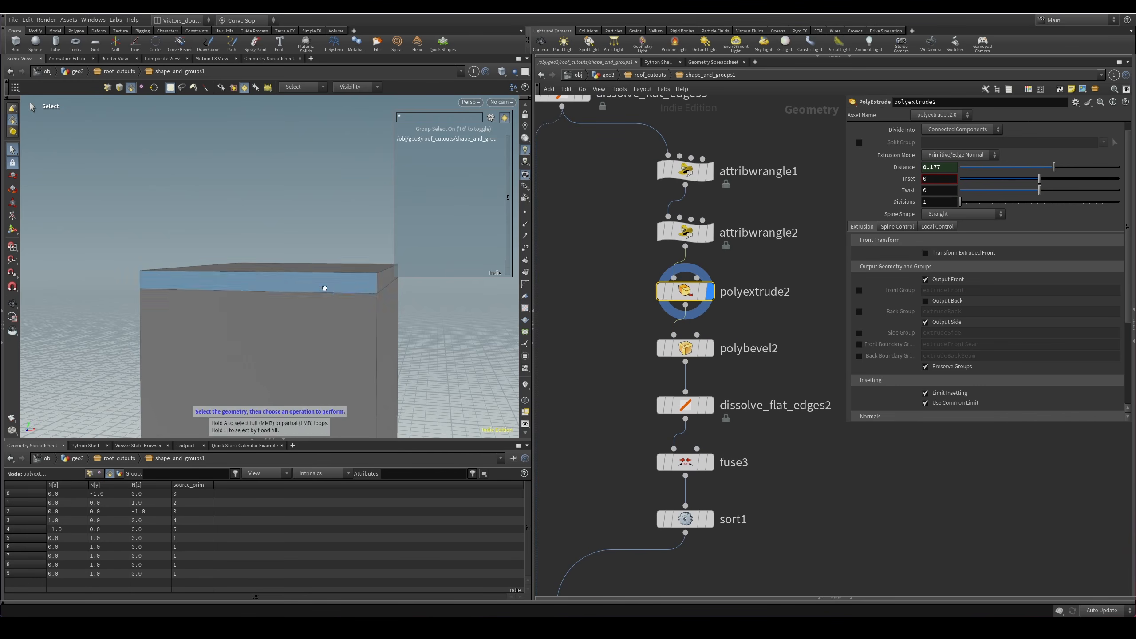
# Display polybevel2 and try a different bevel Distance, ending at 100, while inspecting the top of the box.
pyautogui.click(688, 349)
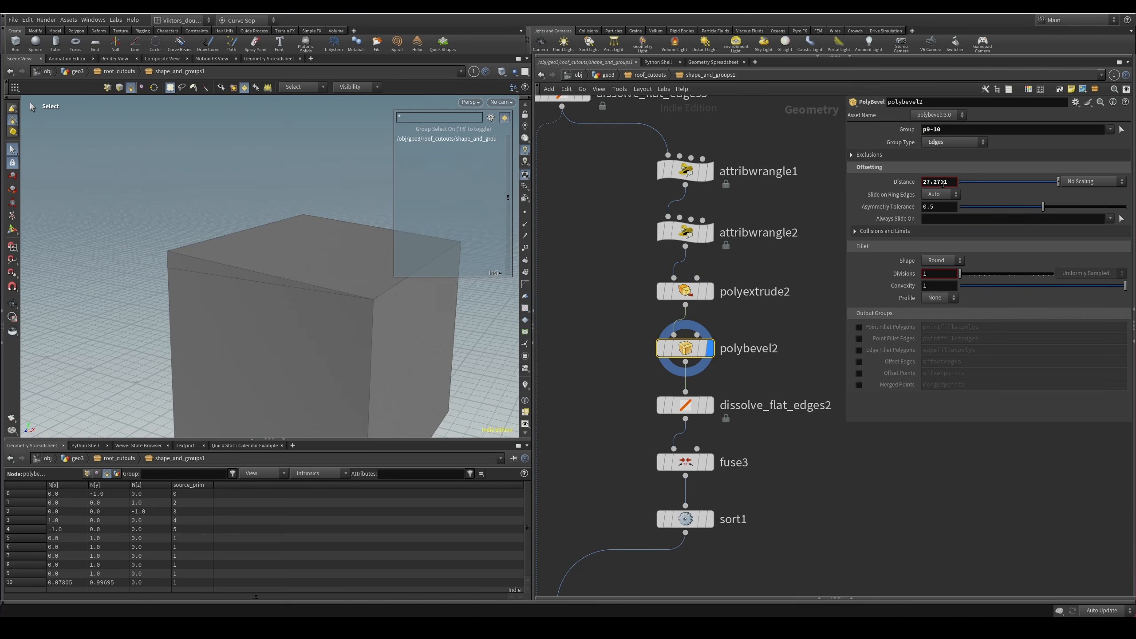
pyautogui.moveTo(942, 182); pyautogui.dragTo(939, 182, button='middle')
pyautogui.keyDown('alt'); pyautogui.moveTo(289, 261); pyautogui.dragTo(276, 256); pyautogui.keyUp('alt')
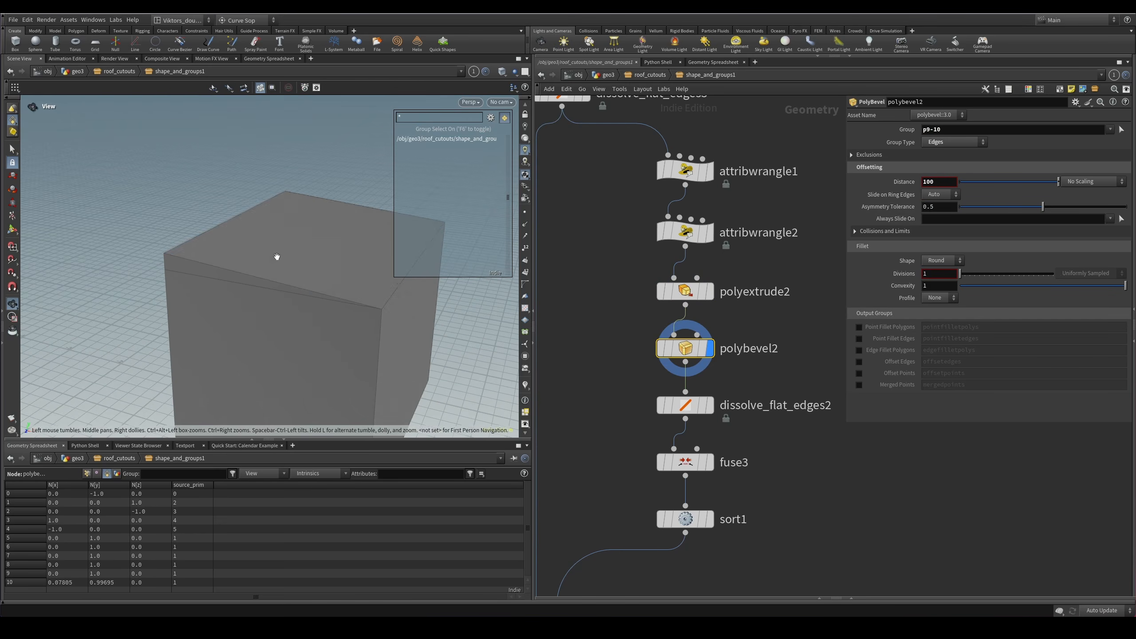
pyautogui.scroll(-3, 628, 238)
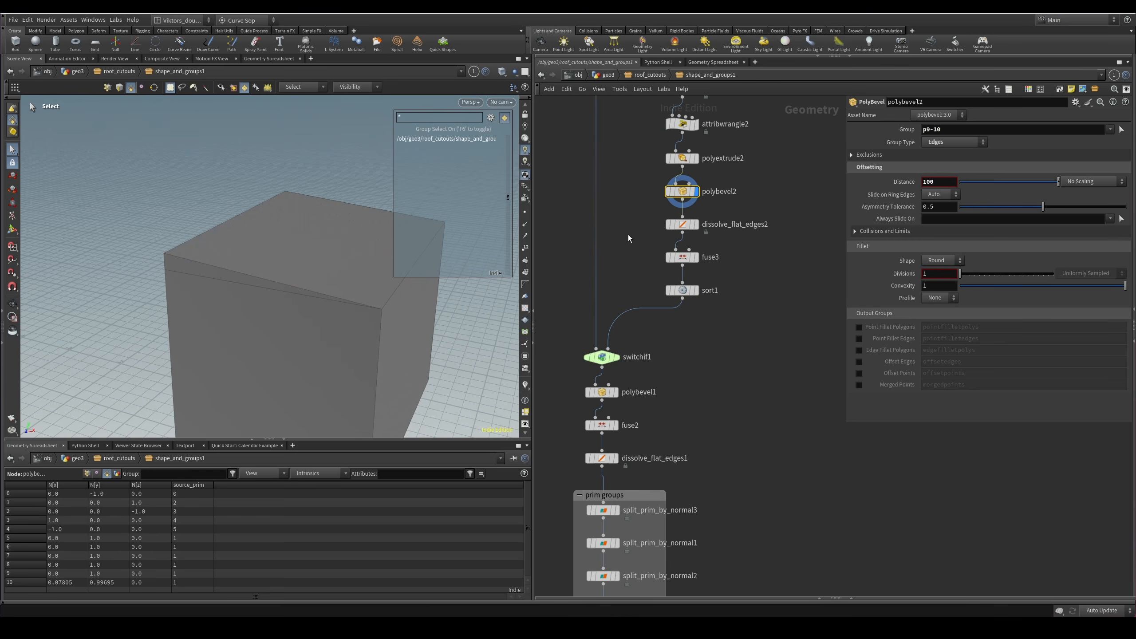
# Display sort1 and polybevel1 in turn and examine the bevelled roof slopes with the edge overlay toggled.
pyautogui.moveTo(669, 280); pyautogui.dragTo(665, 280)
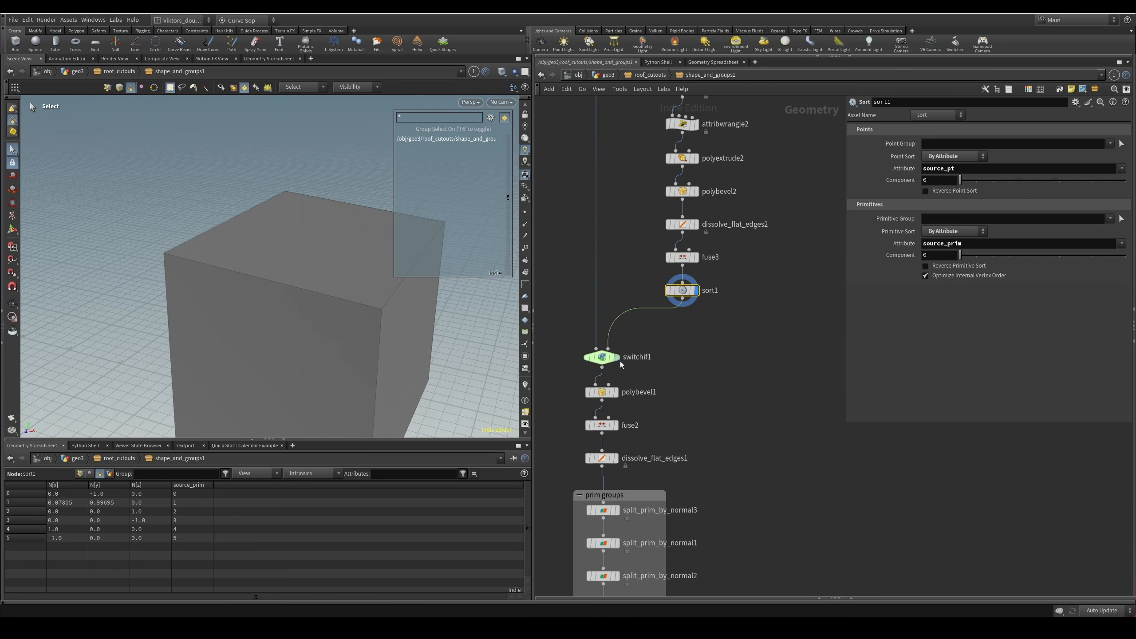
pyautogui.moveTo(620, 364); pyautogui.dragTo(631, 401)
pyautogui.press('r')
pyautogui.moveTo(353, 326)
pyautogui.keyDown('alt'); pyautogui.mouseDown()
pyautogui.moveTo(327, 292)
pyautogui.moveTo(398, 315)
pyautogui.moveTo(219, 261)
pyautogui.moveTo(290, 284)
pyautogui.moveTo(279, 233)
pyautogui.mouseUp(); pyautogui.keyUp('alt')
pyautogui.hotkey('shift', 'w')
pyautogui.press('s')
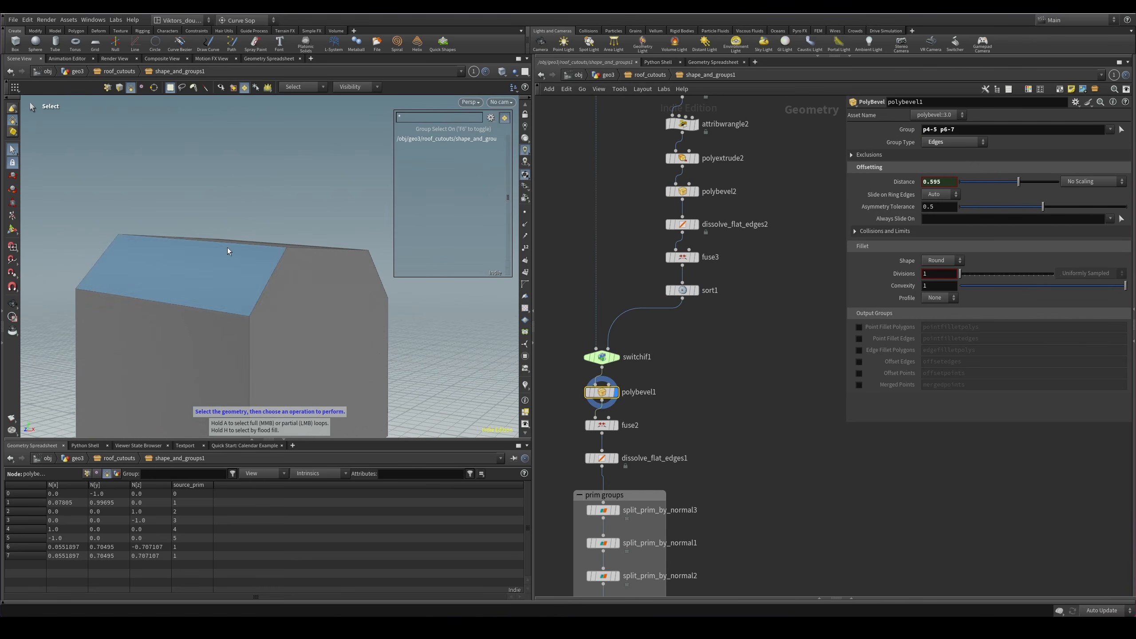
pyautogui.moveTo(650, 265); pyautogui.dragTo(666, 198, button='middle')
pyautogui.scroll(3, 635, 319)
pyautogui.moveTo(660, 344); pyautogui.dragTo(675, 329, button='middle')
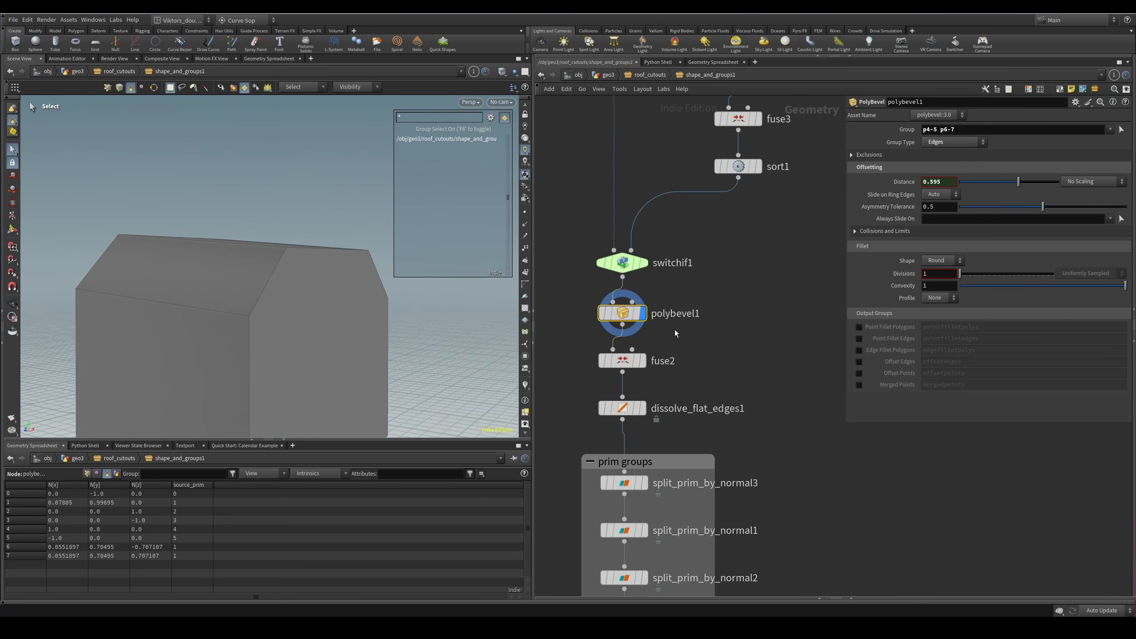
# Display fuse2 and dissolve_flat_edges1 in turn and inspect the cleaned-up dormer shape from above.
pyautogui.moveTo(675, 330); pyautogui.dragTo(572, 391)
pyautogui.press('r')
pyautogui.moveTo(572, 391); pyautogui.dragTo(593, 375, button='middle')
pyautogui.moveTo(593, 375); pyautogui.dragTo(656, 396)
pyautogui.press('r')
pyautogui.moveTo(585, 404); pyautogui.dragTo(601, 200, button='middle')
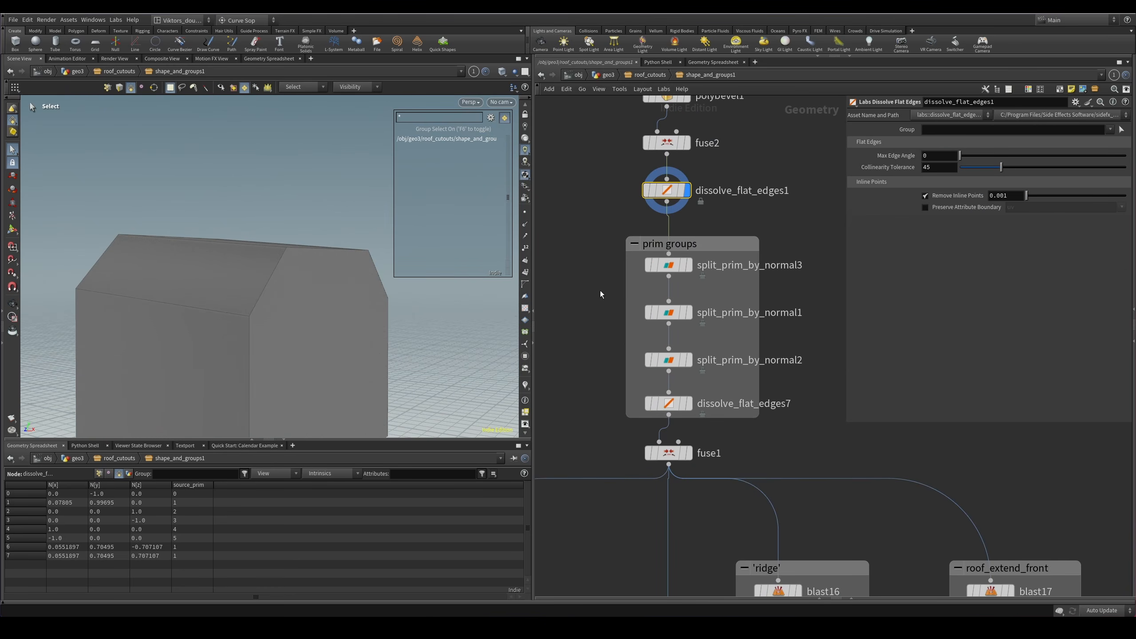
pyautogui.moveTo(599, 290); pyautogui.dragTo(597, 377, button='middle')
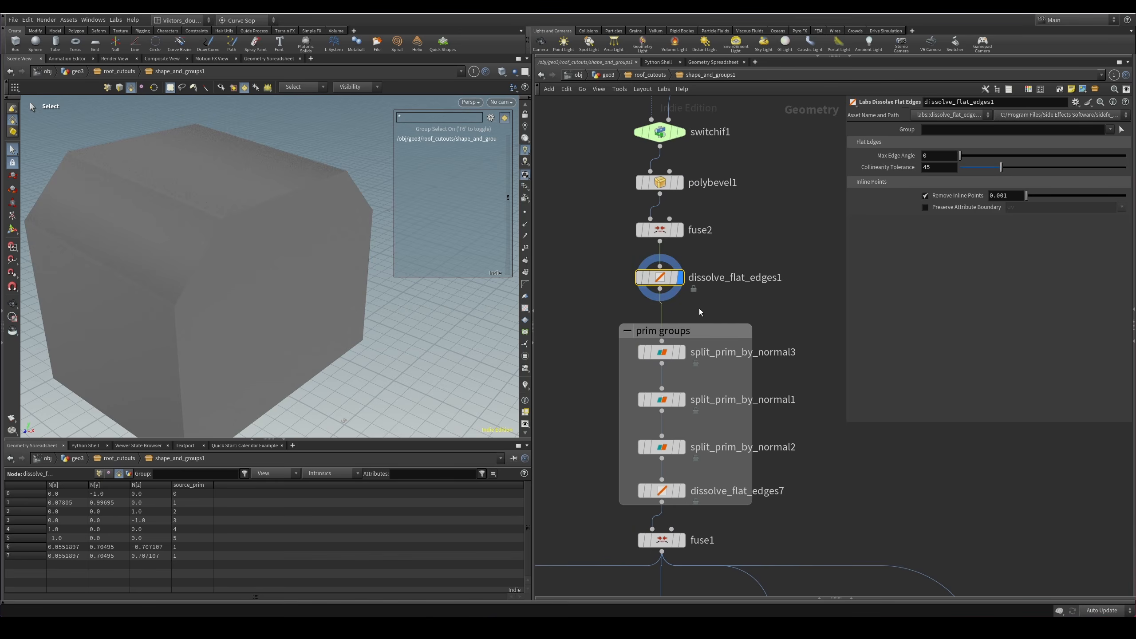
pyautogui.moveTo(699, 308); pyautogui.dragTo(680, 313, button='middle')
pyautogui.scroll(2, 684, 378)
pyautogui.keyDown('alt'); pyautogui.moveTo(309, 268); pyautogui.dragTo(322, 289); pyautogui.keyUp('alt')
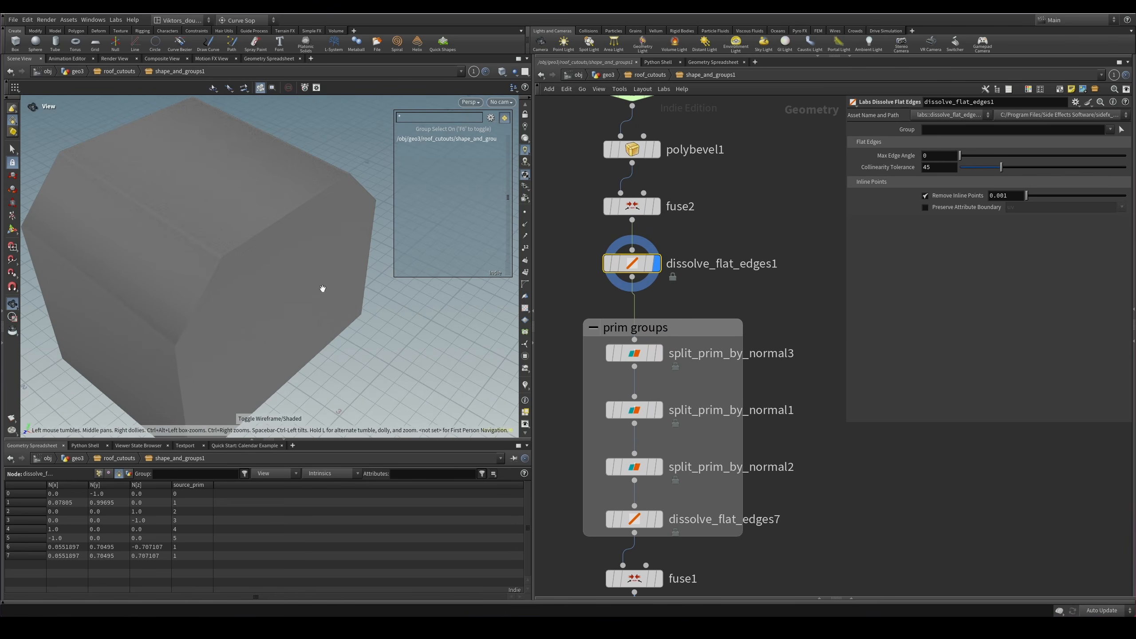
pyautogui.moveTo(819, 370); pyautogui.dragTo(751, 367, button='middle')
pyautogui.press('Tab')
pyautogui.write('s')
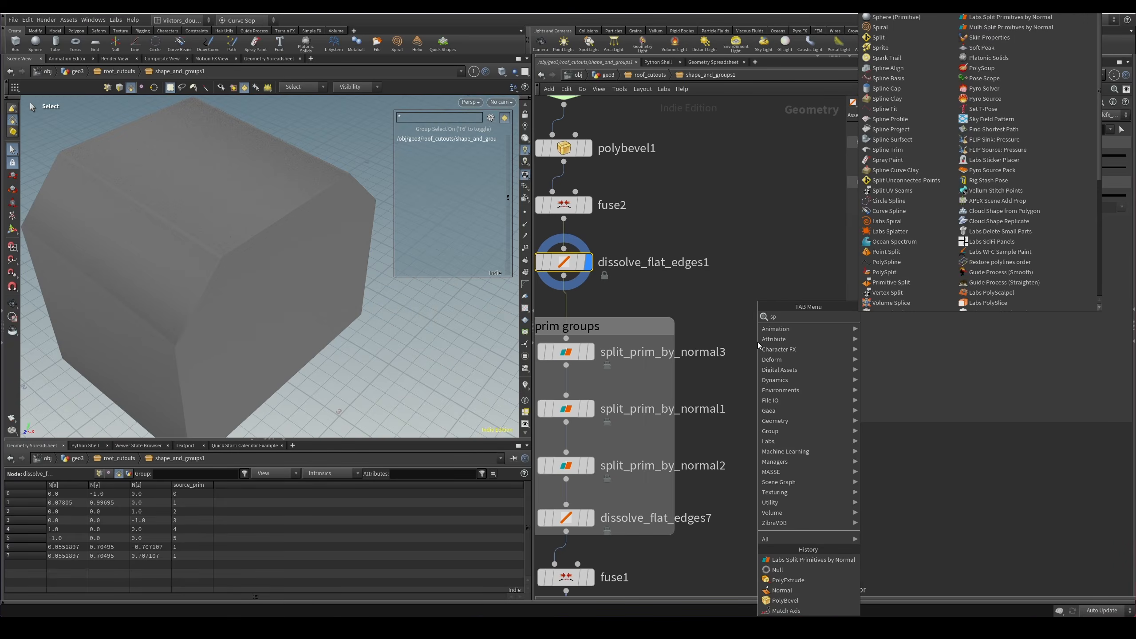
pyautogui.press('Escape')
# Display split_prim_by_normal3 in the prim groups box to inspect its wall_front group settings.
pyautogui.scroll(2, 733, 343)
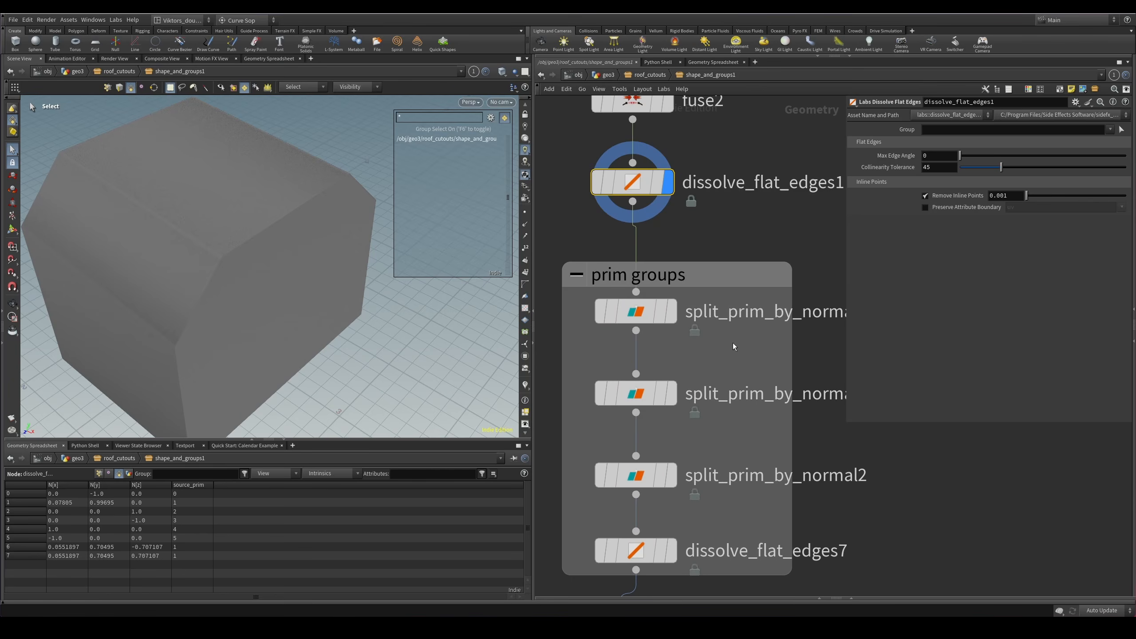
pyautogui.moveTo(716, 353); pyautogui.dragTo(617, 316)
pyautogui.click(669, 311)
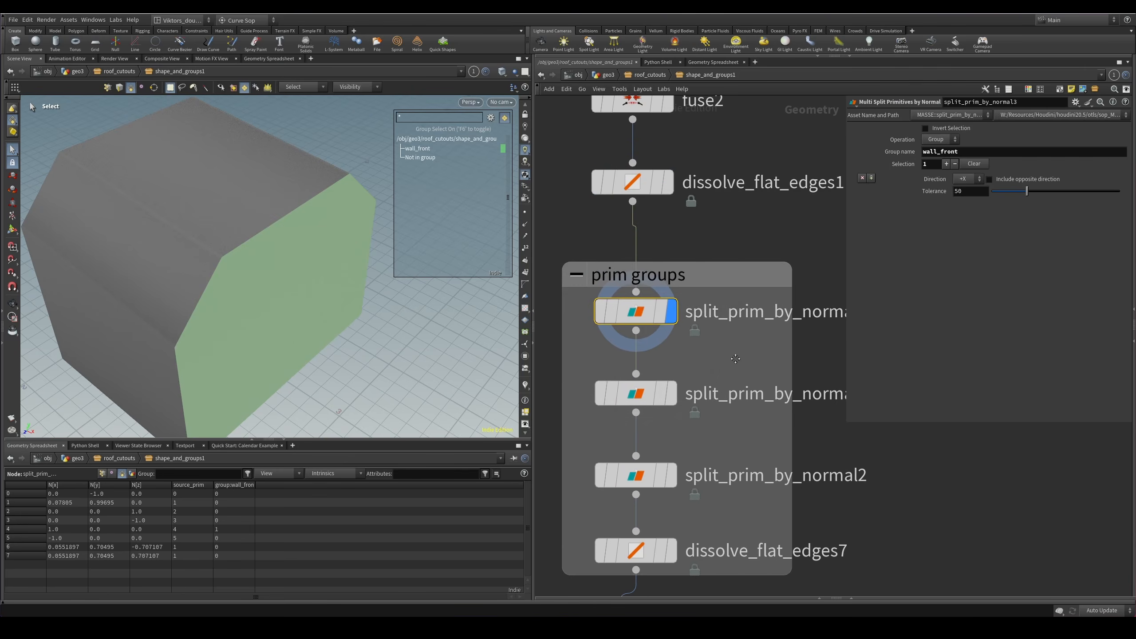
pyautogui.scroll(-2, 646, 357)
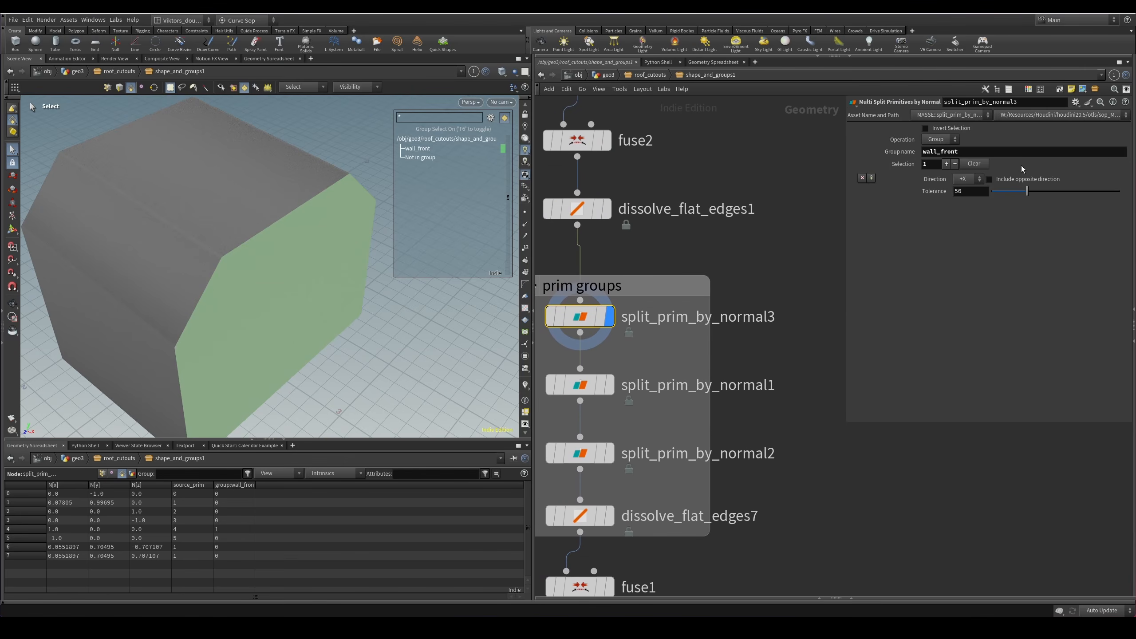
# Add a Labs Split Primitives by Normal node beside the prim groups box and display it.
pyautogui.moveTo(835, 232); pyautogui.dragTo(826, 268, button='middle')
pyautogui.click(797, 307)
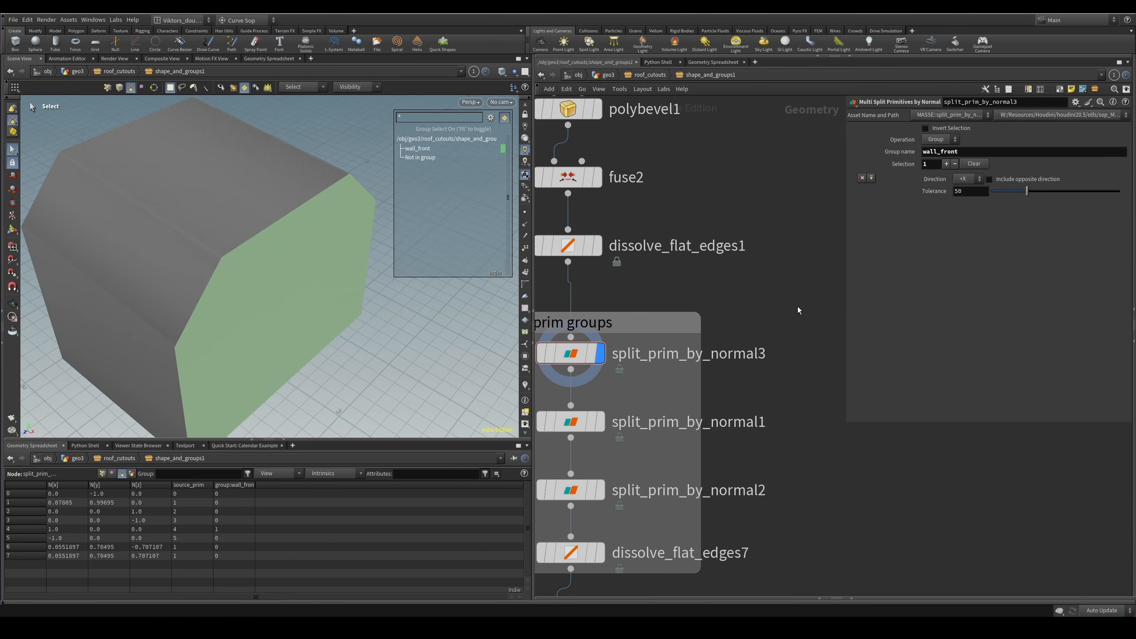
pyautogui.press('Tab')
pyautogui.write('spli pri')
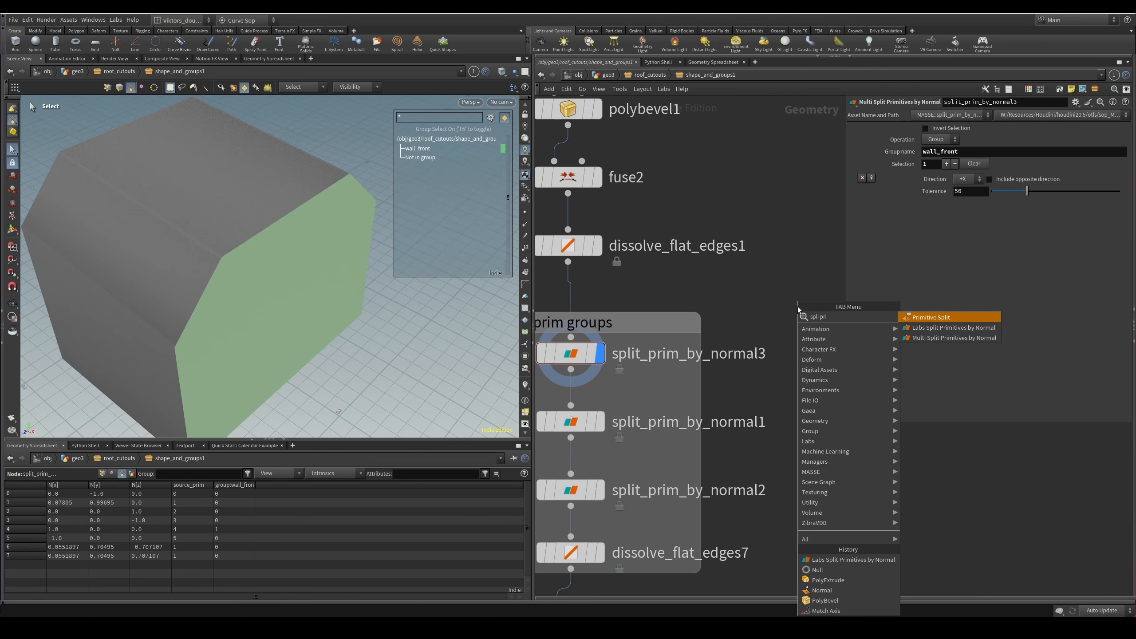
pyautogui.press('Down')
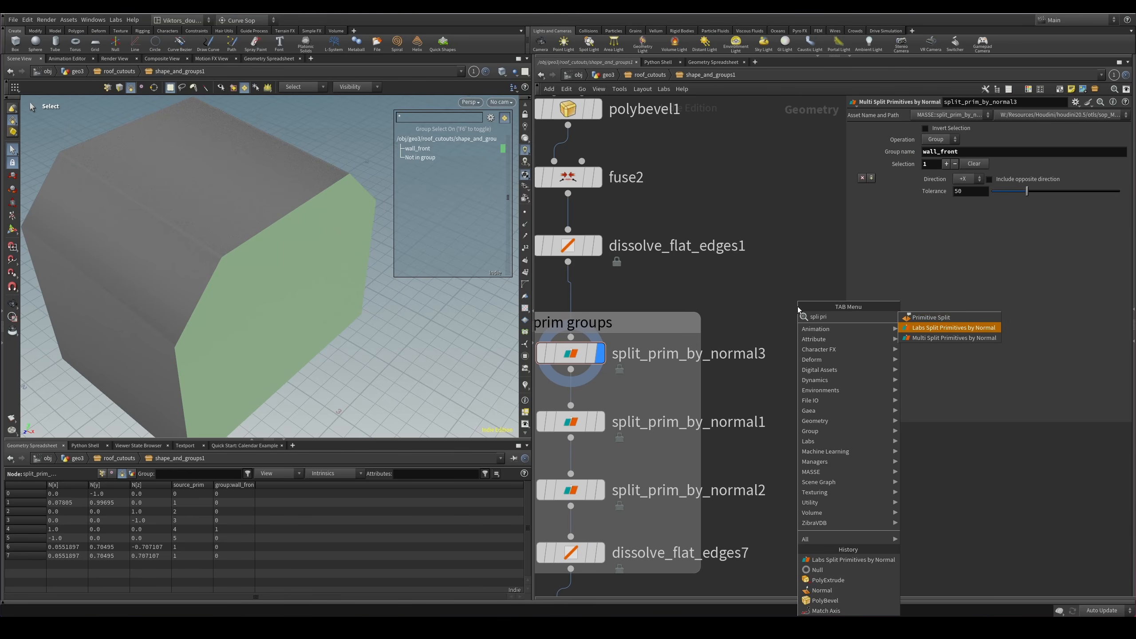
pyautogui.click(955, 332)
pyautogui.click(727, 312)
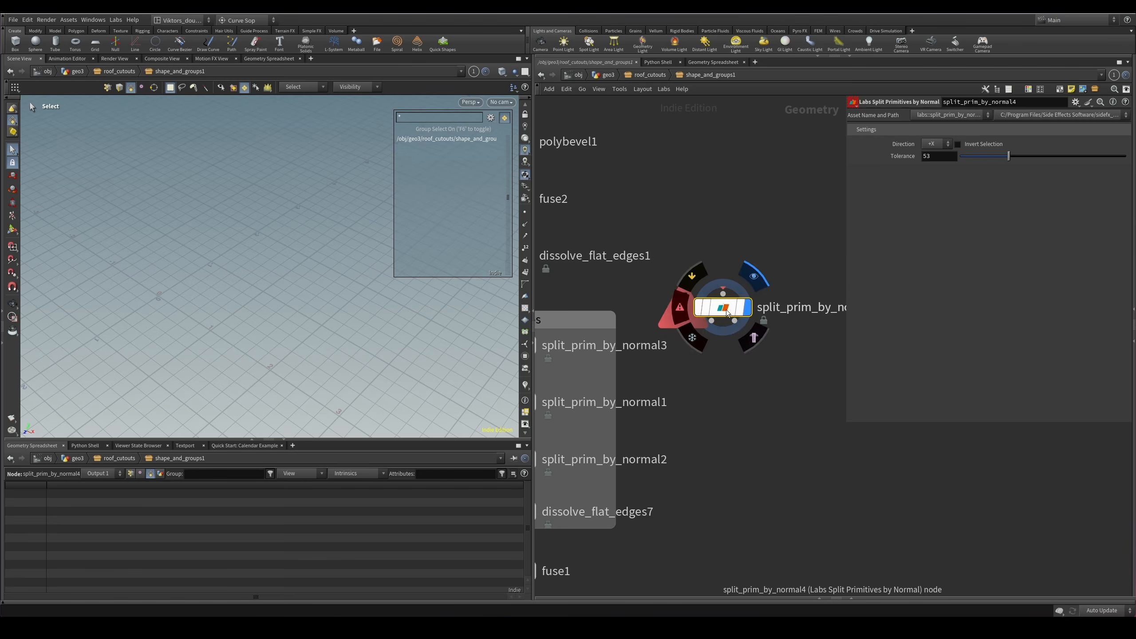
pyautogui.moveTo(727, 312); pyautogui.dragTo(762, 370)
# Connect the output of dissolve_flat_edges1 to the new split node and view the isolated face.
pyautogui.click(942, 145)
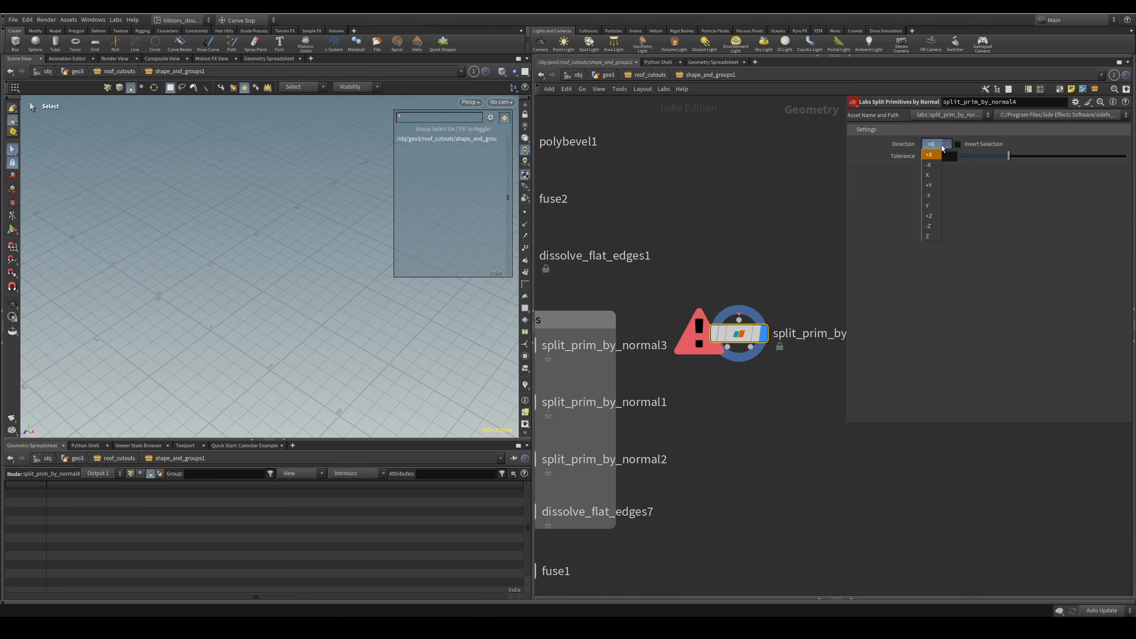
pyautogui.click(941, 145)
pyautogui.moveTo(733, 258); pyautogui.dragTo(824, 253, button='middle')
pyautogui.moveTo(594, 263); pyautogui.dragTo(828, 313)
pyautogui.moveTo(824, 253); pyautogui.dragTo(732, 256, button='middle')
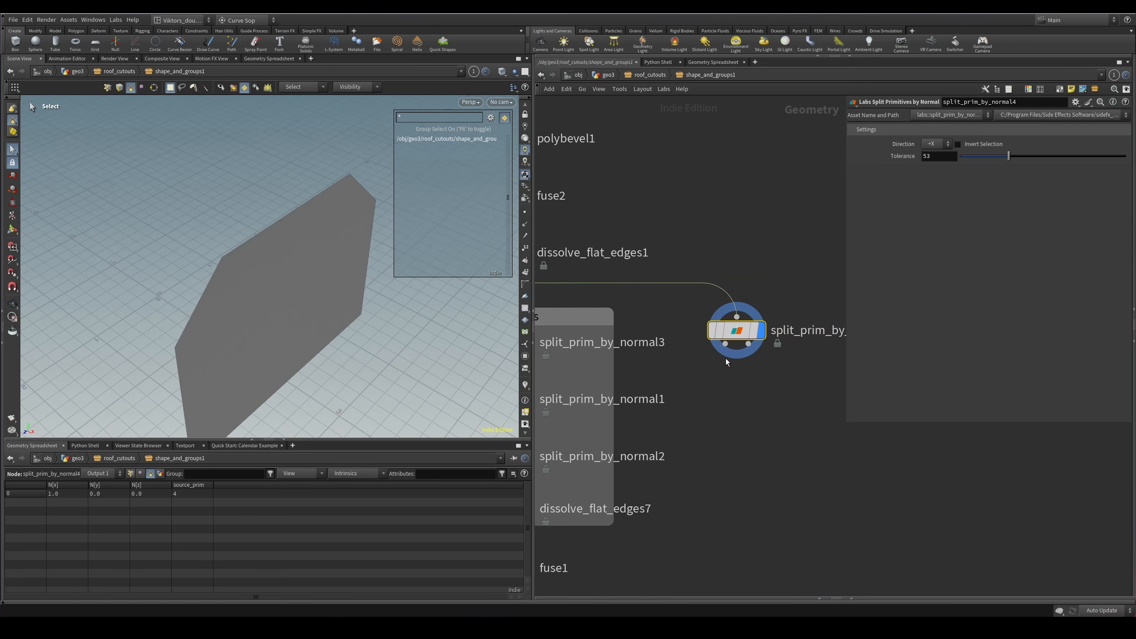
pyautogui.keyDown('alt'); pyautogui.moveTo(287, 319); pyautogui.dragTo(288, 284); pyautogui.keyUp('alt')
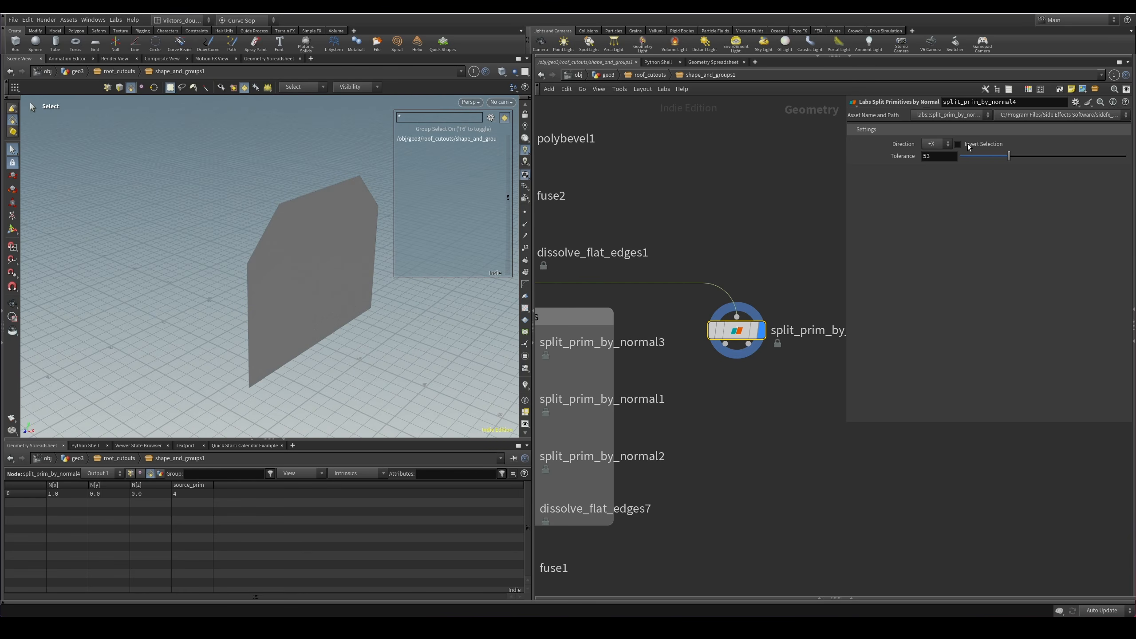
# Switch the new split node's Direction to -X, back to +X and finally to +Y to compare the isolated faces.
pyautogui.click(941, 145)
pyautogui.click(938, 156)
pyautogui.click(938, 146)
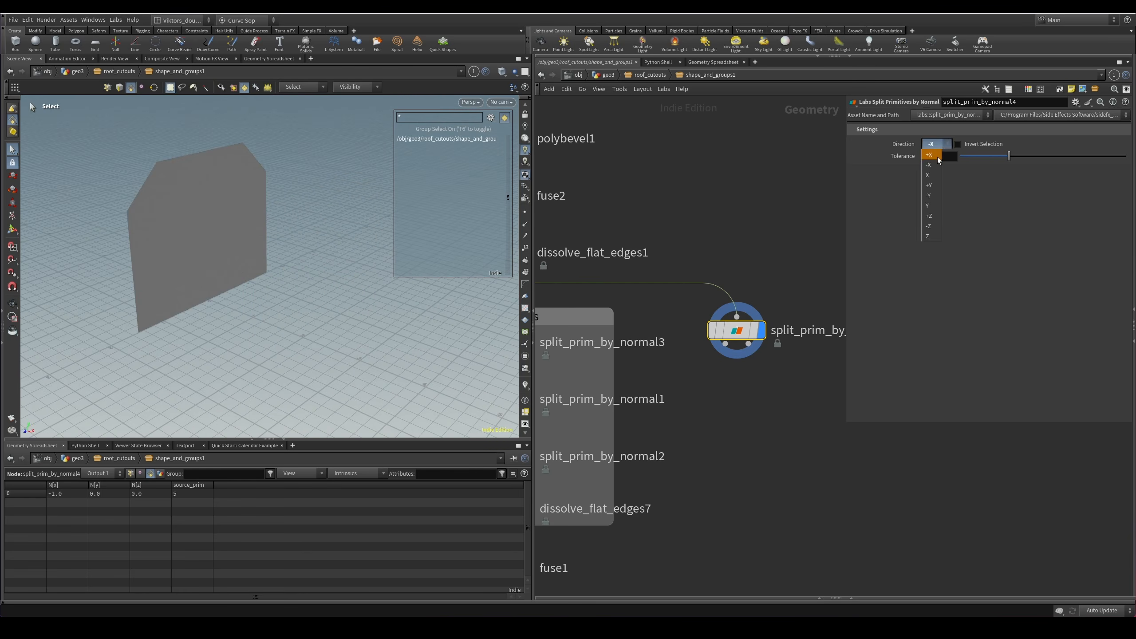
pyautogui.click(932, 144)
pyautogui.click(932, 144)
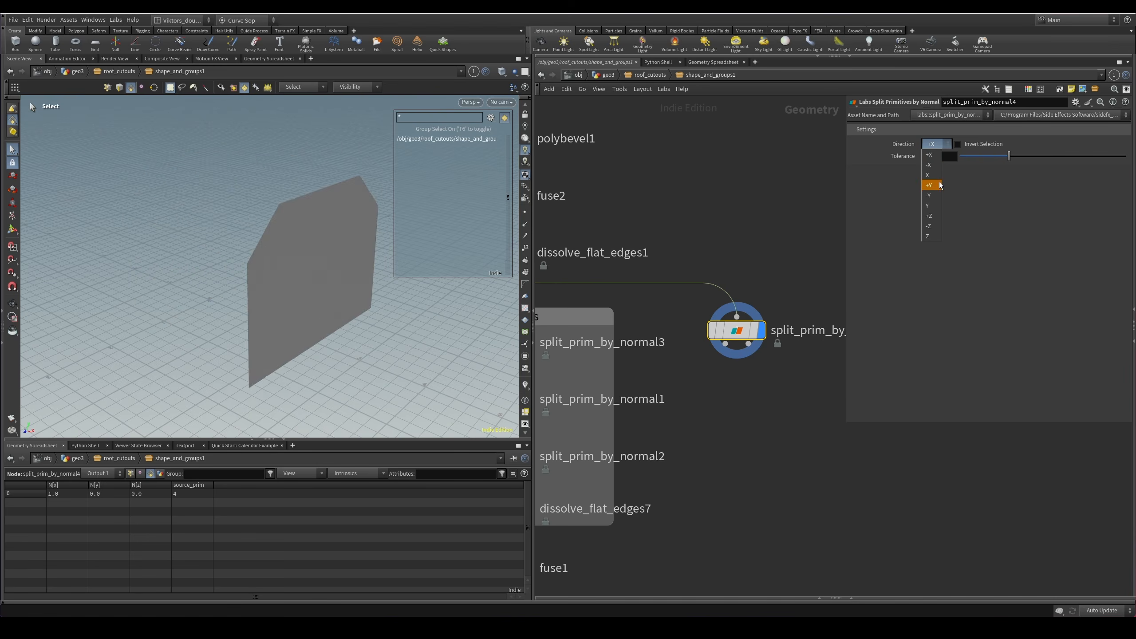
pyautogui.moveTo(779, 257); pyautogui.dragTo(790, 287, button='middle')
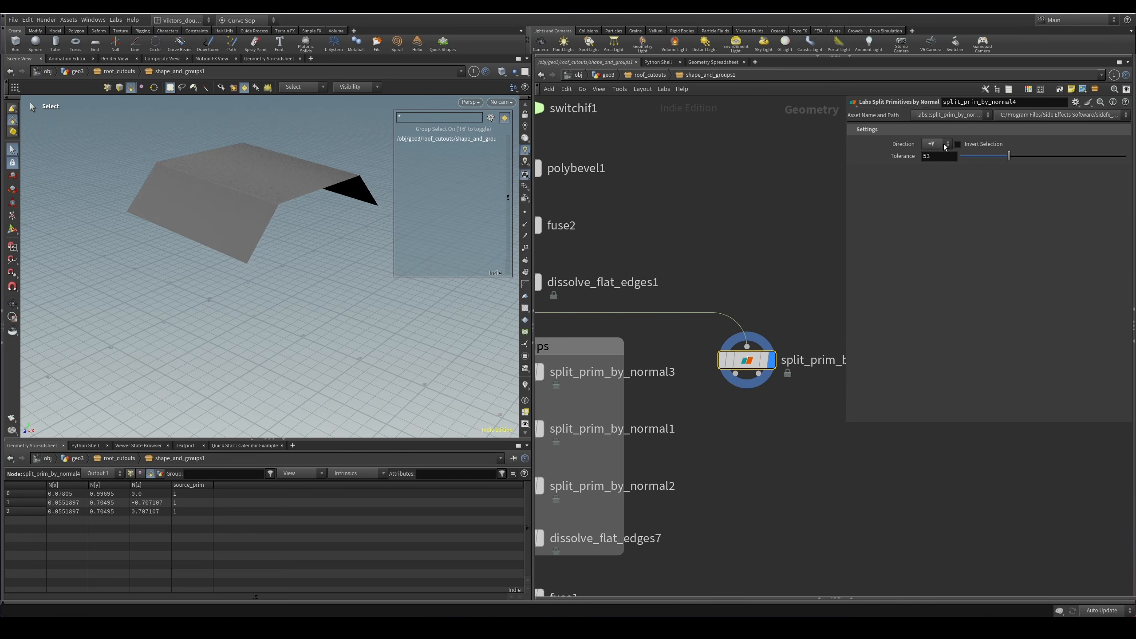
pyautogui.moveTo(296, 205)
pyautogui.keyDown('alt'); pyautogui.mouseDown()
pyautogui.moveTo(253, 249)
pyautogui.moveTo(284, 221)
pyautogui.mouseUp(); pyautogui.keyUp('alt')
pyautogui.scroll(1, 726, 352)
# Display split_prim_by_normal3 again and examine the wall_front group on the gable face from several angles.
pyautogui.click(623, 321)
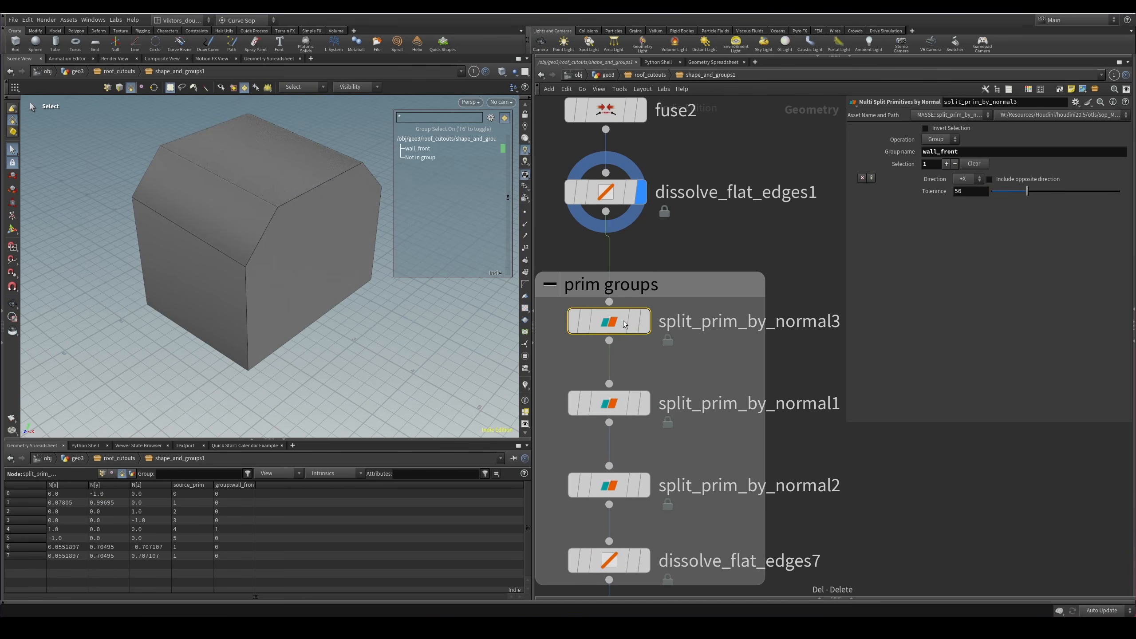
pyautogui.press('r')
pyautogui.moveTo(704, 352); pyautogui.dragTo(721, 372, button='middle')
pyautogui.keyDown('alt'); pyautogui.moveTo(304, 340); pyautogui.dragTo(313, 299); pyautogui.keyUp('alt')
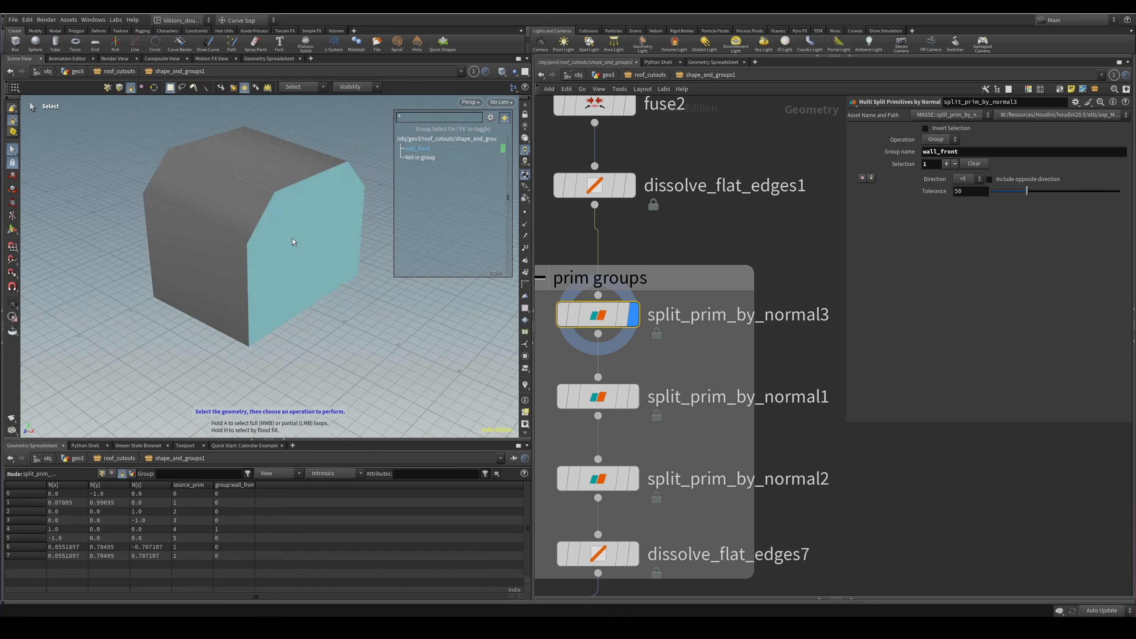
pyautogui.keyDown('alt'); pyautogui.moveTo(293, 242); pyautogui.dragTo(317, 262); pyautogui.keyUp('alt')
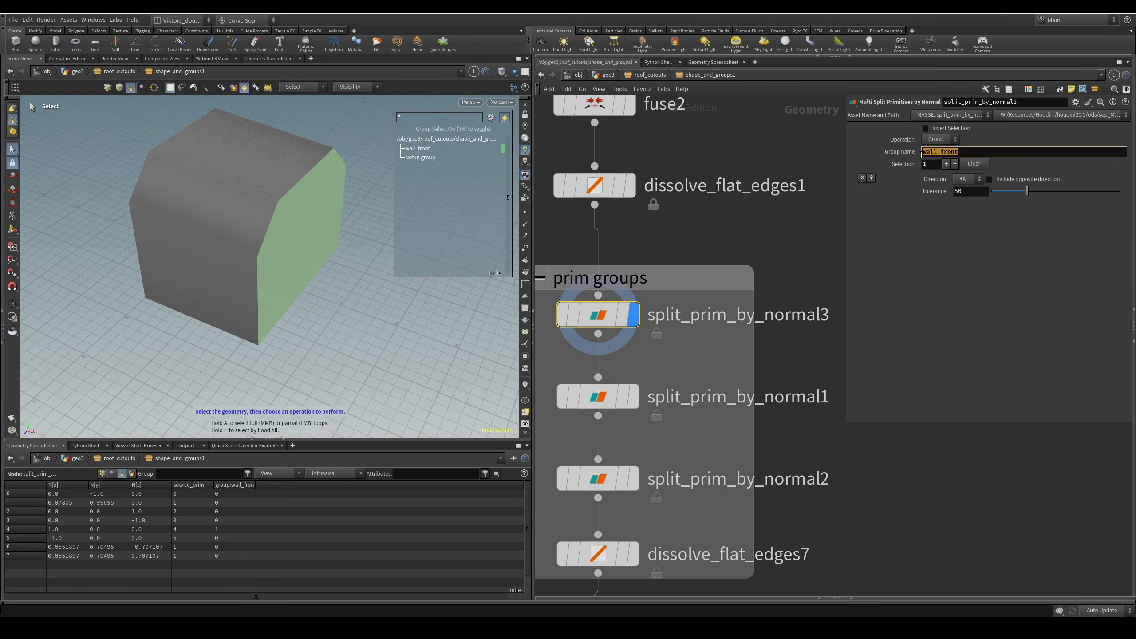
pyautogui.keyDown('alt'); pyautogui.moveTo(332, 246); pyautogui.dragTo(311, 246); pyautogui.keyUp('alt')
pyautogui.hotkey('shift', 'w')
pyautogui.hotkey('shift', 'w')
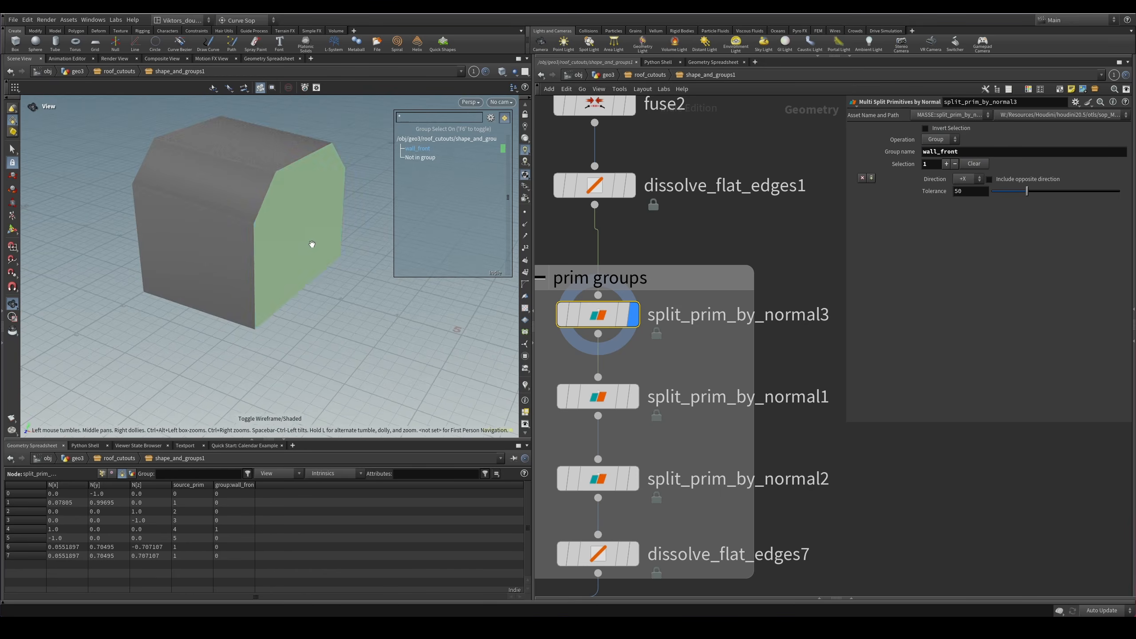
pyautogui.hotkey('shift', 'w')
pyautogui.keyDown('alt'); pyautogui.moveTo(294, 226); pyautogui.dragTo(305, 249, button='right'); pyautogui.keyUp('alt')
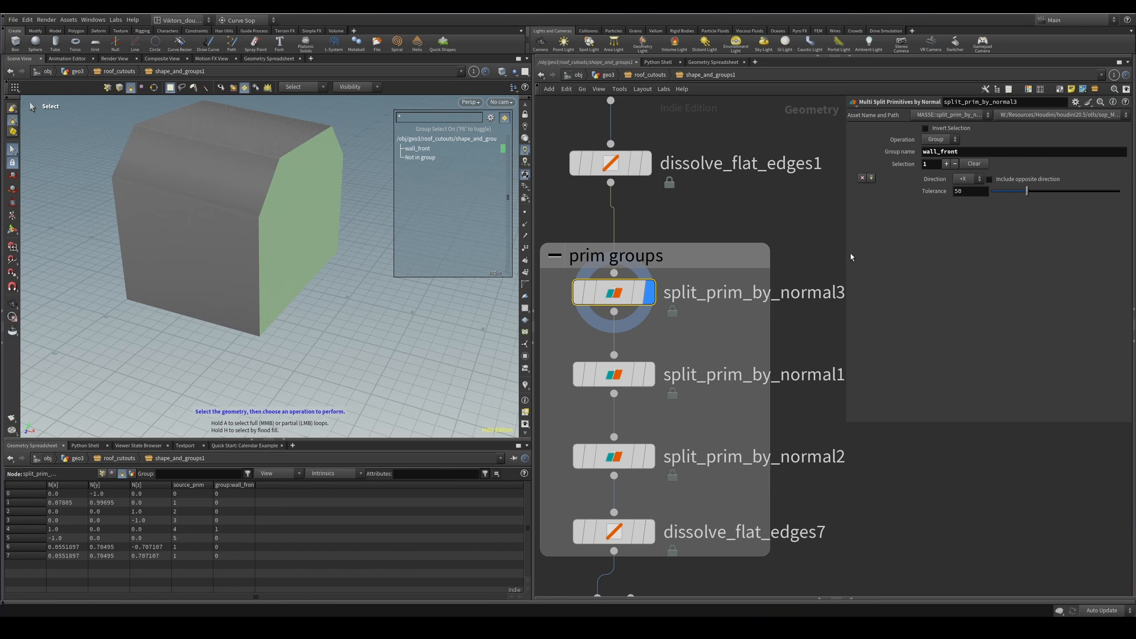
# Display split_prim_by_normal1 and compare its wall_side group with the wall_front group of split_prim_by_normal3.
pyautogui.keyDown('alt'); pyautogui.moveTo(352, 258); pyautogui.dragTo(232, 246); pyautogui.keyUp('alt')
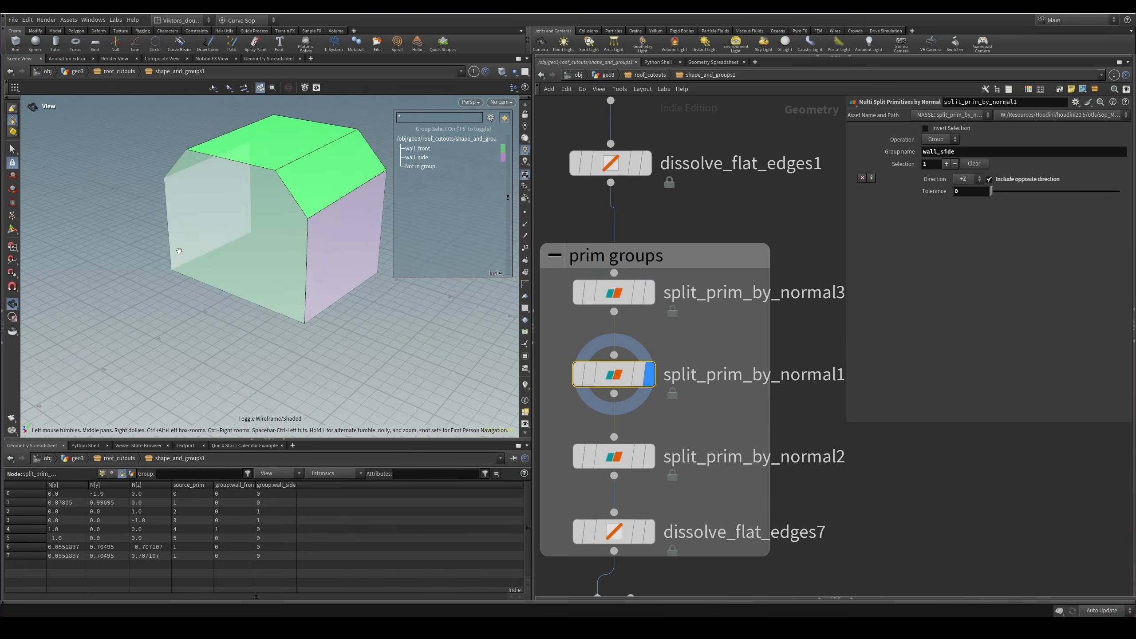
pyautogui.moveTo(683, 417); pyautogui.dragTo(707, 385, button='middle')
pyautogui.keyDown('alt'); pyautogui.moveTo(301, 232); pyautogui.dragTo(443, 287); pyautogui.keyUp('alt')
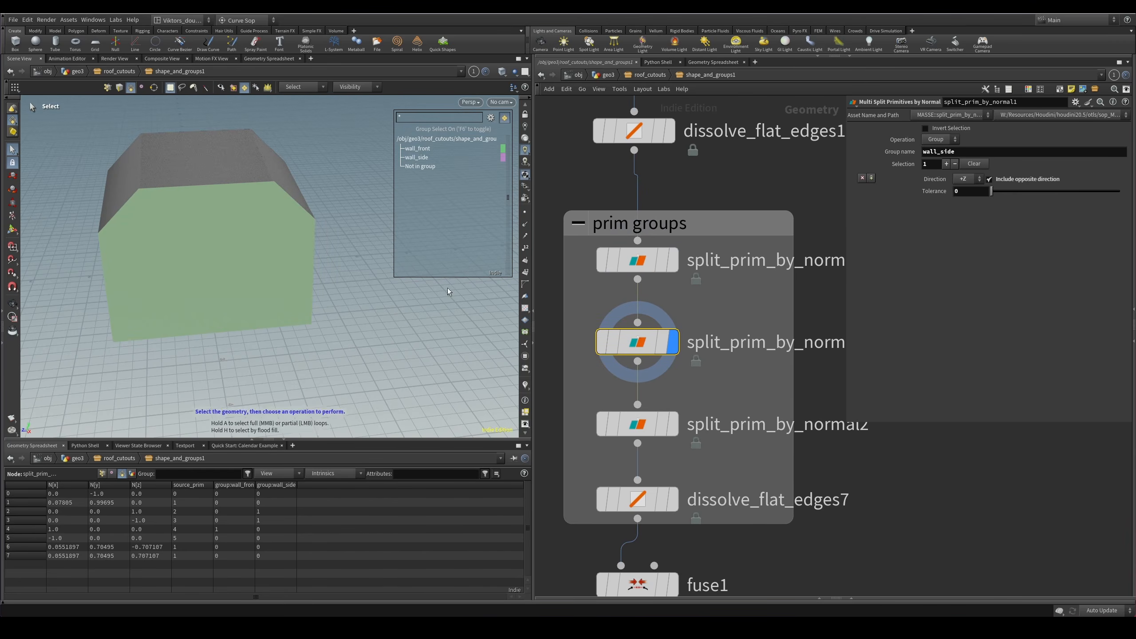
pyautogui.moveTo(627, 243); pyautogui.dragTo(641, 247)
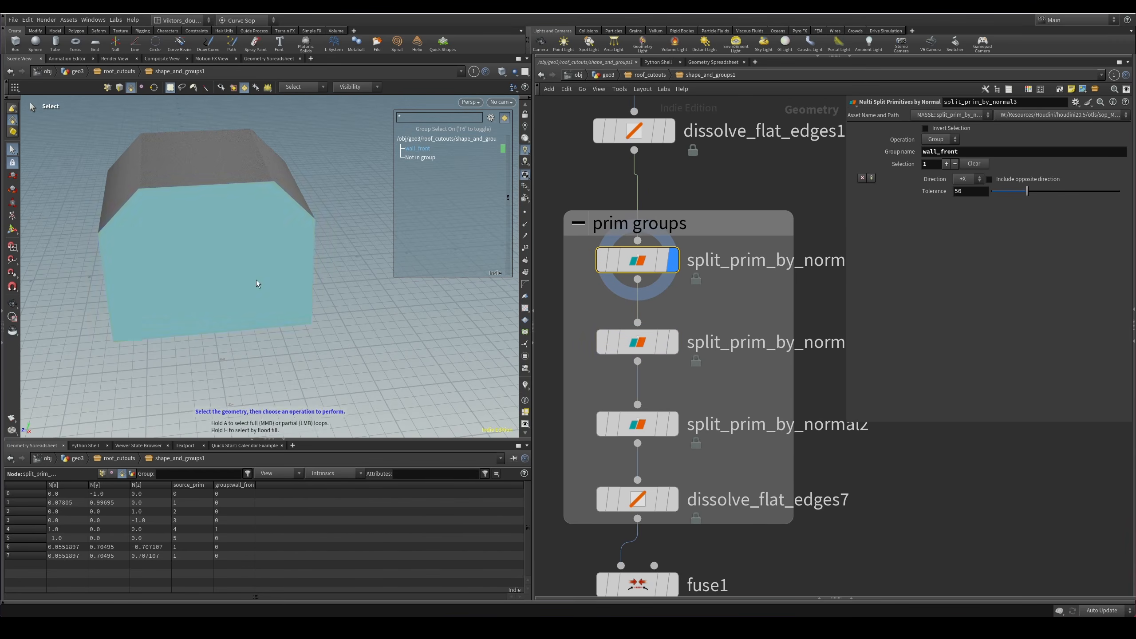
pyautogui.click(670, 342)
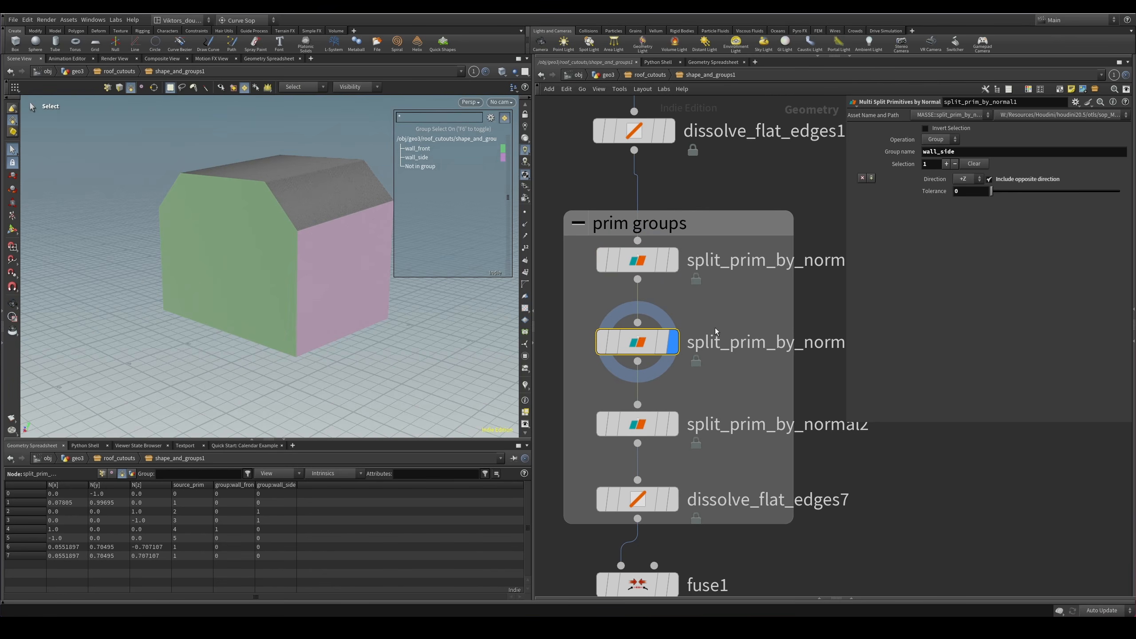
# Display split_prim_by_normal2 and examine its roof group on the dormer's top faces.
pyautogui.moveTo(715, 328); pyautogui.dragTo(728, 267, button='middle')
pyautogui.click(662, 364)
pyautogui.keyDown('alt'); pyautogui.moveTo(237, 224); pyautogui.dragTo(389, 201); pyautogui.keyUp('alt')
pyautogui.scroll(-4, 719, 405)
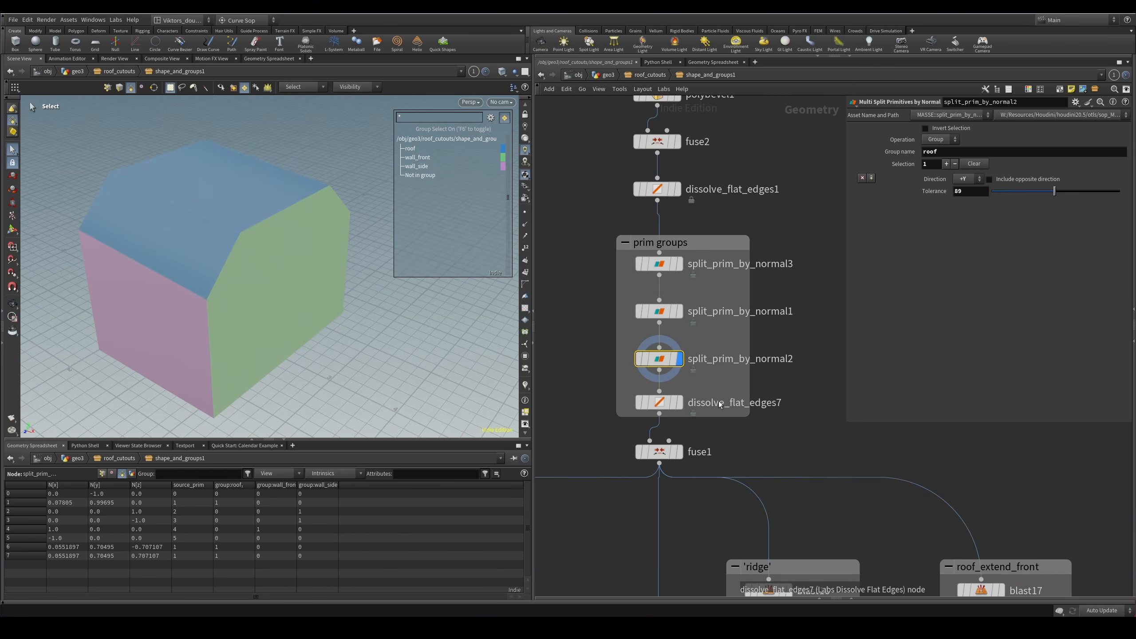
pyautogui.moveTo(696, 114); pyautogui.dragTo(714, 268, button='middle')
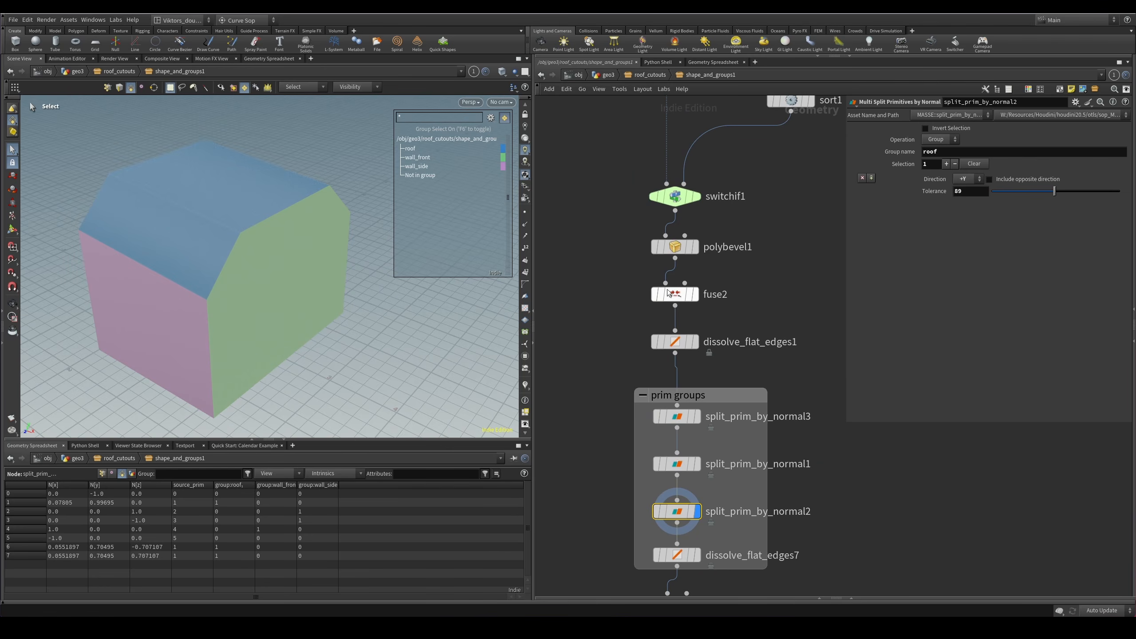
pyautogui.moveTo(679, 288)
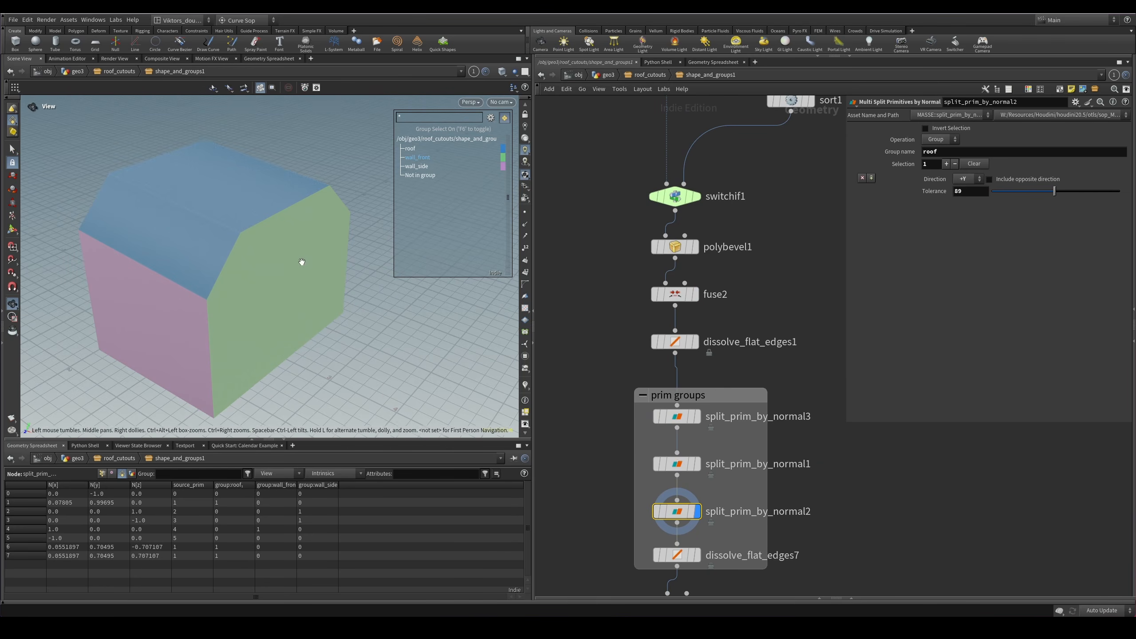
# Display the fuse1 node below the prim groups box and inspect the dormer shape it outputs.
pyautogui.keyDown('alt'); pyautogui.moveTo(299, 261); pyautogui.dragTo(271, 241); pyautogui.keyUp('alt')
pyautogui.scroll(-4, 643, 188)
pyautogui.moveTo(628, 287); pyautogui.dragTo(655, 112, button='middle')
pyautogui.scroll(1, 662, 135)
pyautogui.click(703, 220)
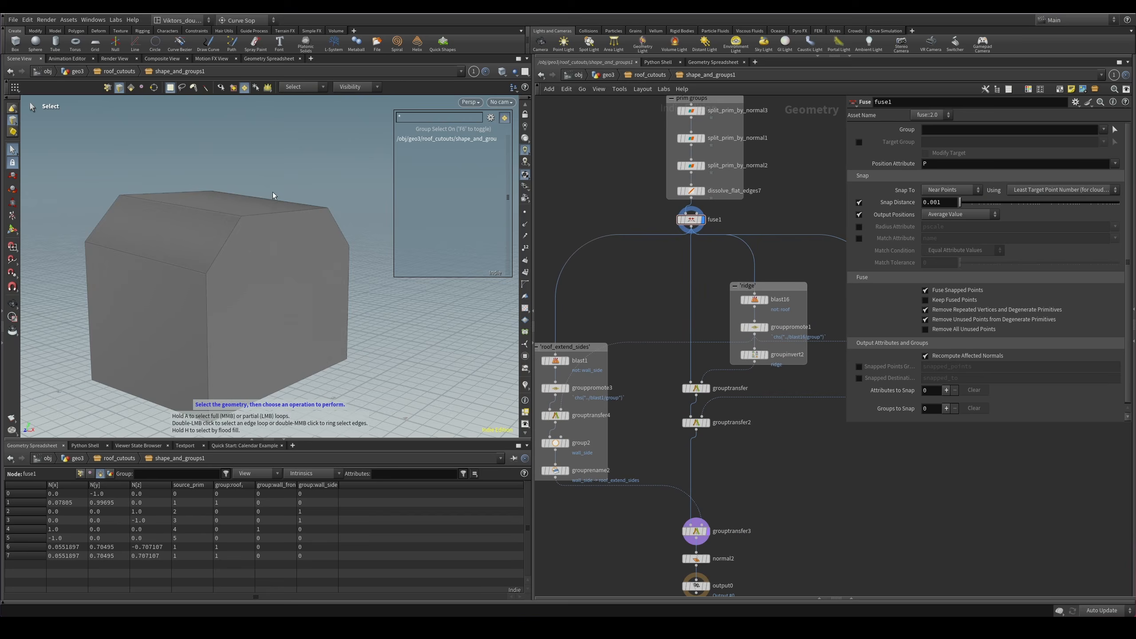
pyautogui.keyDown('alt'); pyautogui.moveTo(272, 193); pyautogui.dragTo(253, 205); pyautogui.keyUp('alt')
pyautogui.press('s')
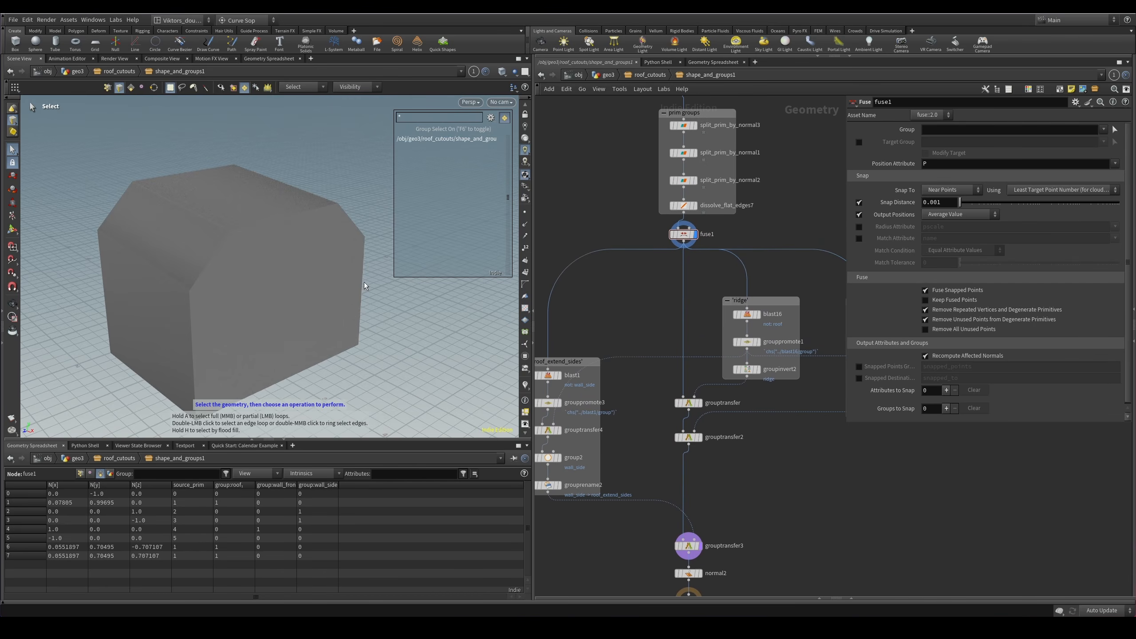
pyautogui.press('2')
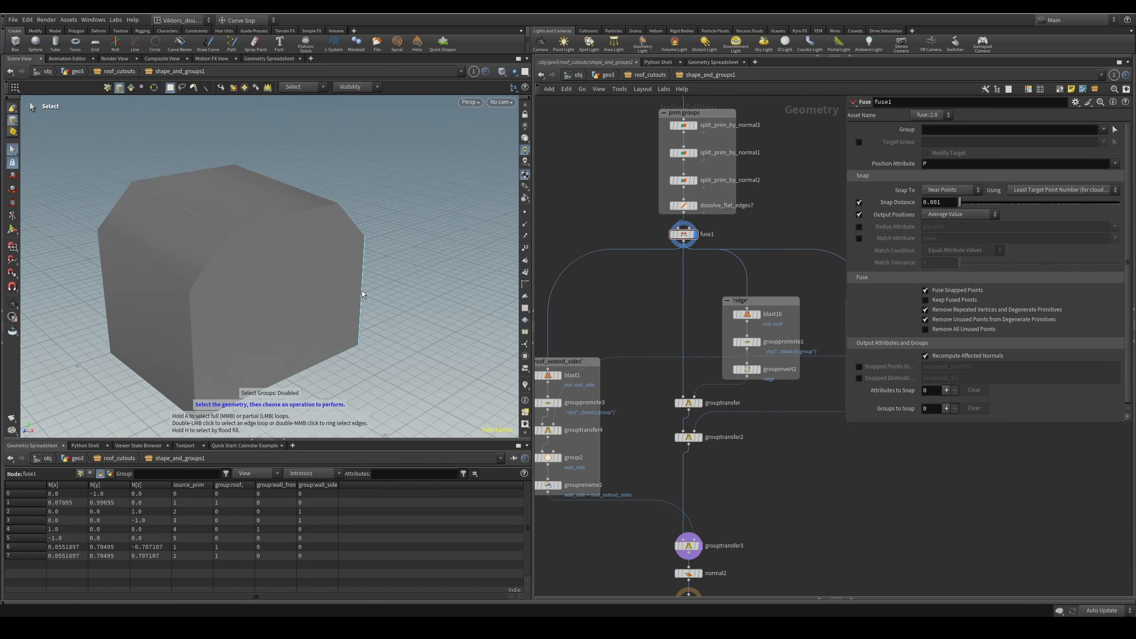
# Display split_prim_by_normal2 again in primitive selection mode to view the roof, wall_front and wall_side groups.
pyautogui.scroll(1, 717, 168)
pyautogui.scroll(1, 717, 169)
pyautogui.click(675, 234)
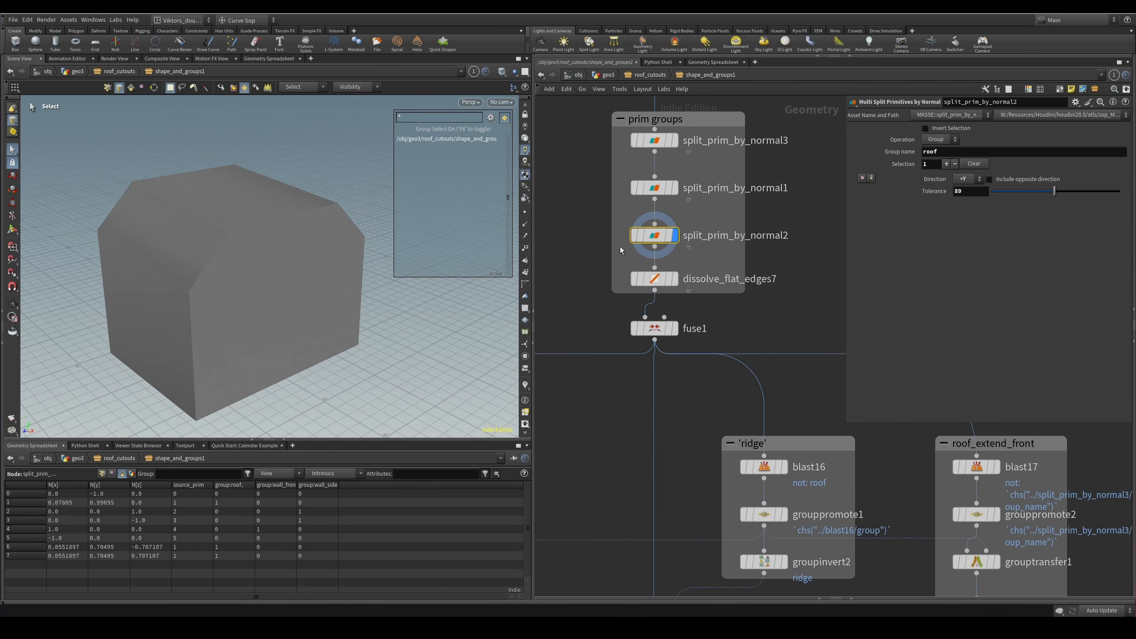
pyautogui.press('4')
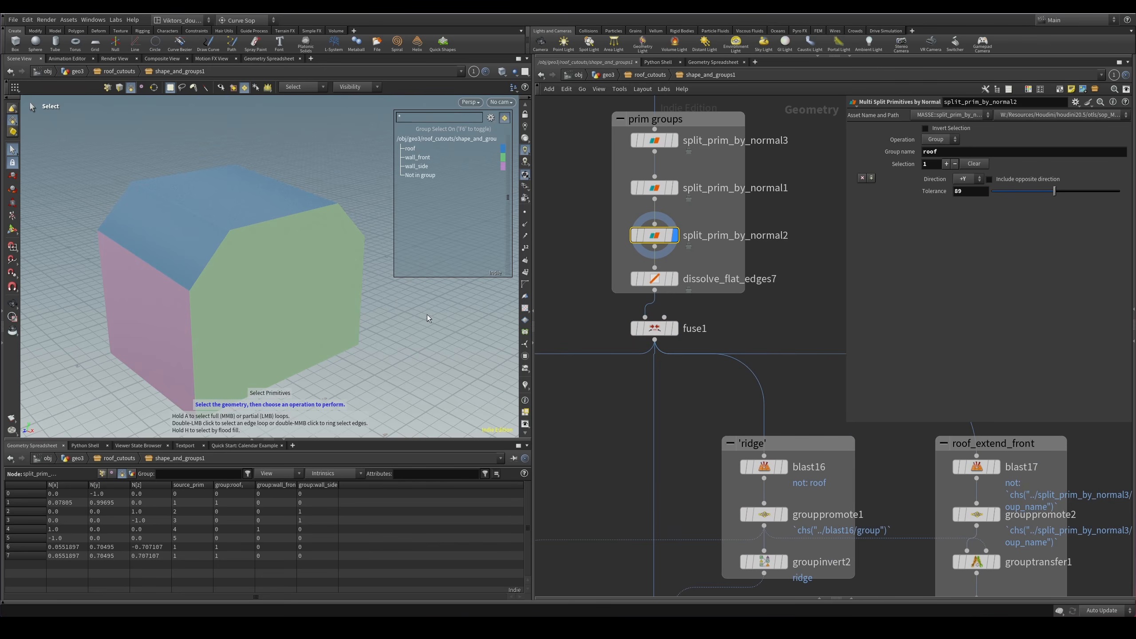
# Display grouptransfer3 in edge selection mode to view the ridge, roof_extend_front and roof_extend_sides groups.
pyautogui.scroll(-3, 606, 429)
pyautogui.scroll(2, 639, 403)
pyautogui.click(632, 405)
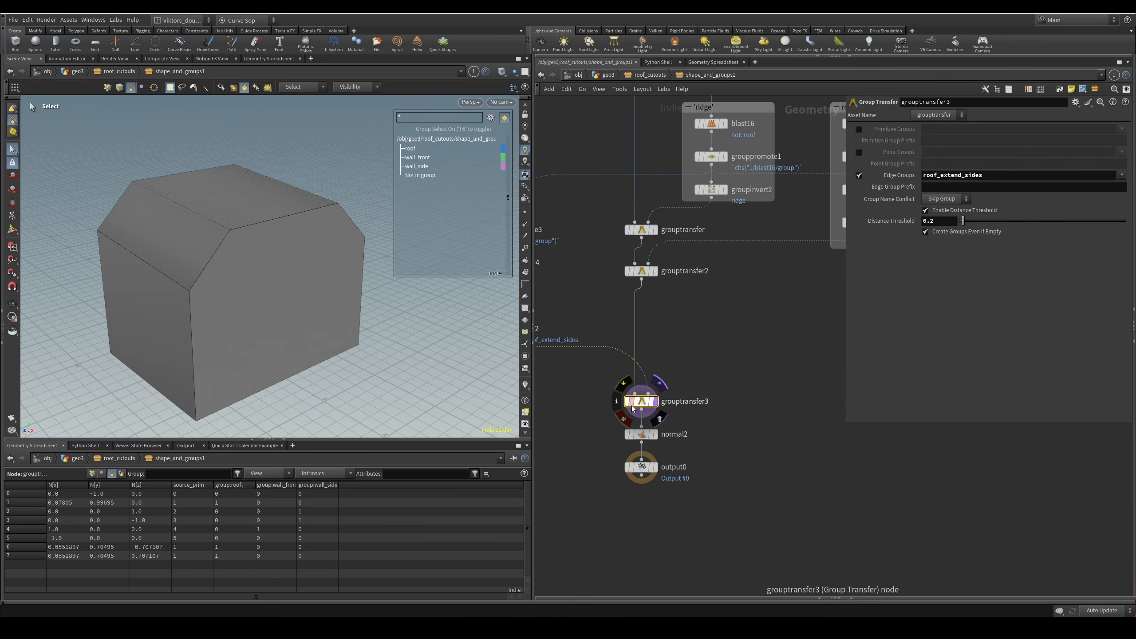
pyautogui.scroll(-2, 768, 327)
pyautogui.scroll(2, 692, 333)
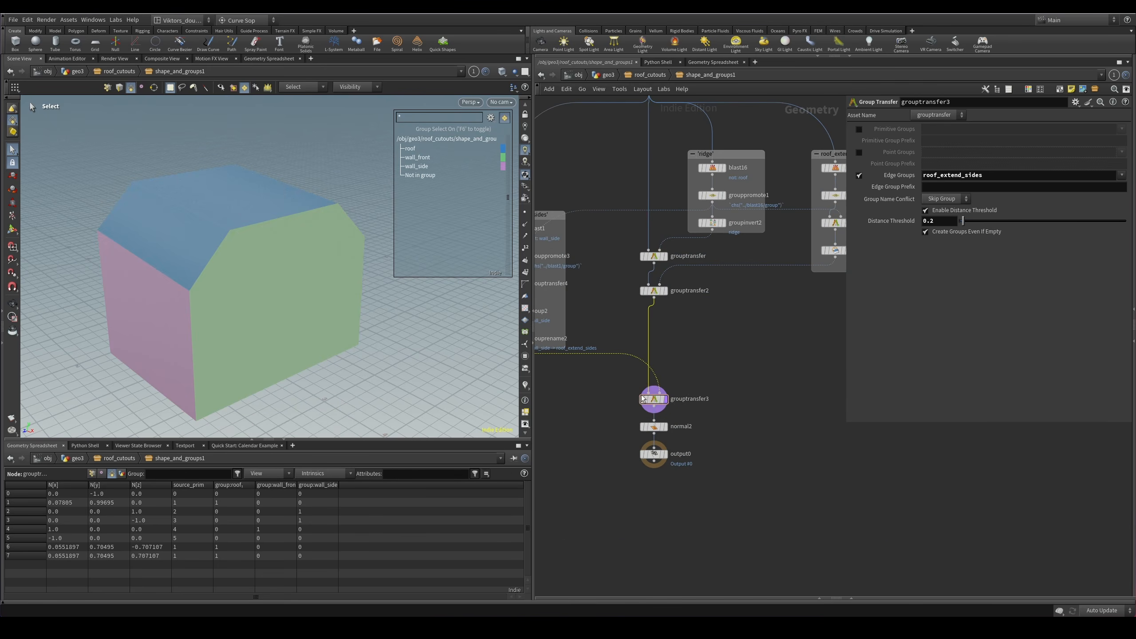
pyautogui.moveTo(648, 396)
pyautogui.press('3')
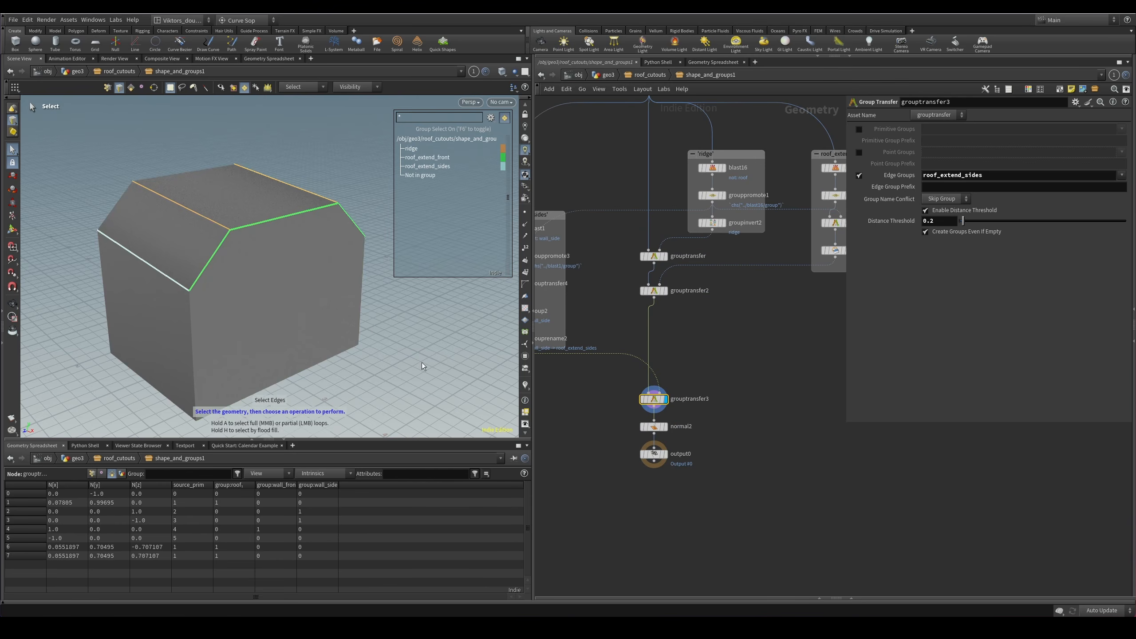
pyautogui.keyDown('alt'); pyautogui.moveTo(423, 366); pyautogui.dragTo(215, 323); pyautogui.keyUp('alt')
pyautogui.scroll(3, 254, 314)
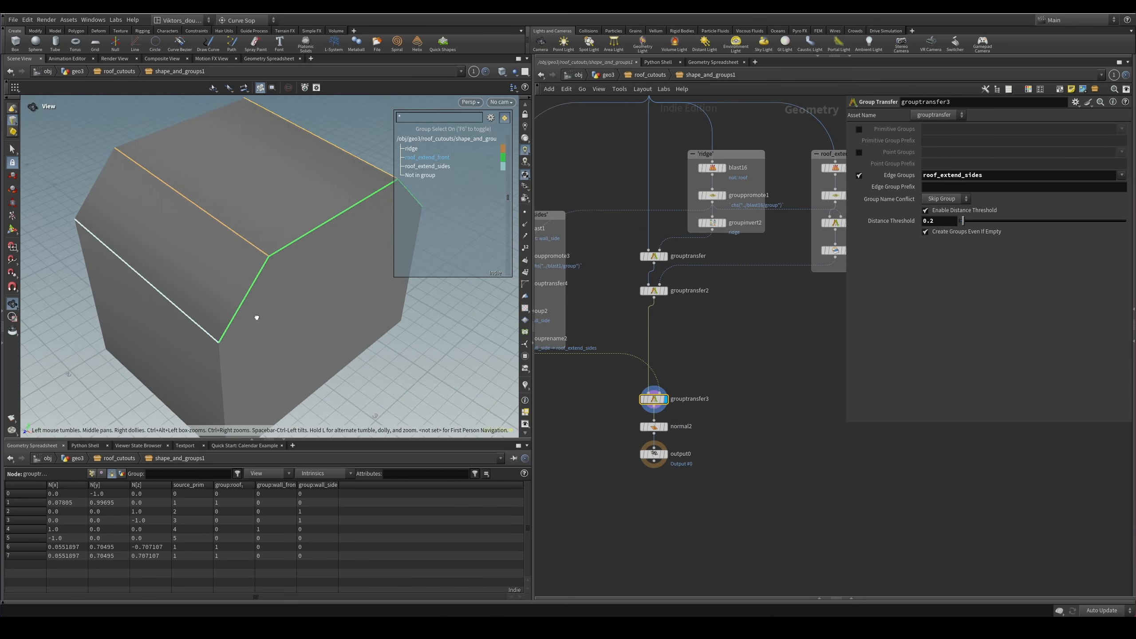
pyautogui.click(408, 150)
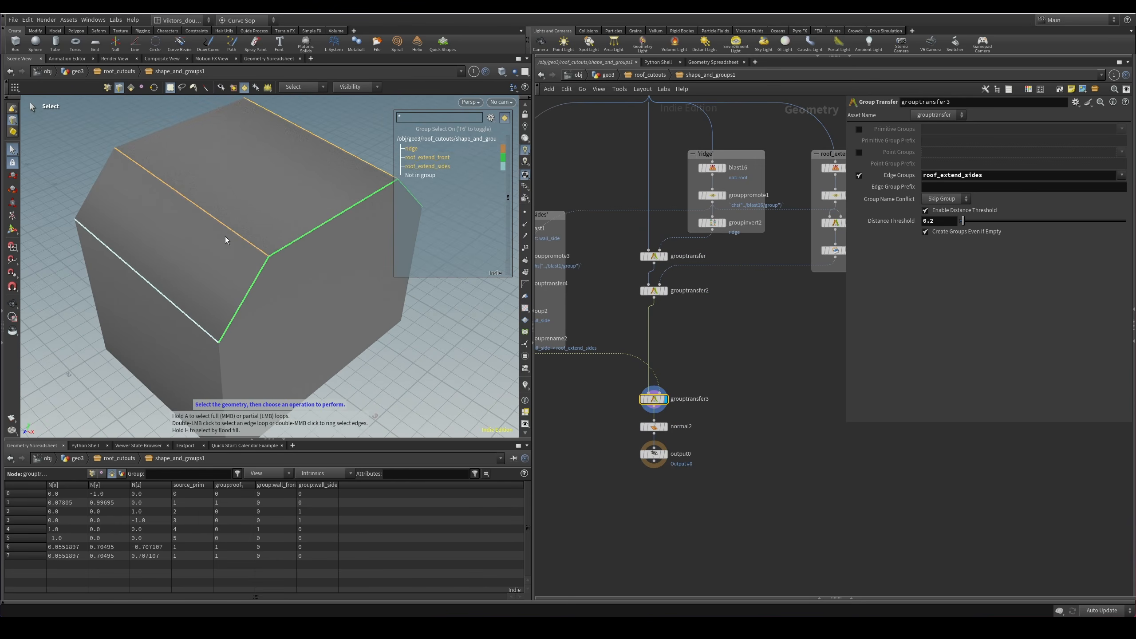
# Examine the ridge, front and side roof edge groups on the dormer from several angles.
pyautogui.keyDown('alt'); pyautogui.moveTo(225, 240); pyautogui.dragTo(262, 278); pyautogui.keyUp('alt')
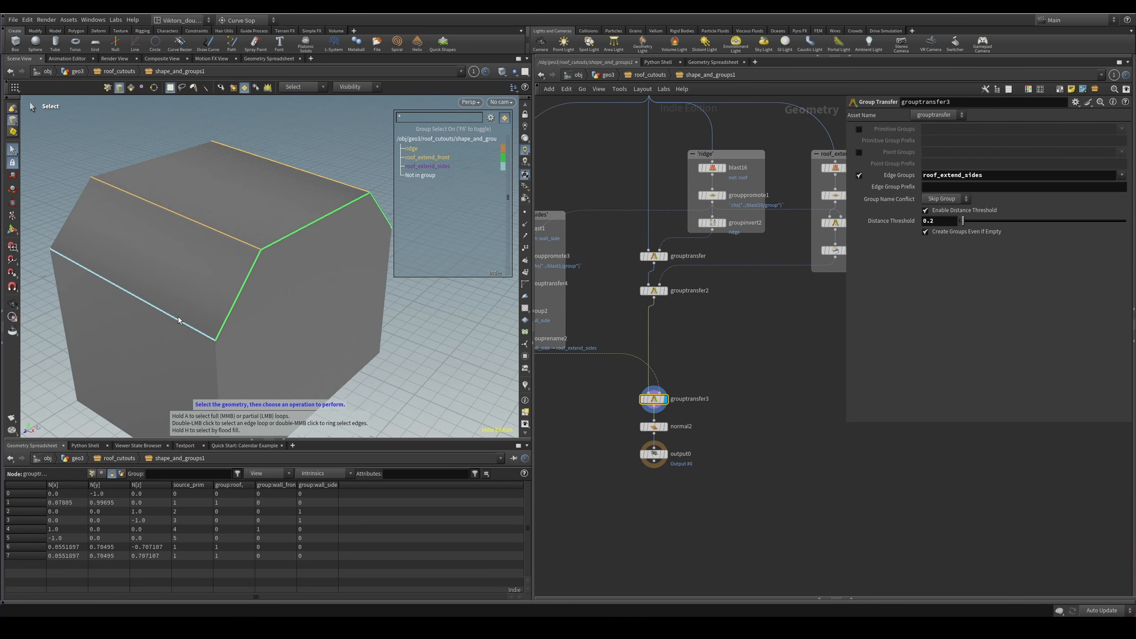
pyautogui.keyDown('alt'); pyautogui.moveTo(178, 317); pyautogui.dragTo(221, 298); pyautogui.keyUp('alt')
pyautogui.scroll(-4, 746, 389)
pyautogui.scroll(5, 739, 308)
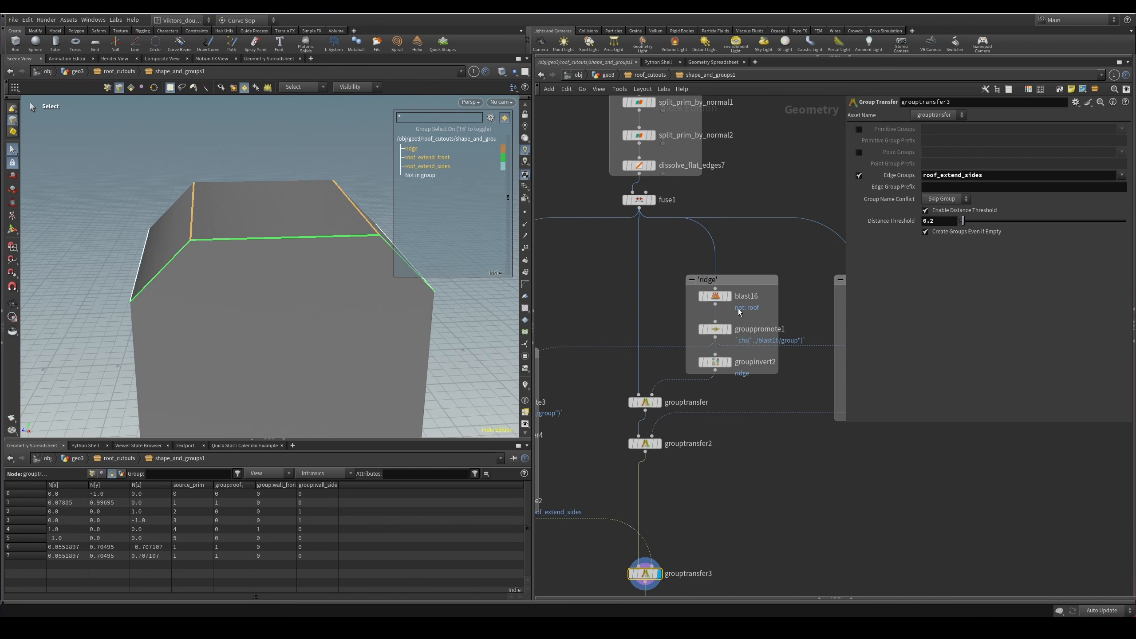
pyautogui.keyDown('alt'); pyautogui.moveTo(287, 296); pyautogui.dragTo(187, 190); pyautogui.keyUp('alt')
pyautogui.scroll(-4, 651, 286)
pyautogui.scroll(5, 680, 246)
pyautogui.press('Escape')
pyautogui.keyDown('alt'); pyautogui.moveTo(322, 244); pyautogui.dragTo(278, 229); pyautogui.keyUp('alt')
pyautogui.press('s')
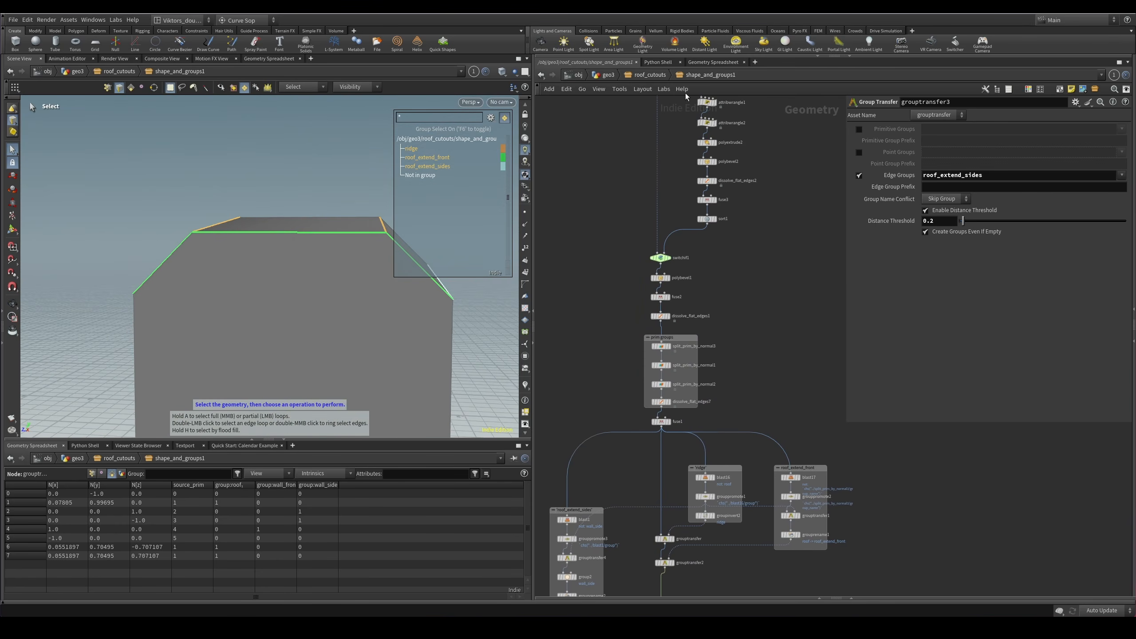
# Go back up to the roof_cutouts network and select shape_and_groups1 to show its parameters.
pyautogui.press('u')
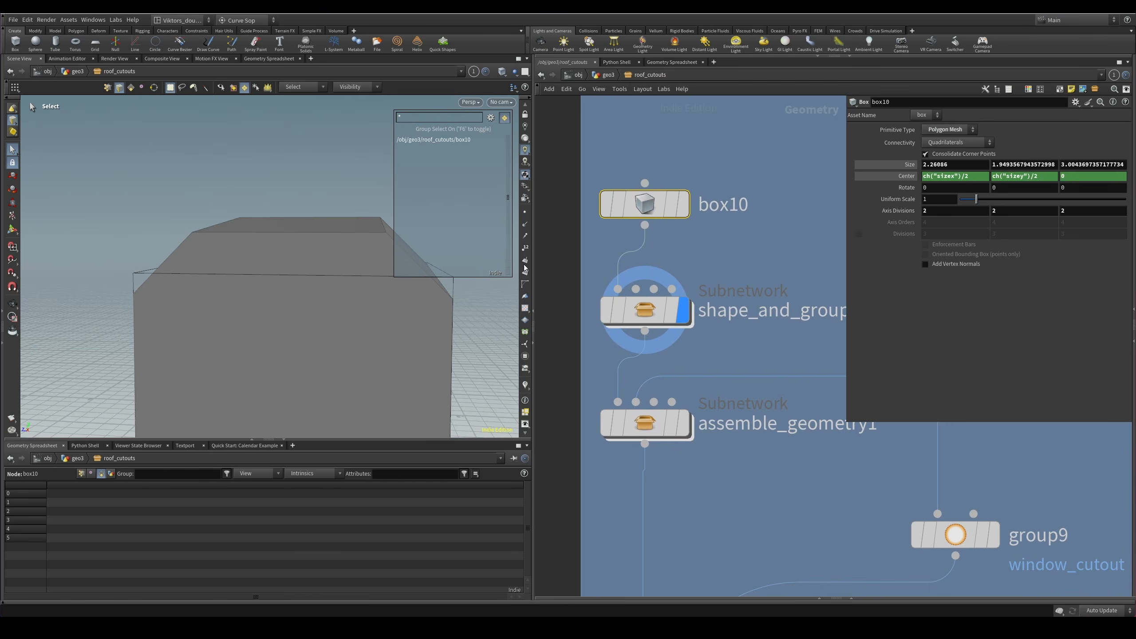
pyautogui.click(646, 206)
pyautogui.click(667, 309)
pyautogui.click(837, 197)
# Raise the Bevel of shape_and_groups1 to 1.595 and inspect the edge groups on the pointed gable.
pyautogui.moveTo(957, 140); pyautogui.dragTo(1004, 144, button='middle')
pyautogui.press('Escape')
pyautogui.keyDown('alt'); pyautogui.moveTo(324, 253); pyautogui.dragTo(263, 229); pyautogui.keyUp('alt')
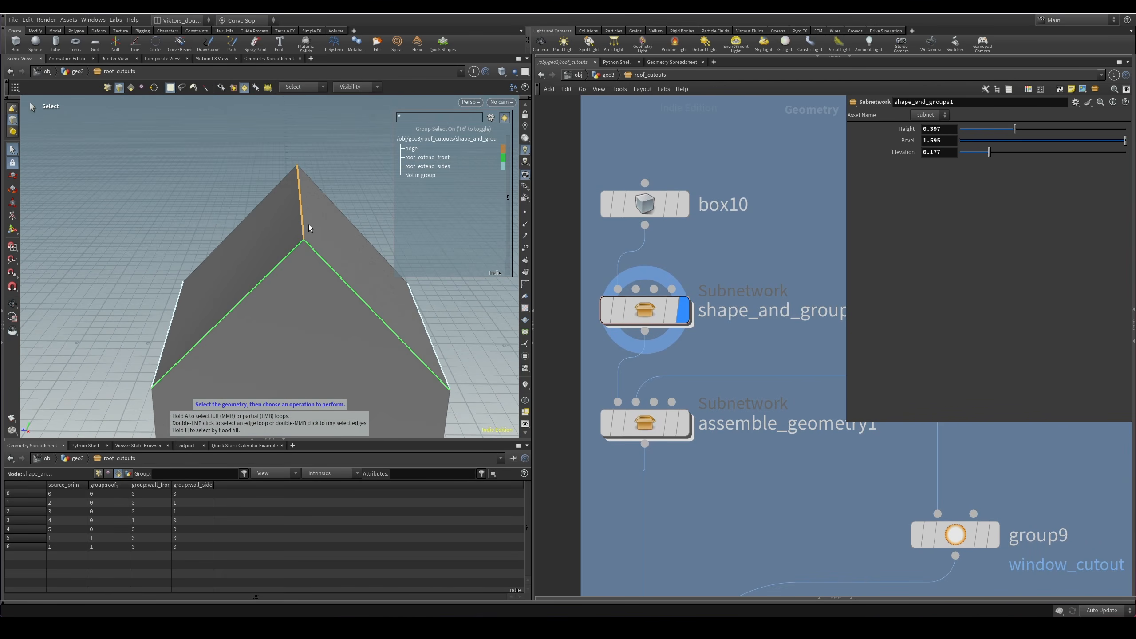
pyautogui.keyDown('alt'); pyautogui.moveTo(313, 265); pyautogui.dragTo(294, 291); pyautogui.keyUp('alt')
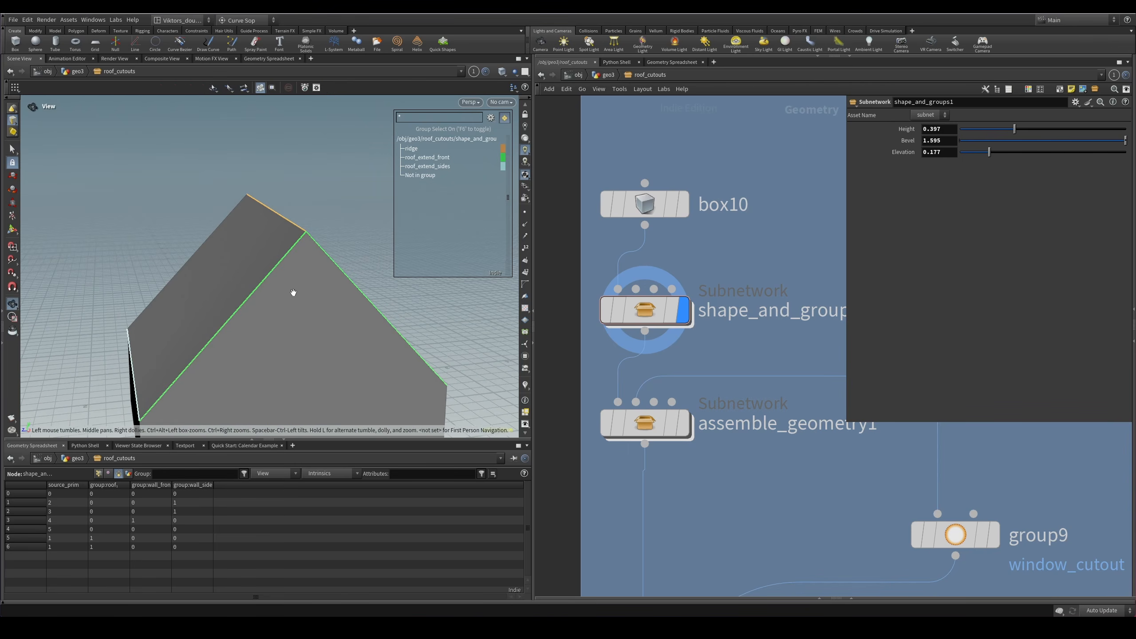
pyautogui.keyDown('alt'); pyautogui.moveTo(380, 256); pyautogui.dragTo(298, 279); pyautogui.keyUp('alt')
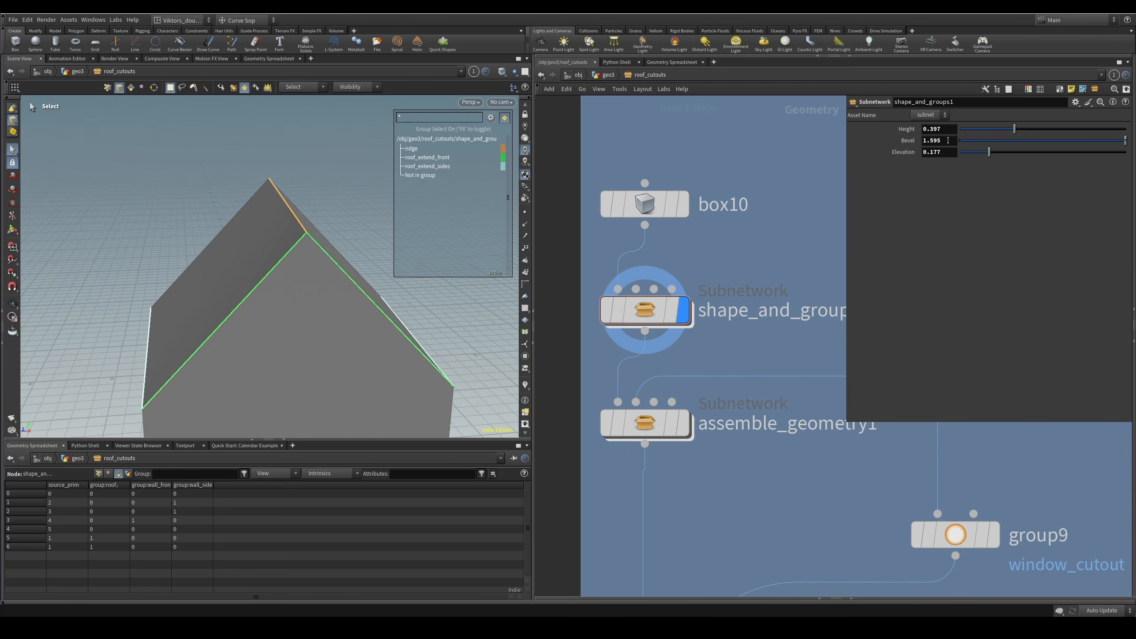
# Lower the Bevel of shape_and_groups1 to 1.095 and finally to 0.795, checking how the ridge edges follow.
pyautogui.moveTo(948, 141); pyautogui.dragTo(805, 147, button='middle')
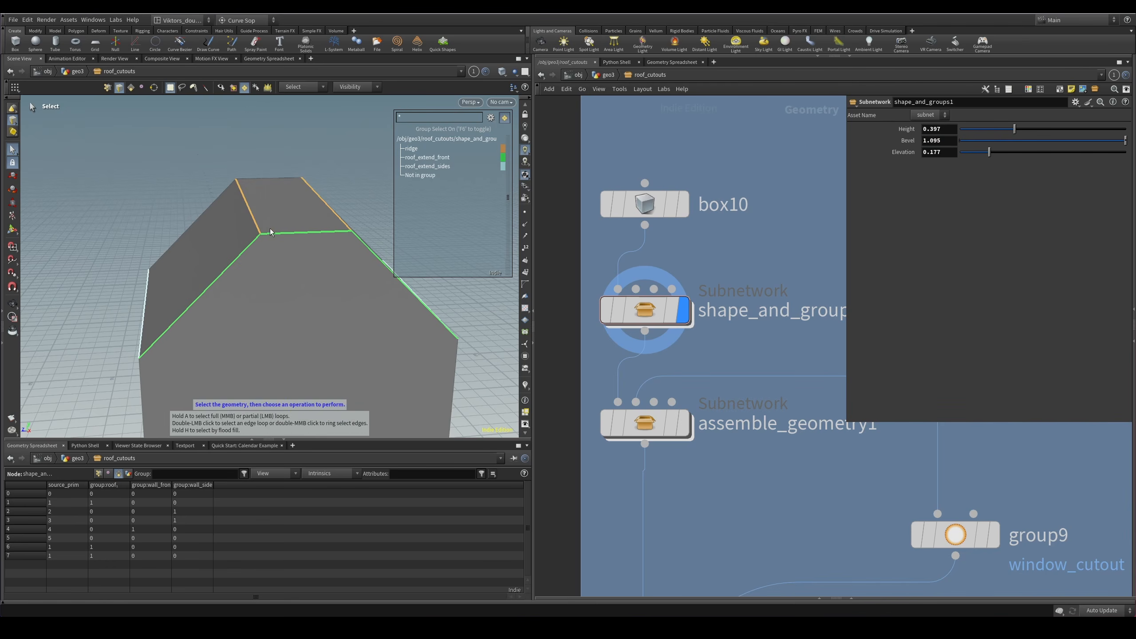
pyautogui.moveTo(367, 261)
pyautogui.keyDown('alt'); pyautogui.mouseDown()
pyautogui.moveTo(358, 264)
pyautogui.moveTo(382, 267)
pyautogui.mouseUp(); pyautogui.keyUp('alt')
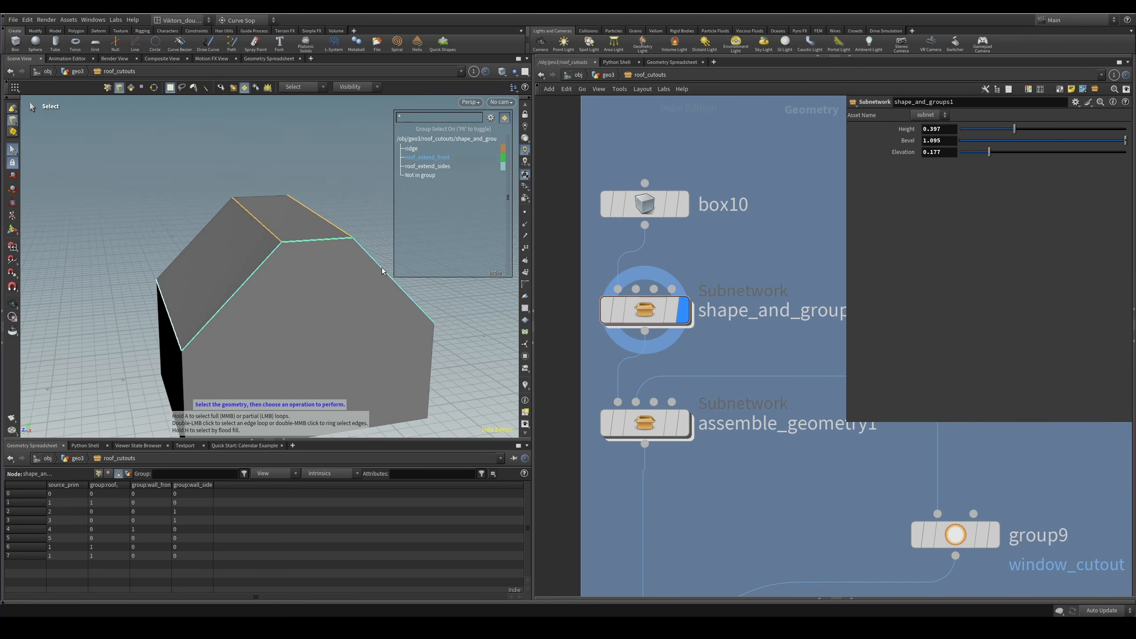
pyautogui.press('Escape')
pyautogui.moveTo(291, 253); pyautogui.dragTo(331, 223)
pyautogui.press('s')
pyautogui.moveTo(943, 141)
pyautogui.mouseDown(button='middle')
pyautogui.moveTo(980, 143)
pyautogui.moveTo(945, 149)
pyautogui.mouseUp(button='middle')
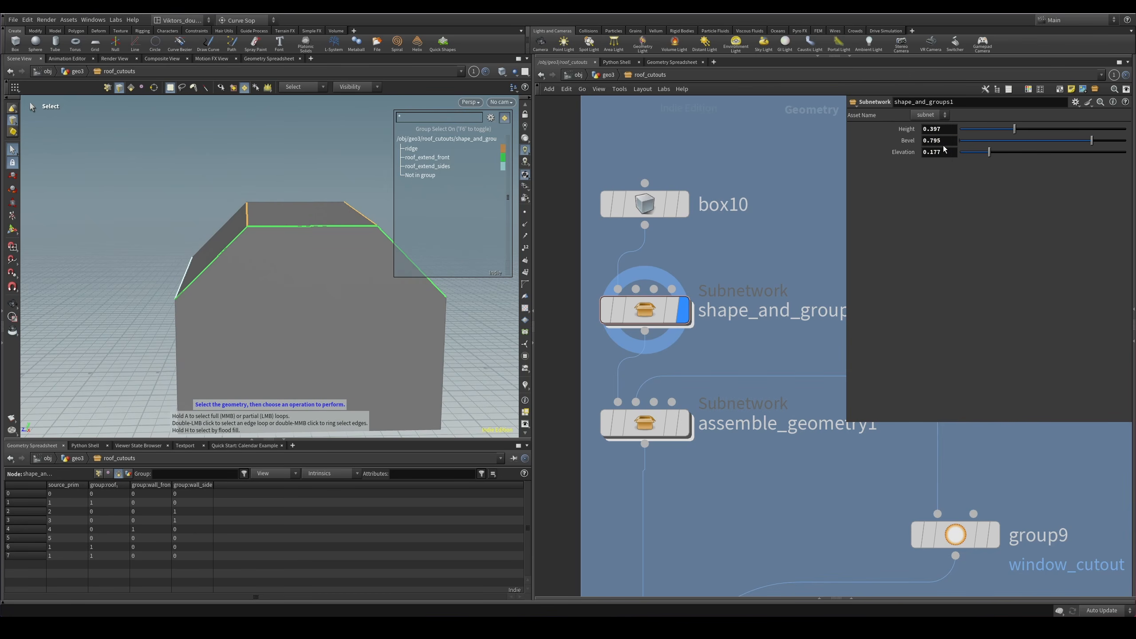
# Enter shape_and_groups1 and display blast1 in the roof_extend_sides box to isolate the wall_side faces.
pyautogui.doubleClick(652, 302)
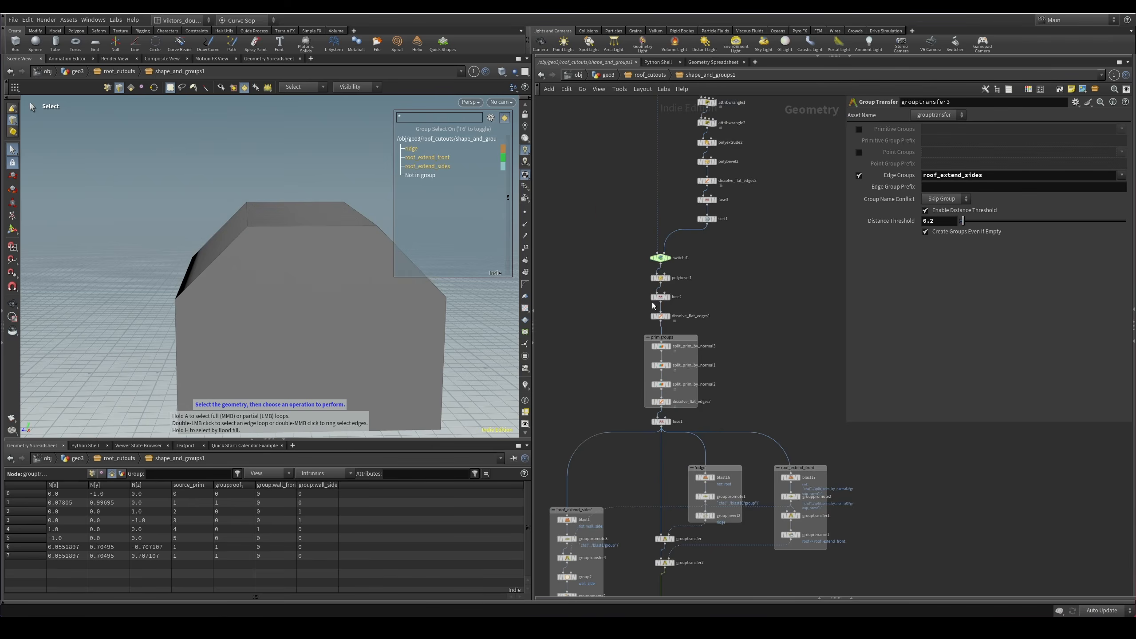
pyautogui.moveTo(656, 406); pyautogui.dragTo(653, 410)
pyautogui.press('r')
pyautogui.moveTo(643, 429); pyautogui.dragTo(755, 252, button='middle')
pyautogui.scroll(-3, 755, 253)
pyautogui.scroll(3, 681, 316)
pyautogui.moveTo(635, 345); pyautogui.dragTo(634, 343)
pyautogui.press('r')
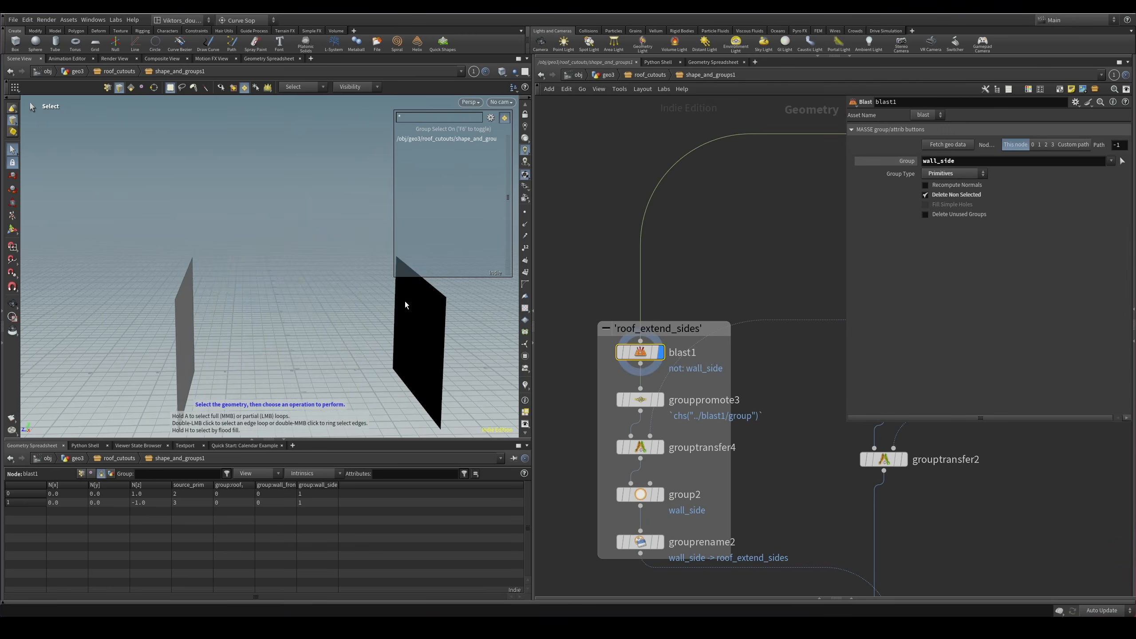
# Display blast16 in the ridge box and examine the isolated roof faces from several angles.
pyautogui.hotkey('space', 'g')
pyautogui.scroll(-3, 755, 304)
pyautogui.moveTo(760, 273); pyautogui.dragTo(576, 319, button='middle')
pyautogui.scroll(3, 682, 353)
pyautogui.moveTo(676, 359); pyautogui.dragTo(652, 341)
pyautogui.press('r')
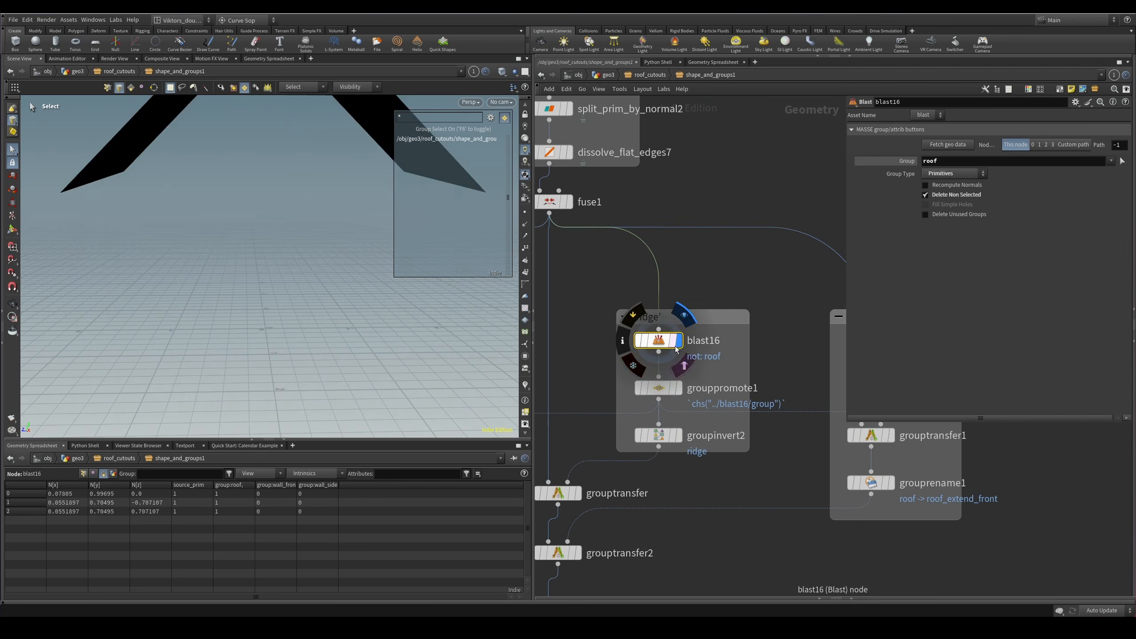
pyautogui.hotkey('space', 'g')
pyautogui.moveTo(312, 241); pyautogui.dragTo(333, 260)
pyautogui.scroll(2, 615, 424)
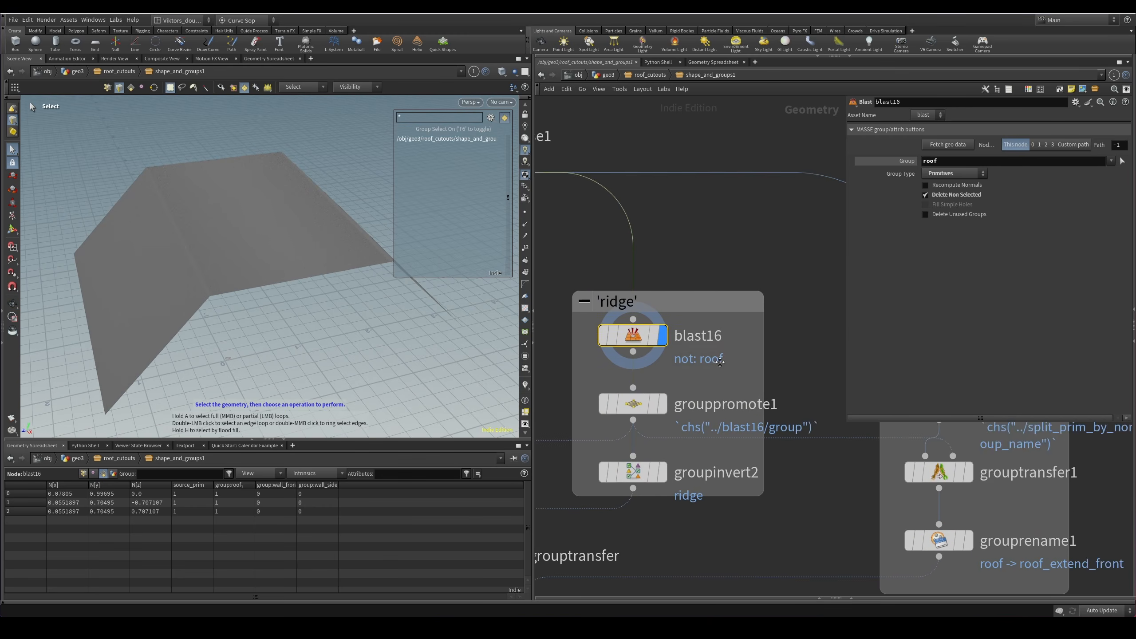
pyautogui.moveTo(313, 211); pyautogui.dragTo(289, 185)
# Display grouppromote1 and examine how the roof group is promoted to the boundary edges.
pyautogui.click(680, 372)
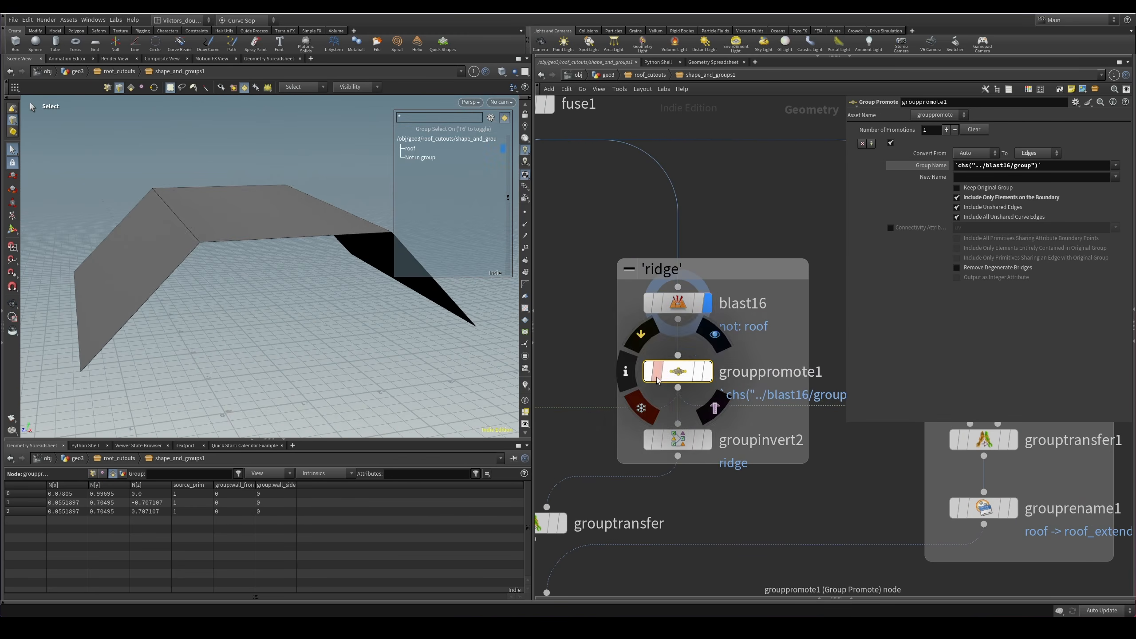
pyautogui.press('r')
pyautogui.moveTo(763, 326); pyautogui.dragTo(725, 308, button='middle')
pyautogui.scroll(-1, 726, 308)
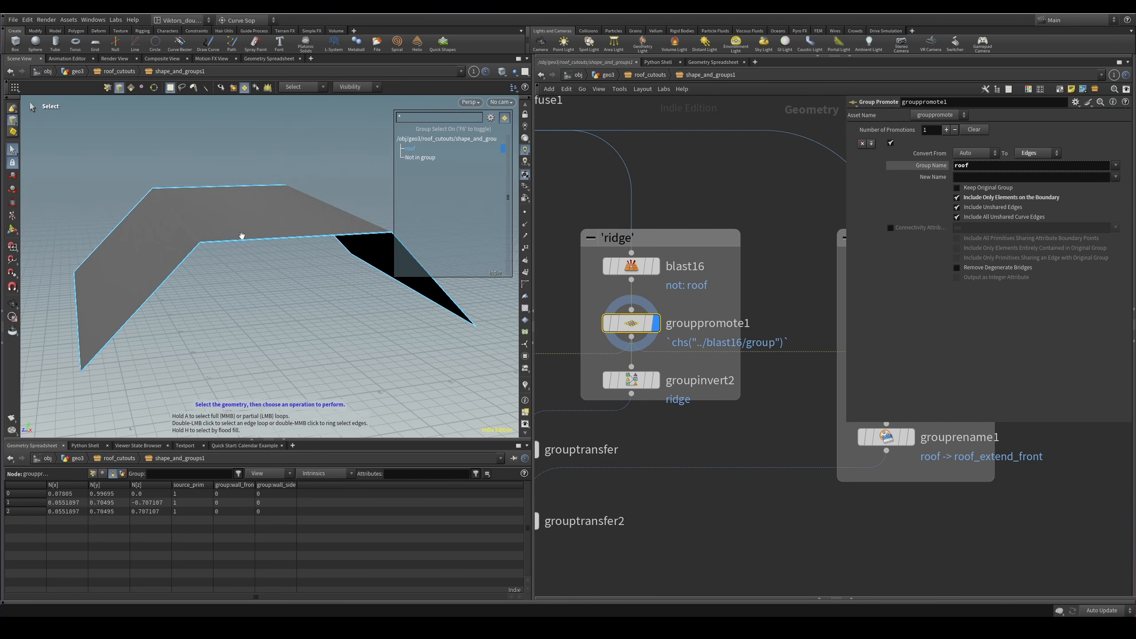
pyautogui.moveTo(241, 235); pyautogui.dragTo(256, 268)
pyautogui.press('s')
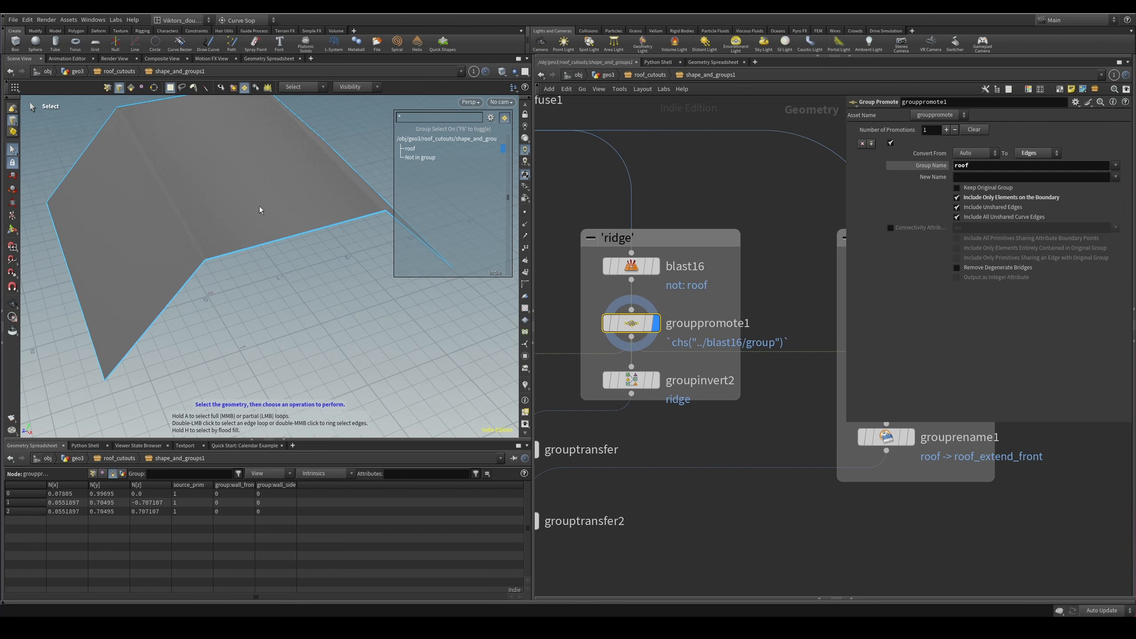
pyautogui.keyDown('alt'); pyautogui.moveTo(253, 208); pyautogui.dragTo(244, 248); pyautogui.keyUp('alt')
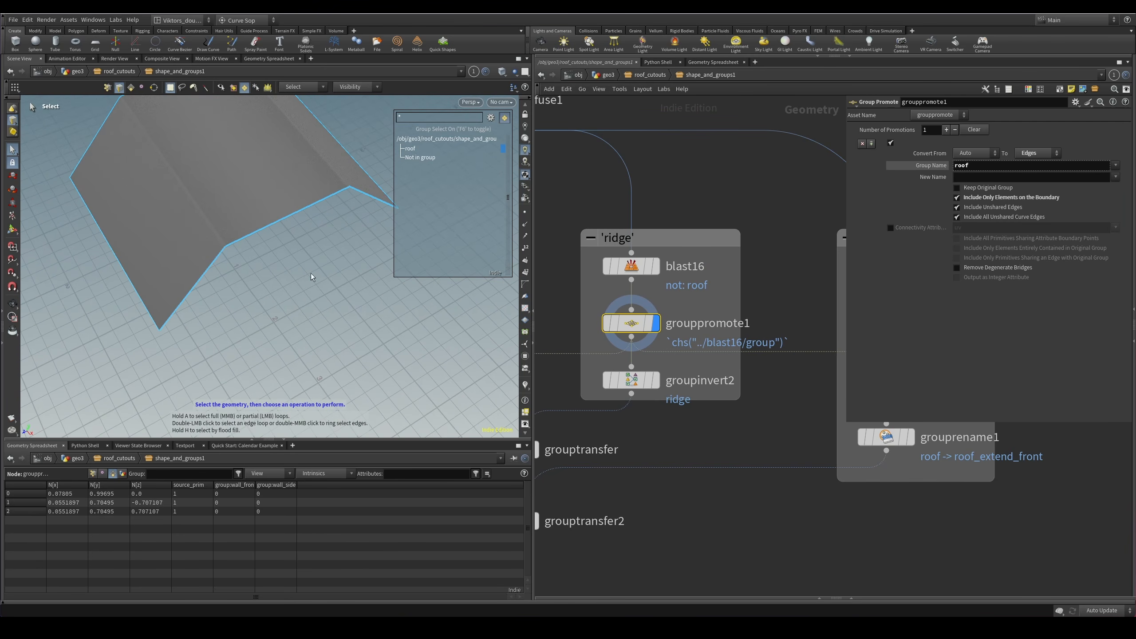
# Display groupinvert2 and examine the inverted ridge edge group on the roof faces.
pyautogui.click(631, 380)
pyautogui.click(655, 380)
pyautogui.press('Escape')
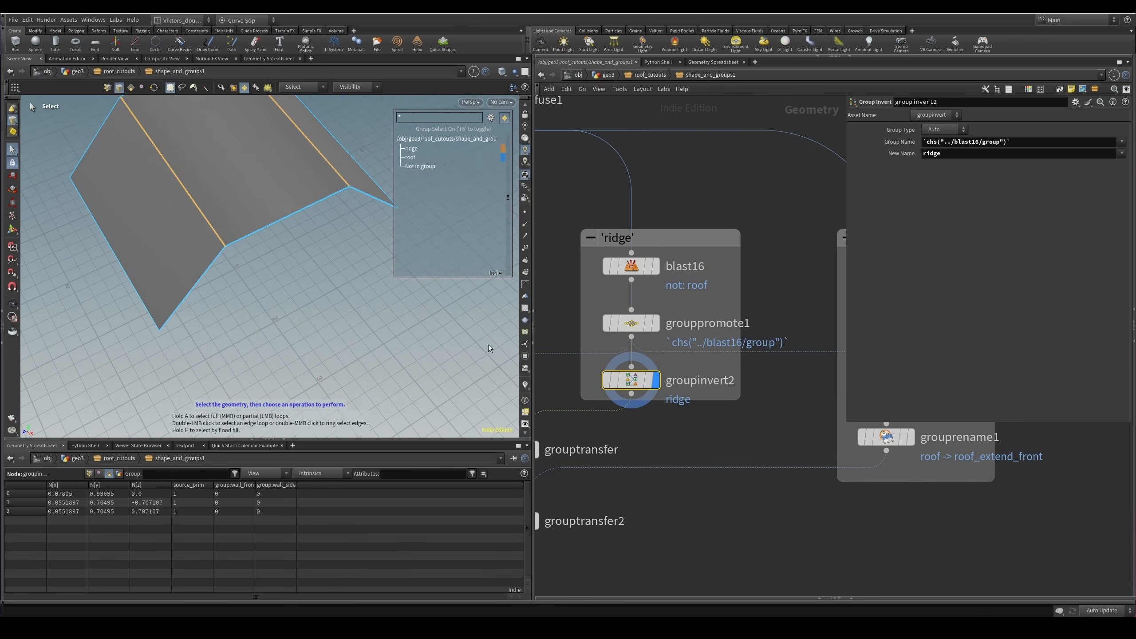
pyautogui.keyDown('alt'); pyautogui.moveTo(194, 200); pyautogui.dragTo(263, 189); pyautogui.keyUp('alt')
pyautogui.scroll(-2, 594, 470)
pyautogui.moveTo(594, 470); pyautogui.dragTo(781, 377, button='middle')
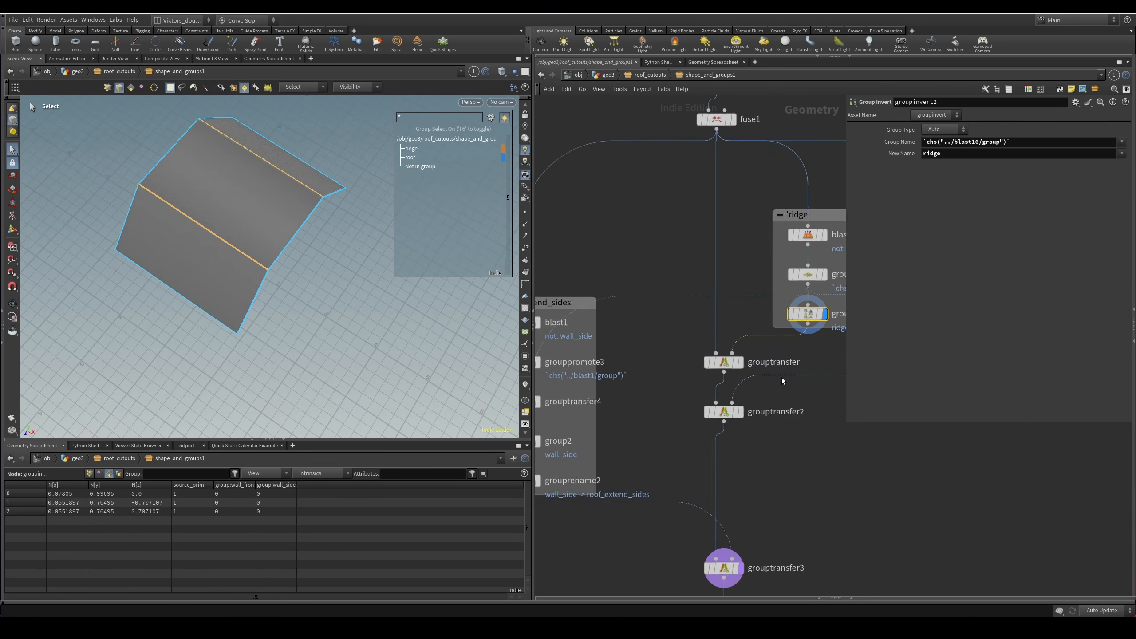
# Display grouptransfer to view the ridge group on the full dormer, comparing it with the fuse1 input.
pyautogui.scroll(1, 781, 377)
pyautogui.click(733, 358)
pyautogui.moveTo(649, 377); pyautogui.dragTo(558, 423, button='middle')
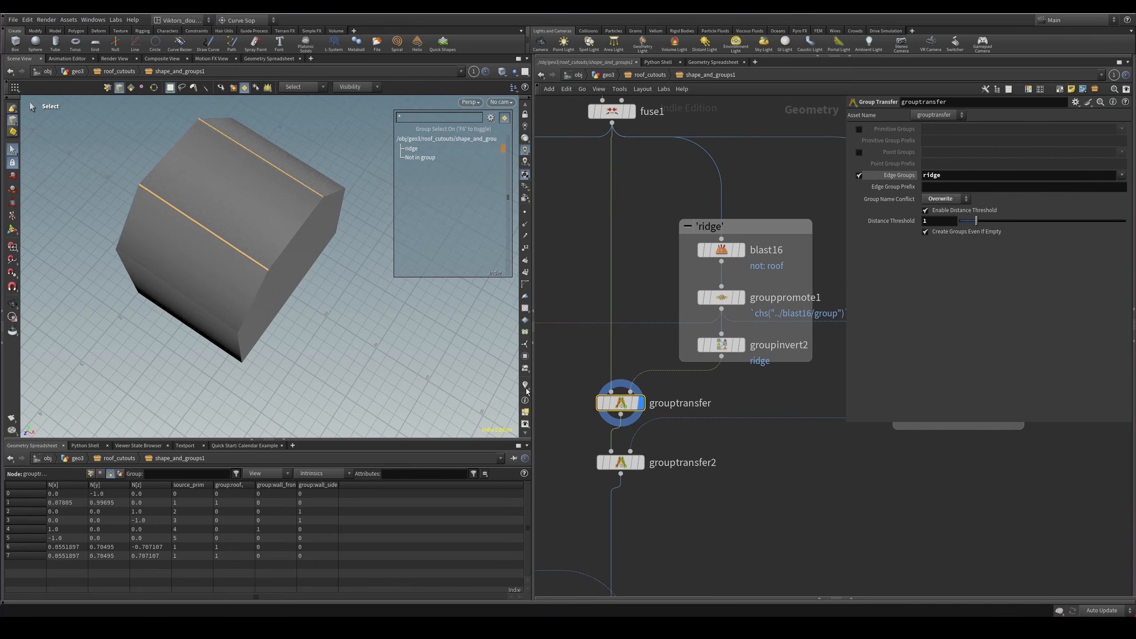
pyautogui.moveTo(611, 118); pyautogui.dragTo(604, 111)
pyautogui.press('r')
pyautogui.keyDown('alt'); pyautogui.moveTo(239, 228); pyautogui.dragTo(216, 181); pyautogui.keyUp('alt')
# Display blast17 in the roof_extend_front box and examine the isolated front wall face.
pyautogui.scroll(-1, 817, 491)
pyautogui.moveTo(817, 492); pyautogui.dragTo(708, 451, button='middle')
pyautogui.scroll(1, 840, 264)
pyautogui.scroll(2, 835, 280)
pyautogui.moveTo(820, 320); pyautogui.dragTo(741, 321, button='middle')
pyautogui.moveTo(707, 319); pyautogui.dragTo(642, 288)
pyautogui.press('r')
pyautogui.keyDown('alt'); pyautogui.moveTo(268, 282); pyautogui.dragTo(355, 287); pyautogui.keyUp('alt')
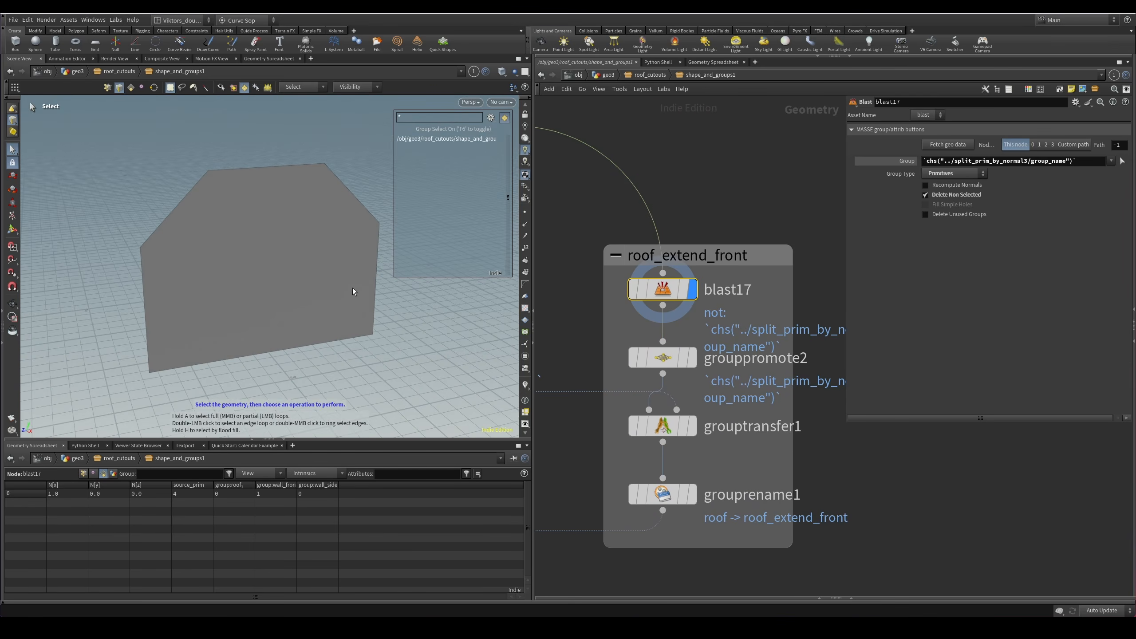
# Display grouppromote2 to view the wall_front group on the front face's boundary edges.
pyautogui.moveTo(603, 338); pyautogui.dragTo(682, 325, button='middle')
pyautogui.click(743, 345)
pyautogui.press('r')
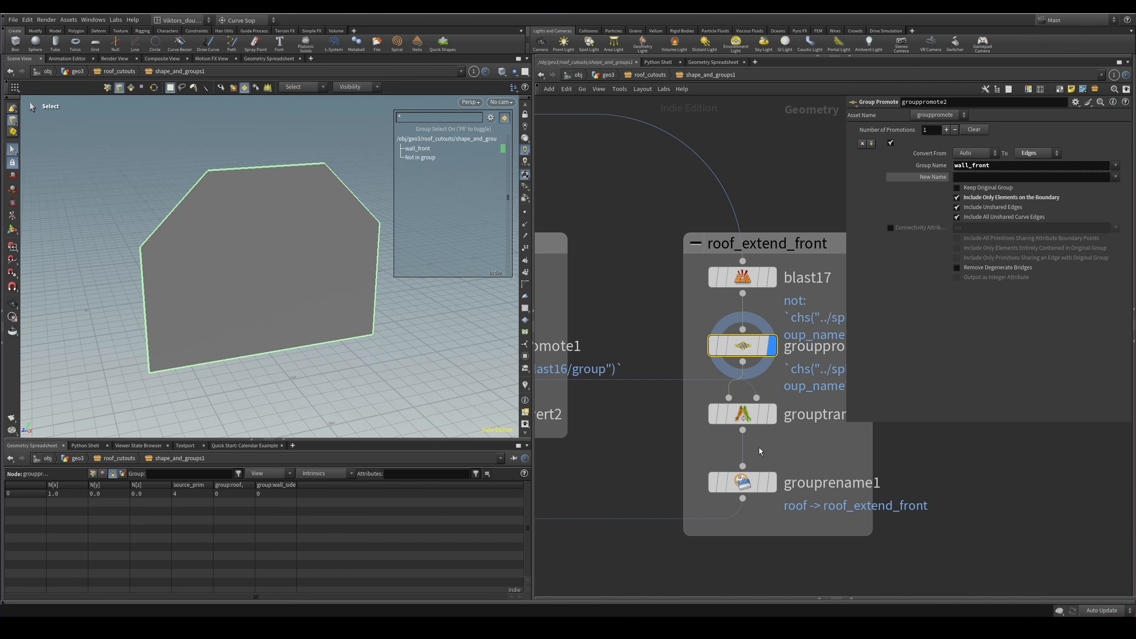
# Display grouptransfer1 to view the roof edge group transferred onto the front face's upper edges.
pyautogui.moveTo(800, 441)
pyautogui.mouseDown(button='middle')
pyautogui.moveTo(731, 393)
pyautogui.moveTo(819, 389)
pyautogui.mouseUp(button='middle')
pyautogui.click(673, 366)
pyautogui.press('r')
pyautogui.moveTo(644, 409)
pyautogui.mouseDown(button='middle')
pyautogui.moveTo(761, 402)
pyautogui.moveTo(598, 390)
pyautogui.mouseUp(button='middle')
pyautogui.scroll(1, 767, 386)
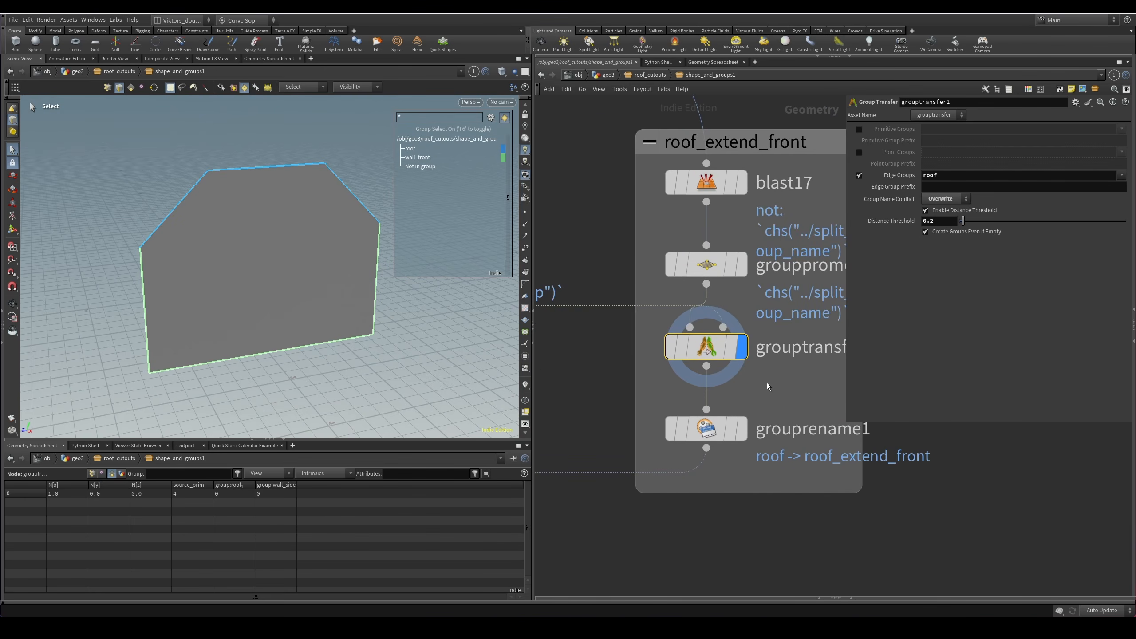
# Display grouppromote1 in the ridge box again to inspect the roof edges that feed grouptransfer1.
pyautogui.moveTo(610, 294); pyautogui.dragTo(708, 310, button='middle')
pyautogui.scroll(-1, 687, 327)
pyautogui.press('Up')
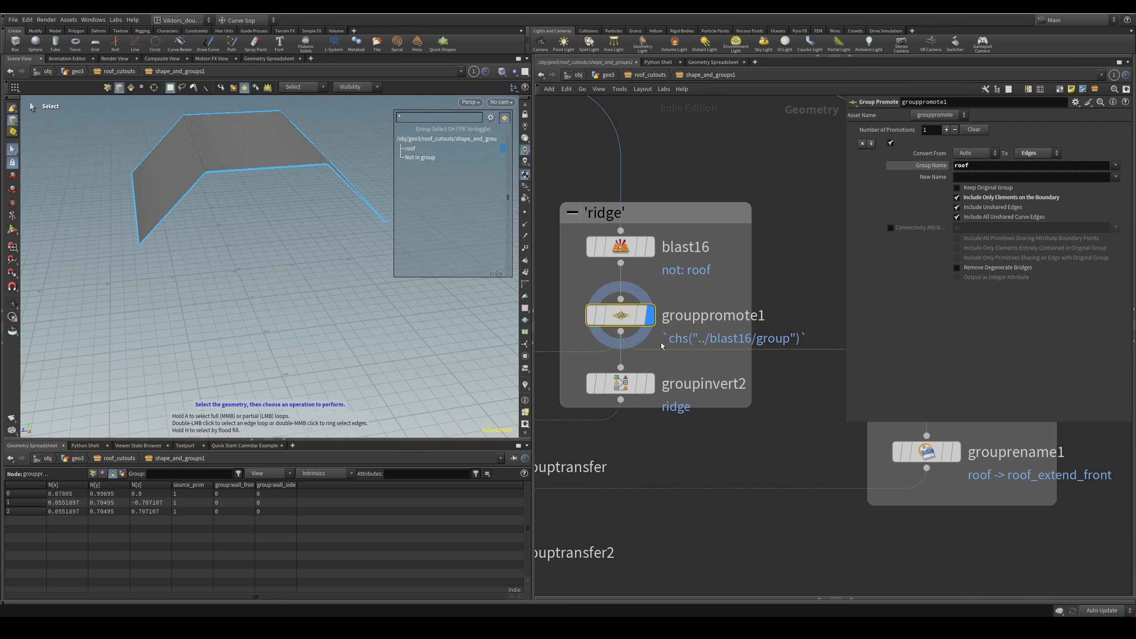
# Compare the roof edges of grouppromote1 in the ridge box with the roof edge group grouptransfer1 puts on the front wall face.
pyautogui.scroll(-2, 783, 425)
pyautogui.moveTo(786, 427); pyautogui.dragTo(658, 419, button='middle')
pyautogui.press('Down')
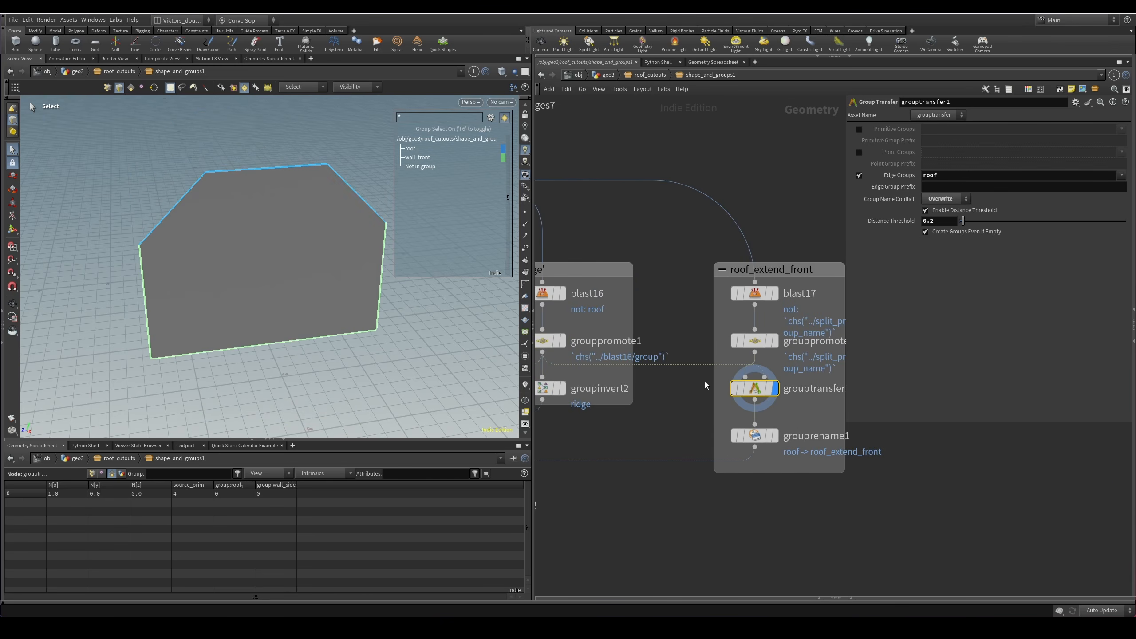
pyautogui.moveTo(672, 380); pyautogui.dragTo(698, 385, button='middle')
pyautogui.click(588, 347)
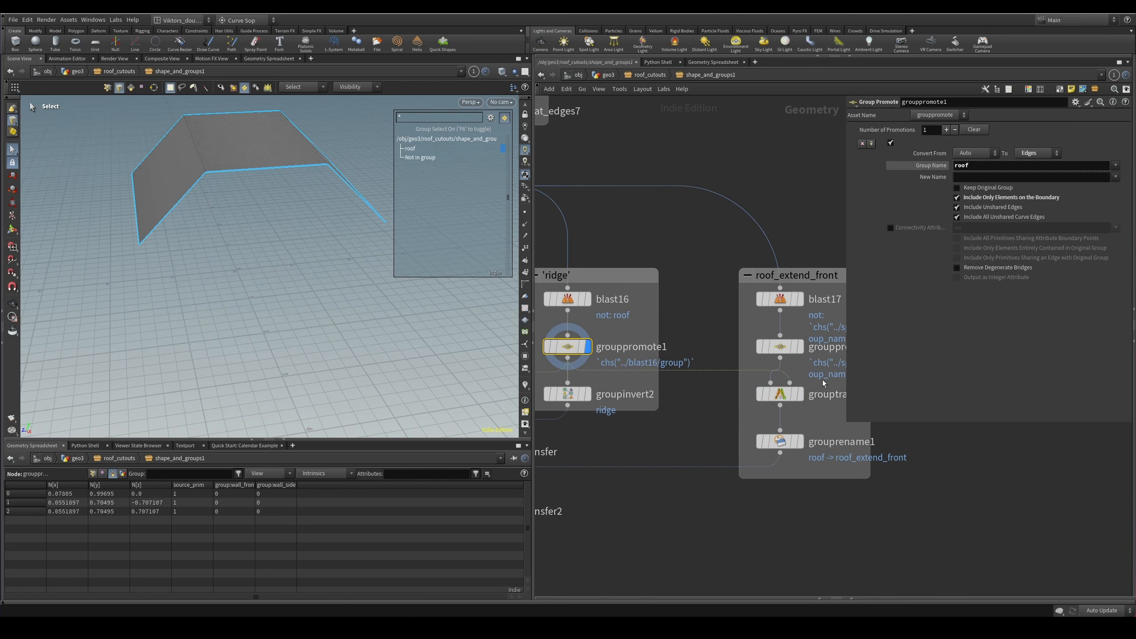
pyautogui.click(778, 393)
pyautogui.press('Escape')
pyautogui.moveTo(299, 257); pyautogui.dragTo(355, 261)
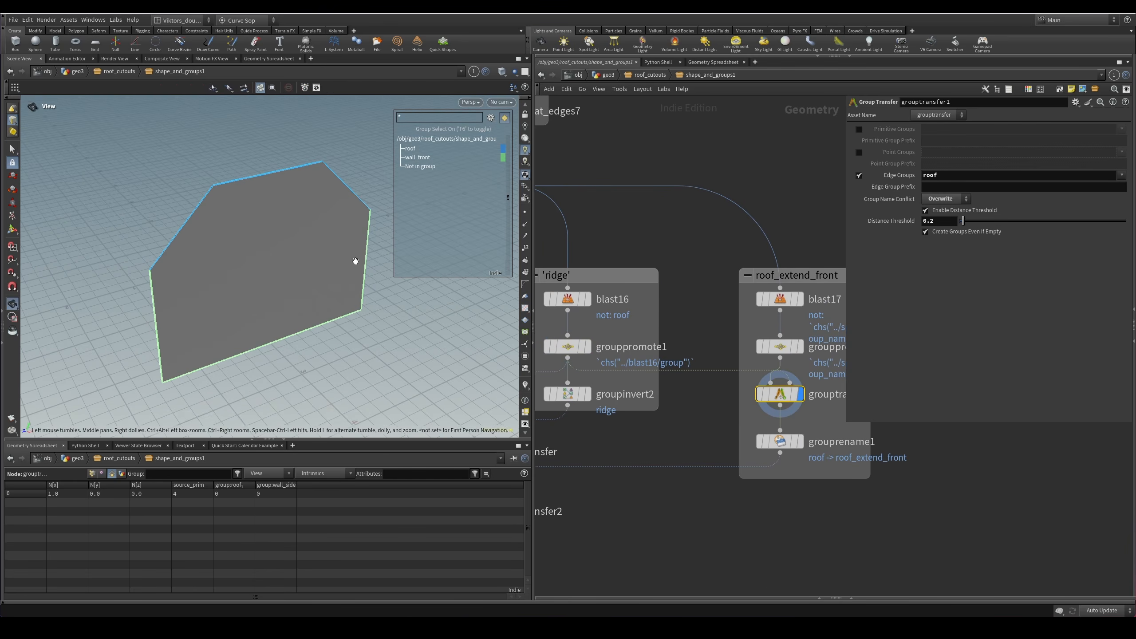
pyautogui.scroll(1, 793, 409)
pyautogui.middleClick(706, 384)
pyautogui.moveTo(794, 410); pyautogui.dragTo(714, 413, button='middle')
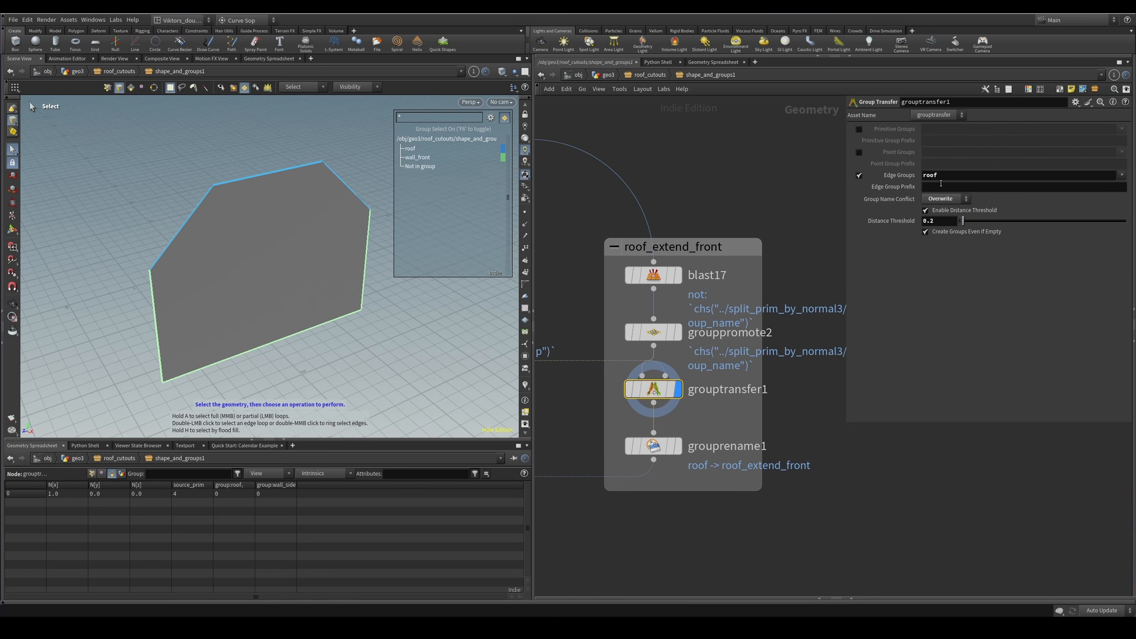
pyautogui.moveTo(712, 426); pyautogui.dragTo(742, 404, button='middle')
# Display grouprename1 to view the front face's roof edge group renamed to roof_extend_front.
pyautogui.click(708, 424)
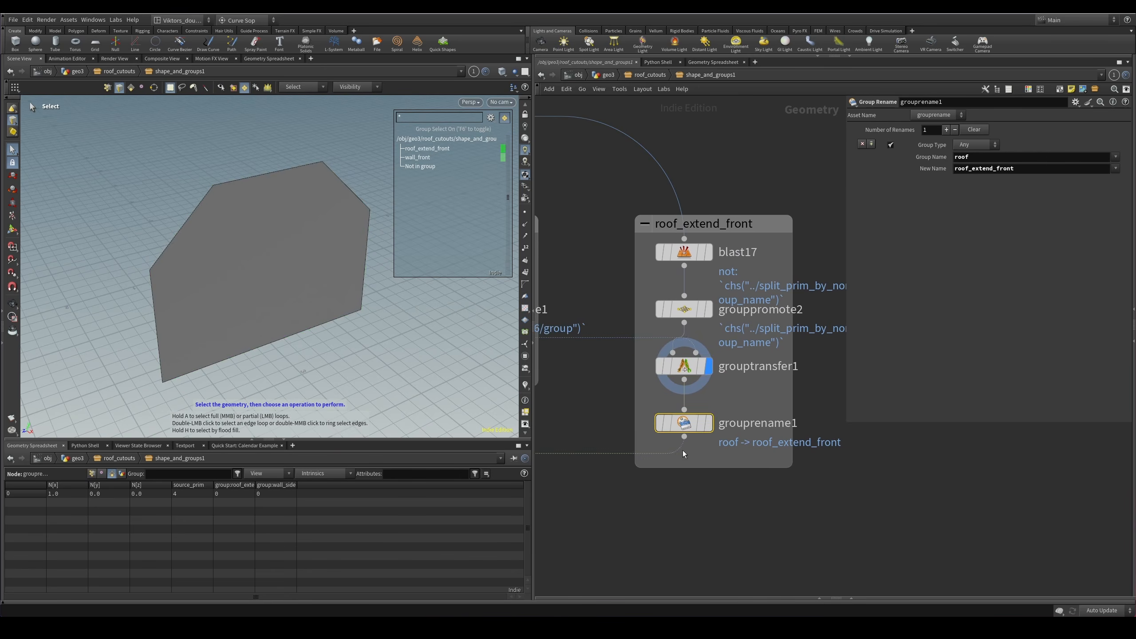
pyautogui.scroll(1, 699, 439)
pyautogui.scroll(1, 714, 455)
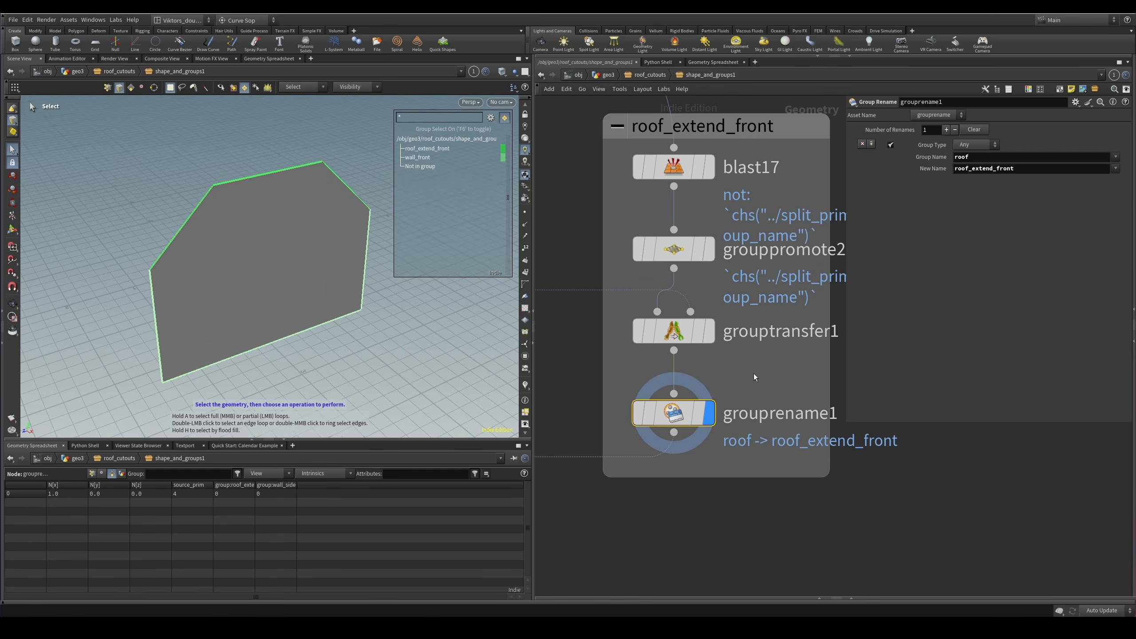
pyautogui.click(709, 331)
pyautogui.click(709, 413)
pyautogui.moveTo(796, 451); pyautogui.dragTo(765, 457, button='middle')
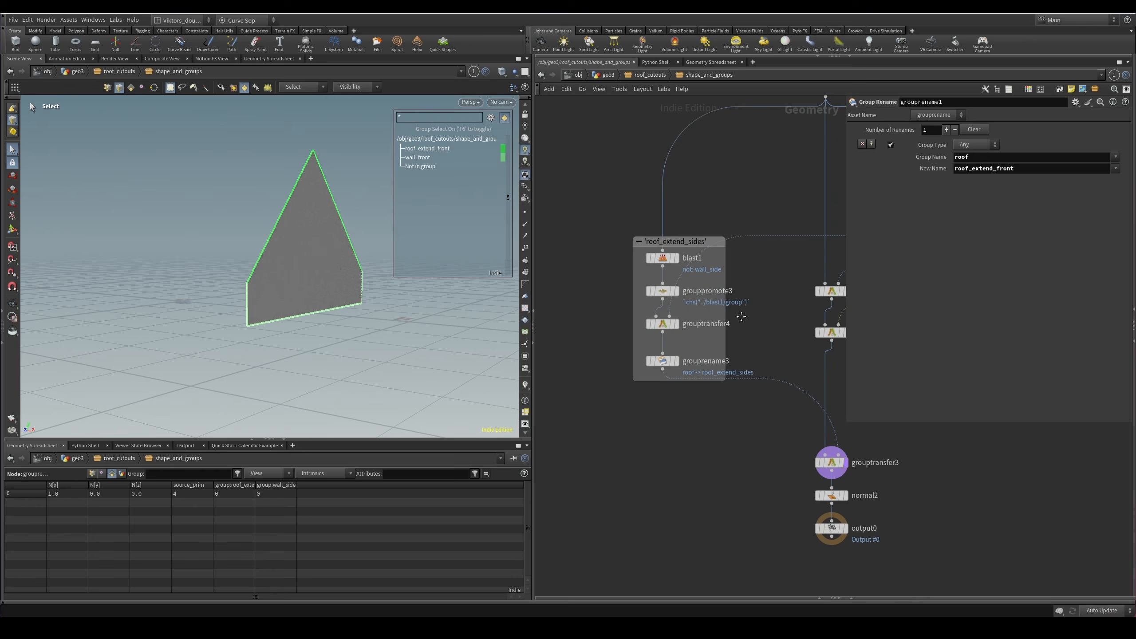
# Display blast1 in the roof_extend_sides box of shape_and_groups and examine the isolated side walls.
pyautogui.scroll(4, 697, 277)
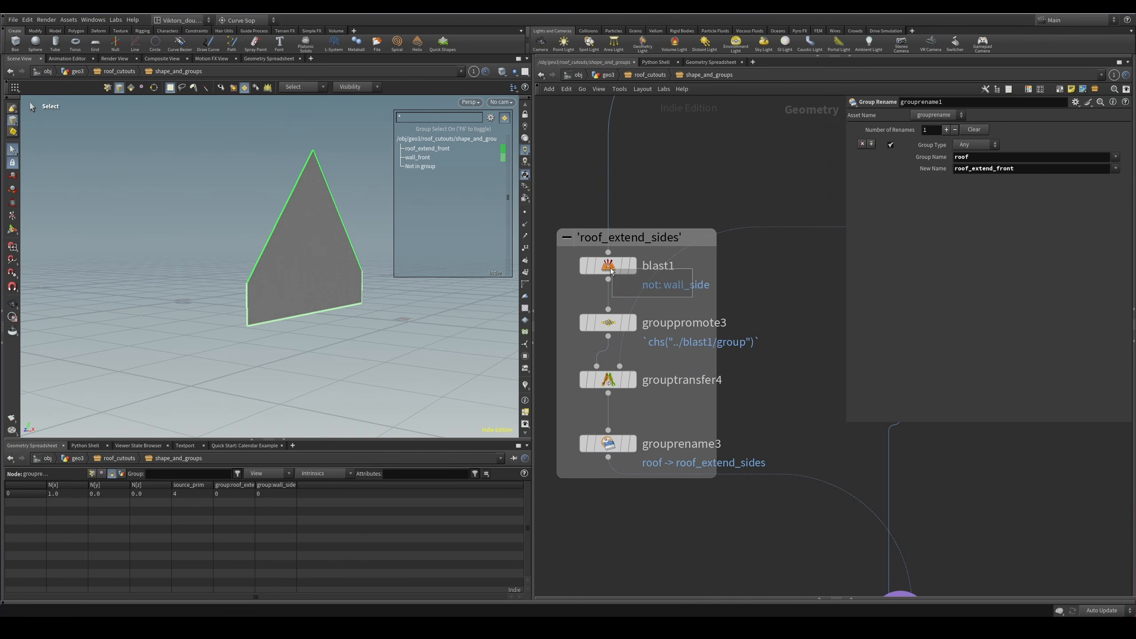
pyautogui.moveTo(611, 271); pyautogui.dragTo(612, 271)
pyautogui.press('r')
pyautogui.scroll(-1, 749, 310)
pyautogui.keyDown('alt'); pyautogui.moveTo(294, 241); pyautogui.dragTo(299, 285); pyautogui.keyUp('alt')
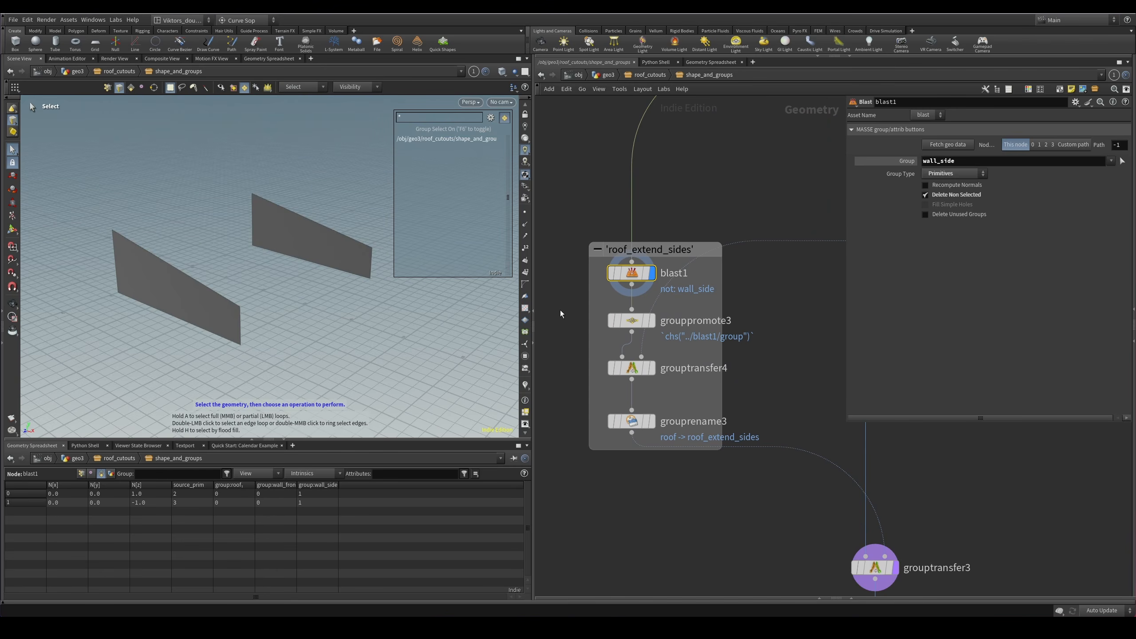
# Display grouppromote3 and grouptransfer4 to view the wall_side boundary edges and the roof group on the side walls' upper edges.
pyautogui.moveTo(701, 309); pyautogui.dragTo(671, 322, button='middle')
pyautogui.click(612, 327)
pyautogui.press('r')
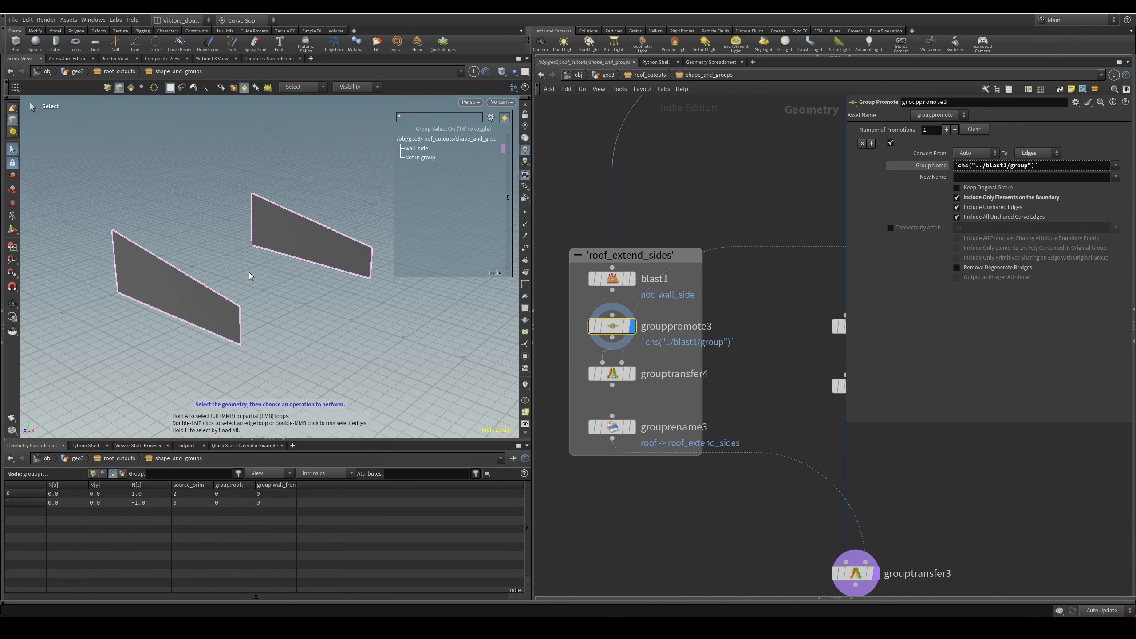
pyautogui.press('Escape')
pyautogui.press('s')
pyautogui.click(611, 373)
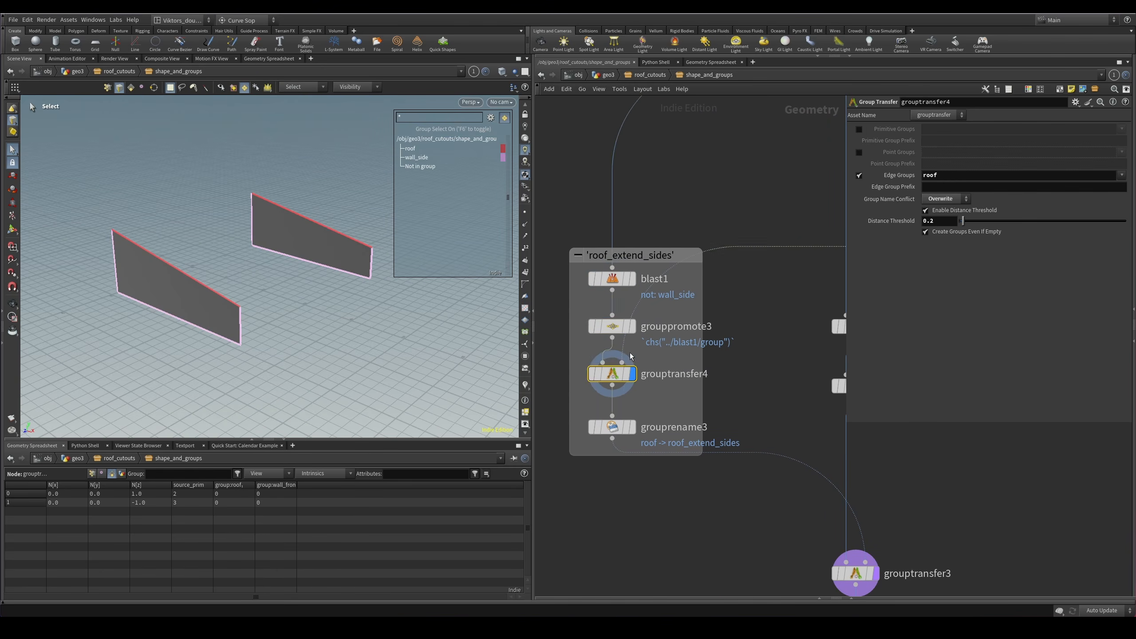
# Display grouppromote1 in the ridge box and inspect the roof boundary edges that feed grouptransfer4.
pyautogui.scroll(-3, 642, 337)
pyautogui.scroll(4, 717, 297)
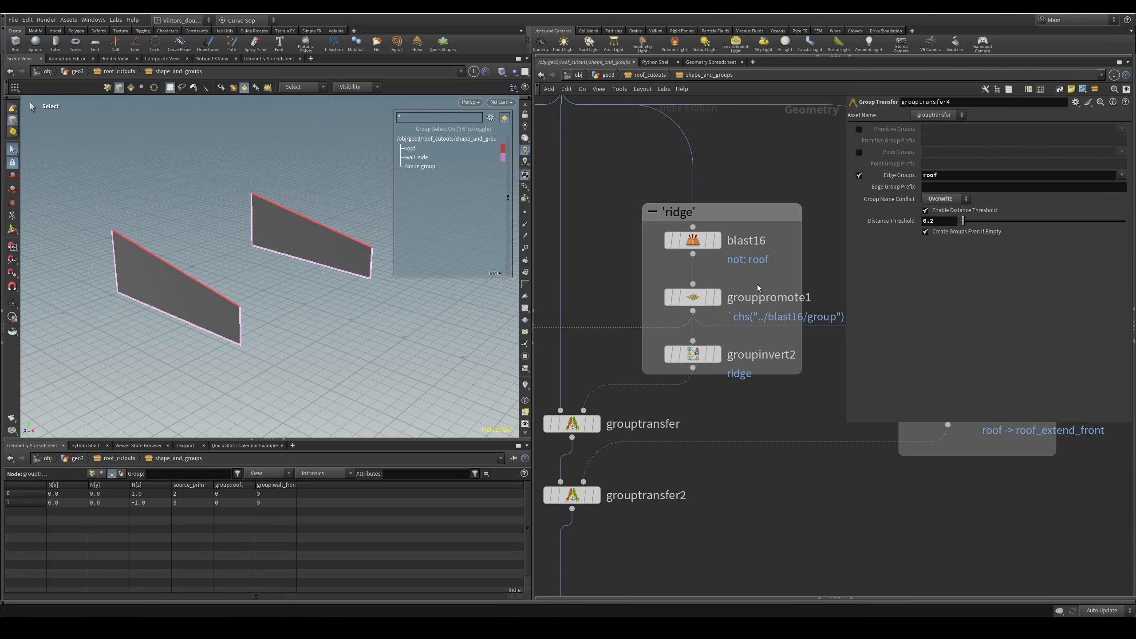
pyautogui.click(715, 297)
pyautogui.press('Escape')
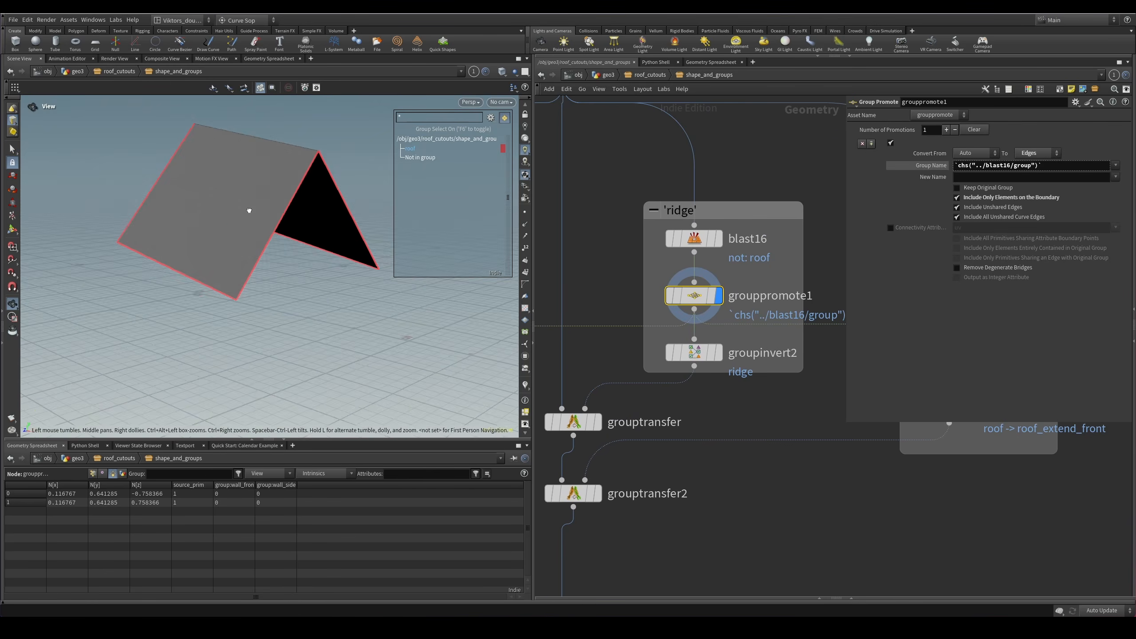
pyautogui.scroll(-3, 249, 210)
pyautogui.press('s')
pyautogui.scroll(-4, 613, 408)
pyautogui.moveTo(613, 408); pyautogui.dragTo(782, 370, button='middle')
pyautogui.moveTo(834, 263); pyautogui.dragTo(714, 302, button='middle')
pyautogui.scroll(4, 714, 301)
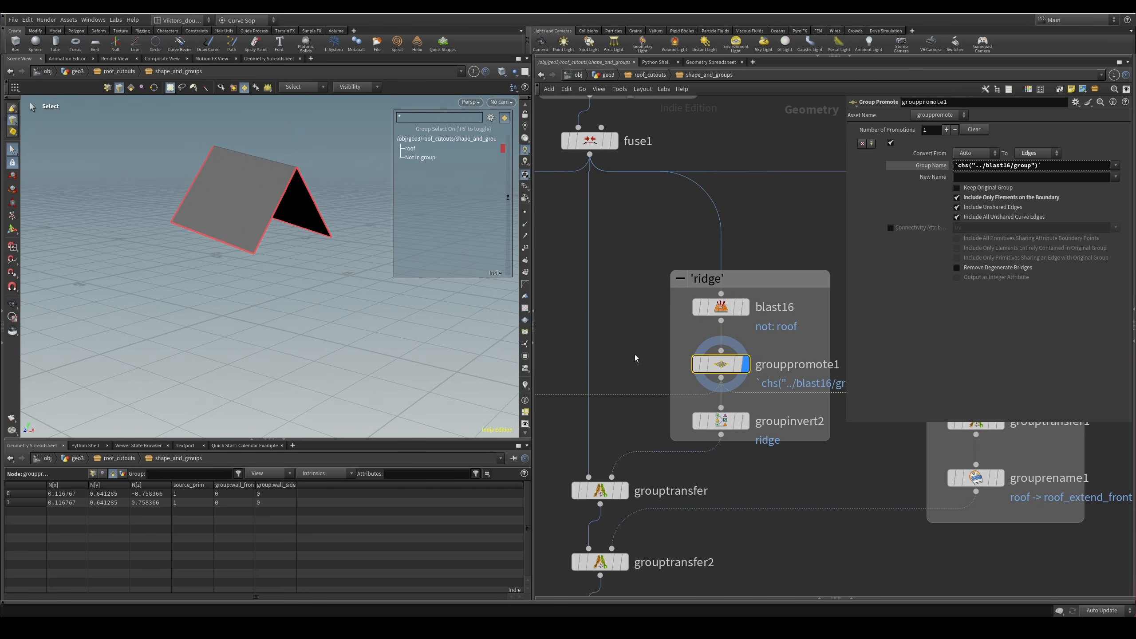
# Display grouptransfer4 again and orbit around the side walls to inspect their transferred roof edges.
pyautogui.scroll(-4, 634, 356)
pyautogui.scroll(4, 608, 296)
pyautogui.click(646, 319)
pyautogui.click(675, 319)
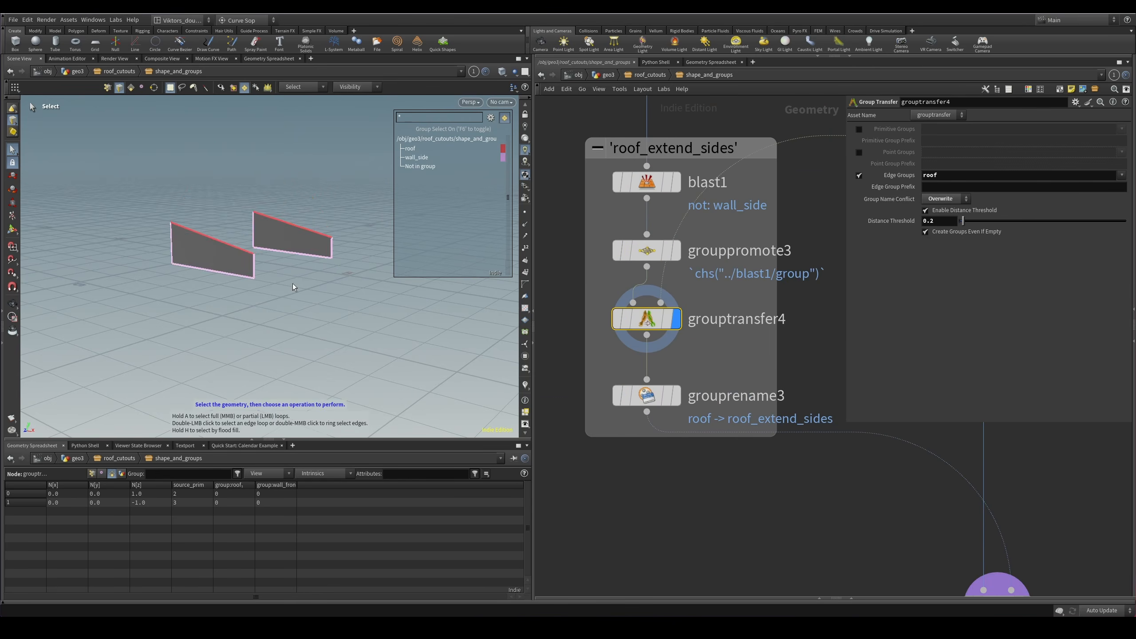
pyautogui.keyDown('alt'); pyautogui.moveTo(278, 224); pyautogui.dragTo(201, 254); pyautogui.keyUp('alt')
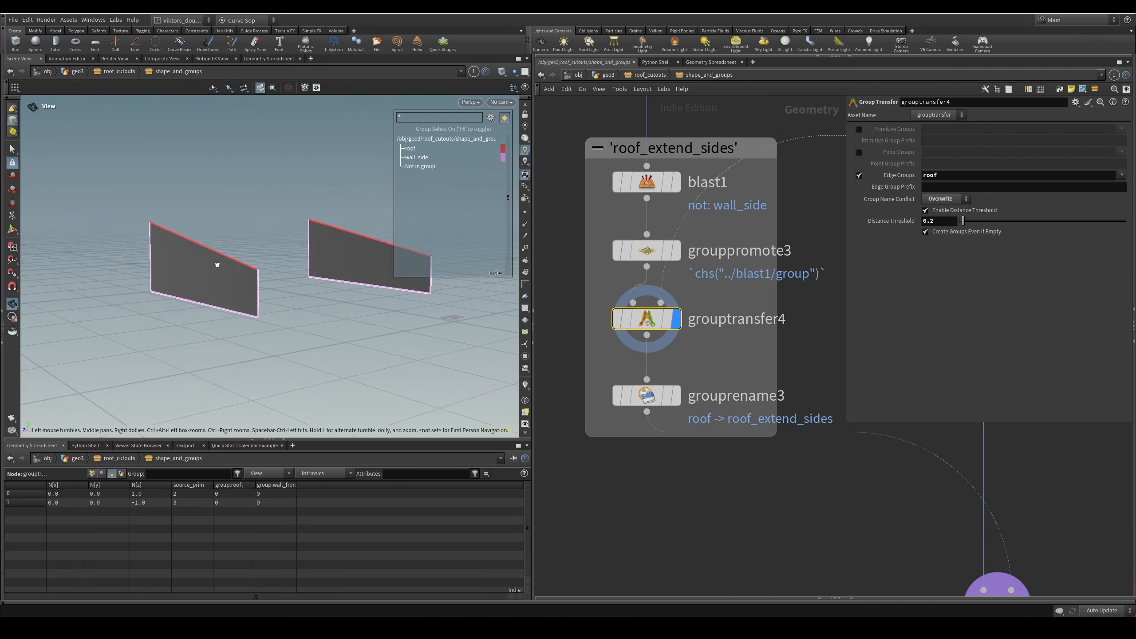
pyautogui.keyDown('alt'); pyautogui.moveTo(215, 264); pyautogui.dragTo(182, 262); pyautogui.keyUp('alt')
# View the roof_extend_sides edge group in grouprename3 and the combined ridge, front and side edge groups in grouptransfer3.
pyautogui.moveTo(716, 371); pyautogui.dragTo(637, 432)
pyautogui.press('r')
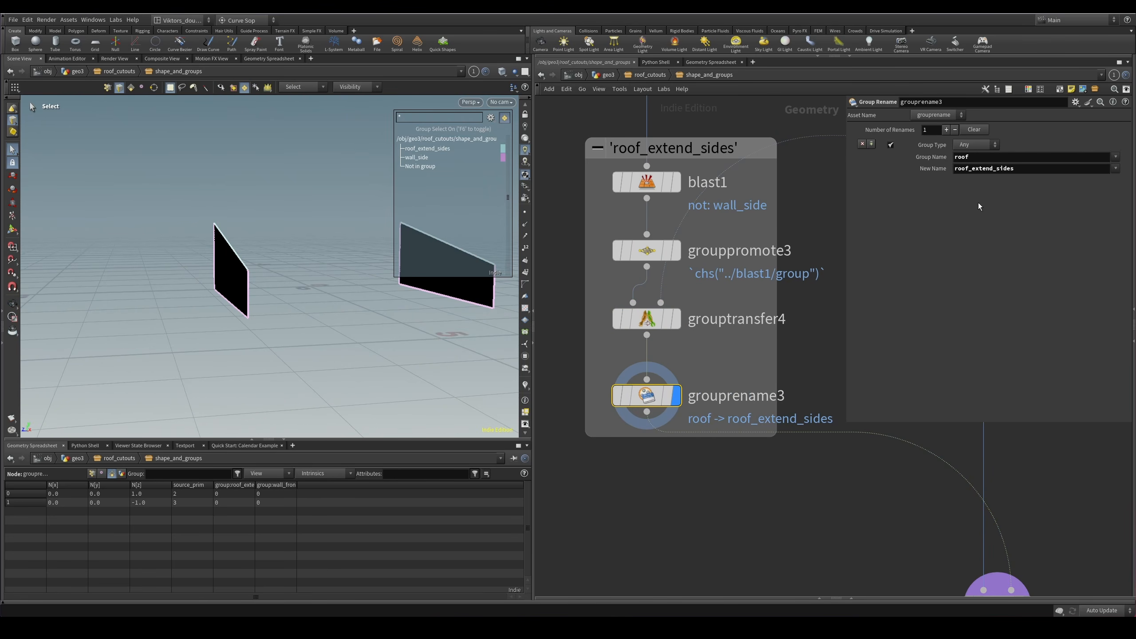
pyautogui.moveTo(765, 478); pyautogui.dragTo(620, 335, button='middle')
pyautogui.scroll(-1, 626, 337)
pyautogui.moveTo(690, 365); pyautogui.dragTo(859, 462)
pyautogui.press('r')
pyautogui.moveTo(869, 459); pyautogui.dragTo(776, 403, button='middle')
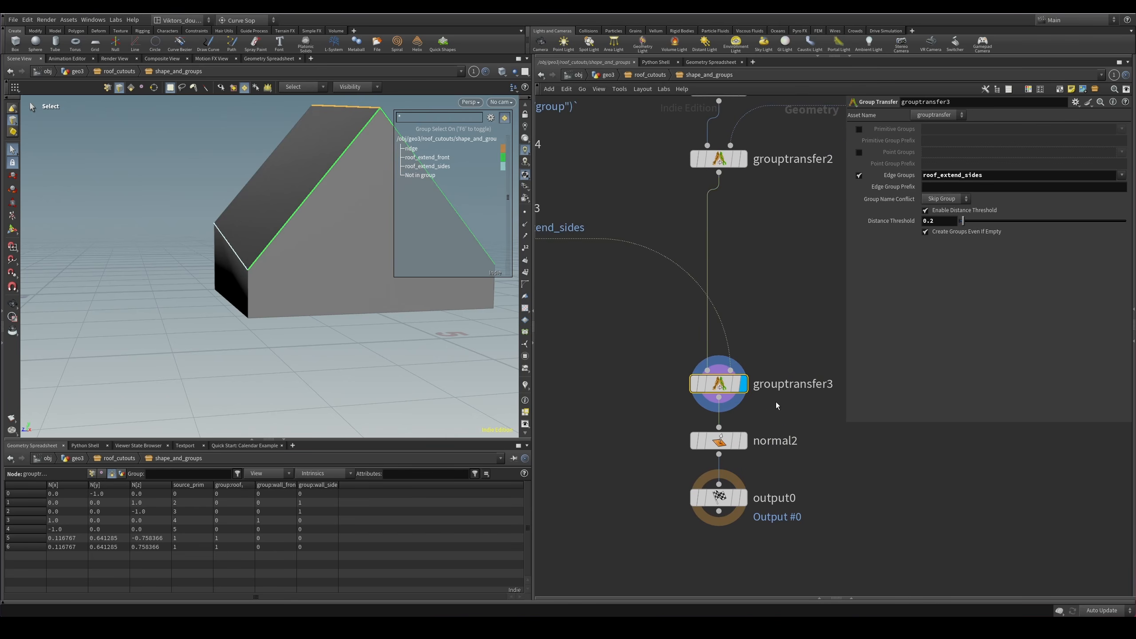
pyautogui.moveTo(780, 355); pyautogui.dragTo(746, 396, button='middle')
pyautogui.scroll(-2, 751, 395)
pyautogui.keyDown('alt'); pyautogui.moveTo(279, 235); pyautogui.dragTo(389, 240); pyautogui.keyUp('alt')
# Display normal2 and output0 to examine the roof, wall_front and wall_side primitive groups on the finished shape.
pyautogui.moveTo(792, 453); pyautogui.dragTo(620, 491)
pyautogui.press('r')
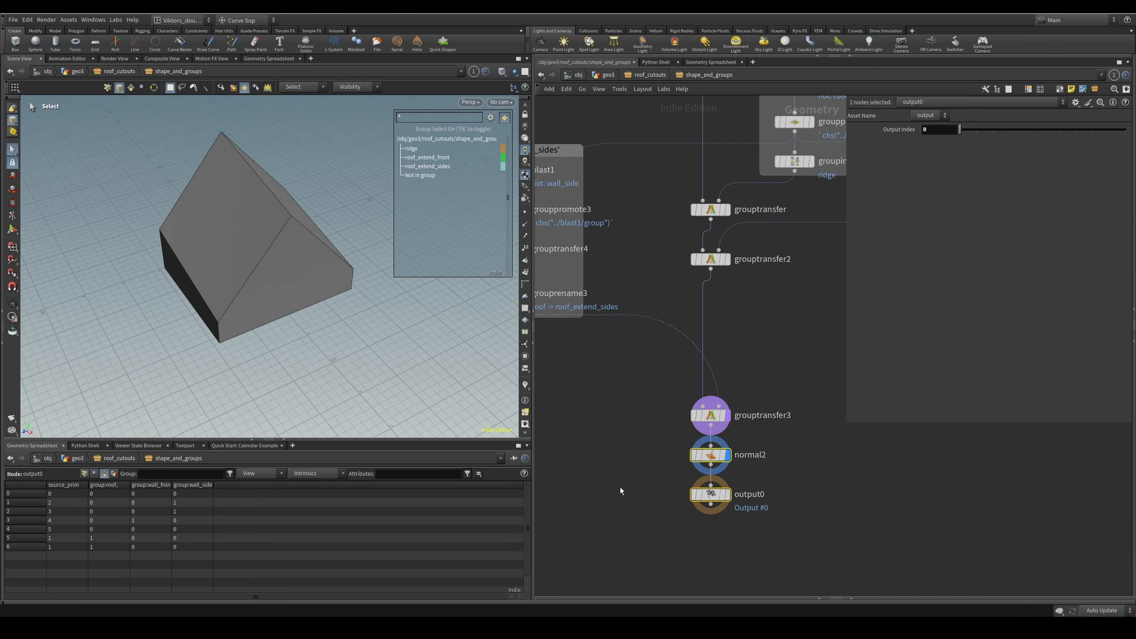
pyautogui.moveTo(620, 491); pyautogui.dragTo(627, 436, button='middle')
pyautogui.click(784, 497)
pyautogui.press('r')
pyautogui.keyDown('alt'); pyautogui.moveTo(254, 297); pyautogui.dragTo(275, 268); pyautogui.keyUp('alt')
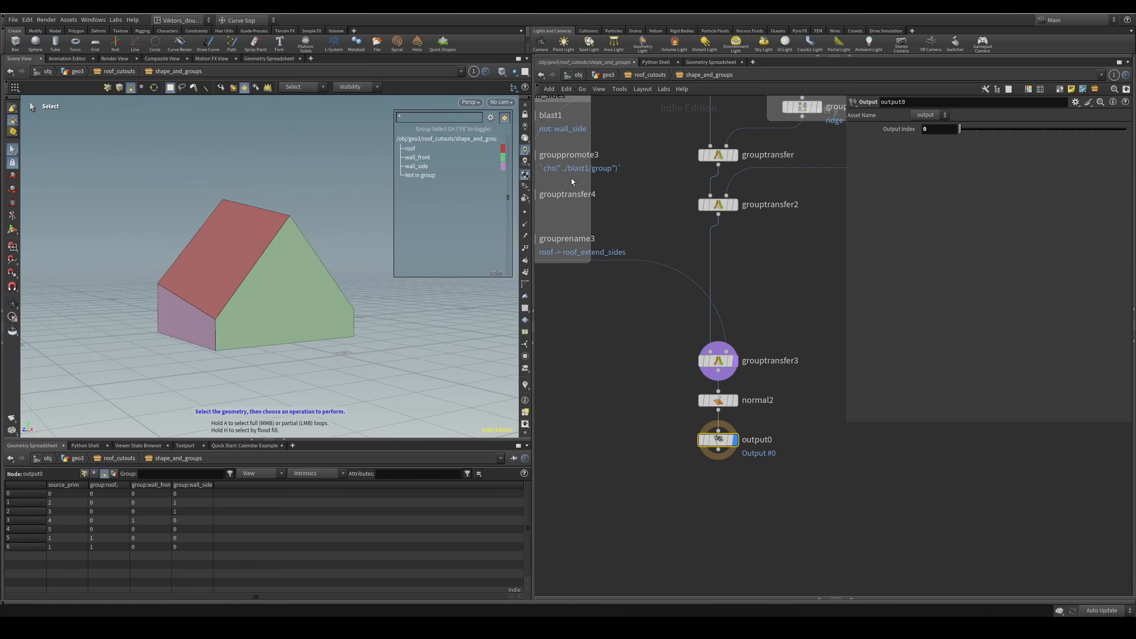
# Return to the roof_cutouts network and inspect the edge groups and primitive groups output by shape_and_groups.
pyautogui.click(648, 75)
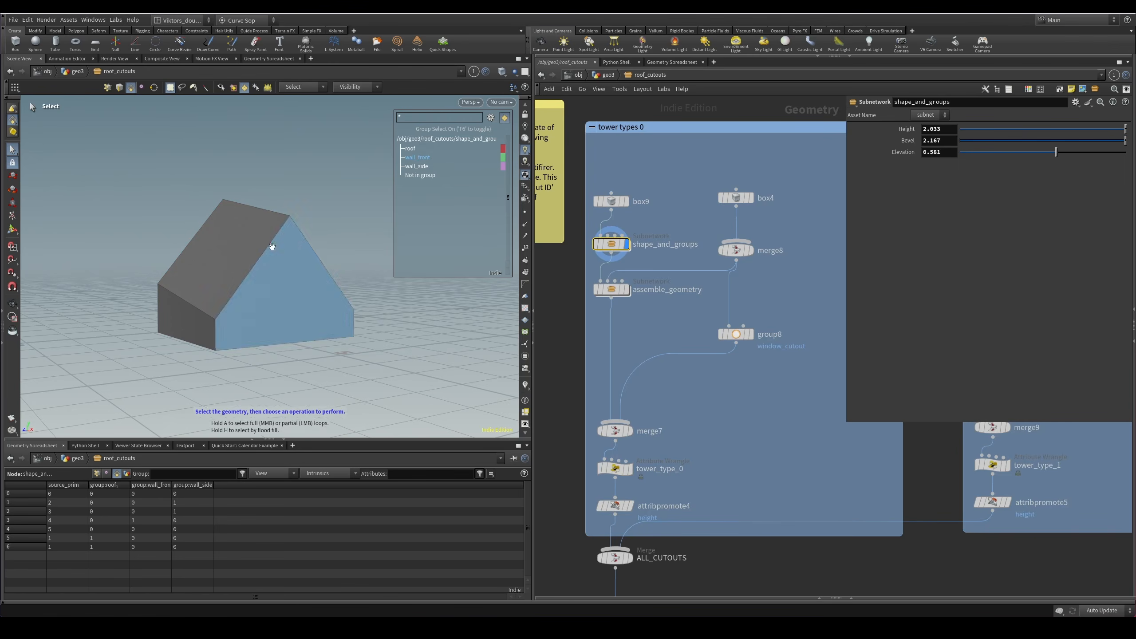
pyautogui.press('3')
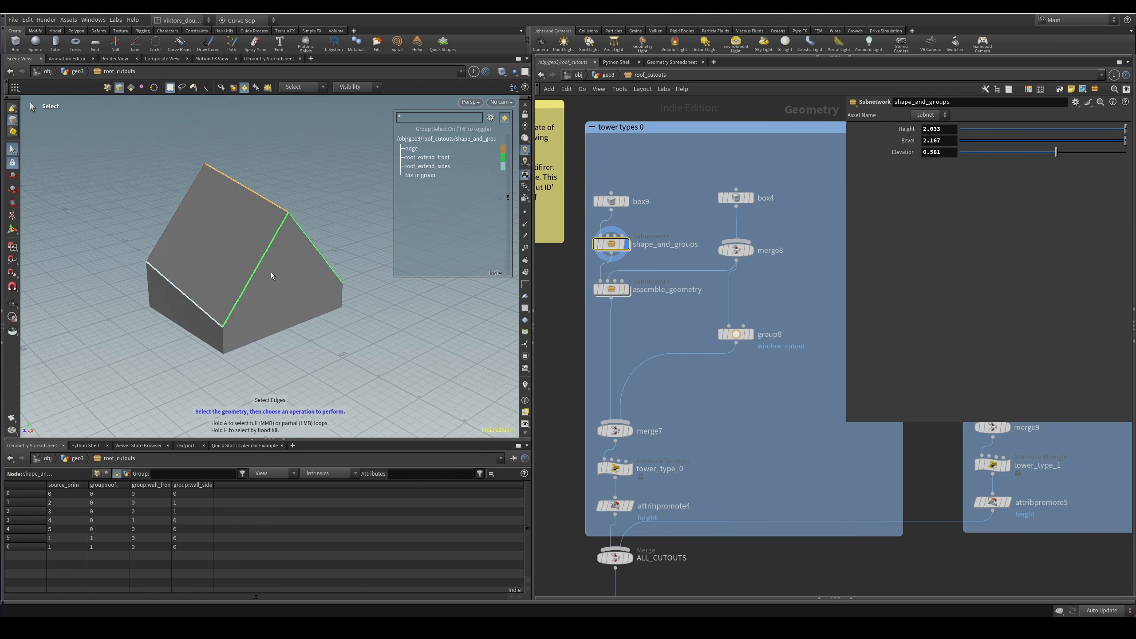
pyautogui.keyDown('alt'); pyautogui.moveTo(271, 272); pyautogui.dragTo(424, 352); pyautogui.keyUp('alt')
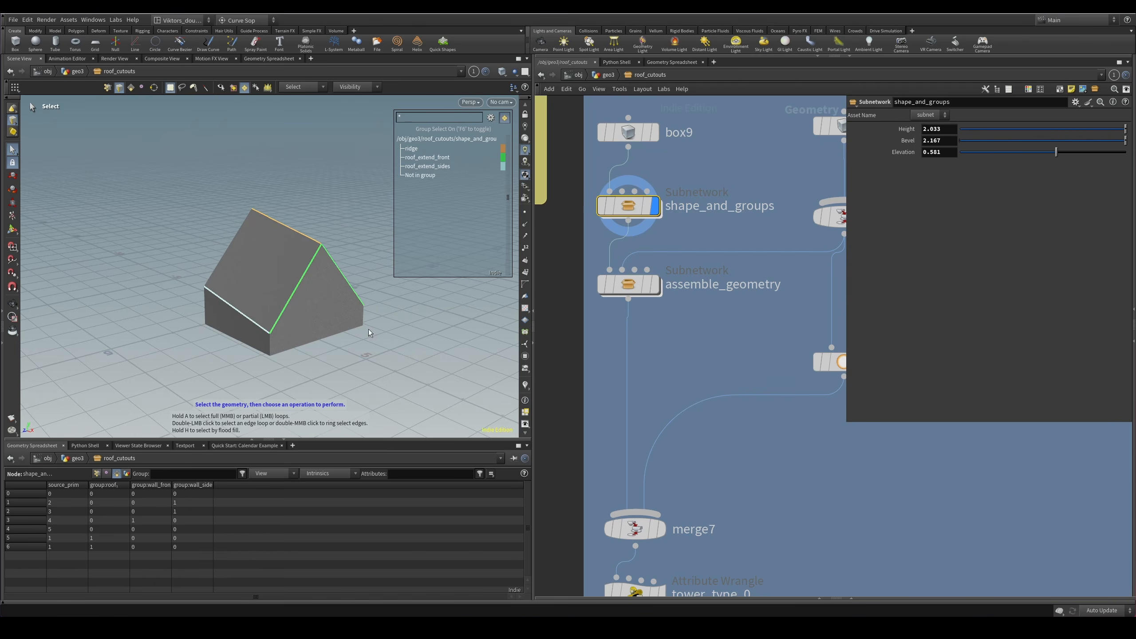
pyautogui.keyDown('alt'); pyautogui.moveTo(368, 328); pyautogui.dragTo(337, 337); pyautogui.keyUp('alt')
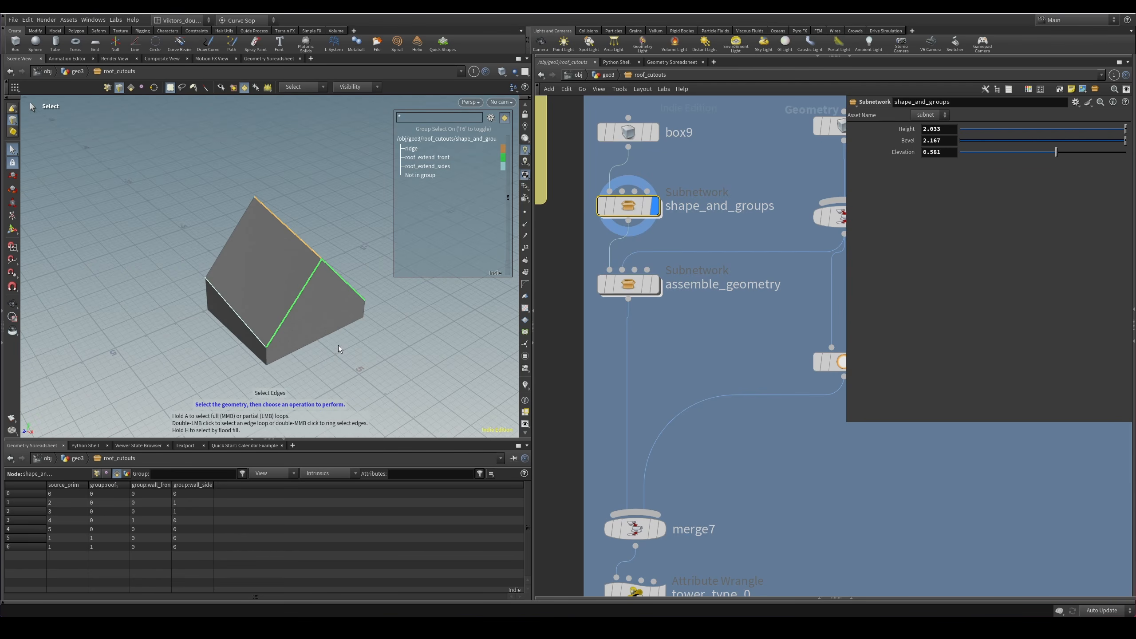
pyautogui.press('4')
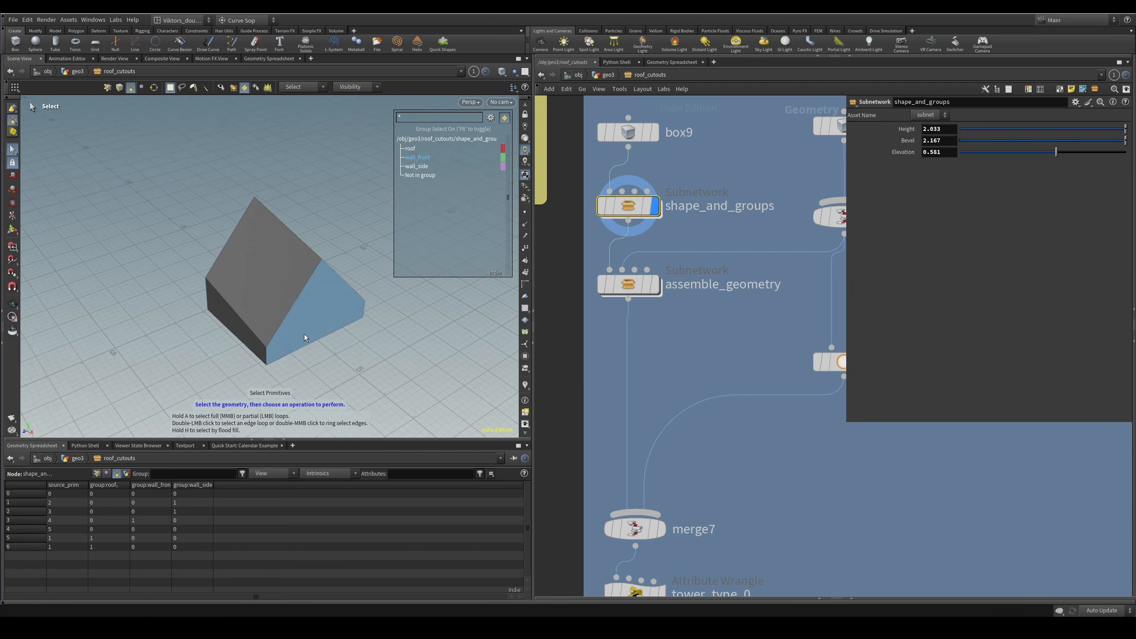
# Display assemble_geometry and examine the assembled dormer with its roof, exterior walls and window trim groups.
pyautogui.click(625, 285)
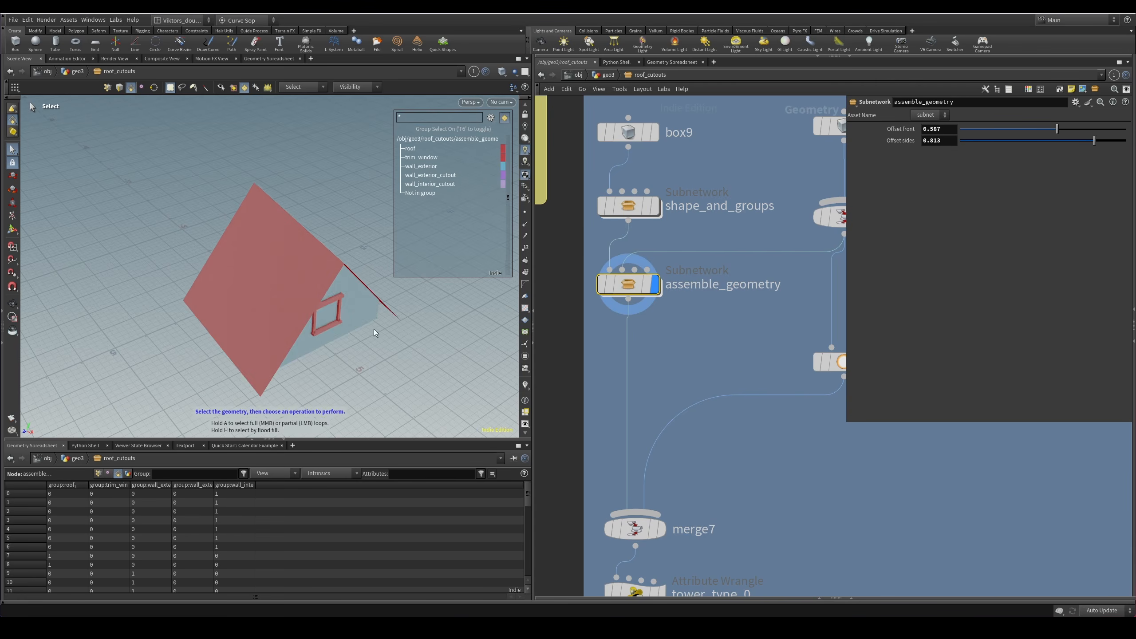
pyautogui.press('Escape')
pyautogui.moveTo(374, 329); pyautogui.dragTo(332, 309)
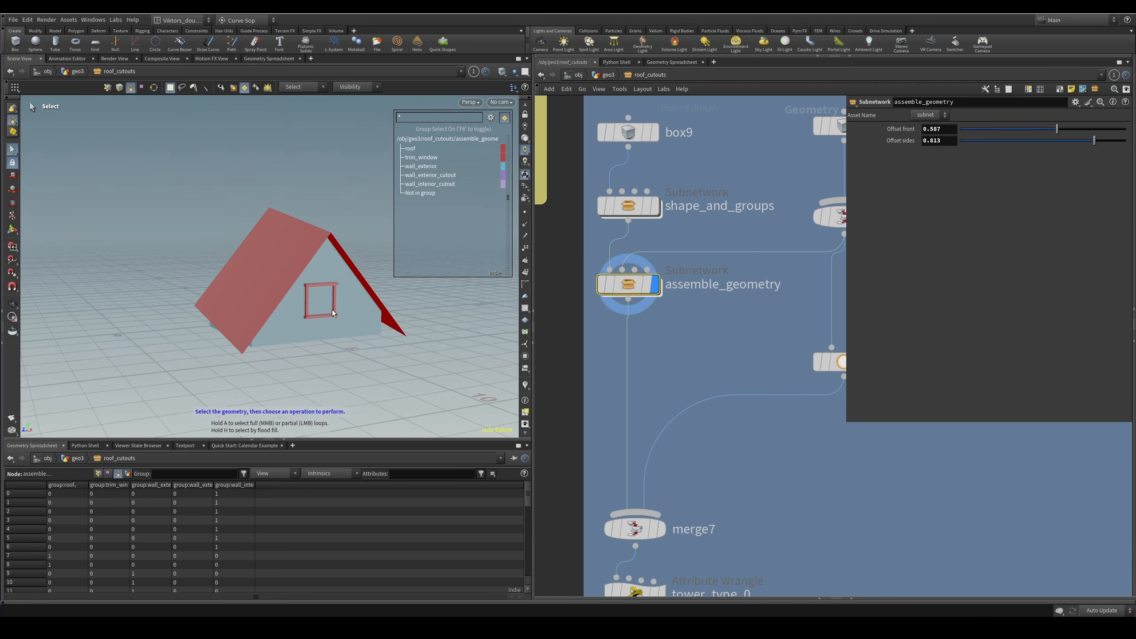
pyautogui.scroll(-6, 660, 409)
pyautogui.moveTo(591, 540); pyautogui.dragTo(690, 125, button='middle')
pyautogui.scroll(-1, 657, 433)
pyautogui.moveTo(675, 364); pyautogui.dragTo(628, 492, button='middle')
pyautogui.scroll(4, 687, 245)
pyautogui.moveTo(675, 246); pyautogui.dragTo(671, 312, button='middle')
pyautogui.scroll(5, 671, 311)
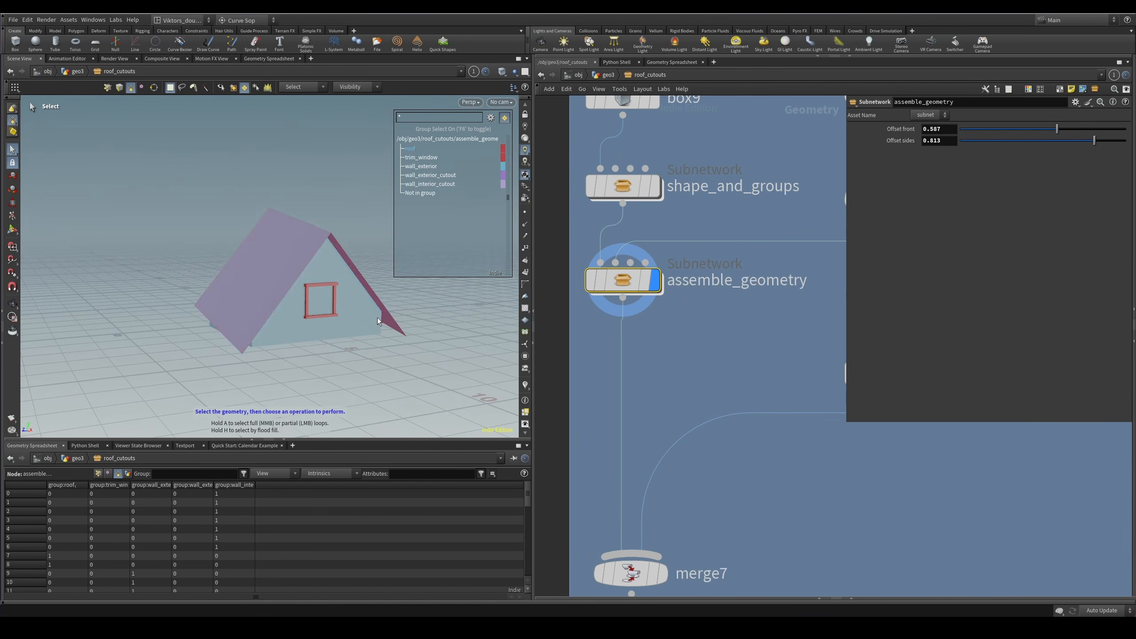
# With edge groups shown on the dormer, set assemble_geometry's Offset front to 0.721 and Offset sides to 0.769.
pyautogui.press('3')
pyautogui.keyDown('alt'); pyautogui.moveTo(304, 322); pyautogui.dragTo(393, 297); pyautogui.keyUp('alt')
pyautogui.scroll(4, 393, 297)
pyautogui.hotkey('shift', 'w')
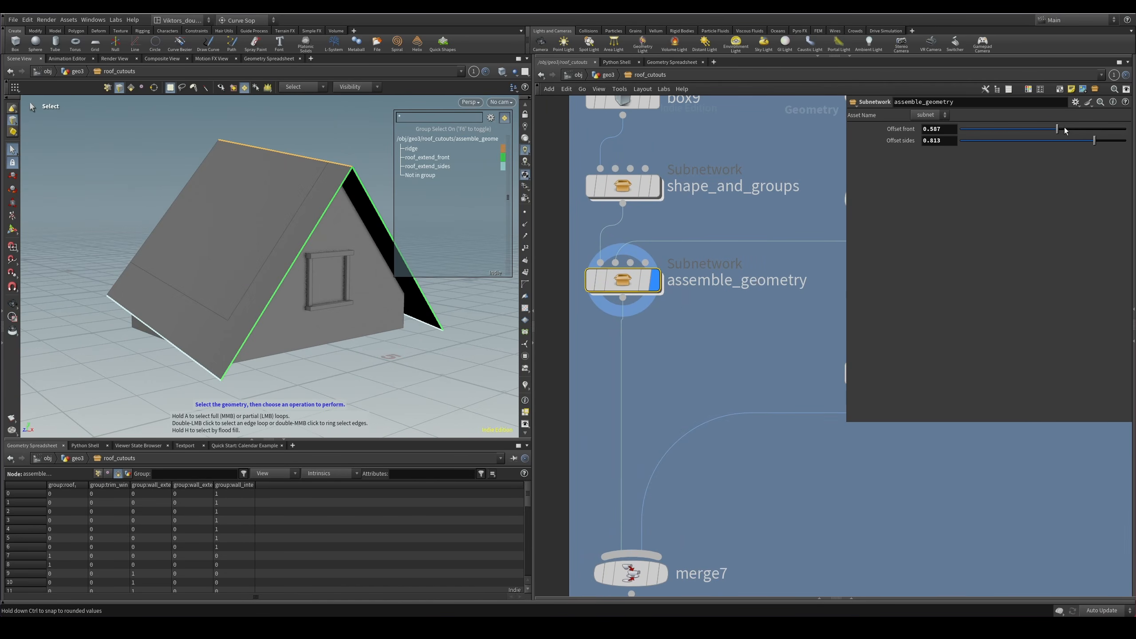
pyautogui.moveTo(1057, 128); pyautogui.dragTo(1105, 151)
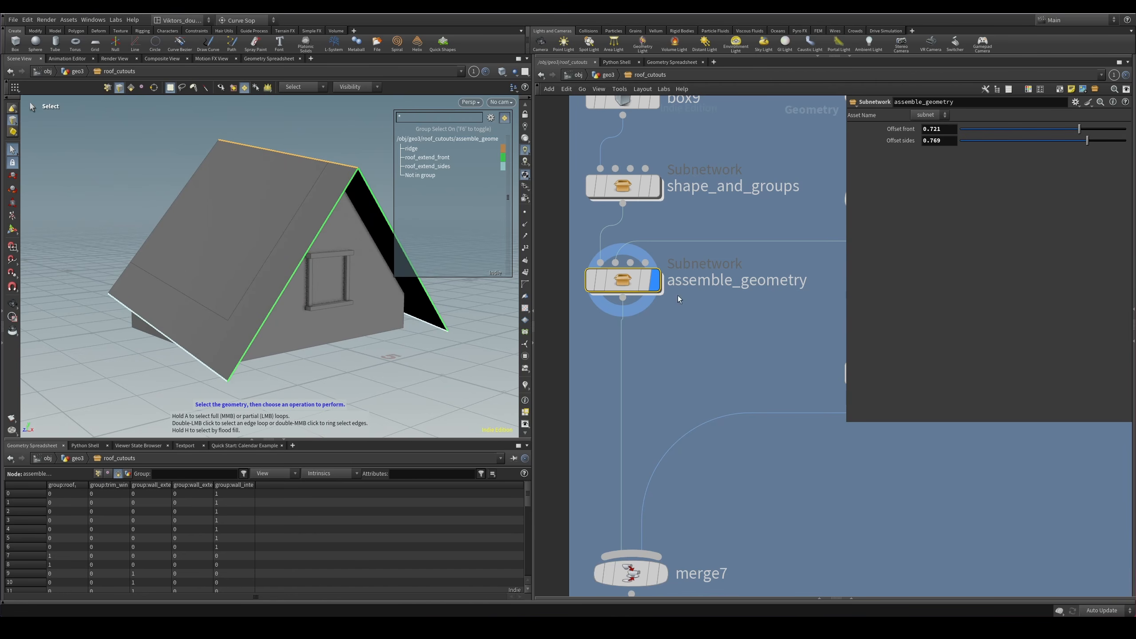
# Enter the assemble_geometry subnetwork and display null1 to view the incoming shape and its roof edge groups.
pyautogui.doubleClick(621, 281)
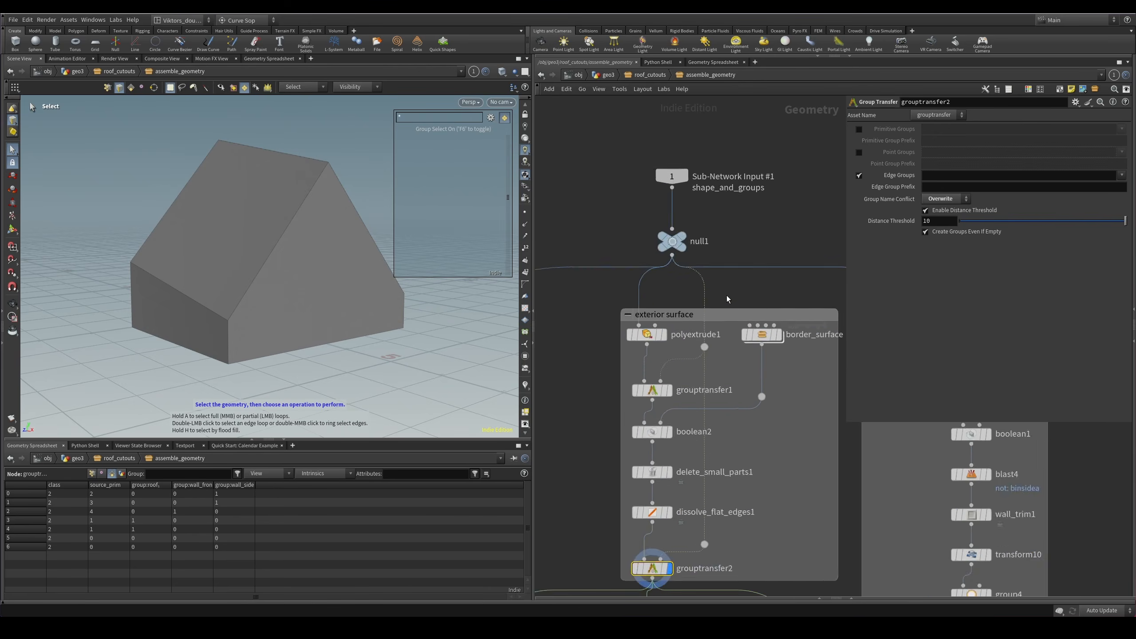
pyautogui.press('Escape')
pyautogui.moveTo(274, 273); pyautogui.dragTo(333, 211)
pyautogui.press('s')
pyautogui.moveTo(357, 297); pyautogui.dragTo(299, 291)
pyautogui.scroll(3, 692, 363)
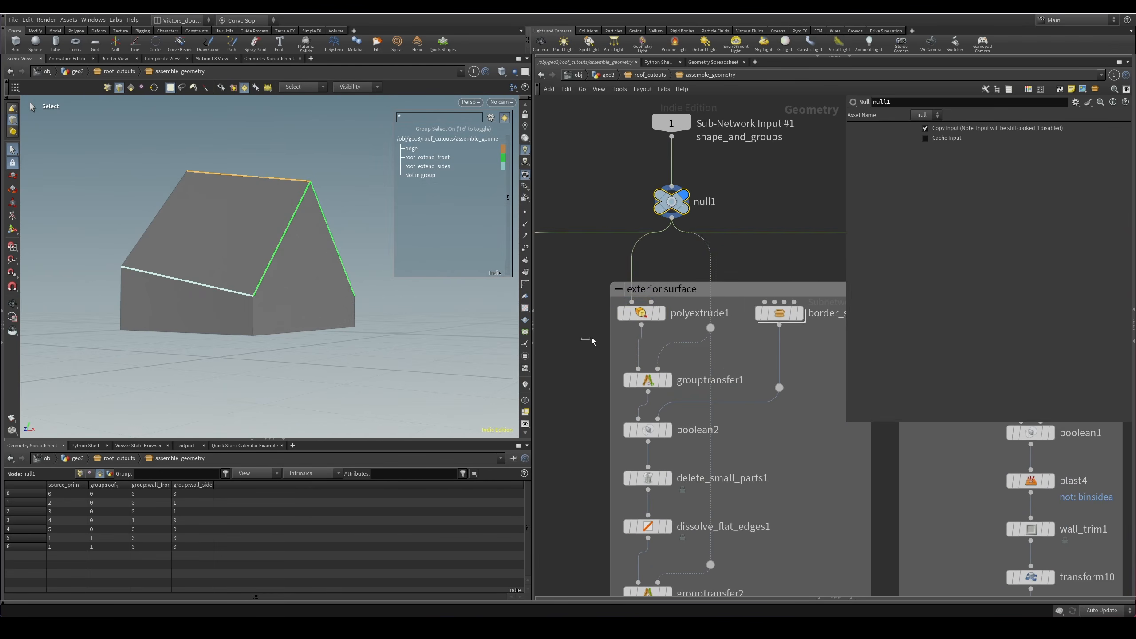
# Display polyextrude1 and grouptransfer1 in the exterior surface box to view the extruded shape and its transferred edge groups.
pyautogui.click(661, 313)
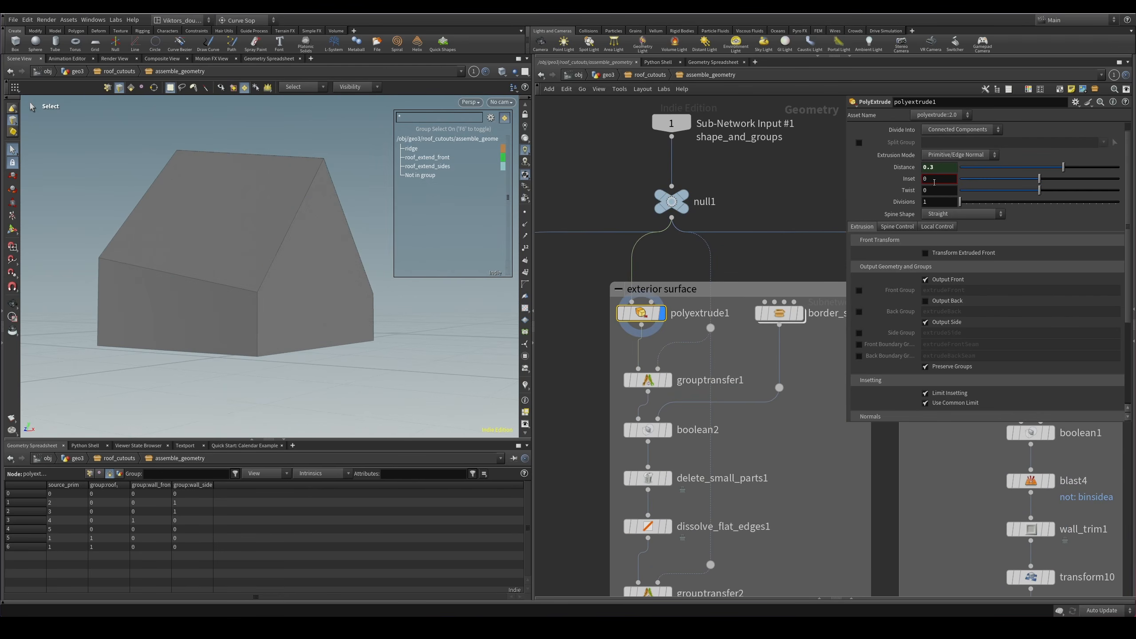
pyautogui.click(648, 380)
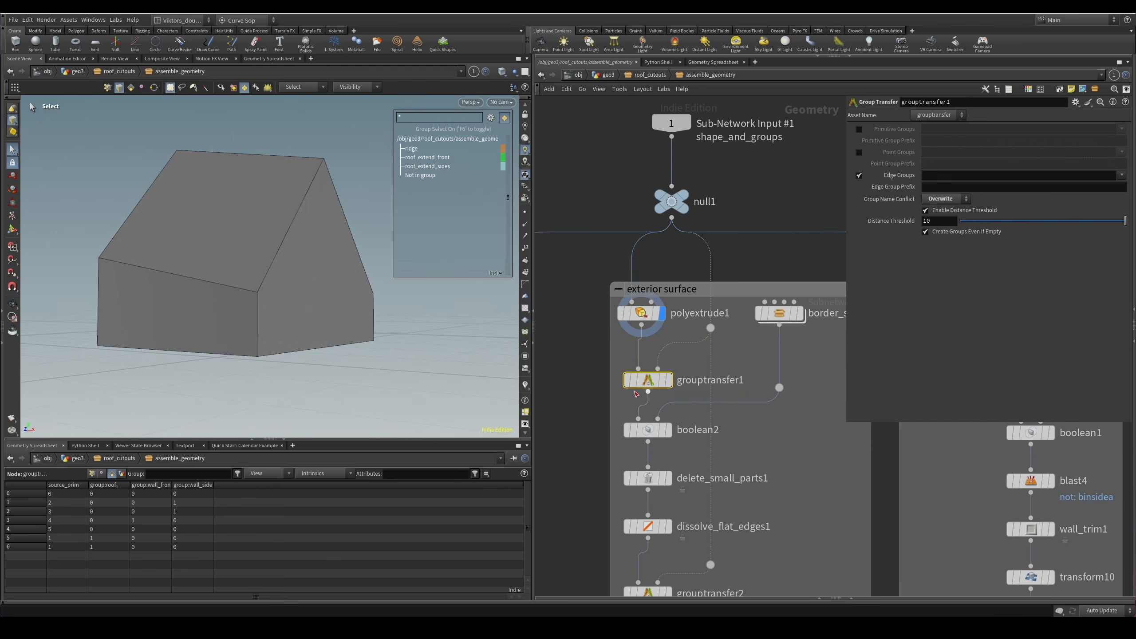
pyautogui.click(669, 380)
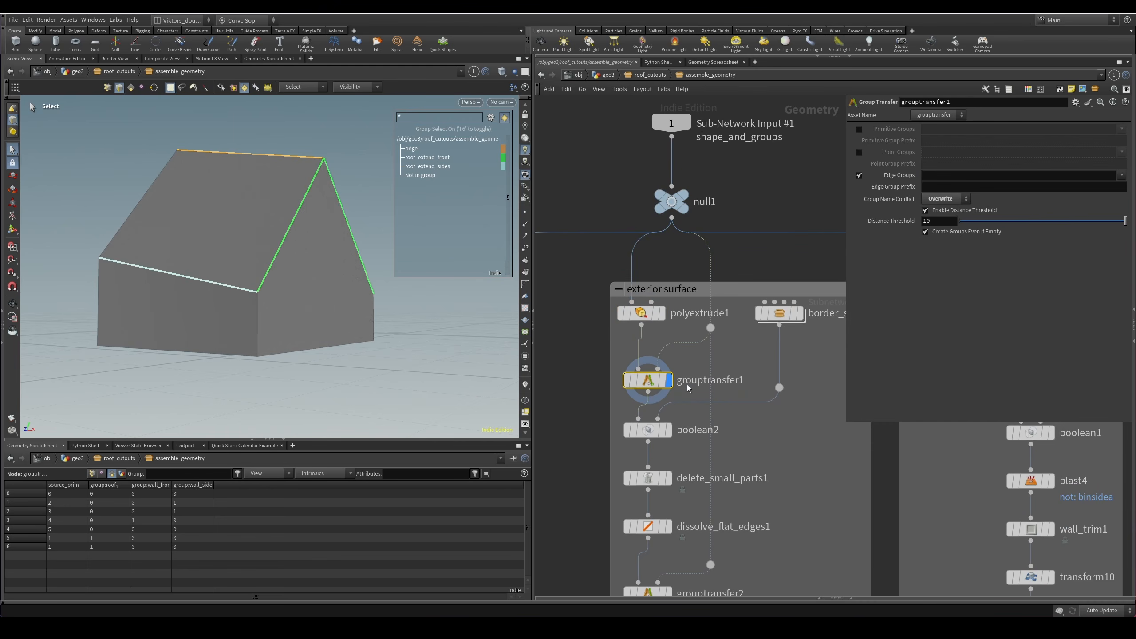
# On grouptransfer1, compare the transferred edge groups with the primitive groups roof, wall_front and wall_side, viewing the shape from below too.
pyautogui.keyDown('alt'); pyautogui.moveTo(307, 234); pyautogui.dragTo(325, 249); pyautogui.keyUp('alt')
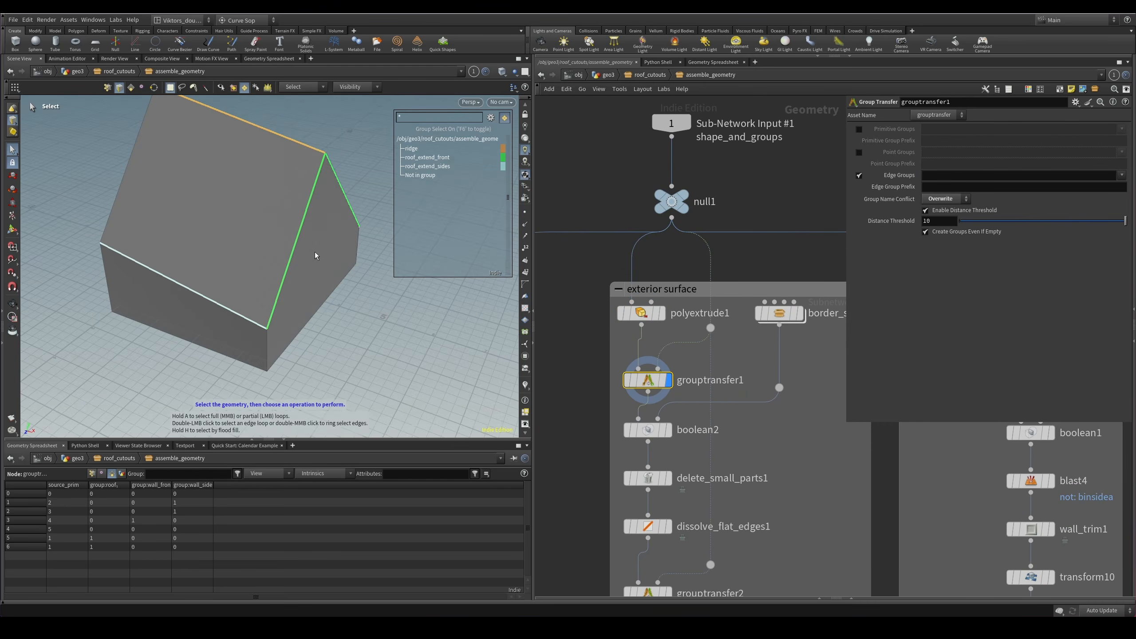
pyautogui.keyDown('alt'); pyautogui.moveTo(295, 210); pyautogui.dragTo(282, 198); pyautogui.keyUp('alt')
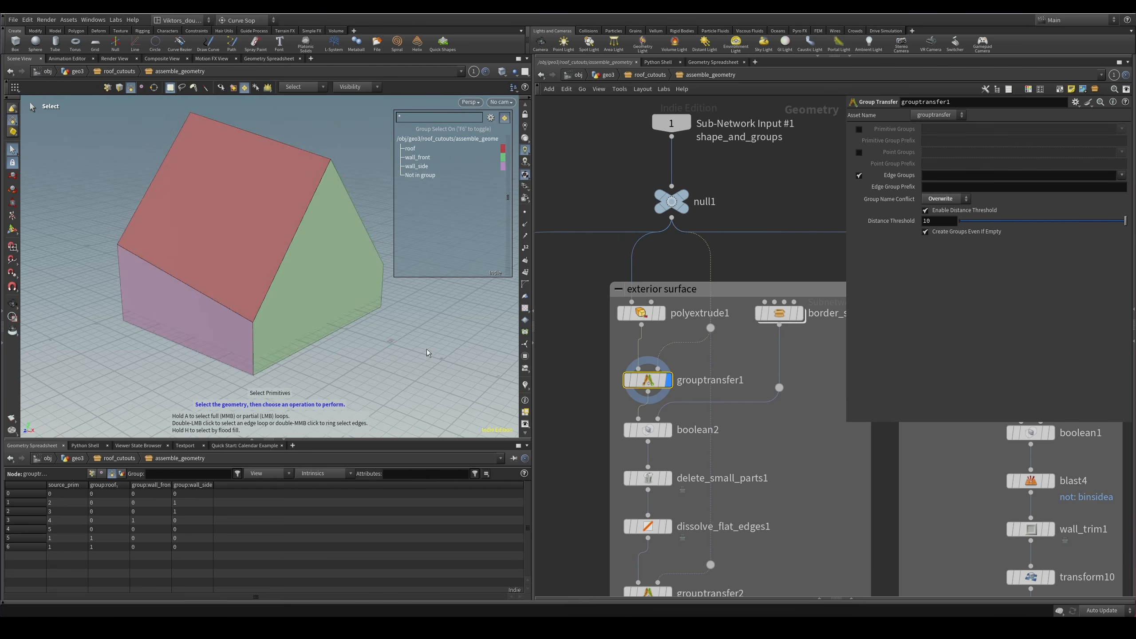
pyautogui.moveTo(639, 356)
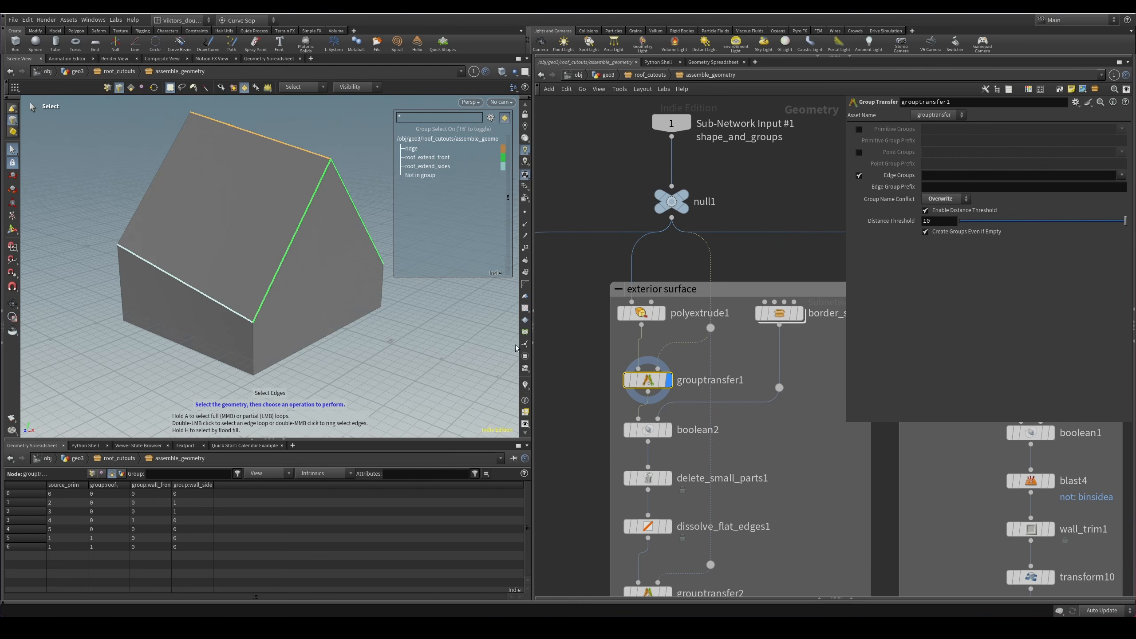
pyautogui.press('4')
pyautogui.keyDown('alt'); pyautogui.moveTo(363, 357); pyautogui.dragTo(373, 251); pyautogui.keyUp('alt')
pyautogui.scroll(2, 650, 378)
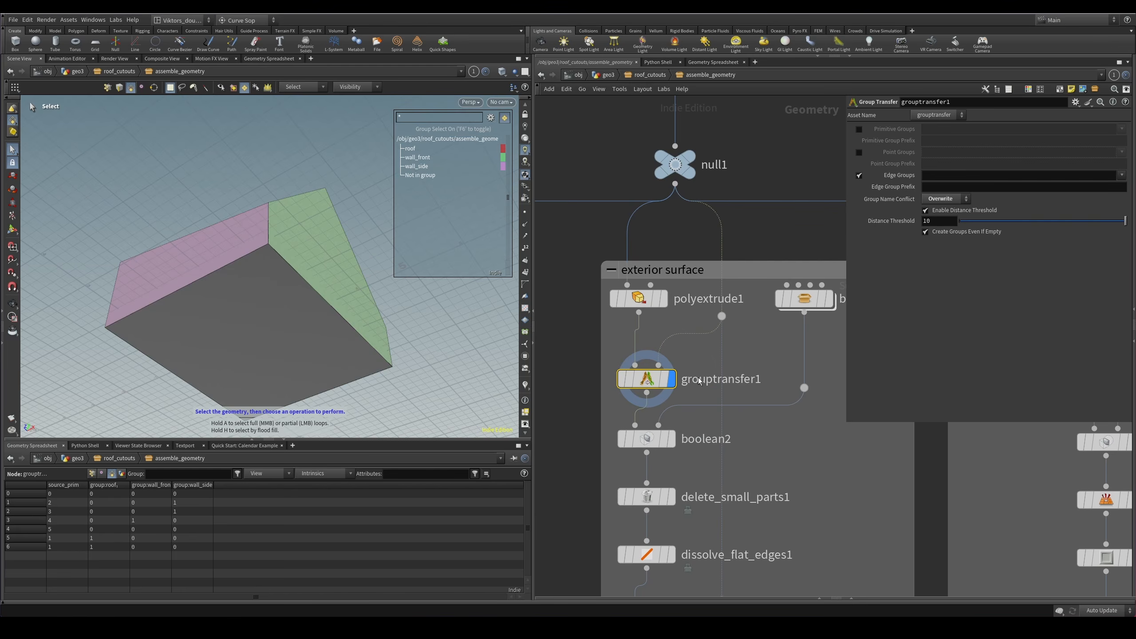
pyautogui.moveTo(617, 404); pyautogui.dragTo(650, 342, button='middle')
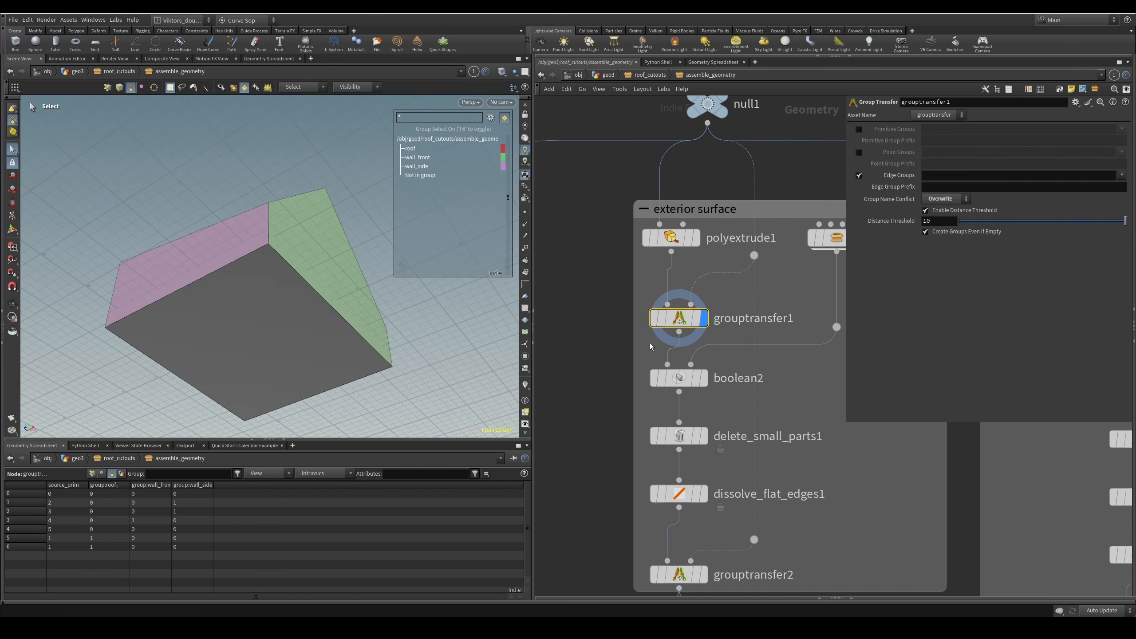
# Display polyextrude1 and examine the extruded shape with its roof and wall primitive groups from the front and side.
pyautogui.click(671, 378)
pyautogui.click(685, 314)
pyautogui.keyDown('alt'); pyautogui.moveTo(371, 273); pyautogui.dragTo(295, 224); pyautogui.keyUp('alt')
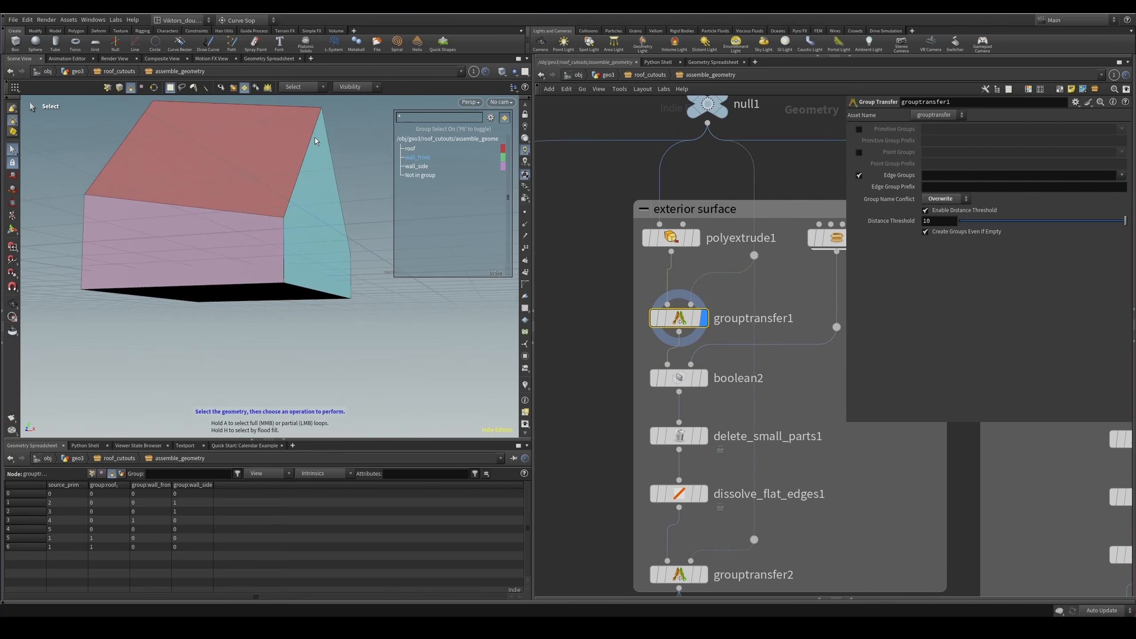
pyautogui.click(697, 237)
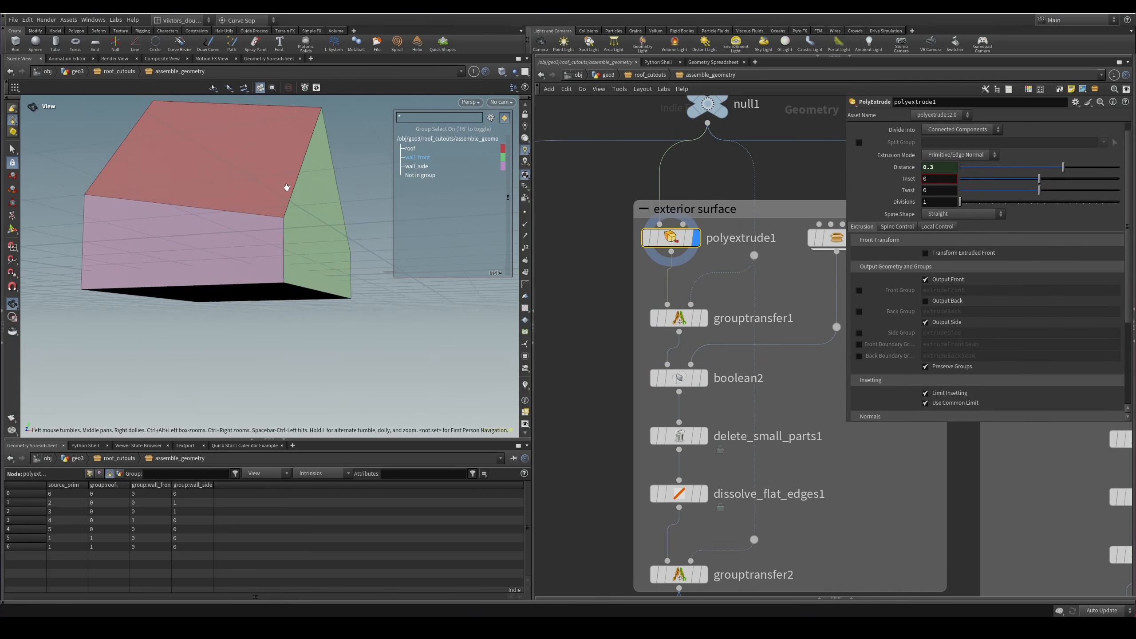
pyautogui.keyDown('alt'); pyautogui.moveTo(286, 183); pyautogui.dragTo(229, 331); pyautogui.keyUp('alt')
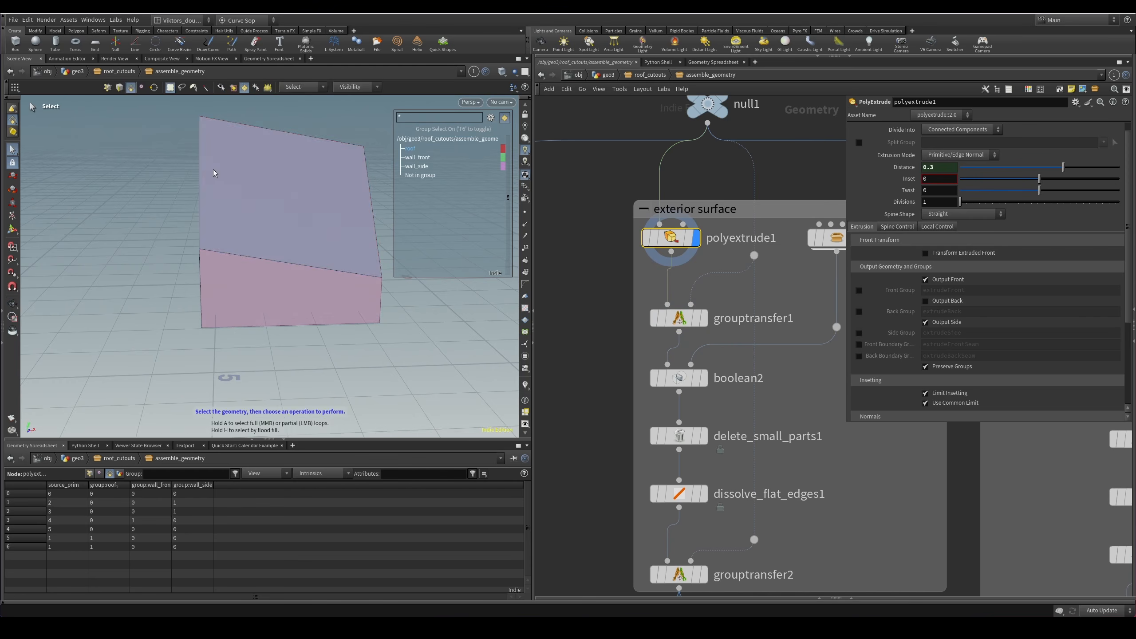
pyautogui.keyDown('alt'); pyautogui.moveTo(227, 216); pyautogui.dragTo(184, 271); pyautogui.keyUp('alt')
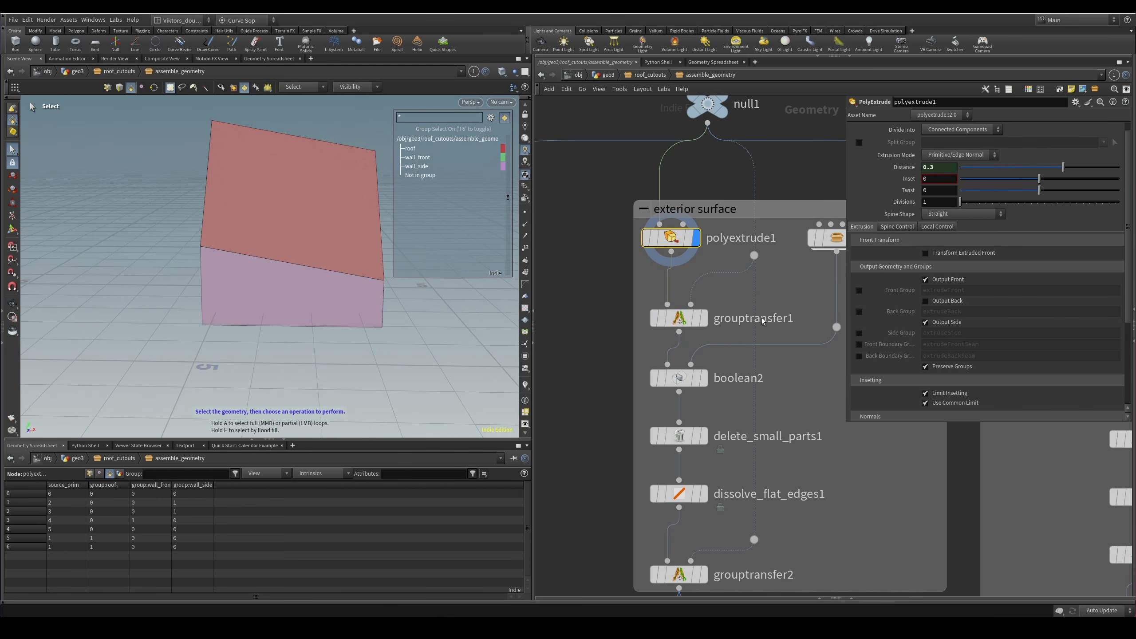
# Display border_surface in the exterior surface box to view the surface used for cutting.
pyautogui.moveTo(786, 274); pyautogui.dragTo(602, 295, button='middle')
pyautogui.scroll(1, 602, 295)
pyautogui.click(674, 255)
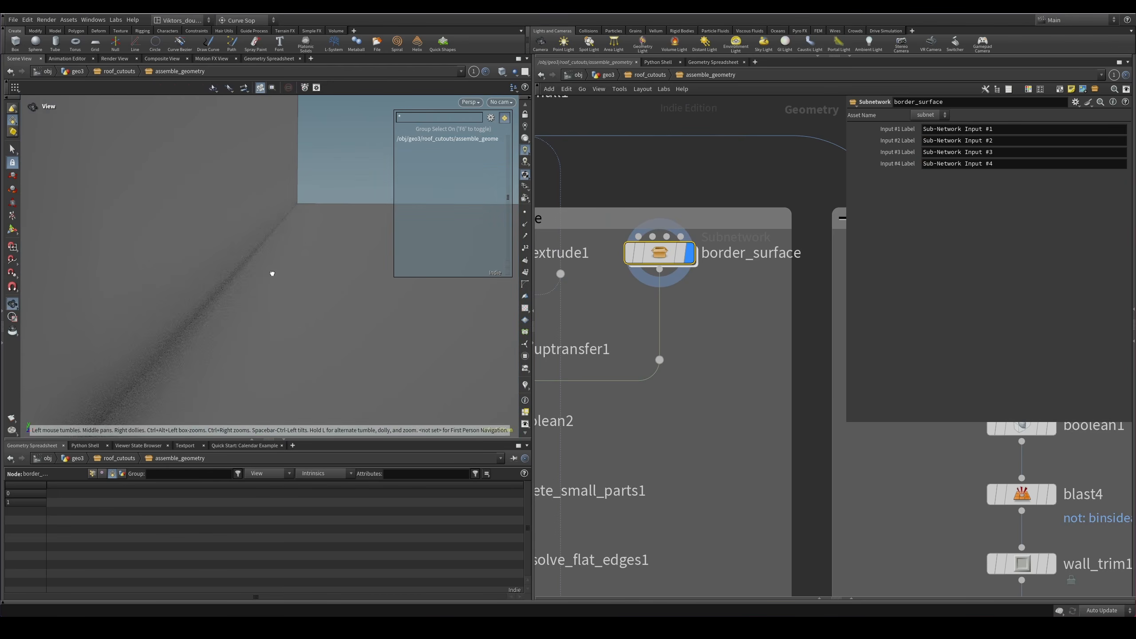
# Display boolean2 and inspect the shattered shape up close where the border surface cuts through it.
pyautogui.moveTo(537, 433); pyautogui.dragTo(660, 367, button='middle')
pyautogui.click(623, 355)
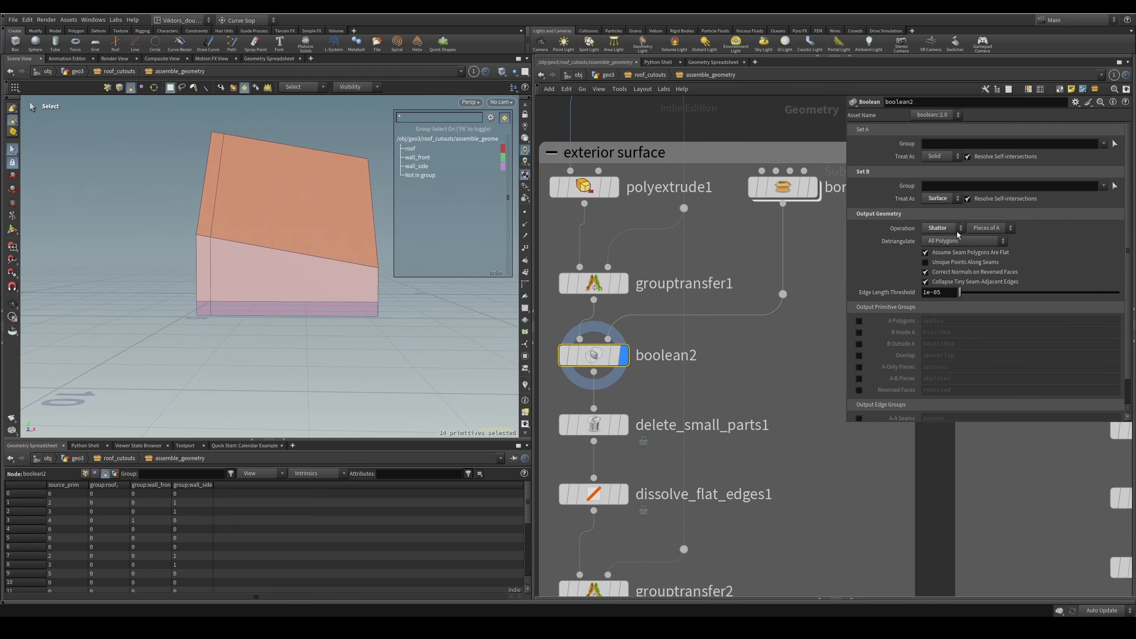
pyautogui.keyDown('alt'); pyautogui.moveTo(362, 270); pyautogui.dragTo(210, 229); pyautogui.keyUp('alt')
pyautogui.keyDown('alt'); pyautogui.moveTo(226, 270); pyautogui.dragTo(188, 320); pyautogui.keyUp('alt')
pyautogui.keyDown('alt'); pyautogui.moveTo(219, 311); pyautogui.dragTo(325, 289, button='right'); pyautogui.keyUp('alt')
pyautogui.keyDown('alt'); pyautogui.moveTo(325, 289); pyautogui.dragTo(250, 313); pyautogui.keyUp('alt')
pyautogui.press('s')
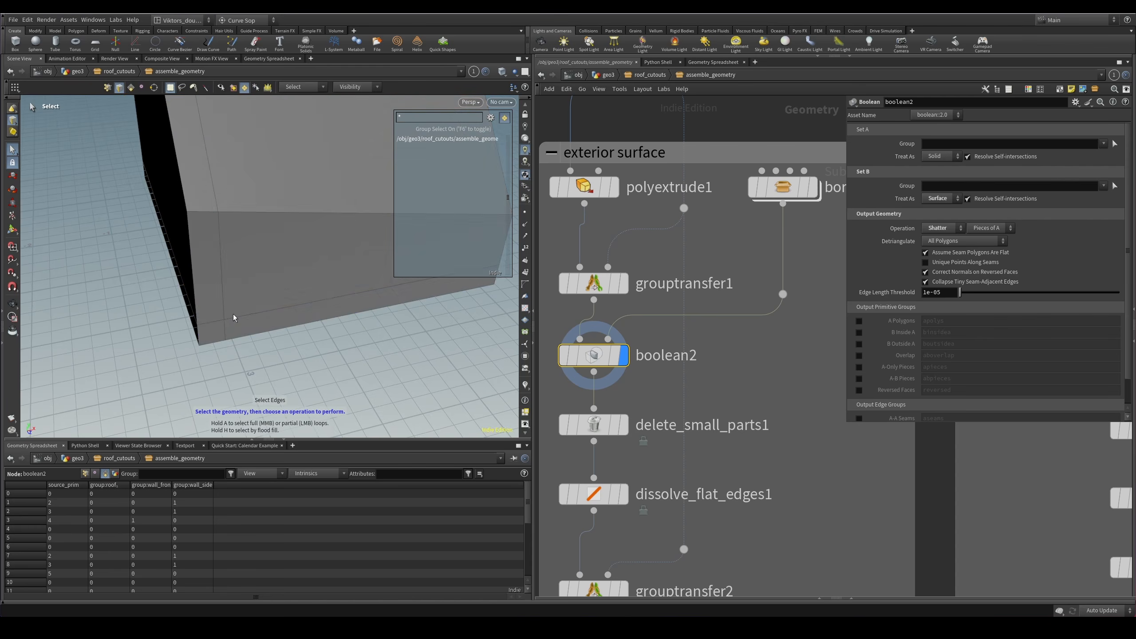
# Display delete_small_parts1 and view the whole remaining piece of the shattered shape.
pyautogui.click(619, 429)
pyautogui.press('r')
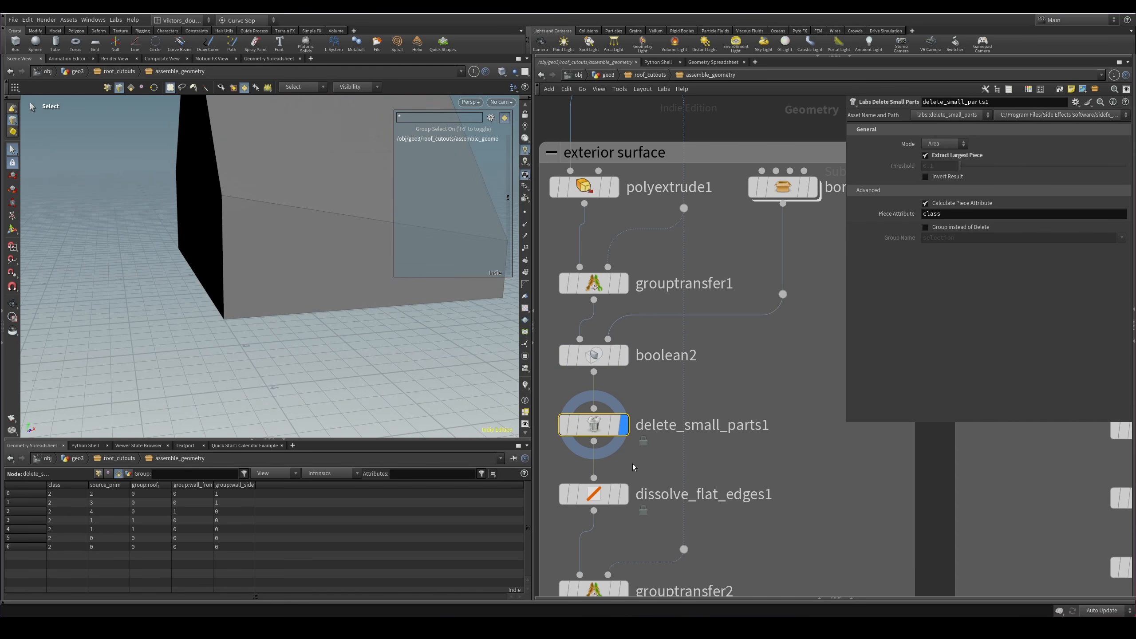
pyautogui.moveTo(632, 464); pyautogui.dragTo(682, 427, button='middle')
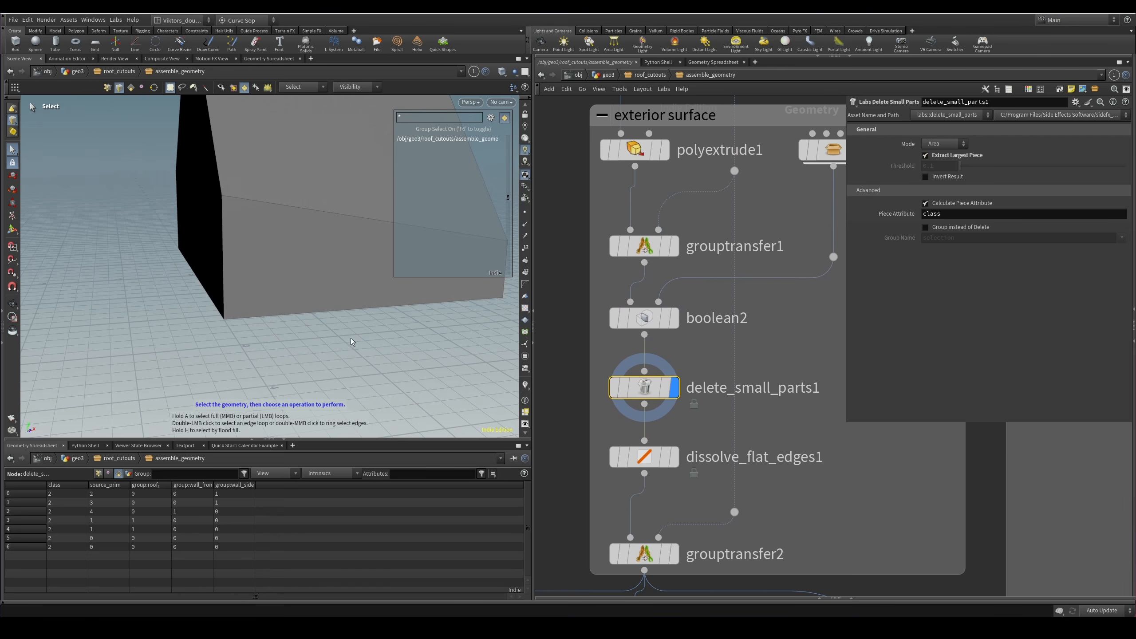
pyautogui.hotkey('space', 'h')
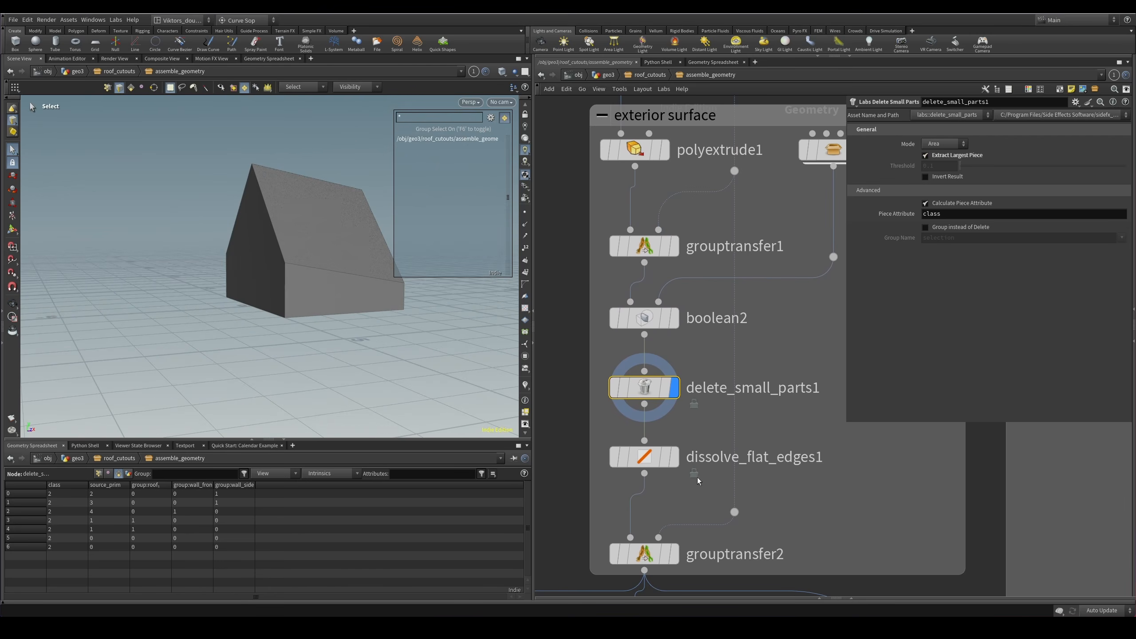
# Display dissolve_flat_edges1 and grouptransfer2 to view the cleaned exterior surface and its restored roof edge groups.
pyautogui.moveTo(716, 448); pyautogui.dragTo(671, 486)
pyautogui.press('r')
pyautogui.moveTo(699, 483); pyautogui.dragTo(738, 361, button='middle')
pyautogui.moveTo(744, 398); pyautogui.dragTo(660, 472)
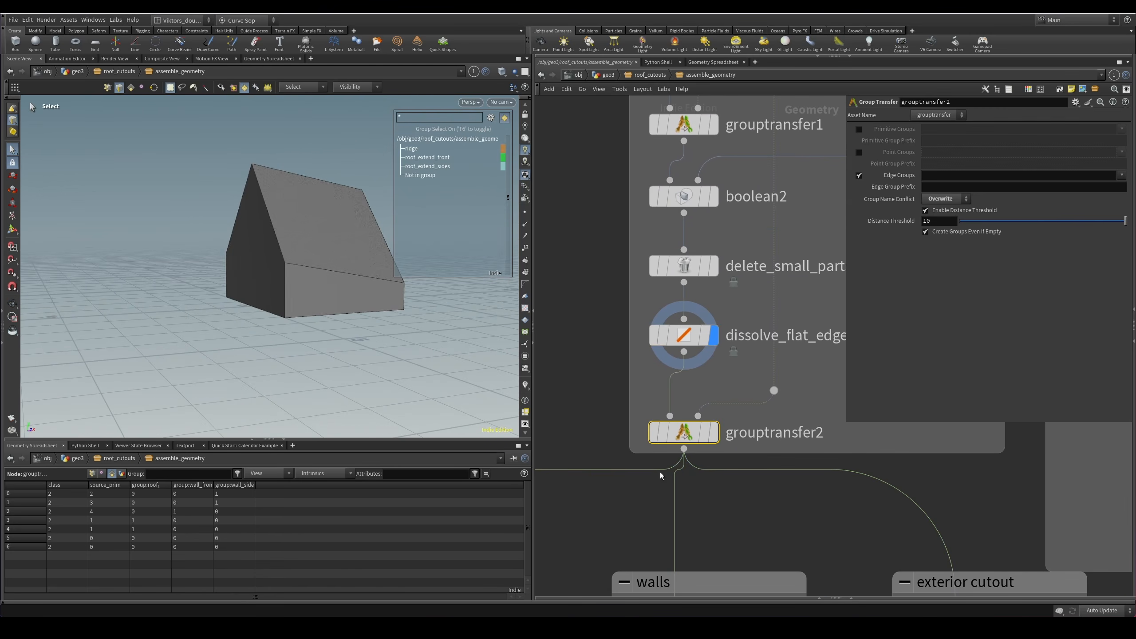
pyautogui.press('r')
pyautogui.keyDown('alt'); pyautogui.moveTo(338, 320); pyautogui.dragTo(292, 300); pyautogui.keyUp('alt')
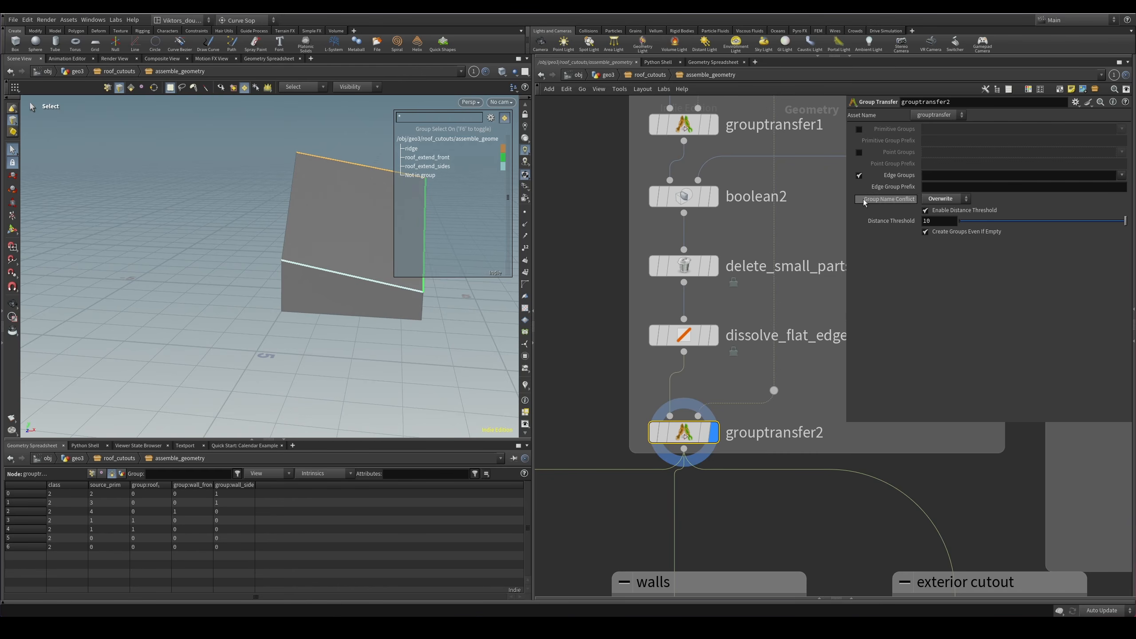
pyautogui.hotkey('space', 'h')
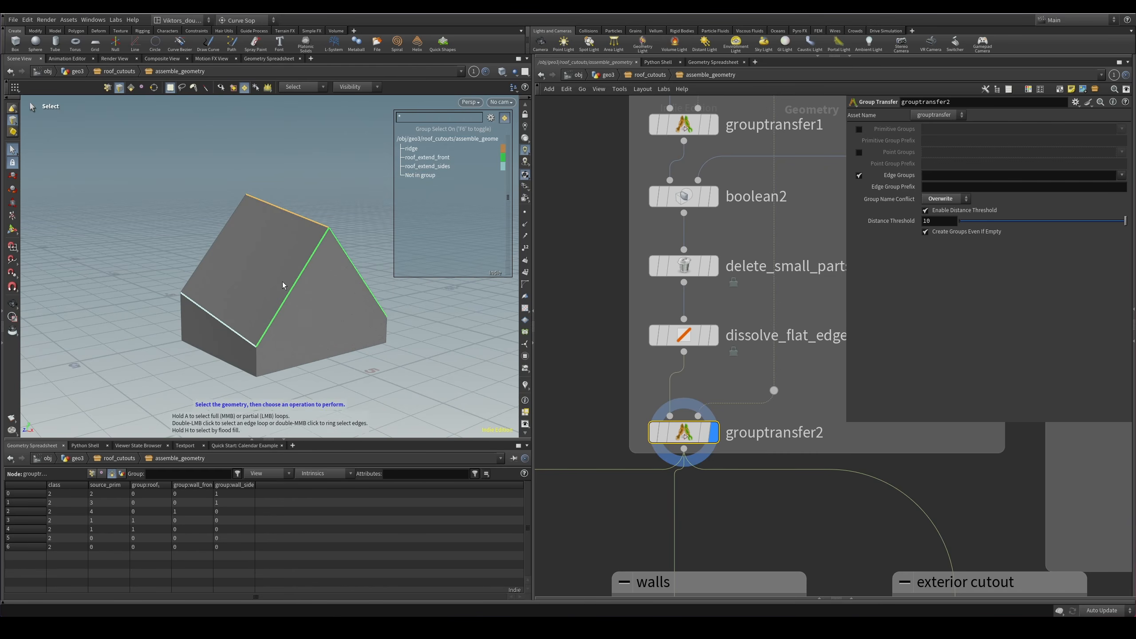
# Go to the roof network box and display group5 to examine the extended roof surface.
pyautogui.scroll(-4, 636, 265)
pyautogui.scroll(4, 709, 352)
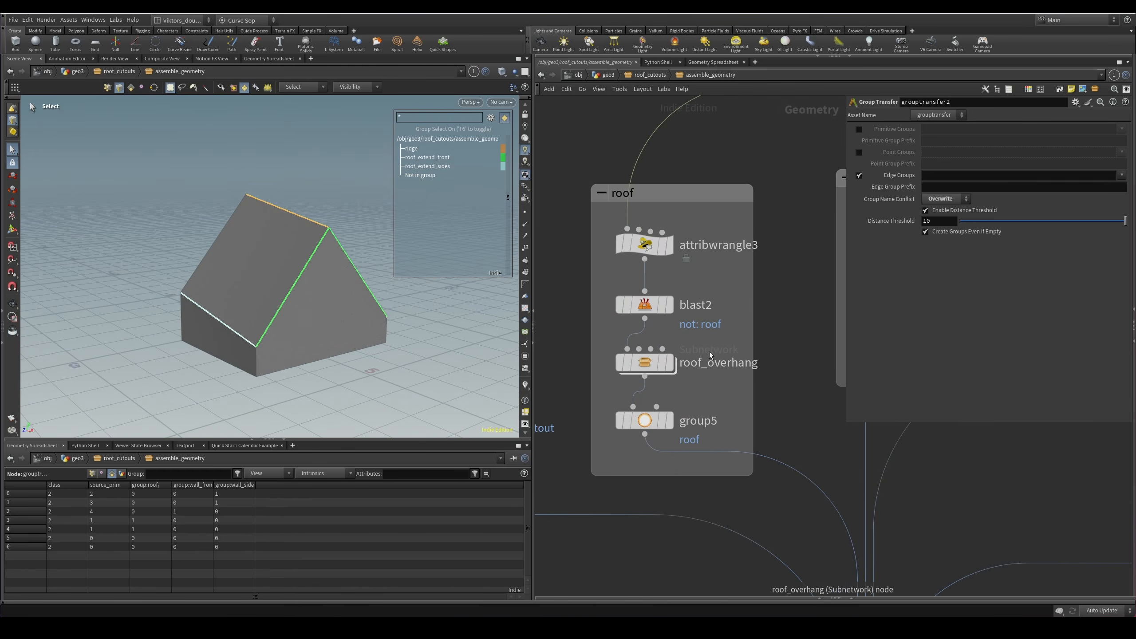
pyautogui.scroll(-1, 679, 388)
pyautogui.moveTo(678, 388); pyautogui.dragTo(706, 350, button='middle')
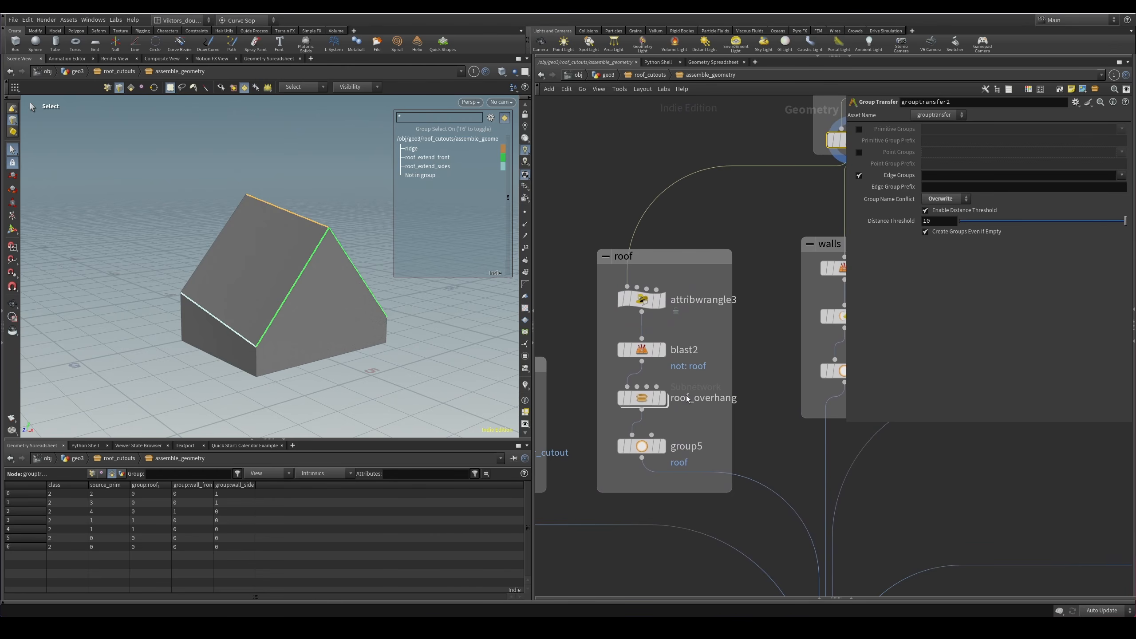
pyautogui.moveTo(686, 421); pyautogui.dragTo(618, 480)
pyautogui.press('r')
pyautogui.scroll(-4, 568, 400)
pyautogui.moveTo(597, 433); pyautogui.dragTo(667, 383, button='middle')
pyautogui.scroll(2, 668, 383)
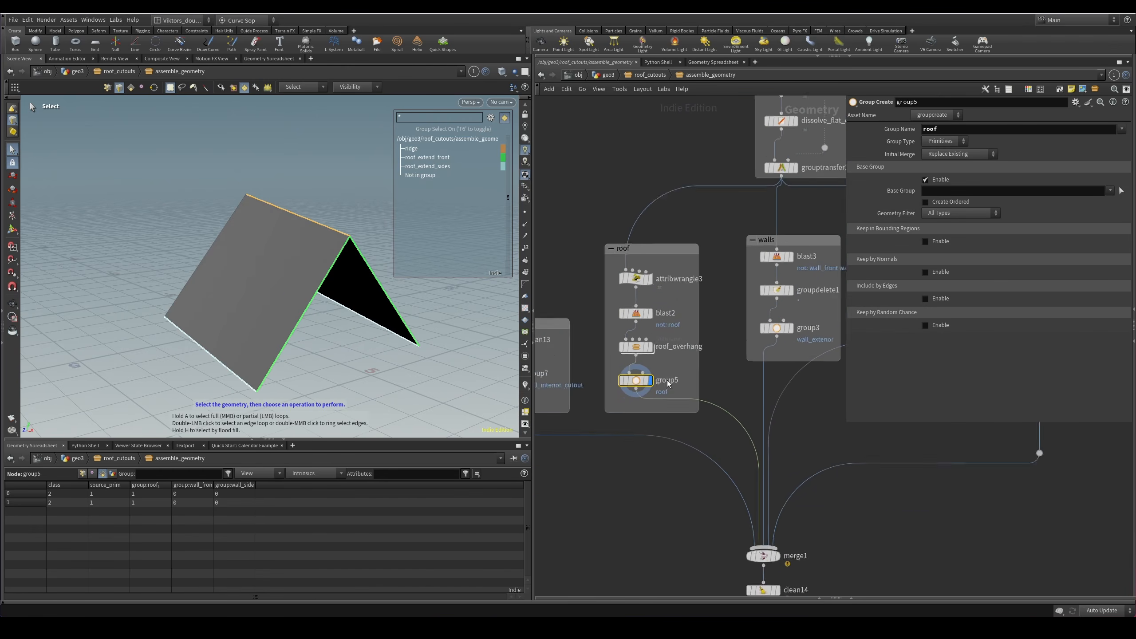
pyautogui.scroll(2, 667, 383)
pyautogui.keyDown('alt'); pyautogui.moveTo(343, 268); pyautogui.dragTo(459, 339); pyautogui.keyUp('alt')
pyautogui.scroll(1, 681, 254)
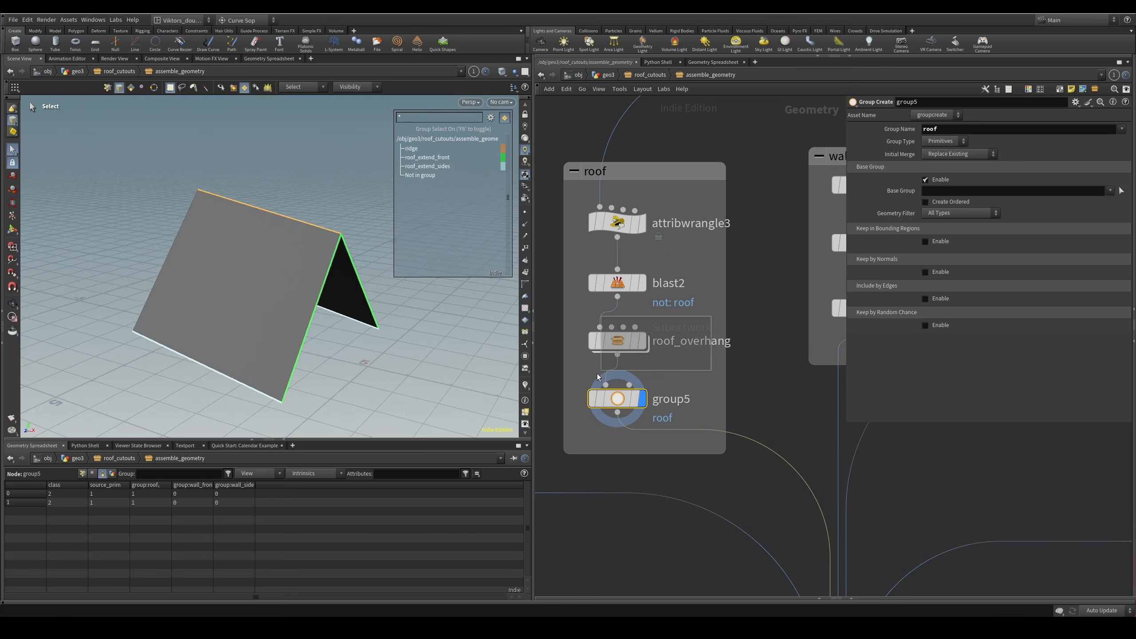
# Step back up the roof chain to blast2 and view the isolated roof before the overhang is added.
pyautogui.press('Up')
pyautogui.press('Up')
pyautogui.press('Up')
pyautogui.press('Down')
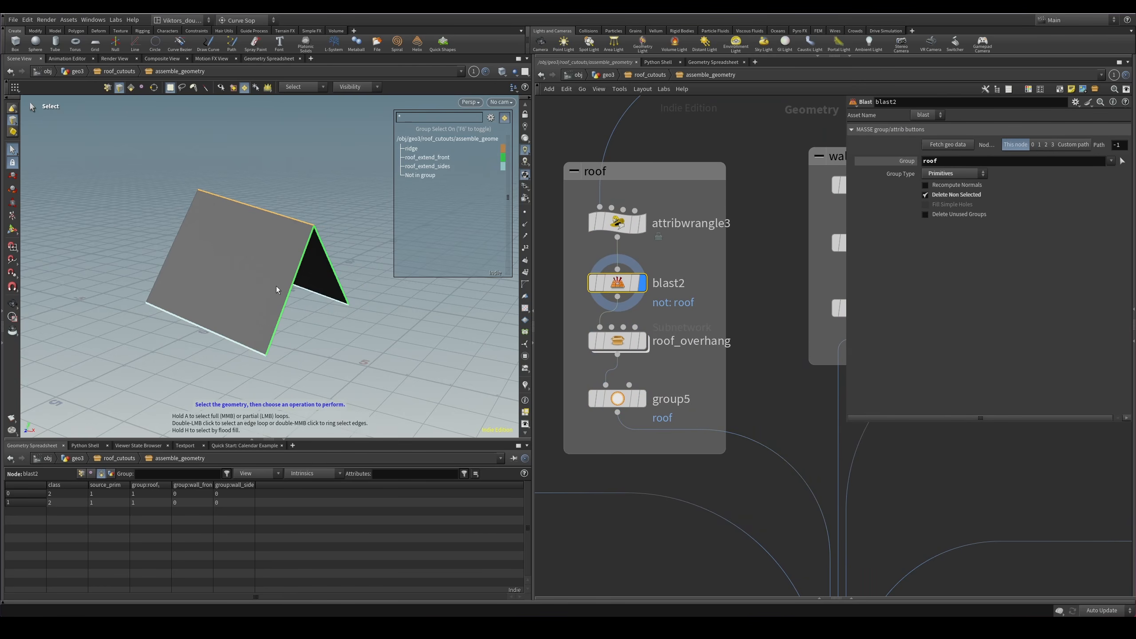
pyautogui.moveTo(276, 286)
pyautogui.keyDown('alt'); pyautogui.mouseDown()
pyautogui.moveTo(258, 300)
pyautogui.moveTo(284, 287)
pyautogui.moveTo(256, 281)
pyautogui.mouseUp(); pyautogui.keyUp('alt')
pyautogui.press('b')
pyautogui.press('b')
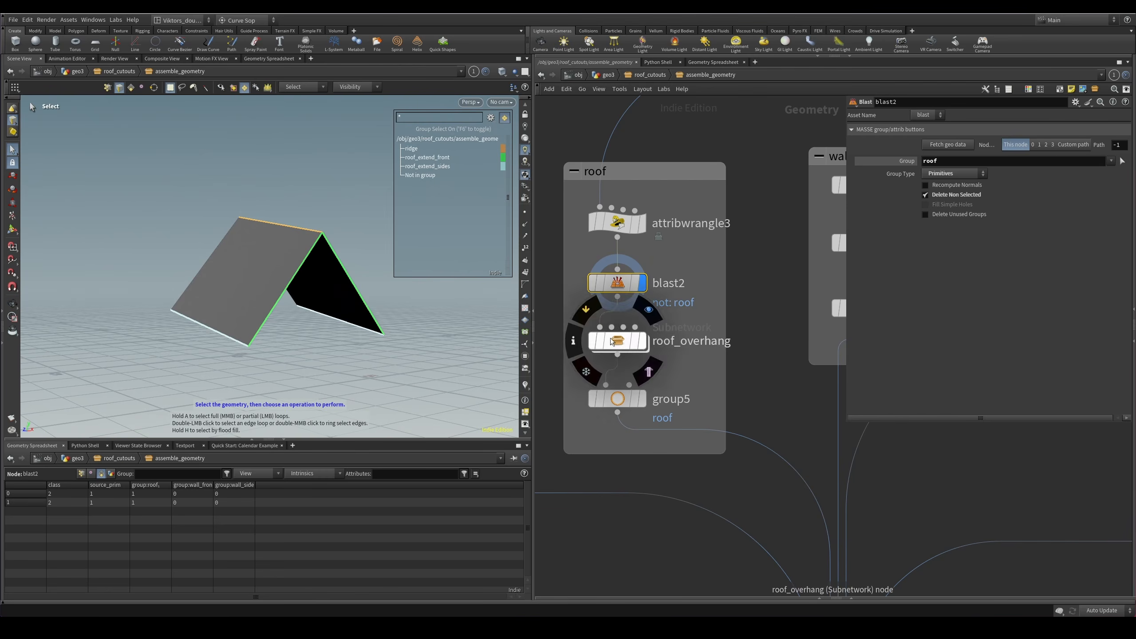
# Enter the roof_overhang subnetwork and display its roof null to view the incoming roof and edge groups.
pyautogui.click(616, 341)
pyautogui.doubleClick(621, 345)
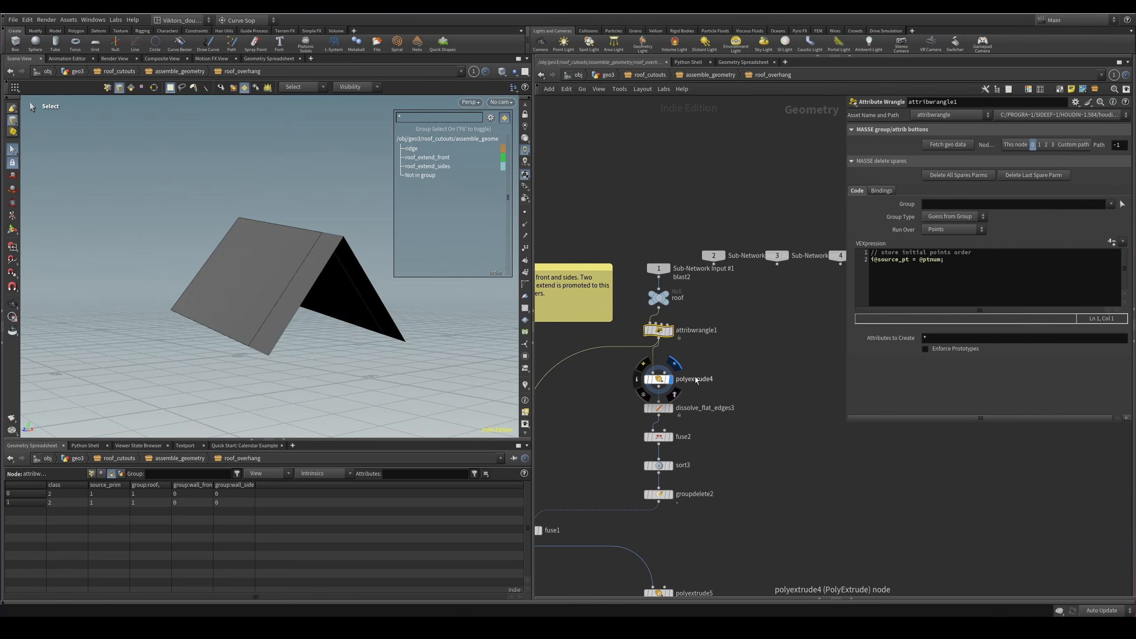
pyautogui.keyDown('alt'); pyautogui.moveTo(321, 319); pyautogui.dragTo(325, 325); pyautogui.keyUp('alt')
pyautogui.moveTo(727, 348); pyautogui.dragTo(758, 257, button='middle')
pyautogui.scroll(2, 758, 258)
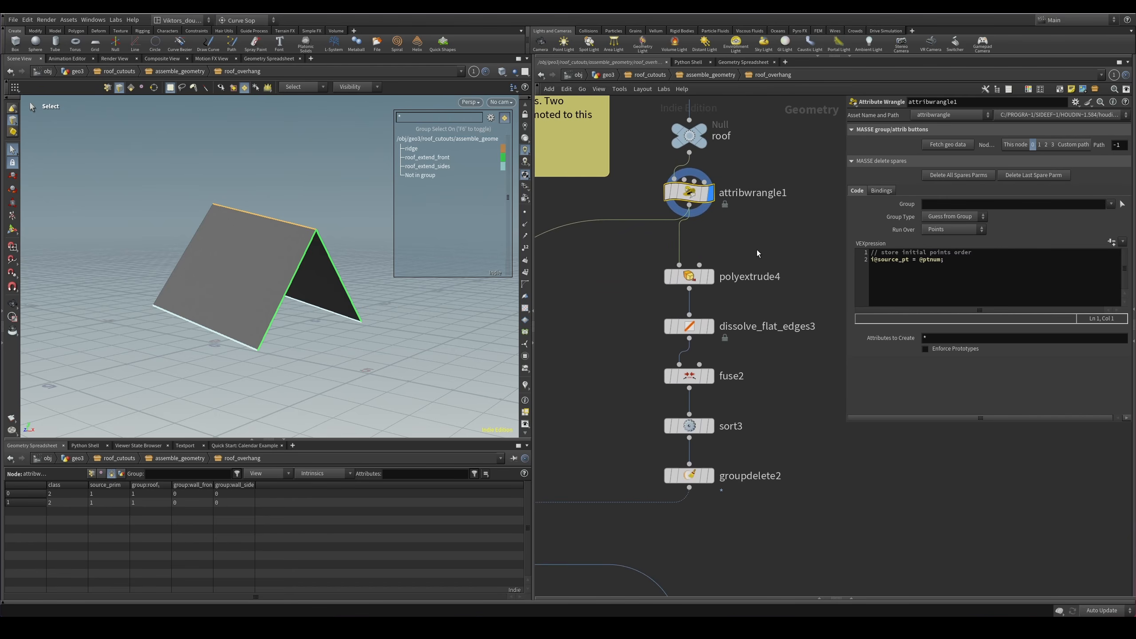
pyautogui.click(693, 187)
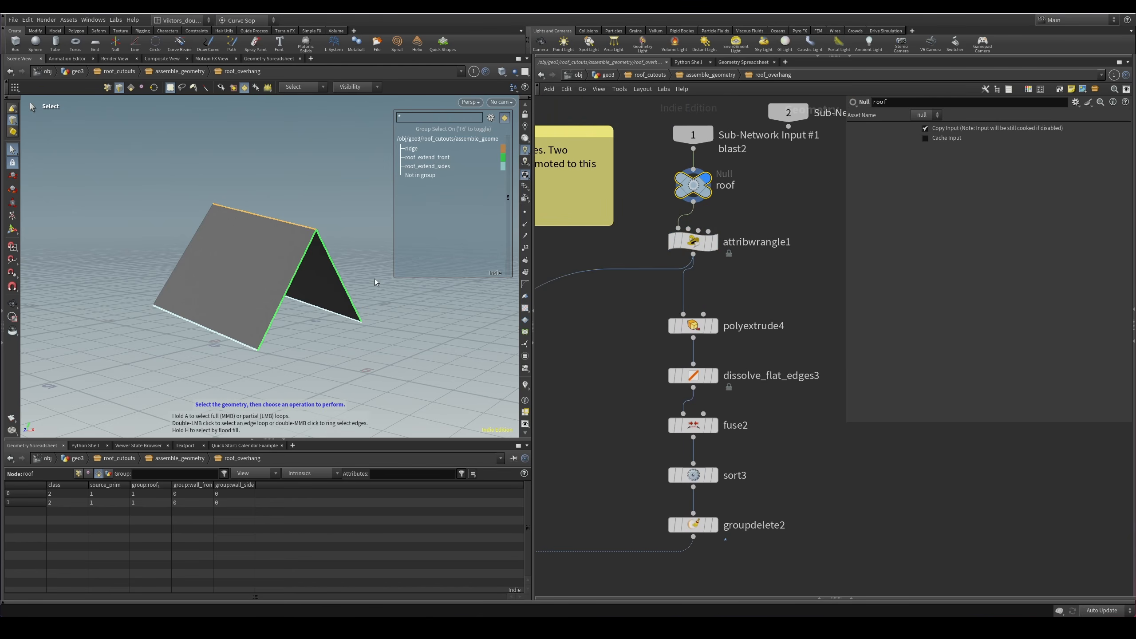
# Display attribwrangle1 in point selection mode with point numbers shown and examine the roof's initial point order.
pyautogui.click(714, 243)
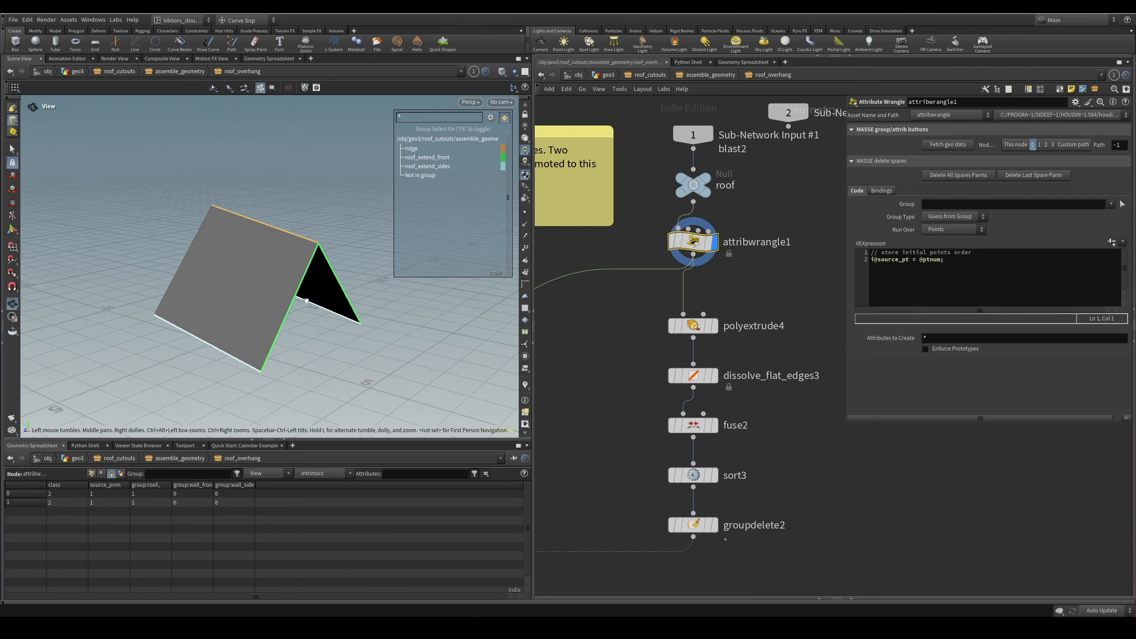
pyautogui.keyDown('alt'); pyautogui.moveTo(286, 304); pyautogui.dragTo(289, 313); pyautogui.keyUp('alt')
pyautogui.press('2')
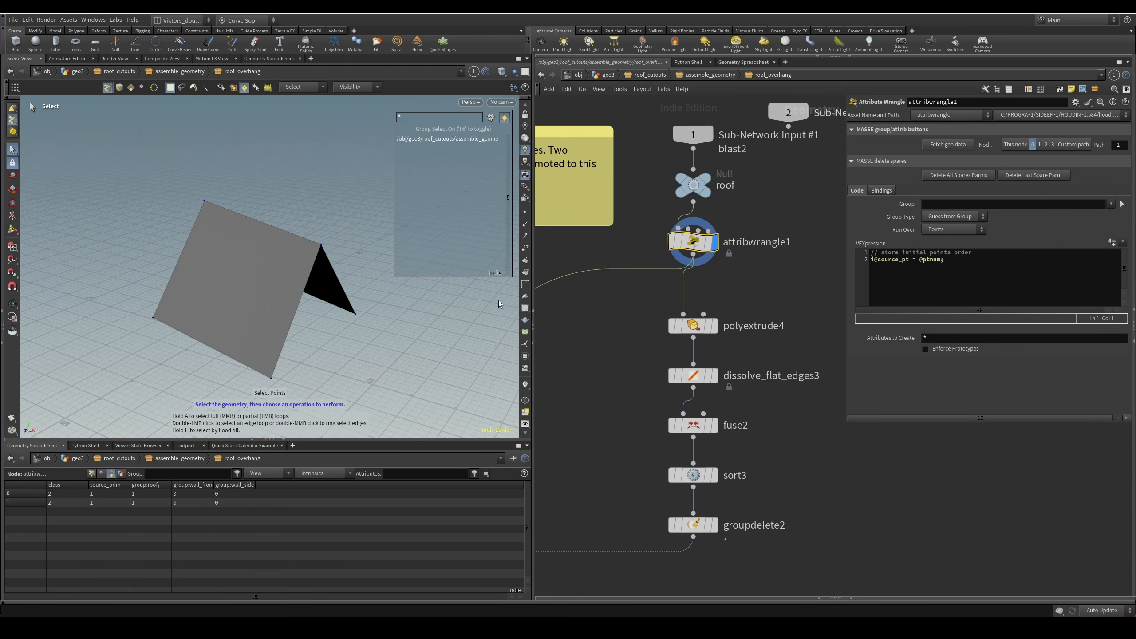
pyautogui.keyDown('alt'); pyautogui.moveTo(312, 307); pyautogui.dragTo(291, 373, button='right'); pyautogui.keyUp('alt')
pyautogui.keyDown('alt'); pyautogui.moveTo(292, 373); pyautogui.dragTo(295, 350); pyautogui.keyUp('alt')
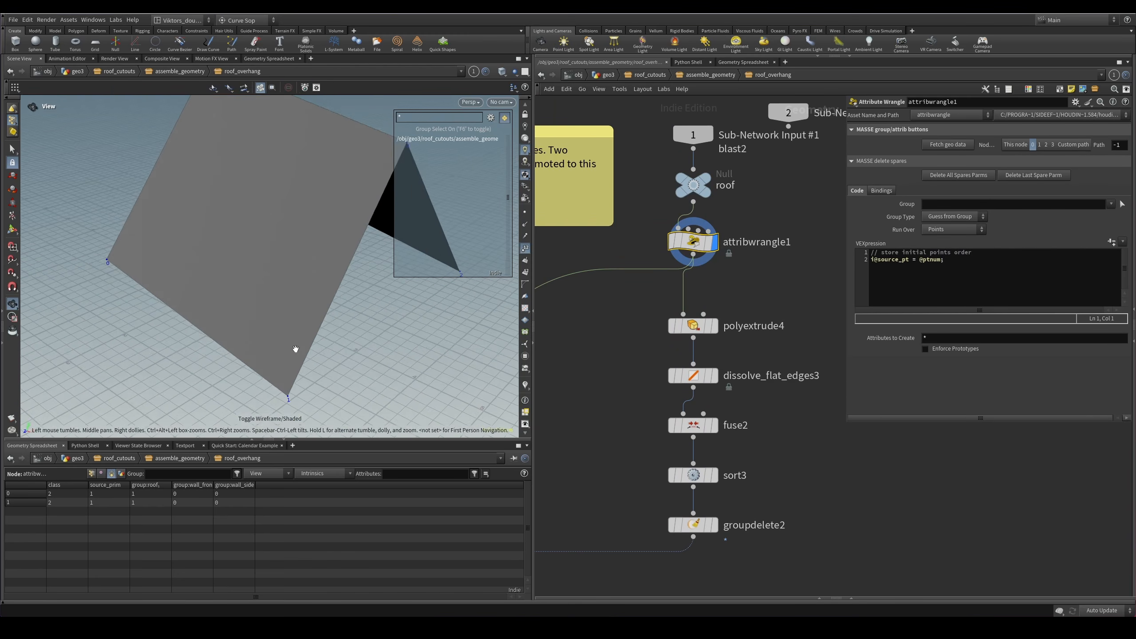
pyautogui.keyDown('alt'); pyautogui.moveTo(294, 350); pyautogui.dragTo(248, 371, button='middle'); pyautogui.keyUp('alt')
pyautogui.keyDown('alt'); pyautogui.moveTo(327, 256); pyautogui.dragTo(370, 247); pyautogui.keyUp('alt')
pyautogui.moveTo(362, 318); pyautogui.dragTo(325, 283, button='middle')
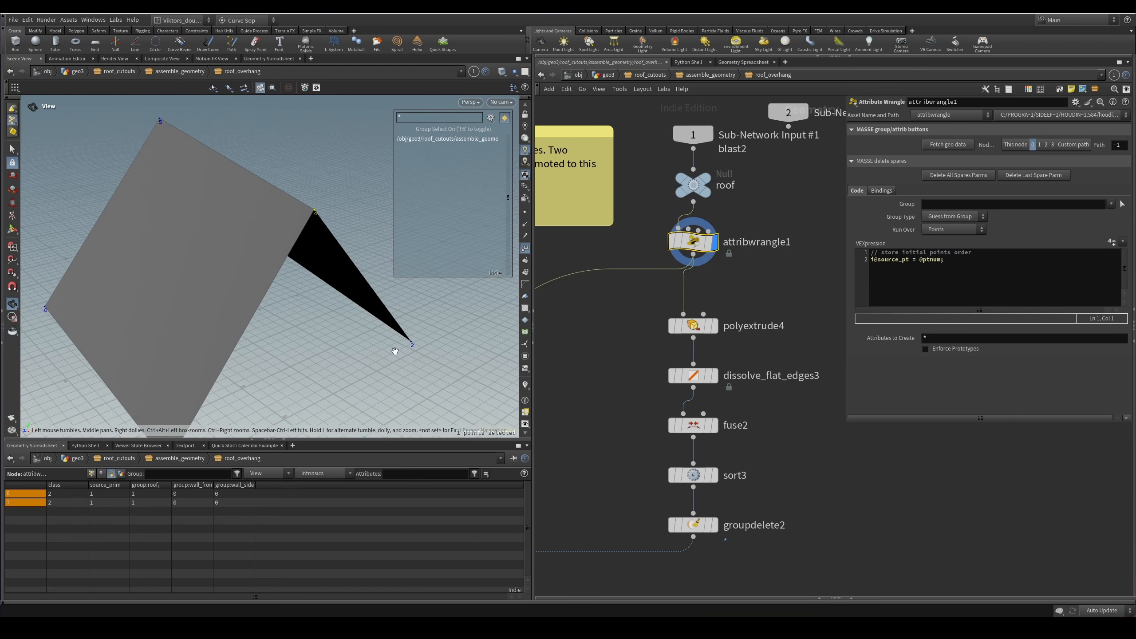
pyautogui.press('s')
pyautogui.scroll(-3, 364, 371)
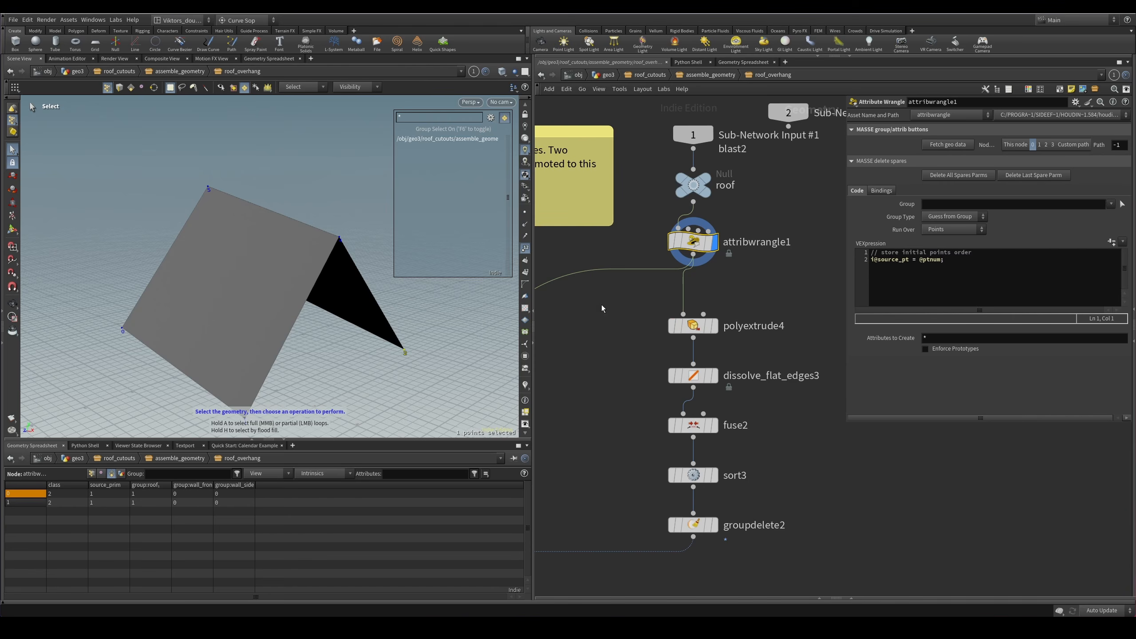
# Switch to edge groups and display polyextrude4 to view the front roof extension and its roof_extend_front_new group.
pyautogui.press('3')
pyautogui.scroll(1, 738, 333)
pyautogui.click(686, 326)
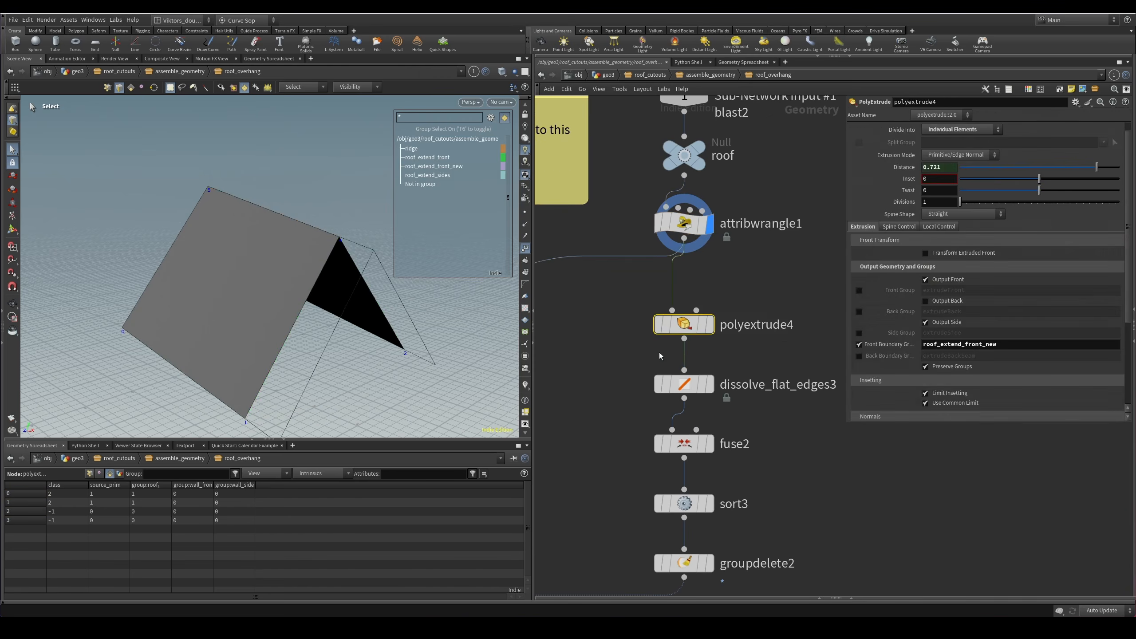
pyautogui.press('r')
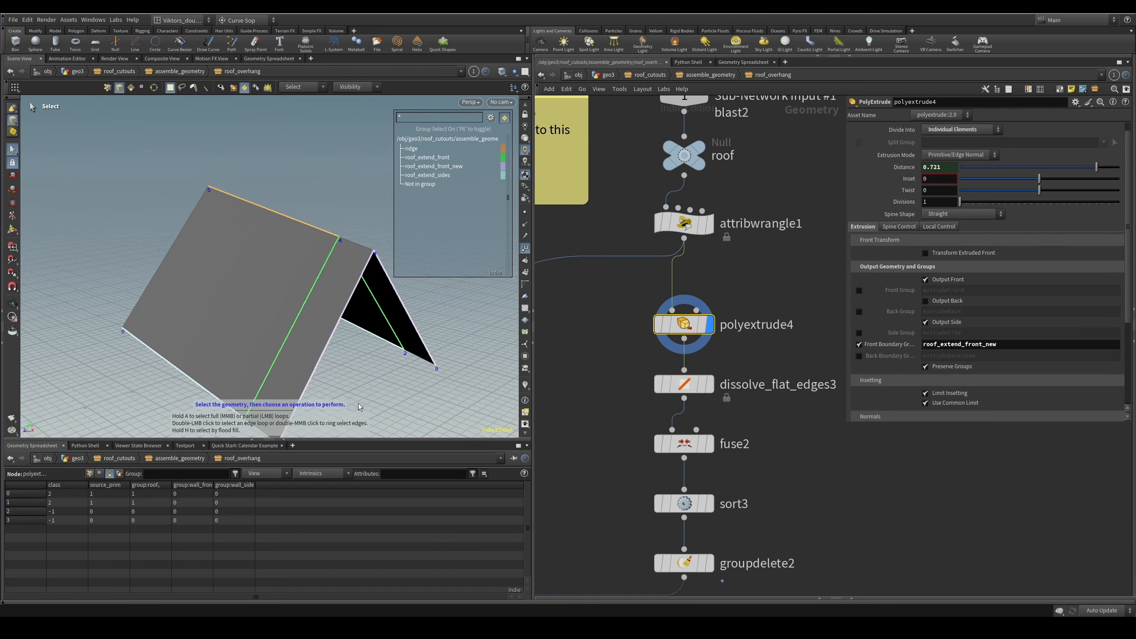
# Return to point selection mode and display attribwrangle1 to review the VEX code storing source_pt.
pyautogui.keyDown('alt'); pyautogui.moveTo(358, 403); pyautogui.dragTo(340, 335, button='middle'); pyautogui.keyUp('alt')
pyautogui.moveTo(340, 335)
pyautogui.keyDown('alt'); pyautogui.mouseDown()
pyautogui.moveTo(333, 300)
pyautogui.moveTo(334, 322)
pyautogui.mouseUp(); pyautogui.keyUp('alt')
pyautogui.press('1')
pyautogui.click(675, 222)
pyautogui.press('r')
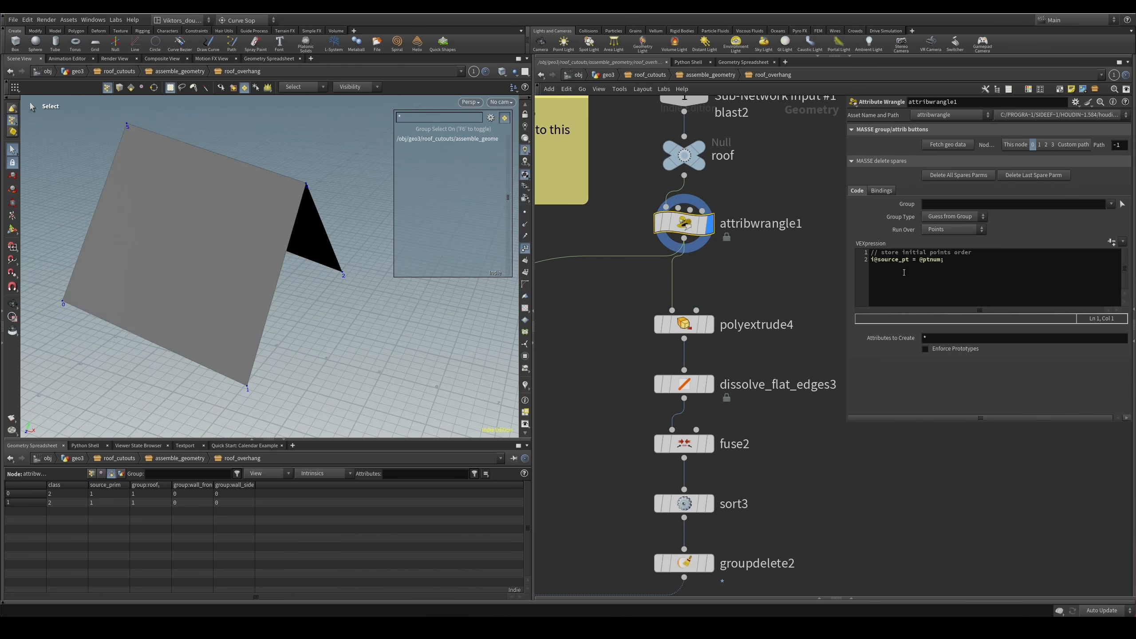
# Display polyextrude4, select the front extension's points, and show point attributes in the geometry spreadsheet to compare source_pt values.
pyautogui.click(680, 324)
pyautogui.press('r')
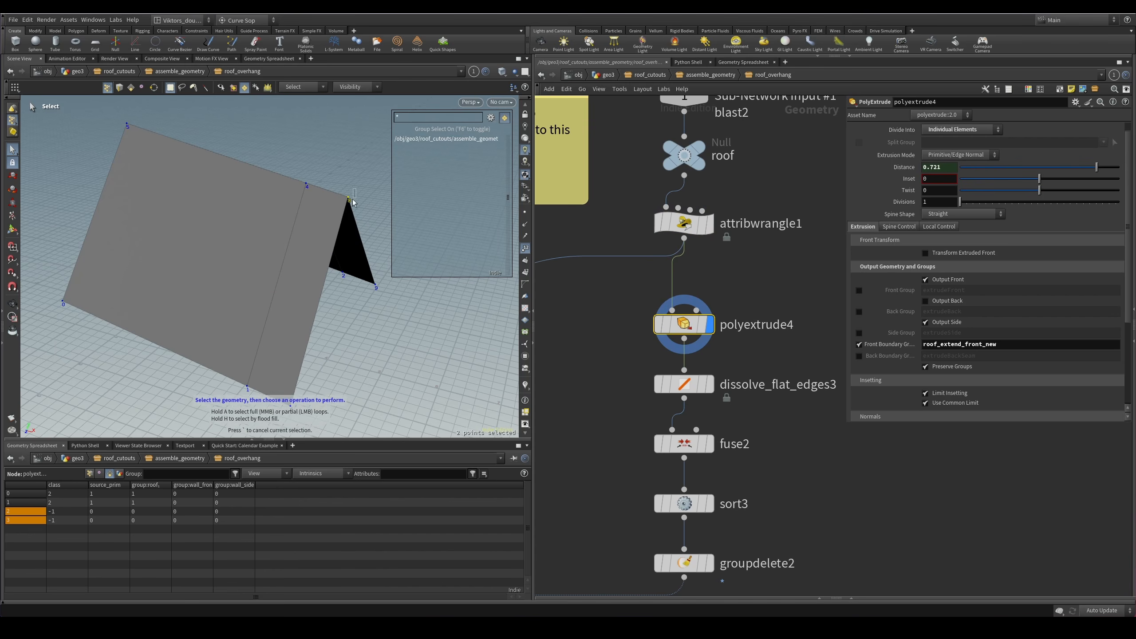
pyautogui.keyDown('shift'); pyautogui.moveTo(284, 406); pyautogui.dragTo(283, 410); pyautogui.keyUp('shift')
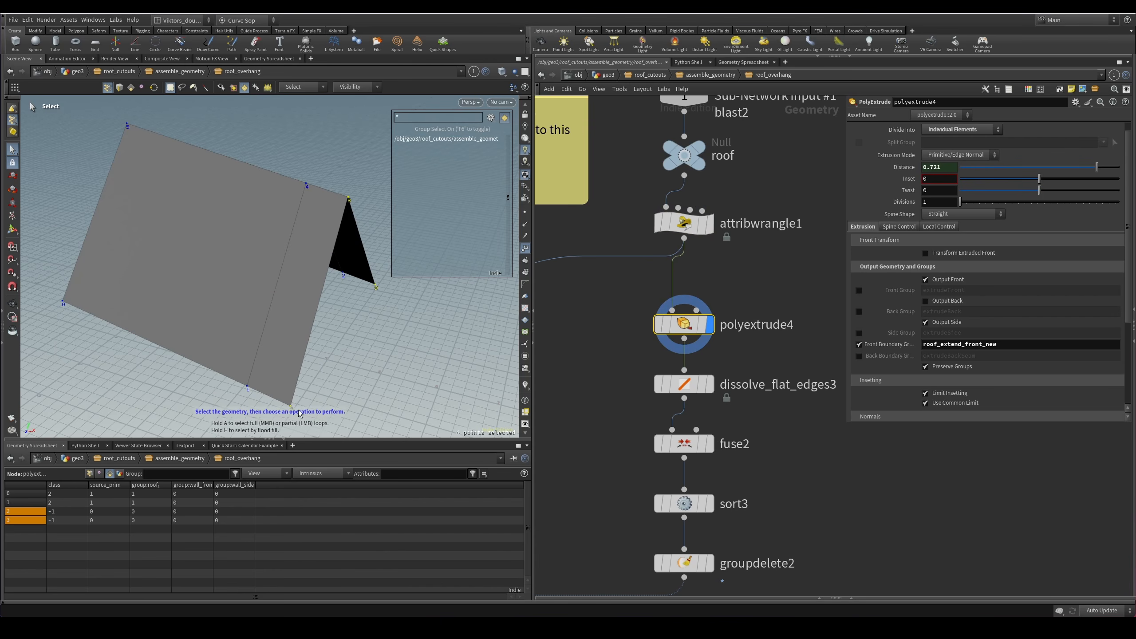
pyautogui.keyDown('alt'); pyautogui.moveTo(320, 393); pyautogui.dragTo(333, 369, button='middle'); pyautogui.keyUp('alt')
pyautogui.click(91, 475)
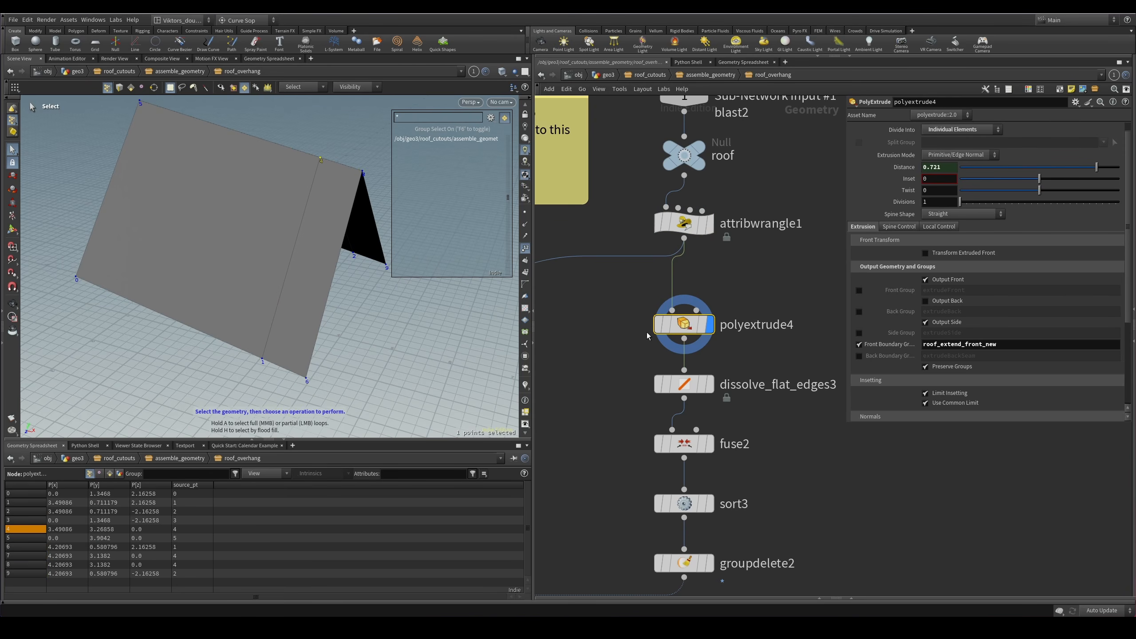
# Display dissolve_flat_edges3 and the nodes below it through groupdelete2 to examine how the extended roof's points are cleaned and reordered.
pyautogui.moveTo(629, 361); pyautogui.dragTo(721, 392)
pyautogui.click(711, 384)
pyautogui.moveTo(721, 396); pyautogui.dragTo(724, 317, button='middle')
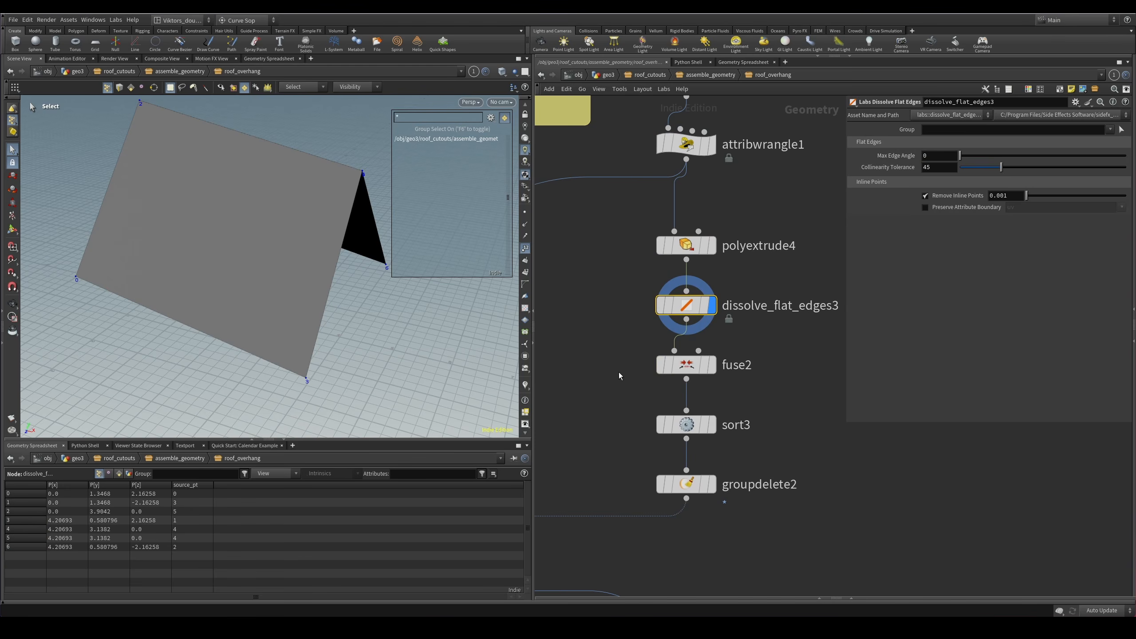
pyautogui.moveTo(624, 346); pyautogui.dragTo(776, 391)
pyautogui.press('r')
pyautogui.keyDown('alt'); pyautogui.moveTo(310, 265); pyautogui.dragTo(287, 244); pyautogui.keyUp('alt')
pyautogui.moveTo(747, 405); pyautogui.dragTo(770, 525)
pyautogui.press('r')
pyautogui.scroll(-3, 765, 514)
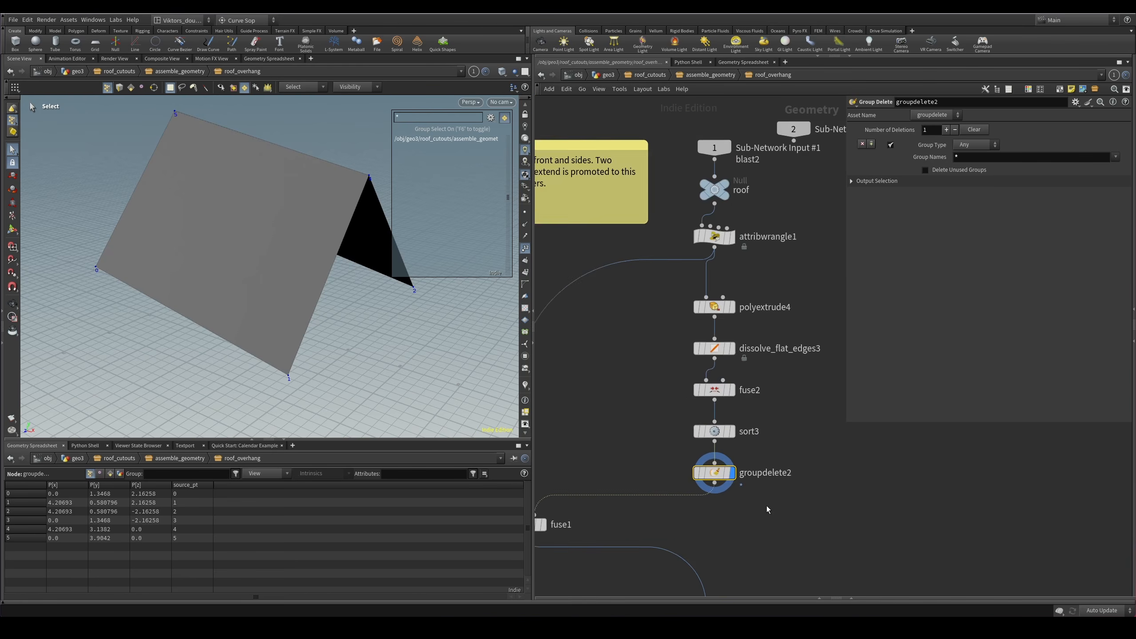
# Check polyextrude4's point attributes, and display fuse1 to review its Specified Points snapping by source_pt.
pyautogui.click(732, 333)
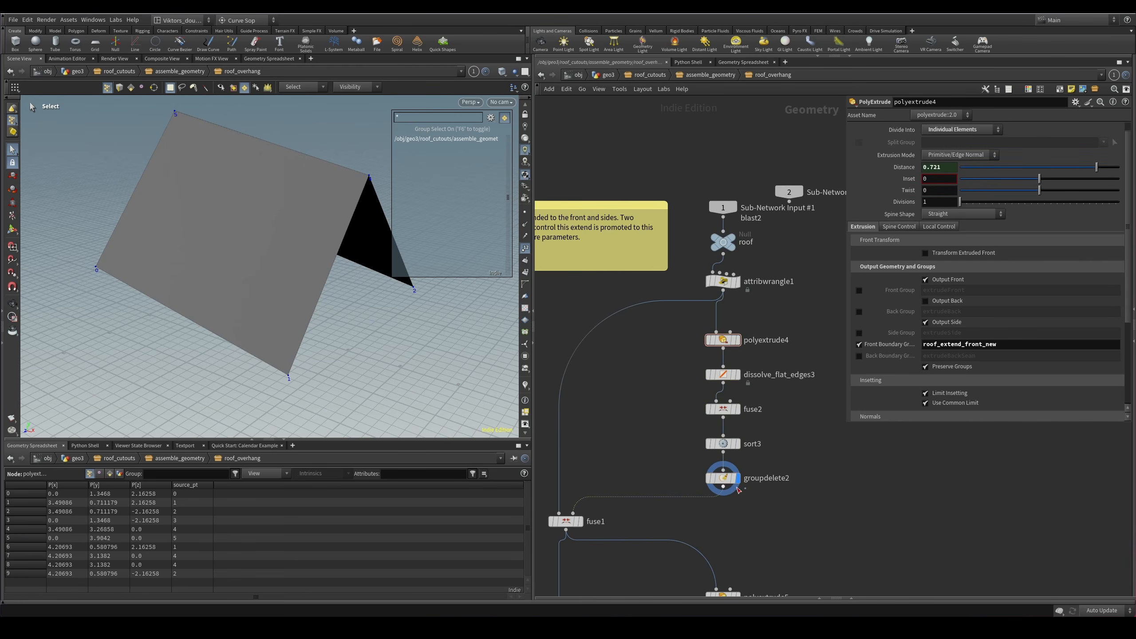
pyautogui.scroll(2, 763, 505)
pyautogui.moveTo(778, 532); pyautogui.dragTo(871, 462, button='middle')
pyautogui.click(617, 453)
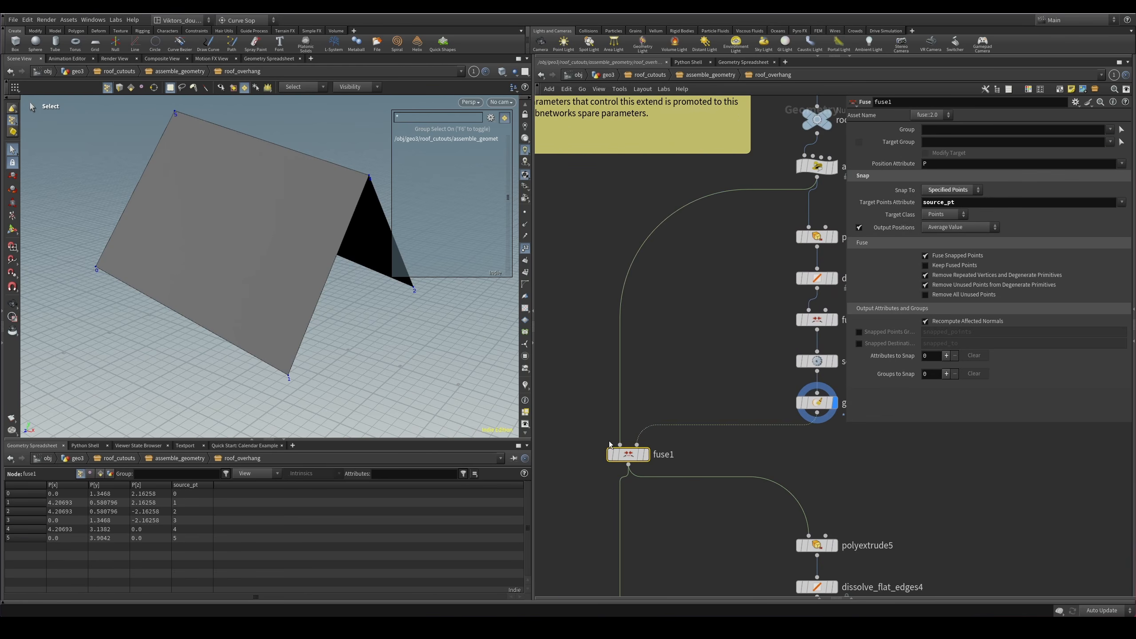
pyautogui.click(647, 454)
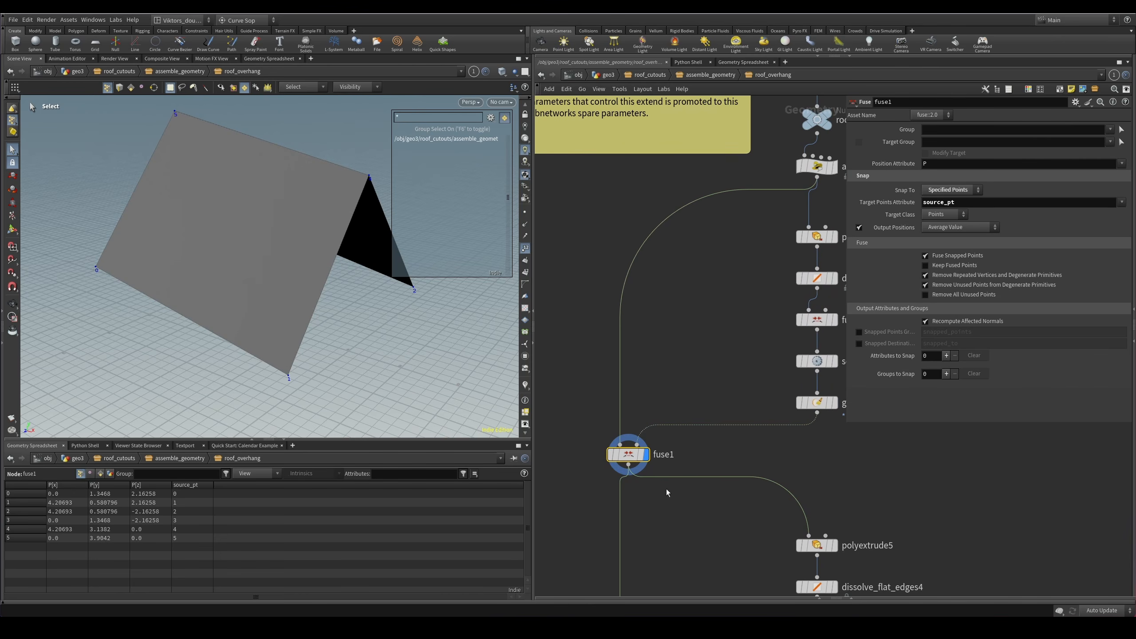
pyautogui.moveTo(696, 379); pyautogui.dragTo(681, 386, button='middle')
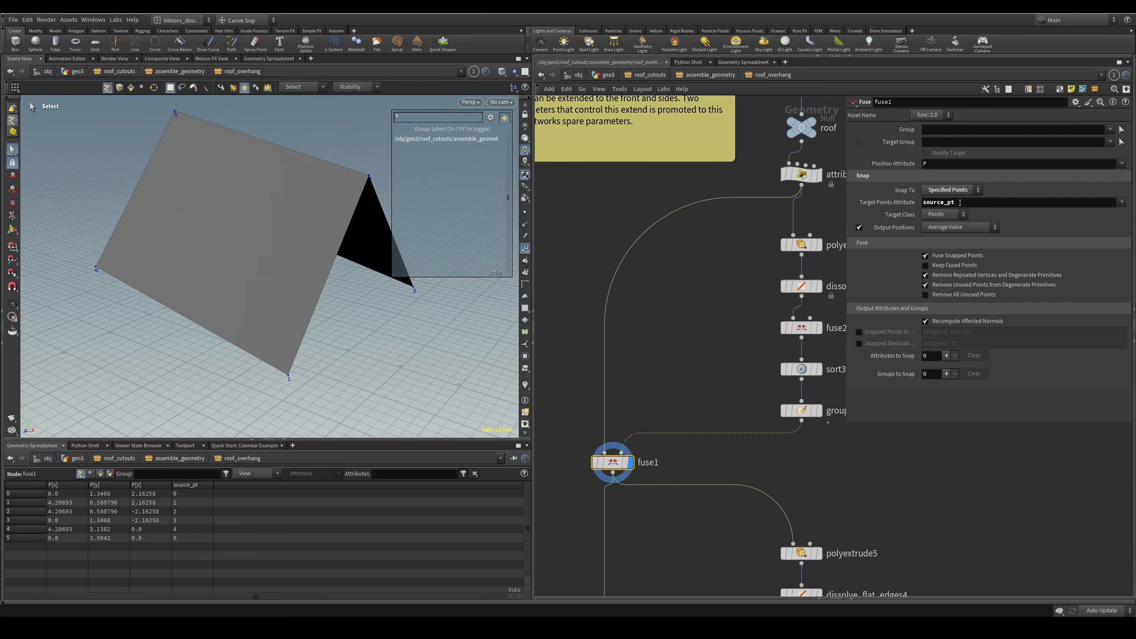
pyautogui.moveTo(698, 363); pyautogui.dragTo(664, 348, button='middle')
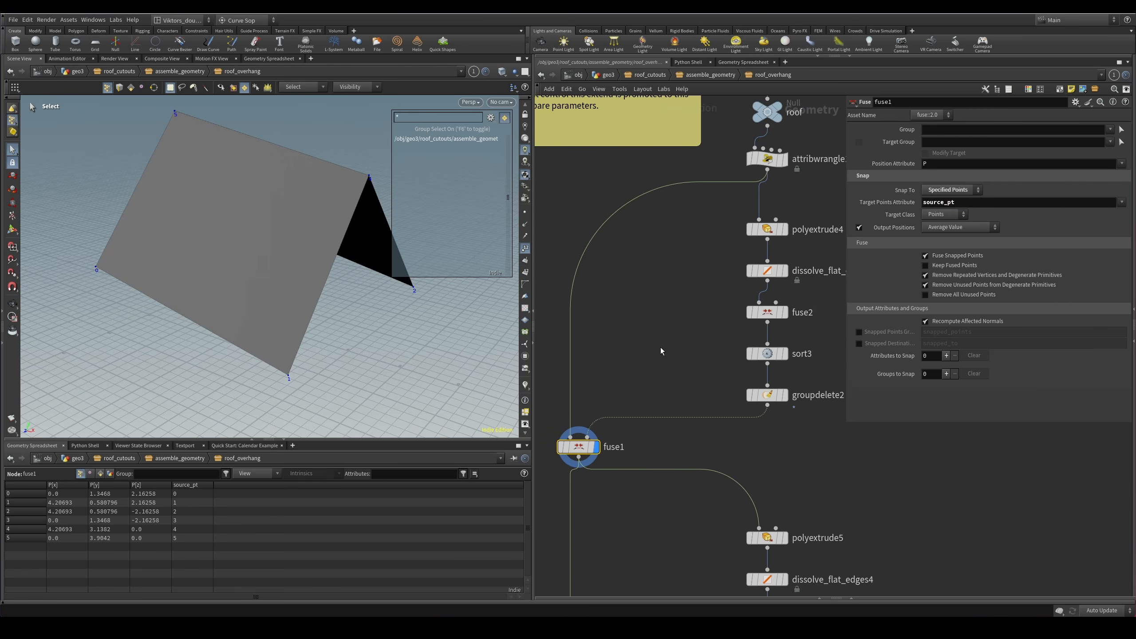
# Compare the roof at groupdelete2, attribwrangle1 and fuse1 to see its original points snap to the extended positions.
pyautogui.click(767, 394)
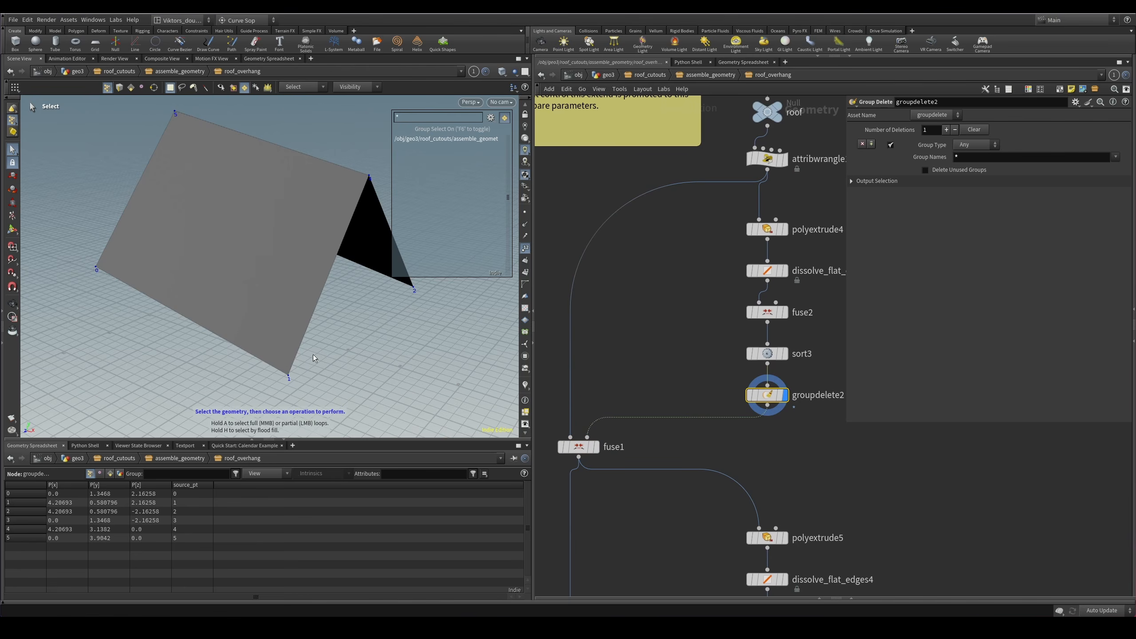
pyautogui.click(778, 160)
pyautogui.moveTo(691, 355); pyautogui.dragTo(694, 325, button='middle')
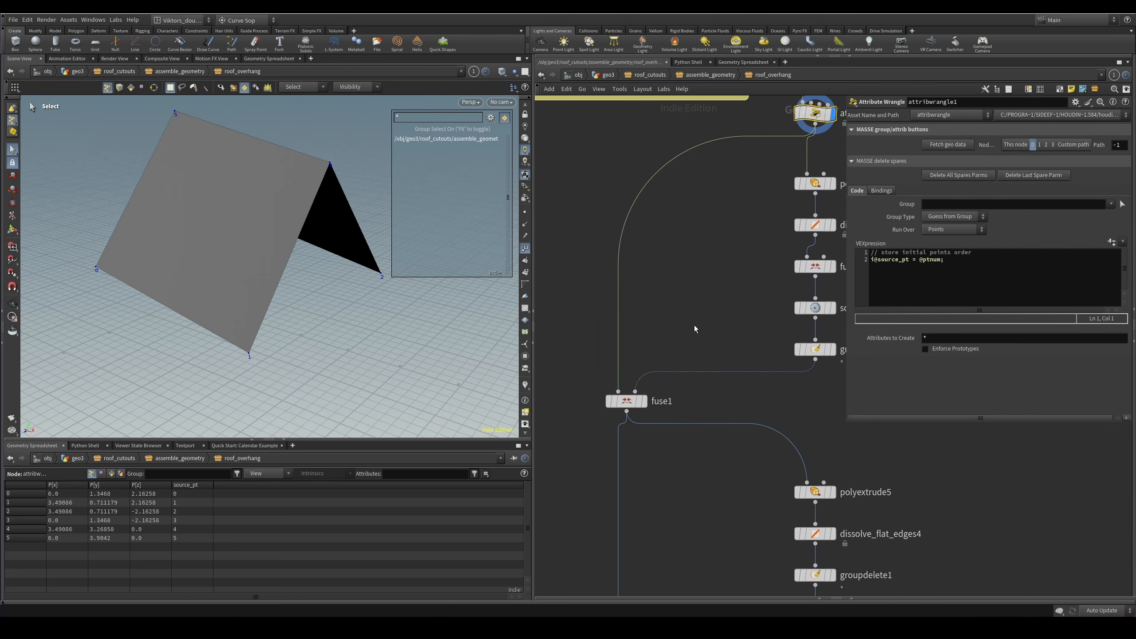
pyautogui.click(626, 401)
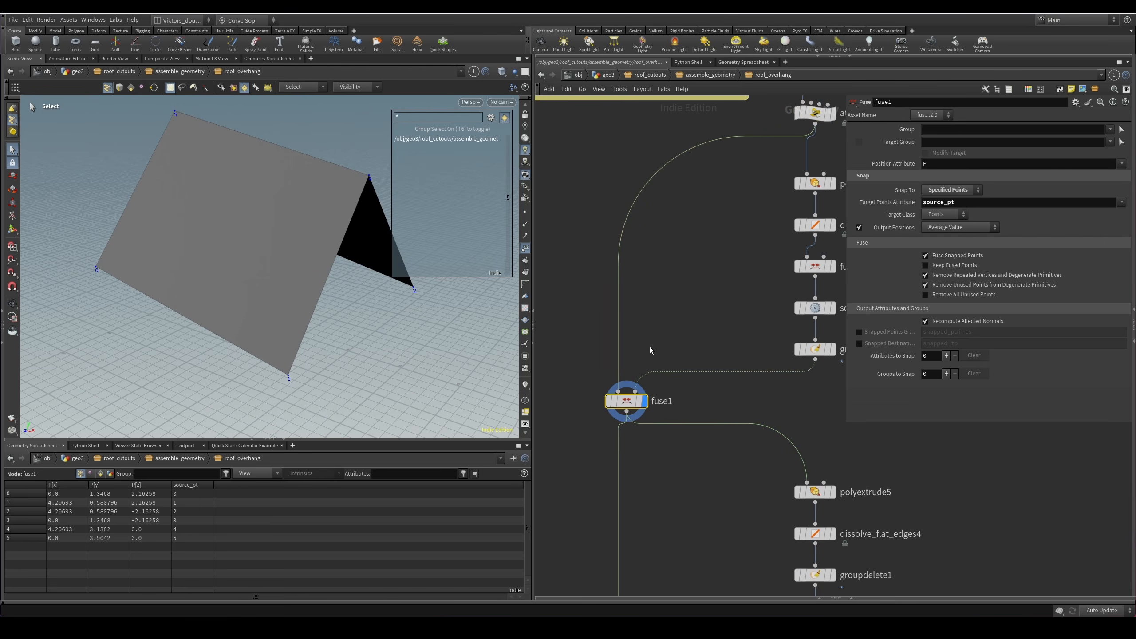
pyautogui.moveTo(773, 156); pyautogui.dragTo(740, 189, button='middle')
pyautogui.moveTo(618, 416); pyautogui.dragTo(670, 264, button='middle')
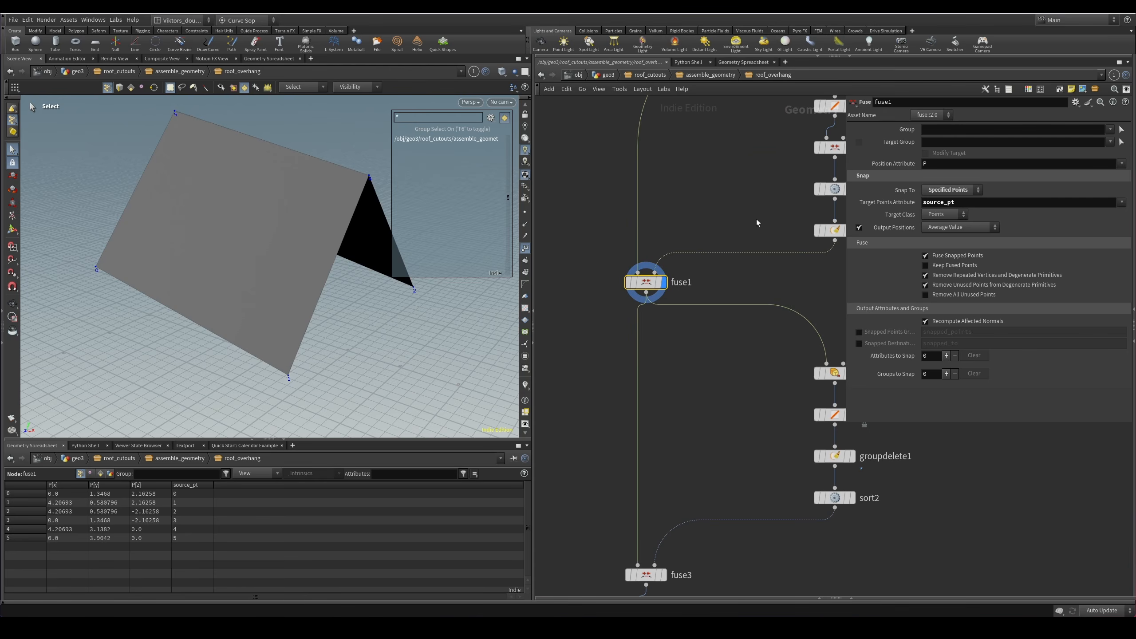
# Display groupdelete2, and examine the ridge, roof_extend_front and roof_extend_sides edge groups on fuse1.
pyautogui.moveTo(756, 218); pyautogui.dragTo(654, 241, button='middle')
pyautogui.click(749, 267)
pyautogui.moveTo(737, 328); pyautogui.dragTo(791, 321, button='middle')
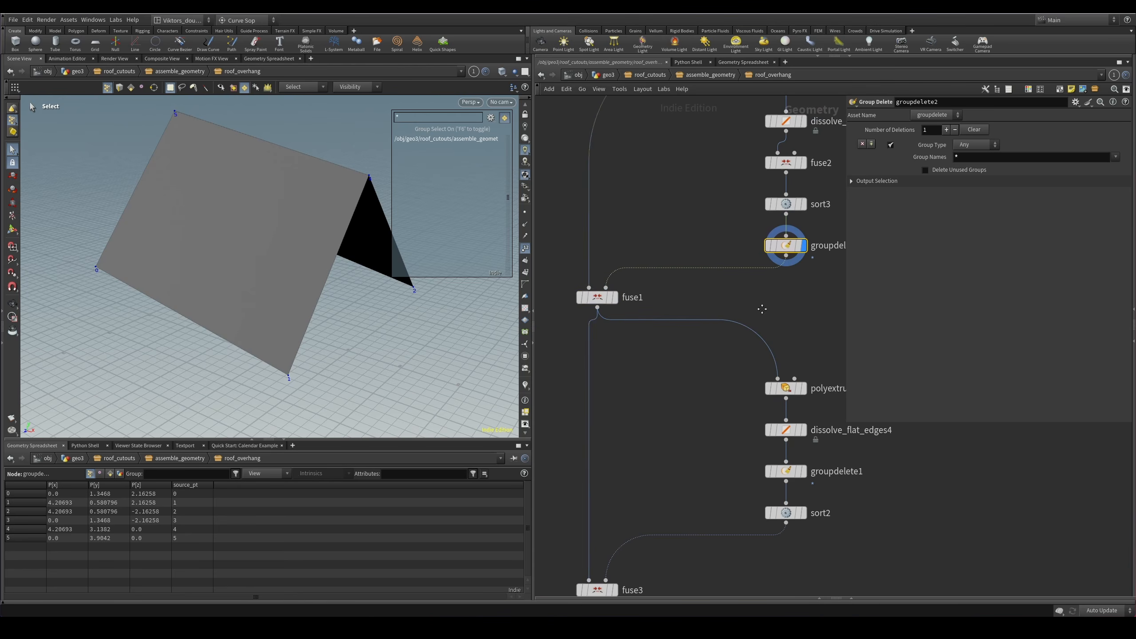
pyautogui.click(595, 297)
pyautogui.moveTo(337, 261); pyautogui.dragTo(306, 298)
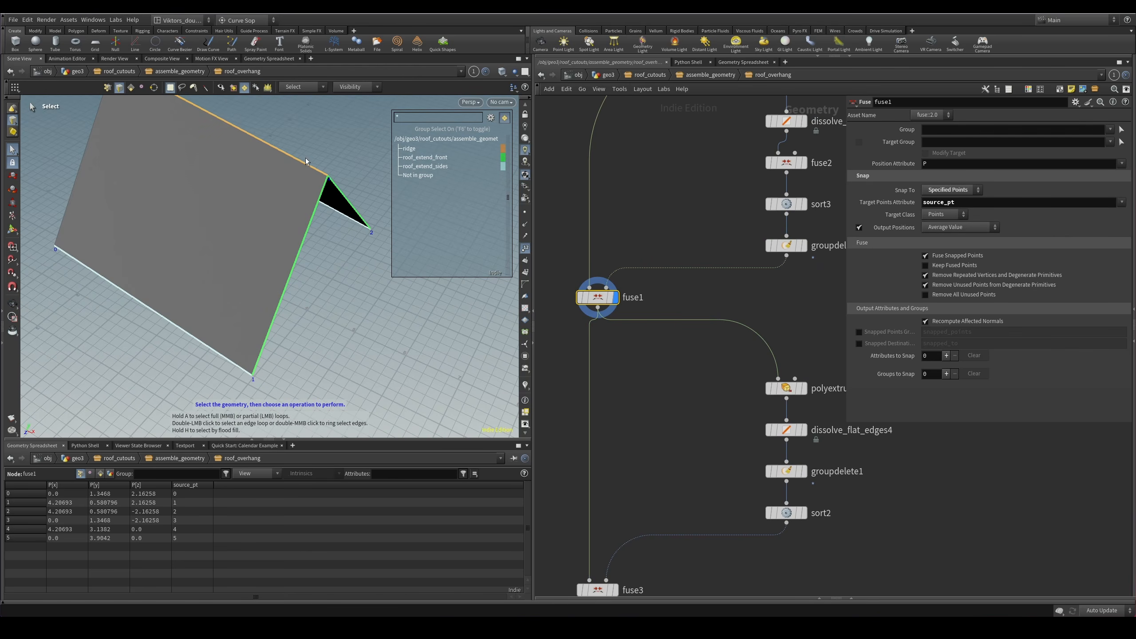
pyautogui.moveTo(305, 158); pyautogui.dragTo(404, 372)
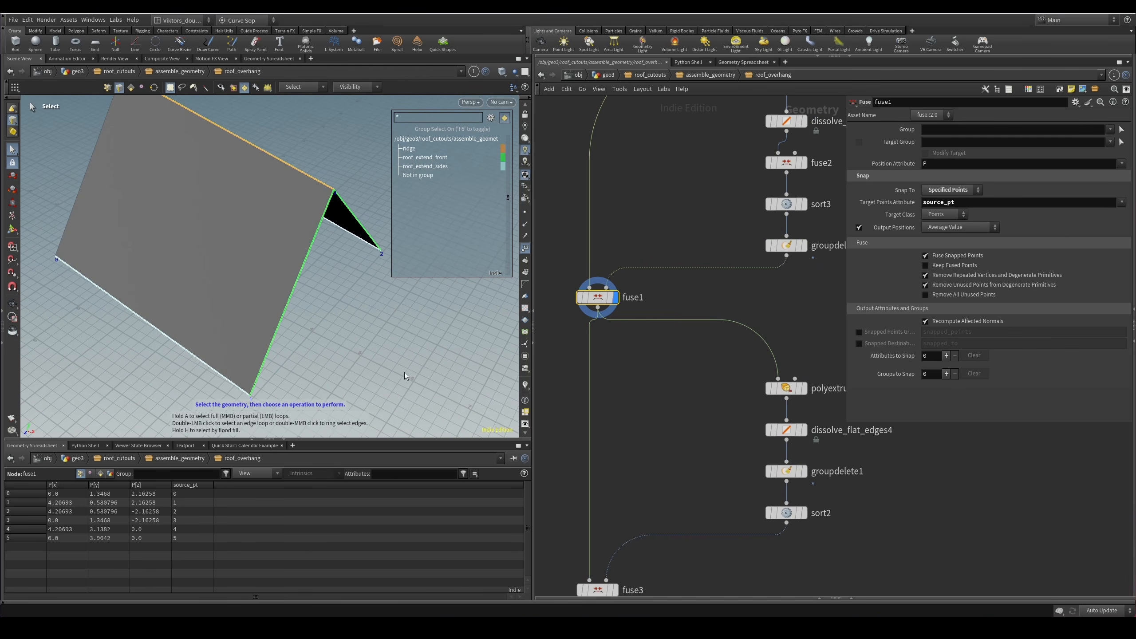
# Display groupdelete2 to check its edge groups, and compare its points with those of fuse1 in point selection mode.
pyautogui.scroll(-3, 697, 434)
pyautogui.click(771, 265)
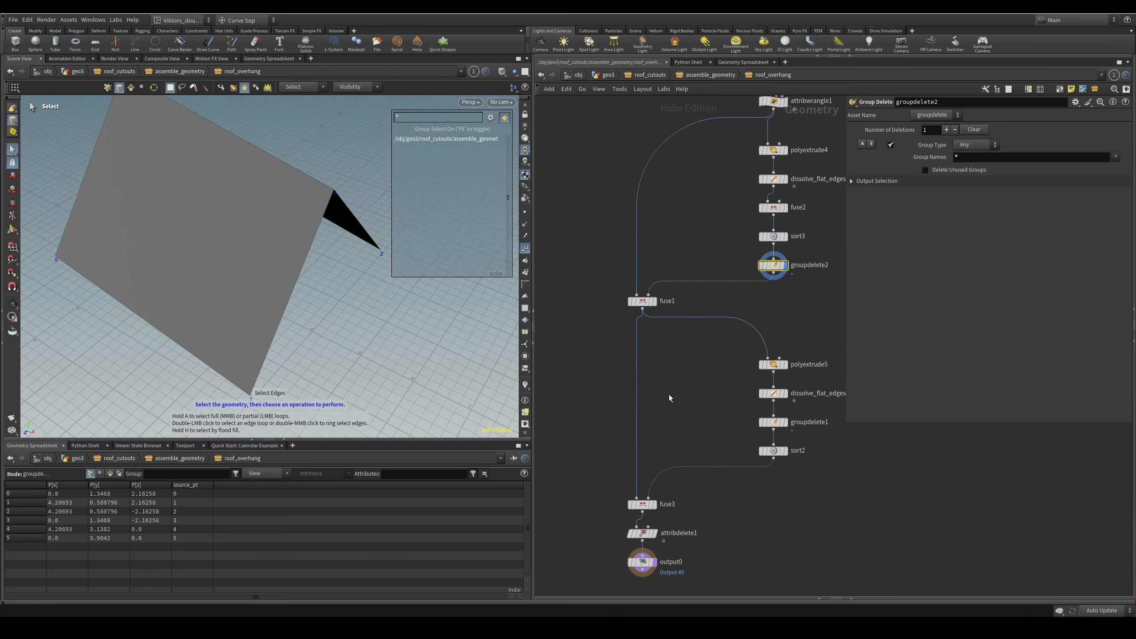
pyautogui.moveTo(669, 394); pyautogui.dragTo(656, 313, button='middle')
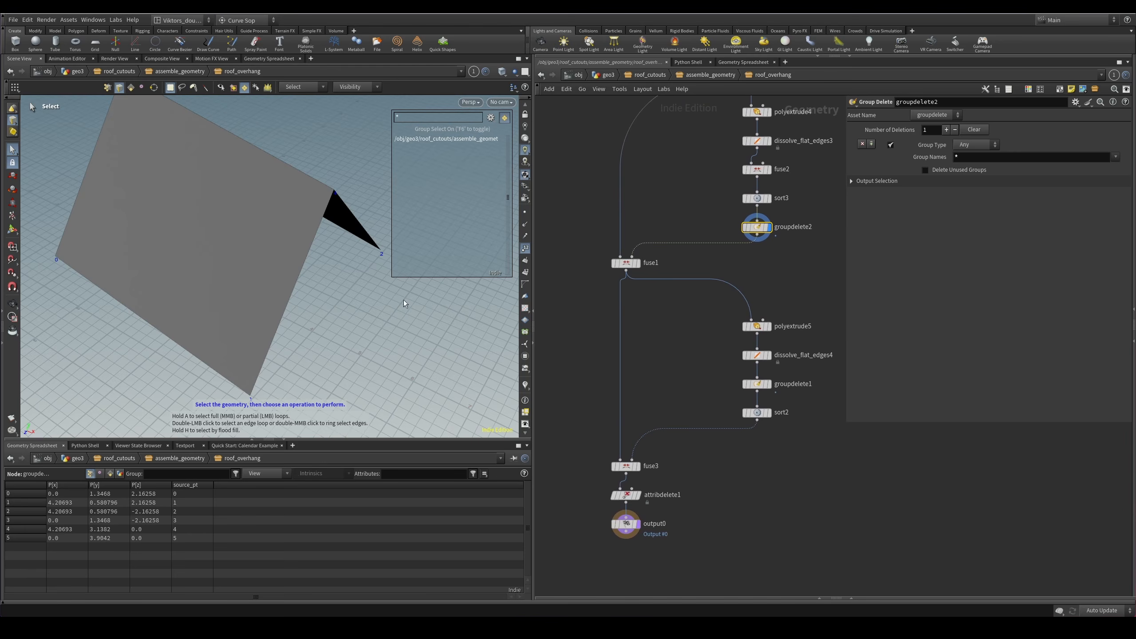
pyautogui.keyDown('alt'); pyautogui.moveTo(290, 270); pyautogui.dragTo(269, 226); pyautogui.keyUp('alt')
pyautogui.press('2')
pyautogui.click(638, 264)
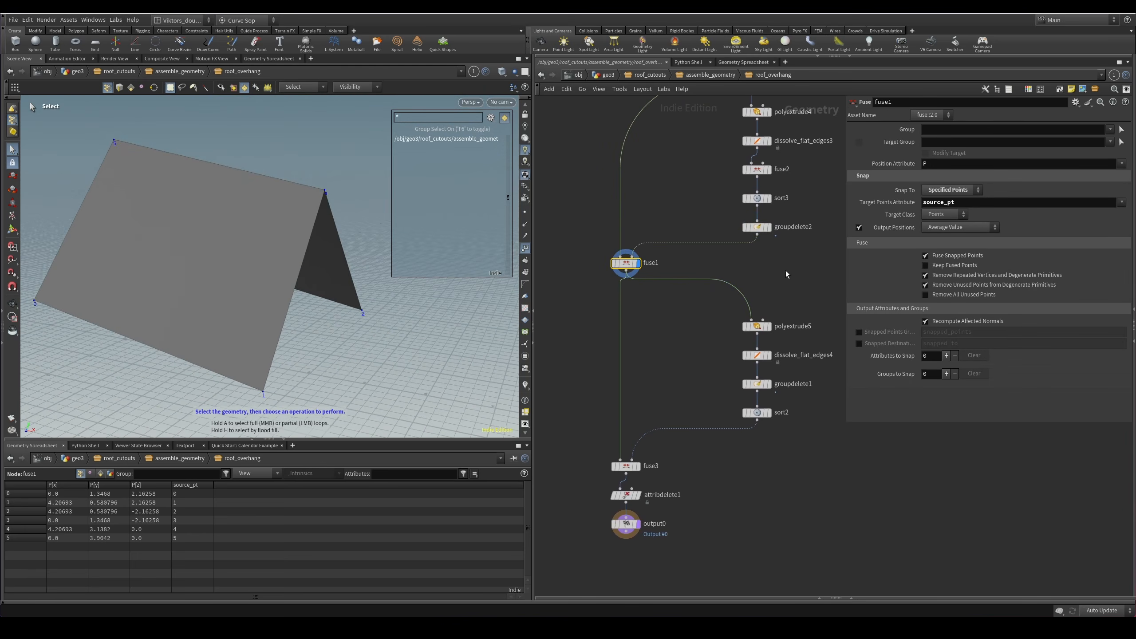
pyautogui.click(769, 227)
pyautogui.keyDown('alt'); pyautogui.moveTo(288, 231); pyautogui.dragTo(266, 275); pyautogui.keyUp('alt')
# Display polyextrude5 to examine the roof's side extension and its roof_extend_sides_new front group.
pyautogui.moveTo(730, 353); pyautogui.dragTo(710, 303, button='middle')
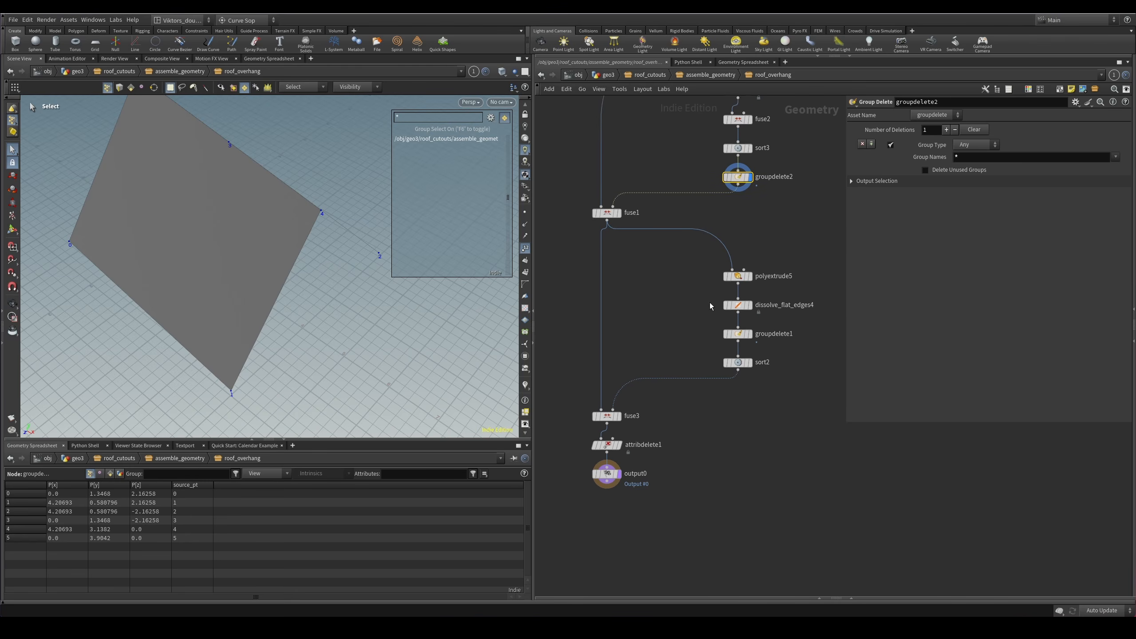
pyautogui.scroll(2, 710, 306)
pyautogui.moveTo(825, 233); pyautogui.dragTo(698, 293)
pyautogui.moveTo(698, 293); pyautogui.dragTo(662, 233, button='middle')
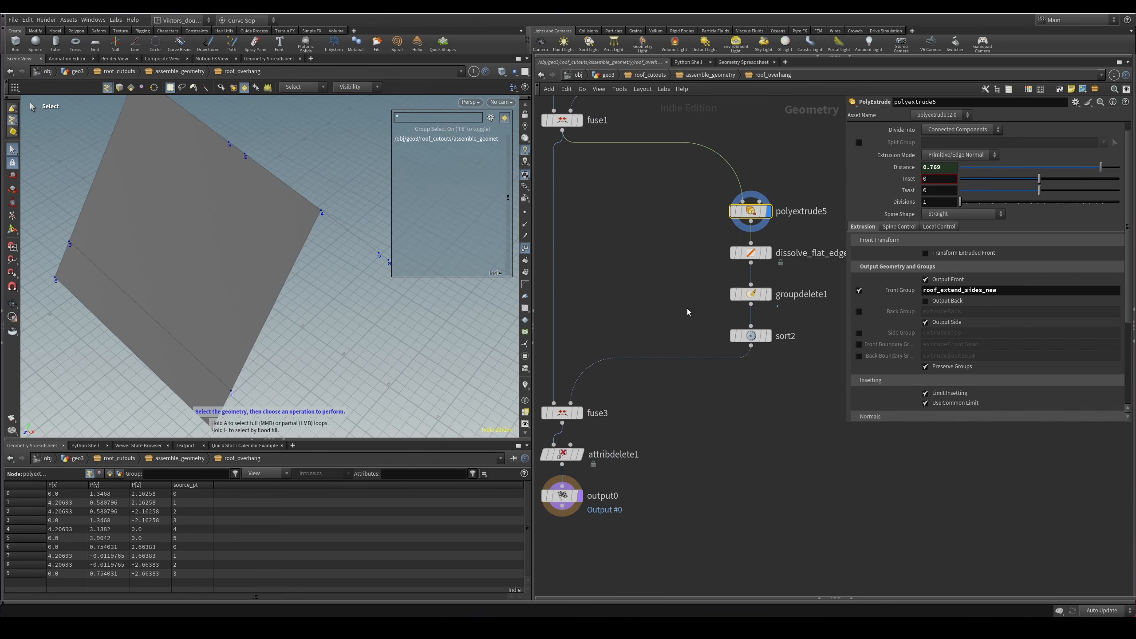
# Follow the side-extension cleanup nodes and display fuse3 to inspect the roof snapped to the extended side points.
pyautogui.moveTo(687, 308); pyautogui.dragTo(808, 389)
pyautogui.moveTo(808, 389); pyautogui.dragTo(837, 389, button='middle')
pyautogui.click(589, 413)
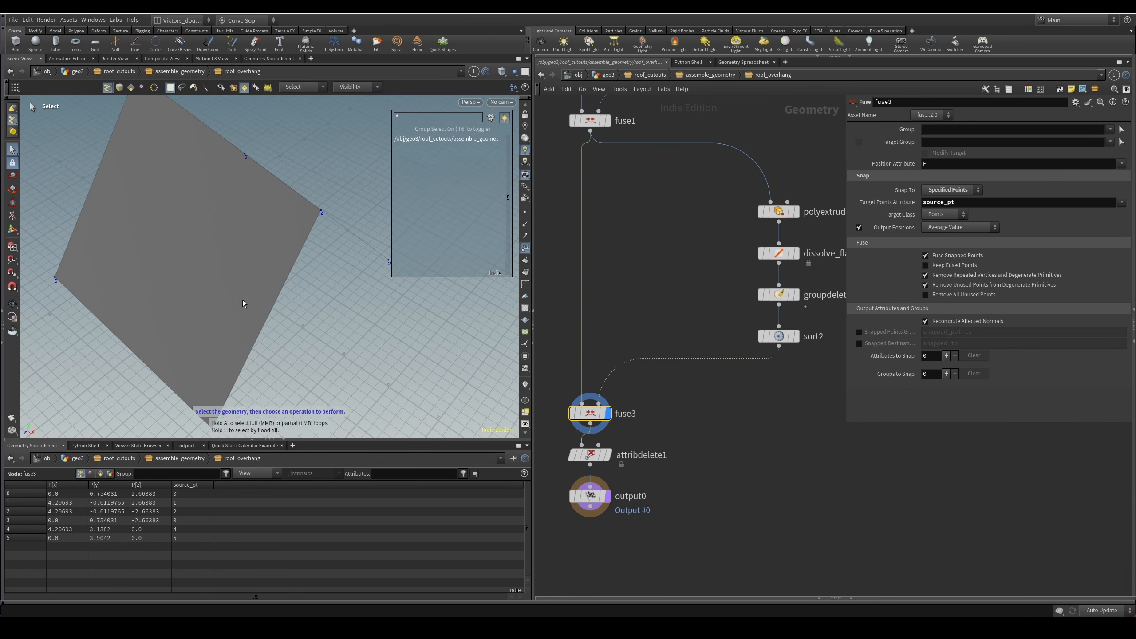
pyautogui.keyDown('alt'); pyautogui.moveTo(242, 301); pyautogui.dragTo(276, 345); pyautogui.keyUp('alt')
# Display attribdelete1 to review the removal of source_pt, and display output0 to view the subnetwork's result.
pyautogui.scroll(1, 694, 445)
pyautogui.moveTo(693, 445); pyautogui.dragTo(806, 369, button='middle')
pyautogui.moveTo(806, 368); pyautogui.dragTo(585, 410)
pyautogui.press('r')
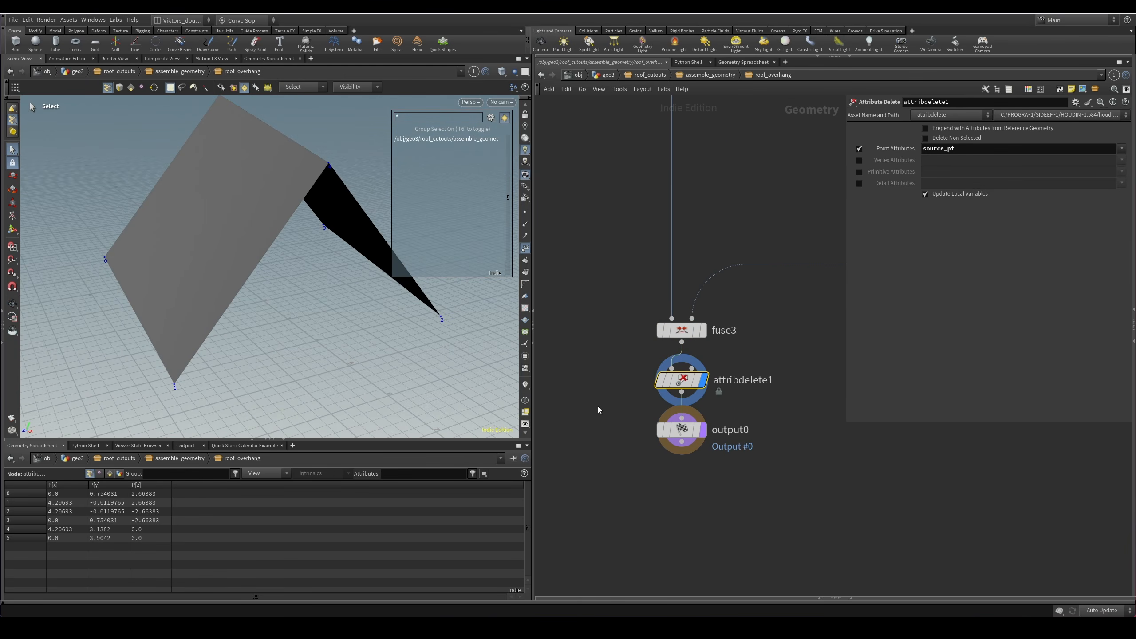
pyautogui.moveTo(701, 454); pyautogui.dragTo(648, 416)
pyautogui.press('r')
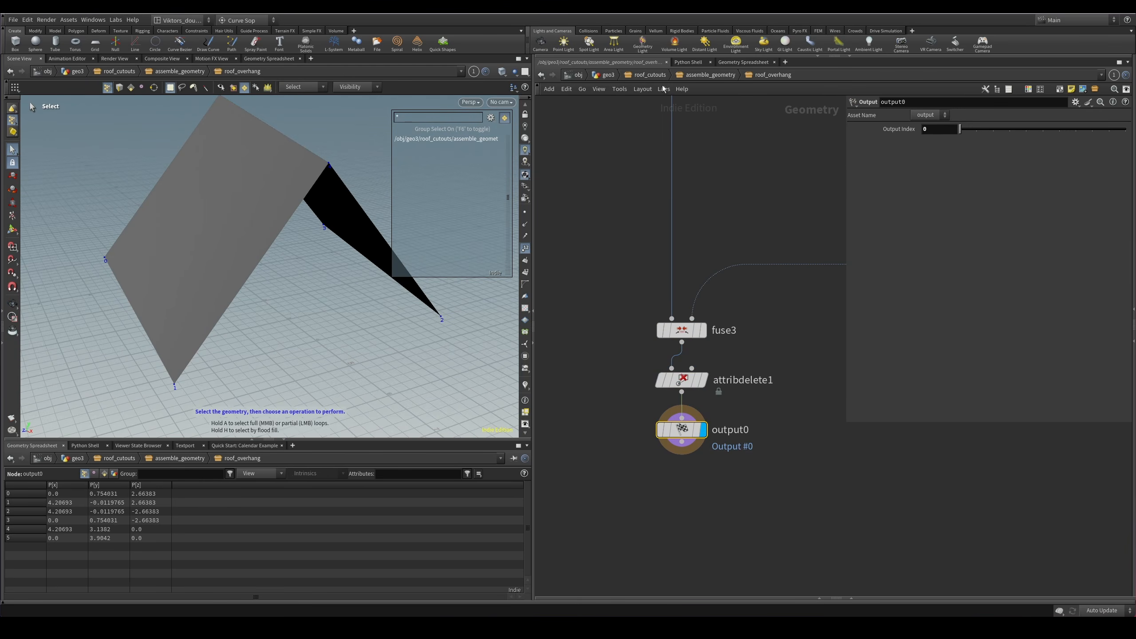
# Return to assemble_geometry, inspect roof_overhang's edge groups, and display group5 to review the roof primitive group.
pyautogui.press('u')
pyautogui.press('w')
pyautogui.keyDown('alt'); pyautogui.moveTo(278, 240); pyautogui.dragTo(262, 230); pyautogui.keyUp('alt')
pyautogui.press('w')
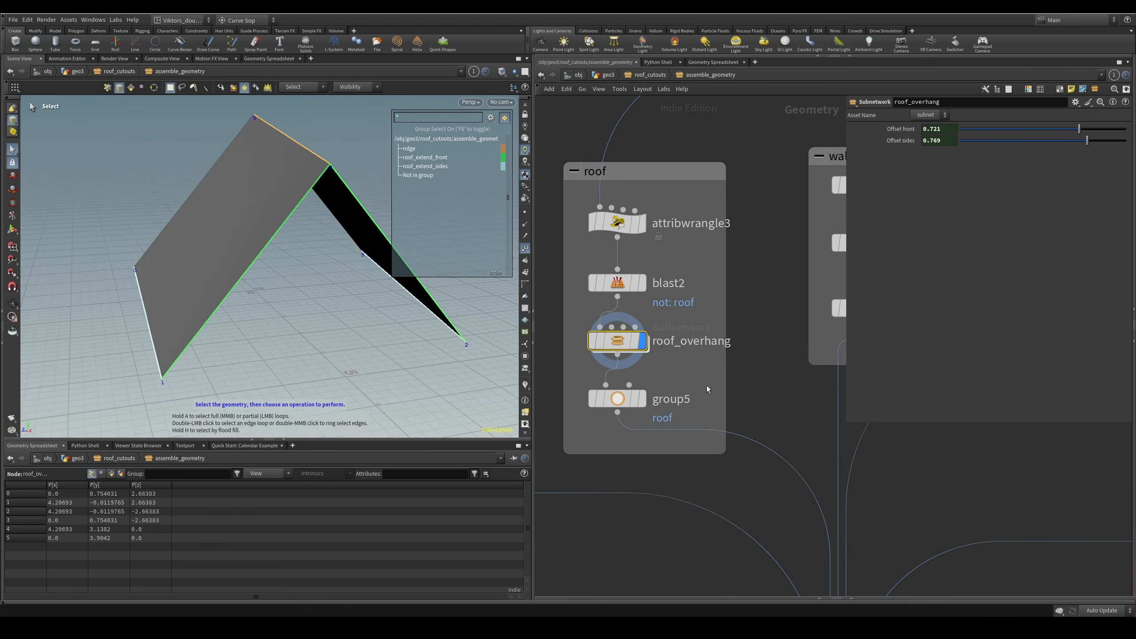
pyautogui.moveTo(706, 385); pyautogui.dragTo(638, 418)
pyautogui.press('r')
pyautogui.press('s')
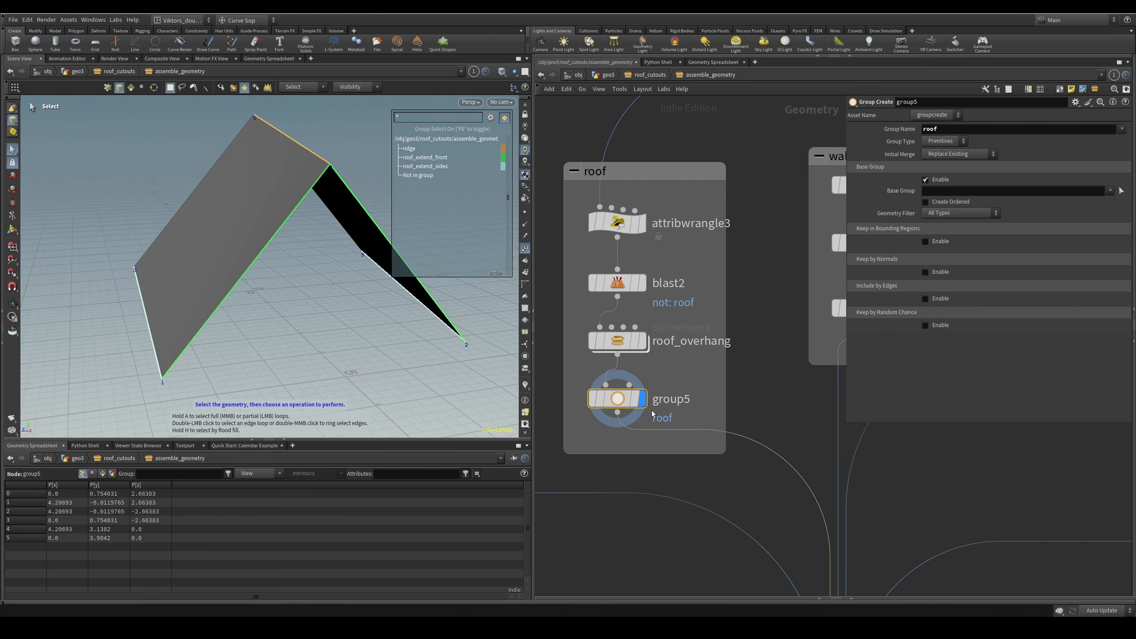
# Display blast3 in the walls section and examine the isolated wall_front and wall_side surfaces.
pyautogui.scroll(-3, 734, 405)
pyautogui.moveTo(820, 252); pyautogui.dragTo(655, 279, button='middle')
pyautogui.scroll(3, 656, 279)
pyautogui.moveTo(704, 360); pyautogui.dragTo(639, 327)
pyautogui.press('r')
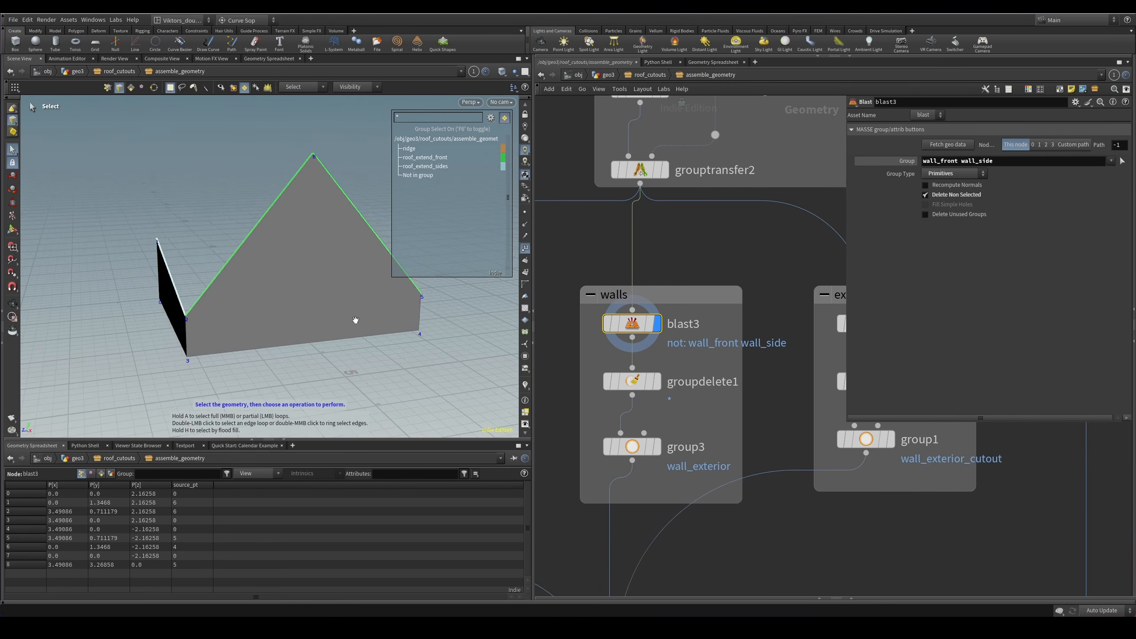
pyautogui.keyDown('alt'); pyautogui.moveTo(355, 320); pyautogui.dragTo(548, 386); pyautogui.keyUp('alt')
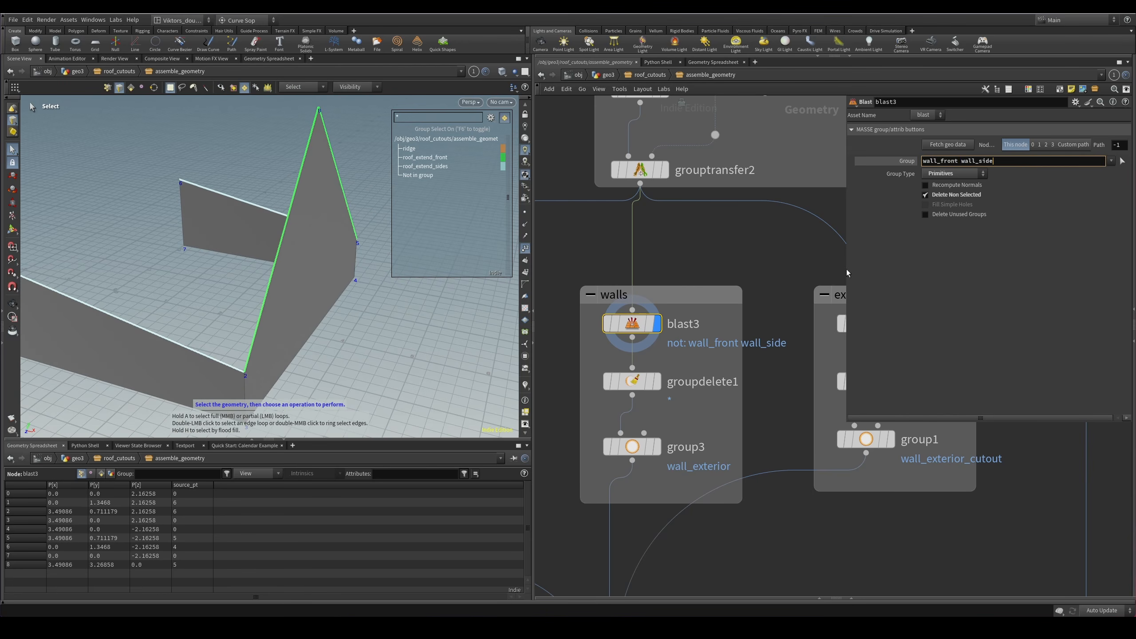
# Compare blast3 with groupdelete1 to review the deletion of edge groups from the walls.
pyautogui.moveTo(705, 360); pyautogui.dragTo(649, 393)
pyautogui.press('r')
pyautogui.moveTo(663, 417); pyautogui.dragTo(695, 354, button='middle')
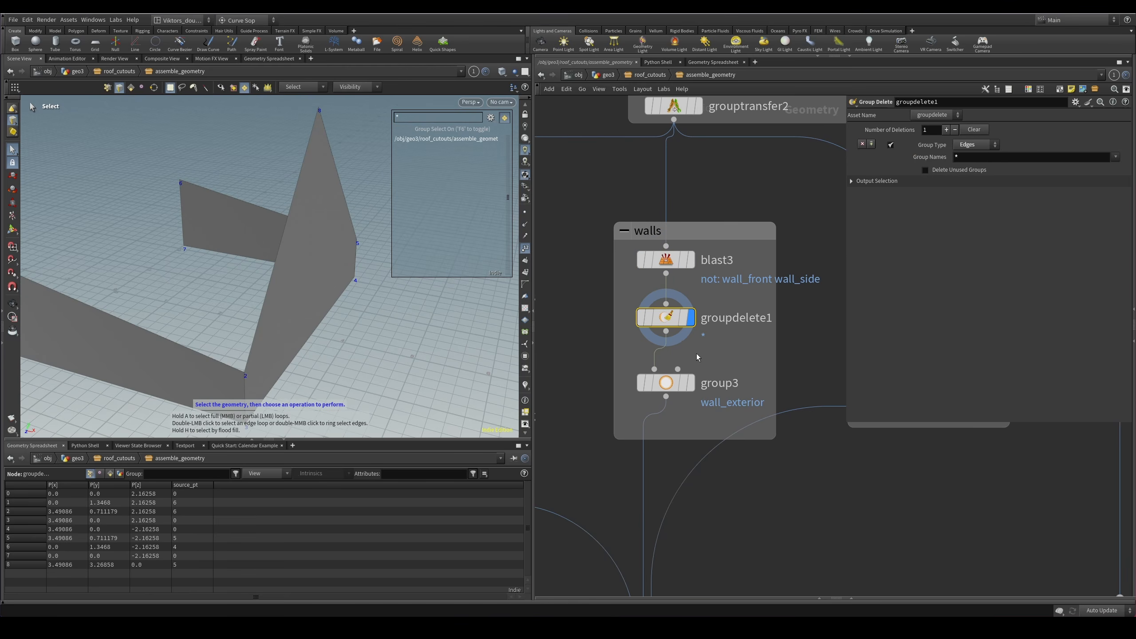
pyautogui.click(678, 261)
pyautogui.press('r')
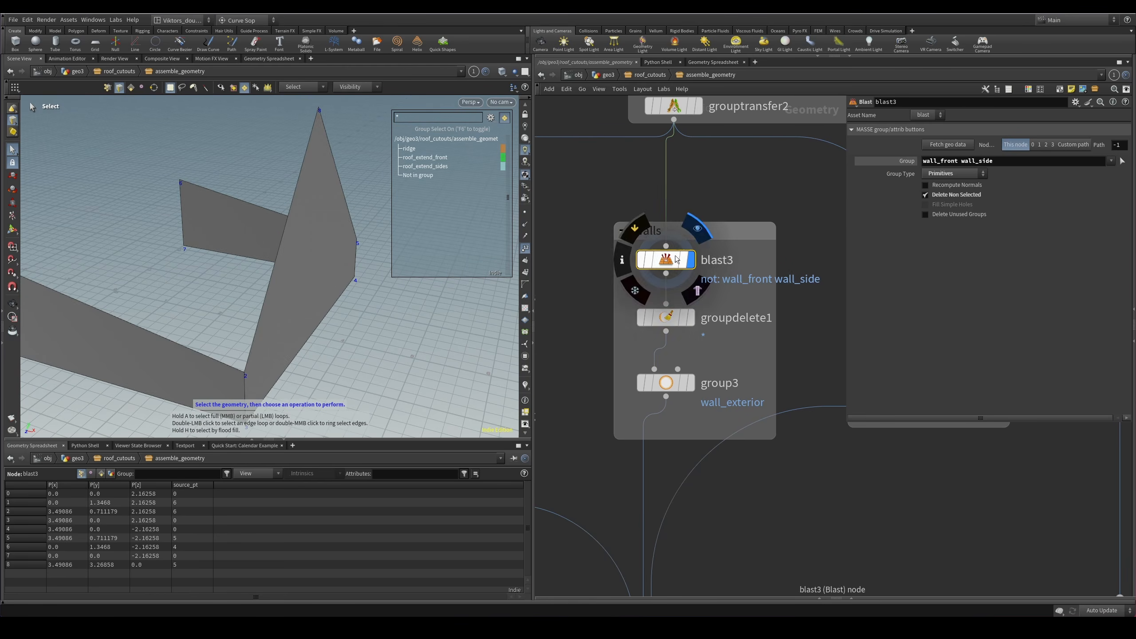
pyautogui.press('Down')
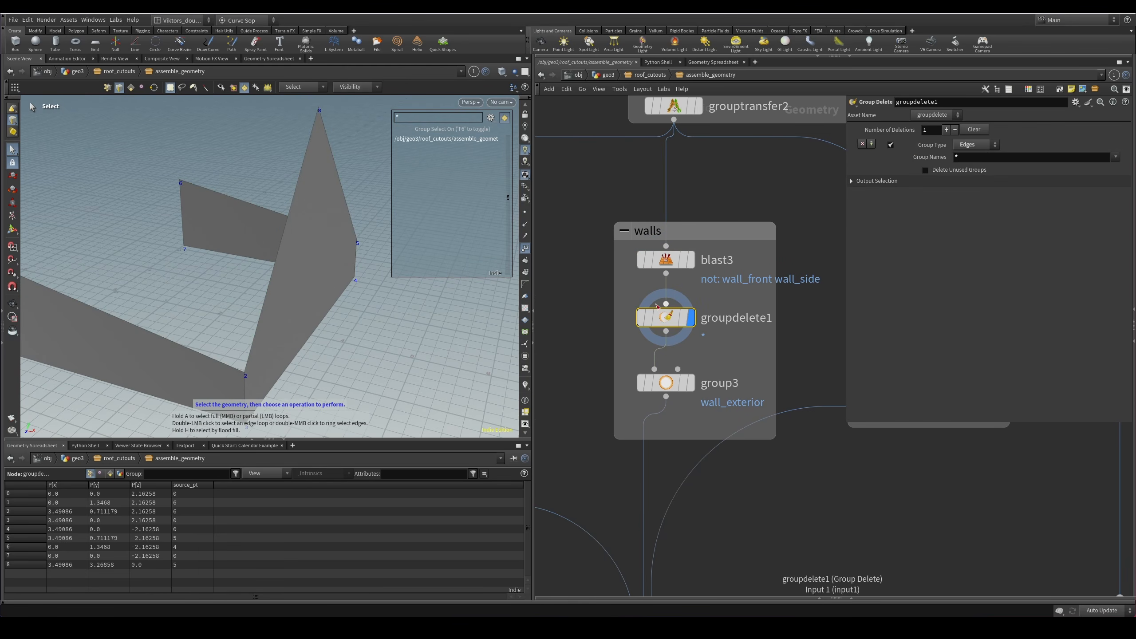
# Display group3 in primitive selection mode and examine the wall_exterior, wall_front and wall_side groups on the walls.
pyautogui.press('Down')
pyautogui.press('4')
pyautogui.keyDown('alt'); pyautogui.moveTo(311, 278); pyautogui.dragTo(258, 269); pyautogui.keyUp('alt')
pyautogui.moveTo(739, 356); pyautogui.dragTo(669, 378)
pyautogui.keyDown('alt'); pyautogui.moveTo(176, 298); pyautogui.dragTo(279, 293); pyautogui.keyUp('alt')
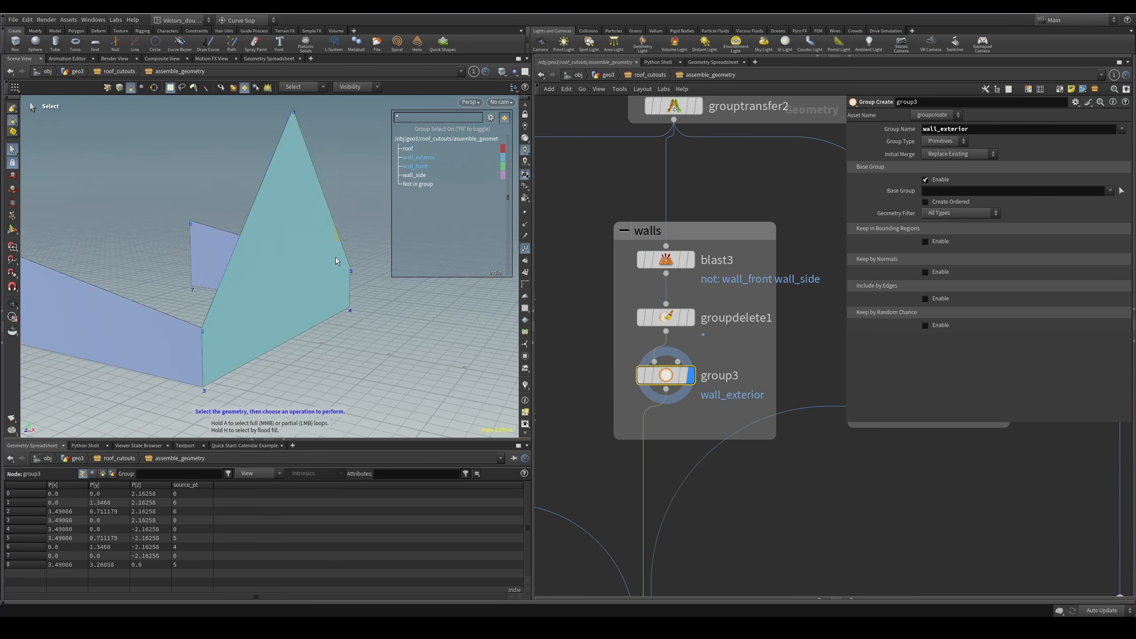
pyautogui.keyDown('alt'); pyautogui.moveTo(335, 257); pyautogui.dragTo(275, 298); pyautogui.keyUp('alt')
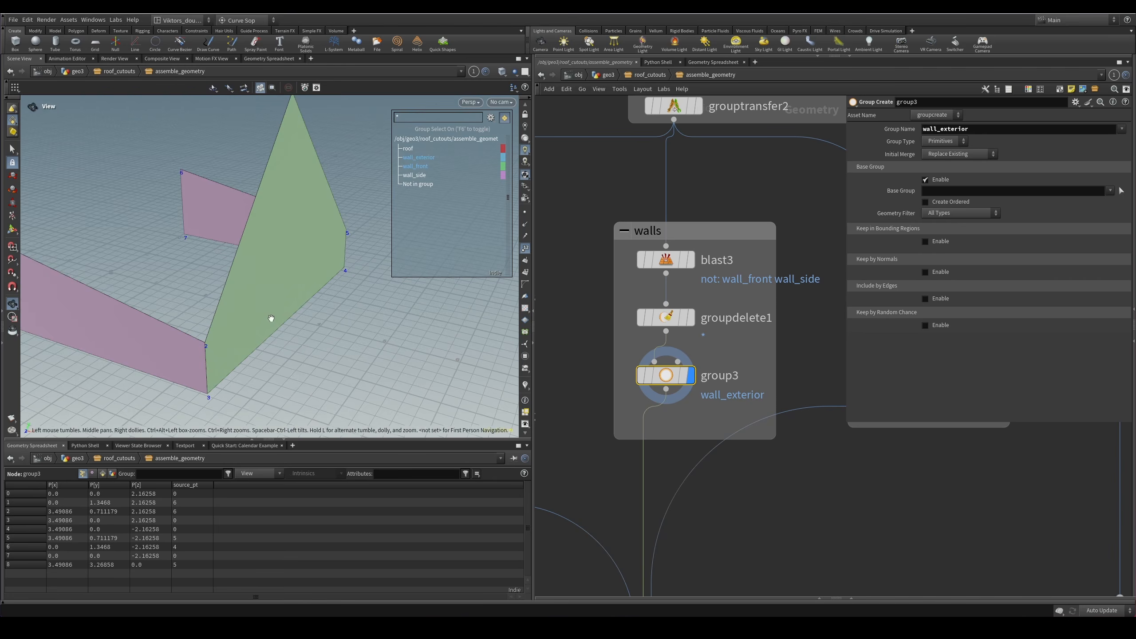
pyautogui.scroll(-3, 303, 347)
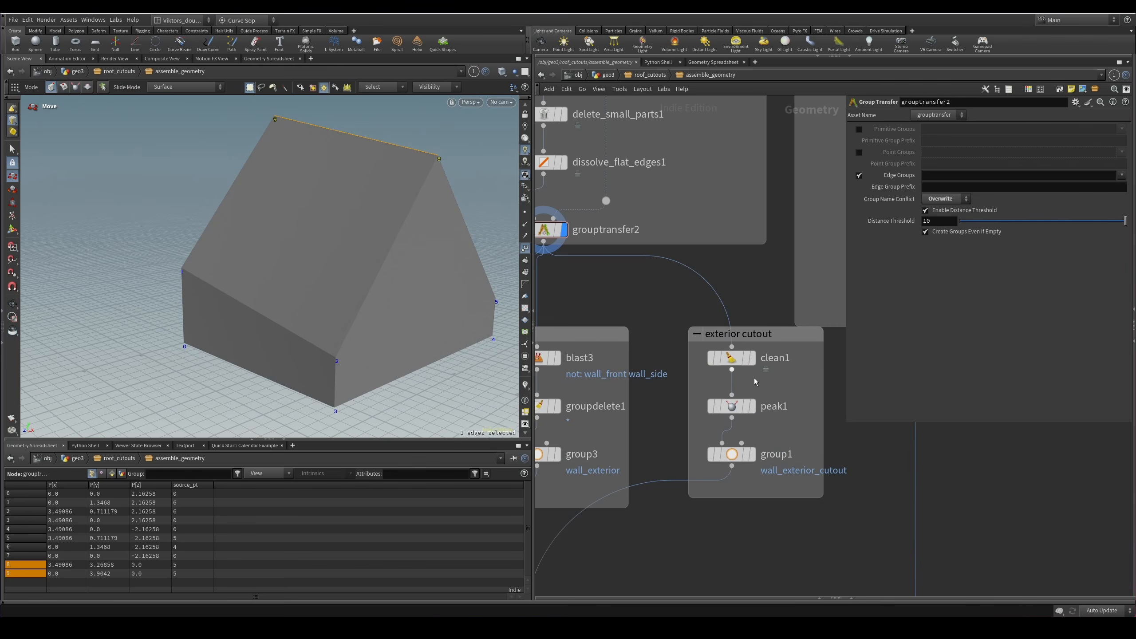
# Display clean1 and peak1 in the exterior cutout section and examine how the dormer volume is inset.
pyautogui.scroll(2, 776, 381)
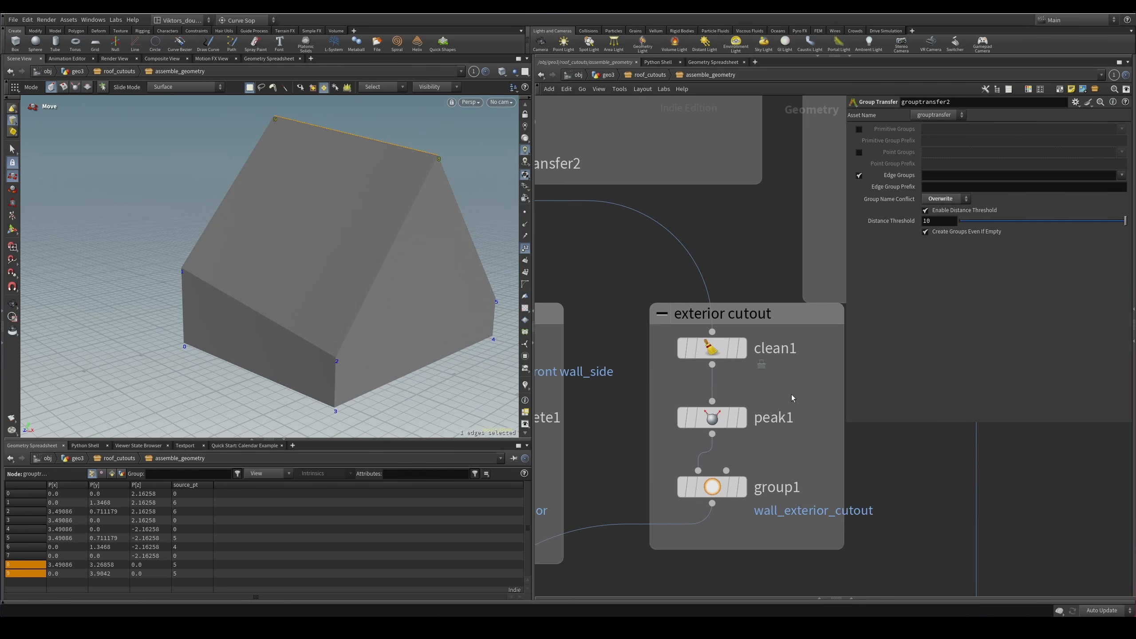
pyautogui.click(740, 348)
pyautogui.moveTo(827, 398); pyautogui.dragTo(816, 365, button='middle')
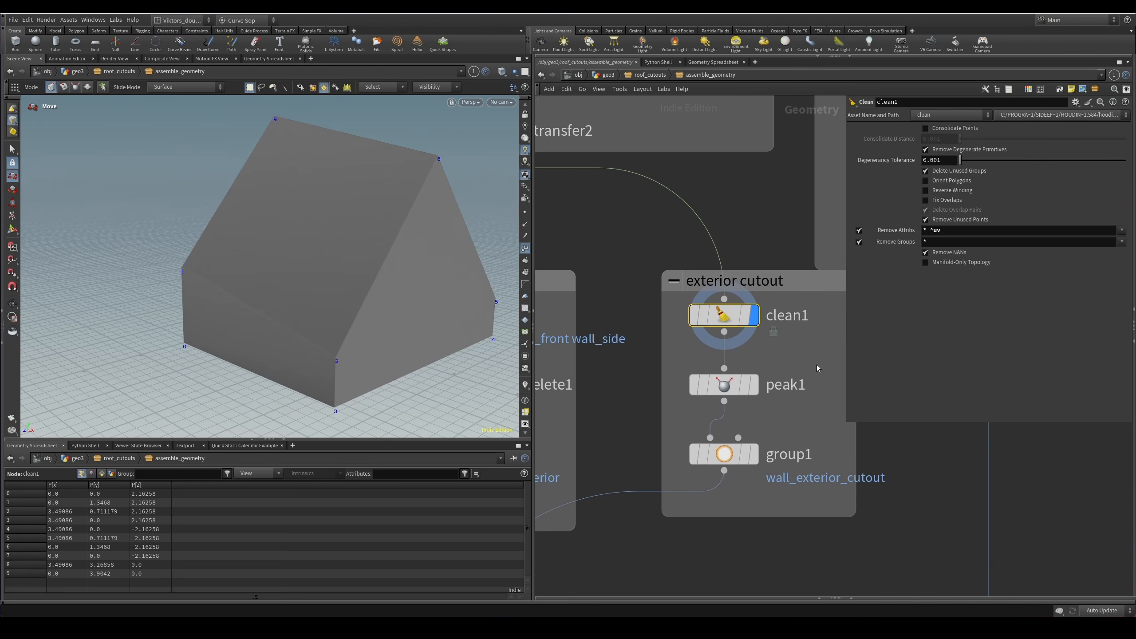
pyautogui.click(754, 384)
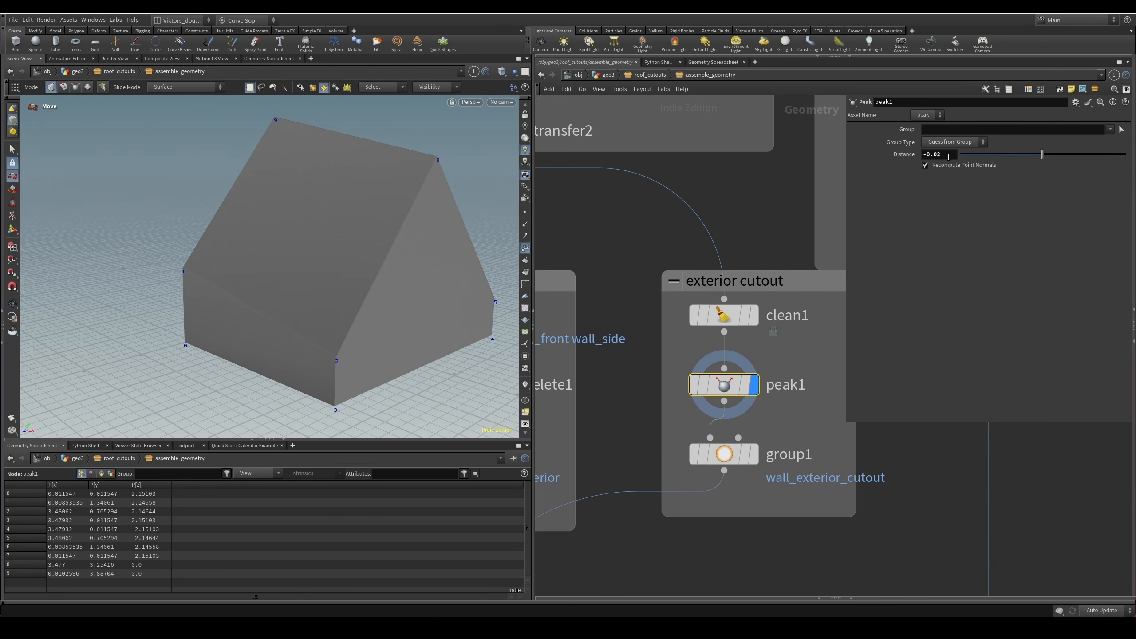
pyautogui.press('Escape')
pyautogui.scroll(2, 444, 350)
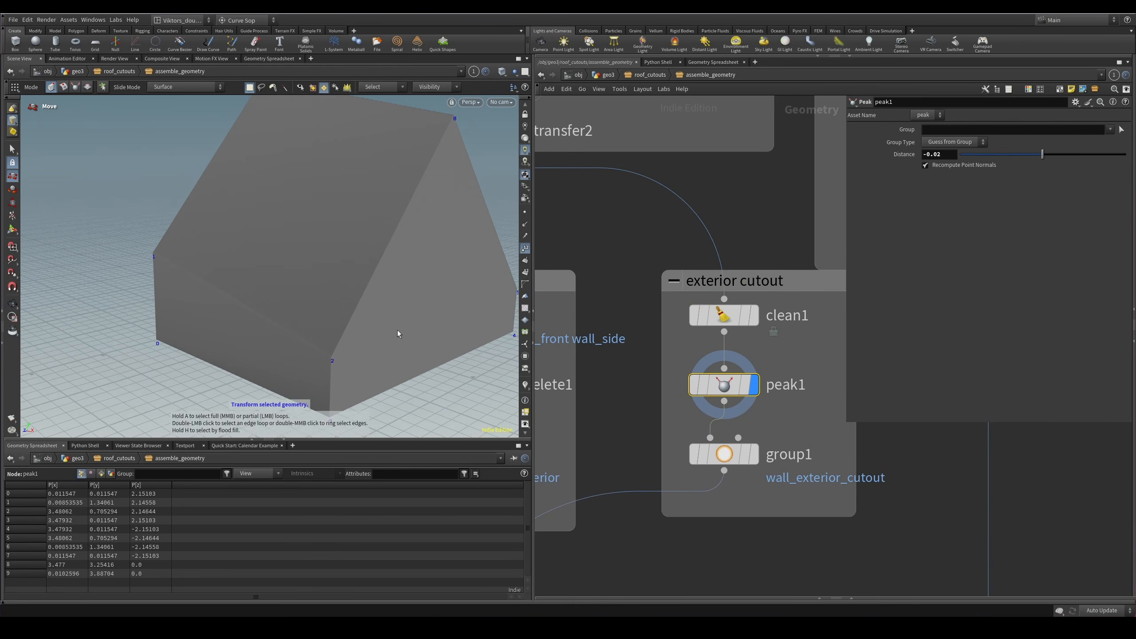
pyautogui.scroll(1, 305, 353)
pyautogui.keyDown('alt'); pyautogui.moveTo(306, 353); pyautogui.dragTo(381, 362); pyautogui.keyUp('alt')
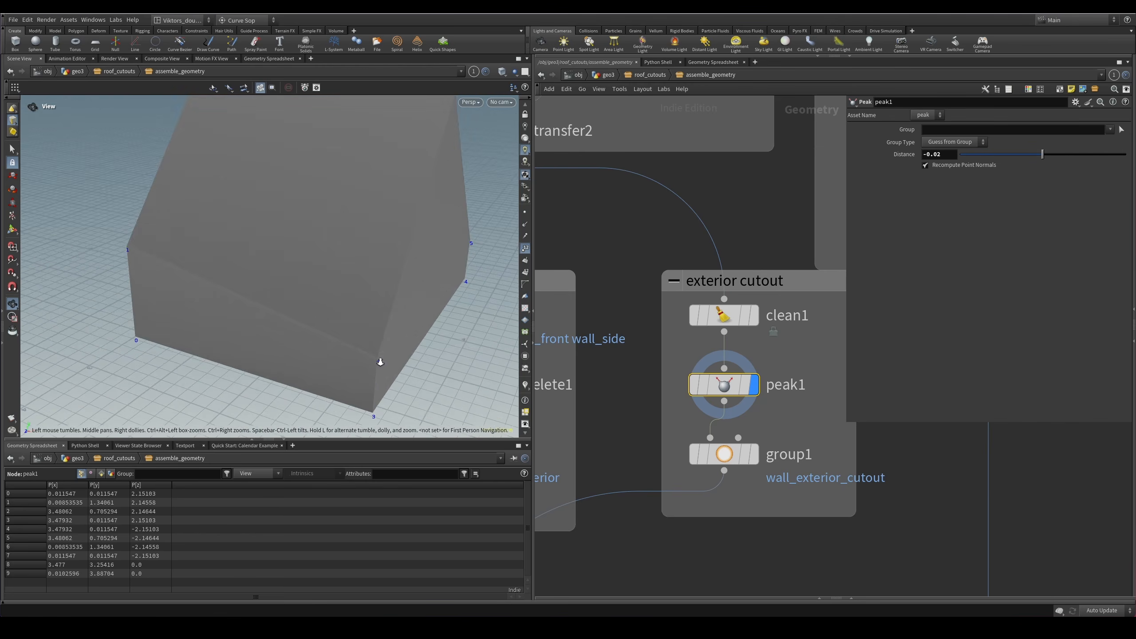
# Compare the peaked cutout volume with the geometry of an upstream node, and return to peak1.
pyautogui.scroll(-3, 380, 362)
pyautogui.moveTo(638, 270); pyautogui.dragTo(835, 378, button='middle')
pyautogui.click(679, 239)
pyautogui.moveTo(693, 339); pyautogui.dragTo(542, 243, button='middle')
pyautogui.scroll(-1, 557, 249)
pyautogui.scroll(2, 744, 373)
pyautogui.click(740, 366)
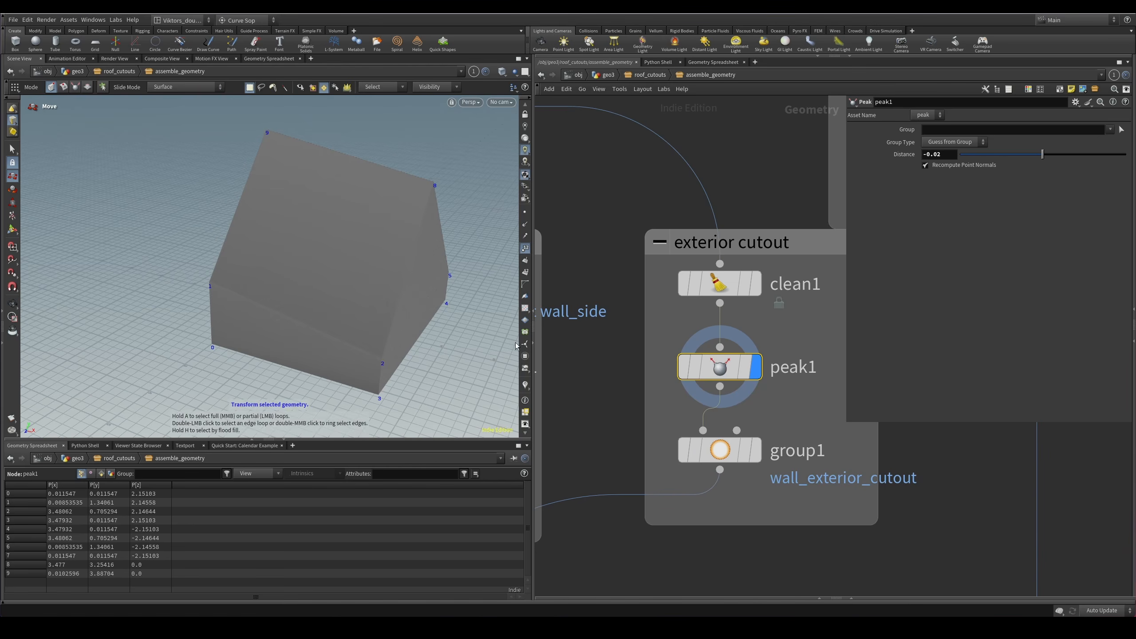
# Examine a lower wall corner of the peak1 volume up close in wireframe and shaded display.
pyautogui.keyDown('alt'); pyautogui.moveTo(225, 326); pyautogui.dragTo(312, 333); pyautogui.keyUp('alt')
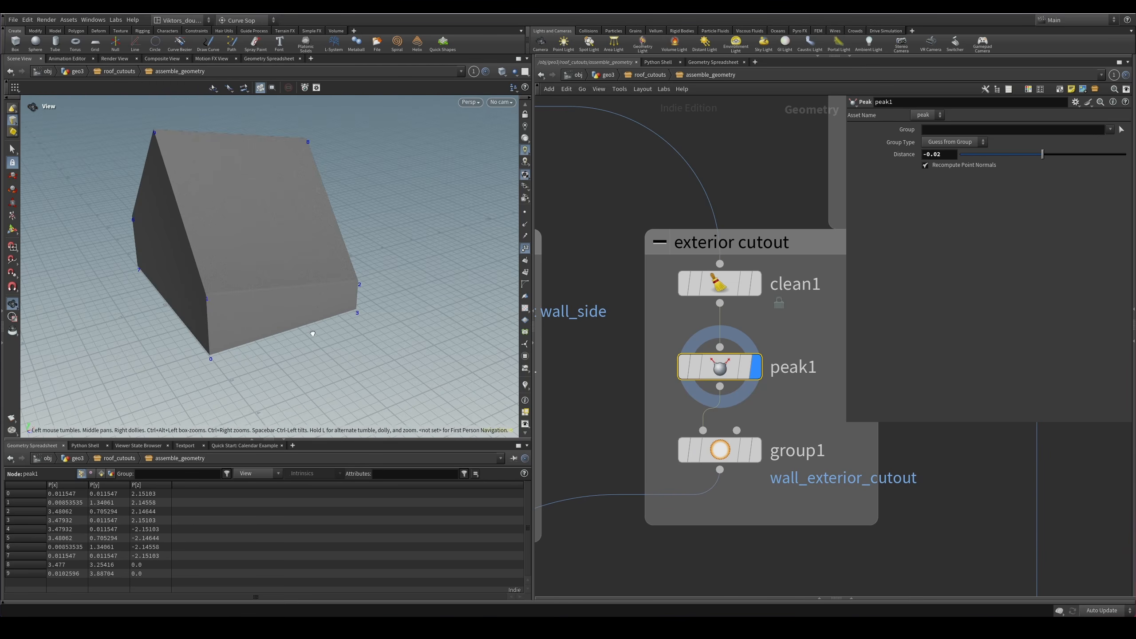
pyautogui.keyDown('alt'); pyautogui.moveTo(206, 296); pyautogui.dragTo(387, 269, button='right'); pyautogui.keyUp('alt')
pyautogui.keyDown('alt'); pyautogui.moveTo(269, 388); pyautogui.dragTo(325, 338, button='middle'); pyautogui.keyUp('alt')
pyautogui.press('w')
pyautogui.moveTo(325, 338)
pyautogui.keyDown('alt'); pyautogui.mouseDown()
pyautogui.moveTo(343, 358)
pyautogui.moveTo(336, 363)
pyautogui.moveTo(326, 336)
pyautogui.moveTo(315, 350)
pyautogui.moveTo(336, 356)
pyautogui.moveTo(279, 317)
pyautogui.moveTo(301, 360)
pyautogui.moveTo(362, 378)
pyautogui.mouseUp(); pyautogui.keyUp('alt')
pyautogui.press('w')
pyautogui.hotkey('shift', 'w')
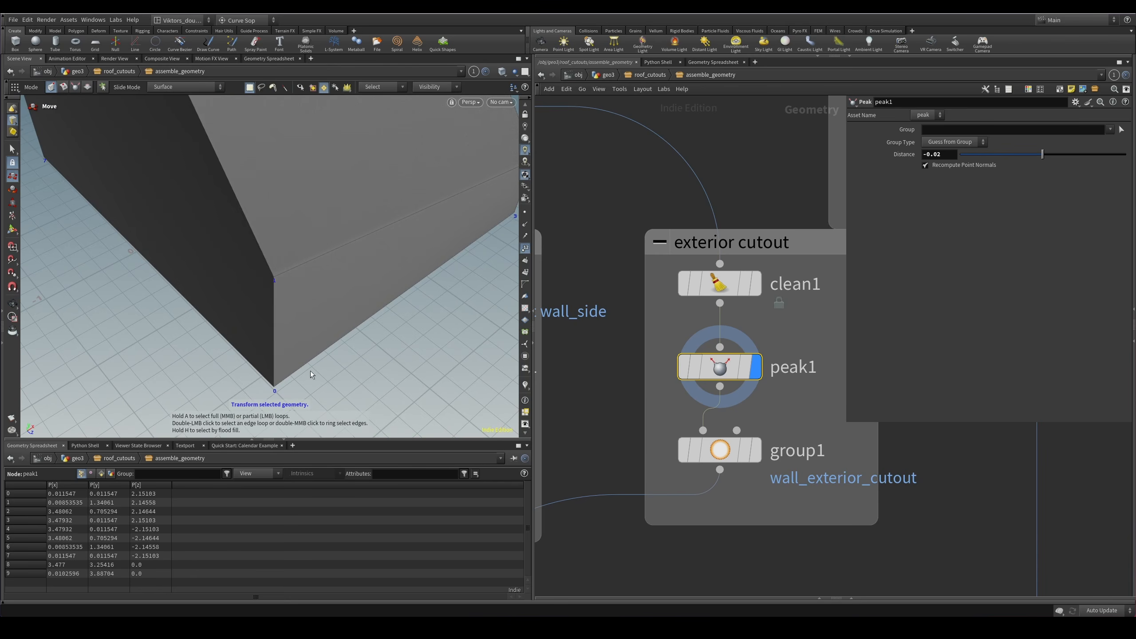
# Display group3 in the walls section and review the wall_exterior surfaces.
pyautogui.scroll(-2, 601, 391)
pyautogui.moveTo(601, 391); pyautogui.dragTo(769, 325, button='middle')
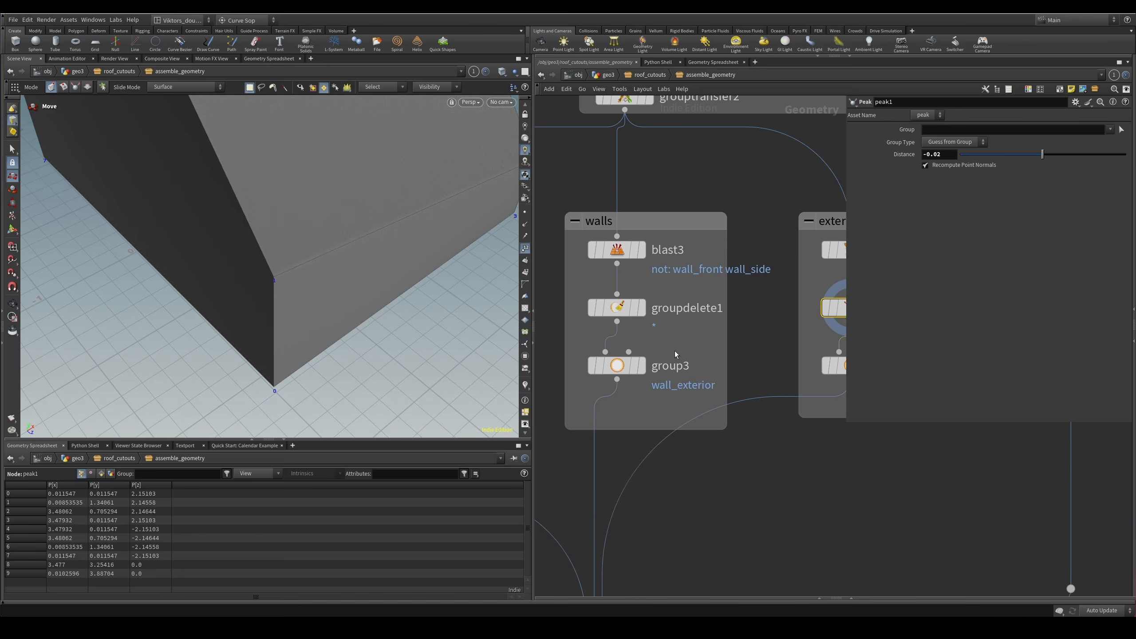
pyautogui.click(643, 365)
pyautogui.moveTo(215, 232); pyautogui.dragTo(361, 309)
pyautogui.press('t')
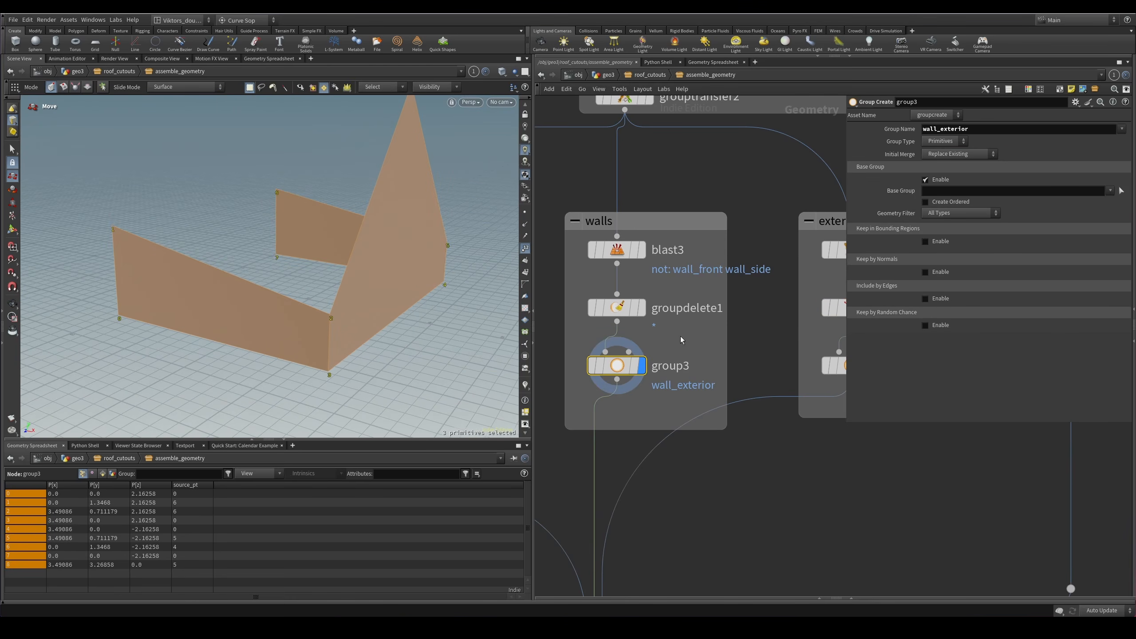
# Display group1 in the exterior cutout section and review the wall_exterior_cutout primitive group on the closed volume.
pyautogui.moveTo(772, 347); pyautogui.dragTo(750, 359, button='middle')
pyautogui.click(740, 358)
pyautogui.press('r')
pyautogui.keyDown('alt'); pyautogui.moveTo(367, 318); pyautogui.dragTo(447, 354); pyautogui.keyUp('alt')
pyautogui.press('t')
pyautogui.press('3')
pyautogui.press('Escape')
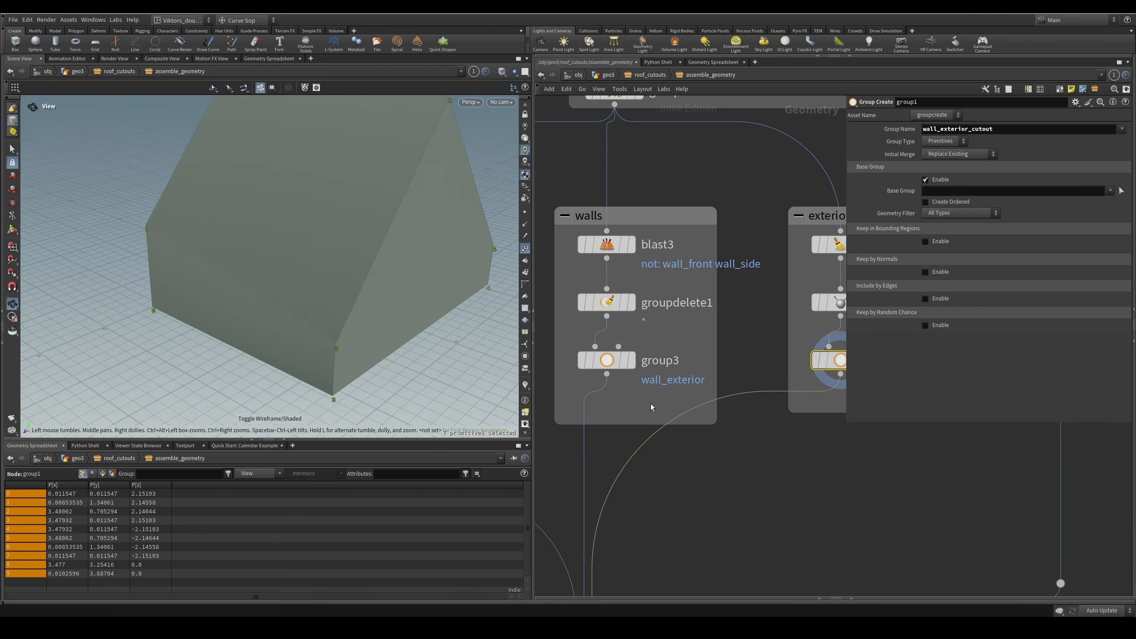
# Display the assembled dormer with roof and window, and examine its front from a low angle in wireframe and shaded modes.
pyautogui.moveTo(895, 428); pyautogui.dragTo(756, 431, button='middle')
pyautogui.press('r')
pyautogui.keyDown('alt'); pyautogui.moveTo(371, 327); pyautogui.dragTo(294, 231); pyautogui.keyUp('alt')
pyautogui.keyDown('alt'); pyautogui.moveTo(294, 231); pyautogui.dragTo(370, 354, button='right'); pyautogui.keyUp('alt')
pyautogui.hotkey('shift', 'w')
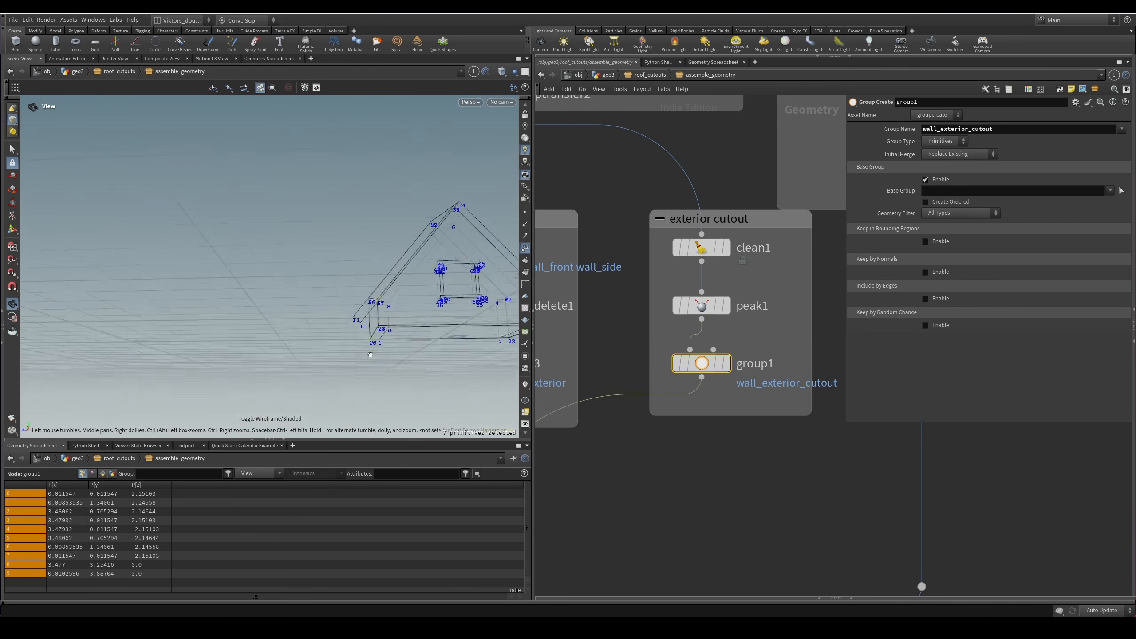
pyautogui.hotkey('shift', 'w')
pyautogui.keyDown('alt'); pyautogui.moveTo(371, 355); pyautogui.dragTo(387, 351); pyautogui.keyUp('alt')
pyautogui.scroll(-1, 698, 418)
pyautogui.moveTo(743, 368)
pyautogui.mouseDown(button='middle')
pyautogui.moveTo(697, 418)
pyautogui.moveTo(708, 380)
pyautogui.mouseUp(button='middle')
pyautogui.scroll(3, 690, 333)
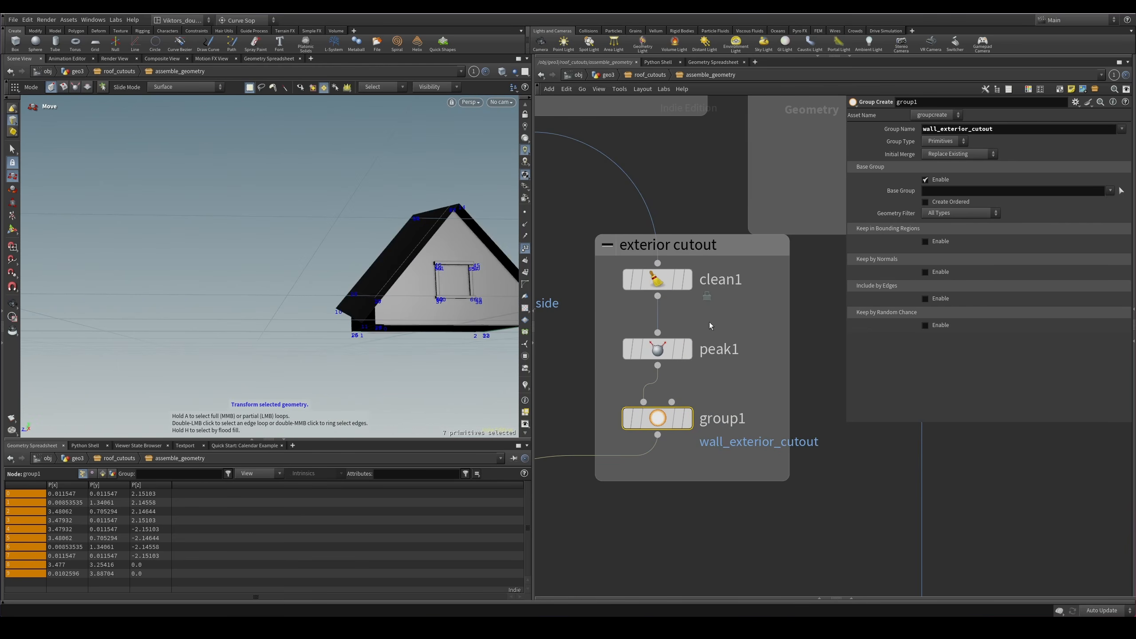
# Look over the exterior cutout nodes and the surrounding network, viewing the roof geometry from another angle.
pyautogui.moveTo(750, 320); pyautogui.dragTo(801, 383, button='middle')
pyautogui.moveTo(759, 318); pyautogui.dragTo(741, 318)
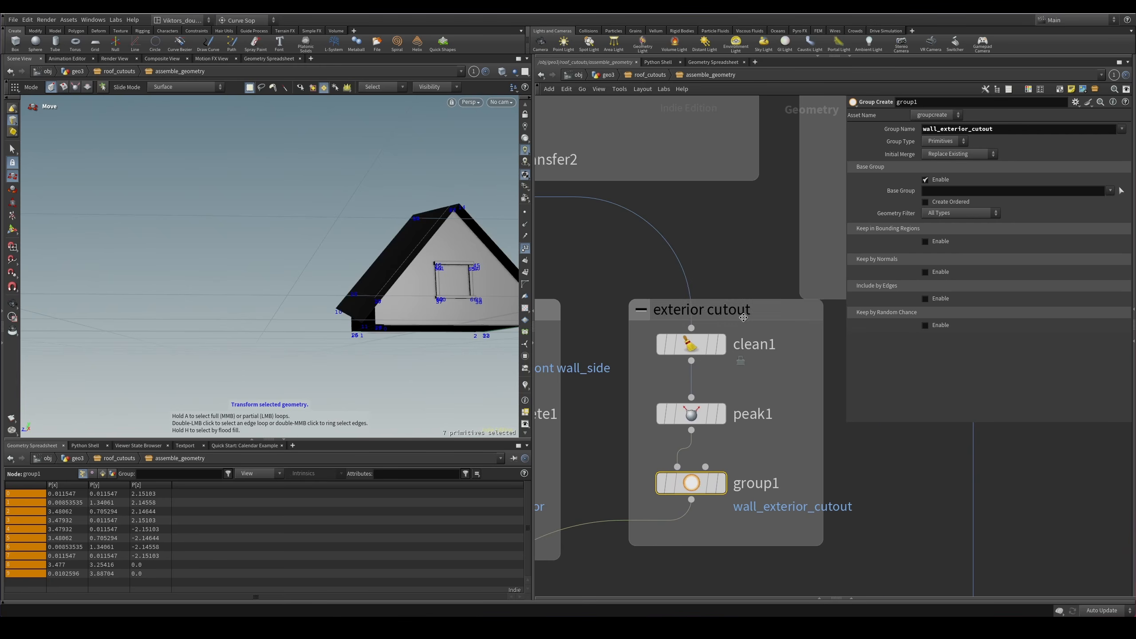
pyautogui.moveTo(831, 389); pyautogui.dragTo(710, 416, button='middle')
pyautogui.scroll(-2, 710, 416)
pyautogui.scroll(-2, 710, 416)
pyautogui.moveTo(698, 323); pyautogui.dragTo(708, 323)
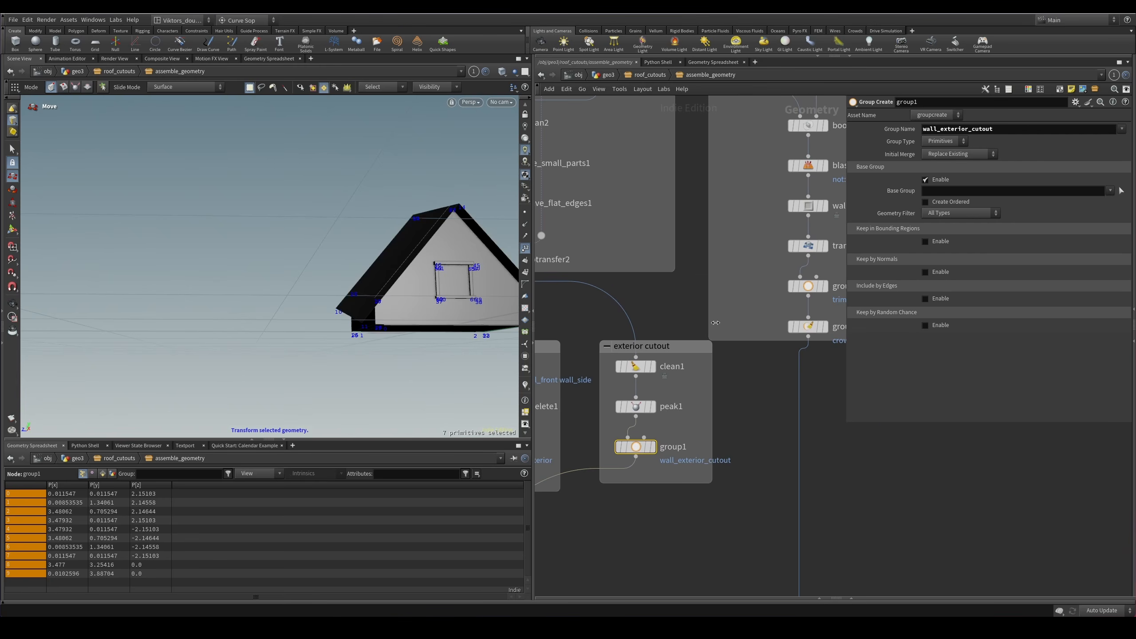
pyautogui.keyDown('alt'); pyautogui.moveTo(420, 313); pyautogui.dragTo(451, 358); pyautogui.keyUp('alt')
pyautogui.scroll(2, 686, 415)
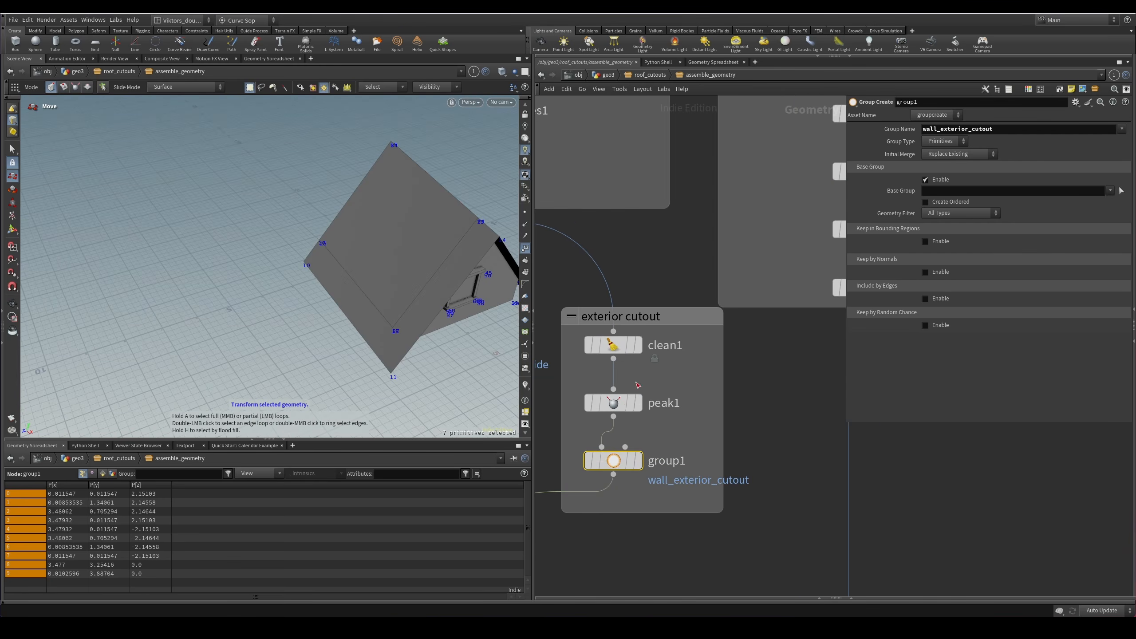
pyautogui.scroll(-3, 668, 574)
pyautogui.scroll(4, 696, 301)
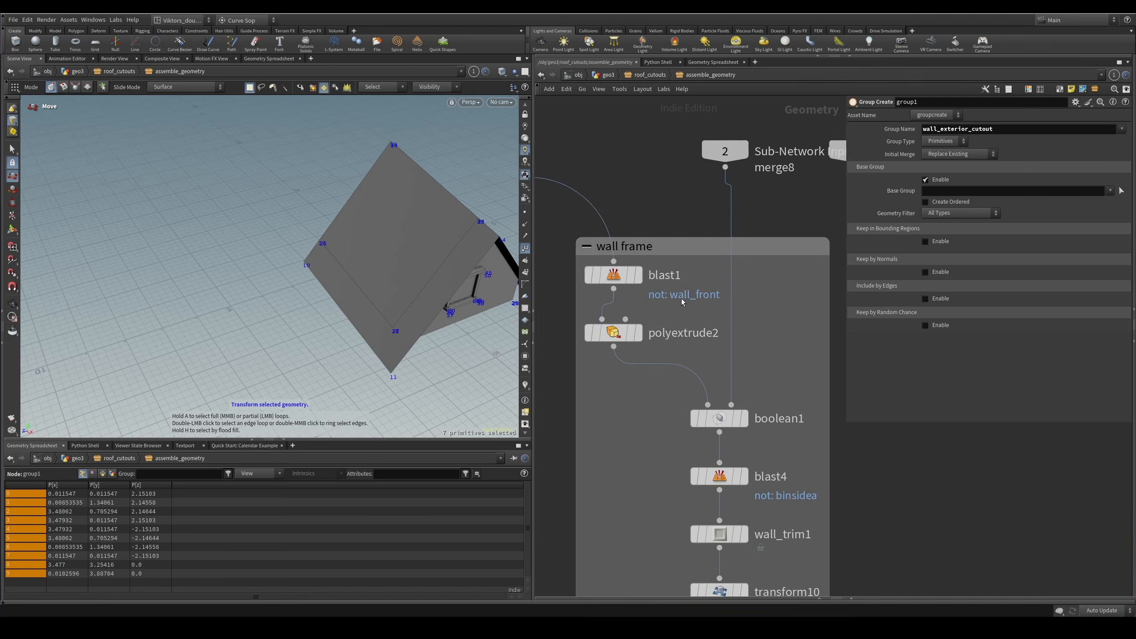
# Display the outputs of blast1 and groupdelete2 in the wall frame box, framing the window trim geometry.
pyautogui.moveTo(682, 299); pyautogui.dragTo(702, 323, button='middle')
pyautogui.click(657, 299)
pyautogui.scroll(-2, 655, 488)
pyautogui.moveTo(654, 492); pyautogui.dragTo(676, 342, button='middle')
pyautogui.moveTo(701, 510); pyautogui.dragTo(697, 457, button='middle')
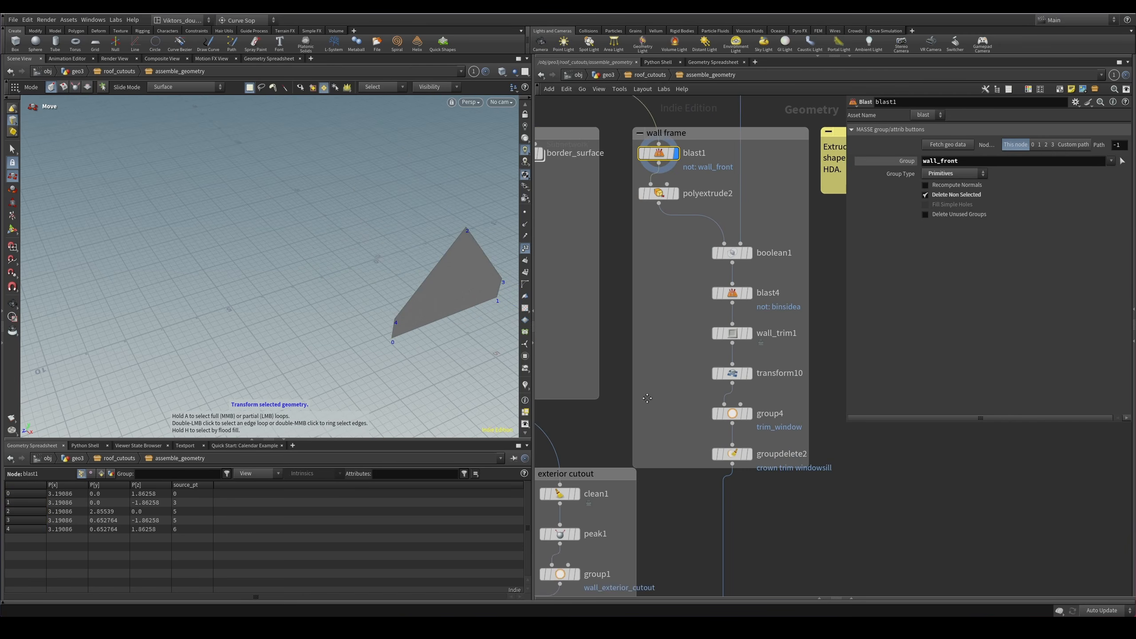
pyautogui.scroll(3, 697, 456)
pyautogui.click(786, 453)
pyautogui.hotkey('space', 'f')
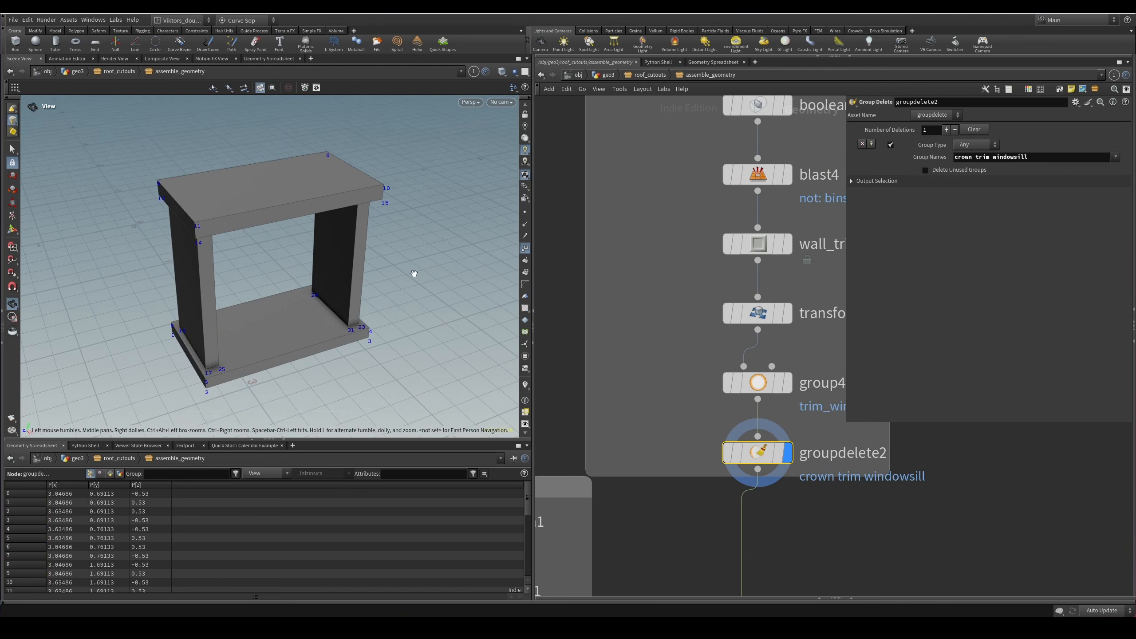
# Rename the wall frame network box to "window trim".
pyautogui.scroll(-5, 589, 372)
pyautogui.scroll(4, 698, 298)
pyautogui.doubleClick(711, 298)
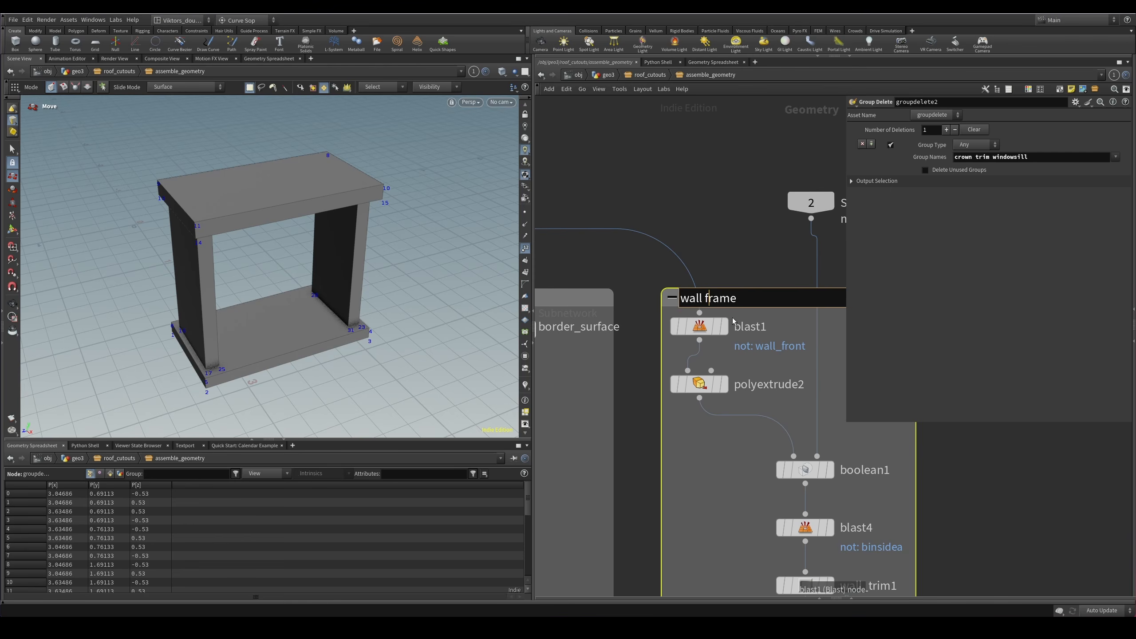
pyautogui.moveTo(732, 325)
pyautogui.write('window')
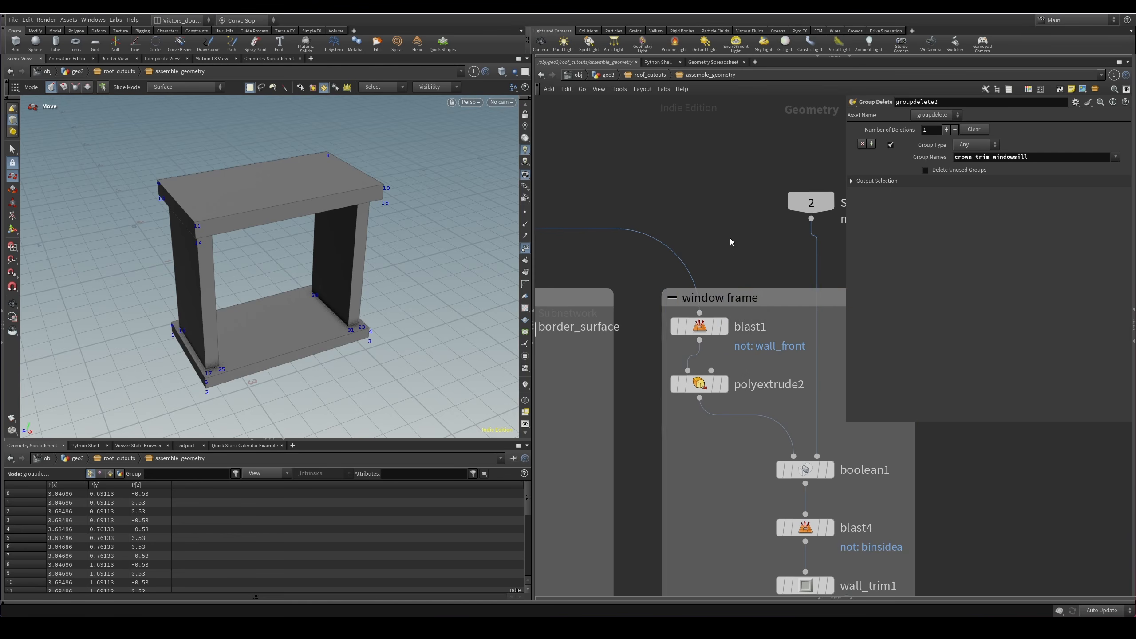
pyautogui.click(755, 298)
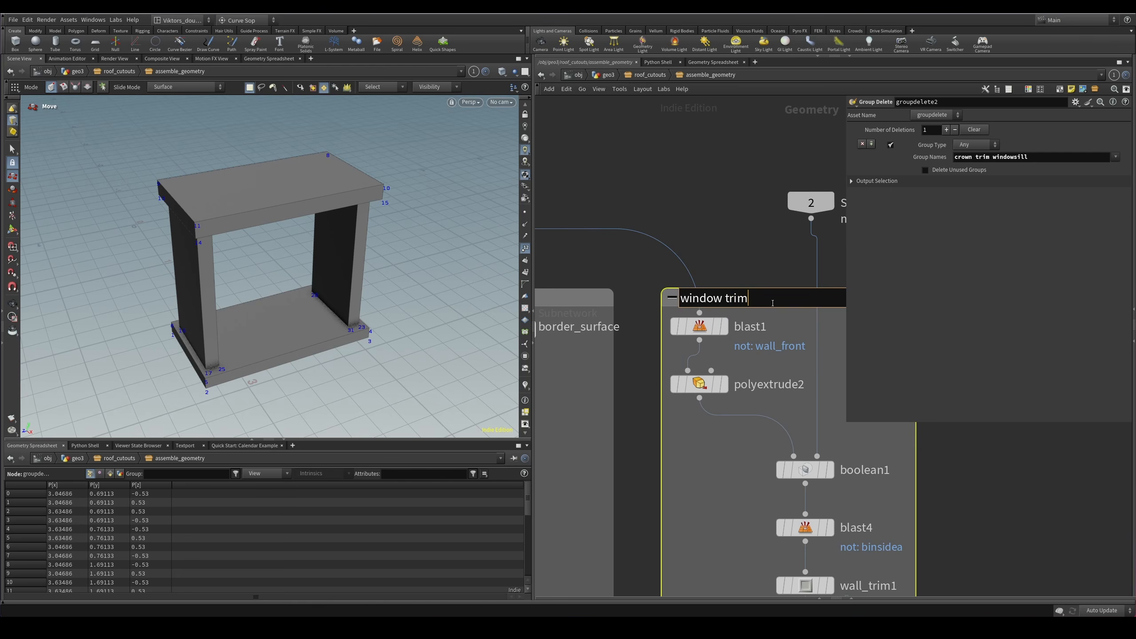
pyautogui.write('trim')
pyautogui.press('Return')
# Display blast1's output and examine the isolated wall_front polygon.
pyautogui.click(723, 326)
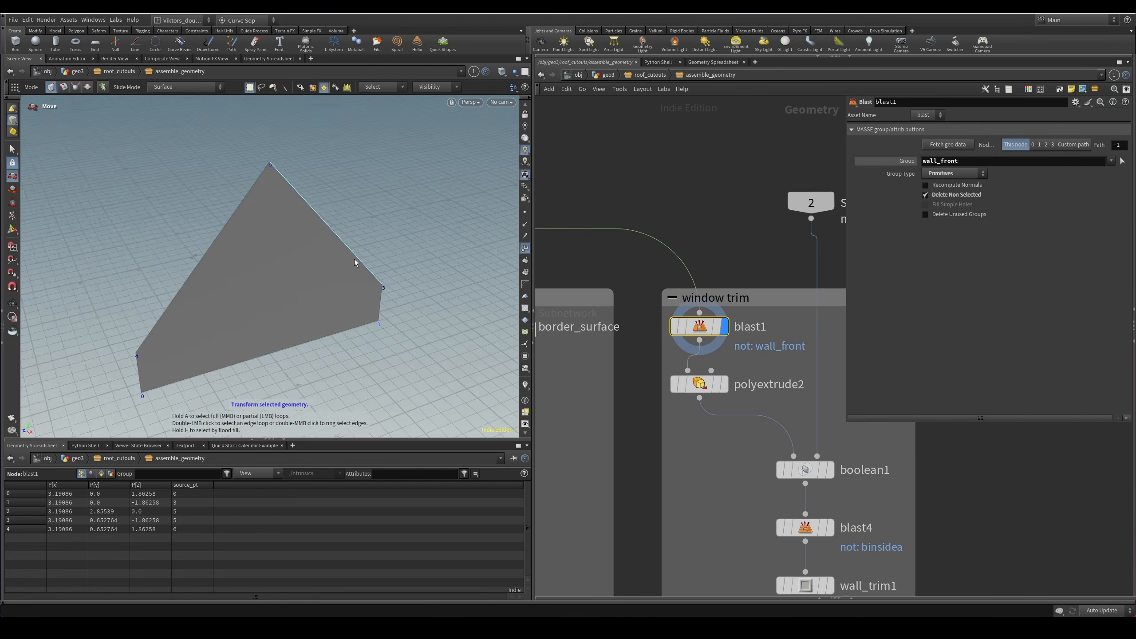
pyautogui.press('Escape')
pyautogui.moveTo(355, 260); pyautogui.dragTo(263, 285)
pyautogui.press('t')
pyautogui.scroll(2, 790, 357)
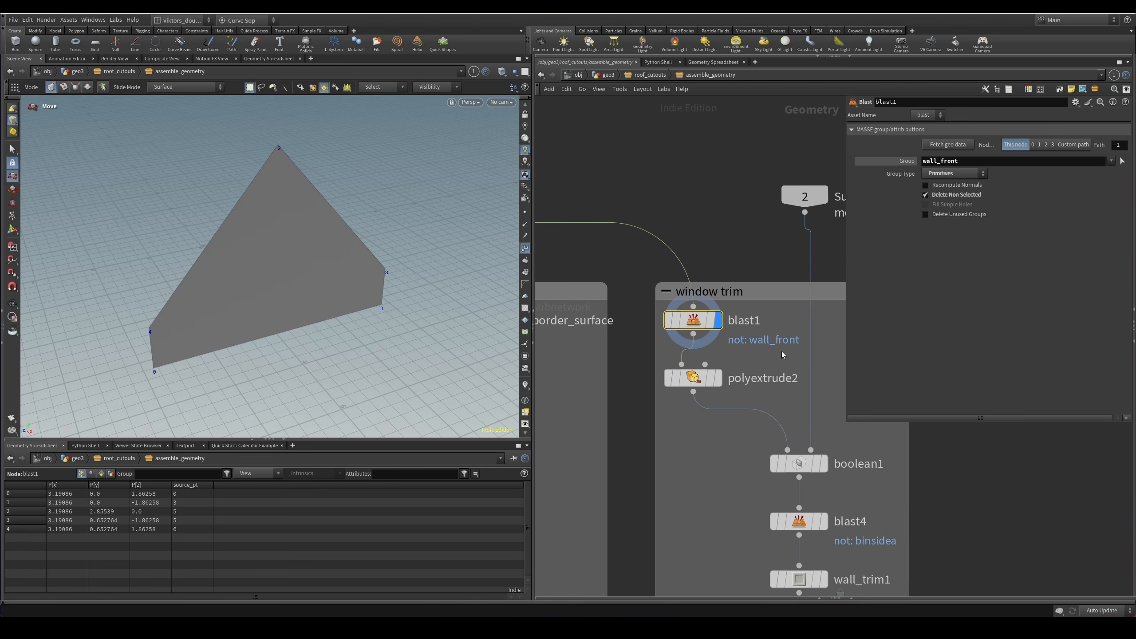
# Display polyextrude2's output and check the evaluated value of its extrusion distance.
pyautogui.click(705, 383)
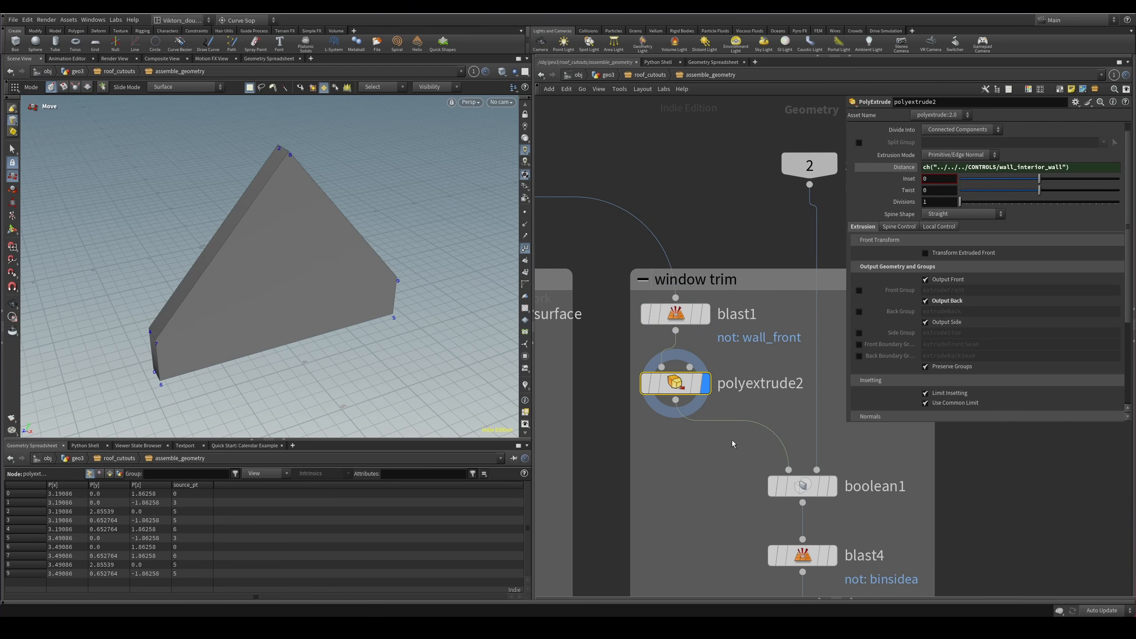
pyautogui.keyDown('ctrl'); pyautogui.keyDown('shift'); pyautogui.click(898, 168); pyautogui.keyUp('shift'); pyautogui.keyUp('ctrl')
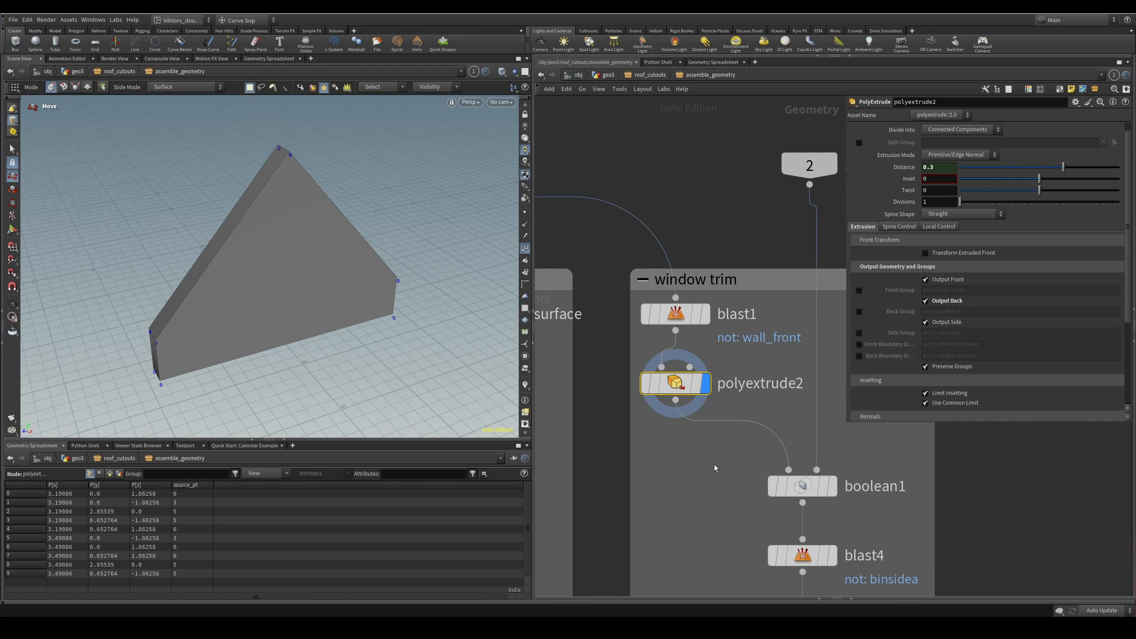
pyautogui.keyDown('alt'); pyautogui.moveTo(329, 333); pyautogui.dragTo(266, 353); pyautogui.keyUp('alt')
# Display boolean1's result and trace its second input back to merge8.
pyautogui.moveTo(704, 462); pyautogui.dragTo(647, 380, button='middle')
pyautogui.click(777, 405)
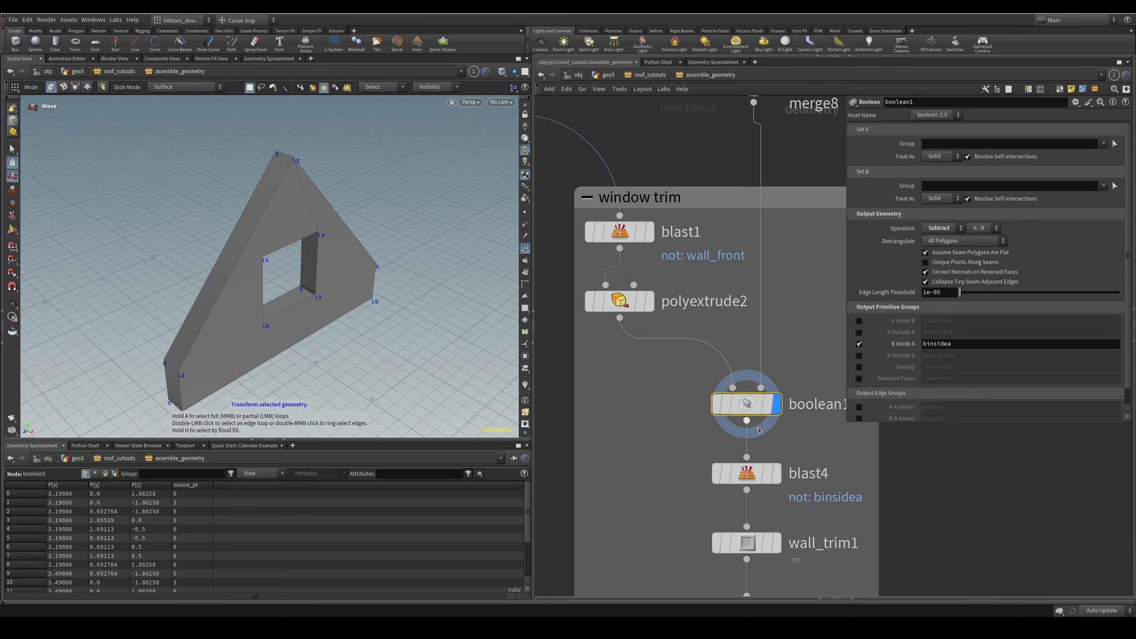
pyautogui.moveTo(759, 430); pyautogui.dragTo(646, 484, button='middle')
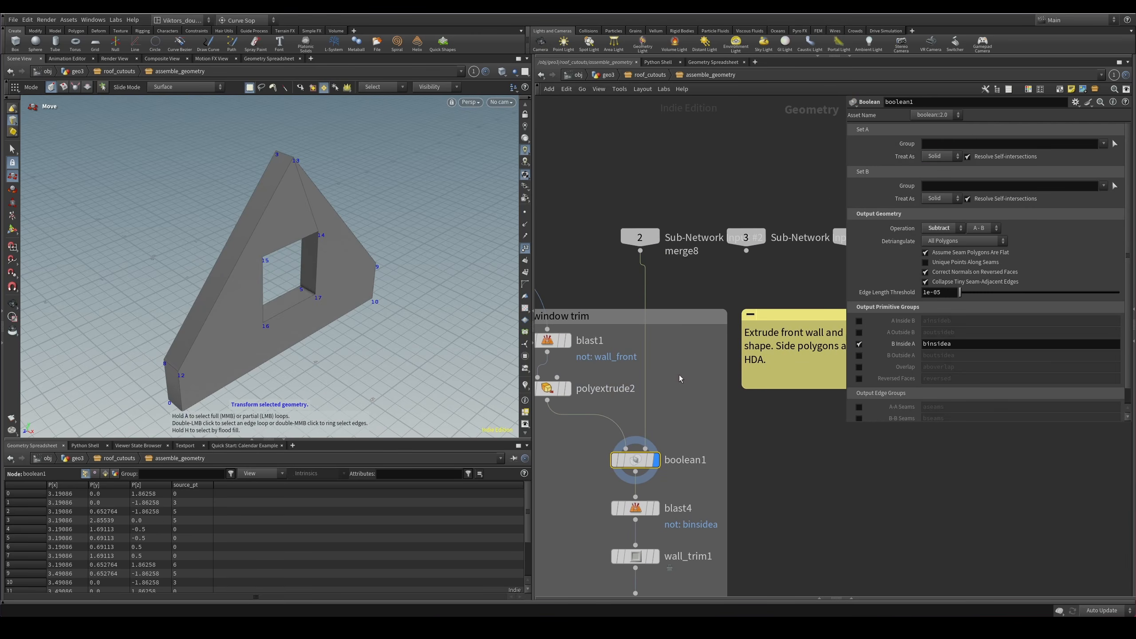
# Go up to the roof_cutouts network and inspect box4, the source of the merge8 cutout input.
pyautogui.click(643, 77)
pyautogui.moveTo(832, 317); pyautogui.dragTo(714, 347, button='middle')
pyautogui.scroll(-3, 702, 390)
pyautogui.scroll(2, 775, 298)
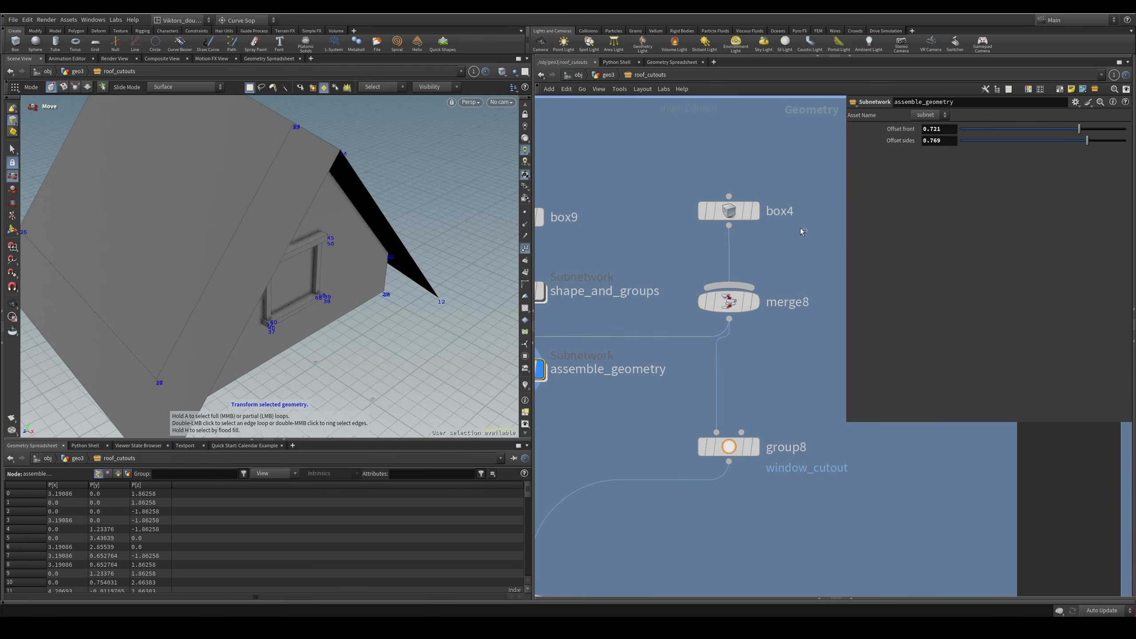
pyautogui.click(756, 211)
pyautogui.keyDown('alt'); pyautogui.moveTo(393, 315); pyautogui.dragTo(413, 351); pyautogui.keyUp('alt')
pyautogui.moveTo(803, 358); pyautogui.dragTo(814, 314, button='middle')
pyautogui.moveTo(807, 174); pyautogui.dragTo(828, 274, button='middle')
pyautogui.scroll(-2, 765, 252)
# Reenter the assemble_geometry subnetwork and display blast4's output, limited to the binsidea group.
pyautogui.click(575, 371)
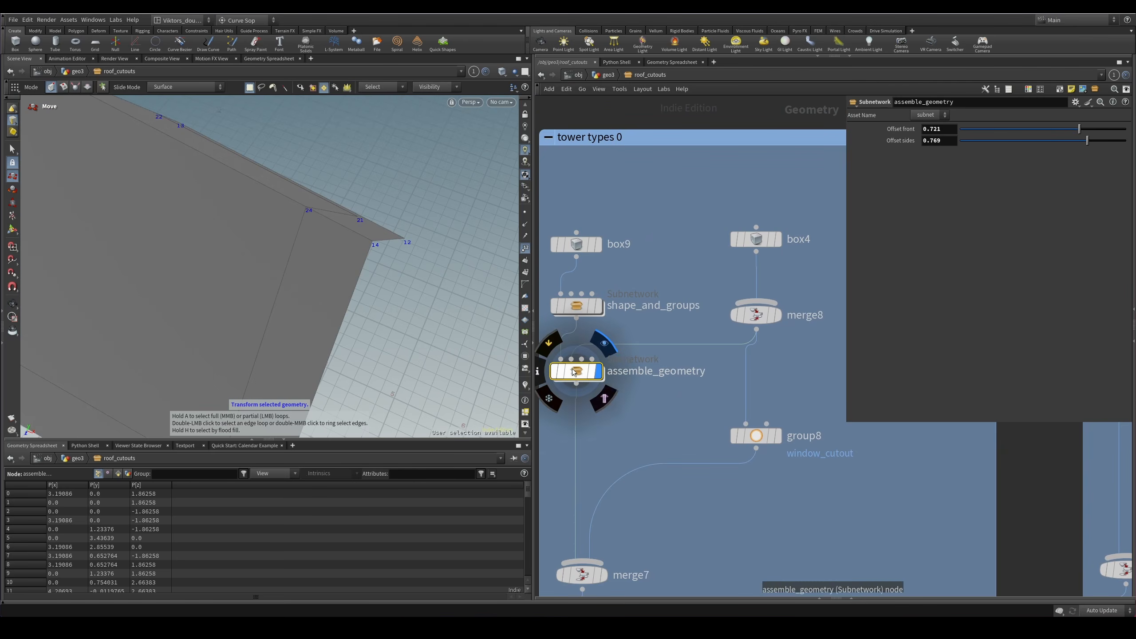
pyautogui.doubleClick(575, 371)
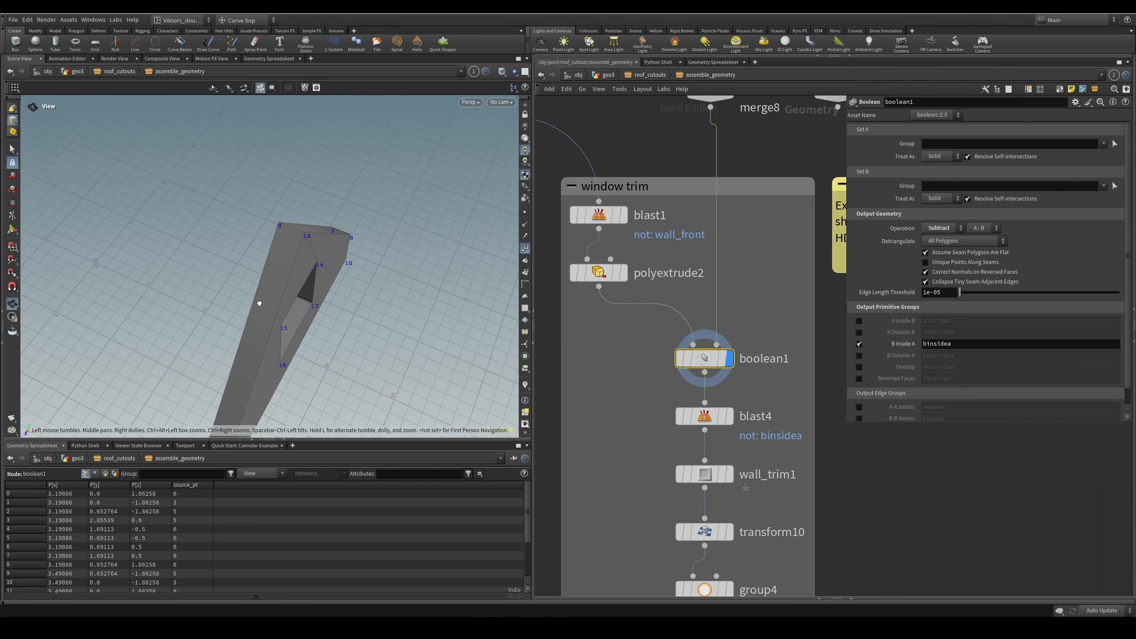
pyautogui.keyDown('alt'); pyautogui.moveTo(260, 303); pyautogui.dragTo(334, 253); pyautogui.keyUp('alt')
pyautogui.click(730, 416)
pyautogui.moveTo(621, 455); pyautogui.dragTo(628, 373, button='middle')
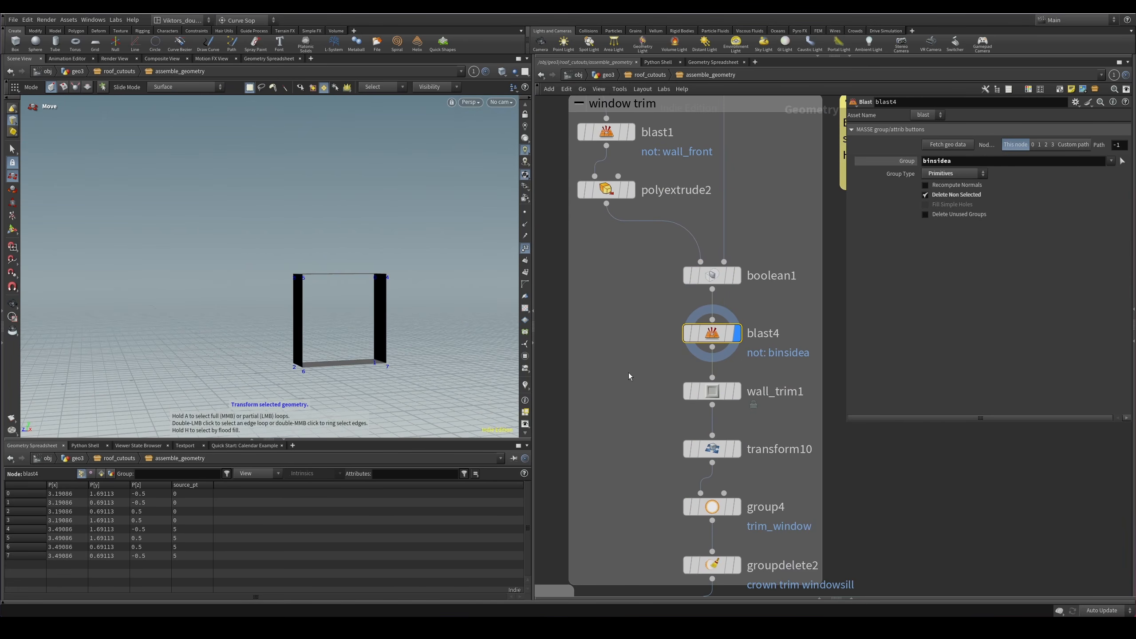
# Display wall_trim1's output and examine the generated window trim from several angles.
pyautogui.click(725, 390)
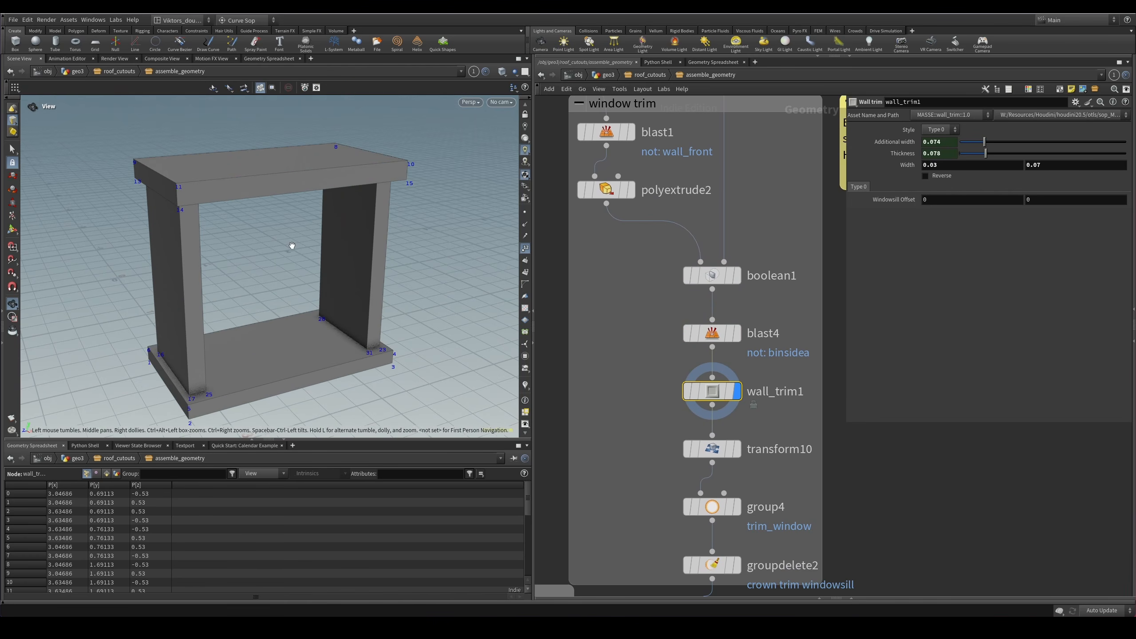
pyautogui.keyDown('alt'); pyautogui.moveTo(290, 244); pyautogui.dragTo(253, 337); pyautogui.keyUp('alt')
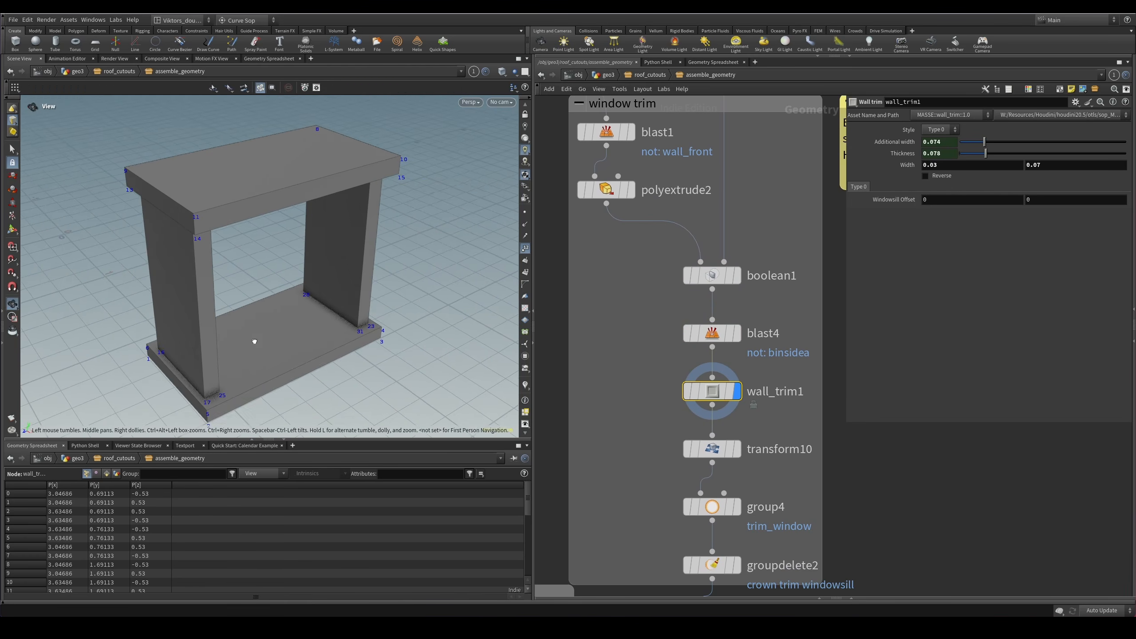
pyautogui.moveTo(629, 464); pyautogui.dragTo(584, 341, button='middle')
# Review transform10, group4 and groupdelete2 one by one, and return the display to wall_trim1.
pyautogui.click(684, 325)
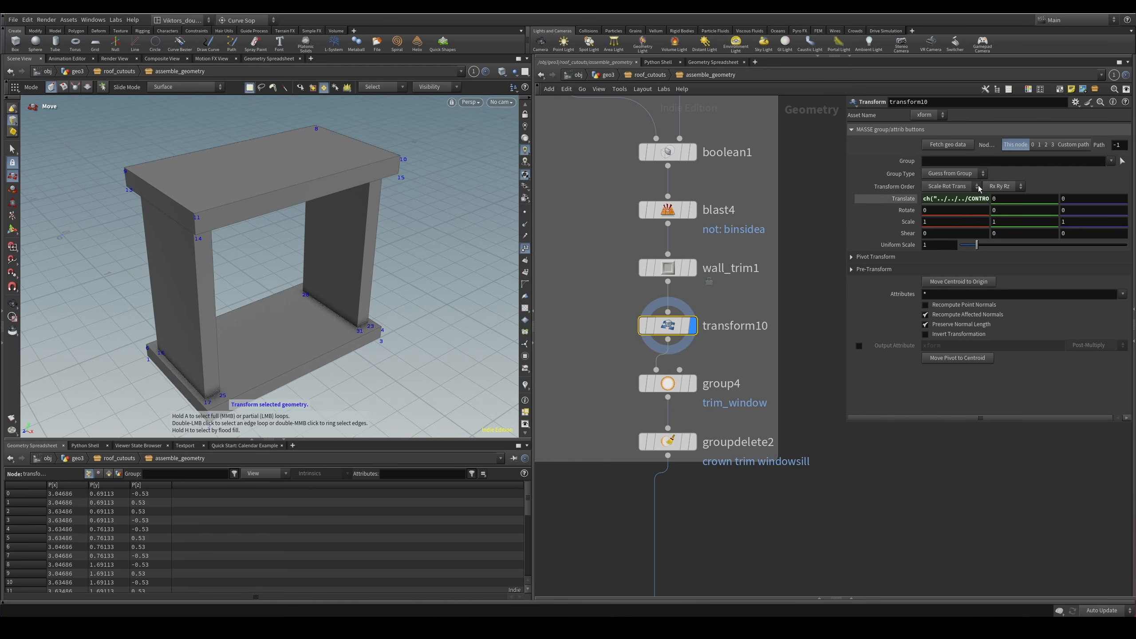
pyautogui.click(690, 383)
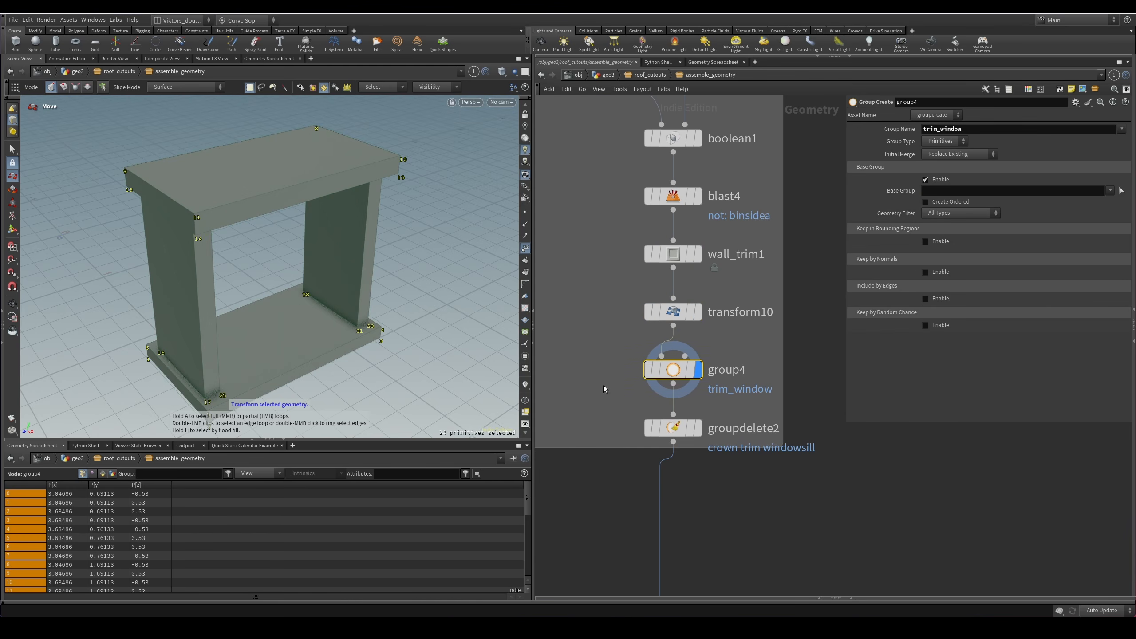
pyautogui.click(696, 428)
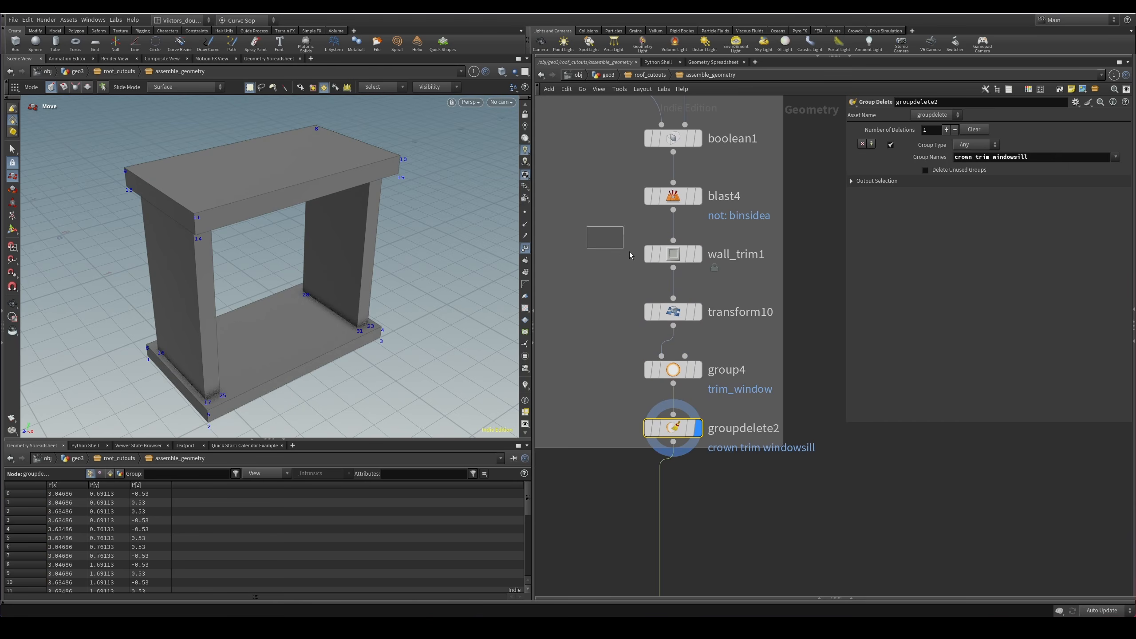
pyautogui.click(697, 254)
# Display merge1's combined geometry and inspect the whole roof cutout in wireframe.
pyautogui.moveTo(586, 439); pyautogui.dragTo(689, 368, button='middle')
pyautogui.scroll(-2, 688, 368)
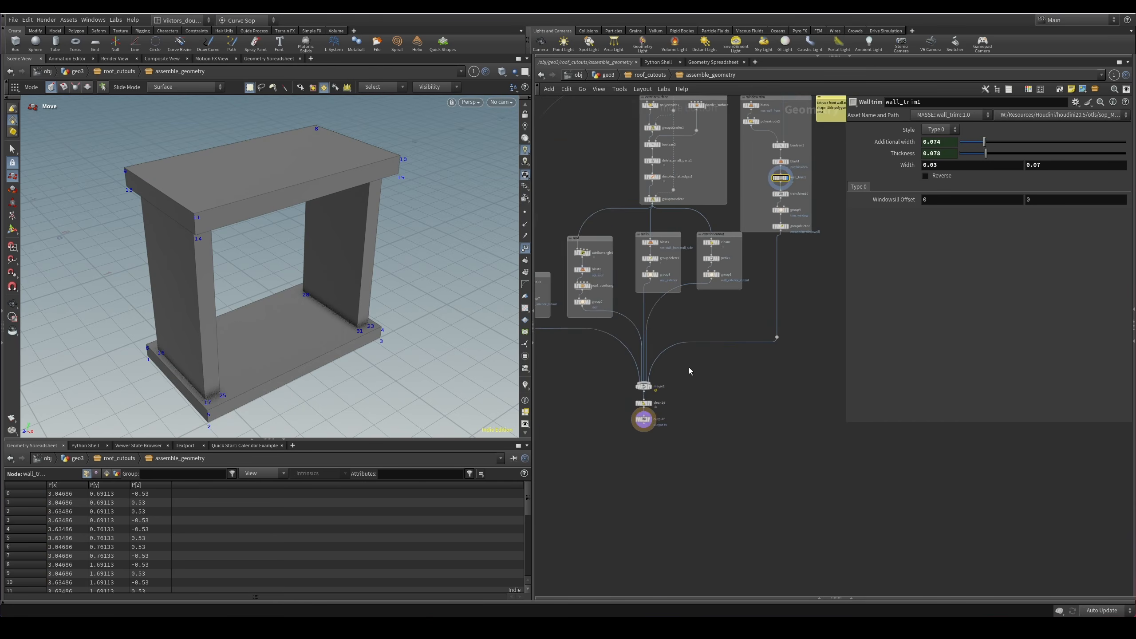
pyautogui.scroll(2, 675, 380)
pyautogui.moveTo(662, 380); pyautogui.dragTo(604, 399)
pyautogui.press('r')
pyautogui.scroll(-6, 305, 330)
pyautogui.keyDown('alt'); pyautogui.moveTo(305, 330); pyautogui.dragTo(245, 324); pyautogui.keyUp('alt')
pyautogui.hotkey('shift', 'w')
pyautogui.keyDown('alt'); pyautogui.moveTo(386, 388); pyautogui.dragTo(398, 380); pyautogui.keyUp('alt')
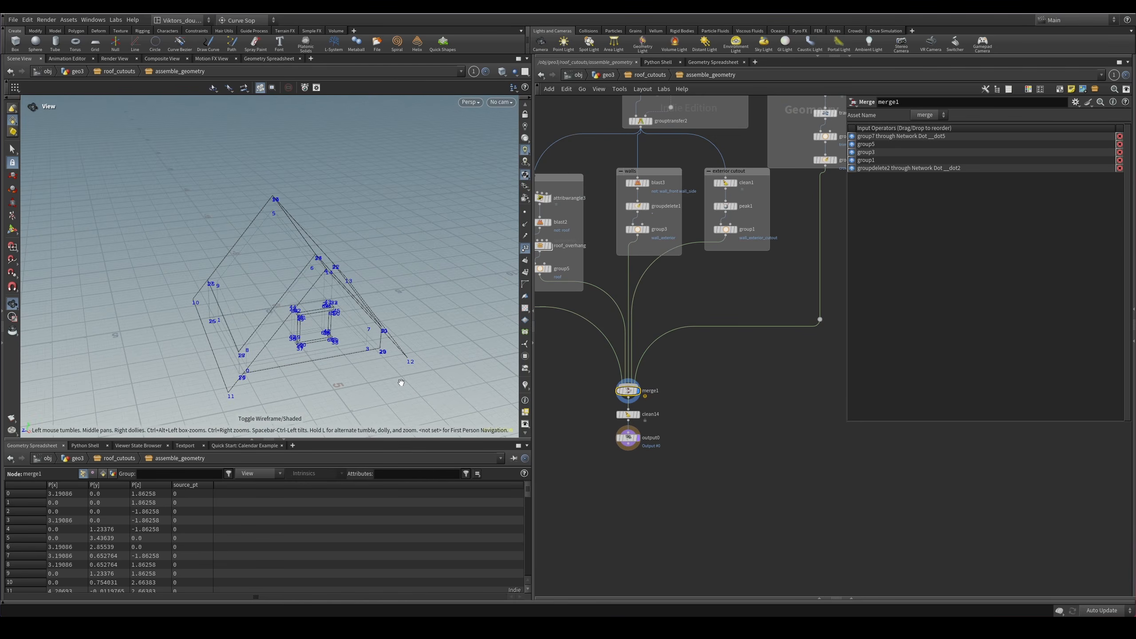
# Review clean14's settings and display output0 with shaded geometry.
pyautogui.scroll(5, 623, 391)
pyautogui.moveTo(622, 391); pyautogui.dragTo(645, 349, button='middle')
pyautogui.press('Down')
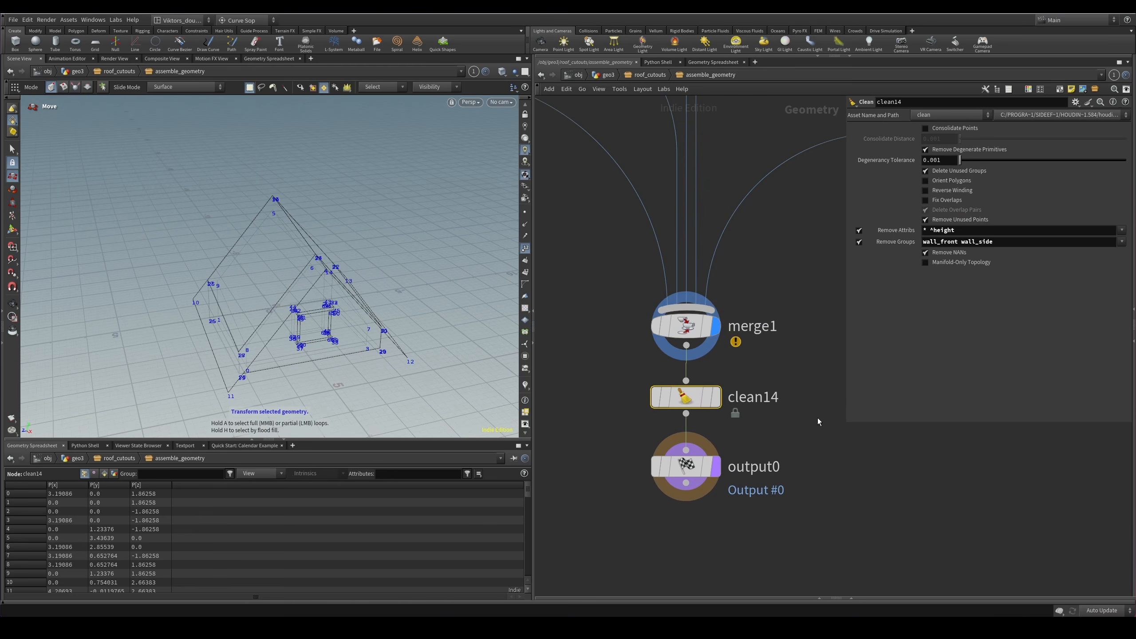
pyautogui.press('Down')
pyautogui.hotkey('shift', 'w')
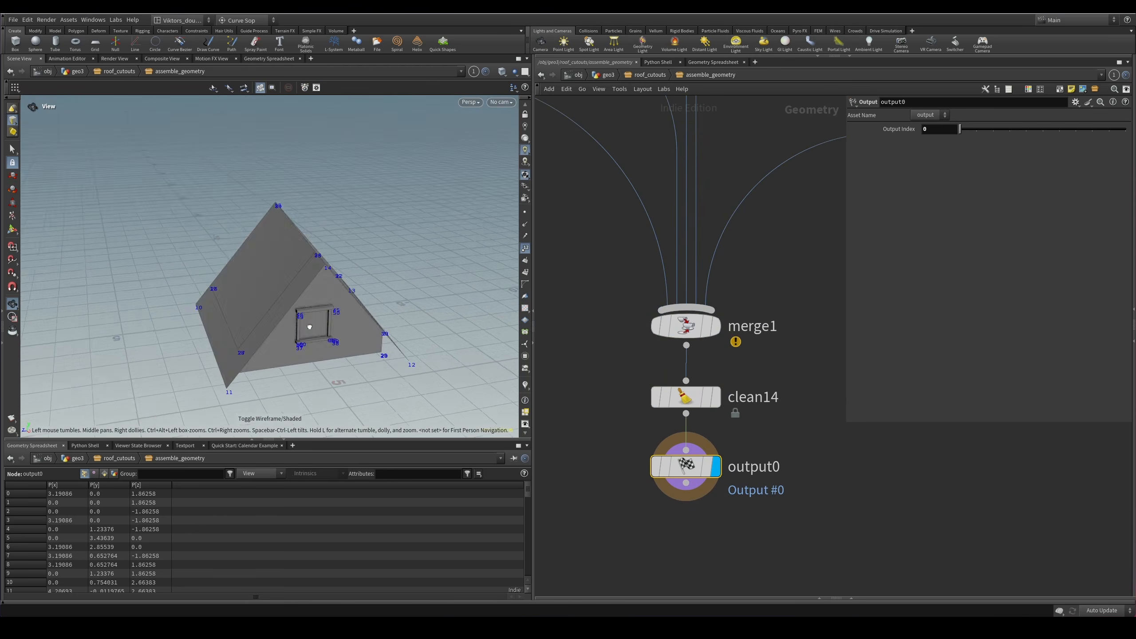
# Return to the roof_cutouts network and display box4, framing the box in the viewport.
pyautogui.scroll(3, 309, 324)
pyautogui.press('u')
pyautogui.moveTo(329, 300)
pyautogui.keyDown('alt'); pyautogui.mouseDown()
pyautogui.moveTo(322, 315)
pyautogui.moveTo(319, 304)
pyautogui.mouseUp(); pyautogui.keyUp('alt')
pyautogui.scroll(-2, 744, 374)
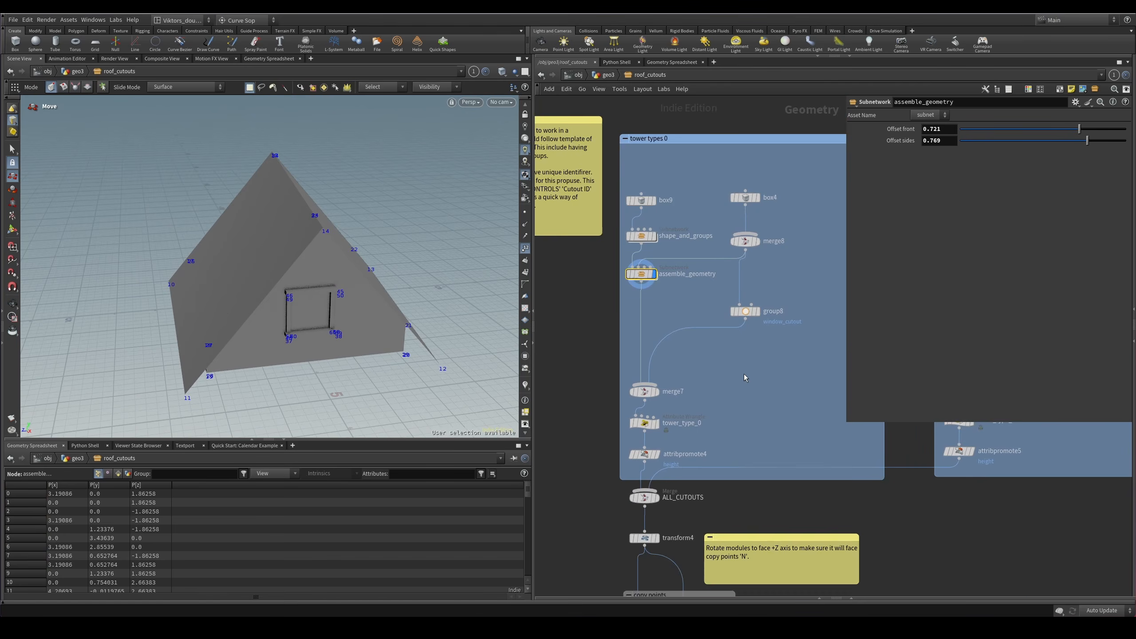
pyautogui.scroll(5, 742, 405)
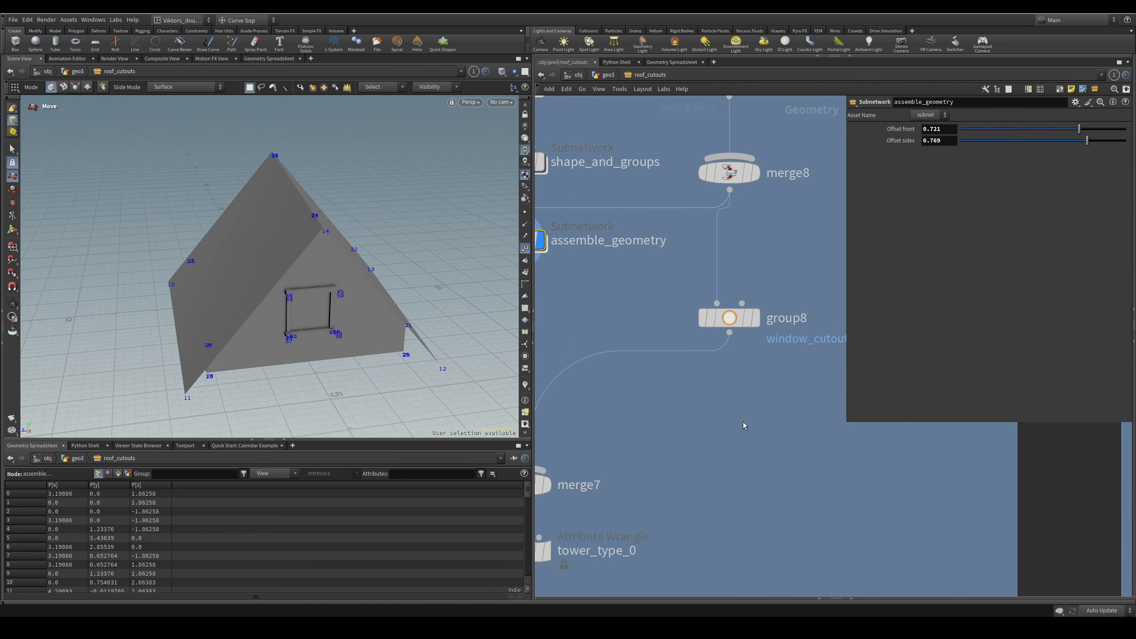
pyautogui.moveTo(788, 246); pyautogui.dragTo(751, 395, button='middle')
pyautogui.moveTo(762, 276); pyautogui.dragTo(702, 197)
pyautogui.press('r')
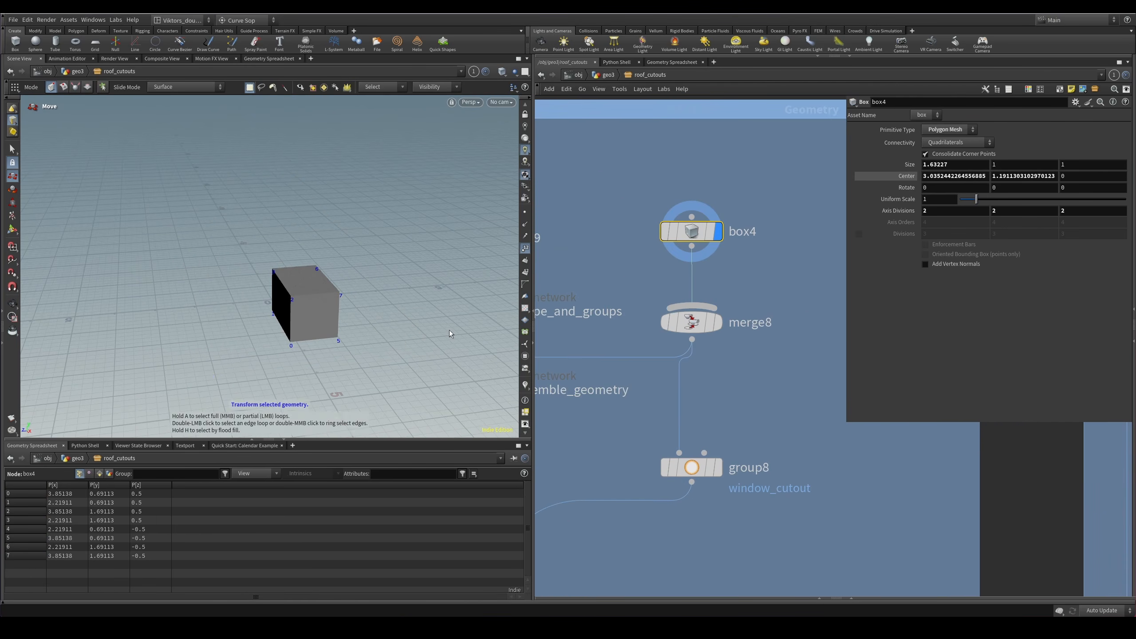
pyautogui.hotkey('space', 'g')
pyautogui.keyDown('alt'); pyautogui.moveTo(333, 290); pyautogui.dragTo(379, 297); pyautogui.keyUp('alt')
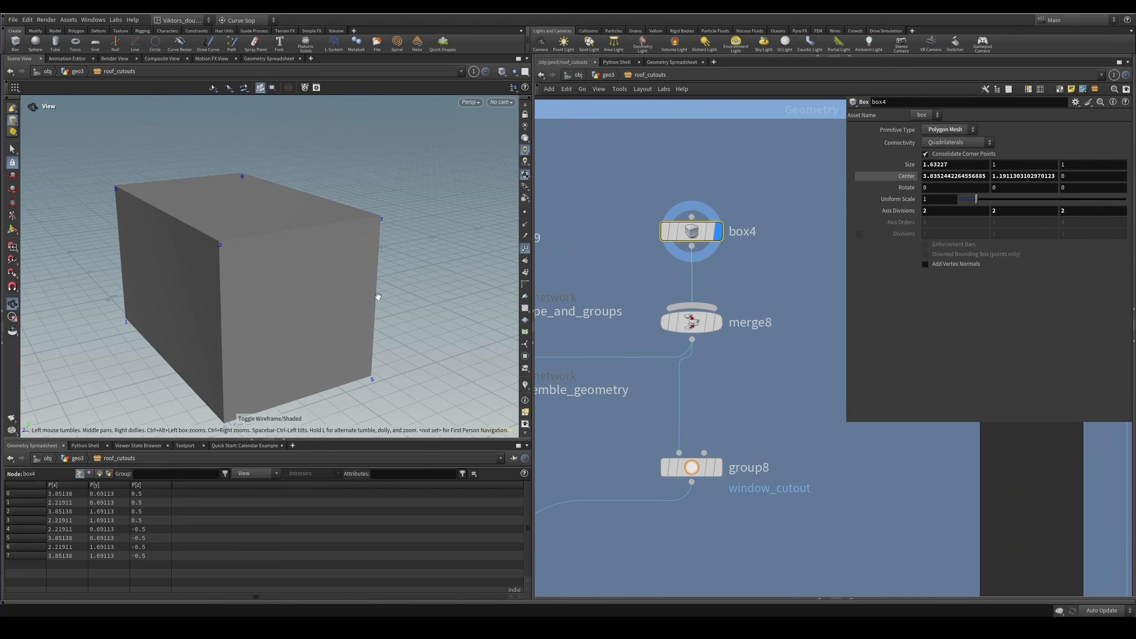
# Compare the outputs of group8 and box4 by displaying each in turn.
pyautogui.moveTo(627, 436); pyautogui.dragTo(701, 334, button='middle')
pyautogui.scroll(-3, 785, 363)
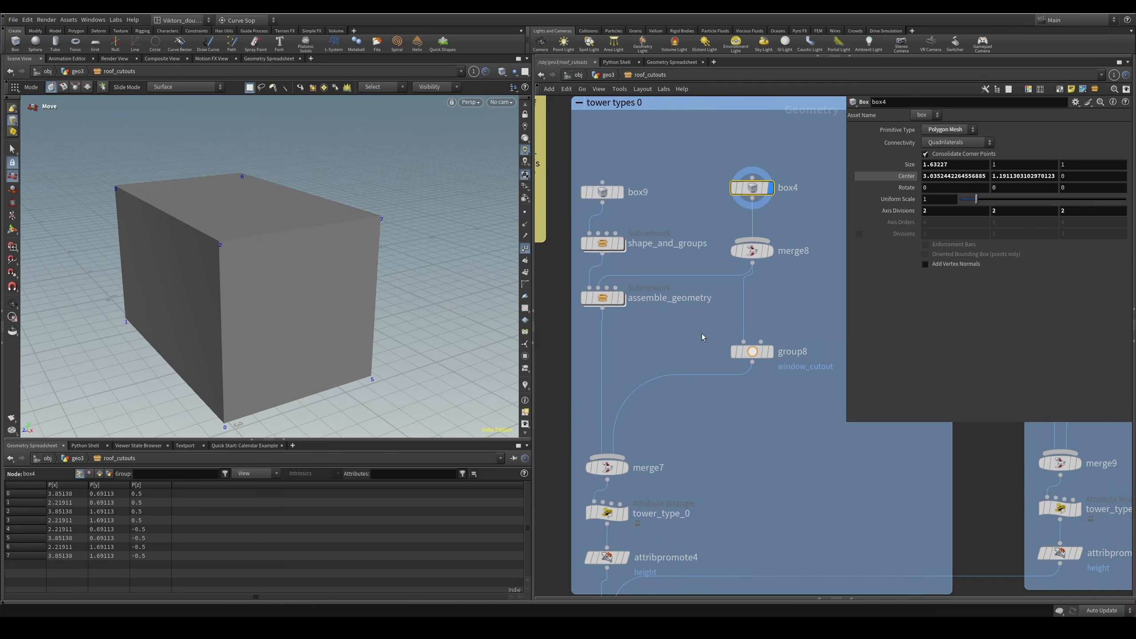
pyautogui.keyDown('alt'); pyautogui.moveTo(322, 286); pyautogui.dragTo(351, 313); pyautogui.keyUp('alt')
pyautogui.moveTo(781, 382); pyautogui.dragTo(723, 342)
pyautogui.press('r')
pyautogui.scroll(3, 723, 345)
pyautogui.moveTo(723, 345); pyautogui.dragTo(686, 307, button='middle')
pyautogui.moveTo(767, 348); pyautogui.dragTo(721, 525, button='middle')
pyautogui.moveTo(774, 256); pyautogui.dragTo(635, 169)
pyautogui.press('r')
# Display group8 to examine the window_cutout primitive group on the box.
pyautogui.moveTo(699, 372); pyautogui.dragTo(733, 296, button='middle')
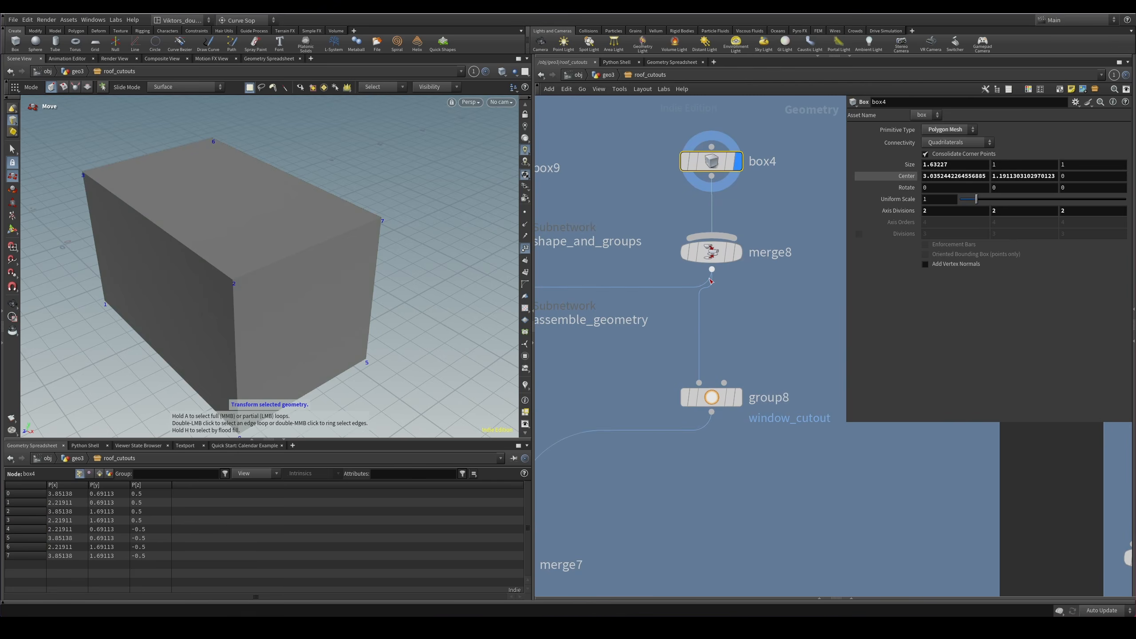
pyautogui.moveTo(758, 323); pyautogui.dragTo(687, 436)
pyautogui.press('r')
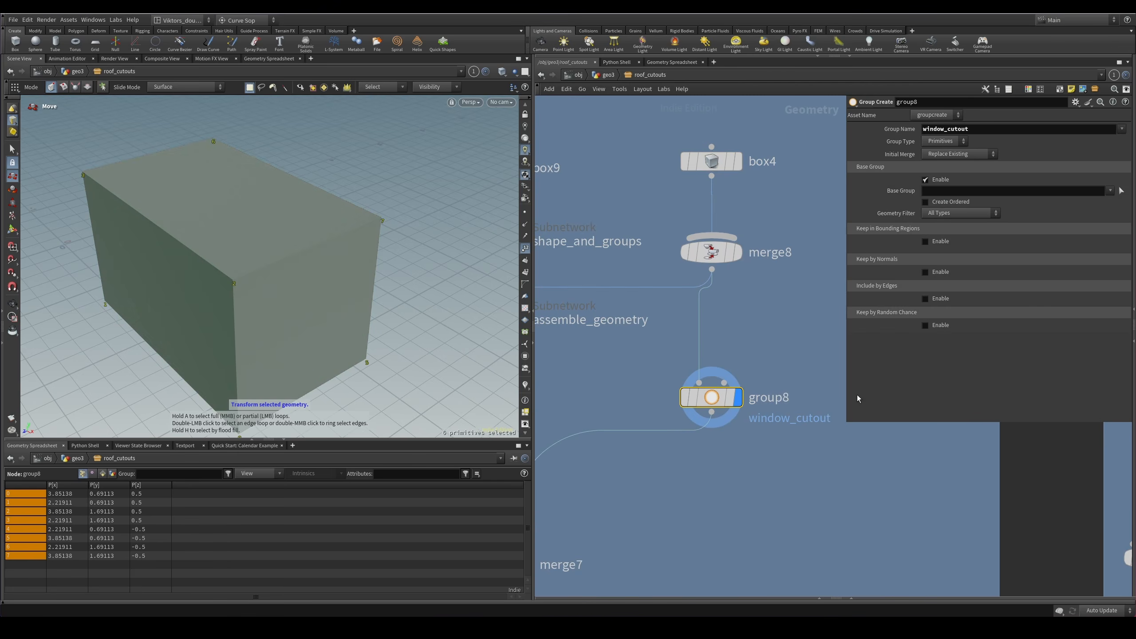
# Display merge7 and frame the combined roof tower and window cutout geometry in wireframe.
pyautogui.scroll(-3, 857, 394)
pyautogui.moveTo(858, 394); pyautogui.dragTo(879, 368, button='middle')
pyautogui.click(731, 412)
pyautogui.press('r')
pyautogui.moveTo(689, 449); pyautogui.dragTo(585, 402, button='middle')
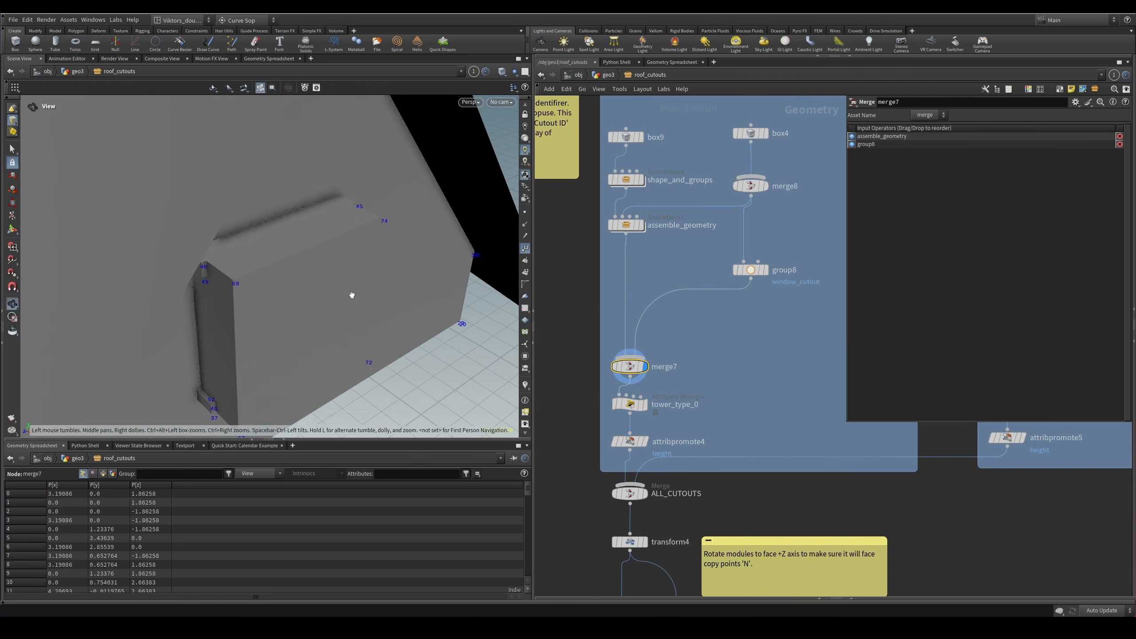
pyautogui.hotkey('space', 'g')
pyautogui.hotkey('shift', 'w')
# Display tower_type_0 and review its VEX code that sets cutout_id on primitives from the Tower Name parameter.
pyautogui.scroll(2, 689, 433)
pyautogui.moveTo(725, 365); pyautogui.dragTo(565, 407)
pyautogui.press('r')
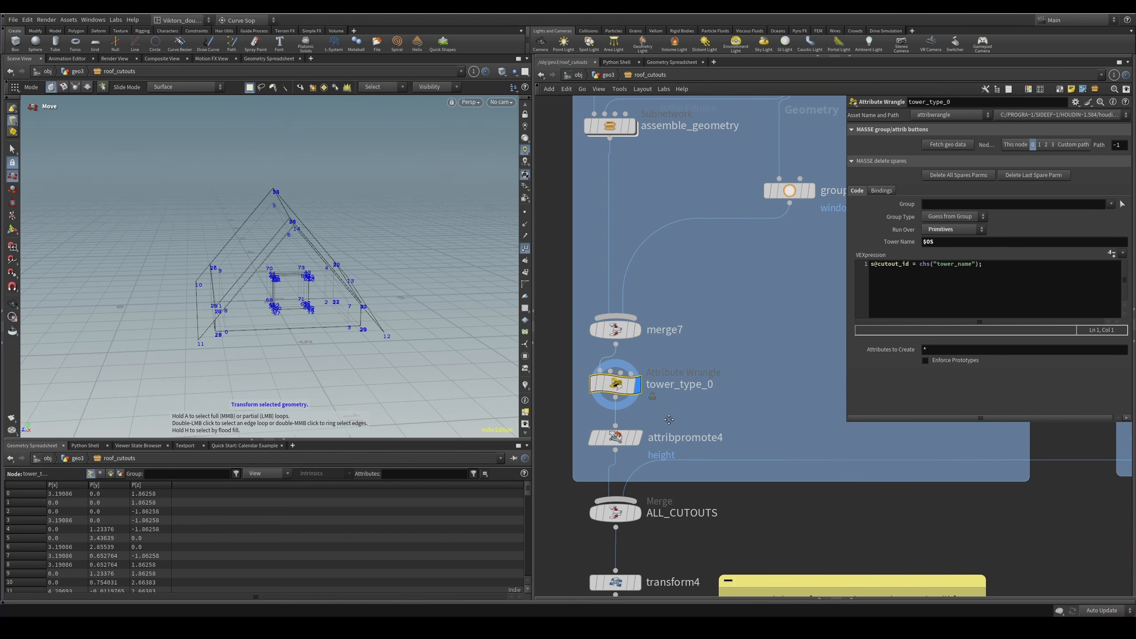
pyautogui.moveTo(656, 428); pyautogui.dragTo(677, 417, button='middle')
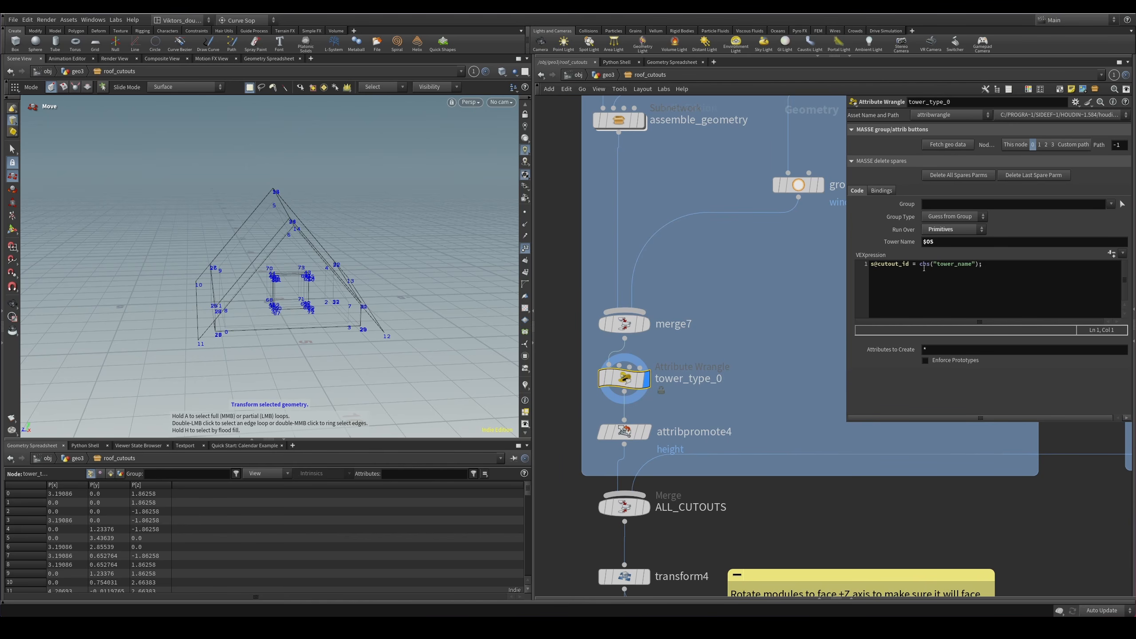
pyautogui.moveTo(749, 347); pyautogui.dragTo(753, 350, button='middle')
pyautogui.click(925, 300)
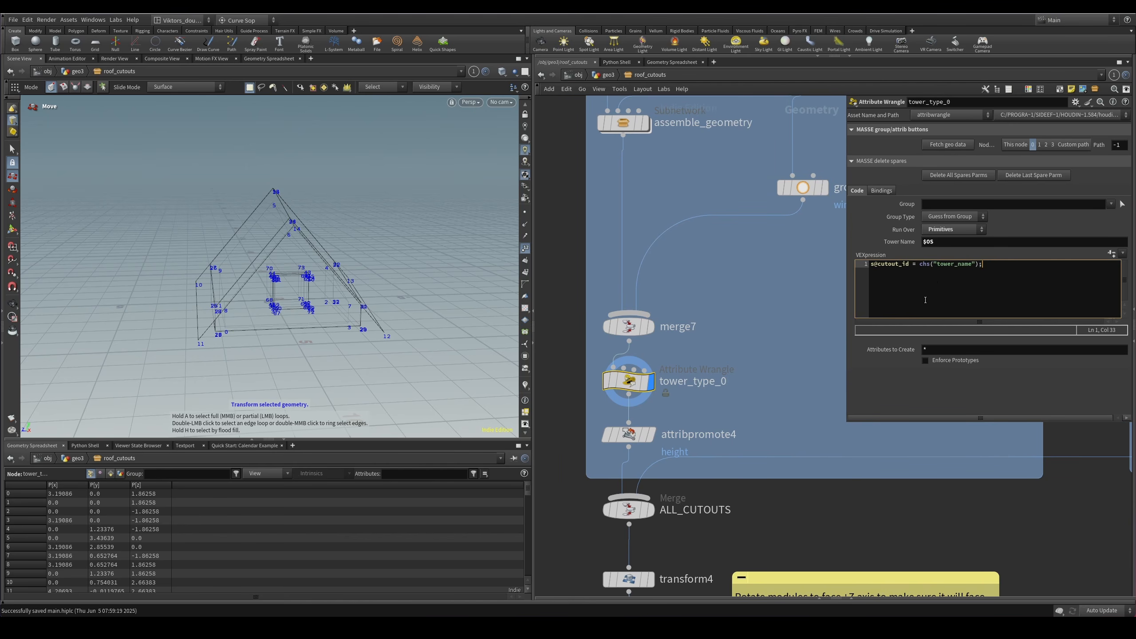
pyautogui.scroll(3, 743, 393)
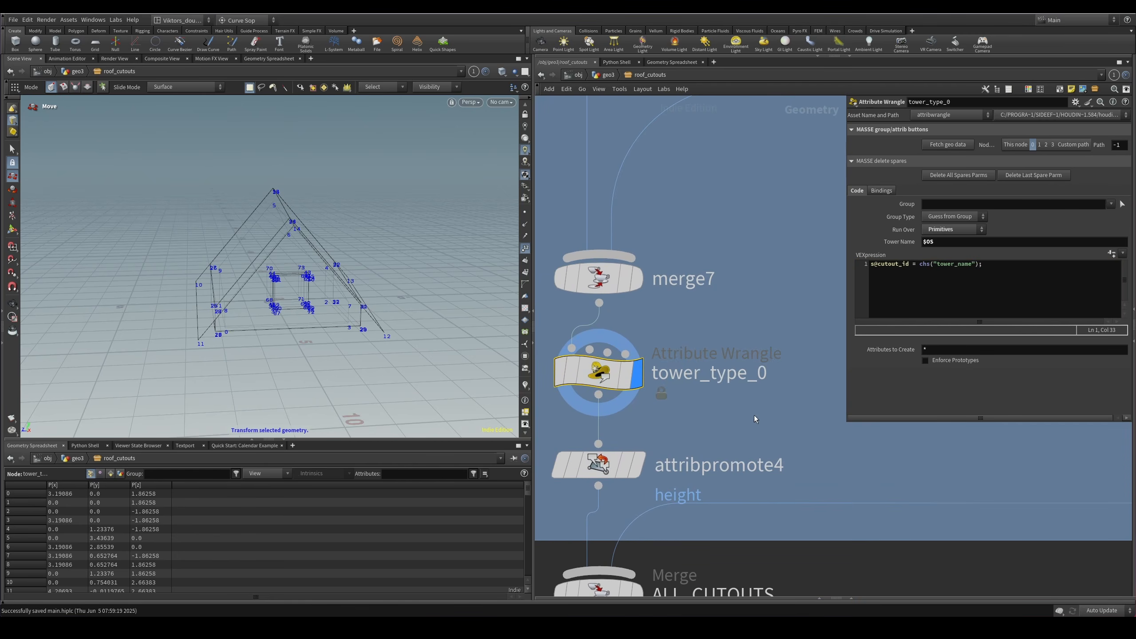
# Display attribpromote4 to review how height is promoted from detail to primitive after tower_type_0.
pyautogui.scroll(-1, 754, 419)
pyautogui.moveTo(754, 419); pyautogui.dragTo(784, 369, button='middle')
pyautogui.click(687, 408)
pyautogui.click(687, 332)
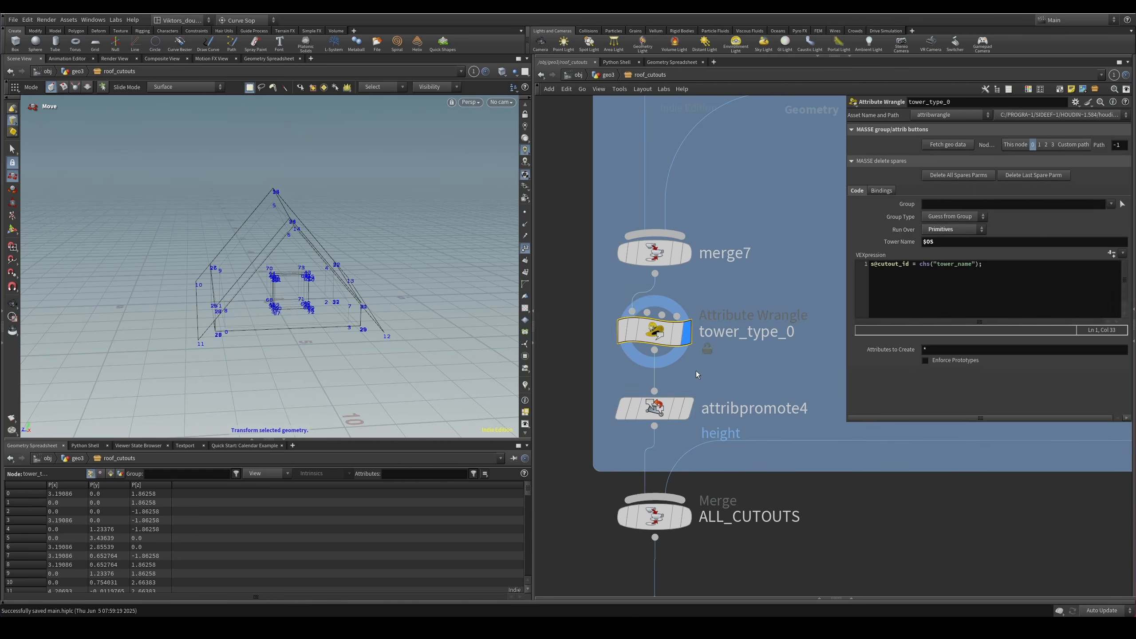
pyautogui.click(685, 408)
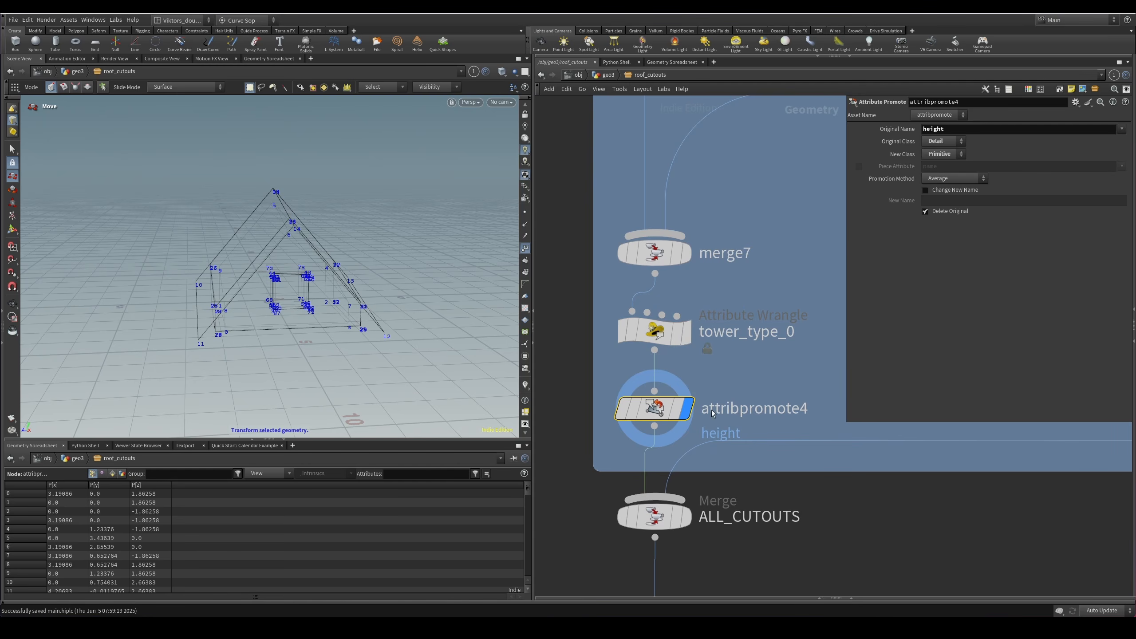
# Look inside assemble_geometry, return to roof_cutouts, select merge7 and orbit the roof tower geometry.
pyautogui.scroll(-3, 740, 383)
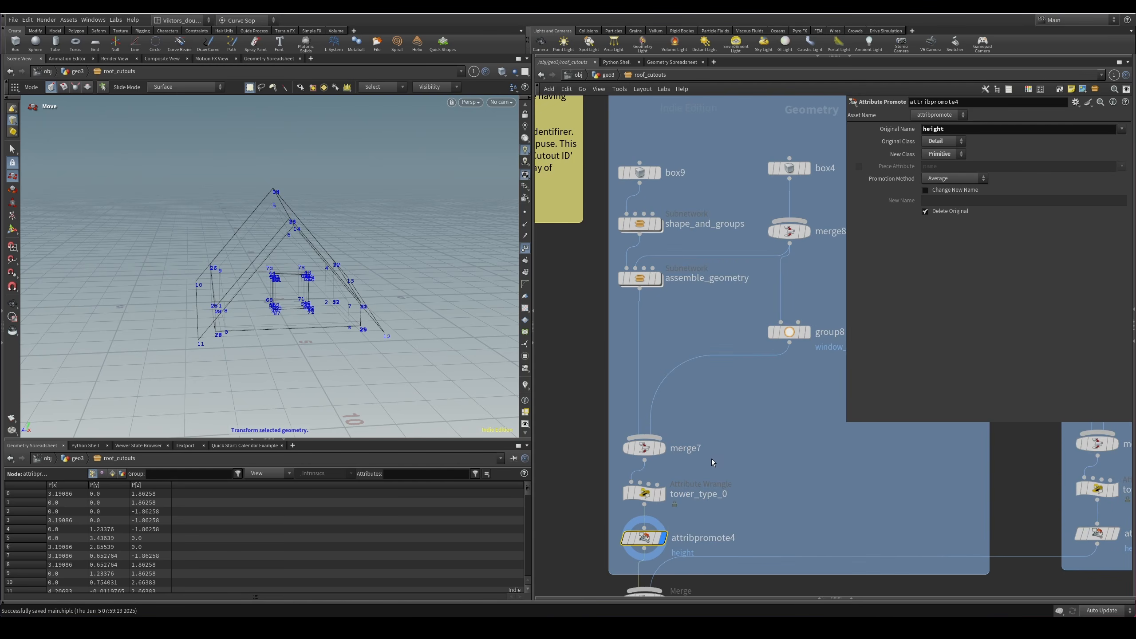
pyautogui.click(645, 277)
pyautogui.doubleClick(682, 247)
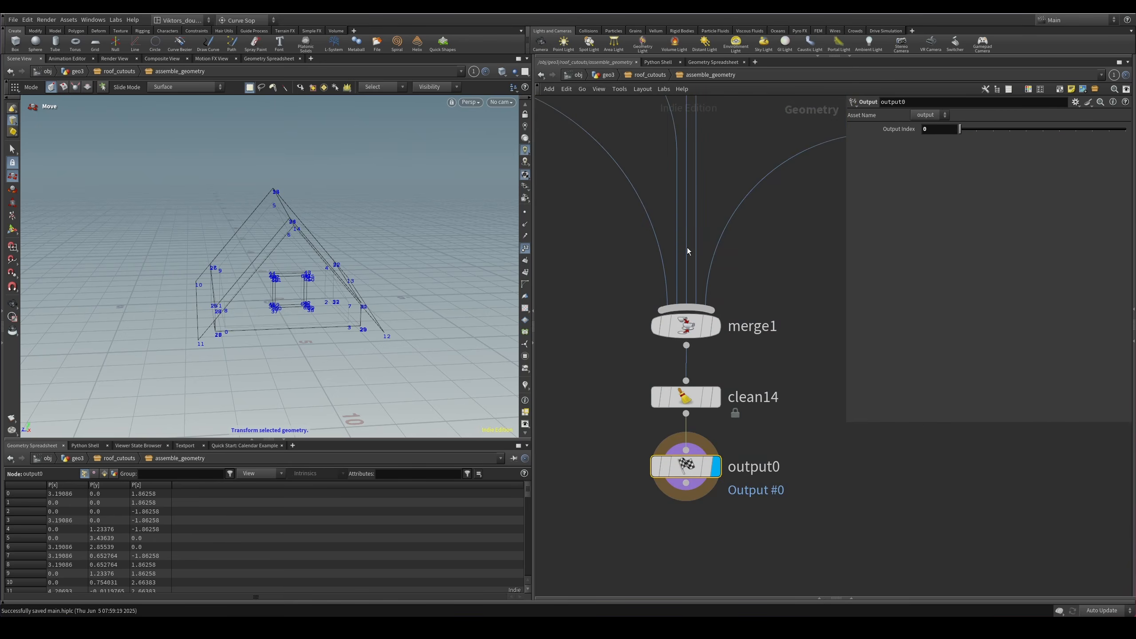
pyautogui.press('u')
pyautogui.click(698, 419)
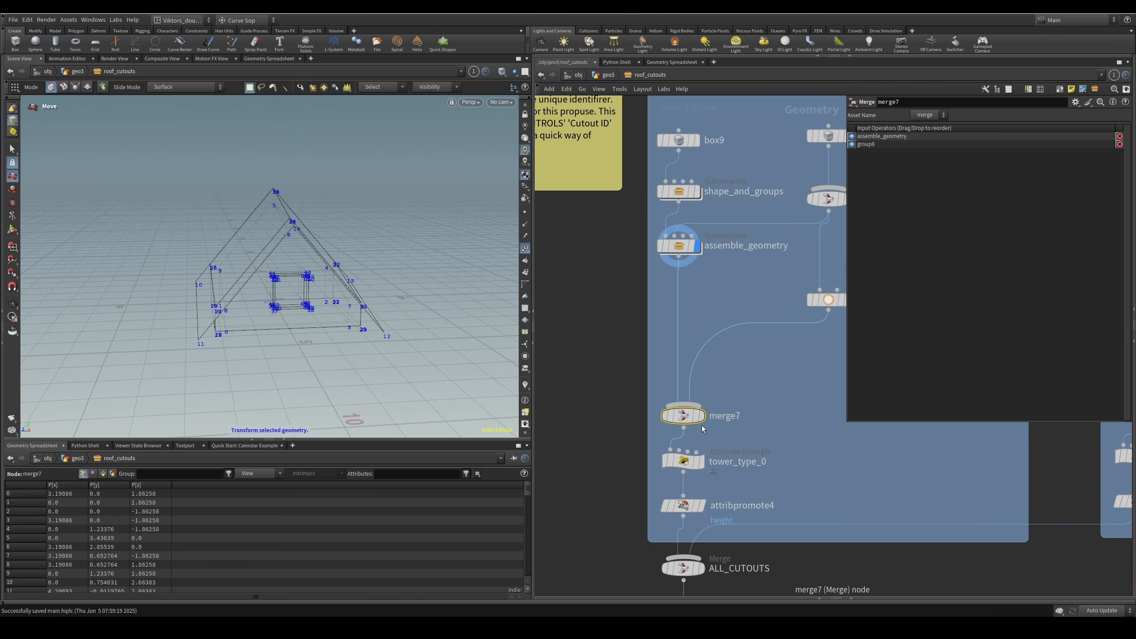
pyautogui.moveTo(421, 336)
pyautogui.keyDown('alt'); pyautogui.mouseDown()
pyautogui.moveTo(319, 312)
pyautogui.moveTo(211, 242)
pyautogui.moveTo(184, 205)
pyautogui.moveTo(291, 245)
pyautogui.moveTo(295, 228)
pyautogui.moveTo(235, 208)
pyautogui.moveTo(217, 186)
pyautogui.moveTo(291, 218)
pyautogui.moveTo(286, 210)
pyautogui.mouseUp(); pyautogui.keyUp('alt')
pyautogui.scroll(2, 784, 397)
# Display attribpromote4, then ALL_CUTOUTS, to see both tower types merged together.
pyautogui.click(742, 416)
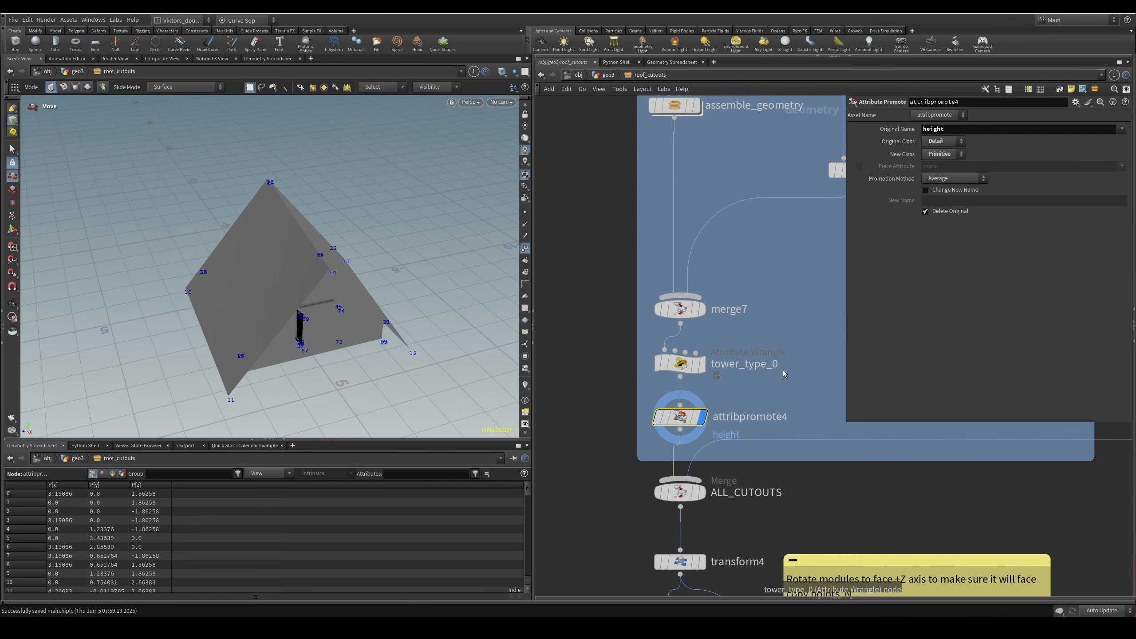
pyautogui.scroll(1, 736, 394)
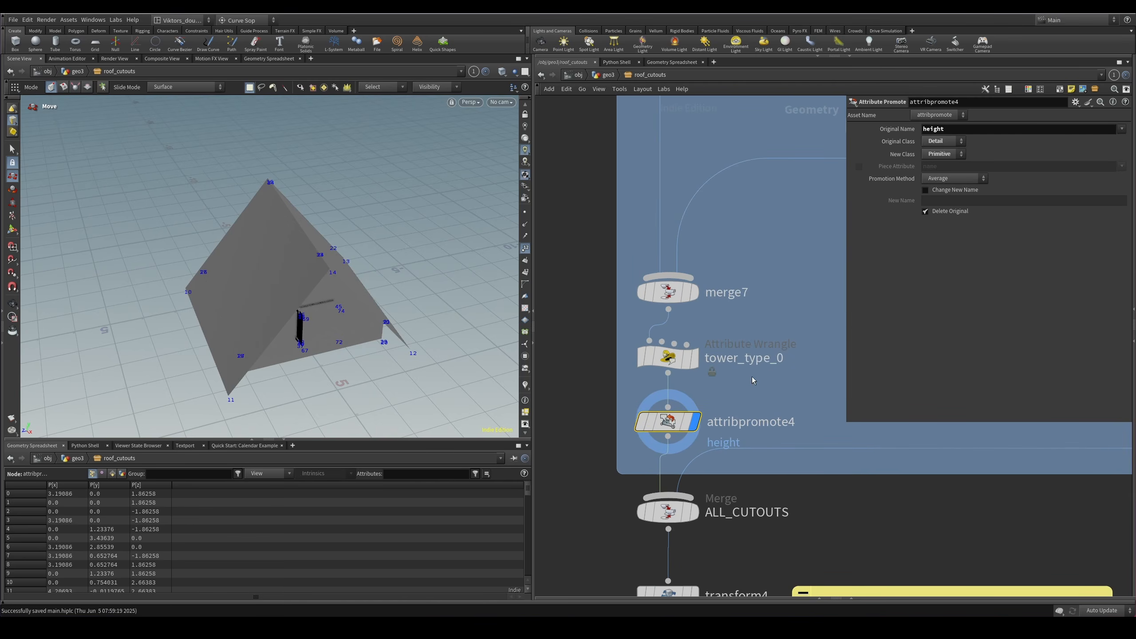
pyautogui.click(742, 360)
pyautogui.click(698, 447)
pyautogui.click(668, 510)
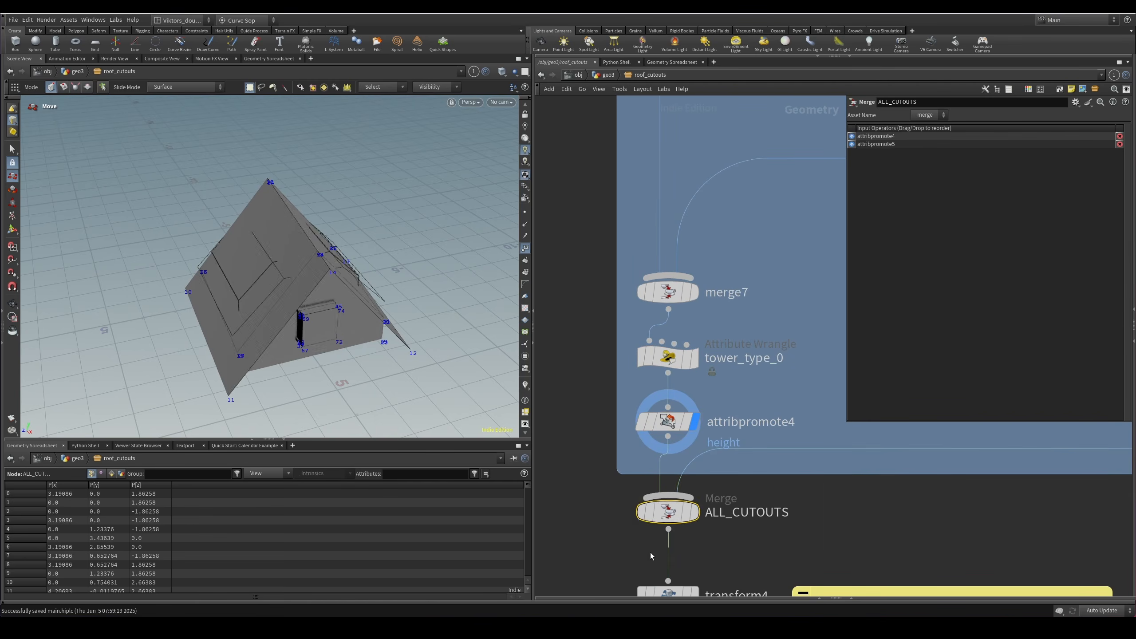
pyautogui.scroll(-3, 650, 454)
pyautogui.scroll(-2, 589, 421)
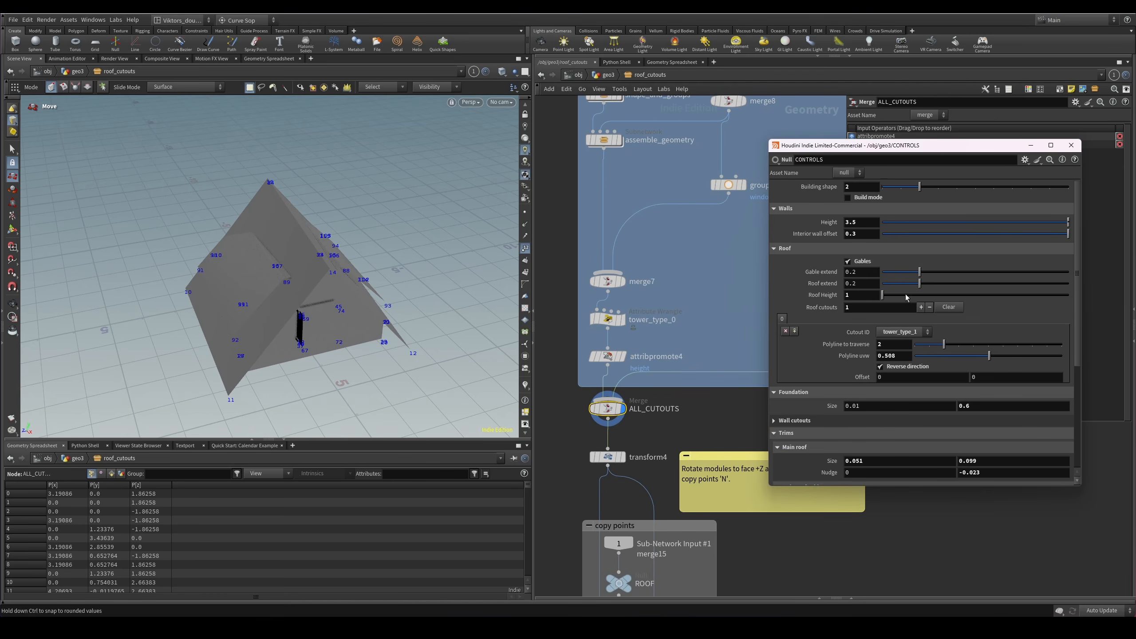
# Switch the roof cutout's Cutout ID in CONTROLS between tower_type_0 and tower_type_1, leaving tower_type_0 selected.
pyautogui.click(917, 332)
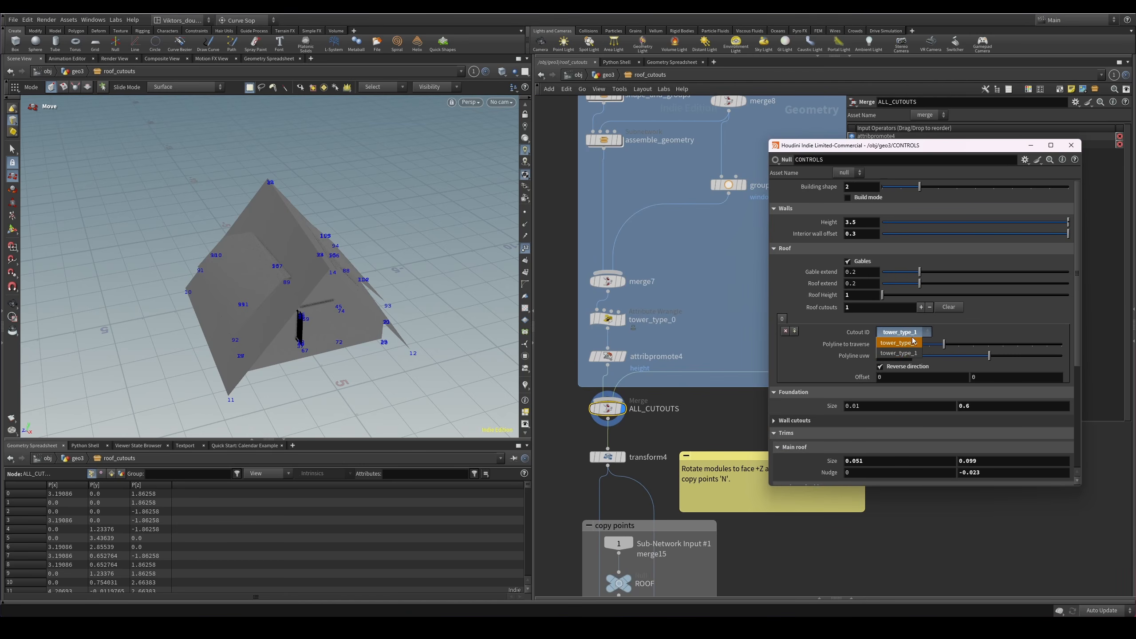
pyautogui.click(913, 341)
pyautogui.click(915, 333)
pyautogui.click(914, 353)
pyautogui.click(915, 333)
pyautogui.click(915, 342)
pyautogui.click(915, 335)
pyautogui.click(653, 441)
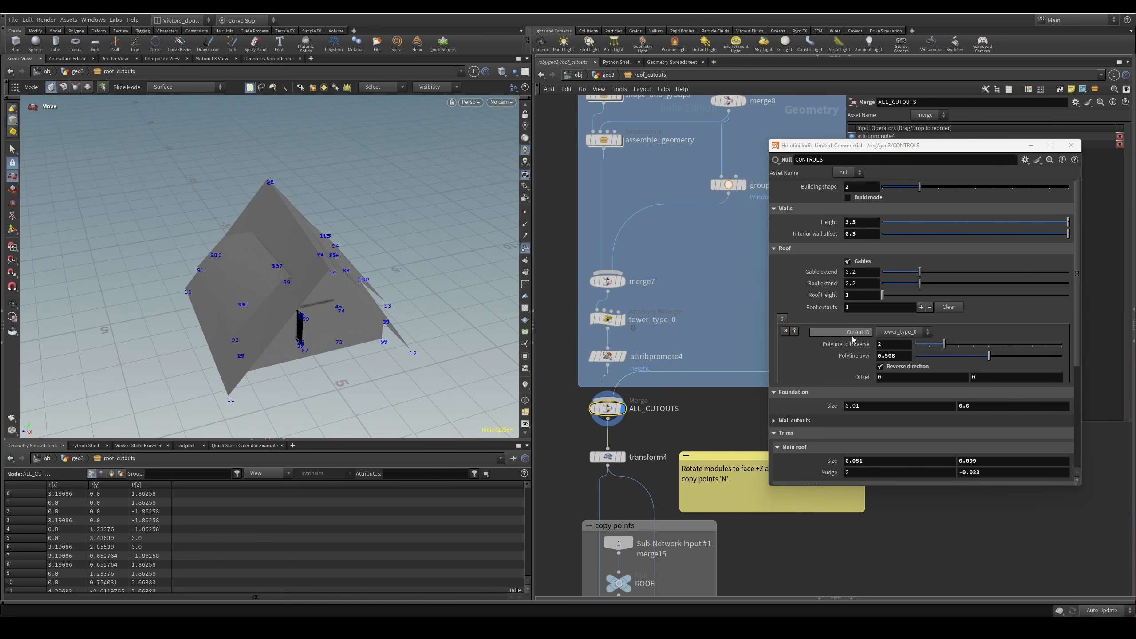
# Display the tower_type_0 node, match it to the Cutout ID options keeping tower_type_0, and move the CONTROLS window away.
pyautogui.click(903, 335)
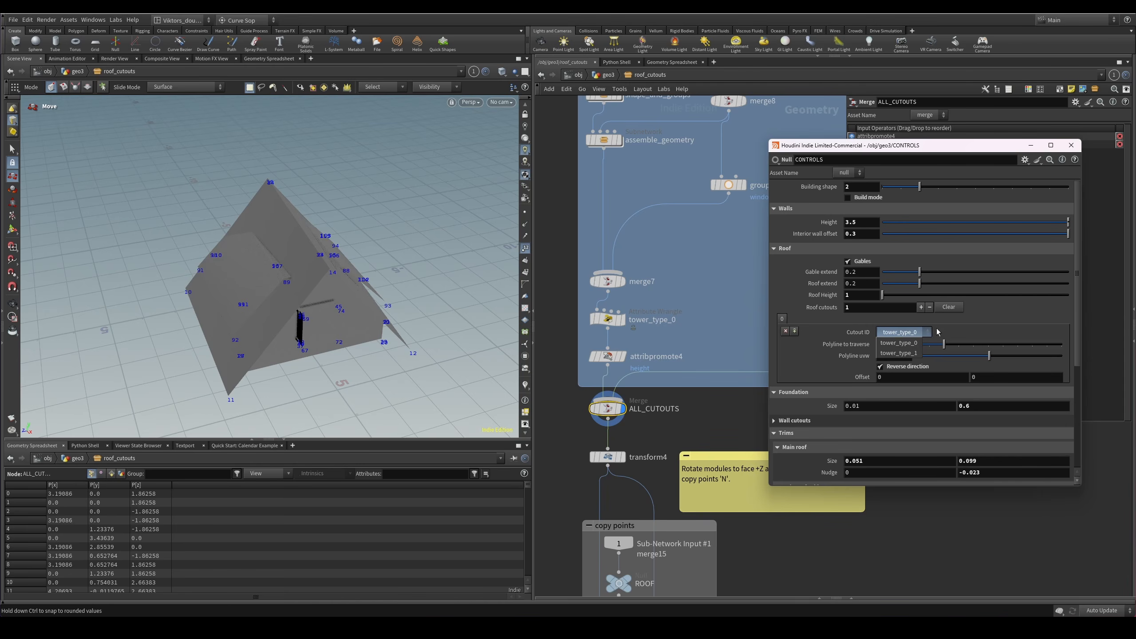
pyautogui.click(698, 432)
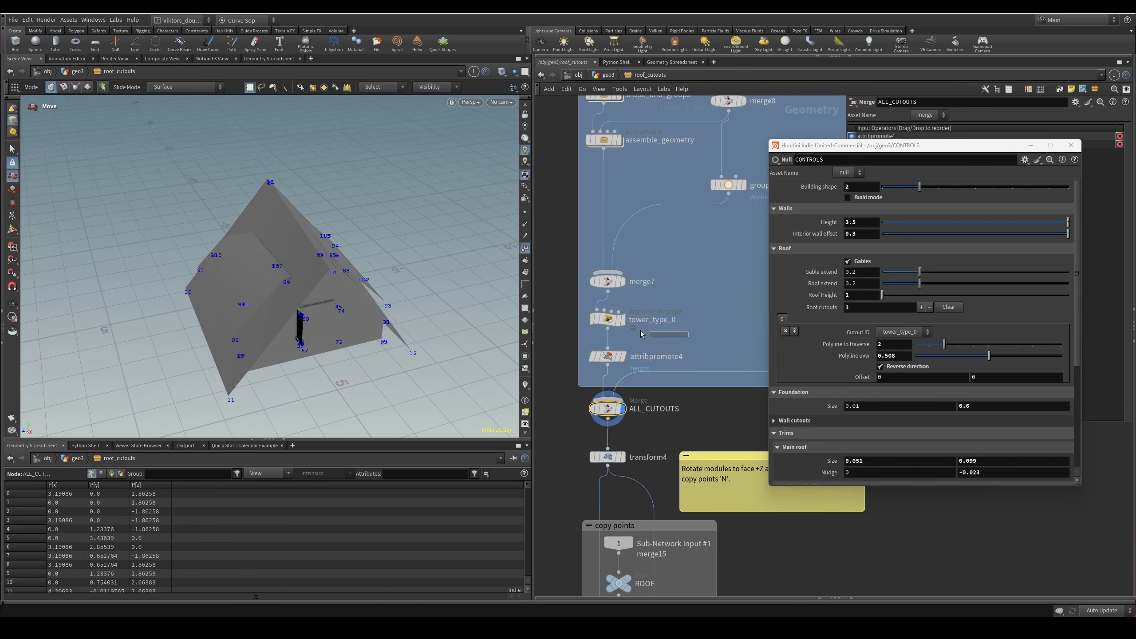
pyautogui.click(608, 319)
pyautogui.click(903, 331)
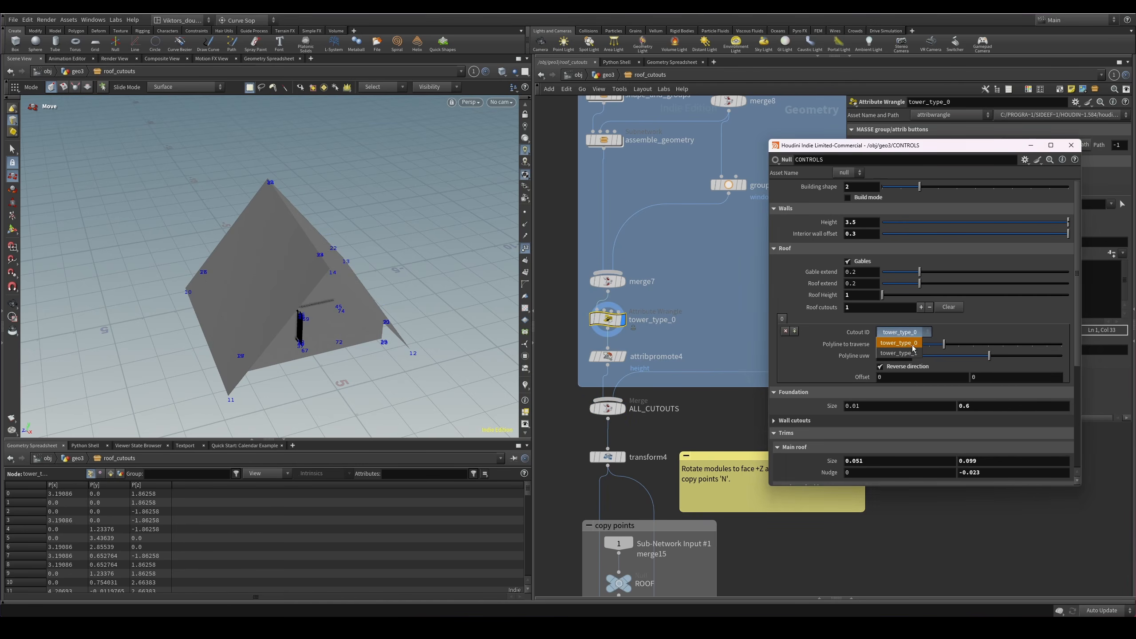
pyautogui.click(901, 343)
pyautogui.moveTo(877, 149); pyautogui.dragTo(1135, 192)
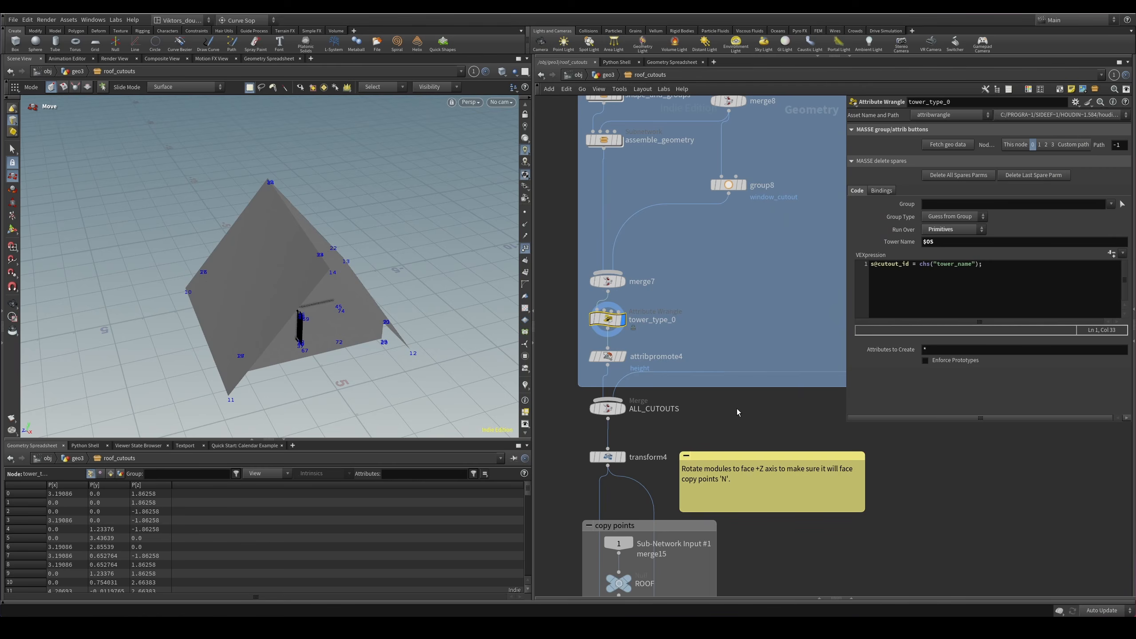
# Display transform4 and inspect the rotated cutout modules alongside the note about facing the +Z axis.
pyautogui.click(608, 457)
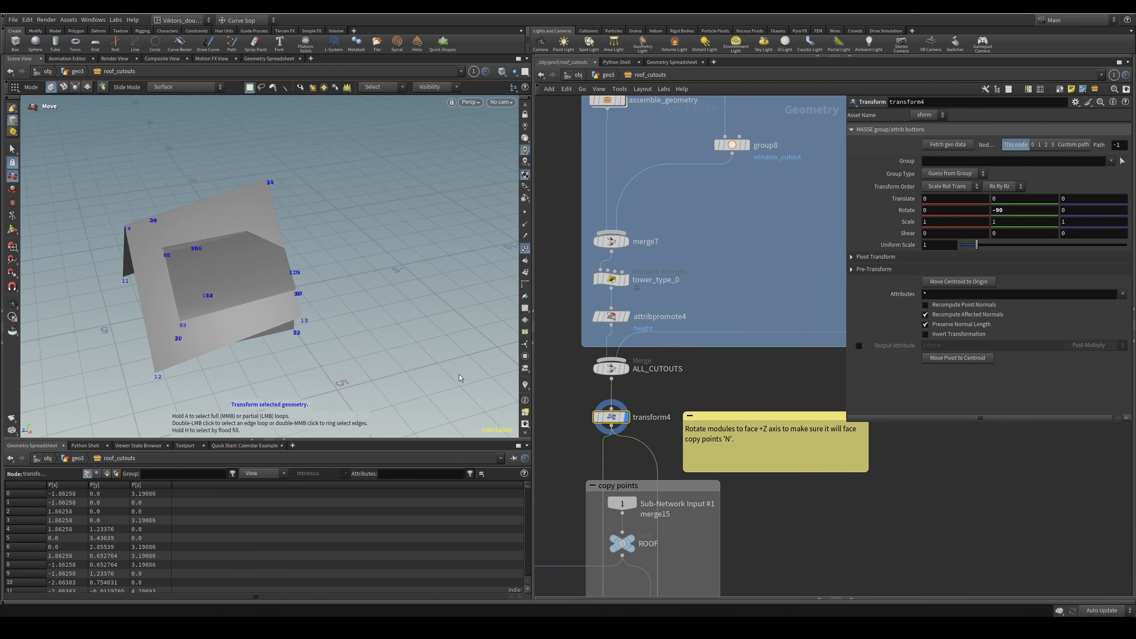
pyautogui.keyDown('alt'); pyautogui.moveTo(264, 363); pyautogui.dragTo(316, 291); pyautogui.keyUp('alt')
pyautogui.scroll(2, 686, 433)
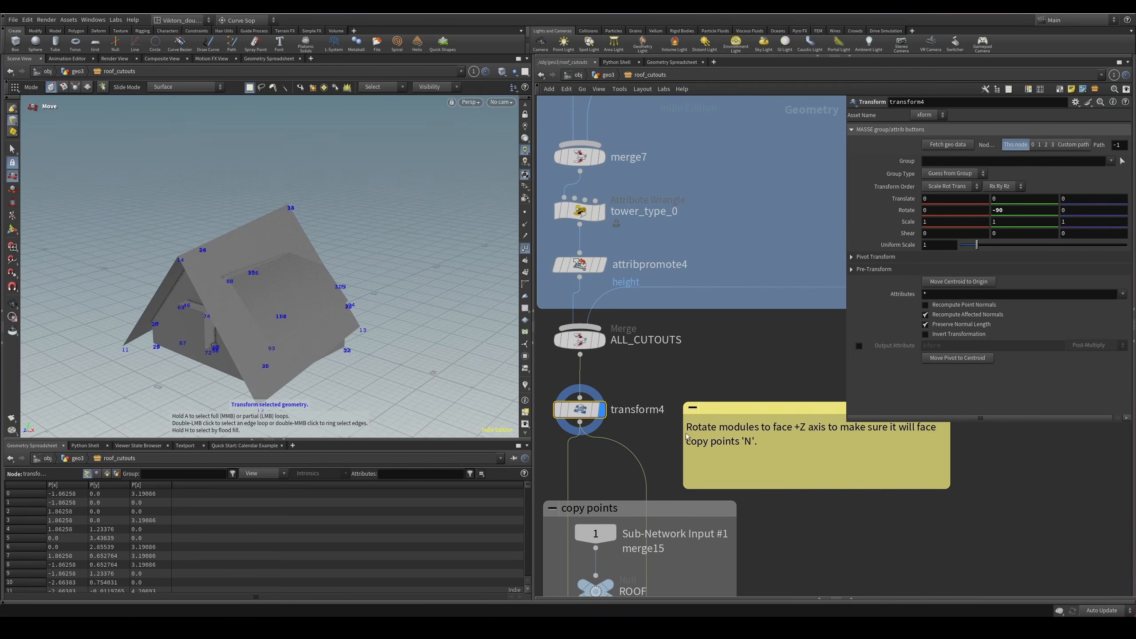
pyautogui.moveTo(687, 436); pyautogui.dragTo(711, 399, button='middle')
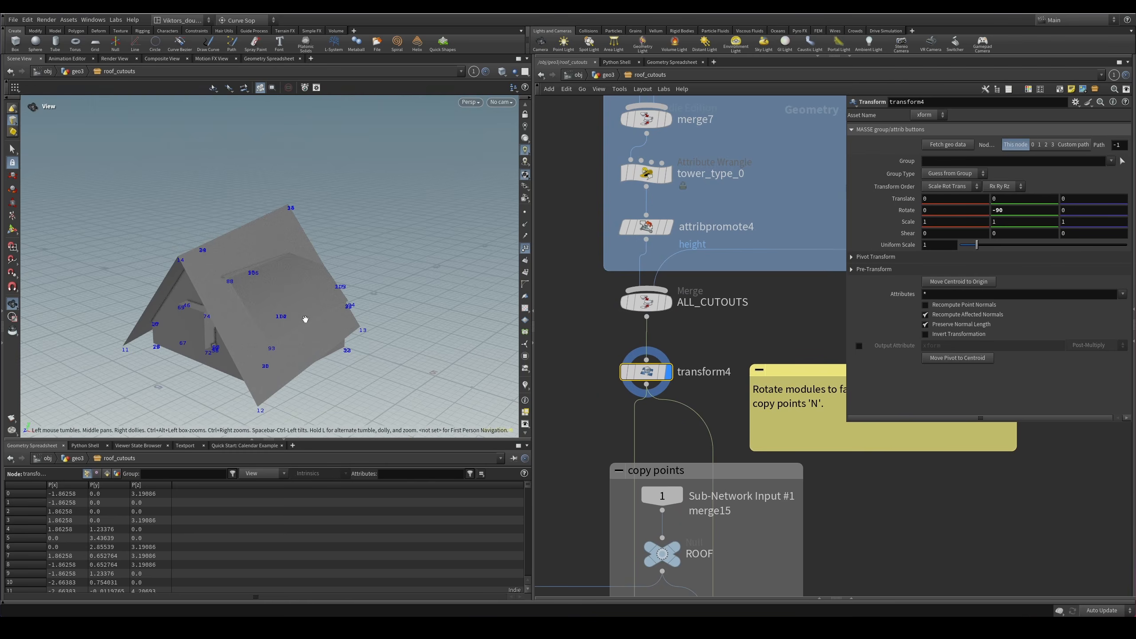
pyautogui.keyDown('alt'); pyautogui.moveTo(304, 320); pyautogui.dragTo(304, 358); pyautogui.keyUp('alt')
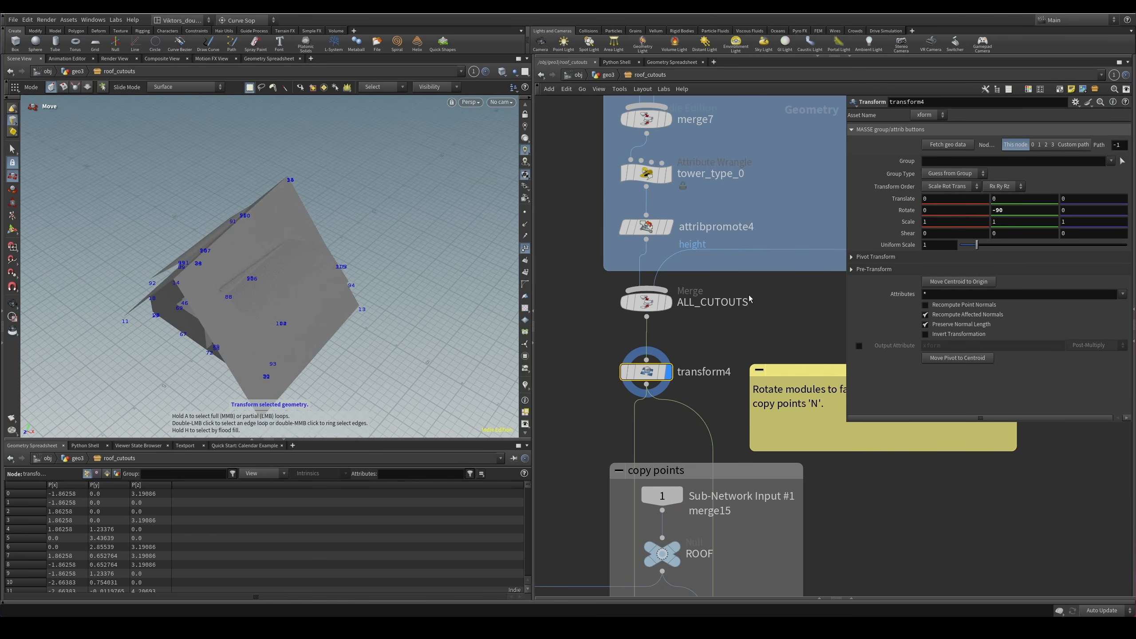
# Compare transform4's modules in wireframe and shaded modes from different angles, ending in shaded mode.
pyautogui.hotkey('shift', 'w')
pyautogui.moveTo(349, 289)
pyautogui.keyDown('alt'); pyautogui.mouseDown()
pyautogui.moveTo(228, 277)
pyautogui.moveTo(327, 253)
pyautogui.moveTo(410, 214)
pyautogui.moveTo(430, 231)
pyautogui.mouseUp(); pyautogui.keyUp('alt')
pyautogui.hotkey('shift', 'w')
pyautogui.hotkey('shift', 'w')
pyautogui.hotkey('shift', 'w')
pyautogui.hotkey('shift', 'w')
pyautogui.moveTo(698, 347); pyautogui.dragTo(682, 385, button='middle')
pyautogui.scroll(-4, 682, 386)
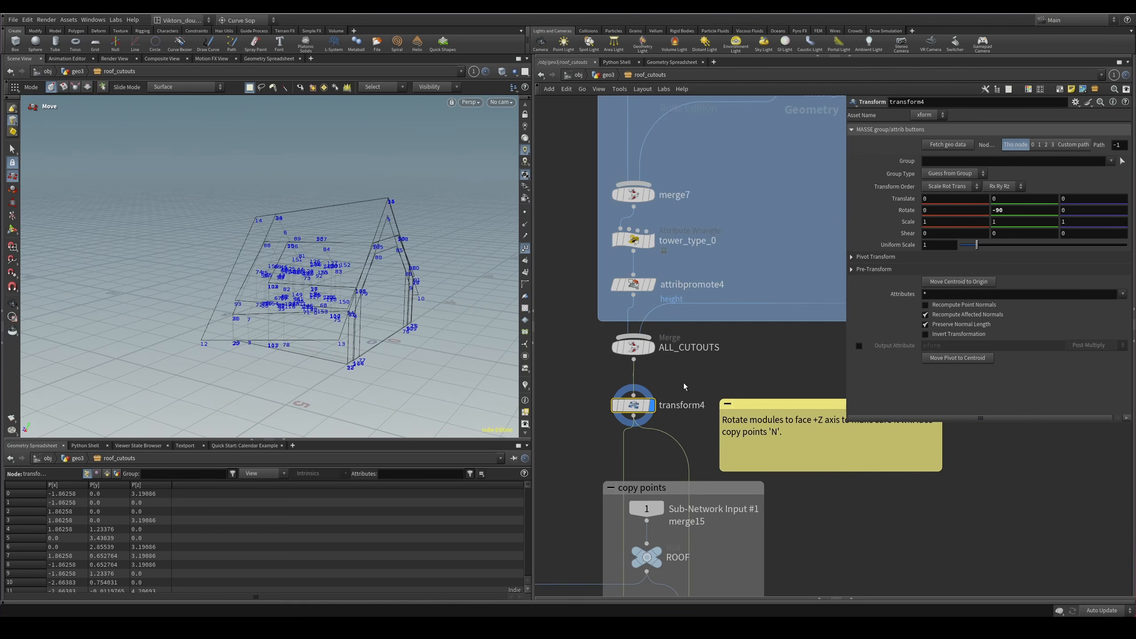
pyautogui.moveTo(682, 156); pyautogui.dragTo(666, 277, button='middle')
pyautogui.moveTo(674, 456); pyautogui.dragTo(707, 345, button='middle')
pyautogui.scroll(4, 671, 393)
pyautogui.moveTo(366, 331)
pyautogui.keyDown('alt'); pyautogui.mouseDown()
pyautogui.moveTo(436, 357)
pyautogui.moveTo(320, 321)
pyautogui.moveTo(287, 337)
pyautogui.moveTo(376, 316)
pyautogui.mouseUp(); pyautogui.keyUp('alt')
pyautogui.hotkey('shift', 'w')
pyautogui.hotkey('shift', 'w')
pyautogui.hotkey('shift', 'w')
# Review the tower types 0 node chain leading to transform4 and view the shaded modules from above.
pyautogui.scroll(-4, 614, 406)
pyautogui.moveTo(605, 343); pyautogui.dragTo(538, 475, button='middle')
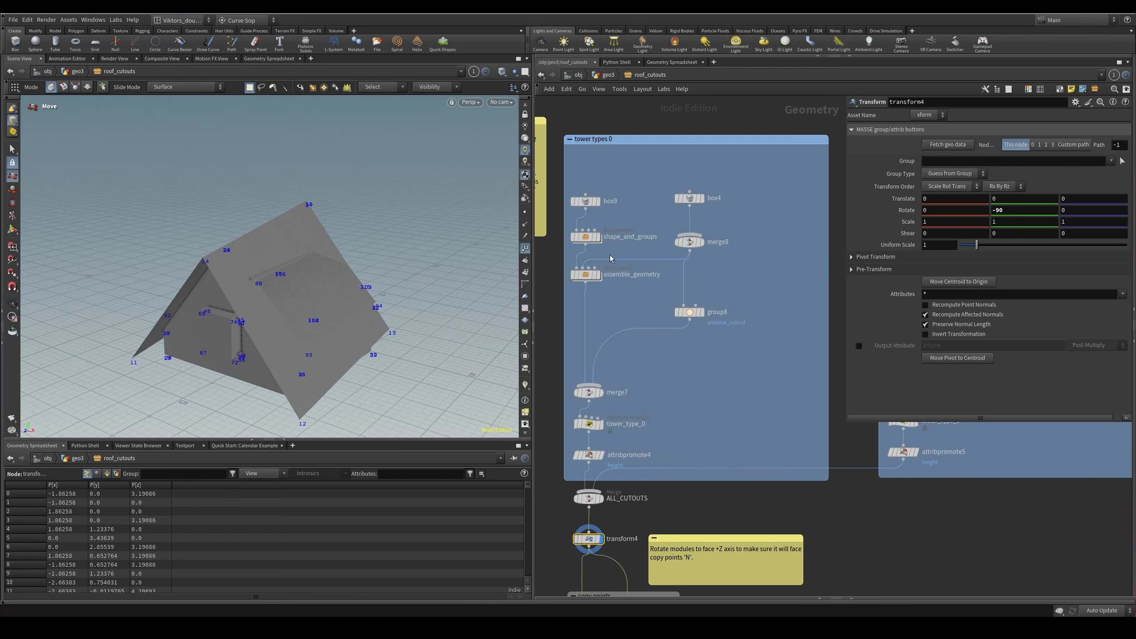
pyautogui.moveTo(313, 403)
pyautogui.keyDown('alt'); pyautogui.mouseDown()
pyautogui.moveTo(295, 385)
pyautogui.moveTo(304, 394)
pyautogui.mouseUp(); pyautogui.keyUp('alt')
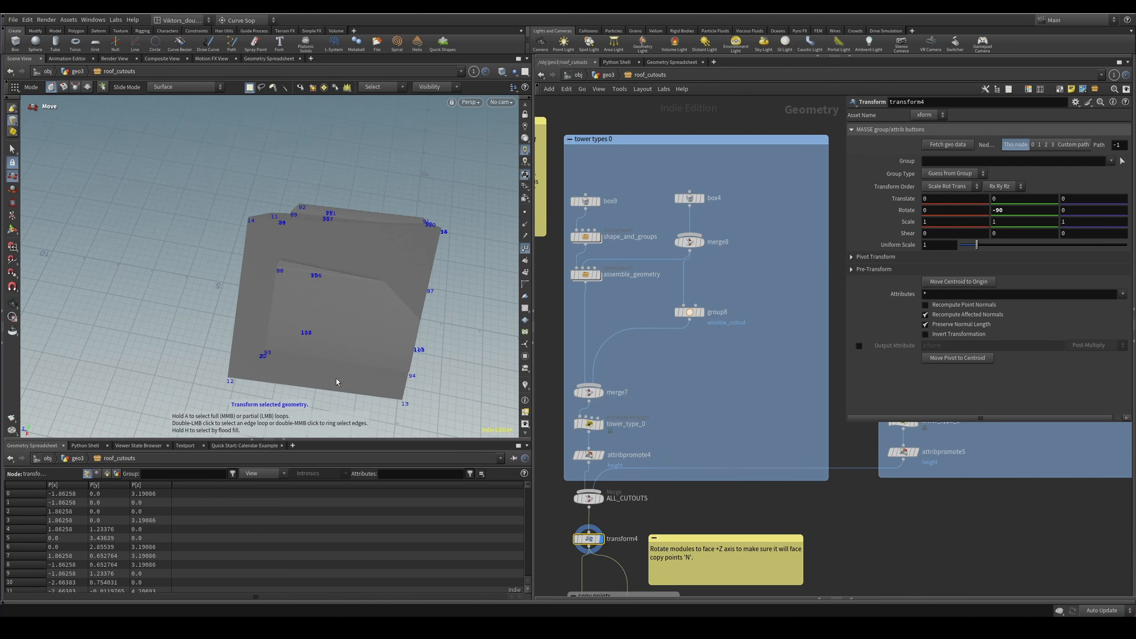
pyautogui.keyDown('alt'); pyautogui.moveTo(317, 384); pyautogui.dragTo(342, 330, button='middle'); pyautogui.keyUp('alt')
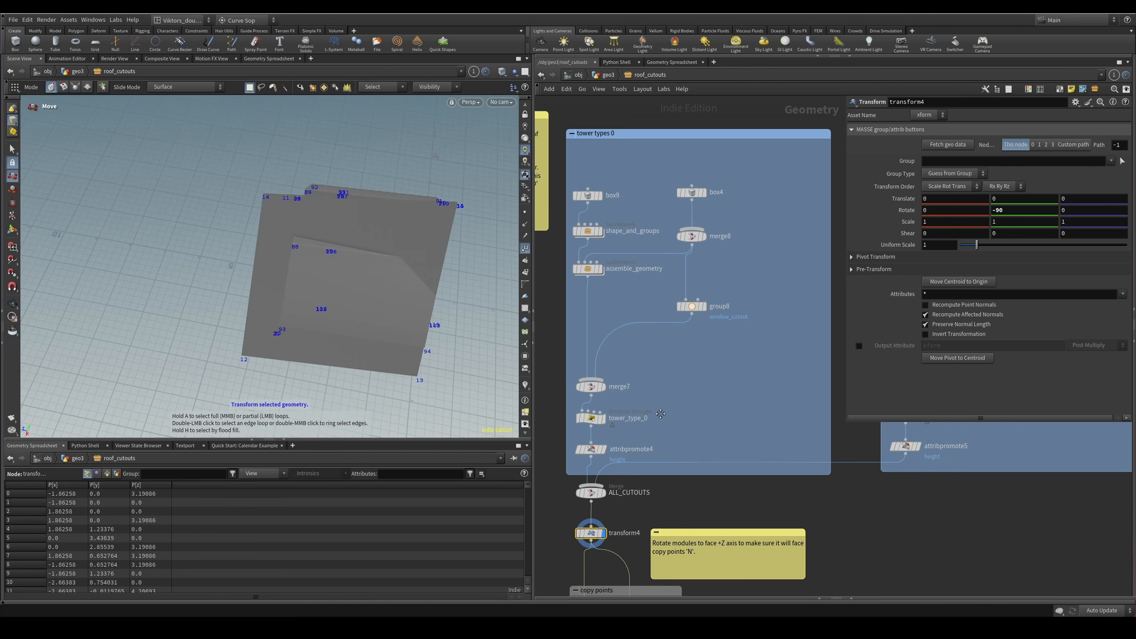
pyautogui.scroll(3, 746, 355)
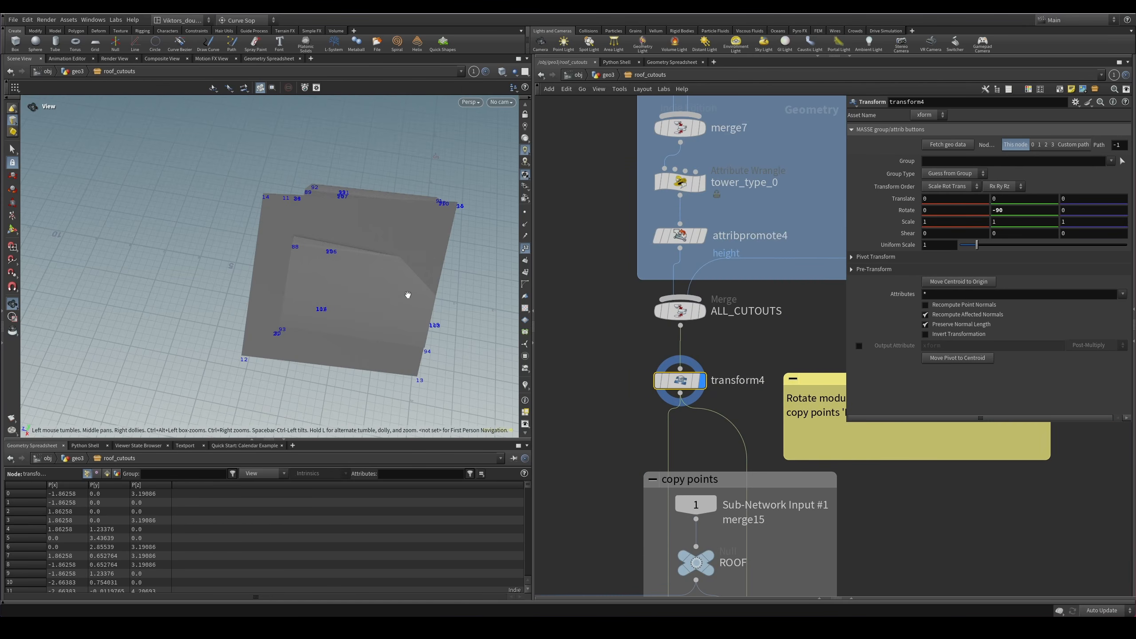
# Display tower_copy_pts1 in the copy points box to see the cutout copy point.
pyautogui.scroll(-2, 619, 400)
pyautogui.moveTo(617, 535); pyautogui.dragTo(600, 333, button='middle')
pyautogui.scroll(2, 643, 334)
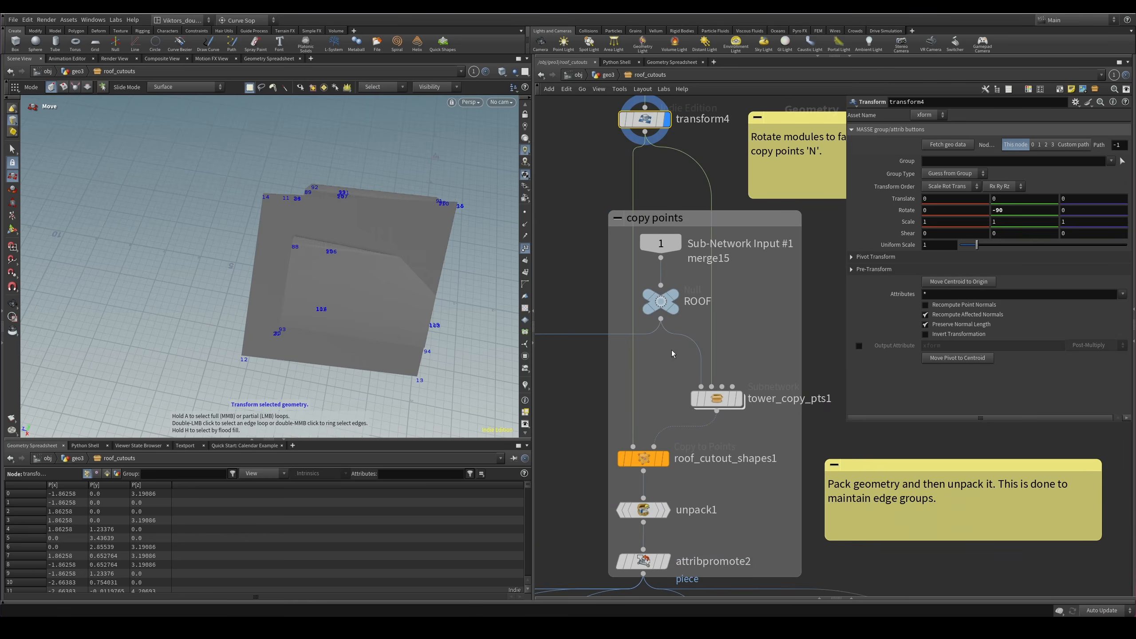
pyautogui.click(717, 398)
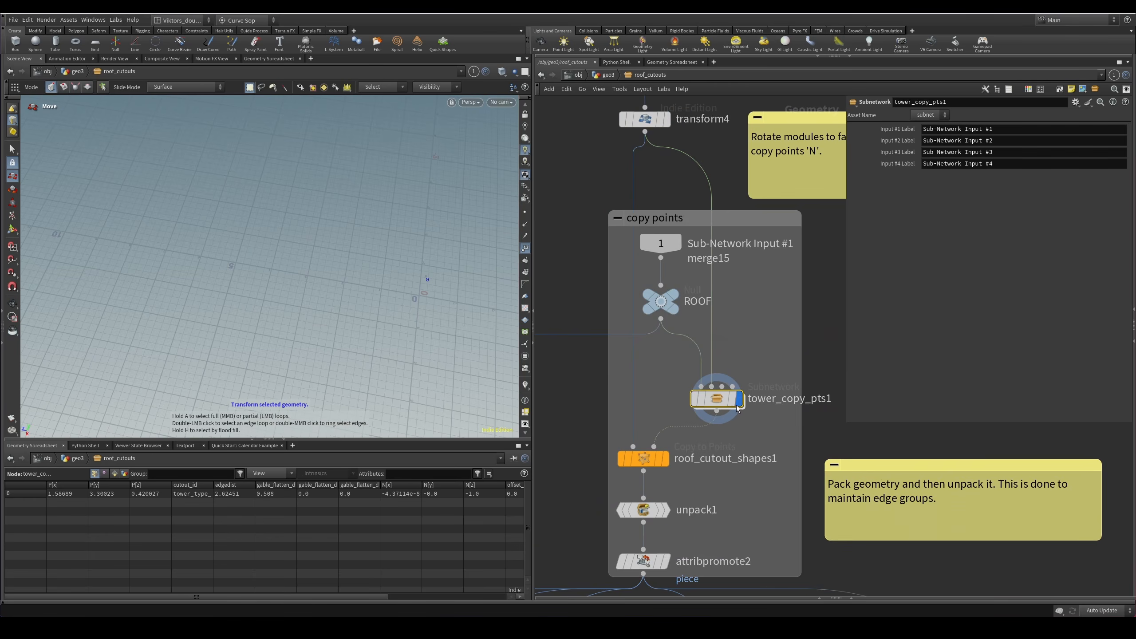
# Enter the tower_copy_pts1 subnetwork and display its output0 node.
pyautogui.doubleClick(717, 398)
pyautogui.scroll(-2, 689, 405)
pyautogui.scroll(2, 661, 414)
pyautogui.moveTo(705, 469); pyautogui.dragTo(632, 410)
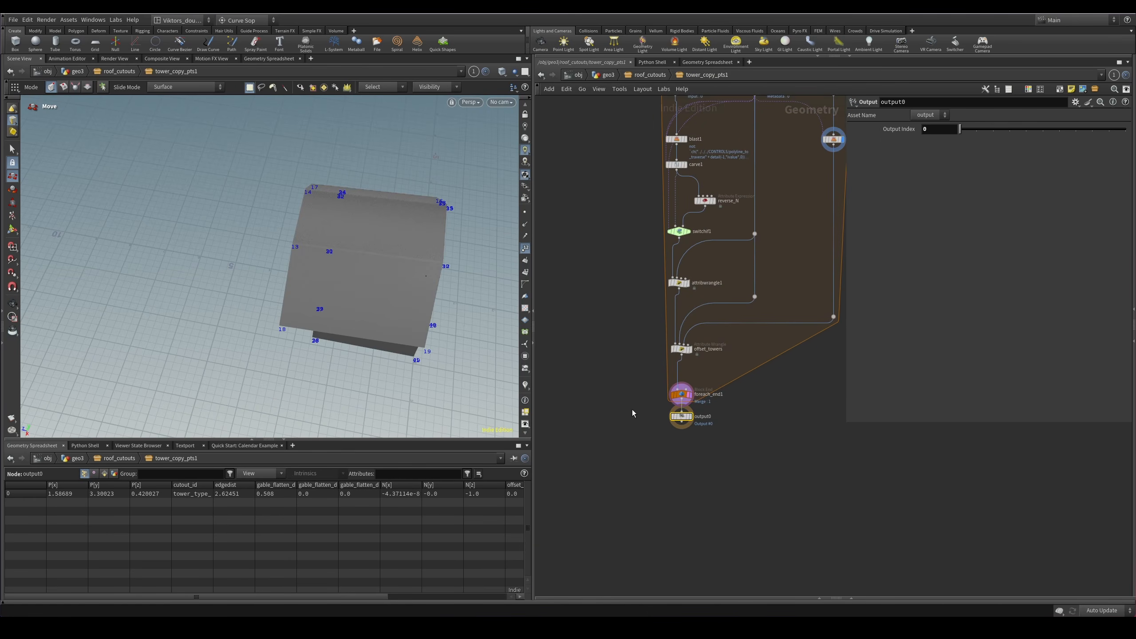
pyautogui.moveTo(632, 410); pyautogui.dragTo(623, 413, button='middle')
pyautogui.click(682, 420)
pyautogui.scroll(3, 555, 388)
pyautogui.moveTo(553, 387); pyautogui.dragTo(557, 418, button='middle')
pyautogui.scroll(-2, 565, 419)
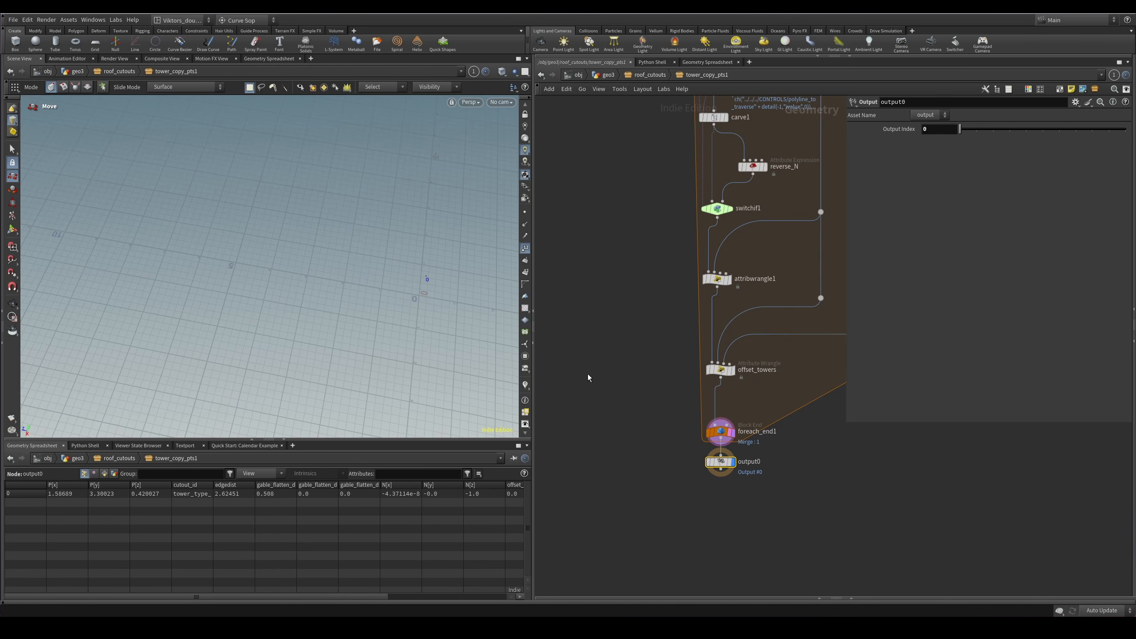
# Display attribadjustvector1 inside tower_copy_pts1 to view the roof polylines and their points.
pyautogui.moveTo(636, 353); pyautogui.dragTo(608, 474, button='middle')
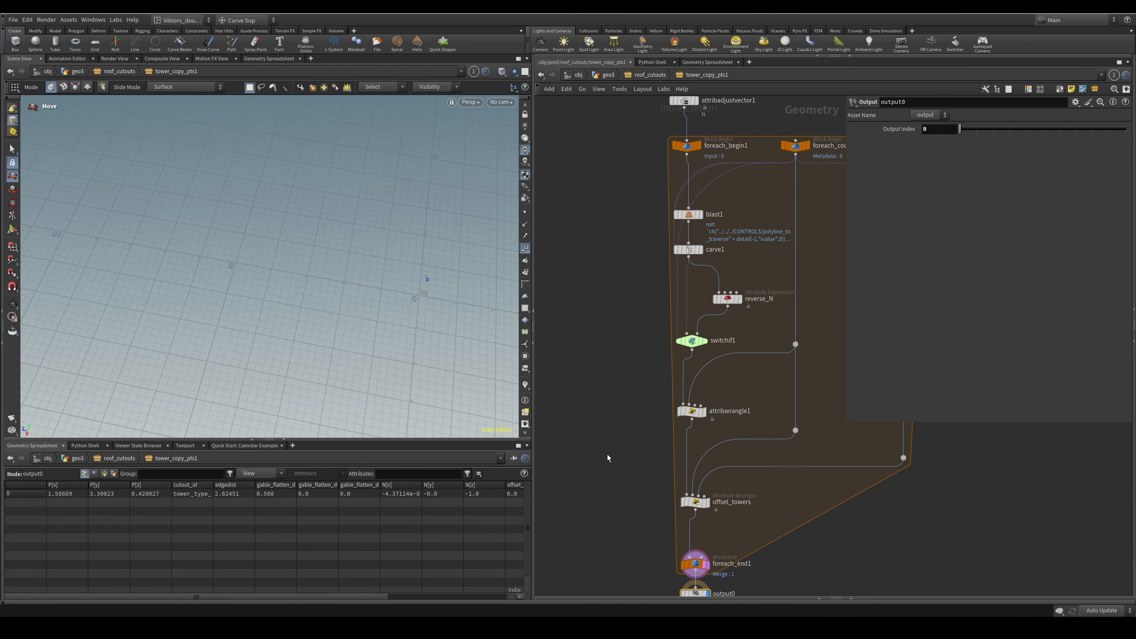
pyautogui.moveTo(644, 450); pyautogui.dragTo(622, 515, button='middle')
pyautogui.scroll(-2, 622, 514)
pyautogui.click(664, 250)
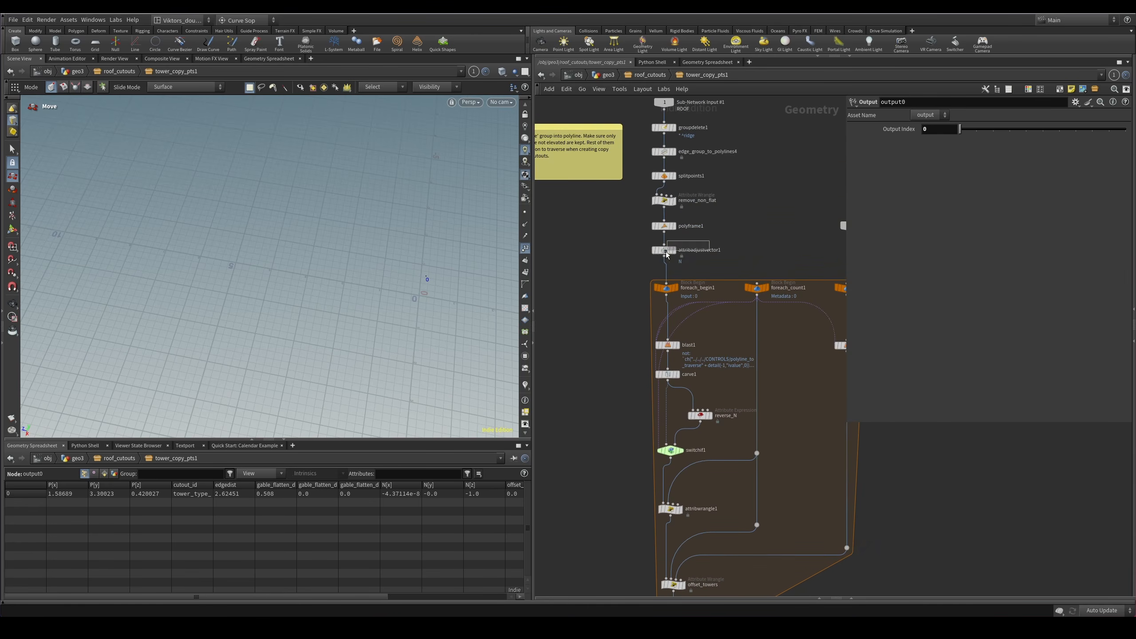
pyautogui.moveTo(340, 251); pyautogui.dragTo(325, 276)
pyautogui.press('t')
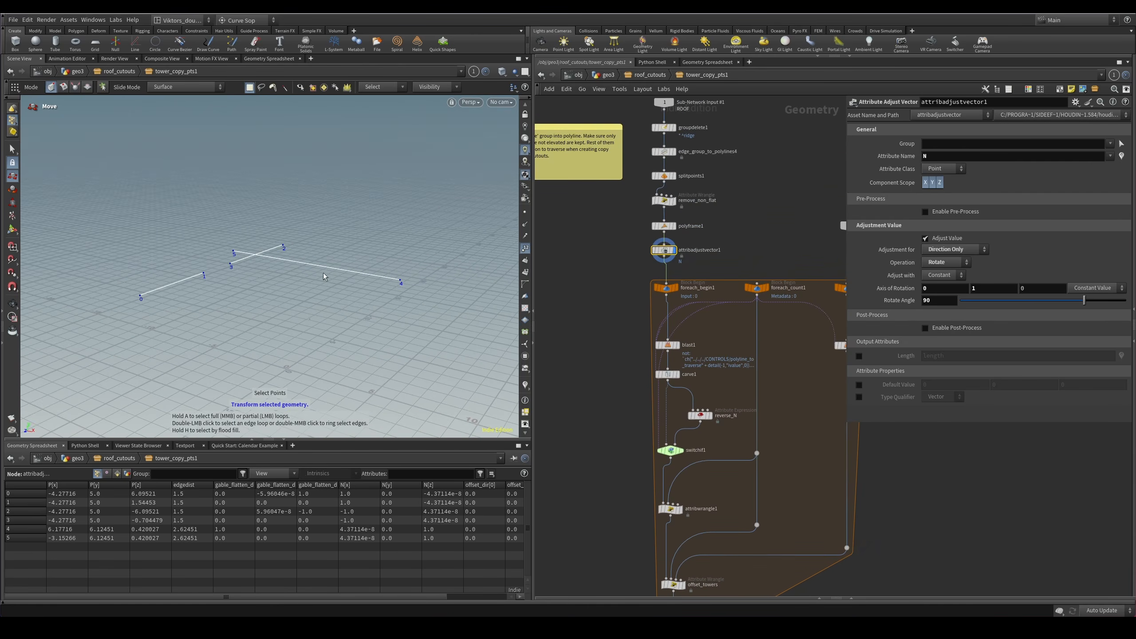
pyautogui.keyDown('alt'); pyautogui.moveTo(246, 255); pyautogui.dragTo(249, 254); pyautogui.keyUp('alt')
pyautogui.scroll(-2, 604, 458)
# Display the offset_towers wrangle and review its roof cutout offset and height code.
pyautogui.moveTo(604, 458); pyautogui.dragTo(625, 303, button='middle')
pyautogui.moveTo(643, 344); pyautogui.dragTo(613, 356, button='middle')
pyautogui.click(647, 418)
pyautogui.scroll(5, 671, 443)
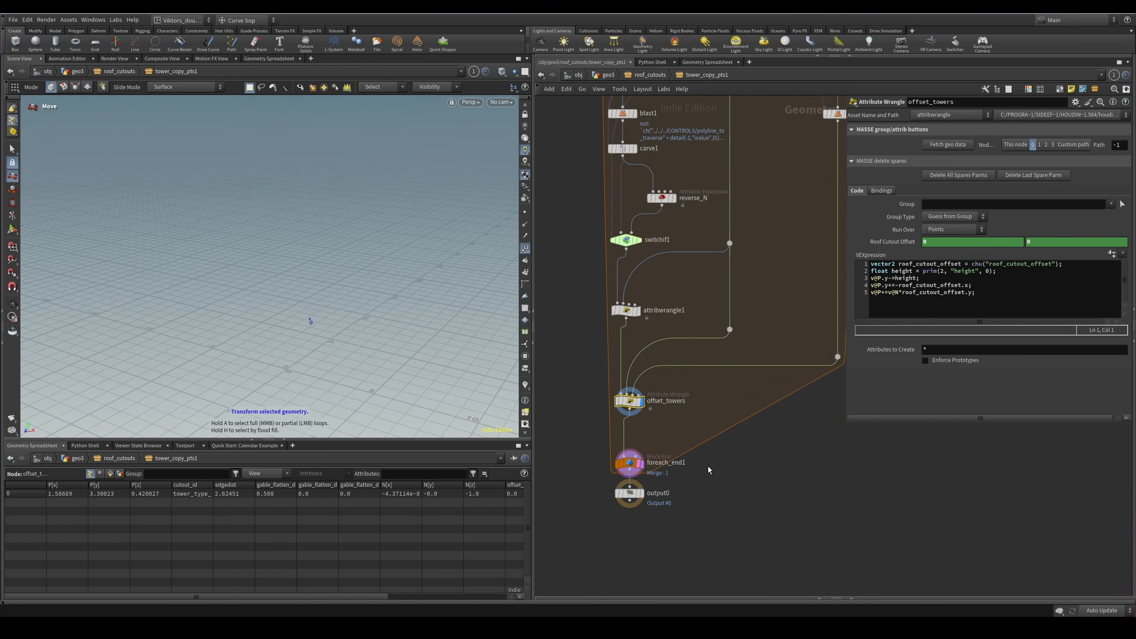
pyautogui.moveTo(667, 439); pyautogui.dragTo(591, 466)
pyautogui.press('r')
pyautogui.moveTo(671, 430); pyautogui.dragTo(688, 434, button='middle')
pyautogui.scroll(-2, 687, 435)
pyautogui.moveTo(690, 437); pyautogui.dragTo(621, 387)
pyautogui.press('r')
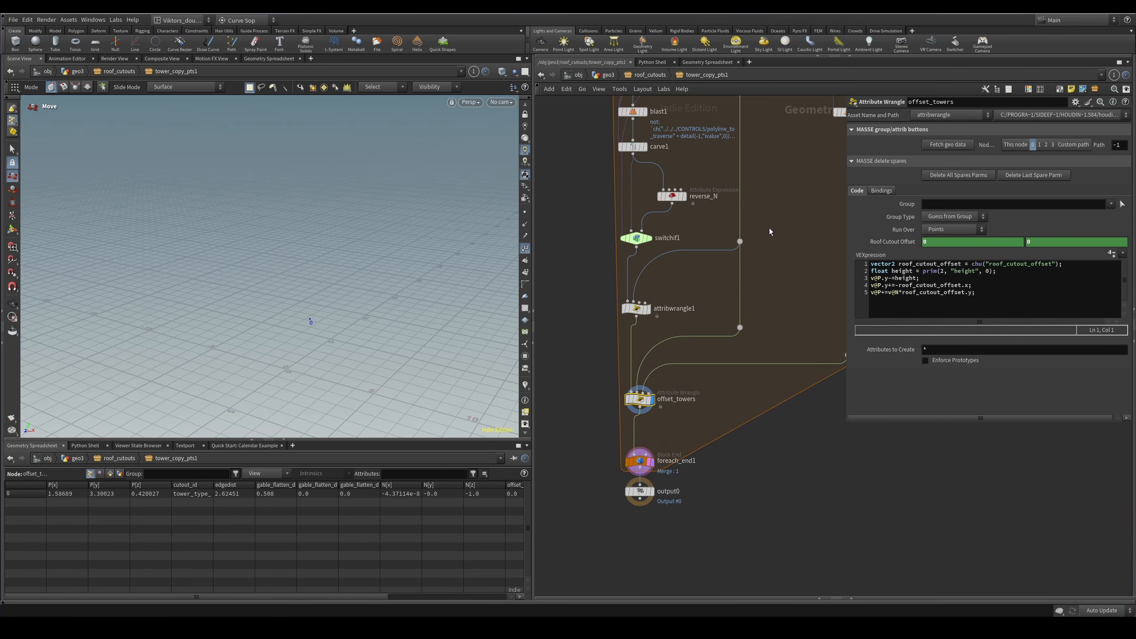
# Return to the roof_cutouts network and display roof_cutout_shapes1 in shaded mode.
pyautogui.press('u')
pyautogui.scroll(4, 662, 390)
pyautogui.click(657, 387)
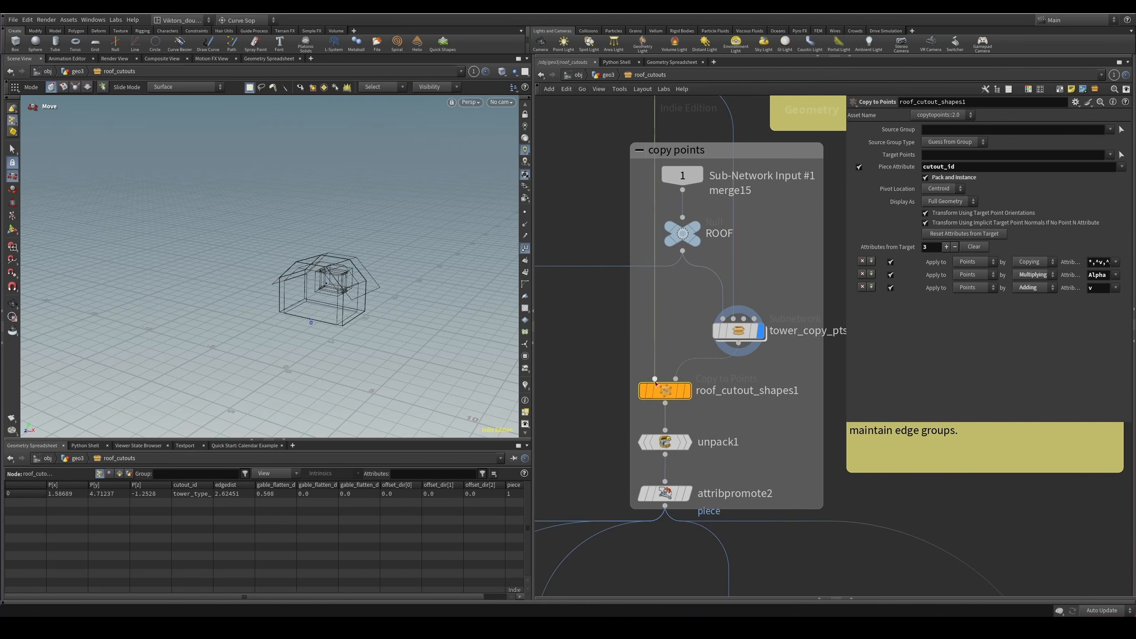
pyautogui.press('r')
pyautogui.moveTo(387, 303); pyautogui.dragTo(358, 309)
pyautogui.press('w')
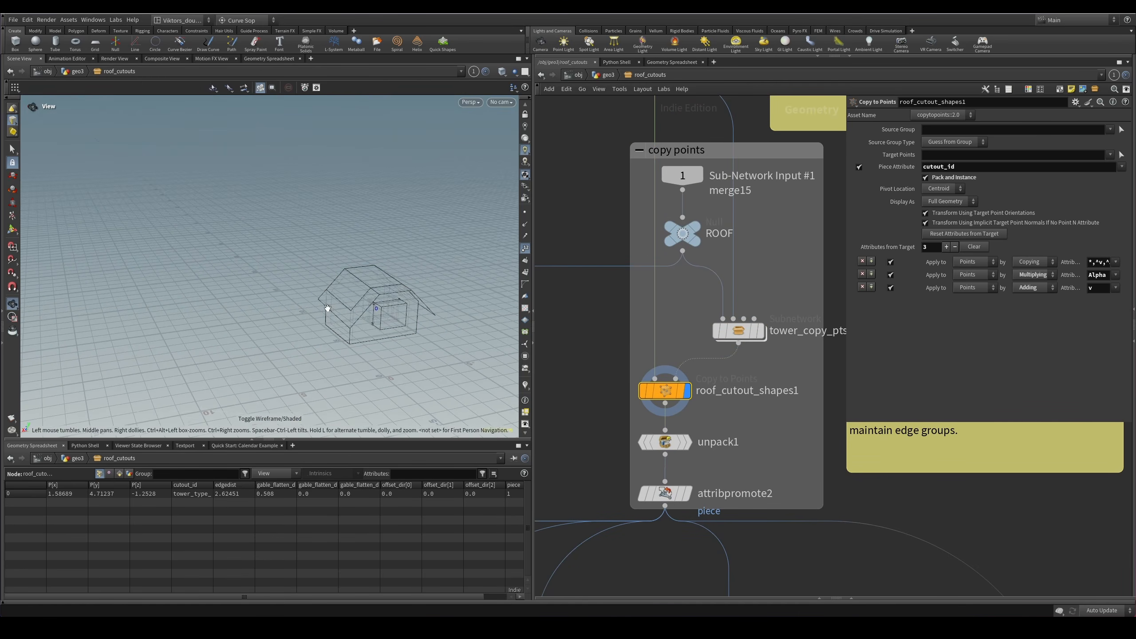
pyautogui.hotkey('shift', 'w')
# In CONTROLS, add a second roof cutout with ID tower_type_1 on polyline 2 and set its offset to 0.4, 0.4.
pyautogui.moveTo(1135, 185); pyautogui.dragTo(787, 190)
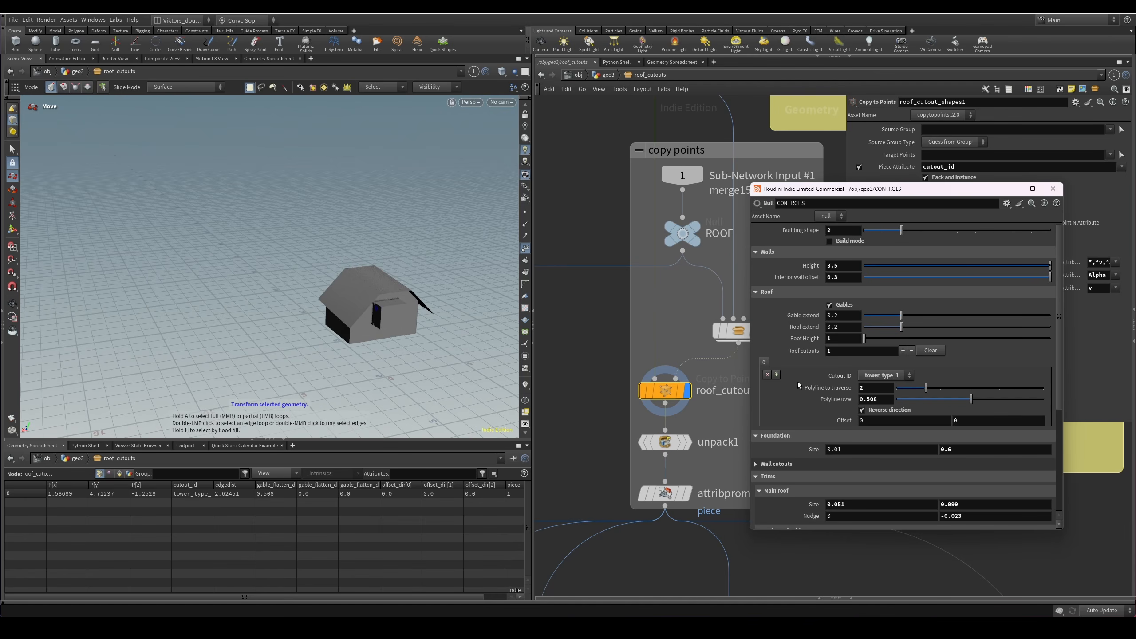
pyautogui.click(777, 375)
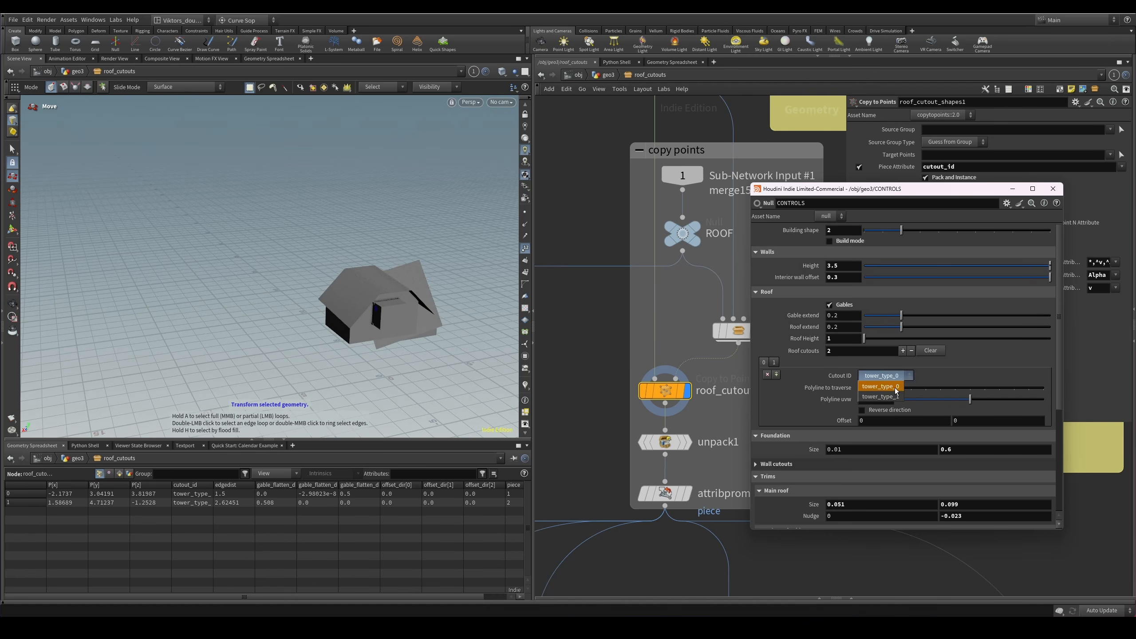
pyautogui.moveTo(897, 389); pyautogui.dragTo(929, 396)
pyautogui.hotkey('shift', 'w')
pyautogui.keyDown('alt'); pyautogui.moveTo(295, 345); pyautogui.dragTo(394, 354); pyautogui.keyUp('alt')
pyautogui.scroll(5, 353, 326)
pyautogui.hotkey('shift', 'w')
pyautogui.press('t')
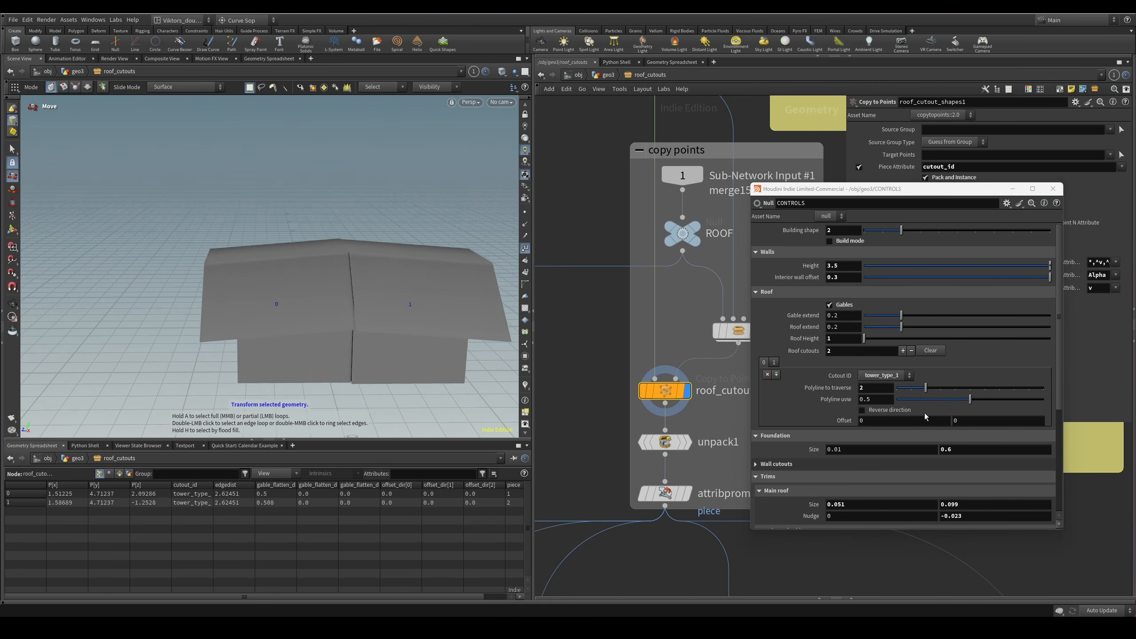
pyautogui.moveTo(913, 420)
pyautogui.mouseDown(button='middle')
pyautogui.moveTo(900, 418)
pyautogui.moveTo(912, 423)
pyautogui.mouseUp(button='middle')
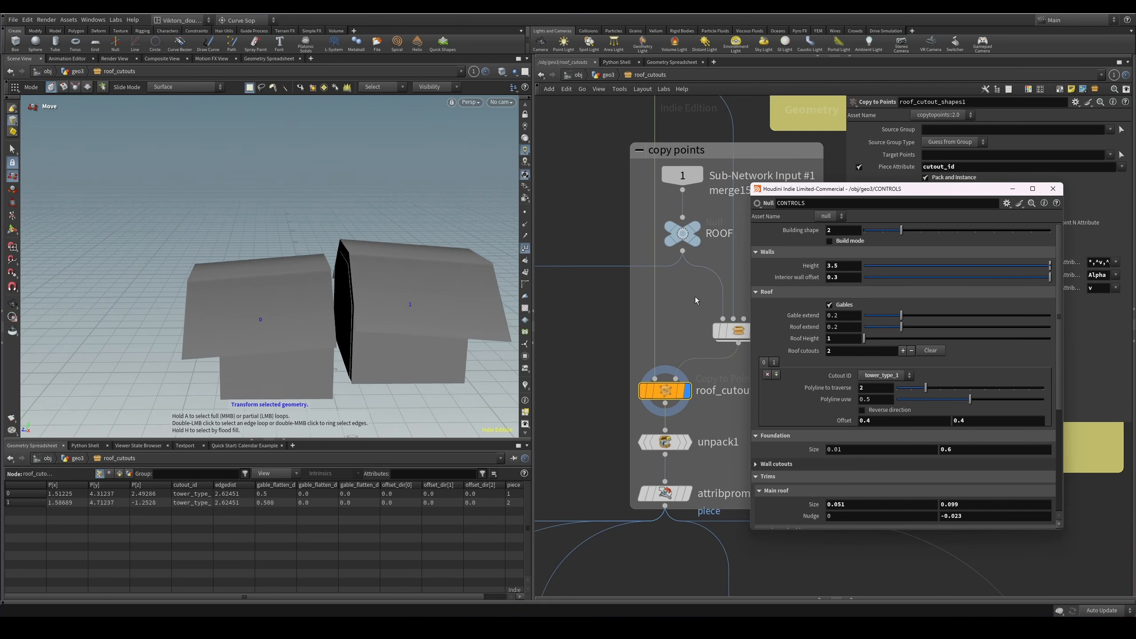
# Compare the unpacked cutouts of unpack1 with the packed copies of roof_cutout_shapes1, moving the CONTROLS window away.
pyautogui.click(686, 443)
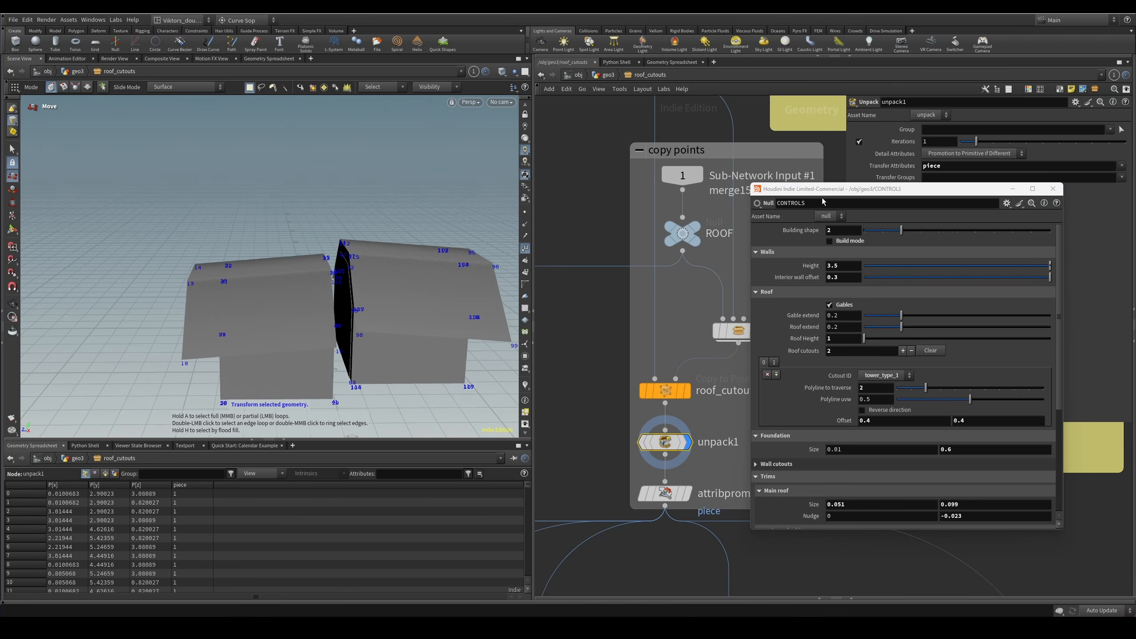
pyautogui.moveTo(823, 190); pyautogui.dragTo(1135, 177)
pyautogui.scroll(2, 710, 417)
pyautogui.click(683, 385)
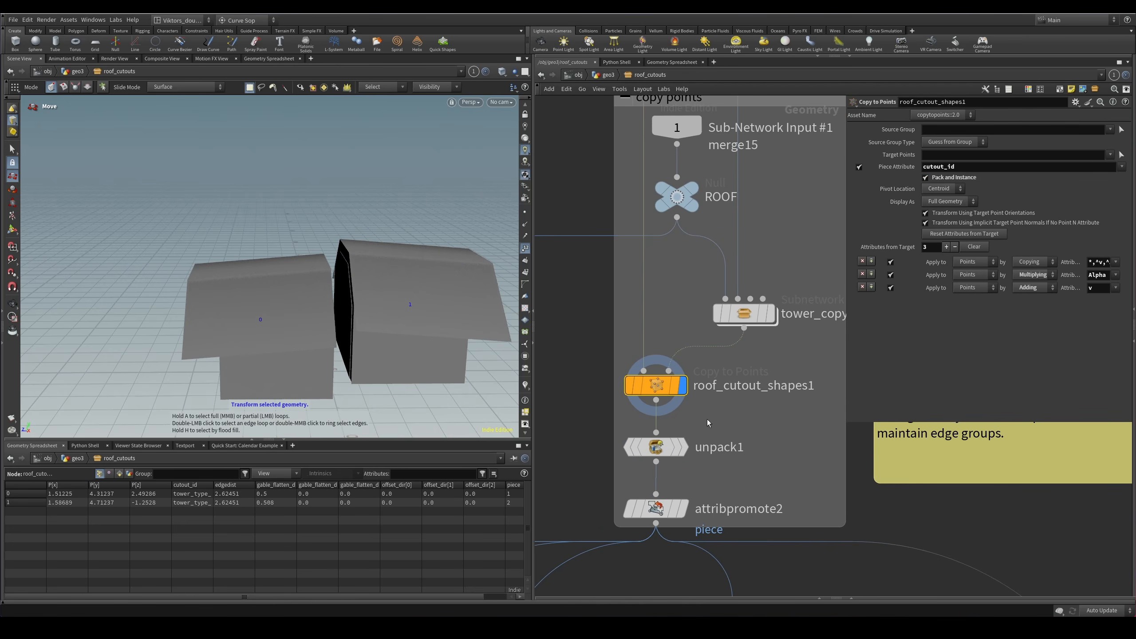
# Examine the two packed cutout copies of roof_cutout_shapes1 from different angles and shading modes.
pyautogui.moveTo(713, 421); pyautogui.dragTo(655, 385)
pyautogui.moveTo(691, 393)
pyautogui.press('Escape')
pyautogui.press('w')
pyautogui.press('t')
pyautogui.press('w')
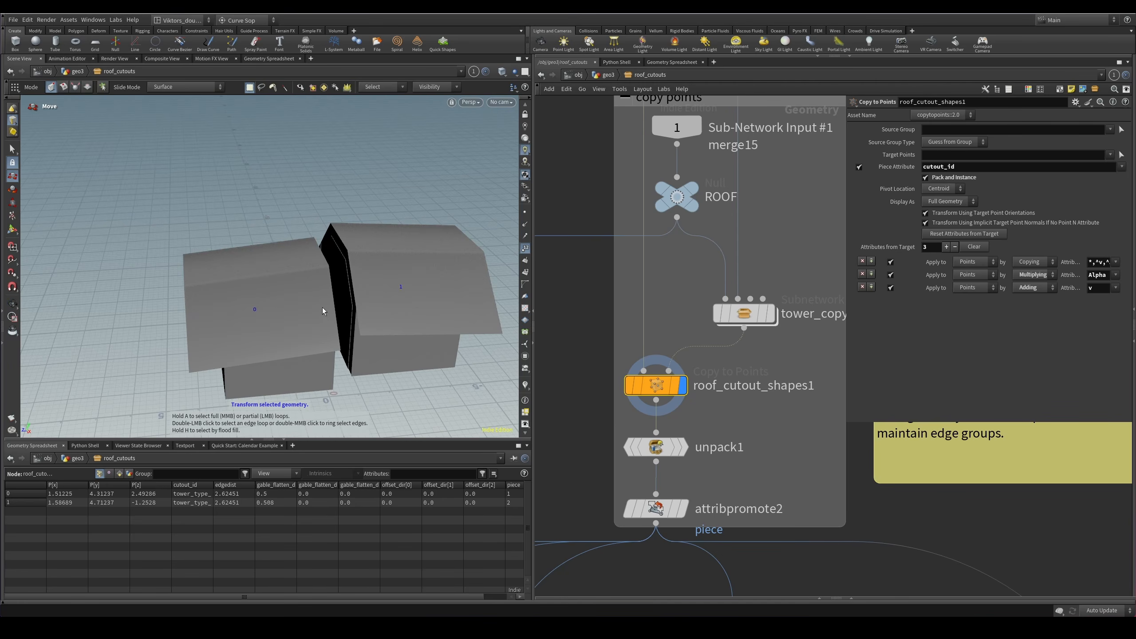
pyautogui.keyDown('alt'); pyautogui.moveTo(322, 307); pyautogui.dragTo(308, 285); pyautogui.keyUp('alt')
pyautogui.hotkey('shift', 'w')
pyautogui.hotkey('shift', 'w')
# Display unpack1 with edge selection active and examine the unpacked cutouts from above.
pyautogui.press('3')
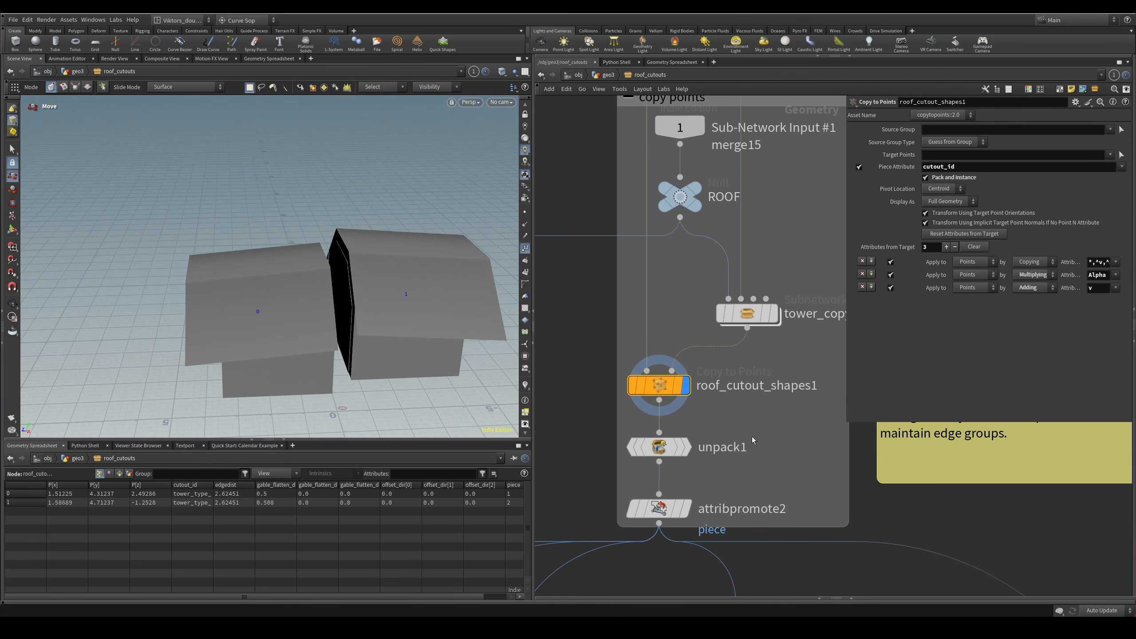
pyautogui.click(673, 446)
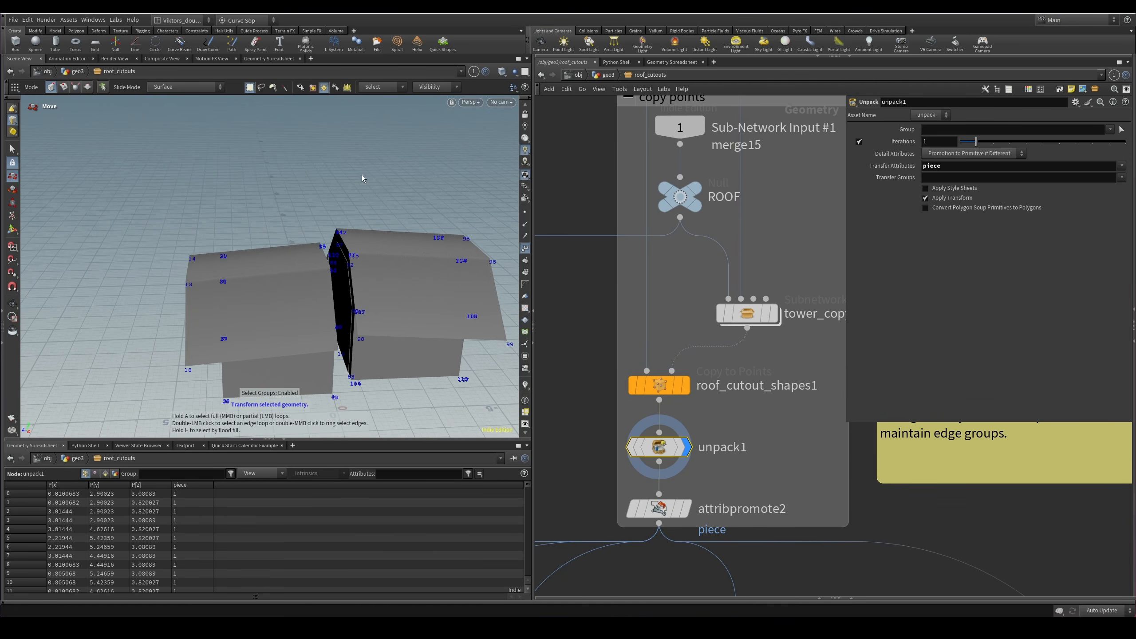
pyautogui.keyDown('alt'); pyautogui.moveTo(364, 221); pyautogui.dragTo(319, 291); pyautogui.keyUp('alt')
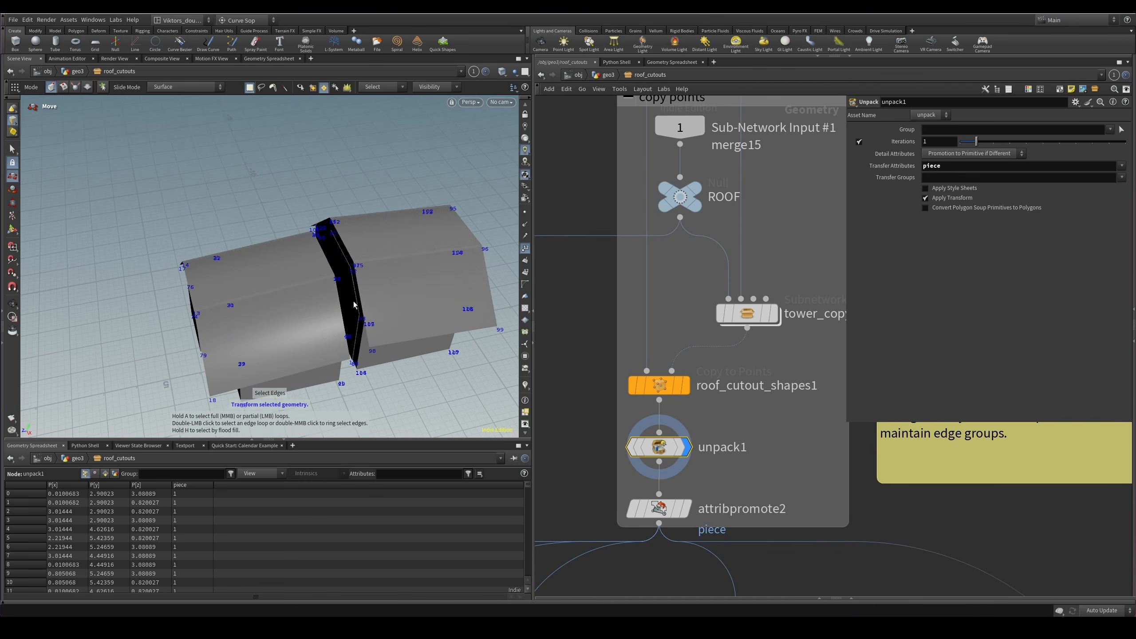
pyautogui.middleClick(659, 446)
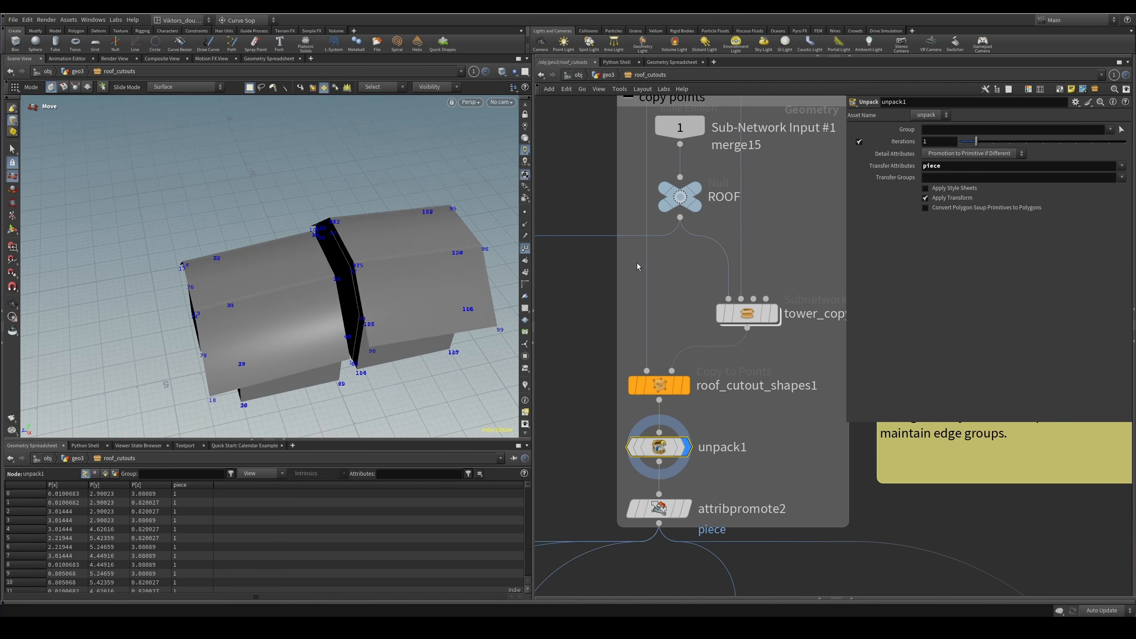
# Display merge7's source geometry, and compare it with the edge groups carried by attribpromote2.
pyautogui.scroll(10, 637, 262)
pyautogui.click(686, 187)
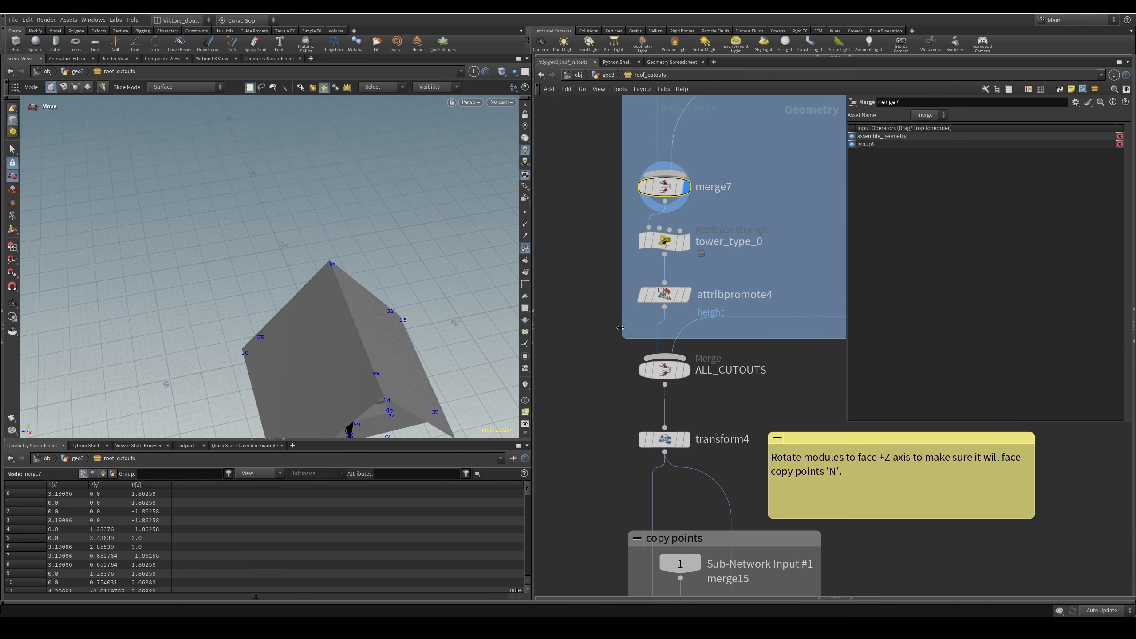
pyautogui.scroll(-4, 621, 327)
pyautogui.moveTo(612, 520); pyautogui.dragTo(639, 307, button='middle')
pyautogui.scroll(4, 670, 488)
pyautogui.click(699, 301)
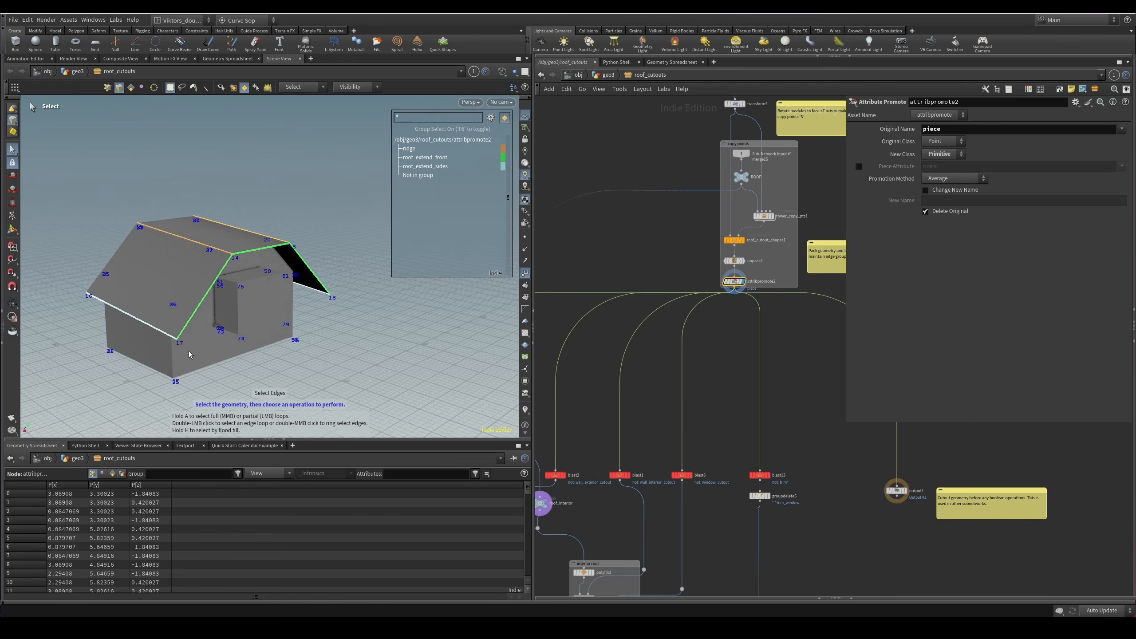
pyautogui.keyDown('alt'); pyautogui.moveTo(188, 351); pyautogui.dragTo(405, 350); pyautogui.keyUp('alt')
pyautogui.scroll(-3, 692, 392)
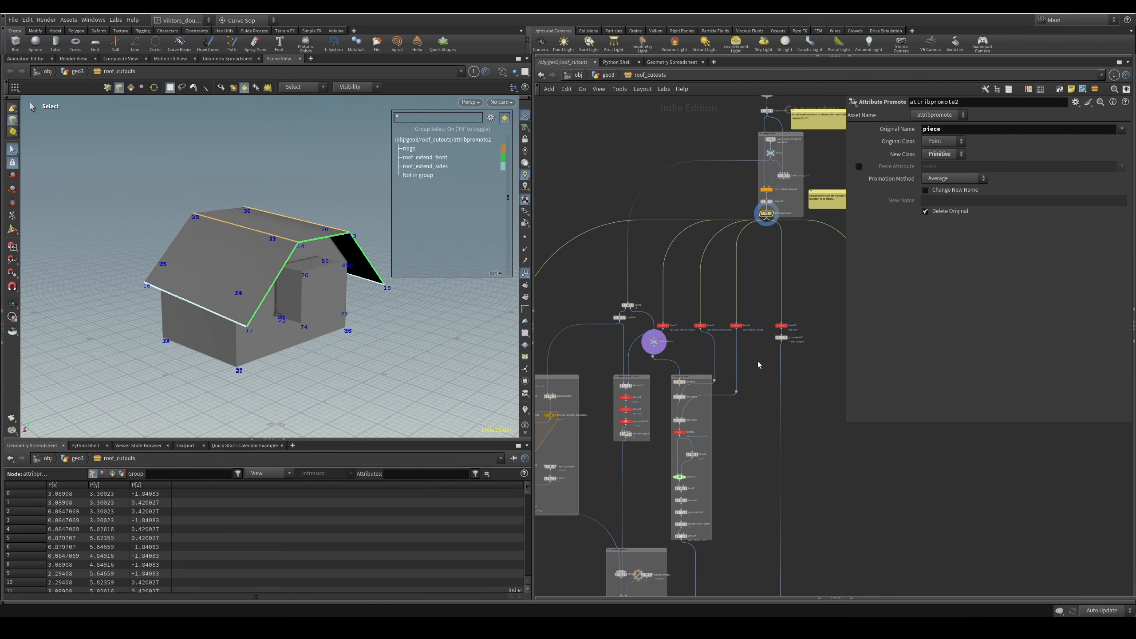
# Display blast10 in the cut outer tower box and inspect the isolated wall_exterior and roof geometry in wireframe.
pyautogui.moveTo(758, 362); pyautogui.dragTo(676, 407, button='middle')
pyautogui.moveTo(665, 449); pyautogui.dragTo(860, 348, button='middle')
pyautogui.scroll(6, 640, 341)
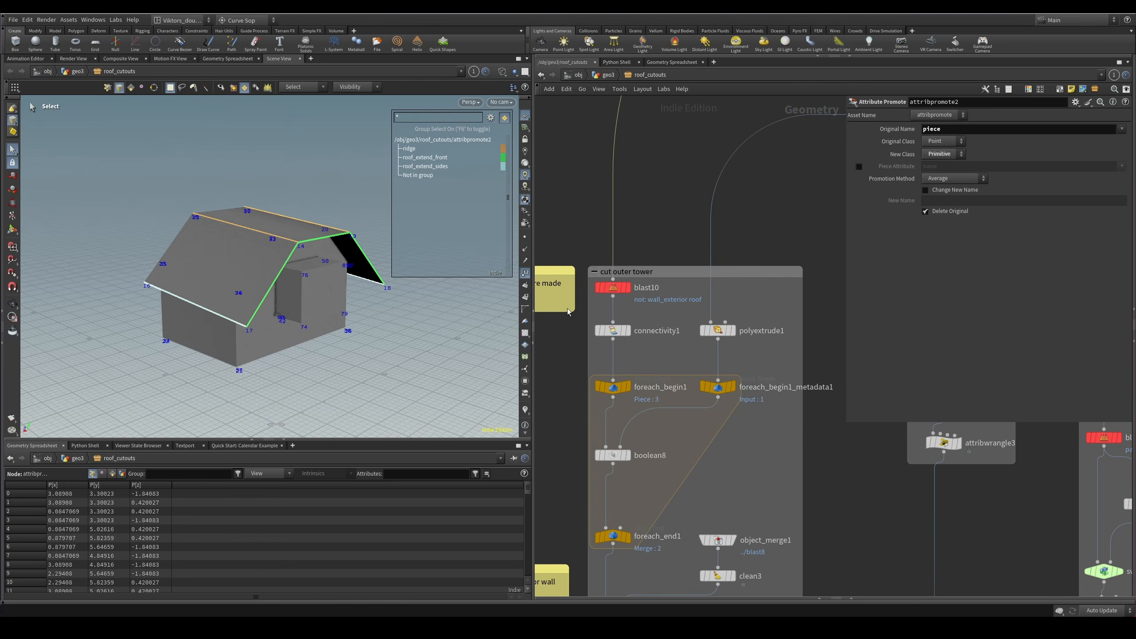
pyautogui.press('Escape')
pyautogui.moveTo(366, 268); pyautogui.dragTo(302, 261)
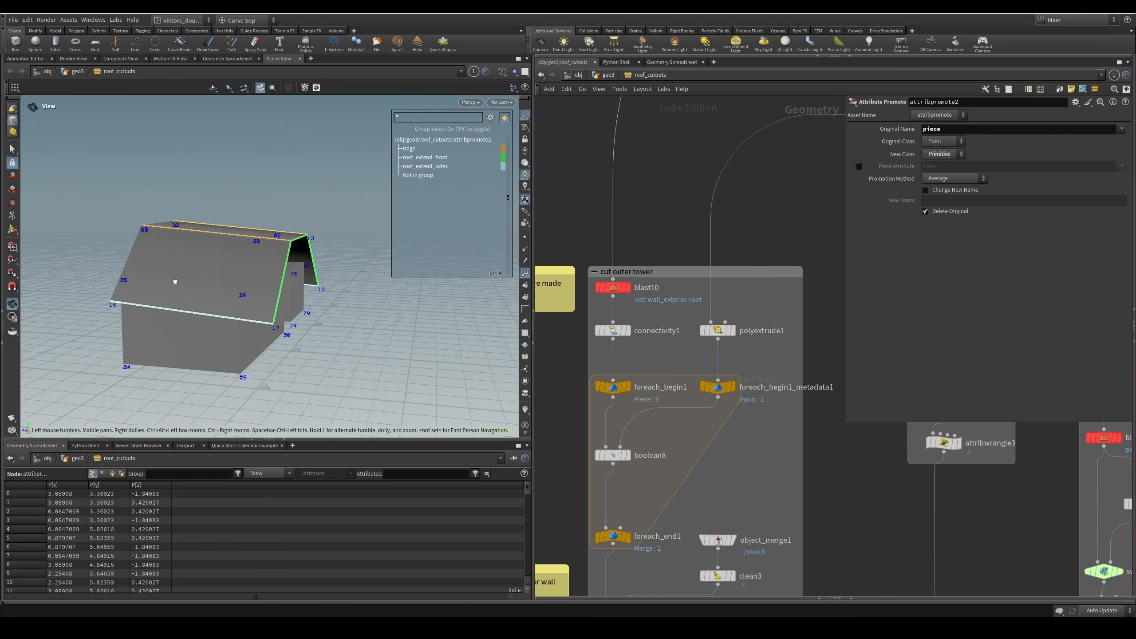
pyautogui.moveTo(175, 281); pyautogui.dragTo(248, 258)
pyautogui.press('s')
pyautogui.scroll(3, 624, 319)
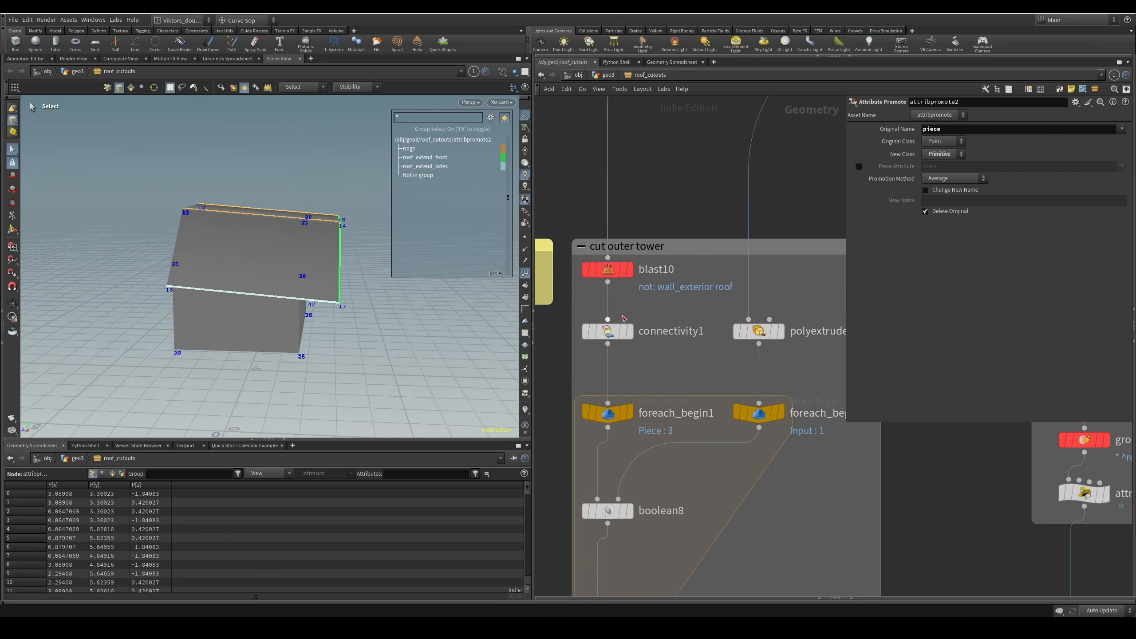
pyautogui.click(631, 270)
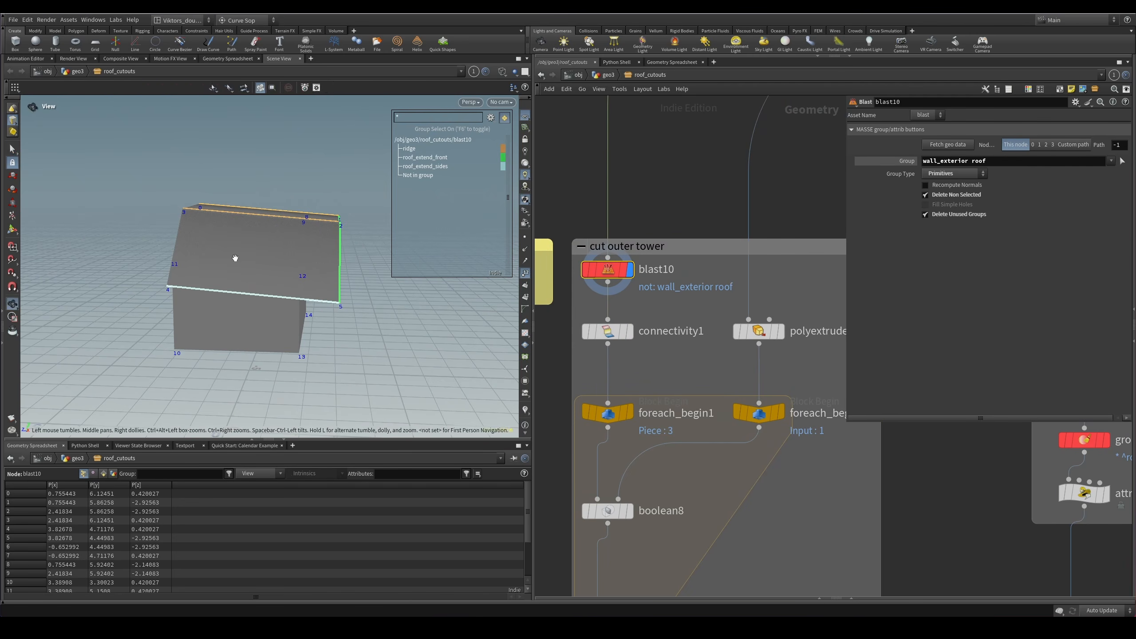
pyautogui.moveTo(235, 258)
pyautogui.keyDown('alt'); pyautogui.mouseDown()
pyautogui.moveTo(301, 274)
pyautogui.moveTo(367, 251)
pyautogui.moveTo(515, 309)
pyautogui.mouseUp(); pyautogui.keyUp('alt')
pyautogui.hotkey('shift', 'w')
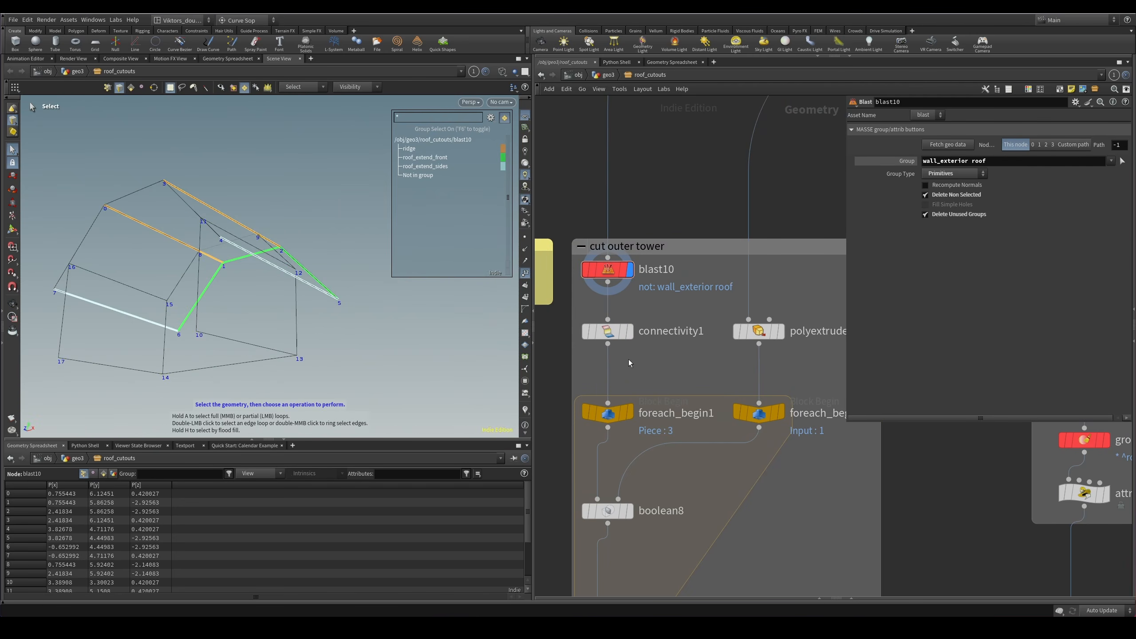
# Display connectivity1 and show its roof and wall_exterior primitive groups in the viewport.
pyautogui.moveTo(612, 309); pyautogui.dragTo(613, 311)
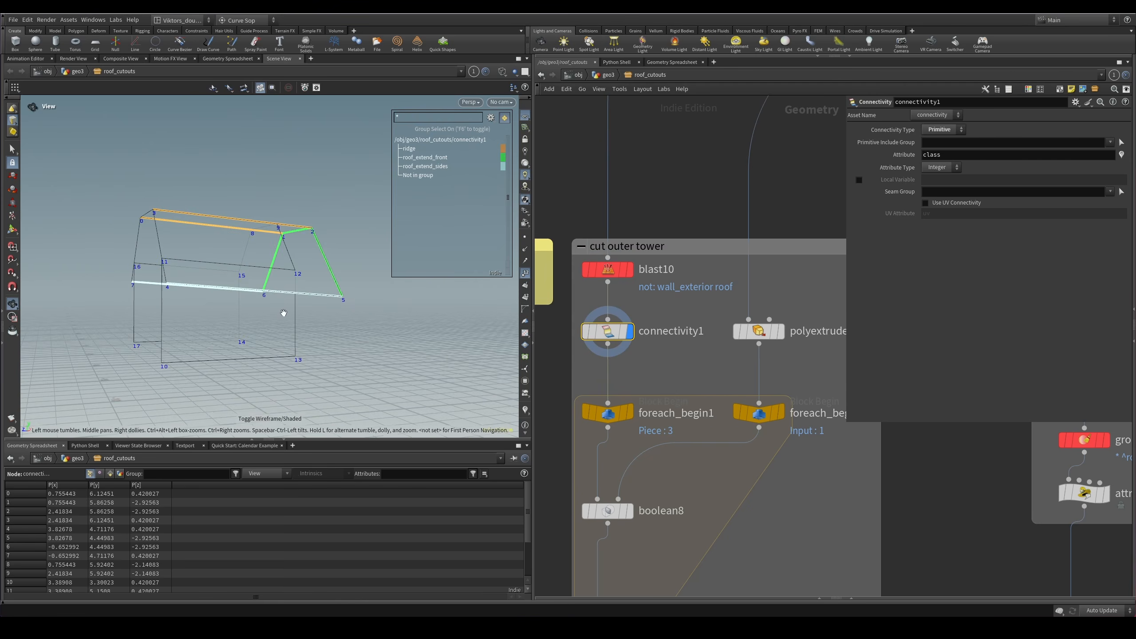
pyautogui.press('s')
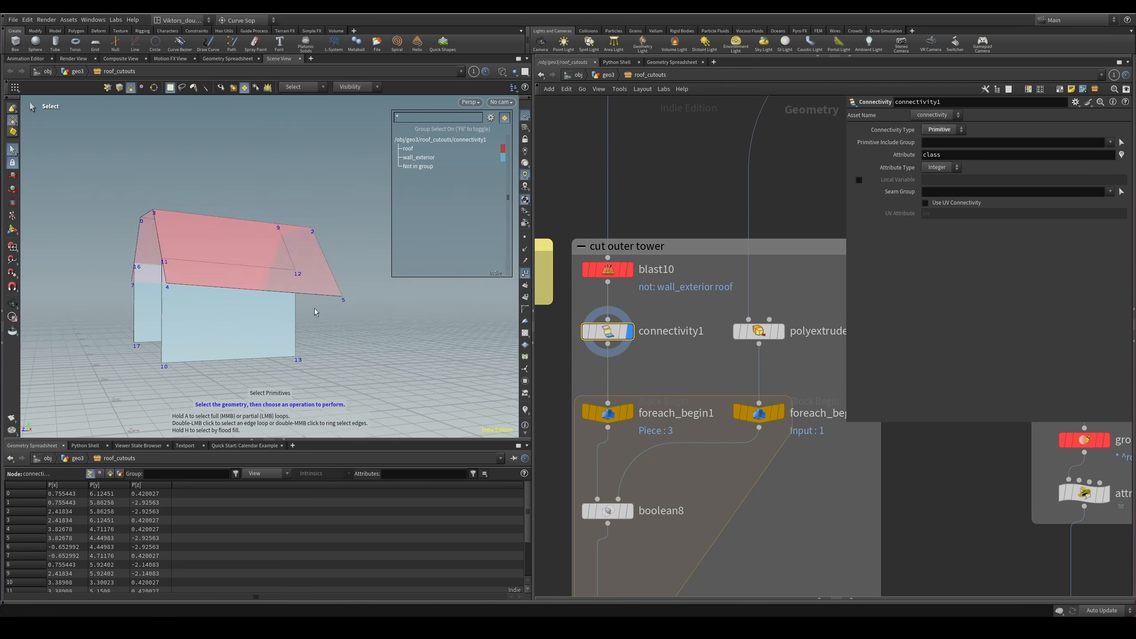
pyautogui.press('Escape')
pyautogui.moveTo(314, 312); pyautogui.dragTo(295, 329)
# Display polyextrude1 in the cut outer tower box and check the extruded roof volume in shaded mode.
pyautogui.click(759, 331)
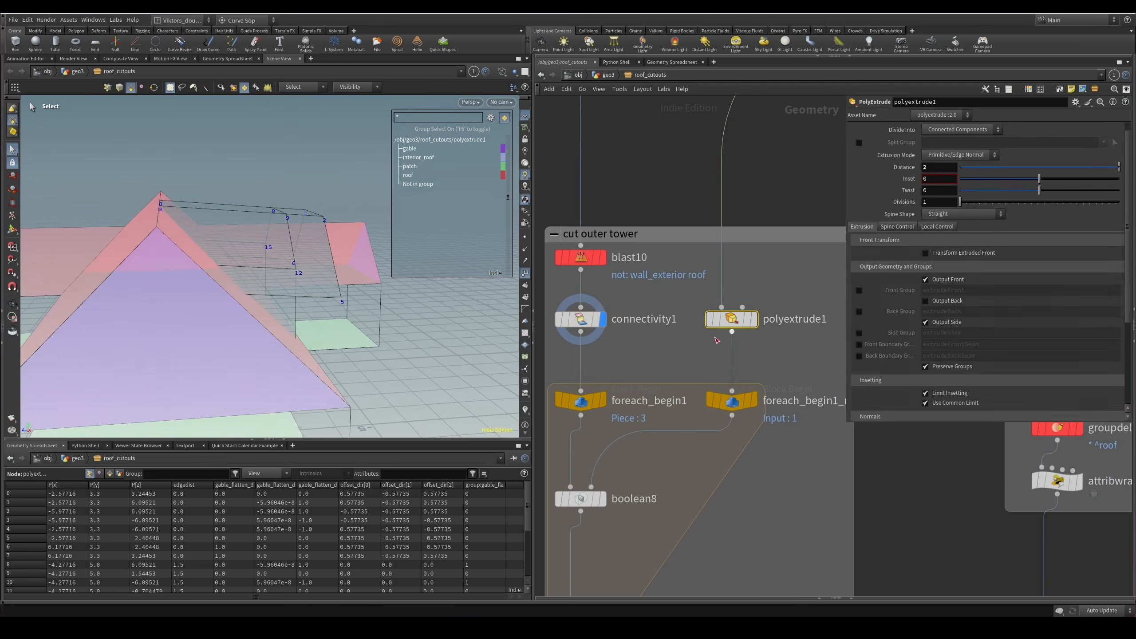
pyautogui.hotkey('shift', 'w')
pyautogui.moveTo(320, 319)
pyautogui.mouseDown()
pyautogui.moveTo(273, 333)
pyautogui.moveTo(318, 250)
pyautogui.moveTo(333, 287)
pyautogui.moveTo(304, 335)
pyautogui.mouseUp()
pyautogui.hotkey('shift', 'w')
pyautogui.hotkey('shift', 'w')
# Trace polyextrude1's input back to polyfill4 and examine the filled roof geometry.
pyautogui.moveTo(783, 276); pyautogui.dragTo(571, 428, button='middle')
pyautogui.scroll(-2, 571, 427)
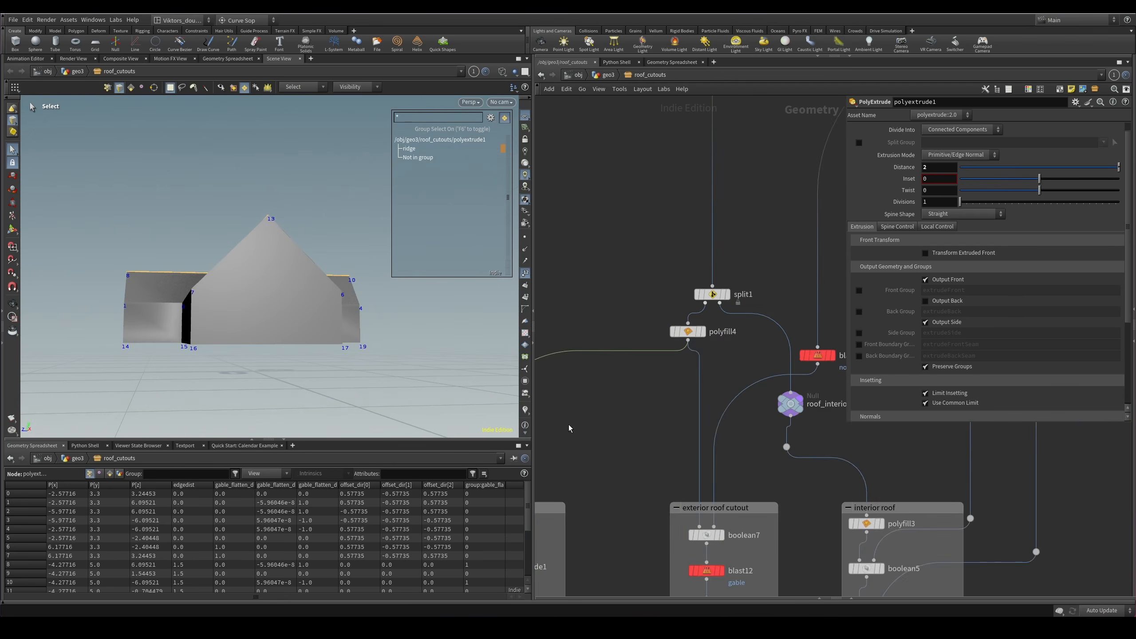
pyautogui.scroll(2, 712, 340)
pyautogui.click(698, 331)
pyautogui.keyDown('alt'); pyautogui.moveTo(319, 298); pyautogui.dragTo(257, 333); pyautogui.keyUp('alt')
pyautogui.hotkey('shift', 'w')
pyautogui.hotkey('shift', 'w')
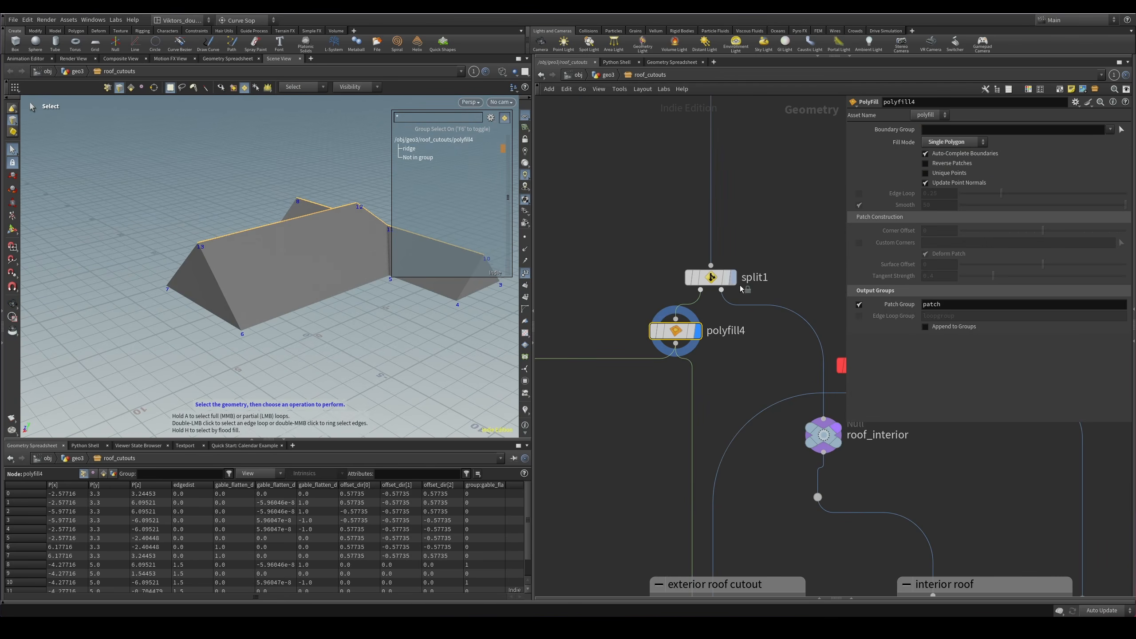
# Compare the outputs of split1, the roof_interior null and the polyfill4 exterior roof.
pyautogui.click(733, 277)
pyautogui.moveTo(887, 455); pyautogui.dragTo(780, 398, button='middle')
pyautogui.click(716, 376)
pyautogui.moveTo(613, 305); pyautogui.dragTo(707, 327, button='middle')
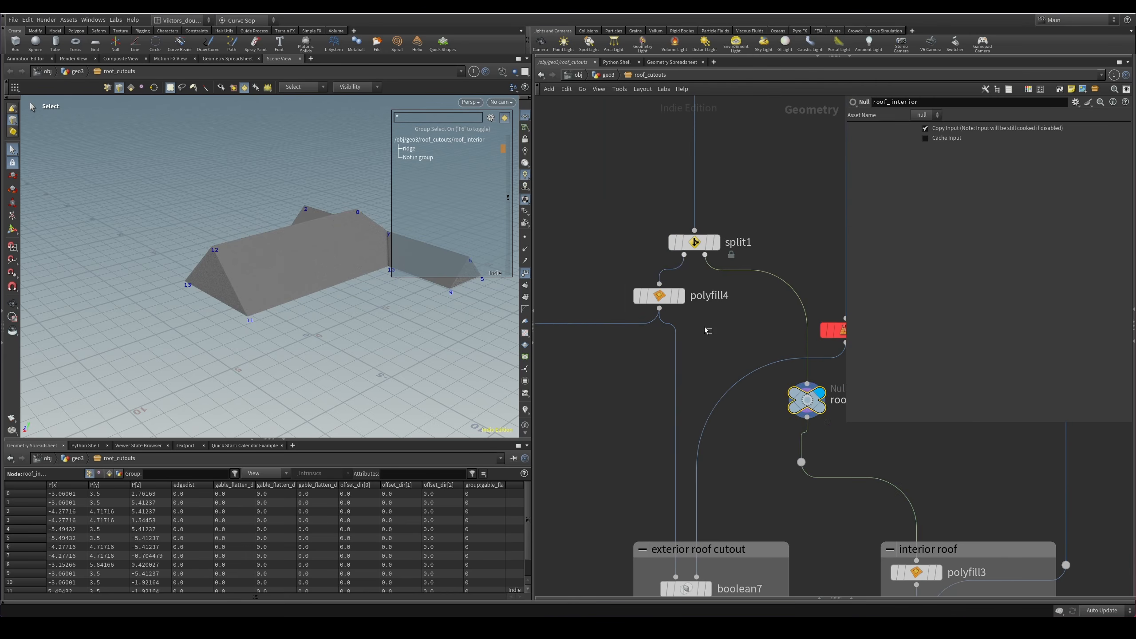
pyautogui.click(662, 293)
# Return to polyextrude1 and inspect the lower roof edge and downward extrusion from a low angle.
pyautogui.scroll(-2, 619, 350)
pyautogui.moveTo(618, 350); pyautogui.dragTo(790, 276, button='middle')
pyautogui.scroll(3, 697, 396)
pyautogui.click(656, 405)
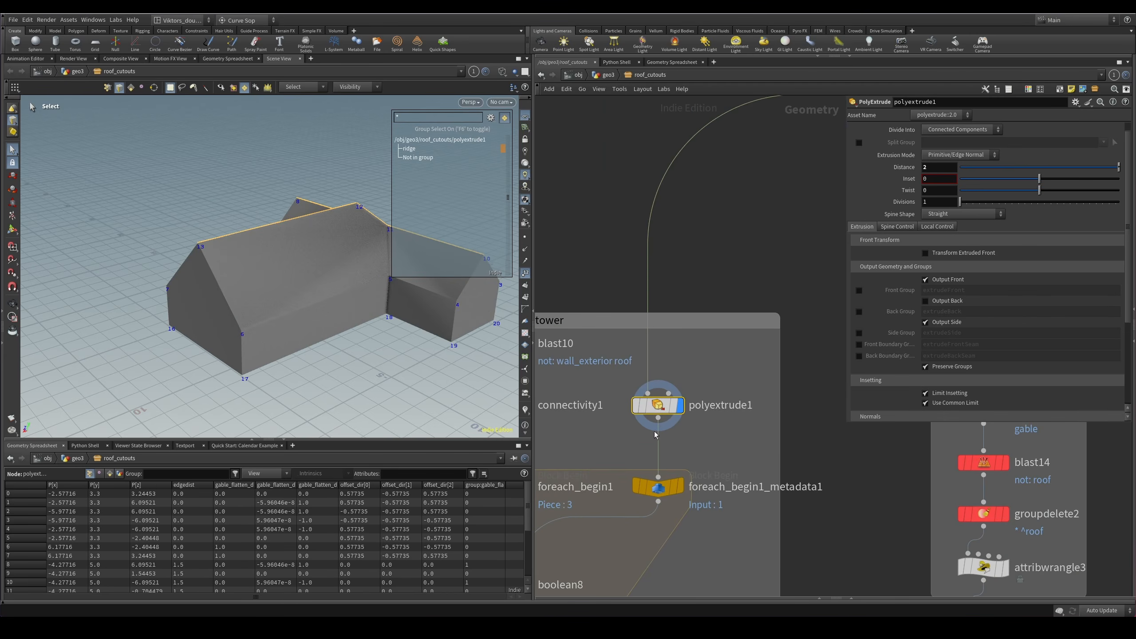
pyautogui.press('s')
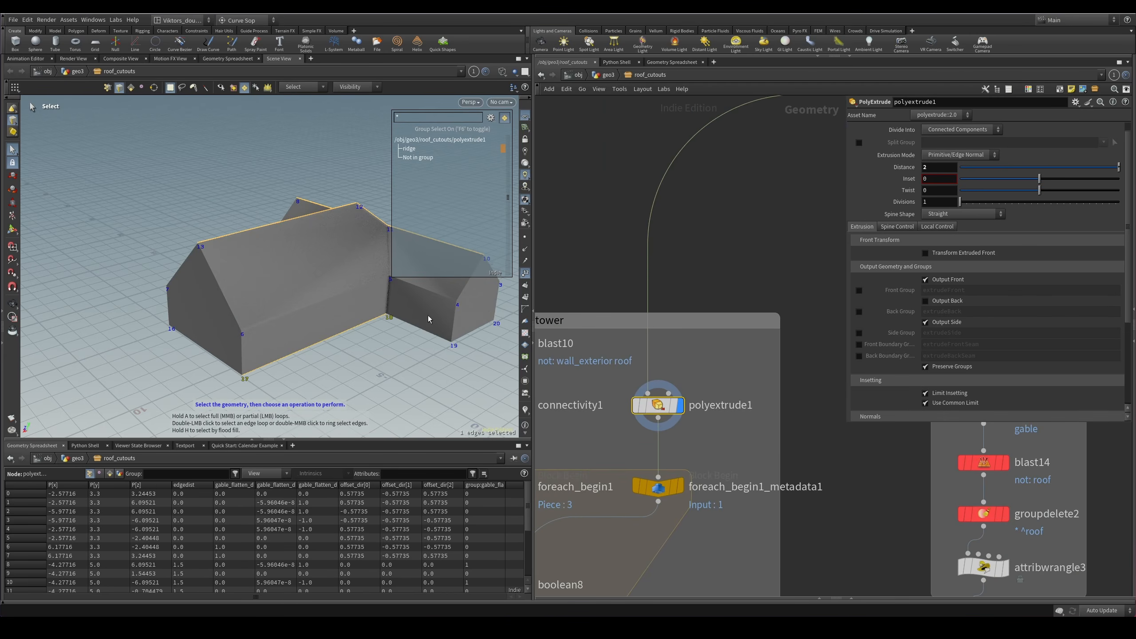
pyautogui.press('Escape')
pyautogui.moveTo(361, 309); pyautogui.dragTo(372, 290)
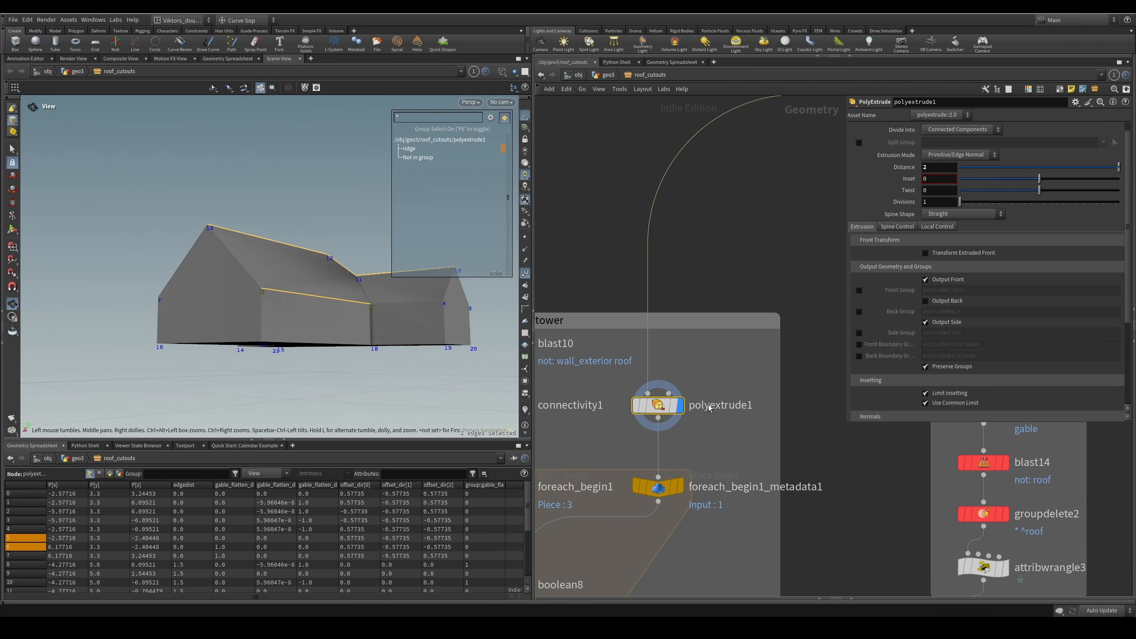
# Compare the filled roof from polyfill4 with polyextrude1's extruded volume, inspecting the extrusion from underneath and along its side.
pyautogui.moveTo(717, 373); pyautogui.dragTo(604, 466, button='middle')
pyautogui.scroll(-3, 604, 465)
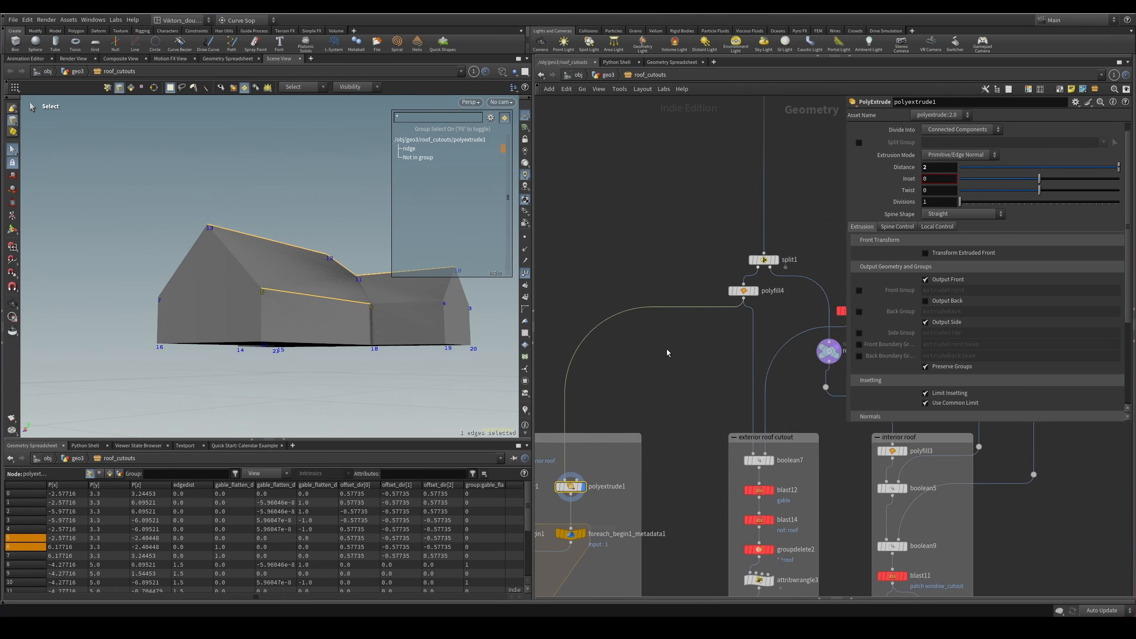
pyautogui.scroll(2, 730, 328)
pyautogui.click(765, 276)
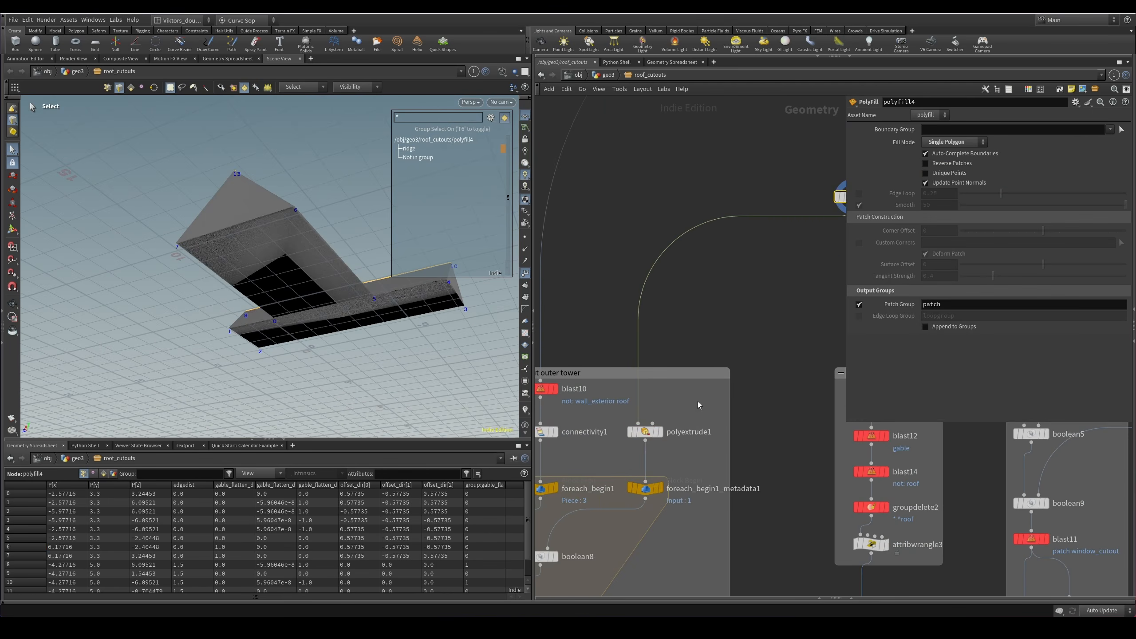
pyautogui.click(644, 431)
pyautogui.moveTo(300, 270); pyautogui.dragTo(298, 266)
pyautogui.press('s')
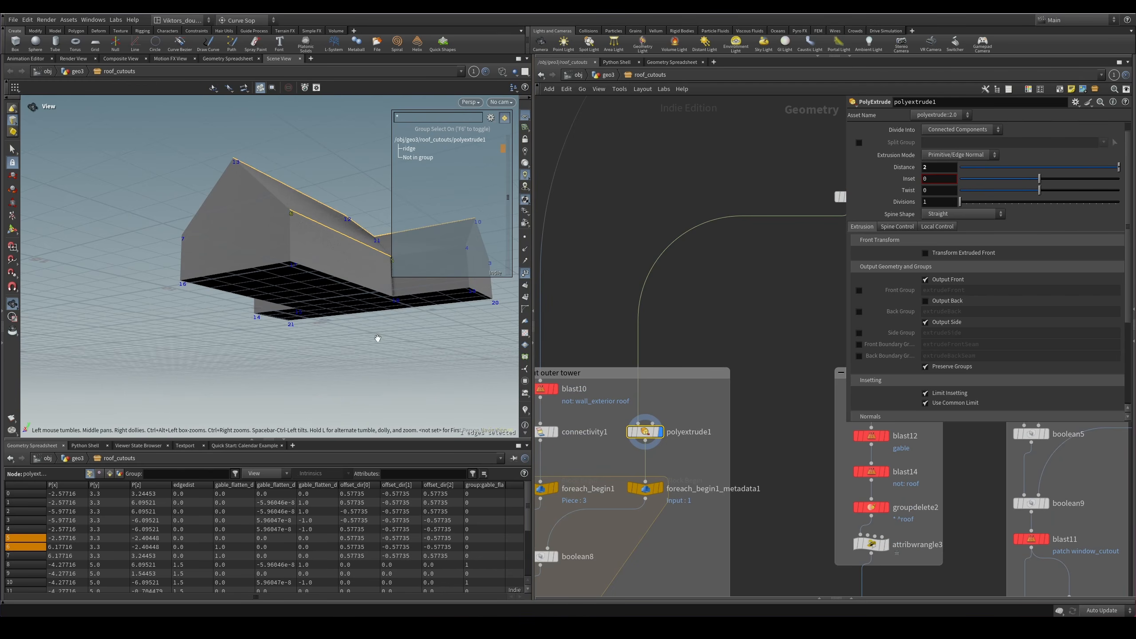
pyautogui.moveTo(296, 249); pyautogui.dragTo(220, 284)
pyautogui.press('s')
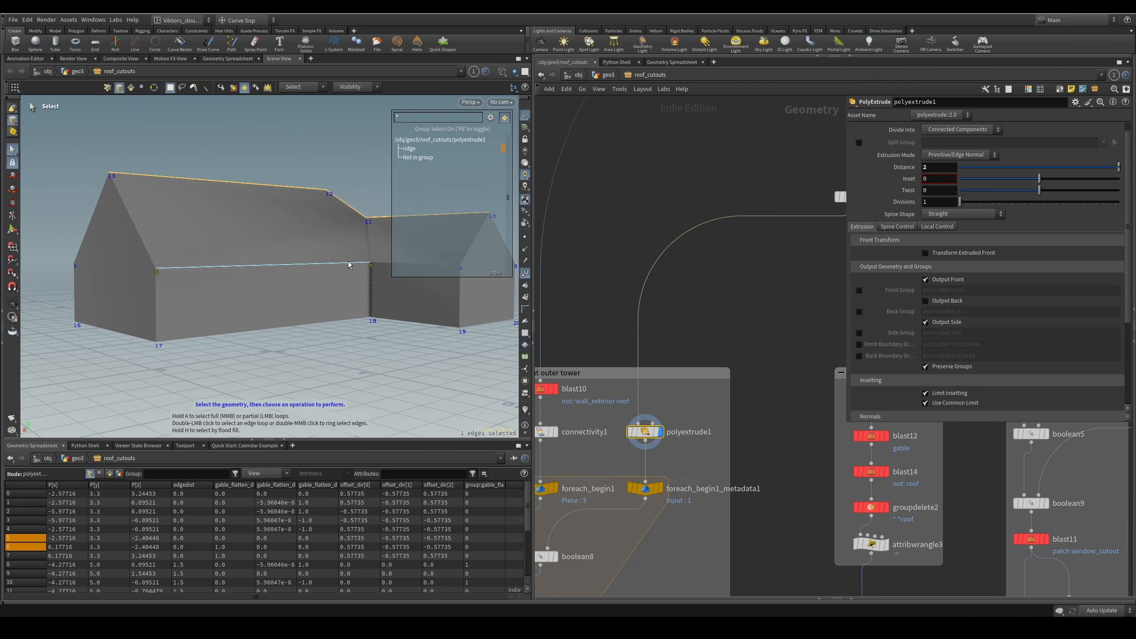
# Display polyfill4 again and examine the filled roof's underside and lower edge from low angles.
pyautogui.moveTo(748, 207); pyautogui.dragTo(633, 264, button='middle')
pyautogui.click(753, 254)
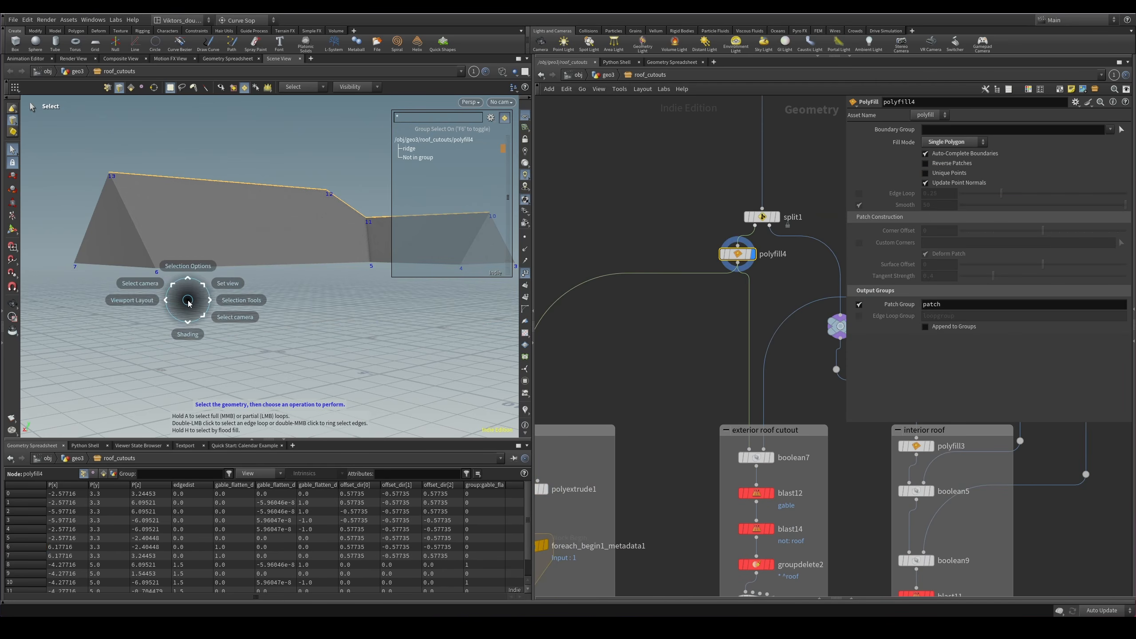
pyautogui.press('Escape')
pyautogui.moveTo(274, 254); pyautogui.dragTo(265, 217)
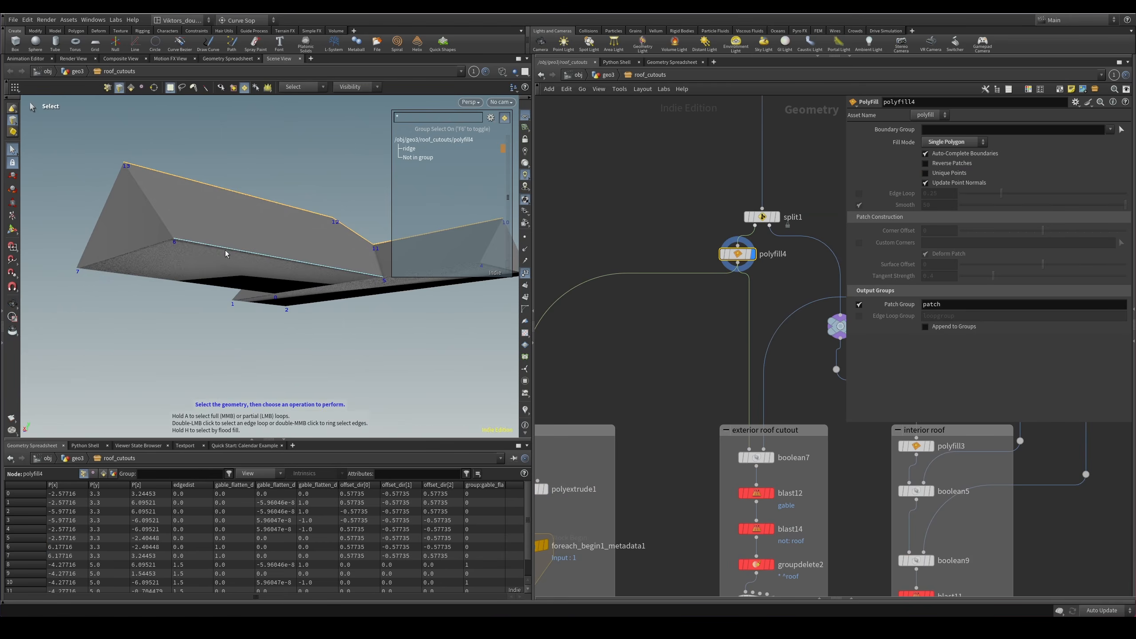
pyautogui.press('Escape')
pyautogui.moveTo(225, 254); pyautogui.dragTo(234, 307)
pyautogui.press('Escape')
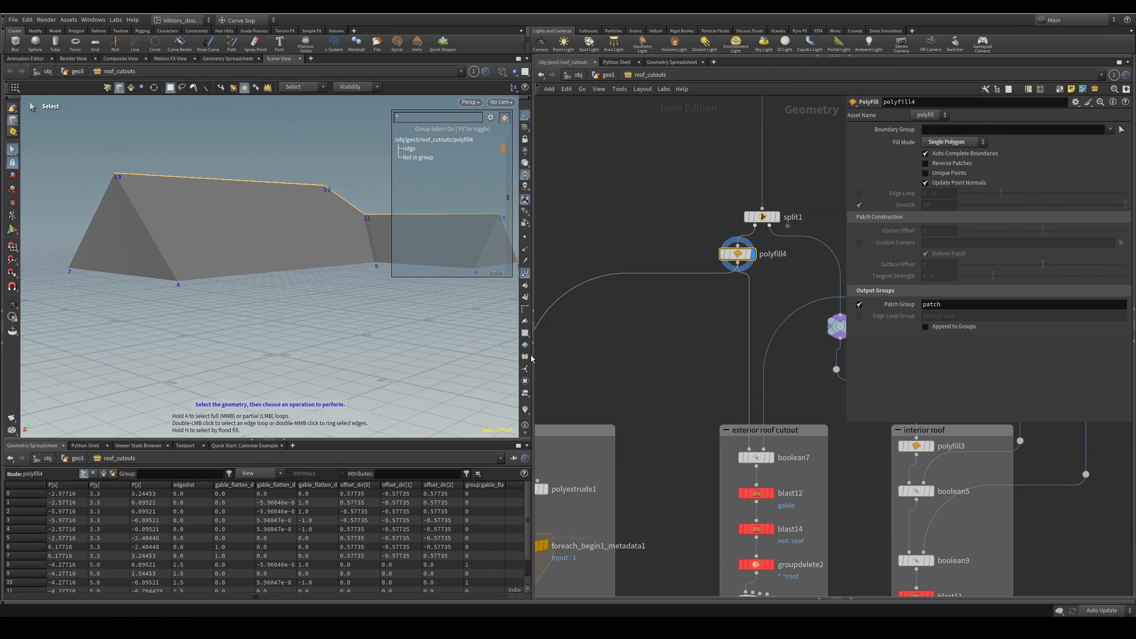
# Display polyextrude1 in the cut outer tower box and inspect its closed bottom and side walls.
pyautogui.scroll(-2, 543, 434)
pyautogui.moveTo(542, 436); pyautogui.dragTo(672, 320, button='middle')
pyautogui.scroll(2, 672, 319)
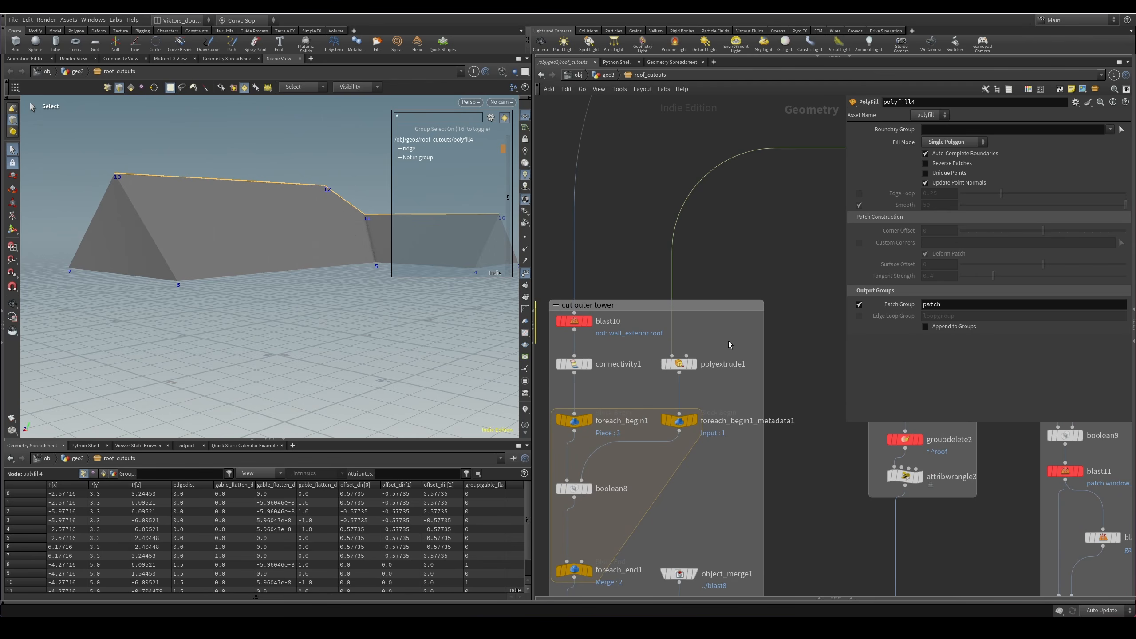
pyautogui.press('Escape')
pyautogui.moveTo(301, 267); pyautogui.dragTo(278, 235)
pyautogui.press('s')
pyautogui.click(684, 364)
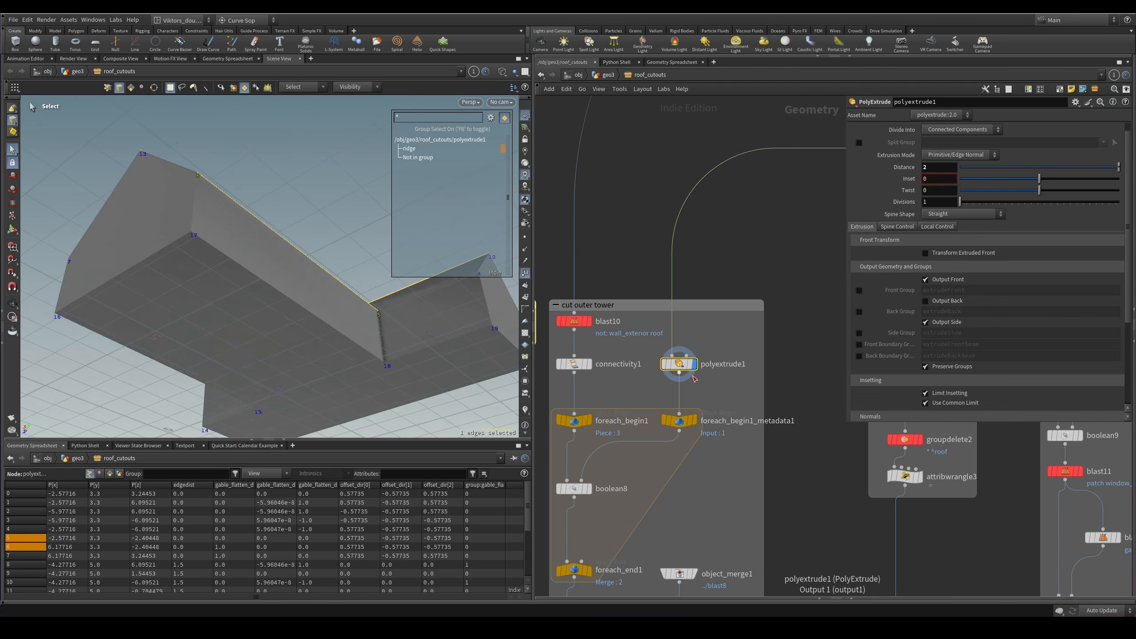
pyautogui.press('Escape')
pyautogui.moveTo(268, 314); pyautogui.dragTo(409, 310)
# Follow the outer tower loop through boolean8 and inspect the trimmed tower geometry at foreach_end1.
pyautogui.scroll(-1, 716, 480)
pyautogui.moveTo(717, 480); pyautogui.dragTo(834, 341, button='middle')
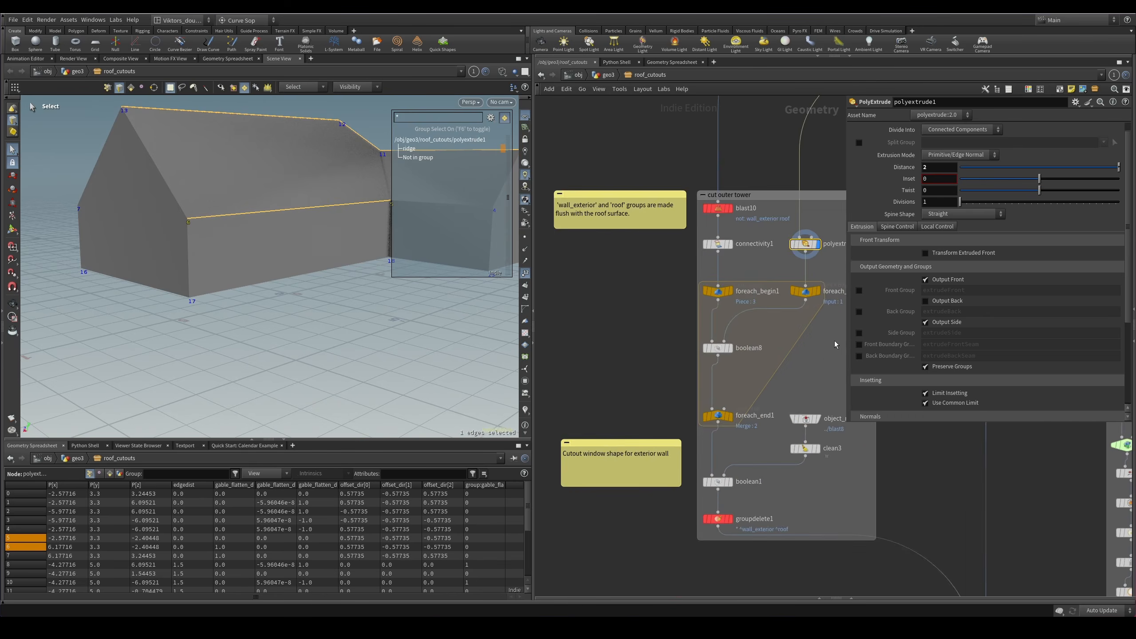
pyautogui.scroll(2, 760, 348)
pyautogui.click(714, 348)
pyautogui.moveTo(703, 400); pyautogui.dragTo(690, 375, button='middle')
pyautogui.click(703, 420)
pyautogui.keyDown('alt'); pyautogui.moveTo(295, 175); pyautogui.dragTo(372, 130); pyautogui.keyUp('alt')
pyautogui.hotkey('space', 'g')
pyautogui.keyDown('alt'); pyautogui.moveTo(355, 247); pyautogui.dragTo(402, 246); pyautogui.keyUp('alt')
pyautogui.scroll(-2, 712, 394)
pyautogui.scroll(-2, 715, 394)
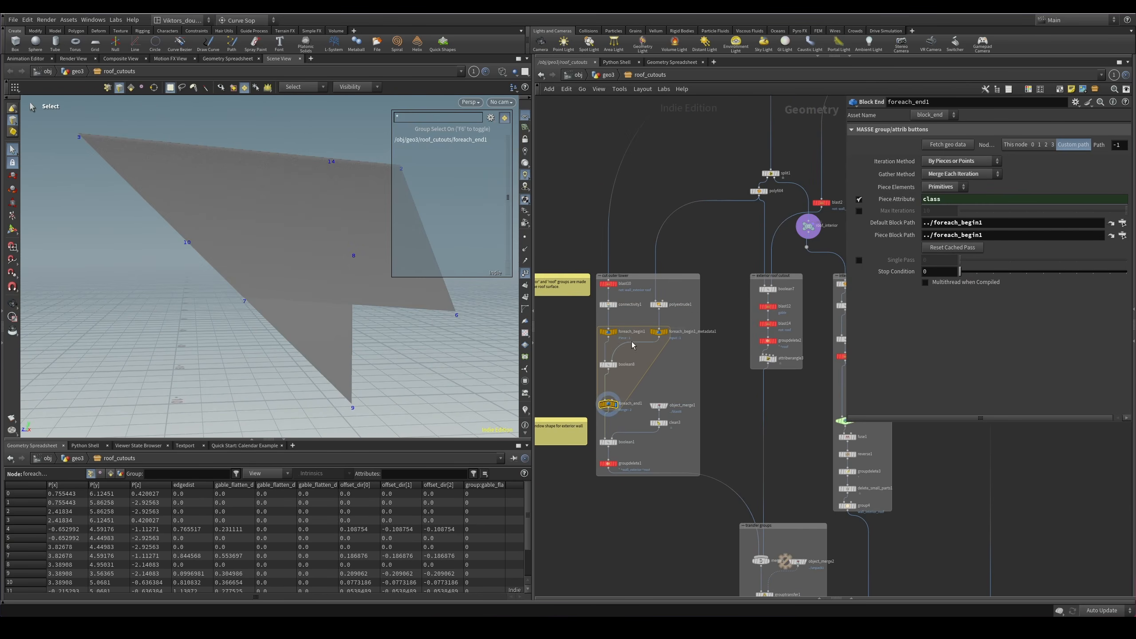
# Display groupdelete1 with polyfill4 as a template and compare the cut tower against the roof in wireframe and shaded modes.
pyautogui.click(610, 463)
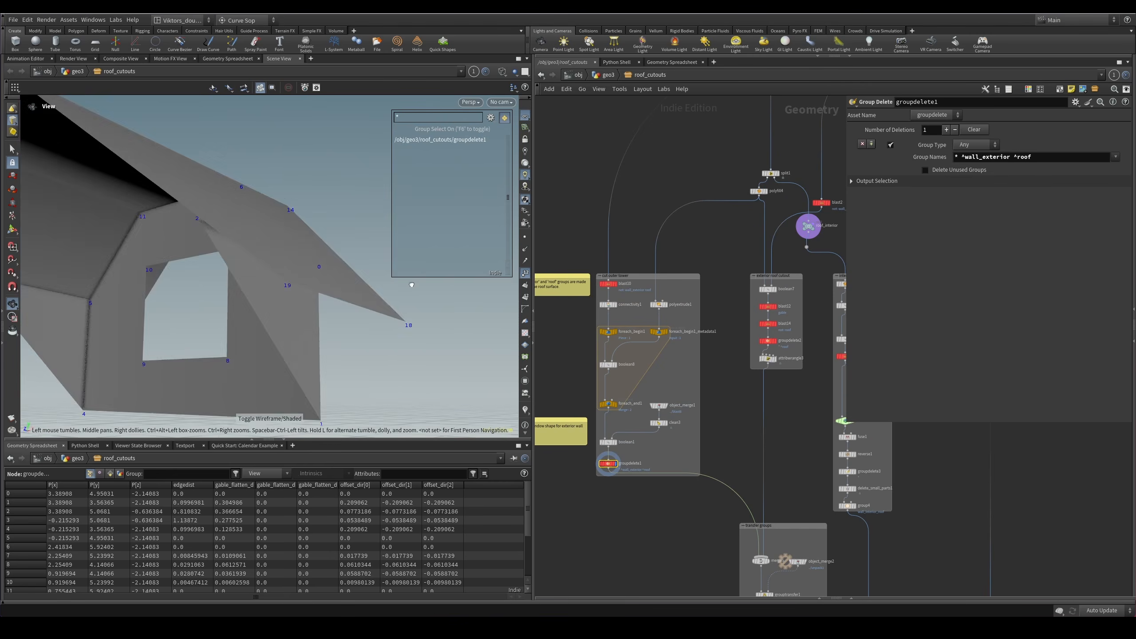
pyautogui.moveTo(756, 205); pyautogui.dragTo(764, 209)
pyautogui.press('w')
pyautogui.hotkey('space', 'g')
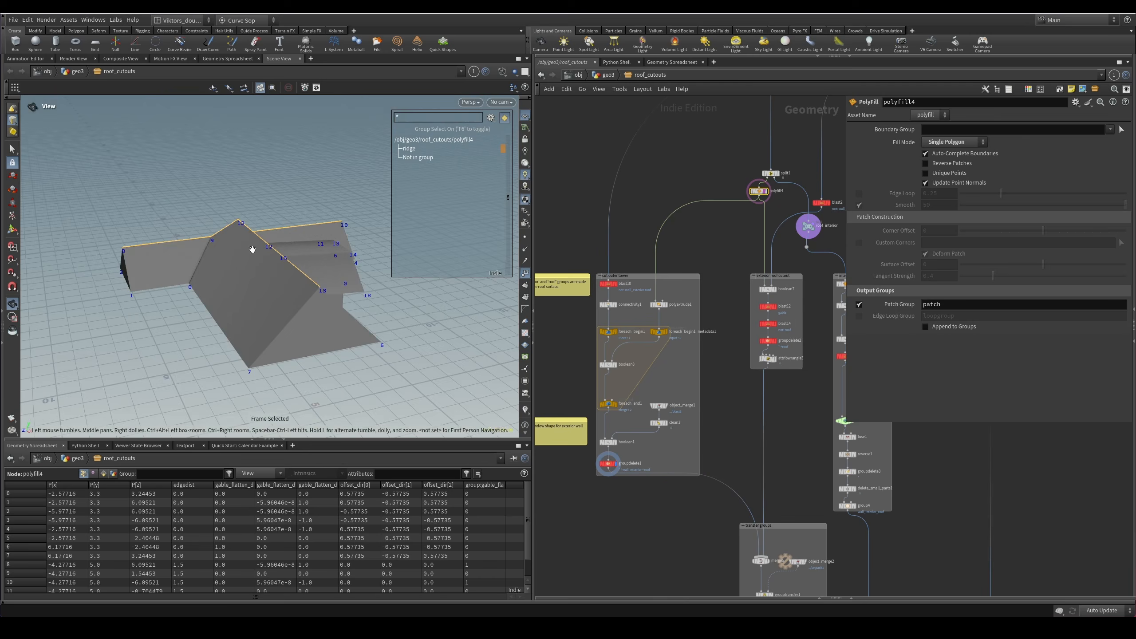
pyautogui.hotkey('shift', 'w')
pyautogui.moveTo(251, 247)
pyautogui.keyDown('alt'); pyautogui.mouseDown()
pyautogui.moveTo(163, 264)
pyautogui.moveTo(446, 278)
pyautogui.moveTo(340, 345)
pyautogui.moveTo(302, 326)
pyautogui.moveTo(224, 387)
pyautogui.moveTo(314, 341)
pyautogui.moveTo(250, 331)
pyautogui.moveTo(236, 377)
pyautogui.mouseUp(); pyautogui.keyUp('alt')
pyautogui.hotkey('shift', 'w')
pyautogui.hotkey('shift', 'w')
pyautogui.hotkey('shift', 'w')
pyautogui.hotkey('shift', 'w')
pyautogui.hotkey('shift', 'w')
pyautogui.hotkey('shift', 'w')
pyautogui.hotkey('shift', 'w')
pyautogui.hotkey('shift', 'w')
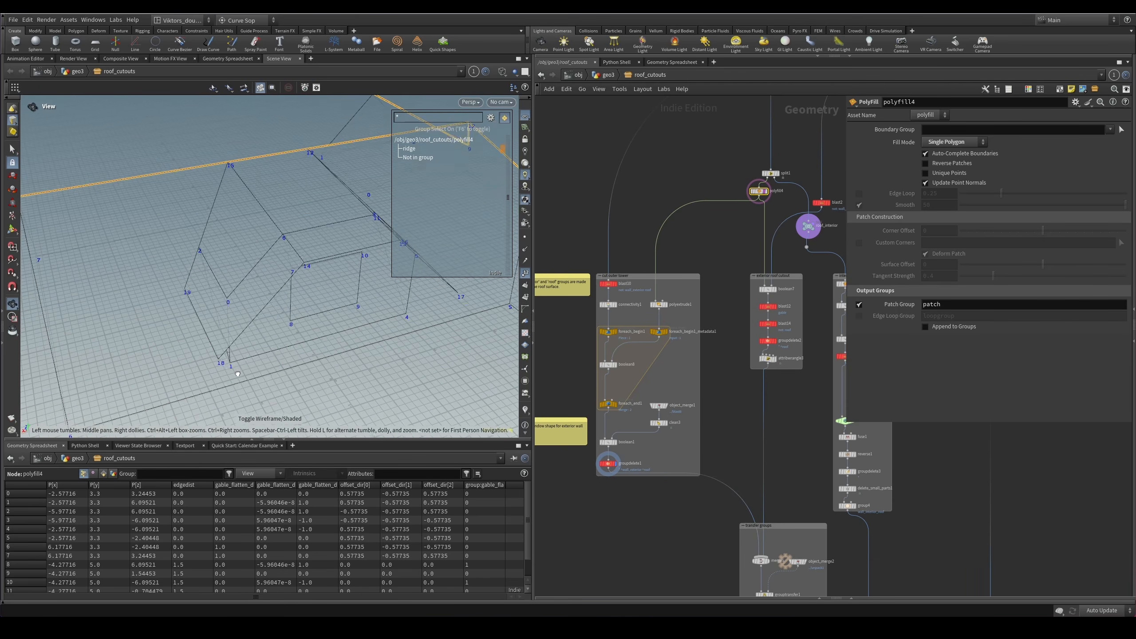
# Inspect the window cutter block through object_merge1 and clean3, and display boolean1.
pyautogui.scroll(5, 621, 438)
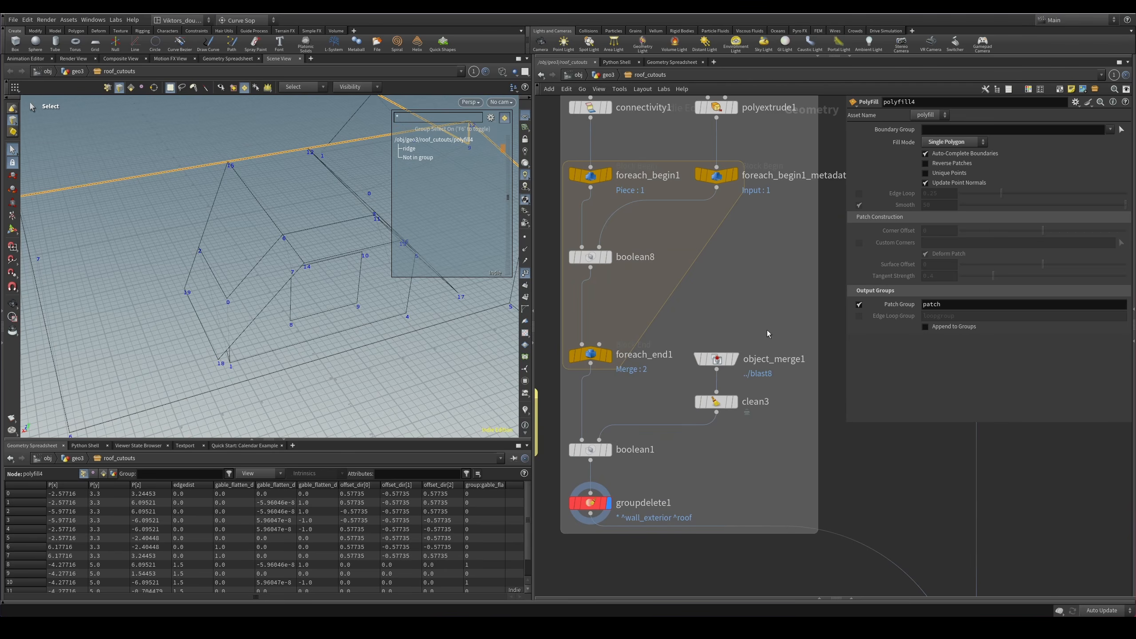
pyautogui.click(733, 359)
pyautogui.click(703, 395)
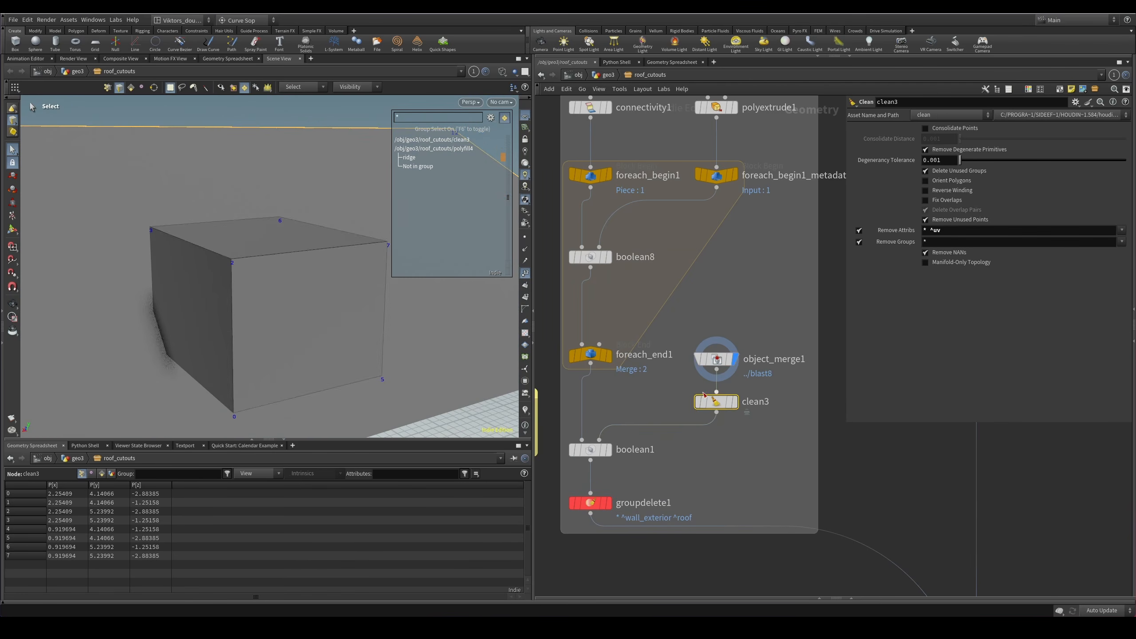
pyautogui.press('r')
pyautogui.moveTo(623, 423); pyautogui.dragTo(644, 411, button='middle')
pyautogui.click(613, 436)
pyautogui.press('r')
# Examine boolean1's window opening in the exterior tower wall in wireframe and shaded modes.
pyautogui.hotkey('shift', 'w')
pyautogui.hotkey('shift', 'w')
pyautogui.keyDown('alt'); pyautogui.moveTo(331, 311); pyautogui.dragTo(276, 292); pyautogui.keyUp('alt')
pyautogui.hotkey('shift', 'w')
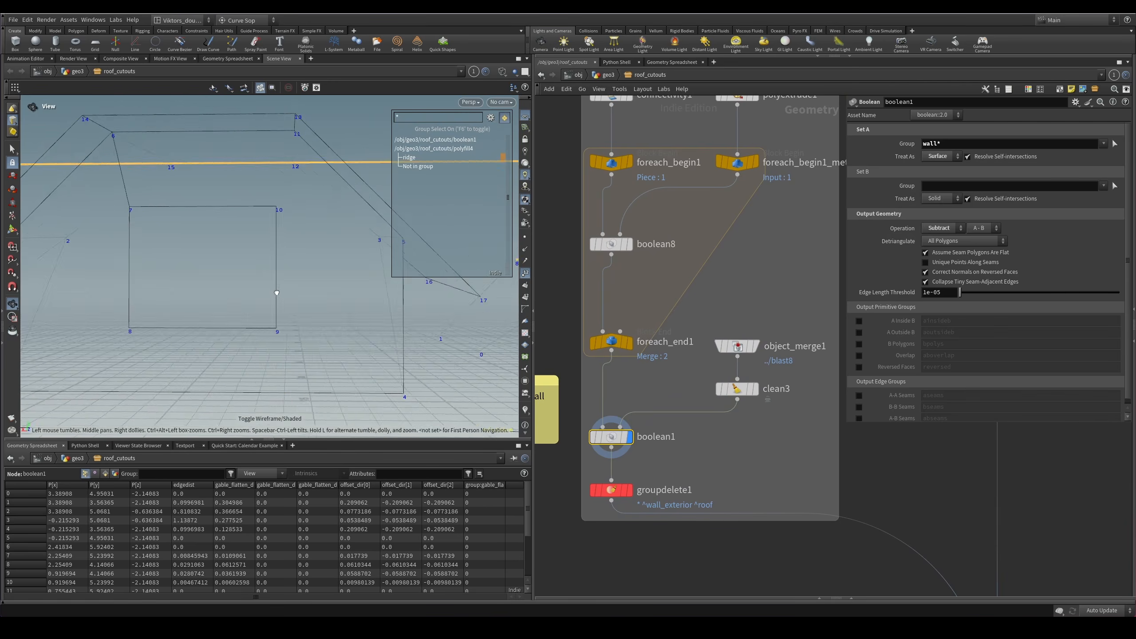
pyautogui.hotkey('shift', 'w')
pyautogui.press('s')
pyautogui.hotkey('shift', 'w')
pyautogui.keyDown('alt'); pyautogui.moveTo(196, 291); pyautogui.dragTo(238, 300); pyautogui.keyUp('alt')
pyautogui.hotkey('shift', 'w')
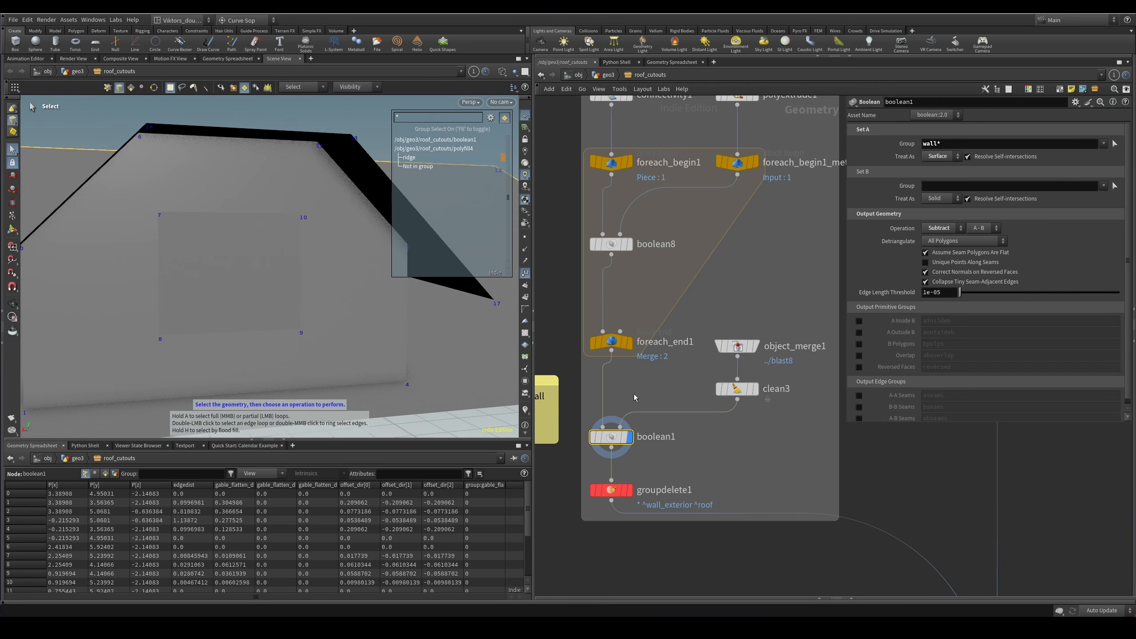
# Display object_merge1 and inspect the merged window cutout block against the templated roof.
pyautogui.moveTo(796, 320)
pyautogui.mouseDown()
pyautogui.moveTo(704, 378)
pyautogui.moveTo(586, 333)
pyautogui.mouseUp()
pyautogui.hotkey('shift', 'w')
pyautogui.hotkey('shift', 'w')
pyautogui.scroll(-2, 297, 289)
pyautogui.moveTo(296, 309)
pyautogui.keyDown('alt'); pyautogui.mouseDown()
pyautogui.moveTo(279, 328)
pyautogui.moveTo(213, 348)
pyautogui.moveTo(292, 340)
pyautogui.moveTo(234, 341)
pyautogui.moveTo(268, 344)
pyautogui.mouseUp(); pyautogui.keyUp('alt')
pyautogui.click(737, 346)
pyautogui.click(755, 345)
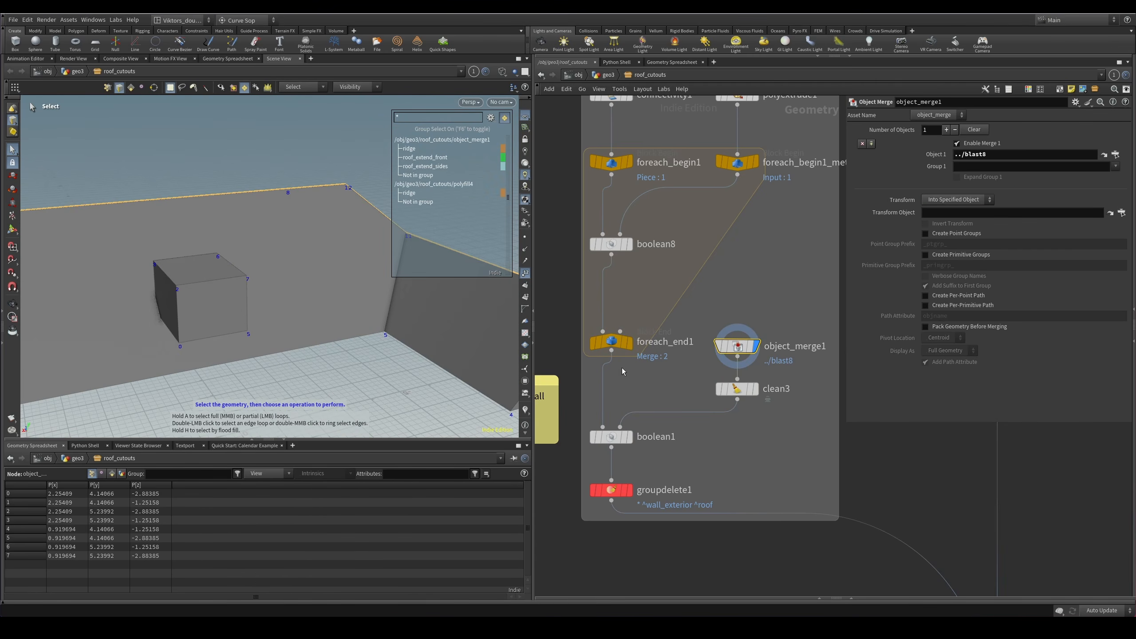
# Trace object_merge1's source to blast8 and inspect its isolated window_cutout group.
pyautogui.scroll(-3, 763, 324)
pyautogui.moveTo(802, 316); pyautogui.dragTo(601, 494, button='middle')
pyautogui.scroll(3, 766, 332)
pyautogui.scroll(-3, 766, 332)
pyautogui.moveTo(693, 273); pyautogui.dragTo(472, 374, button='middle')
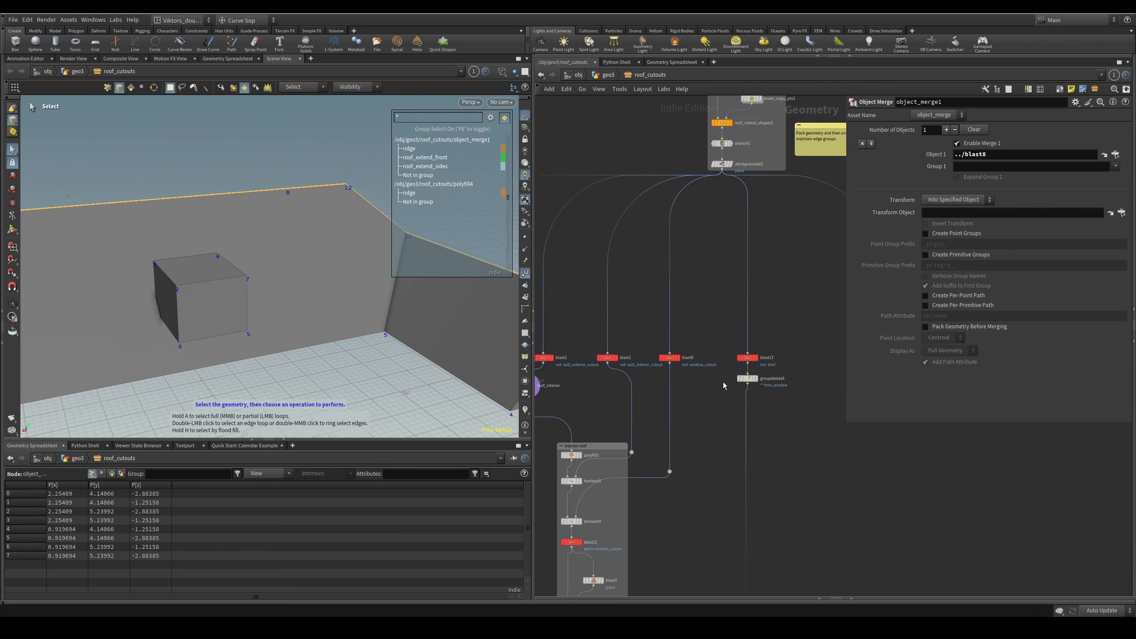
pyautogui.scroll(3, 733, 385)
pyautogui.moveTo(751, 386); pyautogui.dragTo(821, 380, button='middle')
pyautogui.click(709, 332)
pyautogui.keyDown('alt'); pyautogui.moveTo(226, 280); pyautogui.dragTo(301, 157); pyautogui.keyUp('alt')
pyautogui.scroll(-3, 715, 461)
pyautogui.moveTo(718, 464); pyautogui.dragTo(871, 249, button='middle')
pyautogui.moveTo(673, 419); pyautogui.dragTo(738, 343, button='middle')
pyautogui.scroll(4, 739, 342)
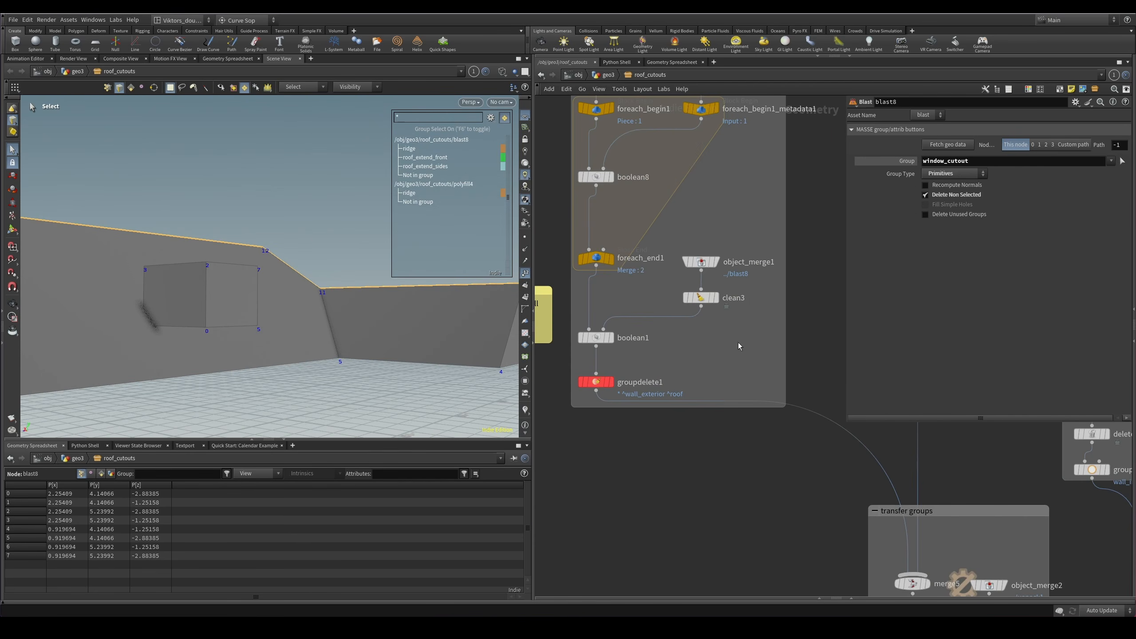
# Check clean3 and boolean1 in sequence, examining how the window block is subtracted from the tower walls.
pyautogui.click(700, 298)
pyautogui.click(611, 337)
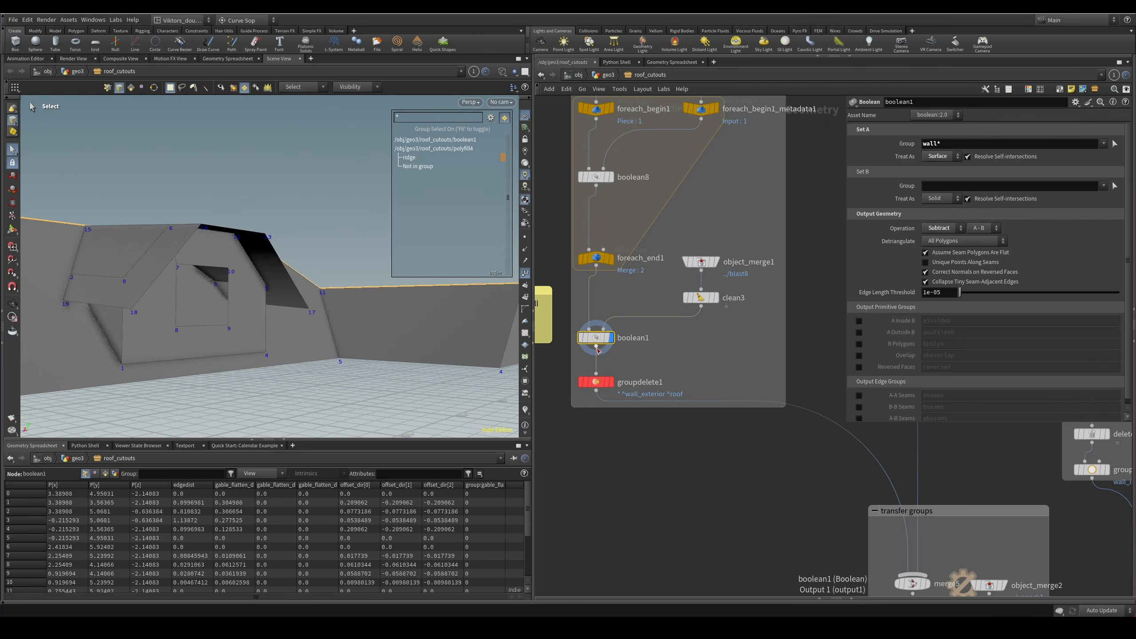
pyautogui.keyDown('alt'); pyautogui.moveTo(239, 288); pyautogui.dragTo(279, 301); pyautogui.keyUp('alt')
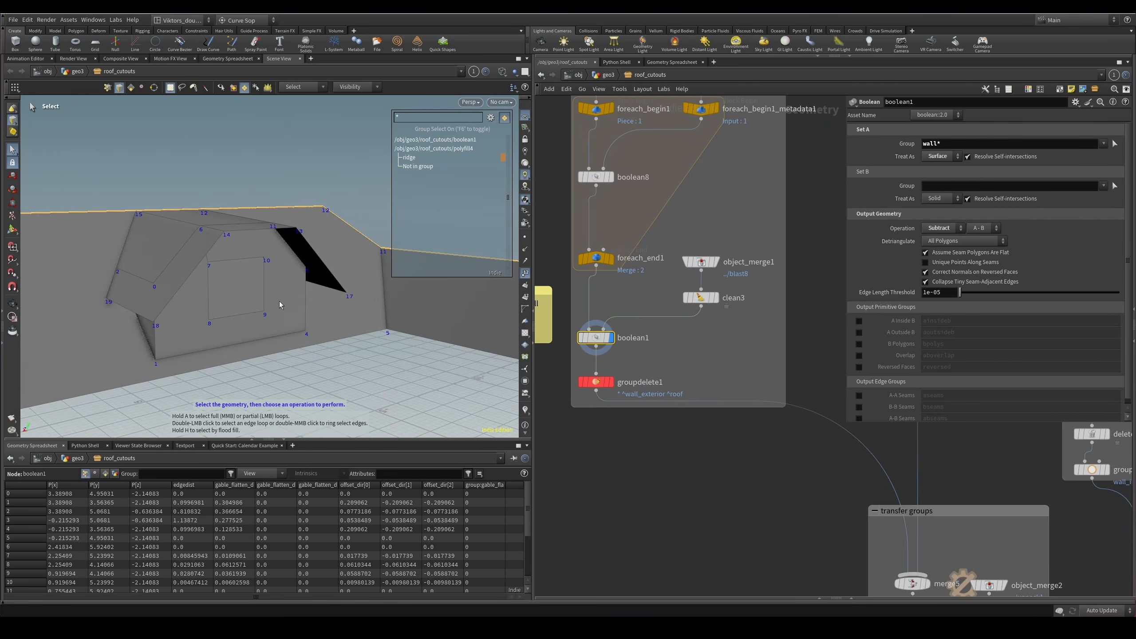
pyautogui.hotkey('shift', 'w')
pyautogui.moveTo(189, 312)
pyautogui.keyDown('alt'); pyautogui.mouseDown()
pyautogui.moveTo(175, 276)
pyautogui.moveTo(181, 328)
pyautogui.moveTo(173, 292)
pyautogui.moveTo(129, 320)
pyautogui.mouseUp(); pyautogui.keyUp('alt')
pyautogui.press('w')
pyautogui.press('w')
# Inspect the finished outer tower at groupdelete1 from several angles and locate the exterior roof cutout box.
pyautogui.moveTo(130, 320)
pyautogui.keyDown('alt'); pyautogui.mouseDown(button='right')
pyautogui.moveTo(152, 332)
pyautogui.moveTo(116, 353)
pyautogui.mouseUp(button='right'); pyautogui.keyUp('alt')
pyautogui.keyDown('alt'); pyautogui.moveTo(116, 353); pyautogui.dragTo(247, 336); pyautogui.keyUp('alt')
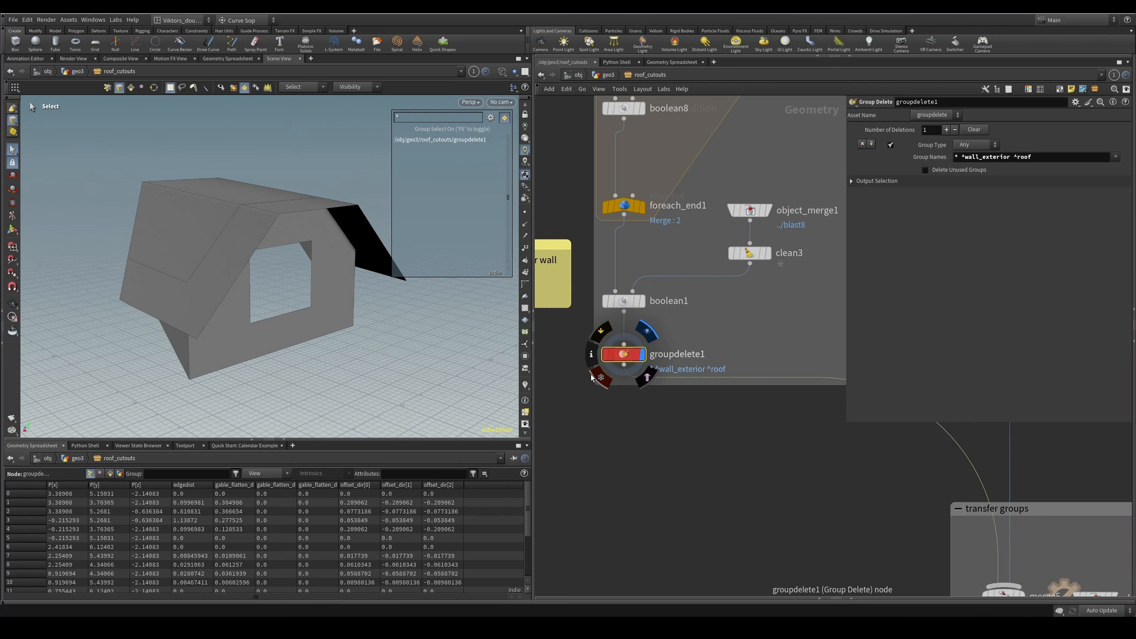
pyautogui.scroll(-2, 591, 378)
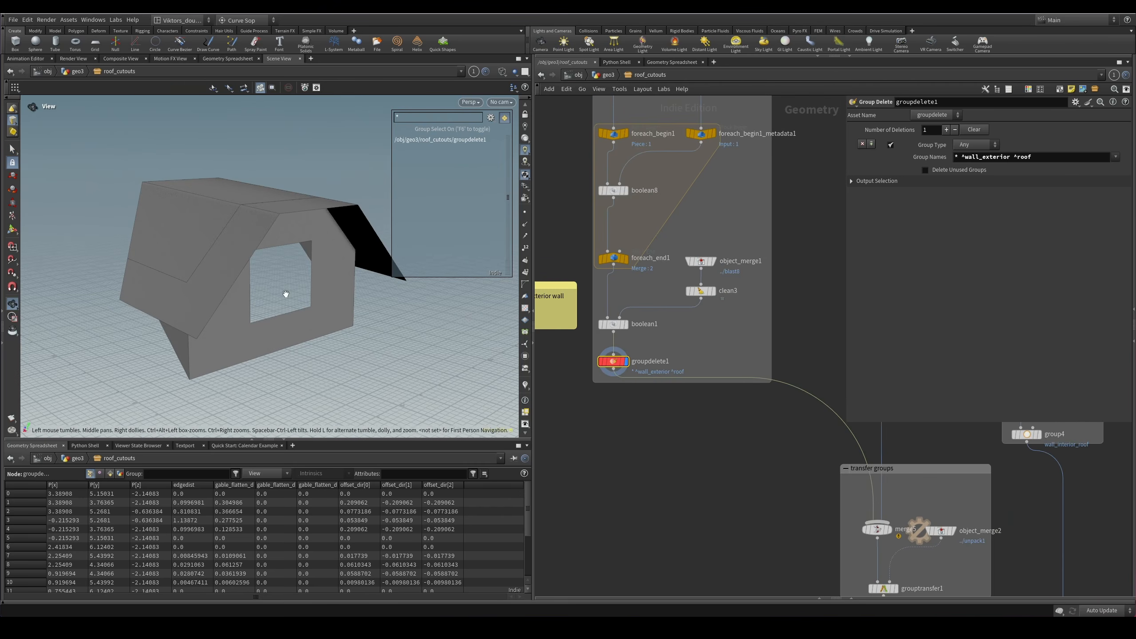
pyautogui.keyDown('alt'); pyautogui.moveTo(287, 291); pyautogui.dragTo(301, 268); pyautogui.keyUp('alt')
pyautogui.scroll(-5, 576, 457)
pyautogui.scroll(4, 738, 344)
pyautogui.scroll(3, 673, 256)
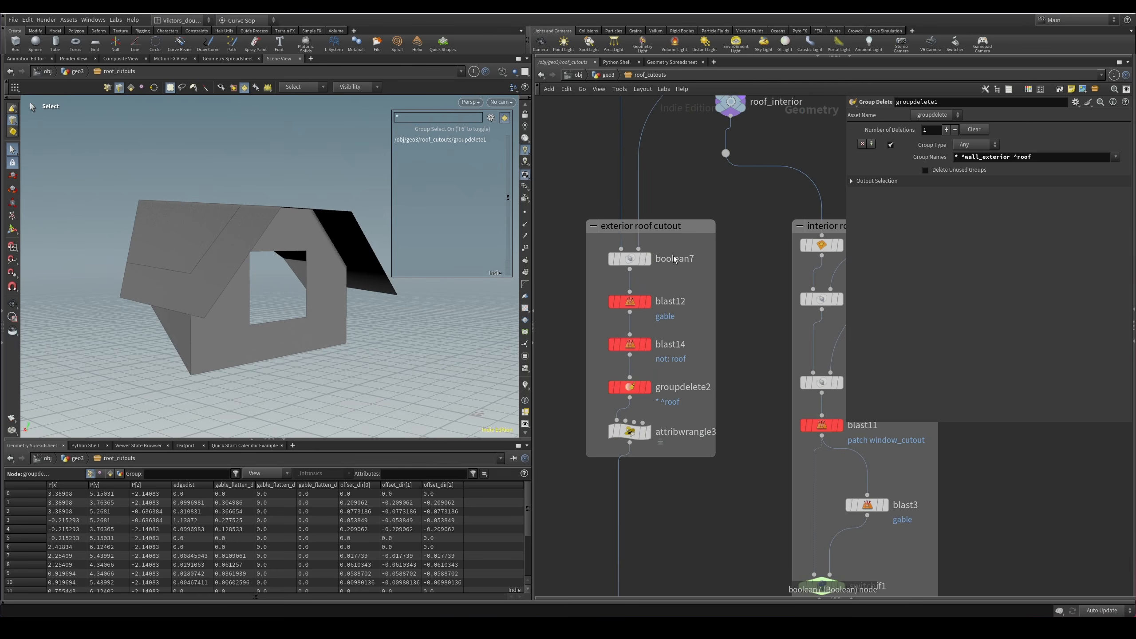
# Inspect the cut exterior roof at attribwrangle3 and compare it with its source geometry at split1.
pyautogui.click(630, 423)
pyautogui.hotkey('space', 'g')
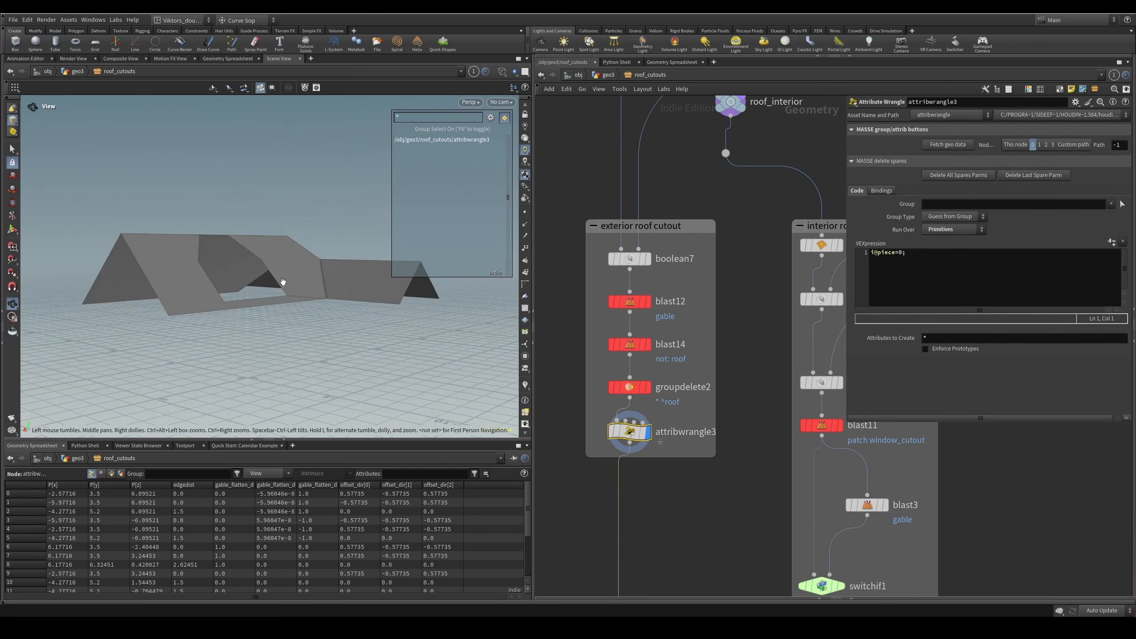
pyautogui.keyDown('alt'); pyautogui.moveTo(281, 282); pyautogui.dragTo(293, 313); pyautogui.keyUp('alt')
pyautogui.hotkey('shift', 'w')
pyautogui.moveTo(637, 143); pyautogui.dragTo(637, 313, button='middle')
pyautogui.moveTo(657, 225); pyautogui.dragTo(657, 272, button='middle')
pyautogui.click(654, 186)
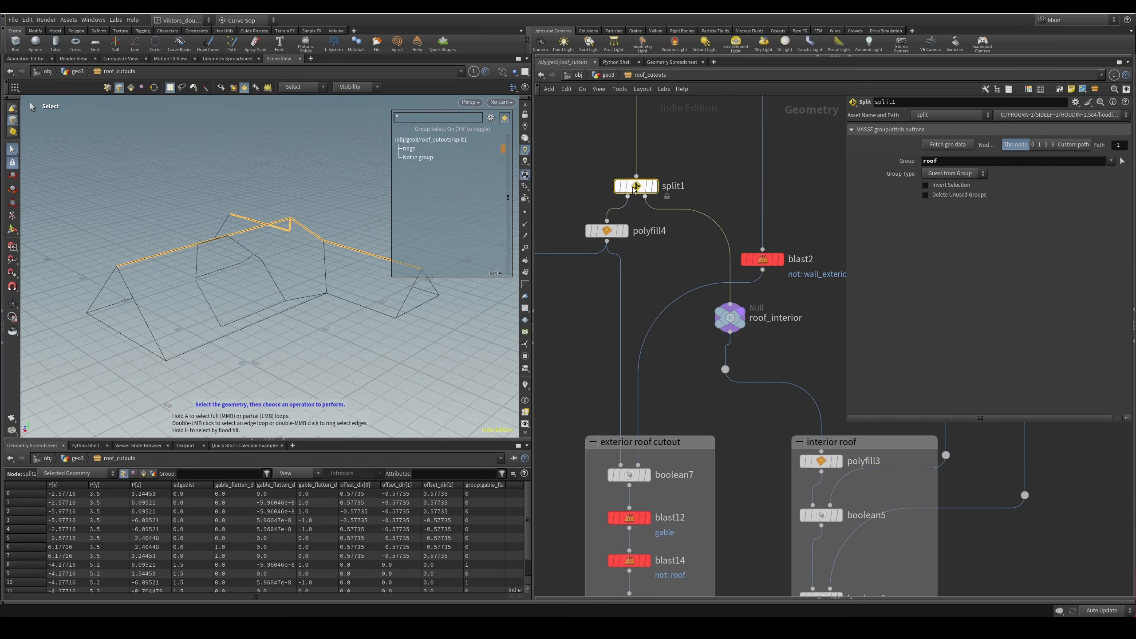
pyautogui.keyDown('alt'); pyautogui.moveTo(297, 251); pyautogui.dragTo(340, 285); pyautogui.keyUp('alt')
pyautogui.hotkey('shift', 'w')
# Display boolean7's union of roof and tower cutout, and trace its second input to blast2's wall_exterior_cutout group.
pyautogui.moveTo(678, 136); pyautogui.dragTo(627, 390, button='middle')
pyautogui.scroll(-1, 627, 391)
pyautogui.scroll(-1, 626, 391)
pyautogui.moveTo(636, 303); pyautogui.dragTo(671, 241, button='middle')
pyautogui.scroll(2, 583, 413)
pyautogui.click(642, 384)
pyautogui.moveTo(567, 559); pyautogui.dragTo(584, 271, button='middle')
pyautogui.scroll(1, 584, 271)
pyautogui.click(699, 356)
pyautogui.moveTo(721, 194); pyautogui.dragTo(632, 317, button='middle')
pyautogui.scroll(1, 774, 271)
pyautogui.moveTo(775, 271); pyautogui.dragTo(689, 275, button='middle')
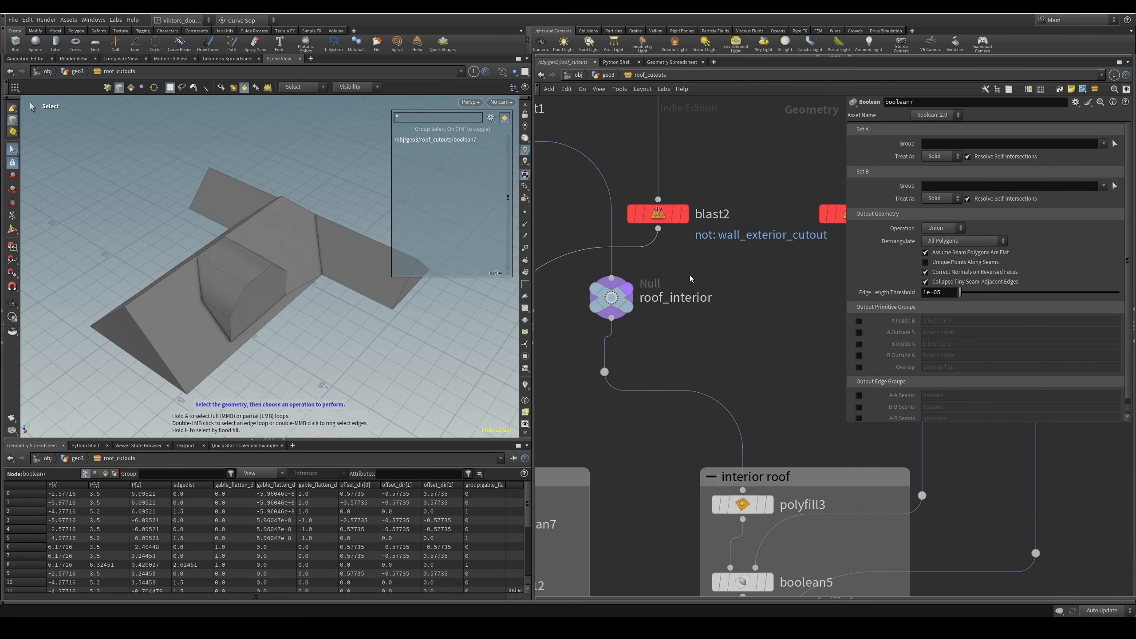
pyautogui.click(657, 214)
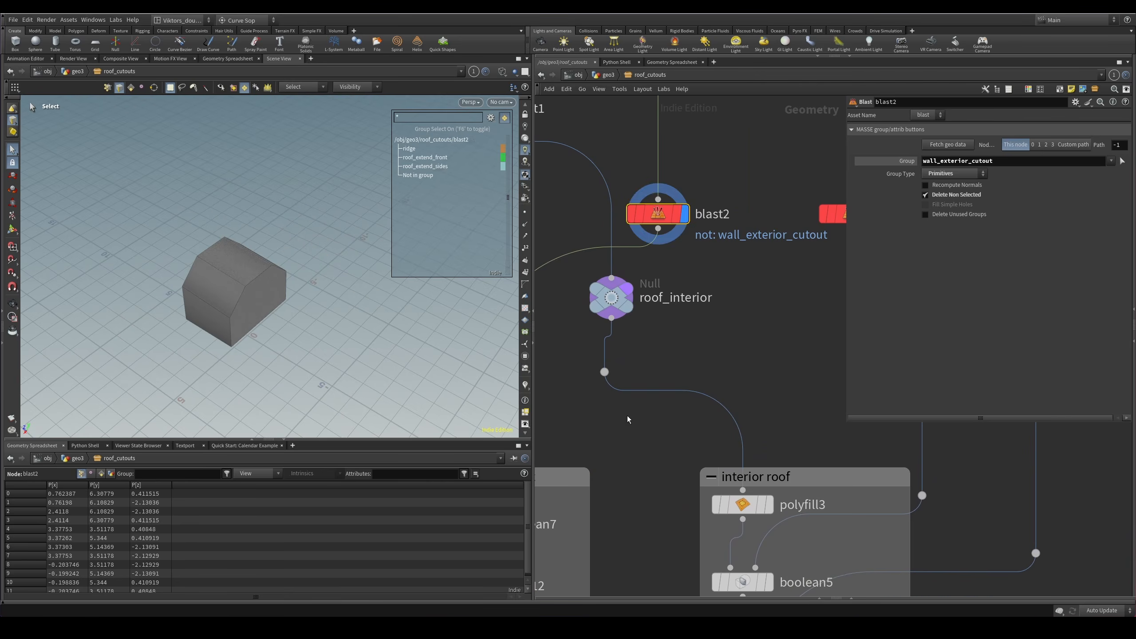
# Review the exterior roof cutout chain from boolean7 through blast12 and groupdelete2 to attribwrangle3.
pyautogui.moveTo(532, 568); pyautogui.dragTo(658, 380, button='middle')
pyautogui.click(591, 337)
pyautogui.click(590, 398)
pyautogui.moveTo(655, 439); pyautogui.dragTo(692, 305, button='middle')
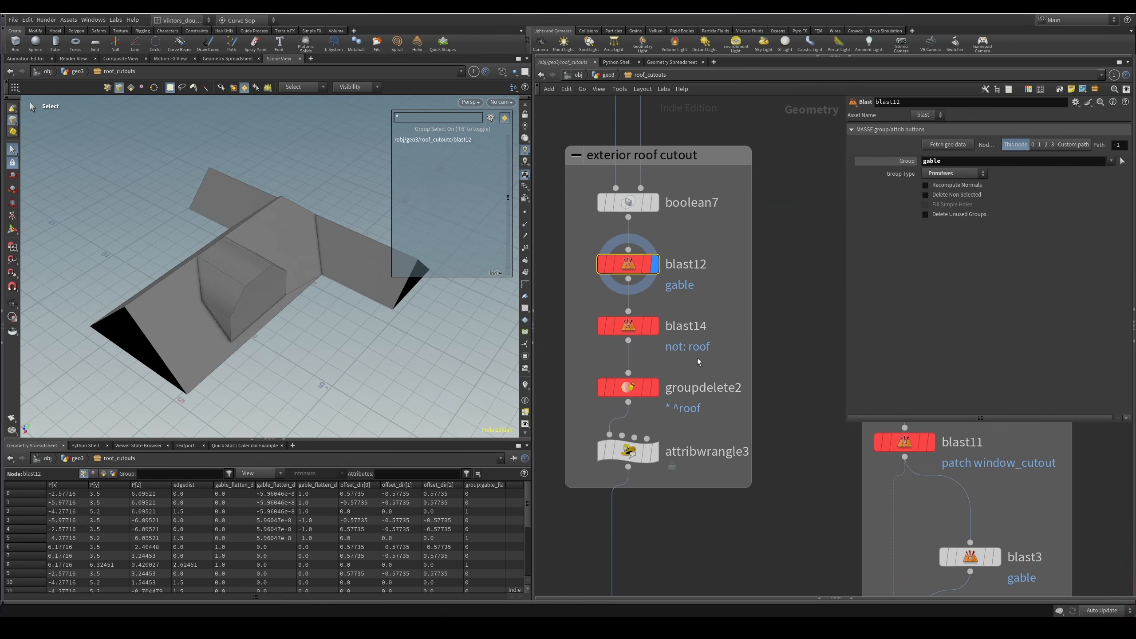
pyautogui.click(628, 387)
pyautogui.click(628, 451)
pyautogui.moveTo(662, 588); pyautogui.dragTo(680, 256, button='middle')
pyautogui.scroll(-3, 681, 256)
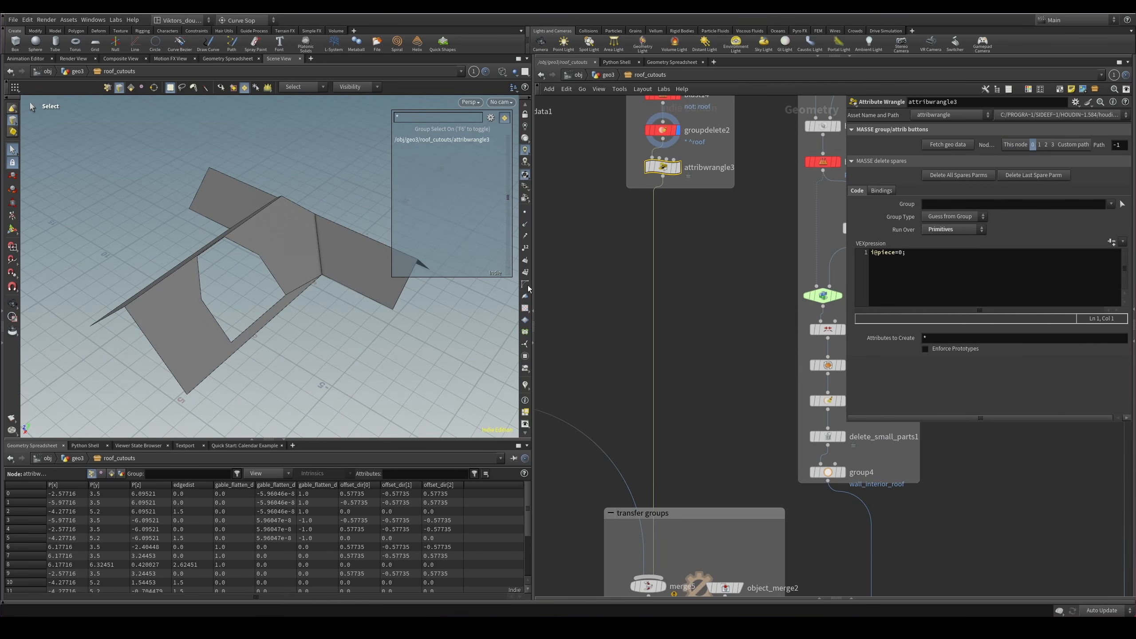
# Examine the opening in the exterior roof from above and display the roof_interior null.
pyautogui.keyDown('alt'); pyautogui.moveTo(286, 297); pyautogui.dragTo(274, 265); pyautogui.keyUp('alt')
pyautogui.scroll(-3, 676, 339)
pyautogui.moveTo(675, 339); pyautogui.dragTo(554, 497, button='middle')
pyautogui.scroll(3, 611, 228)
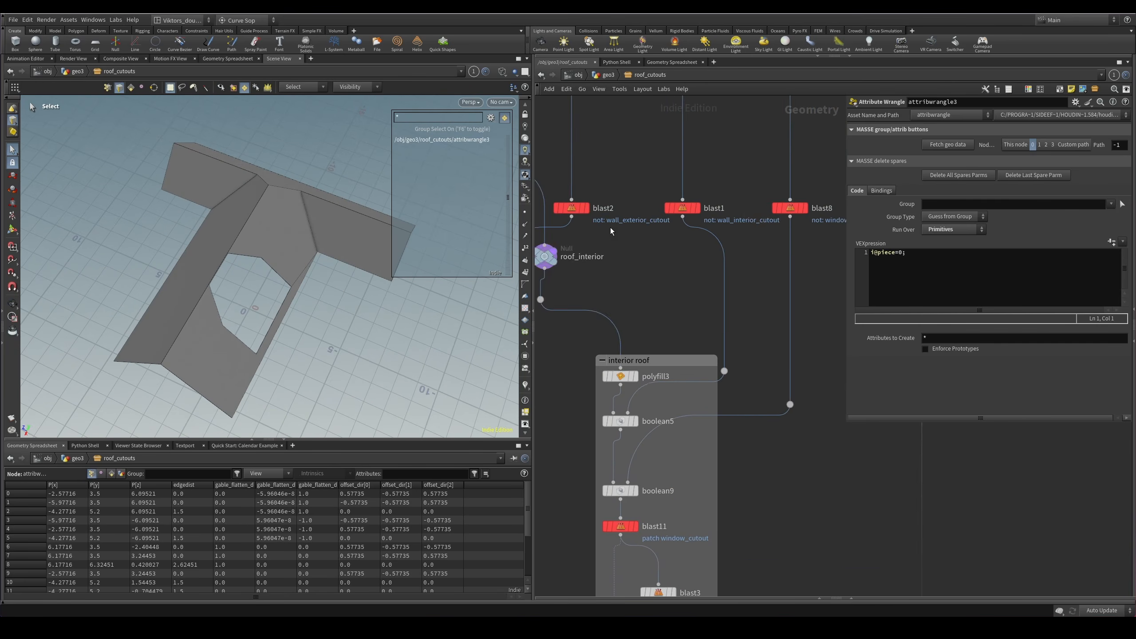
pyautogui.moveTo(611, 227); pyautogui.dragTo(711, 237, button='middle')
pyautogui.moveTo(706, 253); pyautogui.dragTo(613, 308)
pyautogui.press('r')
# Inspect polyfill3 and boolean5 in the interior roof box to see the interior cutout joined with the roof.
pyautogui.moveTo(648, 348); pyautogui.dragTo(639, 214, button='middle')
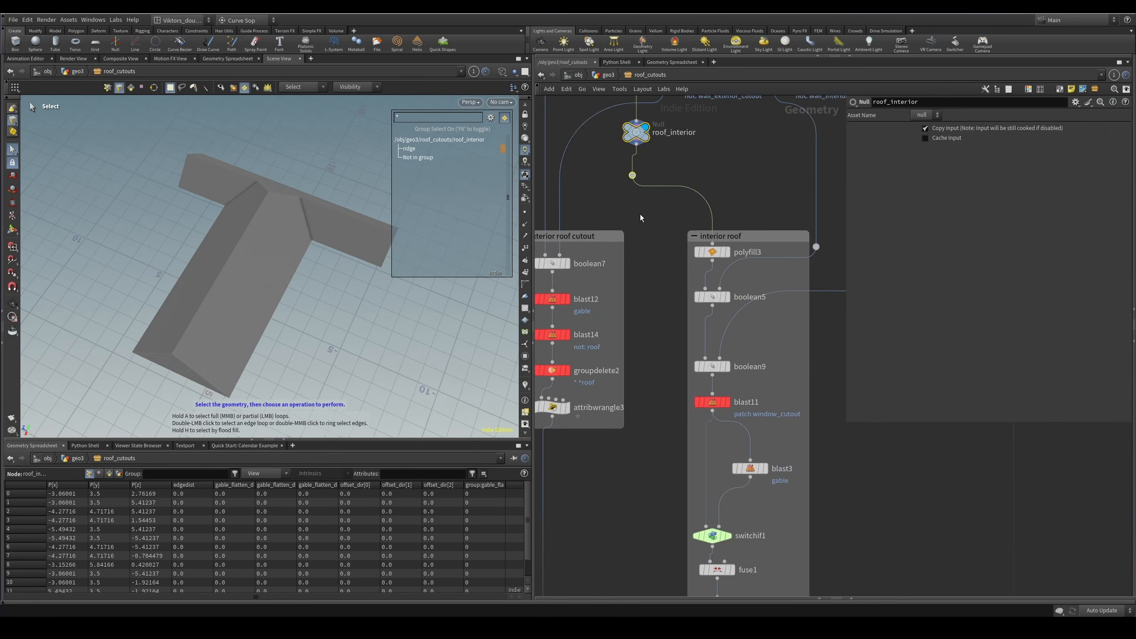
pyautogui.scroll(3, 702, 278)
pyautogui.click(706, 242)
pyautogui.press('r')
pyautogui.click(716, 304)
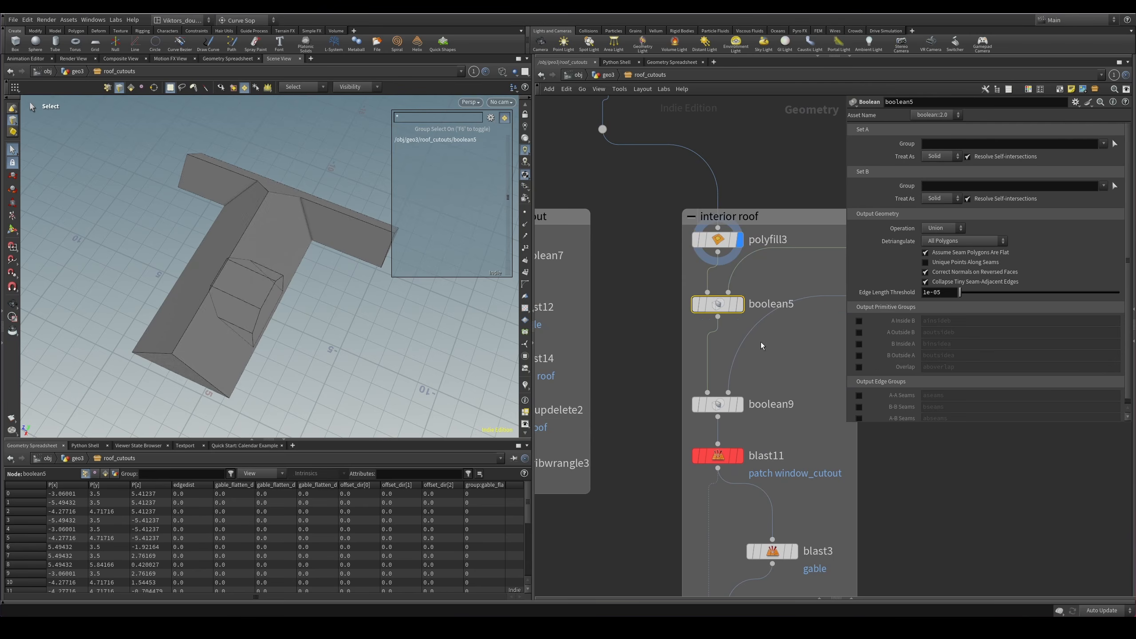
# Examine boolean5's union of the interior roof and cutout in both shaded and wireframe views.
pyautogui.moveTo(290, 323)
pyautogui.mouseDown()
pyautogui.moveTo(266, 246)
pyautogui.moveTo(257, 273)
pyautogui.moveTo(308, 264)
pyautogui.mouseUp()
pyautogui.press('s')
pyautogui.moveTo(634, 345); pyautogui.dragTo(639, 334, button='middle')
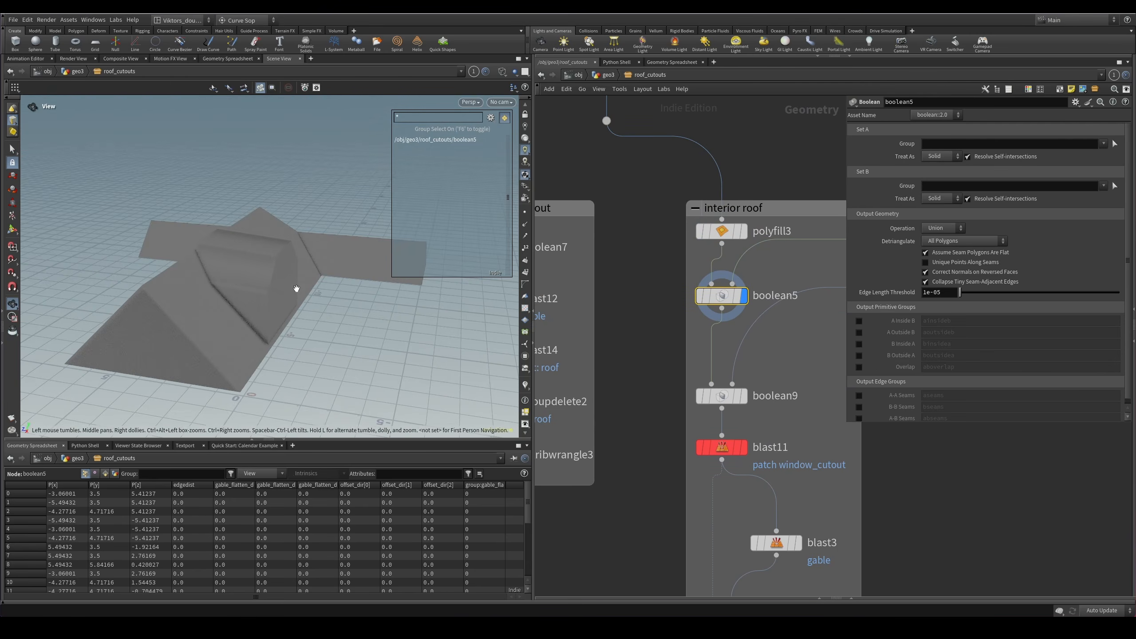
pyautogui.moveTo(296, 289)
pyautogui.mouseDown()
pyautogui.moveTo(286, 299)
pyautogui.moveTo(317, 300)
pyautogui.moveTo(279, 285)
pyautogui.moveTo(290, 283)
pyautogui.mouseUp()
pyautogui.press('w')
pyautogui.press('s')
pyautogui.moveTo(638, 349); pyautogui.dragTo(634, 321, button='middle')
pyautogui.moveTo(731, 284); pyautogui.dragTo(731, 284)
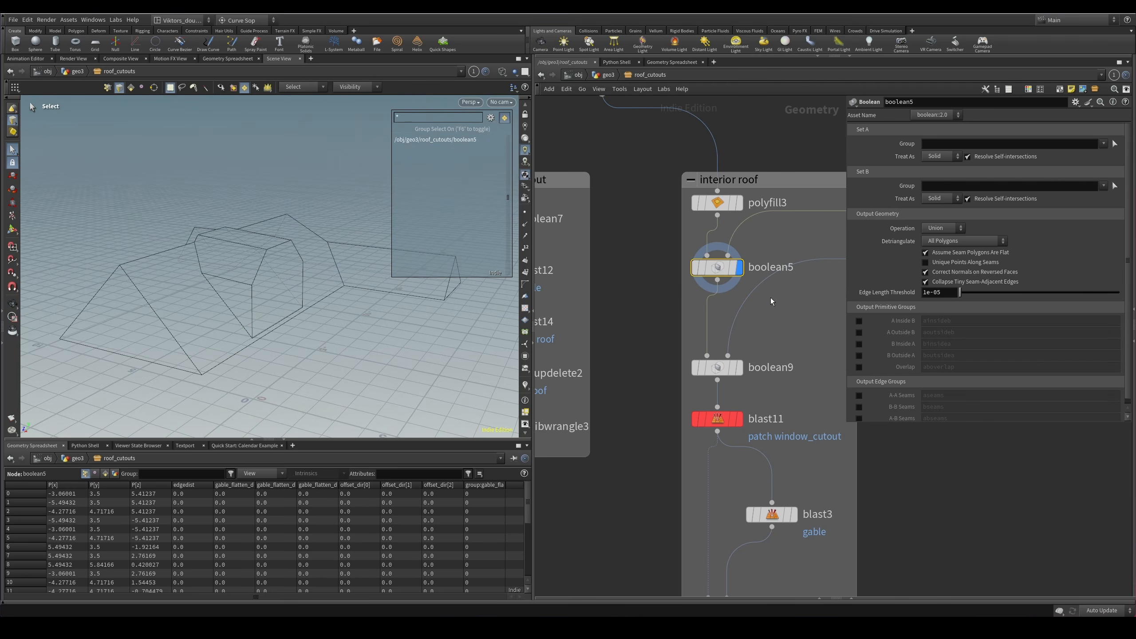
pyautogui.moveTo(770, 298); pyautogui.dragTo(747, 318, button='middle')
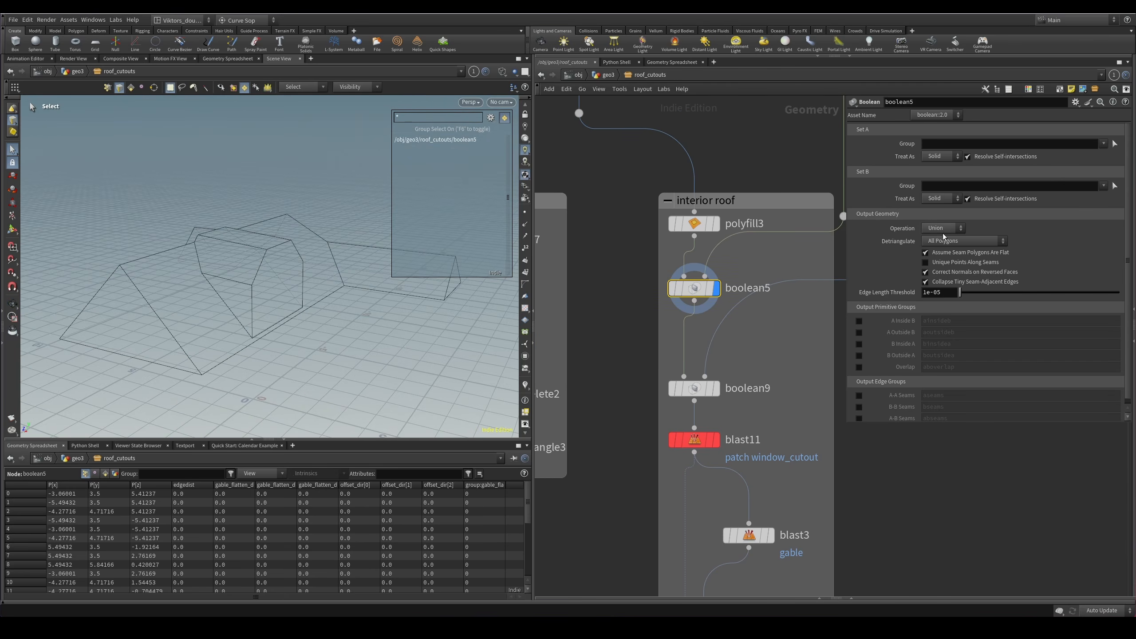
# Display boolean9 in the interior roof box and inspect its window subtraction in wireframe and shaded views.
pyautogui.moveTo(793, 347); pyautogui.dragTo(793, 334, button='middle')
pyautogui.moveTo(790, 336); pyautogui.dragTo(644, 403)
pyautogui.press('r')
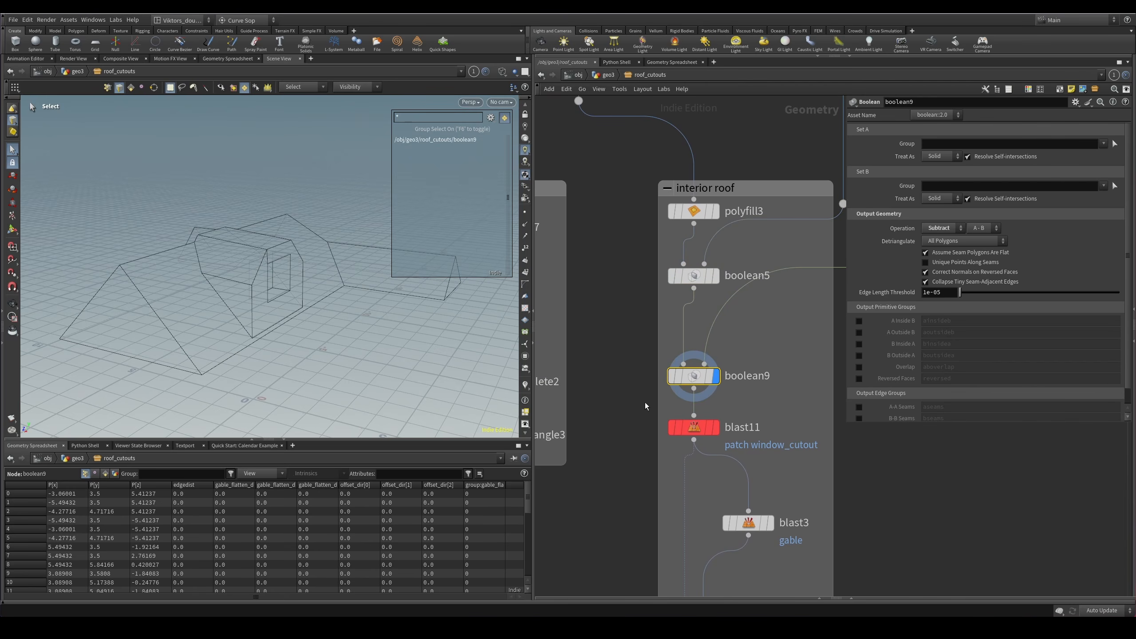
pyautogui.press('w')
pyautogui.scroll(5, 322, 282)
pyautogui.press('w')
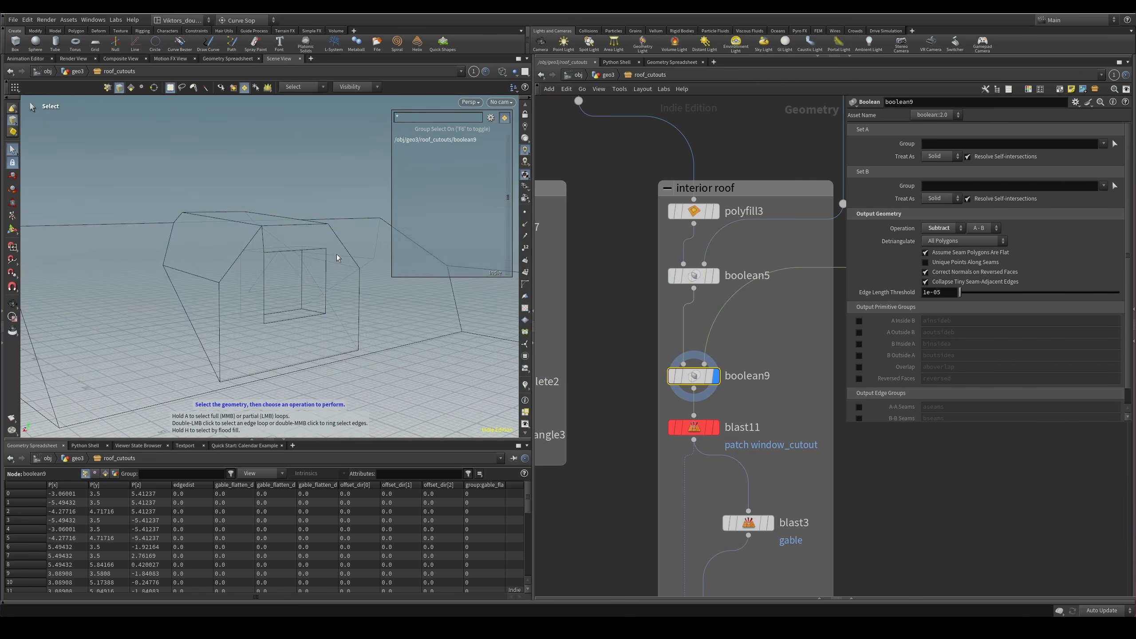
pyautogui.press('w')
pyautogui.moveTo(332, 263)
pyautogui.mouseDown()
pyautogui.moveTo(319, 270)
pyautogui.moveTo(311, 259)
pyautogui.mouseUp()
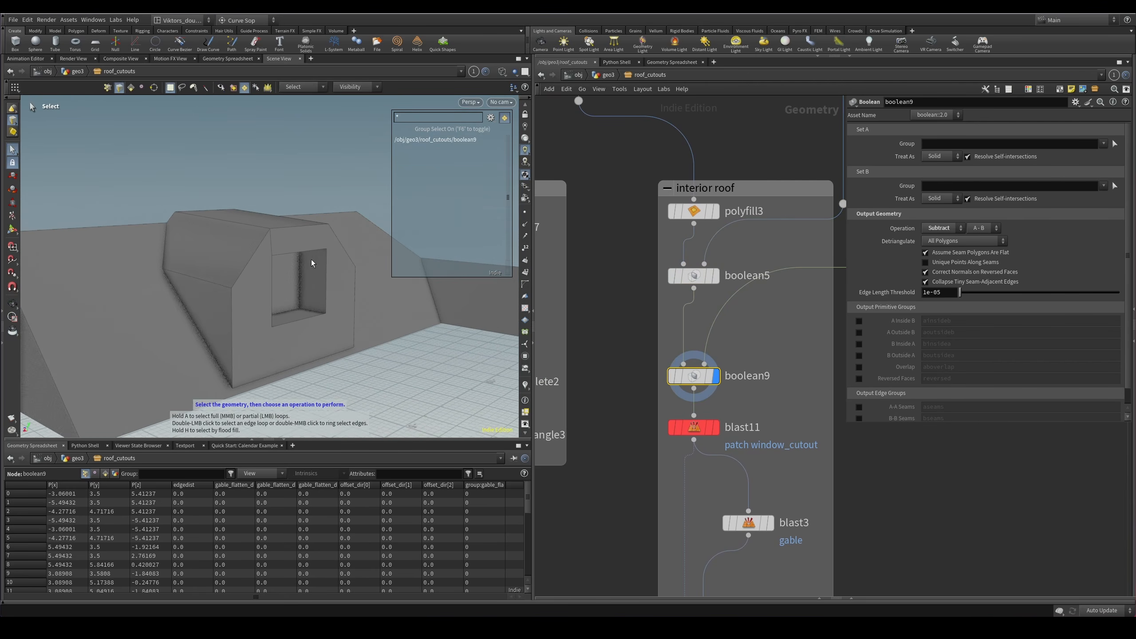
pyautogui.press('s')
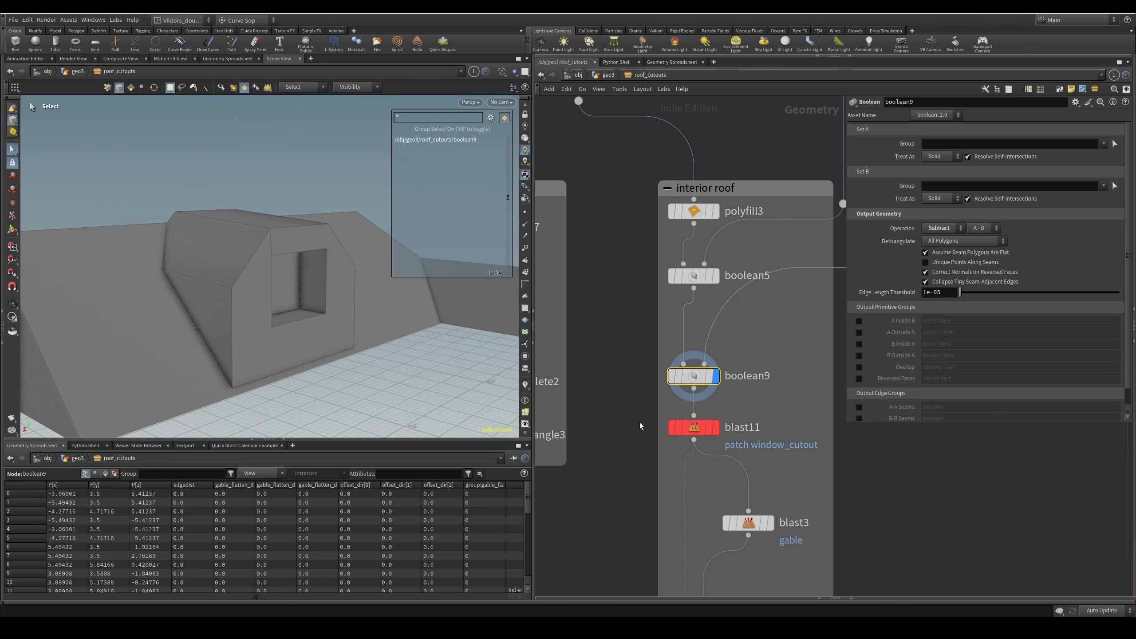
# Display blast11's removal of the patch and window_cutout groups, and check the gable result at switchif1.
pyautogui.click(704, 431)
pyautogui.press('r')
pyautogui.moveTo(606, 496); pyautogui.dragTo(625, 312, button='middle')
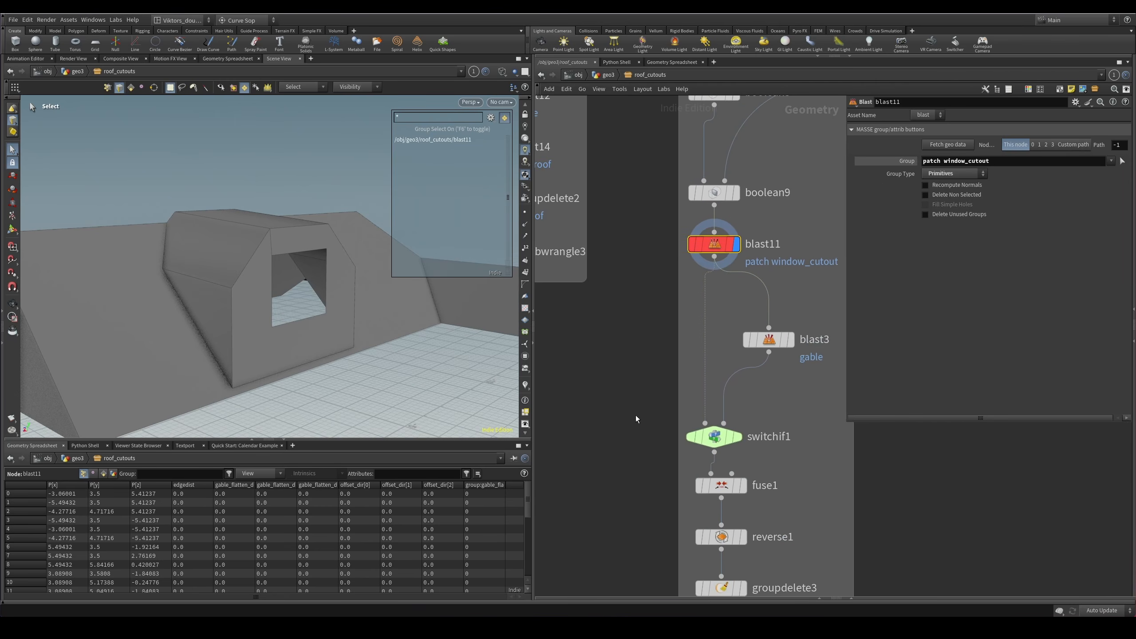
pyautogui.moveTo(637, 416); pyautogui.dragTo(733, 450)
pyautogui.press('r')
pyautogui.keyDown('alt'); pyautogui.moveTo(286, 309); pyautogui.dragTo(380, 315); pyautogui.keyUp('alt')
pyautogui.moveTo(574, 493); pyautogui.dragTo(592, 356, button='middle')
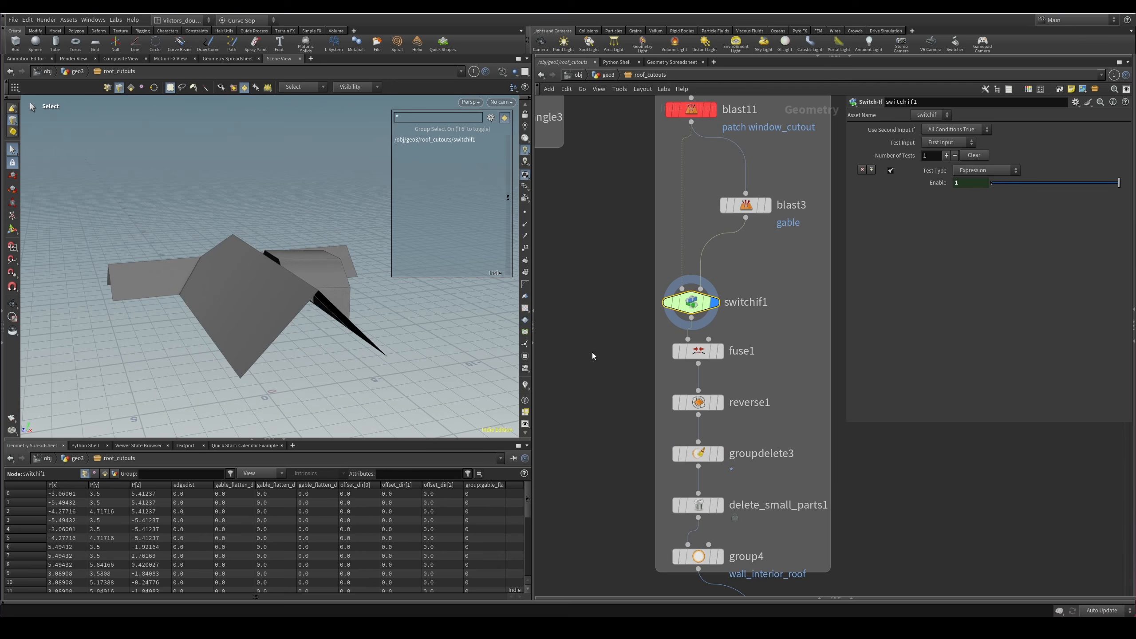
# Display group4 with the wall_interior_roof group and view the interior roof from below.
pyautogui.click(715, 552)
pyautogui.moveTo(703, 598); pyautogui.dragTo(688, 476, button='middle')
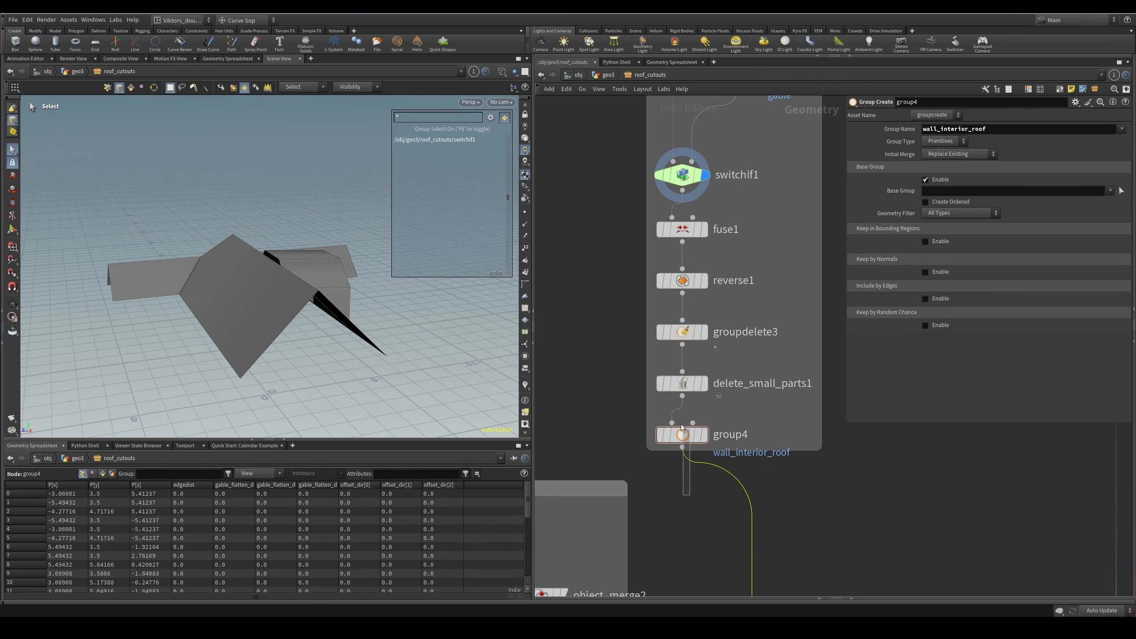
pyautogui.moveTo(681, 425); pyautogui.dragTo(679, 421)
pyautogui.press('r')
pyautogui.keyDown('alt'); pyautogui.moveTo(319, 349); pyautogui.dragTo(342, 244); pyautogui.keyUp('alt')
pyautogui.moveTo(653, 564); pyautogui.dragTo(642, 342, button='middle')
pyautogui.scroll(-4, 643, 342)
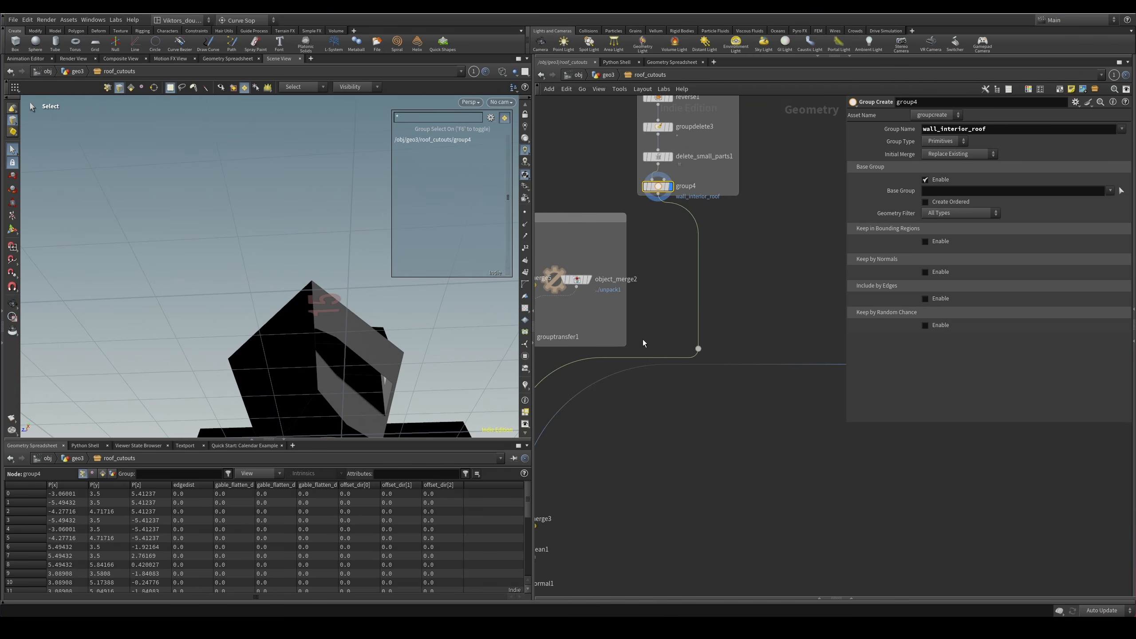
# Display the isolated window trim at blast13 and frame it, continuing to groupdelete5.
pyautogui.scroll(-4, 658, 344)
pyautogui.moveTo(760, 121); pyautogui.dragTo(669, 444, button='middle')
pyautogui.scroll(6, 699, 358)
pyautogui.moveTo(752, 290); pyautogui.dragTo(661, 320)
pyautogui.press('r')
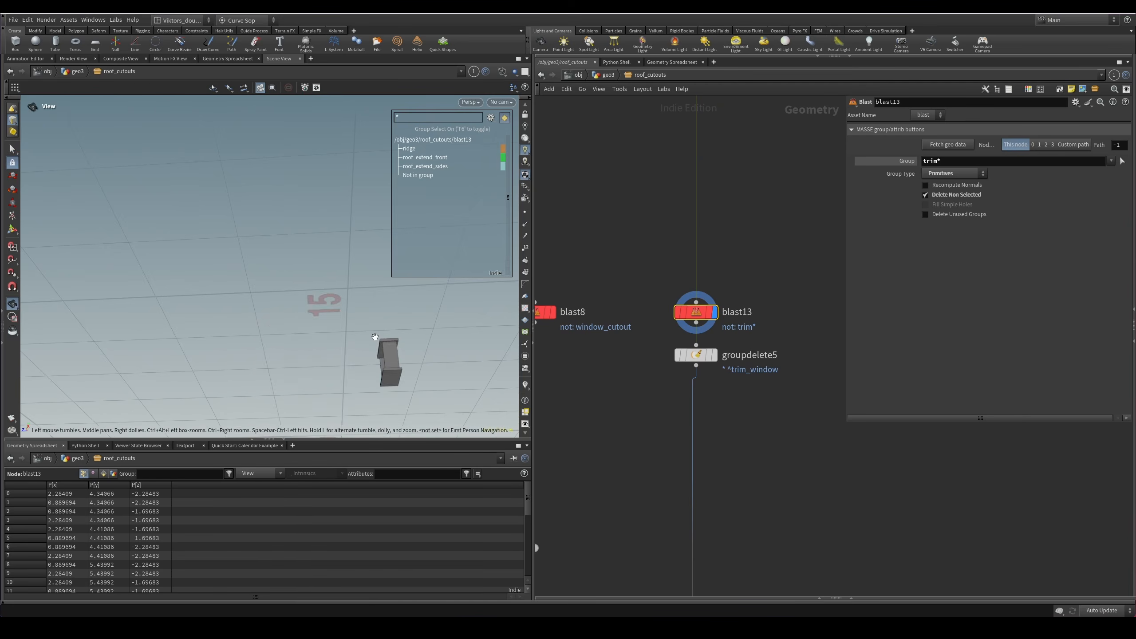
pyautogui.hotkey('space', 'g')
pyautogui.keyDown('alt'); pyautogui.moveTo(375, 337); pyautogui.dragTo(414, 374); pyautogui.keyUp('alt')
pyautogui.moveTo(700, 430); pyautogui.dragTo(629, 348)
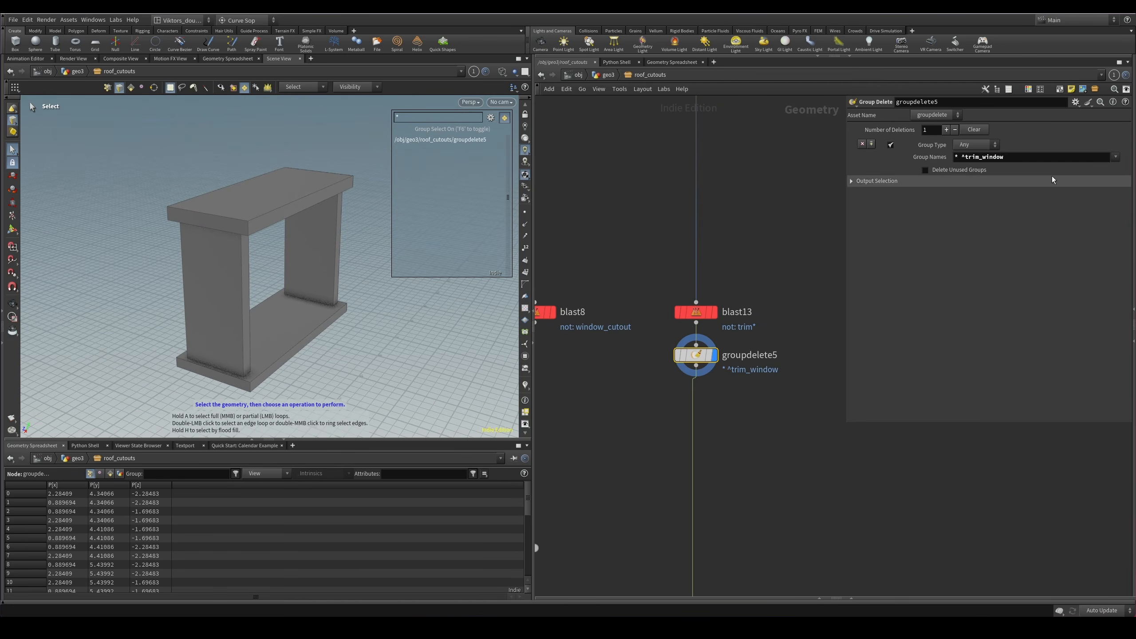
# Display merge3, frame the combined roof, interior and window trim, and inspect it without wireframe edges.
pyautogui.scroll(-4, 733, 268)
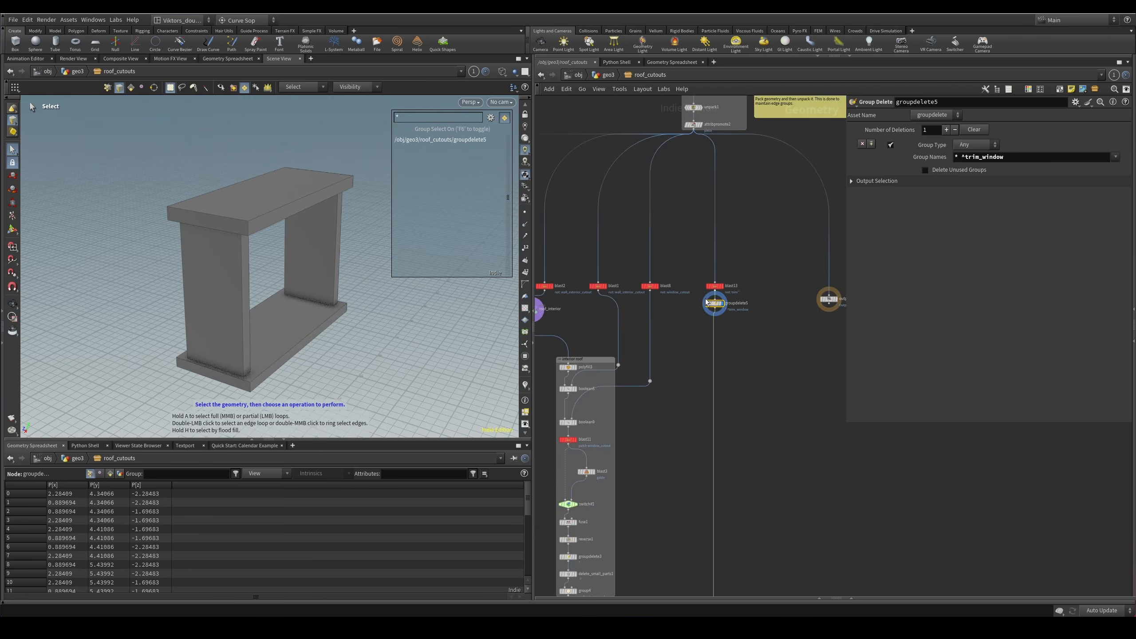
pyautogui.scroll(-5, 704, 301)
pyautogui.moveTo(706, 389); pyautogui.dragTo(804, 202, button='middle')
pyautogui.scroll(6, 740, 271)
pyautogui.moveTo(744, 280); pyautogui.dragTo(735, 226, button='middle')
pyautogui.moveTo(735, 225); pyautogui.dragTo(655, 249)
pyautogui.press('r')
pyautogui.hotkey('space', 'g')
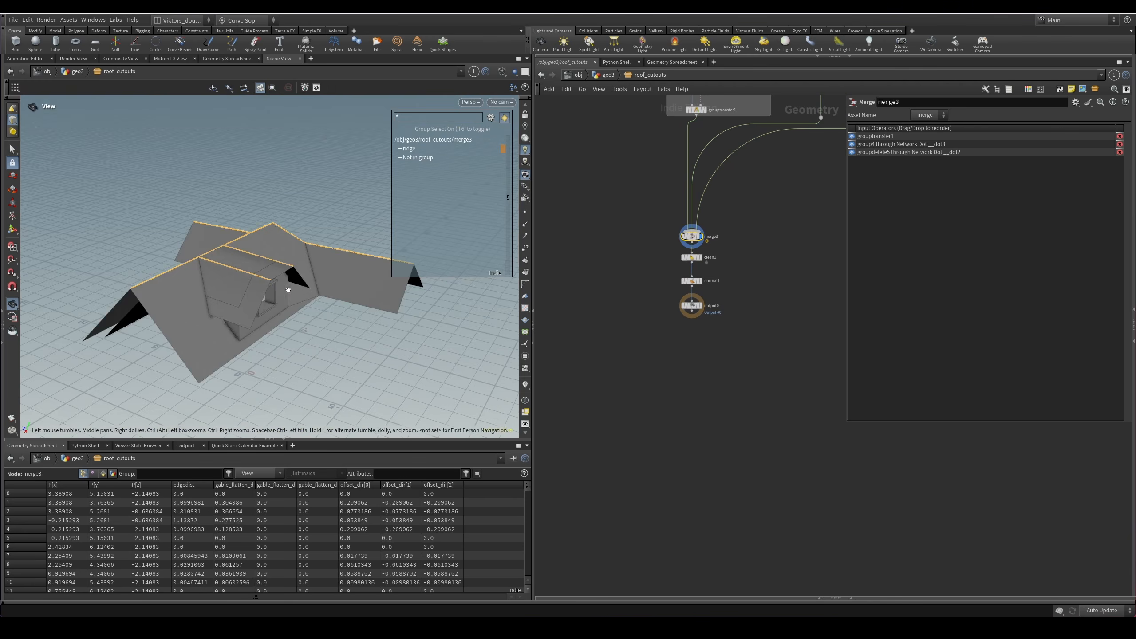
pyautogui.moveTo(287, 287)
pyautogui.keyDown('alt'); pyautogui.mouseDown()
pyautogui.moveTo(223, 284)
pyautogui.moveTo(316, 286)
pyautogui.moveTo(189, 257)
pyautogui.moveTo(200, 264)
pyautogui.moveTo(248, 236)
pyautogui.moveTo(228, 287)
pyautogui.moveTo(279, 208)
pyautogui.moveTo(321, 251)
pyautogui.mouseUp(); pyautogui.keyUp('alt')
pyautogui.scroll(5, 223, 284)
pyautogui.hotkey('shift', 'w')
pyautogui.press('w')
# Return to the geo3 network and display the corner_trims1 subnetwork to view the corner posts.
pyautogui.moveTo(708, 364); pyautogui.dragTo(668, 401, button='middle')
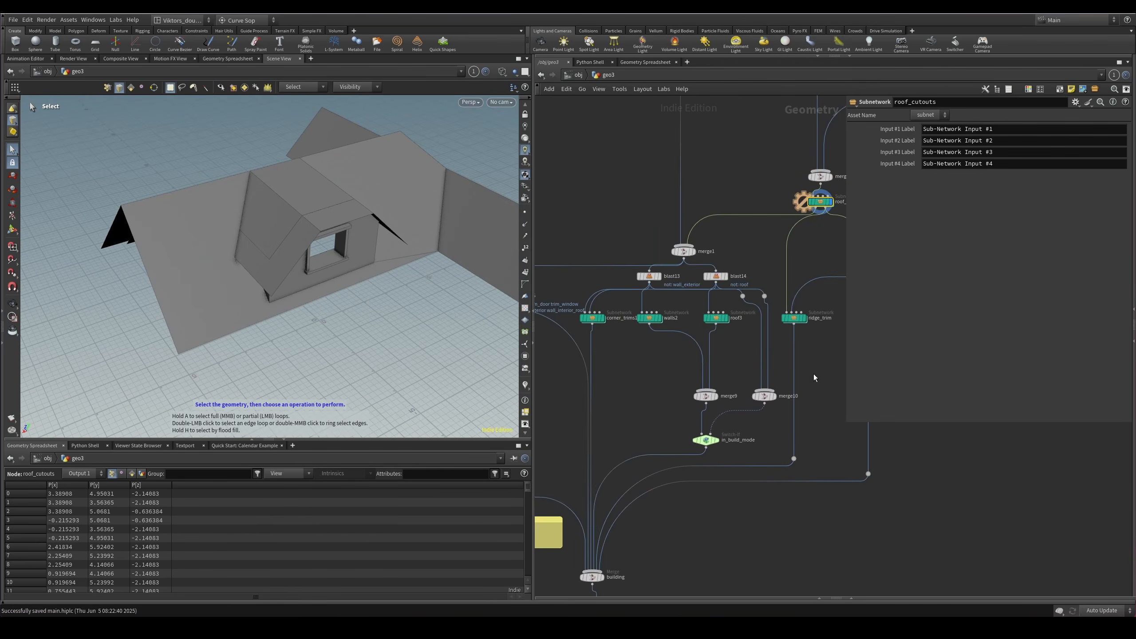
pyautogui.moveTo(808, 319)
pyautogui.mouseDown(button='middle')
pyautogui.moveTo(779, 382)
pyautogui.moveTo(751, 405)
pyautogui.mouseUp(button='middle')
pyautogui.scroll(3, 779, 319)
pyautogui.scroll(-3, 779, 320)
pyautogui.moveTo(776, 328)
pyautogui.mouseDown(button='middle')
pyautogui.moveTo(739, 311)
pyautogui.moveTo(752, 286)
pyautogui.moveTo(765, 314)
pyautogui.mouseUp(button='middle')
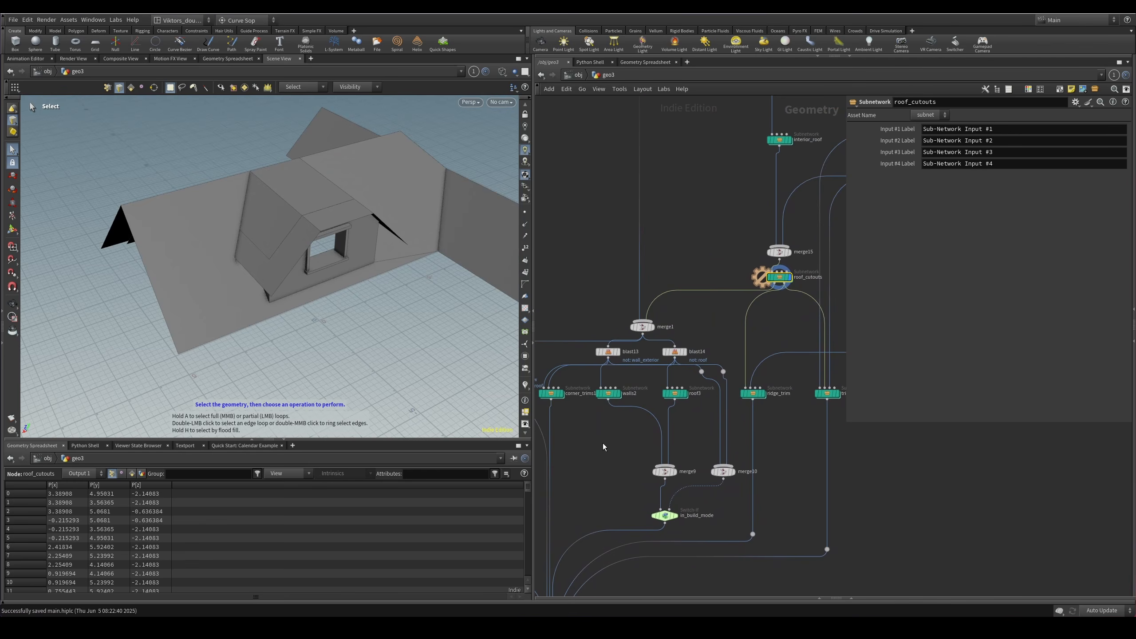
pyautogui.moveTo(604, 445); pyautogui.dragTo(683, 431, button='middle')
pyautogui.scroll(2, 656, 416)
pyautogui.scroll(3, 657, 416)
pyautogui.click(639, 355)
pyautogui.press('Escape')
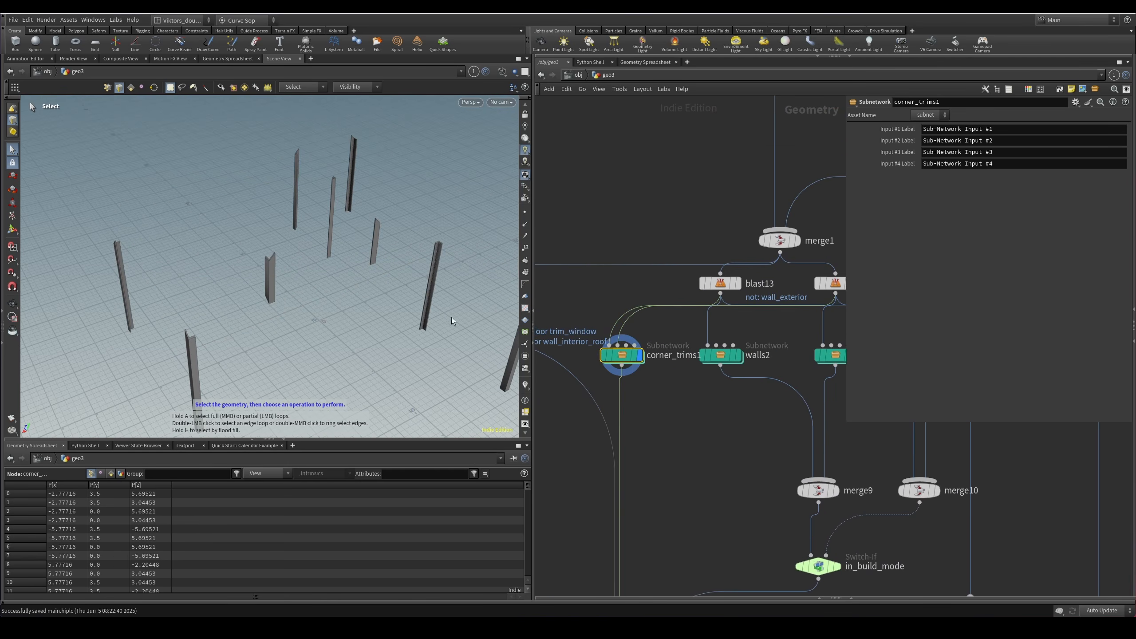
pyautogui.keyDown('alt'); pyautogui.moveTo(285, 275); pyautogui.dragTo(289, 329); pyautogui.keyUp('alt')
pyautogui.keyDown('alt'); pyautogui.moveTo(247, 382); pyautogui.dragTo(474, 177, button='right'); pyautogui.keyUp('alt')
# Display blast13 in geo3 and examine the isolated wall_exterior geometry.
pyautogui.moveTo(703, 404); pyautogui.dragTo(680, 422, button='middle')
pyautogui.scroll(4, 729, 349)
pyautogui.moveTo(756, 341); pyautogui.dragTo(714, 306)
pyautogui.keyDown('alt'); pyautogui.moveTo(259, 268); pyautogui.dragTo(223, 350); pyautogui.keyUp('alt')
pyautogui.scroll(-3, 642, 328)
pyautogui.scroll(3, 642, 328)
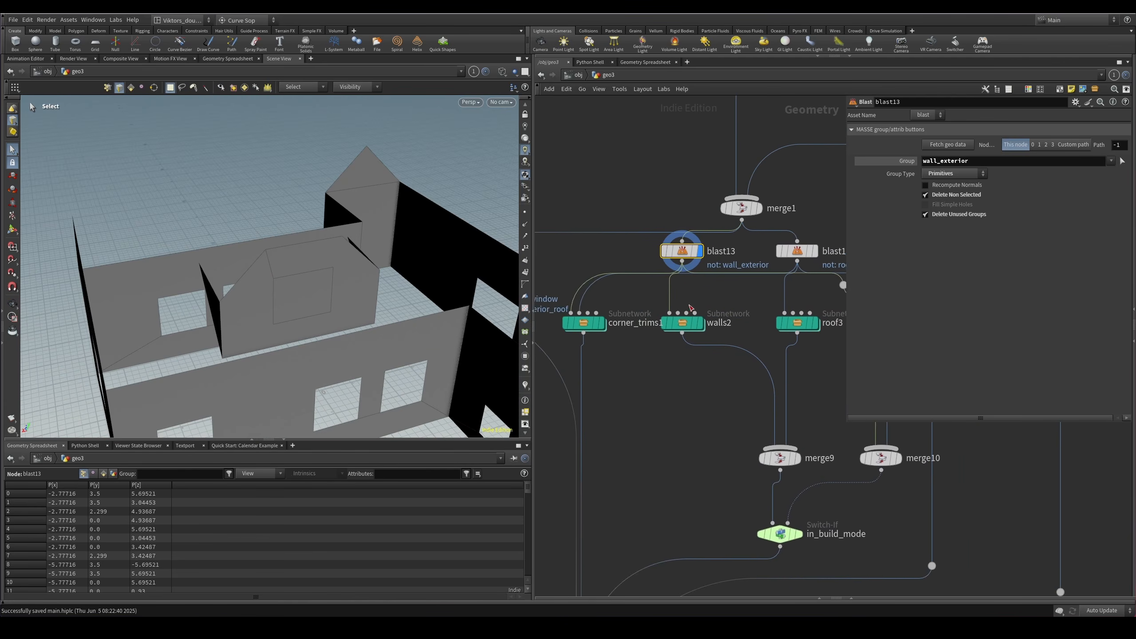
# Compare the corner trims with the roof geometry from blast14 that feeds corner_trims1.
pyautogui.moveTo(637, 372); pyautogui.dragTo(657, 390, button='middle')
pyautogui.click(655, 331)
pyautogui.scroll(-3, 657, 390)
pyautogui.moveTo(776, 354); pyautogui.dragTo(717, 357, button='middle')
pyautogui.moveTo(758, 322); pyautogui.dragTo(691, 334, button='middle')
pyautogui.click(716, 295)
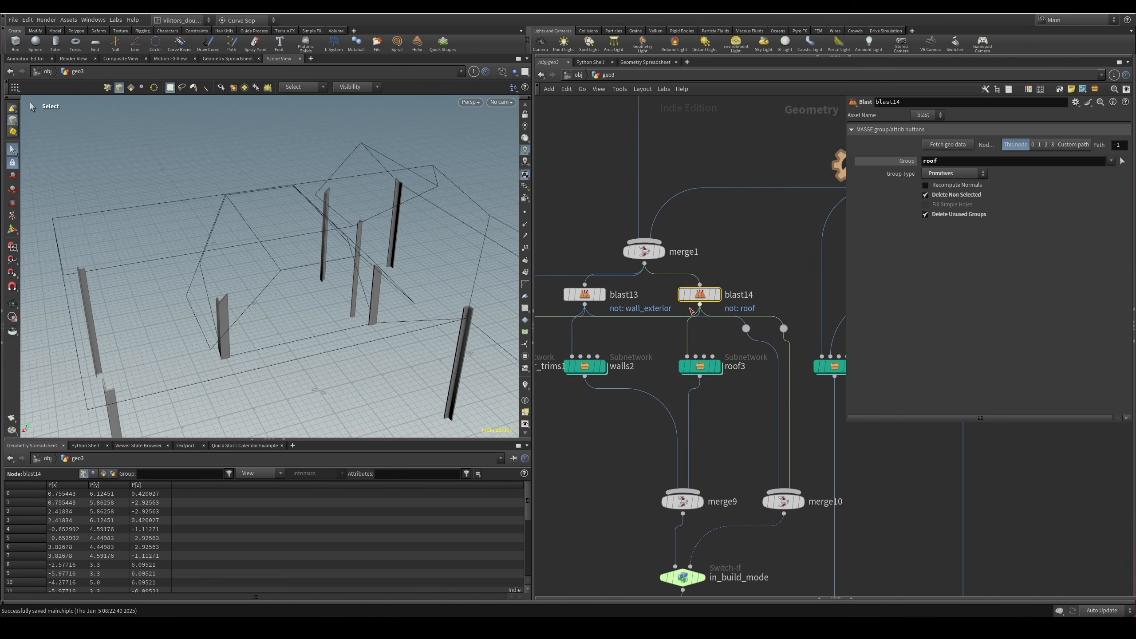
pyautogui.keyDown('alt'); pyautogui.moveTo(286, 286); pyautogui.dragTo(290, 235); pyautogui.keyUp('alt')
pyautogui.moveTo(546, 393); pyautogui.dragTo(680, 377, button='middle')
pyautogui.scroll(2, 656, 363)
pyautogui.click(656, 345)
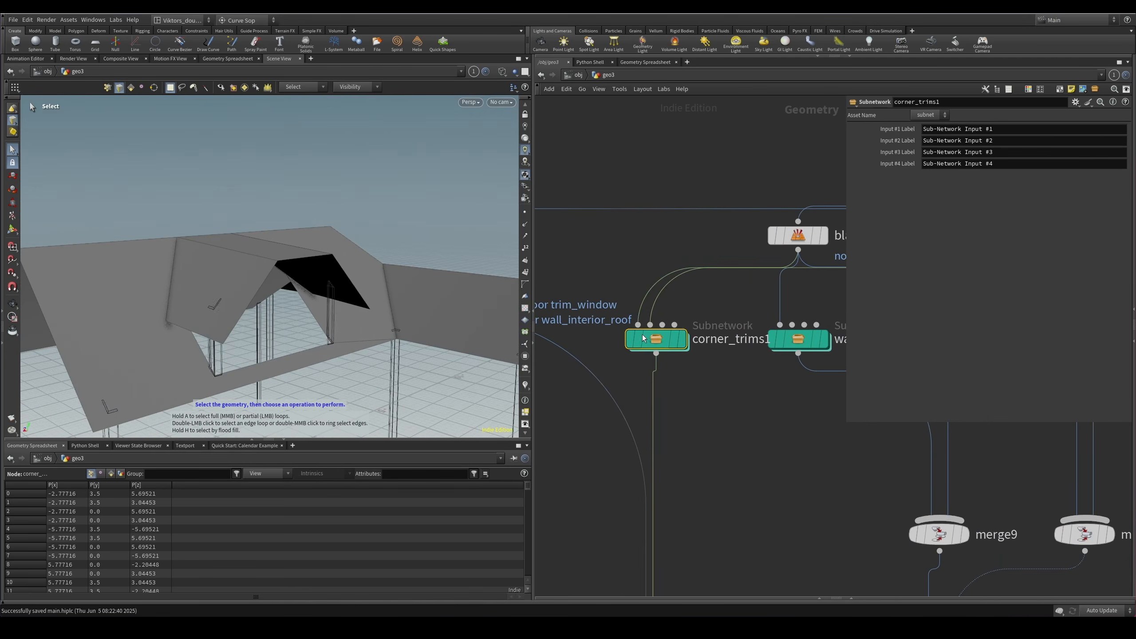
# Enter the corner_trims1 subnetwork and display blast8's isolated wall_exterior geometry.
pyautogui.doubleClick(657, 344)
pyautogui.scroll(-6, 725, 423)
pyautogui.moveTo(726, 419); pyautogui.dragTo(722, 487, button='middle')
pyautogui.scroll(8, 697, 411)
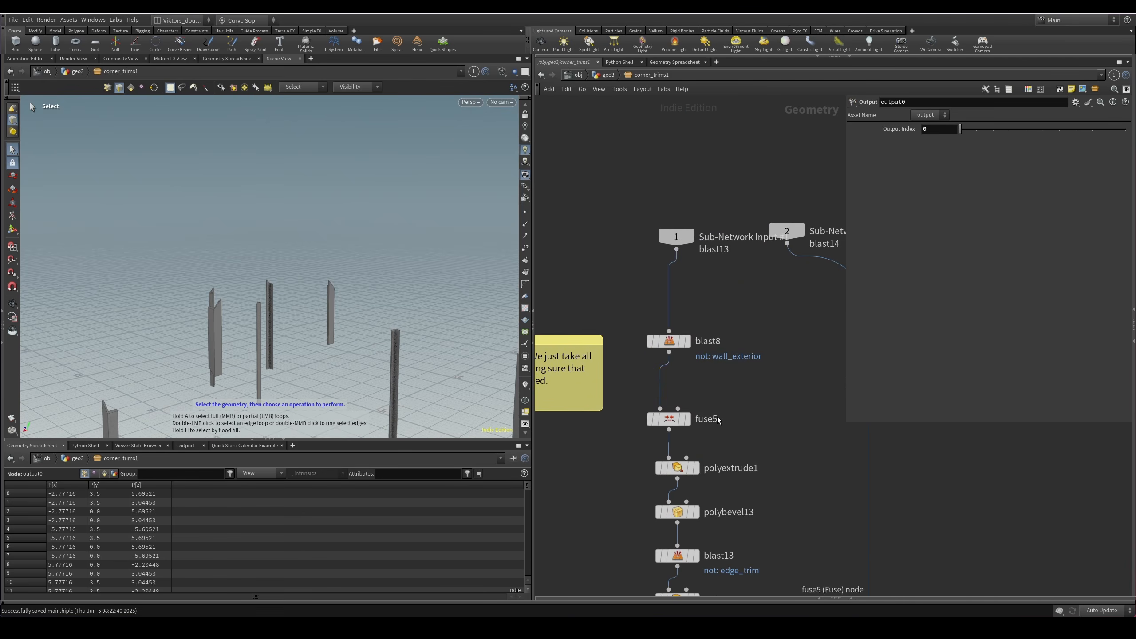
pyautogui.click(688, 341)
pyautogui.moveTo(340, 287); pyautogui.dragTo(282, 336)
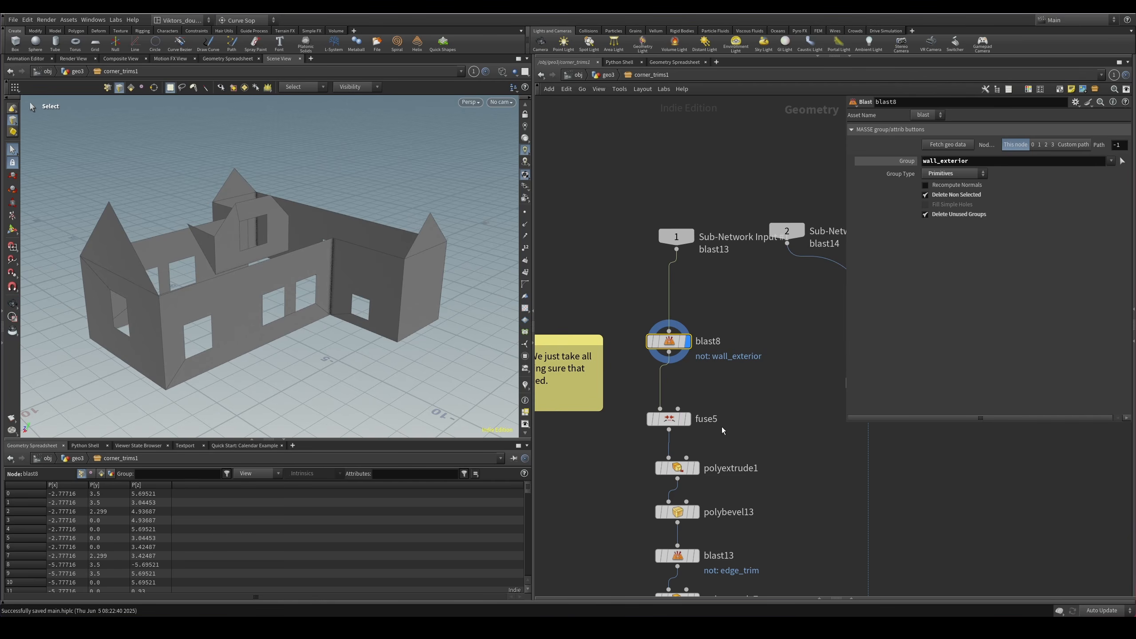
# Display fuse5 and inspect the fused exterior walls up close.
pyautogui.moveTo(721, 426); pyautogui.dragTo(738, 369, button='middle')
pyautogui.click(686, 361)
pyautogui.scroll(5, 309, 292)
pyautogui.press('s')
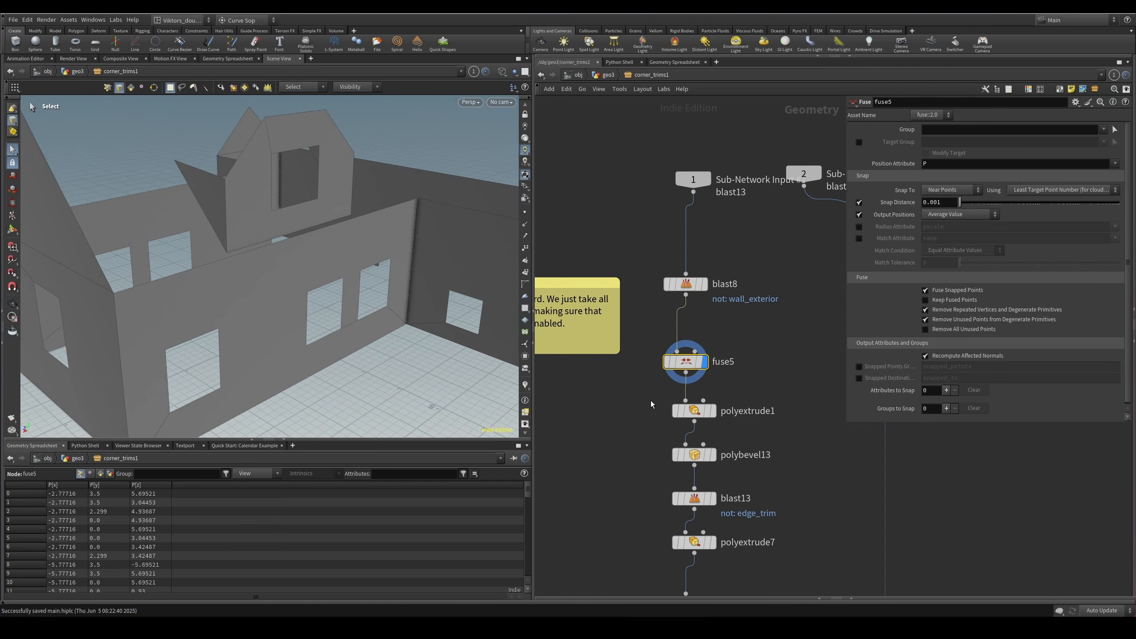
# Place blast8 and fuse5 closer together in the network, and display polyextrude1 with its shaded walls and viewport handles.
pyautogui.moveTo(651, 400); pyautogui.dragTo(632, 372, button='middle')
pyautogui.click(742, 379)
pyautogui.moveTo(738, 237); pyautogui.dragTo(678, 341)
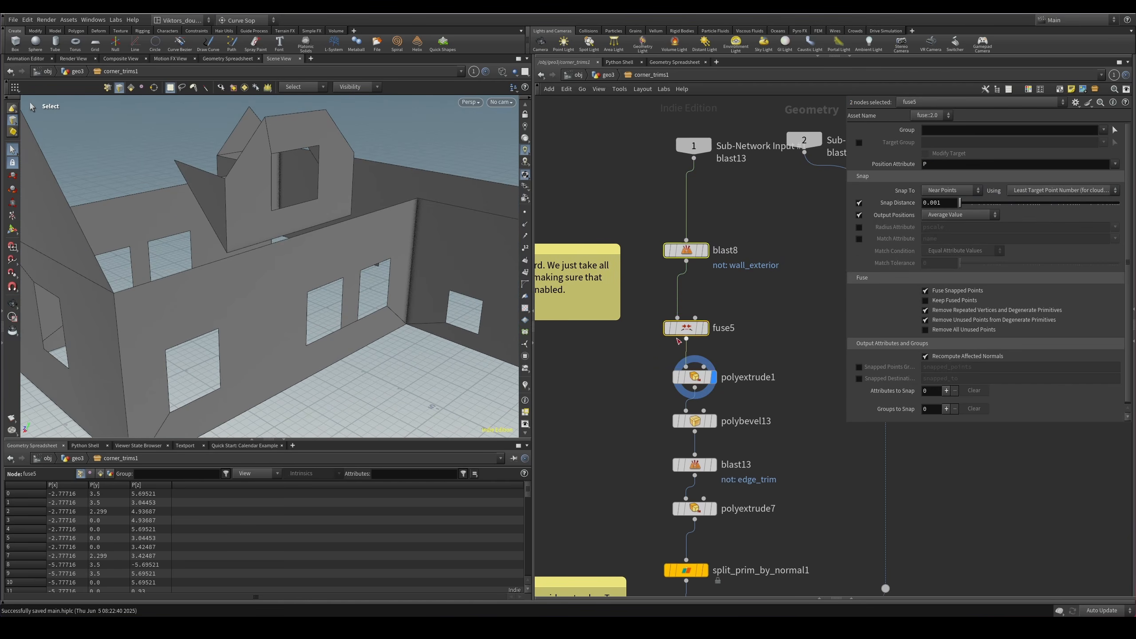
pyautogui.click(698, 378)
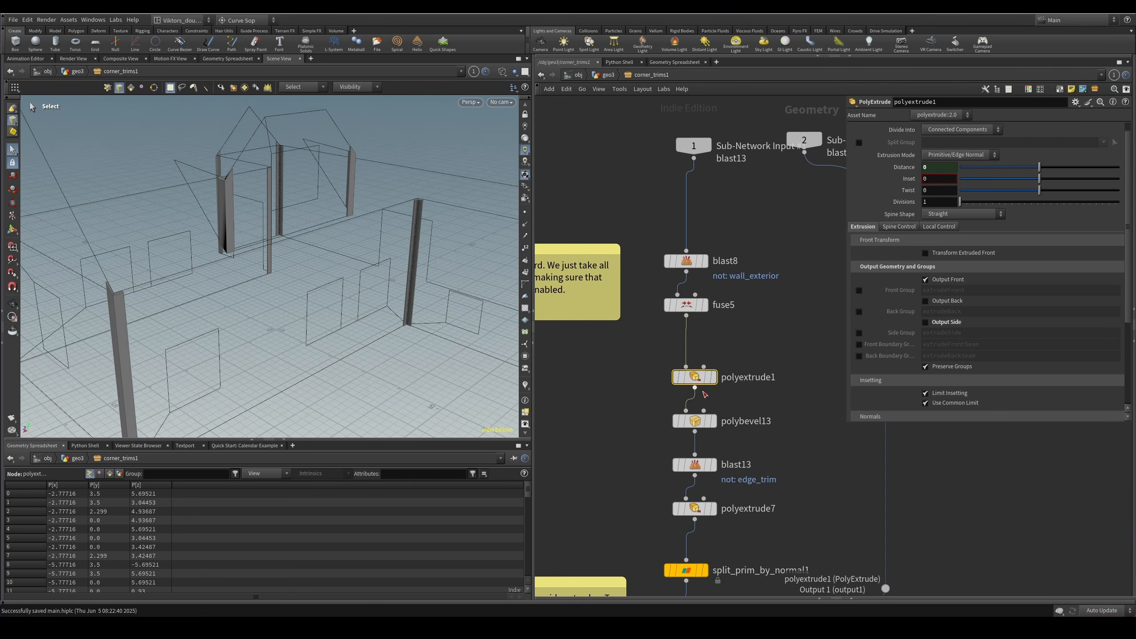
pyautogui.keyDown('alt'); pyautogui.moveTo(484, 380); pyautogui.dragTo(519, 398); pyautogui.keyUp('alt')
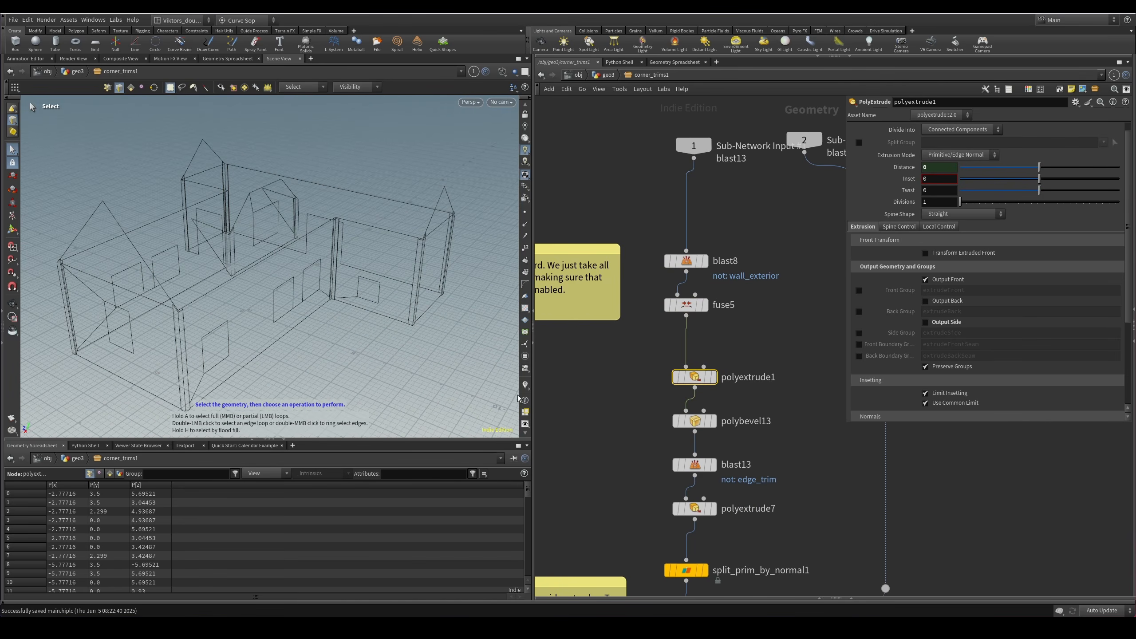
pyautogui.click(713, 377)
pyautogui.hotkey('shift', 'w')
pyautogui.press('Return')
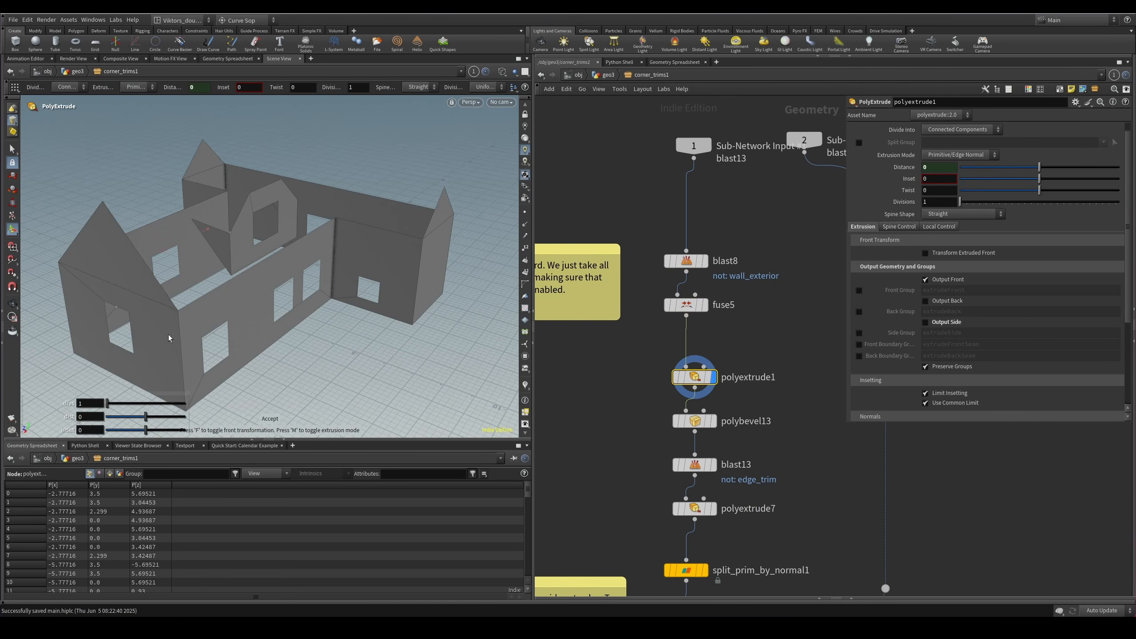
# Try extrusion distances of 0.196 and 0.246 on polyextrude1 to nudge the walls, undoing each trial.
pyautogui.moveTo(170, 340); pyautogui.dragTo(180, 342)
pyautogui.hotkey('ctrl', 'z')
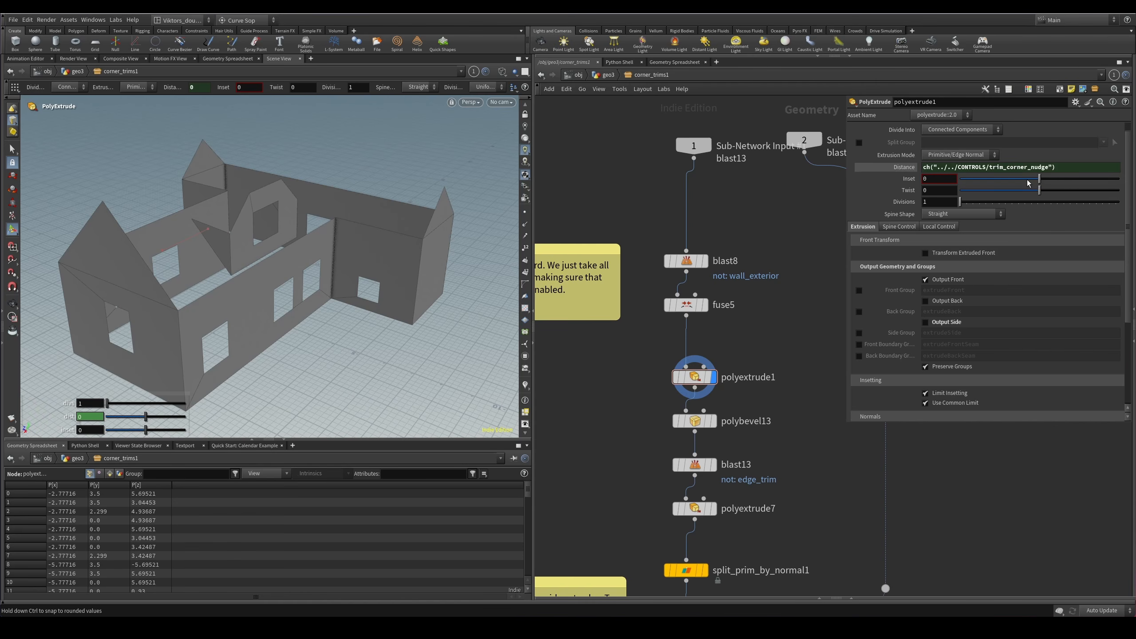
pyautogui.moveTo(1037, 172); pyautogui.dragTo(1051, 171)
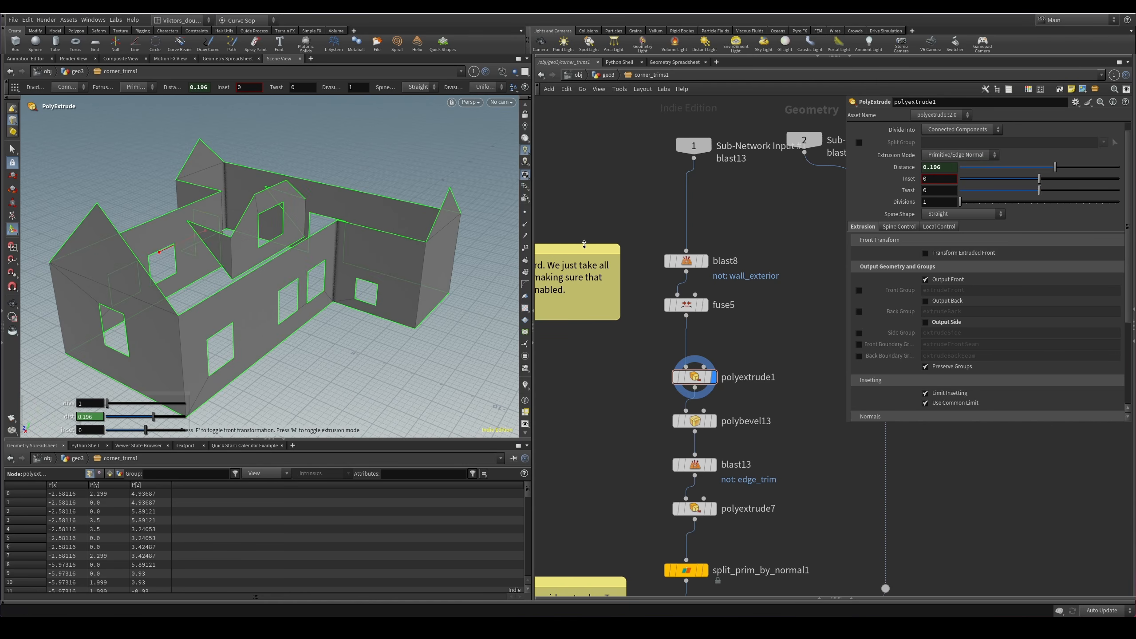
pyautogui.hotkey('ctrl', 'z')
pyautogui.scroll(10, 255, 300)
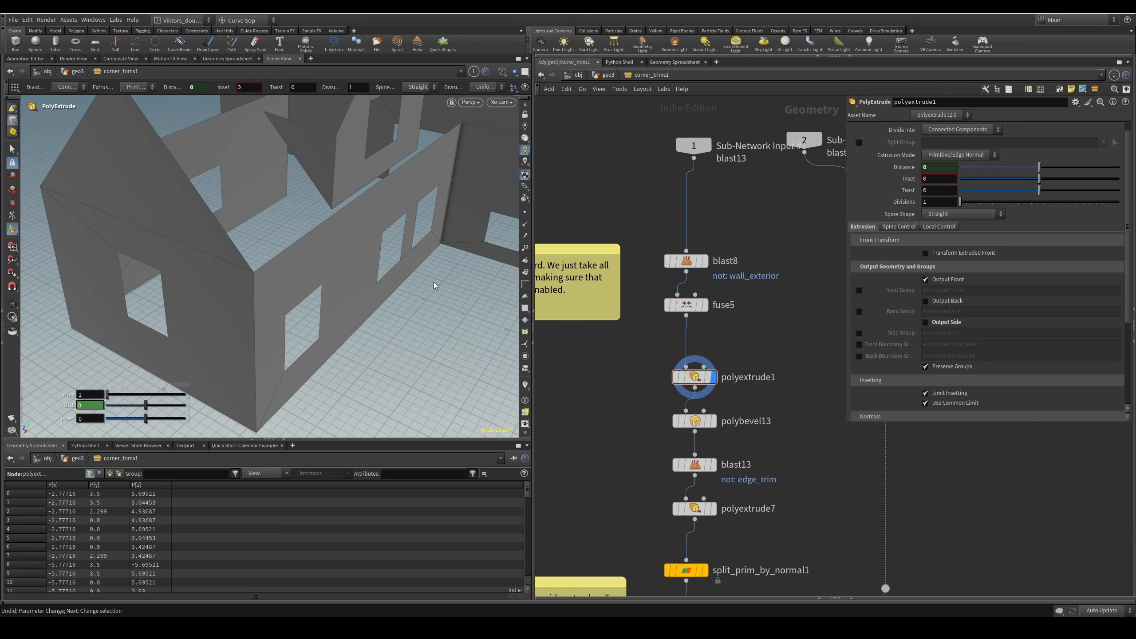
pyautogui.moveTo(1043, 170); pyautogui.dragTo(1059, 168)
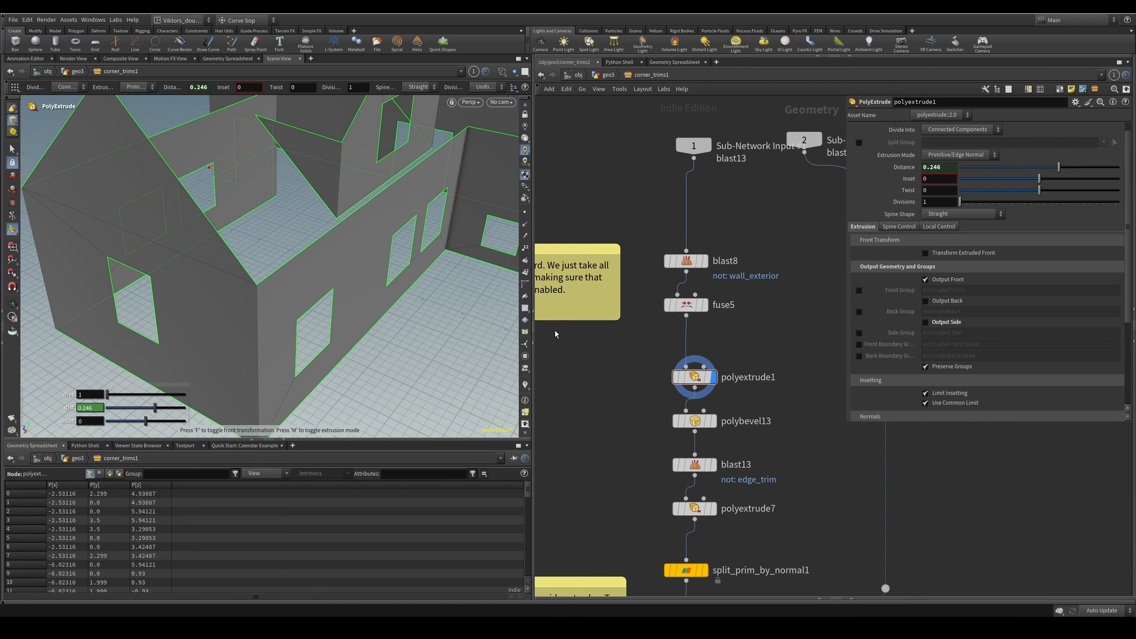
pyautogui.hotkey('ctrl', 'z')
# Display polybevel13 and examine the beveled wall corners in the edge_trim group from several angles.
pyautogui.click(698, 421)
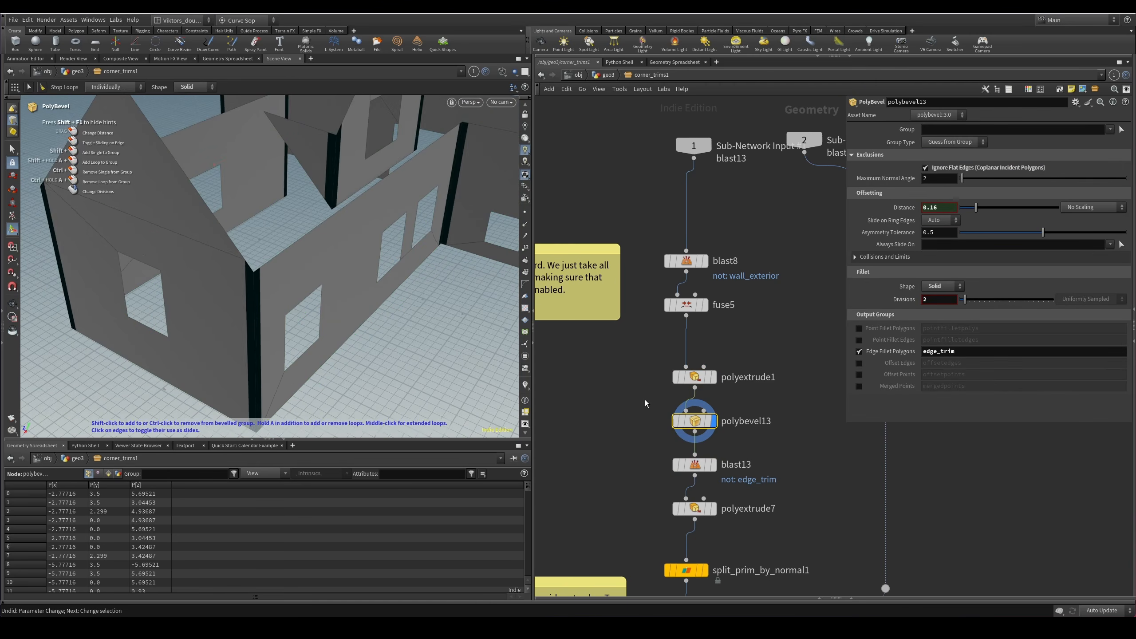
pyautogui.keyDown('alt'); pyautogui.moveTo(425, 356); pyautogui.dragTo(285, 318); pyautogui.keyUp('alt')
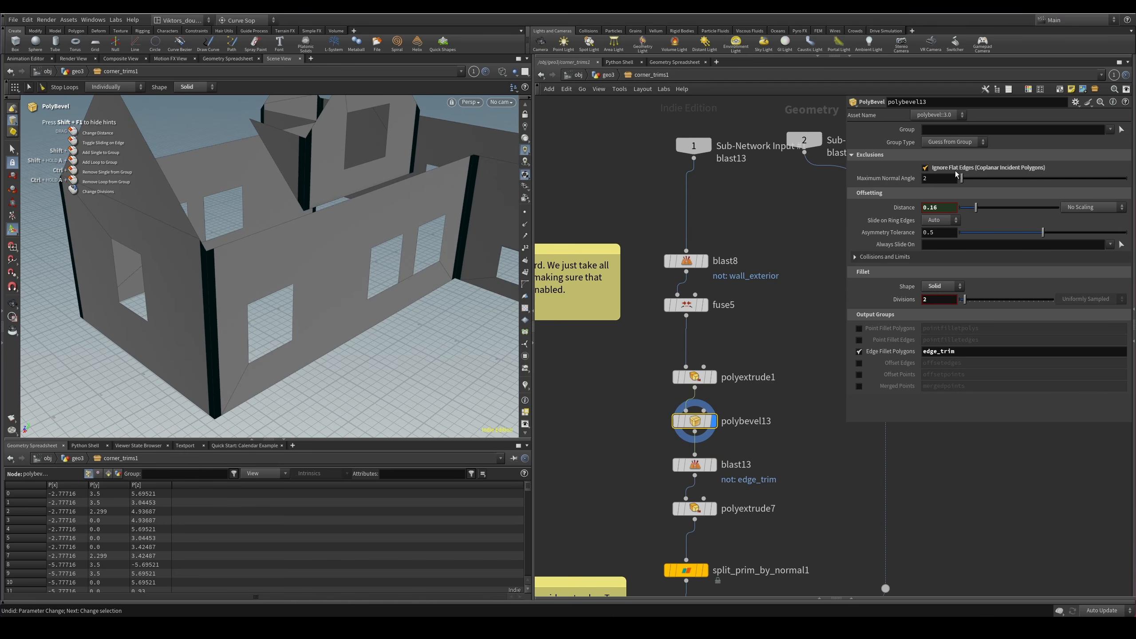
pyautogui.keyDown('alt'); pyautogui.moveTo(448, 268); pyautogui.dragTo(349, 312); pyautogui.keyUp('alt')
pyautogui.keyDown('alt'); pyautogui.moveTo(331, 300); pyautogui.dragTo(356, 265, button='right'); pyautogui.keyUp('alt')
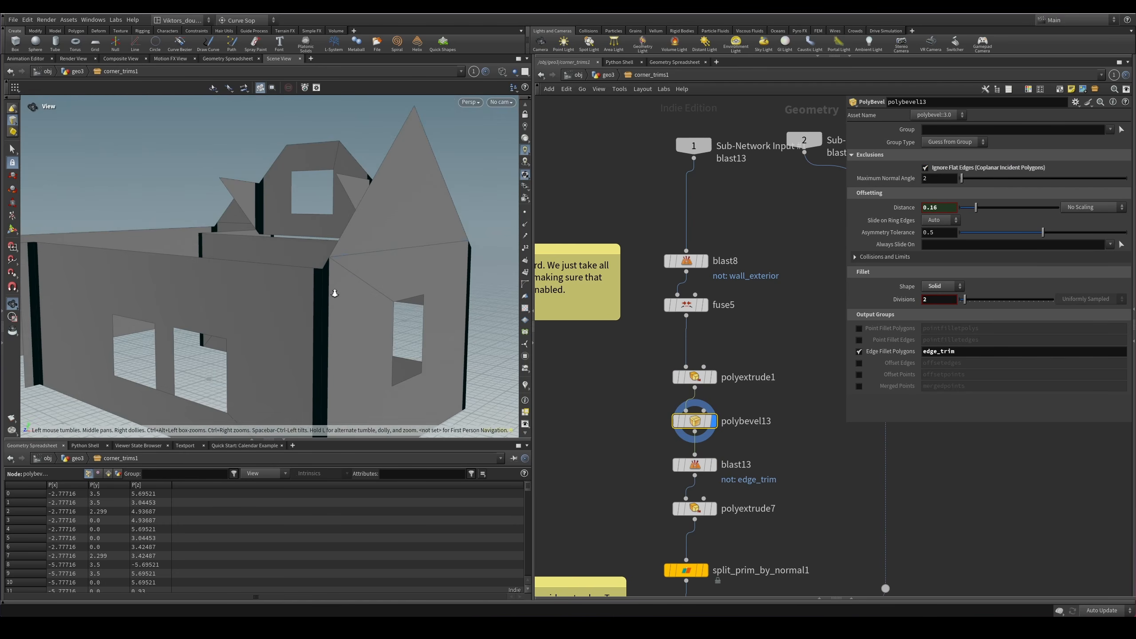
# Display blast13 and inspect the isolated edge_trim strips in shaded and wireframe views.
pyautogui.keyDown('alt'); pyautogui.moveTo(344, 294); pyautogui.dragTo(134, 260); pyautogui.keyUp('alt')
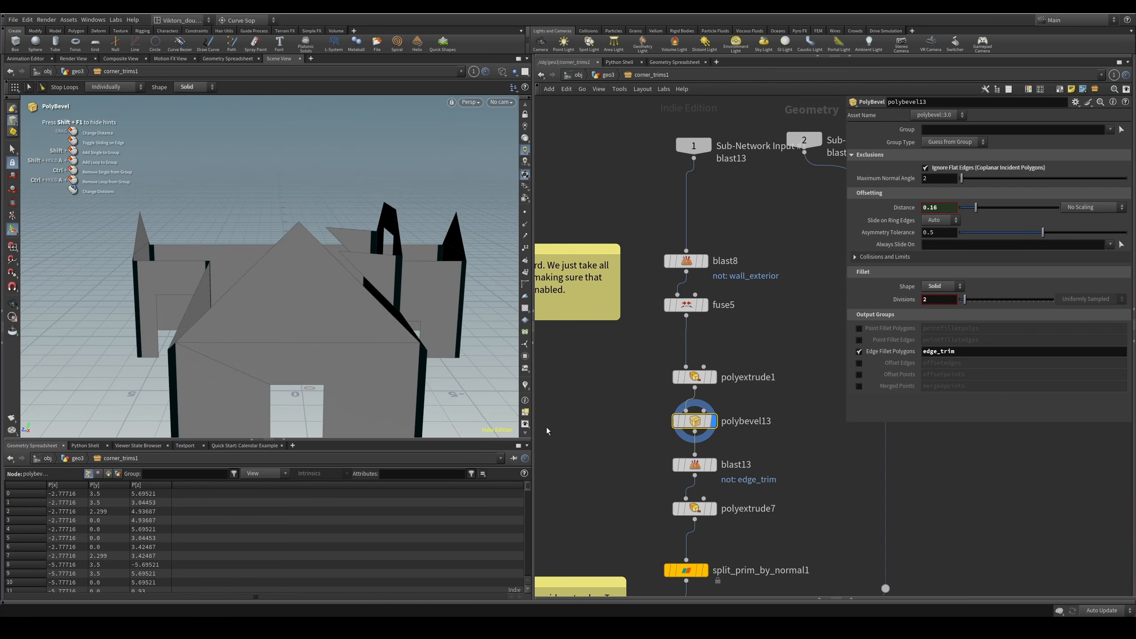
pyautogui.keyDown('alt'); pyautogui.moveTo(313, 288); pyautogui.dragTo(213, 304); pyautogui.keyUp('alt')
pyautogui.click(714, 465)
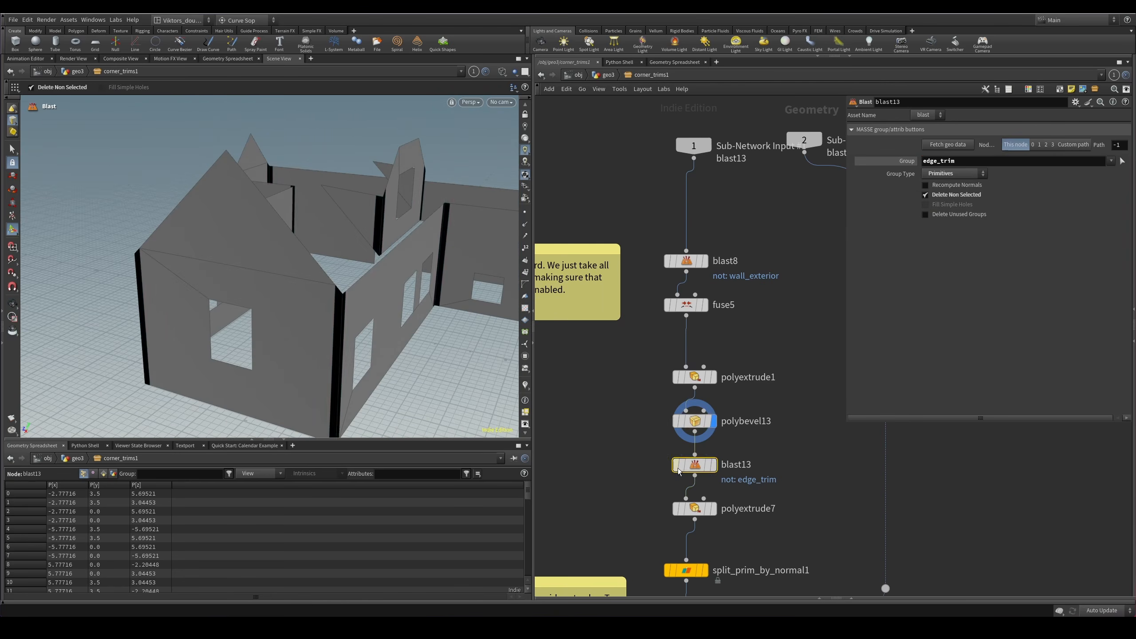
pyautogui.moveTo(613, 474); pyautogui.dragTo(598, 415, button='middle')
pyautogui.keyDown('alt'); pyautogui.moveTo(385, 320); pyautogui.dragTo(335, 330); pyautogui.keyUp('alt')
pyautogui.keyDown('alt'); pyautogui.moveTo(335, 329); pyautogui.dragTo(388, 299, button='right'); pyautogui.keyUp('alt')
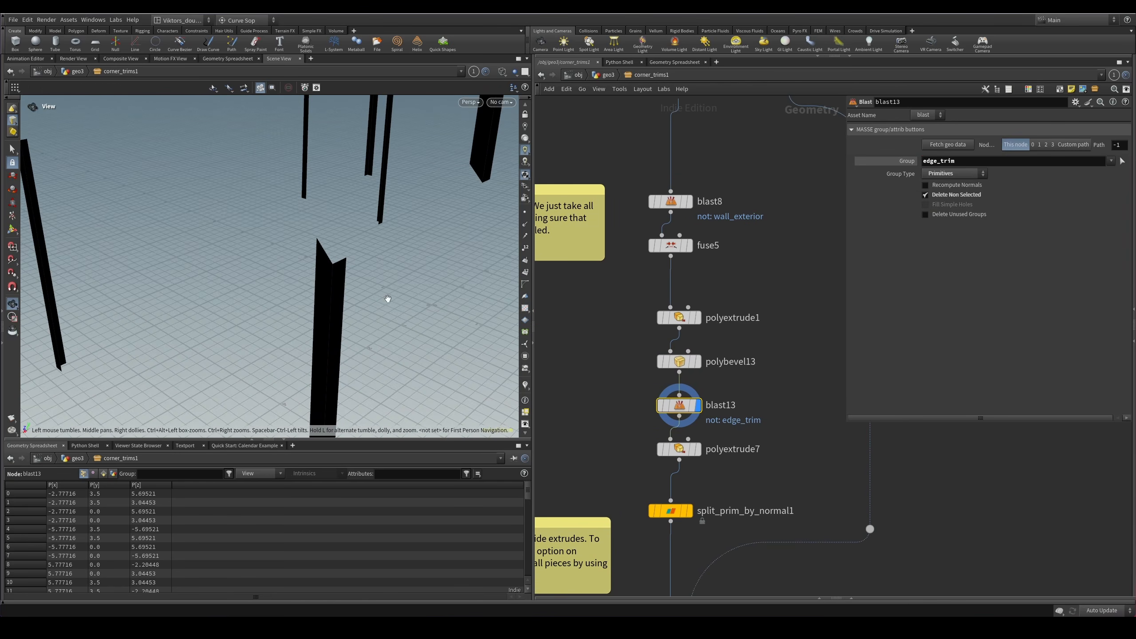
pyautogui.hotkey('shift', 'w')
pyautogui.keyDown('alt'); pyautogui.moveTo(388, 300); pyautogui.dragTo(342, 292); pyautogui.keyUp('alt')
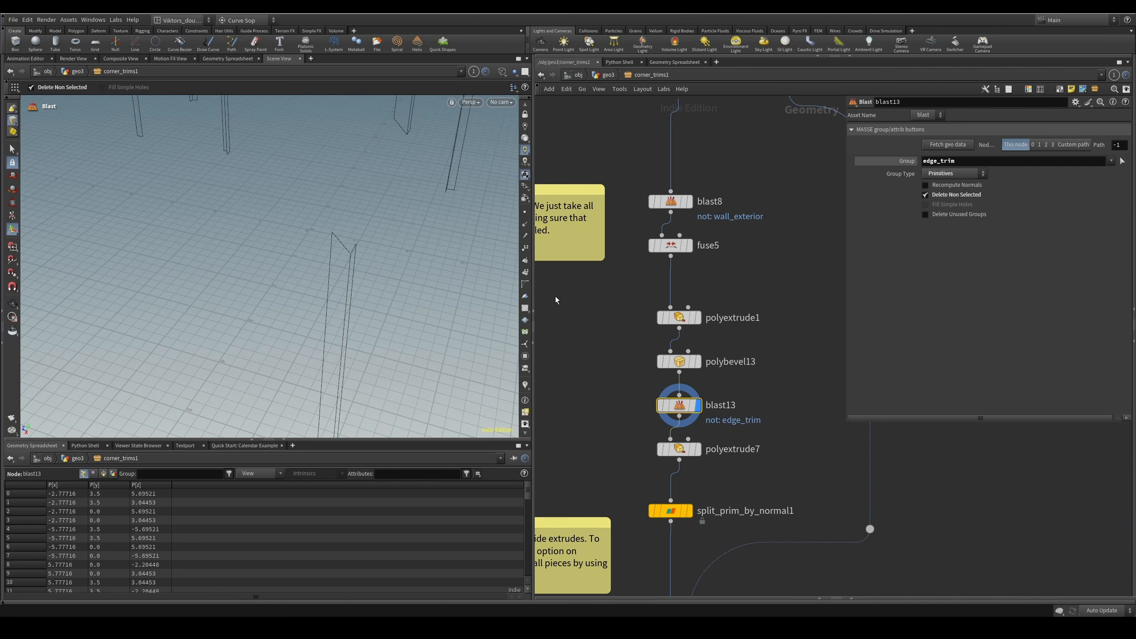
# Display polyextrude7 and examine the thickness of the extruded corner trims from several angles.
pyautogui.moveTo(630, 433); pyautogui.dragTo(574, 296, button='middle')
pyautogui.moveTo(586, 319); pyautogui.dragTo(703, 359)
pyautogui.press('r')
pyautogui.moveTo(358, 273)
pyautogui.keyDown('alt'); pyautogui.mouseDown()
pyautogui.moveTo(289, 263)
pyautogui.moveTo(254, 234)
pyautogui.mouseUp(); pyautogui.keyUp('alt')
pyautogui.press('w')
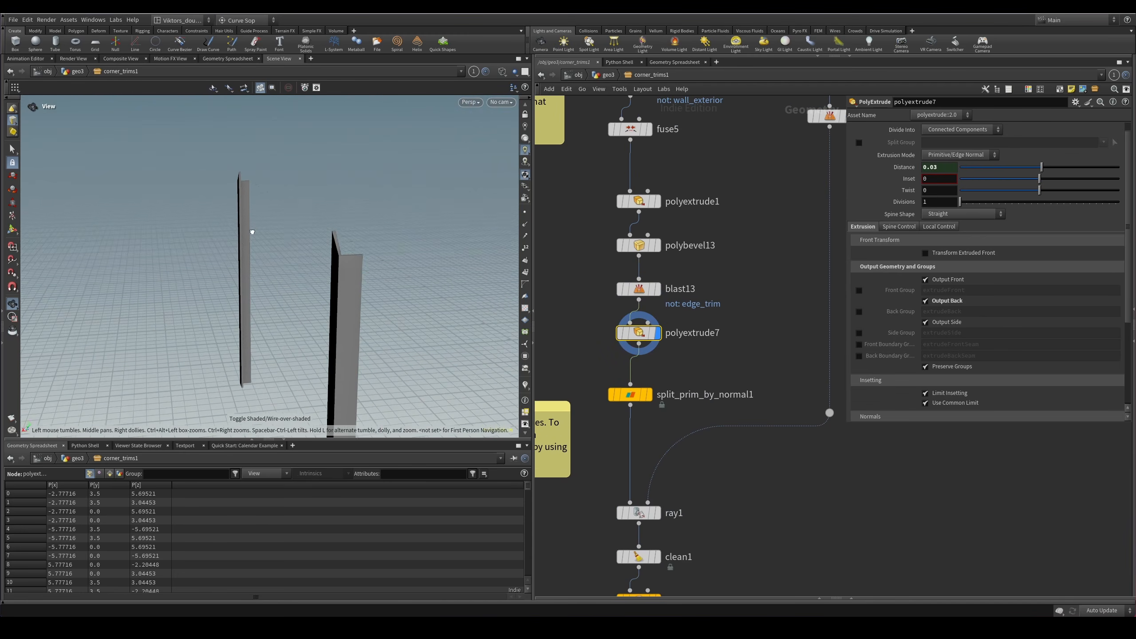
pyautogui.moveTo(334, 273)
pyautogui.keyDown('alt'); pyautogui.mouseDown()
pyautogui.moveTo(306, 262)
pyautogui.moveTo(287, 285)
pyautogui.moveTo(236, 287)
pyautogui.moveTo(145, 272)
pyautogui.moveTo(113, 299)
pyautogui.mouseUp(); pyautogui.keyUp('alt')
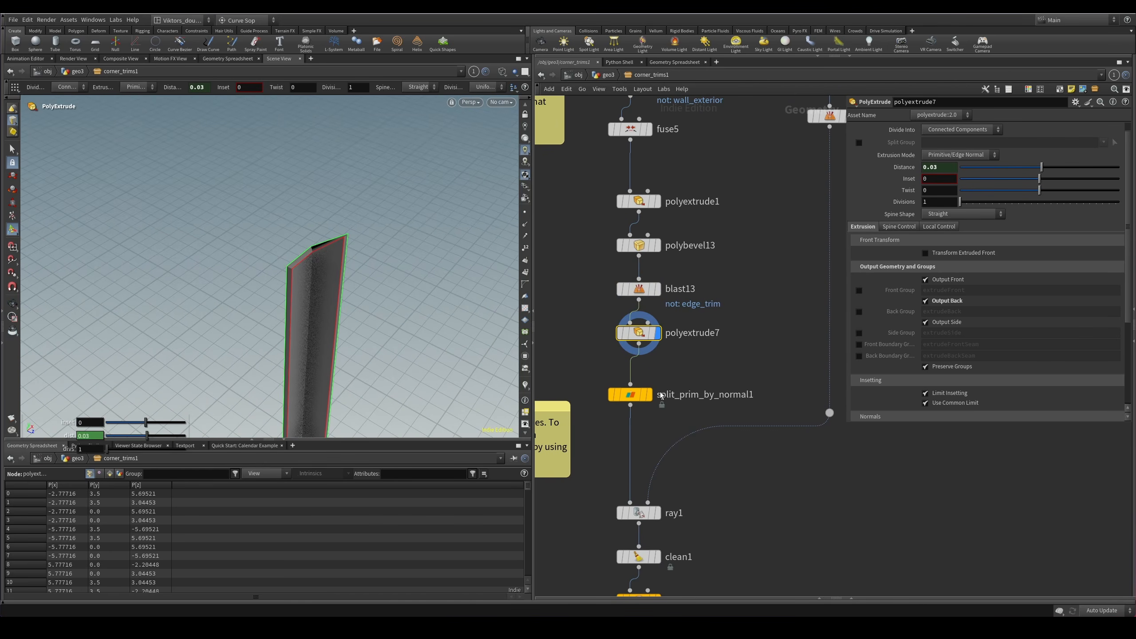
pyautogui.press('Escape')
pyautogui.moveTo(408, 236); pyautogui.dragTo(353, 334)
pyautogui.press('Return')
# Compare the flat strips of blast13 with the extruded result of polyextrude7 at one trim's upper end.
pyautogui.click(633, 290)
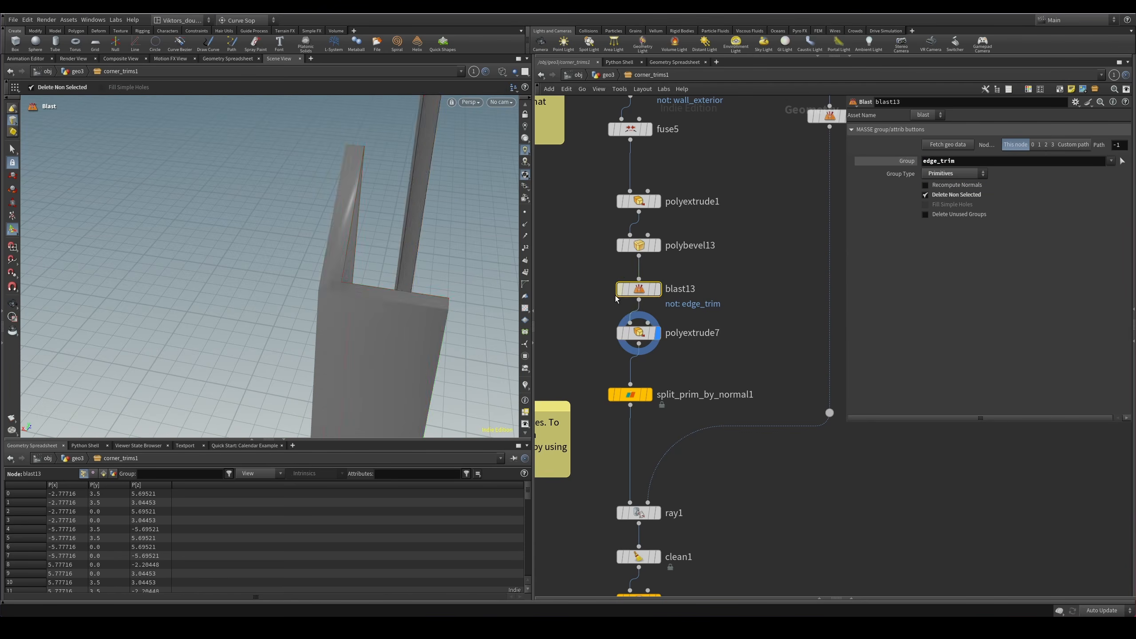
pyautogui.press('r')
pyautogui.press('s')
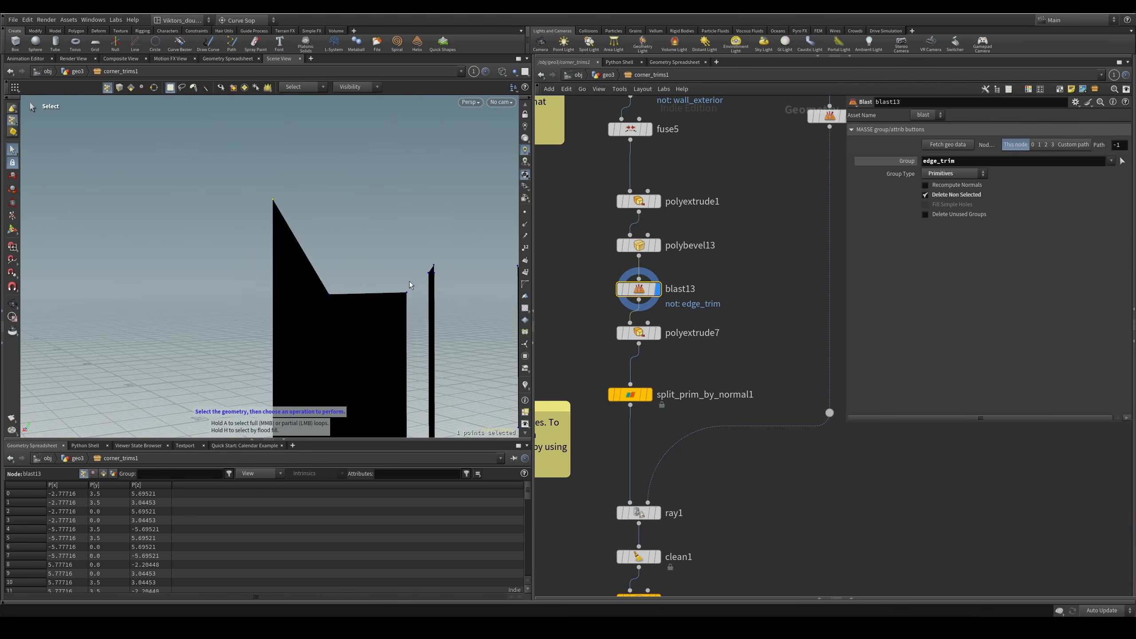
pyautogui.click(638, 333)
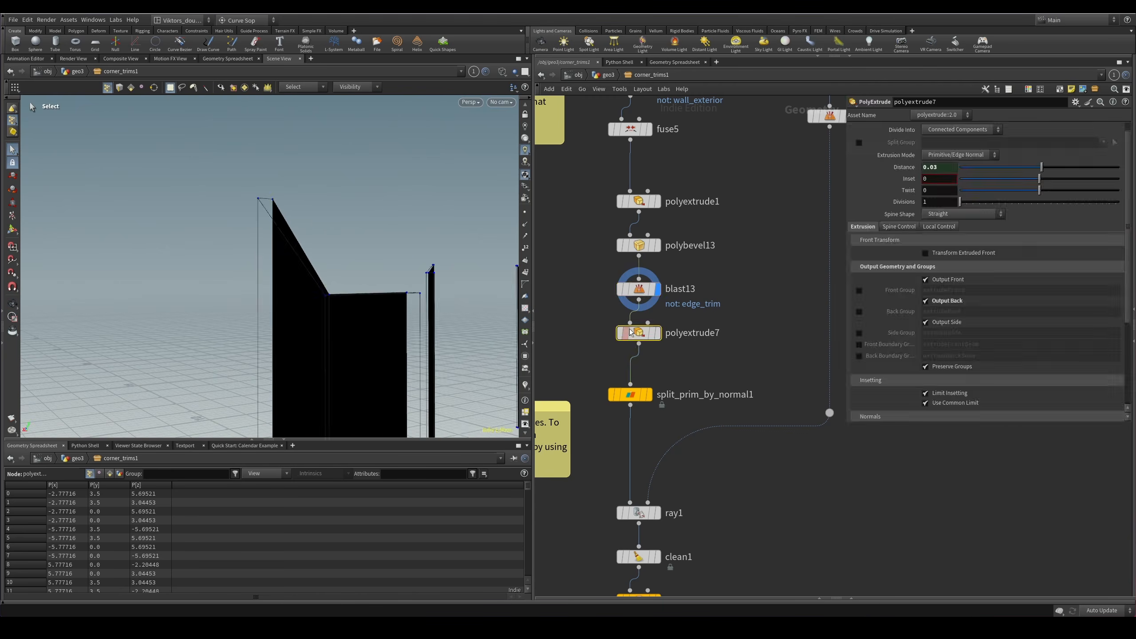
pyautogui.press('r')
pyautogui.keyDown('alt'); pyautogui.moveTo(362, 281); pyautogui.dragTo(322, 342); pyautogui.keyUp('alt')
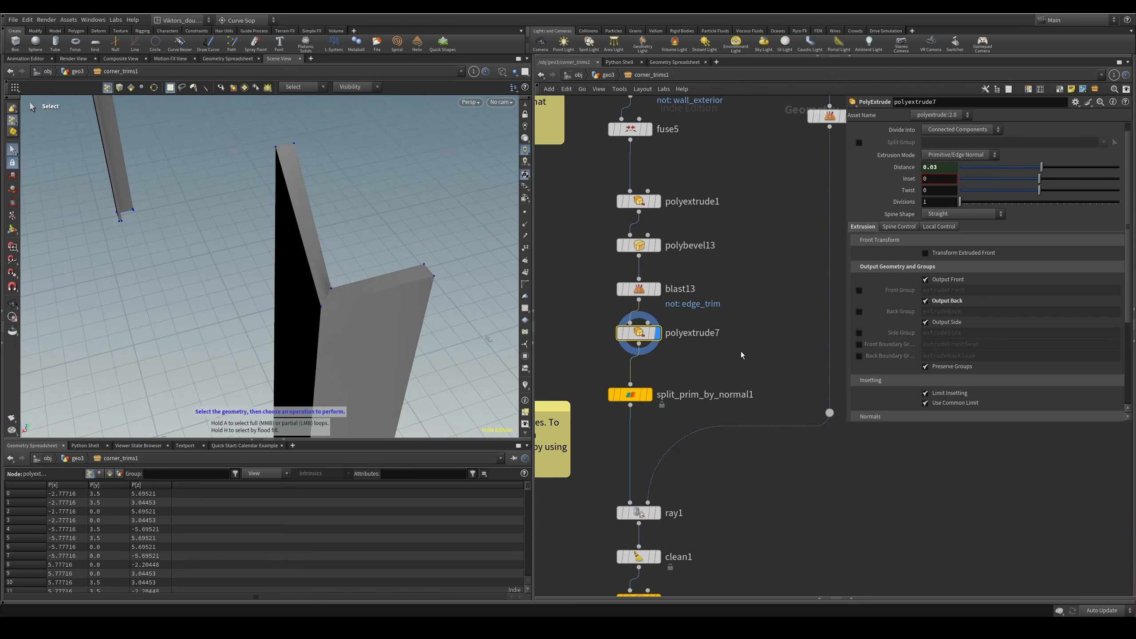
# Align split_prim_by_normal1 directly below polyextrude7 in the network and display it.
pyautogui.scroll(-2, 740, 354)
pyautogui.moveTo(738, 347)
pyautogui.mouseDown(button='middle')
pyautogui.moveTo(705, 399)
pyautogui.moveTo(734, 353)
pyautogui.mouseUp(button='middle')
pyautogui.scroll(4, 718, 377)
pyautogui.click(625, 416)
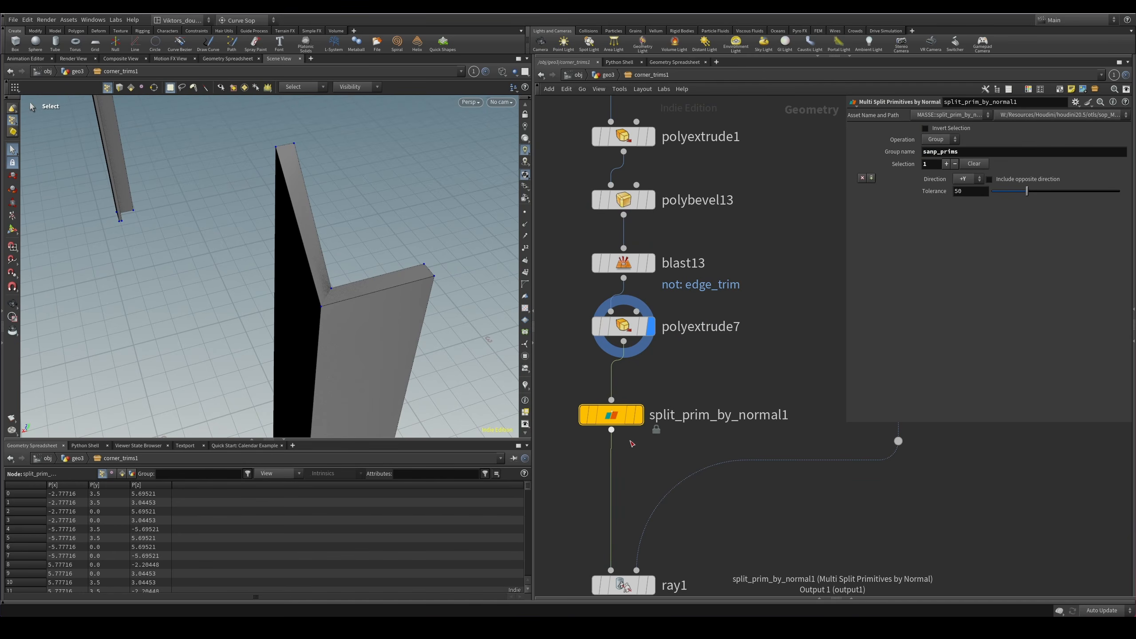
pyautogui.moveTo(630, 418); pyautogui.dragTo(642, 412)
pyautogui.click(651, 408)
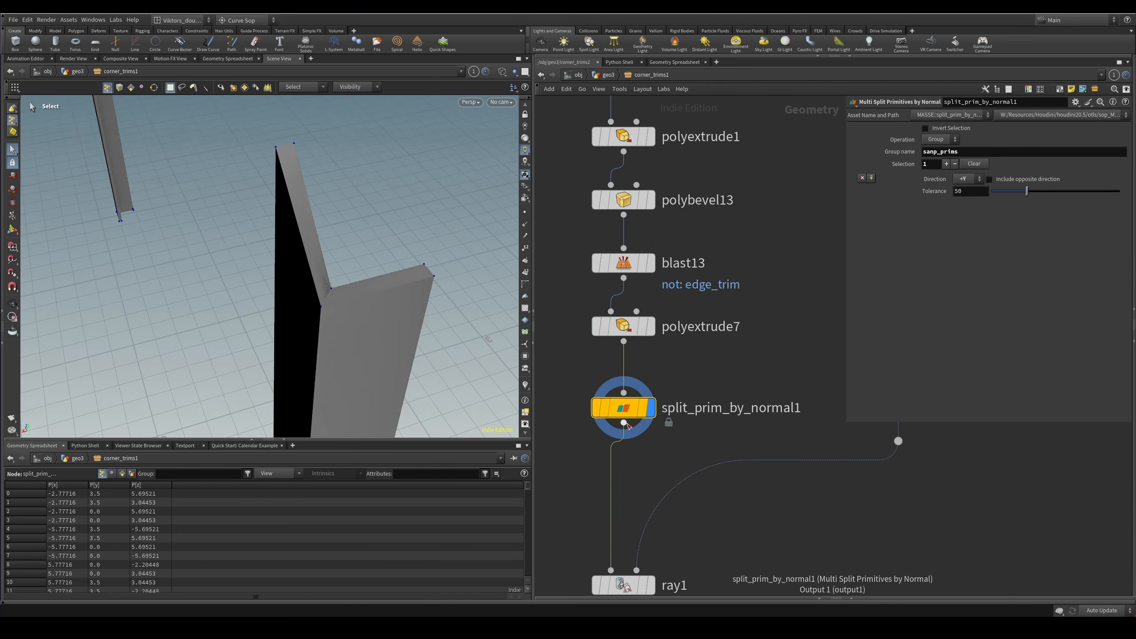
# List the primitive groups of split_prim_by_normal1 and highlight the upward-facing primitives on the corner trims.
pyautogui.keyDown('alt'); pyautogui.moveTo(326, 317); pyautogui.dragTo(311, 280); pyautogui.keyUp('alt')
pyautogui.press('s')
pyautogui.press('4')
pyautogui.press('F6')
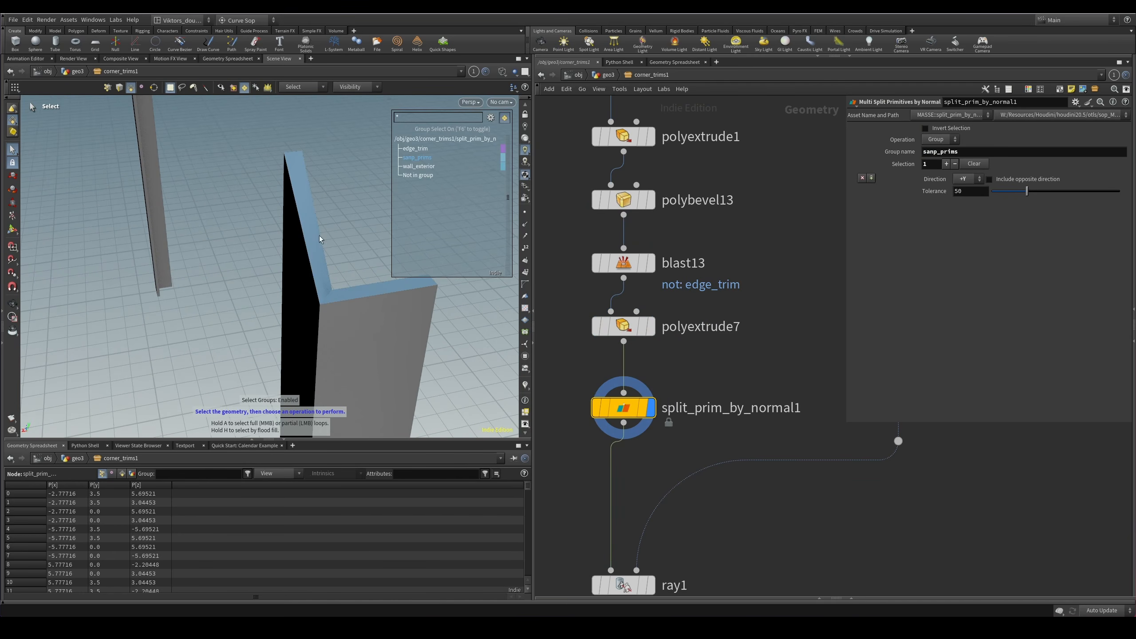
pyautogui.scroll(-3, 339, 209)
pyautogui.keyDown('alt'); pyautogui.moveTo(236, 244); pyautogui.dragTo(350, 167); pyautogui.keyUp('alt')
pyautogui.scroll(-3, 349, 167)
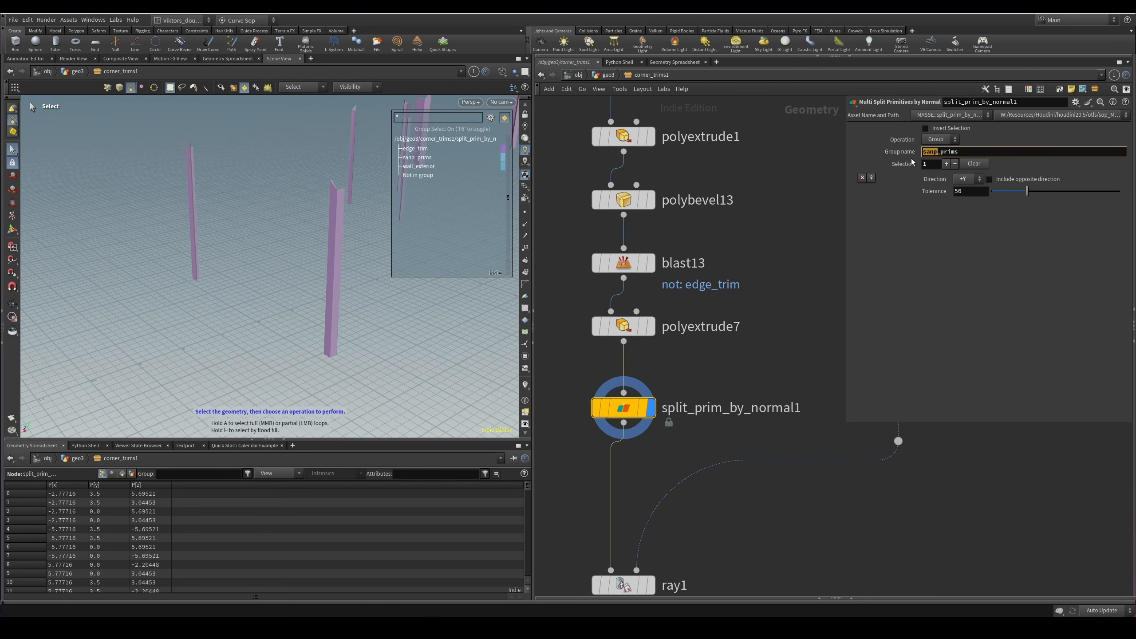
# Correct the group name on split_prim_by_normal1 to snap_prims.
pyautogui.write('ap')
pyautogui.press('Return')
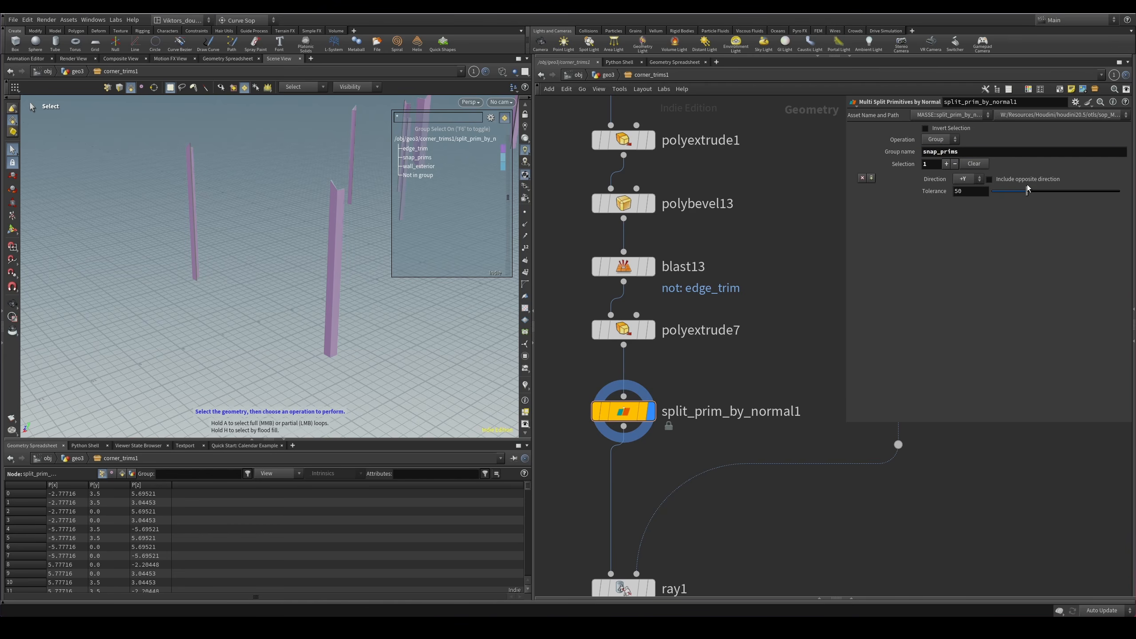
pyautogui.keyDown('alt'); pyautogui.moveTo(357, 234); pyautogui.dragTo(287, 360); pyautogui.keyUp('alt')
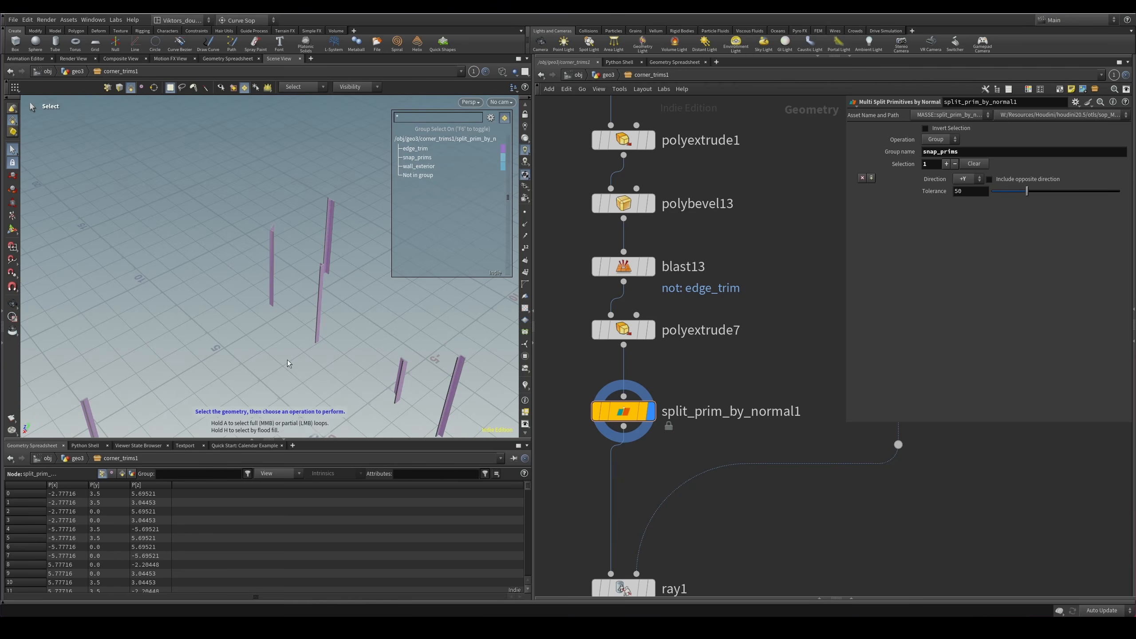
# Display ray1 and the blast9 roof feeding its second input in turn, ending on ray1.
pyautogui.moveTo(697, 525); pyautogui.dragTo(668, 429, button='middle')
pyautogui.click(629, 447)
pyautogui.press('r')
pyautogui.scroll(-3, 668, 429)
pyautogui.scroll(2, 816, 193)
pyautogui.moveTo(815, 193); pyautogui.dragTo(799, 330, button='middle')
pyautogui.click(740, 261)
pyautogui.press('r')
pyautogui.moveTo(702, 450); pyautogui.dragTo(781, 201, button='middle')
pyautogui.click(604, 487)
pyautogui.press('r')
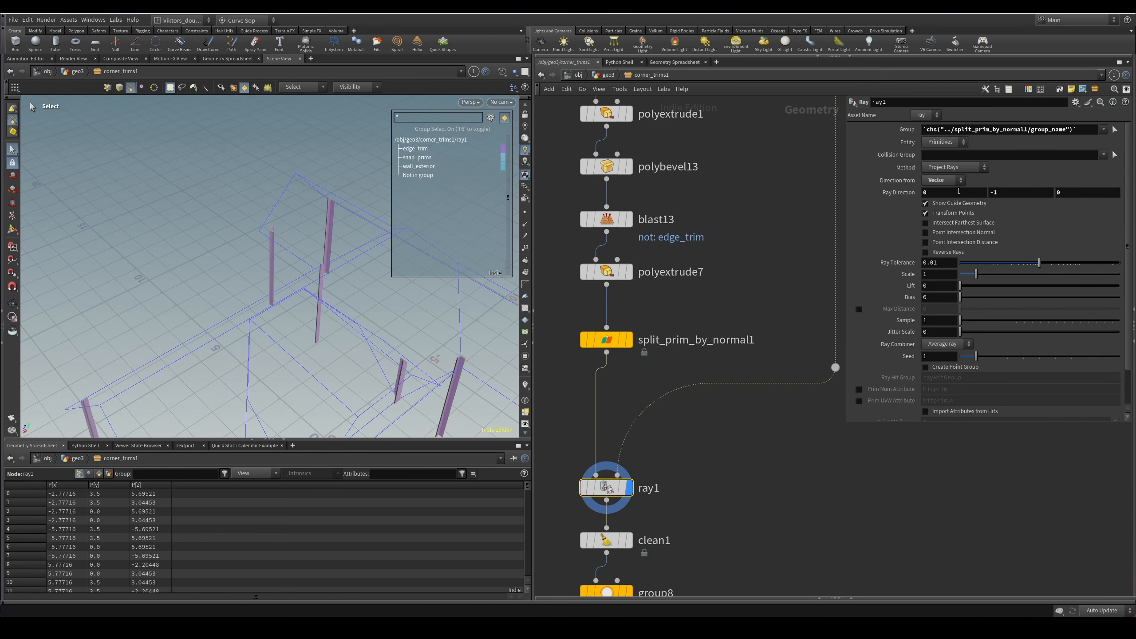
# Inspect the ray1 result up close on the corner trims.
pyautogui.moveTo(646, 400); pyautogui.dragTo(704, 233, button='middle')
pyautogui.scroll(10, 453, 363)
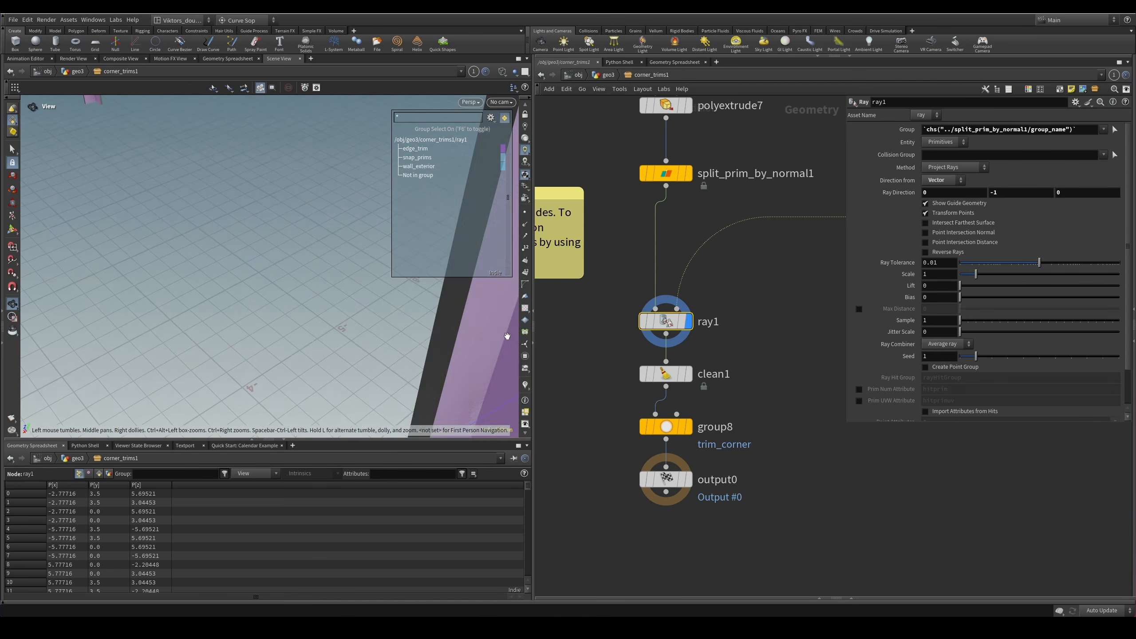
pyautogui.moveTo(504, 334); pyautogui.dragTo(303, 330, button='middle')
pyautogui.moveTo(331, 292); pyautogui.dragTo(157, 317)
pyautogui.scroll(-7, 281, 327)
pyautogui.scroll(5, 256, 291)
# Display split_prim_by_normal1 and examine the snap_prims faces at the upper end of a trim.
pyautogui.click(689, 173)
pyautogui.scroll(-6, 188, 304)
pyautogui.scroll(6, 311, 231)
pyautogui.moveTo(311, 231); pyautogui.dragTo(225, 237)
pyautogui.scroll(3, 225, 236)
pyautogui.scroll(5, 170, 287)
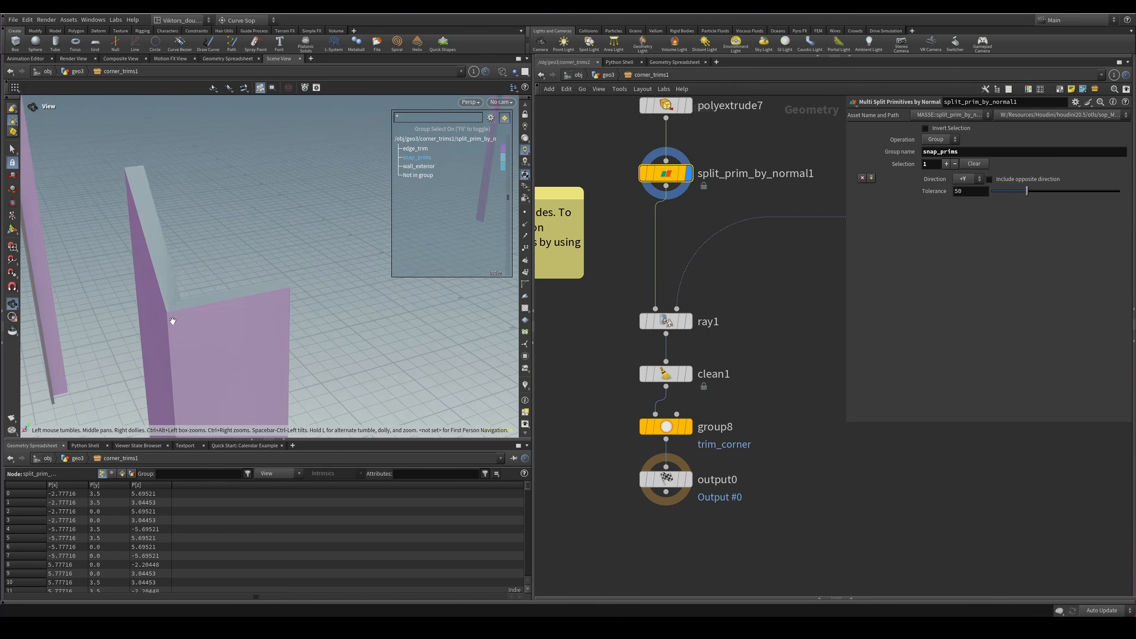
pyautogui.scroll(4, 241, 295)
pyautogui.moveTo(170, 323)
pyautogui.mouseDown()
pyautogui.moveTo(241, 295)
pyautogui.moveTo(188, 303)
pyautogui.moveTo(228, 301)
pyautogui.moveTo(265, 328)
pyautogui.moveTo(355, 330)
pyautogui.mouseUp()
# Display ray1 again and compare the projected trim ends in shaded and wireframe views.
pyautogui.press('3')
pyautogui.press('w')
pyautogui.press('w')
pyautogui.press('w')
pyautogui.click(667, 322)
pyautogui.click(689, 322)
pyautogui.press('w')
pyautogui.scroll(-5, 241, 287)
pyautogui.press('w')
pyautogui.press('w')
pyautogui.scroll(3, 320, 324)
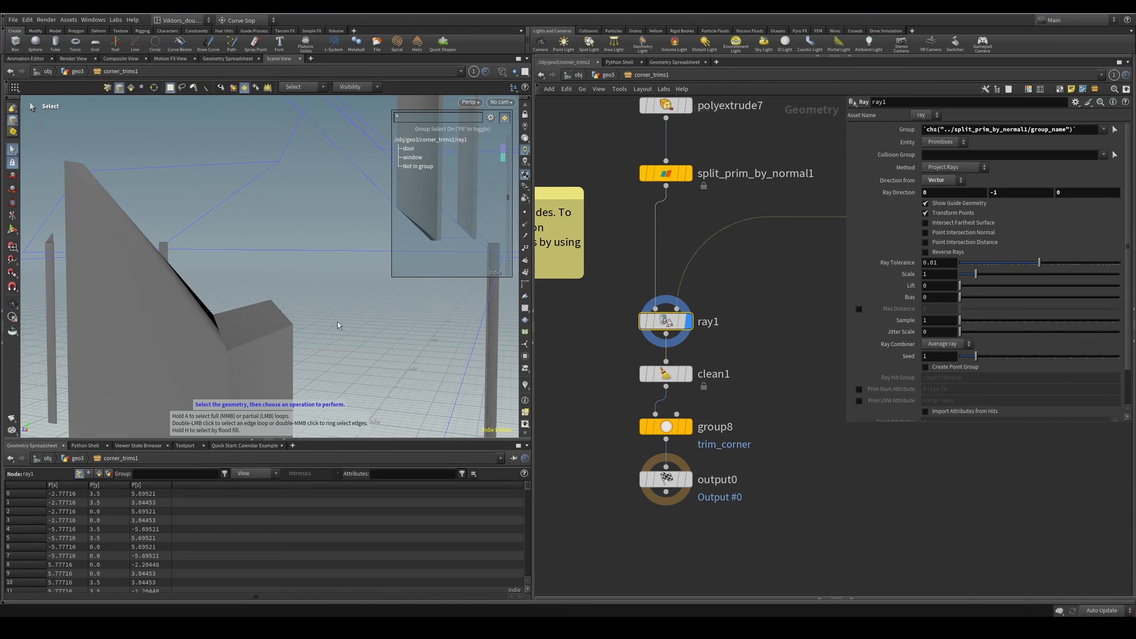
# Show blast9's roof as a template over ray1 and check in wireframe how the trims meet it.
pyautogui.moveTo(753, 313); pyautogui.dragTo(662, 528, button='middle')
pyautogui.scroll(-3, 801, 320)
pyautogui.click(730, 205)
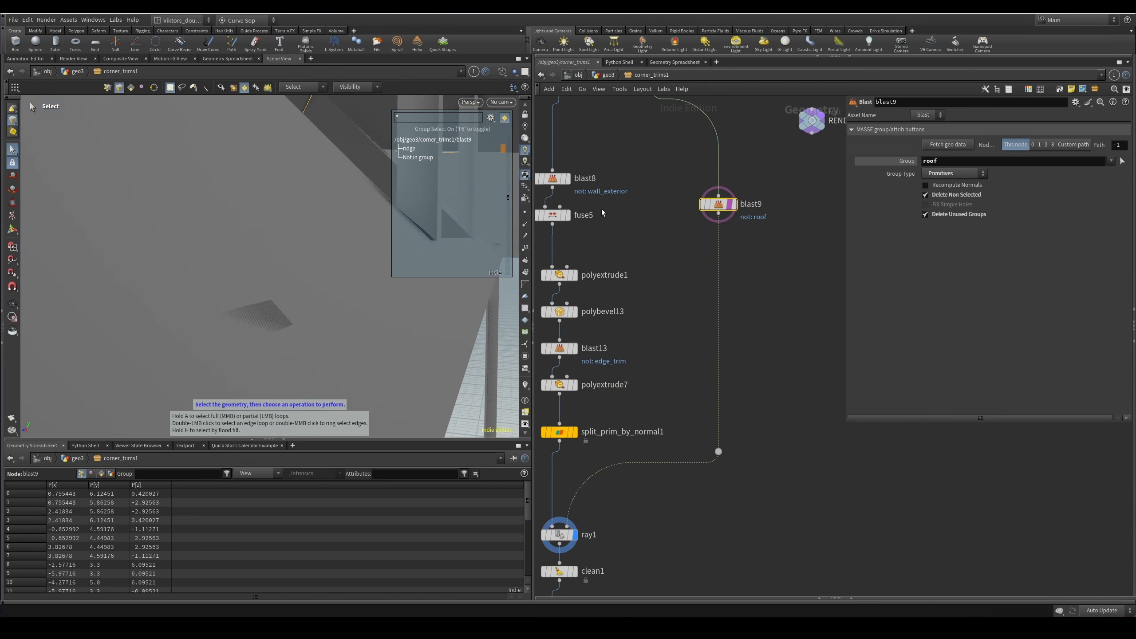
pyautogui.press('w')
pyautogui.scroll(-3, 254, 291)
pyautogui.press('w')
pyautogui.moveTo(229, 332)
pyautogui.mouseDown()
pyautogui.moveTo(276, 300)
pyautogui.moveTo(201, 327)
pyautogui.moveTo(187, 310)
pyautogui.moveTo(216, 307)
pyautogui.mouseUp()
pyautogui.press('w')
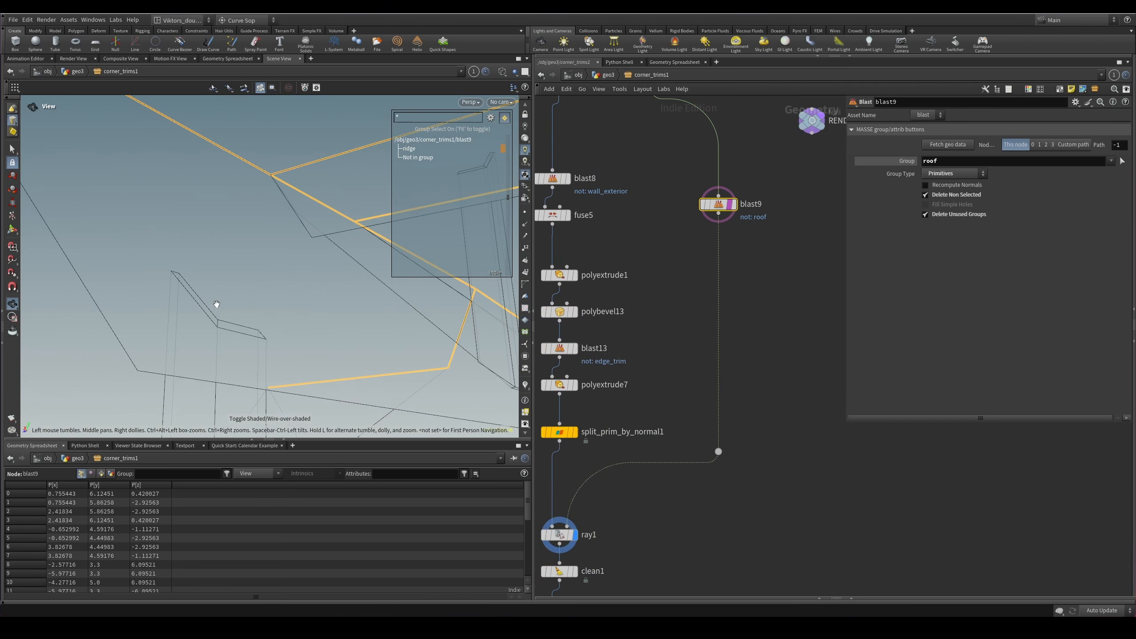
pyautogui.press('s')
# Display clean1 and group8 in turn to review the cleaned trims and the trim_corner group.
pyautogui.moveTo(654, 395); pyautogui.dragTo(710, 361, button='middle')
pyautogui.click(656, 397)
pyautogui.press('r')
pyautogui.press('w')
pyautogui.moveTo(237, 320); pyautogui.dragTo(250, 372)
pyautogui.scroll(1, 743, 442)
pyautogui.click(647, 431)
pyautogui.press('r')
pyautogui.press('w')
pyautogui.moveTo(292, 308); pyautogui.dragTo(286, 290, button='right')
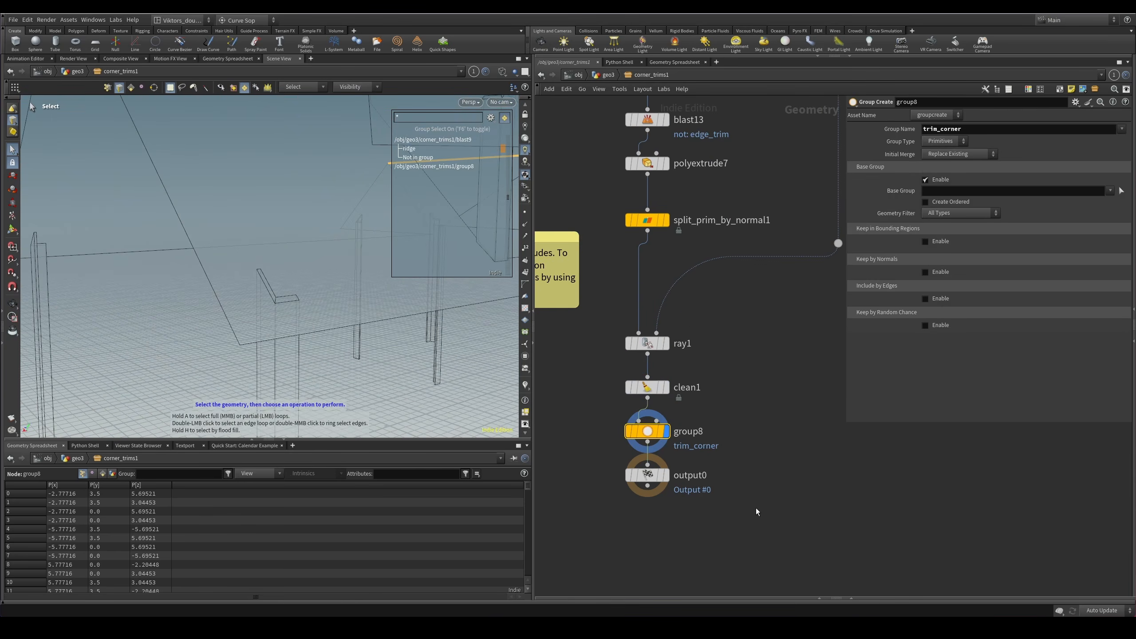
# Inspect output0's finished corner trims and return to the geo3 network.
pyautogui.click(666, 475)
pyautogui.moveTo(371, 367); pyautogui.dragTo(308, 309, button='right')
pyautogui.moveTo(309, 309)
pyautogui.mouseDown()
pyautogui.moveTo(258, 347)
pyautogui.moveTo(317, 342)
pyautogui.moveTo(331, 309)
pyautogui.mouseUp()
pyautogui.press('u')
pyautogui.press('s')
# Display the ridge_trim subnetwork and examine its ridge beams in shaded view.
pyautogui.moveTo(832, 365); pyautogui.dragTo(686, 308, button='middle')
pyautogui.scroll(-2, 685, 308)
pyautogui.scroll(3, 761, 324)
pyautogui.moveTo(761, 324); pyautogui.dragTo(775, 360, button='middle')
pyautogui.click(711, 318)
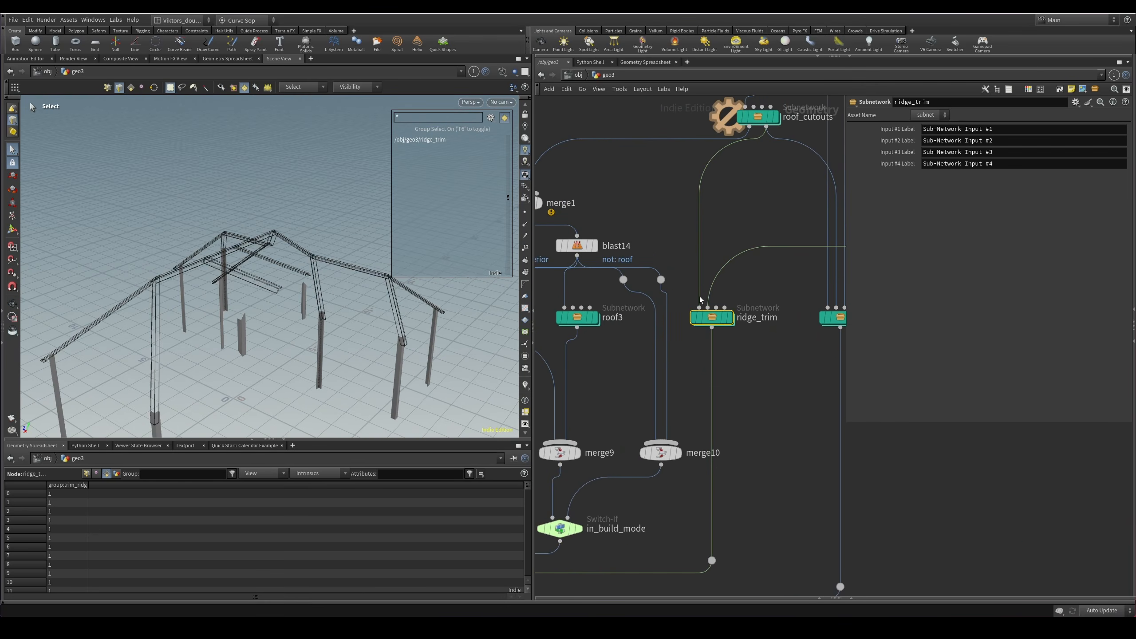
pyautogui.press('r')
pyautogui.press('w')
pyautogui.moveTo(233, 278); pyautogui.dragTo(226, 309)
pyautogui.moveTo(226, 308); pyautogui.dragTo(271, 265, button='right')
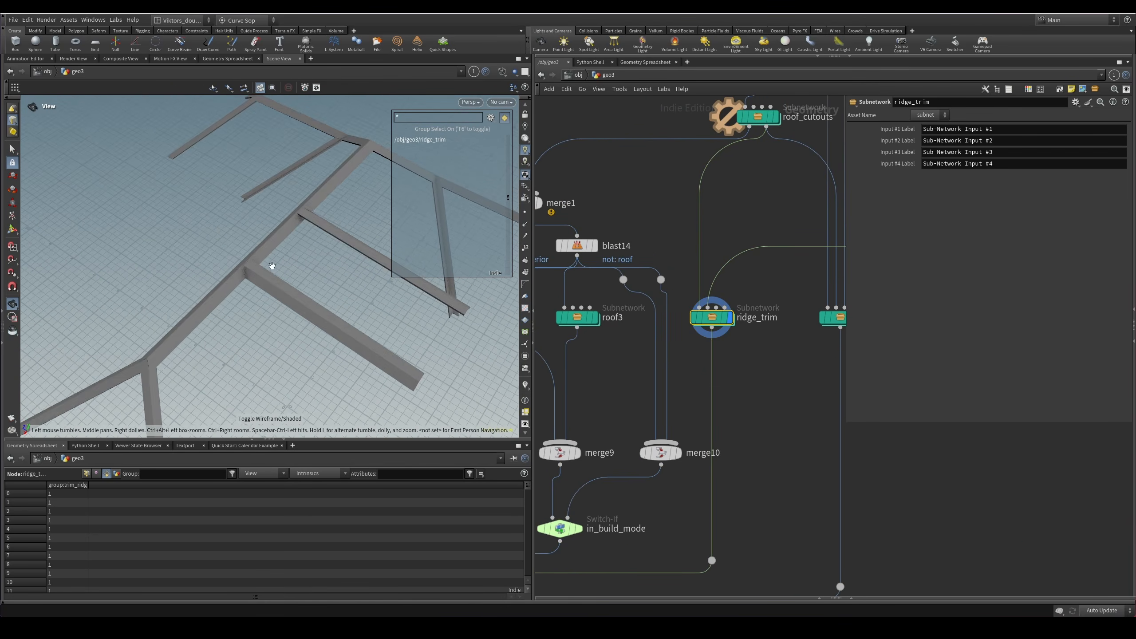
pyautogui.moveTo(271, 265); pyautogui.dragTo(264, 288)
pyautogui.press('s')
pyautogui.scroll(3, 729, 389)
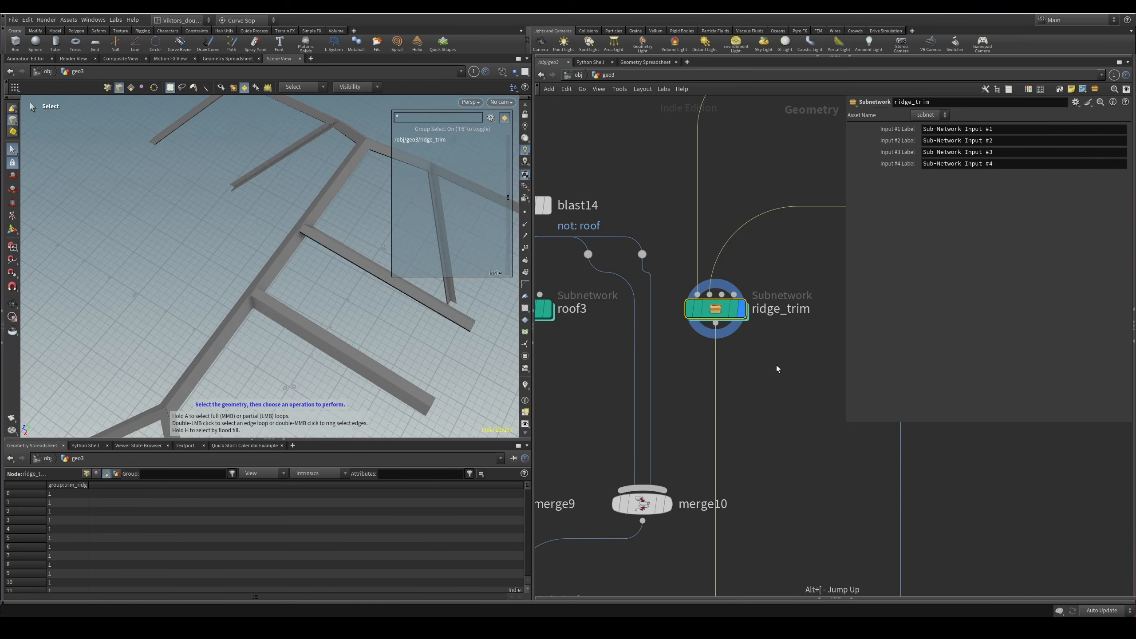
# Add a Null on the wire between roof_cutouts and ridge_trim and view its geometry shaded and in wireframe.
pyautogui.scroll(-3, 715, 470)
pyautogui.moveTo(761, 484); pyautogui.dragTo(679, 487, button='middle')
pyautogui.scroll(2, 673, 371)
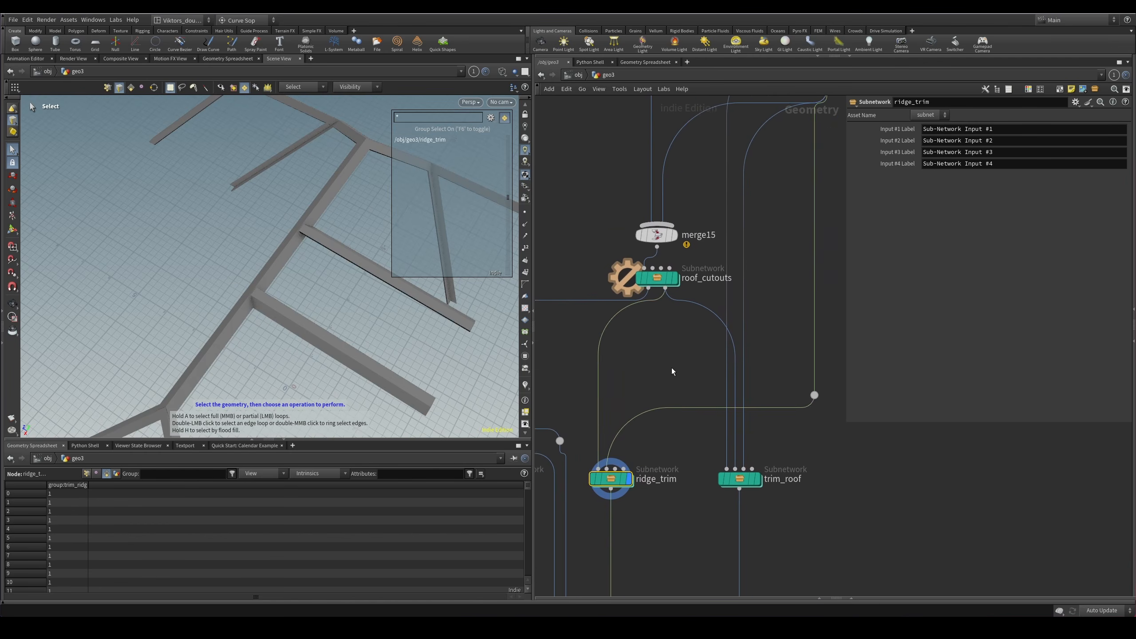
pyautogui.press('Tab')
pyautogui.write('nu')
pyautogui.press('Return')
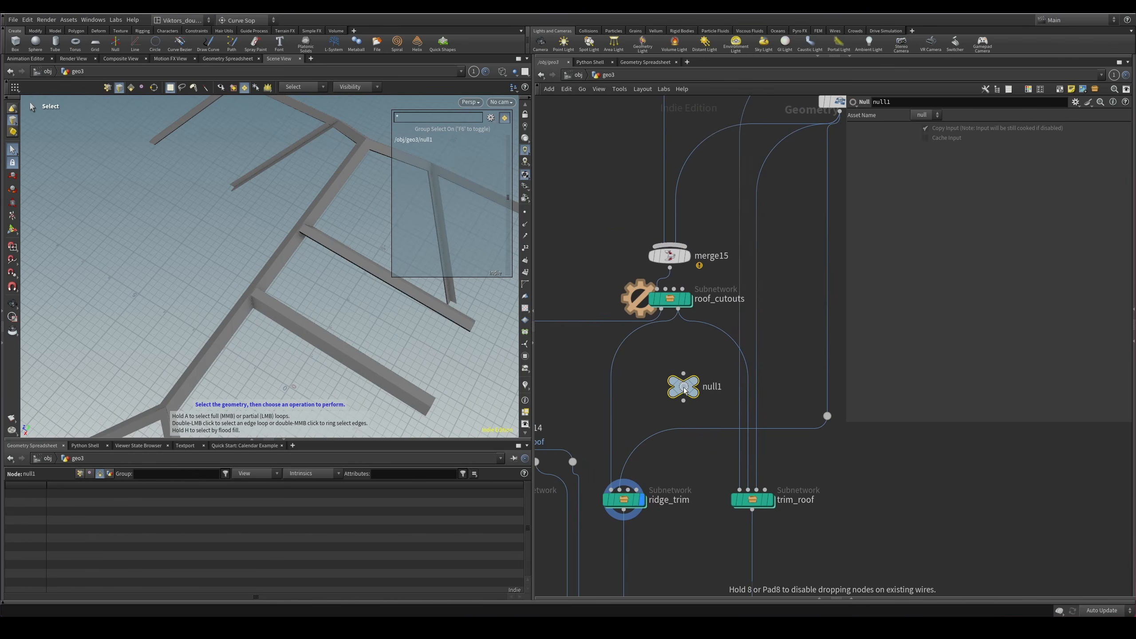
pyautogui.moveTo(675, 388); pyautogui.dragTo(623, 389)
pyautogui.moveTo(353, 358)
pyautogui.keyDown('alt'); pyautogui.mouseDown()
pyautogui.moveTo(306, 279)
pyautogui.moveTo(356, 343)
pyautogui.moveTo(350, 373)
pyautogui.moveTo(345, 349)
pyautogui.moveTo(372, 288)
pyautogui.moveTo(330, 310)
pyautogui.mouseUp(); pyautogui.keyUp('alt')
pyautogui.hotkey('shift', 'w')
pyautogui.scroll(-4, 356, 344)
pyautogui.hotkey('shift', 'w')
pyautogui.hotkey('shift', 'w')
pyautogui.scroll(-3, 662, 359)
# Display move_roof2 and examine the roof surfaces and highlighted ridge edges, switching between shaded and wireframe.
pyautogui.moveTo(735, 287)
pyautogui.mouseDown(button='middle')
pyautogui.moveTo(707, 340)
pyautogui.moveTo(693, 424)
pyautogui.mouseUp(button='middle')
pyautogui.moveTo(779, 378); pyautogui.dragTo(736, 305)
pyautogui.press('r')
pyautogui.hotkey('shift', 'w')
pyautogui.keyDown('alt'); pyautogui.moveTo(358, 280); pyautogui.dragTo(331, 314); pyautogui.keyUp('alt')
pyautogui.hotkey('shift', 'w')
pyautogui.press('s')
pyautogui.hotkey('shift', 'w')
pyautogui.hotkey('shift', 'w')
pyautogui.scroll(3, 618, 497)
pyautogui.moveTo(618, 497); pyautogui.dragTo(676, 393, button='middle')
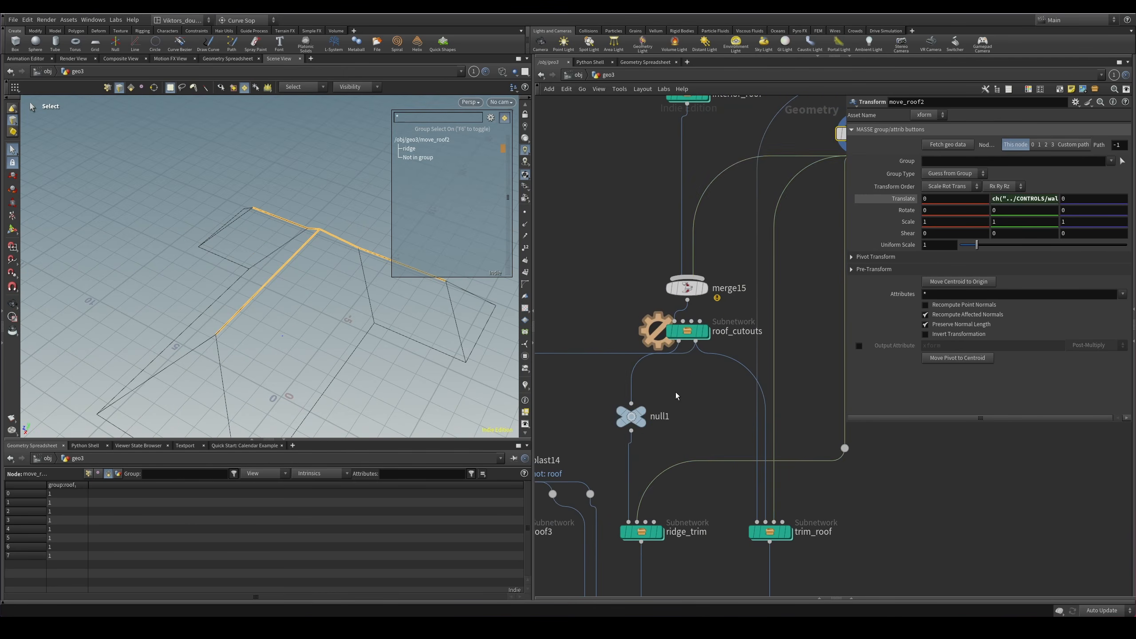
# Display the Null between roof_cutouts and ridge_trim, then delete it.
pyautogui.moveTo(675, 392); pyautogui.dragTo(630, 435)
pyautogui.press('r')
pyautogui.press('Delete')
# Display ridge_trim and enter the subnetwork.
pyautogui.moveTo(661, 440); pyautogui.dragTo(678, 353, button='middle')
pyautogui.moveTo(723, 426); pyautogui.dragTo(649, 466)
pyautogui.press('r')
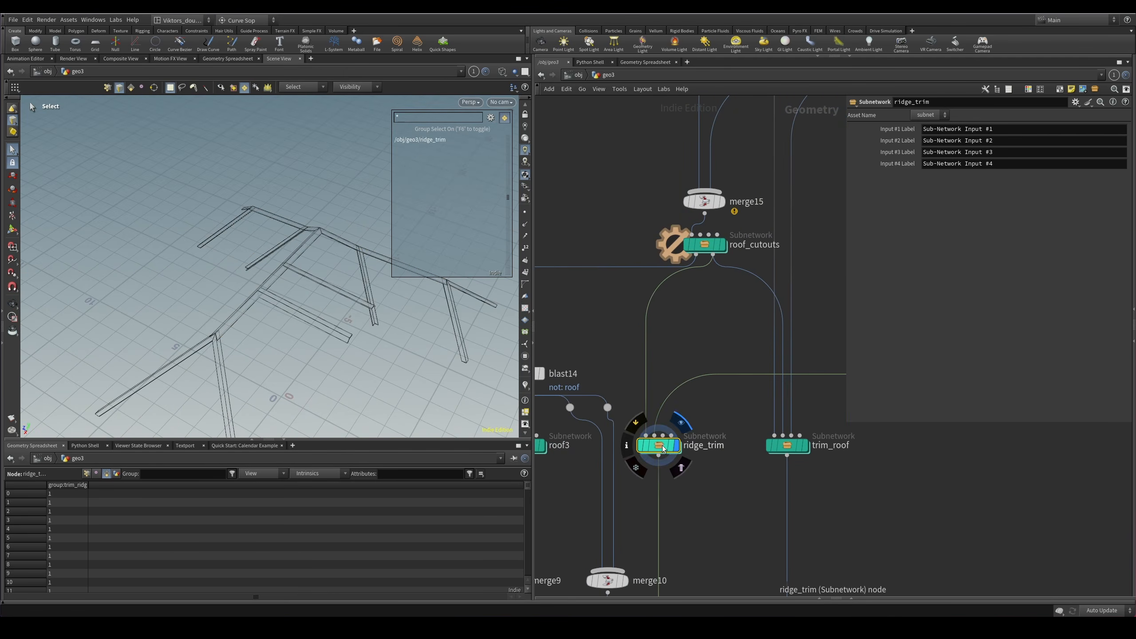
pyautogui.doubleClick(663, 449)
pyautogui.scroll(5, 729, 425)
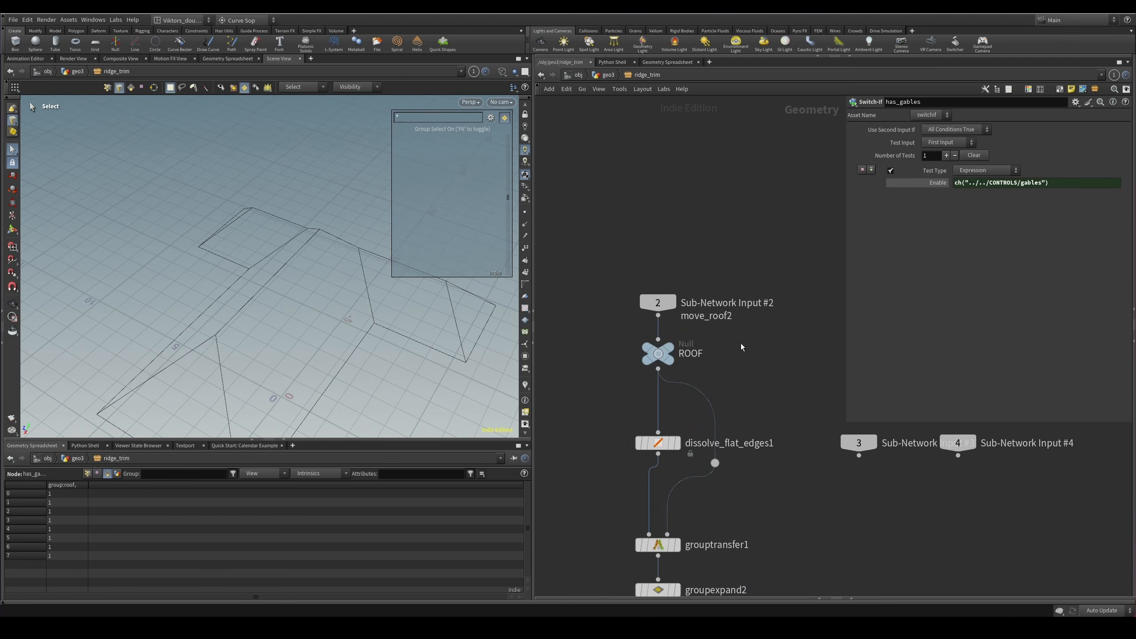
# Display ROOF, dissolve_flat_edges1 and grouptransfer1 in turn to follow the roof's ridge edge group.
pyautogui.click(658, 354)
pyautogui.press('r')
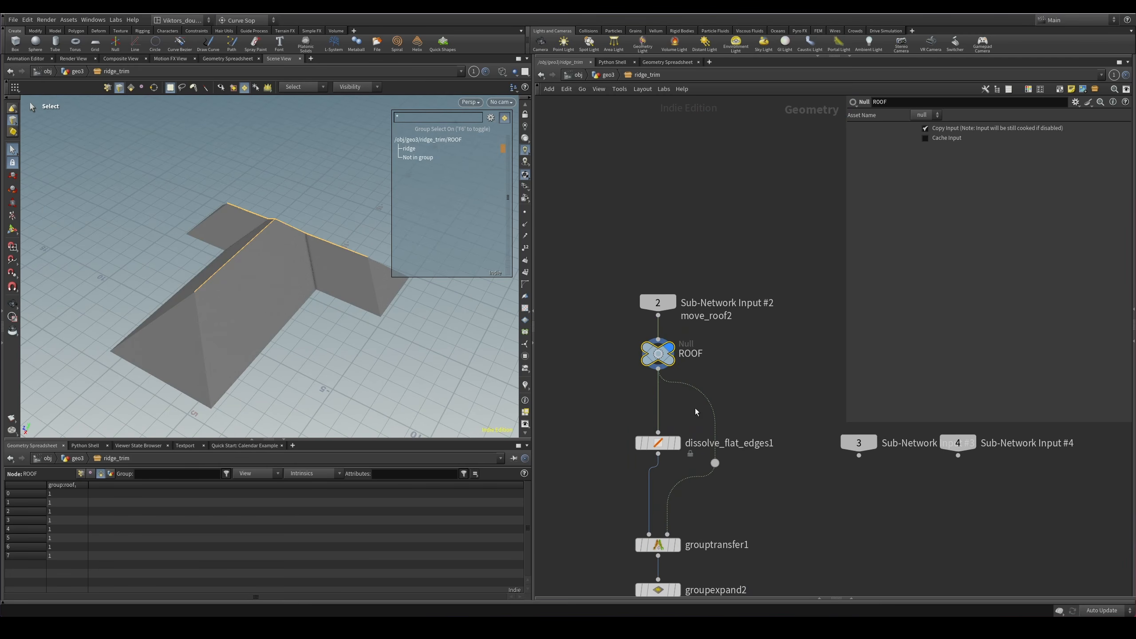
pyautogui.moveTo(694, 414); pyautogui.dragTo(613, 458)
pyautogui.press('r')
pyautogui.moveTo(590, 502); pyautogui.dragTo(635, 393, button='middle')
pyautogui.moveTo(655, 424); pyautogui.dragTo(744, 448)
pyautogui.press('r')
pyautogui.moveTo(737, 446); pyautogui.dragTo(716, 364, button='middle')
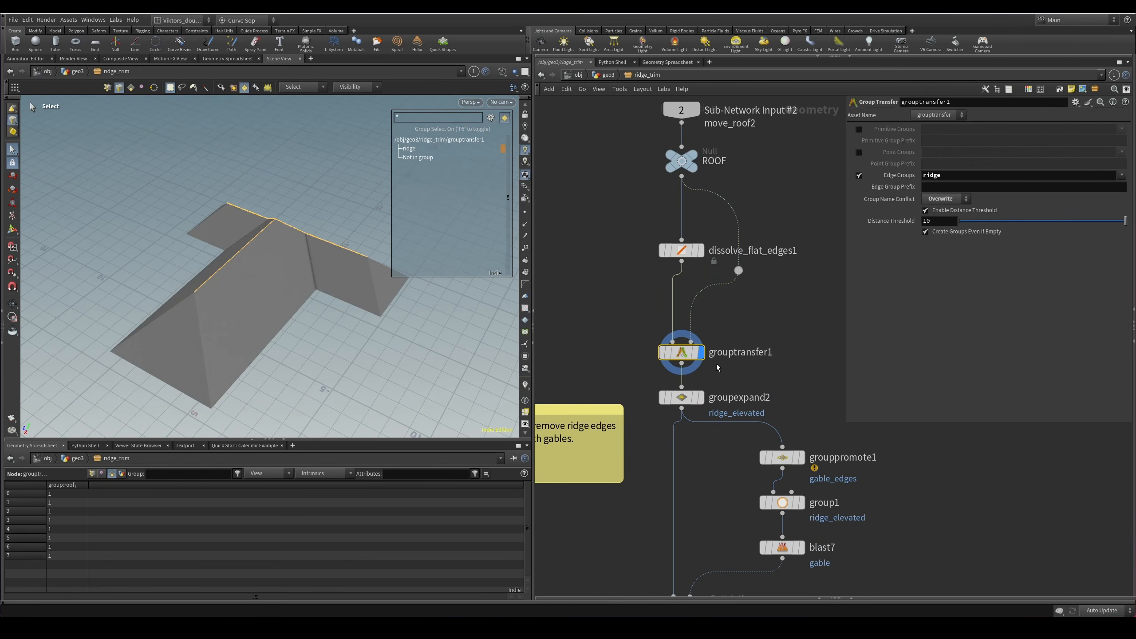
# Inspect the ridge edge group on grouptransfer1 from above the roof.
pyautogui.press('s')
pyautogui.moveTo(269, 276); pyautogui.dragTo(265, 226)
pyautogui.press('Escape')
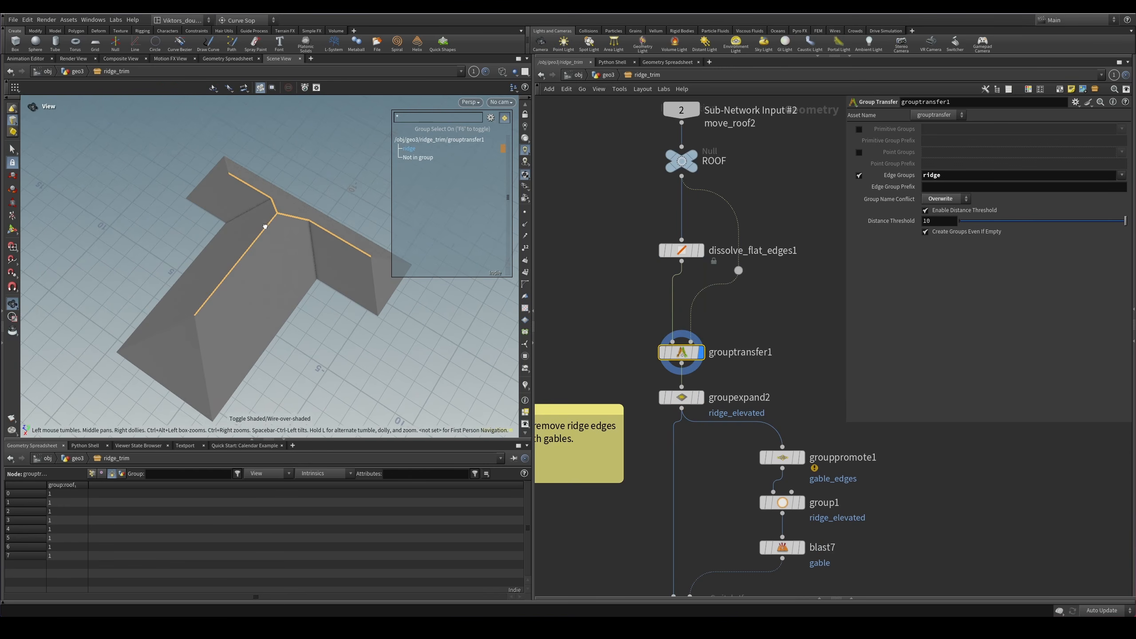
pyautogui.press('s')
pyautogui.press('Escape')
pyautogui.press('s')
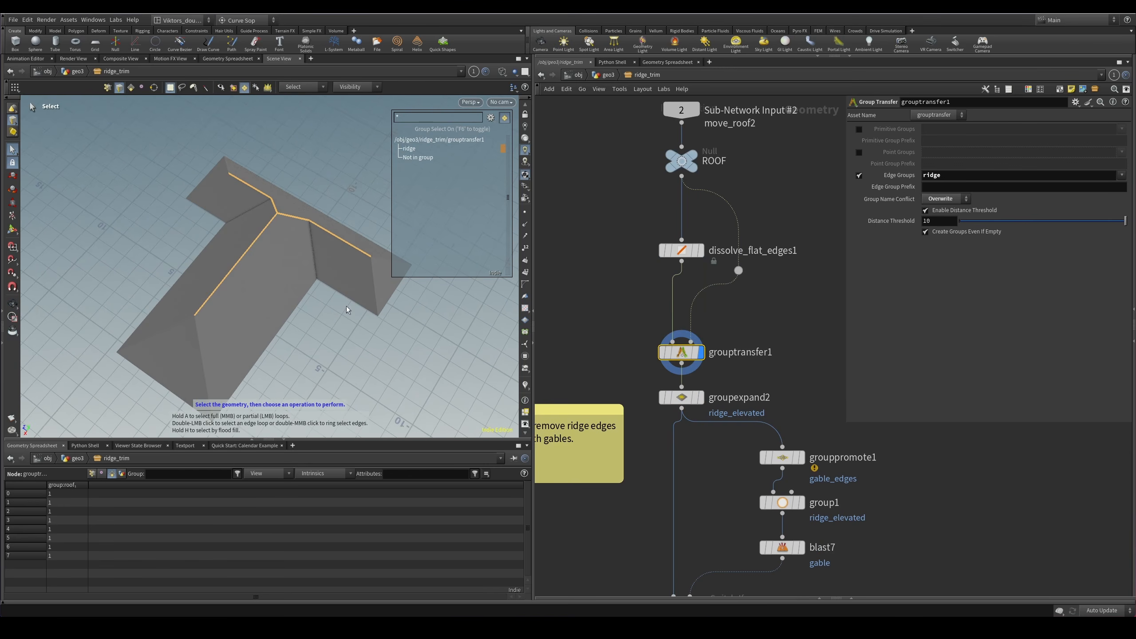
# Display groupexpand2 to examine the edges in its ridge_elevated group.
pyautogui.scroll(2, 733, 462)
pyautogui.click(685, 368)
pyautogui.moveTo(719, 441); pyautogui.dragTo(703, 391, button='middle')
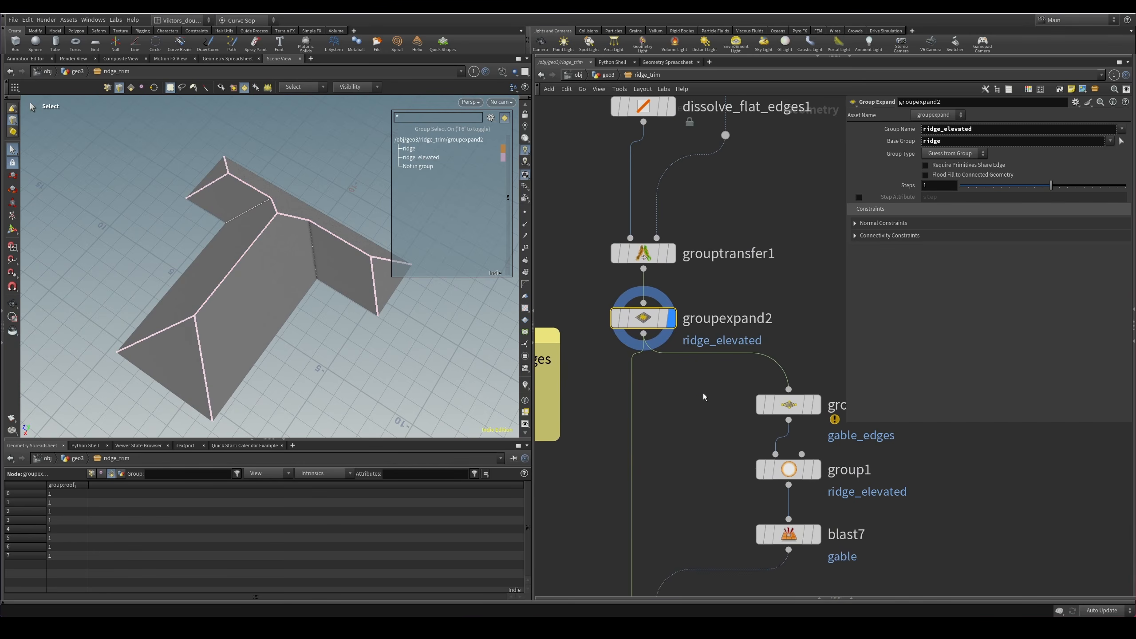
pyautogui.scroll(-1, 691, 416)
pyautogui.moveTo(676, 463); pyautogui.dragTo(705, 251, button='middle')
pyautogui.moveTo(754, 417); pyautogui.dragTo(760, 377, button='middle')
# Display group3 and compare its ridge and ridge_elevated edge groups on the roof from several angles.
pyautogui.click(708, 450)
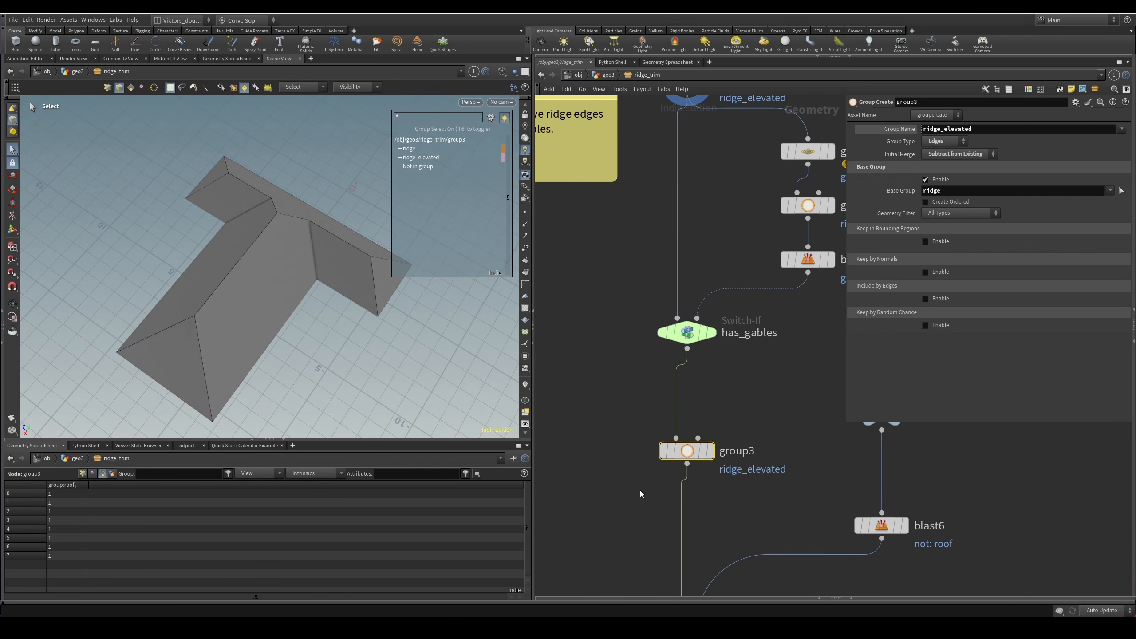
pyautogui.hotkey('shift', 'w')
pyautogui.moveTo(264, 322)
pyautogui.keyDown('alt'); pyautogui.mouseDown()
pyautogui.moveTo(291, 274)
pyautogui.moveTo(307, 307)
pyautogui.mouseUp(); pyautogui.keyUp('alt')
pyautogui.scroll(3, 291, 274)
pyautogui.moveTo(769, 419); pyautogui.dragTo(759, 373, button='middle')
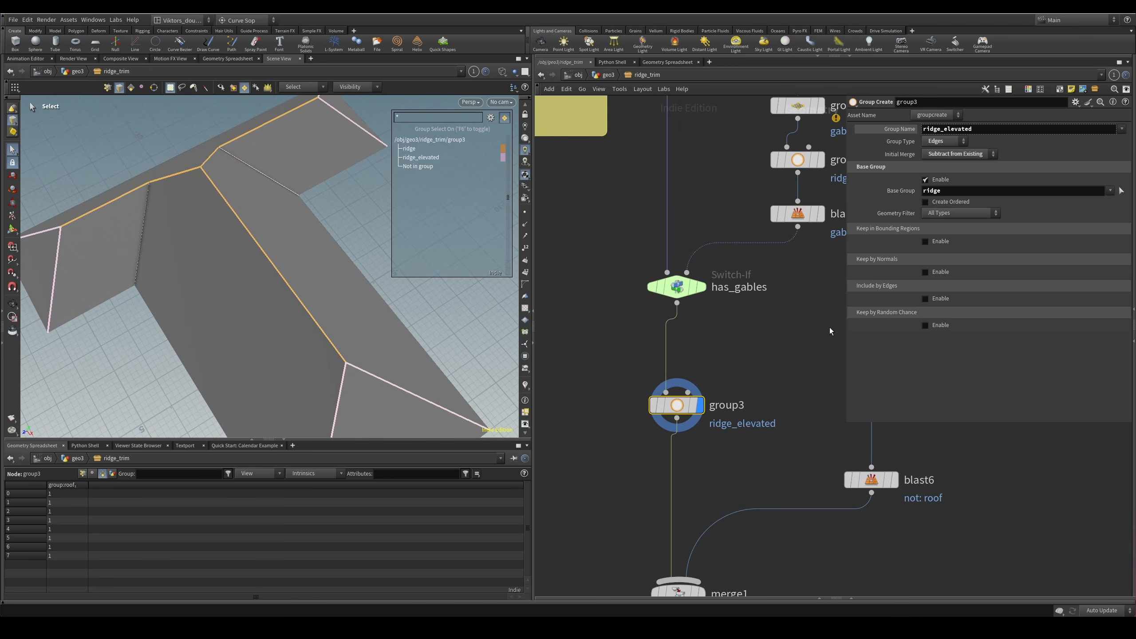
pyautogui.scroll(-3, 248, 284)
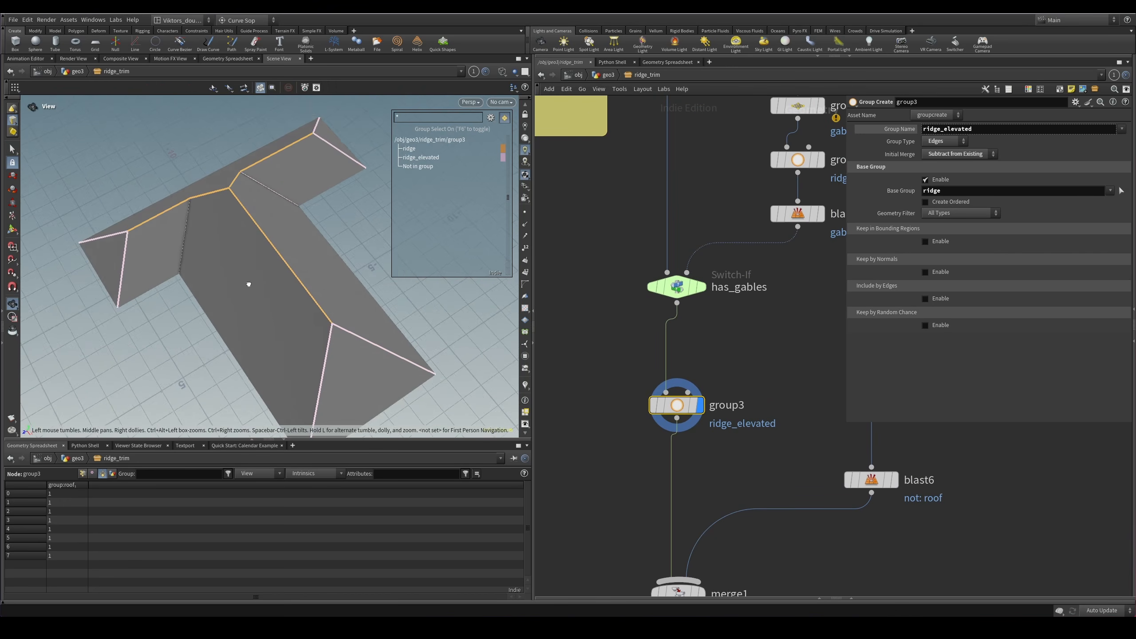
pyautogui.keyDown('alt'); pyautogui.moveTo(249, 284); pyautogui.dragTo(188, 255); pyautogui.keyUp('alt')
pyautogui.keyDown('alt'); pyautogui.moveTo(188, 255); pyautogui.dragTo(229, 281, button='middle'); pyautogui.keyUp('alt')
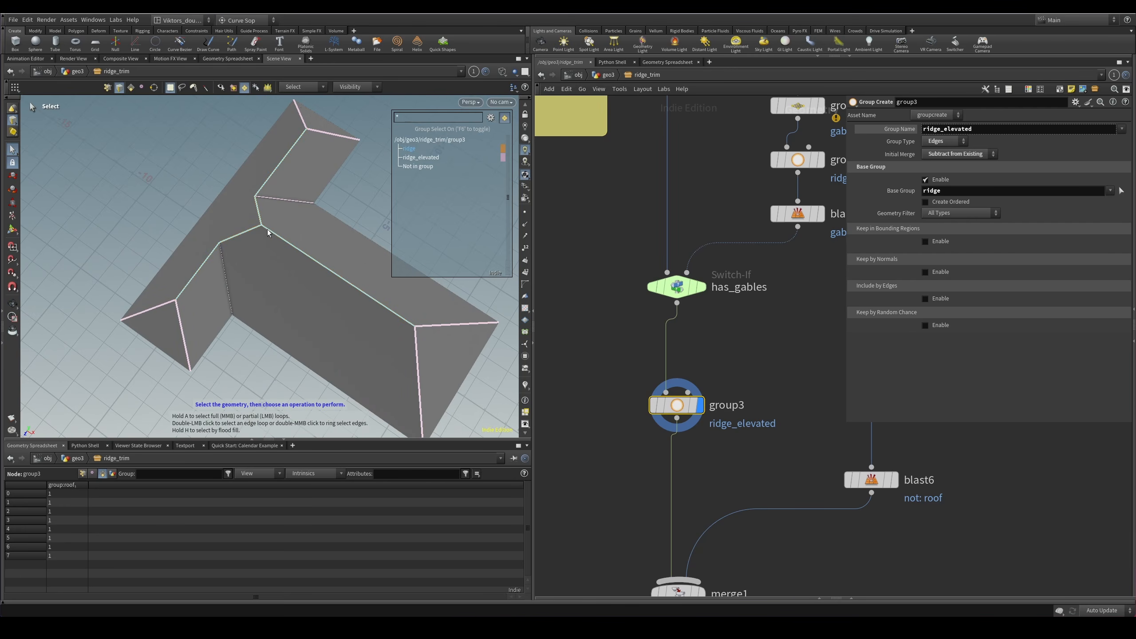
pyautogui.moveTo(735, 483); pyautogui.dragTo(735, 437, button='middle')
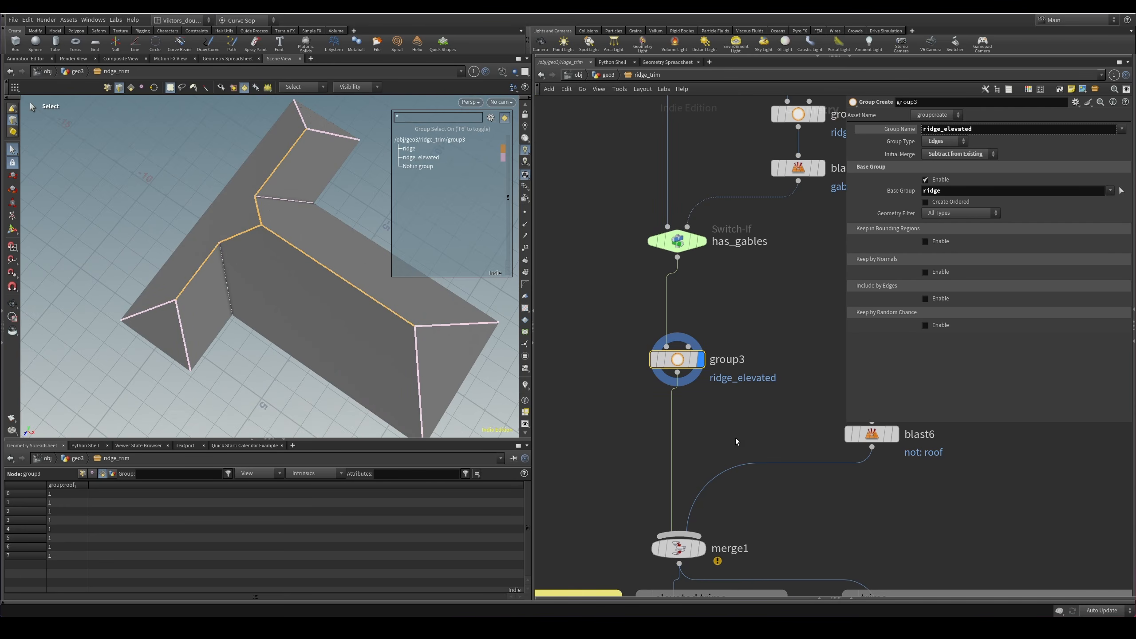
pyautogui.keyDown('alt'); pyautogui.moveTo(279, 288); pyautogui.dragTo(272, 241); pyautogui.keyUp('alt')
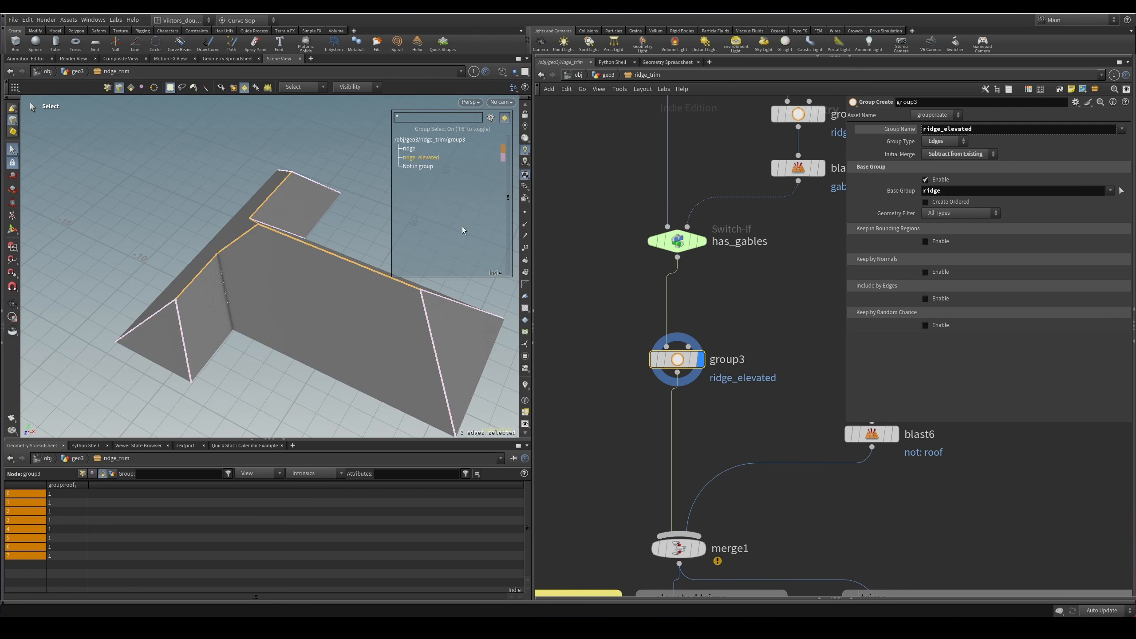
# Change the ridge_elevated group's display colour to blue.
pyautogui.click(502, 157)
pyautogui.click(636, 68)
pyautogui.click(680, 67)
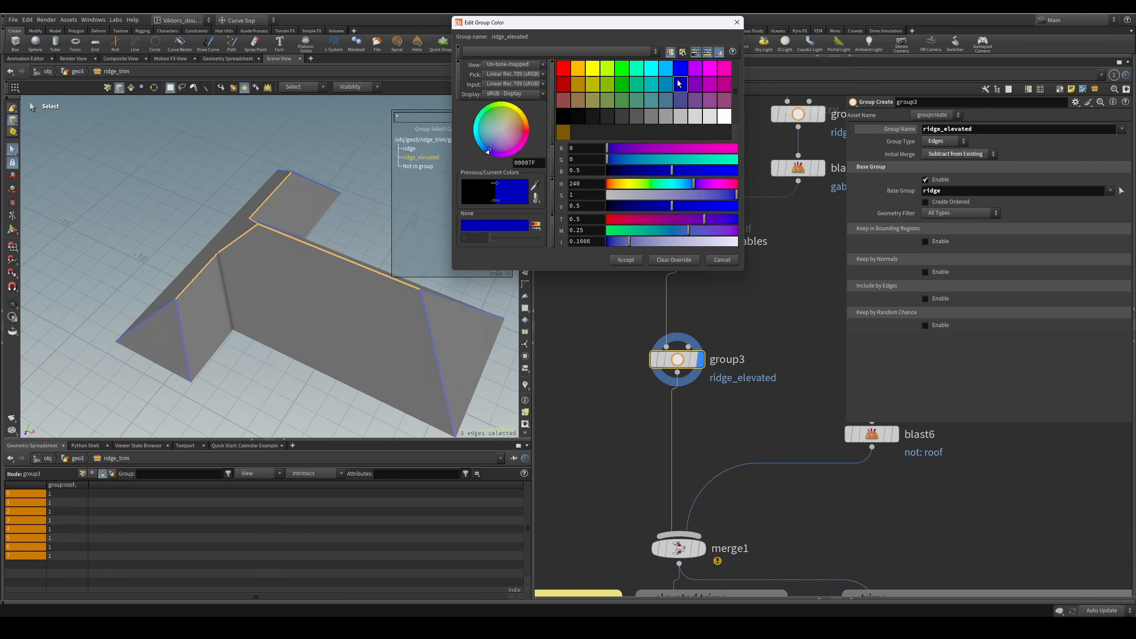
pyautogui.click(693, 72)
pyautogui.click(685, 70)
pyautogui.click(737, 22)
# Inspect the recoloured ridge_elevated edges around the roof and look over the trim branches below group3.
pyautogui.keyDown('alt'); pyautogui.moveTo(343, 292); pyautogui.dragTo(172, 369); pyautogui.keyUp('alt')
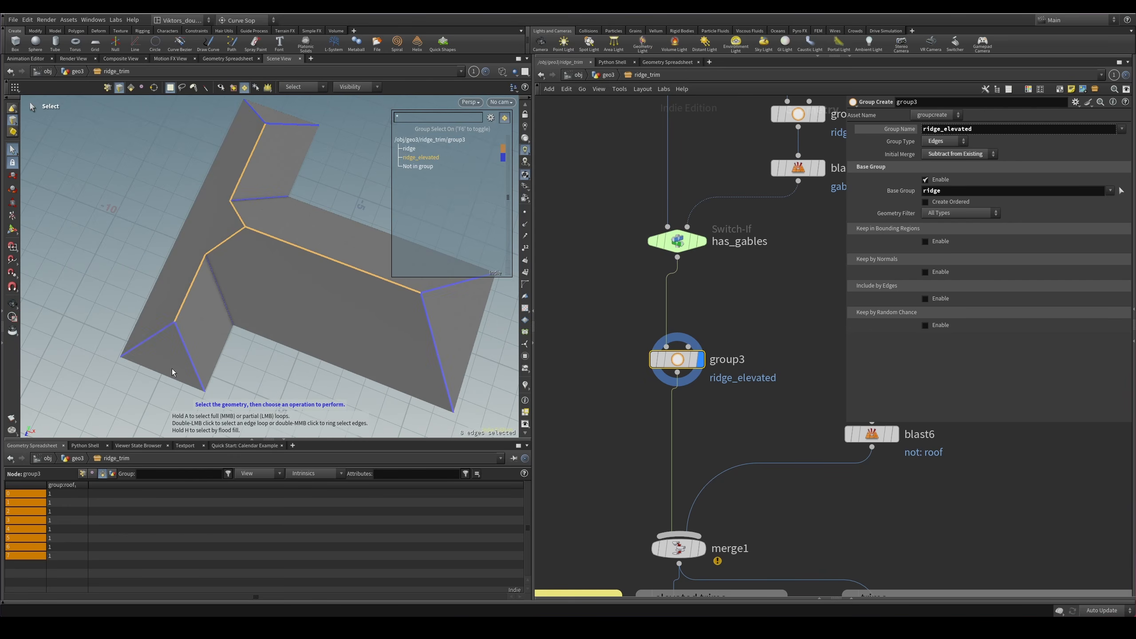
pyautogui.keyDown('alt'); pyautogui.moveTo(228, 286); pyautogui.dragTo(256, 306); pyautogui.keyUp('alt')
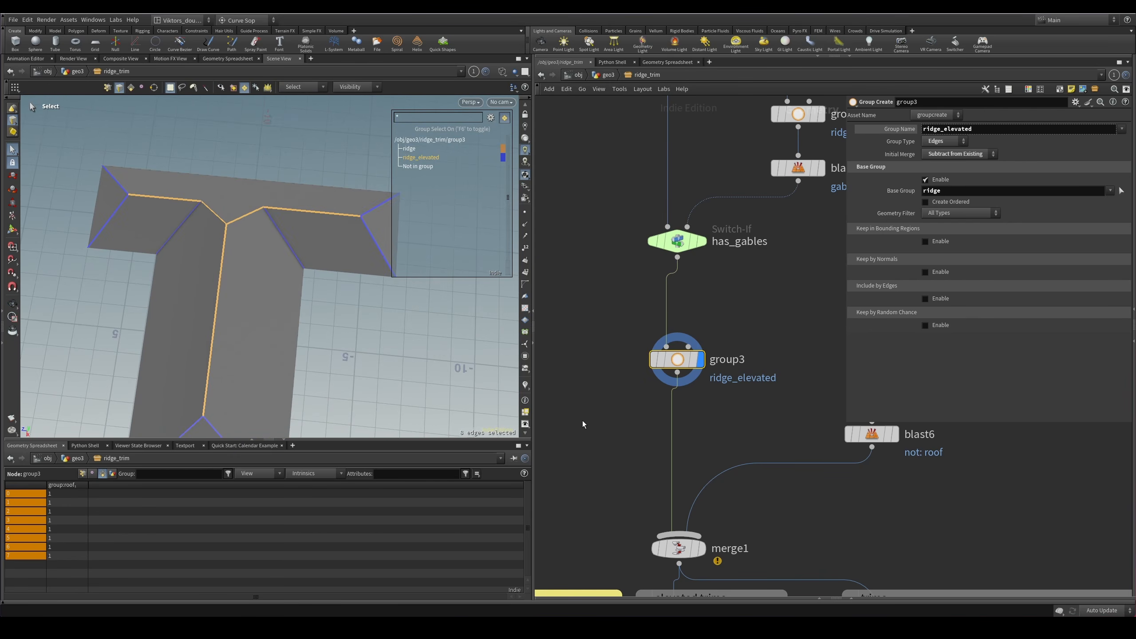
pyautogui.scroll(-5, 583, 425)
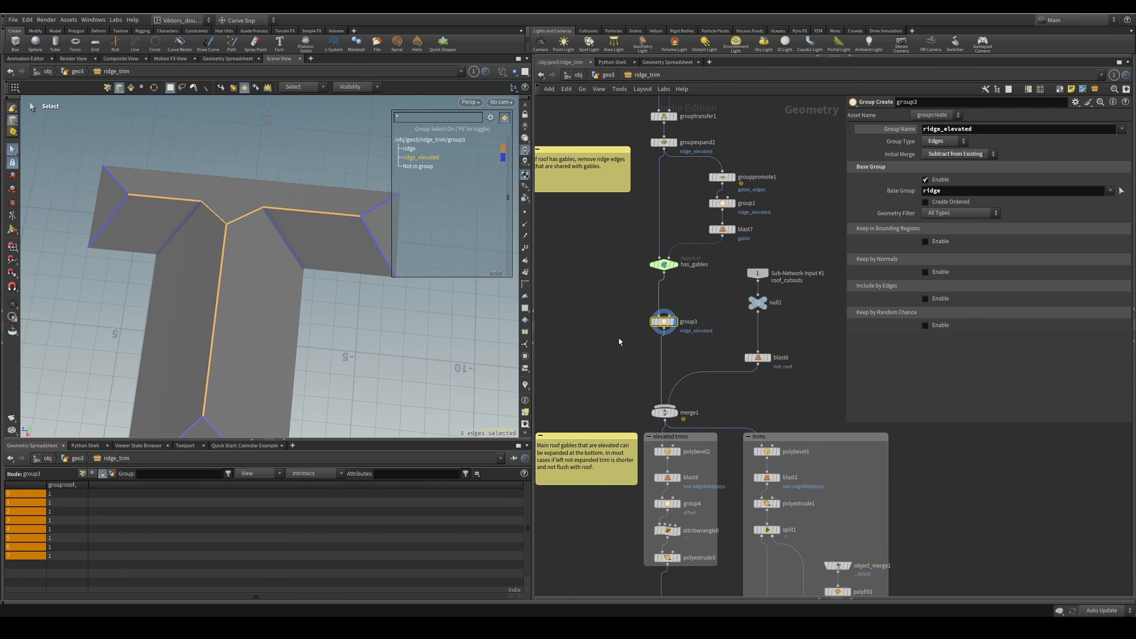
pyautogui.keyDown('alt'); pyautogui.moveTo(324, 293); pyautogui.dragTo(326, 269); pyautogui.keyUp('alt')
pyautogui.moveTo(337, 312); pyautogui.dragTo(283, 350)
# Return to the geo3 network, display the building merge, and view the shaded roof up close.
pyautogui.click(607, 76)
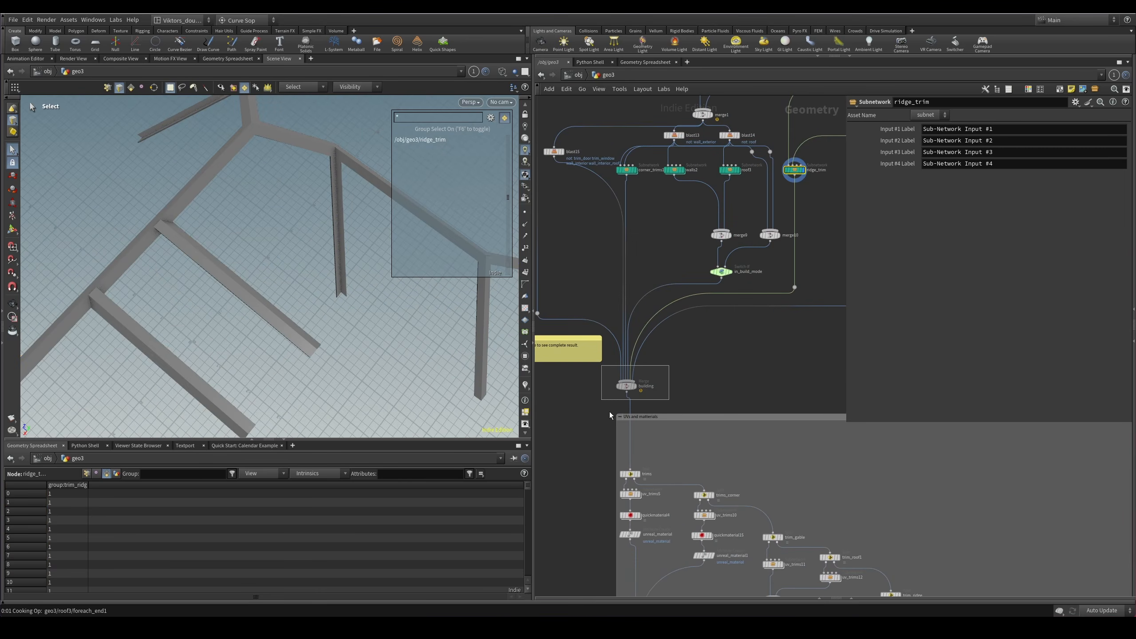
pyautogui.click(626, 385)
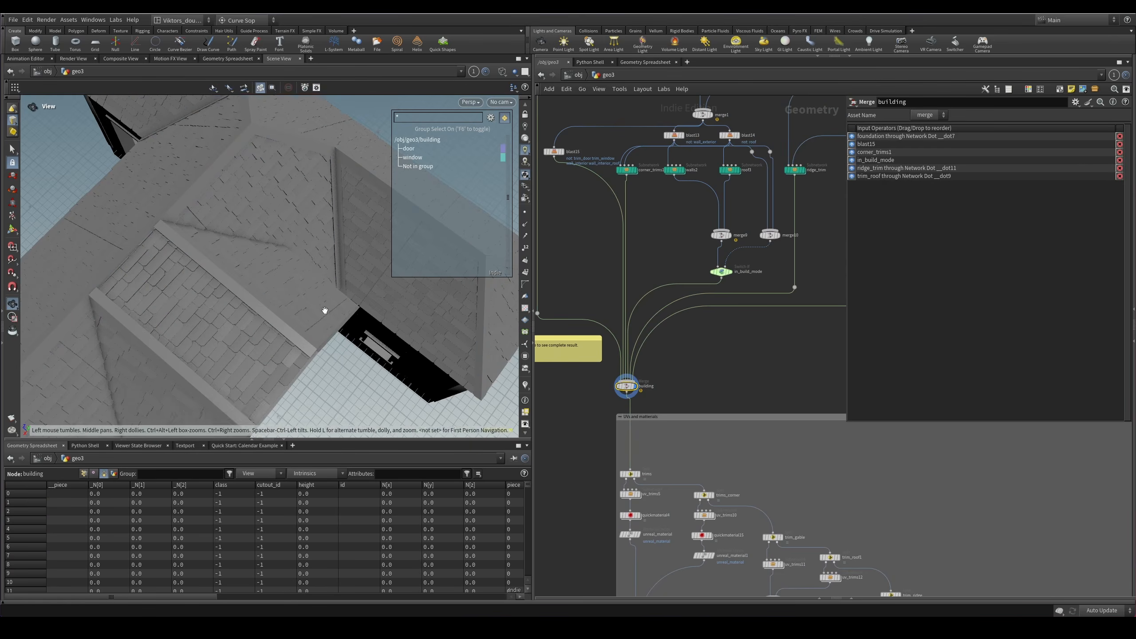
pyautogui.moveTo(325, 314)
pyautogui.mouseDown()
pyautogui.moveTo(252, 286)
pyautogui.moveTo(401, 285)
pyautogui.mouseUp()
pyautogui.hotkey('shift', 'w')
# Bring the CONTROLS parameters into view at the Ridge trim settings and frame the inner roof corner.
pyautogui.moveTo(1135, 202); pyautogui.dragTo(847, 164)
pyautogui.scroll(-1, 916, 406)
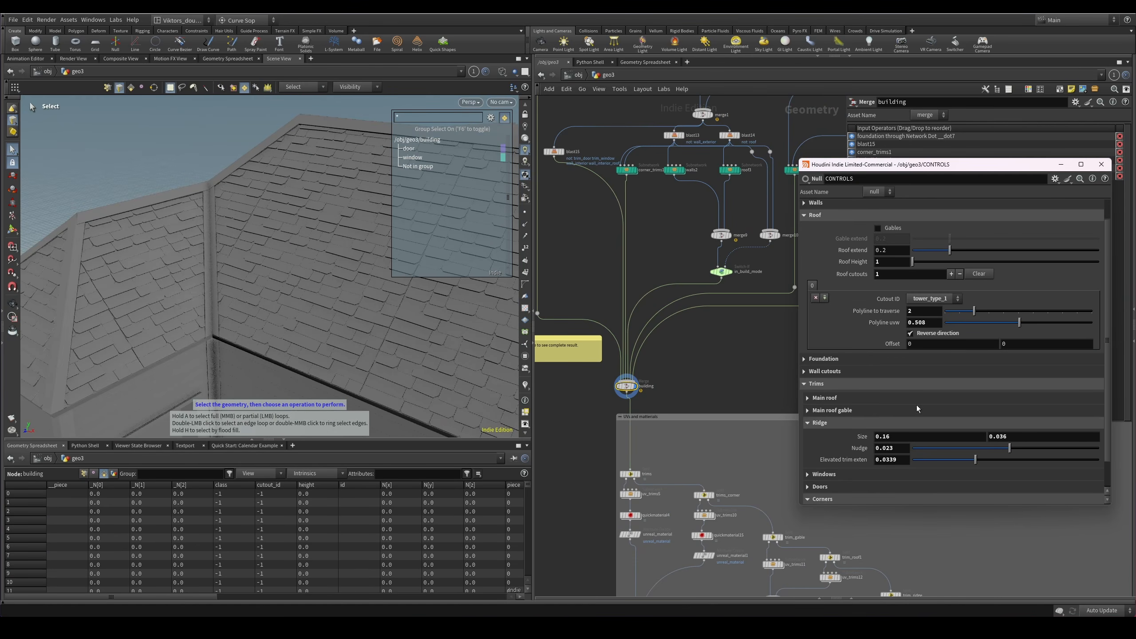
pyautogui.scroll(-1, 895, 425)
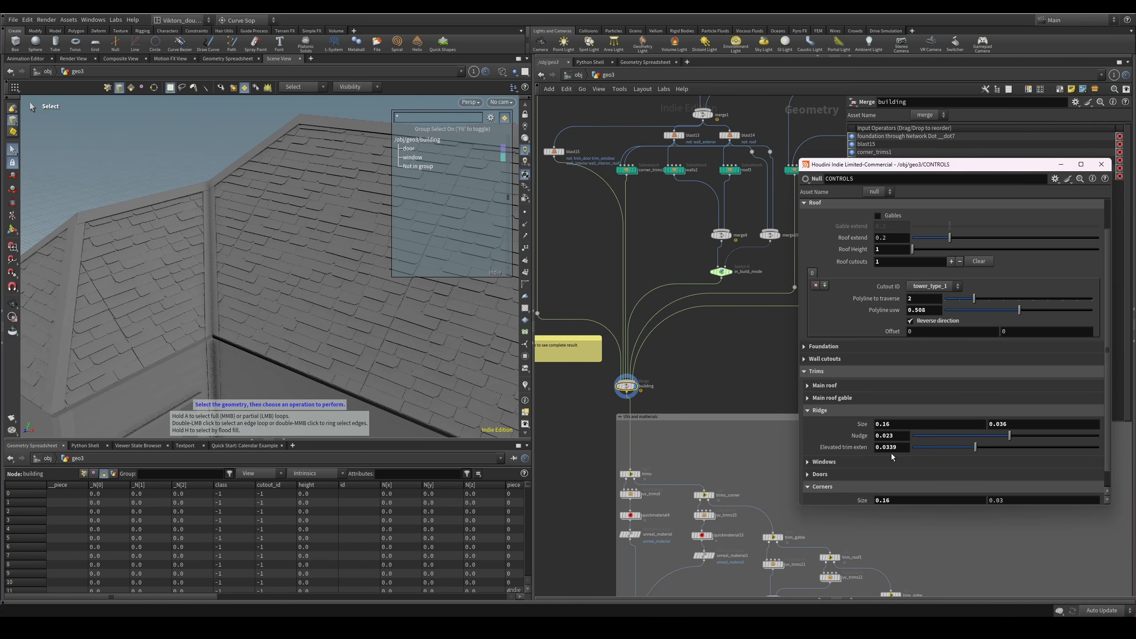
pyautogui.moveTo(308, 360); pyautogui.dragTo(287, 333)
pyautogui.scroll(10, 242, 316)
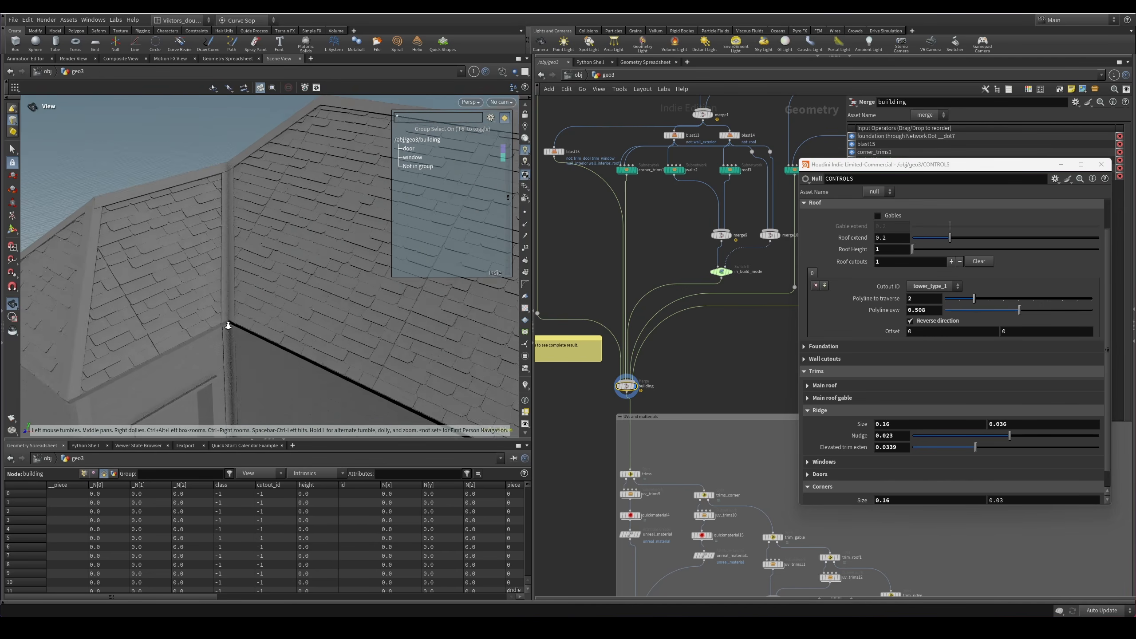
# Set the ridge's Elevated trim extend to 0 and inspect the trim end at the inner roof corner.
pyautogui.press('s')
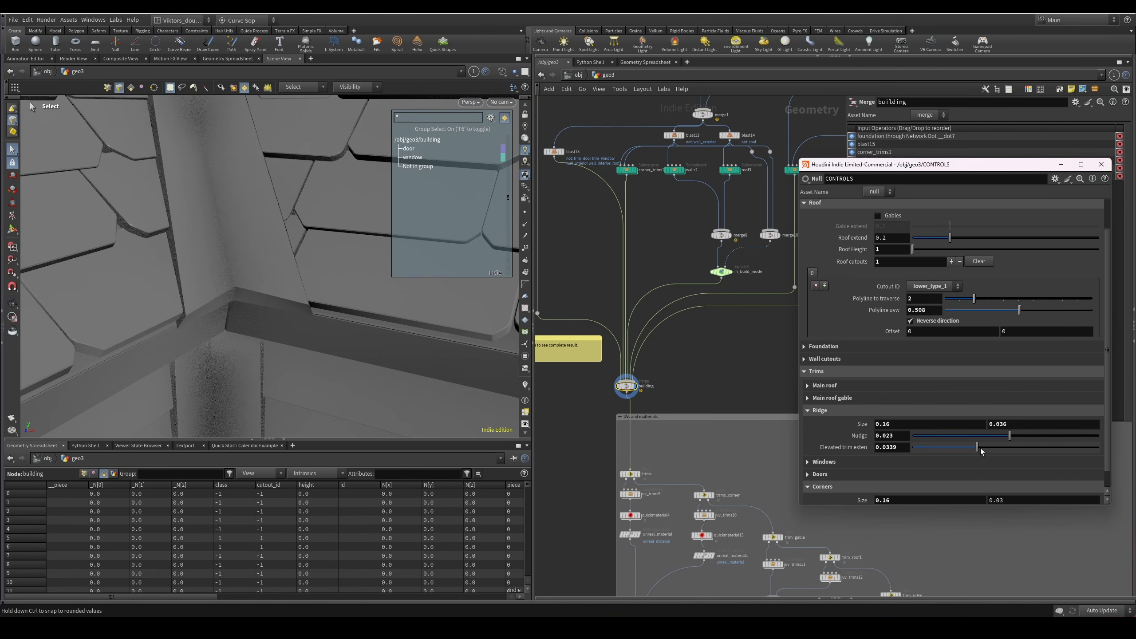
pyautogui.press('Escape')
pyautogui.scroll(10, 251, 264)
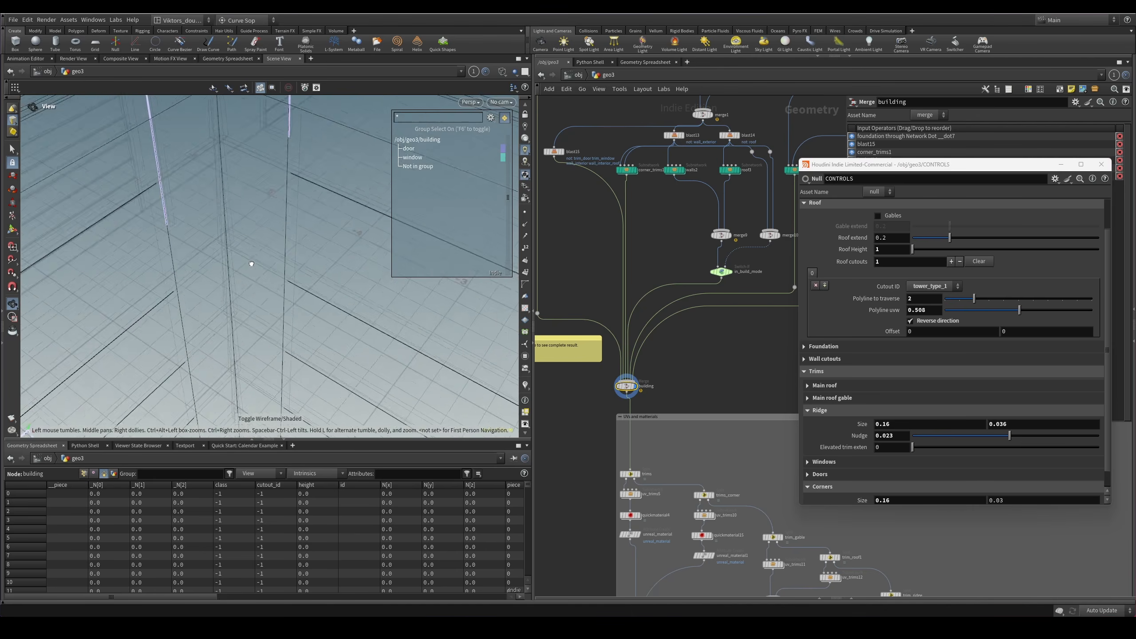
pyautogui.scroll(-8, 251, 264)
pyautogui.moveTo(250, 249); pyautogui.dragTo(230, 314)
pyautogui.press('s')
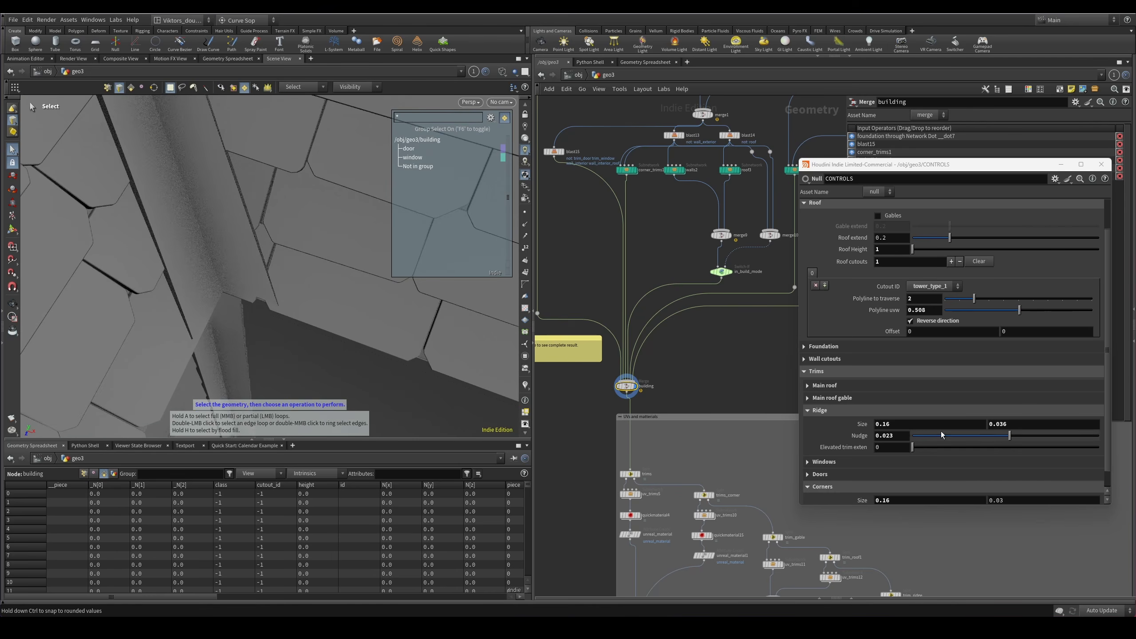
# Raise the ridge's Elevated trim extend to 0.0253, check the roof corners, fine-tune it to 0.0217, and move the CONTROLS window aside.
pyautogui.moveTo(913, 446); pyautogui.dragTo(950, 452)
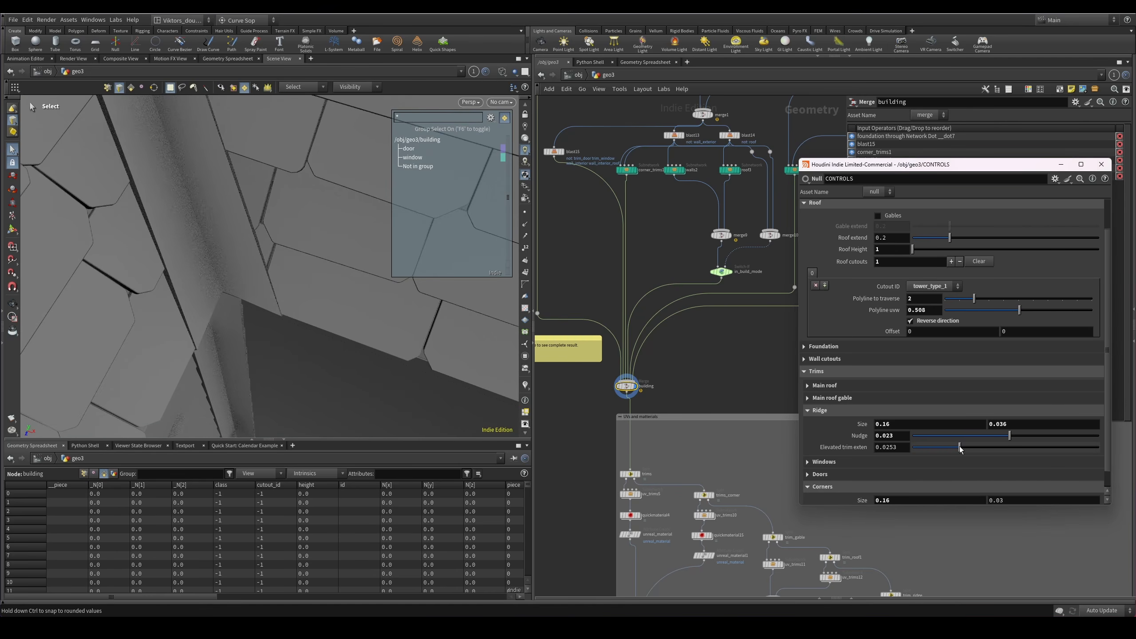
pyautogui.press('Escape')
pyautogui.press('w')
pyautogui.moveTo(253, 327)
pyautogui.mouseDown()
pyautogui.moveTo(211, 223)
pyautogui.moveTo(190, 314)
pyautogui.moveTo(207, 278)
pyautogui.mouseUp()
pyautogui.scroll(-3, 211, 223)
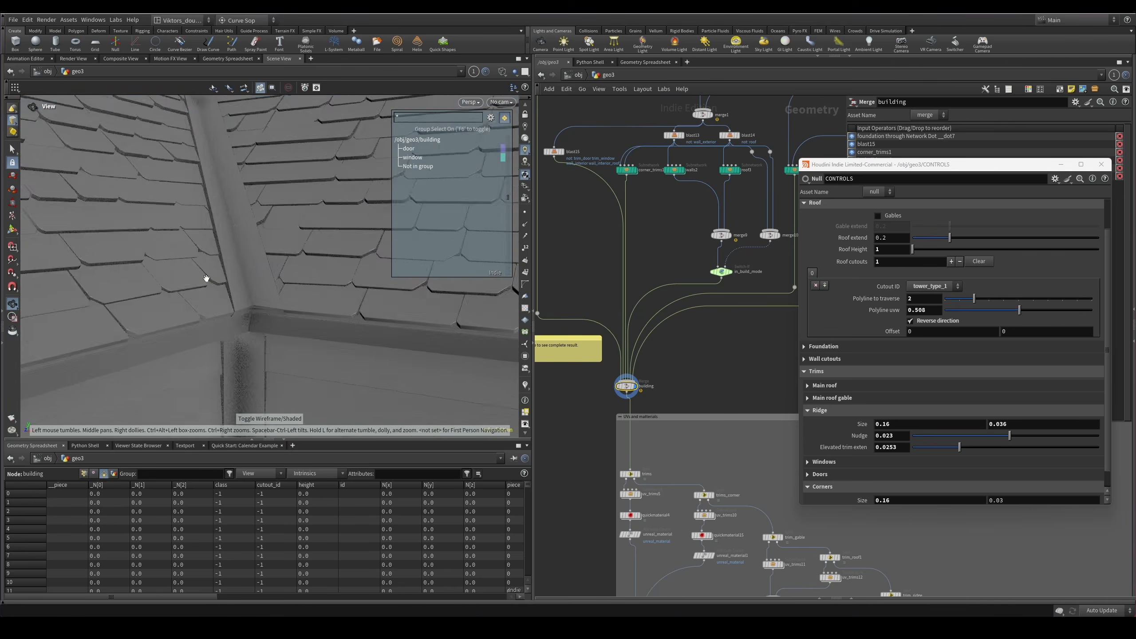
pyautogui.scroll(-5, 206, 278)
pyautogui.moveTo(208, 340); pyautogui.dragTo(267, 342)
pyautogui.press('s')
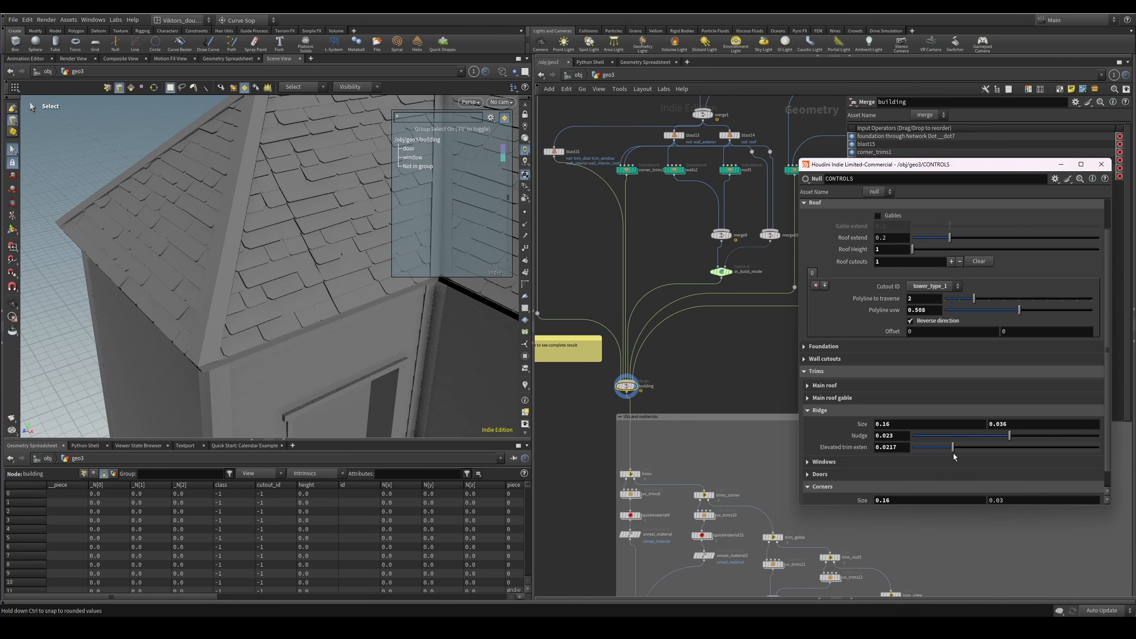
pyautogui.moveTo(940, 165); pyautogui.dragTo(1133, 208)
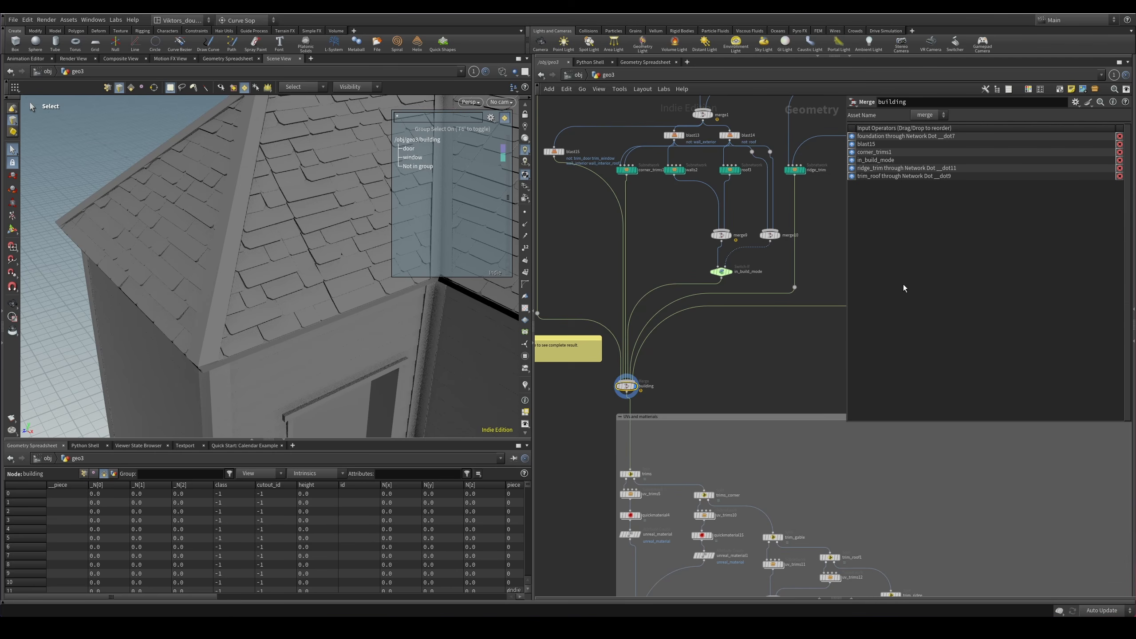
# Enter the ridge_trim subnetwork again and display the has_gables switch.
pyautogui.scroll(-3, 753, 428)
pyautogui.scroll(4, 784, 359)
pyautogui.doubleClick(755, 363)
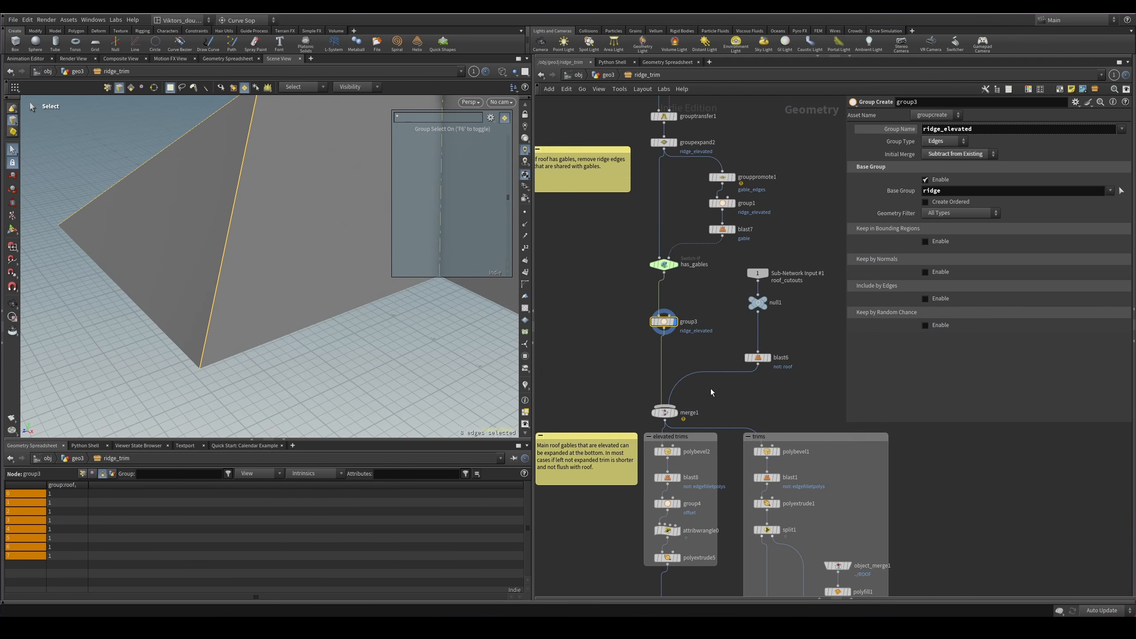
pyautogui.moveTo(733, 219); pyautogui.dragTo(718, 320, button='middle')
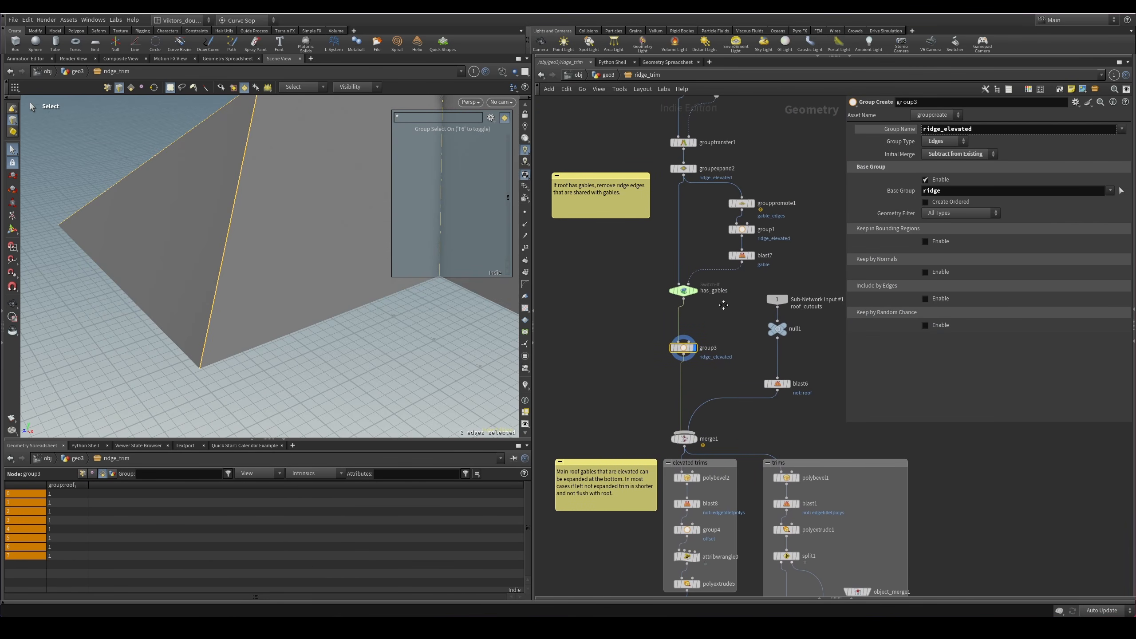
pyautogui.moveTo(690, 377); pyautogui.dragTo(726, 422, button='middle')
pyautogui.click(676, 270)
pyautogui.scroll(4, 717, 342)
# Inspect the ridge_elevated edges on has_gables along the roof's ridge and sloping hips.
pyautogui.press('Escape')
pyautogui.moveTo(299, 248); pyautogui.dragTo(273, 287)
pyautogui.press('s')
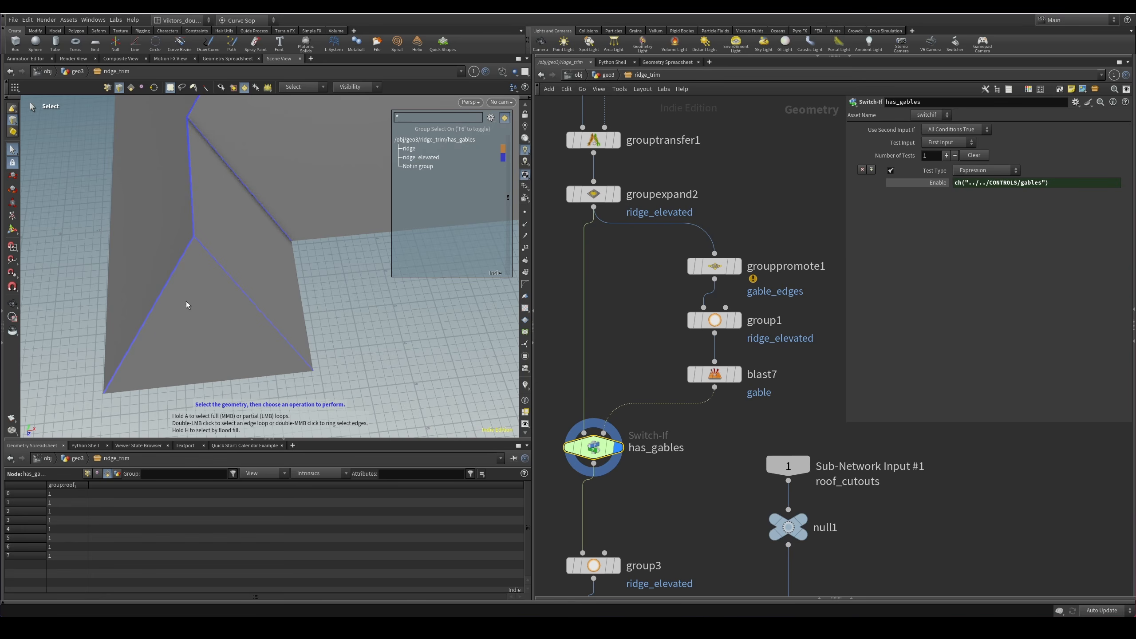
pyautogui.moveTo(186, 305); pyautogui.dragTo(212, 317)
pyautogui.press('Escape')
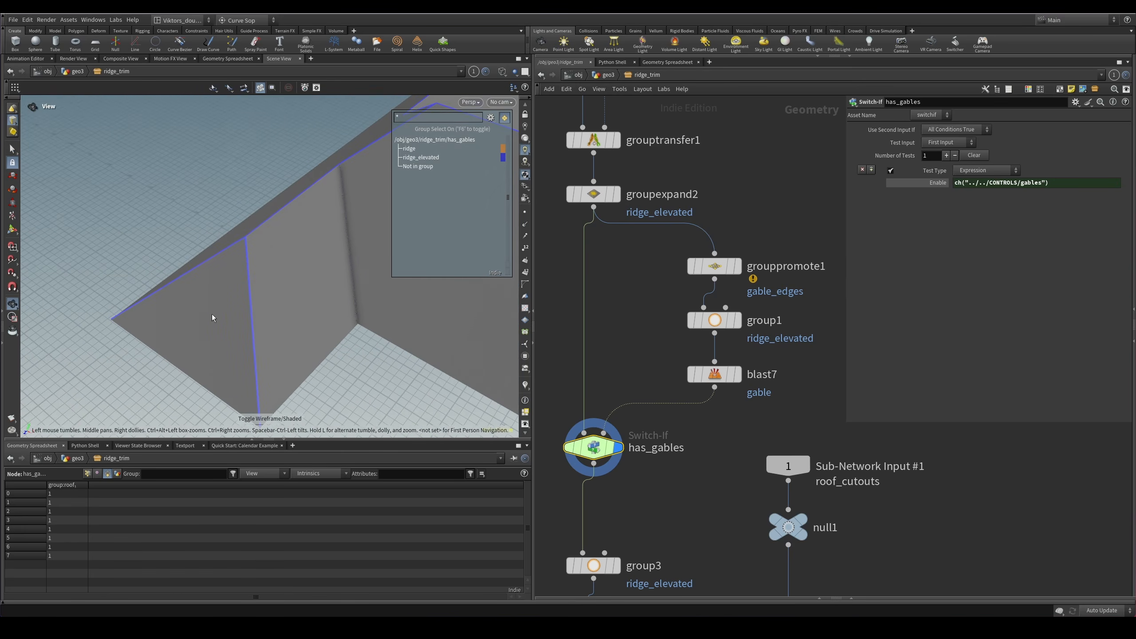
pyautogui.moveTo(352, 393); pyautogui.dragTo(317, 368)
pyautogui.scroll(-2, 705, 431)
# Display group3 and merge1 in turn, and locate the elevated trims branch.
pyautogui.moveTo(672, 502); pyautogui.dragTo(721, 389, button='middle')
pyautogui.scroll(1, 720, 389)
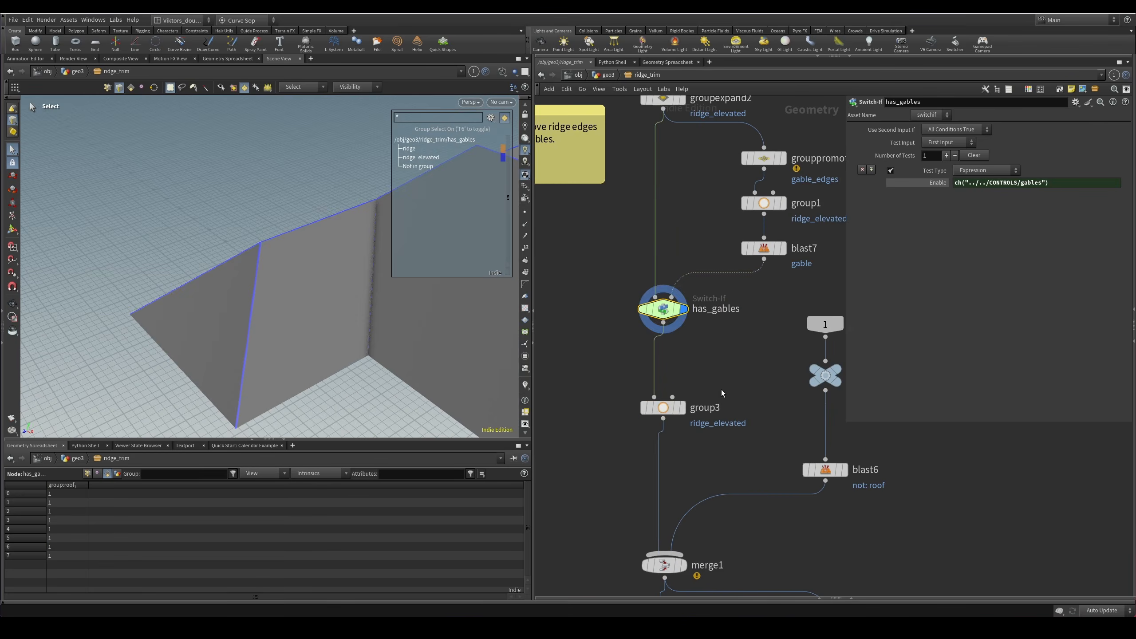
pyautogui.click(663, 407)
pyautogui.click(663, 564)
pyautogui.moveTo(616, 594); pyautogui.dragTo(645, 269, button='middle')
pyautogui.scroll(-1, 736, 343)
pyautogui.moveTo(736, 342); pyautogui.dragTo(641, 316, button='middle')
pyautogui.scroll(-1, 683, 368)
pyautogui.moveTo(690, 414); pyautogui.dragTo(715, 429, button='middle')
pyautogui.scroll(-1, 707, 358)
pyautogui.scroll(3, 644, 282)
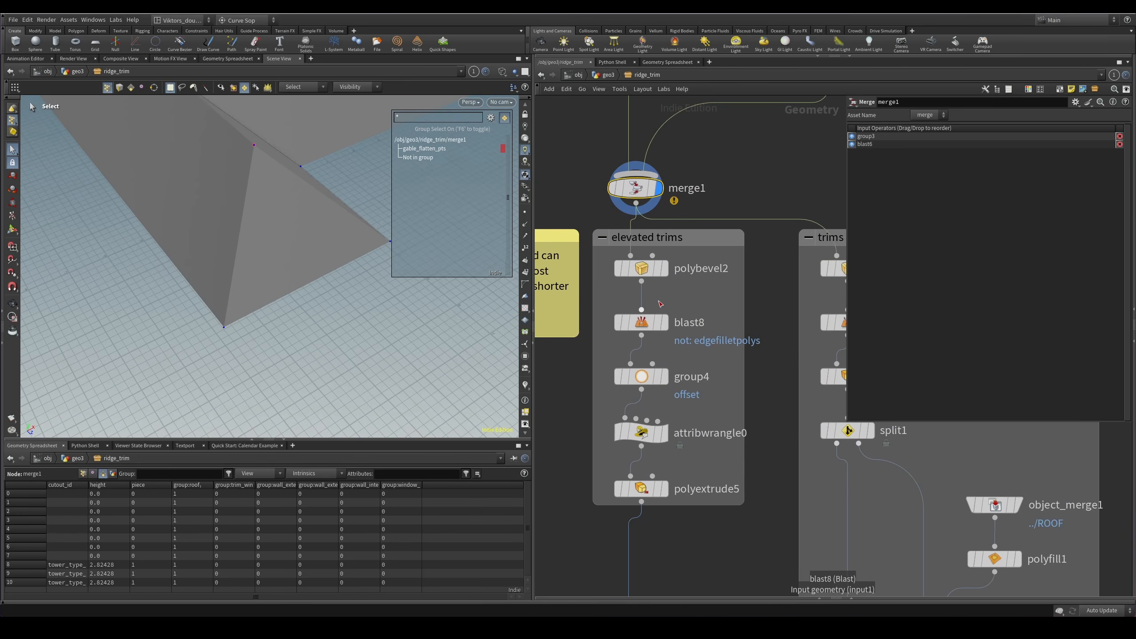
# Display polybevel2 and inspect how it bevels the ridge_elevated edges.
pyautogui.moveTo(630, 277); pyautogui.dragTo(643, 284, button='middle')
pyautogui.click(643, 283)
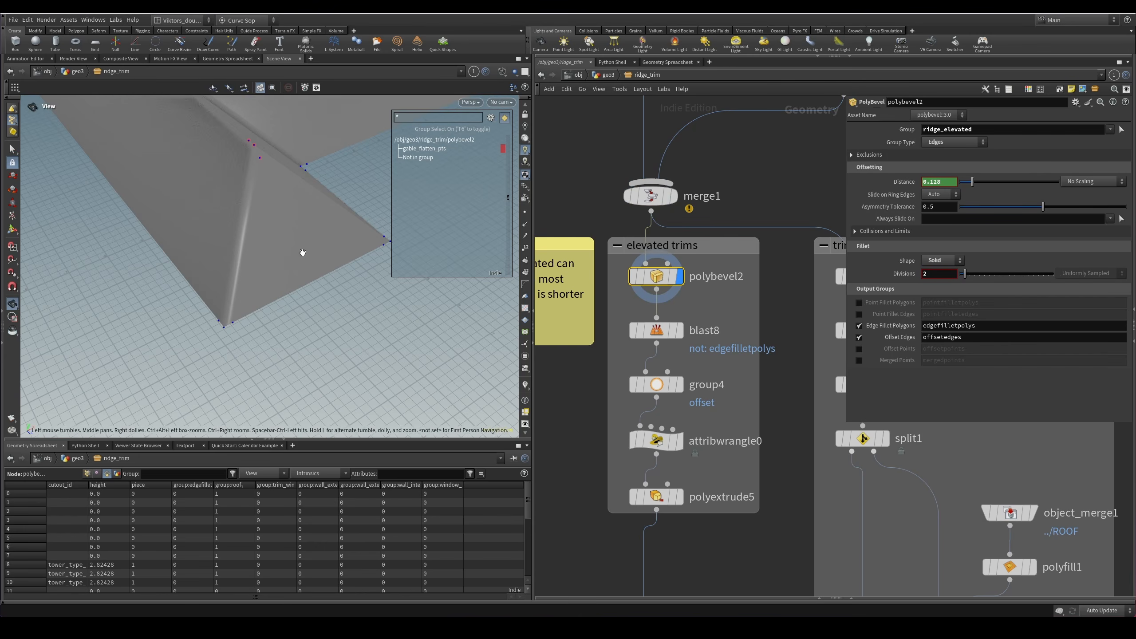
pyautogui.press('w')
pyautogui.keyDown('alt'); pyautogui.moveTo(301, 235); pyautogui.dragTo(290, 242); pyautogui.keyUp('alt')
pyautogui.press('w')
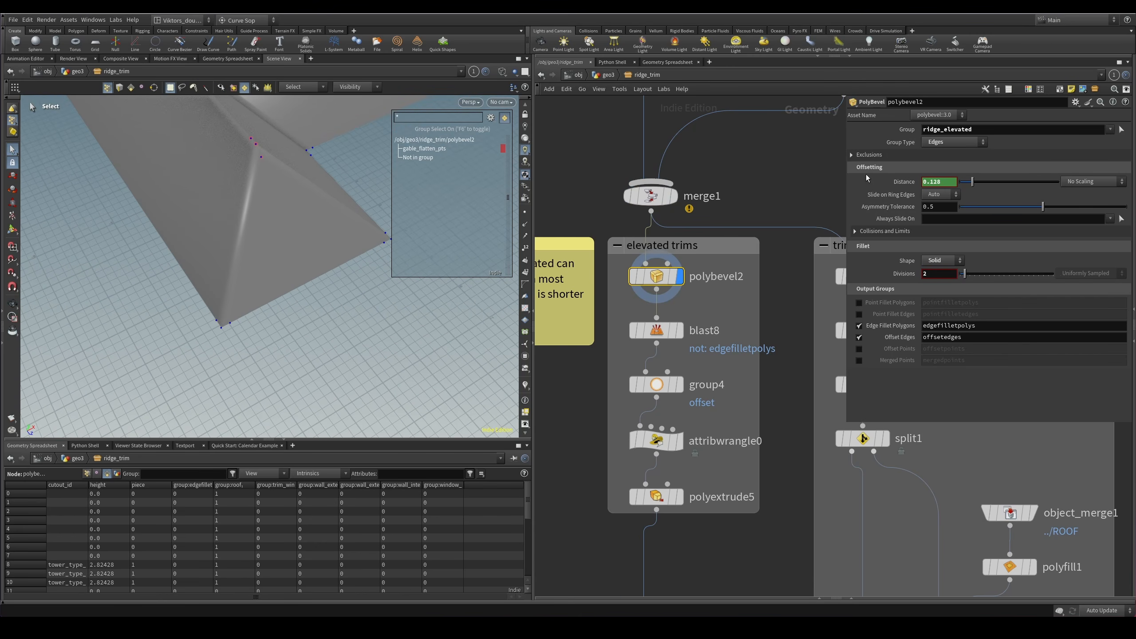
# Display blast8, group4 and attribwrangle0 in turn to follow how the elevated trims' bottom offset points are extended.
pyautogui.click(640, 335)
pyautogui.click(654, 383)
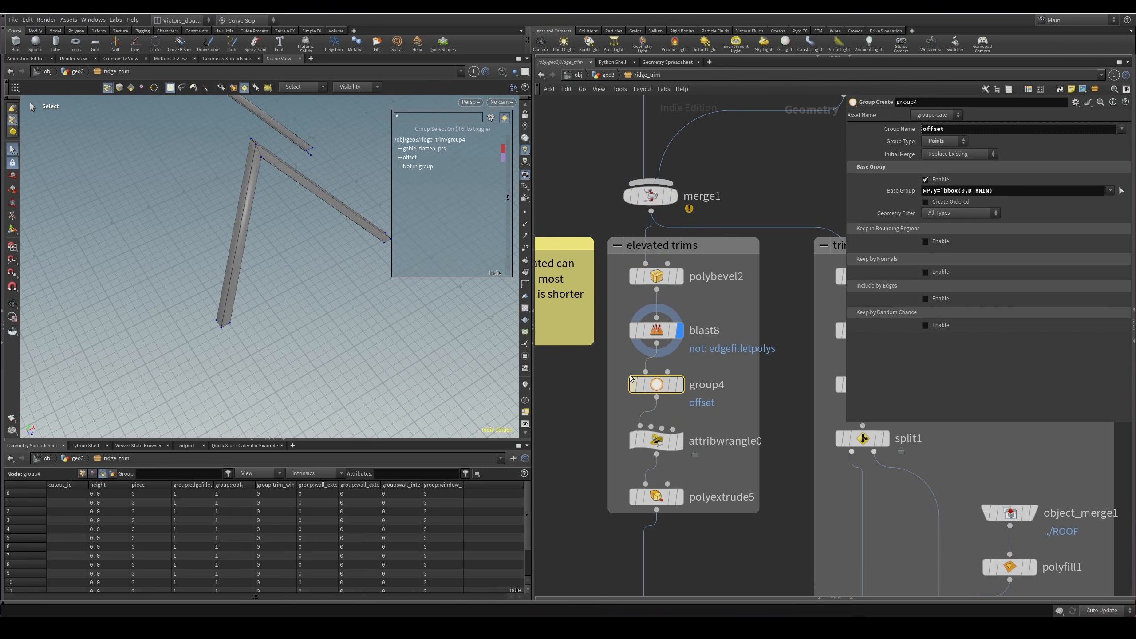
pyautogui.keyDown('alt'); pyautogui.moveTo(297, 203); pyautogui.dragTo(246, 307); pyautogui.keyUp('alt')
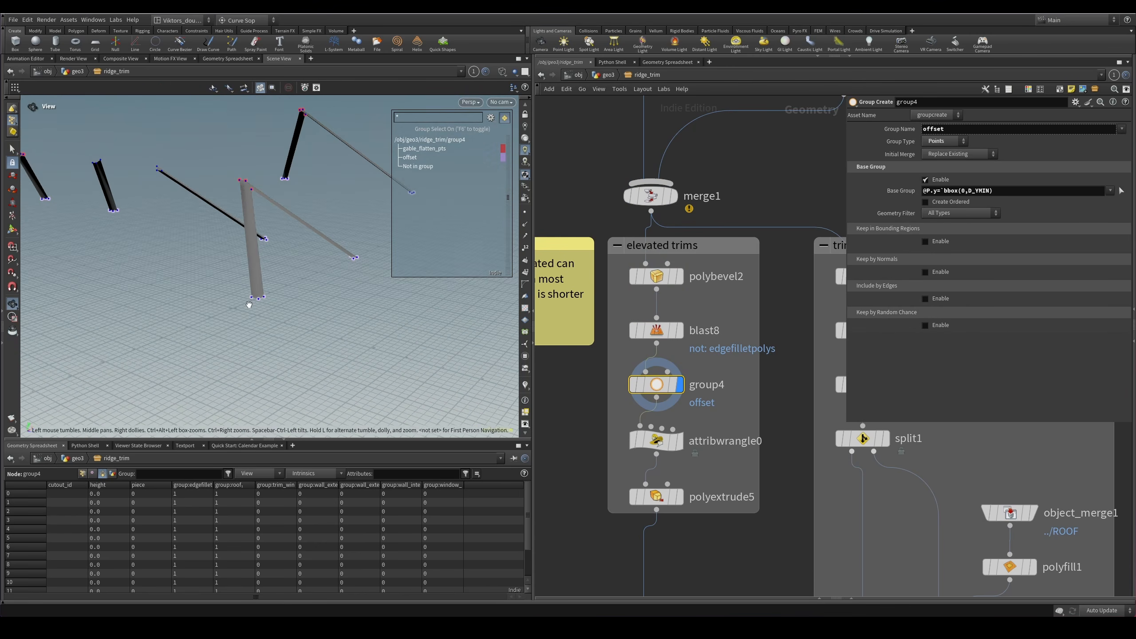
pyautogui.moveTo(287, 249); pyautogui.dragTo(217, 273)
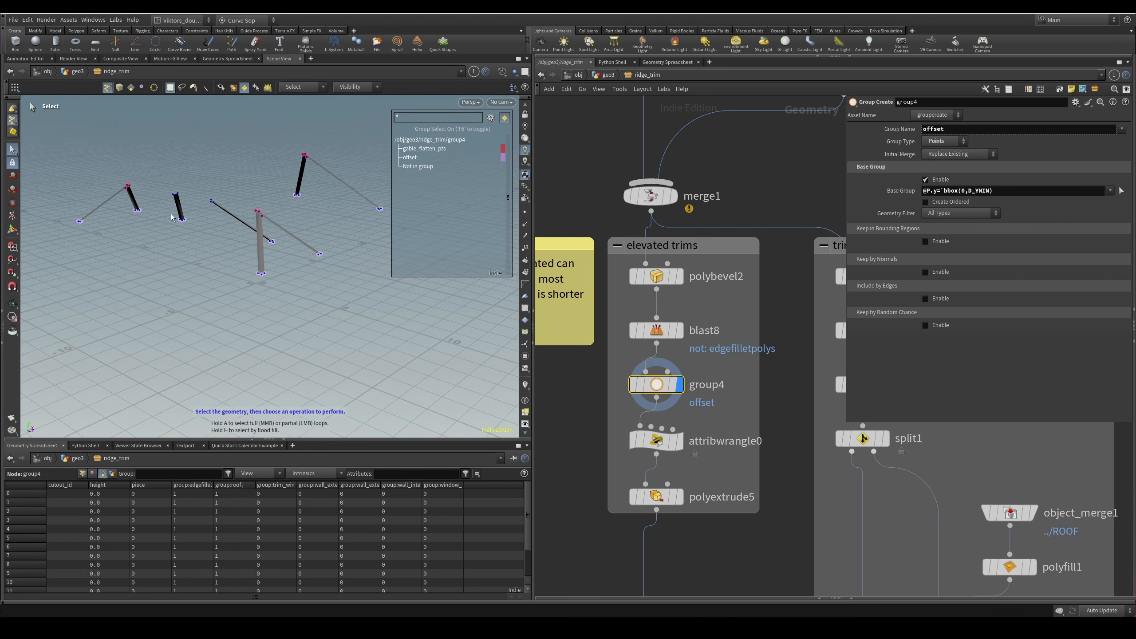
pyautogui.click(680, 441)
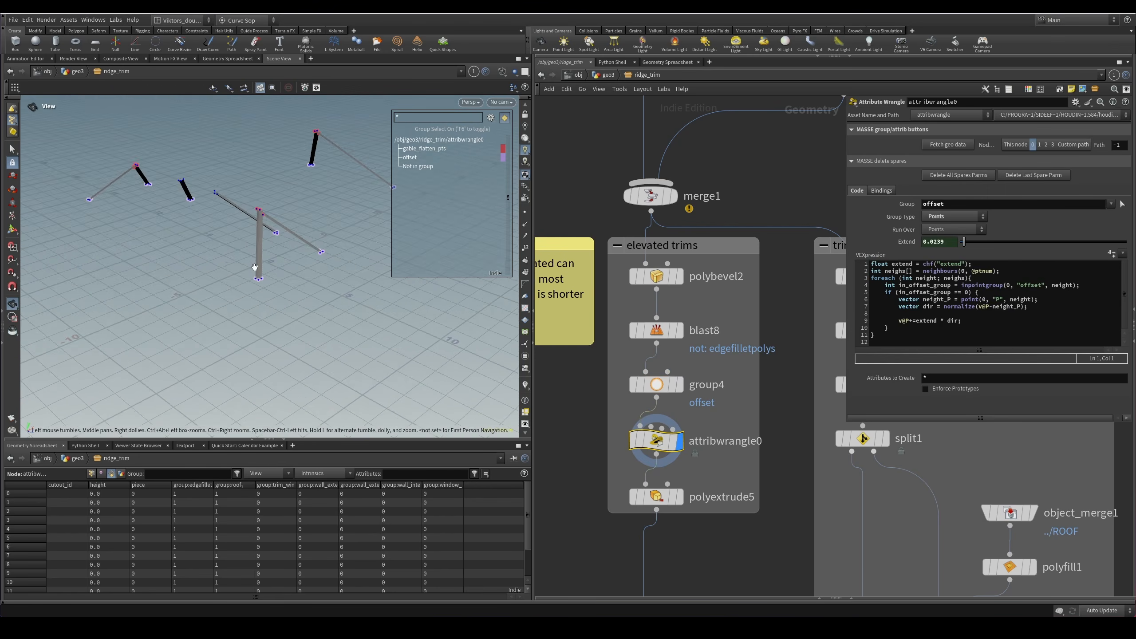
# Display polyextrude5 to inspect the thickened elevated trims, and check the Ridge trim parameters in the CONTROLS window.
pyautogui.moveTo(254, 267); pyautogui.dragTo(344, 291, button='right')
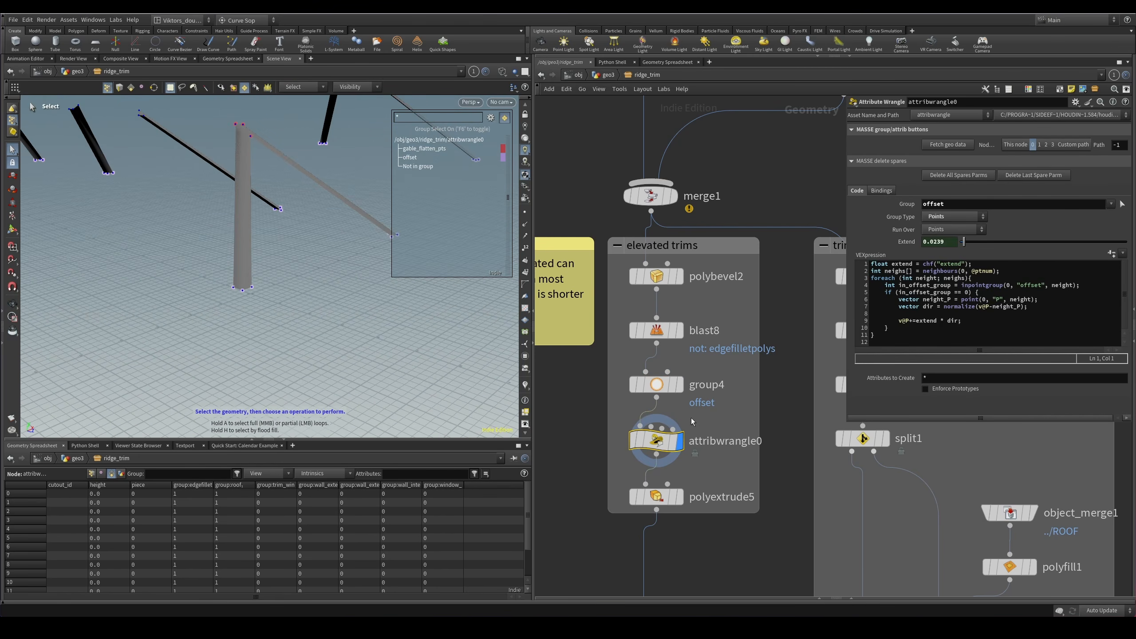
pyautogui.moveTo(340, 276); pyautogui.dragTo(252, 290)
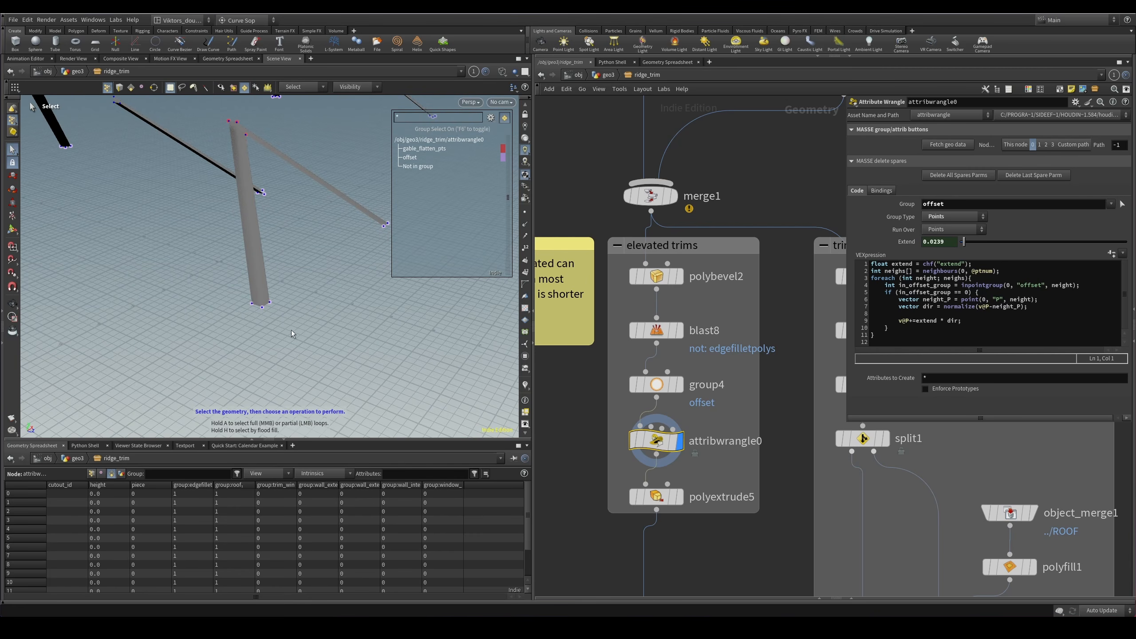
pyautogui.click(668, 500)
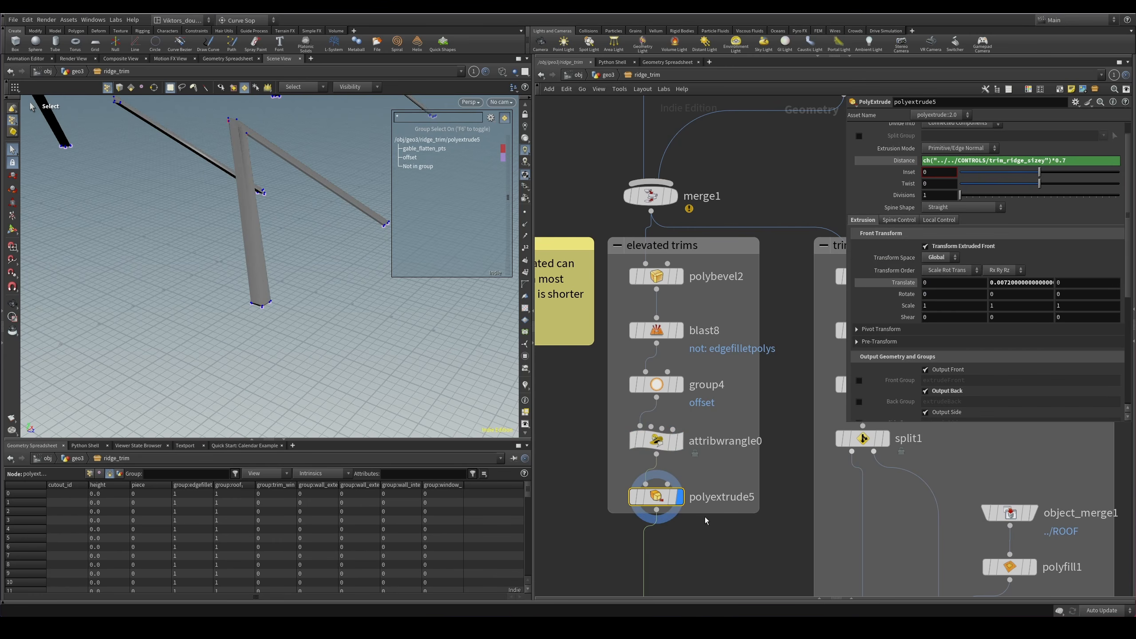
pyautogui.moveTo(1135, 167); pyautogui.dragTo(790, 166)
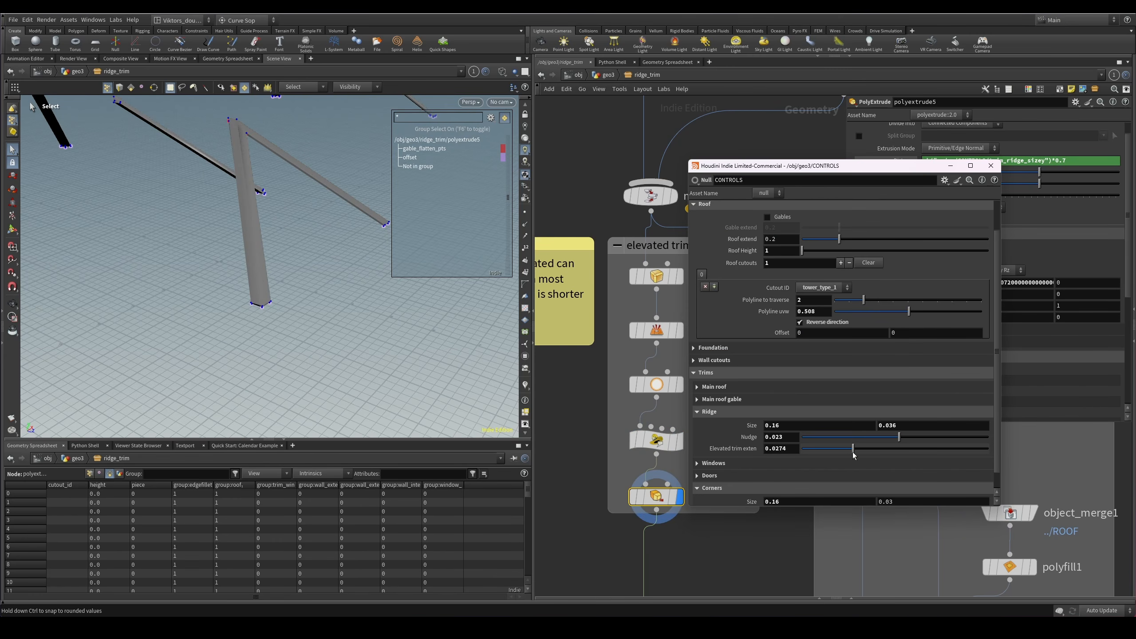
pyautogui.moveTo(823, 168); pyautogui.dragTo(1135, 167)
# Locate the trims branch and display its polybevel1 node with the whole roof framed.
pyautogui.scroll(-2, 830, 368)
pyautogui.moveTo(829, 368); pyautogui.dragTo(681, 395, button='middle')
pyautogui.scroll(2, 682, 395)
pyautogui.click(737, 305)
pyautogui.hotkey('space', 'g')
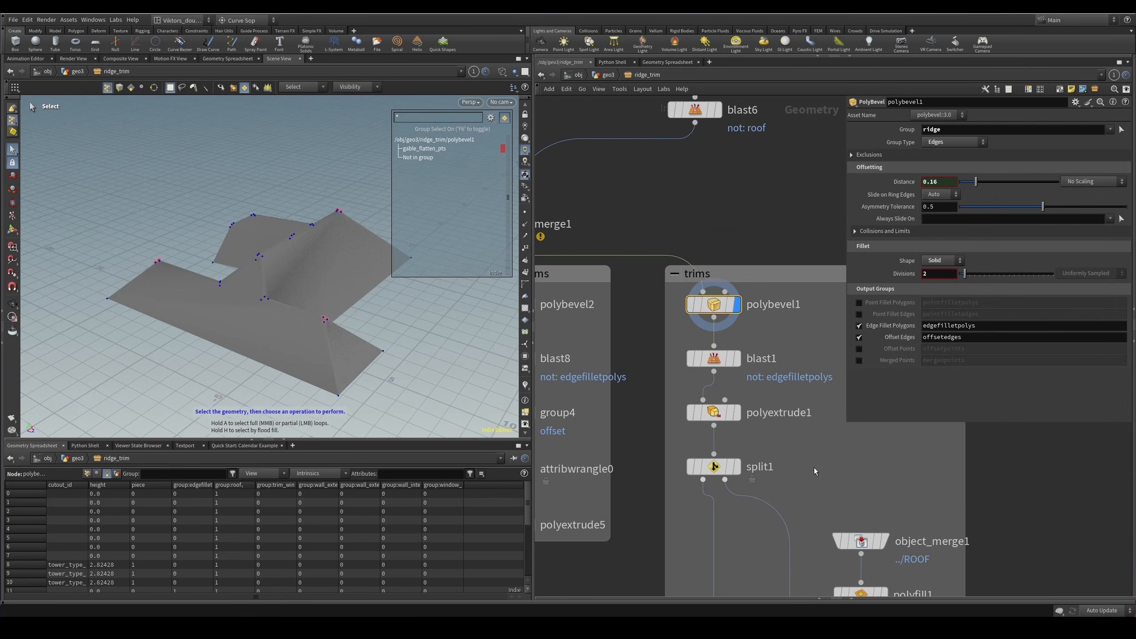
# Display merge2 at the end of the trims branch and inspect the shaded ridge trims up close.
pyautogui.scroll(-2, 814, 468)
pyautogui.moveTo(814, 468); pyautogui.dragTo(759, 218, button='middle')
pyautogui.scroll(1, 709, 414)
pyautogui.click(715, 417)
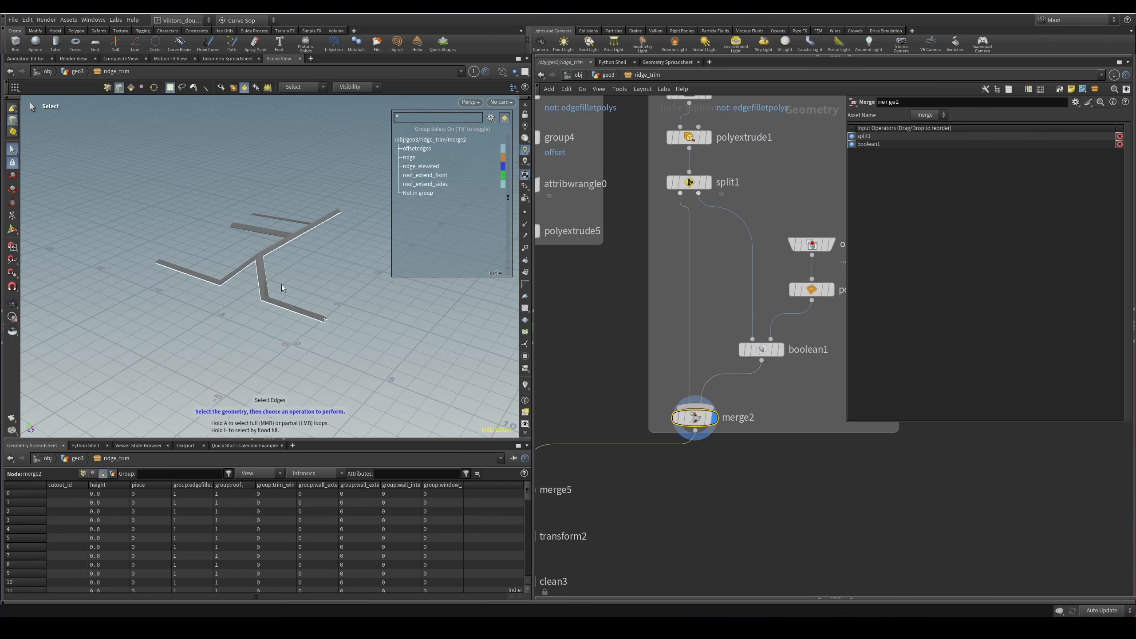
pyautogui.hotkey('shift', 'w')
pyautogui.moveTo(282, 284)
pyautogui.keyDown('alt'); pyautogui.mouseDown()
pyautogui.moveTo(286, 294)
pyautogui.moveTo(319, 279)
pyautogui.mouseUp(); pyautogui.keyUp('alt')
pyautogui.hotkey('shift', 'w')
pyautogui.keyDown('alt'); pyautogui.moveTo(320, 279); pyautogui.dragTo(325, 227, button='right'); pyautogui.keyUp('alt')
pyautogui.keyDown('alt'); pyautogui.moveTo(243, 228); pyautogui.dragTo(253, 232); pyautogui.keyUp('alt')
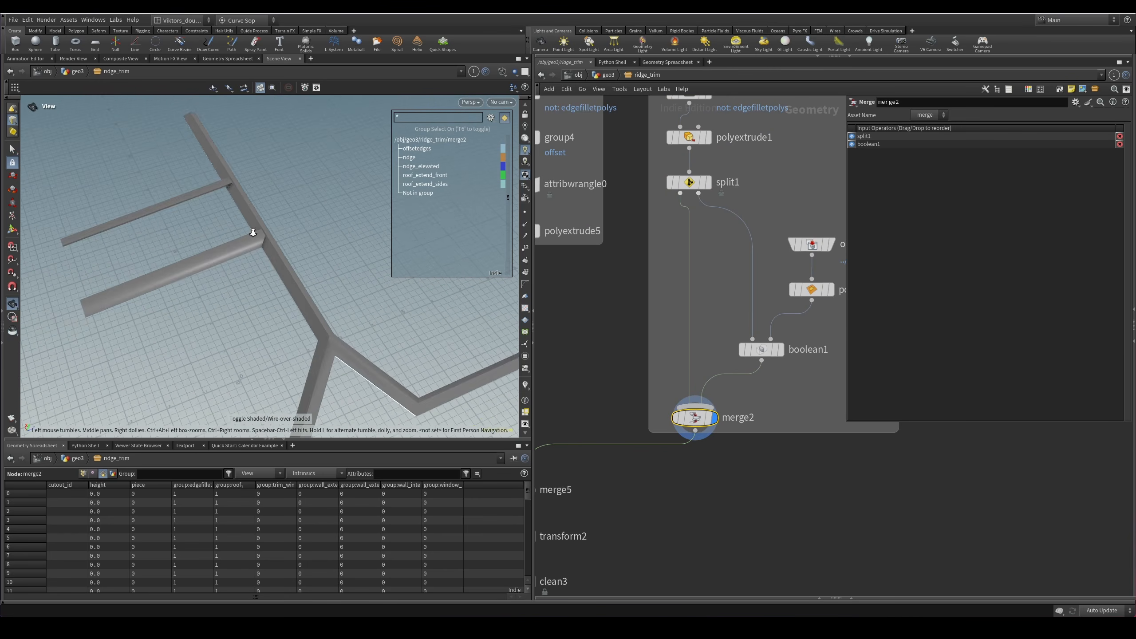
pyautogui.keyDown('alt'); pyautogui.moveTo(253, 232); pyautogui.dragTo(286, 268, button='right'); pyautogui.keyUp('alt')
# Display split1 and polyextrude1 in turn to compare the main ridge trims with the full extruded set.
pyautogui.moveTo(703, 269); pyautogui.dragTo(638, 366, button='middle')
pyautogui.click(642, 280)
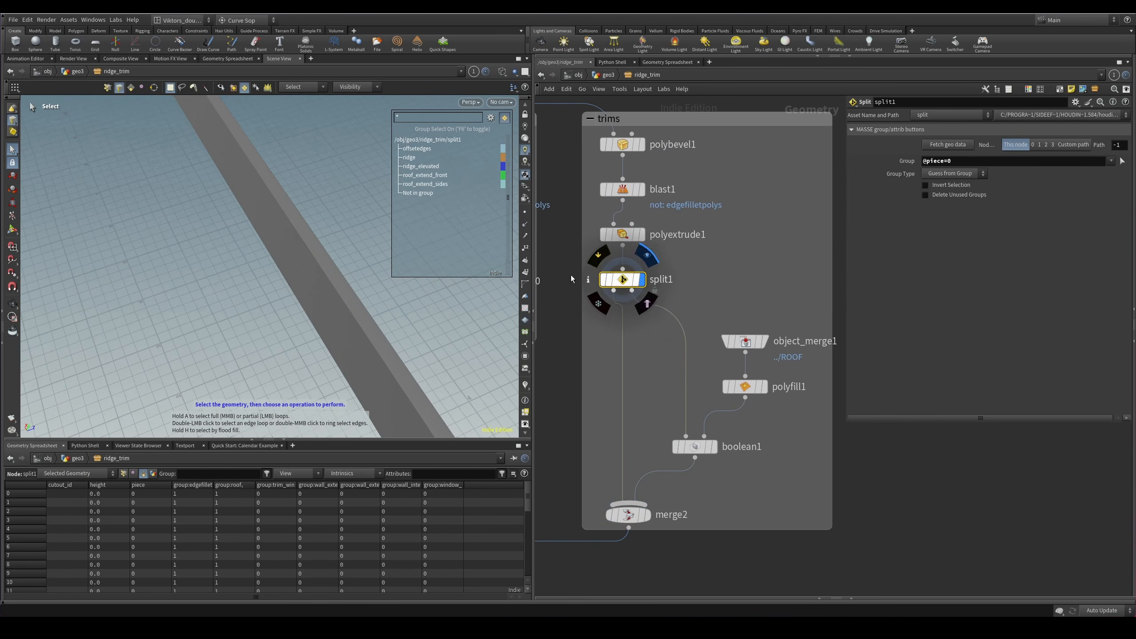
pyautogui.click(642, 233)
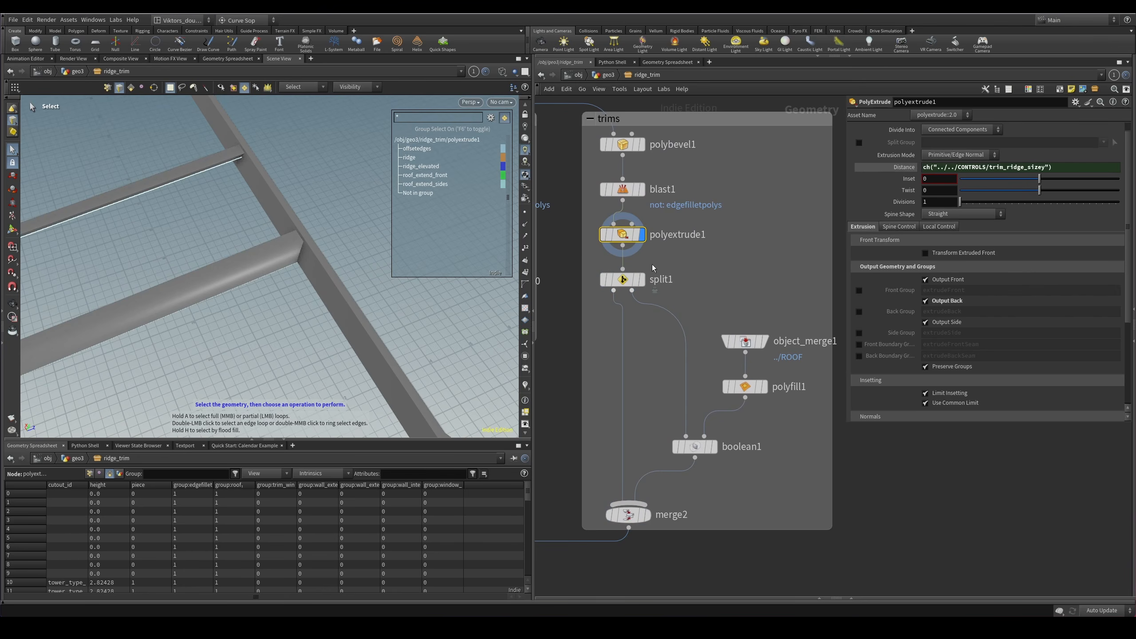
pyautogui.keyDown('alt'); pyautogui.moveTo(353, 237); pyautogui.dragTo(271, 280, button='right'); pyautogui.keyUp('alt')
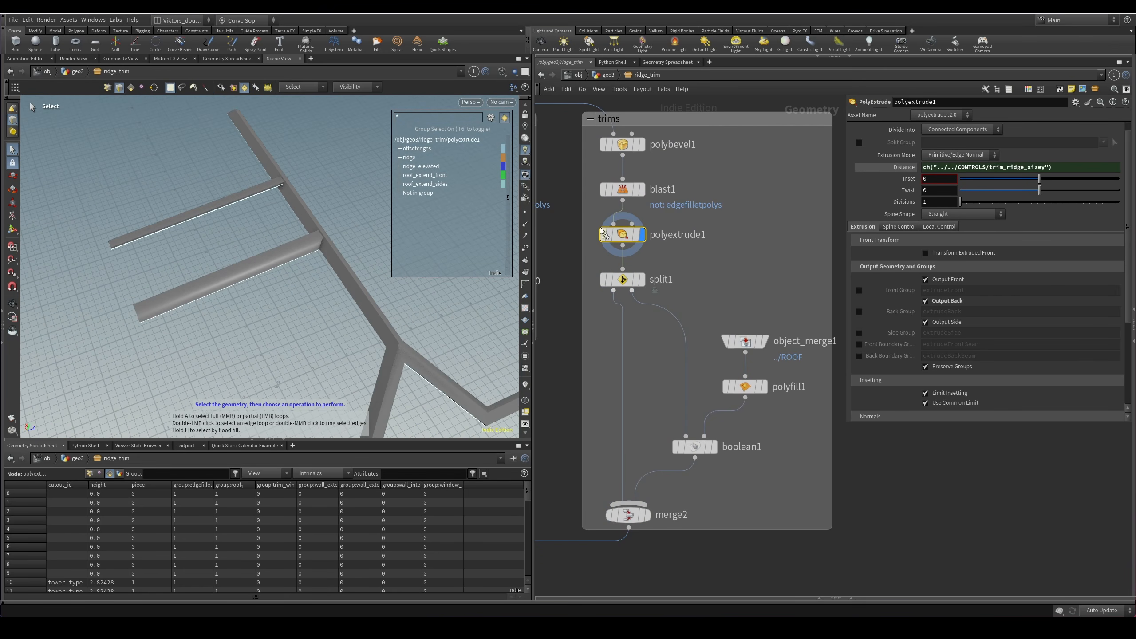
# Display boolean1 and inspect the tower ridge trims produced by its subtraction.
pyautogui.moveTo(650, 356); pyautogui.dragTo(668, 299, button='middle')
pyautogui.click(711, 388)
pyautogui.press('Escape')
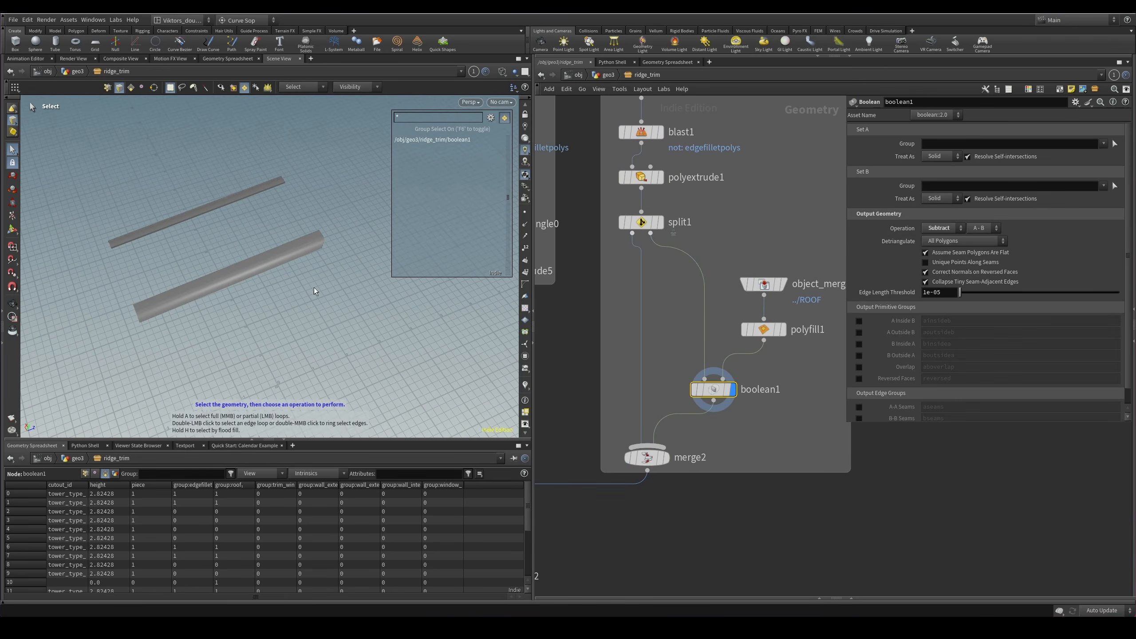
pyautogui.moveTo(342, 238); pyautogui.dragTo(305, 214)
pyautogui.scroll(1, 730, 396)
# Compare the boolean1 trims with the ../ROOF geometry from object_merge1, and display split1.
pyautogui.click(770, 263)
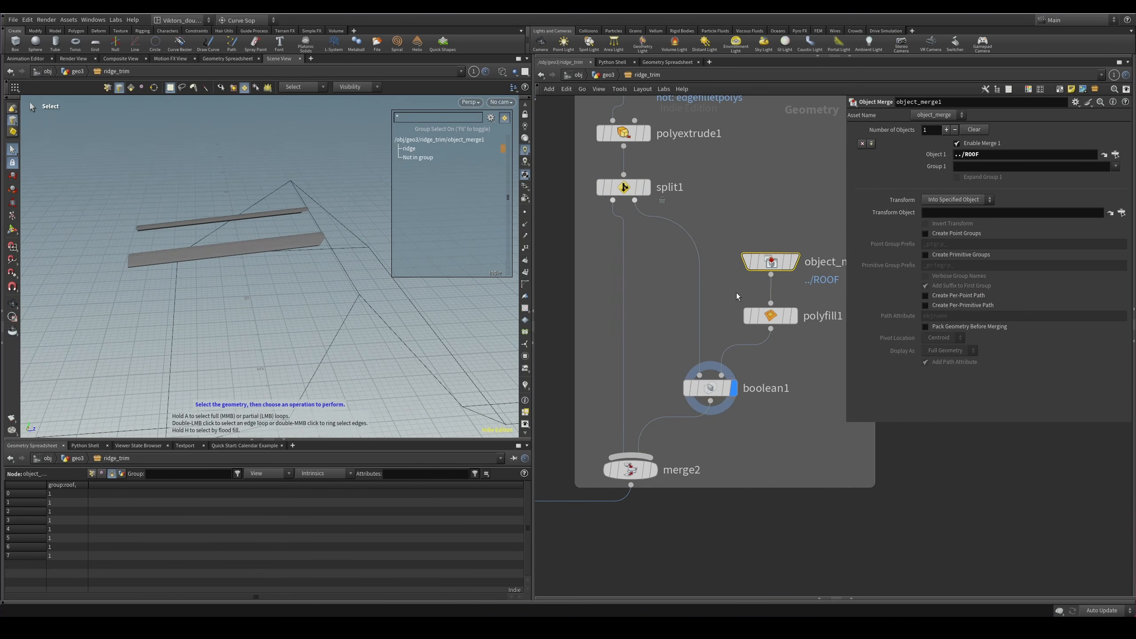
pyautogui.press('r')
pyautogui.click(710, 387)
pyautogui.press('r')
pyautogui.press('Escape')
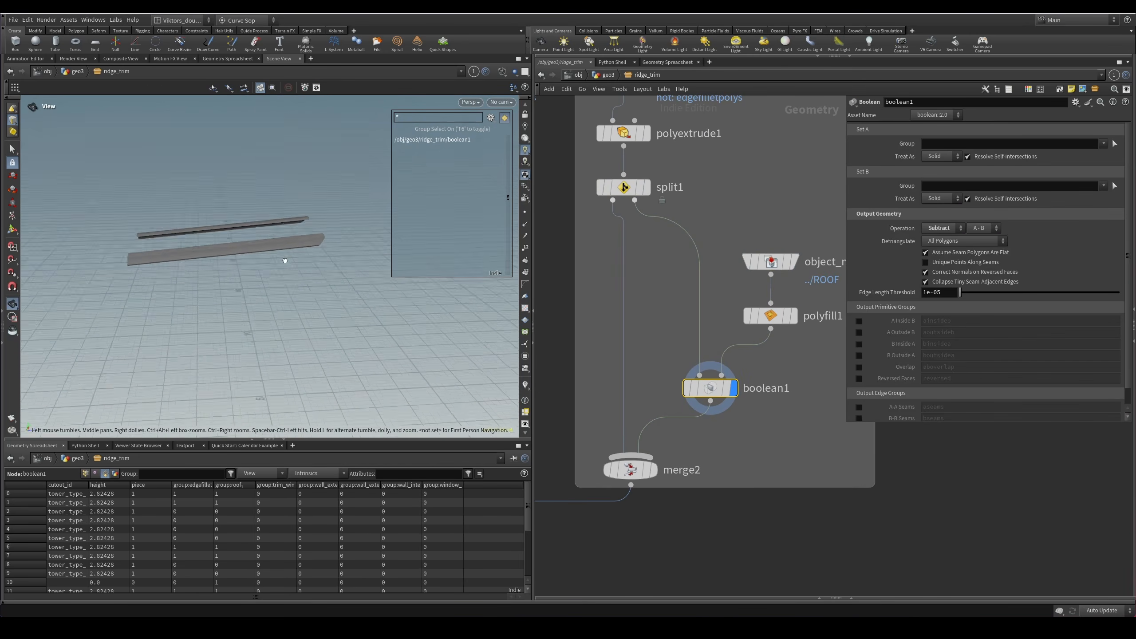
pyautogui.moveTo(284, 257); pyautogui.dragTo(277, 235)
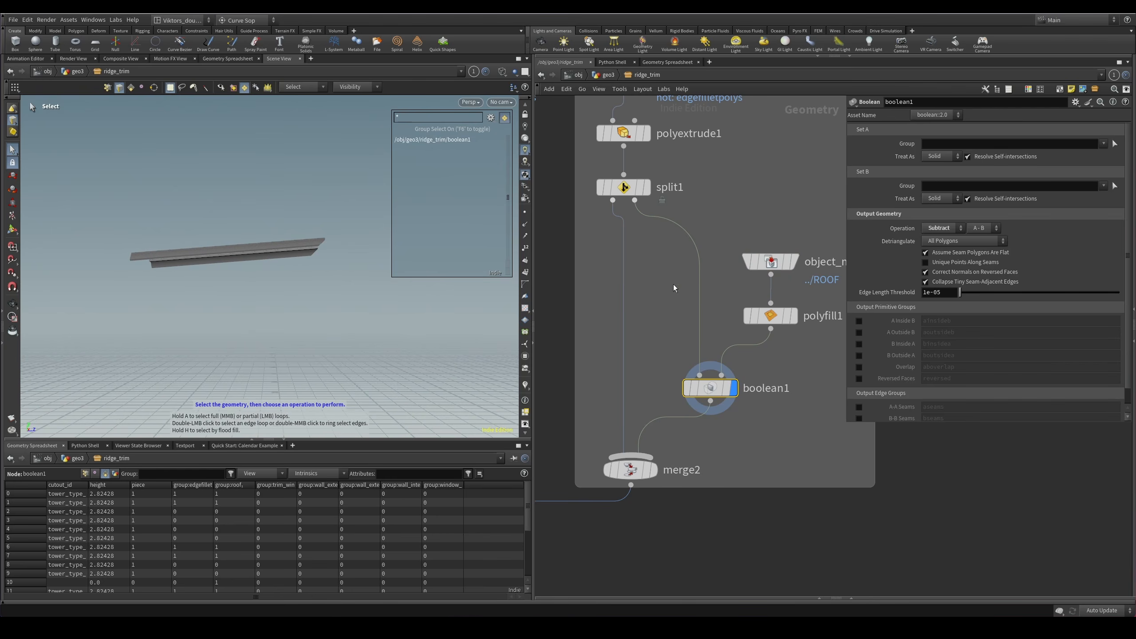
pyautogui.click(769, 264)
pyautogui.press('r')
pyautogui.keyDown('alt'); pyautogui.moveTo(308, 268); pyautogui.dragTo(380, 308); pyautogui.keyUp('alt')
pyautogui.click(646, 187)
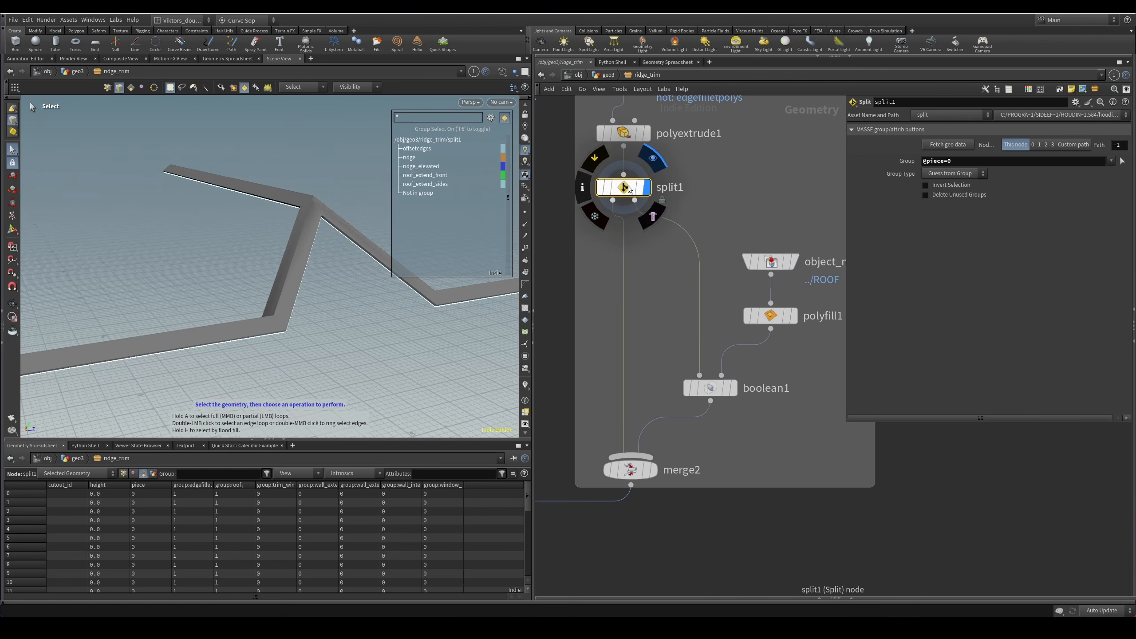
# Insert a Null between split1's second output and boolean1, and display it.
pyautogui.press('Tab')
pyautogui.write('null')
pyautogui.press('Return')
pyautogui.scroll(2, 658, 303)
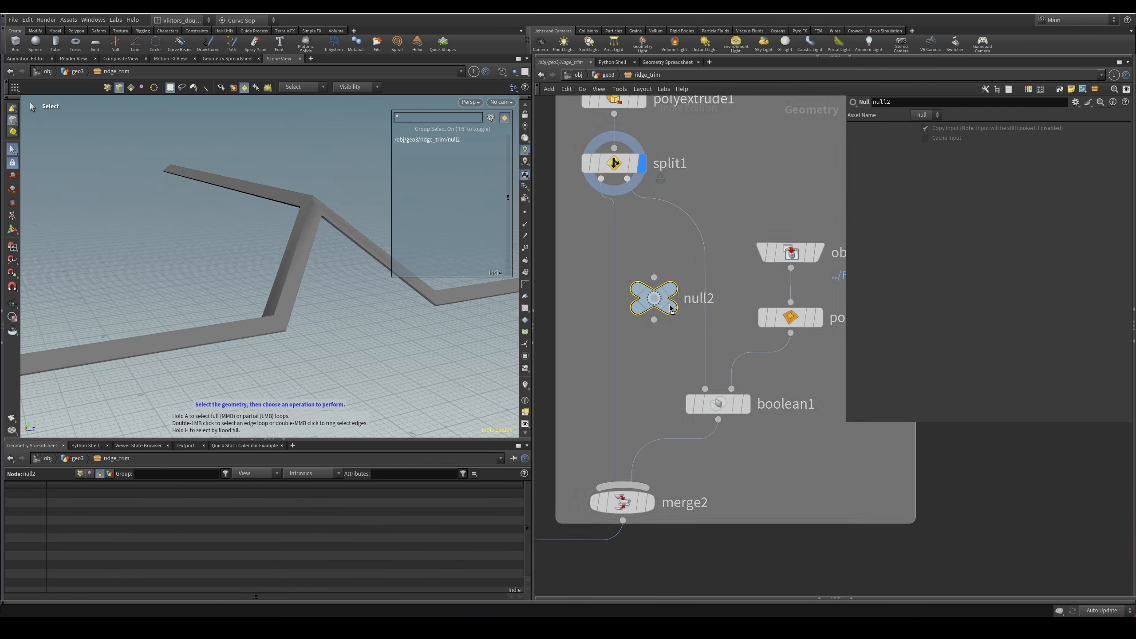
pyautogui.click(700, 267)
pyautogui.click(699, 250)
# Overlay polyfill1 as a template and examine where the tower ridge trims penetrate the closed roof.
pyautogui.keyDown('alt'); pyautogui.moveTo(214, 188); pyautogui.dragTo(229, 219); pyautogui.keyUp('alt')
pyautogui.click(811, 318)
pyautogui.moveTo(431, 240)
pyautogui.mouseDown()
pyautogui.moveTo(271, 152)
pyautogui.moveTo(170, 209)
pyautogui.moveTo(283, 212)
pyautogui.moveTo(182, 244)
pyautogui.moveTo(291, 260)
pyautogui.moveTo(263, 325)
pyautogui.moveTo(277, 283)
pyautogui.mouseUp()
pyautogui.hotkey('shift', 'w')
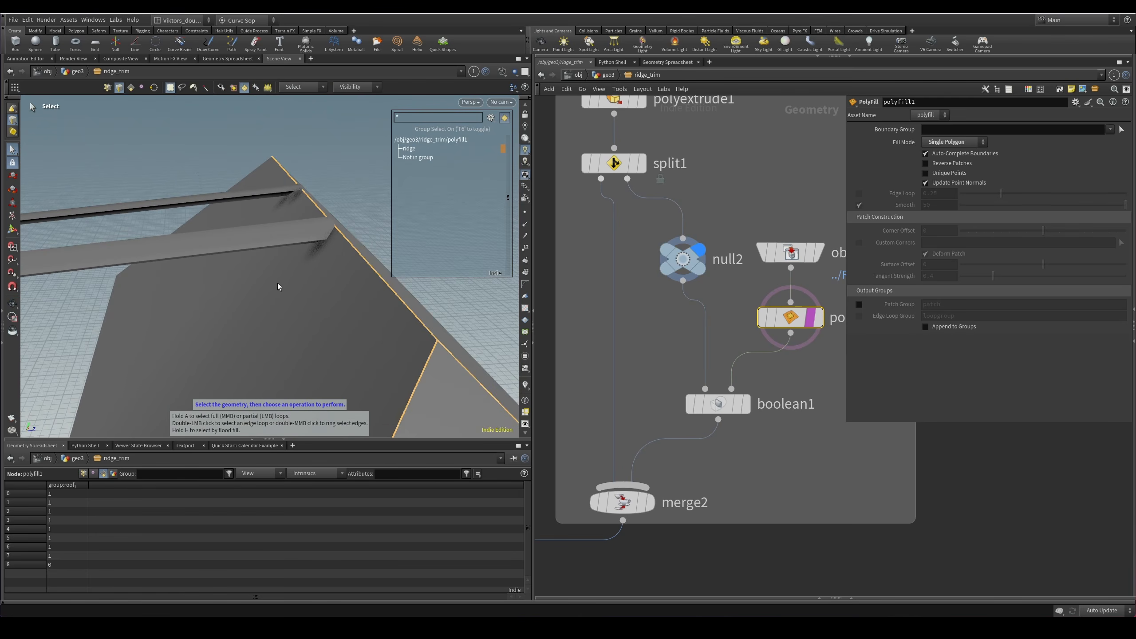
pyautogui.moveTo(272, 347)
pyautogui.keyDown('alt'); pyautogui.mouseDown()
pyautogui.moveTo(319, 274)
pyautogui.moveTo(291, 345)
pyautogui.mouseUp(); pyautogui.keyUp('alt')
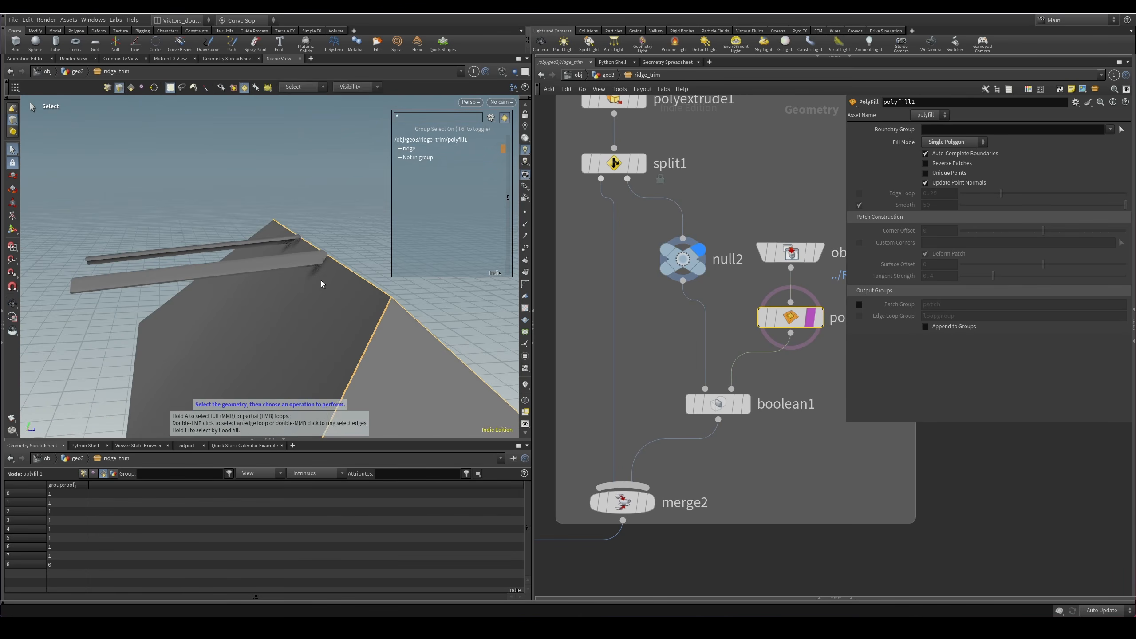
pyautogui.keyDown('alt'); pyautogui.moveTo(319, 279); pyautogui.dragTo(292, 274); pyautogui.keyUp('alt')
pyautogui.press('s')
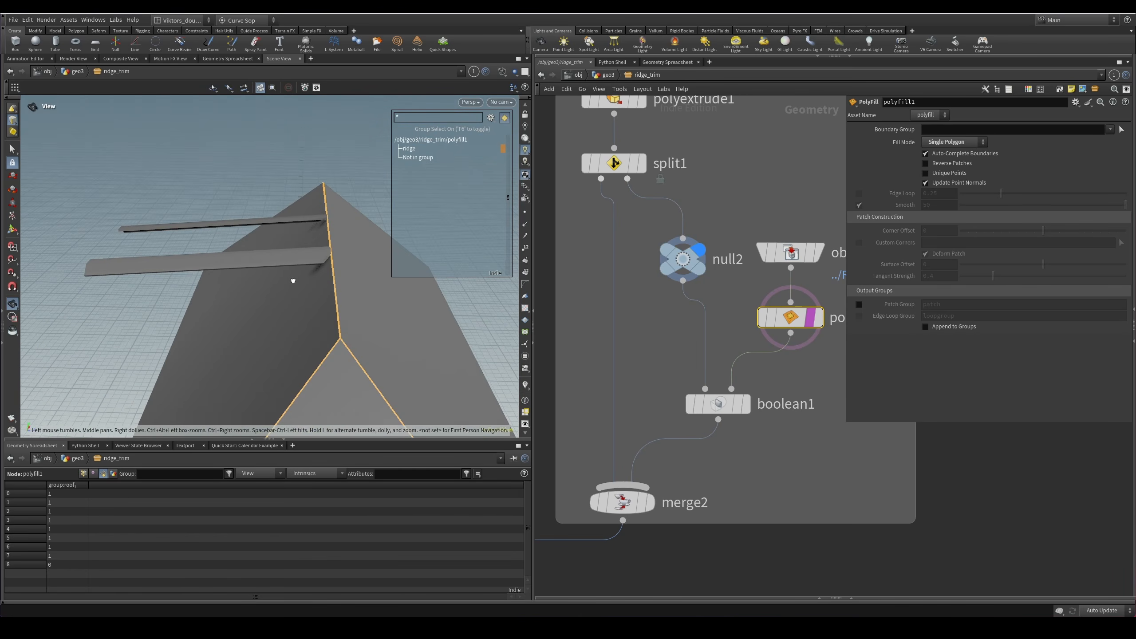
# Display boolean1 again and examine the cut ends of the tower ridge trims.
pyautogui.click(725, 405)
pyautogui.click(745, 404)
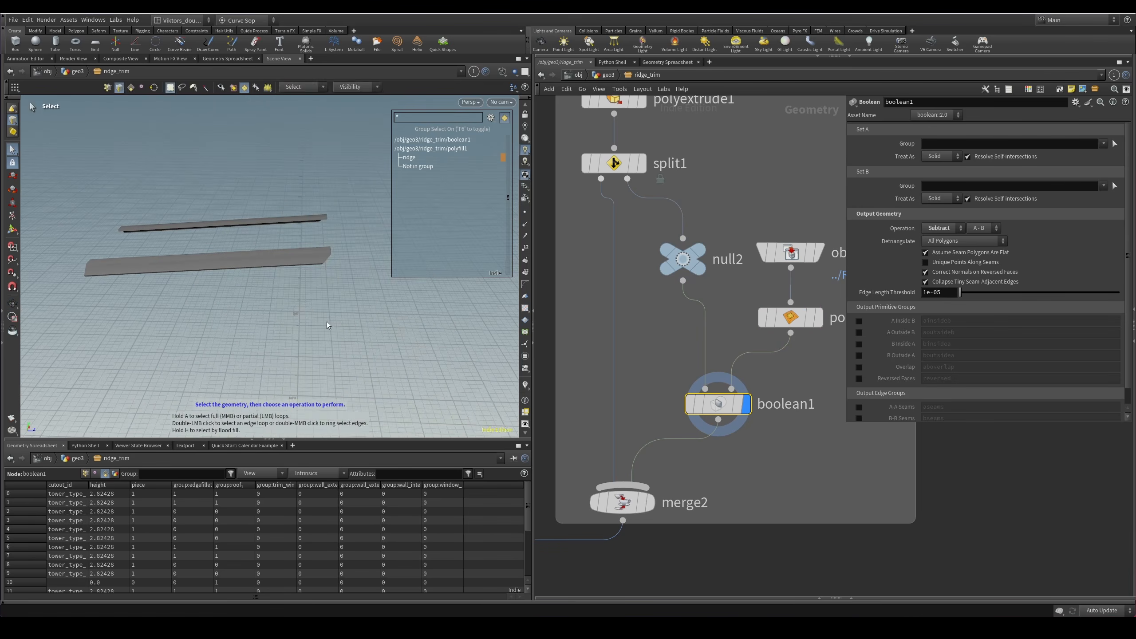
pyautogui.press('w')
pyautogui.press('w')
pyautogui.hotkey('shift', 'w')
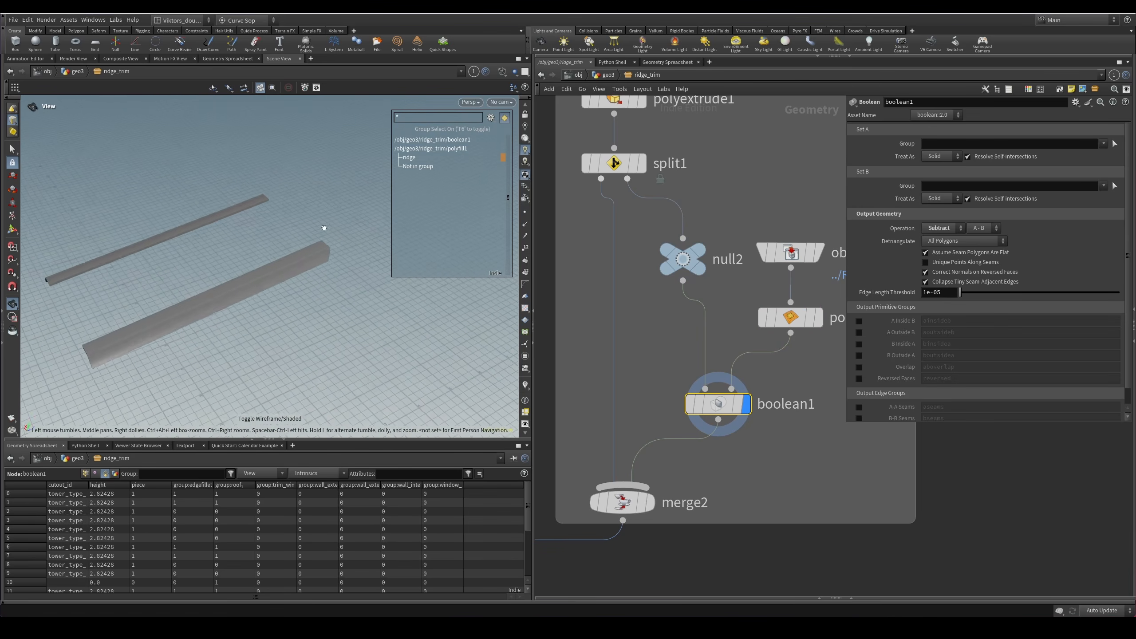
pyautogui.moveTo(324, 234)
pyautogui.mouseDown()
pyautogui.moveTo(251, 307)
pyautogui.moveTo(350, 256)
pyautogui.mouseUp()
pyautogui.press('s')
# Display merge2 and merge5, and inspect the combined ridge trims through the nodes leading to output0.
pyautogui.moveTo(734, 466); pyautogui.dragTo(770, 426, button='middle')
pyautogui.click(687, 461)
pyautogui.scroll(-4, 672, 510)
pyautogui.moveTo(681, 523); pyautogui.dragTo(837, 359, button='middle')
pyautogui.moveTo(652, 423); pyautogui.dragTo(629, 401, button='middle')
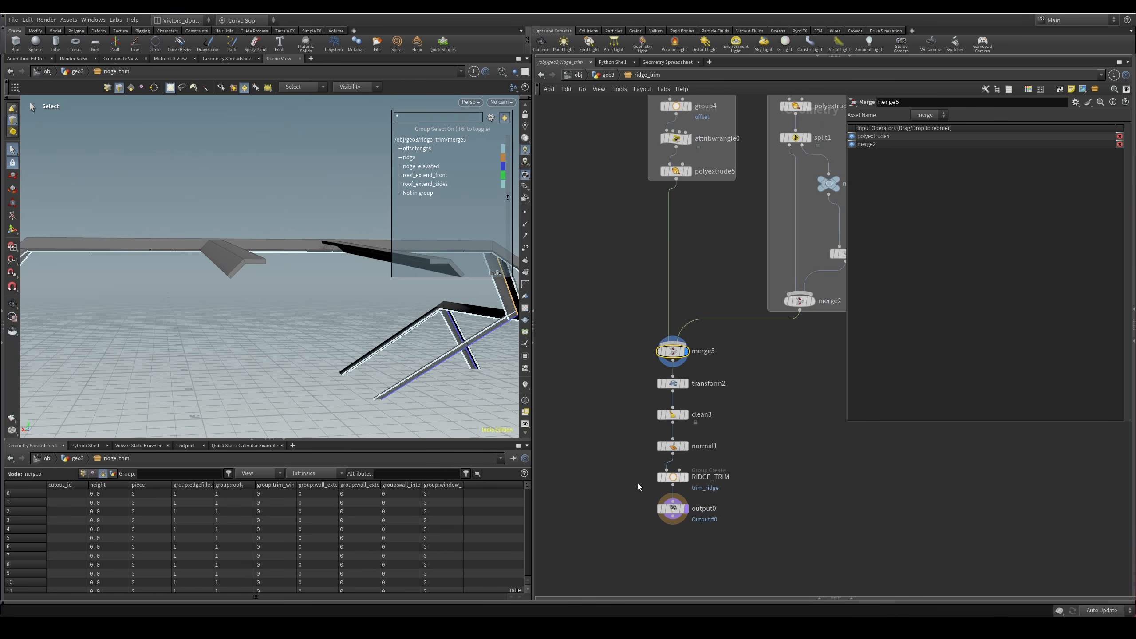
pyautogui.scroll(3, 640, 485)
pyautogui.moveTo(641, 486); pyautogui.dragTo(746, 536)
pyautogui.press('r')
pyautogui.press('w')
pyautogui.moveTo(342, 279)
pyautogui.keyDown('alt'); pyautogui.mouseDown()
pyautogui.moveTo(339, 321)
pyautogui.moveTo(389, 306)
pyautogui.moveTo(436, 315)
pyautogui.mouseUp(); pyautogui.keyUp('alt')
pyautogui.press('w')
pyautogui.scroll(-4, 339, 321)
# Return to the geo3 network and display the walls2 subnetwork to view the paneled walls.
pyautogui.click(606, 75)
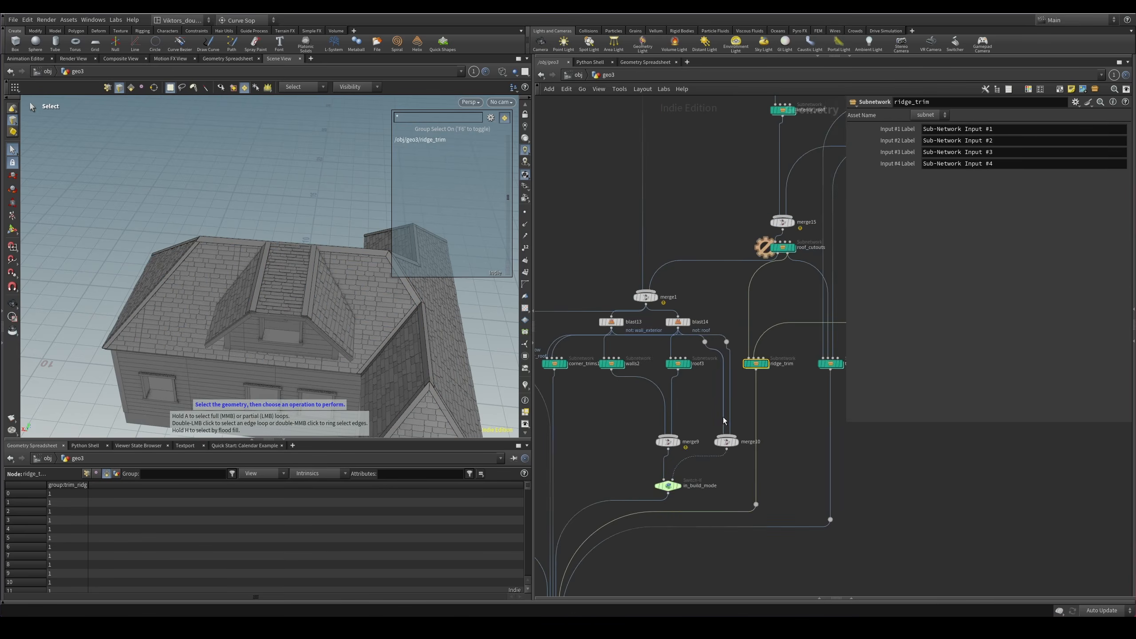
pyautogui.scroll(4, 805, 414)
pyautogui.moveTo(823, 408); pyautogui.dragTo(799, 428, button='middle')
pyautogui.moveTo(583, 380); pyautogui.dragTo(689, 379, button='middle')
pyautogui.click(694, 360)
pyautogui.press('r')
pyautogui.click(640, 364)
pyautogui.moveTo(590, 431); pyautogui.dragTo(699, 409, button='middle')
pyautogui.press('r')
pyautogui.scroll(-3, 684, 456)
pyautogui.scroll(-3, 738, 305)
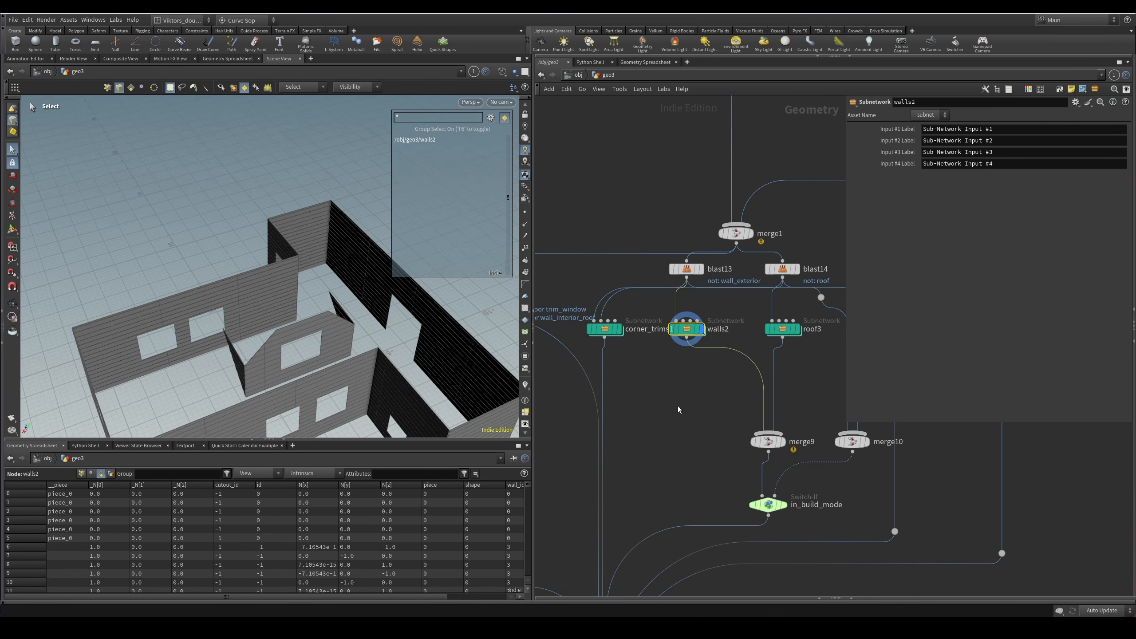
# Enter the walls2 subnetwork and select the wall_module and blast1 nodes.
pyautogui.doubleClick(683, 363)
pyautogui.scroll(-3, 695, 451)
pyautogui.moveTo(760, 364); pyautogui.dragTo(680, 339, button='middle')
pyautogui.scroll(4, 750, 386)
pyautogui.moveTo(745, 383); pyautogui.dragTo(721, 311)
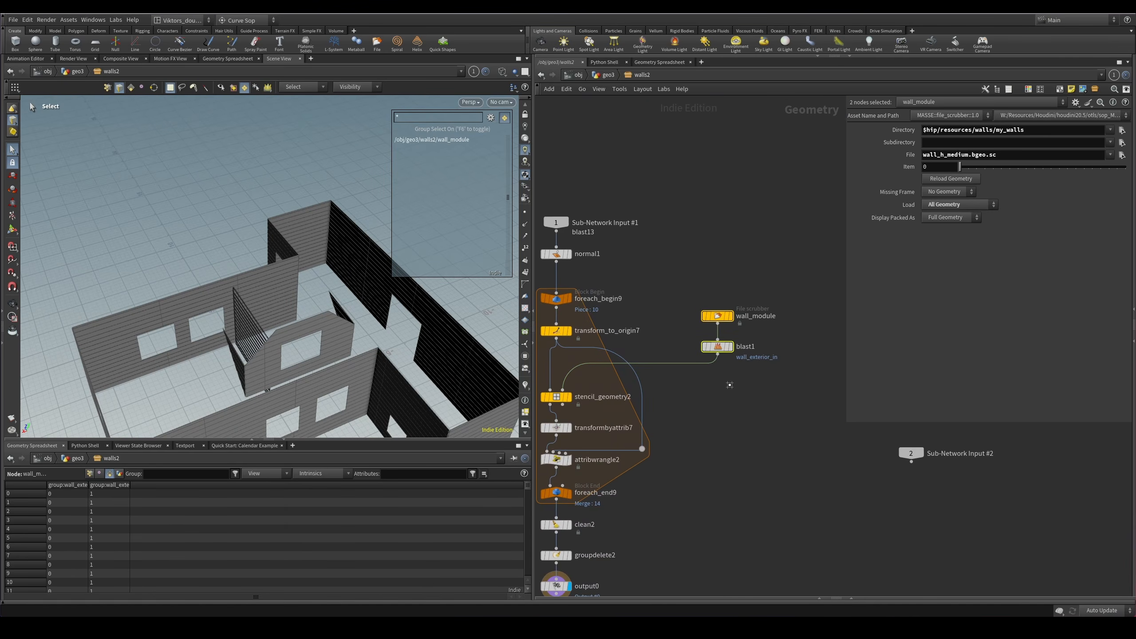
# Display normal1 in walls2 and inspect the incoming wall geometry with its door and window groups.
pyautogui.scroll(-3, 748, 411)
pyautogui.moveTo(748, 426); pyautogui.dragTo(775, 422, button='middle')
pyautogui.scroll(3, 698, 304)
pyautogui.click(642, 293)
pyautogui.hotkey('space', 'g')
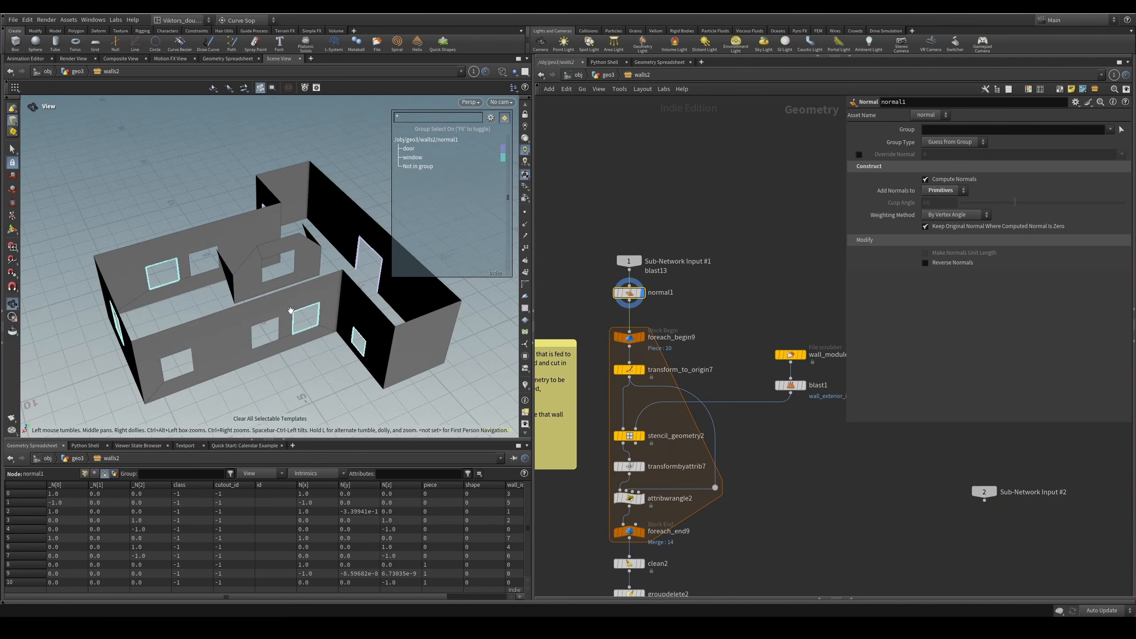
pyautogui.moveTo(291, 310); pyautogui.dragTo(260, 271)
pyautogui.hotkey('shift', 'w')
pyautogui.hotkey('shift', 'w')
# Display foreach_end9 and enable its Single Pass option with the pass set to 3.
pyautogui.moveTo(590, 528); pyautogui.dragTo(606, 467, button='middle')
pyautogui.scroll(3, 606, 467)
pyautogui.click(682, 474)
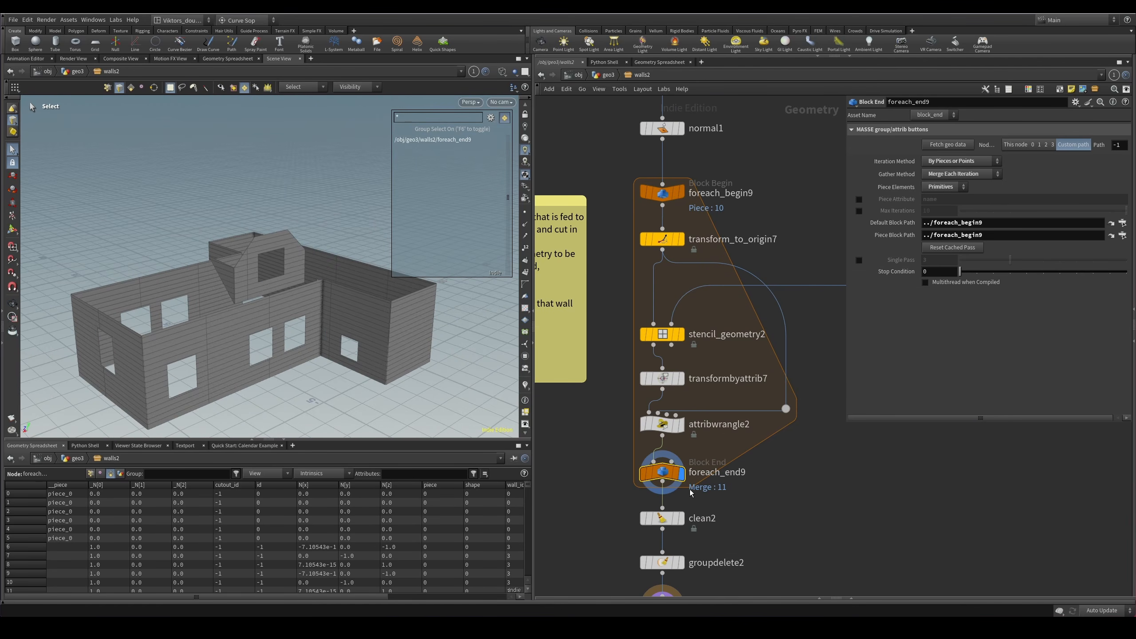
pyautogui.click(858, 260)
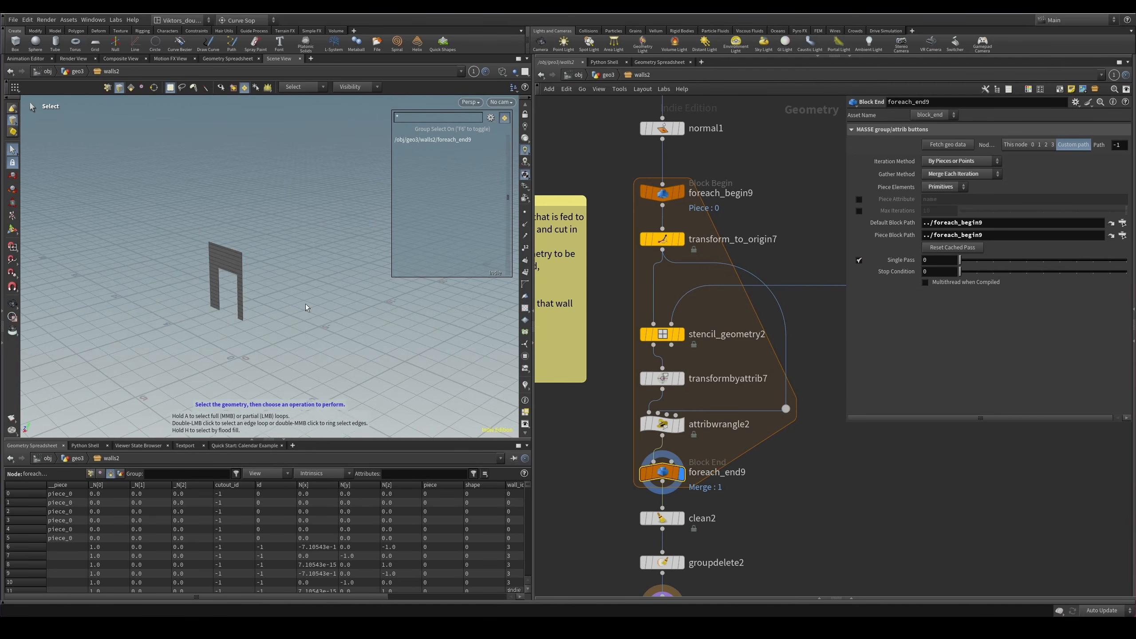
pyautogui.hotkey('space', 'g')
pyautogui.moveTo(977, 266); pyautogui.dragTo(989, 268)
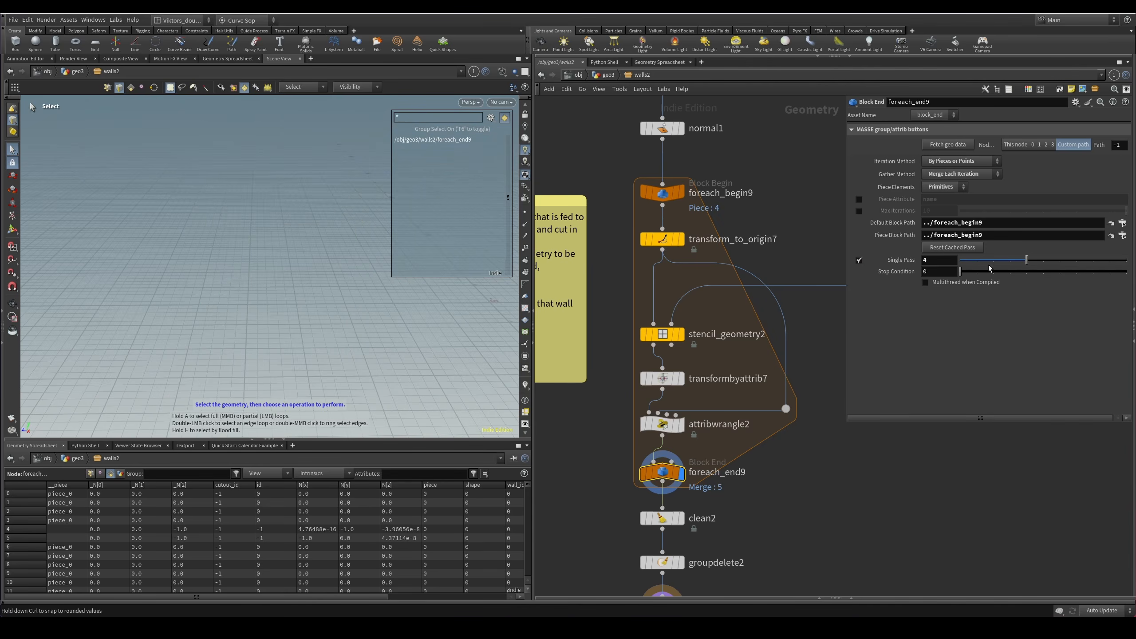
pyautogui.click(1010, 260)
# Examine the single wall piece and its window openings in wireframe and shaded display.
pyautogui.press('w')
pyautogui.press('w')
pyautogui.moveTo(355, 305); pyautogui.dragTo(203, 289)
pyautogui.press('w')
pyautogui.moveTo(203, 289); pyautogui.dragTo(363, 310, button='middle')
pyautogui.moveTo(363, 310)
pyautogui.mouseDown()
pyautogui.moveTo(375, 304)
pyautogui.moveTo(349, 299)
pyautogui.moveTo(494, 307)
pyautogui.moveTo(340, 299)
pyautogui.moveTo(153, 388)
pyautogui.moveTo(397, 339)
pyautogui.moveTo(360, 386)
pyautogui.moveTo(363, 403)
pyautogui.mouseUp()
pyautogui.hotkey('shift', 'w')
pyautogui.press('w')
pyautogui.press('w')
pyautogui.press('w')
pyautogui.press('w')
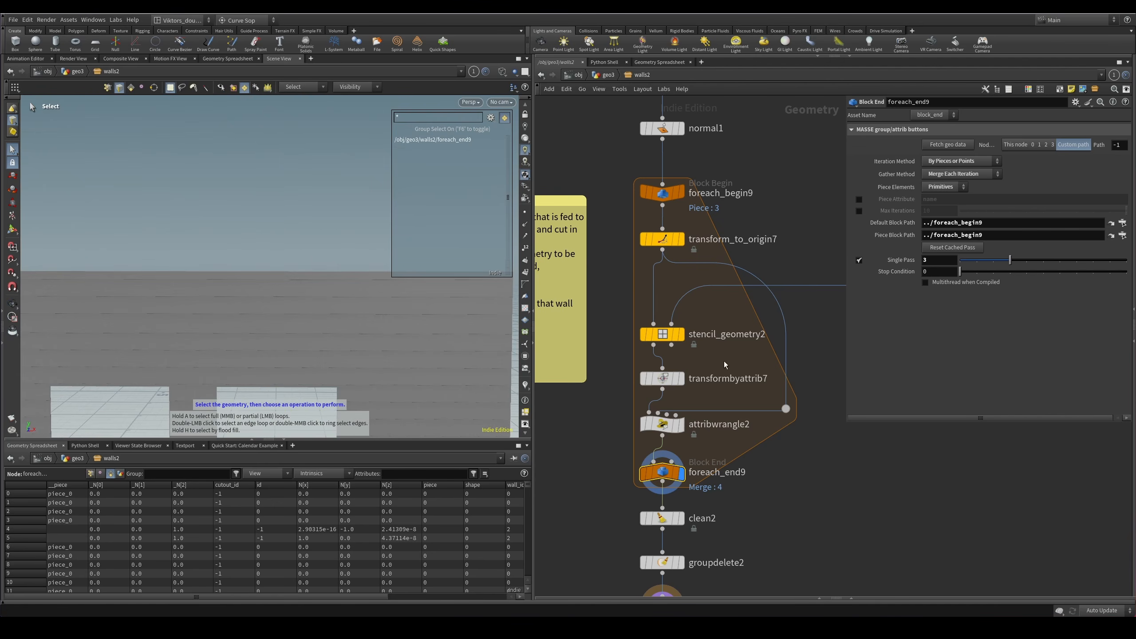
# Review the foreach nodes from transform_to_origin7 to output0 alongside the paneling of the isolated wall.
pyautogui.scroll(3, 724, 361)
pyautogui.scroll(-3, 705, 394)
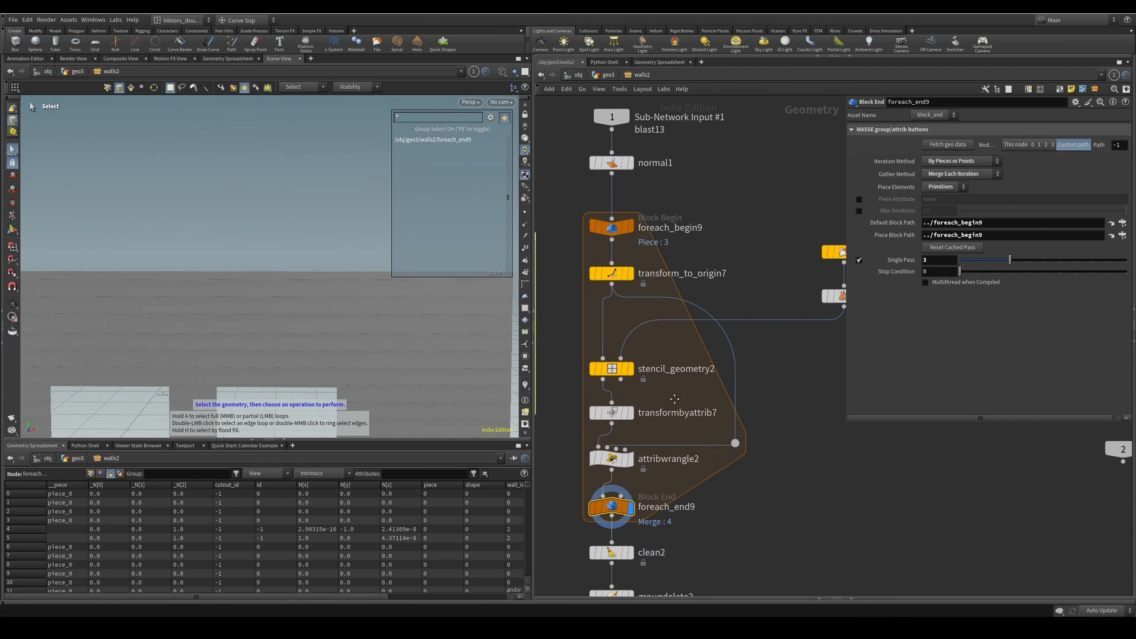
pyautogui.moveTo(395, 317); pyautogui.dragTo(331, 290)
pyautogui.moveTo(641, 407); pyautogui.dragTo(681, 359, button='middle')
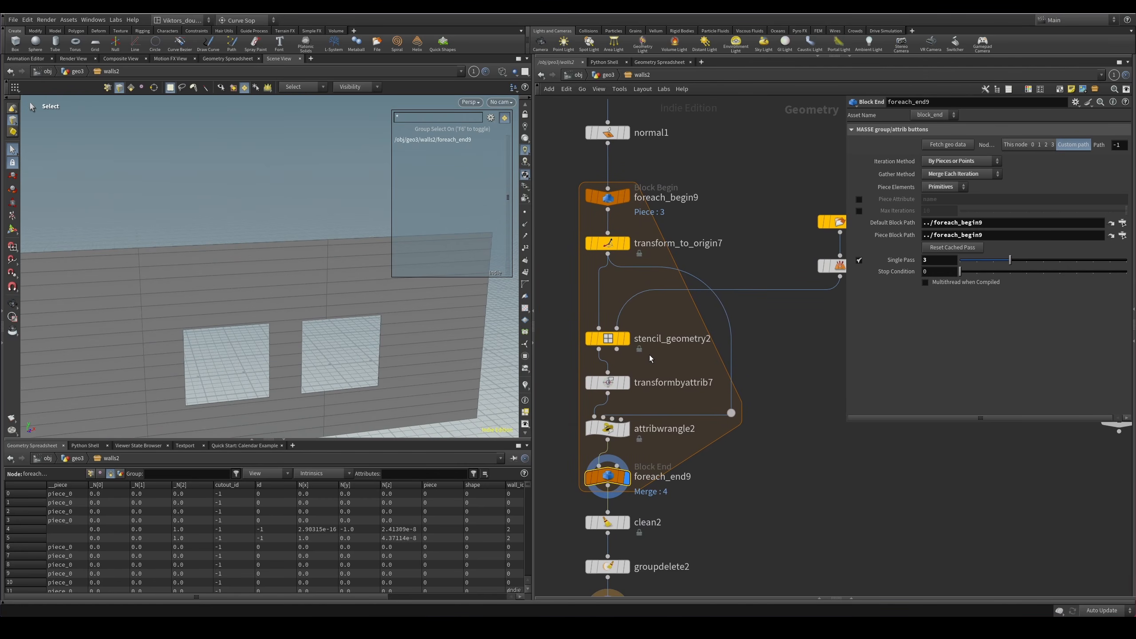
pyautogui.moveTo(649, 354); pyautogui.dragTo(673, 272, button='middle')
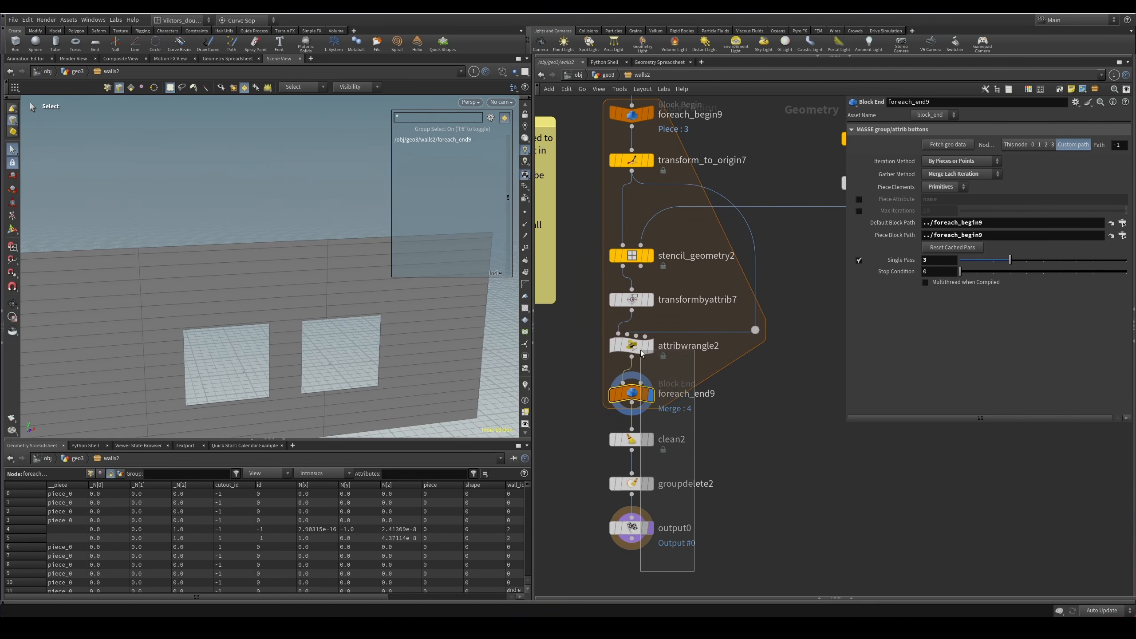
pyautogui.moveTo(641, 354); pyautogui.dragTo(639, 365)
pyautogui.moveTo(690, 271); pyautogui.dragTo(698, 346, button='middle')
pyautogui.keyDown('alt'); pyautogui.moveTo(259, 269); pyautogui.dragTo(185, 288, button='right'); pyautogui.keyUp('alt')
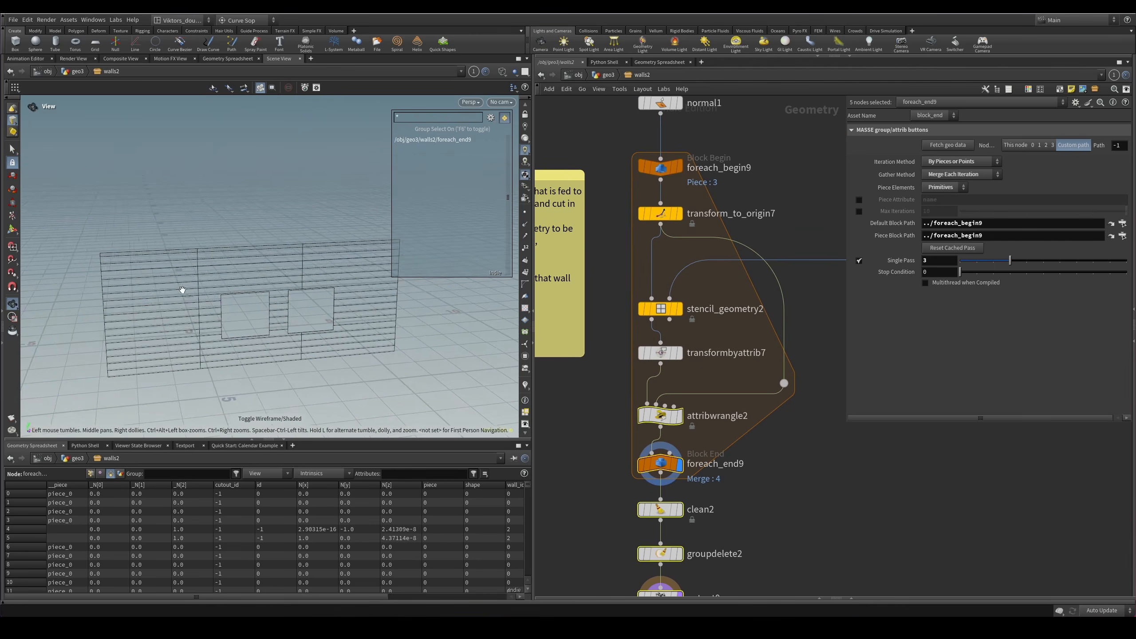
pyautogui.keyDown('alt'); pyautogui.moveTo(185, 289); pyautogui.dragTo(194, 305); pyautogui.keyUp('alt')
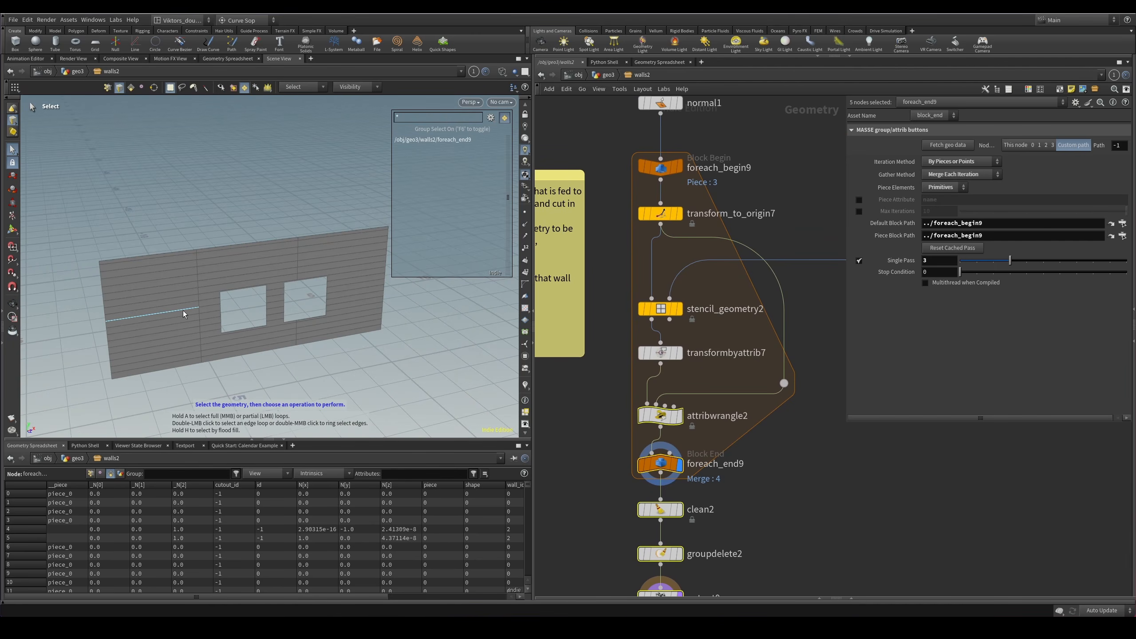
# Display transform_to_origin7 and inspect the flat wall piece with its window openings.
pyautogui.moveTo(712, 306); pyautogui.dragTo(717, 381, button='middle')
pyautogui.scroll(2, 698, 307)
pyautogui.click(681, 284)
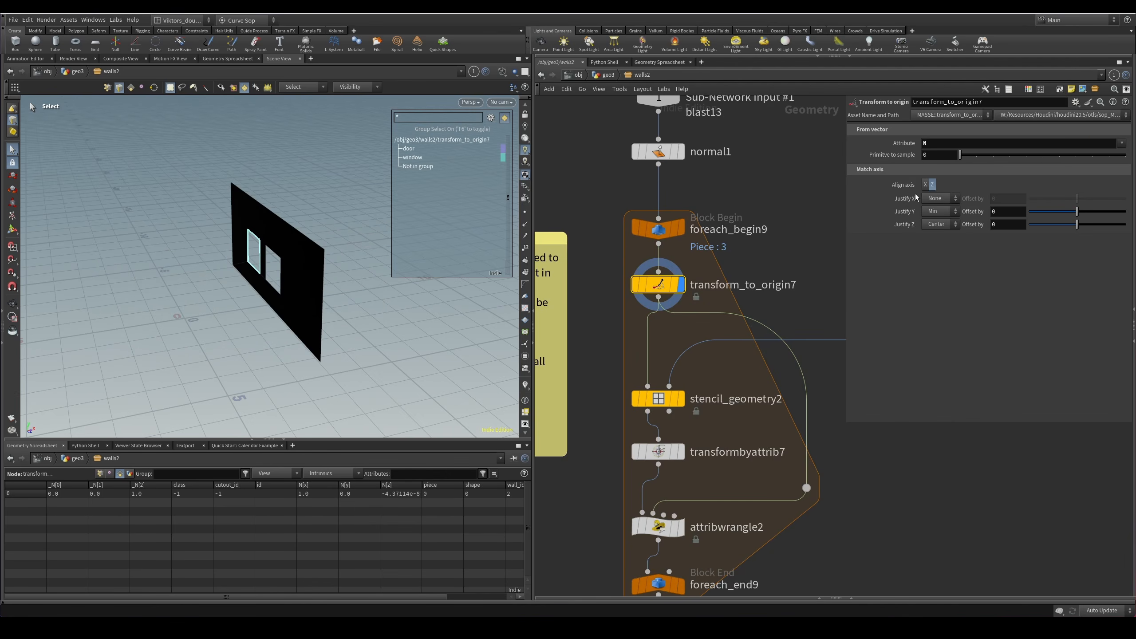
pyautogui.keyDown('alt'); pyautogui.moveTo(354, 271); pyautogui.dragTo(271, 342); pyautogui.keyUp('alt')
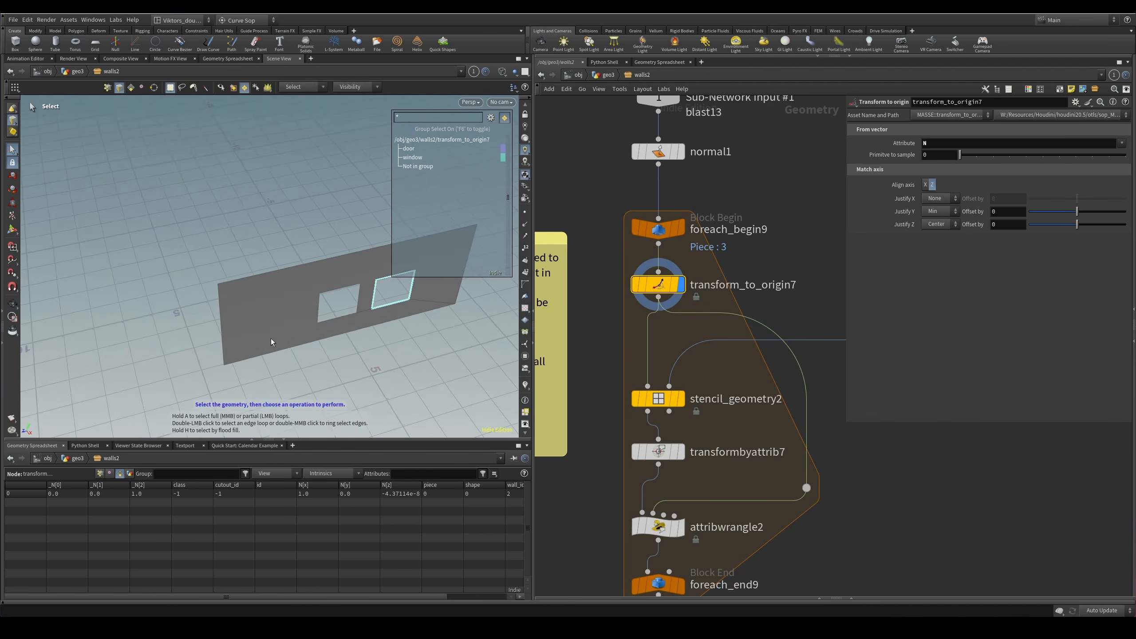
# Display stencil_geometry2 and examine the paneling around the window openings in shaded and wireframe display, locating the wall_module branch that feeds it.
pyautogui.click(679, 398)
pyautogui.scroll(3, 697, 421)
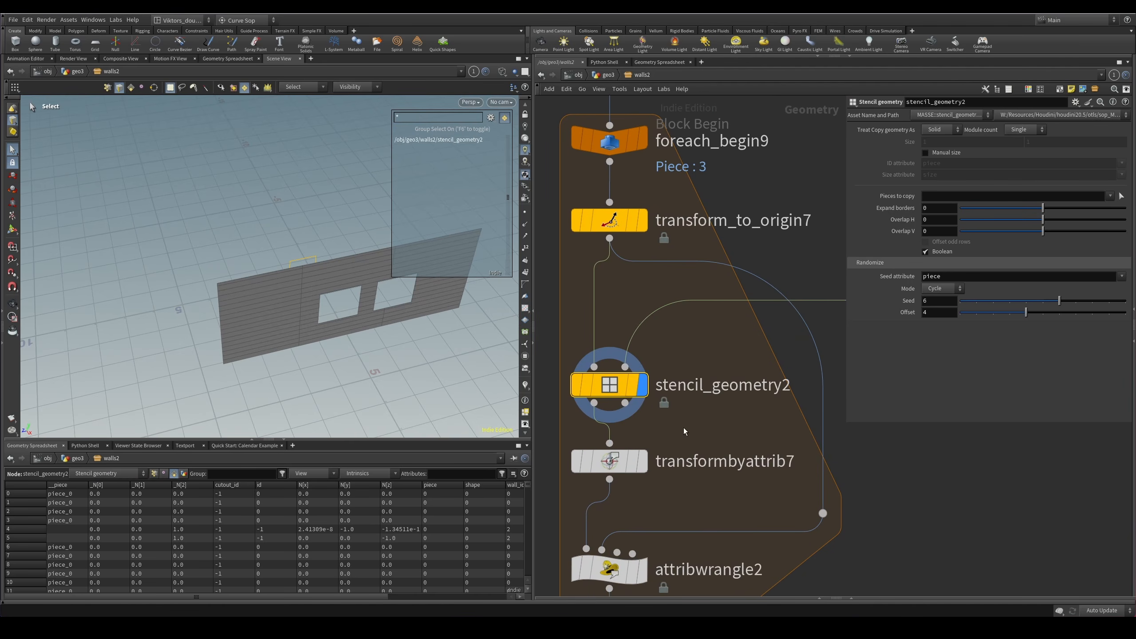
pyautogui.scroll(-4, 657, 430)
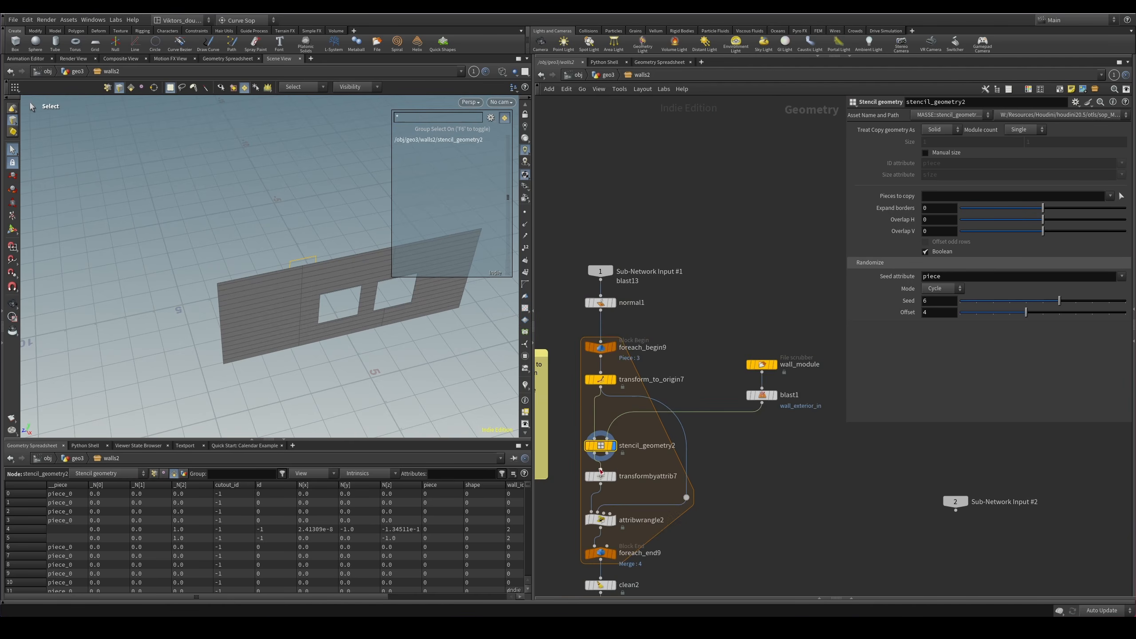
pyautogui.scroll(3, 824, 269)
pyautogui.moveTo(825, 270); pyautogui.dragTo(629, 295, button='middle')
pyautogui.keyDown('alt'); pyautogui.moveTo(380, 304); pyautogui.dragTo(315, 266); pyautogui.keyUp('alt')
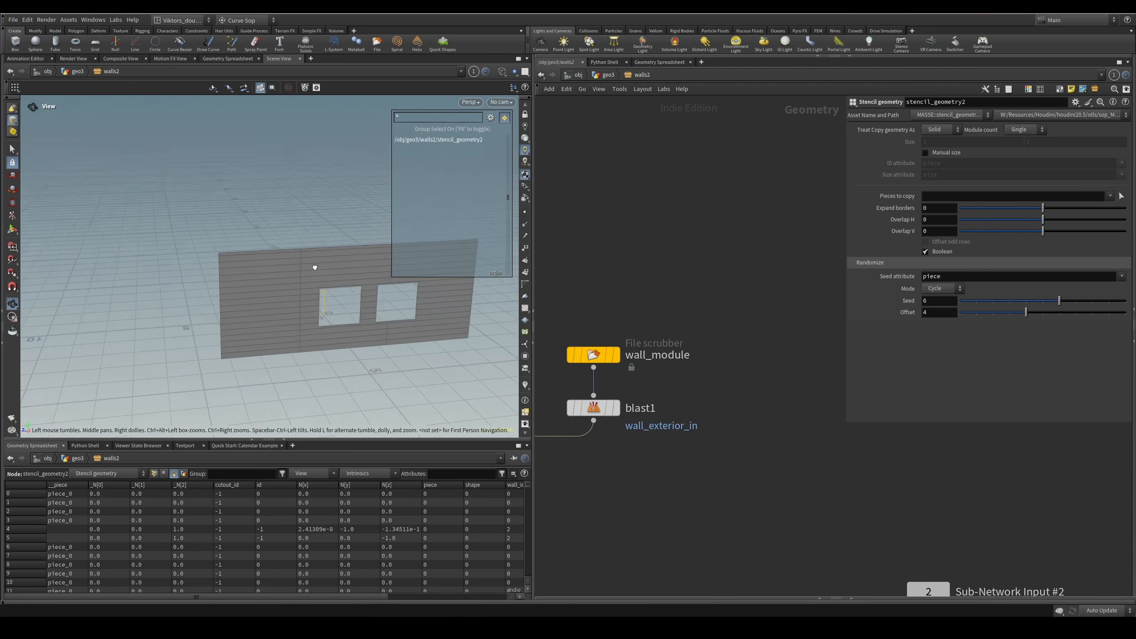
pyautogui.scroll(7, 336, 267)
pyautogui.press('s')
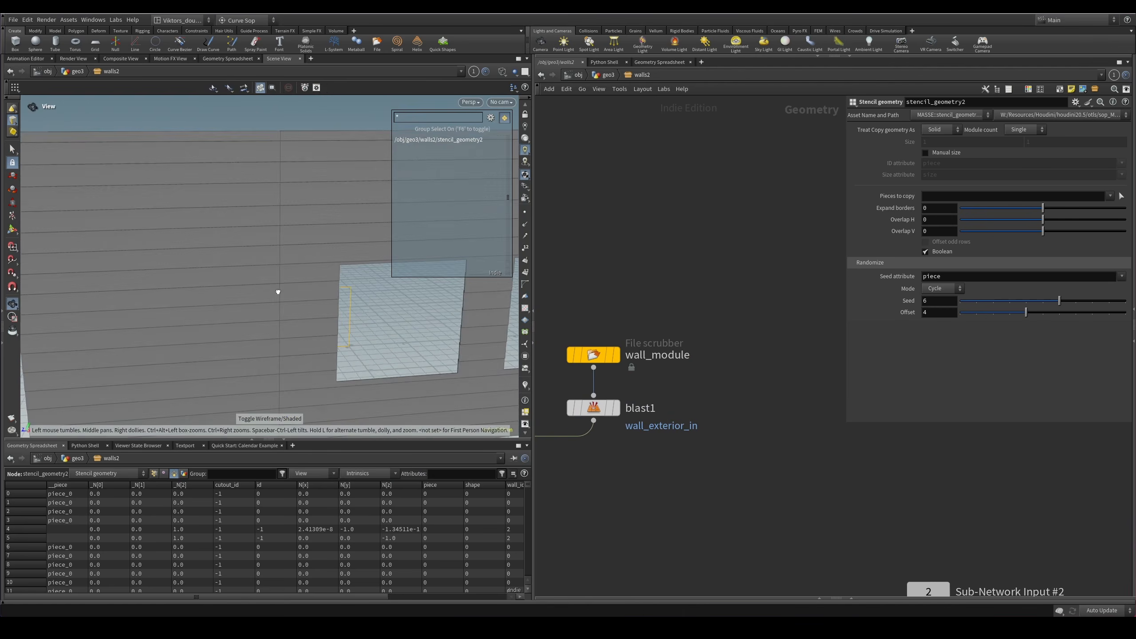
pyautogui.press('Escape')
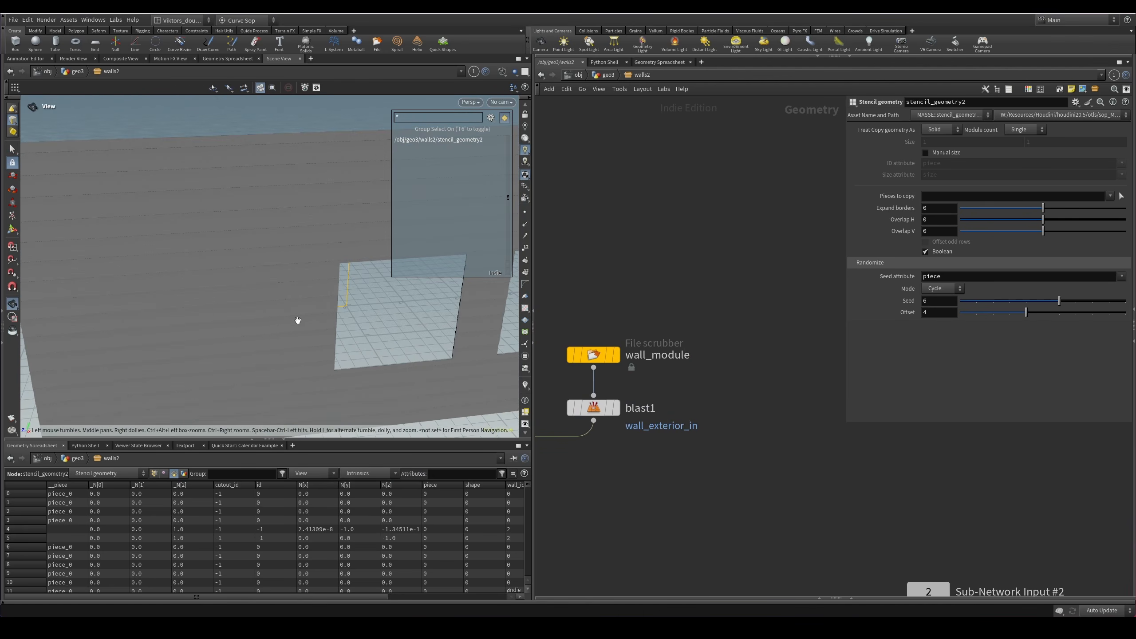
pyautogui.moveTo(298, 323); pyautogui.dragTo(230, 342)
pyautogui.moveTo(253, 286)
pyautogui.mouseDown()
pyautogui.moveTo(304, 159)
pyautogui.moveTo(296, 256)
pyautogui.mouseUp()
pyautogui.press('w')
pyautogui.keyDown('alt'); pyautogui.moveTo(267, 312); pyautogui.dragTo(251, 280); pyautogui.keyUp('alt')
pyautogui.scroll(3, 701, 329)
# Display wall_module and examine the horizontal boards of the loaded wall_h_medium.bgeo.sc module.
pyautogui.moveTo(662, 306); pyautogui.dragTo(794, 315, button='middle')
pyautogui.click(686, 347)
pyautogui.press('Escape')
pyautogui.moveTo(277, 313)
pyautogui.mouseDown()
pyautogui.moveTo(302, 296)
pyautogui.moveTo(345, 369)
pyautogui.moveTo(268, 310)
pyautogui.moveTo(315, 396)
pyautogui.moveTo(296, 387)
pyautogui.moveTo(322, 307)
pyautogui.moveTo(345, 308)
pyautogui.mouseUp()
pyautogui.press('w')
pyautogui.press('w')
pyautogui.press('w')
pyautogui.scroll(6, 345, 308)
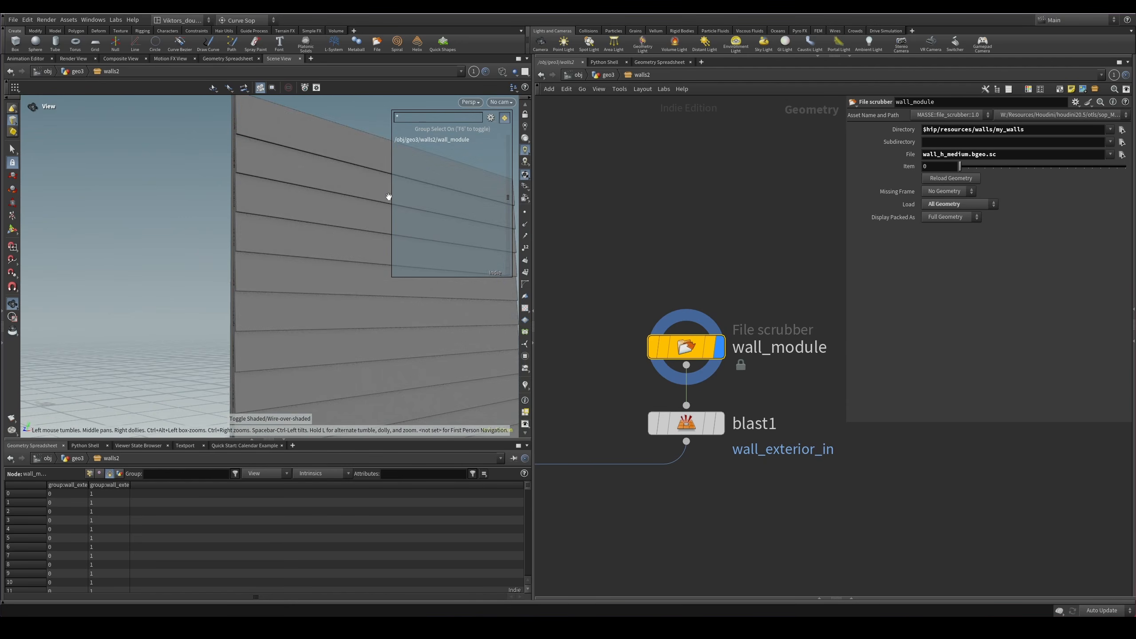
pyautogui.press('s')
pyautogui.scroll(-3, 568, 331)
pyautogui.moveTo(568, 331); pyautogui.dragTo(819, 326, button='middle')
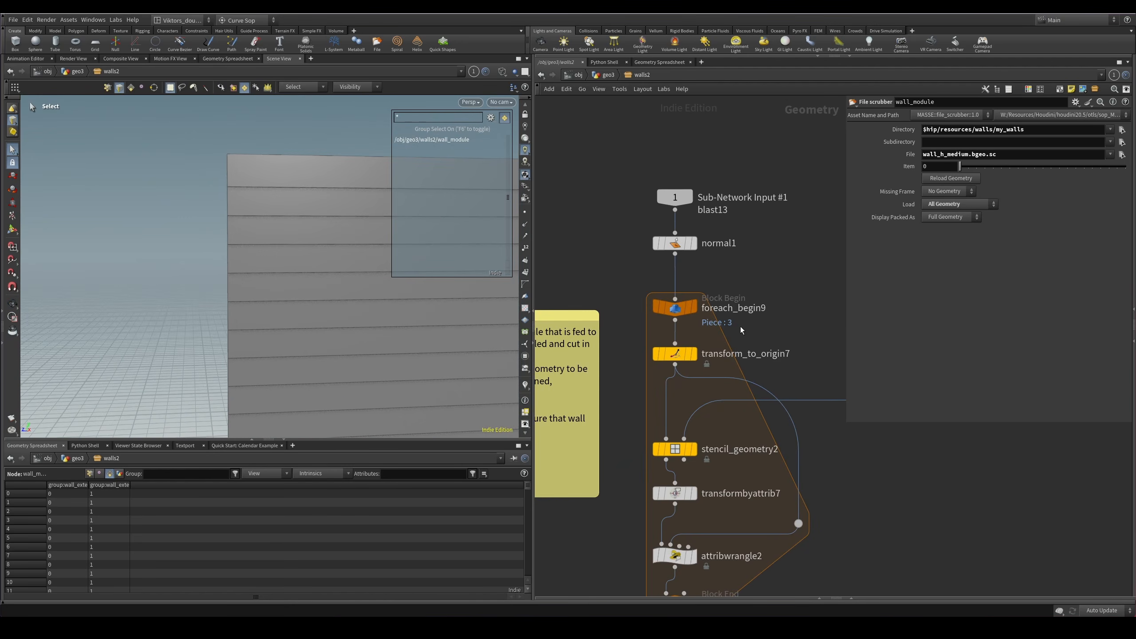
# Template transform_to_origin7 behind the displayed wall_module and compare the wall outline with the module in wireframe.
pyautogui.moveTo(735, 397); pyautogui.dragTo(677, 366, button='middle')
pyautogui.scroll(2, 694, 370)
pyautogui.click(611, 276)
pyautogui.click(631, 276)
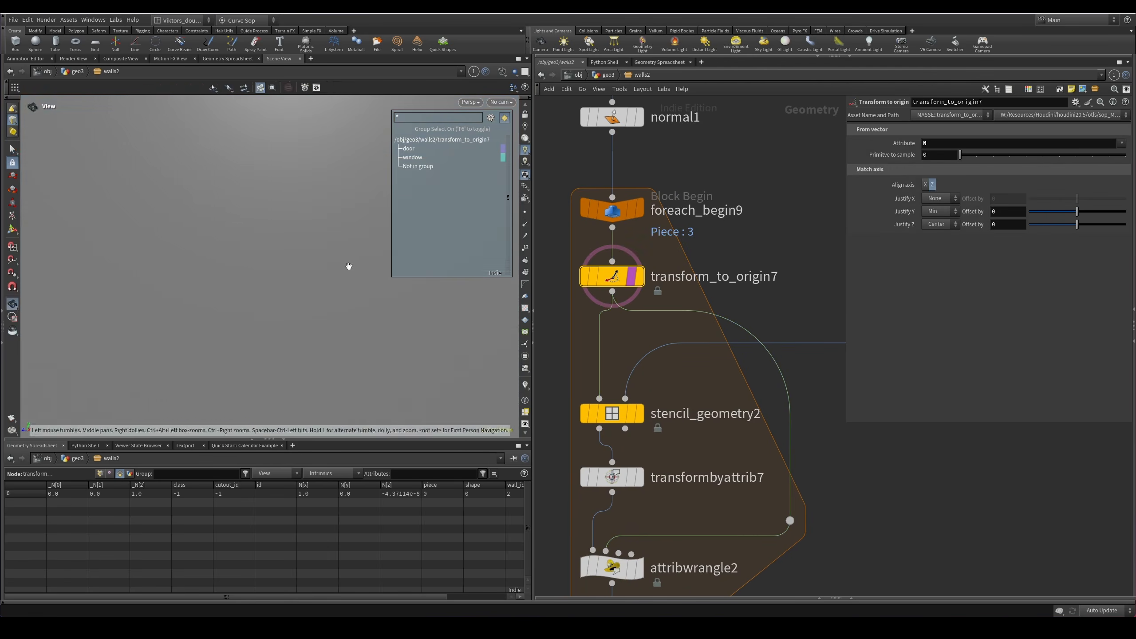
pyautogui.press('w')
pyautogui.keyDown('alt'); pyautogui.moveTo(347, 268); pyautogui.dragTo(247, 341); pyautogui.keyUp('alt')
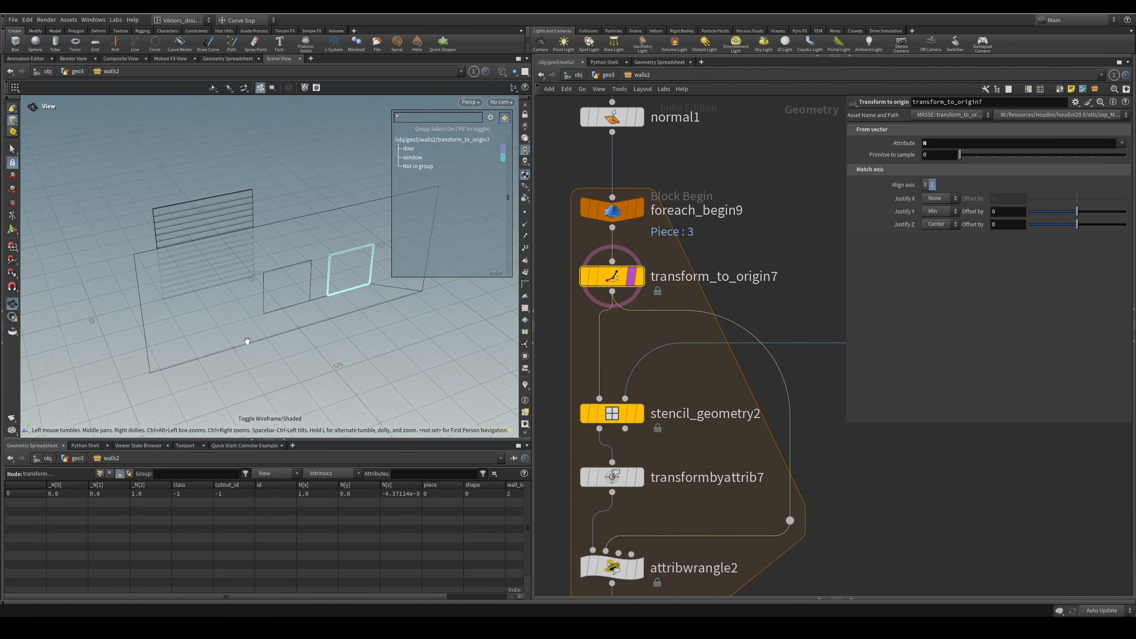
pyautogui.moveTo(785, 422); pyautogui.dragTo(667, 442, button='middle')
pyautogui.scroll(-1, 667, 442)
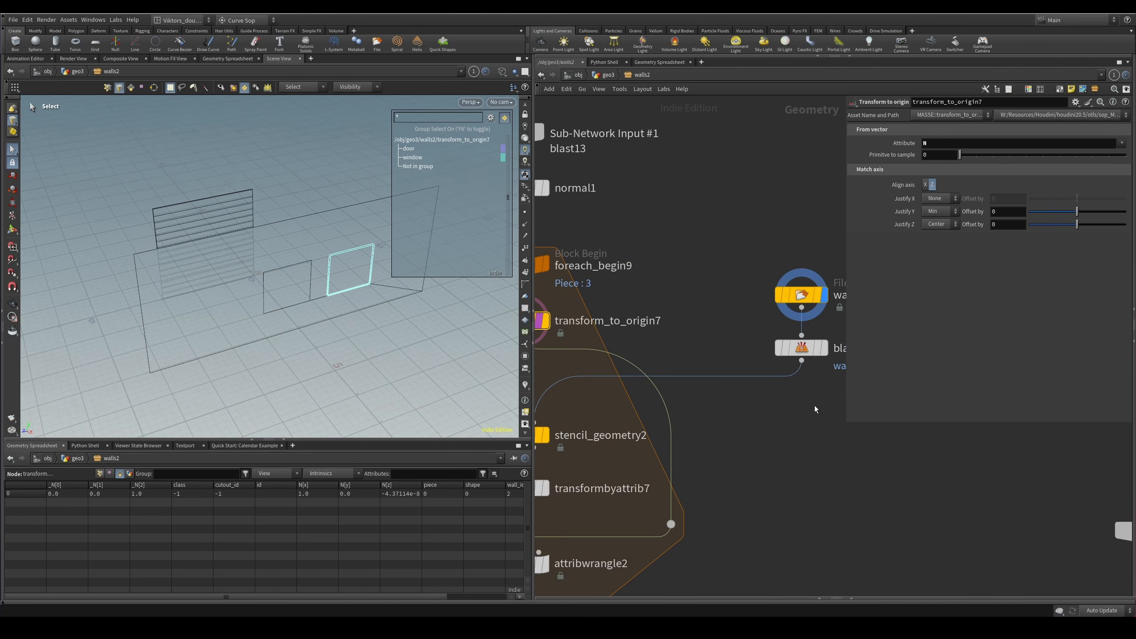
# Compare the blast1 output with wall_module and clear the template on transform_to_origin7.
pyautogui.click(778, 350)
pyautogui.press('r')
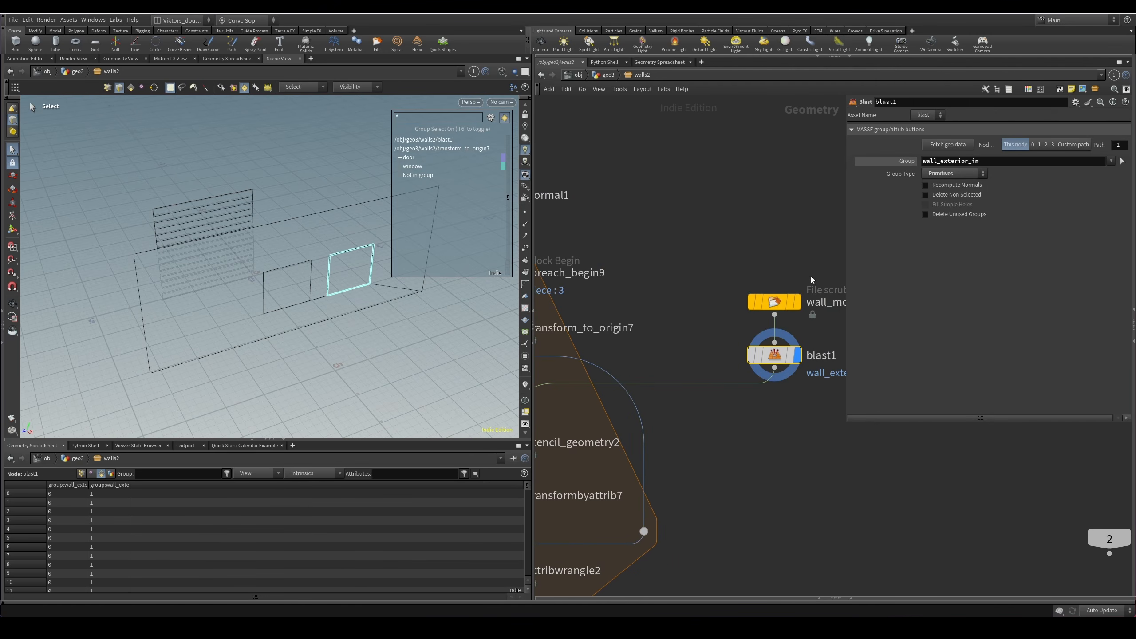
pyautogui.click(803, 295)
pyautogui.press('r')
pyautogui.moveTo(715, 421); pyautogui.dragTo(781, 398, button='middle')
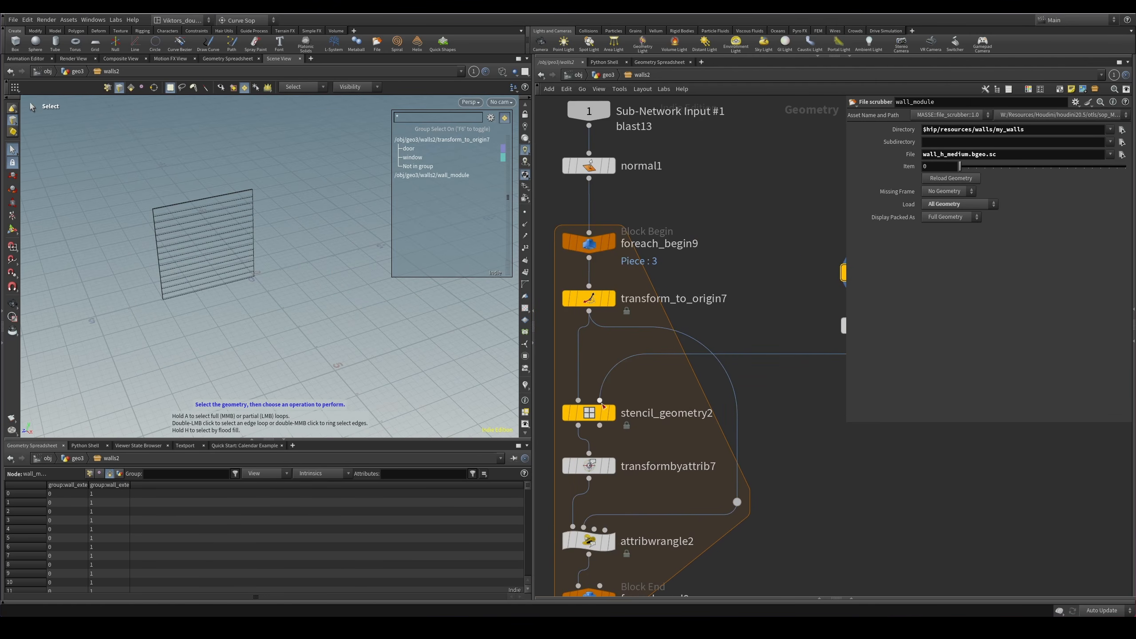
# Display blast1 and follow its output into the stencil_geometry2 result.
pyautogui.moveTo(603, 406); pyautogui.dragTo(433, 403, button='middle')
pyautogui.click(717, 315)
pyautogui.press('r')
pyautogui.moveTo(496, 384); pyautogui.dragTo(671, 394, button='middle')
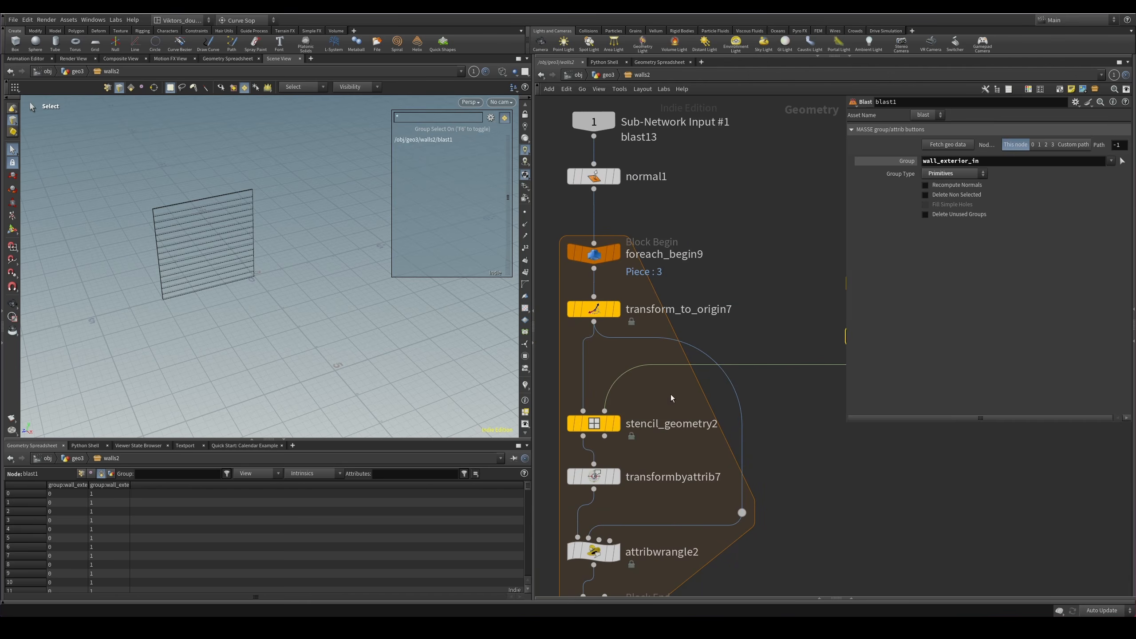
pyautogui.click(594, 424)
pyautogui.press('r')
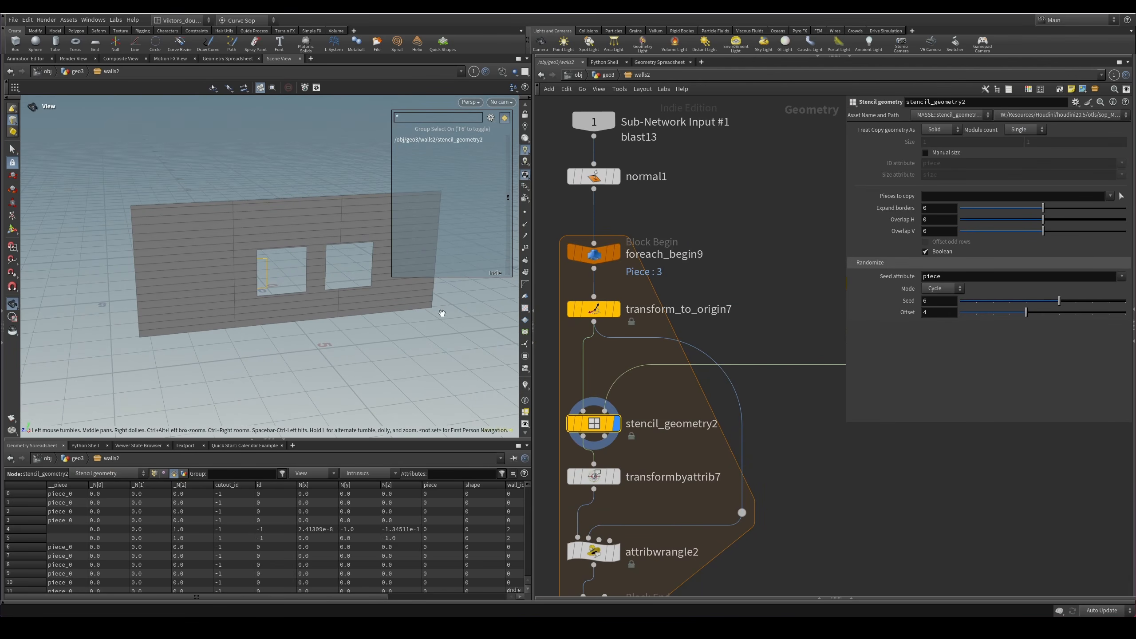
# Return the display to transform_to_origin7 and examine the unpaneled wall in shaded and wireframe modes.
pyautogui.click(597, 310)
pyautogui.press('r')
pyautogui.press('w')
pyautogui.hotkey('shift', 'w')
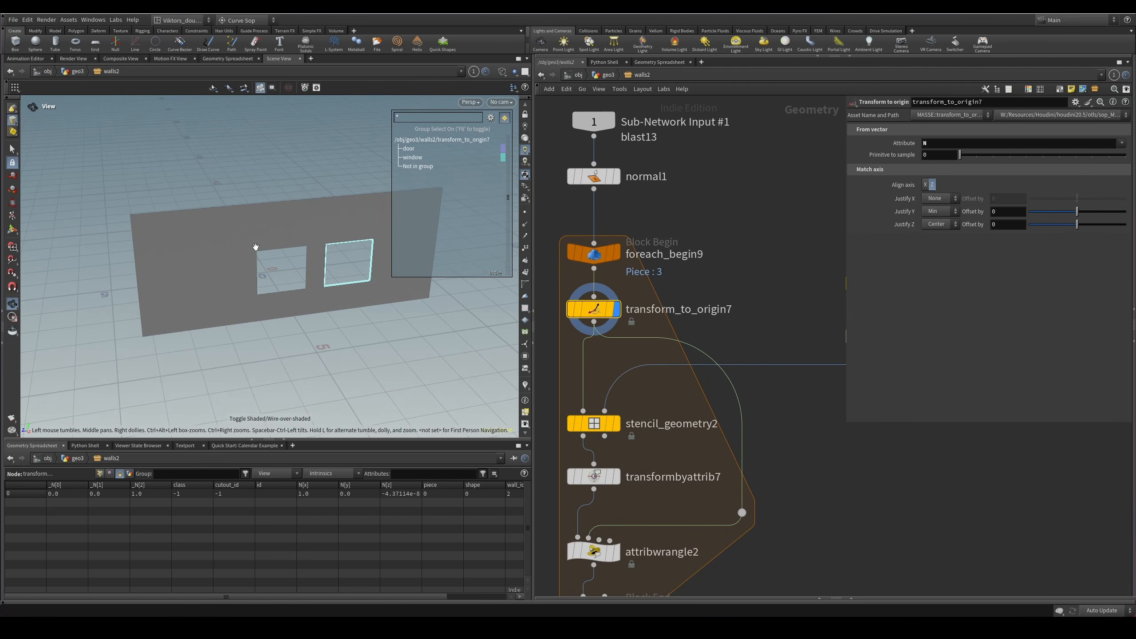
pyautogui.moveTo(253, 246); pyautogui.dragTo(268, 249)
pyautogui.hotkey('shift', 'w')
pyautogui.keyDown('alt'); pyautogui.moveTo(256, 310); pyautogui.dragTo(233, 274); pyautogui.keyUp('alt')
pyautogui.hotkey('shift', 'w')
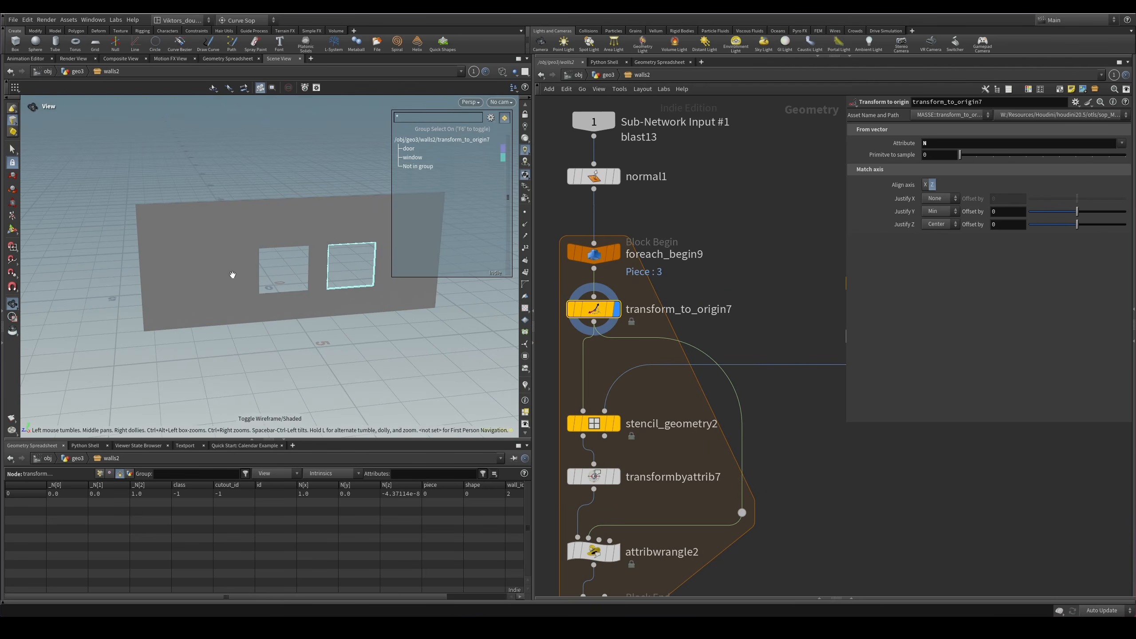
# Display stencil_geometry2, and switch the display to blast1 to compare the paneled wall with its source module.
pyautogui.click(601, 425)
pyautogui.press('r')
pyautogui.moveTo(826, 390); pyautogui.dragTo(669, 417, button='middle')
pyautogui.click(724, 364)
pyautogui.press('r')
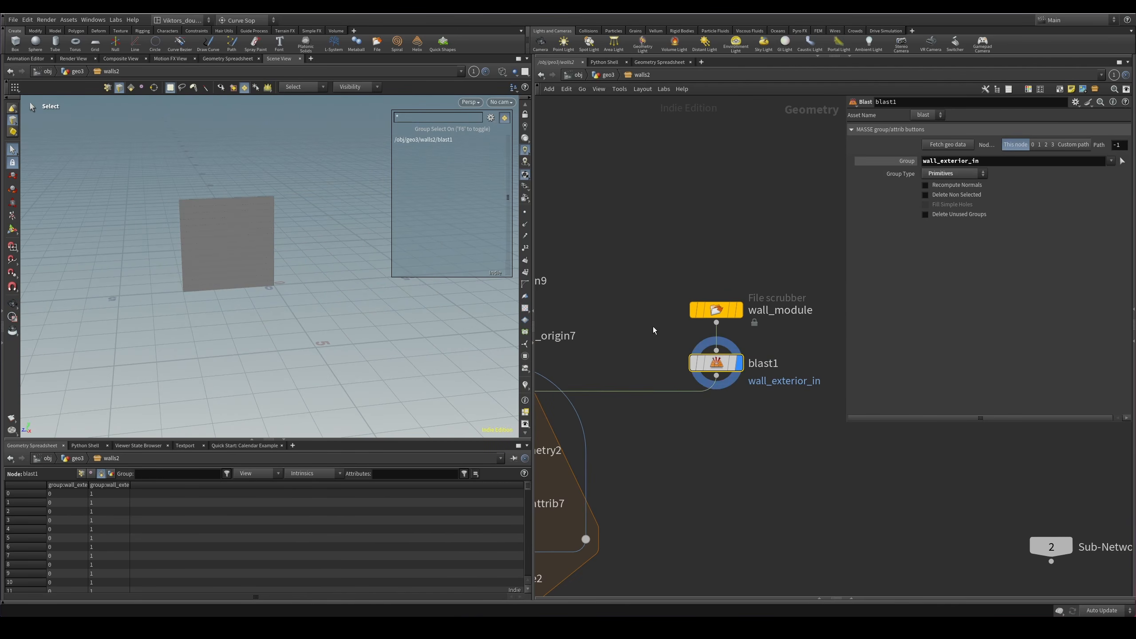
# Display wall_module again and inspect the module's thickness and faces up close.
pyautogui.click(728, 309)
pyautogui.press('r')
pyautogui.moveTo(229, 254); pyautogui.dragTo(247, 251)
pyautogui.hotkey('shift', 'w')
pyautogui.hotkey('shift', 'w')
pyautogui.scroll(6, 209, 215)
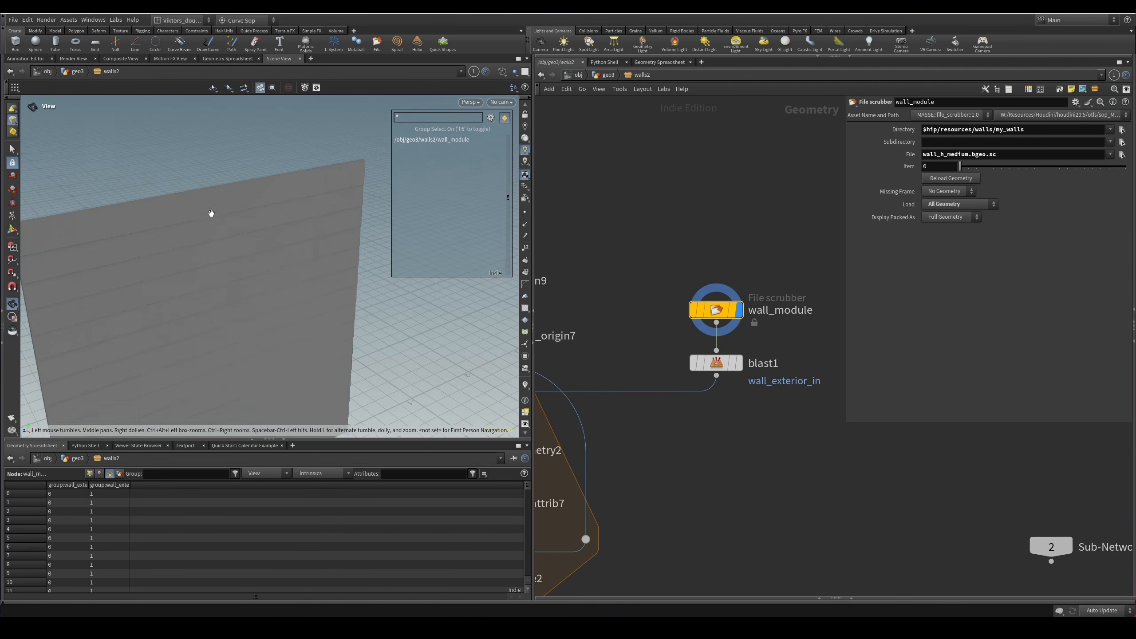
pyautogui.moveTo(210, 216)
pyautogui.mouseDown()
pyautogui.moveTo(290, 251)
pyautogui.moveTo(310, 247)
pyautogui.mouseUp()
pyautogui.hotkey('shift', 'w')
pyautogui.hotkey('shift', 'w')
pyautogui.press('s')
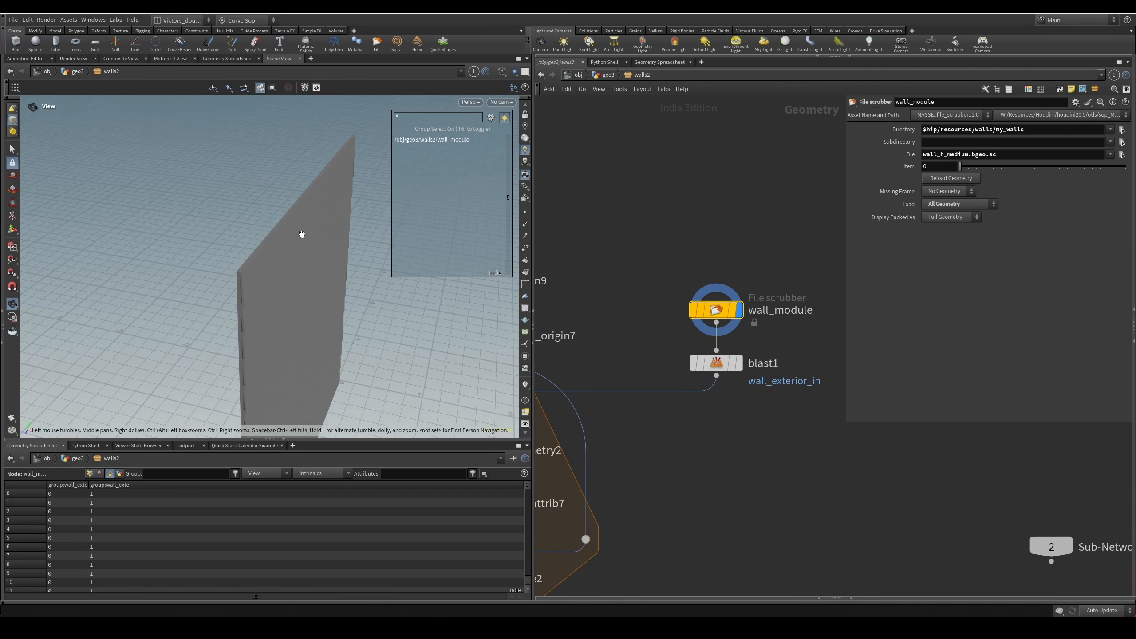
# Show wall_module's primitive groups and select wall_exterior_out to compare it with wall_exterior_in.
pyautogui.moveTo(302, 234); pyautogui.dragTo(237, 227)
pyautogui.click(237, 227)
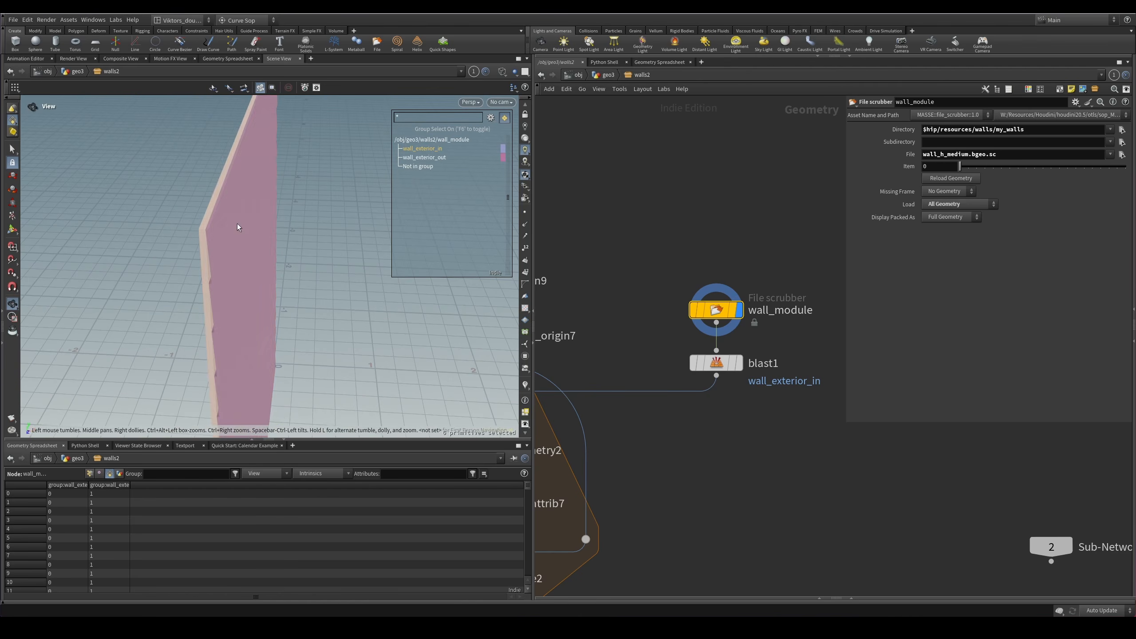
pyautogui.press('s')
pyautogui.click(239, 226)
pyautogui.hotkey('ctrl', 'z')
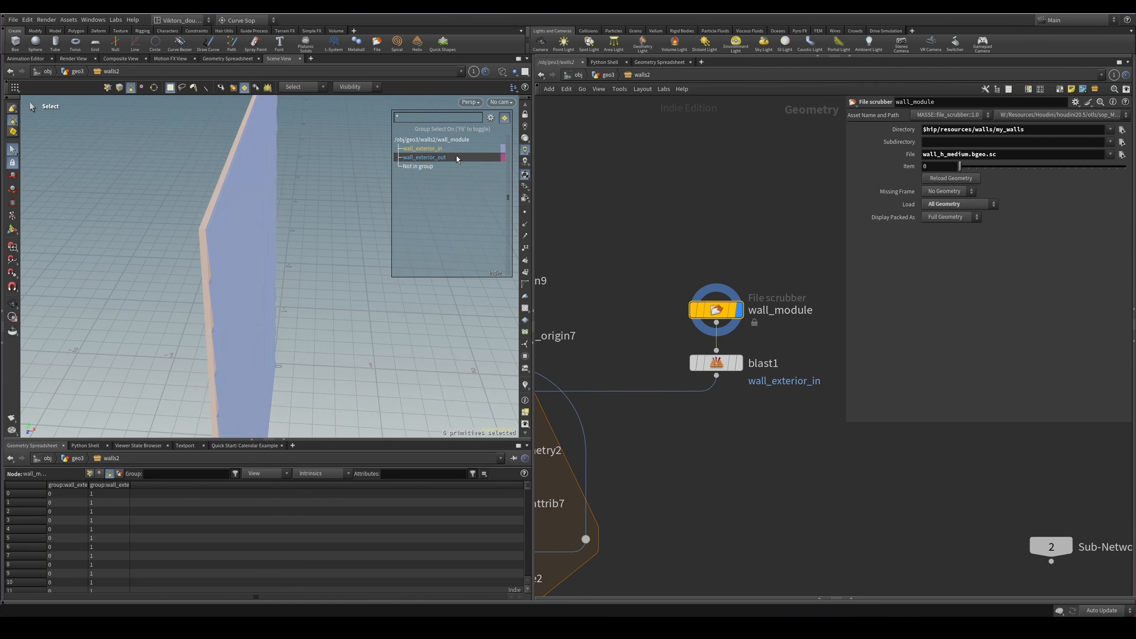
pyautogui.click(447, 166)
pyautogui.click(467, 158)
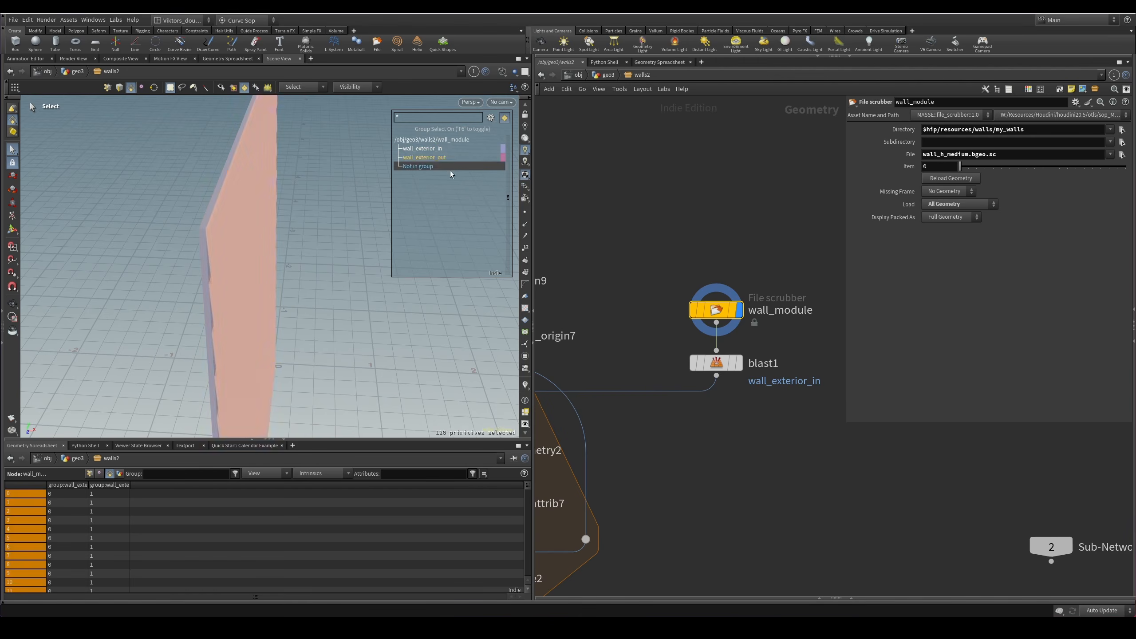
pyautogui.click(450, 168)
pyautogui.click(236, 212)
# Examine the module's back face and overlapping board edges without group coloring, in wireframe and shaded display.
pyautogui.keyDown('alt'); pyautogui.moveTo(236, 213); pyautogui.dragTo(307, 215); pyautogui.keyUp('alt')
pyautogui.press('3')
pyautogui.moveTo(249, 237); pyautogui.dragTo(270, 264)
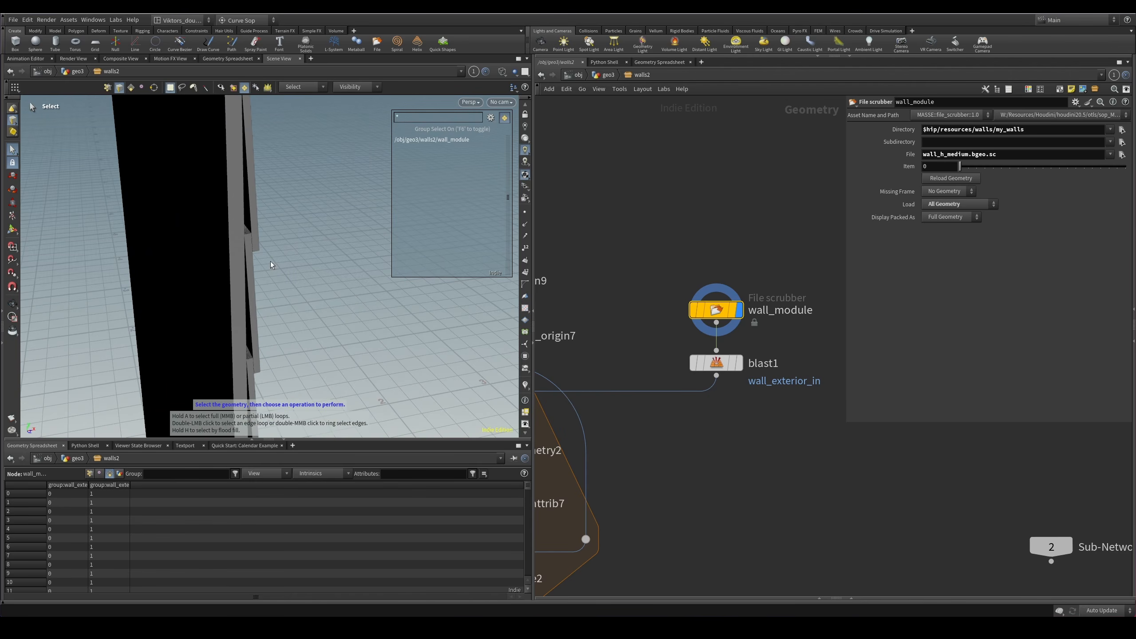
pyautogui.press('w')
pyautogui.moveTo(197, 244)
pyautogui.mouseDown()
pyautogui.moveTo(180, 239)
pyautogui.moveTo(210, 251)
pyautogui.moveTo(279, 215)
pyautogui.moveTo(223, 183)
pyautogui.moveTo(251, 202)
pyautogui.moveTo(287, 201)
pyautogui.moveTo(265, 239)
pyautogui.mouseUp()
pyautogui.press('w')
pyautogui.press('w')
pyautogui.hotkey('shift', 'w')
pyautogui.hotkey('shift', 'w')
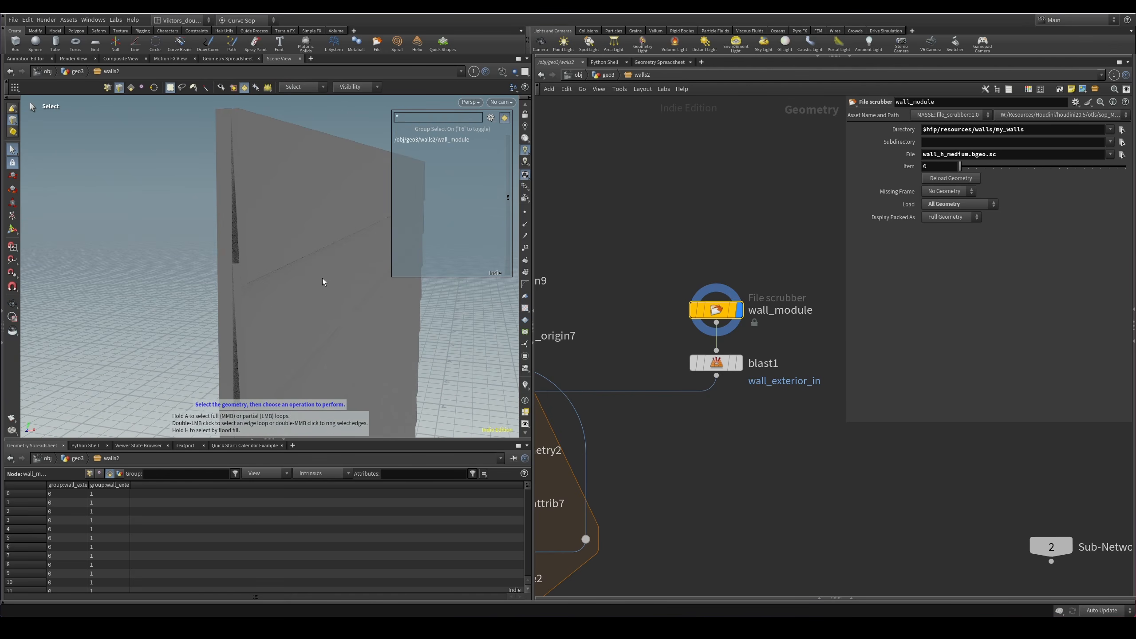
# Display blast1 and inspect the module without its wall_exterior_in faces.
pyautogui.moveTo(717, 404); pyautogui.dragTo(726, 377, button='middle')
pyautogui.click(748, 335)
pyautogui.hotkey('shift', 'w')
pyautogui.moveTo(351, 278)
pyautogui.mouseDown()
pyautogui.moveTo(302, 276)
pyautogui.moveTo(375, 297)
pyautogui.moveTo(250, 330)
pyautogui.mouseUp()
pyautogui.hotkey('shift', 'w')
pyautogui.scroll(-5, 303, 280)
pyautogui.hotkey('shift', 'w')
pyautogui.hotkey('shift', 'w')
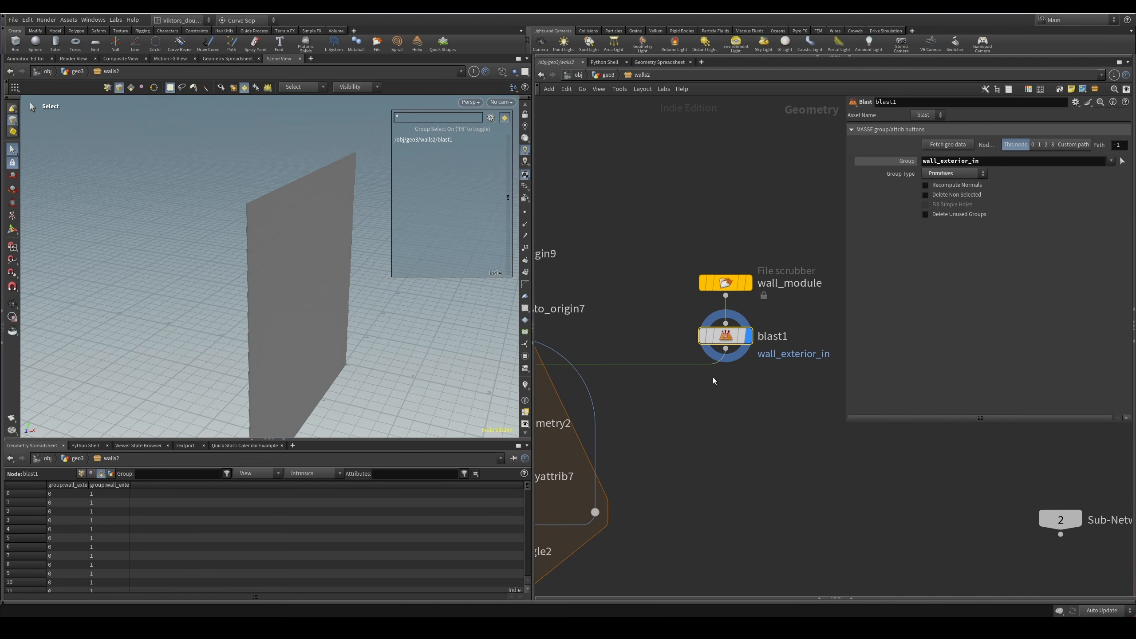
pyautogui.scroll(3, 746, 386)
pyautogui.keyDown('alt'); pyautogui.moveTo(282, 237); pyautogui.dragTo(268, 290); pyautogui.keyUp('alt')
# Switch back to wall_module and inspect the complete solid module from its side edge.
pyautogui.click(743, 233)
pyautogui.press('Escape')
pyautogui.hotkey('shift', 'w')
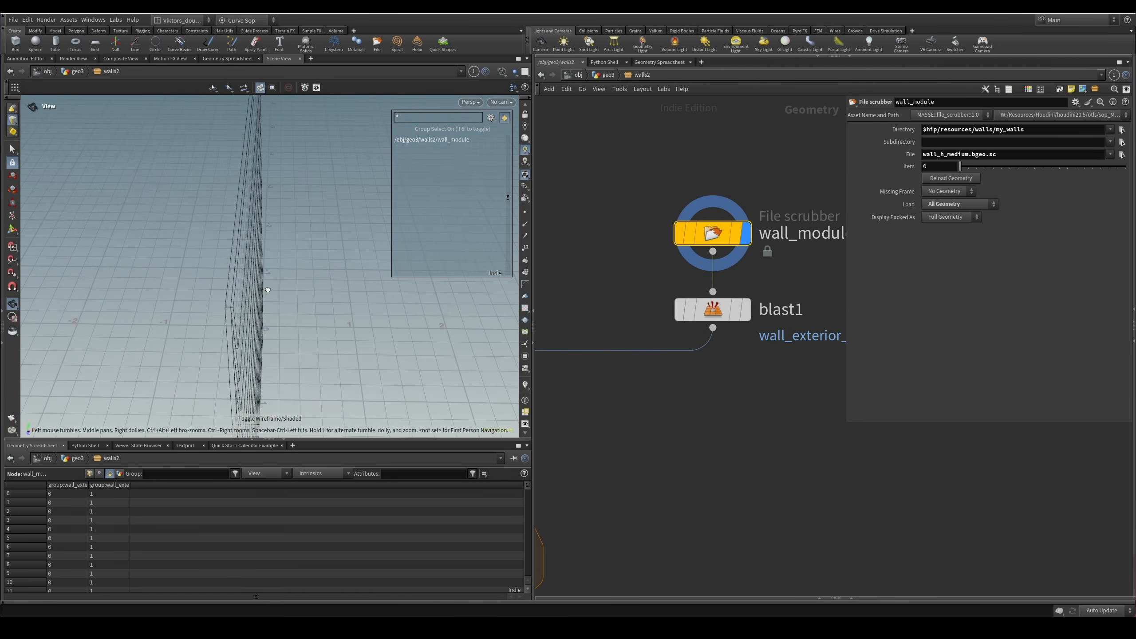
pyautogui.moveTo(225, 332)
pyautogui.mouseDown()
pyautogui.moveTo(250, 297)
pyautogui.moveTo(253, 312)
pyautogui.moveTo(227, 295)
pyautogui.moveTo(257, 262)
pyautogui.moveTo(262, 300)
pyautogui.moveTo(235, 294)
pyautogui.mouseUp()
pyautogui.press('s')
pyautogui.hotkey('shift', 'w')
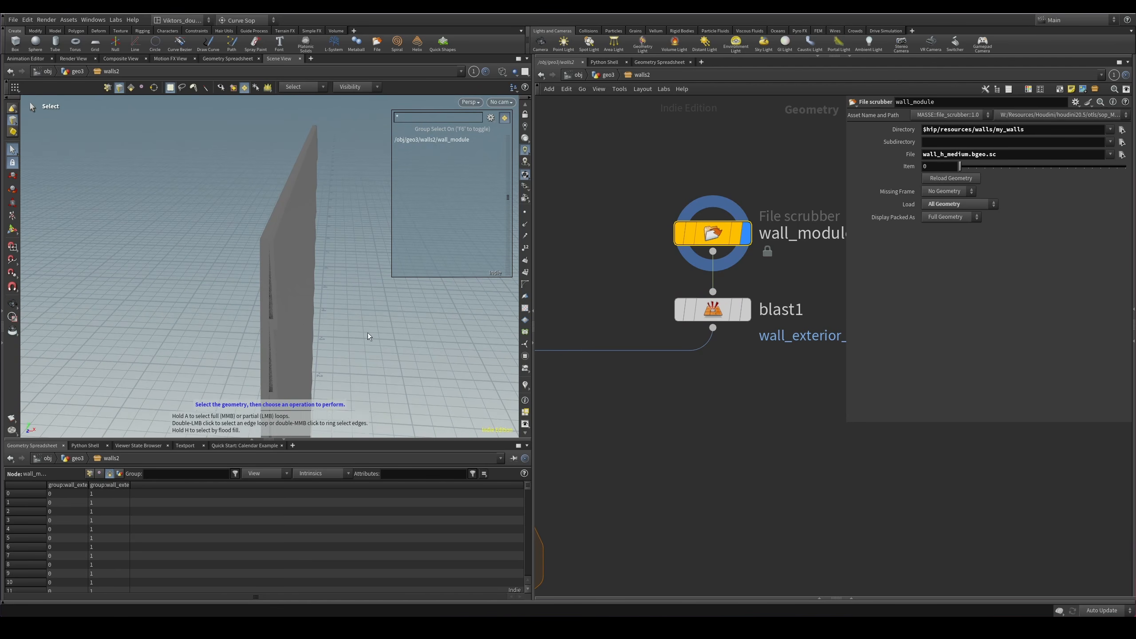
# Show the primitive groups on wall_module and blast1 to compare the faces removed by the wall_exterior_in blast.
pyautogui.press('4')
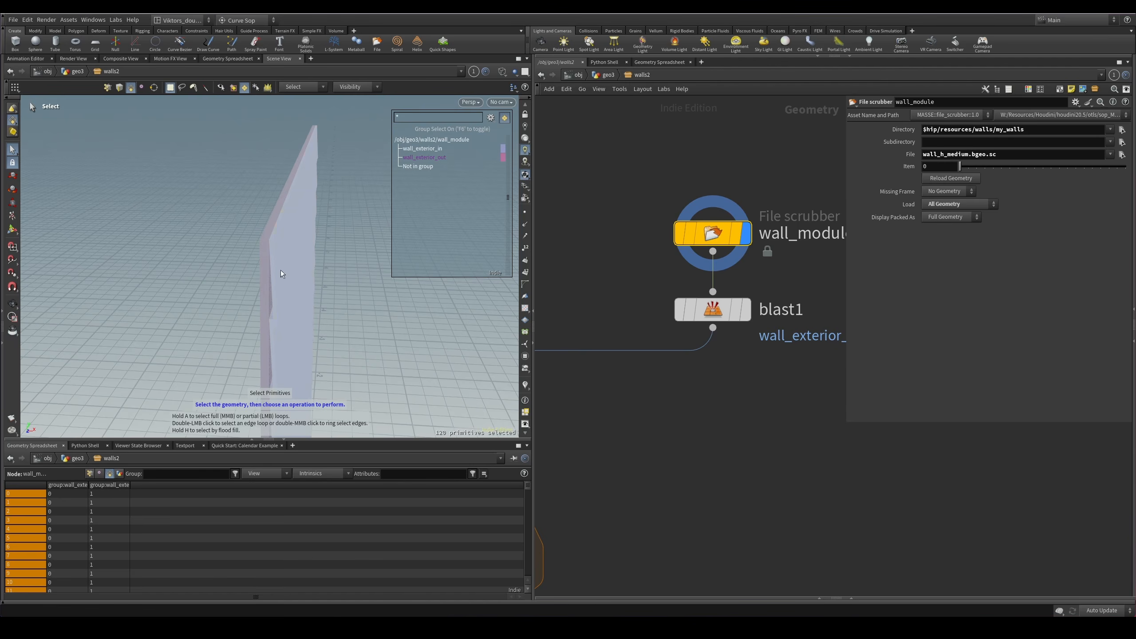
pyautogui.moveTo(784, 400); pyautogui.dragTo(667, 280)
pyautogui.press('r')
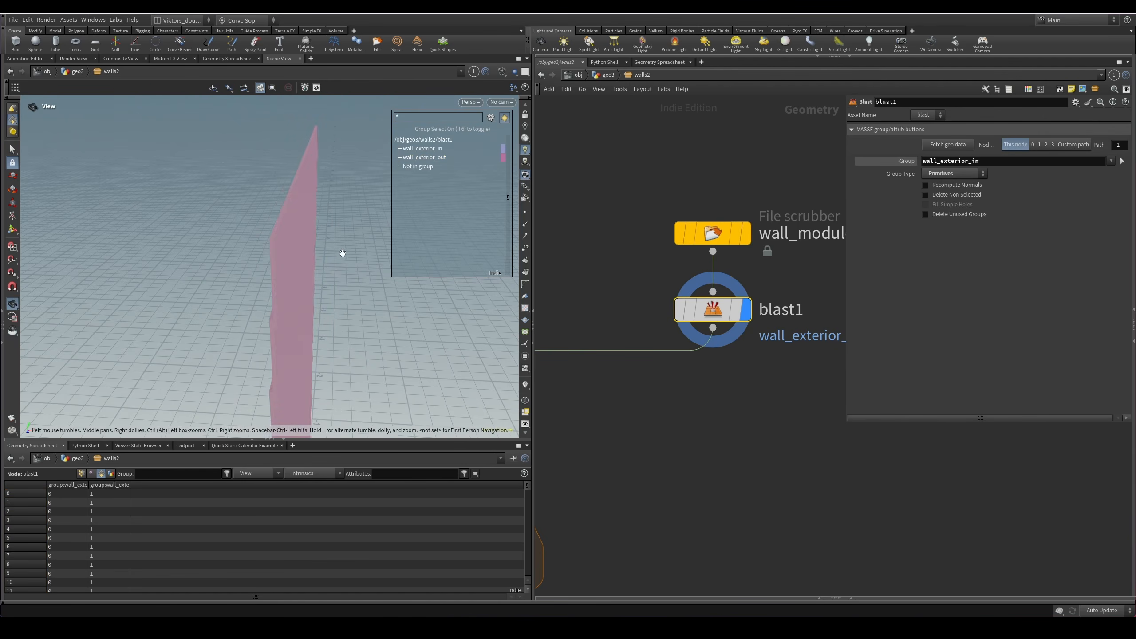
pyautogui.hotkey('shift', 'w')
pyautogui.keyDown('alt'); pyautogui.moveTo(341, 254); pyautogui.dragTo(271, 267); pyautogui.keyUp('alt')
pyautogui.hotkey('shift', 'w')
pyautogui.press('3')
# Display stencil_geometry2 and frame the whole paneled wall in the viewport.
pyautogui.scroll(-3, 653, 452)
pyautogui.moveTo(653, 451); pyautogui.dragTo(860, 394, button='middle')
pyautogui.scroll(2, 656, 428)
pyautogui.moveTo(659, 393); pyautogui.dragTo(688, 391, button='middle')
pyautogui.moveTo(689, 360); pyautogui.dragTo(661, 417)
pyautogui.press('r')
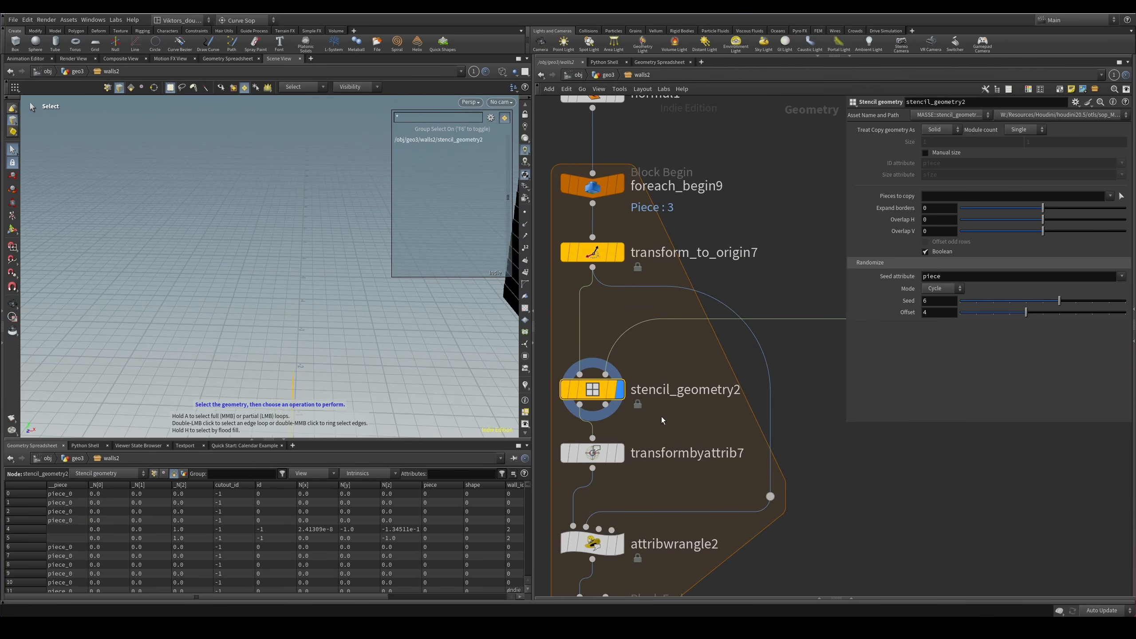
pyautogui.hotkey('space', 'g')
pyautogui.keyDown('alt'); pyautogui.moveTo(382, 335); pyautogui.dragTo(298, 313); pyautogui.keyUp('alt')
pyautogui.press('s')
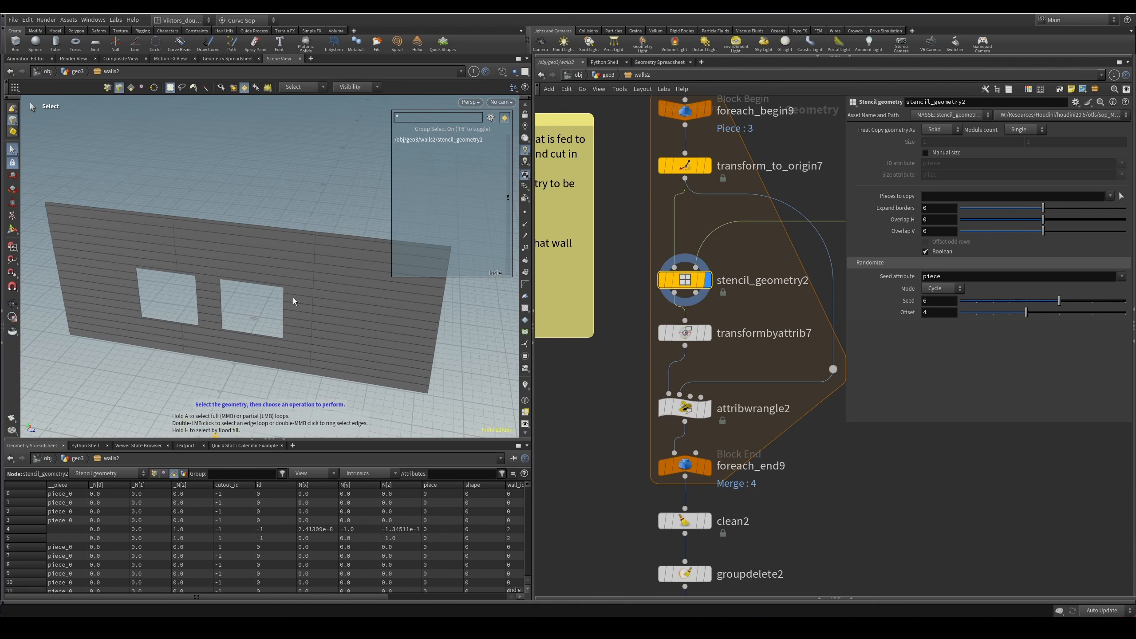
# Examine the stenciled boards and module seams around both window cutouts in different shading modes.
pyautogui.moveTo(293, 298)
pyautogui.keyDown('alt'); pyautogui.mouseDown()
pyautogui.moveTo(261, 279)
pyautogui.moveTo(220, 208)
pyautogui.moveTo(274, 244)
pyautogui.moveTo(357, 242)
pyautogui.moveTo(427, 219)
pyautogui.mouseUp(); pyautogui.keyUp('alt')
pyautogui.scroll(4, 210, 266)
pyautogui.hotkey('shift', 'w')
pyautogui.hotkey('shift', 'w')
pyautogui.scroll(2, 760, 296)
pyautogui.moveTo(766, 300); pyautogui.dragTo(826, 306, button='middle')
pyautogui.keyDown('alt'); pyautogui.moveTo(314, 264); pyautogui.dragTo(146, 330); pyautogui.keyUp('alt')
pyautogui.moveTo(742, 210); pyautogui.dragTo(723, 258, button='middle')
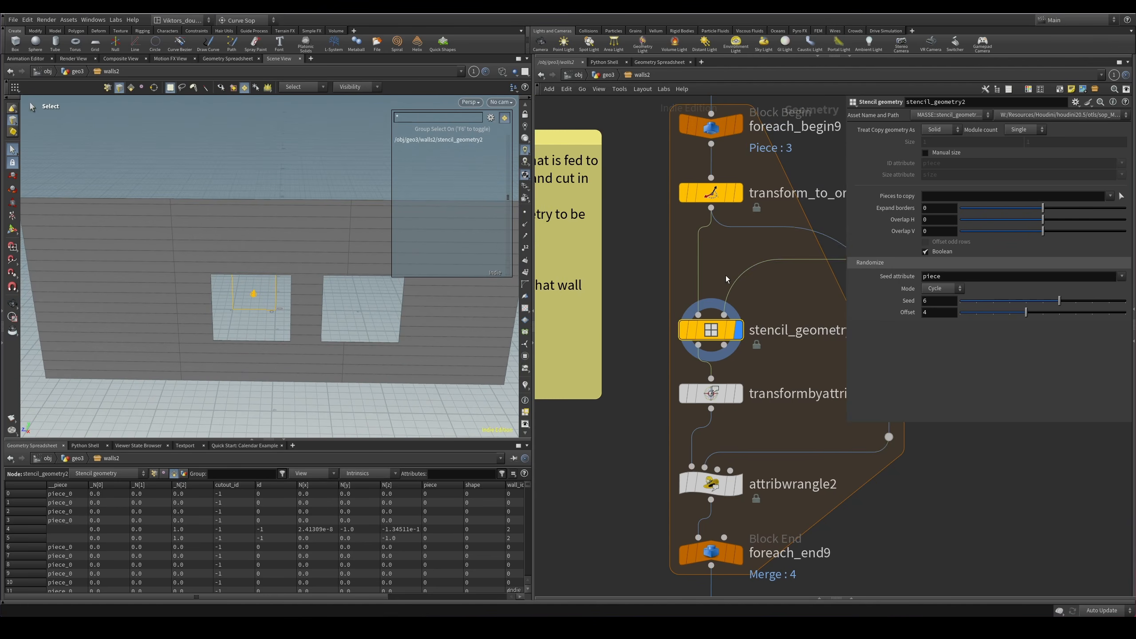
# Compare transform_to_origin7 with stencil_geometry2 and view the paneled wall in another shading mode.
pyautogui.click(739, 193)
pyautogui.click(739, 330)
pyautogui.moveTo(275, 337); pyautogui.dragTo(269, 276)
pyautogui.hotkey('shift', 'w')
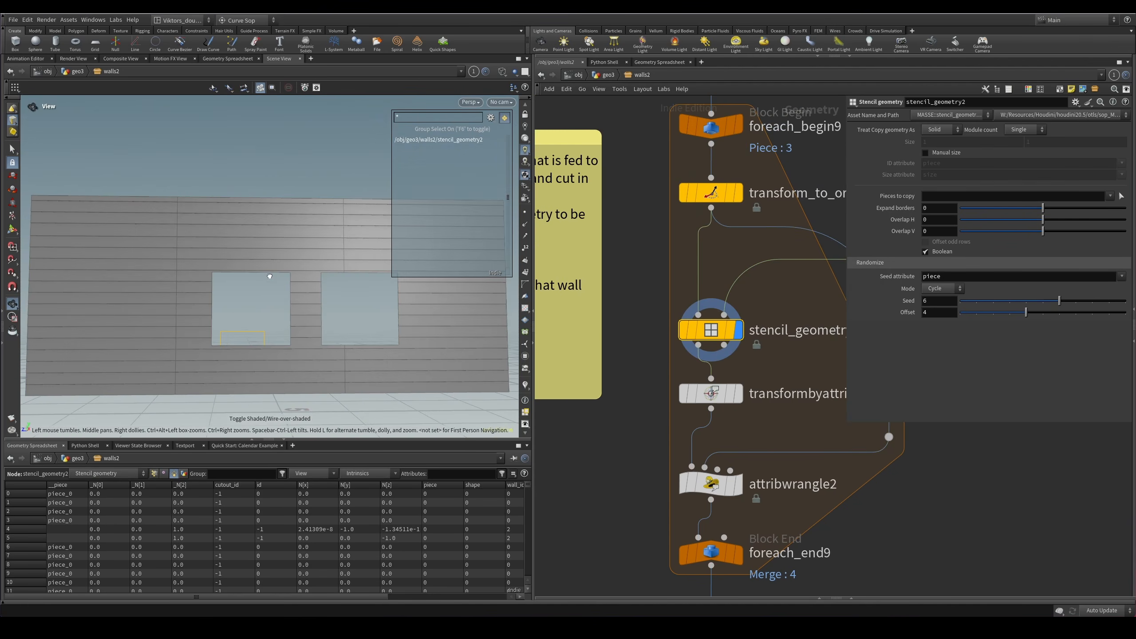
# Review the stencil_geometry2 settings and trace its module input back to the wall_module and blast1 nodes.
pyautogui.moveTo(800, 307); pyautogui.dragTo(772, 318, button='middle')
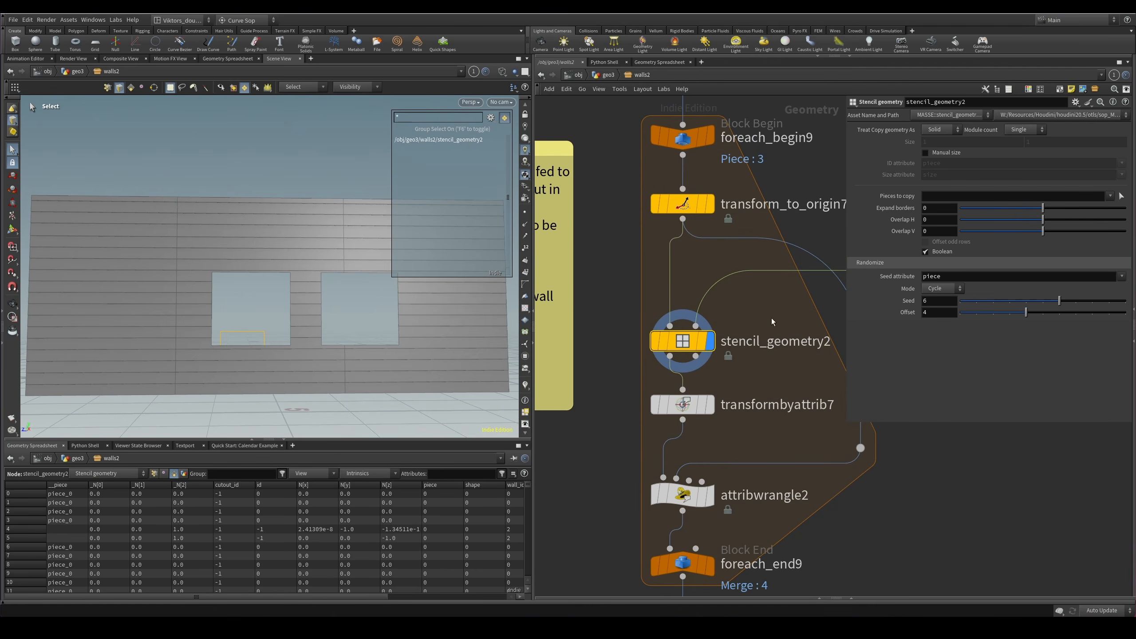
pyautogui.moveTo(761, 362); pyautogui.dragTo(748, 361, button='middle')
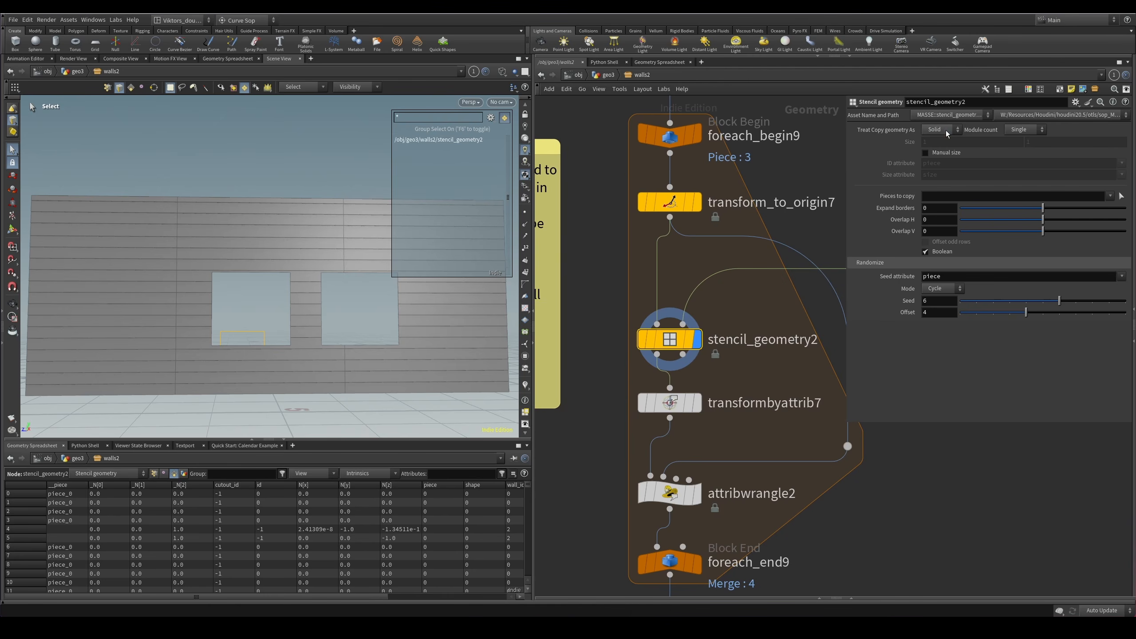
pyautogui.moveTo(687, 286); pyautogui.dragTo(595, 313, button='middle')
pyautogui.scroll(-1, 596, 313)
pyautogui.moveTo(660, 333); pyautogui.dragTo(609, 342, button='middle')
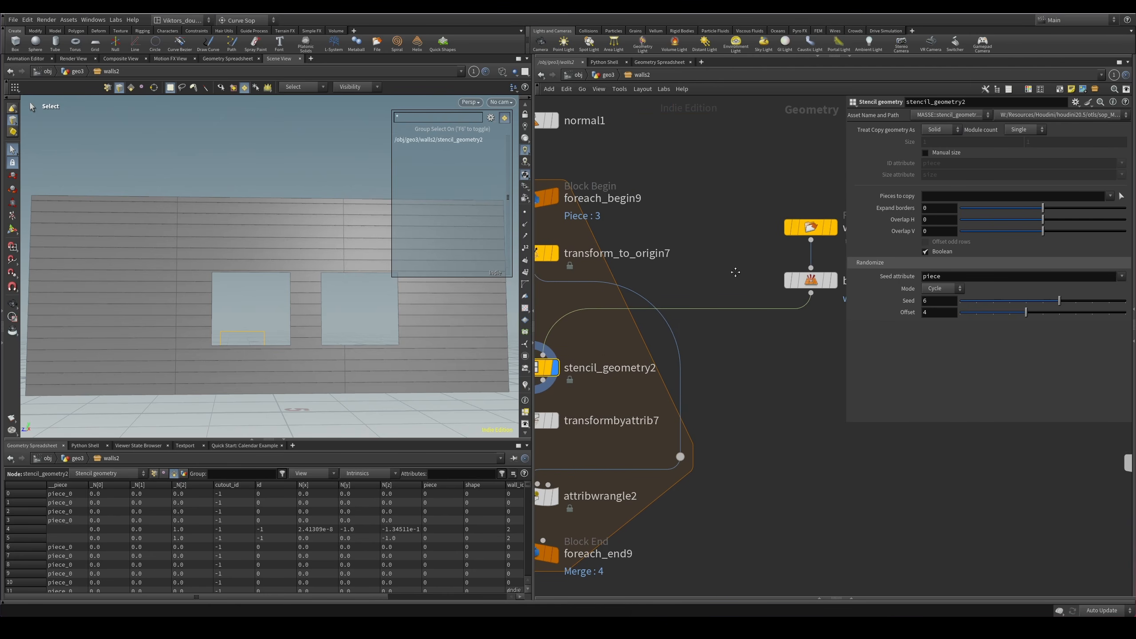
pyautogui.moveTo(725, 272); pyautogui.dragTo(714, 264, button='middle')
pyautogui.moveTo(605, 355); pyautogui.dragTo(689, 333, button='middle')
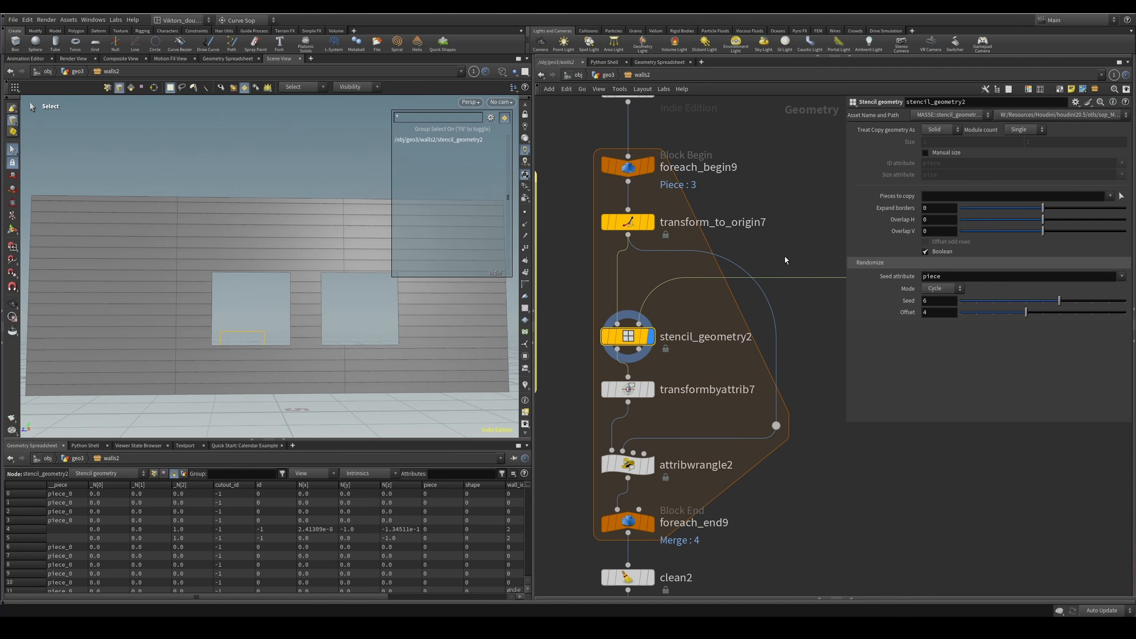
# Add a Boolean node in the empty area beside the foreach block and check its Treat As options.
pyautogui.moveTo(786, 259); pyautogui.dragTo(693, 266, button='middle')
pyautogui.press('Tab')
pyautogui.write('boo')
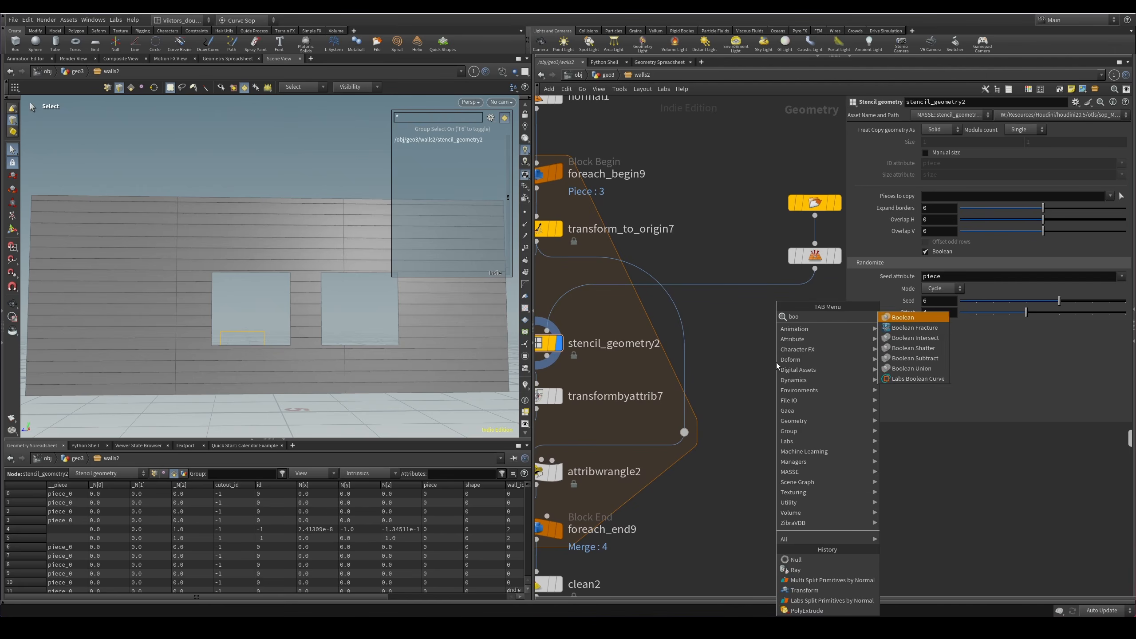
pyautogui.press('Return')
pyautogui.click(776, 362)
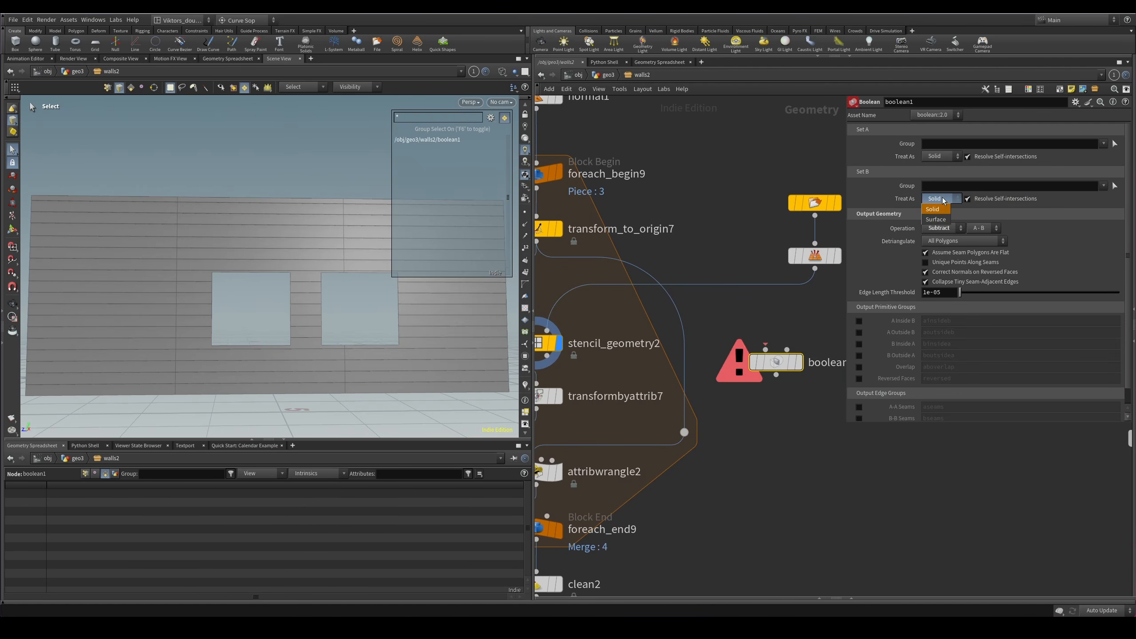
# Display blast1 and examine the open-backed wall module from an angle.
pyautogui.moveTo(828, 311); pyautogui.dragTo(722, 313, button='middle')
pyautogui.click(733, 257)
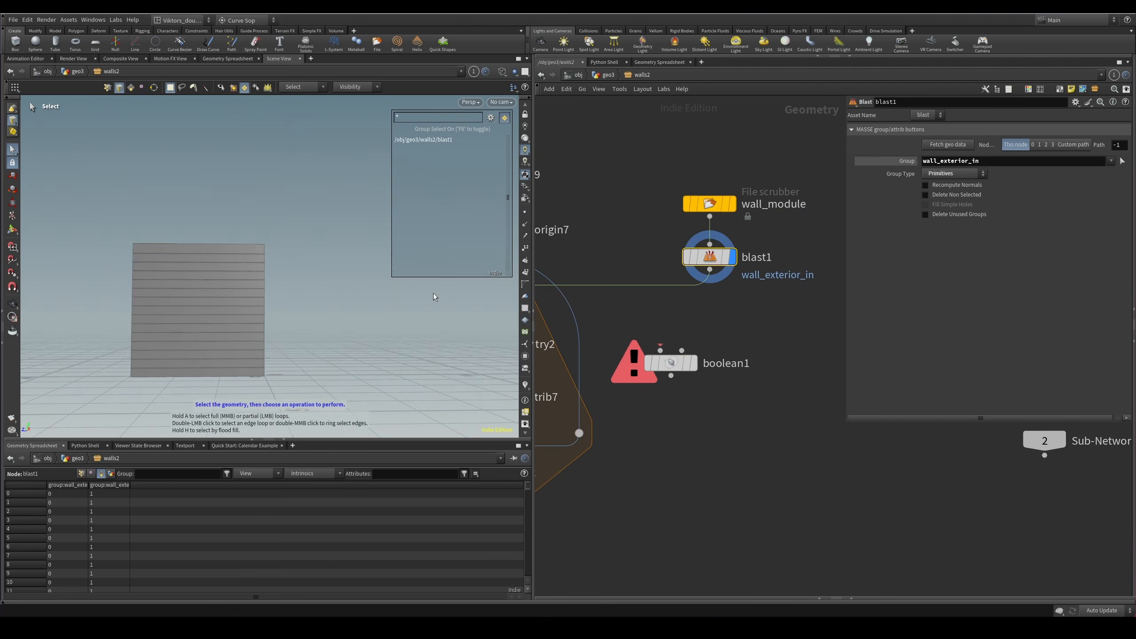
pyautogui.keyDown('alt'); pyautogui.moveTo(161, 268); pyautogui.dragTo(254, 270); pyautogui.keyUp('alt')
pyautogui.scroll(8, 214, 273)
# Delete the trial Boolean node and return to displaying stencil_geometry2.
pyautogui.click(662, 363)
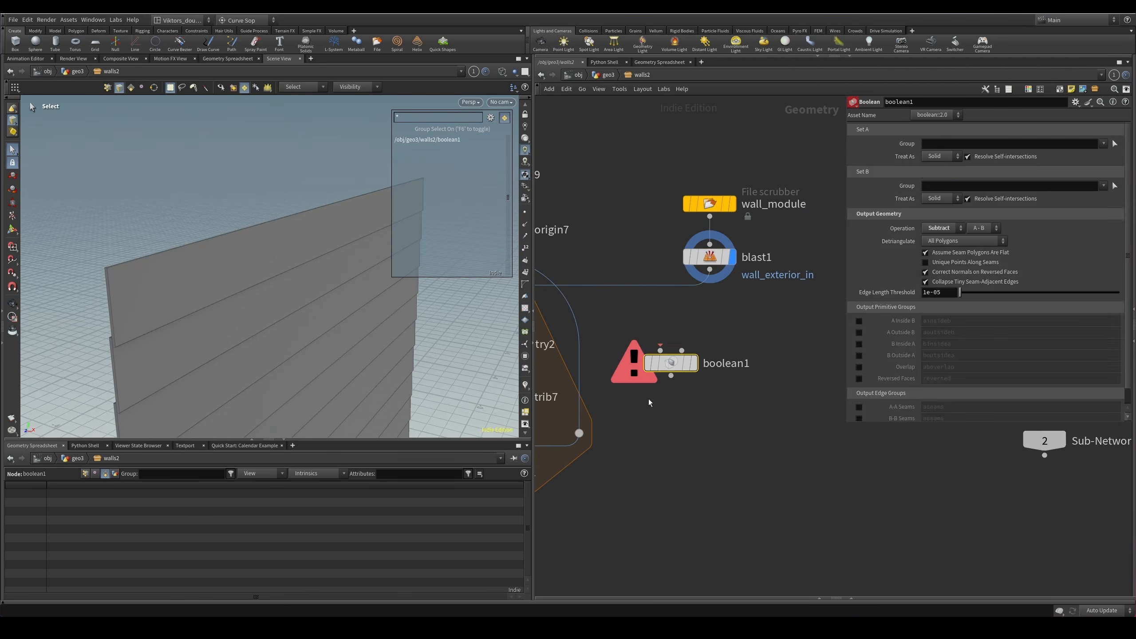
pyautogui.press('Delete')
pyautogui.moveTo(599, 386); pyautogui.dragTo(771, 375, button='middle')
pyautogui.click(626, 333)
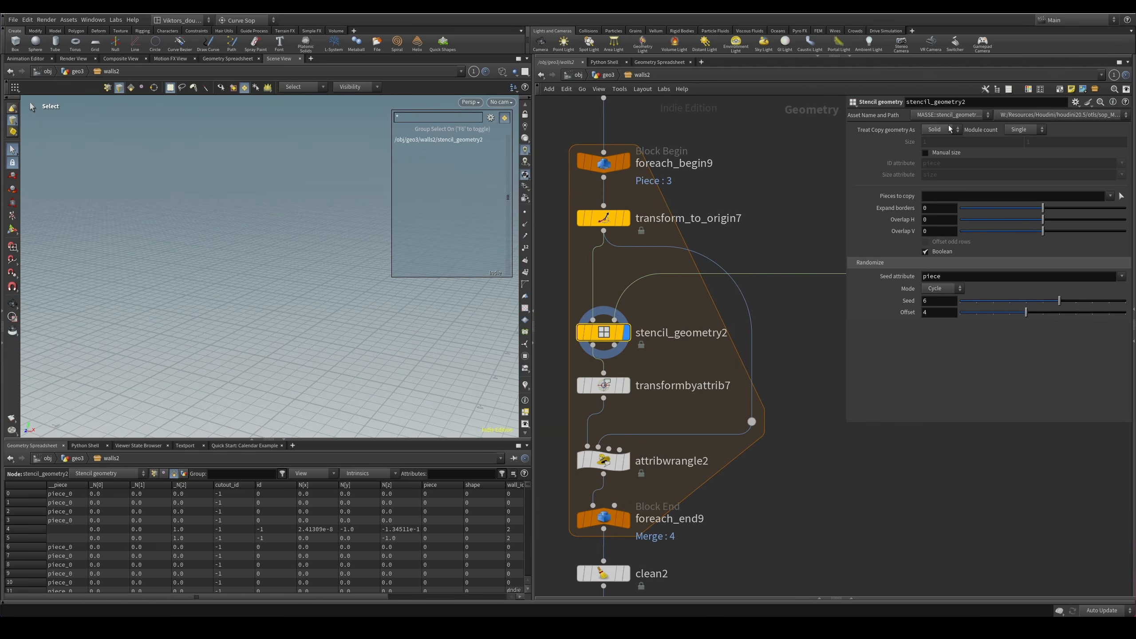
# Display transformbyattrib7 and inspect the stenciled wall around its window cutouts in different shading modes.
pyautogui.moveTo(760, 330); pyautogui.dragTo(855, 310, button='middle')
pyautogui.click(719, 366)
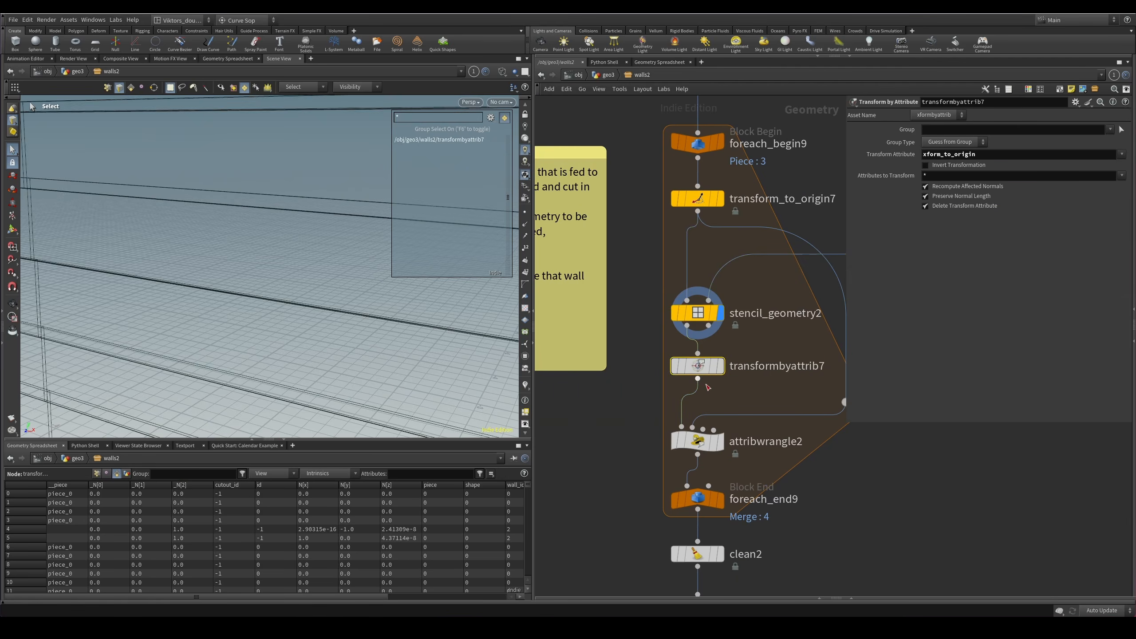
pyautogui.press('Escape')
pyautogui.scroll(3, 273, 291)
pyautogui.hotkey('shift', 'w')
pyautogui.moveTo(273, 290)
pyautogui.keyDown('alt'); pyautogui.mouseDown()
pyautogui.moveTo(367, 331)
pyautogui.moveTo(414, 368)
pyautogui.mouseUp(); pyautogui.keyUp('alt')
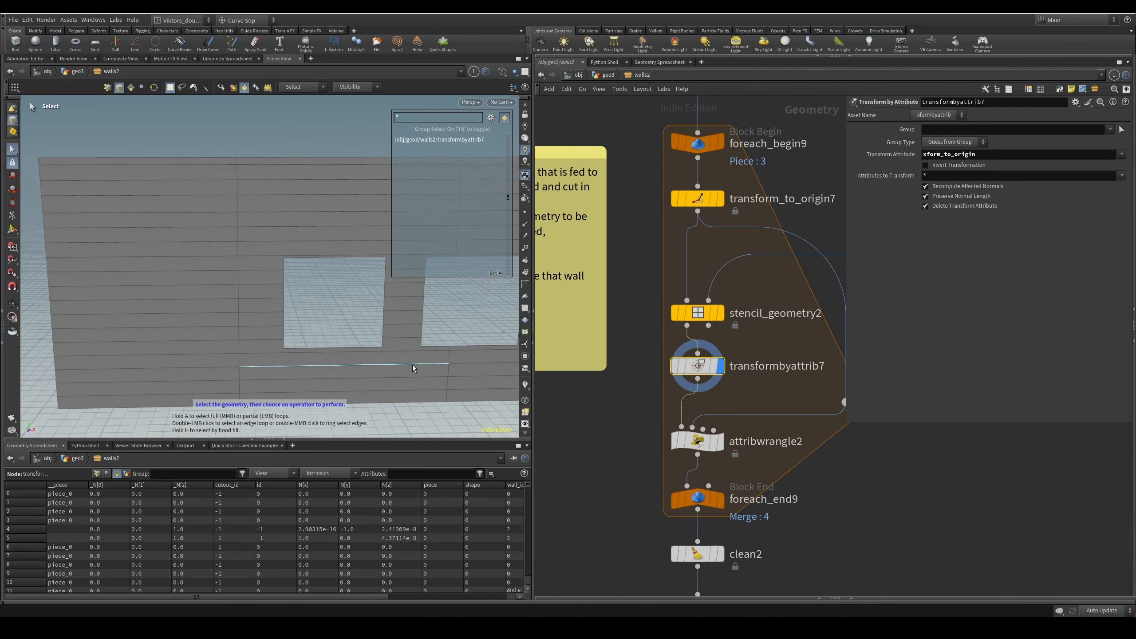
pyautogui.keyDown('alt'); pyautogui.moveTo(414, 368); pyautogui.dragTo(400, 363, button='middle'); pyautogui.keyUp('alt')
pyautogui.hotkey('shift', 'w')
pyautogui.hotkey('shift', 'w')
pyautogui.scroll(2, 720, 412)
# View the whole transformed wall piece, then display foreach_end9 to show all wall pieces merged.
pyautogui.moveTo(764, 386); pyautogui.dragTo(705, 398, button='middle')
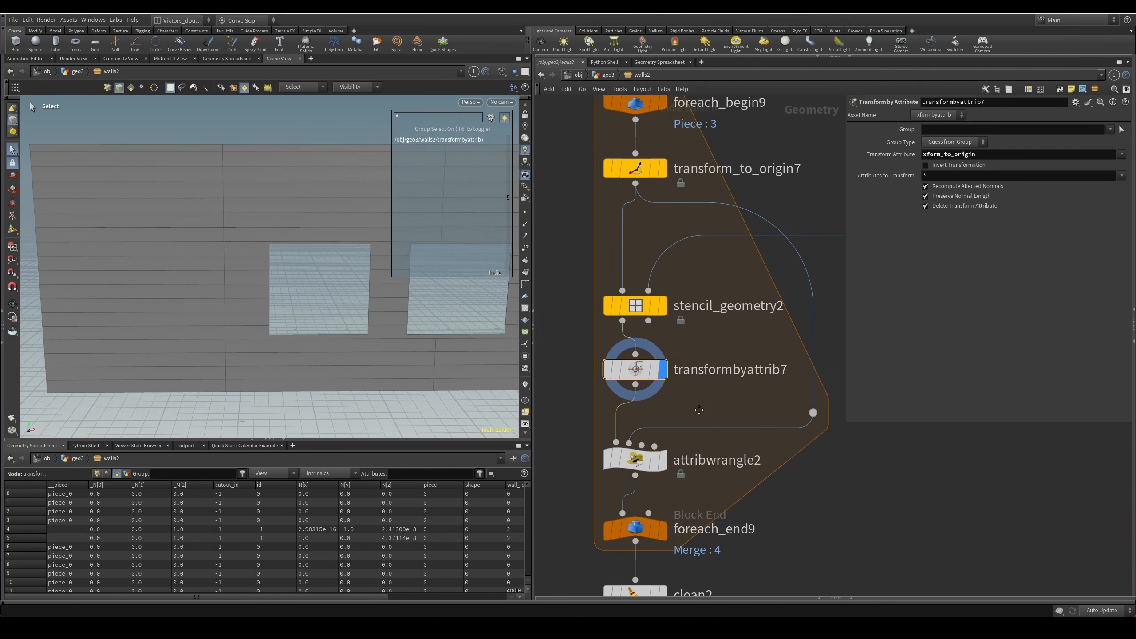
pyautogui.moveTo(691, 437); pyautogui.dragTo(690, 420, button='middle')
pyautogui.moveTo(704, 393); pyautogui.dragTo(616, 339)
pyautogui.press('Escape')
pyautogui.scroll(-3, 223, 318)
pyautogui.moveTo(223, 318); pyautogui.dragTo(261, 354)
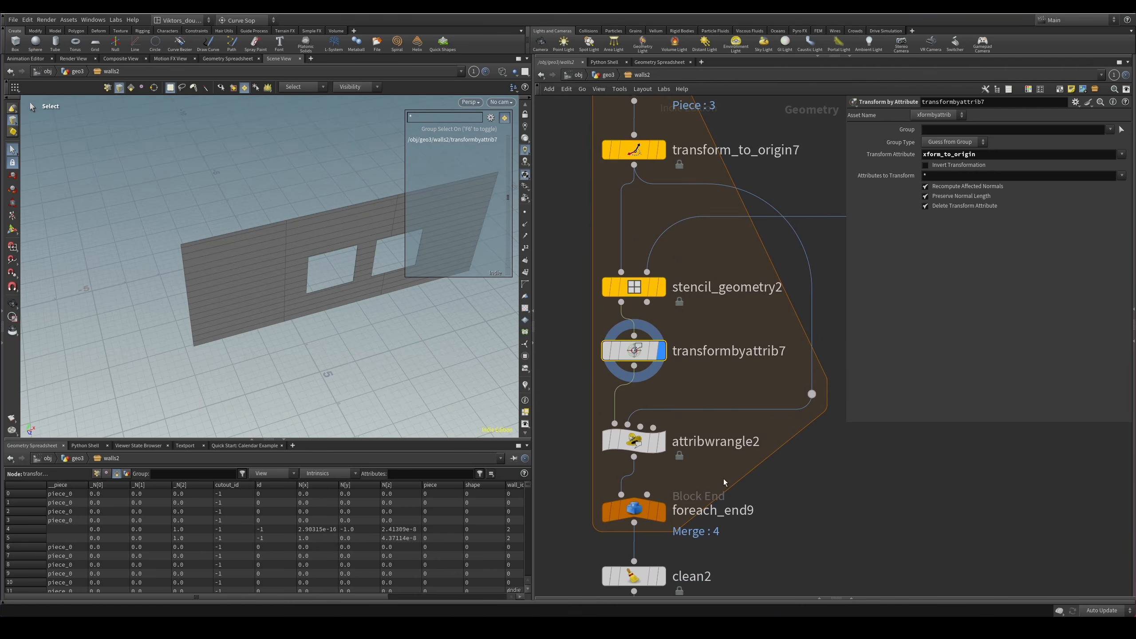
pyautogui.click(619, 518)
pyautogui.click(860, 260)
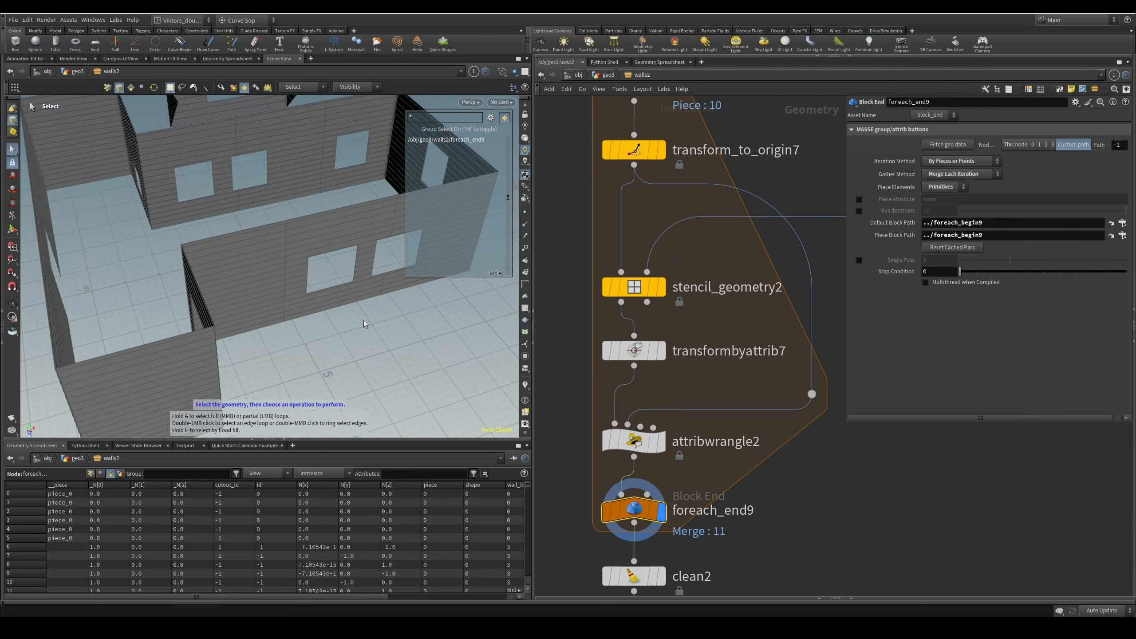
# Examine the merged paneled building walls and locate the wall_module and blast1 nodes in the network.
pyautogui.scroll(-4, 363, 320)
pyautogui.moveTo(364, 319)
pyautogui.keyDown('alt'); pyautogui.mouseDown()
pyautogui.moveTo(309, 319)
pyautogui.moveTo(264, 359)
pyautogui.moveTo(386, 273)
pyautogui.moveTo(243, 303)
pyautogui.moveTo(279, 312)
pyautogui.moveTo(338, 300)
pyautogui.moveTo(371, 374)
pyautogui.moveTo(383, 331)
pyautogui.mouseUp(); pyautogui.keyUp('alt')
pyautogui.scroll(5, 337, 300)
pyautogui.press('s')
pyautogui.scroll(-5, 595, 466)
pyautogui.scroll(6, 655, 409)
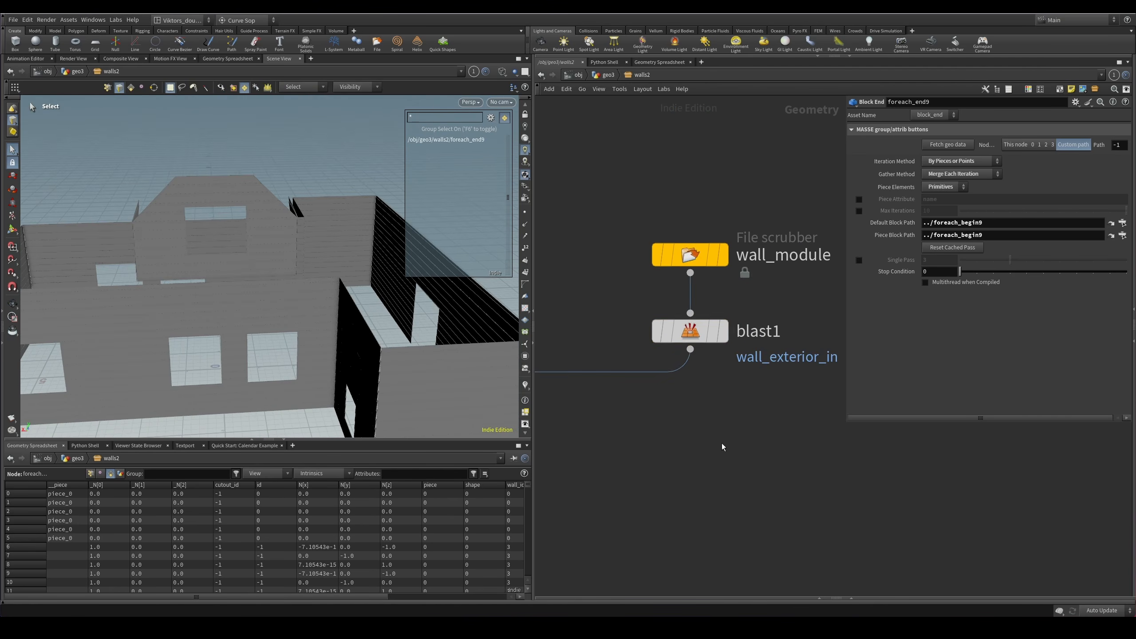
# Compare blast1 with wall_module and turn on primitive selection to list the module's face groups.
pyautogui.click(724, 332)
pyautogui.hotkey('space', 'g')
pyautogui.moveTo(266, 287); pyautogui.dragTo(469, 291)
pyautogui.click(655, 264)
pyautogui.press('r')
pyautogui.keyDown('alt'); pyautogui.moveTo(308, 269); pyautogui.dragTo(208, 260); pyautogui.keyUp('alt')
pyautogui.press('4')
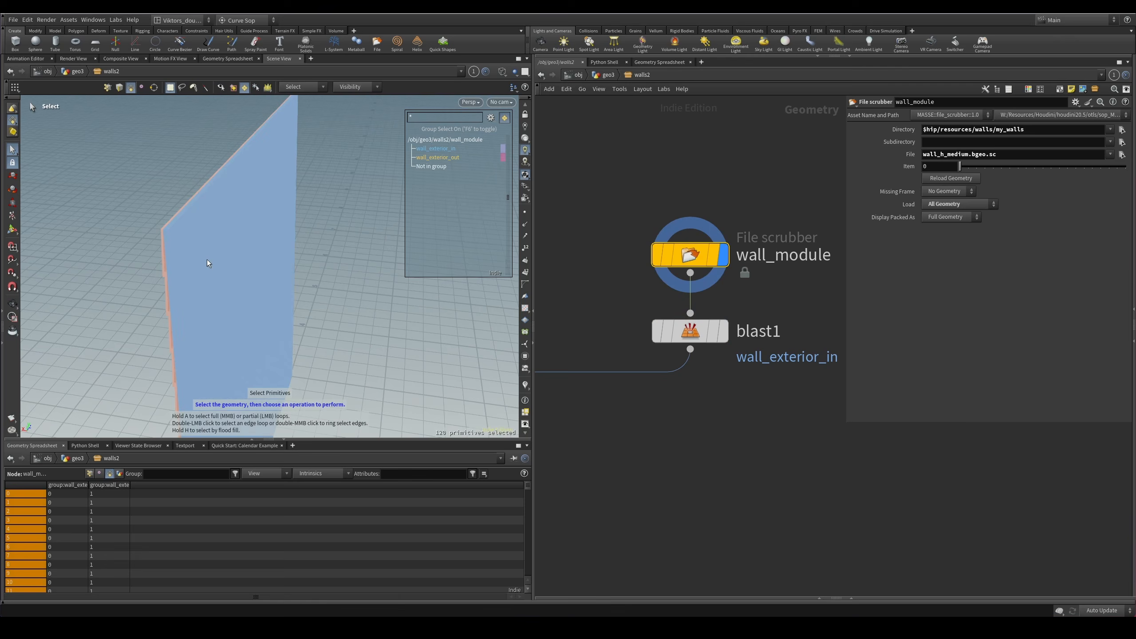
# Examine the inner and outer face groups on wall_module, highlighting wall_exterior_out.
pyautogui.press('Escape')
pyautogui.moveTo(344, 259); pyautogui.dragTo(254, 217)
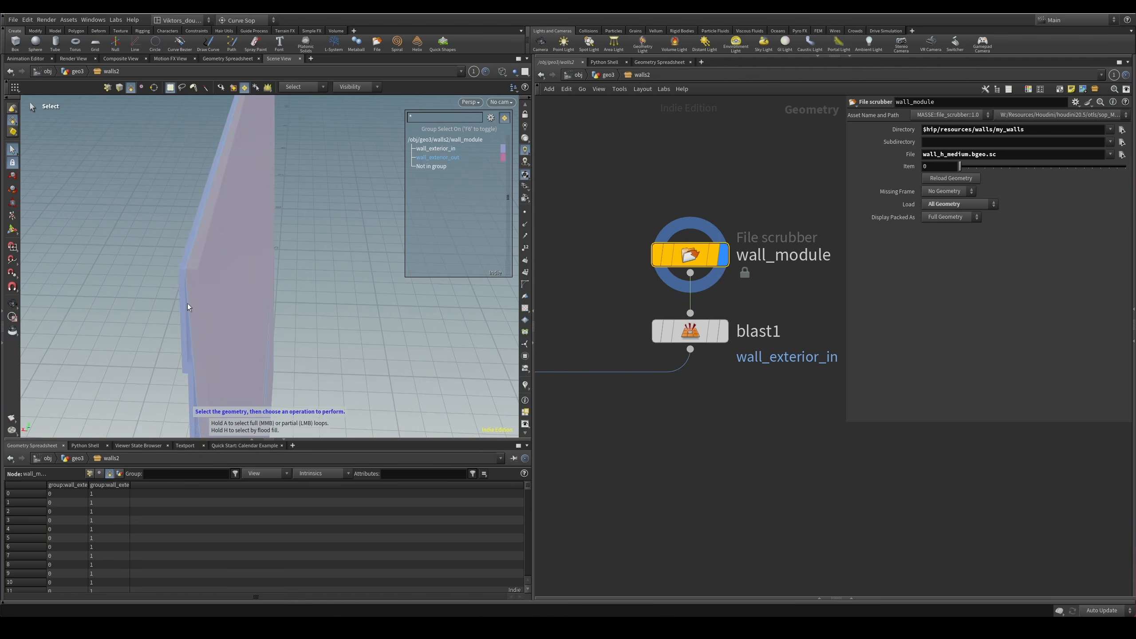
pyautogui.keyDown('alt'); pyautogui.moveTo(279, 307); pyautogui.dragTo(259, 287); pyautogui.keyUp('alt')
pyautogui.keyDown('alt'); pyautogui.moveTo(331, 316); pyautogui.dragTo(380, 318); pyautogui.keyUp('alt')
pyautogui.scroll(-3, 638, 423)
# Step through clean2 and groupdelete2 to output0 and frame the finished building walls in shaded view.
pyautogui.moveTo(650, 493); pyautogui.dragTo(893, 240, button='middle')
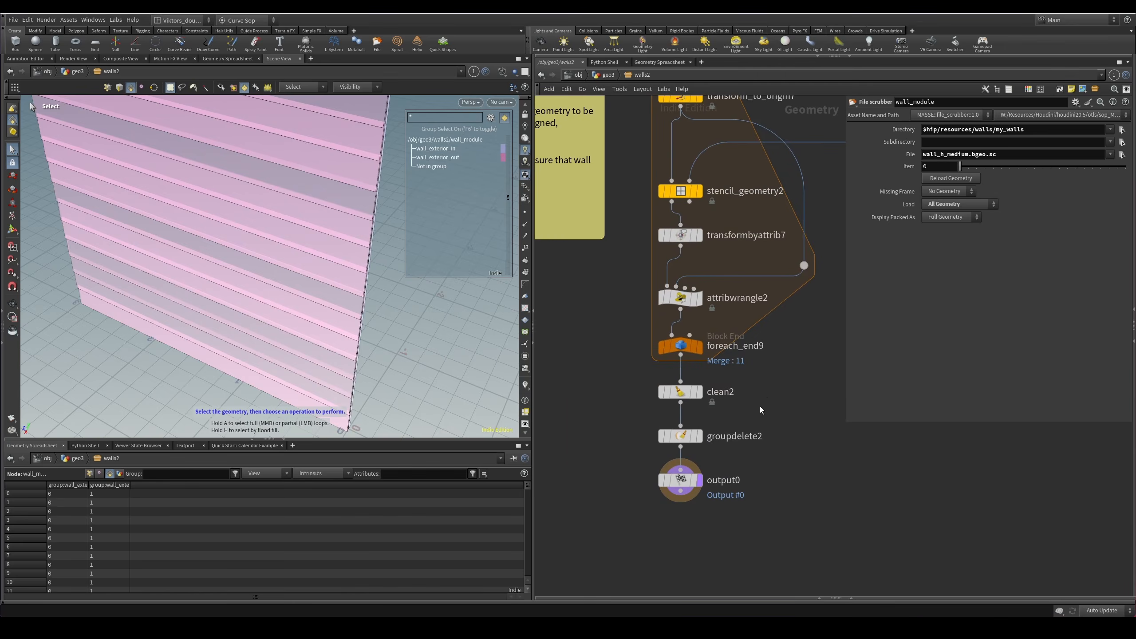
pyautogui.click(699, 392)
pyautogui.click(699, 436)
pyautogui.click(698, 479)
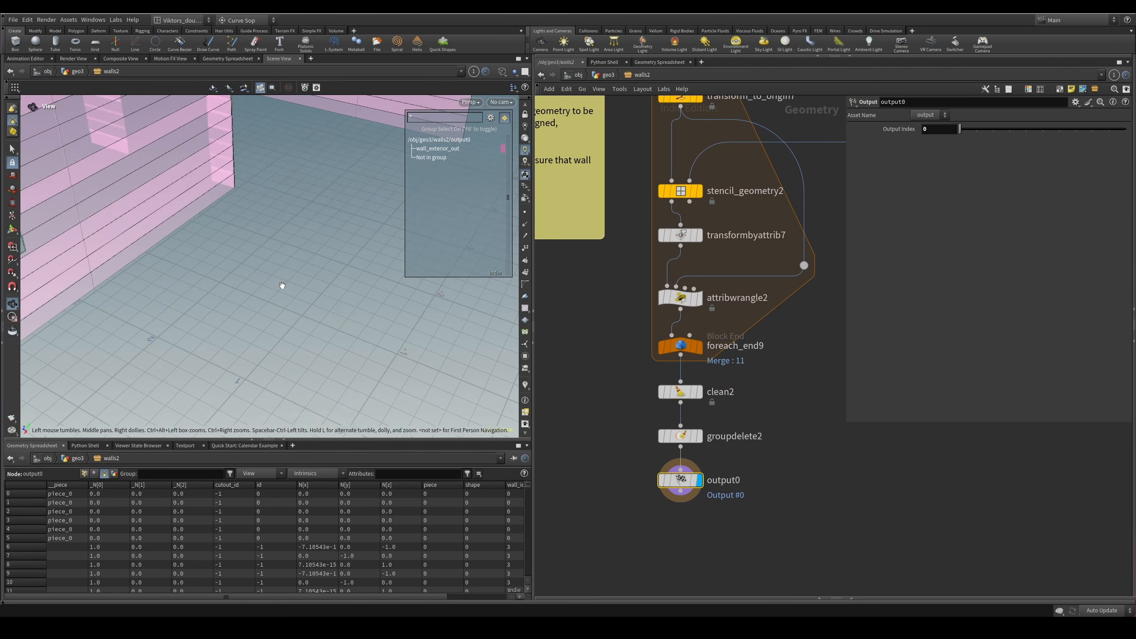
pyautogui.hotkey('space', 'g')
pyautogui.hotkey('shift', 'w')
pyautogui.moveTo(282, 285)
pyautogui.keyDown('alt'); pyautogui.mouseDown()
pyautogui.moveTo(241, 284)
pyautogui.moveTo(316, 283)
pyautogui.mouseUp(); pyautogui.keyUp('alt')
pyautogui.press('3')
pyautogui.hotkey('shift', 'w')
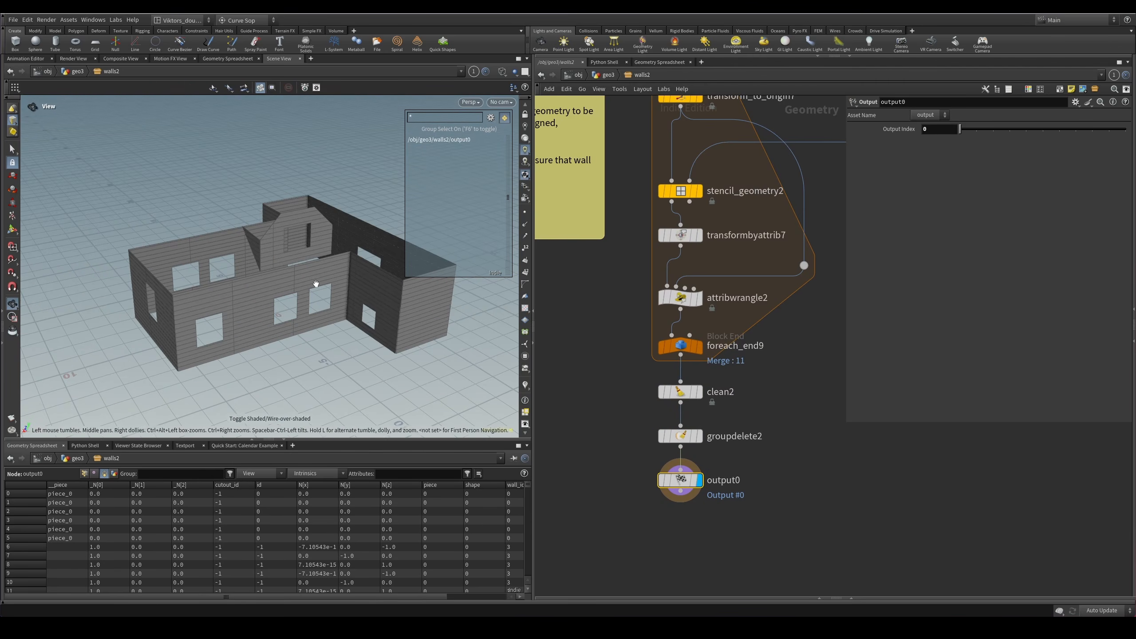
# Return to the geo3 level and open the roof3 subnetwork.
pyautogui.scroll(-2, 619, 324)
pyautogui.moveTo(619, 323); pyautogui.dragTo(662, 393, button='middle')
pyautogui.click(609, 74)
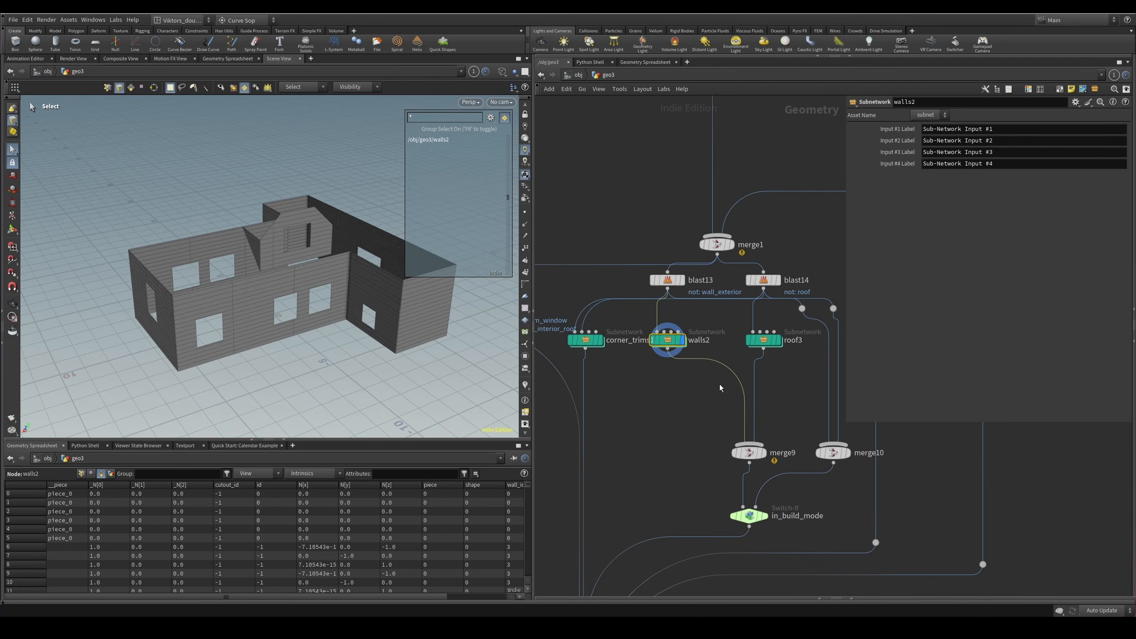
pyautogui.click(779, 340)
pyautogui.doubleClick(772, 340)
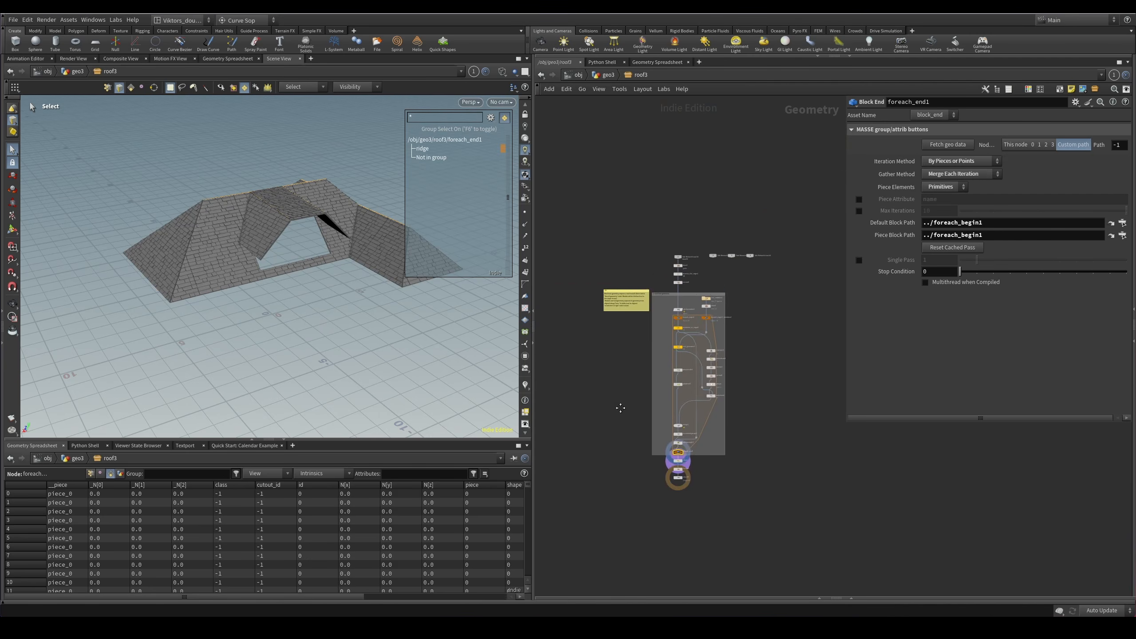
# Move the first input, blast1, dissolve_flat_edges1 and normal2 nodes slightly closer to the roof from geometry box.
pyautogui.moveTo(672, 197); pyautogui.dragTo(638, 271)
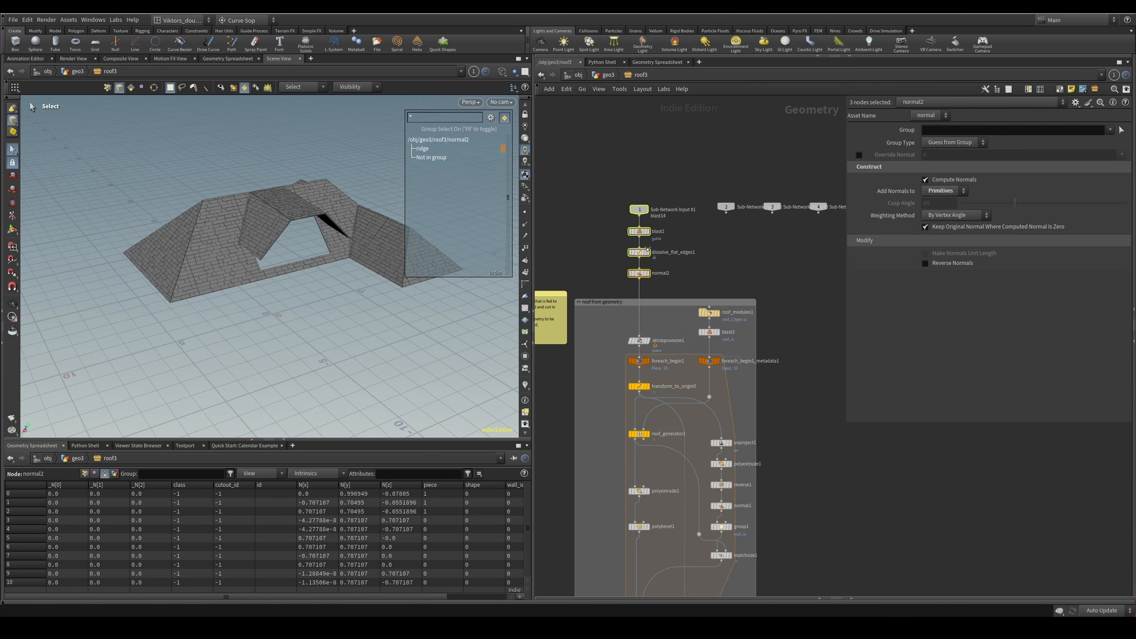
pyautogui.moveTo(641, 211); pyautogui.dragTo(642, 225)
pyautogui.scroll(5, 207, 265)
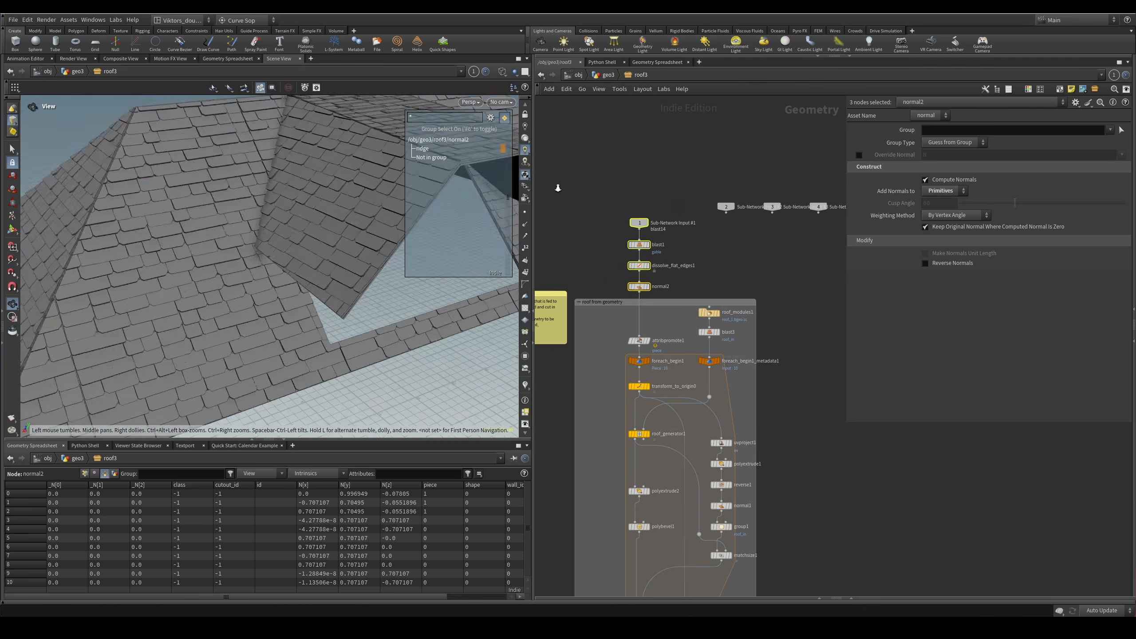
# Display roof_modules1 and inspect the shingle module up close in wireframe.
pyautogui.scroll(2, 742, 312)
pyautogui.click(727, 305)
pyautogui.click(712, 307)
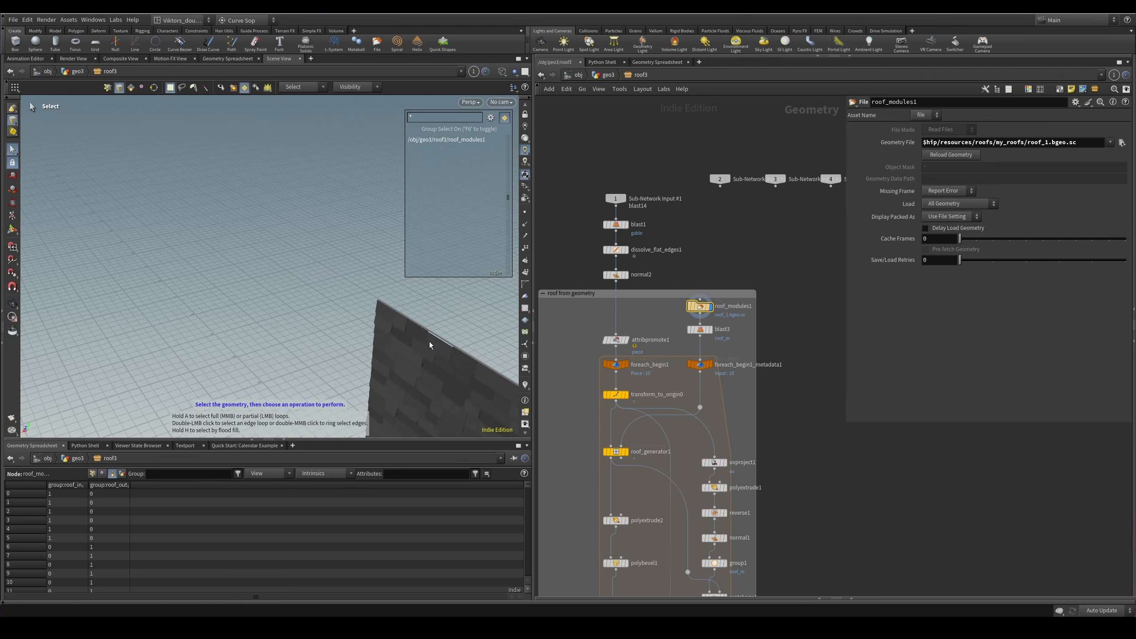
pyautogui.moveTo(431, 342)
pyautogui.keyDown('alt'); pyautogui.mouseDown()
pyautogui.moveTo(393, 340)
pyautogui.moveTo(403, 343)
pyautogui.moveTo(388, 302)
pyautogui.mouseUp(); pyautogui.keyUp('alt')
pyautogui.scroll(5, 405, 344)
pyautogui.press('w')
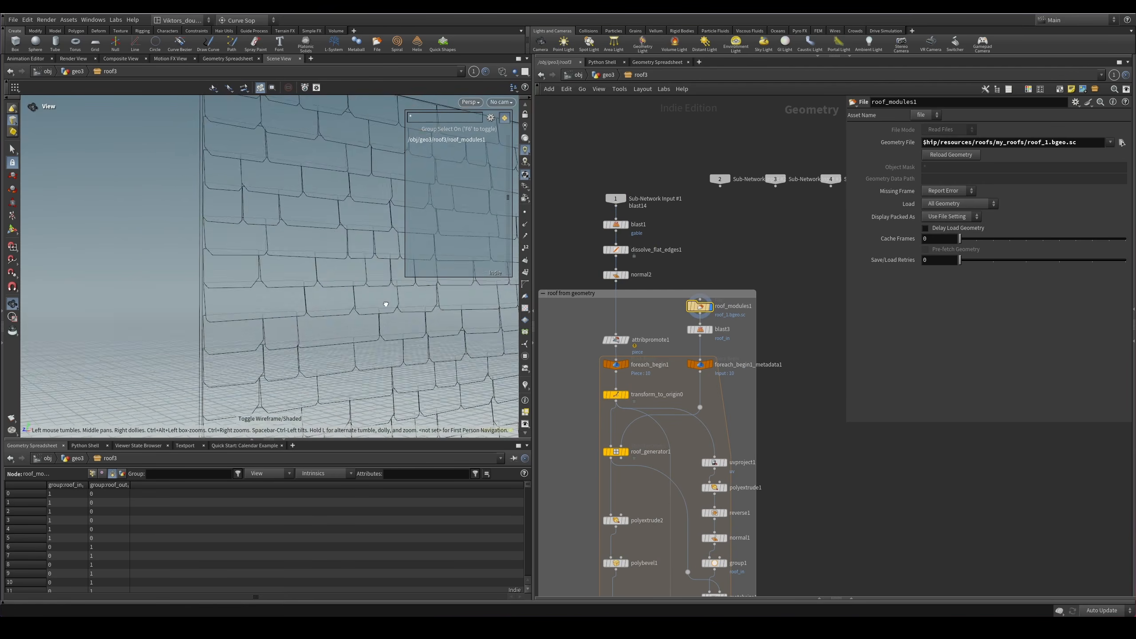
# Examine individual shingles on roof_modules1 in wireframe and shaded modes and show its roof_in and roof_out groups.
pyautogui.press('w')
pyautogui.scroll(4, 268, 258)
pyautogui.keyDown('alt'); pyautogui.moveTo(266, 257); pyautogui.dragTo(306, 322); pyautogui.keyUp('alt')
pyautogui.scroll(5, 304, 313)
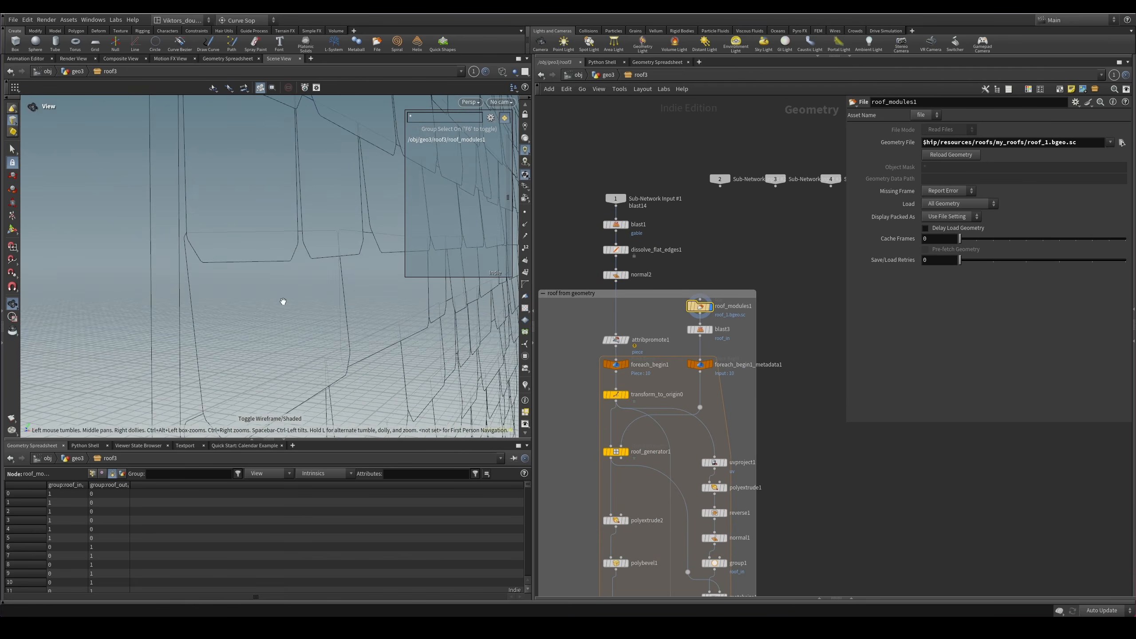
pyautogui.press('w')
pyautogui.press('s')
pyautogui.scroll(2, 755, 331)
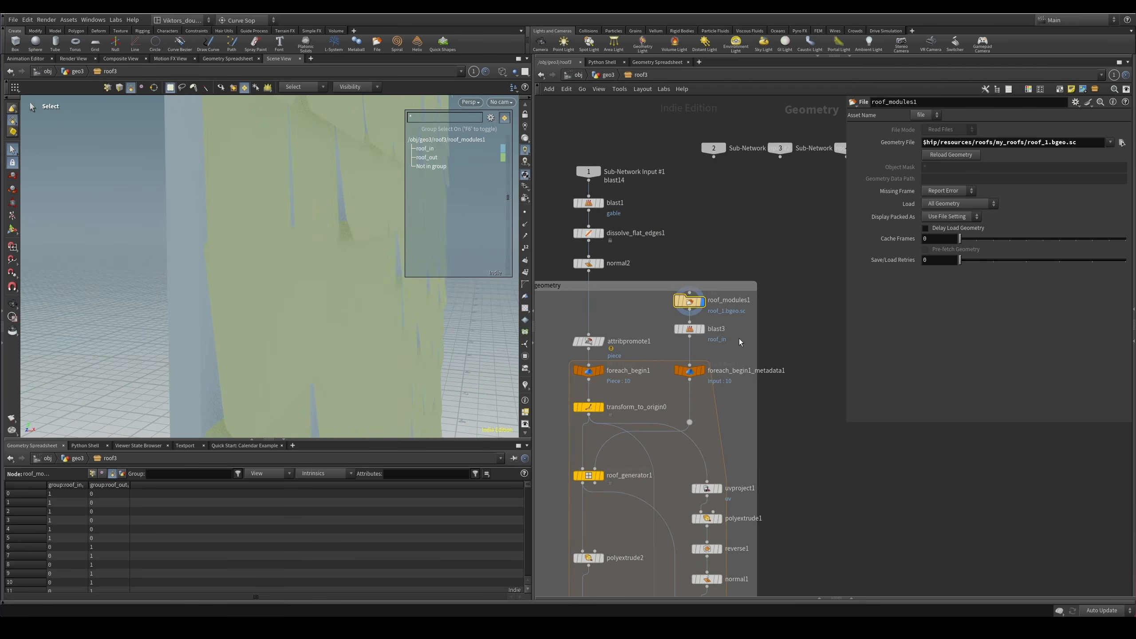
# Display blast3 and examine the shingle module without its roof_in faces in wireframe and shaded views.
pyautogui.click(689, 328)
pyautogui.click(704, 329)
pyautogui.keyDown('alt'); pyautogui.moveTo(288, 284); pyautogui.dragTo(231, 246, button='right'); pyautogui.keyUp('alt')
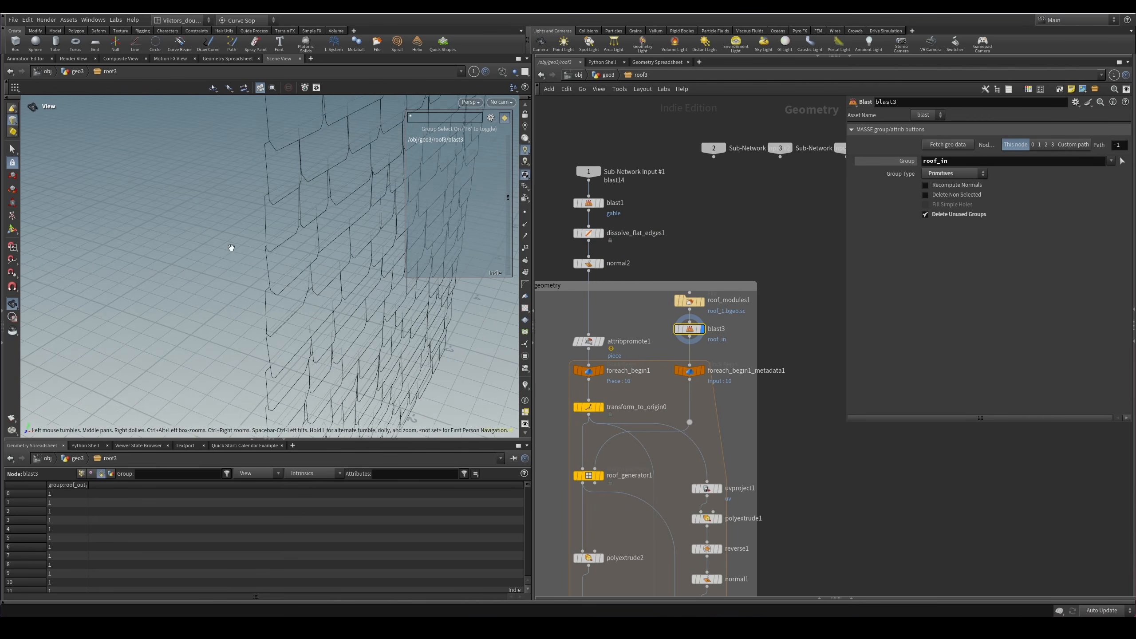
pyautogui.press('w')
pyautogui.moveTo(230, 247)
pyautogui.keyDown('alt'); pyautogui.mouseDown()
pyautogui.moveTo(208, 299)
pyautogui.moveTo(178, 297)
pyautogui.mouseUp(); pyautogui.keyUp('alt')
pyautogui.press('w')
pyautogui.keyDown('alt'); pyautogui.moveTo(177, 297); pyautogui.dragTo(231, 328, button='right'); pyautogui.keyUp('alt')
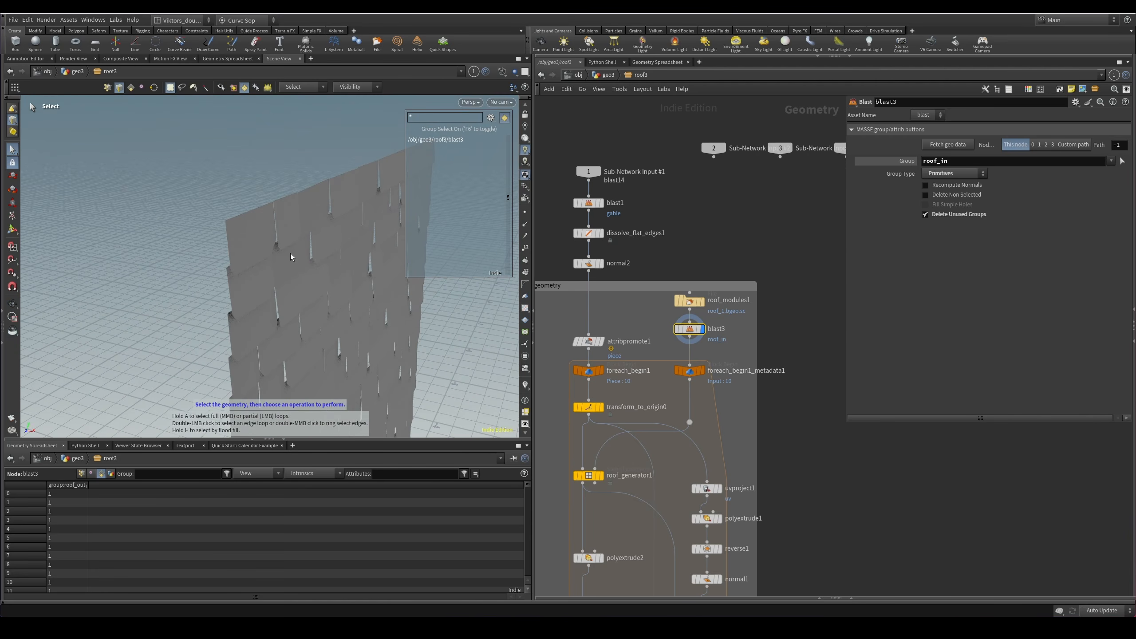
pyautogui.moveTo(354, 212); pyautogui.dragTo(281, 243)
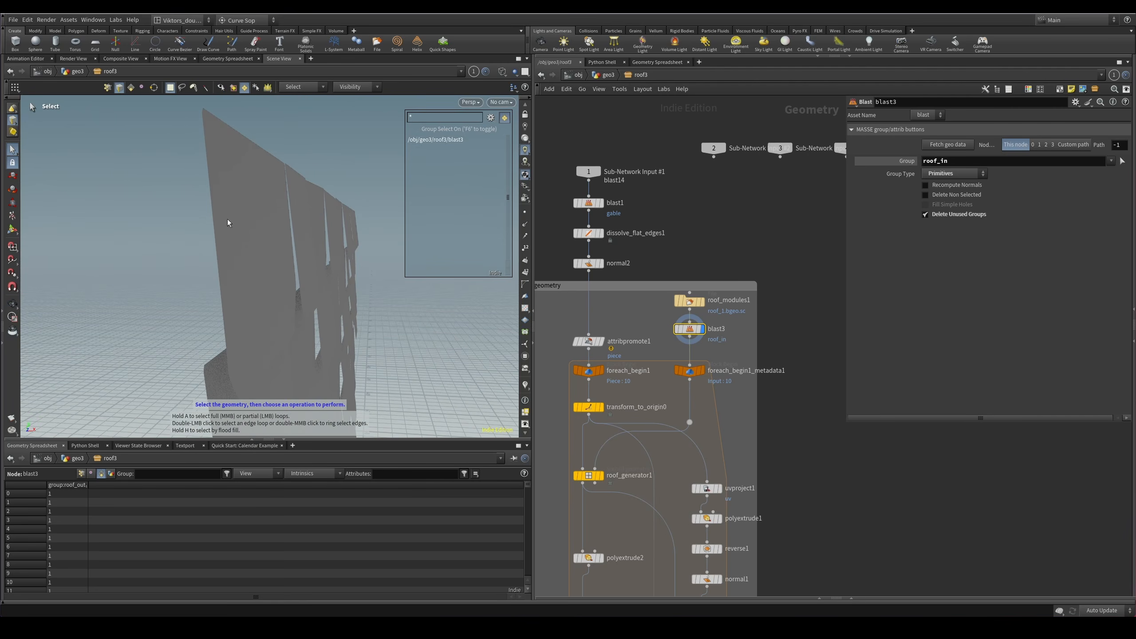
# Frame the plain roof surface at attribpromote1, then display foreach_end1 to compare the shingled result.
pyautogui.click(588, 341)
pyautogui.hotkey('space', 'f')
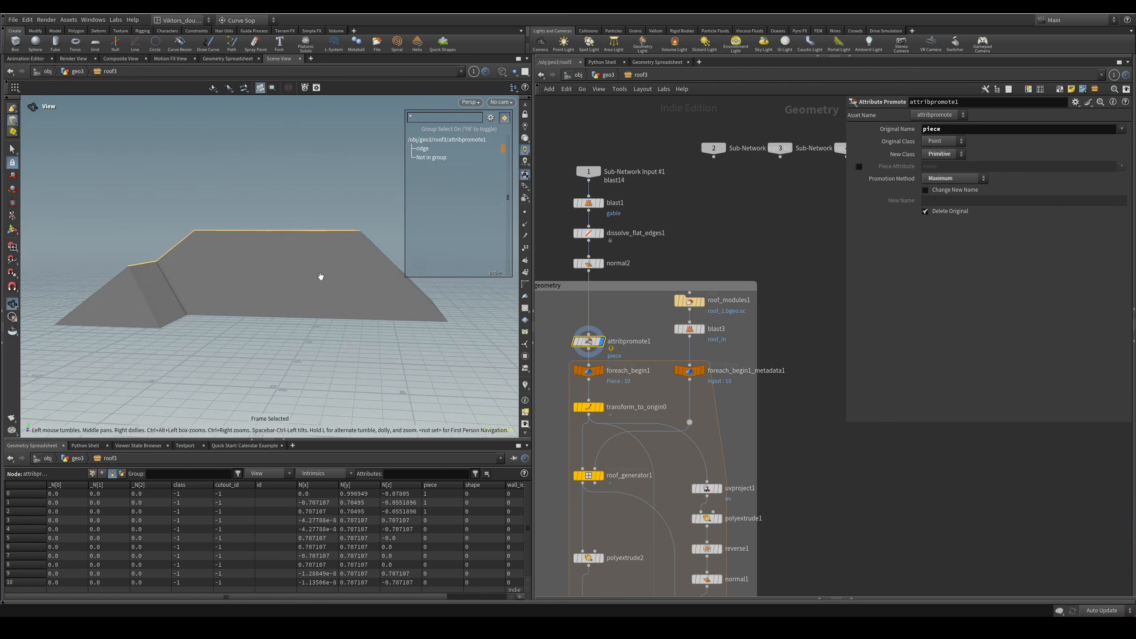
pyautogui.moveTo(567, 424); pyautogui.dragTo(676, 178, button='middle')
pyautogui.moveTo(733, 537); pyautogui.dragTo(751, 391, button='middle')
pyautogui.click(717, 460)
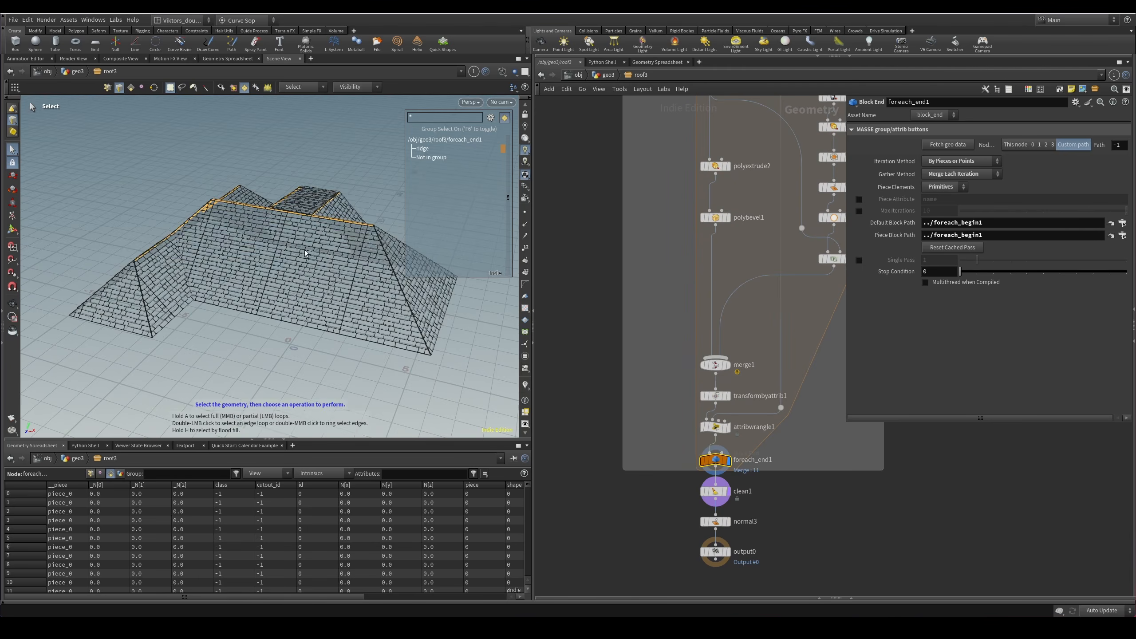
# Examine the shingle edges along the roof ridge up close, comparing foreach_end1 with normal3.
pyautogui.moveTo(327, 270); pyautogui.dragTo(230, 248, button='right')
pyautogui.moveTo(231, 249); pyautogui.dragTo(277, 258)
pyautogui.moveTo(276, 258); pyautogui.dragTo(233, 228, button='right')
pyautogui.press('w')
pyautogui.moveTo(232, 228)
pyautogui.mouseDown()
pyautogui.moveTo(232, 215)
pyautogui.moveTo(223, 226)
pyautogui.moveTo(212, 217)
pyautogui.moveTo(180, 247)
pyautogui.moveTo(232, 252)
pyautogui.mouseUp()
pyautogui.press('Escape')
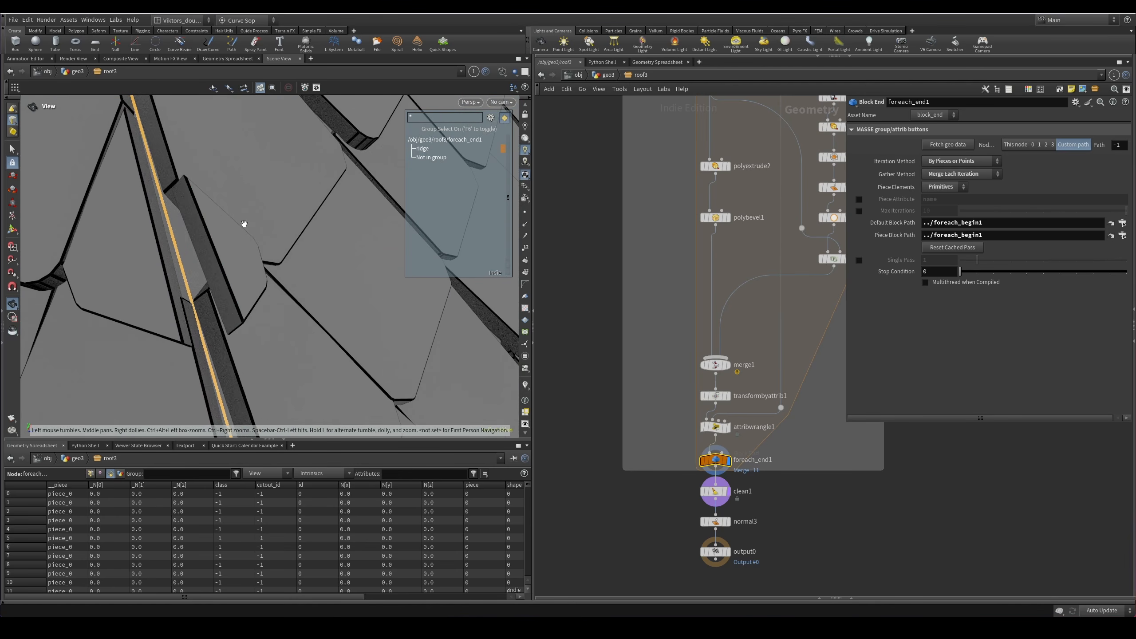
pyautogui.click(716, 521)
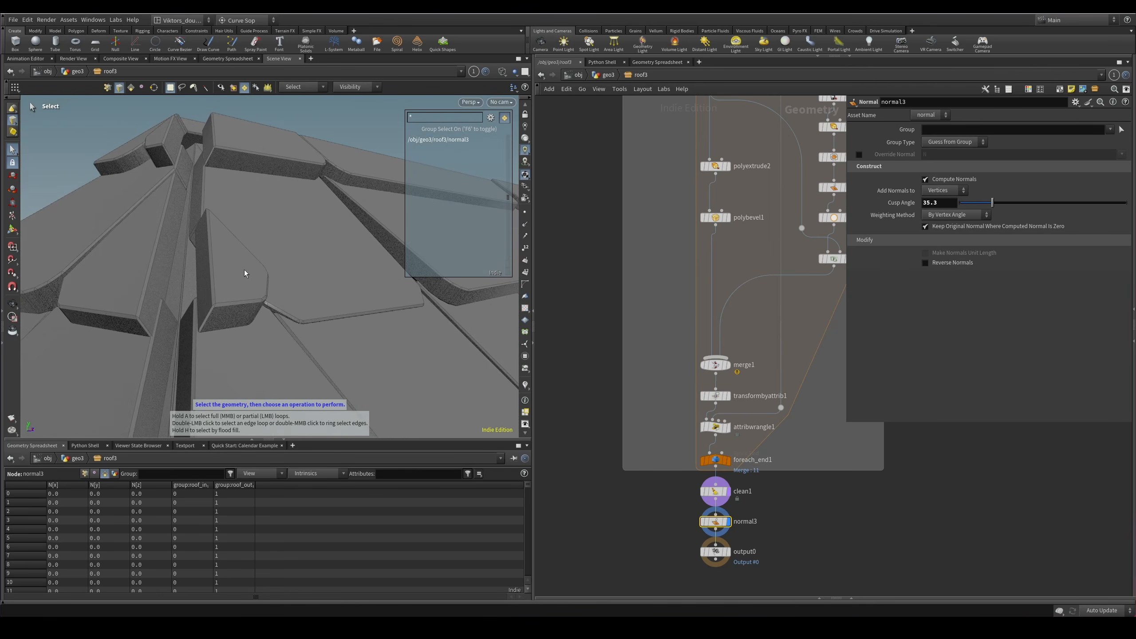
# Select a shingle face beside the roof ridge and examine its edges up close in wireframe and shaded views.
pyautogui.press('F6')
pyautogui.click(274, 148)
pyautogui.press('Escape')
pyautogui.press('w')
pyautogui.moveTo(283, 181)
pyautogui.mouseDown()
pyautogui.moveTo(272, 287)
pyautogui.moveTo(247, 333)
pyautogui.moveTo(254, 292)
pyautogui.moveTo(414, 398)
pyautogui.moveTo(290, 358)
pyautogui.moveTo(281, 295)
pyautogui.moveTo(241, 317)
pyautogui.moveTo(250, 311)
pyautogui.mouseUp()
pyautogui.press('w')
pyautogui.scroll(5, 299, 352)
pyautogui.press('w')
pyautogui.press('w')
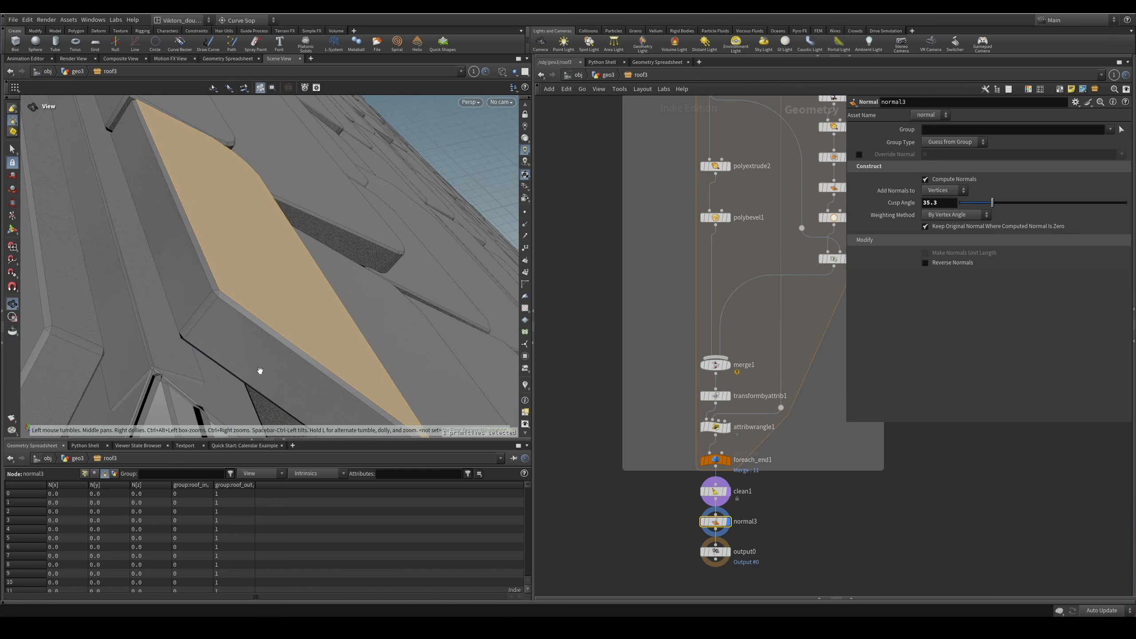
# Clear the face selection and examine how the shingles meet along the roof ridge from several distances.
pyautogui.moveTo(256, 373); pyautogui.dragTo(383, 283)
pyautogui.scroll(-3, 619, 494)
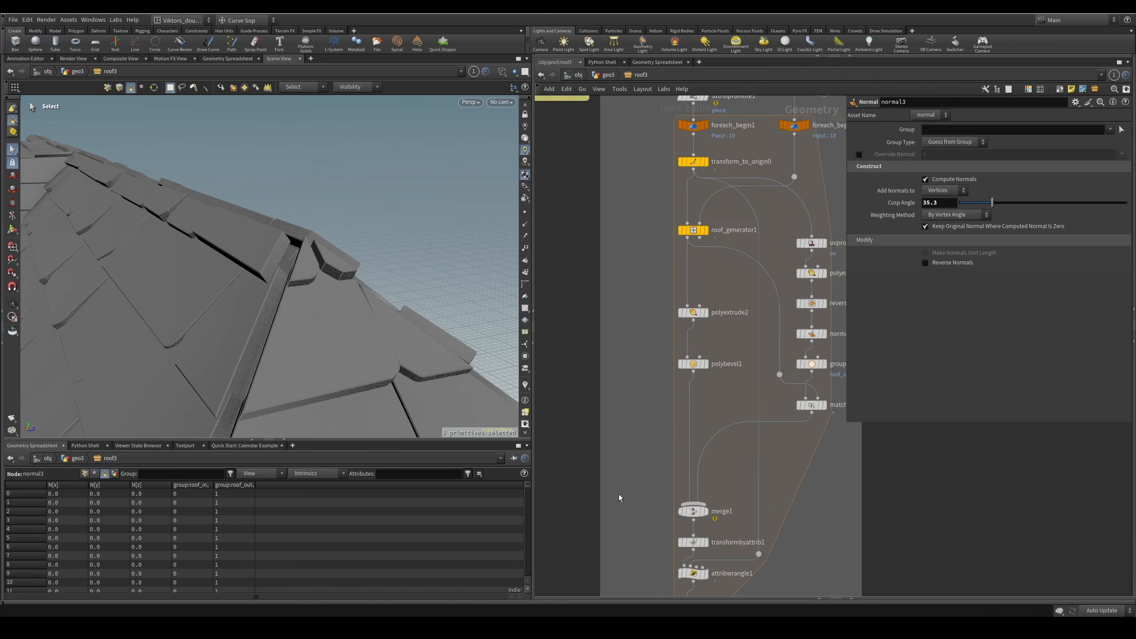
pyautogui.press('Escape')
pyautogui.moveTo(294, 308); pyautogui.dragTo(333, 329)
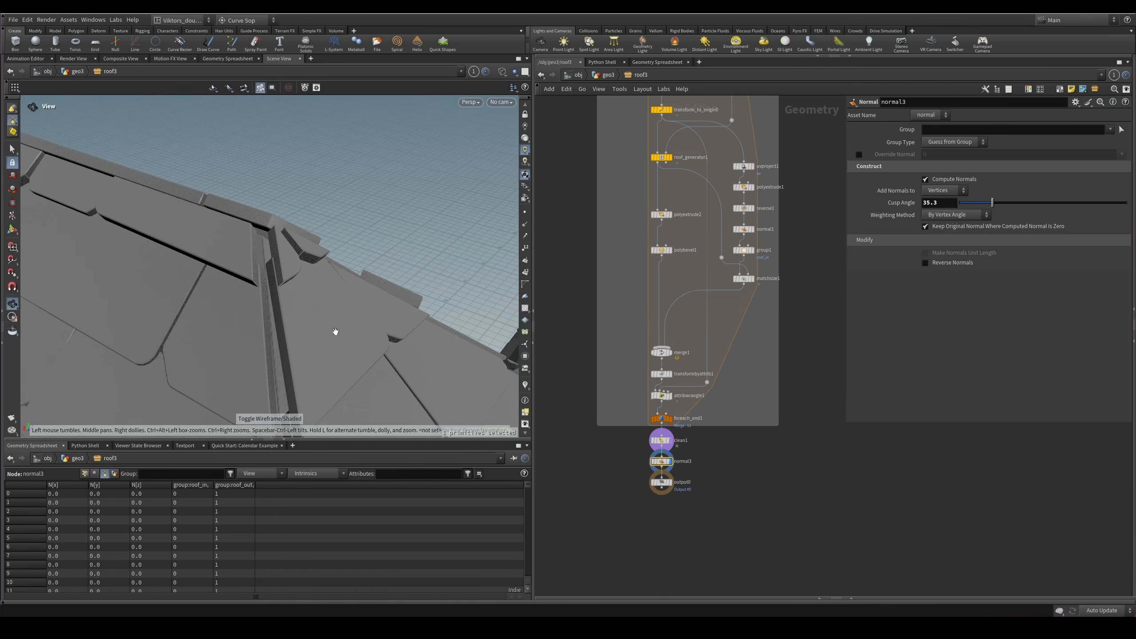
pyautogui.press('s')
pyautogui.scroll(5, 580, 388)
pyautogui.scroll(-3, 685, 309)
# Display foreach_end1 and enable Single Pass at 3 to isolate and frame one roof piece.
pyautogui.moveTo(614, 577); pyautogui.dragTo(622, 253, button='middle')
pyautogui.scroll(1, 623, 253)
pyautogui.click(677, 356)
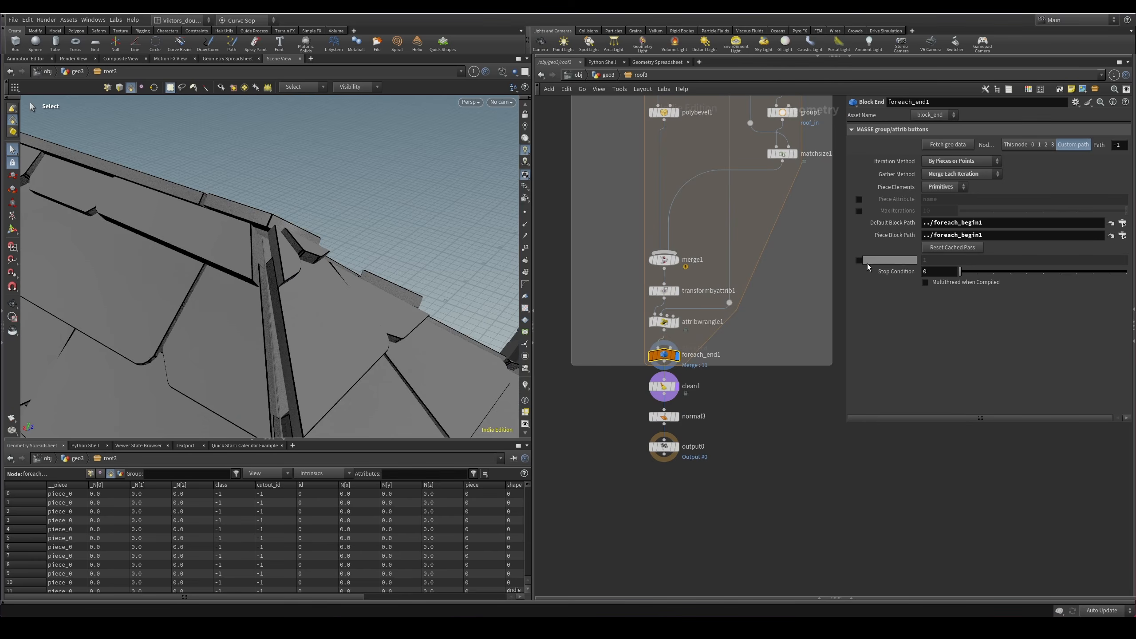
pyautogui.click(907, 261)
pyautogui.hotkey('space', 'g')
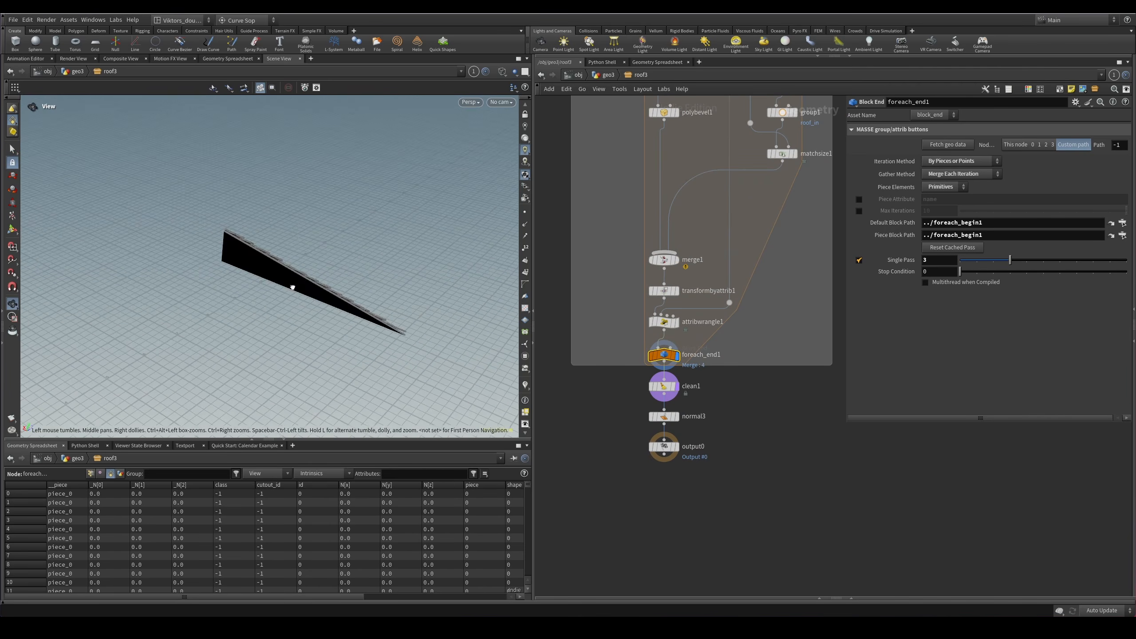
# Examine the isolated shingled roof piece from the front in wireframe and shaded views.
pyautogui.hotkey('space', 'w')
pyautogui.moveTo(289, 287); pyautogui.dragTo(159, 276)
pyautogui.scroll(4, 289, 297)
pyautogui.moveTo(290, 298); pyautogui.dragTo(260, 294)
pyautogui.hotkey('space', 'w')
pyautogui.hotkey('shift', 'w')
# Display transform_to_origin0 and frame the bare roof piece at the origin.
pyautogui.moveTo(632, 174); pyautogui.dragTo(599, 459, button='middle')
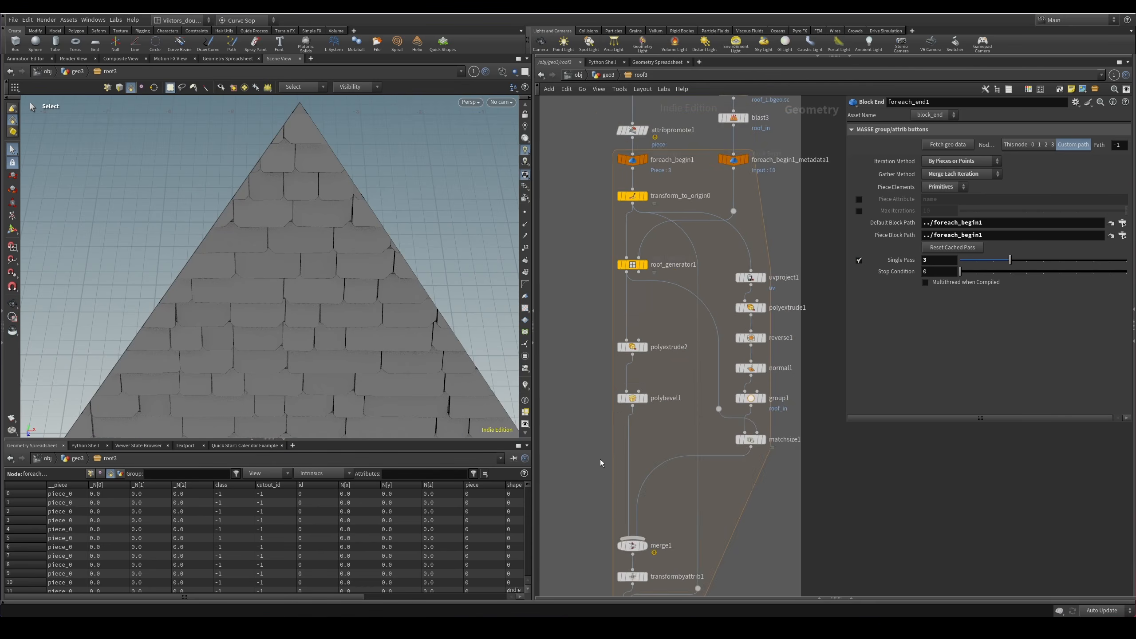
pyautogui.scroll(2, 656, 246)
pyautogui.click(643, 174)
pyautogui.hotkey('space', 'g')
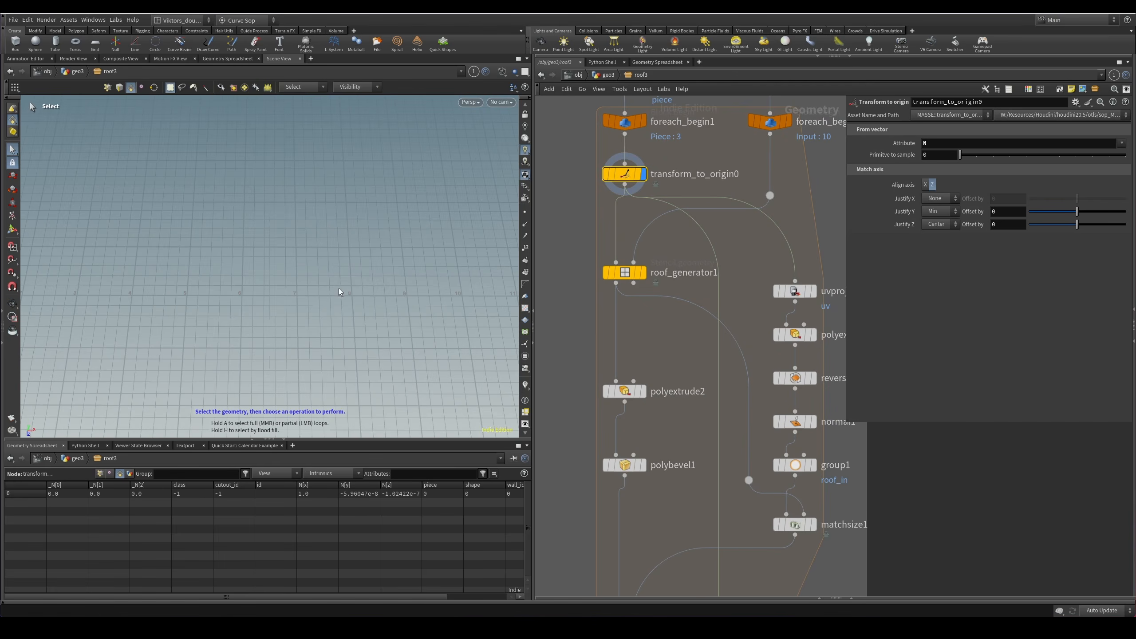
# Display roof_generator1 and examine the shingles stenciled onto the triangular roof piece in wireframe and shaded views.
pyautogui.click(629, 272)
pyautogui.click(642, 272)
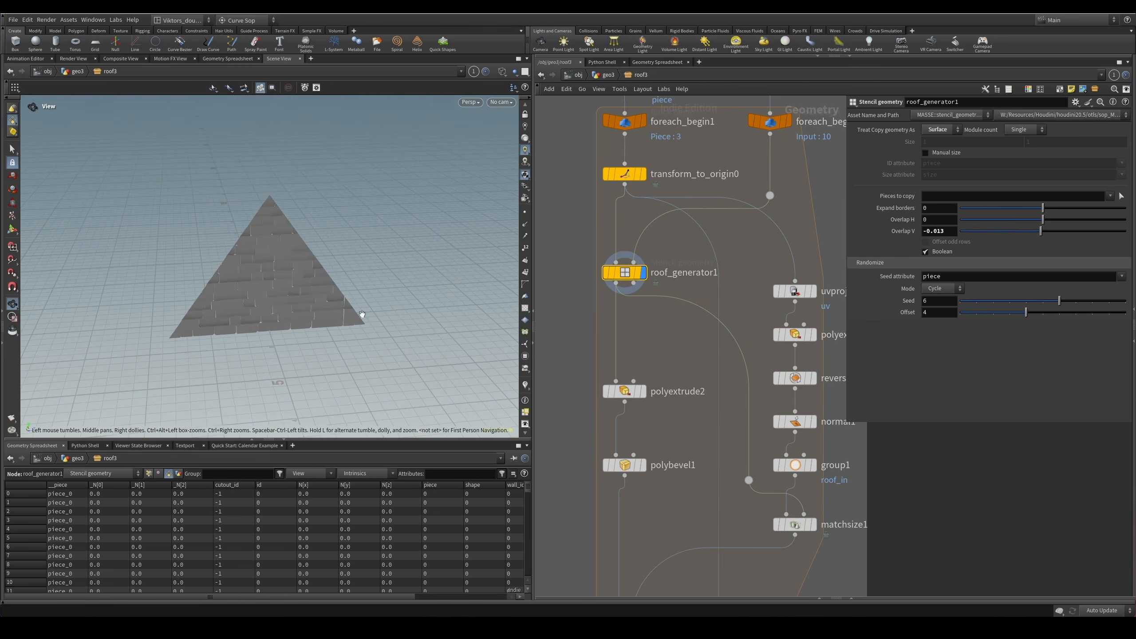
pyautogui.scroll(5, 266, 282)
pyautogui.moveTo(265, 283)
pyautogui.mouseDown()
pyautogui.moveTo(360, 246)
pyautogui.moveTo(320, 190)
pyautogui.moveTo(343, 257)
pyautogui.mouseUp()
pyautogui.hotkey('space', 'w')
pyautogui.hotkey('space', 'w')
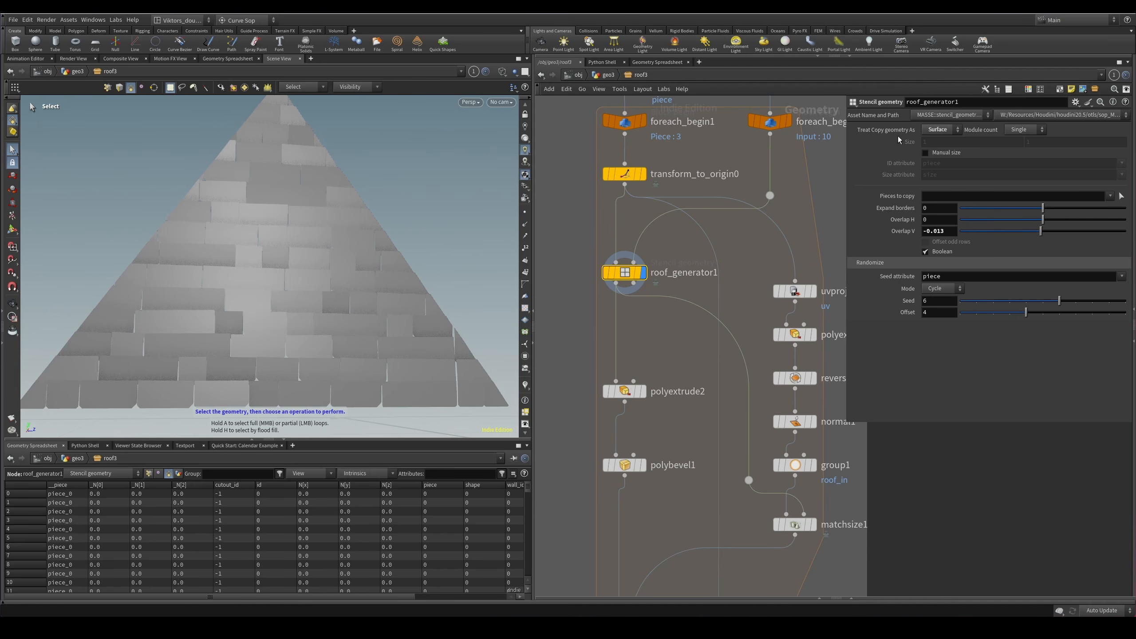
# Display polyextrude2 to examine the shingle thickness from the side, then polybevel1 for the beveled edges.
pyautogui.moveTo(631, 345); pyautogui.dragTo(666, 301, button='middle')
pyautogui.moveTo(702, 321); pyautogui.dragTo(620, 371)
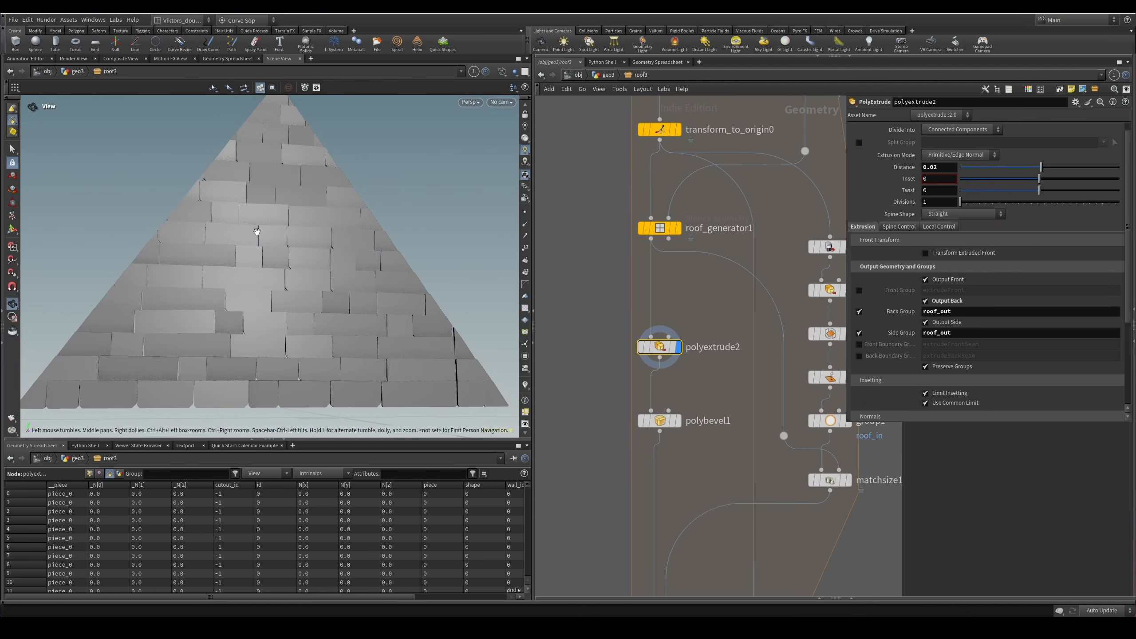
pyautogui.moveTo(257, 231); pyautogui.dragTo(381, 188)
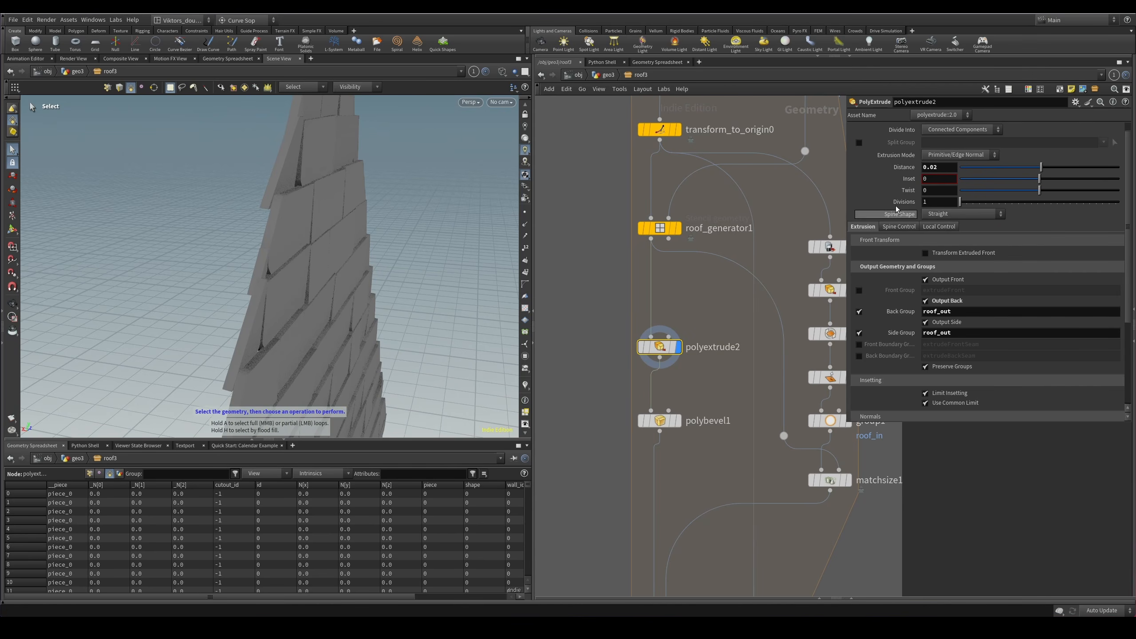
pyautogui.moveTo(703, 407); pyautogui.dragTo(648, 443)
pyautogui.press('r')
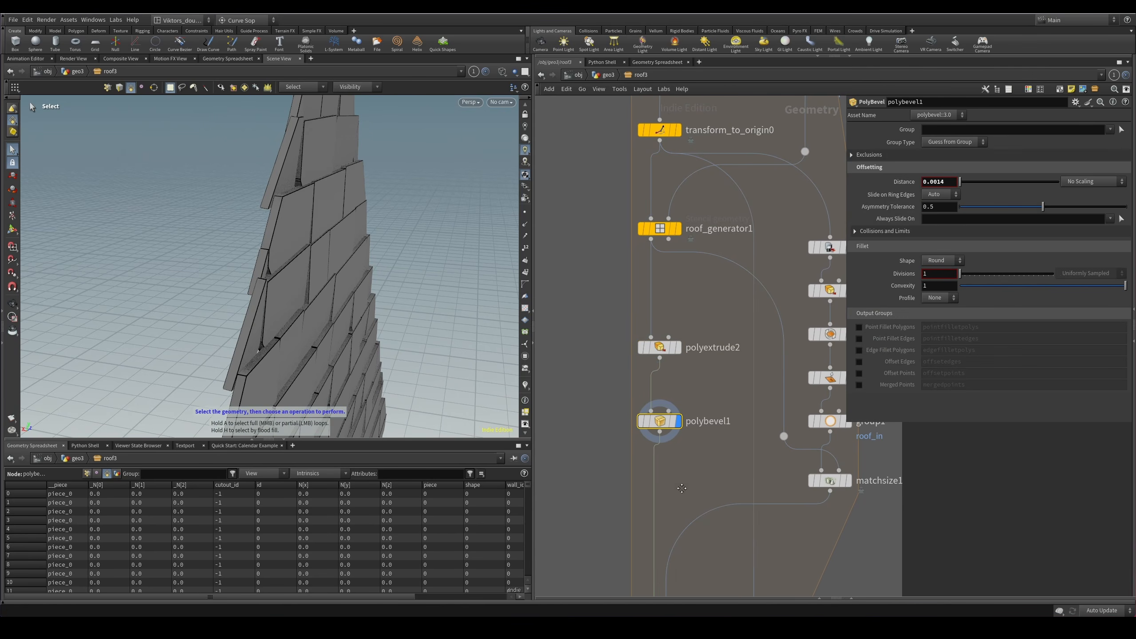
# Display merge1 and examine the beveled shingles combined with the inner roof surface.
pyautogui.moveTo(676, 484); pyautogui.dragTo(666, 331, button='middle')
pyautogui.scroll(-1, 637, 409)
pyautogui.moveTo(691, 431); pyautogui.dragTo(640, 468)
pyautogui.press('r')
pyautogui.moveTo(282, 273)
pyautogui.keyDown('alt'); pyautogui.mouseDown()
pyautogui.moveTo(342, 280)
pyautogui.moveTo(251, 302)
pyautogui.moveTo(272, 315)
pyautogui.moveTo(233, 297)
pyautogui.moveTo(286, 337)
pyautogui.moveTo(337, 261)
pyautogui.moveTo(319, 163)
pyautogui.mouseUp(); pyautogui.keyUp('alt')
# Inspect the uvproject1 settings and display the flat roof triangle at transform_to_origin0.
pyautogui.moveTo(641, 316); pyautogui.dragTo(576, 425, button='middle')
pyautogui.click(728, 241)
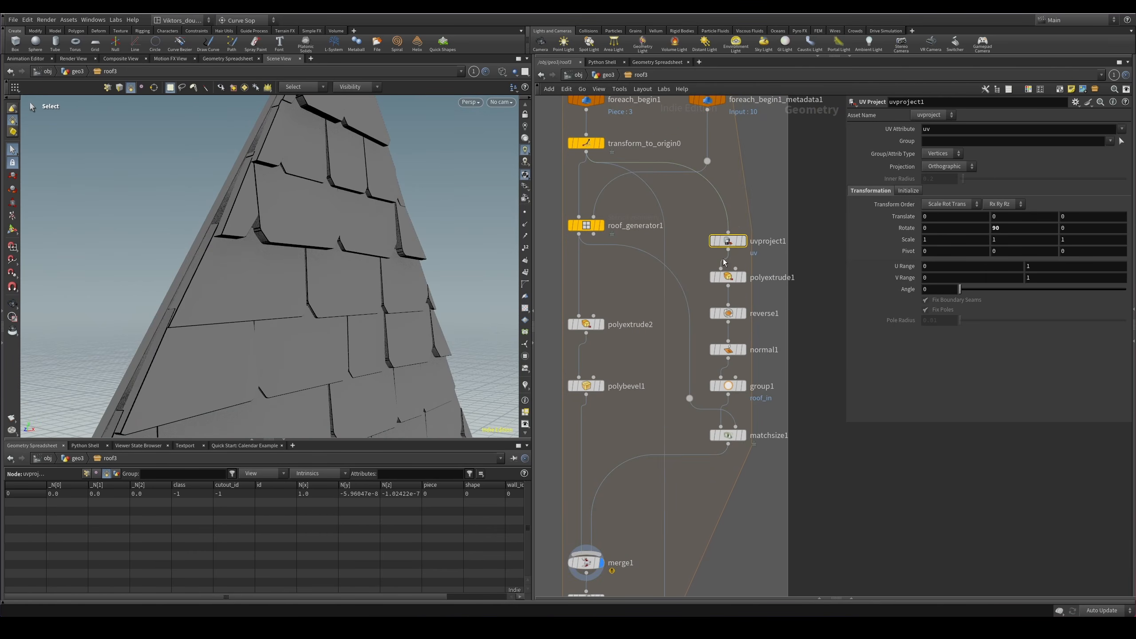
pyautogui.press('r')
pyautogui.press('f')
pyautogui.press('s')
pyautogui.click(585, 144)
pyautogui.press('r')
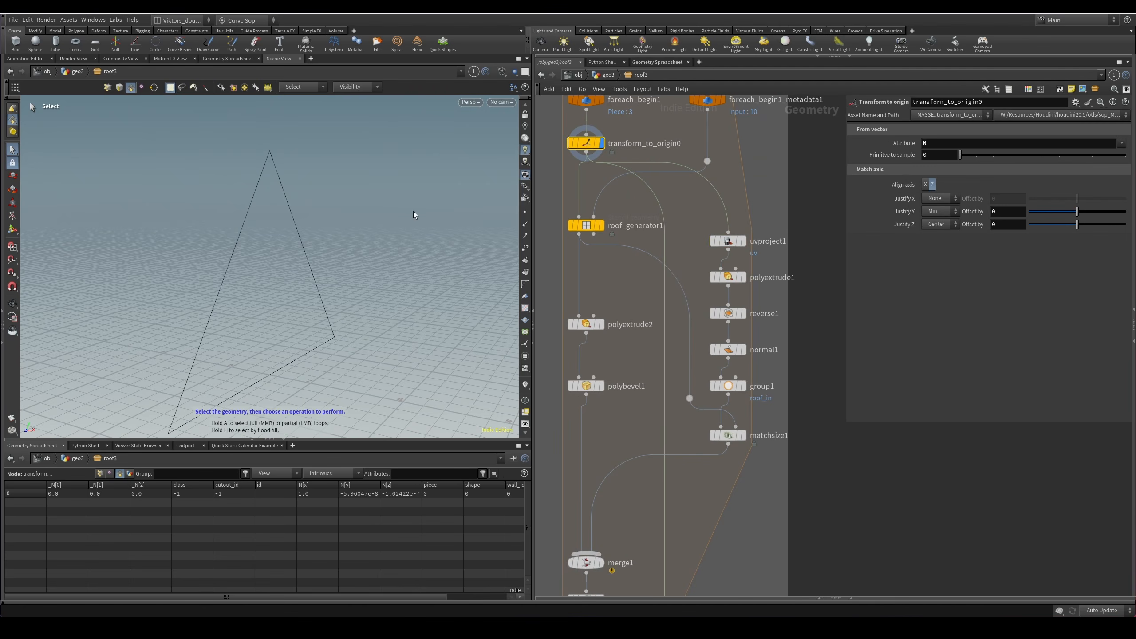
# Display polyextrude1 and compare its extruded inner roof piece with the transform_to_origin0 input.
pyautogui.click(717, 280)
pyautogui.press('r')
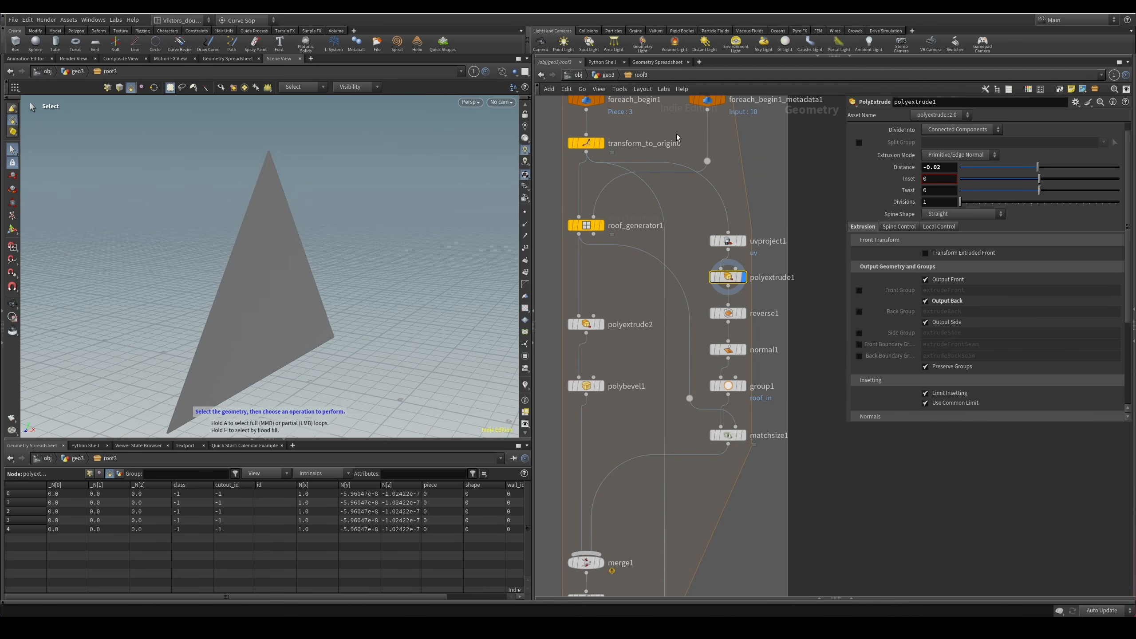
pyautogui.moveTo(676, 133); pyautogui.dragTo(688, 163, button='middle')
pyautogui.click(597, 174)
pyautogui.click(739, 307)
pyautogui.press('r')
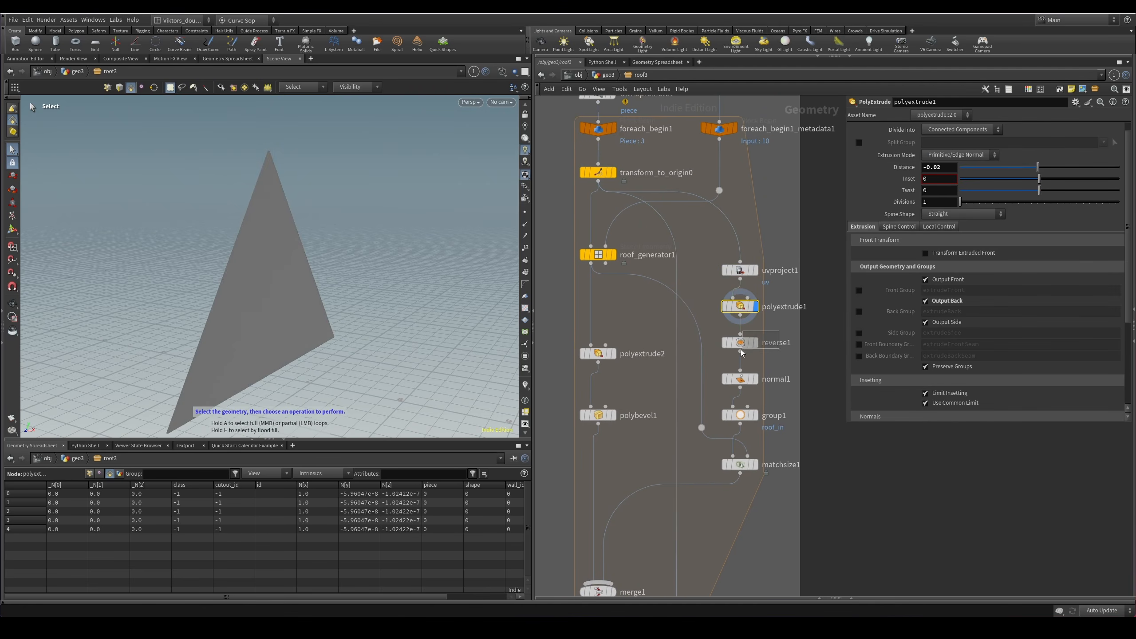
# Display reverse1, normal1, group1 and matchsize1 one after another to examine how the inner roof panel is built.
pyautogui.click(740, 342)
pyautogui.press('r')
pyautogui.click(740, 379)
pyautogui.press('r')
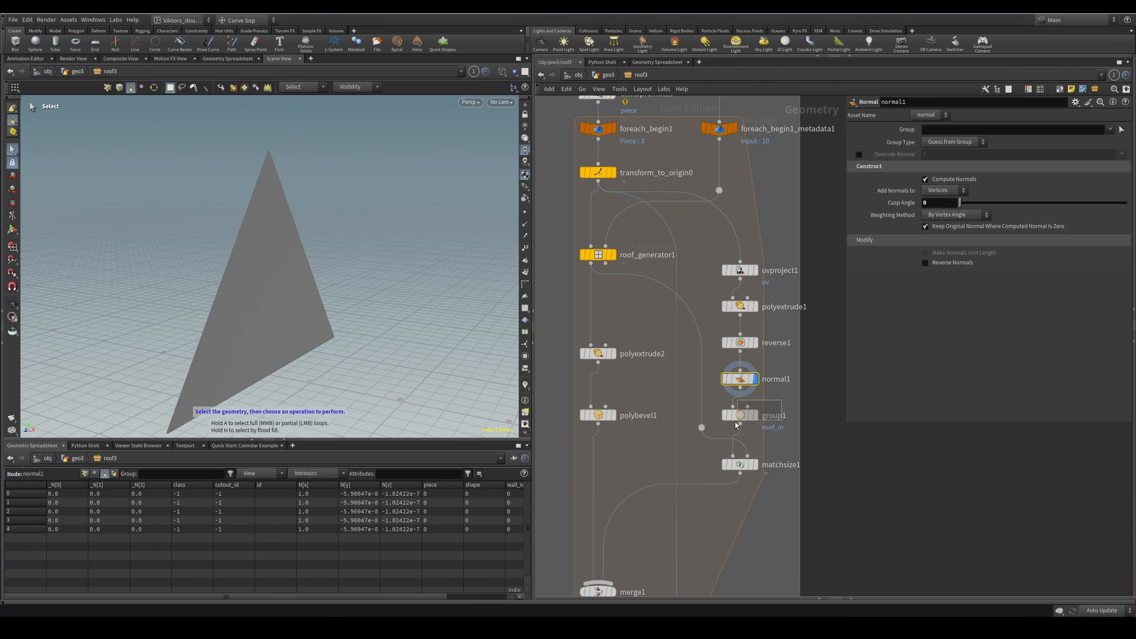
pyautogui.click(739, 419)
pyautogui.press('r')
pyautogui.click(720, 464)
pyautogui.press('r')
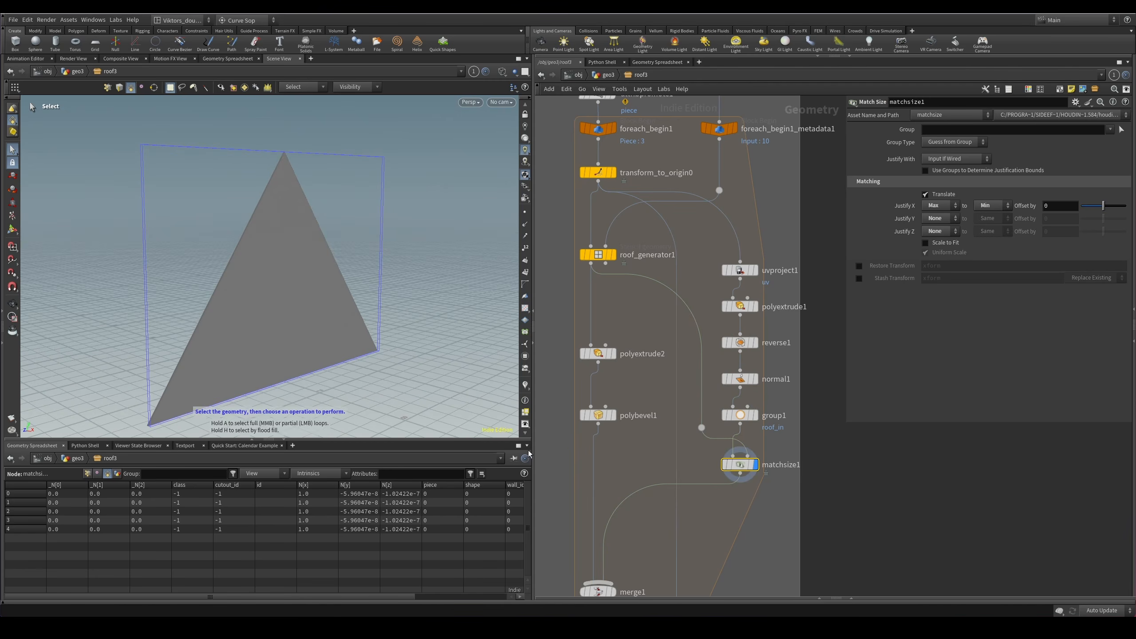
# Display merge1 and examine the shingles combined with the inner roof panel up close from the side.
pyautogui.moveTo(582, 590); pyautogui.dragTo(610, 480, button='middle')
pyautogui.click(609, 480)
pyautogui.press('r')
pyautogui.keyDown('alt'); pyautogui.moveTo(262, 275); pyautogui.dragTo(343, 263); pyautogui.keyUp('alt')
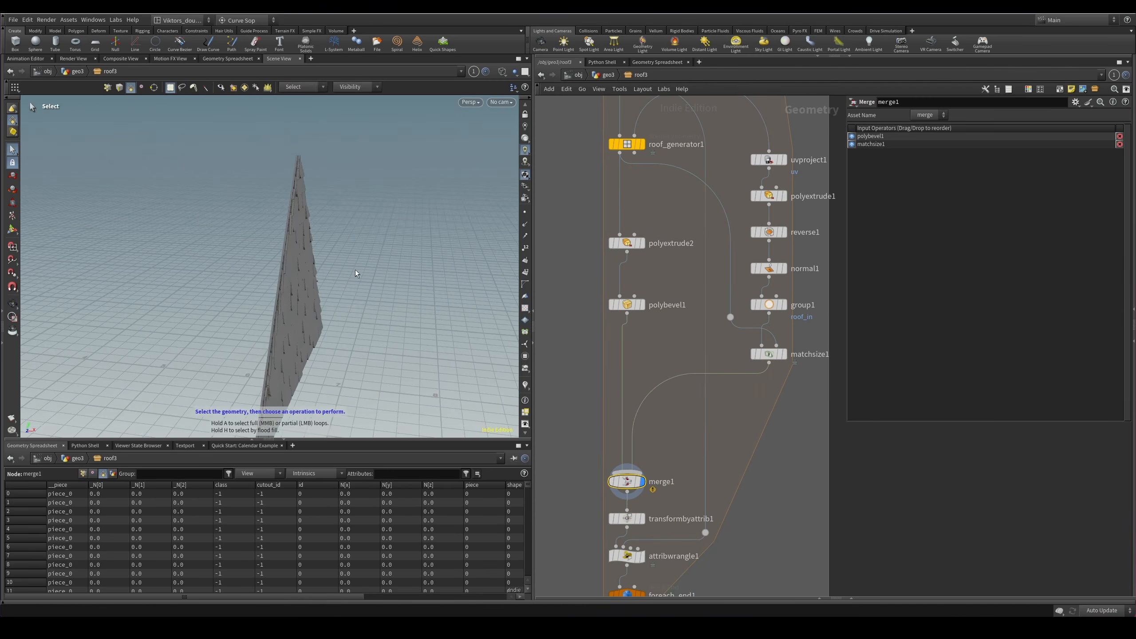
pyautogui.keyDown('alt'); pyautogui.moveTo(270, 204); pyautogui.dragTo(310, 212, button='right'); pyautogui.keyUp('alt')
pyautogui.keyDown('alt'); pyautogui.moveTo(310, 212); pyautogui.dragTo(302, 196); pyautogui.keyUp('alt')
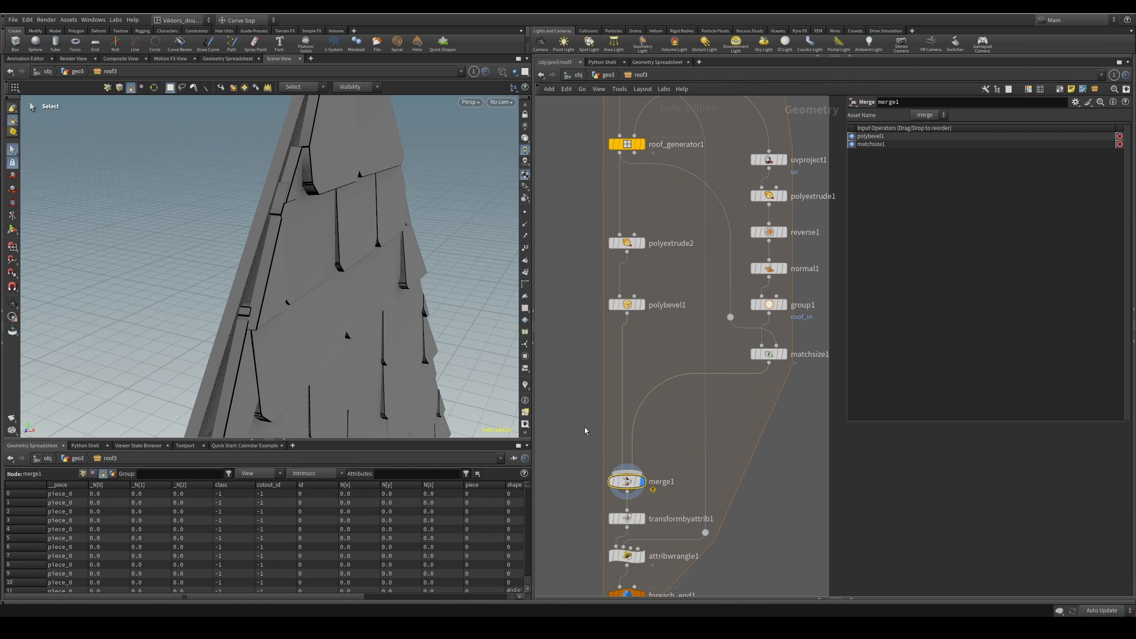
# Display transformbyattrib1 to examine the roof piece's restored orientation, and view attribwrangle1's piece attribute code.
pyautogui.moveTo(586, 431); pyautogui.dragTo(601, 331, button='middle')
pyautogui.click(632, 419)
pyautogui.press('r')
pyautogui.hotkey('space', 'g')
pyautogui.keyDown('alt'); pyautogui.moveTo(333, 300); pyautogui.dragTo(360, 280); pyautogui.keyUp('alt')
pyautogui.keyDown('alt'); pyautogui.moveTo(360, 279); pyautogui.dragTo(397, 296, button='right'); pyautogui.keyUp('alt')
pyautogui.click(642, 455)
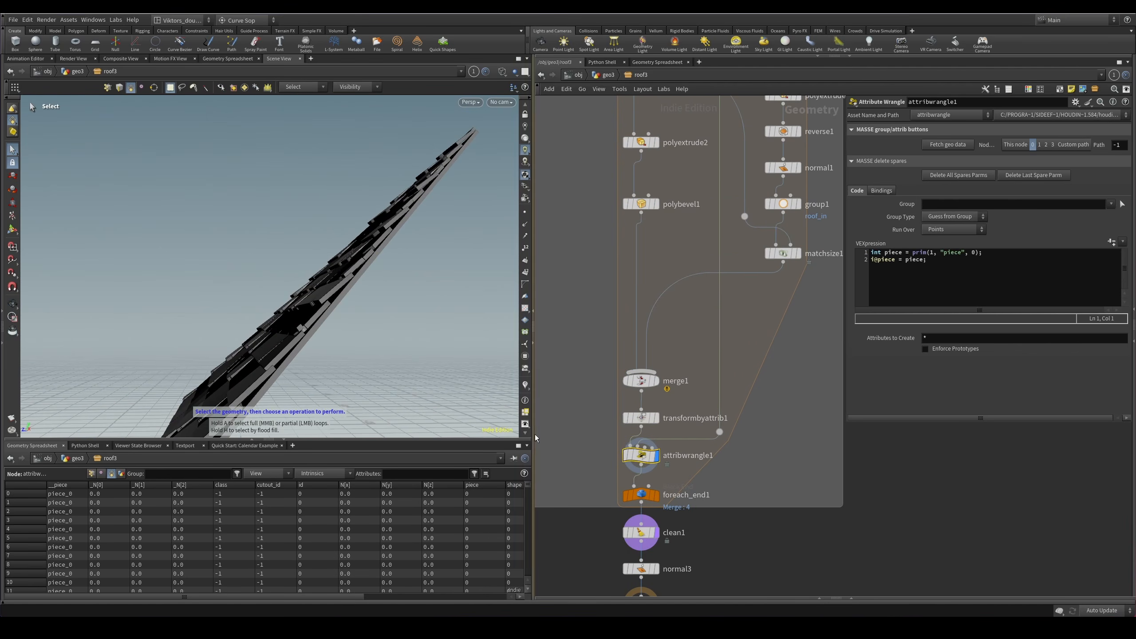
# Move the display down the chain past foreach_end1 to the clean1 node.
pyautogui.moveTo(588, 485); pyautogui.dragTo(599, 403, button='middle')
pyautogui.press('Down')
pyautogui.press('Down')
pyautogui.press('Down')
pyautogui.press('Down')
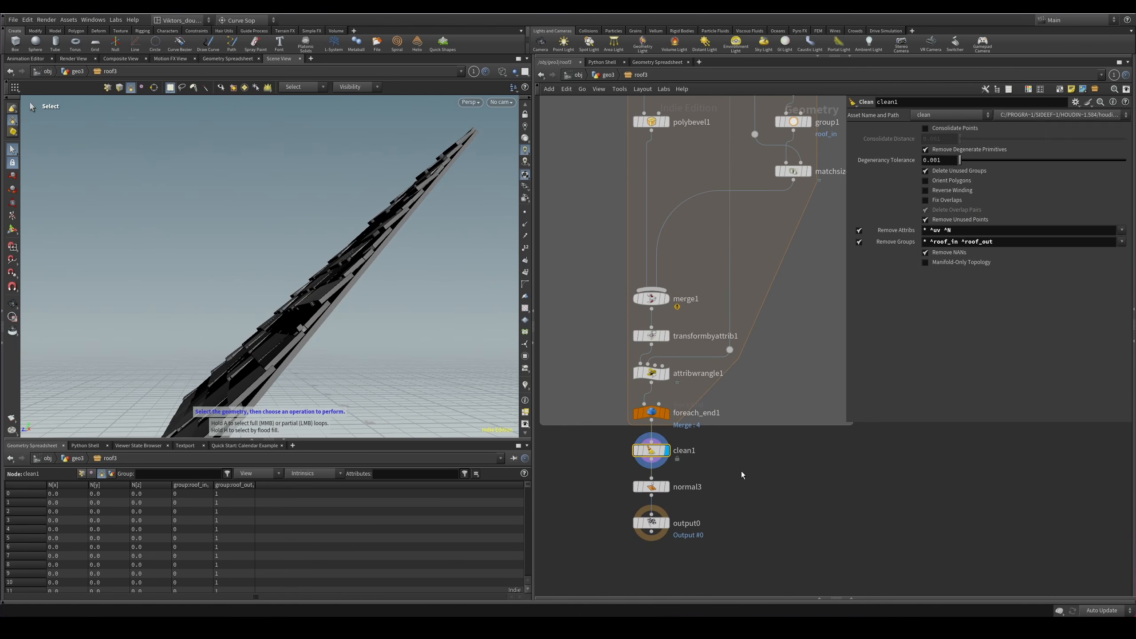
# Display output0 and examine the finished shingle surface up close in wireframe and shaded views.
pyautogui.hotkey('space', 'g')
pyautogui.keyDown('alt'); pyautogui.moveTo(309, 287); pyautogui.dragTo(288, 265); pyautogui.keyUp('alt')
pyautogui.moveTo(215, 348); pyautogui.dragTo(220, 360, button='right')
pyautogui.moveTo(221, 361)
pyautogui.mouseDown()
pyautogui.moveTo(249, 385)
pyautogui.moveTo(181, 308)
pyautogui.moveTo(182, 266)
pyautogui.mouseUp()
pyautogui.press('w')
pyautogui.press('w')
pyautogui.press('s')
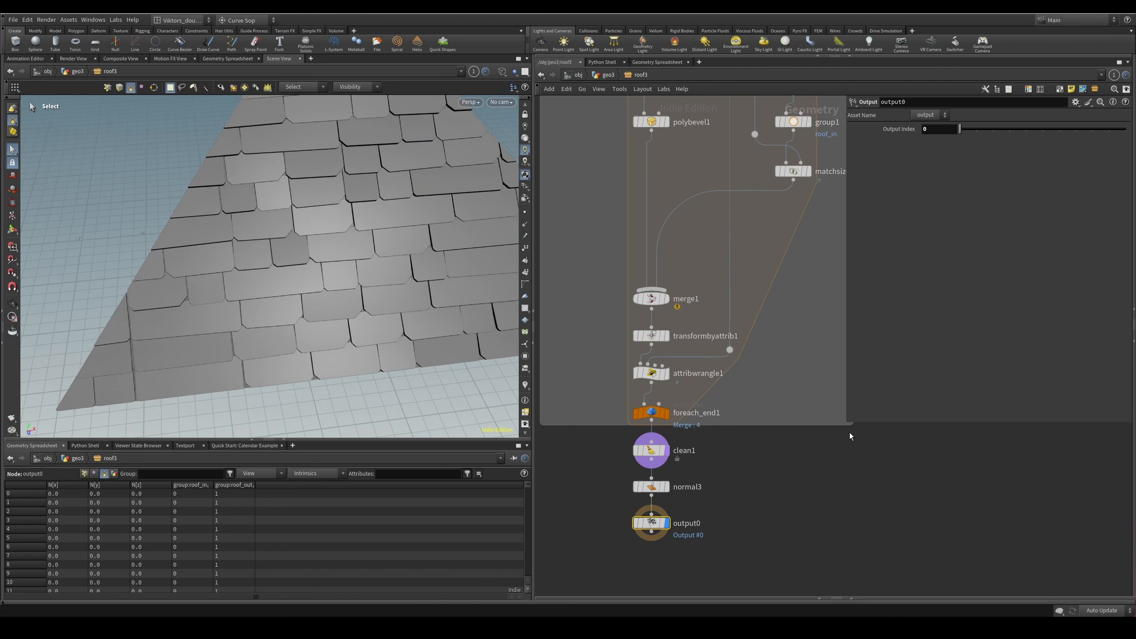
# Turn off Single Pass on foreach_end1 so all roof pieces are generated, and view the whole roof.
pyautogui.click(706, 407)
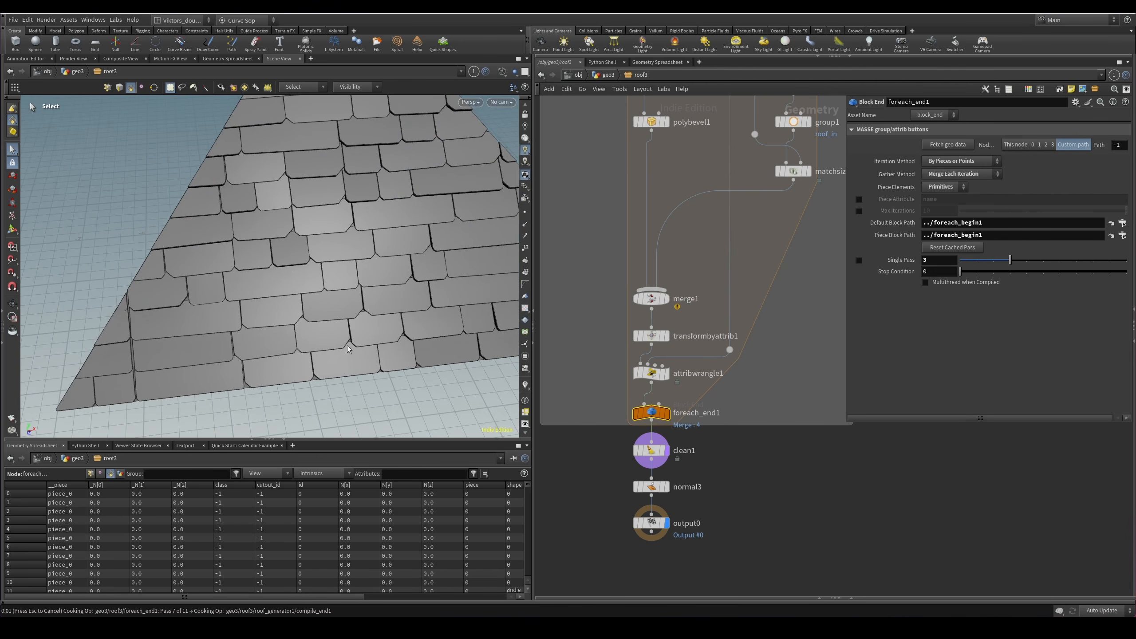
pyautogui.press('Escape')
pyautogui.press('h')
pyautogui.moveTo(321, 284); pyautogui.dragTo(403, 287)
pyautogui.press('s')
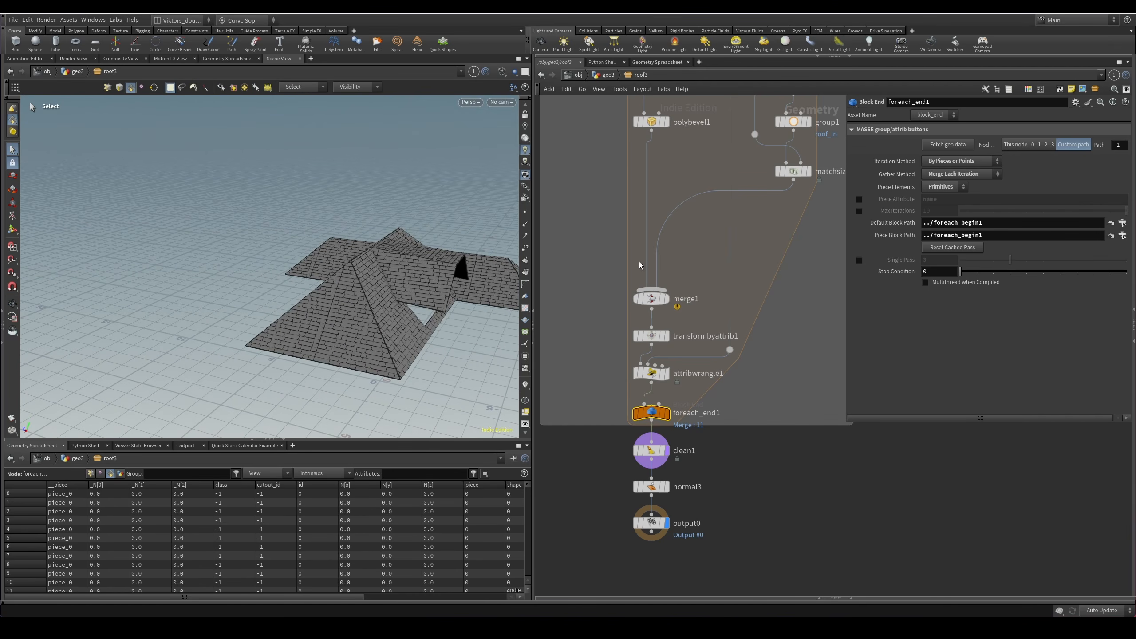
# Examine the building's hipped roof edges and corner trims from several angles in the geo3 network.
pyautogui.scroll(4, 589, 398)
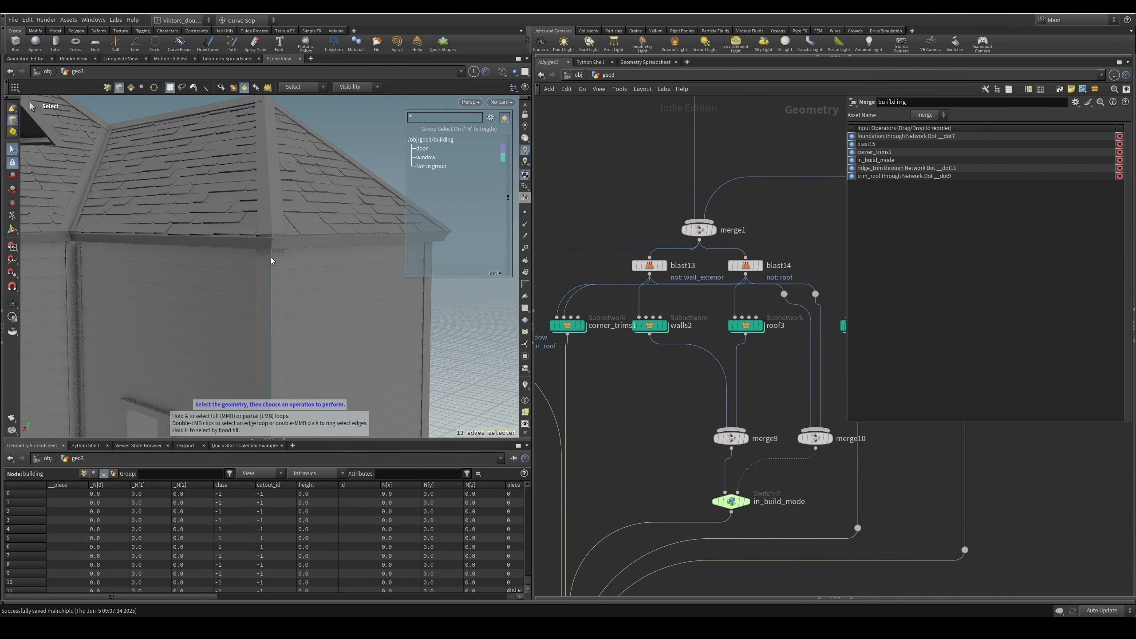
pyautogui.keyDown('alt'); pyautogui.moveTo(277, 255); pyautogui.dragTo(250, 271); pyautogui.keyUp('alt')
pyautogui.press('Escape')
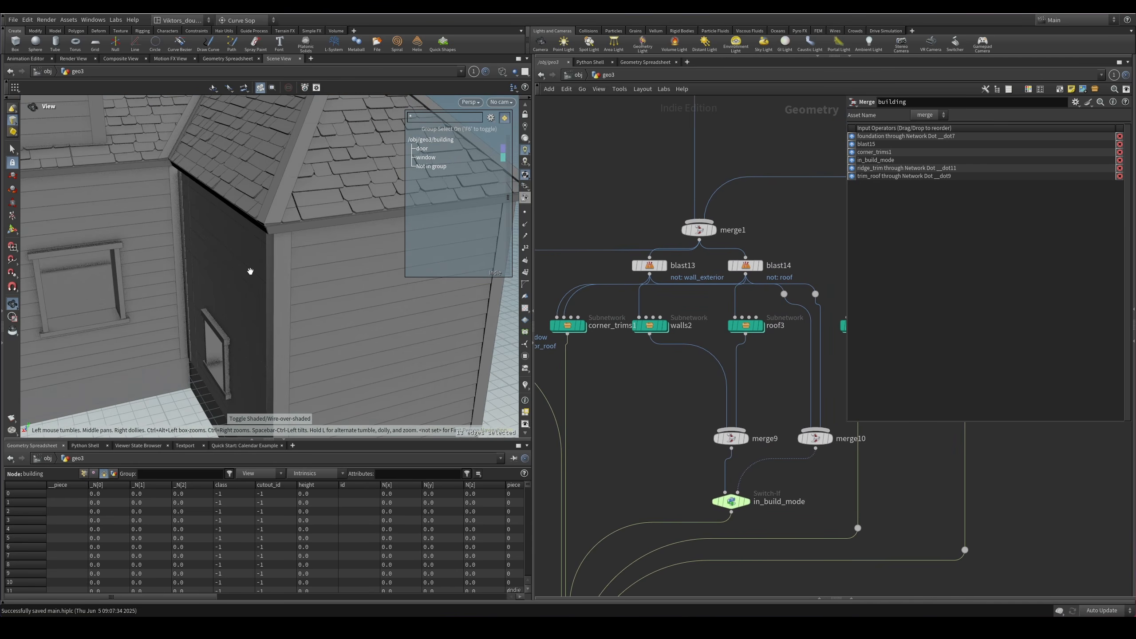
pyautogui.moveTo(289, 236); pyautogui.dragTo(274, 289)
pyautogui.press('s')
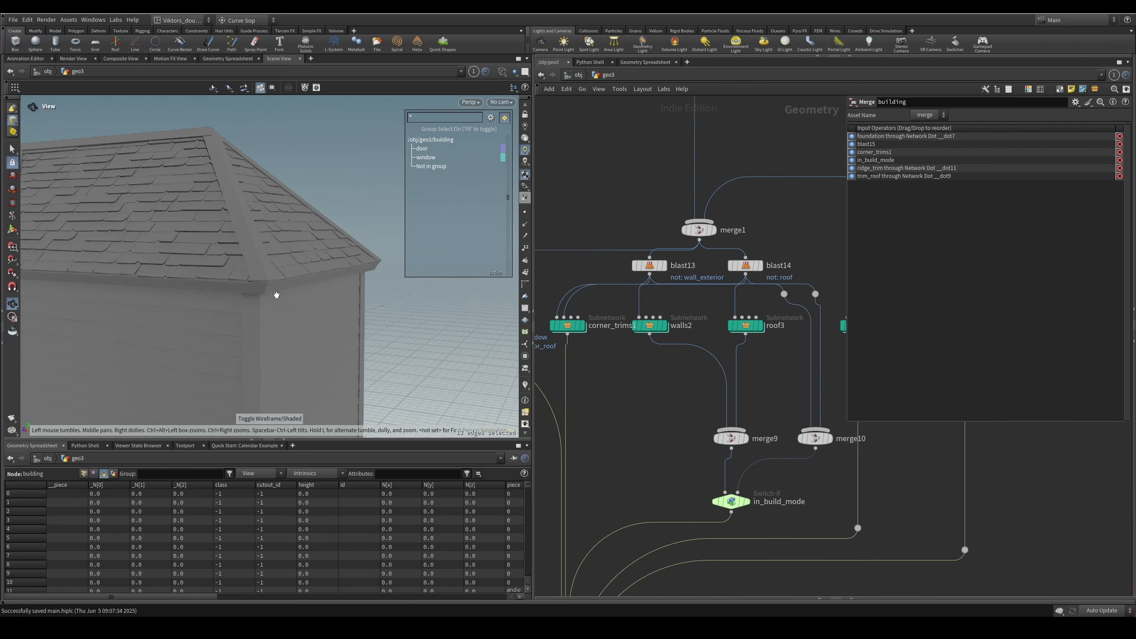
pyautogui.keyDown('alt'); pyautogui.moveTo(344, 277); pyautogui.dragTo(286, 283); pyautogui.keyUp('alt')
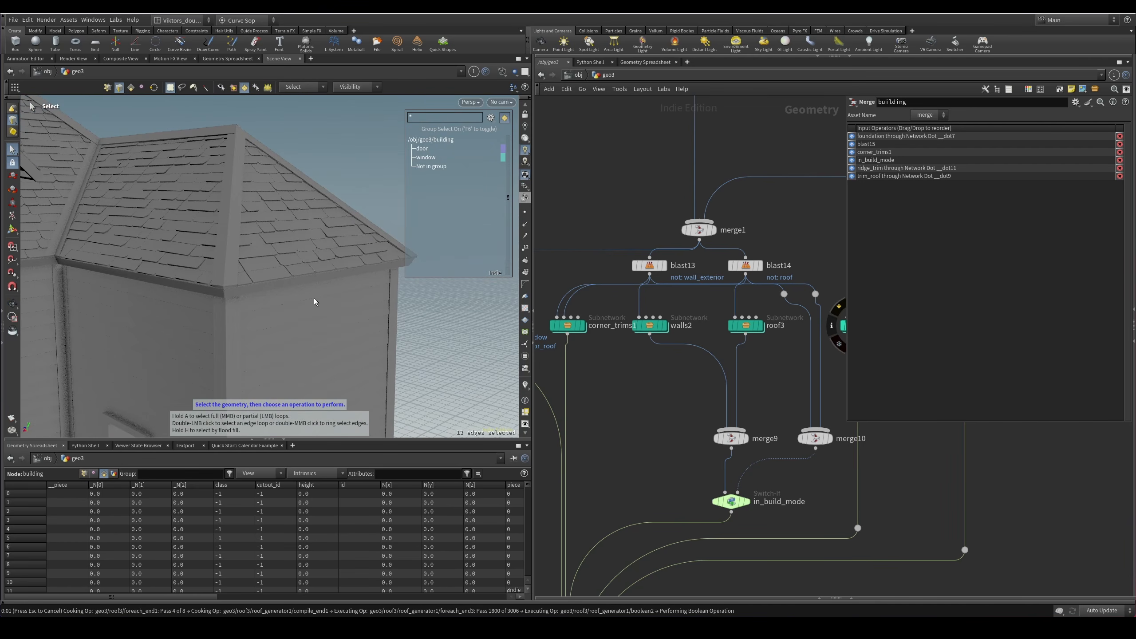
# Examine the gabled version of the roof and its trims in shaded and wireframe views.
pyautogui.press('Escape')
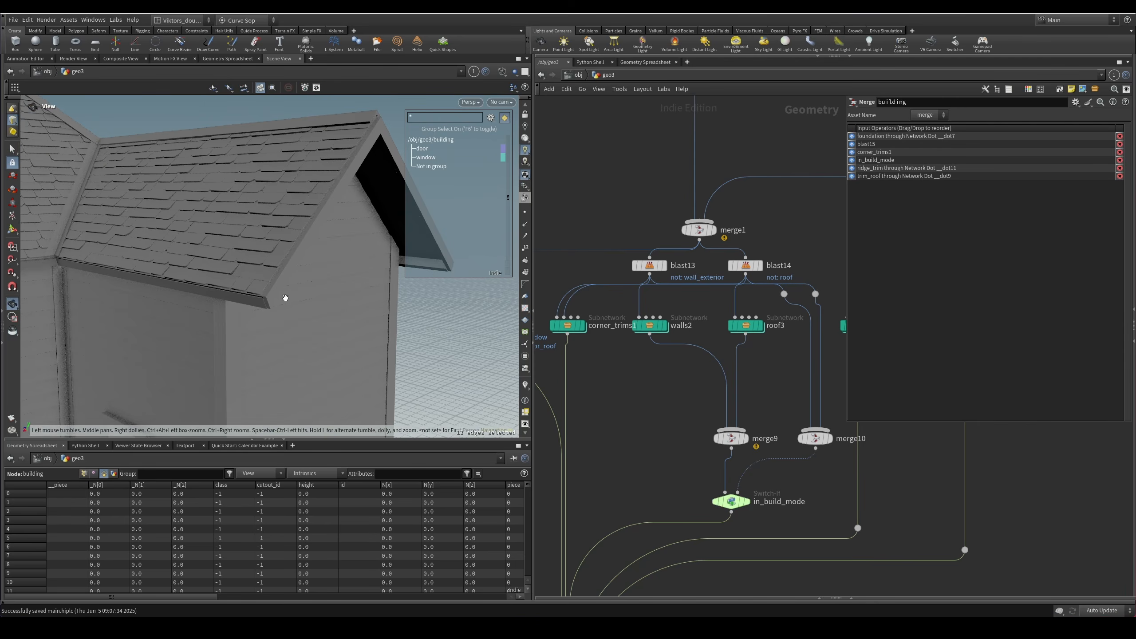
pyautogui.moveTo(284, 297); pyautogui.dragTo(329, 173)
pyautogui.press('w')
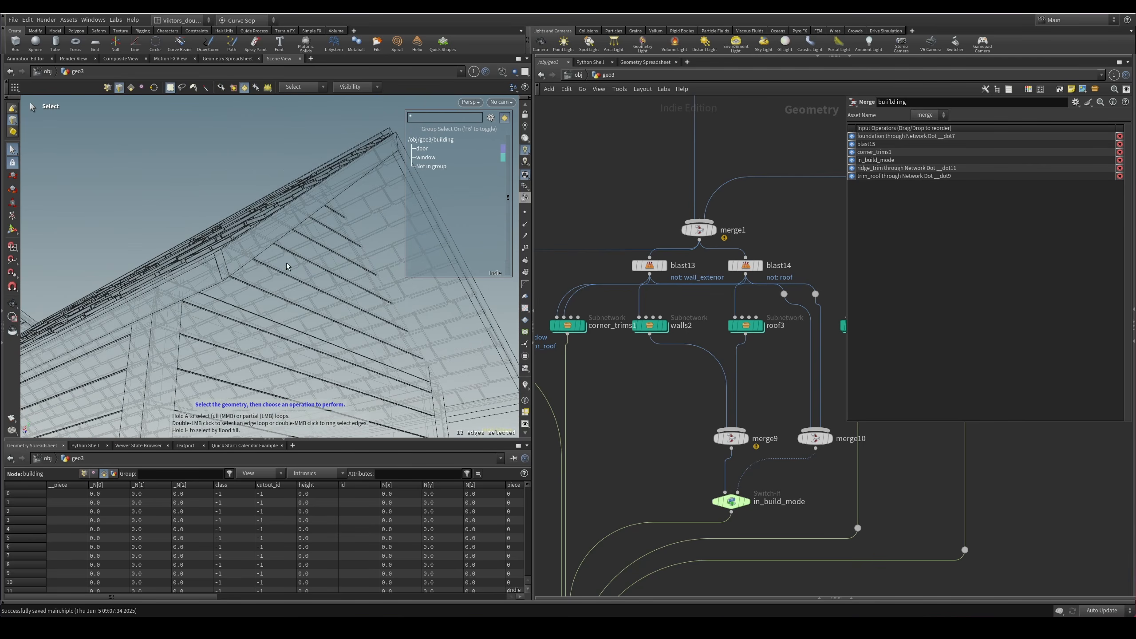
pyautogui.press('w')
pyautogui.press('s')
pyautogui.press('Escape')
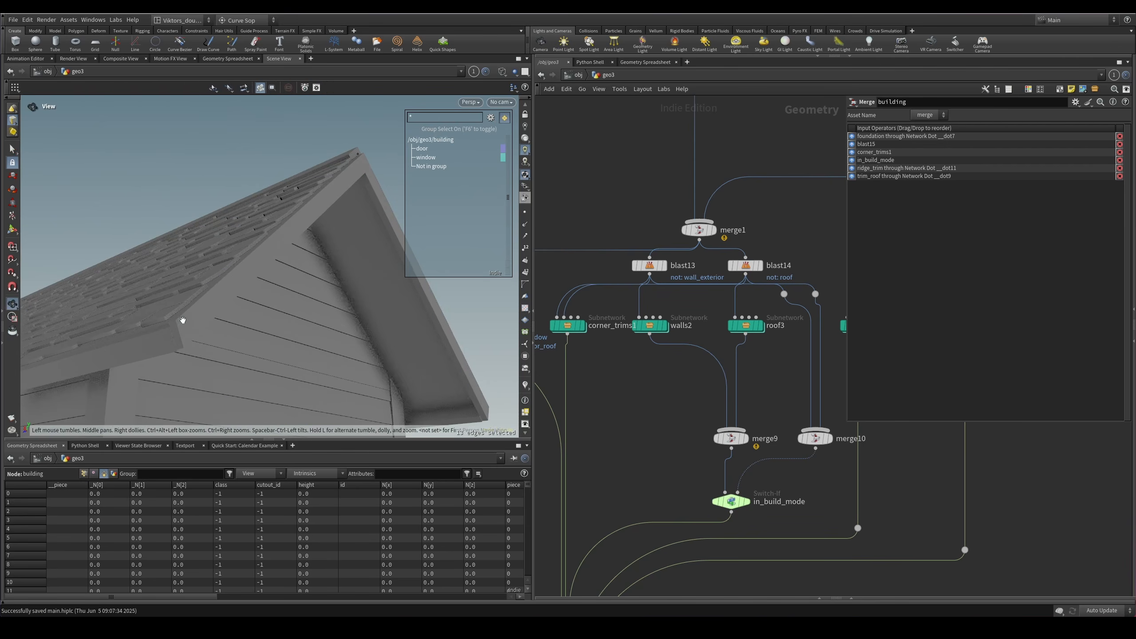
pyautogui.moveTo(183, 322); pyautogui.dragTo(260, 175)
pyautogui.press('s')
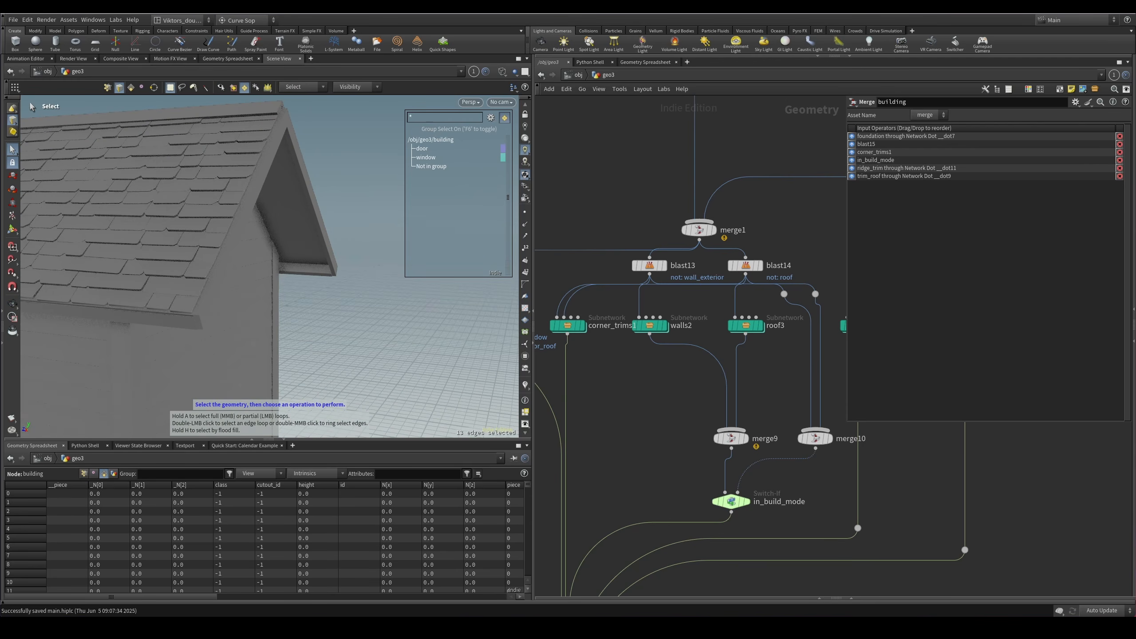
# Bring up the CONTROLS parameter window, move it out of the way, and check the roof trim's edges in wire-over-shaded view.
pyautogui.hotkey('alt', 'Tab')
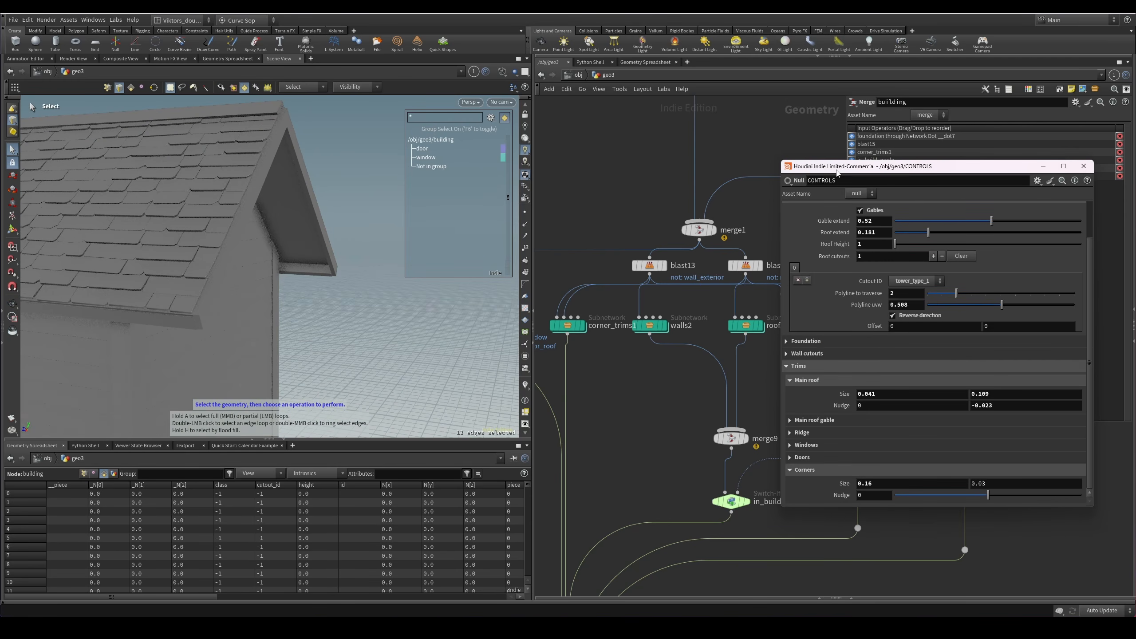
pyautogui.moveTo(837, 173); pyautogui.dragTo(1135, 181)
pyautogui.hotkey('shift', 'w')
pyautogui.moveTo(184, 294)
pyautogui.keyDown('alt'); pyautogui.mouseDown()
pyautogui.moveTo(285, 315)
pyautogui.moveTo(233, 340)
pyautogui.moveTo(185, 286)
pyautogui.moveTo(190, 325)
pyautogui.moveTo(218, 332)
pyautogui.moveTo(202, 323)
pyautogui.mouseUp(); pyautogui.keyUp('alt')
pyautogui.hotkey('shift', 'w')
# Display the trim_roof subnetwork on its own and examine the complete roof trim outline.
pyautogui.scroll(-3, 740, 393)
pyautogui.scroll(2, 734, 393)
pyautogui.moveTo(806, 393); pyautogui.dragTo(684, 396, button='middle')
pyautogui.scroll(2, 764, 388)
pyautogui.click(755, 343)
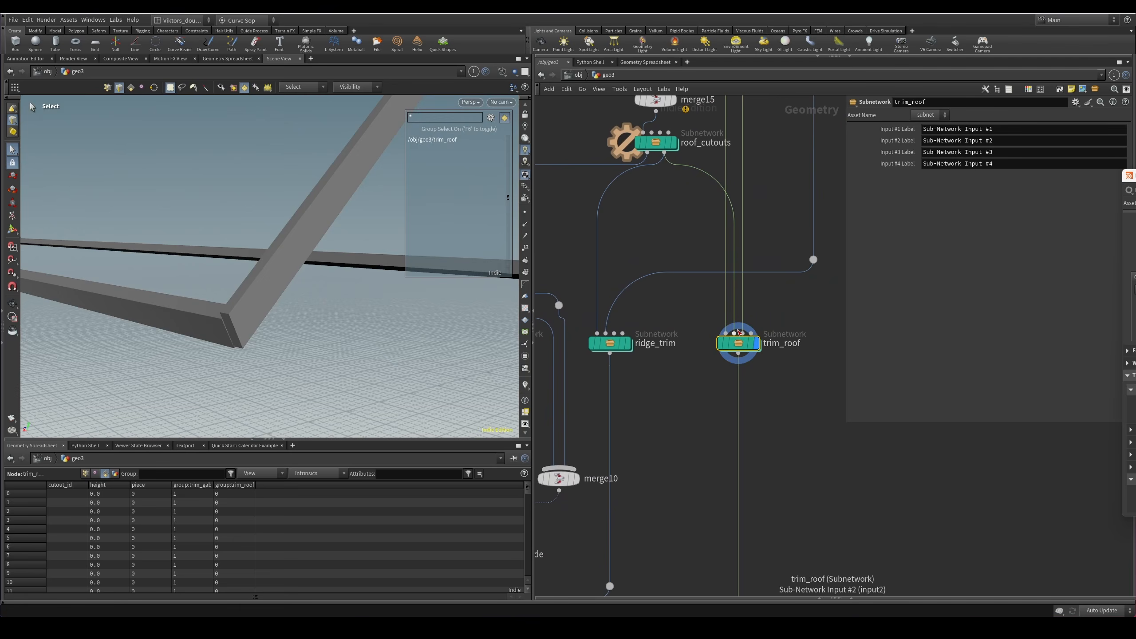
pyautogui.keyDown('alt'); pyautogui.moveTo(333, 303); pyautogui.dragTo(279, 310); pyautogui.keyUp('alt')
pyautogui.scroll(2, 761, 366)
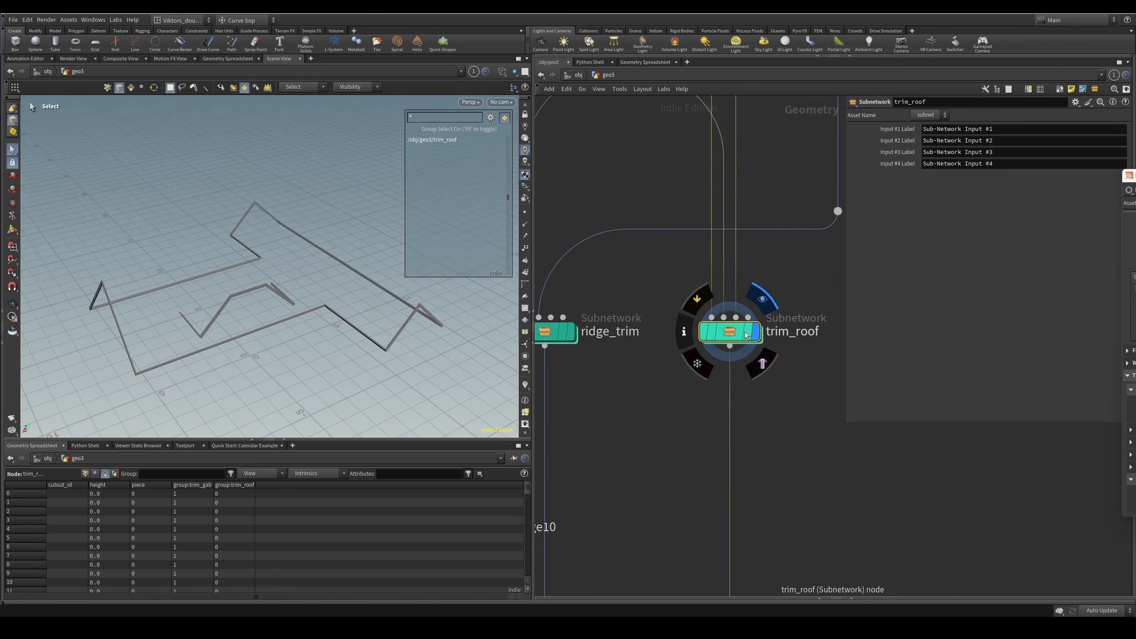
# Go inside the trim_roof subnetwork to its no gable roof trim nodes.
pyautogui.scroll(-2, 798, 240)
pyautogui.moveTo(797, 240); pyautogui.dragTo(794, 392, button='middle')
pyautogui.moveTo(773, 275); pyautogui.dragTo(748, 233, button='middle')
pyautogui.scroll(3, 772, 426)
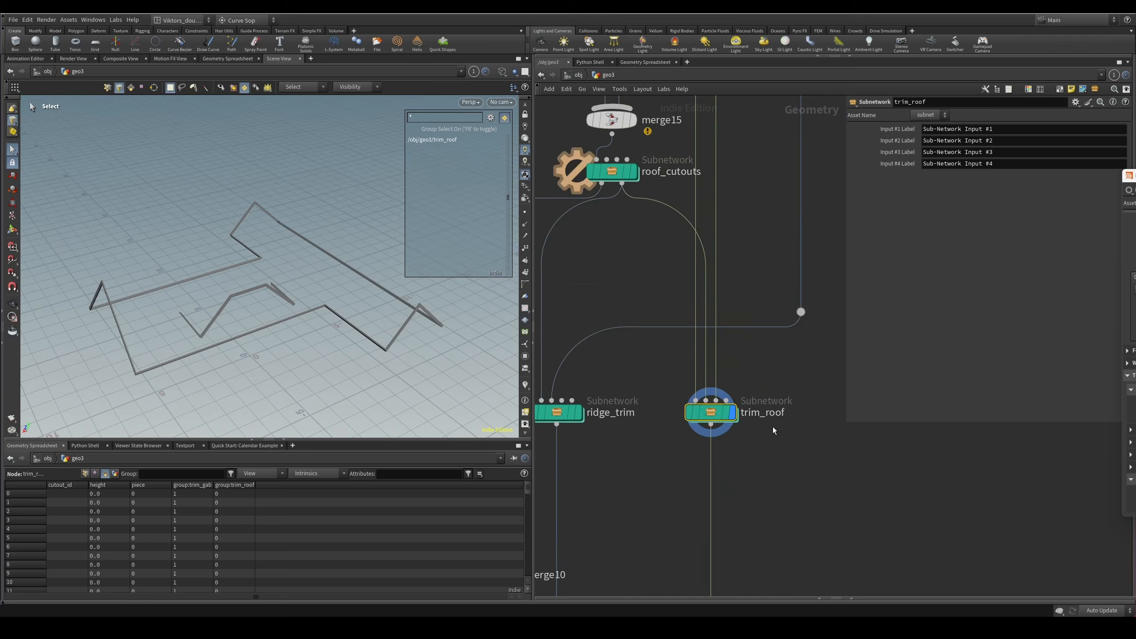
pyautogui.doubleClick(698, 408)
pyautogui.scroll(3, 648, 279)
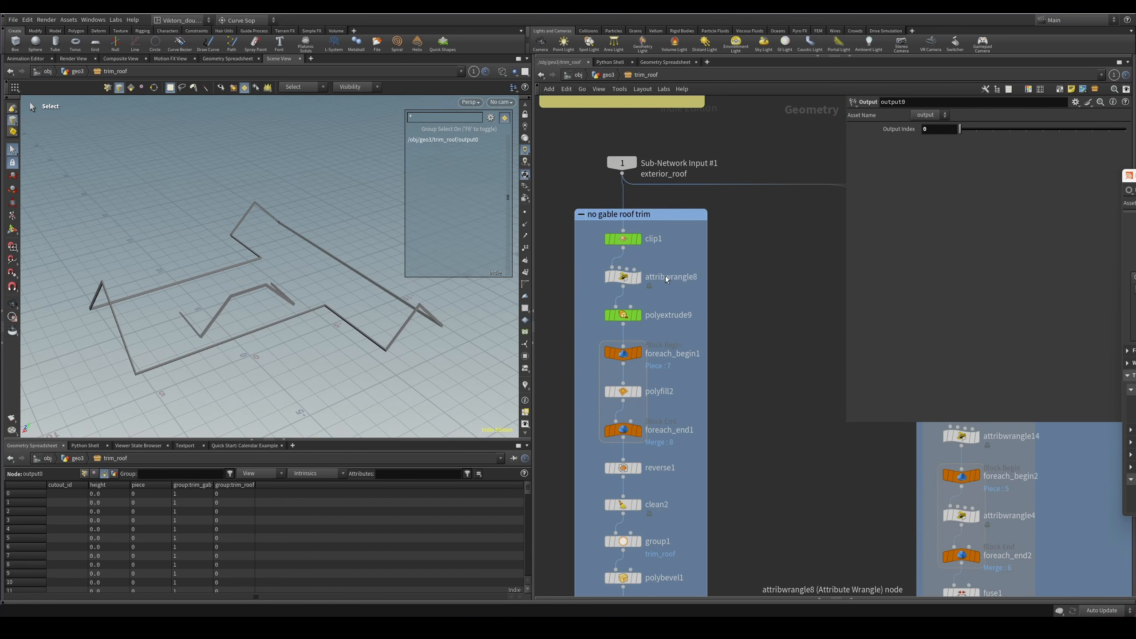
# Display clip1 in the no gable roof trim section to examine the clipped base of the roof.
pyautogui.moveTo(611, 242); pyautogui.dragTo(625, 203, button='middle')
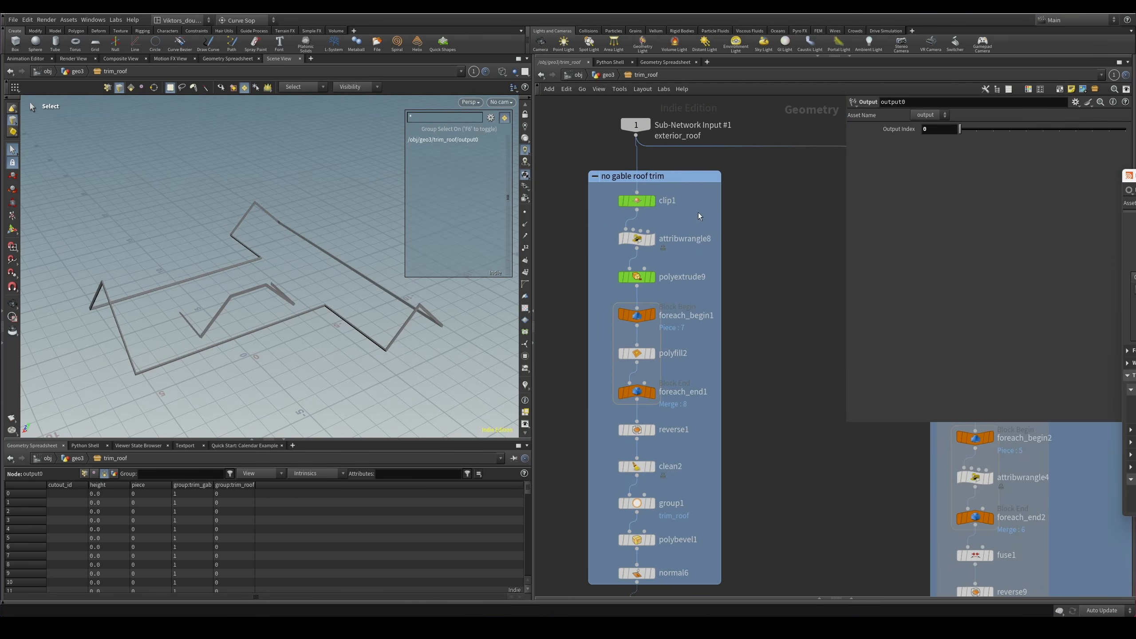
pyautogui.click(625, 204)
pyautogui.click(651, 202)
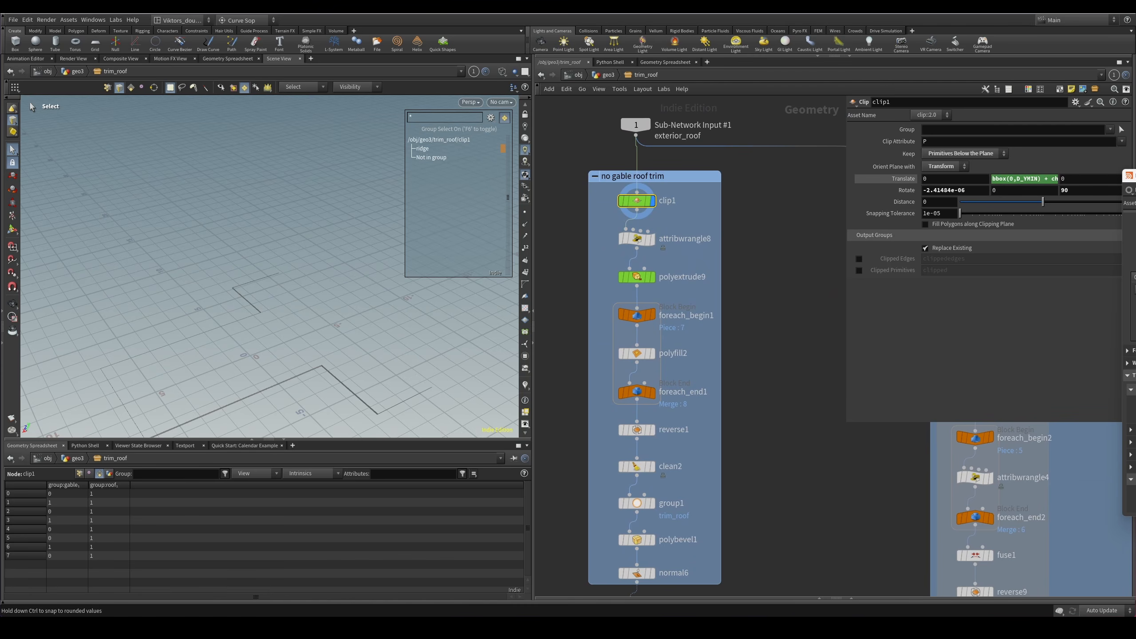
pyautogui.scroll(-3, 577, 491)
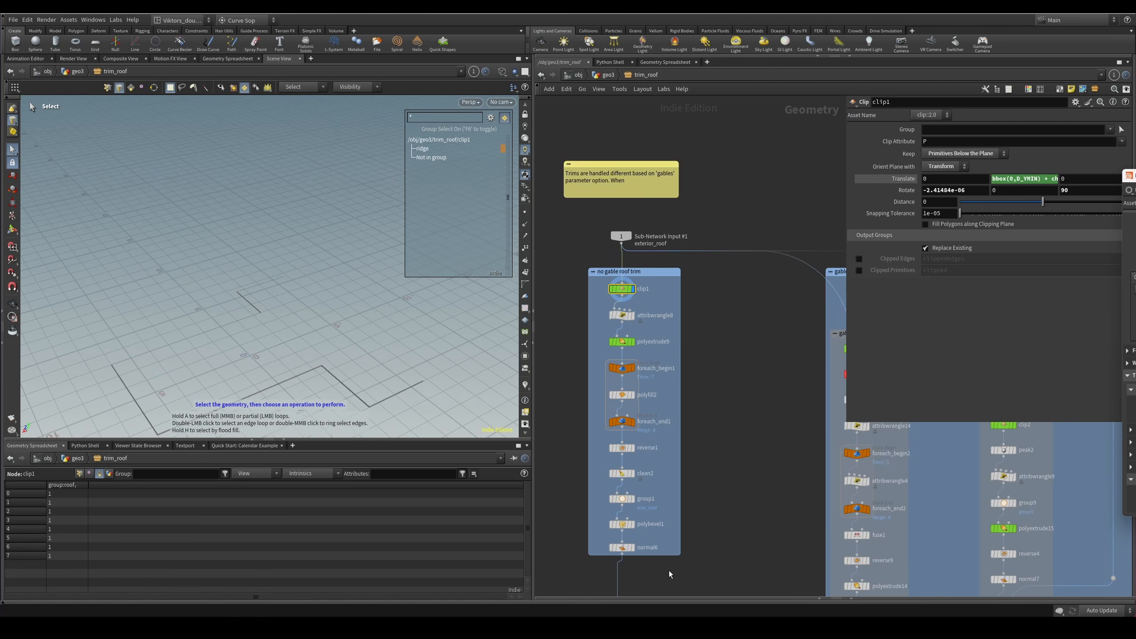
# Display normal6 and examine the finished trim produced by the no gable roof trim section.
pyautogui.scroll(3, 667, 571)
pyautogui.click(616, 538)
pyautogui.keyDown('alt'); pyautogui.moveTo(315, 411); pyautogui.dragTo(325, 390); pyautogui.keyUp('alt')
pyautogui.keyDown('alt'); pyautogui.moveTo(182, 339); pyautogui.dragTo(306, 367, button='right'); pyautogui.keyUp('alt')
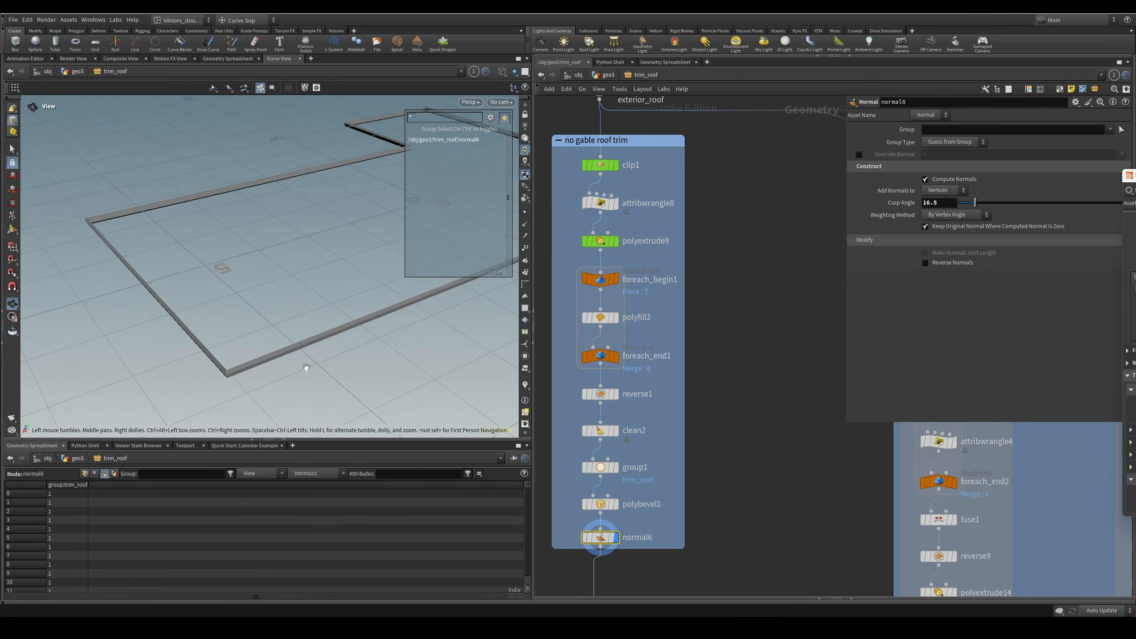
pyautogui.press('s')
# Display clip1 again and examine its Translate expression and the clipped strip's corner in shaded and wire-over-shaded views.
pyautogui.moveTo(657, 123); pyautogui.dragTo(724, 207, button='middle')
pyautogui.click(681, 252)
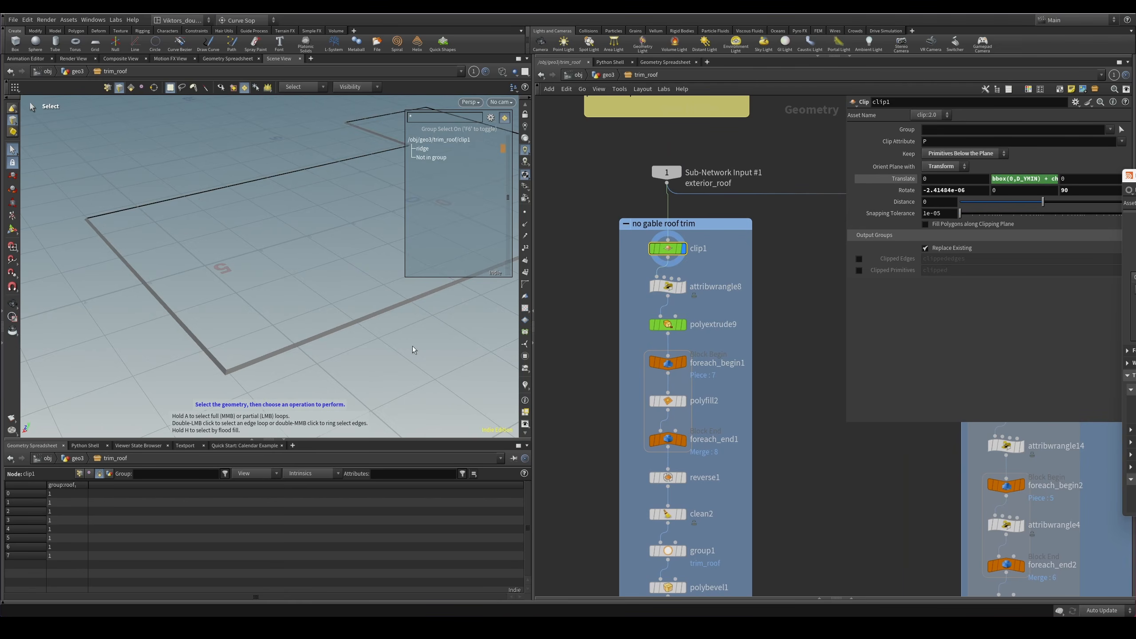
pyautogui.scroll(5, 311, 356)
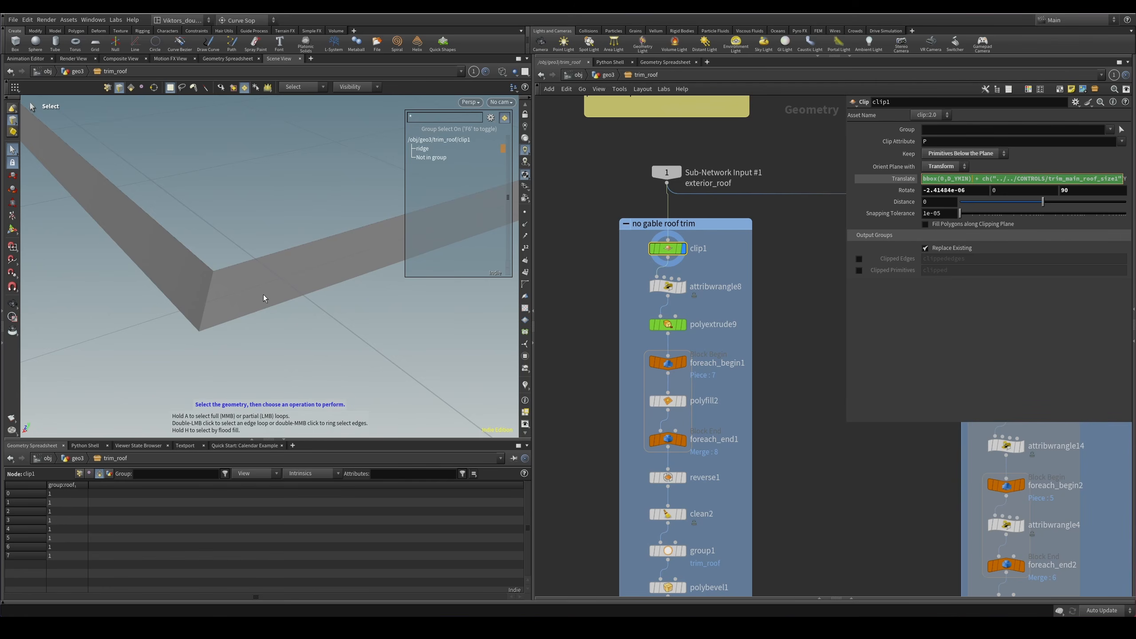
pyautogui.click(239, 253)
pyautogui.keyDown('alt'); pyautogui.moveTo(239, 253); pyautogui.dragTo(269, 271); pyautogui.keyUp('alt')
pyautogui.keyDown('alt'); pyautogui.moveTo(269, 270); pyautogui.dragTo(395, 323); pyautogui.keyUp('alt')
pyautogui.scroll(-5, 287, 274)
pyautogui.hotkey('shift', 'w')
pyautogui.scroll(5, 271, 333)
pyautogui.moveTo(271, 332); pyautogui.dragTo(274, 320)
pyautogui.hotkey('shift', 'w')
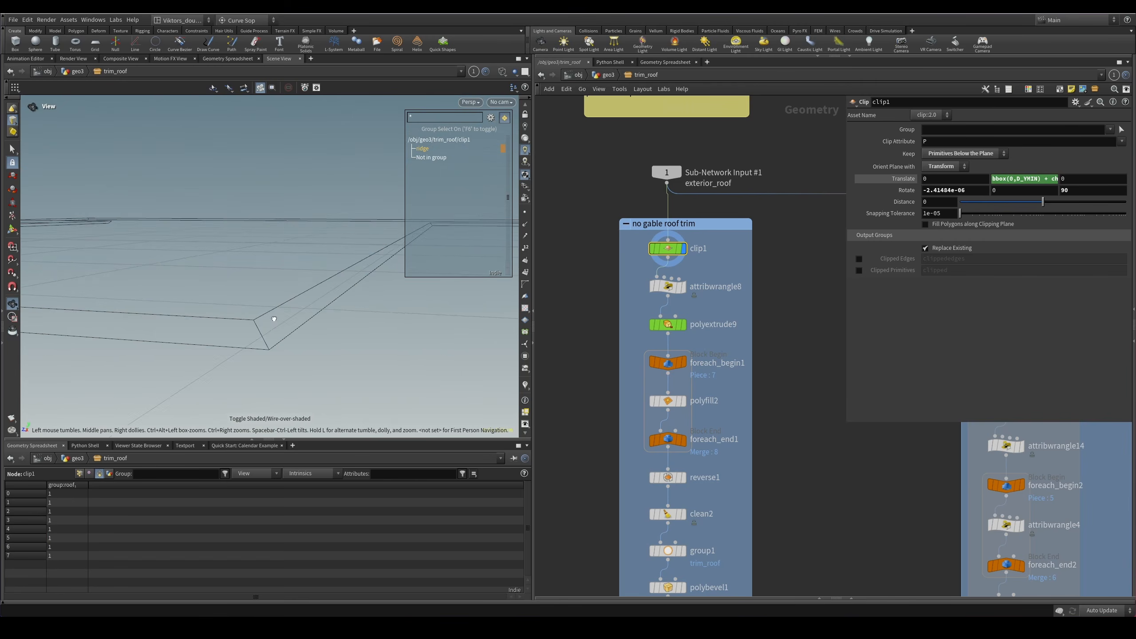
pyautogui.hotkey('shift', 'w')
# Step through attribwrangle8, polyextrude9 and the following trim nodes down to normal6, examining the extruded corner.
pyautogui.click(683, 287)
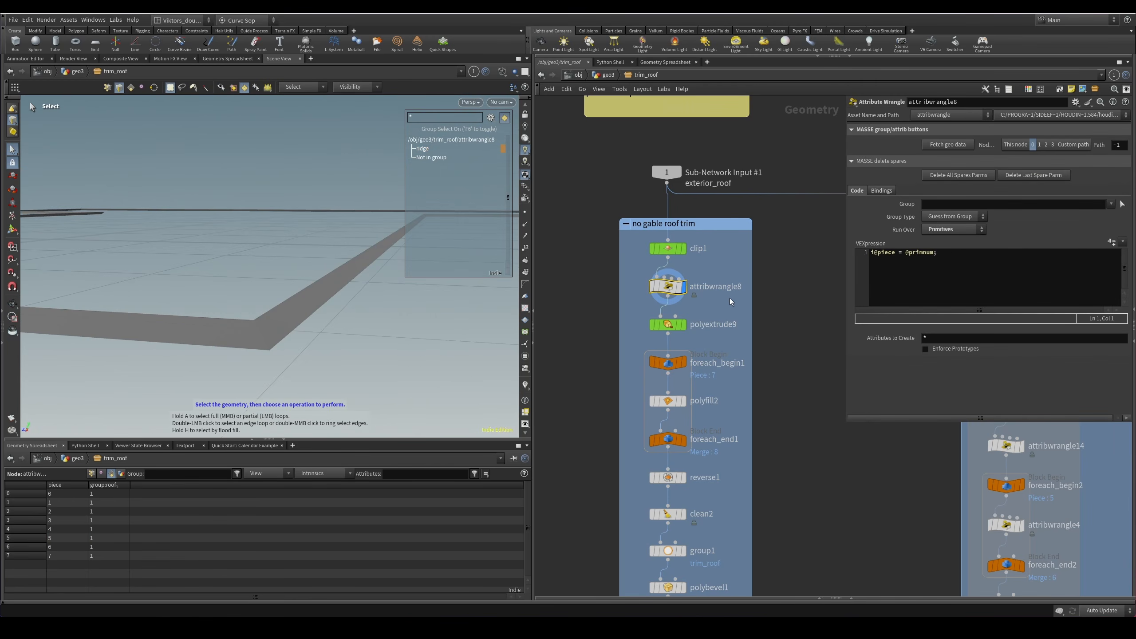
pyautogui.click(683, 324)
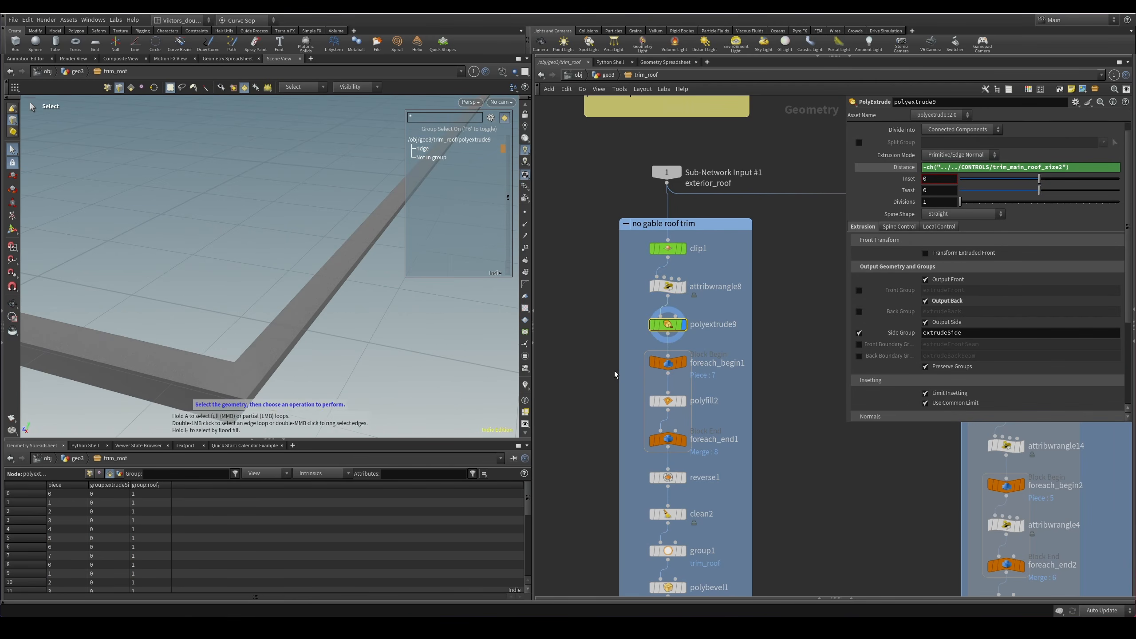
pyautogui.moveTo(598, 413); pyautogui.dragTo(601, 355, button='middle')
pyautogui.click(686, 381)
pyautogui.keyDown('alt'); pyautogui.moveTo(268, 368); pyautogui.dragTo(271, 344); pyautogui.keyUp('alt')
pyautogui.moveTo(609, 443); pyautogui.dragTo(606, 372, button='middle')
pyautogui.click(682, 349)
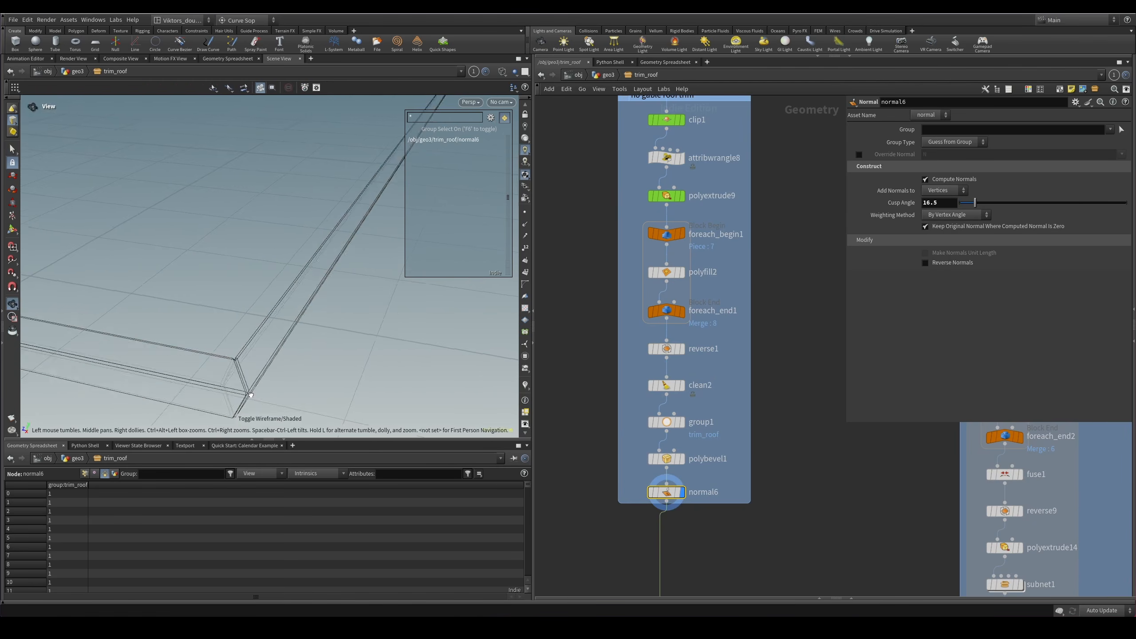
# Delete polybevel1 from the no gable roof trim section, lay out the nodes from foreach_end1 to normal6, and check the trim corner.
pyautogui.scroll(3, 692, 440)
pyautogui.click(734, 435)
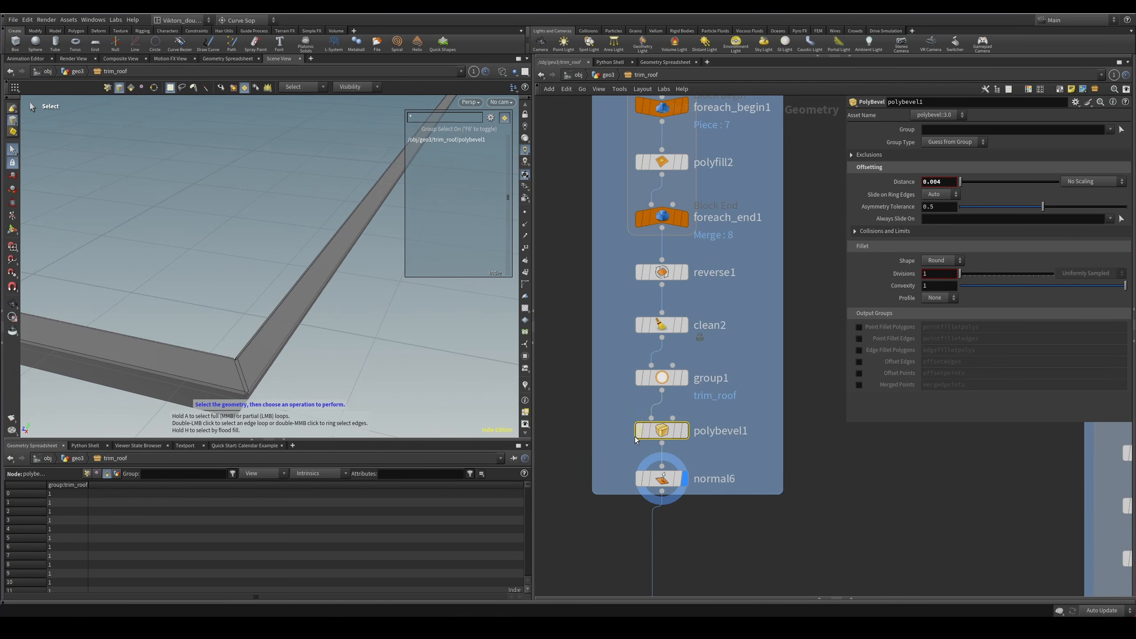
pyautogui.press('Delete')
pyautogui.moveTo(725, 524); pyautogui.dragTo(679, 211)
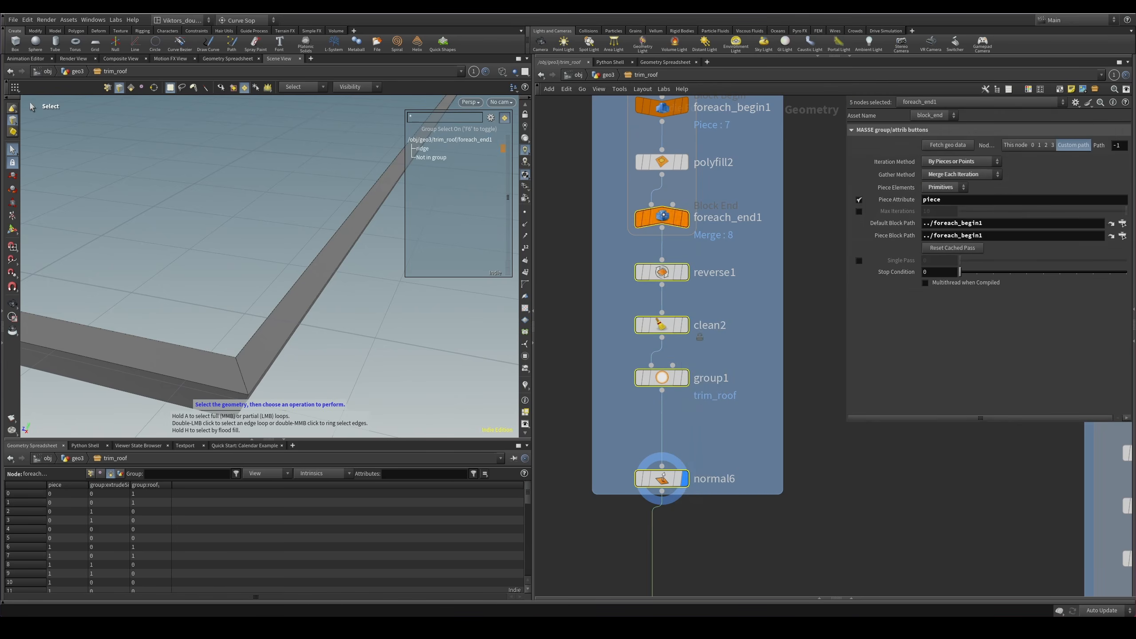
pyautogui.press('l')
pyautogui.click(672, 433)
pyautogui.keyDown('alt'); pyautogui.moveTo(313, 384); pyautogui.dragTo(249, 374); pyautogui.keyUp('alt')
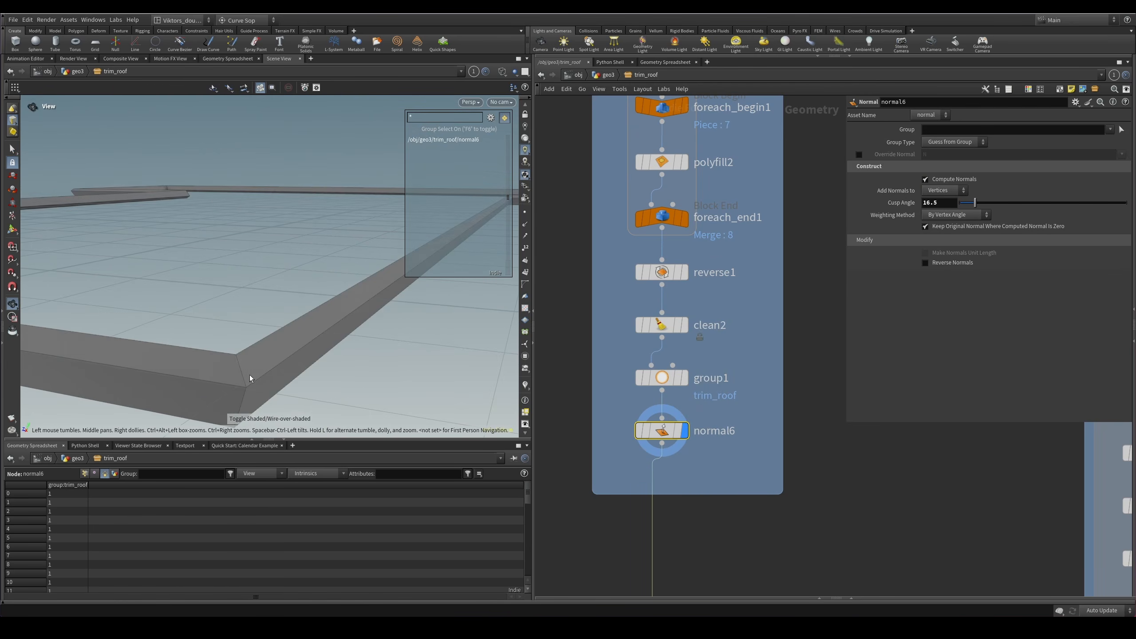
# Select the trim faces in the normal6 output and examine them up close.
pyautogui.press('4')
pyautogui.press('n')
pyautogui.press('F6')
pyautogui.doubleClick(310, 363)
pyautogui.keyDown('alt'); pyautogui.moveTo(346, 323); pyautogui.dragTo(391, 359); pyautogui.keyUp('alt')
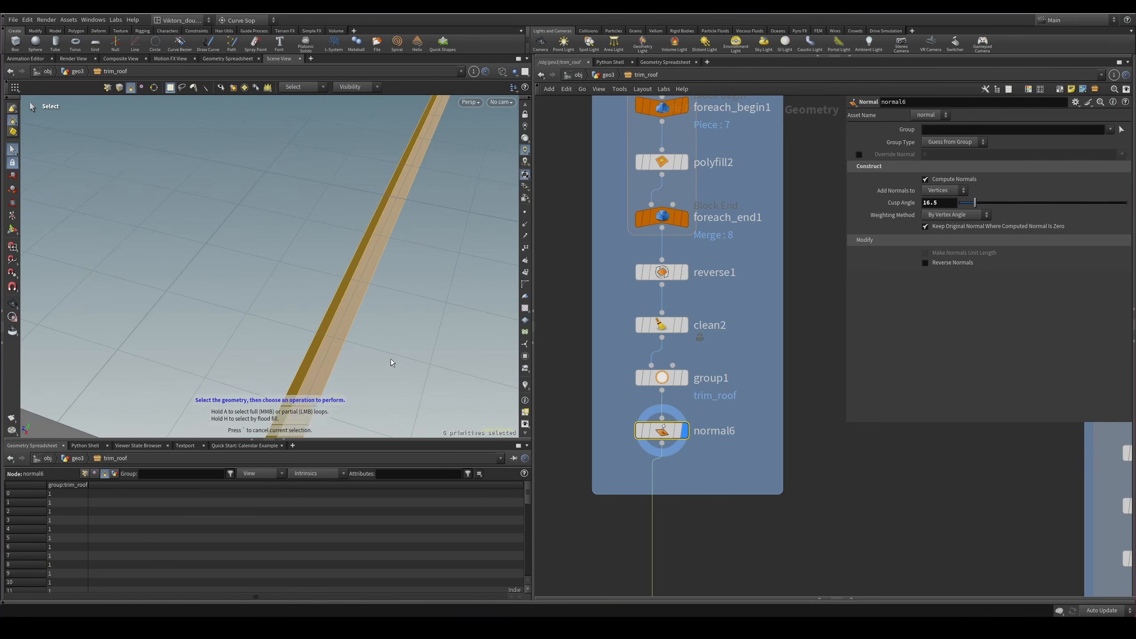
pyautogui.click(390, 358)
pyautogui.scroll(-3, 662, 277)
pyautogui.scroll(5, 752, 341)
# Inspect polyfill2's settings, then display foreach_end1 and examine the orientation of the faces around the trim corner.
pyautogui.click(662, 324)
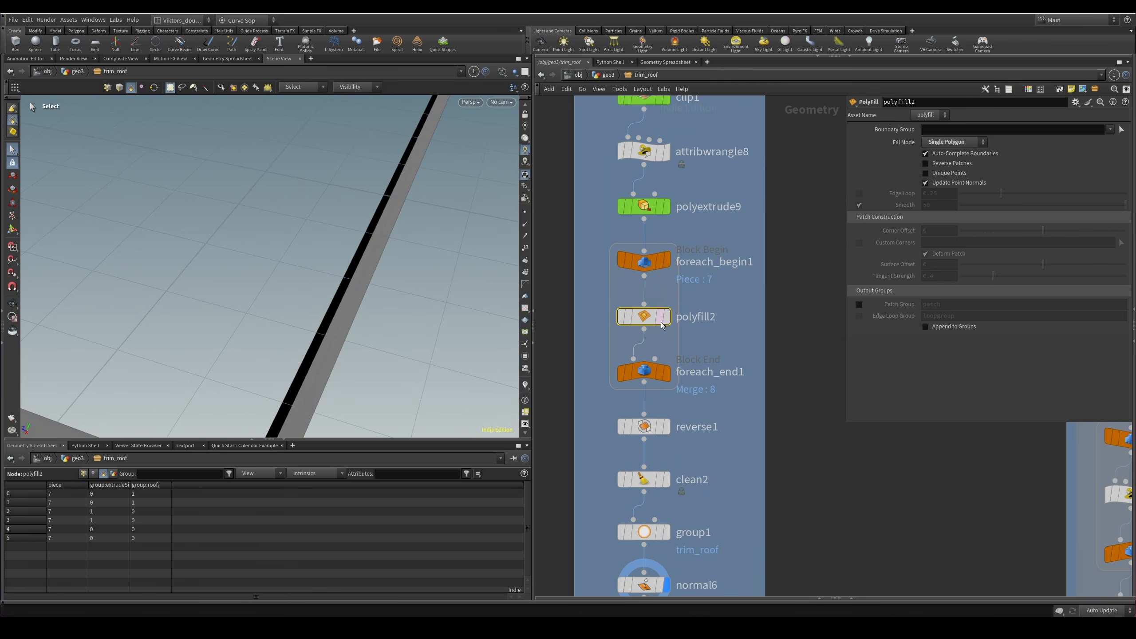
pyautogui.moveTo(645, 371); pyautogui.dragTo(642, 373)
pyautogui.press('r')
pyautogui.keyDown('alt'); pyautogui.moveTo(314, 396); pyautogui.dragTo(386, 294, button='middle'); pyautogui.keyUp('alt')
pyautogui.keyDown('alt'); pyautogui.moveTo(331, 361); pyautogui.dragTo(366, 356, button='right'); pyautogui.keyUp('alt')
pyautogui.doubleClick(366, 355)
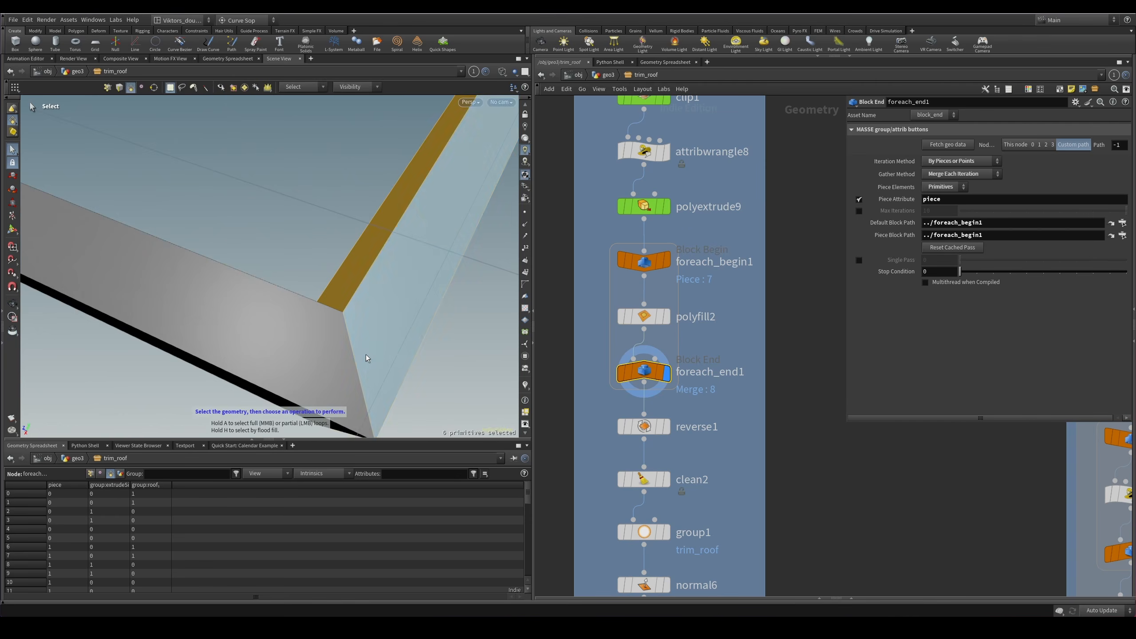
pyautogui.keyDown('alt'); pyautogui.moveTo(366, 355); pyautogui.dragTo(292, 269); pyautogui.keyUp('alt')
# Display normal6 and examine the trim corner from several angles, in shaded and wireframe views.
pyautogui.moveTo(706, 569); pyautogui.dragTo(726, 426, button='middle')
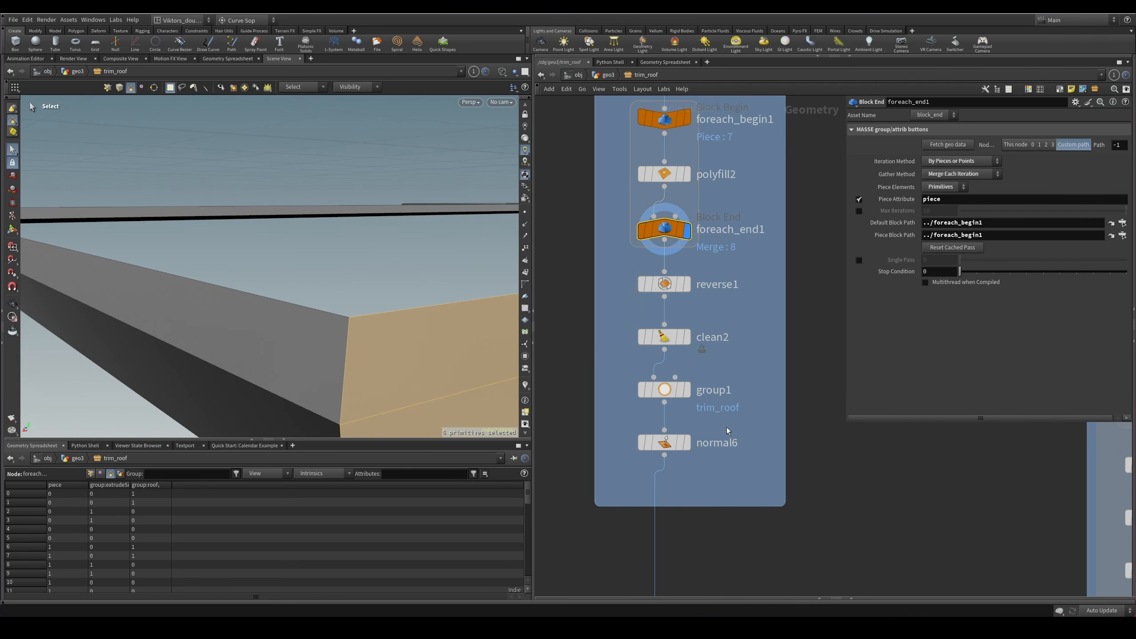
pyautogui.moveTo(741, 424); pyautogui.dragTo(580, 440)
pyautogui.press('r')
pyautogui.keyDown('alt'); pyautogui.moveTo(313, 385); pyautogui.dragTo(347, 299); pyautogui.keyUp('alt')
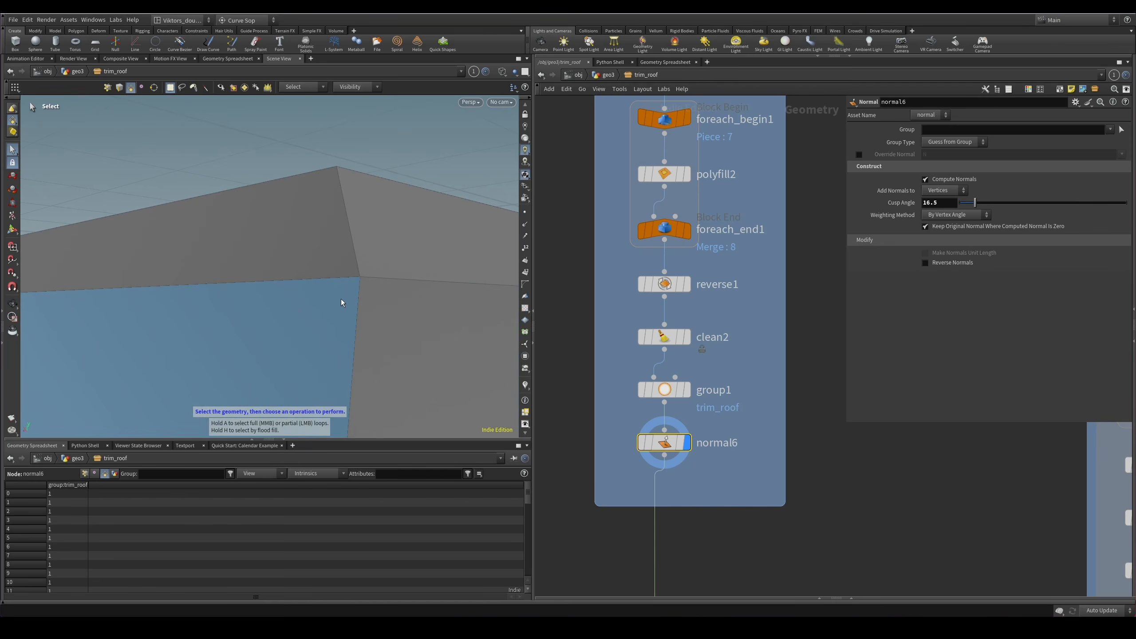
pyautogui.keyDown('alt'); pyautogui.moveTo(348, 292); pyautogui.dragTo(329, 290); pyautogui.keyUp('alt')
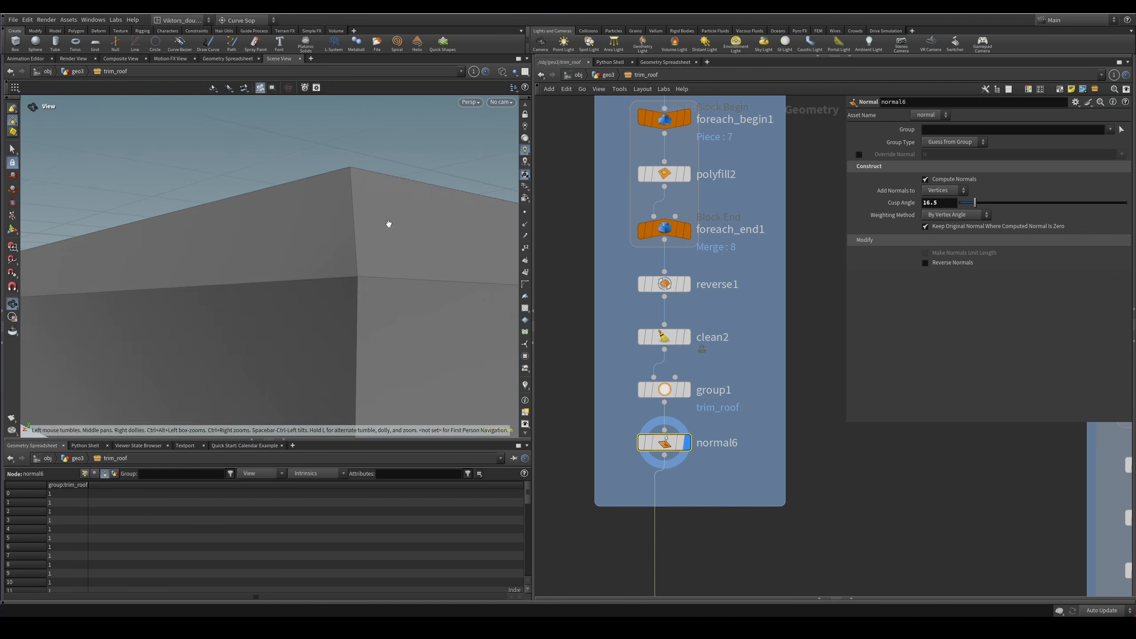
pyautogui.keyDown('alt'); pyautogui.moveTo(389, 223); pyautogui.dragTo(395, 338); pyautogui.keyUp('alt')
pyautogui.keyDown('alt'); pyautogui.moveTo(418, 207); pyautogui.dragTo(403, 332); pyautogui.keyUp('alt')
pyautogui.press('w')
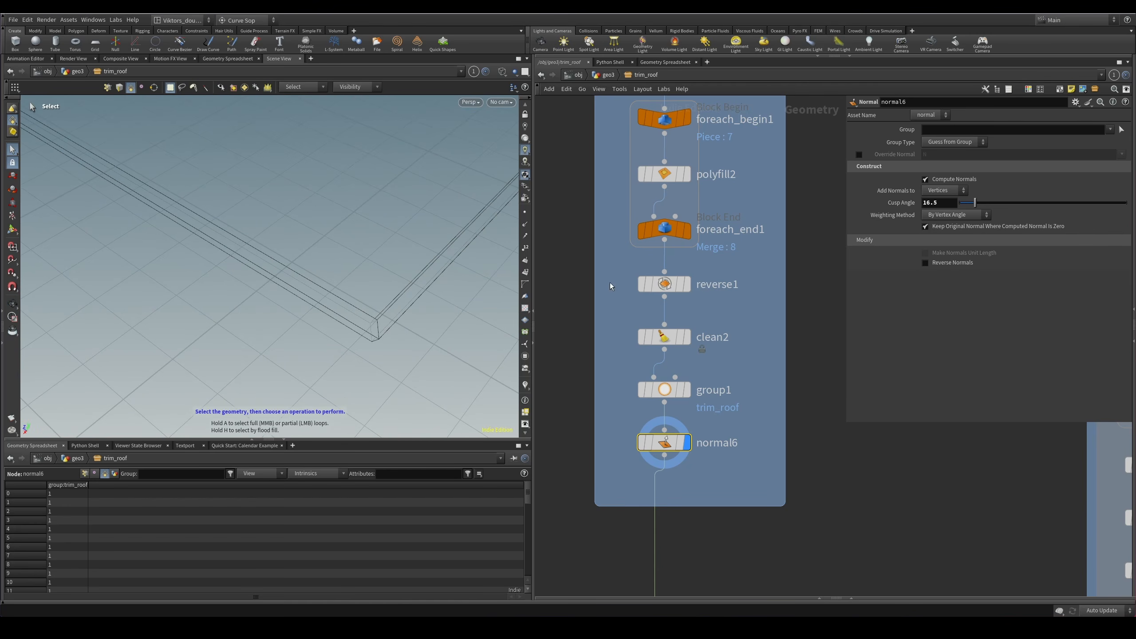
# Display foreach_end1 again and examine the shaded trim corner from above and from the side.
pyautogui.moveTo(718, 257); pyautogui.dragTo(700, 361, button='middle')
pyautogui.click(669, 333)
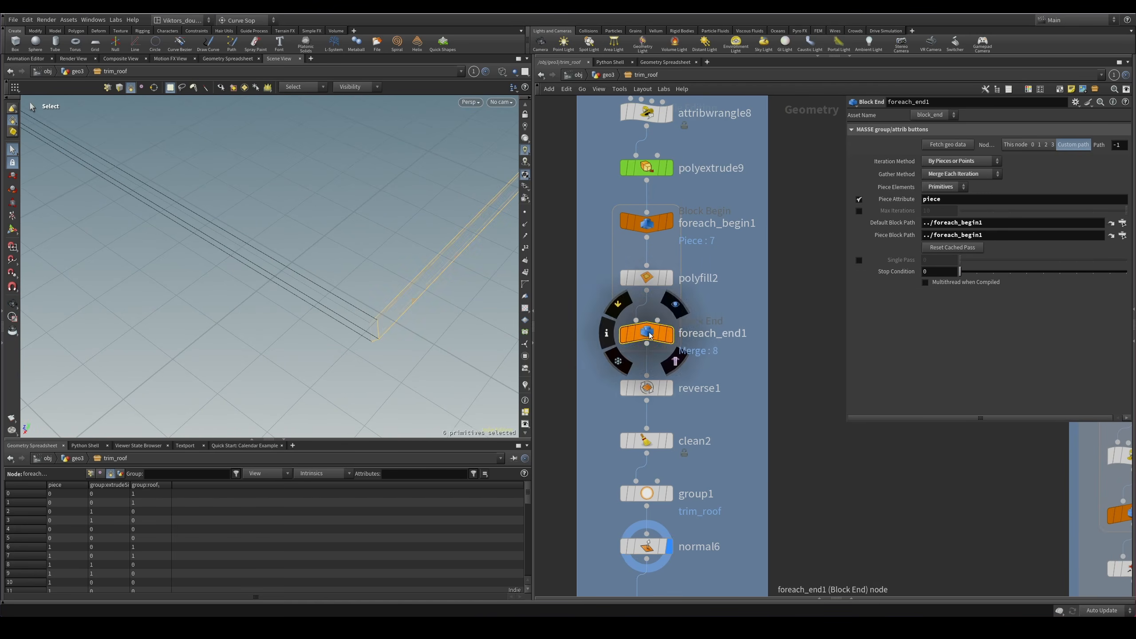
pyautogui.press('w')
pyautogui.scroll(5, 393, 356)
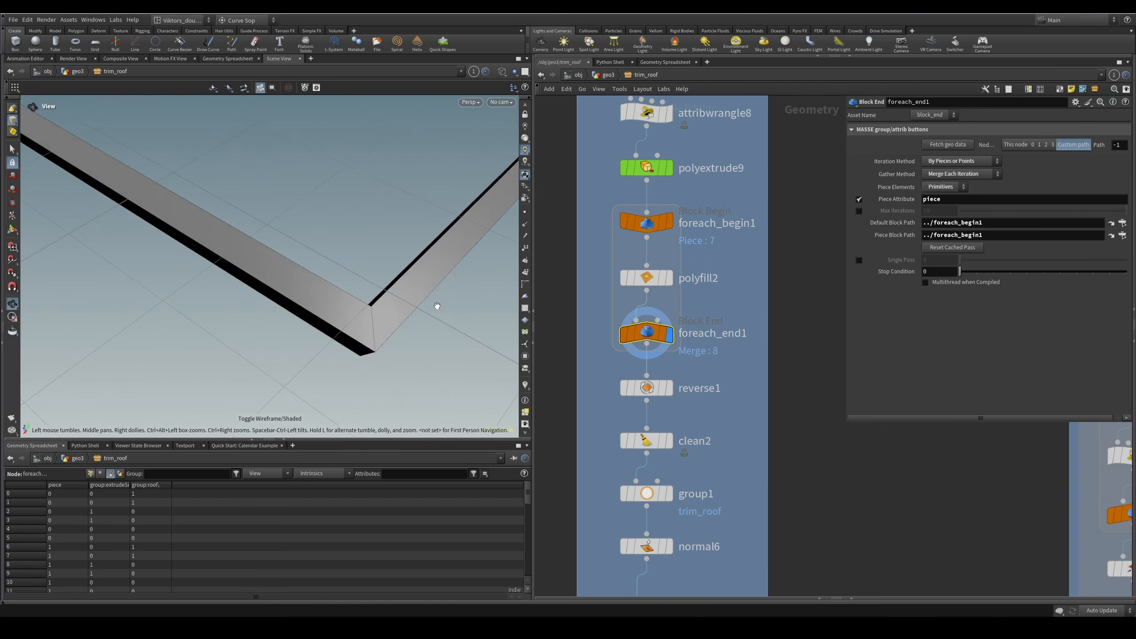
pyautogui.moveTo(432, 365); pyautogui.dragTo(393, 286)
pyautogui.press('s')
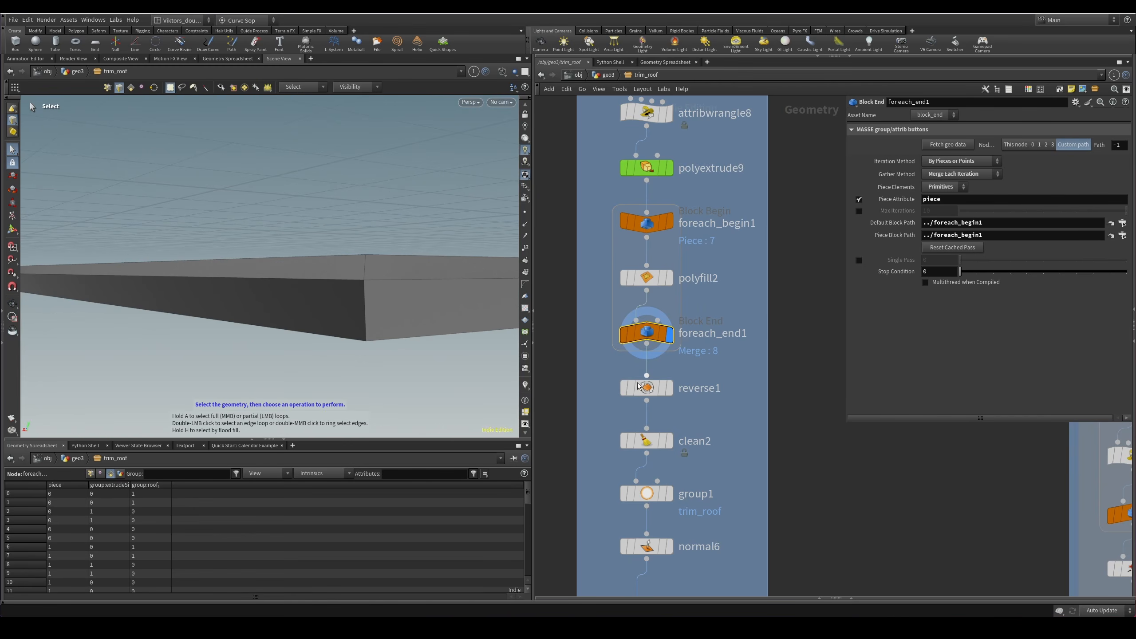
pyautogui.keyDown('alt'); pyautogui.moveTo(444, 335); pyautogui.dragTo(400, 343); pyautogui.keyUp('alt')
pyautogui.press('h')
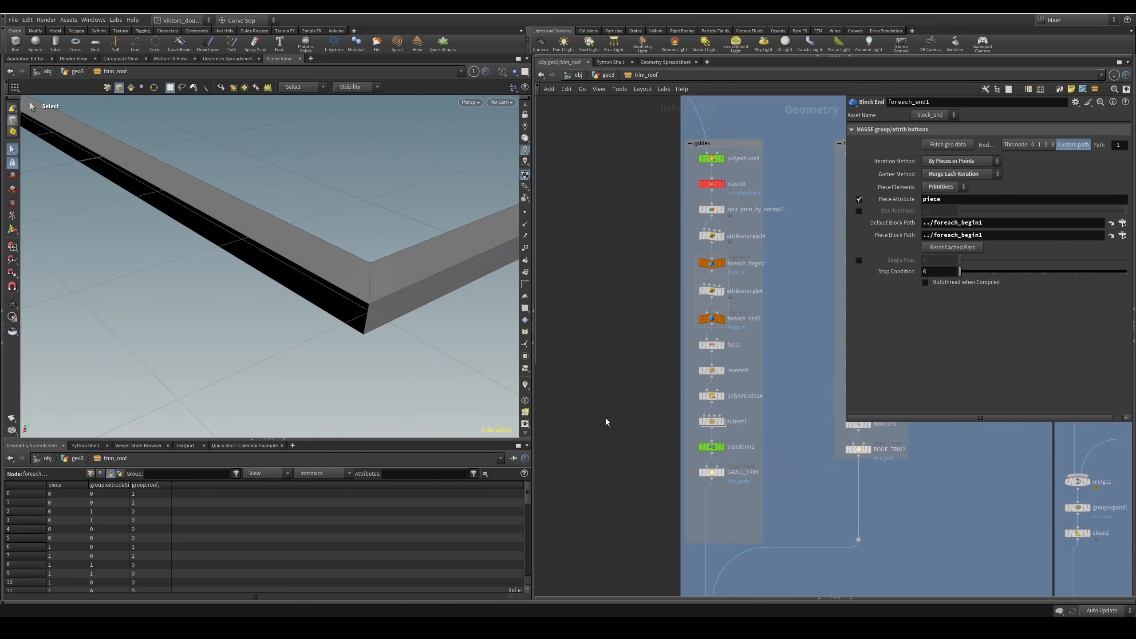
# Look over the neighbouring gables section, then display normal6 and frame the complete no-gable roof trim.
pyautogui.scroll(3, 740, 322)
pyautogui.scroll(-4, 740, 322)
pyautogui.moveTo(655, 360); pyautogui.dragTo(690, 358, button='middle')
pyautogui.scroll(2, 791, 336)
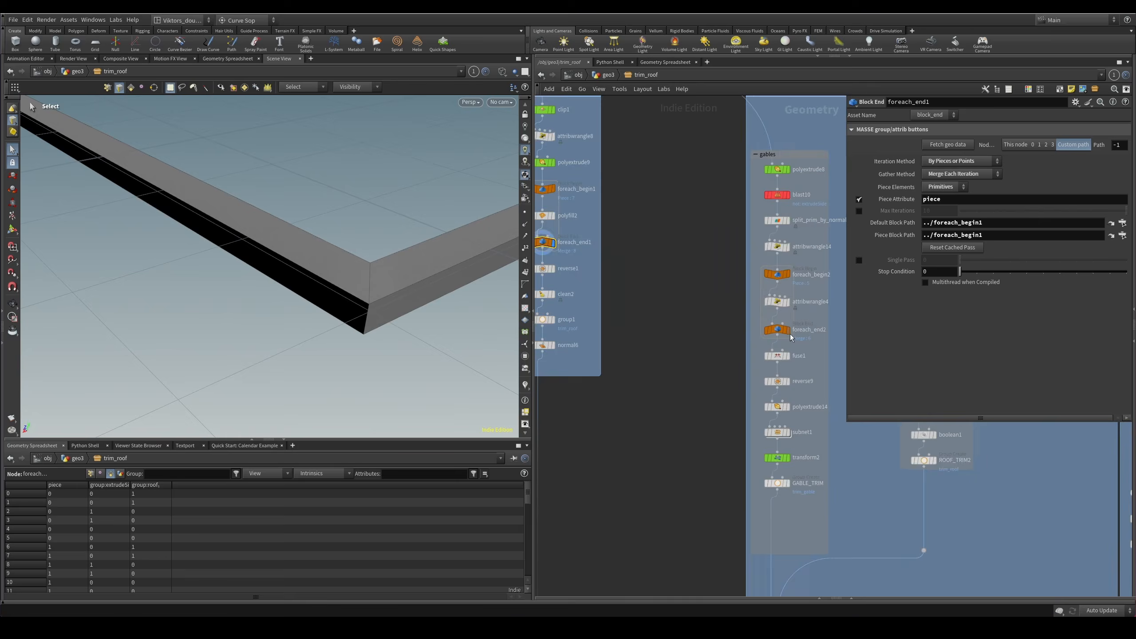
pyautogui.scroll(-2, 626, 362)
pyautogui.moveTo(791, 337); pyautogui.dragTo(616, 344, button='middle')
pyautogui.scroll(-2, 649, 377)
pyautogui.scroll(3, 626, 340)
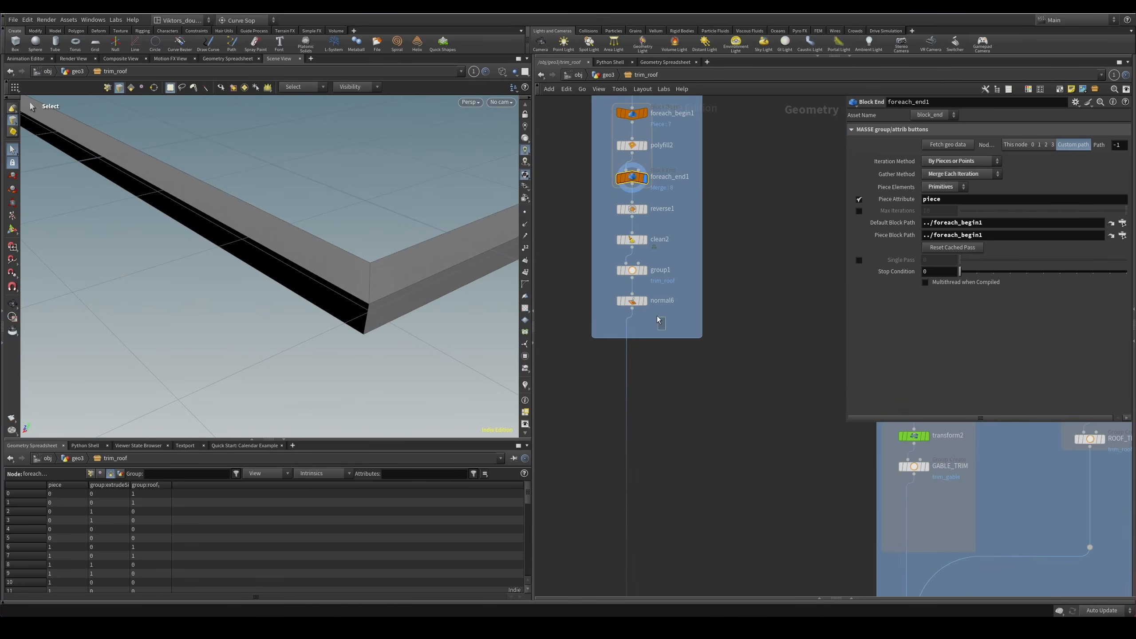
pyautogui.click(632, 300)
pyautogui.press('h')
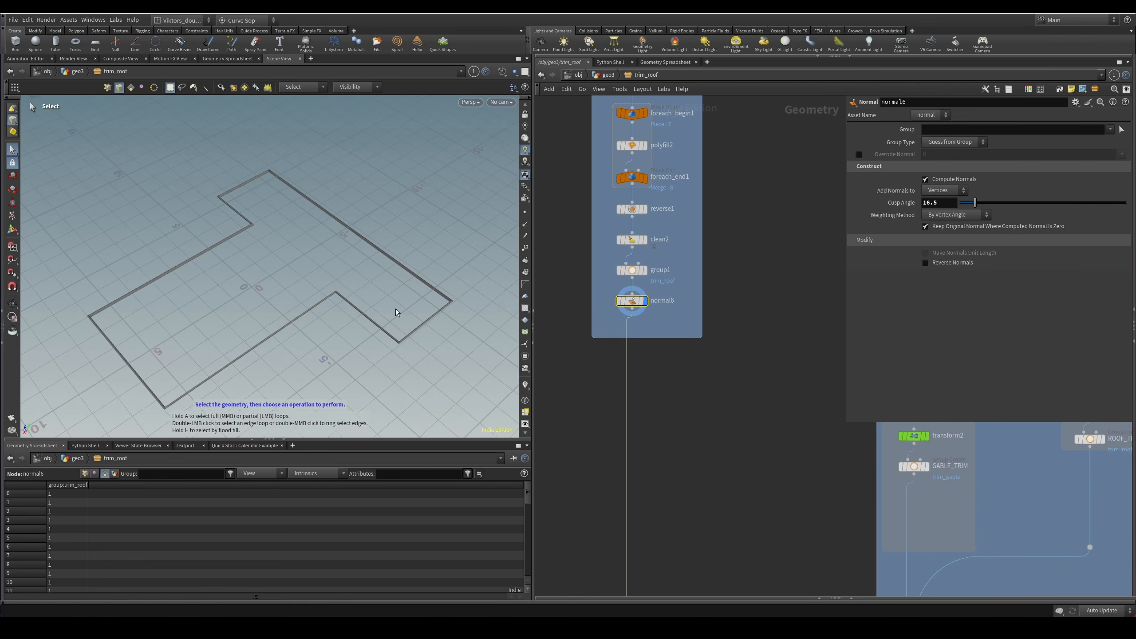
# Display merge5 at the end of the gable roof trim section and examine its combined trim.
pyautogui.scroll(-3, 725, 419)
pyautogui.moveTo(724, 419); pyautogui.dragTo(559, 320, button='middle')
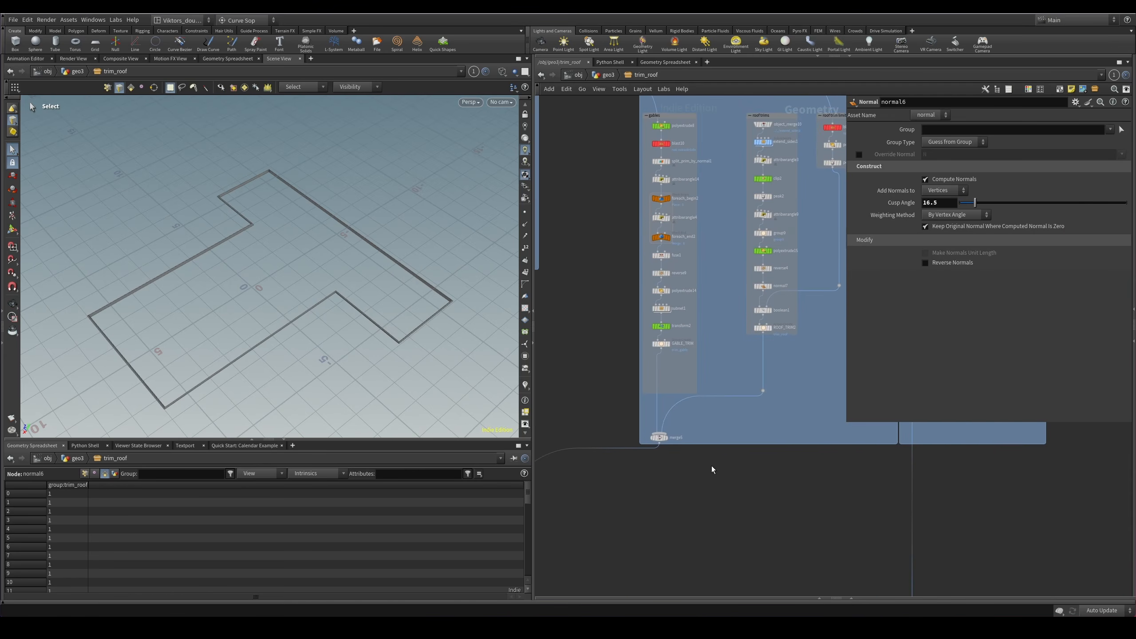
pyautogui.click(658, 437)
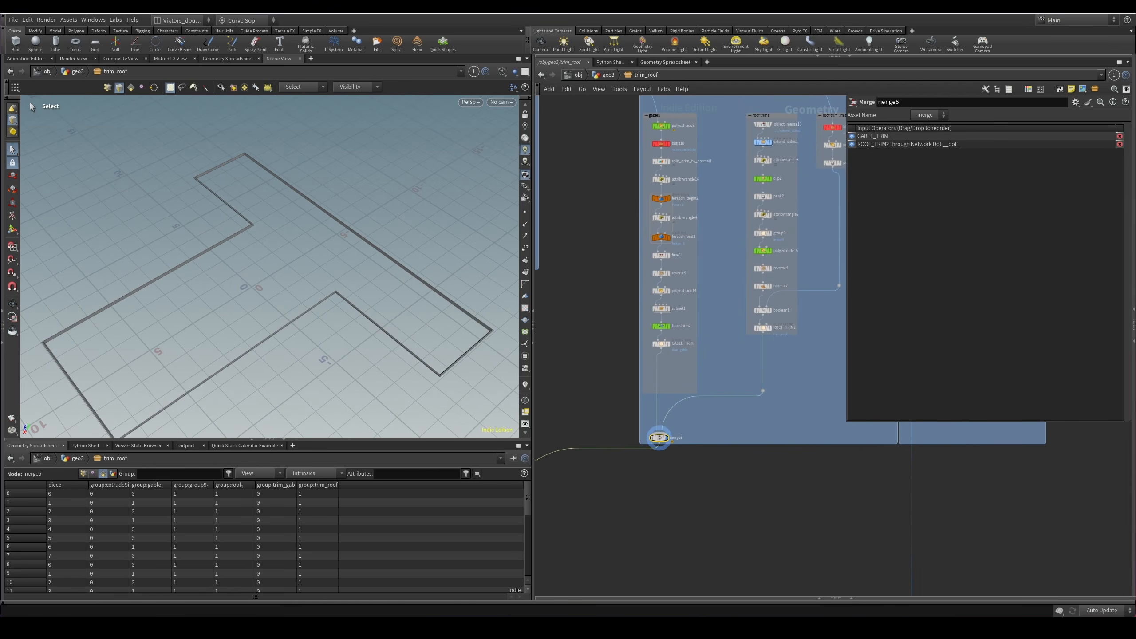
pyautogui.keyDown('alt'); pyautogui.moveTo(414, 351); pyautogui.dragTo(627, 302, button='right'); pyautogui.keyUp('alt')
pyautogui.scroll(-3, 634, 298)
pyautogui.scroll(7, 675, 299)
pyautogui.moveTo(663, 251); pyautogui.dragTo(690, 249, button='middle')
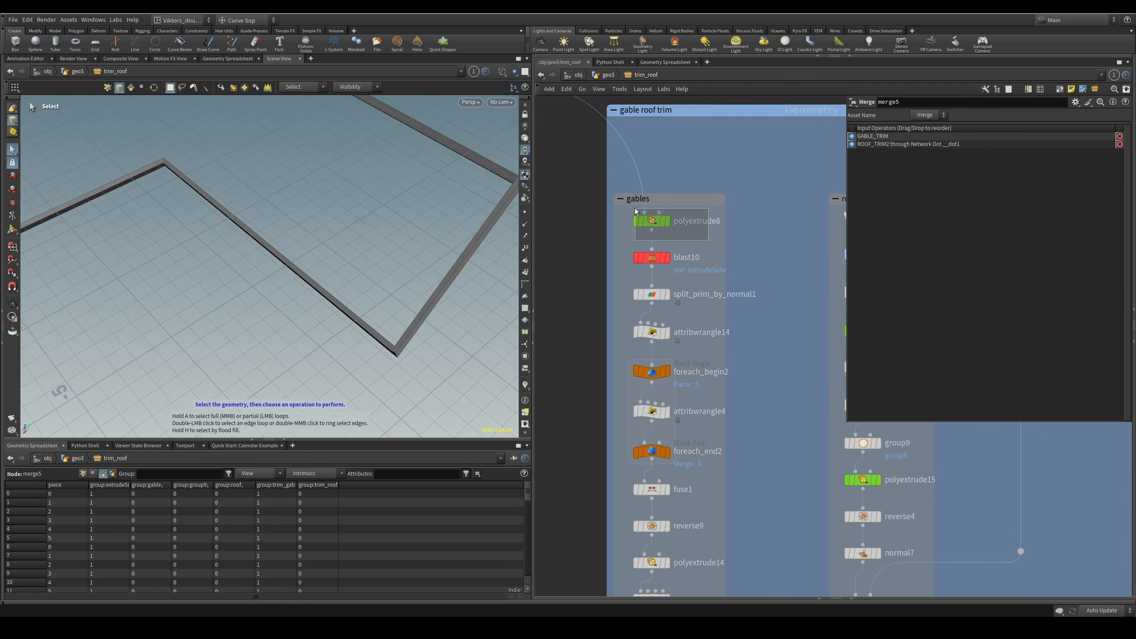
# Display polyextrude8 at the start of the gables chain and examine the extruded edges around the gable opening.
pyautogui.click(667, 221)
pyautogui.keyDown('alt'); pyautogui.moveTo(442, 304); pyautogui.dragTo(412, 267); pyautogui.keyUp('alt')
pyautogui.press('s')
pyautogui.scroll(-2, 609, 262)
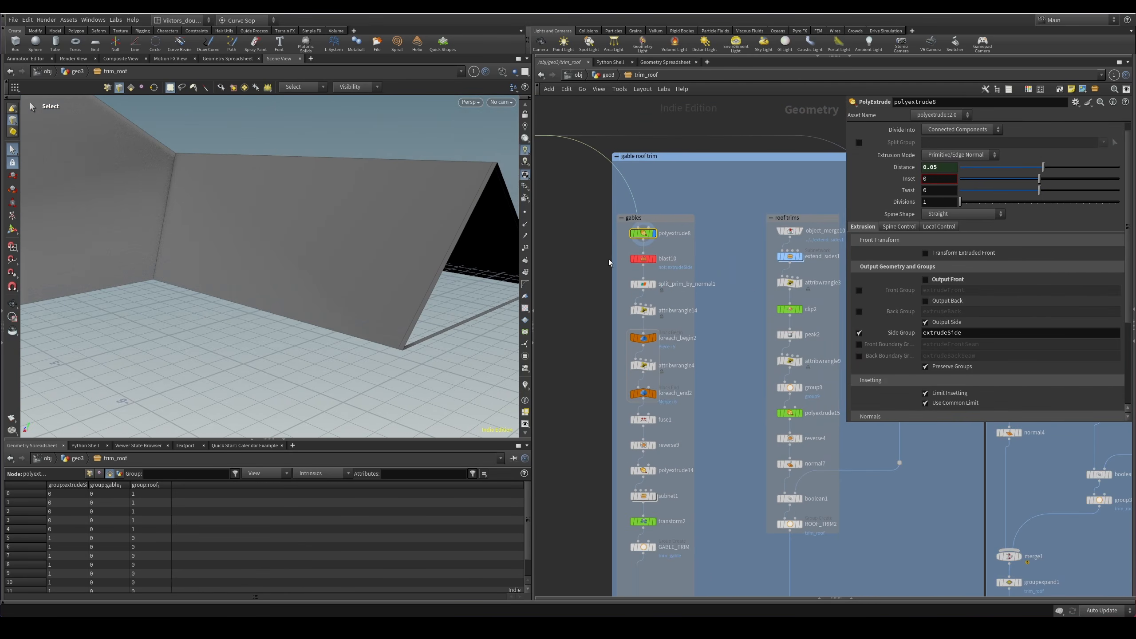
pyautogui.moveTo(700, 284); pyautogui.dragTo(792, 337, button='middle')
pyautogui.scroll(1, 751, 298)
pyautogui.moveTo(656, 294)
pyautogui.mouseDown(button='middle')
pyautogui.moveTo(742, 301)
pyautogui.moveTo(732, 323)
pyautogui.moveTo(794, 329)
pyautogui.moveTo(643, 297)
pyautogui.mouseUp(button='middle')
pyautogui.scroll(1, 773, 292)
pyautogui.keyDown('alt'); pyautogui.moveTo(396, 275); pyautogui.dragTo(357, 295); pyautogui.keyUp('alt')
pyautogui.keyDown('alt'); pyautogui.moveTo(357, 294); pyautogui.dragTo(422, 290, button='right'); pyautogui.keyUp('alt')
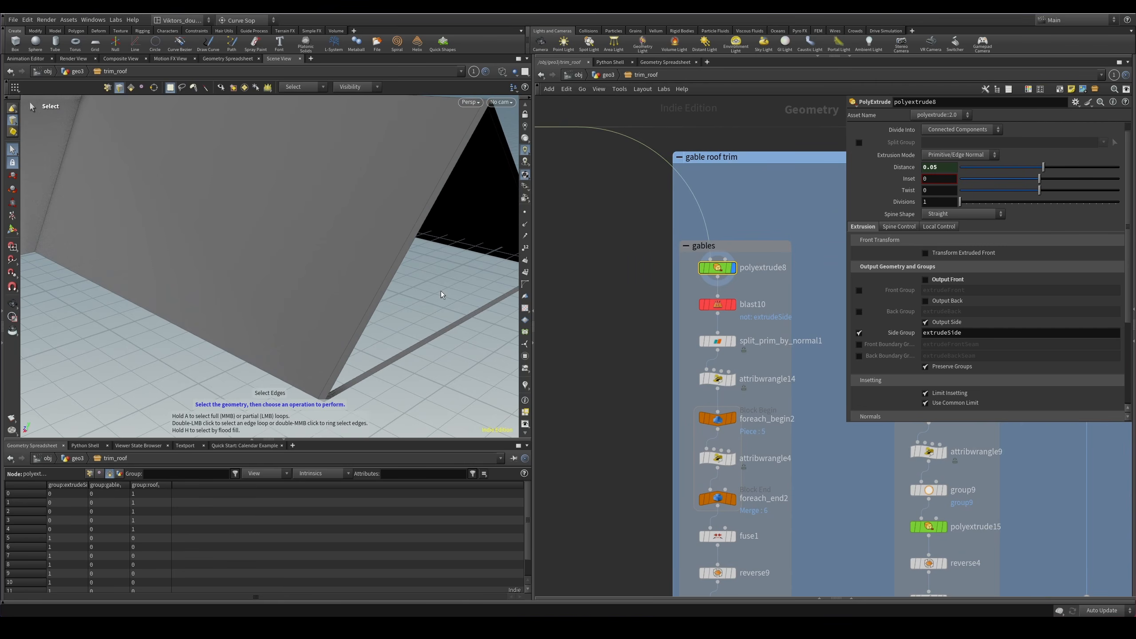
# Insert a Null node on the wire feeding polyextrude8 in the gable roof trim section.
pyautogui.moveTo(554, 242); pyautogui.dragTo(683, 314, button='middle')
pyautogui.press('Tab')
pyautogui.write('n')
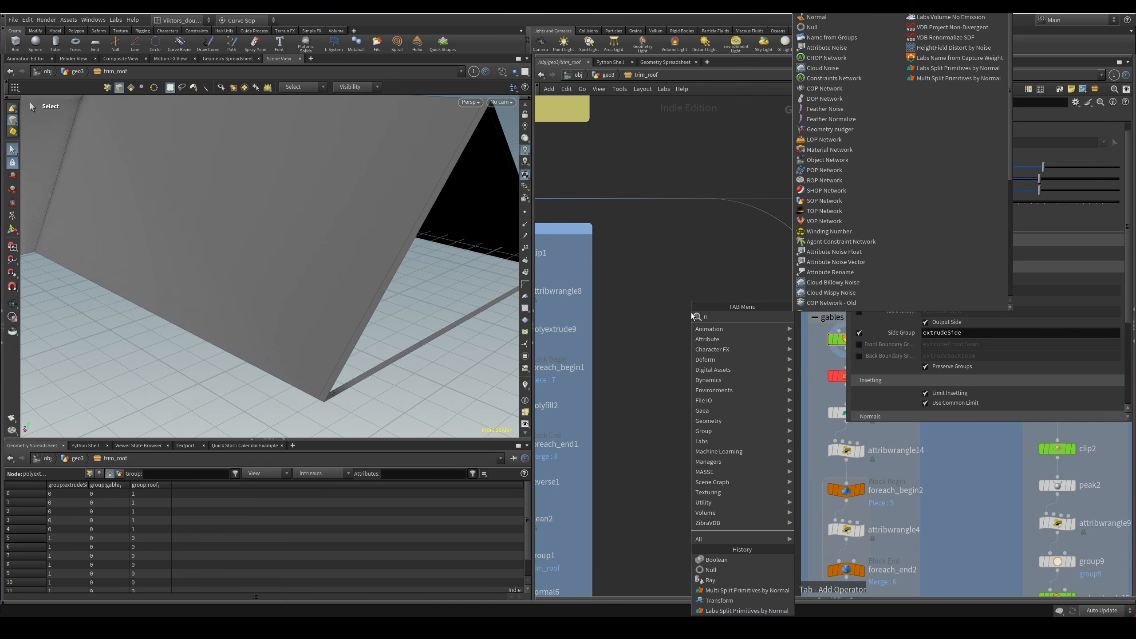
pyautogui.write('ull')
pyautogui.press('Return')
pyautogui.click(759, 290)
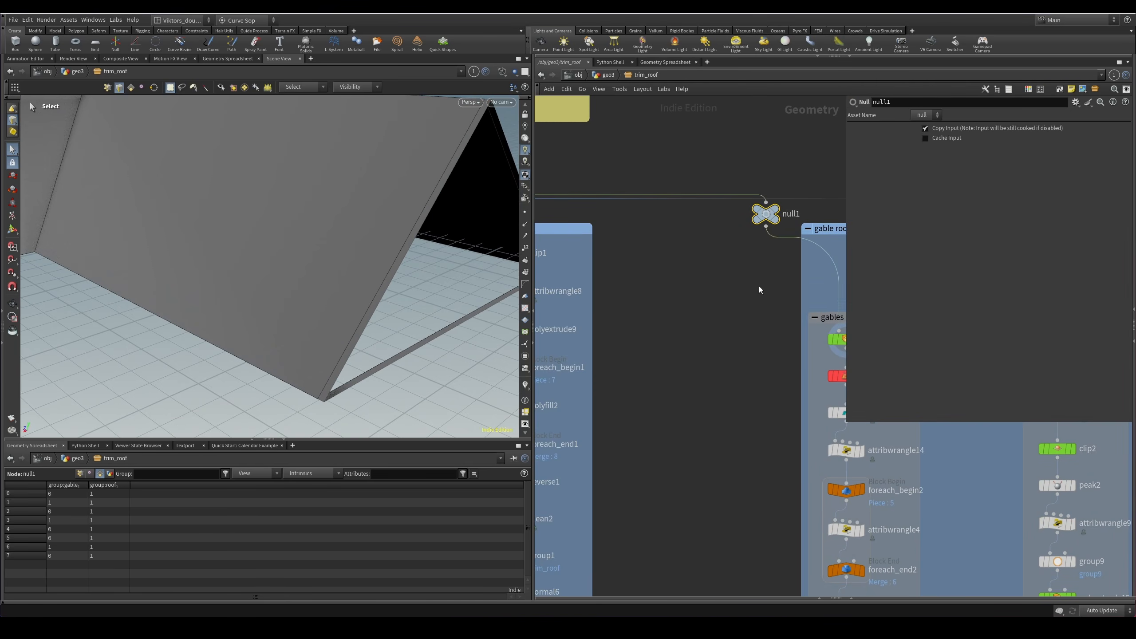
# Display null1 and highlight its gable and roof primitive groups to examine which faces each contains.
pyautogui.press('3')
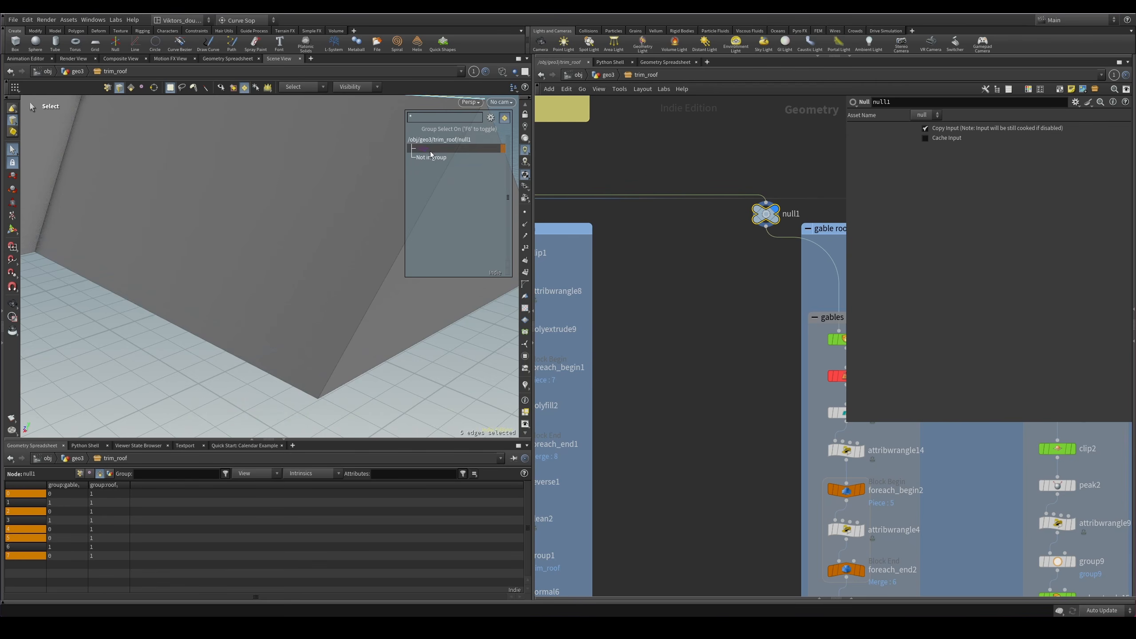
pyautogui.press('4')
pyautogui.press('Escape')
pyautogui.moveTo(300, 219); pyautogui.dragTo(225, 264)
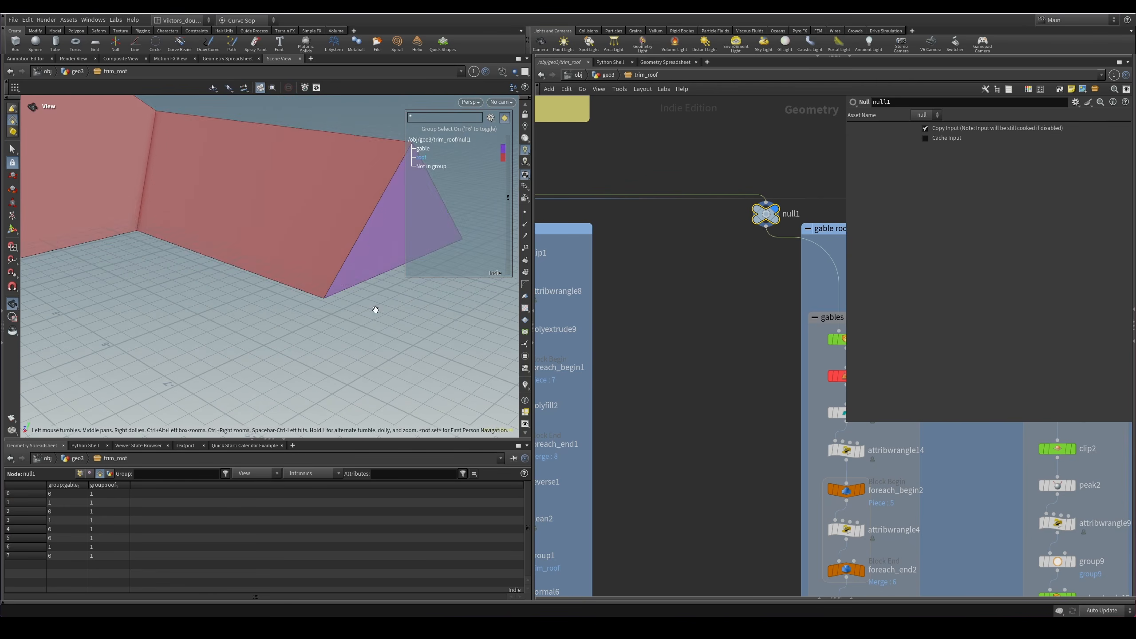
pyautogui.press('3')
pyautogui.keyDown('alt'); pyautogui.moveTo(377, 309); pyautogui.dragTo(348, 306, button='middle'); pyautogui.keyUp('alt')
pyautogui.press('F6')
pyautogui.press('4')
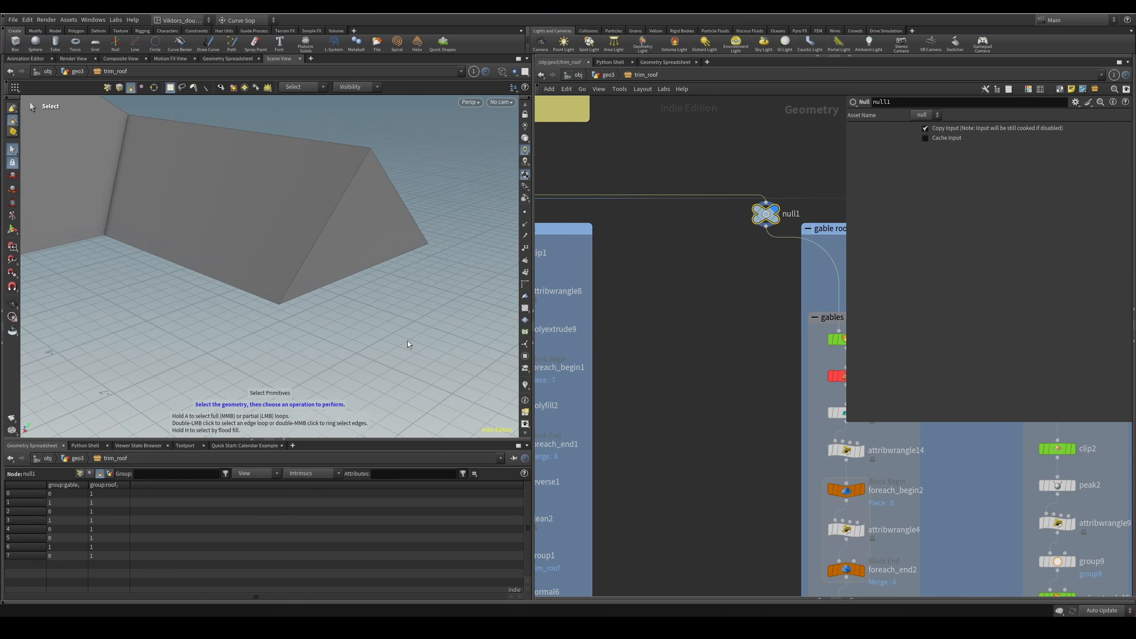
pyautogui.press('F6')
pyautogui.click(440, 151)
pyautogui.scroll(4, 710, 342)
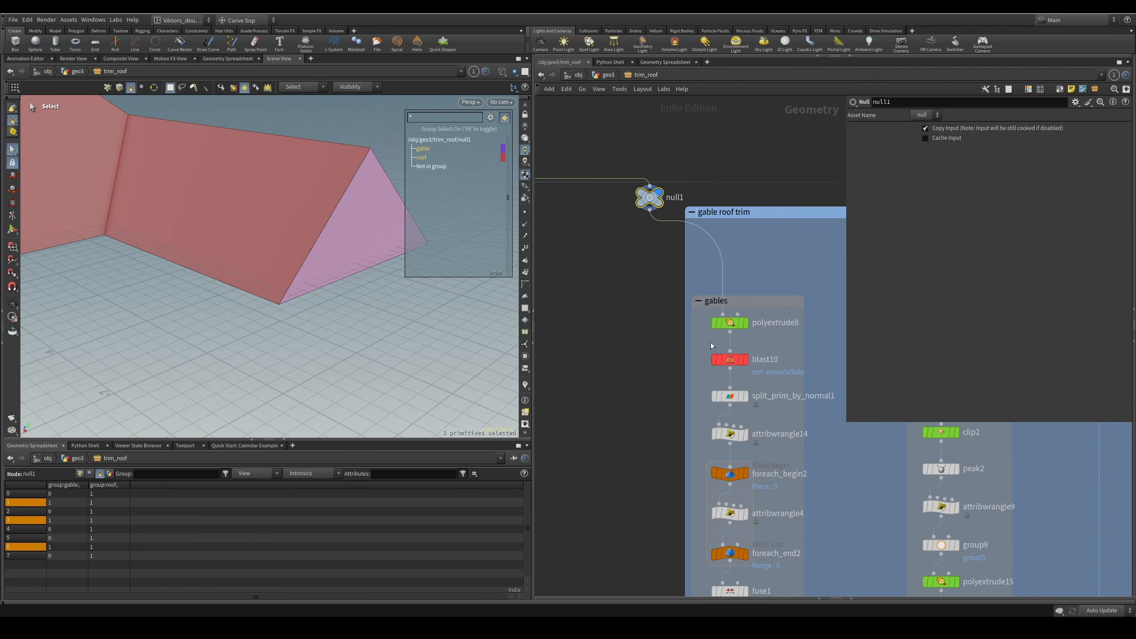
# Display polyextrude8 and examine its gable group setting and the extrudeSide faces along the gable edges.
pyautogui.click(727, 314)
pyautogui.click(750, 315)
pyautogui.press('Escape')
pyautogui.keyDown('alt'); pyautogui.moveTo(386, 289); pyautogui.dragTo(373, 286); pyautogui.keyUp('alt')
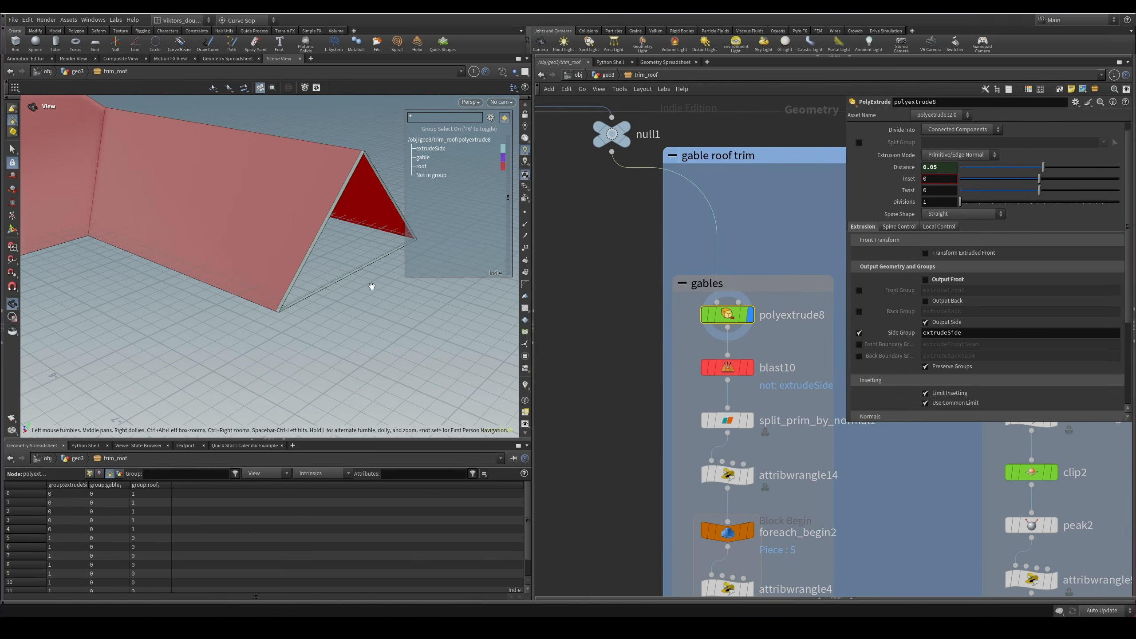
pyautogui.scroll(1, 957, 228)
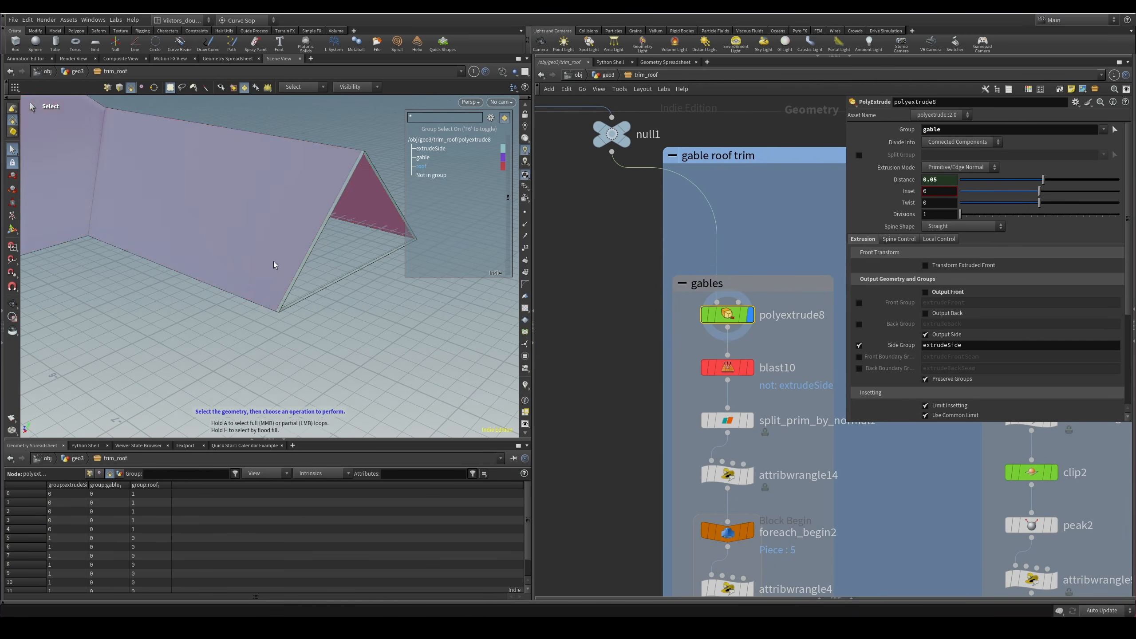
pyautogui.scroll(3, 274, 261)
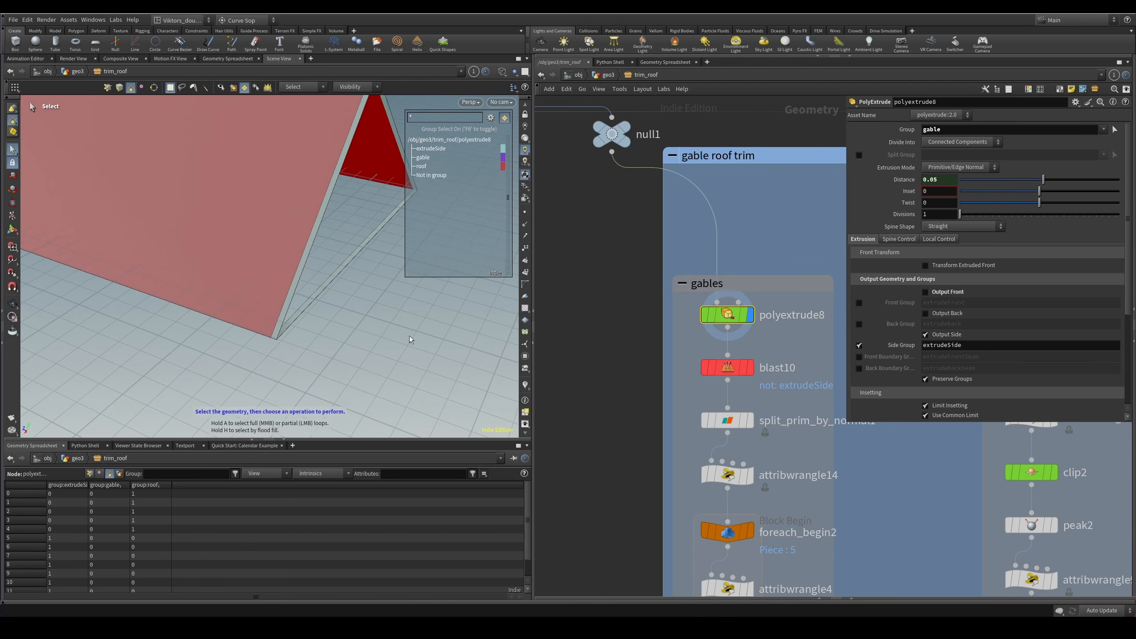
# Display blast10 and split_prim_by_normal1 in turn, examining the gable strips that each node leaves.
pyautogui.click(750, 367)
pyautogui.click(727, 367)
pyautogui.keyDown('alt'); pyautogui.moveTo(338, 314); pyautogui.dragTo(342, 275); pyautogui.keyUp('alt')
pyautogui.moveTo(574, 223); pyautogui.dragTo(601, 258, button='middle')
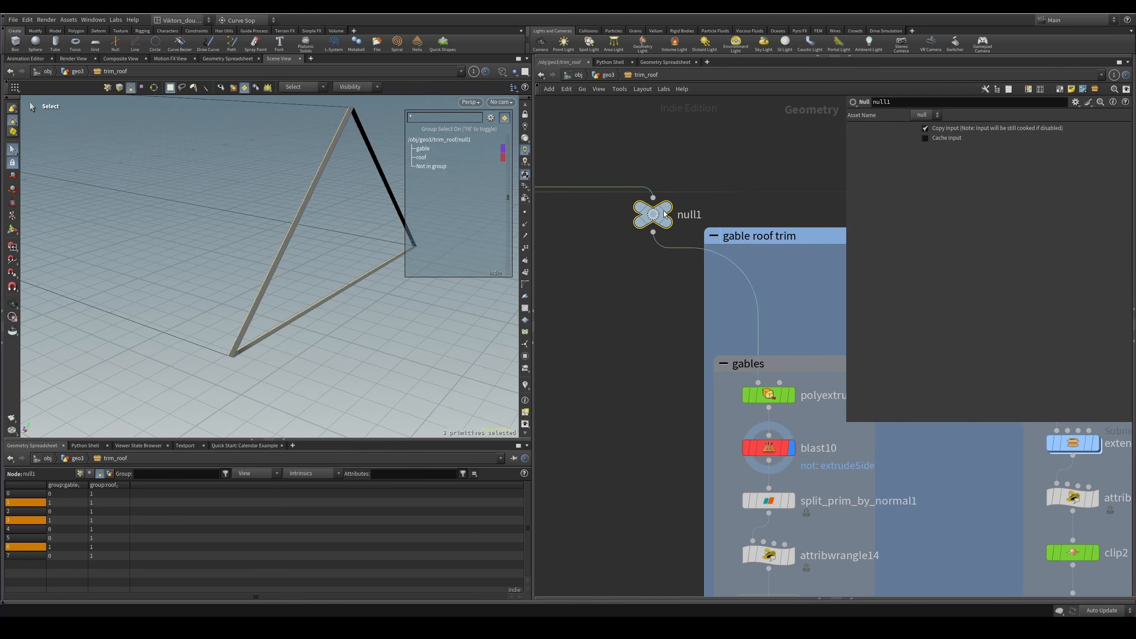
pyautogui.scroll(2, 617, 307)
pyautogui.click(734, 457)
pyautogui.moveTo(783, 473); pyautogui.dragTo(745, 432, button='middle')
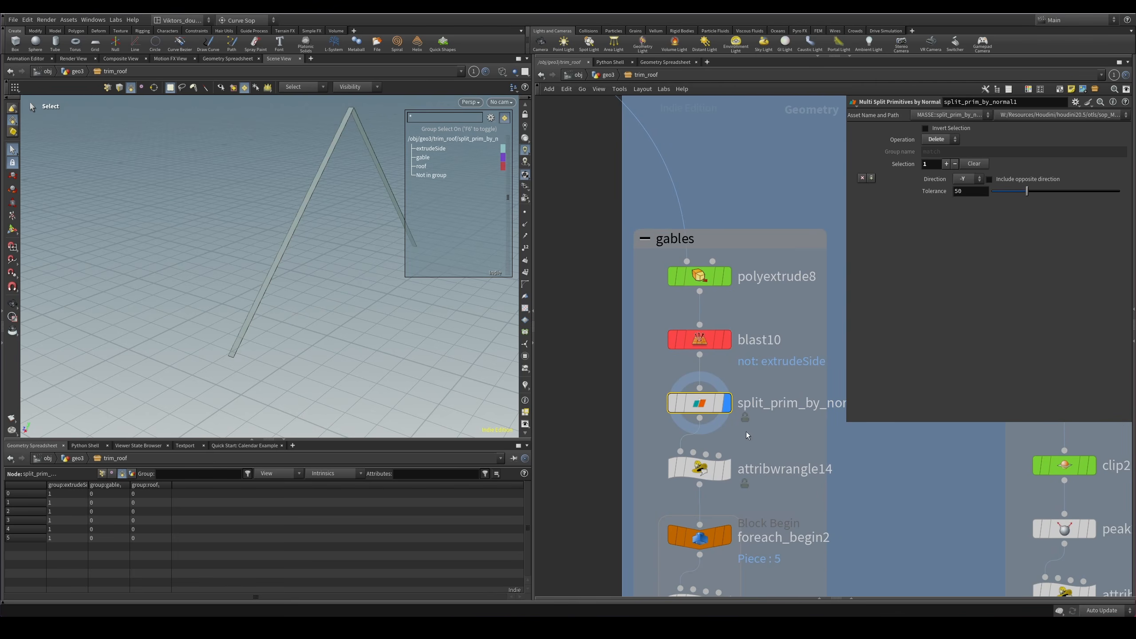
pyautogui.keyDown('alt'); pyautogui.moveTo(437, 335); pyautogui.dragTo(322, 318); pyautogui.keyUp('alt')
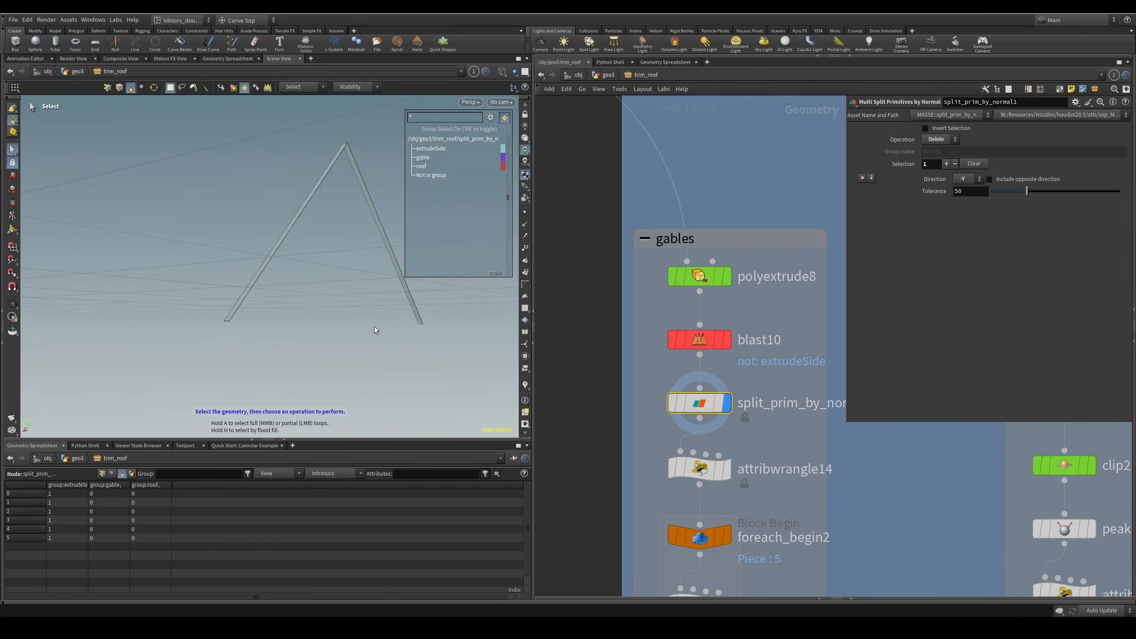
# Display attribwrangle14 and examine its piece attribute expression and the gable strips.
pyautogui.scroll(-1, 742, 439)
pyautogui.moveTo(743, 443); pyautogui.dragTo(744, 430, button='middle')
pyautogui.click(727, 452)
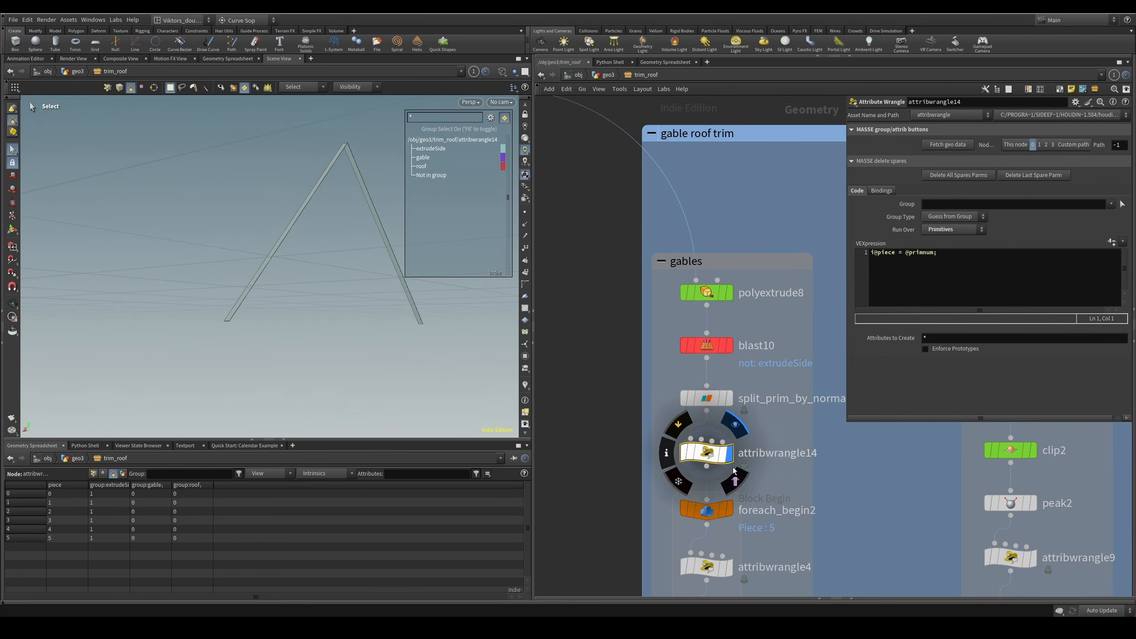
pyautogui.moveTo(672, 493); pyautogui.dragTo(679, 390, button='middle')
pyautogui.keyDown('alt'); pyautogui.moveTo(322, 251); pyautogui.dragTo(375, 289); pyautogui.keyUp('alt')
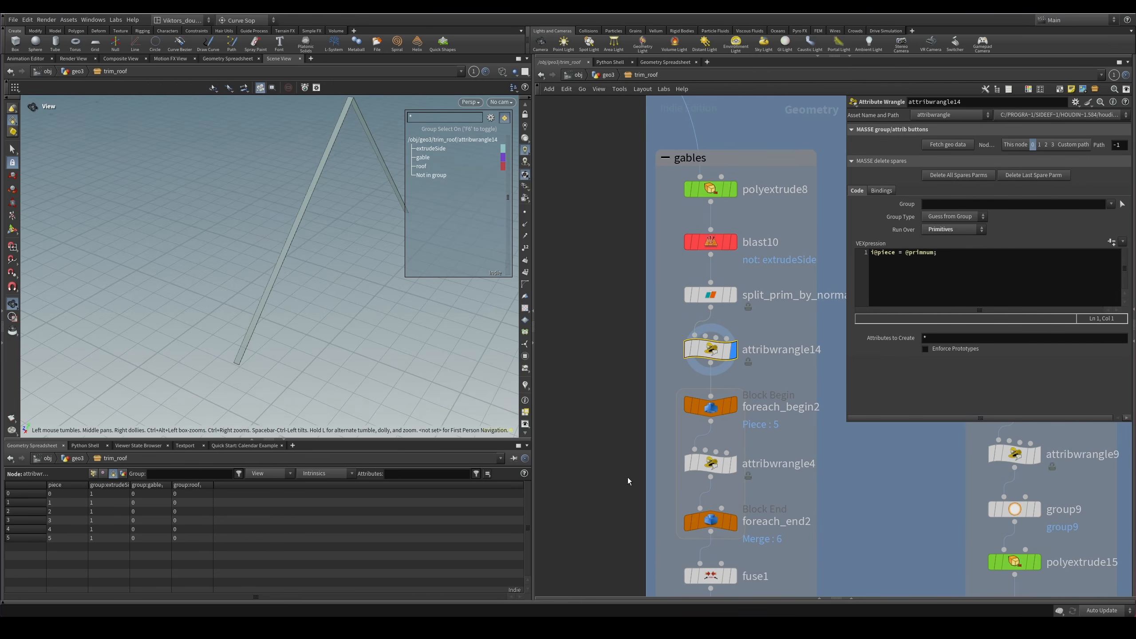
# Step through foreach_begin2 and attribwrangle4's Extend Gable code, then display foreach_end2 and frame all gable strips.
pyautogui.moveTo(699, 397); pyautogui.dragTo(688, 373, button='middle')
pyautogui.click(723, 379)
pyautogui.click(716, 440)
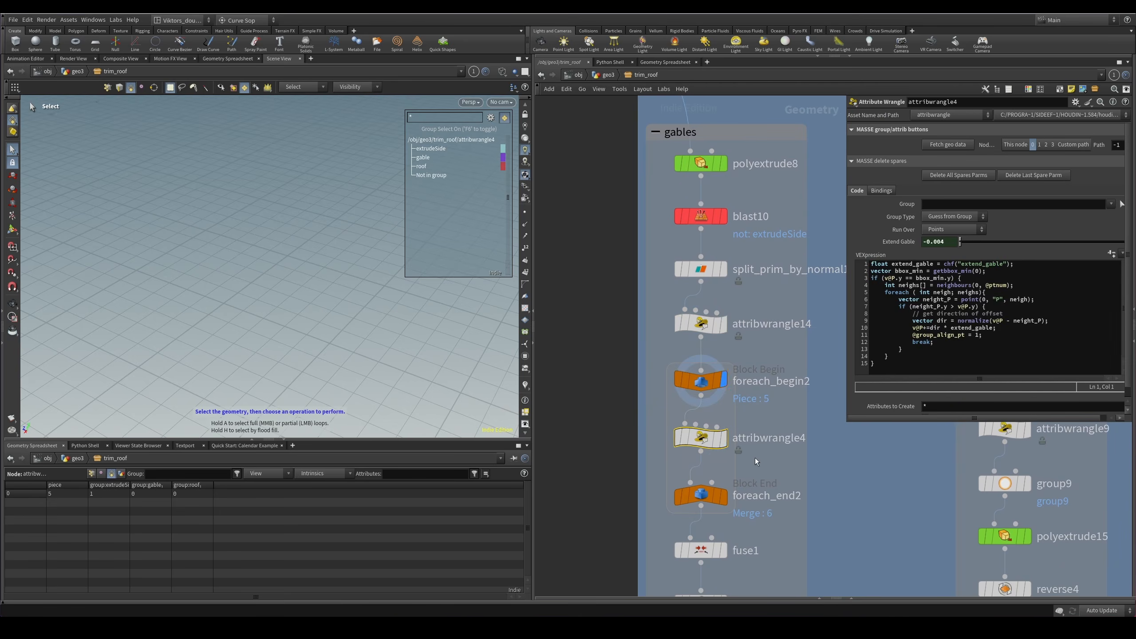
pyautogui.click(724, 496)
pyautogui.hotkey('space', 'g')
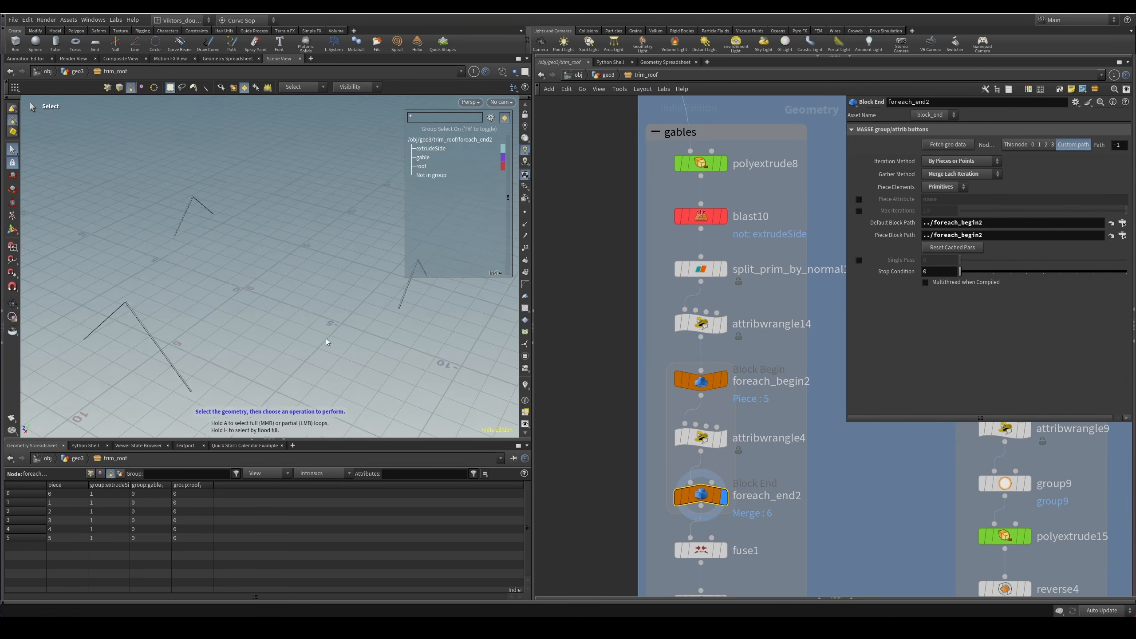
# Try an Extend Gable value of about 0.208 on attribwrangle4 while viewing a gable strip's lower end, and undo it.
pyautogui.keyDown('alt'); pyautogui.moveTo(299, 332); pyautogui.dragTo(317, 291); pyautogui.keyUp('alt')
pyautogui.keyDown('alt'); pyautogui.moveTo(317, 291); pyautogui.dragTo(413, 304, button='right'); pyautogui.keyUp('alt')
pyautogui.keyDown('alt'); pyautogui.moveTo(273, 328); pyautogui.dragTo(259, 358); pyautogui.keyUp('alt')
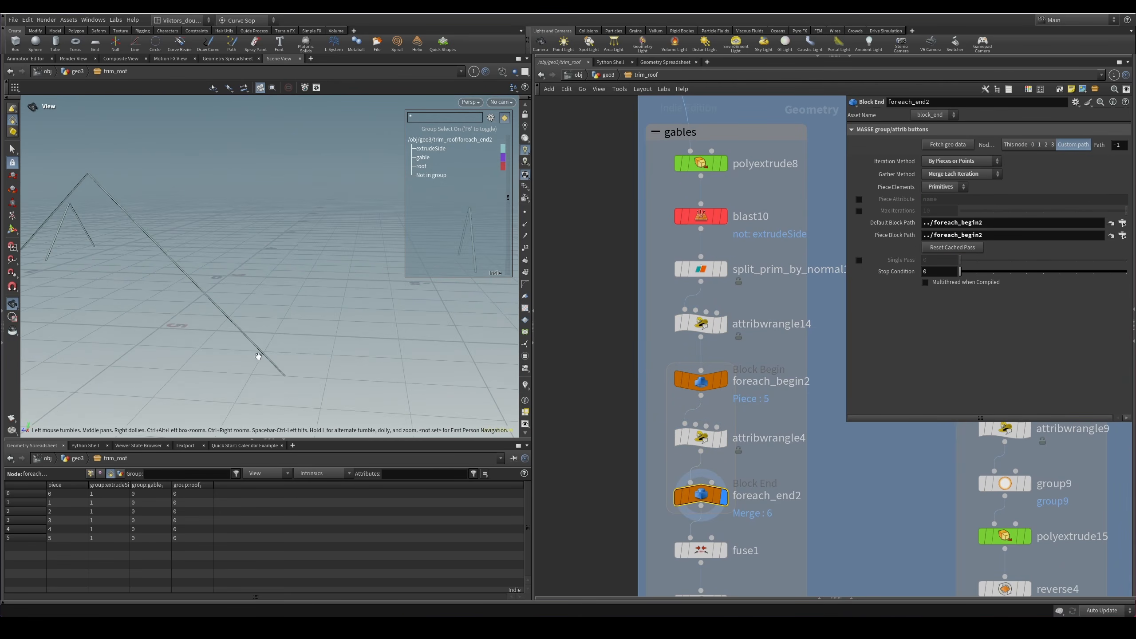
pyautogui.keyDown('alt'); pyautogui.moveTo(259, 358); pyautogui.dragTo(363, 388, button='middle'); pyautogui.keyUp('alt')
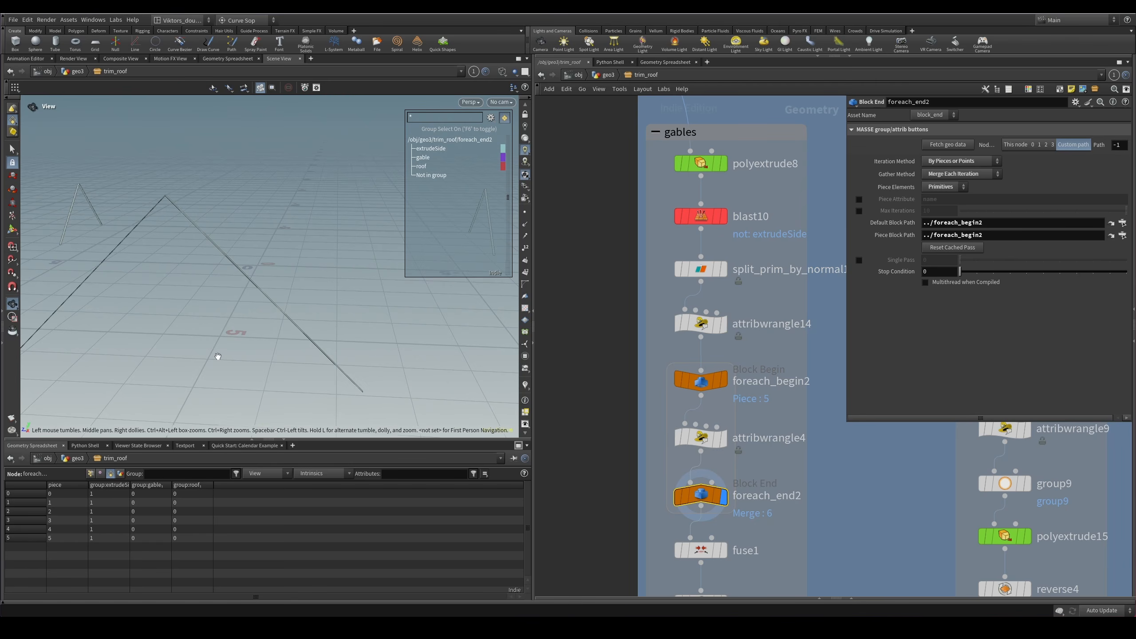
pyautogui.keyDown('alt'); pyautogui.moveTo(129, 351); pyautogui.dragTo(233, 305, button='middle'); pyautogui.keyUp('alt')
pyautogui.keyDown('alt'); pyautogui.moveTo(159, 290); pyautogui.dragTo(269, 304, button='middle'); pyautogui.keyUp('alt')
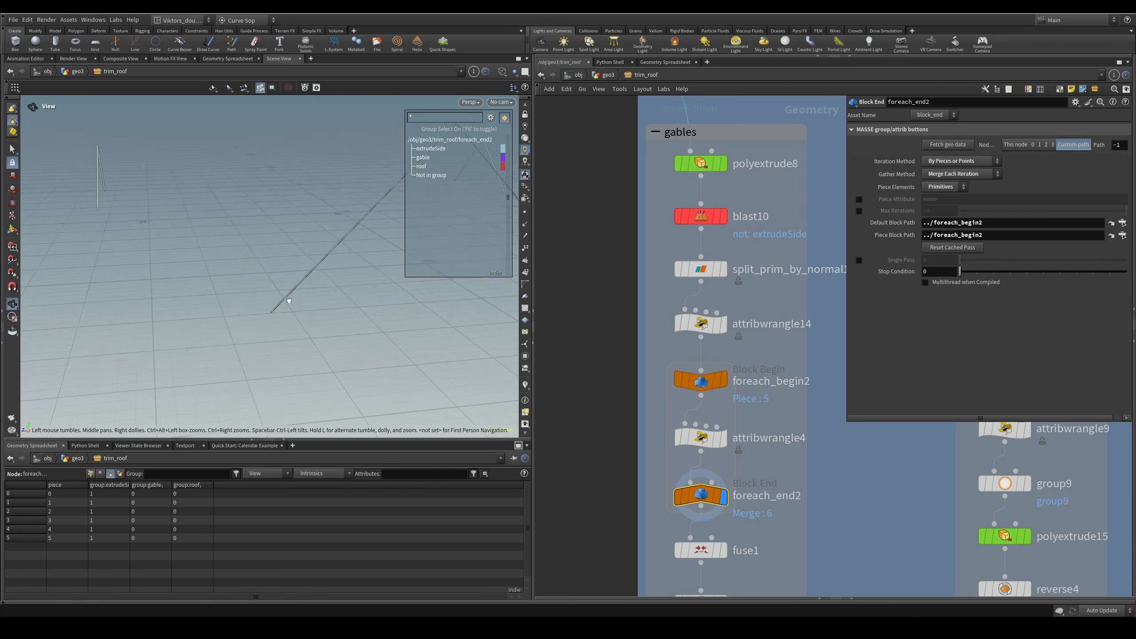
pyautogui.keyDown('alt'); pyautogui.moveTo(288, 301); pyautogui.dragTo(322, 308); pyautogui.keyUp('alt')
pyautogui.press('s')
pyautogui.click(677, 443)
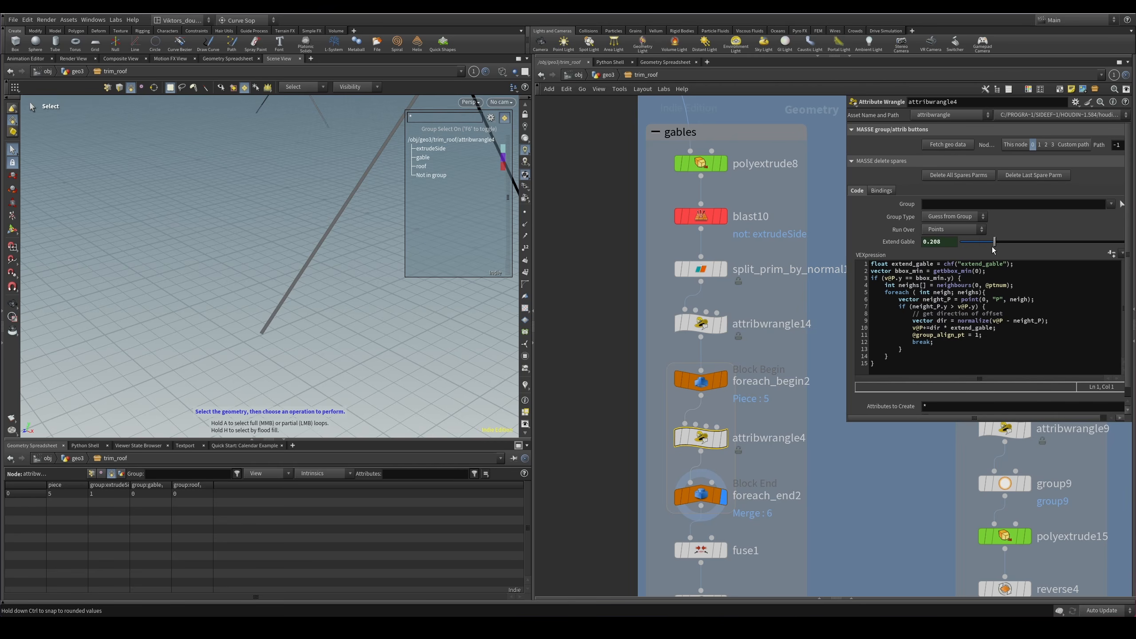
pyautogui.hotkey('ctrl', 'z')
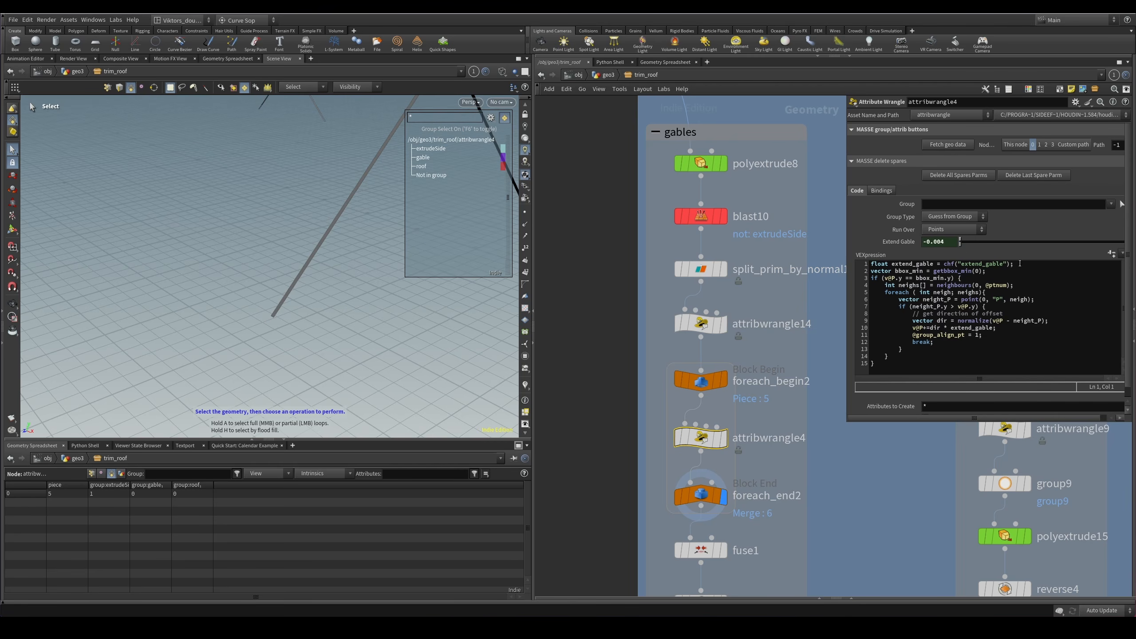
# Move the CONTROLS window aside, display output0, and examine the corner where the gable trim meets the roof trim.
pyautogui.hotkey('alt', 'Tab')
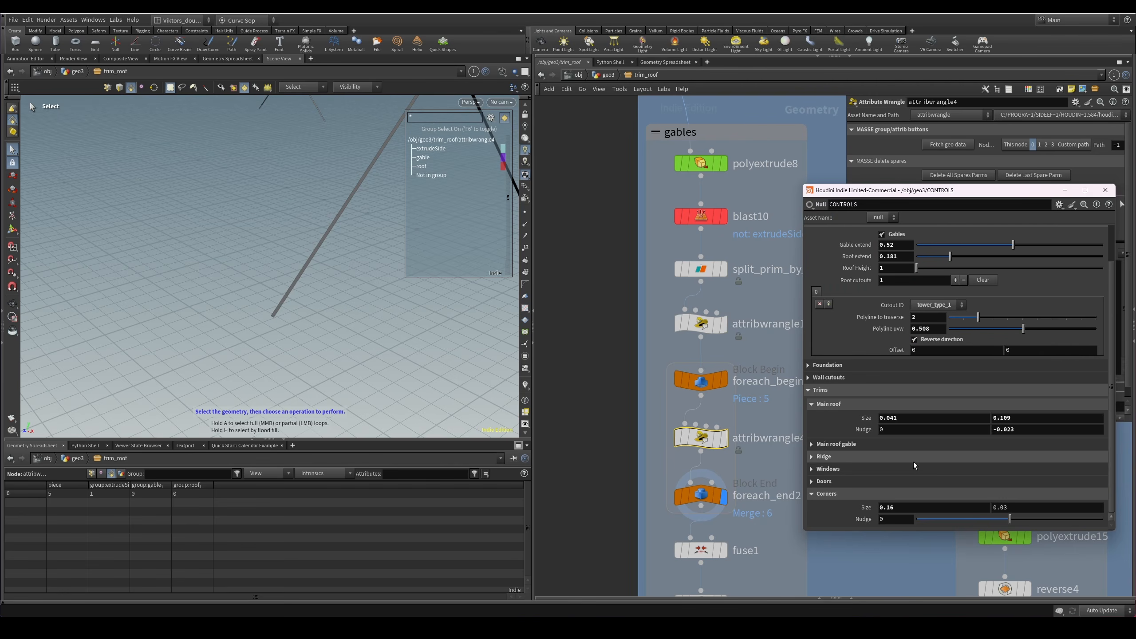
pyautogui.moveTo(889, 194); pyautogui.dragTo(1135, 207)
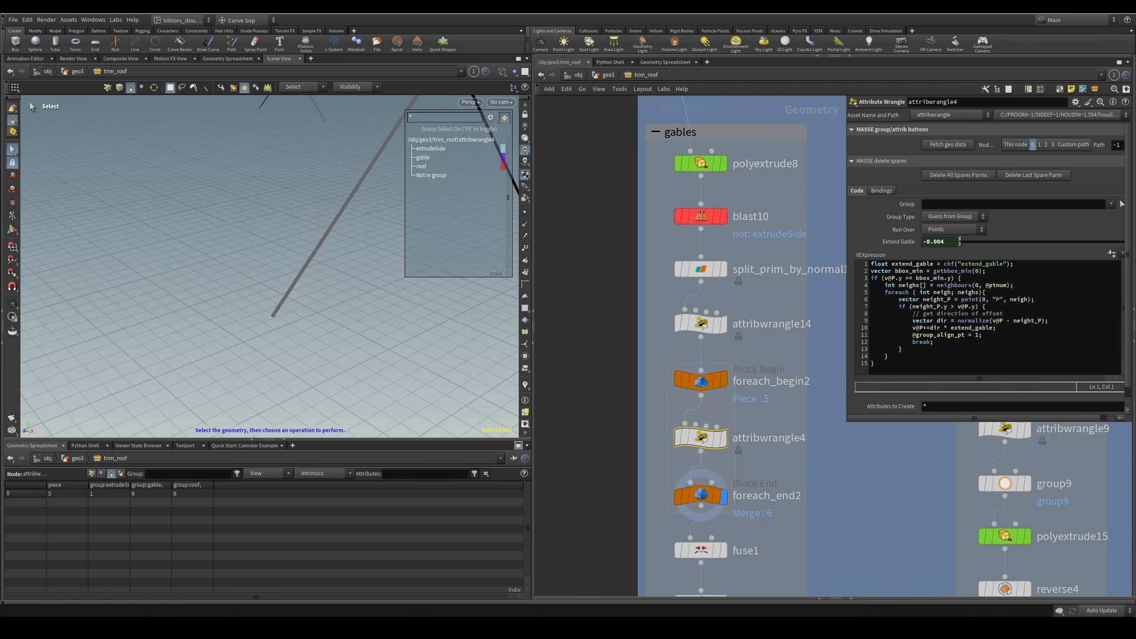
pyautogui.scroll(-4, 567, 559)
pyautogui.moveTo(568, 562); pyautogui.dragTo(735, 255, button='middle')
pyautogui.moveTo(711, 462); pyautogui.dragTo(748, 310, button='middle')
pyautogui.scroll(1, 695, 472)
pyautogui.click(666, 457)
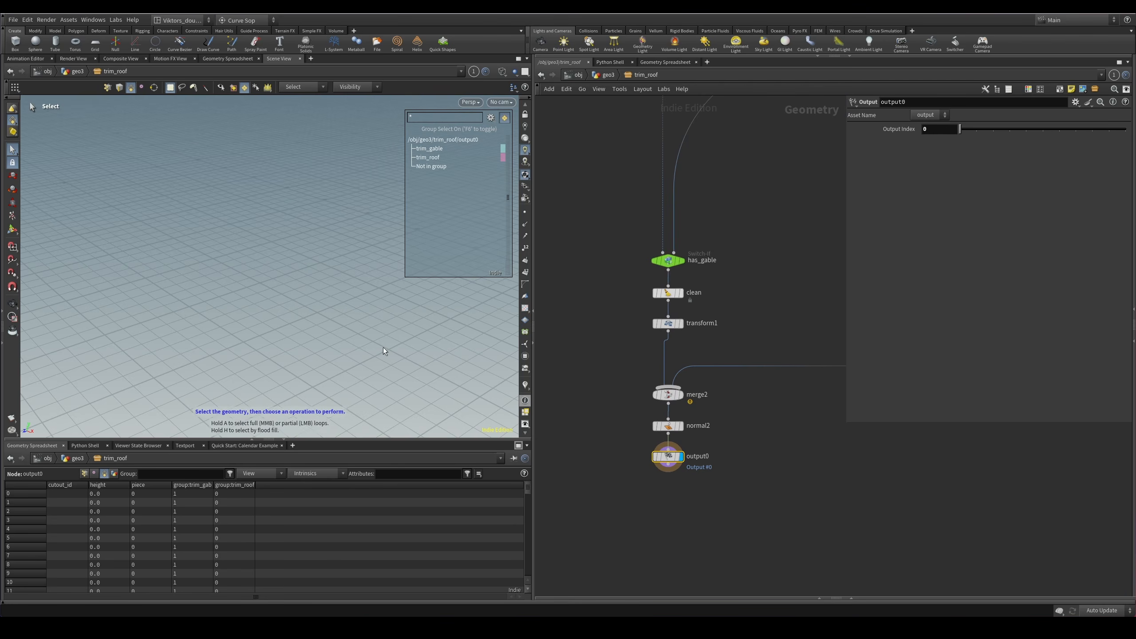
pyautogui.scroll(5, 356, 379)
pyautogui.keyDown('alt'); pyautogui.moveTo(357, 381); pyautogui.dragTo(352, 357); pyautogui.keyUp('alt')
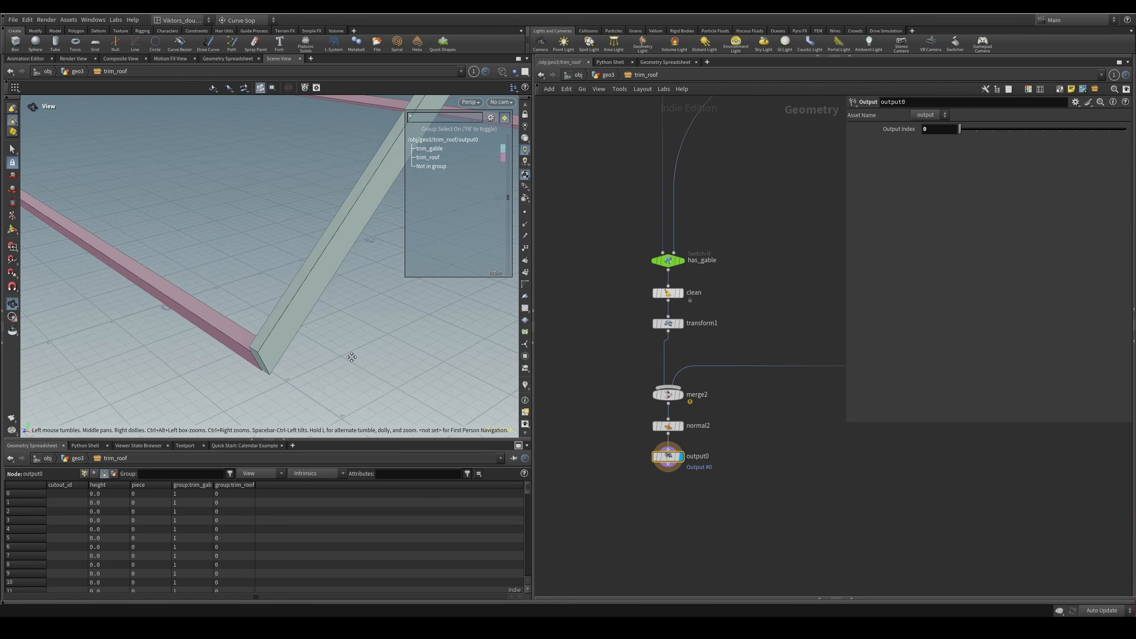
pyautogui.moveTo(352, 357); pyautogui.dragTo(329, 362, button='middle')
pyautogui.scroll(4, 268, 368)
pyautogui.moveTo(259, 373)
pyautogui.mouseDown()
pyautogui.moveTo(230, 330)
pyautogui.moveTo(268, 331)
pyautogui.moveTo(289, 305)
pyautogui.mouseUp()
pyautogui.press('w')
pyautogui.press('w')
# Set Extend Gable on attribwrangle4 to -0.003 while viewing the trim corner close up.
pyautogui.scroll(-3, 783, 251)
pyautogui.moveTo(782, 252); pyautogui.dragTo(722, 493, button='middle')
pyautogui.moveTo(775, 265); pyautogui.dragTo(652, 409, button='middle')
pyautogui.scroll(3, 720, 294)
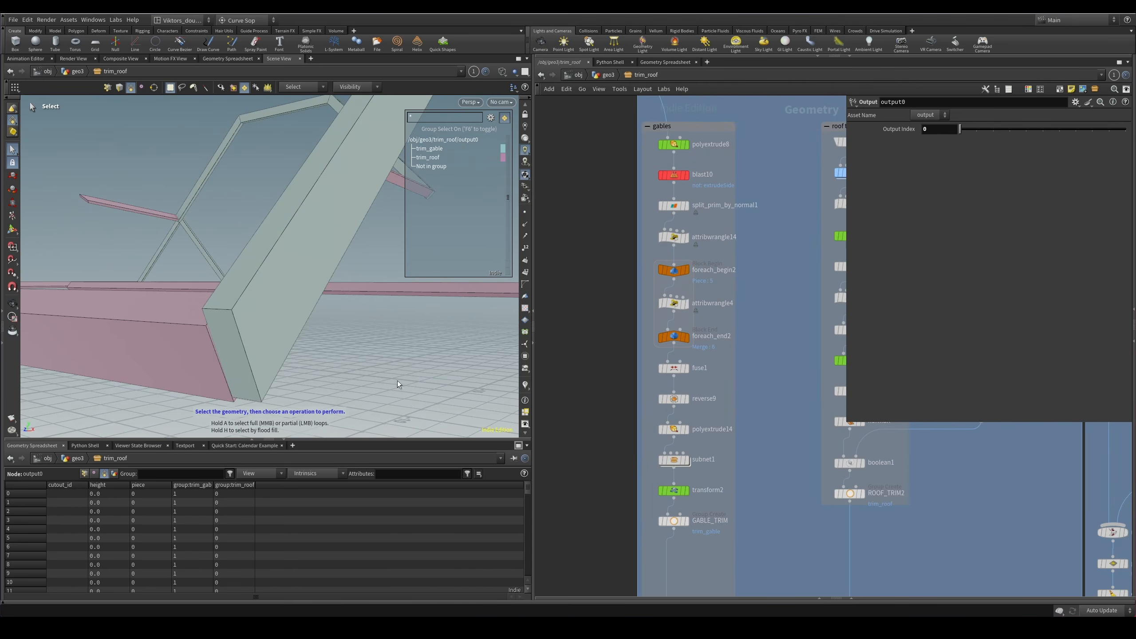
pyautogui.keyDown('alt'); pyautogui.moveTo(281, 308); pyautogui.dragTo(268, 336); pyautogui.keyUp('alt')
pyautogui.scroll(2, 660, 291)
pyautogui.scroll(-1, 661, 291)
pyautogui.click(690, 309)
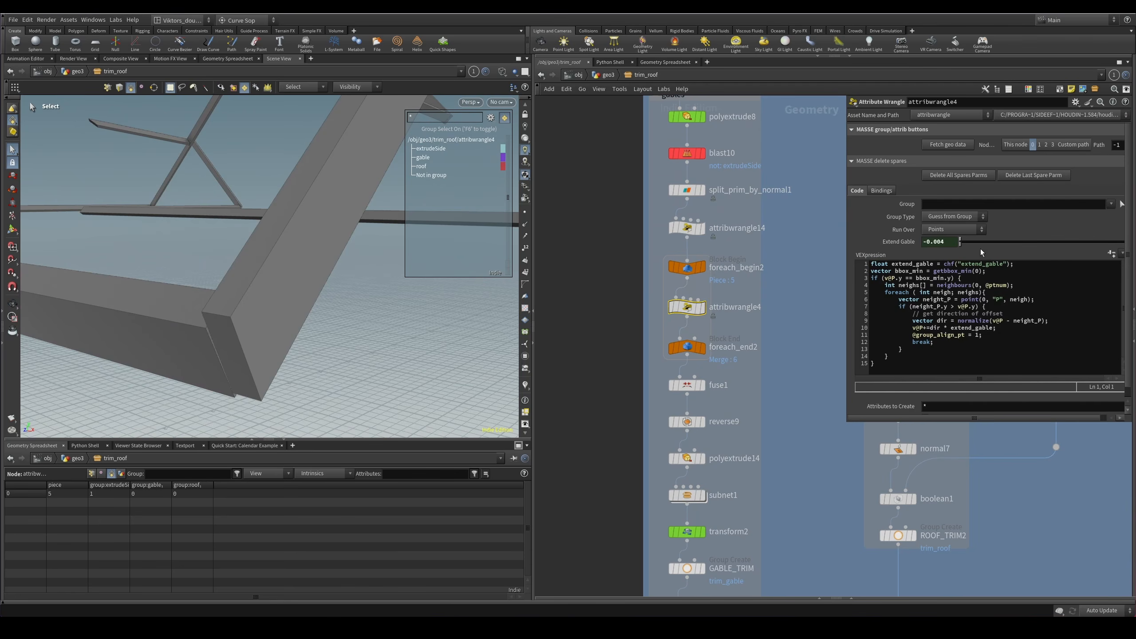
pyautogui.moveTo(953, 270)
pyautogui.mouseDown(button='middle')
pyautogui.moveTo(924, 270)
pyautogui.moveTo(962, 277)
pyautogui.mouseUp(button='middle')
# Select subnet1 and GABLE_TRIM in turn, checking the parameters at the end of the gables branch.
pyautogui.moveTo(607, 494); pyautogui.dragTo(603, 334, button='middle')
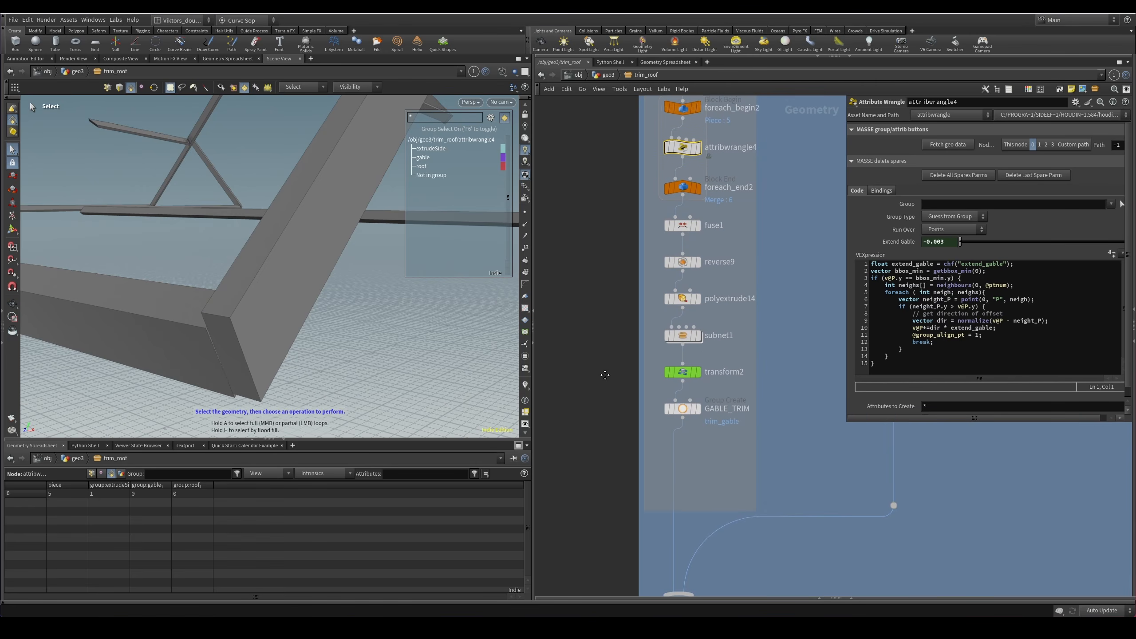
pyautogui.click(603, 375)
pyautogui.click(708, 336)
pyautogui.moveTo(706, 335); pyautogui.dragTo(730, 322)
pyautogui.click(683, 336)
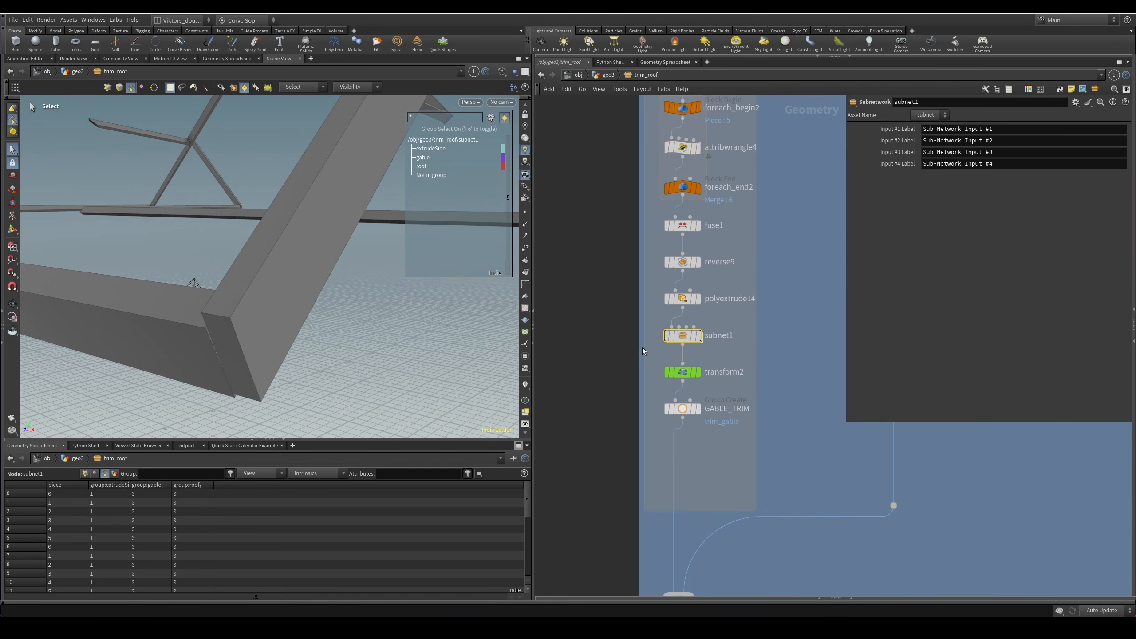
pyautogui.scroll(-5, 717, 443)
pyautogui.scroll(5, 697, 383)
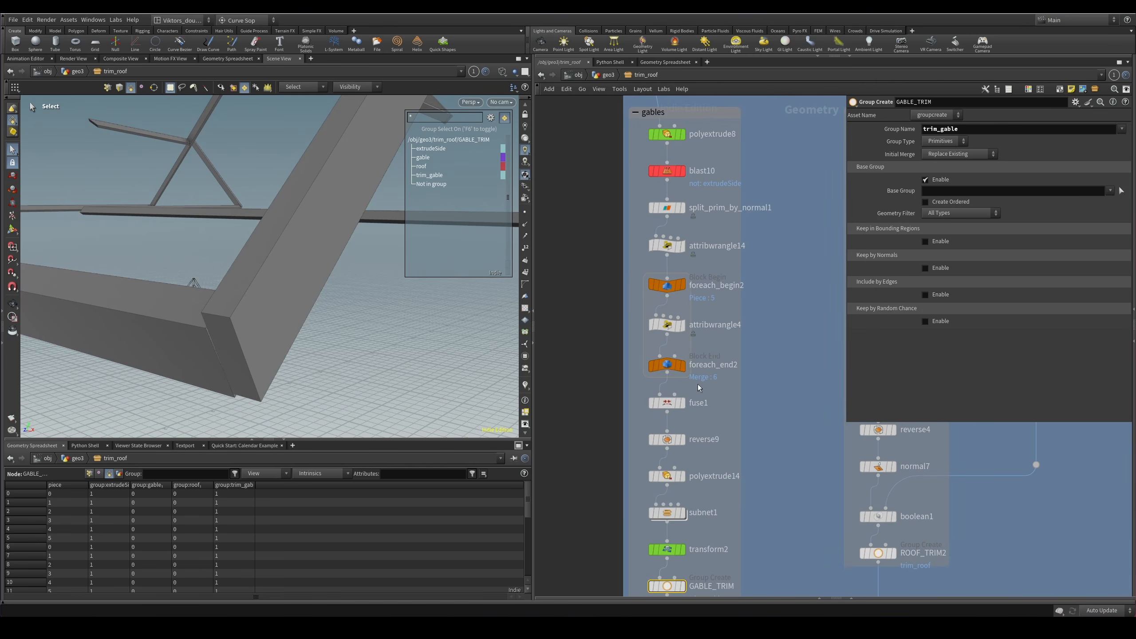
# Display attribwrangle4 and fuse1 in turn, framing all the gable strips.
pyautogui.click(669, 369)
pyautogui.click(667, 324)
pyautogui.moveTo(615, 394); pyautogui.dragTo(623, 361, button='middle')
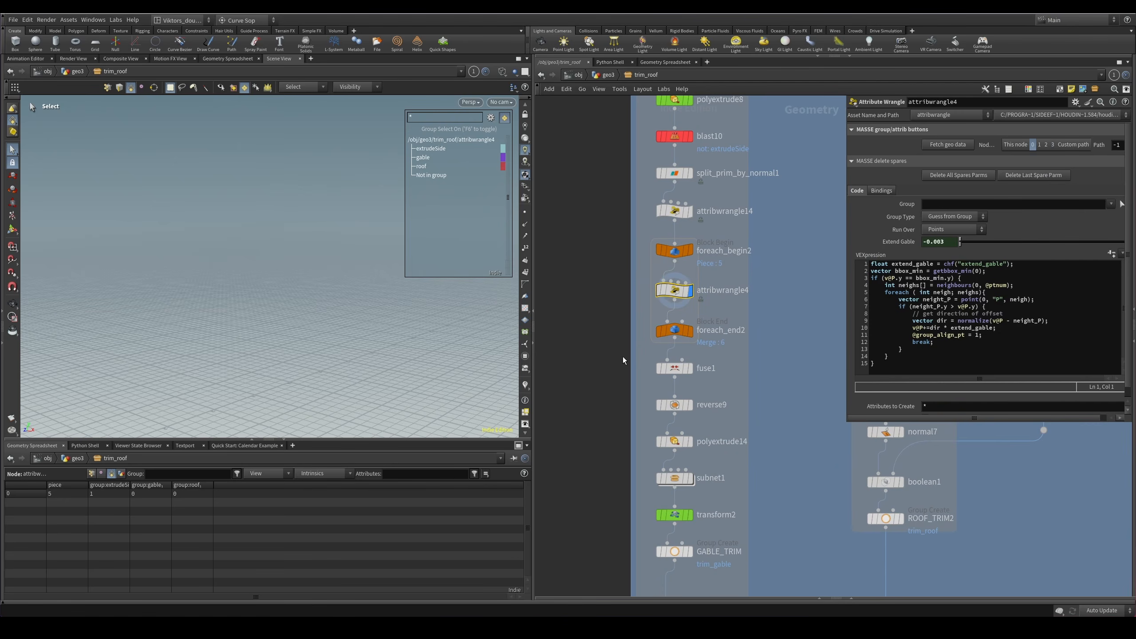
pyautogui.click(671, 368)
pyautogui.hotkey('space', 'g')
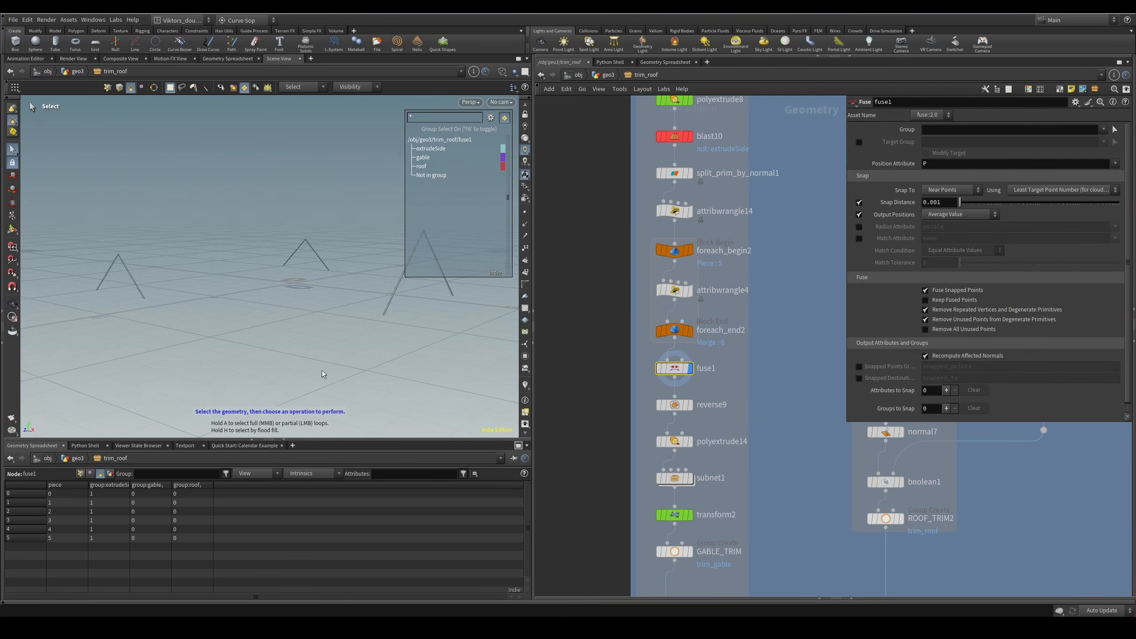
# Step through reverse9 and polyextrude14 to subnet1, examining the extruded gable trims.
pyautogui.click(675, 406)
pyautogui.moveTo(648, 427); pyautogui.dragTo(643, 398, button='middle')
pyautogui.click(662, 412)
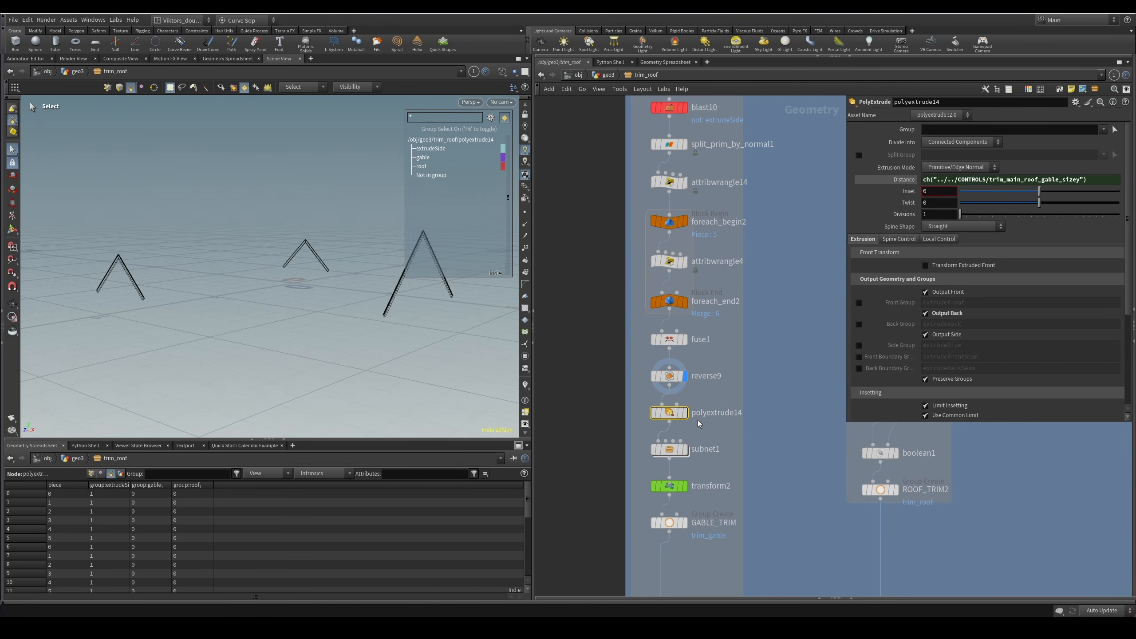
pyautogui.scroll(2, 642, 422)
pyautogui.click(655, 450)
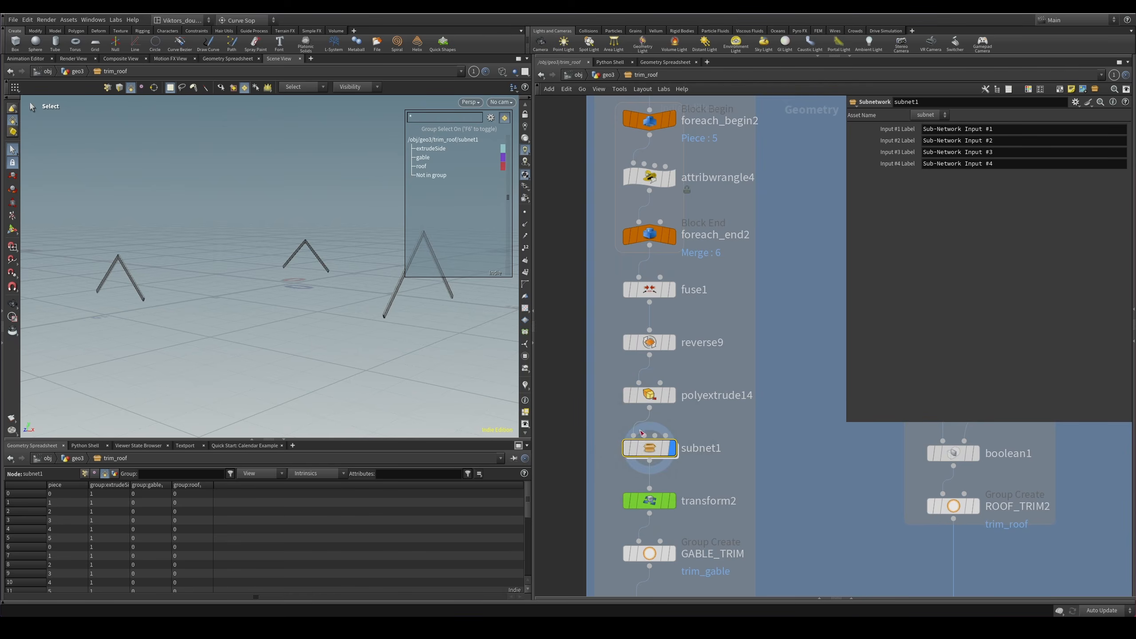
# Open subnet1 and examine the code in attribwrangle1 that offsets the pts_to_offset group.
pyautogui.doubleClick(654, 451)
pyautogui.scroll(1, 648, 454)
pyautogui.click(645, 427)
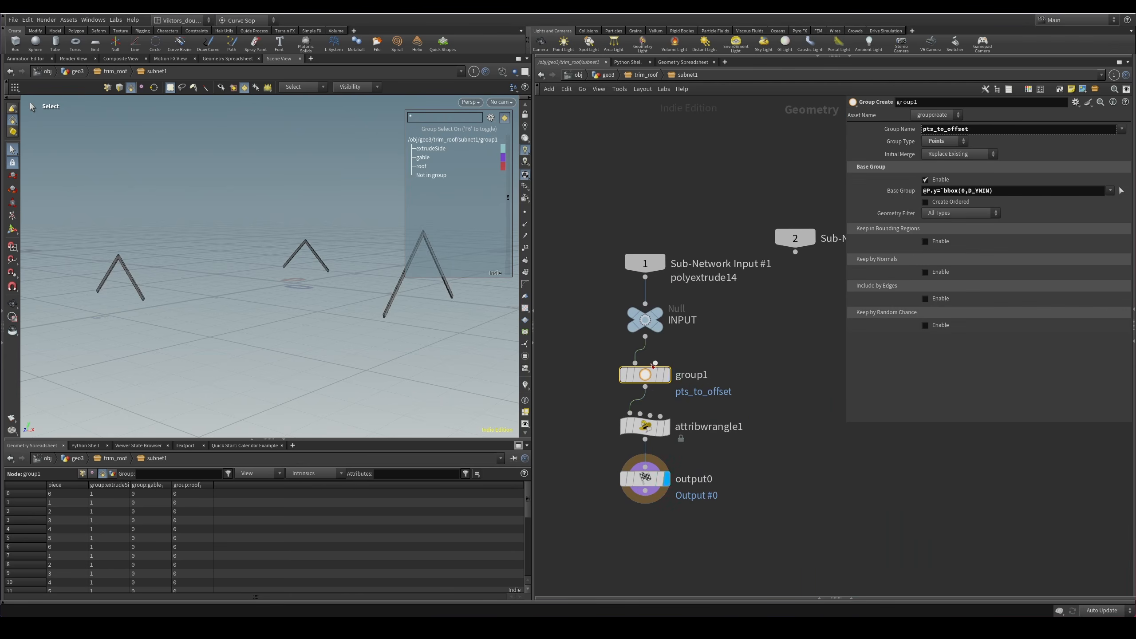
pyautogui.press('r')
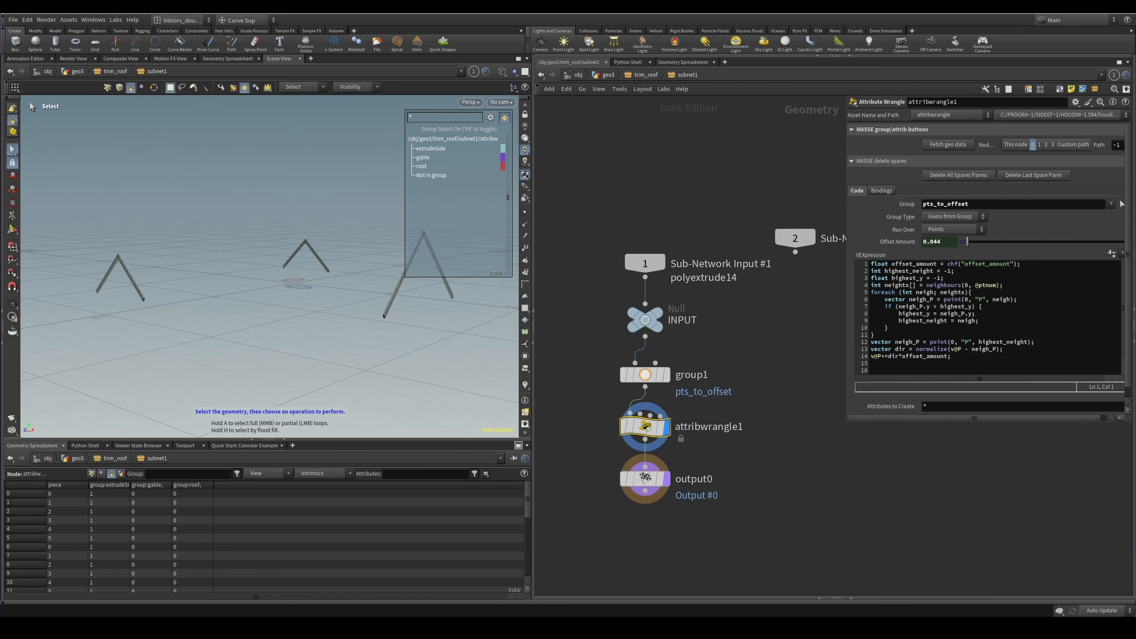
pyautogui.click(644, 75)
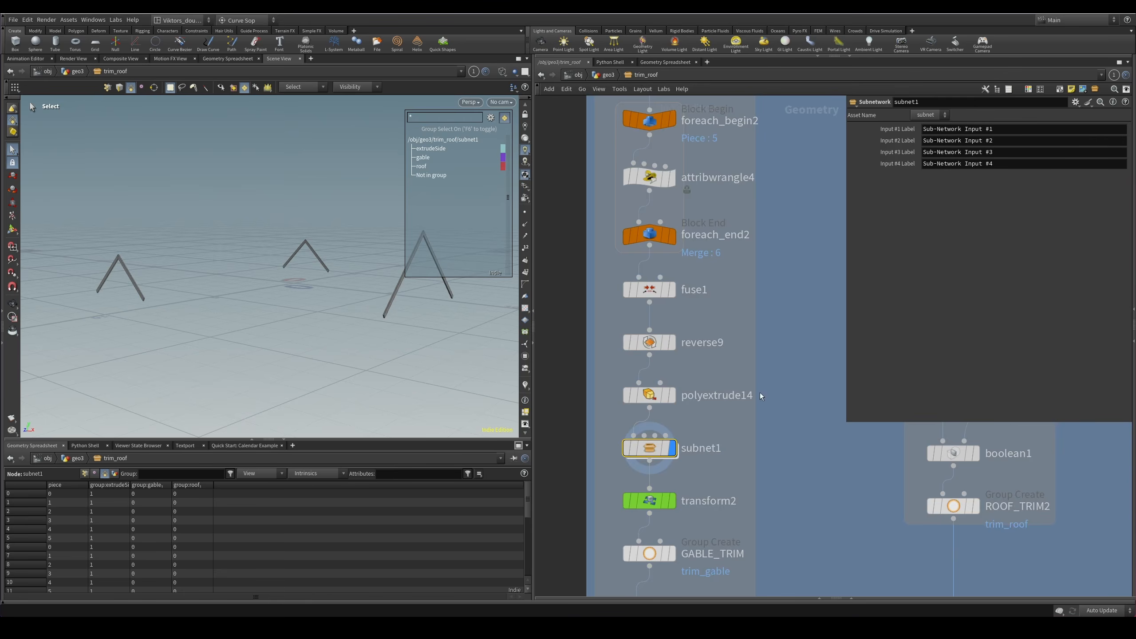
pyautogui.doubleClick(726, 266)
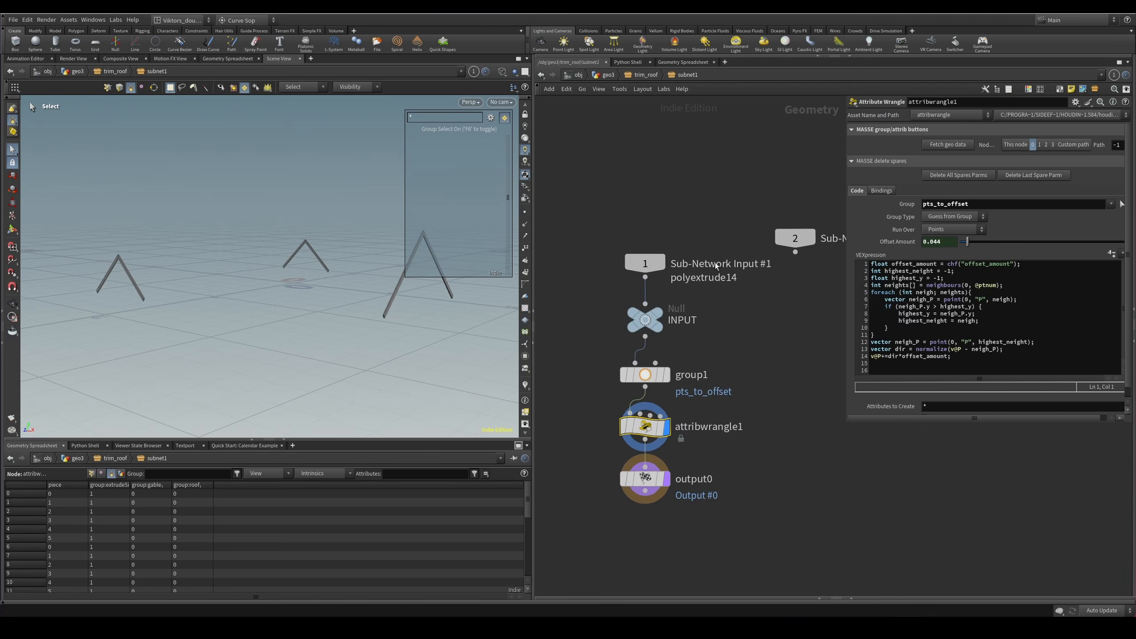
# Display group1 inside subnet1 and examine the pts_to_offset points at the lower ends of the gable trims.
pyautogui.click(666, 340)
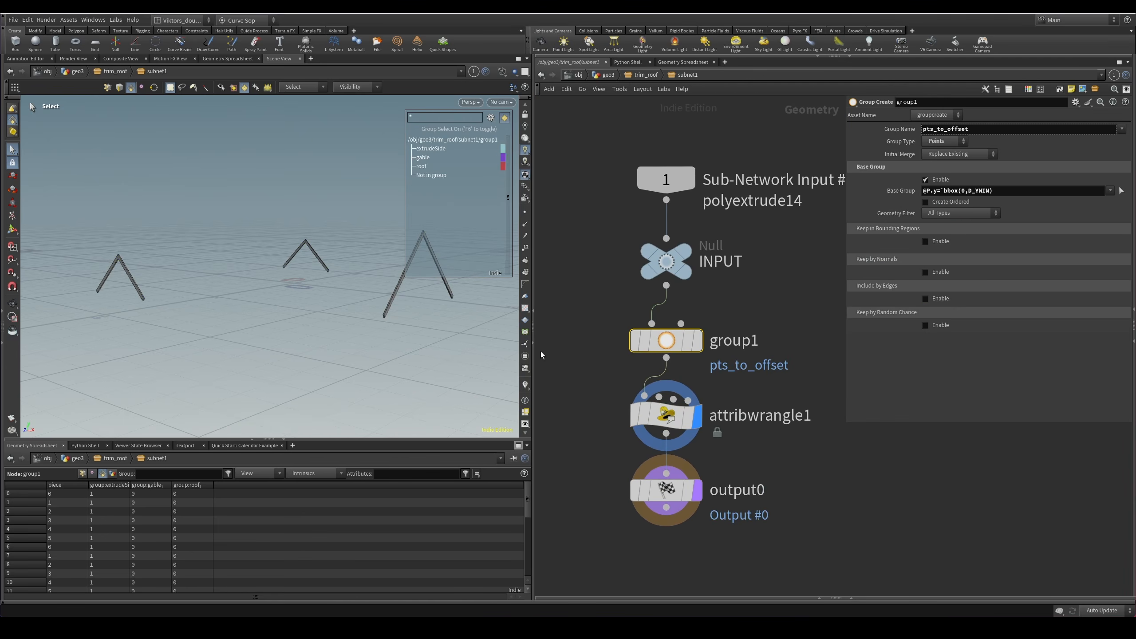
pyautogui.click(696, 341)
pyautogui.press('Escape')
pyautogui.scroll(5, 444, 309)
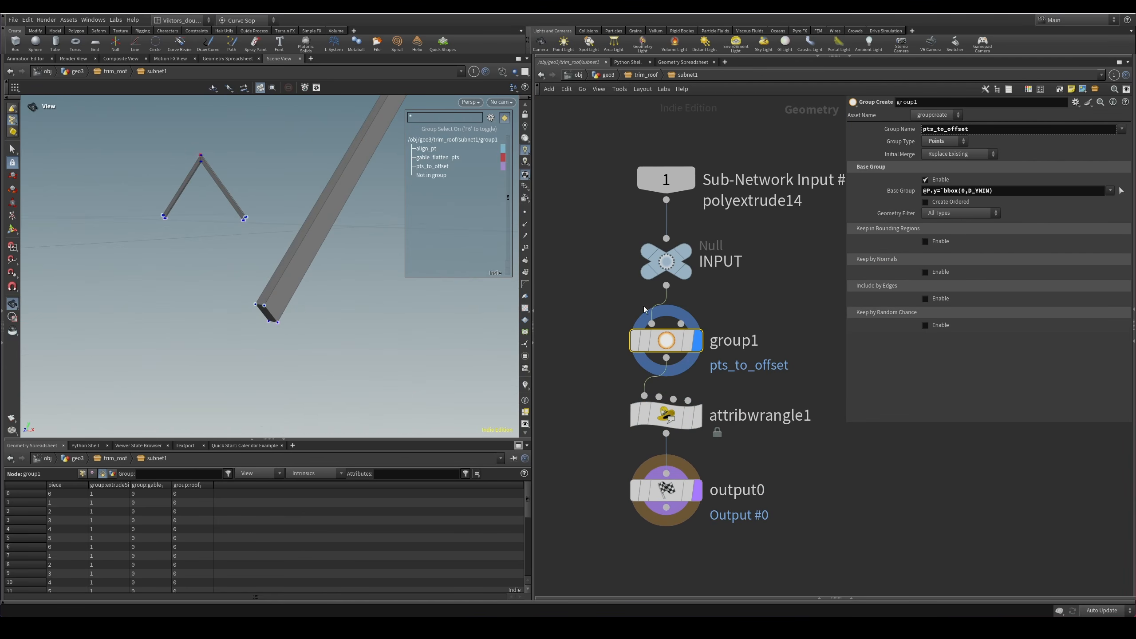
pyautogui.press('s')
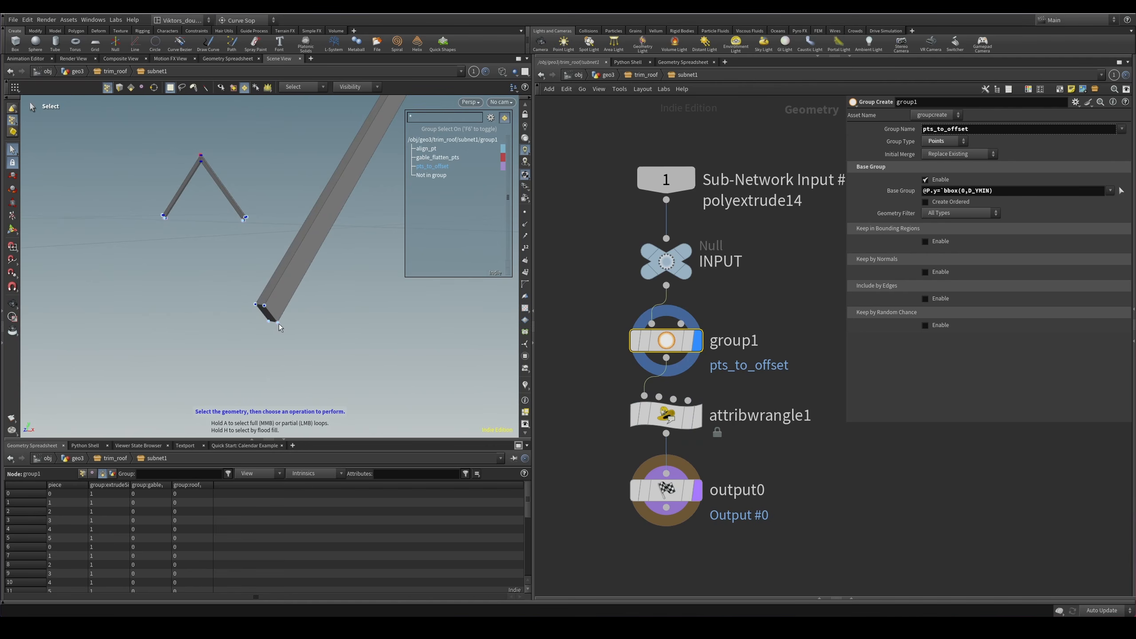
# Set Offset Amount to 0 on subnet1's attribwrangle1, return to trim_roof and display output0.
pyautogui.click(665, 425)
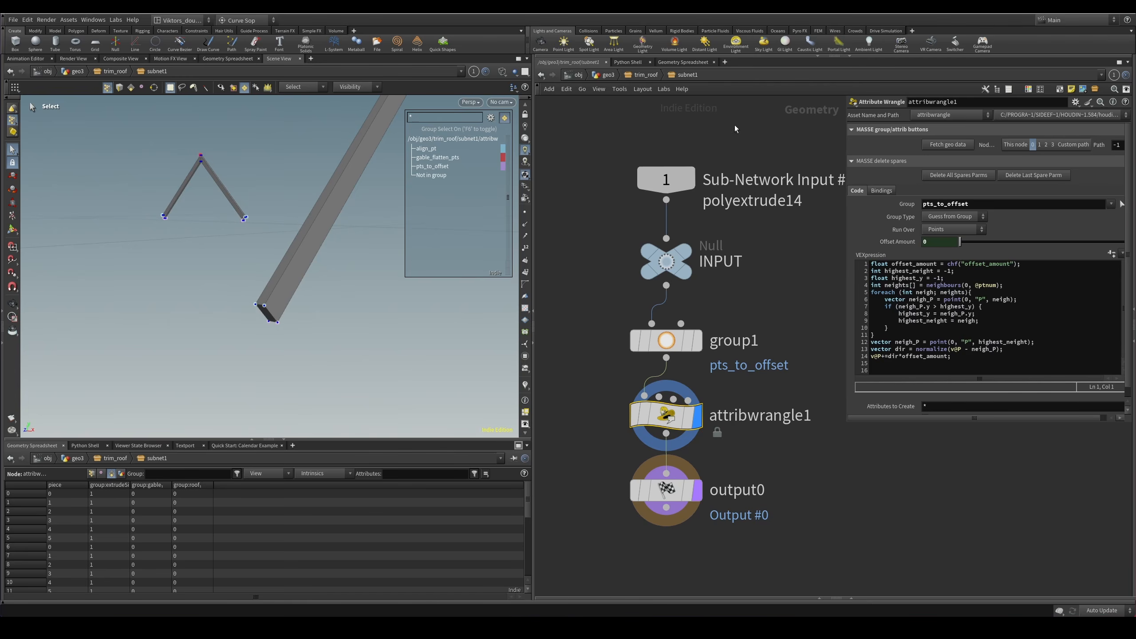
pyautogui.click(644, 74)
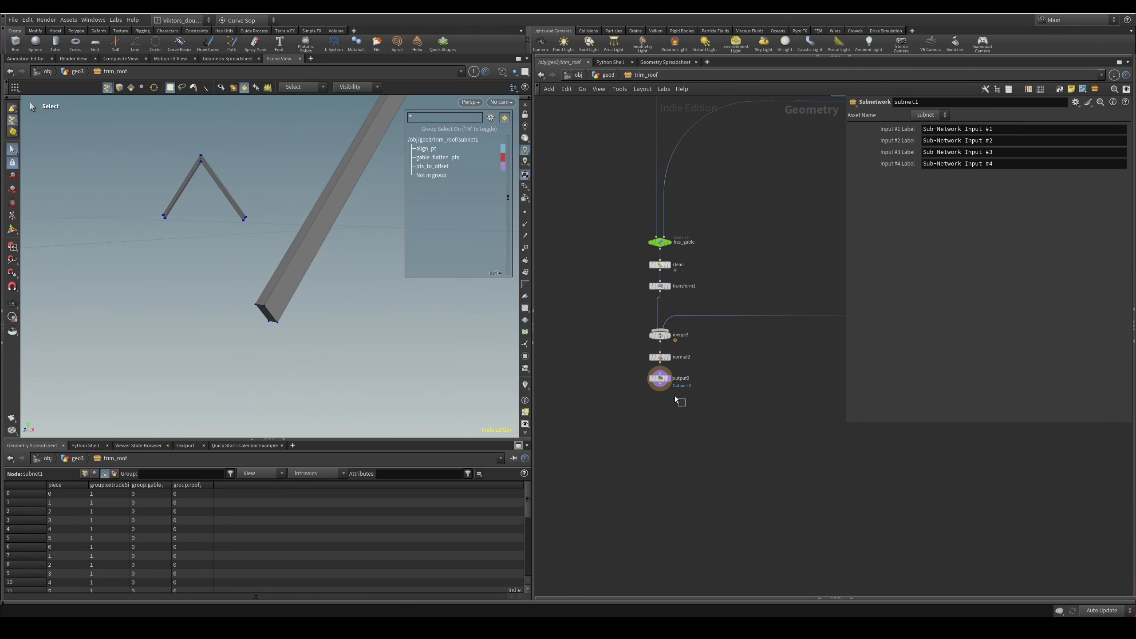
pyautogui.click(661, 378)
# Examine the joint between gable and roof trims on output0 from several angles, switching between wireframe and shaded display.
pyautogui.press('Escape')
pyautogui.moveTo(333, 354); pyautogui.dragTo(366, 322)
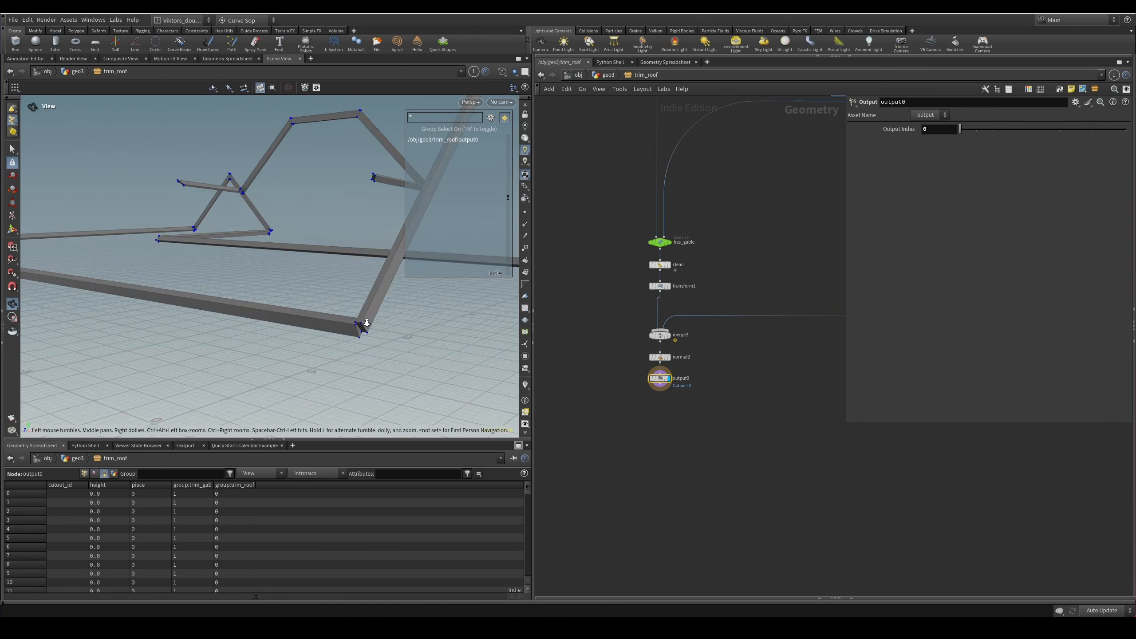
pyautogui.moveTo(367, 322); pyautogui.dragTo(411, 320, button='right')
pyautogui.moveTo(357, 326); pyautogui.dragTo(348, 327)
pyautogui.moveTo(348, 327); pyautogui.dragTo(527, 339, button='right')
pyautogui.press('w')
pyautogui.moveTo(350, 330)
pyautogui.mouseDown()
pyautogui.moveTo(296, 305)
pyautogui.moveTo(311, 295)
pyautogui.moveTo(253, 292)
pyautogui.moveTo(350, 318)
pyautogui.moveTo(310, 289)
pyautogui.moveTo(429, 307)
pyautogui.mouseUp()
pyautogui.press('w')
pyautogui.press('s')
pyautogui.press('Escape')
pyautogui.press('w')
pyautogui.press('w')
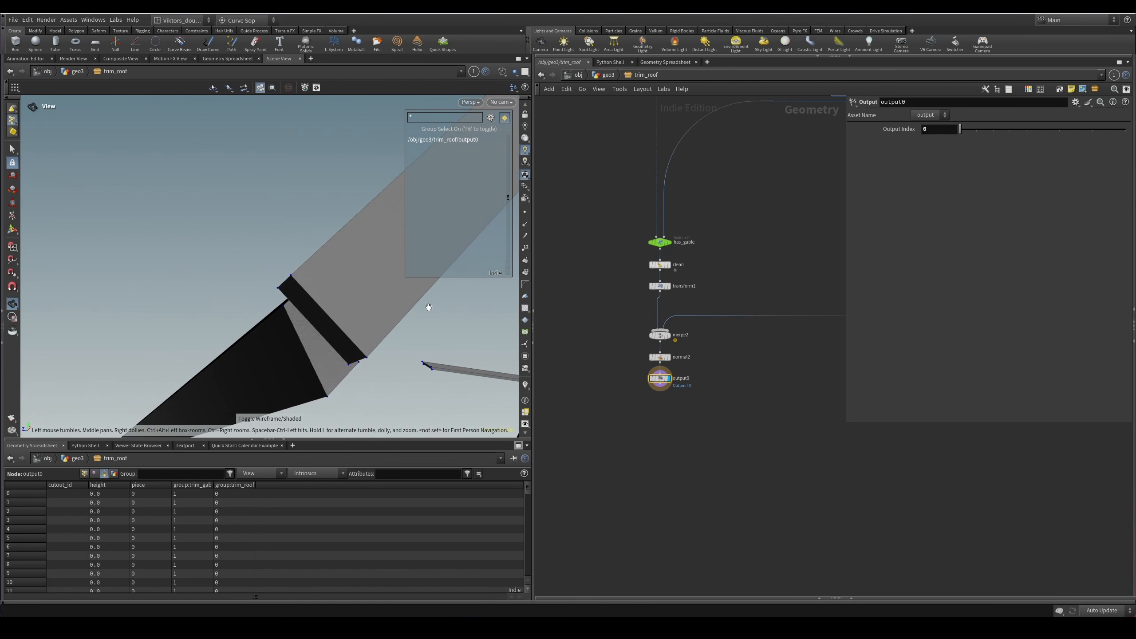
# Check the outer face of the trim corner on output0, then compare it in wireframe from above.
pyautogui.moveTo(705, 371); pyautogui.dragTo(683, 393, button='middle')
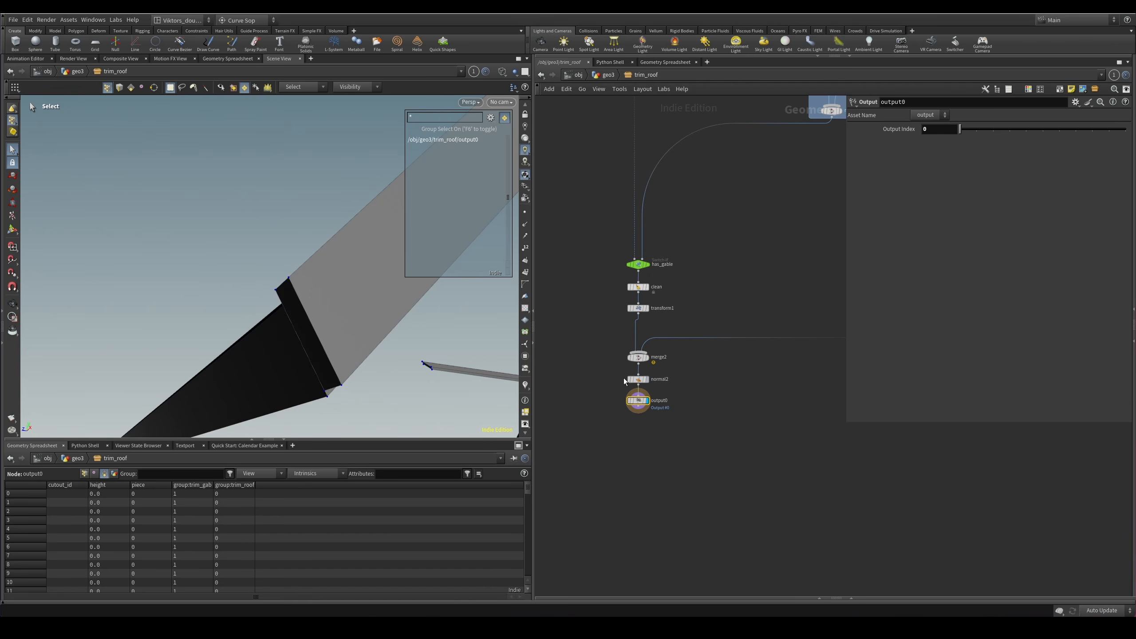
pyautogui.keyDown('alt'); pyautogui.moveTo(447, 340); pyautogui.dragTo(416, 315); pyautogui.keyUp('alt')
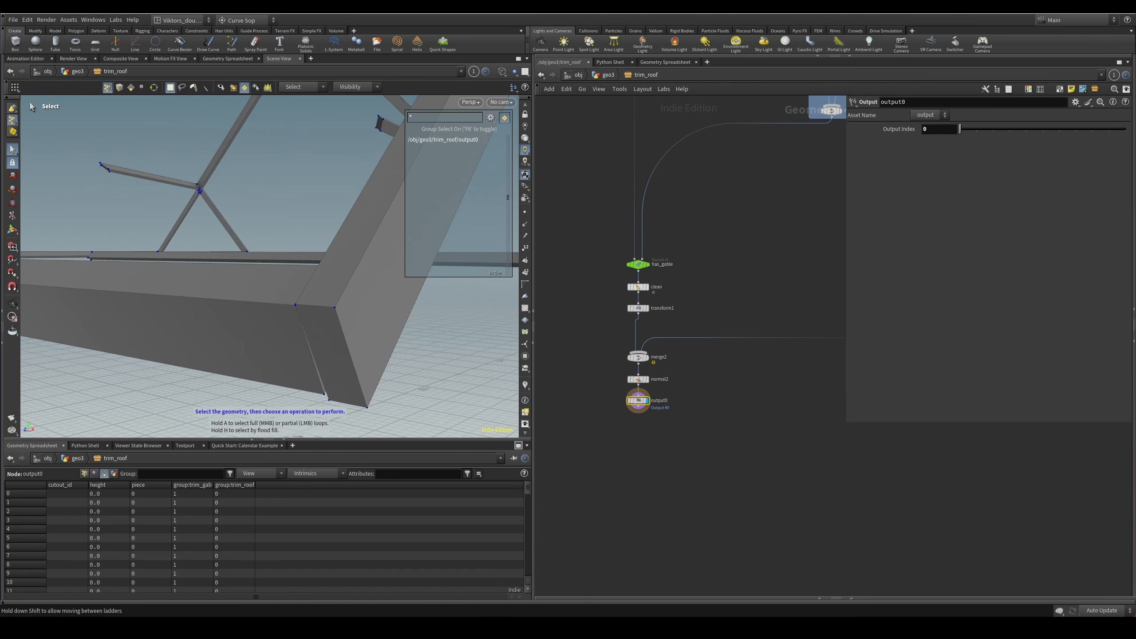
pyautogui.moveTo(780, 346); pyautogui.dragTo(789, 344, button='middle')
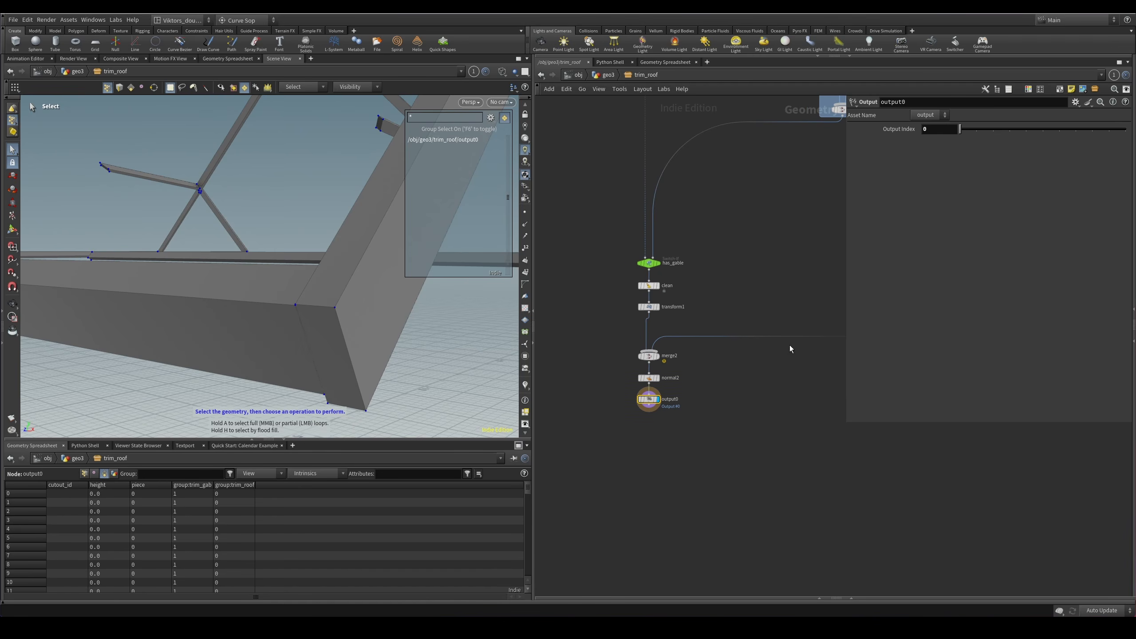
pyautogui.moveTo(358, 308)
pyautogui.keyDown('alt'); pyautogui.mouseDown()
pyautogui.moveTo(208, 348)
pyautogui.moveTo(301, 356)
pyautogui.moveTo(247, 338)
pyautogui.mouseUp(); pyautogui.keyUp('alt')
pyautogui.hotkey('shift', 'w')
pyautogui.hotkey('shift', 'w')
pyautogui.hotkey('shift', 'w')
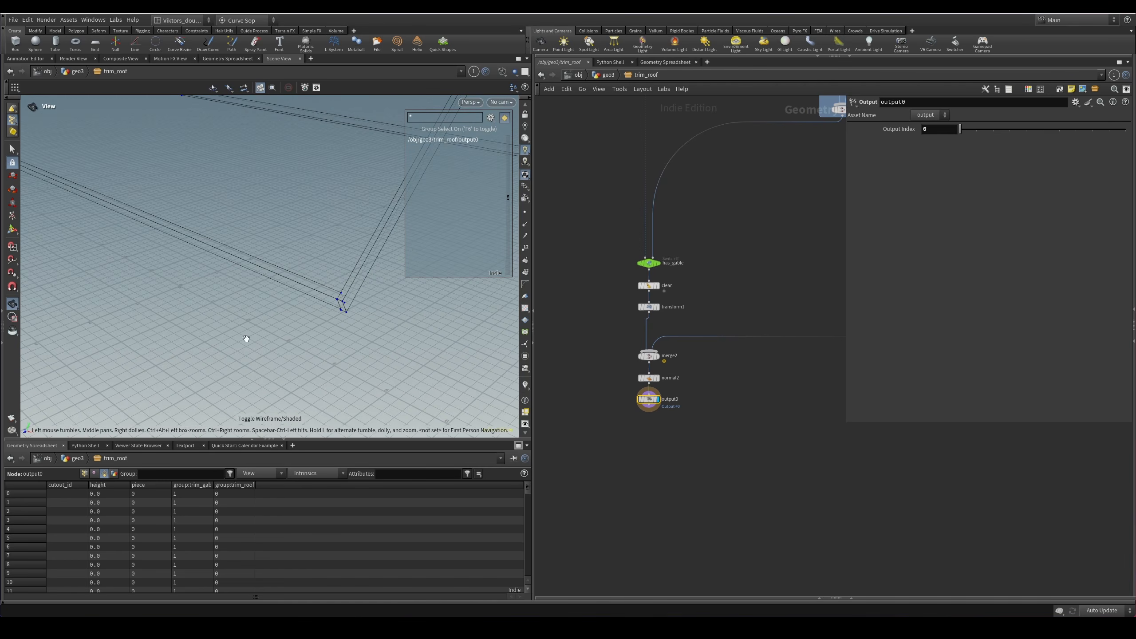
pyautogui.hotkey('shift', 'w')
# Examine the GABLE_TRIM result, then display object_merge10 in the roof trims branch to view the incoming roof surface.
pyautogui.moveTo(382, 252)
pyautogui.keyDown('alt'); pyautogui.mouseDown()
pyautogui.moveTo(282, 276)
pyautogui.moveTo(234, 269)
pyautogui.mouseUp(); pyautogui.keyUp('alt')
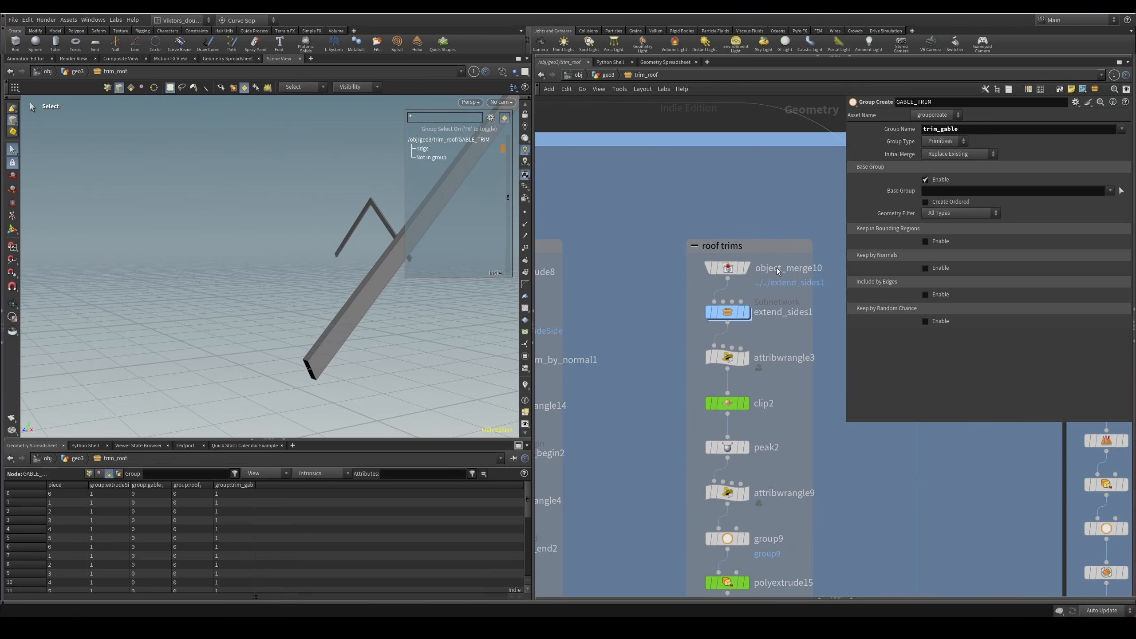
pyautogui.click(727, 267)
pyautogui.keyDown('alt'); pyautogui.moveTo(457, 314); pyautogui.dragTo(337, 325); pyautogui.keyUp('alt')
pyautogui.press('s')
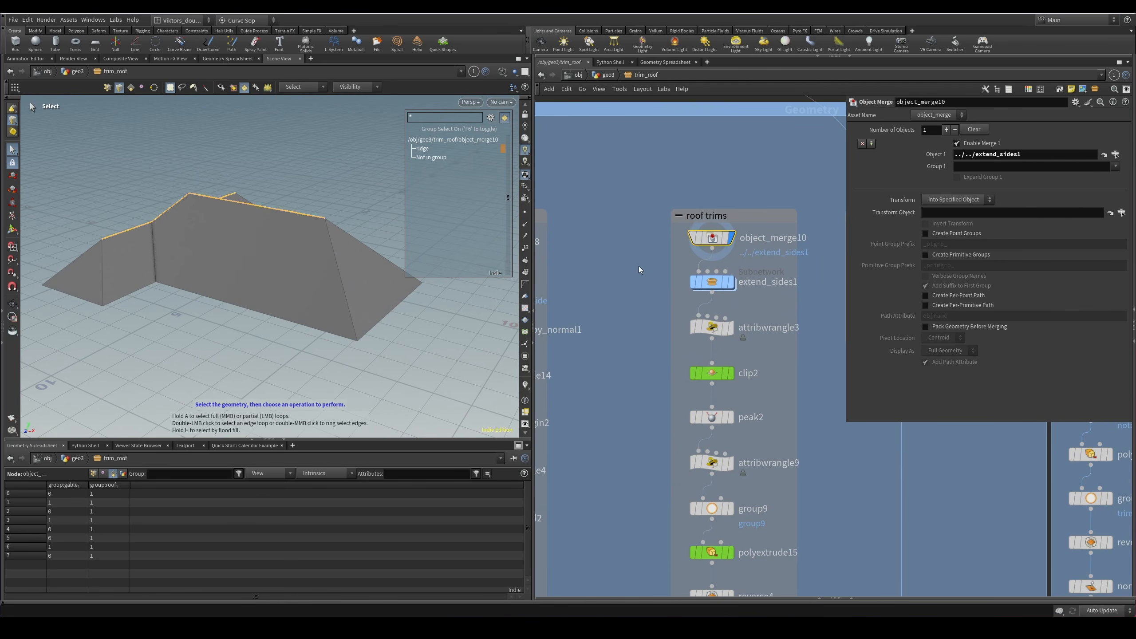
# Display extend_sides1 in the roof trims branch, look inside its subnetwork, and return to trim_roof.
pyautogui.click(711, 282)
pyautogui.press('Escape')
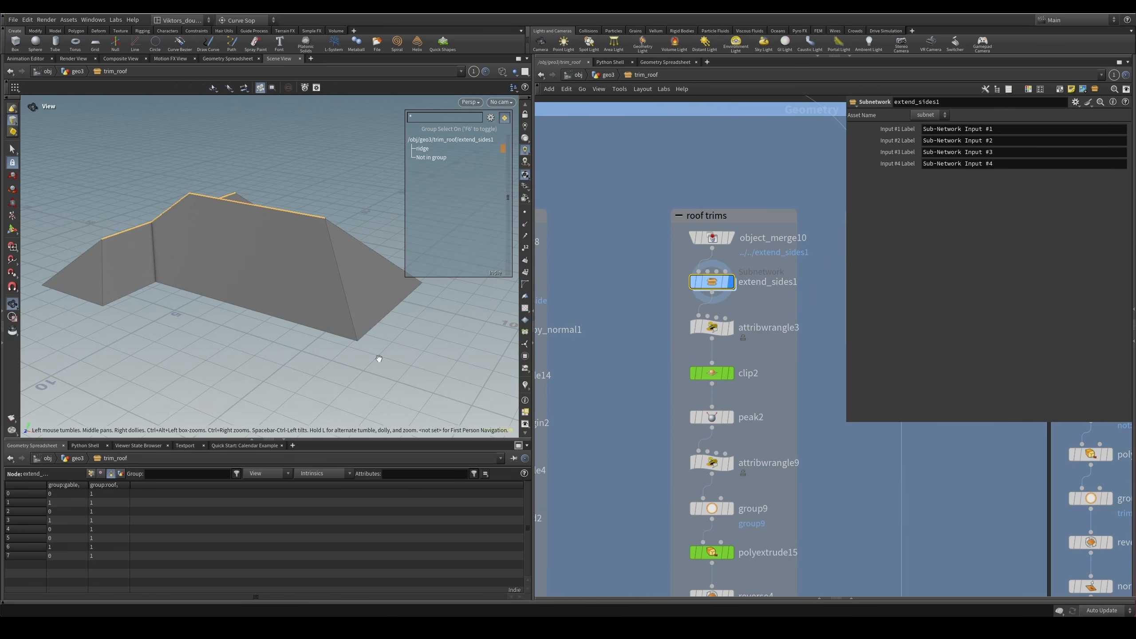
pyautogui.press('s')
pyautogui.scroll(1, 777, 299)
pyautogui.scroll(1, 772, 306)
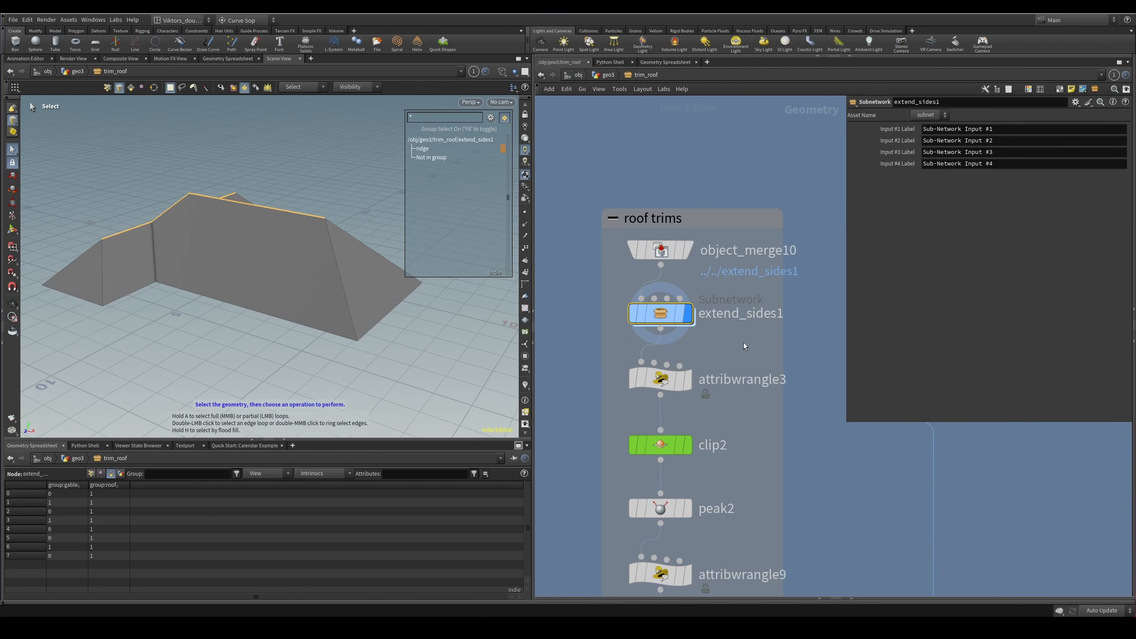
pyautogui.doubleClick(658, 312)
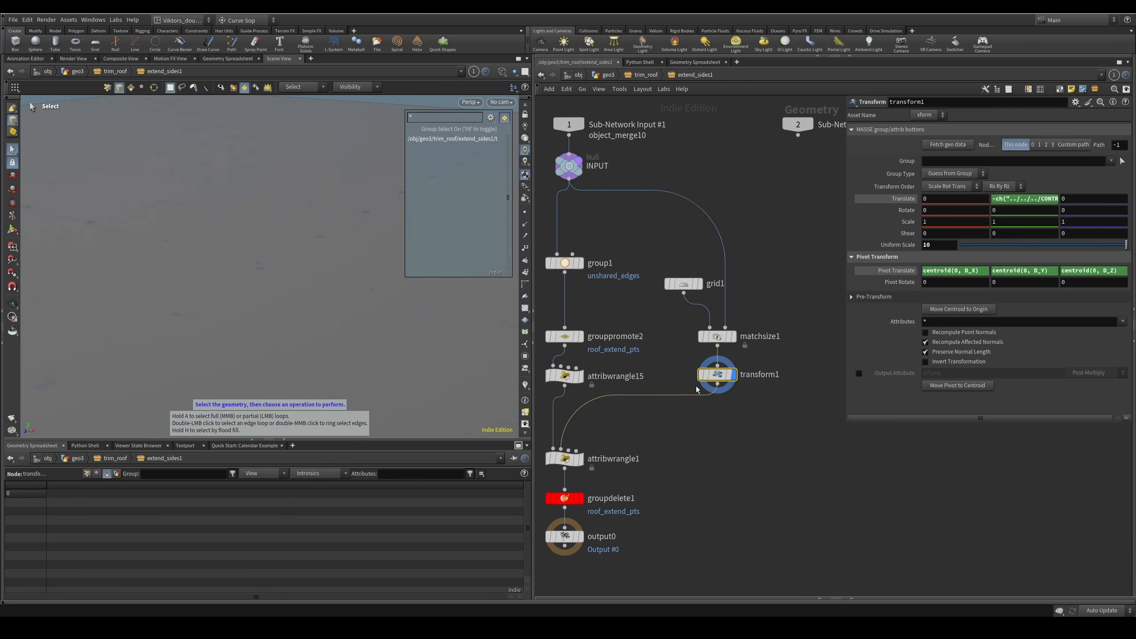
pyautogui.press('u')
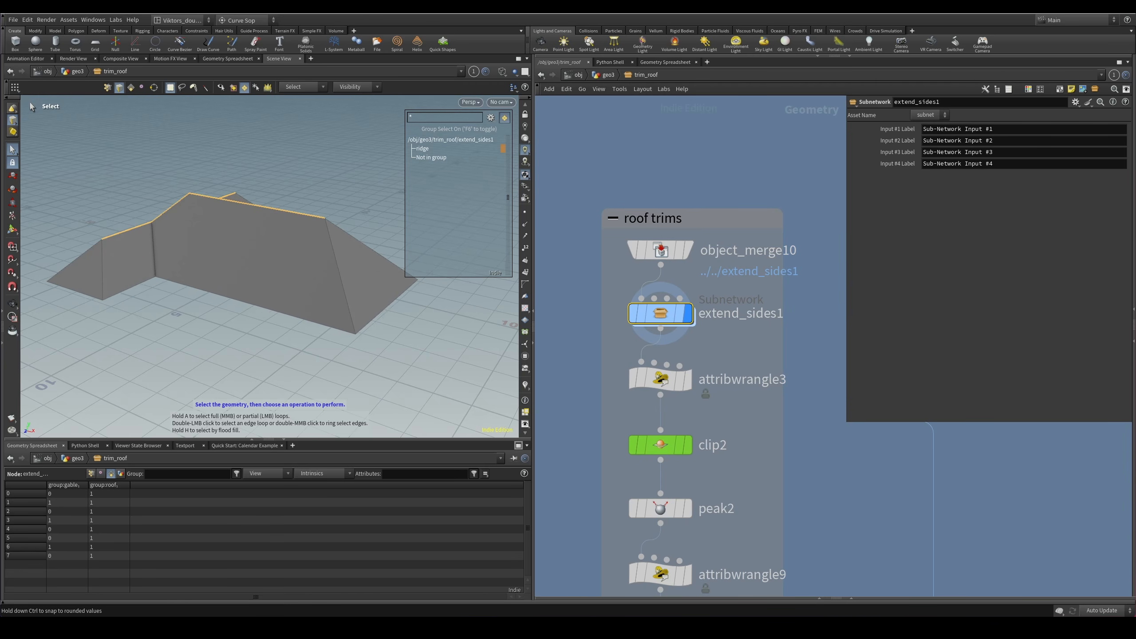
# Compare attribwrangle3 with extend_sides1, then check attribwrangle3's primitive and point groups on the roof.
pyautogui.click(688, 385)
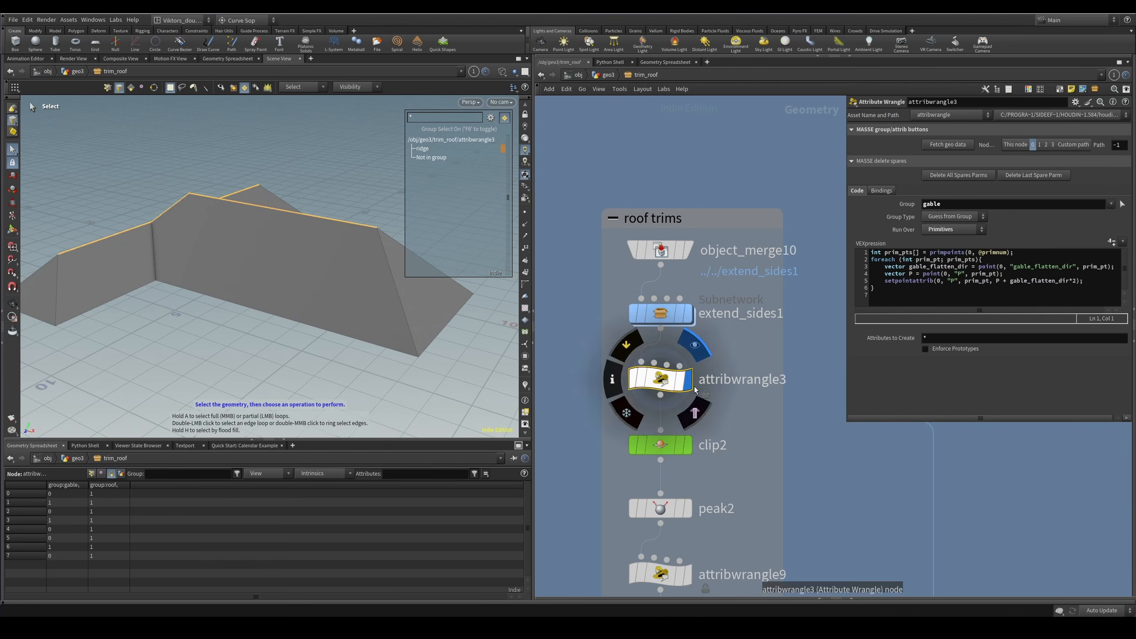
pyautogui.click(689, 316)
pyautogui.click(688, 380)
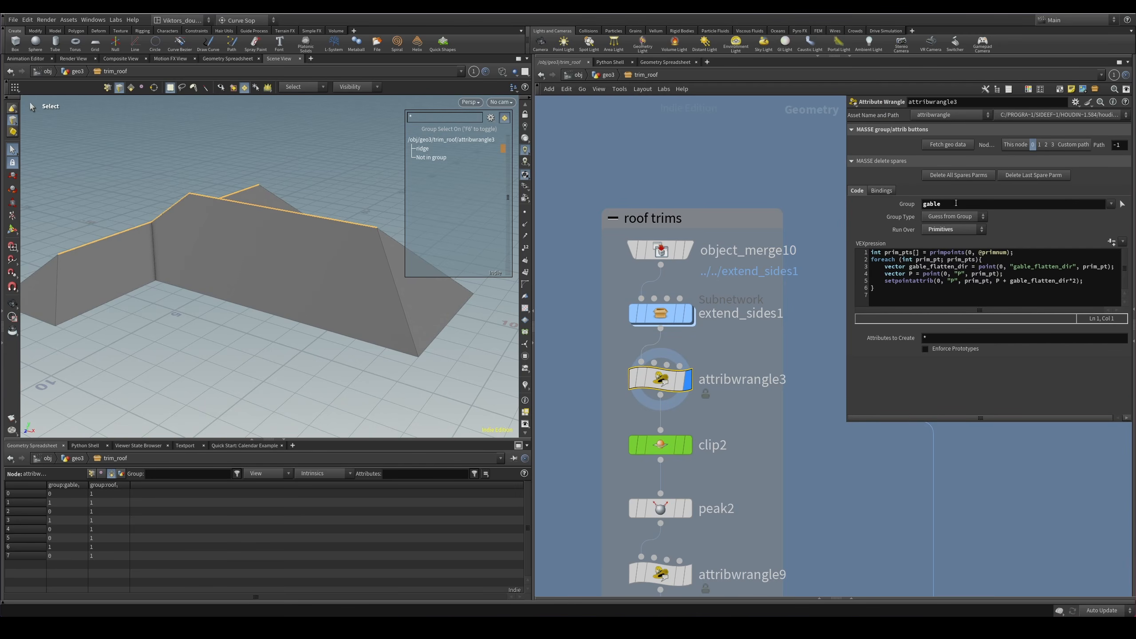
pyautogui.press('4')
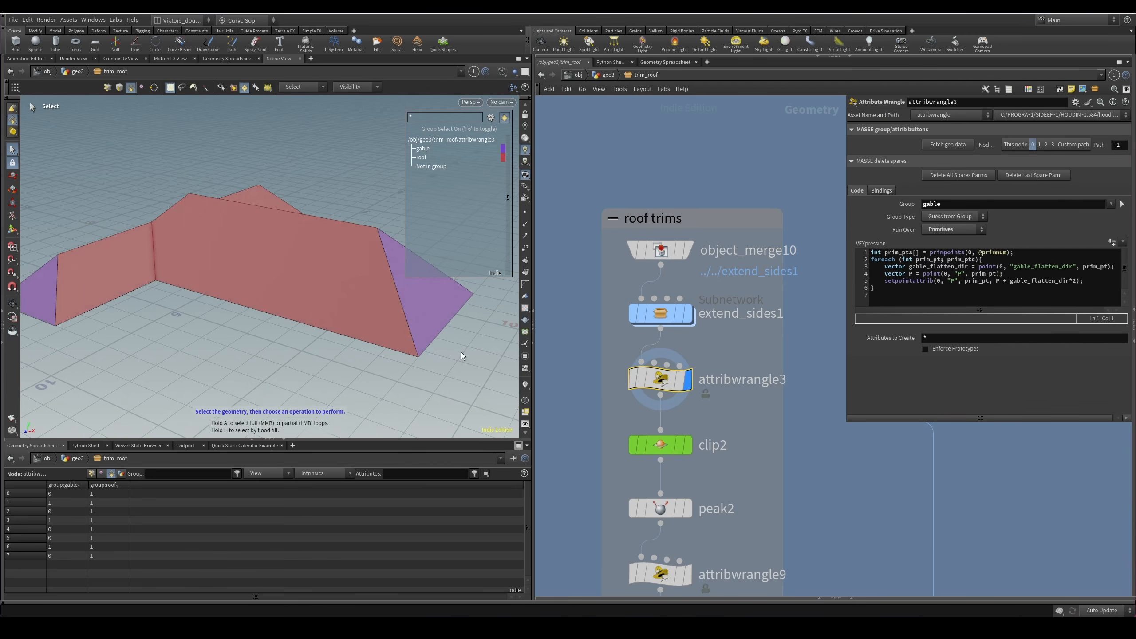
pyautogui.keyDown('alt'); pyautogui.moveTo(461, 352); pyautogui.dragTo(403, 331); pyautogui.keyUp('alt')
pyautogui.press('2')
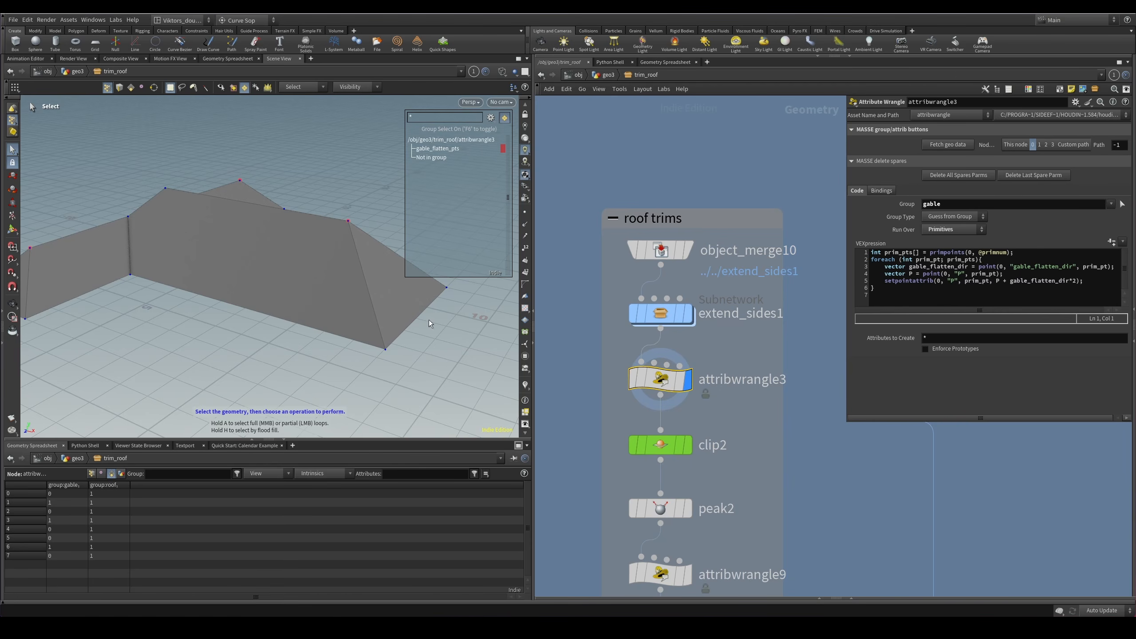
pyautogui.press('4')
# Display clip2, examine the clipped roof strips with their primitive groups, and look over the no gable roof trim branch for comparison.
pyautogui.moveTo(701, 358)
pyautogui.press('b')
pyautogui.moveTo(376, 284); pyautogui.dragTo(420, 307)
pyautogui.click(445, 333)
pyautogui.moveTo(583, 420); pyautogui.dragTo(648, 458)
pyautogui.press('r')
pyautogui.keyDown('alt'); pyautogui.moveTo(430, 353); pyautogui.dragTo(467, 378); pyautogui.keyUp('alt')
pyautogui.scroll(-3, 575, 459)
pyautogui.moveTo(574, 458); pyautogui.dragTo(906, 475, button='middle')
pyautogui.moveTo(585, 358); pyautogui.dragTo(860, 387, button='middle')
pyautogui.scroll(-1, 832, 376)
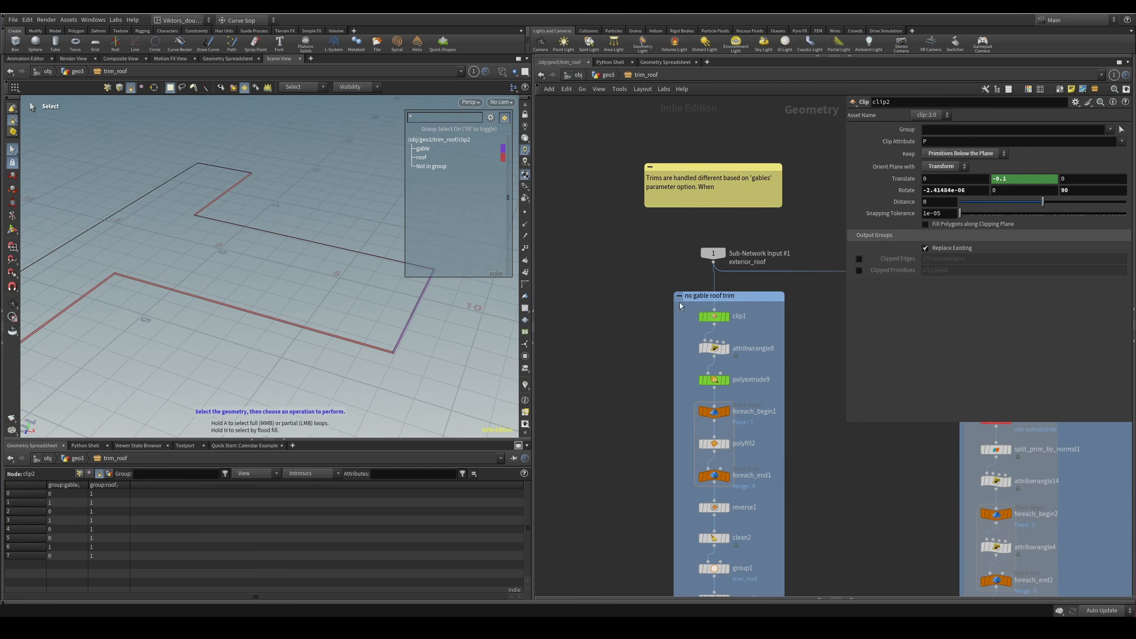
pyautogui.moveTo(730, 396); pyautogui.dragTo(513, 378, button='middle')
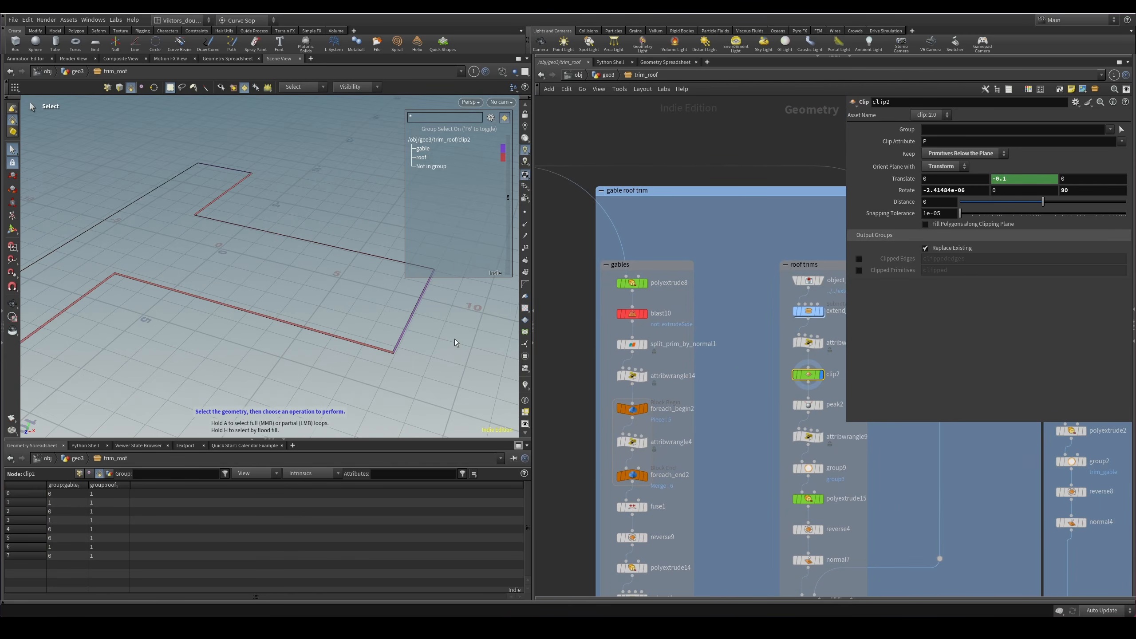
pyautogui.keyDown('alt'); pyautogui.moveTo(454, 343); pyautogui.dragTo(393, 371); pyautogui.keyUp('alt')
pyautogui.moveTo(763, 418); pyautogui.dragTo(699, 370, button='middle')
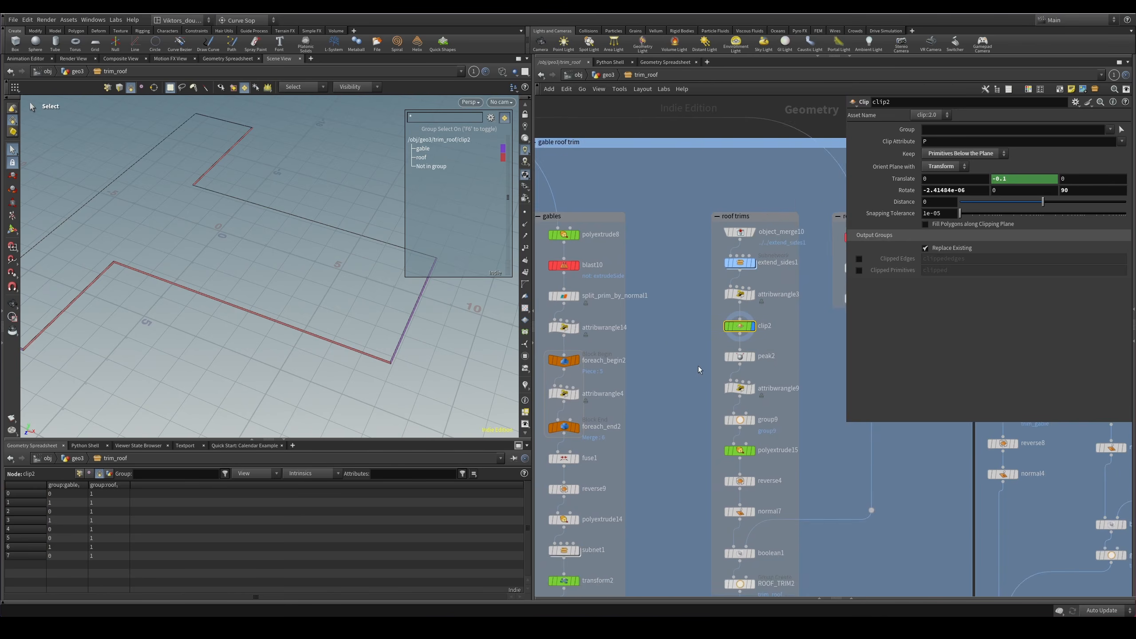
# Step through peak2, attribwrangle9 and group9 in the roof trims branch, viewing each node's settings.
pyautogui.scroll(2, 699, 370)
pyautogui.click(720, 362)
pyautogui.click(733, 406)
pyautogui.moveTo(717, 433); pyautogui.dragTo(666, 407, button='middle')
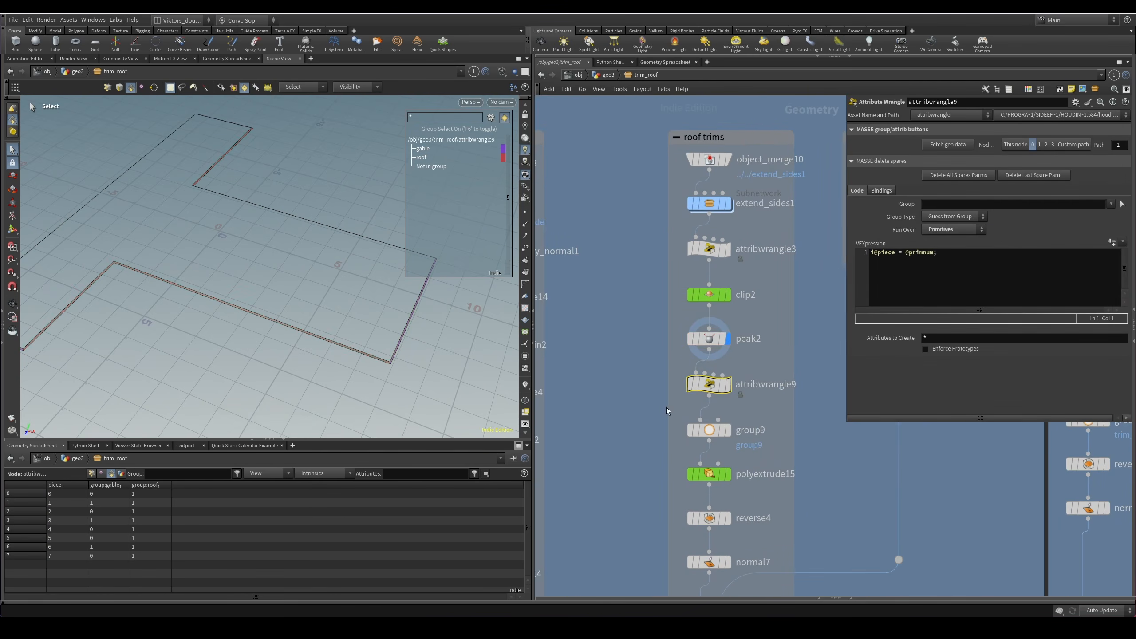
pyautogui.scroll(2, 607, 416)
pyautogui.click(711, 430)
pyautogui.moveTo(620, 455); pyautogui.dragTo(643, 375, button='middle')
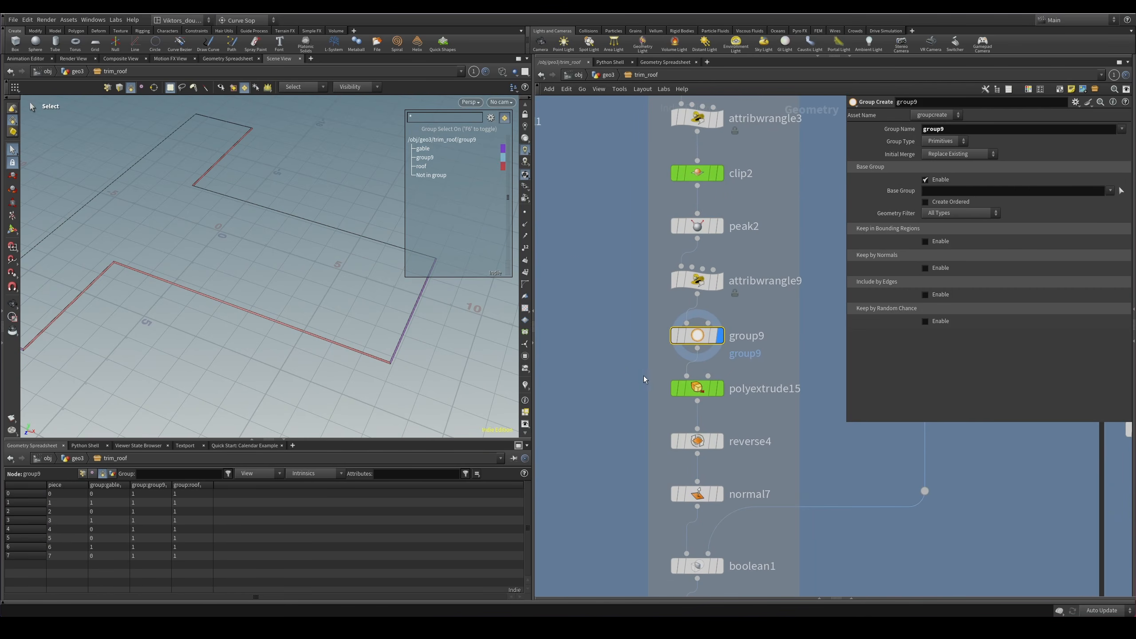
# Step through polyextrude15, reverse4 and normal7 to boolean1, viewing how the roof trims gain thickness and get cut.
pyautogui.click(712, 388)
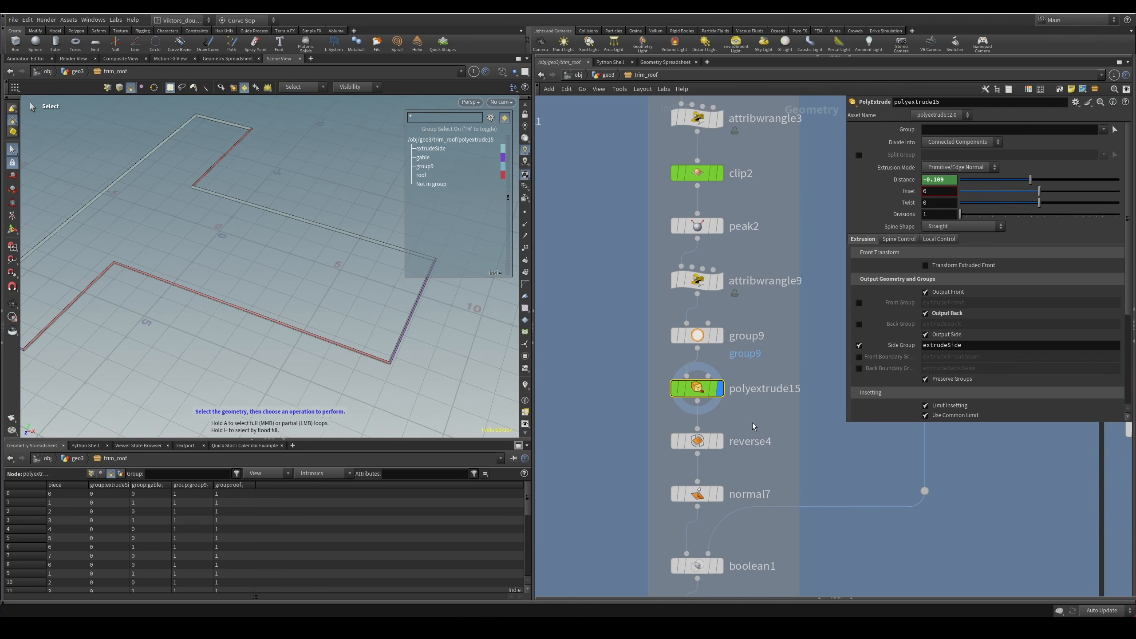
pyautogui.click(720, 441)
pyautogui.moveTo(627, 481); pyautogui.dragTo(611, 438, button='middle')
pyautogui.click(704, 451)
pyautogui.click(704, 523)
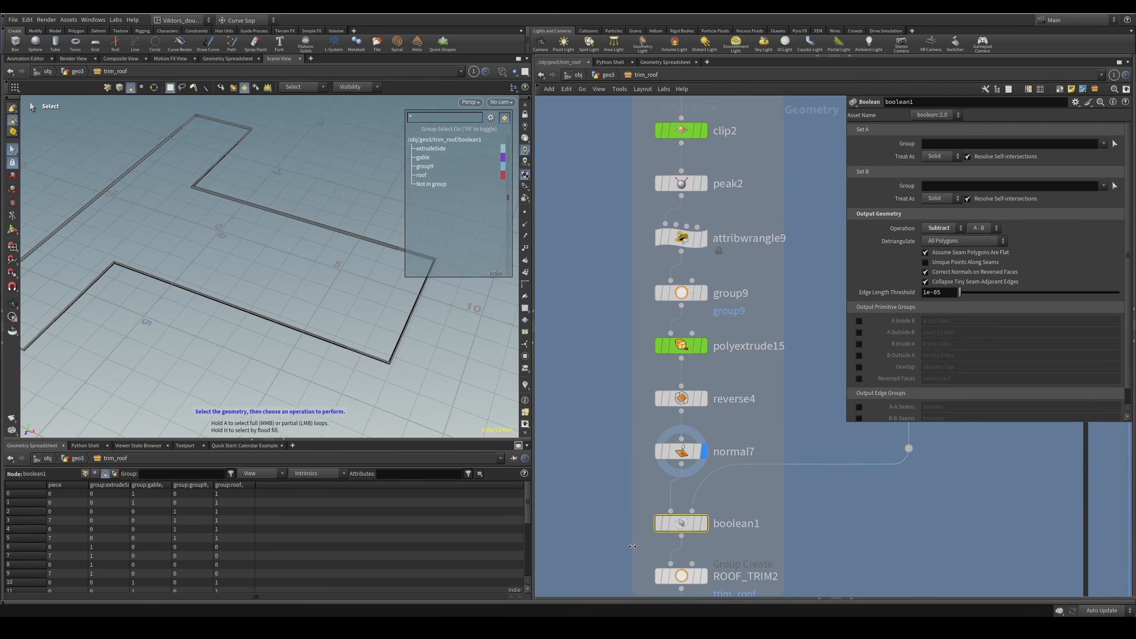
# Display blast11, polyextrude10 and peak1 of the roof trim limiter in turn and examine the resulting cutter volumes.
pyautogui.scroll(-3, 698, 501)
pyautogui.moveTo(800, 212); pyautogui.dragTo(732, 307, button='middle')
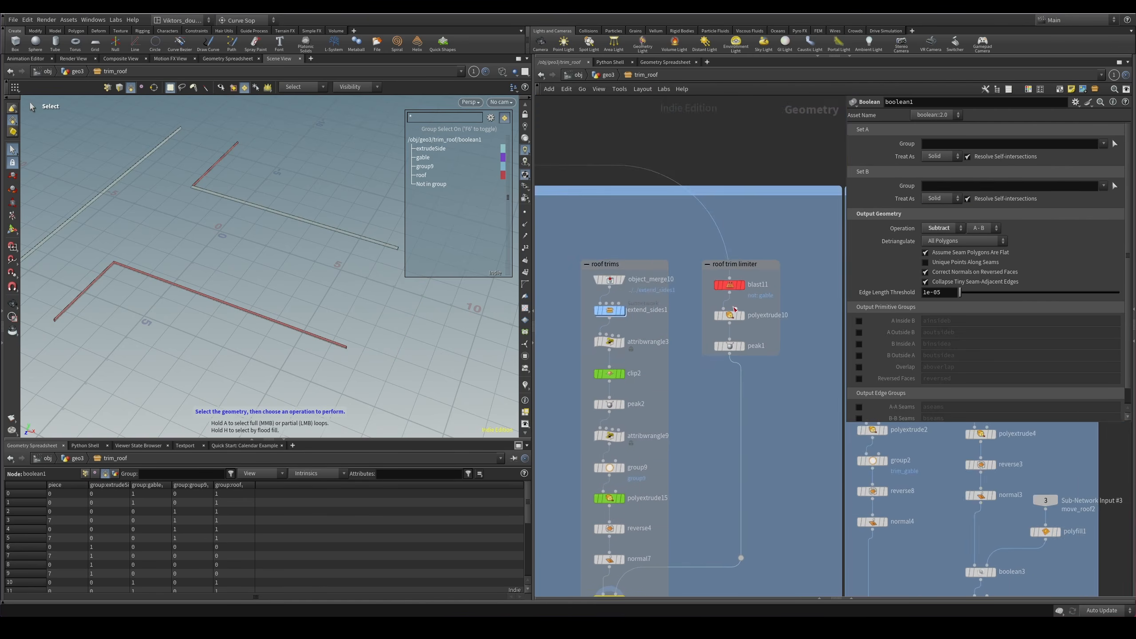
pyautogui.scroll(3, 741, 298)
pyautogui.click(745, 275)
pyautogui.keyDown('alt'); pyautogui.moveTo(375, 274); pyautogui.dragTo(334, 261); pyautogui.keyUp('alt')
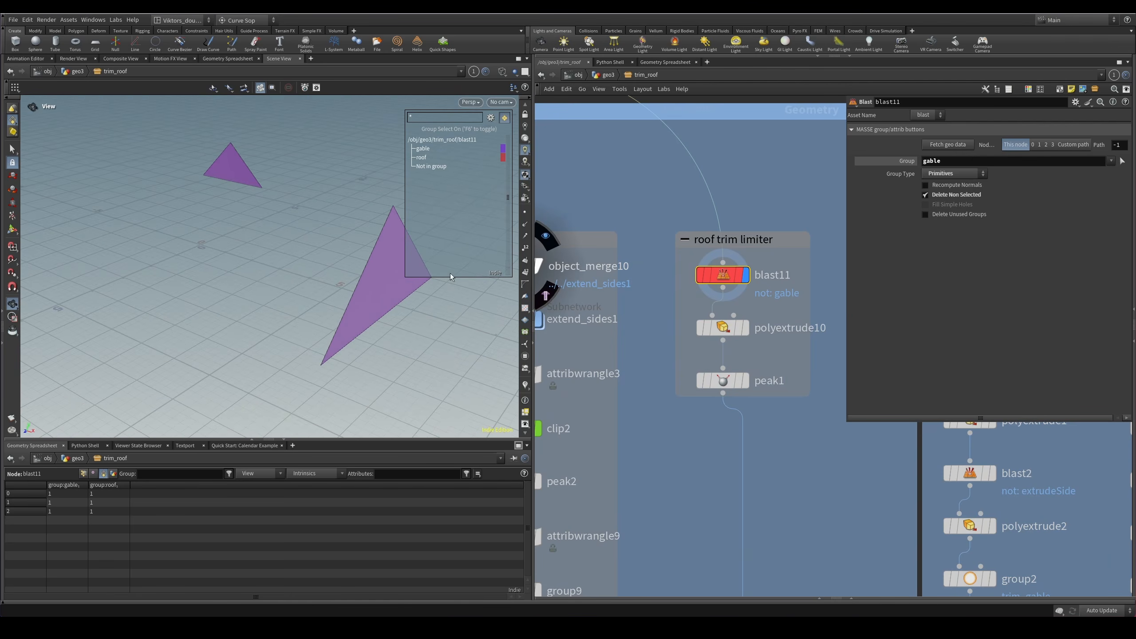
pyautogui.click(745, 327)
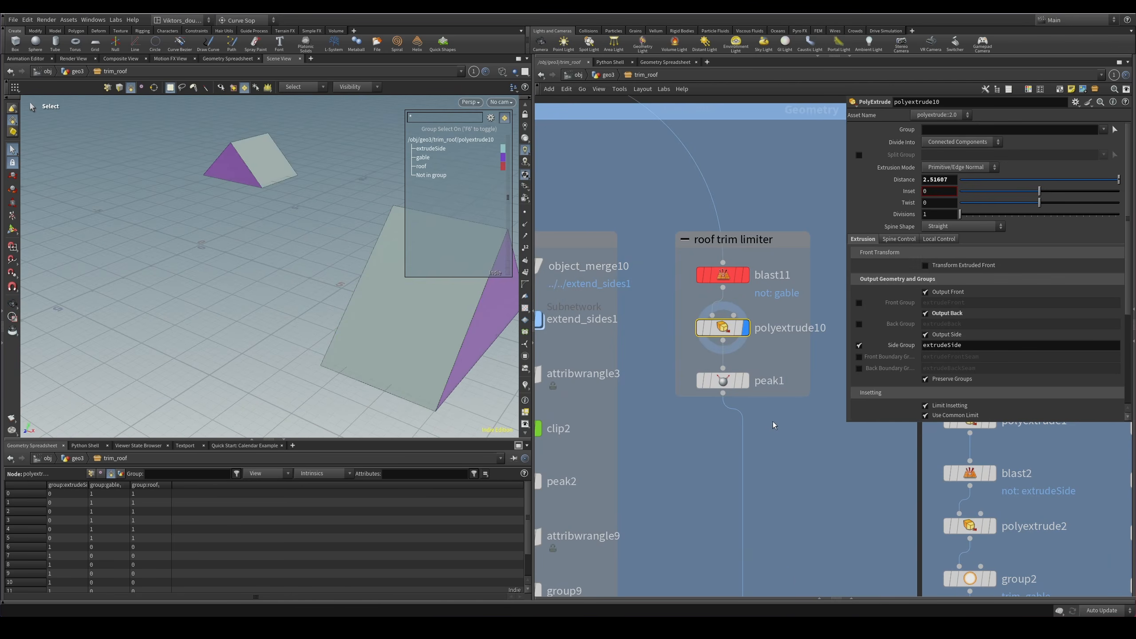
pyautogui.click(746, 381)
pyautogui.keyDown('alt'); pyautogui.moveTo(395, 329); pyautogui.dragTo(443, 364); pyautogui.keyUp('alt')
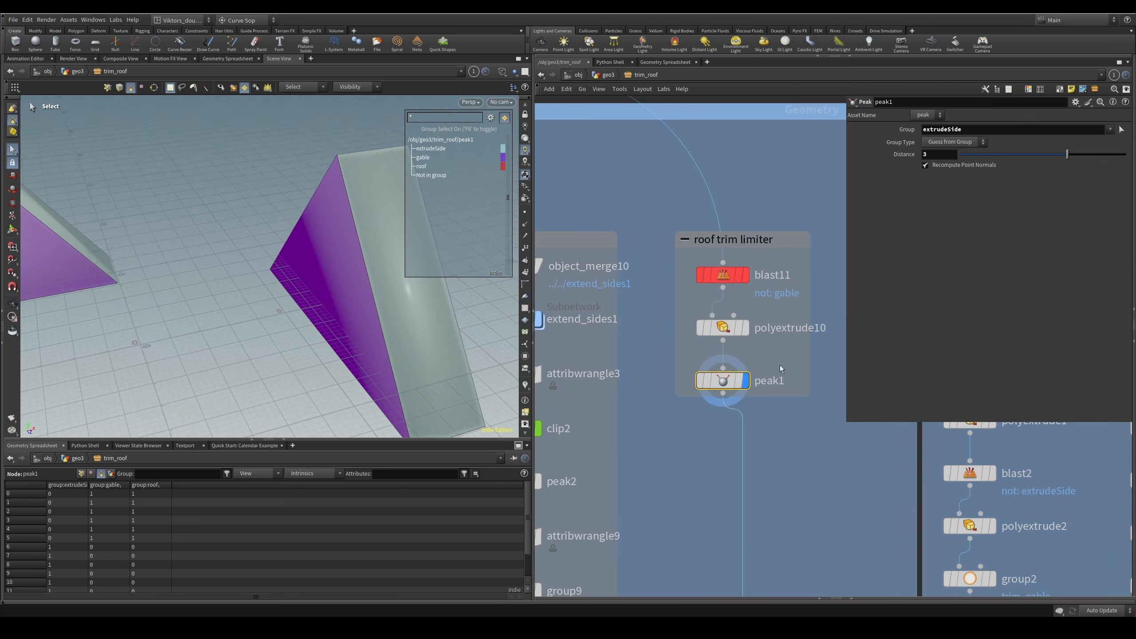
# Display boolean1 again and examine the cut ends of the roof trims.
pyautogui.scroll(-3, 760, 387)
pyautogui.moveTo(702, 479); pyautogui.dragTo(778, 285, button='middle')
pyautogui.scroll(3, 745, 396)
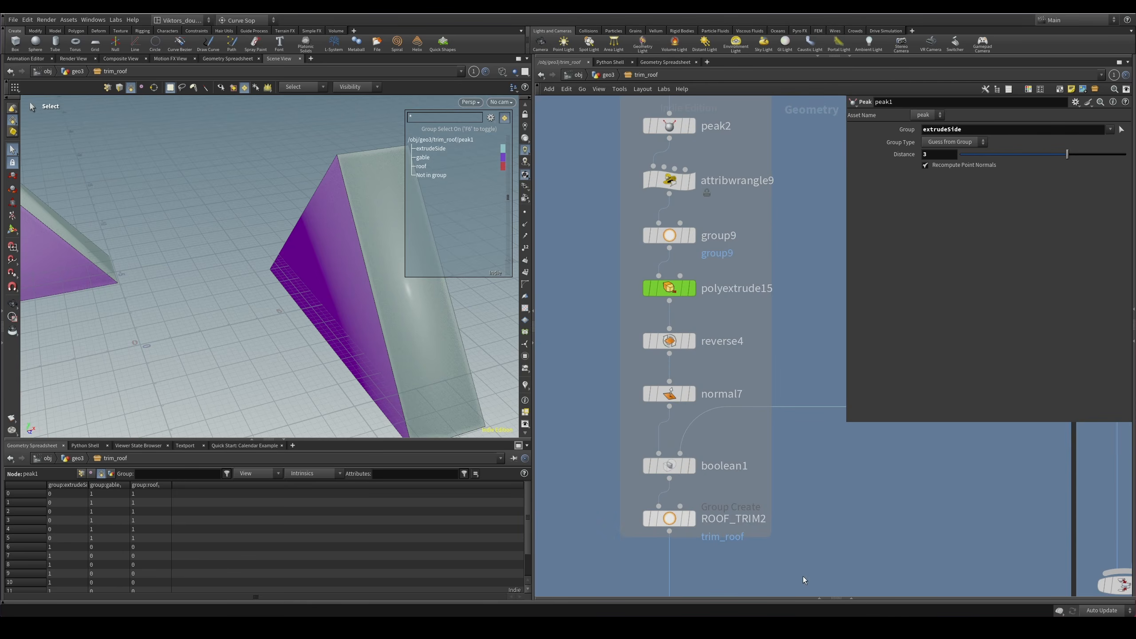
pyautogui.click(670, 467)
pyautogui.press('r')
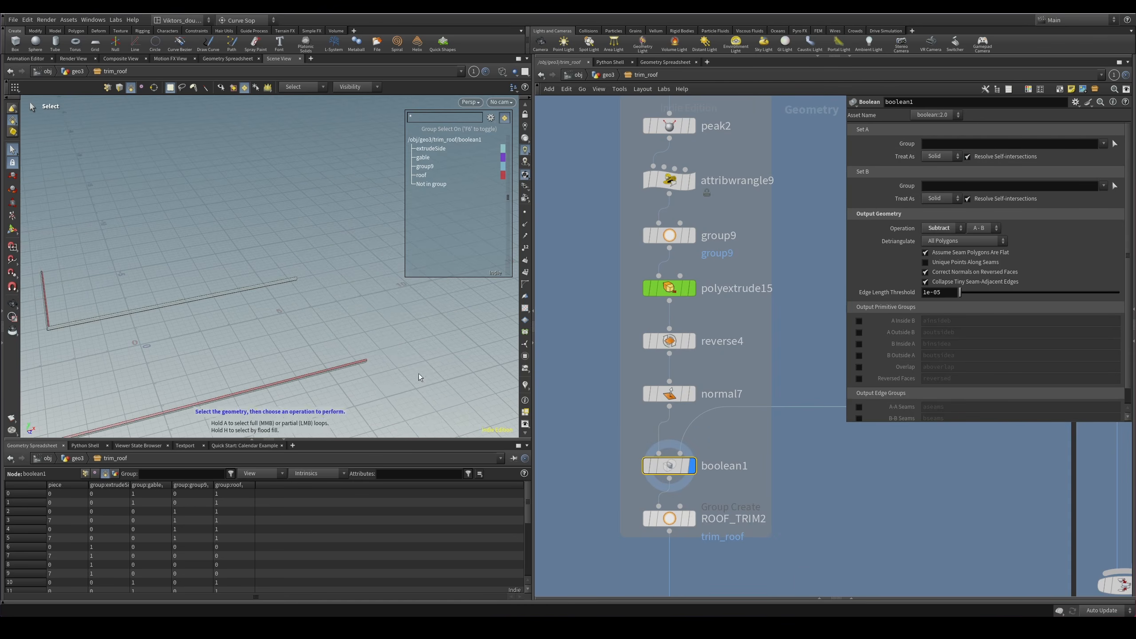
pyautogui.keyDown('alt'); pyautogui.moveTo(419, 373); pyautogui.dragTo(545, 317); pyautogui.keyUp('alt')
pyautogui.keyDown('alt'); pyautogui.moveTo(474, 344); pyautogui.dragTo(407, 338); pyautogui.keyUp('alt')
# View ROOF_TRIM2's group settings, then display merge5 with the gable and roof trims combined.
pyautogui.click(669, 518)
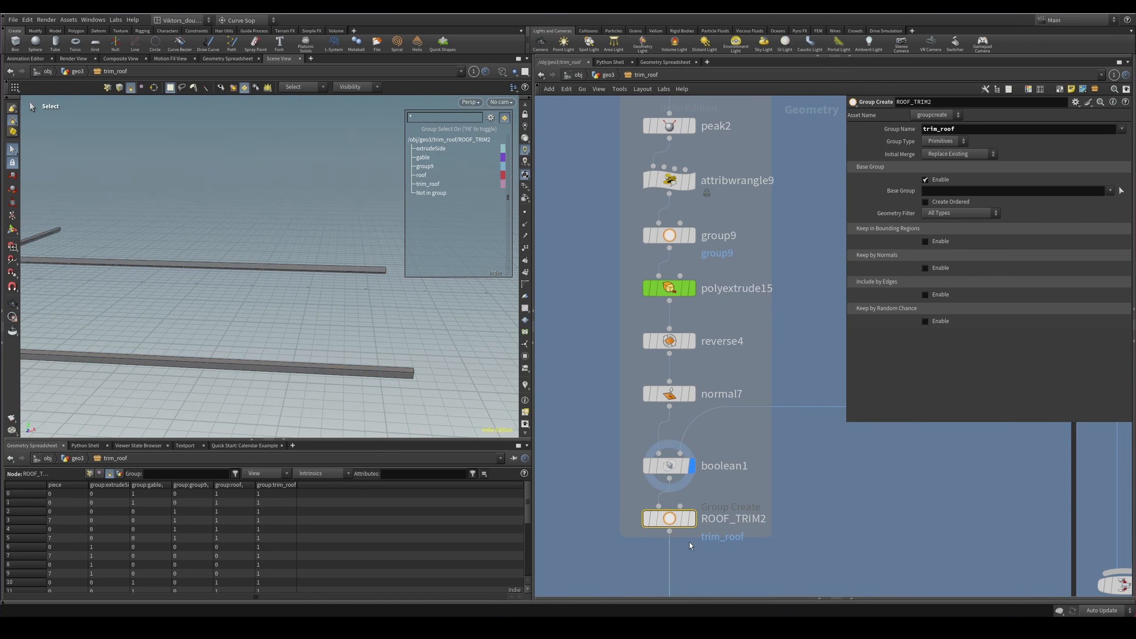
pyautogui.scroll(-3, 690, 565)
pyautogui.scroll(2, 671, 514)
pyautogui.click(656, 492)
pyautogui.press('r')
pyautogui.press('r')
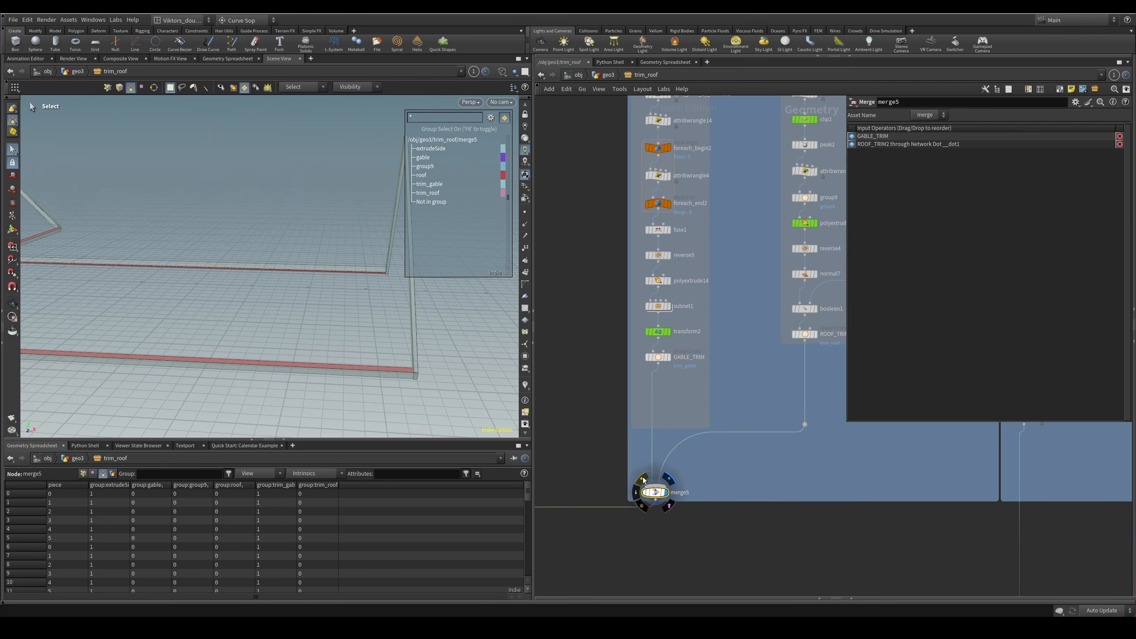
# Examine the corner joint between gable and roof trims on merge5 up close, toggling wireframe display.
pyautogui.moveTo(417, 379)
pyautogui.keyDown('alt'); pyautogui.mouseDown(button='right')
pyautogui.moveTo(665, 336)
pyautogui.moveTo(785, 331)
pyautogui.mouseUp(button='right'); pyautogui.keyUp('alt')
pyautogui.moveTo(394, 385)
pyautogui.keyDown('alt'); pyautogui.mouseDown()
pyautogui.moveTo(310, 337)
pyautogui.moveTo(367, 371)
pyautogui.mouseUp(); pyautogui.keyUp('alt')
pyautogui.press('3')
pyautogui.scroll(-4, 370, 354)
pyautogui.moveTo(340, 334)
pyautogui.keyDown('alt'); pyautogui.mouseDown()
pyautogui.moveTo(365, 377)
pyautogui.moveTo(388, 300)
pyautogui.mouseUp(); pyautogui.keyUp('alt')
pyautogui.press('w')
pyautogui.press('w')
# Look over the roof trim limiter branch and view polyextrude10's parameters while merge5 stays displayed.
pyautogui.scroll(-4, 712, 403)
pyautogui.moveTo(776, 244); pyautogui.dragTo(676, 349, button='middle')
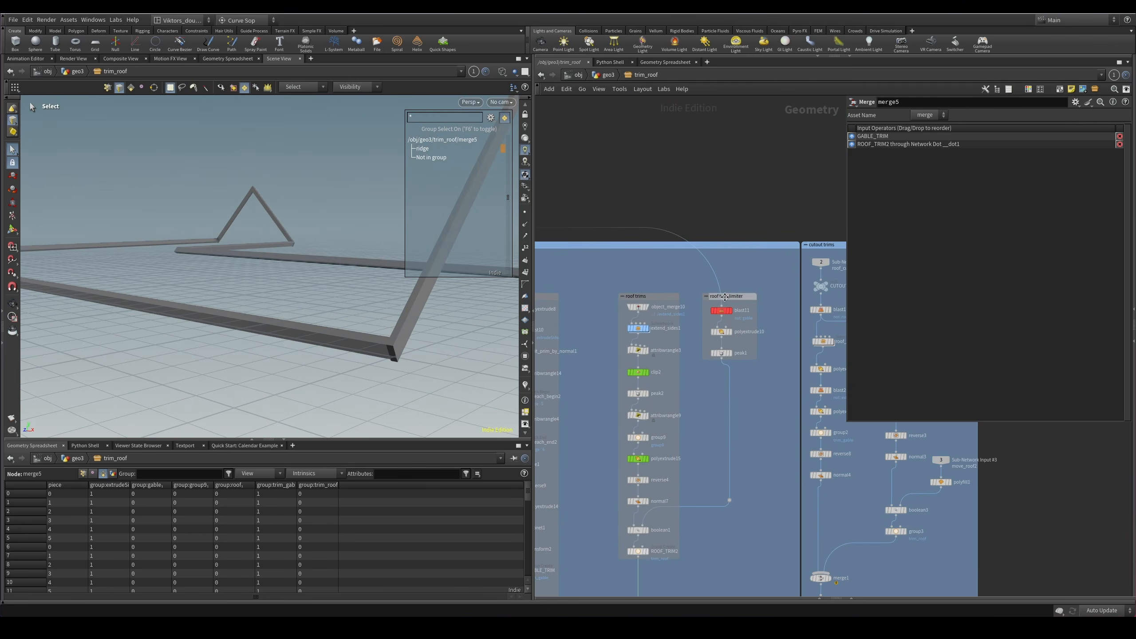
pyautogui.scroll(4, 634, 485)
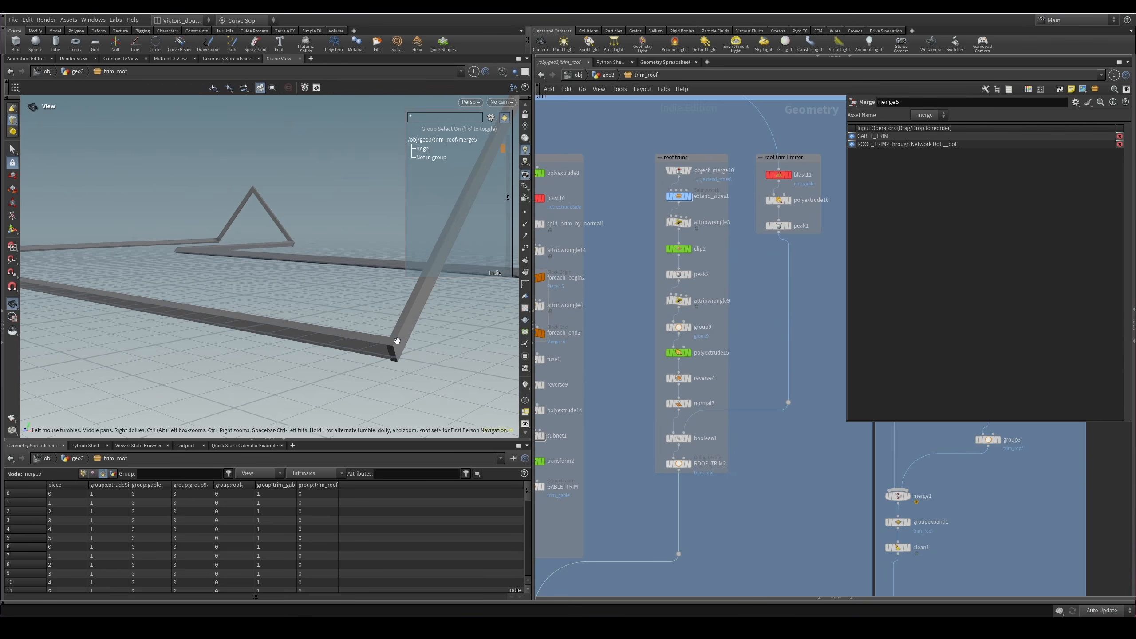
pyautogui.scroll(-3, 734, 515)
pyautogui.moveTo(704, 208); pyautogui.dragTo(690, 252, button='middle')
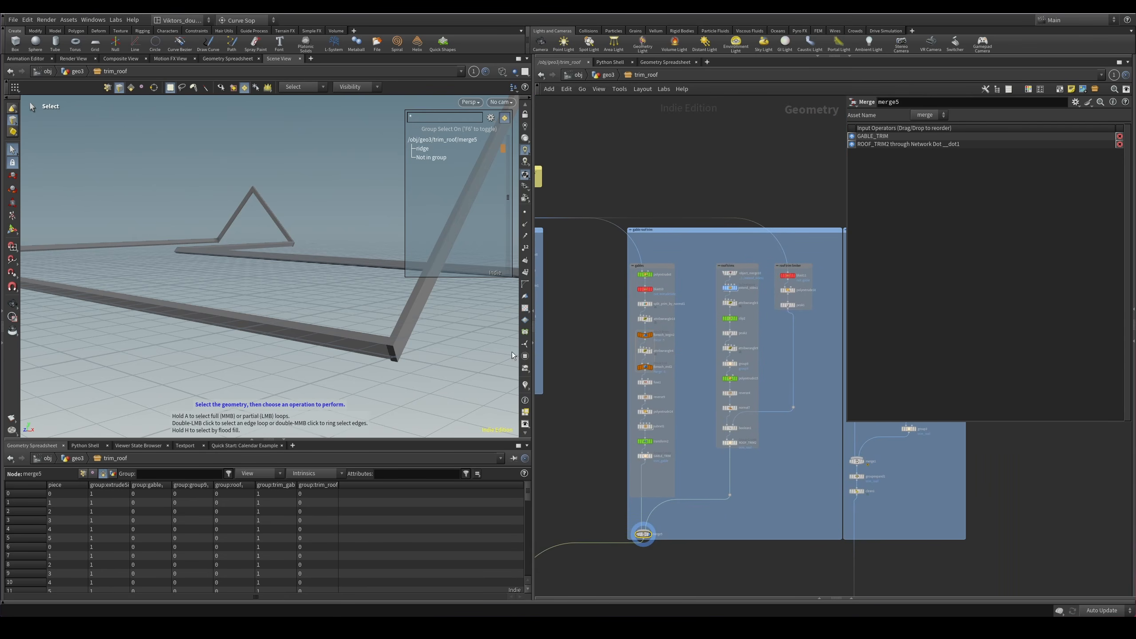
pyautogui.scroll(3, 769, 344)
pyautogui.moveTo(769, 344); pyautogui.dragTo(738, 332, button='middle')
pyautogui.scroll(2, 784, 249)
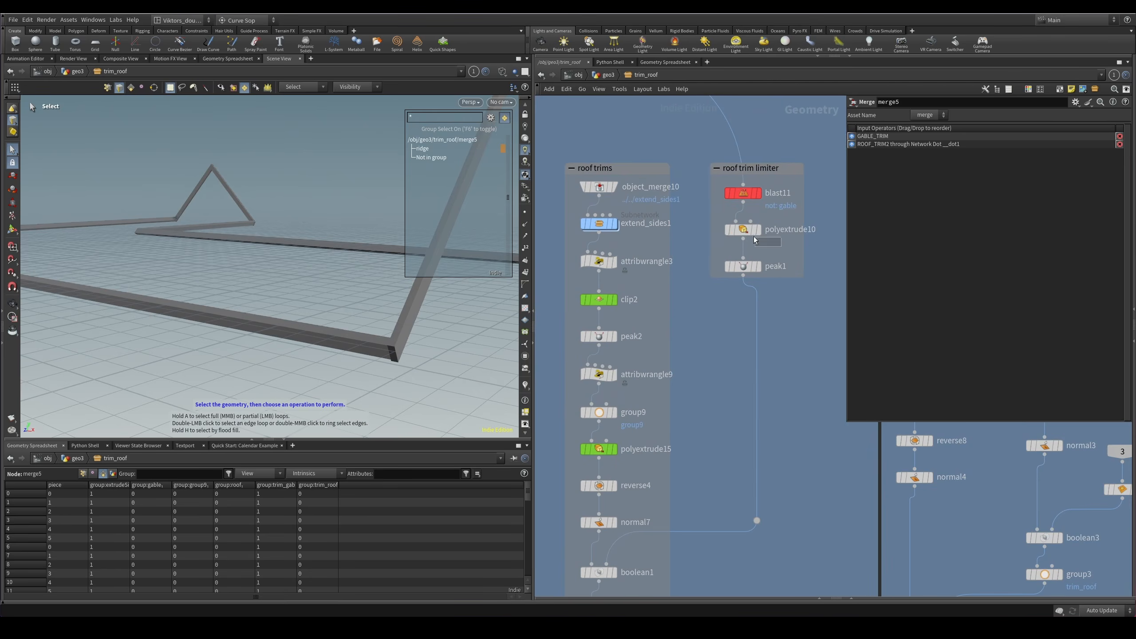
pyautogui.click(748, 237)
pyautogui.click(703, 351)
pyautogui.scroll(-2, 725, 286)
pyautogui.moveTo(725, 286); pyautogui.dragTo(729, 281, button='middle')
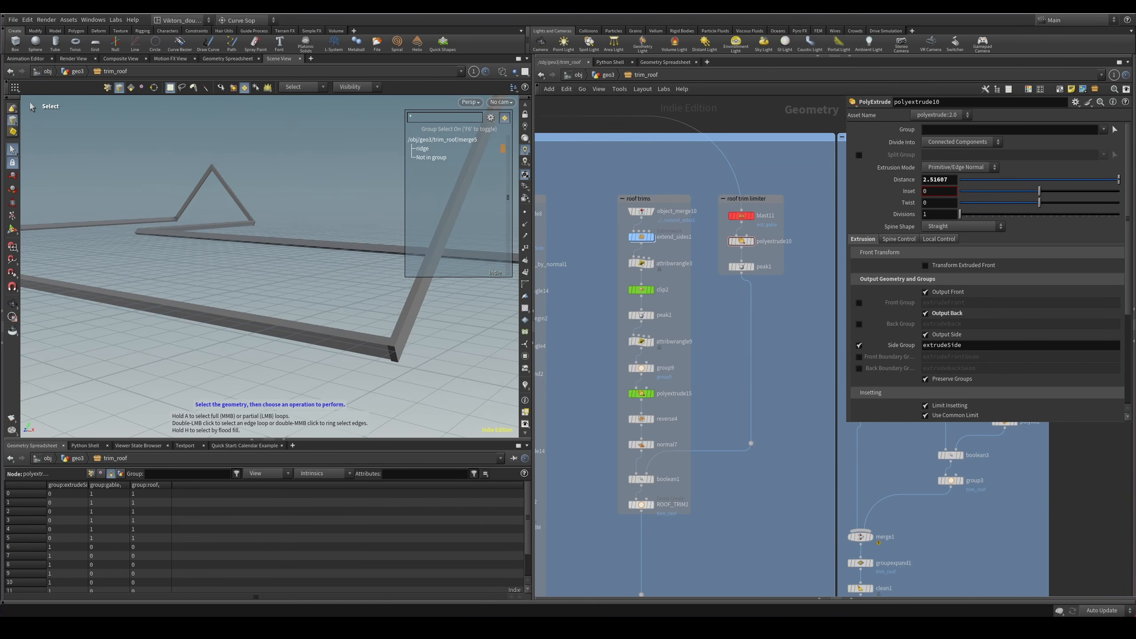
# Bring up the CONTROLS parameter window and set the roof's Gable extend to 1.12.
pyautogui.hotkey('alt', 'Tab')
pyautogui.moveTo(874, 280); pyautogui.dragTo(899, 267, button='middle')
pyautogui.hotkey('ctrl', 'z')
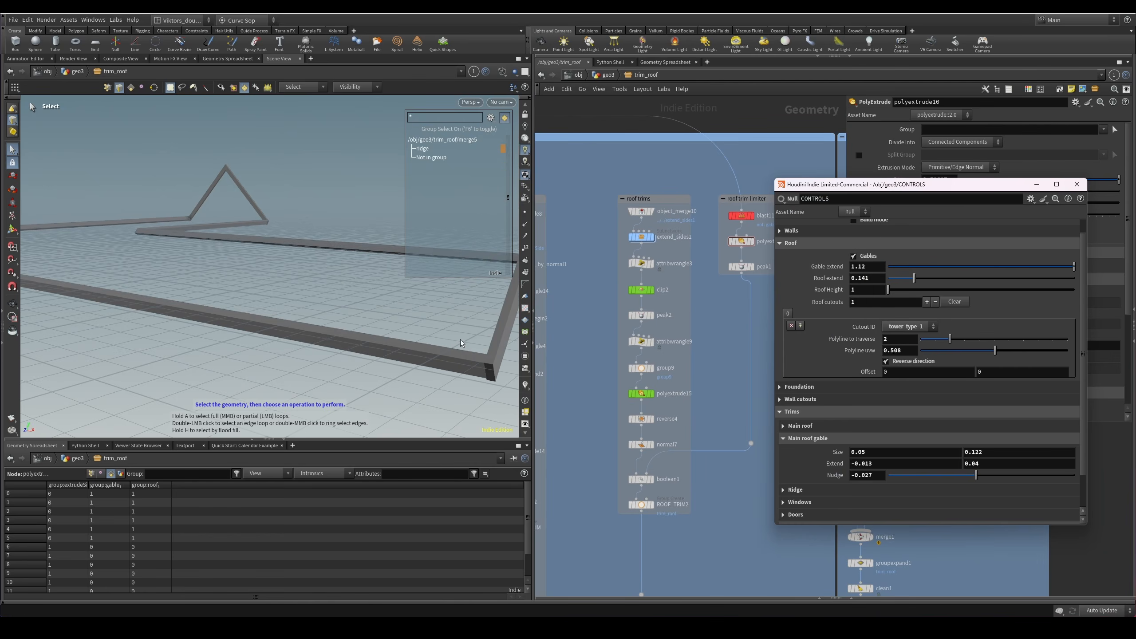
# Examine peak1's limiter volumes, compare them with polyextrude10, and move the CONTROLS window clear of the network.
pyautogui.moveTo(751, 270); pyautogui.dragTo(727, 268, button='middle')
pyautogui.click(728, 265)
pyautogui.press('Escape')
pyautogui.moveTo(340, 358); pyautogui.dragTo(342, 317)
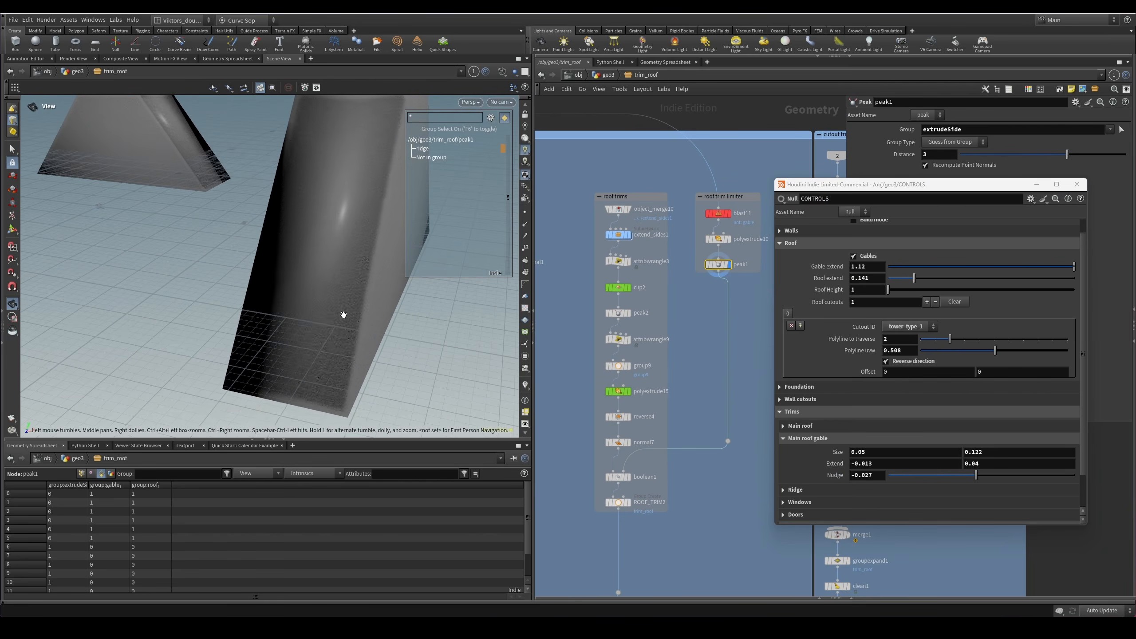
pyautogui.press('s')
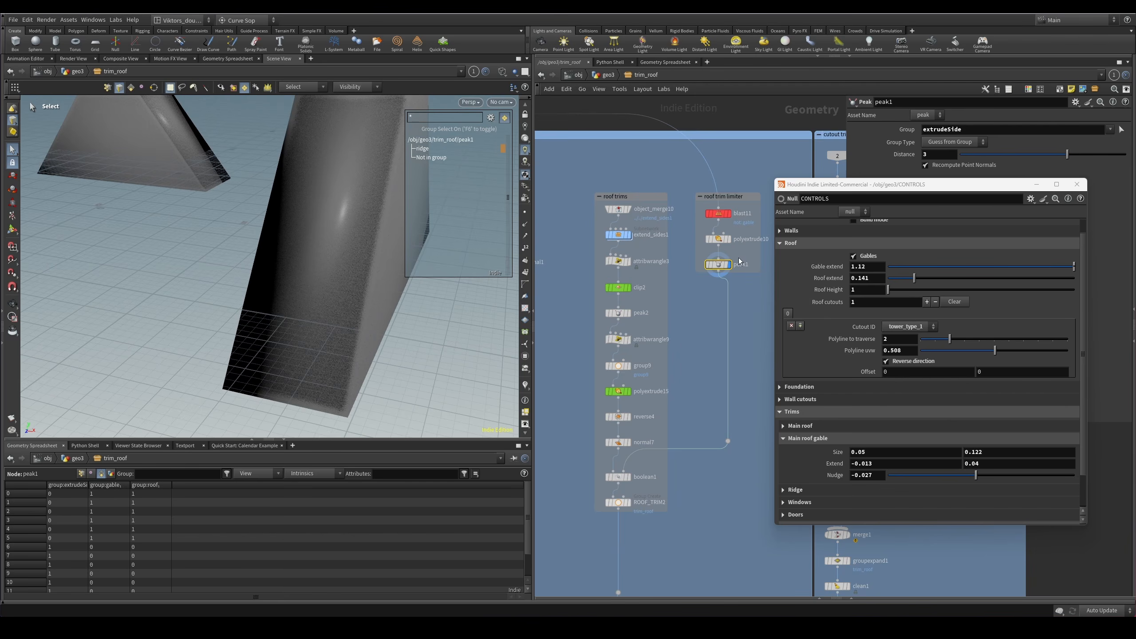
pyautogui.scroll(3, 760, 250)
pyautogui.scroll(1, 697, 285)
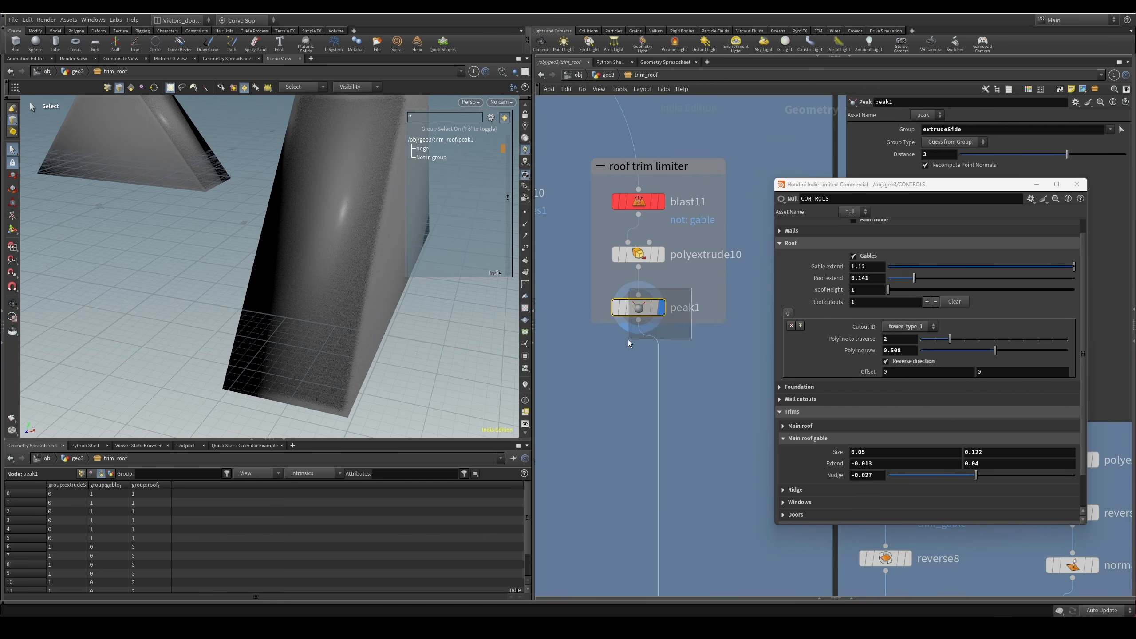
pyautogui.click(663, 255)
pyautogui.click(661, 307)
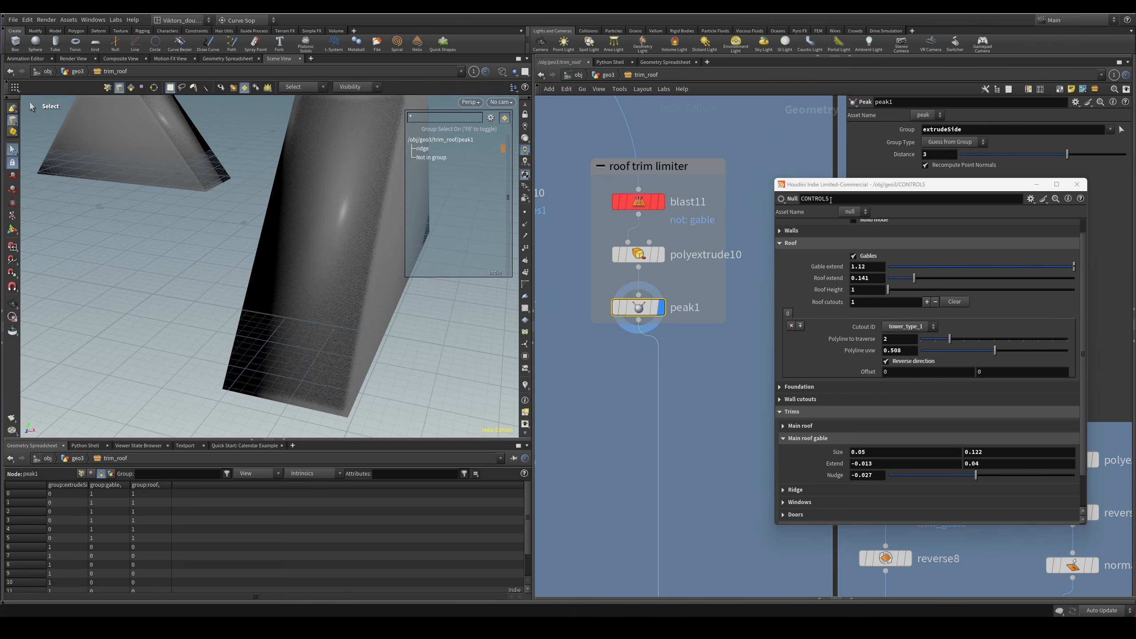
pyautogui.moveTo(833, 187); pyautogui.dragTo(854, 199)
pyautogui.click(661, 254)
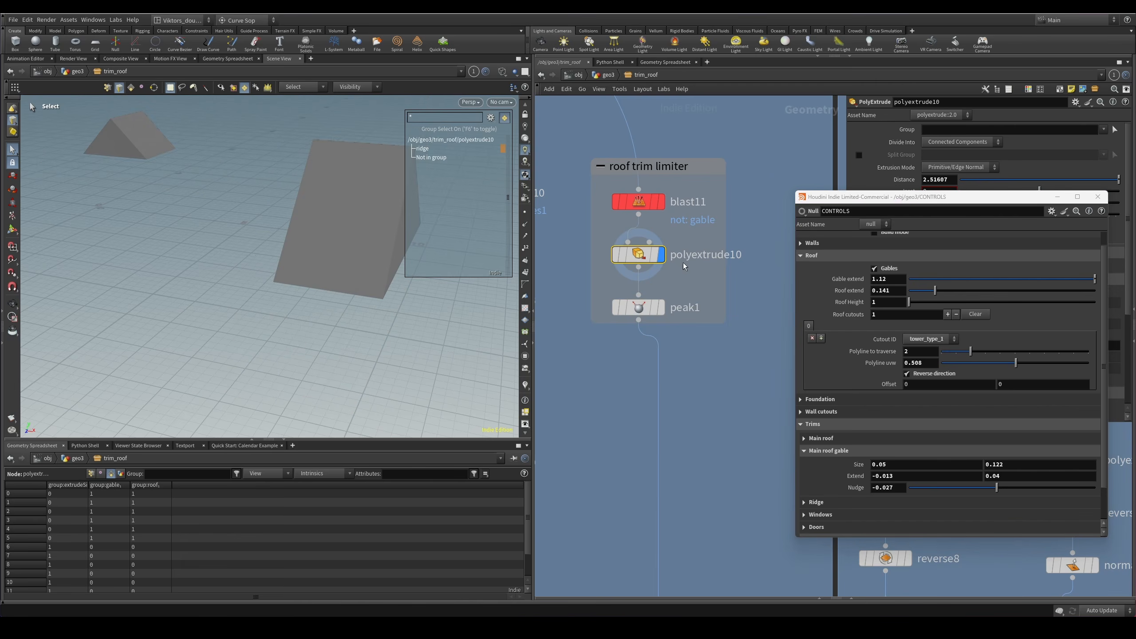
# Display merge5 again to view the combined gable and roof trims.
pyautogui.scroll(-5, 742, 286)
pyautogui.moveTo(644, 385); pyautogui.dragTo(755, 200, button='middle')
pyautogui.moveTo(627, 437); pyautogui.dragTo(583, 465)
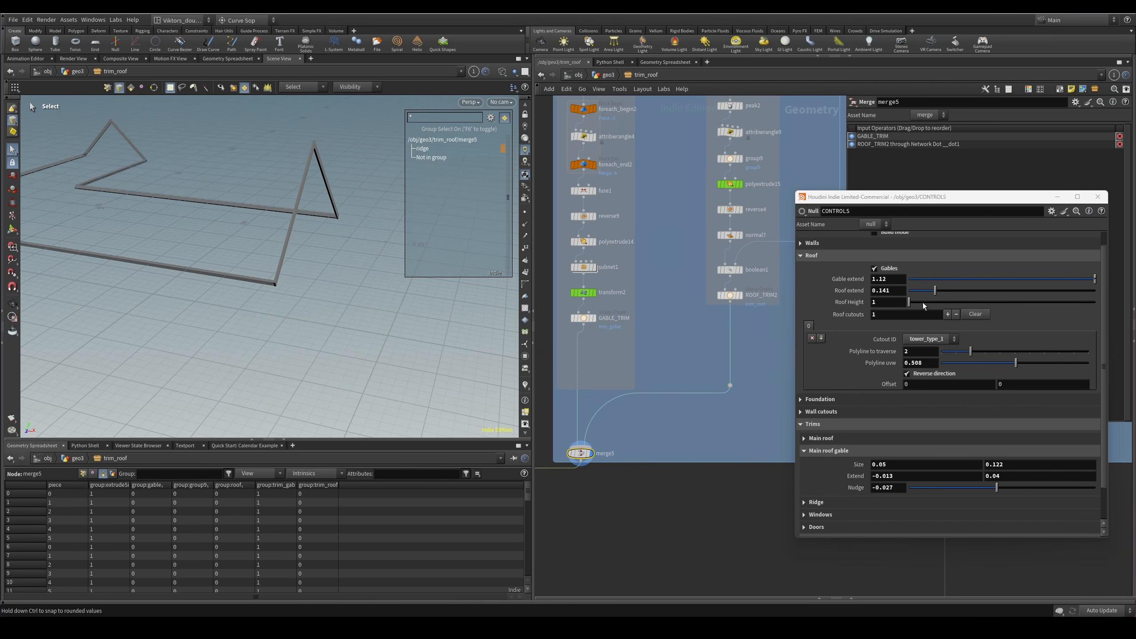
# Set the roof's Gable extend to 0.52 and polyextrude10's Distance to 3 in the roof trim limiter branch.
pyautogui.moveTo(897, 281)
pyautogui.mouseDown(button='middle')
pyautogui.moveTo(948, 279)
pyautogui.moveTo(835, 285)
pyautogui.moveTo(905, 280)
pyautogui.mouseUp(button='middle')
pyautogui.moveTo(776, 174); pyautogui.dragTo(667, 295, button='middle')
pyautogui.moveTo(747, 148); pyautogui.dragTo(682, 271, button='middle')
pyautogui.scroll(3, 685, 270)
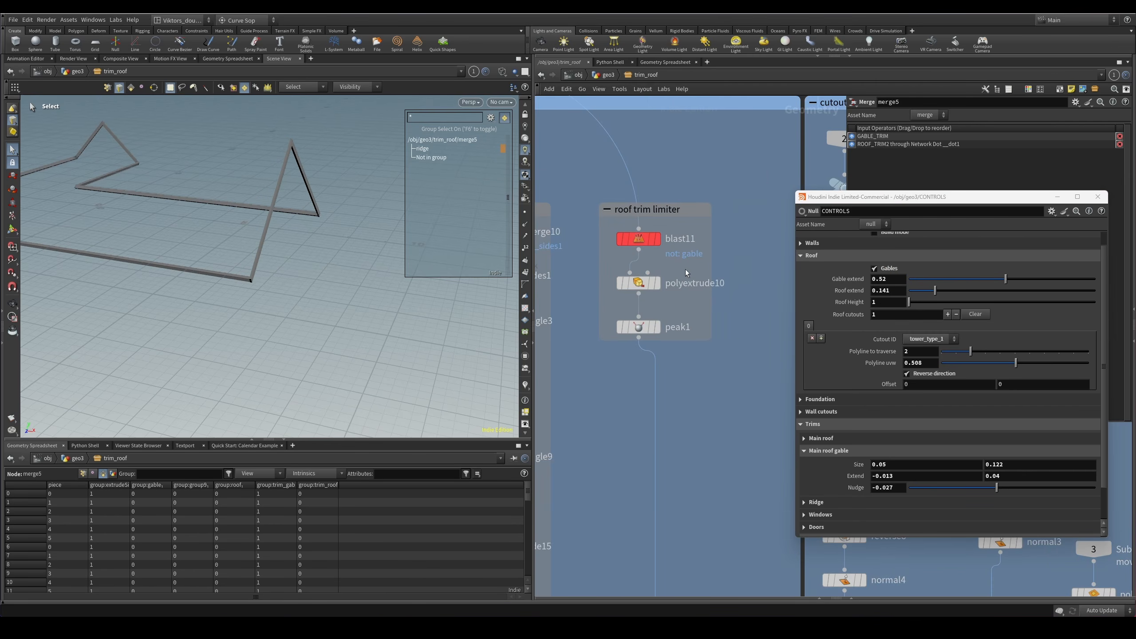
pyautogui.click(644, 284)
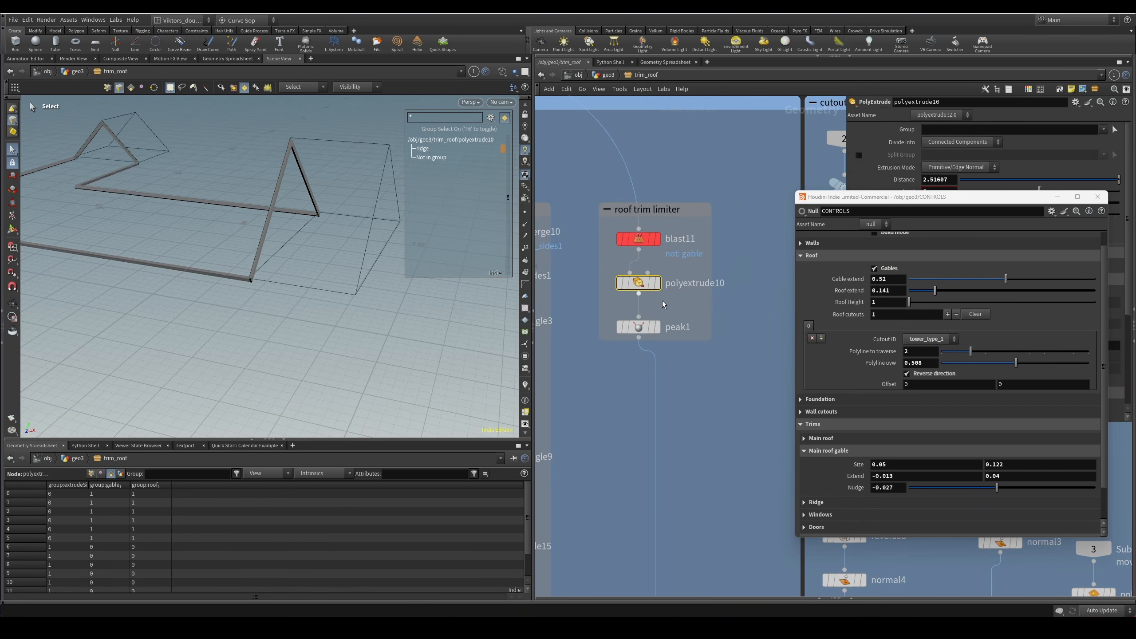
pyautogui.doubleClick(944, 180)
pyautogui.write('3')
pyautogui.press('Return')
# Set the Roof extend to 0.203 and the Gable extend to 0.2, and move the CONTROLS window out of the way.
pyautogui.moveTo(928, 291); pyautogui.dragTo(1056, 284)
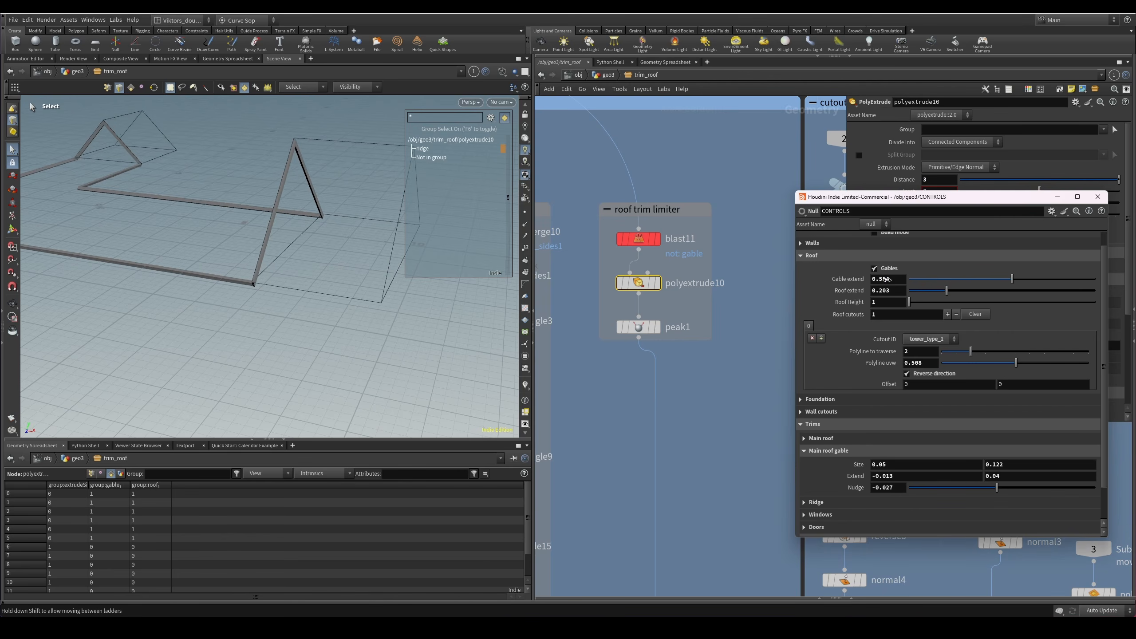
pyautogui.moveTo(884, 279); pyautogui.dragTo(850, 288, button='middle')
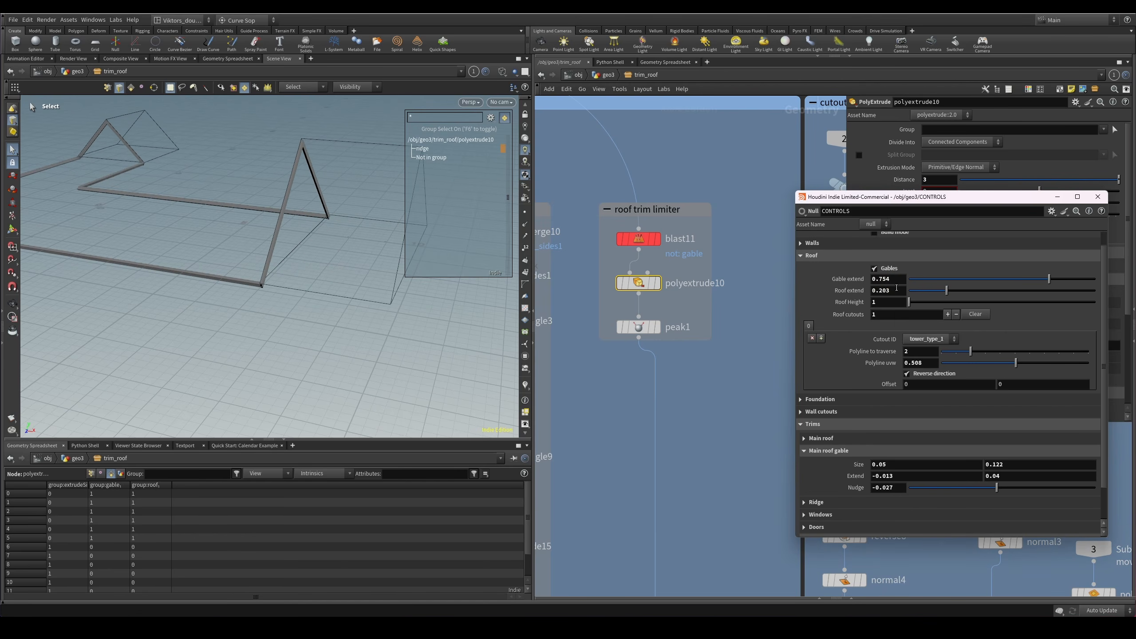
pyautogui.write('0.2')
pyautogui.press('Return')
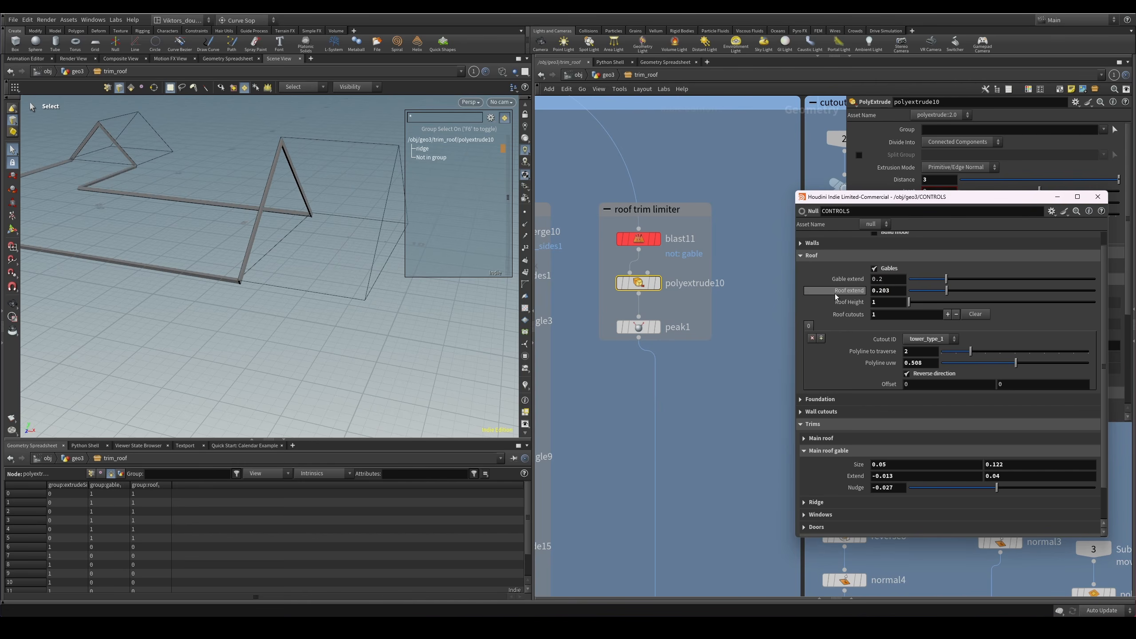
pyautogui.click(753, 351)
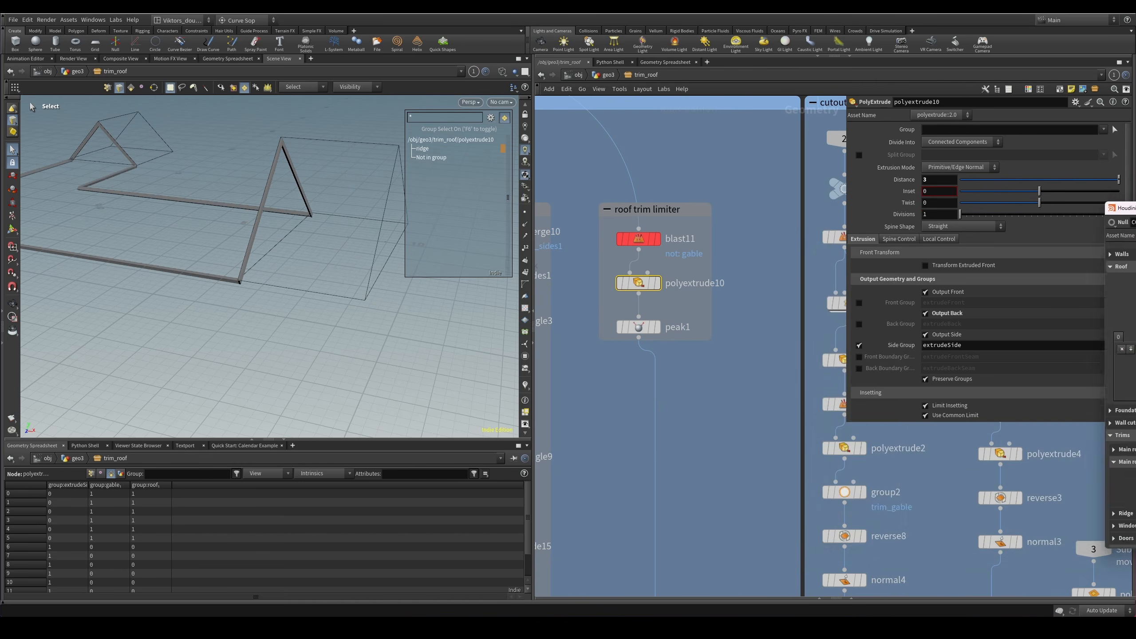
# Display merge5 again, and view clean1's output from the cutout trims branch framed in the viewport.
pyautogui.scroll(-5, 753, 351)
pyautogui.scroll(-3, 635, 405)
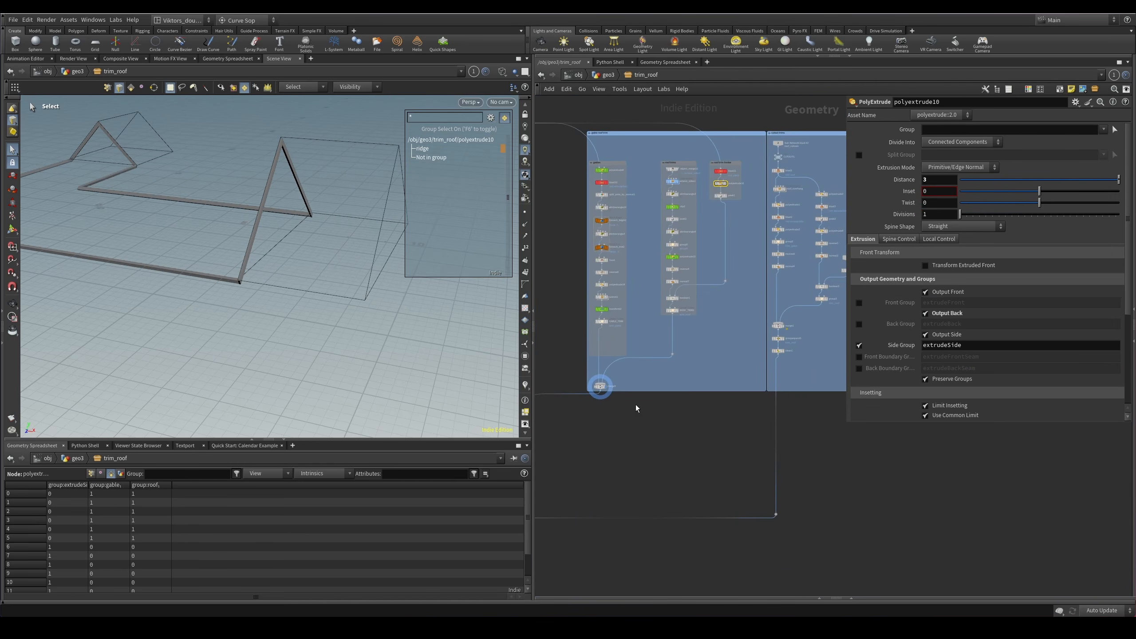
pyautogui.click(594, 378)
pyautogui.moveTo(828, 362); pyautogui.dragTo(698, 423, button='middle')
pyautogui.scroll(2, 734, 420)
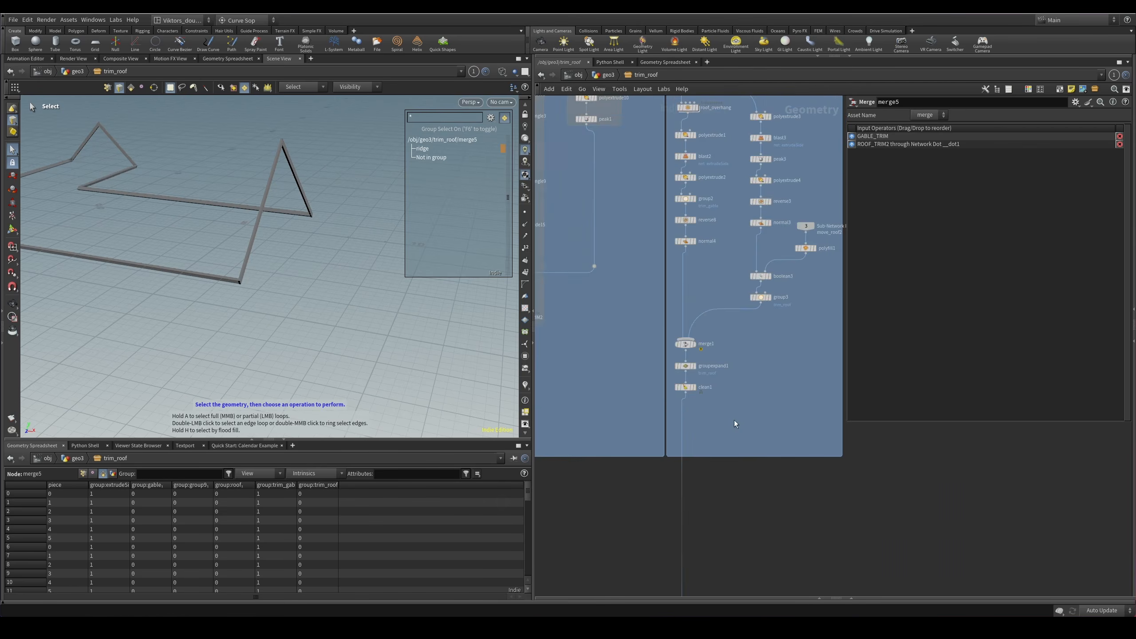
pyautogui.click(686, 380)
pyautogui.hotkey('space', 'g')
pyautogui.hotkey('shift', 'w')
pyautogui.moveTo(327, 320)
pyautogui.keyDown('alt'); pyautogui.mouseDown()
pyautogui.moveTo(294, 367)
pyautogui.moveTo(254, 333)
pyautogui.moveTo(293, 297)
pyautogui.mouseUp(); pyautogui.keyUp('alt')
pyautogui.hotkey('shift', 'w')
# Display the CUTOUTS null at the start of the cutout trims and examine its roof cutout geometry from several angles.
pyautogui.moveTo(652, 261); pyautogui.dragTo(673, 371, button='middle')
pyautogui.keyDown('alt'); pyautogui.moveTo(383, 312); pyautogui.dragTo(372, 349); pyautogui.keyUp('alt')
pyautogui.moveTo(766, 143); pyautogui.dragTo(796, 349, button='middle')
pyautogui.scroll(3, 769, 320)
pyautogui.click(696, 278)
pyautogui.press('r')
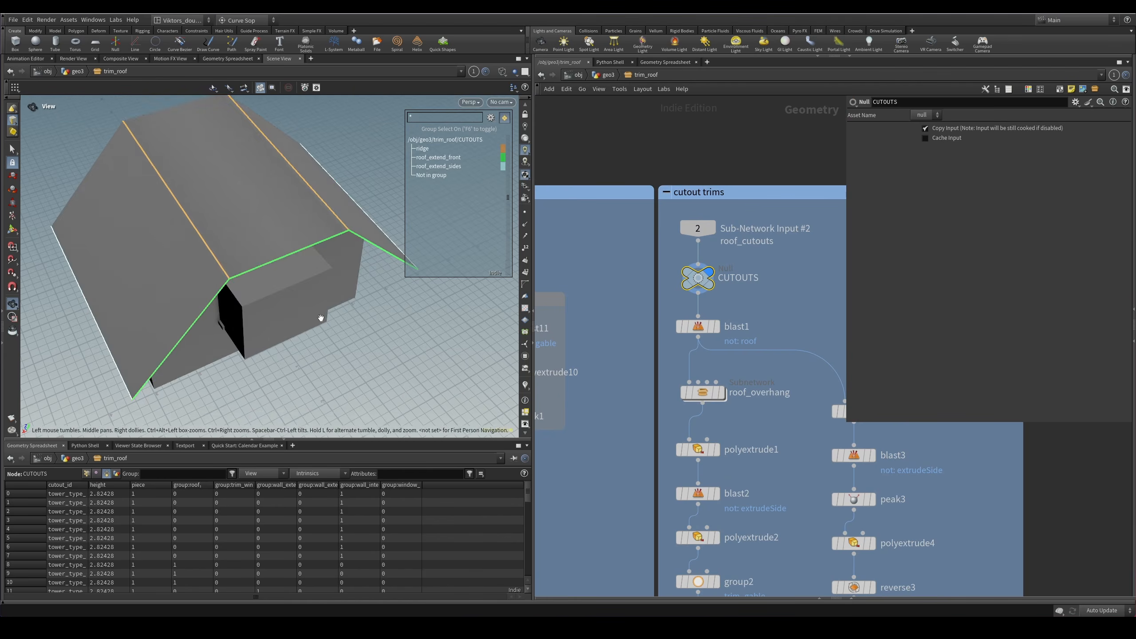
pyautogui.moveTo(323, 317)
pyautogui.keyDown('alt'); pyautogui.mouseDown()
pyautogui.moveTo(304, 267)
pyautogui.moveTo(383, 258)
pyautogui.moveTo(328, 296)
pyautogui.moveTo(341, 290)
pyautogui.mouseUp(); pyautogui.keyUp('alt')
pyautogui.hotkey('shift', 'w')
pyautogui.hotkey('shift', 'w')
pyautogui.scroll(2, 756, 314)
# Display blast1 and roof_overhang in turn to inspect the isolated cutout roof.
pyautogui.click(687, 330)
pyautogui.press('r')
pyautogui.click(704, 408)
pyautogui.press('r')
pyautogui.keyDown('alt'); pyautogui.moveTo(336, 246); pyautogui.dragTo(341, 282); pyautogui.keyUp('alt')
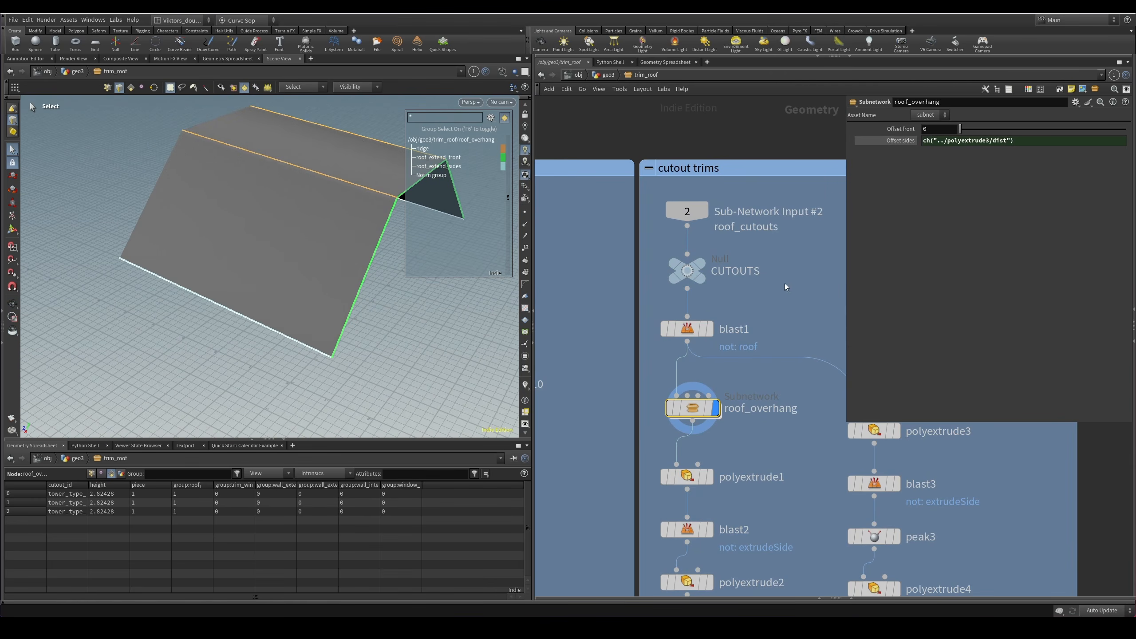
# Look inside the roof_overhang subnetwork, return to trim_roof, and inspect its Offset sides as both value and expression.
pyautogui.doubleClick(698, 408)
pyautogui.moveTo(759, 355); pyautogui.dragTo(723, 379, button='middle')
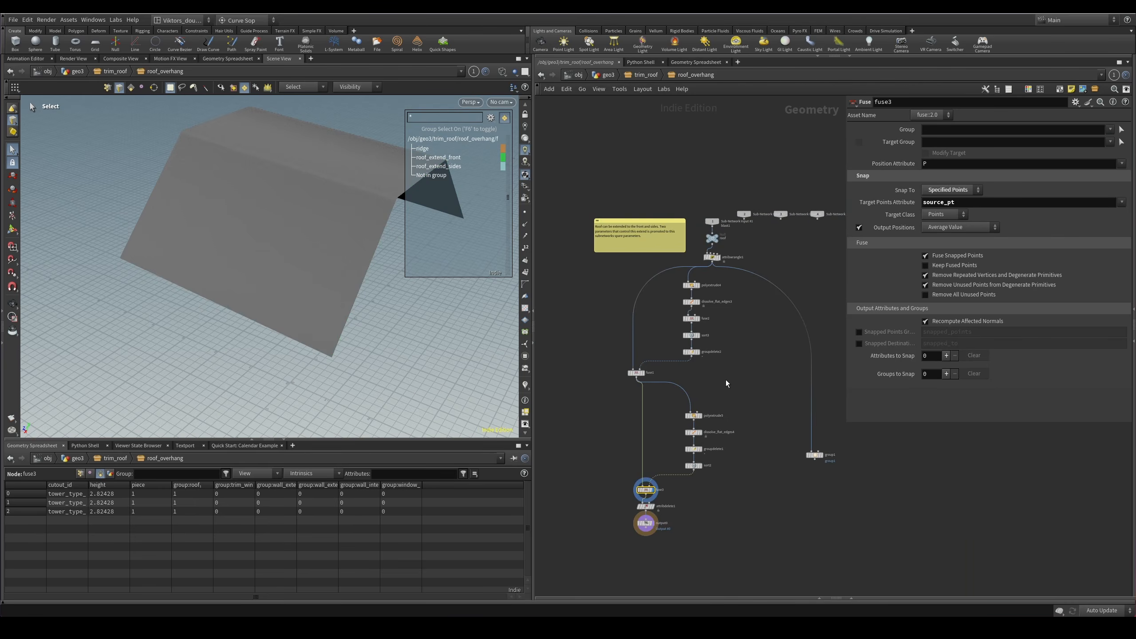
pyautogui.press('u')
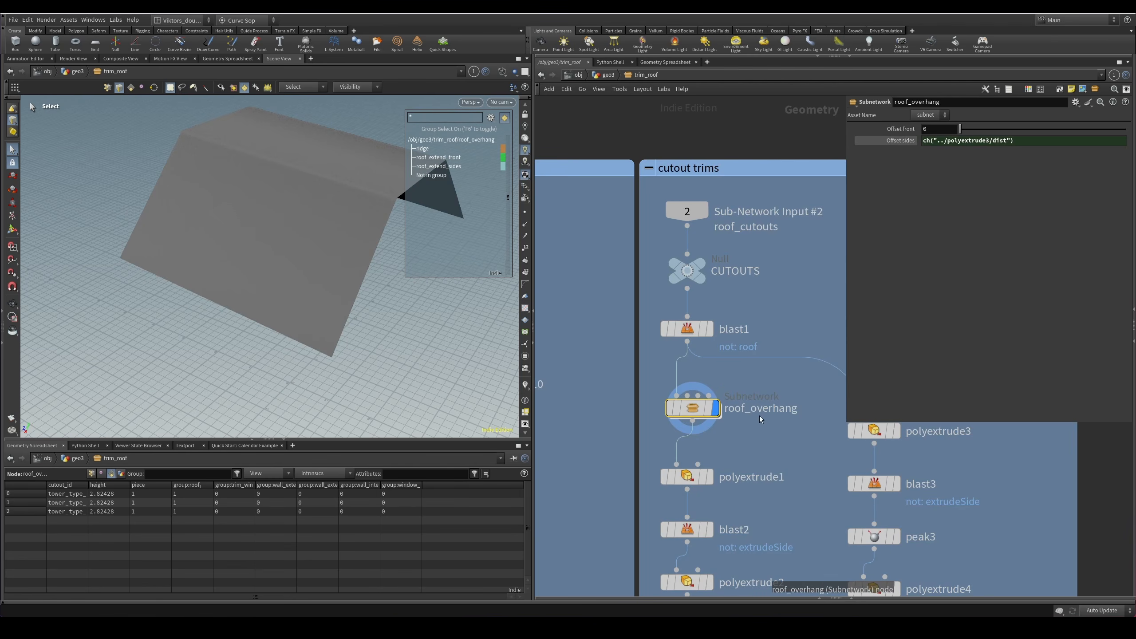
pyautogui.click(907, 143)
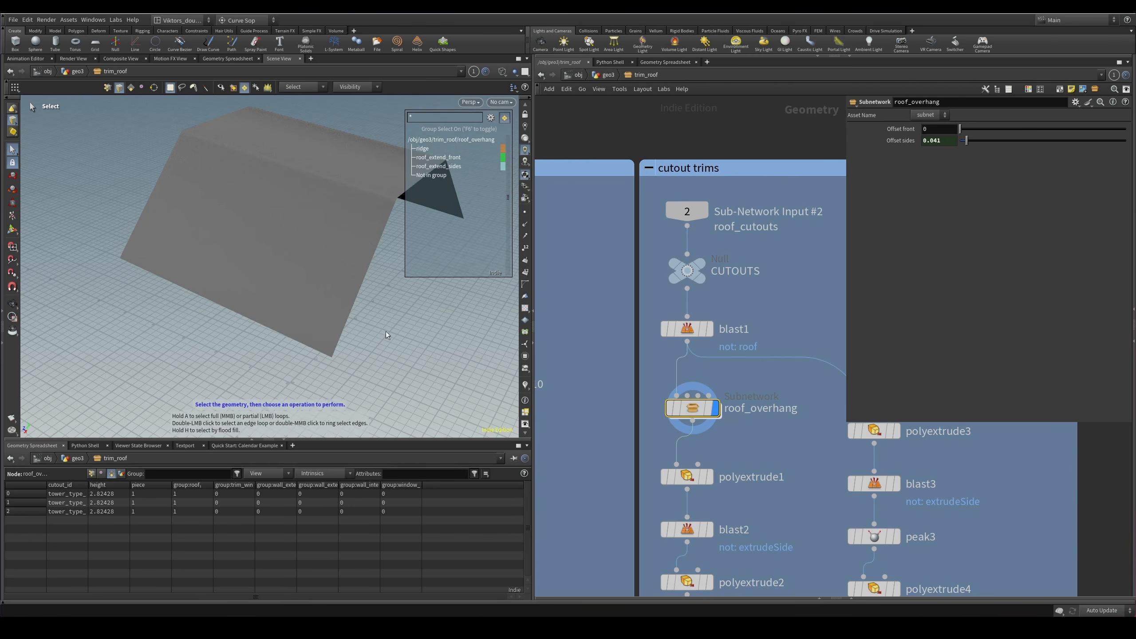
pyautogui.click(898, 142)
pyautogui.click(897, 142)
pyautogui.click(900, 142)
# Display polyextrude3 to check its side extrusion parameters and compare it with roof_overhang.
pyautogui.moveTo(828, 291); pyautogui.dragTo(724, 251, button='middle')
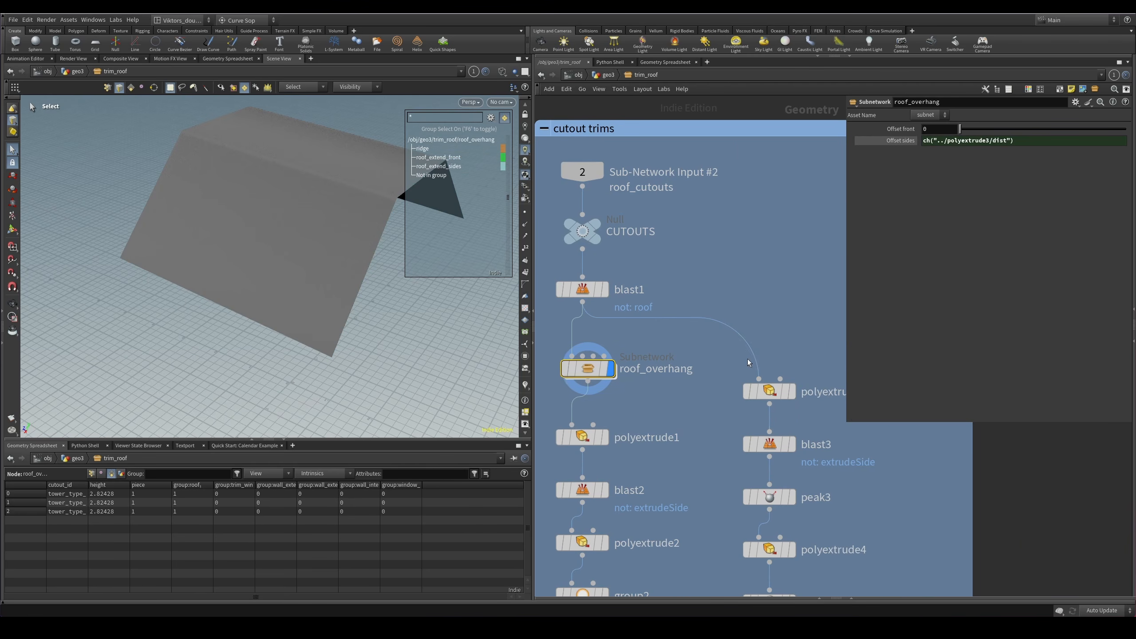
pyautogui.click(792, 391)
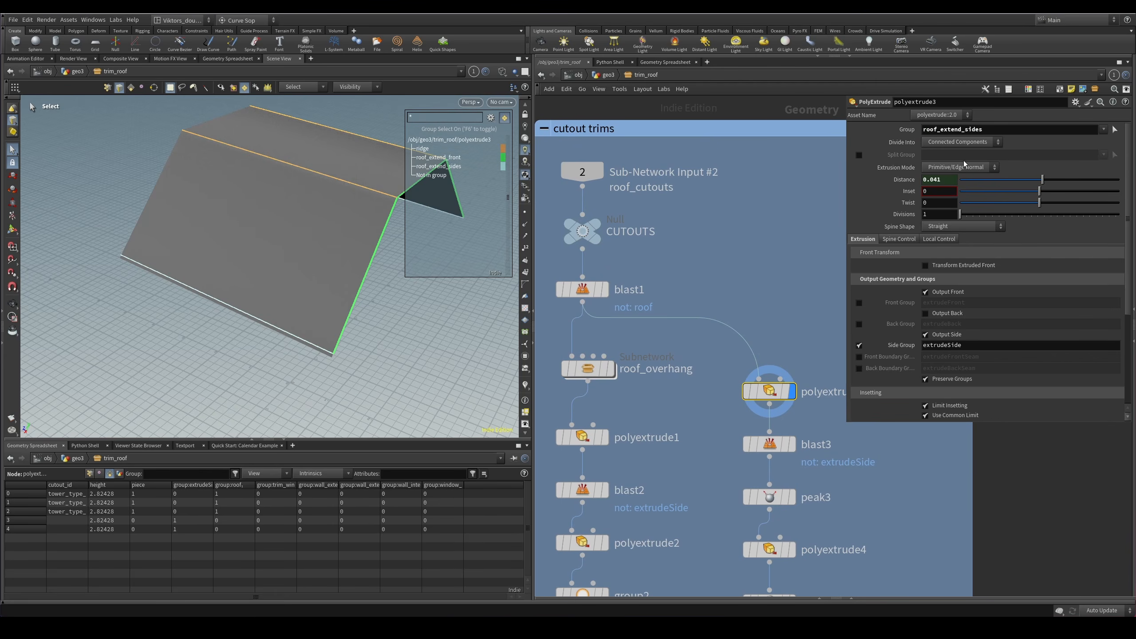
pyautogui.moveTo(786, 339); pyautogui.dragTo(800, 330, button='middle')
pyautogui.click(601, 357)
# Display clean1 and examine the corner where the cutout's gable and roof trims meet.
pyautogui.scroll(-5, 687, 442)
pyautogui.scroll(3, 743, 288)
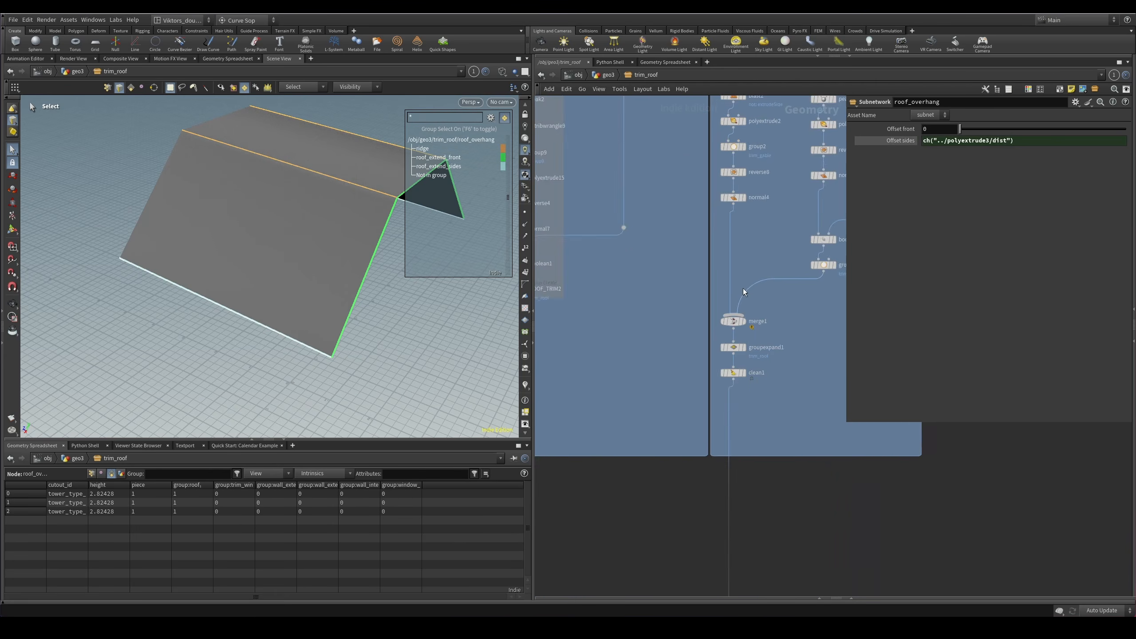
pyautogui.scroll(2, 760, 376)
pyautogui.click(718, 370)
pyautogui.click(735, 371)
pyautogui.press('Escape')
pyautogui.scroll(6, 358, 354)
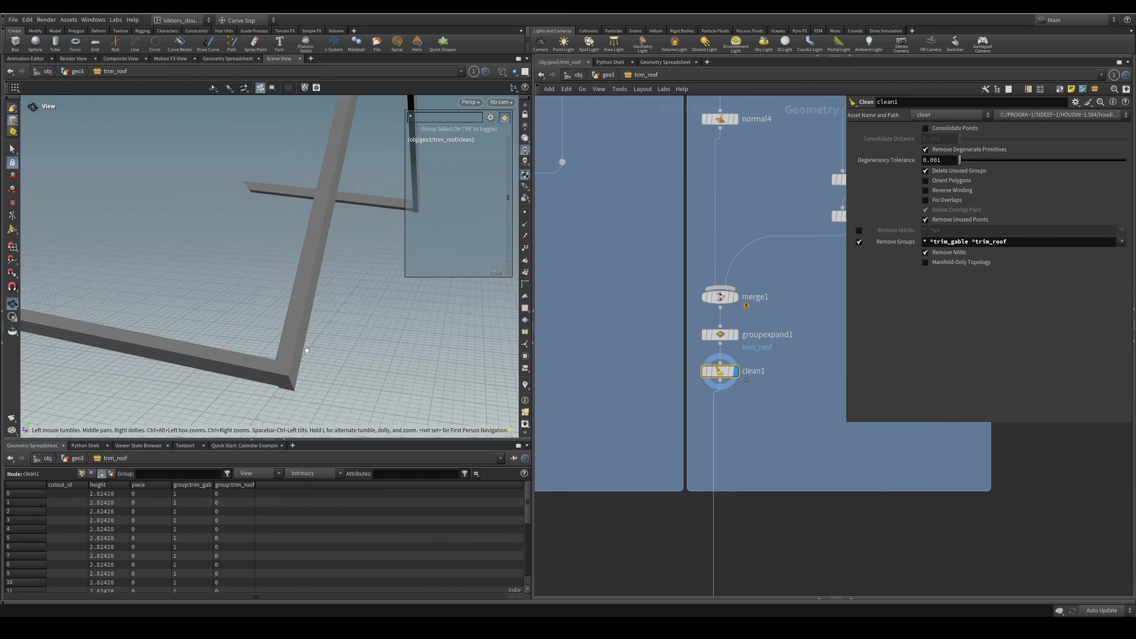
pyautogui.moveTo(307, 351)
pyautogui.mouseDown()
pyautogui.moveTo(332, 350)
pyautogui.moveTo(309, 315)
pyautogui.moveTo(321, 340)
pyautogui.mouseUp()
pyautogui.hotkey('shift', 'w')
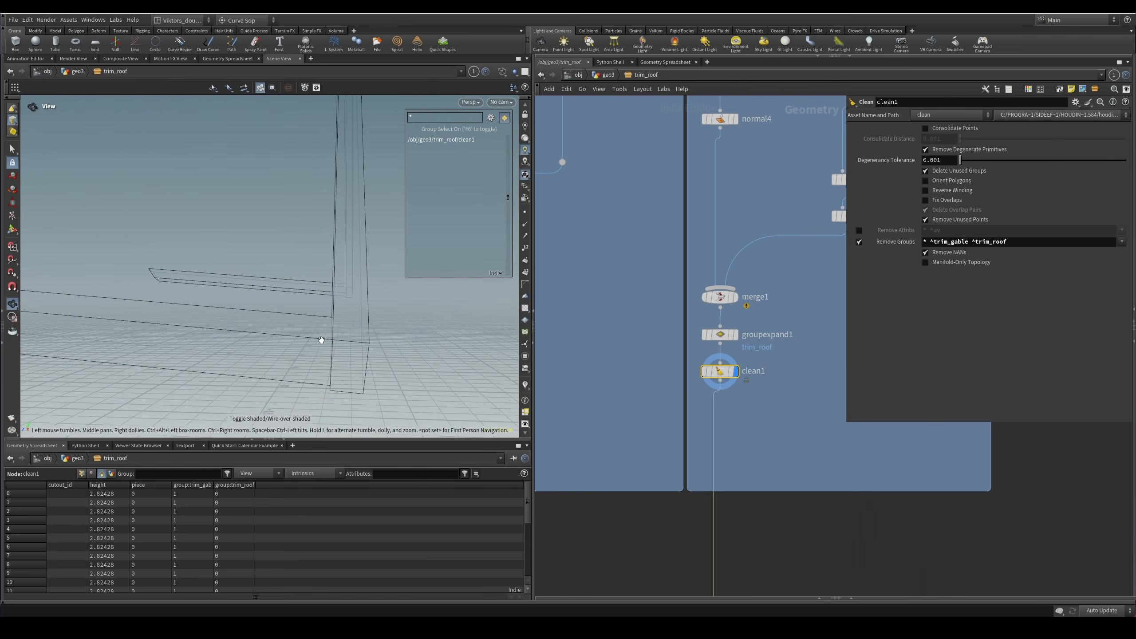
# Step through the cutout gable trim branch by displaying polyextrude1, blast2 and normal4.
pyautogui.scroll(-3, 716, 206)
pyautogui.scroll(2, 653, 259)
pyautogui.click(644, 257)
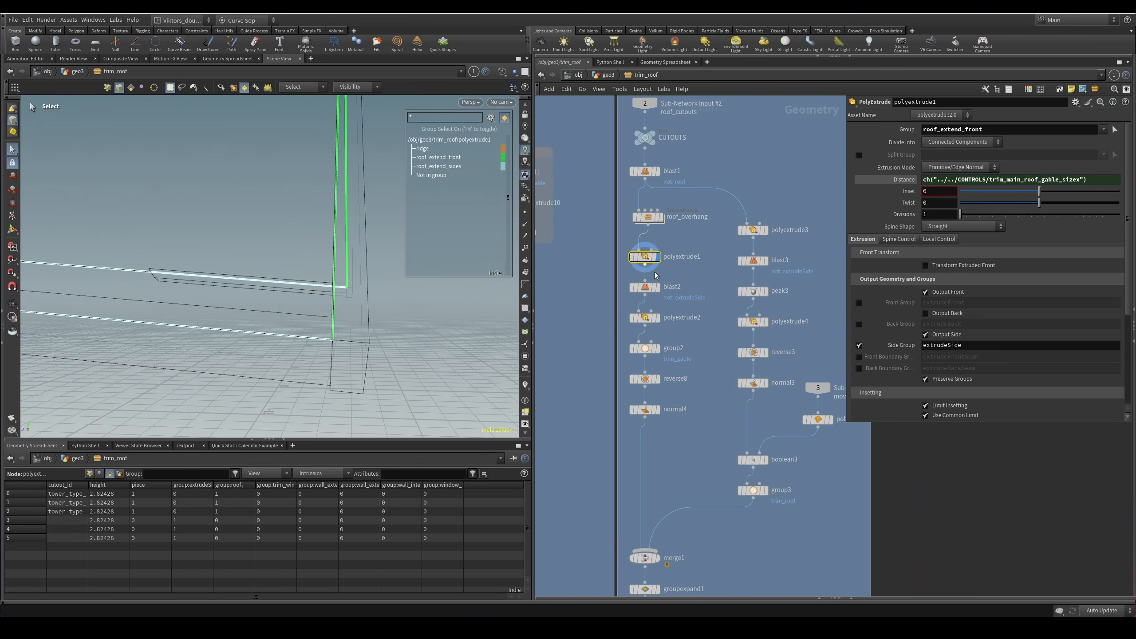
pyautogui.hotkey('shift', 'w')
pyautogui.click(639, 290)
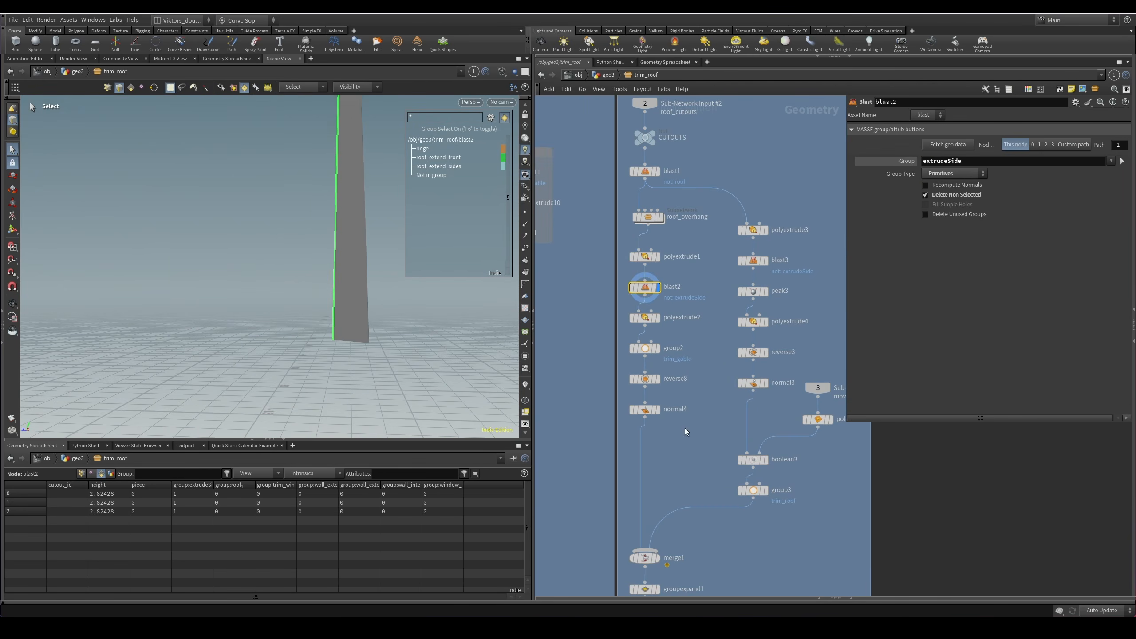
pyautogui.click(644, 409)
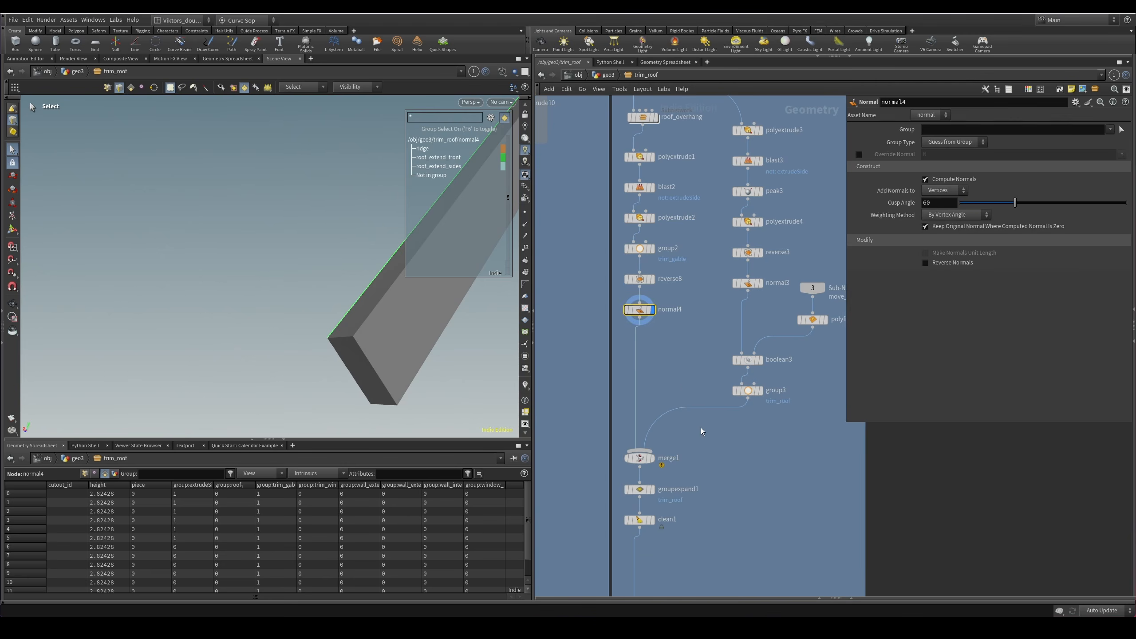
# Inspect the cutout roof trim branch by displaying group3, polyfill1 and normal3 in turn.
pyautogui.click(747, 390)
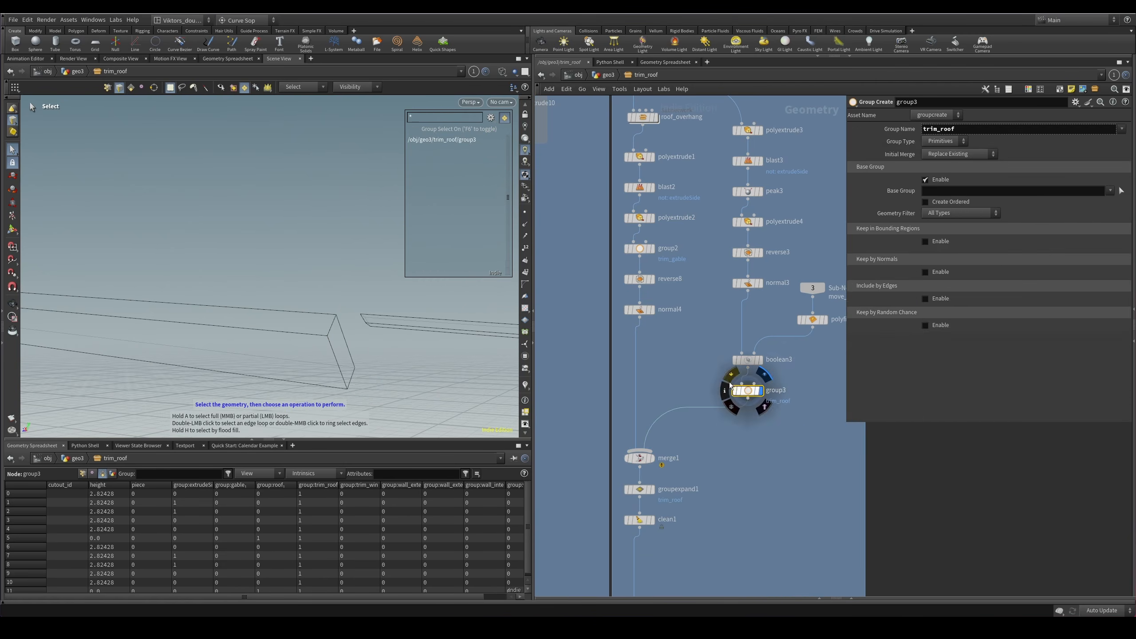
pyautogui.moveTo(774, 365); pyautogui.dragTo(699, 414, button='middle')
pyautogui.click(738, 368)
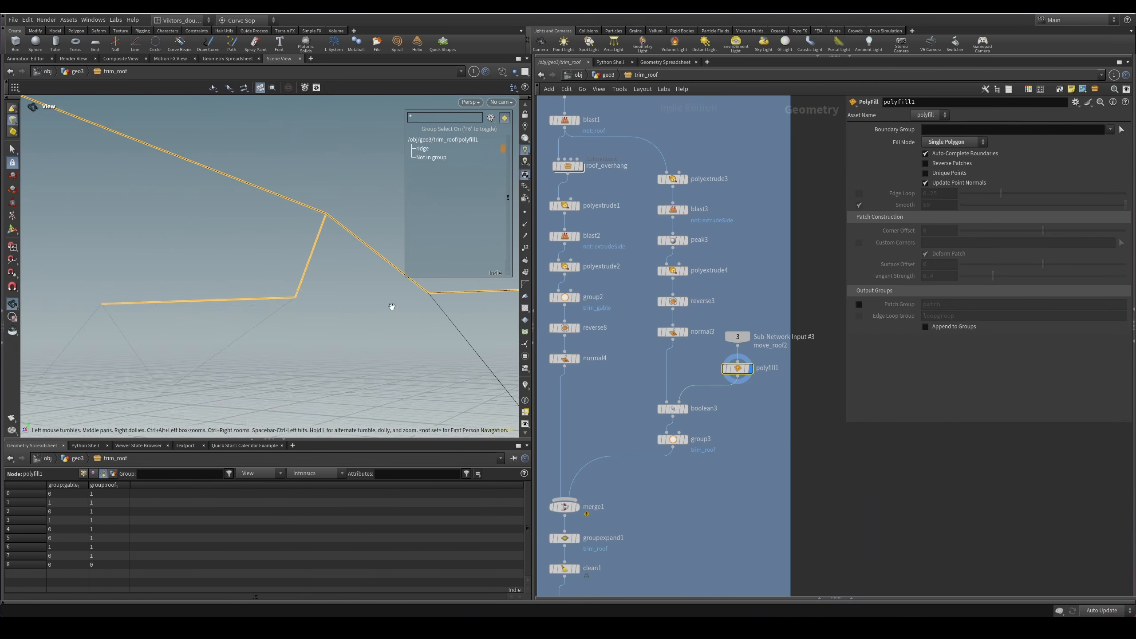
pyautogui.press('s')
pyautogui.click(672, 330)
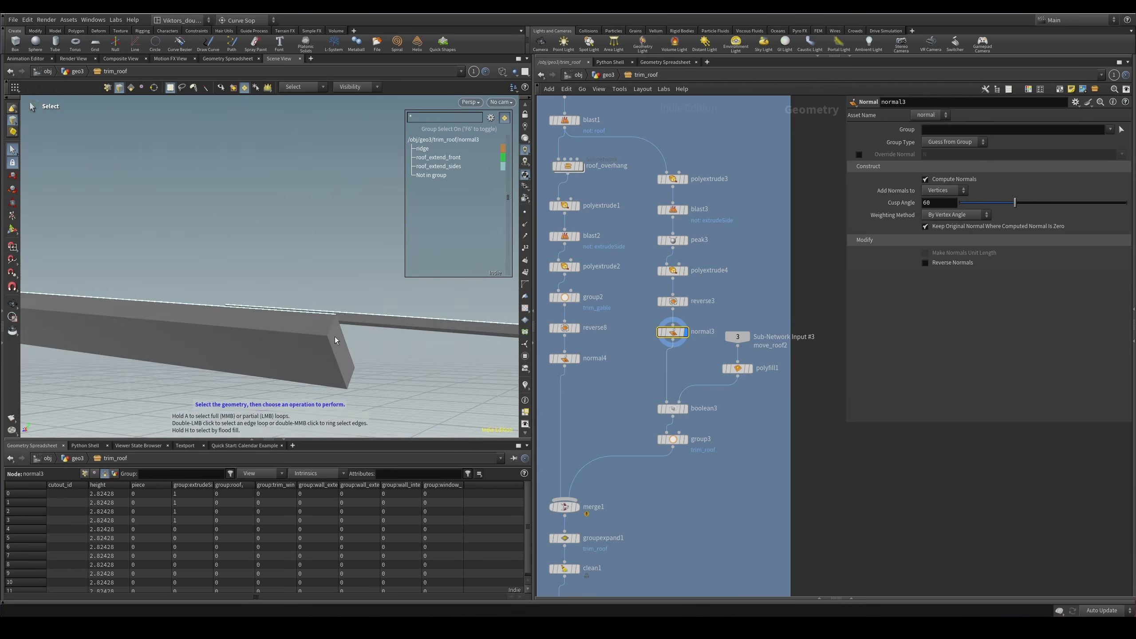
pyautogui.press('Escape')
pyautogui.press('w')
pyautogui.keyDown('alt'); pyautogui.moveTo(277, 352); pyautogui.dragTo(416, 376, button='middle'); pyautogui.keyUp('alt')
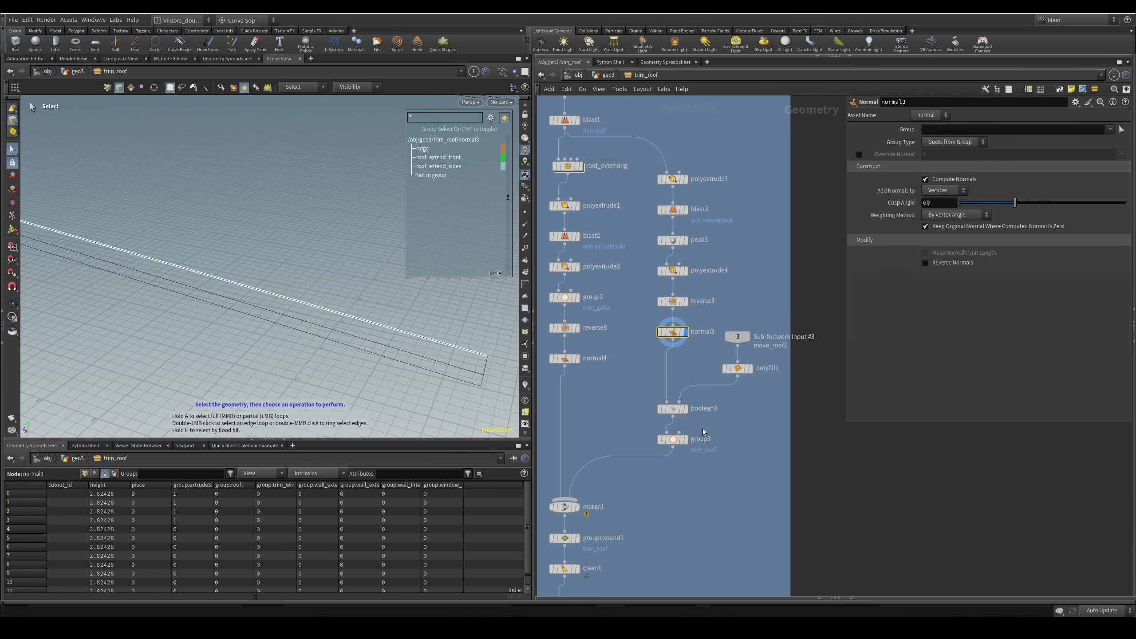
# Display polyfill1 and view the whole filled main roof volume in the viewport.
pyautogui.scroll(2, 740, 410)
pyautogui.click(751, 360)
pyautogui.moveTo(394, 330); pyautogui.dragTo(447, 358, button='middle')
pyautogui.scroll(1, 702, 409)
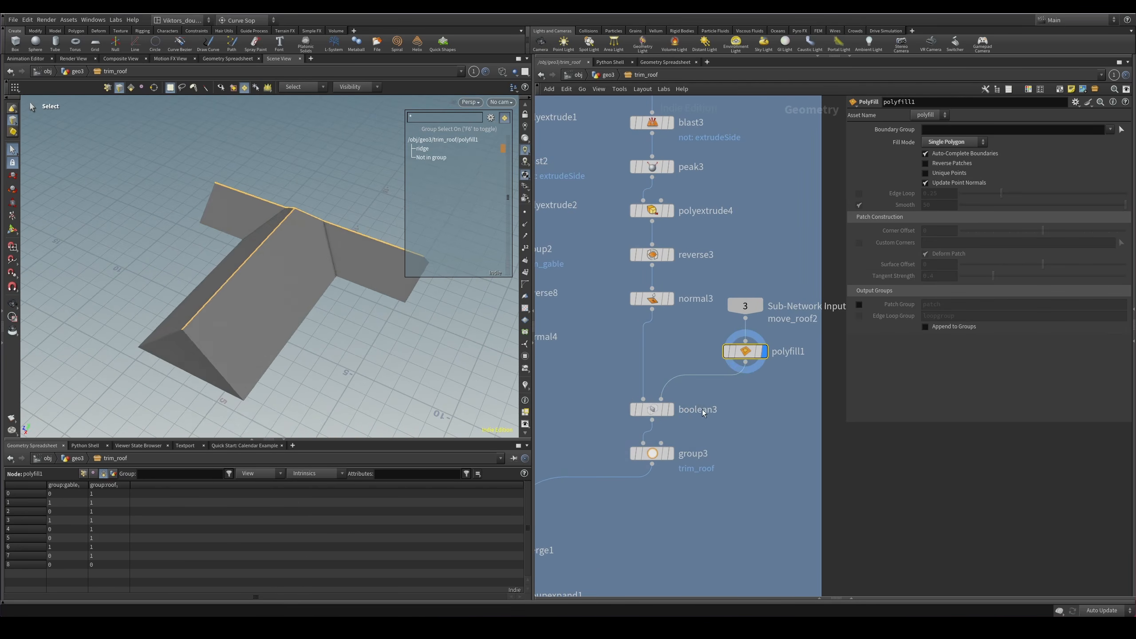
# Display boolean3 with polyfill1 as a template, and check where the cutout trims meet the main roof.
pyautogui.click(669, 409)
pyautogui.click(745, 352)
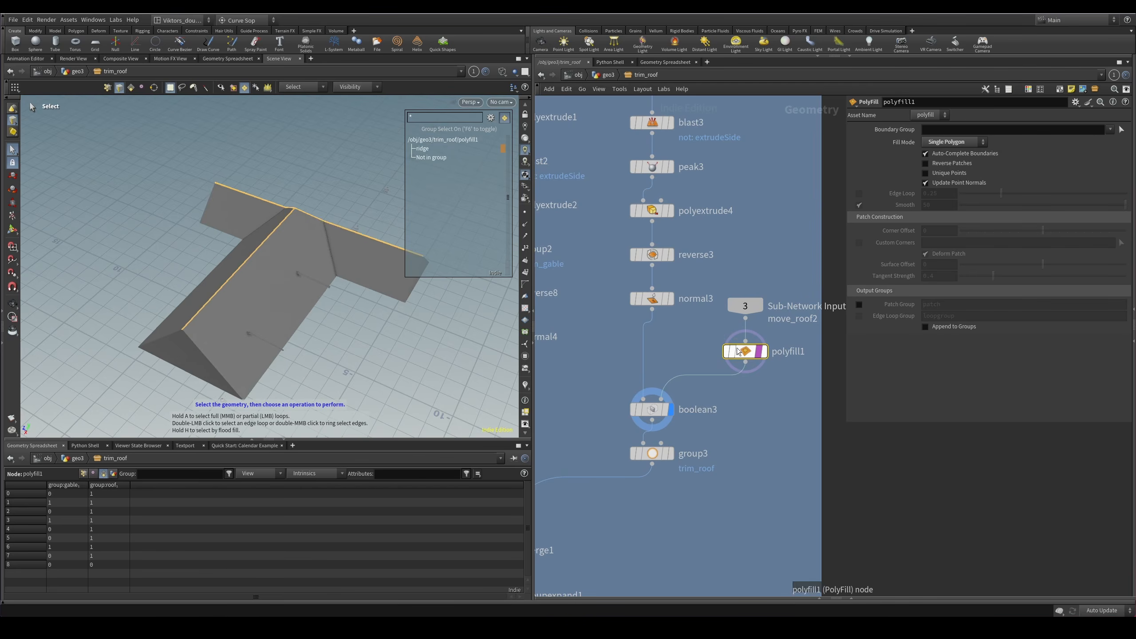
pyautogui.click(760, 352)
pyautogui.press('w')
pyautogui.scroll(4, 322, 317)
pyautogui.moveTo(323, 323); pyautogui.dragTo(380, 313)
pyautogui.click(657, 410)
pyautogui.press('w')
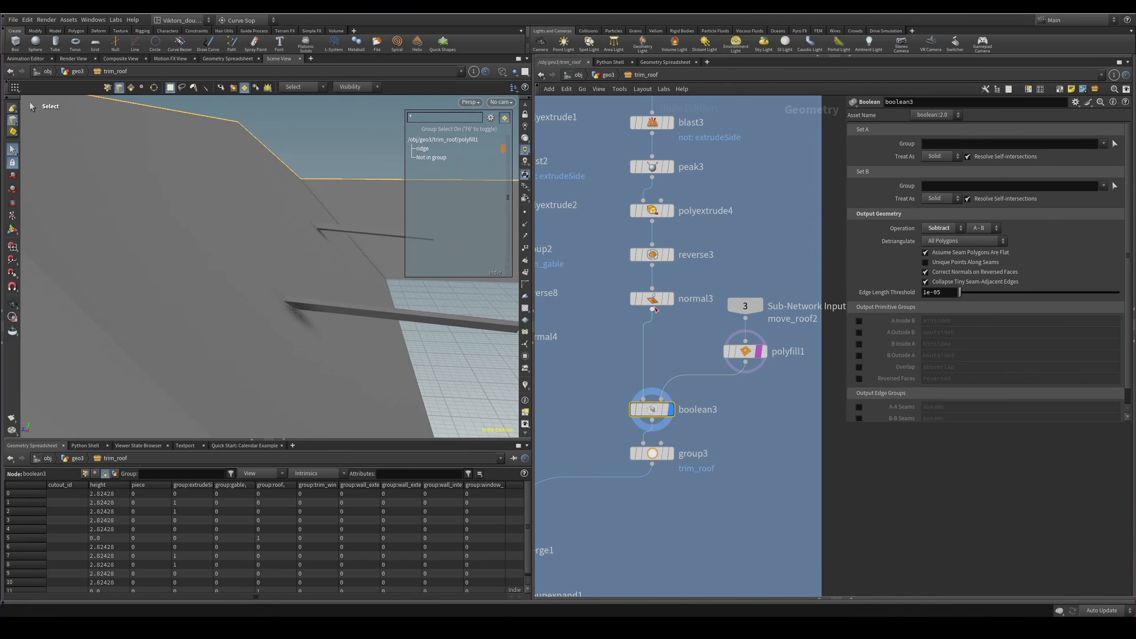
# Display normal3, turn off polyfill1's template, and view polyextrude3's extruded roof sides.
pyautogui.click(671, 298)
pyautogui.moveTo(589, 304); pyautogui.dragTo(581, 415, button='middle')
pyautogui.click(751, 463)
pyautogui.keyDown('alt'); pyautogui.moveTo(286, 366); pyautogui.dragTo(289, 374); pyautogui.keyUp('alt')
pyautogui.moveTo(612, 268); pyautogui.dragTo(640, 327, button='middle')
pyautogui.click(691, 249)
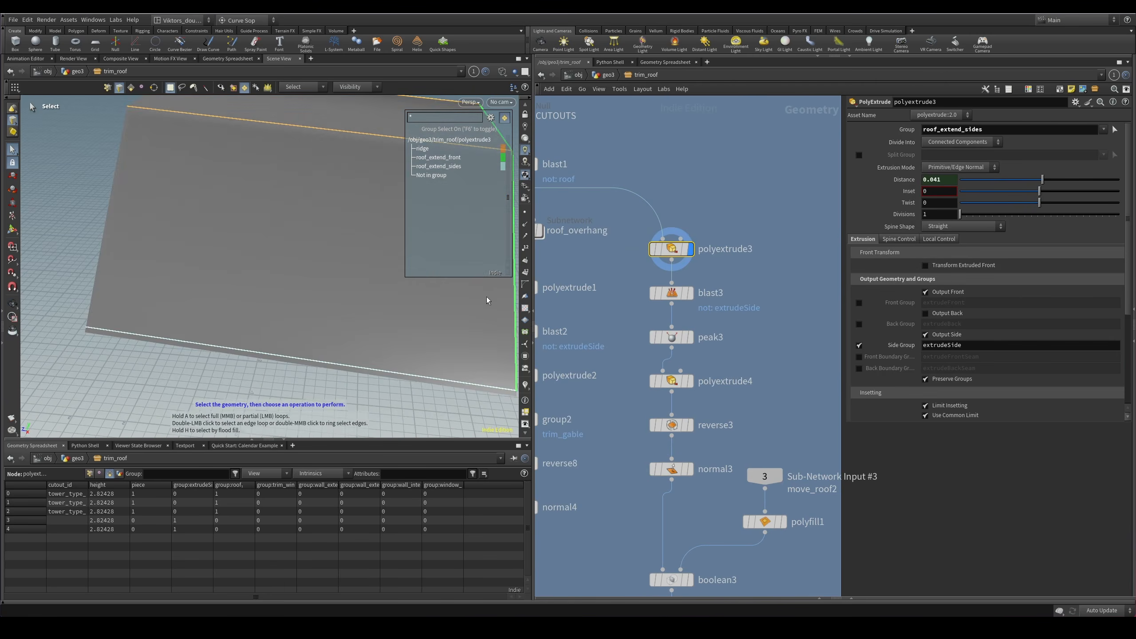
pyautogui.scroll(-5, 269, 326)
pyautogui.moveTo(269, 327); pyautogui.dragTo(299, 310)
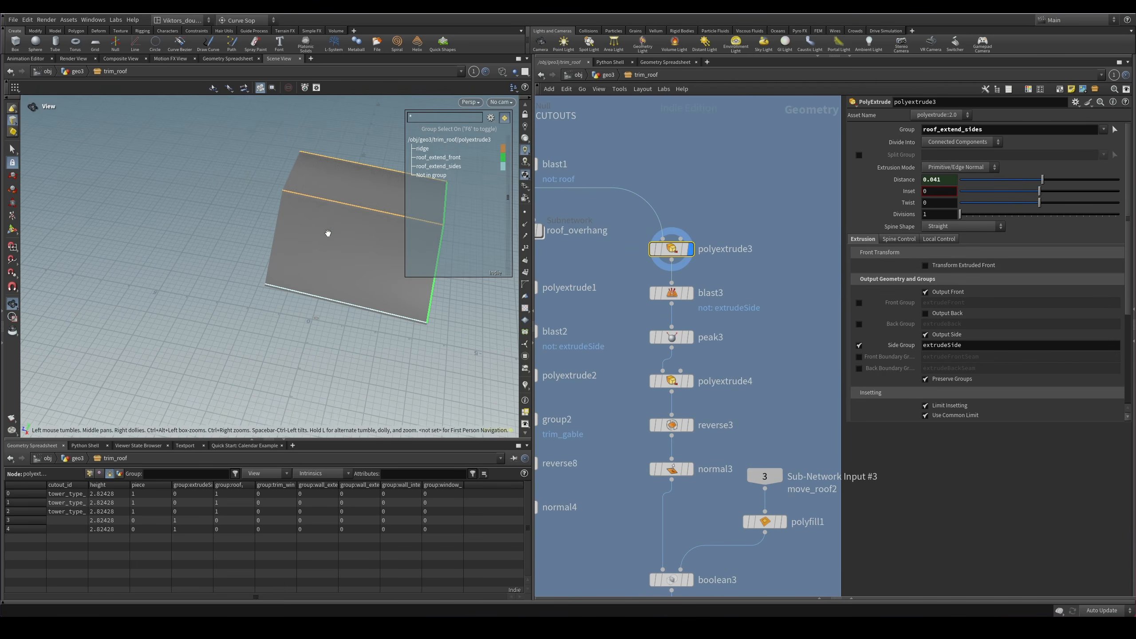
pyautogui.press('w')
# Display group3 and the final clean1 node to review the combined cutout trims.
pyautogui.moveTo(723, 586); pyautogui.dragTo(737, 380, button='middle')
pyautogui.click(711, 414)
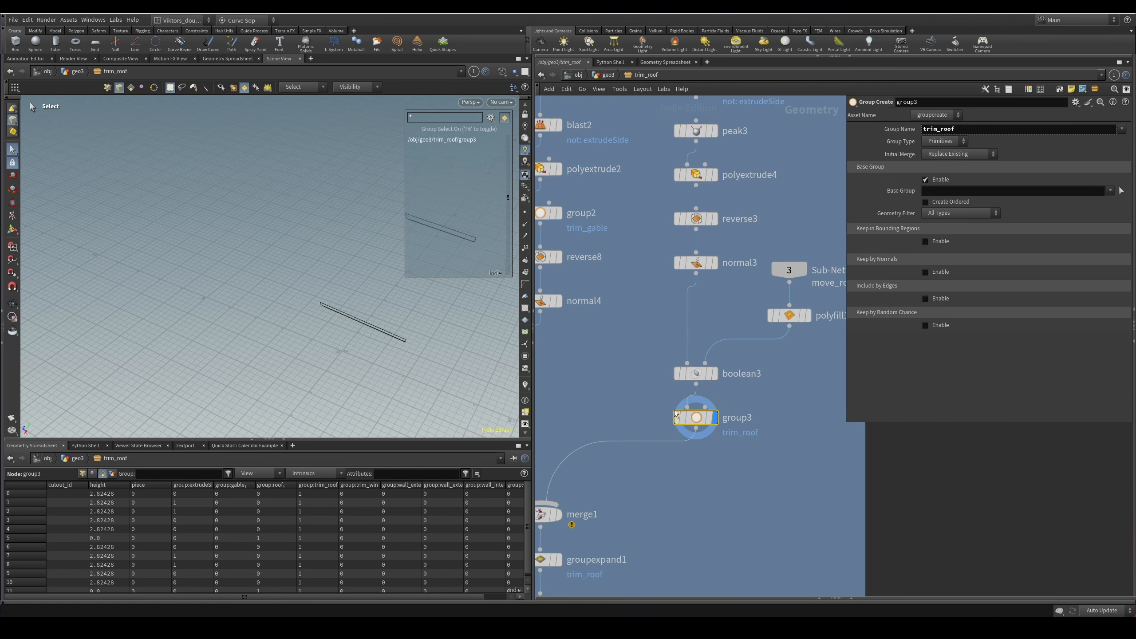
pyautogui.moveTo(604, 505); pyautogui.dragTo(734, 326, button='middle')
pyautogui.click(677, 424)
pyautogui.scroll(-5, 726, 412)
pyautogui.moveTo(716, 421); pyautogui.dragTo(828, 241, button='middle')
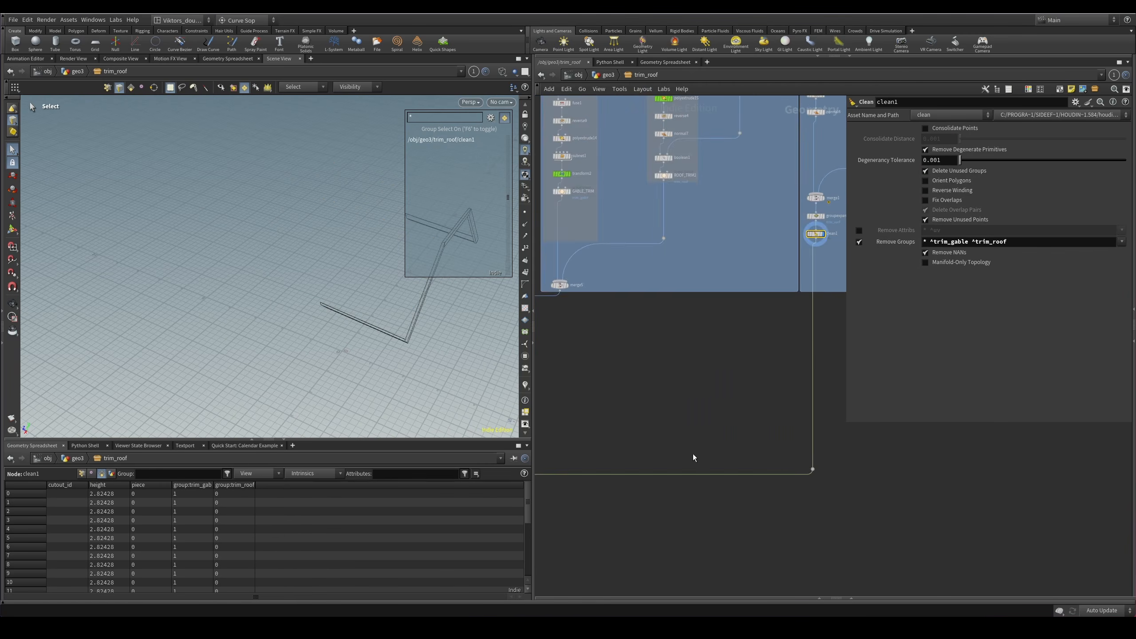
# Go up to the geo3 network and display the corner_trims1 subnetwork.
pyautogui.moveTo(692, 454); pyautogui.dragTo(818, 313, button='middle')
pyautogui.scroll(-3, 743, 446)
pyautogui.press('u')
pyautogui.click(613, 360)
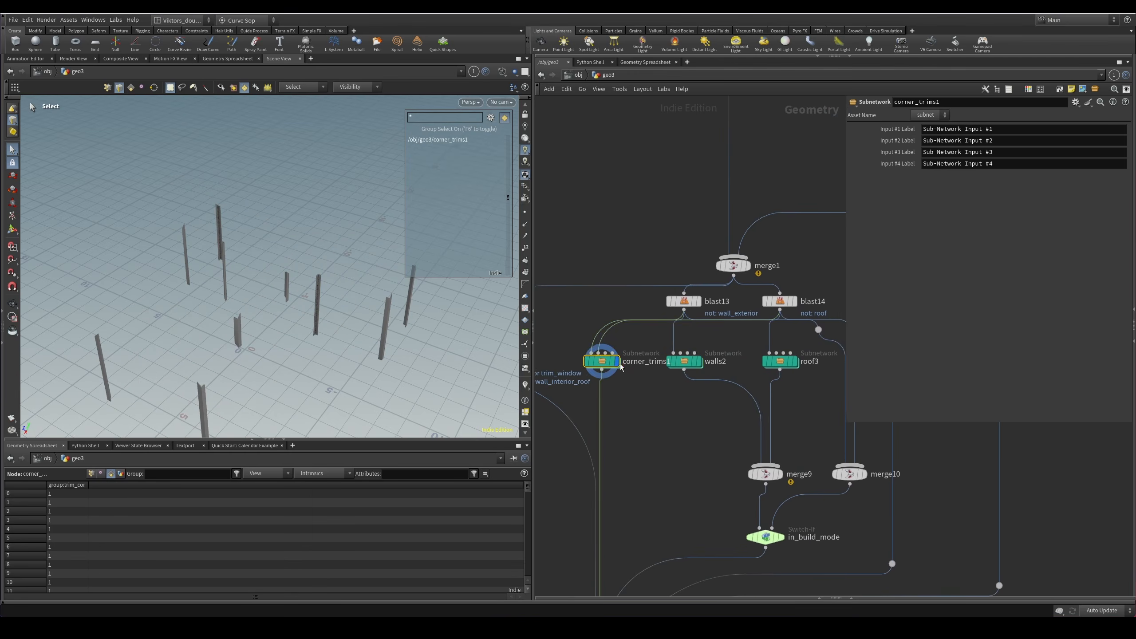
# Display blast15 and look over the building geometry and the surrounding wall and roof subnetworks.
pyautogui.moveTo(543, 427); pyautogui.dragTo(722, 430, button='middle')
pyautogui.click(650, 359)
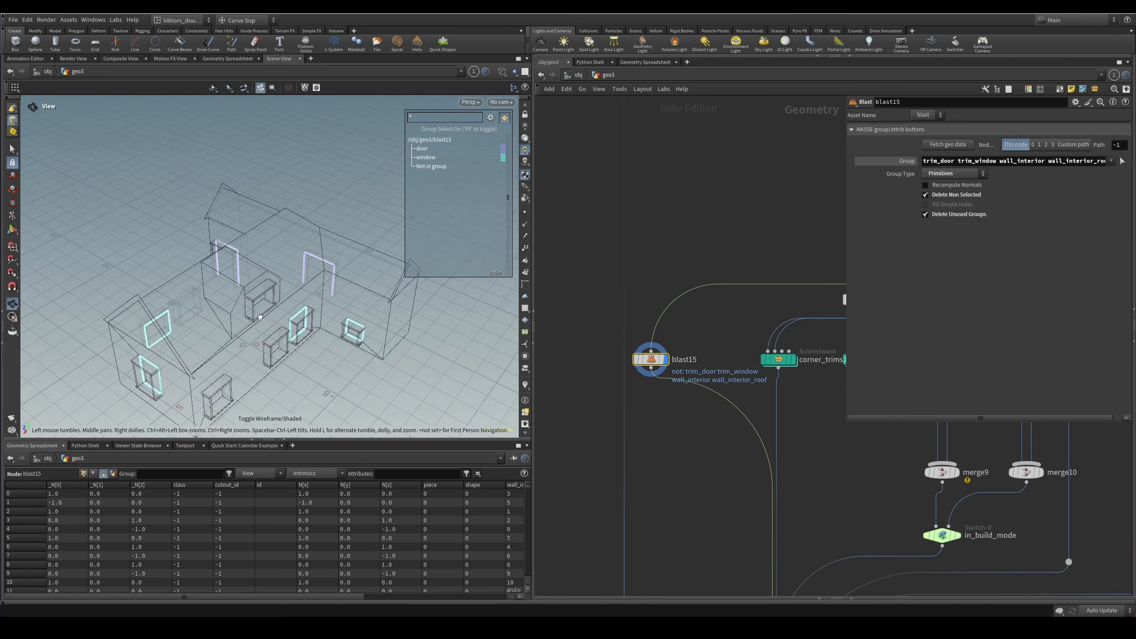
pyautogui.scroll(-3, 706, 254)
pyautogui.moveTo(781, 241); pyautogui.dragTo(646, 325, button='middle')
pyautogui.scroll(3, 670, 372)
pyautogui.moveTo(537, 401)
pyautogui.mouseDown(button='middle')
pyautogui.moveTo(648, 384)
pyautogui.moveTo(553, 397)
pyautogui.mouseUp(button='middle')
pyautogui.scroll(-2, 600, 432)
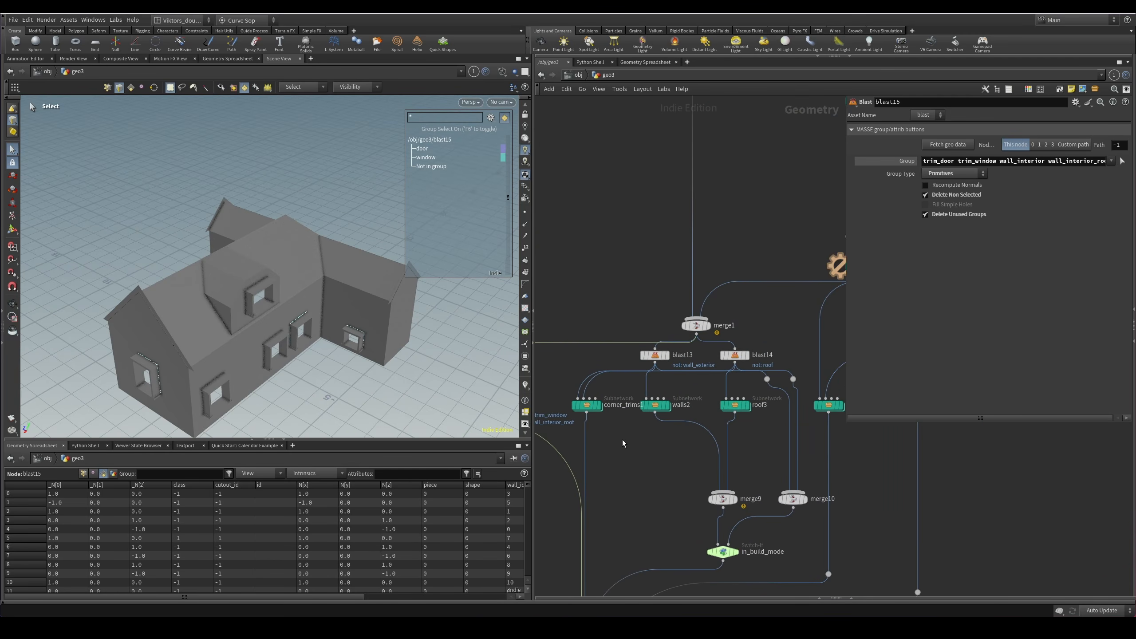
# Display the building merge node and look over the geo3 branches that feed into it.
pyautogui.moveTo(611, 442); pyautogui.dragTo(627, 333, button='middle')
pyautogui.moveTo(597, 470); pyautogui.dragTo(612, 277, button='middle')
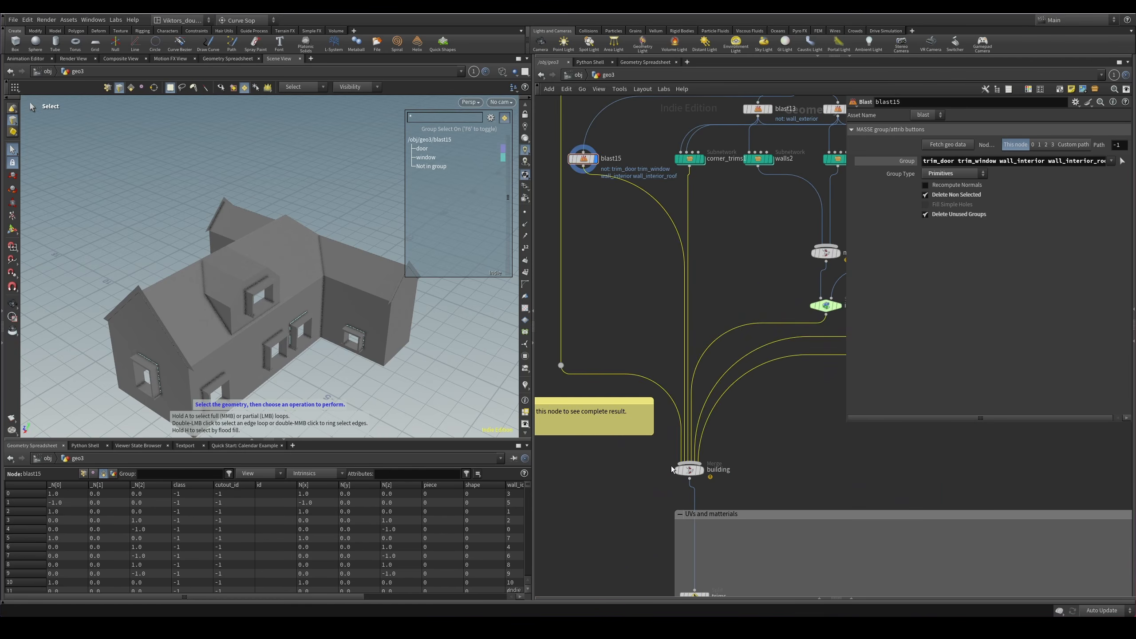
pyautogui.click(701, 470)
pyautogui.scroll(-2, 717, 280)
pyautogui.moveTo(718, 284); pyautogui.dragTo(672, 577, button='middle')
pyautogui.scroll(-1, 672, 577)
pyautogui.moveTo(696, 110); pyautogui.dragTo(691, 238, button='middle')
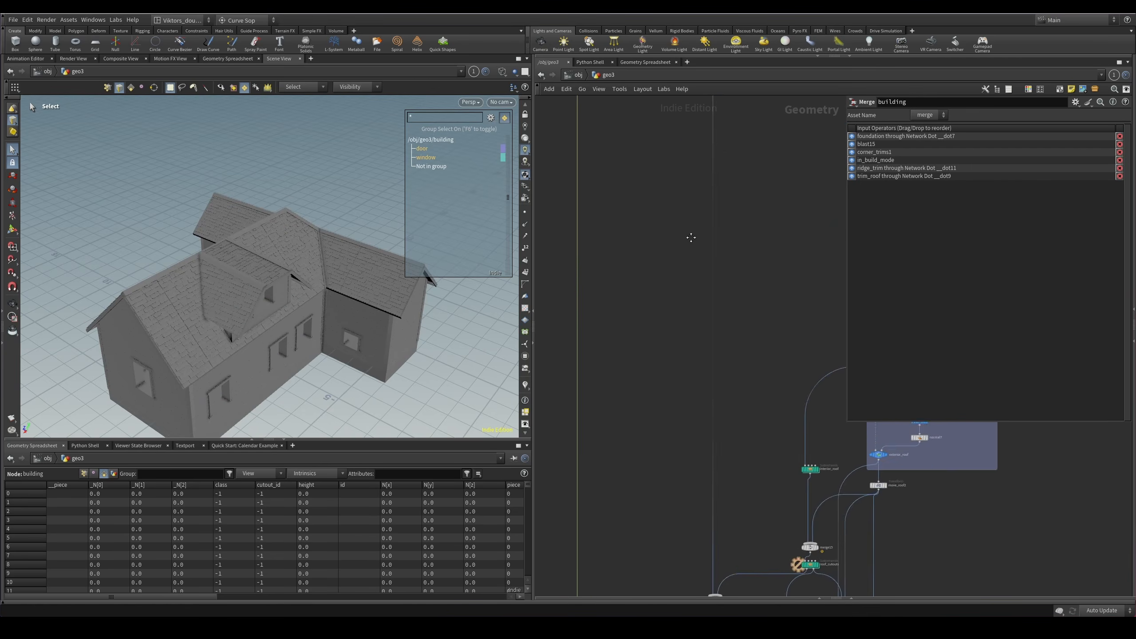
pyautogui.scroll(5, 691, 237)
pyautogui.scroll(1, 626, 207)
pyautogui.scroll(-4, 640, 326)
pyautogui.moveTo(660, 396); pyautogui.dragTo(726, 230, button='middle')
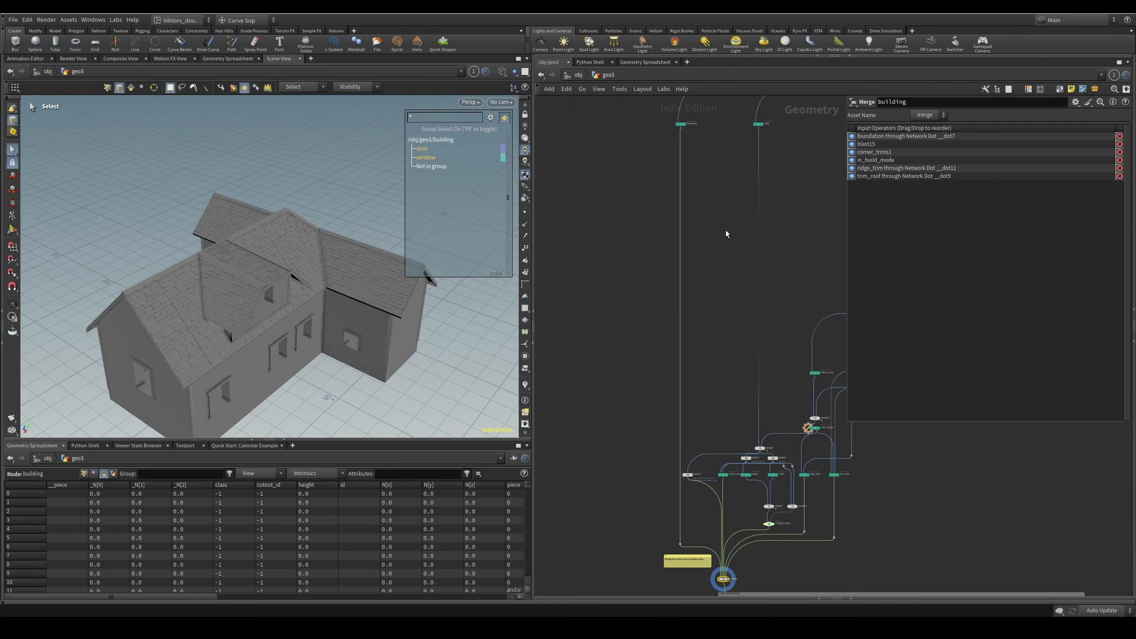
pyautogui.moveTo(727, 497); pyautogui.dragTo(709, 380, button='middle')
pyautogui.scroll(3, 710, 385)
pyautogui.moveTo(742, 503); pyautogui.dragTo(711, 380, button='middle')
pyautogui.click(712, 380)
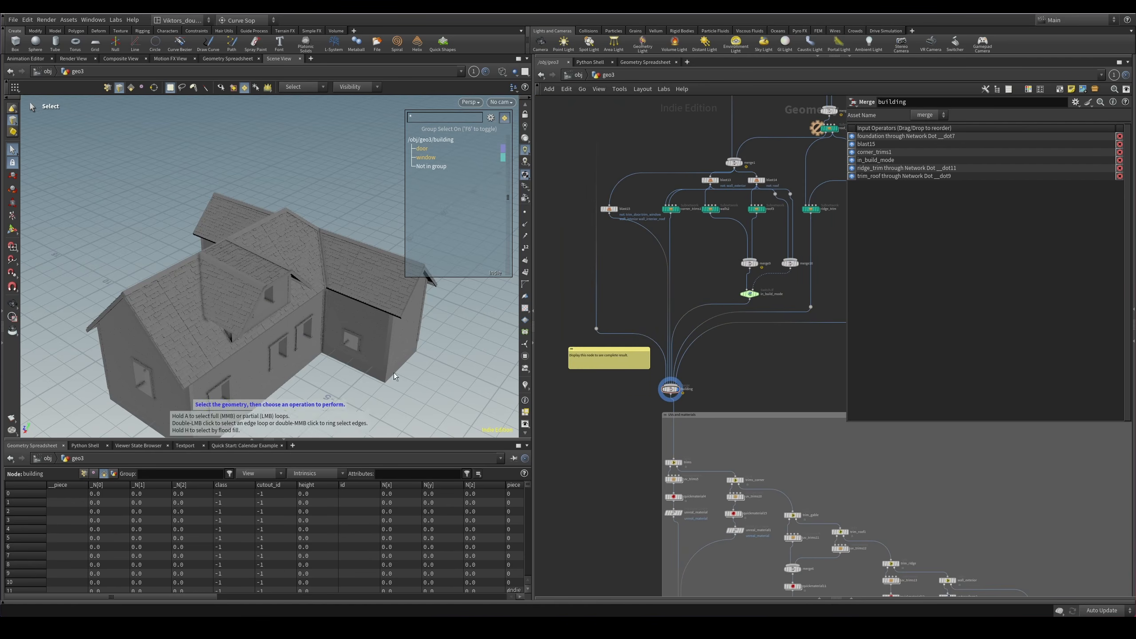
# View the house's windowed wall up close and turn off Build mode in the CONTROLS parameters.
pyautogui.press('Escape')
pyautogui.hotkey('shift', 'w')
pyautogui.hotkey('shift', 'w')
pyautogui.moveTo(286, 362)
pyautogui.mouseDown()
pyautogui.moveTo(231, 308)
pyautogui.moveTo(280, 276)
pyautogui.moveTo(370, 254)
pyautogui.moveTo(253, 308)
pyautogui.moveTo(420, 367)
pyautogui.mouseUp()
pyautogui.scroll(2, 765, 394)
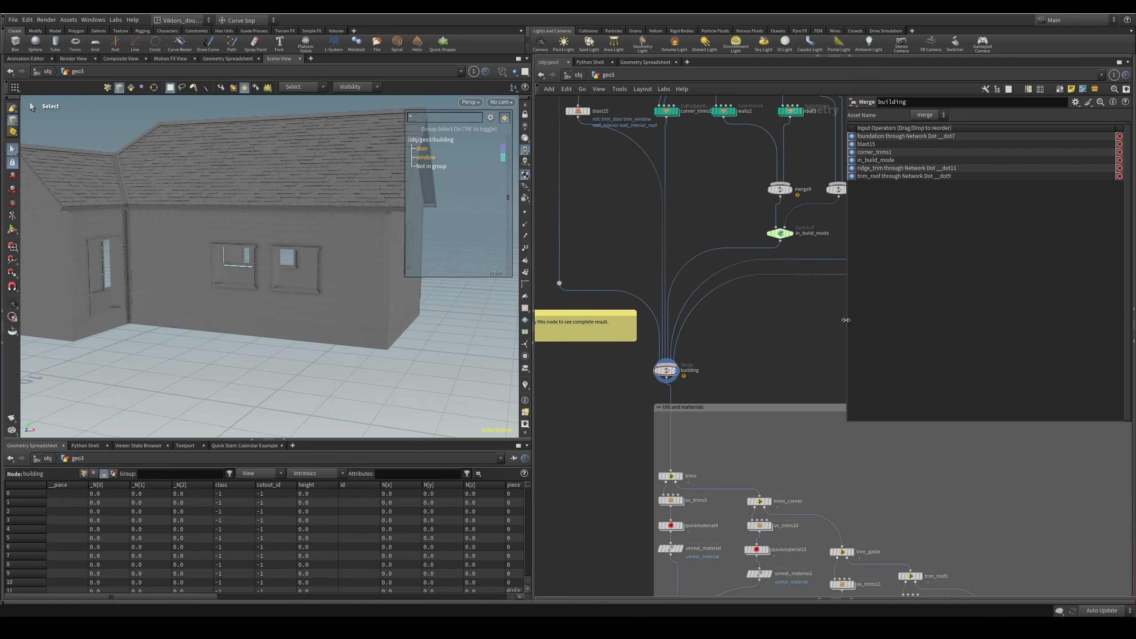
pyautogui.hotkey('alt', 'Tab')
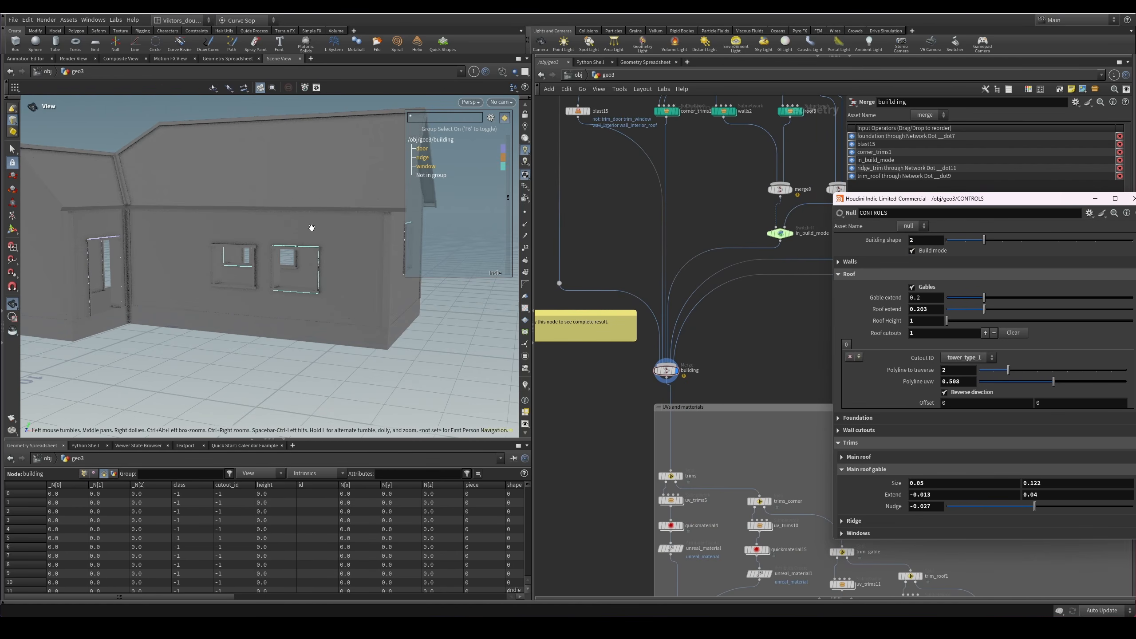
pyautogui.click(938, 255)
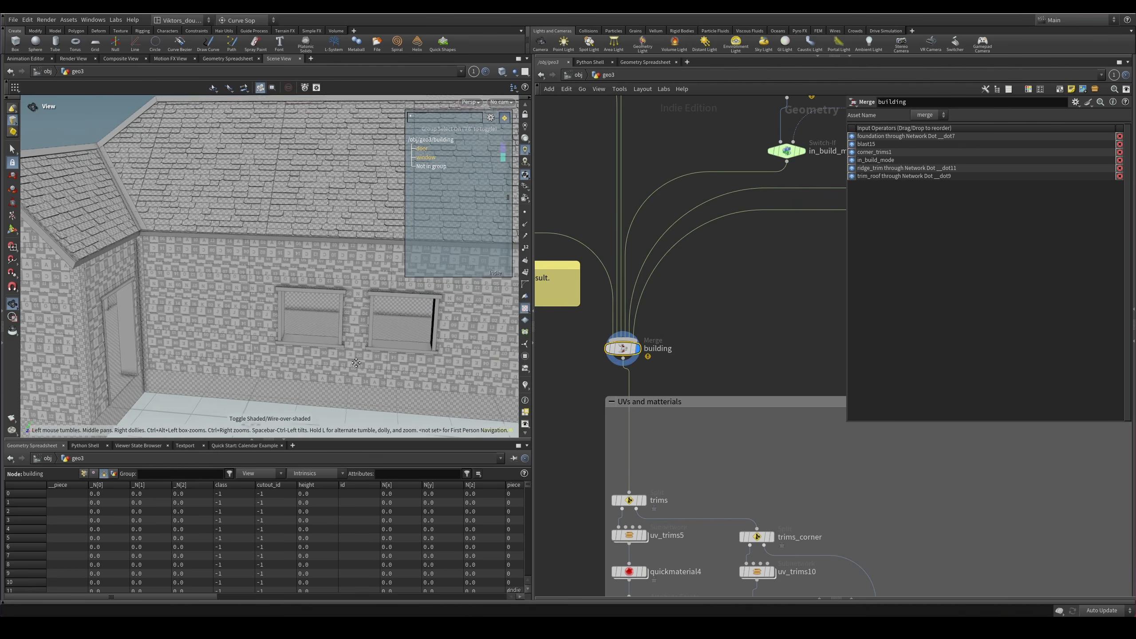
# Display the trims split node in the UVs and materials section to view the isolated door and window trims.
pyautogui.keyDown('alt'); pyautogui.moveTo(358, 353); pyautogui.dragTo(380, 313); pyautogui.keyUp('alt')
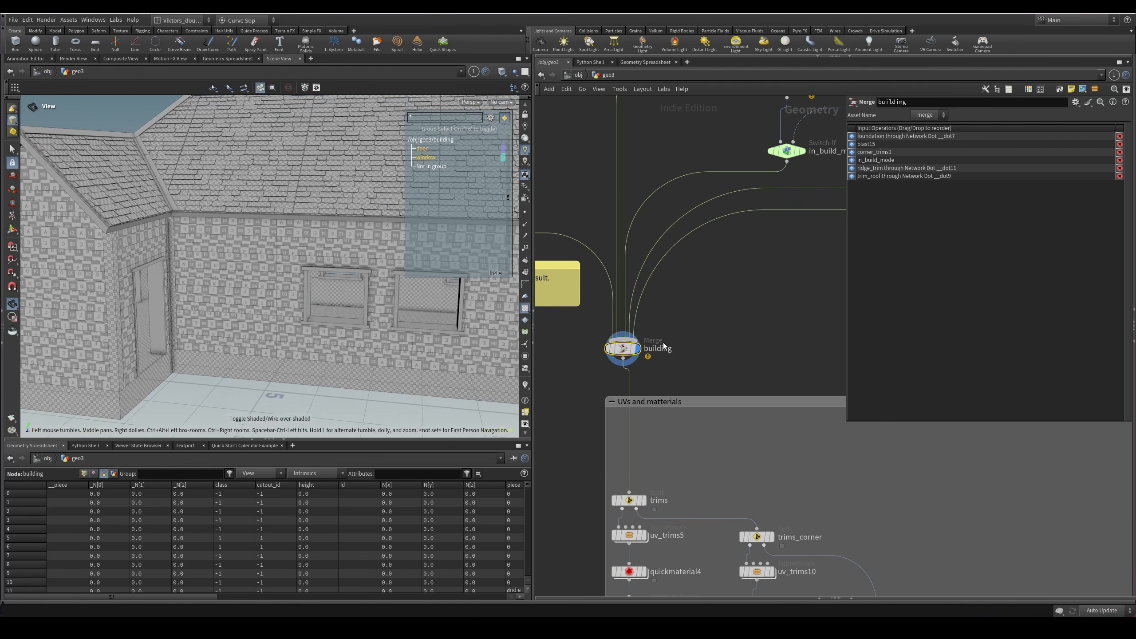
pyautogui.moveTo(665, 345); pyautogui.dragTo(697, 322, button='middle')
pyautogui.keyDown('alt'); pyautogui.moveTo(331, 264); pyautogui.dragTo(381, 275); pyautogui.keyUp('alt')
pyautogui.keyDown('alt'); pyautogui.moveTo(433, 348); pyautogui.dragTo(444, 310, button='middle'); pyautogui.keyUp('alt')
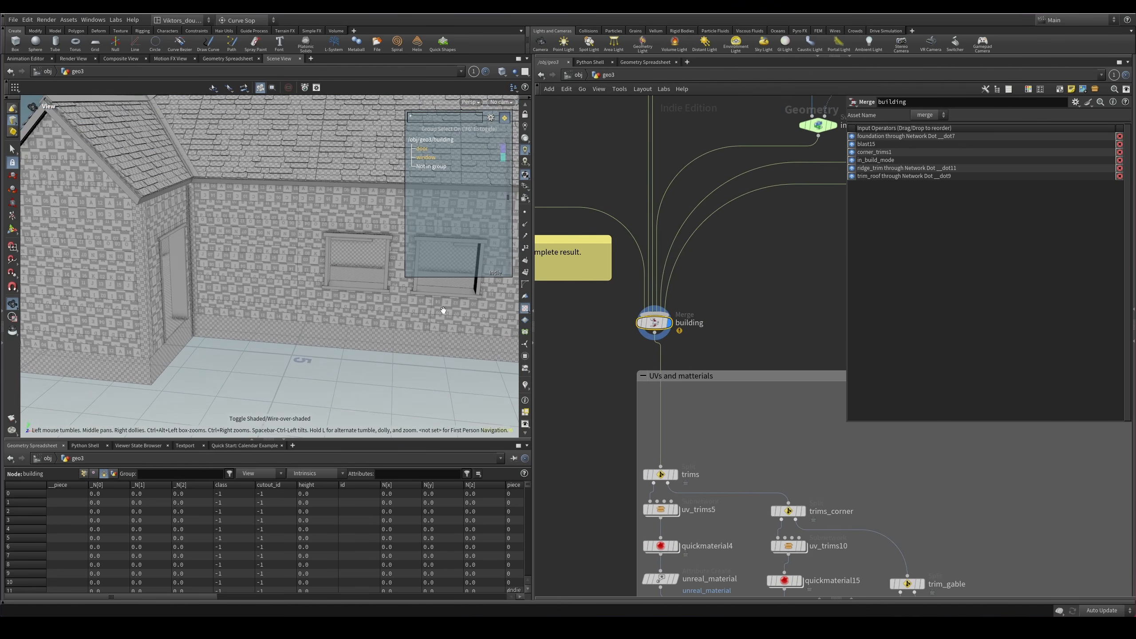
pyautogui.scroll(-4, 691, 386)
pyautogui.moveTo(700, 507); pyautogui.dragTo(691, 388, button='middle')
pyautogui.scroll(3, 702, 378)
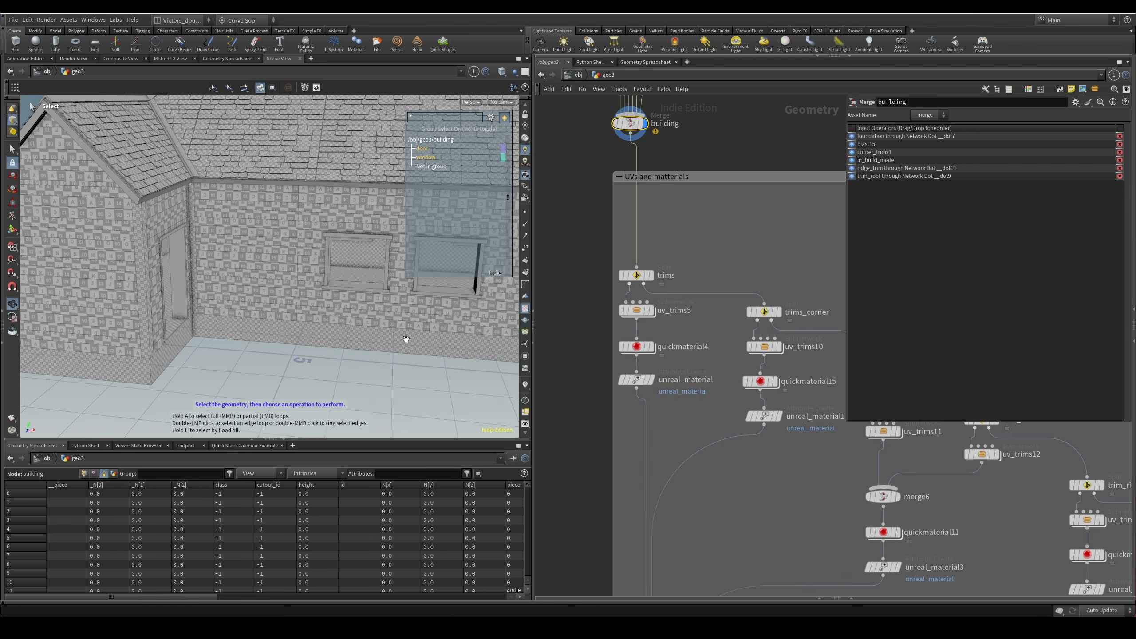
pyautogui.moveTo(406, 339)
pyautogui.keyDown('alt'); pyautogui.mouseDown()
pyautogui.moveTo(409, 396)
pyautogui.moveTo(425, 334)
pyautogui.mouseUp(); pyautogui.keyUp('alt')
pyautogui.scroll(2, 714, 347)
pyautogui.moveTo(714, 347); pyautogui.dragTo(709, 400, button='middle')
pyautogui.moveTo(678, 285); pyautogui.dragTo(586, 322)
pyautogui.press('r')
pyautogui.moveTo(676, 388); pyautogui.dragTo(694, 362, button='middle')
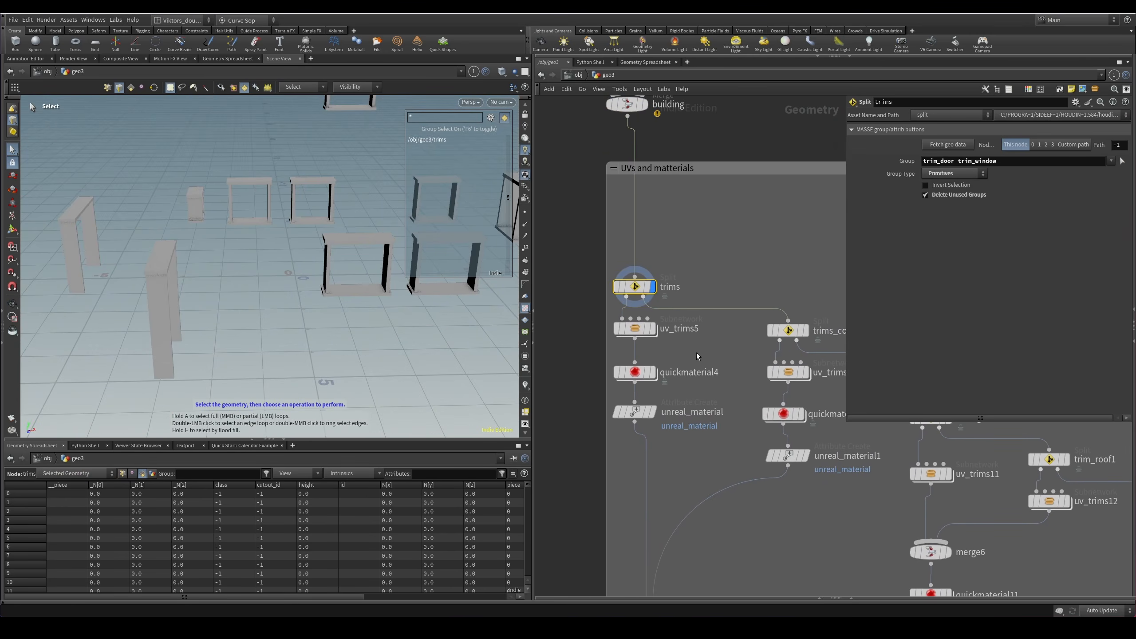
# Display quickmaterial4 and inspect the painted texture on the window trims up close.
pyautogui.click(640, 372)
pyautogui.press('r')
pyautogui.keyDown('alt'); pyautogui.moveTo(347, 304); pyautogui.dragTo(350, 325, button='right'); pyautogui.keyUp('alt')
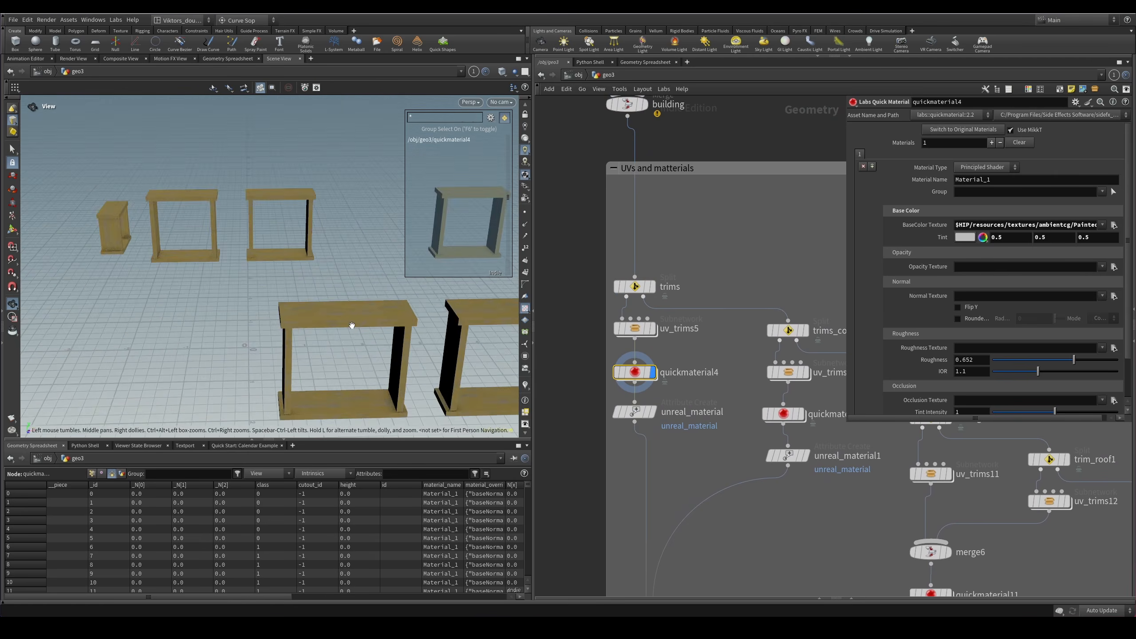
pyautogui.keyDown('alt'); pyautogui.moveTo(350, 325); pyautogui.dragTo(322, 348); pyautogui.keyUp('alt')
pyautogui.keyDown('alt'); pyautogui.moveTo(322, 348); pyautogui.dragTo(386, 358, button='right'); pyautogui.keyUp('alt')
pyautogui.keyDown('alt'); pyautogui.moveTo(386, 358); pyautogui.dragTo(277, 291, button='middle'); pyautogui.keyUp('alt')
pyautogui.keyDown('alt'); pyautogui.moveTo(277, 291); pyautogui.dragTo(348, 265); pyautogui.keyUp('alt')
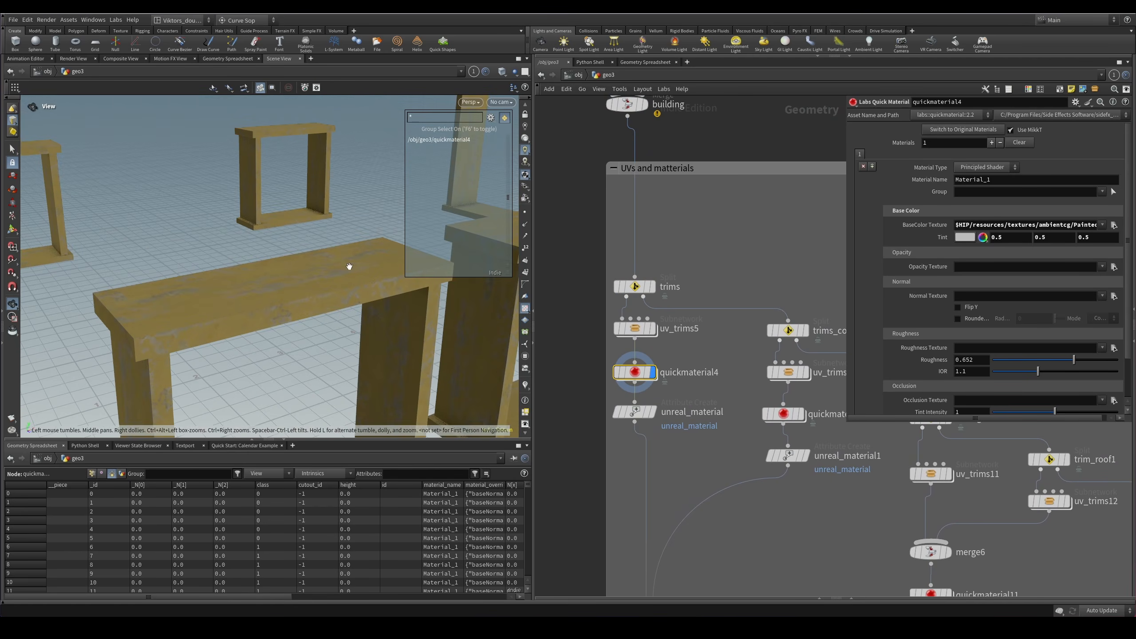
pyautogui.scroll(2, 687, 314)
# Display the trims split again and look over the neighbouring UV and material branches.
pyautogui.click(625, 276)
pyautogui.press('r')
pyautogui.scroll(-5, 717, 340)
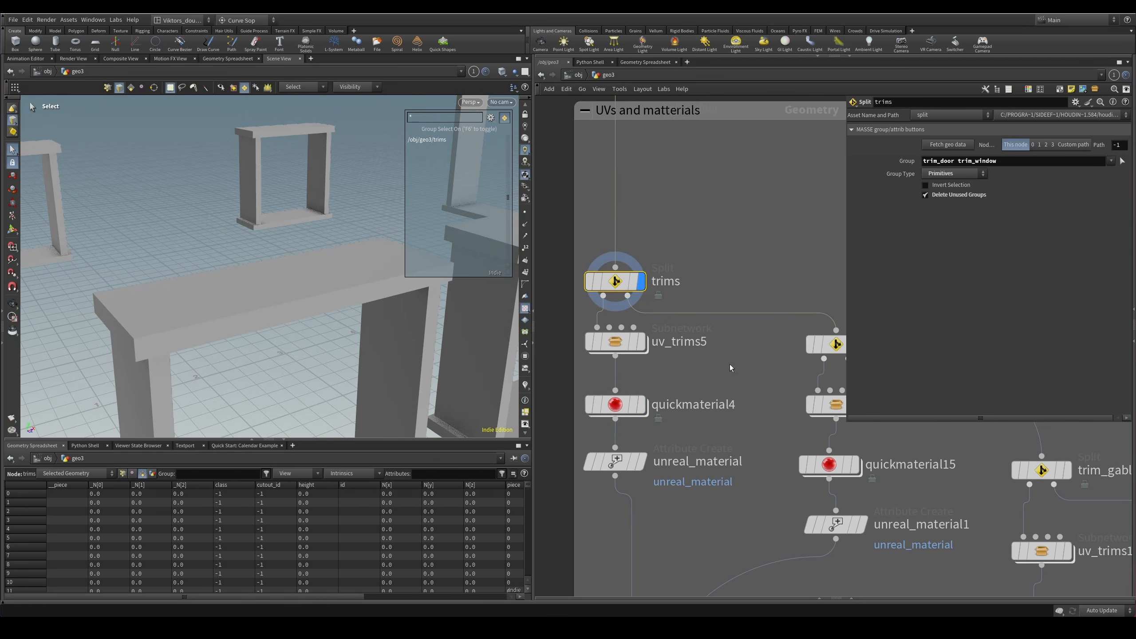
pyautogui.scroll(3, 738, 364)
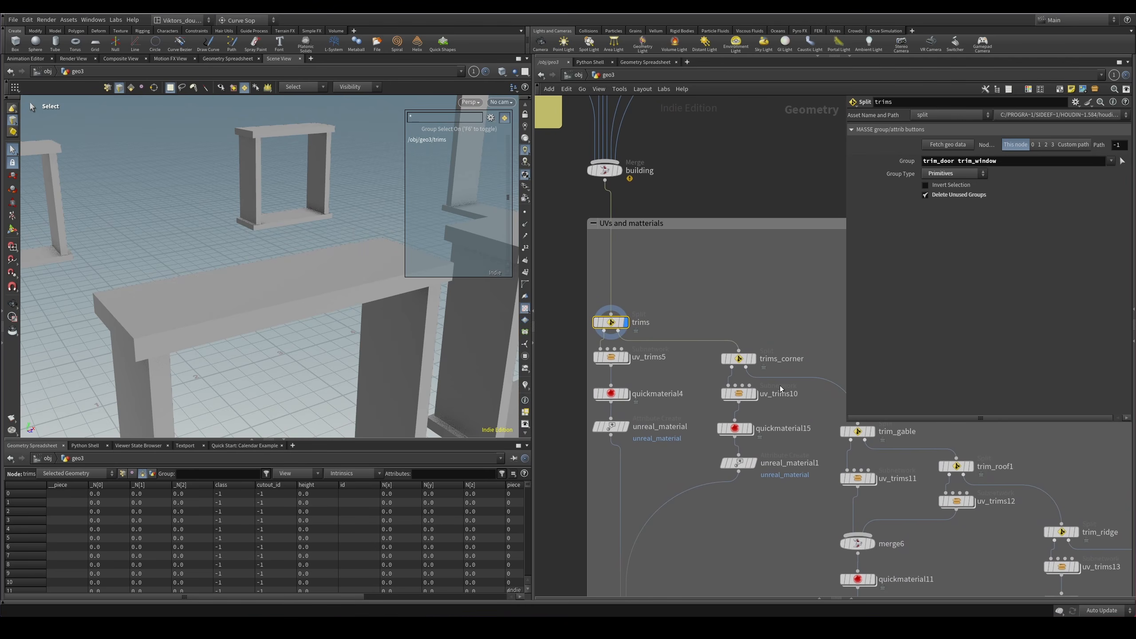
pyautogui.scroll(3, 687, 330)
pyautogui.moveTo(730, 197); pyautogui.dragTo(742, 324, button='middle')
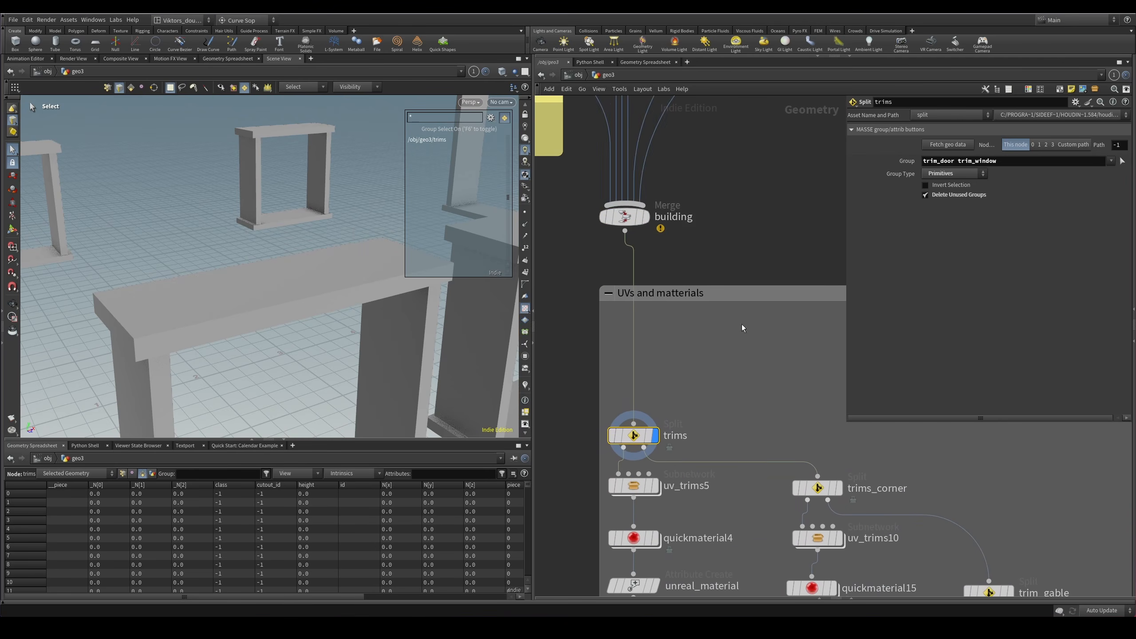
# Display the building merge, frame the house, and show its colour-coded primitive groups in the viewport.
pyautogui.click(624, 216)
pyautogui.press('r')
pyautogui.hotkey('space', 'g')
pyautogui.press('9')
pyautogui.press('9')
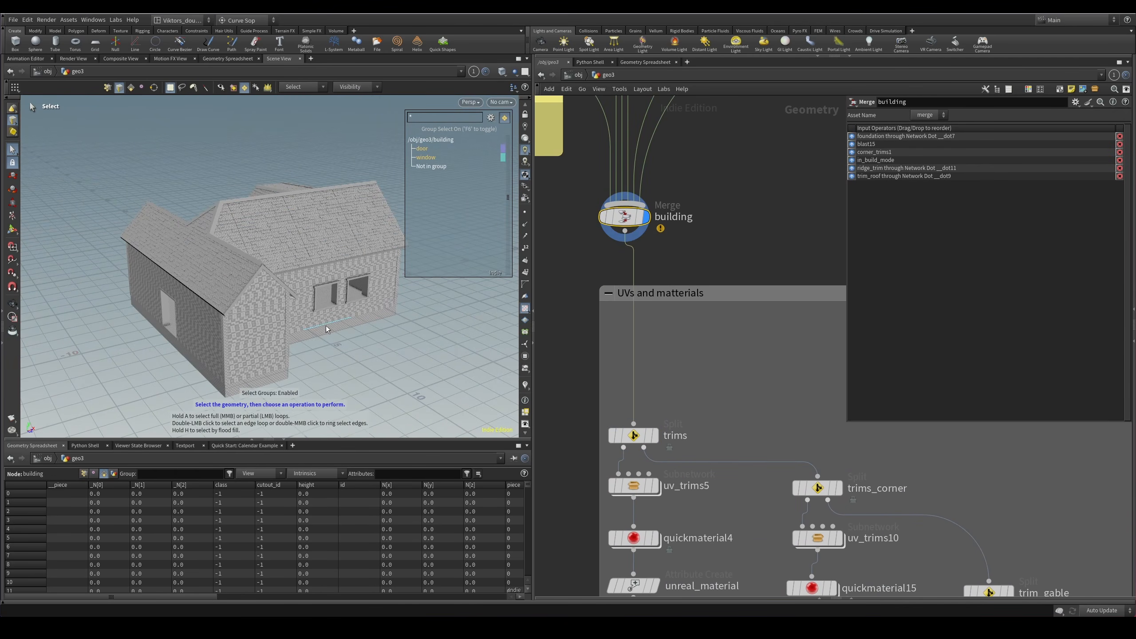
pyautogui.press('4')
pyautogui.press('Escape')
pyautogui.moveTo(410, 327); pyautogui.dragTo(330, 355)
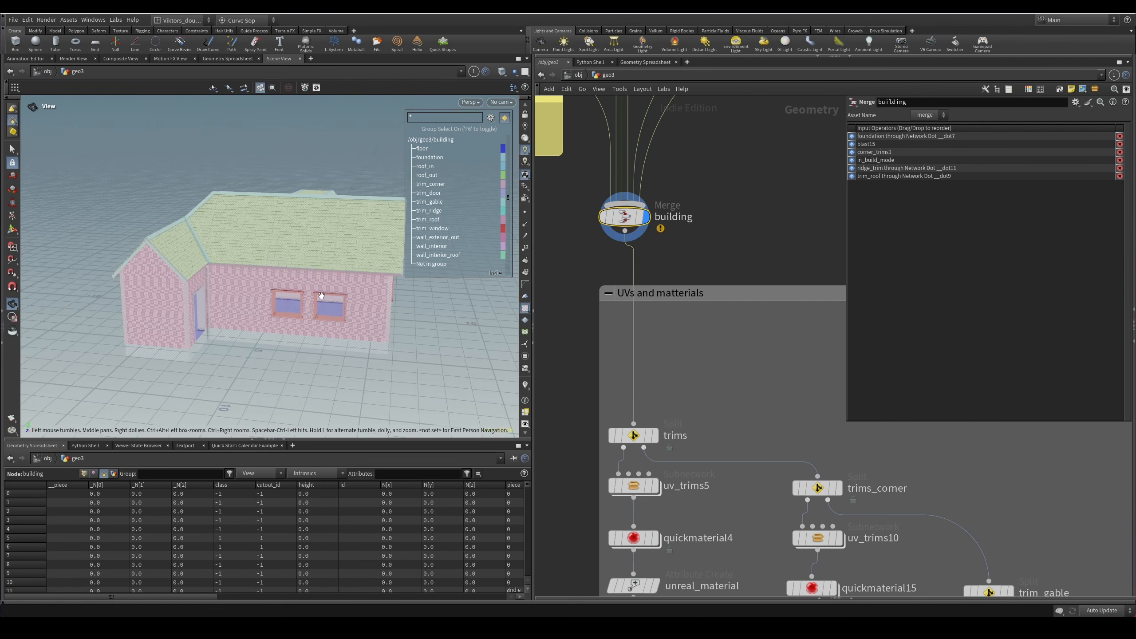
pyautogui.scroll(3, 322, 296)
pyautogui.press('s')
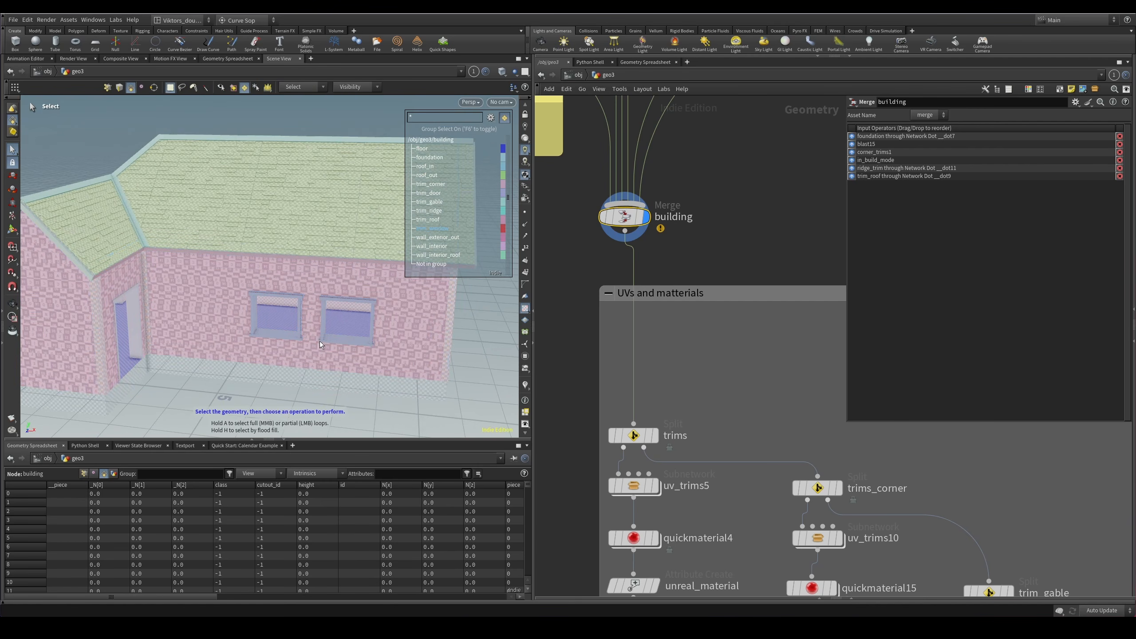
# Display the trims split to check its trim_door and trim_window groups, and view the frames up close.
pyautogui.moveTo(715, 419); pyautogui.dragTo(755, 362, button='middle')
pyautogui.click(670, 379)
pyautogui.click(695, 378)
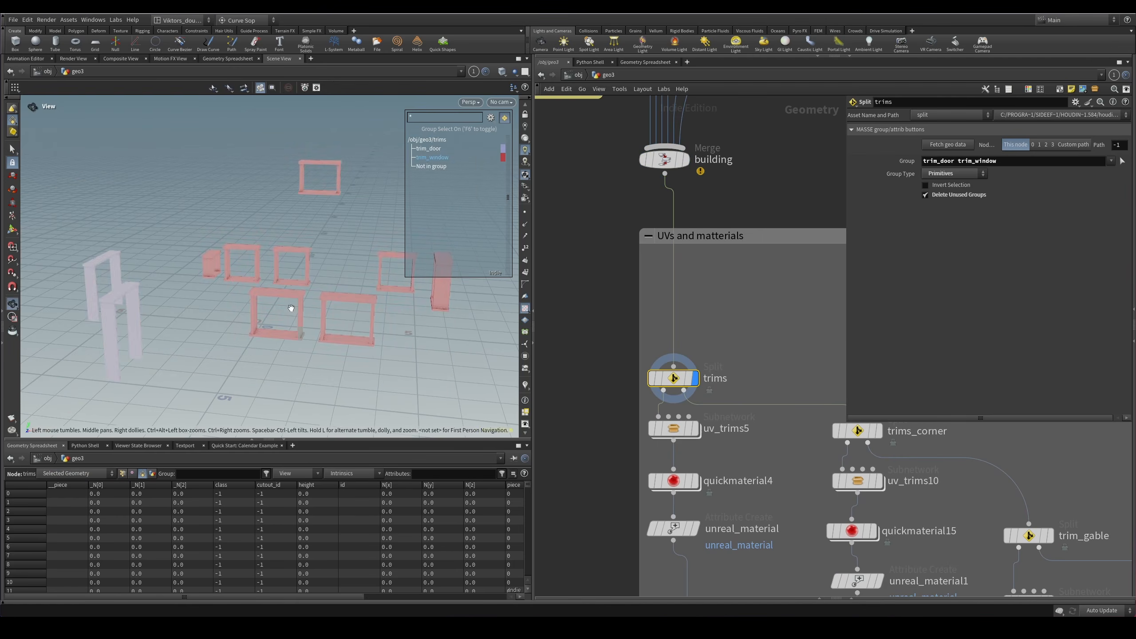
pyautogui.press('Escape')
pyautogui.scroll(5, 348, 332)
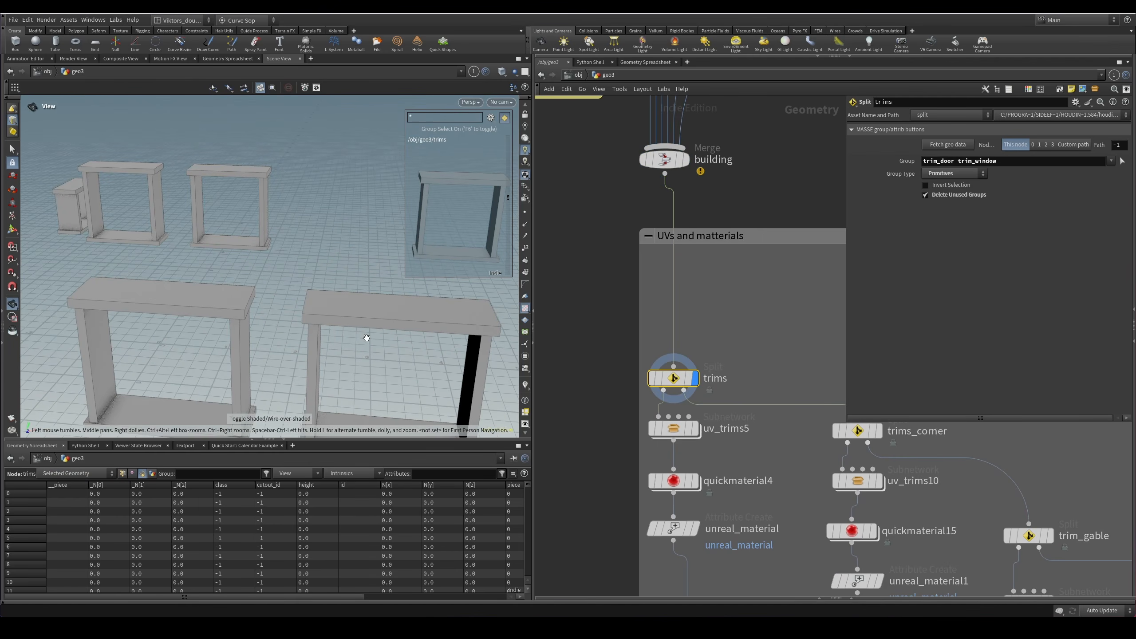
# Display uv_trims5 and the trim_gable split to view the separated gable trims.
pyautogui.moveTo(742, 457); pyautogui.dragTo(684, 426)
pyautogui.click(695, 428)
pyautogui.scroll(-1, 772, 420)
pyautogui.moveTo(796, 491); pyautogui.dragTo(593, 332, button='middle')
pyautogui.scroll(-2, 653, 361)
pyautogui.moveTo(769, 338); pyautogui.dragTo(728, 360)
pyautogui.click(739, 357)
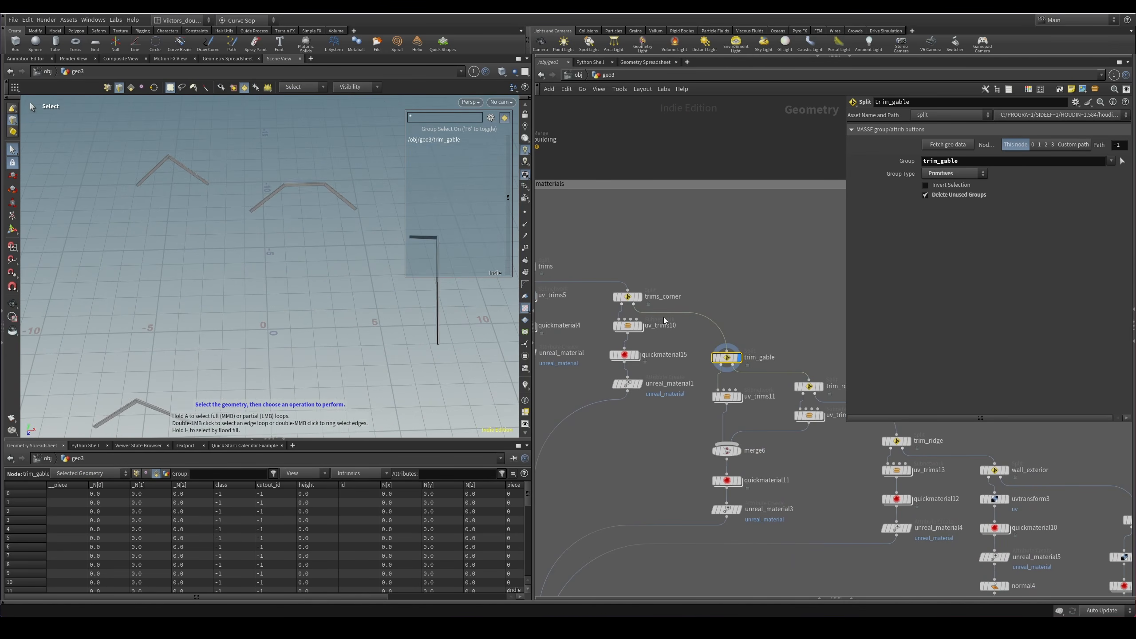
# Display the trims_corner, trim_roof1, trims and trim_ridge splits one after another to compare the pieces they isolate.
pyautogui.click(639, 297)
pyautogui.click(819, 385)
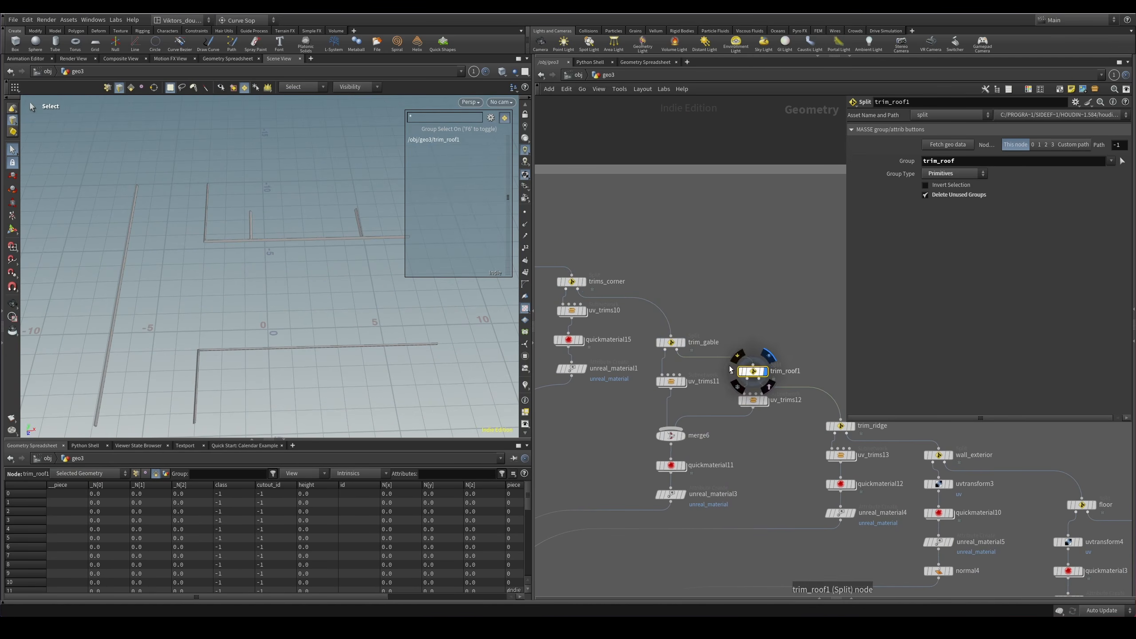
pyautogui.moveTo(592, 258); pyautogui.dragTo(680, 289, button='middle')
pyautogui.click(619, 297)
pyautogui.moveTo(797, 361); pyautogui.dragTo(629, 264, button='middle')
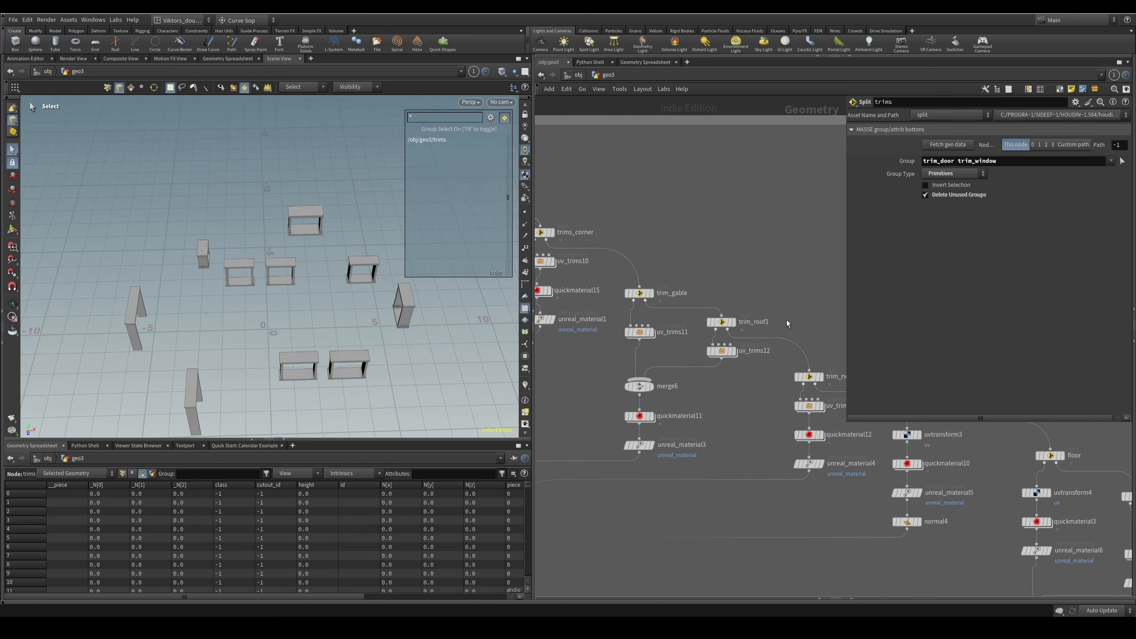
pyautogui.moveTo(786, 320); pyautogui.dragTo(699, 303, button='middle')
pyautogui.click(733, 359)
pyautogui.scroll(2, 765, 403)
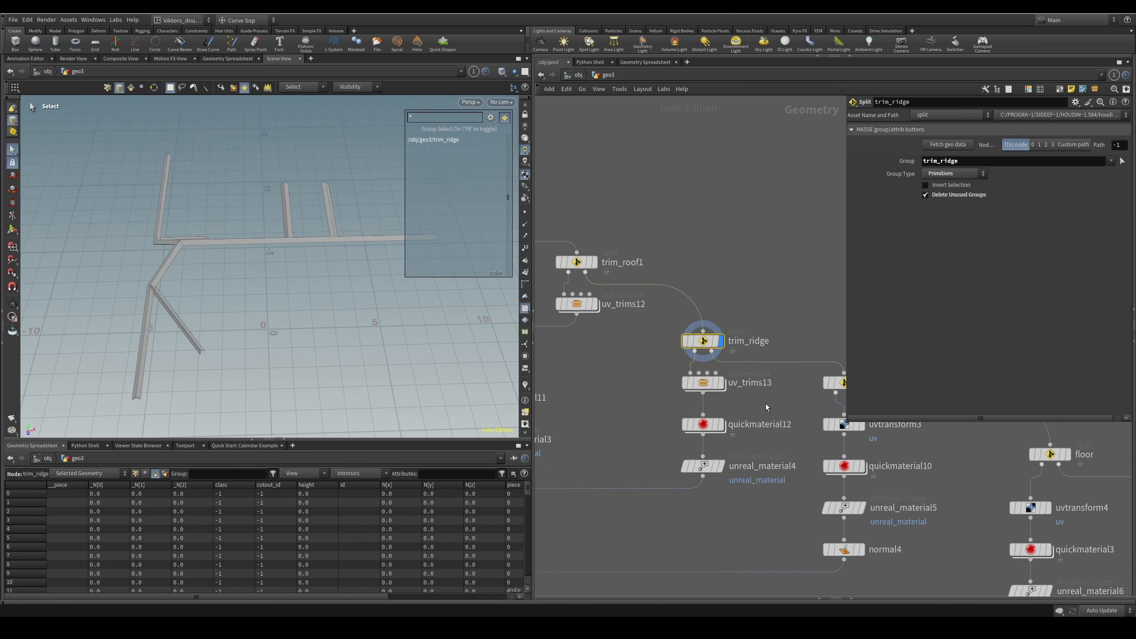
# Return to the first trim branch, display uv_trims5, and inspect the UV checker pattern on the window trims.
pyautogui.scroll(2, 732, 404)
pyautogui.scroll(-4, 679, 415)
pyautogui.moveTo(600, 420); pyautogui.dragTo(788, 421, button='middle')
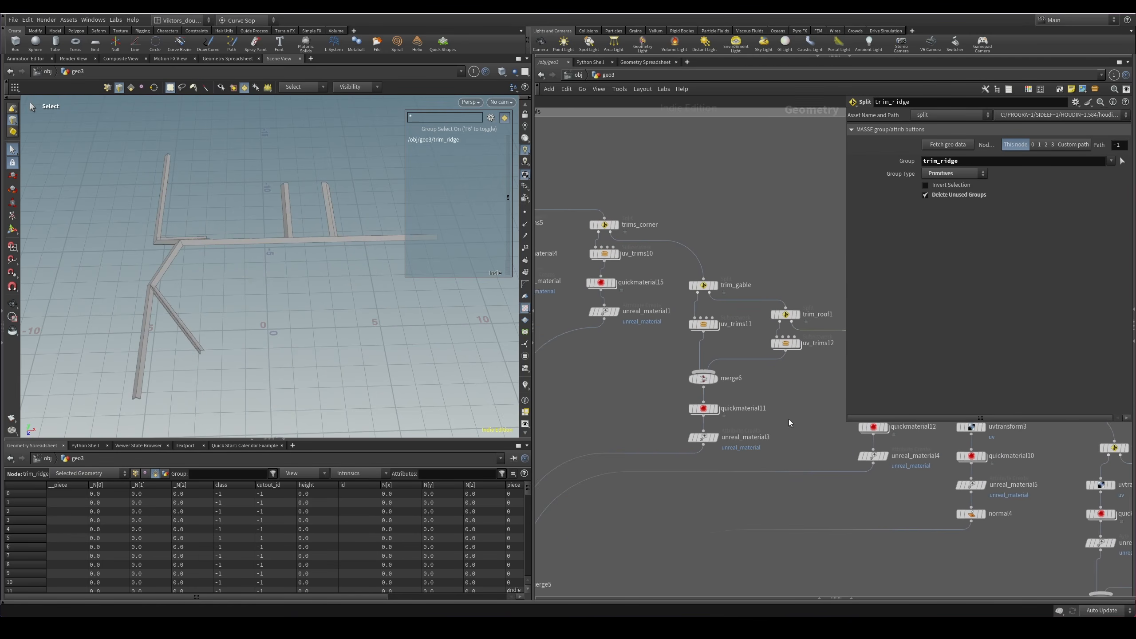
pyautogui.moveTo(635, 371); pyautogui.dragTo(760, 403, button='middle')
pyautogui.scroll(2, 675, 295)
pyautogui.click(676, 299)
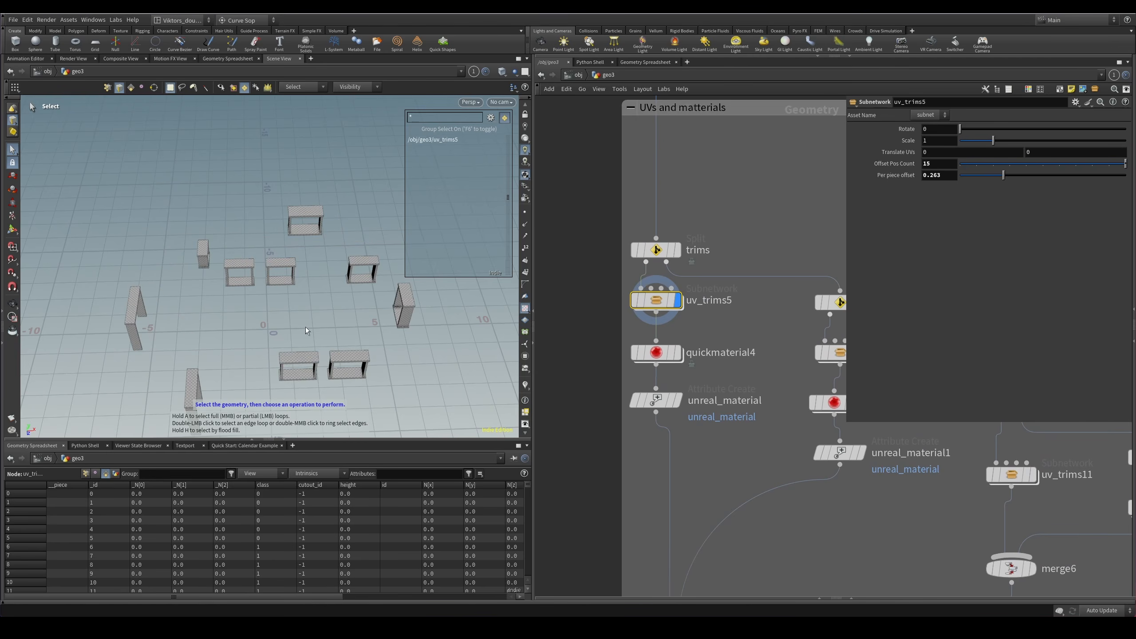
pyautogui.scroll(10, 297, 365)
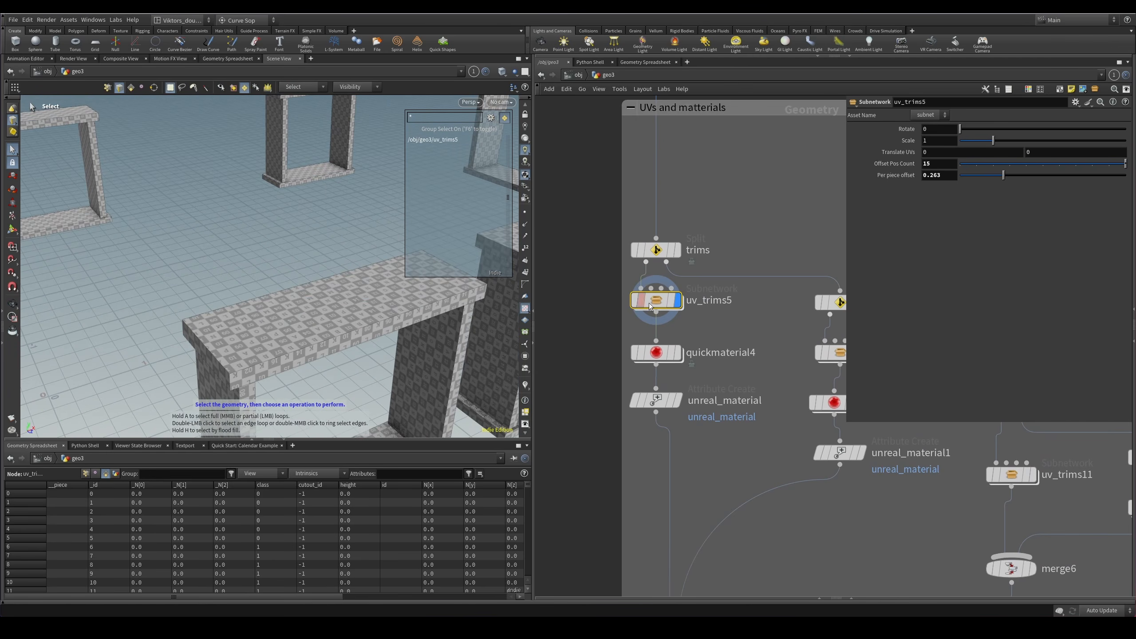
pyautogui.scroll(1, 653, 306)
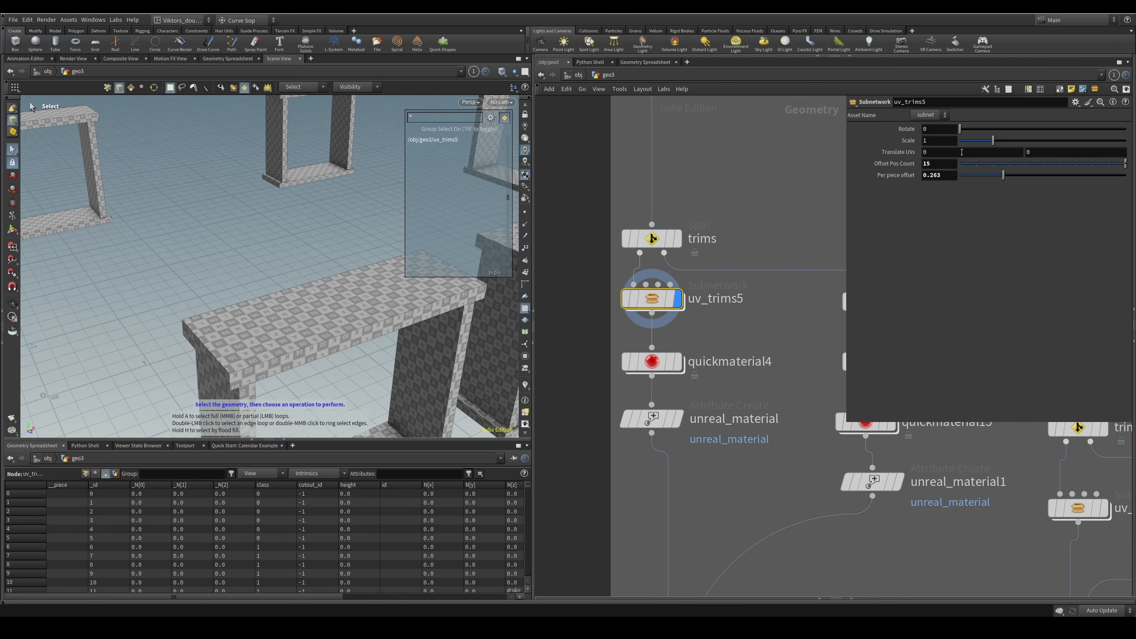
# Switch the viewport to the UV view and frame the trim UV layout.
pyautogui.press('v')
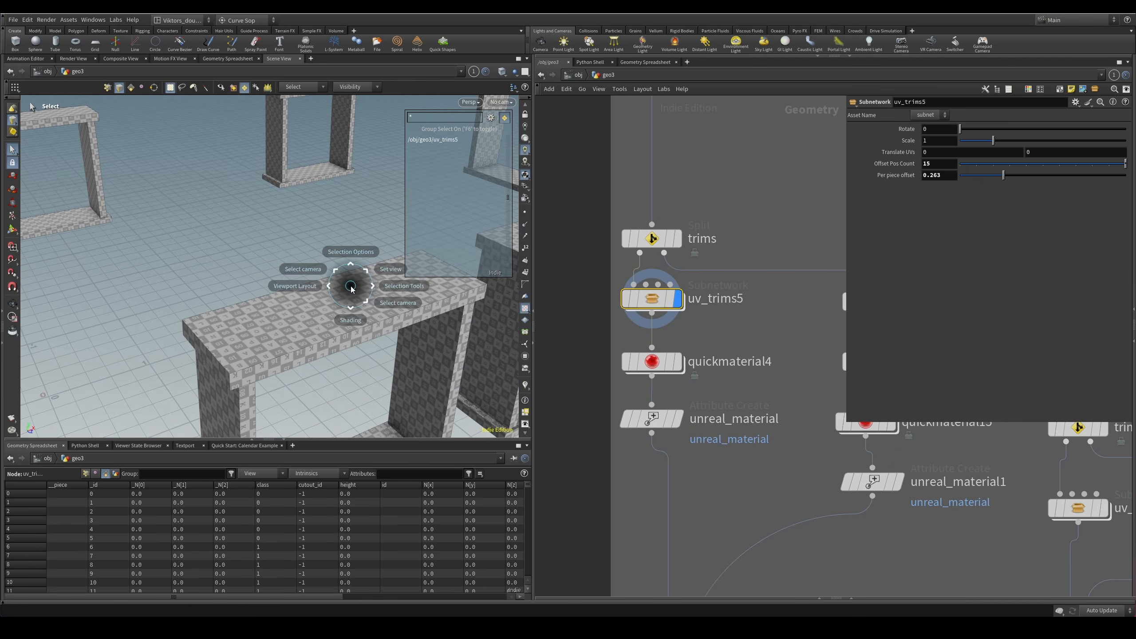
pyautogui.click(388, 264)
pyautogui.click(367, 250)
pyautogui.keyDown('alt'); pyautogui.moveTo(344, 243); pyautogui.dragTo(300, 253, button='right'); pyautogui.keyUp('alt')
pyautogui.scroll(5, 300, 253)
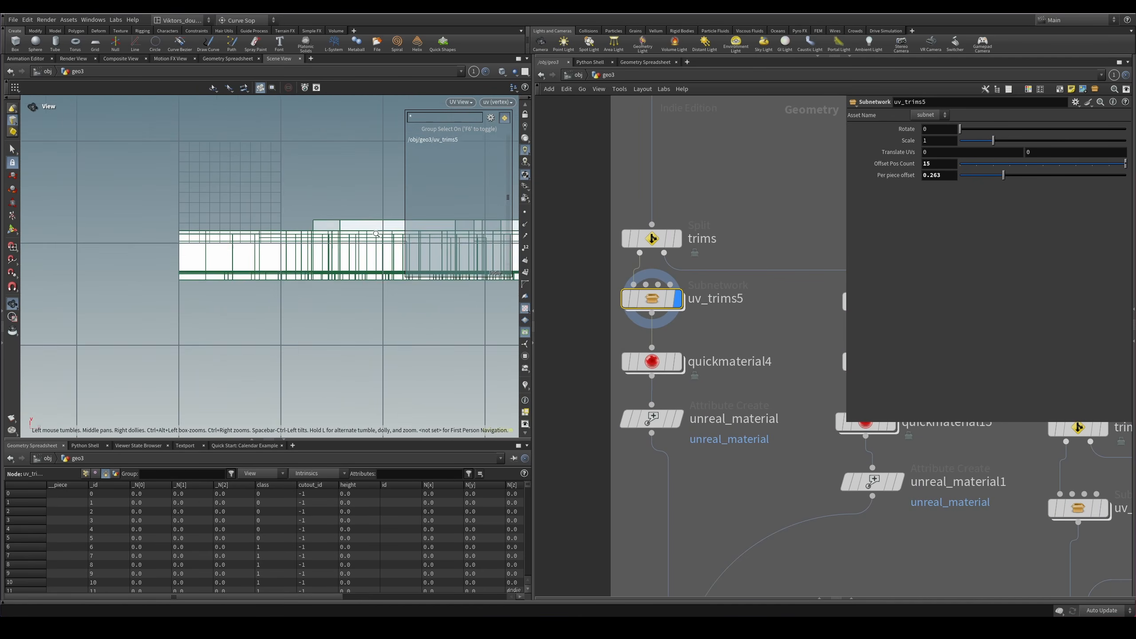
pyautogui.press('s')
# Try rotating the UVs in uv_trims5 to 90 degrees while watching the layout.
pyautogui.moveTo(960, 129); pyautogui.dragTo(1100, 137)
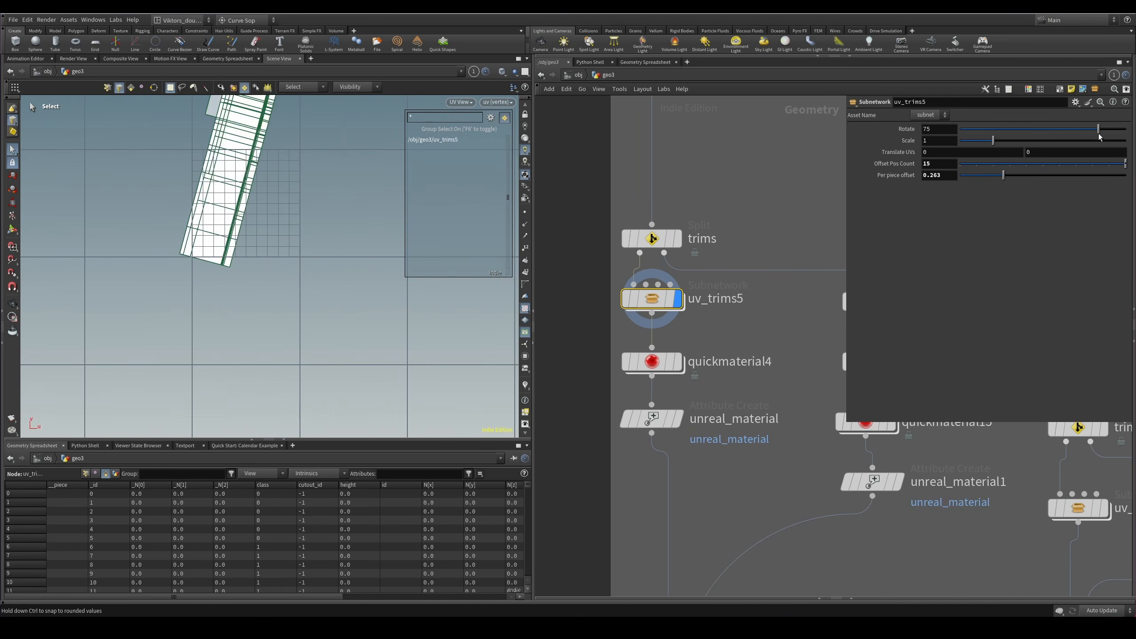
pyautogui.keyDown('ctrl'); pyautogui.middleClick(950, 131); pyautogui.keyUp('ctrl')
pyautogui.moveTo(977, 129); pyautogui.dragTo(1127, 131)
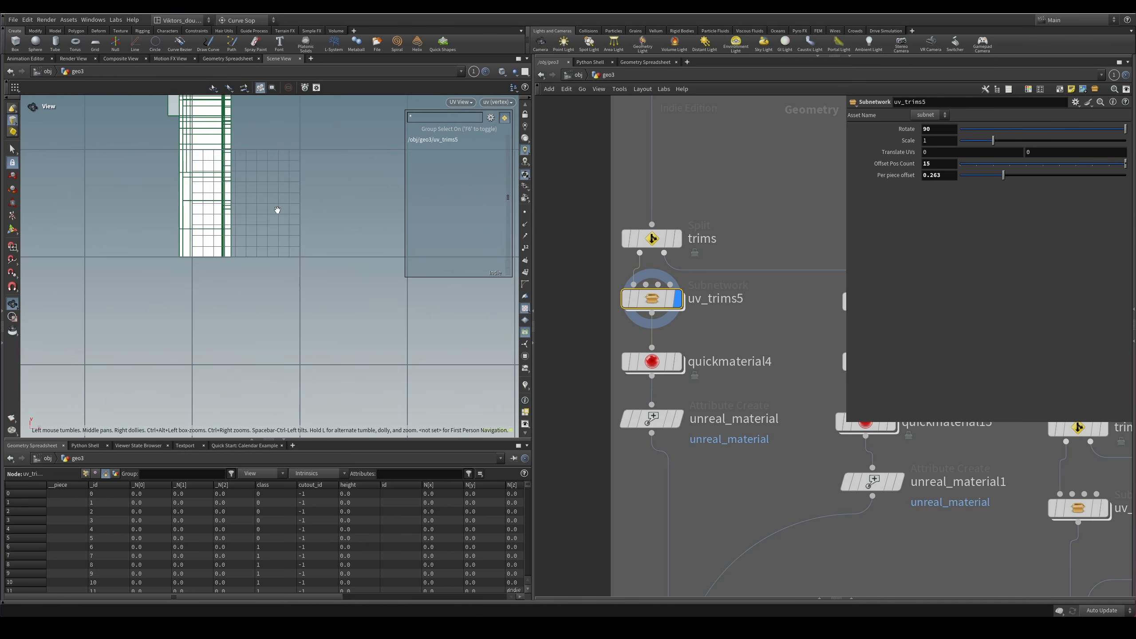
pyautogui.scroll(-5, 276, 211)
pyautogui.keyDown('alt'); pyautogui.moveTo(337, 264); pyautogui.dragTo(343, 348, button='middle'); pyautogui.keyUp('alt')
pyautogui.keyDown('ctrl'); pyautogui.middleClick(953, 131); pyautogui.keyUp('ctrl')
pyautogui.moveTo(962, 129); pyautogui.dragTo(1127, 130)
# Try scaling the uv_trims5 UVs to 2.04 and translating them, restoring the default Scale and Translate UVs.
pyautogui.moveTo(1037, 141); pyautogui.dragTo(887, 148)
pyautogui.moveTo(993, 141); pyautogui.dragTo(1026, 145)
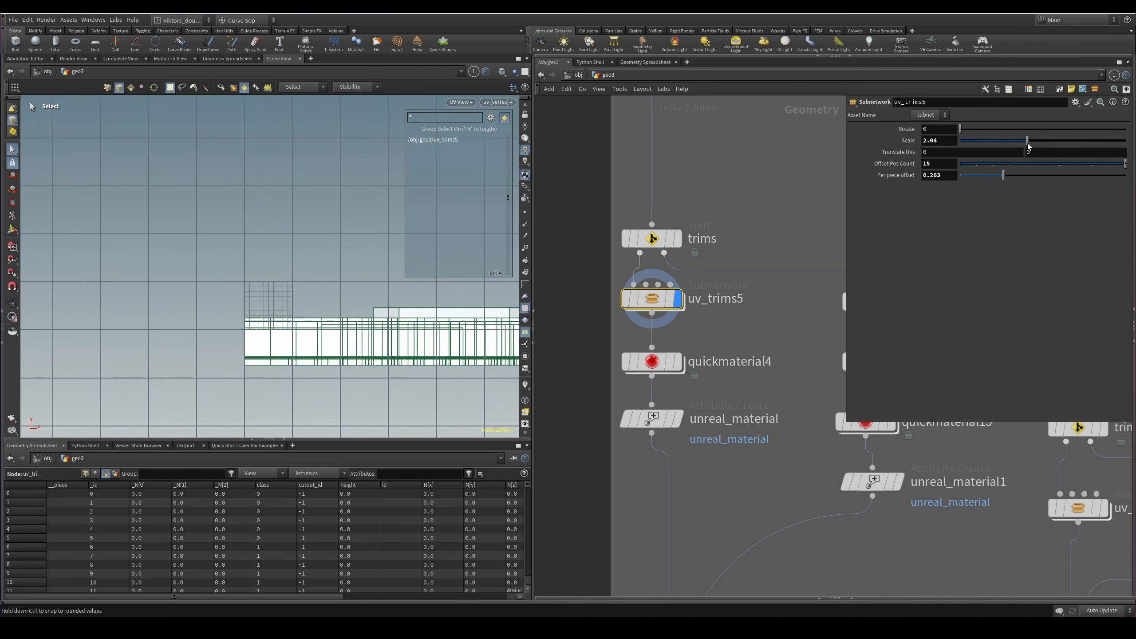
pyautogui.keyDown('ctrl'); pyautogui.middleClick(948, 142); pyautogui.keyUp('ctrl')
pyautogui.moveTo(979, 153); pyautogui.dragTo(1024, 155, button='middle')
pyautogui.keyDown('ctrl'); pyautogui.middleClick(966, 154); pyautogui.keyUp('ctrl')
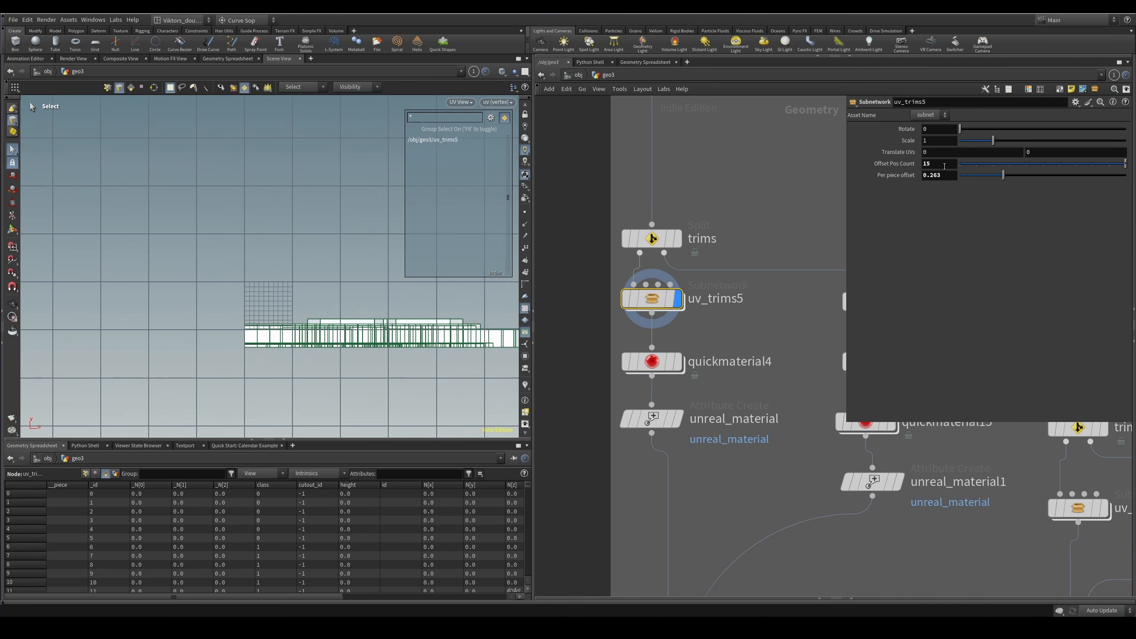
# Try an Offset Pos Count of 0 on uv_trims5 and examine the trim UV layout.
pyautogui.scroll(3, 362, 363)
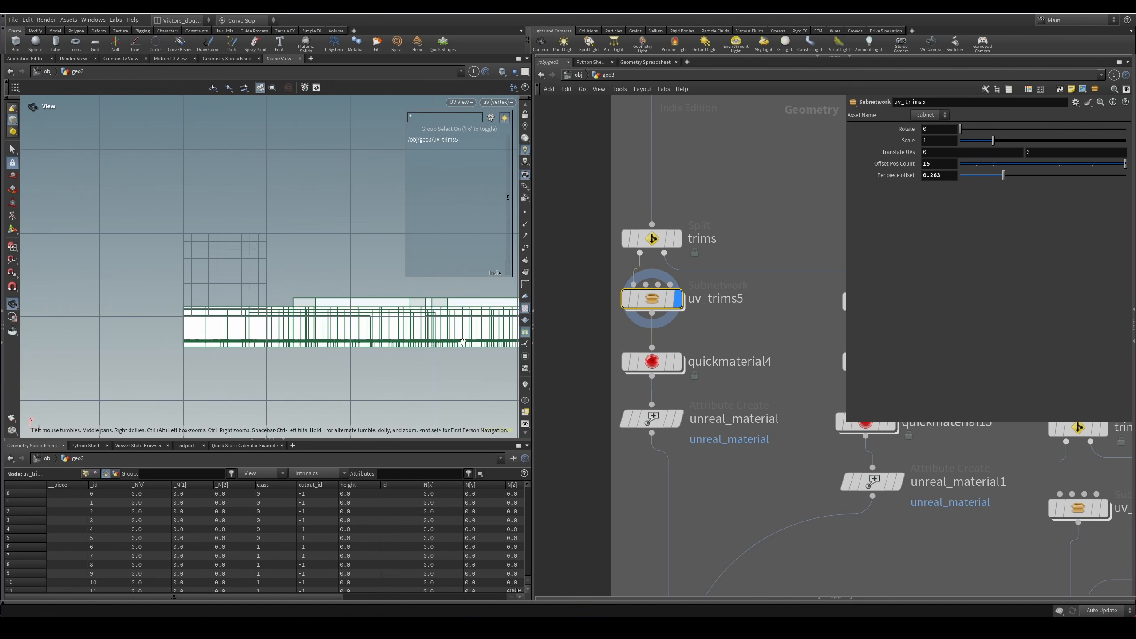
pyautogui.scroll(-2, 299, 348)
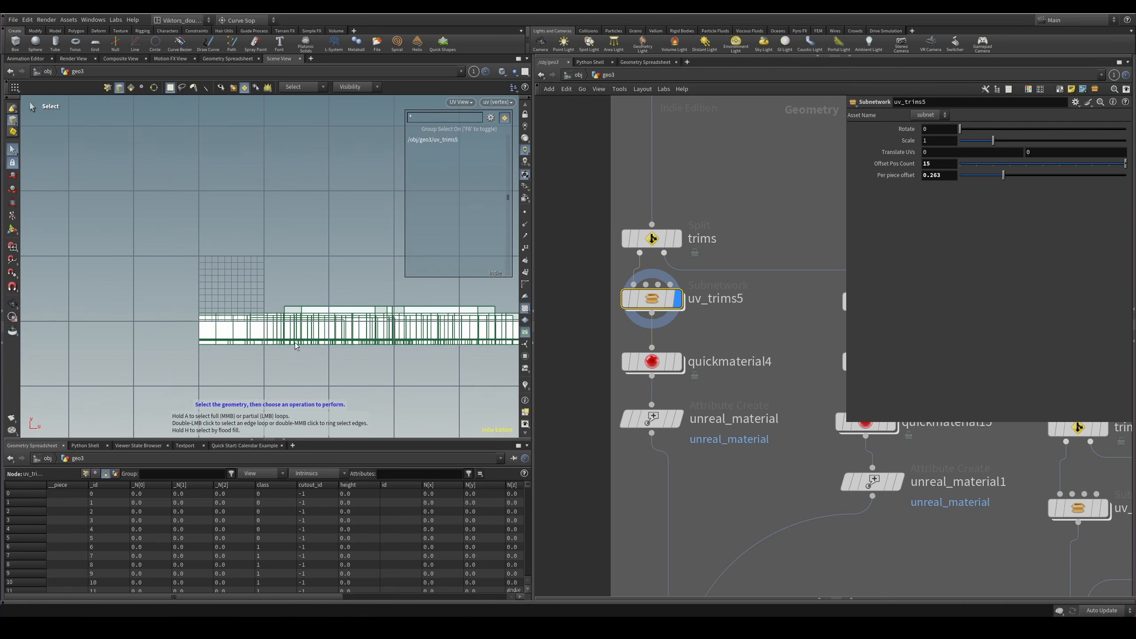
pyautogui.scroll(-3, 321, 372)
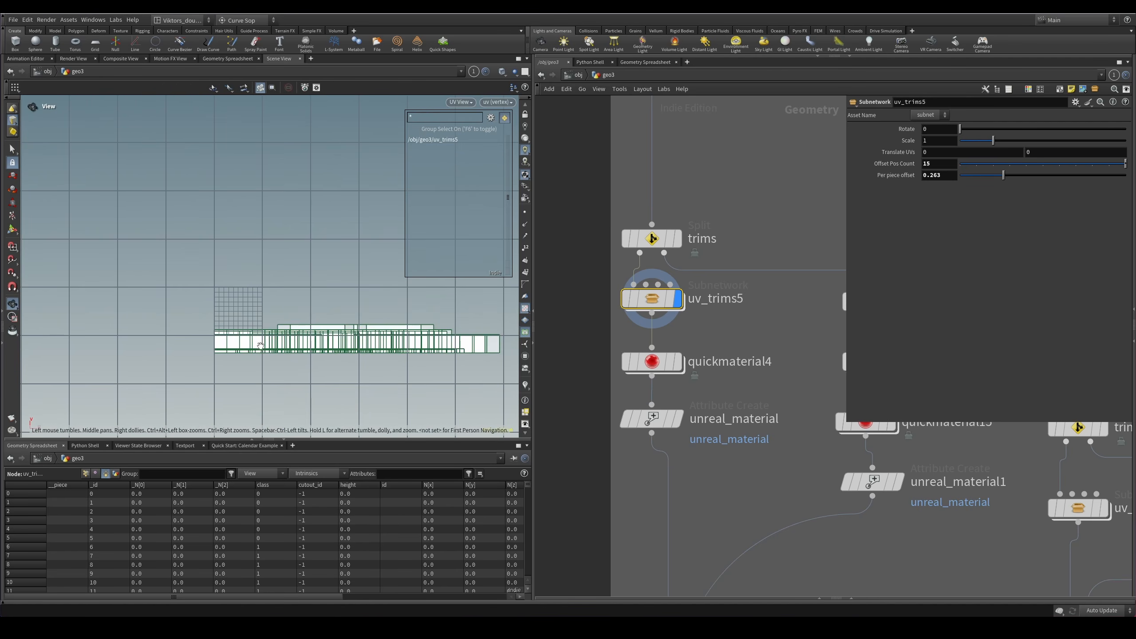
pyautogui.scroll(3, 265, 343)
pyautogui.click(1009, 164)
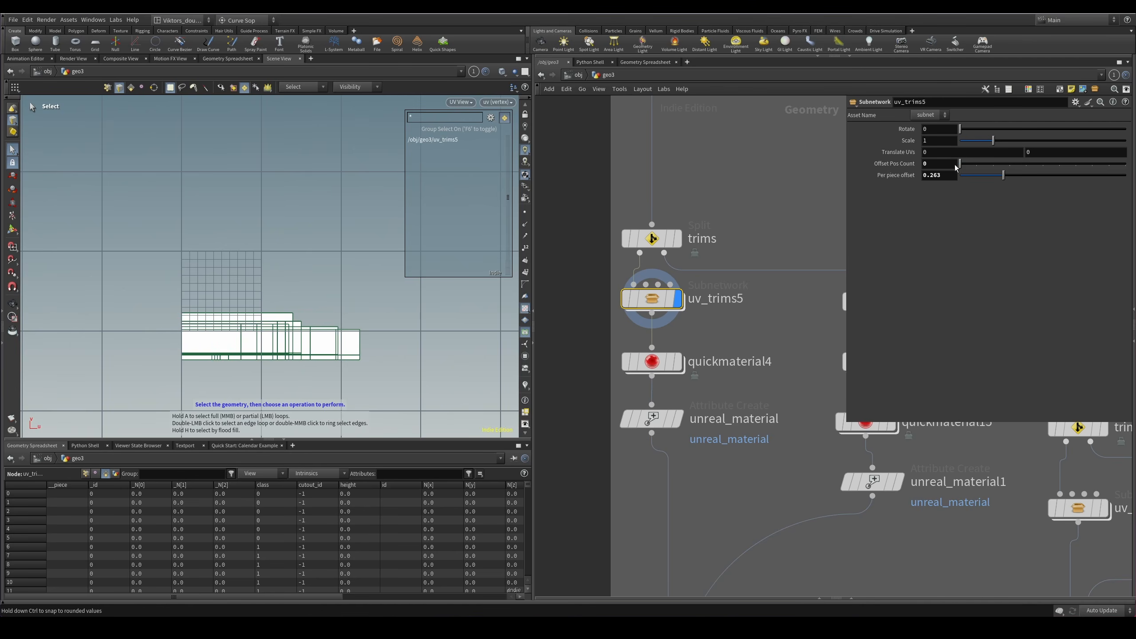
pyautogui.scroll(2, 254, 334)
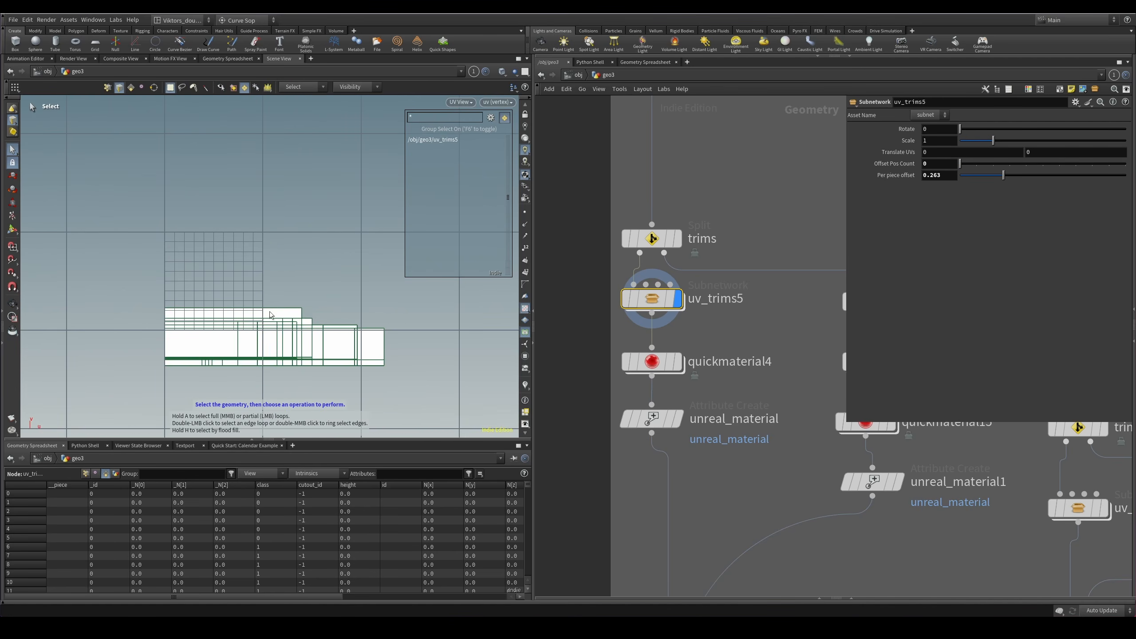
pyautogui.scroll(-3, 362, 365)
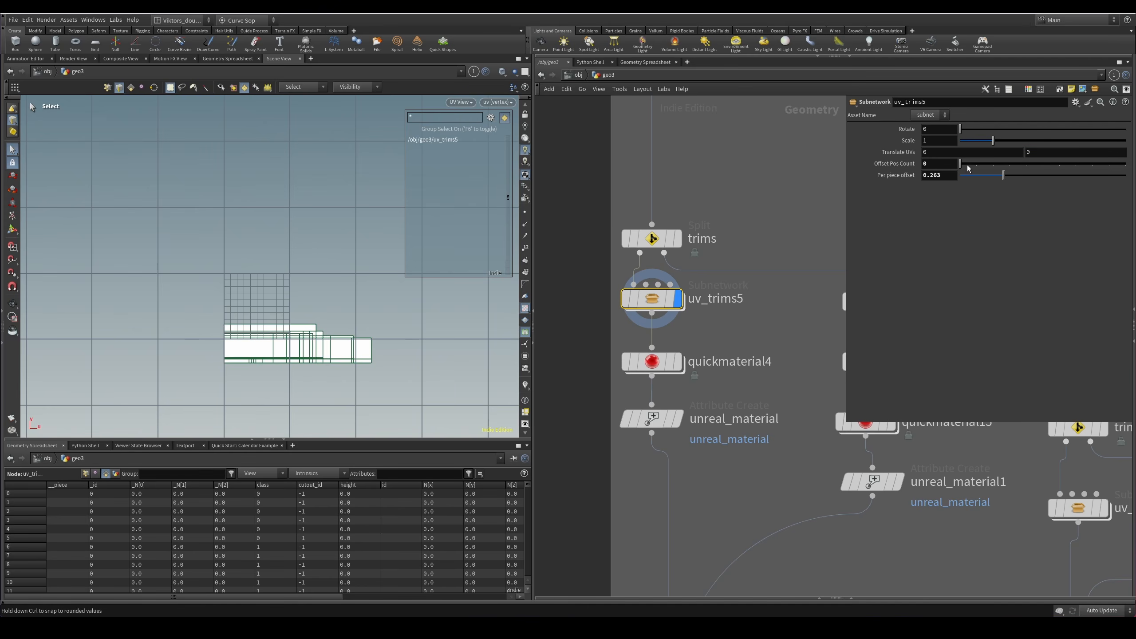
# Set the Offset Pos Count of uv_trims5 to 14 and its Per piece offset to 0.373.
pyautogui.moveTo(1066, 171); pyautogui.dragTo(1125, 174)
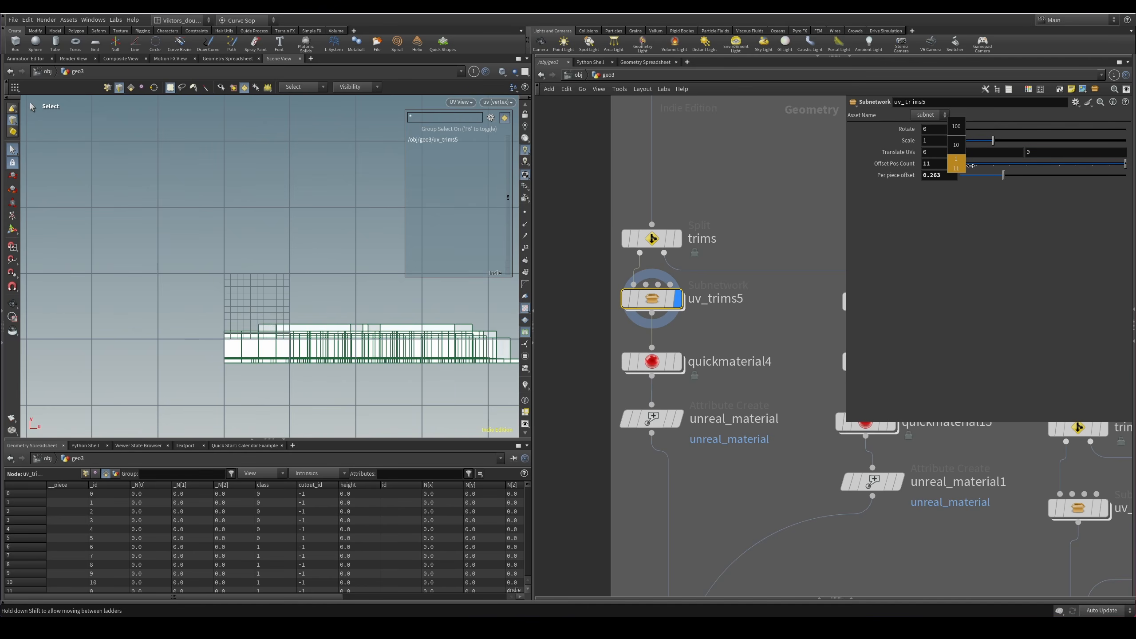
pyautogui.moveTo(971, 166); pyautogui.dragTo(979, 166, button='middle')
pyautogui.keyDown('alt'); pyautogui.moveTo(343, 366); pyautogui.dragTo(264, 359, button='middle'); pyautogui.keyUp('alt')
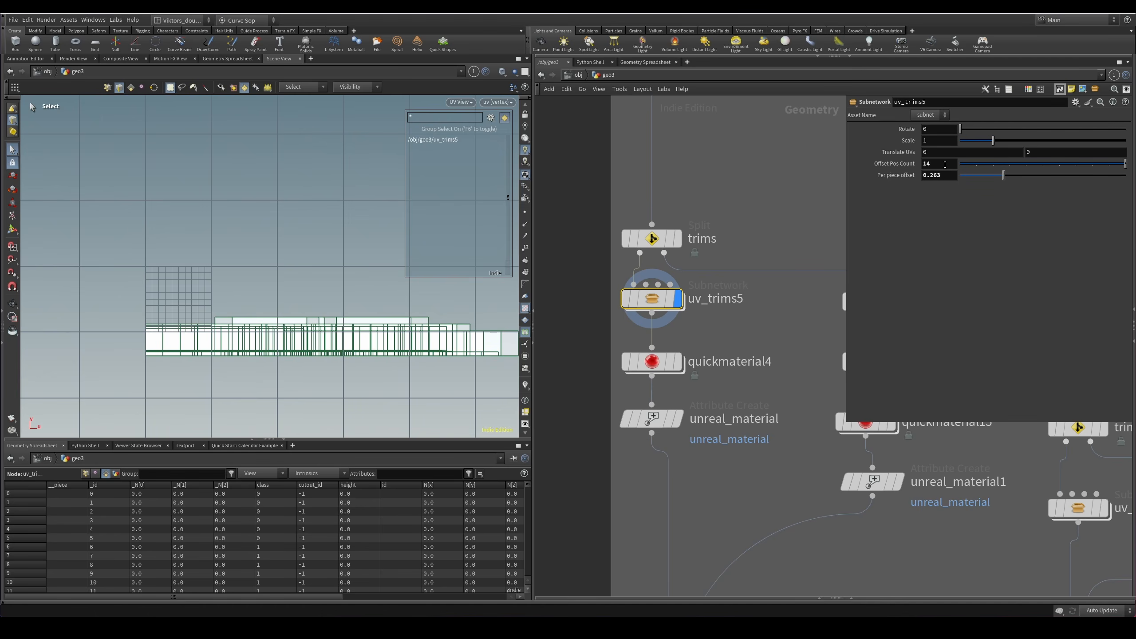
pyautogui.scroll(-3, 344, 313)
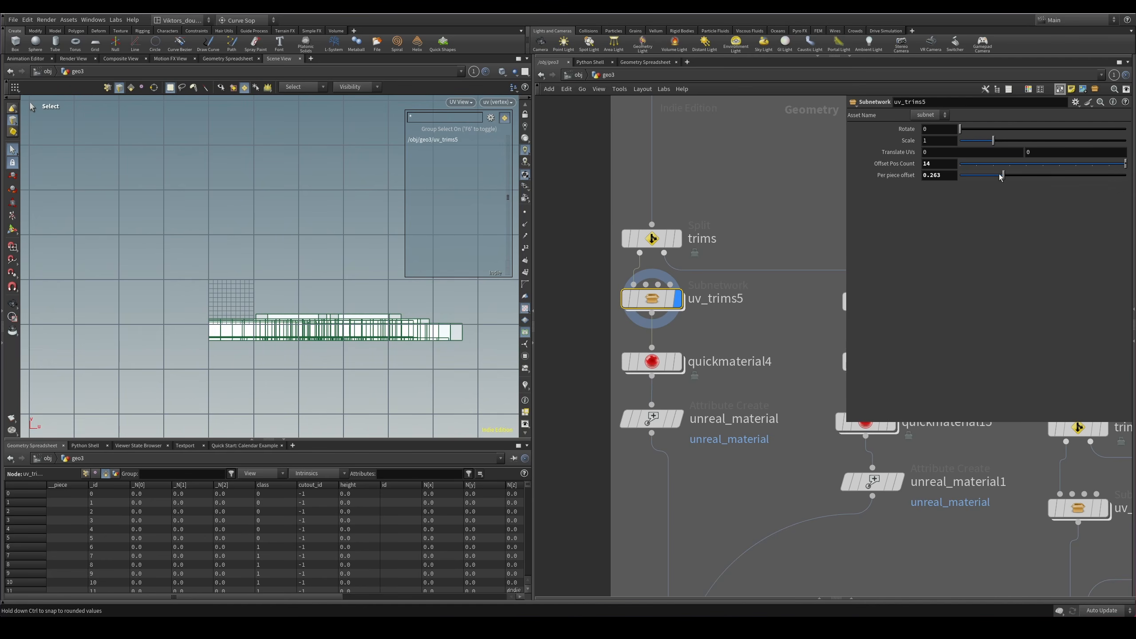
pyautogui.moveTo(1009, 177)
pyautogui.mouseDown()
pyautogui.moveTo(992, 179)
pyautogui.moveTo(1021, 183)
pyautogui.moveTo(993, 186)
pyautogui.moveTo(1021, 192)
pyautogui.mouseUp()
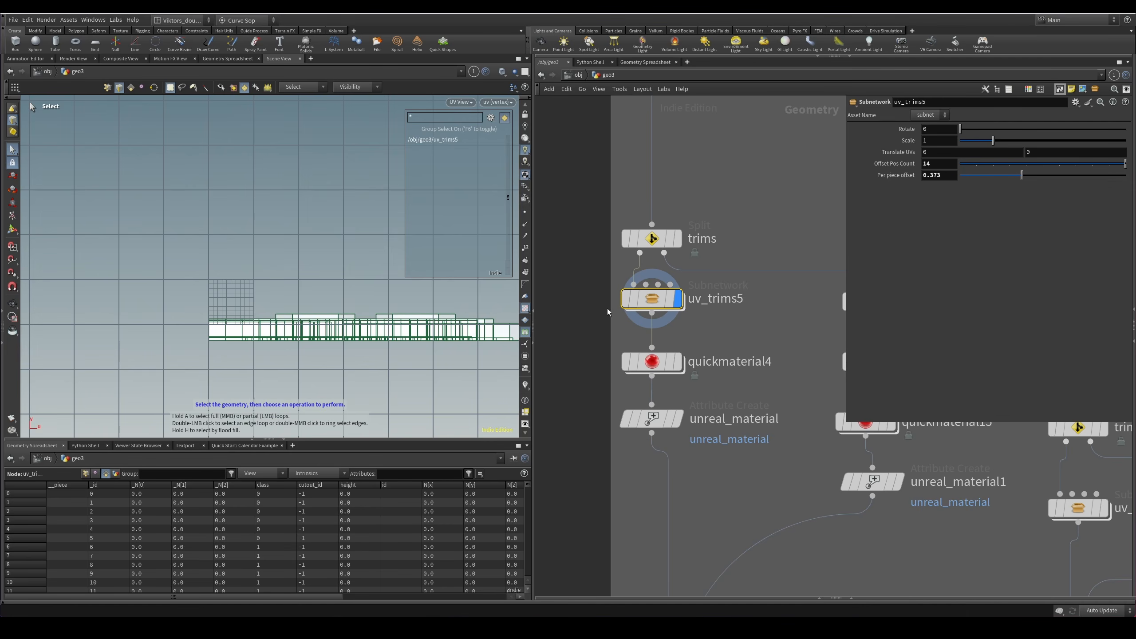
# Enter the uv_trims5 subnetwork, display attribwrangle1 and examine its offset position code.
pyautogui.doubleClick(655, 297)
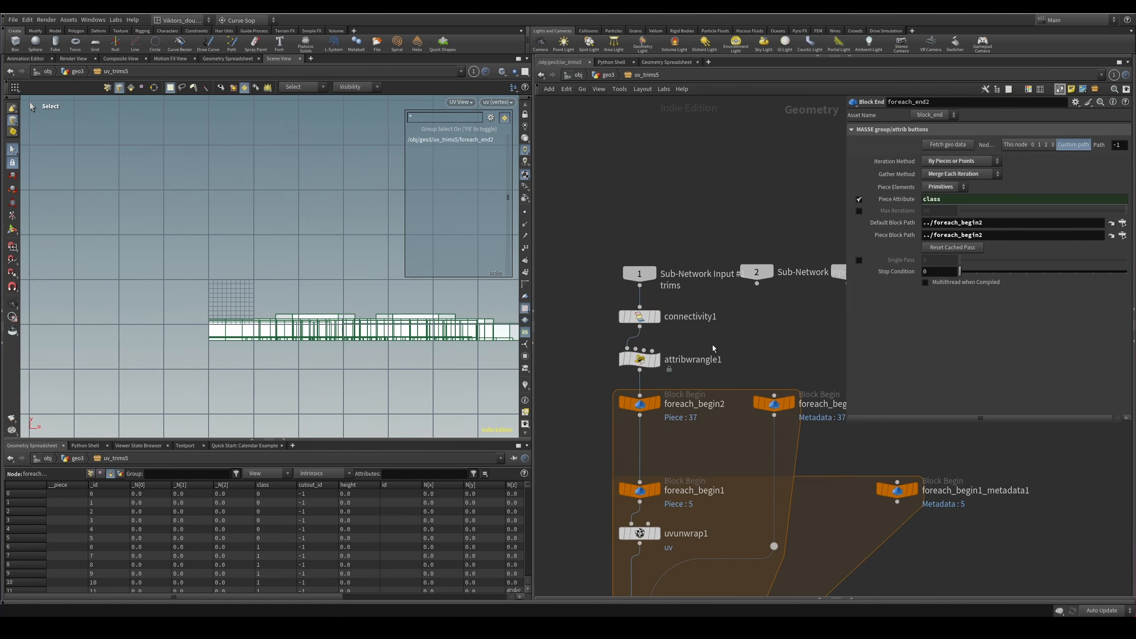
pyautogui.moveTo(712, 345); pyautogui.dragTo(618, 300)
pyautogui.press('r')
pyautogui.moveTo(665, 365); pyautogui.dragTo(614, 381)
pyautogui.press('r')
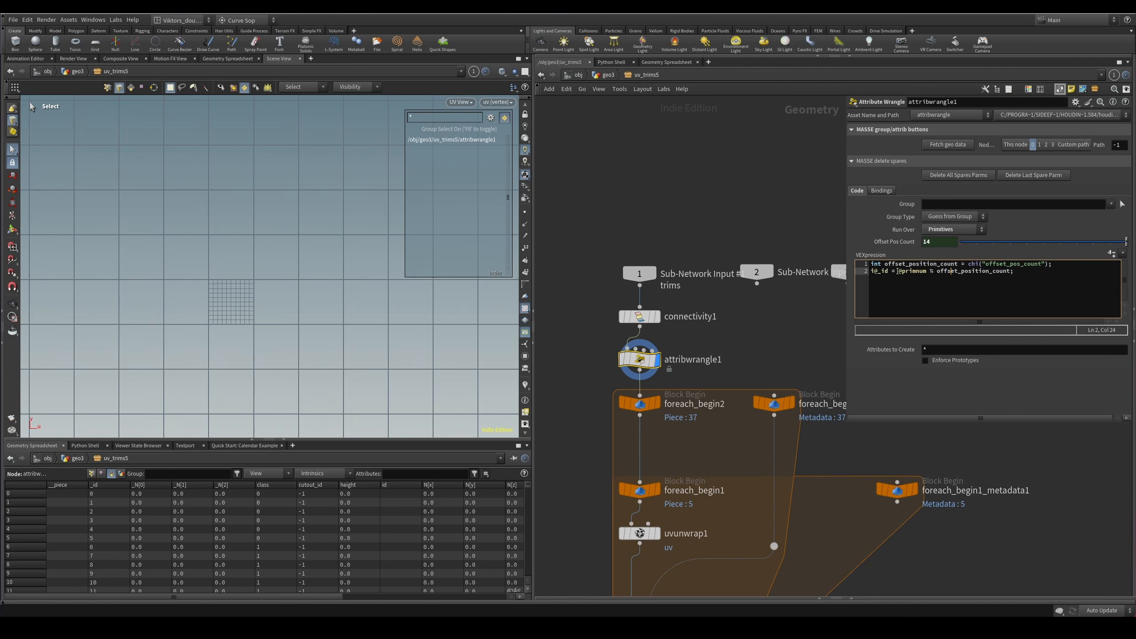
pyautogui.press('h')
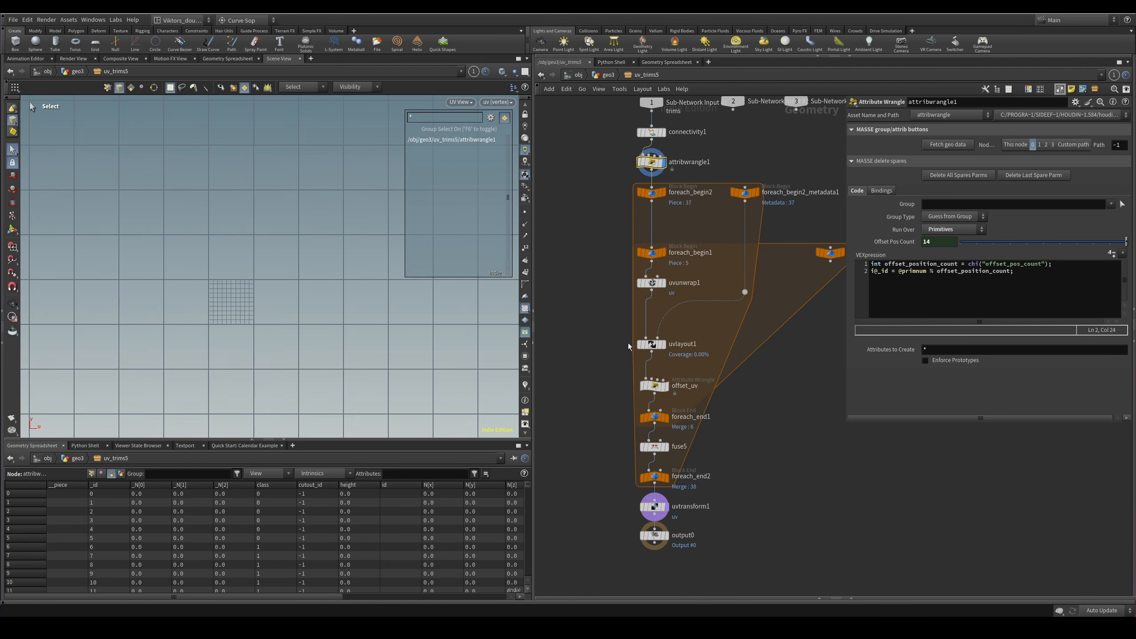
# Display uvunwrap1, uvlayout1, offset_uv and foreach_end1 in turn to examine how the trim UVs are unwrapped, laid out and offset.
pyautogui.scroll(4, 628, 347)
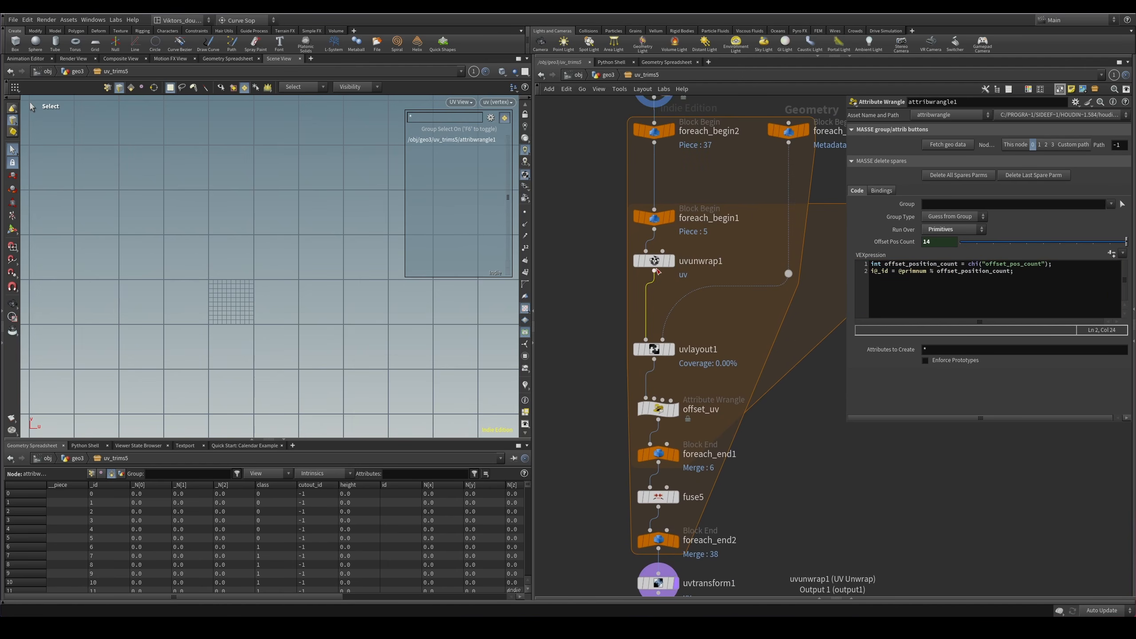
pyautogui.click(656, 261)
pyautogui.scroll(5, 200, 319)
pyautogui.click(654, 349)
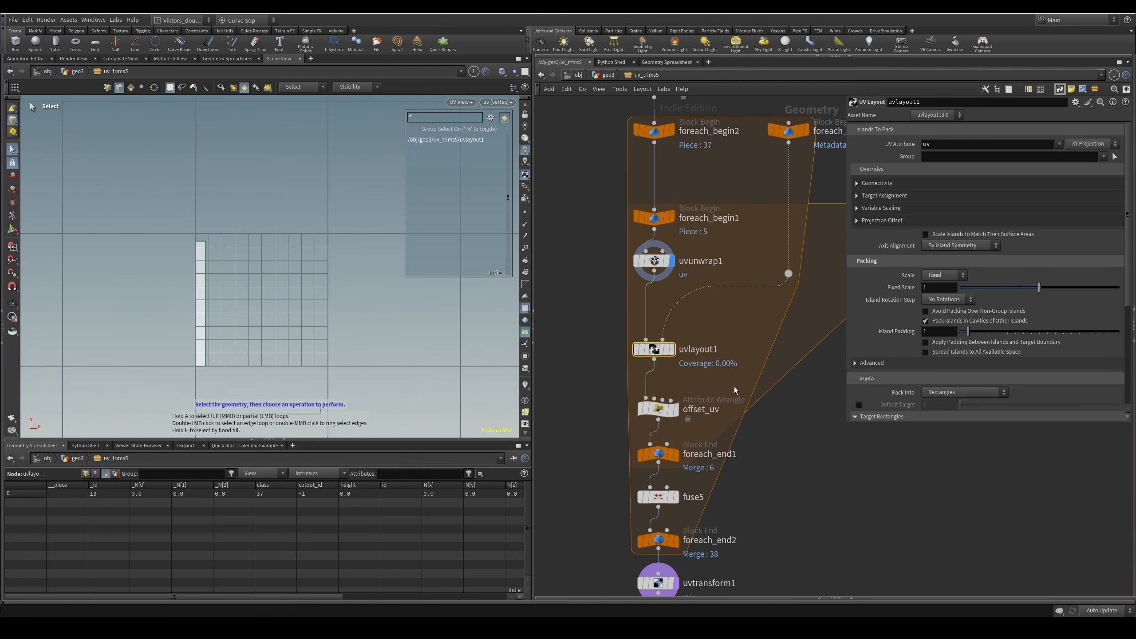
pyautogui.keyDown('alt'); pyautogui.moveTo(333, 333); pyautogui.dragTo(254, 387, button='right'); pyautogui.keyUp('alt')
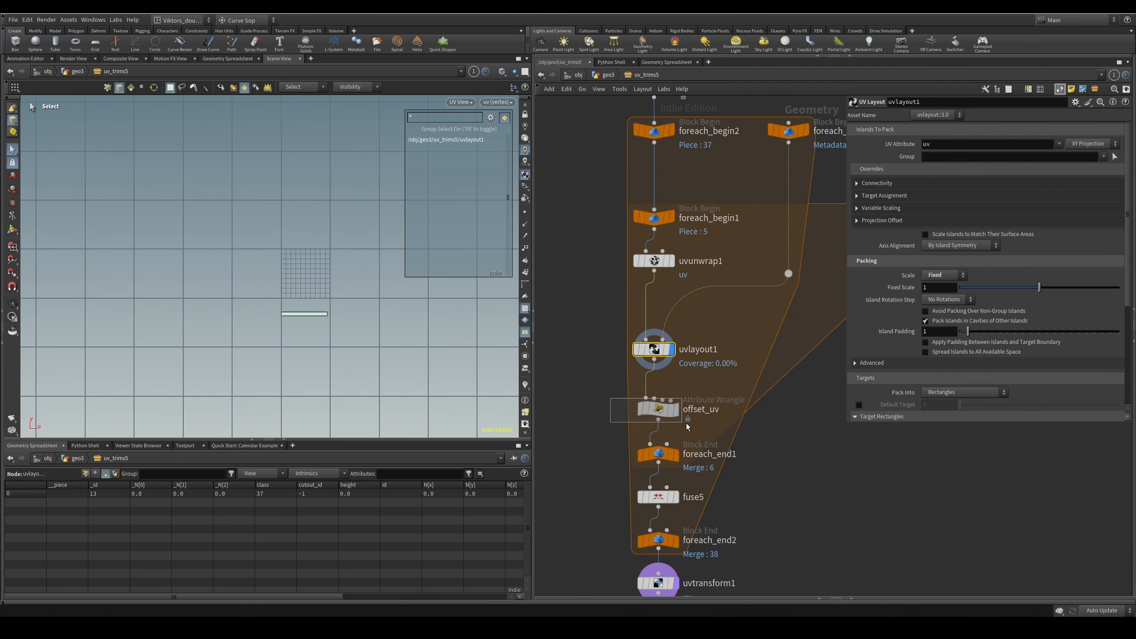
pyautogui.click(654, 413)
pyautogui.scroll(-2, 615, 389)
pyautogui.click(657, 418)
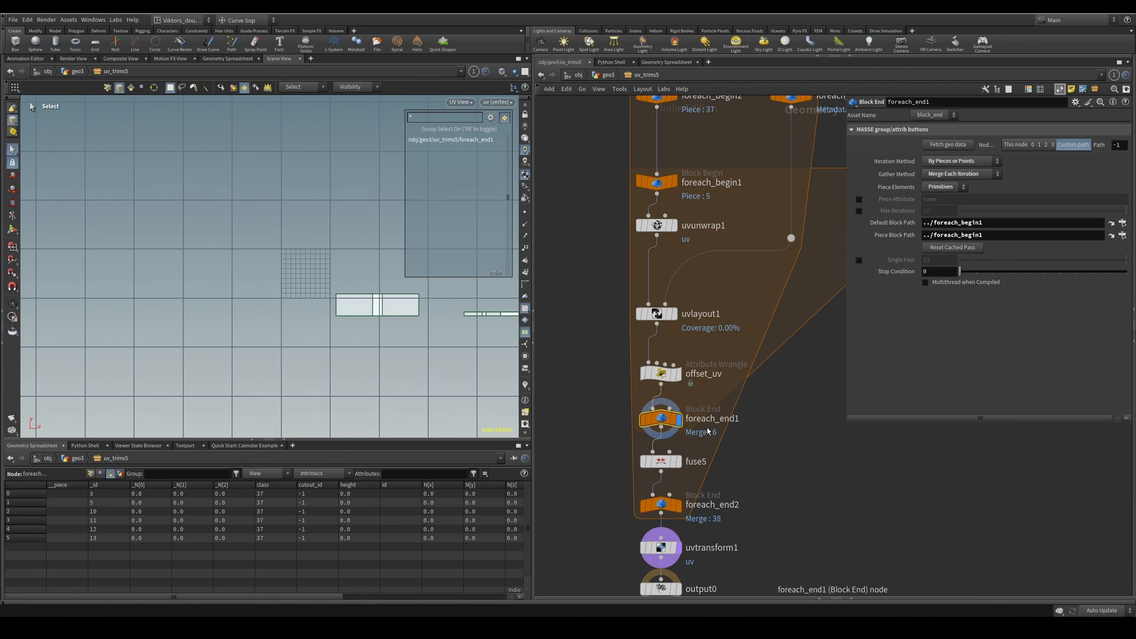
pyautogui.scroll(-2, 743, 466)
# Inspect the checkered window trims in the perspective view, display output0 and return to the geo3 network.
pyautogui.click(332, 287)
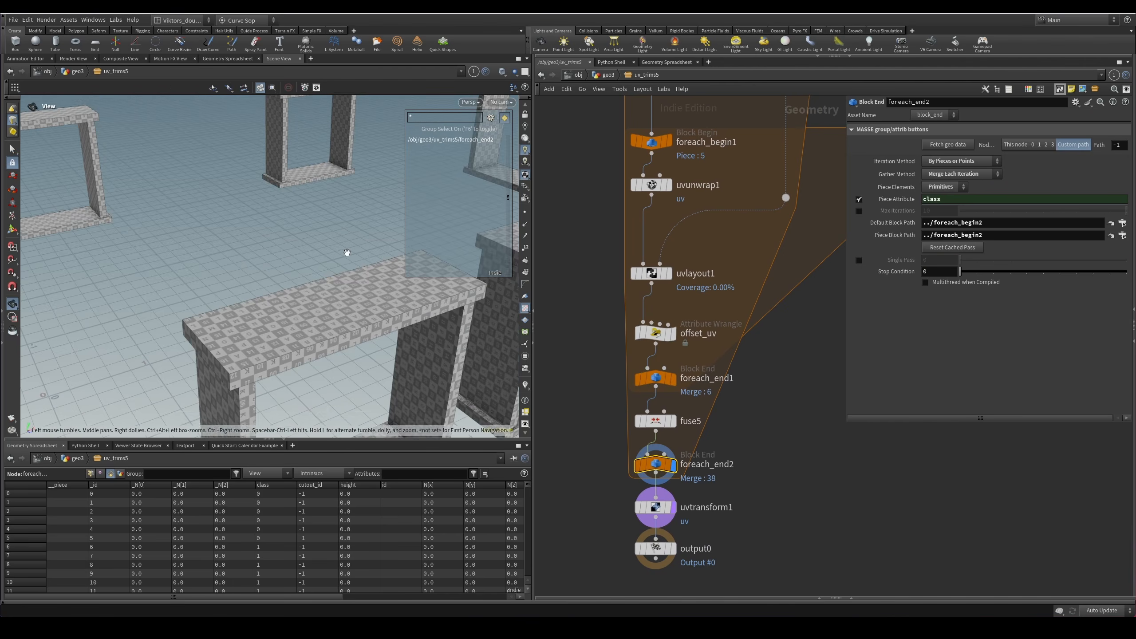
pyautogui.keyDown('alt'); pyautogui.moveTo(347, 254); pyautogui.dragTo(285, 299, button='right'); pyautogui.keyUp('alt')
pyautogui.moveTo(341, 318); pyautogui.dragTo(337, 331)
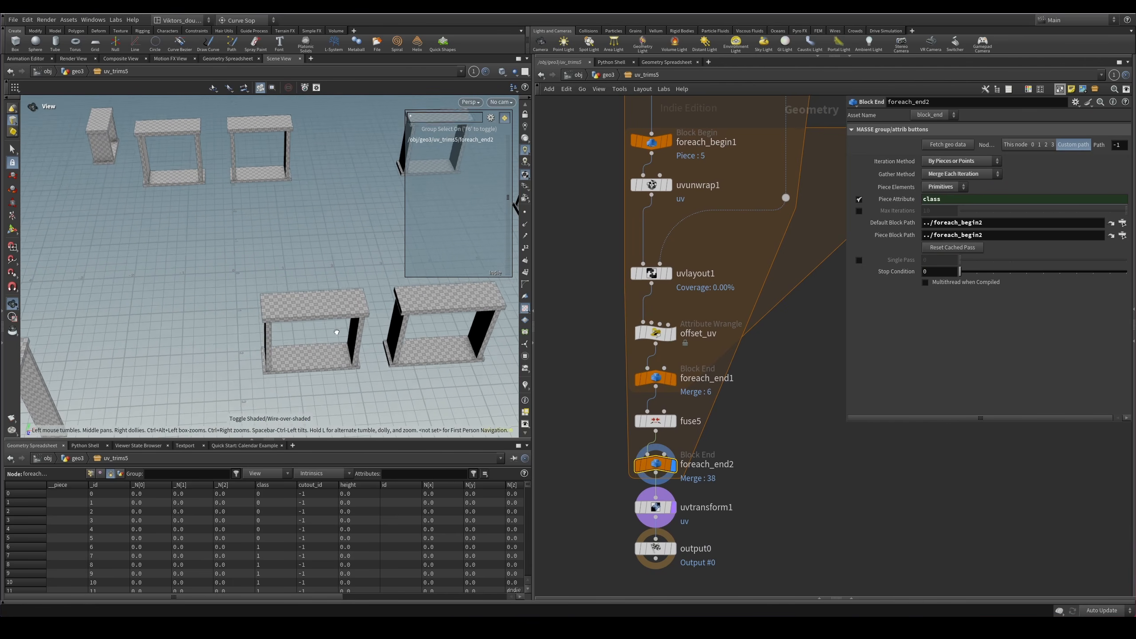
pyautogui.scroll(-1, 675, 385)
pyautogui.click(676, 528)
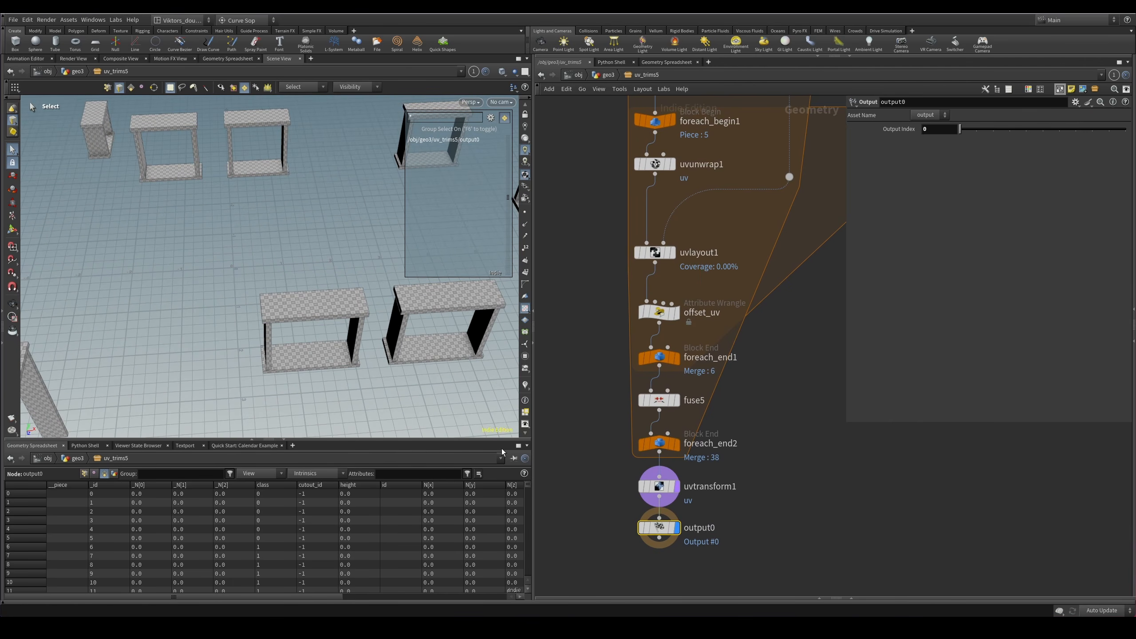
pyautogui.click(609, 75)
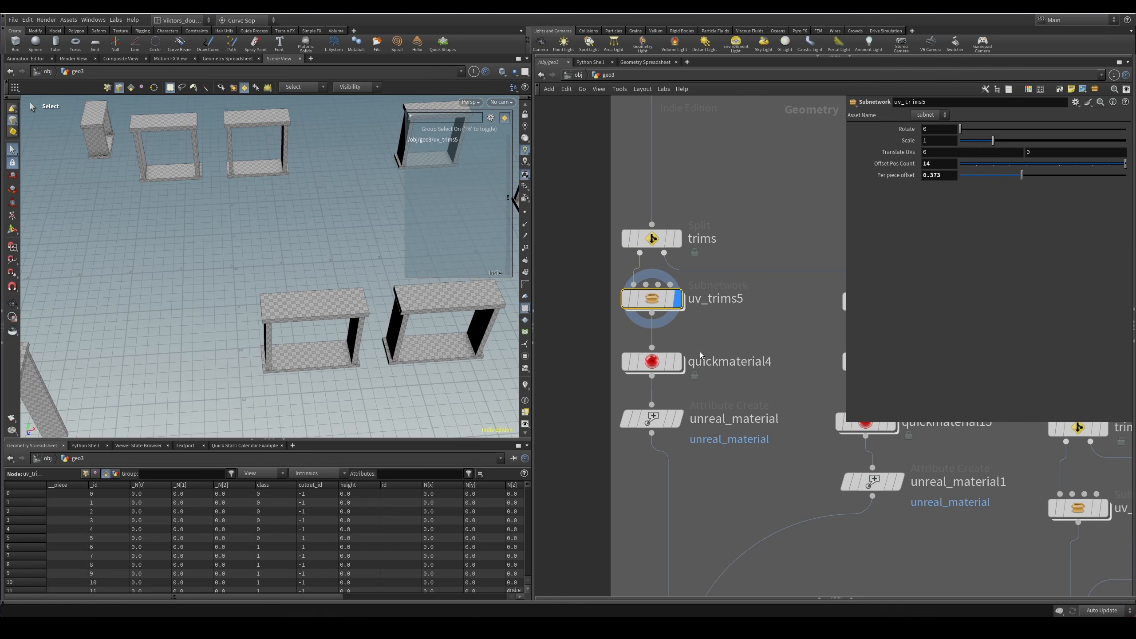
# Display quickmaterial4 and inspect its material on the window trims, toggling the wireframe display.
pyautogui.click(678, 362)
pyautogui.moveTo(297, 347); pyautogui.dragTo(309, 315)
pyautogui.moveTo(309, 315); pyautogui.dragTo(372, 315, button='right')
pyautogui.press('w')
pyautogui.moveTo(373, 315)
pyautogui.mouseDown()
pyautogui.moveTo(317, 378)
pyautogui.moveTo(347, 393)
pyautogui.moveTo(350, 358)
pyautogui.mouseUp()
pyautogui.press('w')
pyautogui.press('w')
pyautogui.press('w')
# Display unreal_material1 in the trims_corner branch and inspect the textured corner posts.
pyautogui.scroll(-4, 709, 468)
pyautogui.moveTo(709, 469)
pyautogui.mouseDown(button='middle')
pyautogui.moveTo(704, 480)
pyautogui.moveTo(610, 349)
pyautogui.mouseUp(button='middle')
pyautogui.scroll(1, 611, 349)
pyautogui.moveTo(735, 388); pyautogui.dragTo(699, 363)
pyautogui.press('r')
pyautogui.moveTo(696, 357); pyautogui.dragTo(641, 292, button='middle')
pyautogui.hotkey('space', 'h')
pyautogui.moveTo(322, 222); pyautogui.dragTo(382, 222, button='right')
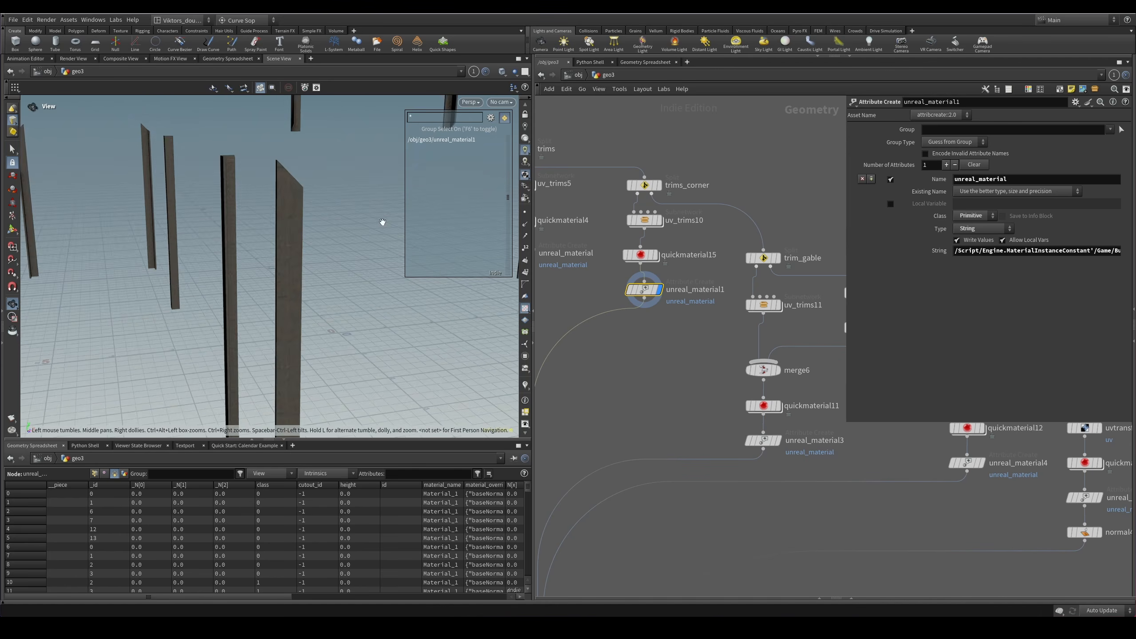
pyautogui.moveTo(382, 222); pyautogui.dragTo(304, 286)
# Display unreal_material3 below merge6 to view the gable and roof trims.
pyautogui.click(762, 439)
pyautogui.press('r')
pyautogui.scroll(-2, 771, 362)
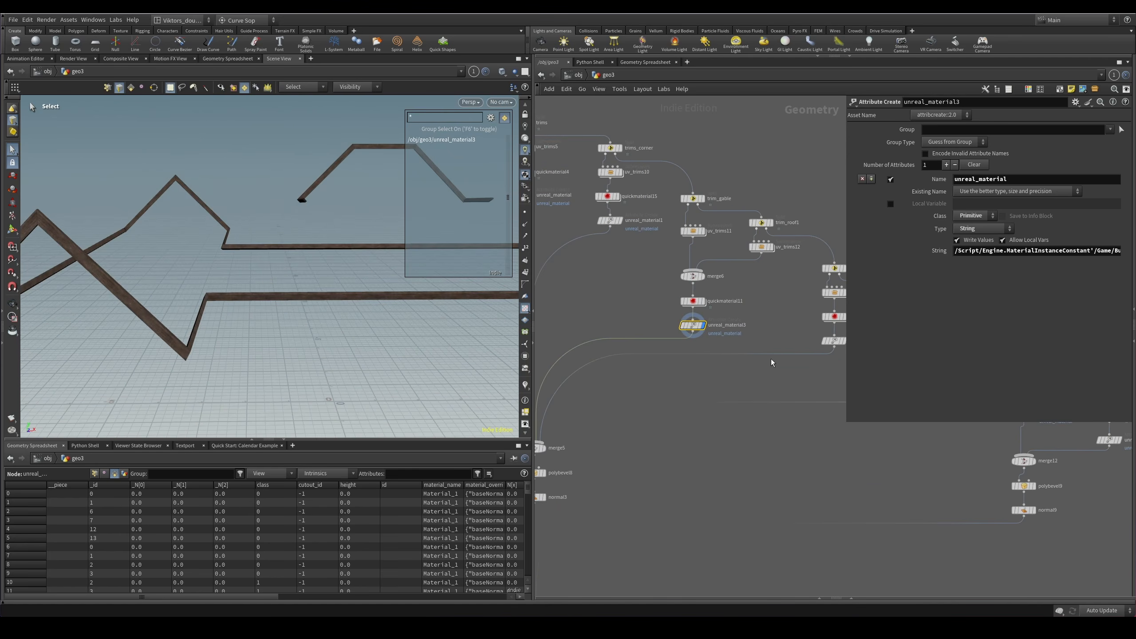
# Display merge5 and inspect the combined trims and the wood texture at a roof beam joint.
pyautogui.scroll(-2, 624, 316)
pyautogui.moveTo(555, 358); pyautogui.dragTo(700, 337, button='middle')
pyautogui.scroll(1, 713, 338)
pyautogui.click(670, 366)
pyautogui.press('r')
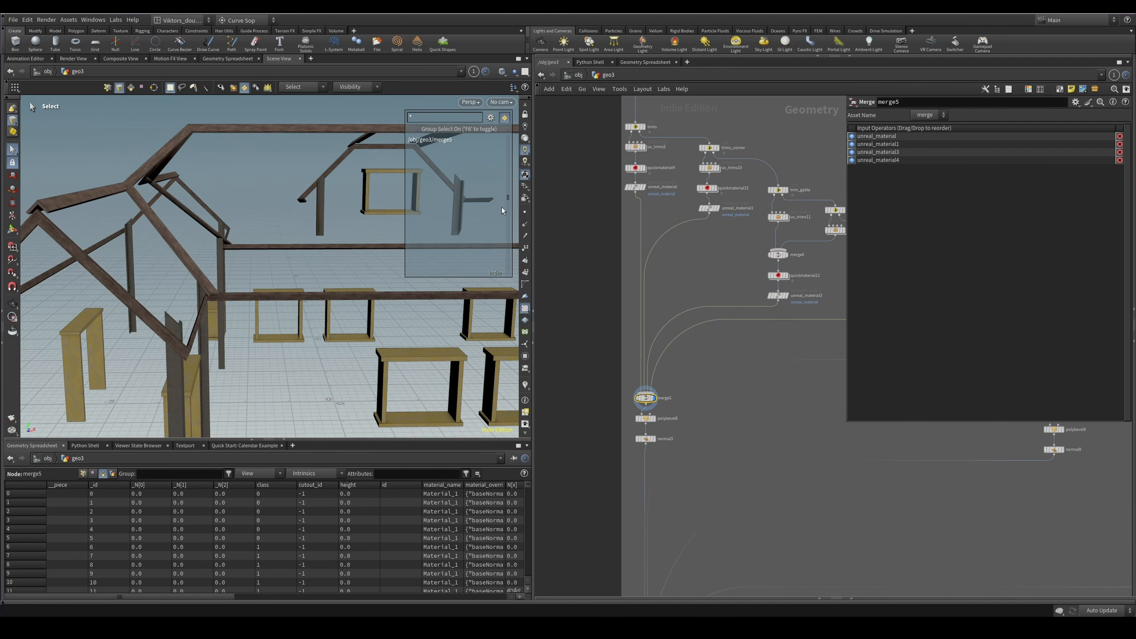
pyautogui.keyDown('alt'); pyautogui.moveTo(159, 128); pyautogui.dragTo(505, 135, button='right'); pyautogui.keyUp('alt')
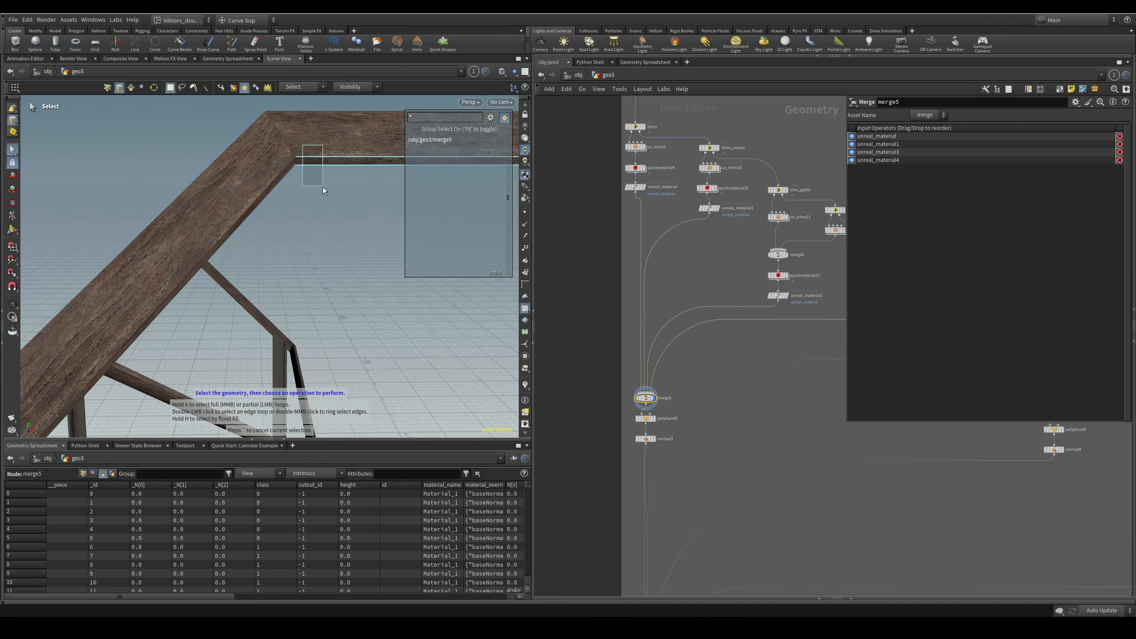
# Display unreal_material4 at the end of the trim_ridge branch to view the ridge trim.
pyautogui.moveTo(752, 365); pyautogui.dragTo(661, 402, button='middle')
pyautogui.scroll(1, 739, 296)
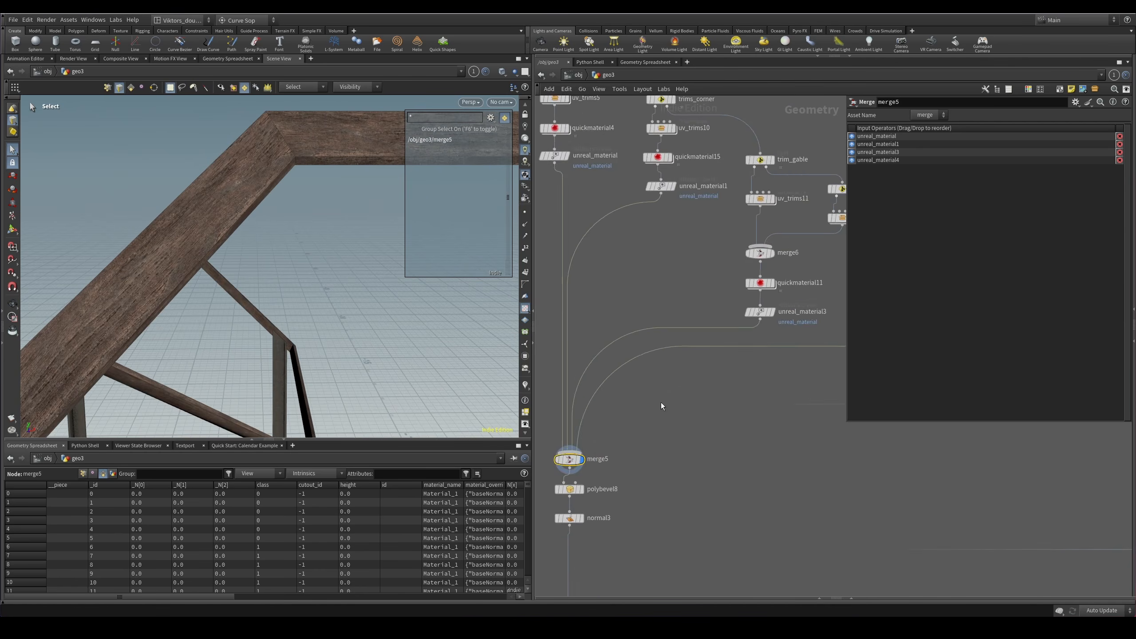
pyautogui.scroll(-2, 659, 393)
pyautogui.moveTo(741, 389); pyautogui.dragTo(725, 371, button='middle')
pyautogui.scroll(1, 767, 366)
pyautogui.moveTo(794, 355); pyautogui.dragTo(765, 324)
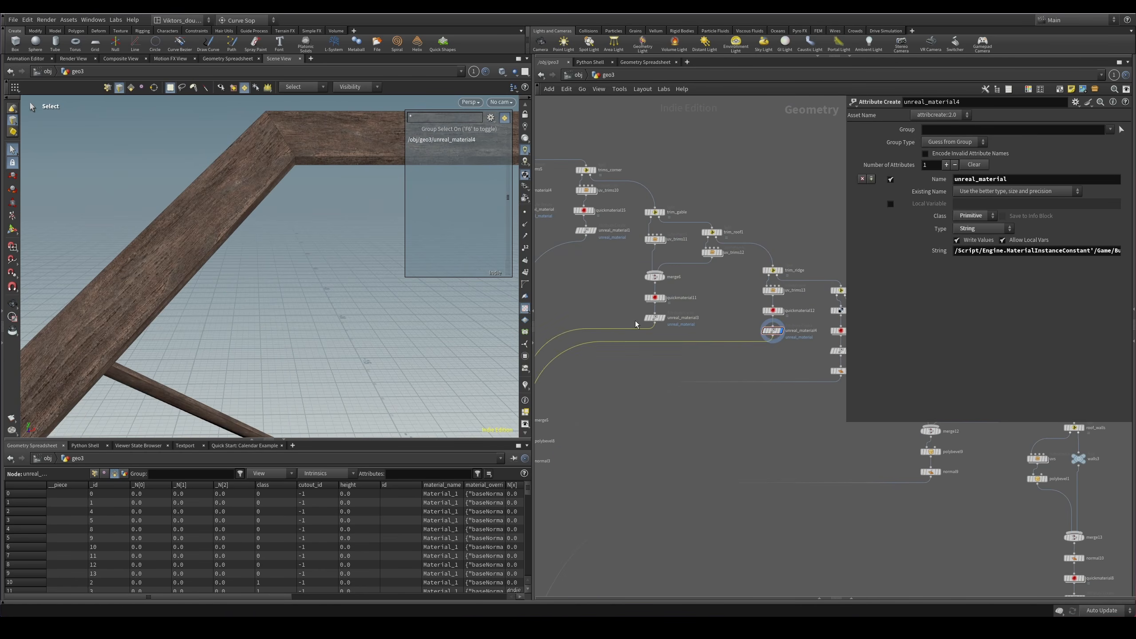
pyautogui.press('r')
# Display merge5 and polybevel8 in turn to compare the trim edges before and after bevelling.
pyautogui.moveTo(599, 300); pyautogui.dragTo(683, 302, button='middle')
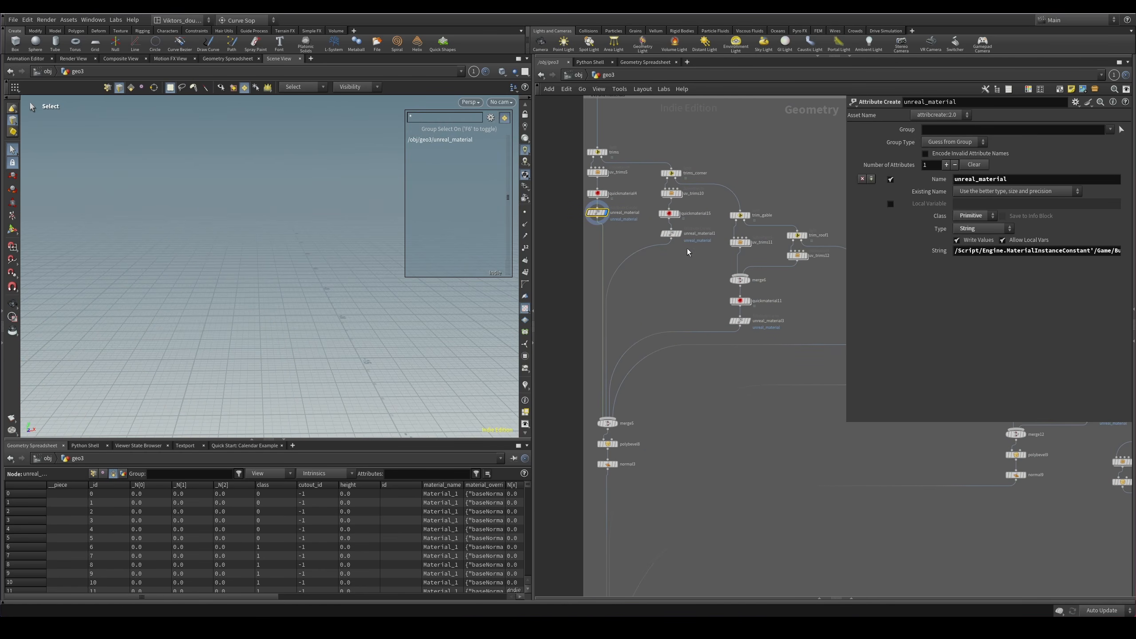
pyautogui.scroll(3, 632, 427)
pyautogui.click(566, 424)
pyautogui.press('r')
pyautogui.moveTo(566, 424); pyautogui.dragTo(611, 350, button='middle')
pyautogui.scroll(1, 611, 350)
pyautogui.click(611, 388)
pyautogui.press('r')
pyautogui.press('Escape')
pyautogui.moveTo(327, 119); pyautogui.dragTo(323, 175)
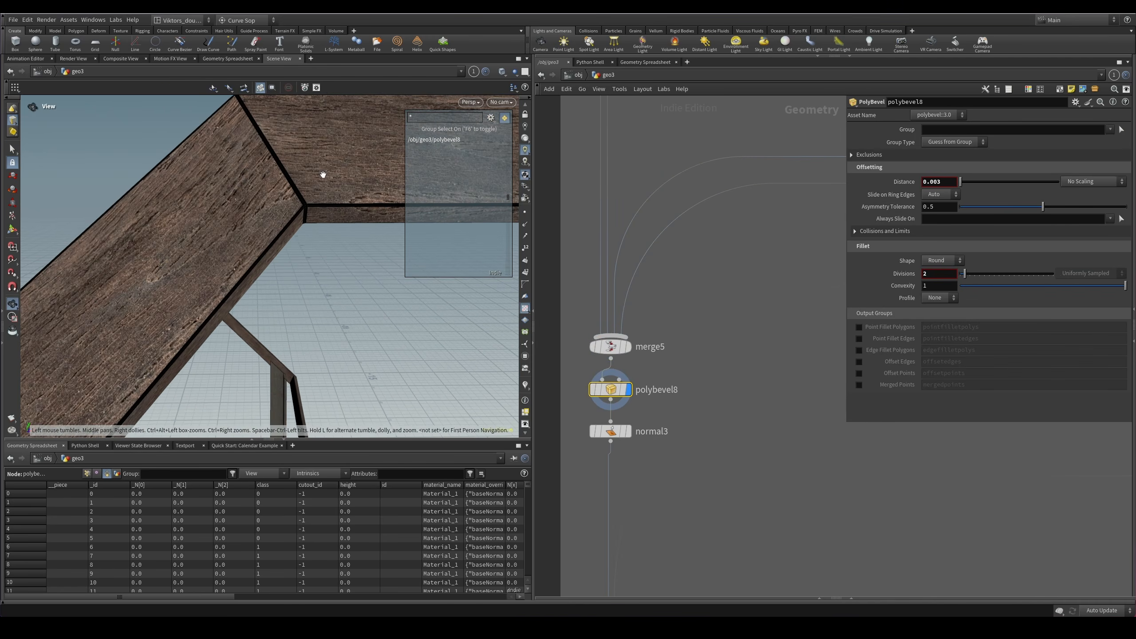
# Display normal3 and inspect the smoothed trim edges on the roof beams, posts and window frames.
pyautogui.moveTo(655, 338); pyautogui.dragTo(678, 397, button='middle')
pyautogui.scroll(1, 678, 397)
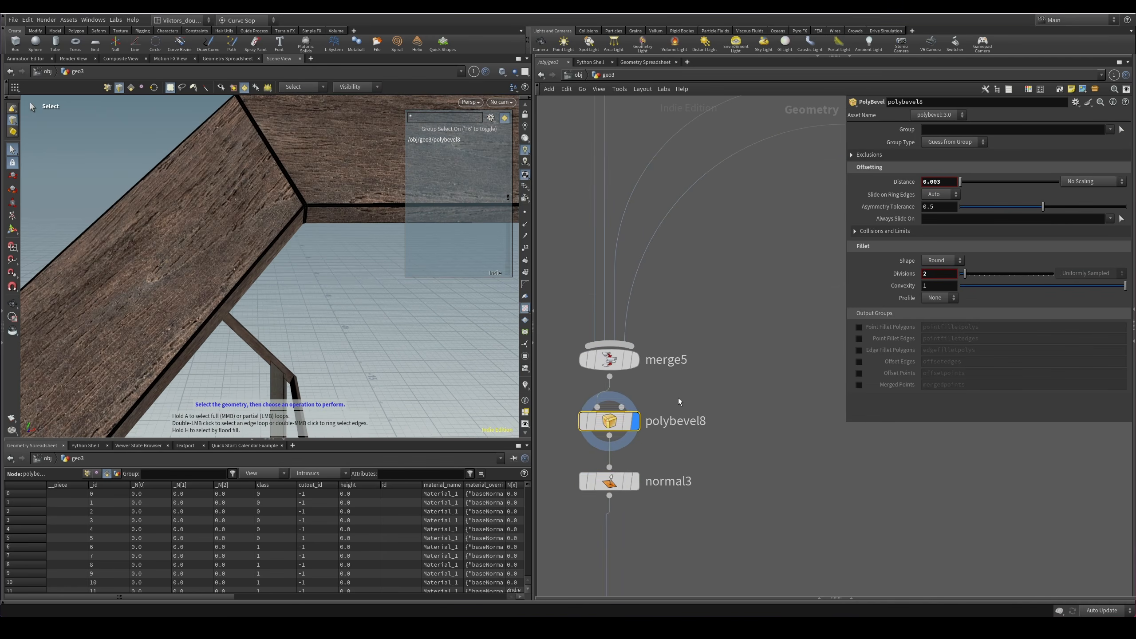
pyautogui.click(614, 489)
pyautogui.press('Escape')
pyautogui.moveTo(293, 215); pyautogui.dragTo(249, 269)
pyautogui.moveTo(248, 269); pyautogui.dragTo(258, 393, button='right')
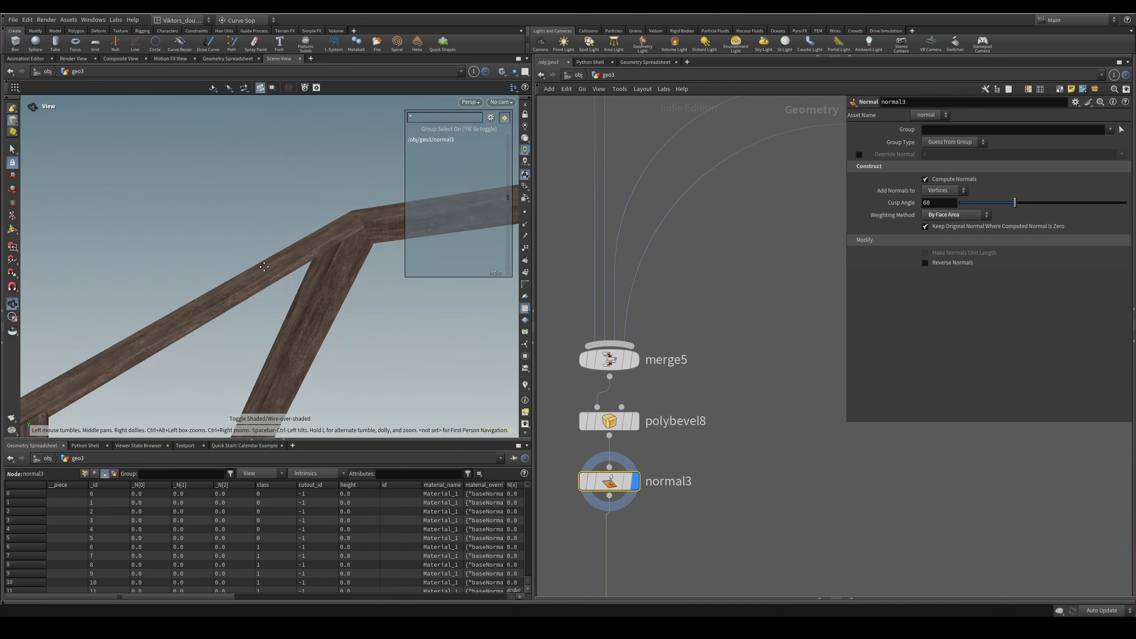
pyautogui.moveTo(258, 393); pyautogui.dragTo(254, 303)
pyautogui.moveTo(213, 309); pyautogui.dragTo(216, 284, button='right')
pyautogui.moveTo(216, 284)
pyautogui.mouseDown()
pyautogui.moveTo(177, 305)
pyautogui.moveTo(211, 254)
pyautogui.moveTo(317, 261)
pyautogui.moveTo(200, 265)
pyautogui.moveTo(200, 253)
pyautogui.mouseUp()
pyautogui.hotkey('shift', 'w')
pyautogui.moveTo(314, 332); pyautogui.dragTo(254, 178, button='middle')
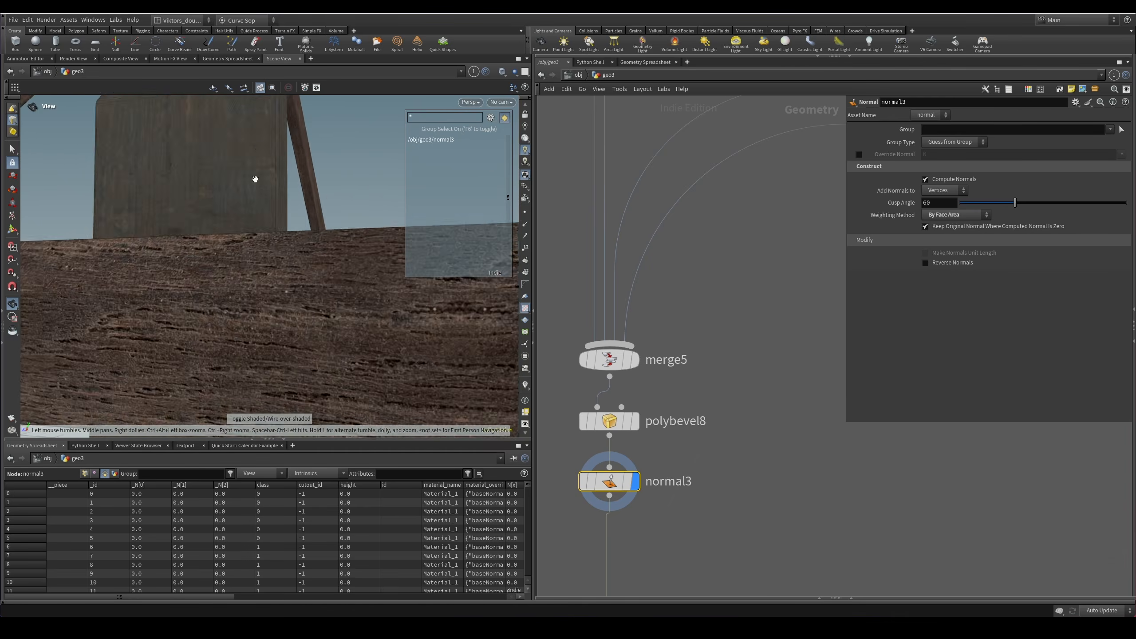
pyautogui.moveTo(253, 178); pyautogui.dragTo(239, 285, button='right')
pyautogui.moveTo(240, 285); pyautogui.dragTo(349, 251)
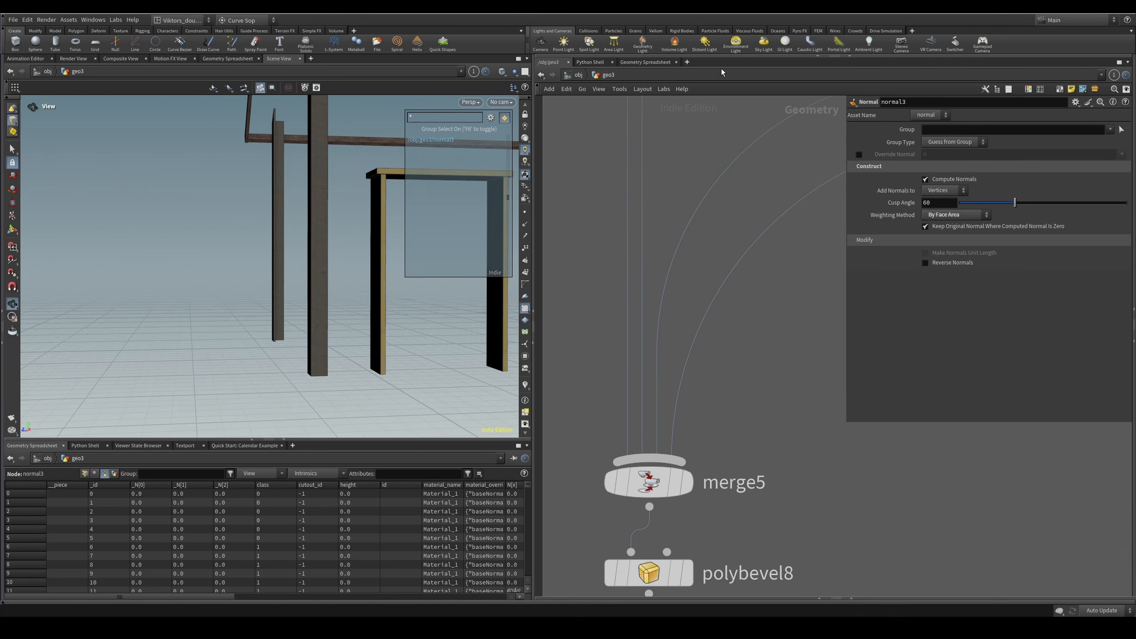
pyautogui.rightClick(378, 169)
pyautogui.press('Escape')
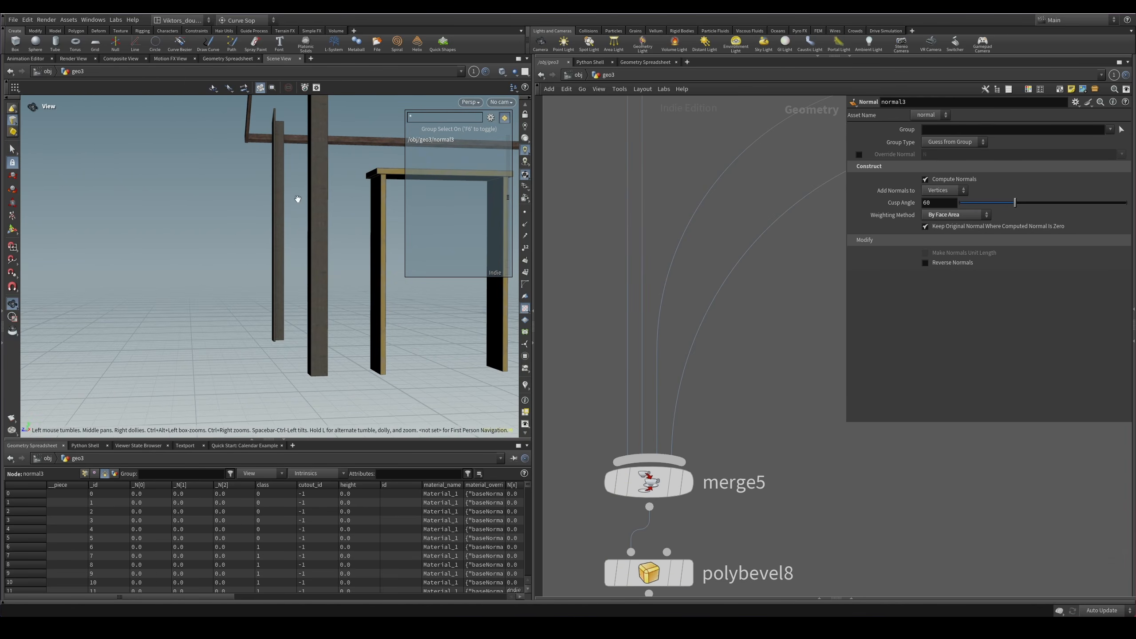
# Display normal9 at the end of the floor branch and inspect the textured floor geometry.
pyautogui.hotkey('space', 'h')
pyautogui.scroll(-8, 648, 381)
pyautogui.moveTo(832, 380); pyautogui.dragTo(646, 446, button='middle')
pyautogui.moveTo(750, 507); pyautogui.dragTo(624, 354, button='middle')
pyautogui.click(753, 410)
pyautogui.keyDown('alt'); pyautogui.moveTo(314, 335); pyautogui.dragTo(331, 369); pyautogui.keyUp('alt')
pyautogui.keyDown('alt'); pyautogui.moveTo(331, 369); pyautogui.dragTo(404, 355, button='right'); pyautogui.keyUp('alt')
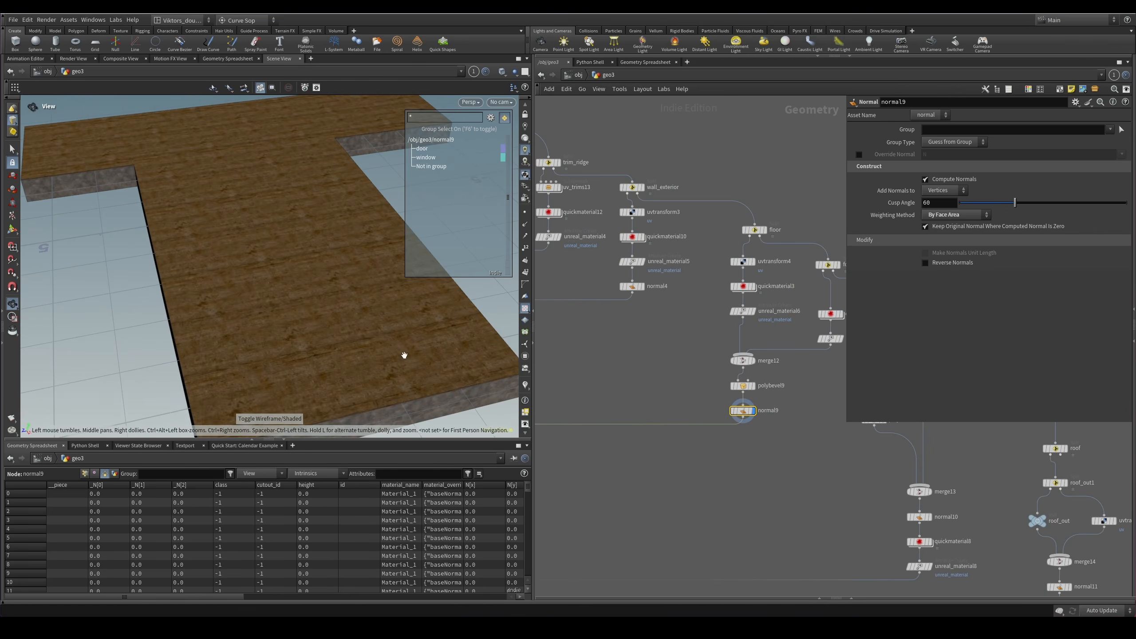
# Display uvtransform4, polybevel9 and normal9 in the floor branch to compare the floor's UV, bevel and normal stages.
pyautogui.moveTo(772, 296); pyautogui.dragTo(685, 295, button='middle')
pyautogui.scroll(3, 685, 295)
pyautogui.moveTo(674, 265); pyautogui.dragTo(623, 232)
pyautogui.press('r')
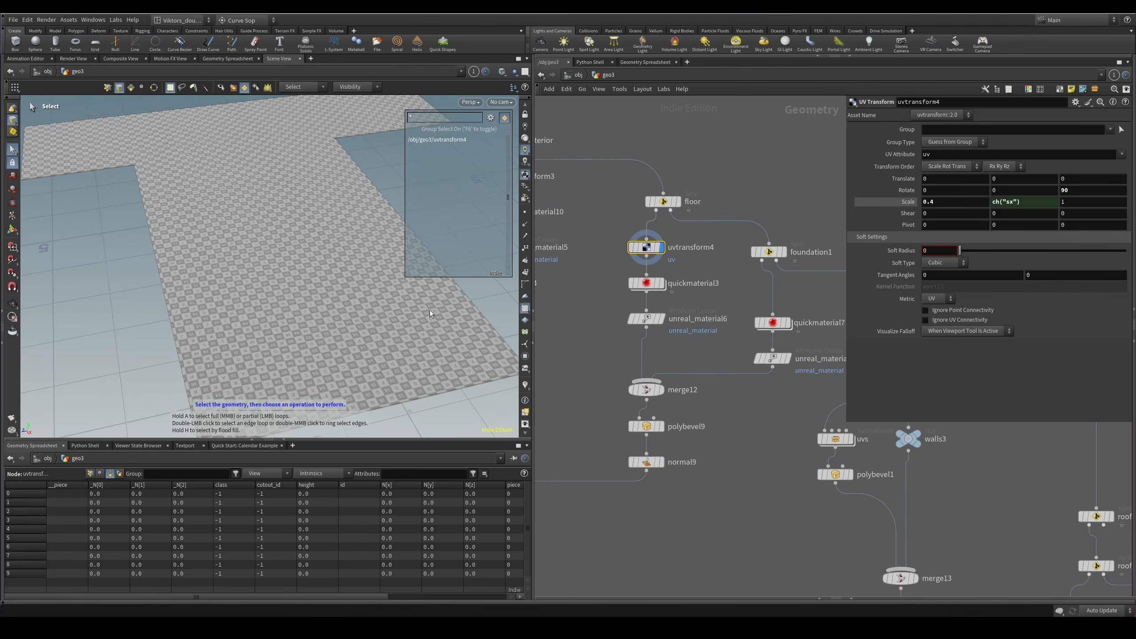
pyautogui.scroll(-1, 698, 409)
pyautogui.moveTo(698, 411); pyautogui.dragTo(699, 469)
pyautogui.press('r')
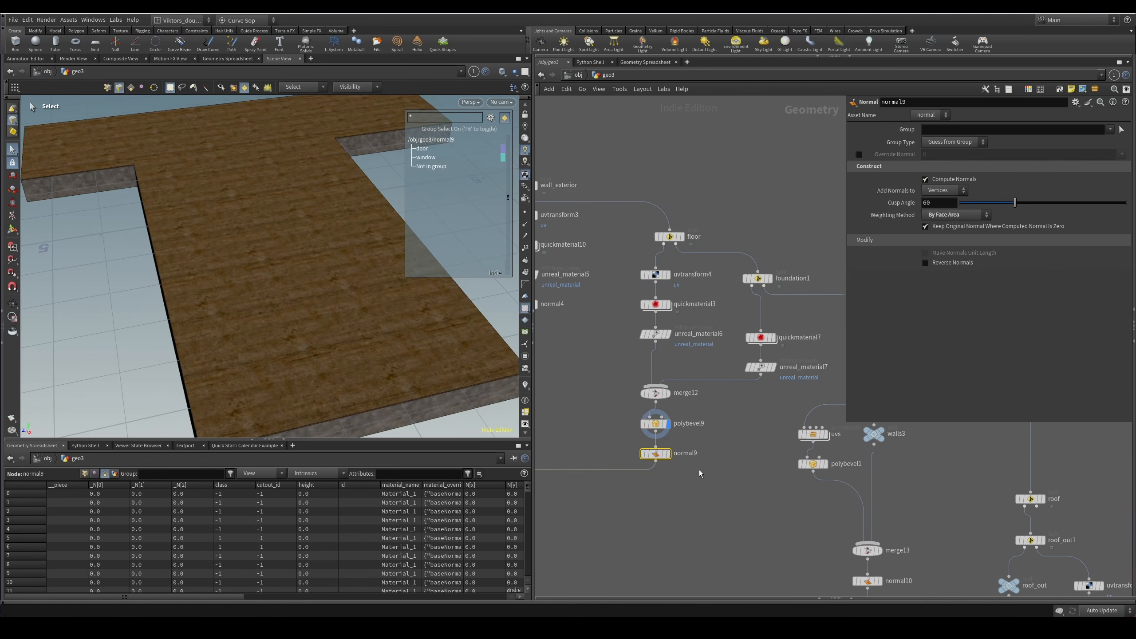
pyautogui.press('r')
# Display unreal_material8 at the end of the walls_interior branch and inspect the textured interior walls.
pyautogui.moveTo(846, 571); pyautogui.dragTo(710, 457, button='middle')
pyautogui.click(722, 526)
pyautogui.press('r')
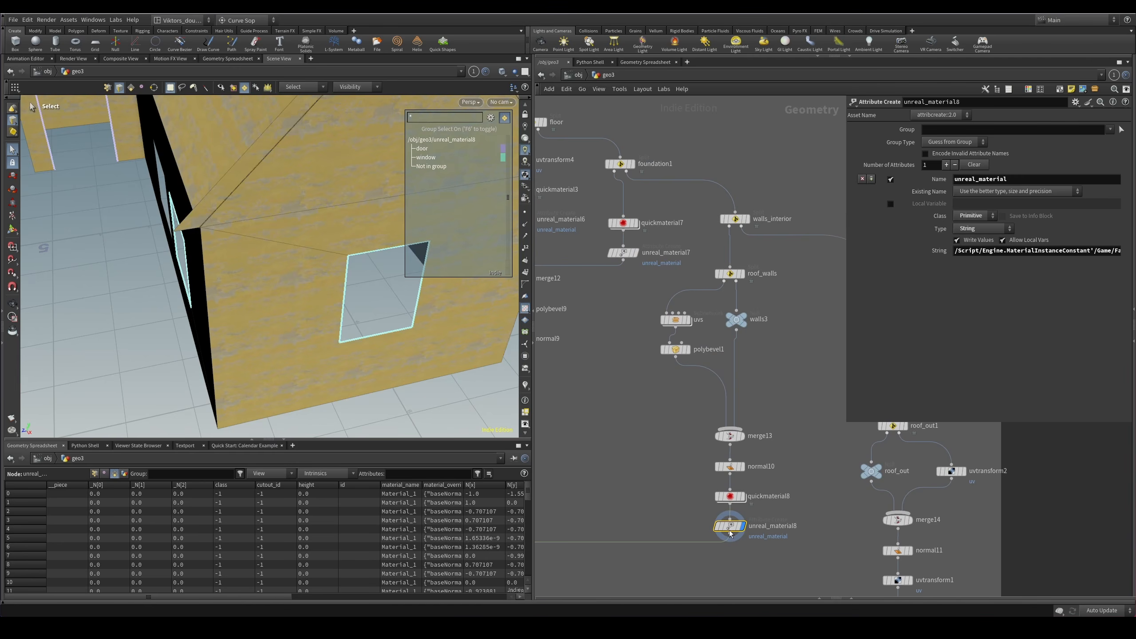
pyautogui.press('Escape')
pyautogui.moveTo(299, 274); pyautogui.dragTo(266, 255)
pyautogui.press('s')
pyautogui.moveTo(696, 427); pyautogui.dragTo(685, 421, button='middle')
# Display roof_walls and walls3 in turn to see how the interior roof walls are split from the others.
pyautogui.click(720, 268)
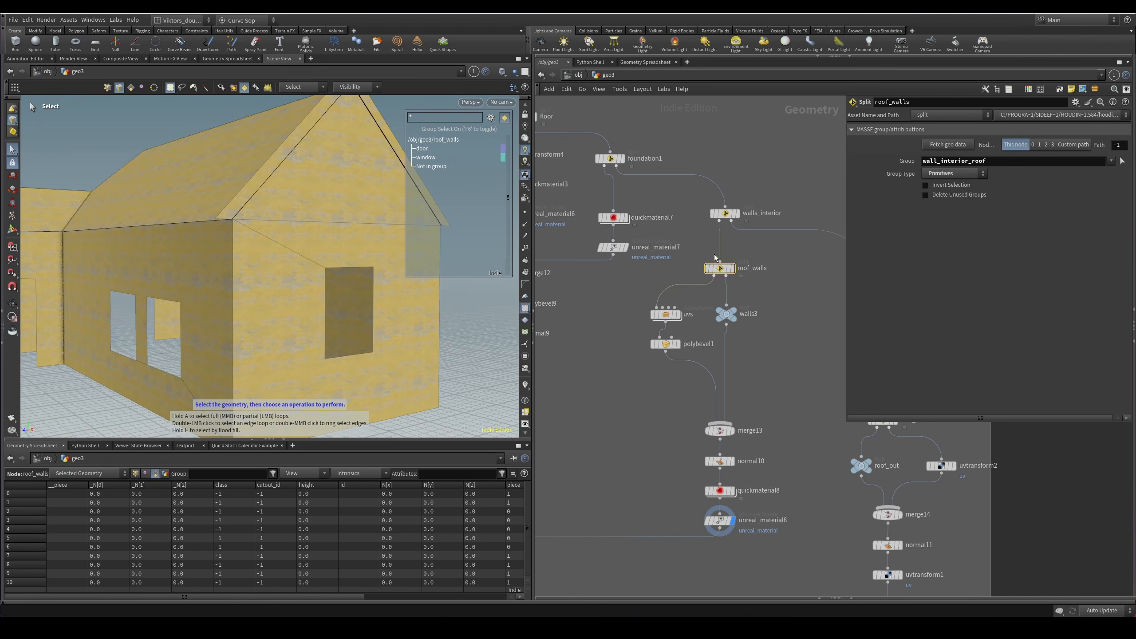
pyautogui.press('r')
pyautogui.scroll(3, 777, 271)
pyautogui.click(705, 335)
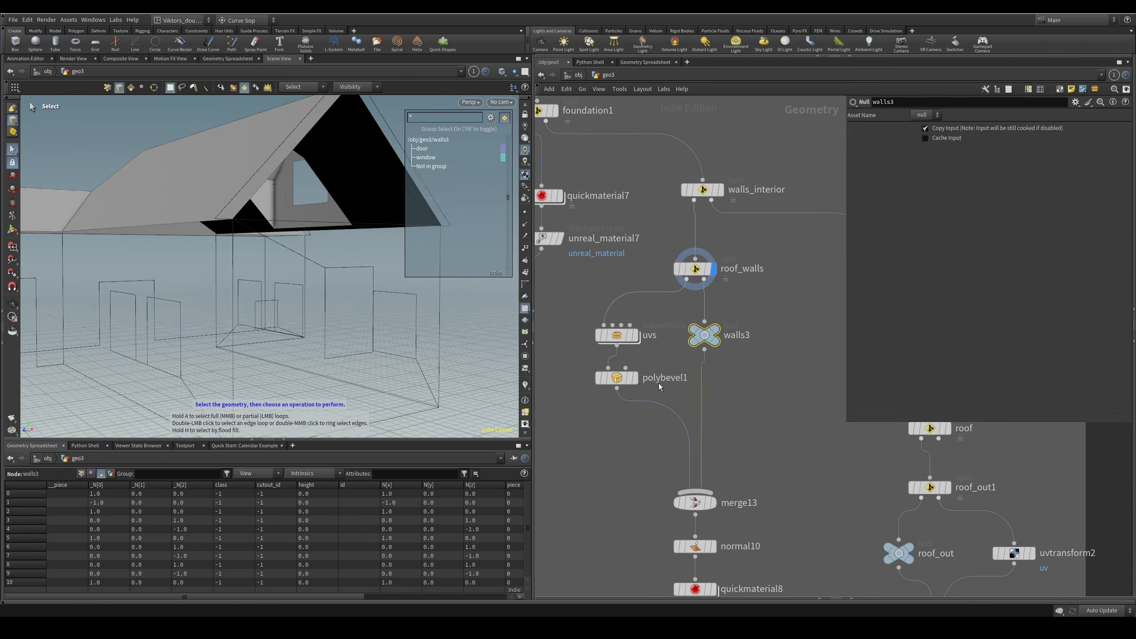
pyautogui.press('r')
# Display the interior roof walls' uvs subnetwork, look at the nodes inside it and return to geo3.
pyautogui.click(617, 335)
pyautogui.press('r')
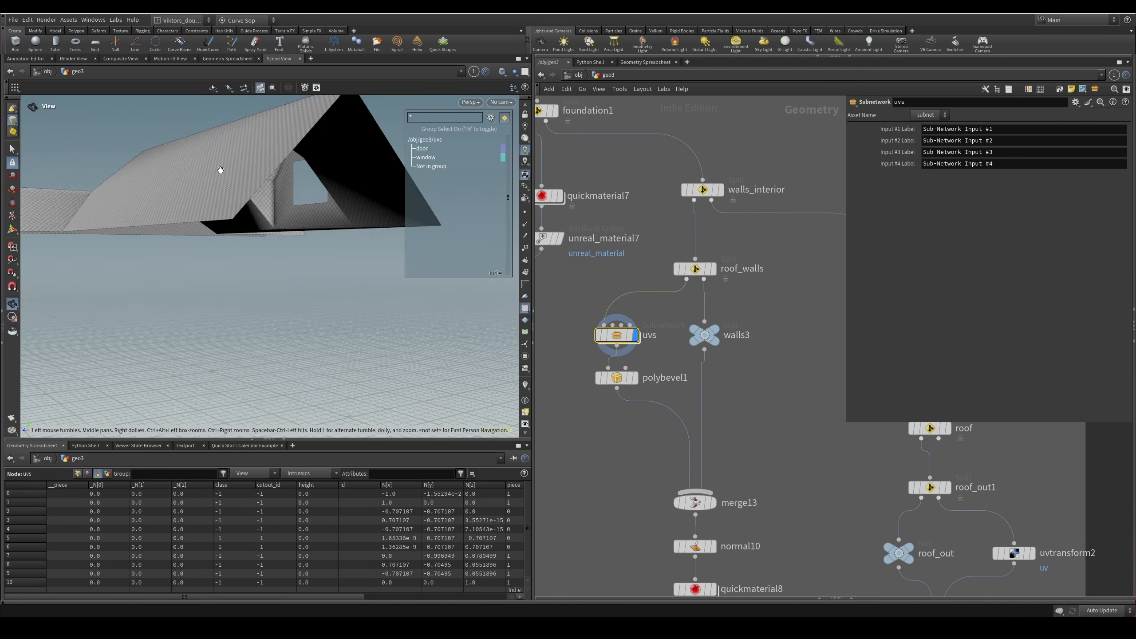
pyautogui.moveTo(220, 170); pyautogui.dragTo(482, 293)
pyautogui.doubleClick(615, 335)
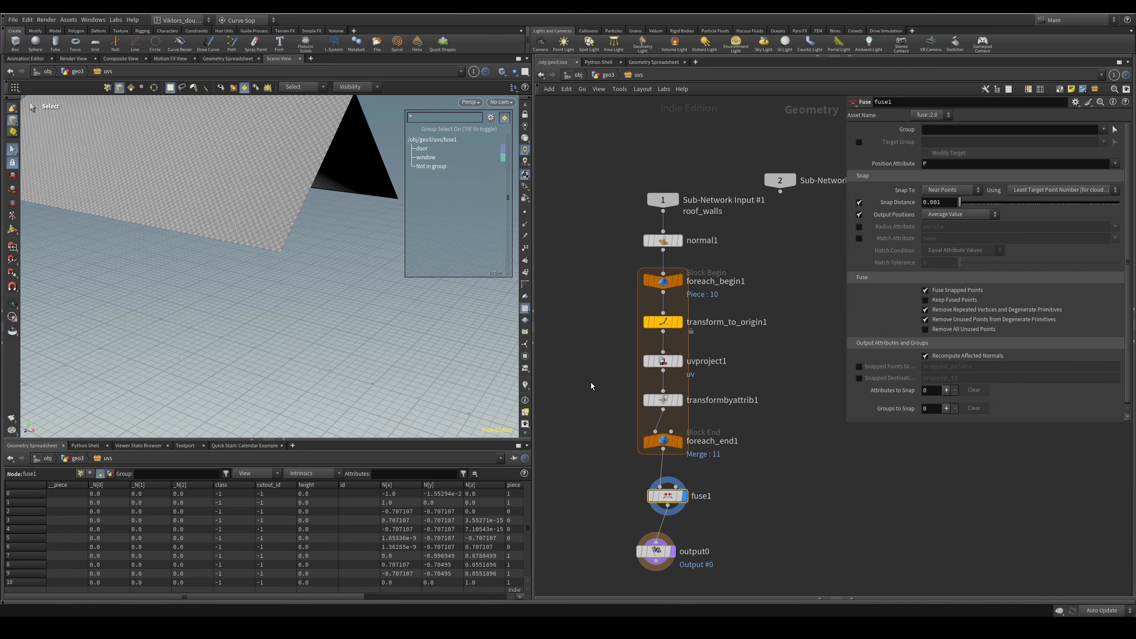
pyautogui.press('u')
# Display polybevel1 and inspect the interior roof walls' bevelled edges up close.
pyautogui.click(613, 378)
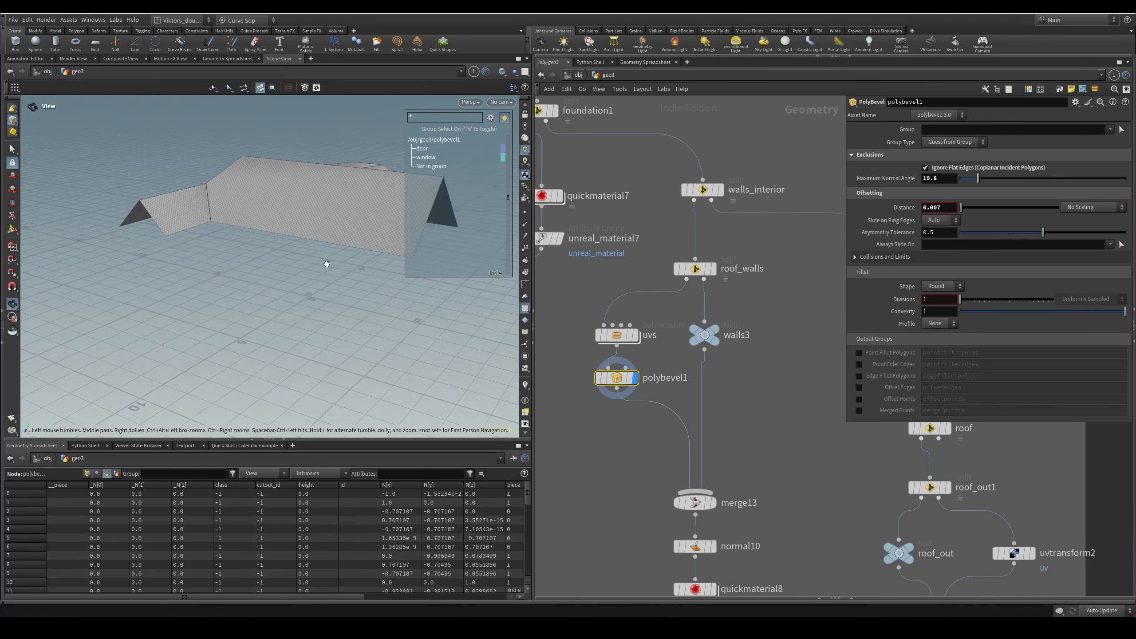
pyautogui.moveTo(327, 264); pyautogui.dragTo(274, 199)
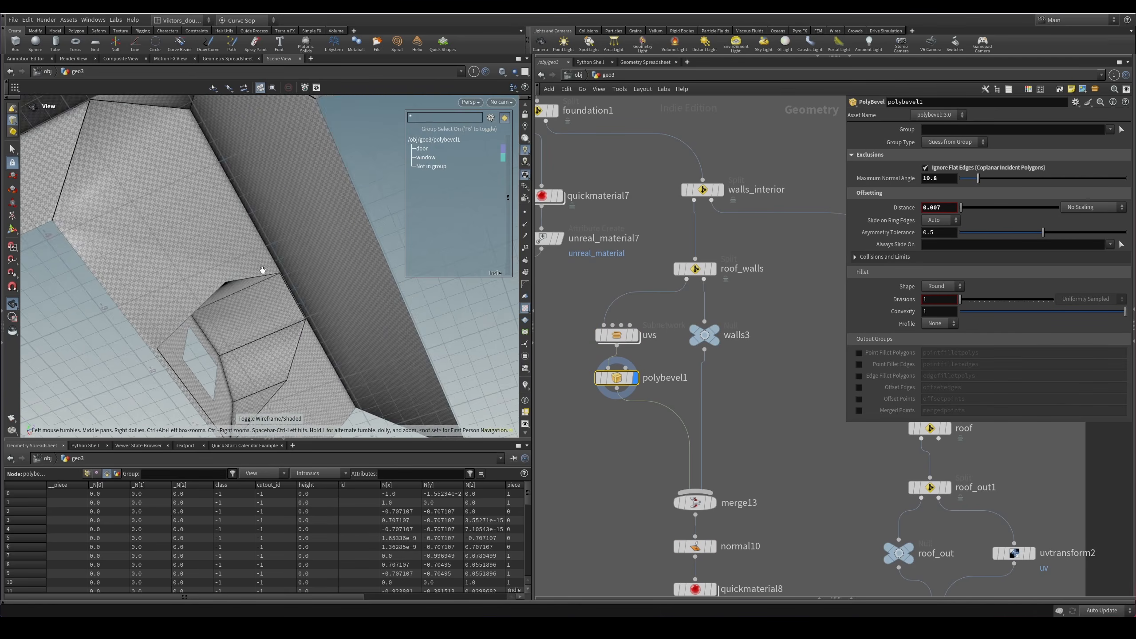
pyautogui.scroll(5, 263, 270)
pyautogui.moveTo(294, 291); pyautogui.dragTo(523, 242, button='right')
pyautogui.moveTo(322, 216); pyautogui.dragTo(288, 210)
# Examine the bevelled corner where the interior roof walls meet in shaded and wireframe display.
pyautogui.hotkey('shift', 'w')
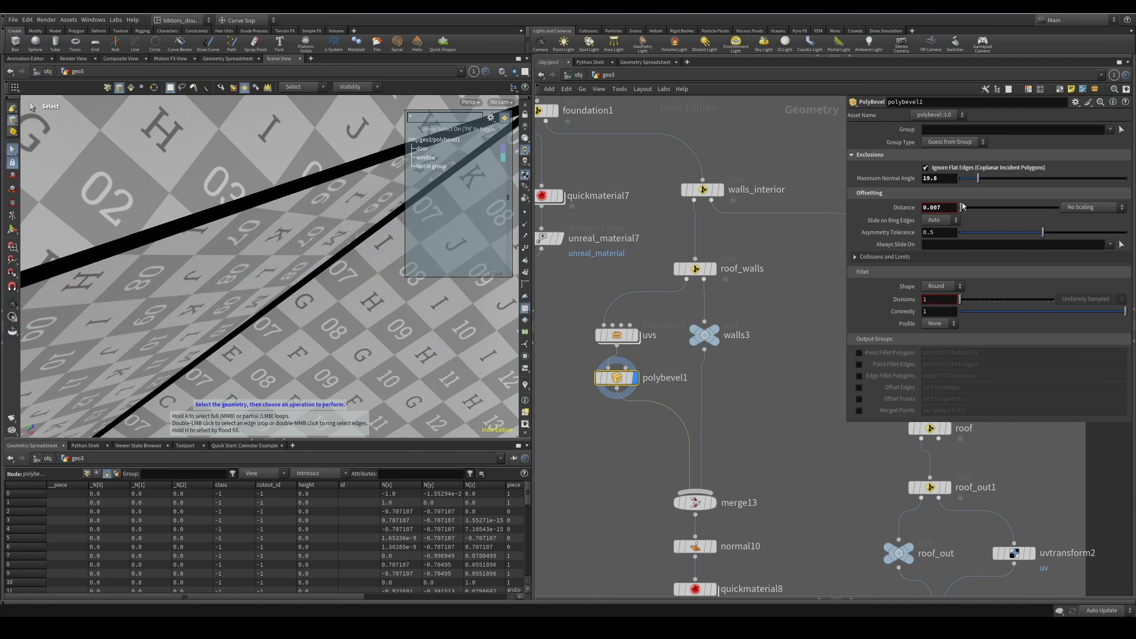
pyautogui.press('Escape')
pyautogui.moveTo(379, 246); pyautogui.dragTo(255, 170)
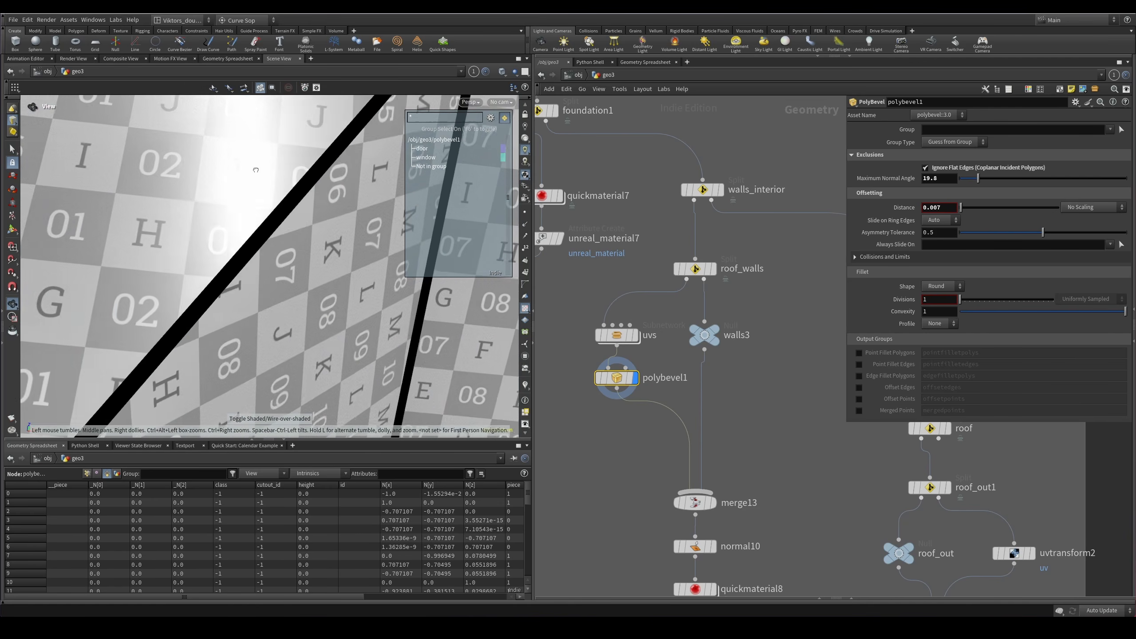
pyautogui.keyDown('alt'); pyautogui.moveTo(319, 272); pyautogui.dragTo(175, 310, button='right'); pyautogui.keyUp('alt')
pyautogui.moveTo(174, 309)
pyautogui.keyDown('alt'); pyautogui.mouseDown()
pyautogui.moveTo(211, 218)
pyautogui.moveTo(227, 311)
pyautogui.moveTo(251, 291)
pyautogui.moveTo(297, 328)
pyautogui.moveTo(215, 171)
pyautogui.moveTo(228, 215)
pyautogui.mouseUp(); pyautogui.keyUp('alt')
pyautogui.moveTo(228, 215); pyautogui.dragTo(247, 297, button='right')
pyautogui.press('w')
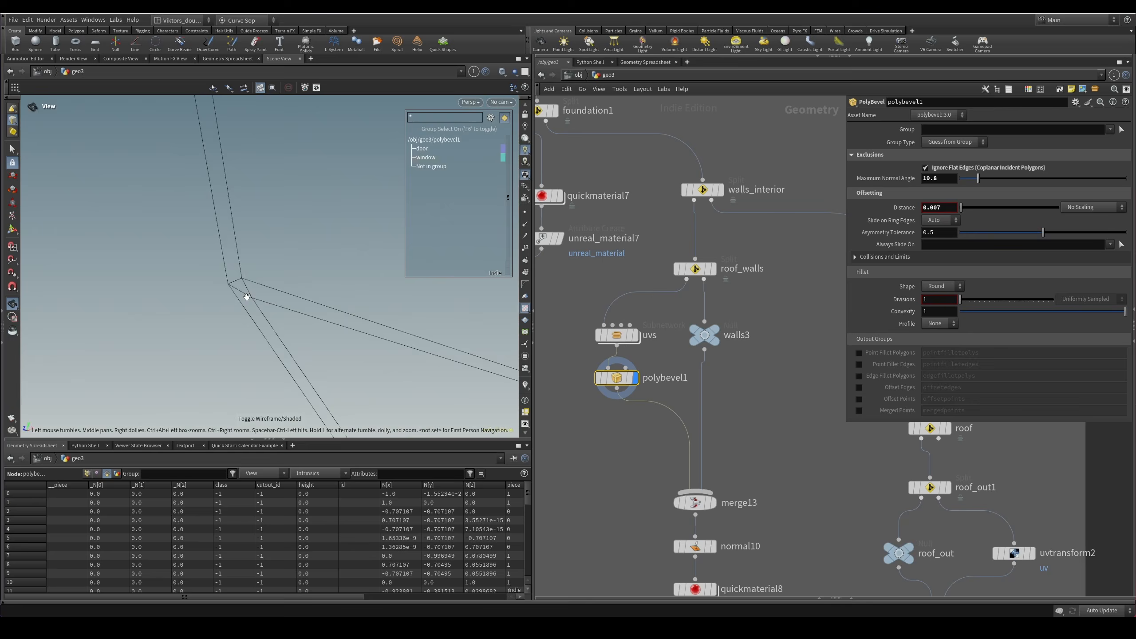
pyautogui.press('w')
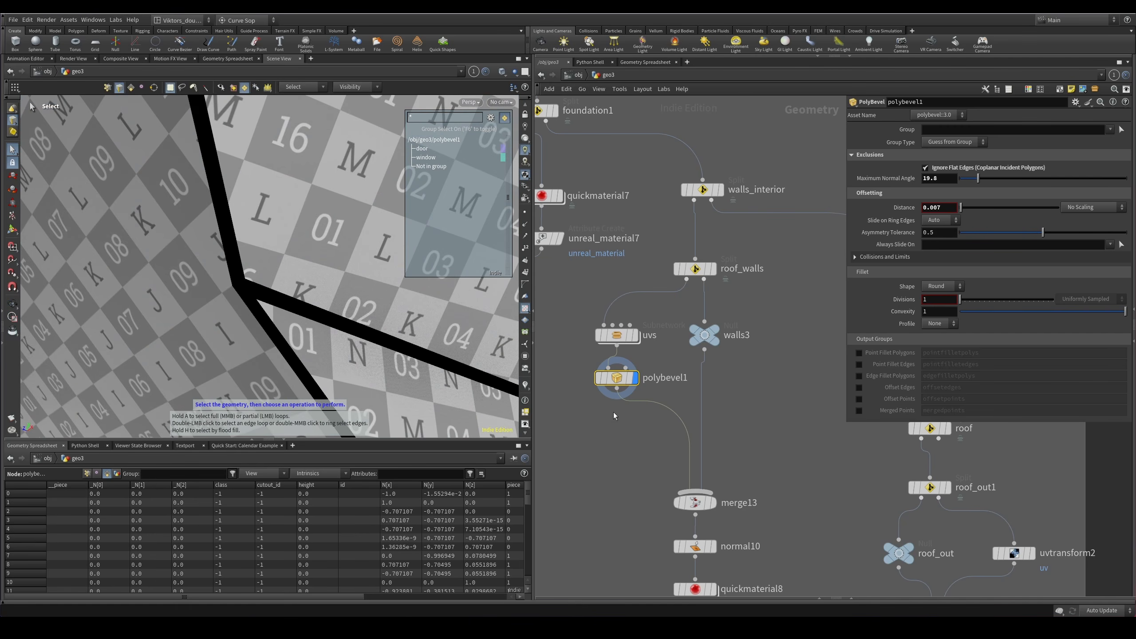
pyautogui.moveTo(499, 374); pyautogui.dragTo(317, 329)
pyautogui.moveTo(605, 497); pyautogui.dragTo(606, 312, button='middle')
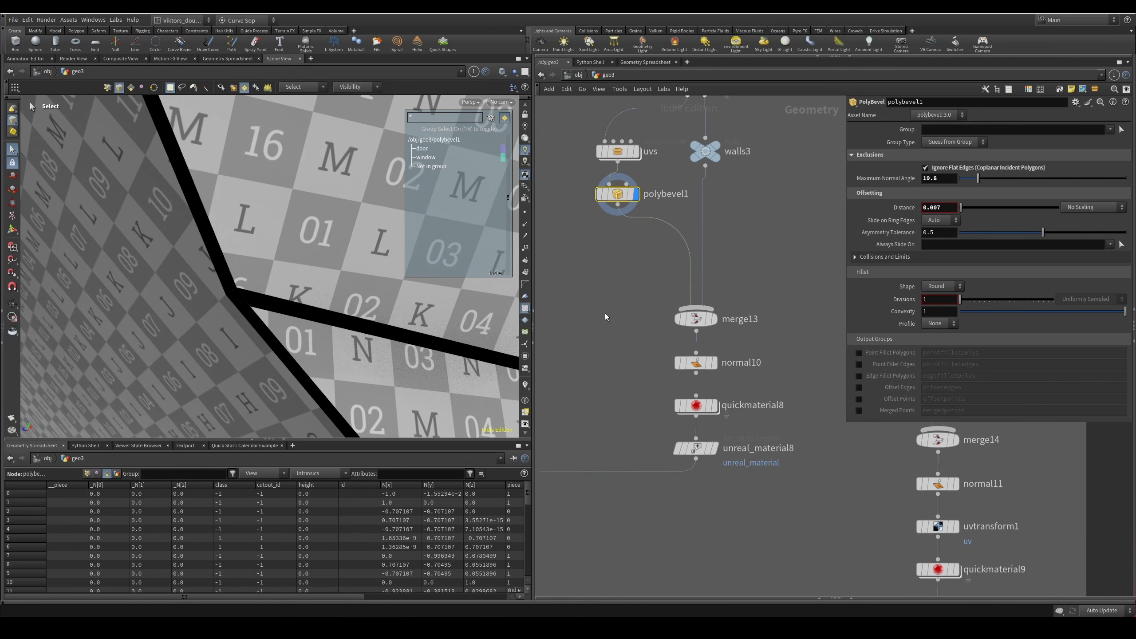
# Display the roof, roof_out1 and roof_out nodes in turn to inspect how the outer roof is separated.
pyautogui.moveTo(322, 237); pyautogui.dragTo(291, 277)
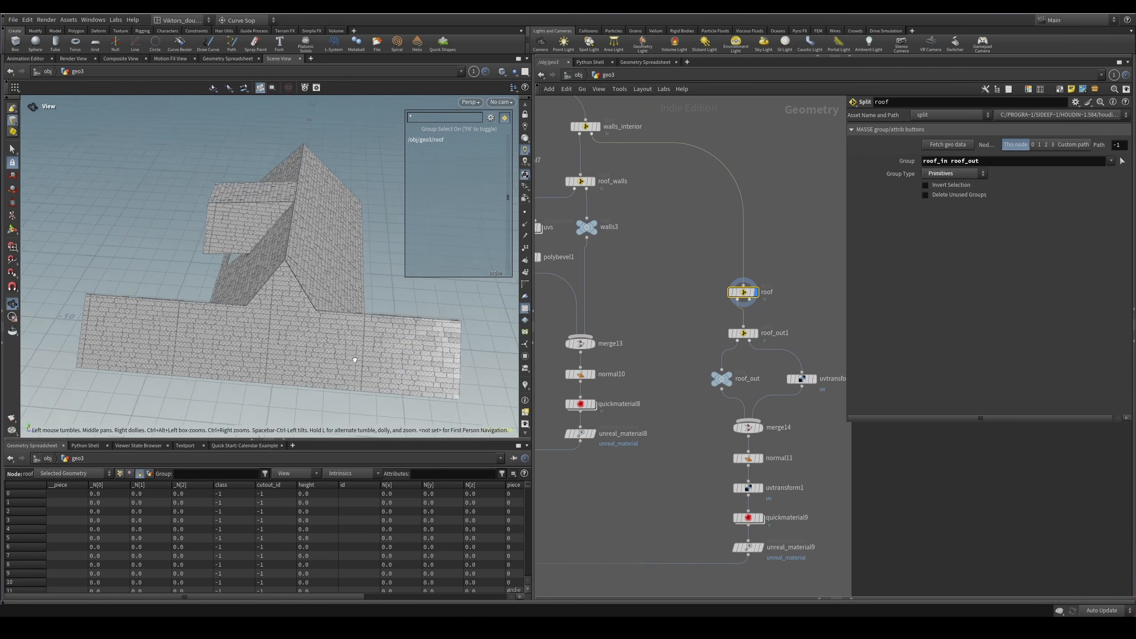
pyautogui.scroll(2, 767, 340)
pyautogui.moveTo(657, 386); pyautogui.dragTo(664, 339, button='middle')
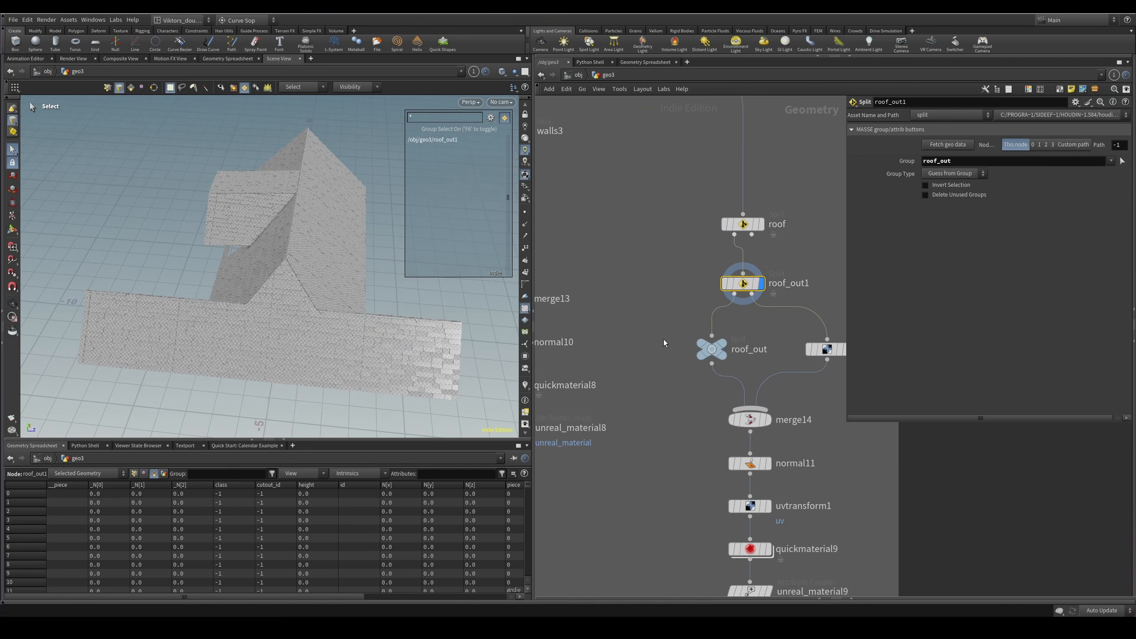
pyautogui.scroll(2, 734, 353)
pyautogui.moveTo(778, 318); pyautogui.dragTo(657, 366)
pyautogui.press('r')
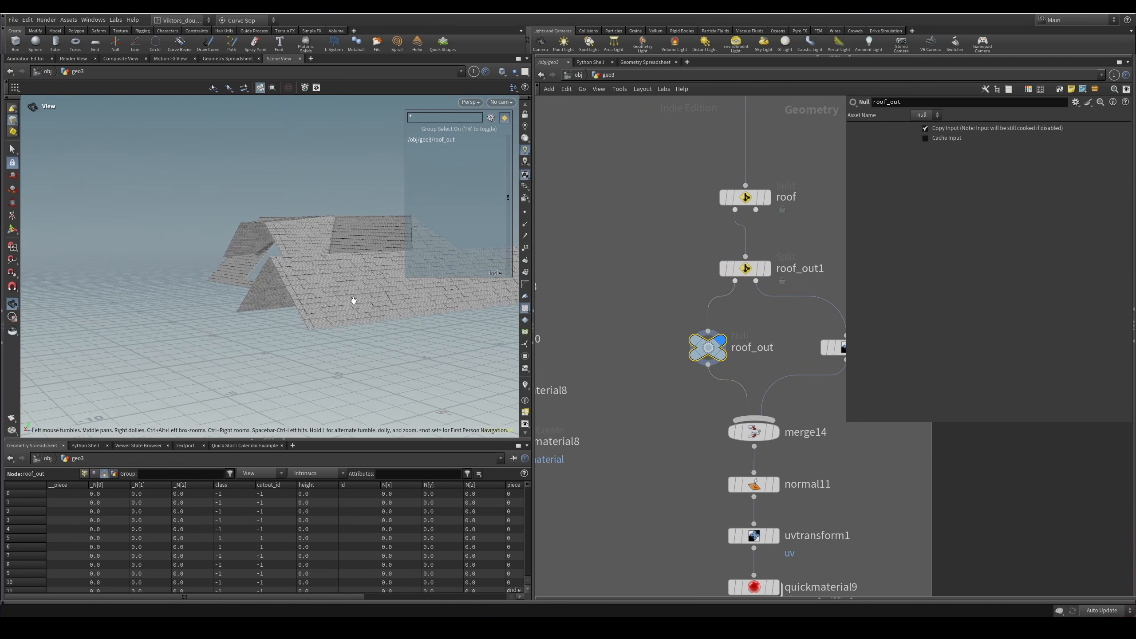
# Display uvtransform2 and inspect the UV checker pattern on the inner roof surfaces.
pyautogui.moveTo(750, 353); pyautogui.dragTo(658, 340, button='middle')
pyautogui.scroll(5, 338, 307)
pyautogui.click(756, 339)
pyautogui.press('r')
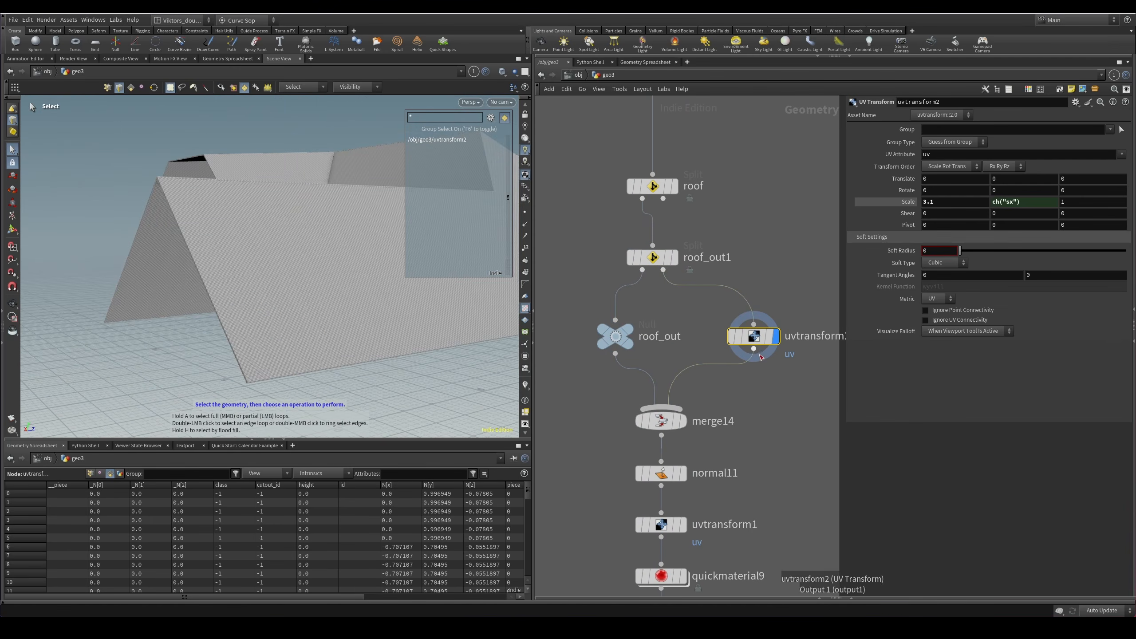
pyautogui.keyDown('alt'); pyautogui.moveTo(357, 319); pyautogui.dragTo(296, 354); pyautogui.keyUp('alt')
pyautogui.moveTo(743, 411); pyautogui.dragTo(731, 399, button='middle')
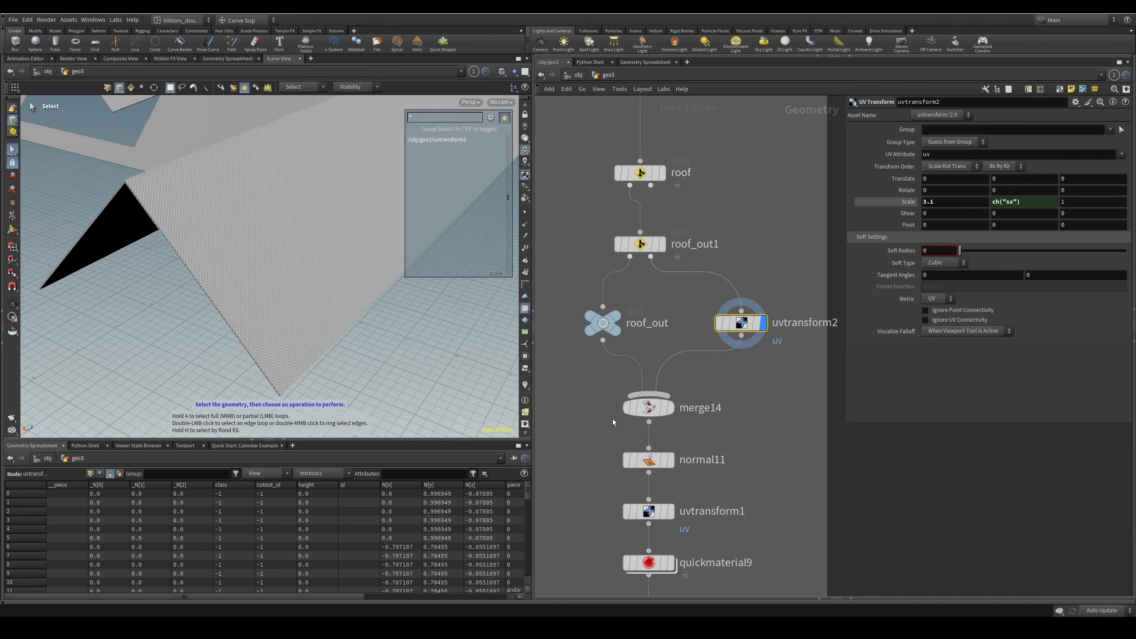
# Step the display through the roof branch's nodes from merge14 downstream.
pyautogui.moveTo(613, 419); pyautogui.dragTo(591, 425)
pyautogui.press('r')
pyautogui.moveTo(591, 426); pyautogui.dragTo(602, 372, button='middle')
pyautogui.moveTo(568, 384); pyautogui.dragTo(738, 427)
pyautogui.press('r')
pyautogui.moveTo(738, 427); pyautogui.dragTo(745, 397, button='middle')
pyautogui.moveTo(749, 395); pyautogui.dragTo(712, 497)
pyautogui.press('r')
pyautogui.press('r')
# Display unreal_material9 at the end of the roof branch and inspect the textured roof tiles.
pyautogui.keyDown('alt'); pyautogui.moveTo(276, 337); pyautogui.dragTo(465, 370); pyautogui.keyUp('alt')
pyautogui.moveTo(619, 517); pyautogui.dragTo(697, 571)
pyautogui.press('r')
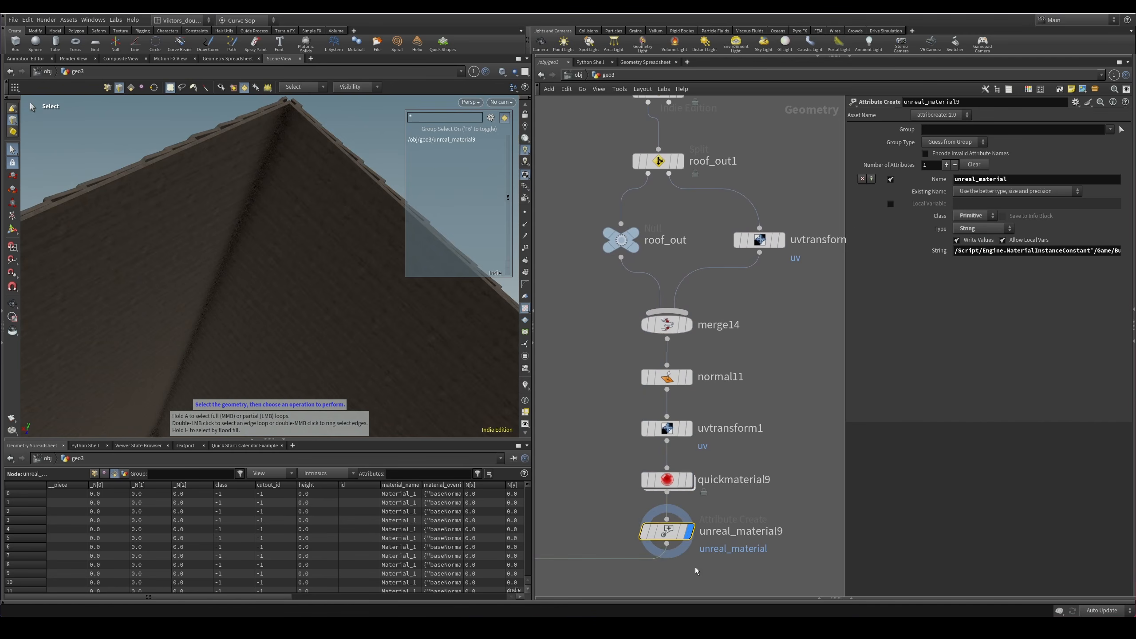
pyautogui.scroll(-4, 699, 568)
pyautogui.moveTo(699, 569); pyautogui.dragTo(750, 435, button='middle')
pyautogui.keyDown('alt'); pyautogui.moveTo(287, 206); pyautogui.dragTo(358, 269); pyautogui.keyUp('alt')
pyautogui.keyDown('alt'); pyautogui.moveTo(357, 269); pyautogui.dragTo(389, 309, button='right'); pyautogui.keyUp('alt')
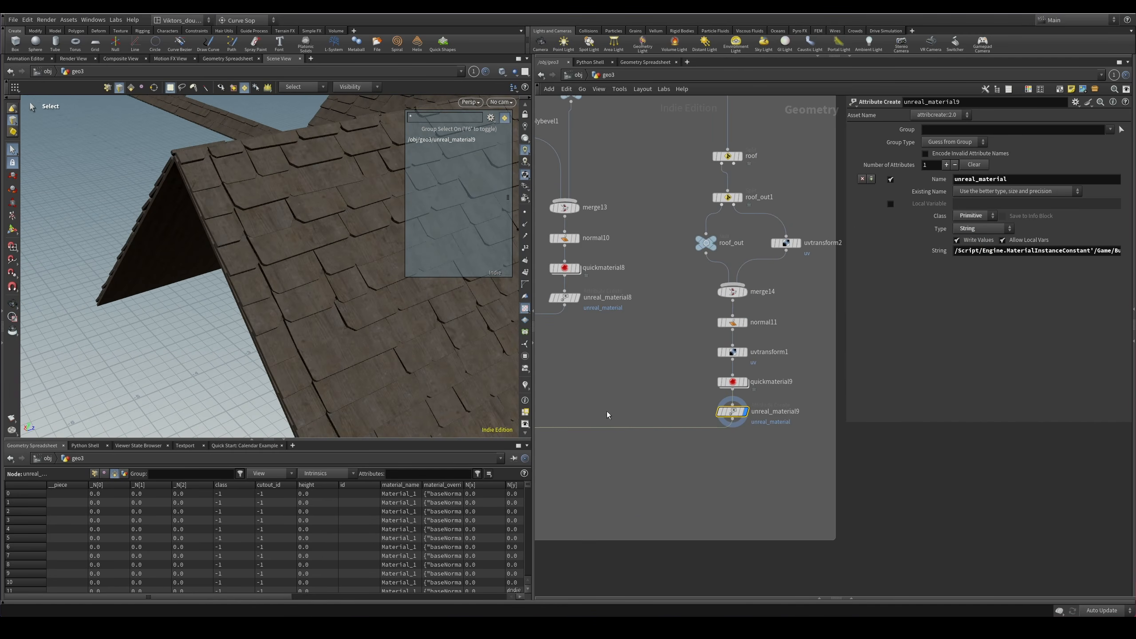
# Display merge8 and inspect the roof tiles and trims on the combined building.
pyautogui.scroll(-8, 608, 414)
pyautogui.moveTo(582, 488); pyautogui.dragTo(765, 350, button='middle')
pyautogui.scroll(5, 615, 272)
pyautogui.moveTo(603, 288); pyautogui.dragTo(591, 267)
pyautogui.press('r')
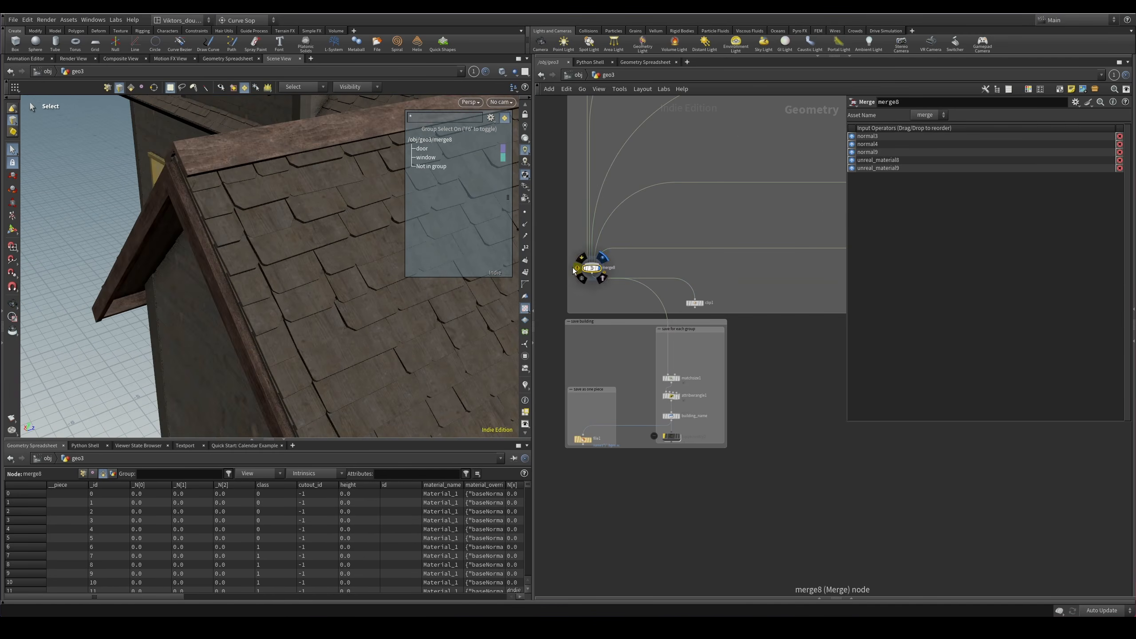
pyautogui.keyDown('alt'); pyautogui.moveTo(358, 322); pyautogui.dragTo(301, 291, button='right'); pyautogui.keyUp('alt')
pyautogui.keyDown('alt'); pyautogui.moveTo(302, 292); pyautogui.dragTo(286, 327); pyautogui.keyUp('alt')
pyautogui.keyDown('alt'); pyautogui.moveTo(287, 327); pyautogui.dragTo(314, 358, button='right'); pyautogui.keyUp('alt')
pyautogui.hotkey('shift', 'w')
pyautogui.hotkey('shift', 'w')
pyautogui.keyDown('alt'); pyautogui.moveTo(286, 331); pyautogui.dragTo(268, 197); pyautogui.keyUp('alt')
pyautogui.keyDown('alt'); pyautogui.moveTo(269, 197); pyautogui.dragTo(292, 223, button='right'); pyautogui.keyUp('alt')
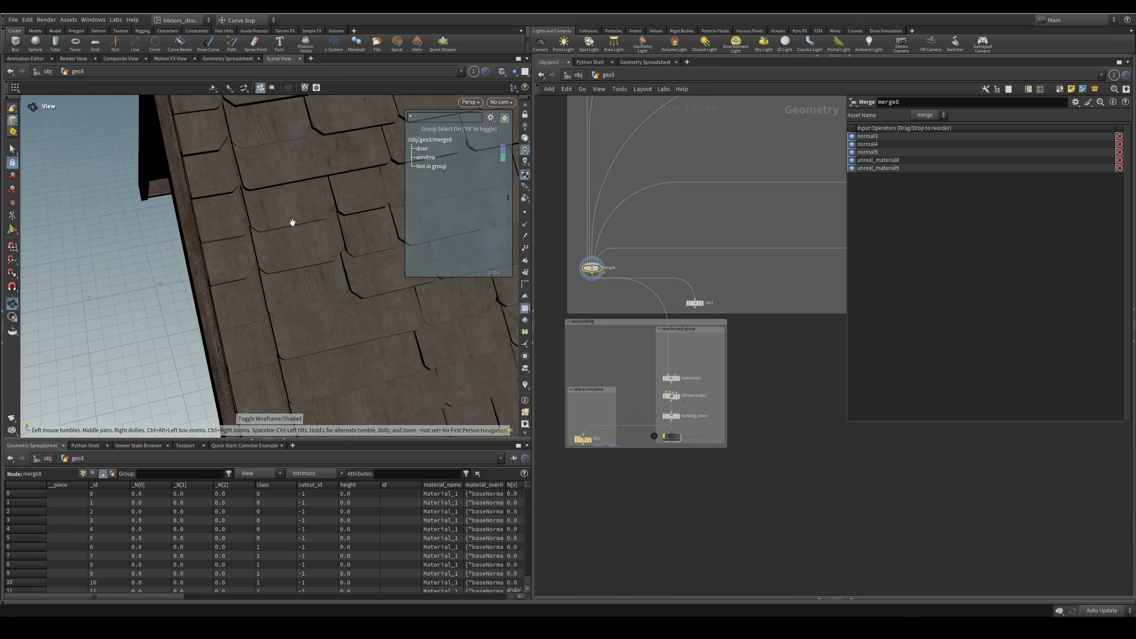
# Inspect the material on the underside of the roof overhang beside the exterior wall.
pyautogui.hotkey('shift', 'w')
pyautogui.keyDown('alt'); pyautogui.moveTo(291, 223); pyautogui.dragTo(378, 165); pyautogui.keyUp('alt')
pyautogui.hotkey('shift', 'w')
pyautogui.keyDown('alt'); pyautogui.moveTo(244, 260); pyautogui.dragTo(269, 243, button='middle'); pyautogui.keyUp('alt')
pyautogui.keyDown('alt'); pyautogui.moveTo(269, 243); pyautogui.dragTo(258, 269); pyautogui.keyUp('alt')
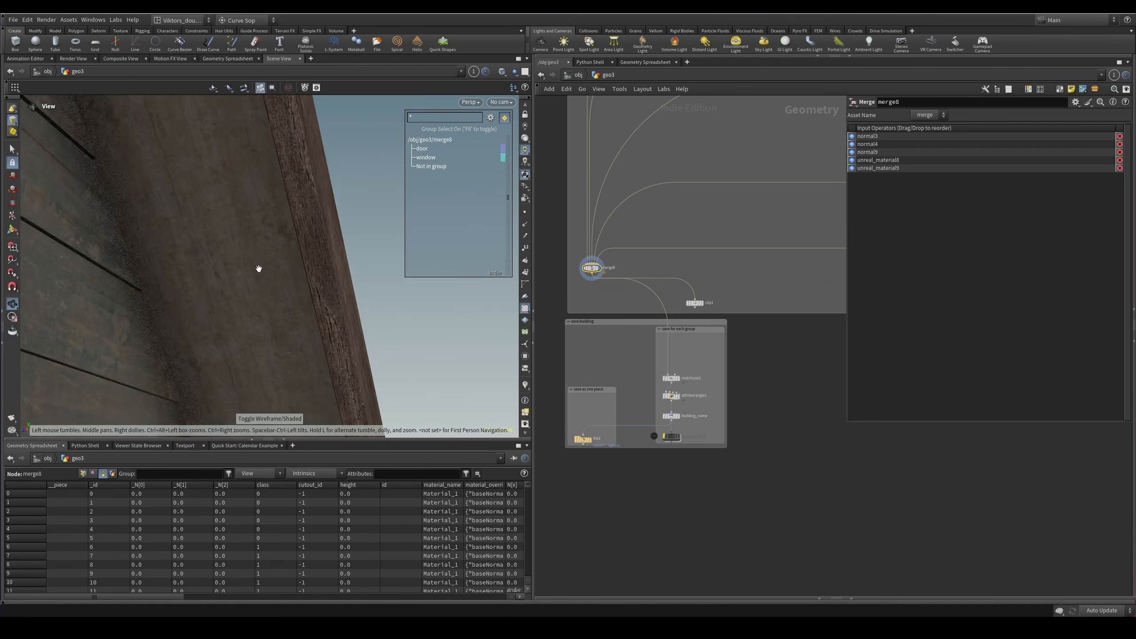
pyautogui.keyDown('alt'); pyautogui.moveTo(259, 269); pyautogui.dragTo(226, 251, button='right'); pyautogui.keyUp('alt')
pyautogui.keyDown('alt'); pyautogui.moveTo(226, 251); pyautogui.dragTo(272, 252); pyautogui.keyUp('alt')
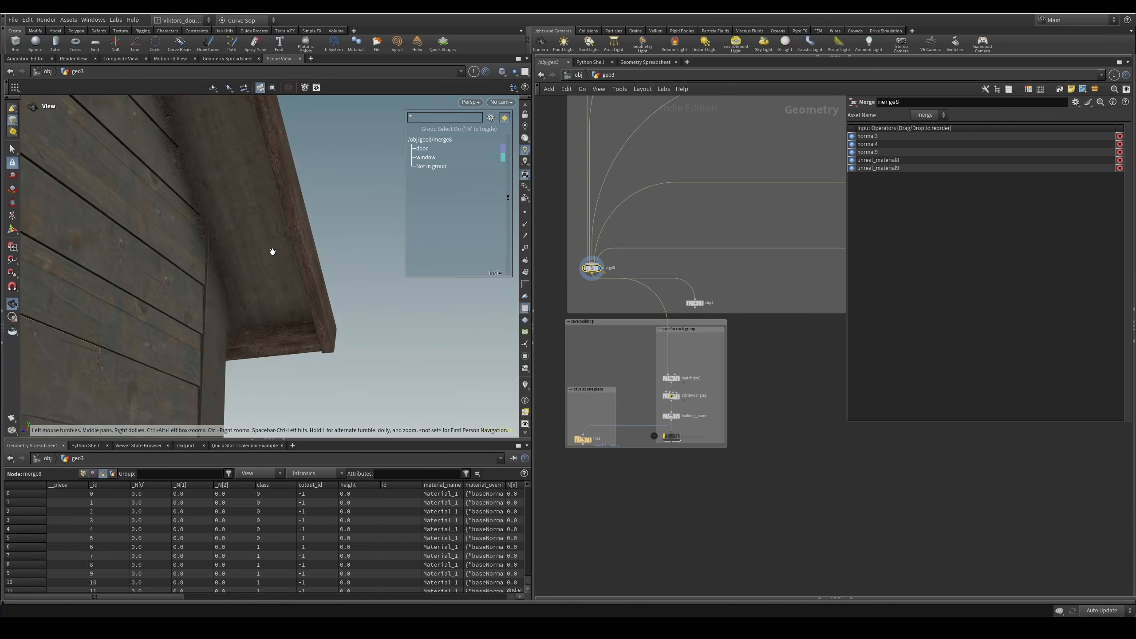
# Display uvtransform2 and merge8 in turn to compare the roof underside's UVs with its texture scale.
pyautogui.scroll(-5, 763, 229)
pyautogui.scroll(5, 759, 424)
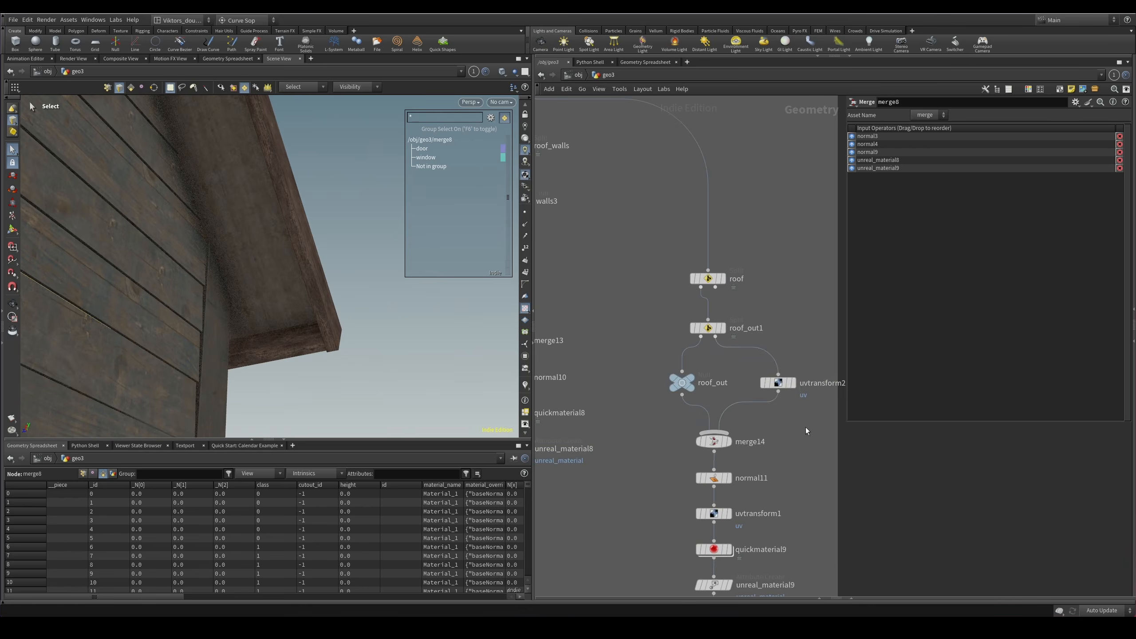
pyautogui.click(778, 382)
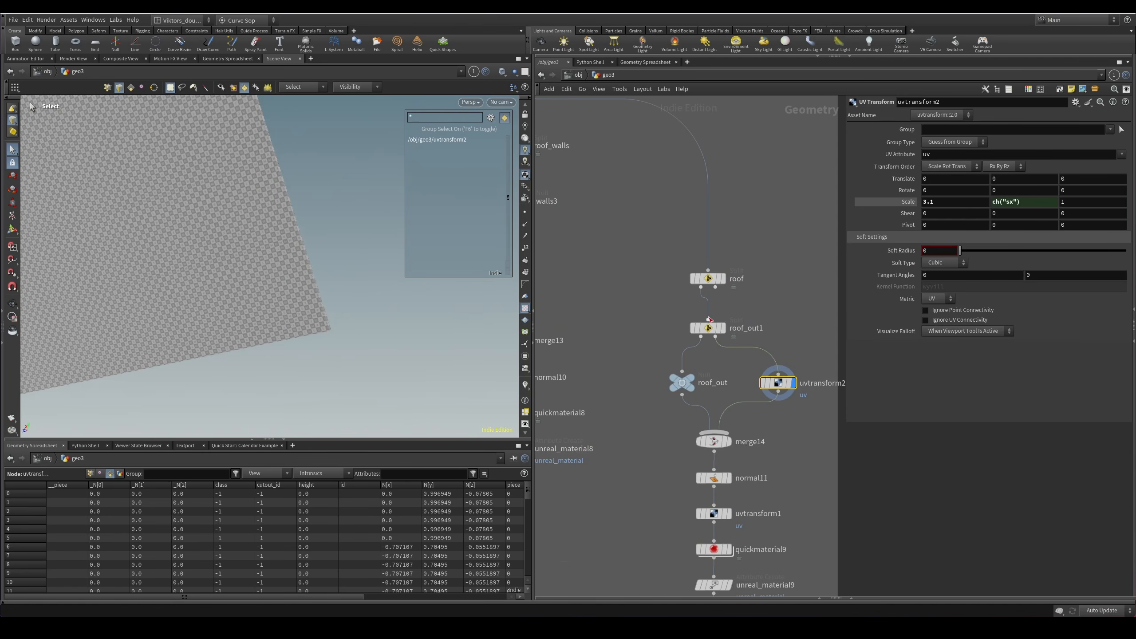
pyautogui.scroll(-5, 763, 305)
pyautogui.moveTo(676, 377); pyautogui.dragTo(800, 442, button='middle')
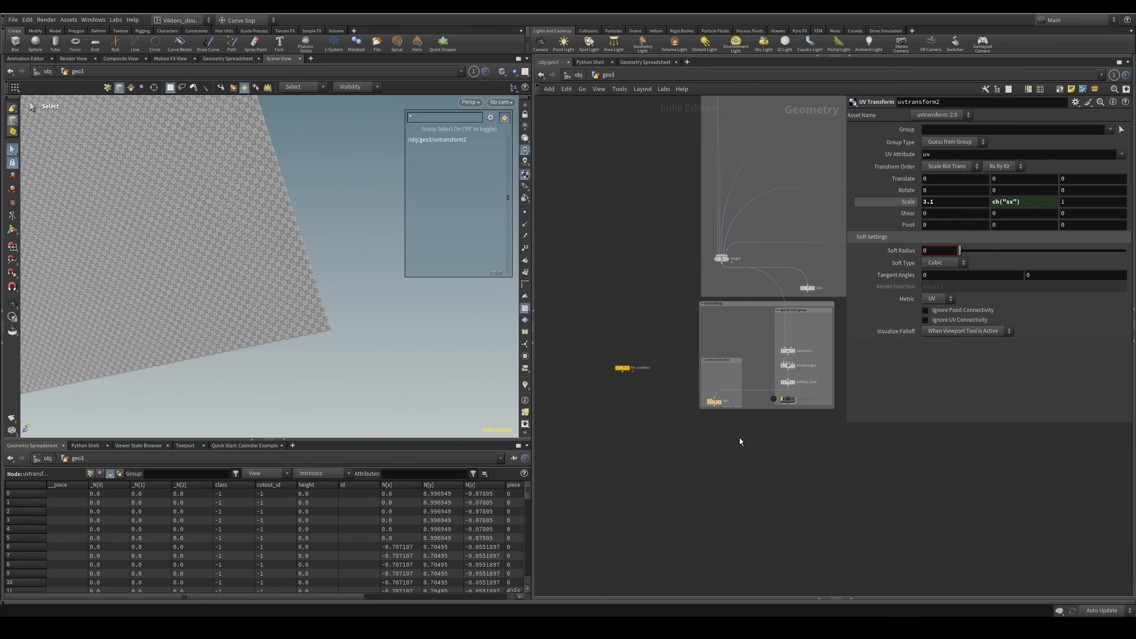
pyautogui.scroll(1, 737, 282)
pyautogui.click(718, 257)
pyautogui.press('Escape')
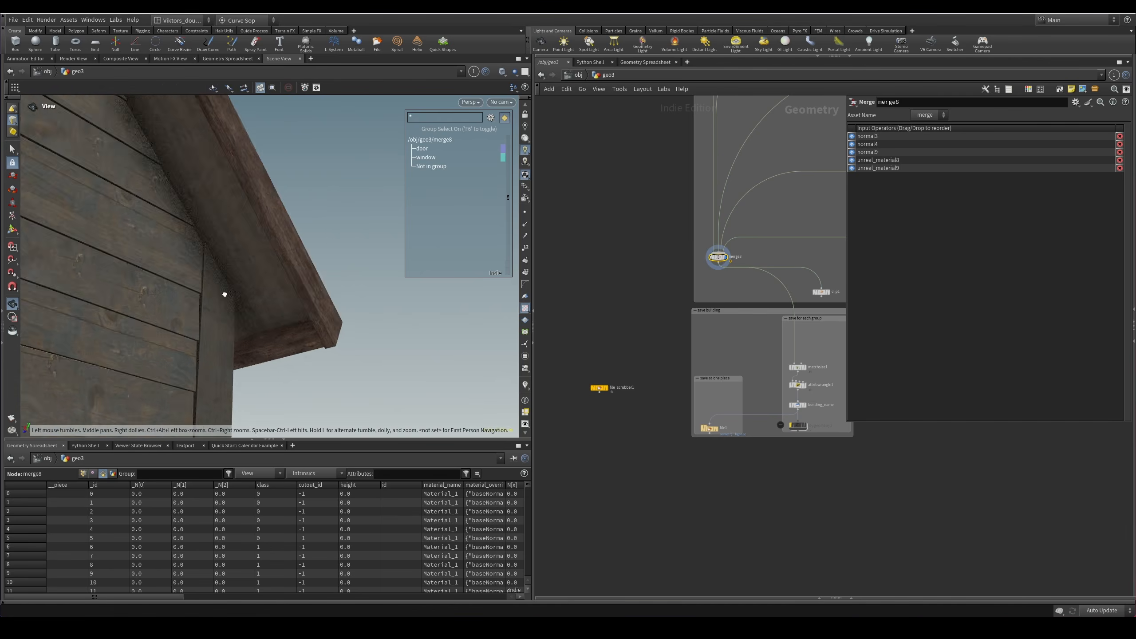
pyautogui.moveTo(224, 294); pyautogui.dragTo(308, 277)
pyautogui.press('s')
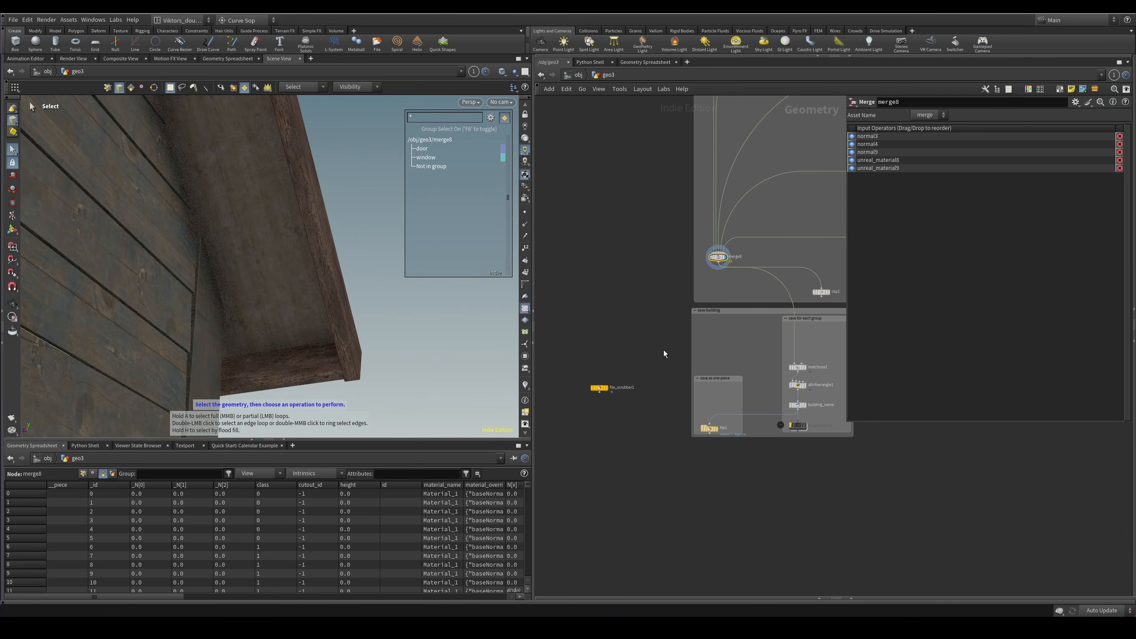
# Set uvtransform2's UV scale to 3.6 for the roof underside and save the scene.
pyautogui.scroll(-5, 716, 339)
pyautogui.moveTo(805, 242); pyautogui.dragTo(667, 385, button='middle')
pyautogui.scroll(5, 668, 385)
pyautogui.scroll(3, 755, 412)
pyautogui.click(760, 401)
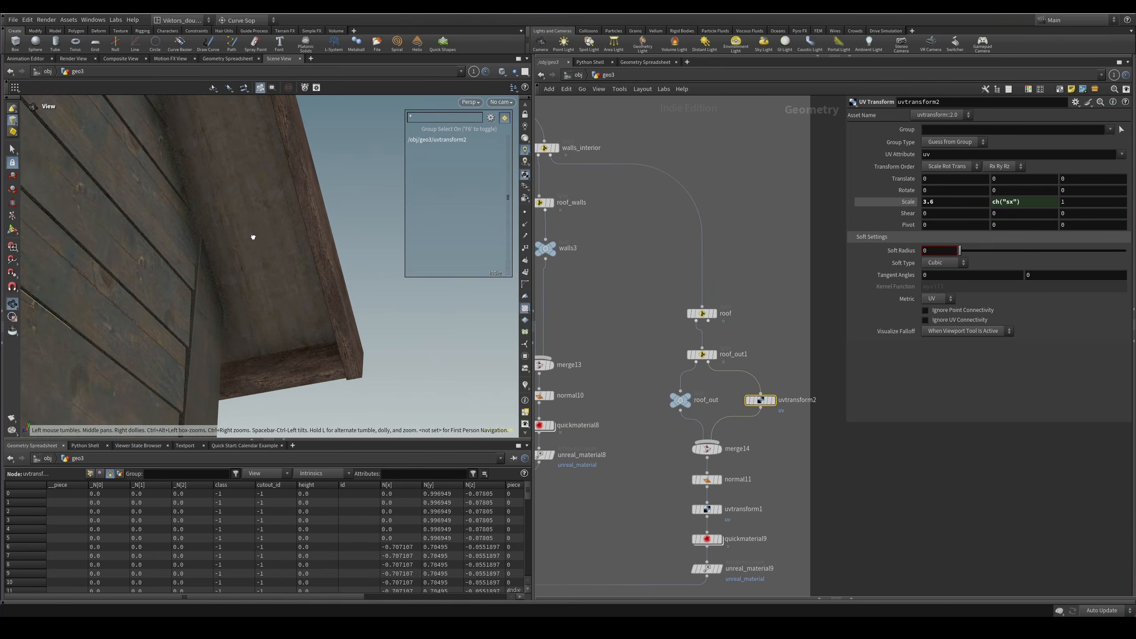
pyautogui.moveTo(253, 219); pyautogui.dragTo(61, 363)
pyautogui.hotkey('ctrl', 's')
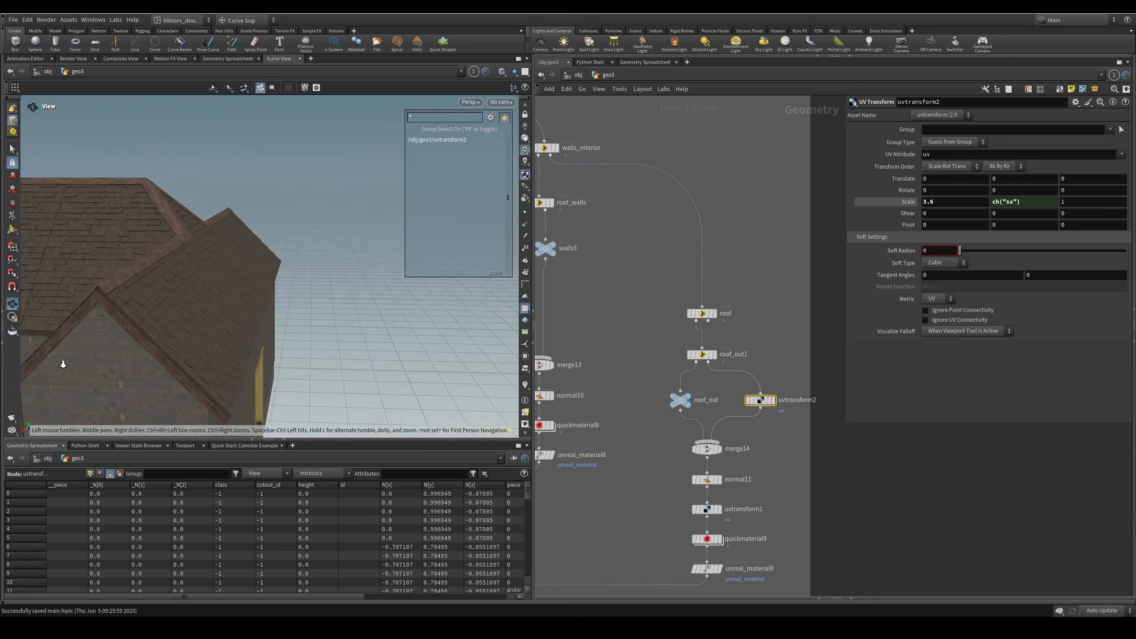
# Display unreal_material9 again to view the textured roof on its own.
pyautogui.press('s')
pyautogui.scroll(-3, 666, 420)
pyautogui.moveTo(667, 420); pyautogui.dragTo(702, 344, button='middle')
pyautogui.scroll(4, 753, 403)
pyautogui.click(732, 371)
pyautogui.scroll(-3, 596, 324)
# Display merge8 and inspect the finished building's exterior walls, windows and foundation.
pyautogui.moveTo(596, 325); pyautogui.dragTo(822, 251, button='middle')
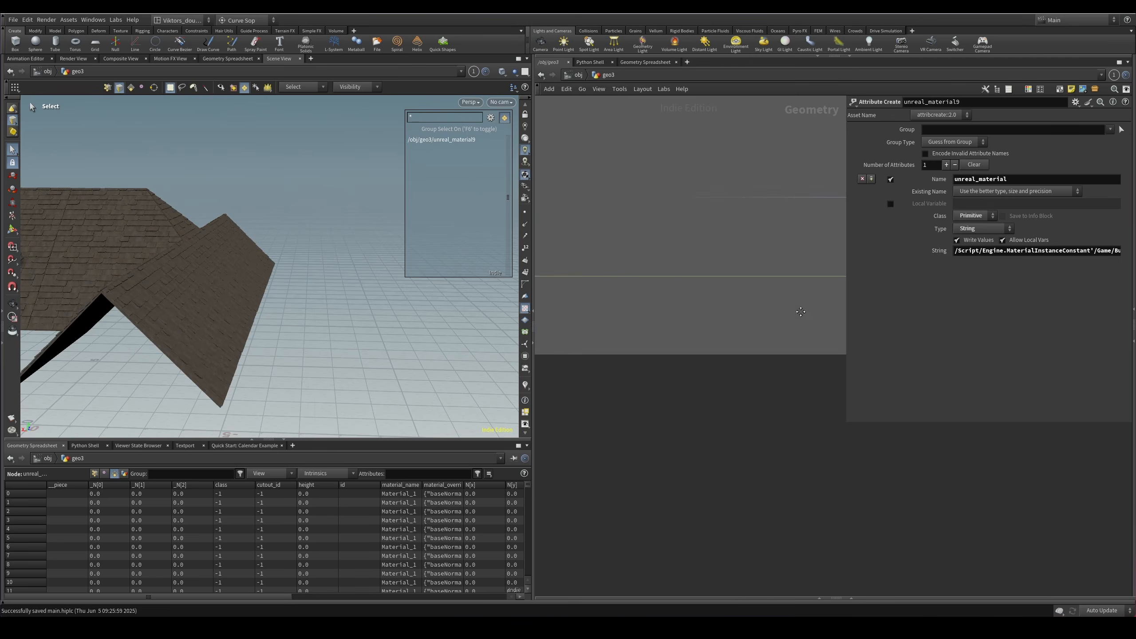
pyautogui.moveTo(563, 336); pyautogui.dragTo(926, 351, button='middle')
pyautogui.scroll(2, 747, 317)
pyautogui.click(728, 313)
pyautogui.press('Escape')
pyautogui.press('g')
pyautogui.moveTo(139, 343); pyautogui.dragTo(266, 338)
pyautogui.press('w')
pyautogui.press('w')
pyautogui.scroll(5, 360, 295)
pyautogui.scroll(-2, 326, 222)
pyautogui.press('s')
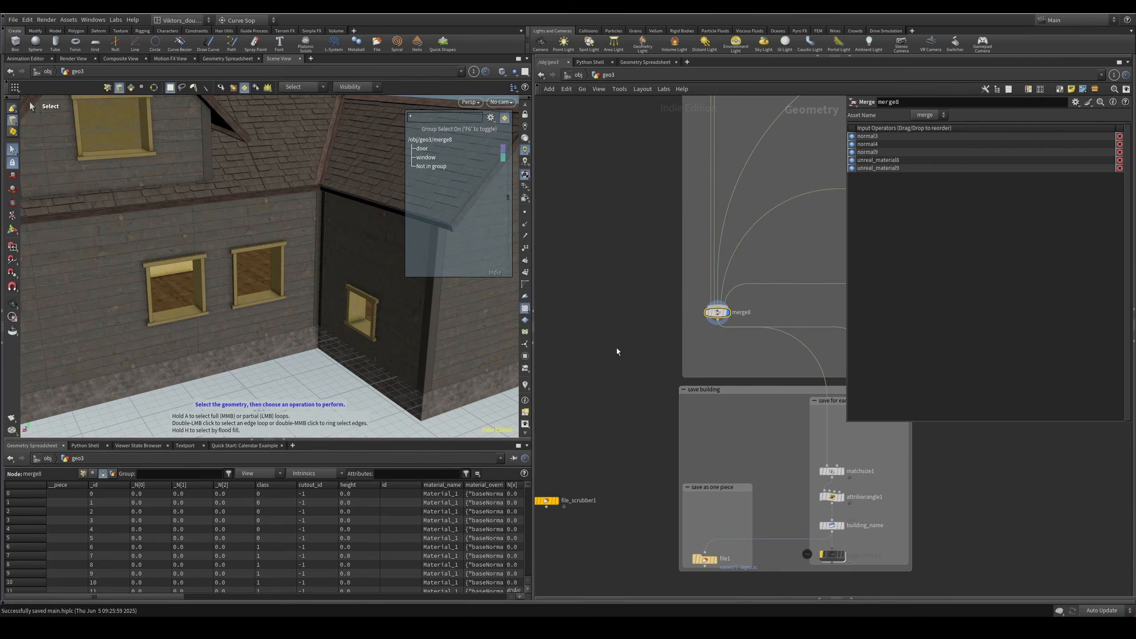
# Display clip1 below merge8 to view the building cut by the clipping plane.
pyautogui.moveTo(736, 408); pyautogui.dragTo(595, 362, button='middle')
pyautogui.scroll(2, 761, 289)
pyautogui.click(724, 331)
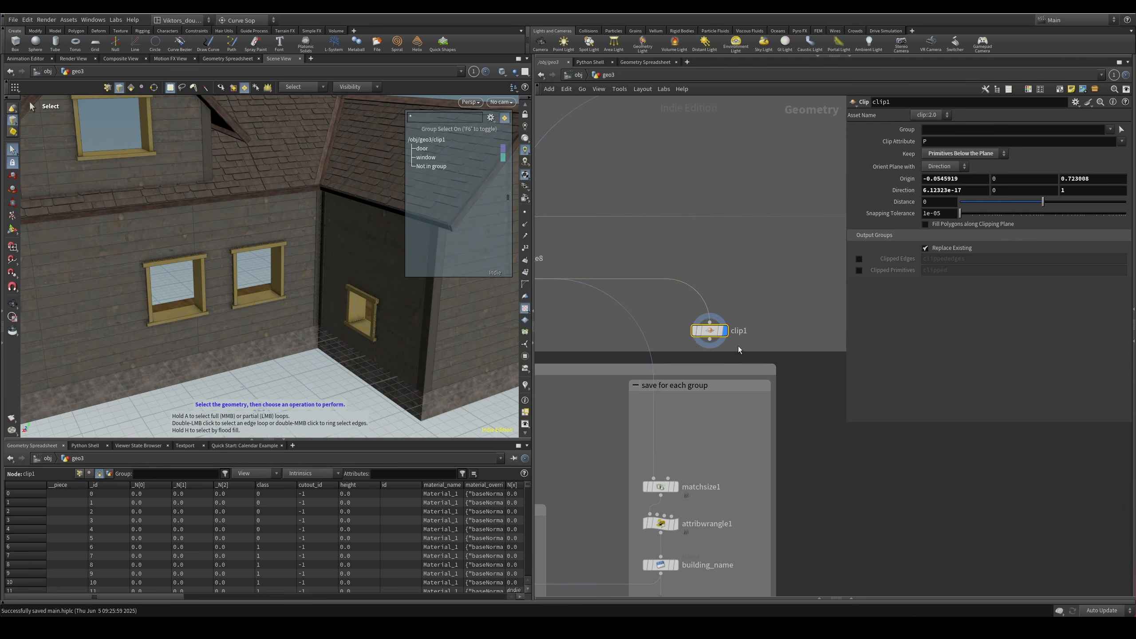
# Hide the group list and move clip1's clipping plane to a Z origin of about 0.89.
pyautogui.moveTo(718, 338); pyautogui.dragTo(725, 332)
pyautogui.press('Escape')
pyautogui.press('g')
pyautogui.moveTo(403, 291); pyautogui.dragTo(210, 289)
pyautogui.press('Return')
# Examine the clipped building's interior walls, window frames and dormer opening up close, checking them with the wireframe overlay.
pyautogui.moveTo(108, 337); pyautogui.dragTo(97, 339)
pyautogui.keyDown('alt'); pyautogui.moveTo(101, 337); pyautogui.dragTo(286, 276); pyautogui.keyUp('alt')
pyautogui.moveTo(122, 262)
pyautogui.keyDown('alt'); pyautogui.mouseDown()
pyautogui.moveTo(242, 276)
pyautogui.moveTo(361, 215)
pyautogui.moveTo(338, 291)
pyautogui.mouseUp(); pyautogui.keyUp('alt')
pyautogui.scroll(3, 243, 276)
pyautogui.hotkey('shift', 'w')
pyautogui.hotkey('shift', 'w')
pyautogui.moveTo(340, 294); pyautogui.dragTo(408, 224, button='right')
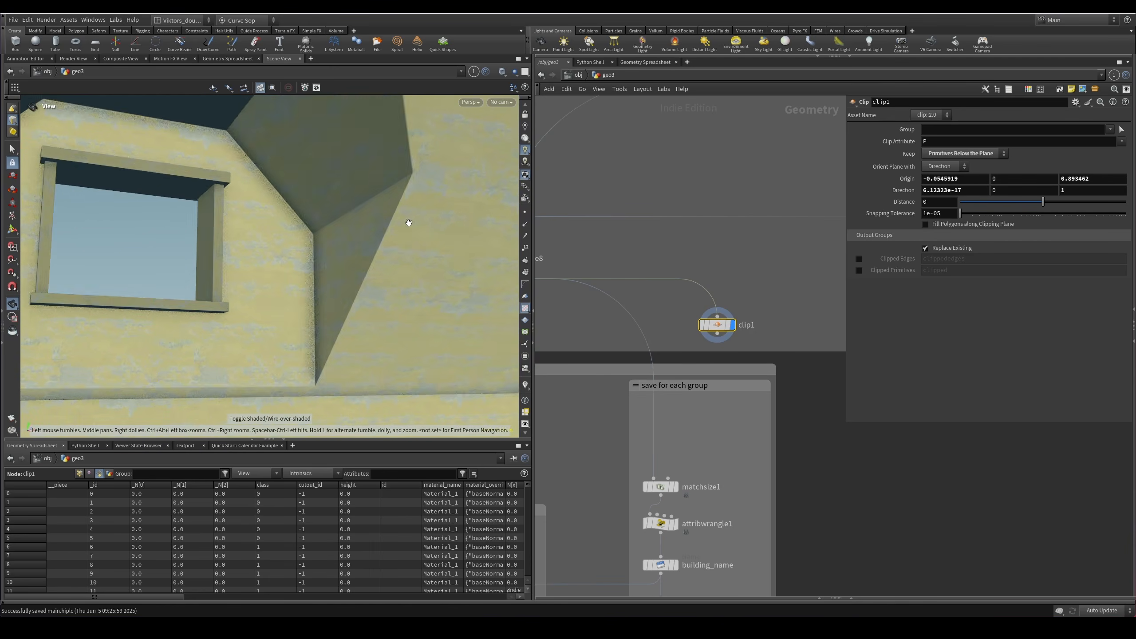
pyautogui.moveTo(408, 223); pyautogui.dragTo(296, 269)
pyautogui.moveTo(262, 291); pyautogui.dragTo(347, 294, button='middle')
pyautogui.moveTo(122, 312); pyautogui.dragTo(245, 284, button='middle')
pyautogui.moveTo(245, 284)
pyautogui.mouseDown()
pyautogui.moveTo(195, 302)
pyautogui.moveTo(85, 376)
pyautogui.moveTo(137, 340)
pyautogui.moveTo(353, 336)
pyautogui.moveTo(238, 334)
pyautogui.moveTo(210, 359)
pyautogui.moveTo(287, 338)
pyautogui.moveTo(181, 334)
pyautogui.moveTo(266, 325)
pyautogui.moveTo(232, 339)
pyautogui.mouseUp()
# Display merge8 and examine the complete building's front facade, windows and dormer with the wireframe overlay toggled.
pyautogui.hotkey('shift', 'w')
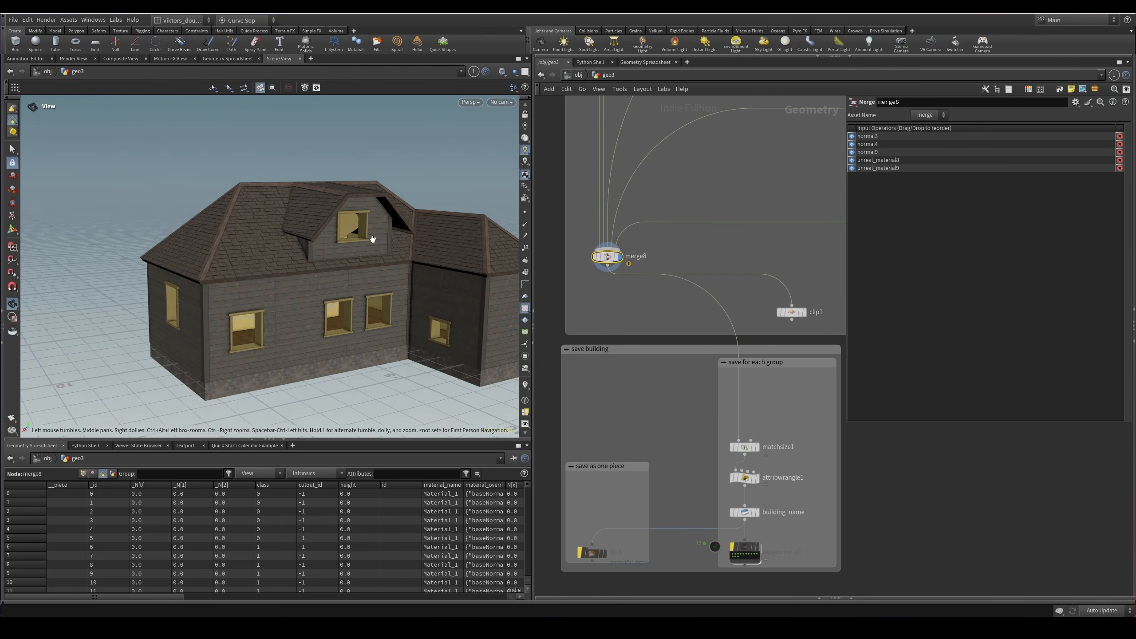
pyautogui.moveTo(372, 239)
pyautogui.mouseDown()
pyautogui.moveTo(357, 268)
pyautogui.moveTo(313, 251)
pyautogui.moveTo(371, 242)
pyautogui.moveTo(388, 282)
pyautogui.moveTo(399, 273)
pyautogui.moveTo(384, 224)
pyautogui.moveTo(350, 249)
pyautogui.moveTo(359, 253)
pyautogui.moveTo(353, 214)
pyautogui.mouseUp()
pyautogui.hotkey('shift', 'w')
pyautogui.scroll(5, 356, 202)
pyautogui.press('w')
pyautogui.press('w')
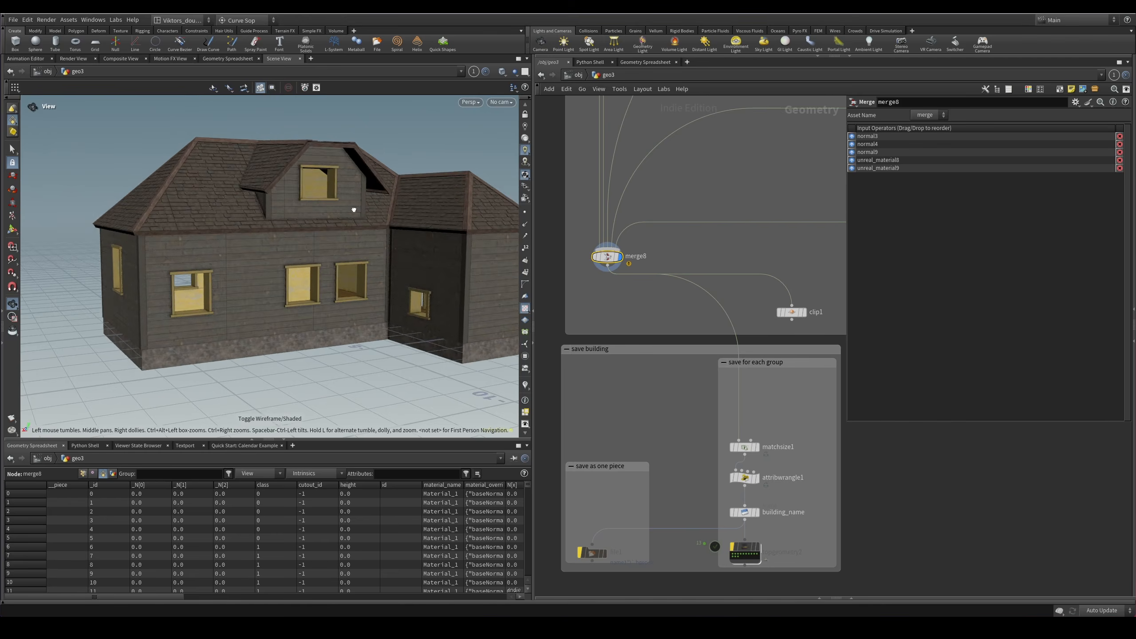
pyautogui.scroll(6, 245, 231)
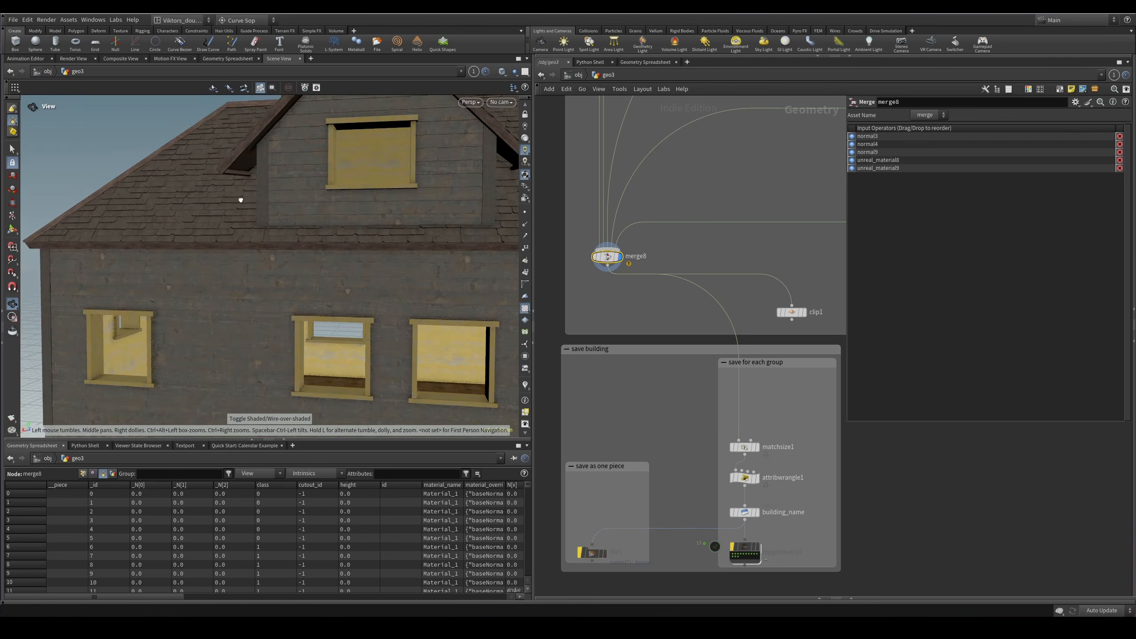
pyautogui.press('s')
pyautogui.hotkey('shift', 'w')
pyautogui.hotkey('shift', 'w')
pyautogui.moveTo(356, 254)
pyautogui.mouseDown()
pyautogui.moveTo(340, 282)
pyautogui.moveTo(296, 271)
pyautogui.moveTo(315, 291)
pyautogui.moveTo(250, 260)
pyautogui.mouseUp()
pyautogui.scroll(-3, 338, 280)
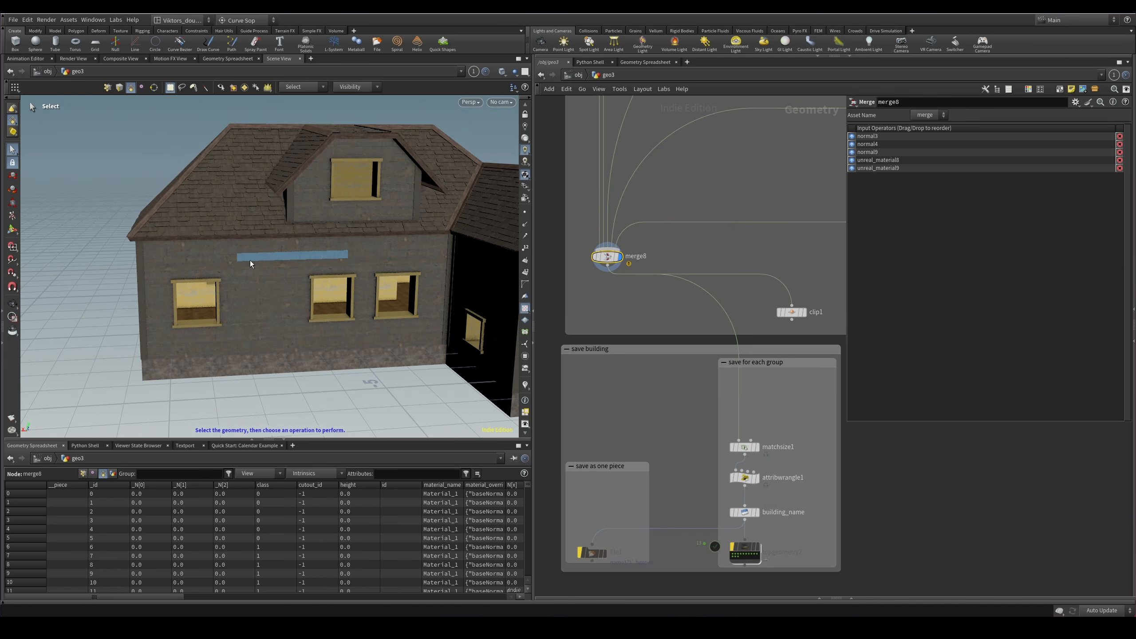
# Compare the merged building's wireframe and shaded displays, viewing the roof and dormer from above.
pyautogui.press('Escape')
pyautogui.press('w')
pyautogui.moveTo(244, 253)
pyautogui.mouseDown()
pyautogui.moveTo(299, 268)
pyautogui.moveTo(331, 201)
pyautogui.moveTo(317, 300)
pyautogui.mouseUp()
pyautogui.press('w')
pyautogui.press('w')
pyautogui.press('w')
pyautogui.press('w')
pyautogui.press('w')
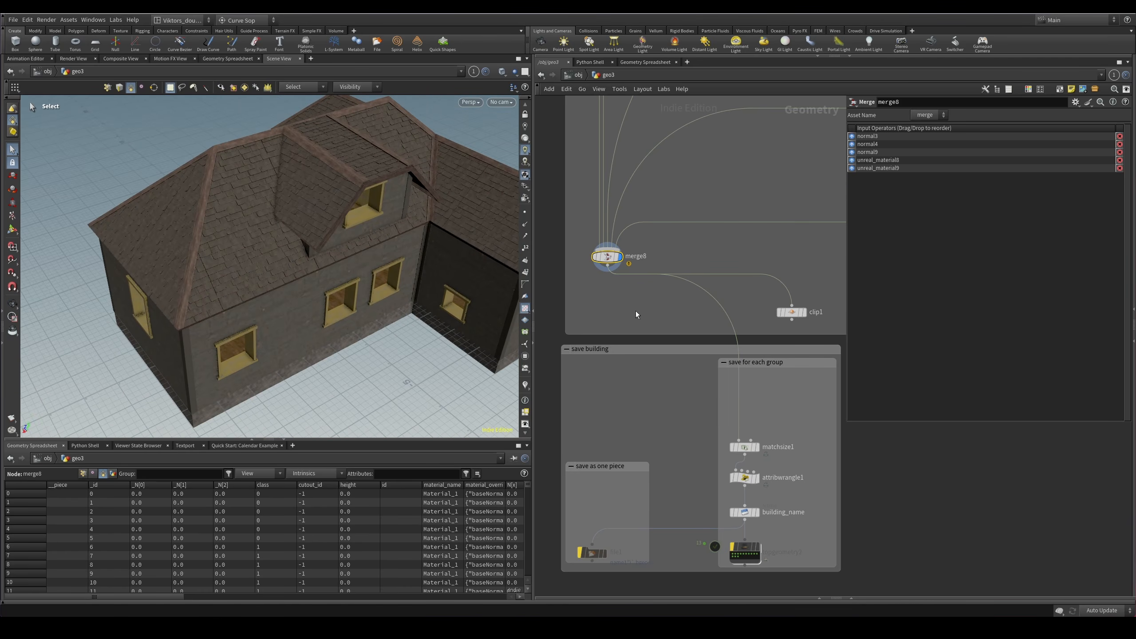
pyautogui.moveTo(656, 441); pyautogui.dragTo(690, 381, button='middle')
pyautogui.keyDown('alt'); pyautogui.moveTo(329, 262); pyautogui.dragTo(336, 289); pyautogui.keyUp('alt')
pyautogui.press('w')
pyautogui.press('w')
pyautogui.press('w')
pyautogui.keyDown('alt'); pyautogui.moveTo(278, 249); pyautogui.dragTo(255, 214); pyautogui.keyUp('alt')
pyautogui.press('w')
# Display matchsize1 in the save for each group section and review its centring settings and the building's position.
pyautogui.scroll(2, 711, 305)
pyautogui.moveTo(640, 384); pyautogui.dragTo(618, 384, button='middle')
pyautogui.scroll(-1, 618, 384)
pyautogui.scroll(1, 740, 310)
pyautogui.moveTo(751, 314)
pyautogui.mouseDown()
pyautogui.moveTo(751, 368)
pyautogui.moveTo(751, 315)
pyautogui.mouseUp()
pyautogui.moveTo(752, 425); pyautogui.dragTo(752, 358, button='middle')
pyautogui.scroll(1, 752, 358)
pyautogui.click(707, 381)
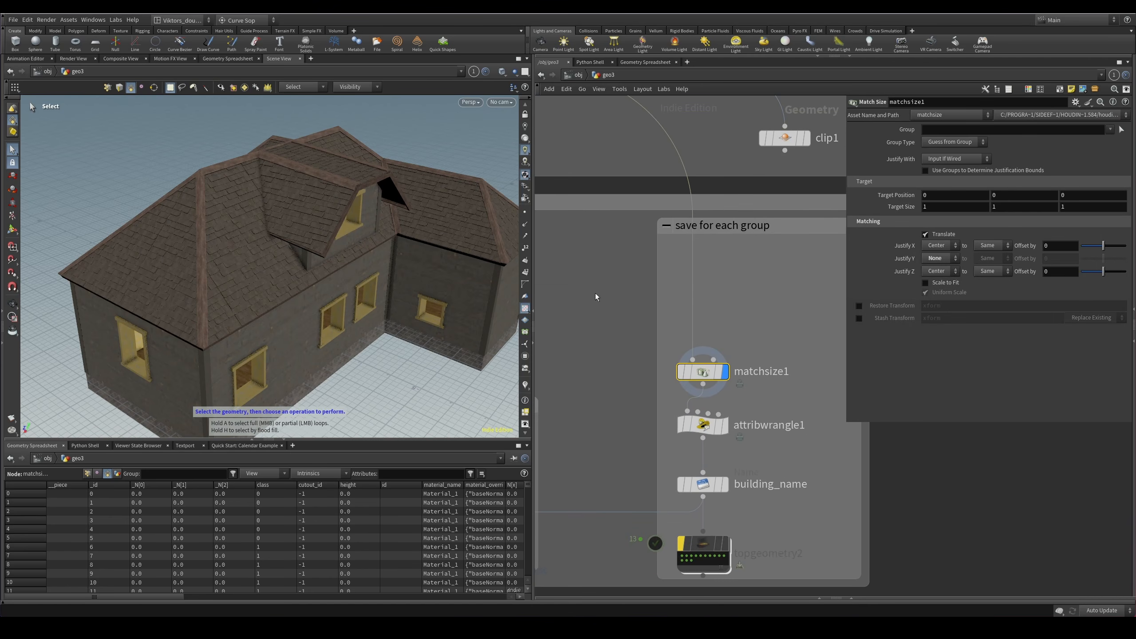
pyautogui.keyDown('alt'); pyautogui.moveTo(377, 251); pyautogui.dragTo(330, 305); pyautogui.keyUp('alt')
pyautogui.keyDown('alt'); pyautogui.scroll(-3, 319, 322); pyautogui.keyUp('alt')
pyautogui.scroll(3, 317, 299)
# Display attribwrangle1, show the evaluated value of its Prim Groups parameter and list the primitive groups in the viewport.
pyautogui.click(703, 425)
pyautogui.scroll(1, 702, 425)
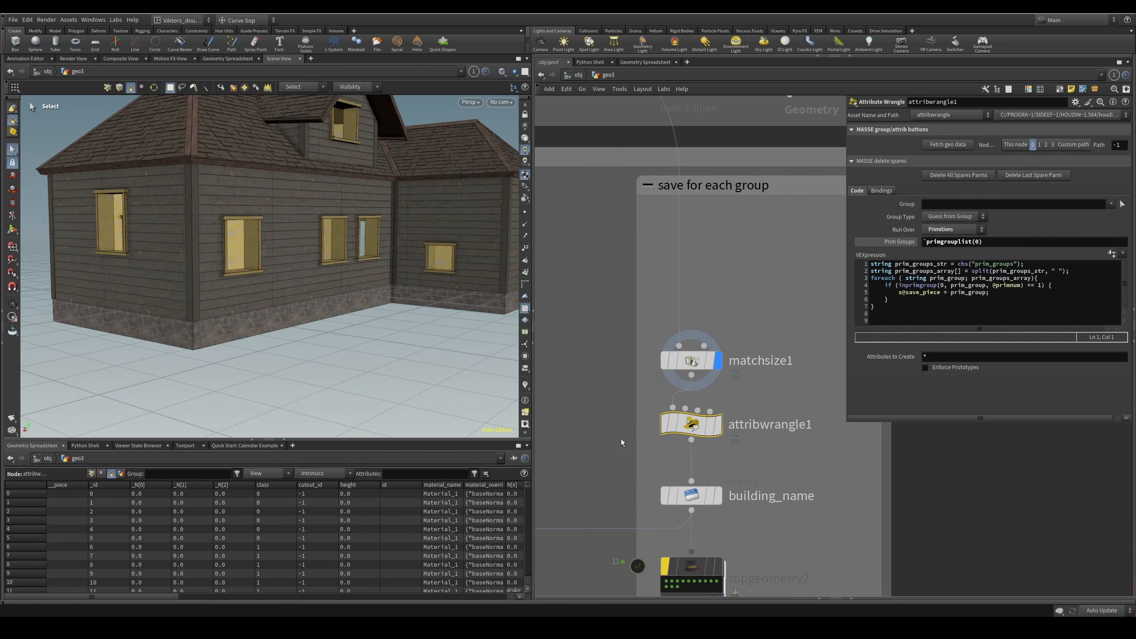
pyautogui.press('r')
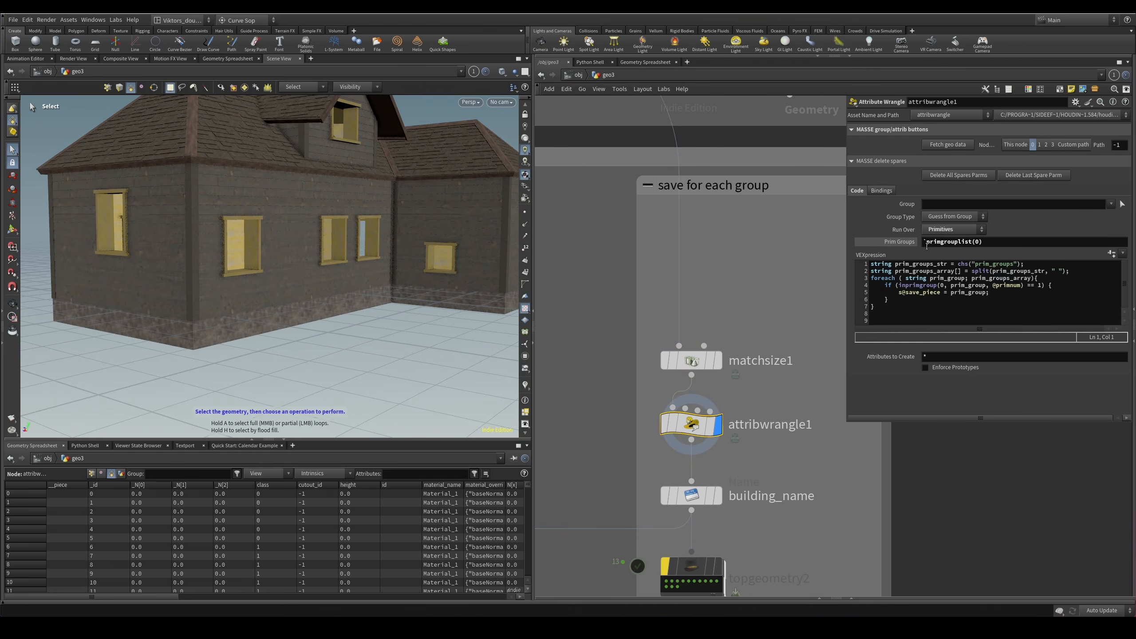
pyautogui.click(898, 242)
pyautogui.hotkey('shift', 'g')
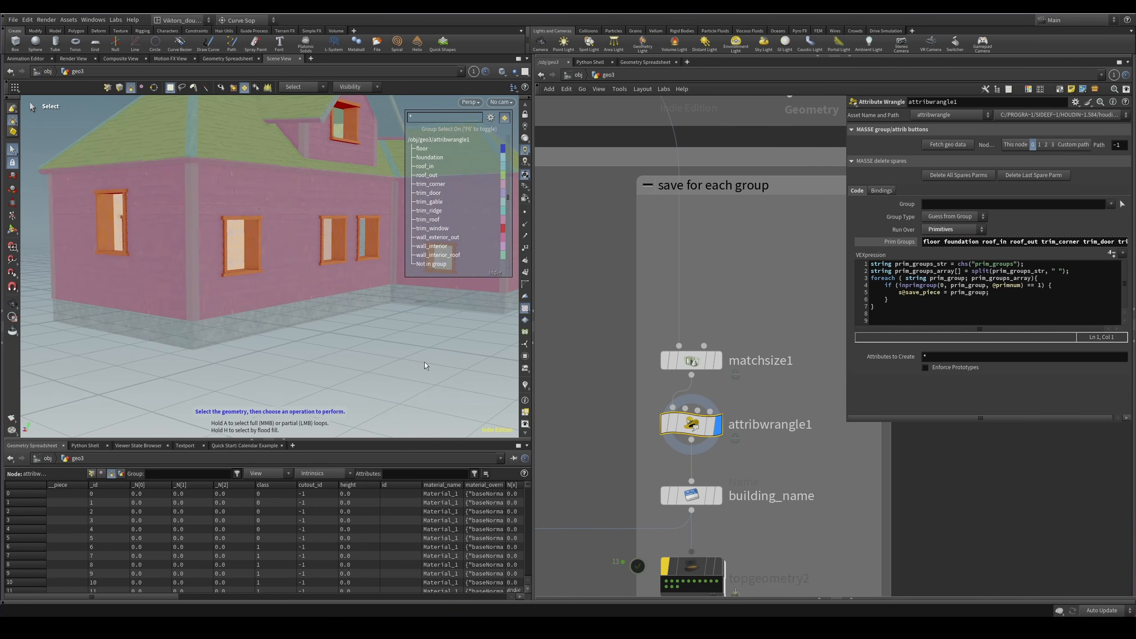
# Open attribwrangle1's VEX code in the external editor, review the save_piece assignment from prim_group, and minimize the editor.
pyautogui.rightClick(906, 321)
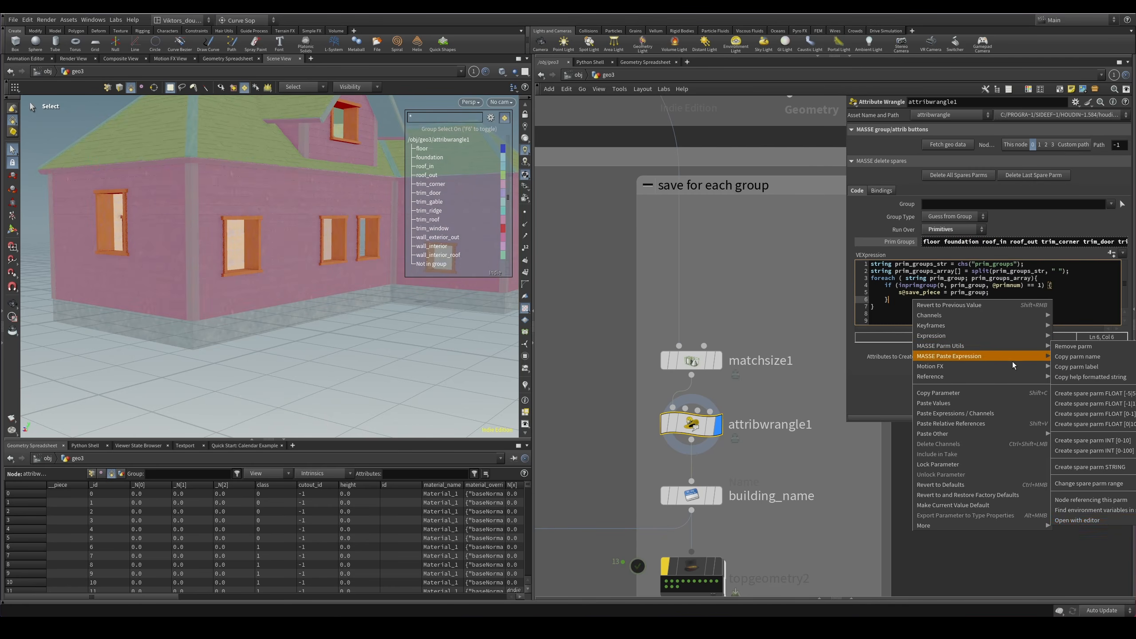
pyautogui.click(1093, 521)
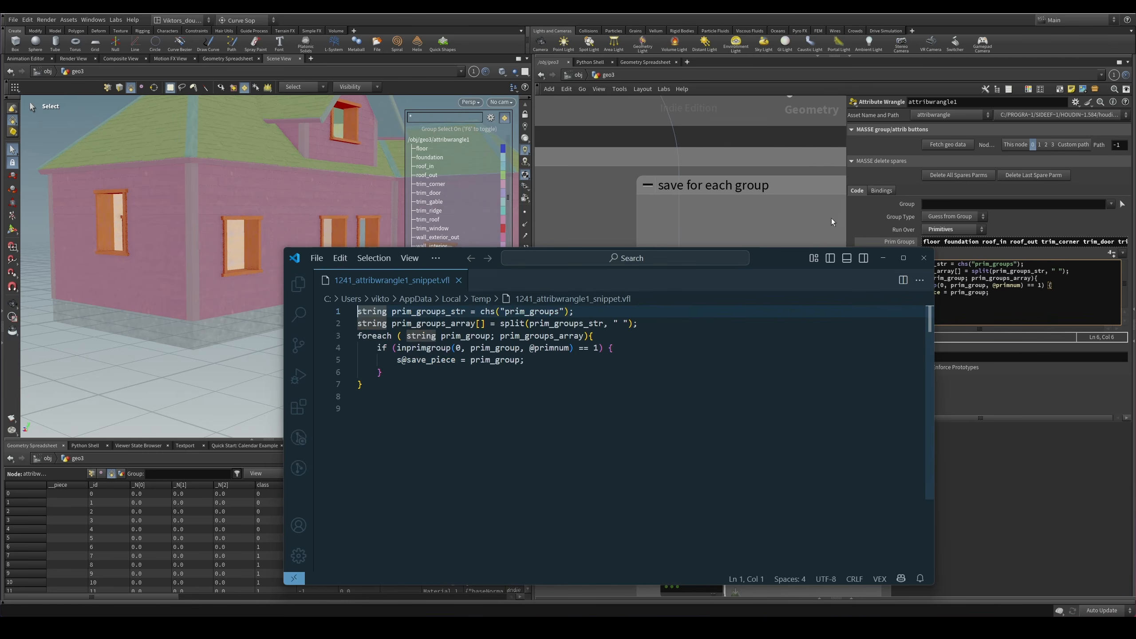
pyautogui.click(639, 390)
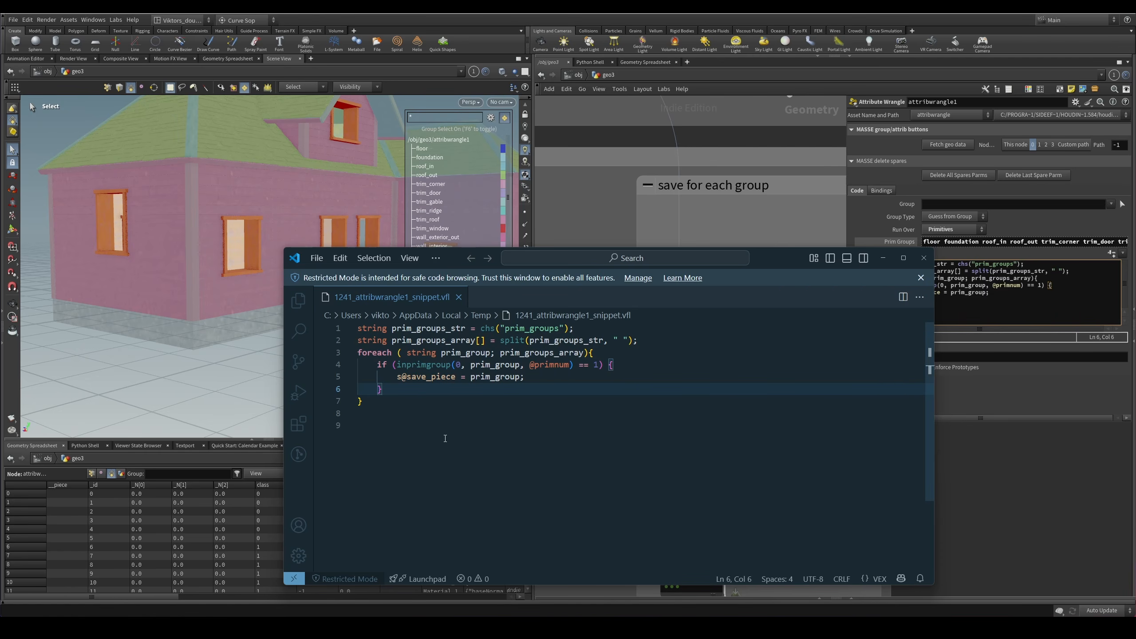
pyautogui.doubleClick(428, 377)
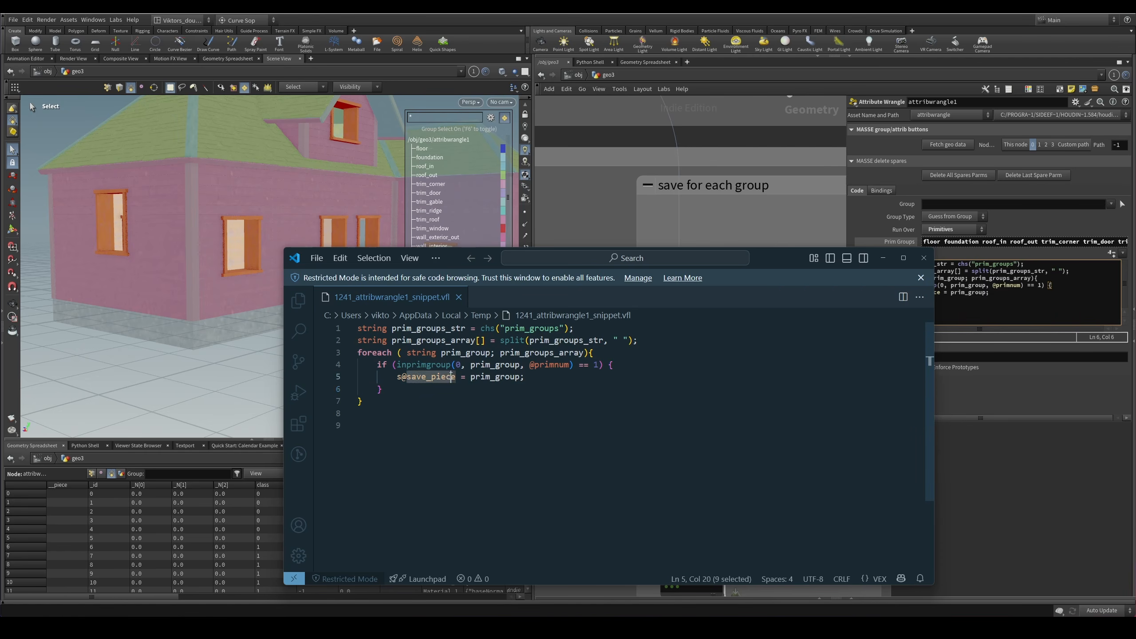
pyautogui.hotkey('ctrl', 'End')
pyautogui.moveTo(466, 378); pyautogui.dragTo(518, 378)
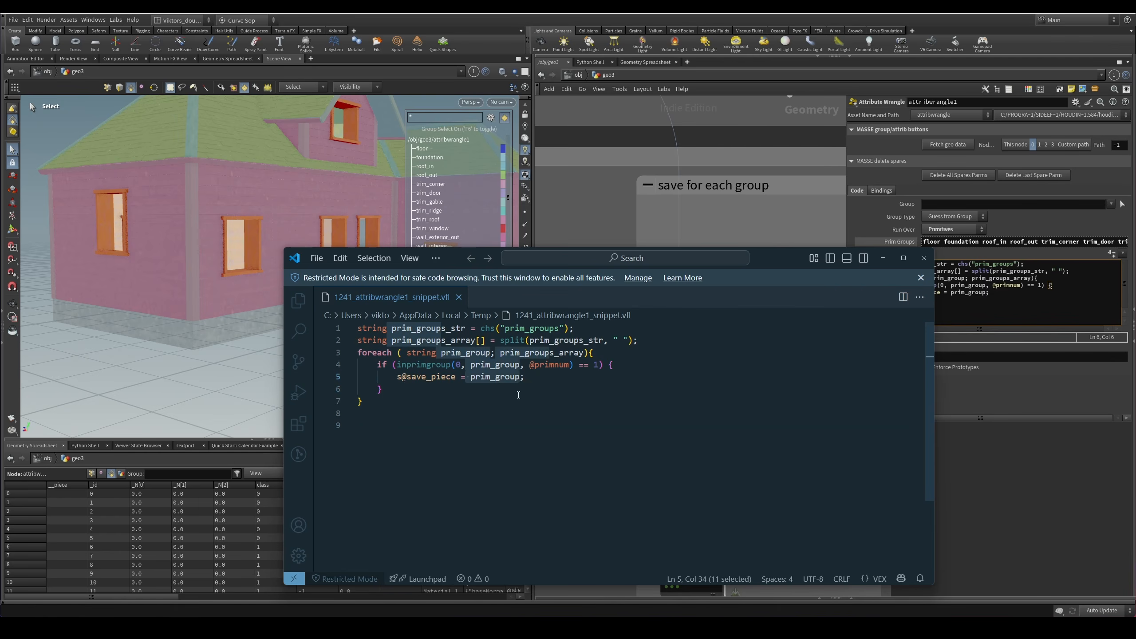
pyautogui.click(523, 398)
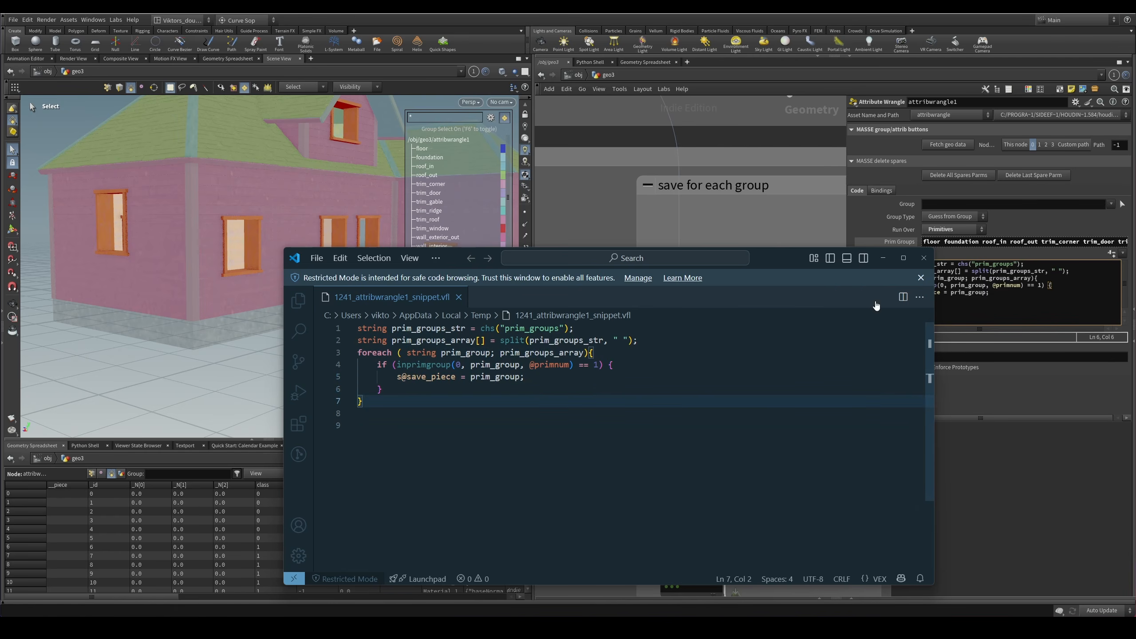
pyautogui.click(887, 263)
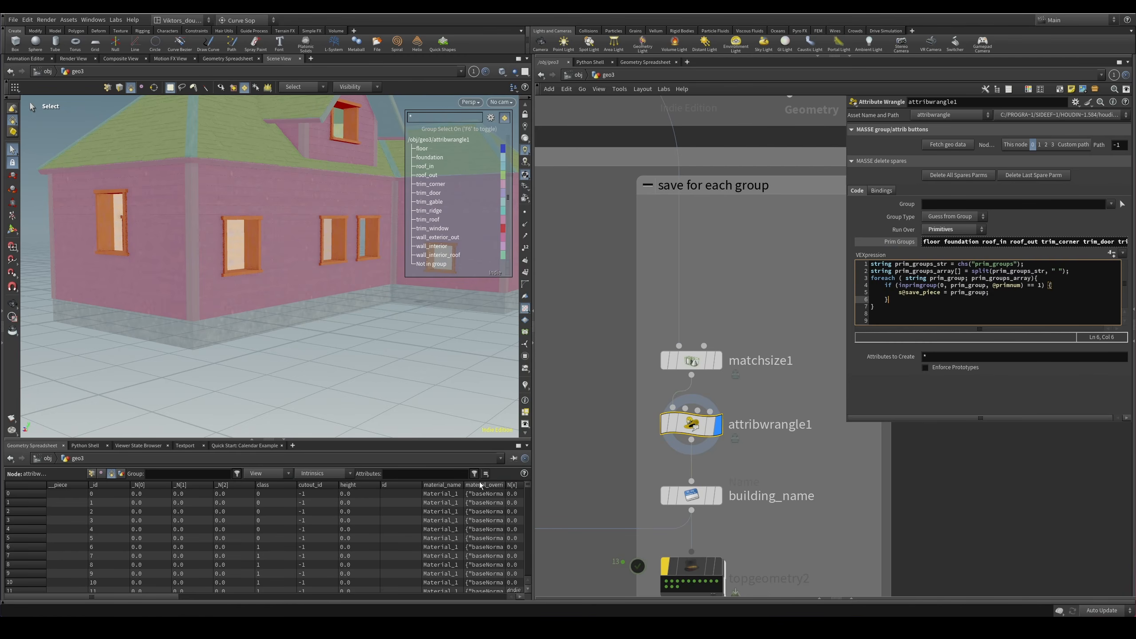
# Filter the geometry spreadsheet's attributes to save_piece and widen its column.
pyautogui.click(417, 472)
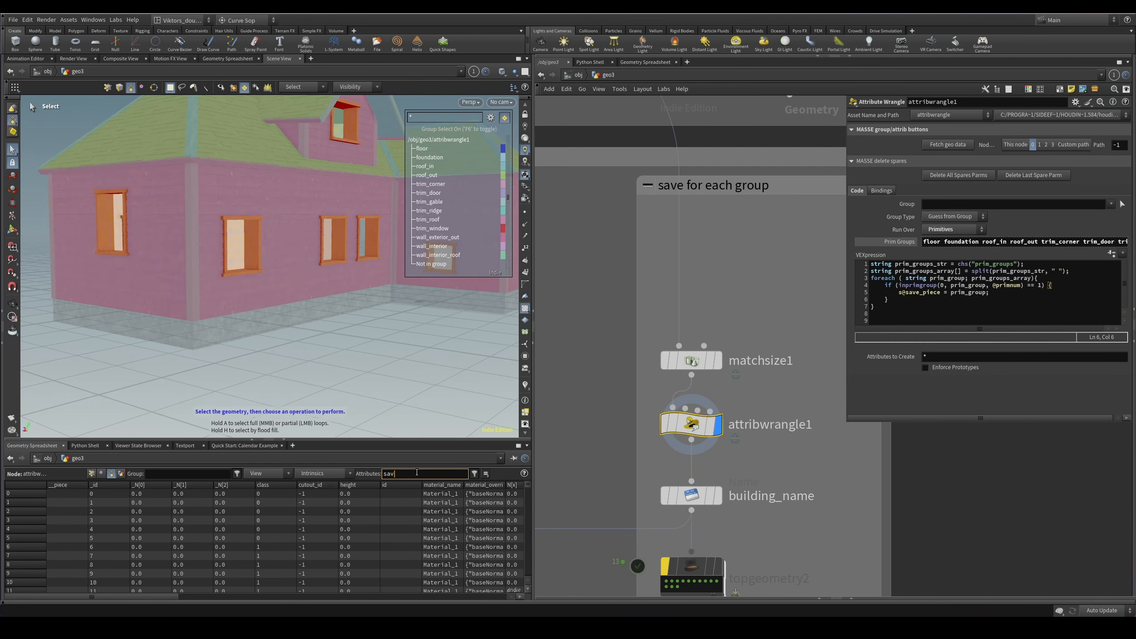
pyautogui.write('save_piece')
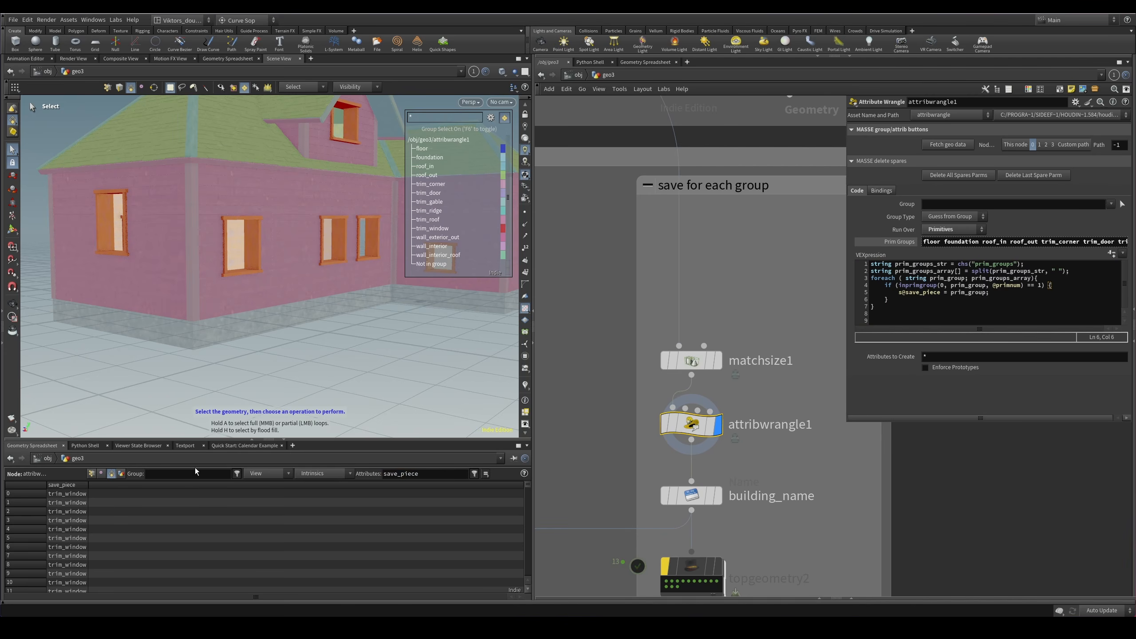
pyautogui.moveTo(527, 487)
pyautogui.mouseDown()
pyautogui.moveTo(523, 563)
pyautogui.moveTo(525, 487)
pyautogui.moveTo(529, 511)
pyautogui.moveTo(543, 466)
pyautogui.moveTo(524, 609)
pyautogui.moveTo(528, 501)
pyautogui.moveTo(507, 594)
pyautogui.moveTo(510, 466)
pyautogui.mouseUp()
# Inspect the building's color-coded primitive groups, toggling between wireframe and shaded display.
pyautogui.press('Escape')
pyautogui.hotkey('shift', 'w')
pyautogui.moveTo(365, 322); pyautogui.dragTo(378, 347)
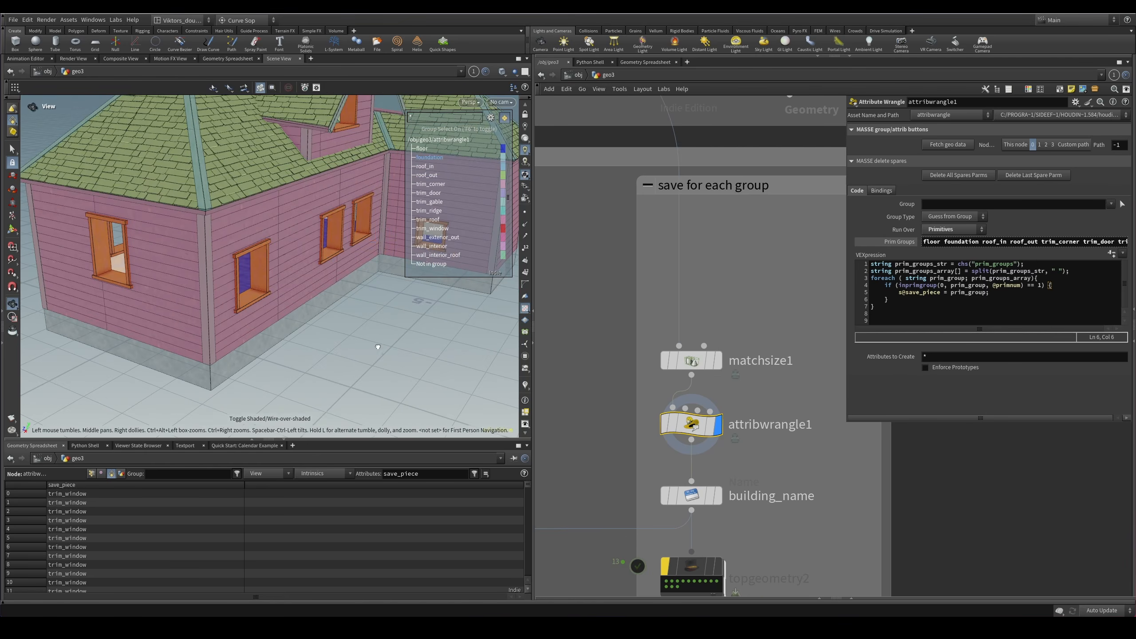
pyautogui.press('w')
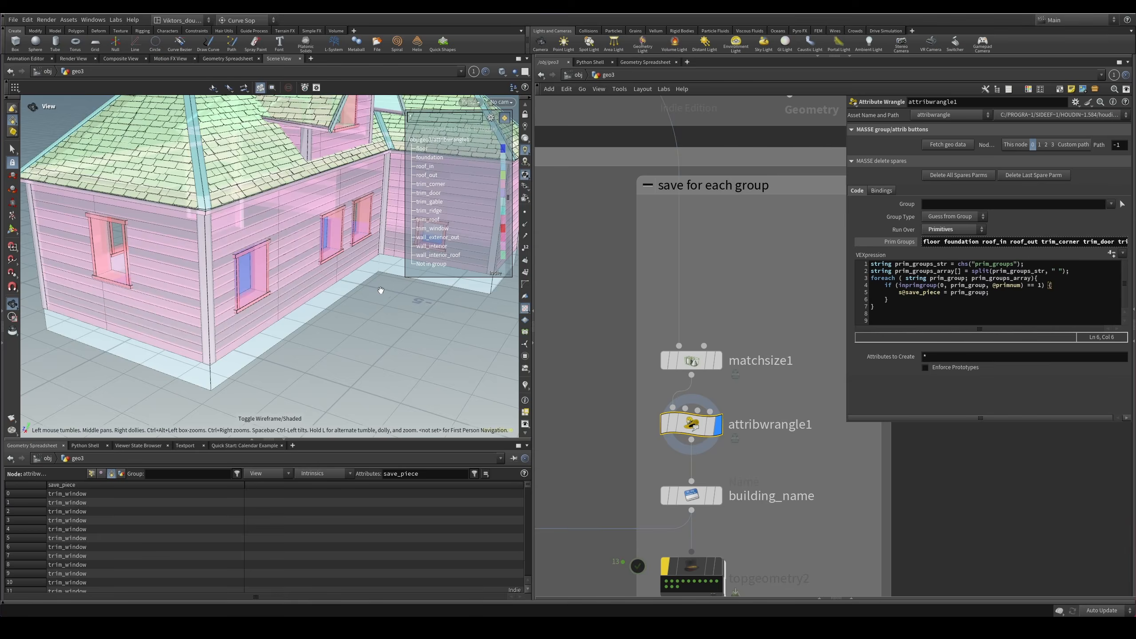
pyautogui.press('w')
pyautogui.moveTo(381, 290); pyautogui.dragTo(358, 313, button='middle')
pyautogui.press('w')
pyautogui.press('w')
pyautogui.scroll(-2, 688, 442)
# Display building_name and review its primitive save_name attribute settings with the wireframe overlay turned off.
pyautogui.middleClick(690, 440)
pyautogui.moveTo(776, 439); pyautogui.dragTo(813, 389, button='middle')
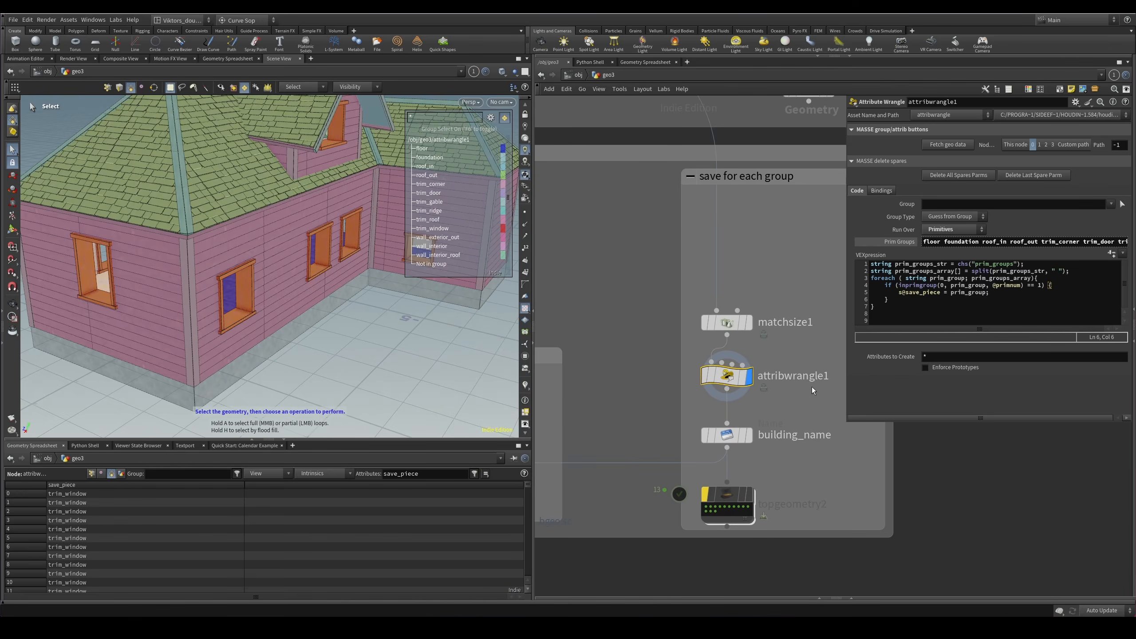
pyautogui.click(727, 435)
pyautogui.press('Escape')
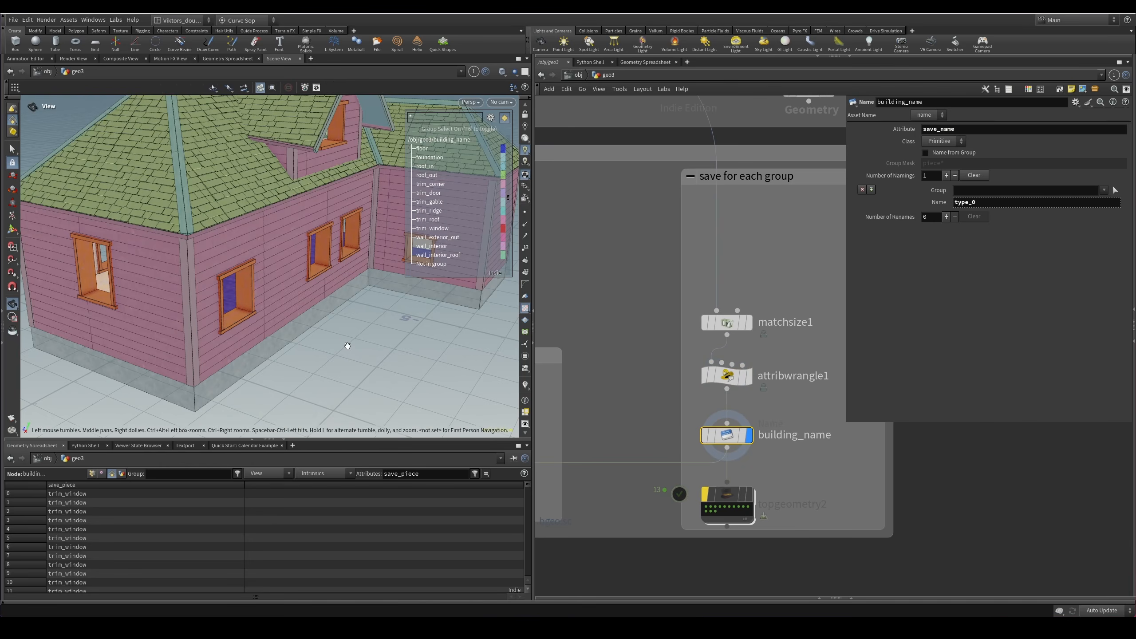
pyautogui.moveTo(348, 345)
pyautogui.keyDown('alt'); pyautogui.mouseDown()
pyautogui.moveTo(326, 331)
pyautogui.moveTo(327, 352)
pyautogui.mouseUp(); pyautogui.keyUp('alt')
pyautogui.hotkey('shift', 'w')
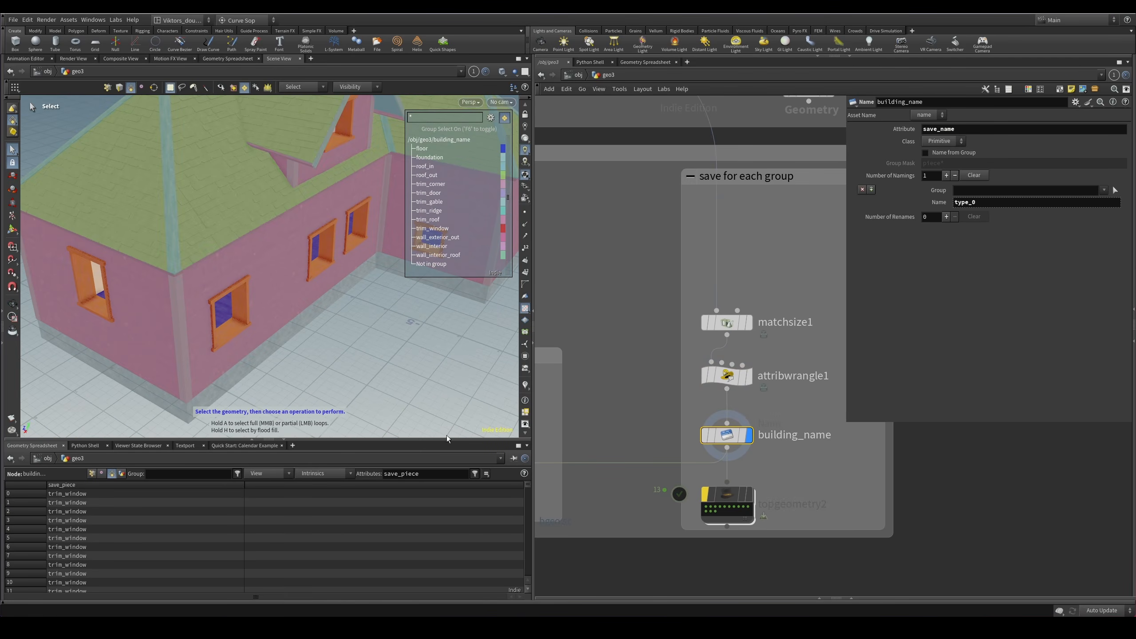
# Add save_name to the spreadsheet's attribute filter beside save_piece and narrow the first column.
pyautogui.click(431, 477)
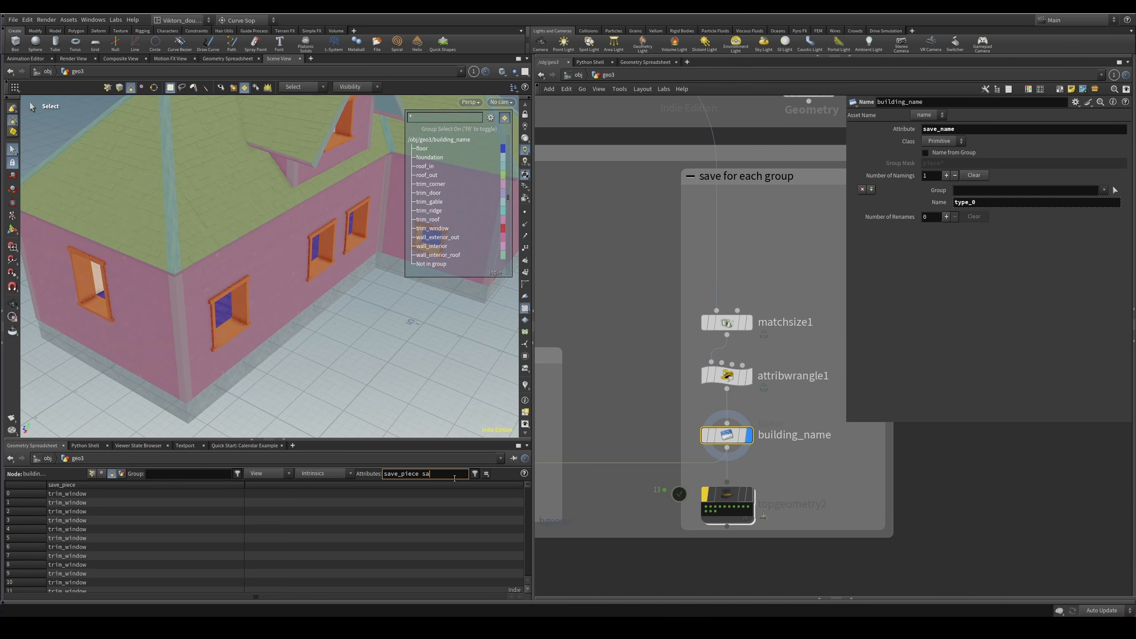
pyautogui.write('save_name')
pyautogui.press('Return')
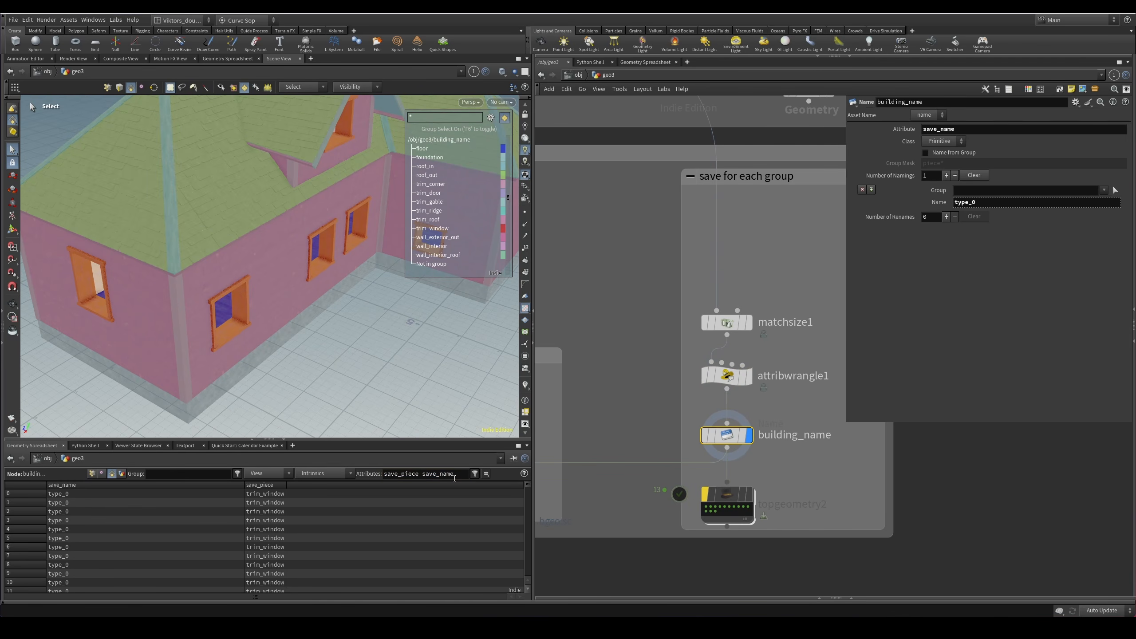
pyautogui.moveTo(220, 489); pyautogui.dragTo(129, 488)
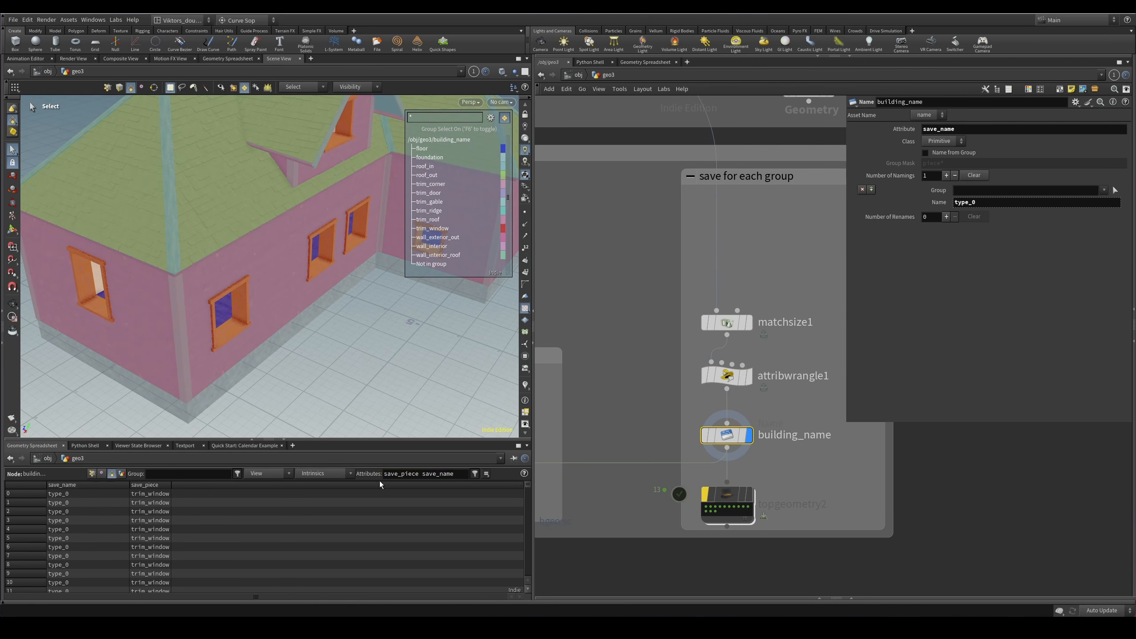
# Display file1 in the save as one piece section and show the resolved path of its Geometry File.
pyautogui.scroll(-2, 622, 430)
pyautogui.moveTo(621, 430); pyautogui.dragTo(767, 361, button='middle')
pyautogui.scroll(1, 720, 411)
pyautogui.moveTo(697, 408); pyautogui.dragTo(537, 390, button='middle')
pyautogui.scroll(3, 742, 408)
pyautogui.scroll(-2, 742, 353)
pyautogui.scroll(-3, 628, 447)
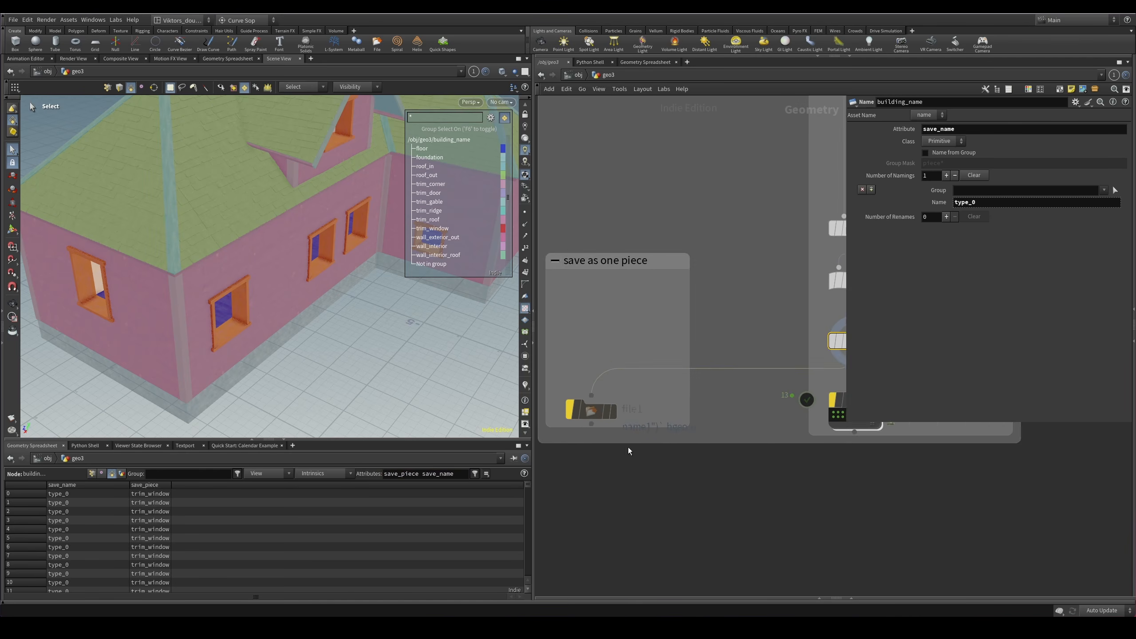
pyautogui.scroll(2, 633, 425)
pyautogui.click(629, 426)
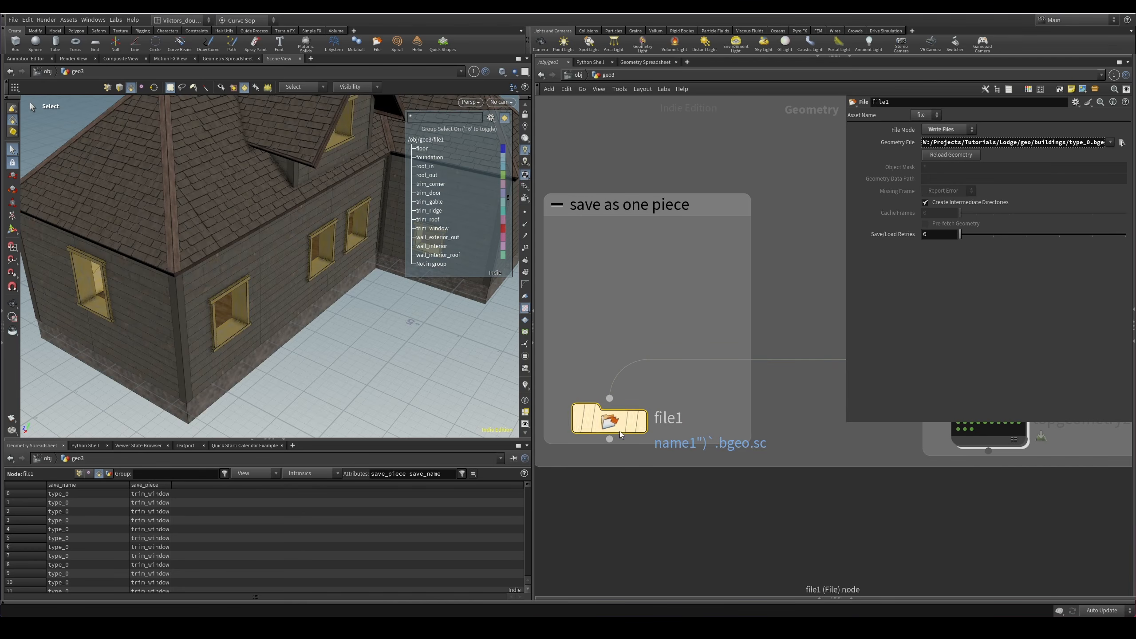
pyautogui.click(643, 423)
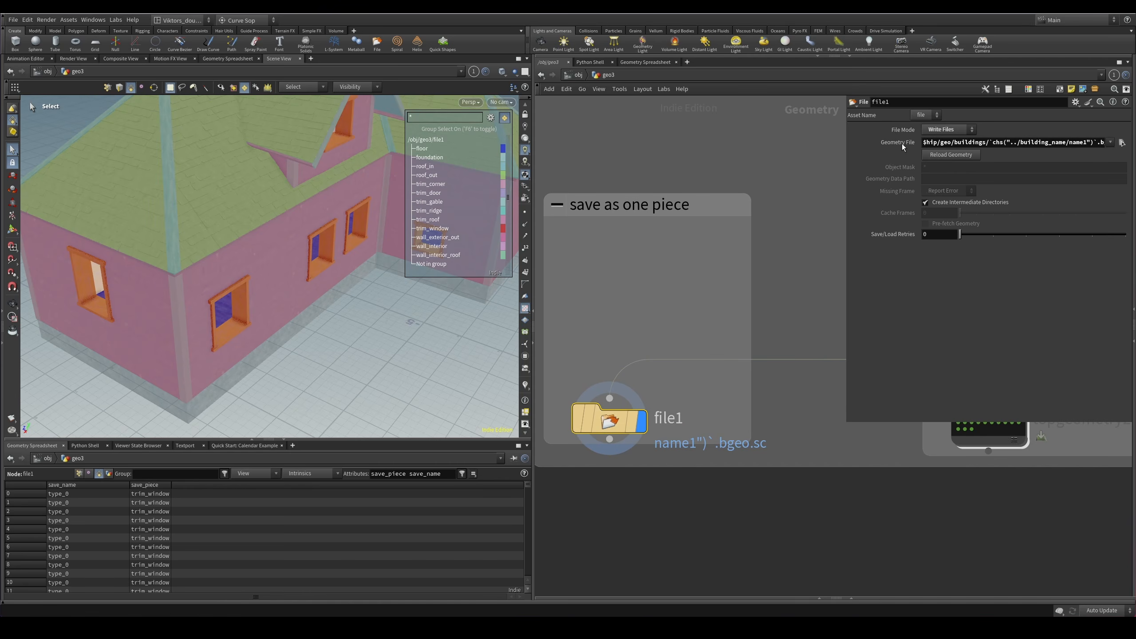
pyautogui.click(924, 153)
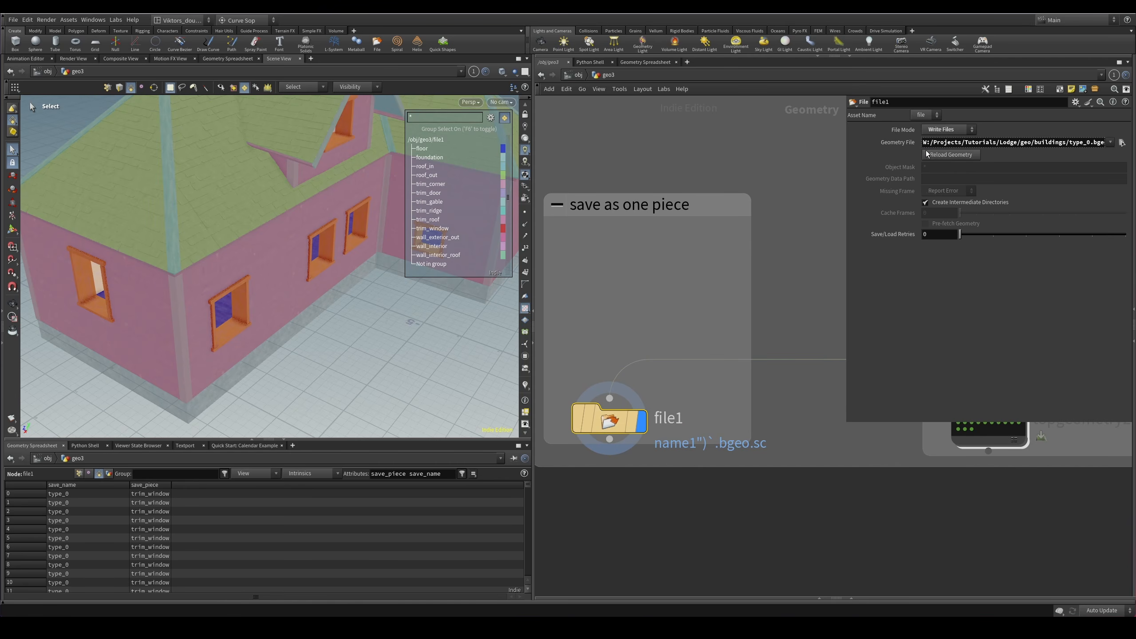
# Check the exported geometry file in the project's geo/buildings folder in File Explorer, and return to the Houdini scene.
pyautogui.moveTo(634, 570); pyautogui.dragTo(699, 465, button='middle')
pyautogui.click(153, 626)
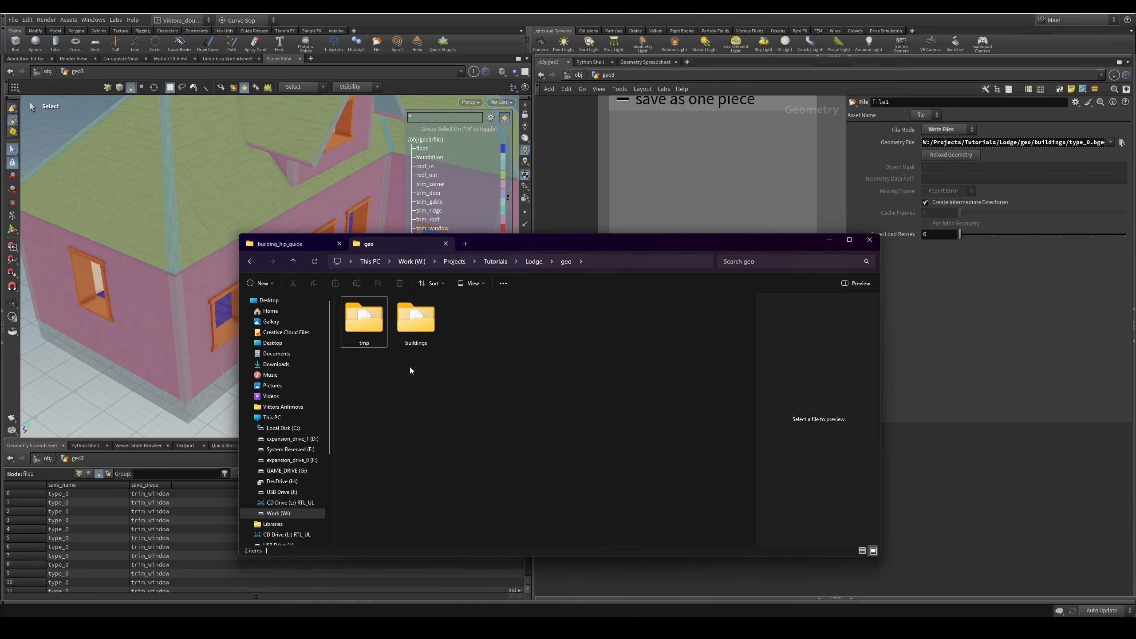
pyautogui.doubleClick(418, 329)
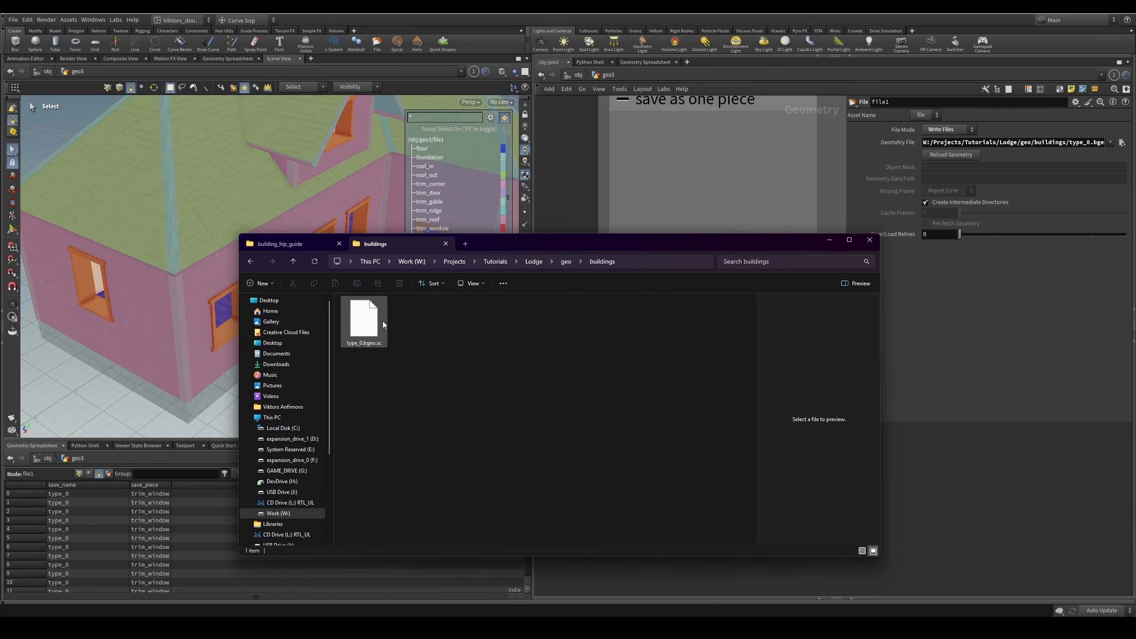
pyautogui.click(602, 201)
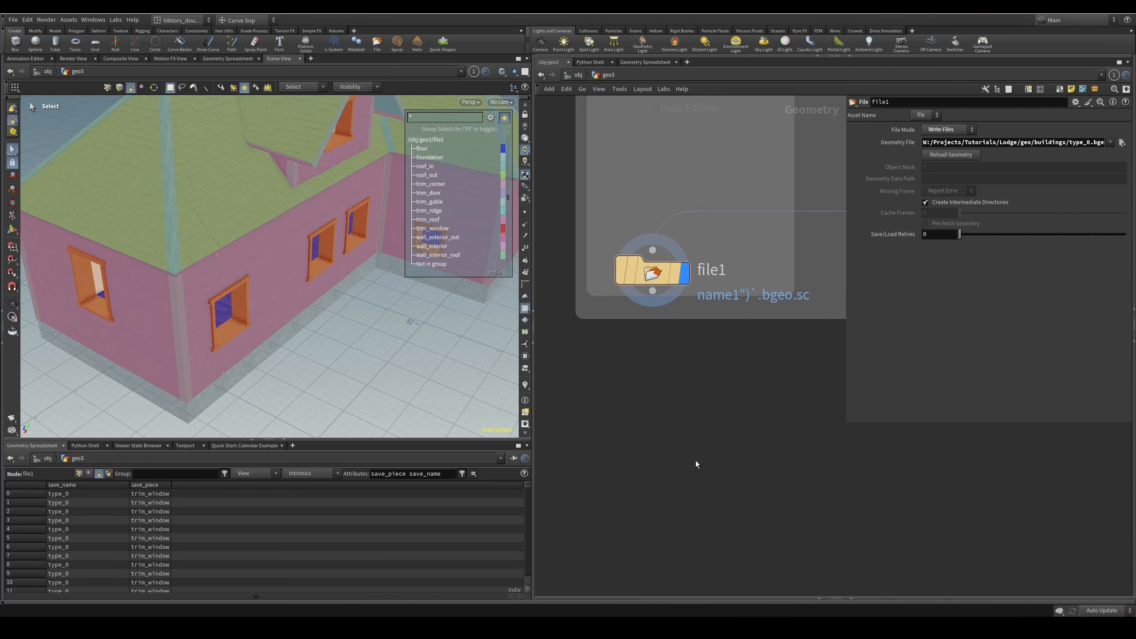
pyautogui.keyDown('alt'); pyautogui.moveTo(381, 330); pyautogui.dragTo(348, 279); pyautogui.keyUp('alt')
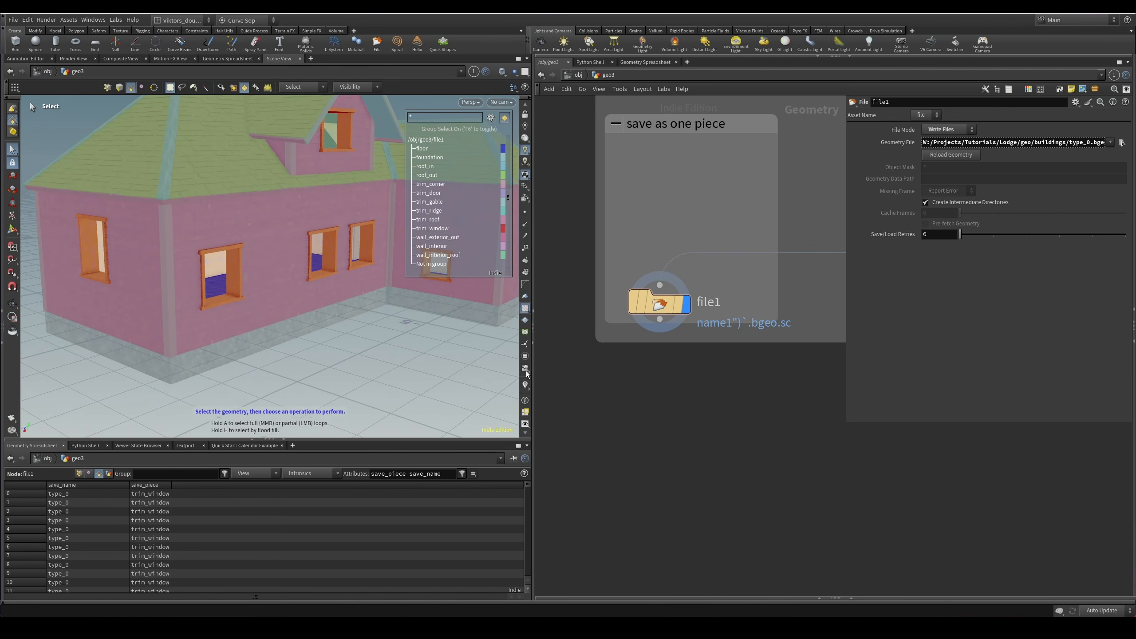
# Open the task network inside topgeometry2 in the save for each group section.
pyautogui.hotkey('space', 'w')
pyautogui.scroll(-3, 727, 428)
pyautogui.moveTo(727, 428); pyautogui.dragTo(619, 443, button='middle')
pyautogui.hotkey('space', 'w')
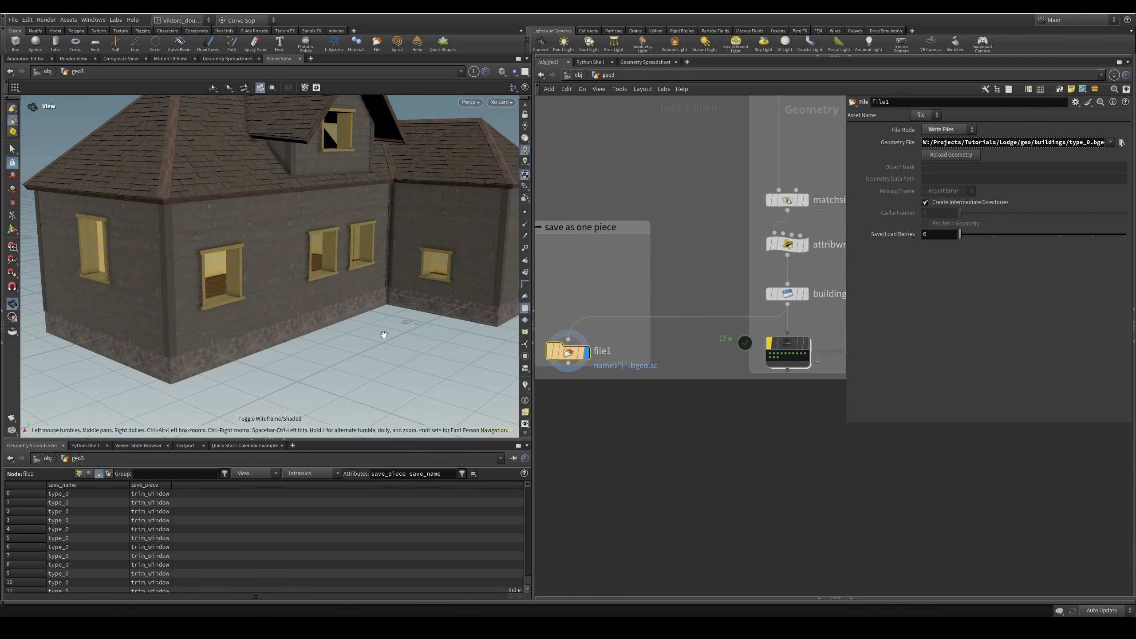
pyautogui.moveTo(668, 415); pyautogui.dragTo(631, 435, button='middle')
pyautogui.scroll(2, 686, 371)
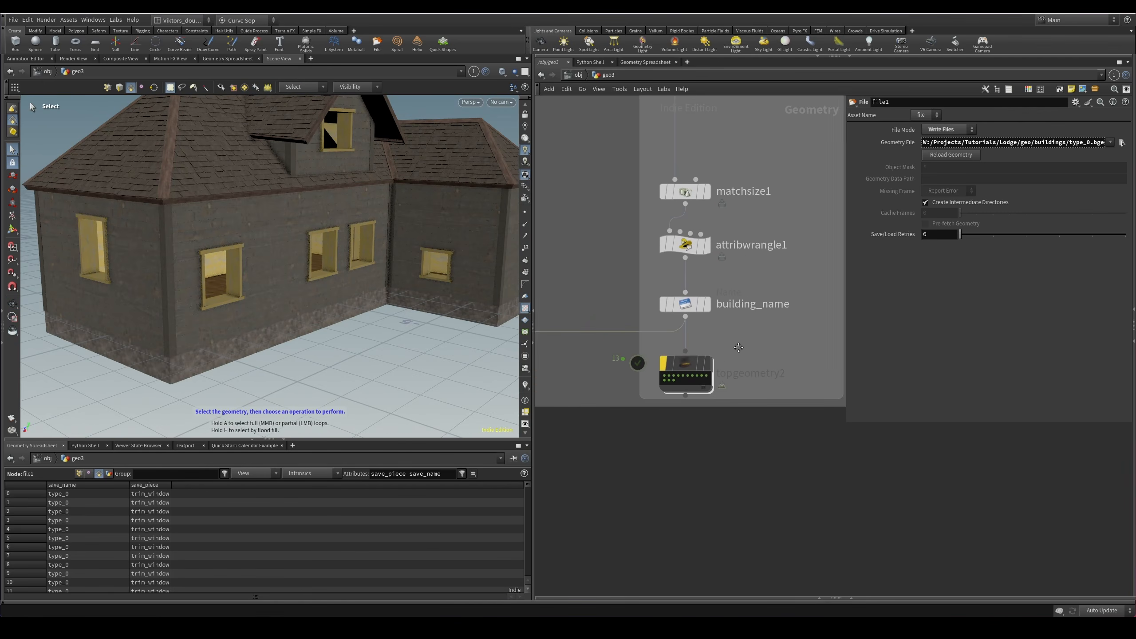
pyautogui.scroll(2, 746, 402)
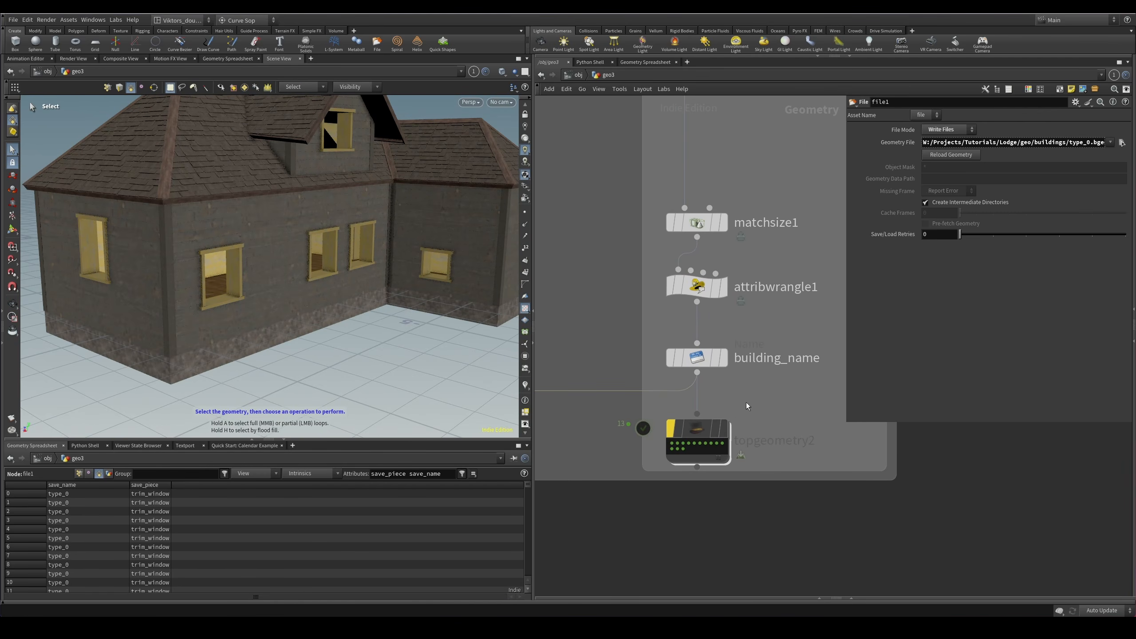
pyautogui.moveTo(787, 395); pyautogui.dragTo(785, 372, button='middle')
pyautogui.doubleClick(698, 407)
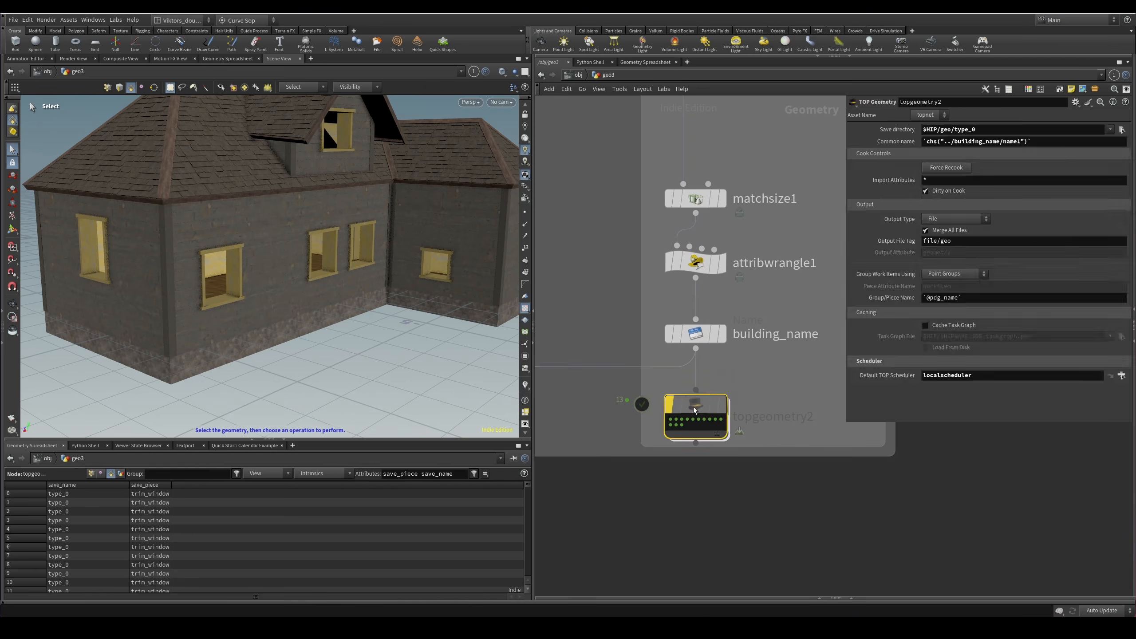
pyautogui.moveTo(720, 408); pyautogui.dragTo(674, 468, button='middle')
pyautogui.scroll(-3, 680, 465)
pyautogui.moveTo(750, 466); pyautogui.dragTo(615, 408, button='middle')
pyautogui.scroll(3, 683, 357)
pyautogui.moveTo(737, 305); pyautogui.dragTo(699, 333)
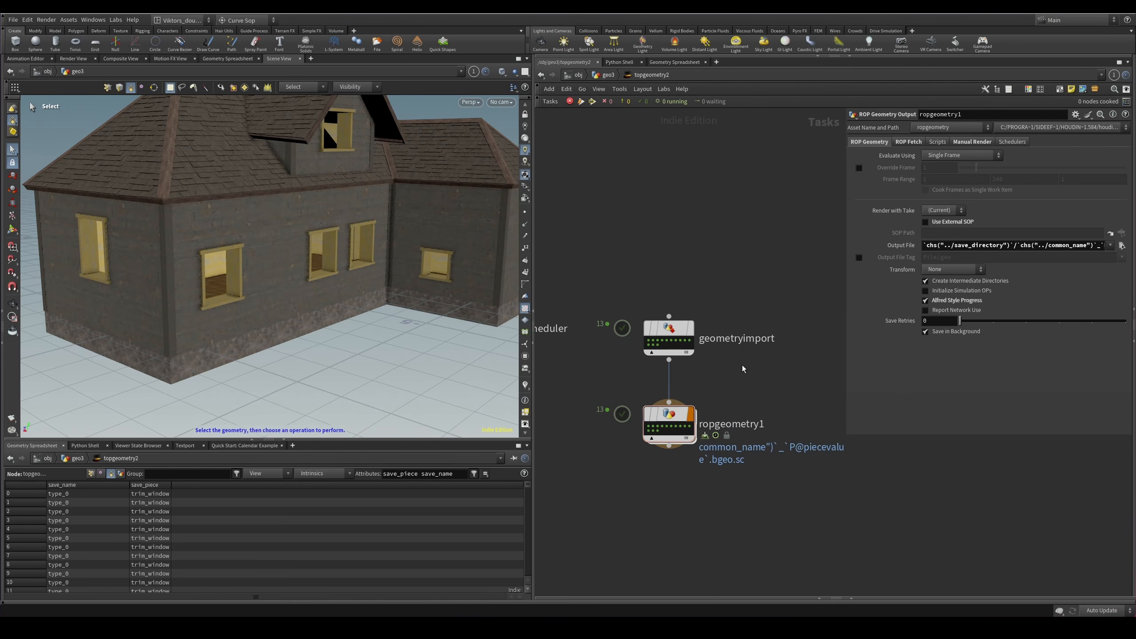
# Review geometryimport's source, storage and data extraction settings, including its save_piece Piece Attribute, and return to the geo3 network.
pyautogui.click(666, 320)
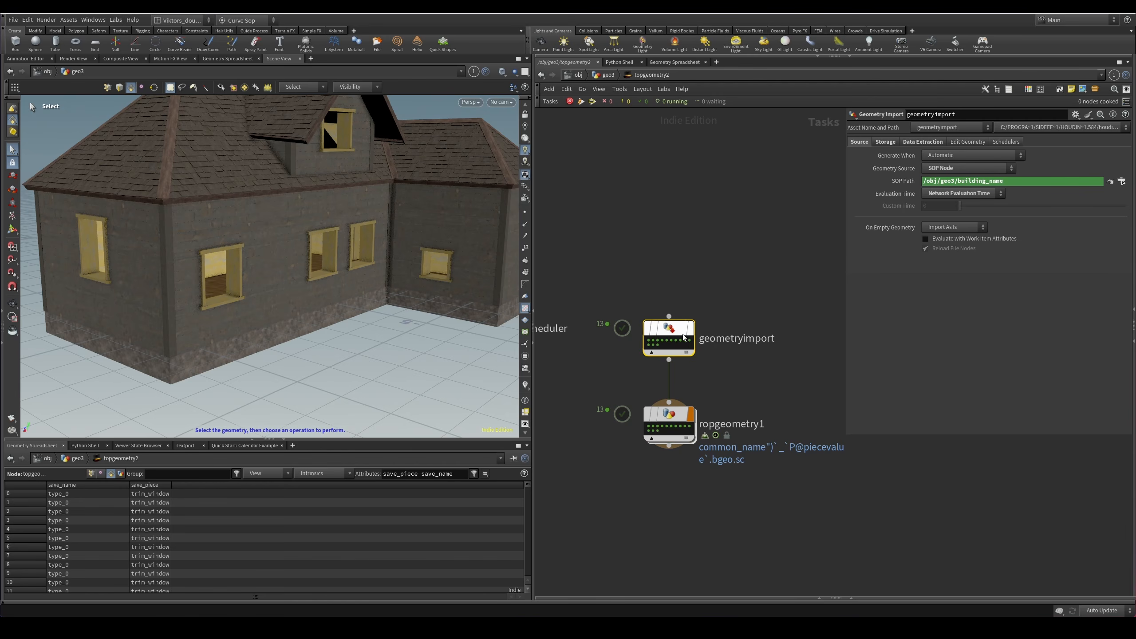
pyautogui.moveTo(667, 343)
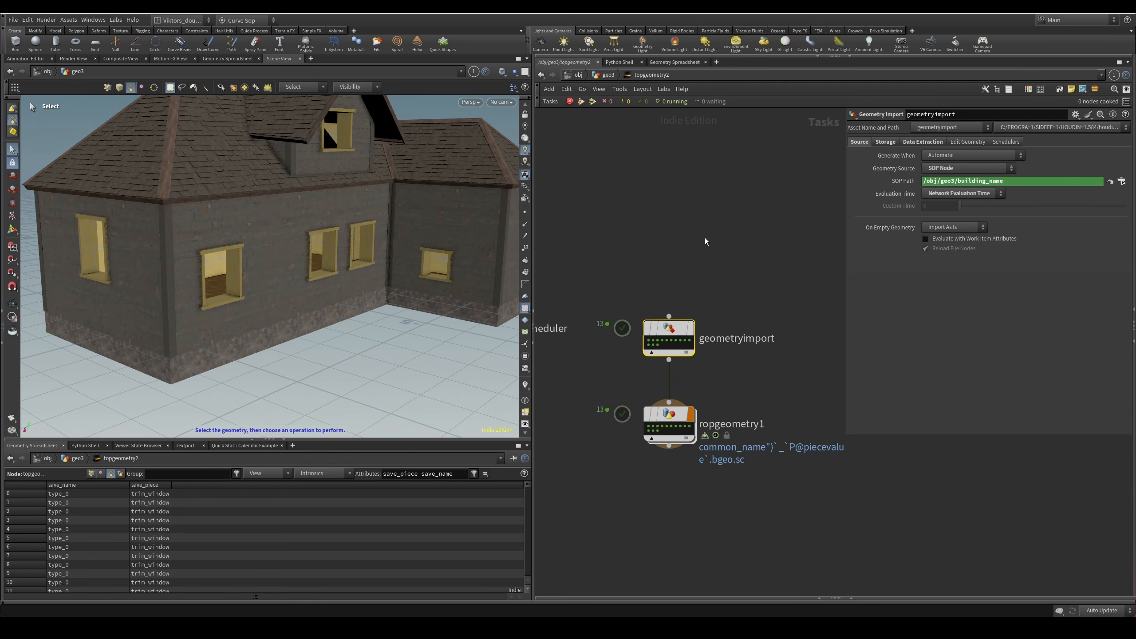
pyautogui.click(887, 142)
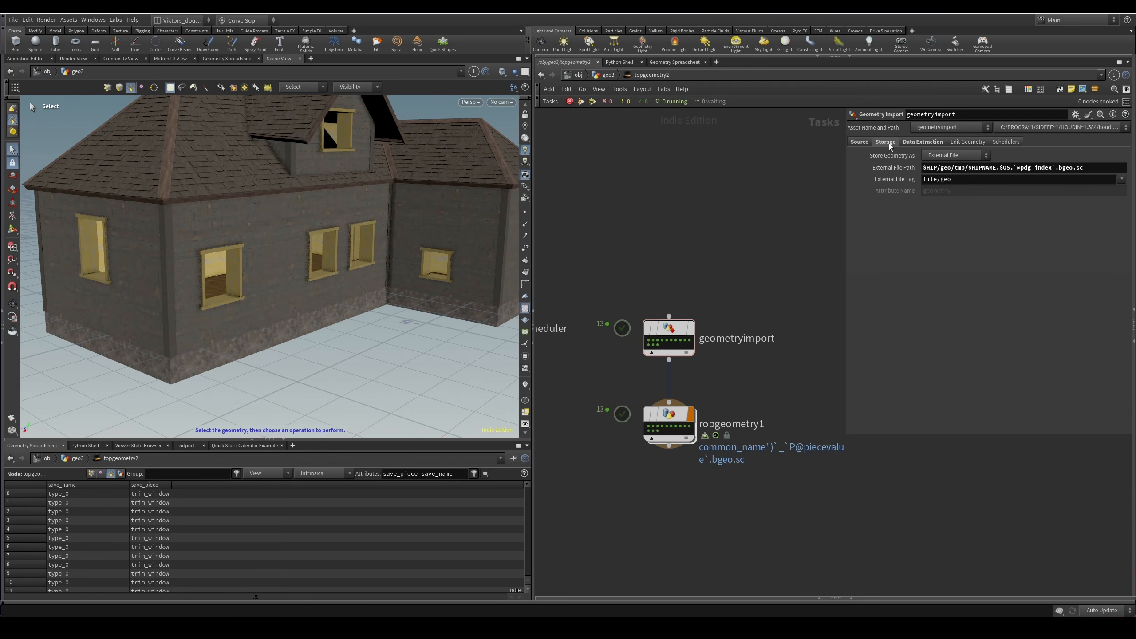
pyautogui.click(916, 146)
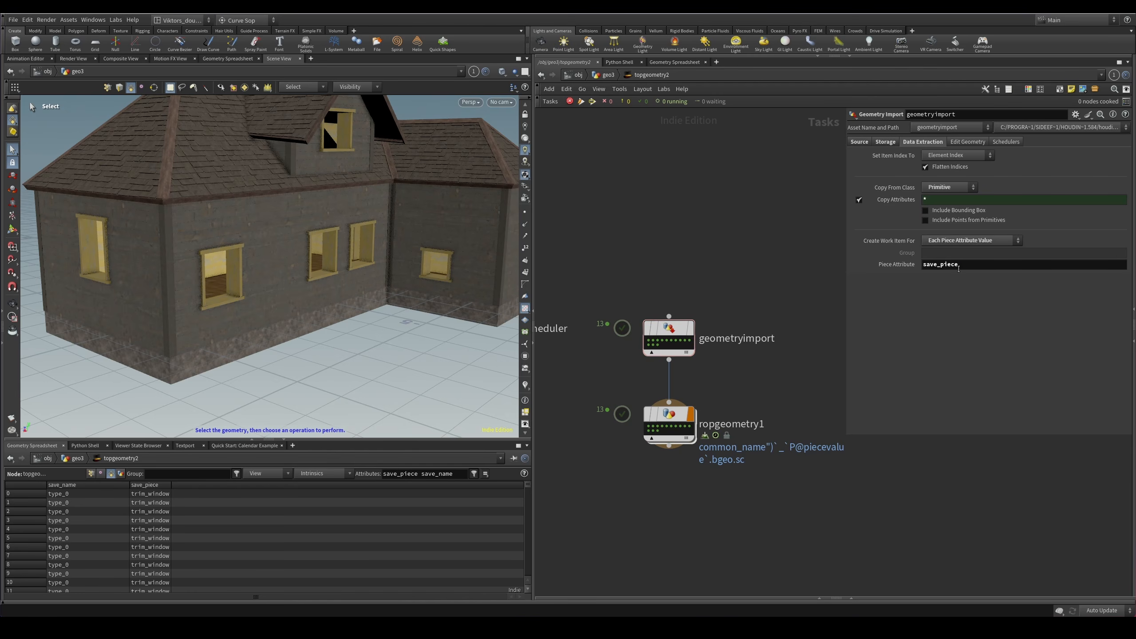
pyautogui.moveTo(958, 267); pyautogui.dragTo(922, 266)
pyautogui.click(981, 294)
pyautogui.moveTo(765, 323); pyautogui.dragTo(769, 313, button='middle')
pyautogui.moveTo(728, 290); pyautogui.dragTo(626, 331)
pyautogui.scroll(1, 751, 358)
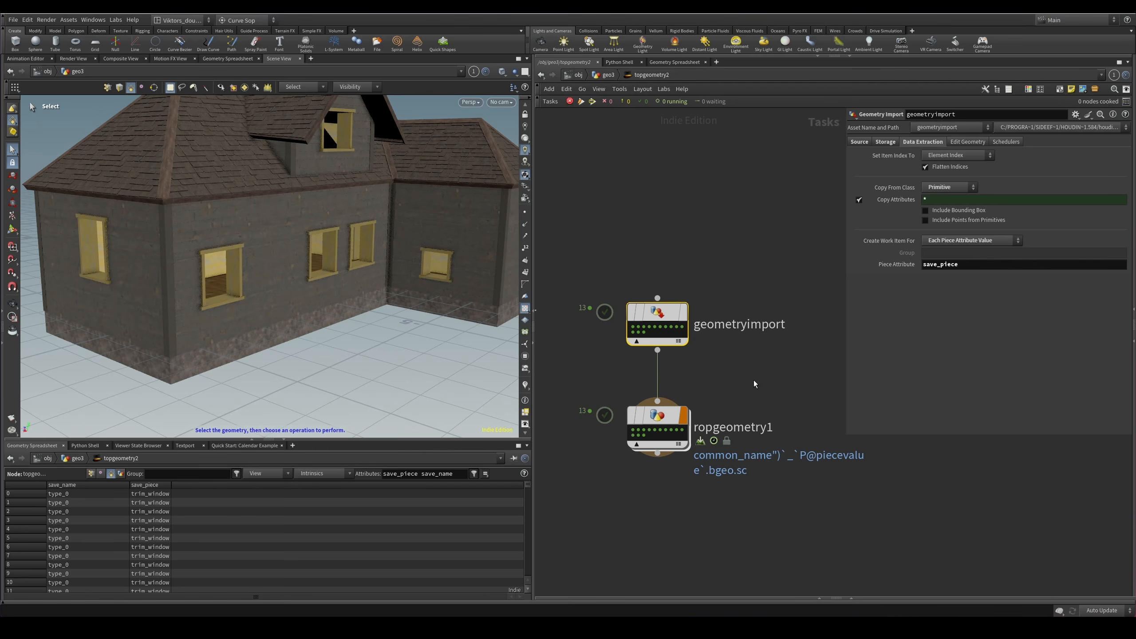
pyautogui.click(738, 429)
pyautogui.click(595, 75)
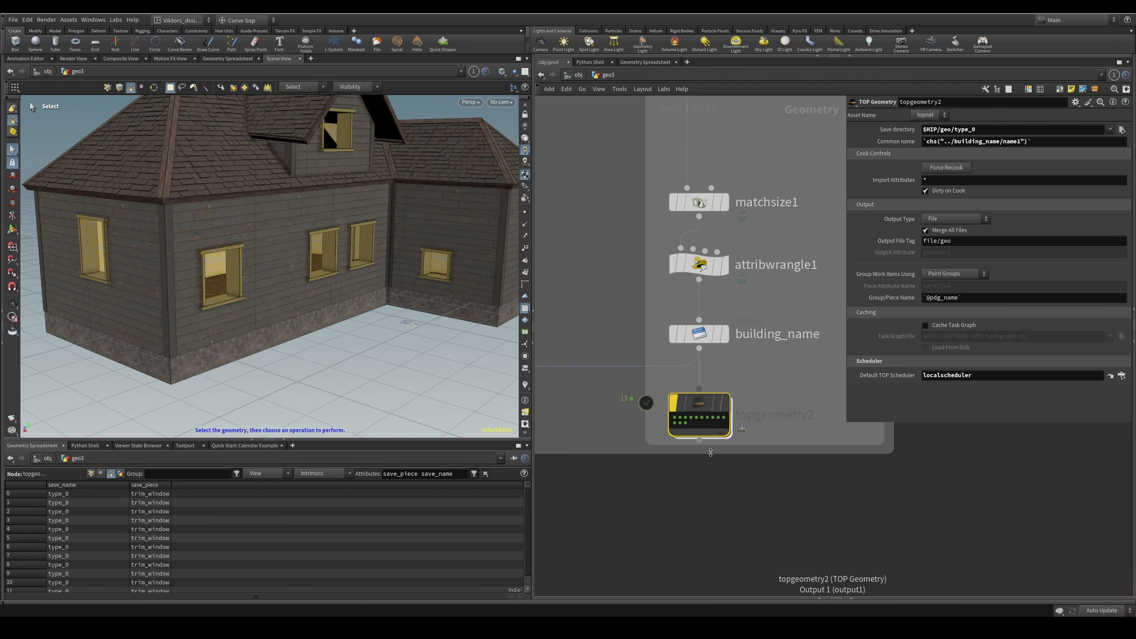
# Show the resolved Common name and Save directory of topgeometry2, restore the directory expression, and display the node.
pyautogui.click(885, 144)
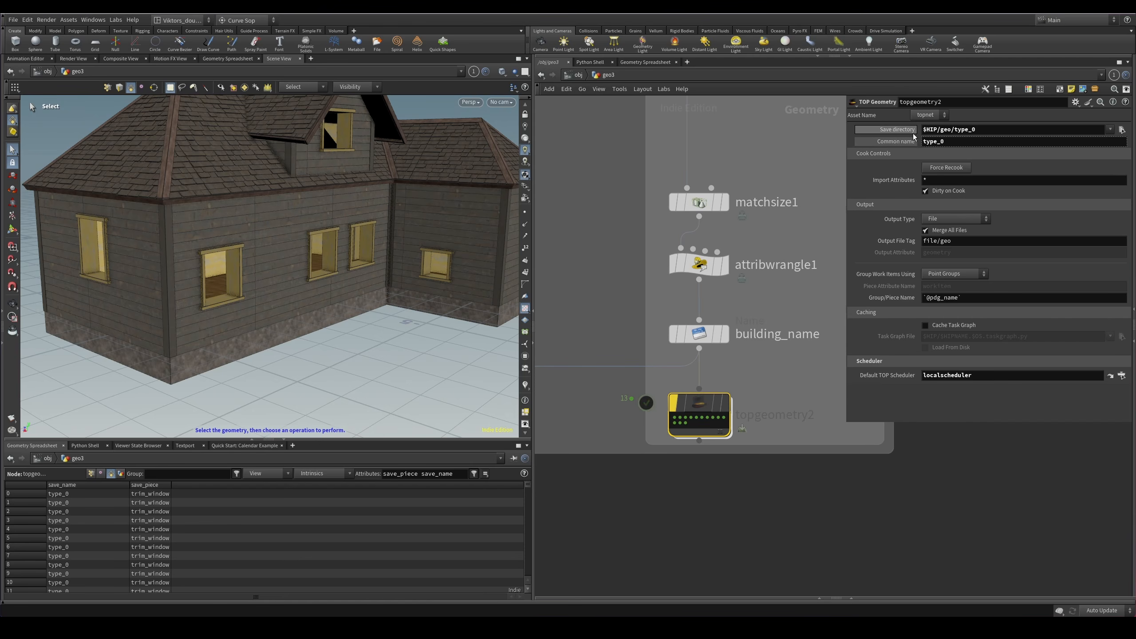
pyautogui.click(890, 131)
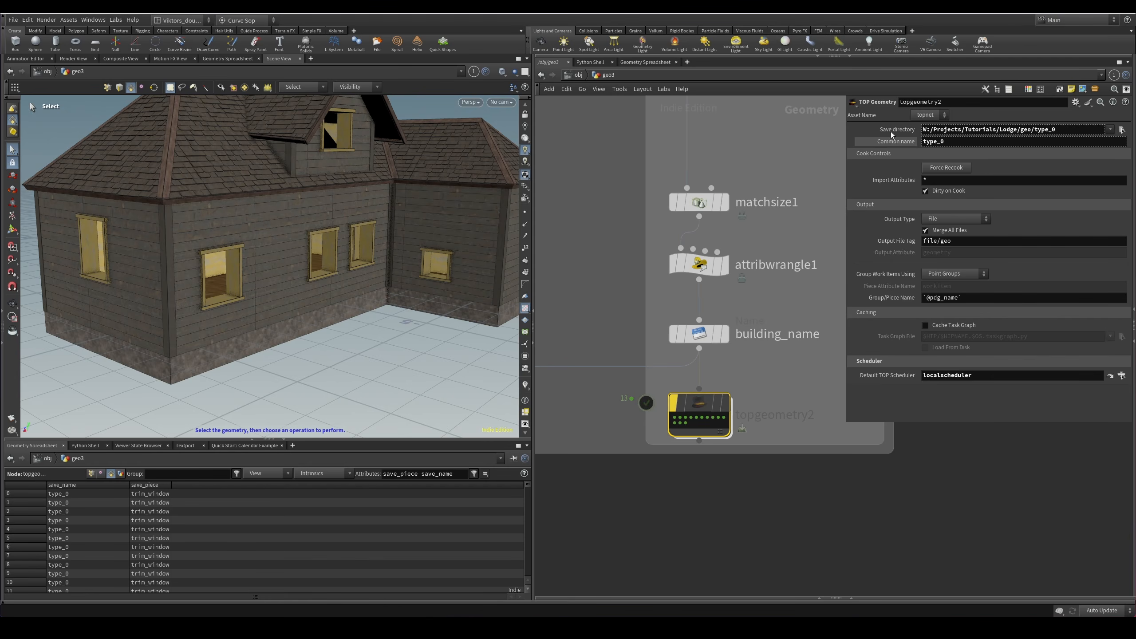
pyautogui.click(889, 131)
pyautogui.click(905, 131)
pyautogui.click(916, 130)
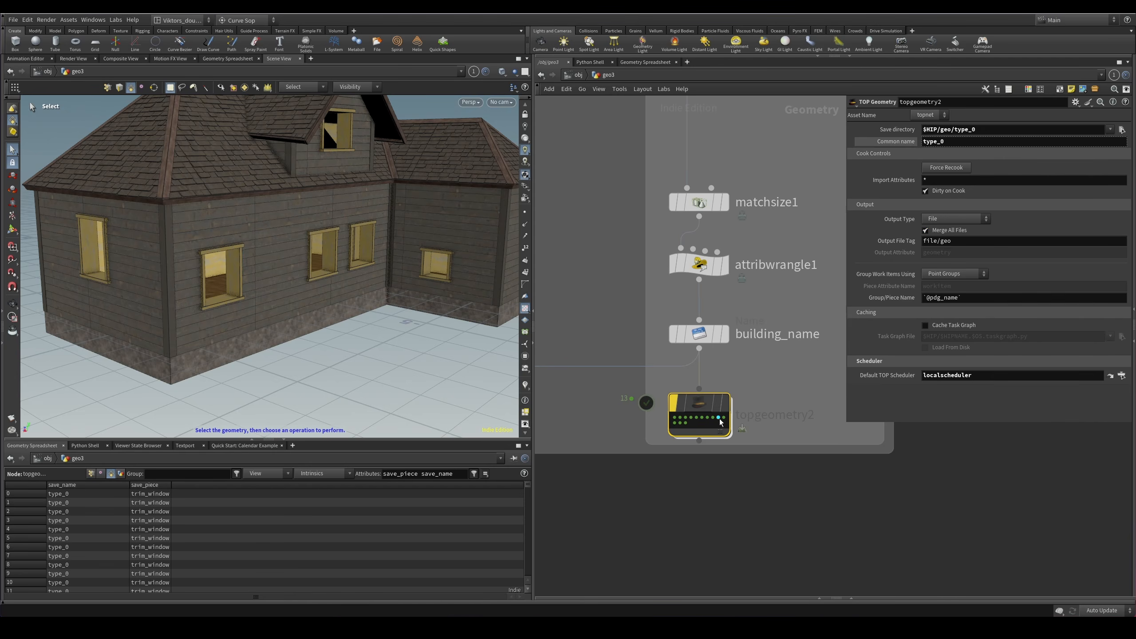
pyautogui.moveTo(701, 407)
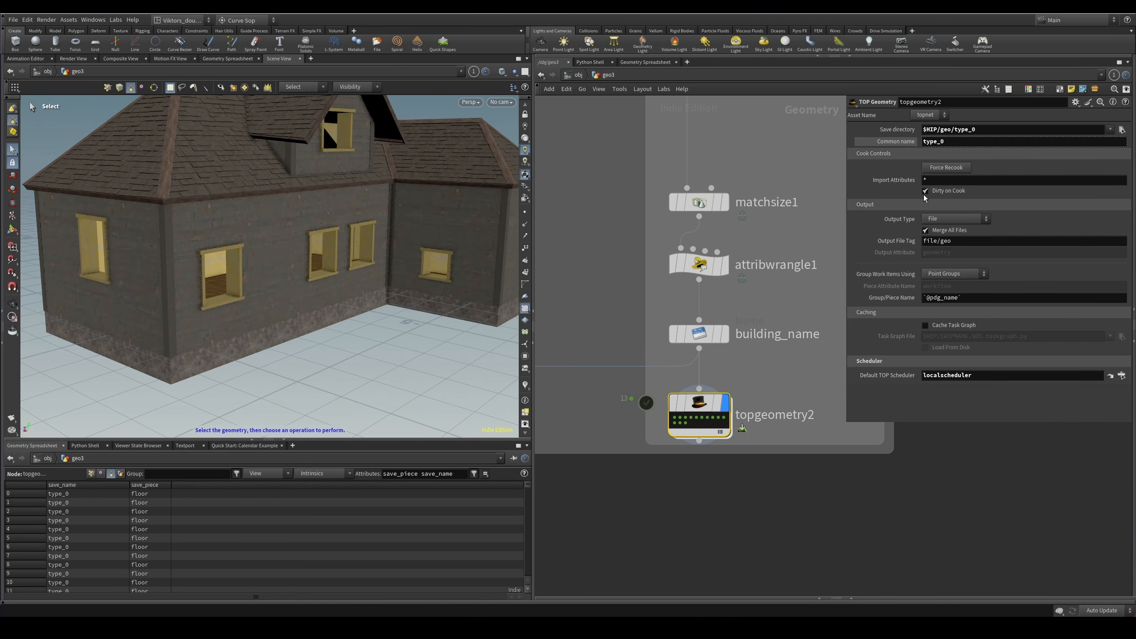
# Check the exported piece files in the project's geo/type_0 folder in File Explorer, and return to the Houdini scene.
pyautogui.scroll(-3, 723, 434)
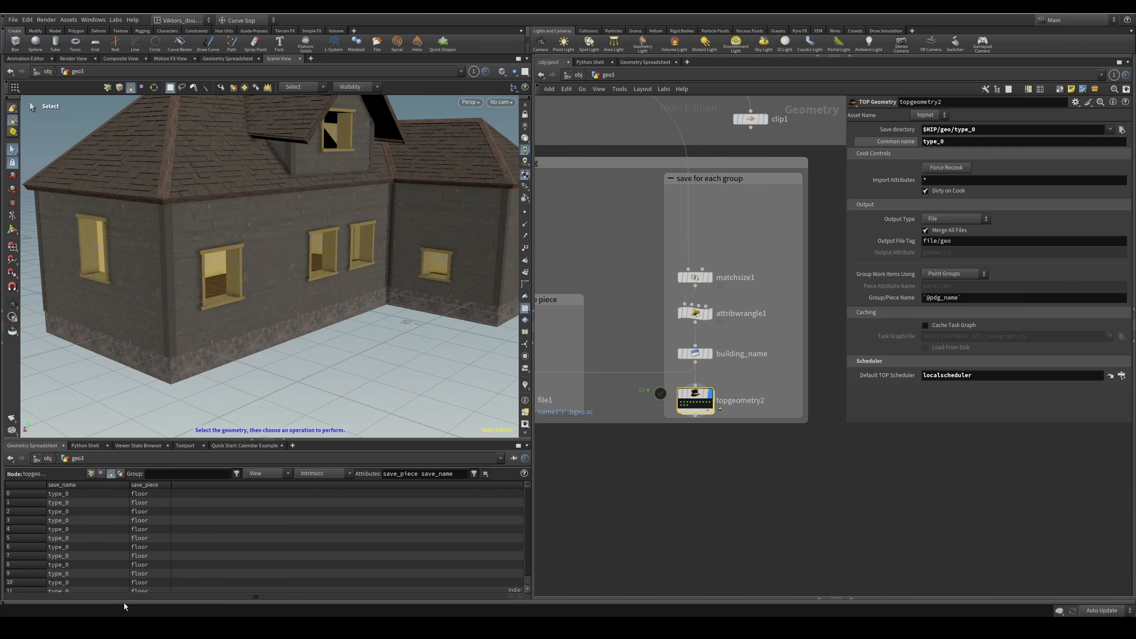
pyautogui.click(515, 628)
pyautogui.click(569, 263)
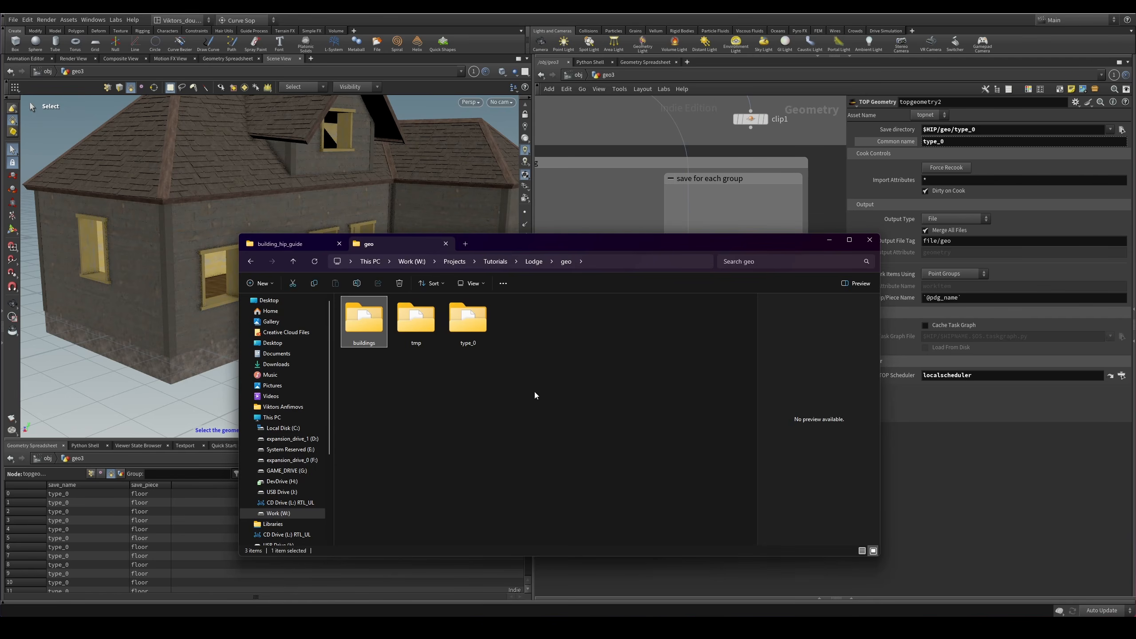
pyautogui.doubleClick(477, 326)
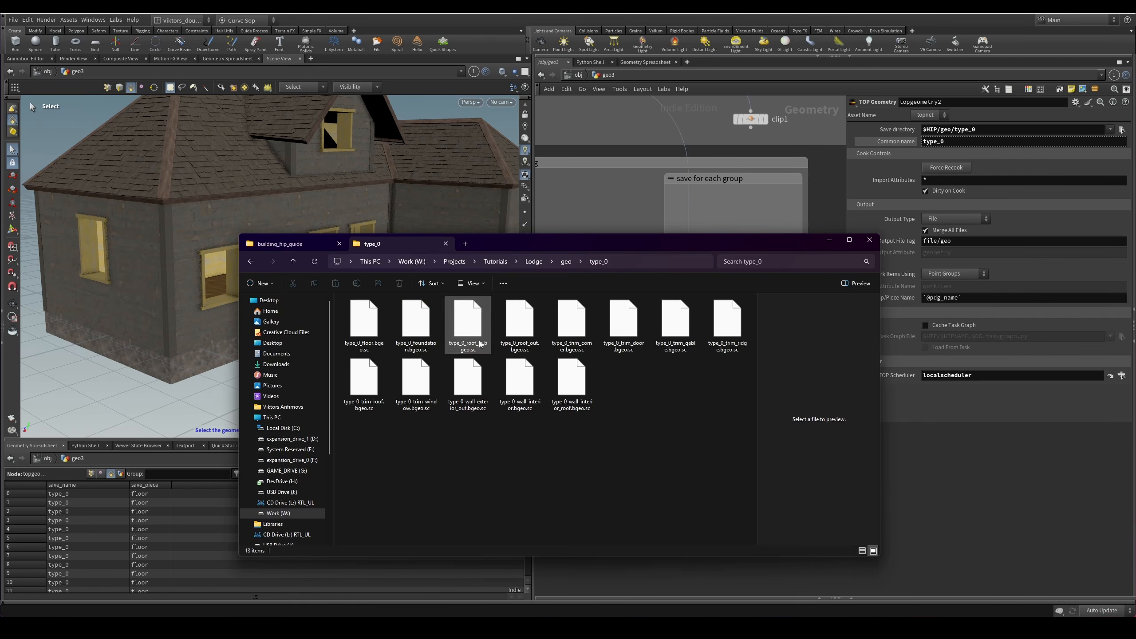
pyautogui.moveTo(671, 505); pyautogui.dragTo(366, 293)
pyautogui.middleClick(669, 476)
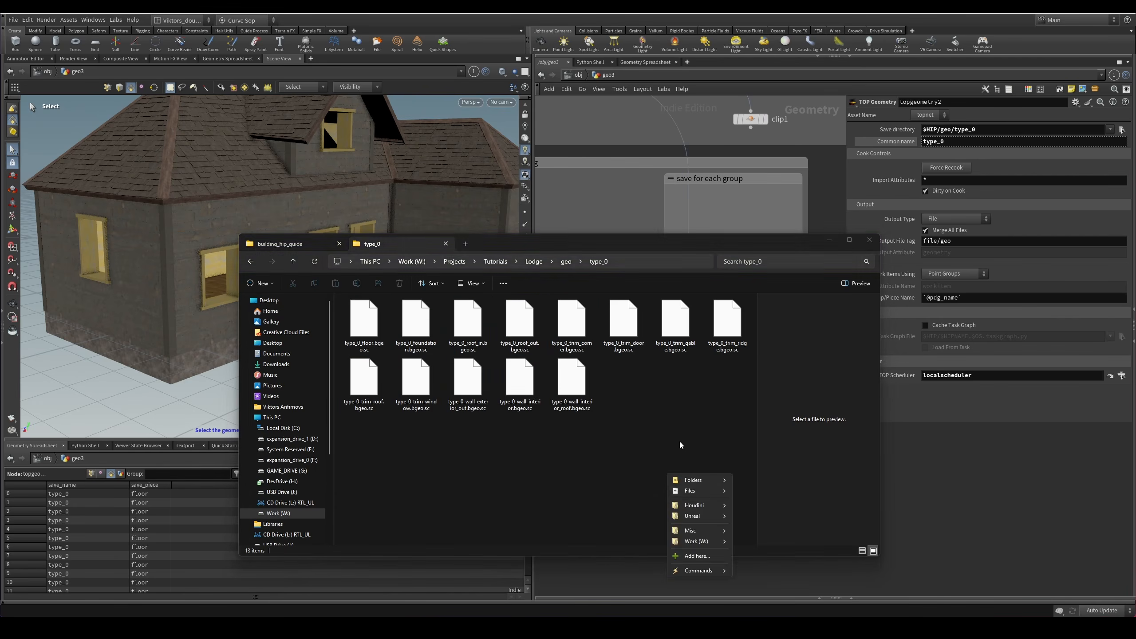
pyautogui.moveTo(738, 477); pyautogui.dragTo(652, 424)
pyautogui.click(774, 216)
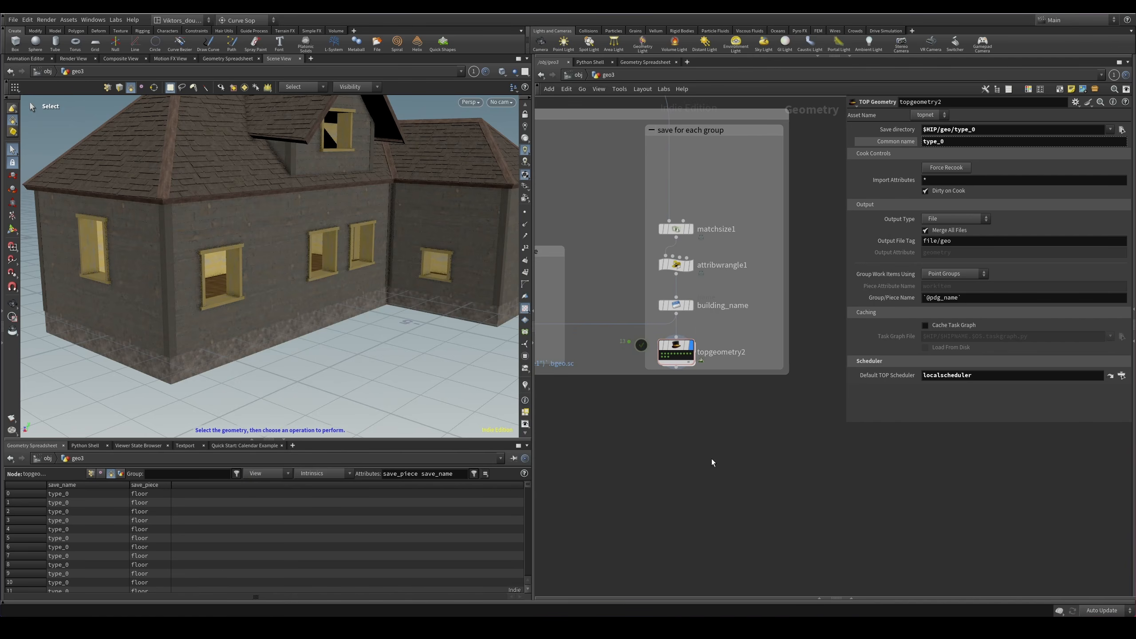
# Add a File scrubber node in the empty area below topgeometry2.
pyautogui.press('Tab')
pyautogui.write('file')
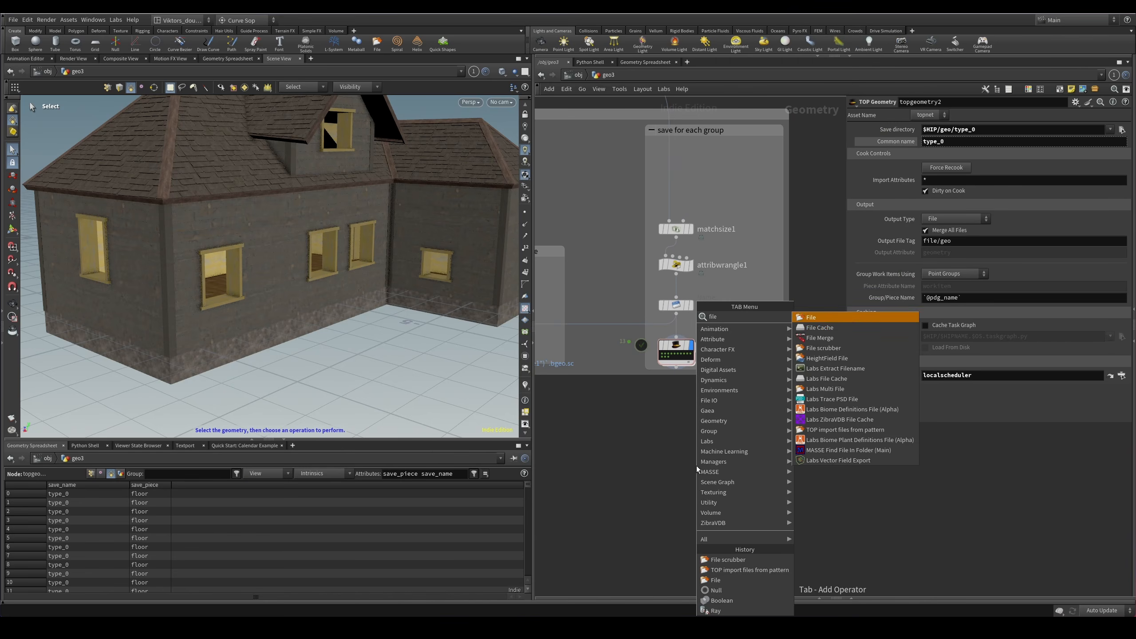
pyautogui.press('Down')
pyautogui.press('Down')
pyautogui.press('Down')
pyautogui.press('Return')
pyautogui.press('Return')
pyautogui.scroll(2, 695, 466)
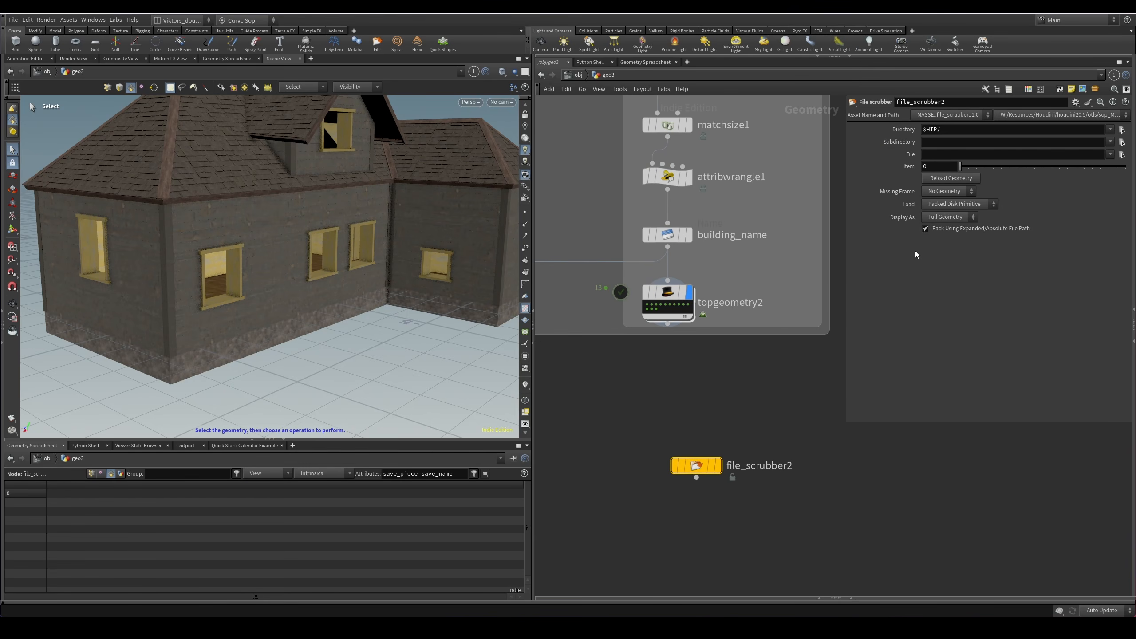
# Set the File scrubber's Directory to $HIP/geo/type_0/, starting with the file type_0_floor.bgeo.sc.
pyautogui.click(1085, 131)
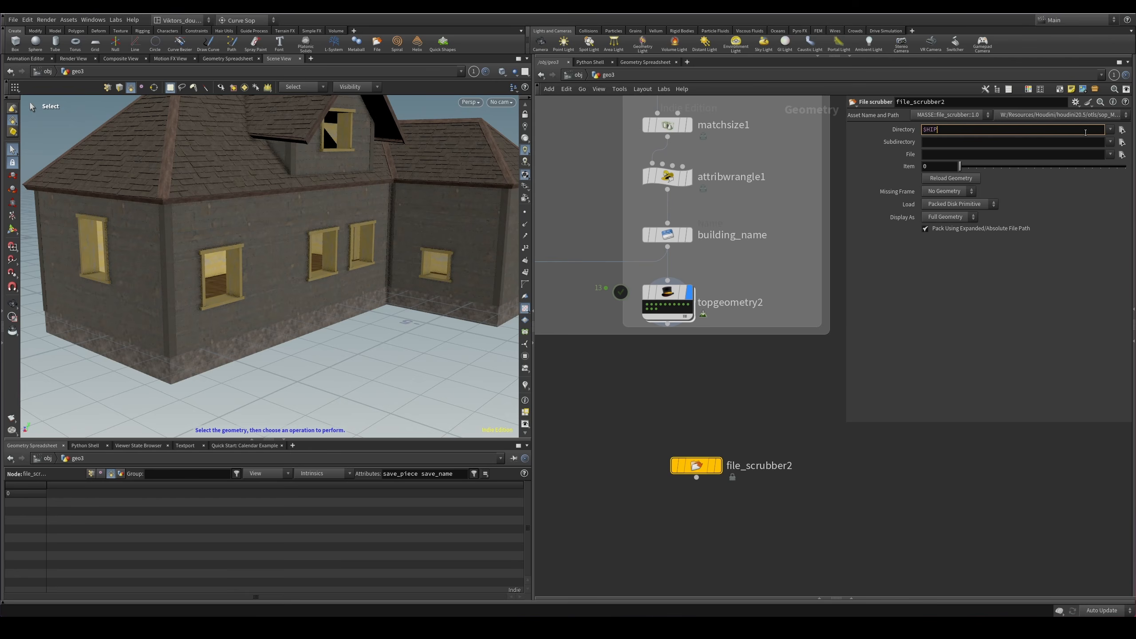
pyautogui.write('/')
pyautogui.press('Down')
pyautogui.press('Down')
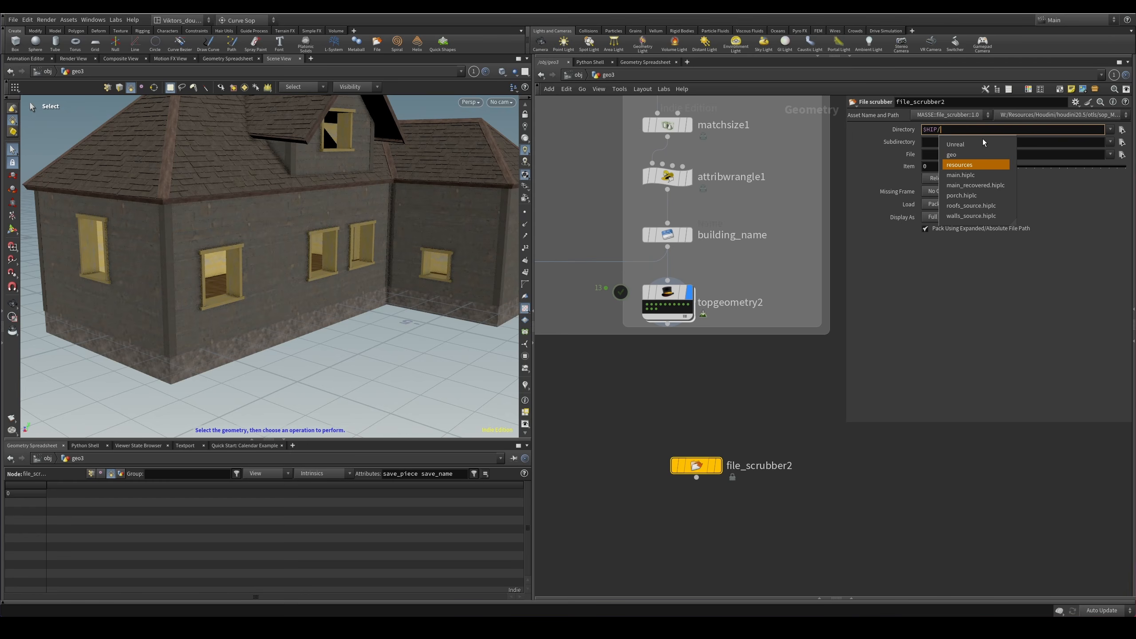
pyautogui.press('Up')
pyautogui.press('Up')
pyautogui.press('Up')
pyautogui.press('Up')
pyautogui.press('Up')
pyautogui.press('Up')
pyautogui.press('Up')
pyautogui.press('Up')
pyautogui.press('Return')
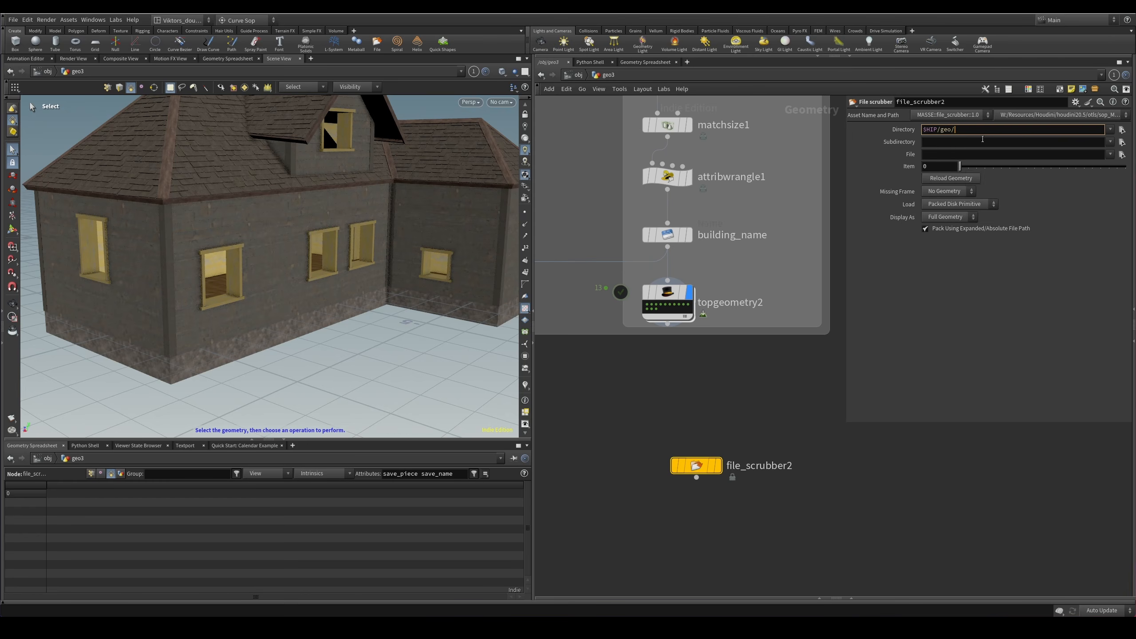
pyautogui.press('Down')
pyautogui.press('Down')
pyautogui.click(979, 144)
pyautogui.hotkey('ctrl', 'BackSpace')
pyautogui.press('Down')
pyautogui.press('Down')
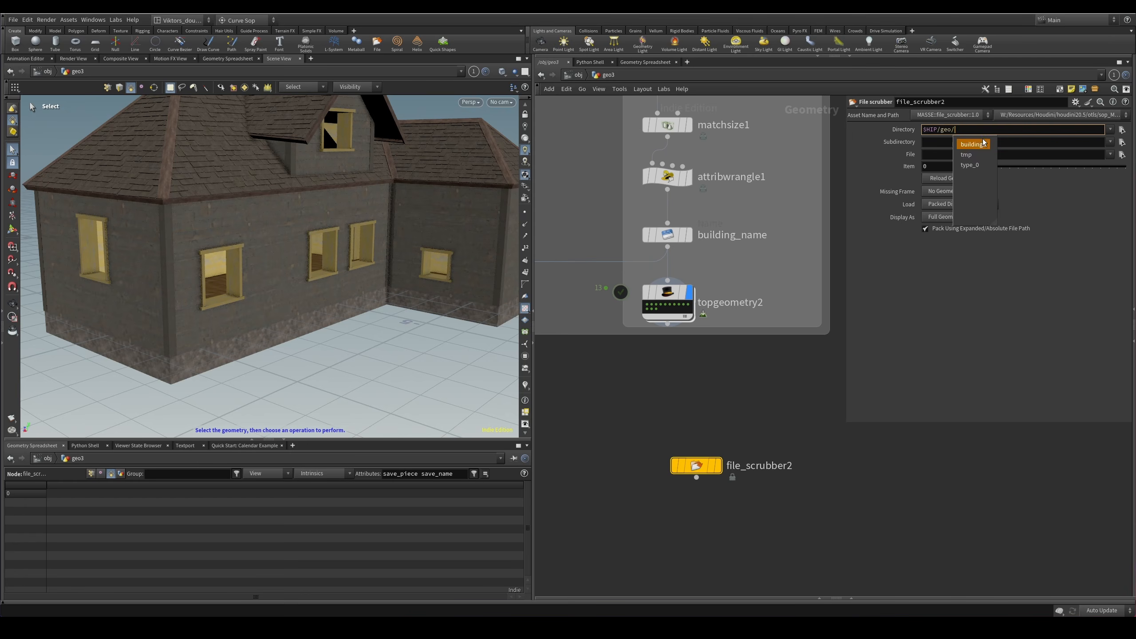
pyautogui.press('Return')
pyautogui.press('Down')
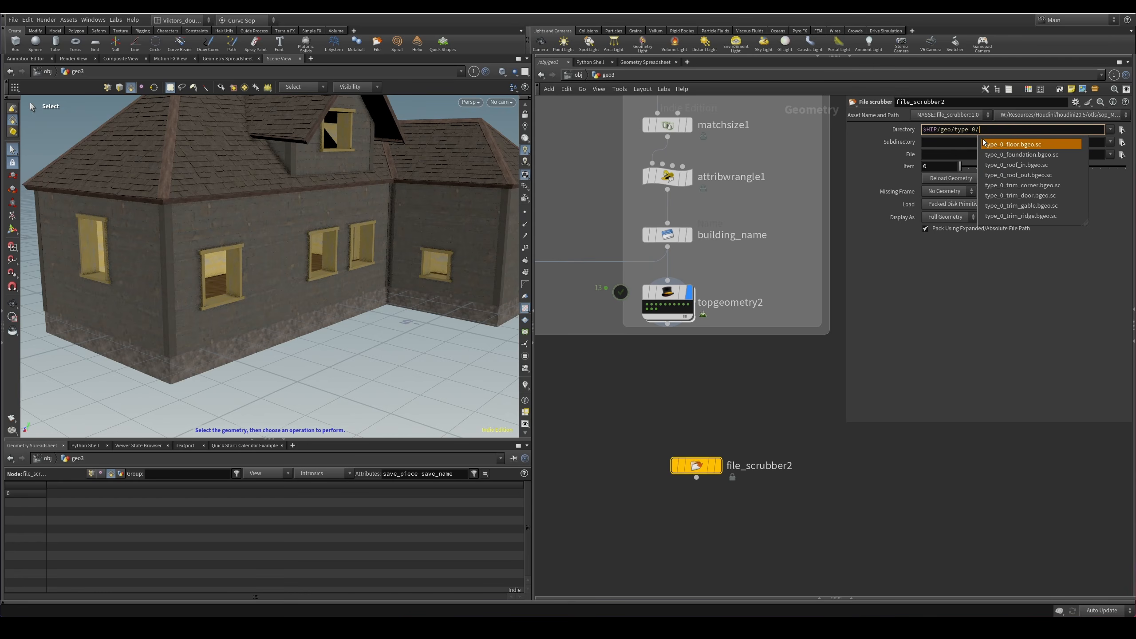
pyautogui.press('Return')
pyautogui.hotkey('ctrl', 'BackSpace')
pyautogui.hotkey('ctrl', 'BackSpace')
pyautogui.hotkey('ctrl', 'BackSpace')
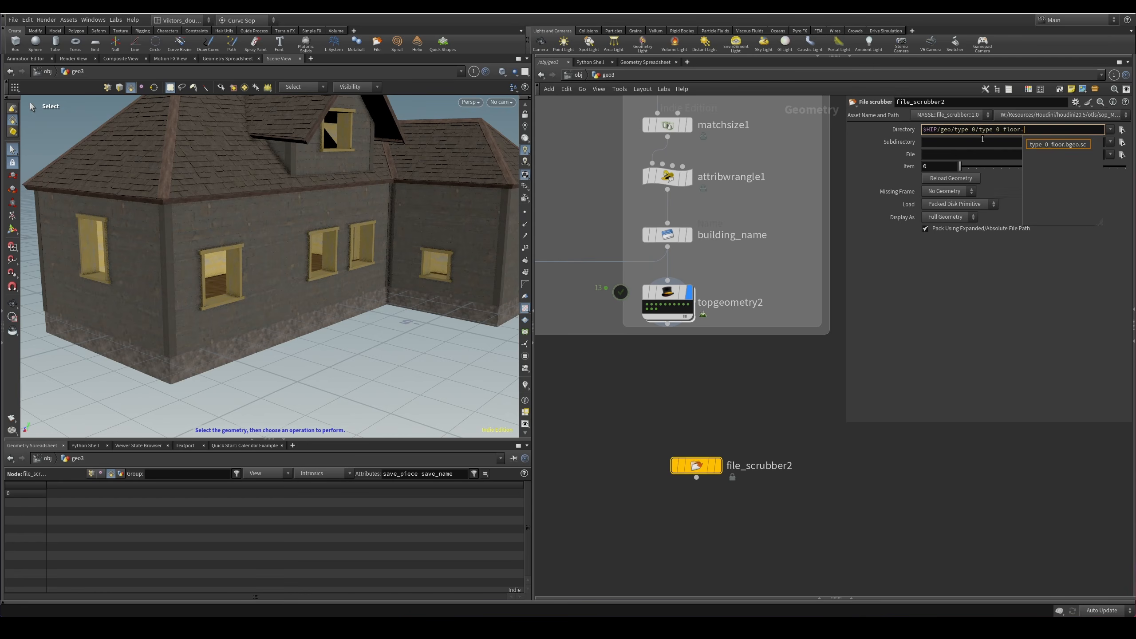
pyautogui.press('Return')
# Align file_scrubber2 beneath topgeometry2, display it, and scrub its Item through the saved pieces, ending on item 1.
pyautogui.moveTo(725, 474); pyautogui.dragTo(695, 497)
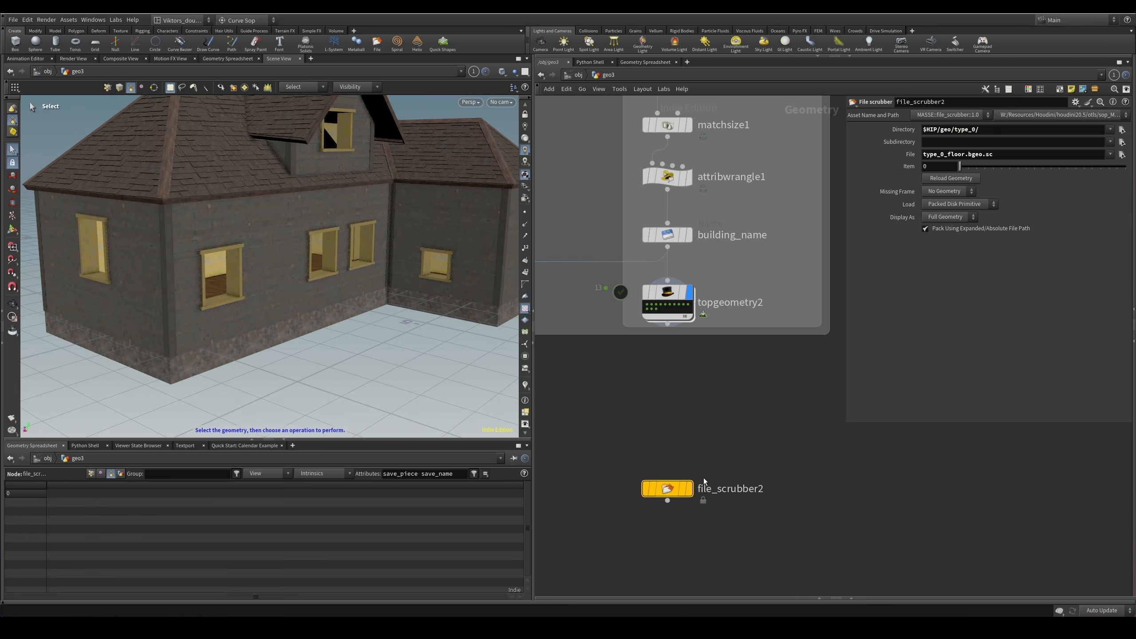
pyautogui.click(688, 489)
pyautogui.moveTo(959, 166); pyautogui.dragTo(1059, 178)
pyautogui.press('Escape')
pyautogui.press('w')
pyautogui.press('w')
pyautogui.moveTo(261, 200); pyautogui.dragTo(313, 195)
pyautogui.press('s')
pyautogui.moveTo(1064, 172); pyautogui.dragTo(968, 176)
pyautogui.press('Escape')
pyautogui.press('w')
pyautogui.press('w')
pyautogui.moveTo(276, 276); pyautogui.dragTo(332, 307)
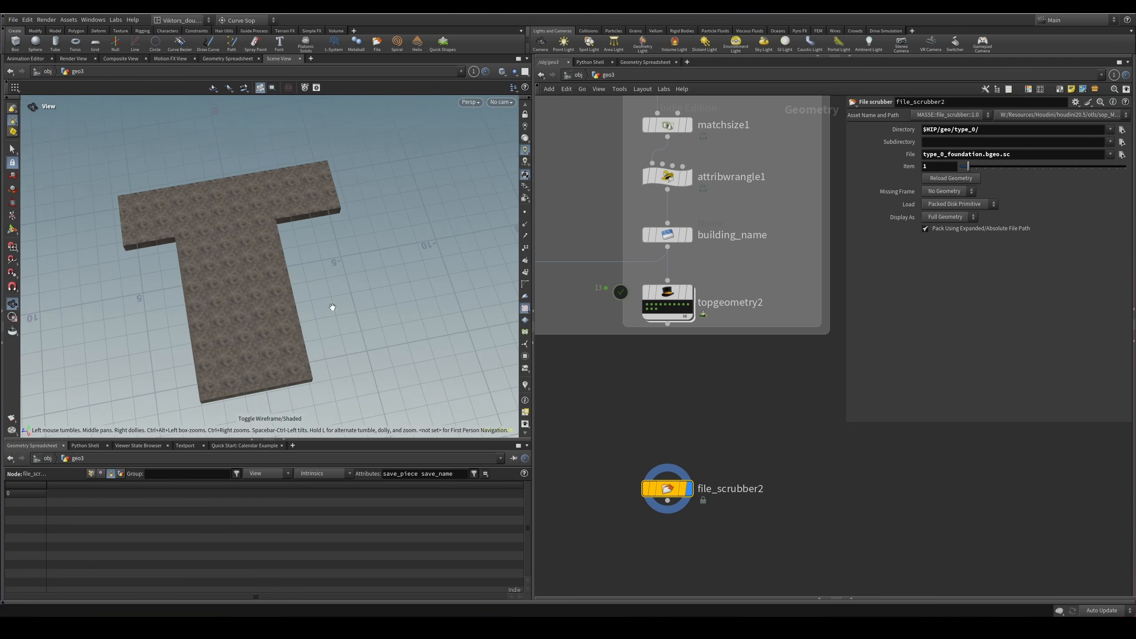
# Display the unreal_material attribute node below quickmaterial4 in the UVs and materials section and show its settings.
pyautogui.press('s')
pyautogui.scroll(-8, 737, 423)
pyautogui.moveTo(736, 423); pyautogui.dragTo(762, 392, button='middle')
pyautogui.moveTo(766, 199); pyautogui.dragTo(705, 503, button='middle')
pyautogui.scroll(5, 635, 340)
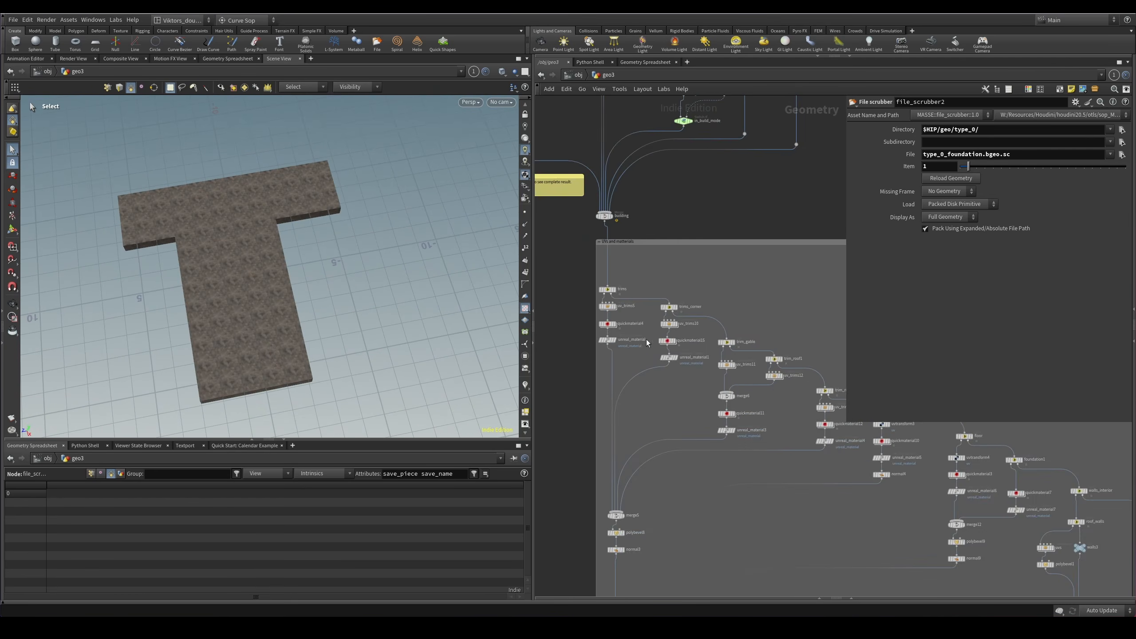
pyautogui.click(604, 340)
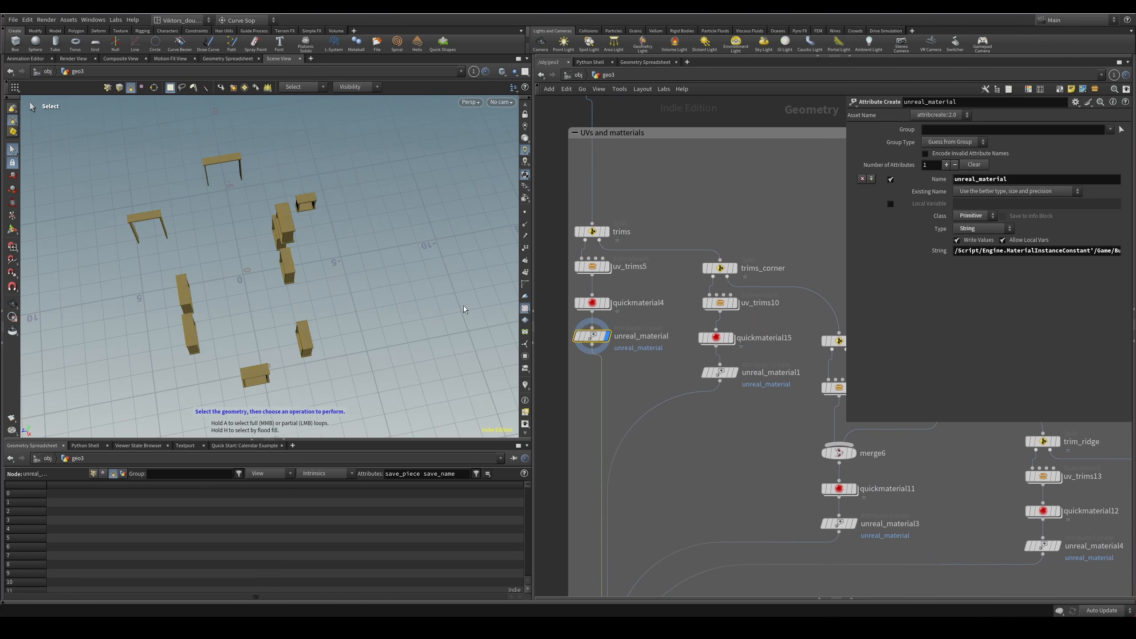
pyautogui.scroll(3, 617, 360)
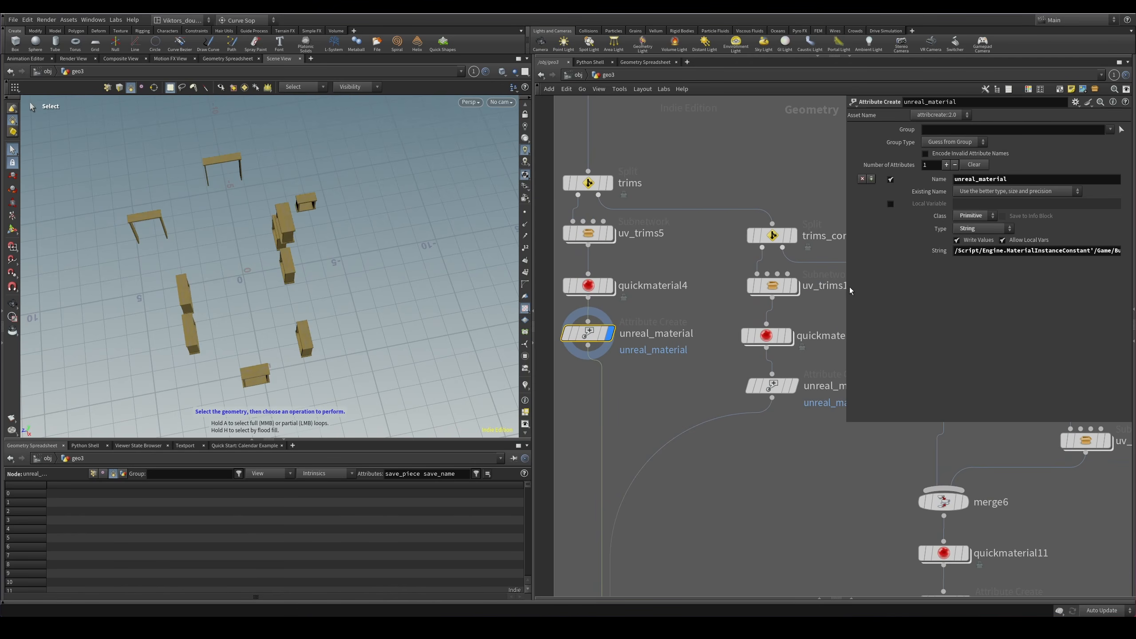
# Inspect the window and door trims up close, switching between shaded and wireframe display.
pyautogui.moveTo(279, 328); pyautogui.dragTo(330, 261)
pyautogui.hotkey('shift', 'w')
pyautogui.scroll(5, 355, 302)
pyautogui.hotkey('shift', 'w')
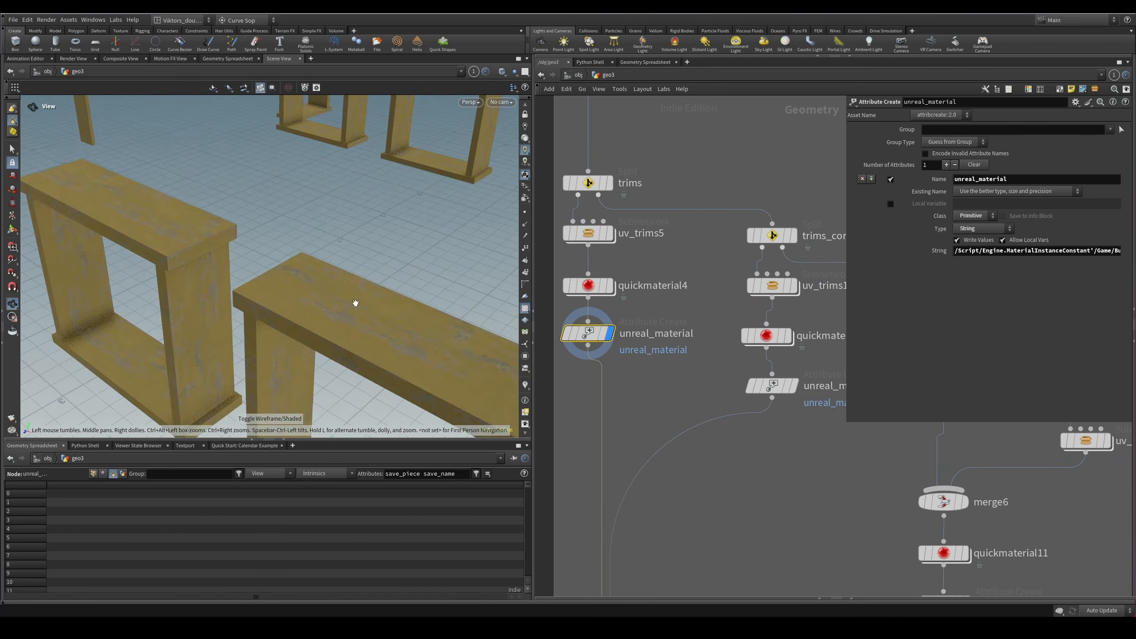
pyautogui.hotkey('shift', 'w')
pyautogui.moveTo(355, 302); pyautogui.dragTo(405, 254)
pyautogui.hotkey('shift', 'w')
pyautogui.moveTo(405, 254)
pyautogui.mouseDown(button='middle')
pyautogui.moveTo(410, 310)
pyautogui.moveTo(294, 348)
pyautogui.mouseUp(button='middle')
pyautogui.scroll(-5, 410, 309)
pyautogui.hotkey('shift', 'w')
pyautogui.moveTo(295, 347); pyautogui.dragTo(347, 357)
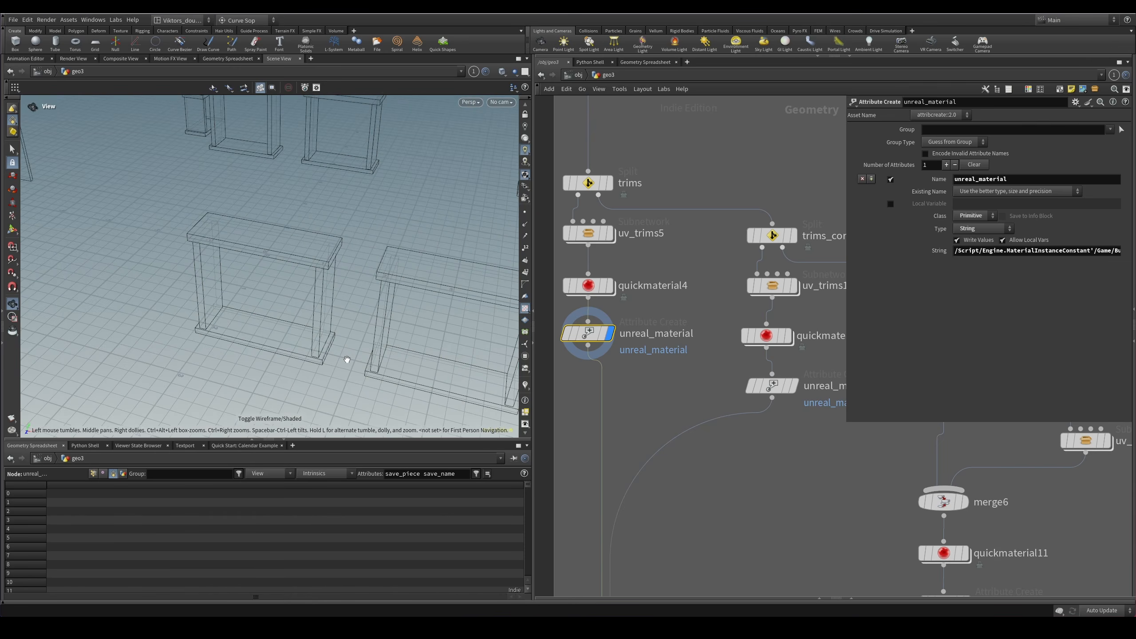
# Restore the shaded display and show the topgeometry2 node in the save for each group section.
pyautogui.scroll(-8, 606, 436)
pyautogui.moveTo(606, 439); pyautogui.dragTo(630, 292, button='middle')
pyautogui.scroll(2, 657, 223)
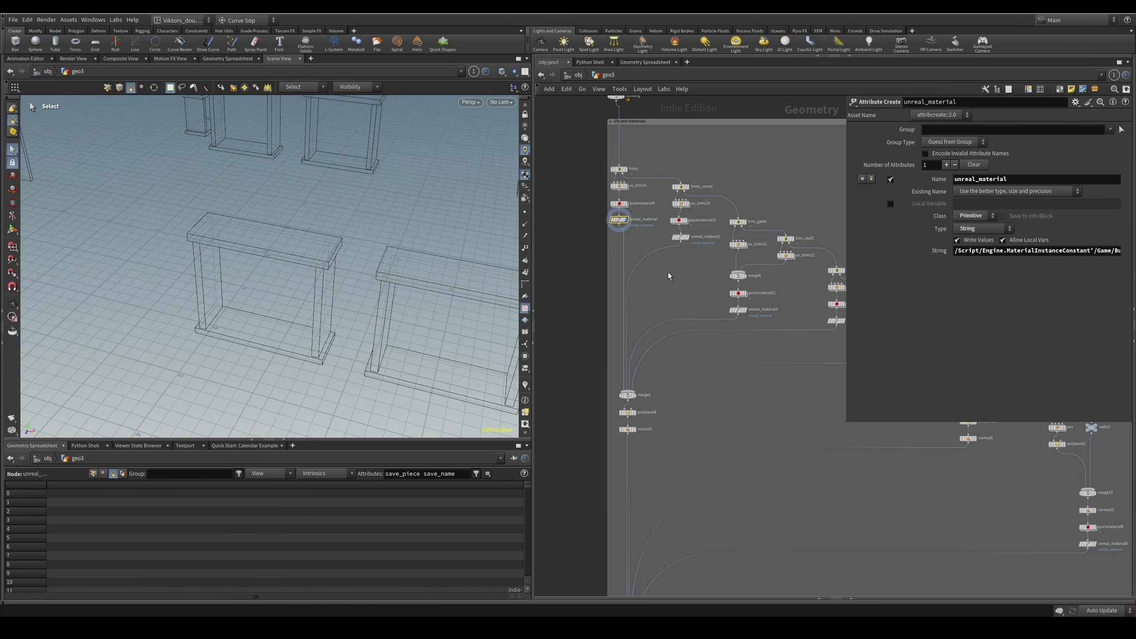
pyautogui.scroll(-4, 668, 276)
pyautogui.hotkey('shift', 'w')
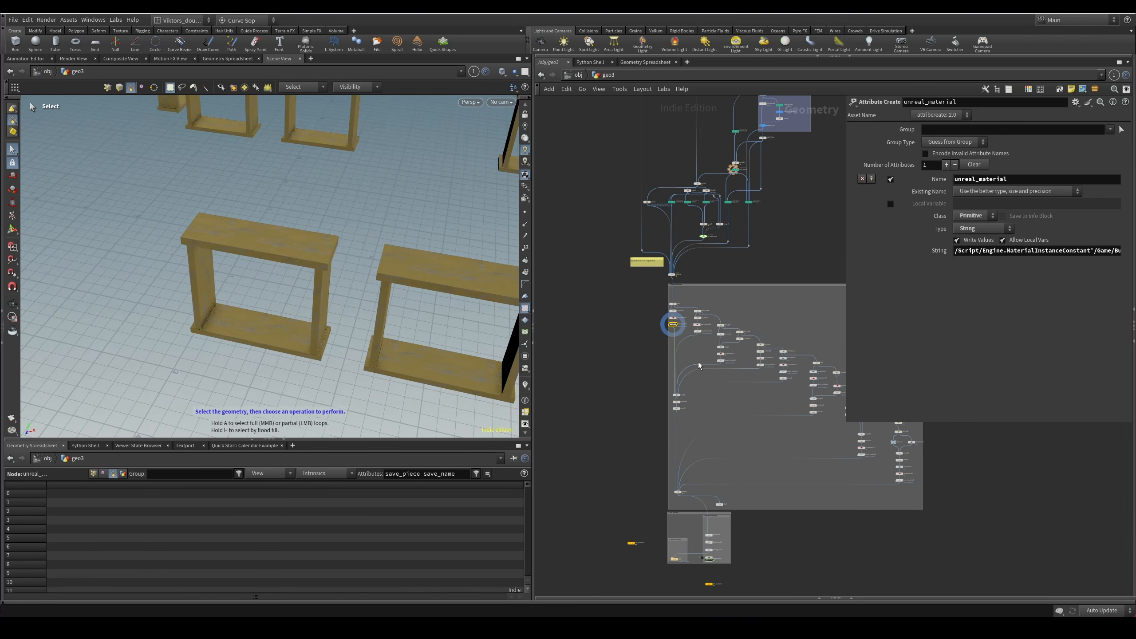
pyautogui.scroll(5, 704, 420)
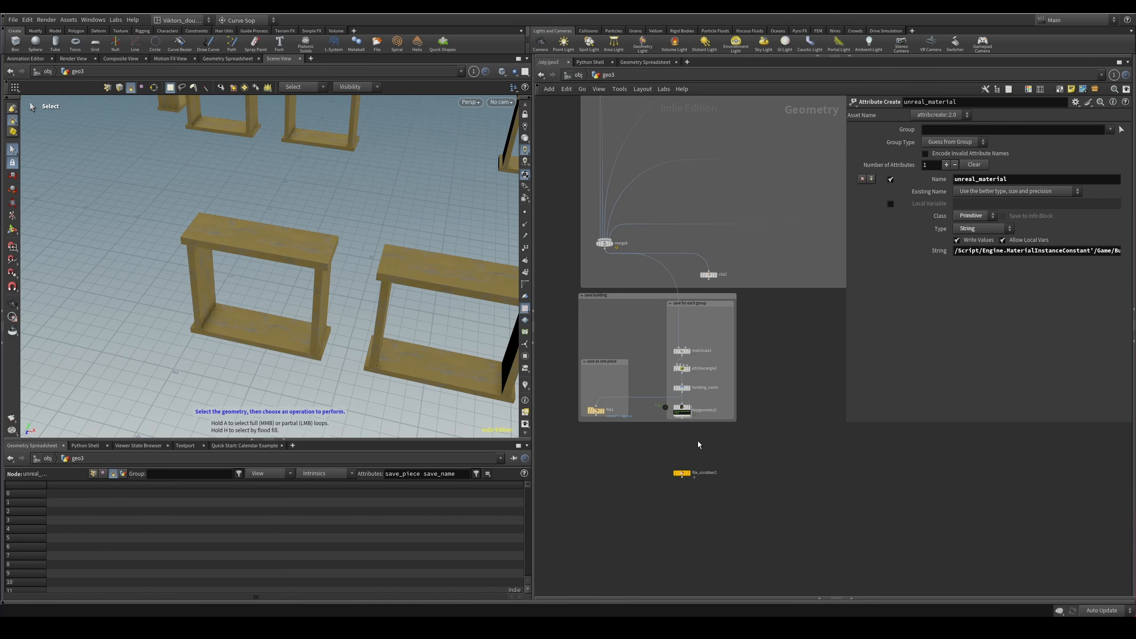
pyautogui.scroll(3, 680, 434)
pyautogui.click(691, 409)
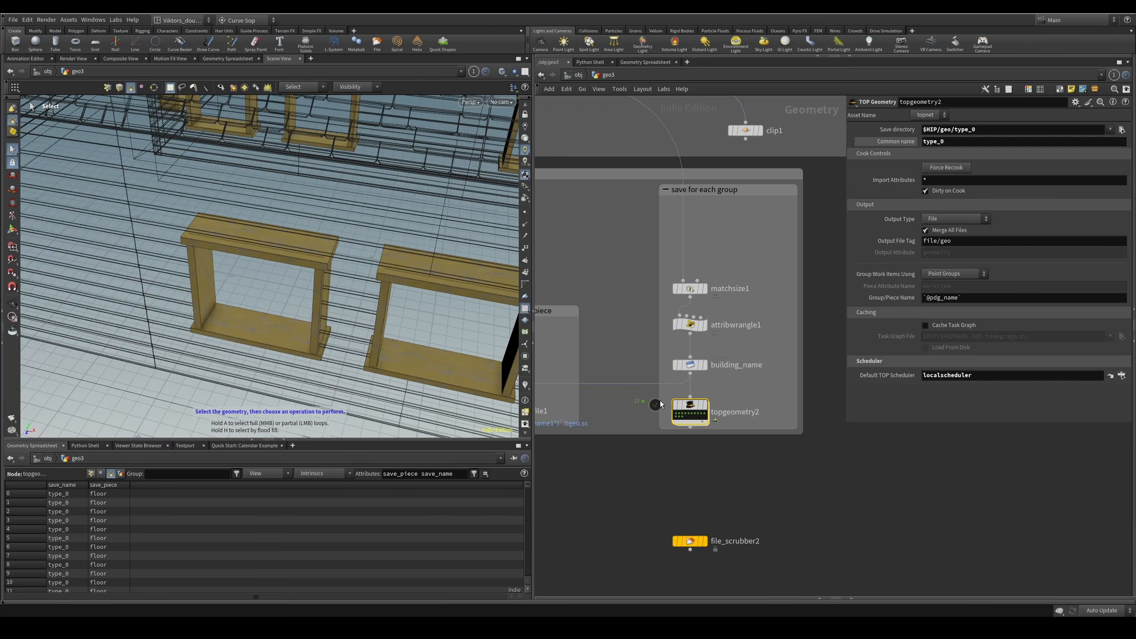
# Inspect the whole building exported by topgeometry2 from outside, cycling between shaded and wireframe display.
pyautogui.keyDown('alt'); pyautogui.moveTo(361, 321); pyautogui.dragTo(325, 276); pyautogui.keyUp('alt')
pyautogui.hotkey('shift', 'w')
pyautogui.hotkey('shift', 'w')
pyautogui.keyDown('alt'); pyautogui.moveTo(325, 277); pyautogui.dragTo(220, 329, button='right'); pyautogui.keyUp('alt')
pyautogui.keyDown('alt'); pyautogui.moveTo(221, 330); pyautogui.dragTo(375, 344); pyautogui.keyUp('alt')
pyautogui.hotkey('shift', 'w')
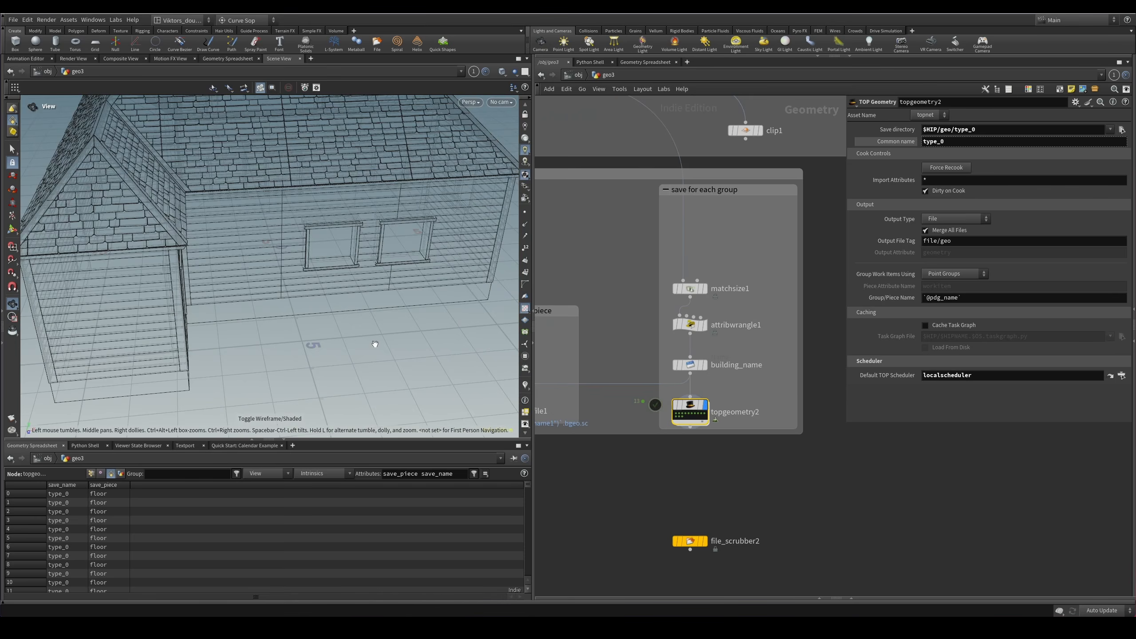
# Compare the file1 output of the save as one piece section with topgeometry2 by displaying each in turn.
pyautogui.moveTo(736, 483)
pyautogui.mouseDown(button='middle')
pyautogui.moveTo(749, 459)
pyautogui.moveTo(874, 415)
pyautogui.mouseUp(button='middle')
pyautogui.scroll(2, 711, 396)
pyautogui.moveTo(702, 393); pyautogui.dragTo(652, 428, button='middle')
pyautogui.moveTo(631, 424); pyautogui.dragTo(597, 362)
pyautogui.moveTo(838, 430); pyautogui.dragTo(804, 373)
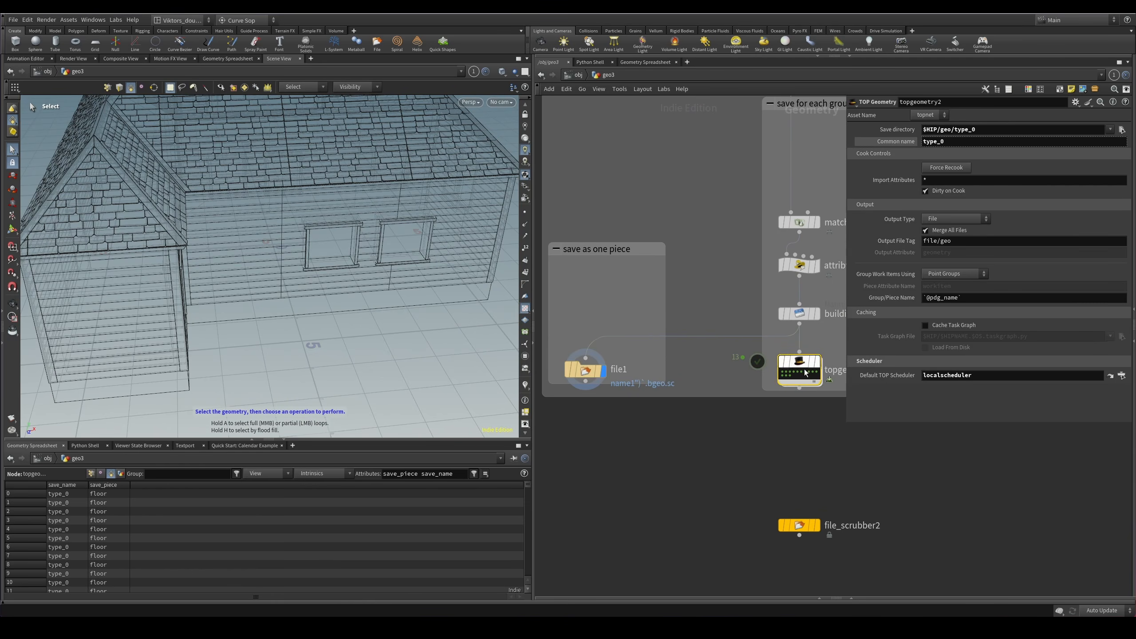
pyautogui.press('r')
# Display file_scrubber2 below the save building section and delete it.
pyautogui.scroll(-2, 796, 413)
pyautogui.moveTo(798, 422); pyautogui.dragTo(748, 446, button='middle')
pyautogui.moveTo(797, 473); pyautogui.dragTo(728, 525)
pyautogui.press('r')
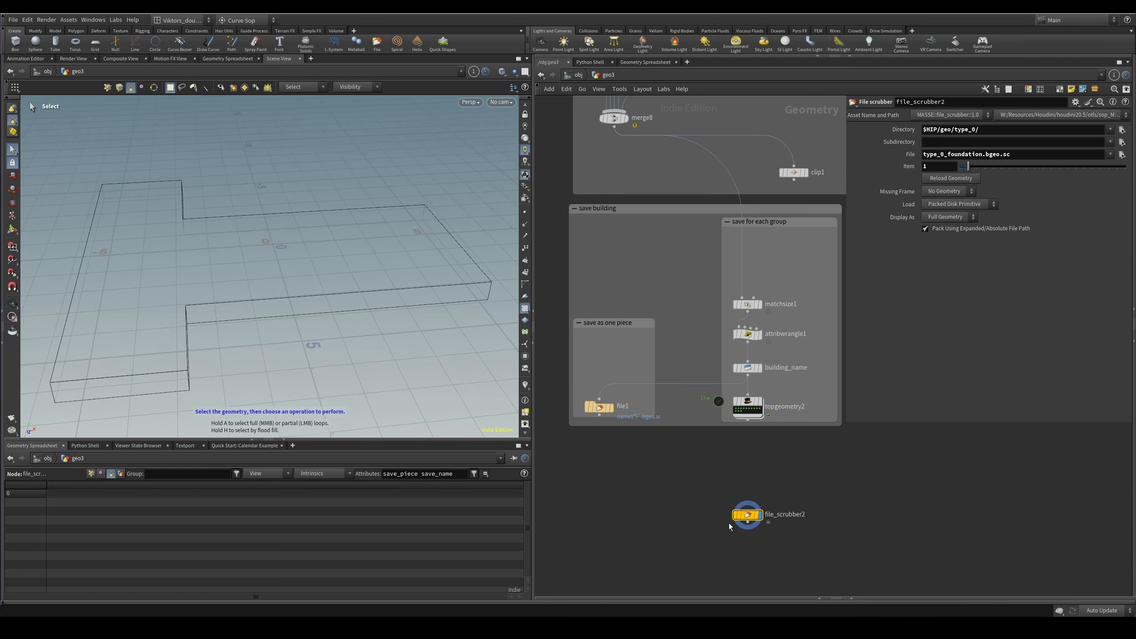
pyautogui.press('Delete')
# Display merge8 at the end of the UVs and materials section and view the textured building shaded.
pyautogui.scroll(-4, 675, 520)
pyautogui.scroll(1, 647, 313)
pyautogui.moveTo(647, 354); pyautogui.dragTo(629, 314)
pyautogui.press('r')
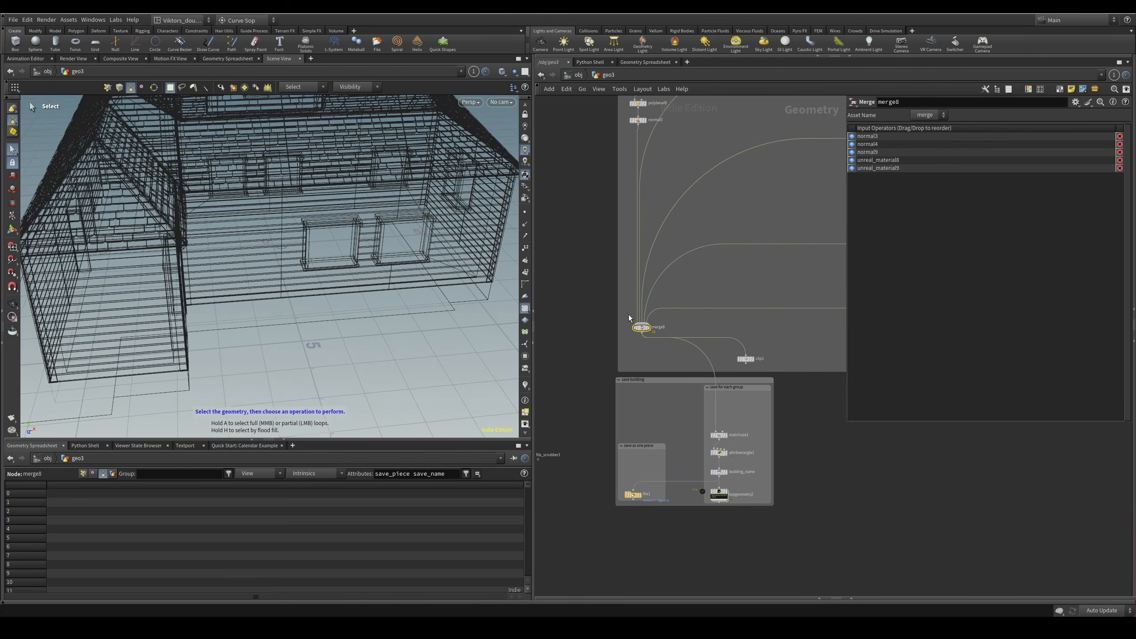
pyautogui.press('Escape')
pyautogui.hotkey('shift', 'w')
pyautogui.moveTo(387, 291)
pyautogui.mouseDown()
pyautogui.moveTo(261, 253)
pyautogui.moveTo(325, 164)
pyautogui.moveTo(344, 165)
pyautogui.mouseUp()
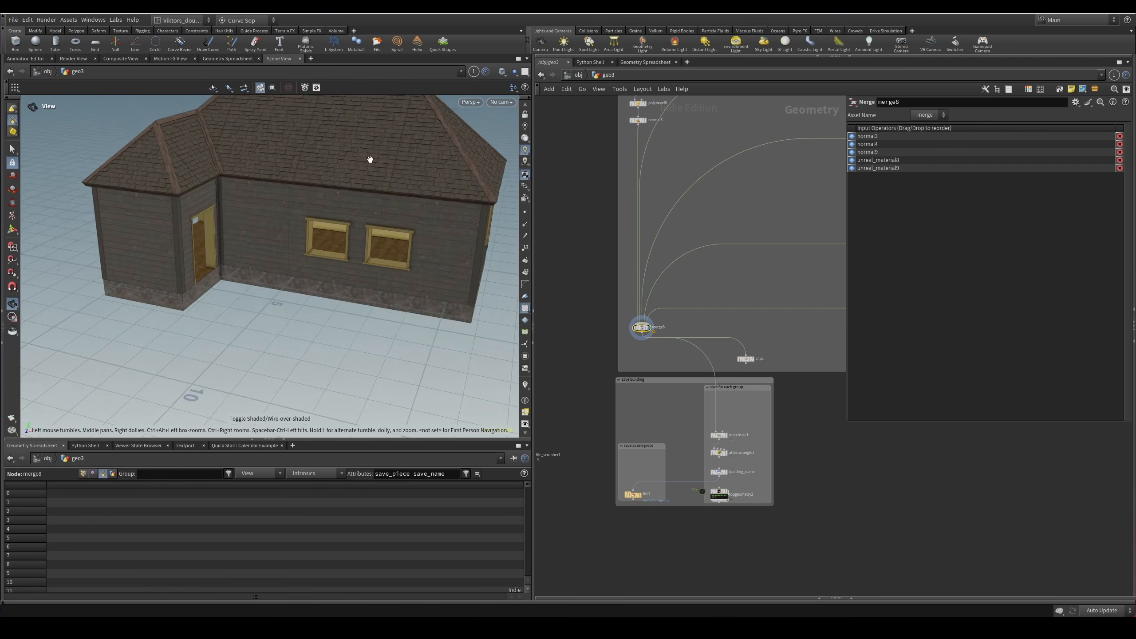
pyautogui.moveTo(370, 160); pyautogui.dragTo(333, 291, button='middle')
# Review the node network from the building generation nodes through the UVs and materials section to the save building section.
pyautogui.scroll(-3, 667, 266)
pyautogui.moveTo(671, 268); pyautogui.dragTo(706, 435, button='middle')
pyautogui.moveTo(744, 307); pyautogui.dragTo(708, 490, button='middle')
pyautogui.scroll(-2, 775, 434)
pyautogui.scroll(5, 680, 543)
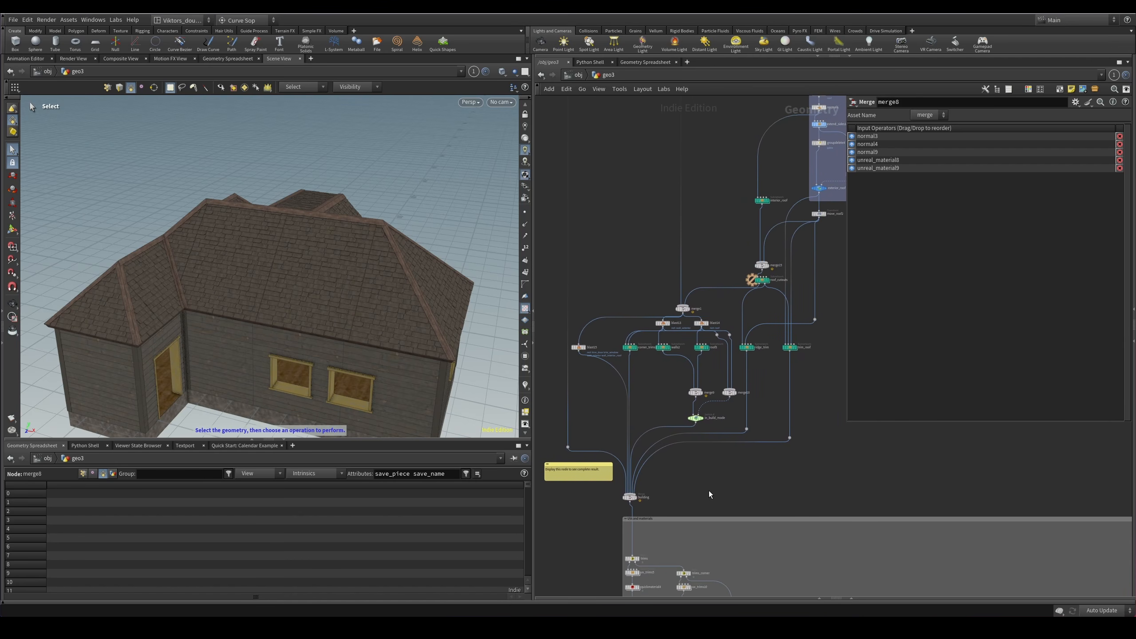
pyautogui.scroll(-2, 813, 444)
pyautogui.moveTo(814, 445); pyautogui.dragTo(758, 447, button='middle')
pyautogui.scroll(-1, 792, 484)
pyautogui.scroll(-3, 738, 481)
pyautogui.moveTo(738, 481); pyautogui.dragTo(744, 267, button='middle')
pyautogui.scroll(3, 719, 398)
pyautogui.scroll(2, 691, 478)
pyautogui.moveTo(660, 499); pyautogui.dragTo(697, 436, button='middle')
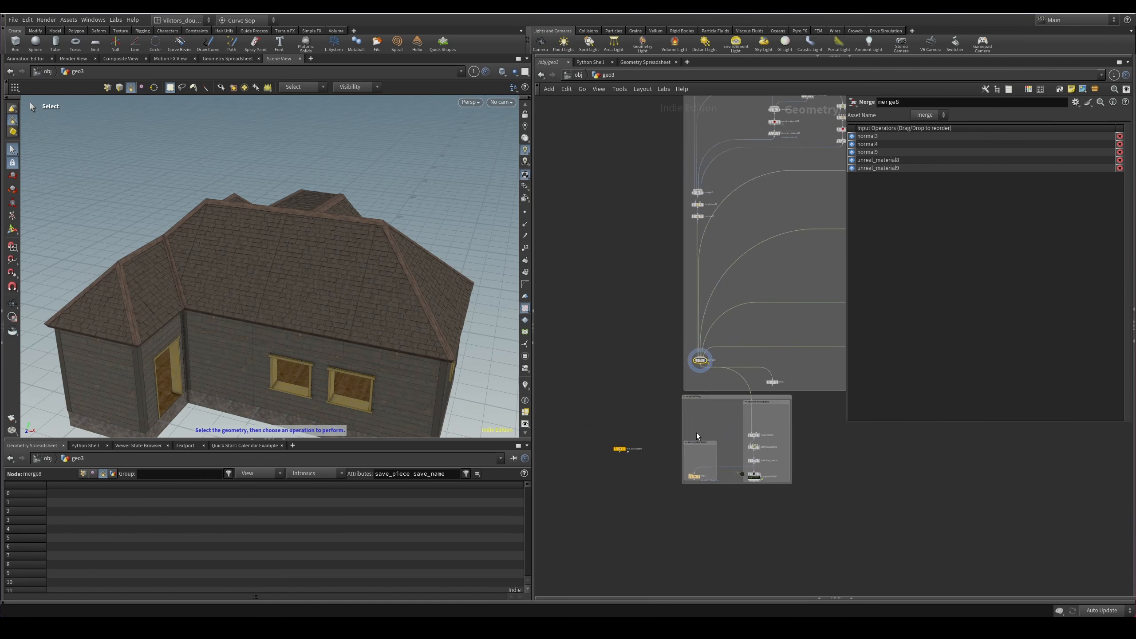
# Delete the leftover file_scrubber1 node beside the save building section and frame the whole building.
pyautogui.scroll(4, 641, 477)
pyautogui.click(586, 430)
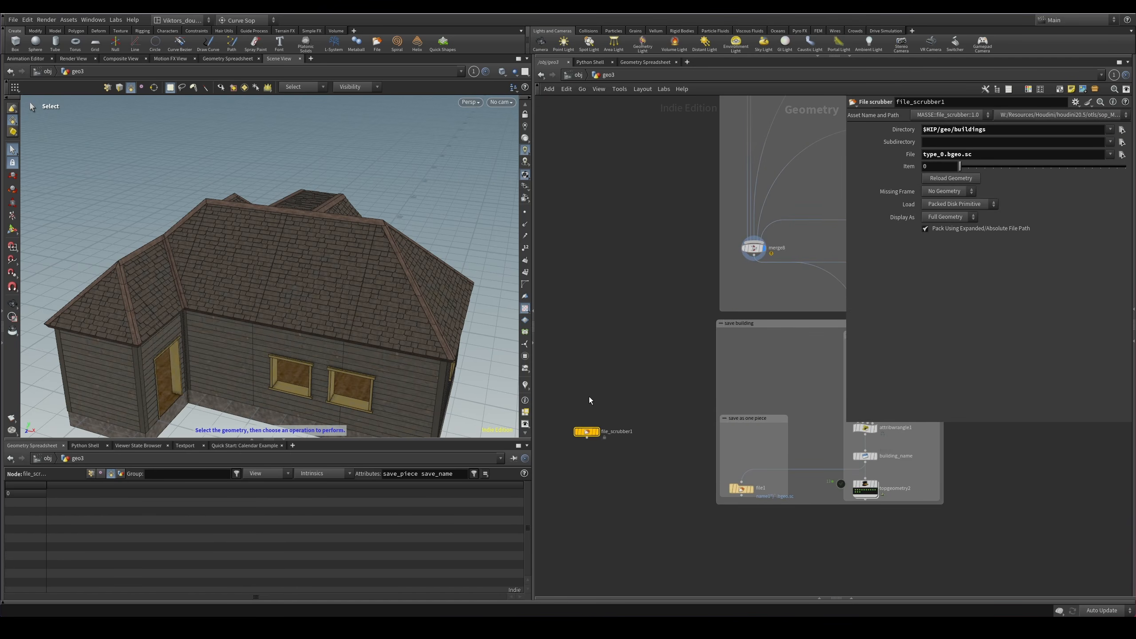
pyautogui.press('Delete')
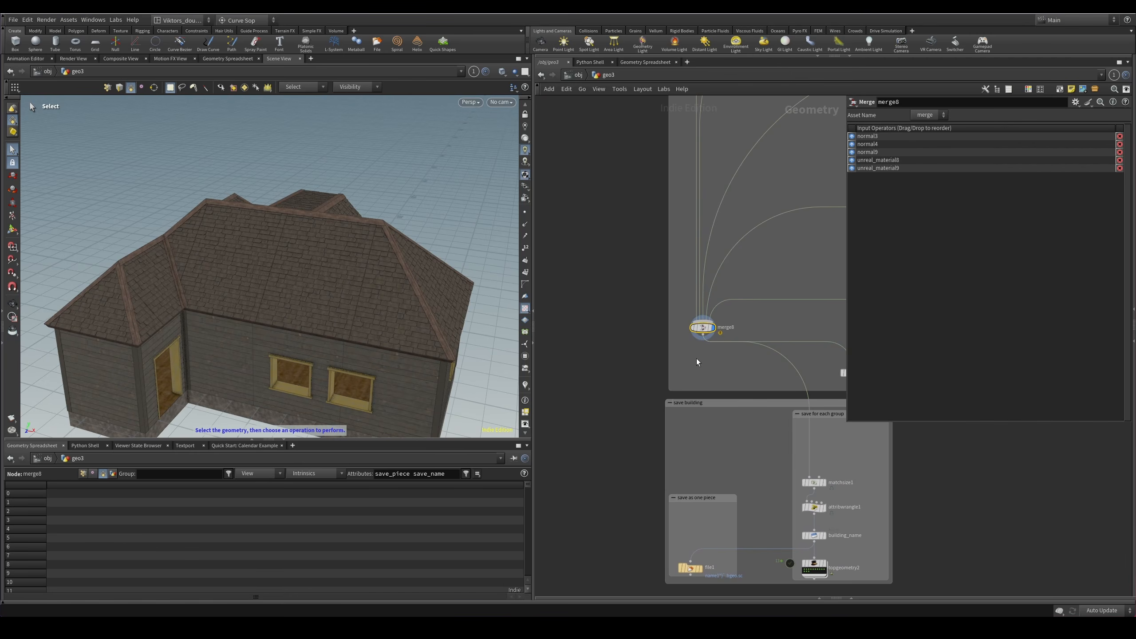
pyautogui.moveTo(406, 309); pyautogui.dragTo(311, 334)
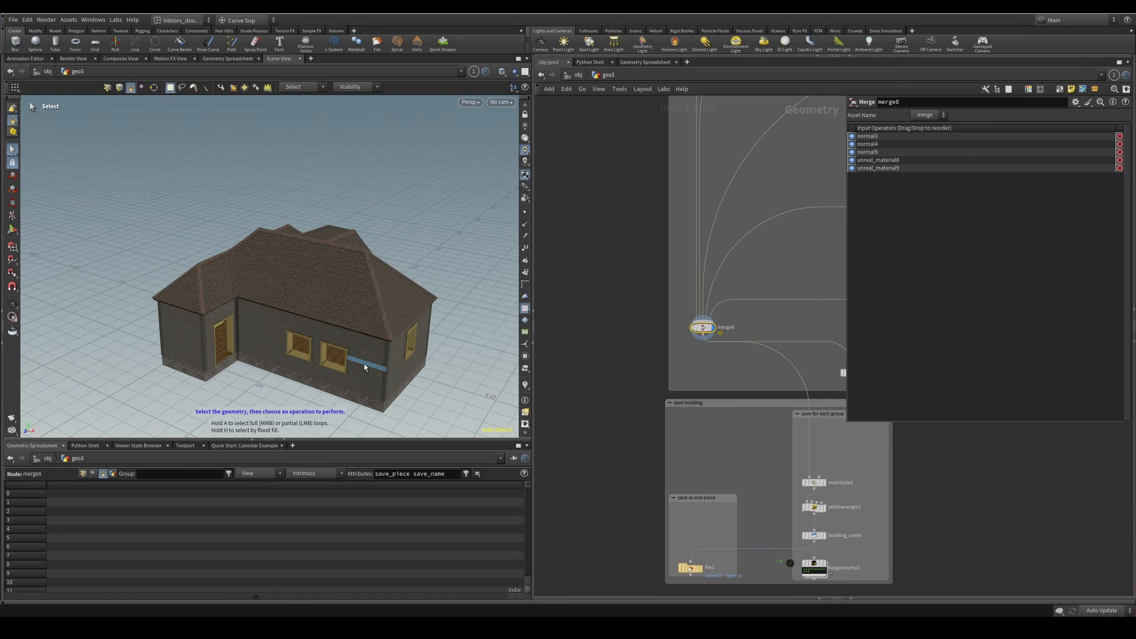